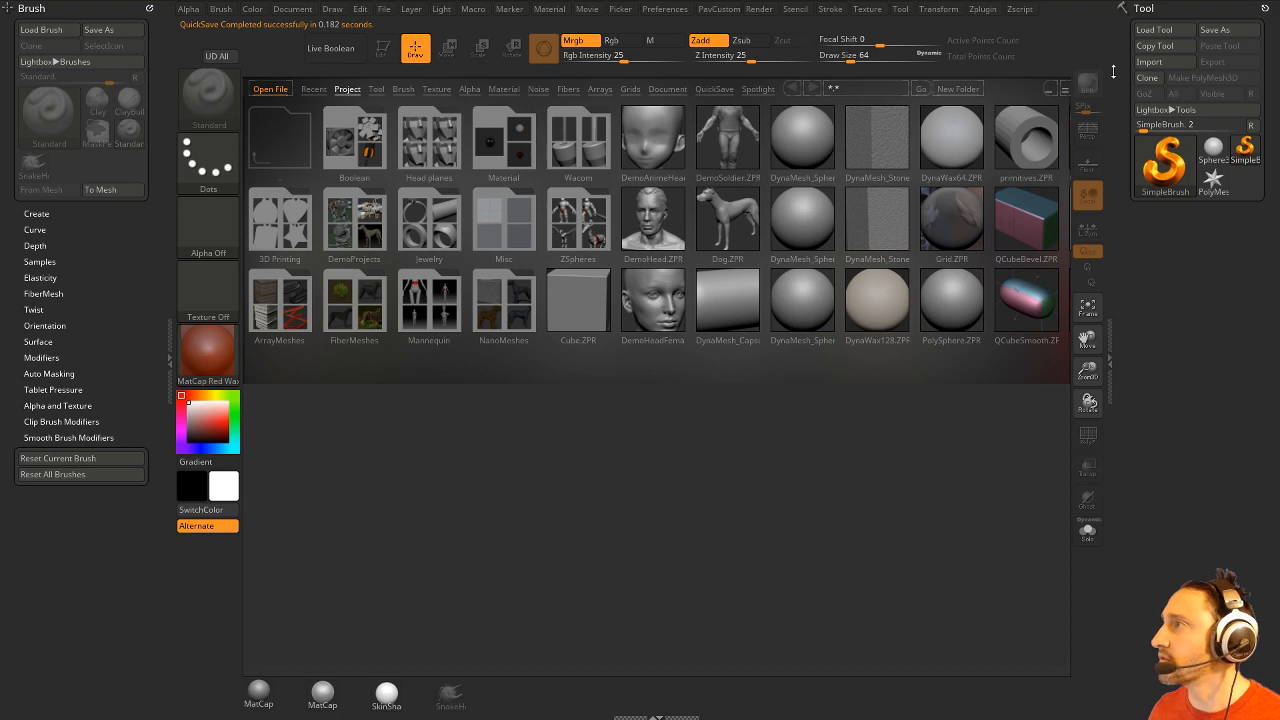
Load the tool ZBFemale_TechSuitDetails010.ZTL from the Streaming folder.
{"action": "left_click", "coordinate": [1154, 29]}
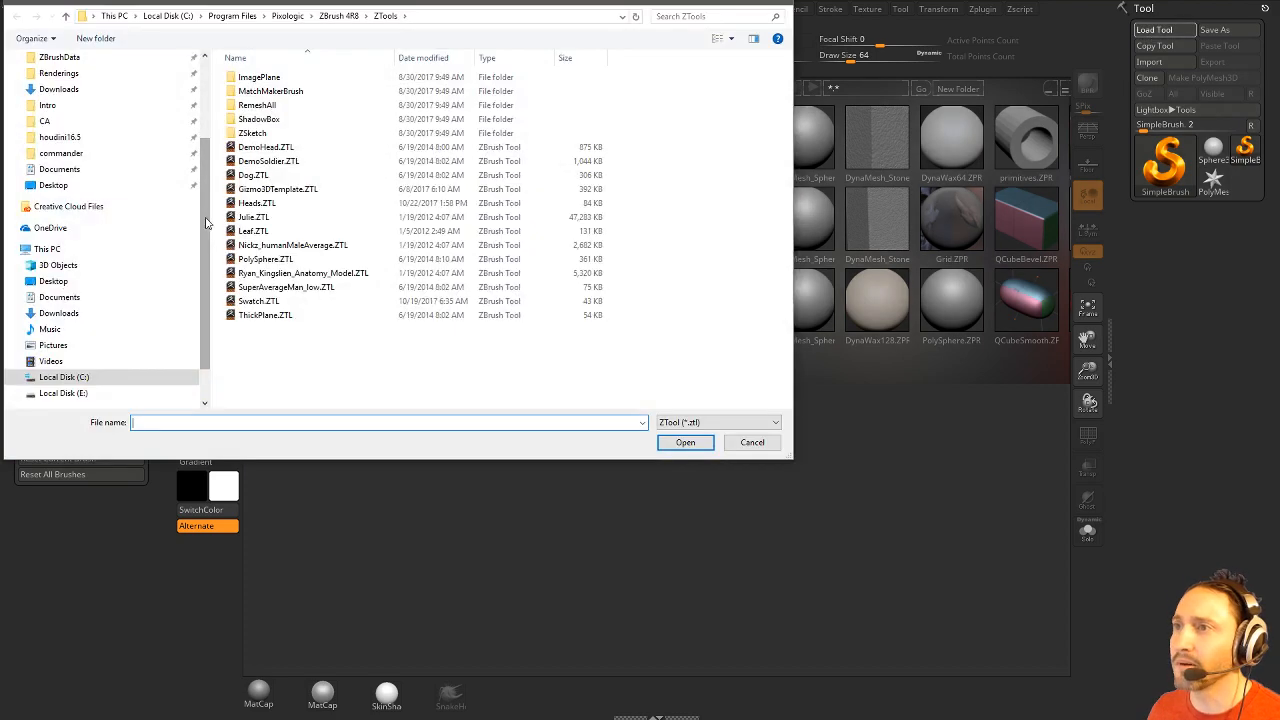
{"action": "scroll", "coordinate": [95, 90], "scroll_direction": "up", "scroll_amount": 3}
{"action": "left_click", "coordinate": [80, 86]}
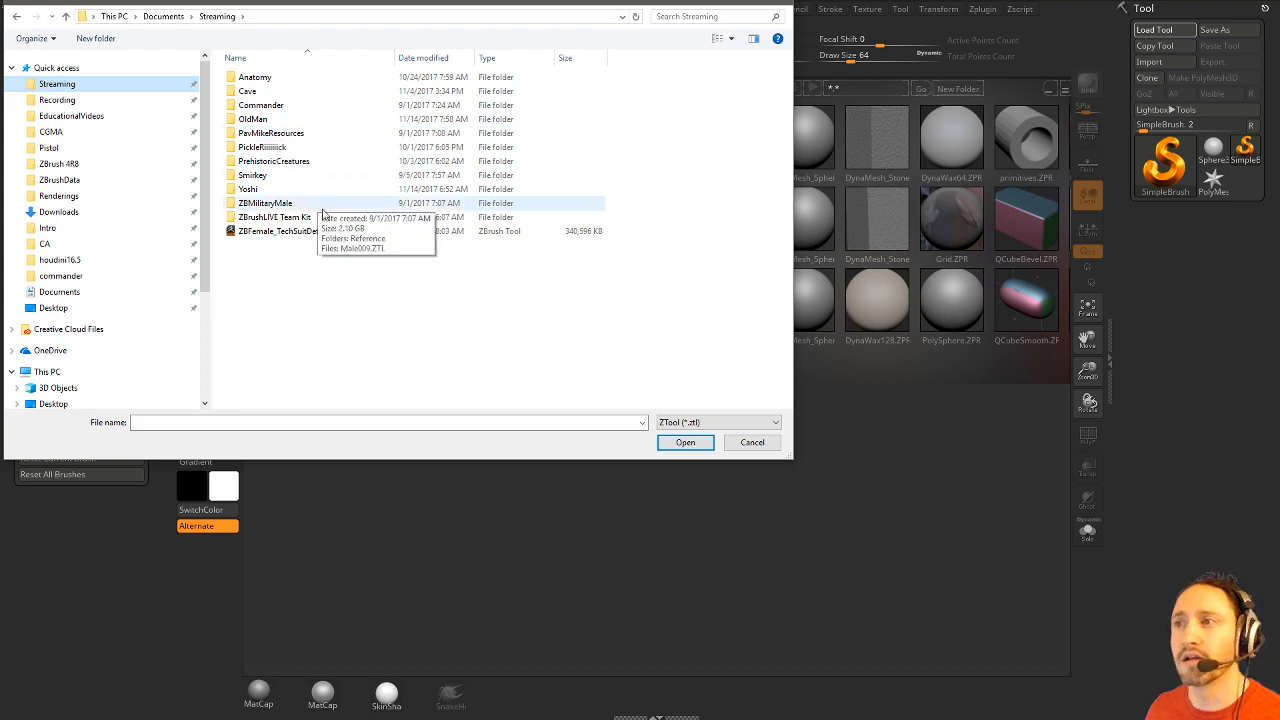
{"action": "double_click", "coordinate": [320, 231]}
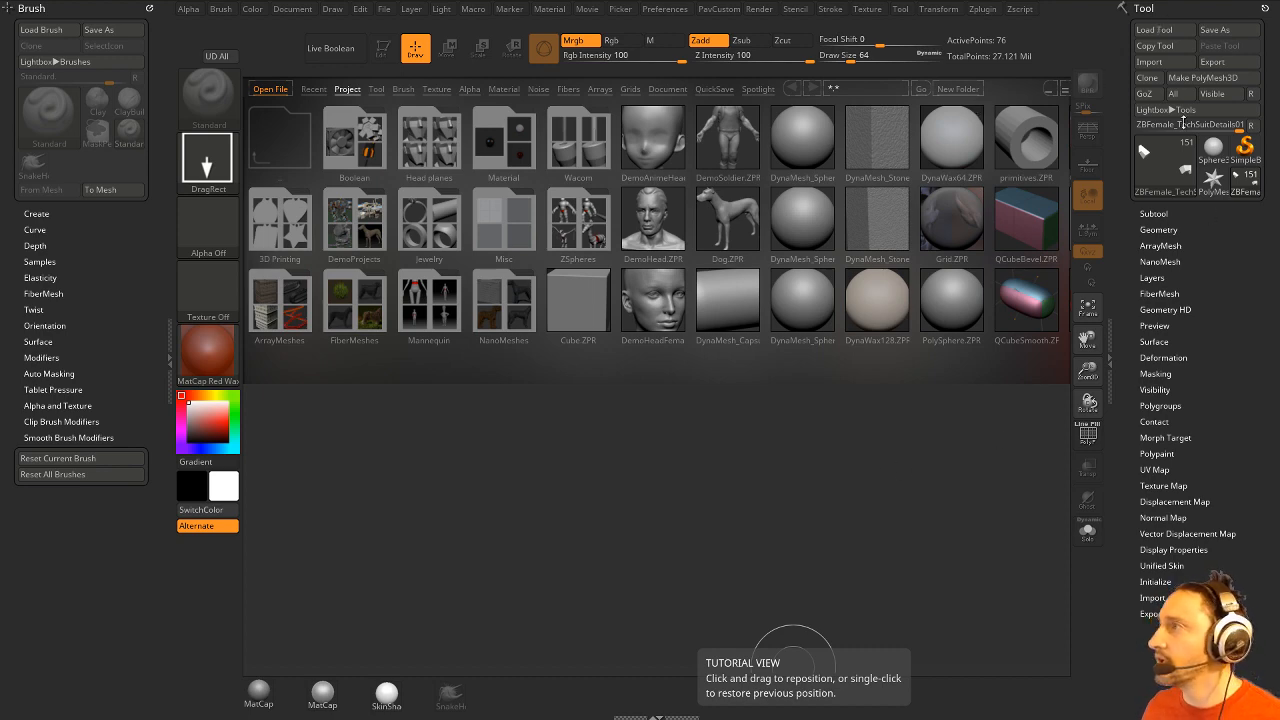
Start saving the tool and create a new folder called TechsuitFemale inside the Streaming folder.
{"action": "left_click", "coordinate": [1213, 30]}
{"action": "right_click", "coordinate": [182, 312]}
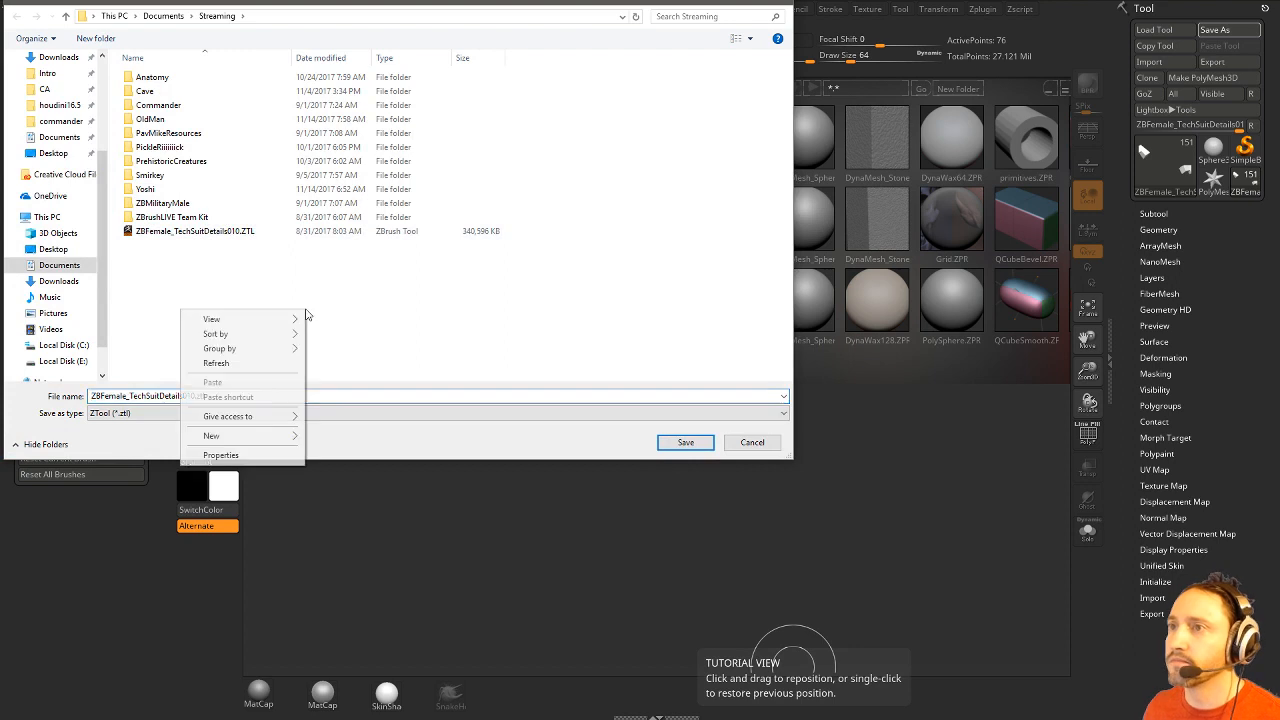
{"action": "mouse_move", "coordinate": [209, 435]}
{"action": "left_click", "coordinate": [110, 441]}
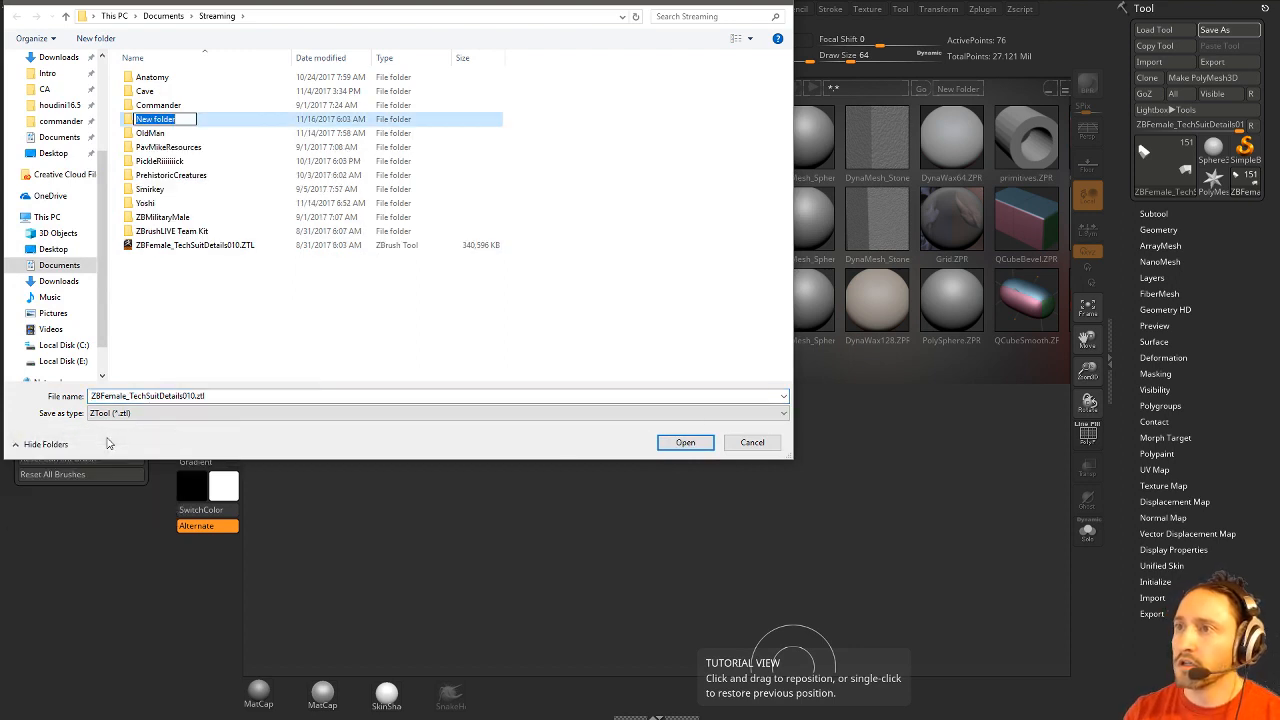
{"action": "type", "text": "Tech"}
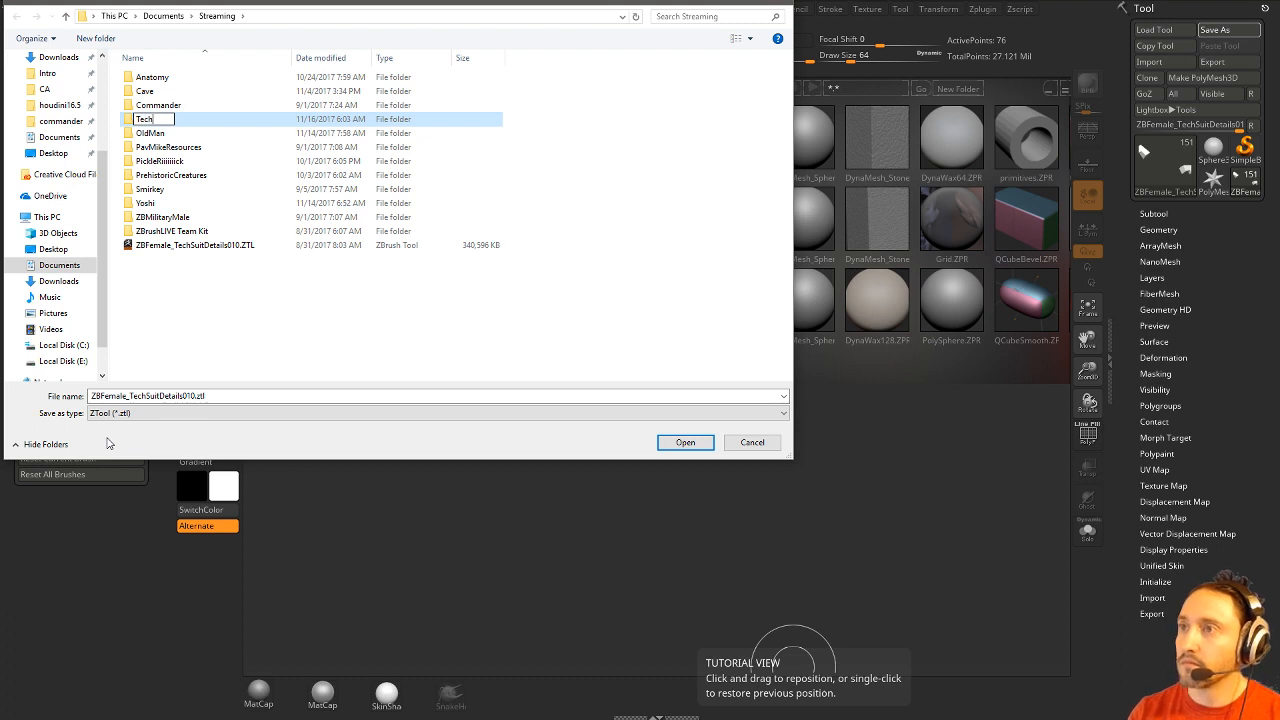
{"action": "type", "text": "suitFemale"}
{"action": "key", "text": "Return"}
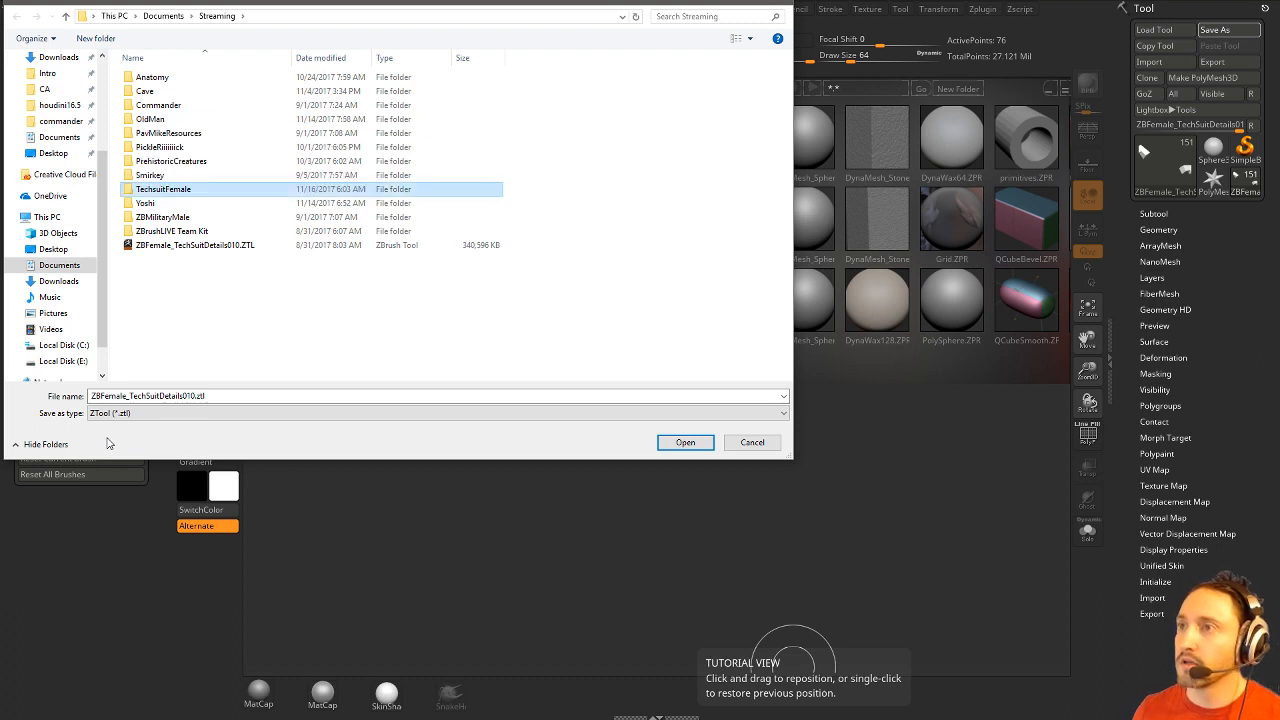
Move ZBFemale_TechSuitDetails010.ZTL into the TechsuitFemale folder and leave the save dialog without saving.
{"action": "left_click_drag", "start_coordinate": [163, 245], "coordinate": [178, 192]}
{"action": "right_click_drag", "start_coordinate": [178, 192], "coordinate": [180, 191]}
{"action": "left_click", "coordinate": [203, 236]}
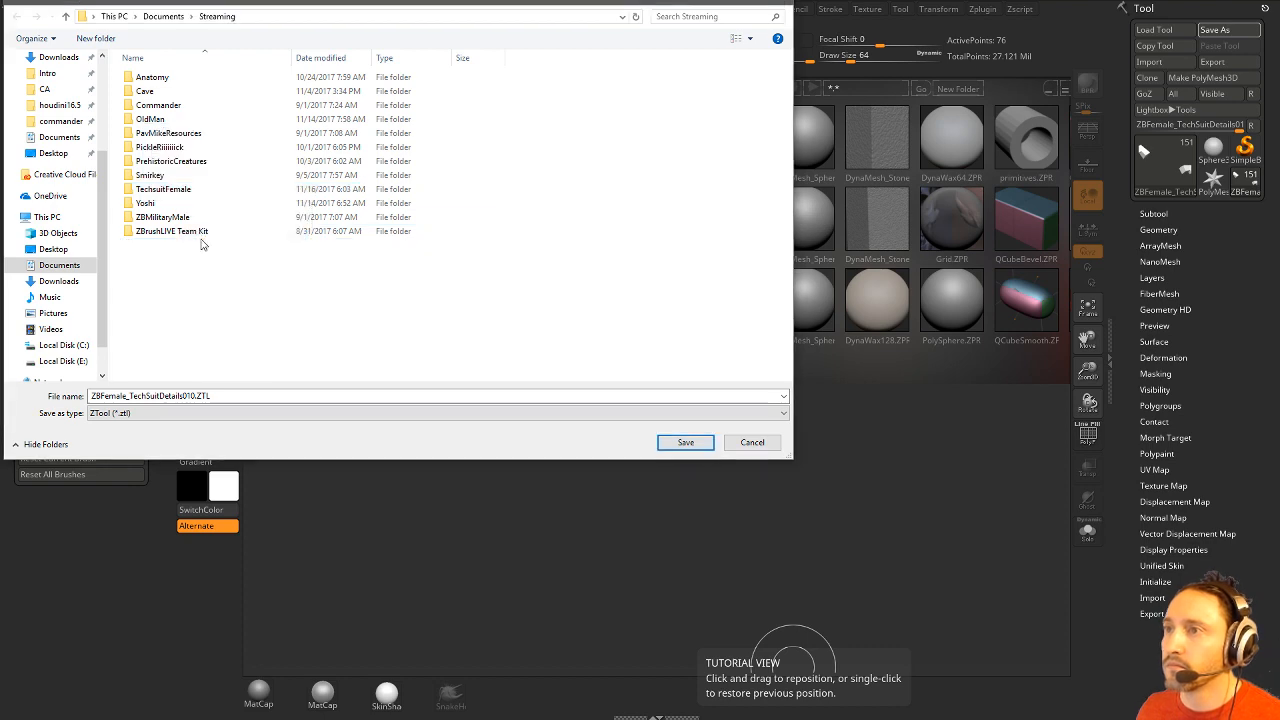
{"action": "left_click", "coordinate": [763, 443]}
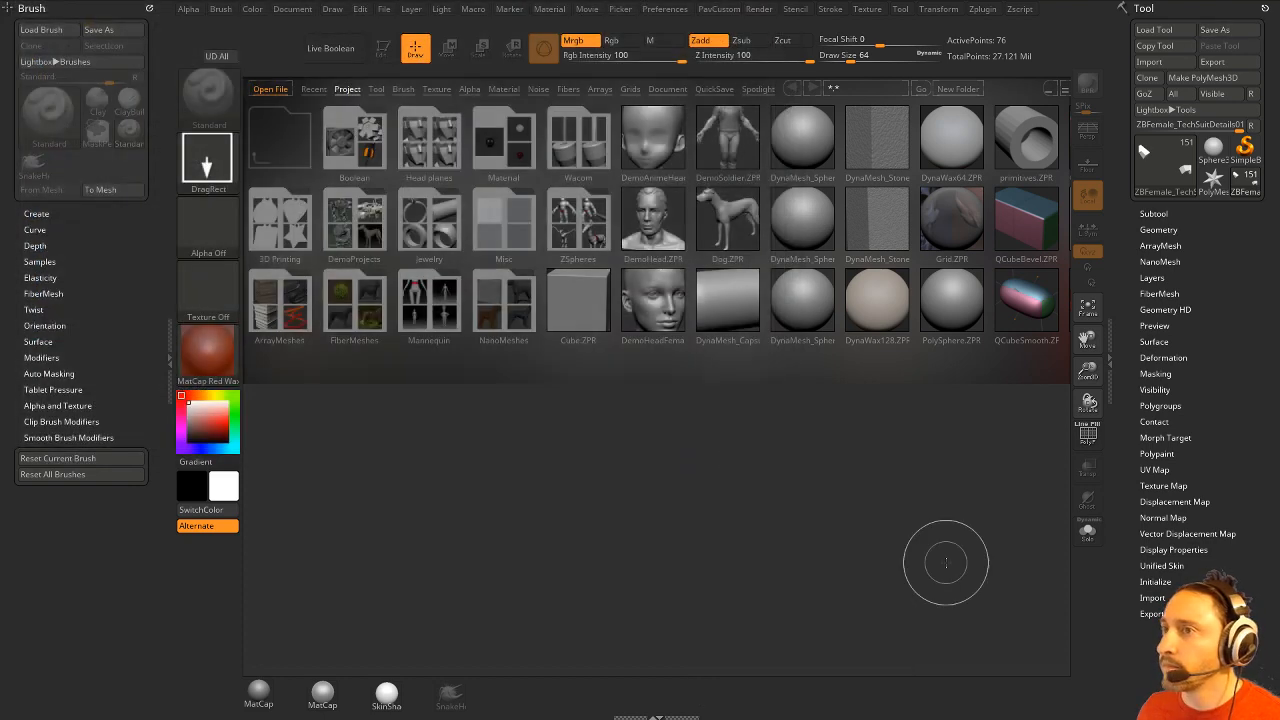
Set the draw size to 25, place the female figure on the canvas, apply MatCap Gray, and frame it in Edit mode.
{"action": "key", "text": "s"}
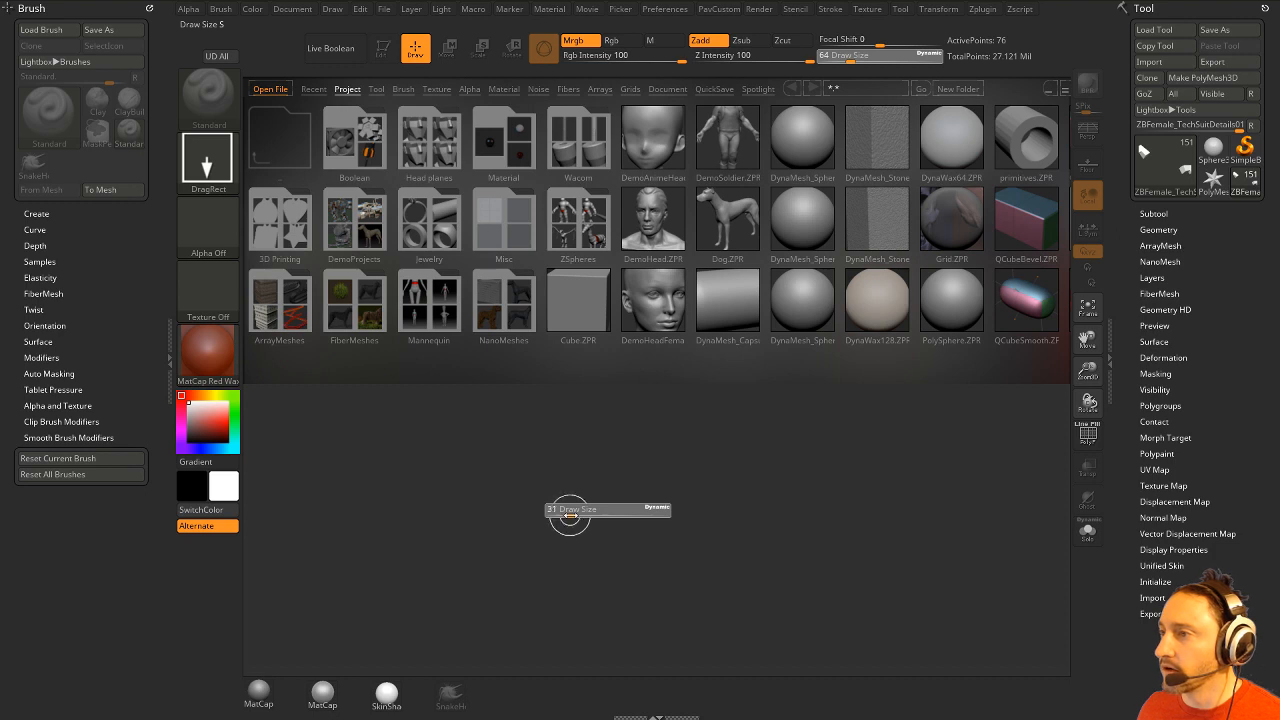
{"action": "left_click_drag", "start_coordinate": [568, 517], "coordinate": [569, 518]}
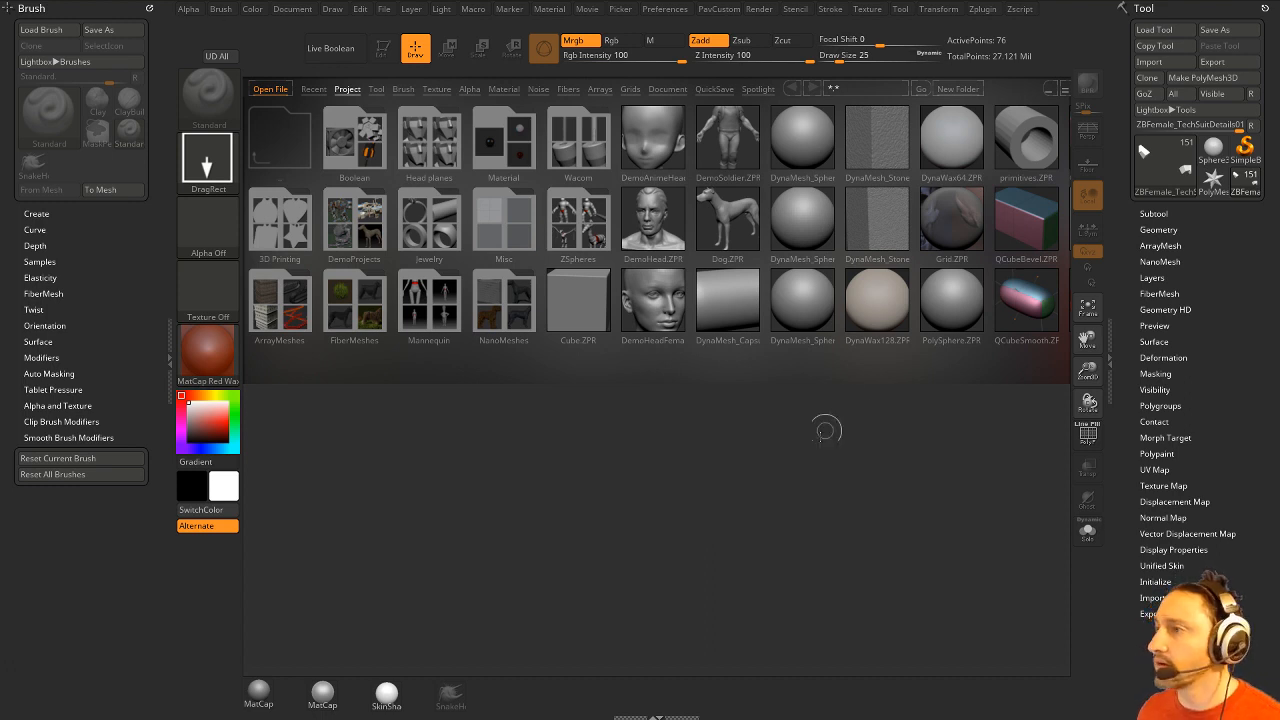
{"action": "left_click_drag", "start_coordinate": [811, 418], "coordinate": [822, 487]}
{"action": "key", "text": "comma"}
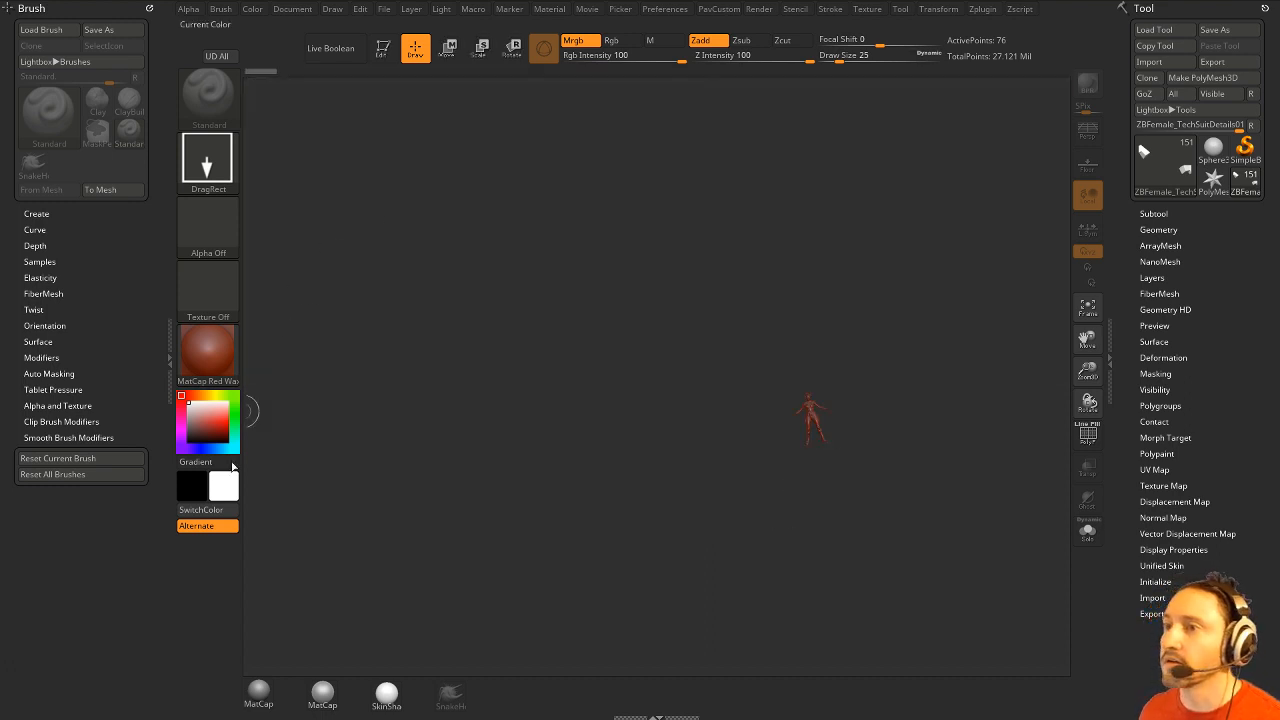
{"action": "left_click", "coordinate": [270, 690]}
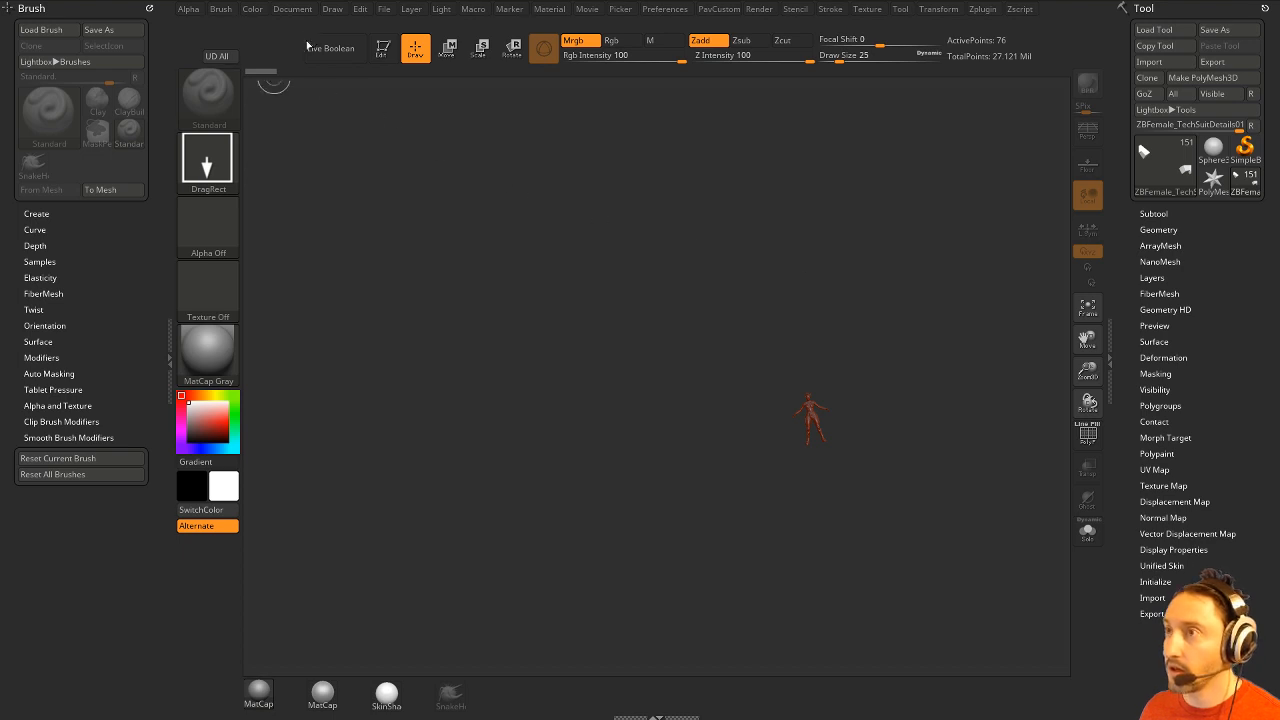
{"action": "left_click", "coordinate": [382, 52]}
{"action": "key", "text": "f"}
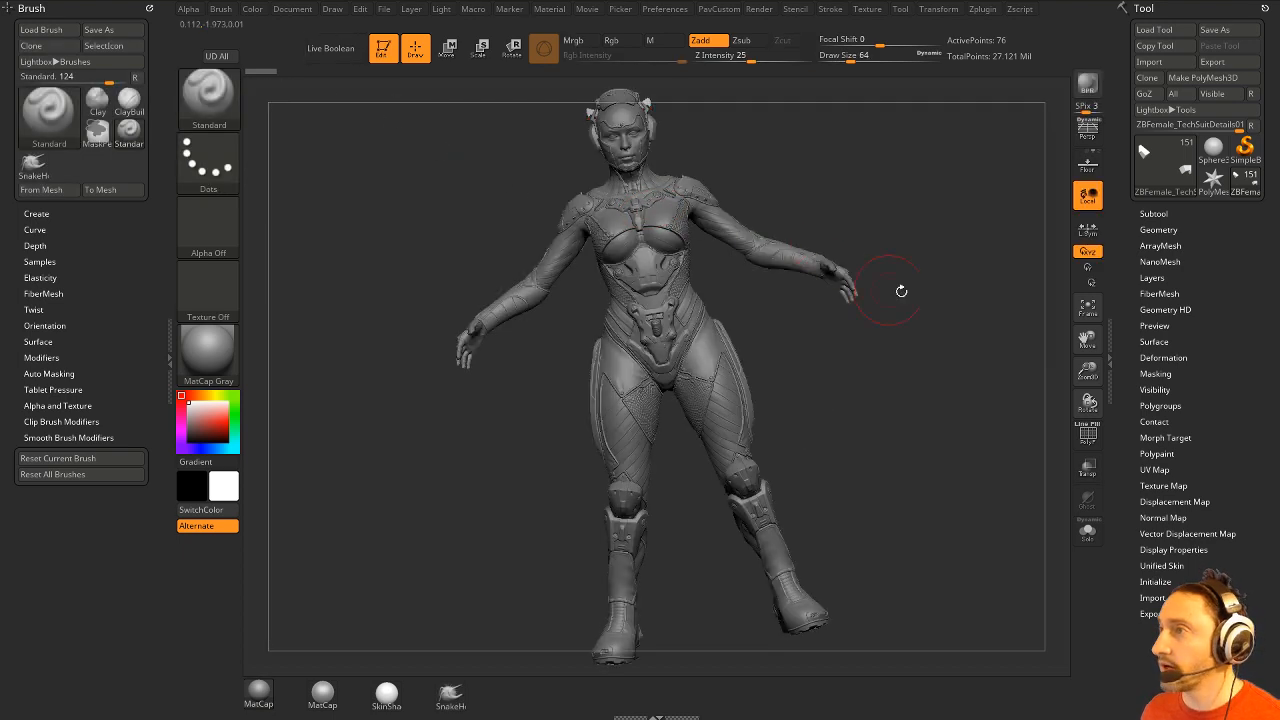
Isolate the first subtool, show all subtools again, and inspect the full tech-suit figure with perspective turned on.
{"action": "left_click", "coordinate": [1153, 214]}
{"action": "left_click", "coordinate": [1254, 228], "text": "shift"}
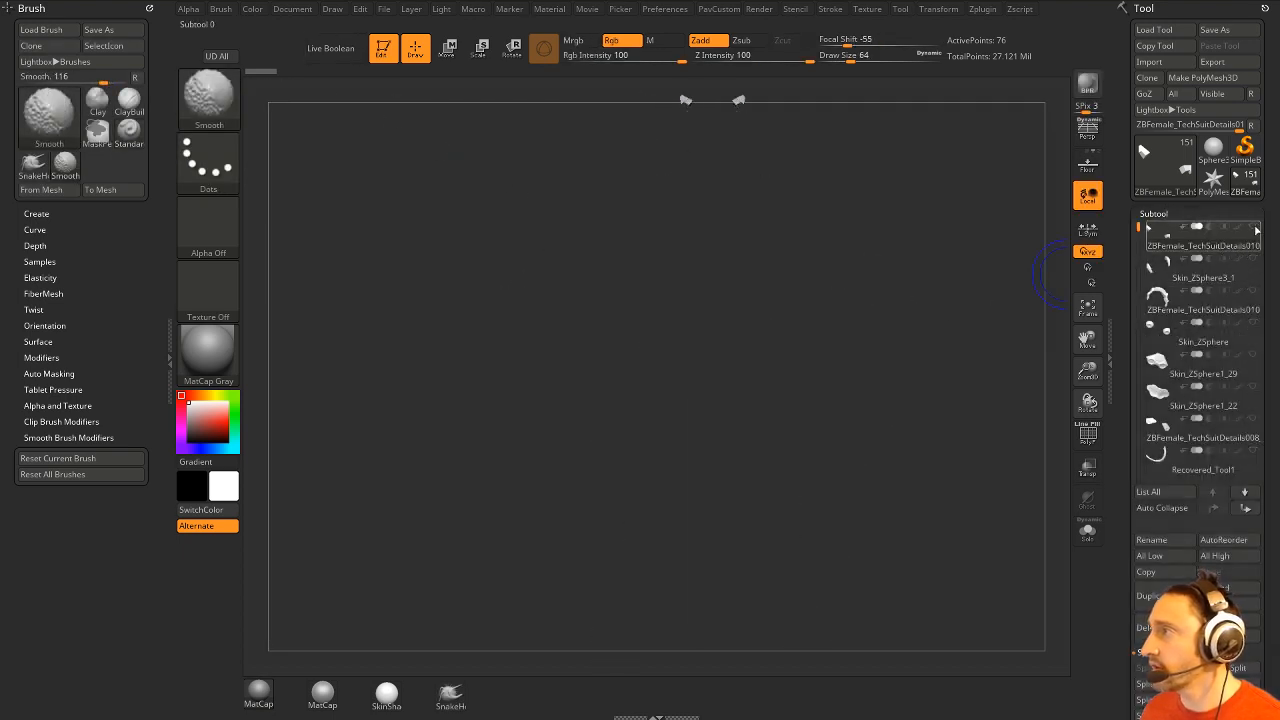
{"action": "left_click", "coordinate": [1254, 228], "text": "shift"}
{"action": "mouse_move", "coordinate": [960, 206]}
{"action": "left_mouse_down"}
{"action": "mouse_move", "coordinate": [886, 214]}
{"action": "mouse_move", "coordinate": [876, 256]}
{"action": "mouse_move", "coordinate": [963, 289]}
{"action": "mouse_move", "coordinate": [886, 236]}
{"action": "mouse_move", "coordinate": [863, 255]}
{"action": "left_mouse_up"}
{"action": "key", "text": "s"}
{"action": "left_click", "coordinate": [1088, 132]}
{"action": "left_click_drag", "start_coordinate": [975, 155], "coordinate": [884, 234]}
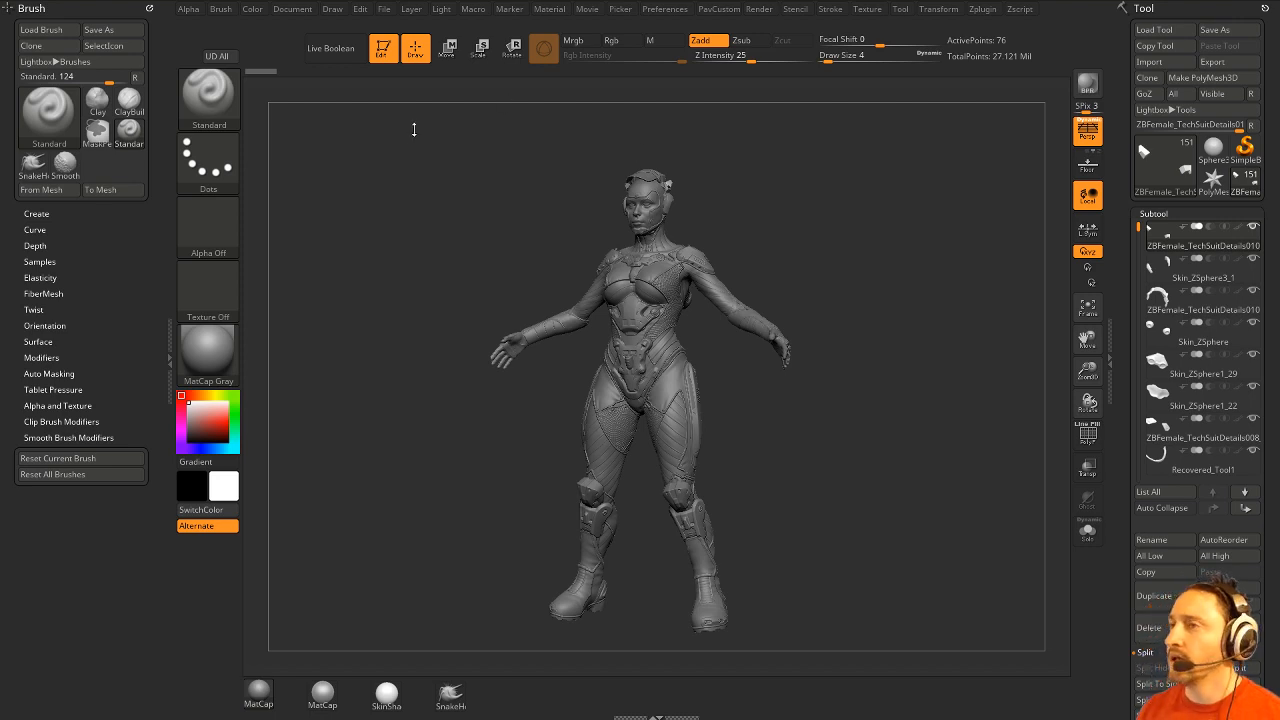
Leave Edit mode, clear the figure from the canvas, and make SimpleBrush the current tool.
{"action": "left_click", "coordinate": [383, 50]}
{"action": "key", "text": "ctrl+n"}
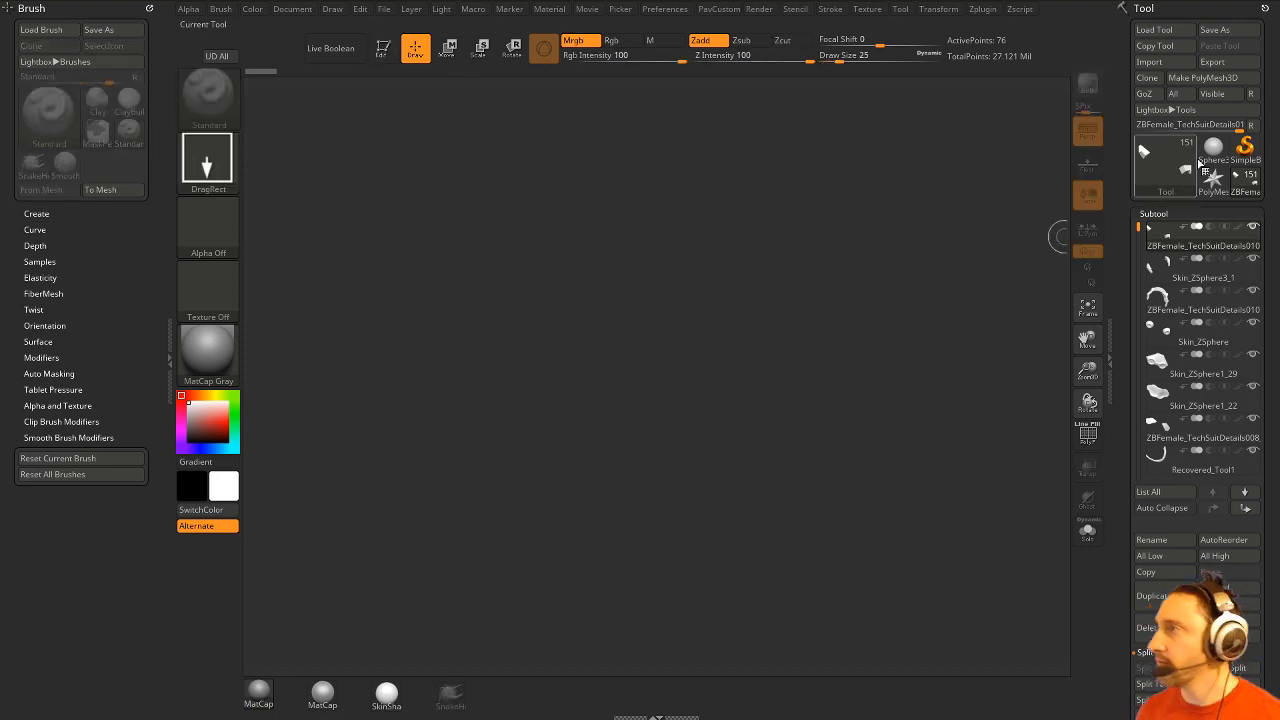
{"action": "left_click", "coordinate": [1245, 148]}
Load the tool ChopsMcGee.ZTL from the OldMan folder and place the bust on the canvas in Edit mode.
{"action": "left_click", "coordinate": [1154, 29]}
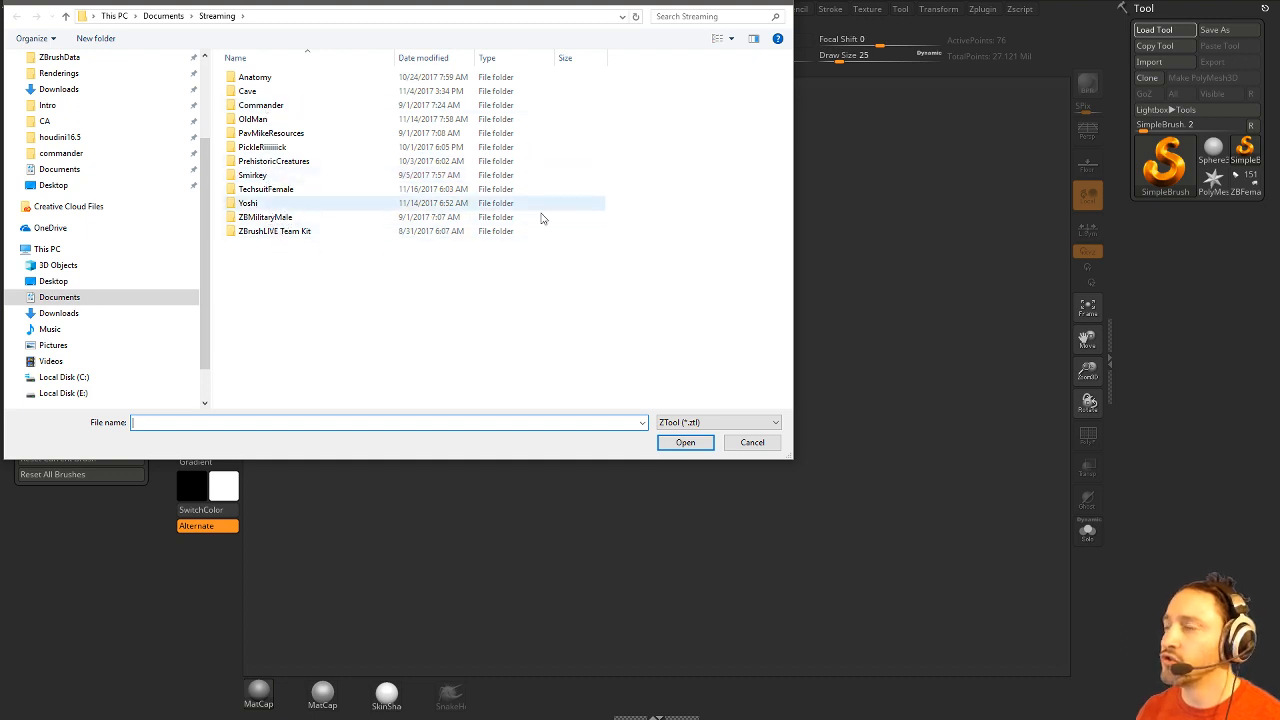
{"action": "left_click", "coordinate": [787, 3]}
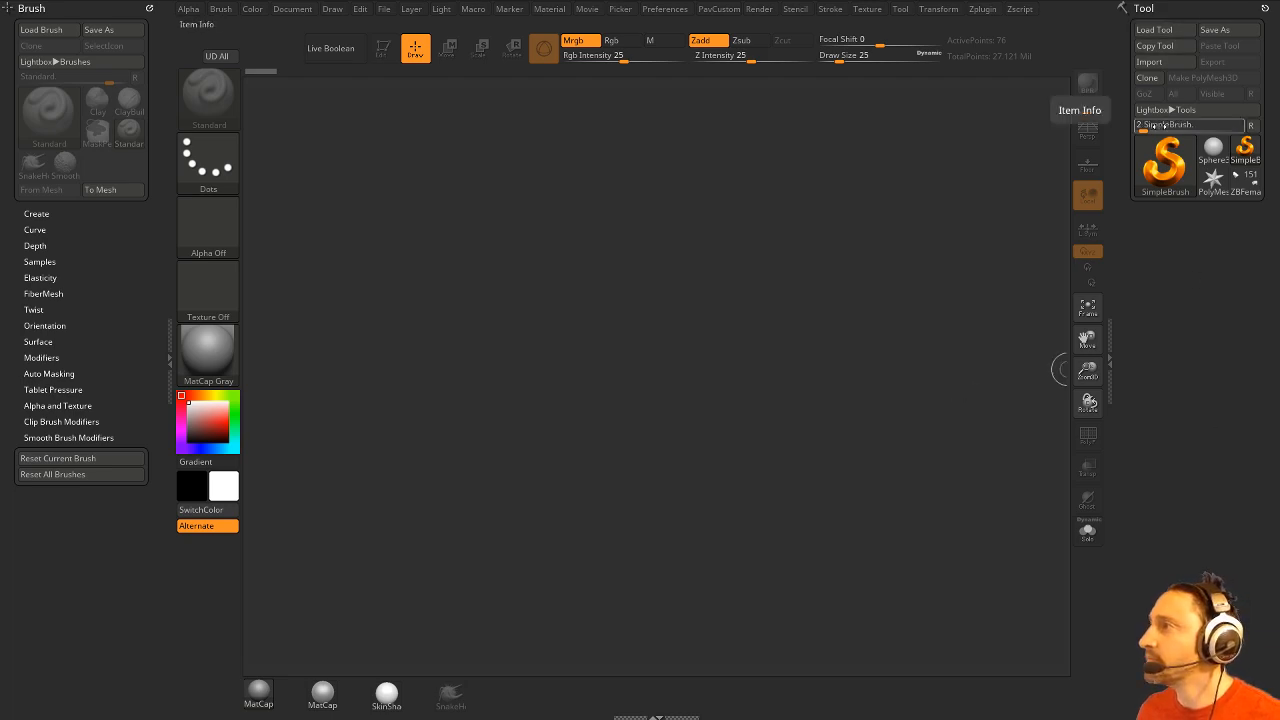
{"action": "left_click", "coordinate": [1169, 28]}
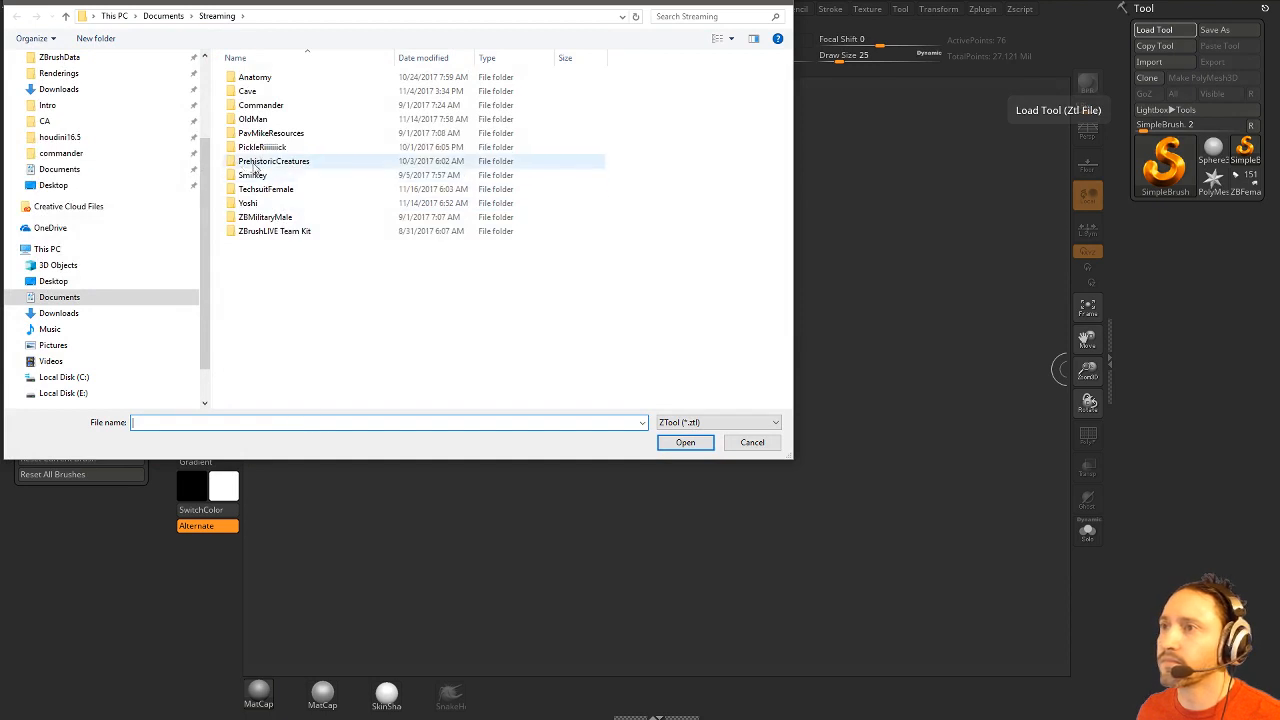
{"action": "double_click", "coordinate": [313, 124]}
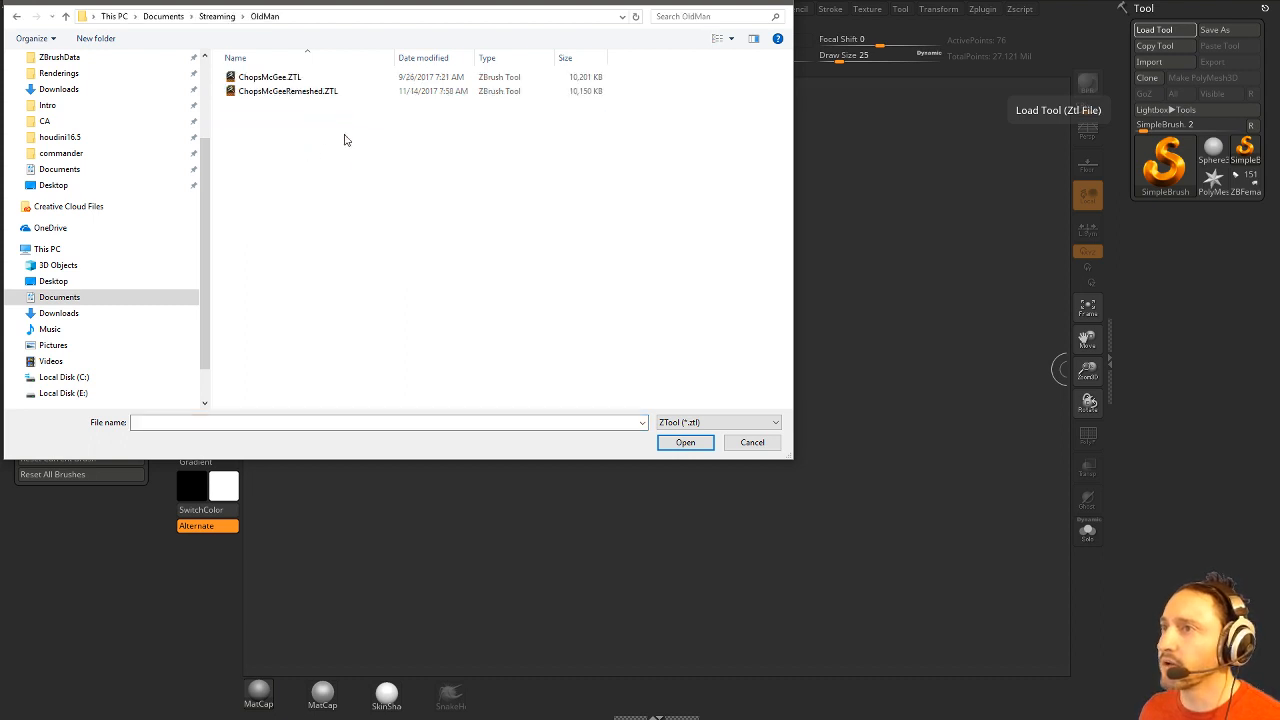
{"action": "double_click", "coordinate": [295, 83]}
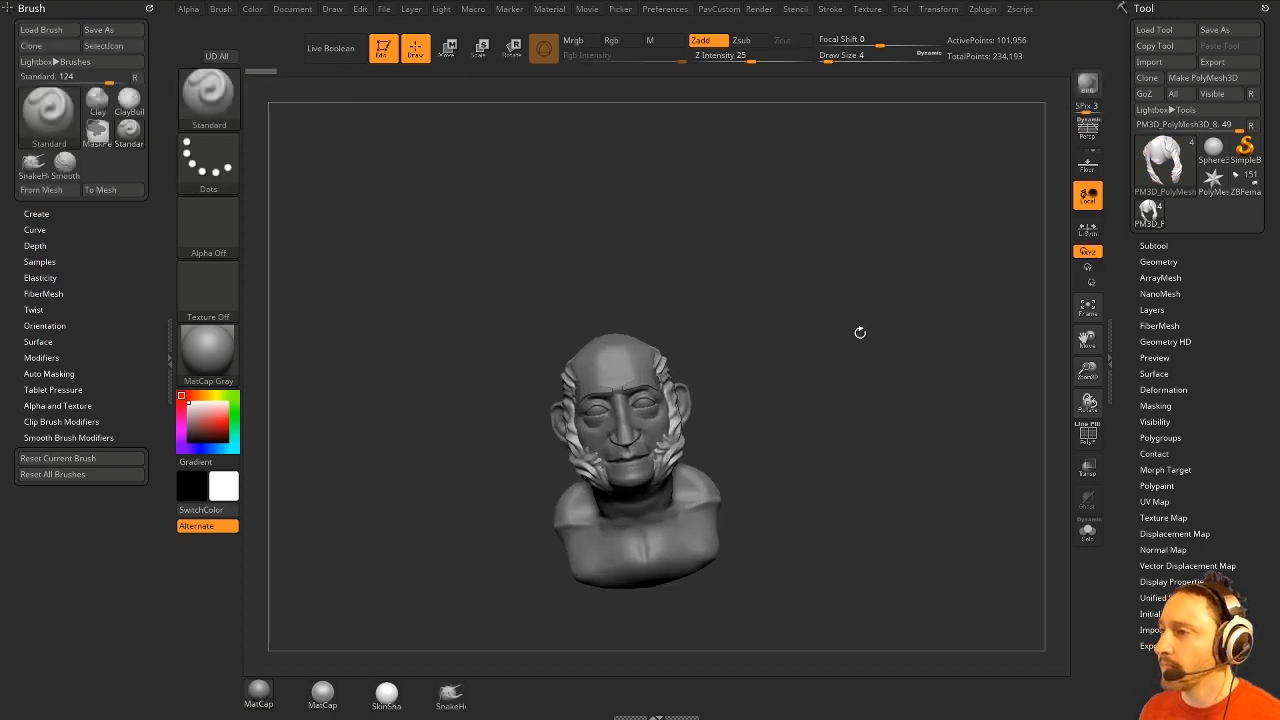
Set the draw size to 83 and make the bust's head subtool active.
{"action": "mouse_move", "coordinate": [839, 307]}
{"action": "left_mouse_down", "text": "shift"}
{"action": "mouse_move", "coordinate": [811, 306]}
{"action": "mouse_move", "coordinate": [903, 317]}
{"action": "mouse_move", "coordinate": [865, 301]}
{"action": "left_mouse_up", "text": "shift"}
{"action": "key", "text": "s"}
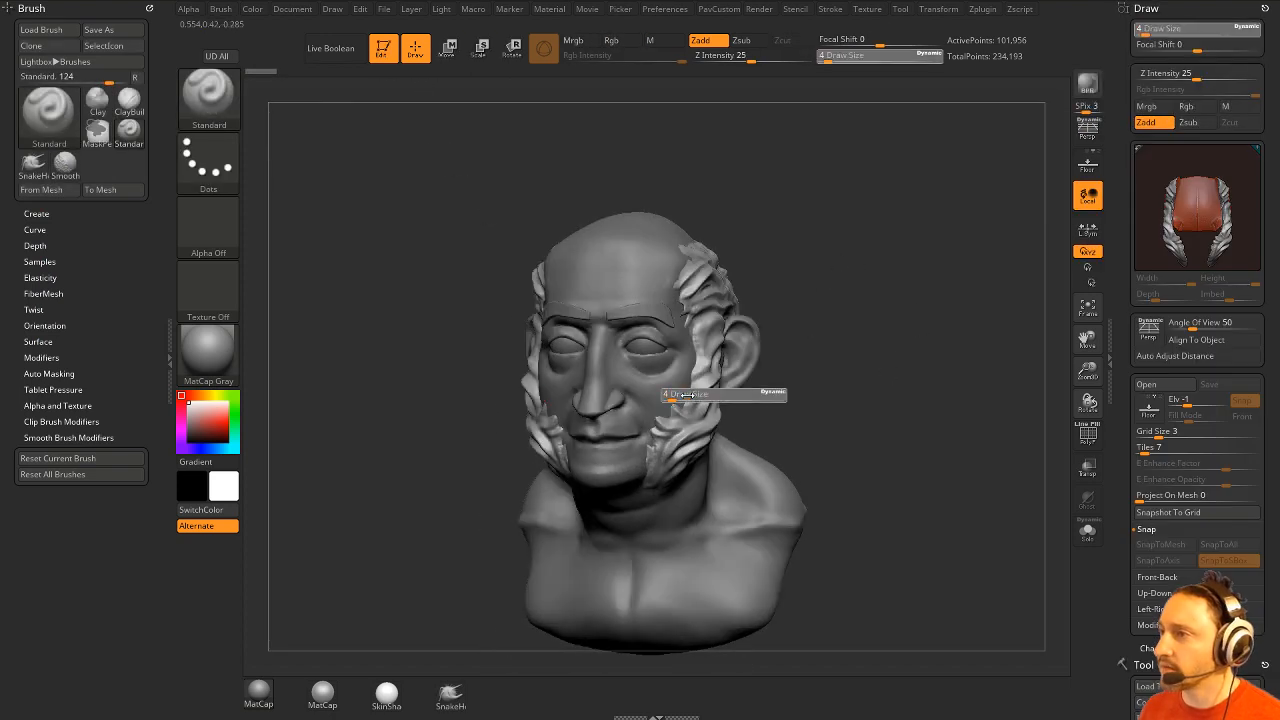
{"action": "left_click", "coordinate": [698, 395]}
{"action": "left_click", "coordinate": [735, 368], "text": "alt"}
{"action": "left_click_drag", "start_coordinate": [853, 363], "coordinate": [853, 322], "text": "alt"}
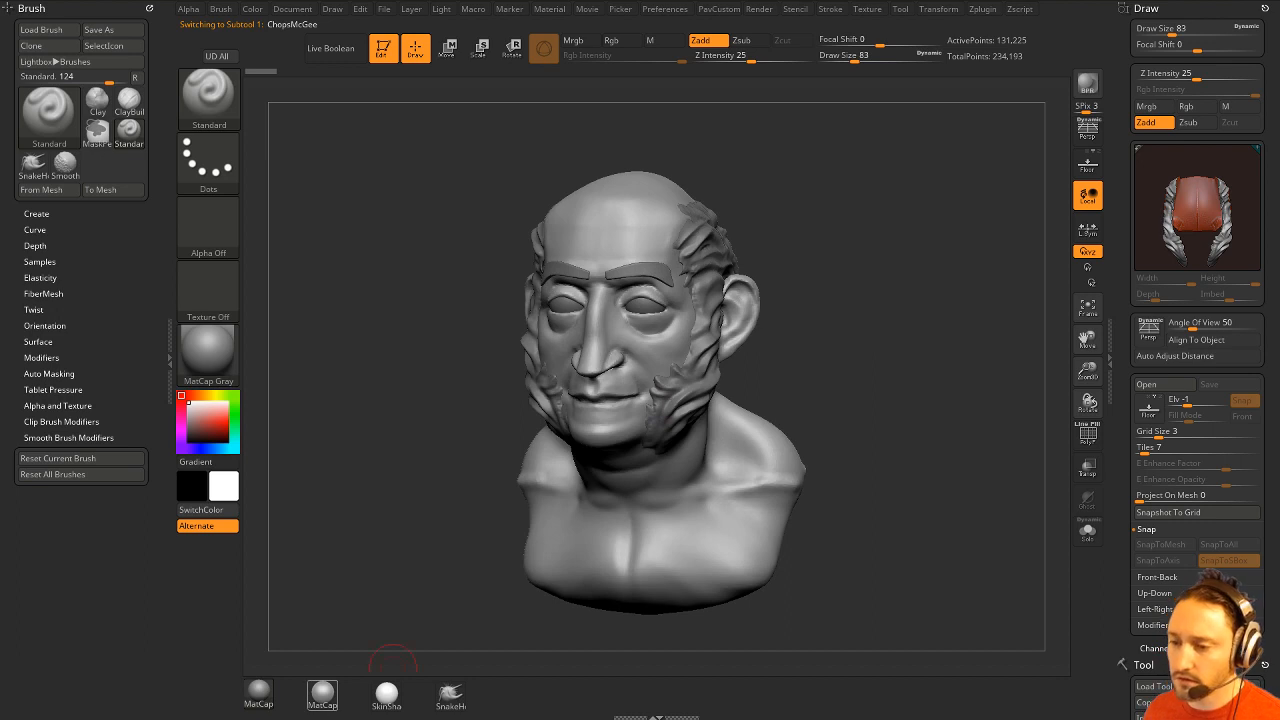
Remove the Draw palette from the tray and make the sideburns subtool active.
{"action": "mouse_move", "coordinate": [322, 693]}
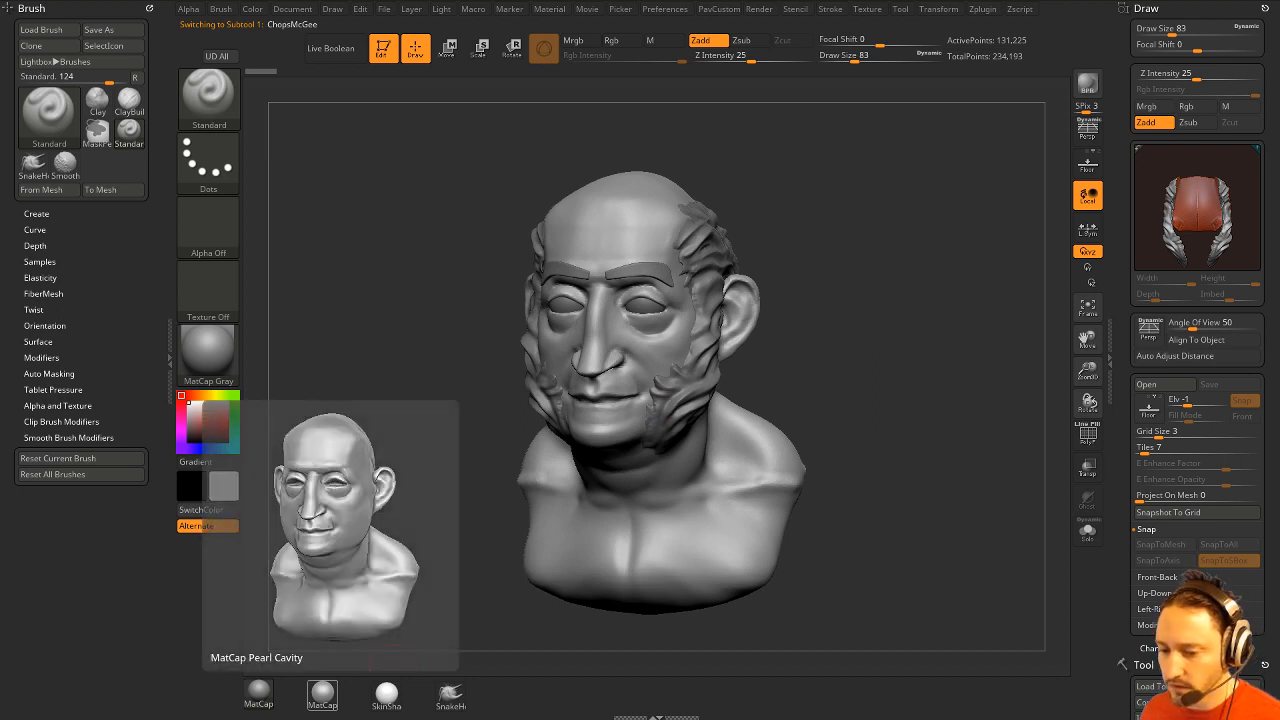
{"action": "left_click_drag", "start_coordinate": [831, 282], "coordinate": [790, 293]}
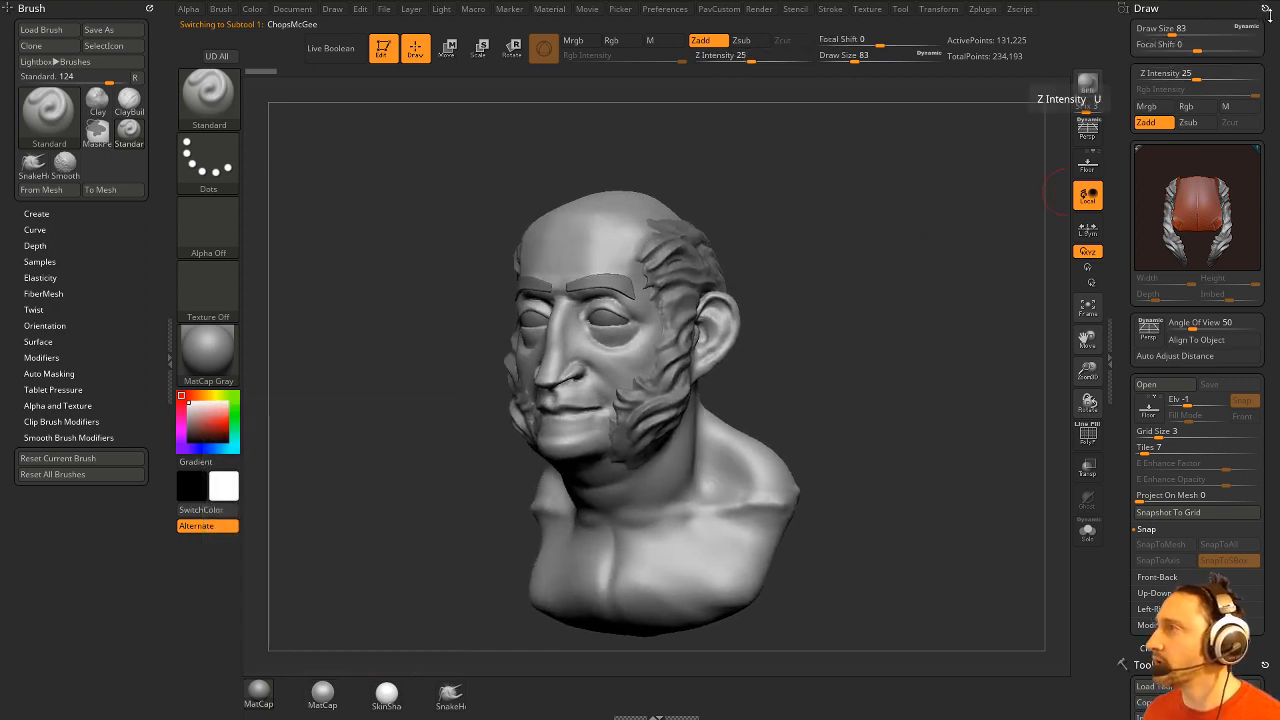
{"action": "left_click", "coordinate": [1264, 8]}
{"action": "left_click", "coordinate": [1264, 8]}
{"action": "mouse_move", "coordinate": [815, 292]}
{"action": "left_mouse_down"}
{"action": "mouse_move", "coordinate": [835, 297]}
{"action": "mouse_move", "coordinate": [822, 229]}
{"action": "left_mouse_up"}
{"action": "left_click", "coordinate": [631, 291], "text": "alt"}
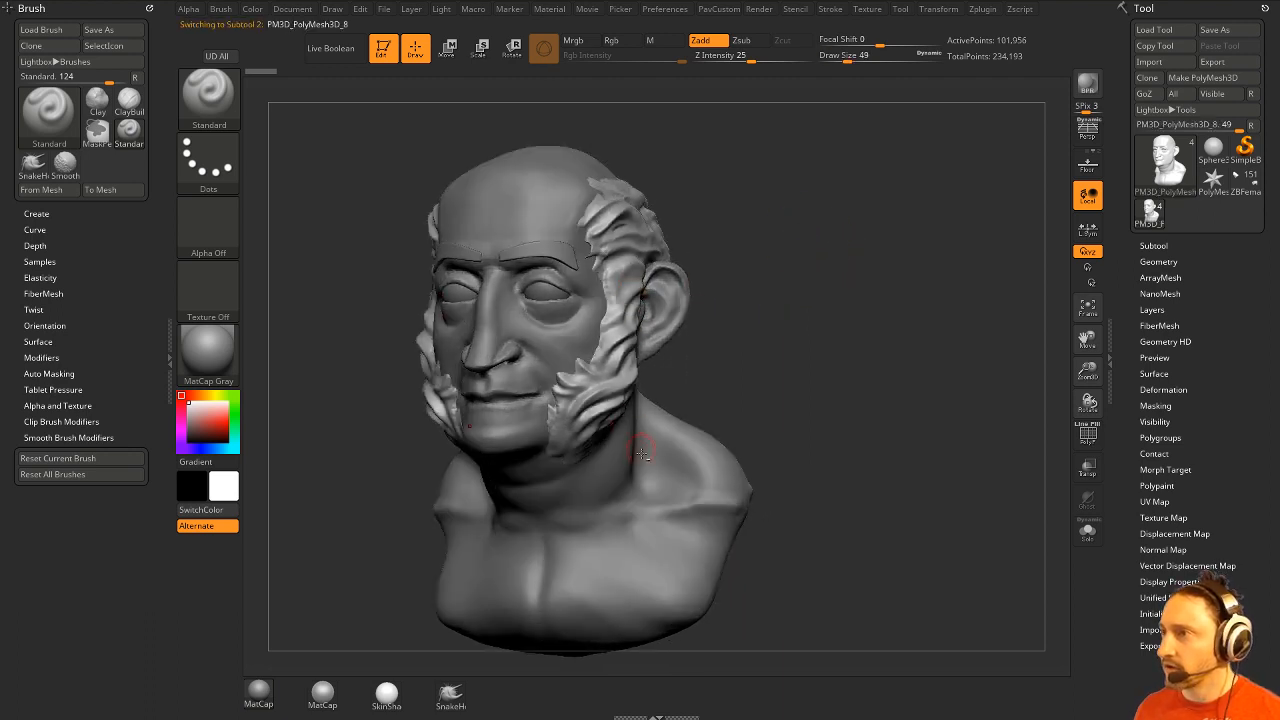
Show only the ChopsMcGee head subtool and display its polyframe from the front.
{"action": "left_click", "coordinate": [1154, 246]}
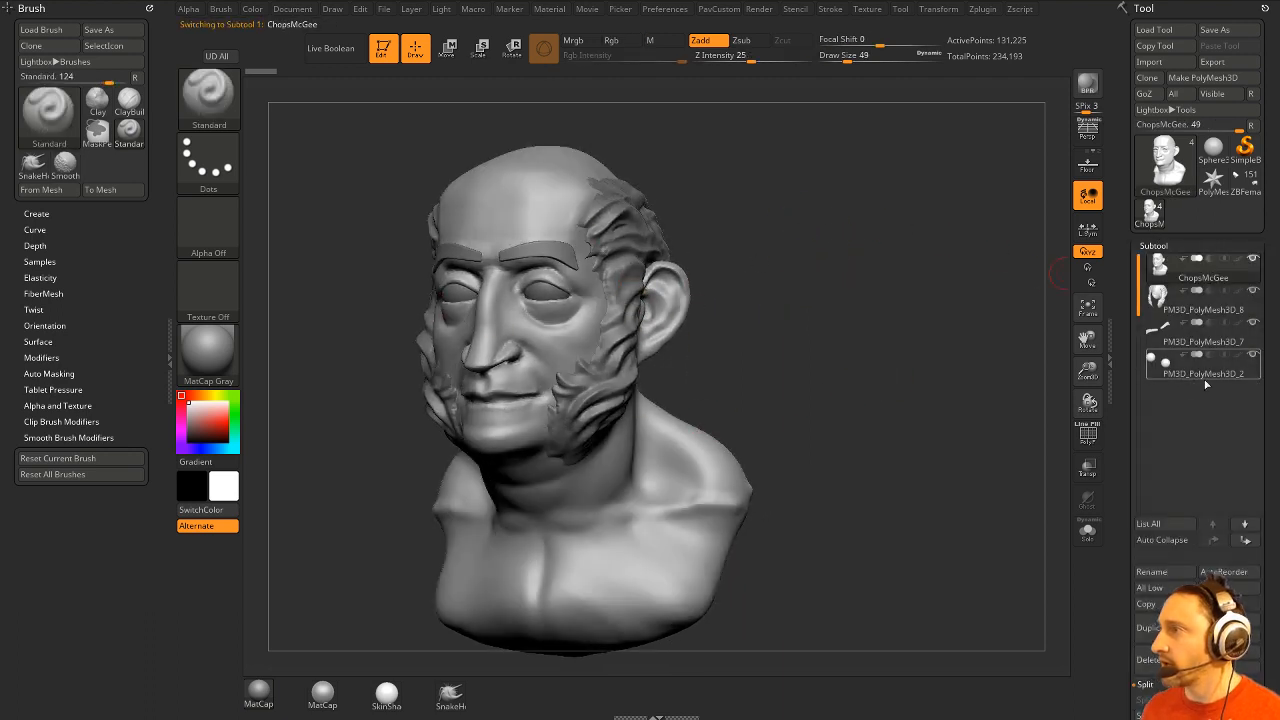
{"action": "left_click", "coordinate": [1253, 259]}
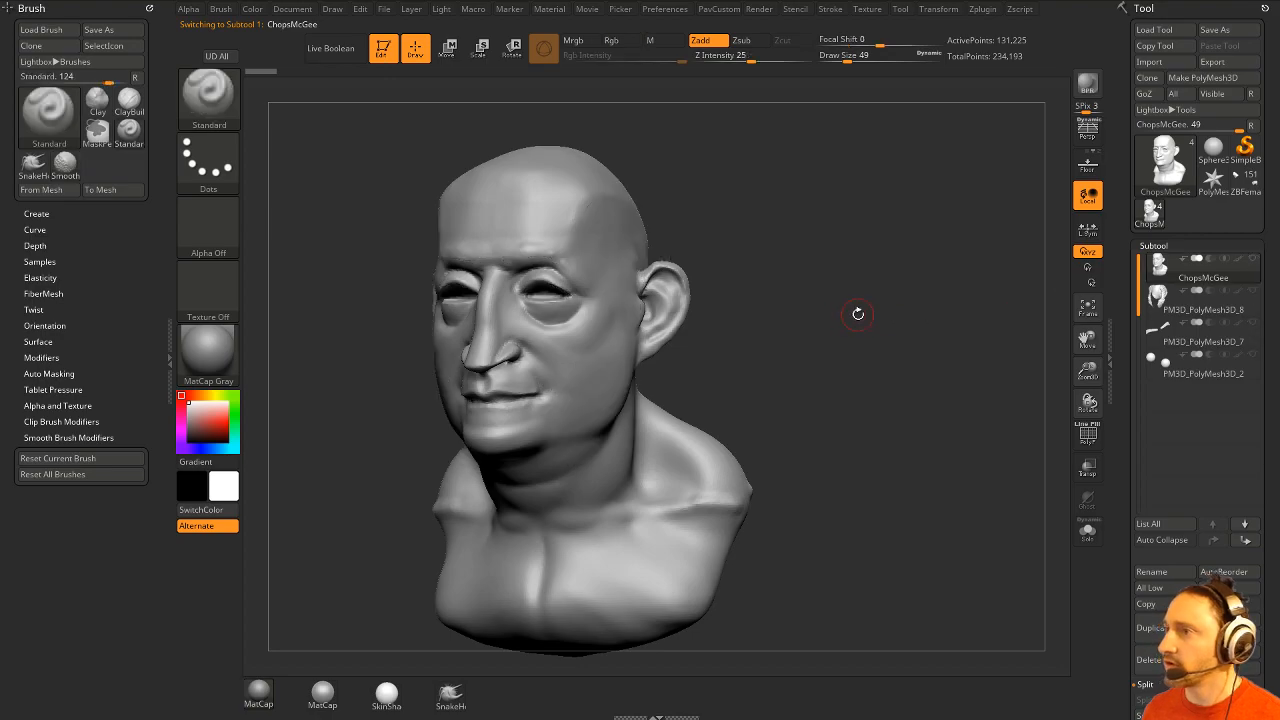
{"action": "left_click_drag", "start_coordinate": [857, 314], "coordinate": [1062, 413]}
{"action": "key", "text": "shift+f"}
{"action": "mouse_move", "coordinate": [943, 349]}
{"action": "left_mouse_down"}
{"action": "mouse_move", "coordinate": [931, 380]}
{"action": "mouse_move", "coordinate": [970, 379]}
{"action": "mouse_move", "coordinate": [920, 367]}
{"action": "mouse_move", "coordinate": [980, 370]}
{"action": "mouse_move", "coordinate": [982, 400]}
{"action": "mouse_move", "coordinate": [935, 405]}
{"action": "mouse_move", "coordinate": [955, 398]}
{"action": "mouse_move", "coordinate": [937, 391]}
{"action": "mouse_move", "coordinate": [927, 346]}
{"action": "mouse_move", "coordinate": [967, 355]}
{"action": "mouse_move", "coordinate": [917, 371]}
{"action": "mouse_move", "coordinate": [906, 343]}
{"action": "mouse_move", "coordinate": [905, 366]}
{"action": "mouse_move", "coordinate": [921, 359]}
{"action": "mouse_move", "coordinate": [874, 383]}
{"action": "left_mouse_up"}
{"action": "key", "text": "ctrl"}
{"action": "key", "text": "shift+f"}
Insert a Sphere32 primitive over the mouth using the IMM_Base_Primitives brush.
{"action": "key", "text": "m"}
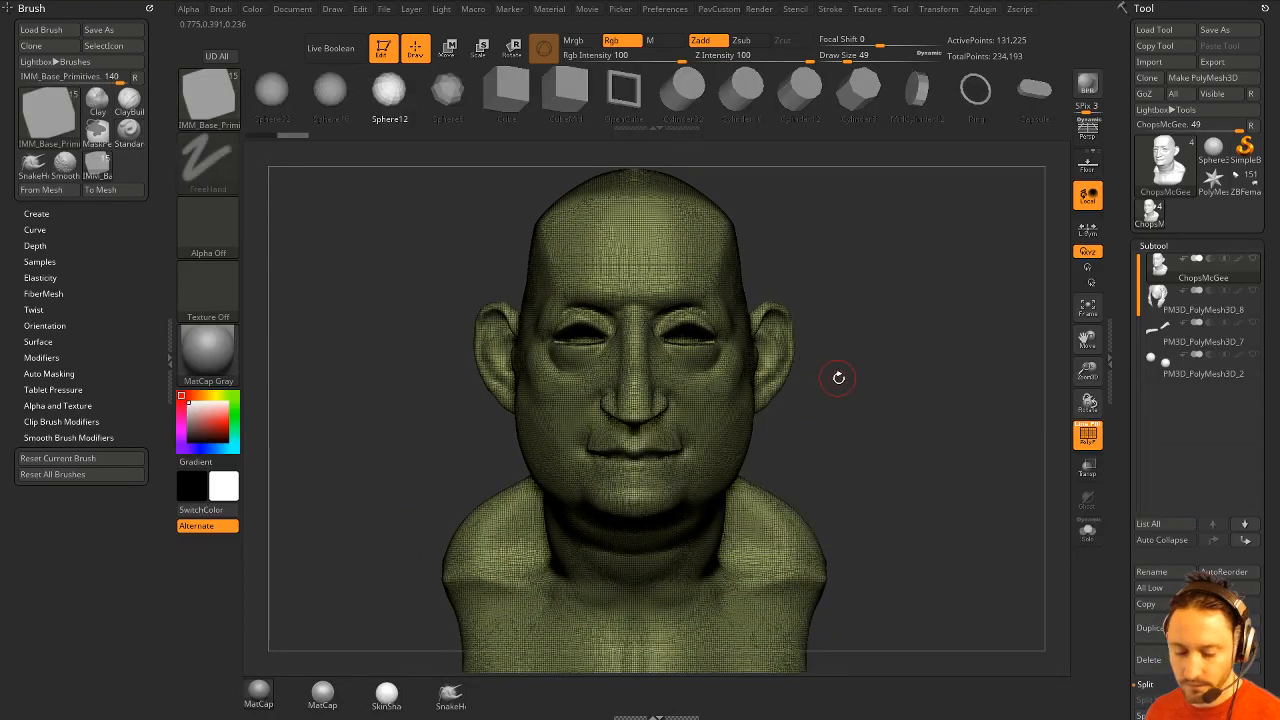
{"action": "key", "text": "m"}
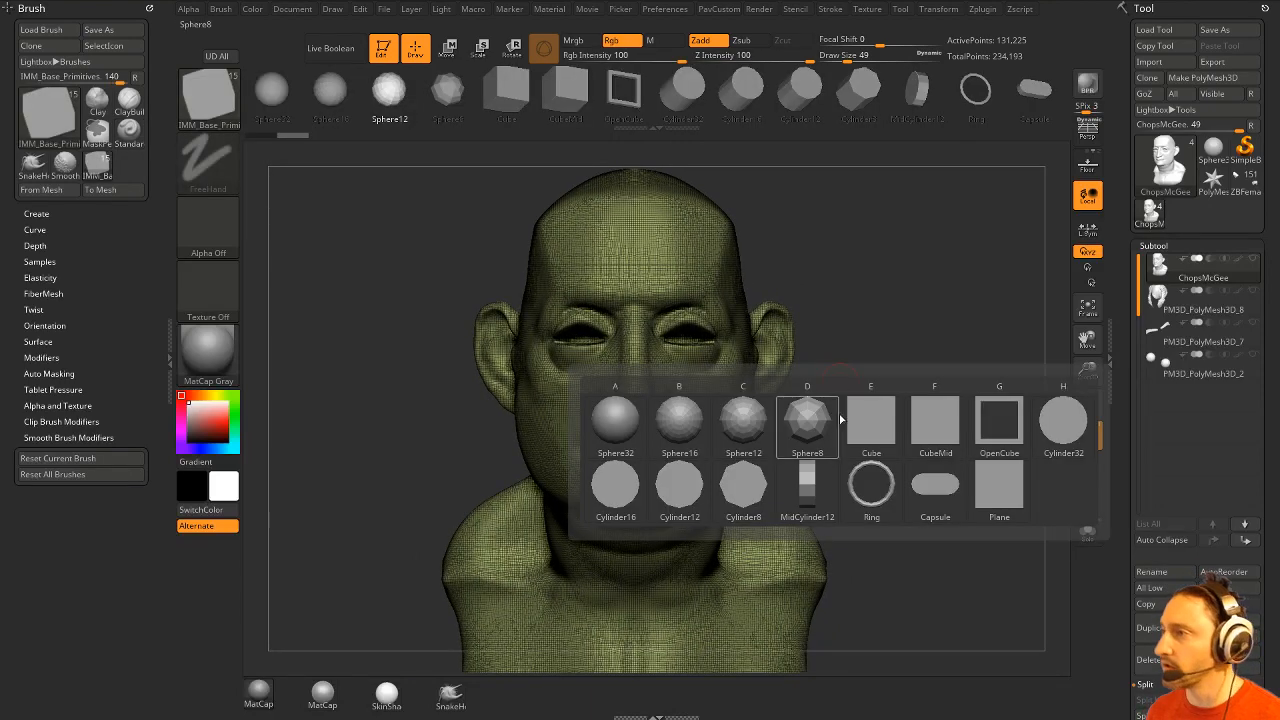
{"action": "left_click", "coordinate": [634, 434]}
{"action": "left_click_drag", "start_coordinate": [835, 372], "coordinate": [823, 366]}
{"action": "left_click_drag", "start_coordinate": [612, 455], "coordinate": [660, 490]}
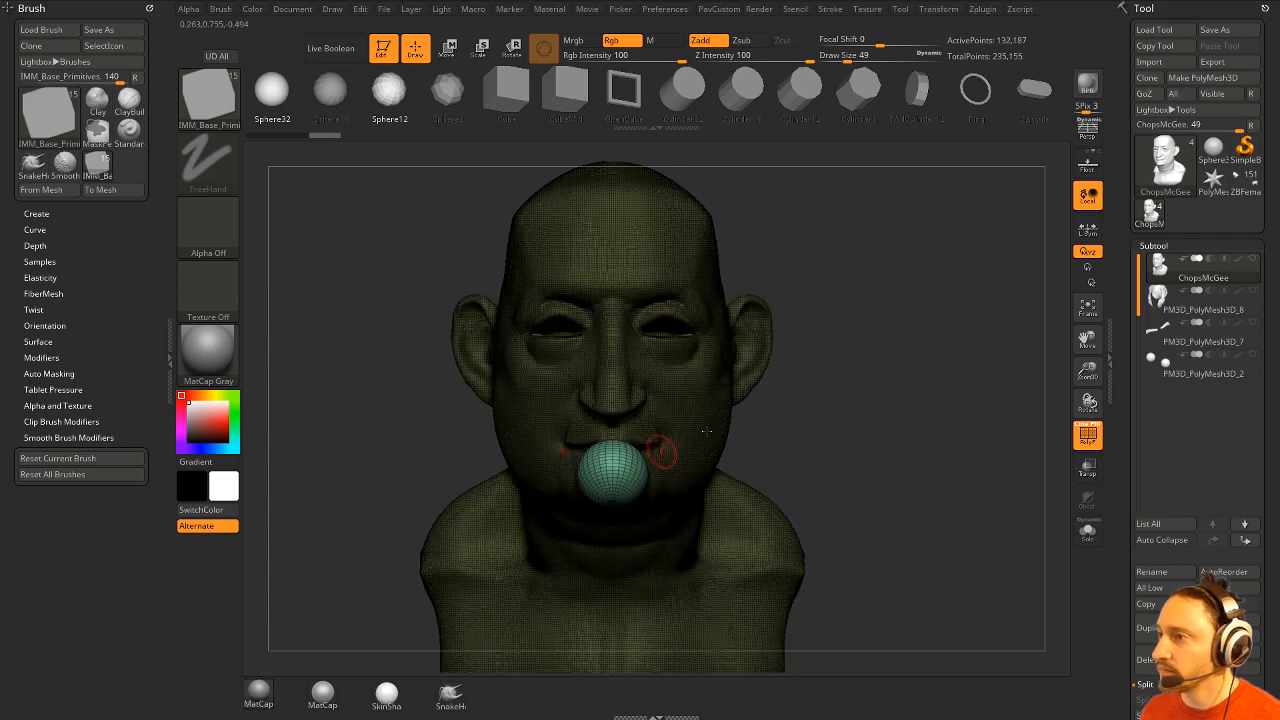
Move the inserted sphere back inside the head, behind the mouth, working from the side view.
{"action": "left_click_drag", "start_coordinate": [720, 410], "coordinate": [826, 406]}
{"action": "key", "text": "w"}
{"action": "left_click_drag", "start_coordinate": [614, 446], "coordinate": [526, 452]}
{"action": "key", "text": "q"}
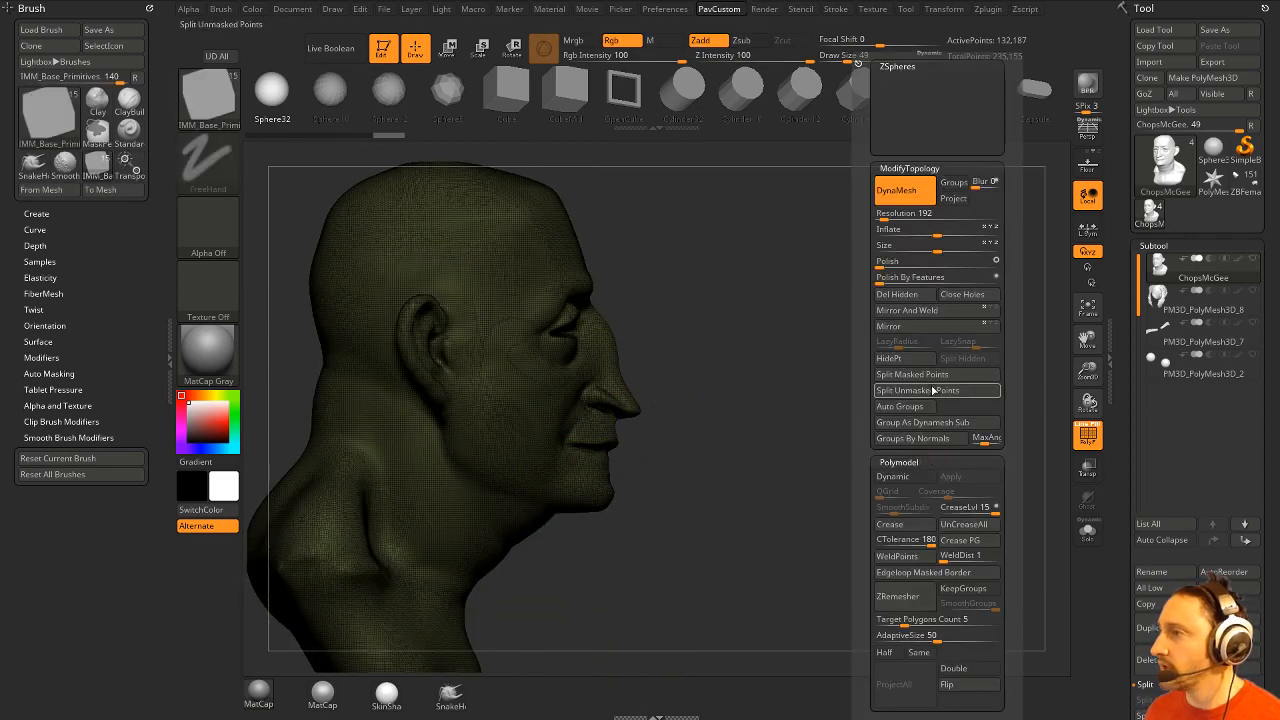
Split the masked head from the sphere into separate subtools and turn on transparency.
{"action": "left_click", "coordinate": [937, 375]}
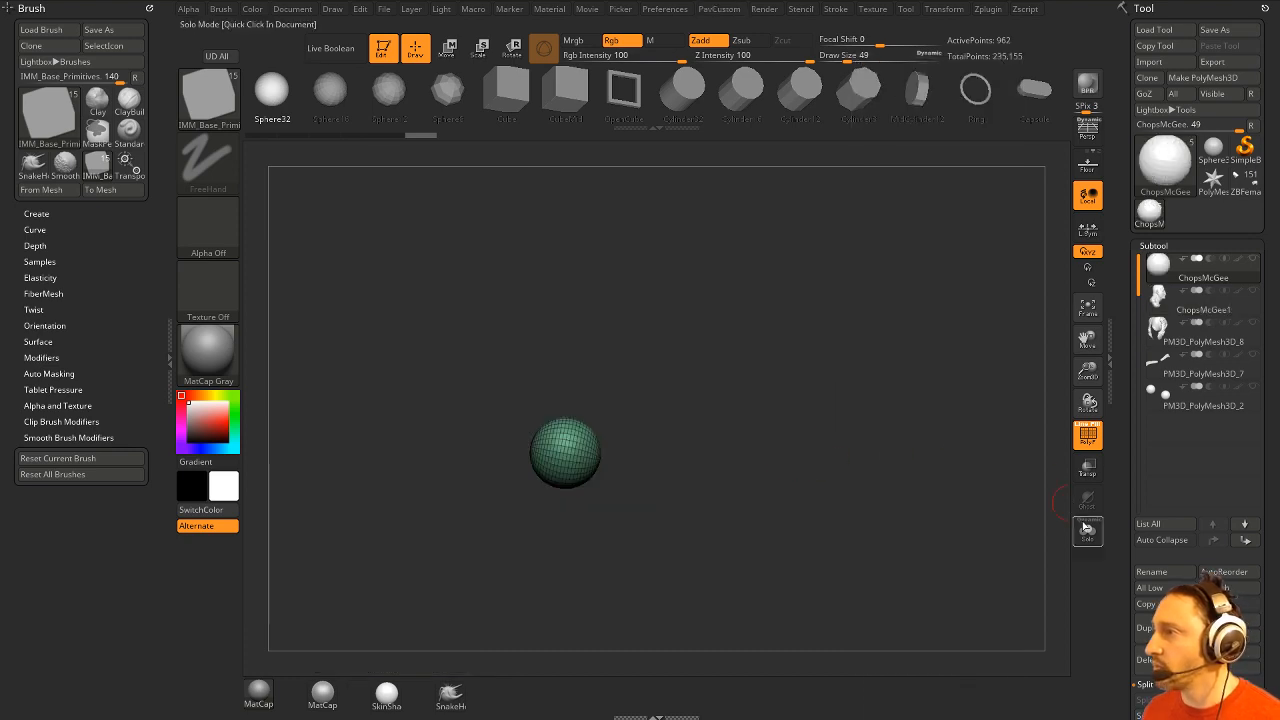
{"action": "left_click", "coordinate": [1088, 467]}
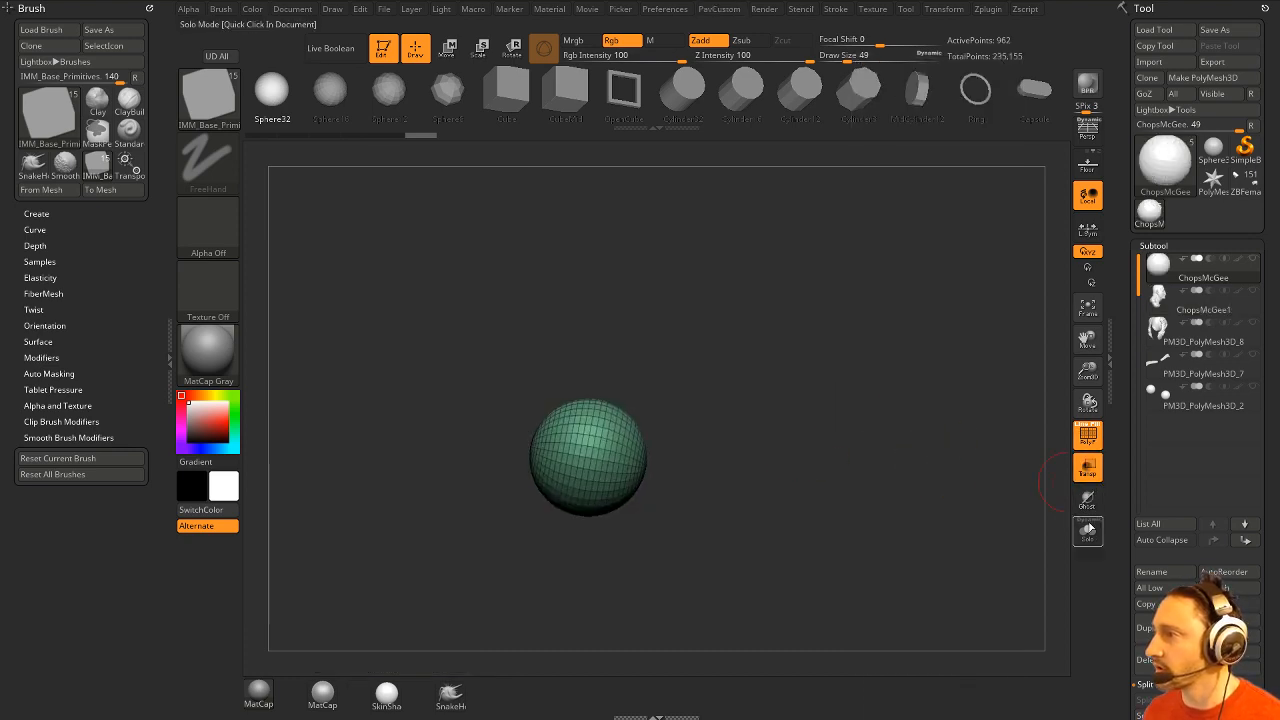
Leave only the ChopsMcGee1 head and the sphere visible, and move the sphere below the head in the subtool order.
{"action": "left_click", "coordinate": [1251, 290]}
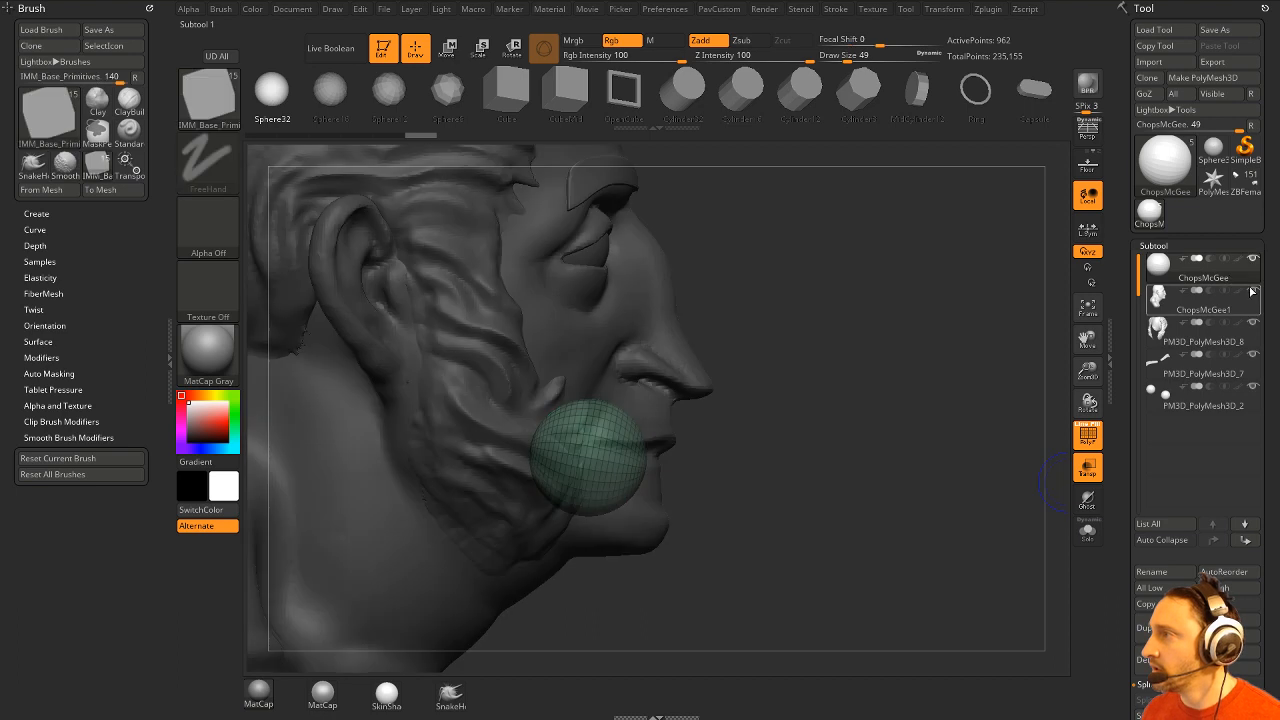
{"action": "left_click", "coordinate": [1251, 290]}
{"action": "left_click", "coordinate": [1251, 290]}
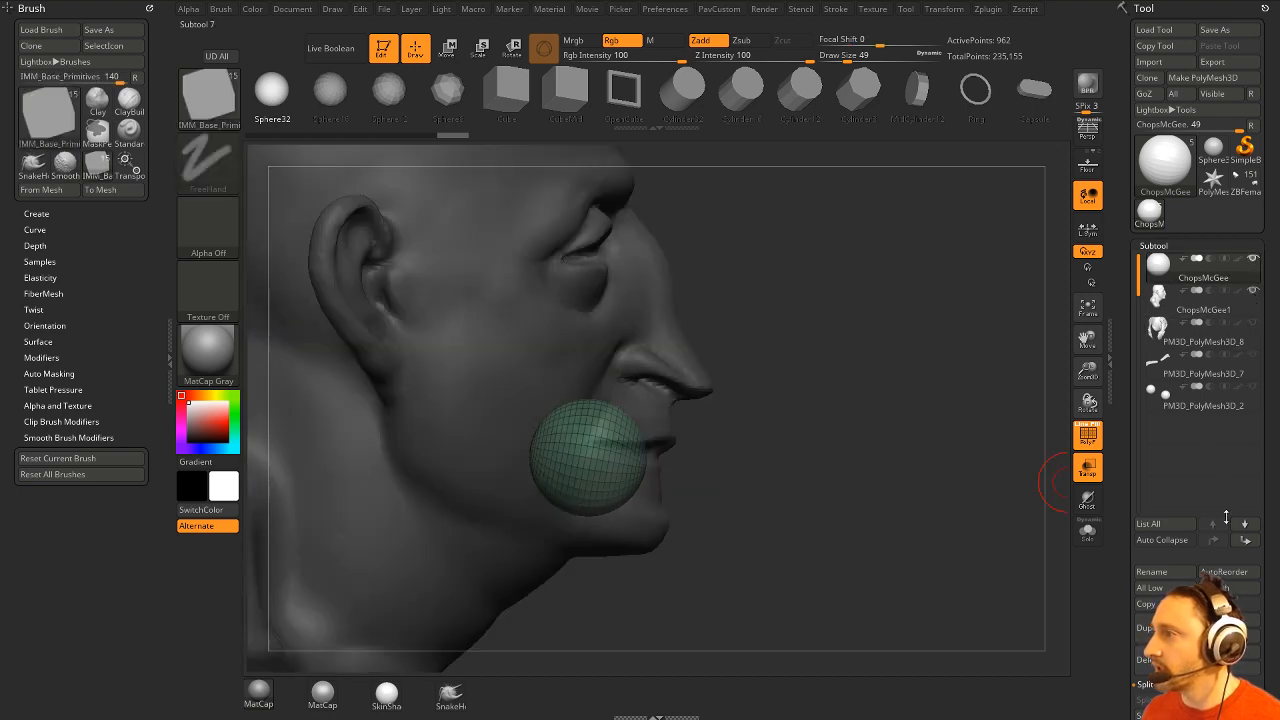
{"action": "left_click", "coordinate": [1245, 539]}
{"action": "left_click_drag", "start_coordinate": [929, 368], "coordinate": [874, 320]}
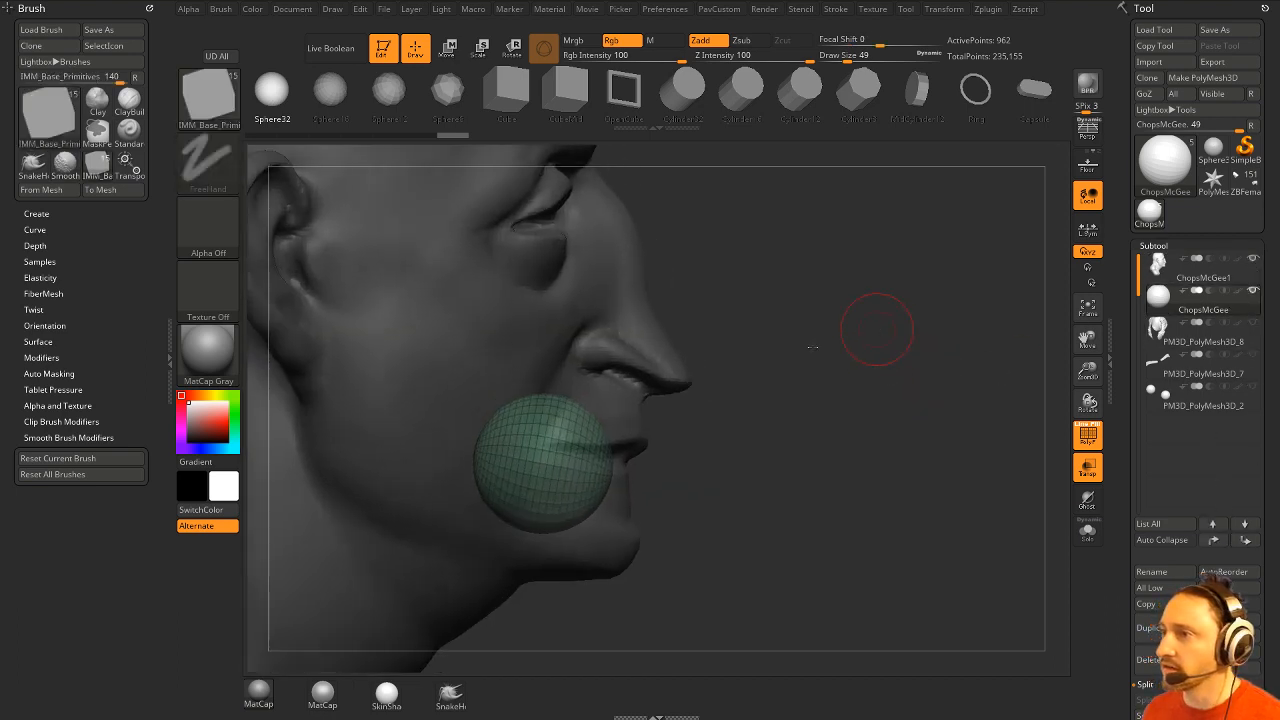
Position and widen the sphere behind the lips with the gizmo, and increase its mesh density.
{"action": "key", "text": "w"}
{"action": "left_click_drag", "start_coordinate": [525, 397], "coordinate": [500, 400]}
{"action": "left_click_drag", "start_coordinate": [780, 420], "coordinate": [525, 405]}
{"action": "left_click_drag", "start_coordinate": [700, 386], "coordinate": [860, 388]}
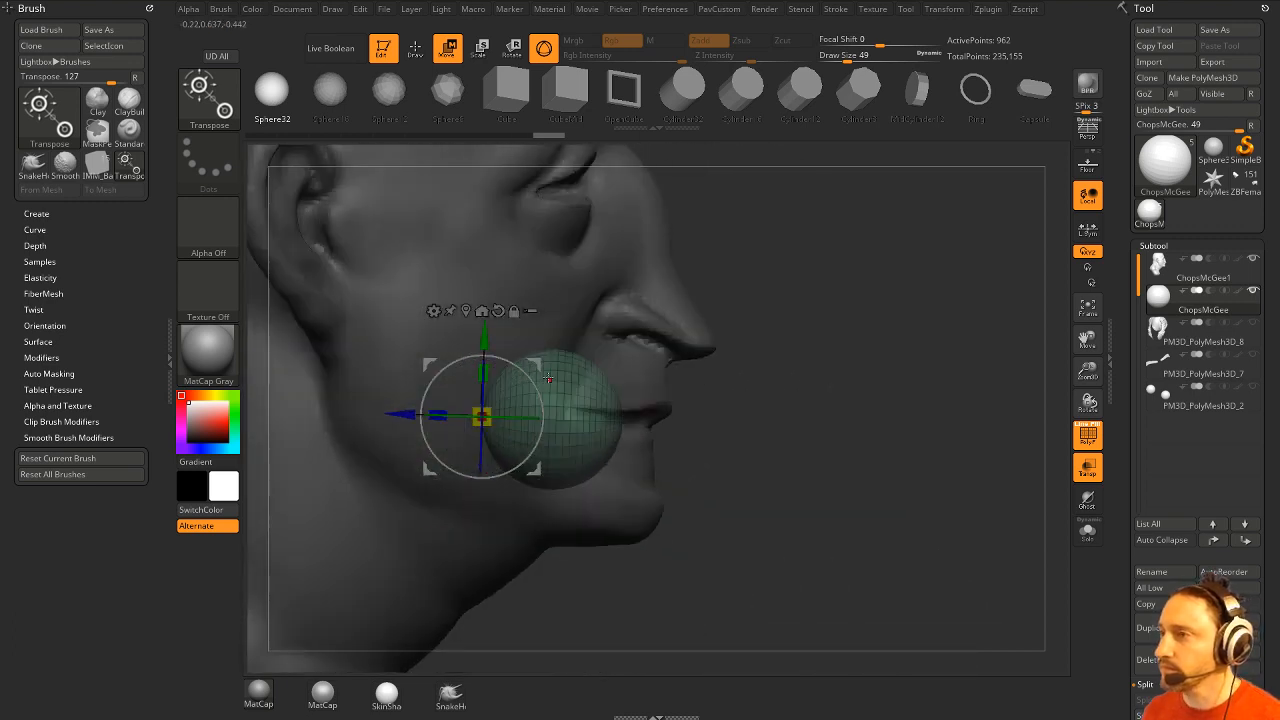
{"action": "left_click_drag", "start_coordinate": [478, 412], "coordinate": [498, 405]}
{"action": "key", "text": "q"}
{"action": "left_click_drag", "start_coordinate": [980, 335], "coordinate": [866, 325]}
{"action": "key", "text": "ctrl+d"}
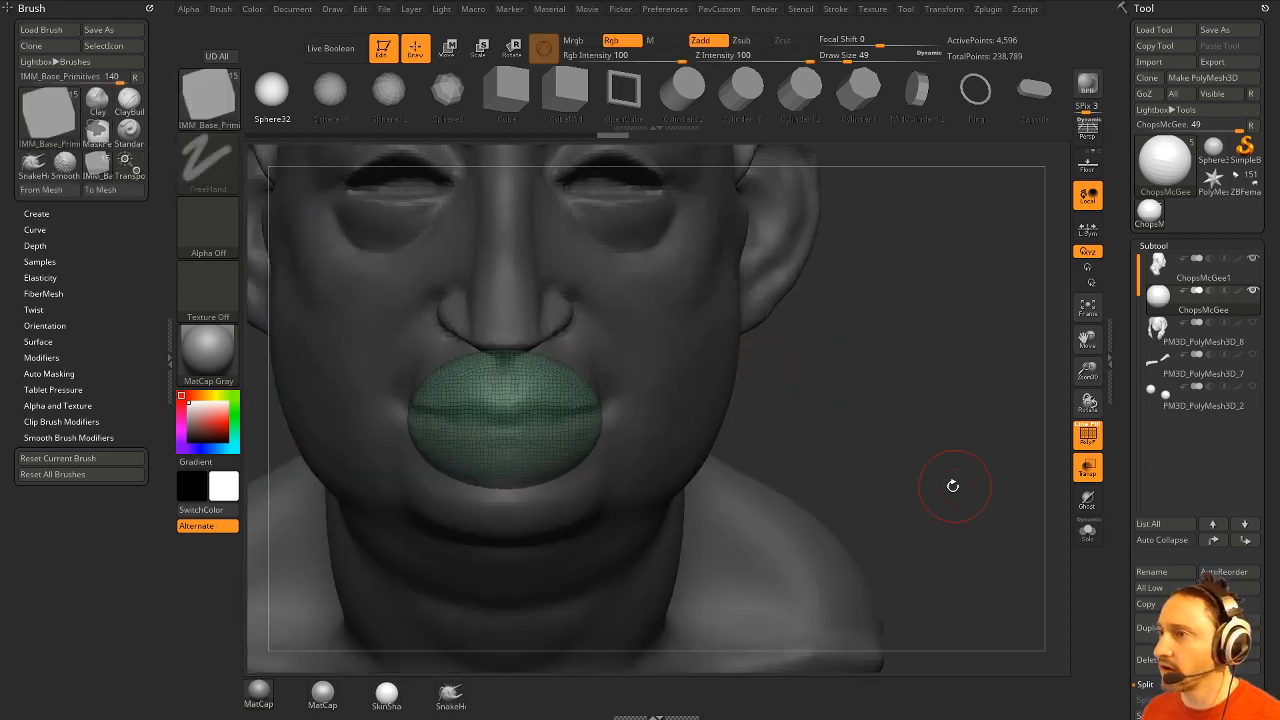
Turn on Ghost transparency, mask the sphere along the lip line with the MaskPen brush at draw size 13, and invert the mask.
{"action": "mouse_move", "coordinate": [876, 376]}
{"action": "left_mouse_down"}
{"action": "mouse_move", "coordinate": [914, 423]}
{"action": "mouse_move", "coordinate": [729, 386]}
{"action": "left_mouse_up"}
{"action": "key", "text": "b"}
{"action": "key", "text": "s"}
{"action": "key", "text": "t"}
{"action": "key", "text": "s"}
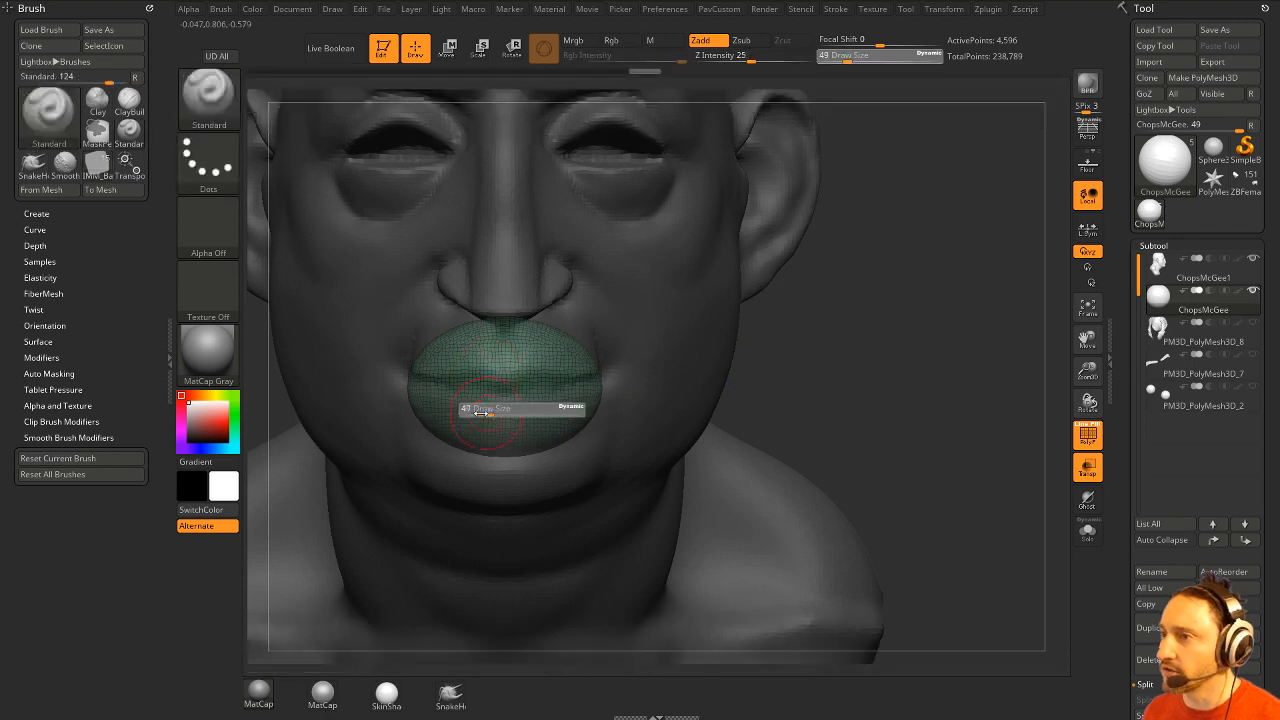
{"action": "left_click_drag", "start_coordinate": [486, 411], "coordinate": [476, 411]}
{"action": "key", "text": "ctrl"}
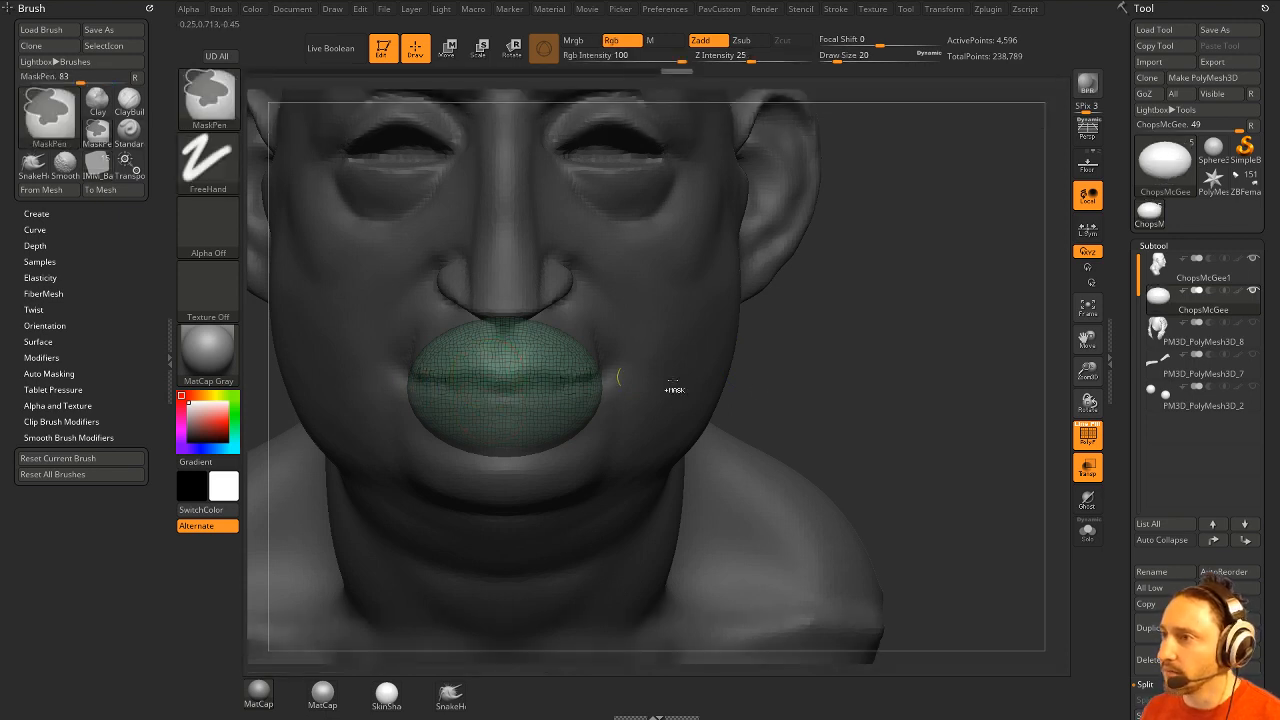
{"action": "left_click", "coordinate": [1088, 498]}
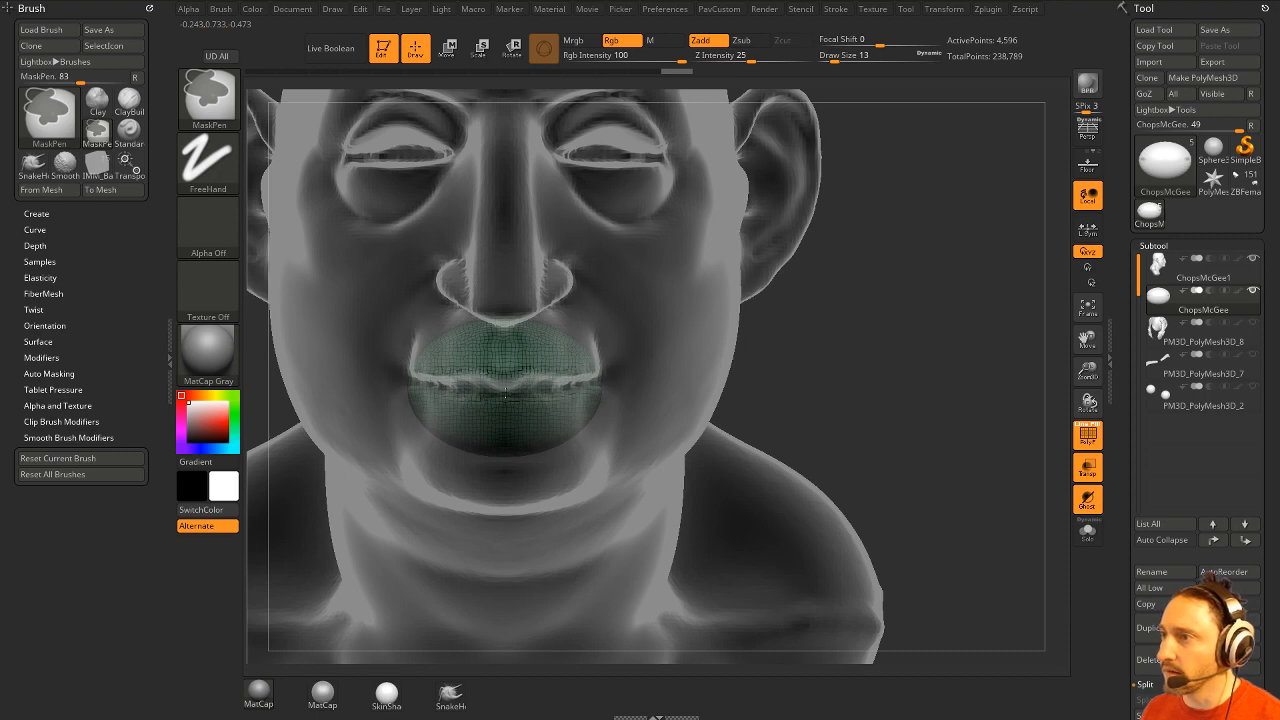
{"action": "left_click_drag", "start_coordinate": [906, 418], "coordinate": [937, 439]}
{"action": "left_click", "coordinate": [831, 379], "text": "ctrl"}
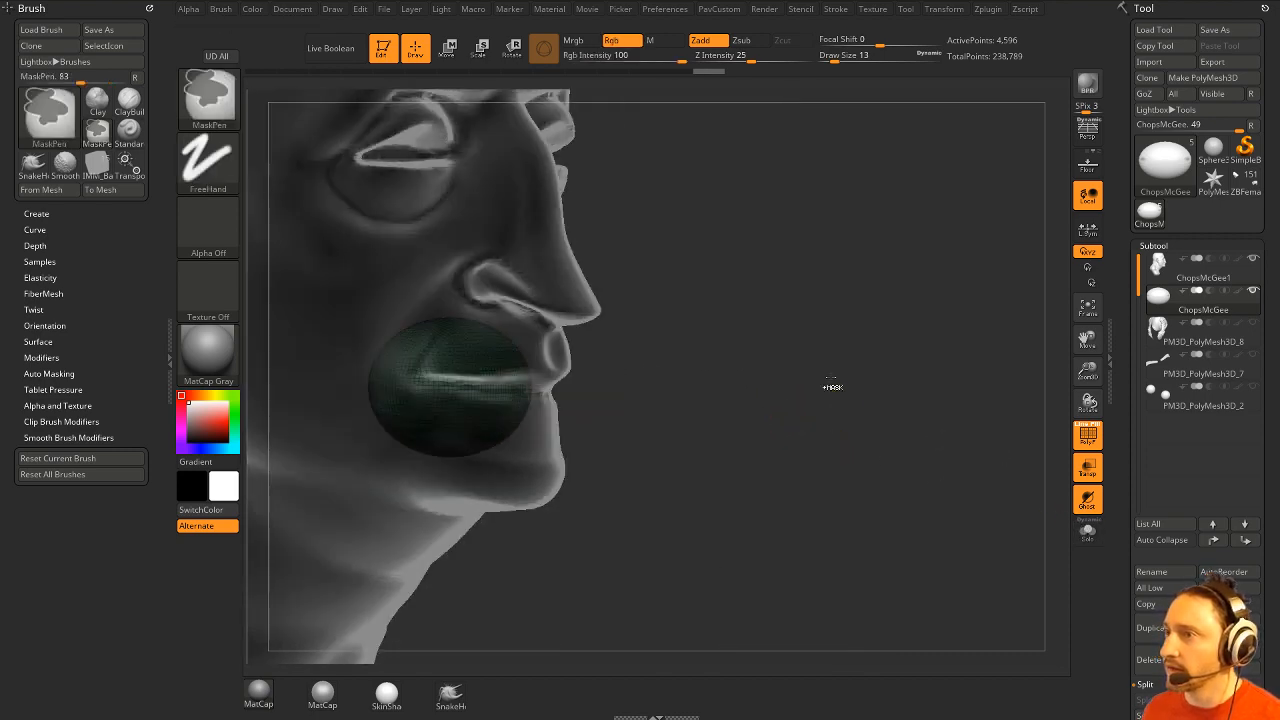
Pull the unmasked strip of the sphere forward out between the lips with the gizmo, and turn off polyframe and transparency.
{"action": "left_click_drag", "start_coordinate": [831, 379], "coordinate": [731, 323], "text": "shift"}
{"action": "key", "text": "w"}
{"action": "left_click_drag", "start_coordinate": [375, 317], "coordinate": [468, 331]}
{"action": "mouse_move", "coordinate": [960, 318]}
{"action": "left_mouse_down"}
{"action": "mouse_move", "coordinate": [800, 320]}
{"action": "mouse_move", "coordinate": [925, 350]}
{"action": "mouse_move", "coordinate": [934, 337]}
{"action": "mouse_move", "coordinate": [969, 420]}
{"action": "mouse_move", "coordinate": [934, 400]}
{"action": "mouse_move", "coordinate": [938, 388]}
{"action": "left_mouse_up"}
{"action": "key", "text": "q"}
{"action": "left_click", "coordinate": [1088, 436]}
{"action": "left_click_drag", "start_coordinate": [997, 434], "coordinate": [974, 474]}
{"action": "left_click", "coordinate": [1088, 468]}
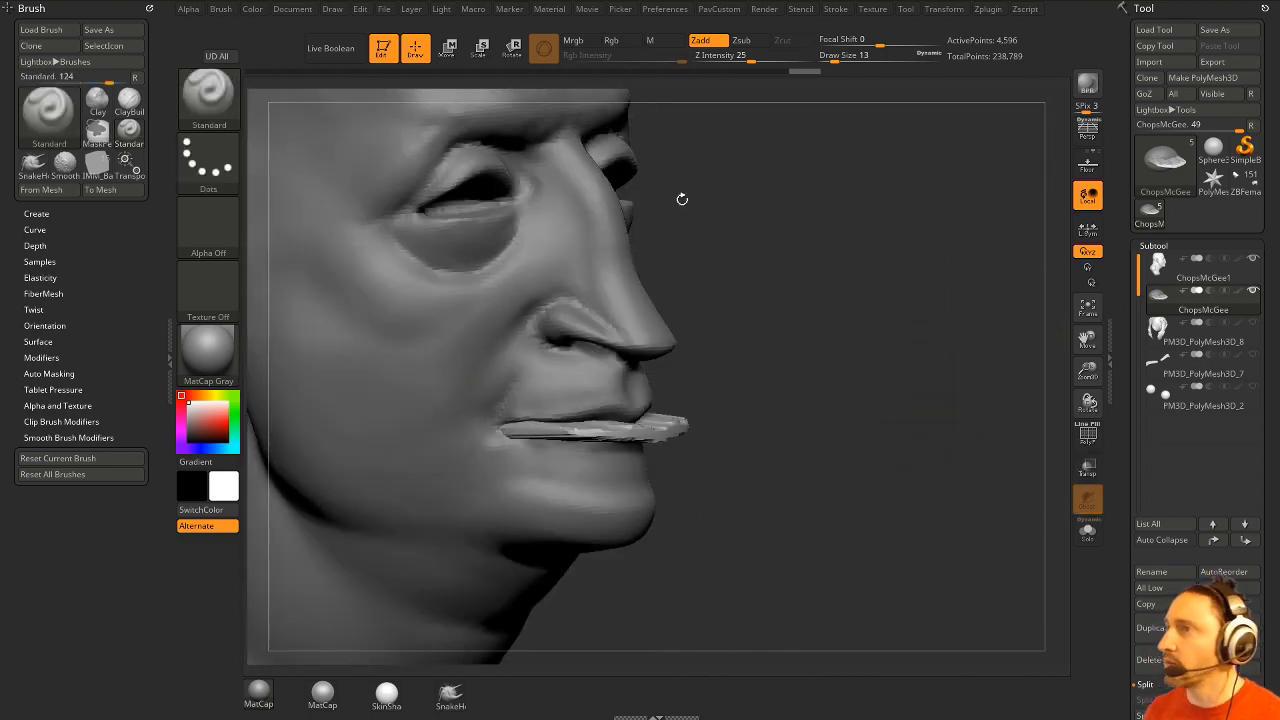
Set the sphere subtool to subtraction and turn on Live Boolean to cut the mouth opening.
{"action": "left_click", "coordinate": [1209, 291]}
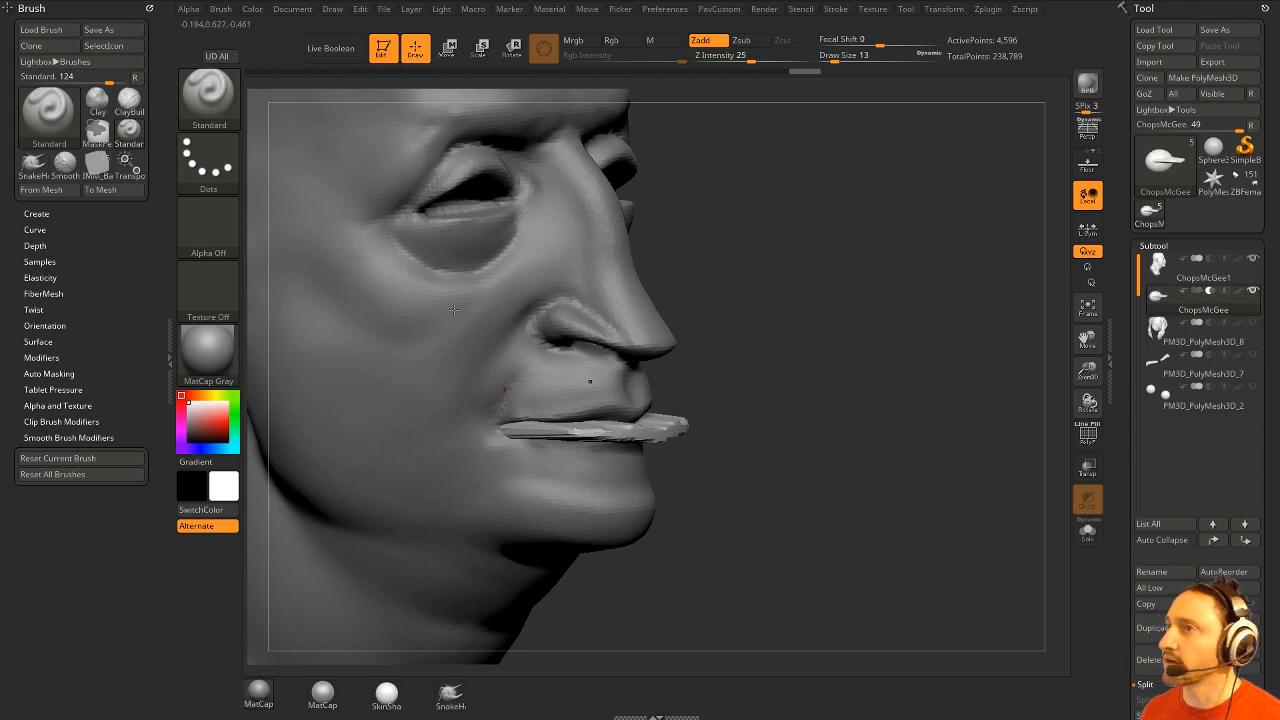
{"action": "left_click", "coordinate": [342, 60]}
{"action": "mouse_move", "coordinate": [814, 337]}
{"action": "left_mouse_down"}
{"action": "mouse_move", "coordinate": [760, 345]}
{"action": "mouse_move", "coordinate": [846, 363]}
{"action": "mouse_move", "coordinate": [866, 331]}
{"action": "mouse_move", "coordinate": [885, 355]}
{"action": "left_mouse_up"}
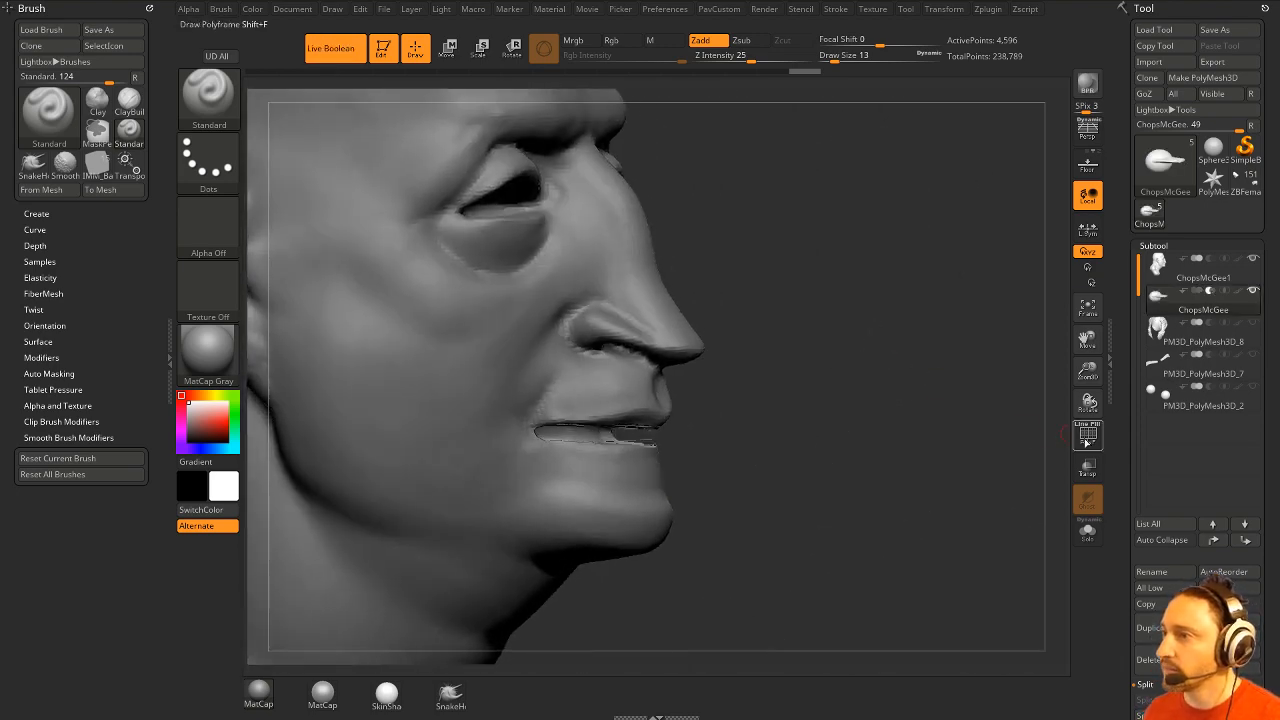
Isolate the cutting shape with polyframe shown, remesh it with DynaMesh, and return to the shaded view with the head.
{"action": "left_click", "coordinate": [1087, 436]}
{"action": "mouse_move", "coordinate": [990, 400]}
{"action": "left_mouse_down"}
{"action": "mouse_move", "coordinate": [935, 410]}
{"action": "mouse_move", "coordinate": [975, 385]}
{"action": "mouse_move", "coordinate": [1005, 412]}
{"action": "left_mouse_up"}
{"action": "key", "text": "shift+f"}
{"action": "left_click", "coordinate": [1087, 436]}
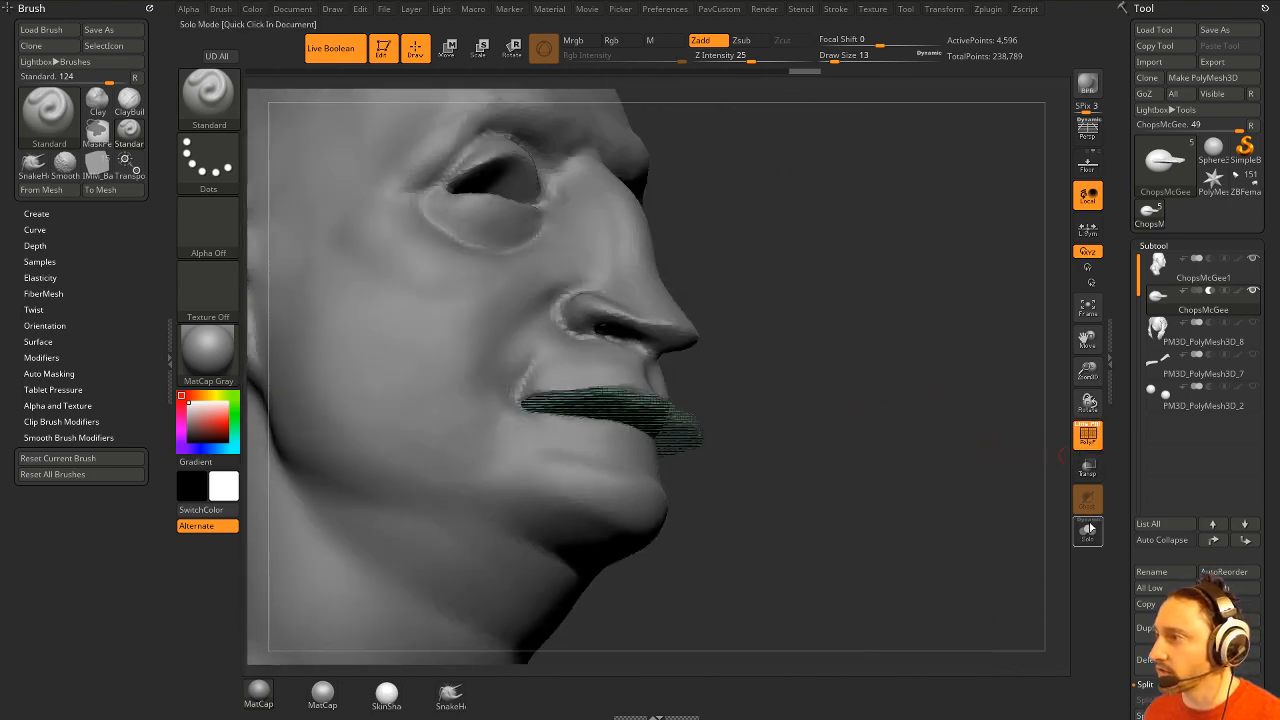
{"action": "left_click", "coordinate": [1088, 530]}
{"action": "left_click_drag", "start_coordinate": [851, 360], "coordinate": [1048, 502]}
{"action": "left_click", "coordinate": [1088, 531]}
{"action": "left_click_drag", "start_coordinate": [958, 396], "coordinate": [958, 366]}
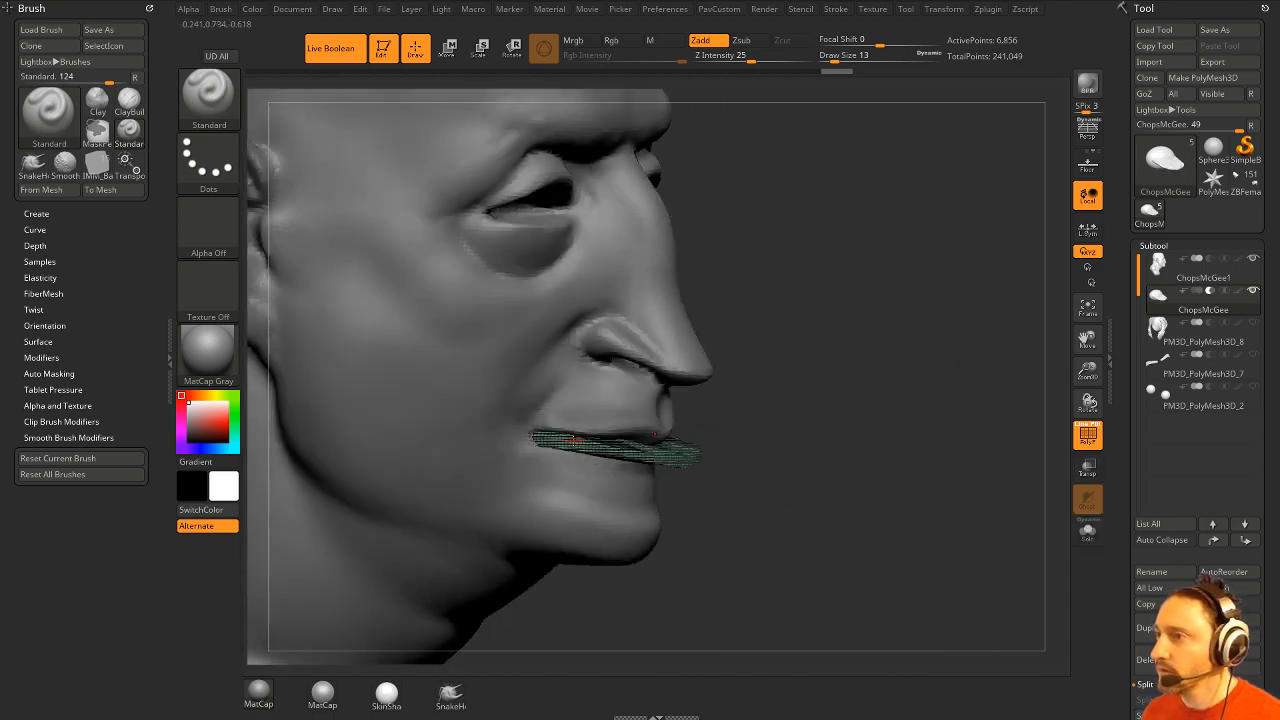
{"action": "left_click", "coordinate": [1088, 437]}
{"action": "left_click", "coordinate": [665, 9]}
{"action": "left_click", "coordinate": [677, 331]}
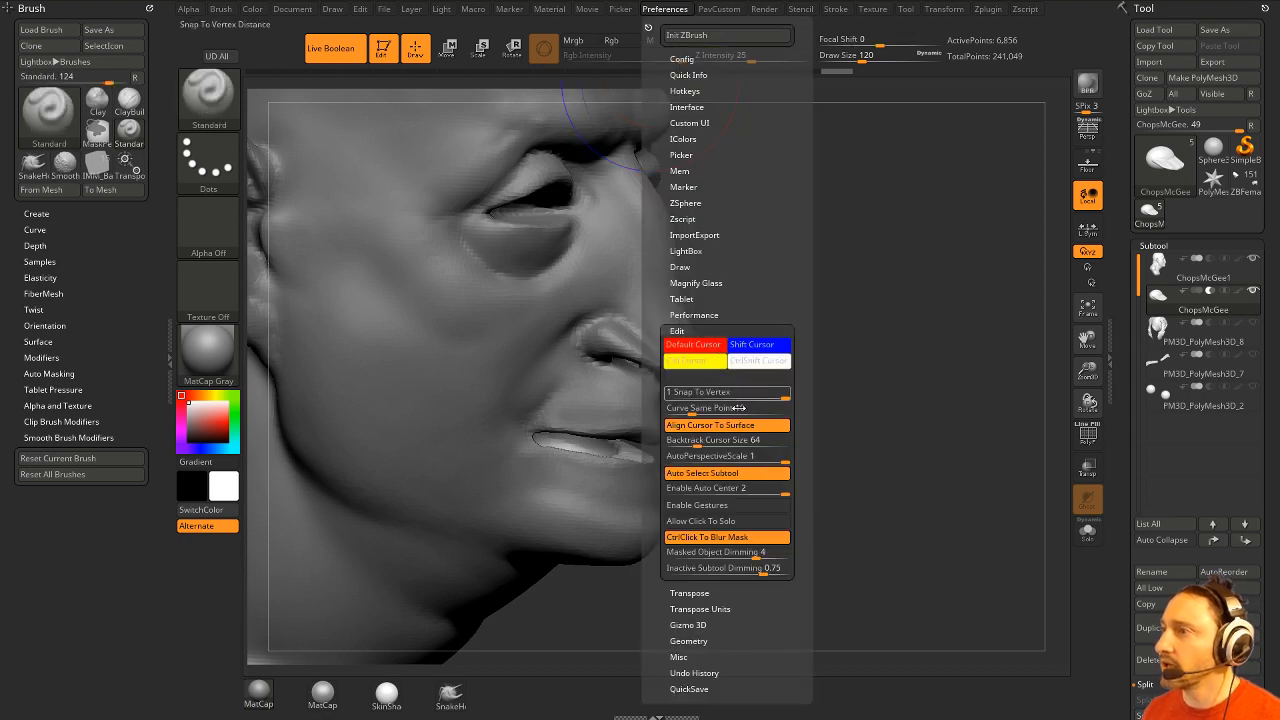
Reshape the mouth cut's corner and edges on the cutting shape with the Move brush at draw size 77.
{"action": "left_click_drag", "start_coordinate": [874, 374], "coordinate": [800, 352]}
{"action": "key", "text": "bracketleft"}
{"action": "key", "text": "bracketleft"}
{"action": "key", "text": "bracketleft"}
{"action": "key", "text": "b"}
{"action": "key", "text": "m"}
{"action": "key", "text": "v"}
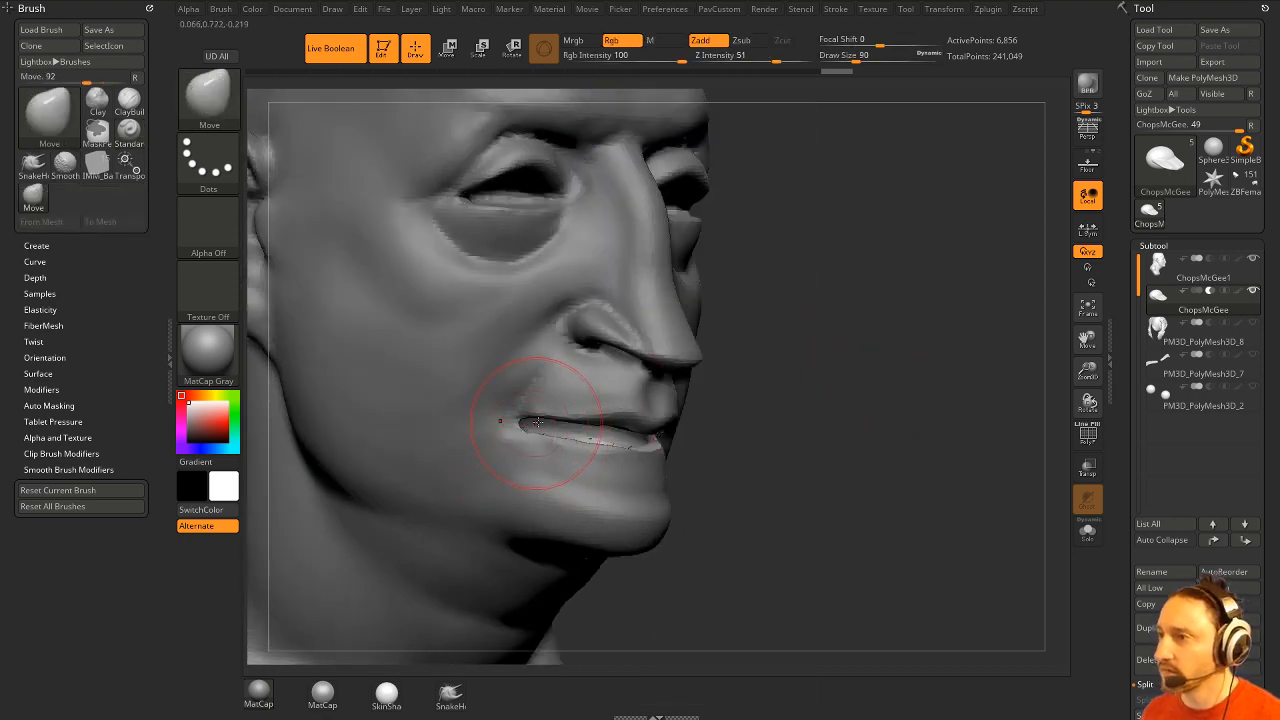
{"action": "key", "text": "bracketleft"}
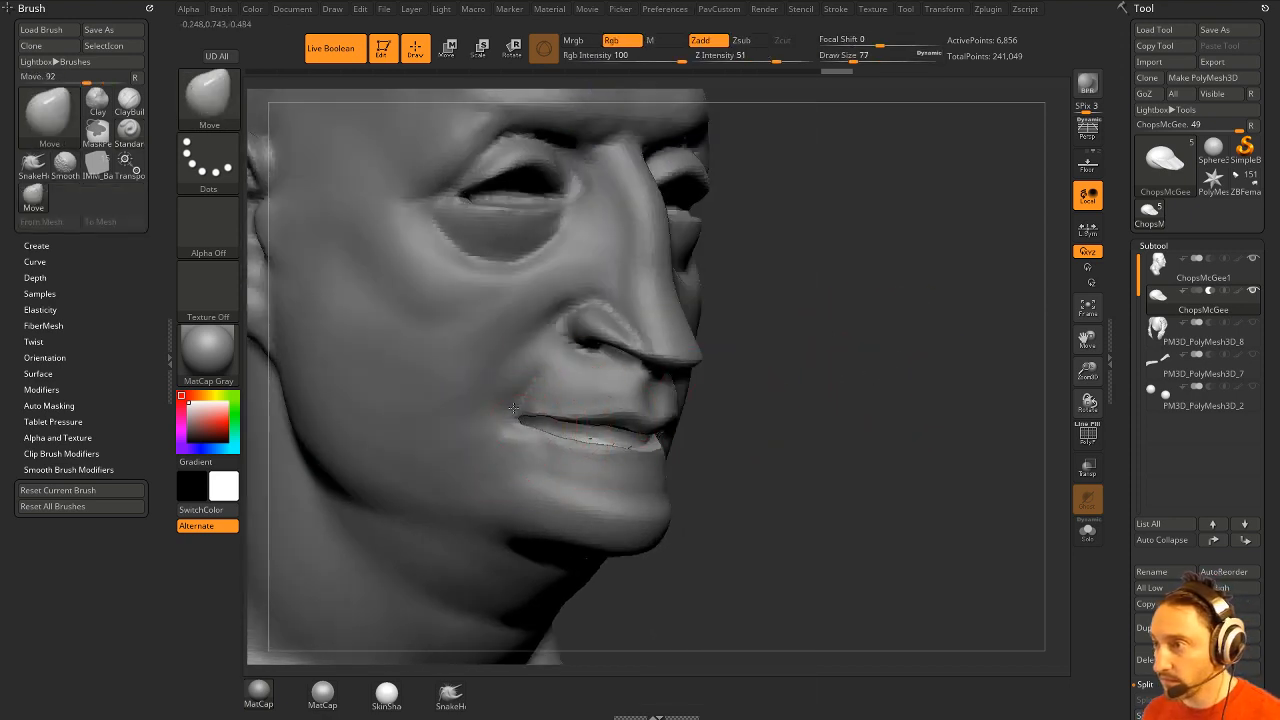
{"action": "left_click_drag", "start_coordinate": [810, 409], "coordinate": [535, 449]}
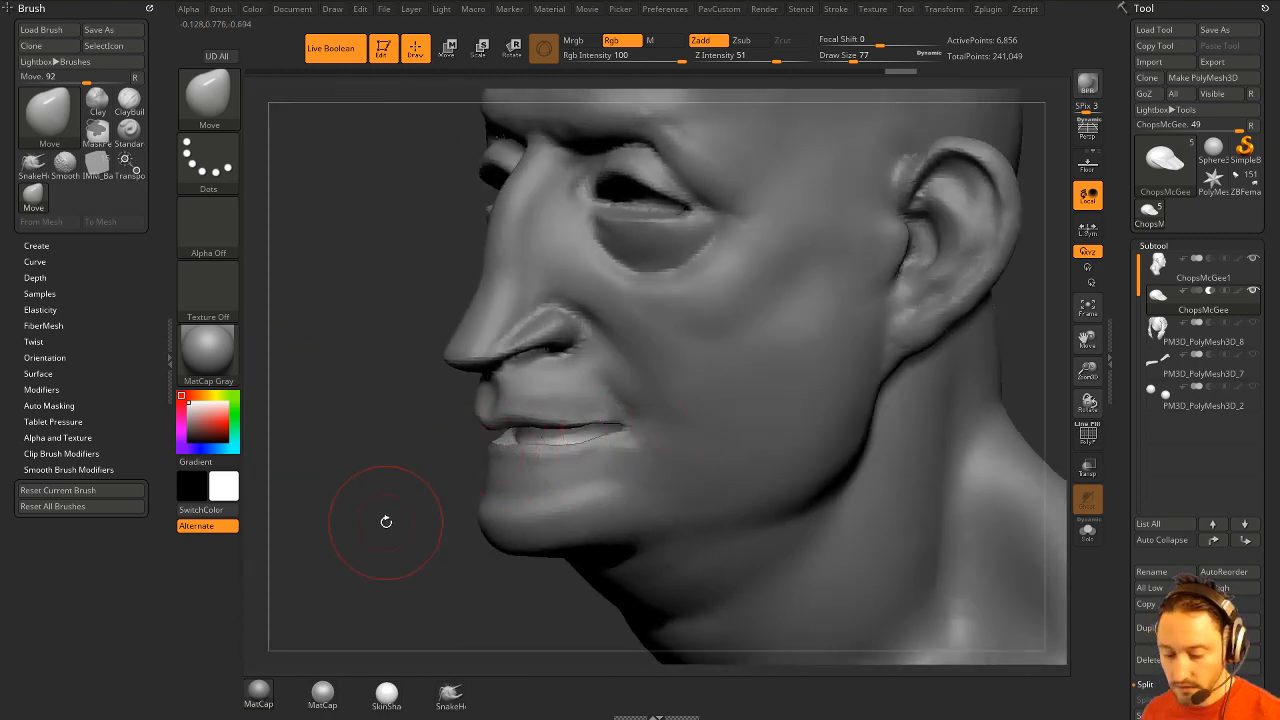
Sharpen the corners of the mouth cut on the cutting shape with the Pinch brush.
{"action": "key", "text": "b"}
{"action": "key", "text": "p"}
{"action": "key", "text": "i"}
{"action": "left_click_drag", "start_coordinate": [386, 522], "coordinate": [636, 504]}
{"action": "mouse_move", "coordinate": [466, 440]}
{"action": "left_mouse_down"}
{"action": "mouse_move", "coordinate": [481, 446]}
{"action": "mouse_move", "coordinate": [442, 439]}
{"action": "left_mouse_up"}
{"action": "key", "text": "bracketleft"}
{"action": "mouse_move", "coordinate": [655, 421]}
{"action": "left_mouse_down"}
{"action": "mouse_move", "coordinate": [797, 431]}
{"action": "mouse_move", "coordinate": [586, 429]}
{"action": "mouse_move", "coordinate": [737, 386]}
{"action": "mouse_move", "coordinate": [737, 403]}
{"action": "left_mouse_up"}
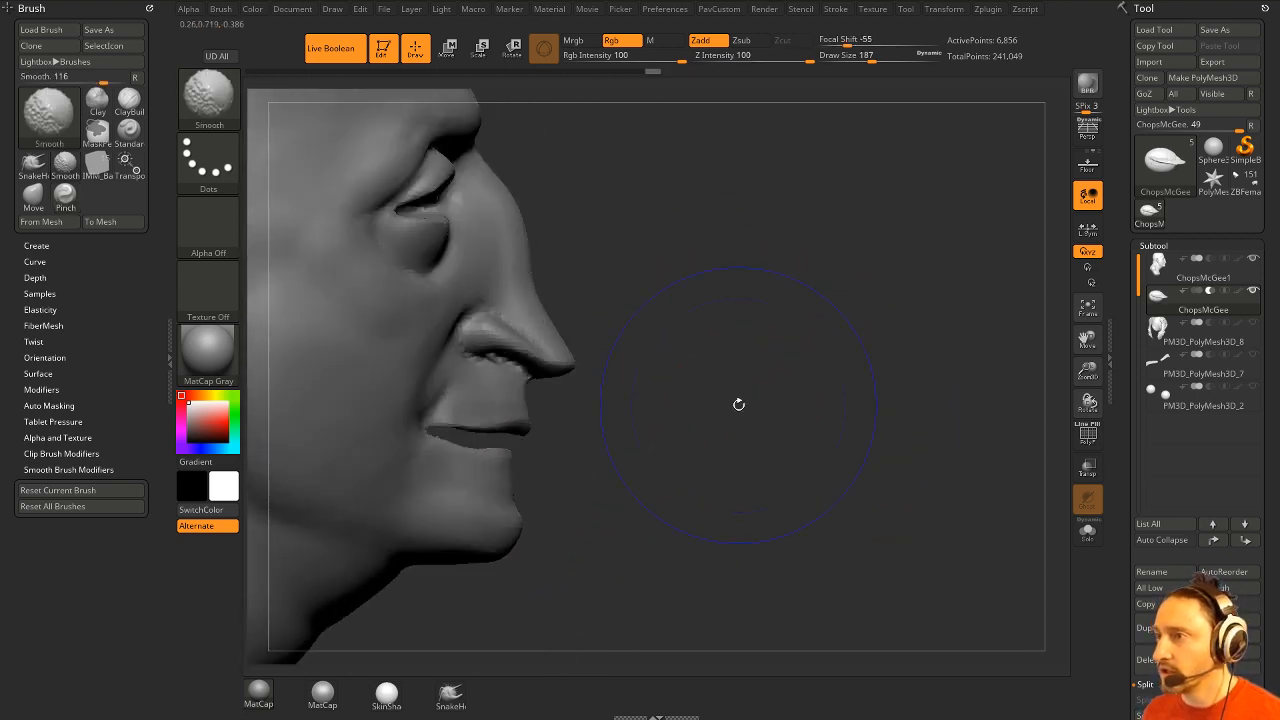
Mask the round back part of the cutting shape and adjust the unmasked strip between the lips with the gizmo.
{"action": "key", "text": "w"}
{"action": "left_click", "coordinate": [1088, 533]}
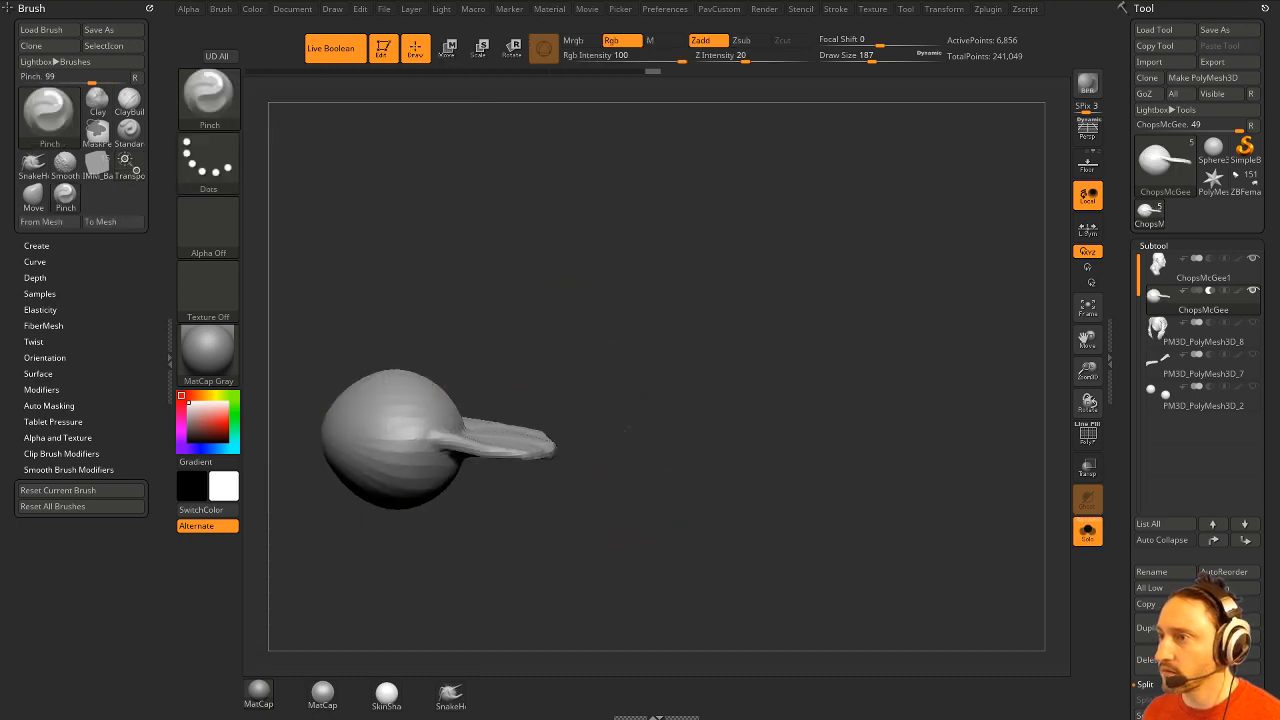
{"action": "mouse_move", "coordinate": [648, 466]}
{"action": "left_mouse_down", "text": "ctrl"}
{"action": "mouse_move", "coordinate": [507, 338]}
{"action": "mouse_move", "coordinate": [474, 343]}
{"action": "left_mouse_up", "text": "ctrl"}
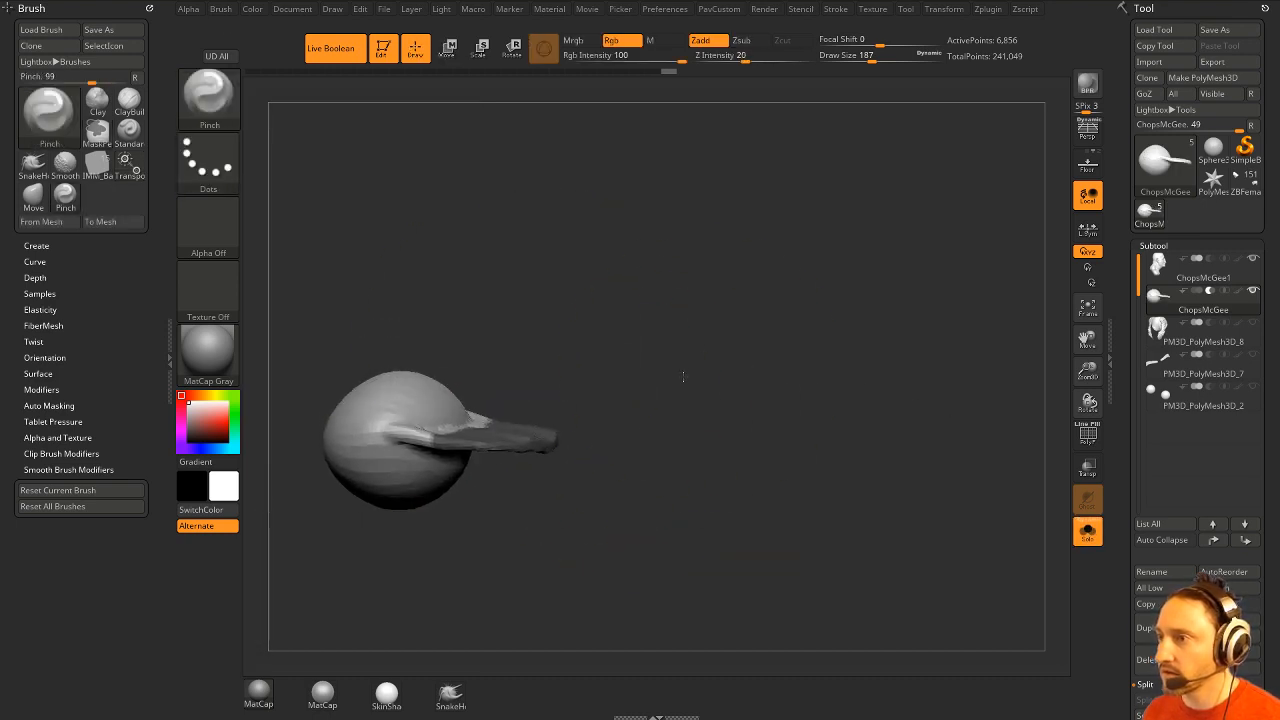
{"action": "left_click", "coordinate": [929, 457], "text": "ctrl"}
{"action": "left_click", "coordinate": [1087, 528]}
{"action": "key", "text": "w"}
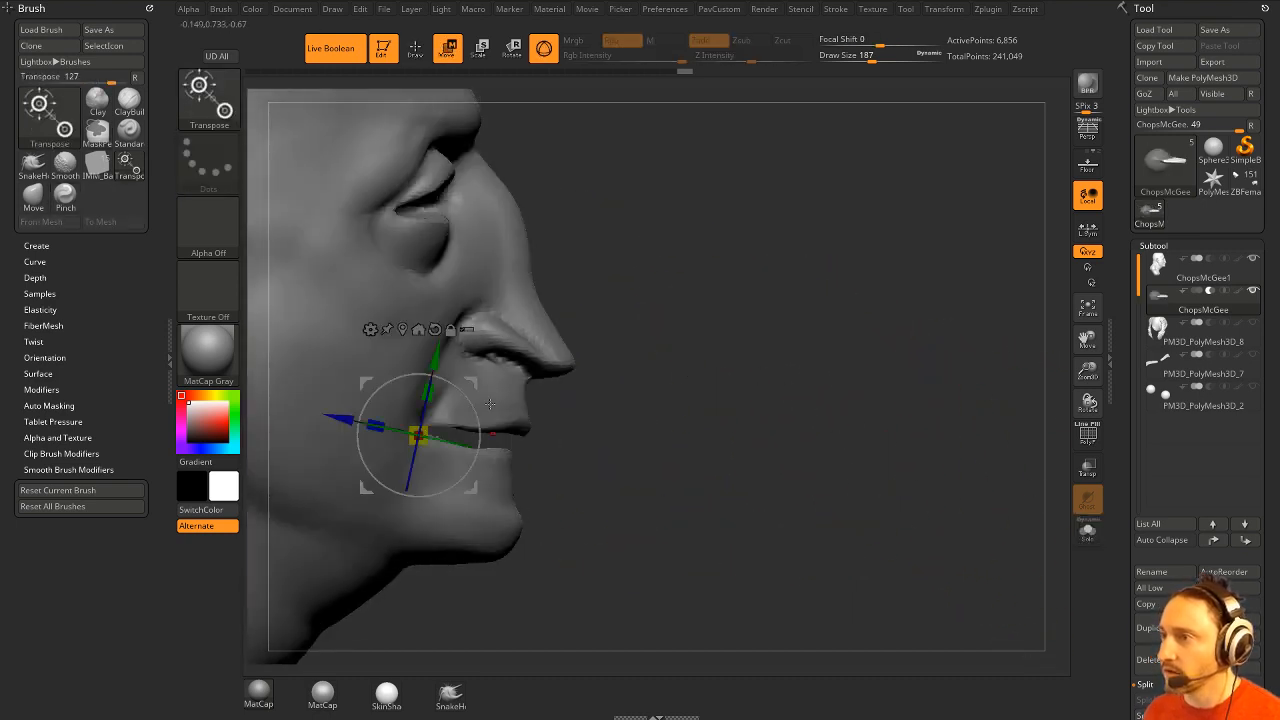
{"action": "left_click_drag", "start_coordinate": [414, 430], "coordinate": [478, 437]}
{"action": "mouse_move", "coordinate": [523, 397]}
{"action": "left_mouse_down"}
{"action": "mouse_move", "coordinate": [489, 420]}
{"action": "mouse_move", "coordinate": [488, 400]}
{"action": "left_mouse_up"}
{"action": "left_click_drag", "start_coordinate": [680, 395], "coordinate": [720, 415], "text": "ctrl"}
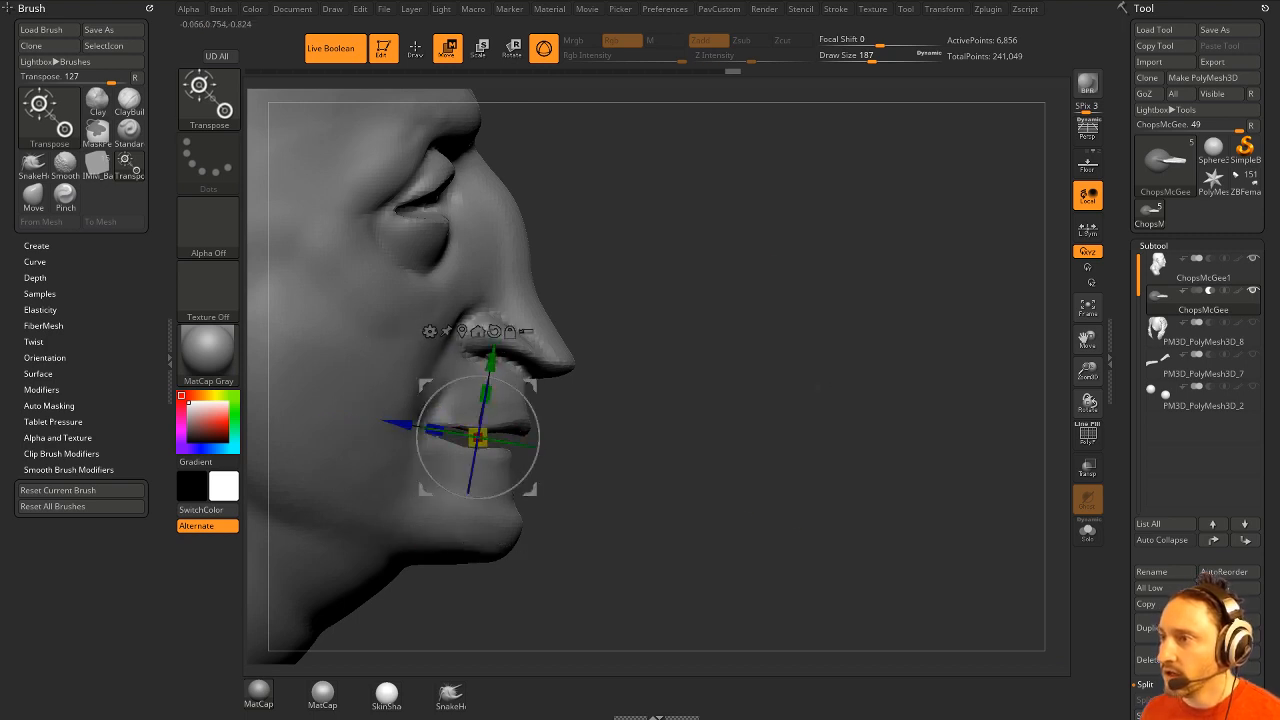
Select the ChopsMcGee1 head with the Standard brush and compare the mouth from the front with Live Boolean off and on.
{"action": "key", "text": "q"}
{"action": "mouse_move", "coordinate": [880, 400]}
{"action": "left_mouse_down"}
{"action": "mouse_move", "coordinate": [700, 395]}
{"action": "mouse_move", "coordinate": [799, 394]}
{"action": "mouse_move", "coordinate": [839, 373]}
{"action": "left_mouse_up"}
{"action": "mouse_move", "coordinate": [1030, 420]}
{"action": "left_mouse_down"}
{"action": "mouse_move", "coordinate": [922, 411]}
{"action": "mouse_move", "coordinate": [980, 374]}
{"action": "mouse_move", "coordinate": [960, 370]}
{"action": "mouse_move", "coordinate": [860, 402]}
{"action": "mouse_move", "coordinate": [824, 440]}
{"action": "left_mouse_up"}
{"action": "left_click", "coordinate": [345, 56]}
{"action": "left_click", "coordinate": [1205, 271]}
{"action": "key", "text": "1"}
{"action": "key", "text": "s"}
{"action": "left_click_drag", "start_coordinate": [858, 437], "coordinate": [809, 387]}
{"action": "mouse_move", "coordinate": [886, 400]}
{"action": "left_mouse_down", "text": "alt"}
{"action": "mouse_move", "coordinate": [889, 425]}
{"action": "mouse_move", "coordinate": [903, 417]}
{"action": "left_mouse_up", "text": "alt"}
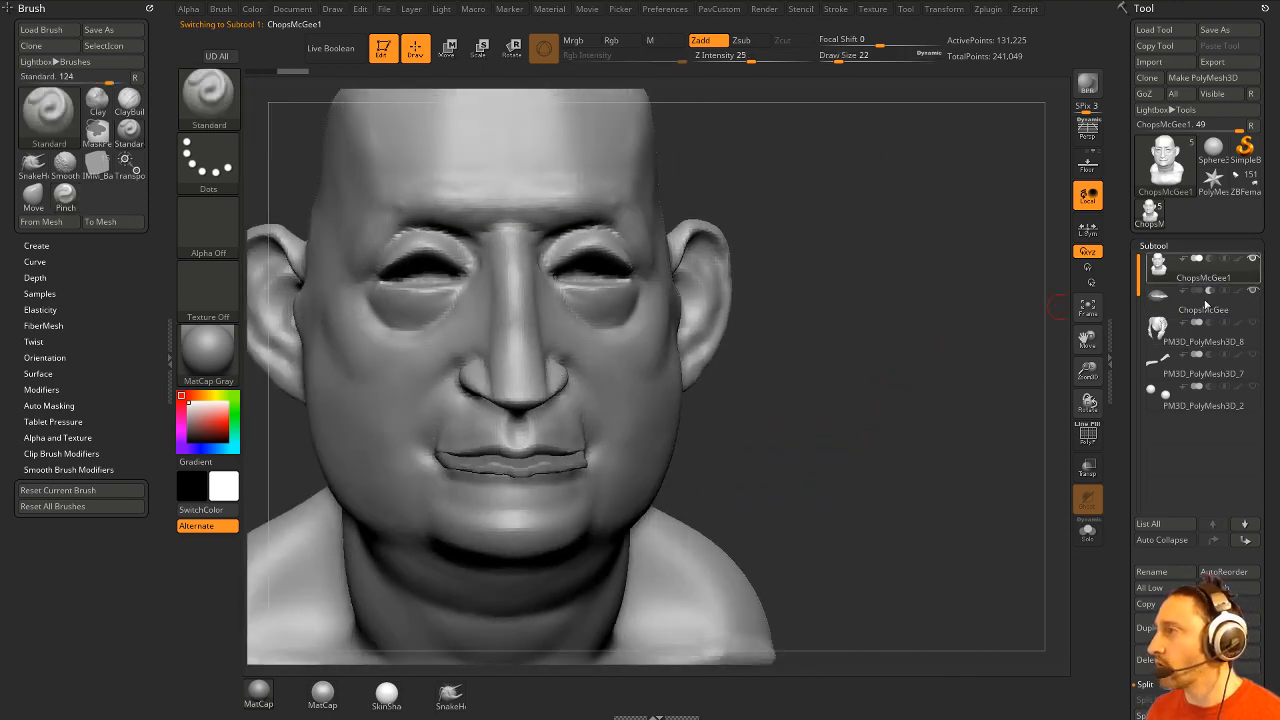
{"action": "left_click", "coordinate": [333, 48]}
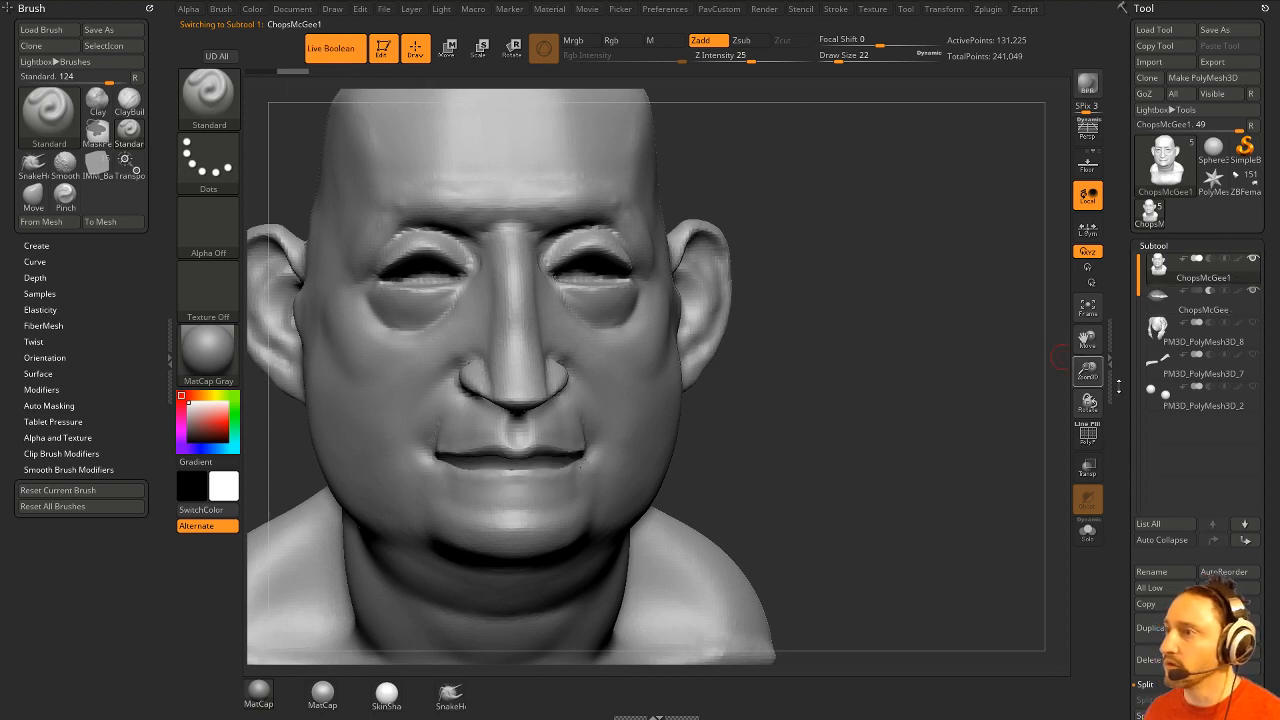
Make a Boolean mesh from the visible subtools and inspect the resulting tool with polyframe shown.
{"action": "scroll", "coordinate": [1166, 350], "scroll_direction": "down", "scroll_amount": 5}
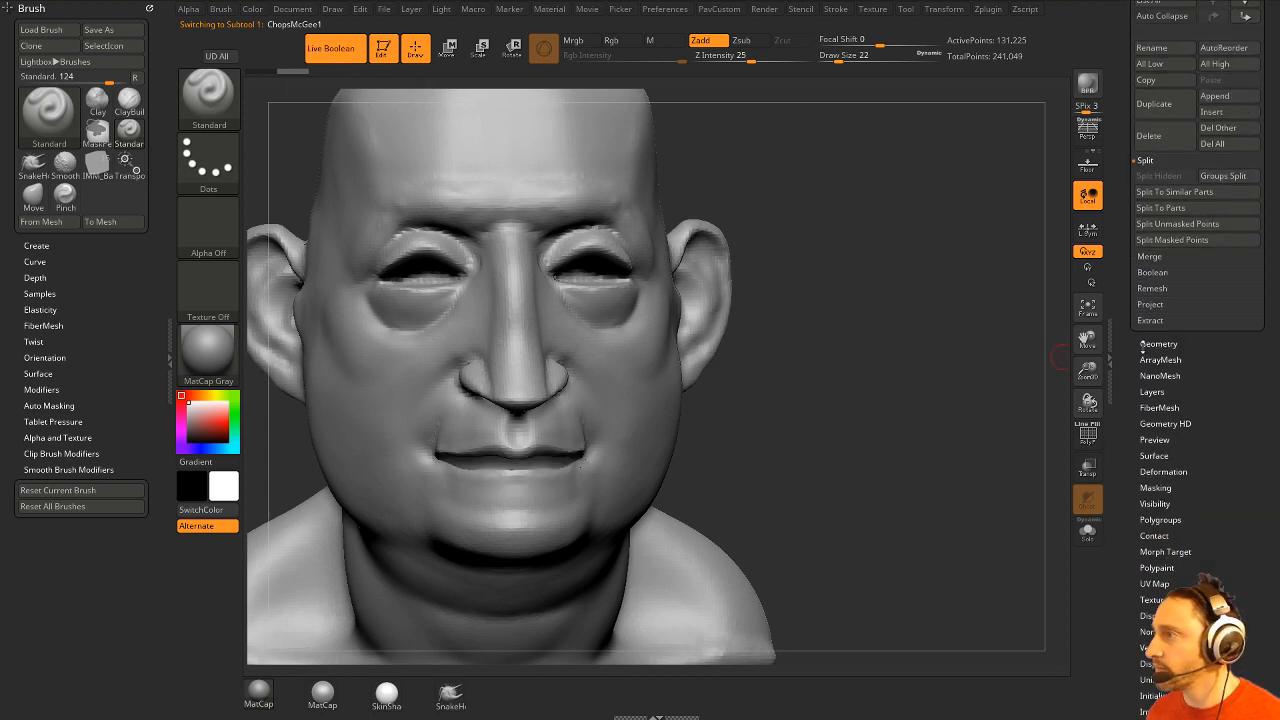
{"action": "left_click", "coordinate": [1152, 272]}
{"action": "left_click", "coordinate": [1160, 288]}
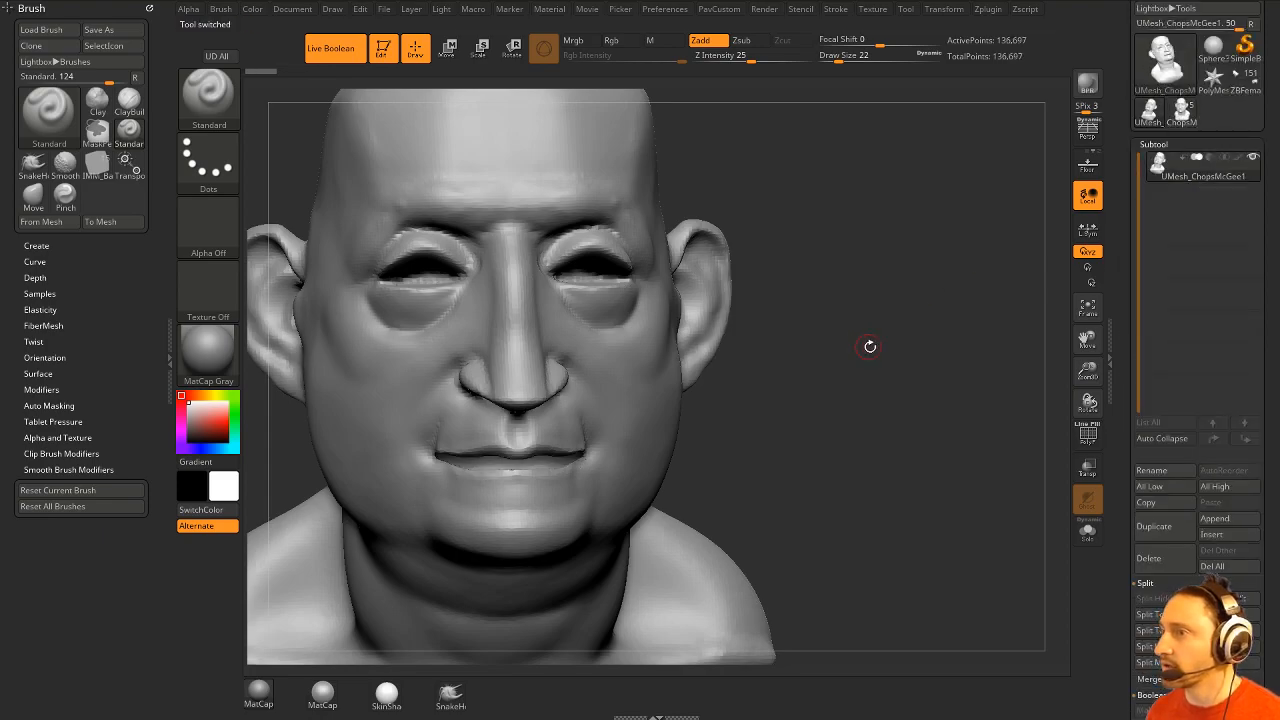
{"action": "left_click_drag", "start_coordinate": [870, 347], "coordinate": [800, 457]}
{"action": "left_click", "coordinate": [1088, 435]}
{"action": "left_click_drag", "start_coordinate": [950, 420], "coordinate": [787, 411]}
Return to the original ChopsMcGee1 tool and insert the Boolean result mesh as a subtool below the head.
{"action": "left_click", "coordinate": [1180, 118]}
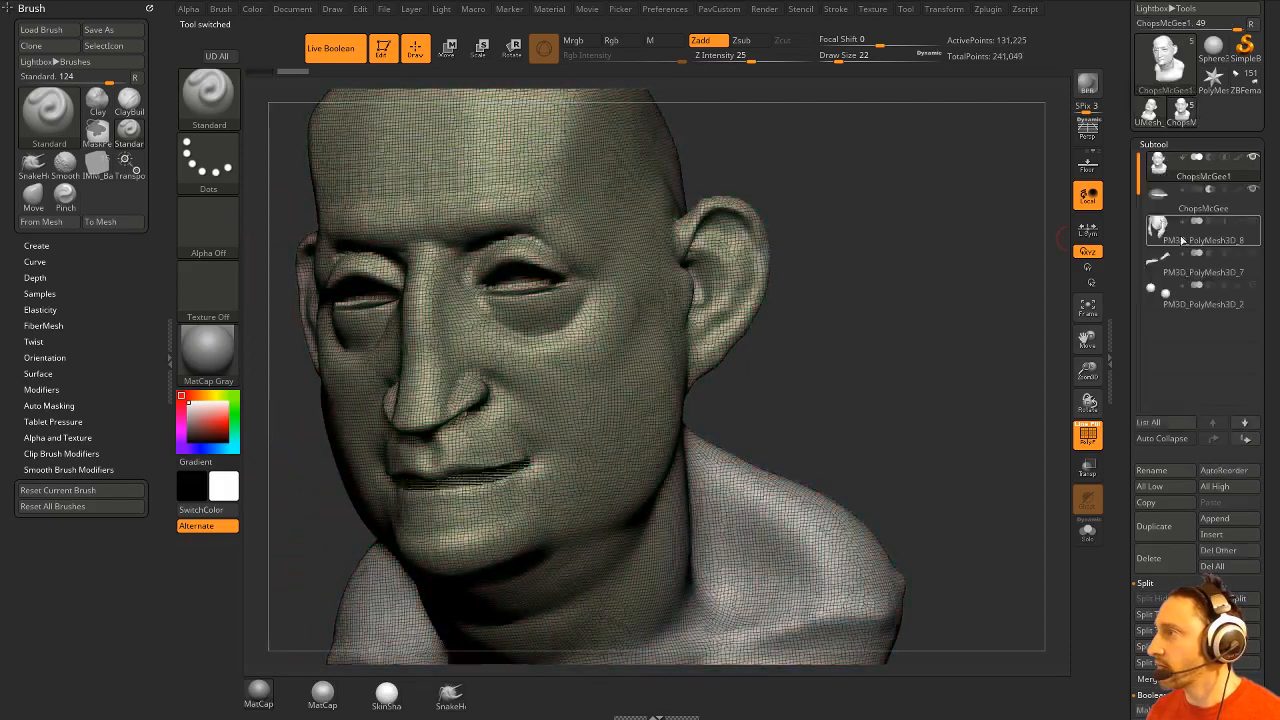
{"action": "left_click", "coordinate": [1215, 535]}
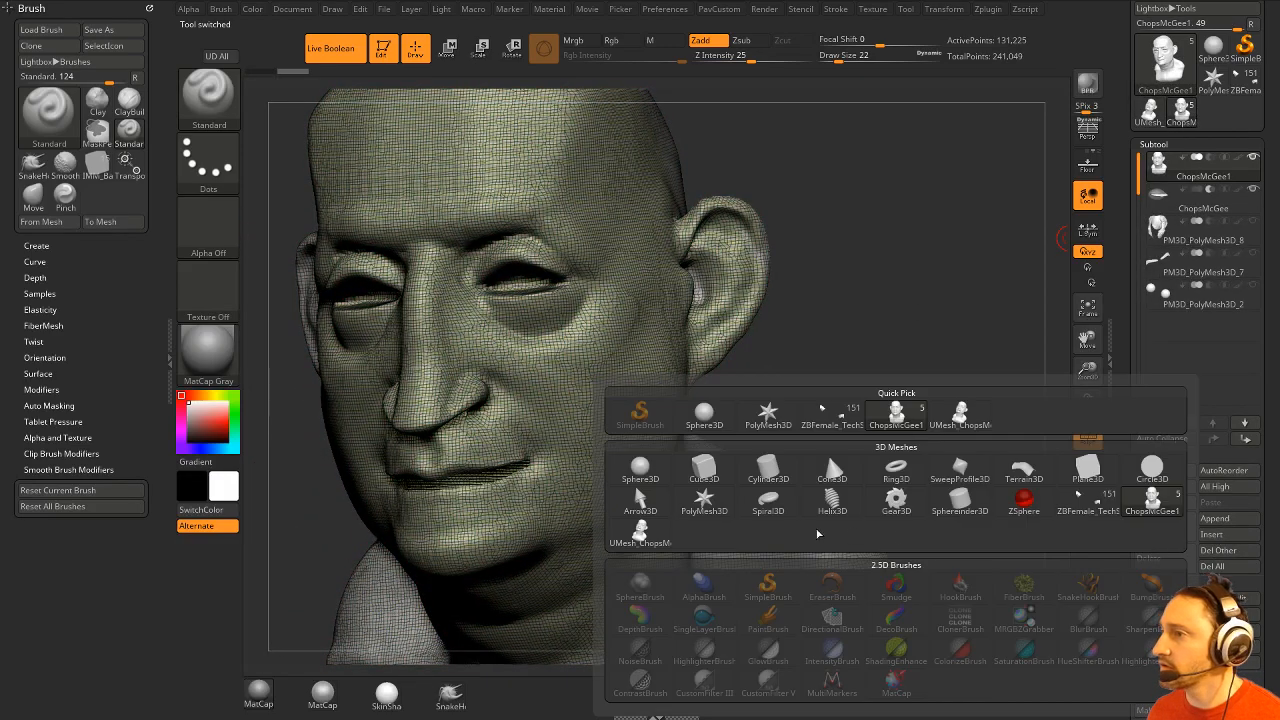
{"action": "left_click", "coordinate": [652, 537]}
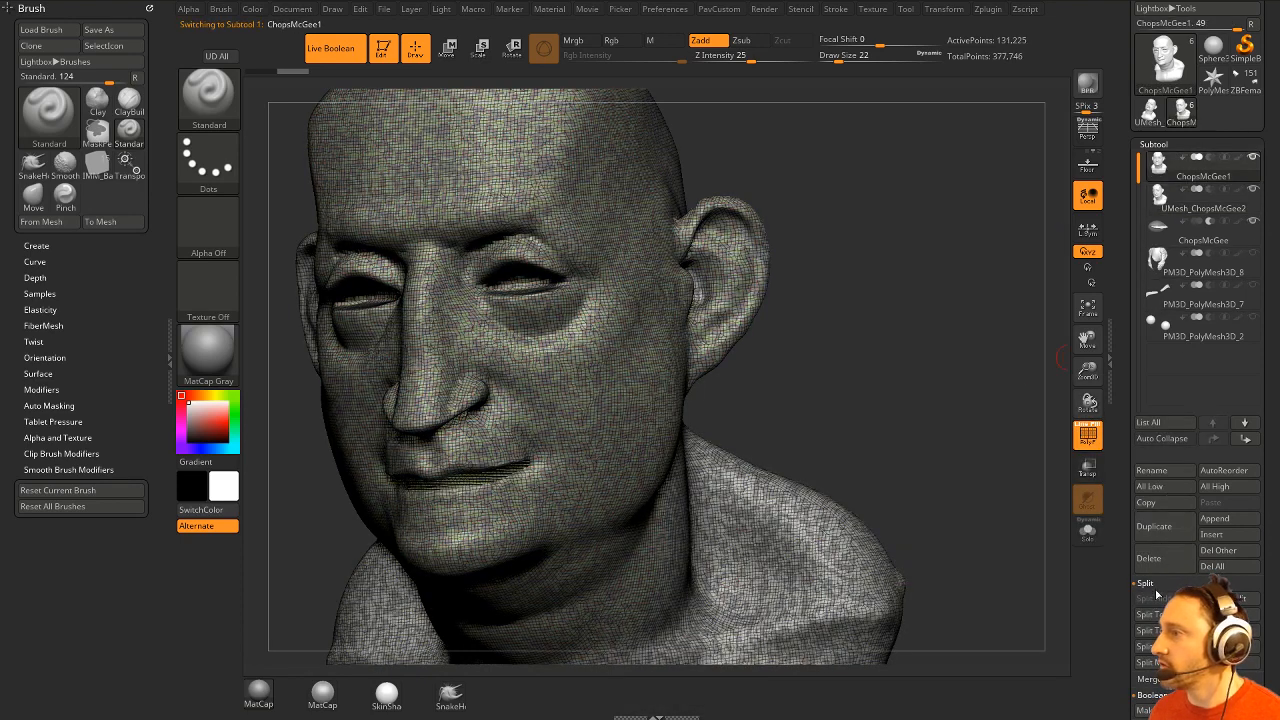
Delete the original ChopsMcGee1 head subtool and the ChopsMcGee cutting sphere subtool.
{"action": "left_click", "coordinate": [1150, 559]}
{"action": "left_click", "coordinate": [1042, 592]}
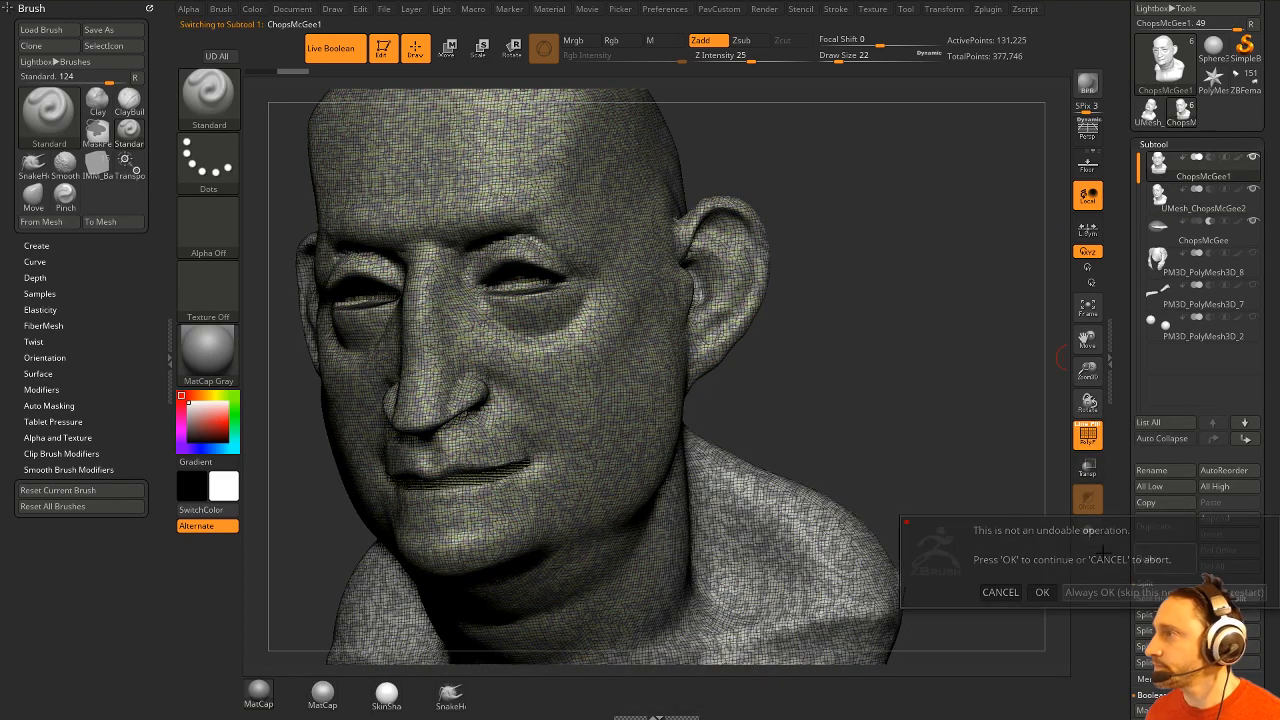
{"action": "left_click", "coordinate": [1192, 203]}
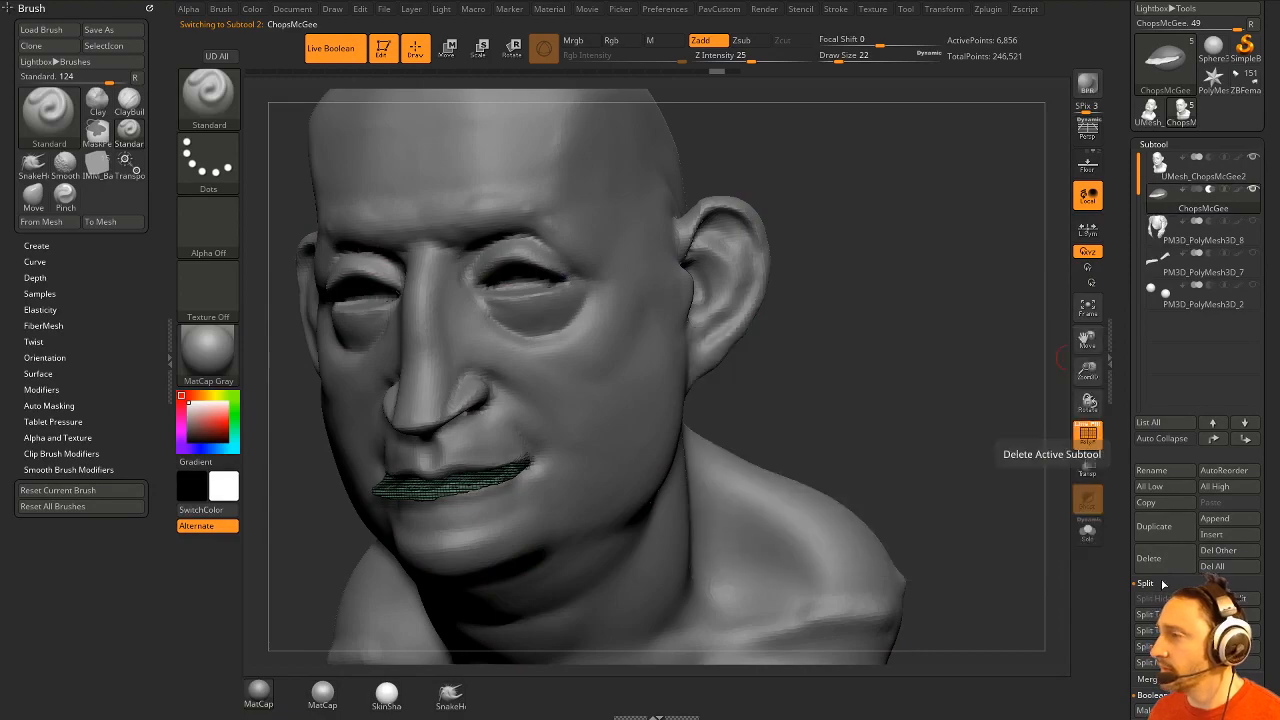
{"action": "left_click", "coordinate": [1157, 562]}
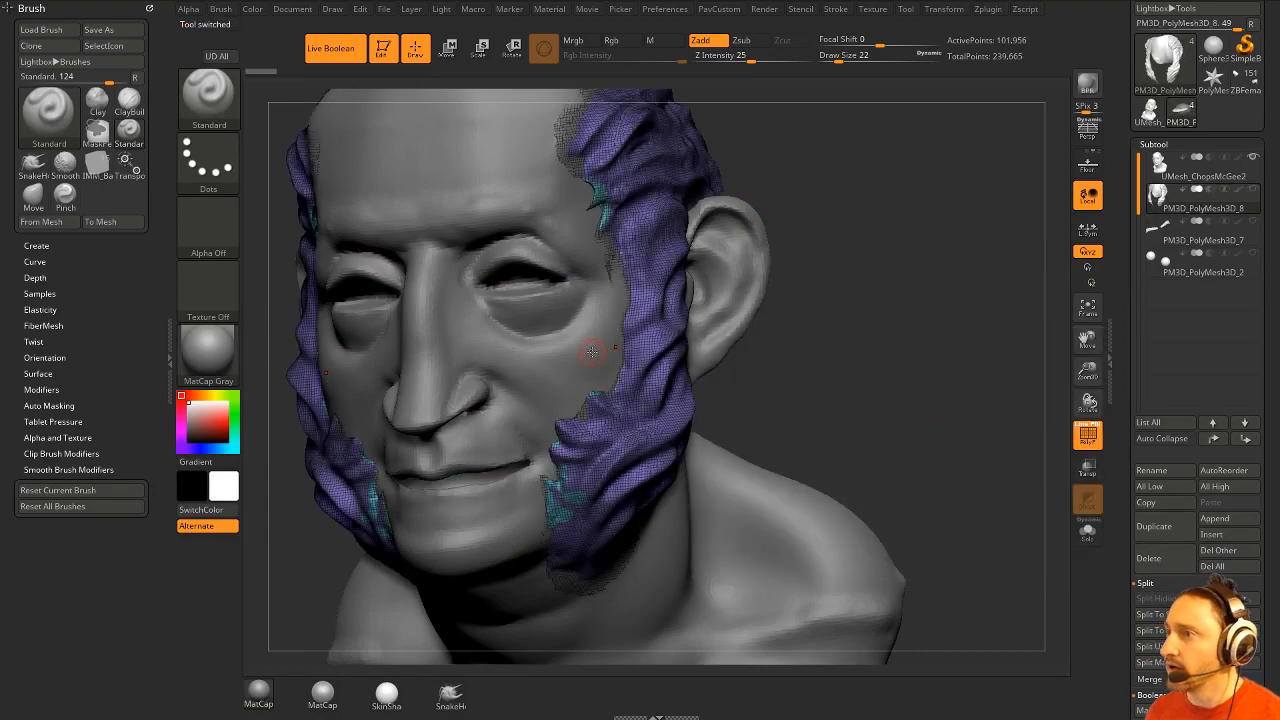
Select the Boolean head subtool and DynaMesh it at resolution 384, with the polyframe turned off.
{"action": "left_click", "coordinate": [592, 351], "text": "alt"}
{"action": "left_click_drag", "start_coordinate": [909, 371], "coordinate": [966, 397]}
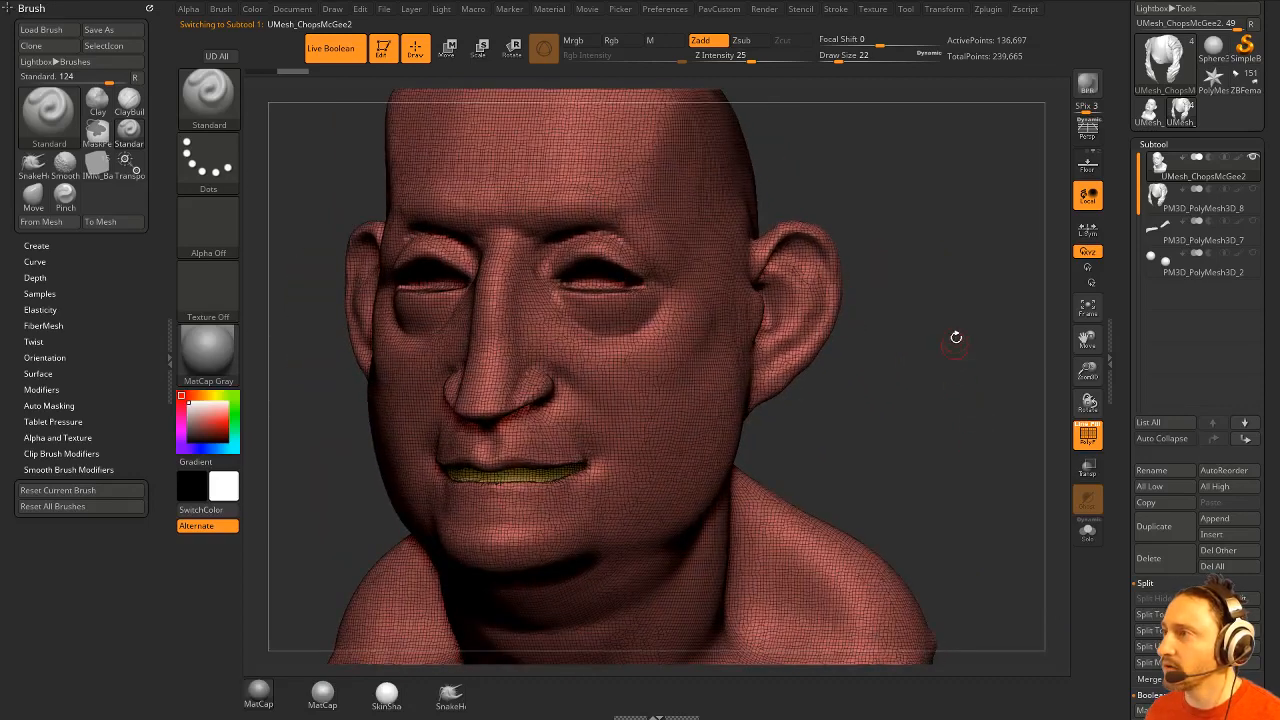
{"action": "key", "text": "grave"}
{"action": "left_click", "coordinate": [934, 214]}
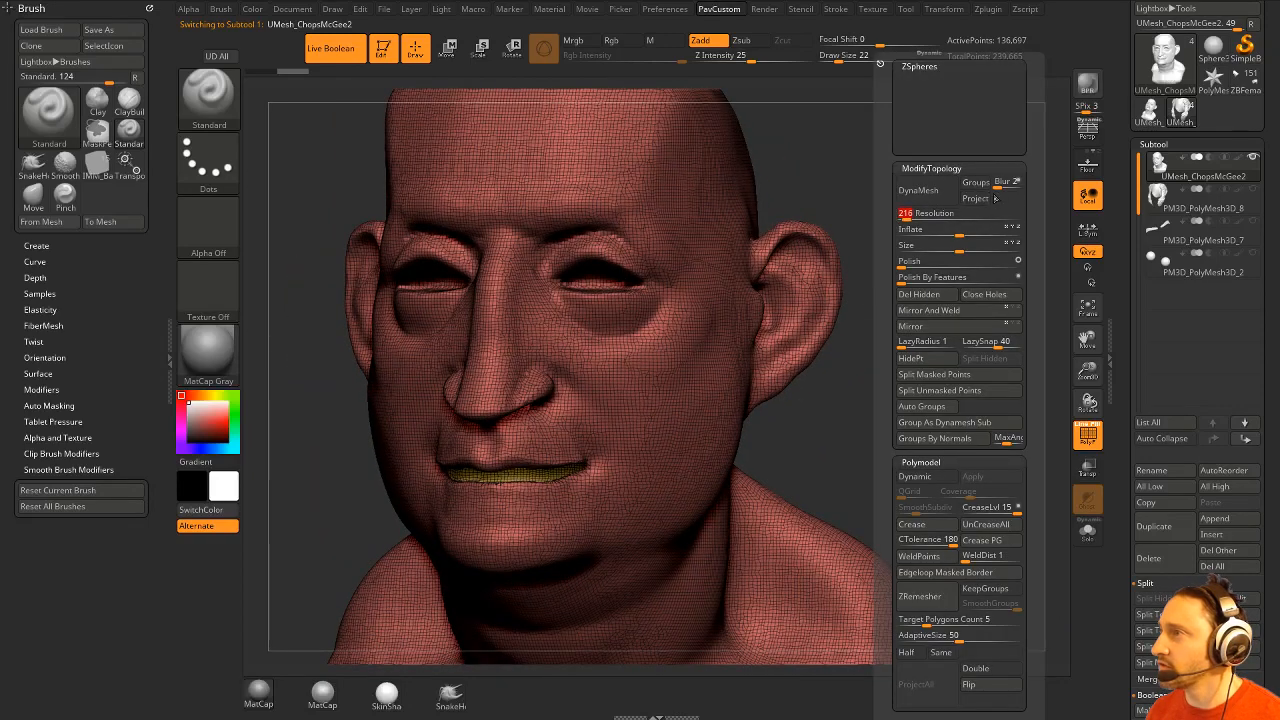
{"action": "left_click", "coordinate": [908, 214]}
{"action": "left_click", "coordinate": [936, 194]}
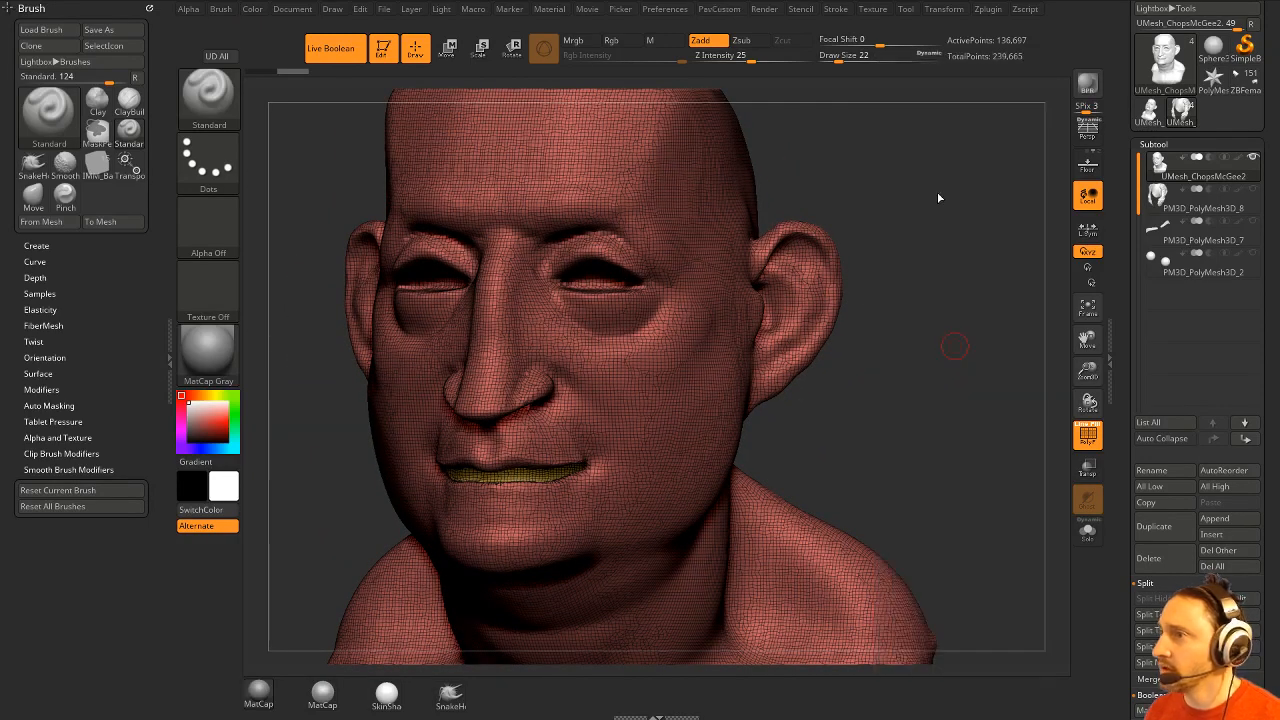
{"action": "mouse_move", "coordinate": [929, 366]}
{"action": "left_mouse_down"}
{"action": "mouse_move", "coordinate": [1072, 444]}
{"action": "mouse_move", "coordinate": [1060, 434]}
{"action": "left_mouse_up"}
{"action": "key", "text": "shift+f"}
{"action": "left_click_drag", "start_coordinate": [967, 401], "coordinate": [980, 391]}
{"action": "mouse_move", "coordinate": [984, 270]}
{"action": "left_mouse_down", "text": "alt"}
{"action": "mouse_move", "coordinate": [988, 323]}
{"action": "mouse_move", "coordinate": [953, 249]}
{"action": "mouse_move", "coordinate": [955, 277]}
{"action": "left_mouse_up", "text": "alt"}
Polish the eye and brow area with the hPolish brush, and mirror and weld the head.
{"action": "key", "text": "b"}
{"action": "key", "text": "h"}
{"action": "key", "text": "p"}
{"action": "key", "text": "s"}
{"action": "left_click_drag", "start_coordinate": [664, 329], "coordinate": [634, 333]}
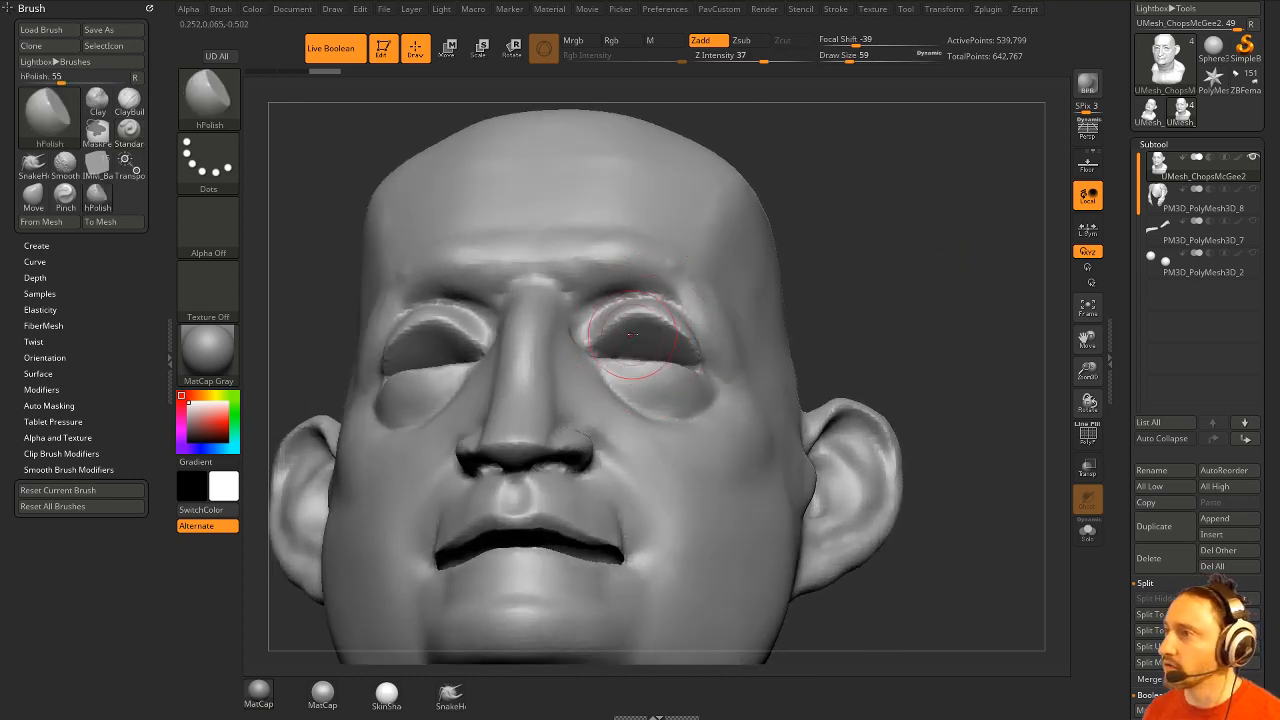
{"action": "key", "text": "2"}
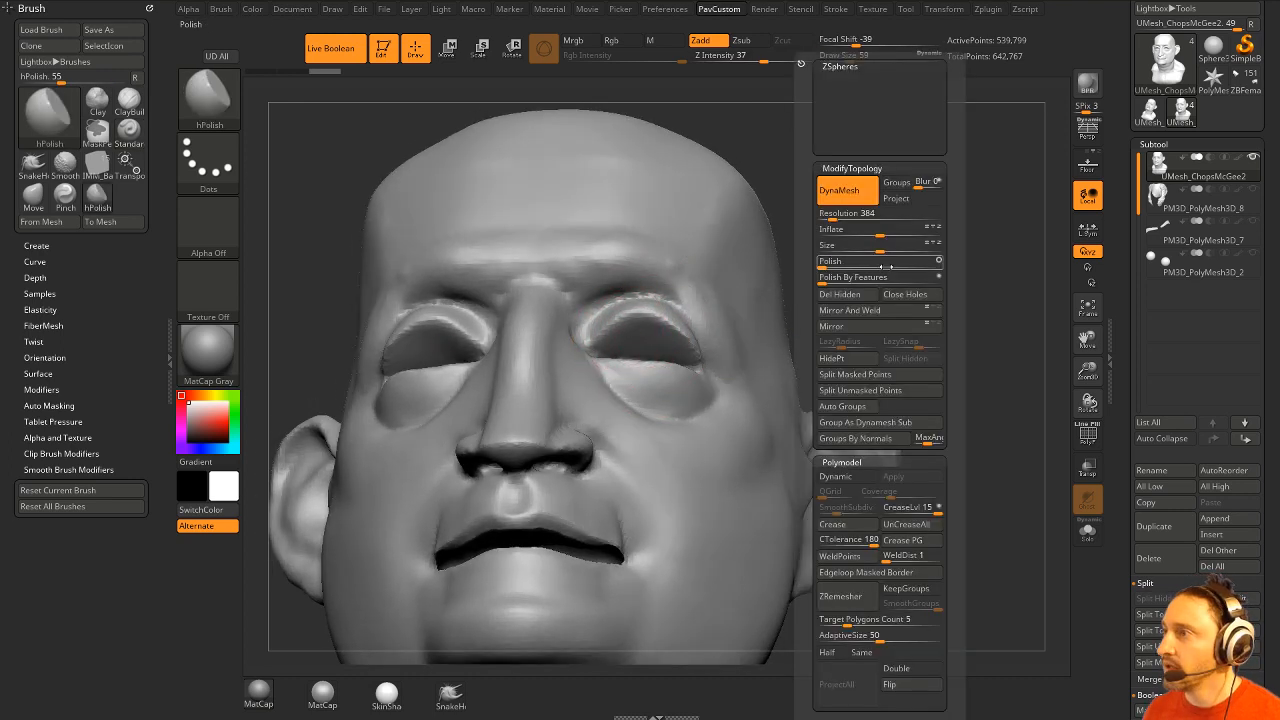
{"action": "left_click", "coordinate": [854, 312]}
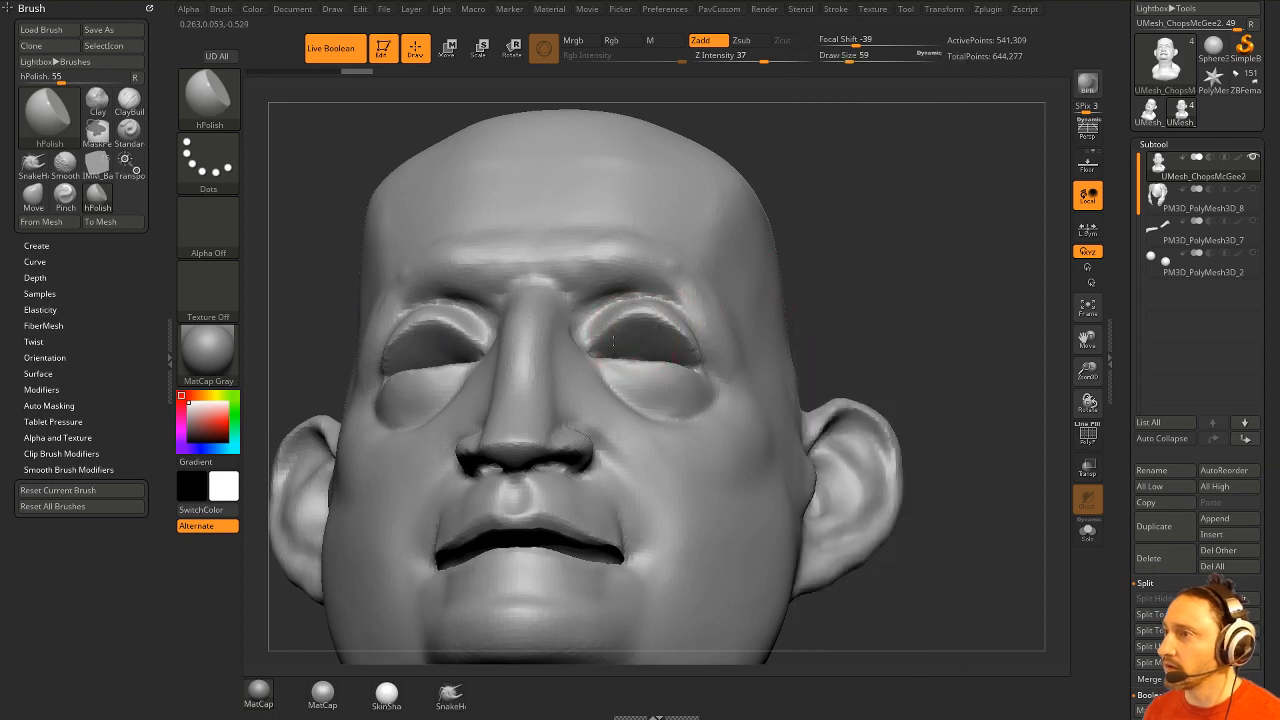
{"action": "mouse_move", "coordinate": [835, 258]}
{"action": "left_mouse_down"}
{"action": "mouse_move", "coordinate": [627, 312]}
{"action": "mouse_move", "coordinate": [770, 263]}
{"action": "left_mouse_up"}
{"action": "left_click_drag", "start_coordinate": [1006, 172], "coordinate": [784, 383]}
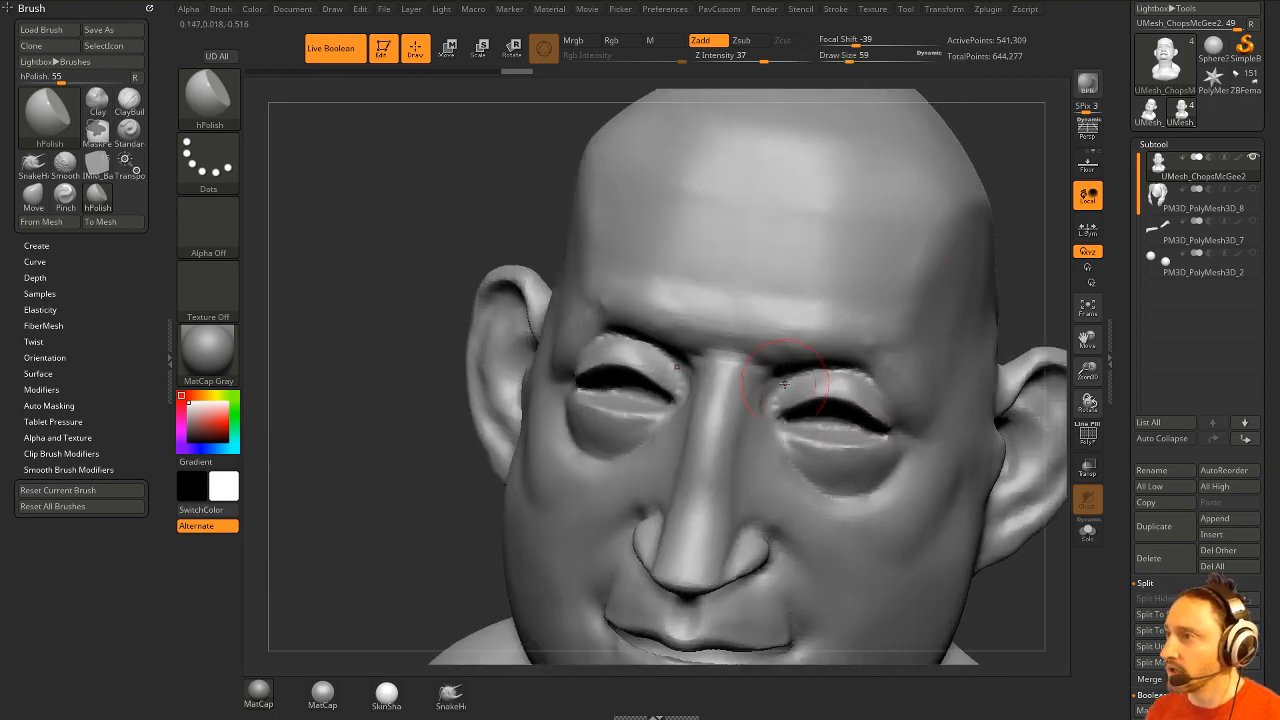
{"action": "mouse_move", "coordinate": [1023, 243]}
{"action": "left_mouse_down"}
{"action": "mouse_move", "coordinate": [745, 340]}
{"action": "mouse_move", "coordinate": [706, 338]}
{"action": "mouse_move", "coordinate": [815, 275]}
{"action": "mouse_move", "coordinate": [958, 264]}
{"action": "mouse_move", "coordinate": [903, 278]}
{"action": "mouse_move", "coordinate": [871, 251]}
{"action": "mouse_move", "coordinate": [614, 423]}
{"action": "left_mouse_up"}
Adjust the nose shape in profile with the Inflat and Move brushes.
{"action": "key", "text": "b"}
{"action": "key", "text": "i"}
{"action": "key", "text": "n"}
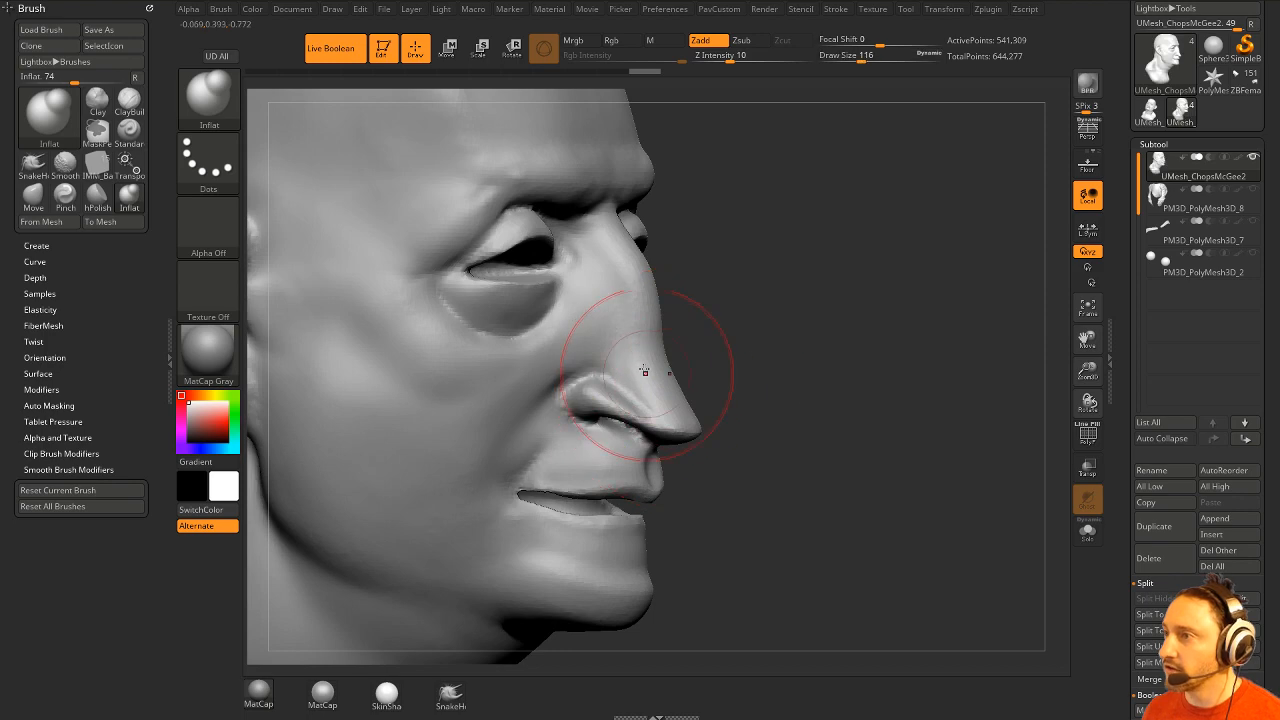
{"action": "left_click_drag", "start_coordinate": [644, 371], "coordinate": [633, 360]}
{"action": "left_click_drag", "start_coordinate": [760, 362], "coordinate": [470, 385]}
{"action": "key", "text": "b"}
{"action": "key", "text": "m"}
{"action": "key", "text": "v"}
{"action": "left_click_drag", "start_coordinate": [677, 413], "coordinate": [502, 470]}
Inflate the nose and nostril wings with the Inflat brush and re-DynaMesh the head.
{"action": "key", "text": "b"}
{"action": "key", "text": "i"}
{"action": "key", "text": "n"}
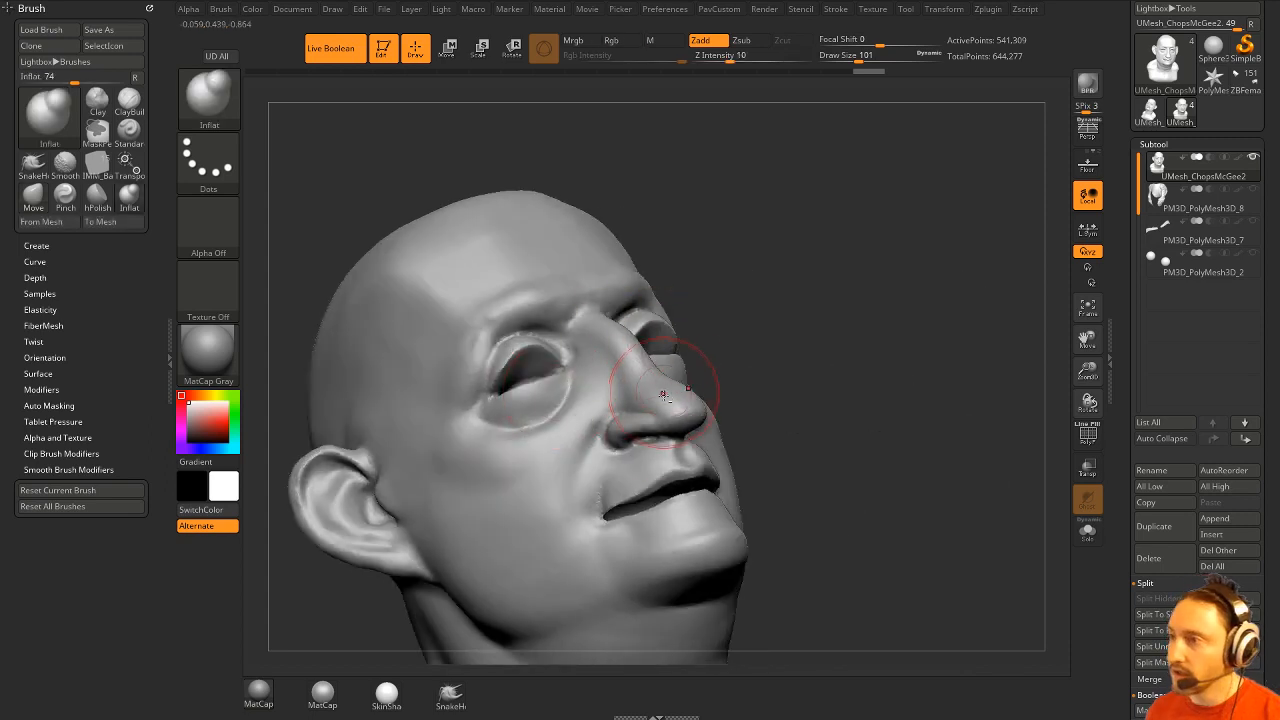
{"action": "left_click_drag", "start_coordinate": [639, 443], "coordinate": [650, 445]}
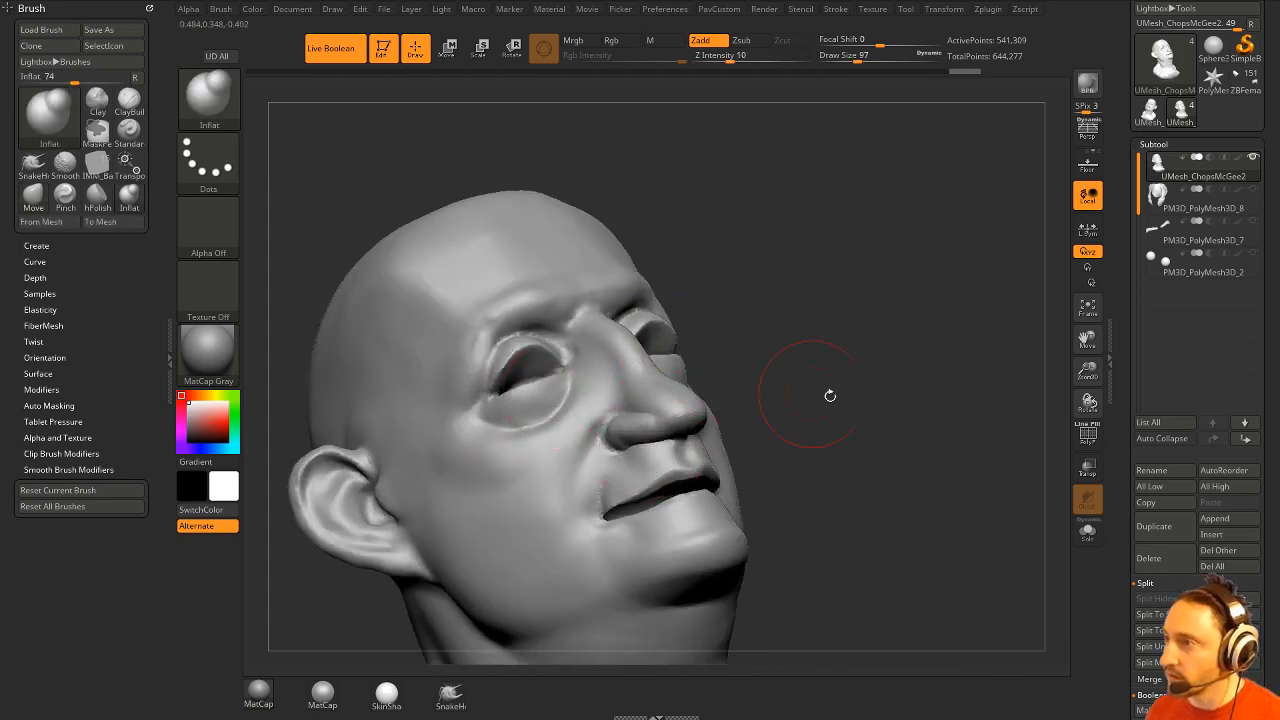
{"action": "key", "text": "ctrl"}
{"action": "mouse_move", "coordinate": [830, 396]}
{"action": "left_mouse_down"}
{"action": "mouse_move", "coordinate": [827, 318]}
{"action": "mouse_move", "coordinate": [935, 320]}
{"action": "left_mouse_up"}
Set the smoothing brush to Smooth Stronger and smooth the underside of the nose.
{"action": "key", "text": "shift"}
{"action": "left_click", "coordinate": [211, 98], "text": "shift"}
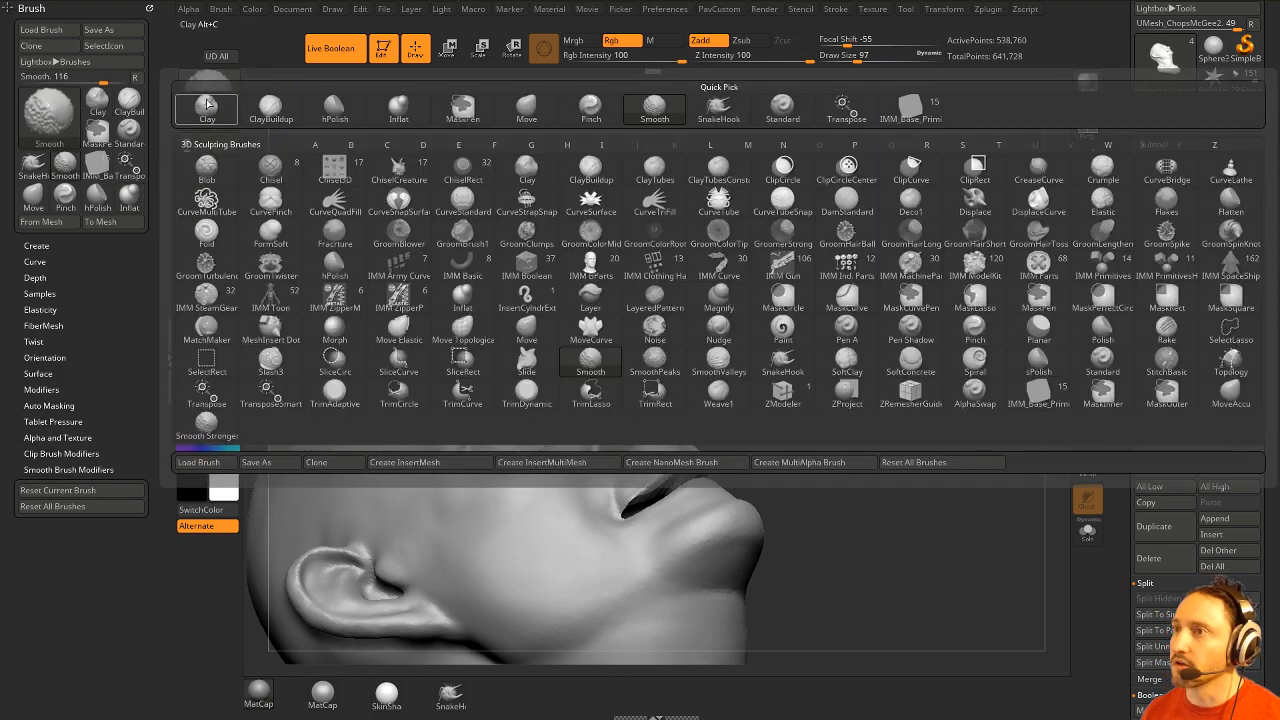
{"action": "mouse_move", "coordinate": [760, 497]}
{"action": "left_mouse_down"}
{"action": "mouse_move", "coordinate": [891, 329]}
{"action": "mouse_move", "coordinate": [888, 300]}
{"action": "left_mouse_up"}
{"action": "key", "text": "shift"}
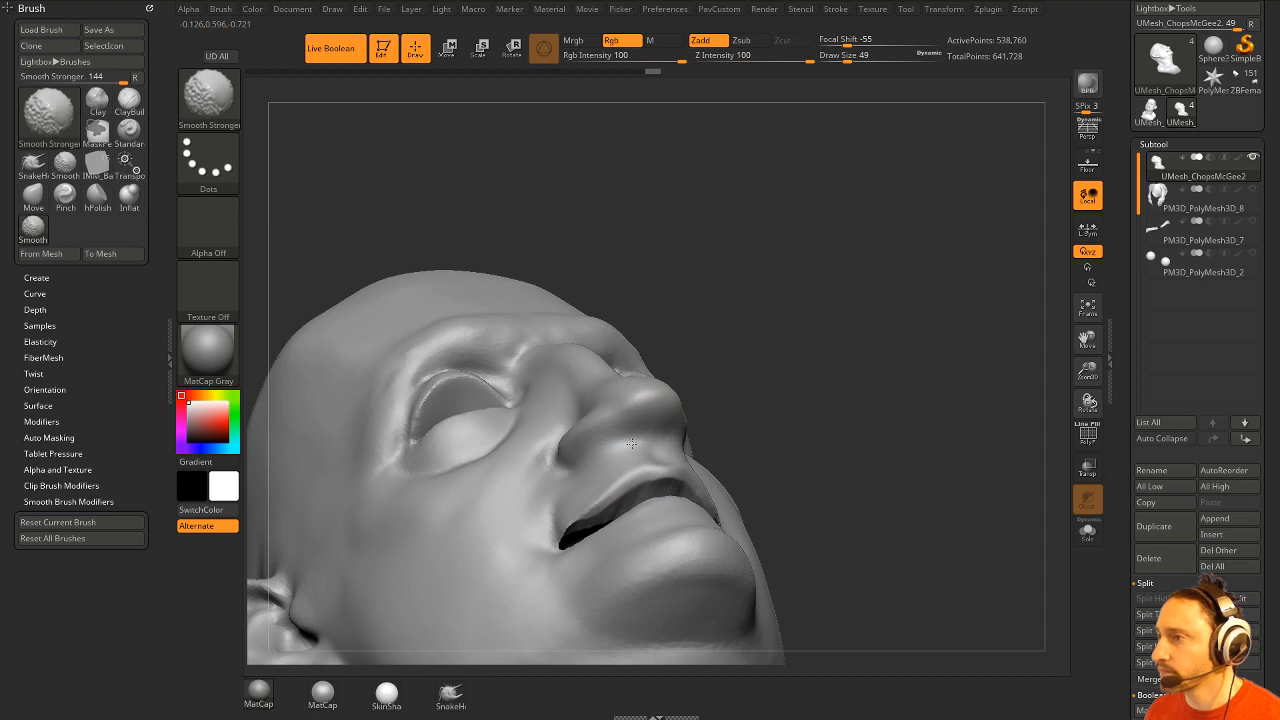
{"action": "left_click_drag", "start_coordinate": [632, 443], "coordinate": [624, 443], "text": "shift"}
{"action": "right_click_drag", "start_coordinate": [628, 430], "coordinate": [617, 443]}
{"action": "key", "text": "s"}
{"action": "left_click_drag", "start_coordinate": [743, 386], "coordinate": [677, 423]}
Carve the crease beneath the nose with the DamStandard brush.
{"action": "key", "text": "b"}
{"action": "key", "text": "d"}
{"action": "key", "text": "s"}
{"action": "key", "text": "s"}
{"action": "mouse_move", "coordinate": [605, 457]}
{"action": "left_mouse_down"}
{"action": "mouse_move", "coordinate": [622, 457]}
{"action": "mouse_move", "coordinate": [590, 466]}
{"action": "left_mouse_up"}
{"action": "left_click_drag", "start_coordinate": [772, 405], "coordinate": [689, 414]}
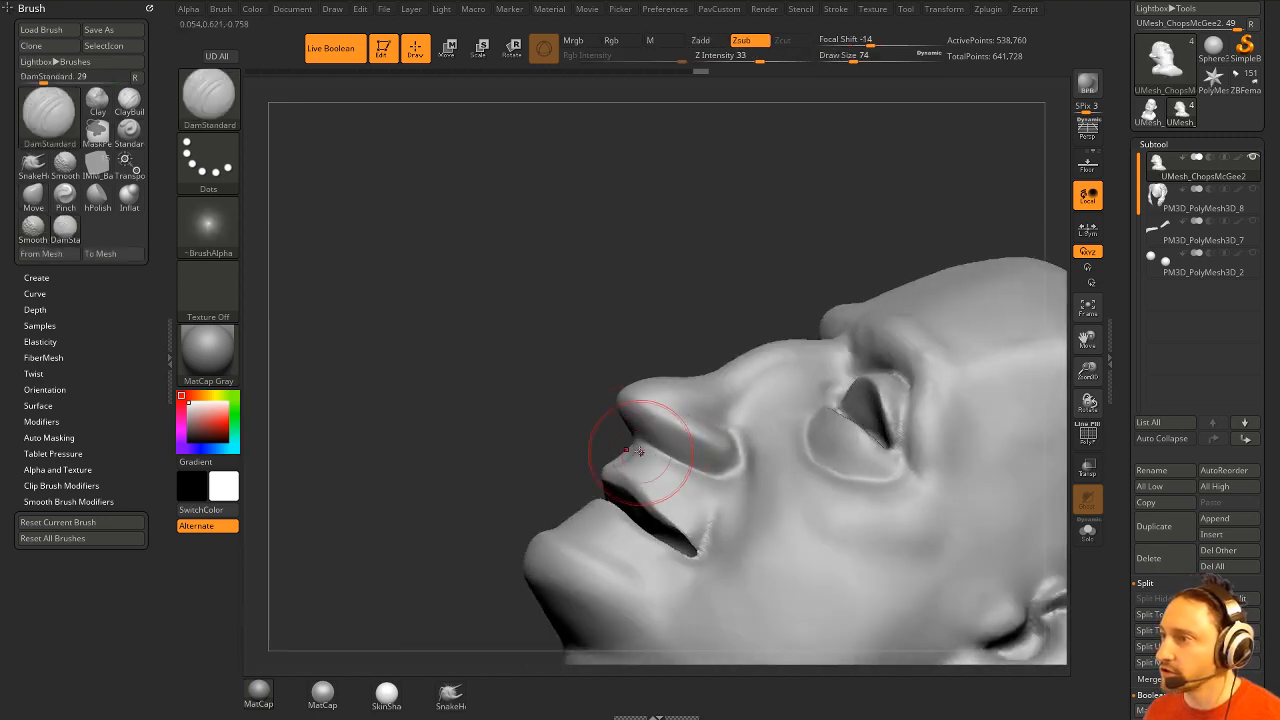
{"action": "left_click_drag", "start_coordinate": [465, 510], "coordinate": [743, 343]}
Refine the forms beneath the nostril with the Standard brush at a small draw size.
{"action": "key", "text": "b"}
{"action": "key", "text": "s"}
{"action": "key", "text": "t"}
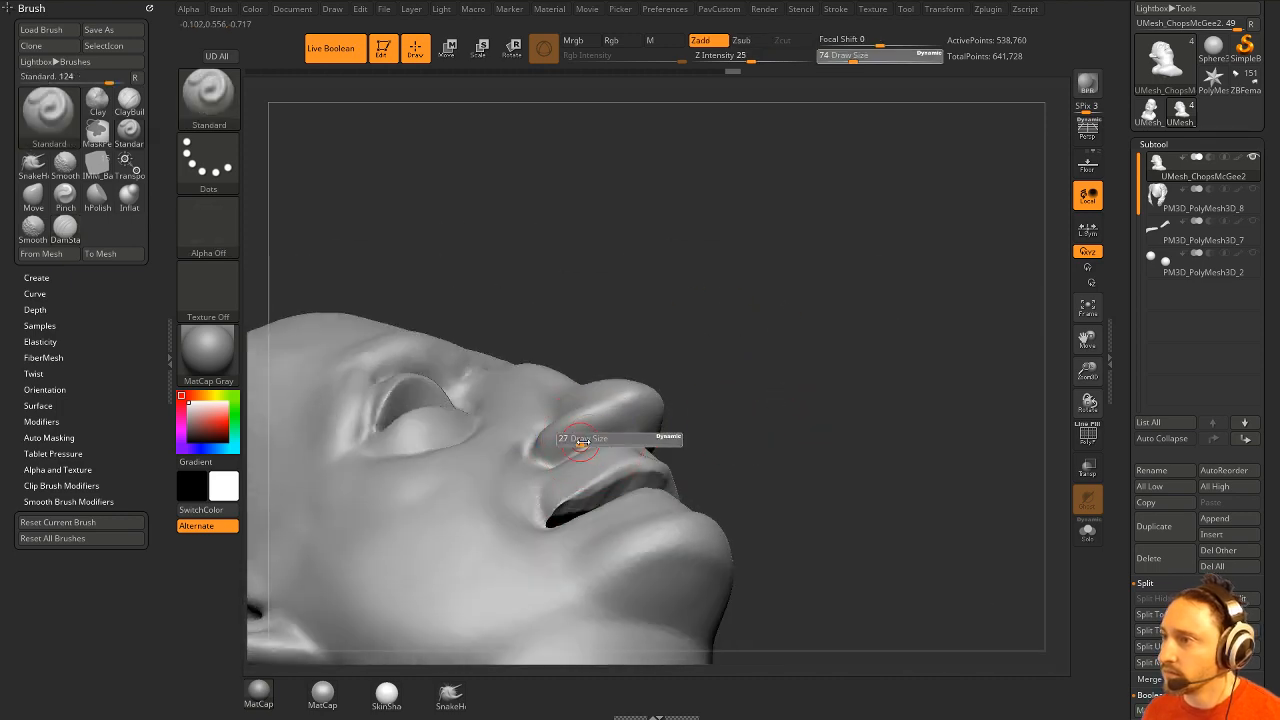
{"action": "mouse_move", "coordinate": [623, 443]}
{"action": "right_mouse_down"}
{"action": "mouse_move", "coordinate": [777, 351]}
{"action": "mouse_move", "coordinate": [817, 400]}
{"action": "mouse_move", "coordinate": [873, 363]}
{"action": "mouse_move", "coordinate": [869, 342]}
{"action": "mouse_move", "coordinate": [814, 323]}
{"action": "mouse_move", "coordinate": [823, 337]}
{"action": "right_mouse_up"}
Insert a mirrored pair of spheres beneath the nostrils with the IMM_Base_Primitives brush.
{"action": "key", "text": "b"}
{"action": "key", "text": "i"}
{"action": "key", "text": "p"}
{"action": "key", "text": "m"}
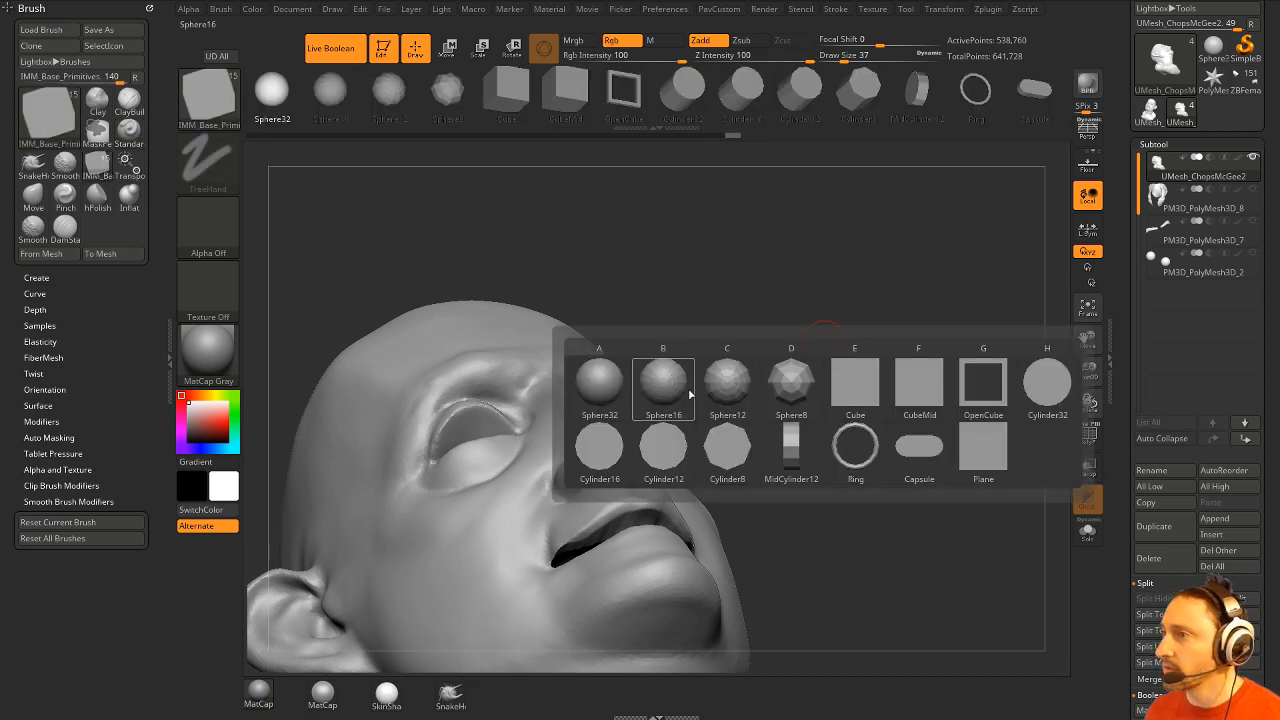
{"action": "right_click_drag", "start_coordinate": [632, 397], "coordinate": [755, 364]}
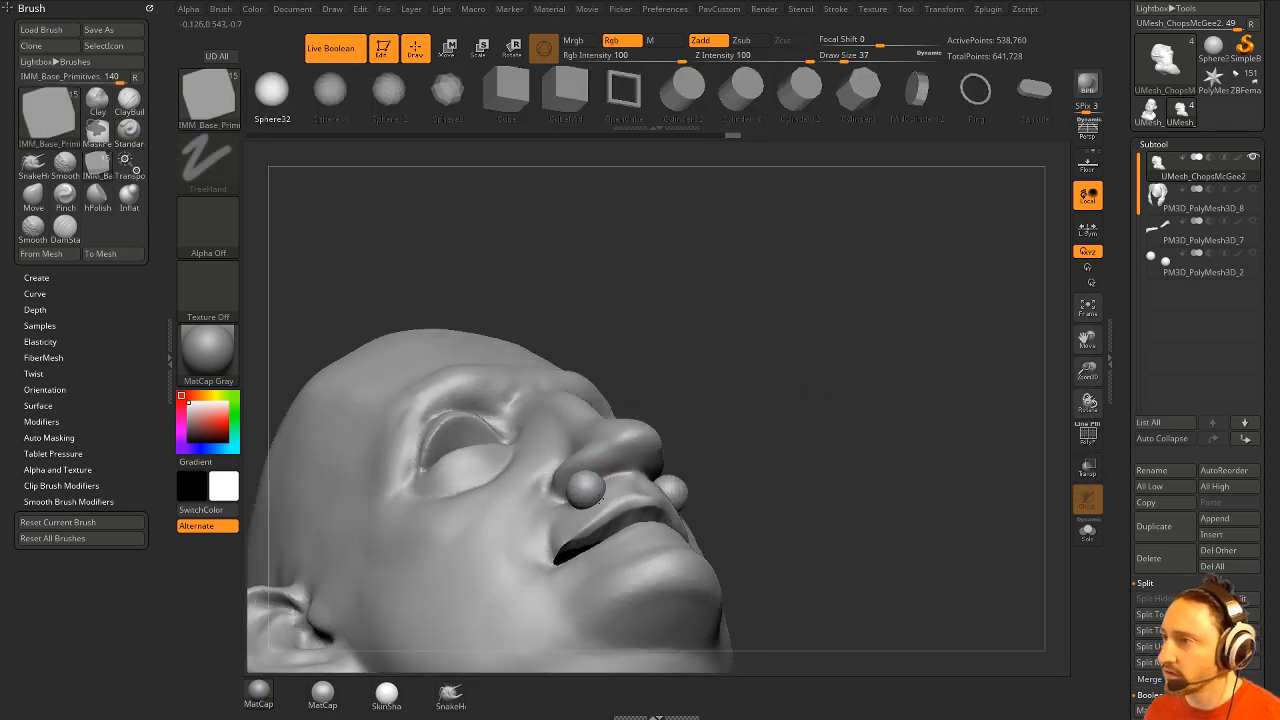
{"action": "right_click_drag", "start_coordinate": [600, 500], "coordinate": [638, 430]}
Move the inserted spheres into the nostrils and split them off the head as their own subtool.
{"action": "key", "text": "w"}
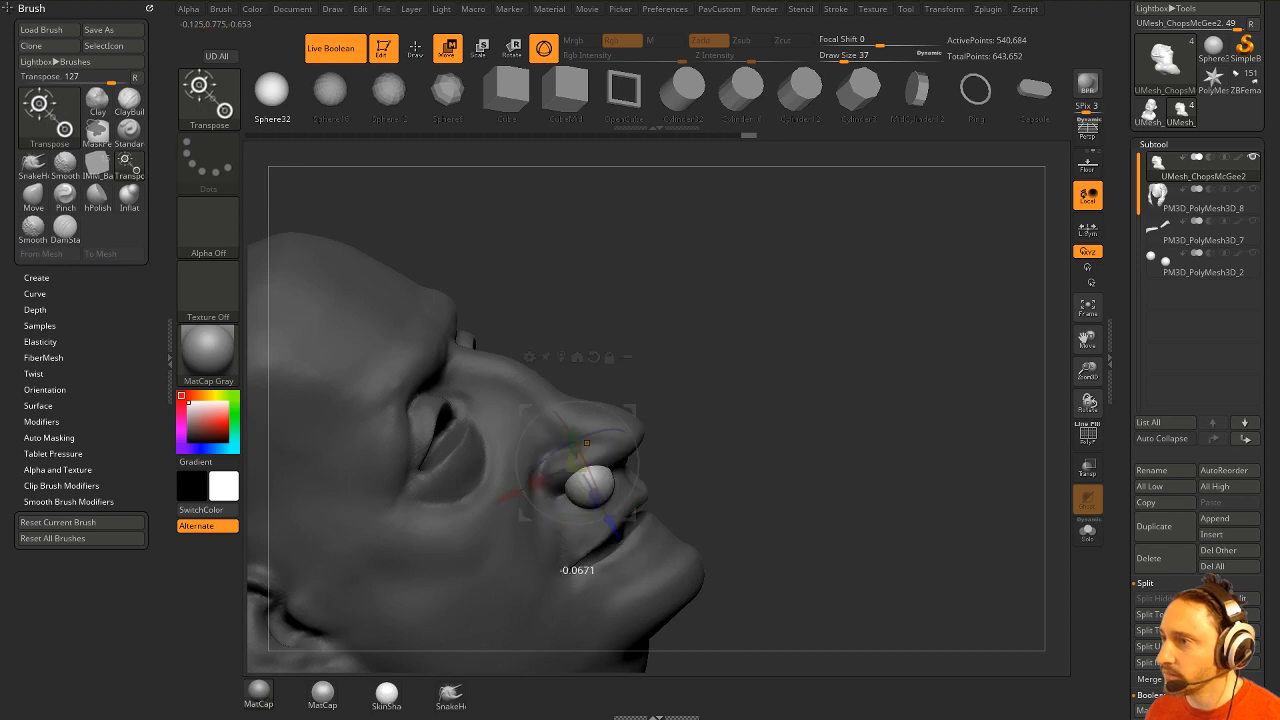
{"action": "key", "text": "q"}
{"action": "key", "text": "shift+t"}
{"action": "mouse_move", "coordinate": [814, 434]}
{"action": "right_mouse_down"}
{"action": "mouse_move", "coordinate": [690, 430]}
{"action": "mouse_move", "coordinate": [648, 447]}
{"action": "mouse_move", "coordinate": [636, 394]}
{"action": "right_mouse_up"}
{"action": "left_click", "coordinate": [813, 391]}
Stretch the nostril spheres into ovals and position them under the nose, with local symmetry turned on.
{"action": "key", "text": "s"}
{"action": "key", "text": "b"}
{"action": "key", "text": "m"}
{"action": "key", "text": "v"}
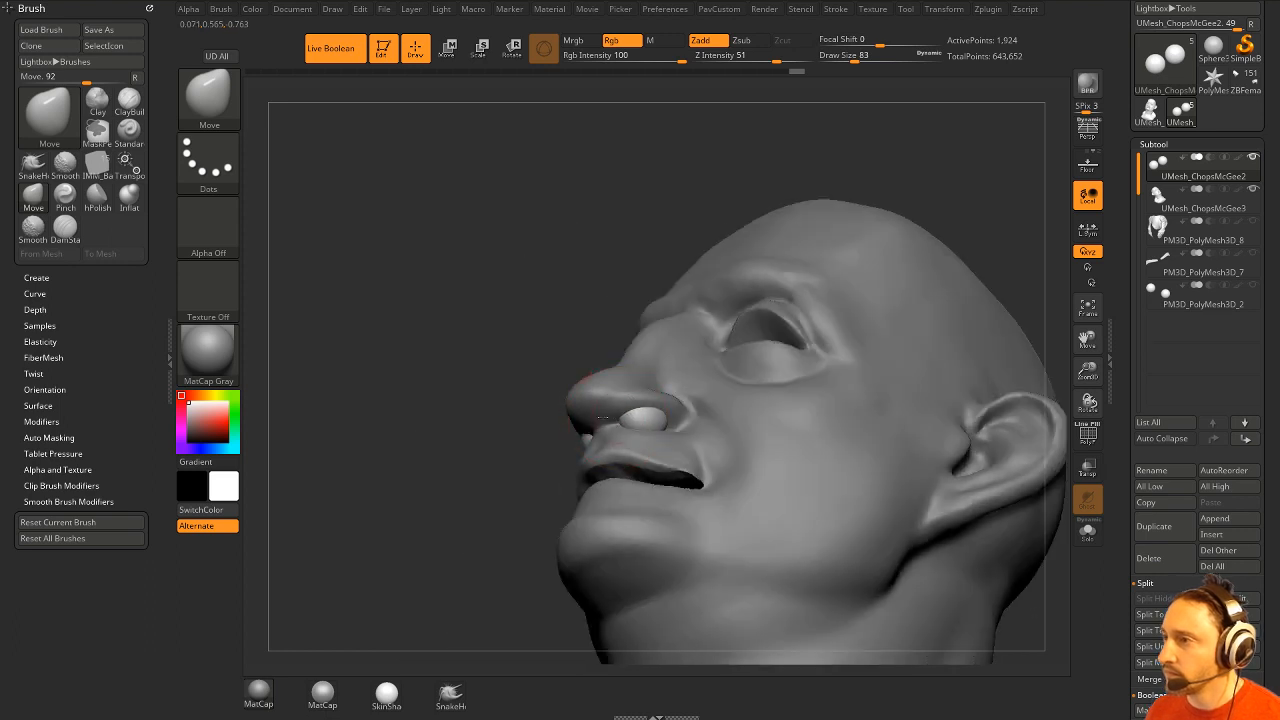
{"action": "right_click_drag", "start_coordinate": [562, 418], "coordinate": [654, 375]}
{"action": "key", "text": "w"}
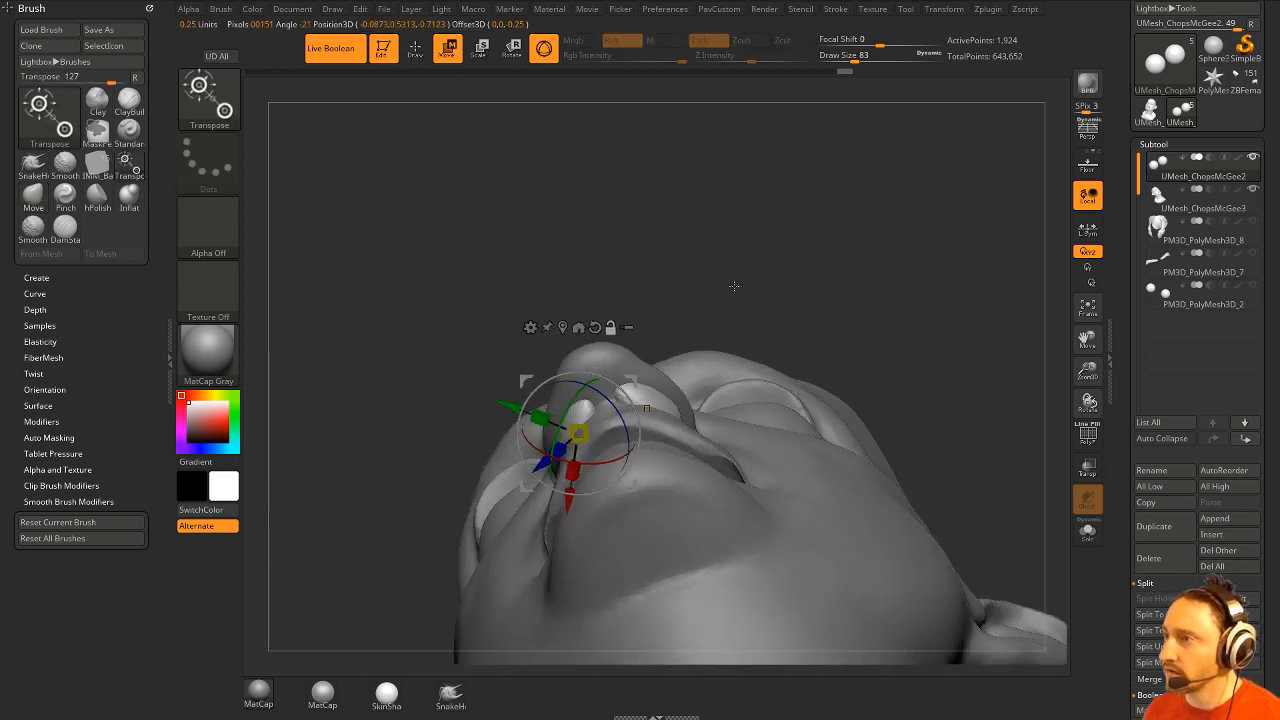
{"action": "left_click_drag", "start_coordinate": [587, 428], "coordinate": [503, 405]}
{"action": "key", "text": "ctrl+shift+x"}
{"action": "mouse_move", "coordinate": [690, 260]}
{"action": "left_mouse_down"}
{"action": "mouse_move", "coordinate": [723, 301]}
{"action": "mouse_move", "coordinate": [640, 340]}
{"action": "mouse_move", "coordinate": [600, 385]}
{"action": "left_mouse_up"}
Shape the ovals into curved nostril forms using the Move brush at draw size 51.
{"action": "key", "text": "q"}
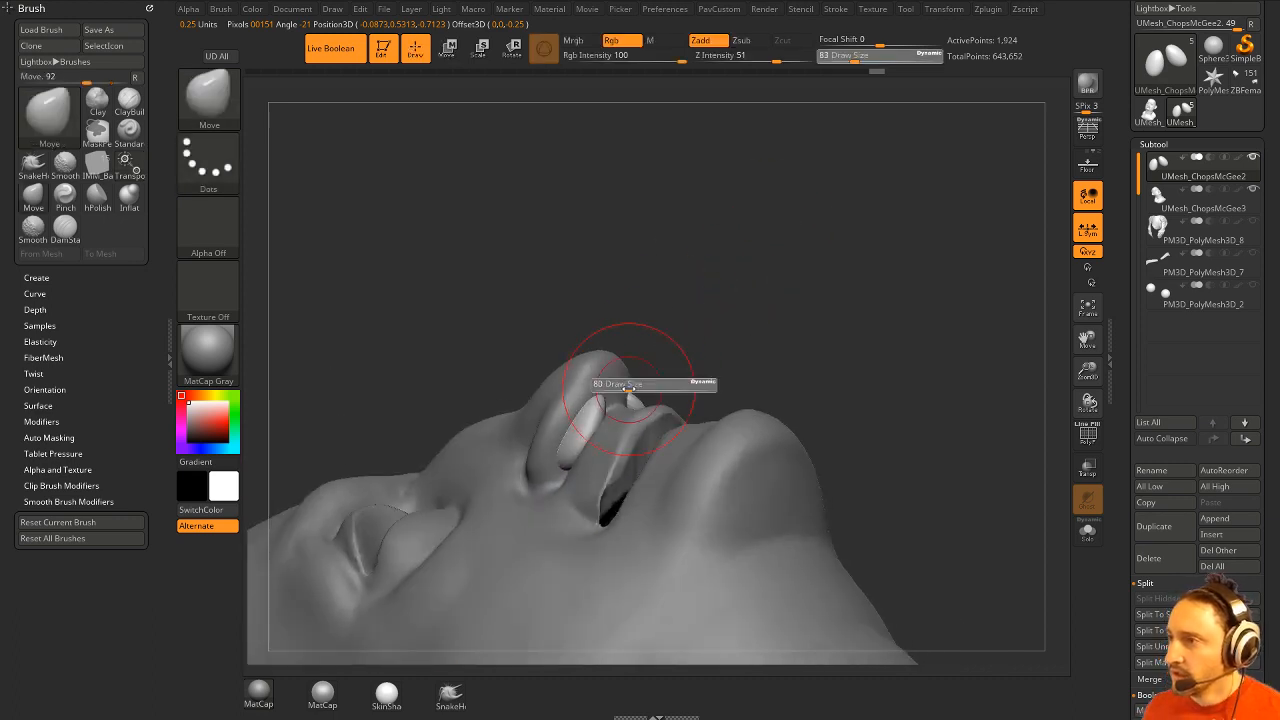
{"action": "left_click_drag", "start_coordinate": [563, 452], "coordinate": [553, 448]}
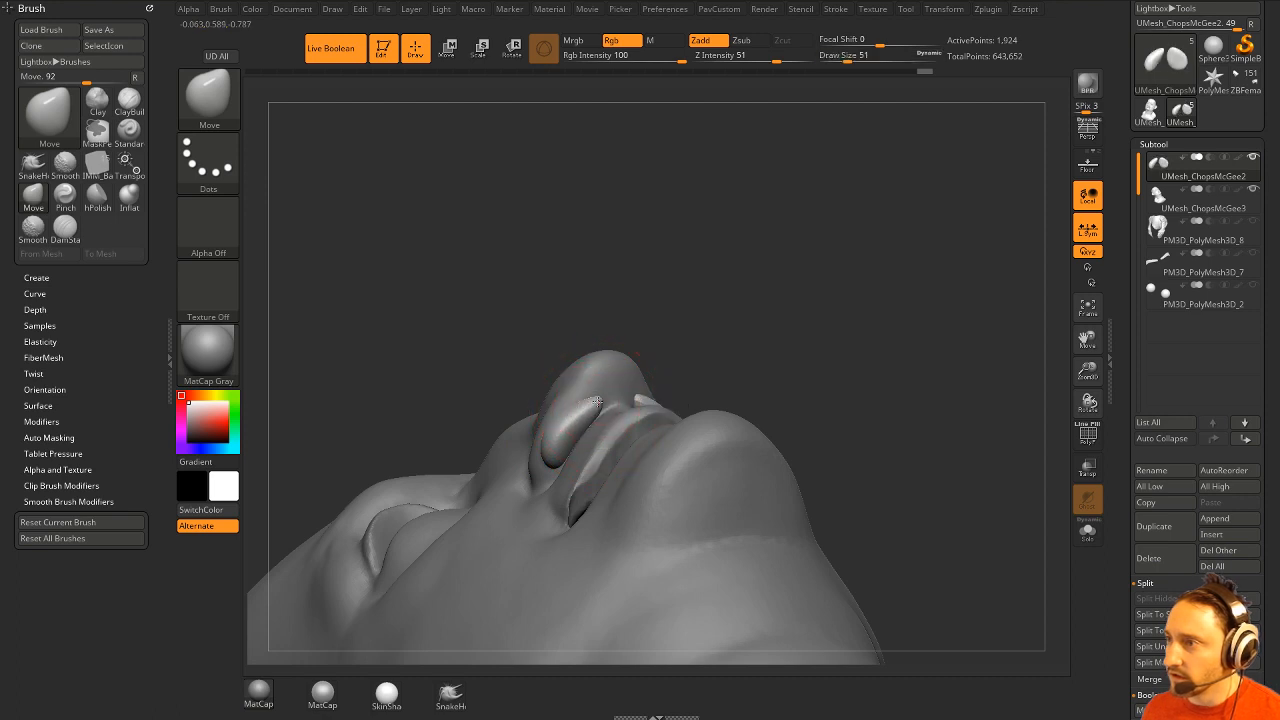
{"action": "left_click_drag", "start_coordinate": [720, 330], "coordinate": [560, 440]}
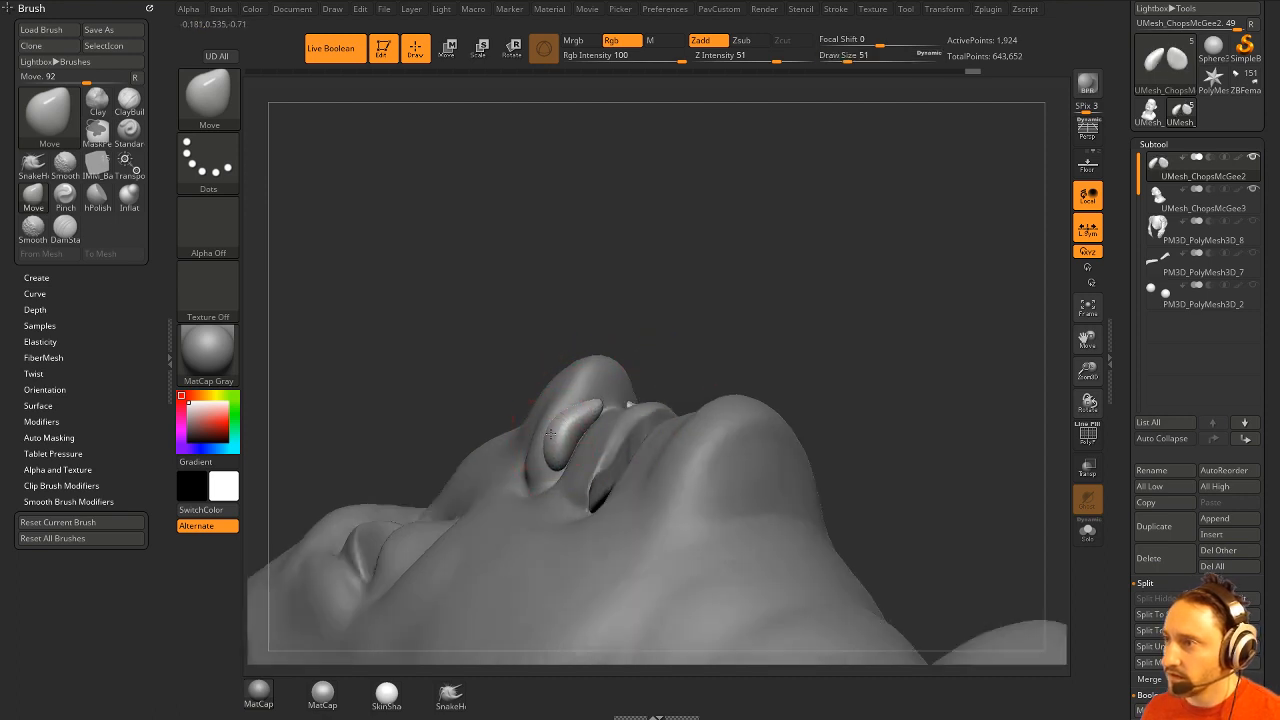
{"action": "left_click_drag", "start_coordinate": [760, 330], "coordinate": [832, 348]}
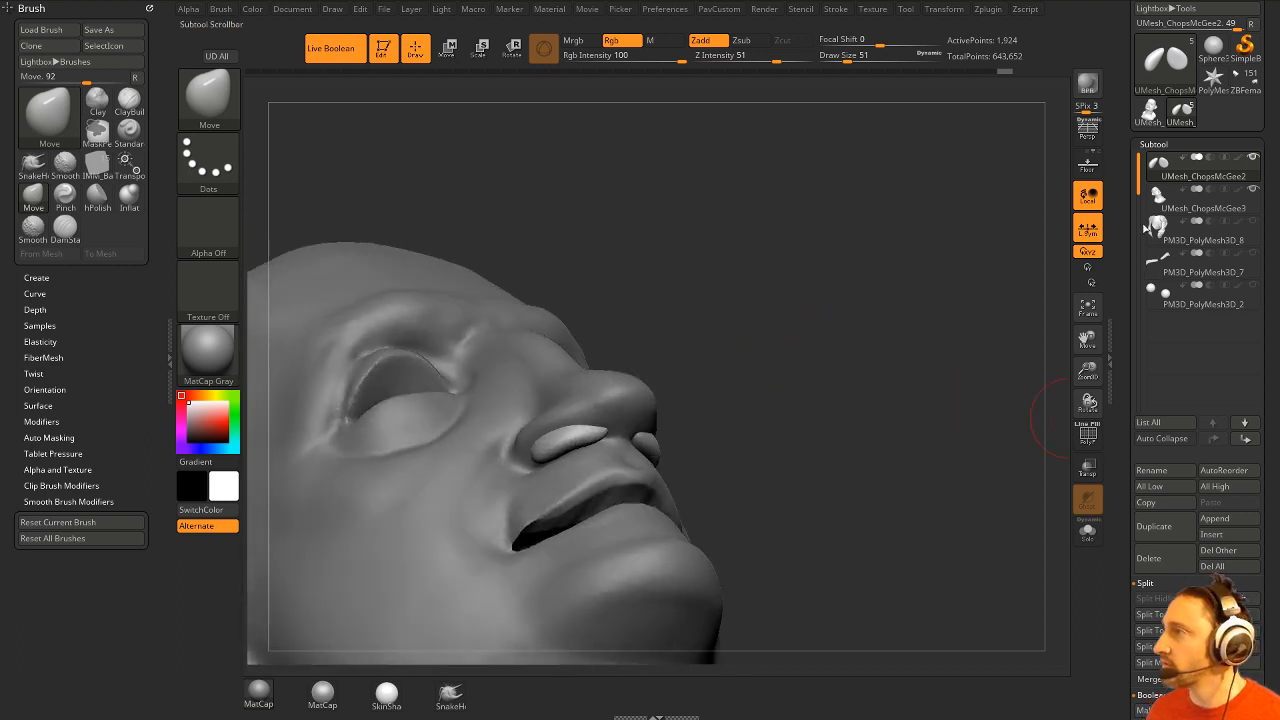
Place the nostril subtool below the head as a subtraction and make a Boolean mesh from the visible subtools.
{"action": "left_click", "coordinate": [1244, 422]}
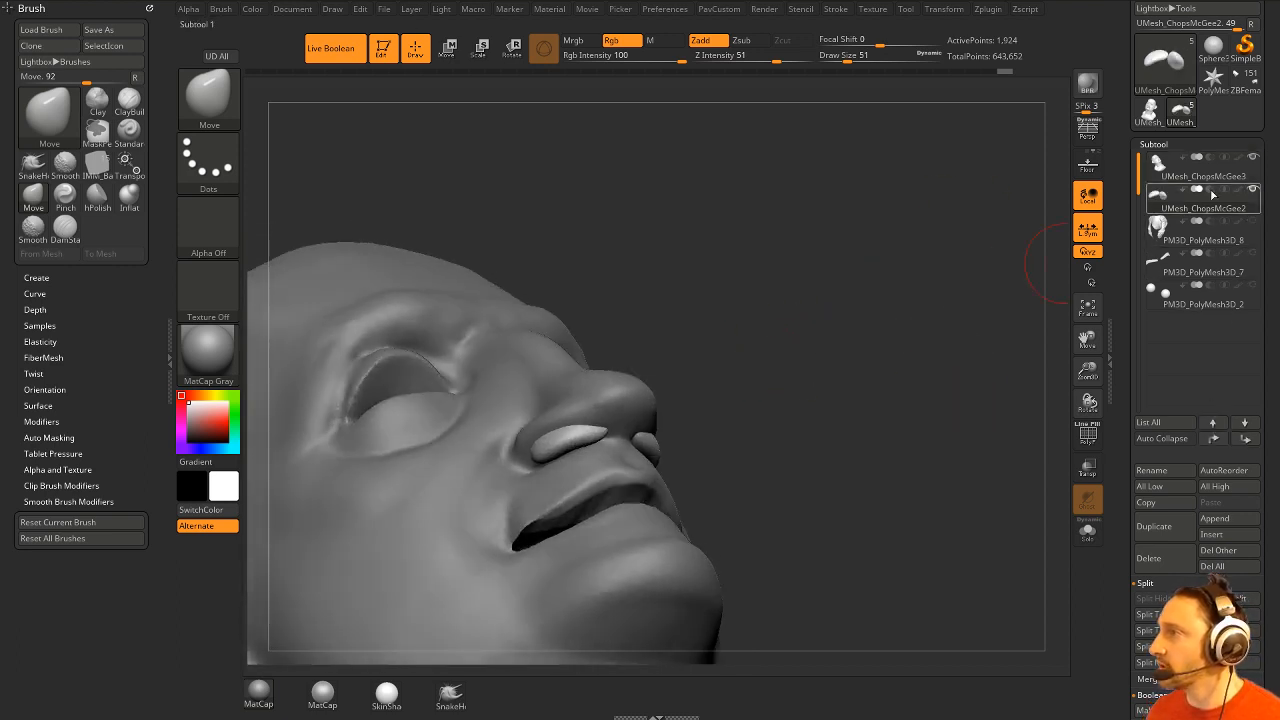
{"action": "mouse_move", "coordinate": [829, 300]}
{"action": "left_mouse_down"}
{"action": "mouse_move", "coordinate": [906, 363]}
{"action": "mouse_move", "coordinate": [866, 376]}
{"action": "left_mouse_up"}
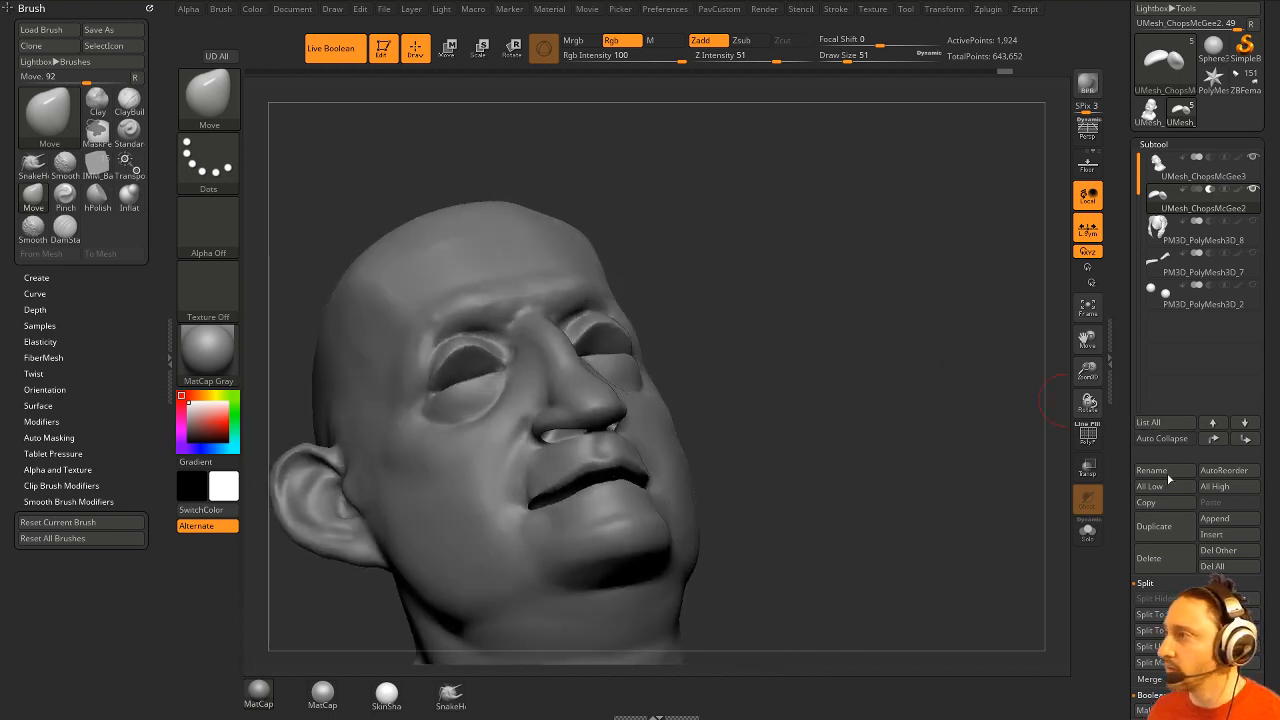
{"action": "scroll", "coordinate": [1165, 475], "scroll_direction": "down", "scroll_amount": 5}
{"action": "left_click", "coordinate": [1176, 431]}
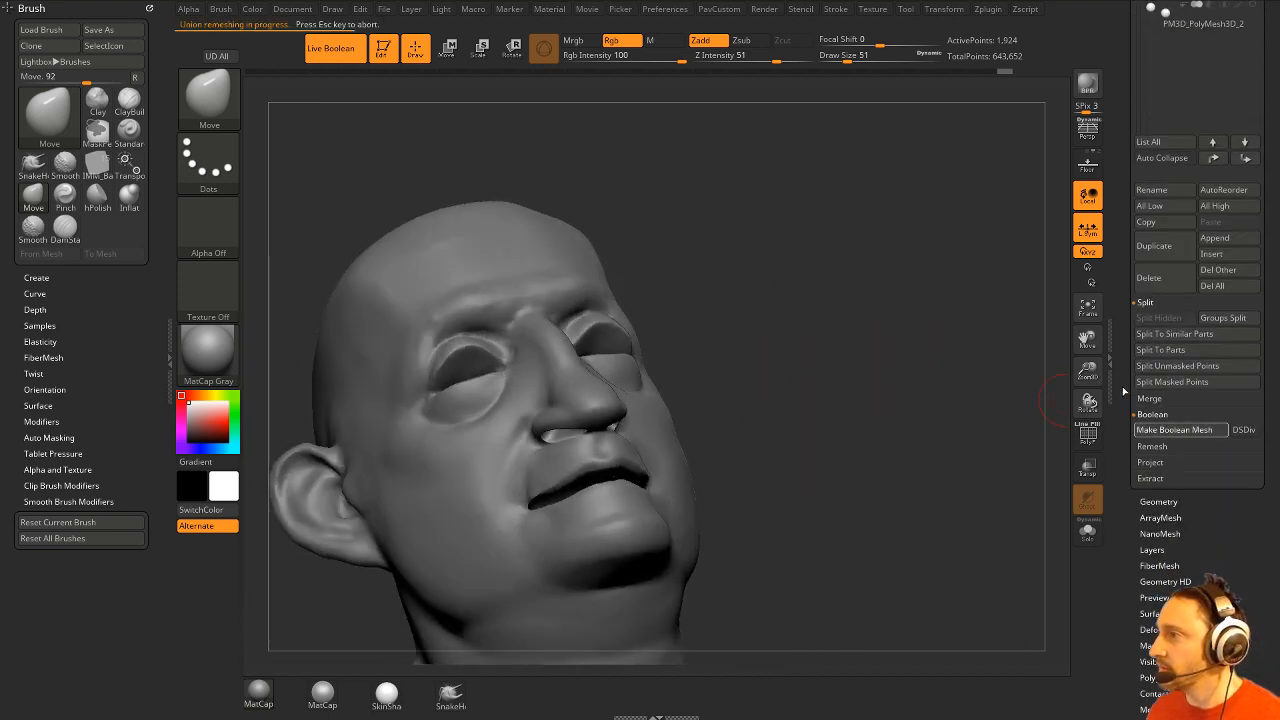
{"action": "scroll", "coordinate": [1190, 300], "scroll_direction": "up", "scroll_amount": 5}
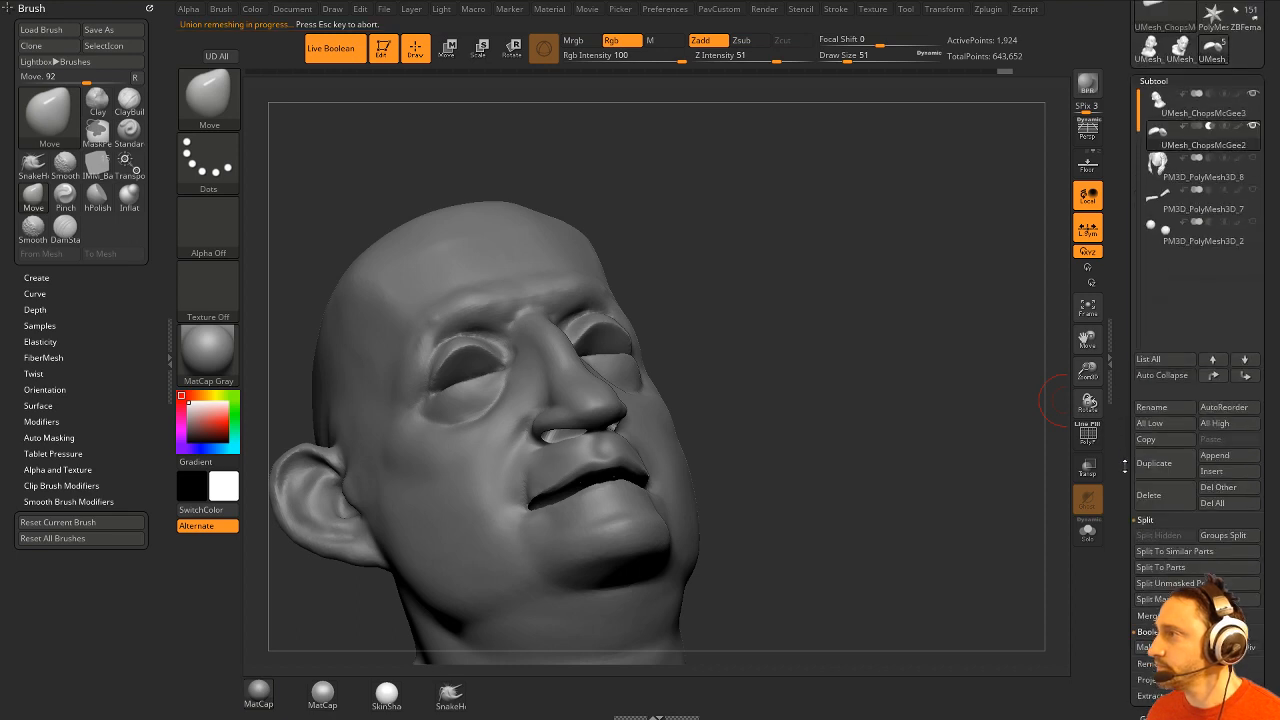
Insert the Boolean result as a subtool and delete the old head and nostril cutter subtools.
{"action": "left_click", "coordinate": [1211, 548]}
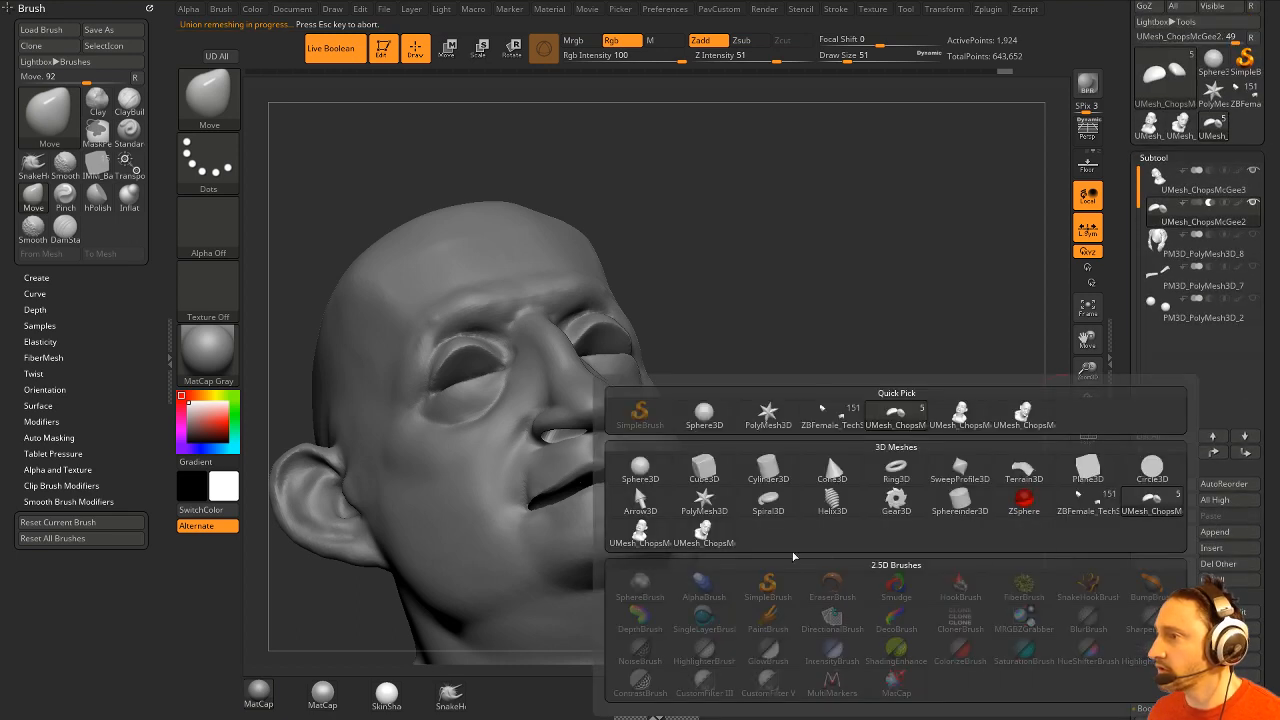
{"action": "left_click", "coordinate": [714, 538]}
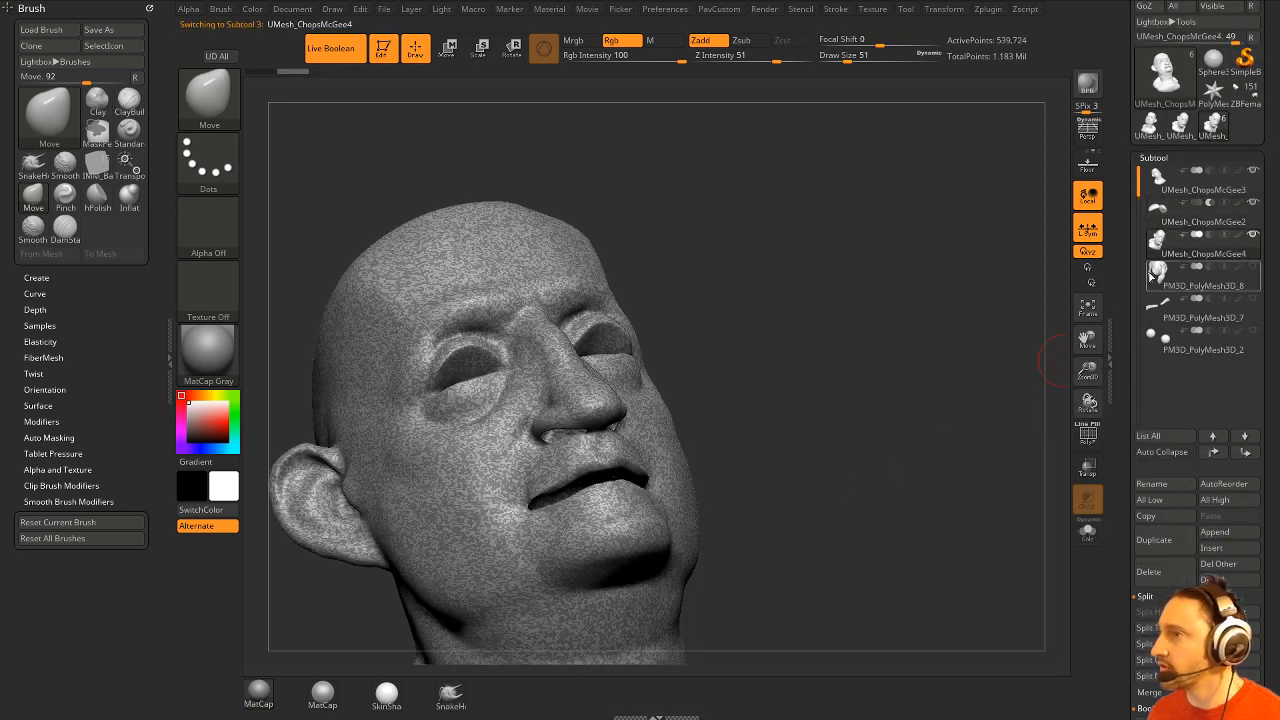
{"action": "left_click", "coordinate": [1189, 194]}
{"action": "left_click", "coordinate": [1159, 572]}
{"action": "left_click", "coordinate": [1159, 572]}
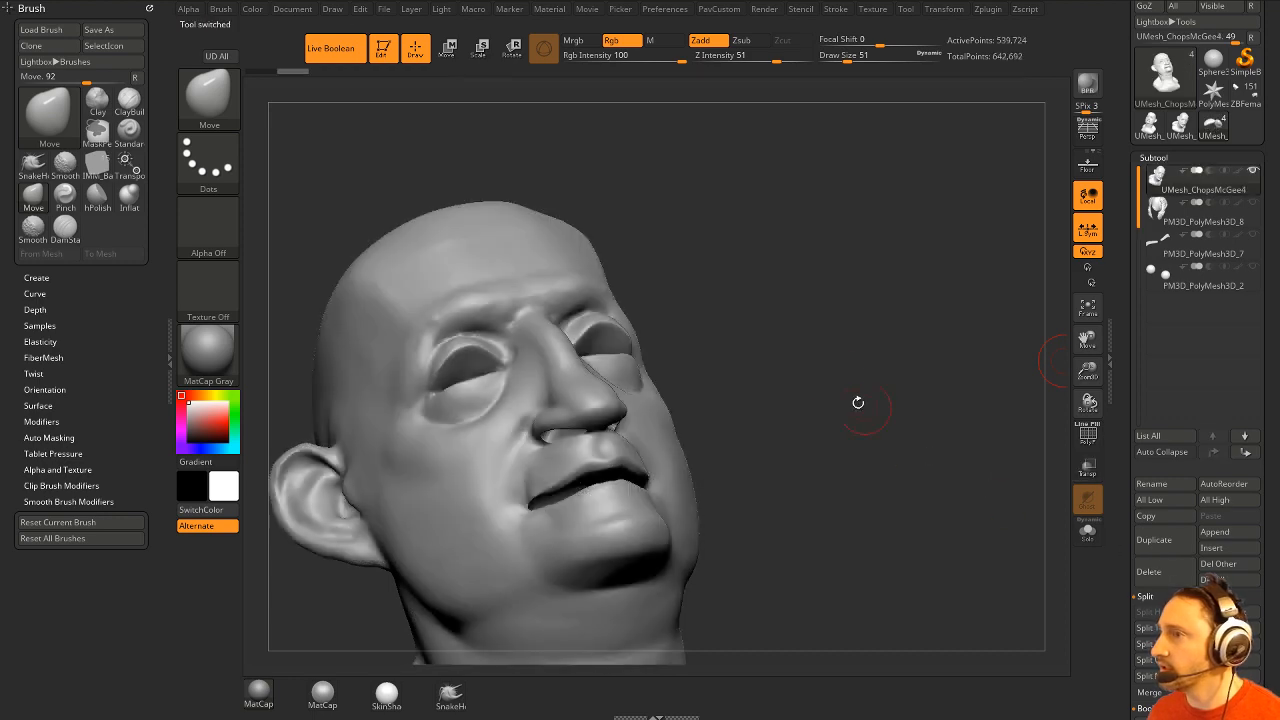
Inspect the cut nostrils with the polyframe shown and isolate the head in Solo mode.
{"action": "left_click_drag", "start_coordinate": [832, 372], "coordinate": [924, 297]}
{"action": "key", "text": "shift+f"}
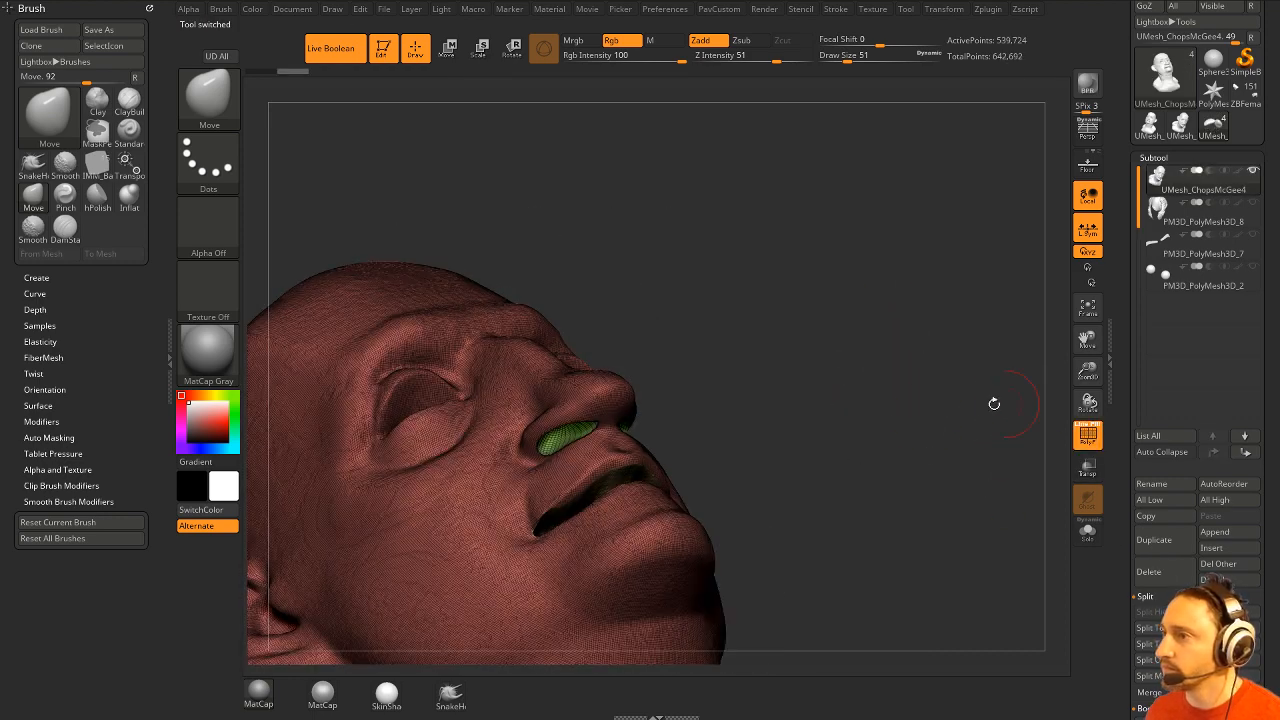
{"action": "mouse_move", "coordinate": [994, 403]}
{"action": "left_mouse_down"}
{"action": "mouse_move", "coordinate": [908, 376]}
{"action": "mouse_move", "coordinate": [904, 393]}
{"action": "mouse_move", "coordinate": [920, 329]}
{"action": "mouse_move", "coordinate": [951, 337]}
{"action": "mouse_move", "coordinate": [934, 386]}
{"action": "mouse_move", "coordinate": [1000, 283]}
{"action": "mouse_move", "coordinate": [920, 383]}
{"action": "left_mouse_up"}
{"action": "left_click", "coordinate": [1078, 529]}
{"action": "left_click_drag", "start_coordinate": [813, 363], "coordinate": [932, 328]}
{"action": "left_click", "coordinate": [1082, 436]}
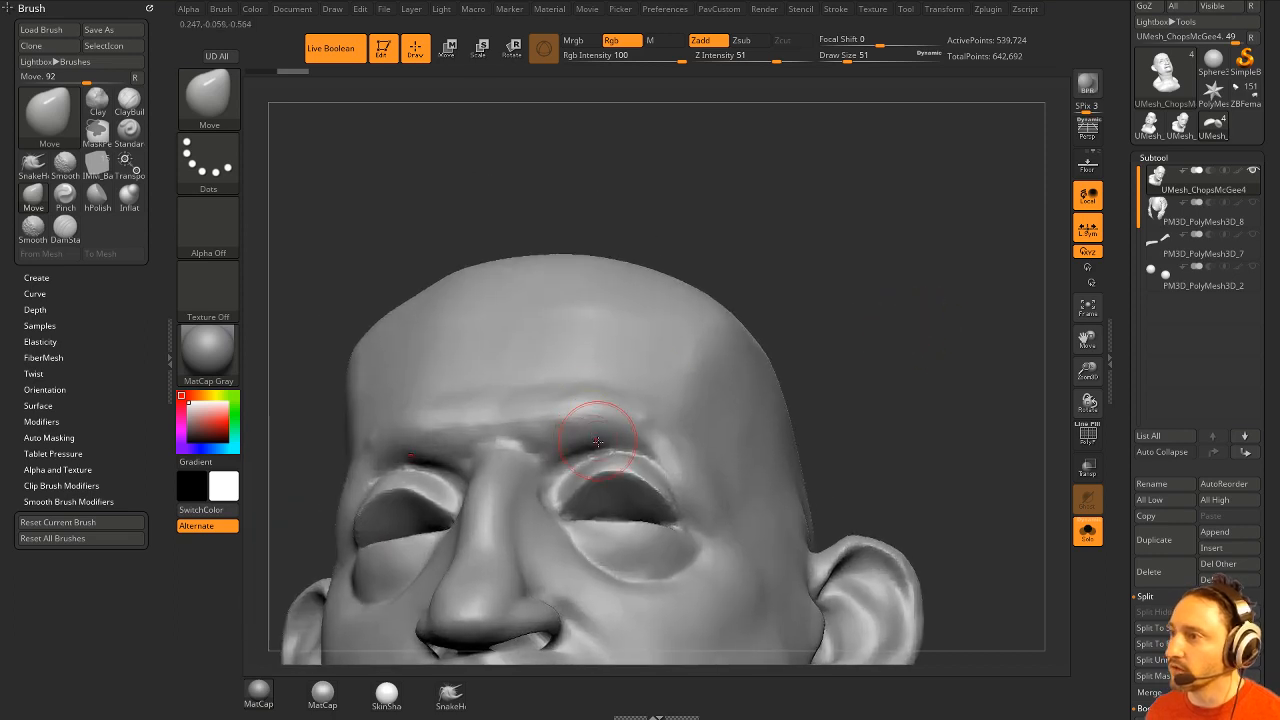
Try a MaskPen stroke over the upper eyelid and set the masking brush to MaskOuter.
{"action": "mouse_move", "coordinate": [597, 441]}
{"action": "left_mouse_down", "text": "ctrl"}
{"action": "mouse_move", "coordinate": [614, 500]}
{"action": "mouse_move", "coordinate": [655, 510]}
{"action": "left_mouse_up", "text": "ctrl"}
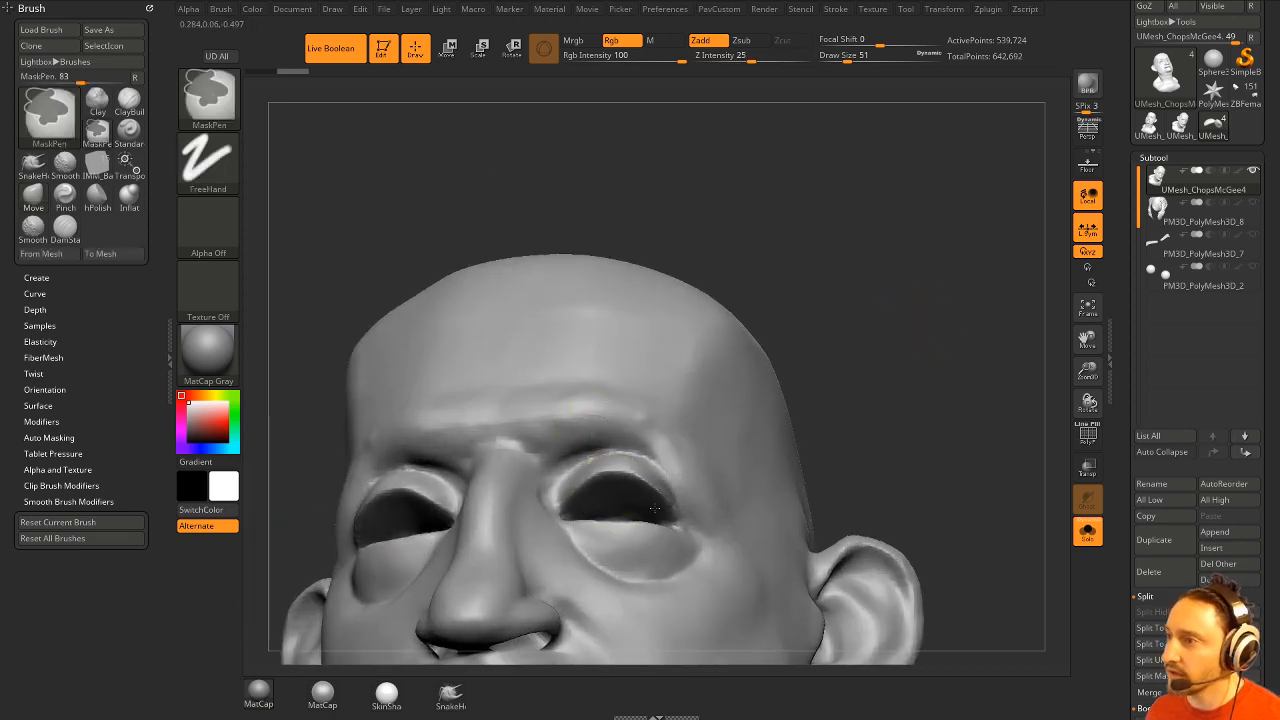
{"action": "mouse_move", "coordinate": [922, 358]}
{"action": "left_mouse_down"}
{"action": "mouse_move", "coordinate": [906, 391]}
{"action": "mouse_move", "coordinate": [946, 363]}
{"action": "mouse_move", "coordinate": [849, 337]}
{"action": "left_mouse_up"}
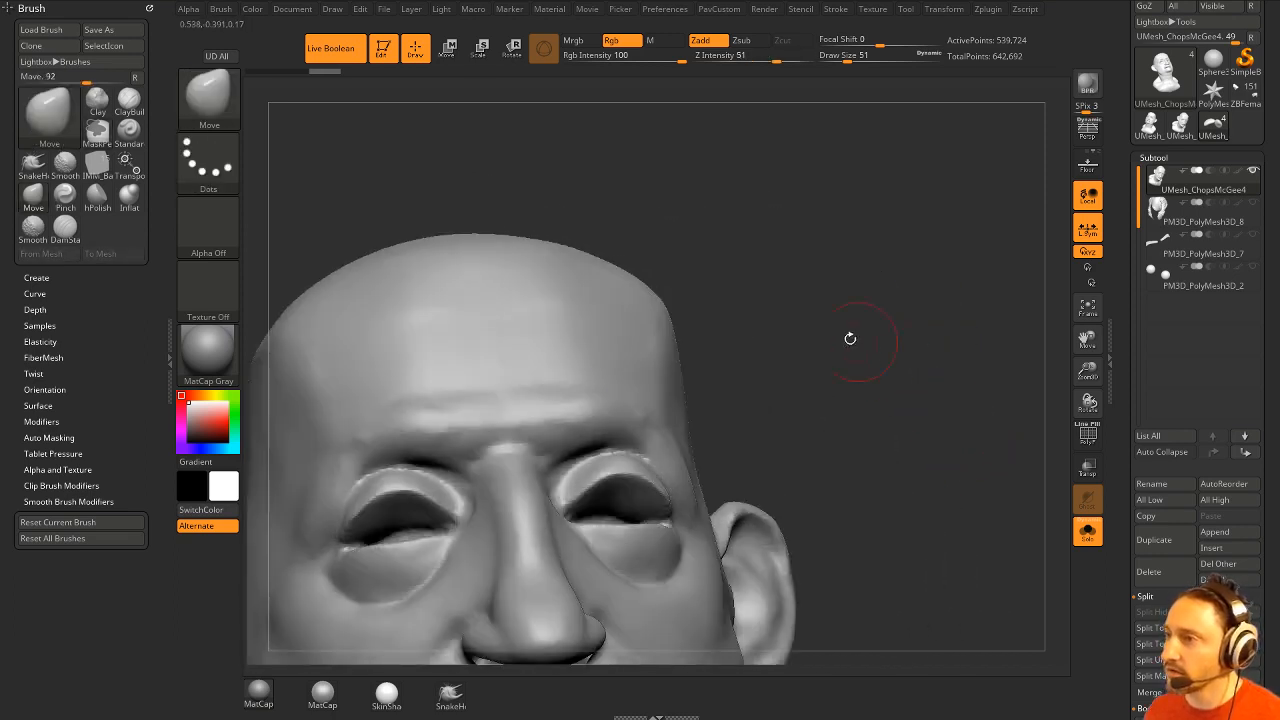
{"action": "left_click", "coordinate": [208, 122]}
{"action": "left_click", "coordinate": [783, 170]}
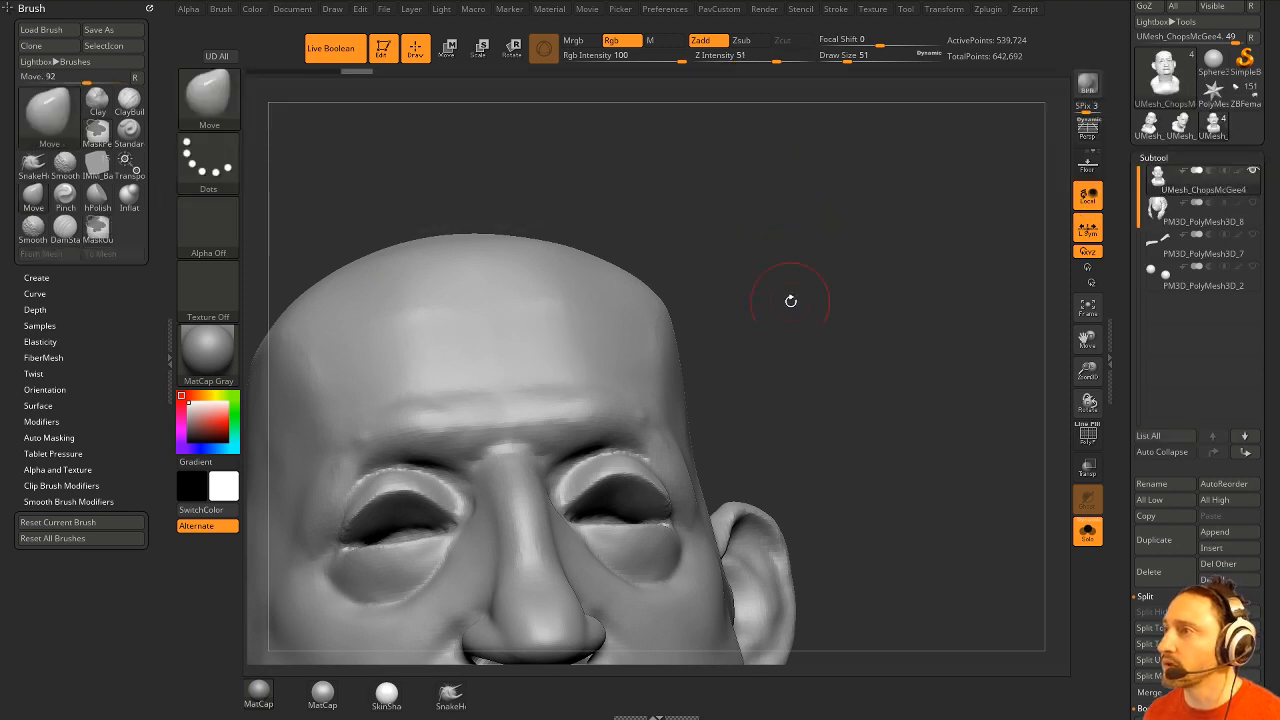
Set the masking brush to MaskInner for work inside the eye openings.
{"action": "mouse_move", "coordinate": [791, 289]}
{"action": "left_mouse_down"}
{"action": "mouse_move", "coordinate": [627, 487]}
{"action": "mouse_move", "coordinate": [587, 484]}
{"action": "mouse_move", "coordinate": [626, 489]}
{"action": "mouse_move", "coordinate": [598, 512]}
{"action": "left_mouse_up"}
{"action": "left_click", "coordinate": [208, 110], "text": "ctrl"}
{"action": "left_click", "coordinate": [719, 172], "text": "ctrl"}
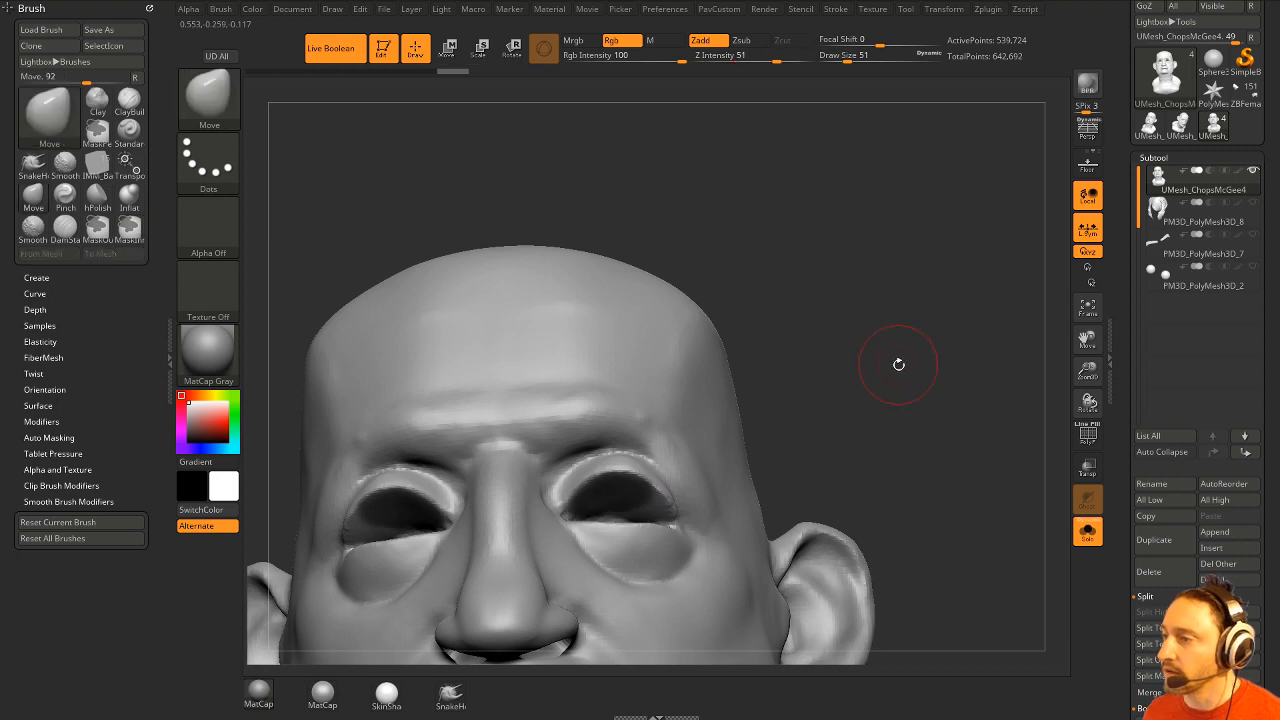
Examine the MaskInner brush's depth settings, including Depth Mask, OuterDepth and InnerDepth.
{"action": "left_click_drag", "start_coordinate": [897, 363], "coordinate": [834, 378]}
{"action": "key", "text": "ctrl"}
{"action": "left_click", "coordinate": [35, 293]}
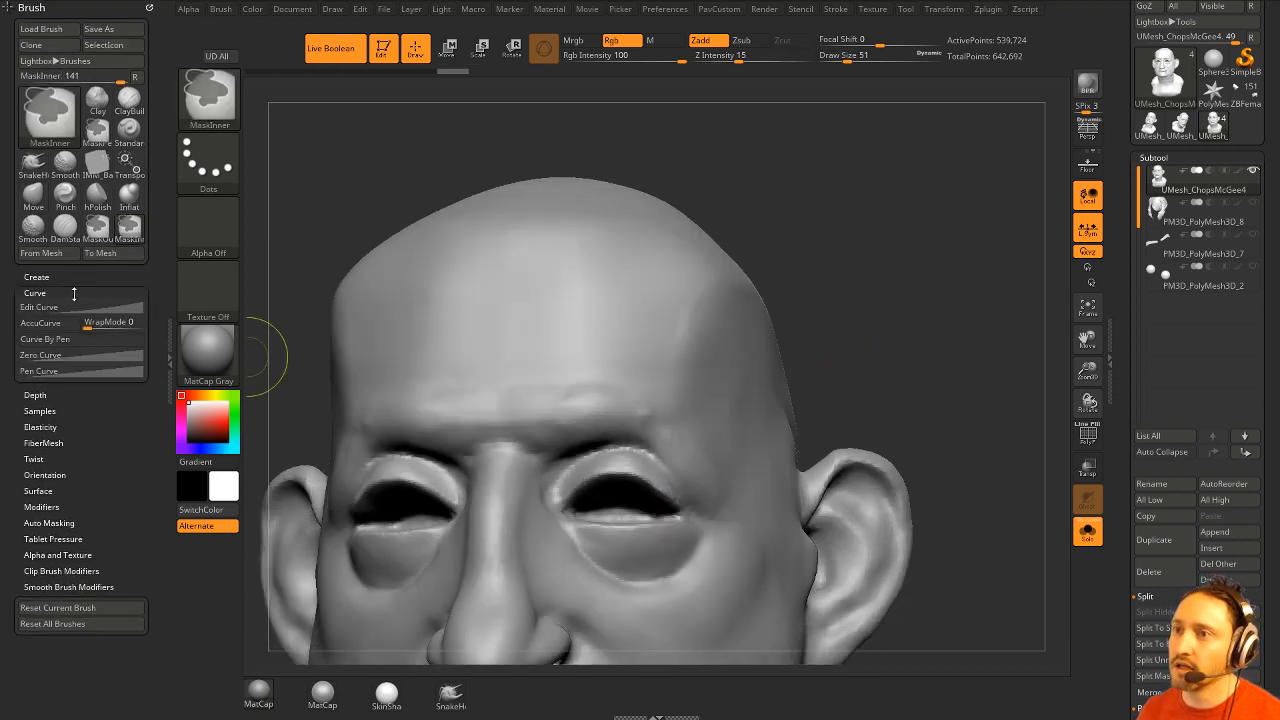
{"action": "left_click", "coordinate": [35, 293]}
{"action": "left_click", "coordinate": [38, 309]}
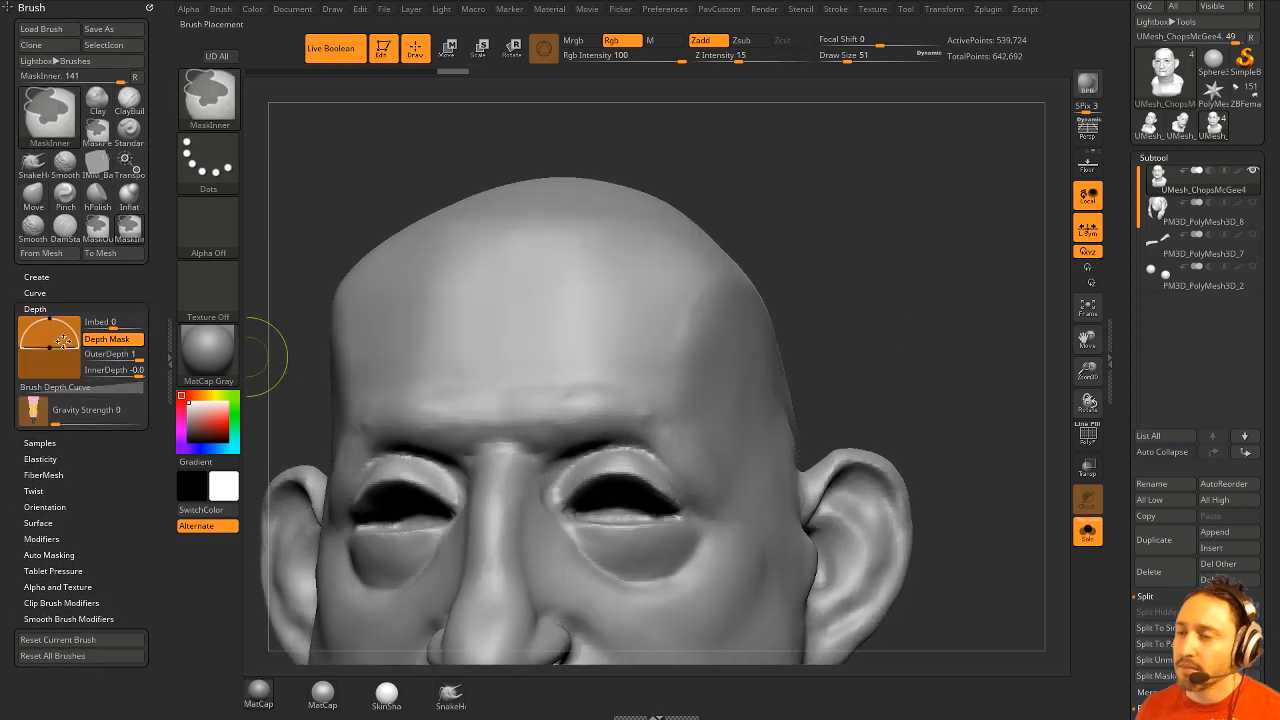
{"action": "left_click", "coordinate": [111, 340]}
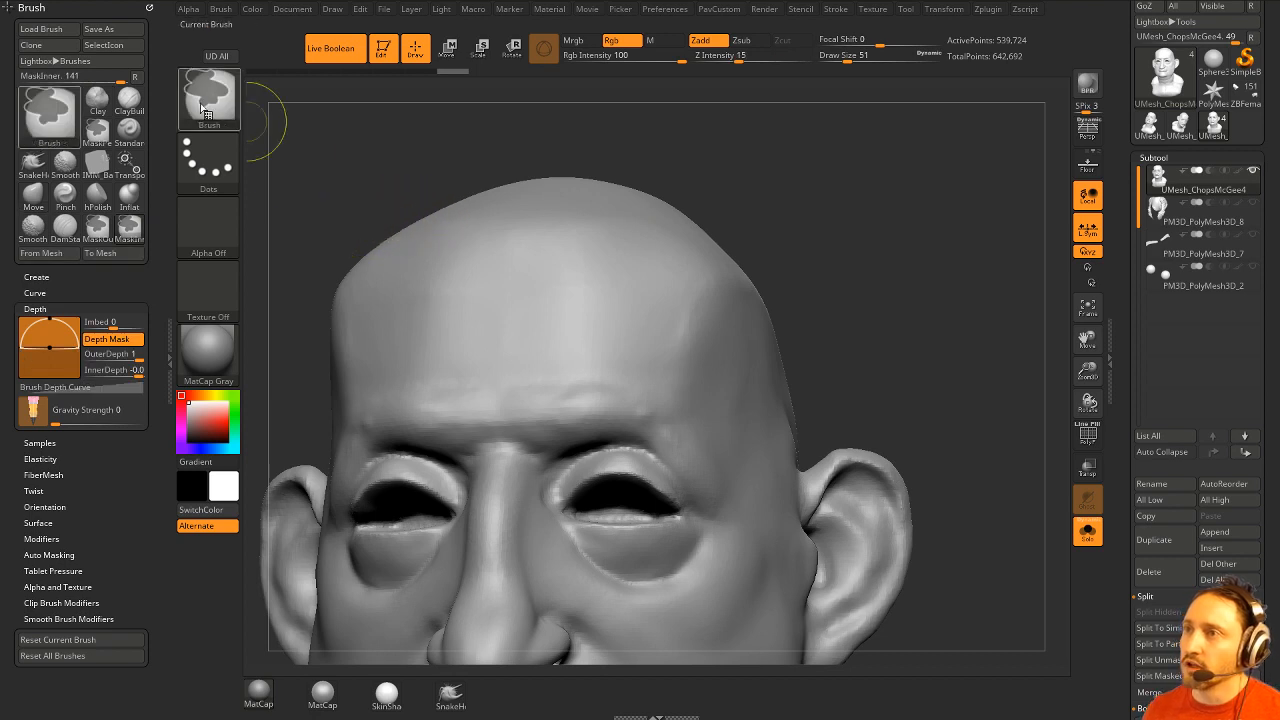
{"action": "mouse_move", "coordinate": [222, 98]}
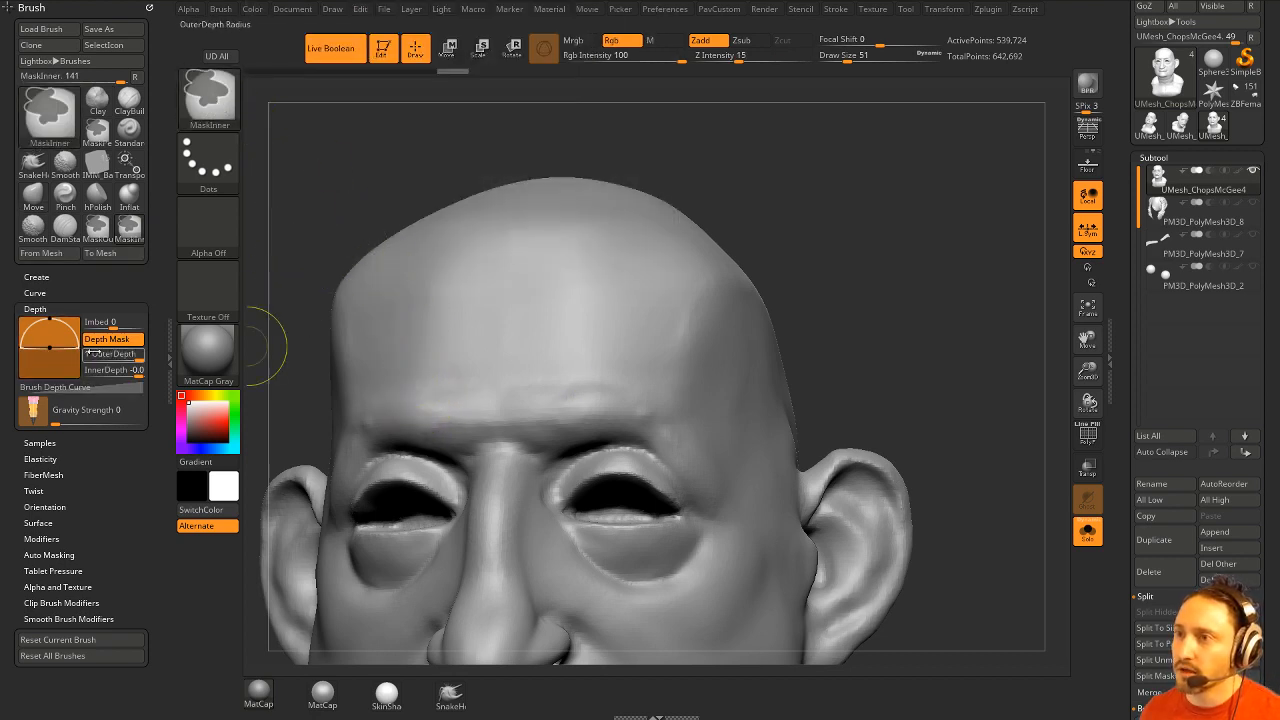
{"action": "mouse_move", "coordinate": [138, 374]}
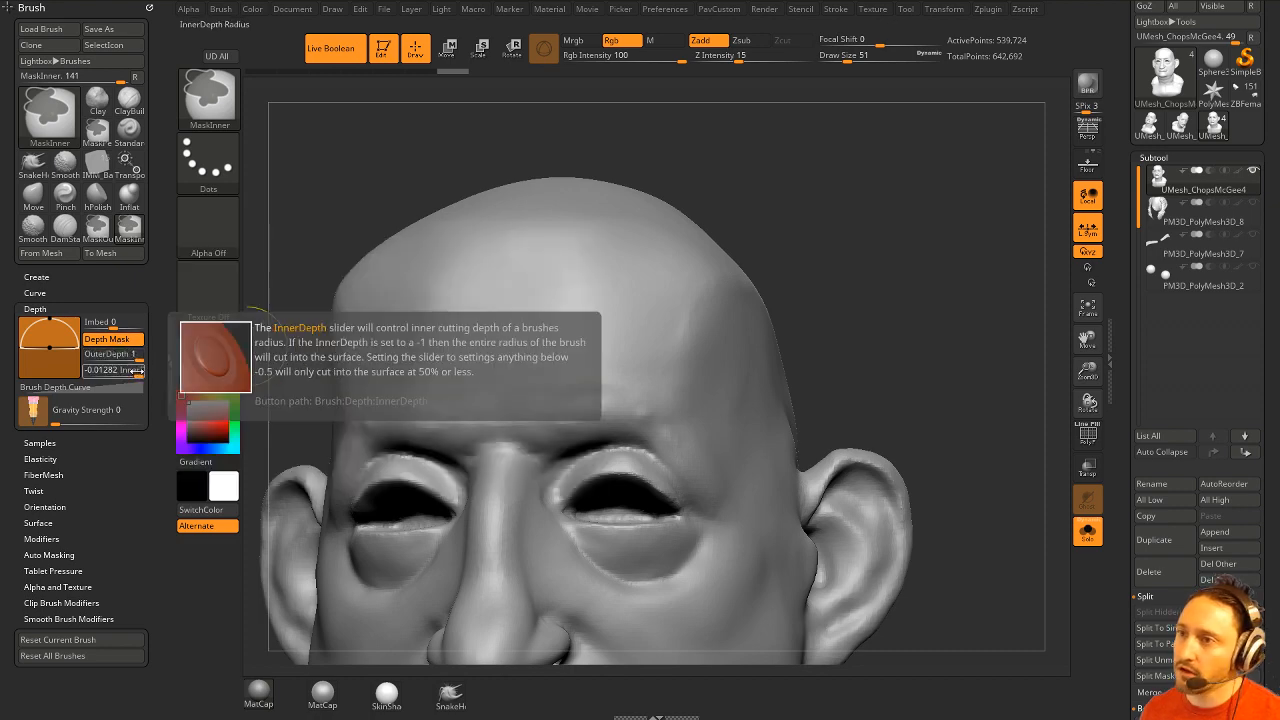
Turn off Live Boolean, clear the bust from the canvas and draw an editable Cylinder3D as a test object.
{"action": "left_click_drag", "start_coordinate": [878, 345], "coordinate": [853, 240]}
{"action": "mouse_move", "coordinate": [832, 300]}
{"action": "left_mouse_down"}
{"action": "mouse_move", "coordinate": [855, 366]}
{"action": "mouse_move", "coordinate": [827, 299]}
{"action": "left_mouse_up"}
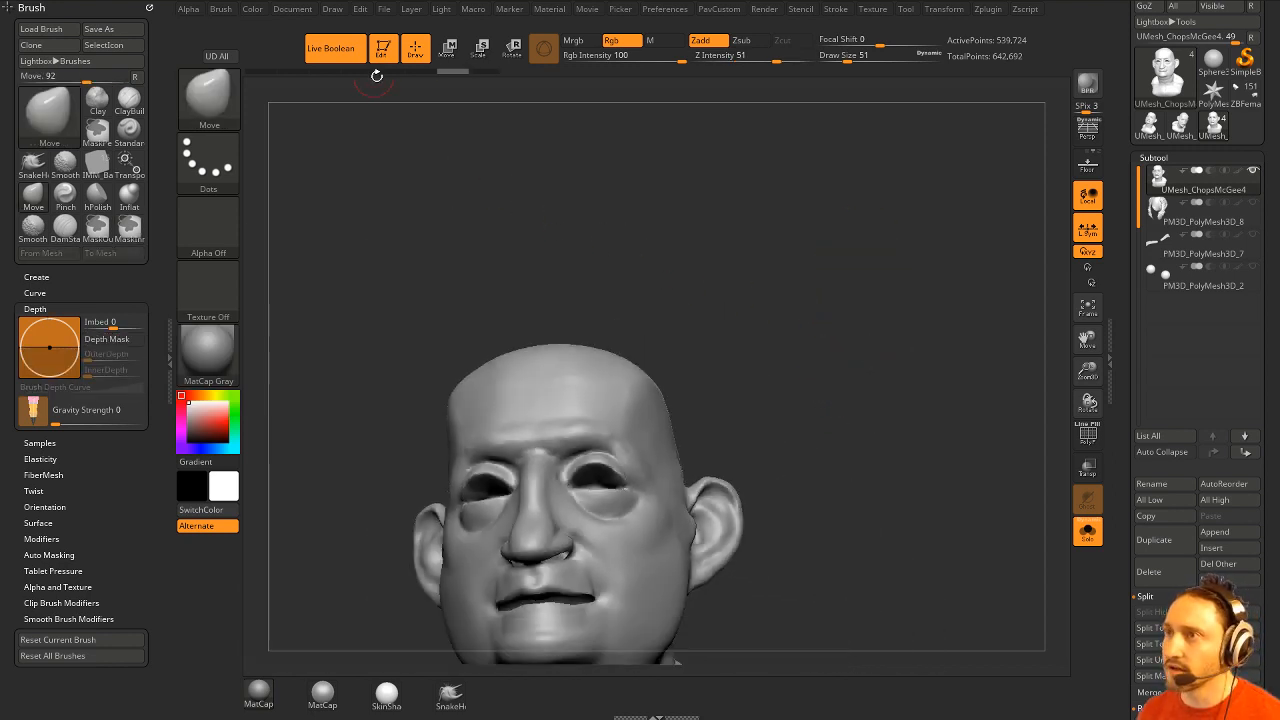
{"action": "left_click", "coordinate": [350, 52]}
{"action": "key", "text": "ctrl+n"}
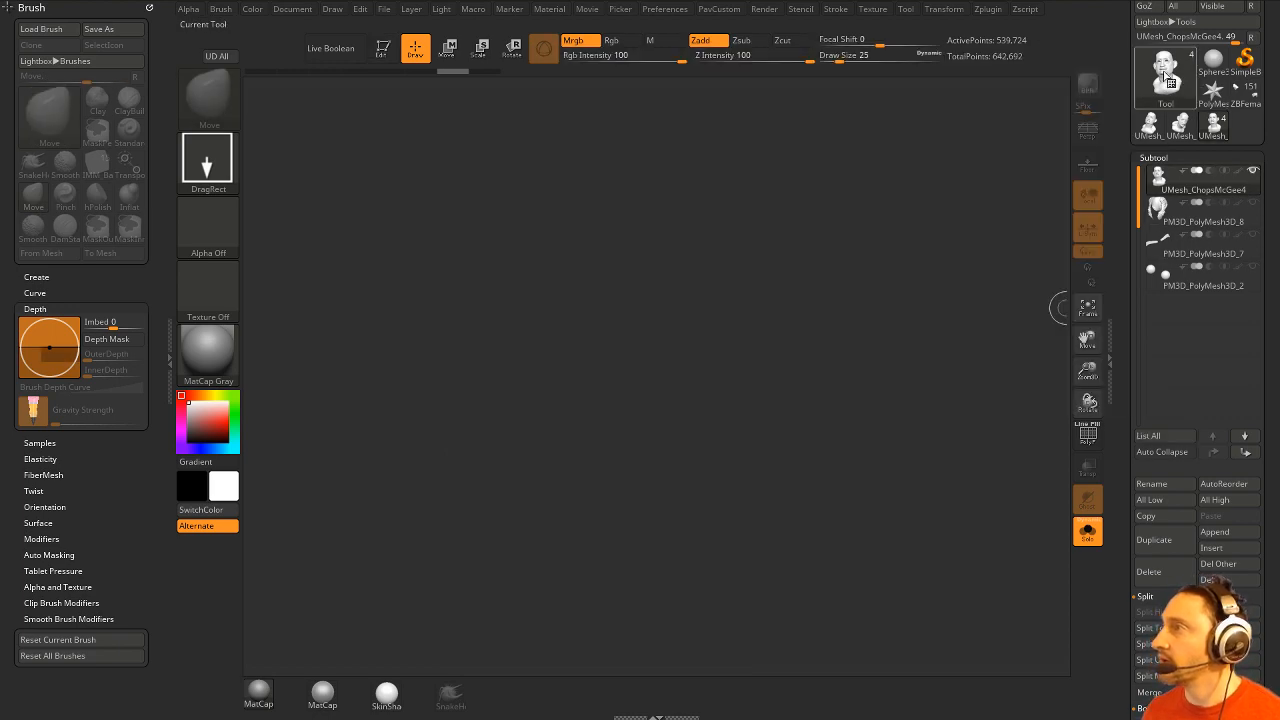
{"action": "left_click", "coordinate": [1210, 66]}
{"action": "left_click", "coordinate": [694, 140]}
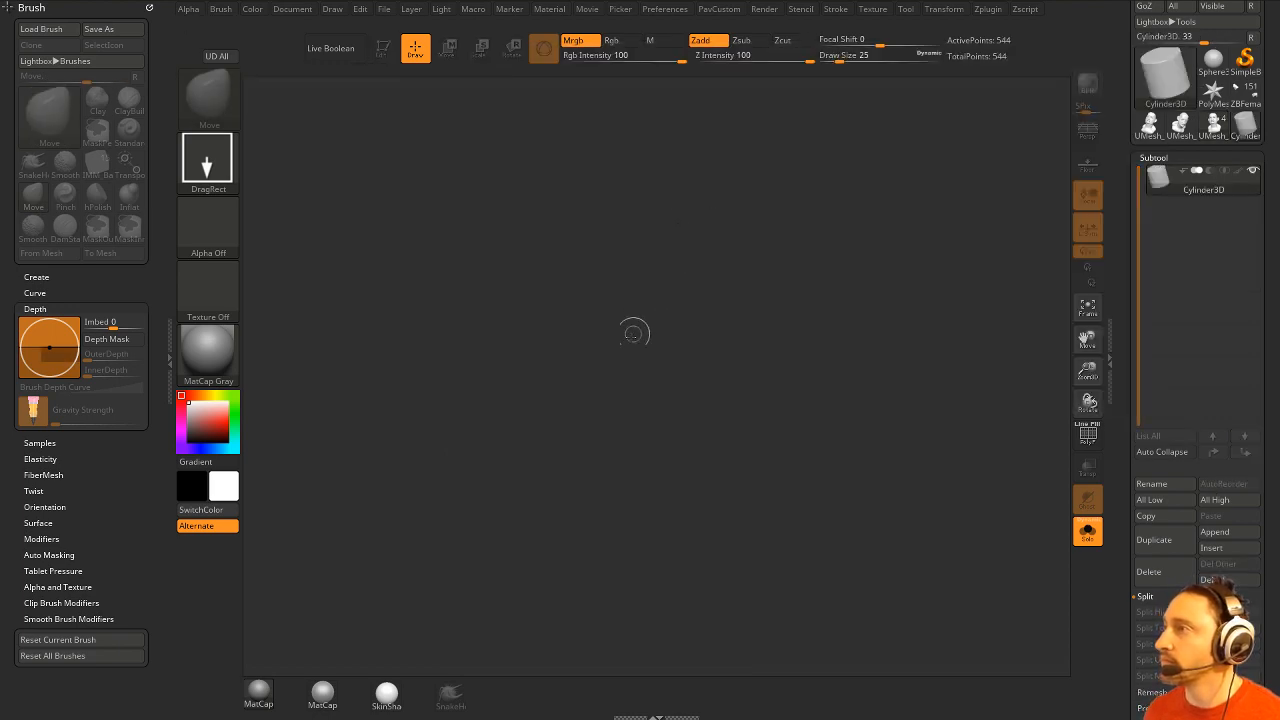
{"action": "left_click_drag", "start_coordinate": [634, 334], "coordinate": [410, 185]}
{"action": "left_click", "coordinate": [381, 50]}
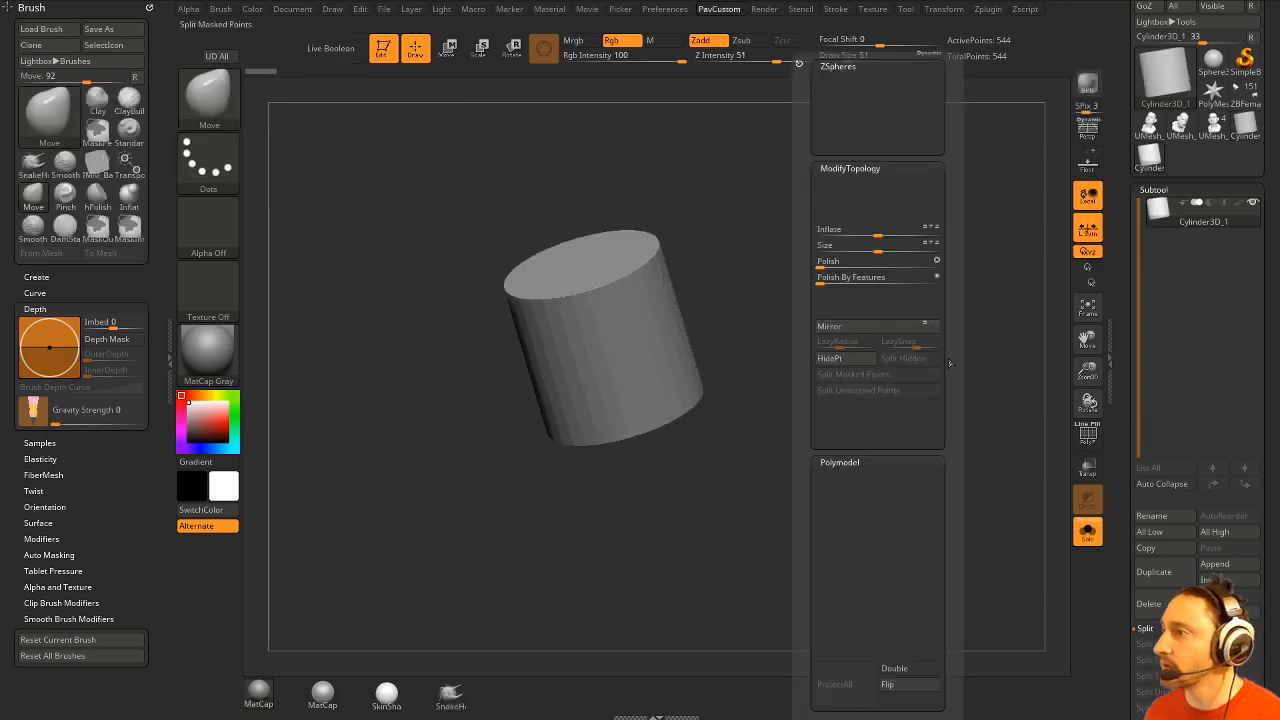
Convert the cylinder to a PolyMesh3D and apply dynamic subdivision to it.
{"action": "scroll", "coordinate": [1200, 100], "scroll_direction": "up", "scroll_amount": 2}
{"action": "left_click", "coordinate": [1210, 77]}
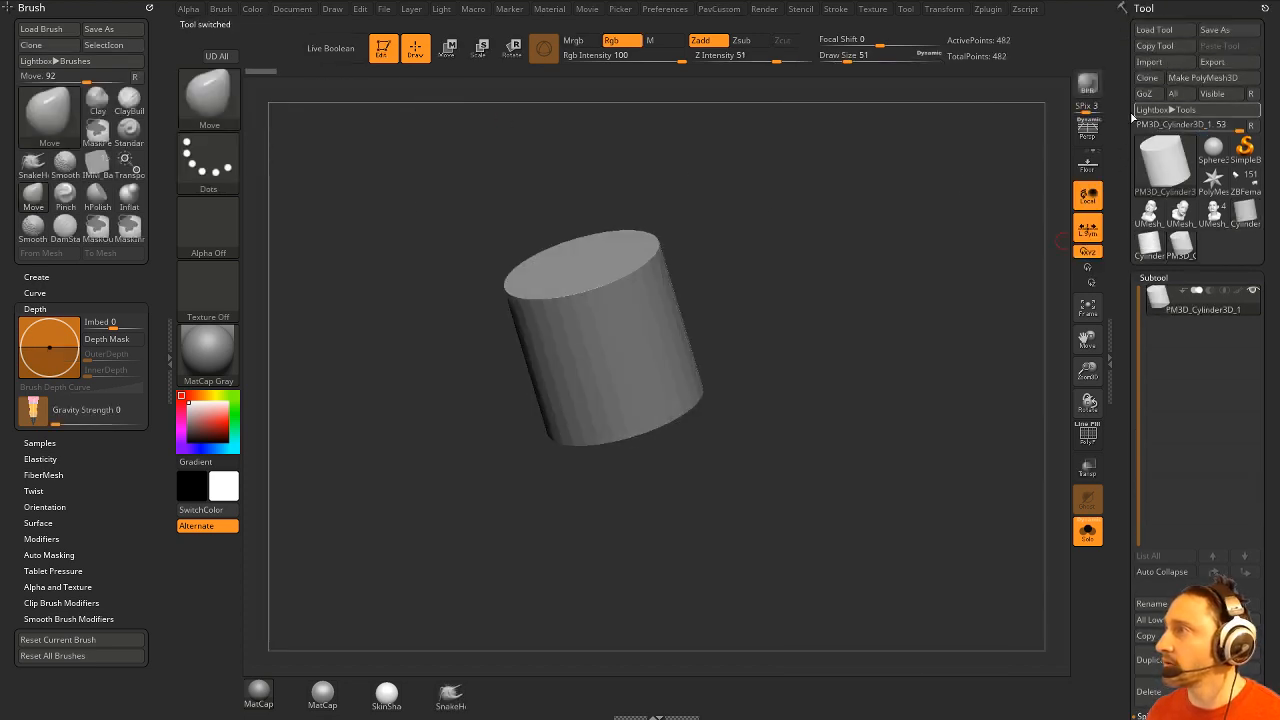
{"action": "key", "text": "2"}
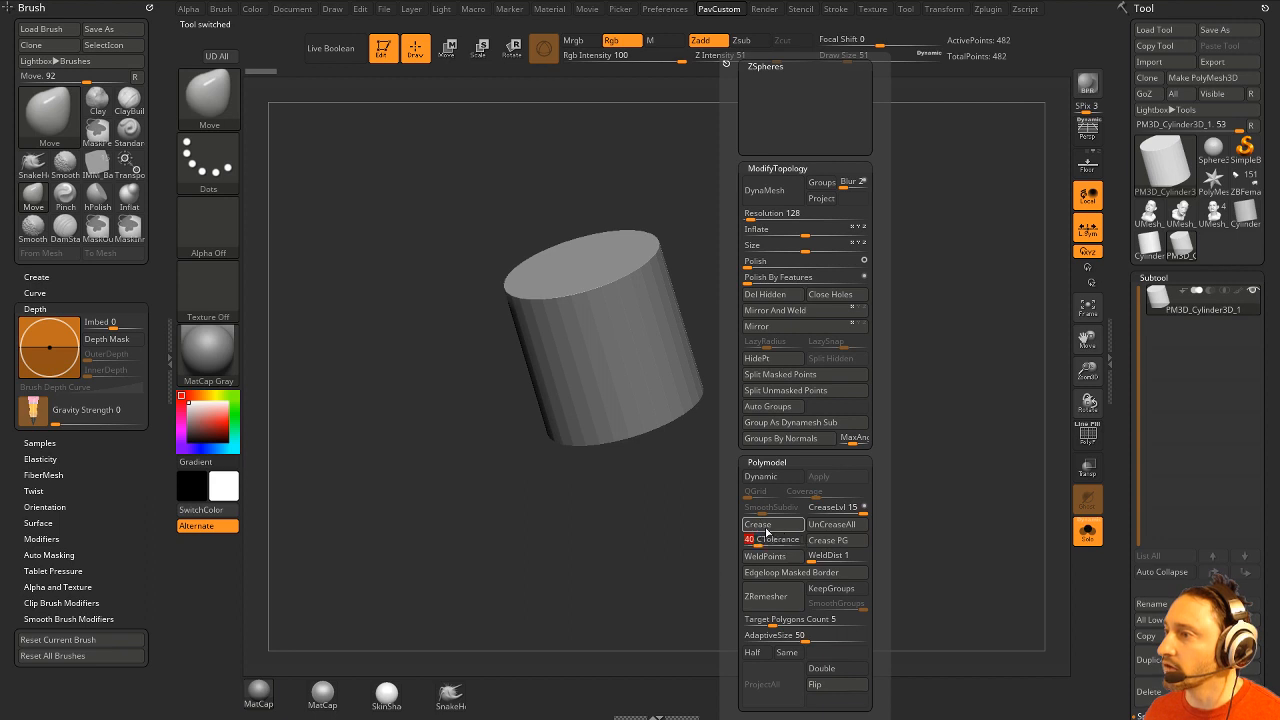
{"action": "left_click", "coordinate": [760, 476]}
{"action": "key", "text": "2"}
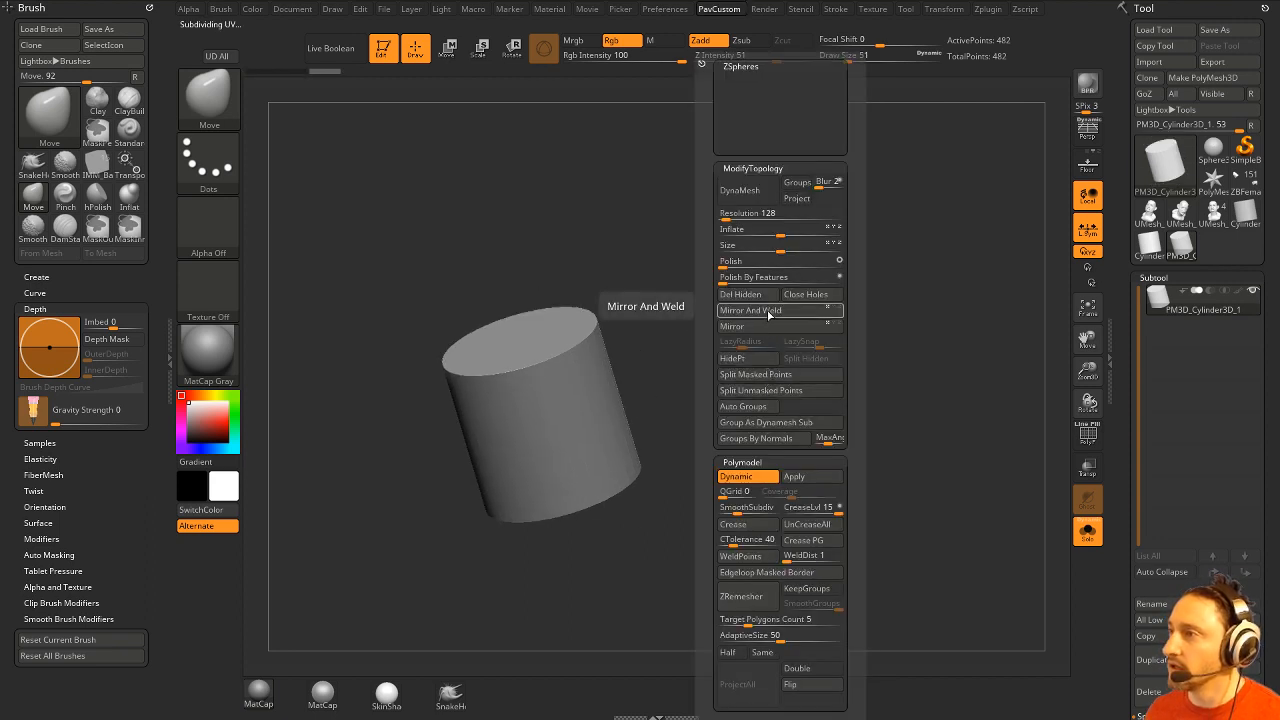
{"action": "left_click", "coordinate": [829, 476]}
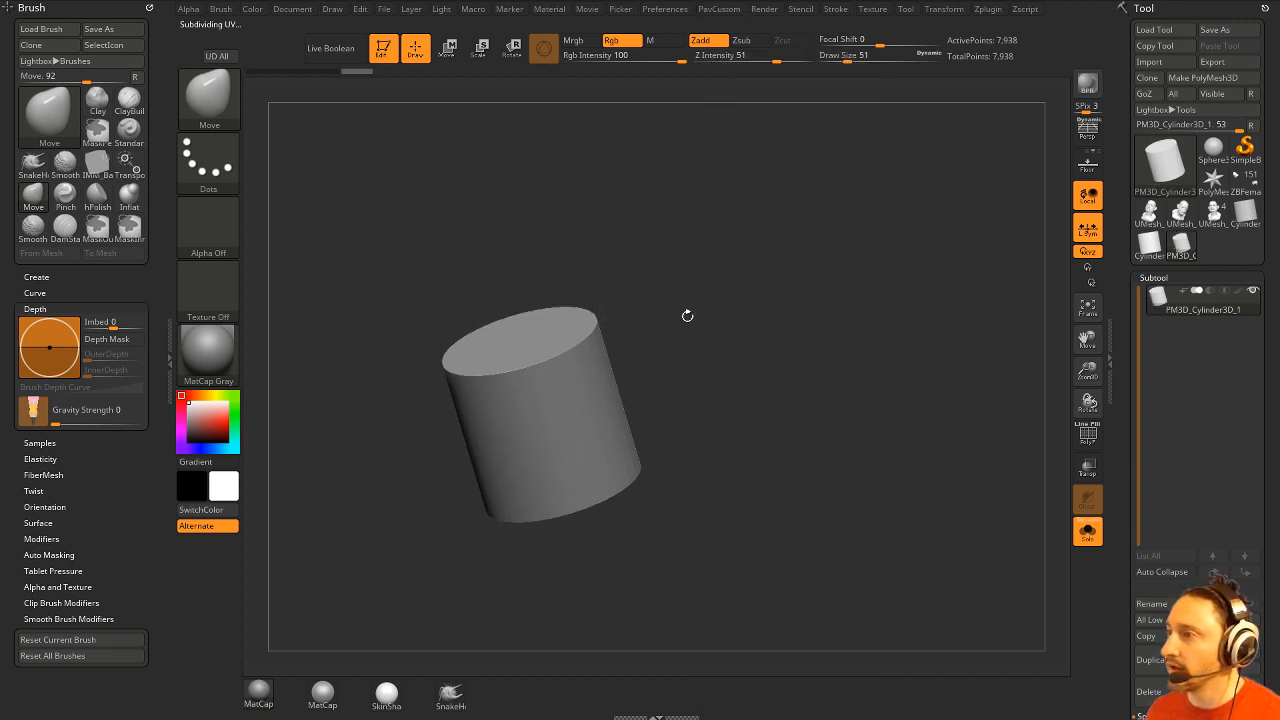
Try a mask stroke on the cylinder's cap, then DynaMesh the cylinder at resolution 128 without freezing subdivision levels.
{"action": "key", "text": "s"}
{"action": "left_click", "coordinate": [571, 344]}
{"action": "mouse_move", "coordinate": [571, 336]}
{"action": "left_mouse_down", "text": "ctrl"}
{"action": "mouse_move", "coordinate": [600, 340]}
{"action": "mouse_move", "coordinate": [614, 304]}
{"action": "left_mouse_up", "text": "ctrl"}
{"action": "left_click_drag", "start_coordinate": [856, 311], "coordinate": [857, 350], "text": "ctrl"}
{"action": "key", "text": "space"}
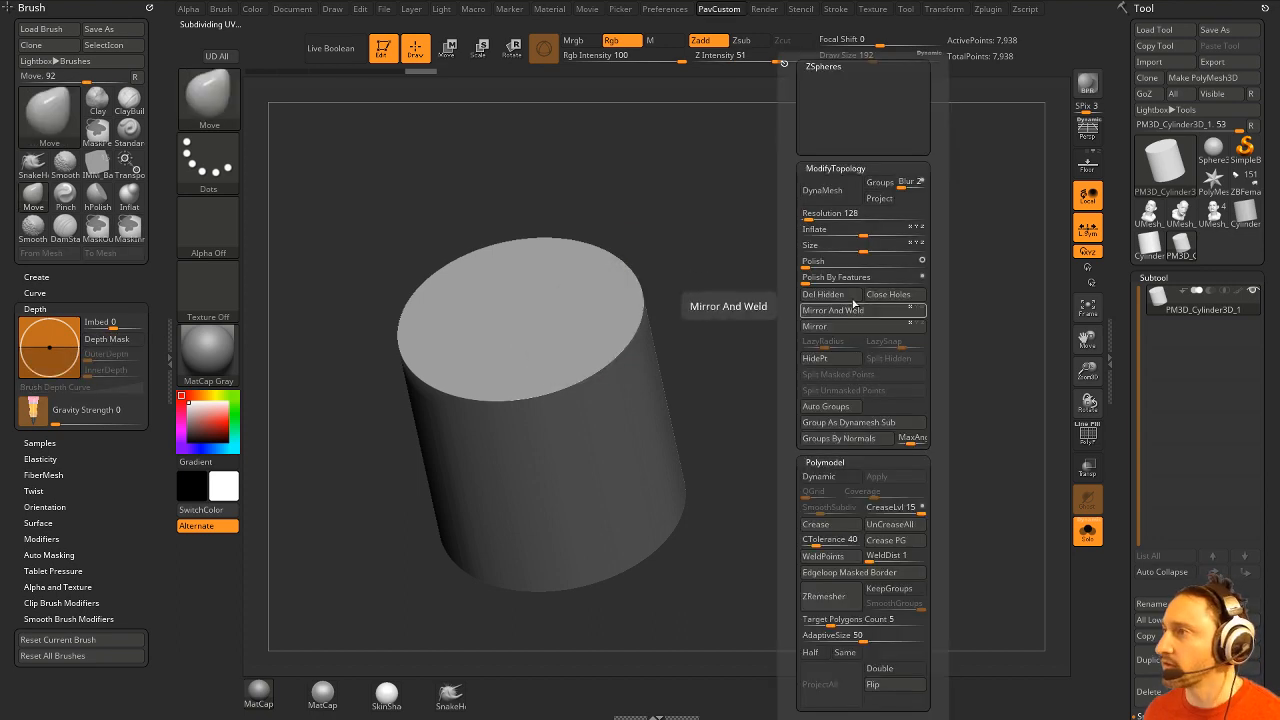
{"action": "left_click", "coordinate": [822, 190]}
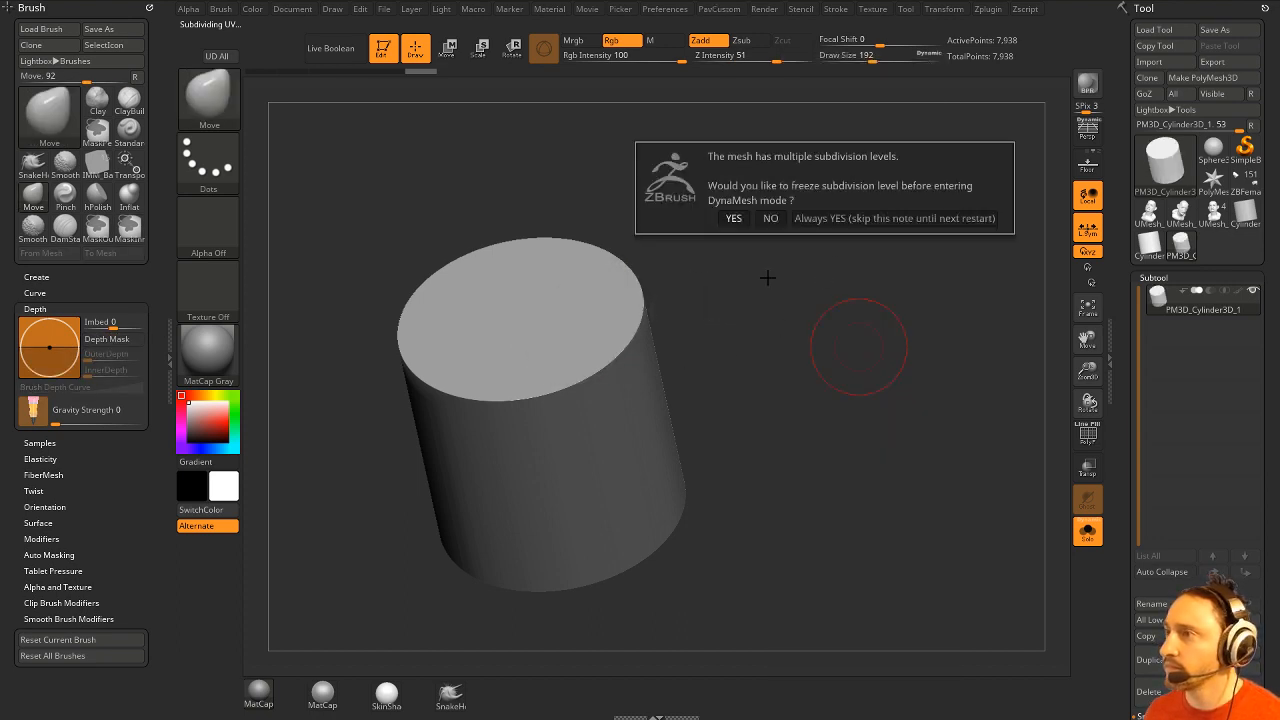
{"action": "left_click", "coordinate": [771, 219]}
Try MaskInner strokes across the cylinder's cap and along its edge.
{"action": "left_click_drag", "start_coordinate": [719, 325], "coordinate": [700, 316]}
{"action": "mouse_move", "coordinate": [602, 326]}
{"action": "left_mouse_down", "text": "ctrl"}
{"action": "mouse_move", "coordinate": [608, 342]}
{"action": "mouse_move", "coordinate": [538, 366]}
{"action": "mouse_move", "coordinate": [489, 362]}
{"action": "mouse_move", "coordinate": [634, 277]}
{"action": "left_mouse_up", "text": "ctrl"}
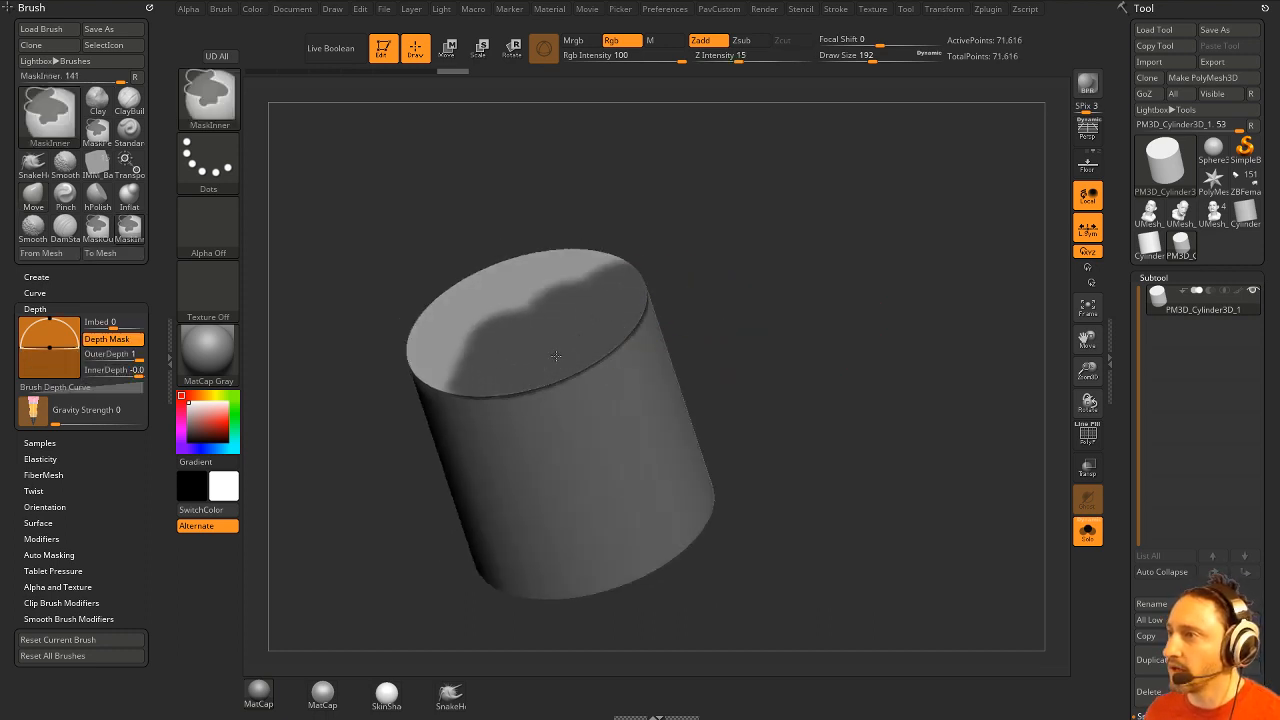
{"action": "left_click_drag", "start_coordinate": [672, 207], "coordinate": [734, 197]}
{"action": "mouse_move", "coordinate": [524, 332]}
{"action": "left_mouse_down", "text": "ctrl"}
{"action": "mouse_move", "coordinate": [492, 340]}
{"action": "mouse_move", "coordinate": [544, 370]}
{"action": "mouse_move", "coordinate": [479, 337]}
{"action": "mouse_move", "coordinate": [530, 302]}
{"action": "left_mouse_up", "text": "ctrl"}
Set the masking brush to MaskPen, try strokes over the cylinder's cap edge for comparison, and clear the mask.
{"action": "left_click", "coordinate": [234, 118], "text": "ctrl"}
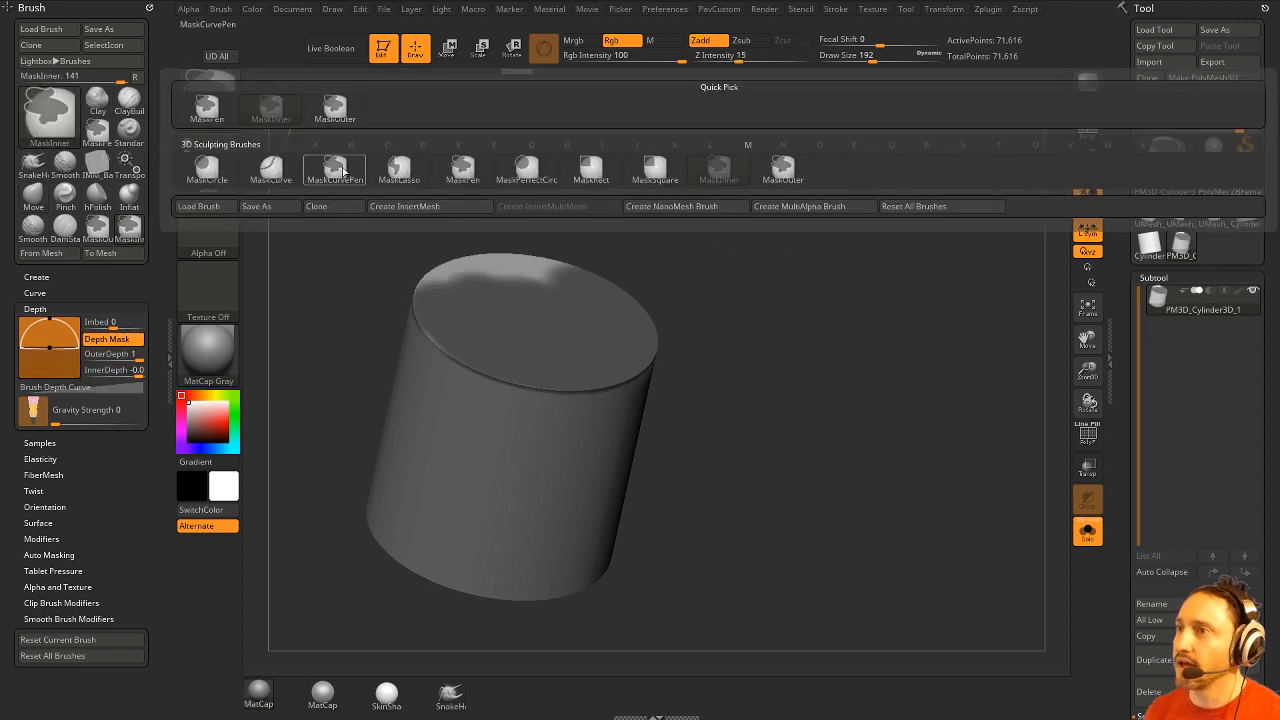
{"action": "left_click", "coordinate": [211, 115], "text": "ctrl"}
{"action": "left_click_drag", "start_coordinate": [714, 341], "coordinate": [665, 340]}
{"action": "left_click_drag", "start_coordinate": [712, 324], "coordinate": [742, 357], "text": "ctrl"}
{"action": "mouse_move", "coordinate": [612, 326]}
{"action": "left_mouse_down", "text": "ctrl"}
{"action": "mouse_move", "coordinate": [578, 342]}
{"action": "mouse_move", "coordinate": [632, 328]}
{"action": "left_mouse_up", "text": "ctrl"}
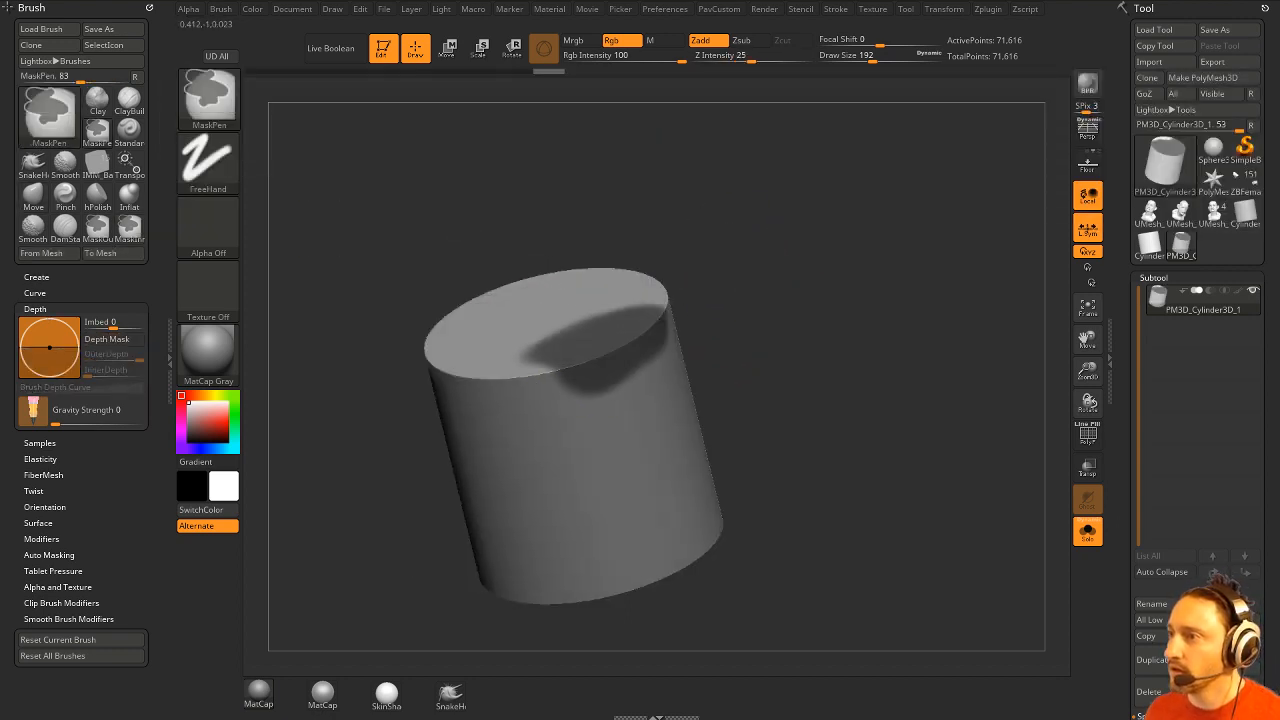
{"action": "left_click_drag", "start_coordinate": [722, 350], "coordinate": [766, 352]}
{"action": "mouse_move", "coordinate": [551, 363]}
{"action": "left_mouse_down", "text": "ctrl"}
{"action": "mouse_move", "coordinate": [518, 370]}
{"action": "mouse_move", "coordinate": [482, 350]}
{"action": "mouse_move", "coordinate": [530, 342]}
{"action": "left_mouse_up", "text": "ctrl"}
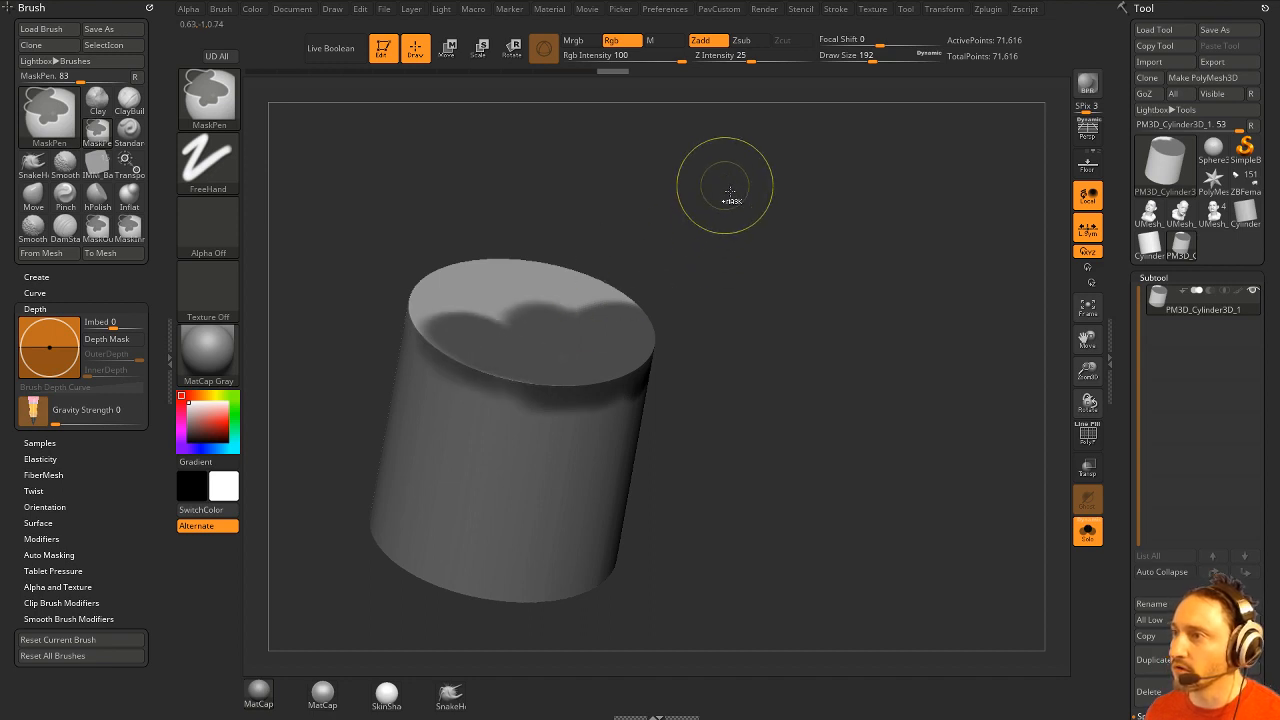
{"action": "left_click_drag", "start_coordinate": [730, 192], "coordinate": [784, 336], "text": "ctrl"}
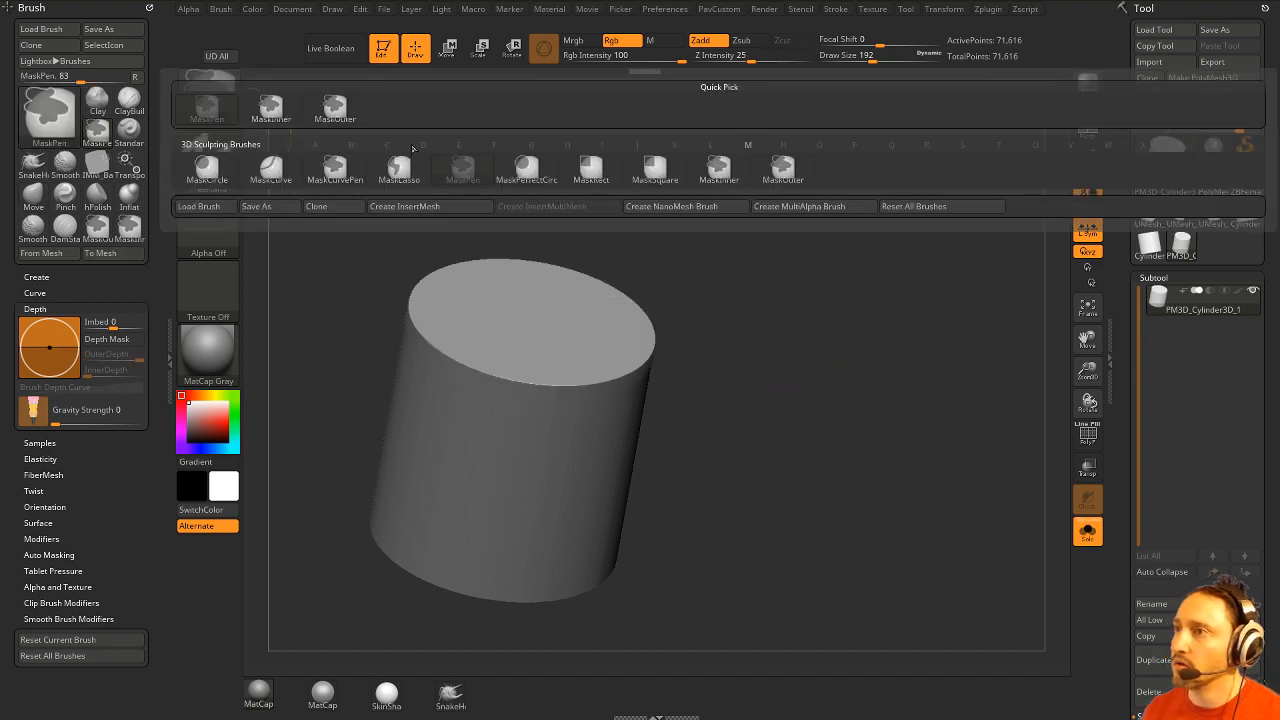
Set the masking brush back to MaskInner and mask the cylinder's top cap.
{"action": "left_click", "coordinate": [343, 120], "text": "ctrl"}
{"action": "left_click", "coordinate": [225, 106], "text": "ctrl"}
{"action": "left_click", "coordinate": [273, 110], "text": "ctrl"}
{"action": "mouse_move", "coordinate": [468, 312]}
{"action": "left_mouse_down", "text": "ctrl"}
{"action": "mouse_move", "coordinate": [452, 323]}
{"action": "mouse_move", "coordinate": [470, 350]}
{"action": "mouse_move", "coordinate": [595, 355]}
{"action": "mouse_move", "coordinate": [629, 338]}
{"action": "mouse_move", "coordinate": [518, 260]}
{"action": "mouse_move", "coordinate": [438, 294]}
{"action": "left_mouse_up", "text": "ctrl"}
{"action": "mouse_move", "coordinate": [715, 242]}
{"action": "left_mouse_down"}
{"action": "mouse_move", "coordinate": [812, 270]}
{"action": "mouse_move", "coordinate": [638, 200]}
{"action": "mouse_move", "coordinate": [442, 269]}
{"action": "left_mouse_up"}
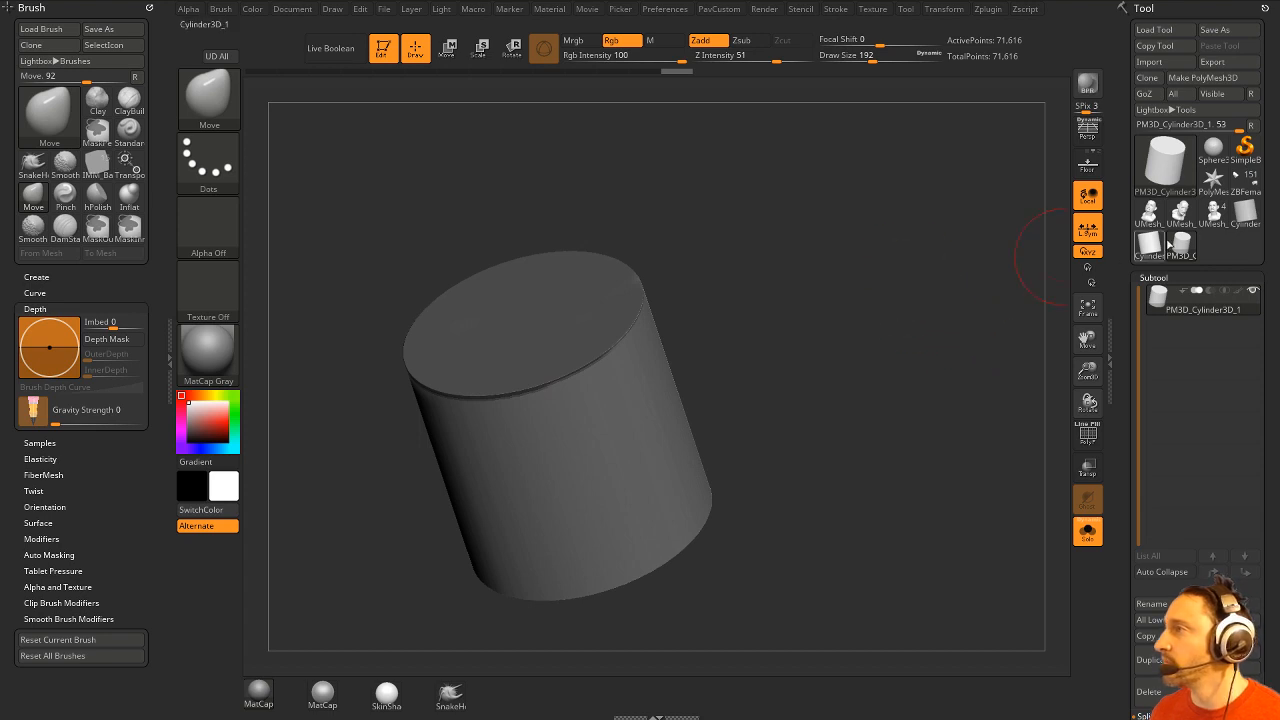
Switch back to the UMesh_ChopsMcGee4 bust tool and set the draw size to 39.
{"action": "left_click", "coordinate": [1212, 213]}
{"action": "mouse_move", "coordinate": [839, 317]}
{"action": "left_mouse_down"}
{"action": "mouse_move", "coordinate": [891, 280]}
{"action": "mouse_move", "coordinate": [849, 388]}
{"action": "mouse_move", "coordinate": [820, 388]}
{"action": "left_mouse_up"}
{"action": "key", "text": "s"}
{"action": "mouse_move", "coordinate": [838, 385]}
{"action": "left_mouse_down", "text": "alt"}
{"action": "mouse_move", "coordinate": [836, 312]}
{"action": "mouse_move", "coordinate": [858, 322]}
{"action": "left_mouse_up", "text": "alt"}
{"action": "key", "text": "p"}
{"action": "key", "text": "p"}
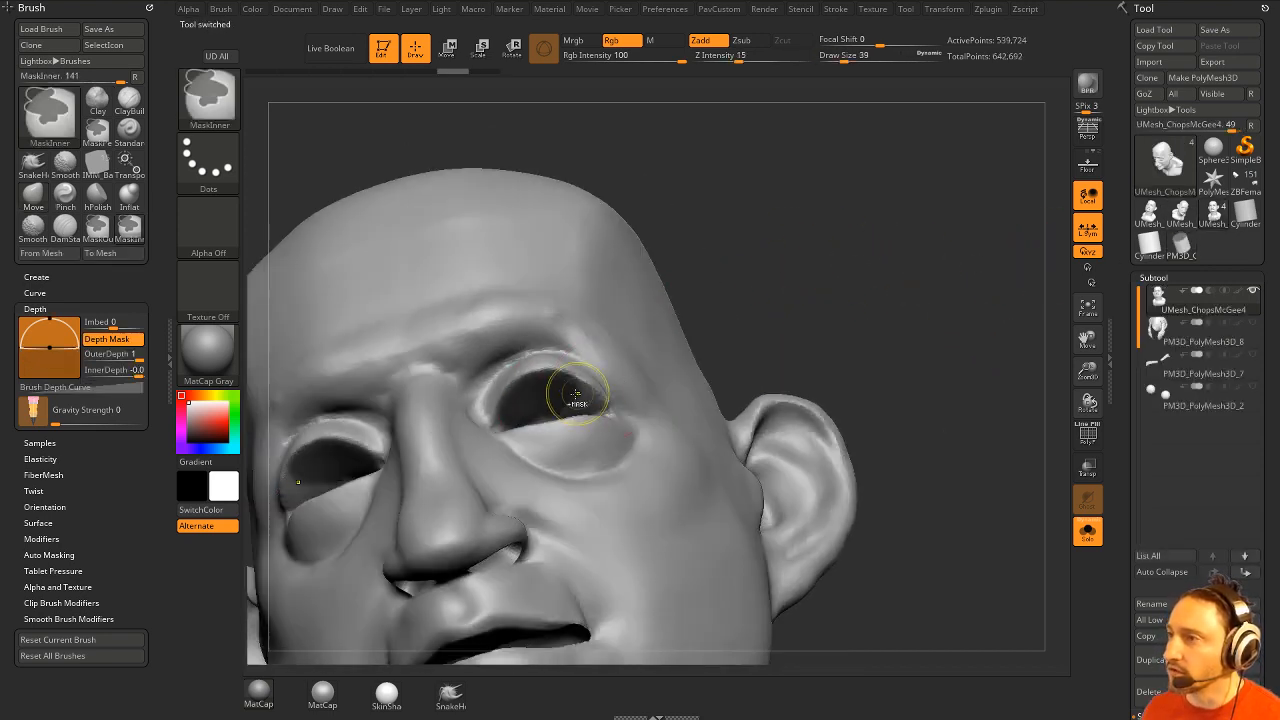
Mask the inner surfaces of the eye openings with MaskInner from several angles.
{"action": "left_click_drag", "start_coordinate": [576, 394], "coordinate": [606, 402], "text": "ctrl"}
{"action": "left_click_drag", "start_coordinate": [752, 262], "coordinate": [726, 331]}
{"action": "left_click_drag", "start_coordinate": [602, 402], "coordinate": [508, 424], "text": "ctrl"}
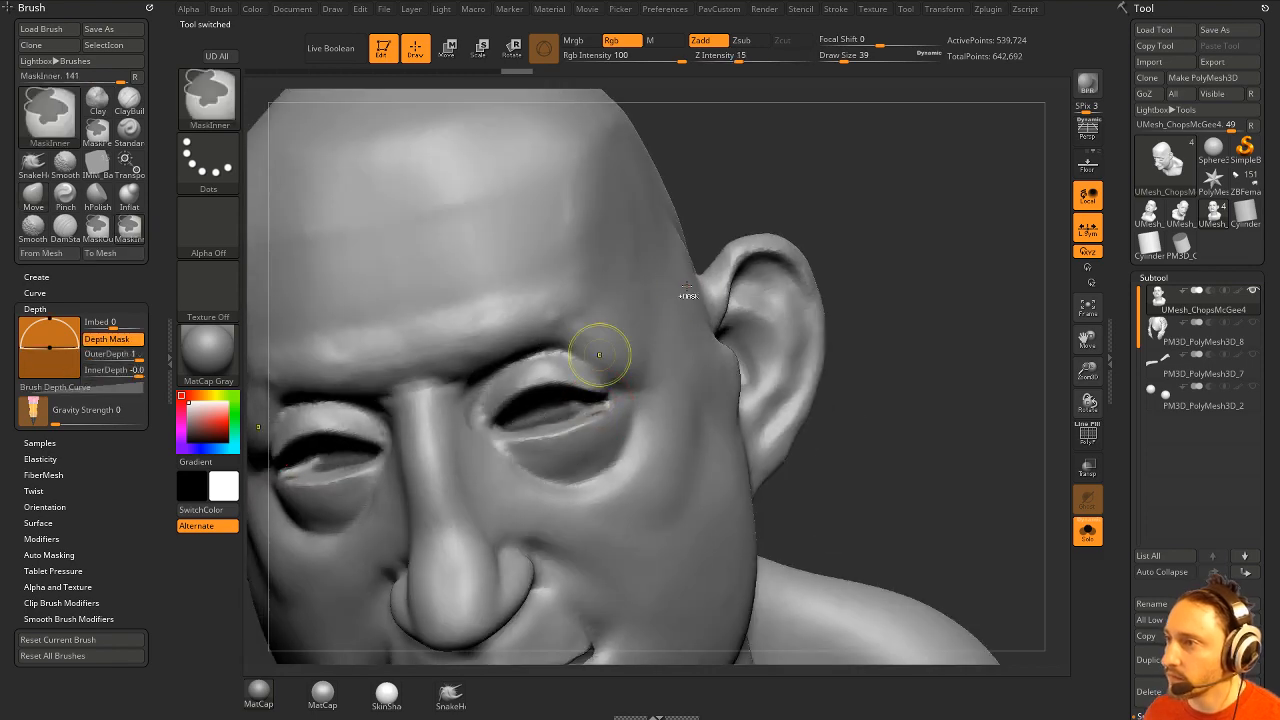
{"action": "left_click_drag", "start_coordinate": [728, 232], "coordinate": [718, 312]}
{"action": "mouse_move", "coordinate": [564, 433]}
{"action": "left_mouse_down", "text": "ctrl"}
{"action": "mouse_move", "coordinate": [524, 442]}
{"action": "mouse_move", "coordinate": [592, 422]}
{"action": "left_mouse_up", "text": "ctrl"}
{"action": "left_click_drag", "start_coordinate": [816, 290], "coordinate": [780, 222]}
Set the draw size to 33 and extend the mask over the remaining surfaces behind the eyelids.
{"action": "key", "text": "s"}
{"action": "left_click_drag", "start_coordinate": [586, 420], "coordinate": [579, 420]}
{"action": "left_click_drag", "start_coordinate": [579, 423], "coordinate": [592, 418], "text": "ctrl"}
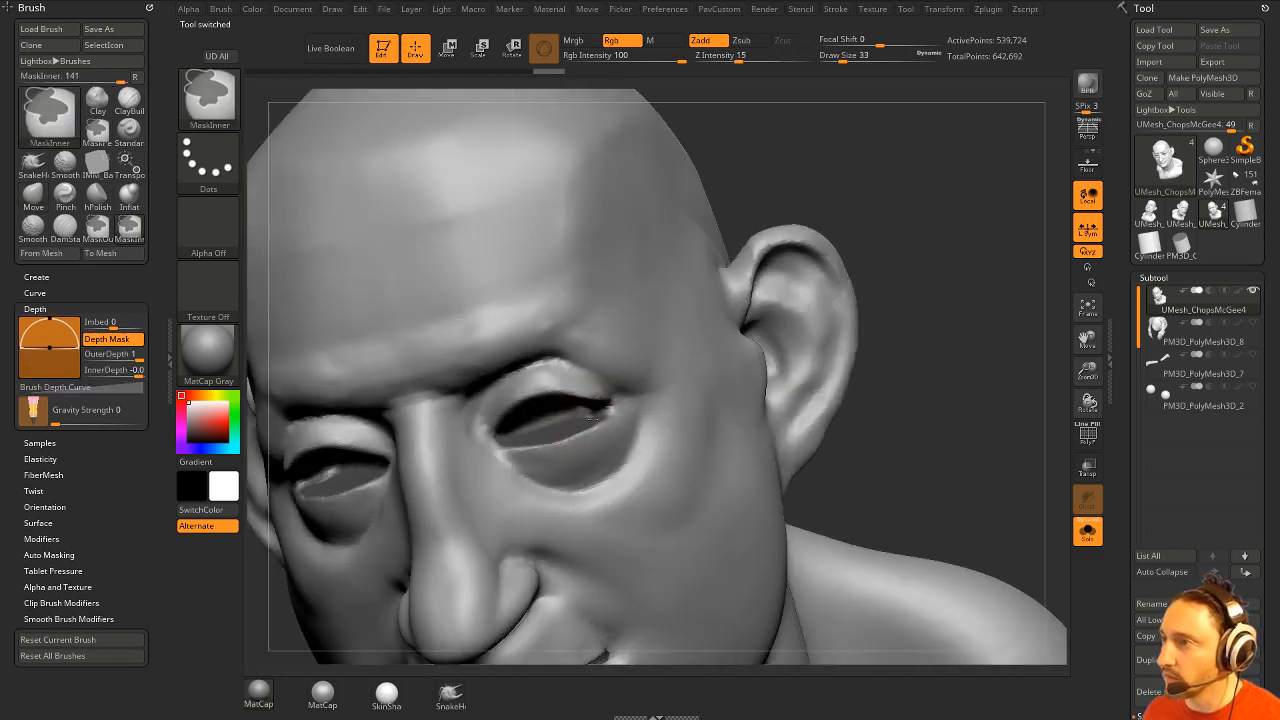
{"action": "left_click_drag", "start_coordinate": [766, 208], "coordinate": [828, 232]}
{"action": "left_click_drag", "start_coordinate": [567, 437], "coordinate": [543, 437], "text": "ctrl"}
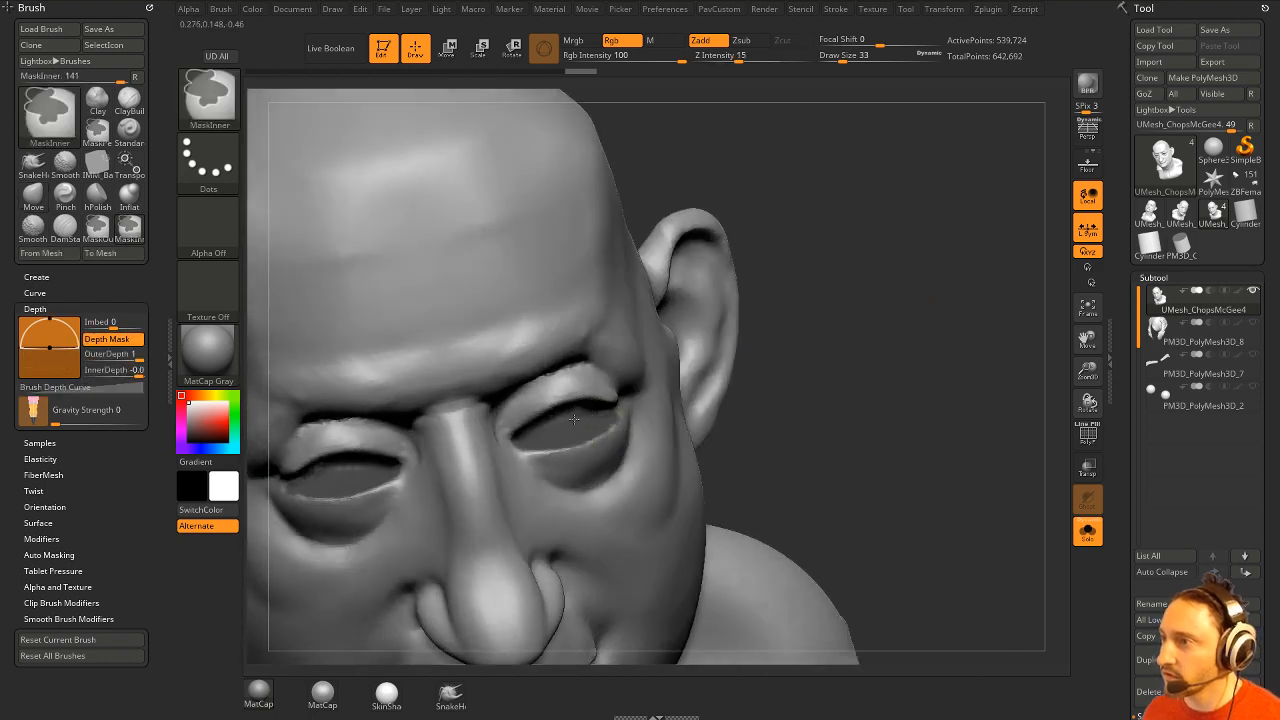
{"action": "left_click_drag", "start_coordinate": [790, 300], "coordinate": [752, 222]}
{"action": "left_click_drag", "start_coordinate": [578, 408], "coordinate": [602, 416], "text": "ctrl"}
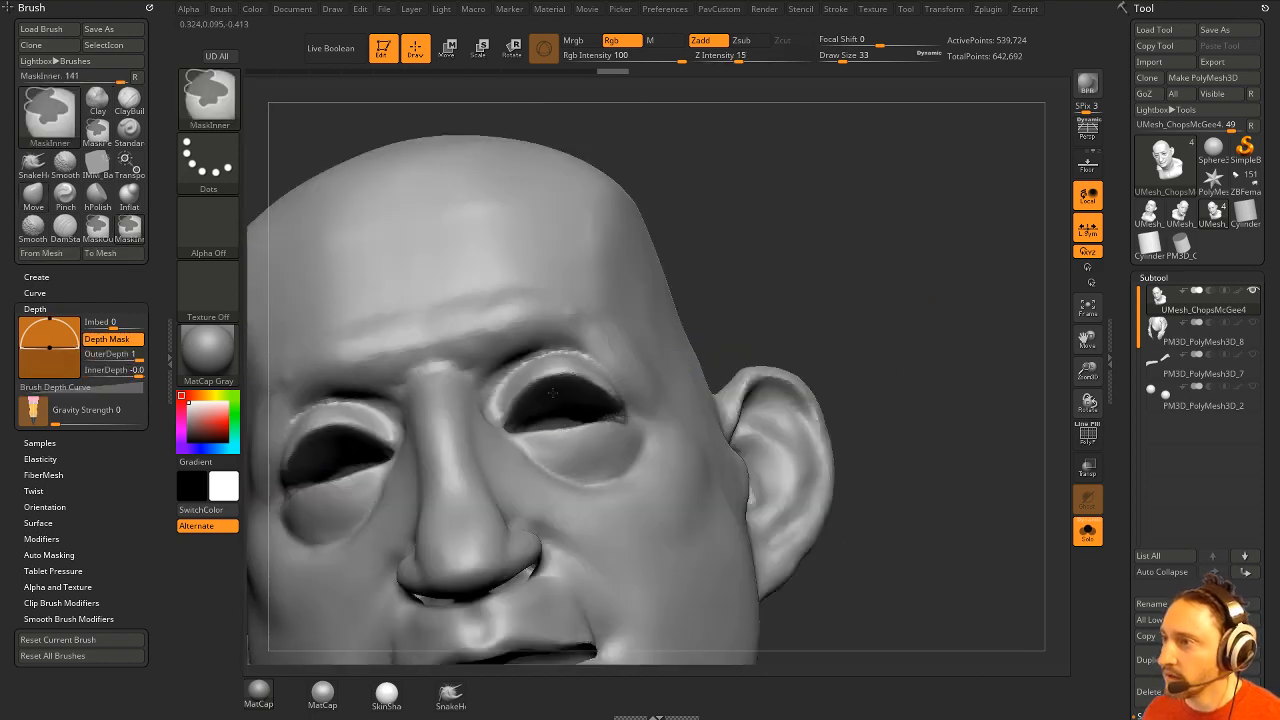
{"action": "left_click_drag", "start_coordinate": [797, 262], "coordinate": [677, 397]}
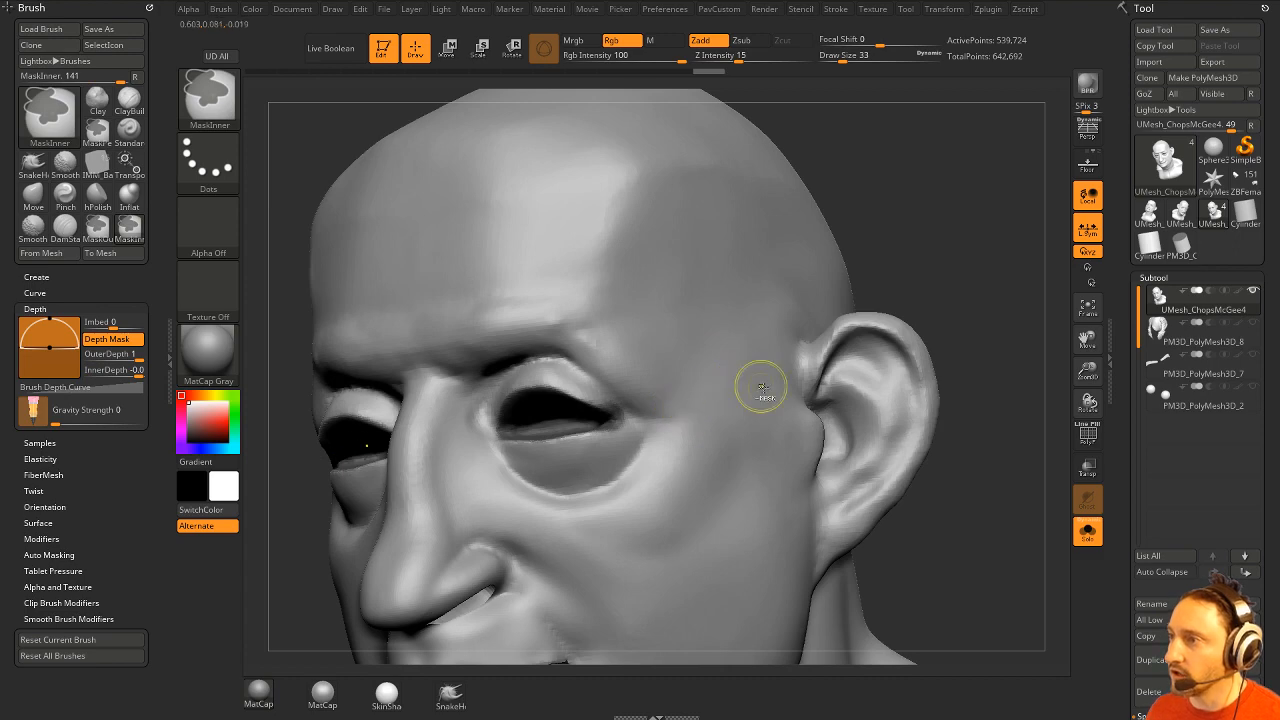
Set the masking brush to MaskPen and touch up the mask at the eye's outer corner with draw size 12.
{"action": "left_click", "coordinate": [208, 95], "text": "ctrl"}
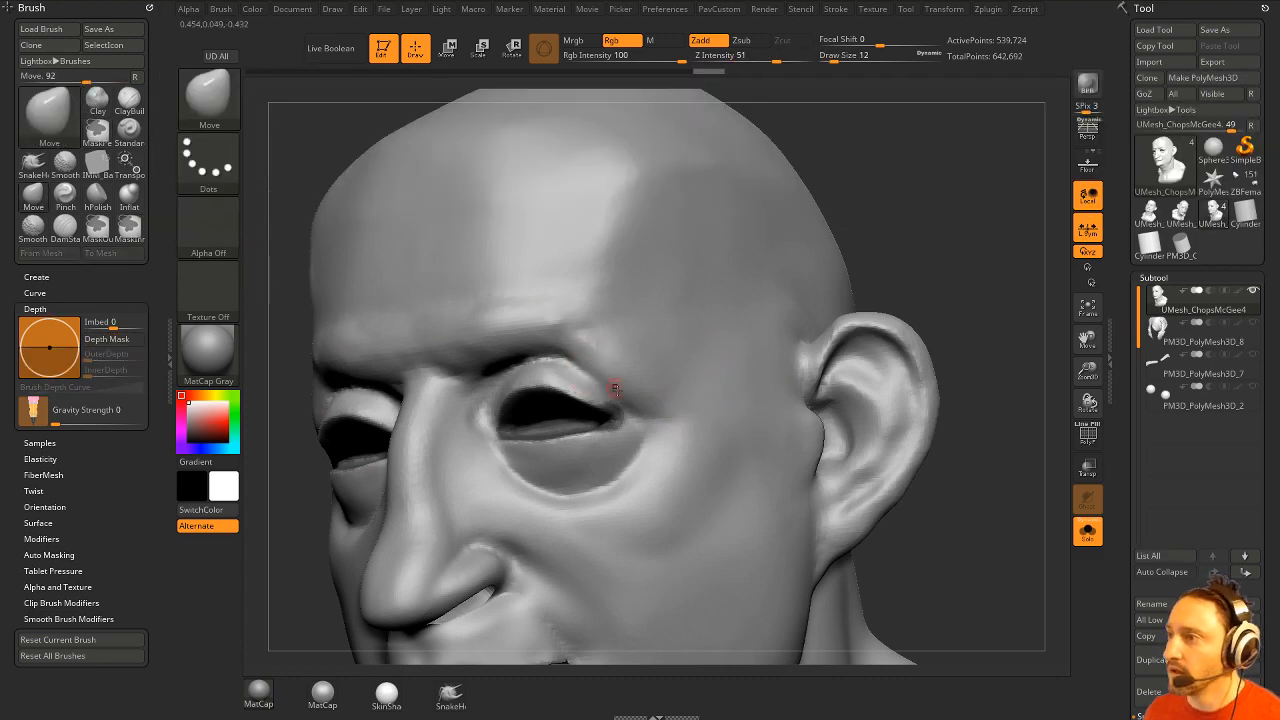
{"action": "key", "text": "ctrl"}
{"action": "mouse_move", "coordinate": [621, 411]}
{"action": "right_mouse_down"}
{"action": "mouse_move", "coordinate": [943, 263]}
{"action": "mouse_move", "coordinate": [957, 303]}
{"action": "mouse_move", "coordinate": [940, 358]}
{"action": "mouse_move", "coordinate": [621, 436]}
{"action": "right_mouse_up"}
{"action": "key", "text": "ctrl"}
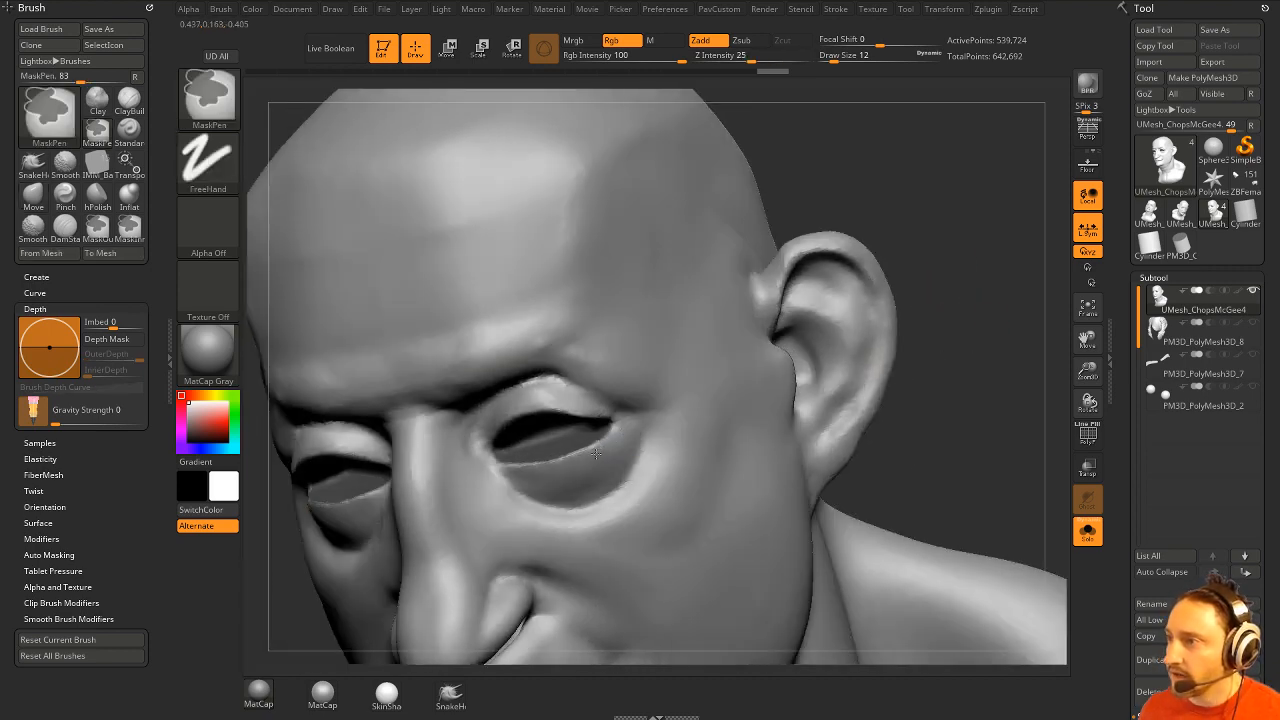
Make a new polygroup from the masked eye interiors, checking it with the polyframe.
{"action": "key", "text": "shift+f"}
{"action": "mouse_move", "coordinate": [991, 366]}
{"action": "right_mouse_down"}
{"action": "mouse_move", "coordinate": [923, 389]}
{"action": "mouse_move", "coordinate": [923, 366]}
{"action": "mouse_move", "coordinate": [1063, 459]}
{"action": "right_mouse_up"}
{"action": "key", "text": "ctrl+w"}
{"action": "key", "text": "shift+f"}
{"action": "right_click_drag", "start_coordinate": [986, 403], "coordinate": [945, 403]}
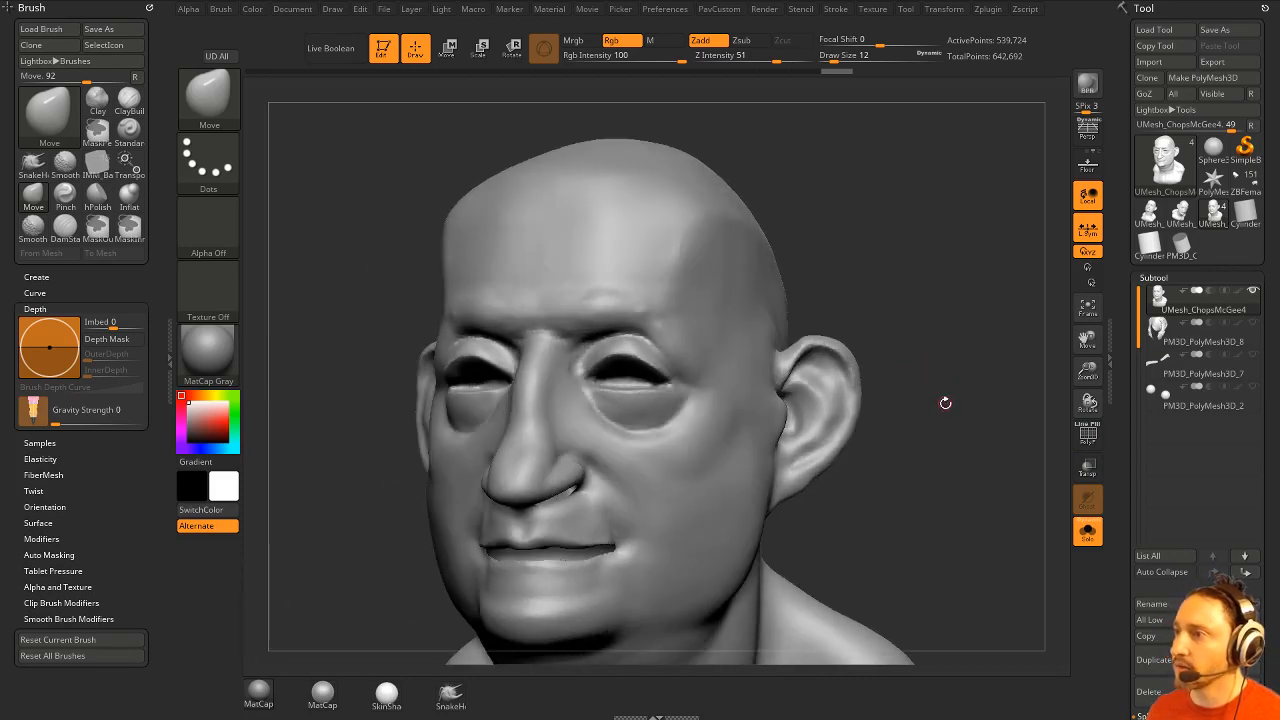
Show the polyframe and set the Move brush's Mask By Polygroups to 100.
{"action": "left_click", "coordinate": [1088, 434]}
{"action": "key", "text": "ctrl"}
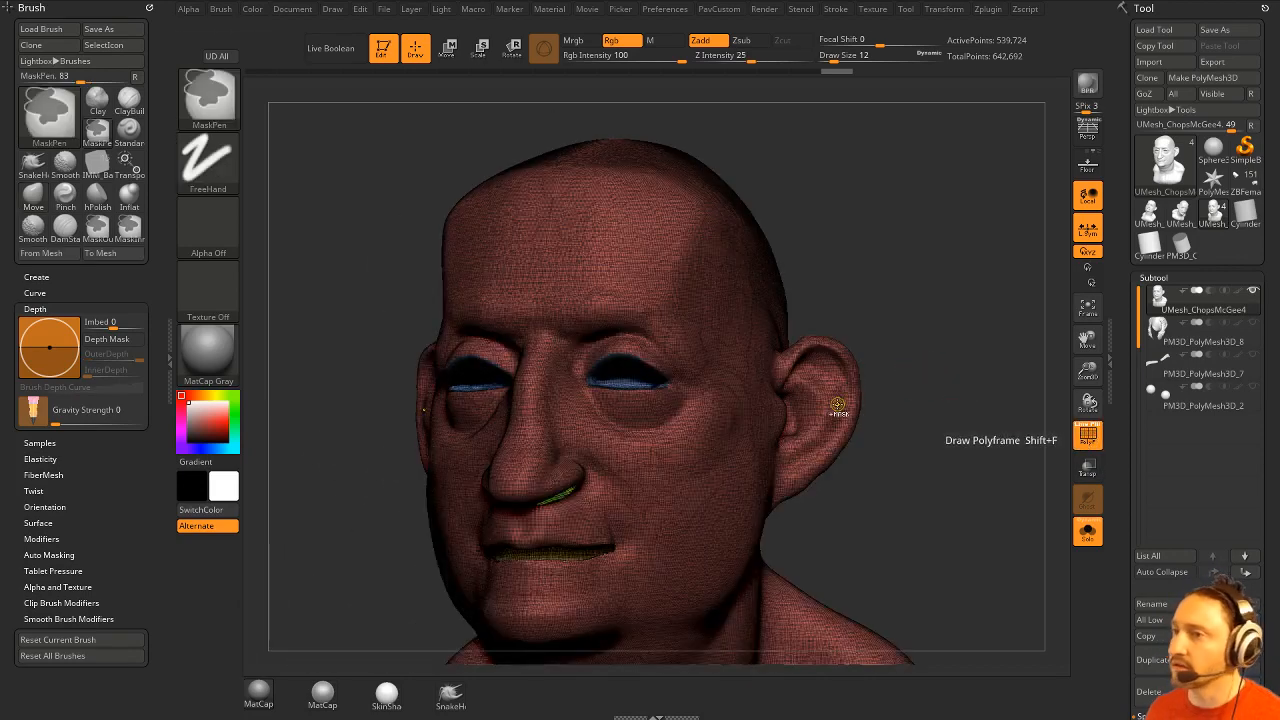
{"action": "left_click", "coordinate": [50, 555]}
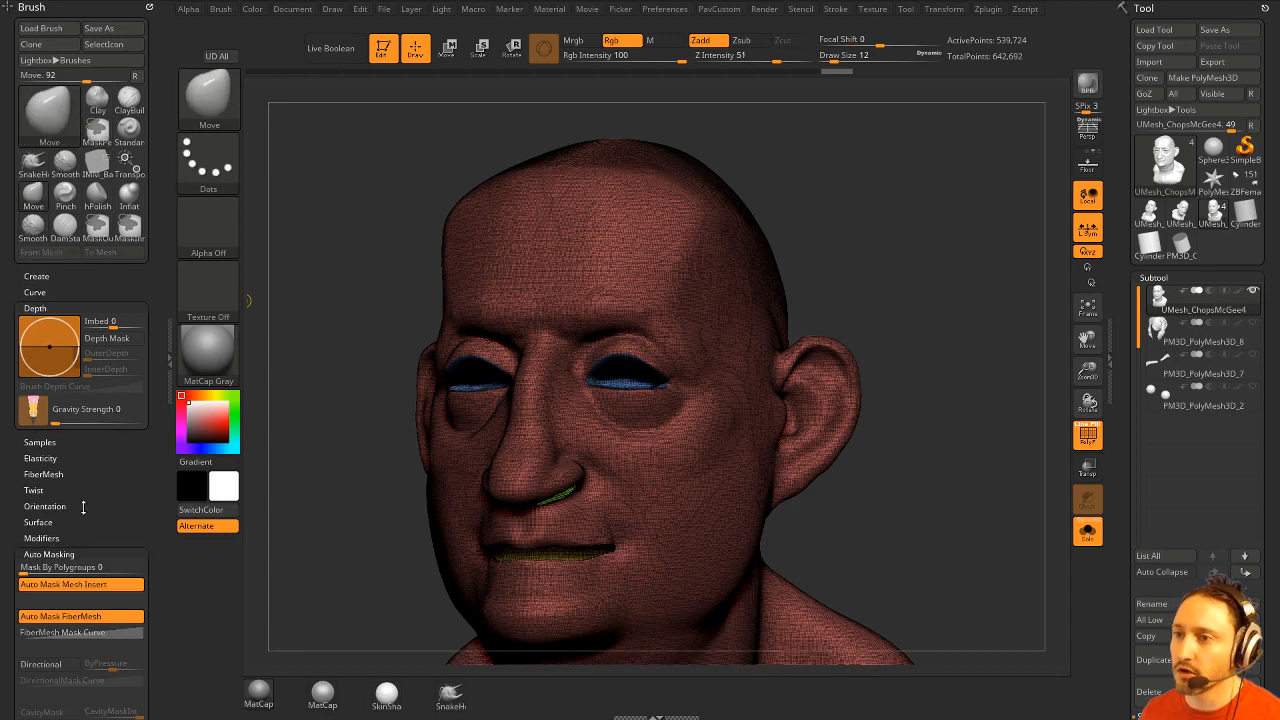
{"action": "mouse_move", "coordinate": [102, 601]}
{"action": "left_mouse_down"}
{"action": "mouse_move", "coordinate": [103, 387]}
{"action": "mouse_move", "coordinate": [146, 354]}
{"action": "left_mouse_up"}
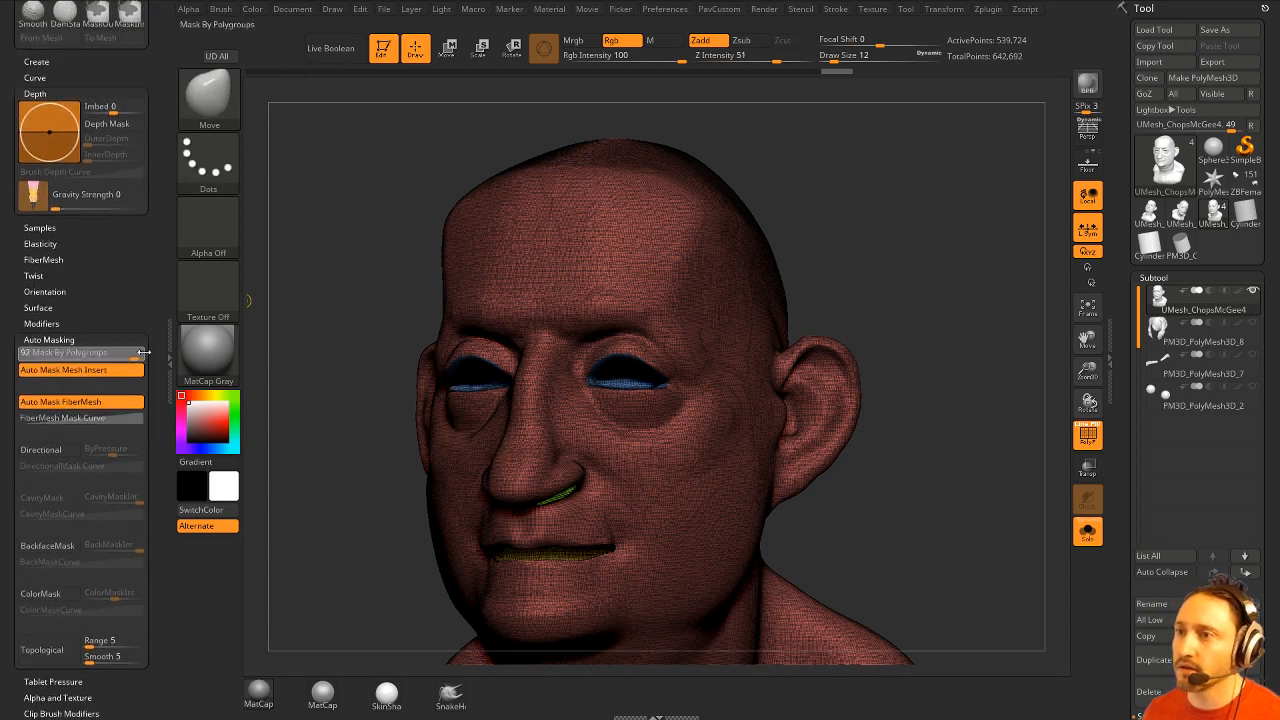
{"action": "mouse_move", "coordinate": [830, 280]}
{"action": "left_mouse_down"}
{"action": "mouse_move", "coordinate": [900, 275]}
{"action": "mouse_move", "coordinate": [843, 320]}
{"action": "left_mouse_up"}
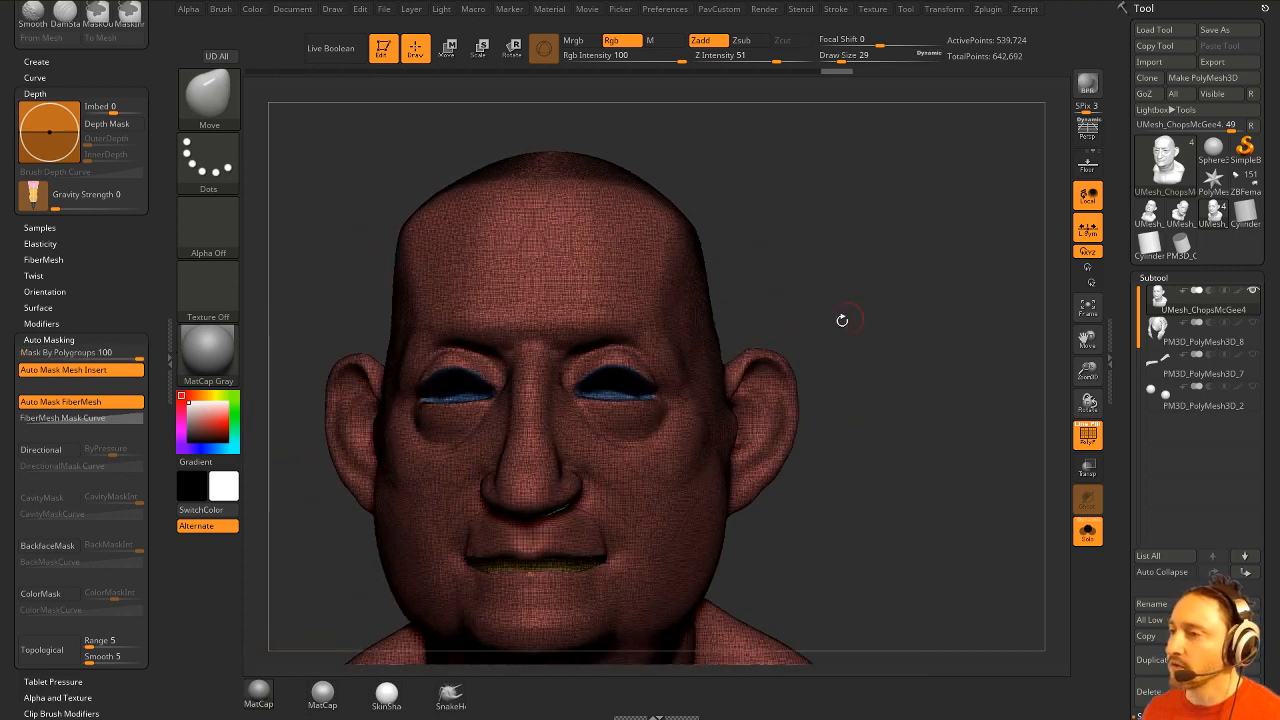
{"action": "mouse_move", "coordinate": [620, 325]}
{"action": "left_mouse_down", "text": "ctrl"}
{"action": "mouse_move", "coordinate": [460, 330]}
{"action": "mouse_move", "coordinate": [578, 388]}
{"action": "mouse_move", "coordinate": [595, 418]}
{"action": "mouse_move", "coordinate": [645, 415]}
{"action": "mouse_move", "coordinate": [535, 368]}
{"action": "mouse_move", "coordinate": [565, 415]}
{"action": "left_mouse_up", "text": "ctrl"}
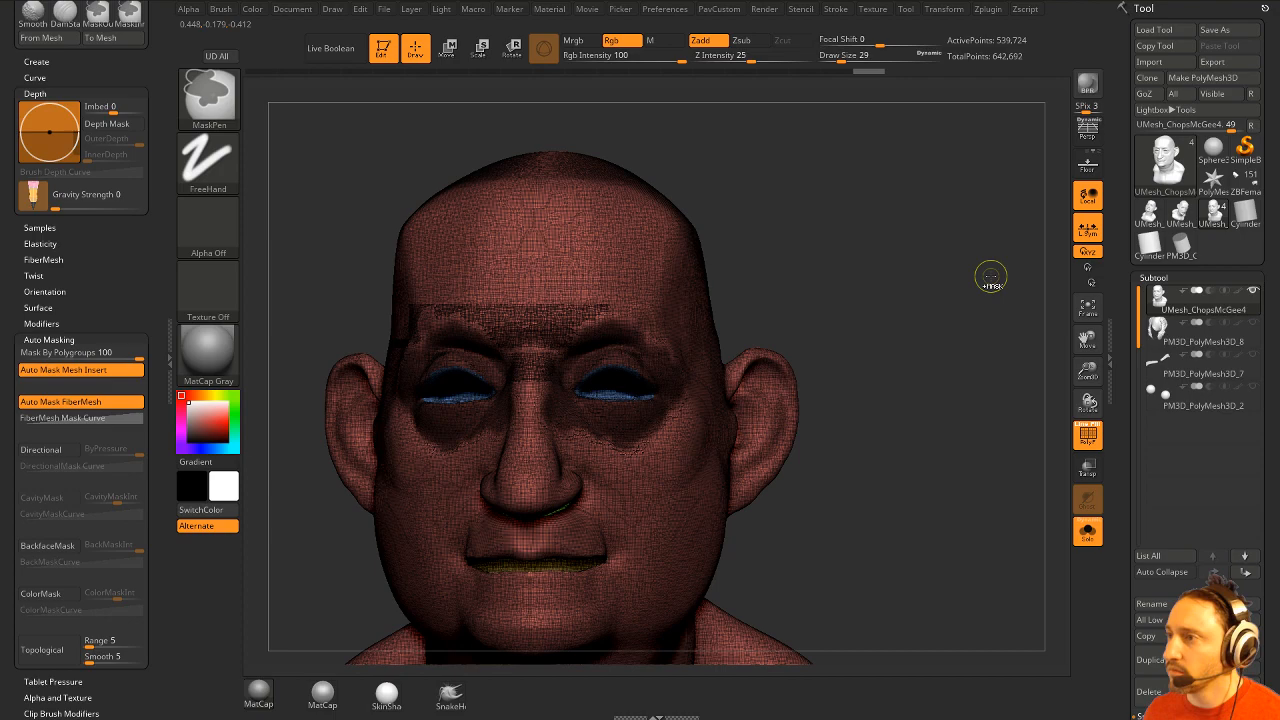
{"action": "left_click", "coordinate": [928, 360], "text": "ctrl"}
{"action": "left_click_drag", "start_coordinate": [851, 314], "coordinate": [560, 375]}
{"action": "key", "text": "s"}
{"action": "mouse_move", "coordinate": [930, 230]}
{"action": "left_mouse_down"}
{"action": "mouse_move", "coordinate": [499, 398]}
{"action": "mouse_move", "coordinate": [515, 445]}
{"action": "left_mouse_up"}
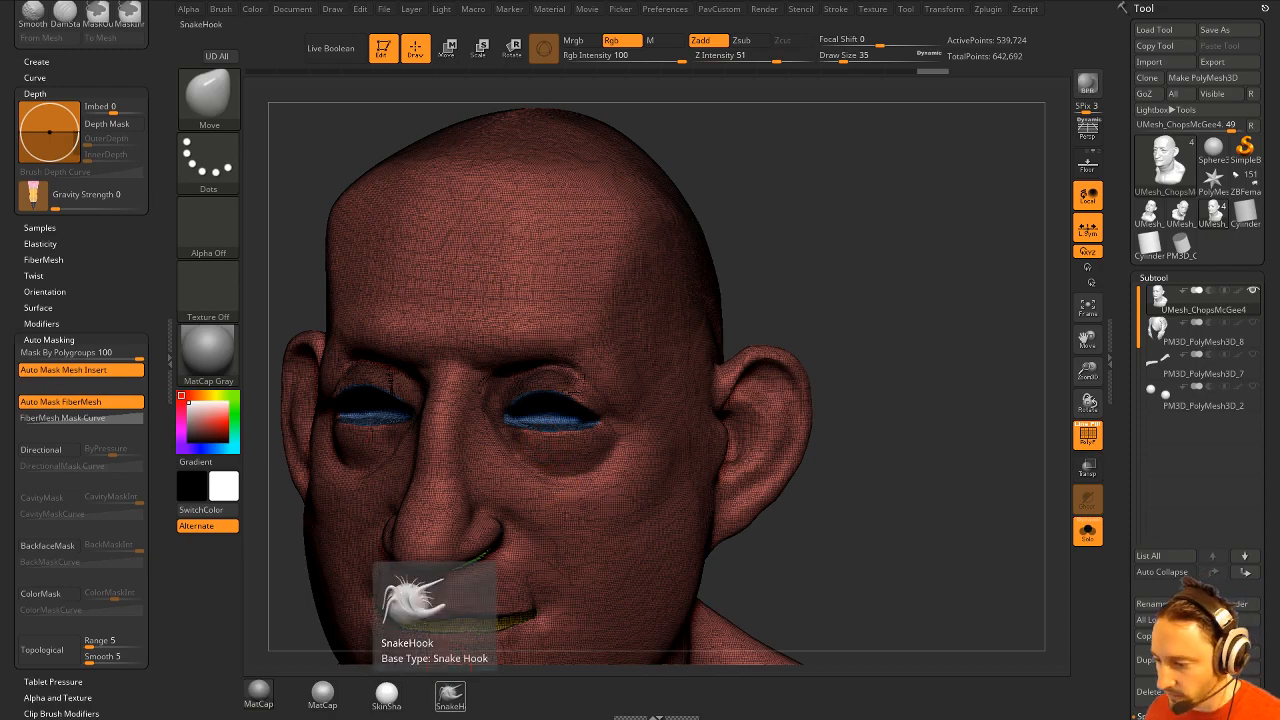
Switch to Chrome, search for "zbrush for illustrators" in a new tab and open the ZBrush for illustrators site.
{"action": "key", "text": "alt+Tab"}
{"action": "left_click_drag", "start_coordinate": [747, 98], "coordinate": [771, 140]}
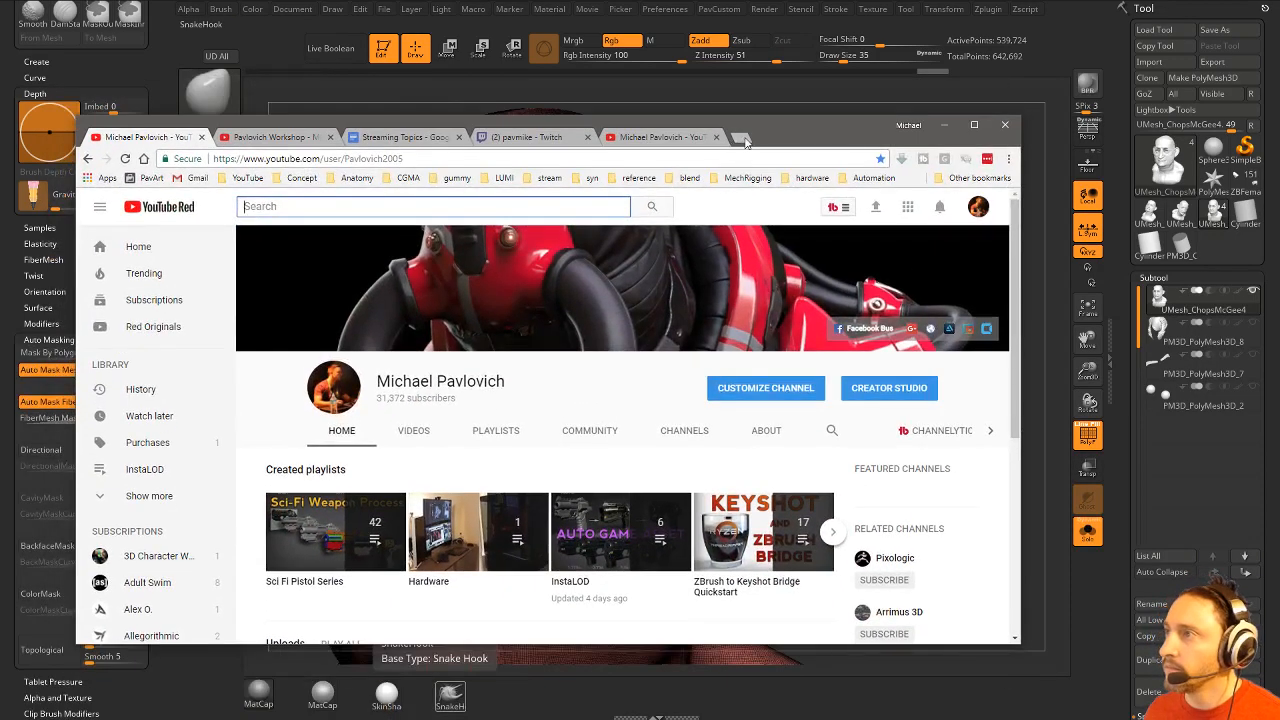
{"action": "left_click", "coordinate": [741, 138]}
{"action": "type", "text": "zbrush for "}
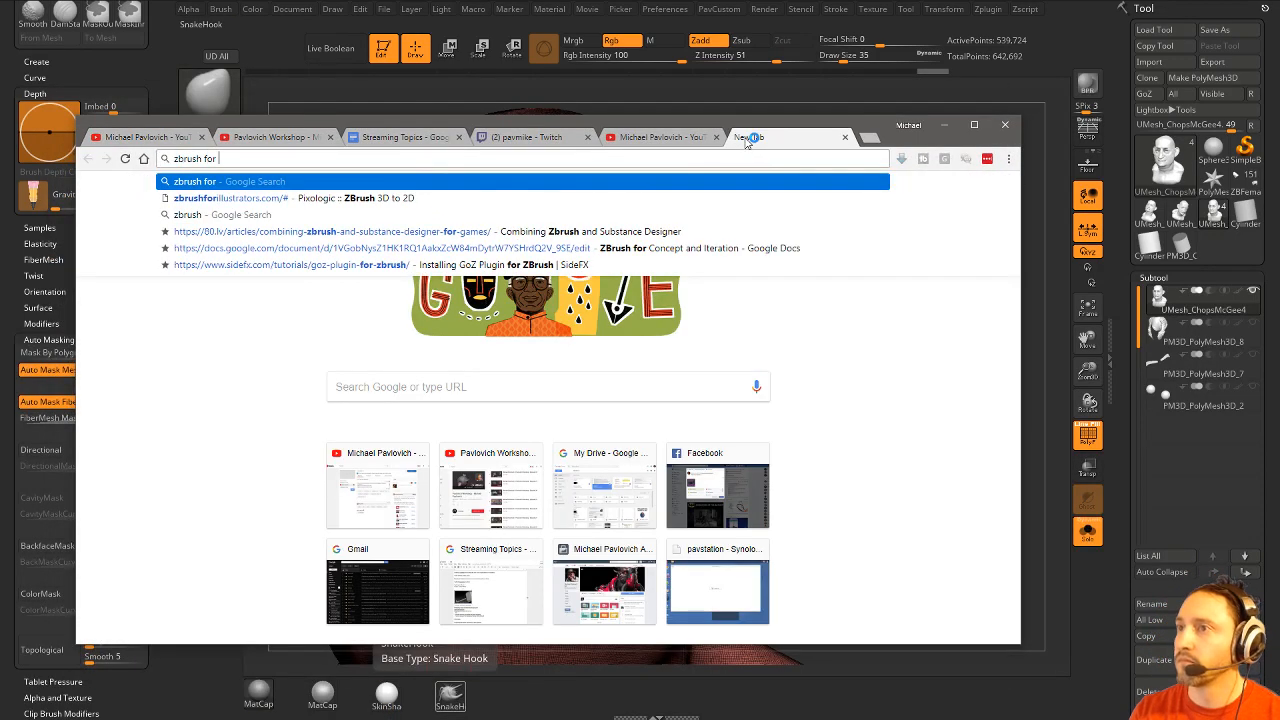
{"action": "type", "text": "illustrators"}
{"action": "key", "text": "Return"}
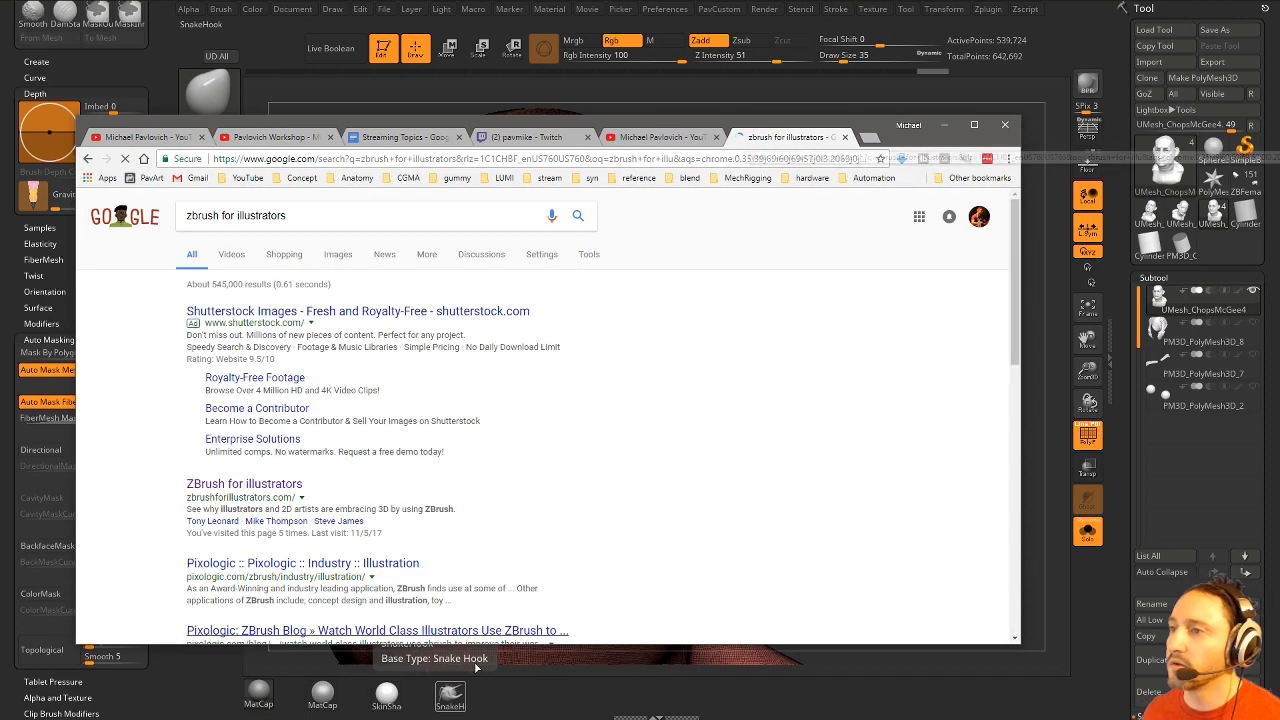
{"action": "left_click", "coordinate": [209, 487]}
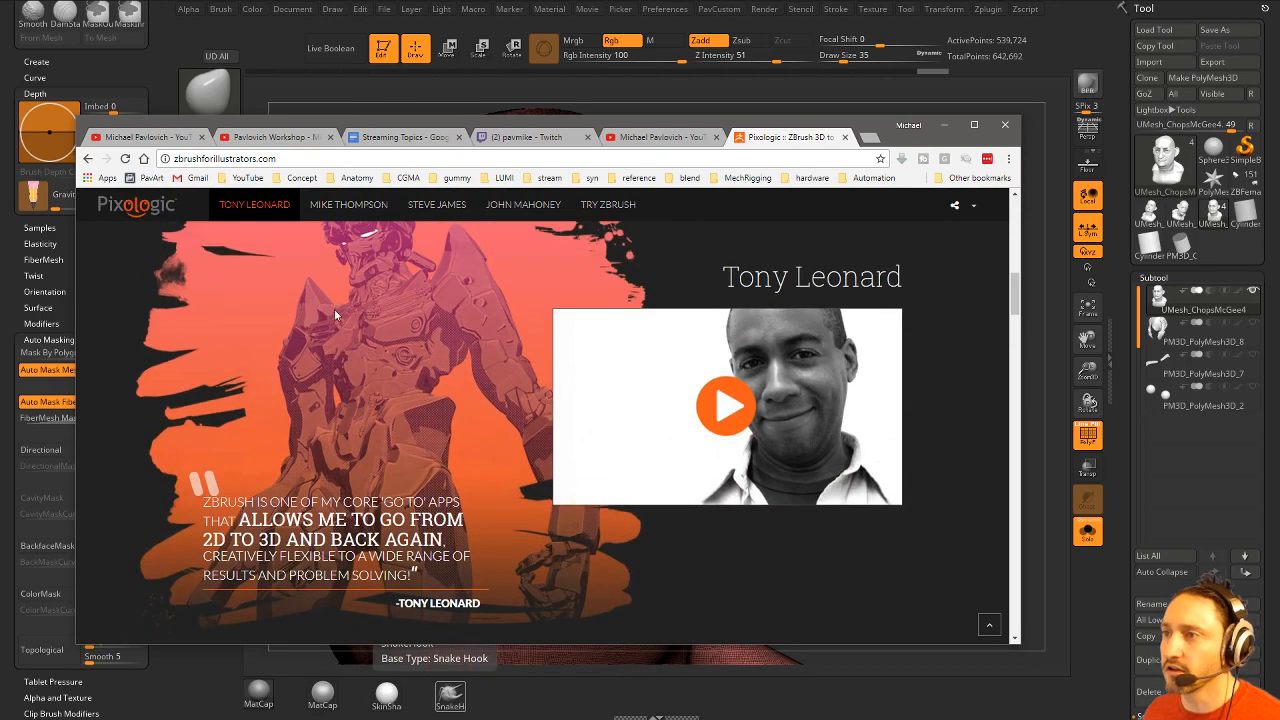
Open the "ZBrush : 3D to 2D" introduction video to view its polygrouping stages, and return to ZBrush.
{"action": "scroll", "coordinate": [569, 416], "scroll_direction": "down", "scroll_amount": 3}
{"action": "scroll", "coordinate": [569, 416], "scroll_direction": "down", "scroll_amount": 10}
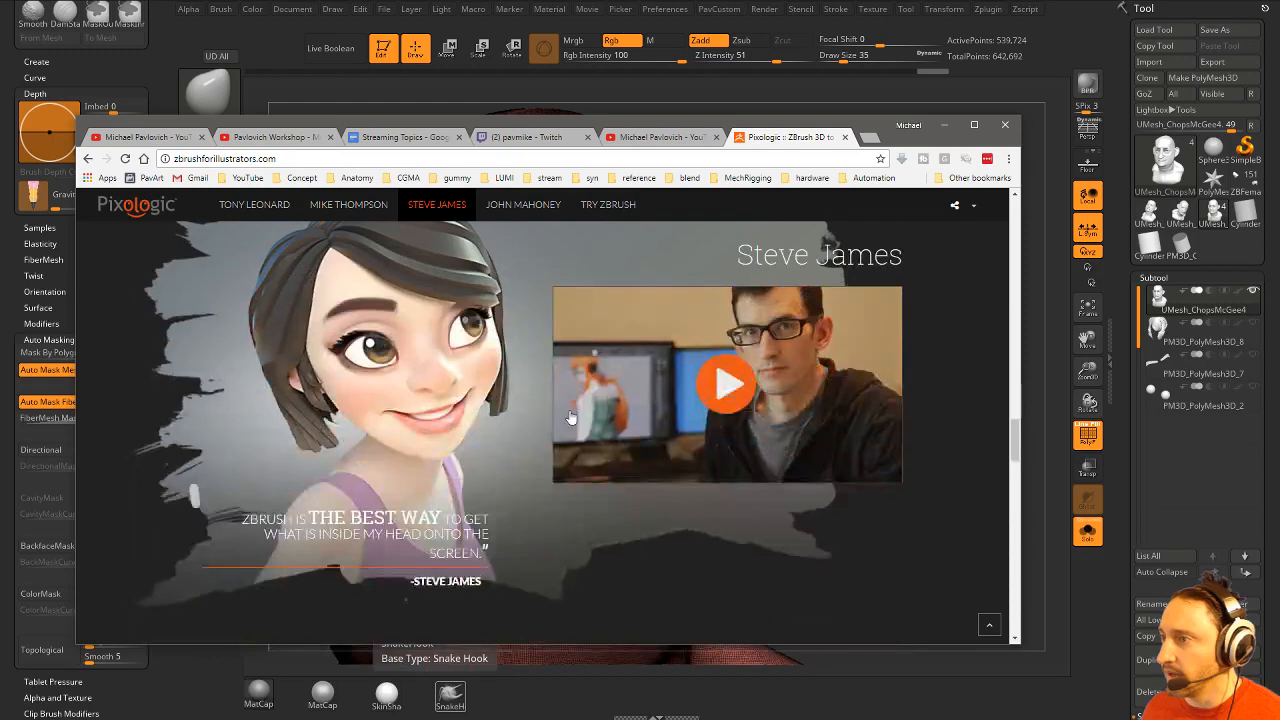
{"action": "left_click", "coordinate": [712, 392]}
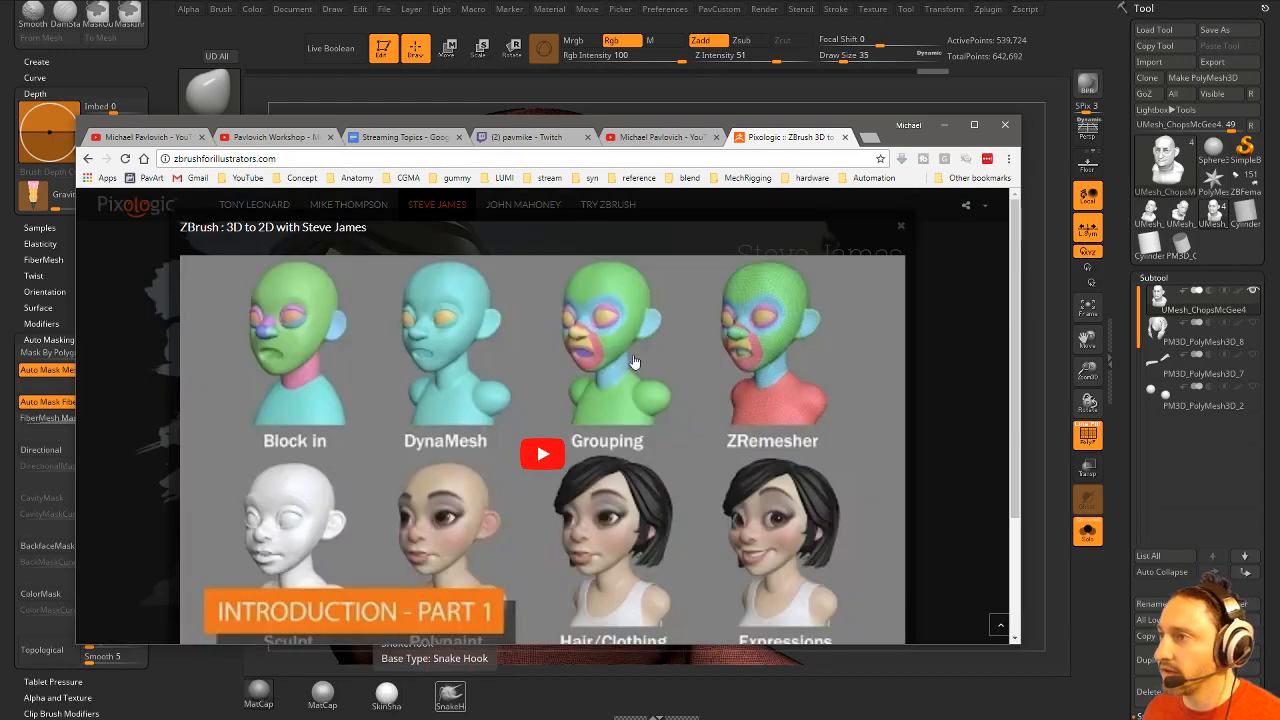
{"action": "left_click", "coordinate": [944, 125]}
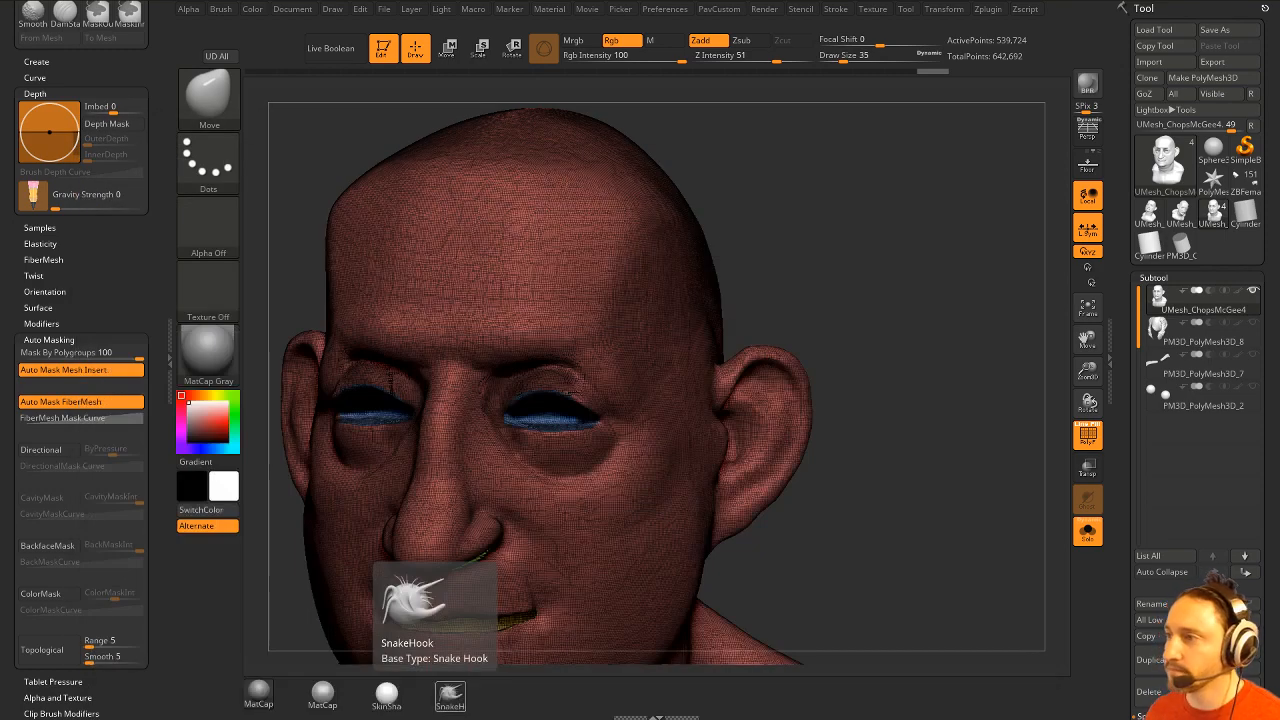
Try drawing guide curves over the brow, under the eye and along the nostril with the ZRemesherGuides brush.
{"action": "mouse_move", "coordinate": [794, 189]}
{"action": "left_mouse_down"}
{"action": "mouse_move", "coordinate": [823, 229]}
{"action": "mouse_move", "coordinate": [565, 398]}
{"action": "left_mouse_up"}
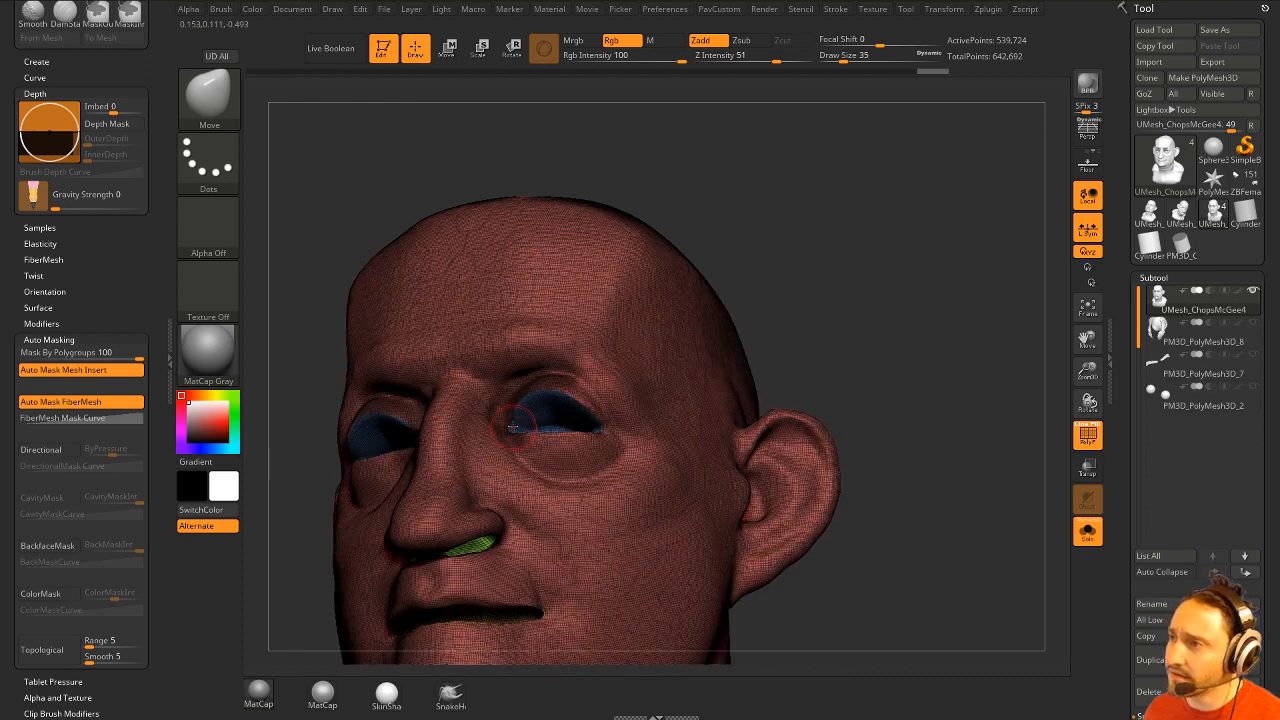
{"action": "left_click_drag", "start_coordinate": [726, 335], "coordinate": [883, 259]}
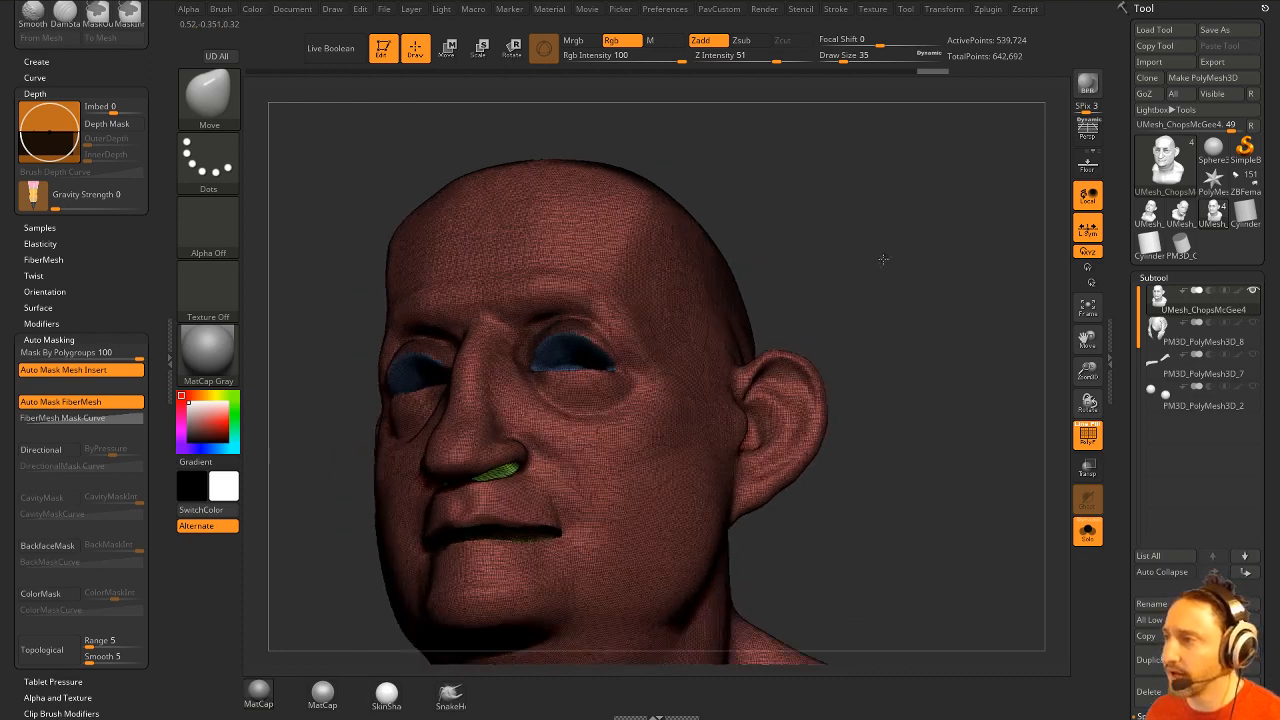
{"action": "key", "text": "b"}
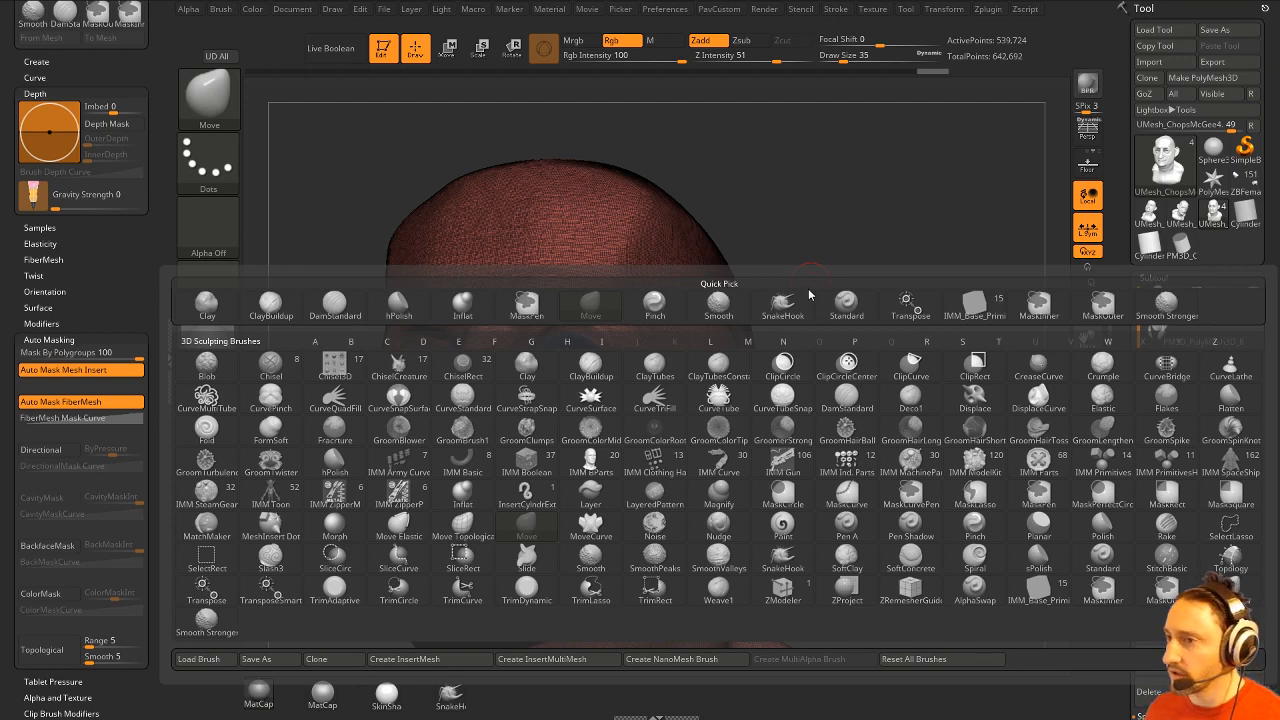
{"action": "key", "text": "z"}
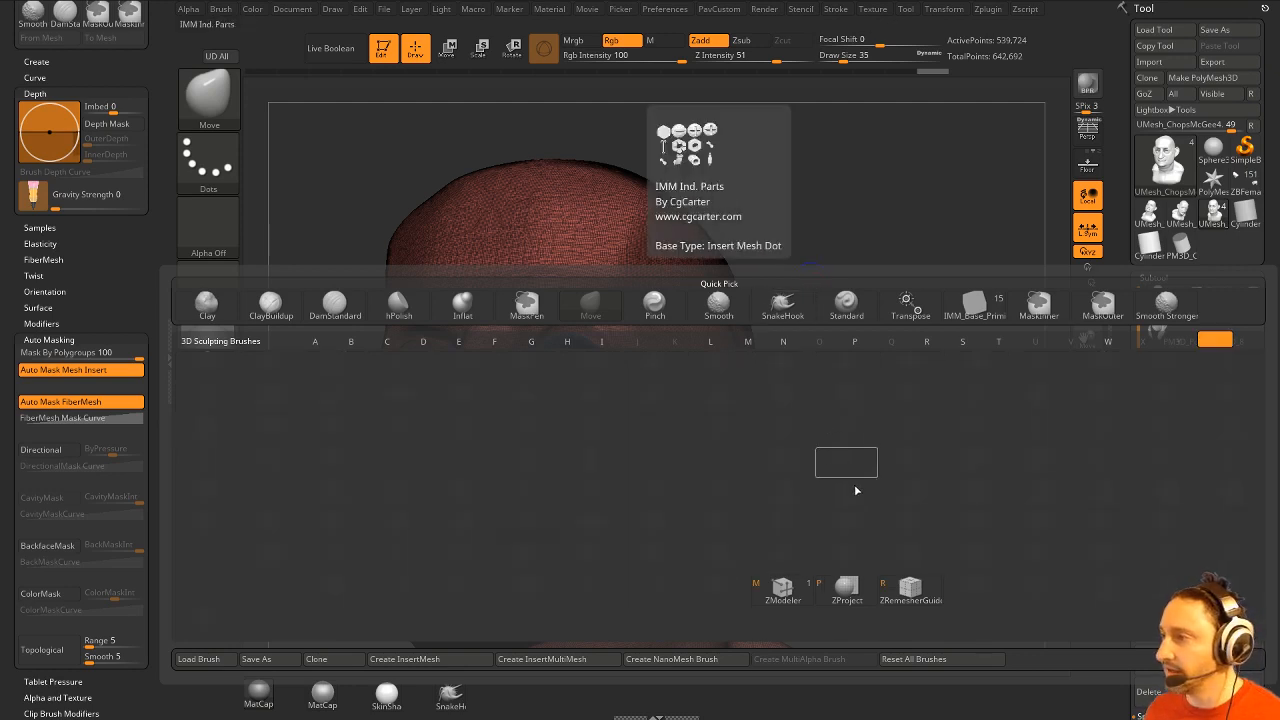
{"action": "left_click", "coordinate": [912, 590]}
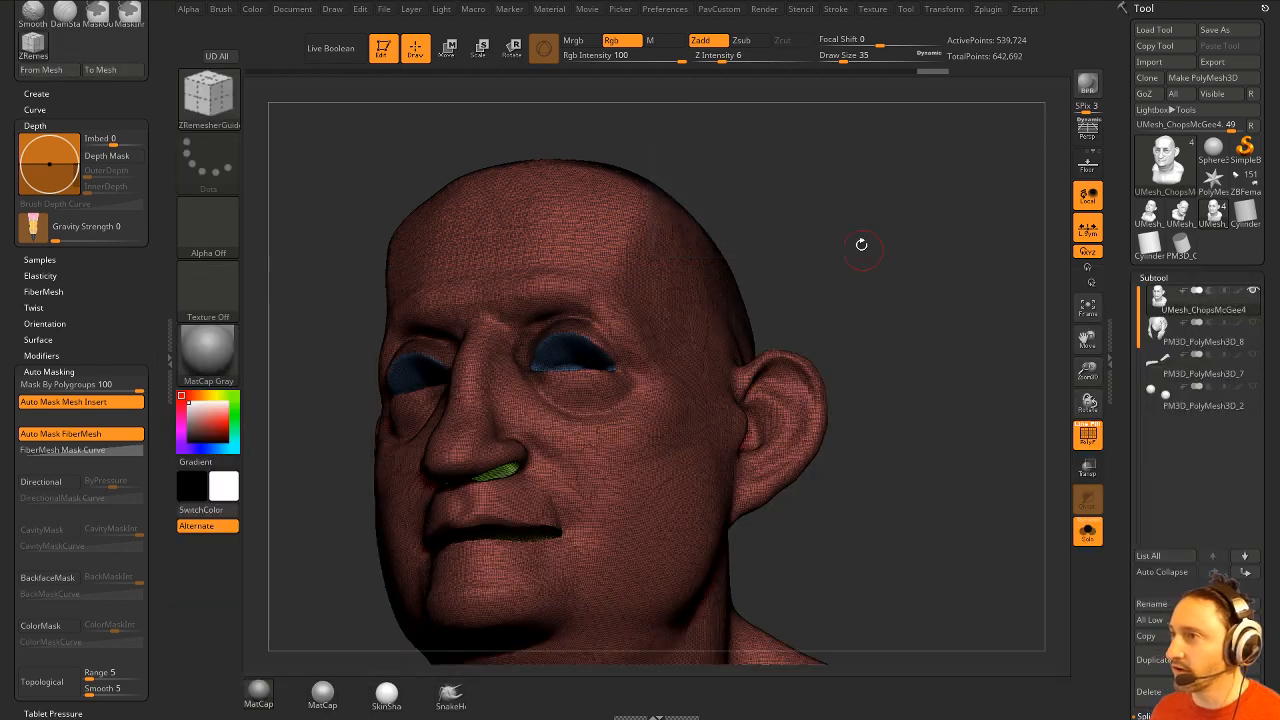
{"action": "left_click_drag", "start_coordinate": [857, 243], "coordinate": [900, 285]}
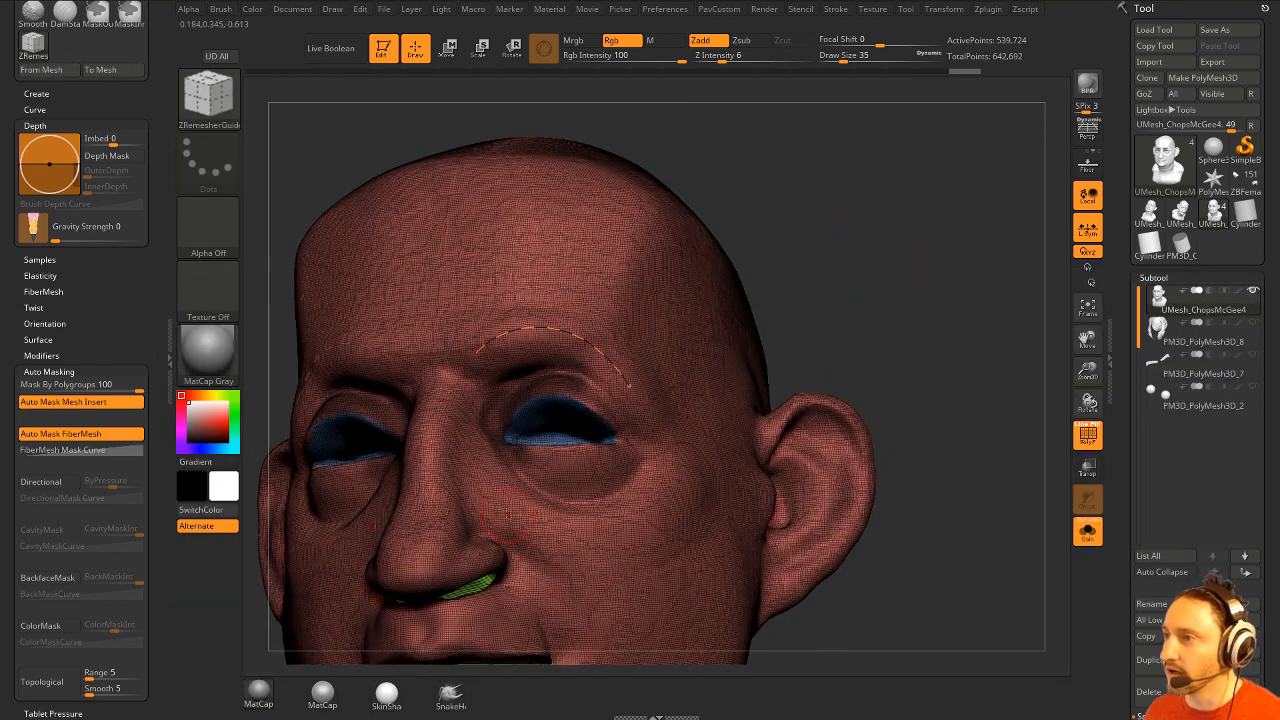
{"action": "left_click_drag", "start_coordinate": [659, 405], "coordinate": [570, 395]}
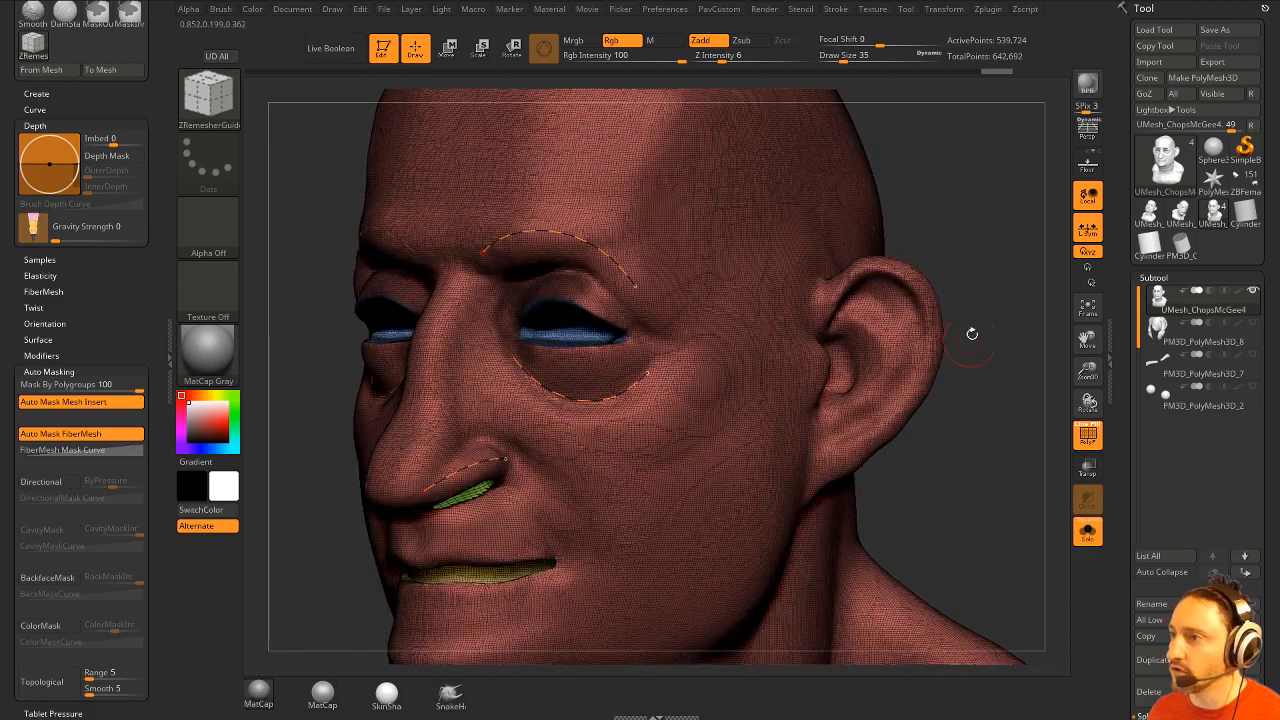
{"action": "mouse_move", "coordinate": [971, 333]}
{"action": "left_mouse_down"}
{"action": "mouse_move", "coordinate": [966, 266]}
{"action": "mouse_move", "coordinate": [565, 305]}
{"action": "left_mouse_up"}
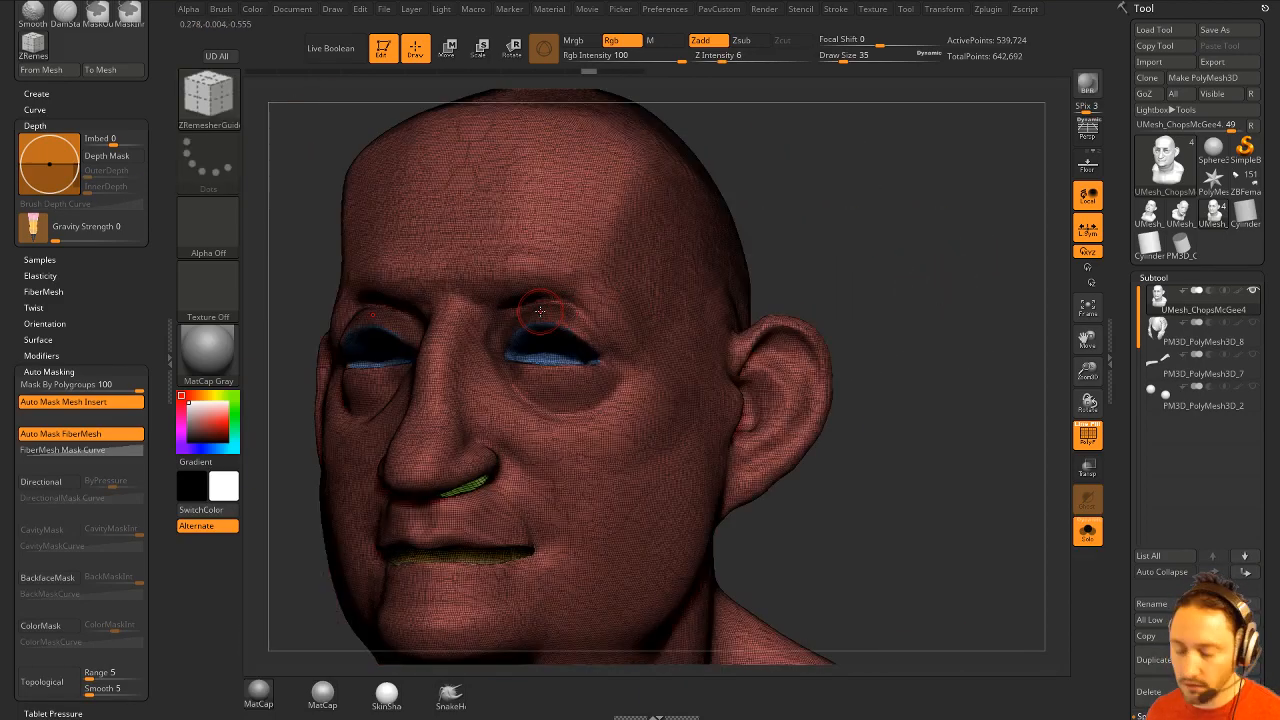
Hide the polyframe lines on the head while keeping the polygroup colours shown.
{"action": "key", "text": "c"}
{"action": "left_click_drag", "start_coordinate": [859, 222], "coordinate": [847, 244], "text": "alt"}
{"action": "left_click_drag", "start_coordinate": [201, 420], "coordinate": [187, 402]}
{"action": "left_click_drag", "start_coordinate": [870, 209], "coordinate": [912, 221], "text": "alt"}
{"action": "left_click", "coordinate": [1087, 428]}
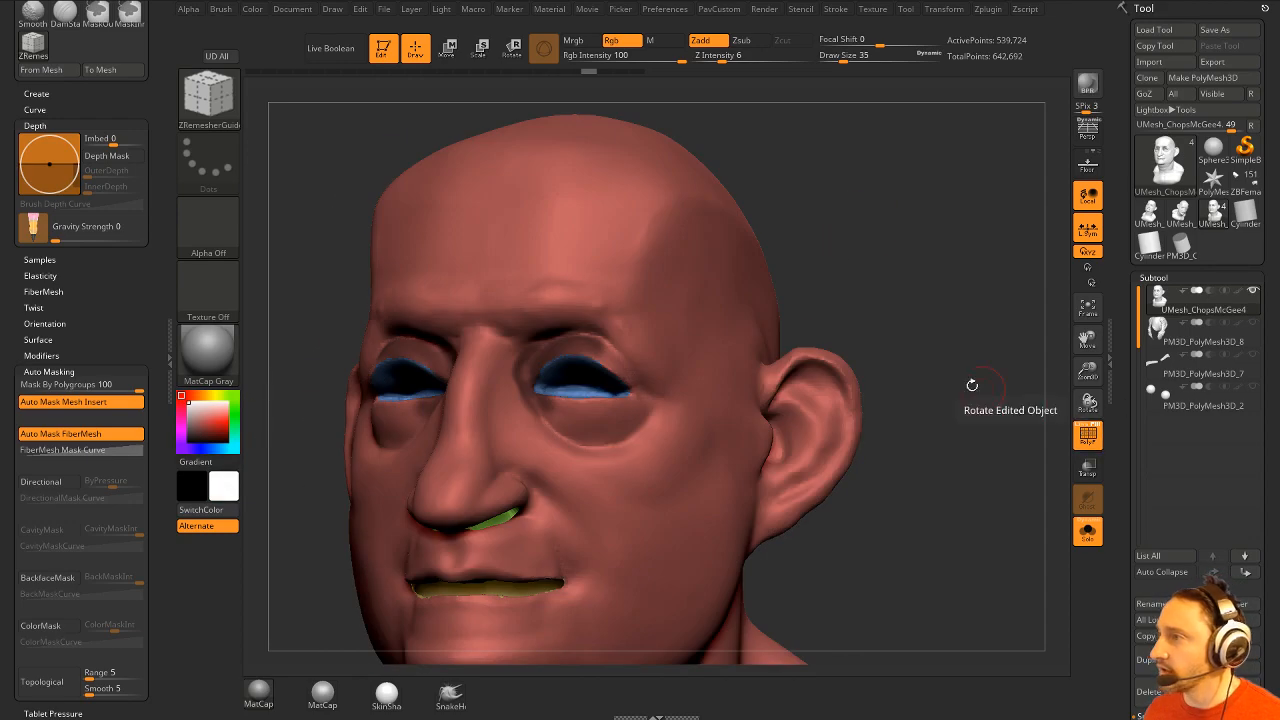
Mask both eye sockets and the sides of the nose bridge, working up to draw size 59.
{"action": "left_click_drag", "start_coordinate": [971, 380], "coordinate": [753, 261]}
{"action": "key", "text": "ctrl"}
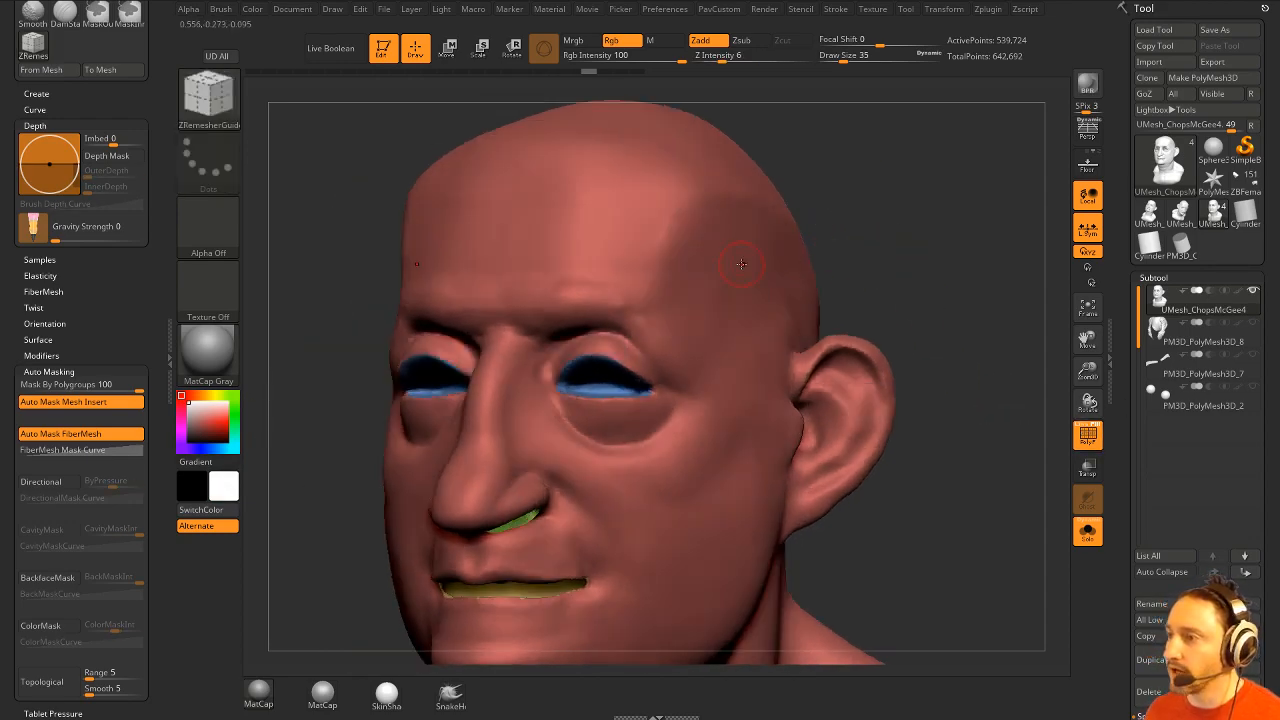
{"action": "mouse_move", "coordinate": [536, 347]}
{"action": "left_mouse_down", "text": "ctrl"}
{"action": "mouse_move", "coordinate": [508, 350]}
{"action": "mouse_move", "coordinate": [596, 348]}
{"action": "mouse_move", "coordinate": [645, 373]}
{"action": "mouse_move", "coordinate": [618, 438]}
{"action": "mouse_move", "coordinate": [489, 383]}
{"action": "left_mouse_up", "text": "ctrl"}
{"action": "mouse_move", "coordinate": [566, 416]}
{"action": "left_mouse_down", "text": "ctrl"}
{"action": "mouse_move", "coordinate": [645, 442]}
{"action": "mouse_move", "coordinate": [636, 358]}
{"action": "left_mouse_up", "text": "ctrl"}
{"action": "right_click_drag", "start_coordinate": [712, 274], "coordinate": [800, 215]}
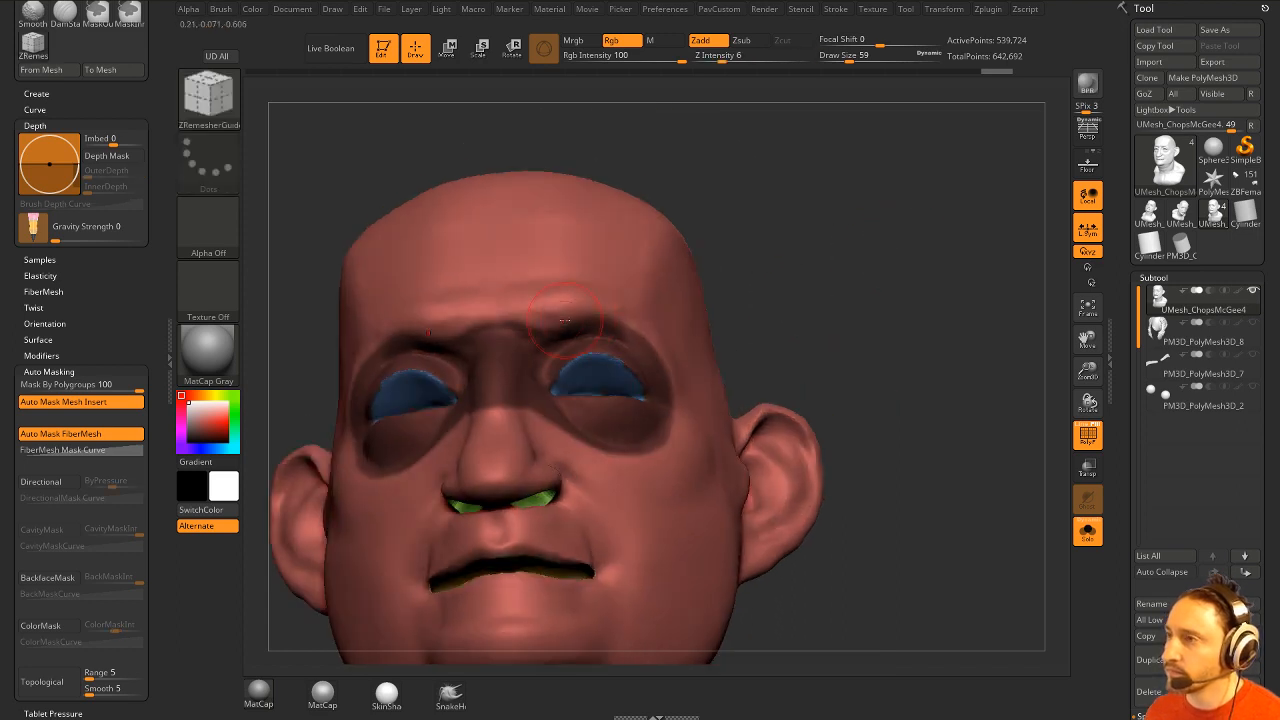
Set the draw size to 29 and refine the mask along the upper eyelids and outer eye corners.
{"action": "key", "text": "bracketleft"}
{"action": "key", "text": "bracketleft"}
{"action": "key", "text": "bracketleft"}
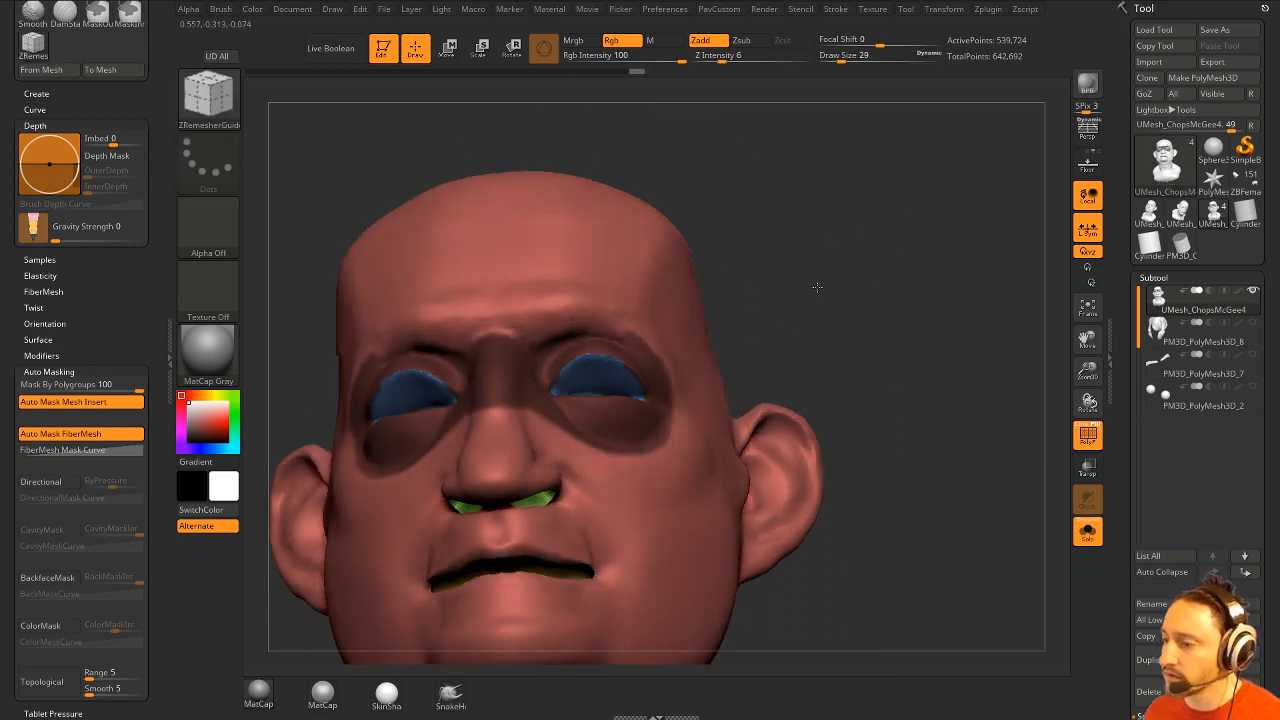
{"action": "right_click_drag", "start_coordinate": [587, 321], "coordinate": [479, 353]}
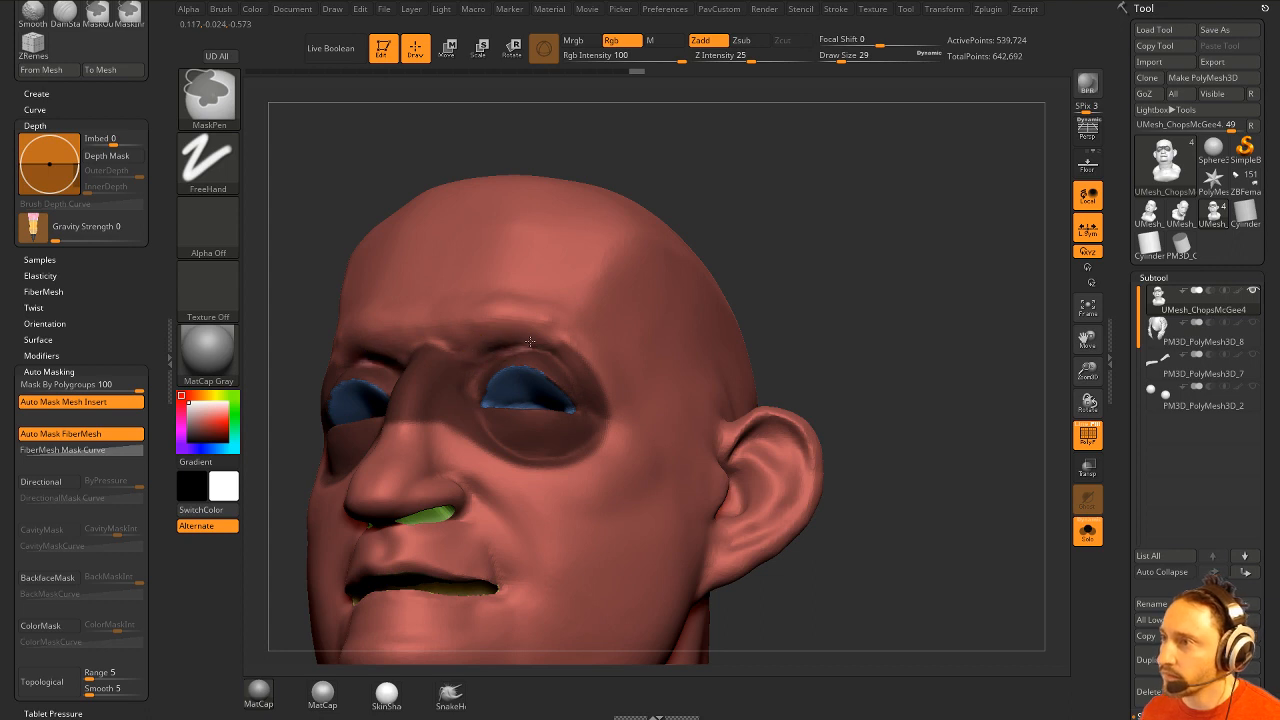
{"action": "right_click_drag", "start_coordinate": [575, 355], "coordinate": [614, 400]}
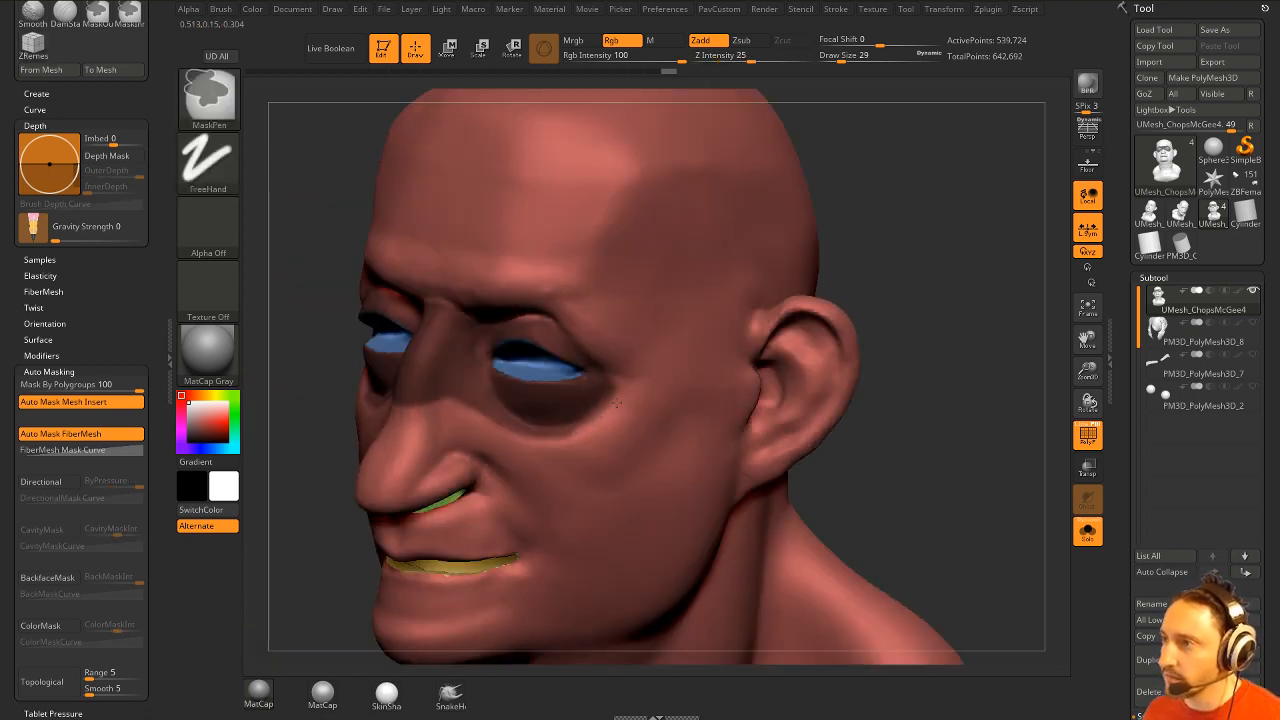
Extend the mask across the bridge of the nose and touch it up above the eyelids.
{"action": "left_click_drag", "start_coordinate": [923, 266], "coordinate": [1030, 270]}
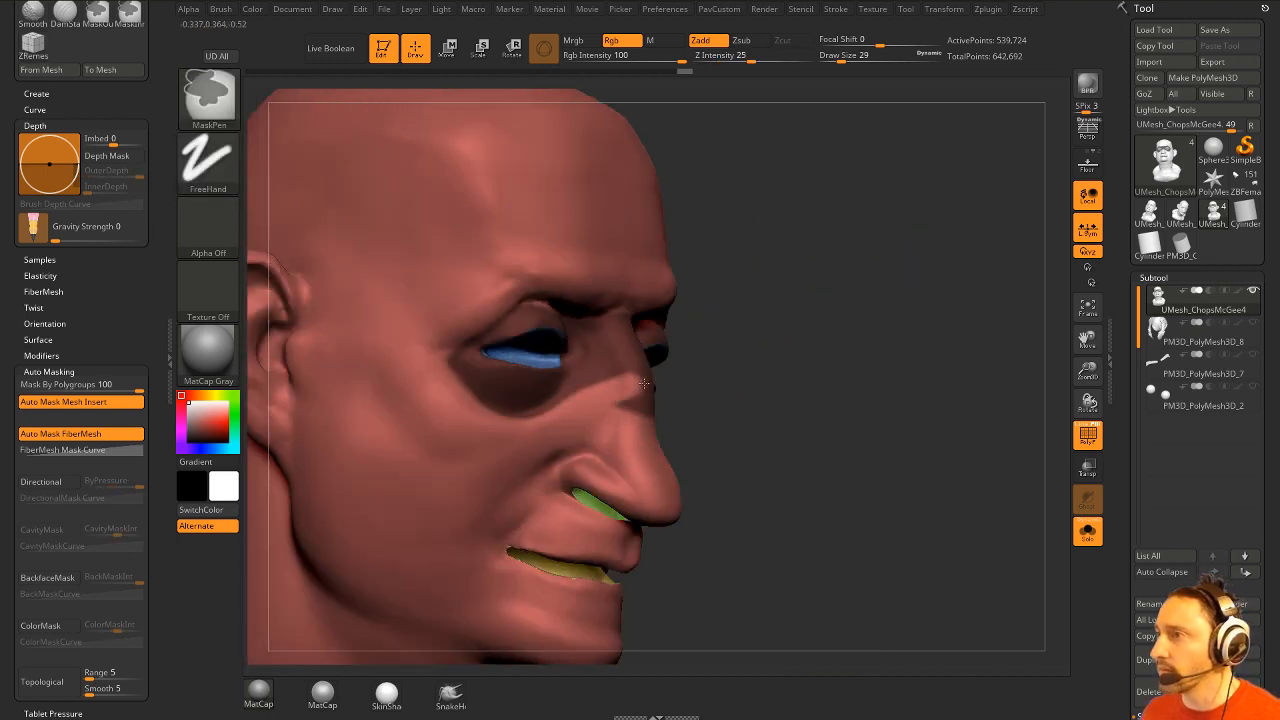
{"action": "right_click_drag", "start_coordinate": [622, 388], "coordinate": [660, 380]}
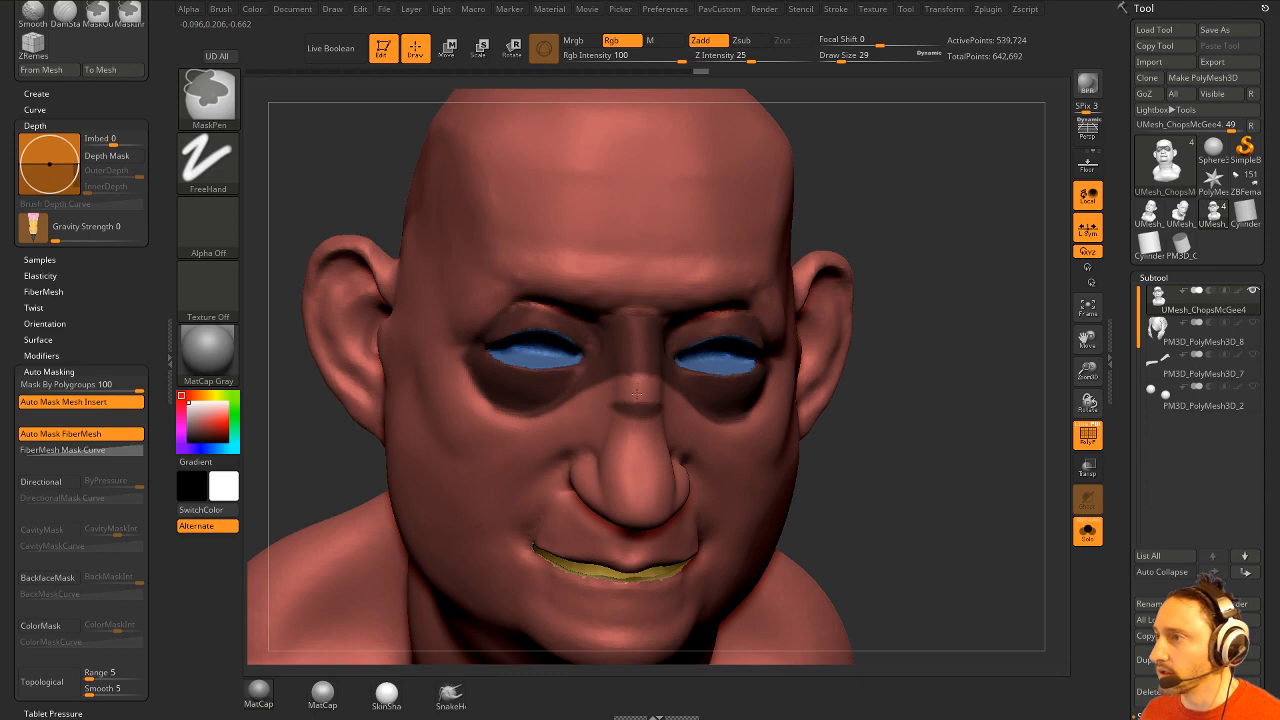
{"action": "mouse_move", "coordinate": [954, 289]}
{"action": "left_mouse_down"}
{"action": "mouse_move", "coordinate": [923, 263]}
{"action": "mouse_move", "coordinate": [796, 299]}
{"action": "mouse_move", "coordinate": [806, 289]}
{"action": "left_mouse_up"}
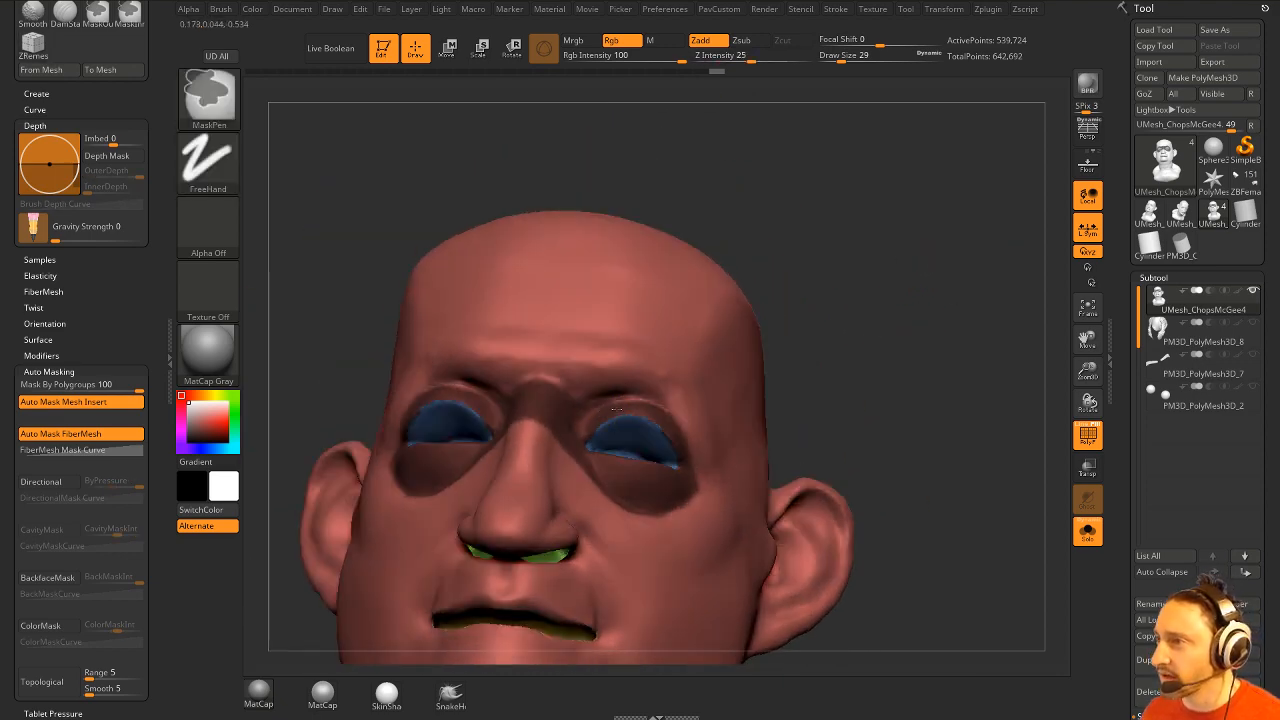
{"action": "right_click_drag", "start_coordinate": [650, 411], "coordinate": [543, 314]}
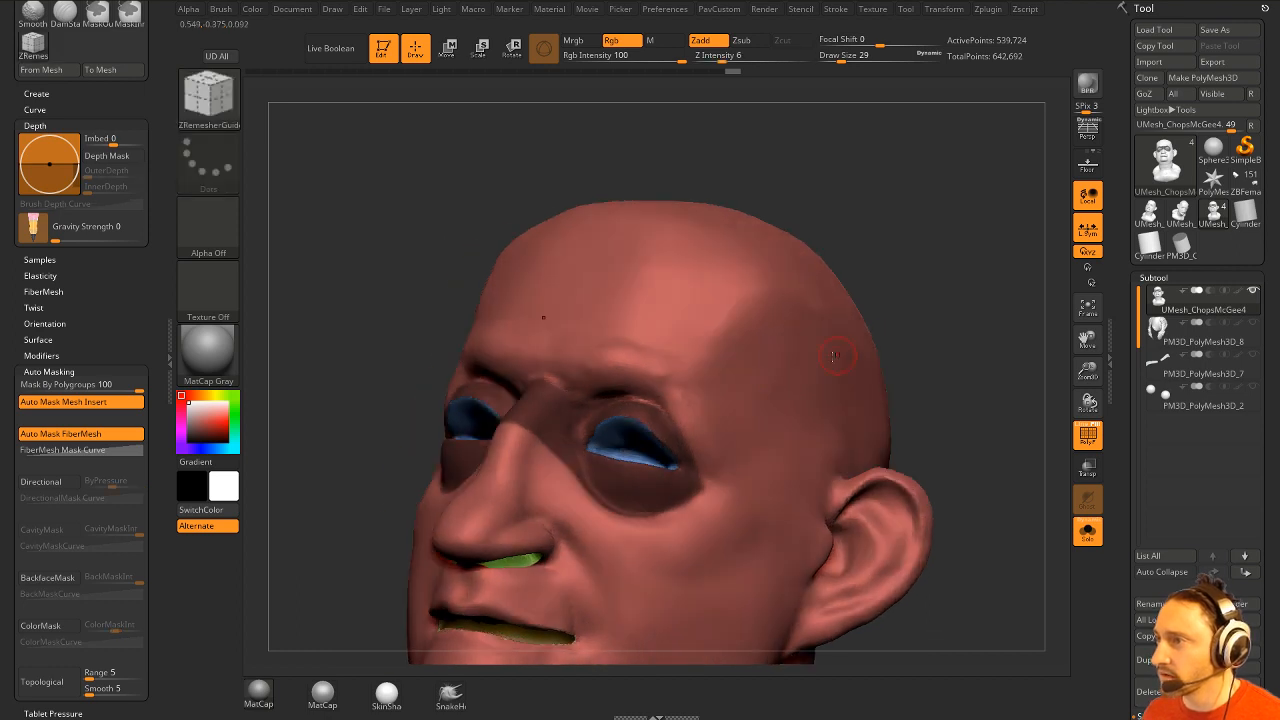
{"action": "right_click_drag", "start_coordinate": [800, 320], "coordinate": [702, 471]}
{"action": "mouse_move", "coordinate": [903, 331]}
{"action": "right_mouse_down"}
{"action": "mouse_move", "coordinate": [895, 340]}
{"action": "mouse_move", "coordinate": [891, 303]}
{"action": "mouse_move", "coordinate": [965, 361]}
{"action": "right_mouse_up"}
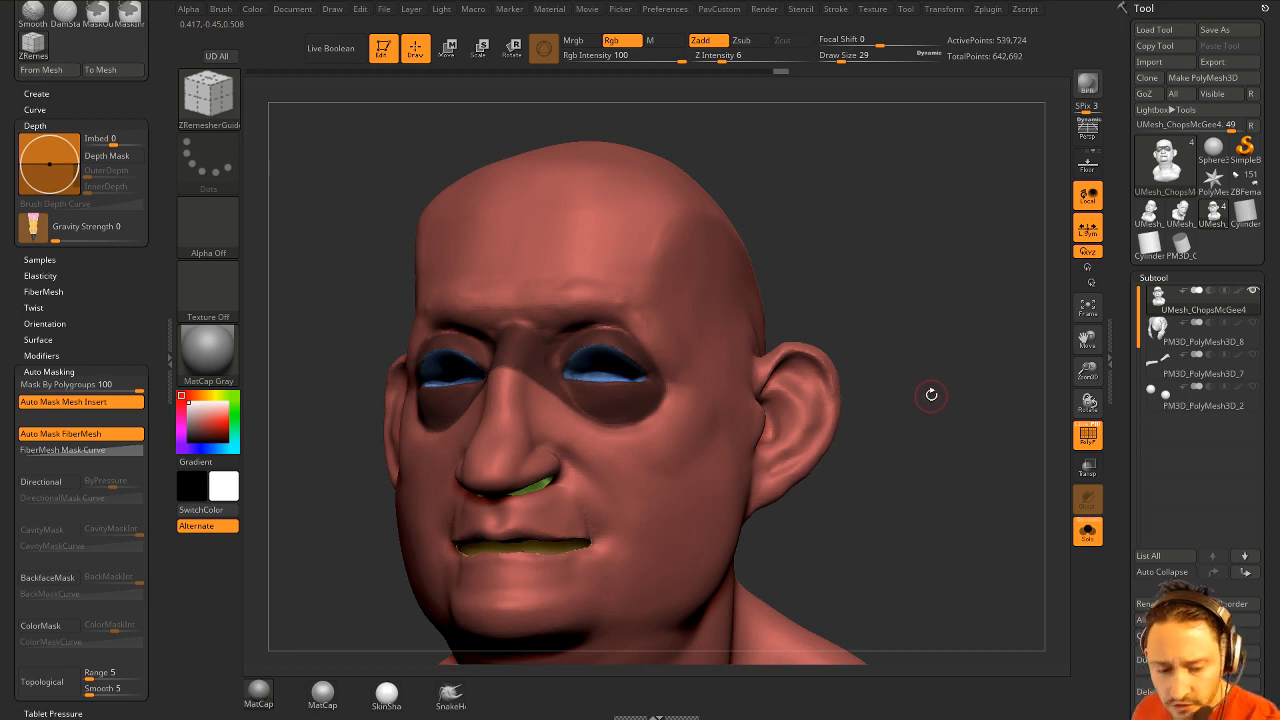
{"action": "right_click_drag", "start_coordinate": [883, 294], "coordinate": [920, 303]}
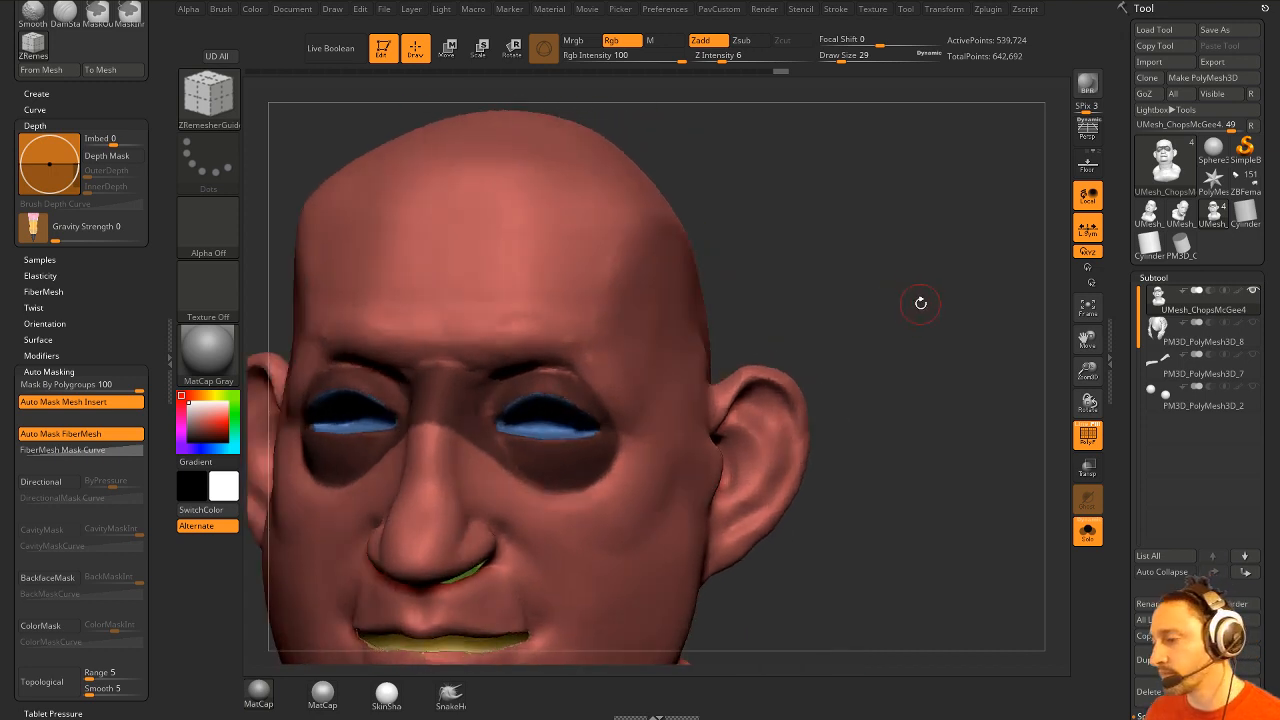
Switch to the Standard brush with draw size 68.
{"action": "key", "text": "b"}
{"action": "key", "text": "s"}
{"action": "key", "text": "t"}
{"action": "key", "text": "s"}
{"action": "left_click", "coordinate": [500, 374]}
{"action": "right_click_drag", "start_coordinate": [735, 298], "coordinate": [683, 286]}
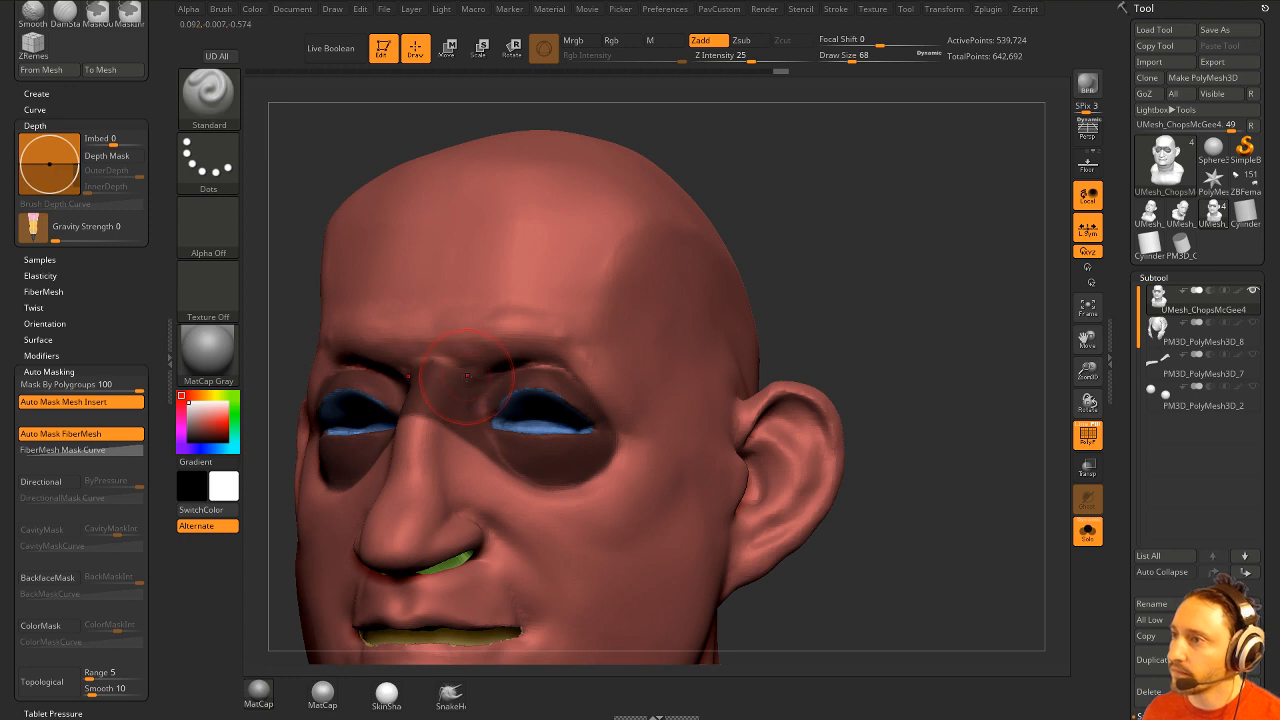
Widen the mask around the eyes and under the eye bags with draw size 39, and make it a new polygroup.
{"action": "key", "text": "ctrl"}
{"action": "mouse_move", "coordinate": [462, 370]}
{"action": "left_mouse_down", "text": "ctrl"}
{"action": "mouse_move", "coordinate": [550, 332]}
{"action": "mouse_move", "coordinate": [595, 384]}
{"action": "mouse_move", "coordinate": [616, 434]}
{"action": "mouse_move", "coordinate": [606, 462]}
{"action": "left_mouse_up", "text": "ctrl"}
{"action": "left_click_drag", "start_coordinate": [845, 337], "coordinate": [826, 358]}
{"action": "key", "text": "ctrl"}
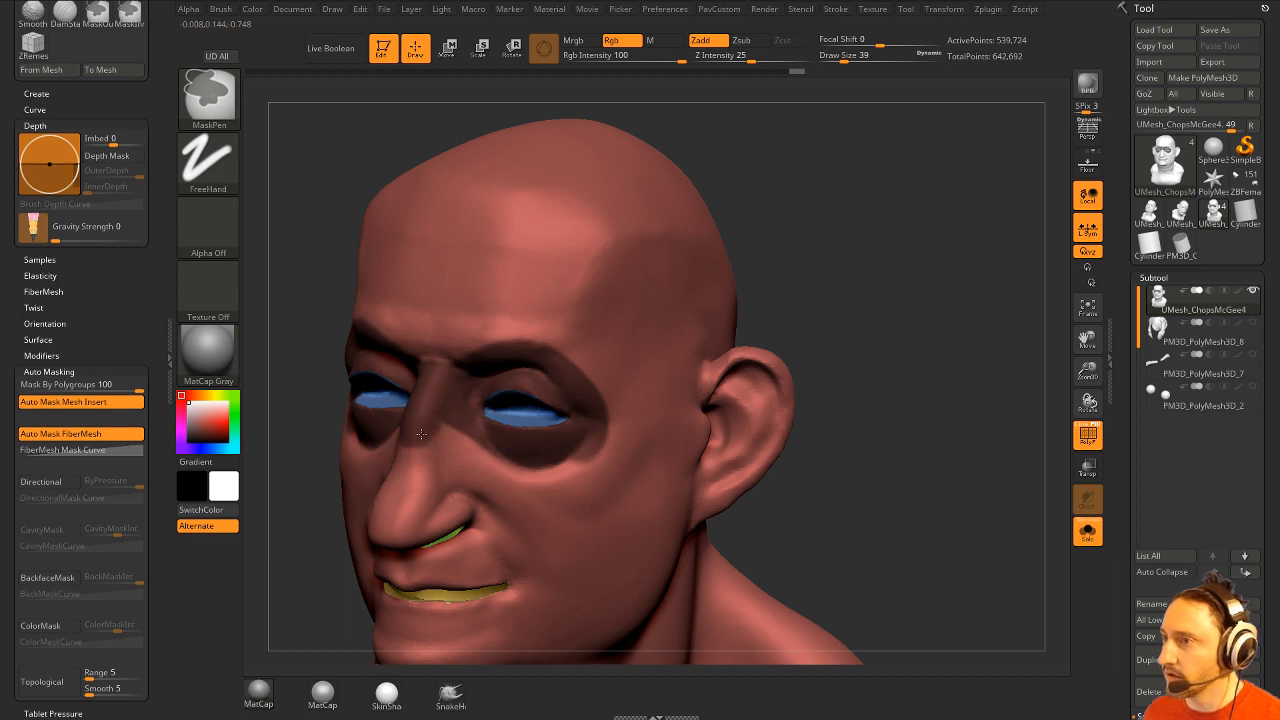
{"action": "mouse_move", "coordinate": [499, 462]}
{"action": "left_mouse_down", "text": "ctrl"}
{"action": "mouse_move", "coordinate": [574, 464]}
{"action": "mouse_move", "coordinate": [603, 440]}
{"action": "left_mouse_up", "text": "ctrl"}
{"action": "left_click_drag", "start_coordinate": [831, 329], "coordinate": [798, 323]}
{"action": "mouse_move", "coordinate": [484, 461]}
{"action": "left_mouse_down", "text": "ctrl"}
{"action": "mouse_move", "coordinate": [527, 482]}
{"action": "mouse_move", "coordinate": [601, 452]}
{"action": "left_mouse_up", "text": "ctrl"}
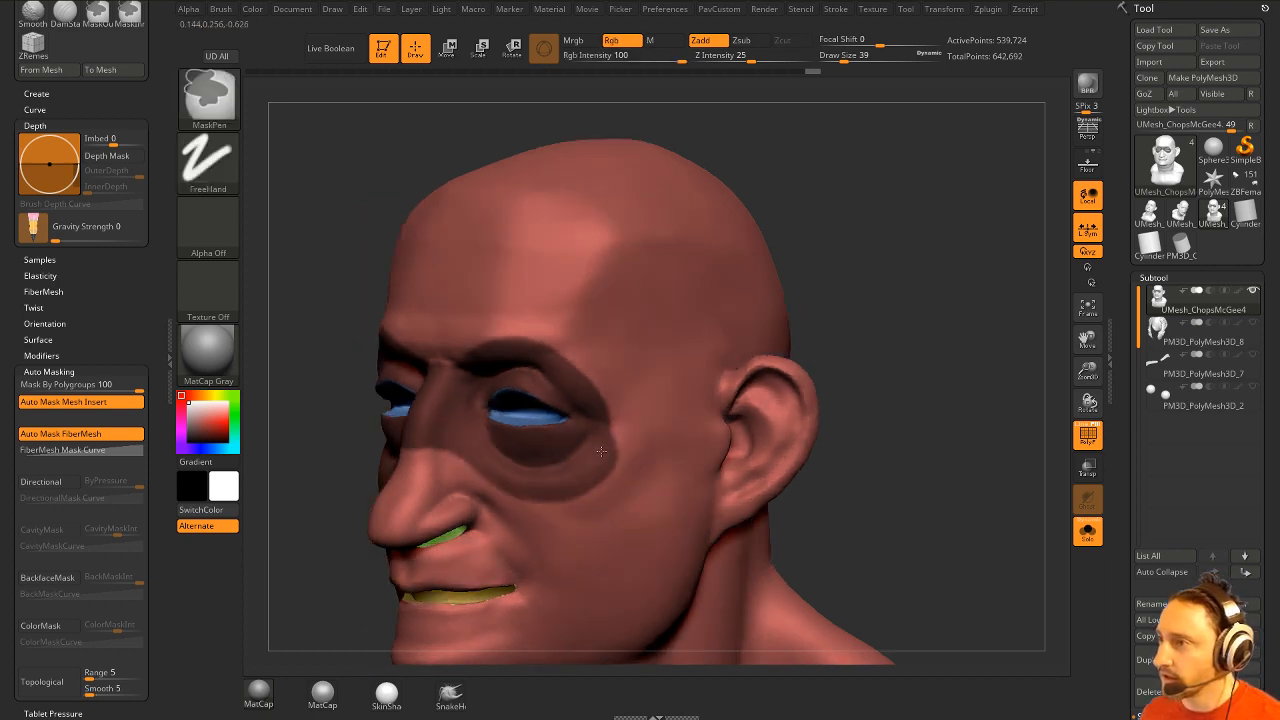
{"action": "mouse_move", "coordinate": [830, 310]}
{"action": "left_mouse_down"}
{"action": "mouse_move", "coordinate": [894, 300]}
{"action": "mouse_move", "coordinate": [804, 282]}
{"action": "left_mouse_up"}
{"action": "key", "text": "ctrl+w"}
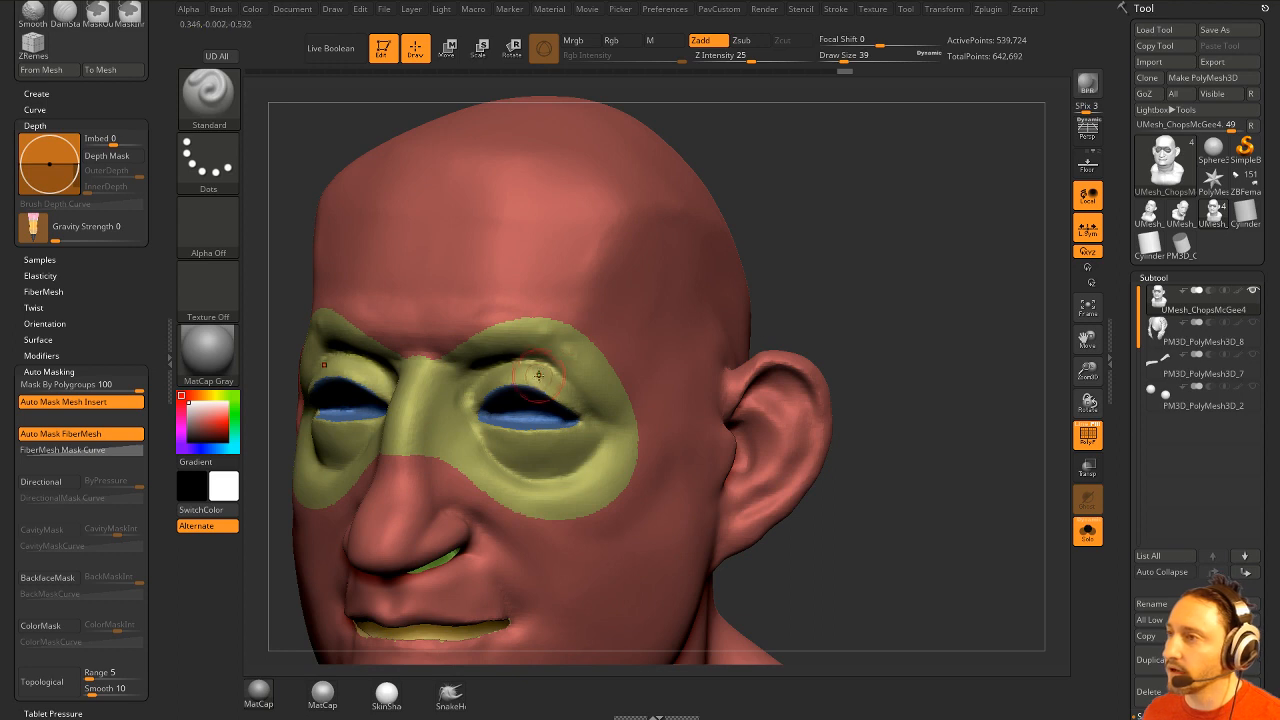
Mask the upper and lower eyelids and the eye bags inside the yellow eye region with draw size 33.
{"action": "key", "text": "ctrl"}
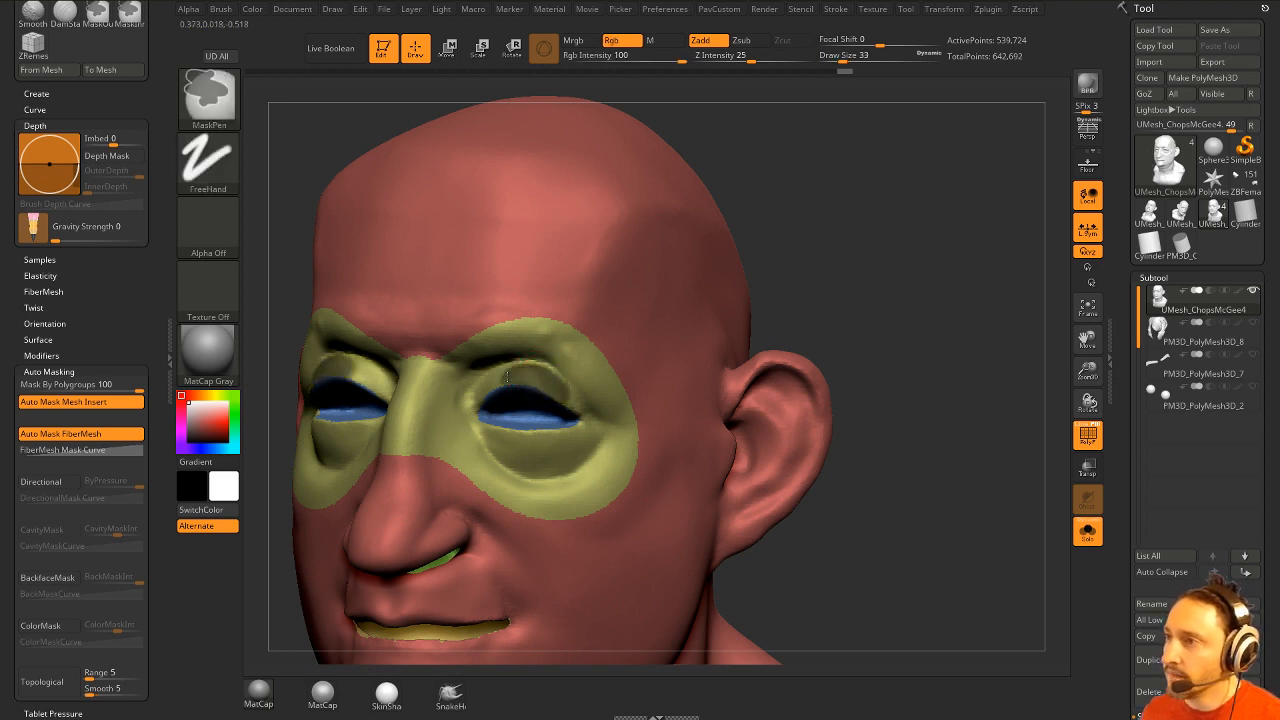
{"action": "mouse_move", "coordinate": [481, 418]}
{"action": "left_mouse_down", "text": "ctrl"}
{"action": "mouse_move", "coordinate": [507, 449]}
{"action": "mouse_move", "coordinate": [583, 428]}
{"action": "mouse_move", "coordinate": [537, 440]}
{"action": "mouse_move", "coordinate": [590, 404]}
{"action": "left_mouse_up", "text": "ctrl"}
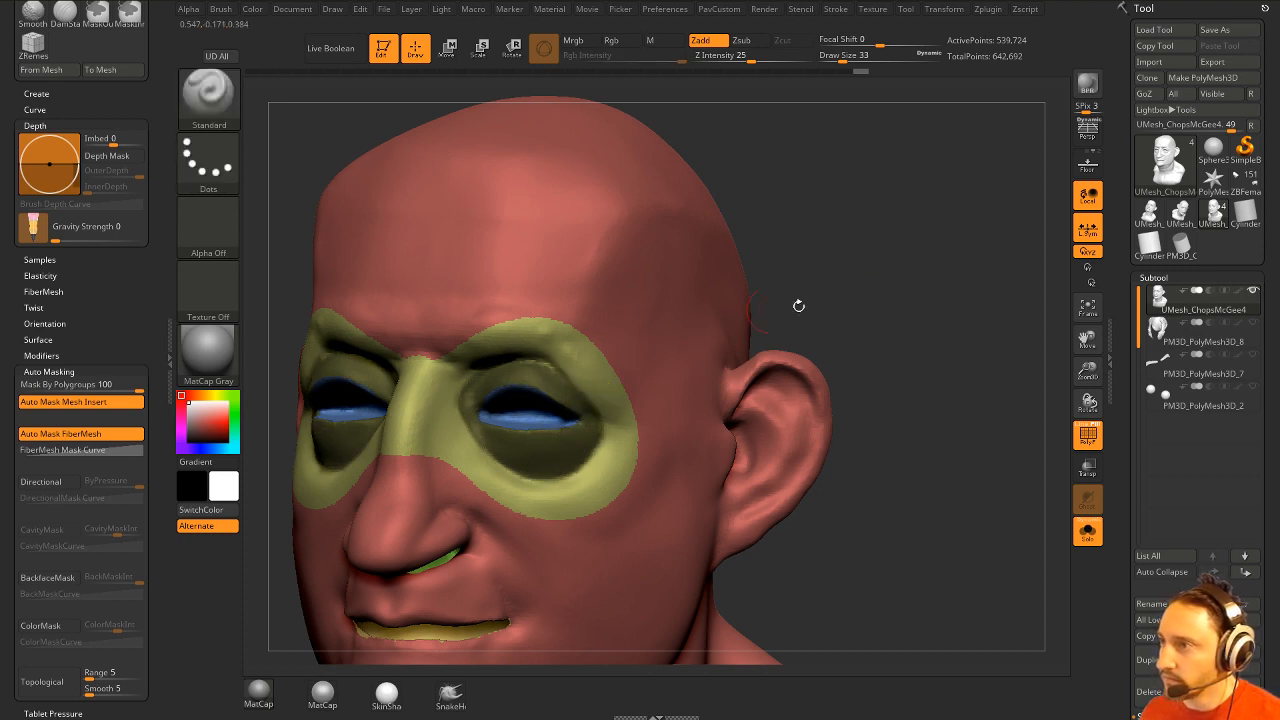
{"action": "left_click_drag", "start_coordinate": [800, 306], "coordinate": [846, 245]}
{"action": "left_click_drag", "start_coordinate": [514, 363], "coordinate": [480, 365], "text": "ctrl"}
{"action": "left_click_drag", "start_coordinate": [719, 335], "coordinate": [662, 348]}
{"action": "key", "text": "ctrl"}
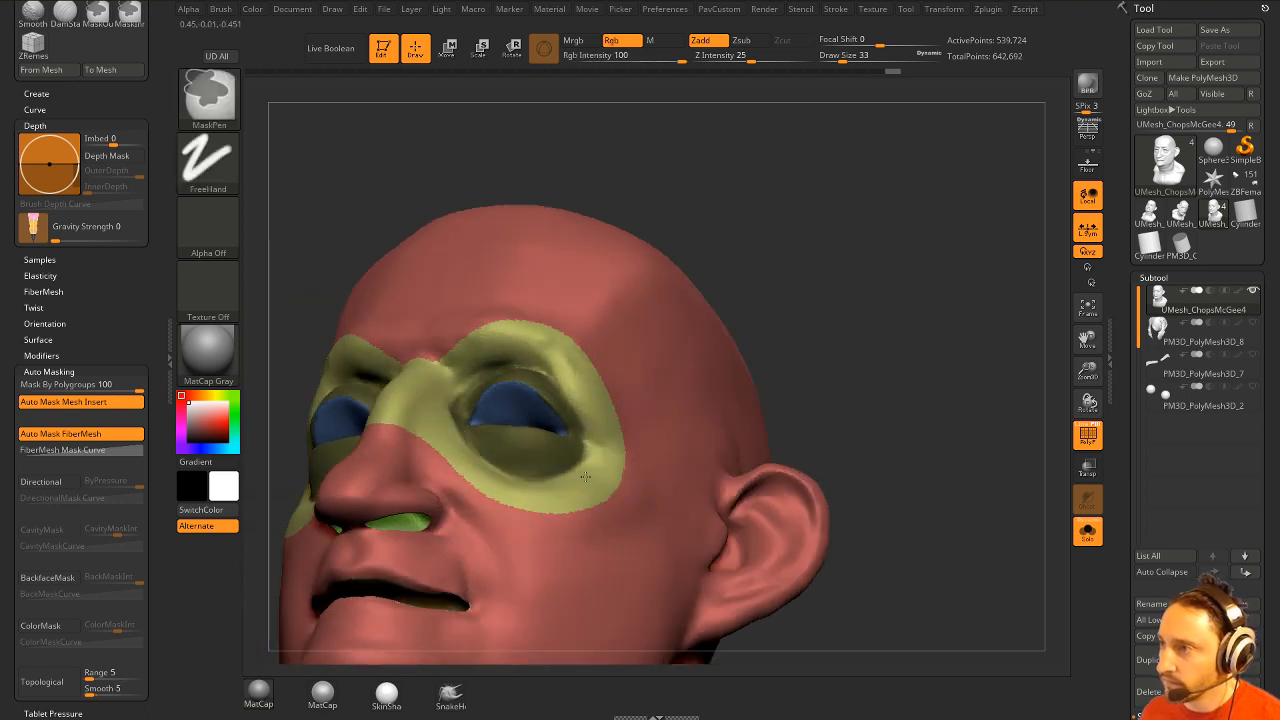
Touch up the eyelid mask at the eye corners and make the masked area a new polygroup.
{"action": "left_click_drag", "start_coordinate": [826, 290], "coordinate": [834, 351]}
{"action": "key", "text": "ctrl+w"}
{"action": "mouse_move", "coordinate": [905, 299]}
{"action": "left_mouse_down"}
{"action": "mouse_move", "coordinate": [903, 329]}
{"action": "mouse_move", "coordinate": [945, 333]}
{"action": "mouse_move", "coordinate": [944, 346]}
{"action": "left_mouse_up"}
{"action": "key", "text": "ctrl+z"}
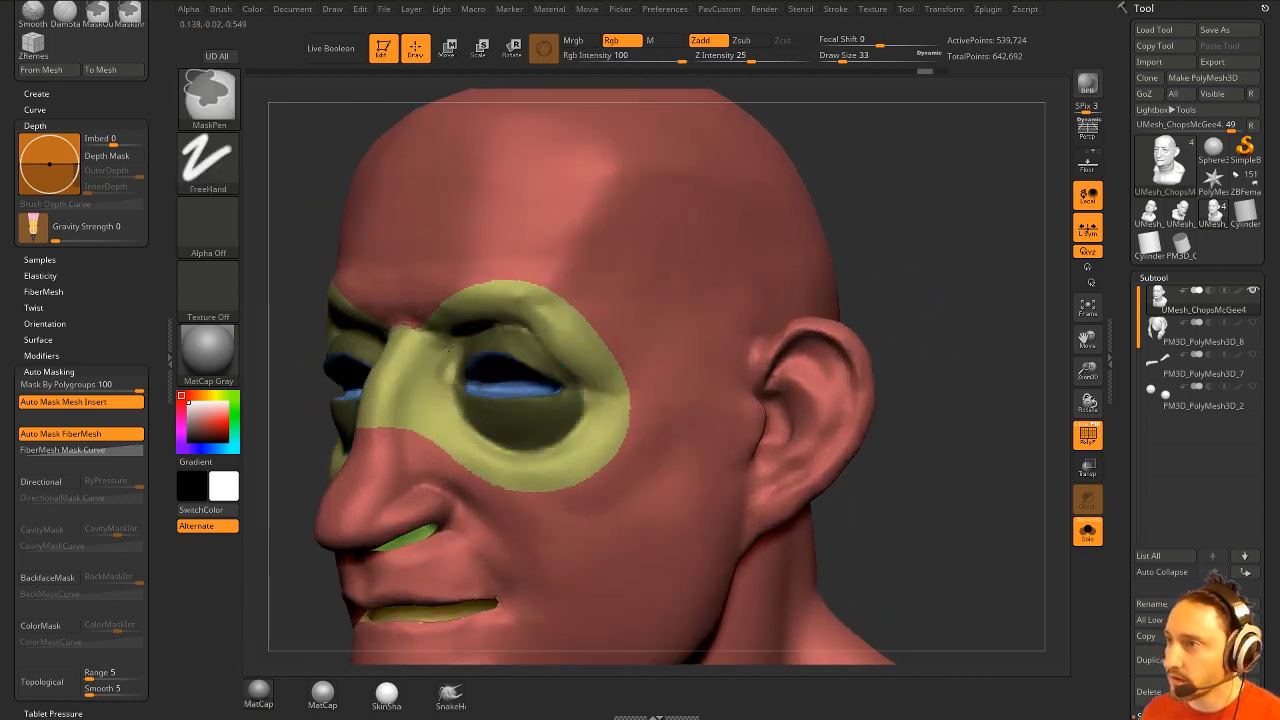
{"action": "left_click_drag", "start_coordinate": [911, 249], "coordinate": [889, 274]}
{"action": "key", "text": "ctrl+w"}
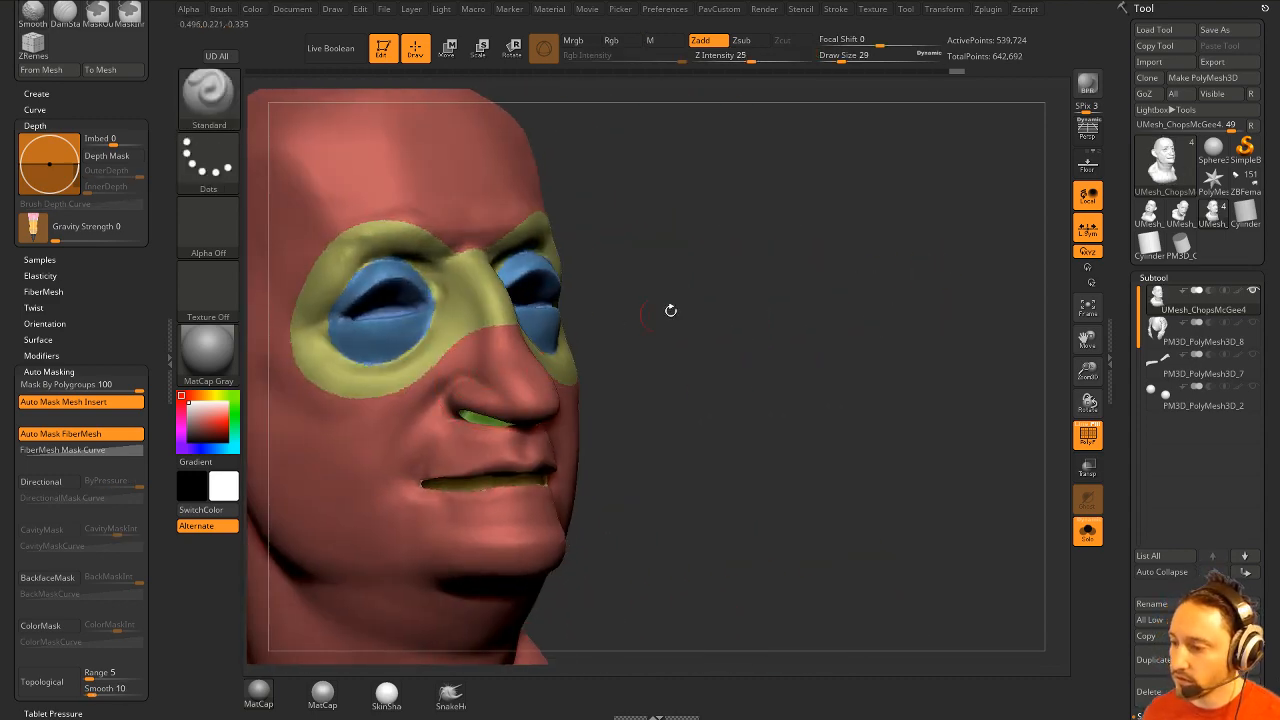
Mask the nose, including its tip, underside and nostril wings, with draw size 29.
{"action": "left_click_drag", "start_coordinate": [670, 310], "coordinate": [759, 309]}
{"action": "key", "text": "ctrl"}
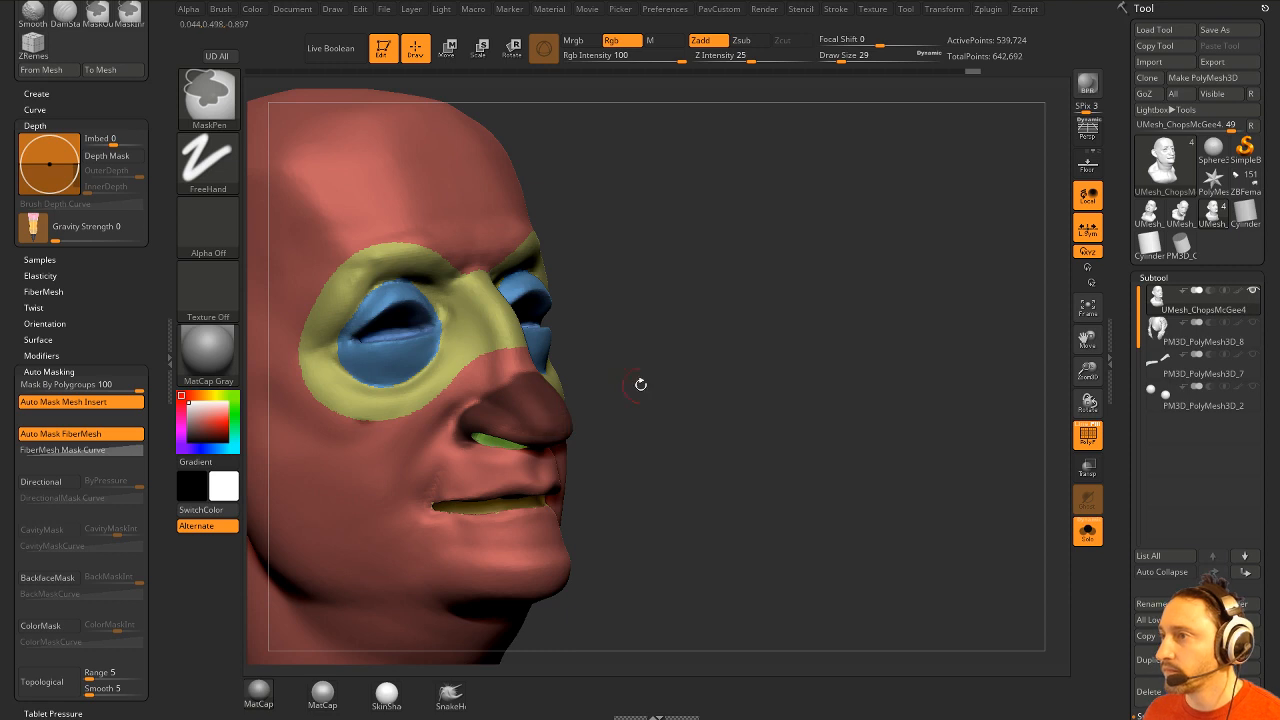
{"action": "mouse_move", "coordinate": [641, 385]}
{"action": "left_mouse_down"}
{"action": "mouse_move", "coordinate": [608, 366]}
{"action": "mouse_move", "coordinate": [680, 371]}
{"action": "mouse_move", "coordinate": [655, 345]}
{"action": "mouse_move", "coordinate": [484, 420]}
{"action": "left_mouse_up"}
{"action": "key", "text": "ctrl"}
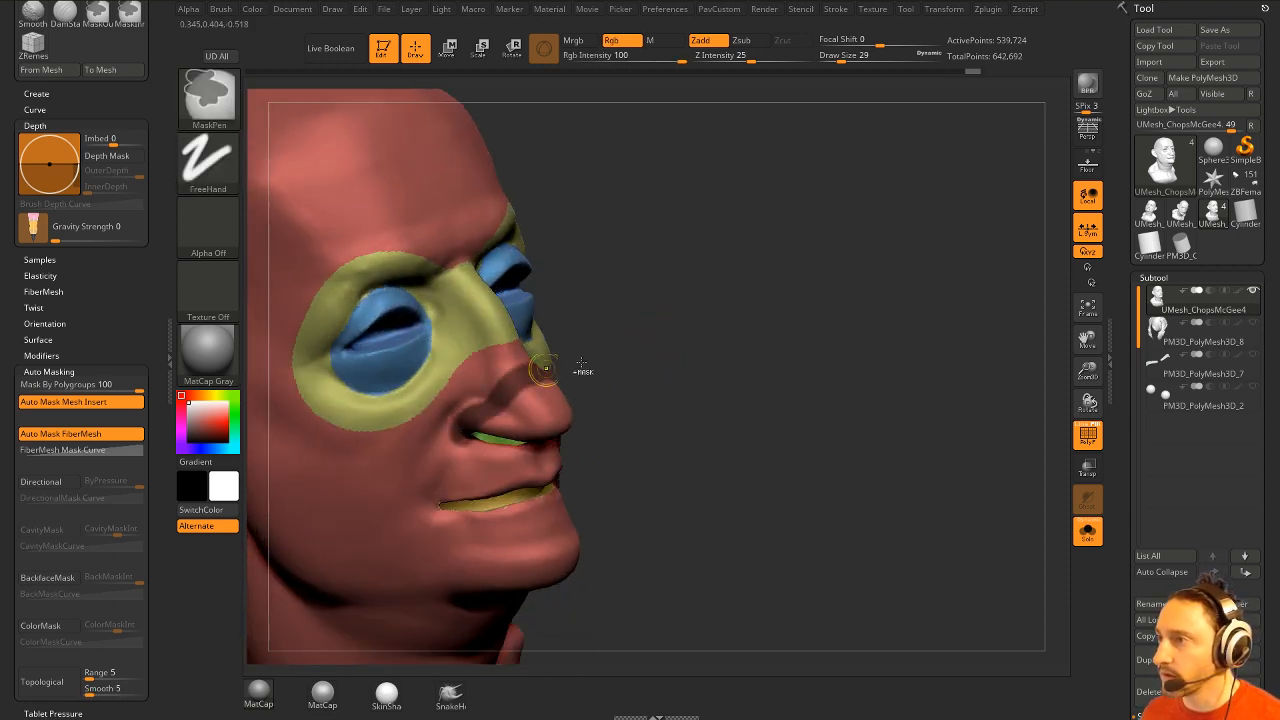
{"action": "left_click_drag", "start_coordinate": [581, 363], "coordinate": [536, 394]}
{"action": "left_click_drag", "start_coordinate": [655, 350], "coordinate": [546, 425]}
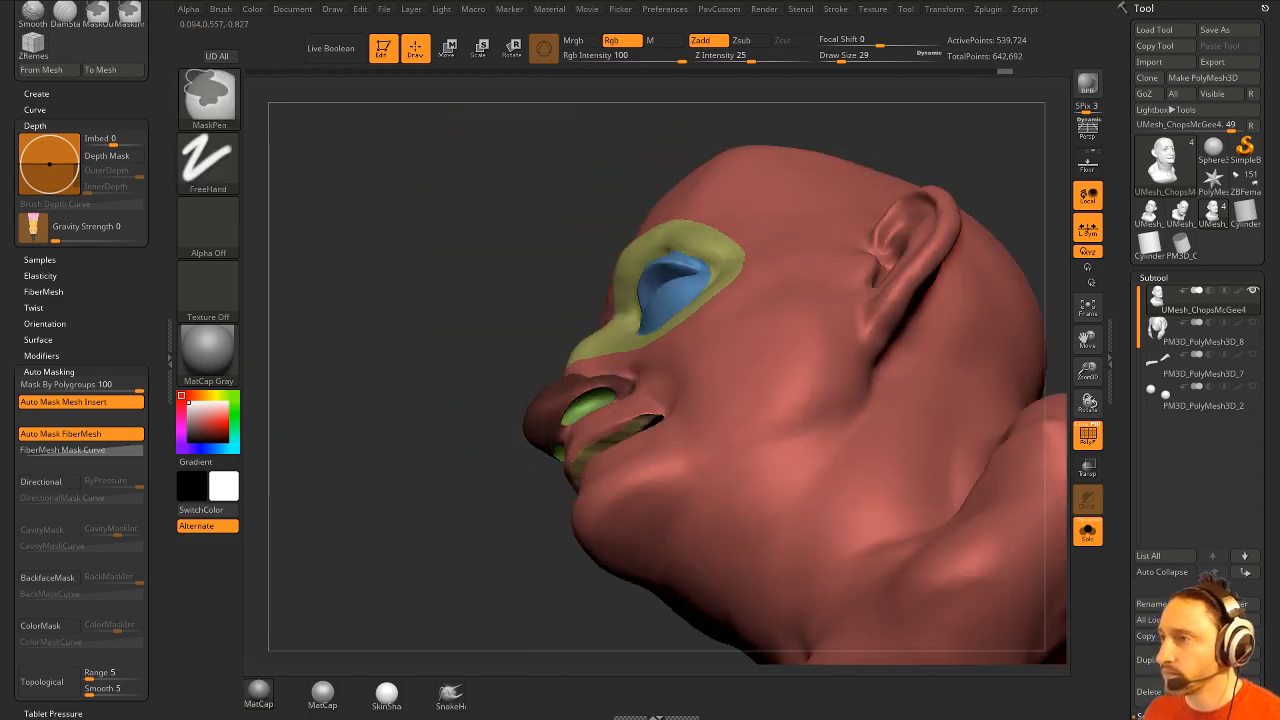
{"action": "mouse_move", "coordinate": [405, 436]}
{"action": "left_mouse_down"}
{"action": "mouse_move", "coordinate": [445, 511]}
{"action": "mouse_move", "coordinate": [610, 460]}
{"action": "mouse_move", "coordinate": [740, 314]}
{"action": "mouse_move", "coordinate": [695, 320]}
{"action": "mouse_move", "coordinate": [674, 346]}
{"action": "left_mouse_up"}
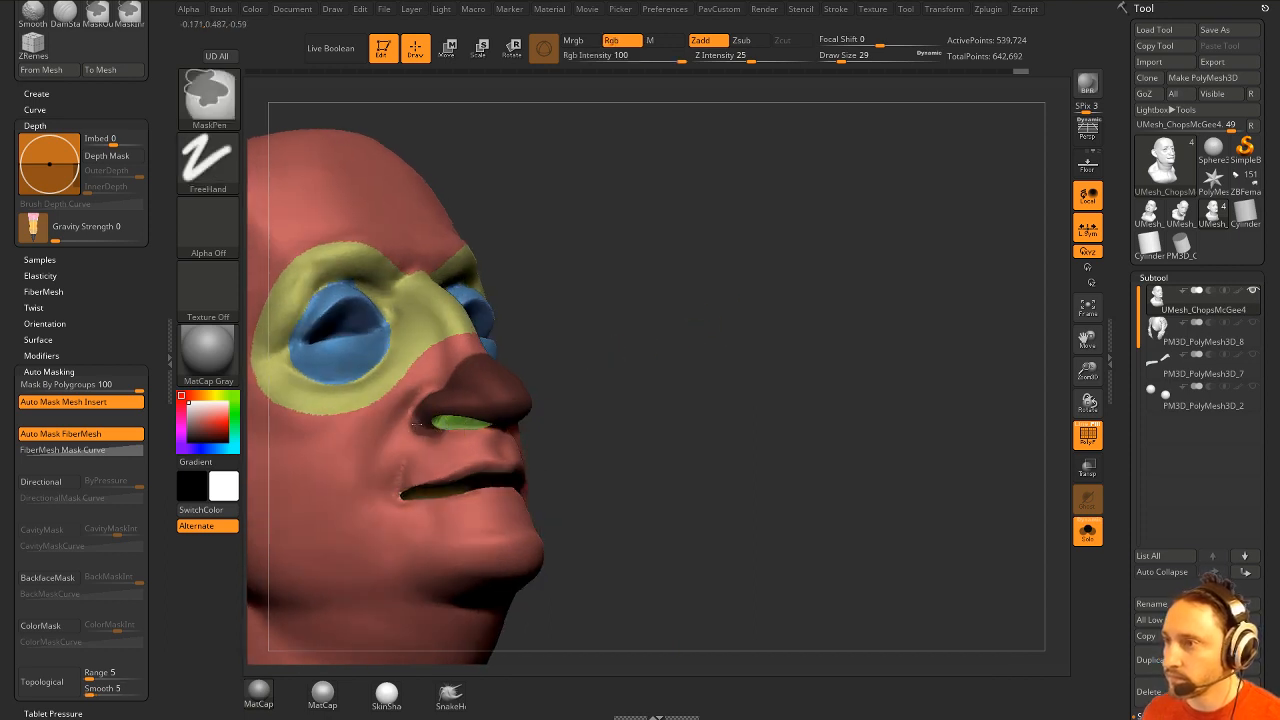
Extend the nose mask over the upper lip to the mouth corners and make it a new polygroup.
{"action": "left_click_drag", "start_coordinate": [427, 427], "coordinate": [459, 425], "text": "ctrl"}
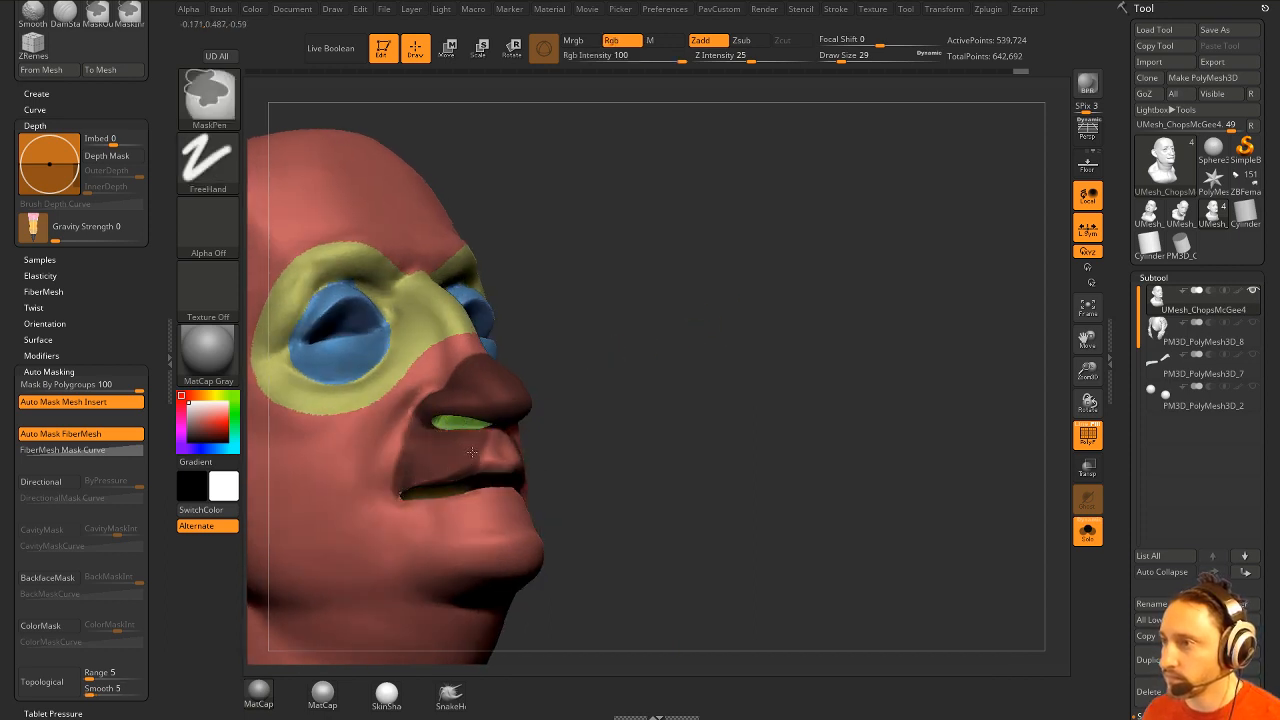
{"action": "mouse_move", "coordinate": [640, 366]}
{"action": "left_mouse_down"}
{"action": "mouse_move", "coordinate": [769, 340]}
{"action": "mouse_move", "coordinate": [820, 350]}
{"action": "mouse_move", "coordinate": [665, 378]}
{"action": "left_mouse_up"}
{"action": "left_click_drag", "start_coordinate": [343, 480], "coordinate": [523, 406]}
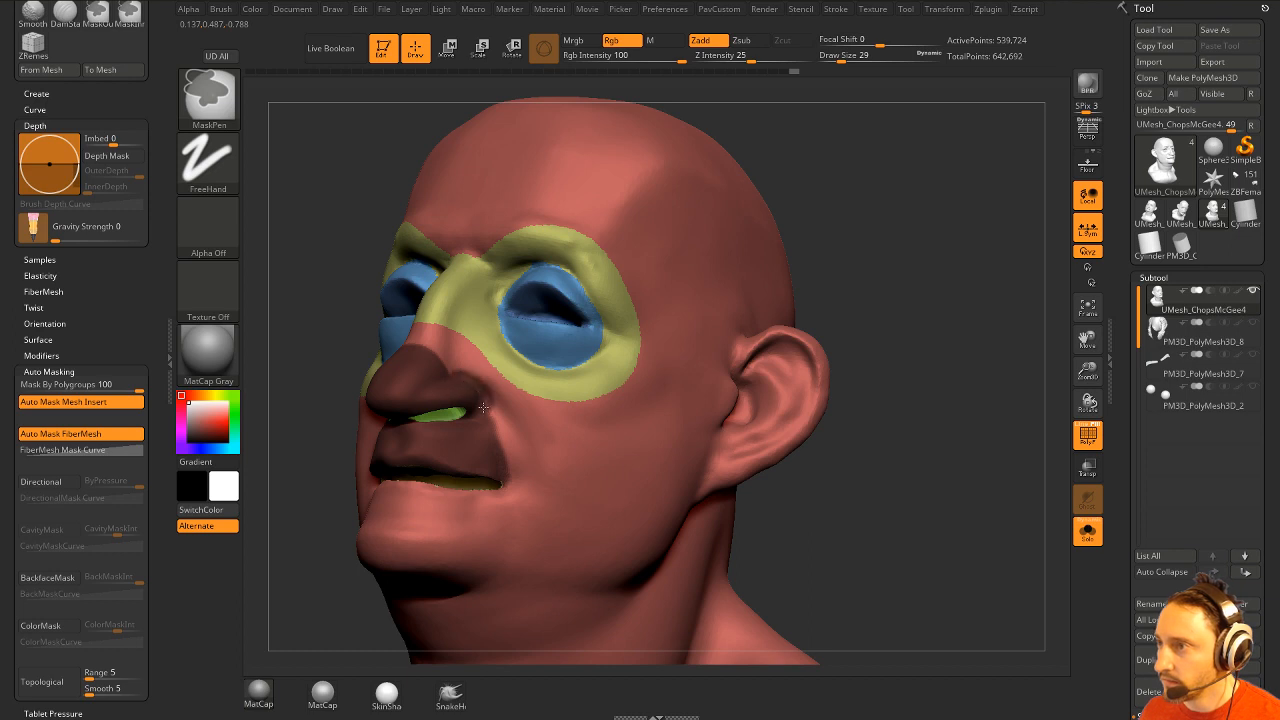
{"action": "left_click_drag", "start_coordinate": [937, 300], "coordinate": [506, 372]}
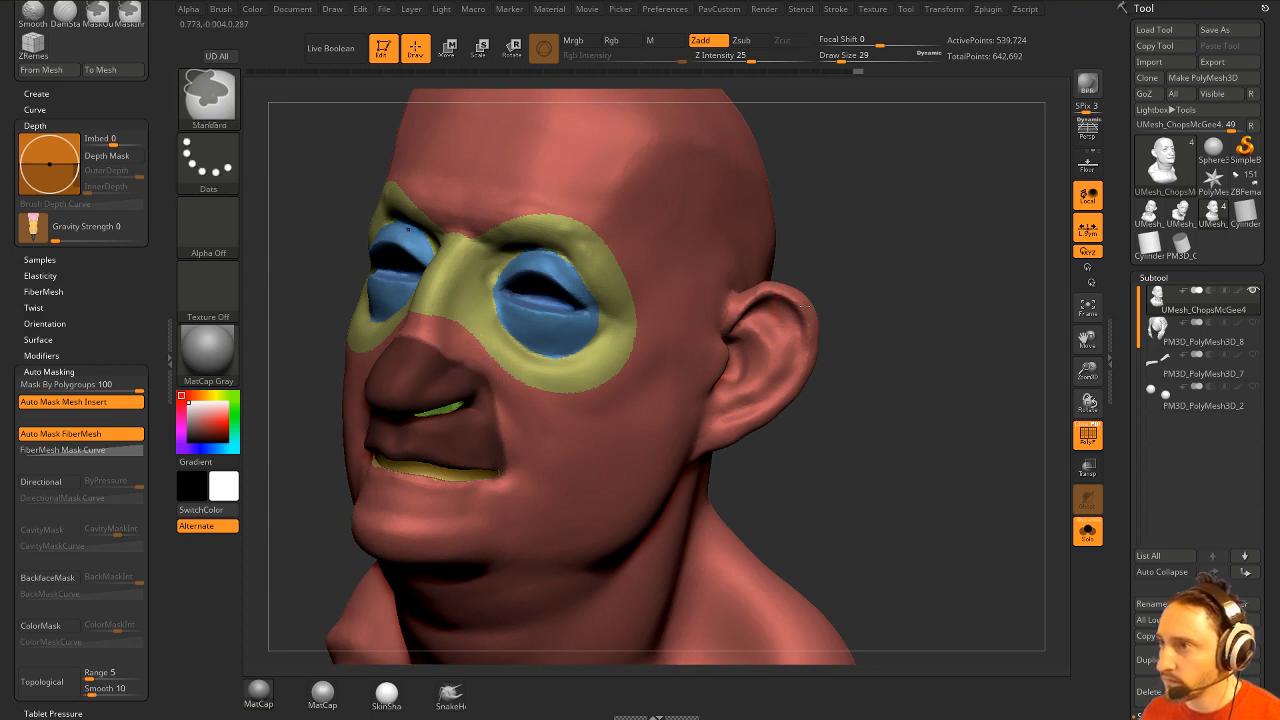
{"action": "mouse_move", "coordinate": [835, 335]}
{"action": "left_mouse_down"}
{"action": "mouse_move", "coordinate": [911, 323]}
{"action": "mouse_move", "coordinate": [861, 345]}
{"action": "mouse_move", "coordinate": [900, 340]}
{"action": "mouse_move", "coordinate": [869, 343]}
{"action": "mouse_move", "coordinate": [911, 306]}
{"action": "left_mouse_up"}
{"action": "key", "text": "ctrl+w"}
Set the draw size to 33 and mask a band around the nose, mouth corners and chin.
{"action": "key", "text": "s"}
{"action": "mouse_move", "coordinate": [457, 352]}
{"action": "left_mouse_down"}
{"action": "mouse_move", "coordinate": [438, 338]}
{"action": "mouse_move", "coordinate": [408, 358]}
{"action": "mouse_move", "coordinate": [355, 425]}
{"action": "mouse_move", "coordinate": [395, 495]}
{"action": "mouse_move", "coordinate": [440, 511]}
{"action": "mouse_move", "coordinate": [486, 503]}
{"action": "left_mouse_up"}
{"action": "left_click_drag", "start_coordinate": [600, 480], "coordinate": [548, 484]}
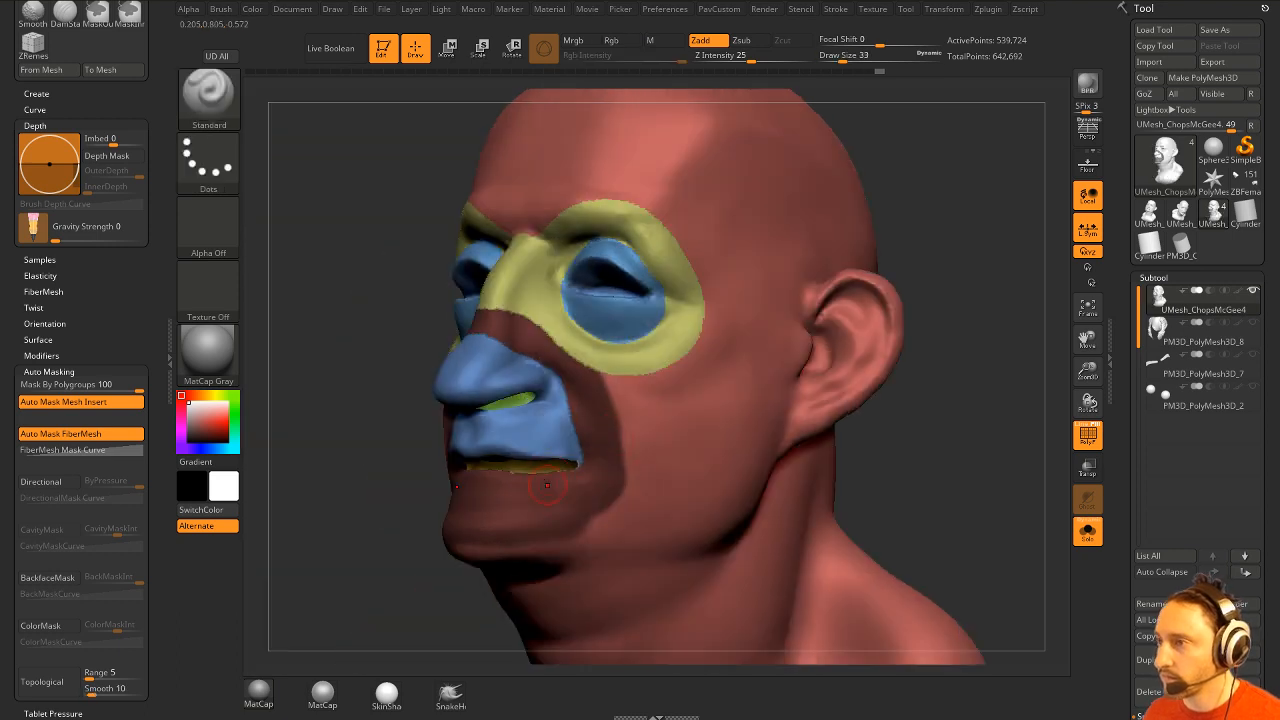
{"action": "mouse_move", "coordinate": [397, 621]}
{"action": "left_mouse_down"}
{"action": "mouse_move", "coordinate": [527, 538]}
{"action": "mouse_move", "coordinate": [478, 543]}
{"action": "left_mouse_up"}
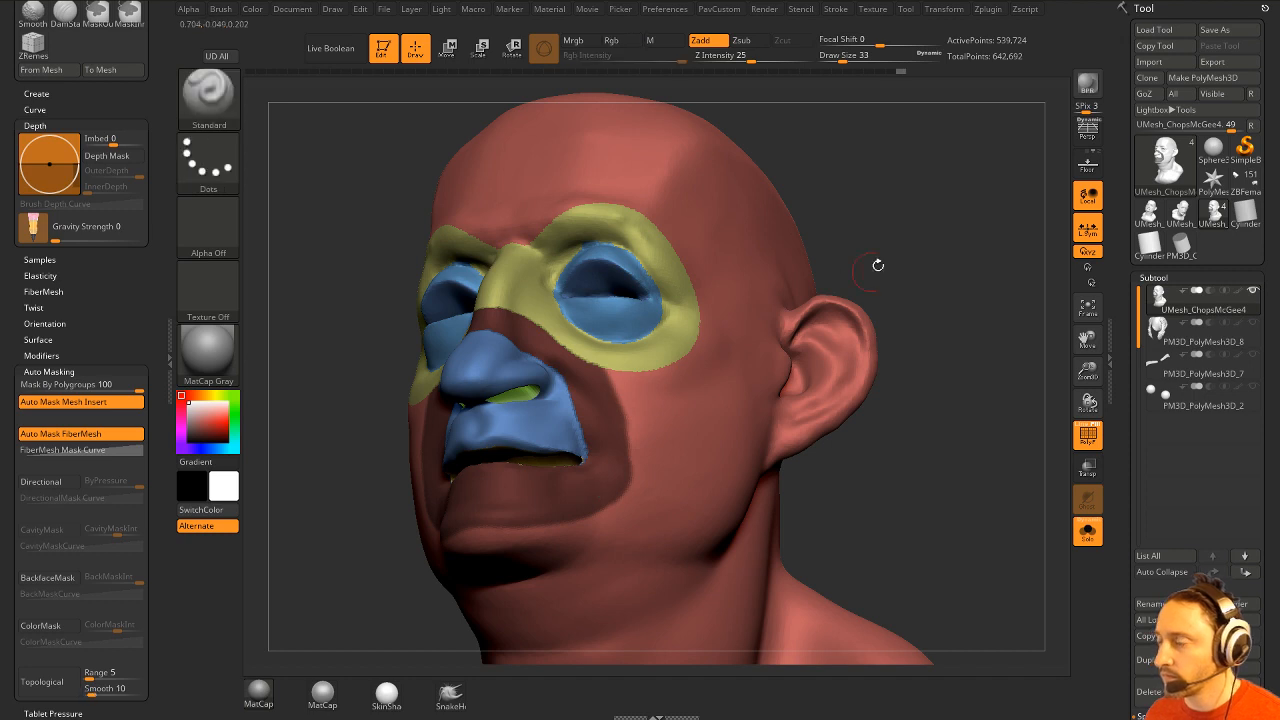
{"action": "left_click_drag", "start_coordinate": [877, 266], "coordinate": [946, 314]}
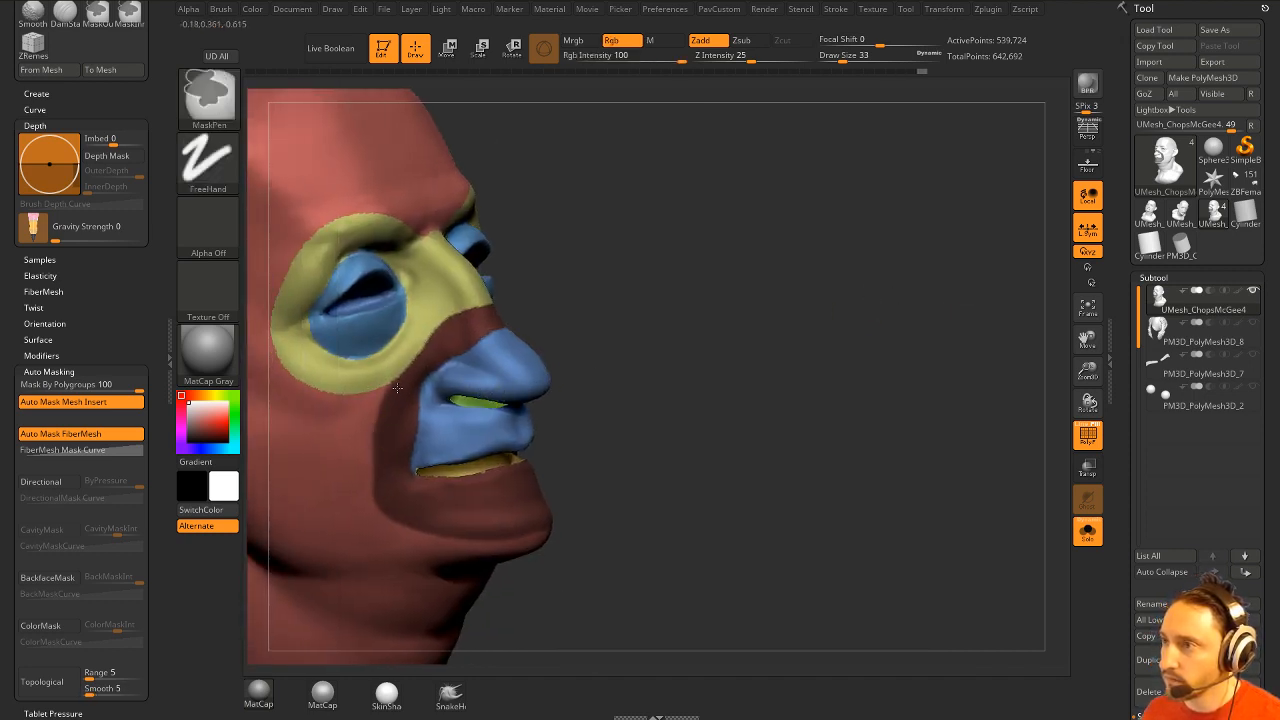
Refine the band mask along the cheek and chin and make it a new polygroup.
{"action": "left_click_drag", "start_coordinate": [620, 520], "coordinate": [549, 380]}
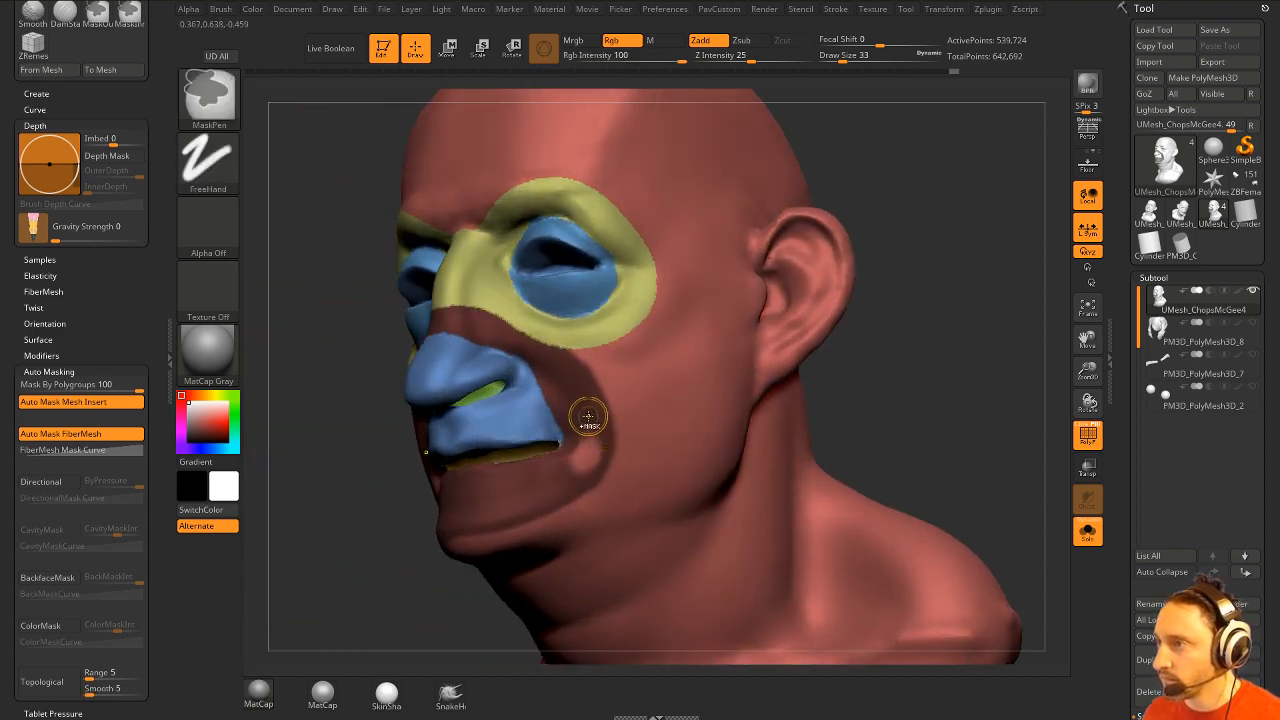
{"action": "mouse_move", "coordinate": [900, 420]}
{"action": "left_mouse_down"}
{"action": "mouse_move", "coordinate": [951, 351]}
{"action": "mouse_move", "coordinate": [903, 329]}
{"action": "mouse_move", "coordinate": [935, 360]}
{"action": "mouse_move", "coordinate": [909, 380]}
{"action": "mouse_move", "coordinate": [891, 325]}
{"action": "left_mouse_up"}
{"action": "key", "text": "ctrl"}
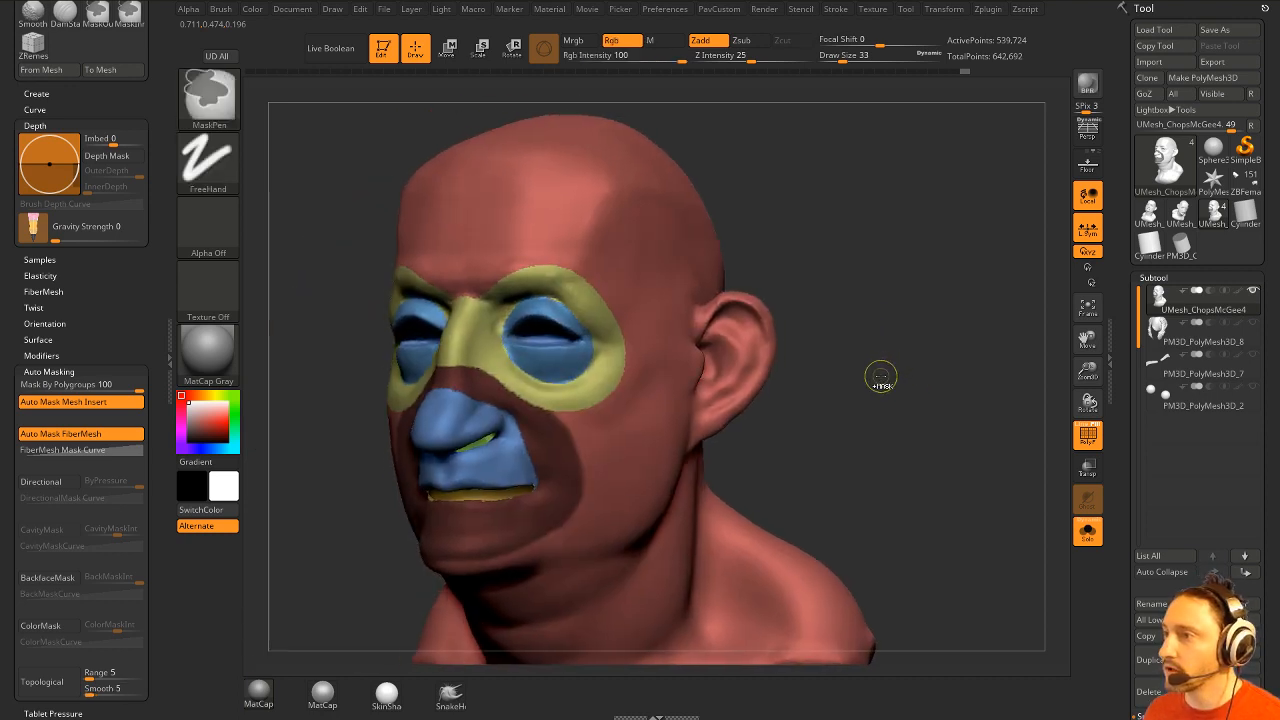
{"action": "mouse_move", "coordinate": [881, 376]}
{"action": "right_mouse_down", "text": "ctrl"}
{"action": "mouse_move", "coordinate": [916, 378]}
{"action": "mouse_move", "coordinate": [903, 386]}
{"action": "right_mouse_up", "text": "ctrl"}
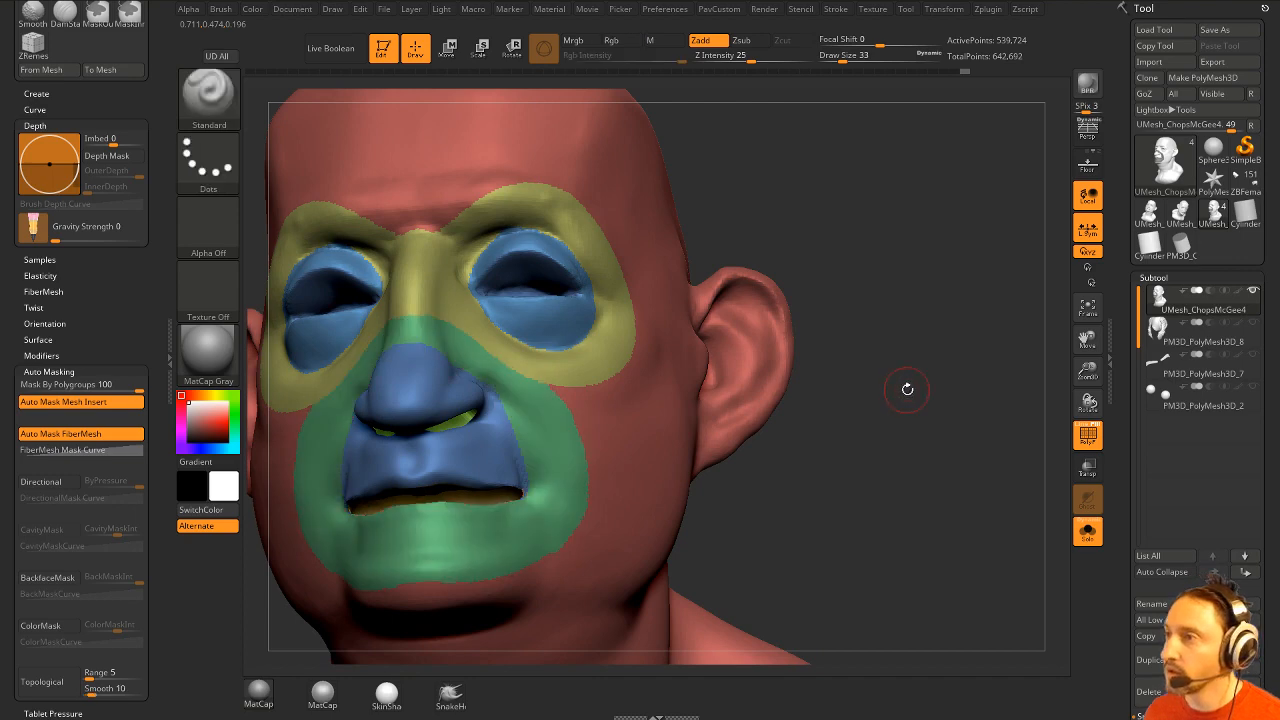
Set the draw size to 37 and mask the inside and back of the ear.
{"action": "mouse_move", "coordinate": [903, 386]}
{"action": "left_mouse_down"}
{"action": "mouse_move", "coordinate": [858, 343]}
{"action": "mouse_move", "coordinate": [800, 340]}
{"action": "left_mouse_up"}
{"action": "key", "text": "s"}
{"action": "mouse_move", "coordinate": [690, 380]}
{"action": "left_mouse_down"}
{"action": "mouse_move", "coordinate": [730, 380]}
{"action": "mouse_move", "coordinate": [775, 345]}
{"action": "mouse_move", "coordinate": [622, 390]}
{"action": "left_mouse_up"}
{"action": "key", "text": "s"}
{"action": "mouse_move", "coordinate": [651, 407]}
{"action": "right_mouse_down"}
{"action": "mouse_move", "coordinate": [643, 380]}
{"action": "mouse_move", "coordinate": [614, 434]}
{"action": "mouse_move", "coordinate": [815, 287]}
{"action": "right_mouse_up"}
{"action": "mouse_move", "coordinate": [598, 425]}
{"action": "left_mouse_down", "text": "ctrl"}
{"action": "mouse_move", "coordinate": [612, 468]}
{"action": "mouse_move", "coordinate": [668, 432]}
{"action": "left_mouse_up", "text": "ctrl"}
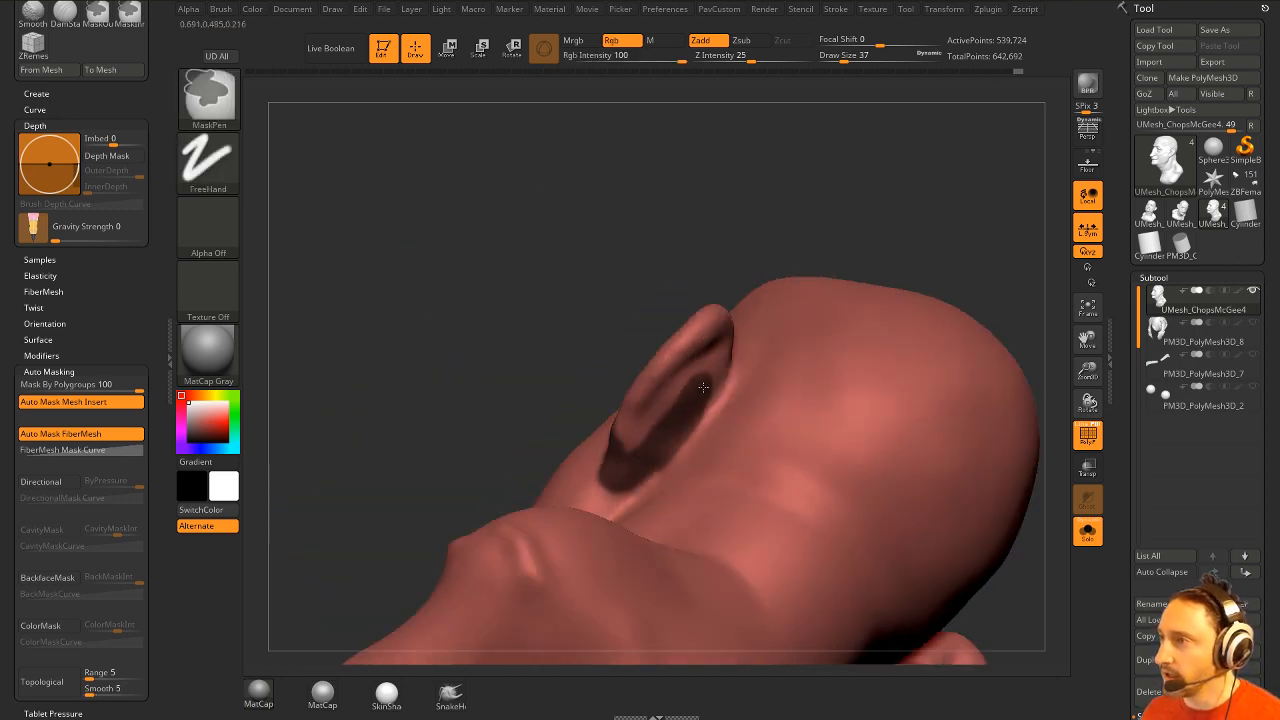
{"action": "right_click_drag", "start_coordinate": [703, 387], "coordinate": [711, 289]}
{"action": "right_click_drag", "start_coordinate": [690, 389], "coordinate": [656, 361]}
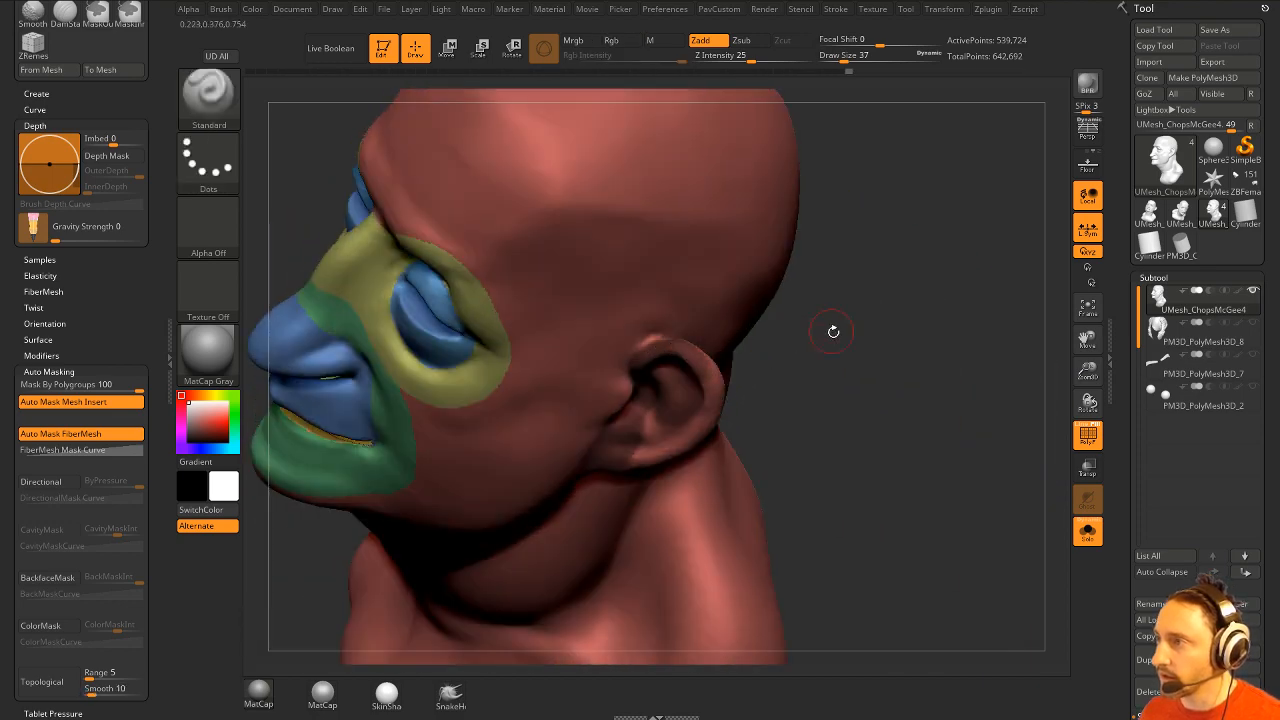
Complete the mask over the whole ear down to where it meets the head and make it a new polygroup.
{"action": "right_click_drag", "start_coordinate": [831, 331], "coordinate": [669, 349]}
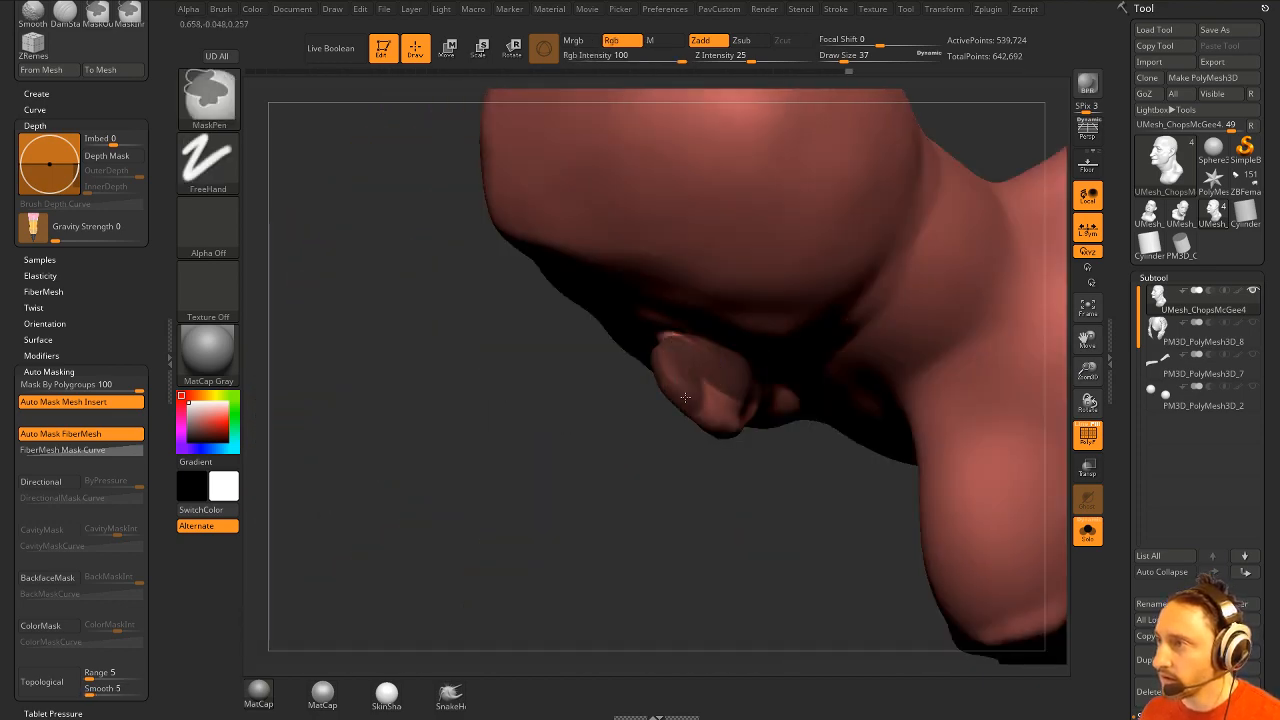
{"action": "right_click_drag", "start_coordinate": [734, 471], "coordinate": [698, 364]}
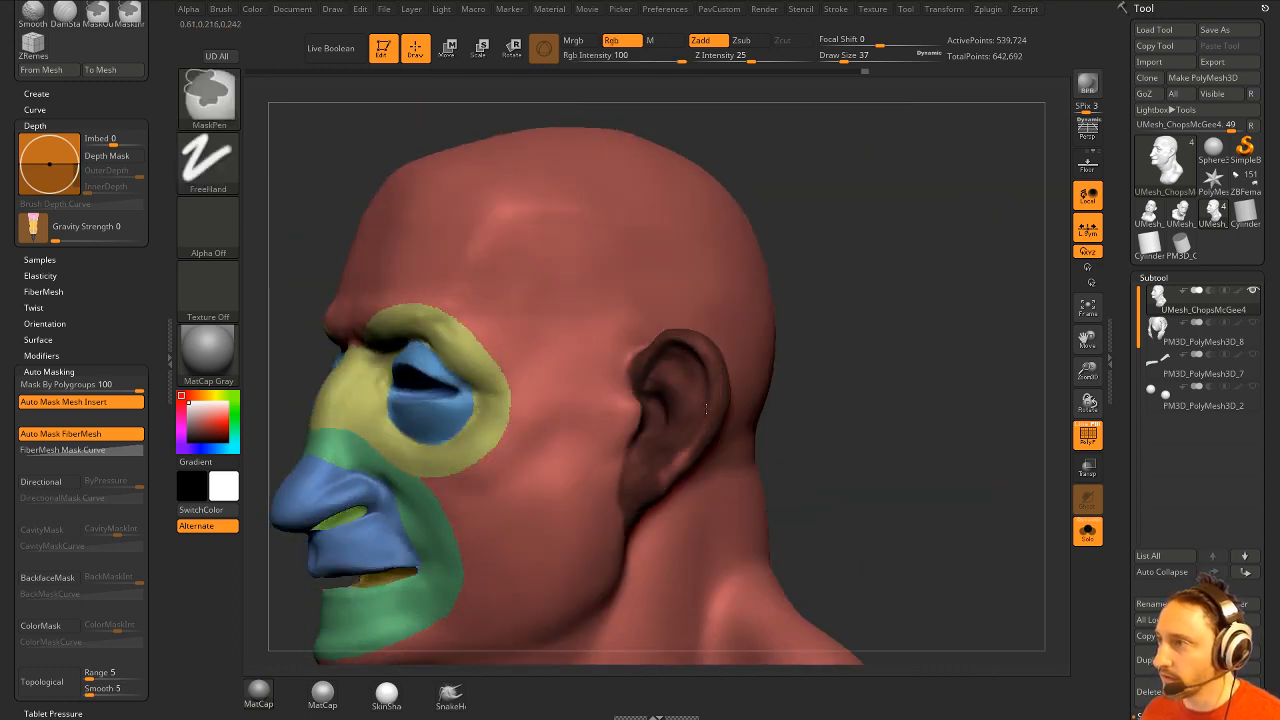
{"action": "right_click_drag", "start_coordinate": [708, 418], "coordinate": [668, 440]}
{"action": "right_click_drag", "start_coordinate": [707, 393], "coordinate": [614, 444]}
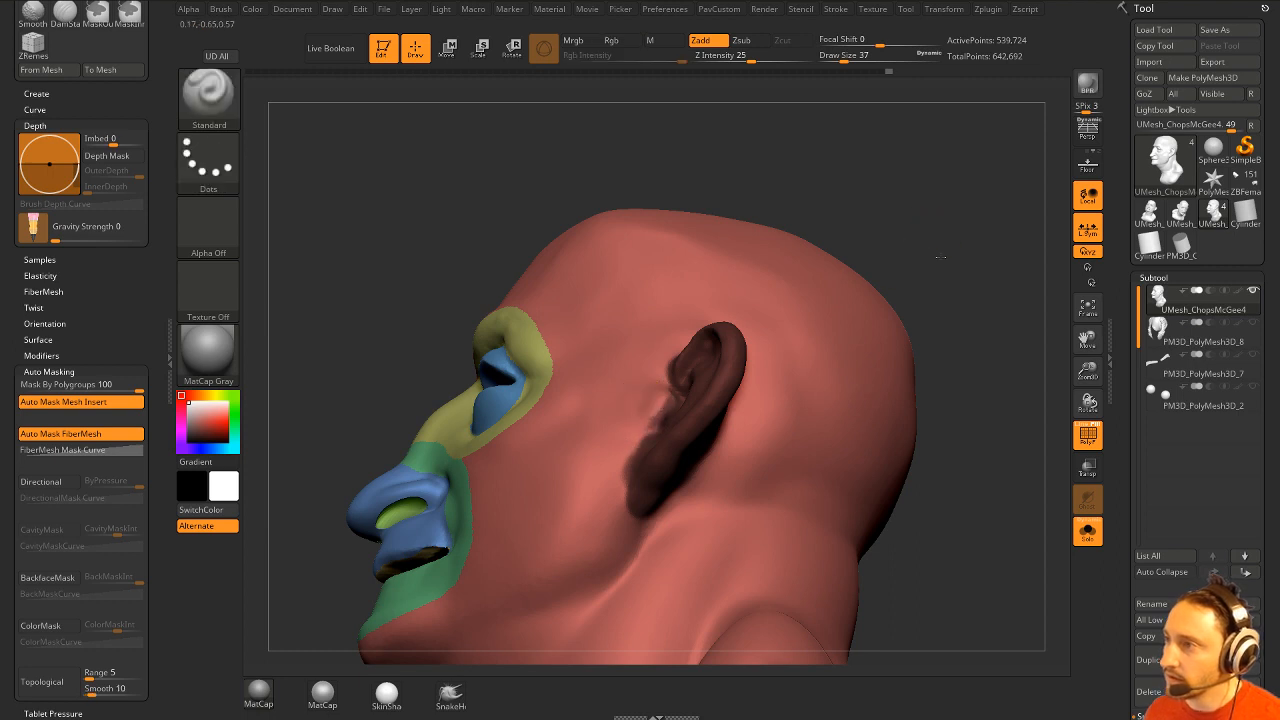
{"action": "right_click_drag", "start_coordinate": [657, 407], "coordinate": [648, 425]}
{"action": "right_click_drag", "start_coordinate": [943, 366], "coordinate": [622, 498]}
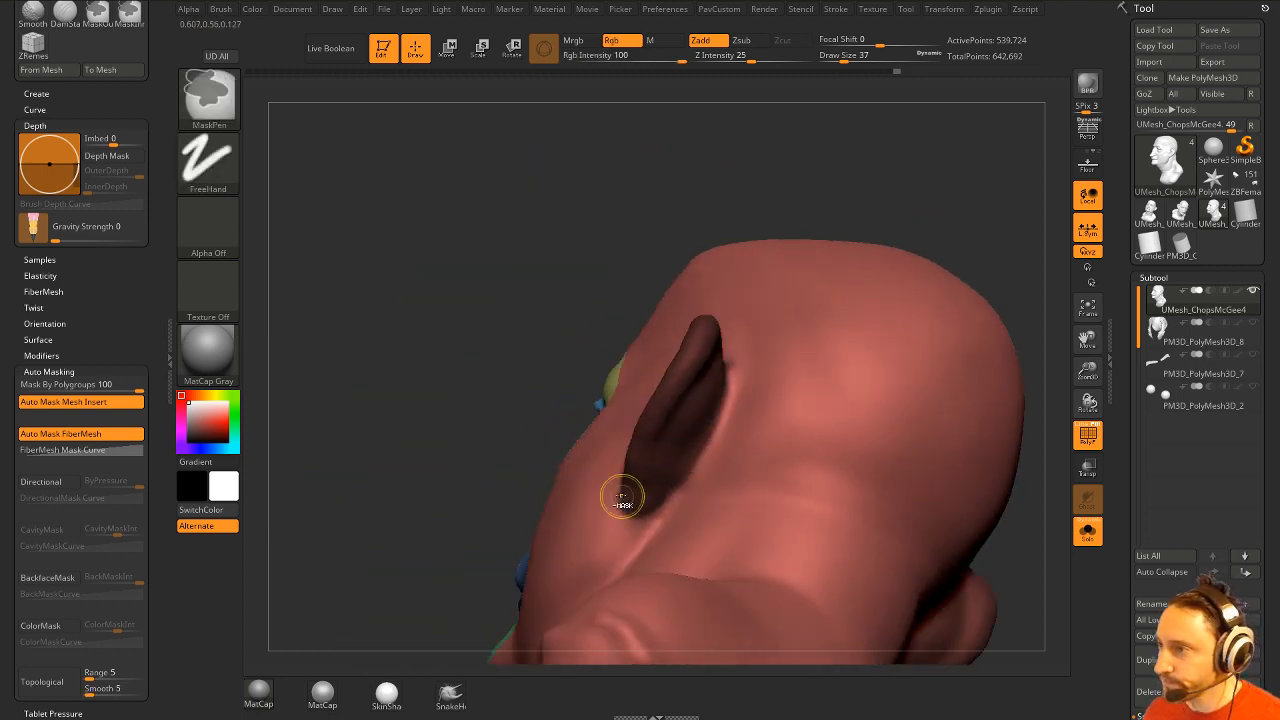
{"action": "mouse_move", "coordinate": [914, 194]}
{"action": "right_mouse_down"}
{"action": "mouse_move", "coordinate": [661, 333]}
{"action": "mouse_move", "coordinate": [465, 377]}
{"action": "right_mouse_up"}
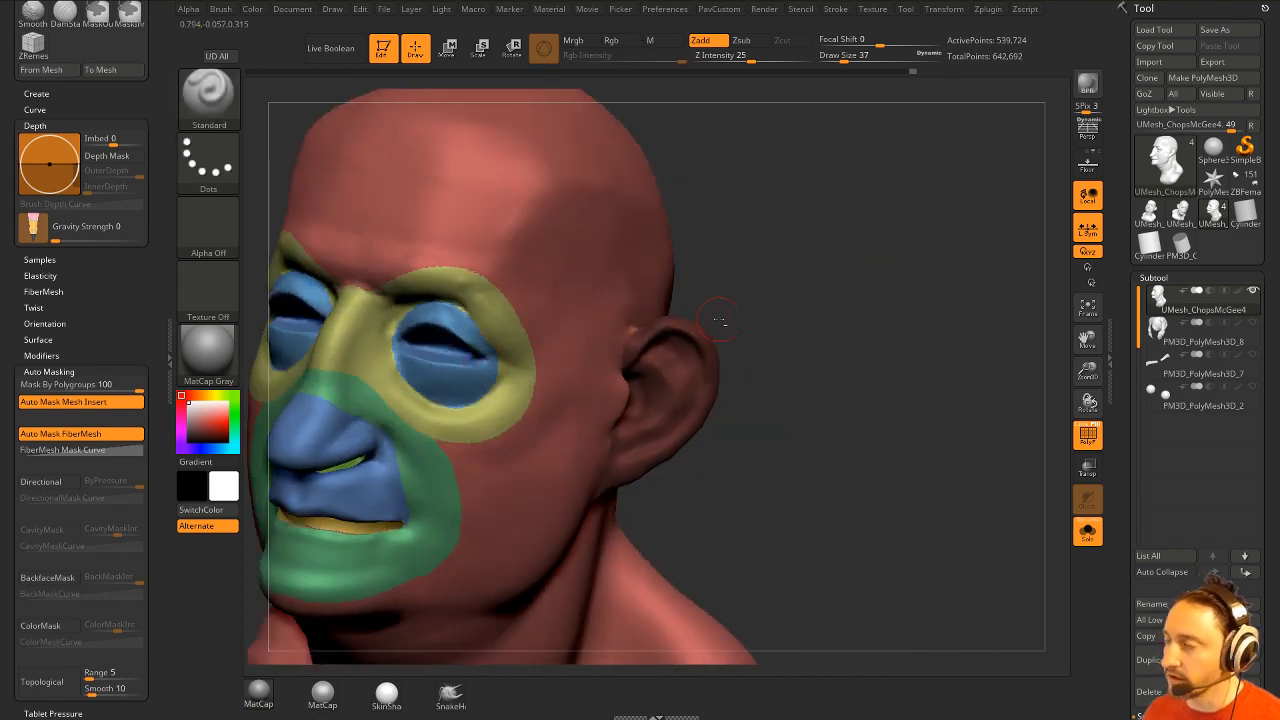
{"action": "right_click_drag", "start_coordinate": [719, 321], "coordinate": [674, 343]}
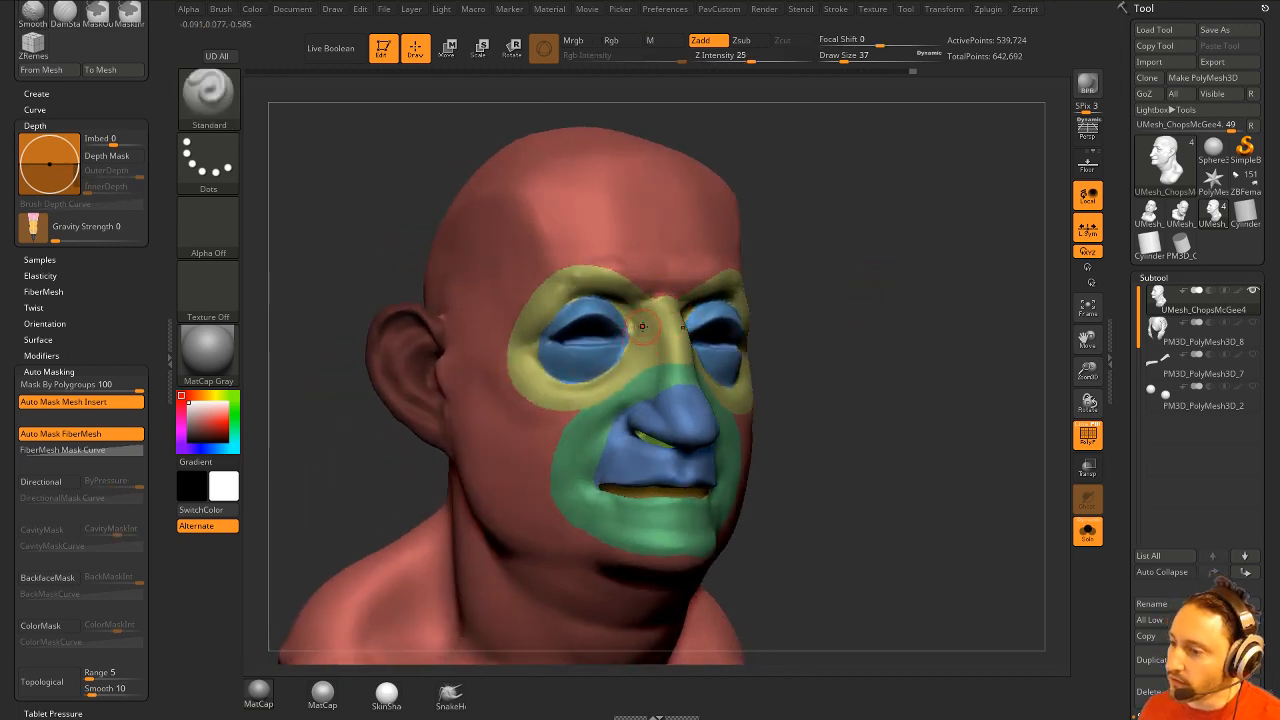
{"action": "right_click_drag", "start_coordinate": [805, 398], "coordinate": [600, 330]}
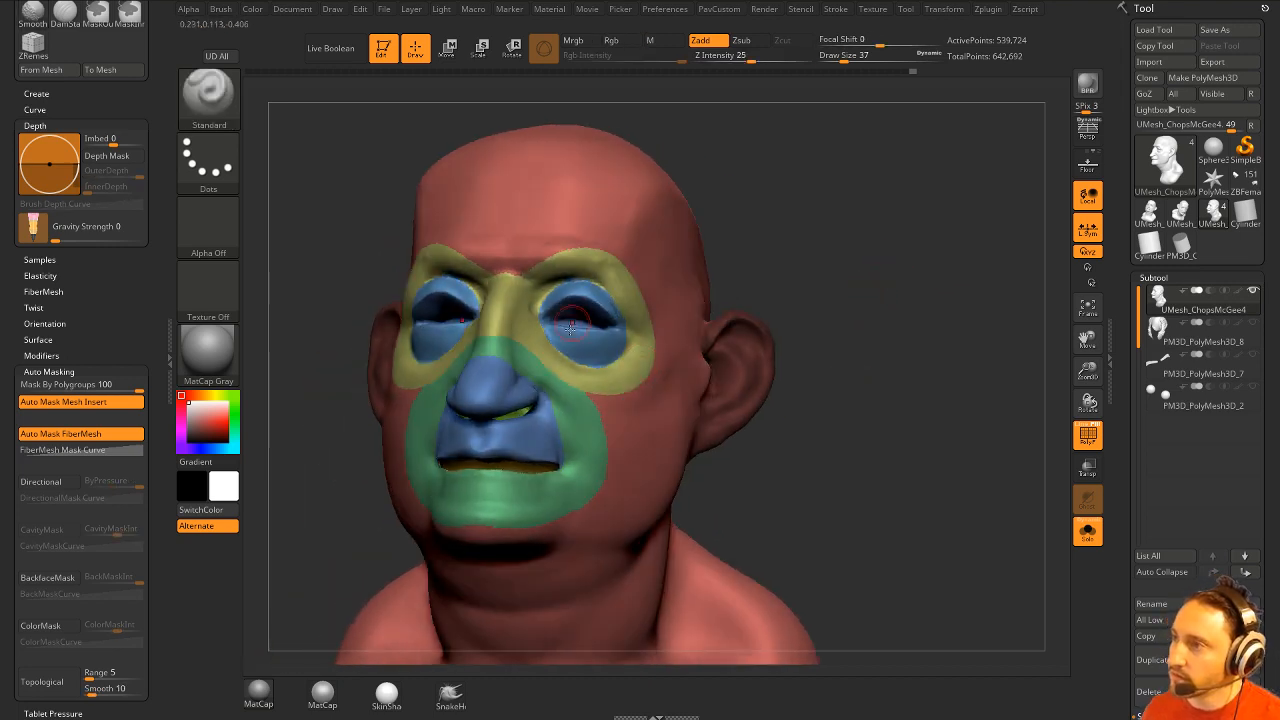
{"action": "mouse_move", "coordinate": [935, 368]}
{"action": "right_mouse_down"}
{"action": "mouse_move", "coordinate": [610, 350]}
{"action": "mouse_move", "coordinate": [848, 348]}
{"action": "mouse_move", "coordinate": [850, 374]}
{"action": "mouse_move", "coordinate": [880, 357]}
{"action": "mouse_move", "coordinate": [865, 320]}
{"action": "mouse_move", "coordinate": [808, 287]}
{"action": "mouse_move", "coordinate": [748, 355]}
{"action": "mouse_move", "coordinate": [824, 375]}
{"action": "mouse_move", "coordinate": [940, 329]}
{"action": "mouse_move", "coordinate": [854, 314]}
{"action": "mouse_move", "coordinate": [748, 365]}
{"action": "right_mouse_up"}
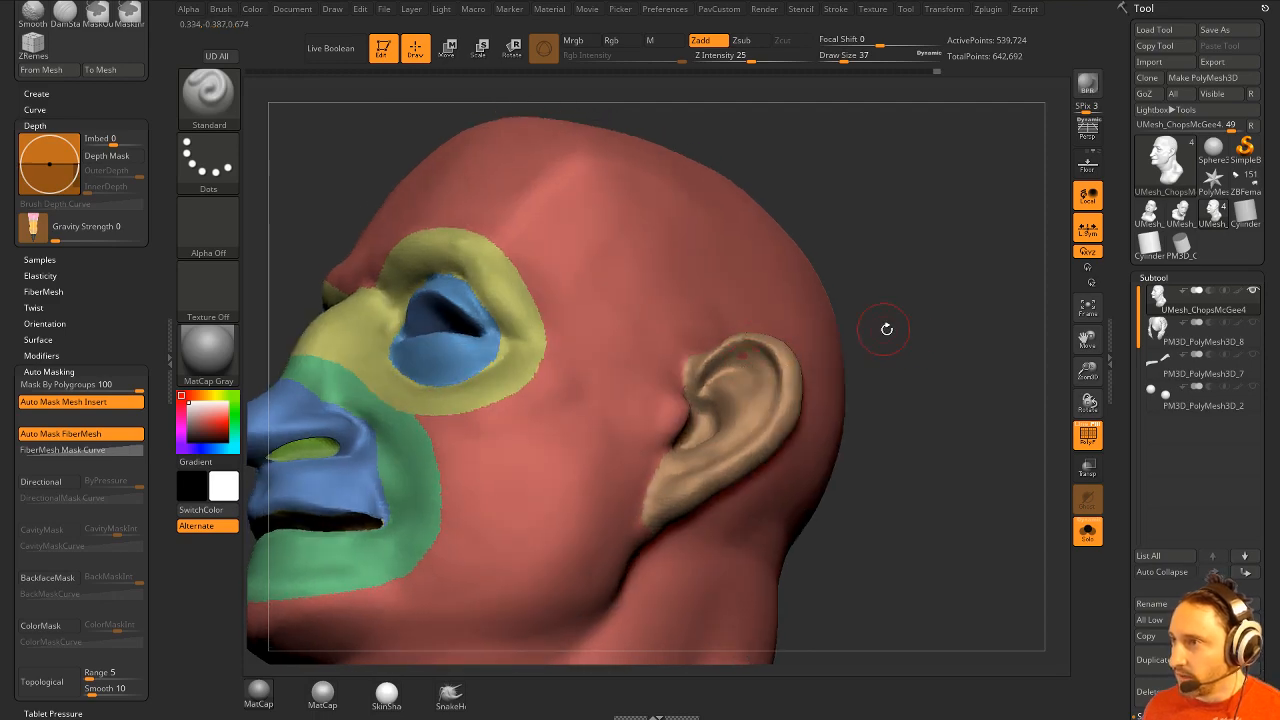
Open the Polygroups options and isolate the main skin polygroup of the head, with the ears and face regions hidden.
{"action": "left_click_drag", "start_coordinate": [1117, 444], "coordinate": [1123, 274]}
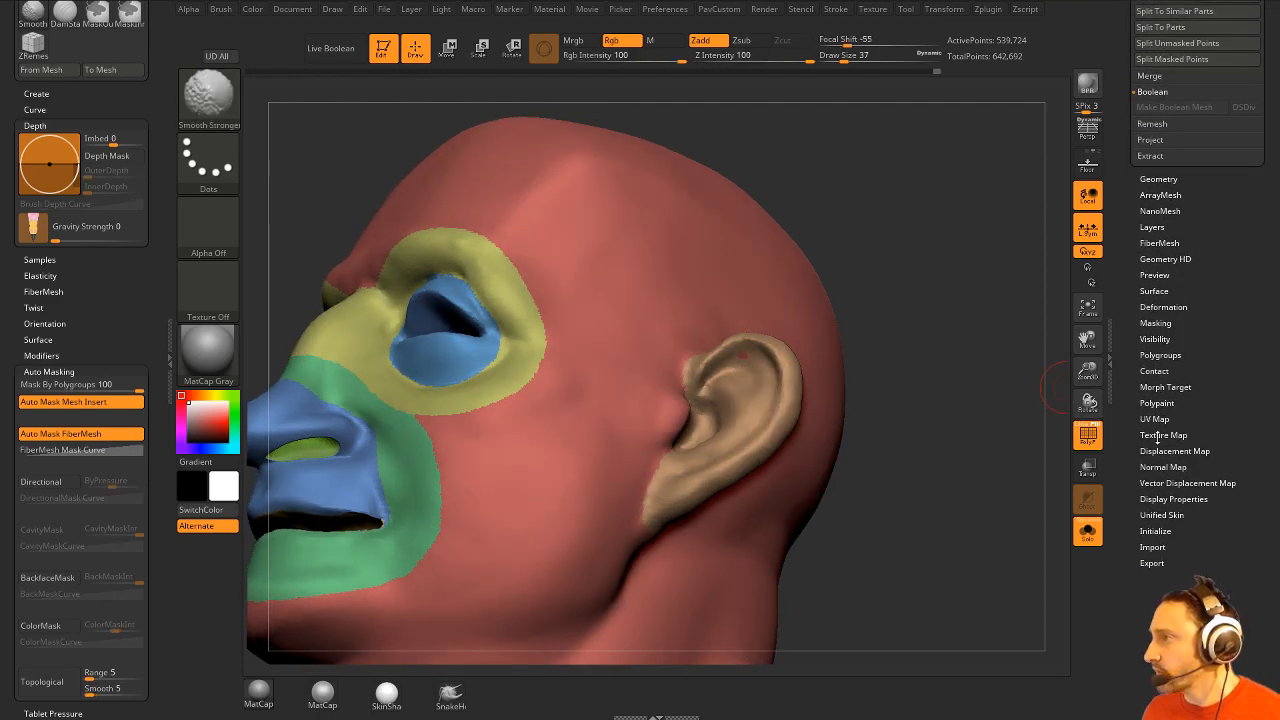
{"action": "left_click", "coordinate": [1160, 355]}
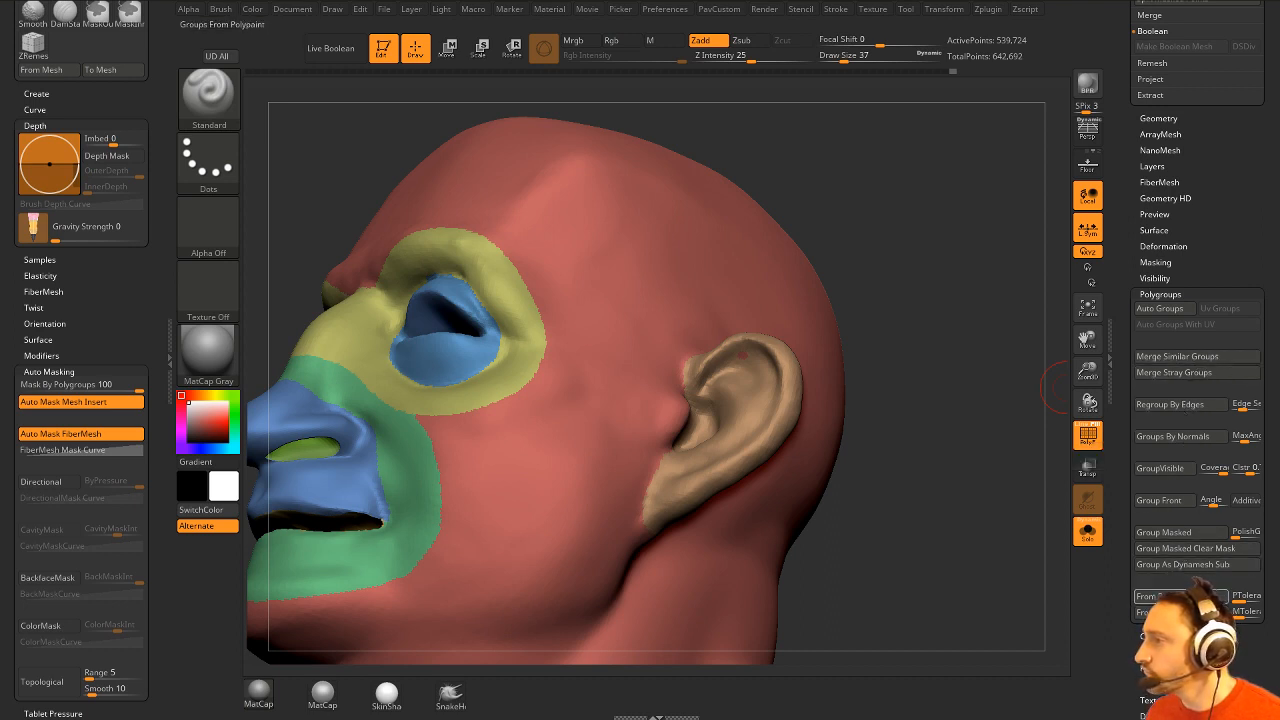
{"action": "left_click_drag", "start_coordinate": [980, 337], "coordinate": [591, 412]}
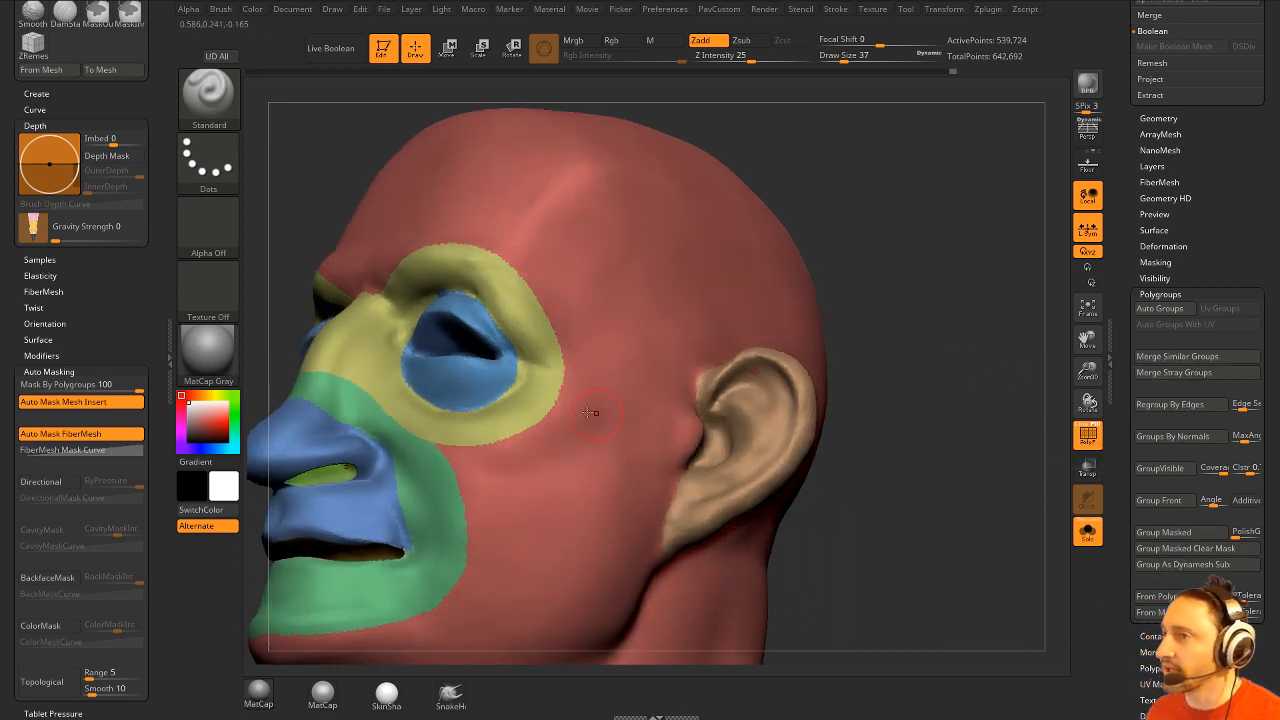
{"action": "left_click", "coordinate": [756, 370], "text": "ctrl+shift"}
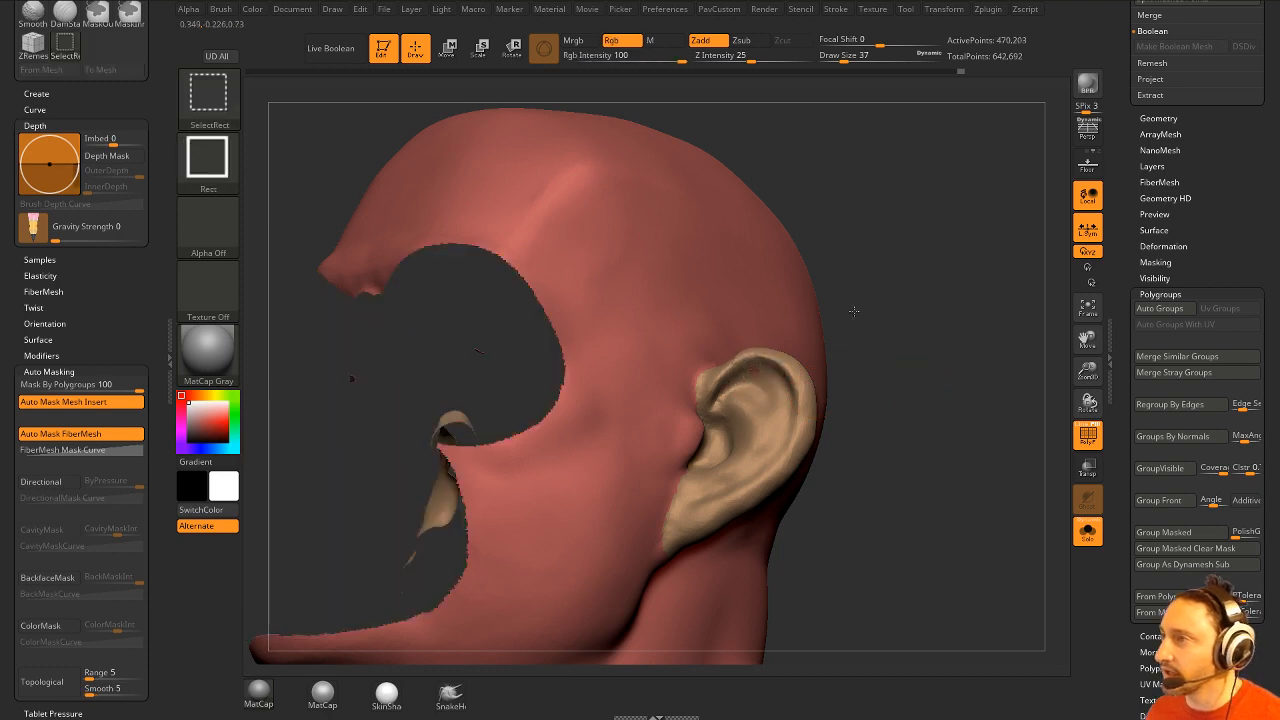
{"action": "left_click", "coordinate": [854, 311], "text": "ctrl+shift"}
{"action": "left_click", "coordinate": [745, 307], "text": "ctrl+shift"}
{"action": "left_click_drag", "start_coordinate": [883, 346], "coordinate": [933, 332]}
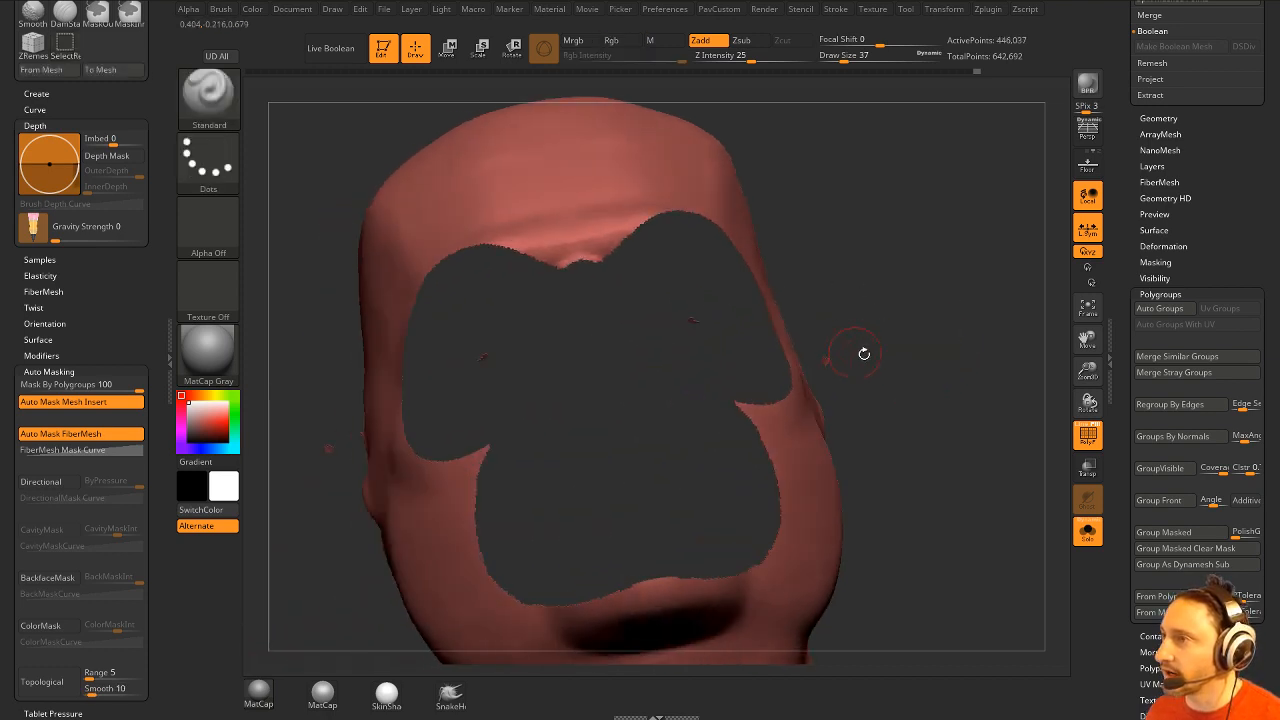
{"action": "left_click_drag", "start_coordinate": [864, 353], "coordinate": [936, 309]}
Run Auto Groups on the isolated head surface and show the whole mesh again.
{"action": "key", "text": "3"}
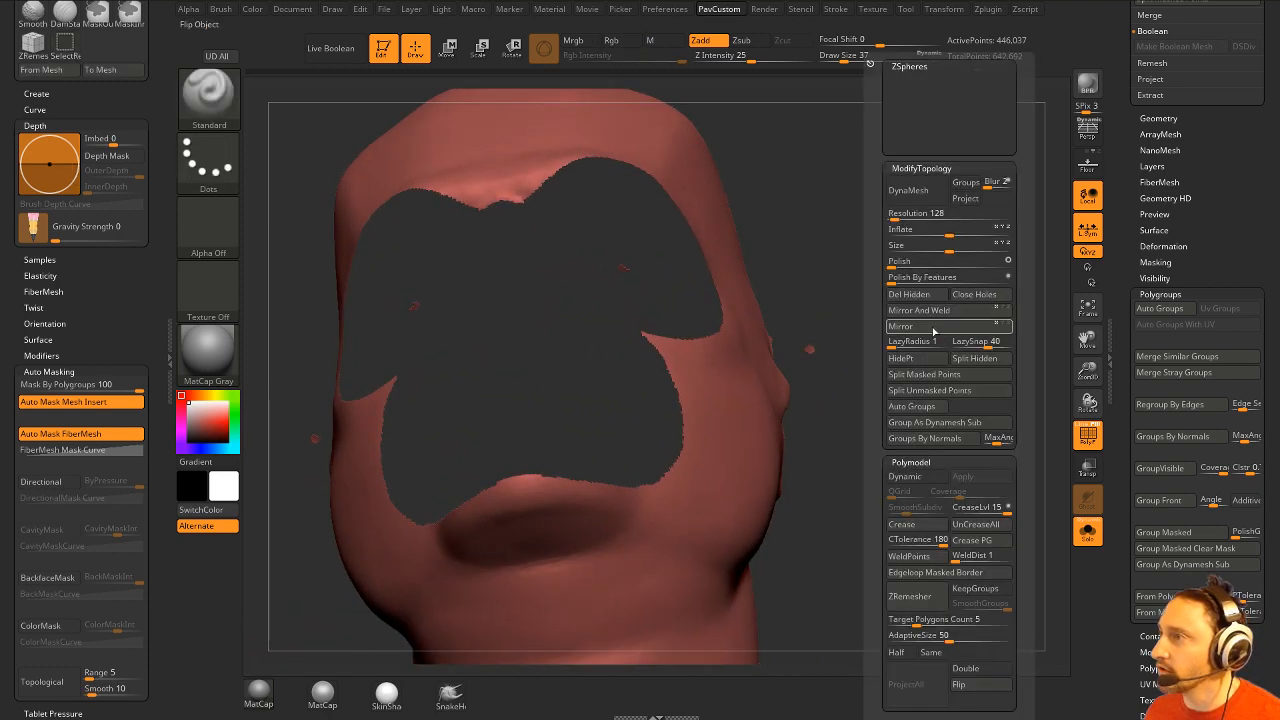
{"action": "left_click", "coordinate": [918, 405]}
{"action": "left_click", "coordinate": [950, 378], "text": "ctrl+shift"}
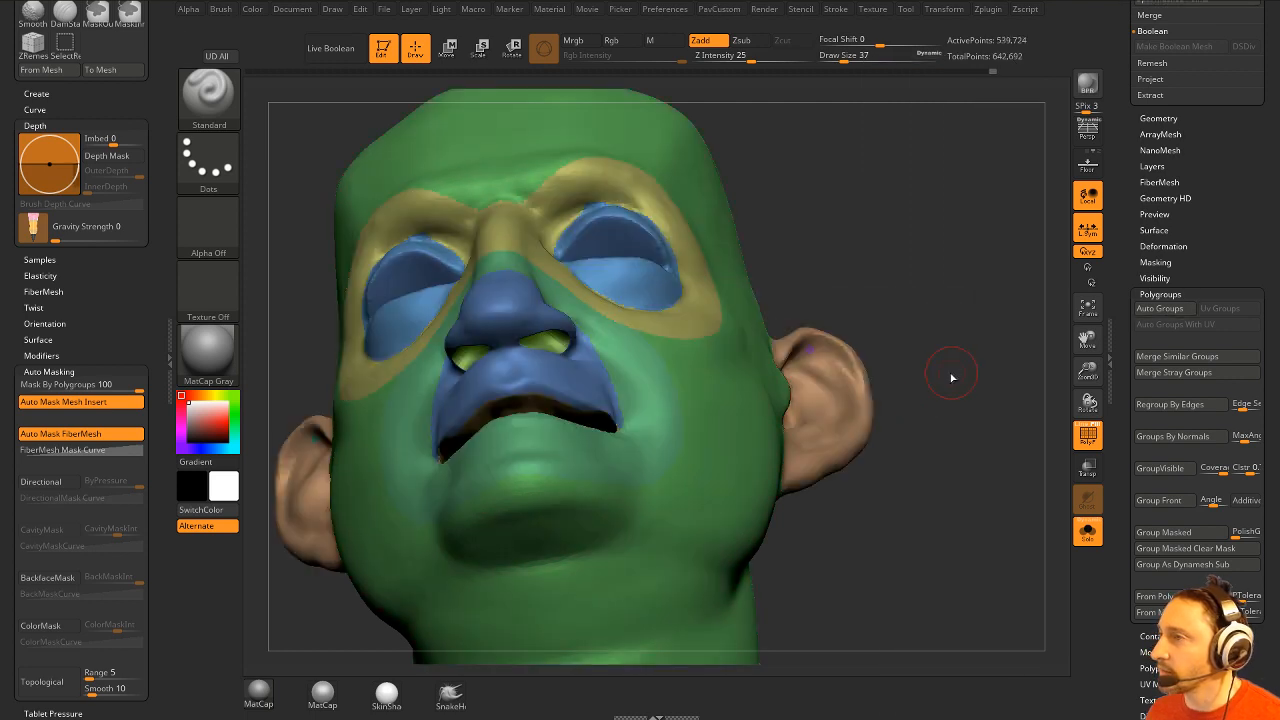
Isolate the ear together with its small stray patch as one new polygroup and show the whole mesh again.
{"action": "key", "text": "3"}
{"action": "left_click", "coordinate": [935, 311]}
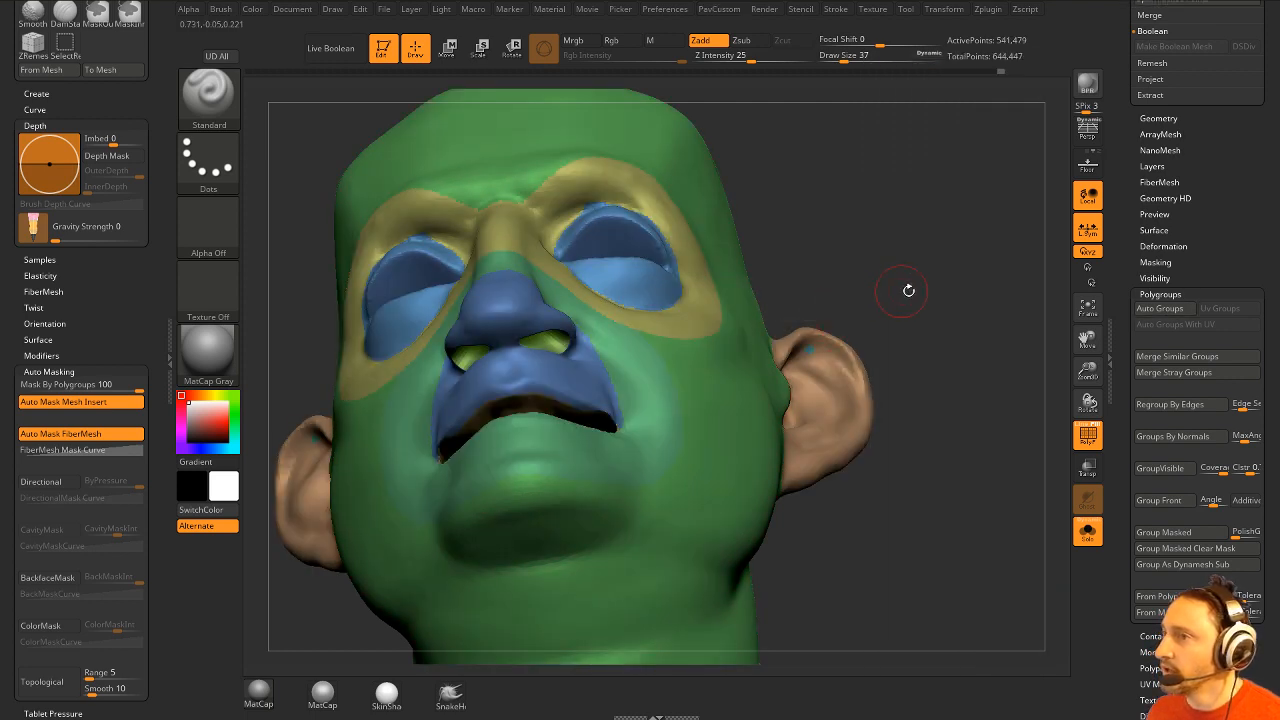
{"action": "mouse_move", "coordinate": [908, 290]}
{"action": "left_mouse_down"}
{"action": "mouse_move", "coordinate": [857, 331]}
{"action": "mouse_move", "coordinate": [960, 387]}
{"action": "mouse_move", "coordinate": [991, 389]}
{"action": "mouse_move", "coordinate": [865, 360]}
{"action": "mouse_move", "coordinate": [957, 341]}
{"action": "mouse_move", "coordinate": [966, 346]}
{"action": "mouse_move", "coordinate": [937, 380]}
{"action": "mouse_move", "coordinate": [897, 394]}
{"action": "mouse_move", "coordinate": [972, 405]}
{"action": "mouse_move", "coordinate": [934, 380]}
{"action": "mouse_move", "coordinate": [954, 363]}
{"action": "mouse_move", "coordinate": [914, 323]}
{"action": "mouse_move", "coordinate": [974, 380]}
{"action": "mouse_move", "coordinate": [500, 420]}
{"action": "left_mouse_up"}
{"action": "left_click", "coordinate": [751, 370], "text": "ctrl+shift"}
{"action": "left_click", "coordinate": [848, 340], "text": "ctrl+shift"}
{"action": "left_click", "coordinate": [785, 398], "text": "ctrl+shift"}
{"action": "key", "text": "ctrl+w"}
{"action": "left_click", "coordinate": [945, 371], "text": "ctrl+shift"}
{"action": "left_click", "coordinate": [781, 400], "text": "ctrl+shift"}
{"action": "left_click", "coordinate": [963, 371], "text": "ctrl+shift"}
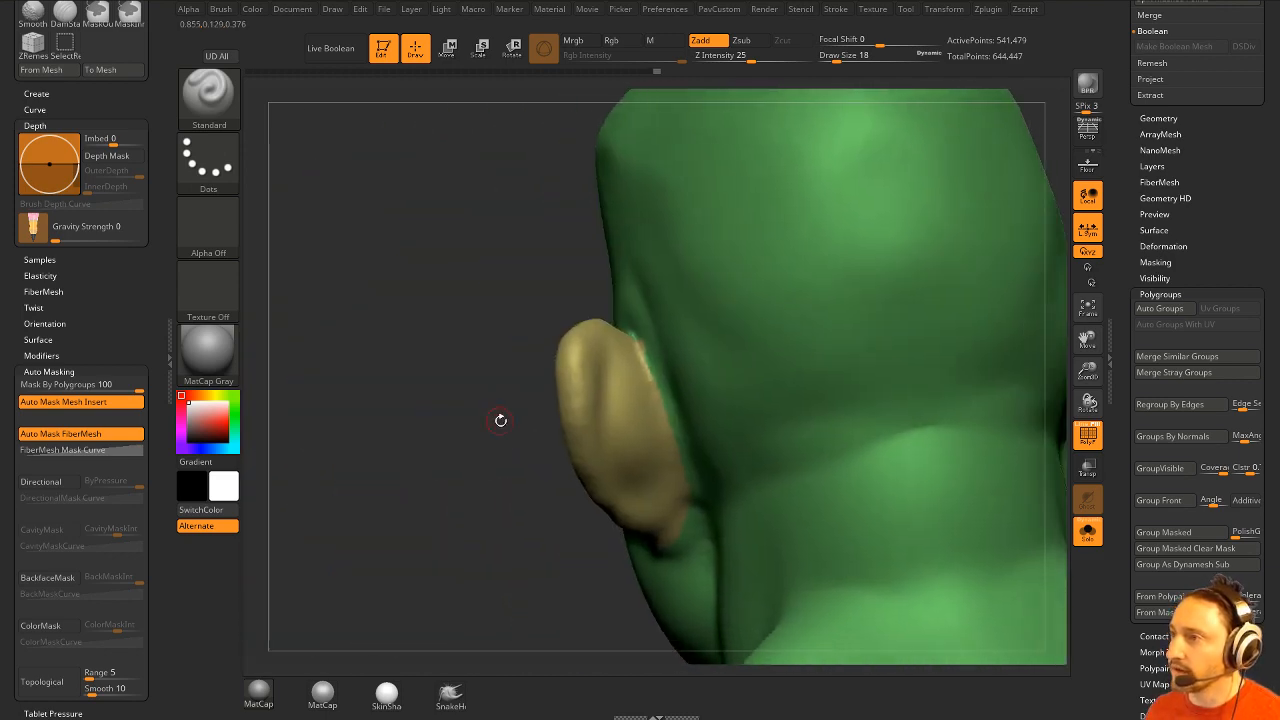
Isolate the ear polygroup and examine its back and its border with the head.
{"action": "left_click", "coordinate": [589, 420], "text": "ctrl+shift"}
{"action": "left_click_drag", "start_coordinate": [511, 466], "coordinate": [560, 463]}
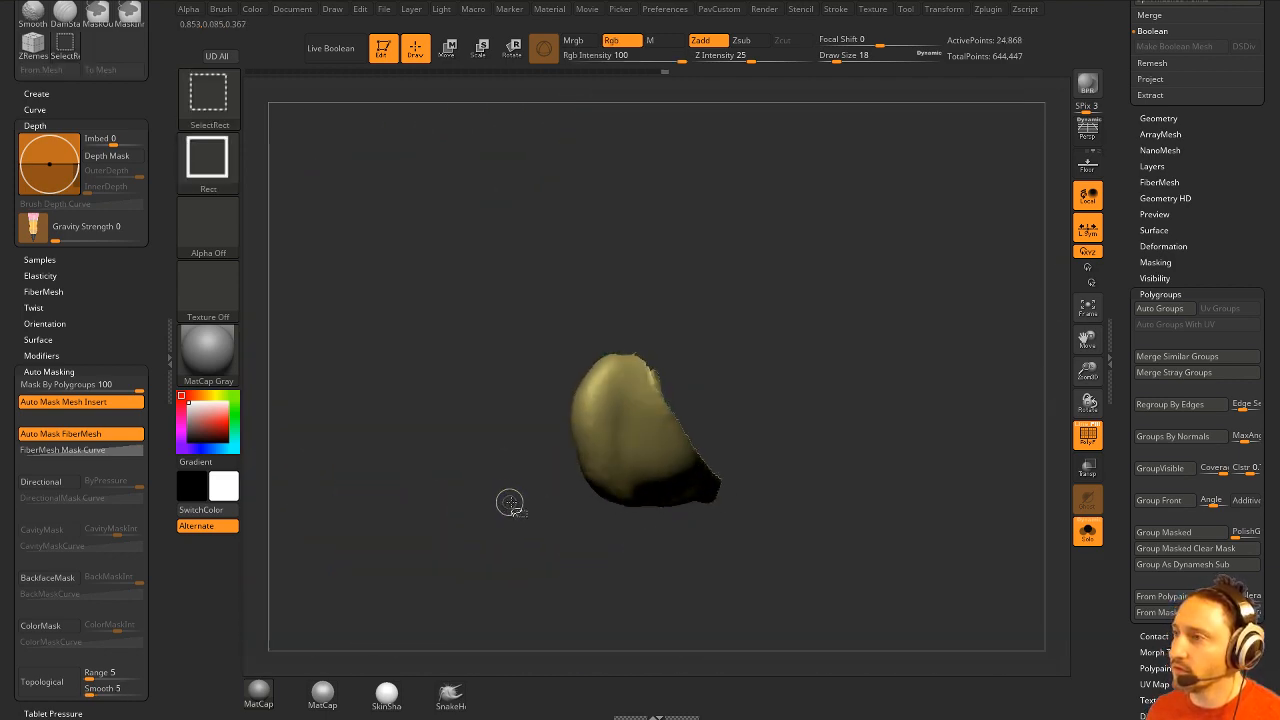
{"action": "left_click", "coordinate": [510, 500], "text": "ctrl+shift"}
{"action": "left_click", "coordinate": [630, 420], "text": "ctrl+shift"}
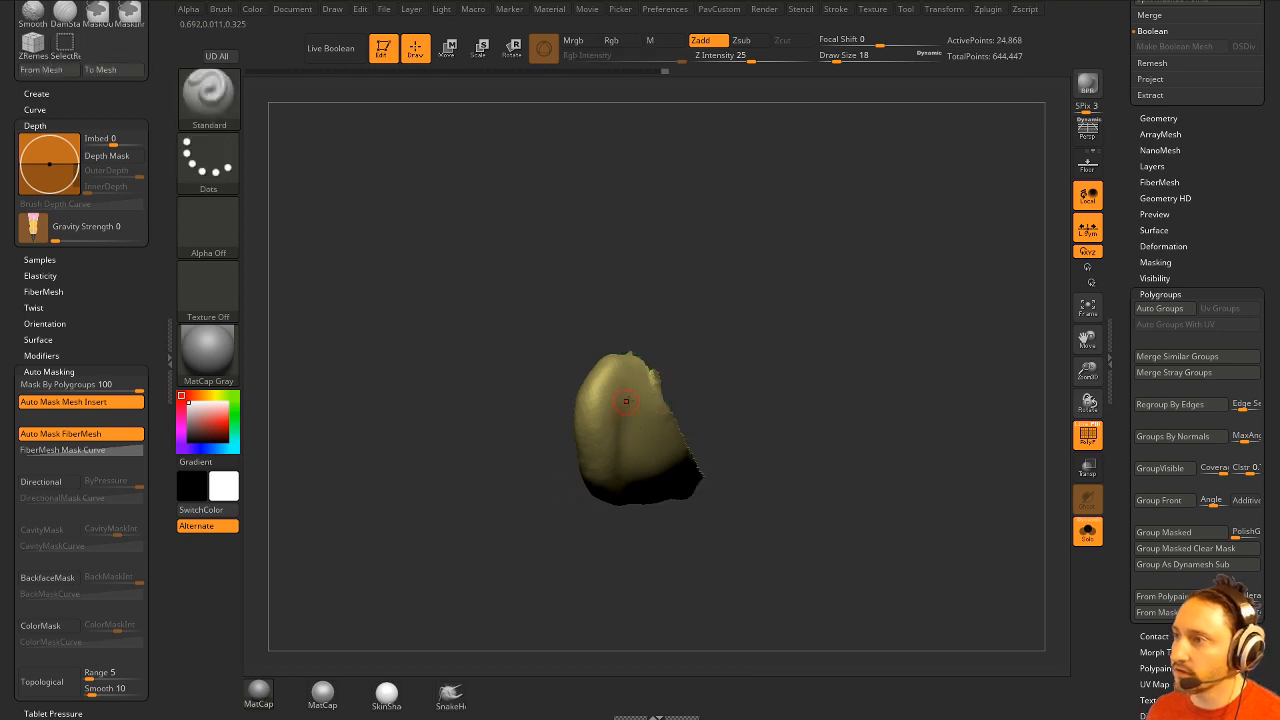
Paint a mask over the back of the ear out to its rim at draw size 29 and clear it.
{"action": "key", "text": "ctrl"}
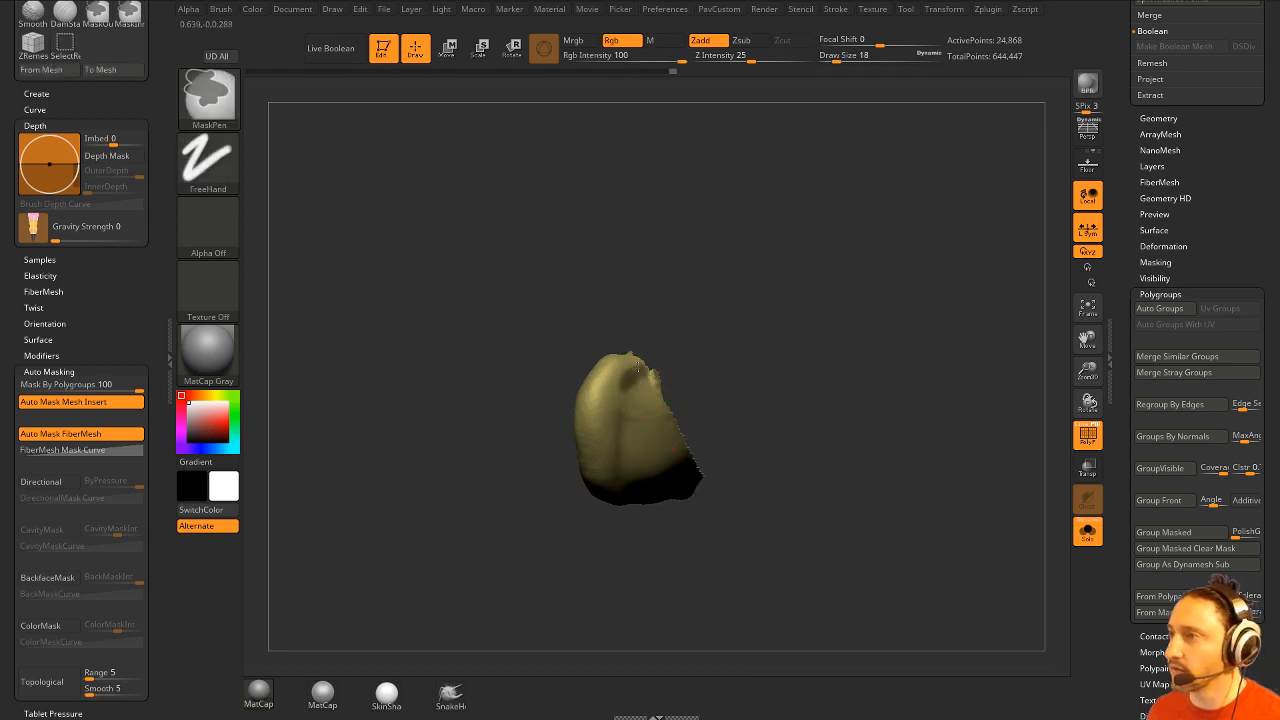
{"action": "left_click", "coordinate": [503, 474], "text": "ctrl+shift"}
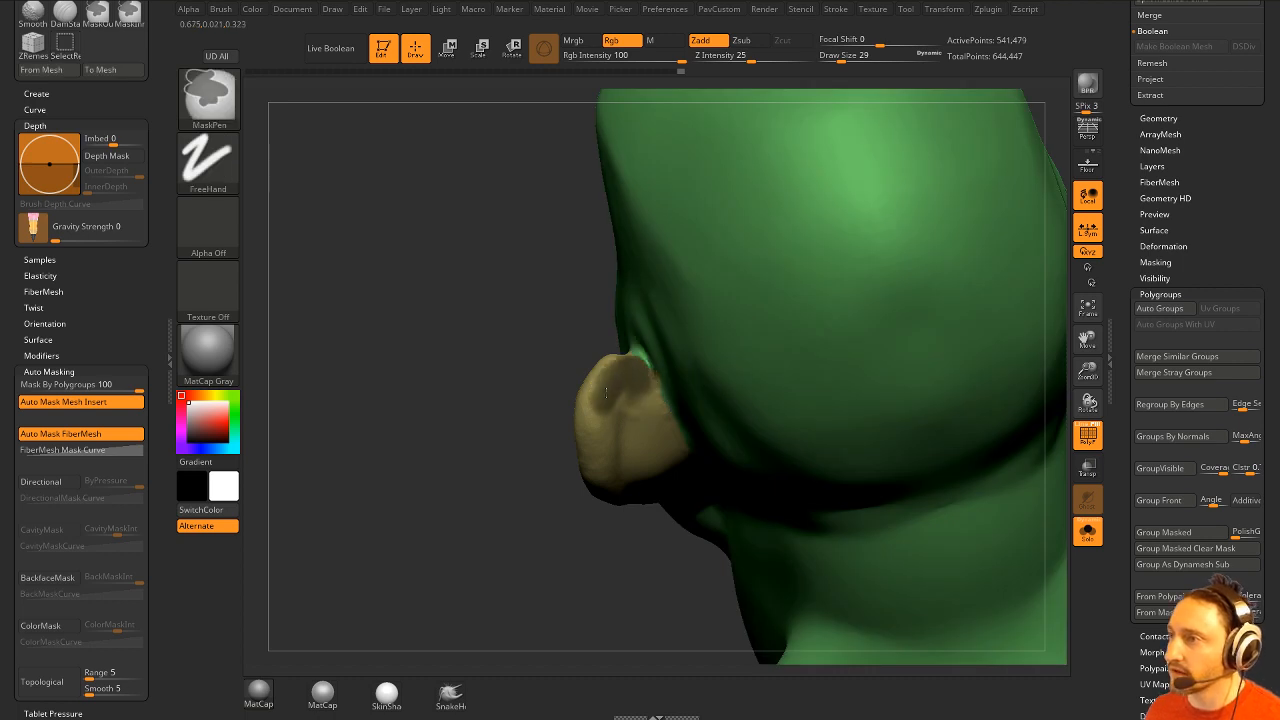
{"action": "left_click_drag", "start_coordinate": [597, 404], "coordinate": [592, 430], "text": "ctrl"}
{"action": "left_click_drag", "start_coordinate": [530, 480], "coordinate": [532, 430]}
{"action": "left_click_drag", "start_coordinate": [602, 405], "coordinate": [598, 464], "text": "ctrl"}
{"action": "mouse_move", "coordinate": [530, 494]}
{"action": "left_mouse_down"}
{"action": "mouse_move", "coordinate": [534, 454]}
{"action": "mouse_move", "coordinate": [536, 484]}
{"action": "left_mouse_up"}
{"action": "mouse_move", "coordinate": [592, 406]}
{"action": "left_mouse_down", "text": "ctrl"}
{"action": "mouse_move", "coordinate": [638, 518]}
{"action": "mouse_move", "coordinate": [681, 486]}
{"action": "mouse_move", "coordinate": [646, 388]}
{"action": "left_mouse_up", "text": "ctrl"}
{"action": "left_click_drag", "start_coordinate": [443, 575], "coordinate": [446, 490]}
{"action": "mouse_move", "coordinate": [628, 375]}
{"action": "left_mouse_down", "text": "ctrl"}
{"action": "mouse_move", "coordinate": [631, 387]}
{"action": "mouse_move", "coordinate": [647, 359]}
{"action": "mouse_move", "coordinate": [650, 401]}
{"action": "left_mouse_up", "text": "ctrl"}
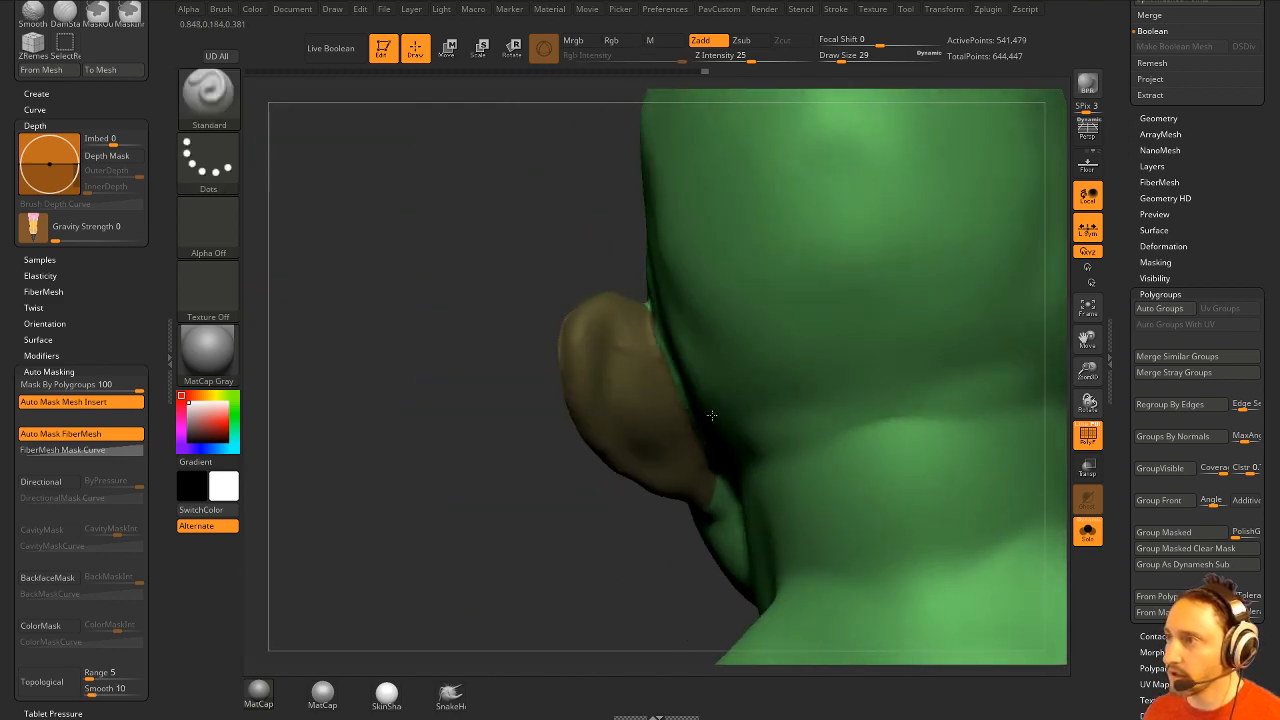
{"action": "left_click_drag", "start_coordinate": [712, 415], "coordinate": [685, 421]}
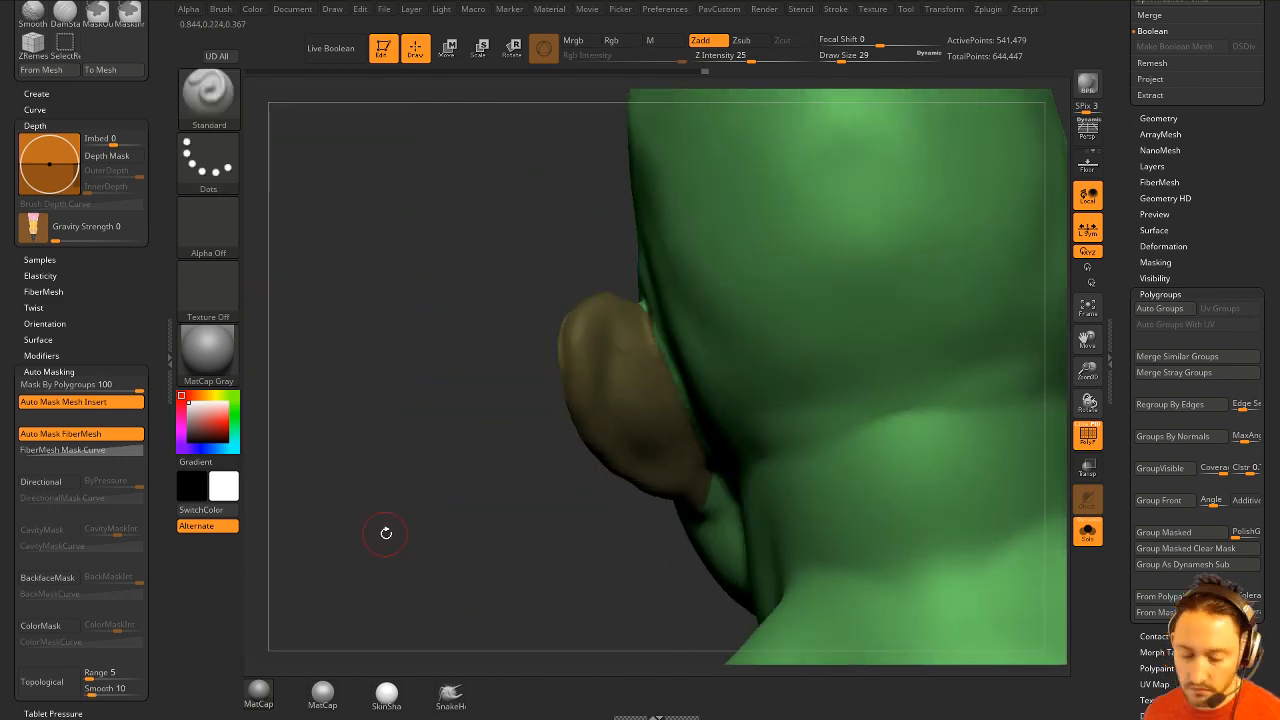
{"action": "mouse_move", "coordinate": [386, 534]}
{"action": "left_mouse_down", "text": "ctrl"}
{"action": "mouse_move", "coordinate": [885, 388]}
{"action": "mouse_move", "coordinate": [980, 380]}
{"action": "mouse_move", "coordinate": [940, 366]}
{"action": "mouse_move", "coordinate": [947, 387]}
{"action": "mouse_move", "coordinate": [735, 420]}
{"action": "mouse_move", "coordinate": [920, 343]}
{"action": "mouse_move", "coordinate": [843, 303]}
{"action": "left_mouse_up", "text": "ctrl"}
Set the draw size to 56 and mask a band from below the ear along the underside of the jaw to the throat.
{"action": "key", "text": "s"}
{"action": "key", "text": "ctrl"}
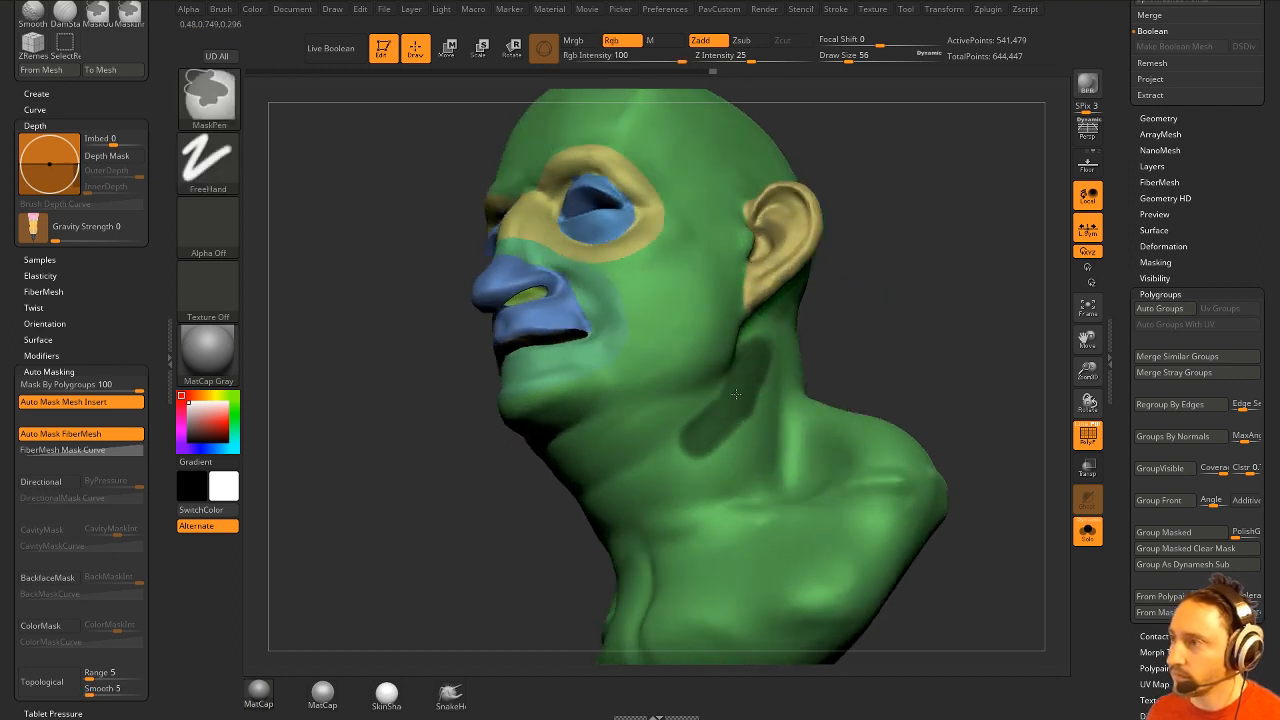
{"action": "mouse_move", "coordinate": [735, 395]}
{"action": "left_mouse_down", "text": "ctrl"}
{"action": "mouse_move", "coordinate": [675, 445]}
{"action": "mouse_move", "coordinate": [608, 471]}
{"action": "left_mouse_up", "text": "ctrl"}
{"action": "mouse_move", "coordinate": [840, 370]}
{"action": "left_mouse_down"}
{"action": "mouse_move", "coordinate": [916, 334]}
{"action": "mouse_move", "coordinate": [531, 459]}
{"action": "mouse_move", "coordinate": [630, 440]}
{"action": "left_mouse_up"}
{"action": "key", "text": "ctrl"}
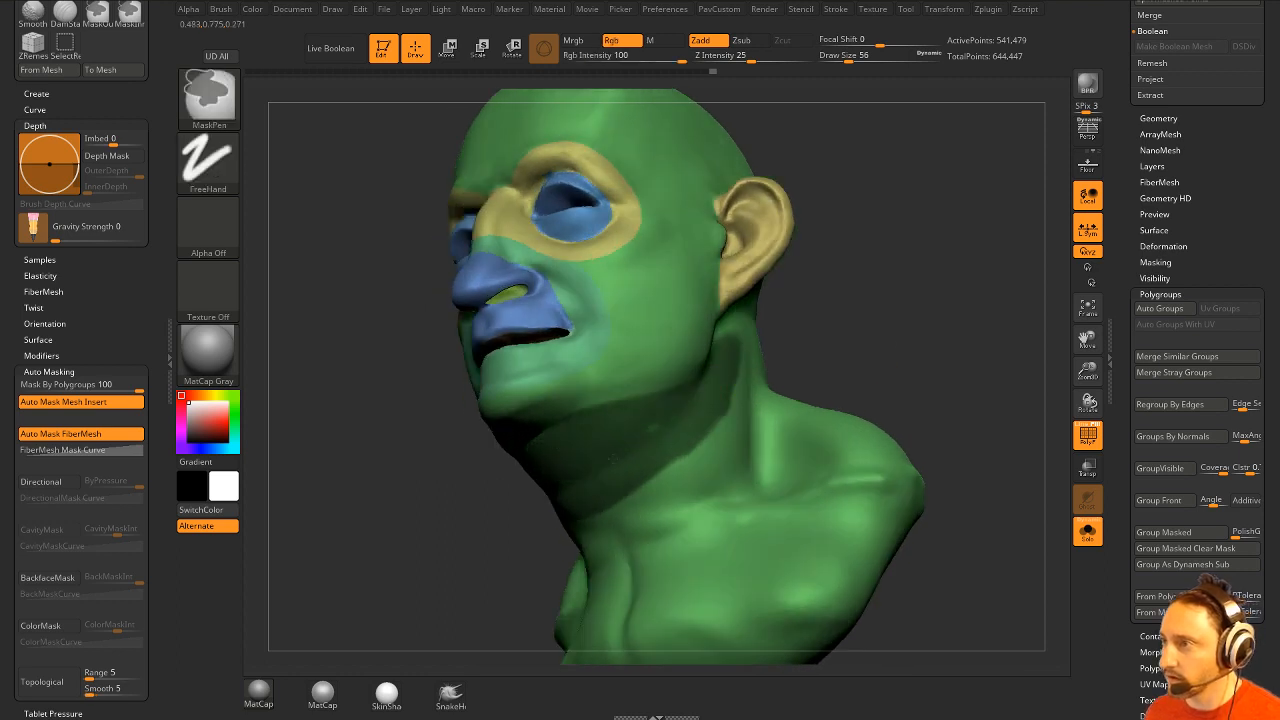
{"action": "mouse_move", "coordinate": [885, 355]}
{"action": "left_mouse_down"}
{"action": "mouse_move", "coordinate": [902, 351]}
{"action": "mouse_move", "coordinate": [820, 380]}
{"action": "left_mouse_up"}
{"action": "key", "text": "ctrl"}
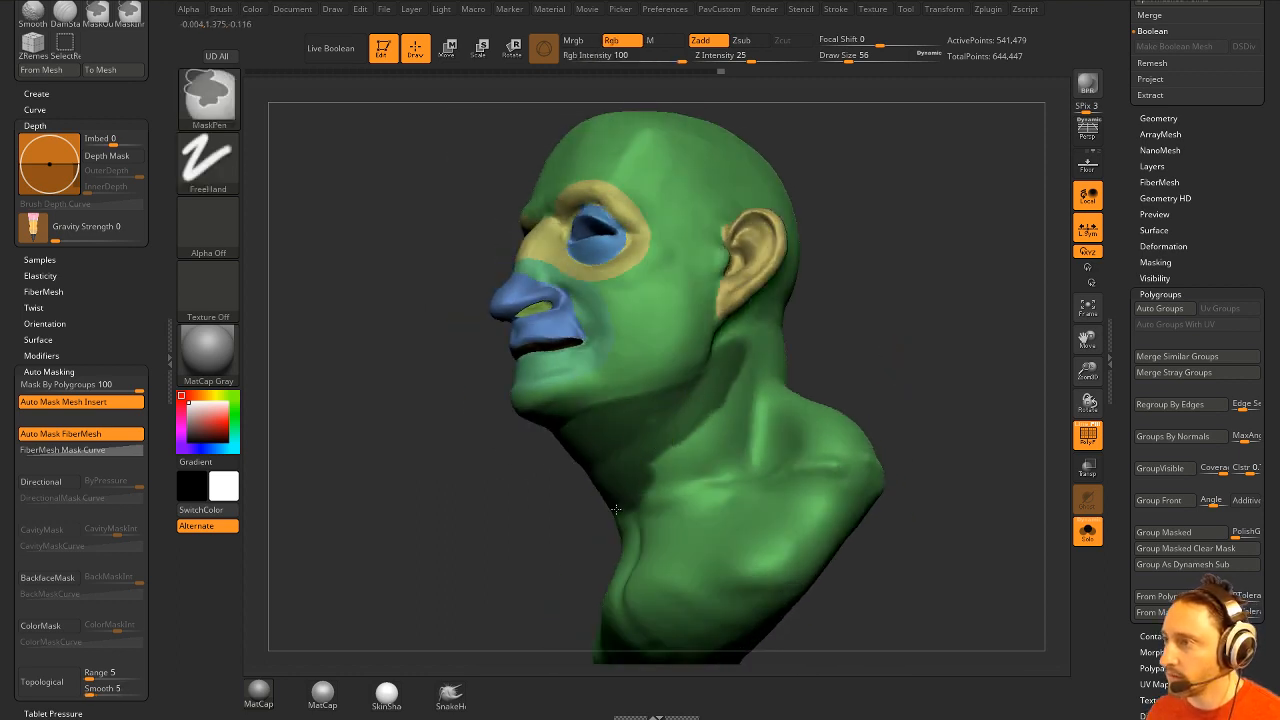
Extend the mask down the neck and around behind the ear, and make the masked neck a new polygroup.
{"action": "left_click_drag", "start_coordinate": [633, 511], "coordinate": [736, 423], "text": "ctrl"}
{"action": "left_click_drag", "start_coordinate": [630, 454], "coordinate": [706, 438], "text": "ctrl"}
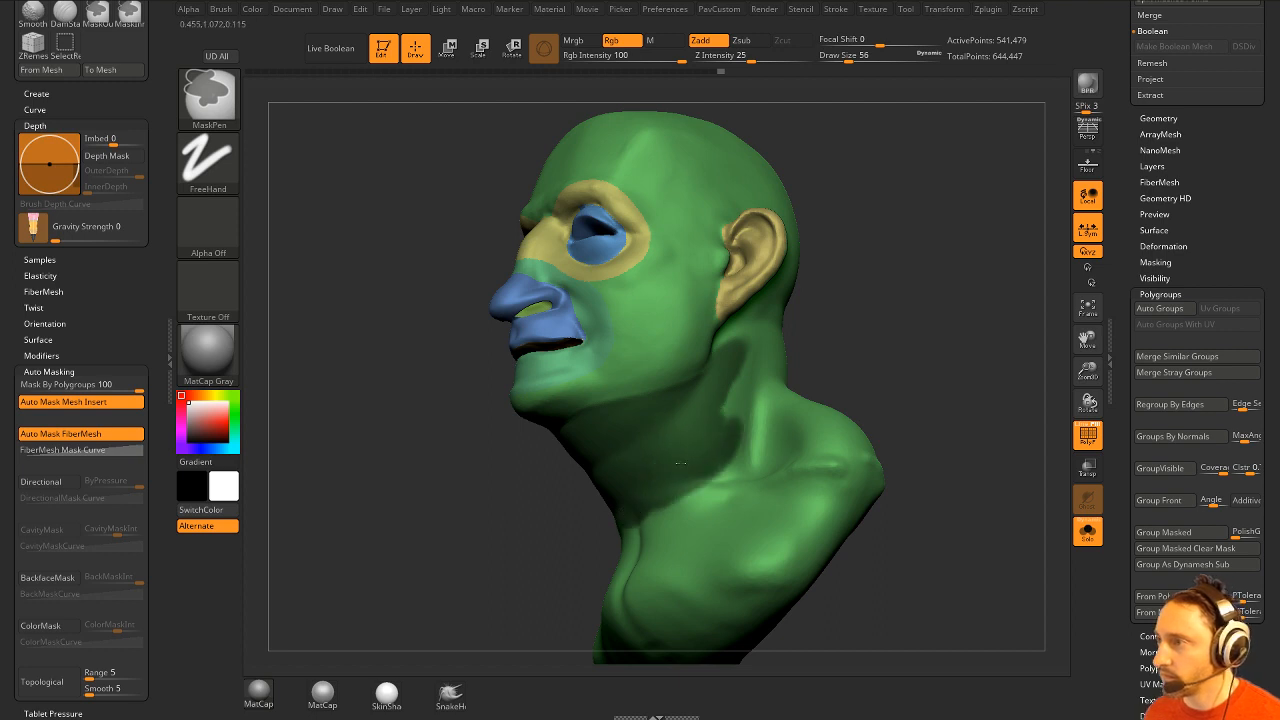
{"action": "left_click_drag", "start_coordinate": [876, 332], "coordinate": [826, 321]}
{"action": "mouse_move", "coordinate": [742, 352]}
{"action": "left_mouse_down", "text": "ctrl"}
{"action": "mouse_move", "coordinate": [734, 366]}
{"action": "mouse_move", "coordinate": [803, 329]}
{"action": "left_mouse_up", "text": "ctrl"}
{"action": "mouse_move", "coordinate": [900, 330]}
{"action": "left_mouse_down"}
{"action": "mouse_move", "coordinate": [790, 338]}
{"action": "mouse_move", "coordinate": [900, 330]}
{"action": "mouse_move", "coordinate": [750, 378]}
{"action": "mouse_move", "coordinate": [827, 349]}
{"action": "mouse_move", "coordinate": [790, 352]}
{"action": "mouse_move", "coordinate": [848, 357]}
{"action": "mouse_move", "coordinate": [894, 317]}
{"action": "mouse_move", "coordinate": [900, 363]}
{"action": "mouse_move", "coordinate": [938, 353]}
{"action": "mouse_move", "coordinate": [954, 331]}
{"action": "mouse_move", "coordinate": [923, 374]}
{"action": "mouse_move", "coordinate": [869, 358]}
{"action": "mouse_move", "coordinate": [895, 370]}
{"action": "mouse_move", "coordinate": [929, 357]}
{"action": "mouse_move", "coordinate": [874, 360]}
{"action": "mouse_move", "coordinate": [880, 397]}
{"action": "left_mouse_up"}
{"action": "key", "text": "ctrl+w"}
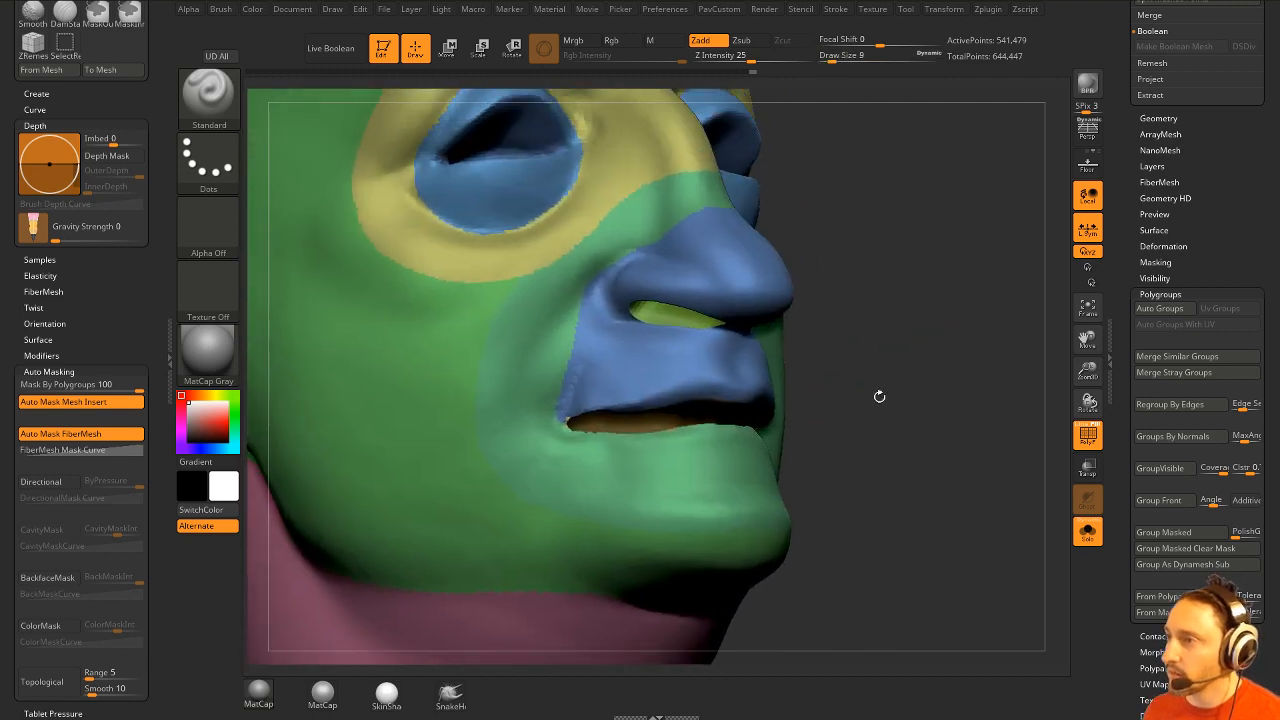
Hide the nose and upper lip polygroup to examine the mouth interior, and show the whole mesh again.
{"action": "key", "text": "ctrl"}
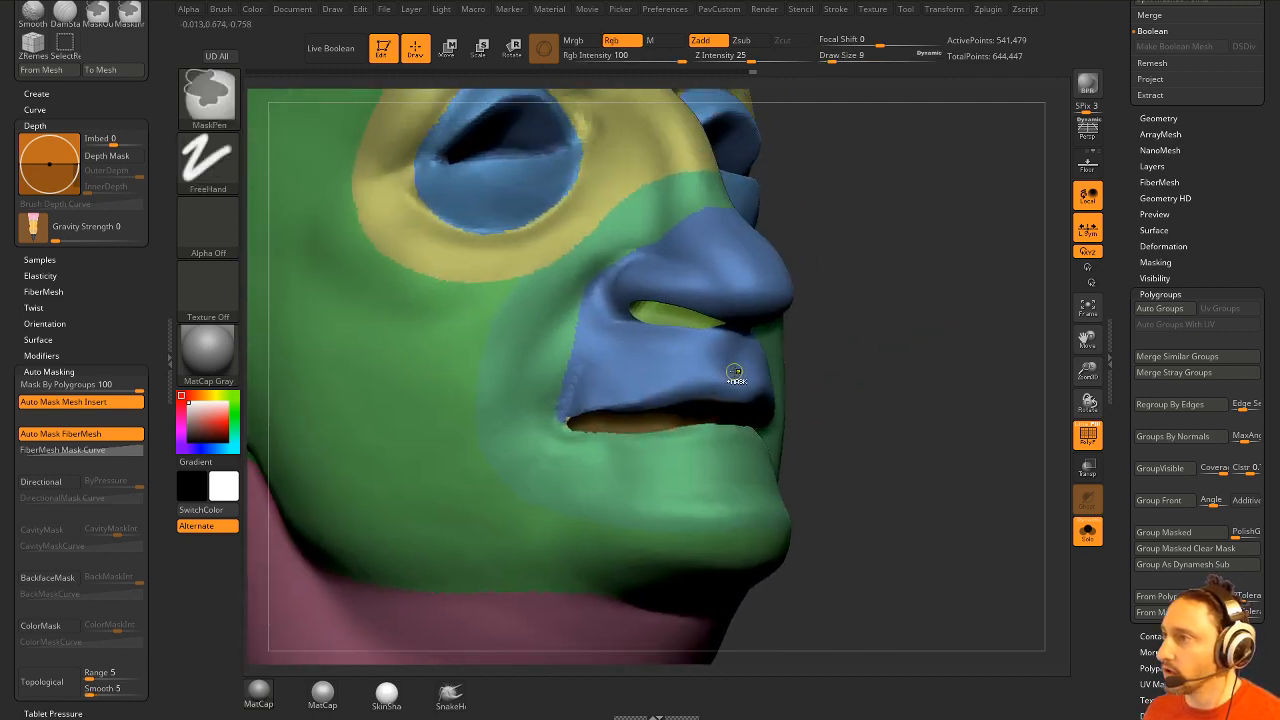
{"action": "left_click", "coordinate": [729, 363], "text": "ctrl+shift"}
{"action": "left_click", "coordinate": [774, 357], "text": "ctrl+shift"}
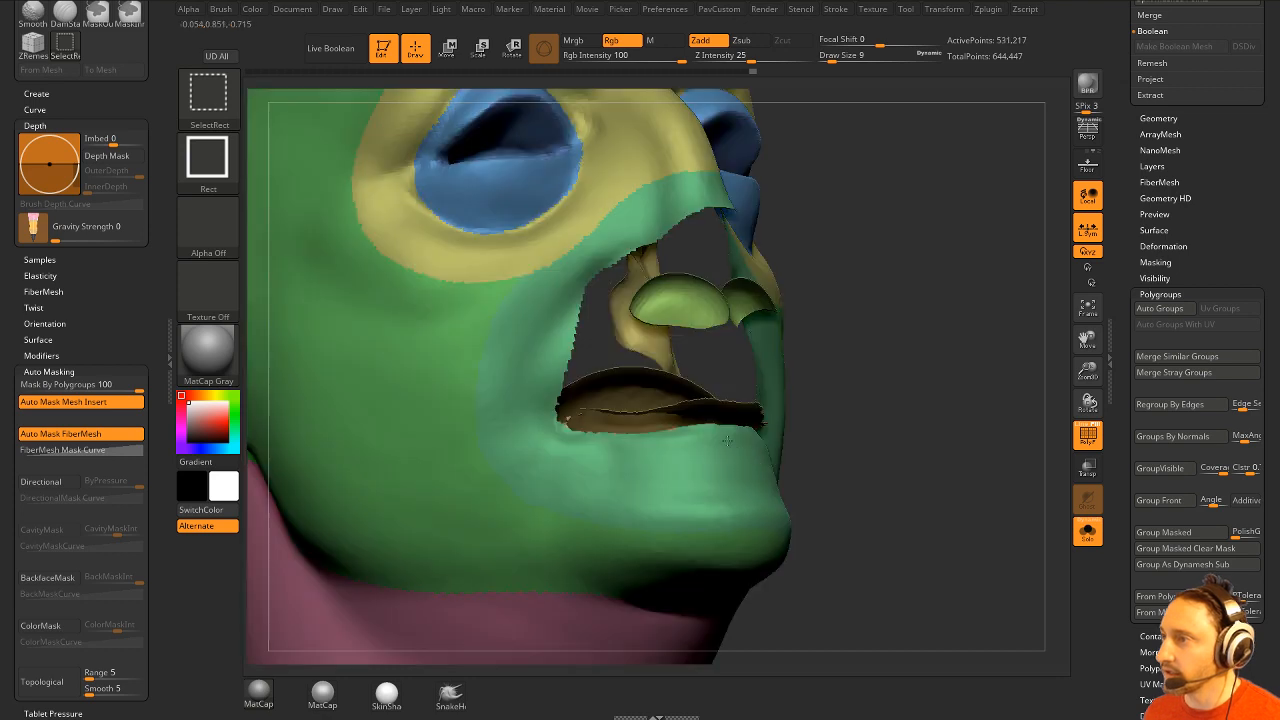
{"action": "left_click", "coordinate": [922, 377], "text": "ctrl+shift"}
{"action": "mouse_move", "coordinate": [917, 371]}
{"action": "left_mouse_down"}
{"action": "mouse_move", "coordinate": [860, 337]}
{"action": "mouse_move", "coordinate": [885, 320]}
{"action": "mouse_move", "coordinate": [918, 370]}
{"action": "mouse_move", "coordinate": [780, 410]}
{"action": "mouse_move", "coordinate": [684, 472]}
{"action": "left_mouse_up"}
{"action": "left_click", "coordinate": [910, 342], "text": "ctrl+shift"}
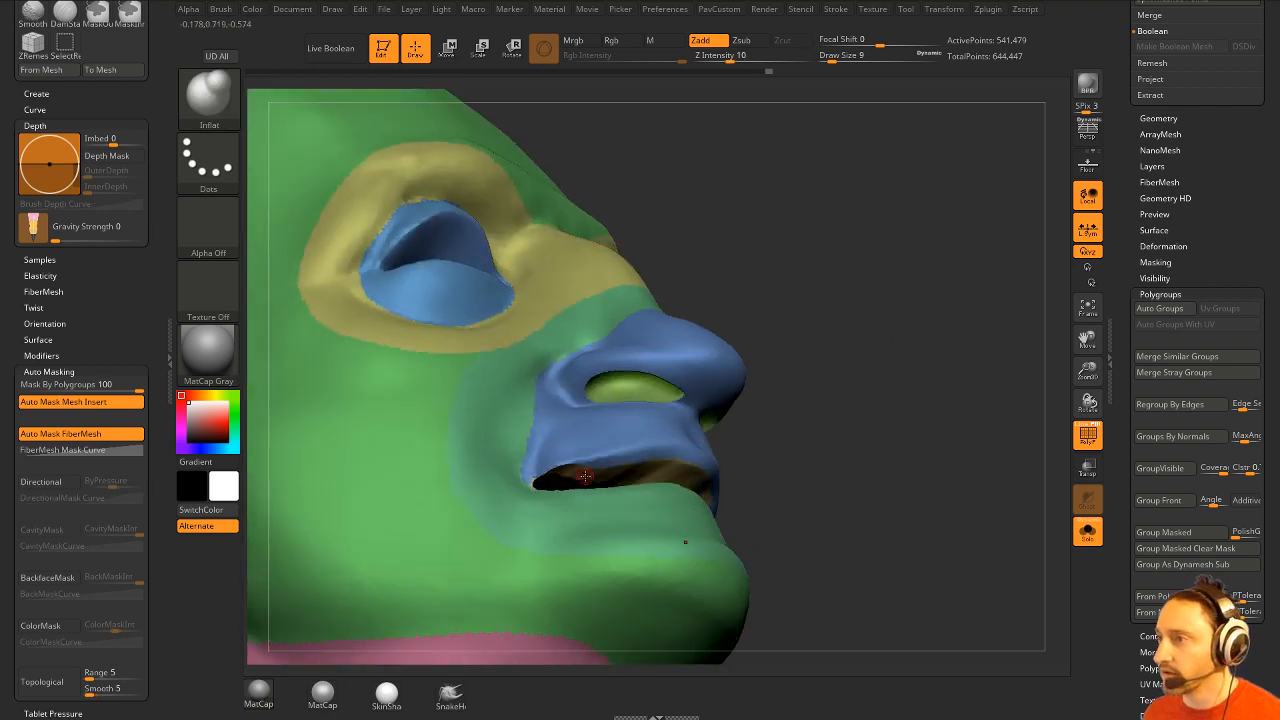
Set Mask By Polygroups to 0 and thicken the lip near the mouth corner with the Inflat brush.
{"action": "key", "text": "b"}
{"action": "key", "text": "i"}
{"action": "key", "text": "n"}
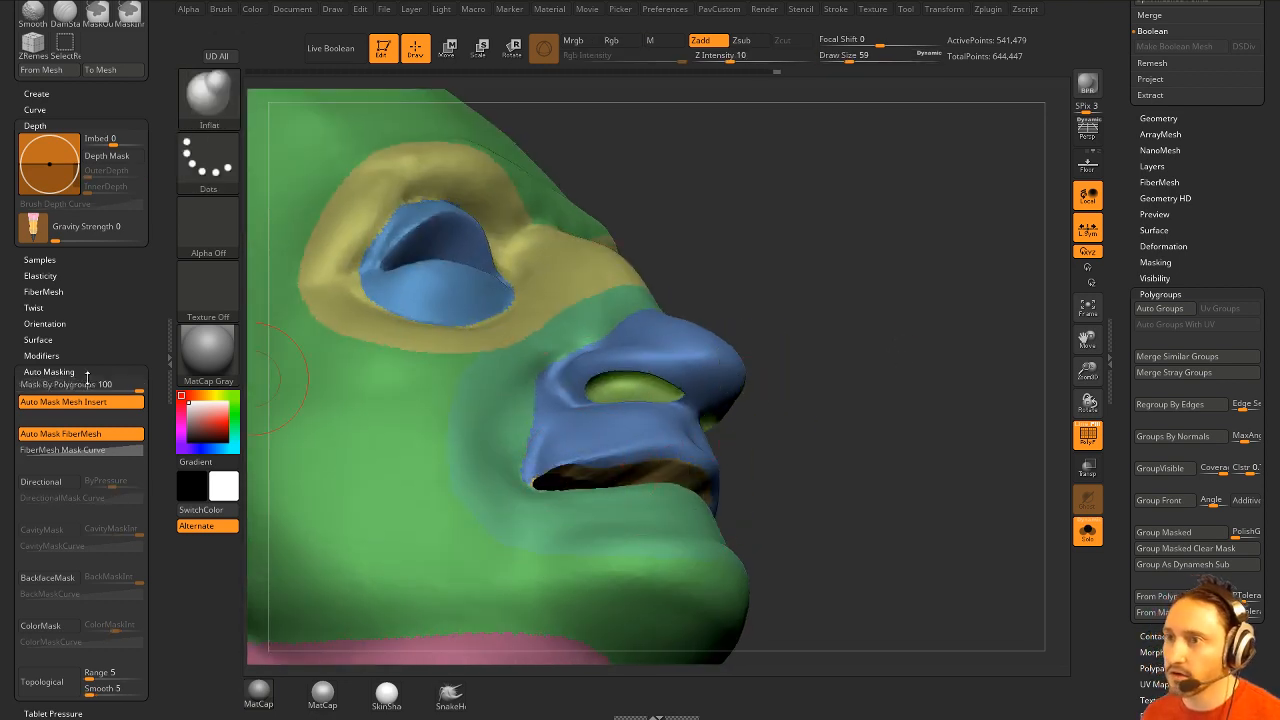
{"action": "left_click", "coordinate": [22, 385]}
{"action": "mouse_move", "coordinate": [553, 477]}
{"action": "left_mouse_down"}
{"action": "mouse_move", "coordinate": [600, 440]}
{"action": "mouse_move", "coordinate": [560, 500]}
{"action": "mouse_move", "coordinate": [557, 460]}
{"action": "mouse_move", "coordinate": [588, 485]}
{"action": "left_mouse_up"}
Adjust the lips around the mouth corner with the Move brush at draw size 33.
{"action": "key", "text": "b"}
{"action": "key", "text": "m"}
{"action": "key", "text": "v"}
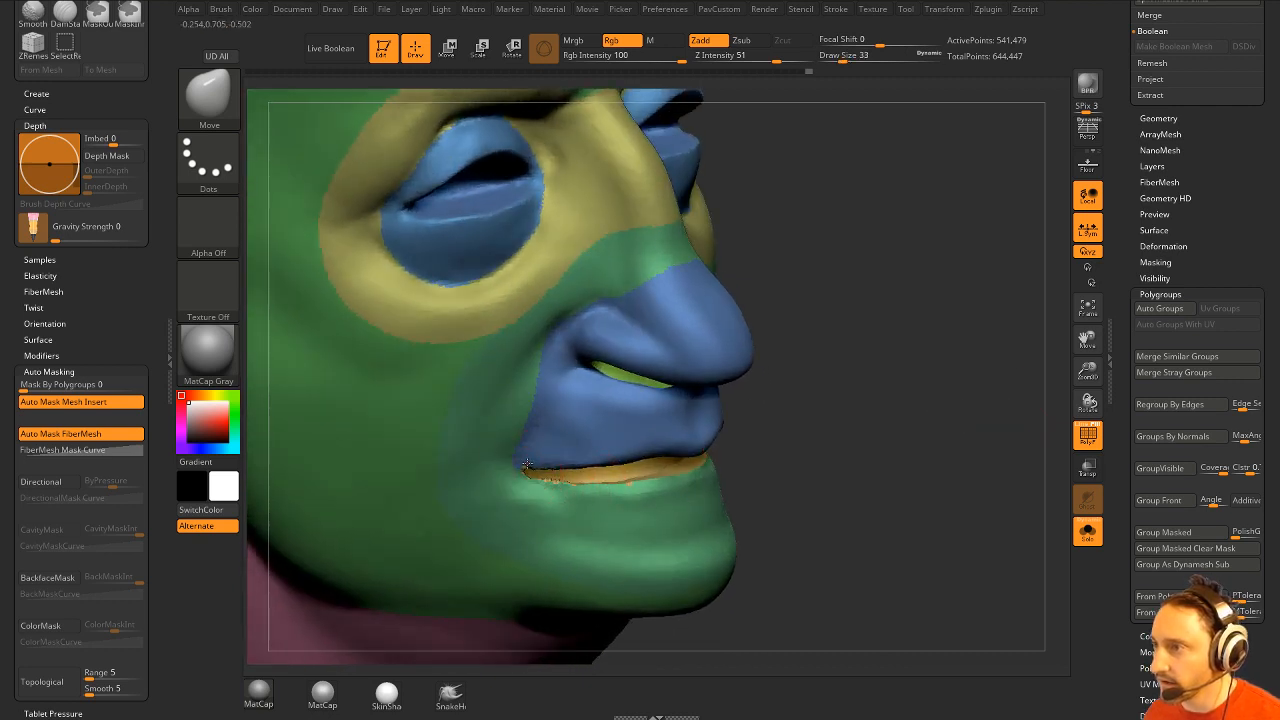
{"action": "left_click_drag", "start_coordinate": [770, 440], "coordinate": [831, 462]}
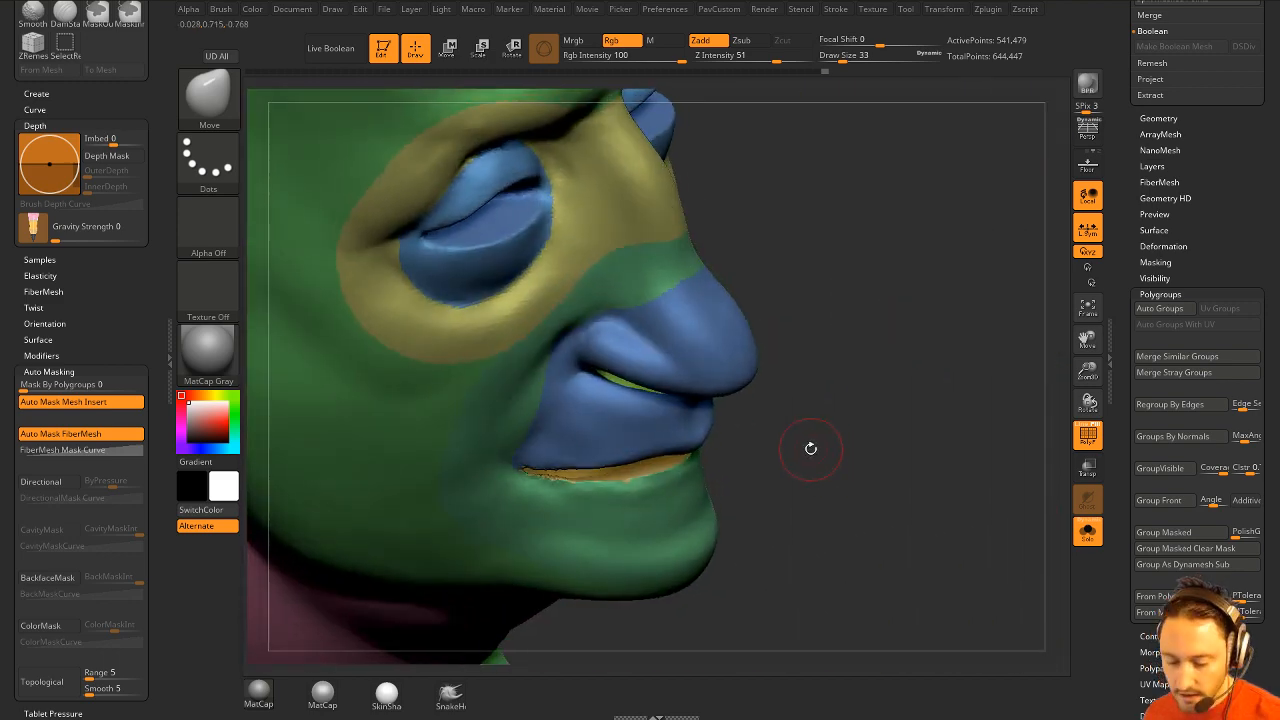
Inflate the edge of the lower lip with the Inflat brush at draw size 65.
{"action": "key", "text": "b"}
{"action": "key", "text": "i"}
{"action": "key", "text": "n"}
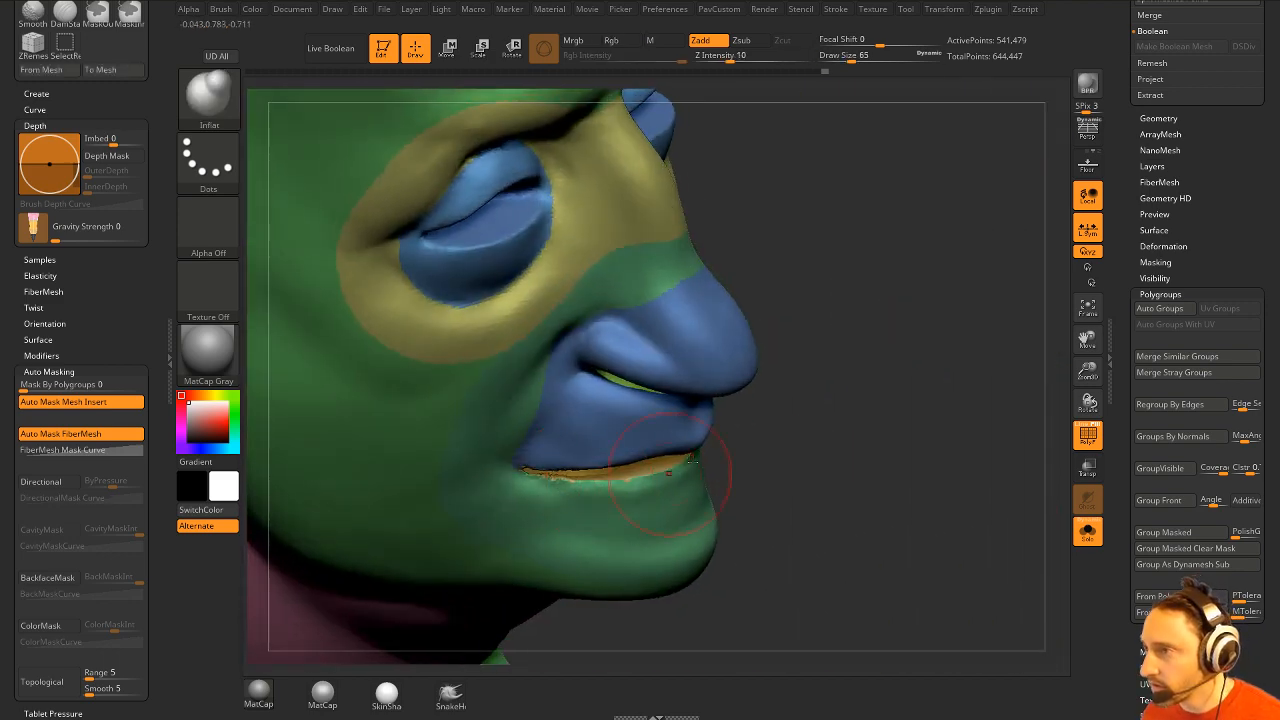
{"action": "left_click_drag", "start_coordinate": [668, 472], "coordinate": [606, 480]}
{"action": "left_click_drag", "start_coordinate": [822, 333], "coordinate": [997, 431]}
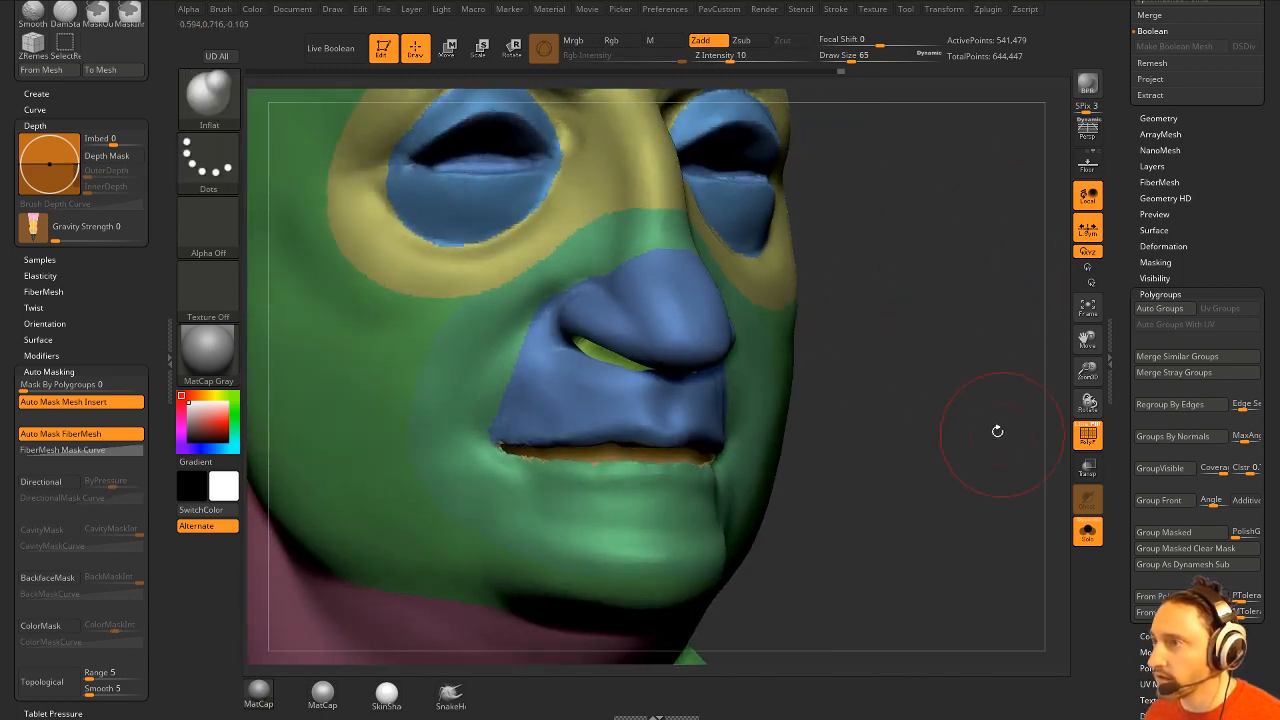
Switch to the Standard brush and reduce the draw size to 12 for masking around the mouth.
{"action": "key", "text": "F1"}
{"action": "key", "text": "s"}
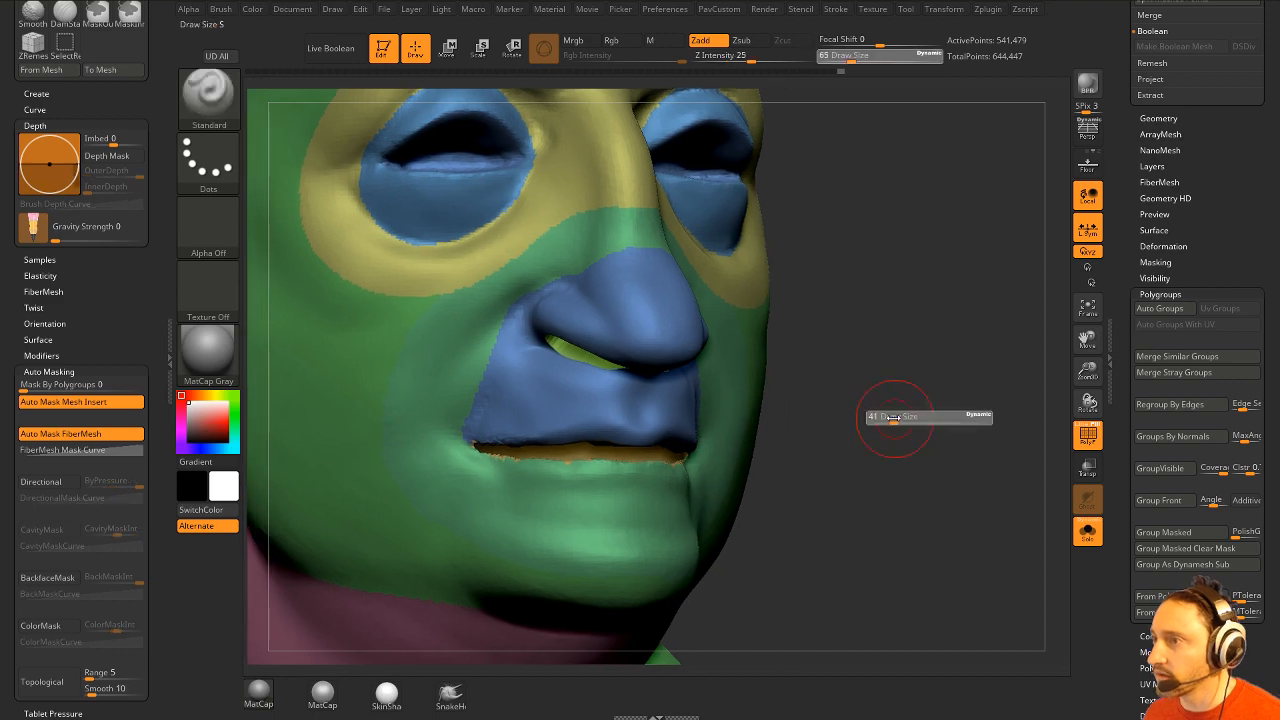
{"action": "left_click_drag", "start_coordinate": [936, 378], "coordinate": [920, 349]}
{"action": "key", "text": "F3"}
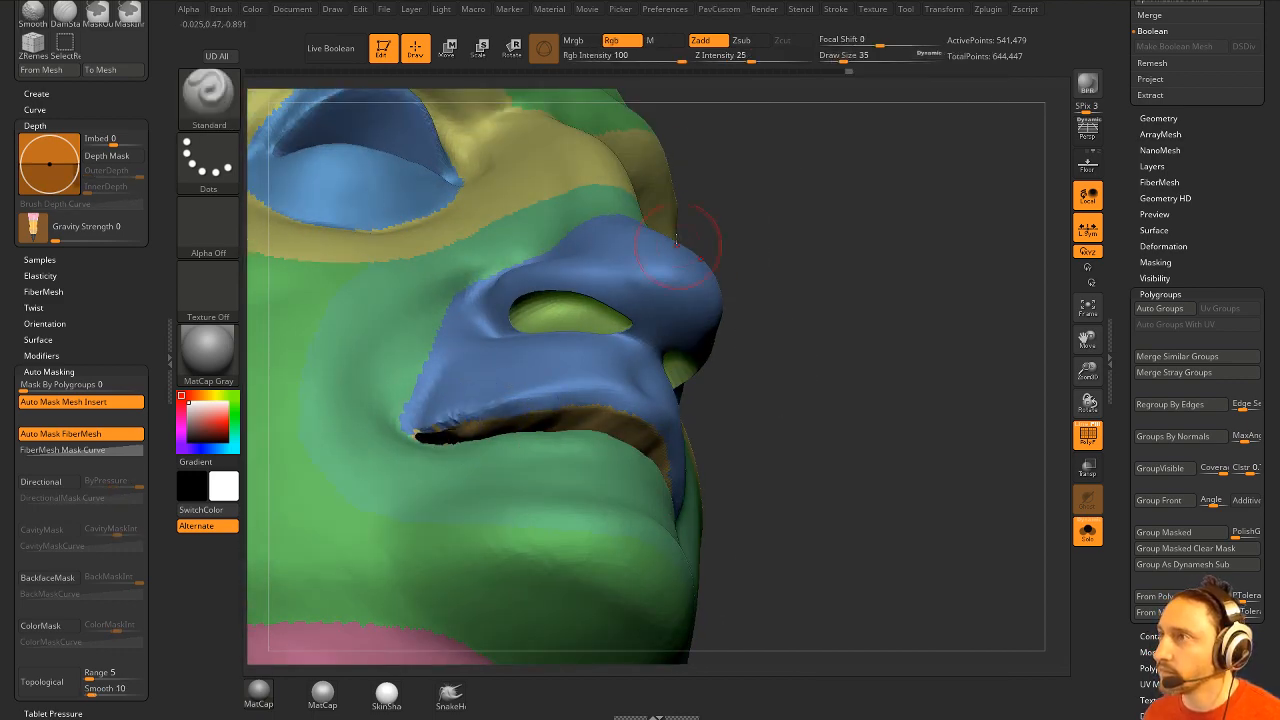
{"action": "left_click_drag", "start_coordinate": [730, 197], "coordinate": [443, 414]}
{"action": "mouse_move", "coordinate": [723, 366]}
{"action": "left_mouse_down"}
{"action": "mouse_move", "coordinate": [766, 366]}
{"action": "mouse_move", "coordinate": [720, 357]}
{"action": "left_mouse_up"}
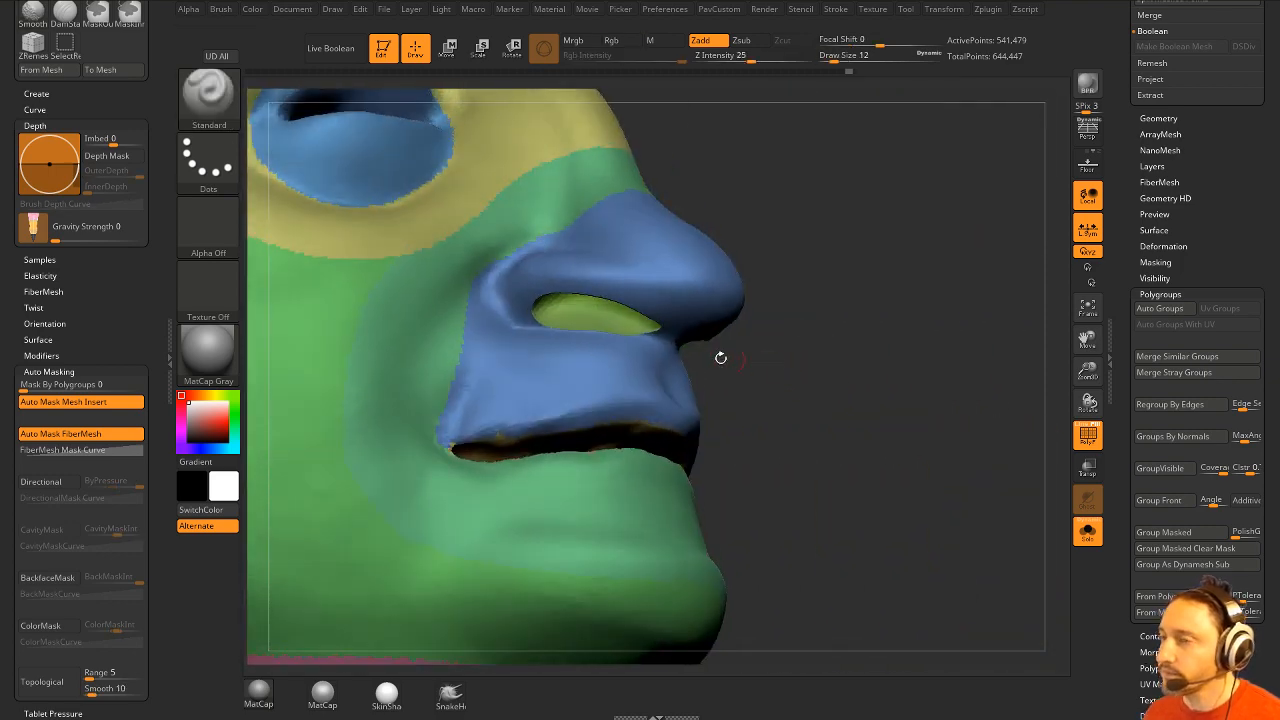
{"action": "key", "text": "ctrl"}
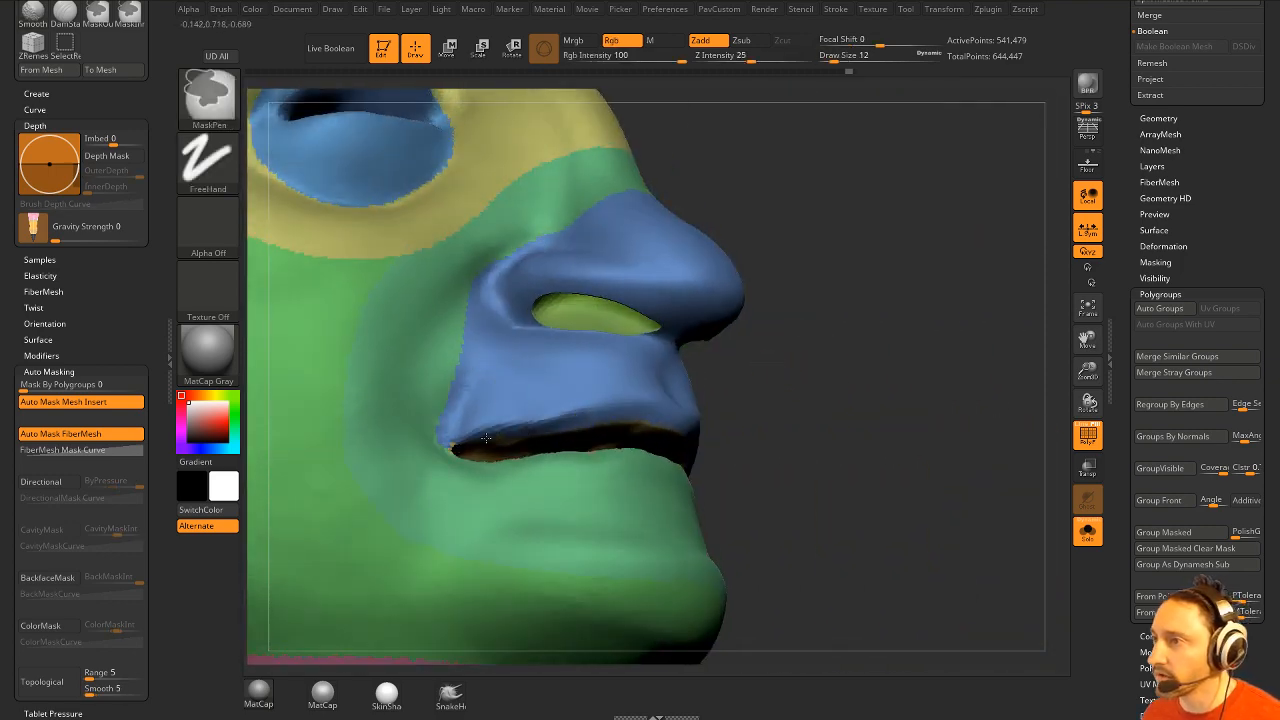
Mask a narrow strip along the lower lip from the mouth corner towards the centre with Mask By Polygroups off.
{"action": "left_click_drag", "start_coordinate": [821, 390], "coordinate": [606, 417]}
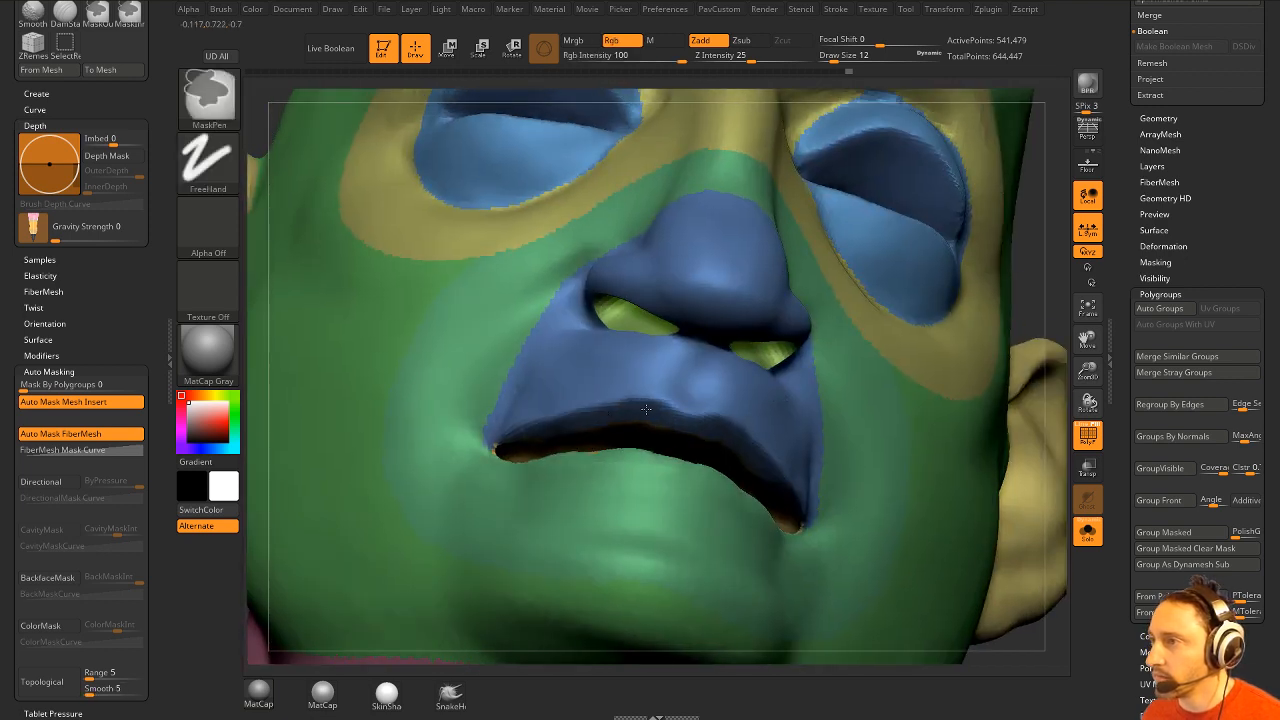
{"action": "left_click_drag", "start_coordinate": [838, 384], "coordinate": [474, 397]}
{"action": "key", "text": "ctrl"}
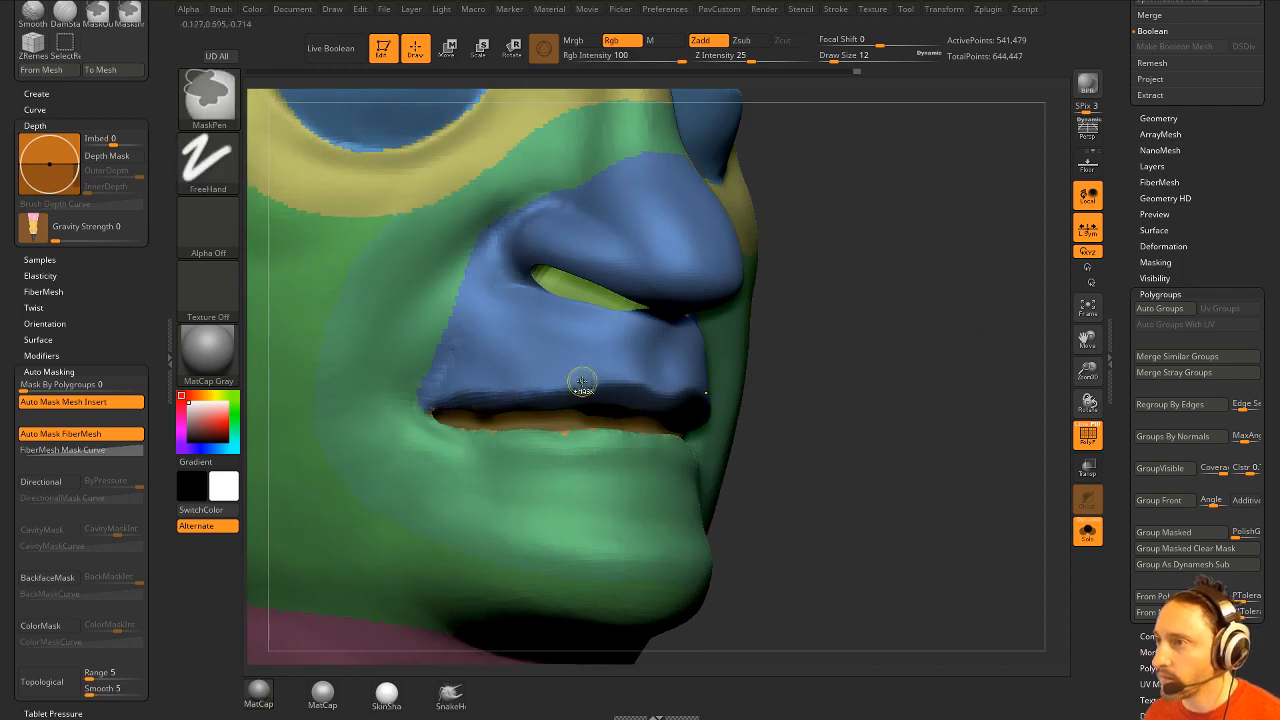
{"action": "left_click_drag", "start_coordinate": [581, 383], "coordinate": [430, 420]}
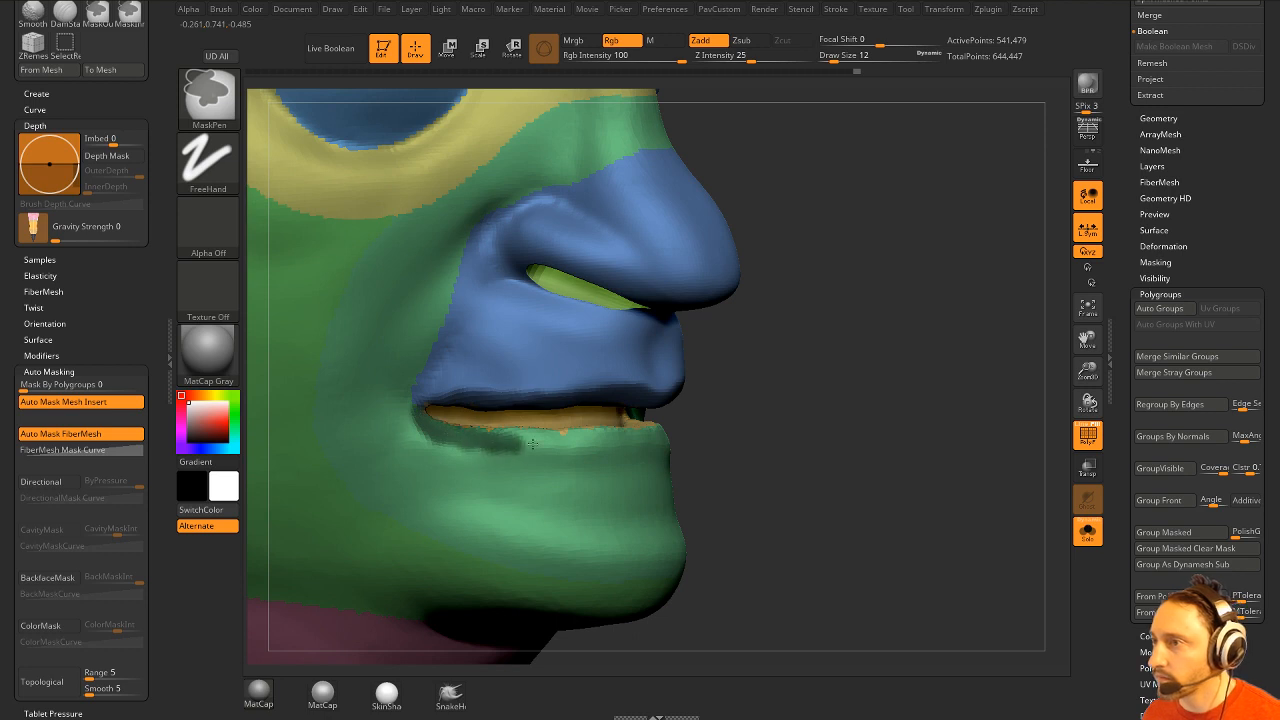
{"action": "left_click_drag", "start_coordinate": [745, 399], "coordinate": [737, 394]}
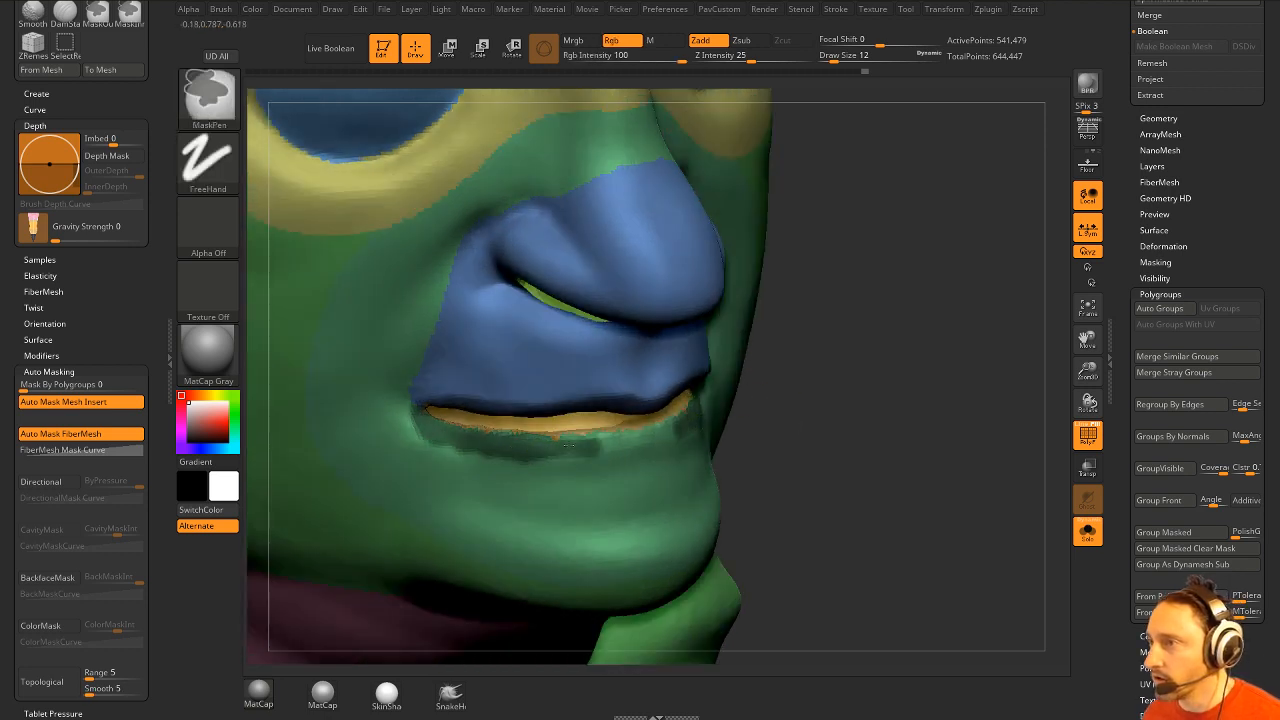
{"action": "left_click_drag", "start_coordinate": [568, 444], "coordinate": [652, 437], "text": "ctrl"}
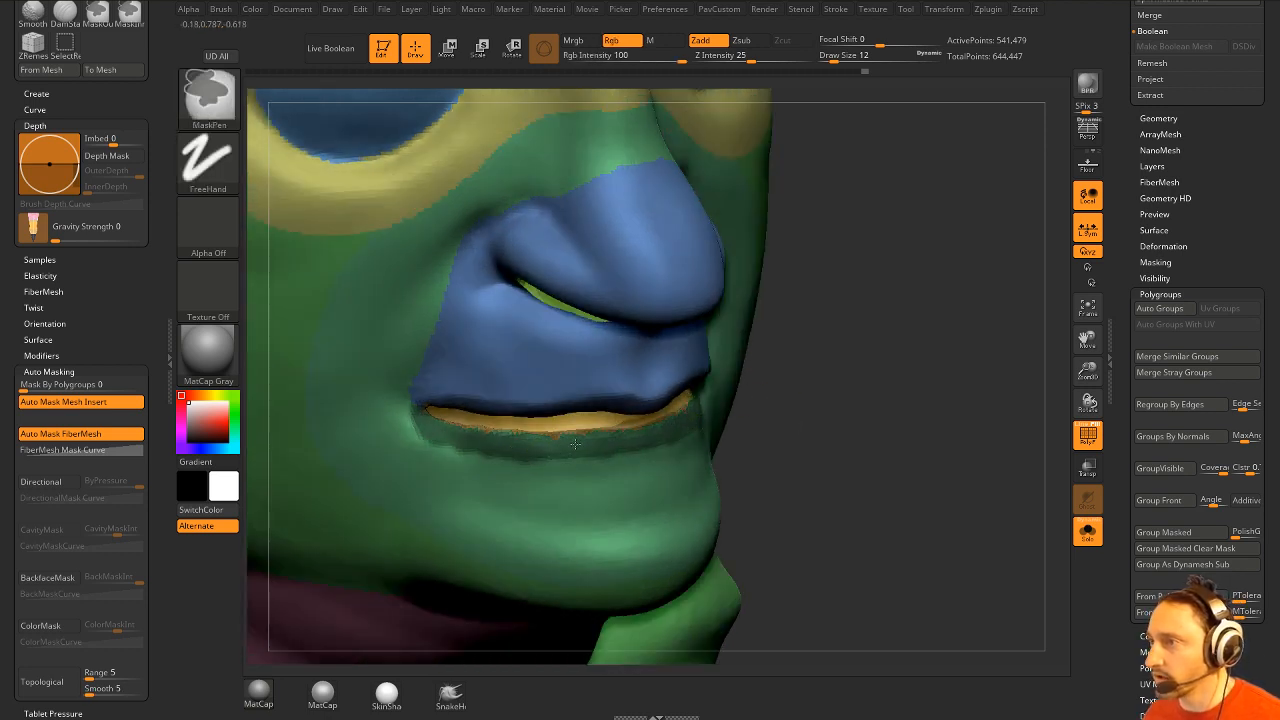
Set Mask By Polygroups to 100 and mask a narrow strip along the lower lip from the mouth corner past the centre.
{"action": "left_click_drag", "start_coordinate": [116, 387], "coordinate": [165, 384]}
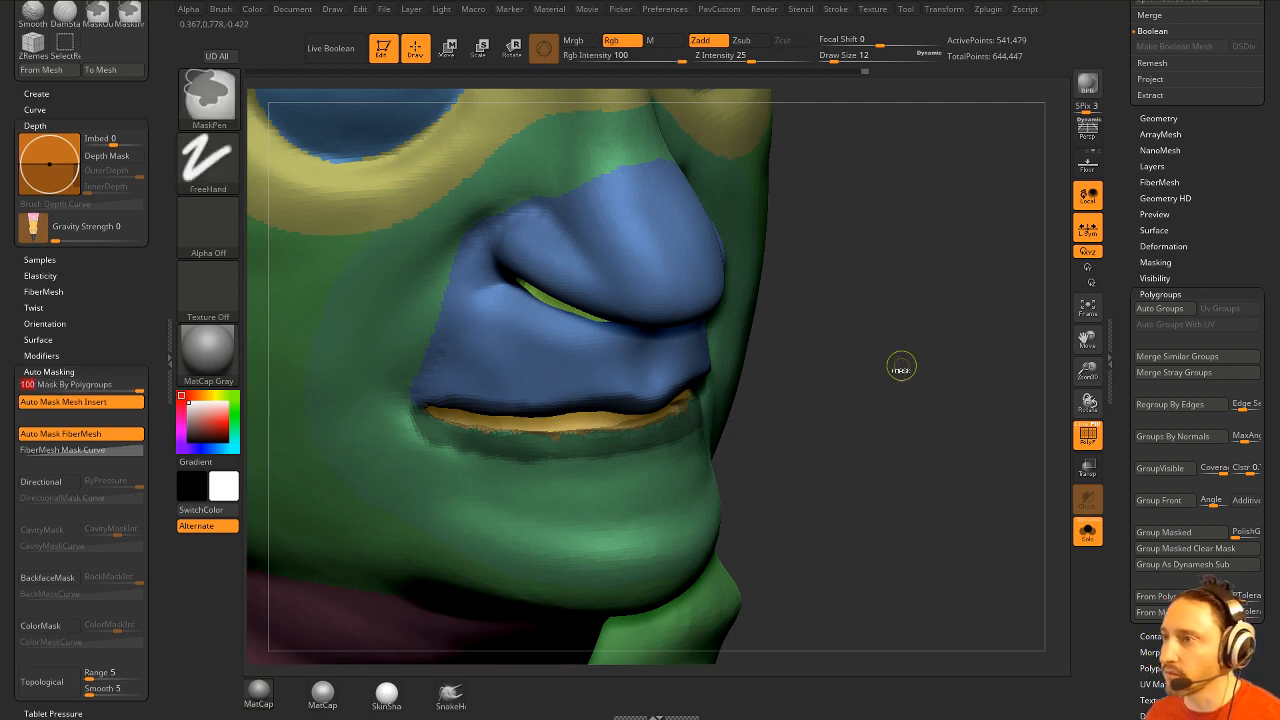
{"action": "left_click_drag", "start_coordinate": [901, 369], "coordinate": [906, 334]}
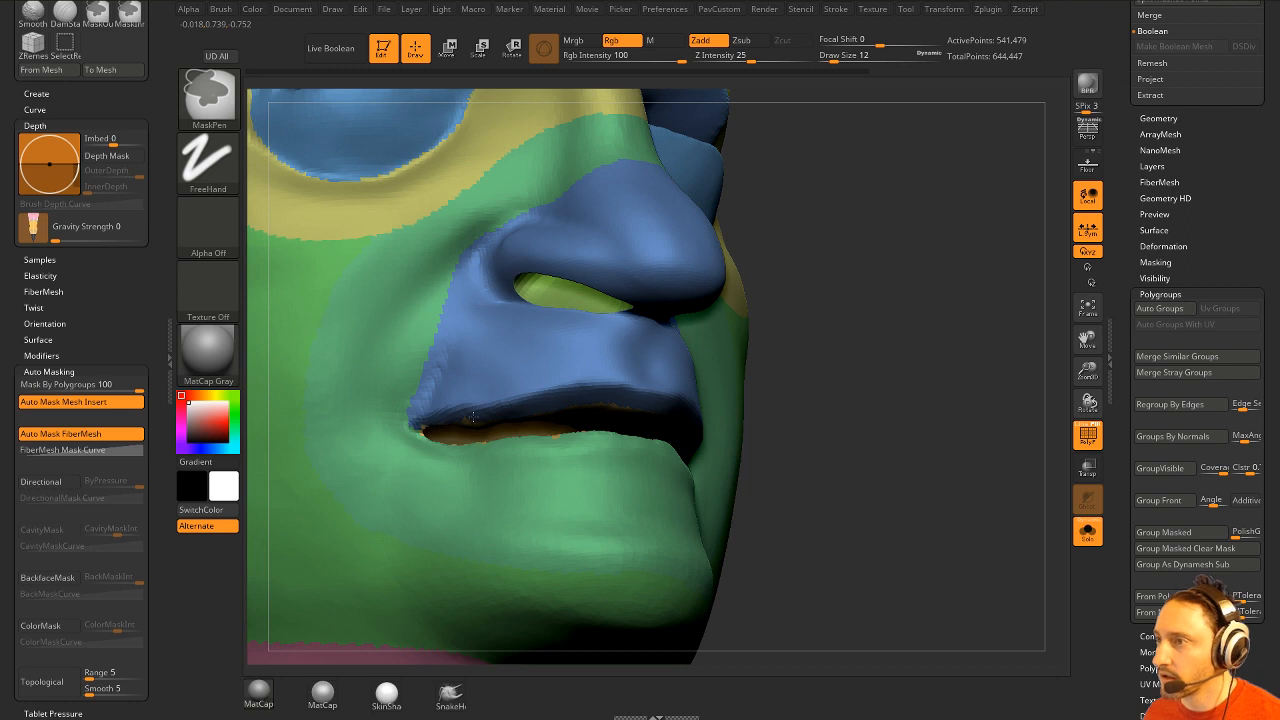
{"action": "left_click_drag", "start_coordinate": [863, 383], "coordinate": [832, 396]}
{"action": "left_click_drag", "start_coordinate": [423, 427], "coordinate": [451, 446], "text": "ctrl"}
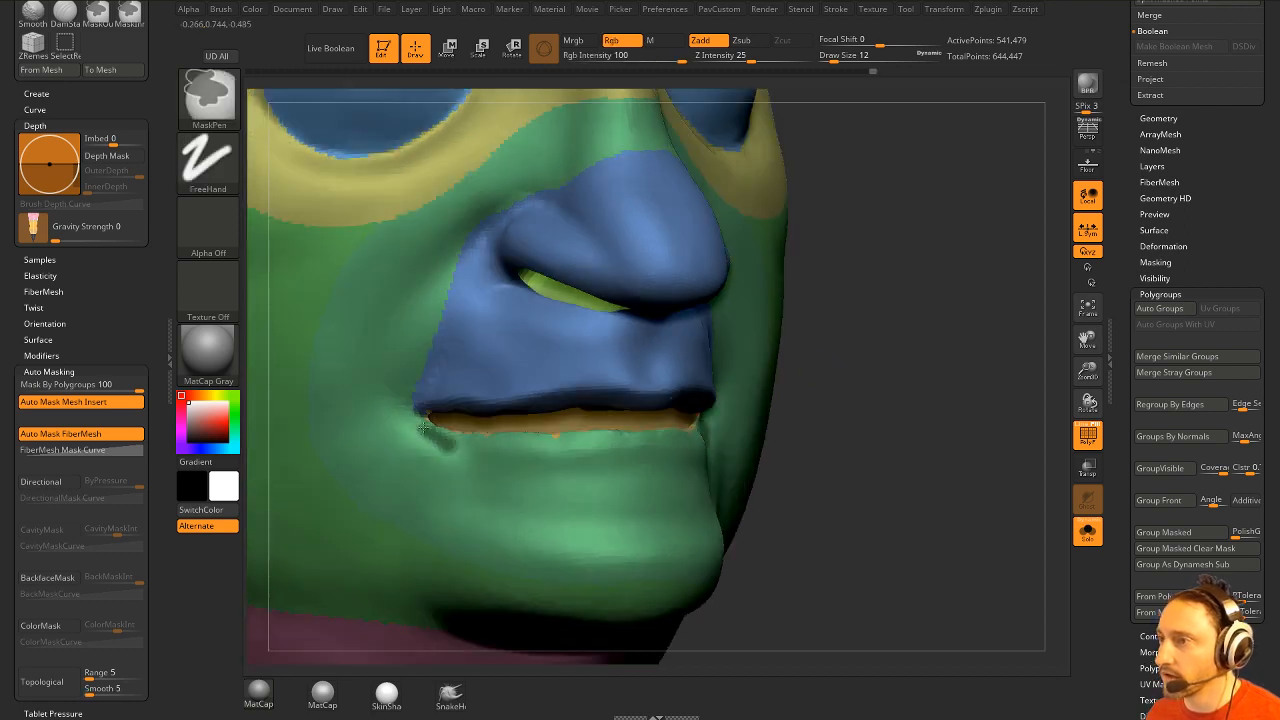
{"action": "left_click_drag", "start_coordinate": [815, 412], "coordinate": [860, 408]}
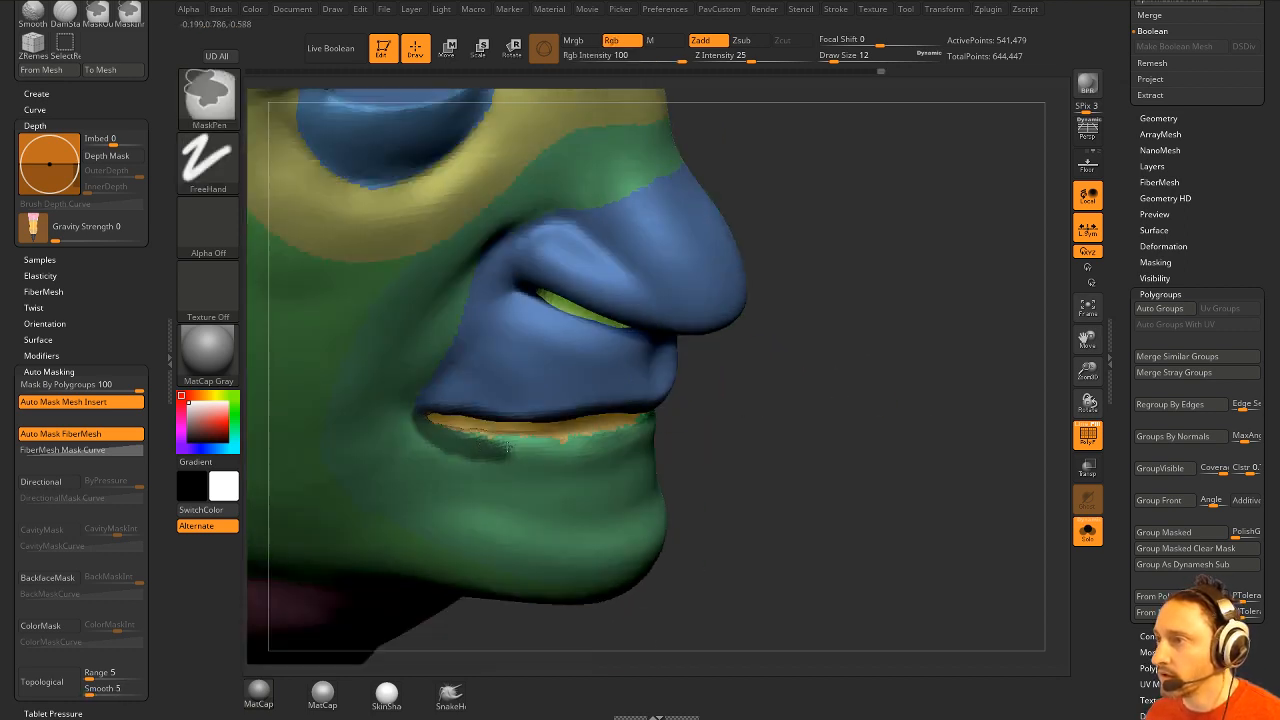
{"action": "mouse_move", "coordinate": [488, 453]}
{"action": "left_mouse_down", "text": "ctrl"}
{"action": "mouse_move", "coordinate": [506, 441]}
{"action": "mouse_move", "coordinate": [583, 446]}
{"action": "left_mouse_up", "text": "ctrl"}
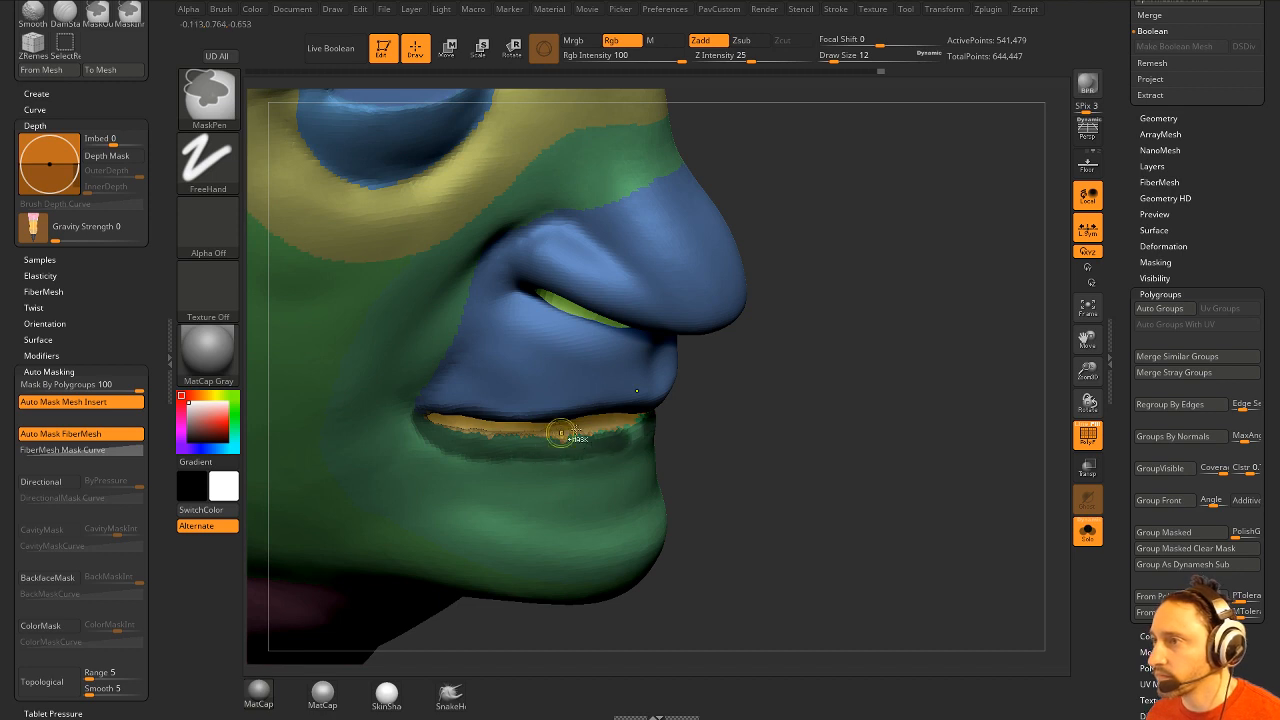
{"action": "left_click_drag", "start_coordinate": [825, 412], "coordinate": [780, 416]}
{"action": "left_click_drag", "start_coordinate": [600, 442], "coordinate": [669, 424], "text": "ctrl"}
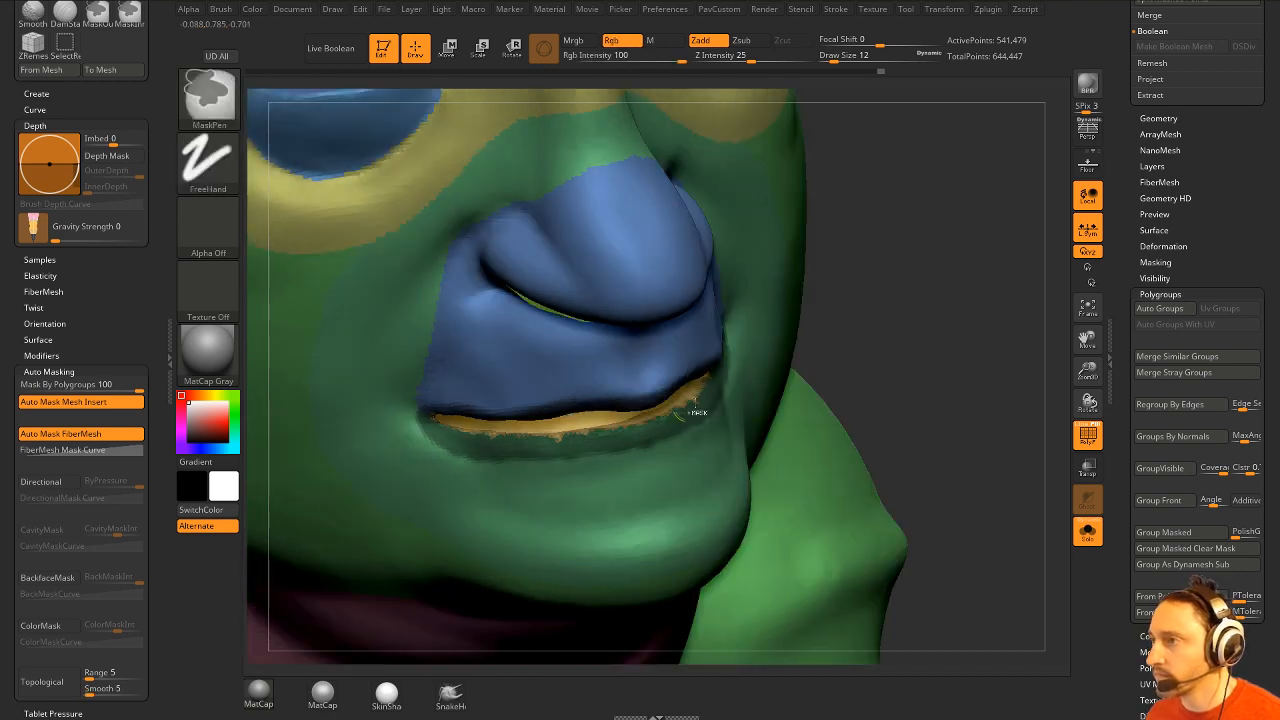
Extend the mask along the upper lip's edge and turn the masked lips into their own polygroup.
{"action": "left_click_drag", "start_coordinate": [845, 388], "coordinate": [900, 368]}
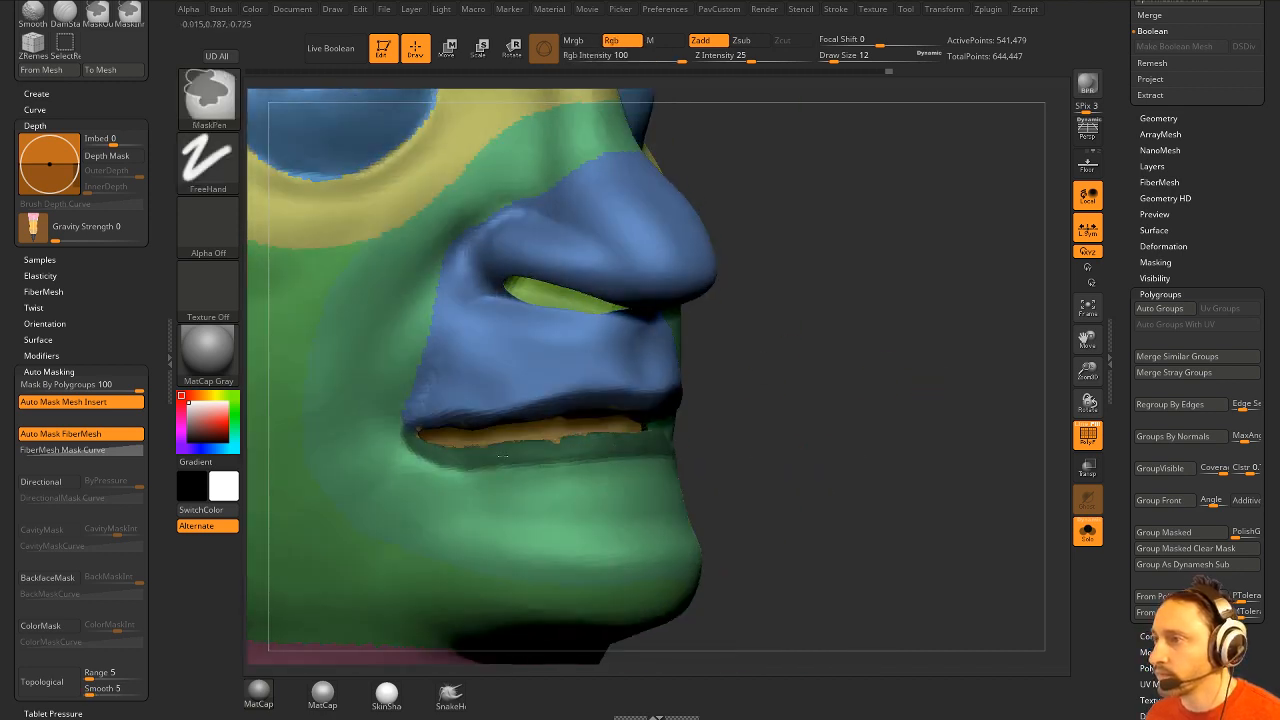
{"action": "left_click_drag", "start_coordinate": [806, 331], "coordinate": [563, 434]}
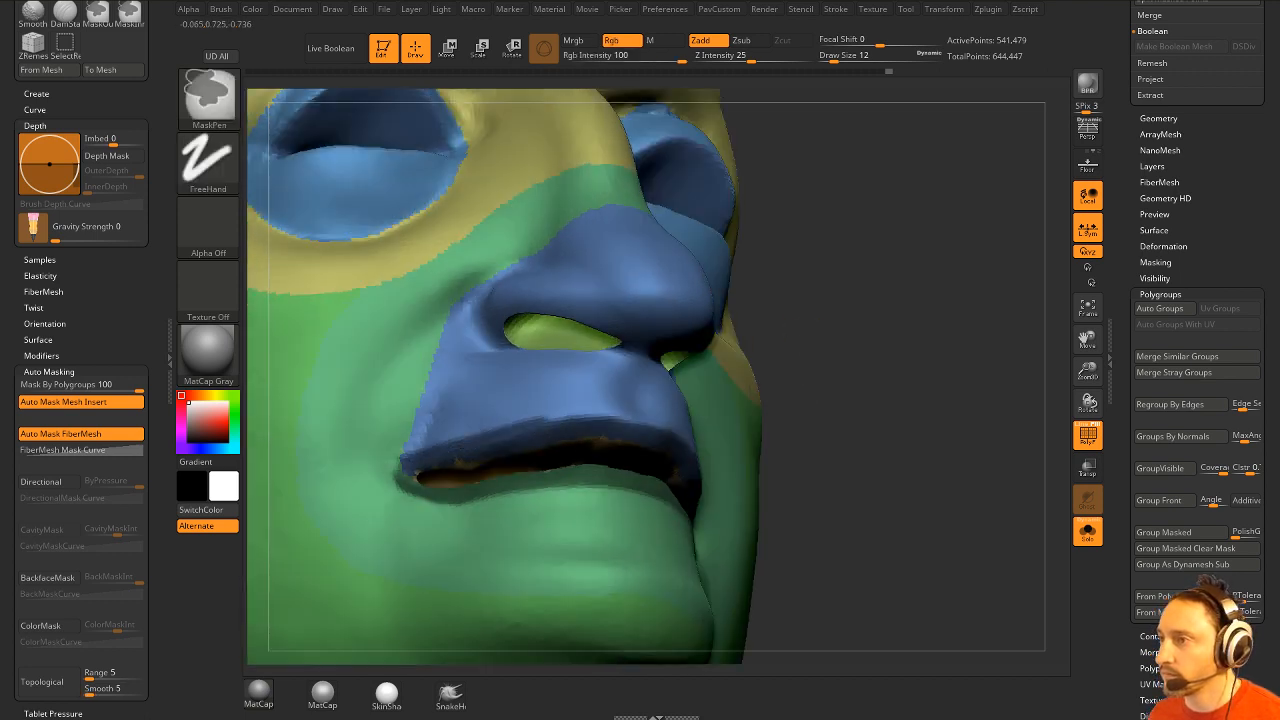
{"action": "mouse_move", "coordinate": [909, 366]}
{"action": "left_mouse_down"}
{"action": "mouse_move", "coordinate": [983, 417]}
{"action": "mouse_move", "coordinate": [940, 366]}
{"action": "mouse_move", "coordinate": [1000, 369]}
{"action": "mouse_move", "coordinate": [980, 403]}
{"action": "mouse_move", "coordinate": [977, 335]}
{"action": "mouse_move", "coordinate": [988, 352]}
{"action": "left_mouse_up"}
{"action": "key", "text": "3"}
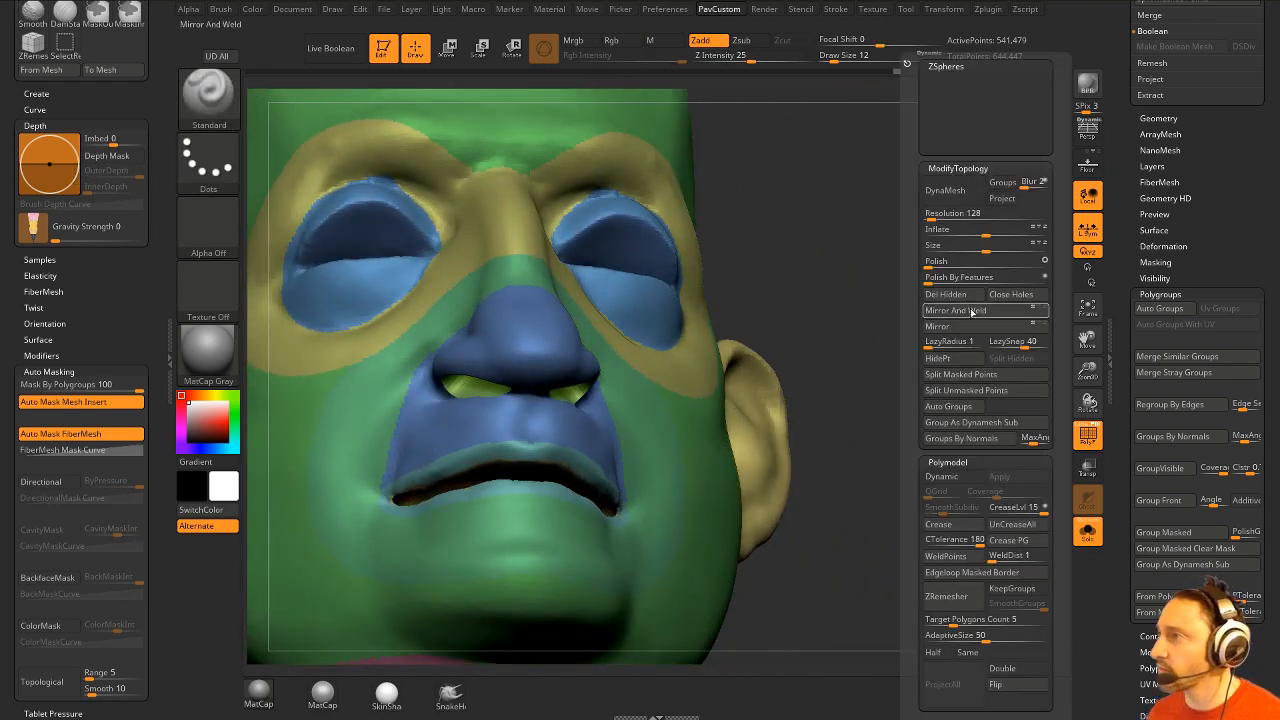
{"action": "left_click_drag", "start_coordinate": [1122, 312], "coordinate": [1160, 238]}
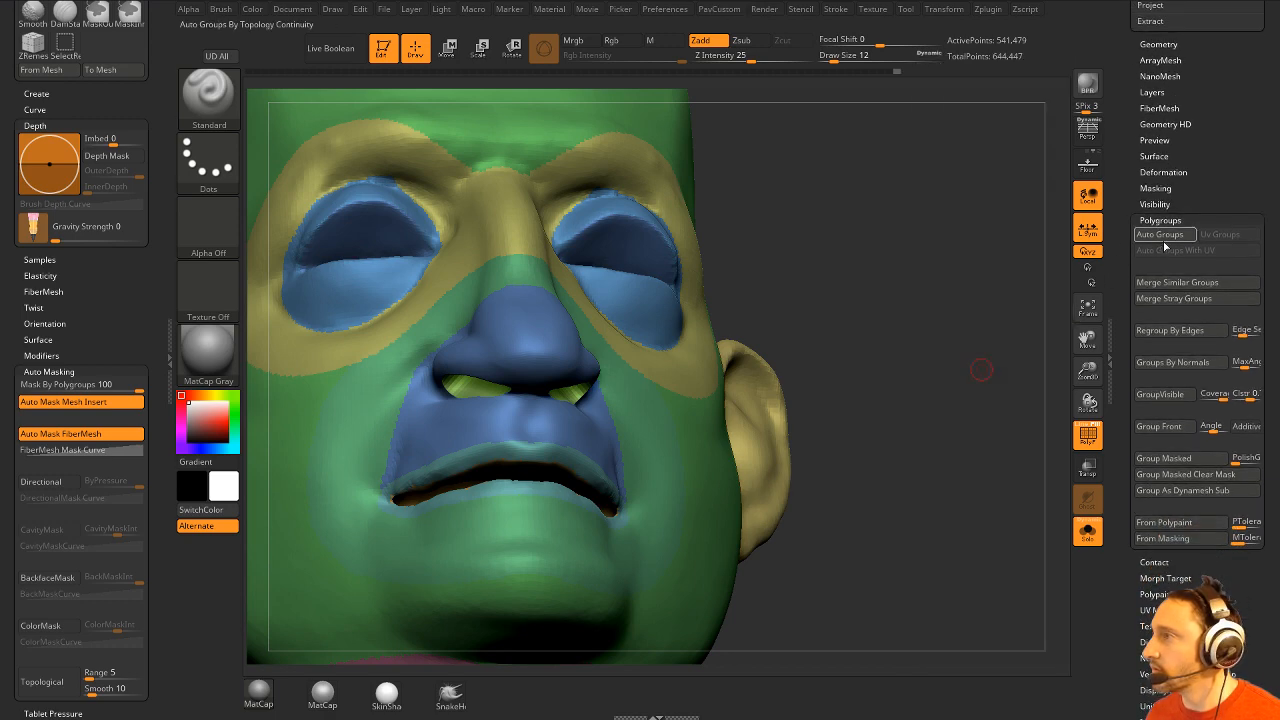
Clean up stray polygons along the lip and inner-mouth polygroup borders using the ZModeler brush with the wireframe displayed.
{"action": "mouse_move", "coordinate": [905, 335]}
{"action": "left_mouse_down"}
{"action": "mouse_move", "coordinate": [922, 362]}
{"action": "mouse_move", "coordinate": [915, 434]}
{"action": "mouse_move", "coordinate": [899, 434]}
{"action": "mouse_move", "coordinate": [957, 420]}
{"action": "mouse_move", "coordinate": [926, 434]}
{"action": "mouse_move", "coordinate": [962, 364]}
{"action": "mouse_move", "coordinate": [1020, 365]}
{"action": "left_mouse_up"}
{"action": "key", "text": "s"}
{"action": "left_click", "coordinate": [1087, 432]}
{"action": "key", "text": "b"}
{"action": "key", "text": "z"}
{"action": "key", "text": "m"}
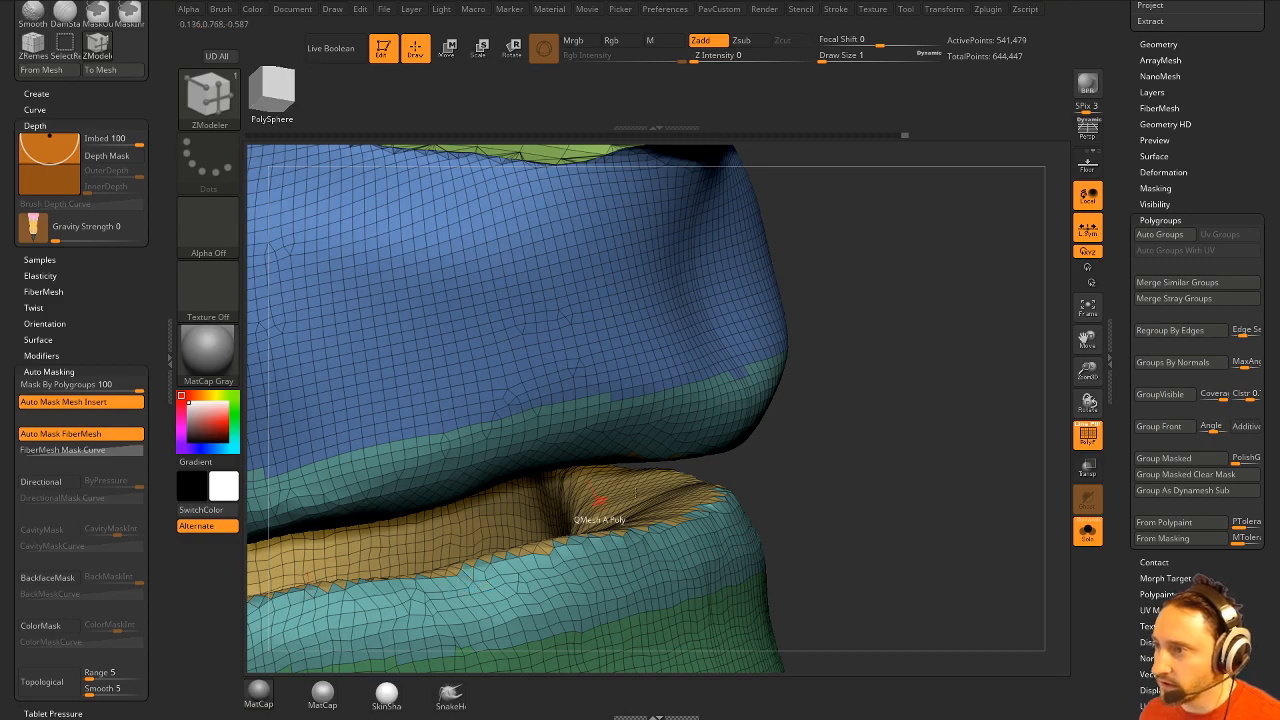
{"action": "left_click_drag", "start_coordinate": [908, 416], "coordinate": [940, 400]}
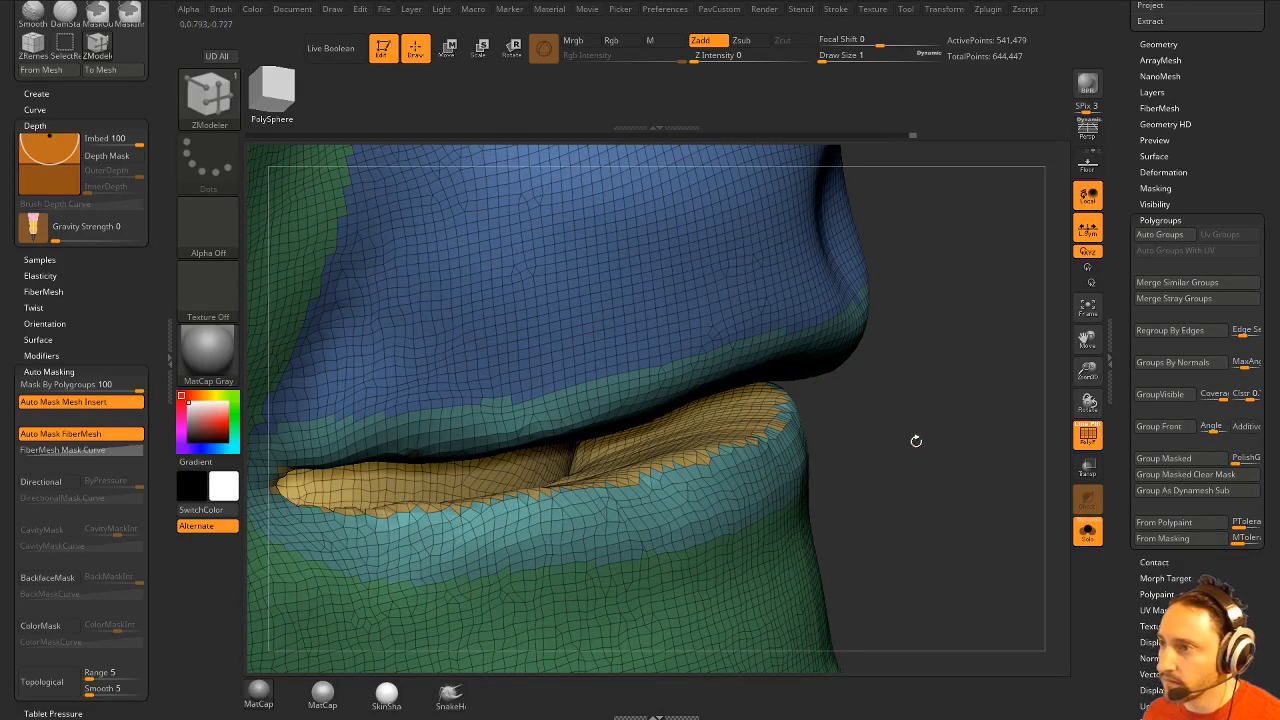
{"action": "left_click_drag", "start_coordinate": [916, 440], "coordinate": [880, 480]}
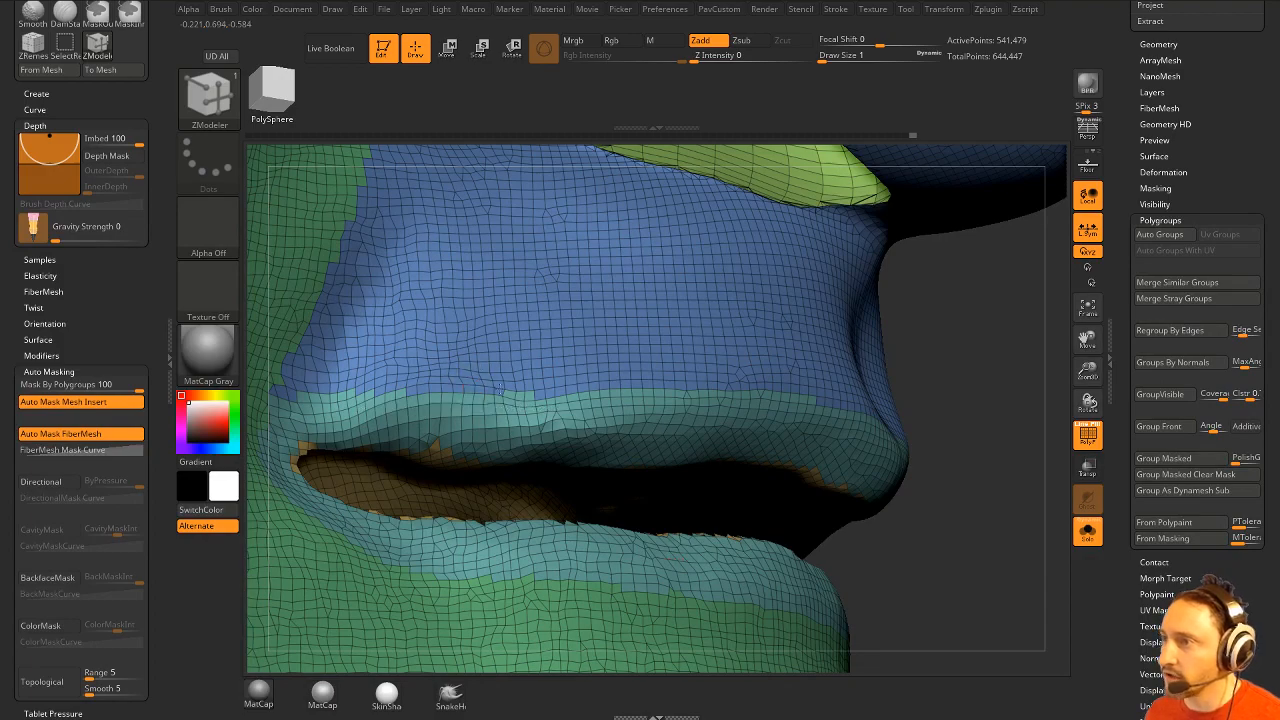
{"action": "left_click_drag", "start_coordinate": [880, 380], "coordinate": [608, 407]}
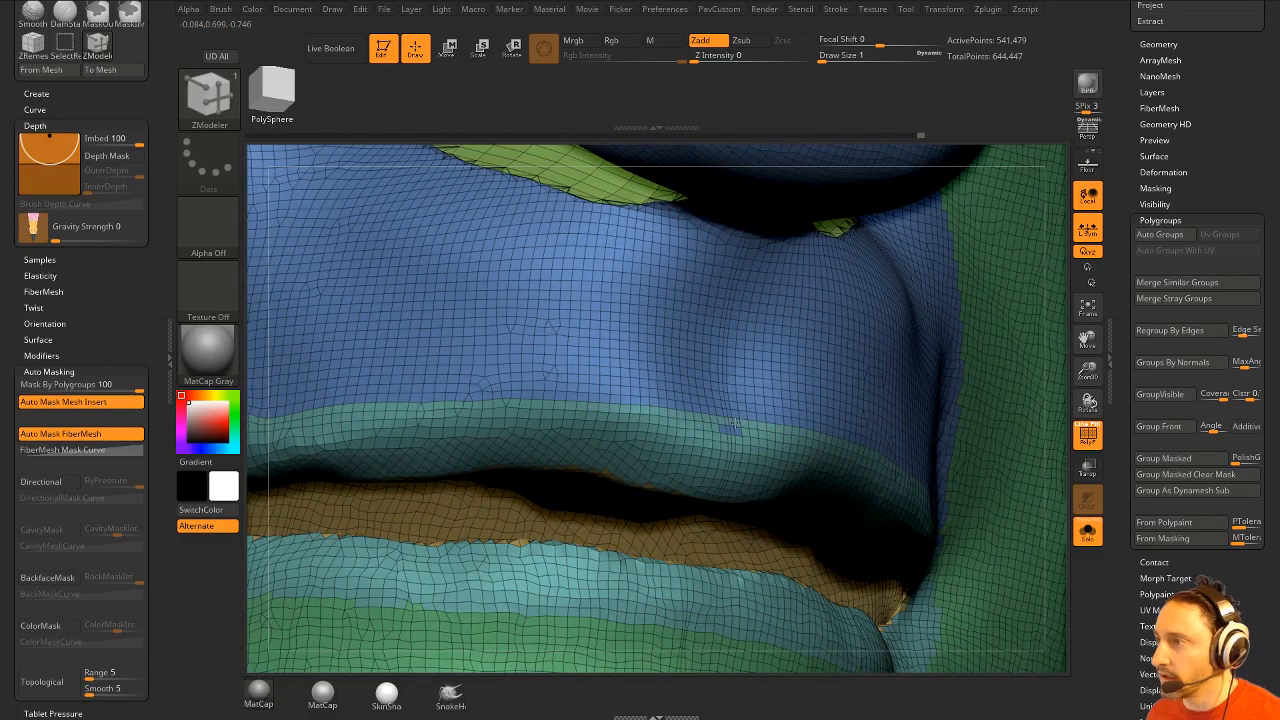
{"action": "mouse_move", "coordinate": [1052, 368]}
{"action": "left_mouse_down"}
{"action": "mouse_move", "coordinate": [834, 392]}
{"action": "mouse_move", "coordinate": [1014, 379]}
{"action": "mouse_move", "coordinate": [965, 411]}
{"action": "mouse_move", "coordinate": [885, 396]}
{"action": "left_mouse_up"}
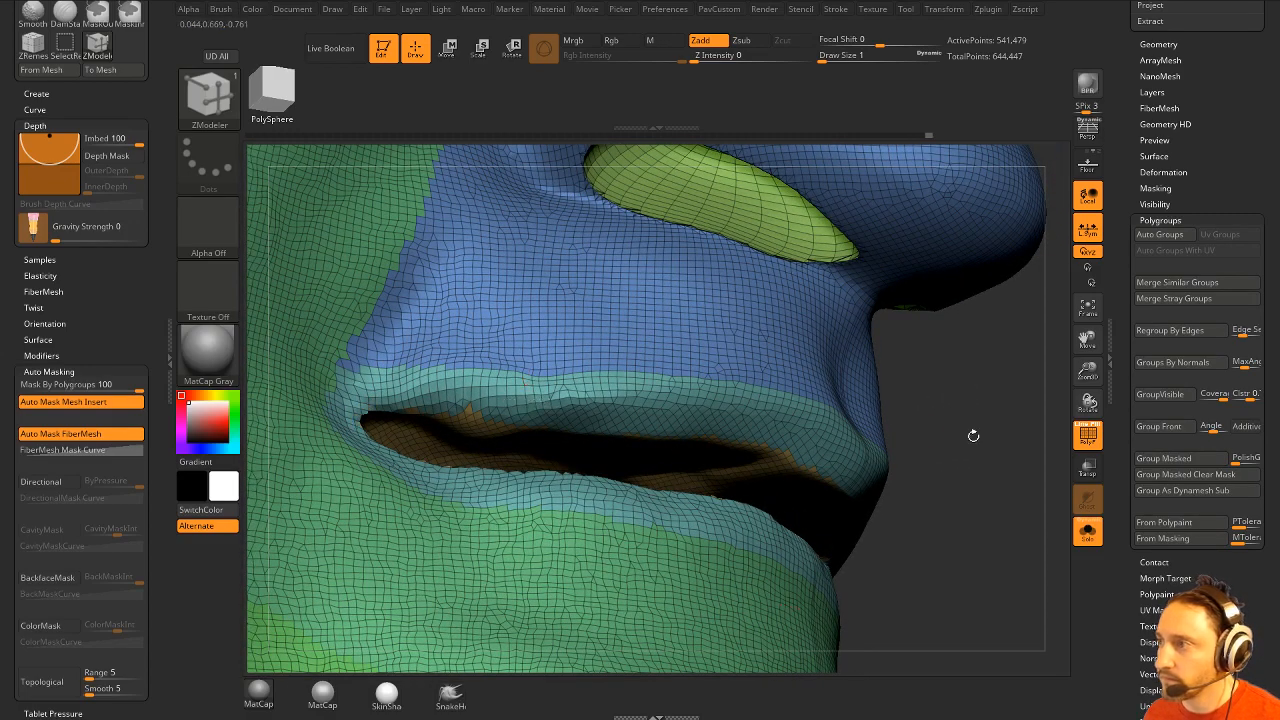
{"action": "left_click_drag", "start_coordinate": [973, 435], "coordinate": [634, 412]}
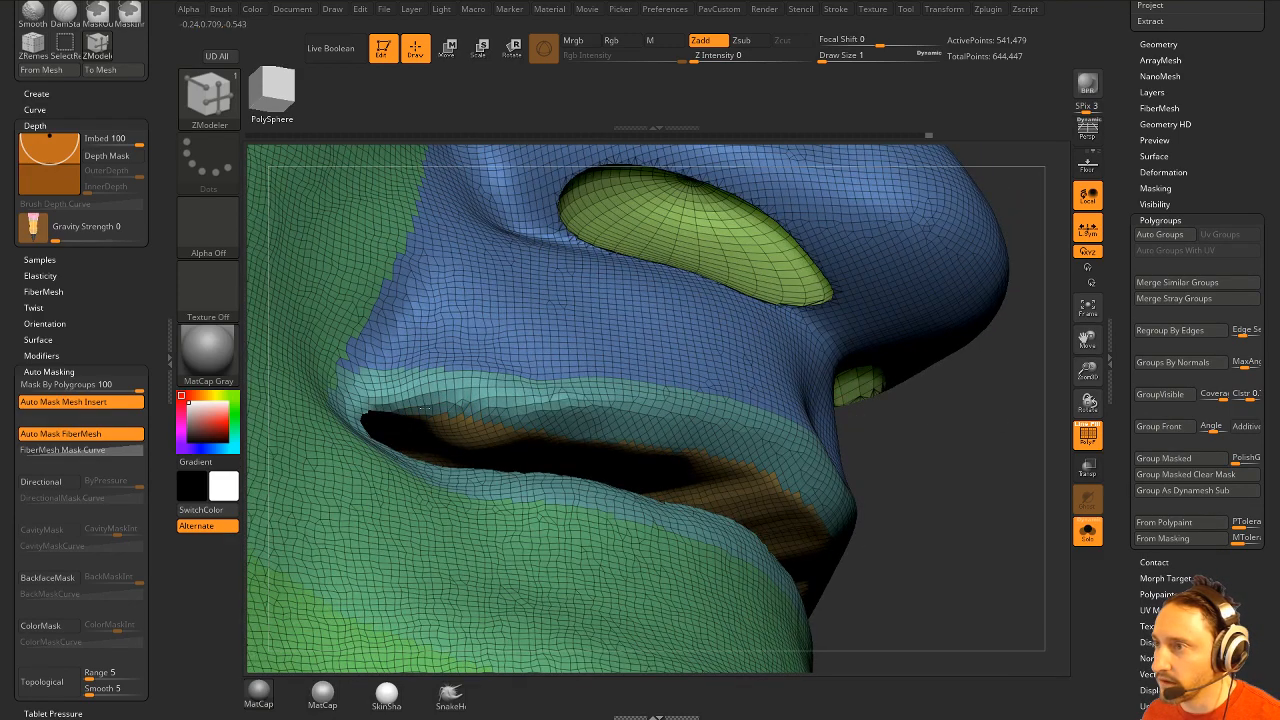
Isolate and hide individual face polygroups to check their separation, and restore the full bust's visibility.
{"action": "mouse_move", "coordinate": [979, 479]}
{"action": "left_mouse_down", "text": "alt"}
{"action": "mouse_move", "coordinate": [922, 423]}
{"action": "mouse_move", "coordinate": [828, 426]}
{"action": "mouse_move", "coordinate": [920, 428]}
{"action": "mouse_move", "coordinate": [930, 440]}
{"action": "mouse_move", "coordinate": [866, 436]}
{"action": "mouse_move", "coordinate": [869, 370]}
{"action": "mouse_move", "coordinate": [883, 400]}
{"action": "mouse_move", "coordinate": [1026, 420]}
{"action": "mouse_move", "coordinate": [969, 471]}
{"action": "mouse_move", "coordinate": [990, 468]}
{"action": "left_mouse_up", "text": "alt"}
{"action": "left_click", "coordinate": [665, 328], "text": "ctrl+shift"}
{"action": "left_click_drag", "start_coordinate": [986, 366], "coordinate": [944, 402]}
{"action": "left_click", "coordinate": [959, 385], "text": "ctrl+shift"}
{"action": "left_click", "coordinate": [592, 394], "text": "ctrl+shift"}
{"action": "left_click", "coordinate": [490, 225], "text": "ctrl+shift"}
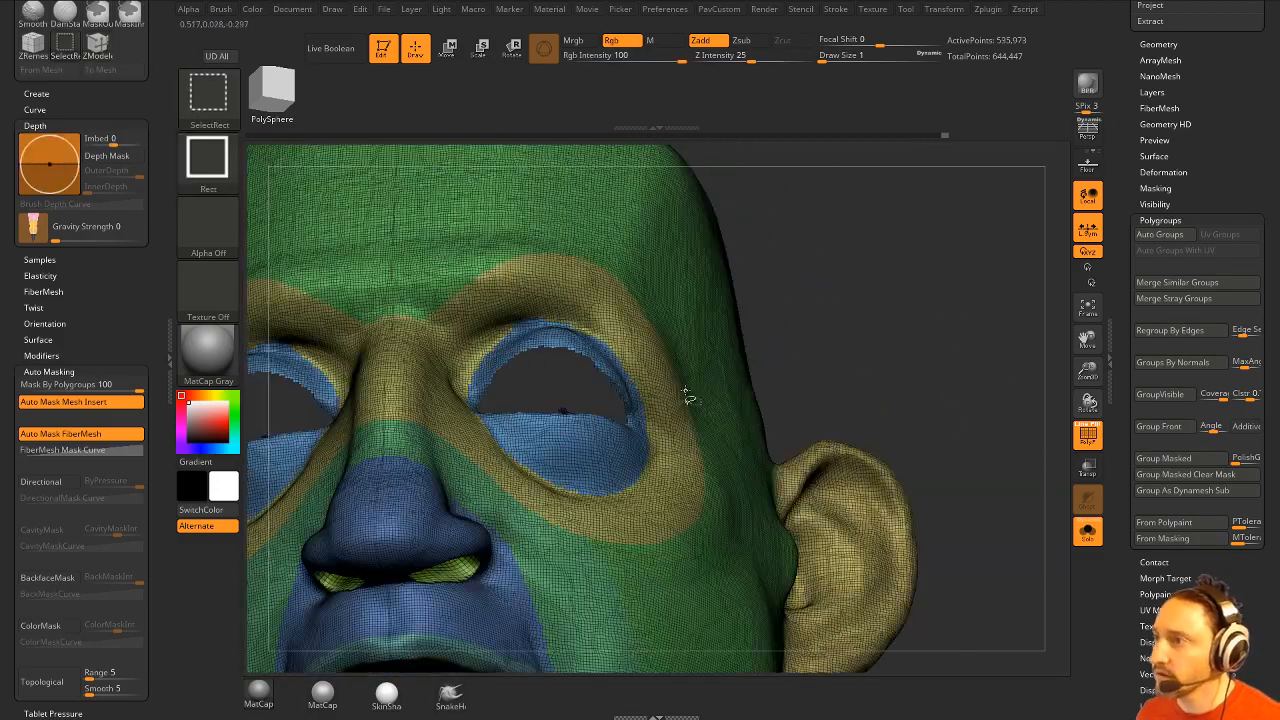
{"action": "left_click_drag", "start_coordinate": [908, 304], "coordinate": [928, 352], "text": "ctrl+shift"}
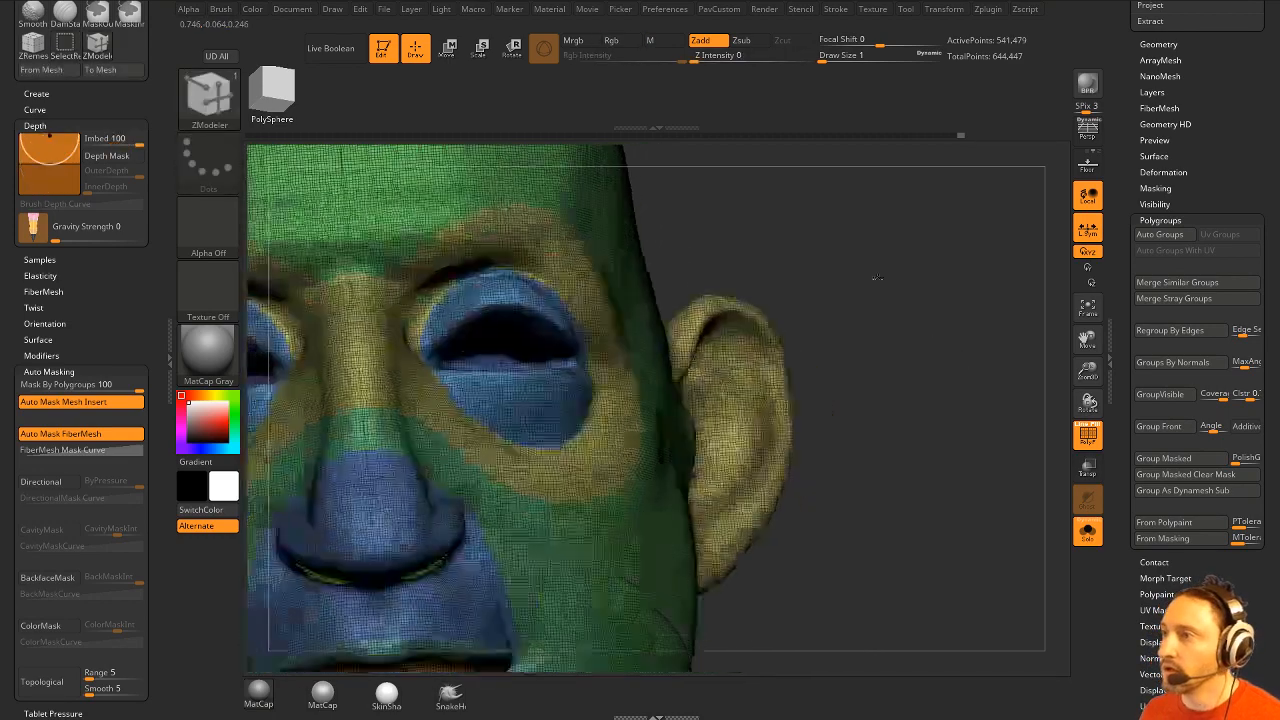
Turn off the polygroup and wireframe display on the bust and save the project.
{"action": "left_click", "coordinate": [1088, 432]}
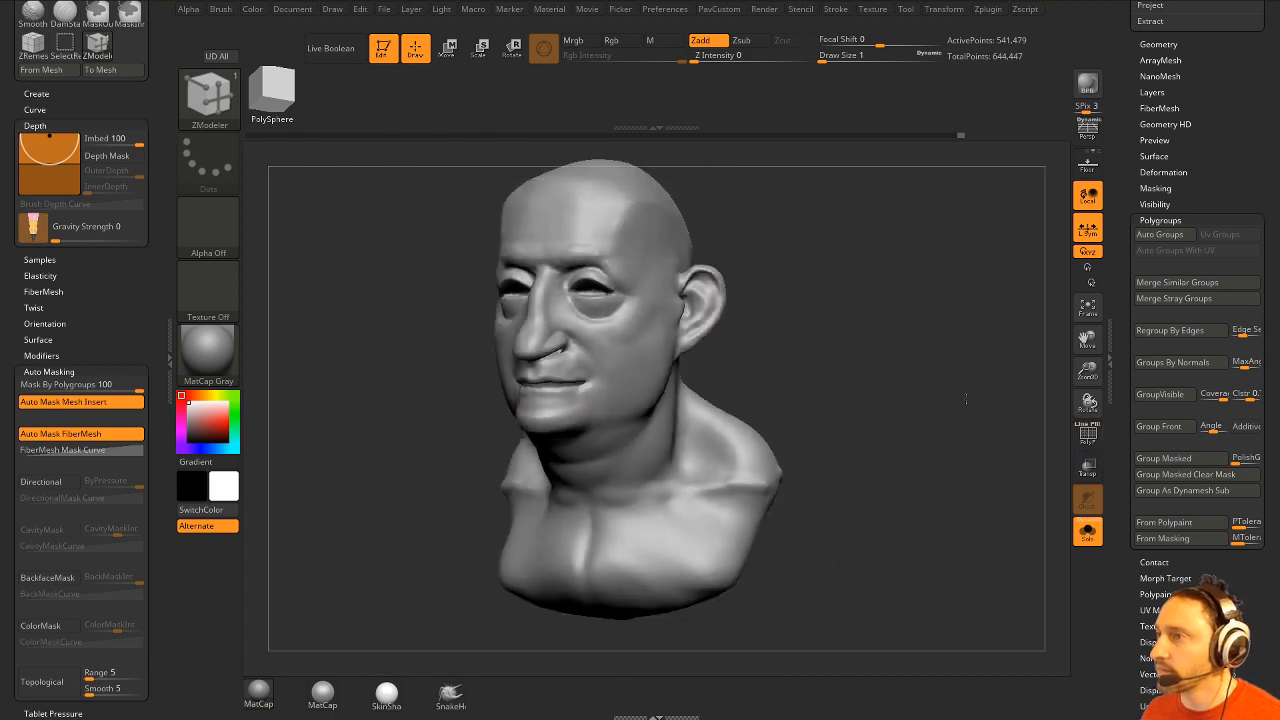
{"action": "left_click_drag", "start_coordinate": [960, 400], "coordinate": [1000, 347], "text": "shift"}
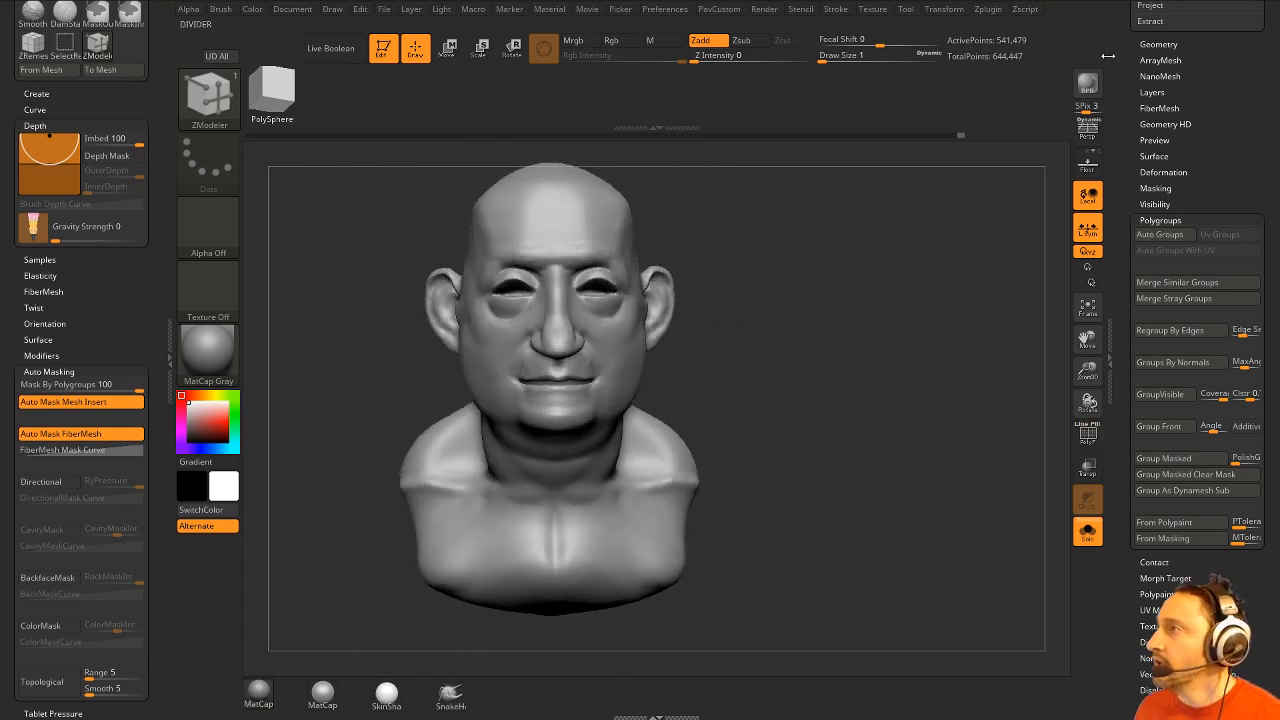
{"action": "left_click_drag", "start_coordinate": [1120, 62], "coordinate": [1038, 675]}
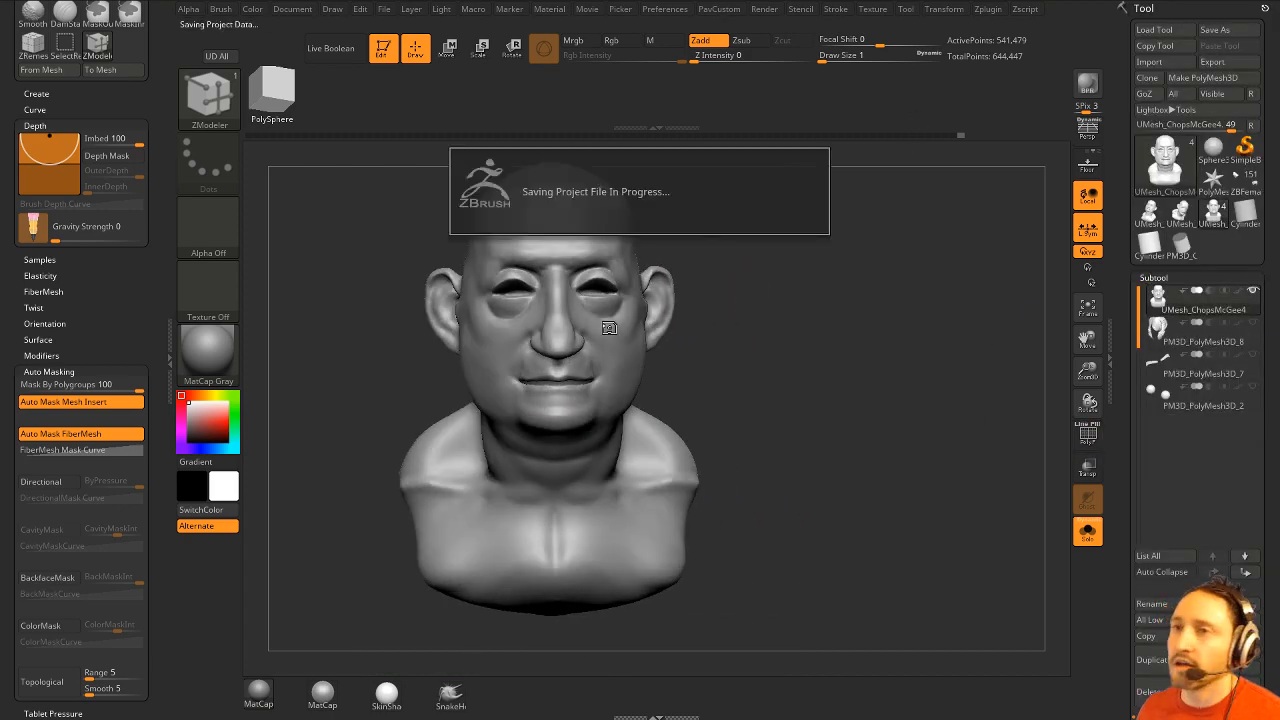
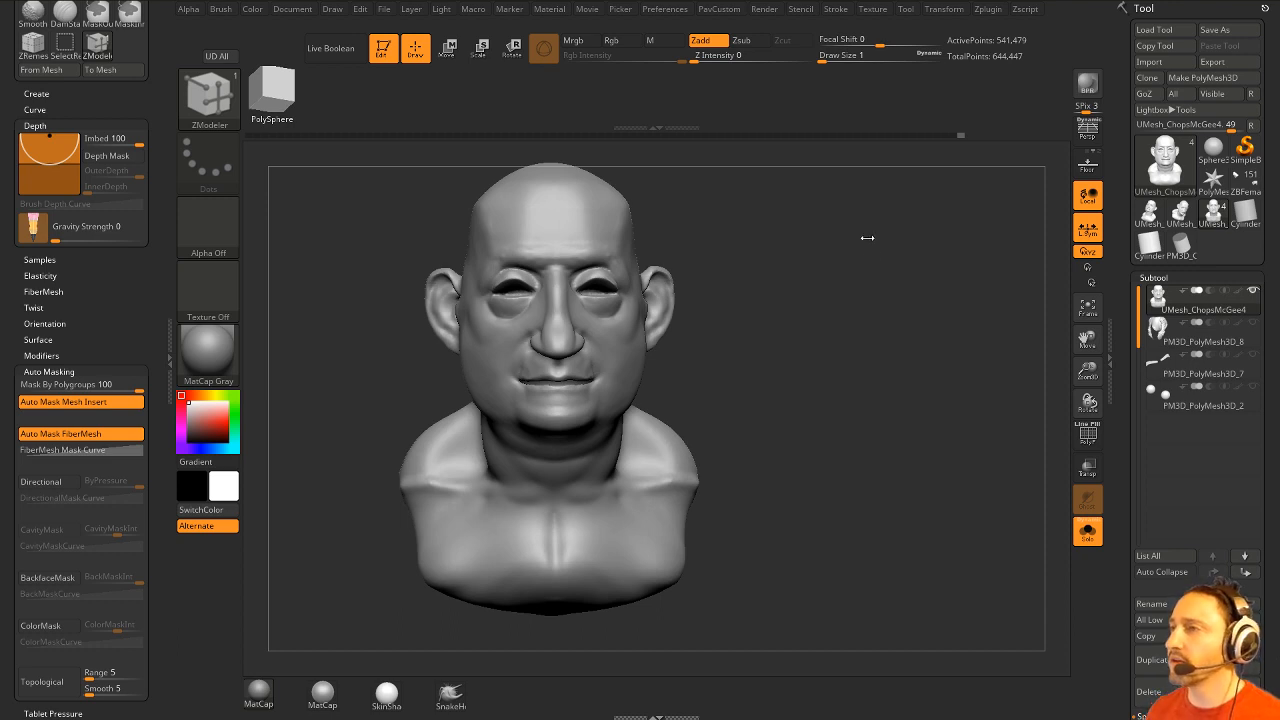
Select the Standard brush and briefly bring up the brush library without choosing another brush.
{"action": "left_click_drag", "start_coordinate": [849, 246], "coordinate": [846, 297]}
{"action": "key", "text": "b"}
{"action": "key", "text": "s"}
{"action": "key", "text": "t"}
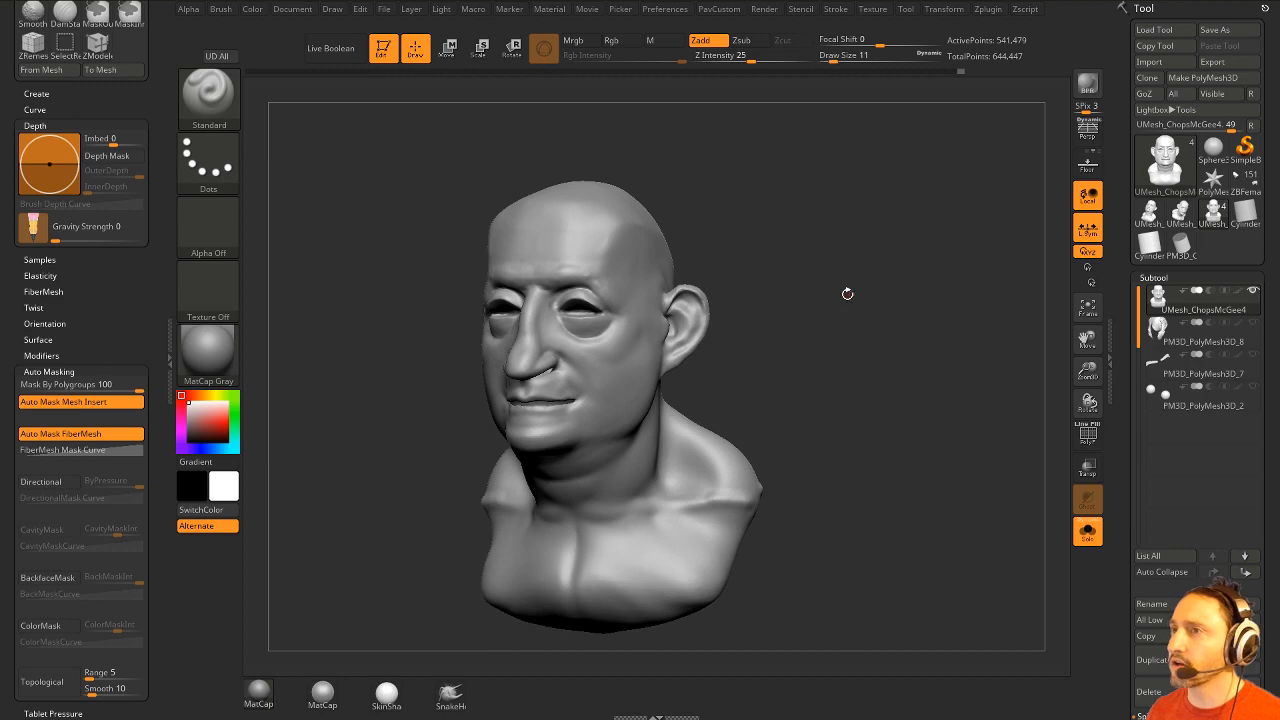
{"action": "key", "text": "b"}
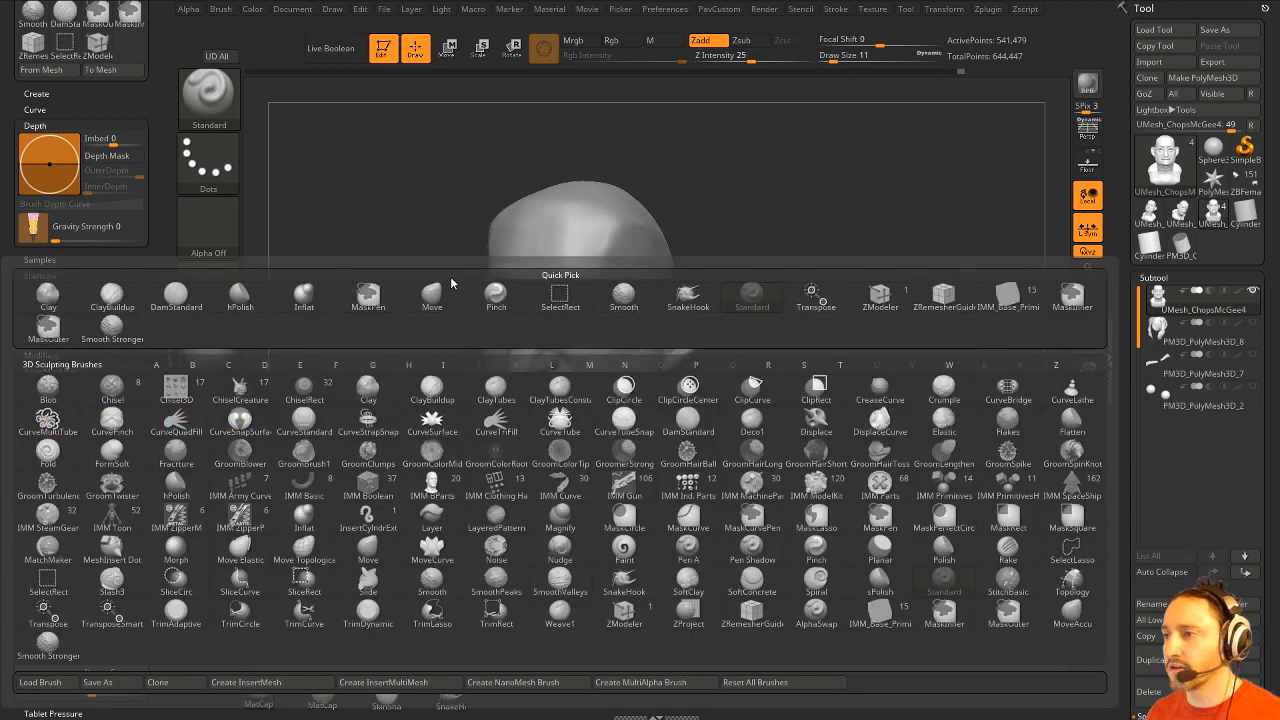
{"action": "key", "text": "Escape"}
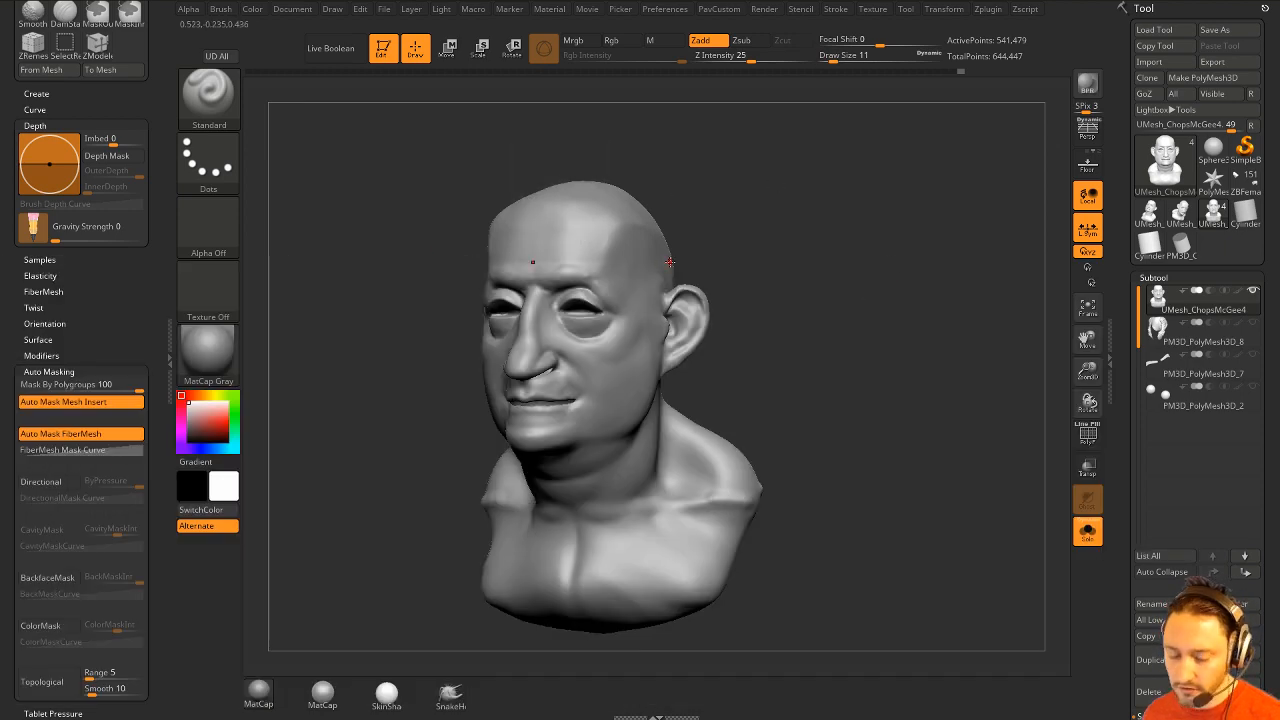
Switch to the Topology brush.
{"action": "key", "text": "b"}
{"action": "key", "text": "t"}
{"action": "key", "text": "o"}
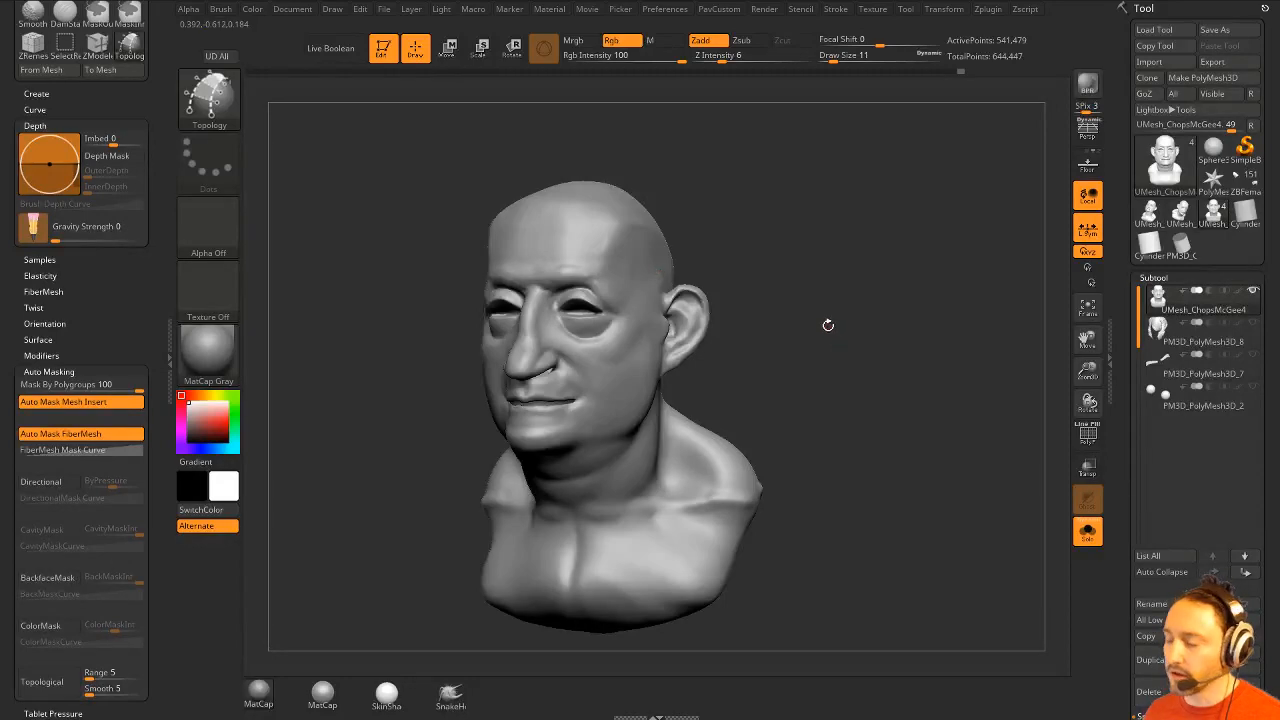
Switch to the Standard brush and set the draw size to 35.
{"action": "key", "text": "b"}
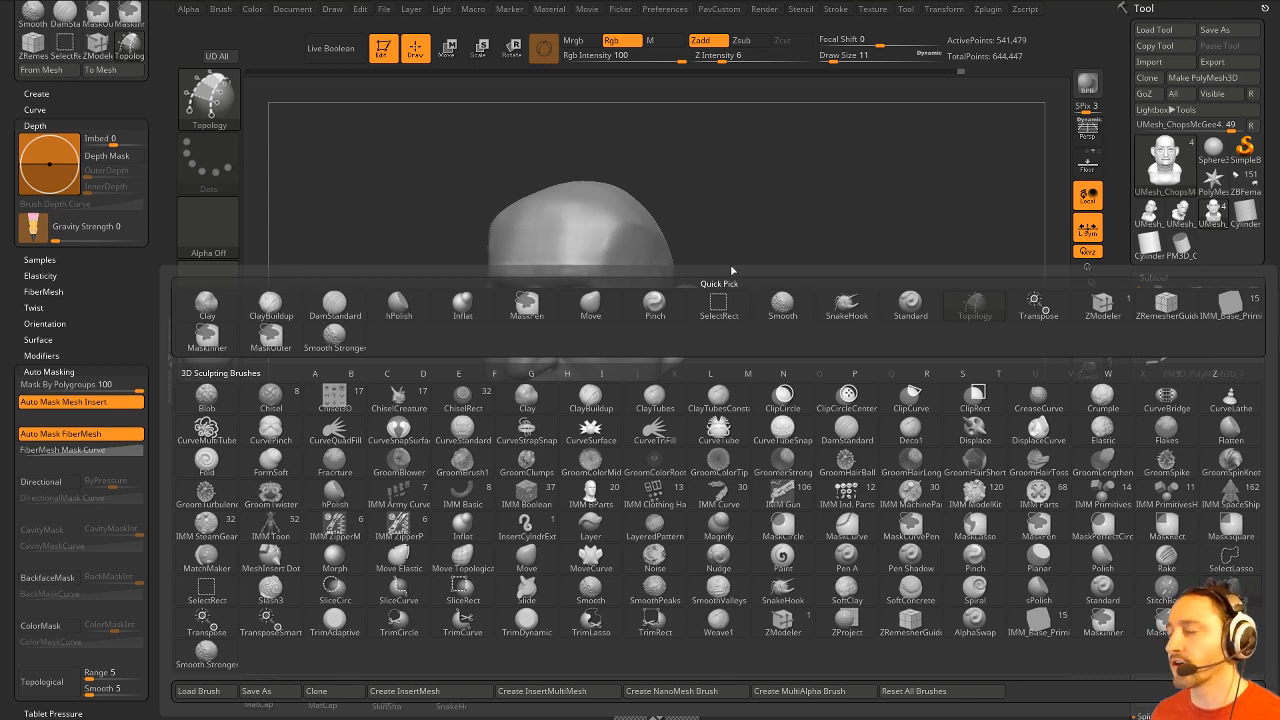
{"action": "key", "text": "s"}
{"action": "key", "text": "t"}
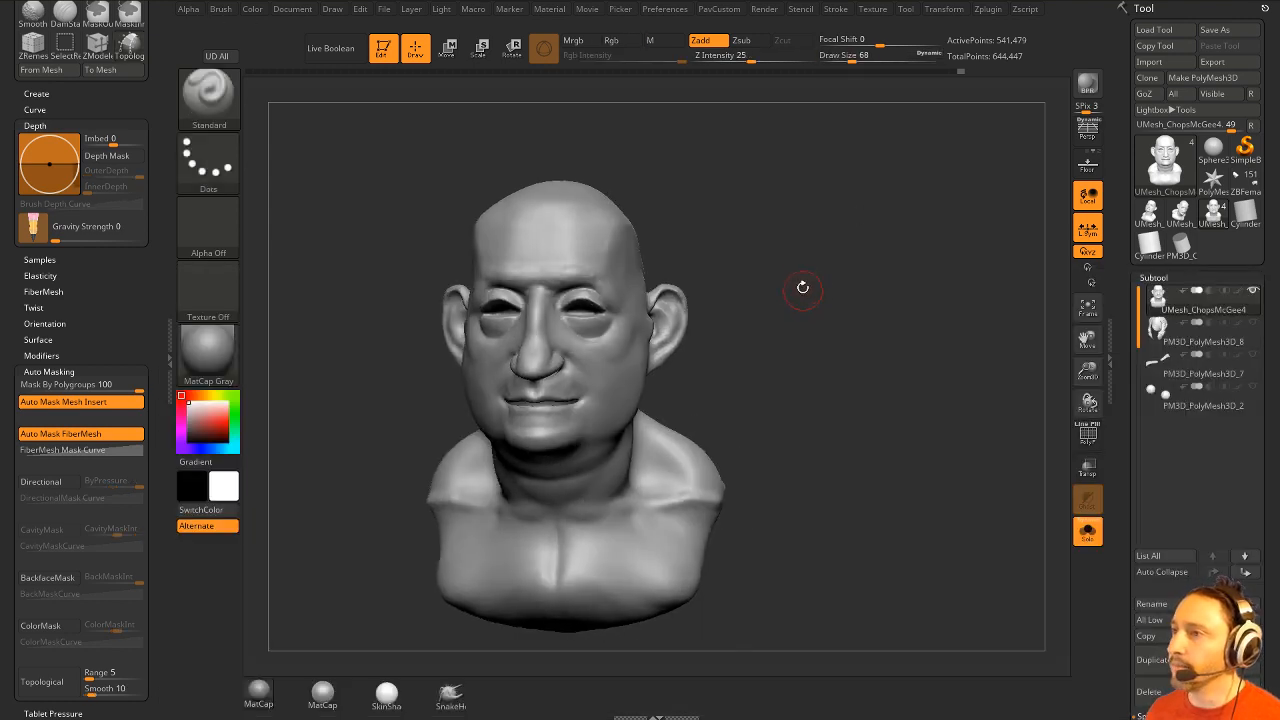
{"action": "mouse_move", "coordinate": [802, 287]}
{"action": "left_mouse_down"}
{"action": "mouse_move", "coordinate": [823, 320]}
{"action": "mouse_move", "coordinate": [846, 323]}
{"action": "left_mouse_up"}
{"action": "type", "text": "s35"}
{"action": "key", "text": "Return"}
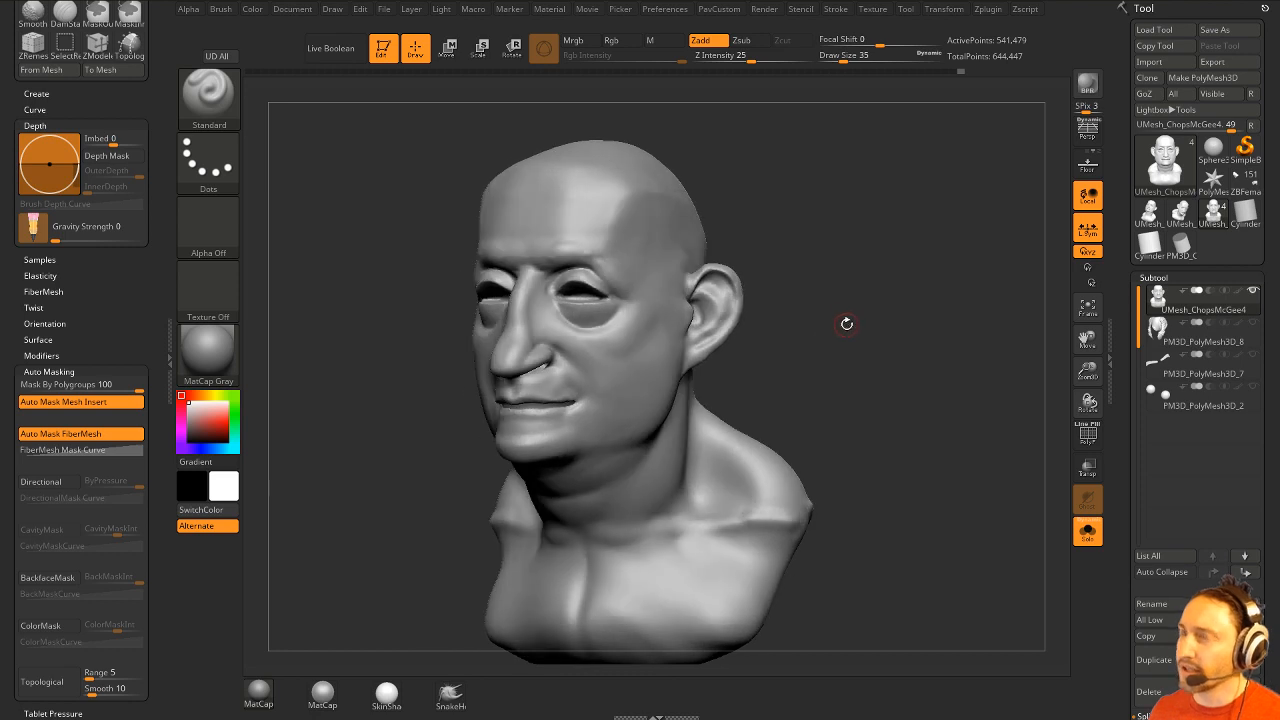
Cycle through several sculpting brushes by their shortcuts, ending on the ClayTubes brush.
{"action": "key", "text": "b"}
{"action": "key", "text": "c"}
{"action": "key", "text": "l"}
{"action": "key", "text": "b"}
{"action": "key", "text": "h"}
{"action": "key", "text": "p"}
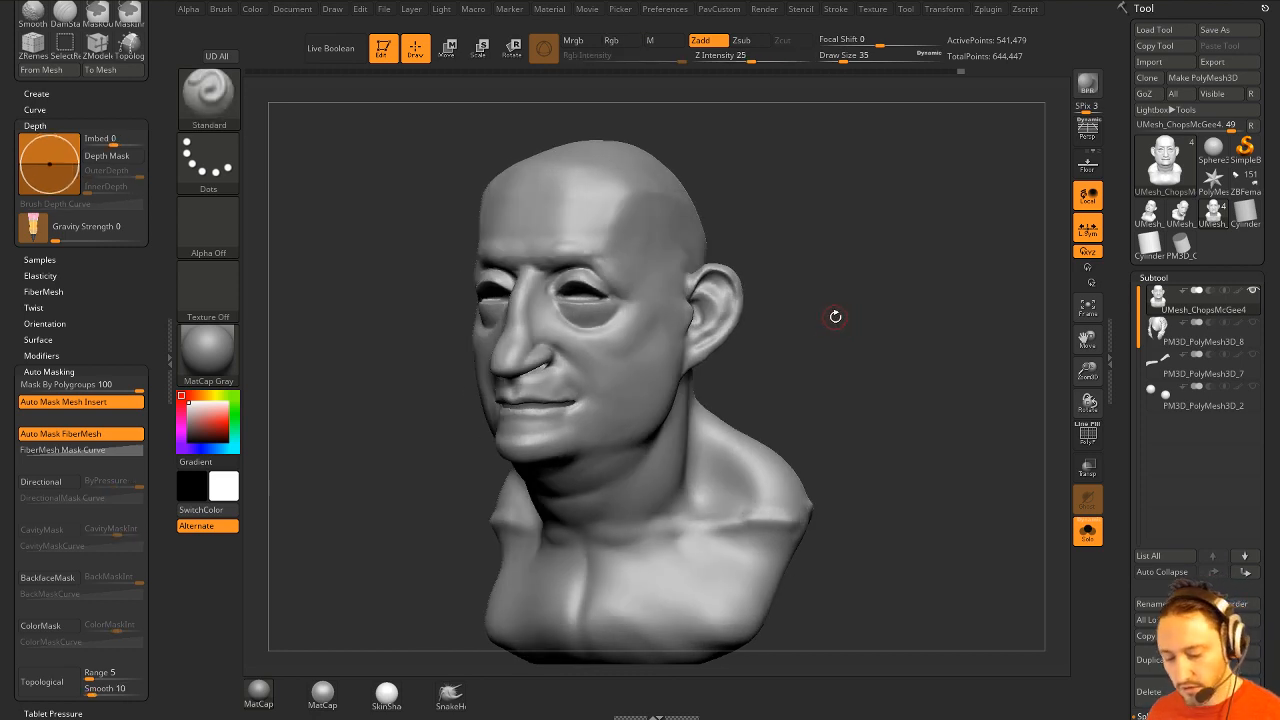
{"action": "key", "text": "b"}
{"action": "key", "text": "c"}
{"action": "key", "text": "t"}
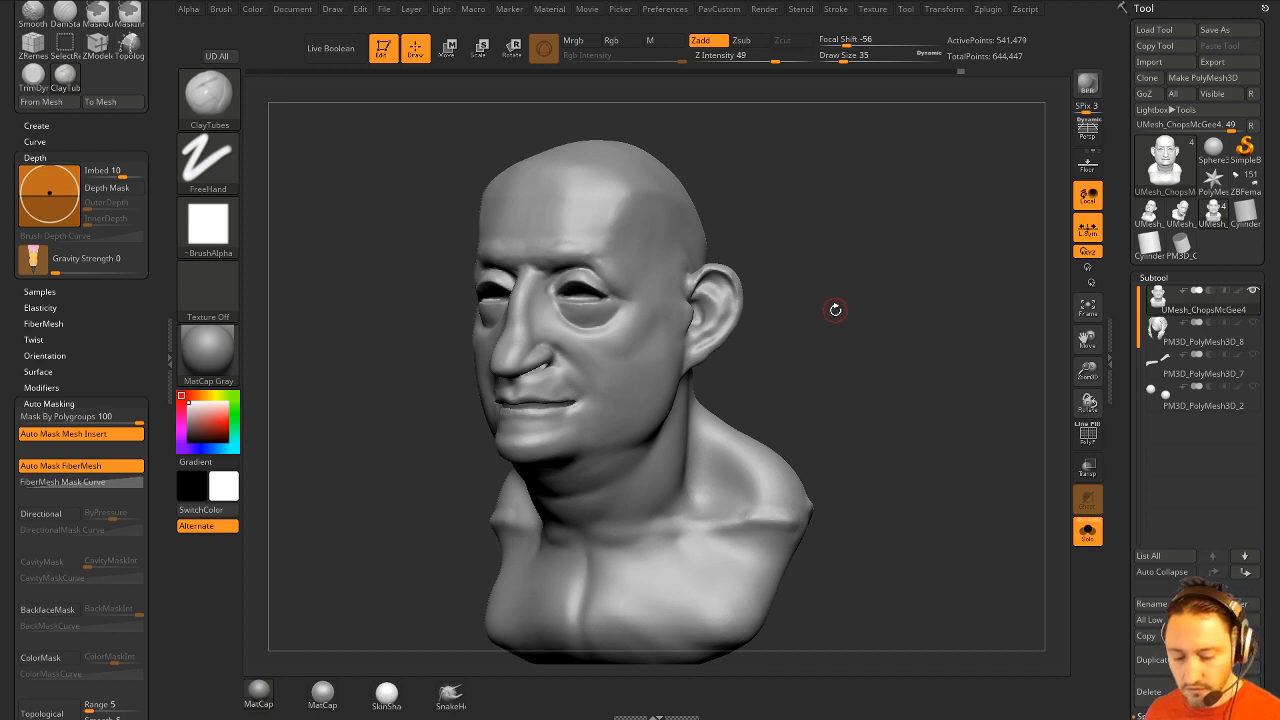
Select the ZModeler brush and replace it with the Pinch brush.
{"action": "key", "text": "b"}
{"action": "key", "text": "z"}
{"action": "key", "text": "m"}
{"action": "key", "text": "b"}
{"action": "key", "text": "p"}
{"action": "key", "text": "i"}
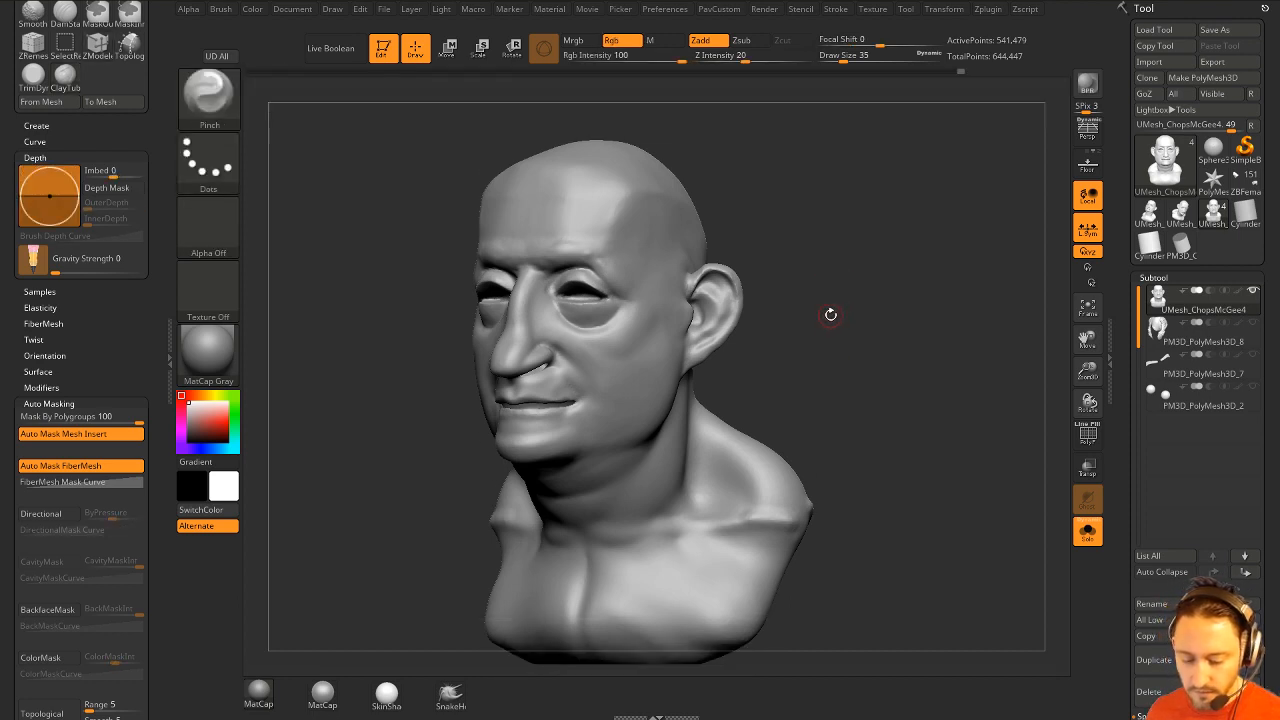
Reselect the Standard brush and bring up the custom palette with the ModifyTopology and Polymodel tools.
{"action": "key", "text": "b"}
{"action": "key", "text": "s"}
{"action": "key", "text": "t"}
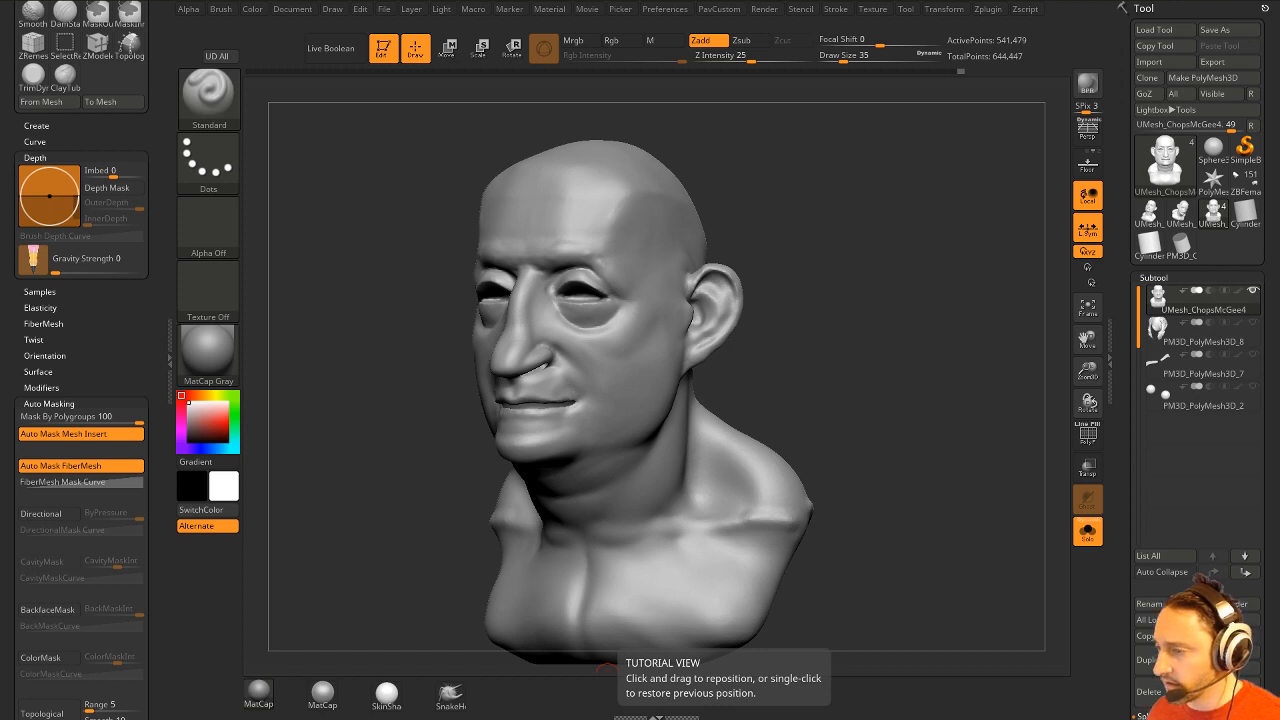
{"action": "key", "text": "space"}
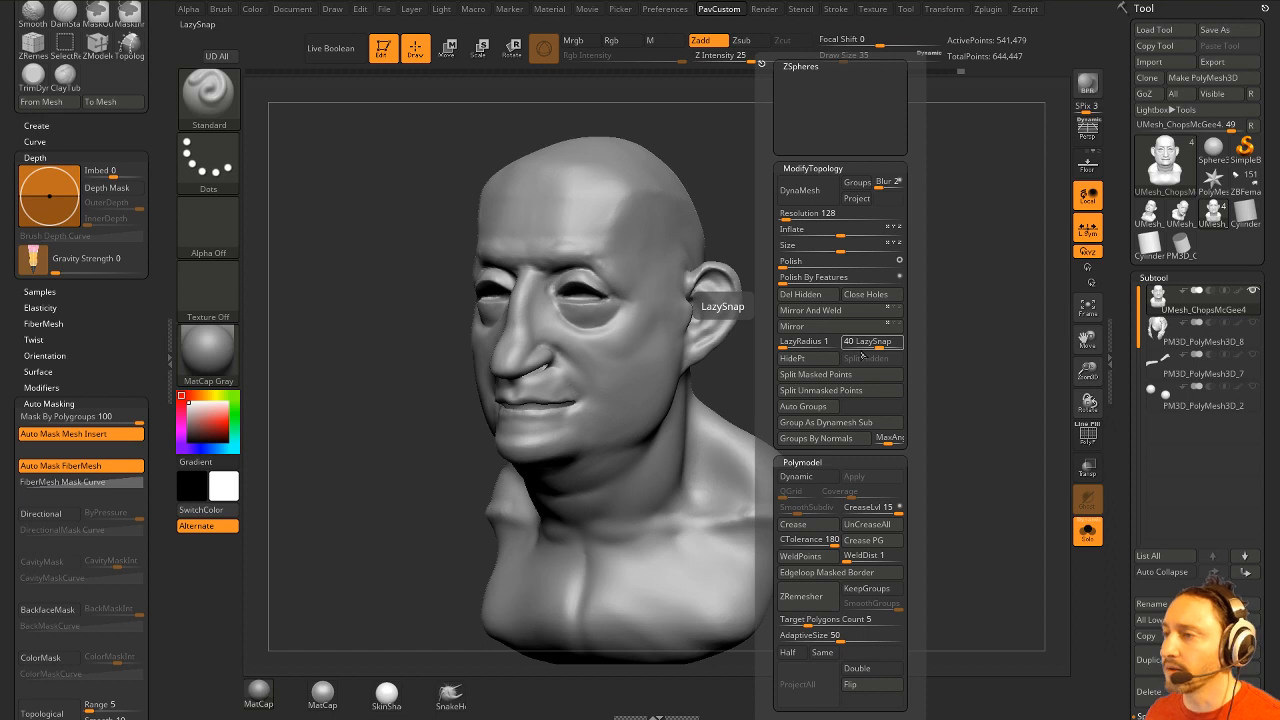
{"action": "left_click_drag", "start_coordinate": [986, 320], "coordinate": [255, 457]}
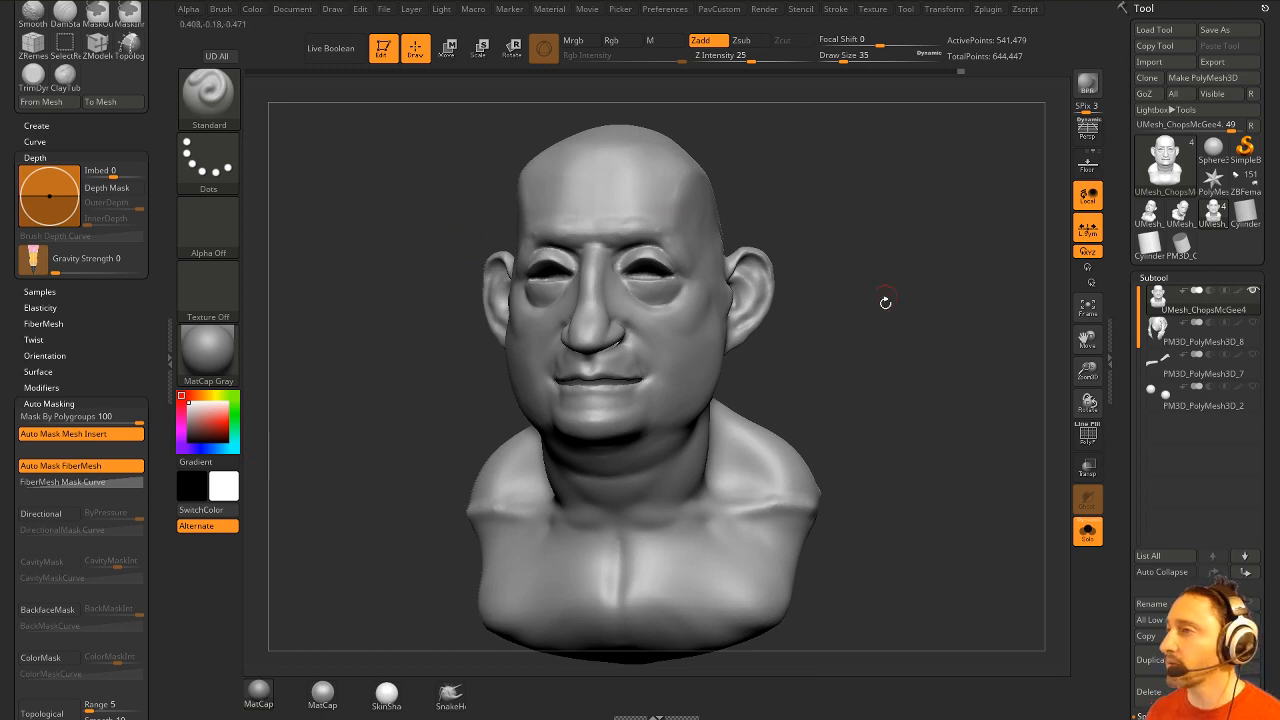
Insert a ZSphere subtool directly below the ChopsMcGee bust in the subtool list.
{"action": "left_click_drag", "start_coordinate": [885, 302], "coordinate": [906, 346]}
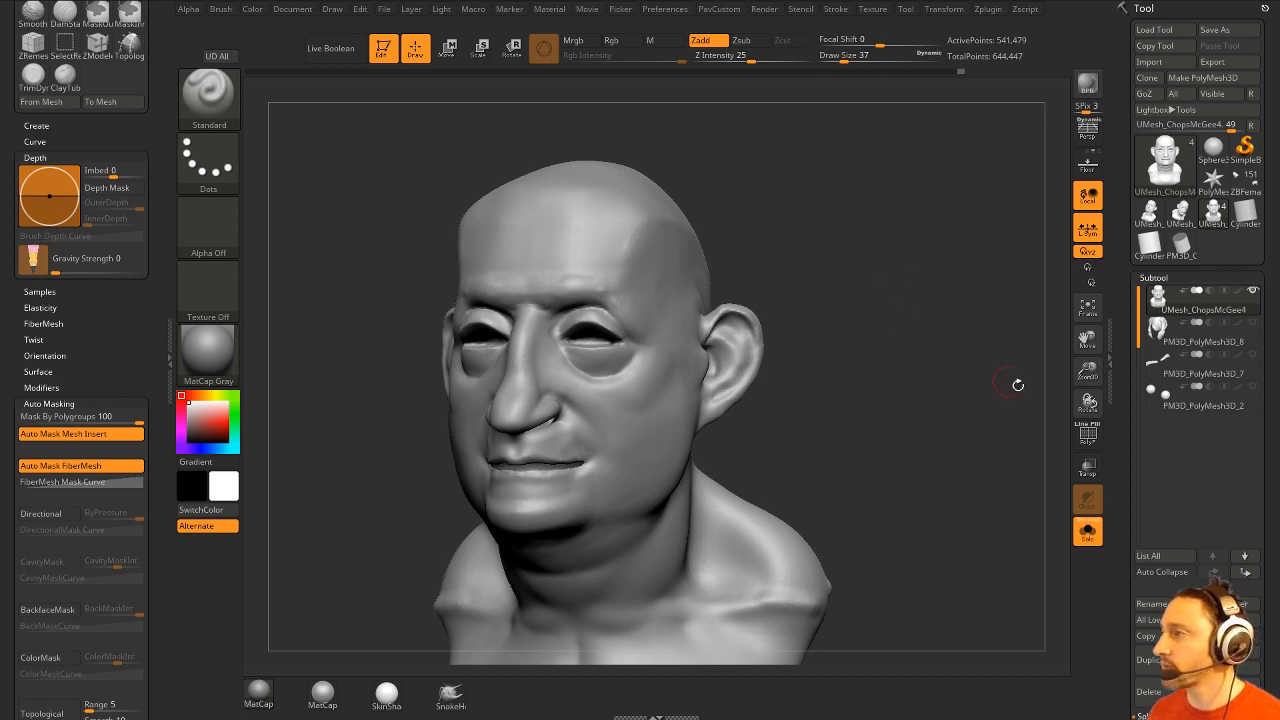
{"action": "scroll", "coordinate": [1200, 500], "scroll_direction": "down", "scroll_amount": 3}
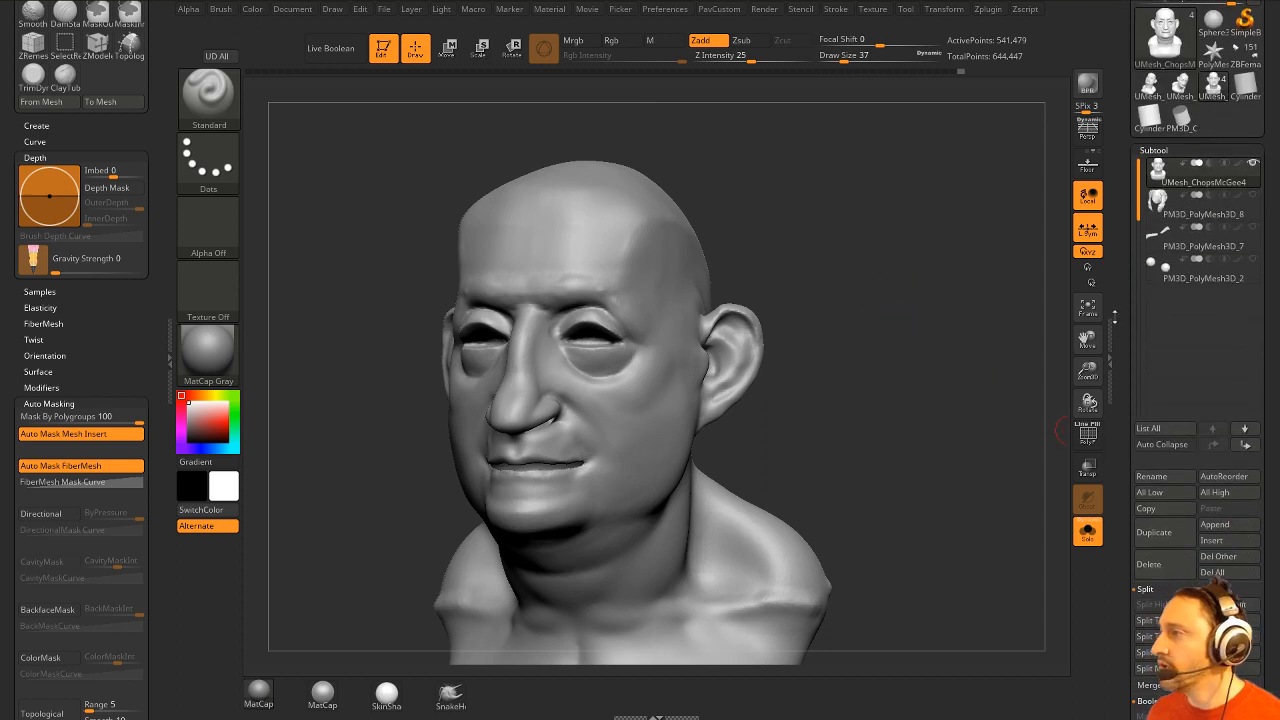
{"action": "left_click", "coordinate": [1220, 544]}
{"action": "left_click", "coordinate": [1022, 498]}
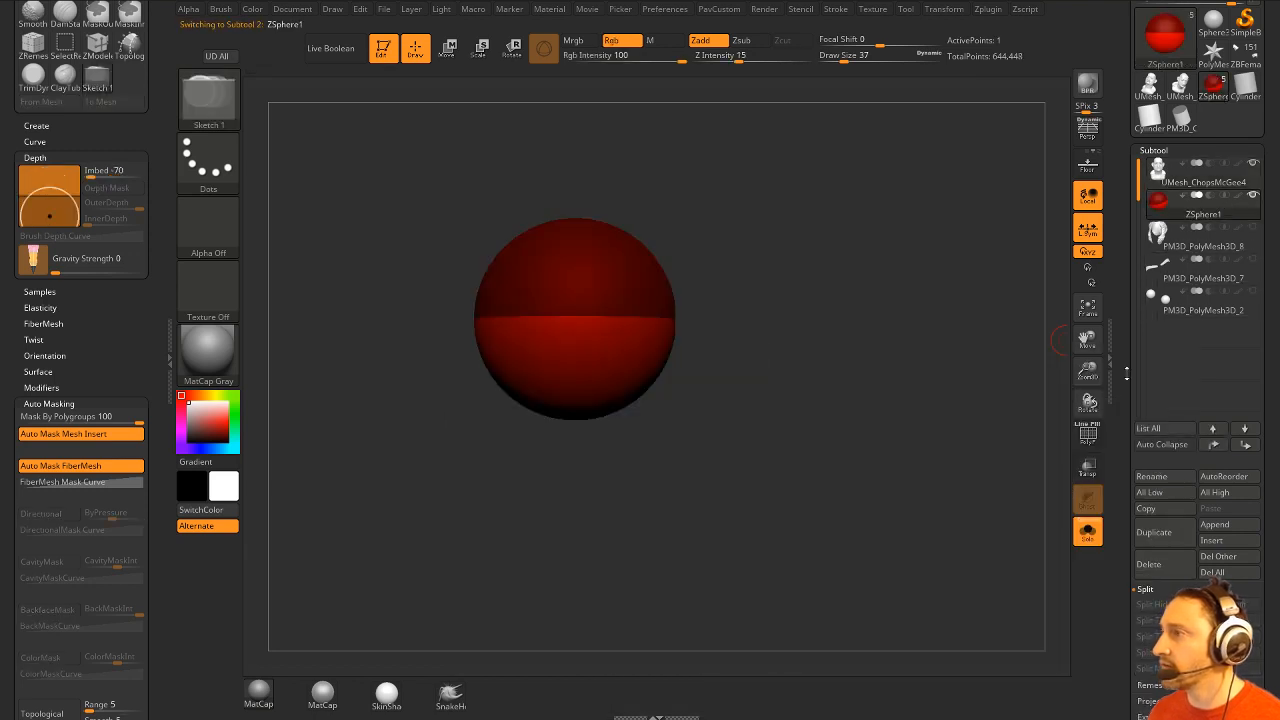
Turn off Solo to show the bust with the ZSphere and return to Draw mode, checking the transparent display briefly.
{"action": "left_click", "coordinate": [1088, 532]}
{"action": "key", "text": "w"}
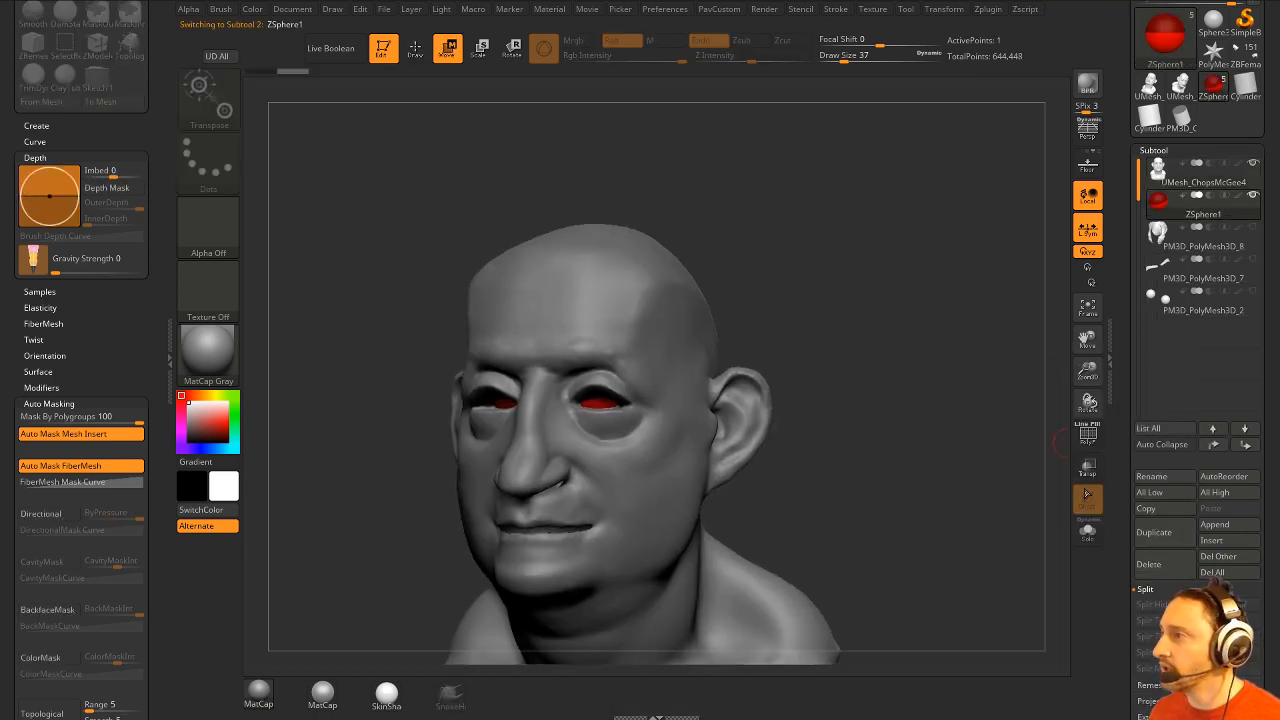
{"action": "left_click", "coordinate": [416, 52]}
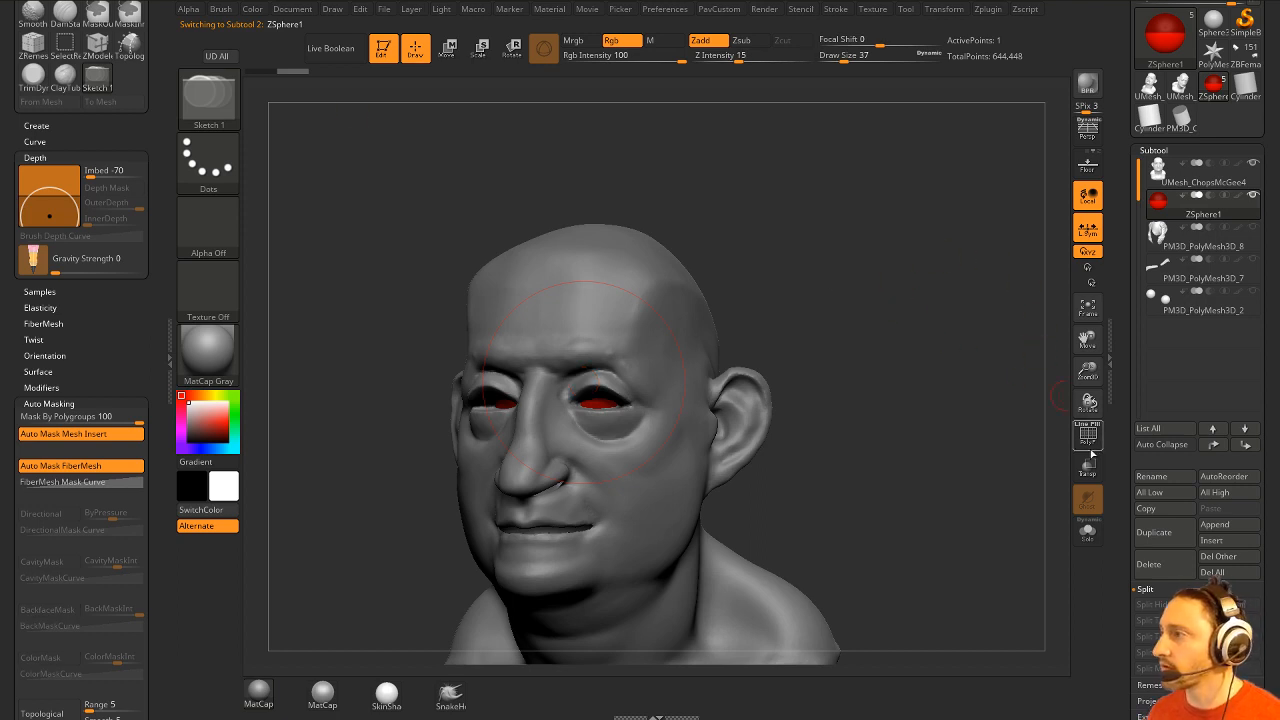
{"action": "left_click", "coordinate": [1088, 464]}
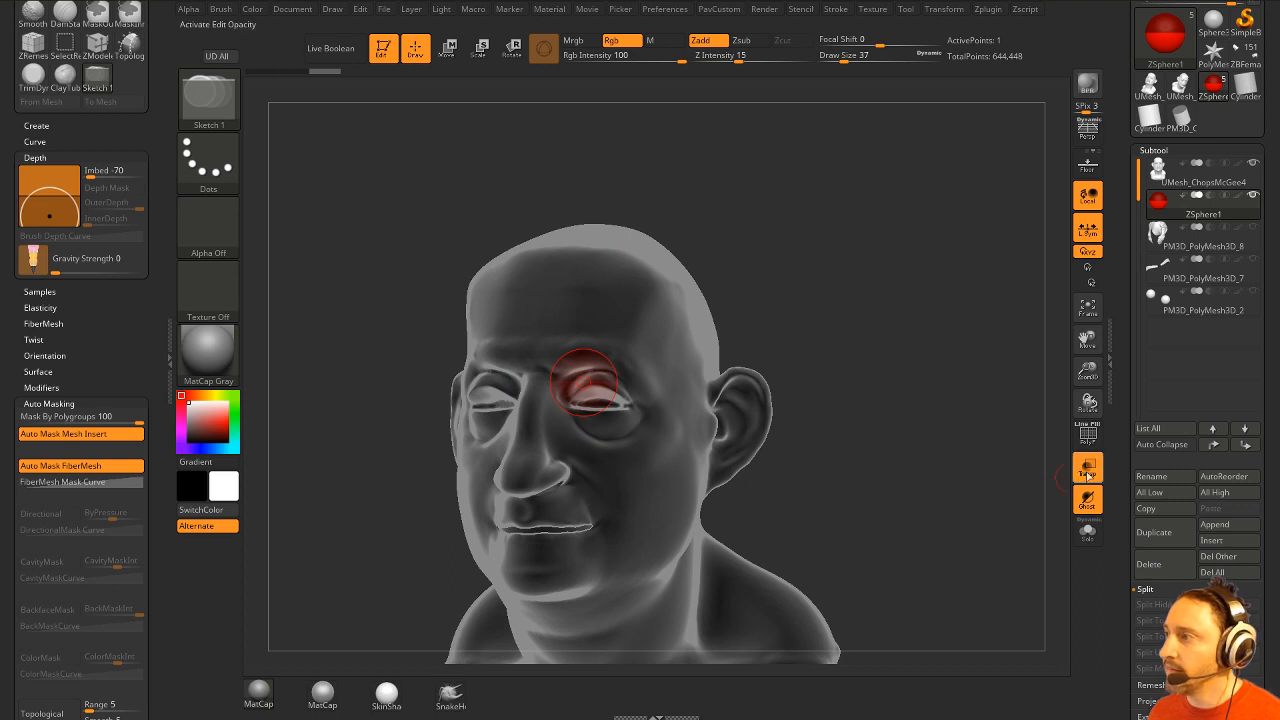
{"action": "left_click", "coordinate": [1088, 474]}
{"action": "mouse_move", "coordinate": [897, 391]}
{"action": "left_mouse_down"}
{"action": "mouse_move", "coordinate": [957, 391]}
{"action": "mouse_move", "coordinate": [880, 383]}
{"action": "left_mouse_up"}
Enable Edit Topology on the ZSphere and set its DynaMesh resolution to 0.
{"action": "key", "text": "1"}
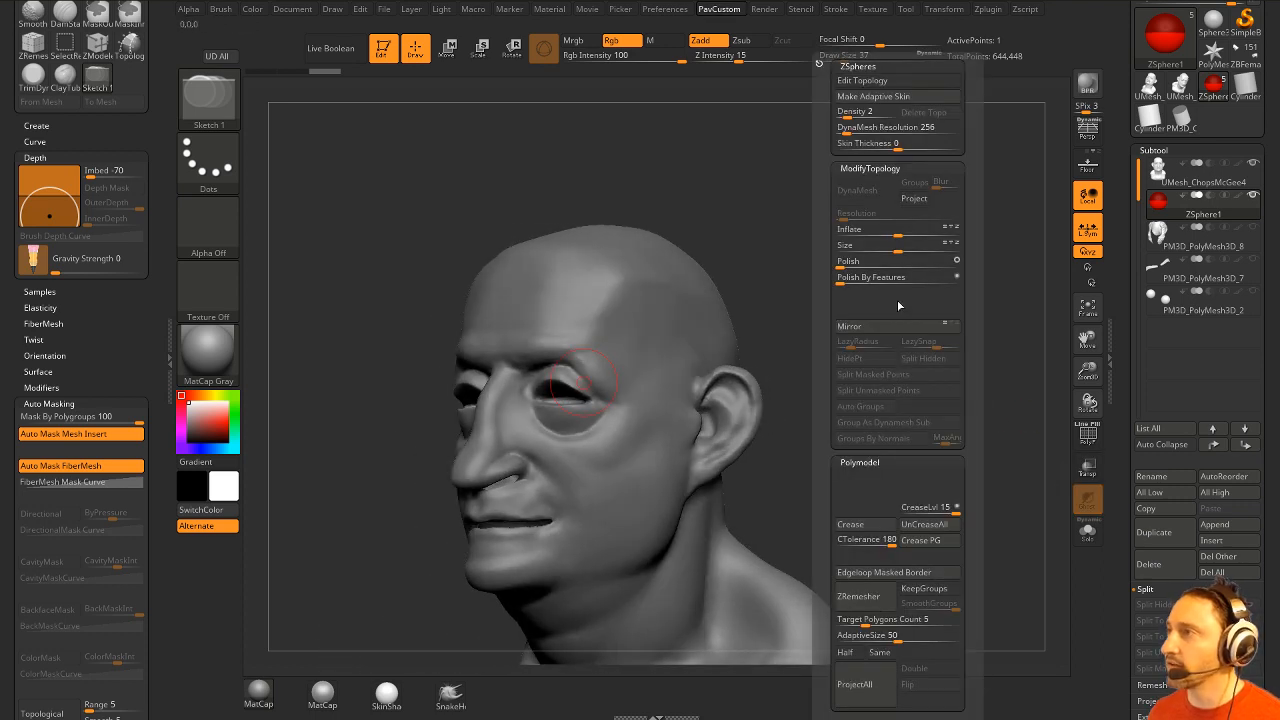
{"action": "left_click", "coordinate": [862, 80]}
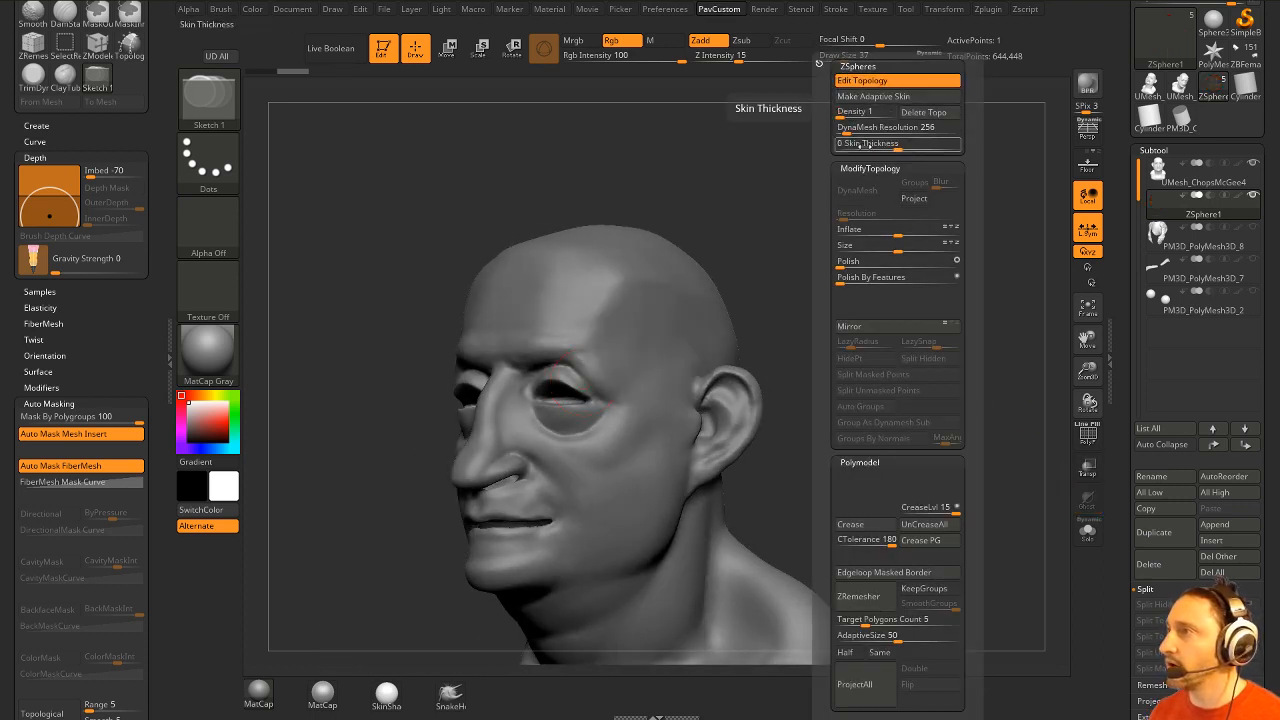
{"action": "left_click_drag", "start_coordinate": [864, 129], "coordinate": [851, 129]}
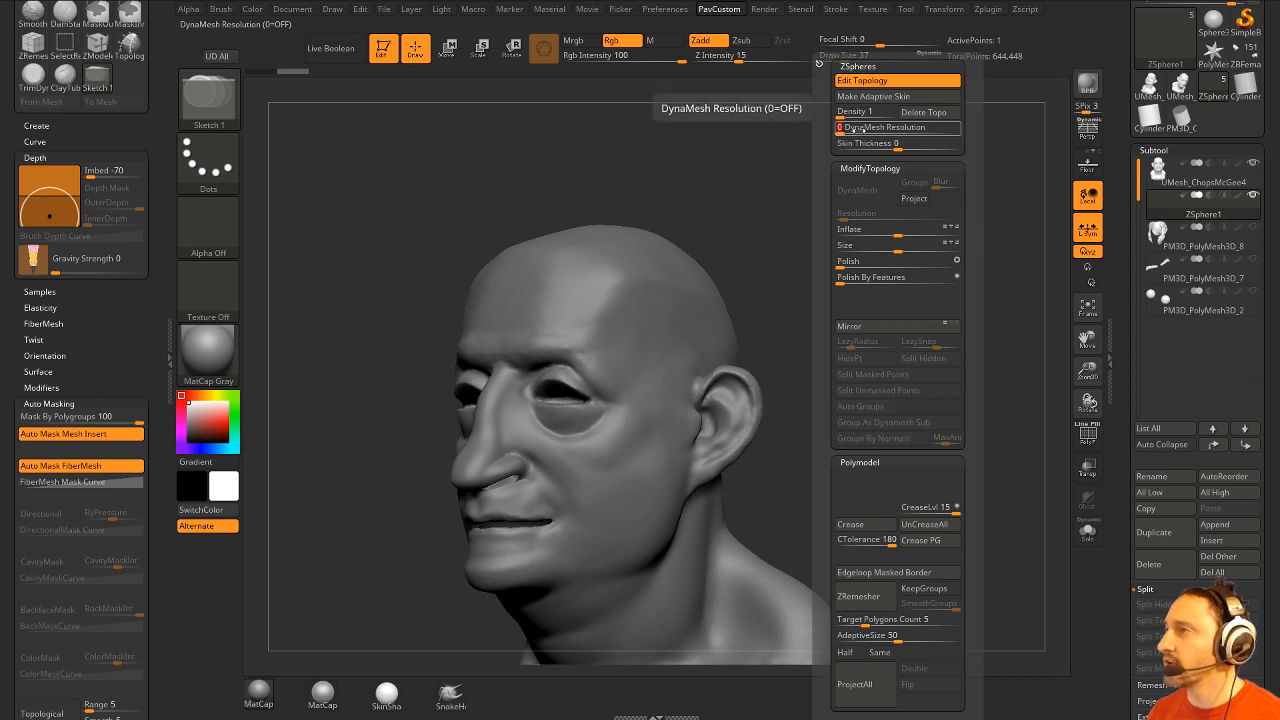
{"action": "left_click_drag", "start_coordinate": [751, 191], "coordinate": [891, 234]}
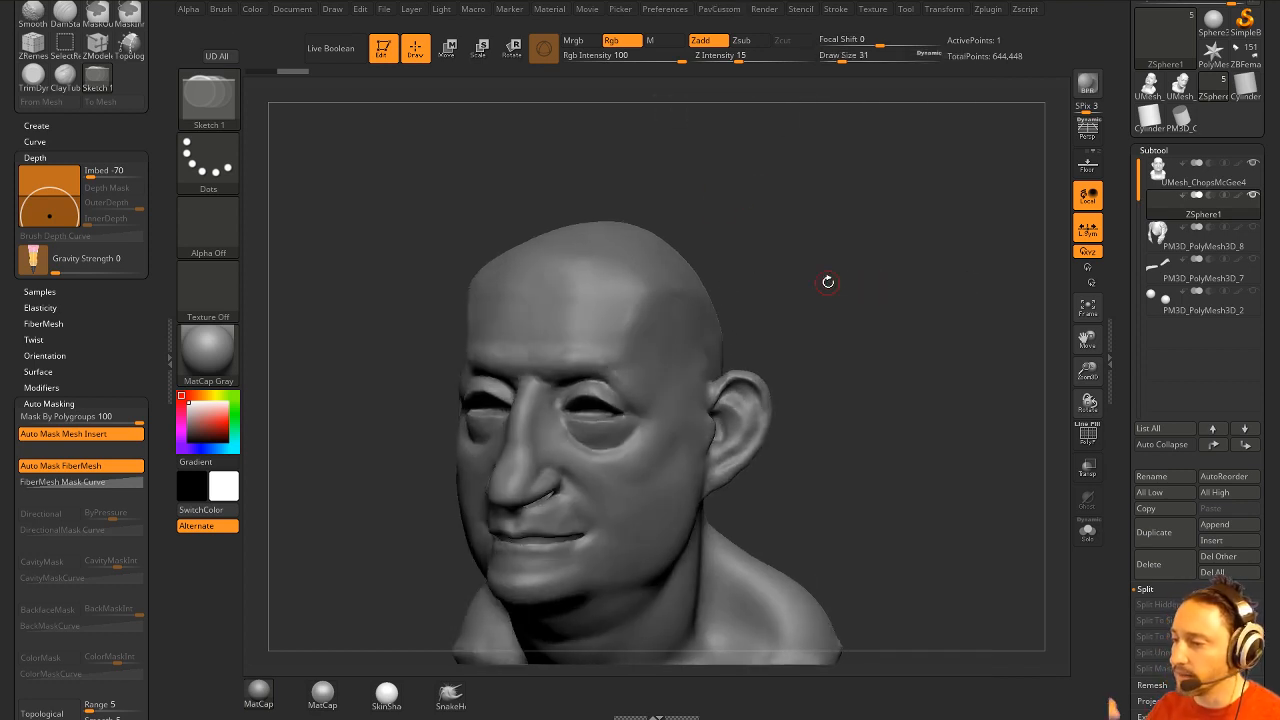
Set the draw size to 13 and place the first topology points from above the brow down toward the upper eyelid.
{"action": "mouse_move", "coordinate": [853, 278]}
{"action": "left_mouse_down", "text": "alt"}
{"action": "mouse_move", "coordinate": [883, 286]}
{"action": "mouse_move", "coordinate": [868, 328]}
{"action": "left_mouse_up", "text": "alt"}
{"action": "mouse_move", "coordinate": [840, 318]}
{"action": "left_mouse_down"}
{"action": "mouse_move", "coordinate": [874, 304]}
{"action": "mouse_move", "coordinate": [806, 320]}
{"action": "left_mouse_up"}
{"action": "key", "text": "s"}
{"action": "key", "text": "s"}
{"action": "left_click_drag", "start_coordinate": [850, 336], "coordinate": [882, 304]}
{"action": "left_click_drag", "start_coordinate": [615, 318], "coordinate": [612, 348]}
{"action": "mouse_move", "coordinate": [611, 349]}
{"action": "left_mouse_down"}
{"action": "mouse_move", "coordinate": [606, 377]}
{"action": "mouse_move", "coordinate": [638, 380]}
{"action": "left_mouse_up"}
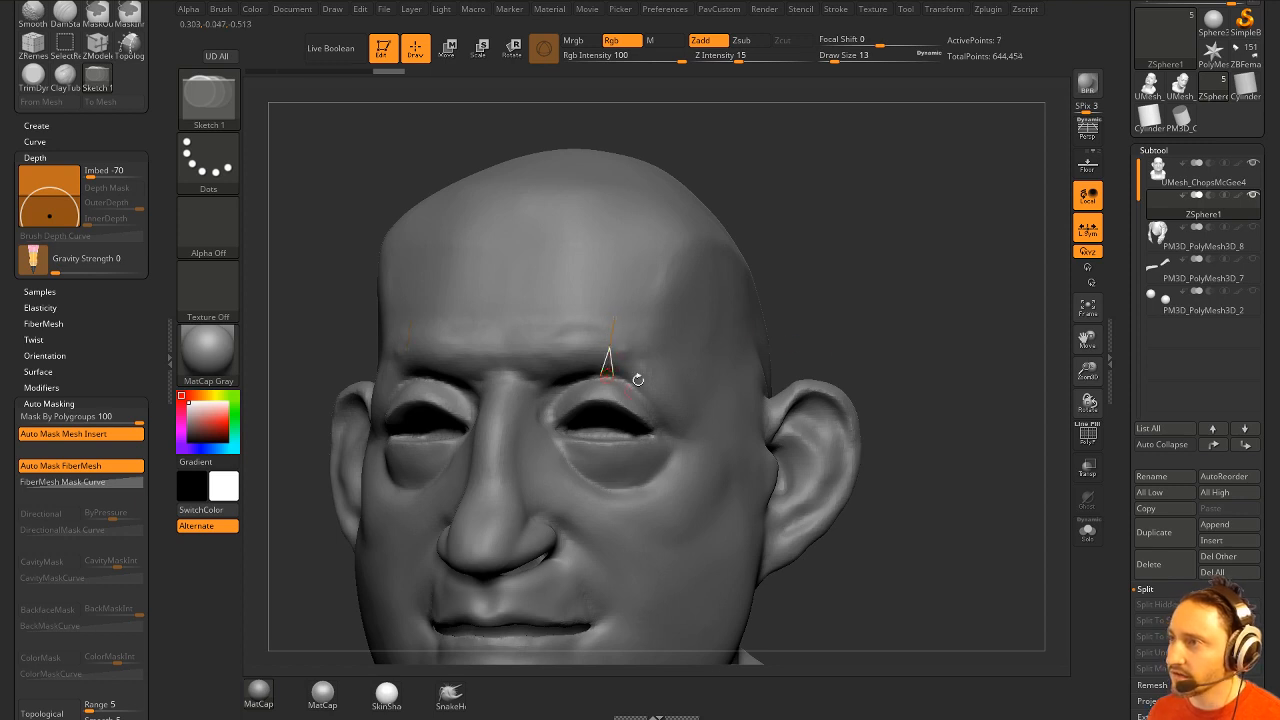
Switch to the MatCap Pearl material and darken the colour to grey.
{"action": "left_click", "coordinate": [320, 693]}
{"action": "left_click_drag", "start_coordinate": [190, 416], "coordinate": [184, 422]}
{"action": "mouse_move", "coordinate": [883, 283]}
{"action": "left_mouse_down", "text": "alt"}
{"action": "mouse_move", "coordinate": [914, 291]}
{"action": "mouse_move", "coordinate": [917, 309]}
{"action": "mouse_move", "coordinate": [903, 268]}
{"action": "mouse_move", "coordinate": [894, 300]}
{"action": "mouse_move", "coordinate": [872, 306]}
{"action": "left_mouse_up", "text": "alt"}
Continue the topology line down over the upper eyelid and out toward the outer corner of the eye.
{"action": "left_click", "coordinate": [575, 446]}
{"action": "left_click", "coordinate": [573, 455]}
{"action": "left_click", "coordinate": [624, 353]}
{"action": "left_click", "coordinate": [651, 363]}
{"action": "left_click", "coordinate": [573, 382]}
{"action": "left_click", "coordinate": [576, 383]}
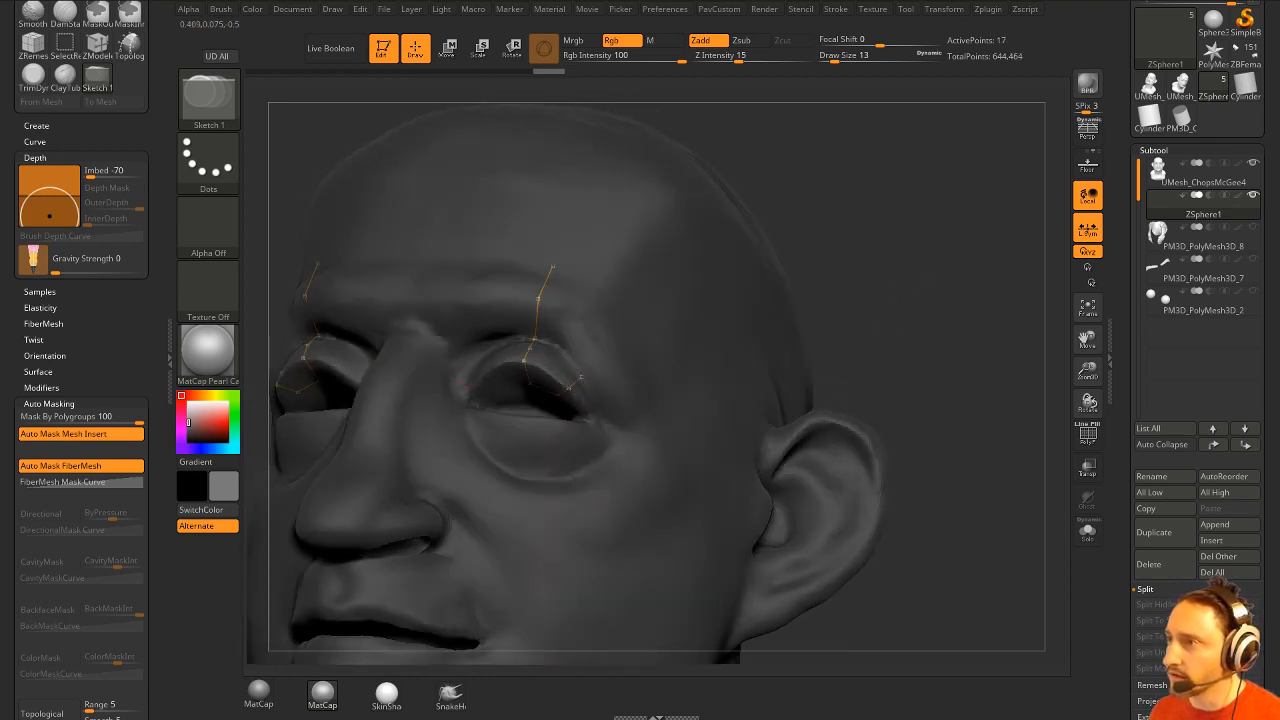
{"action": "left_click", "coordinate": [599, 360]}
Extend the topology outline from the eye's outer corner up to the temple, then back down to the upper eyelid.
{"action": "right_click_drag", "start_coordinate": [638, 324], "coordinate": [608, 376]}
{"action": "left_click", "coordinate": [608, 380]}
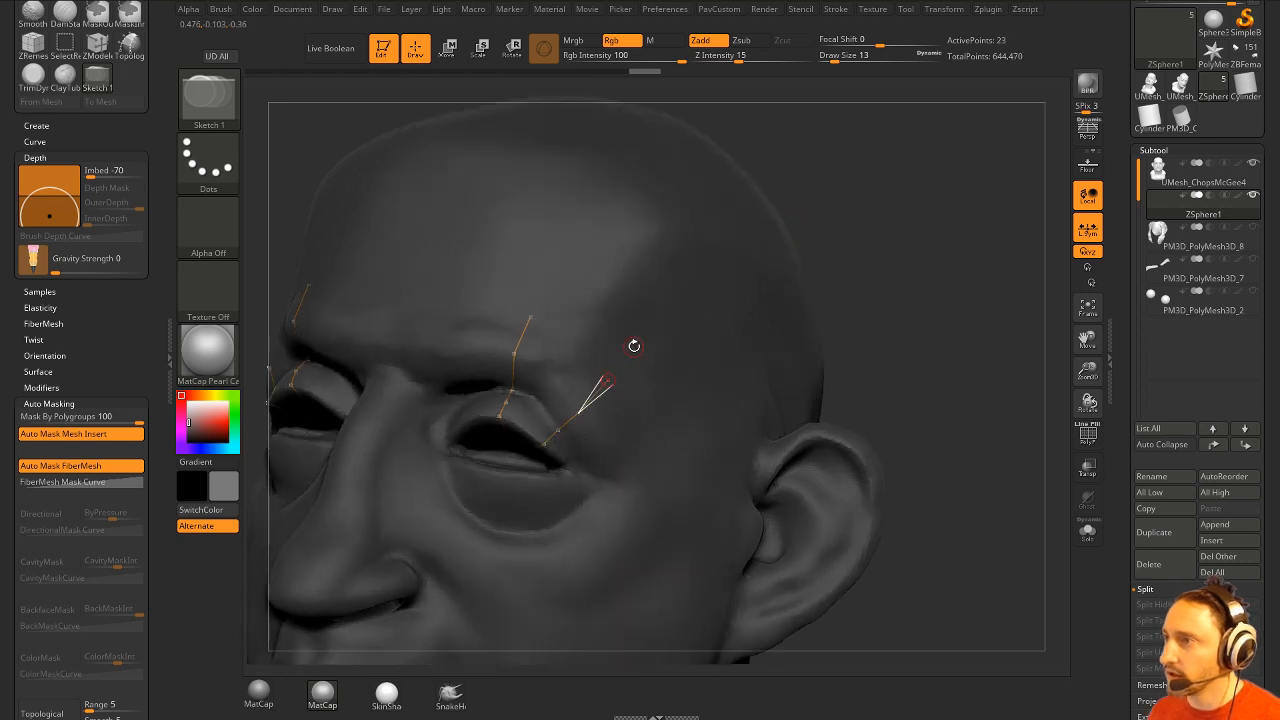
{"action": "left_click", "coordinate": [634, 347]}
{"action": "left_click", "coordinate": [593, 315]}
{"action": "left_click", "coordinate": [567, 354]}
{"action": "left_click", "coordinate": [549, 377]}
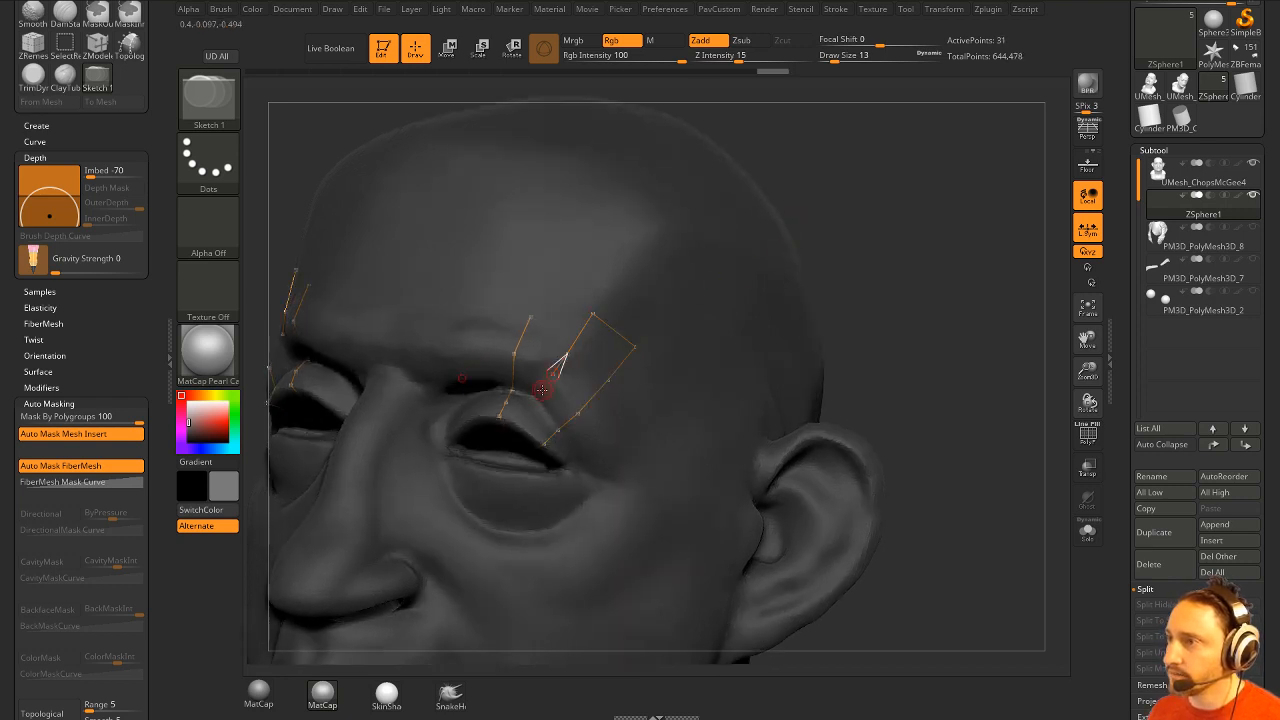
{"action": "left_click", "coordinate": [539, 397]}
Add topology points inside the upper eyelid and connect the two vertical lines with cross edges over the lid.
{"action": "left_click_drag", "start_coordinate": [863, 281], "coordinate": [935, 284]}
{"action": "left_click", "coordinate": [644, 417]}
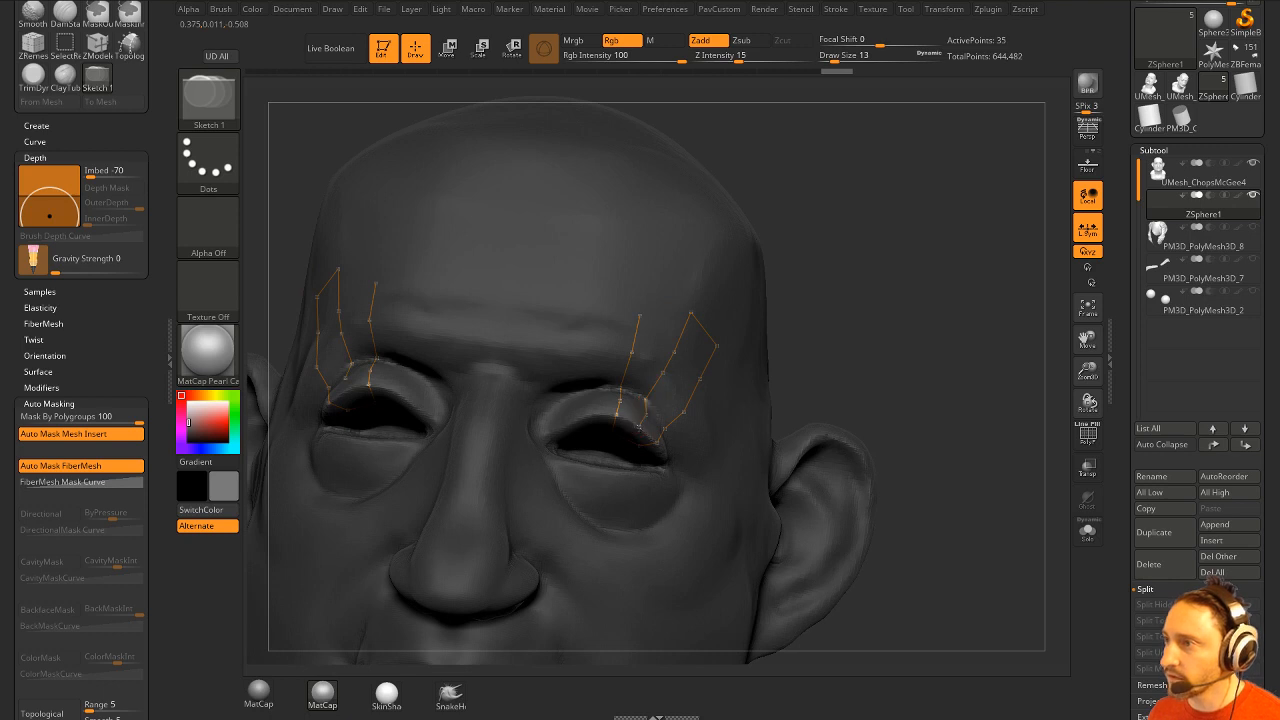
{"action": "left_click_drag", "start_coordinate": [854, 361], "coordinate": [985, 312]}
{"action": "left_click", "coordinate": [674, 367]}
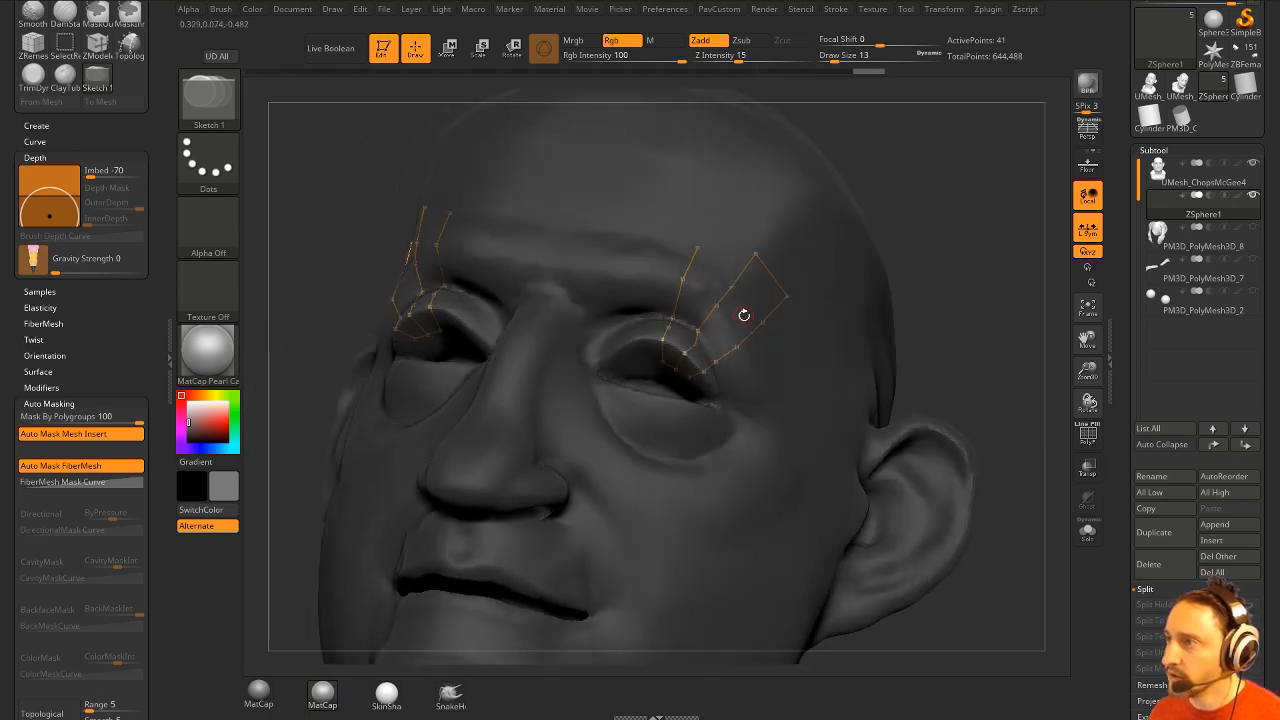
{"action": "left_click", "coordinate": [696, 343]}
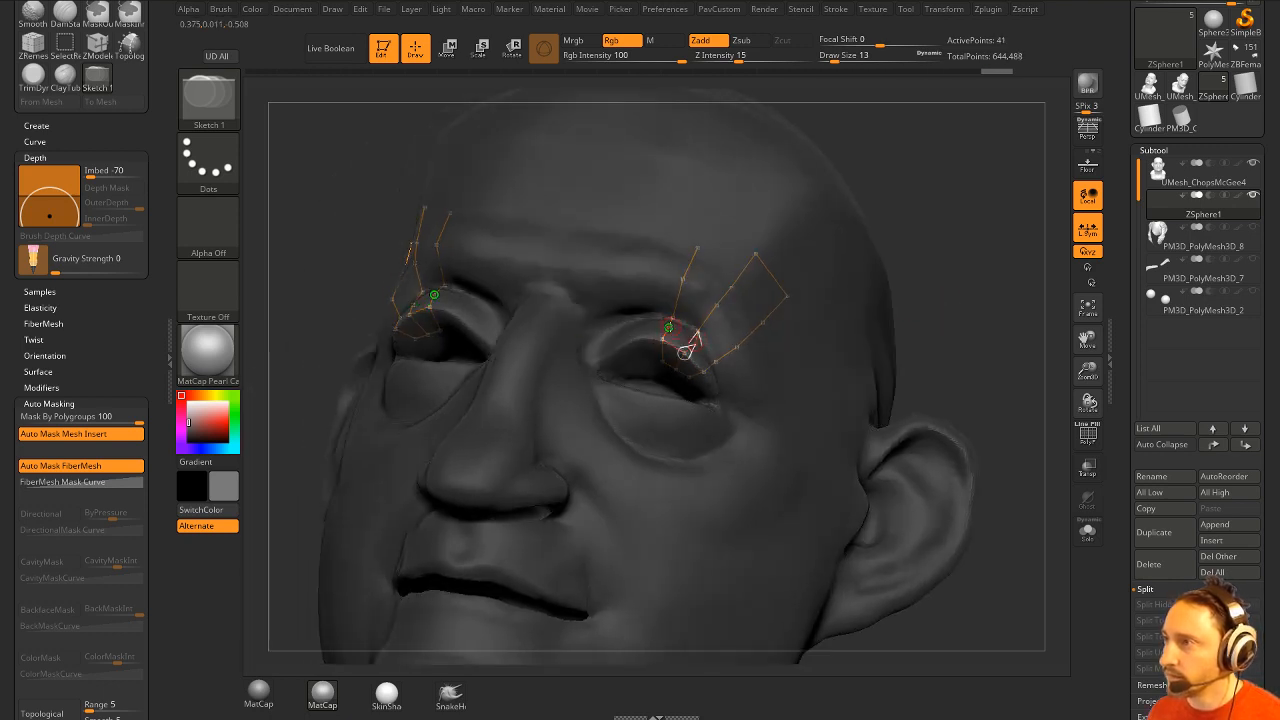
{"action": "left_click", "coordinate": [669, 327]}
{"action": "left_click", "coordinate": [698, 331]}
{"action": "left_click", "coordinate": [673, 318]}
{"action": "left_click", "coordinate": [717, 305]}
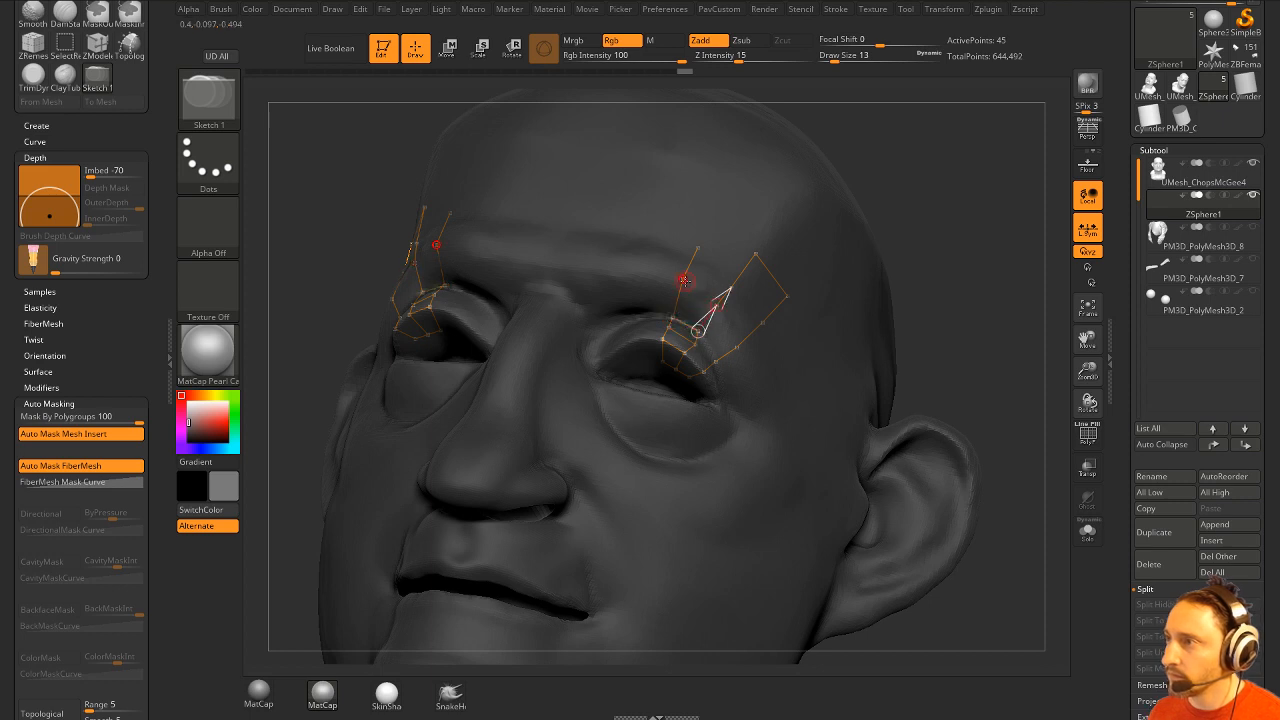
Connect the two vertical lines above the brow and close the strip along its forehead end.
{"action": "left_click", "coordinate": [683, 279]}
{"action": "left_click", "coordinate": [731, 288]}
{"action": "left_click", "coordinate": [698, 248]}
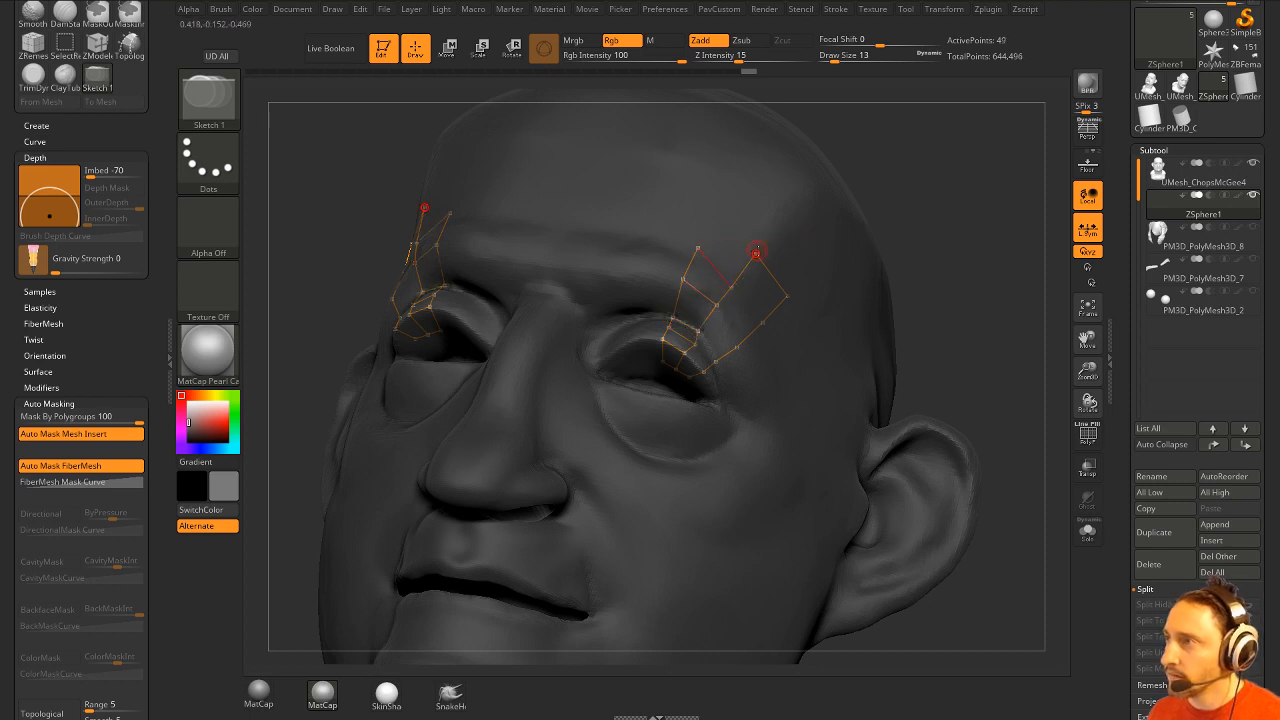
{"action": "left_click", "coordinate": [756, 254]}
{"action": "left_click", "coordinate": [713, 220]}
{"action": "left_click", "coordinate": [698, 248]}
{"action": "left_click_drag", "start_coordinate": [926, 223], "coordinate": [868, 231]}
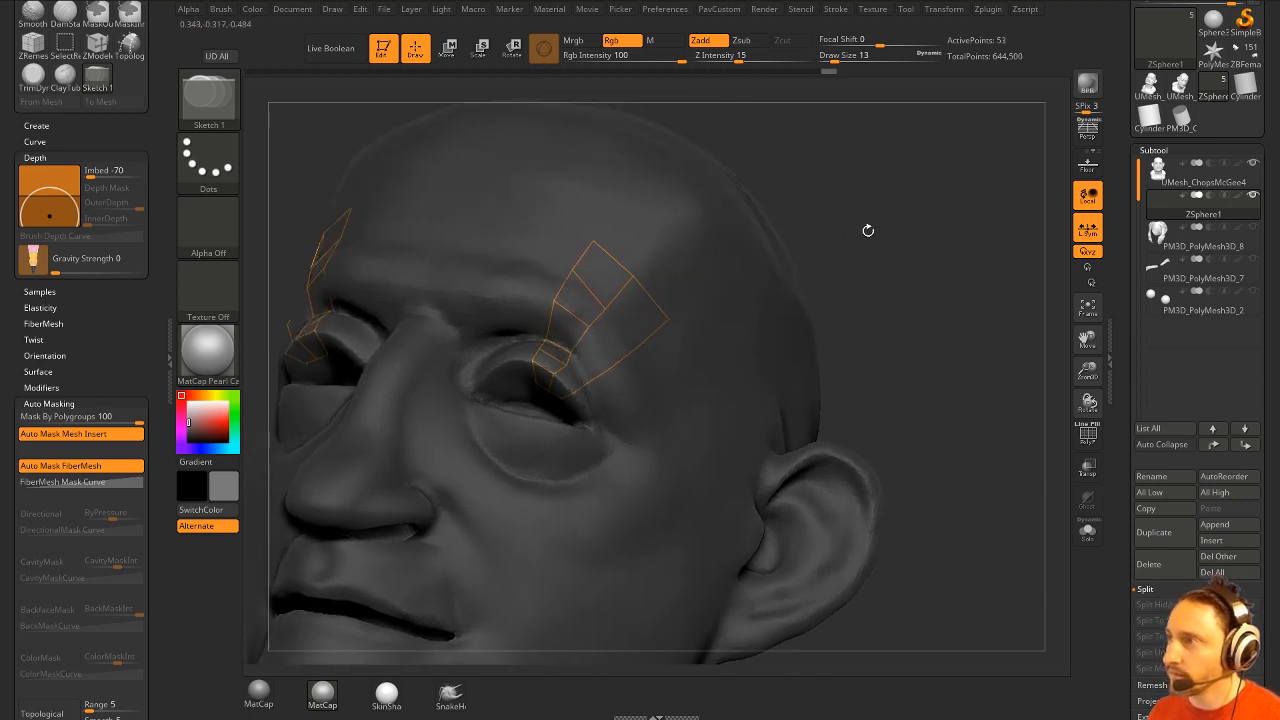
Add cross edges to the outer strip from the temple down to the eye's outer corner.
{"action": "left_click", "coordinate": [605, 310]}
{"action": "left_click", "coordinate": [640, 345]}
{"action": "left_click", "coordinate": [590, 327]}
{"action": "left_click", "coordinate": [609, 369]}
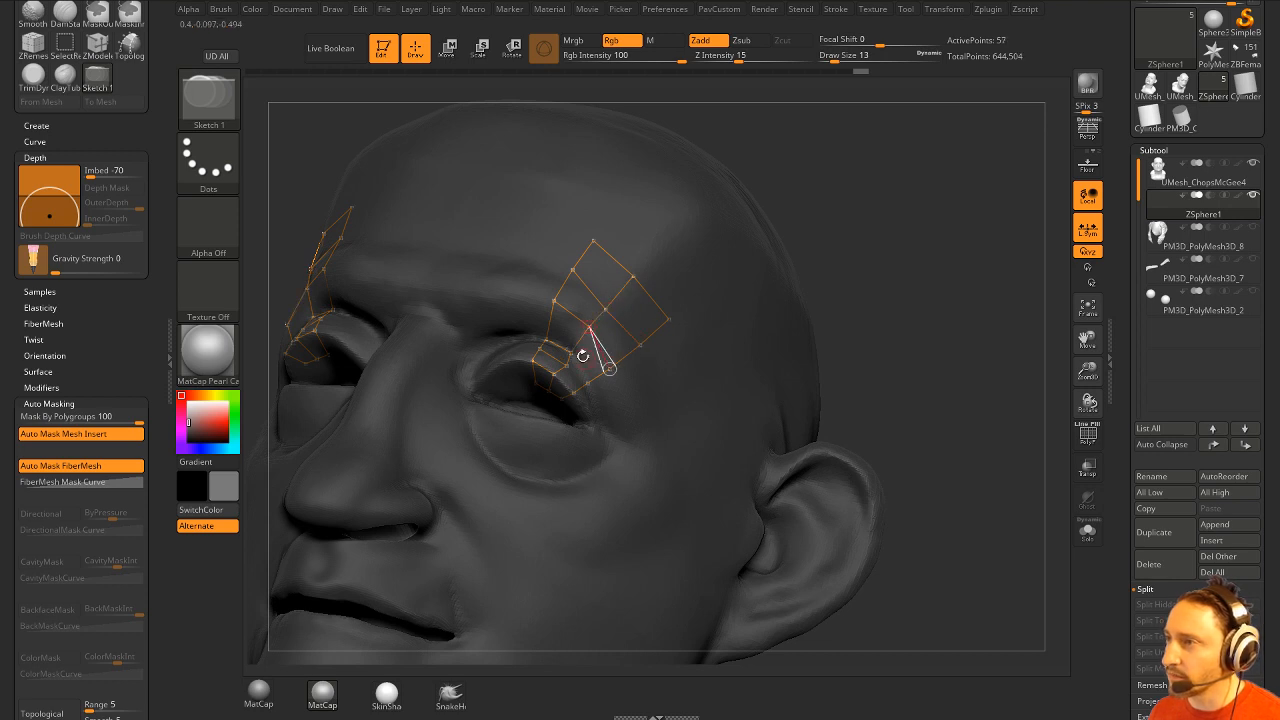
{"action": "left_click", "coordinate": [570, 352]}
{"action": "left_click", "coordinate": [588, 383]}
{"action": "left_click", "coordinate": [567, 364]}
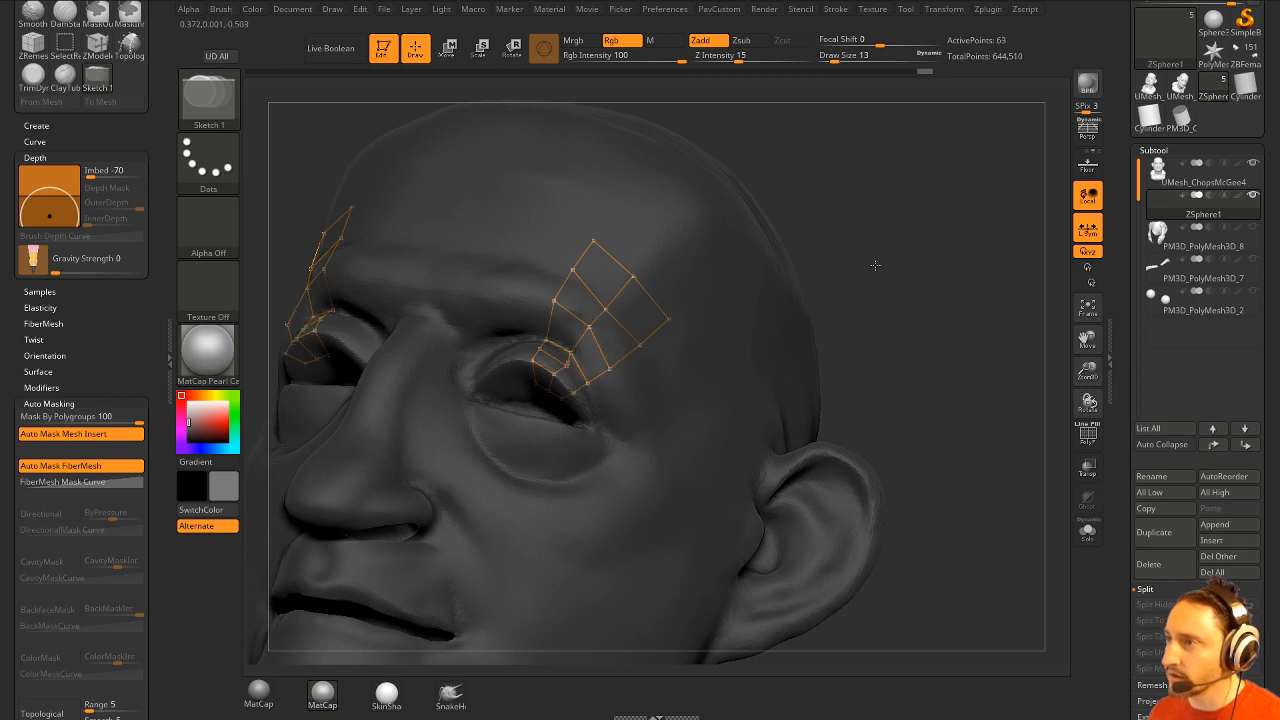
Undo the last eyelid edges and redraw the connections at the lid's outer corner and inside the eye opening.
{"action": "mouse_move", "coordinate": [875, 265]}
{"action": "left_mouse_down", "text": "alt"}
{"action": "mouse_move", "coordinate": [957, 214]}
{"action": "mouse_move", "coordinate": [900, 270]}
{"action": "mouse_move", "coordinate": [860, 255]}
{"action": "left_mouse_up", "text": "alt"}
{"action": "key", "text": "ctrl+z"}
{"action": "key", "text": "ctrl+z"}
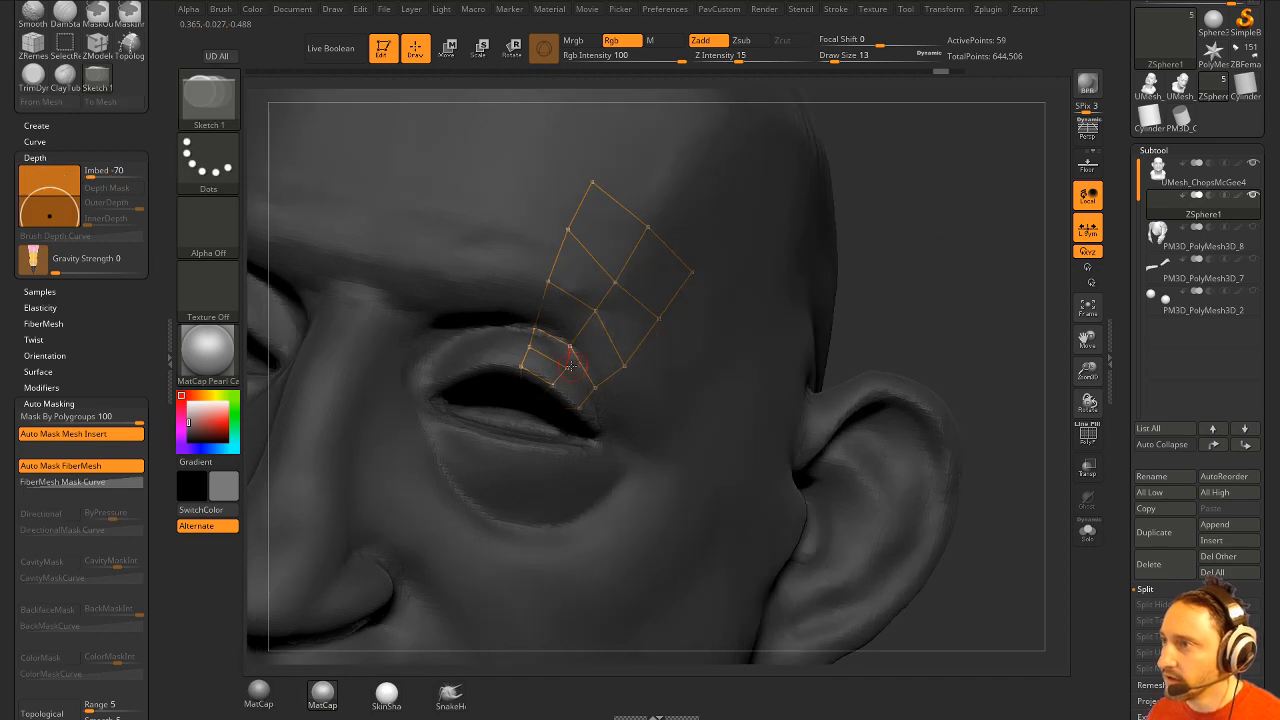
{"action": "left_click", "coordinate": [570, 366]}
{"action": "left_click", "coordinate": [587, 398]}
{"action": "left_click_drag", "start_coordinate": [961, 293], "coordinate": [957, 240]}
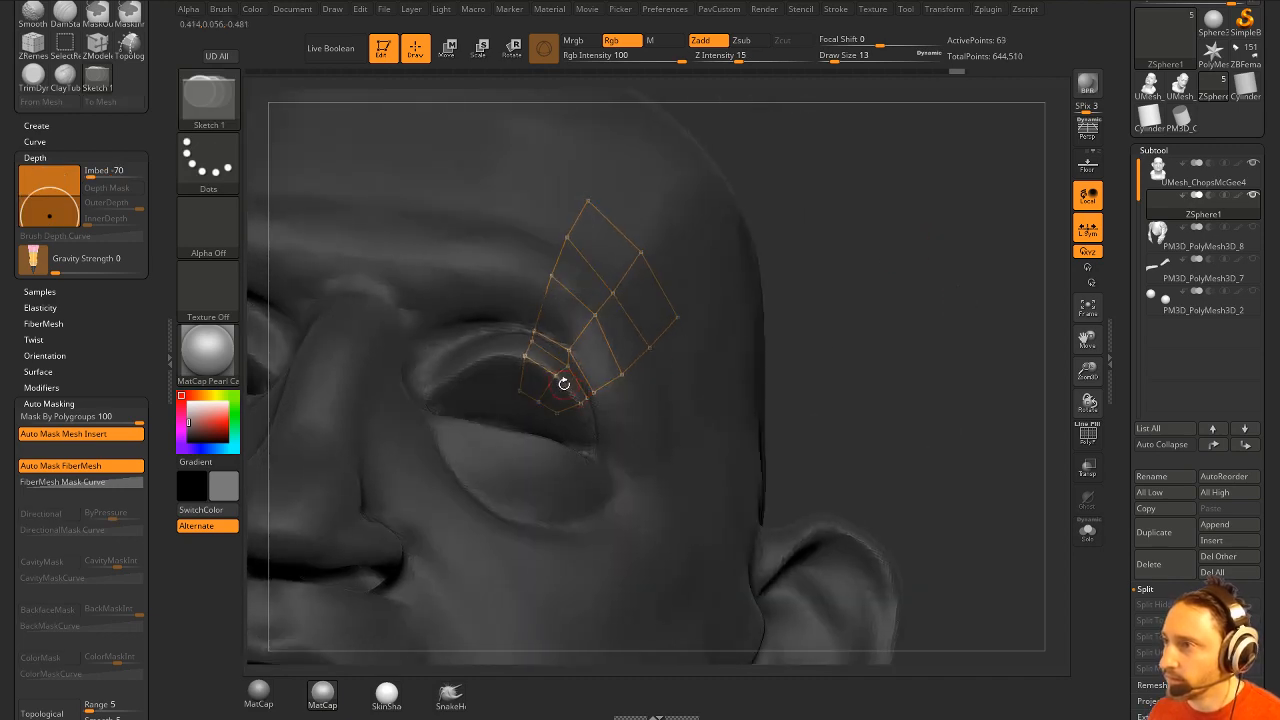
{"action": "left_click", "coordinate": [538, 393]}
Preview the topology as a skin, isolate it with its polyframe shown, and lighten the colour.
{"action": "mouse_move", "coordinate": [726, 363]}
{"action": "left_mouse_down"}
{"action": "mouse_move", "coordinate": [931, 263]}
{"action": "mouse_move", "coordinate": [960, 329]}
{"action": "mouse_move", "coordinate": [928, 292]}
{"action": "left_mouse_up"}
{"action": "key", "text": "a"}
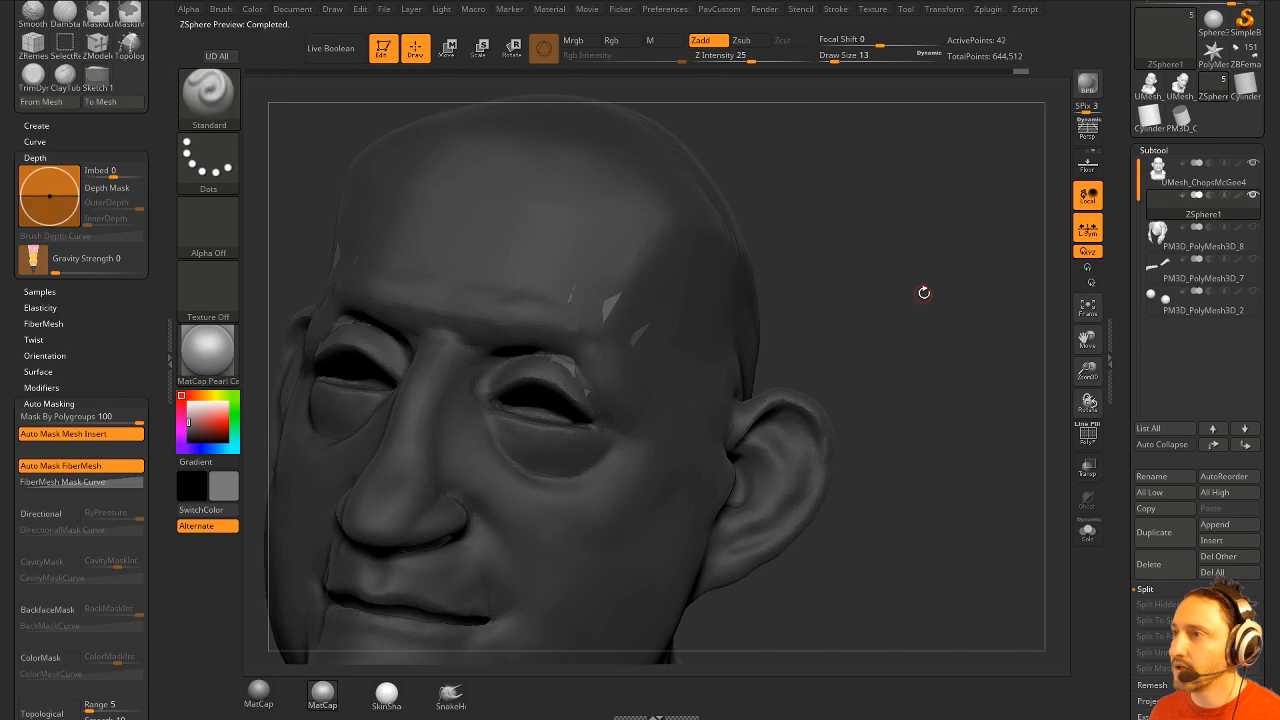
{"action": "left_click", "coordinate": [1087, 532]}
{"action": "left_click", "coordinate": [1088, 435]}
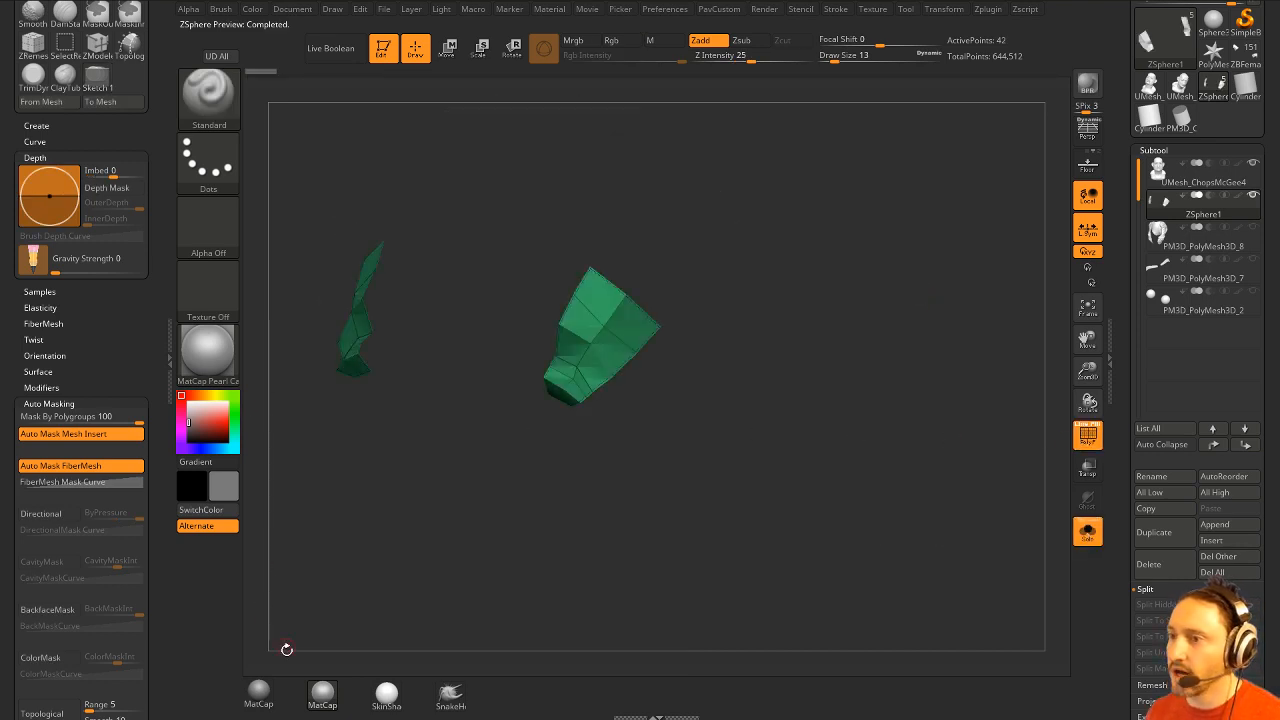
{"action": "left_click_drag", "start_coordinate": [213, 425], "coordinate": [187, 401]}
Make an adaptive skin from the ZSphere topology and add Skin_ZSphere1 to the model as a subtool.
{"action": "key", "text": "2"}
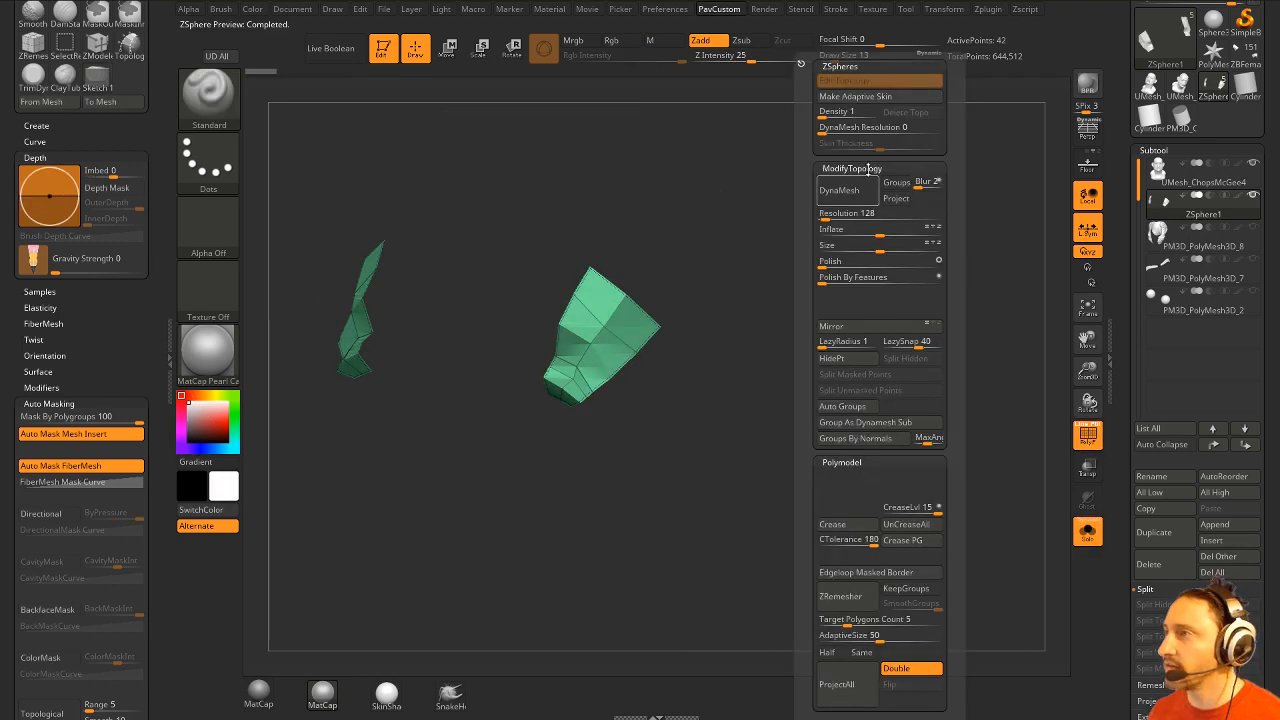
{"action": "left_click", "coordinate": [855, 96]}
{"action": "left_click", "coordinate": [1215, 524]}
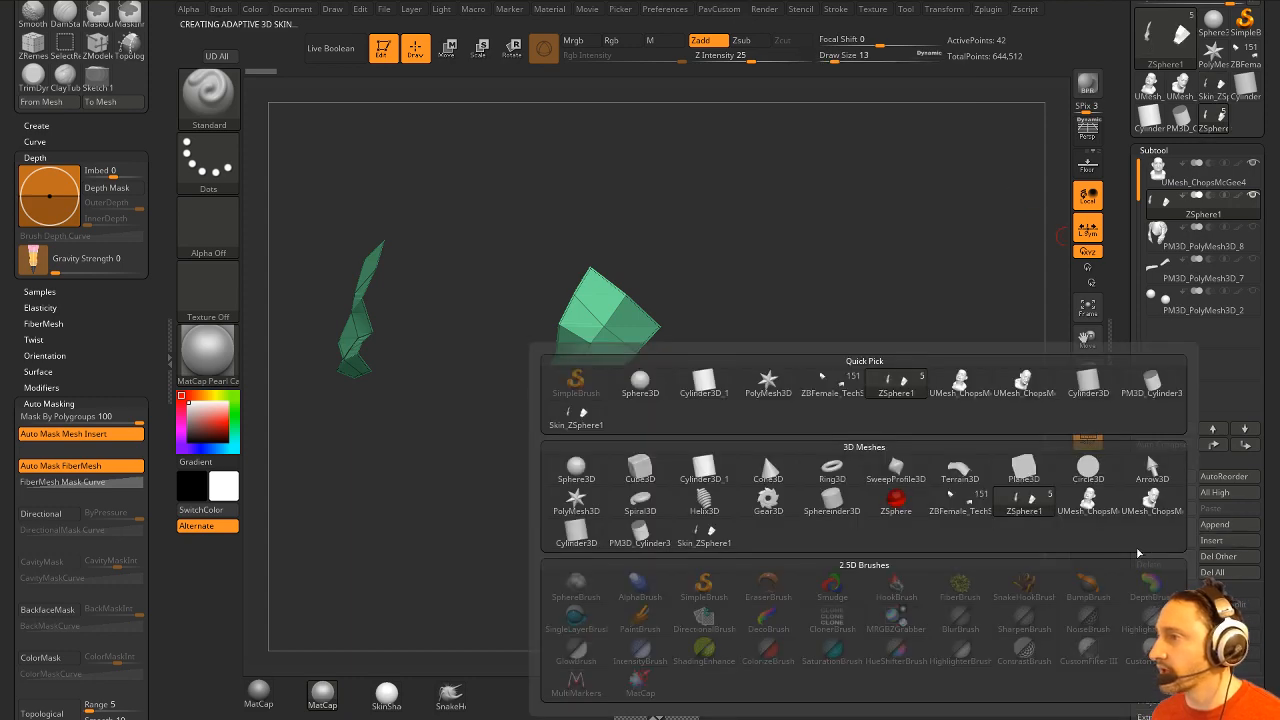
{"action": "left_click", "coordinate": [704, 532]}
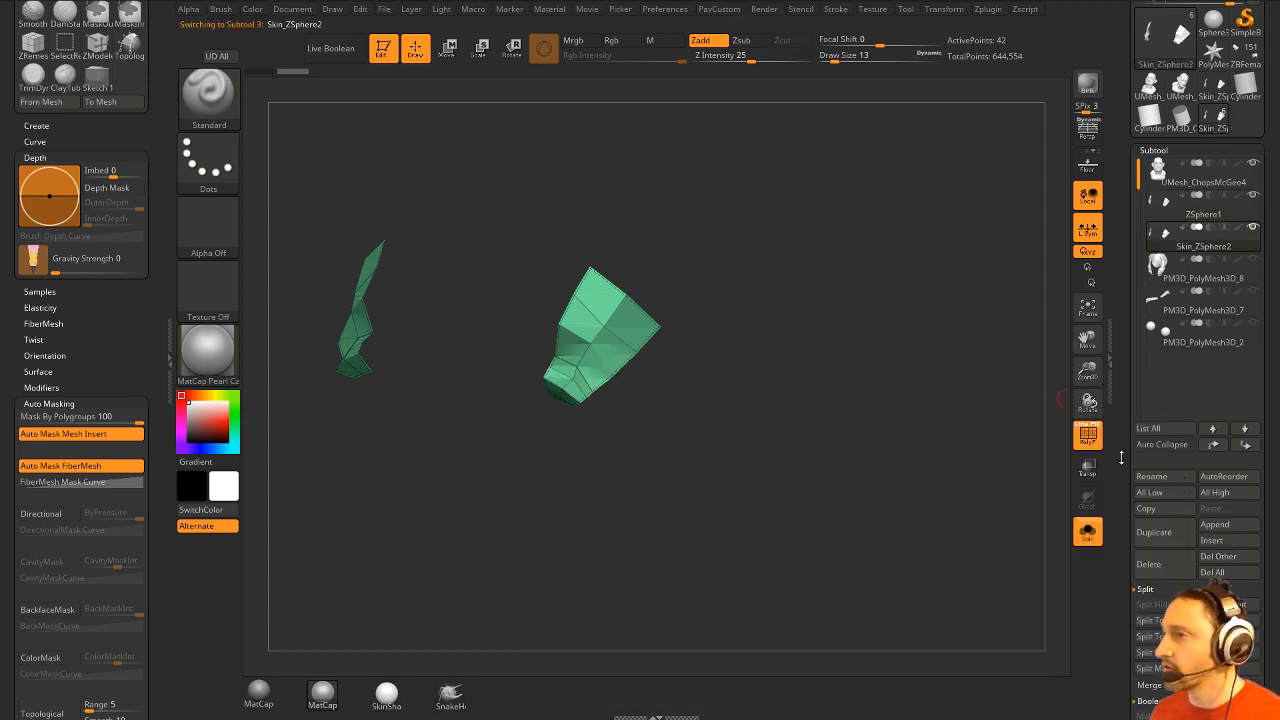
Reselect the ZSphere1 subtool and look through its Topology and Adaptive Skin settings.
{"action": "left_click_drag", "start_coordinate": [1121, 458], "coordinate": [1120, 260]}
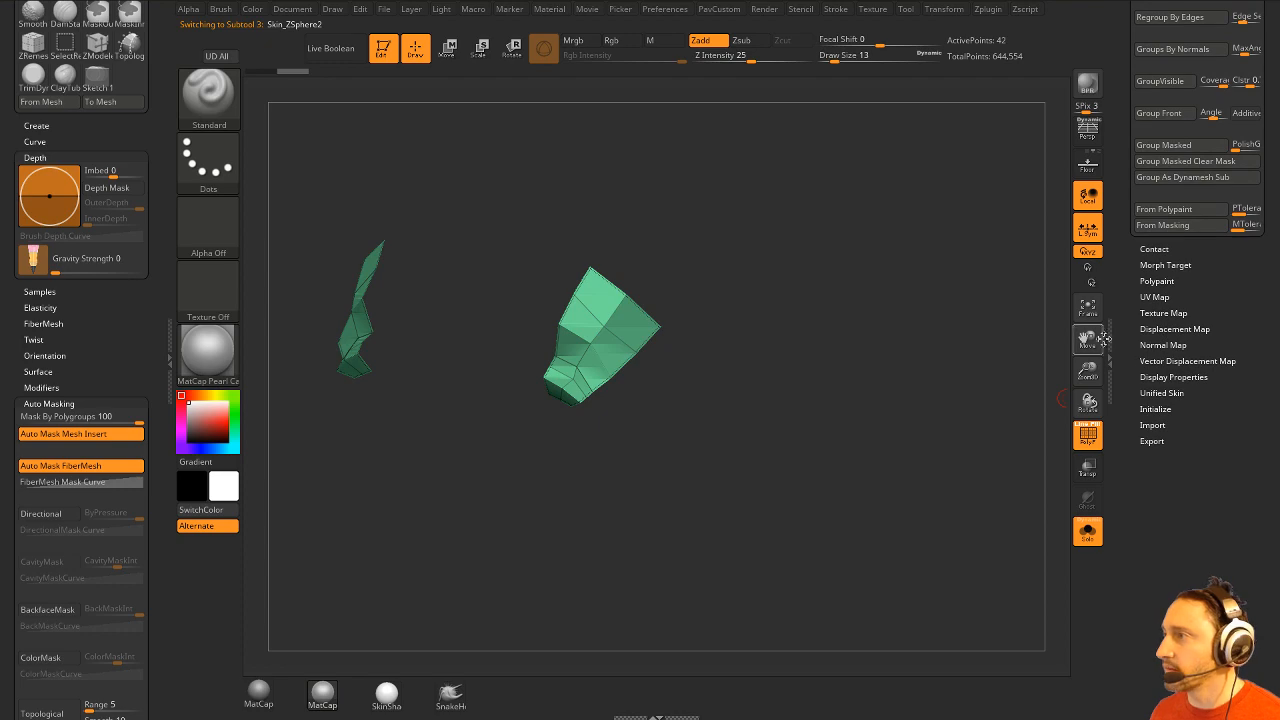
{"action": "left_click_drag", "start_coordinate": [1124, 314], "coordinate": [1124, 502]}
{"action": "left_click", "coordinate": [1193, 345]}
{"action": "left_click_drag", "start_coordinate": [1125, 400], "coordinate": [1108, 184]}
{"action": "left_click", "coordinate": [1157, 264]}
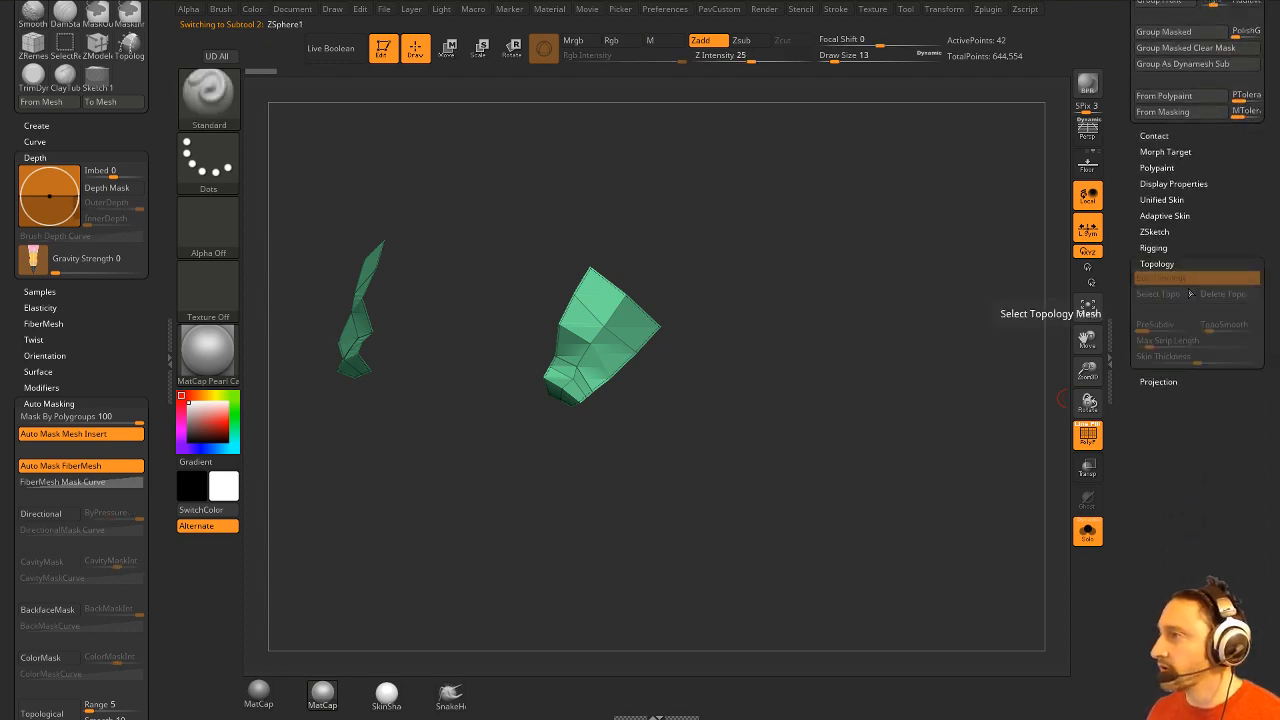
{"action": "left_click", "coordinate": [1165, 216]}
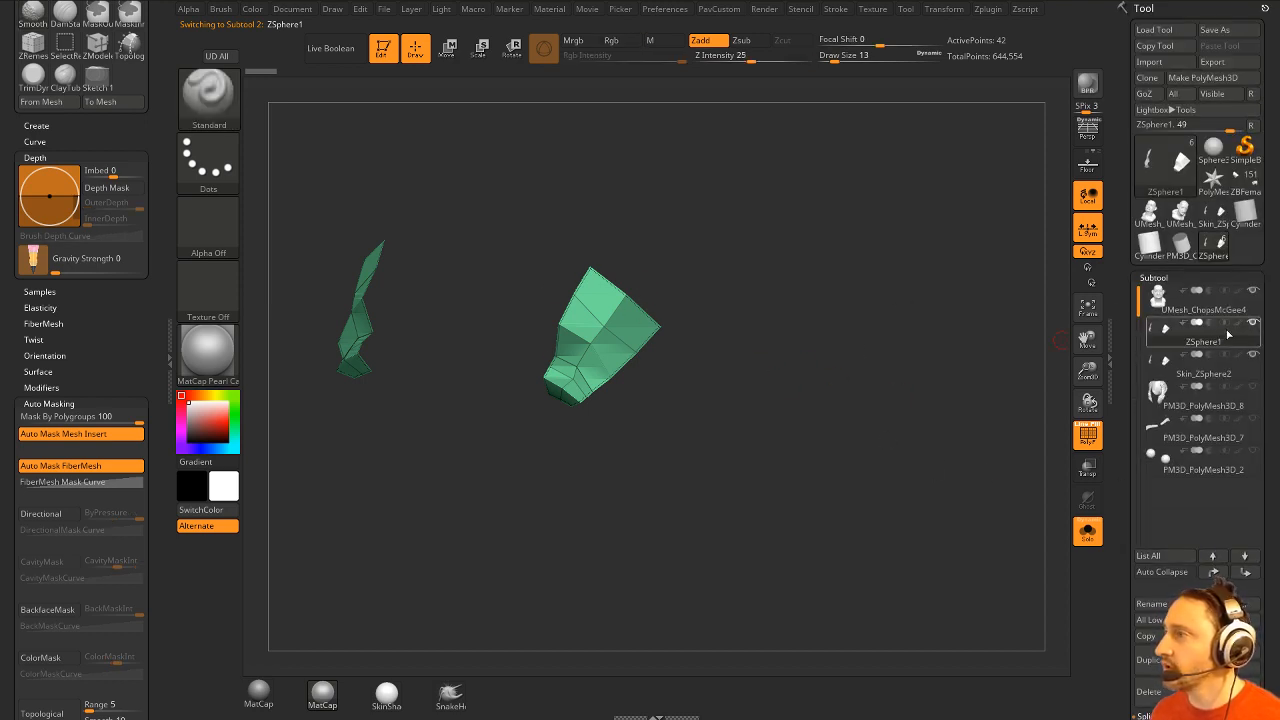
Compare the ZSphere and skin subtools and turn off Solo to show the bust with the topology patches.
{"action": "mouse_move", "coordinate": [1254, 366]}
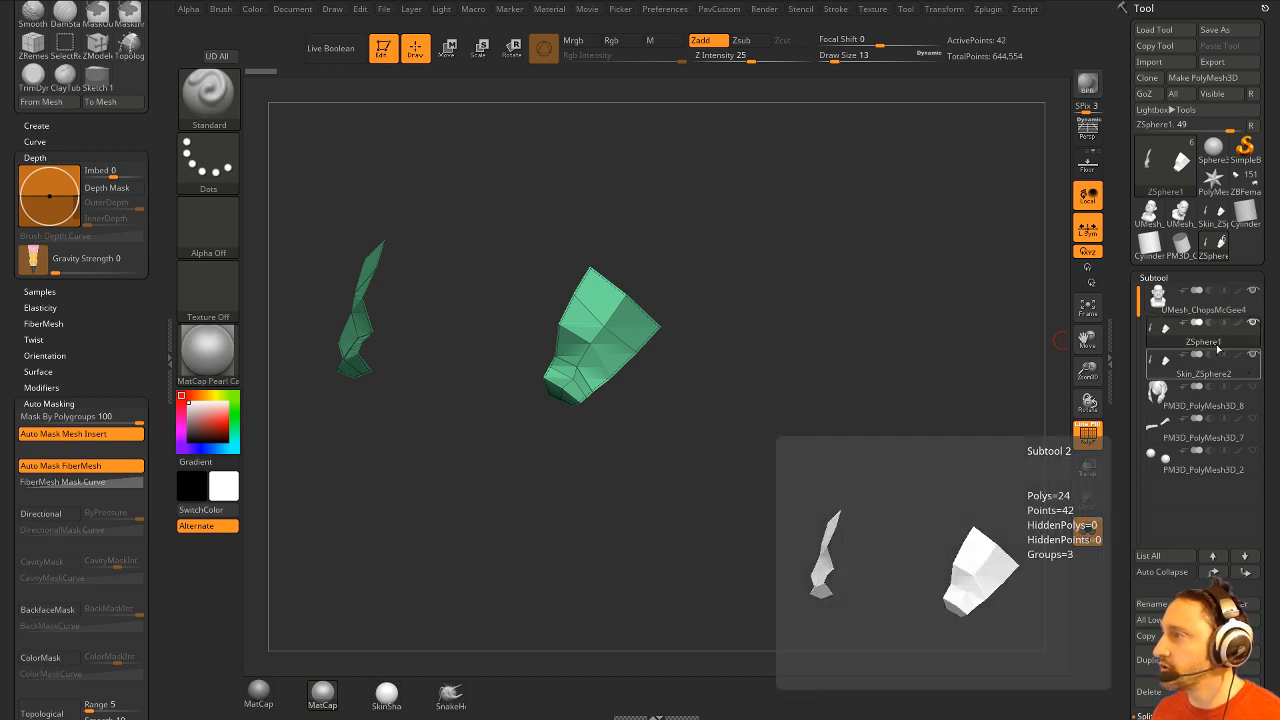
{"action": "mouse_move", "coordinate": [1222, 336]}
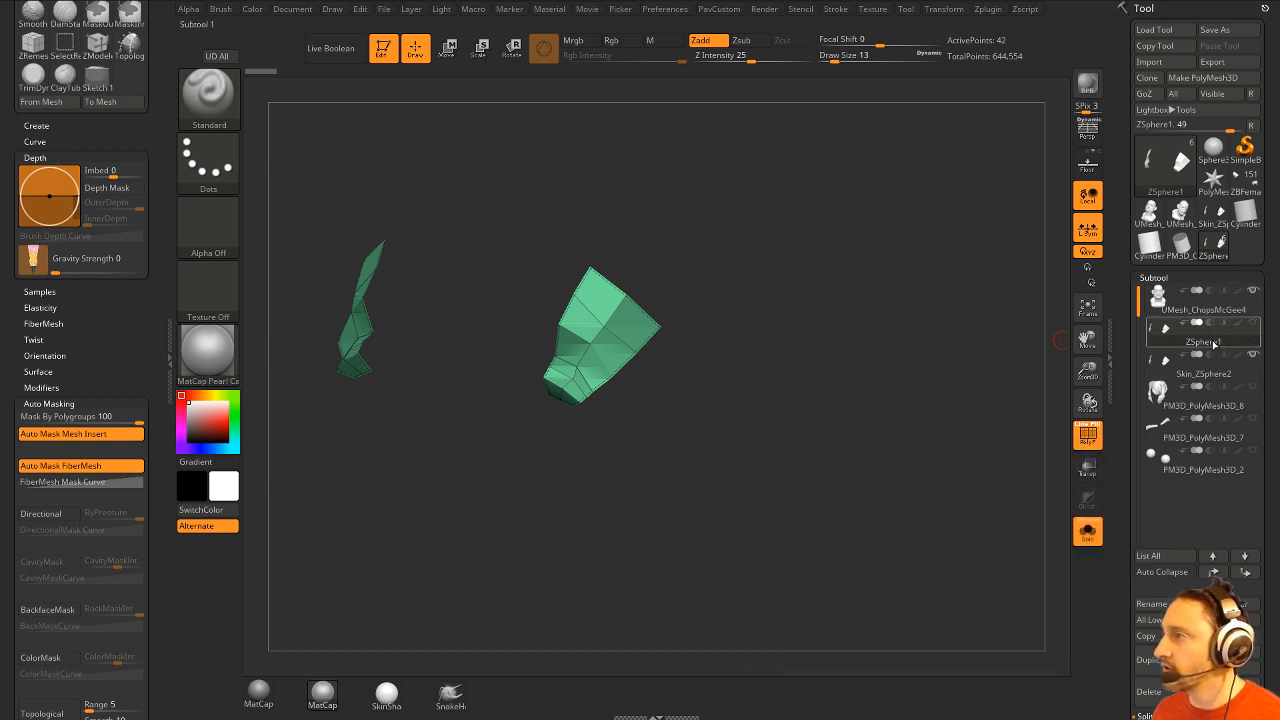
{"action": "left_click", "coordinate": [1088, 533]}
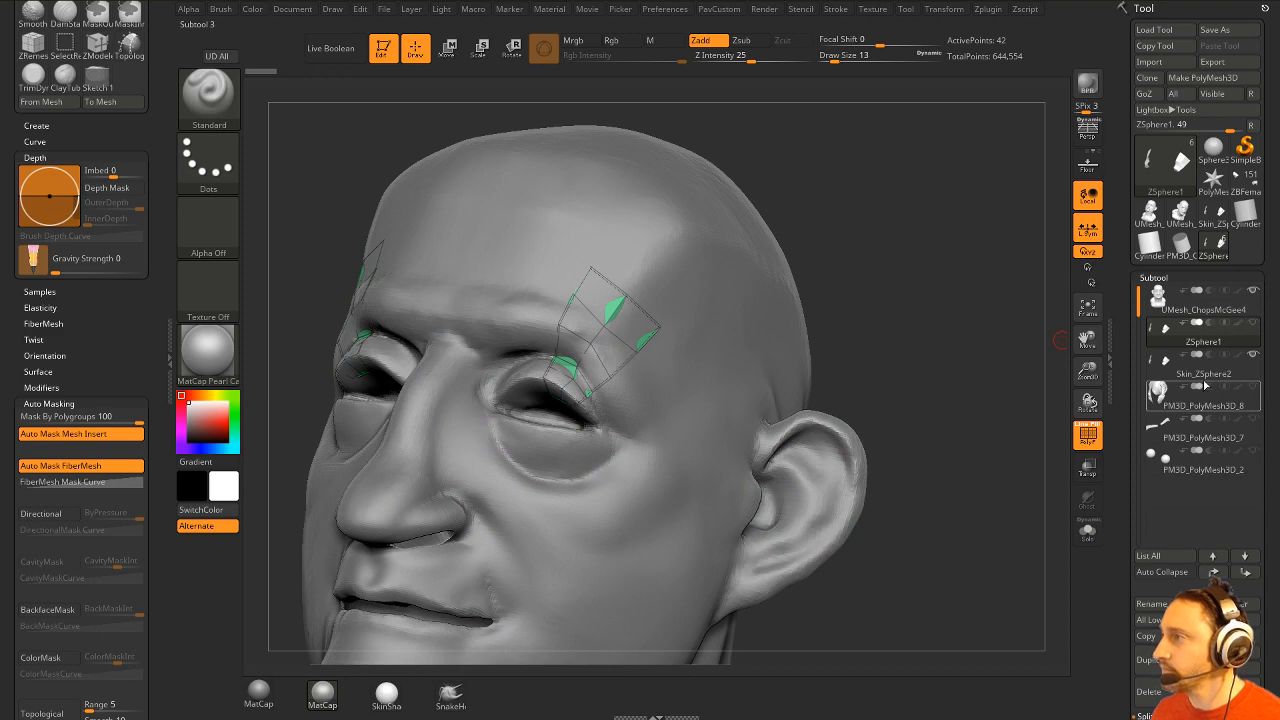
Select the Skin_ZSphere2 subtool and project its patches onto the bust with ProjectAll.
{"action": "left_click", "coordinate": [1206, 382]}
{"action": "left_click_drag", "start_coordinate": [991, 366], "coordinate": [792, 387]}
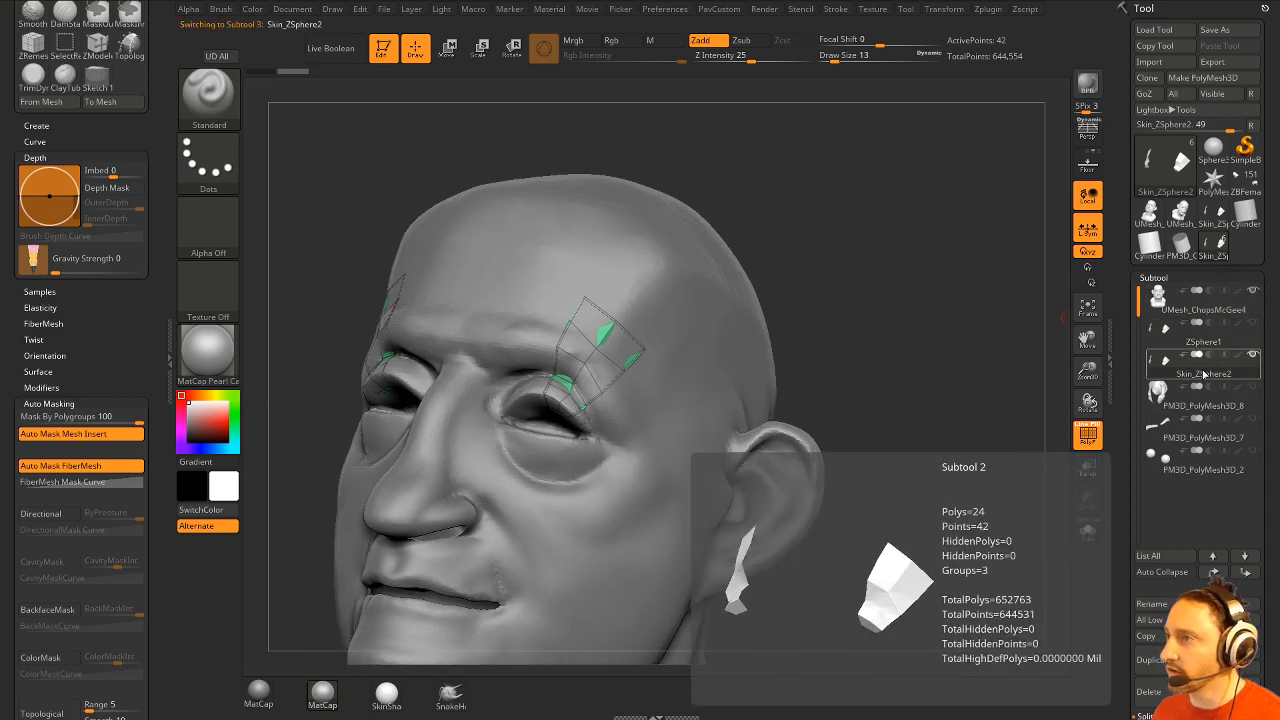
{"action": "key", "text": "2"}
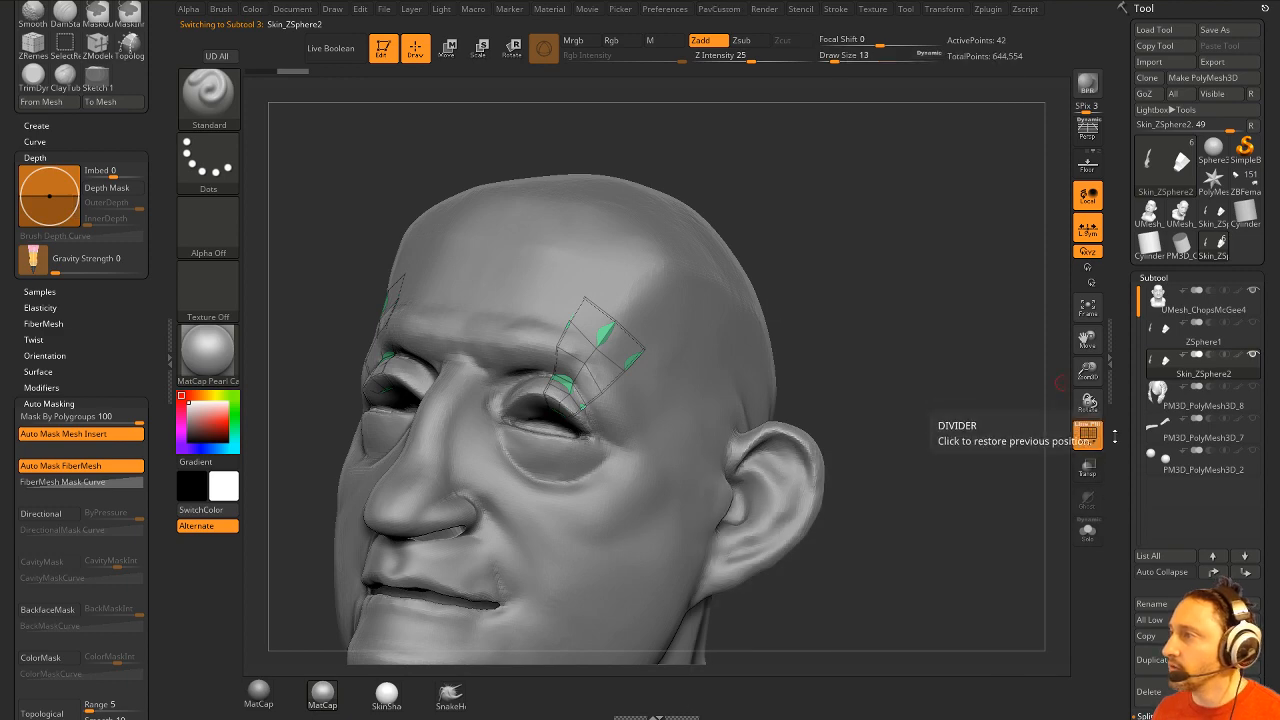
{"action": "left_click_drag", "start_coordinate": [1117, 496], "coordinate": [1115, 345]}
{"action": "left_click_drag", "start_coordinate": [1133, 672], "coordinate": [1121, 607]}
{"action": "left_click", "coordinate": [1119, 612]}
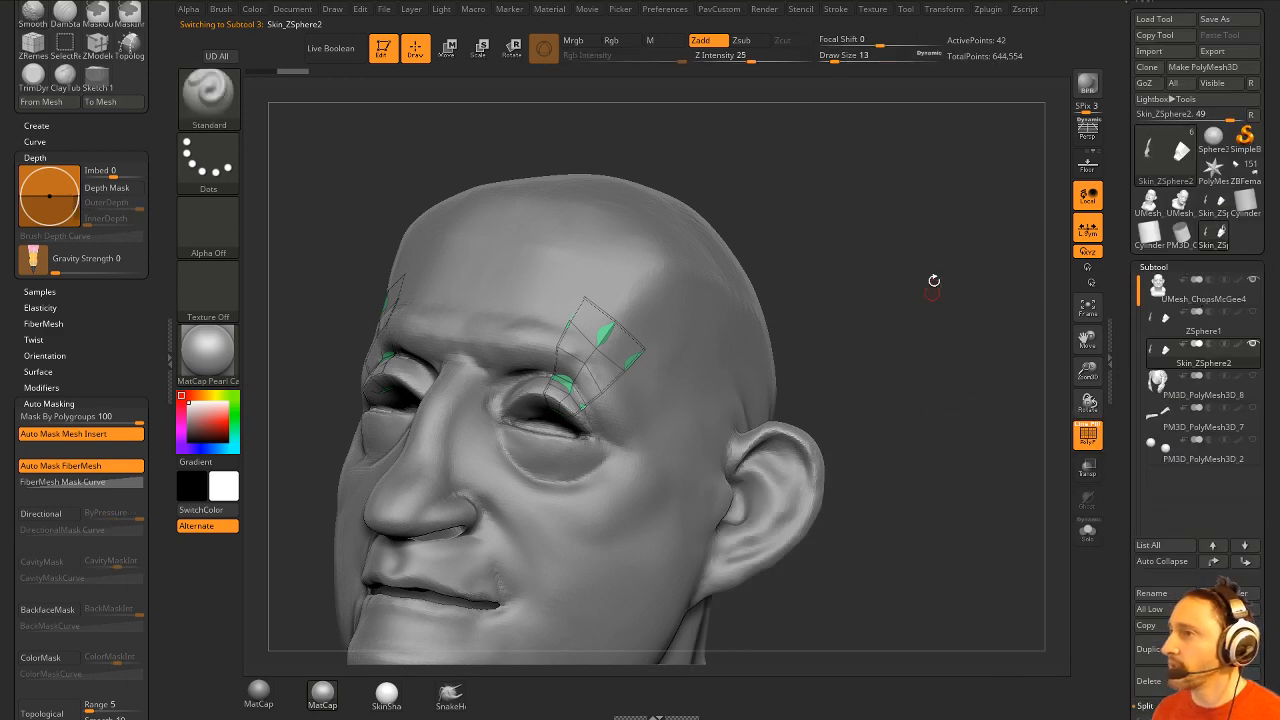
{"action": "key", "text": "2"}
{"action": "left_click", "coordinate": [903, 686]}
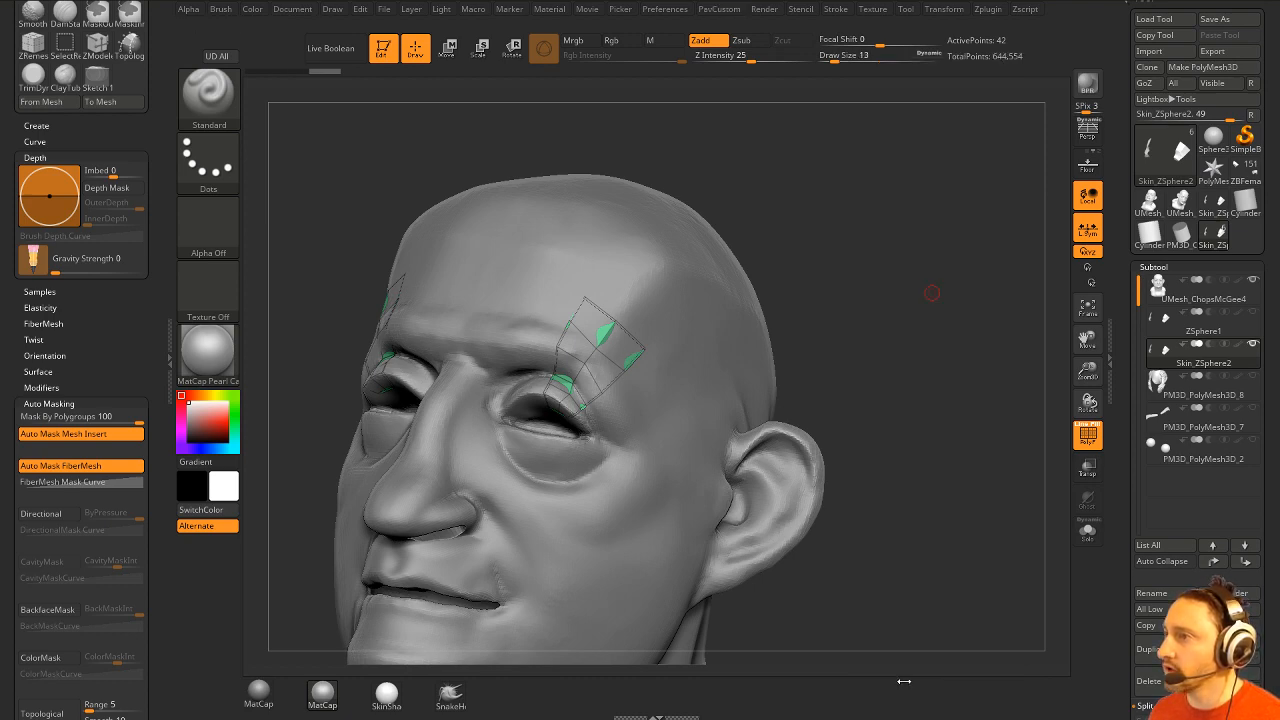
Subdivide Skin_ZSphere2 three times, projecting all detail from the bust after each division.
{"action": "key", "text": "ctrl+d"}
{"action": "key", "text": "2"}
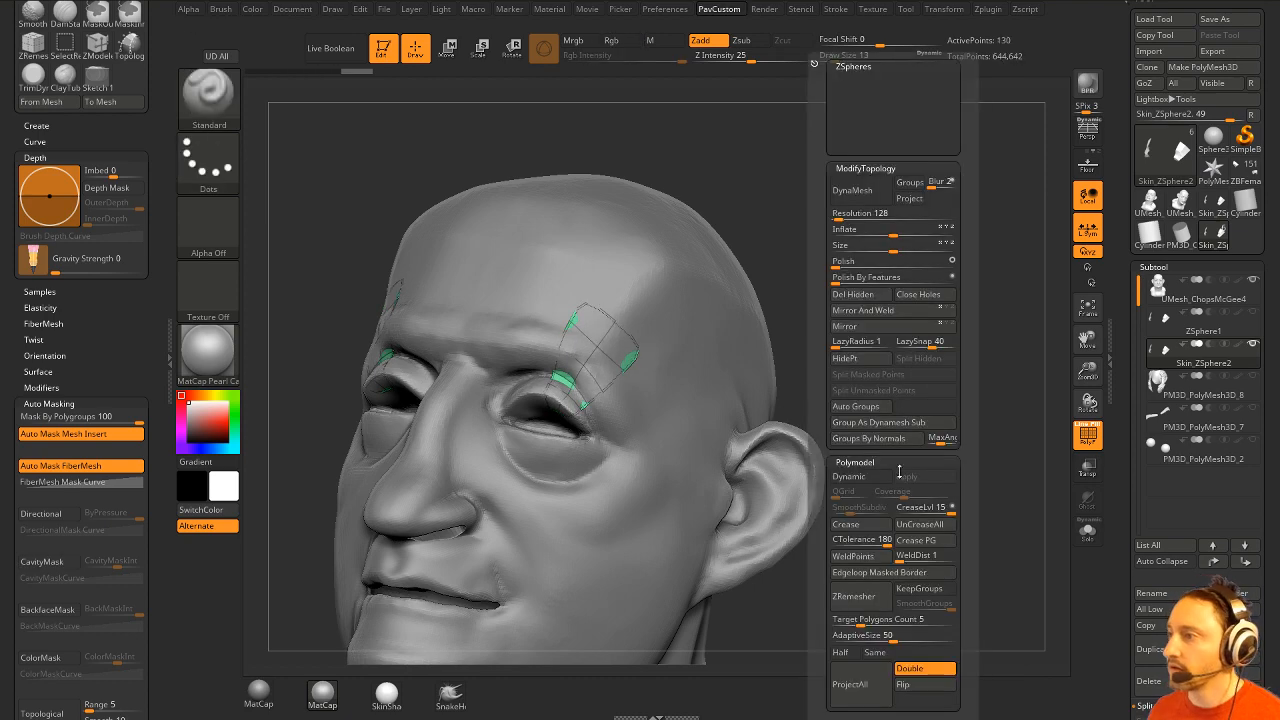
{"action": "left_click", "coordinate": [877, 686]}
{"action": "key", "text": "ctrl+d"}
{"action": "key", "text": "2"}
{"action": "left_click", "coordinate": [884, 686]}
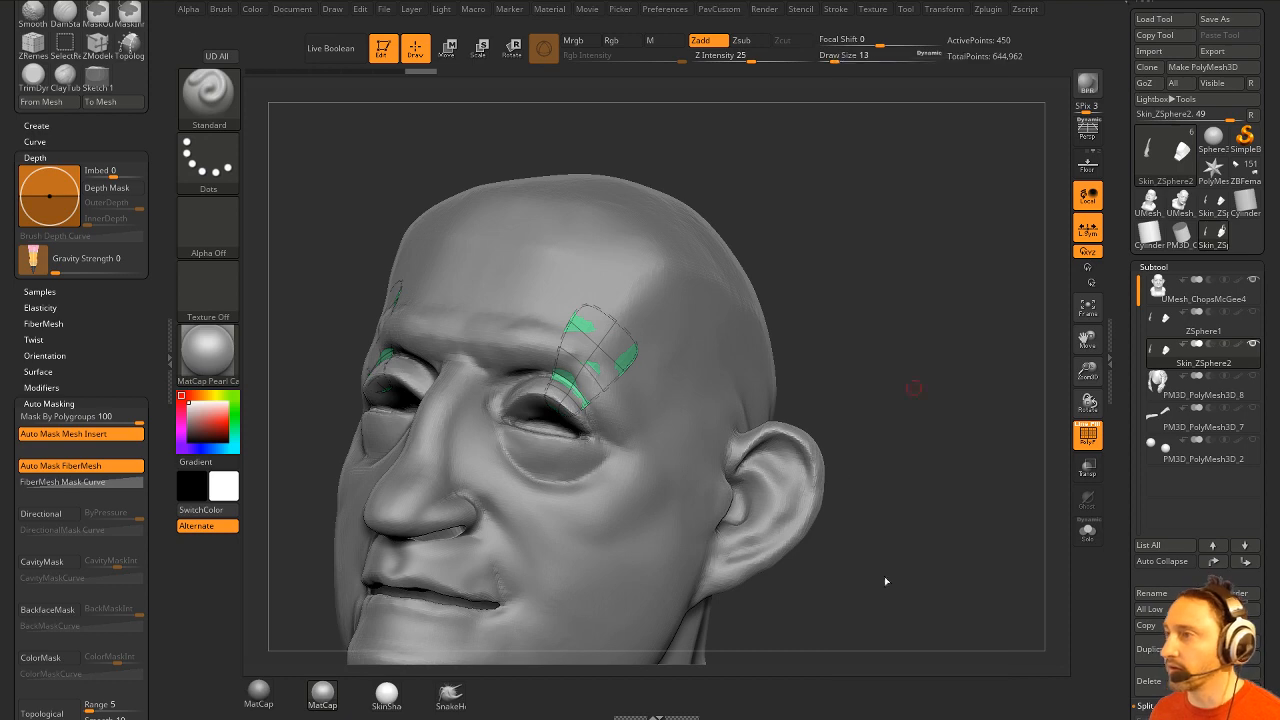
{"action": "key", "text": "ctrl+d"}
{"action": "key", "text": "2"}
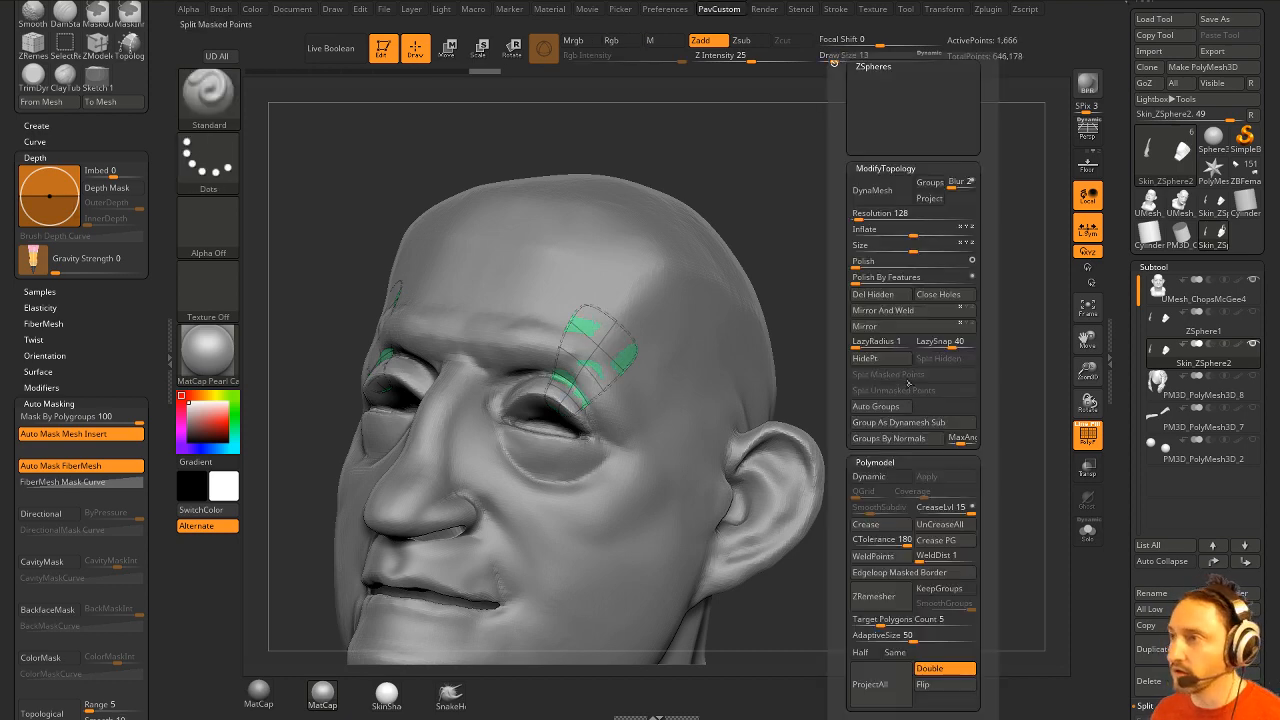
{"action": "left_click", "coordinate": [882, 686]}
Isolate the projected patches without polyframe and compare their lowest and highest subdivision levels.
{"action": "left_click", "coordinate": [1085, 532]}
{"action": "left_click_drag", "start_coordinate": [968, 463], "coordinate": [1063, 469]}
{"action": "left_click", "coordinate": [1086, 436]}
{"action": "left_click_drag", "start_coordinate": [1126, 507], "coordinate": [1121, 346]}
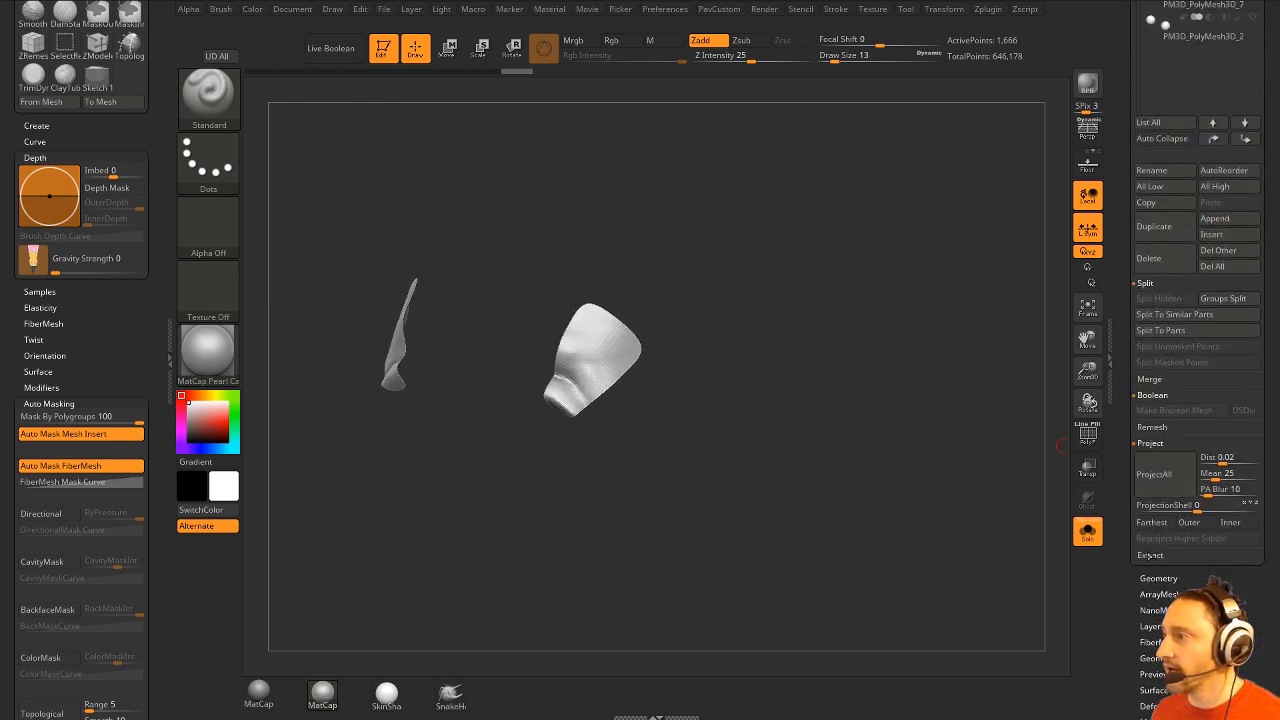
{"action": "left_click", "coordinate": [1156, 578]}
{"action": "left_click", "coordinate": [1142, 577]}
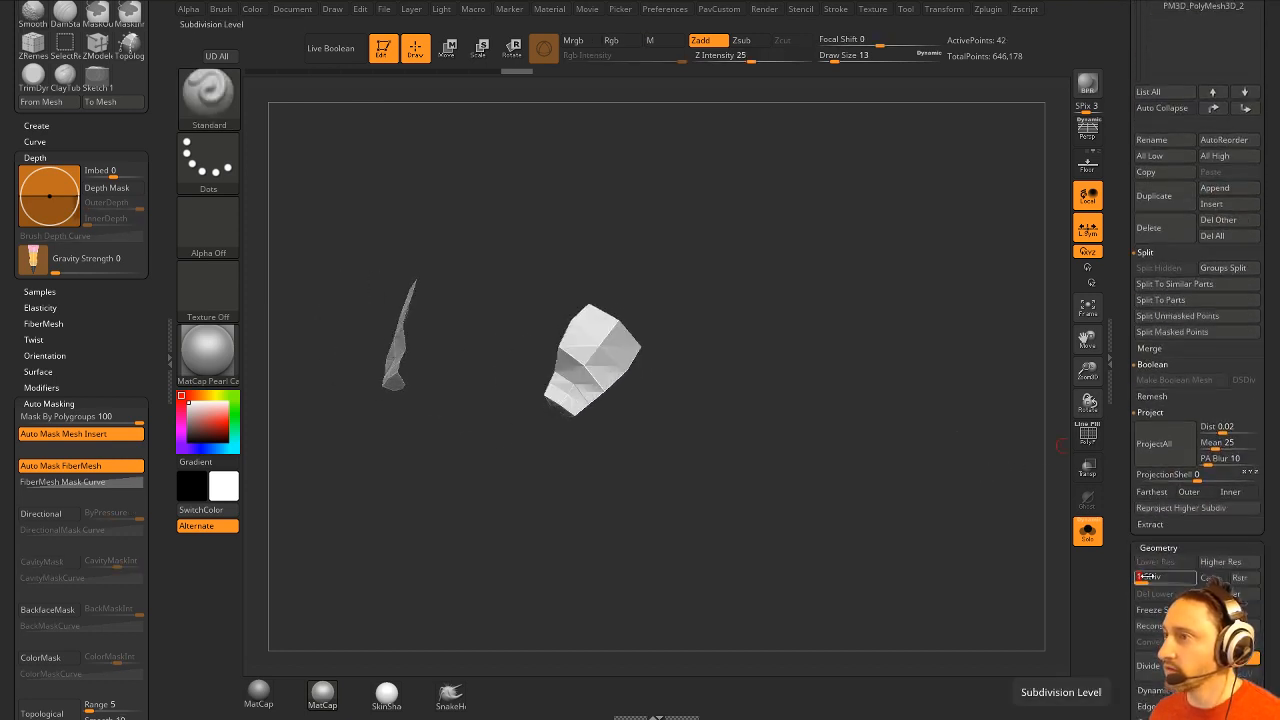
{"action": "left_click_drag", "start_coordinate": [1147, 577], "coordinate": [1194, 577]}
{"action": "left_click_drag", "start_coordinate": [1130, 450], "coordinate": [1127, 514]}
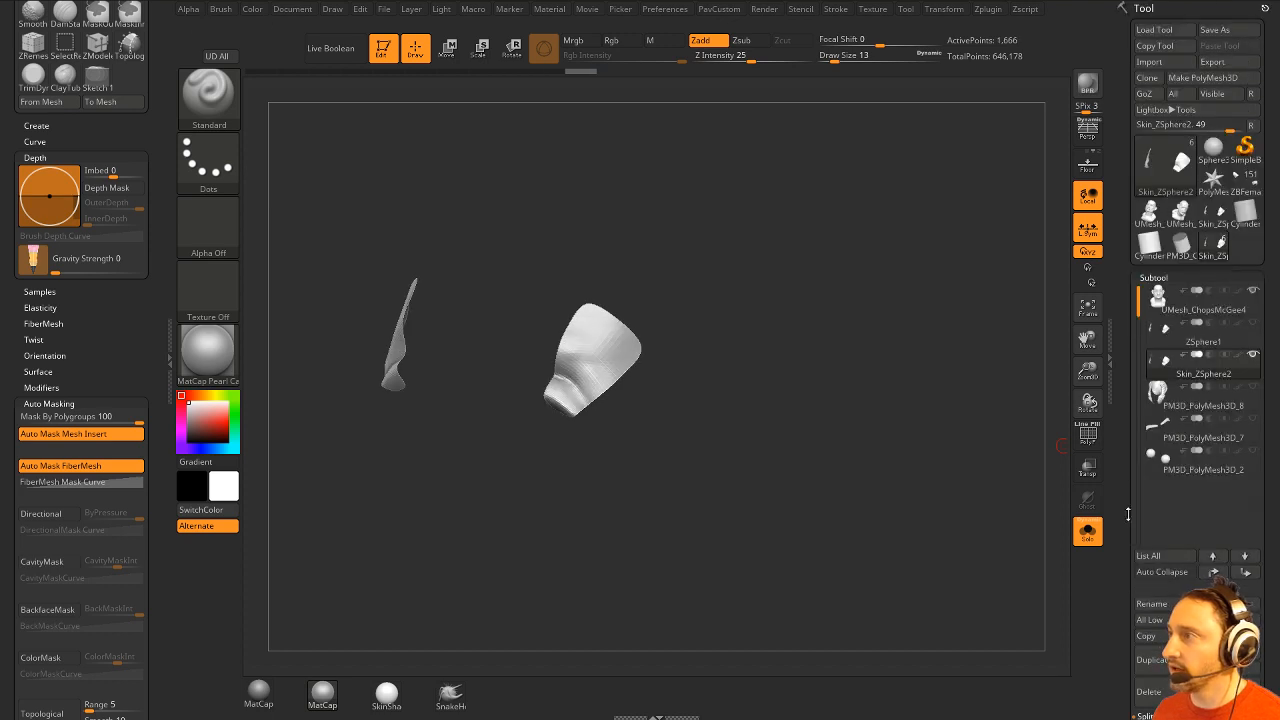
Turn off Solo and delete the Skin_ZSphere2 subtool.
{"action": "left_click", "coordinate": [1184, 390]}
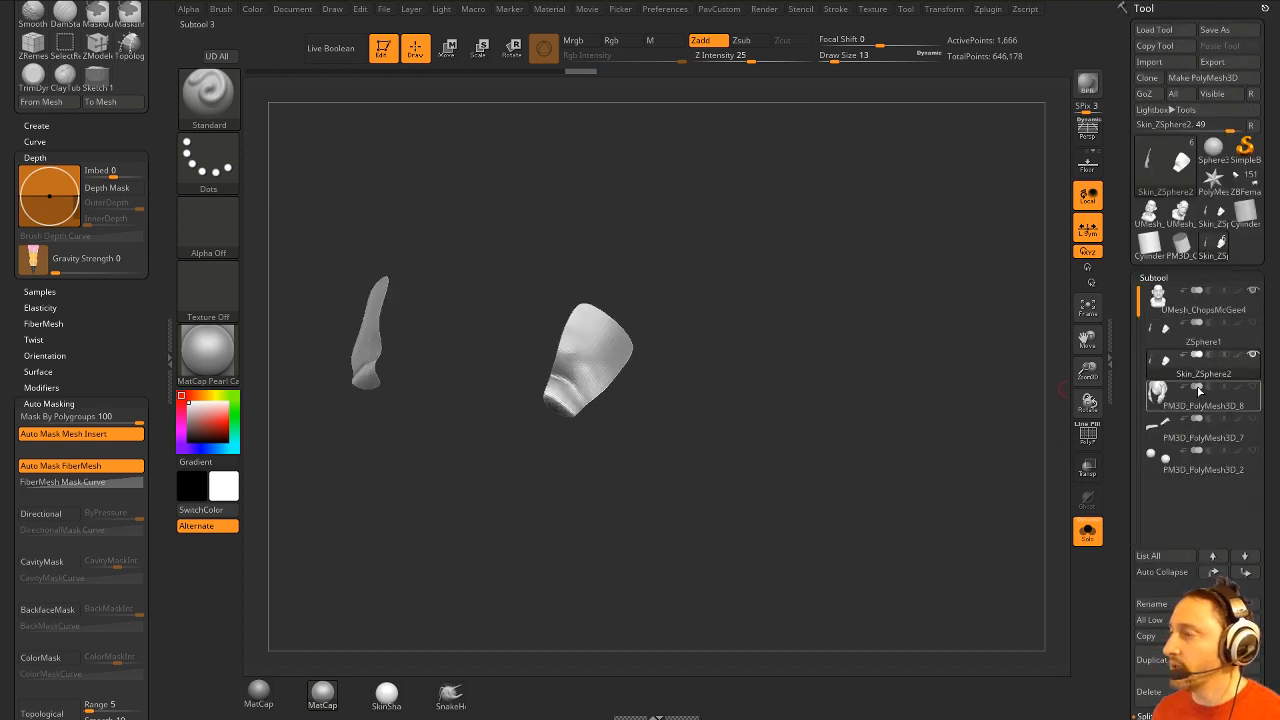
{"action": "left_click", "coordinate": [1087, 532]}
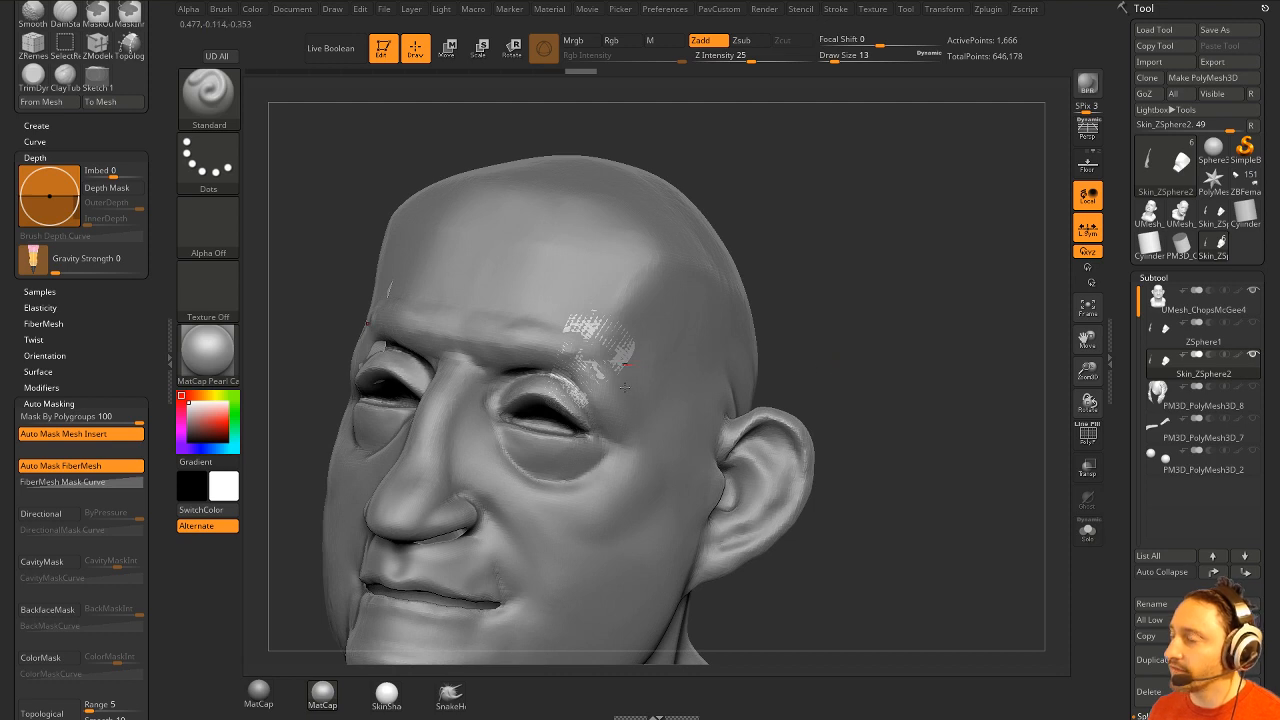
{"action": "key", "text": "s"}
{"action": "left_click_drag", "start_coordinate": [972, 409], "coordinate": [980, 411]}
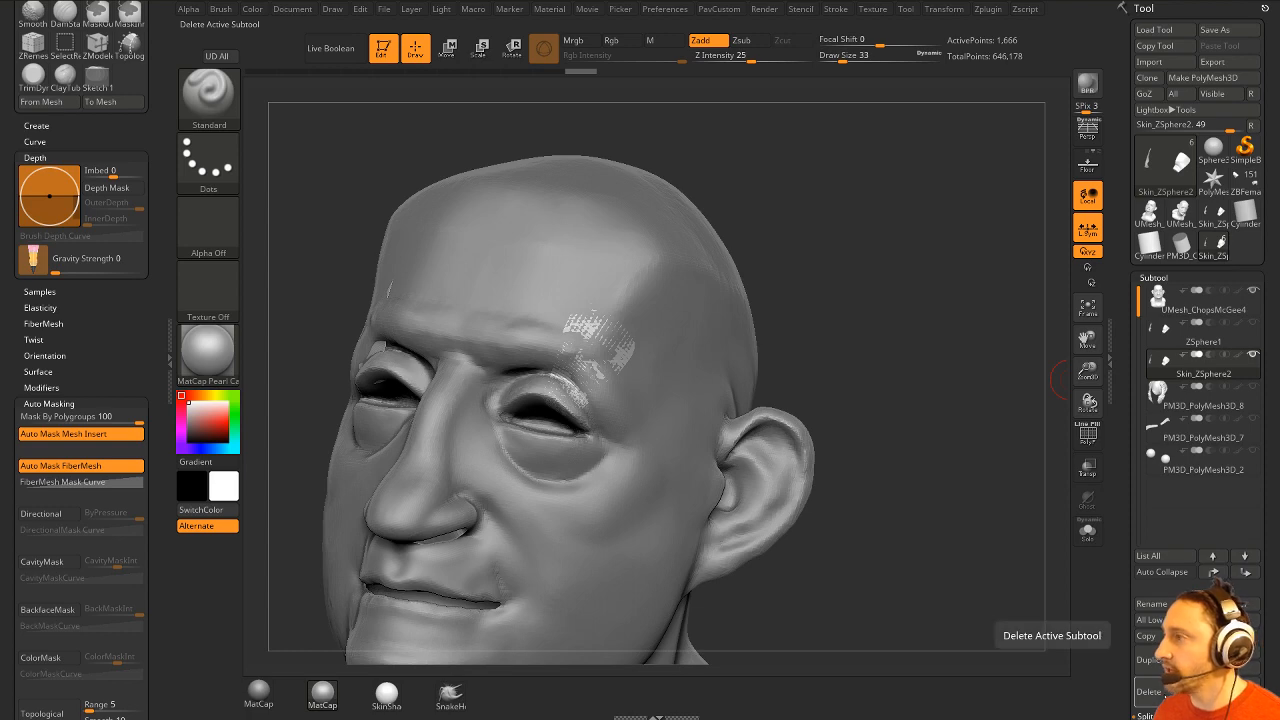
{"action": "left_click", "coordinate": [1150, 691]}
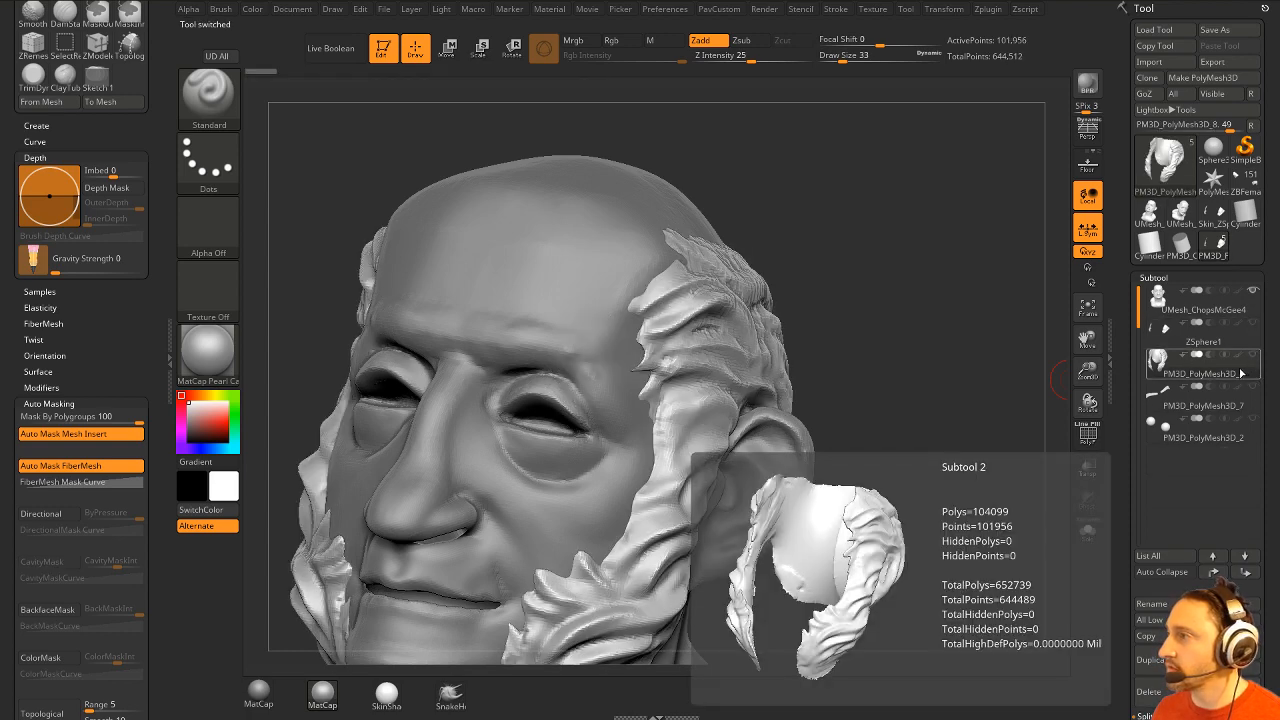
Show the sideburn, eyebrow and eyeball subtools together with the bust.
{"action": "left_click", "coordinate": [1228, 400]}
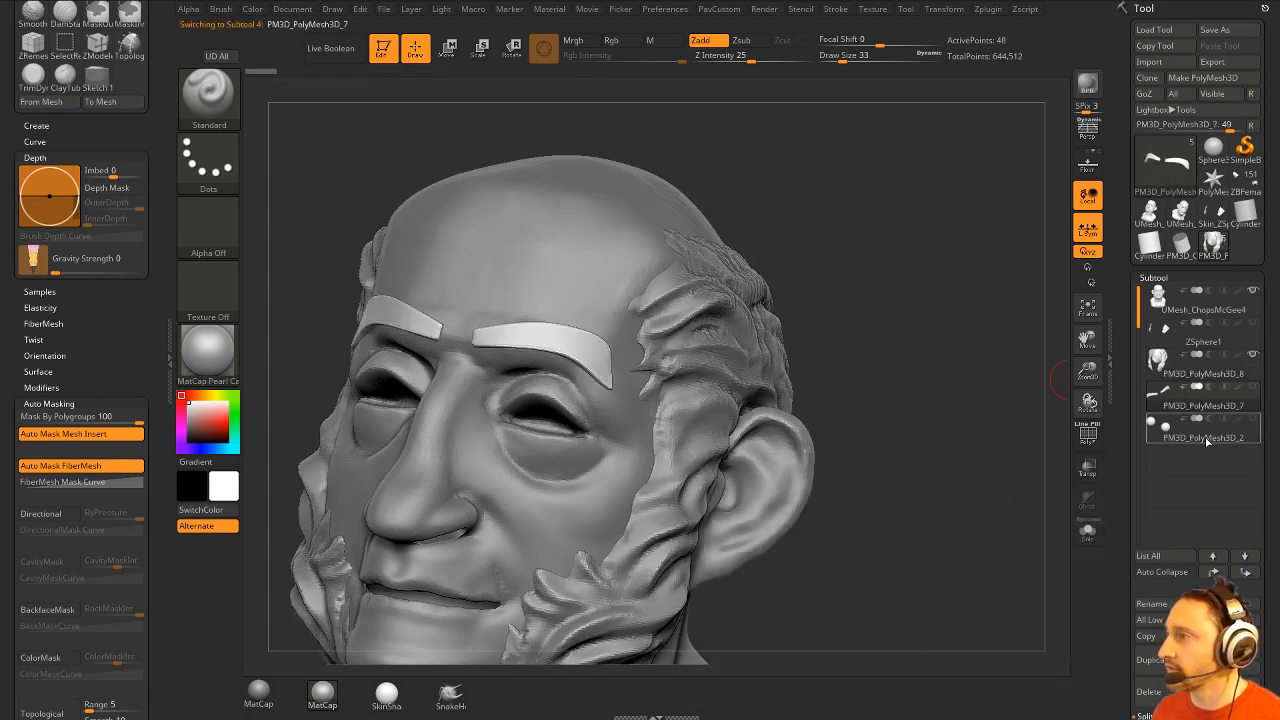
{"action": "left_click", "coordinate": [1207, 441]}
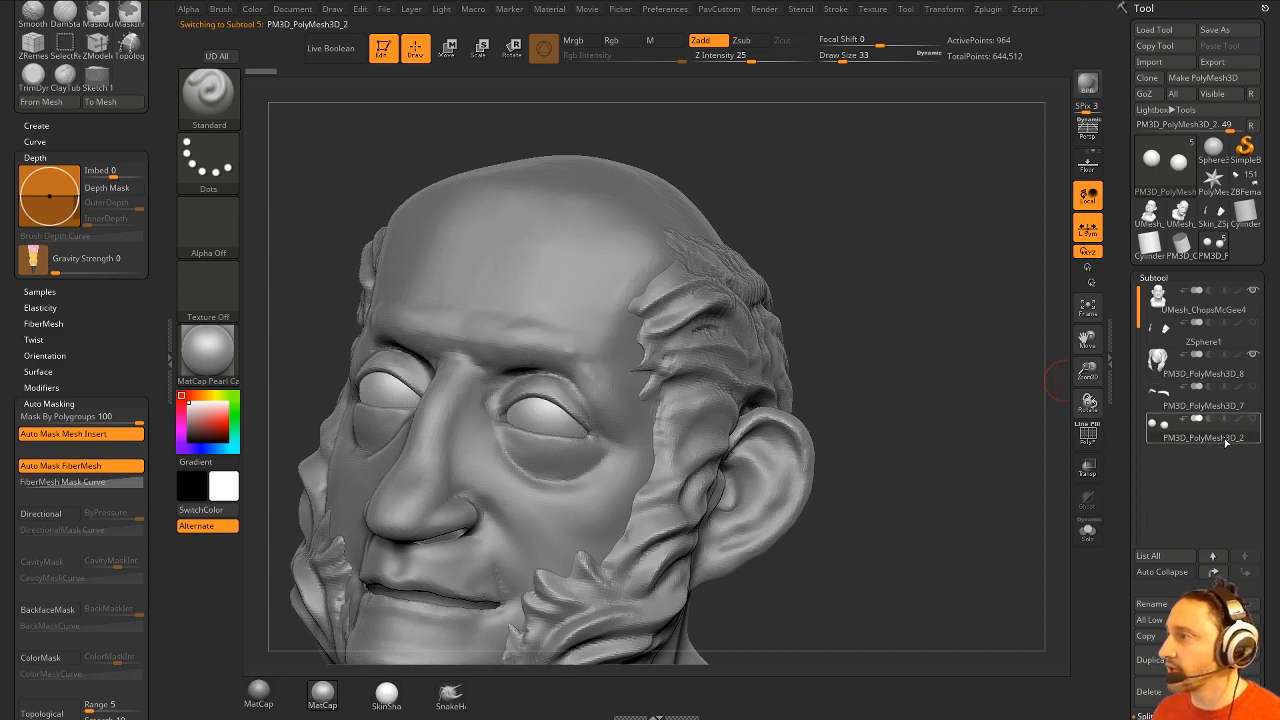
{"action": "left_click_drag", "start_coordinate": [995, 377], "coordinate": [959, 355]}
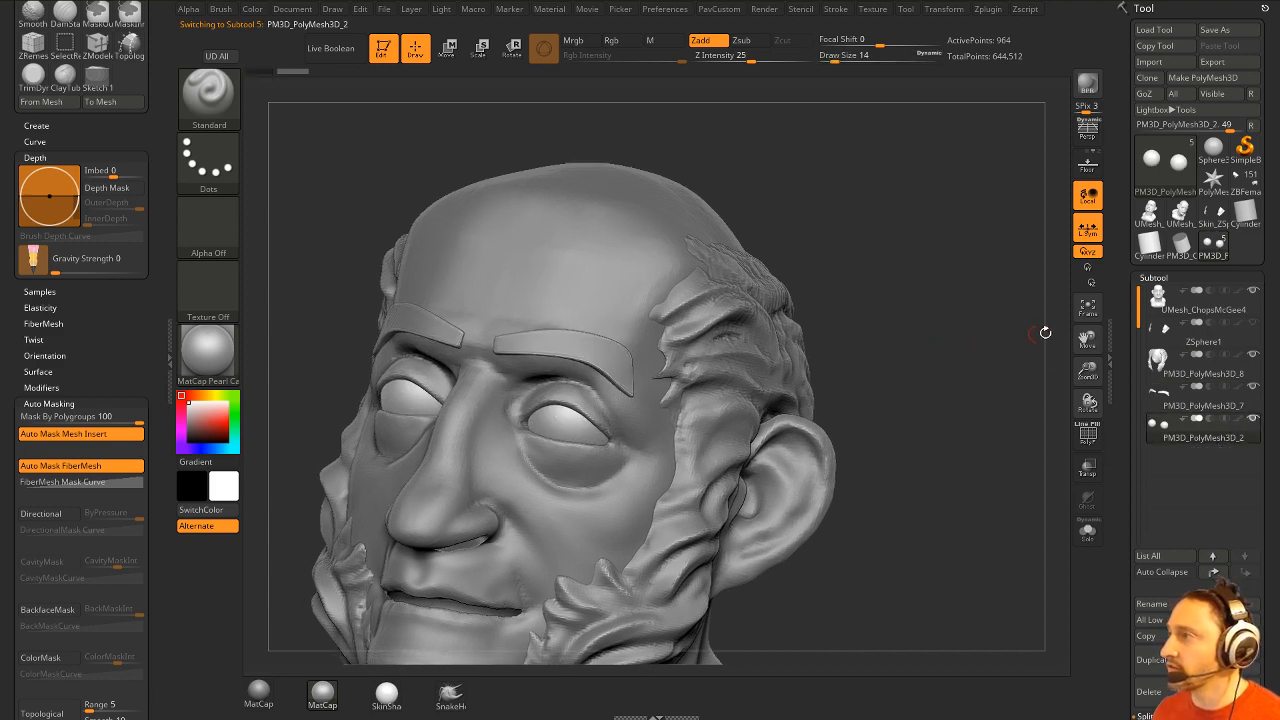
Select the ZSphere1 subtool and turn on Edit Topology with the Sketch 1 brush.
{"action": "left_click", "coordinate": [1230, 338]}
{"action": "key", "text": "grave"}
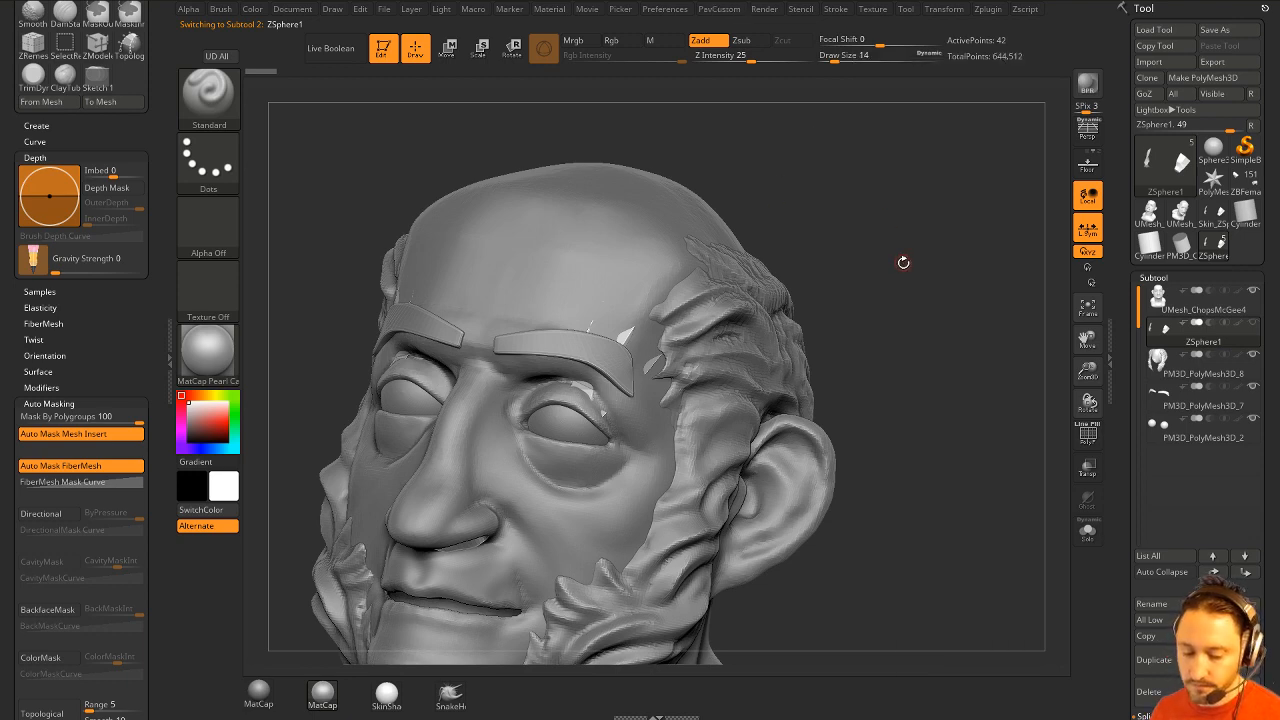
{"action": "key", "text": "grave"}
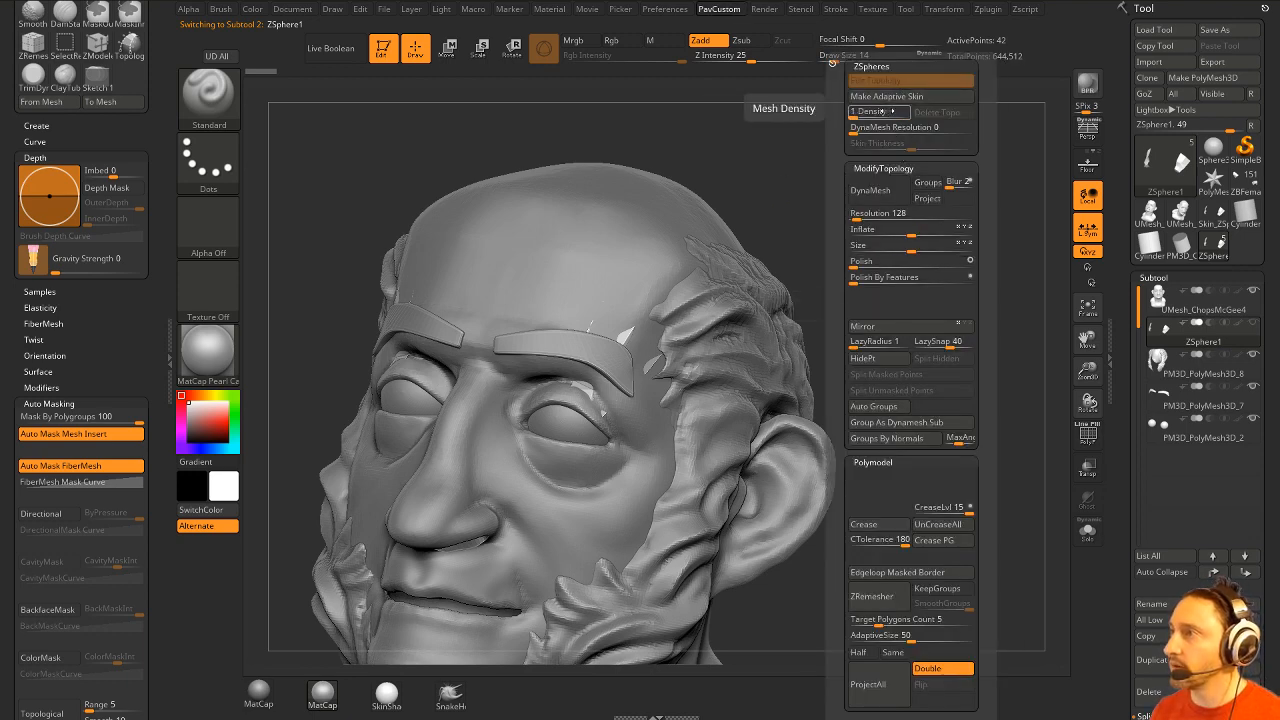
{"action": "key", "text": "b"}
{"action": "key", "text": "s"}
{"action": "key", "text": "k"}
{"action": "left_click_drag", "start_coordinate": [929, 317], "coordinate": [809, 373]}
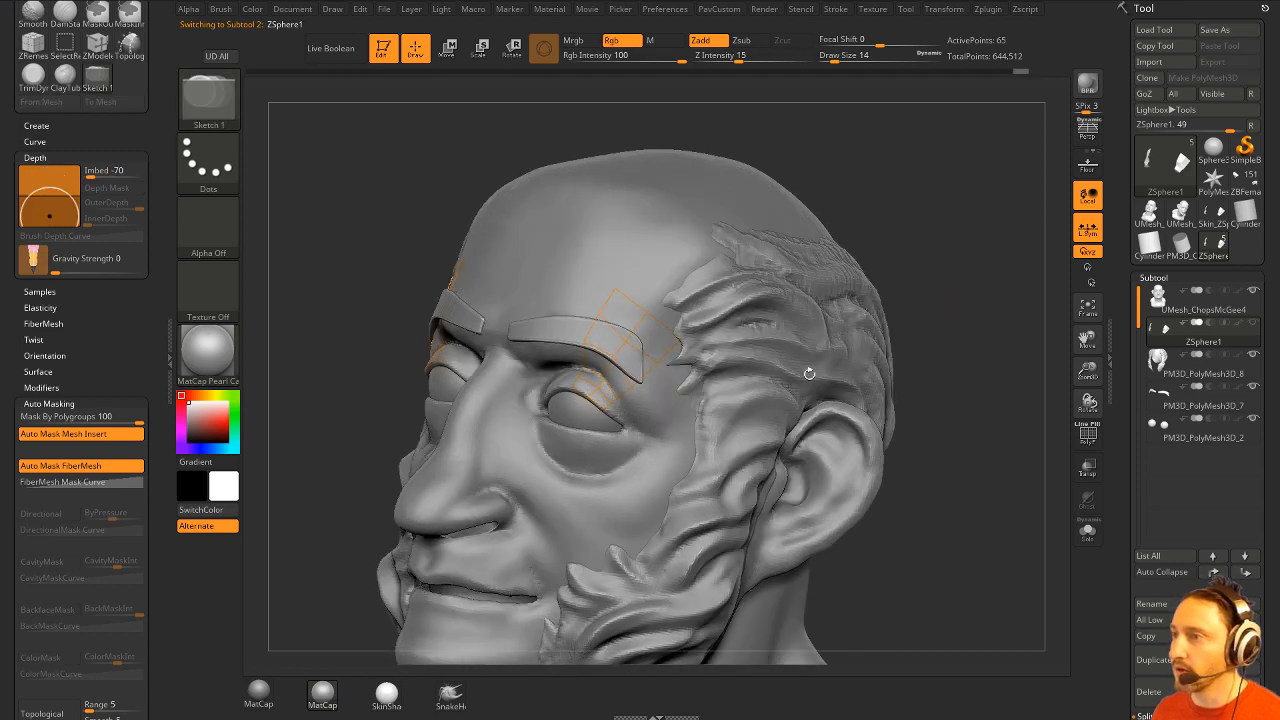
Keep the pearl MatCap, darken the colour to grey, and switch to Move mode to check the topology patches.
{"action": "left_click", "coordinate": [322, 693]}
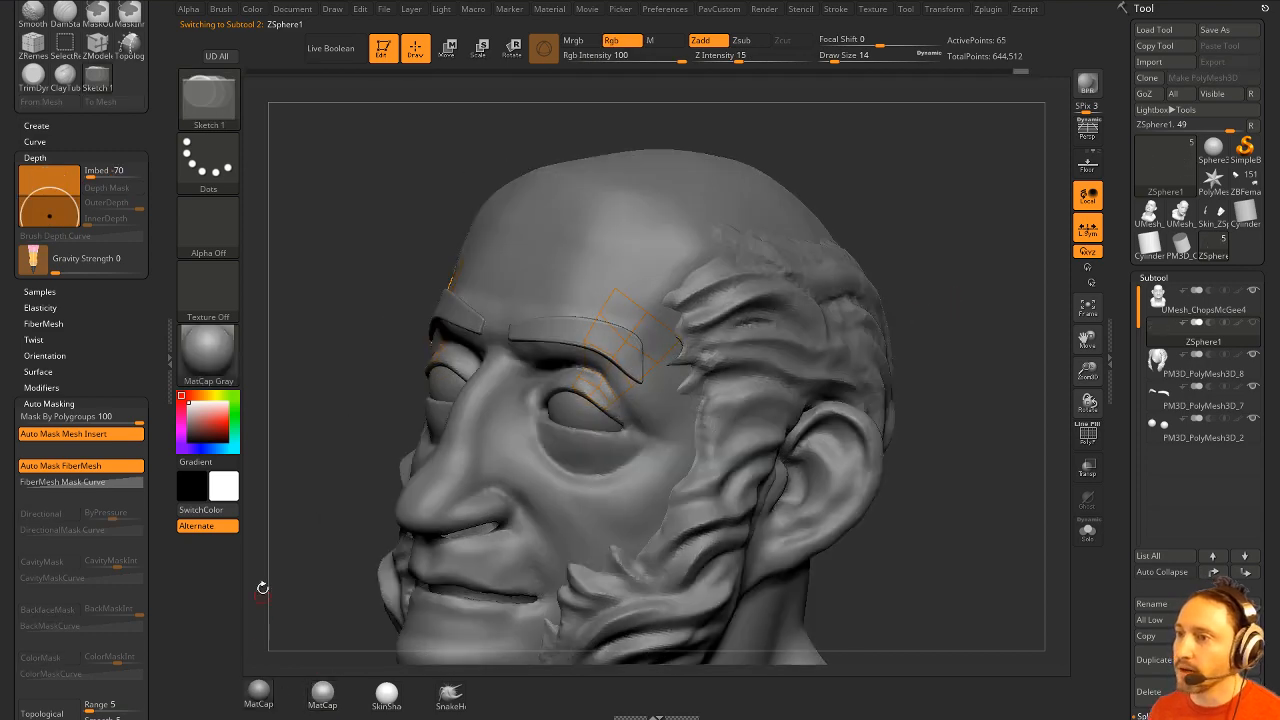
{"action": "left_click", "coordinate": [322, 693]}
{"action": "mouse_move", "coordinate": [880, 290]}
{"action": "left_mouse_down"}
{"action": "mouse_move", "coordinate": [960, 267]}
{"action": "mouse_move", "coordinate": [686, 380]}
{"action": "mouse_move", "coordinate": [849, 314]}
{"action": "mouse_move", "coordinate": [853, 272]}
{"action": "mouse_move", "coordinate": [331, 206]}
{"action": "left_mouse_up"}
{"action": "key", "text": "w"}
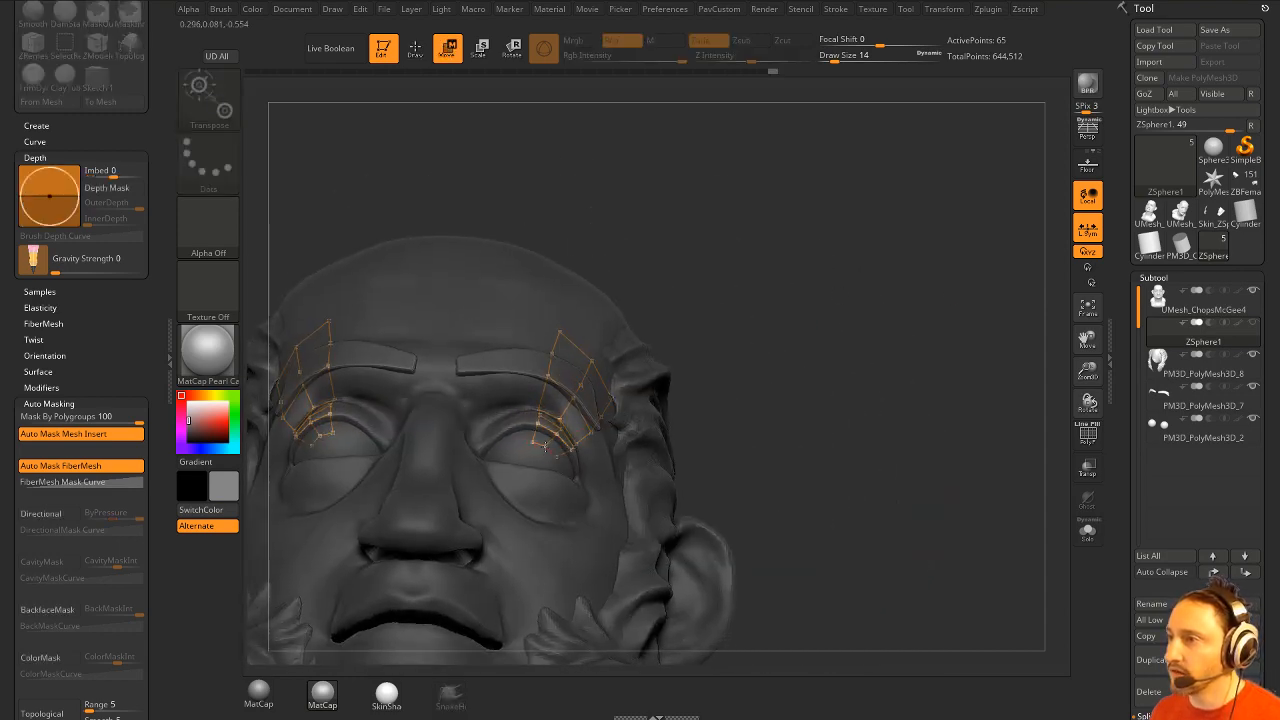
{"action": "left_click_drag", "start_coordinate": [880, 376], "coordinate": [875, 290]}
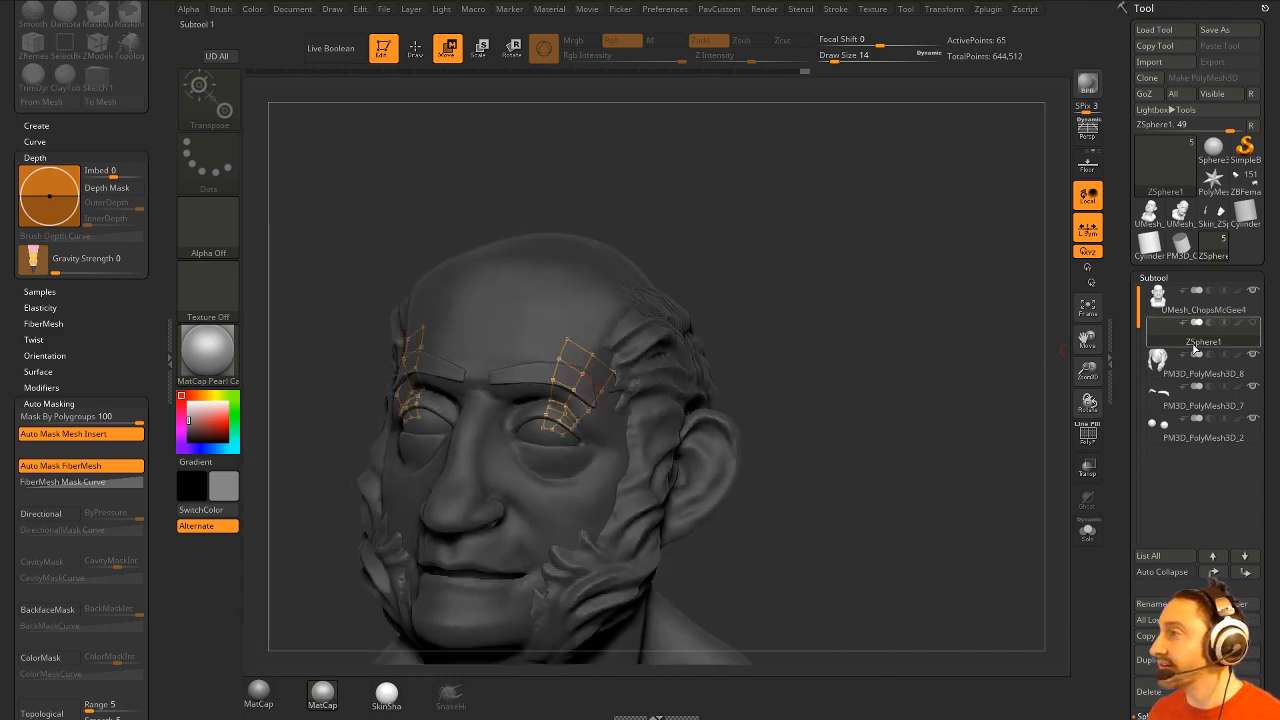
Clear the drawn topology patches around the eyes from ZSphere1.
{"action": "scroll", "coordinate": [1170, 200], "scroll_direction": "down", "scroll_amount": 3}
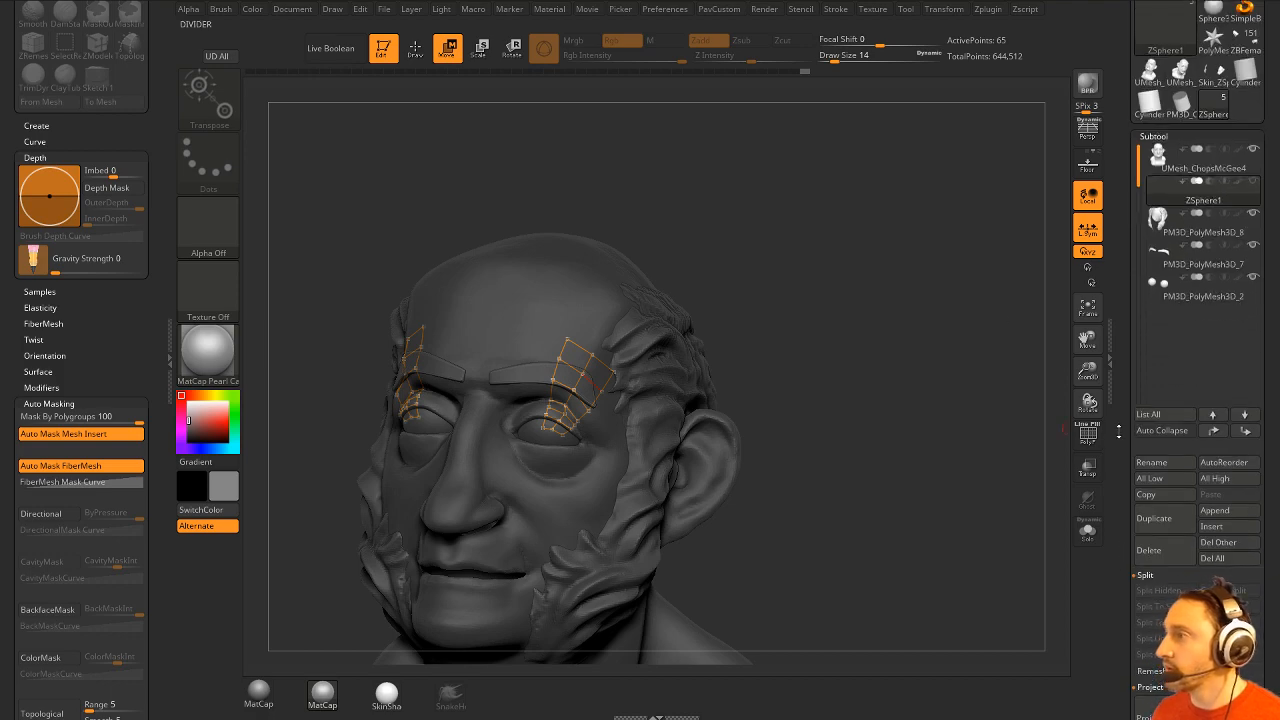
{"action": "scroll", "coordinate": [1170, 200], "scroll_direction": "down", "scroll_amount": 10}
{"action": "scroll", "coordinate": [1110, 236], "scroll_direction": "down", "scroll_amount": 6}
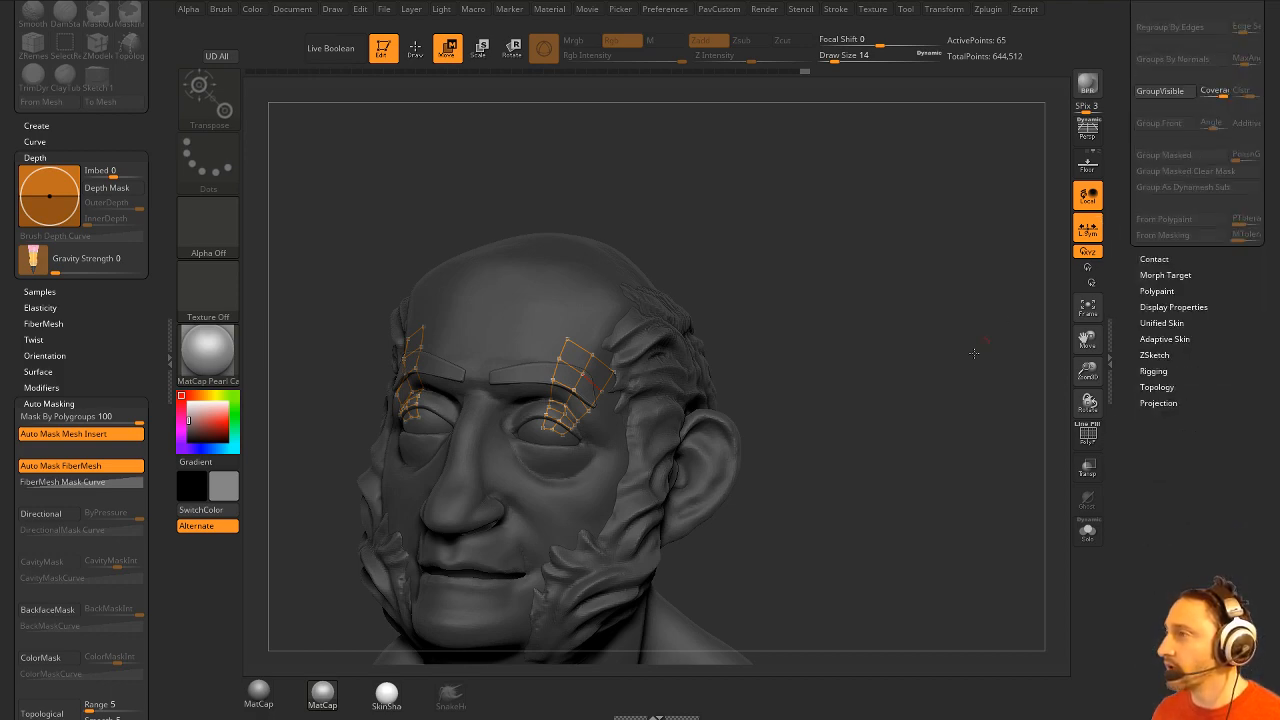
{"action": "key", "text": "t"}
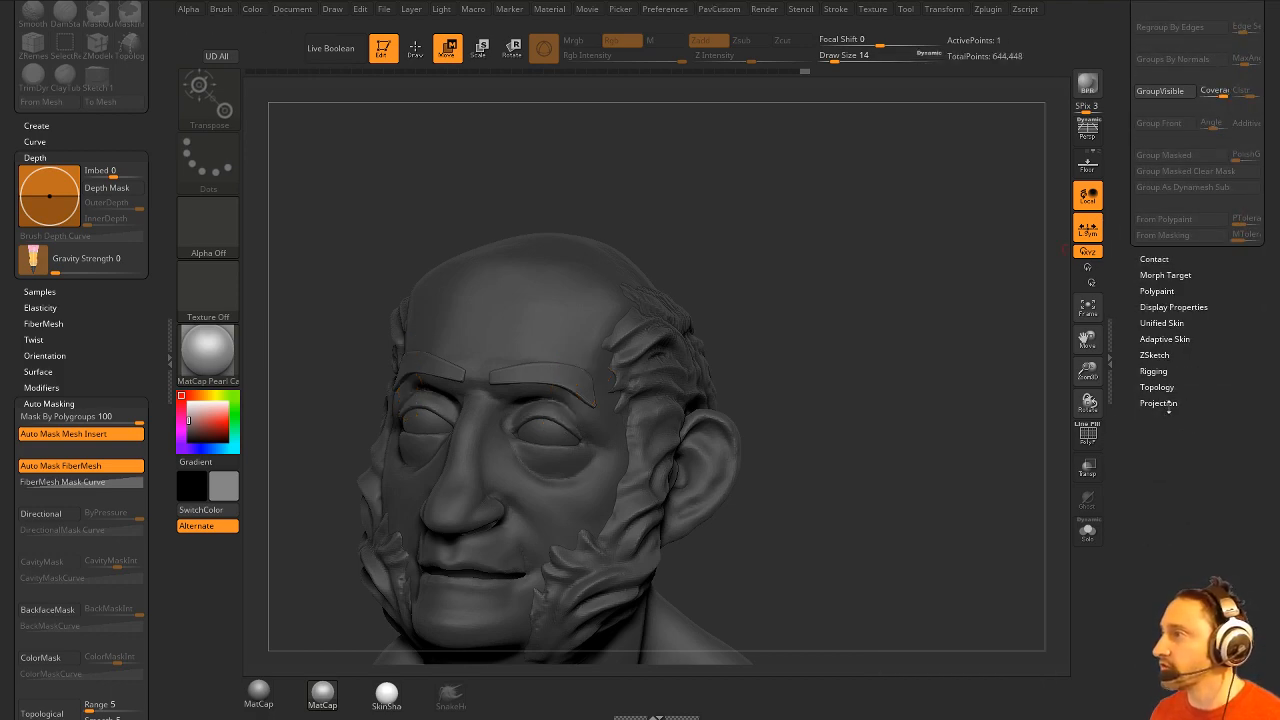
Look through ZSphere1's Topology, Adaptive Skin and Rigging settings and browse the meshes offered by Select Mesh.
{"action": "left_click", "coordinate": [1160, 387]}
{"action": "left_click", "coordinate": [1164, 339]}
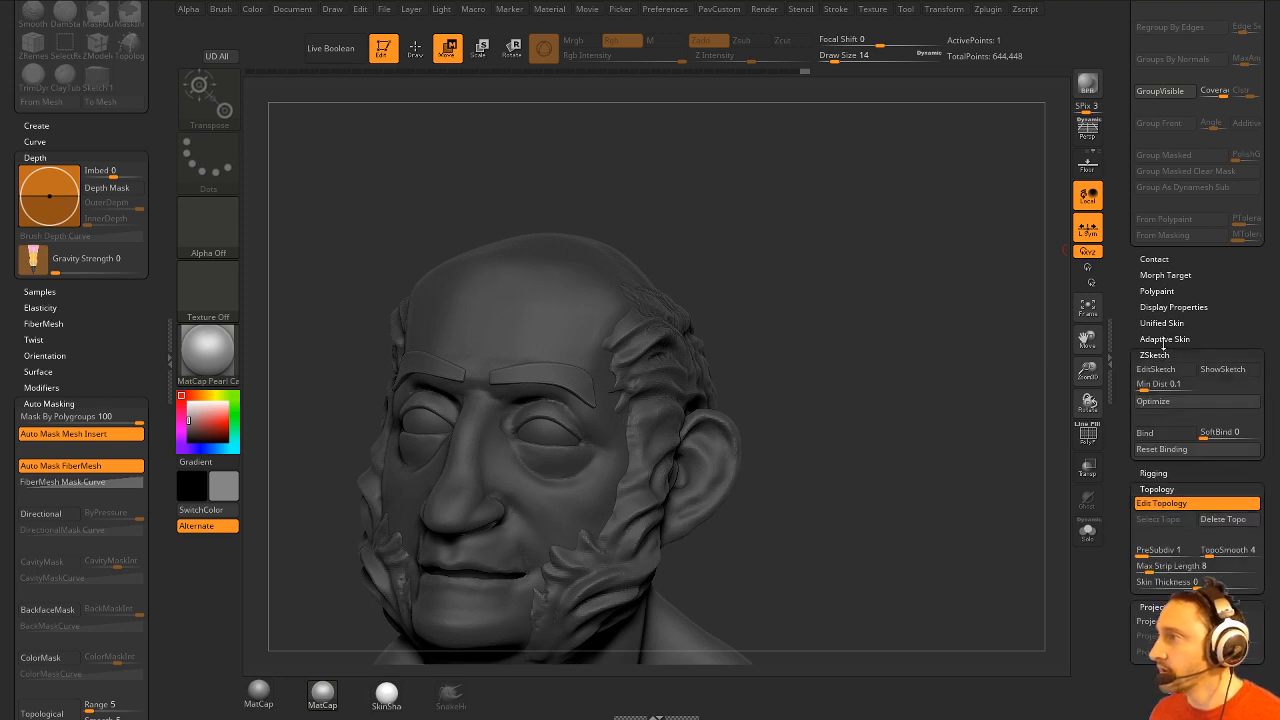
{"action": "scroll", "coordinate": [1133, 497], "scroll_direction": "up", "scroll_amount": 10}
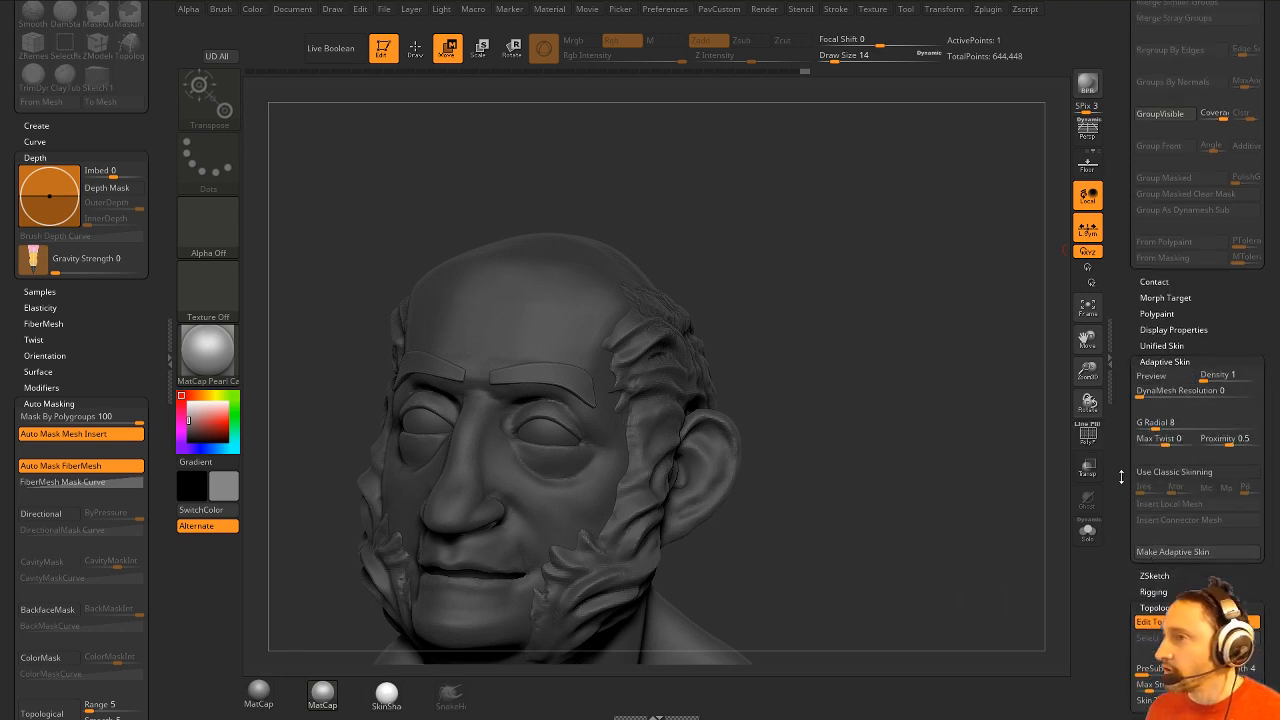
{"action": "scroll", "coordinate": [1133, 393], "scroll_direction": "down", "scroll_amount": 10}
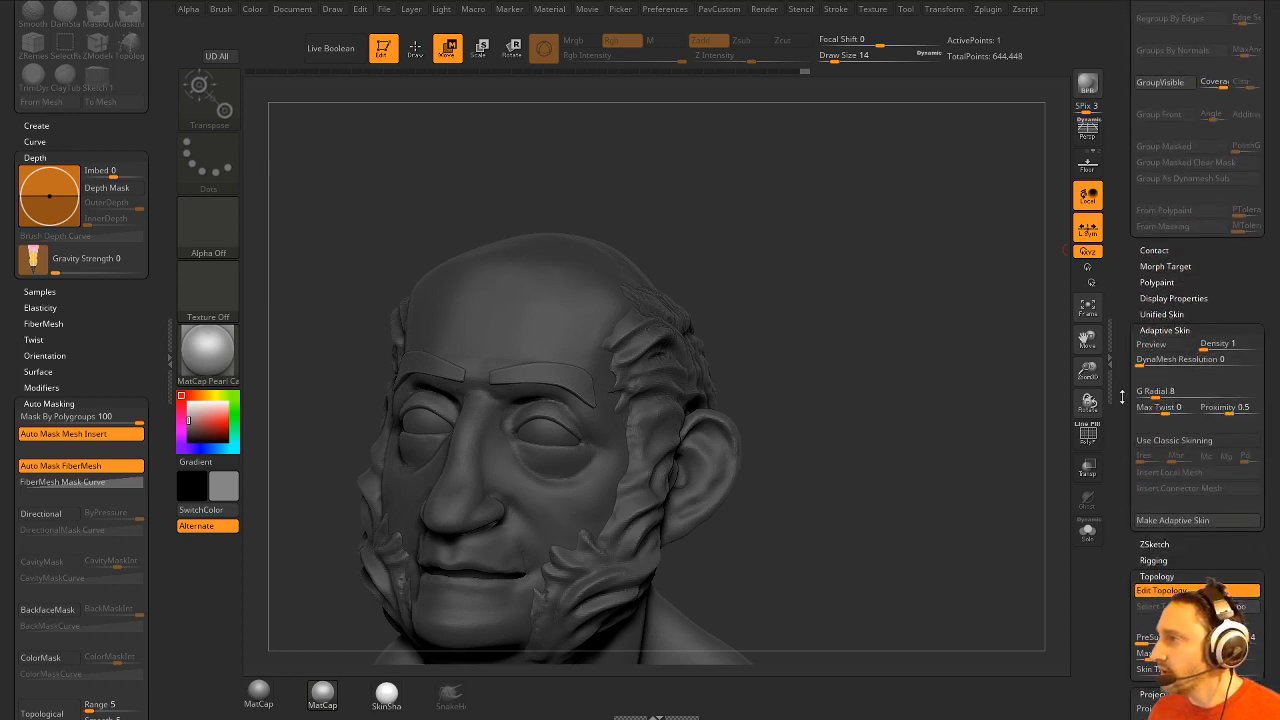
{"action": "scroll", "coordinate": [1150, 378], "scroll_direction": "down", "scroll_amount": 5}
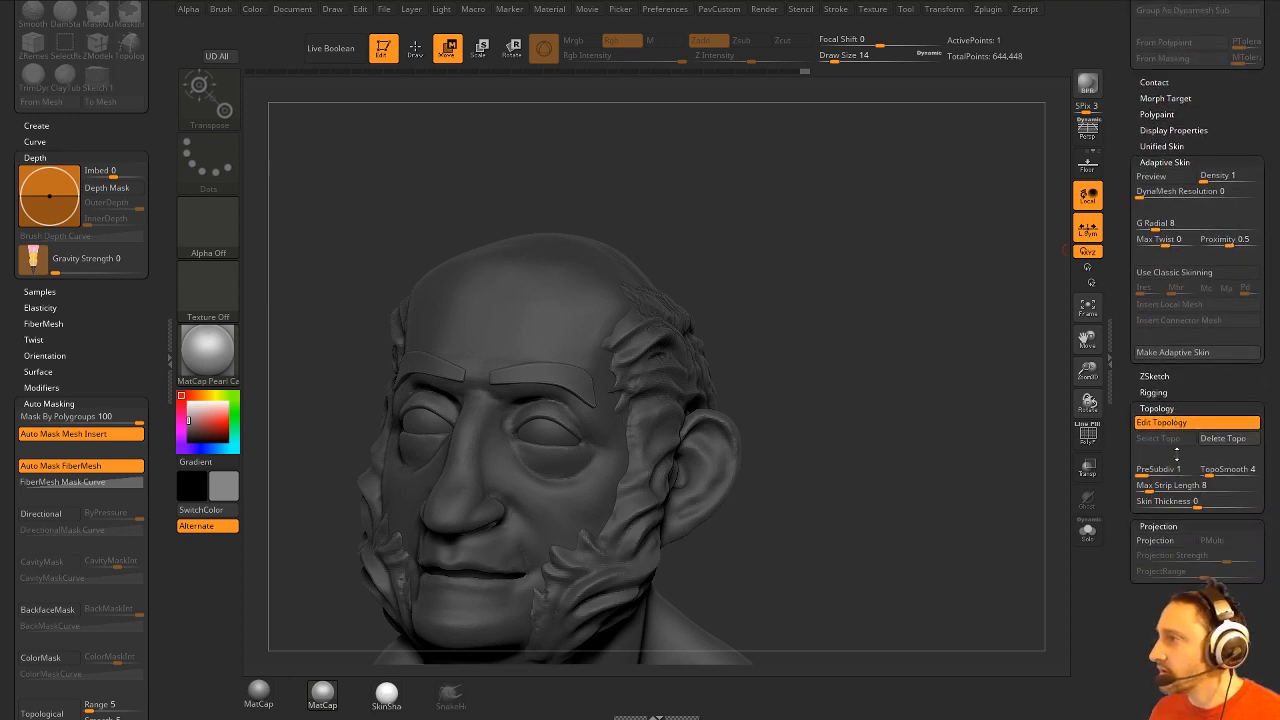
{"action": "left_click", "coordinate": [1165, 393]}
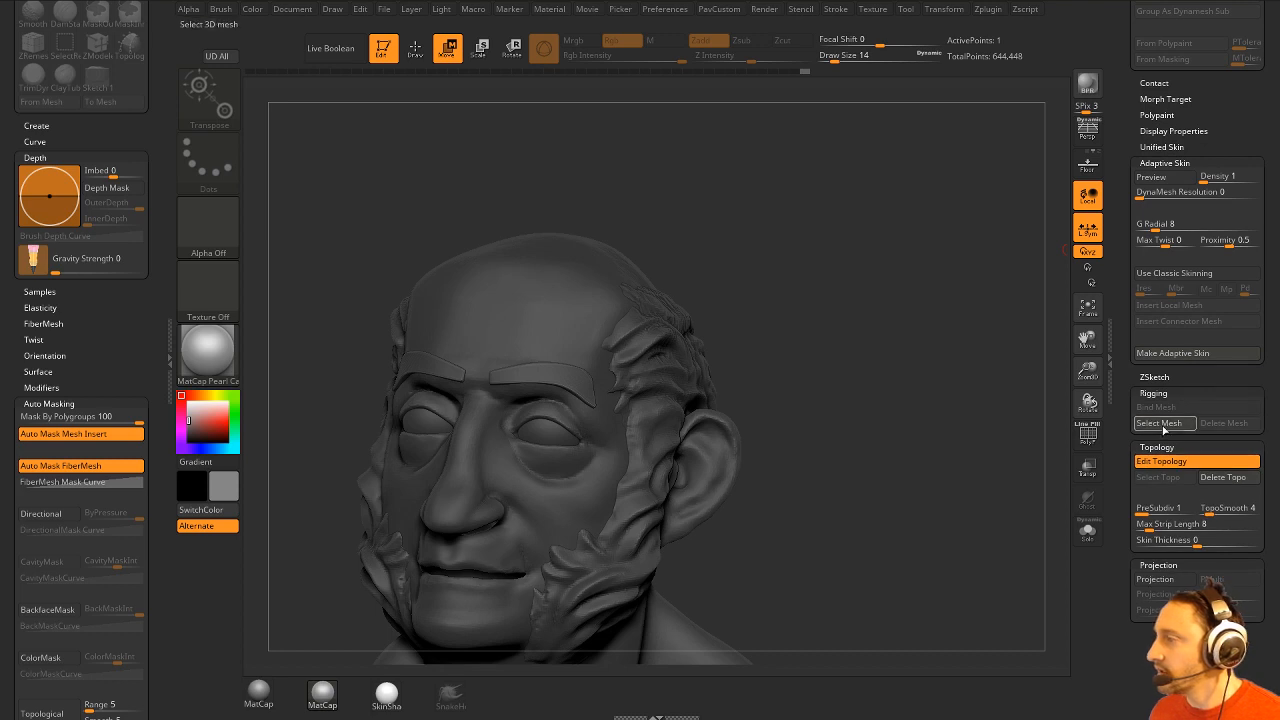
{"action": "left_click", "coordinate": [1163, 424]}
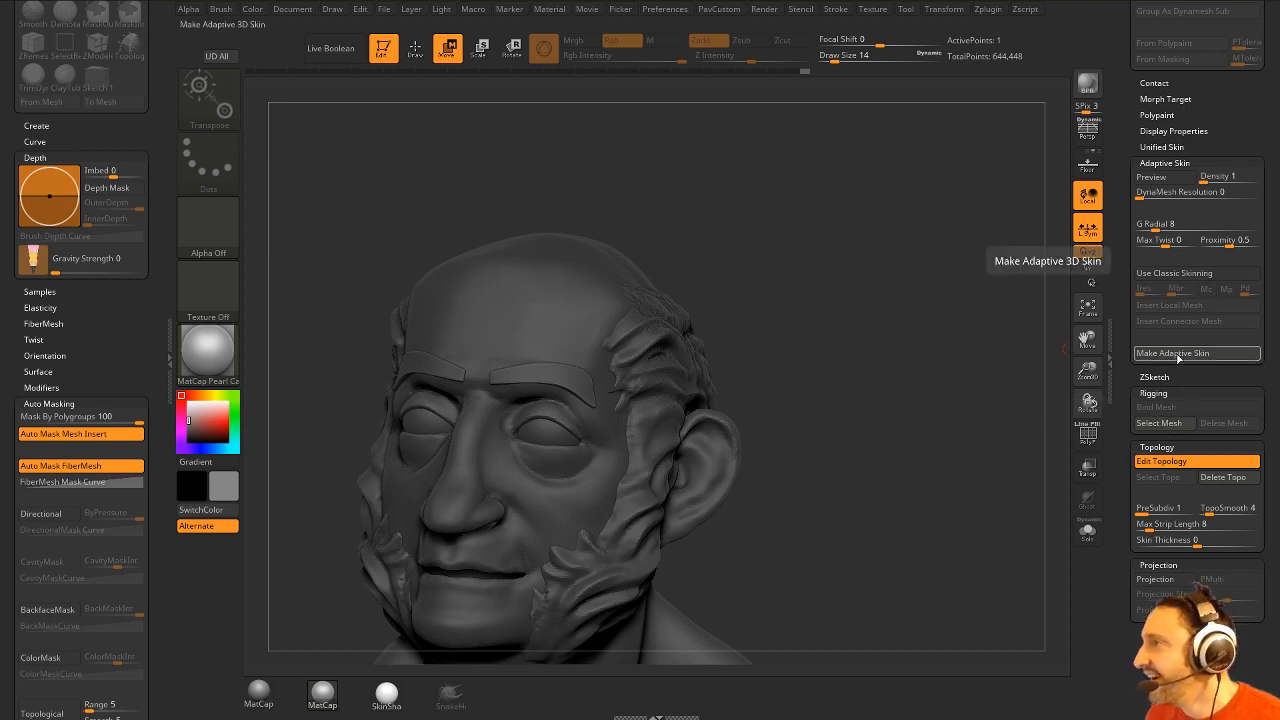
{"action": "left_click", "coordinate": [1162, 424]}
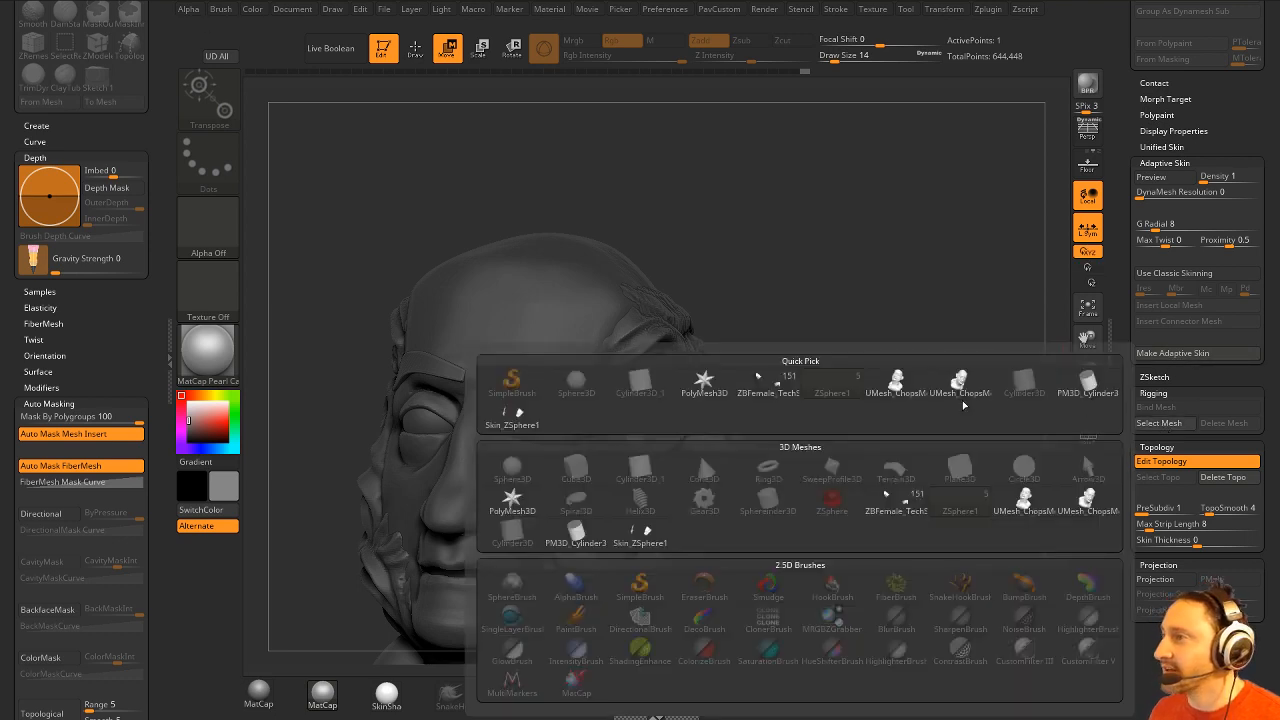
{"action": "mouse_move", "coordinate": [967, 390]}
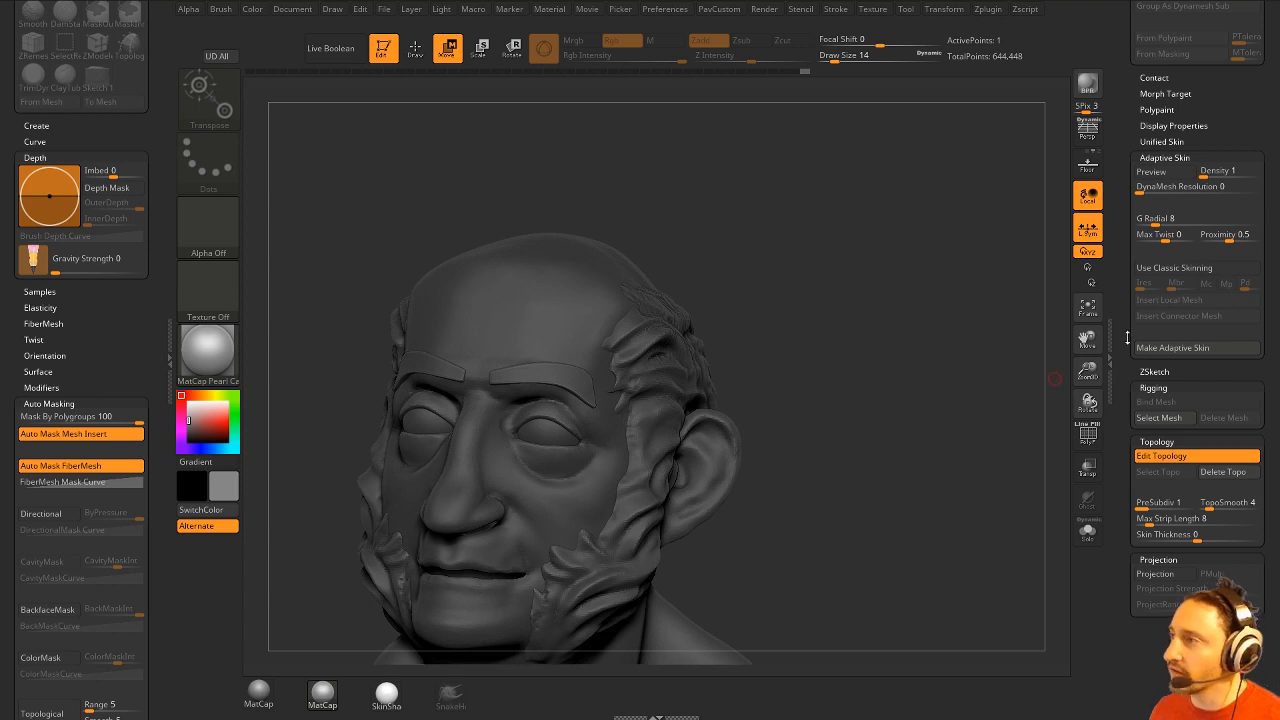
Return to the Subtool settings and collapse the Project and Geometry sections.
{"action": "left_click_drag", "start_coordinate": [1121, 320], "coordinate": [1110, 620]}
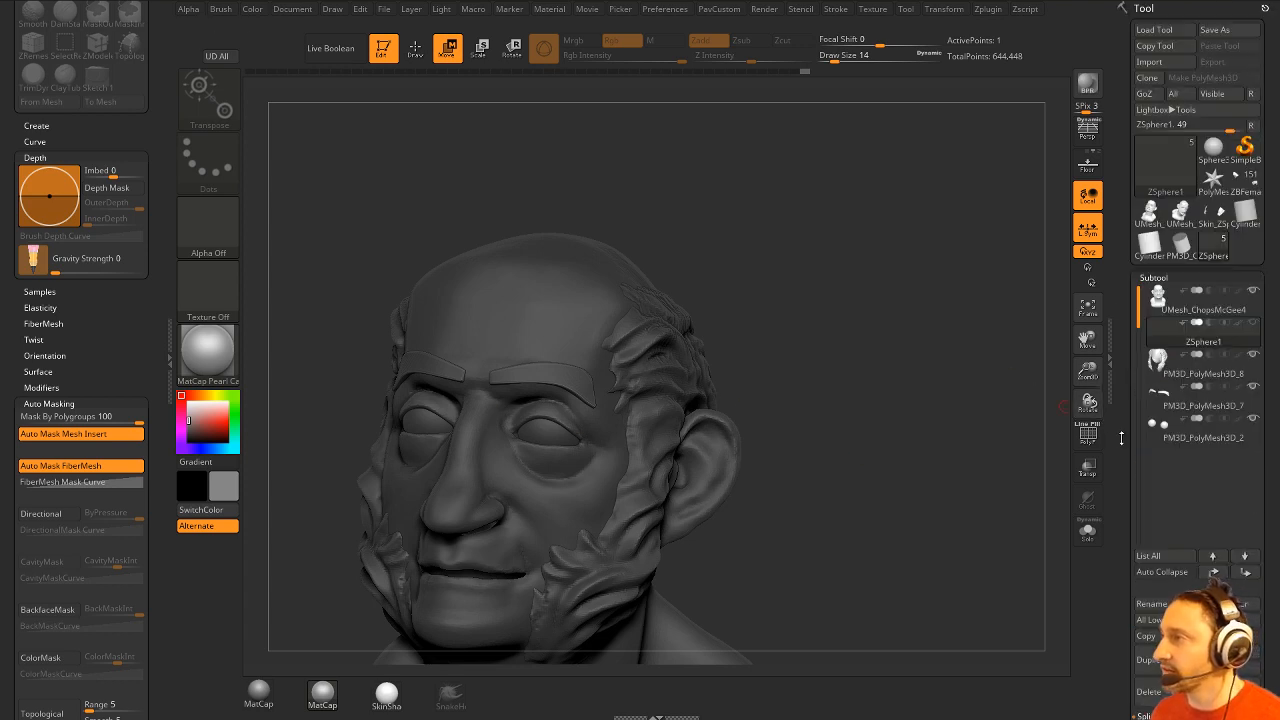
{"action": "scroll", "coordinate": [1121, 437], "scroll_direction": "down", "scroll_amount": 10}
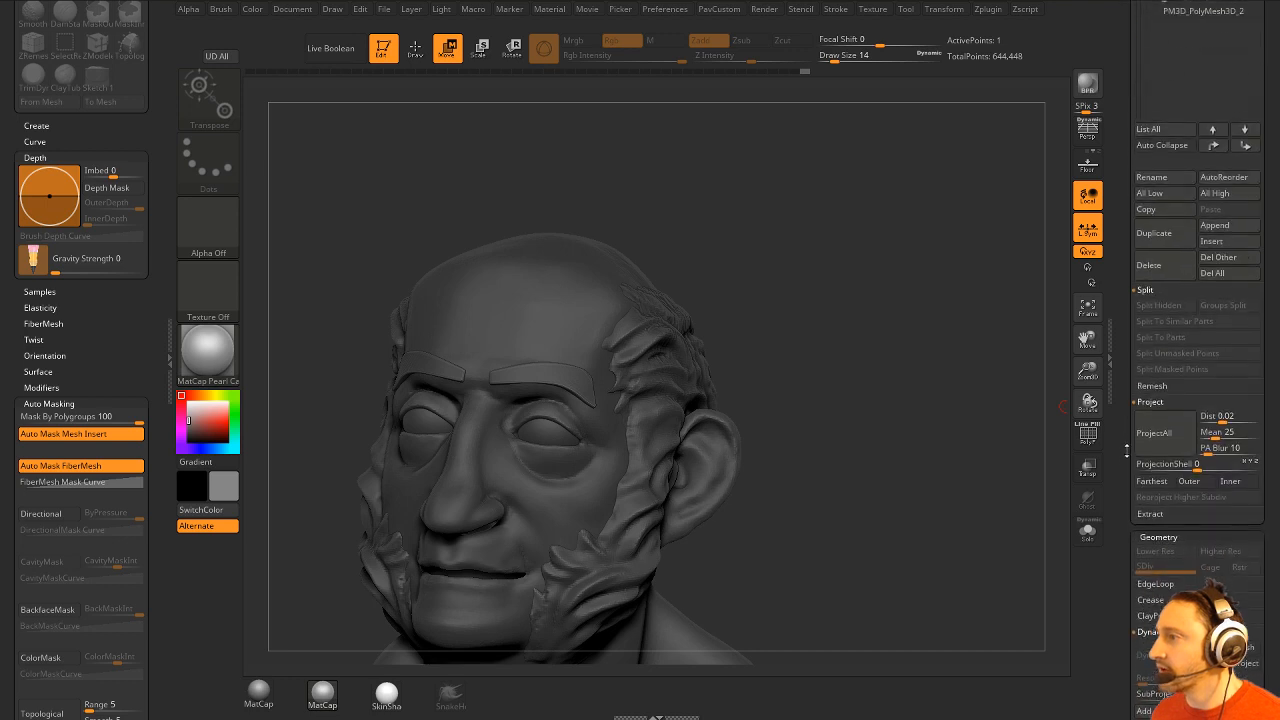
{"action": "left_click", "coordinate": [1155, 402]}
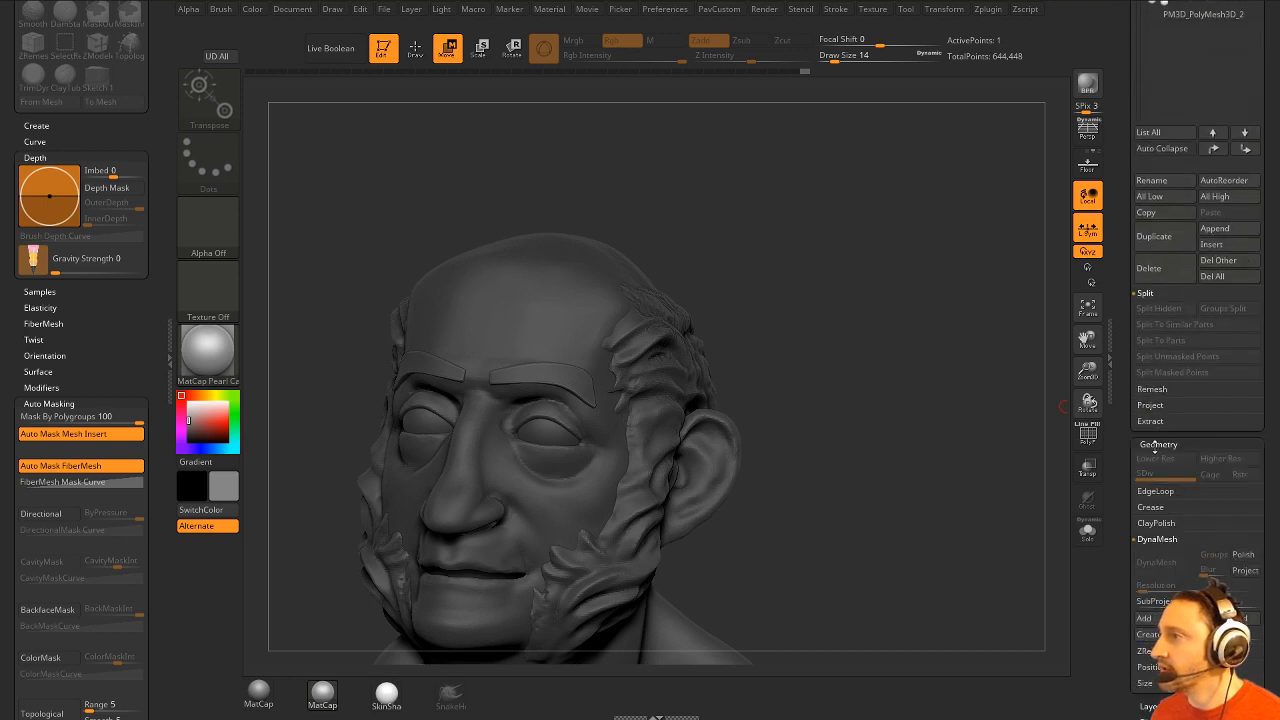
{"action": "left_click", "coordinate": [1156, 445]}
{"action": "scroll", "coordinate": [1124, 313], "scroll_direction": "up", "scroll_amount": 1}
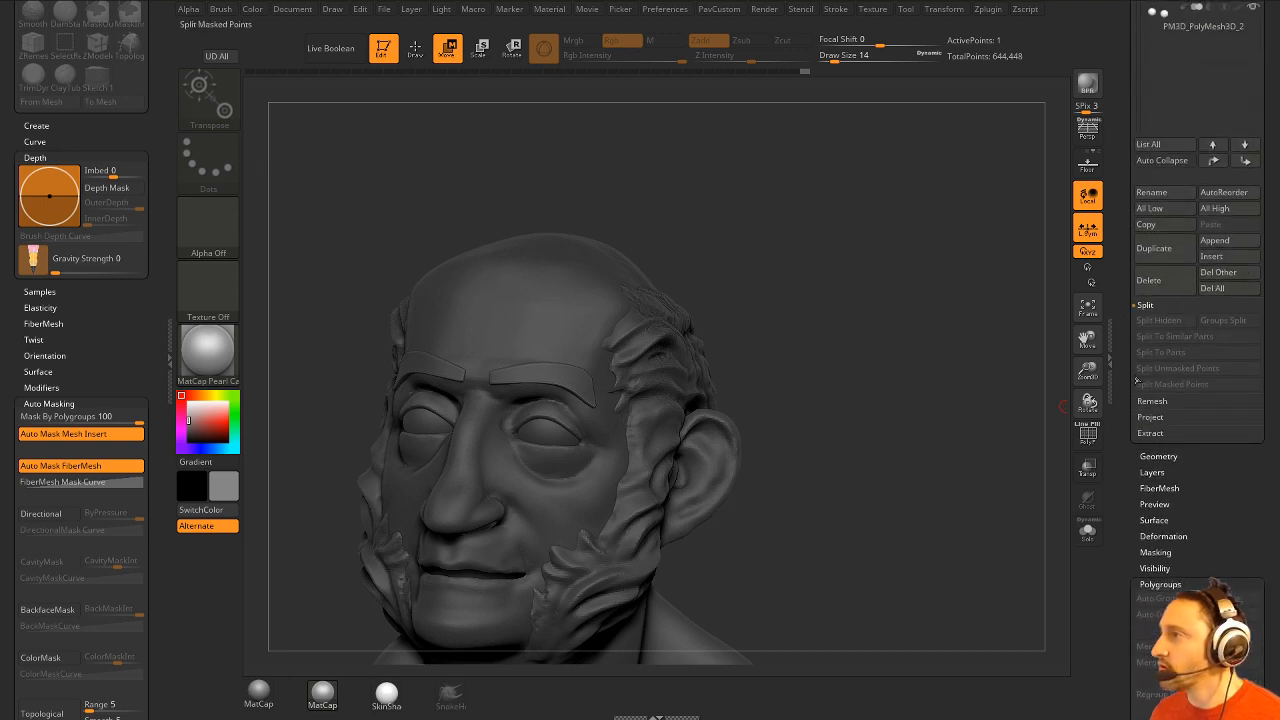
{"action": "scroll", "coordinate": [1135, 400], "scroll_direction": "up", "scroll_amount": 10}
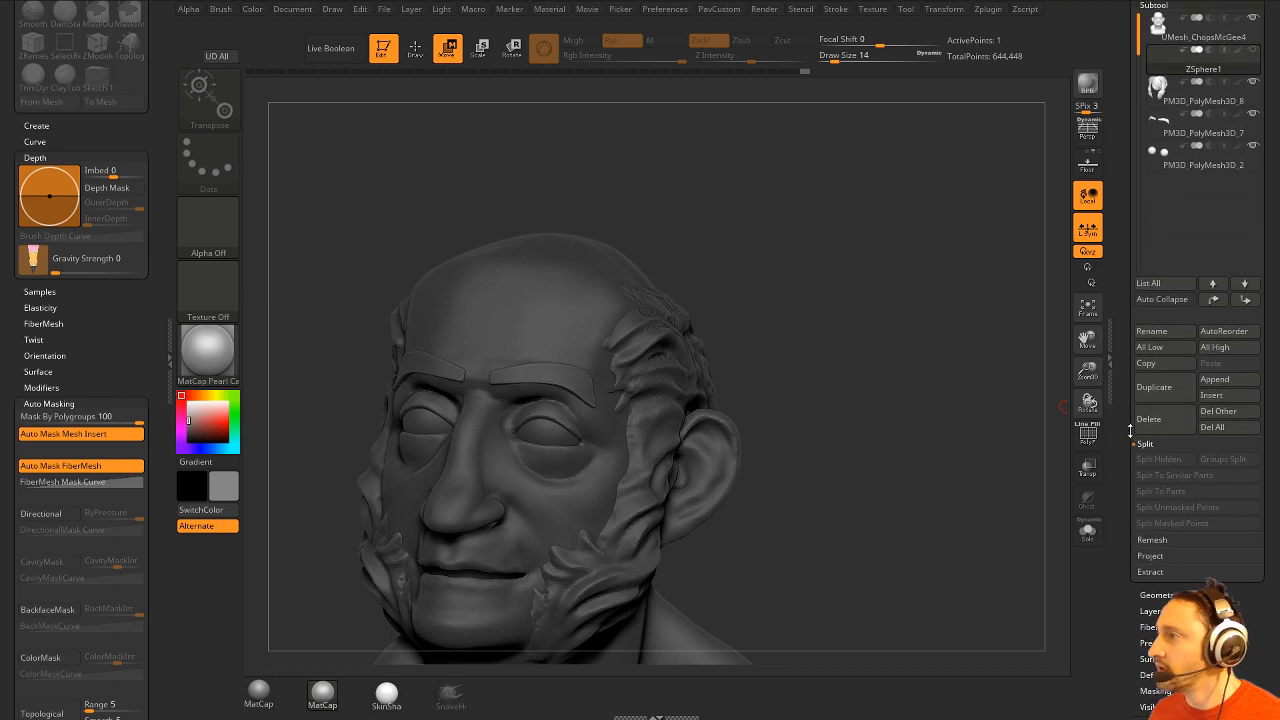
{"action": "scroll", "coordinate": [1130, 430], "scroll_direction": "up", "scroll_amount": 6}
{"action": "left_click", "coordinate": [1206, 120]}
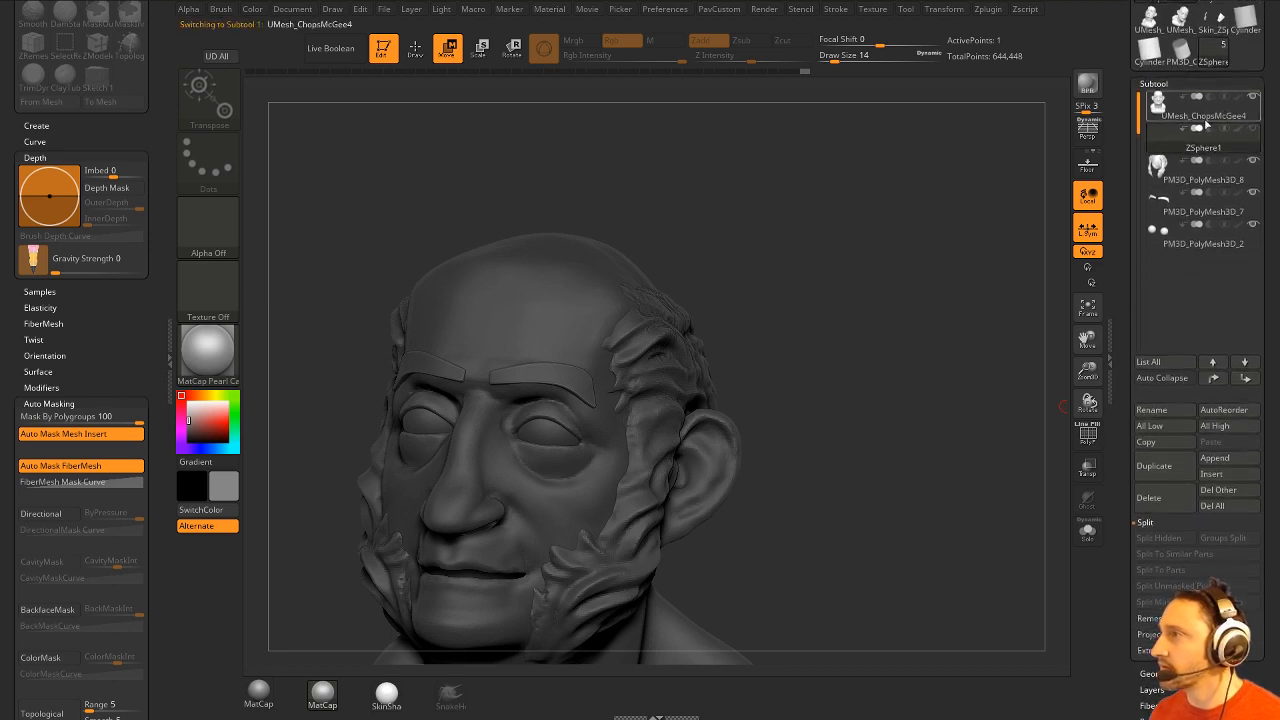
{"action": "scroll", "coordinate": [1160, 380], "scroll_direction": "down", "scroll_amount": 9}
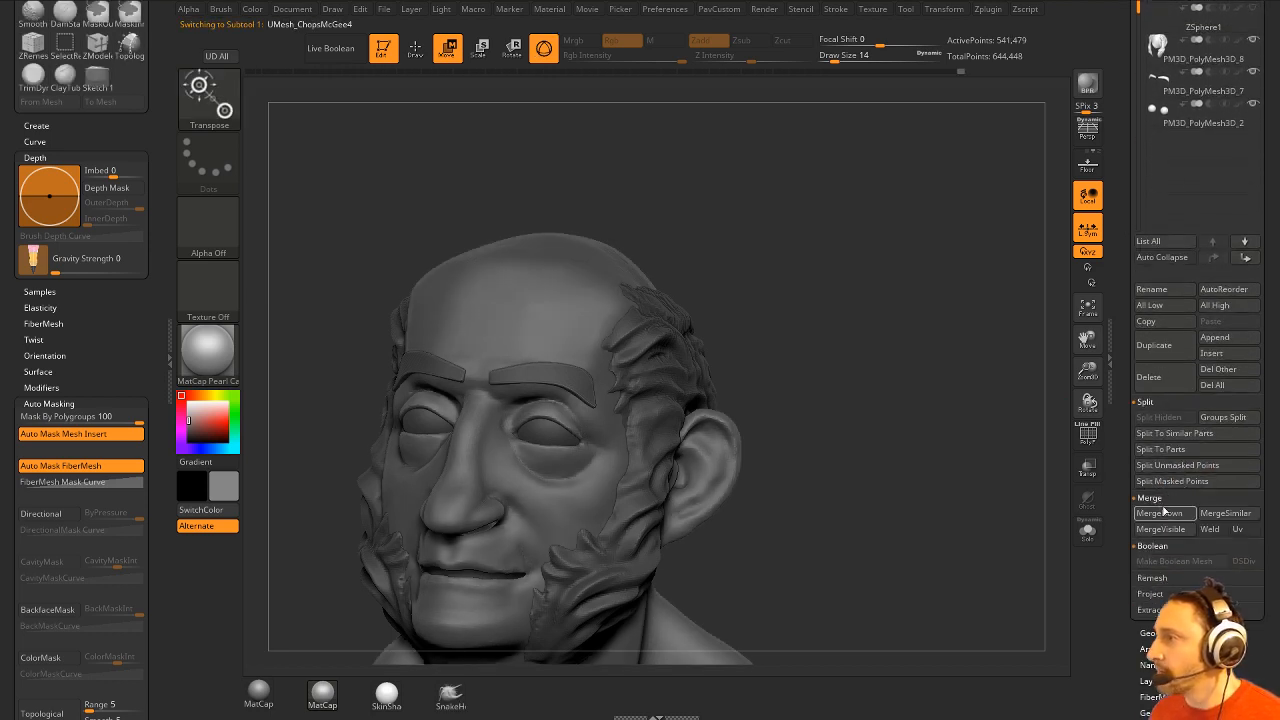
{"action": "scroll", "coordinate": [1162, 390], "scroll_direction": "up", "scroll_amount": 10}
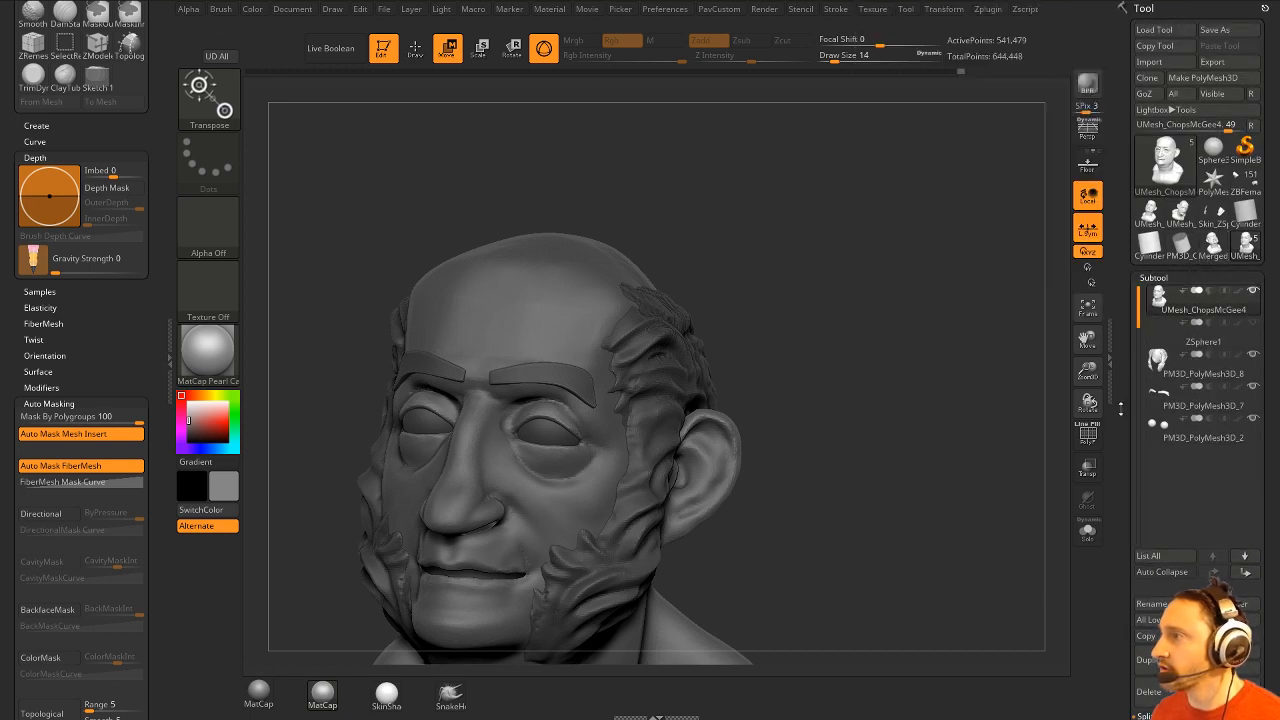
Try to load the merged UMesh head as the rigging mesh of the ZSphere1 subtool and check it in the viewport.
{"action": "left_click", "coordinate": [1200, 340]}
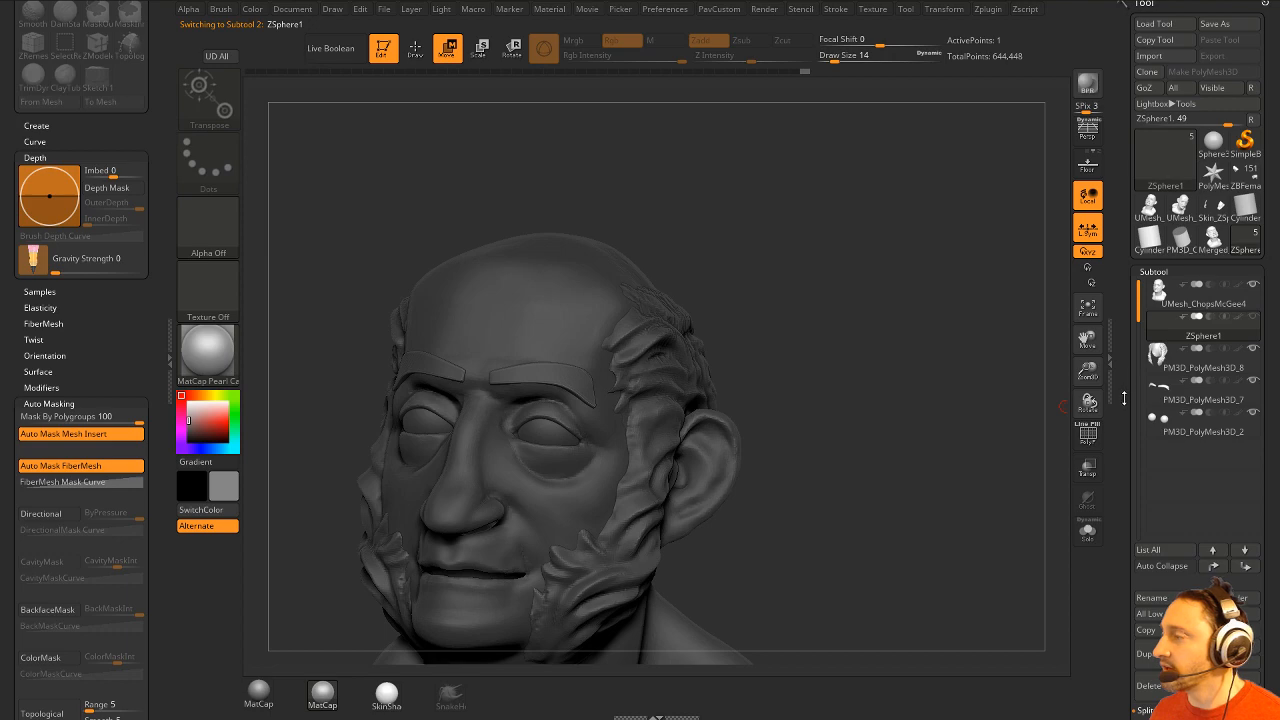
{"action": "scroll", "coordinate": [1160, 300], "scroll_direction": "down", "scroll_amount": 10}
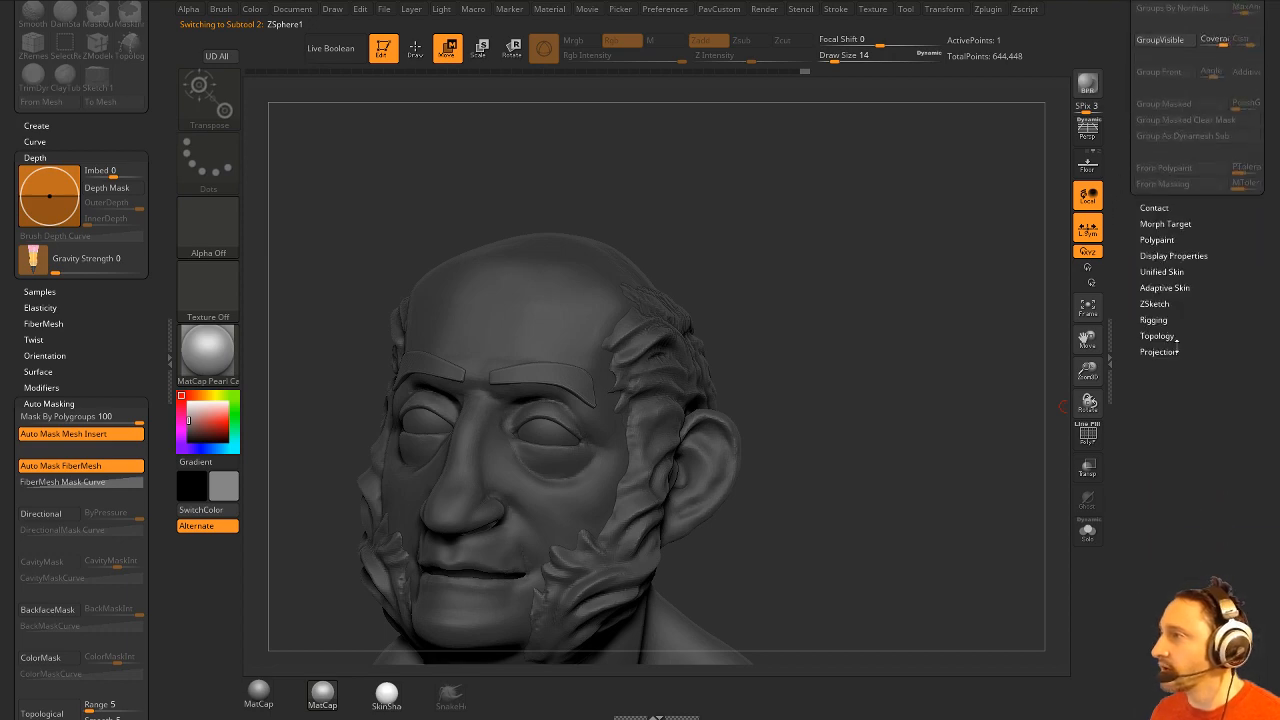
{"action": "left_click", "coordinate": [1154, 320]}
{"action": "left_click", "coordinate": [1162, 350]}
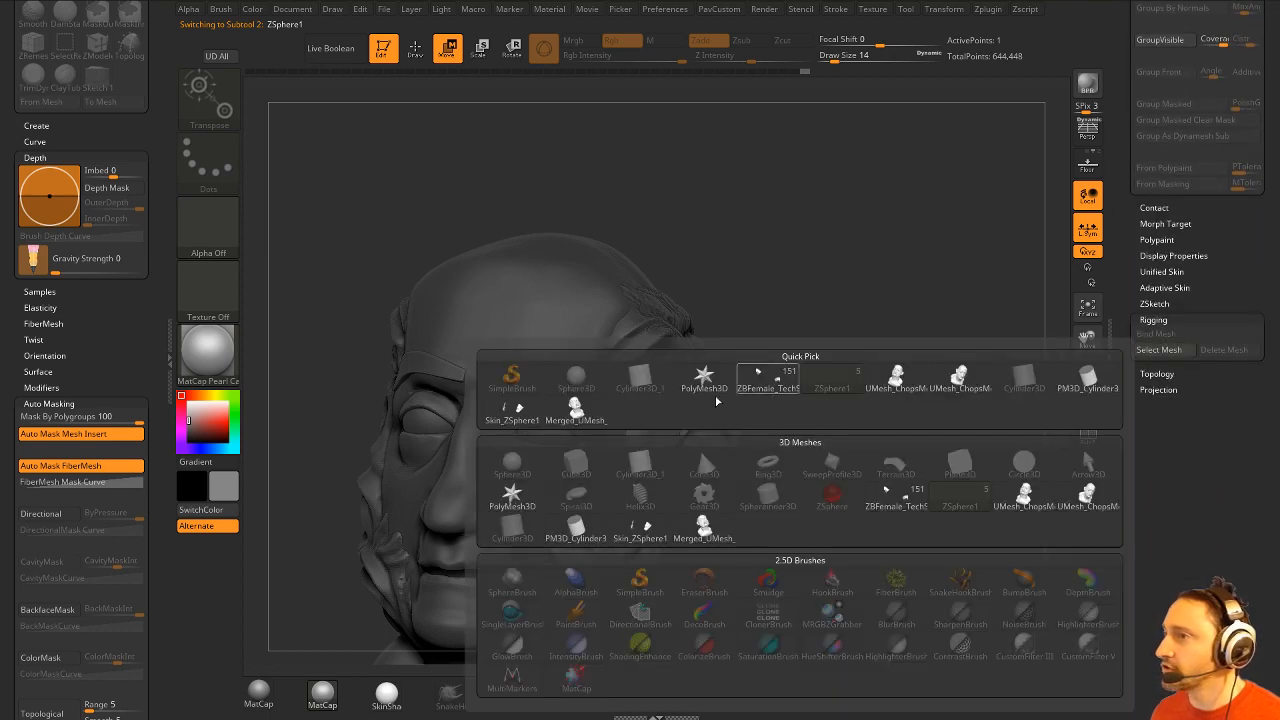
{"action": "left_click", "coordinate": [594, 399]}
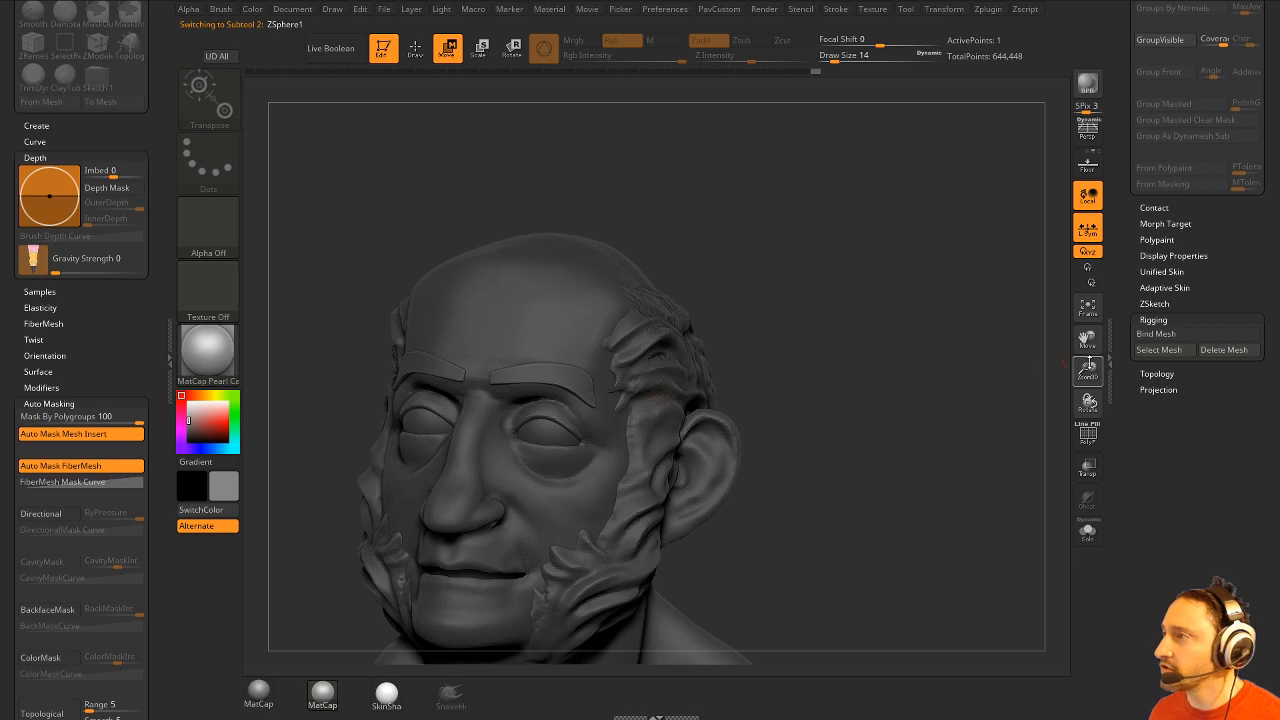
{"action": "left_click", "coordinate": [1088, 532]}
{"action": "right_click_drag", "start_coordinate": [955, 427], "coordinate": [1000, 379], "text": "ctrl"}
{"action": "left_click", "coordinate": [1090, 533]}
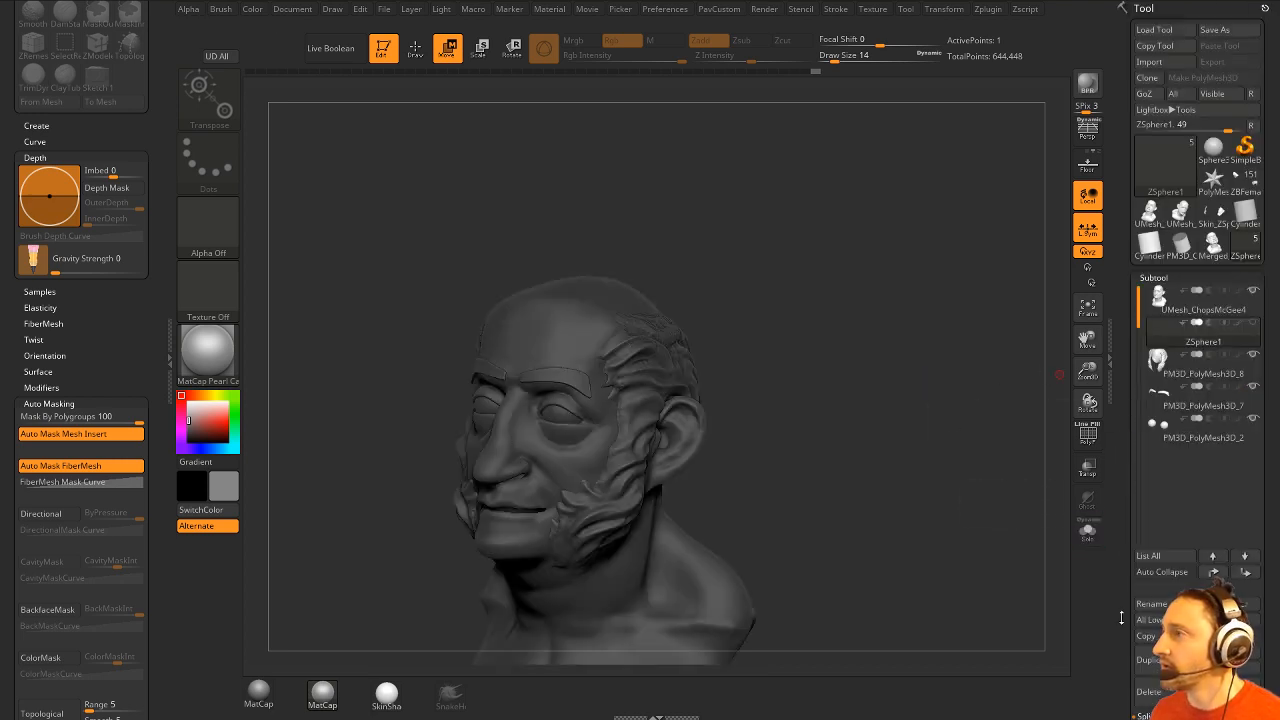
Show only the ZSphere1 subtool and try again to select the merged head as its rigging mesh.
{"action": "scroll", "coordinate": [1200, 360], "scroll_direction": "up", "scroll_amount": 5}
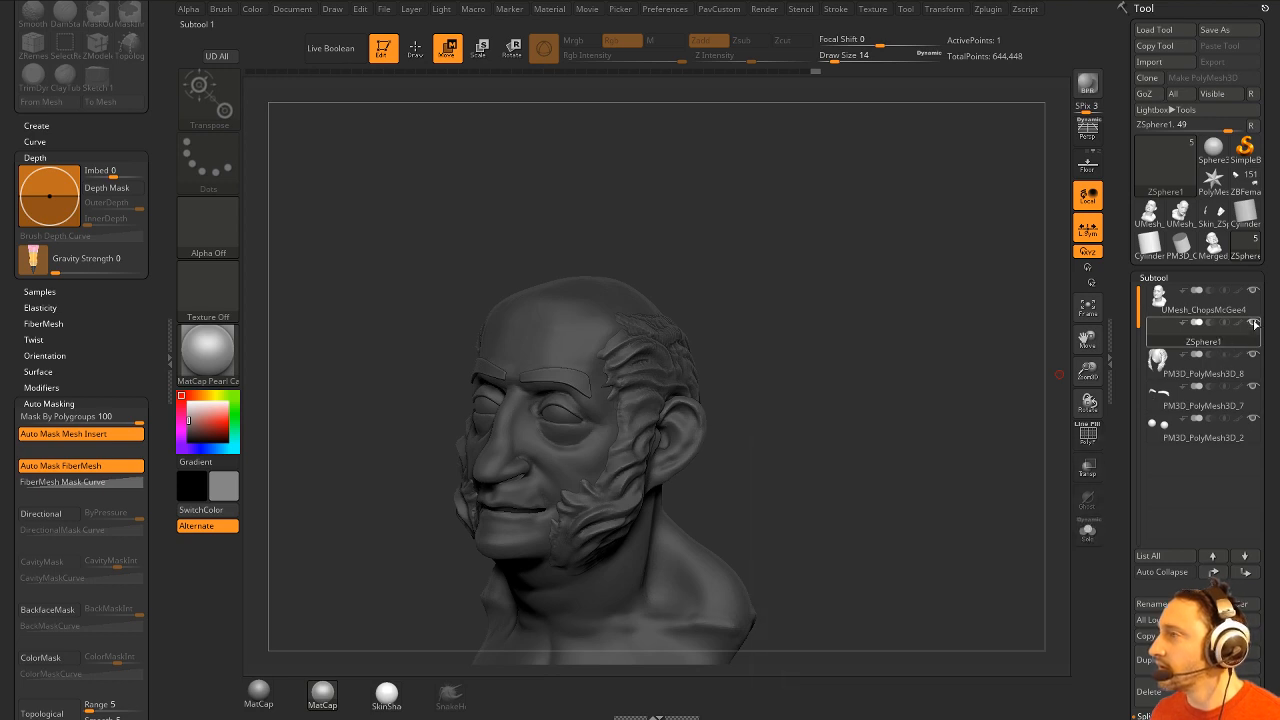
{"action": "left_click", "coordinate": [1252, 322]}
{"action": "scroll", "coordinate": [1165, 467], "scroll_direction": "down", "scroll_amount": 10}
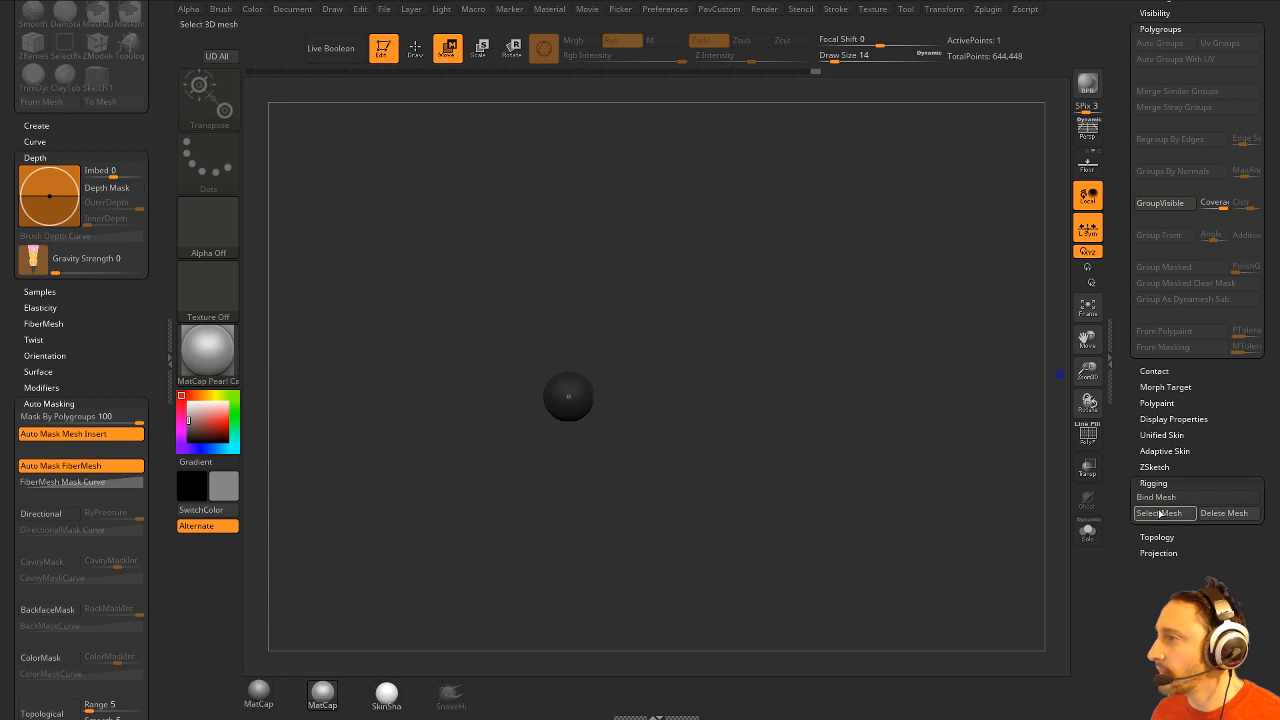
{"action": "left_click", "coordinate": [1158, 513]}
{"action": "left_click", "coordinate": [728, 530]}
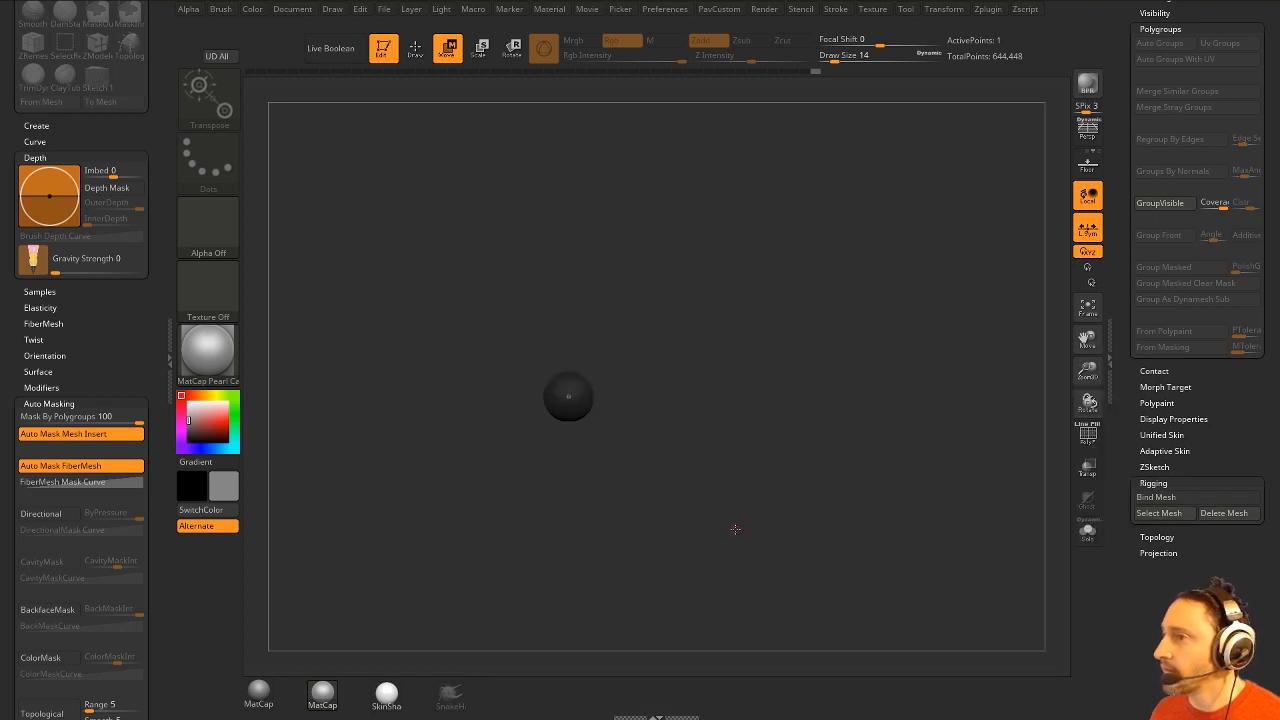
Delete the rigging mesh from ZSphere1, turn on Edit Topology and open its adaptive skin and projection settings.
{"action": "left_click", "coordinate": [1203, 512]}
{"action": "left_click", "coordinate": [1160, 536]}
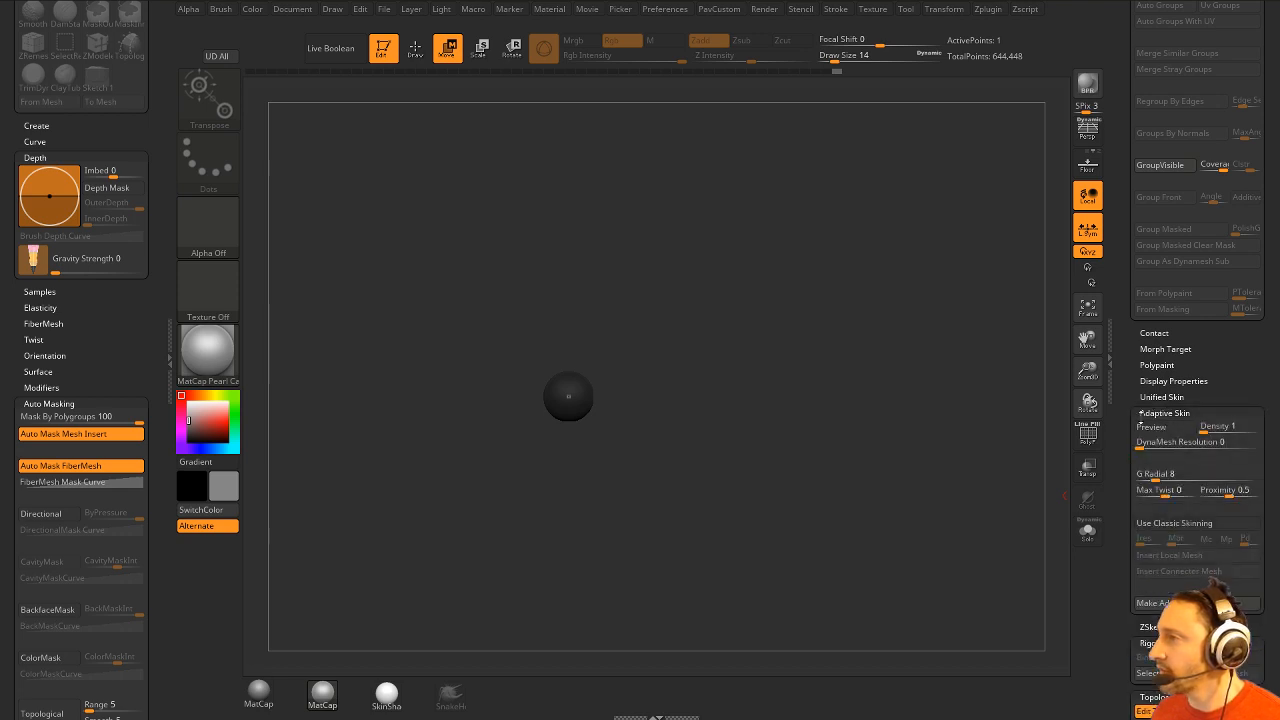
{"action": "left_click", "coordinate": [1141, 414]}
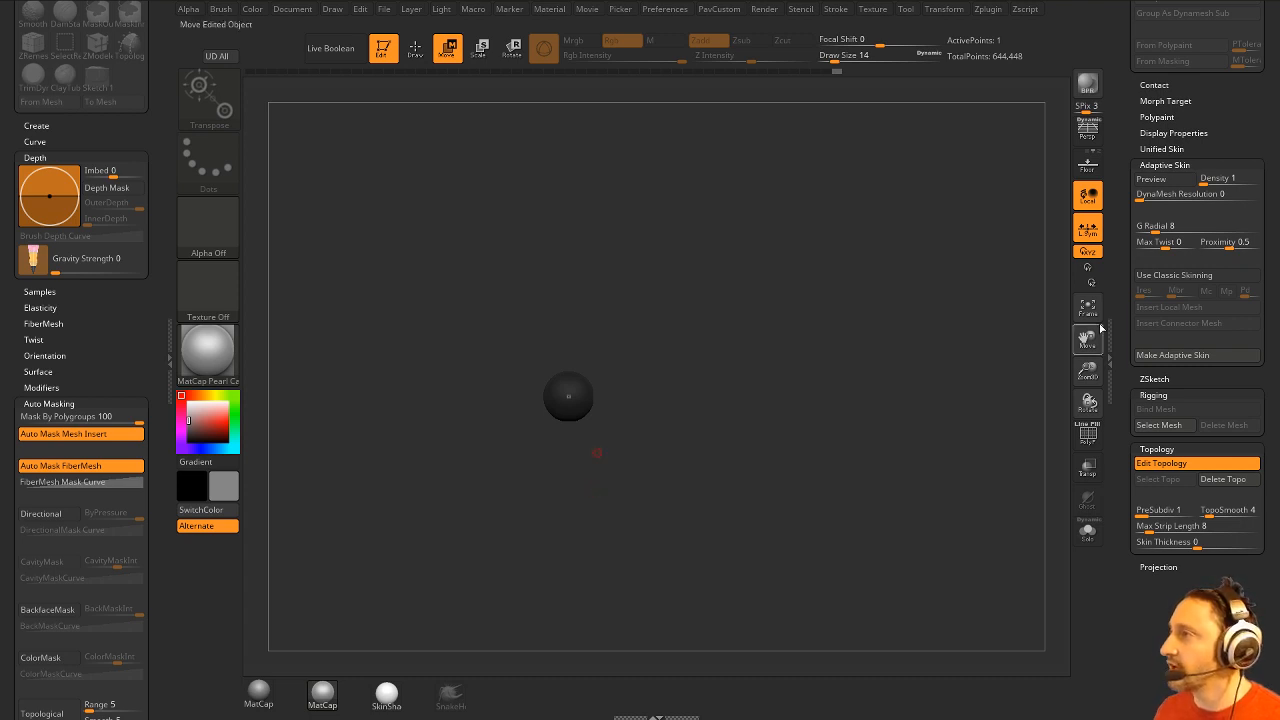
{"action": "left_click", "coordinate": [1165, 568]}
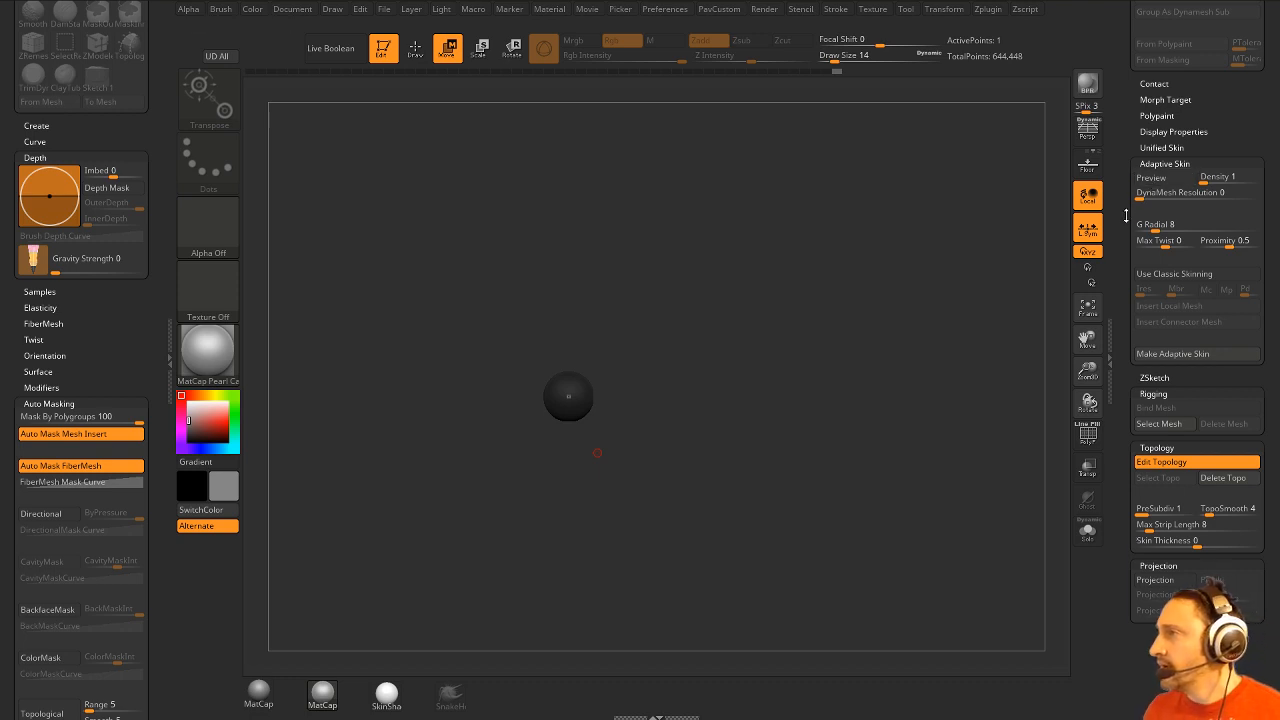
{"action": "left_click_drag", "start_coordinate": [1126, 217], "coordinate": [1122, 168]}
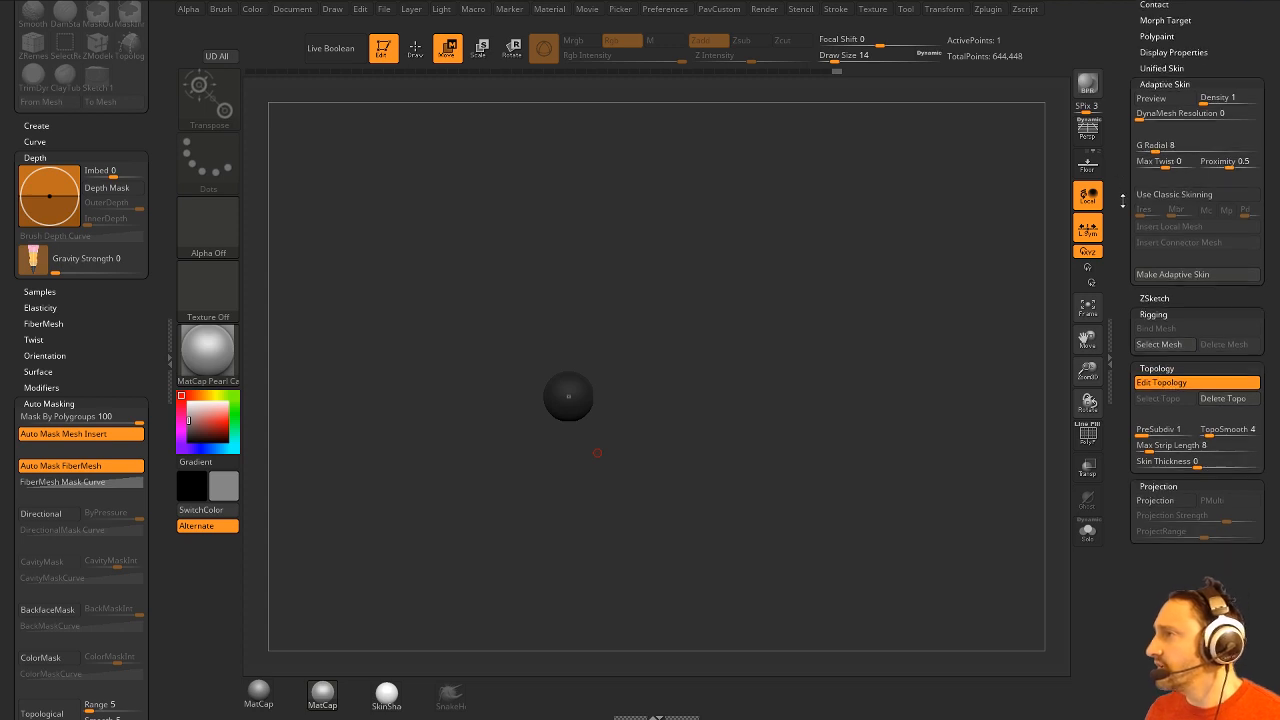
Try to select the merged UMesh head as ZSphere1's rigging mesh with Edit Topology on.
{"action": "left_click", "coordinate": [1166, 347]}
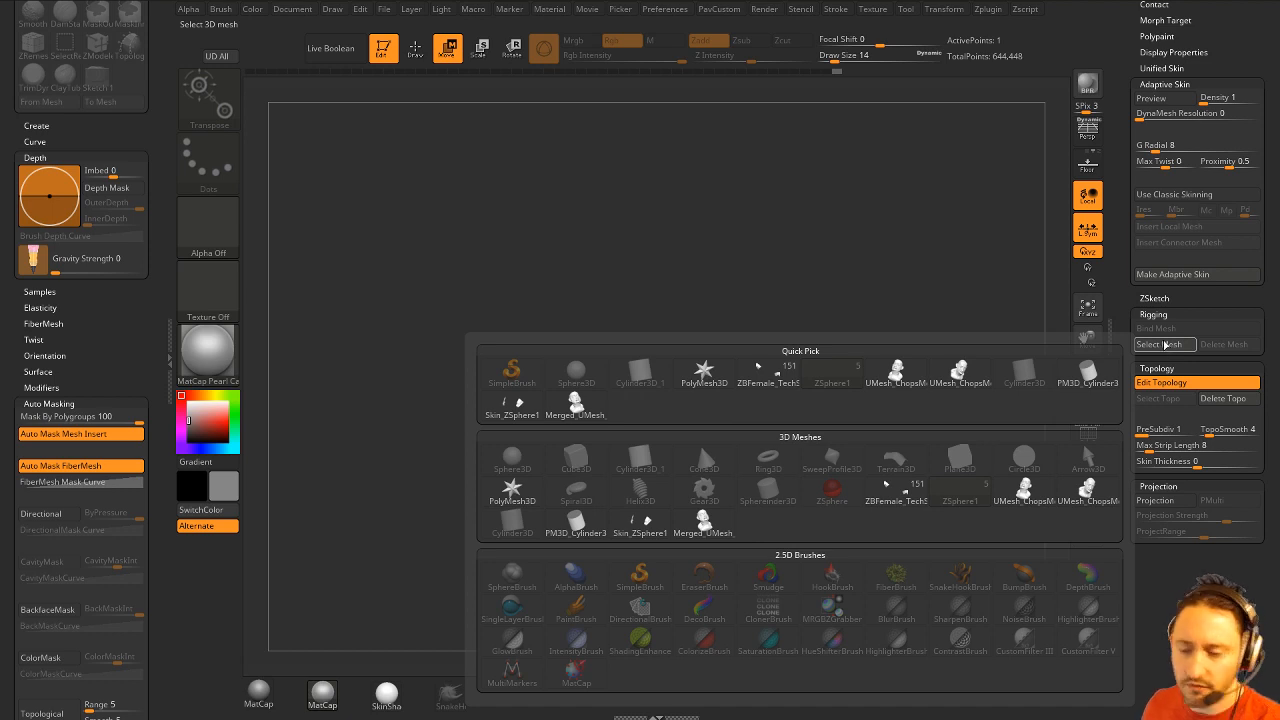
{"action": "left_click", "coordinate": [1160, 345]}
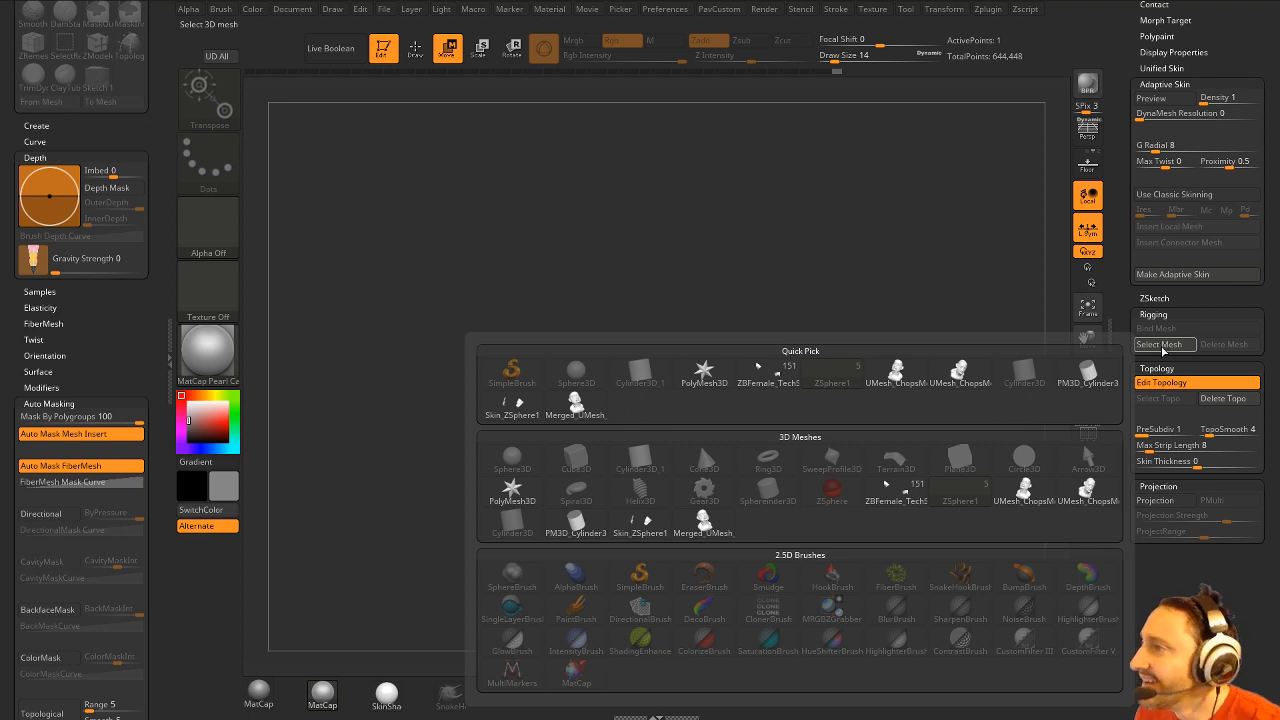
{"action": "left_click", "coordinate": [1158, 345]}
{"action": "left_click", "coordinate": [1174, 347]}
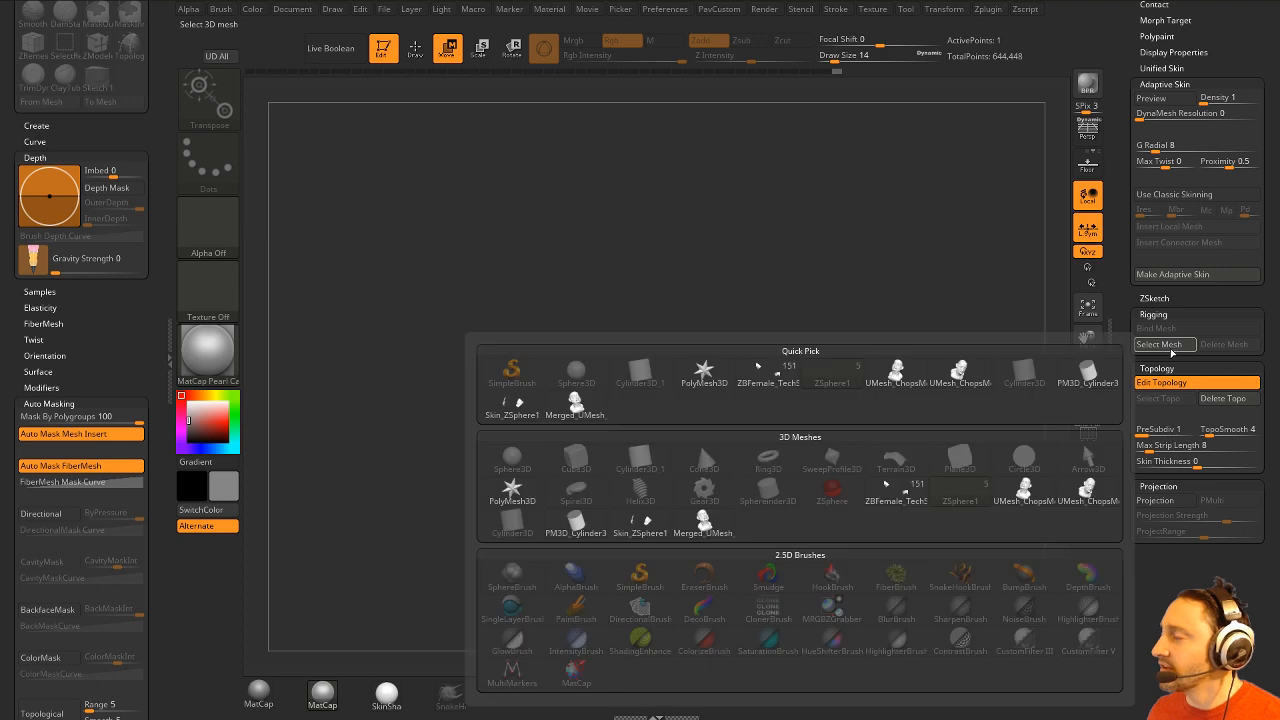
{"action": "left_click", "coordinate": [704, 524]}
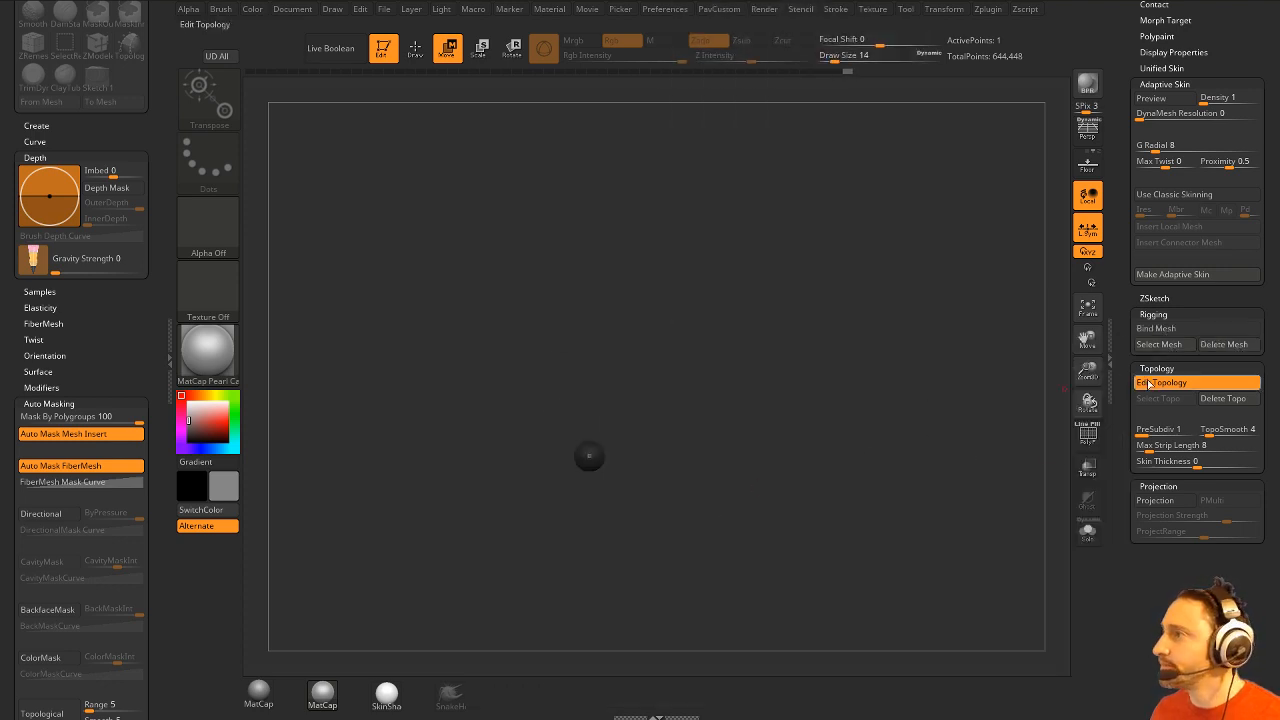
Delete the ZSphere1 subtool from the head tool, leave edit mode and clear the canvas.
{"action": "scroll", "coordinate": [1138, 575], "scroll_direction": "up", "scroll_amount": 10}
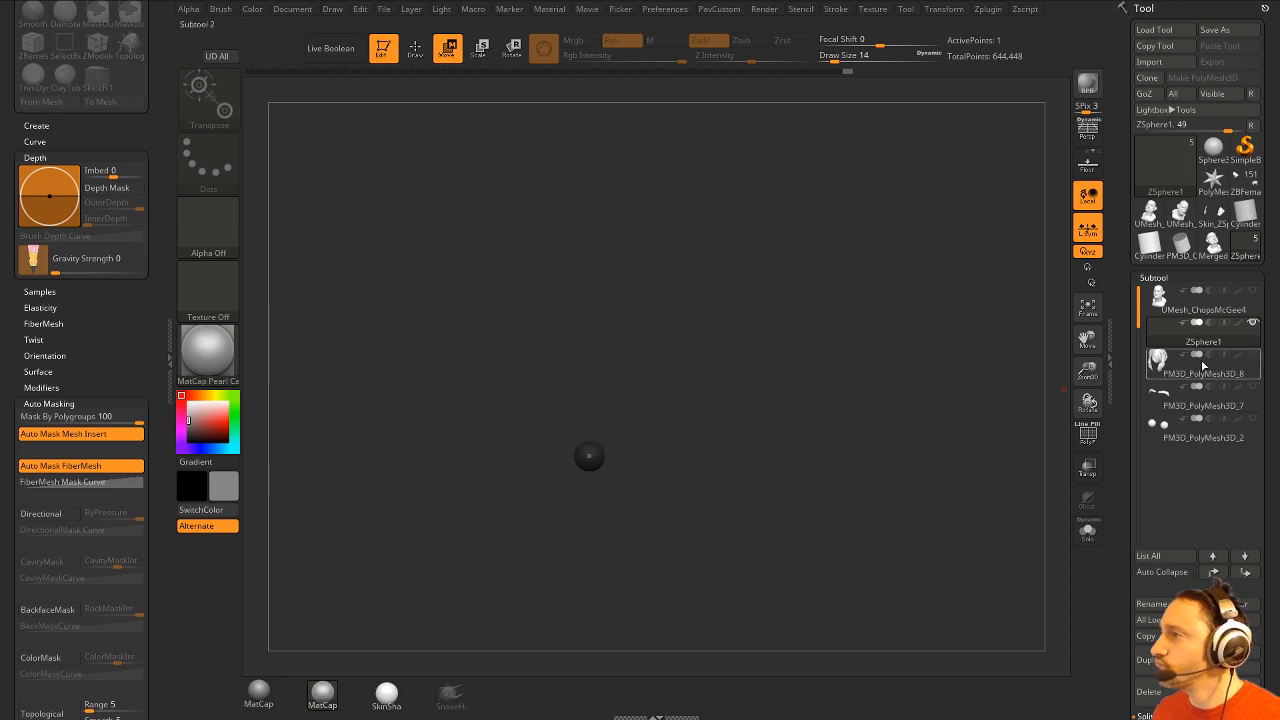
{"action": "left_click", "coordinate": [1187, 298]}
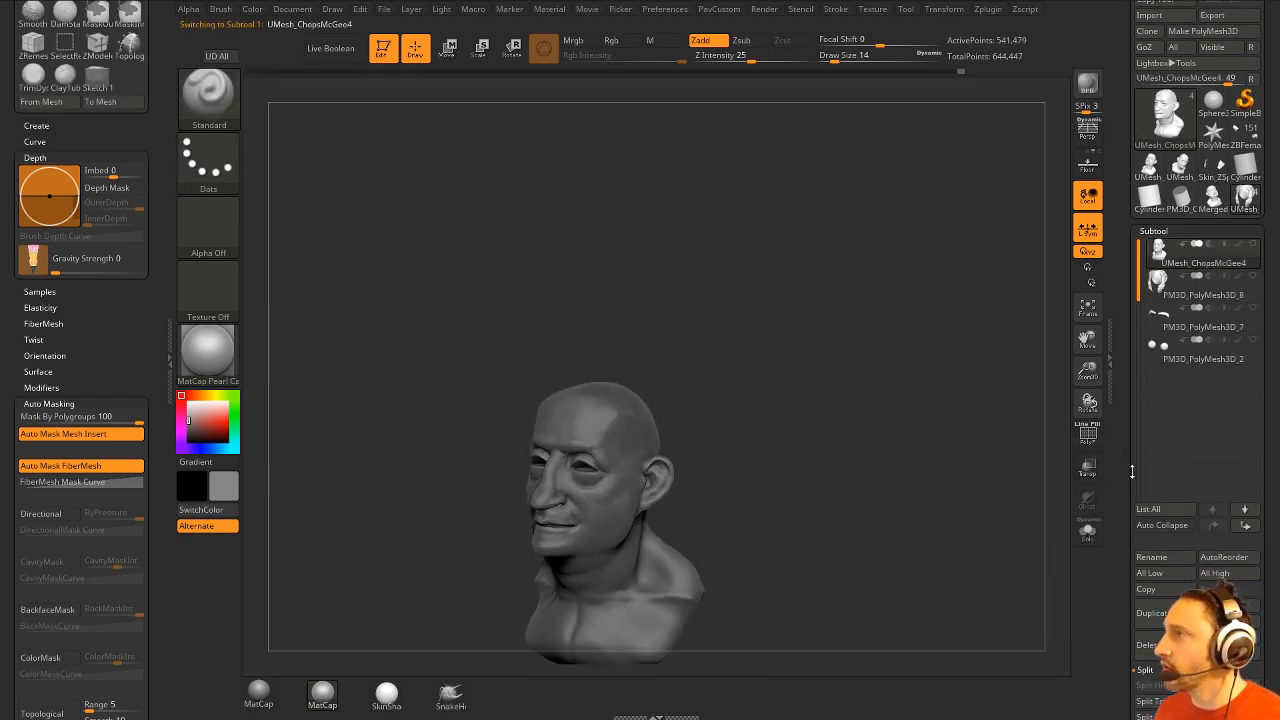
{"action": "left_click", "coordinate": [384, 48]}
{"action": "key", "text": "ctrl+n"}
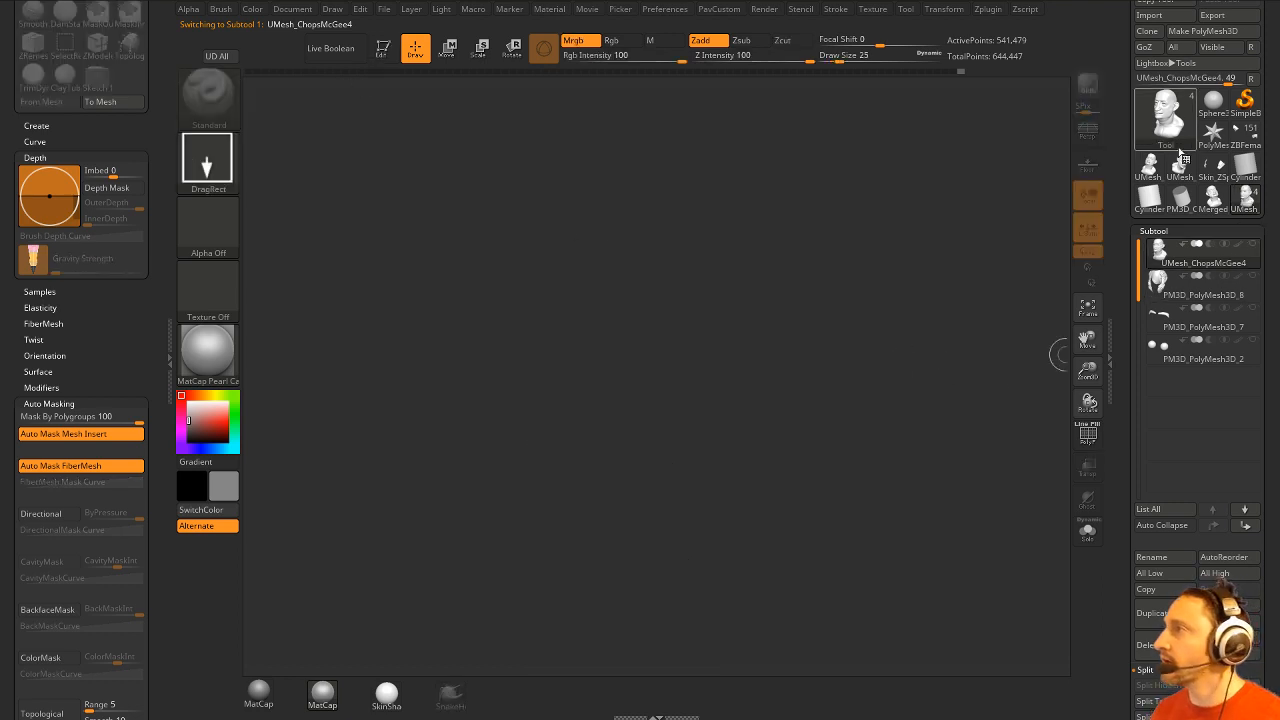
Place a new standalone ZSphere in the middle of the canvas and put it in edit mode.
{"action": "left_click", "coordinate": [1245, 98]}
{"action": "left_click", "coordinate": [1163, 115]}
{"action": "left_click", "coordinate": [832, 240]}
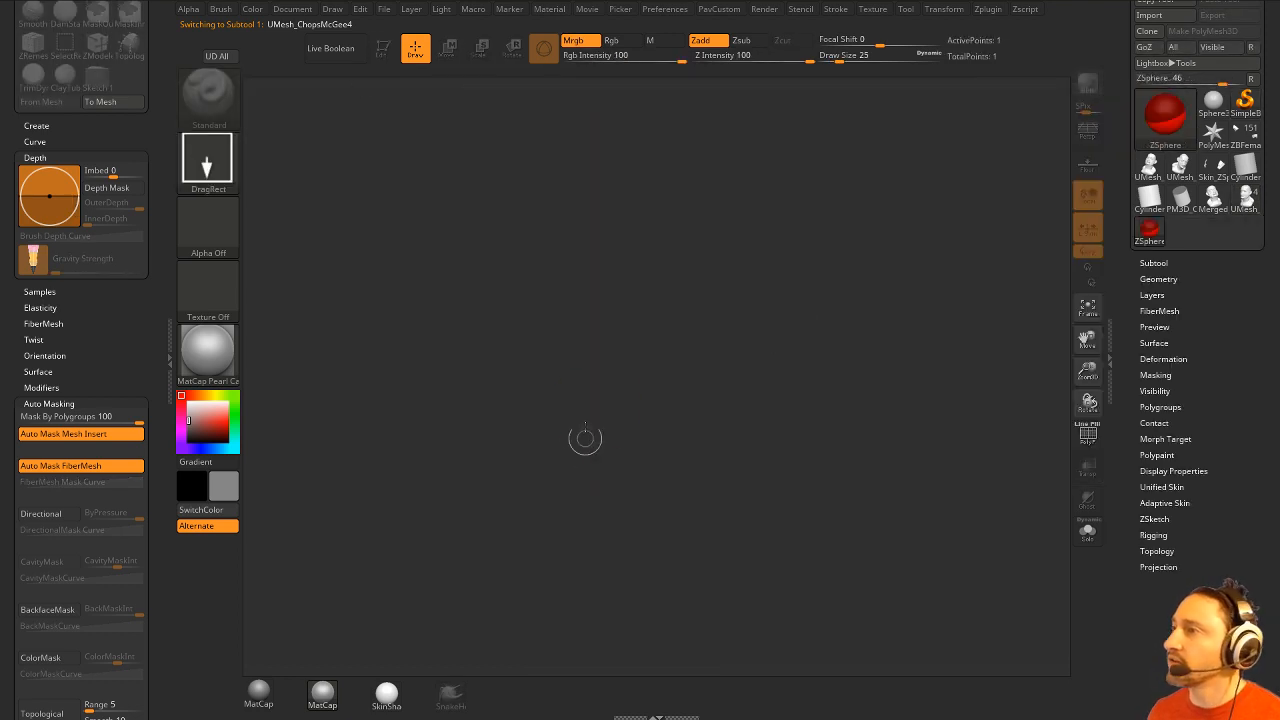
{"action": "left_click_drag", "start_coordinate": [596, 404], "coordinate": [598, 350]}
{"action": "key", "text": "t"}
{"action": "left_click_drag", "start_coordinate": [598, 178], "coordinate": [640, 200], "text": "shift"}
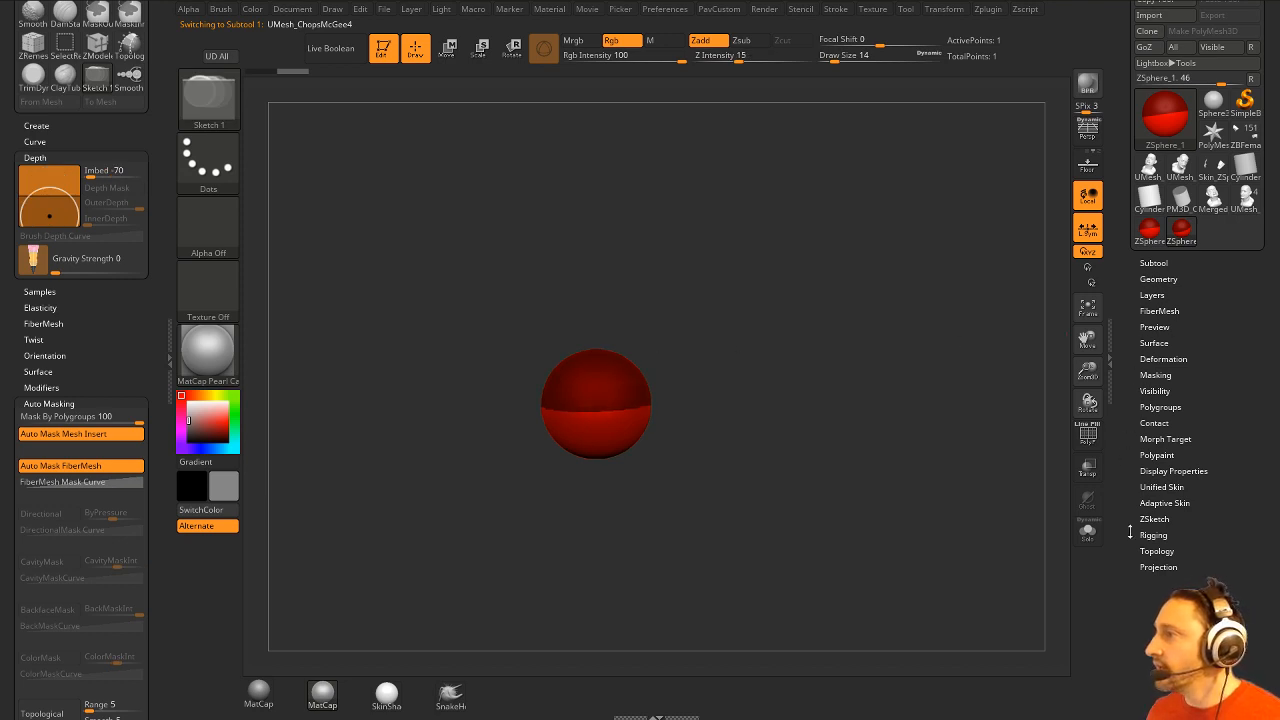
{"action": "key", "text": "shift"}
{"action": "key", "text": "shift"}
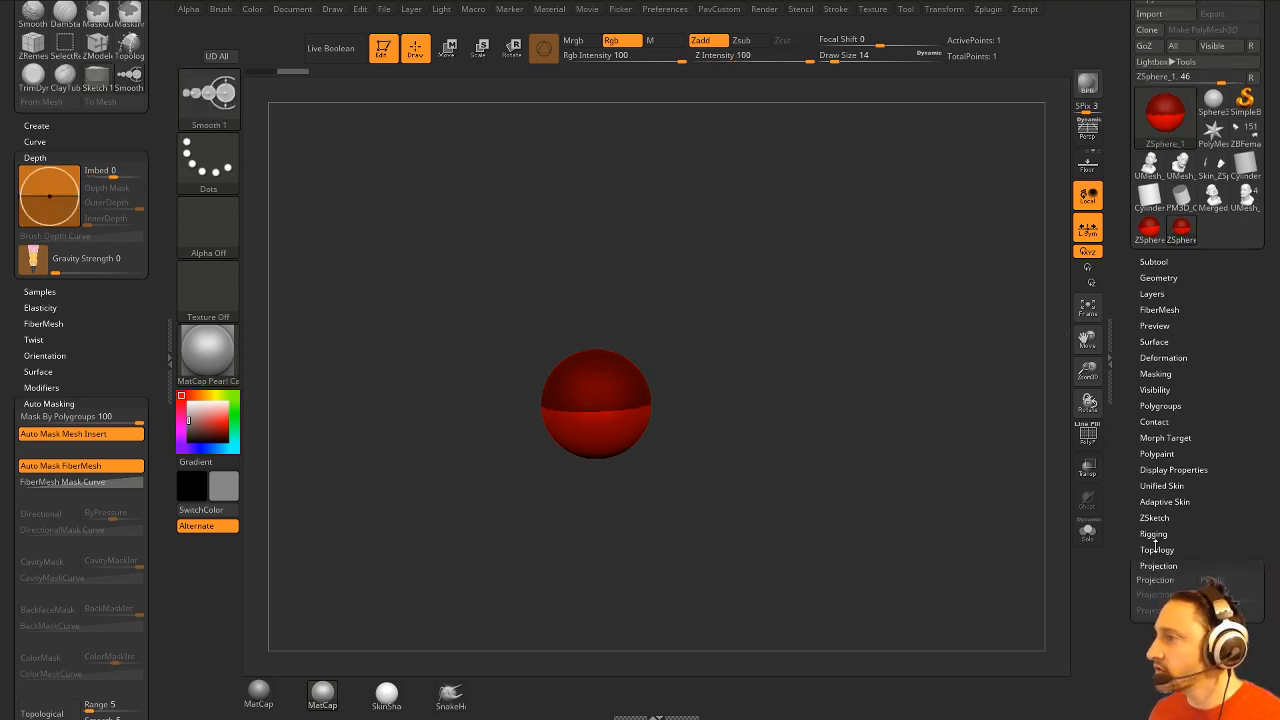
Load Merged_UMesh_ChopsMcGee4 as the ZSphere's rigging mesh and turn on Edit Topology.
{"action": "left_click", "coordinate": [1153, 534]}
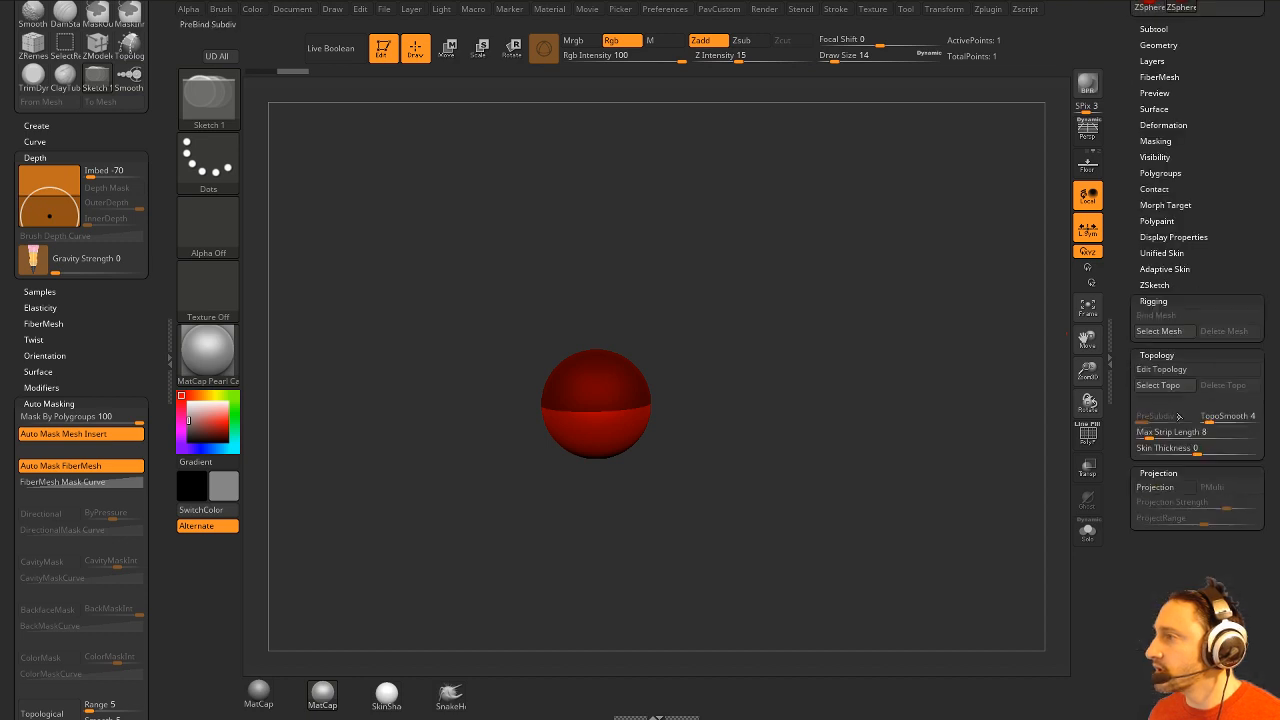
{"action": "left_click", "coordinate": [1158, 334]}
{"action": "left_click", "coordinate": [1158, 332]}
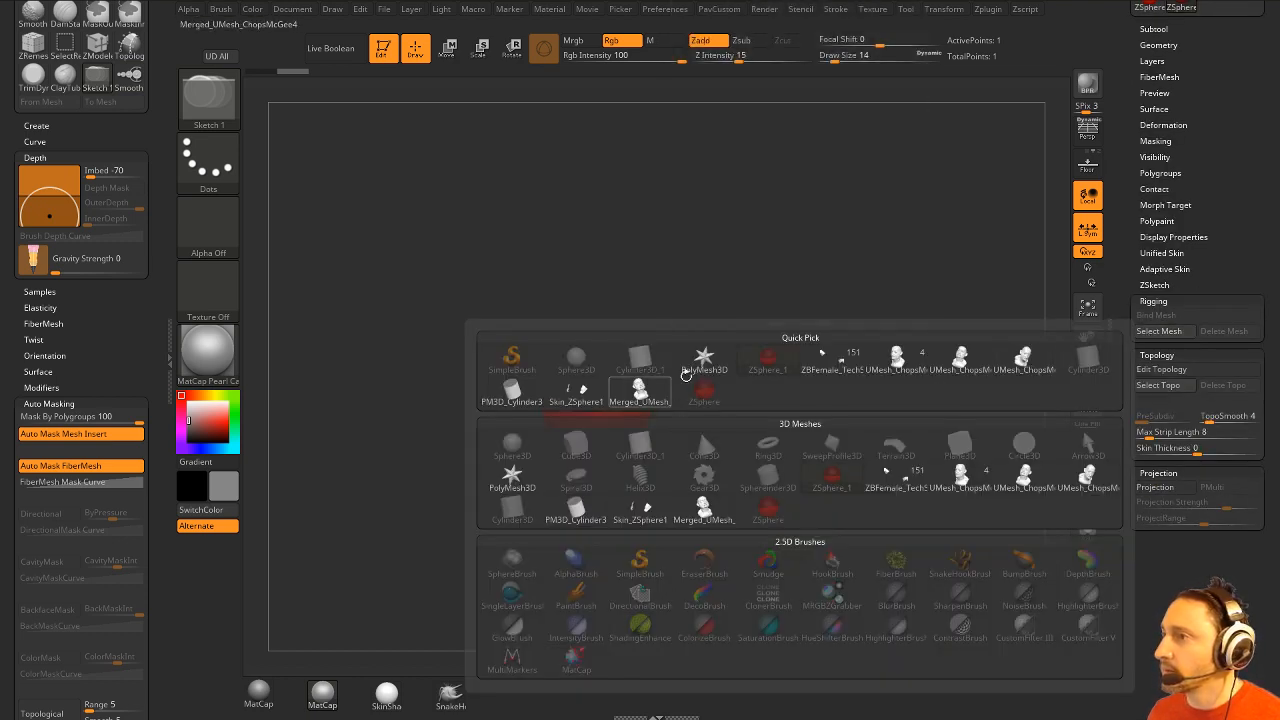
{"action": "left_click", "coordinate": [645, 390]}
{"action": "left_click_drag", "start_coordinate": [884, 347], "coordinate": [886, 376]}
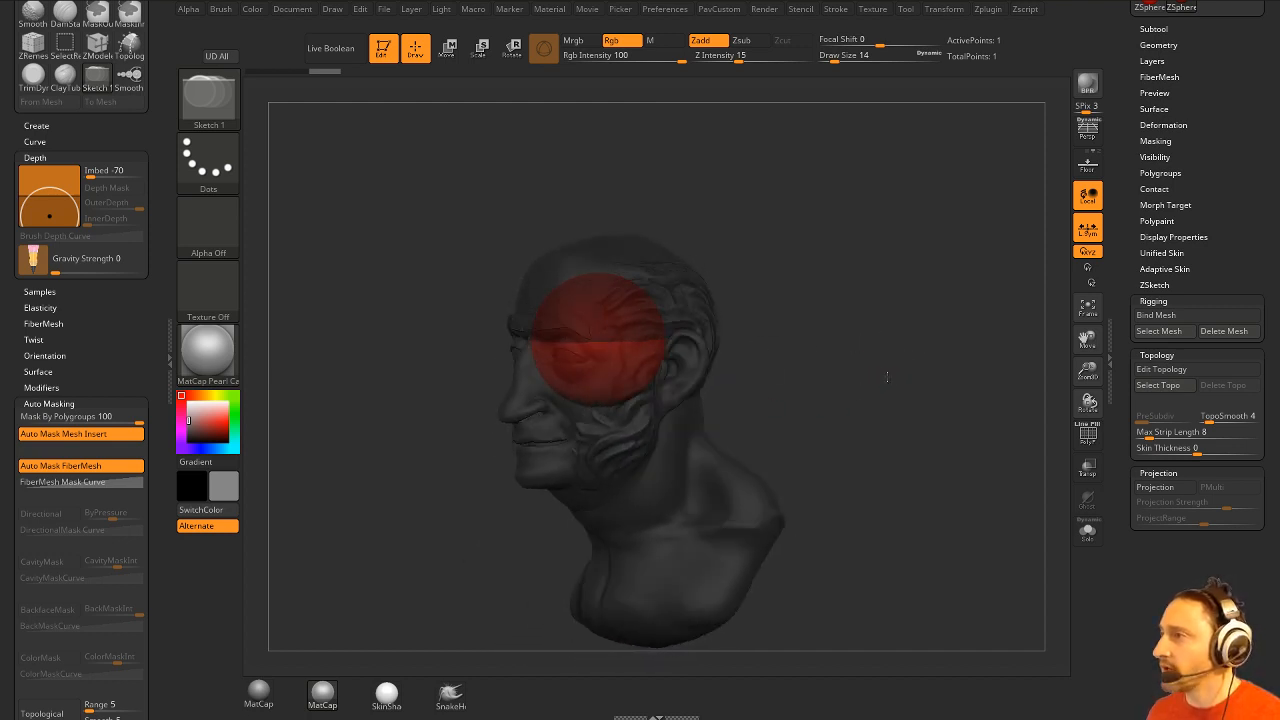
{"action": "left_click", "coordinate": [1162, 371]}
Place a mirrored chain of topology points from the forehead above the eyebrow, down across the eye, to the cheek.
{"action": "mouse_move", "coordinate": [885, 375]}
{"action": "left_mouse_down"}
{"action": "mouse_move", "coordinate": [880, 360]}
{"action": "mouse_move", "coordinate": [910, 350]}
{"action": "mouse_move", "coordinate": [906, 380]}
{"action": "mouse_move", "coordinate": [695, 363]}
{"action": "left_mouse_up"}
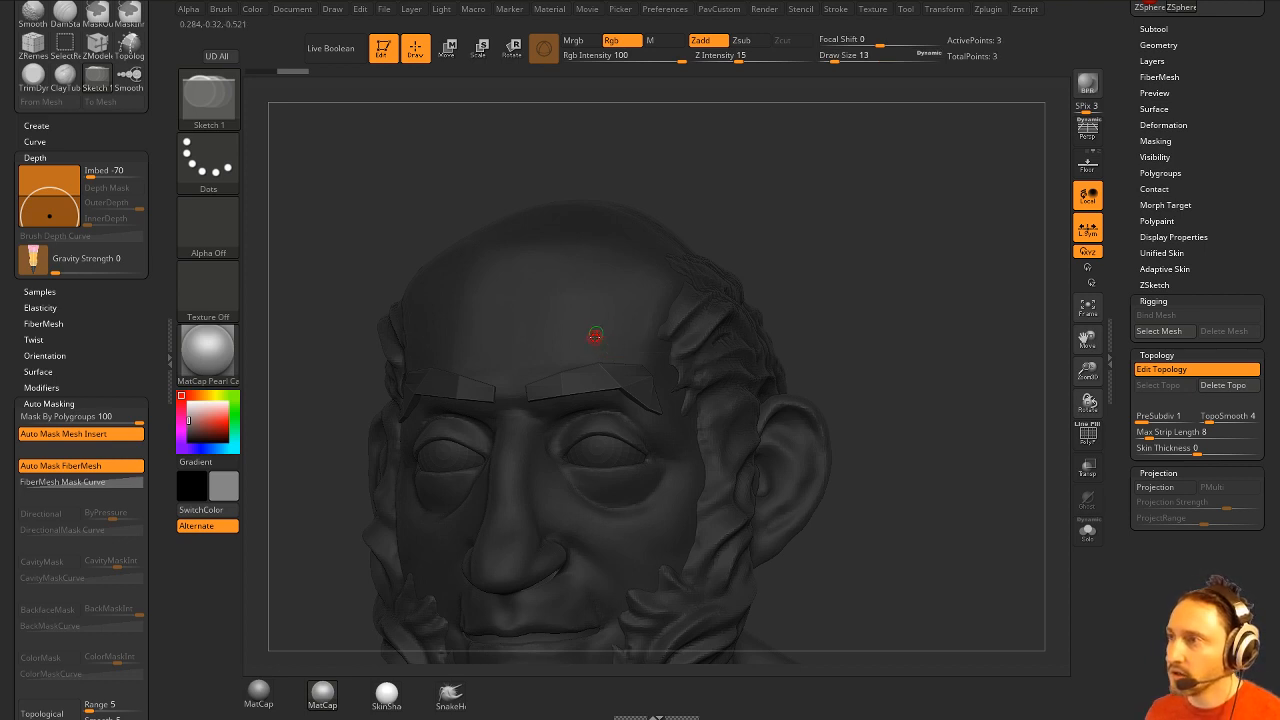
{"action": "left_click_drag", "start_coordinate": [597, 335], "coordinate": [607, 400]}
{"action": "left_click_drag", "start_coordinate": [850, 330], "coordinate": [872, 290]}
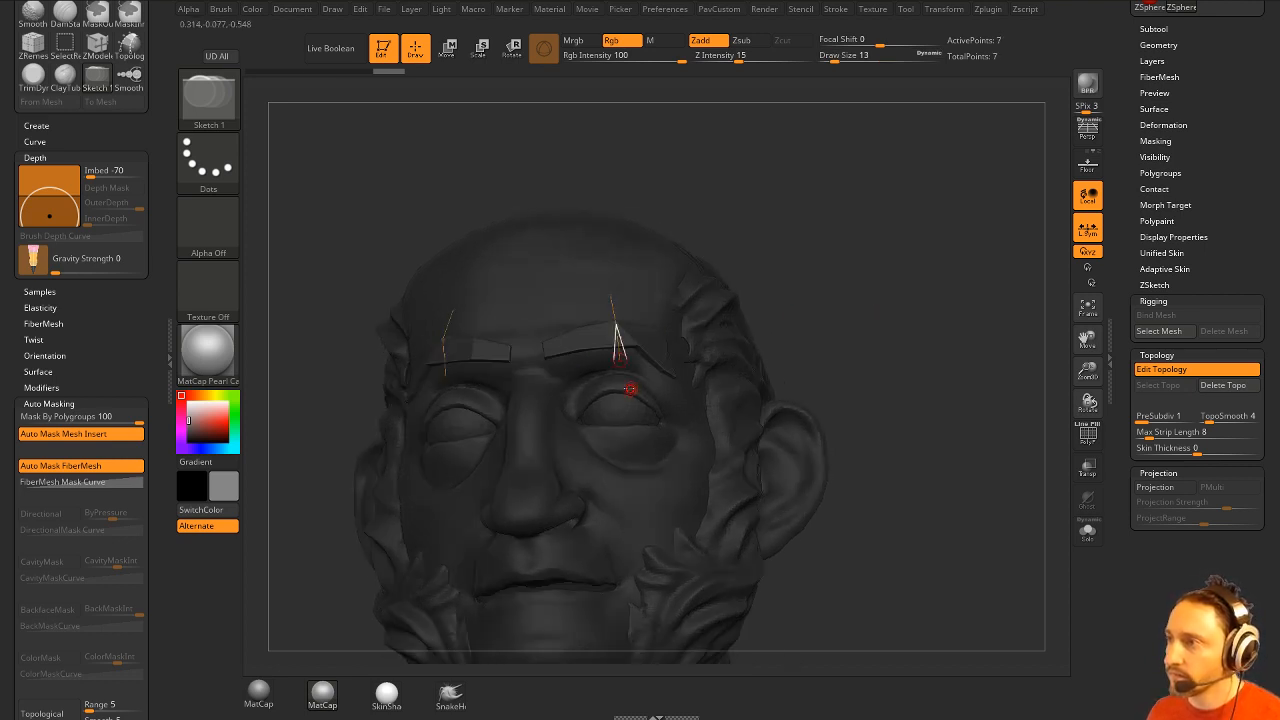
{"action": "left_click", "coordinate": [620, 388]}
{"action": "left_click", "coordinate": [624, 413]}
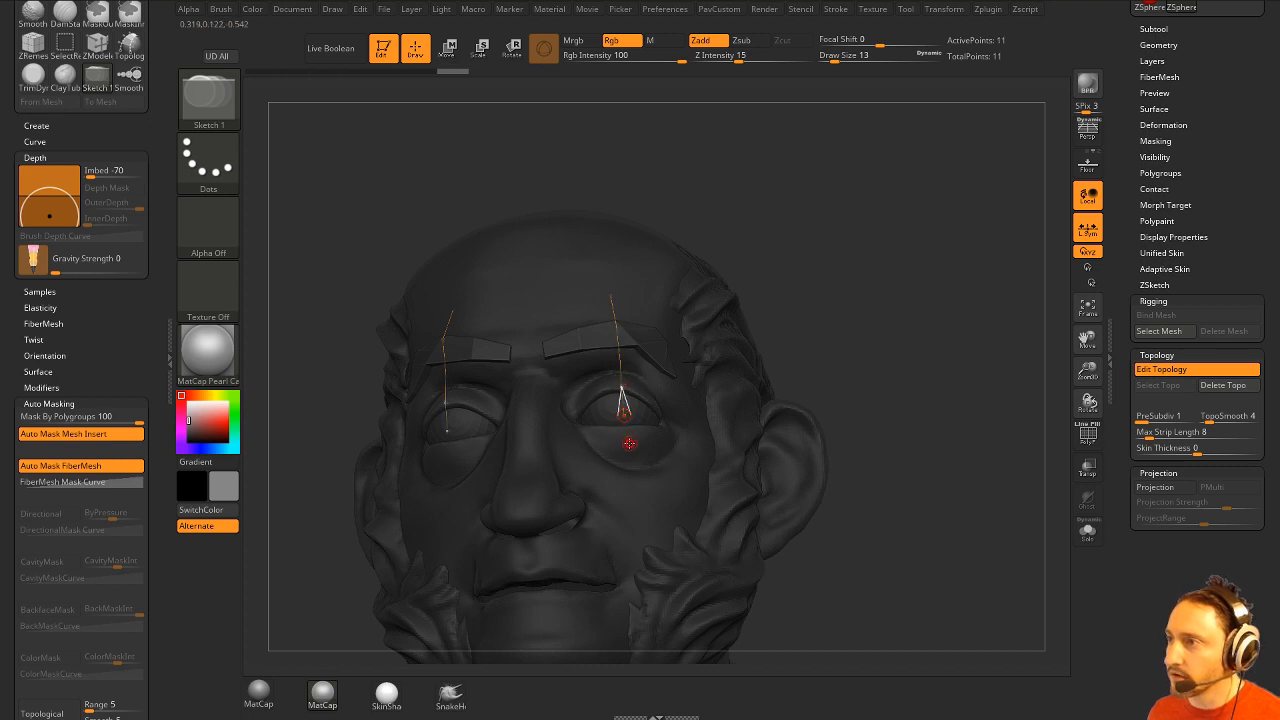
{"action": "left_click", "coordinate": [628, 445]}
{"action": "left_click", "coordinate": [645, 470]}
Continue the topology chain outward on the cheek and back up beside the eye, closing the strip outline on the forehead.
{"action": "left_click_drag", "start_coordinate": [850, 450], "coordinate": [629, 430]}
{"action": "left_click", "coordinate": [633, 503]}
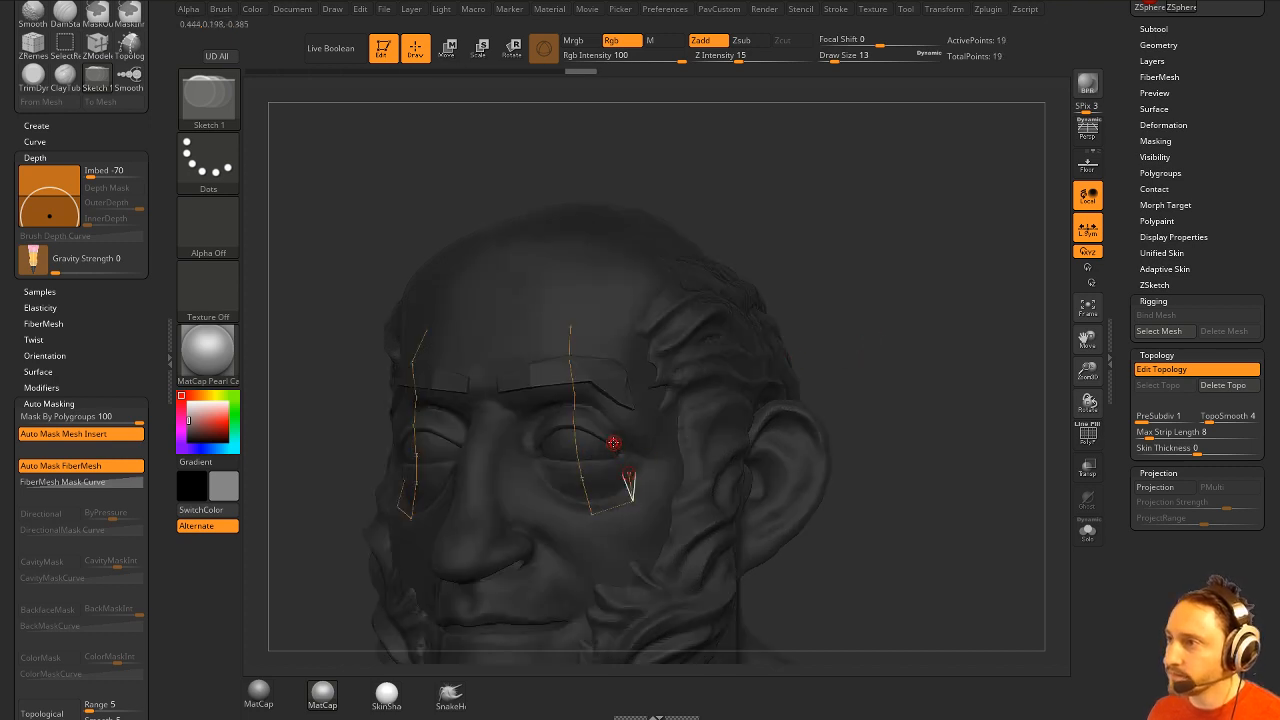
{"action": "left_click", "coordinate": [628, 473]}
{"action": "left_click", "coordinate": [606, 397]}
{"action": "left_click", "coordinate": [605, 353]}
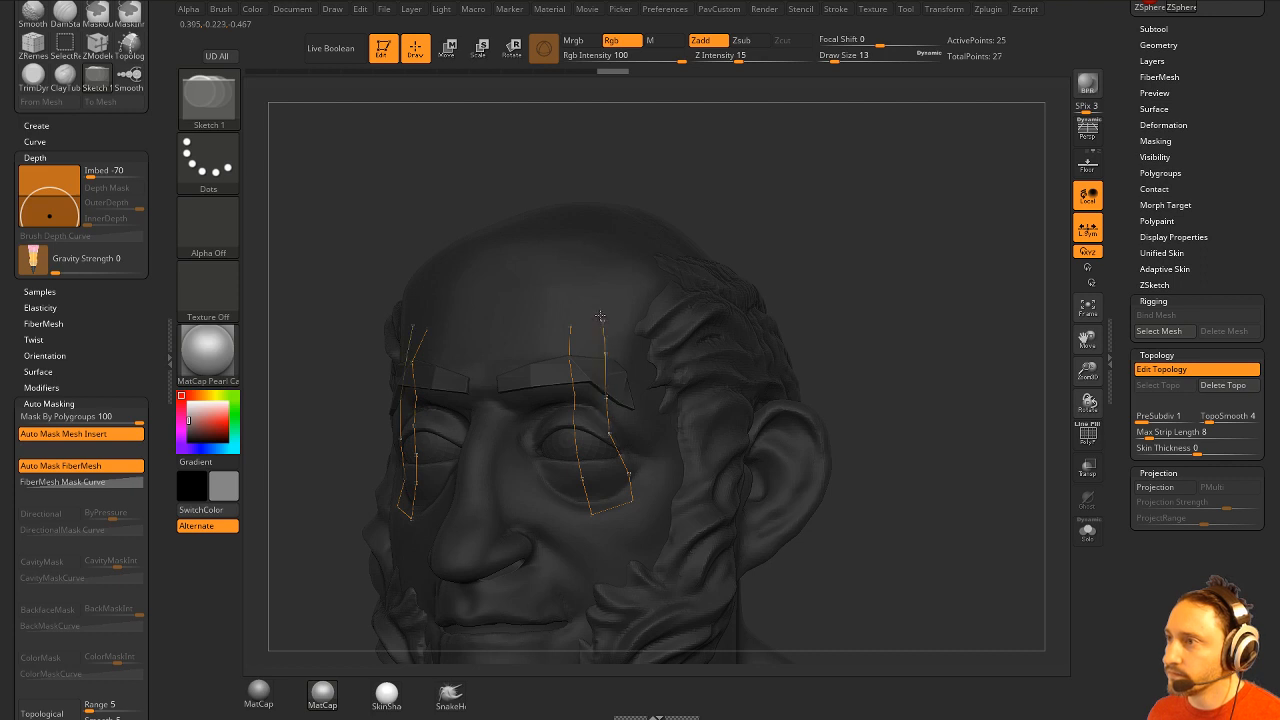
{"action": "left_click", "coordinate": [603, 321]}
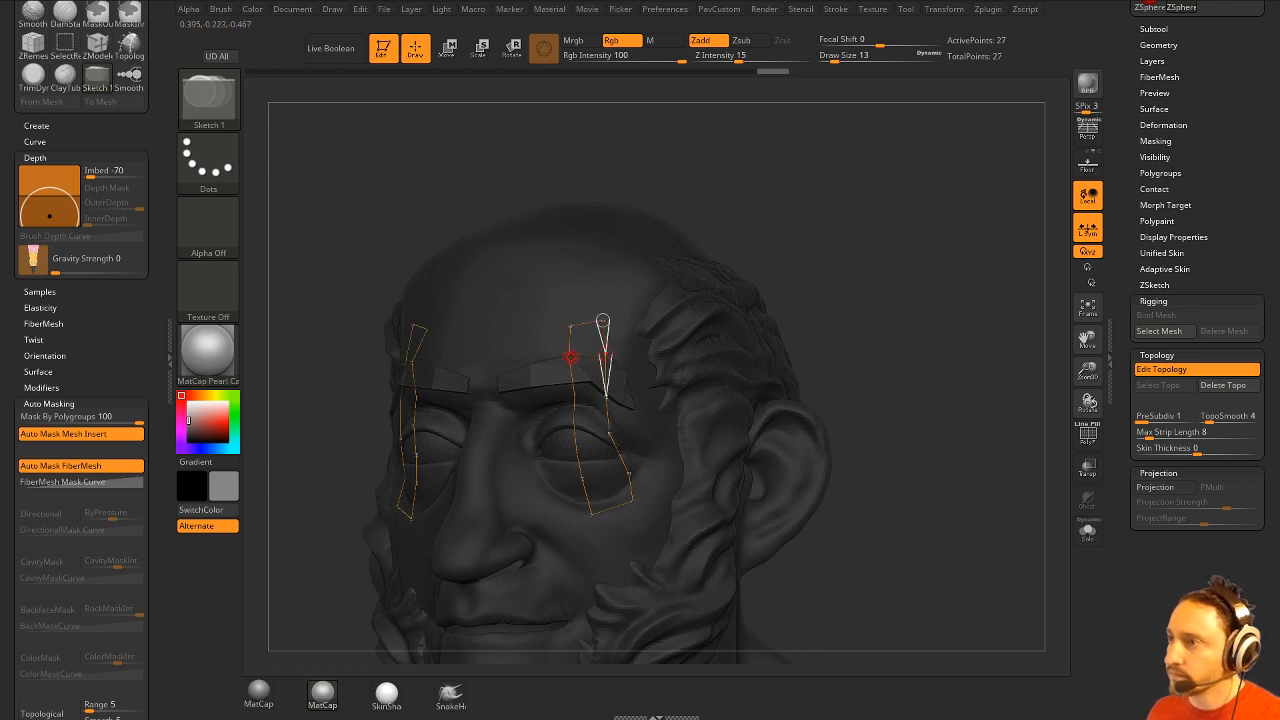
Add mirrored cross edges joining the strip's two long sides below the eyebrow and at the upper eyelid.
{"action": "left_click", "coordinate": [606, 396]}
{"action": "left_click", "coordinate": [576, 397]}
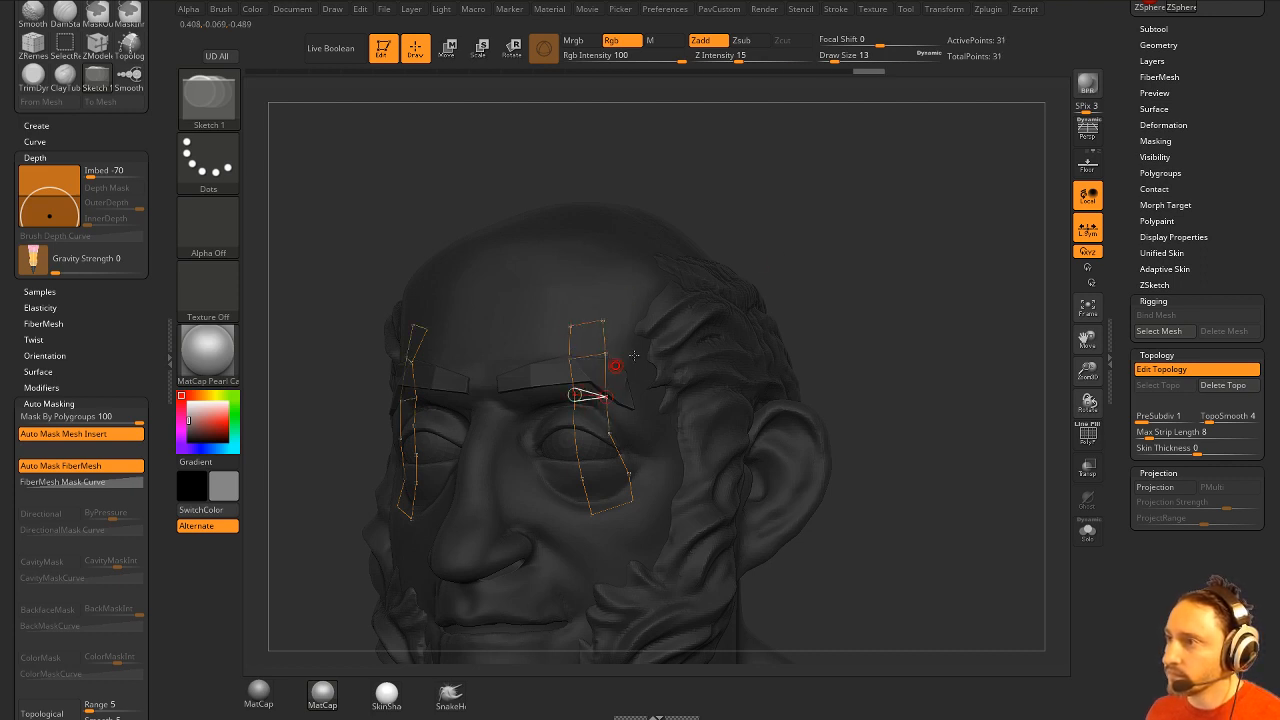
{"action": "left_click_drag", "start_coordinate": [862, 300], "coordinate": [945, 278]}
{"action": "left_click", "coordinate": [617, 447]}
{"action": "left_click_drag", "start_coordinate": [720, 322], "coordinate": [717, 363]}
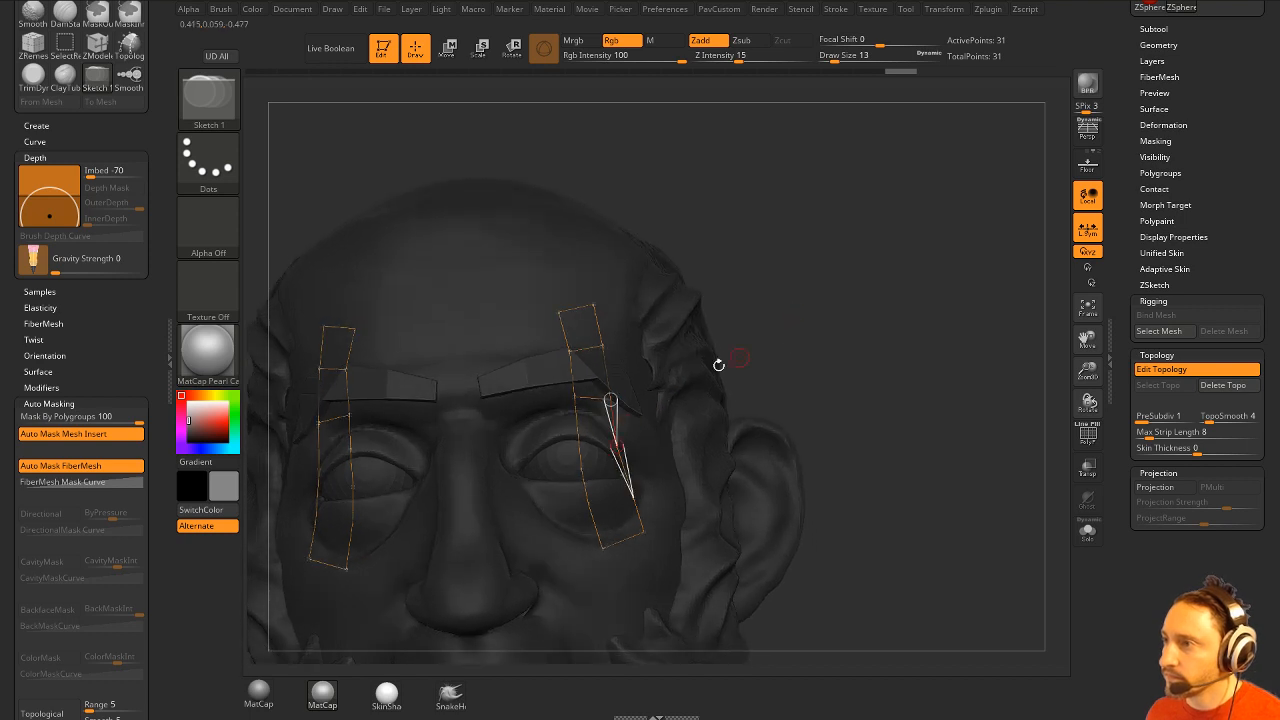
{"action": "left_click", "coordinate": [579, 436]}
{"action": "left_click_drag", "start_coordinate": [829, 337], "coordinate": [806, 349]}
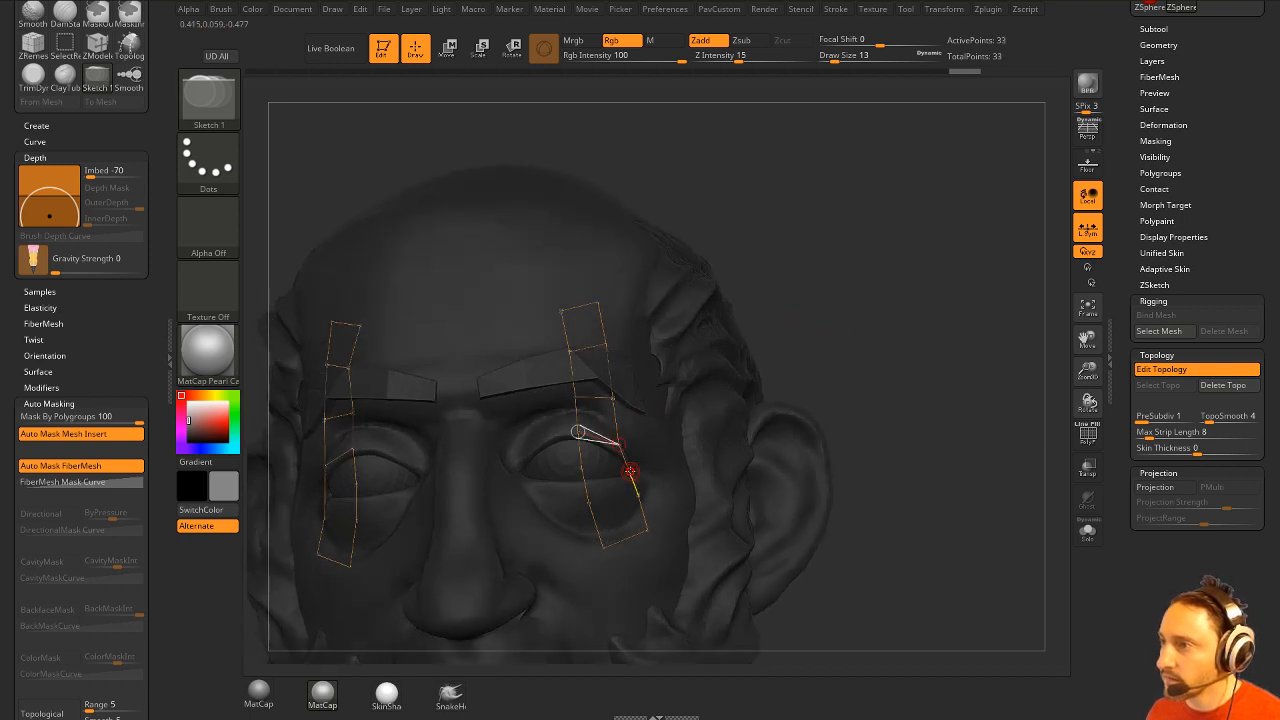
Add mirrored cross edges through the middle of the eye and below it to divide the rest of the strip.
{"action": "left_click", "coordinate": [627, 464]}
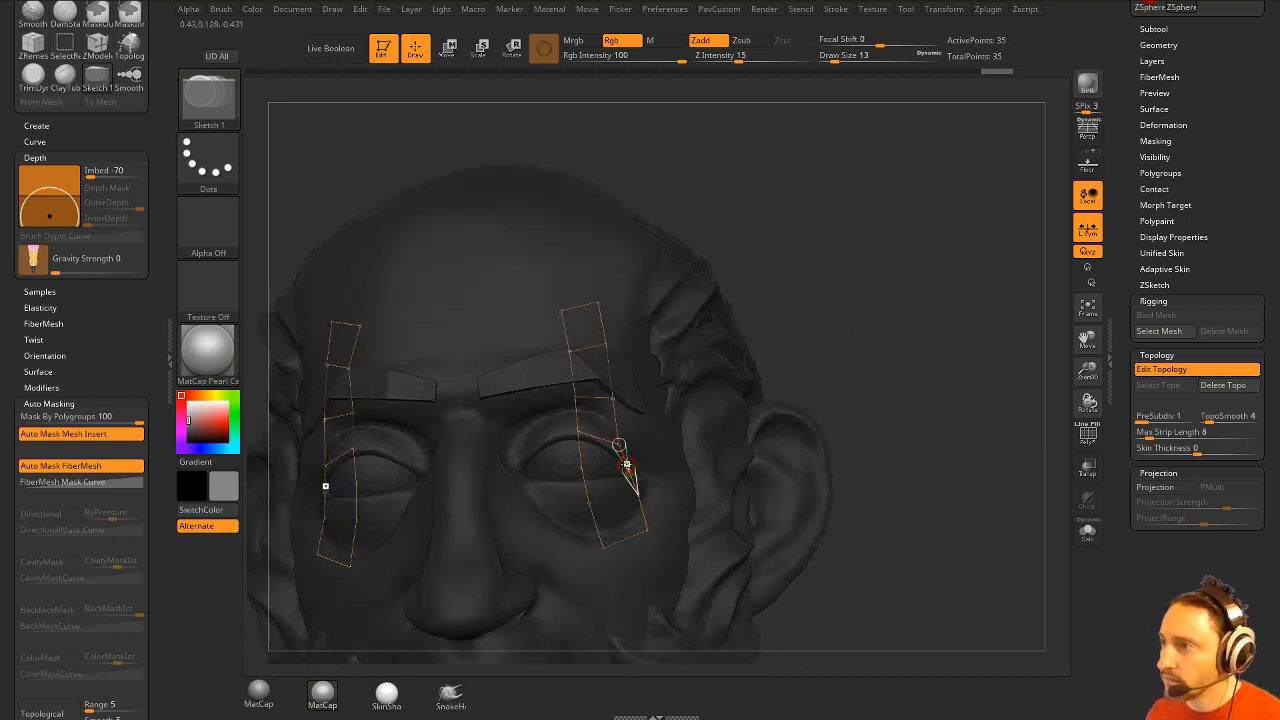
{"action": "left_click", "coordinate": [579, 466]}
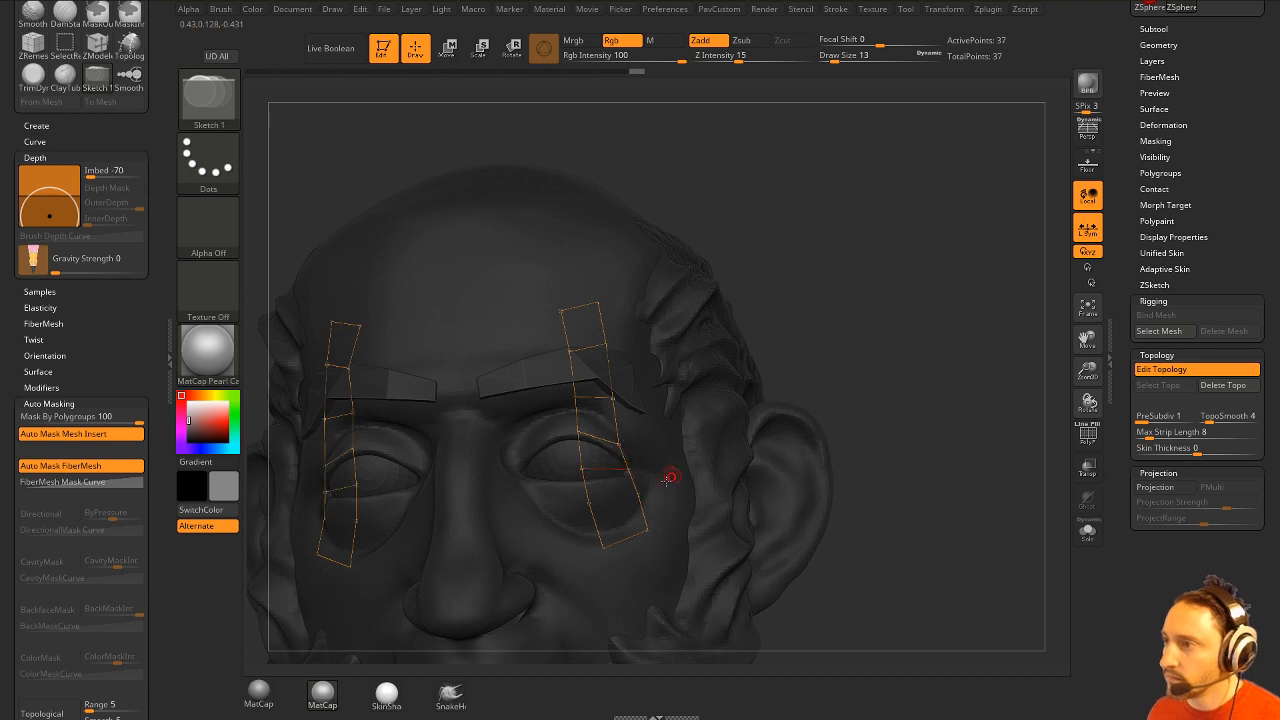
{"action": "left_click", "coordinate": [588, 503]}
{"action": "mouse_move", "coordinate": [934, 368]}
{"action": "left_mouse_down"}
{"action": "mouse_move", "coordinate": [909, 331]}
{"action": "mouse_move", "coordinate": [942, 375]}
{"action": "left_mouse_up"}
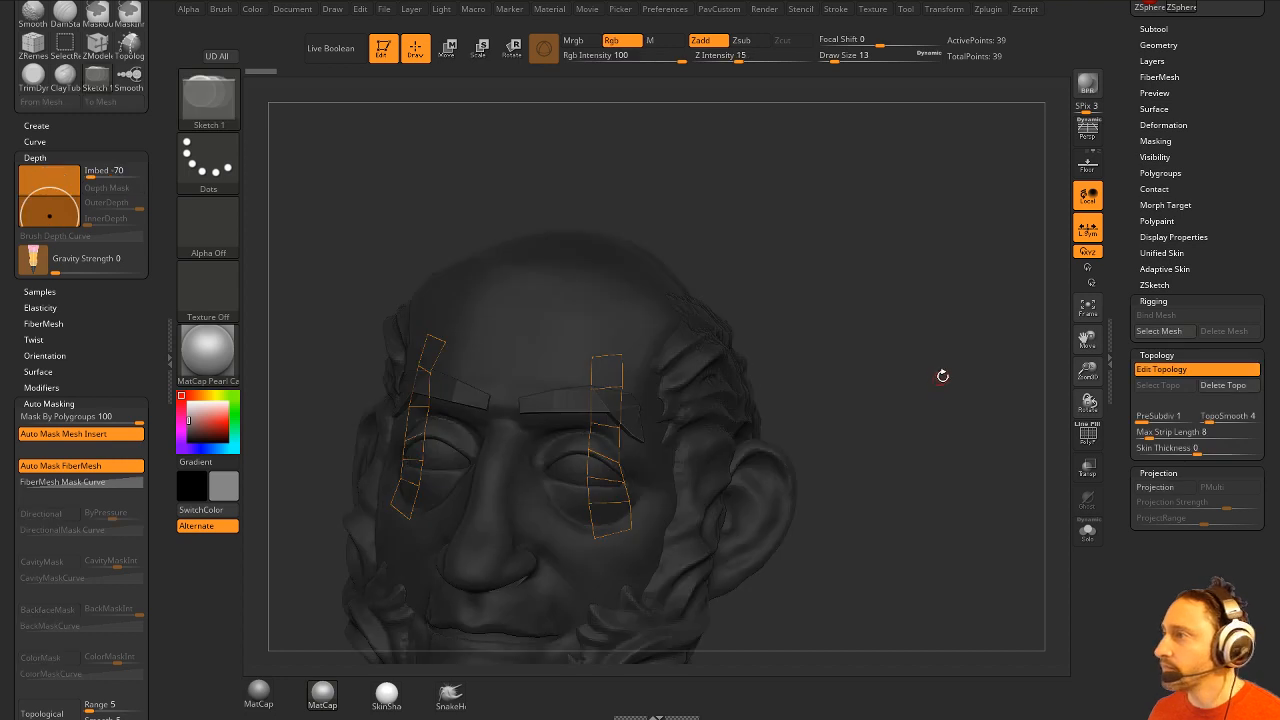
Set the Adaptive Skin density to 3 and preview the topology strips as a skin, then return to topology editing.
{"action": "left_click", "coordinate": [1163, 269], "text": "shift"}
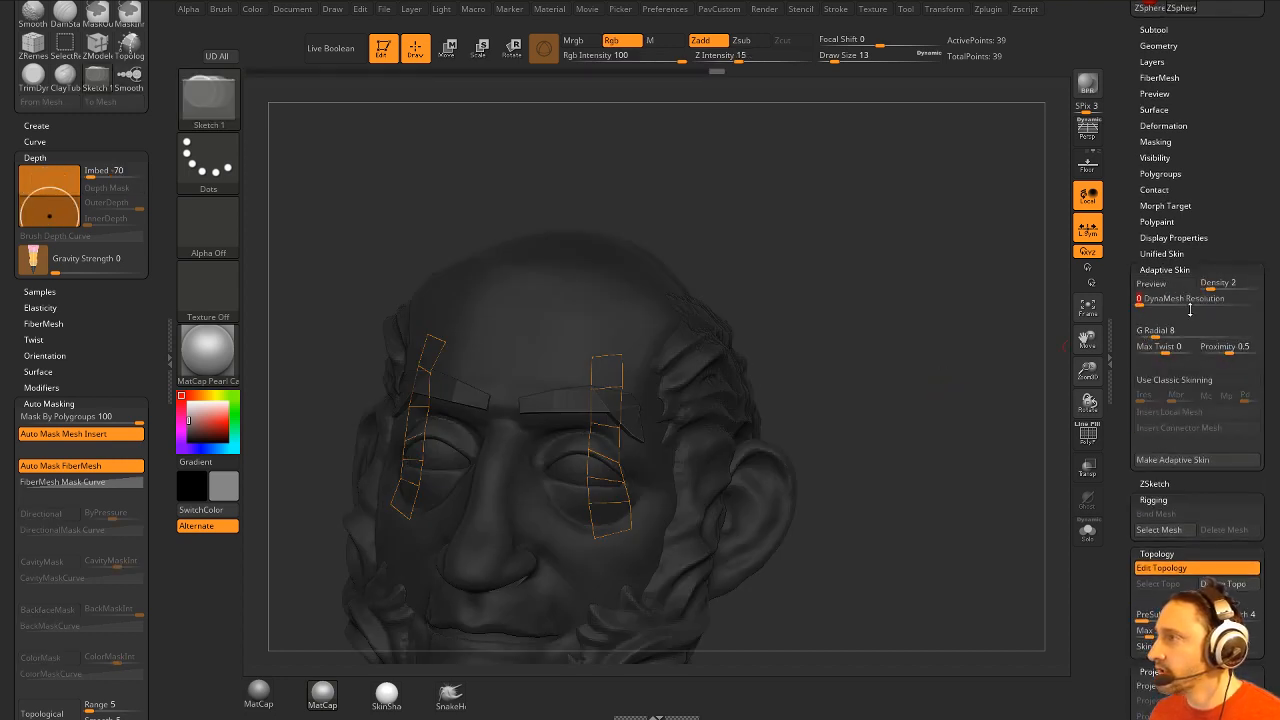
{"action": "left_click", "coordinate": [1219, 285]}
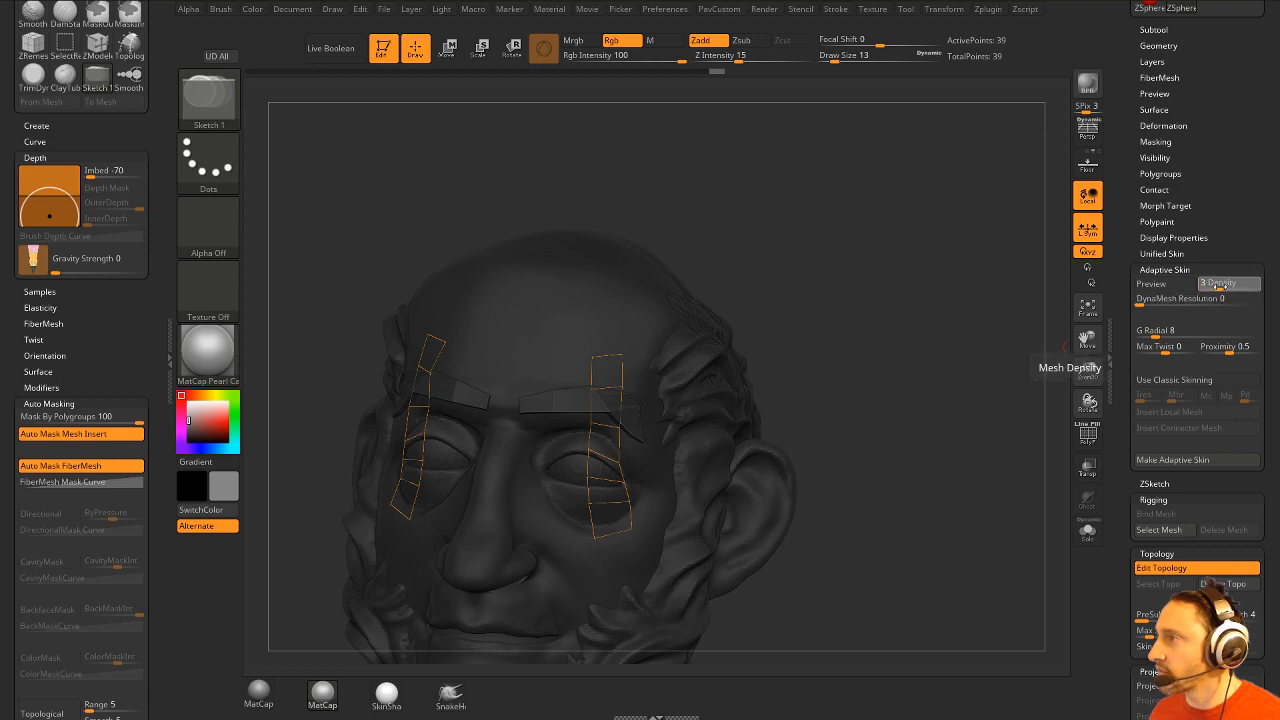
{"action": "left_click_drag", "start_coordinate": [894, 363], "coordinate": [792, 405]}
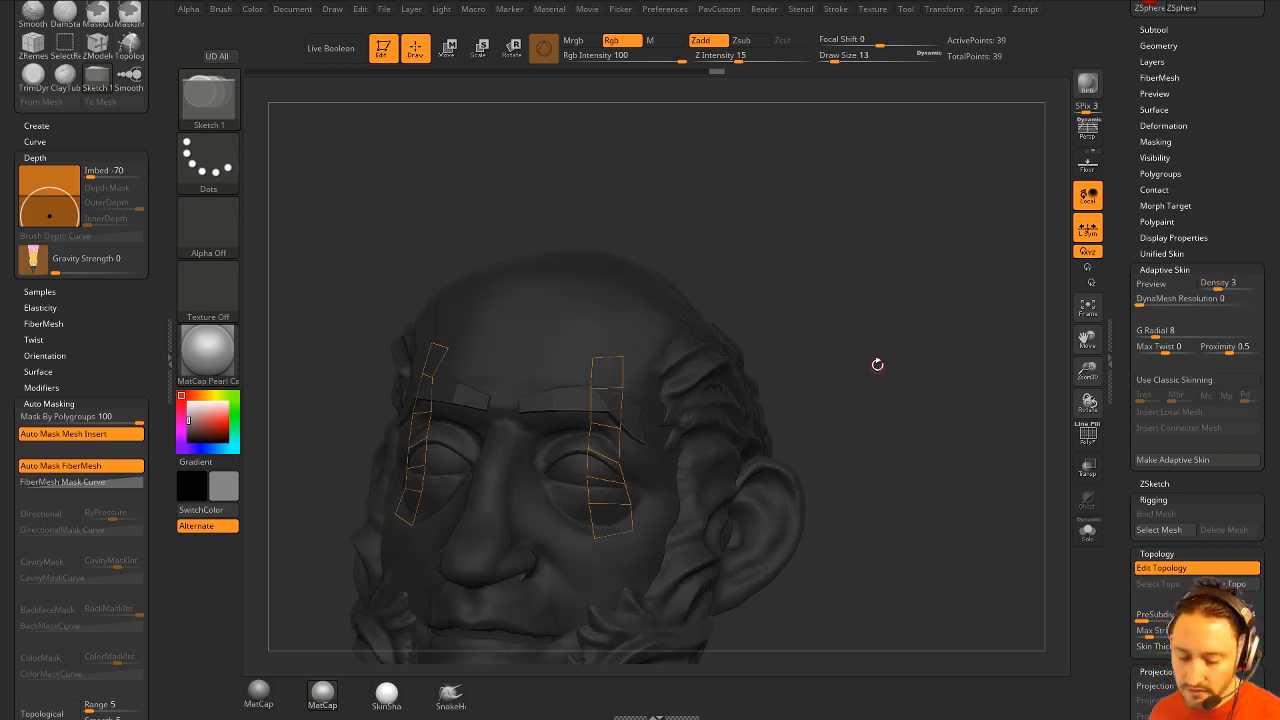
{"action": "key", "text": "a"}
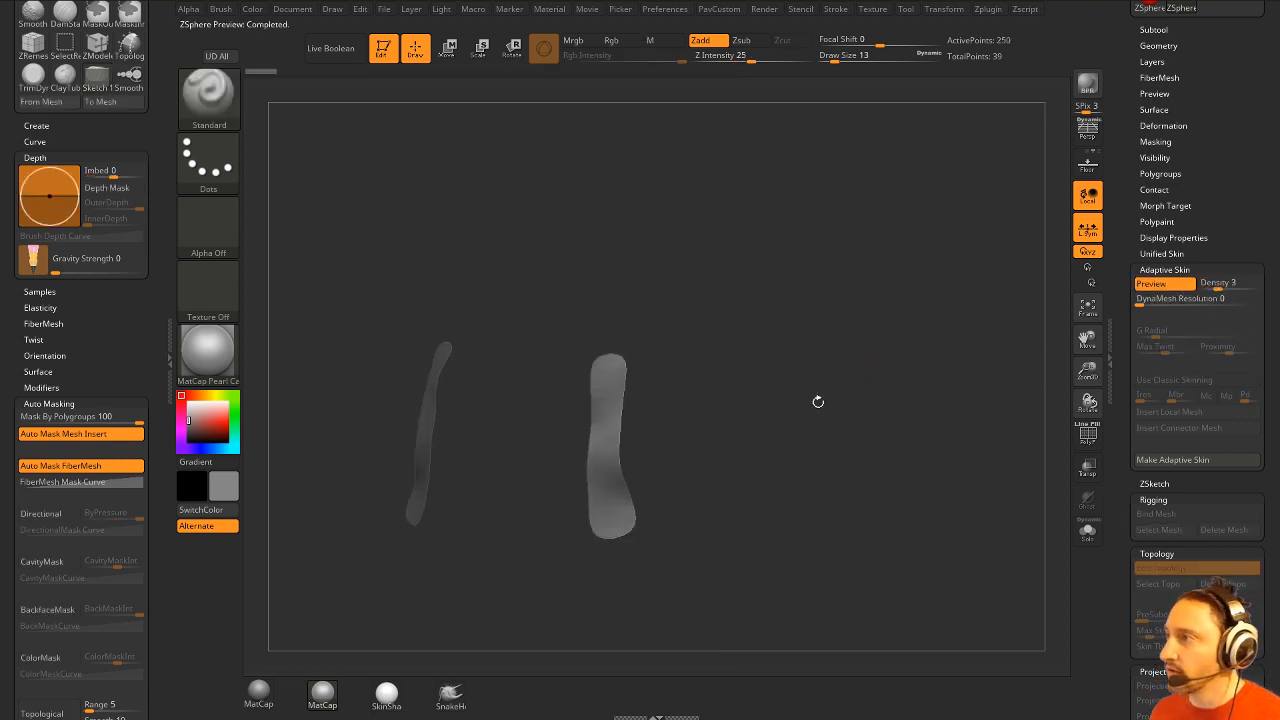
{"action": "key", "text": "a"}
Turn on Projection and preview the adaptive skin projected onto the head sculpt.
{"action": "scroll", "coordinate": [1122, 410], "scroll_direction": "down", "scroll_amount": 5}
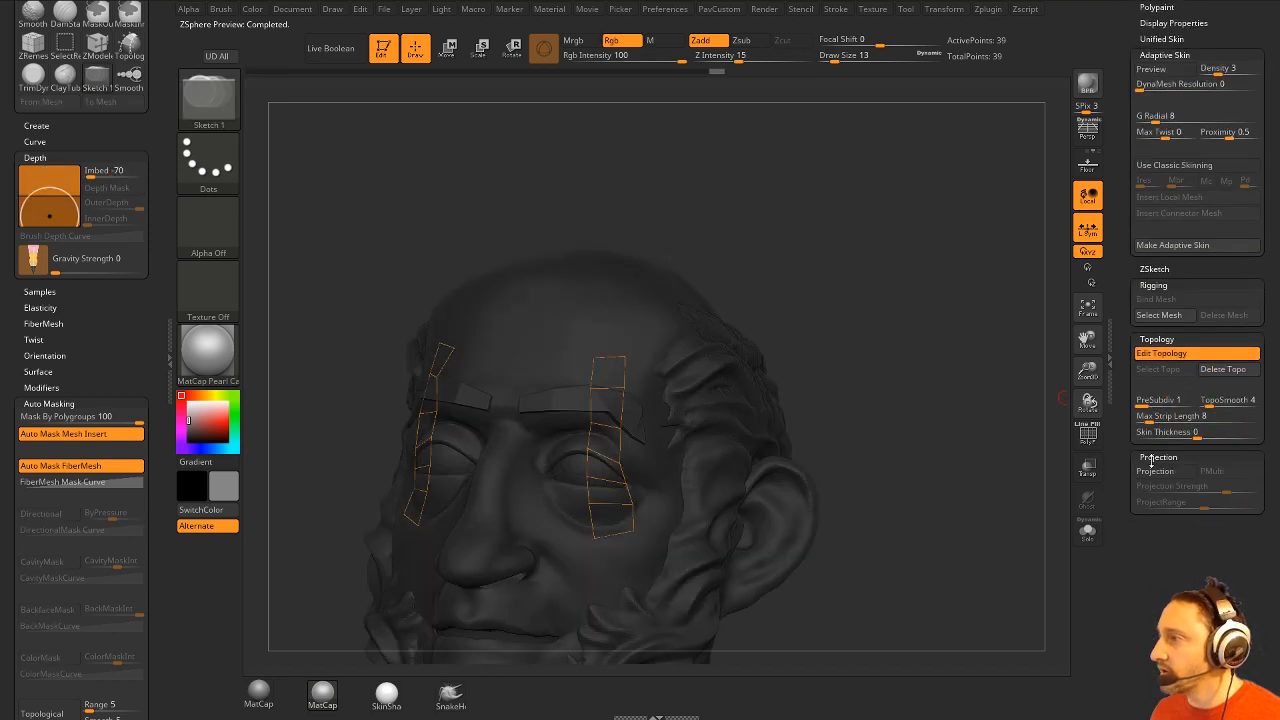
{"action": "key", "text": "a"}
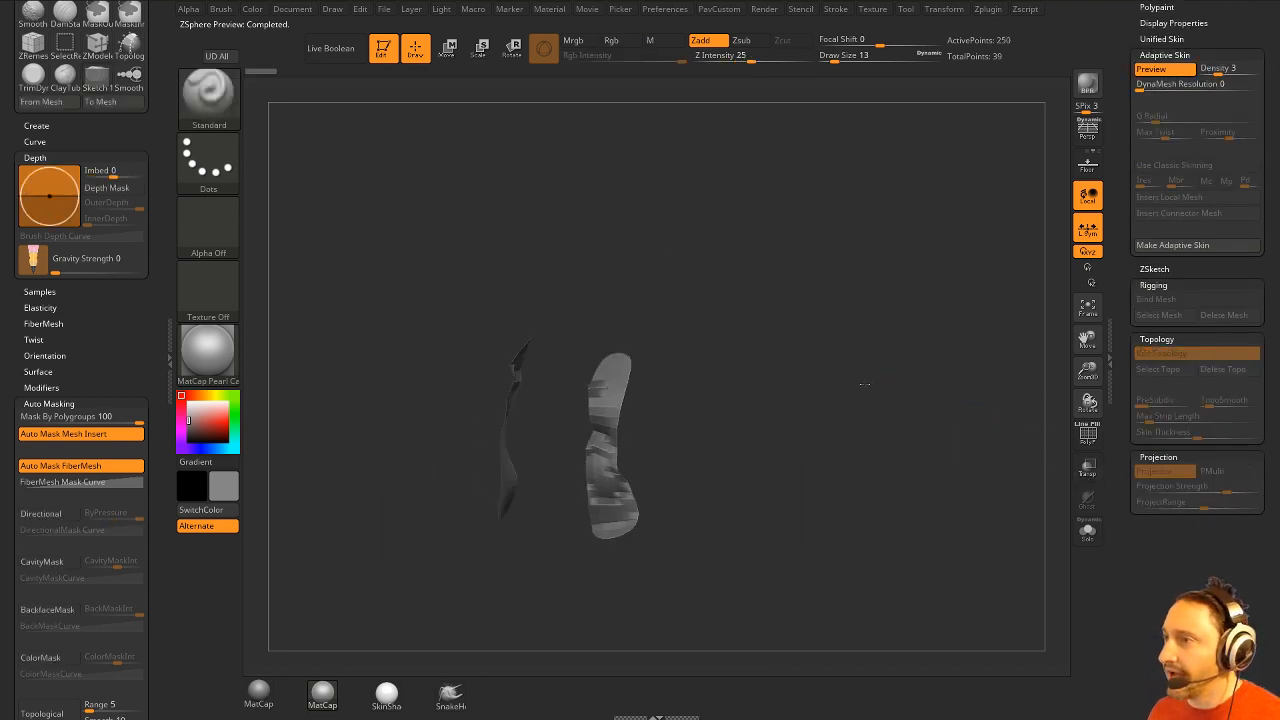
{"action": "key", "text": "a"}
{"action": "key", "text": "a"}
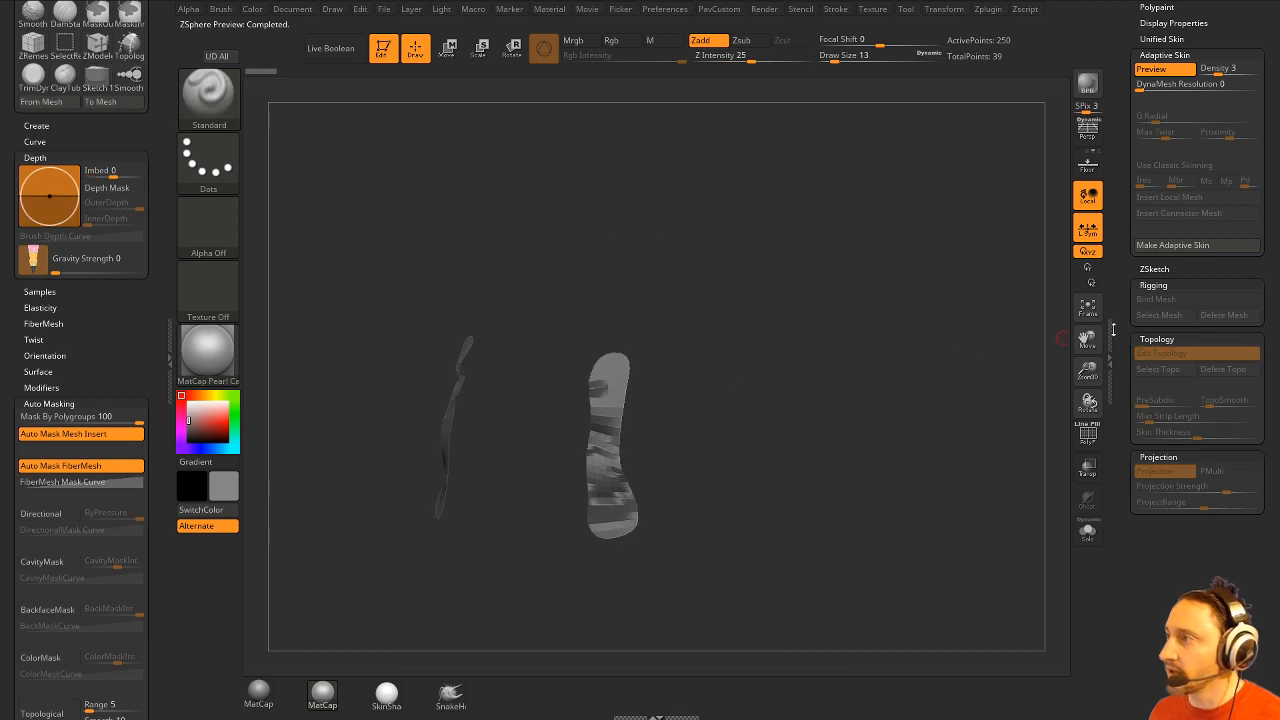
Set the Adaptive Skin density to 5 and regenerate the projected skin preview.
{"action": "scroll", "coordinate": [1120, 340], "scroll_direction": "up", "scroll_amount": 5}
{"action": "left_click", "coordinate": [1228, 207]}
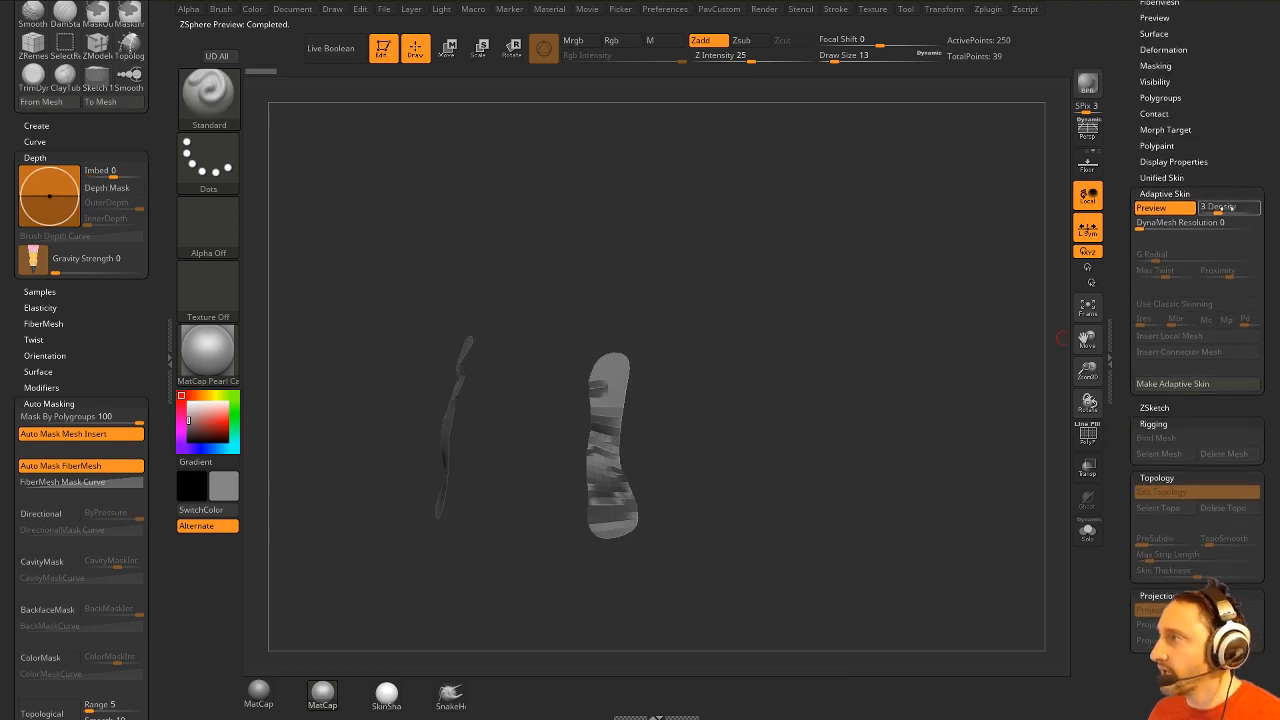
{"action": "left_click", "coordinate": [1230, 207]}
{"action": "key", "text": "a"}
{"action": "key", "text": "a"}
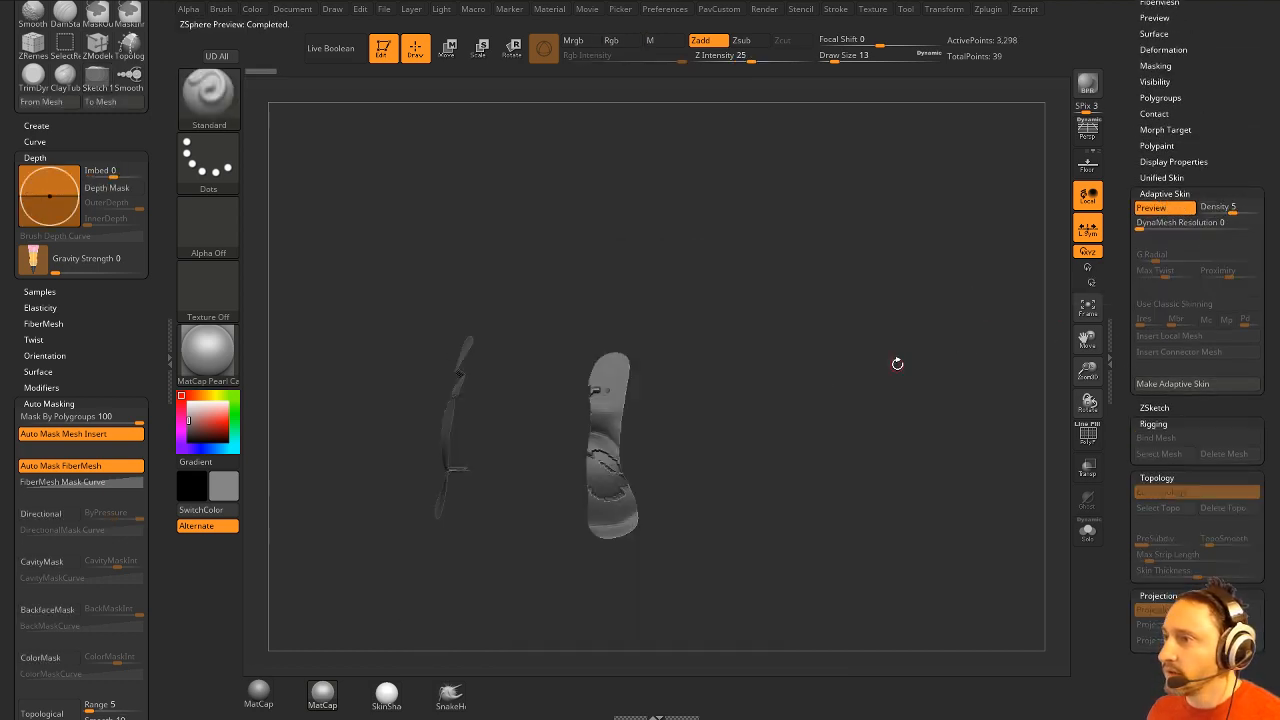
{"action": "mouse_move", "coordinate": [897, 364]}
{"action": "left_mouse_down"}
{"action": "mouse_move", "coordinate": [971, 366]}
{"action": "mouse_move", "coordinate": [903, 371]}
{"action": "mouse_move", "coordinate": [895, 357]}
{"action": "left_mouse_up"}
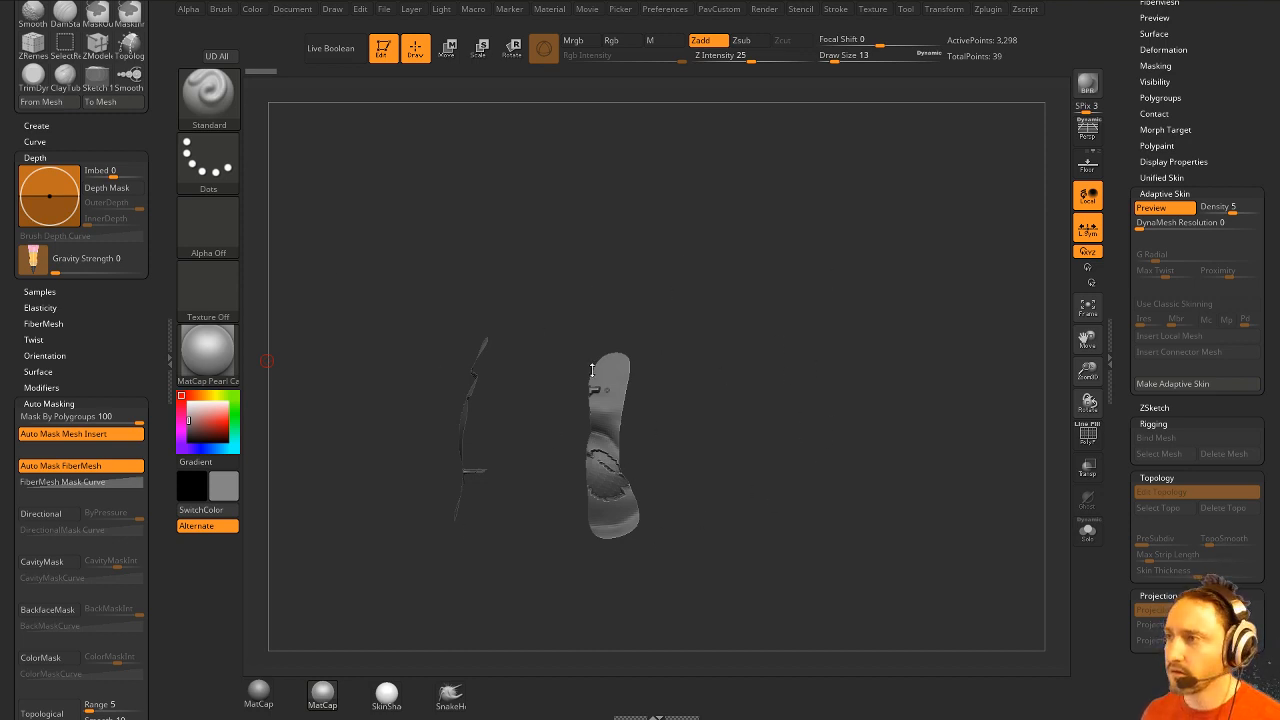
{"action": "mouse_move", "coordinate": [772, 337]}
{"action": "left_mouse_down"}
{"action": "mouse_move", "coordinate": [787, 341]}
{"action": "mouse_move", "coordinate": [789, 297]}
{"action": "left_mouse_up"}
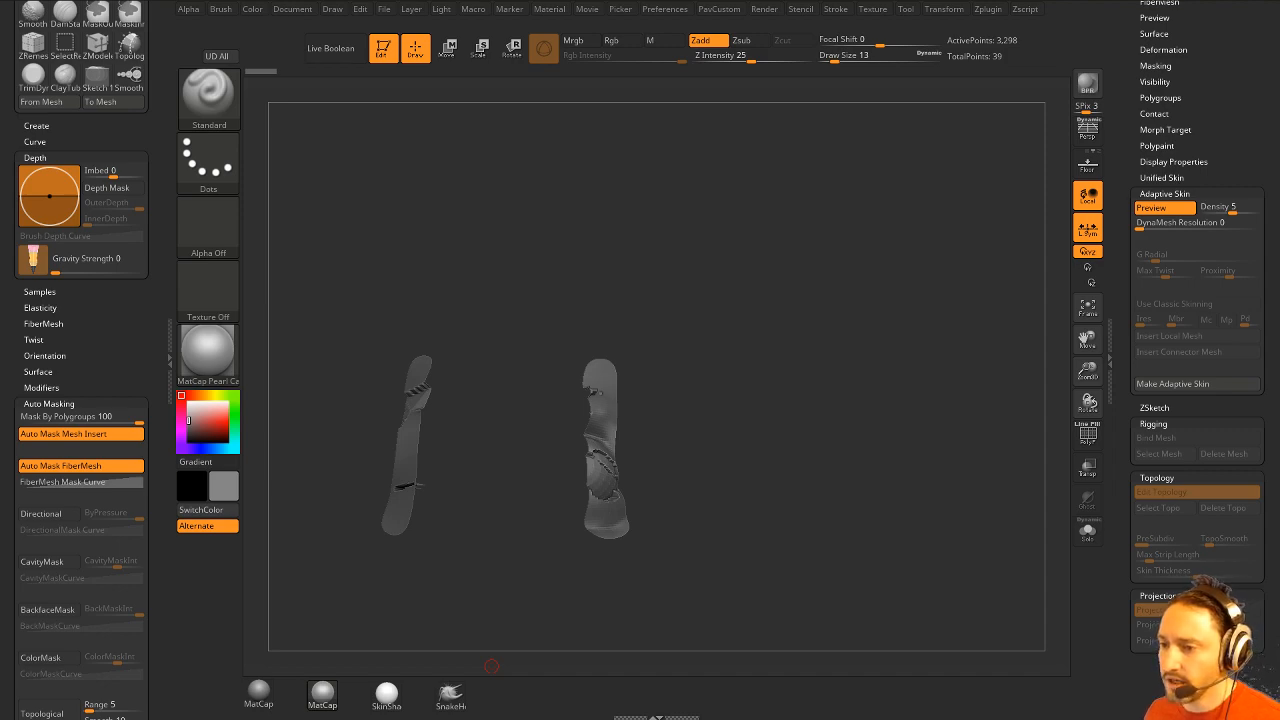
Switch to the browser, open the InstaLOD playlist on YouTube and skim its first video, 001 Source Asset Preamble.
{"action": "key", "text": "alt+Tab"}
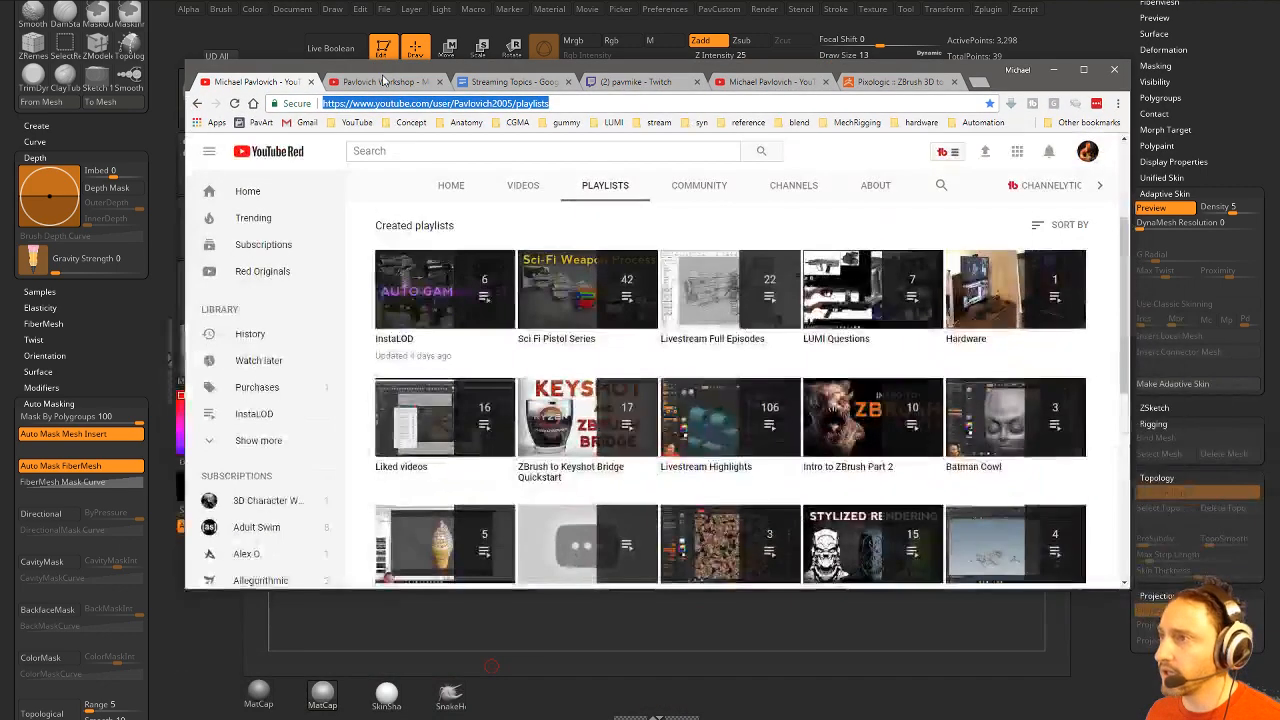
{"action": "scroll", "coordinate": [666, 340], "scroll_direction": "down", "scroll_amount": 1}
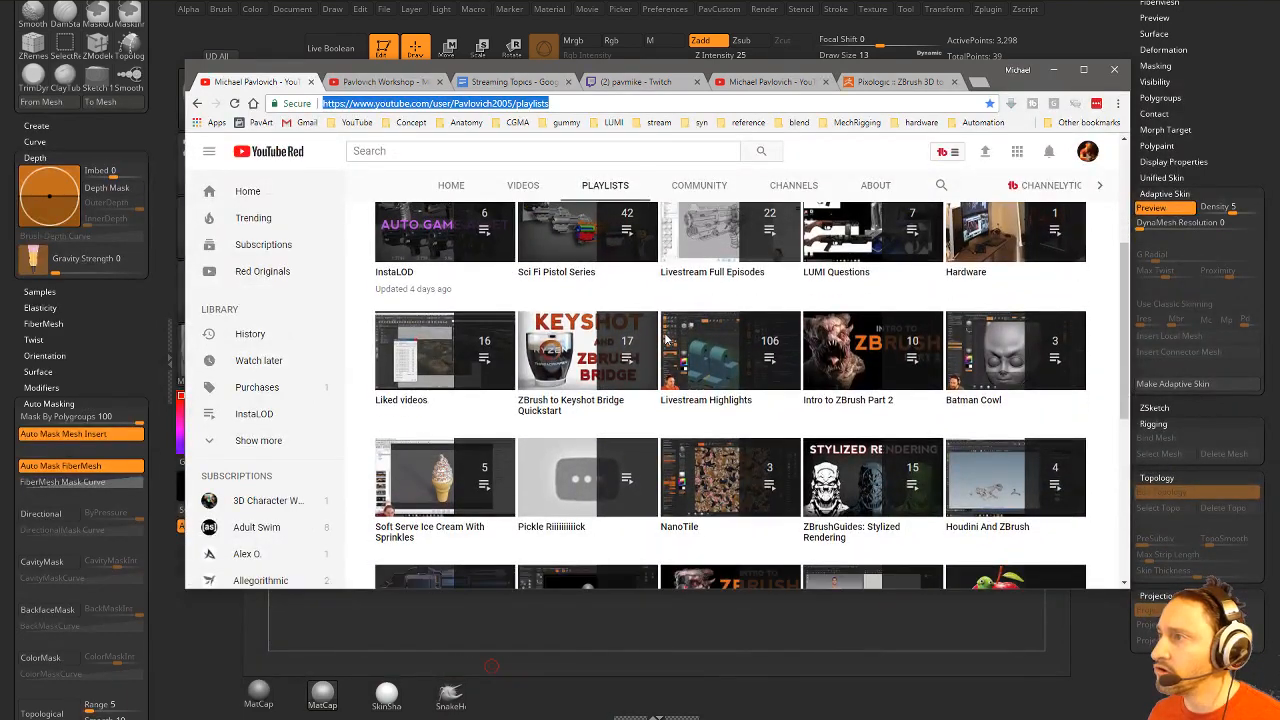
{"action": "scroll", "coordinate": [422, 267], "scroll_direction": "up", "scroll_amount": 1}
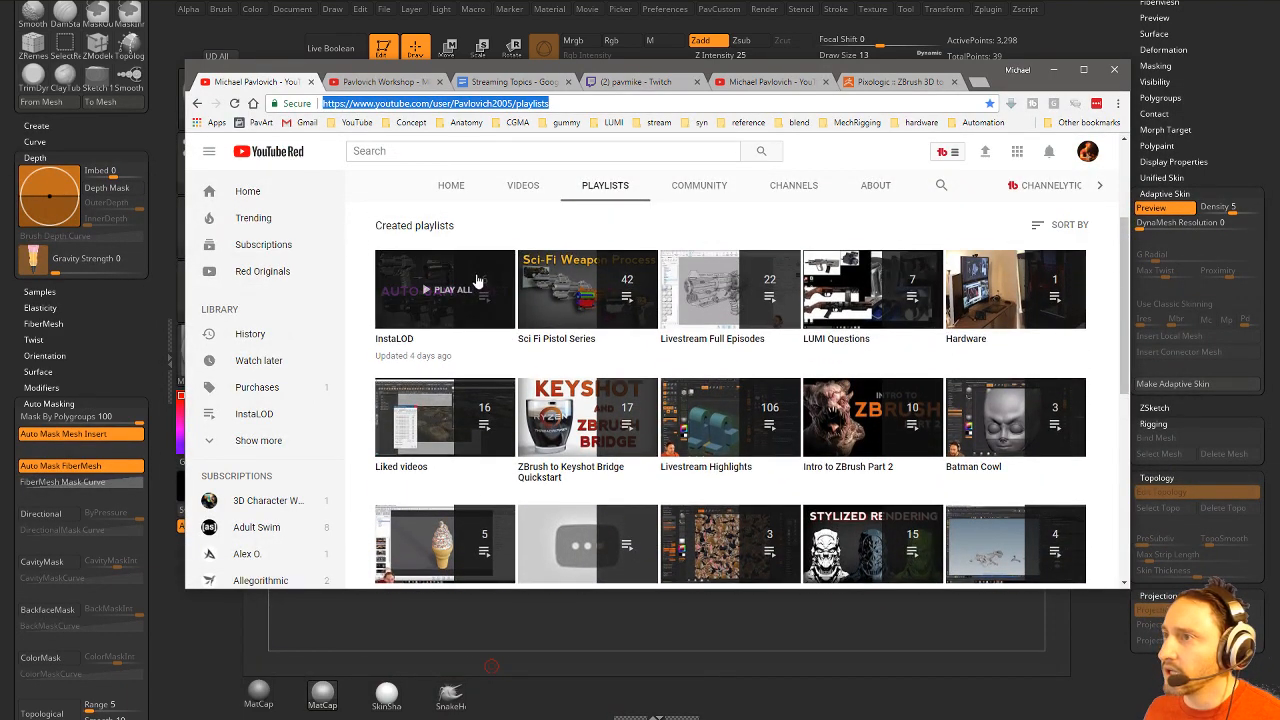
{"action": "left_click", "coordinate": [438, 320]}
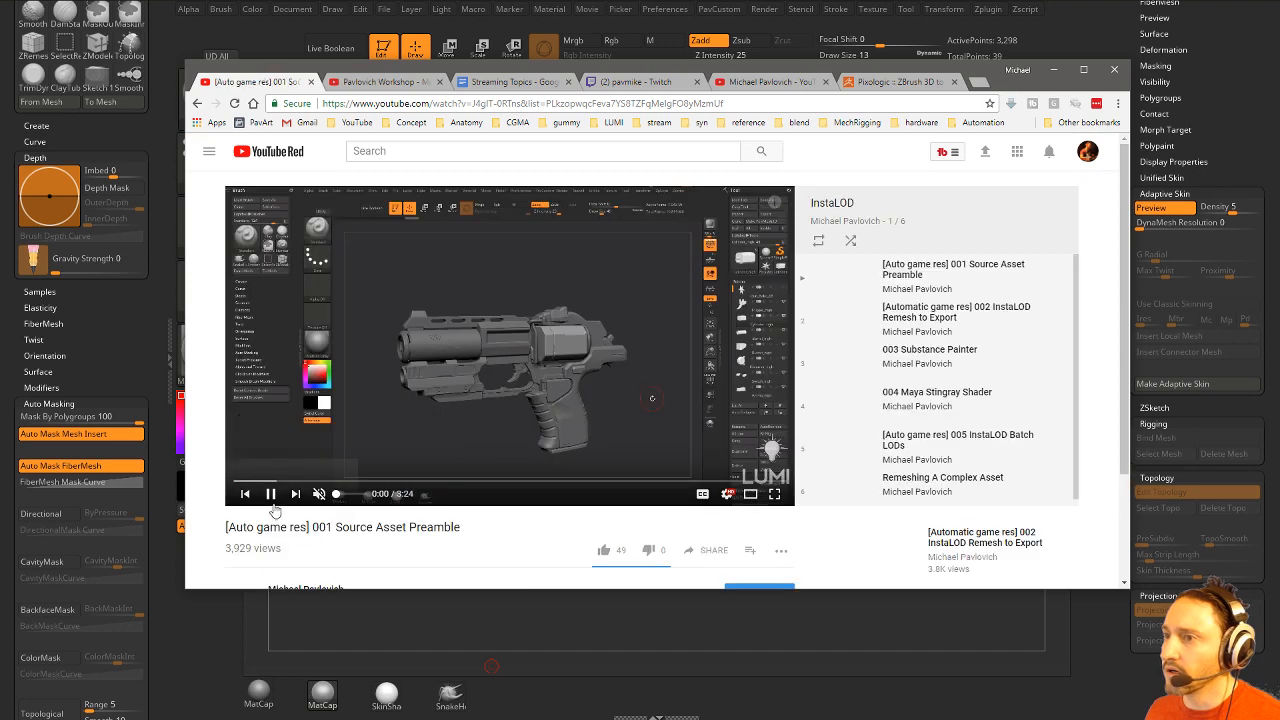
{"action": "left_click", "coordinate": [271, 495]}
{"action": "left_click", "coordinate": [514, 482]}
{"action": "left_click", "coordinate": [618, 486]}
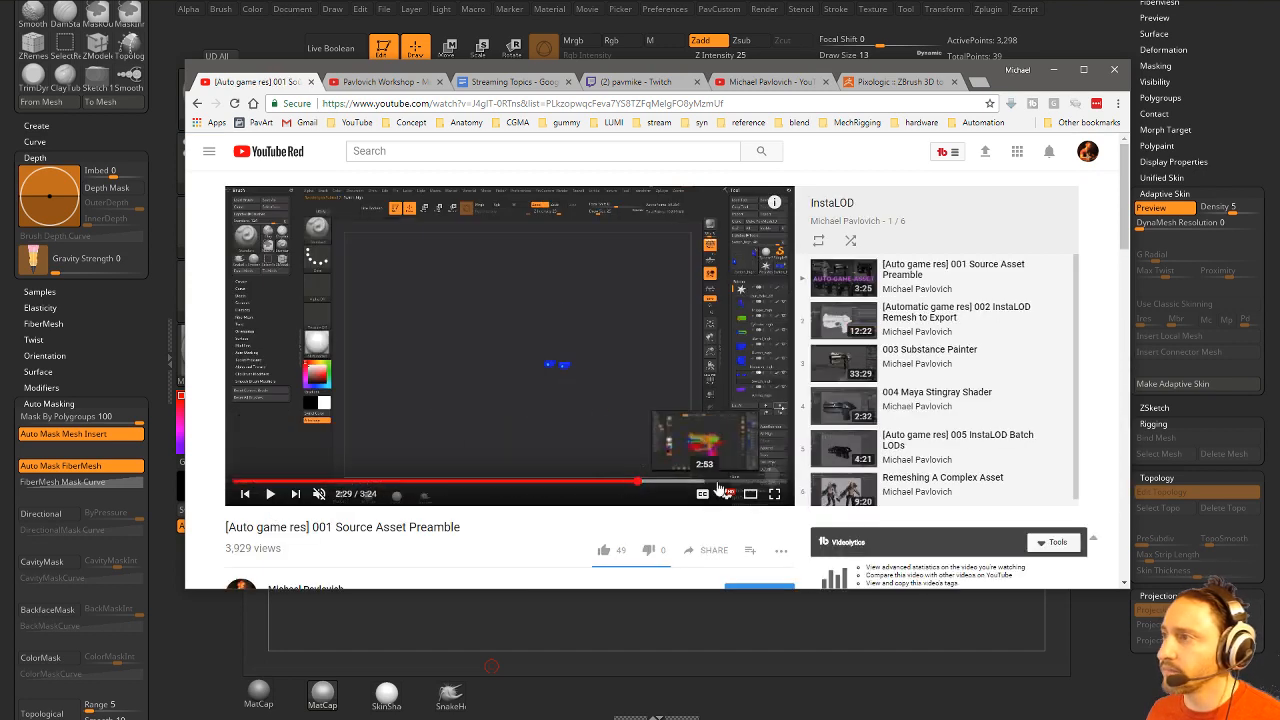
Skim the playlist video 002 InstaLOD Remesh to Export at several points, pause it and return to ZBrush.
{"action": "left_click", "coordinate": [843, 318]}
{"action": "left_click", "coordinate": [440, 484]}
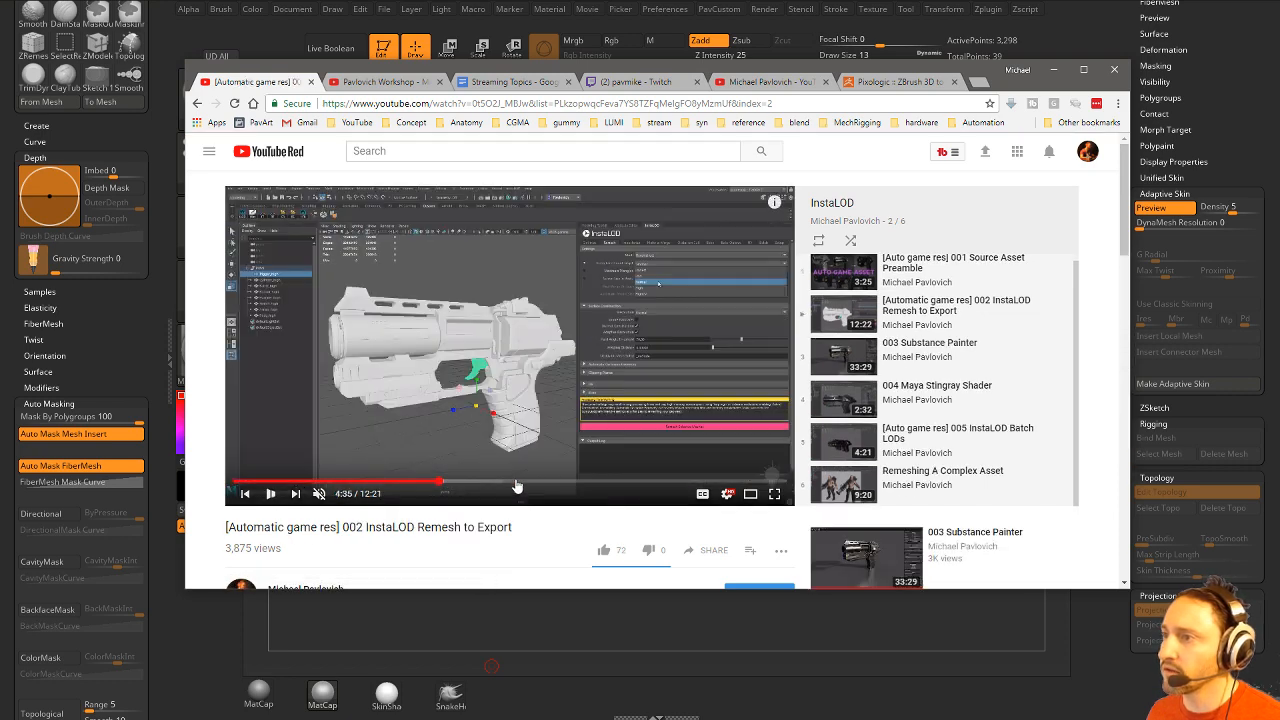
{"action": "left_click", "coordinate": [521, 484]}
{"action": "left_click", "coordinate": [583, 484]}
{"action": "left_click", "coordinate": [680, 483]}
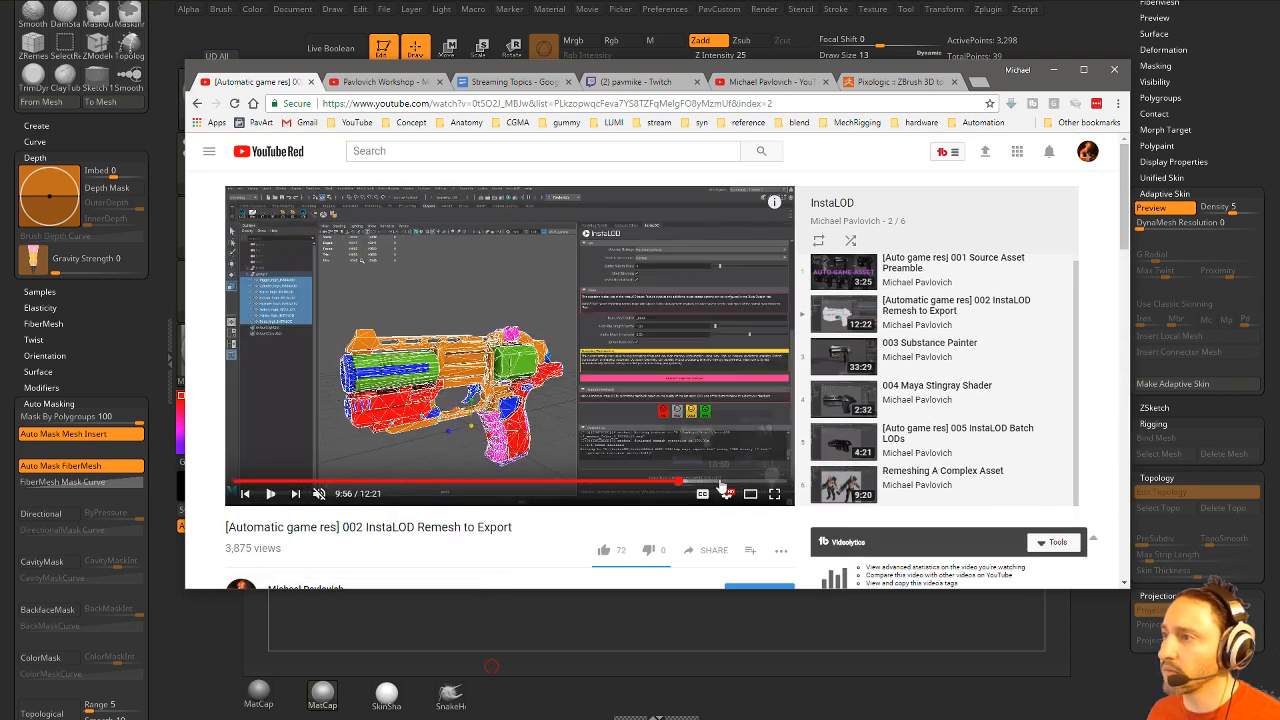
{"action": "left_click", "coordinate": [729, 484]}
{"action": "left_click", "coordinate": [754, 485]}
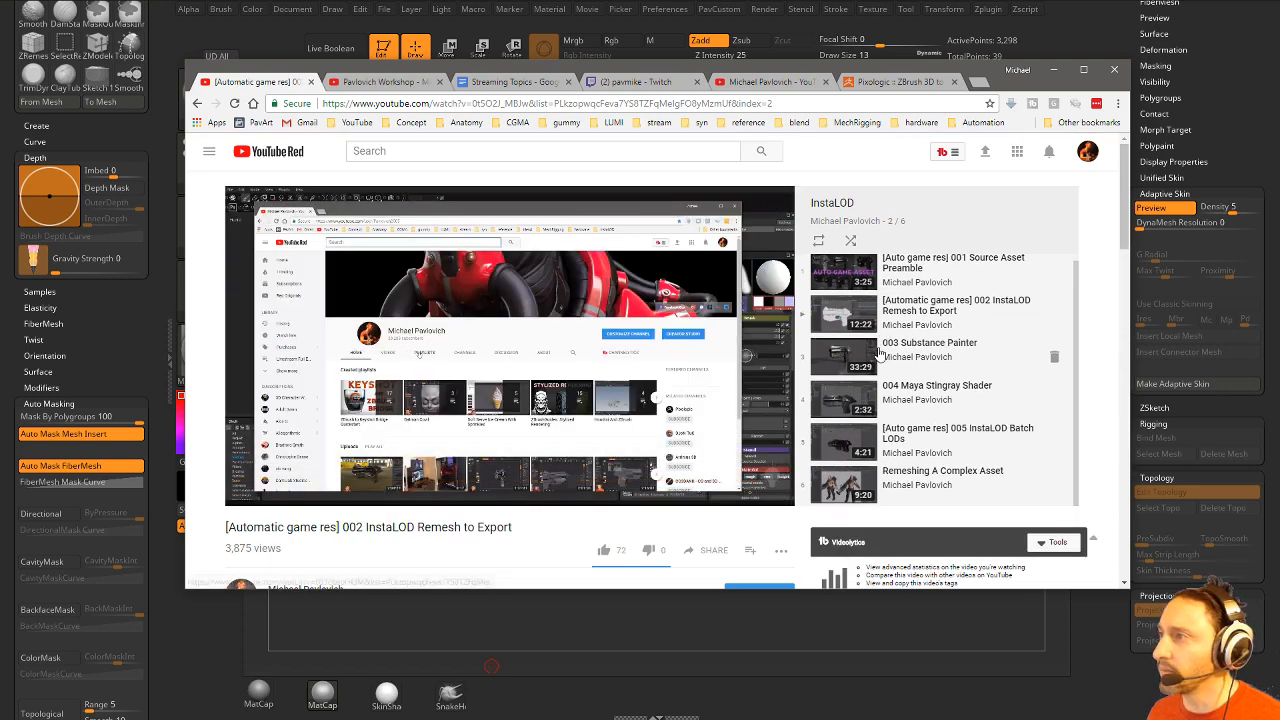
{"action": "left_click", "coordinate": [345, 484]}
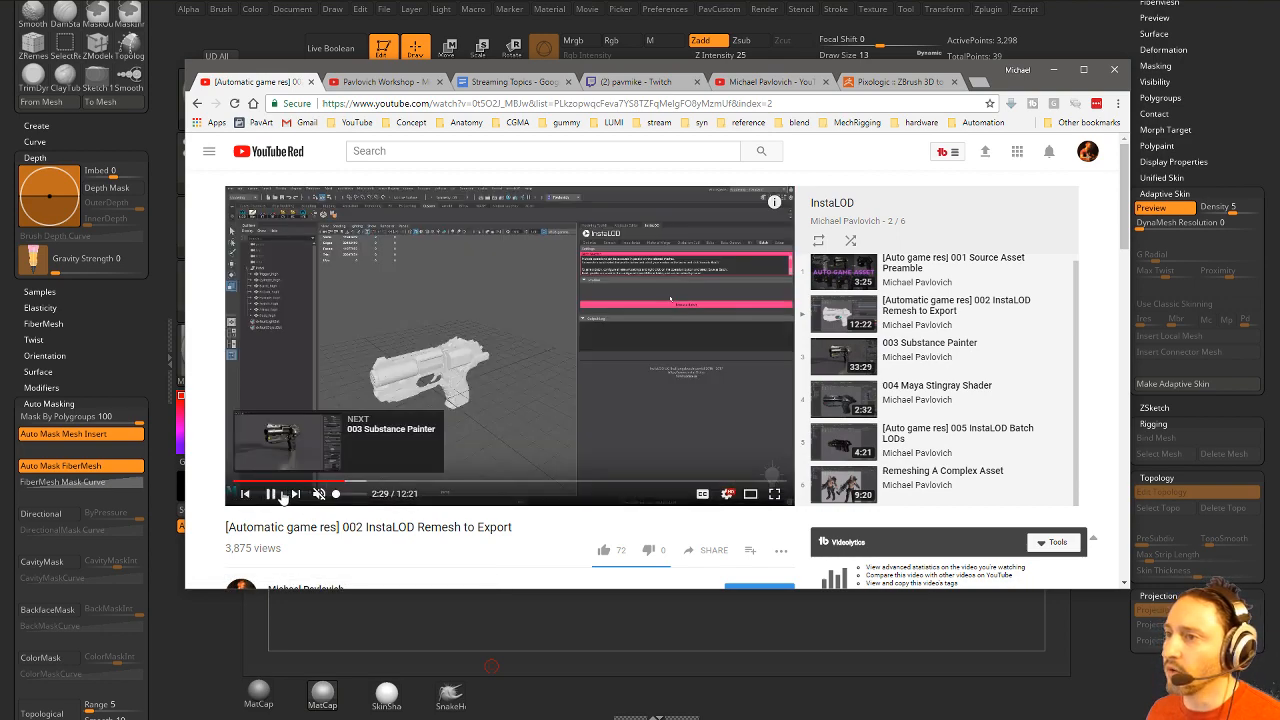
{"action": "left_click", "coordinate": [270, 493]}
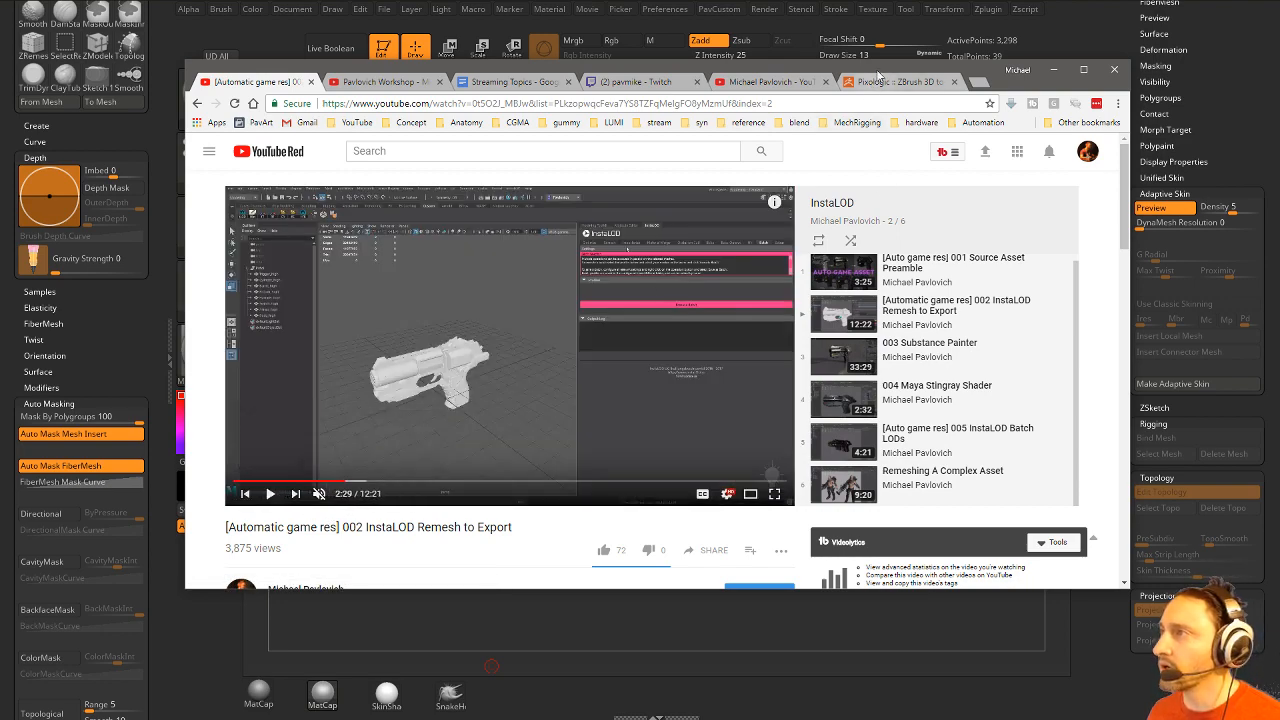
{"action": "left_click_drag", "start_coordinate": [878, 69], "coordinate": [878, 719]}
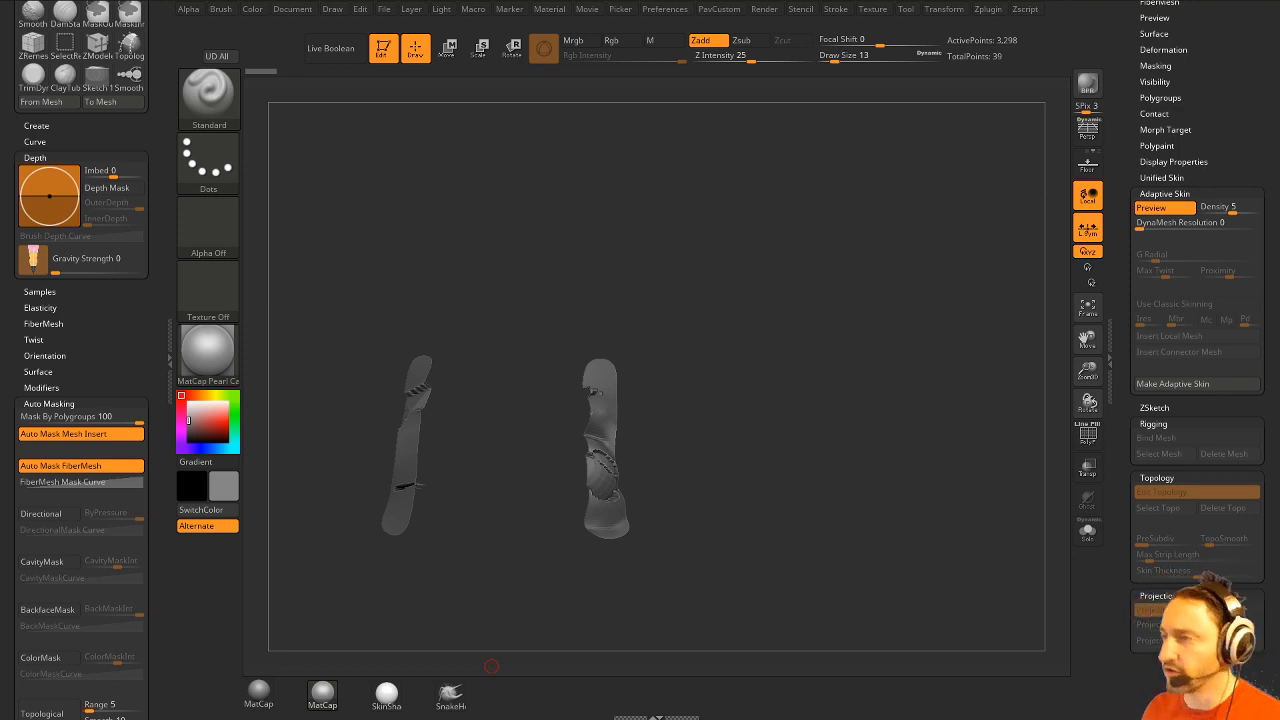
Leave edit mode and delete the ZSphere tool with all its subtools.
{"action": "left_click_drag", "start_coordinate": [796, 309], "coordinate": [789, 323]}
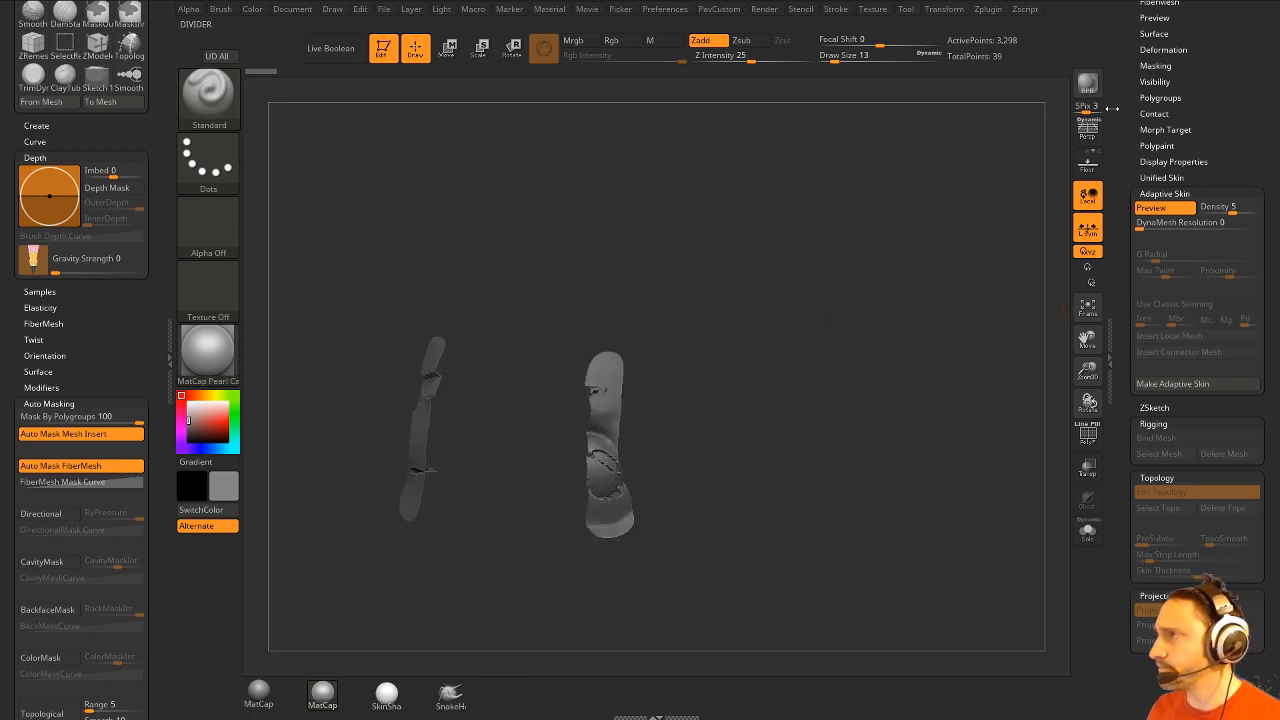
{"action": "left_click_drag", "start_coordinate": [1202, 193], "coordinate": [1202, 550]}
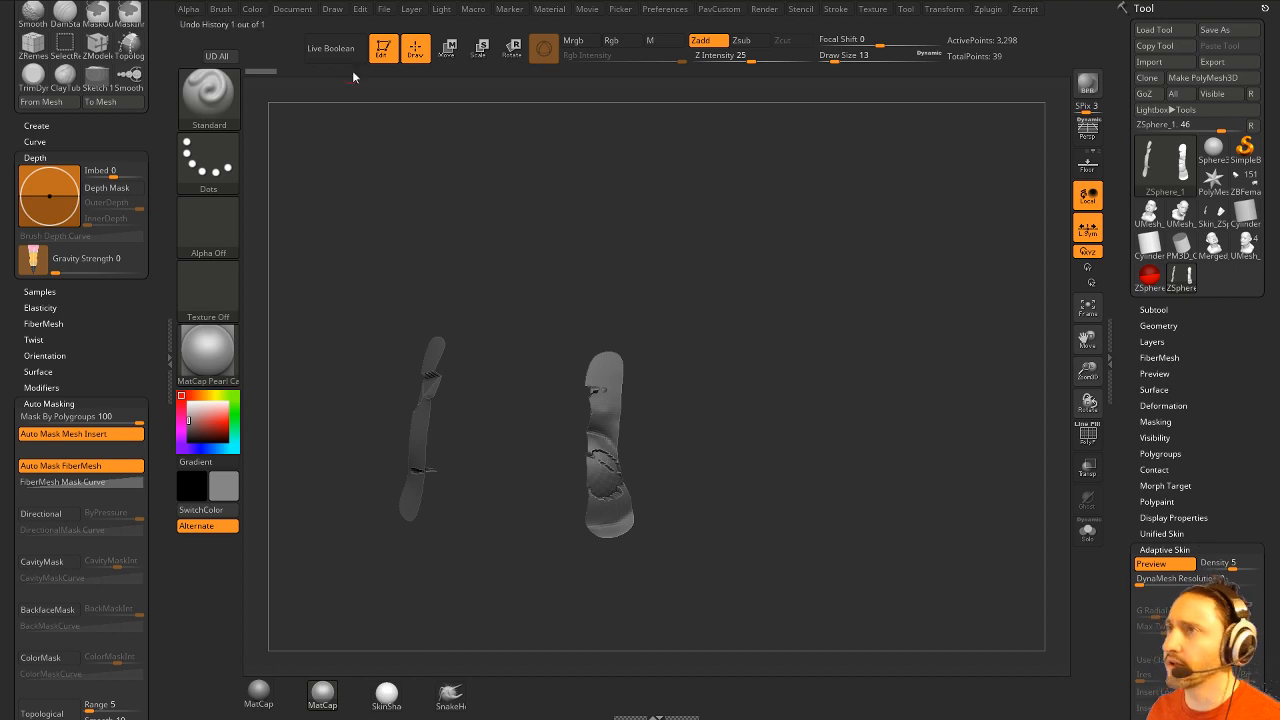
{"action": "left_click", "coordinate": [384, 48]}
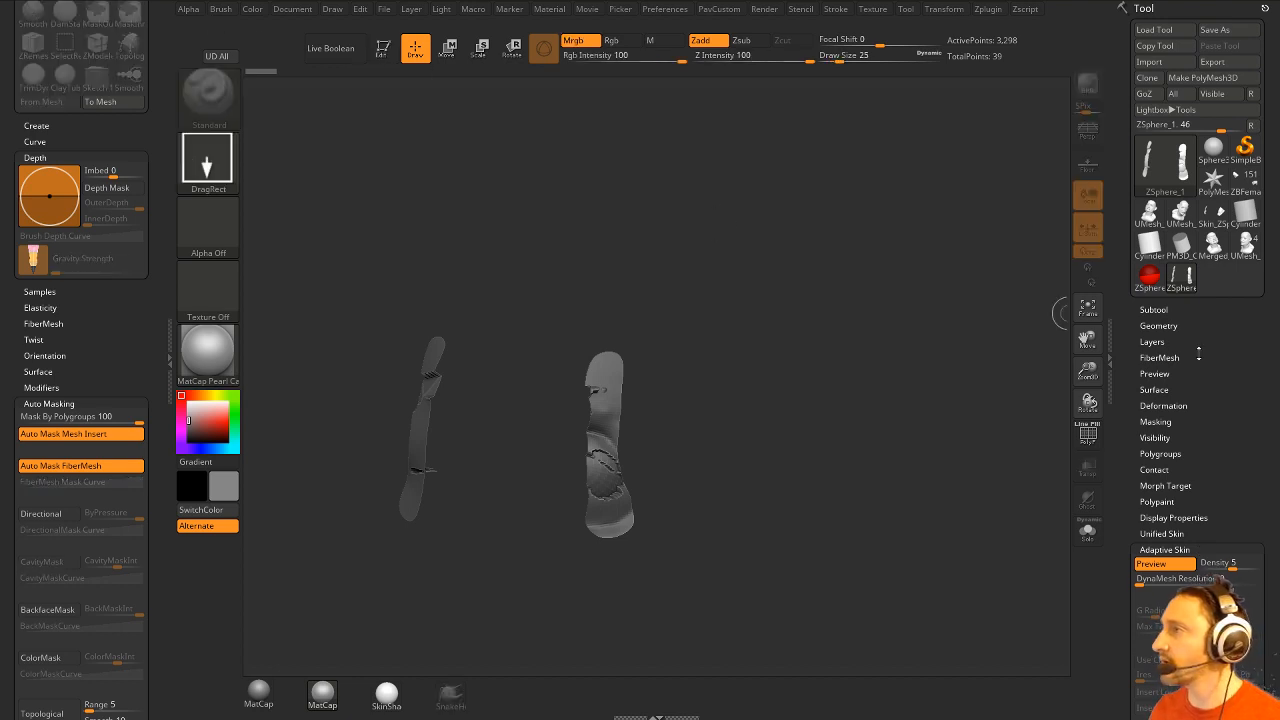
{"action": "left_click", "coordinate": [1155, 309]}
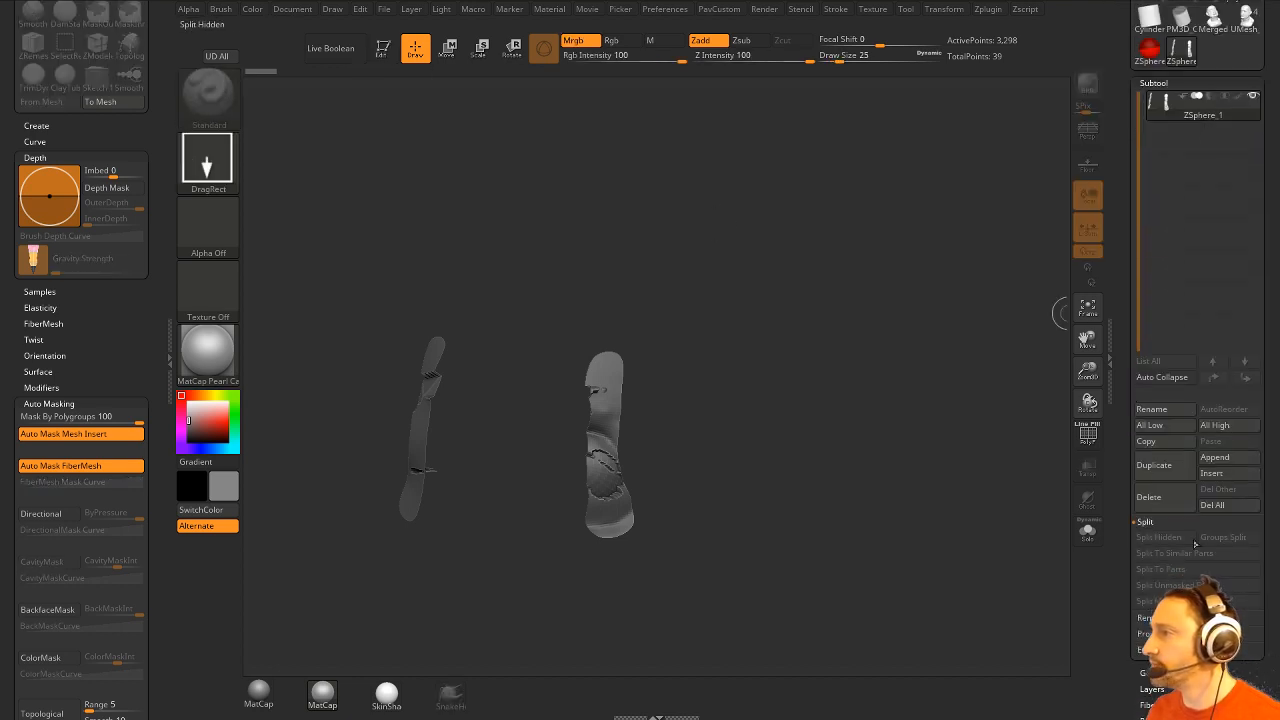
{"action": "left_click", "coordinate": [1222, 504]}
{"action": "left_click", "coordinate": [1100, 536]}
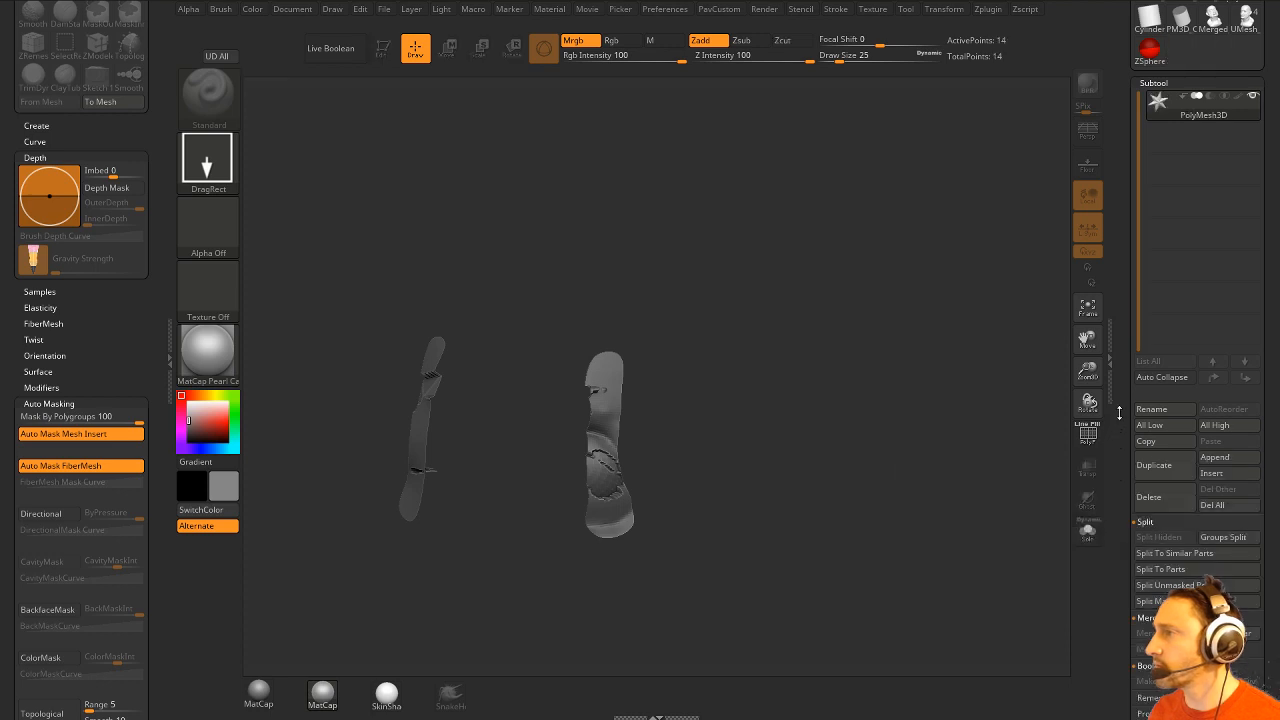
Draw a large Cylinder3D in the middle of the canvas and put it in edit mode.
{"action": "left_click", "coordinate": [1149, 245]}
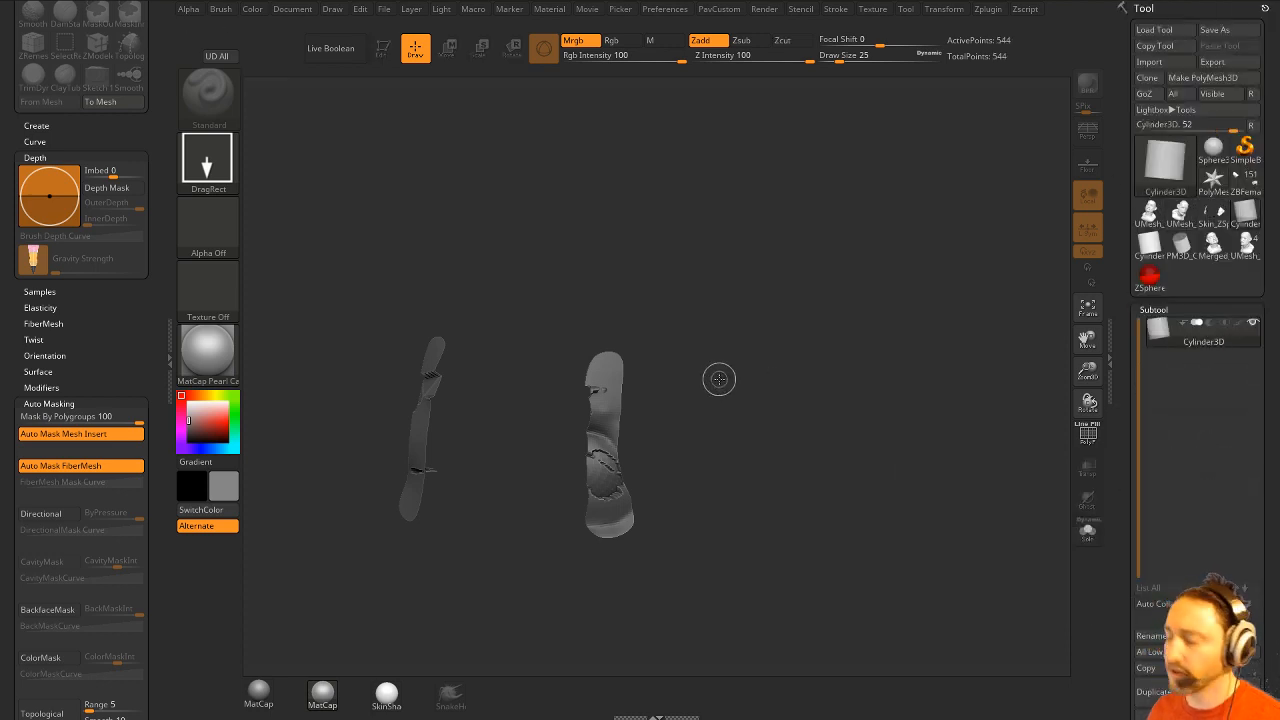
{"action": "left_click_drag", "start_coordinate": [651, 432], "coordinate": [466, 225]}
{"action": "left_click", "coordinate": [383, 48]}
{"action": "left_click_drag", "start_coordinate": [850, 300], "coordinate": [806, 423]}
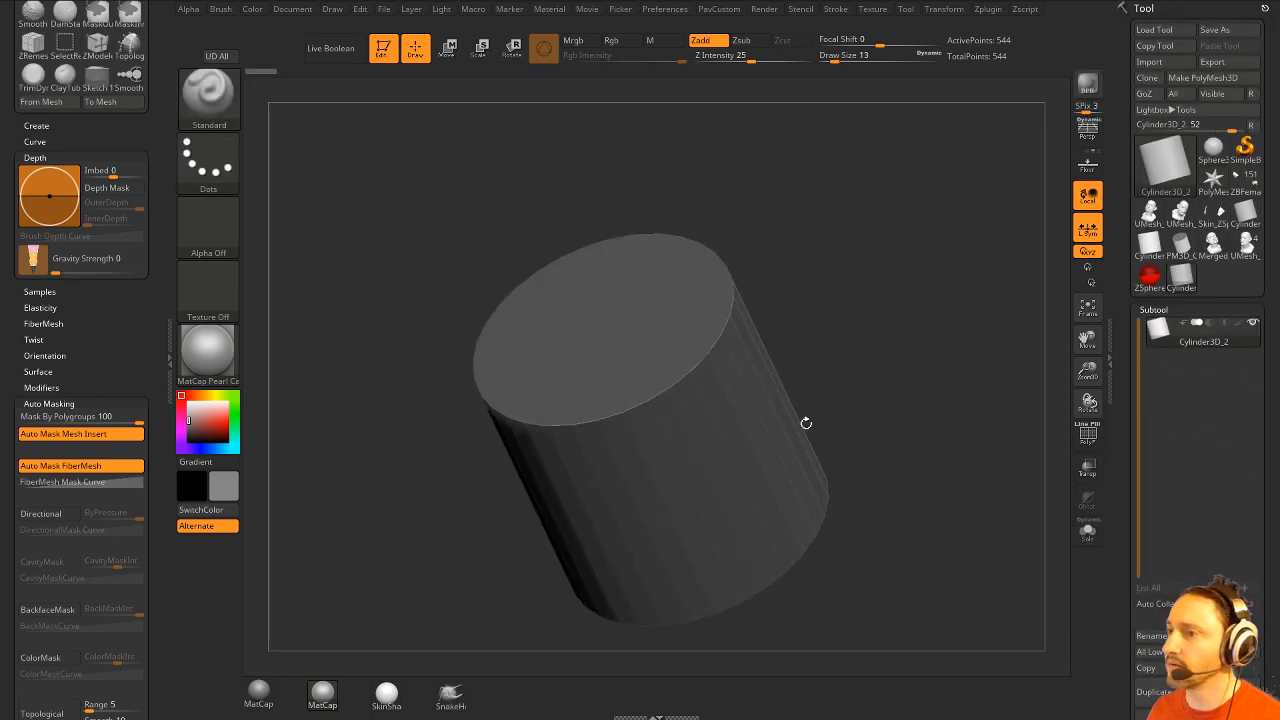
Give the cylinder the MatCap Gray material and set the active colour to white.
{"action": "left_click", "coordinate": [276, 700]}
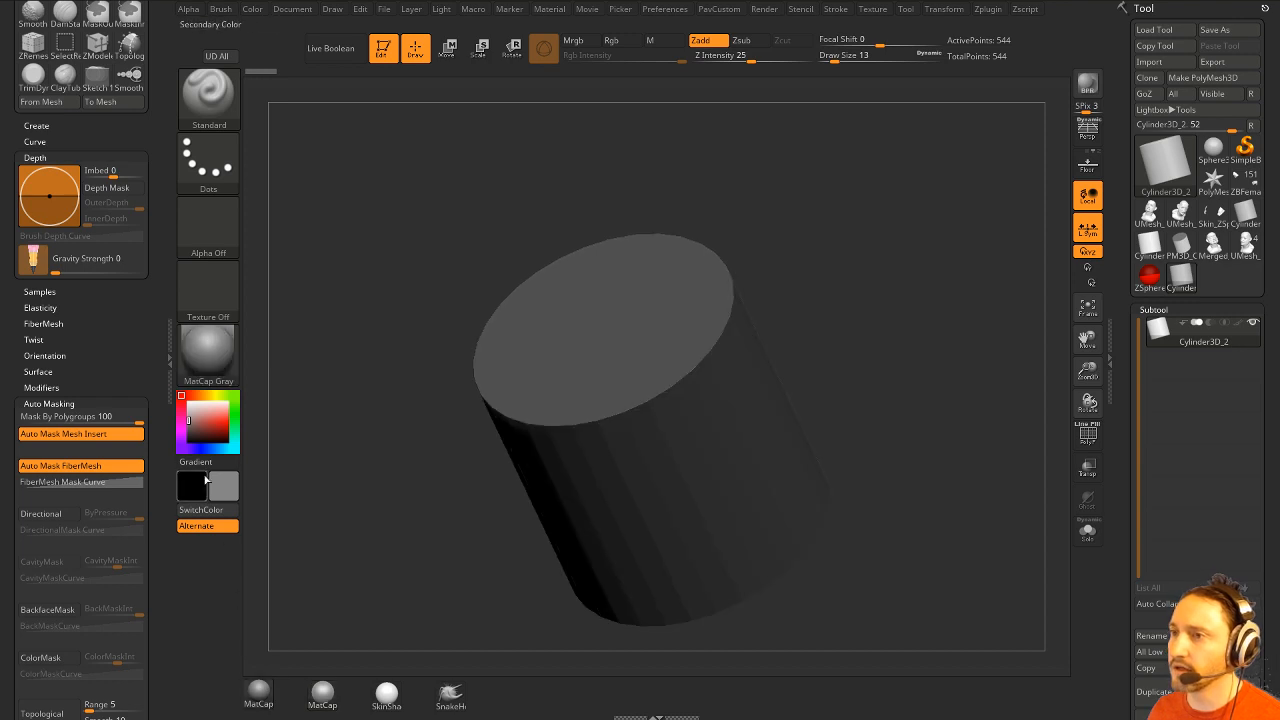
{"action": "left_click", "coordinate": [184, 400]}
{"action": "left_click_drag", "start_coordinate": [891, 322], "coordinate": [917, 236]}
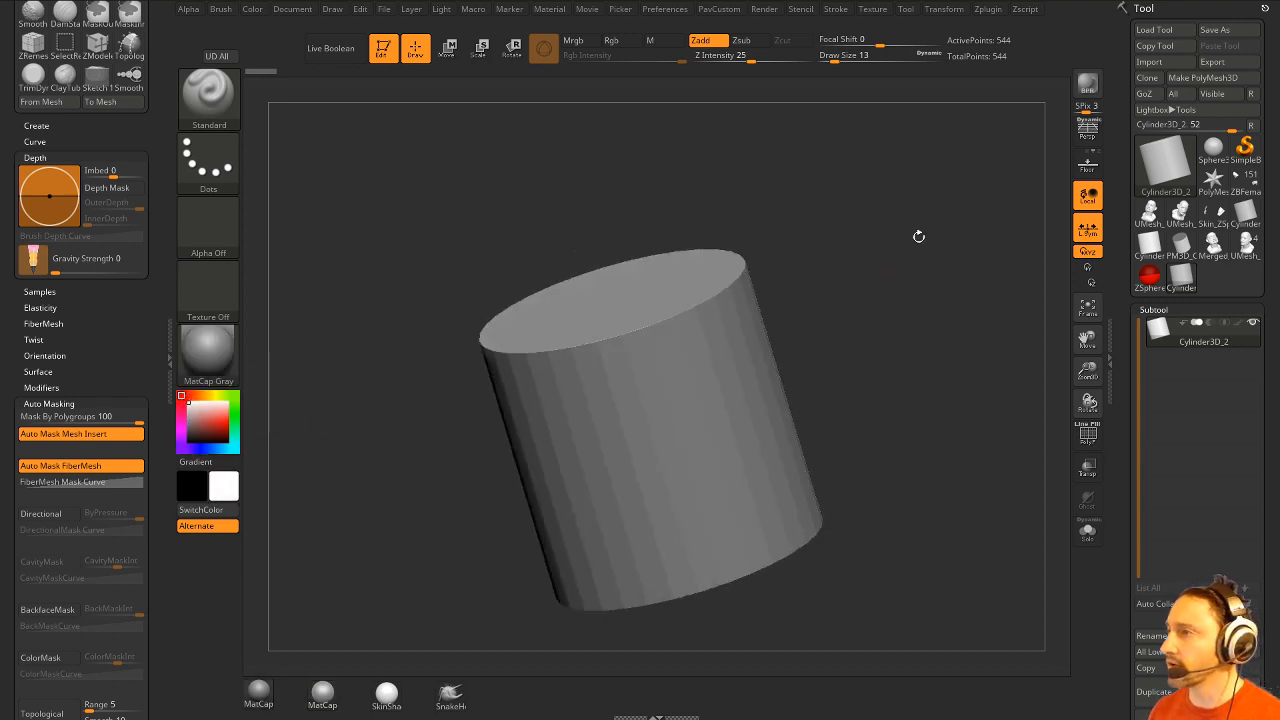
Convert the cylinder to a PolyMesh3D and crease its edges.
{"action": "left_click", "coordinate": [1212, 80]}
{"action": "key", "text": "grave"}
{"action": "left_click", "coordinate": [921, 540]}
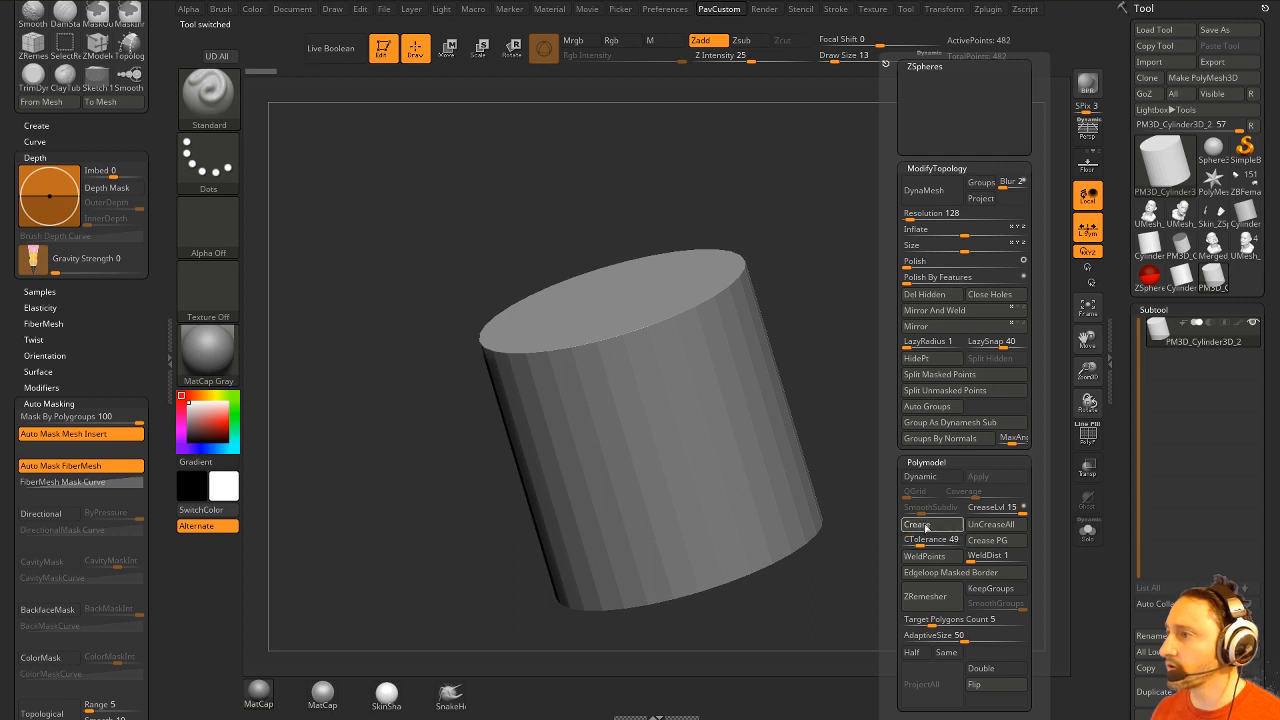
{"action": "left_click", "coordinate": [923, 526]}
Turn on dynamic subdivision for the creased cylinder and apply it as real geometry.
{"action": "key", "text": "d"}
{"action": "key", "text": "grave"}
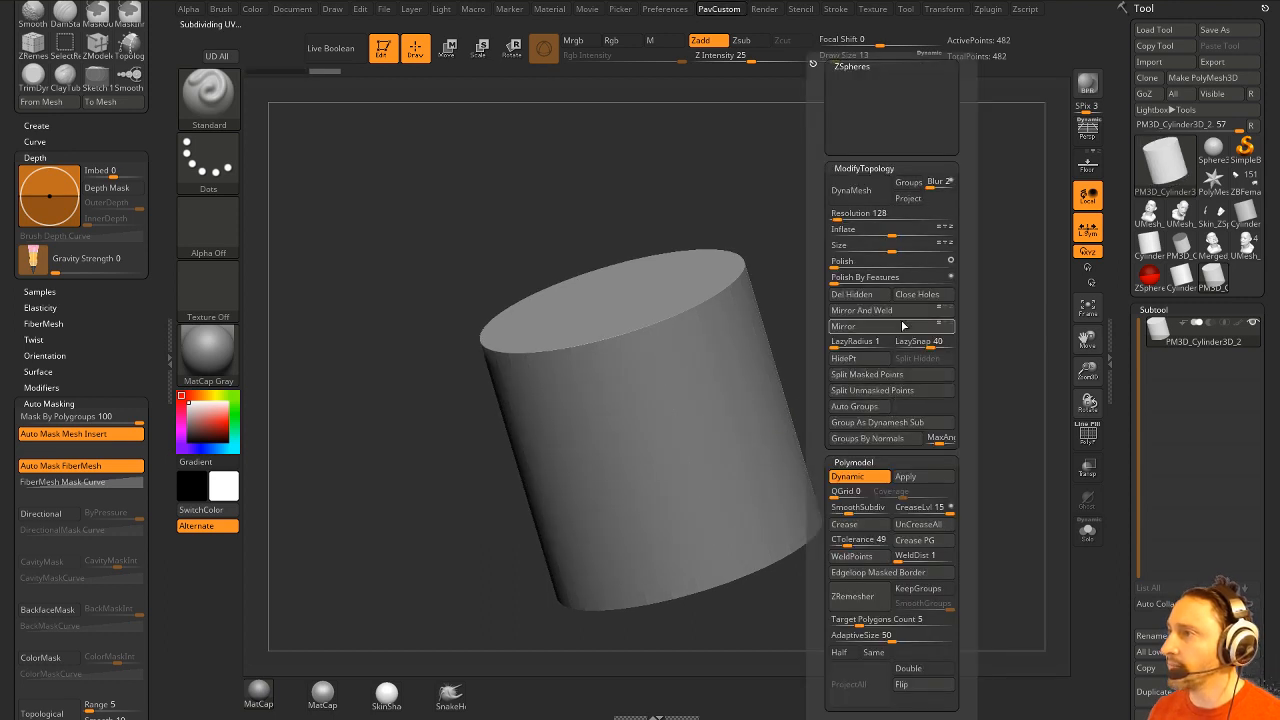
{"action": "left_click", "coordinate": [905, 476]}
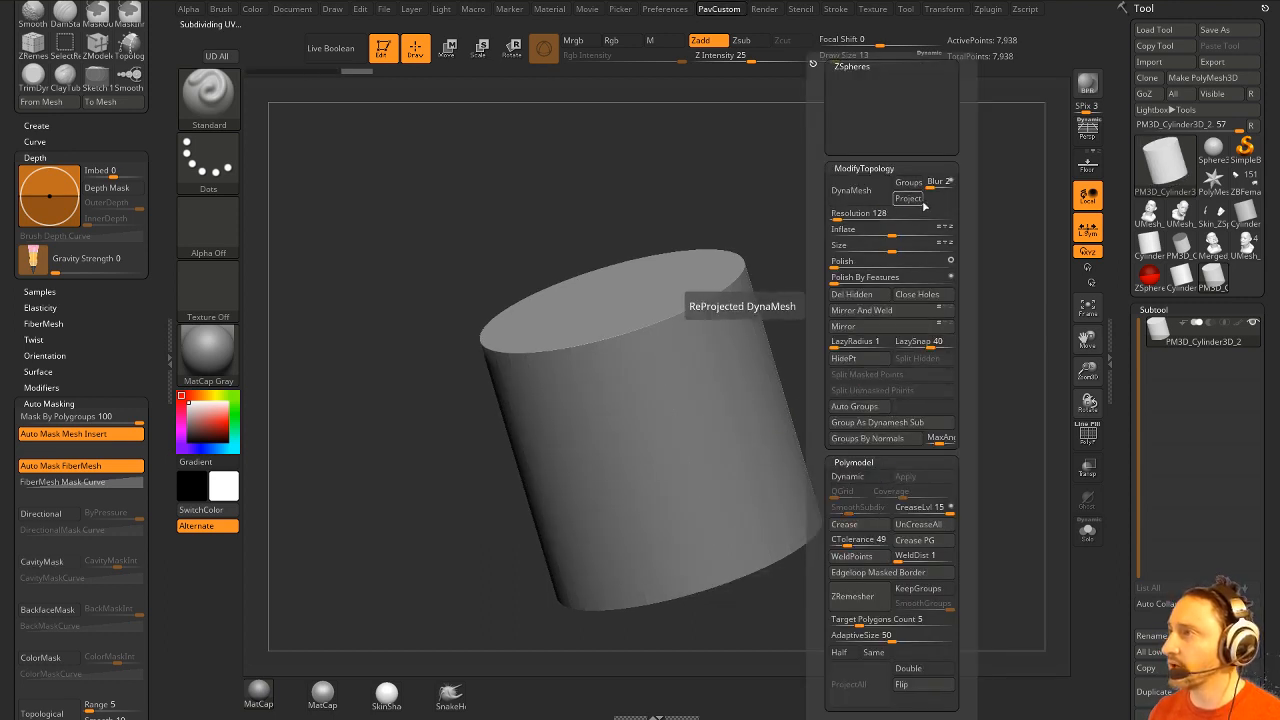
Display the cylinder's polyframe and convert the mesh to a DynaMesh at resolution 128.
{"action": "left_click_drag", "start_coordinate": [897, 271], "coordinate": [955, 328]}
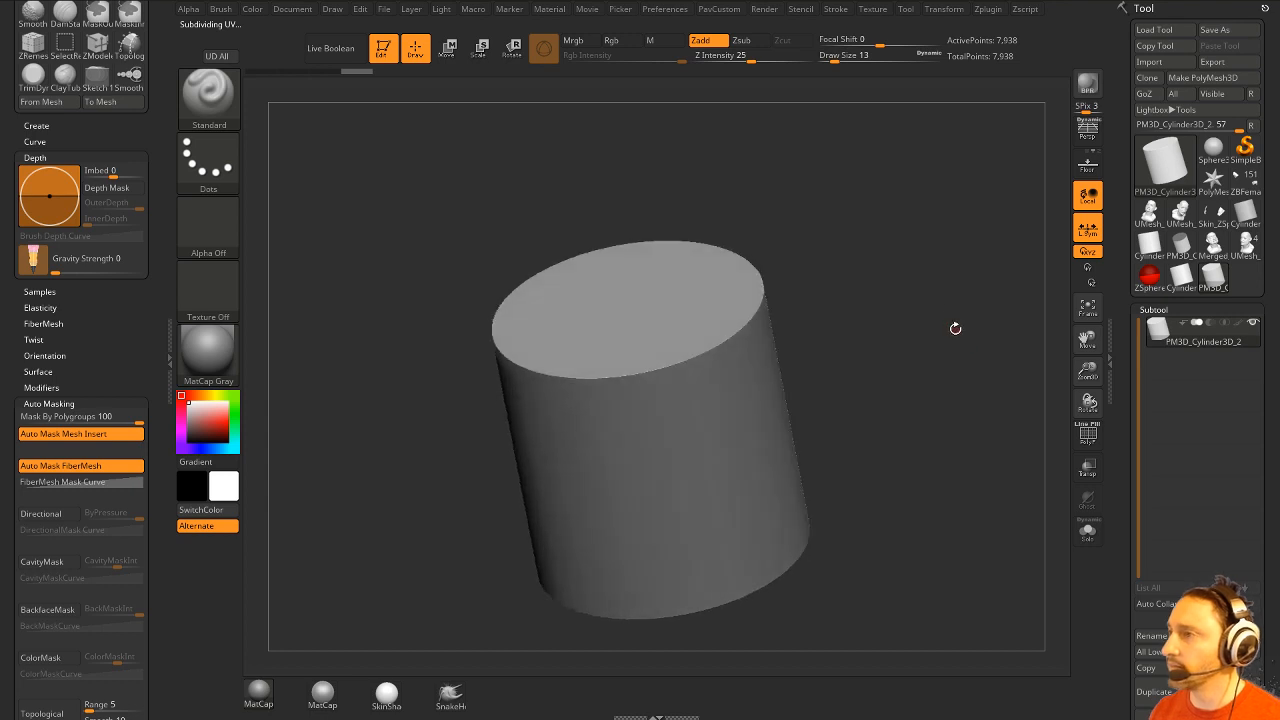
{"action": "left_click", "coordinate": [1088, 433]}
{"action": "left_click_drag", "start_coordinate": [986, 391], "coordinate": [954, 372]}
{"action": "key", "text": "grave"}
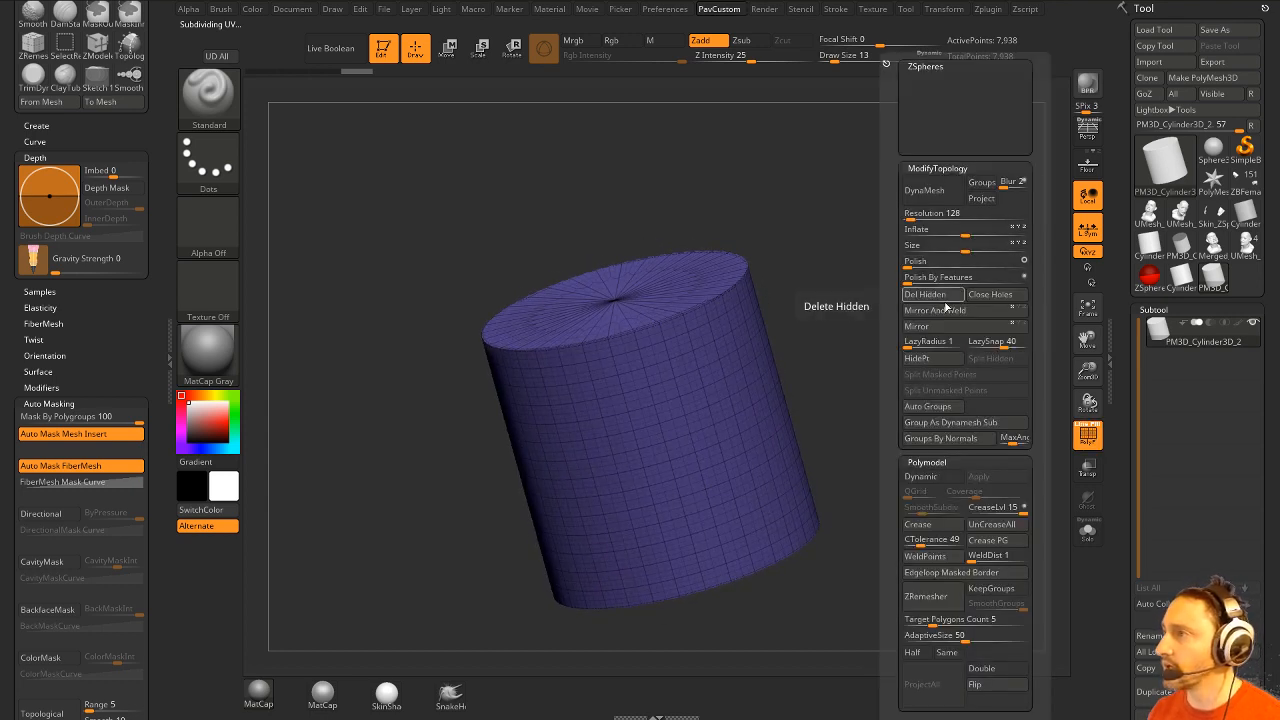
{"action": "left_click", "coordinate": [930, 197]}
{"action": "left_click", "coordinate": [874, 223]}
Insert a smaller Cylinder32 from the IMM primitives into the large cylinder's top face and bring up its move gizmo.
{"action": "key", "text": "i"}
{"action": "key", "text": "m"}
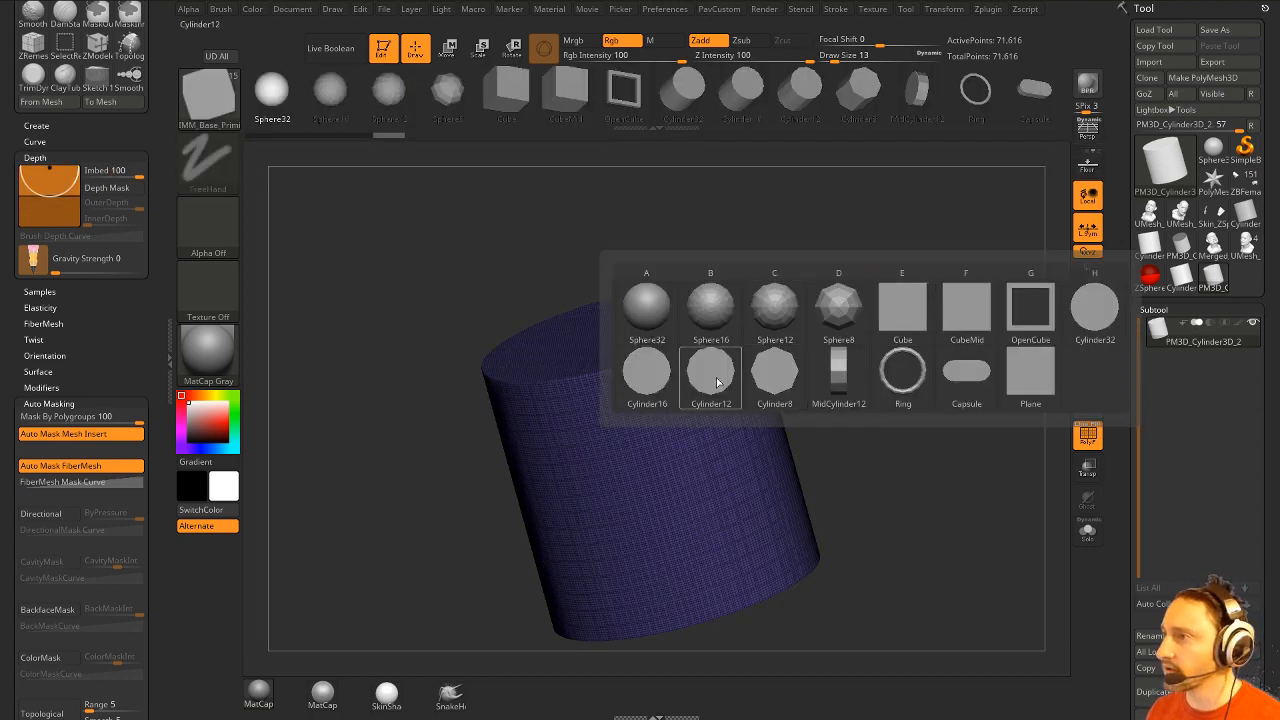
{"action": "left_click", "coordinate": [1094, 310]}
{"action": "left_click_drag", "start_coordinate": [900, 480], "coordinate": [730, 360]}
{"action": "key", "text": "e"}
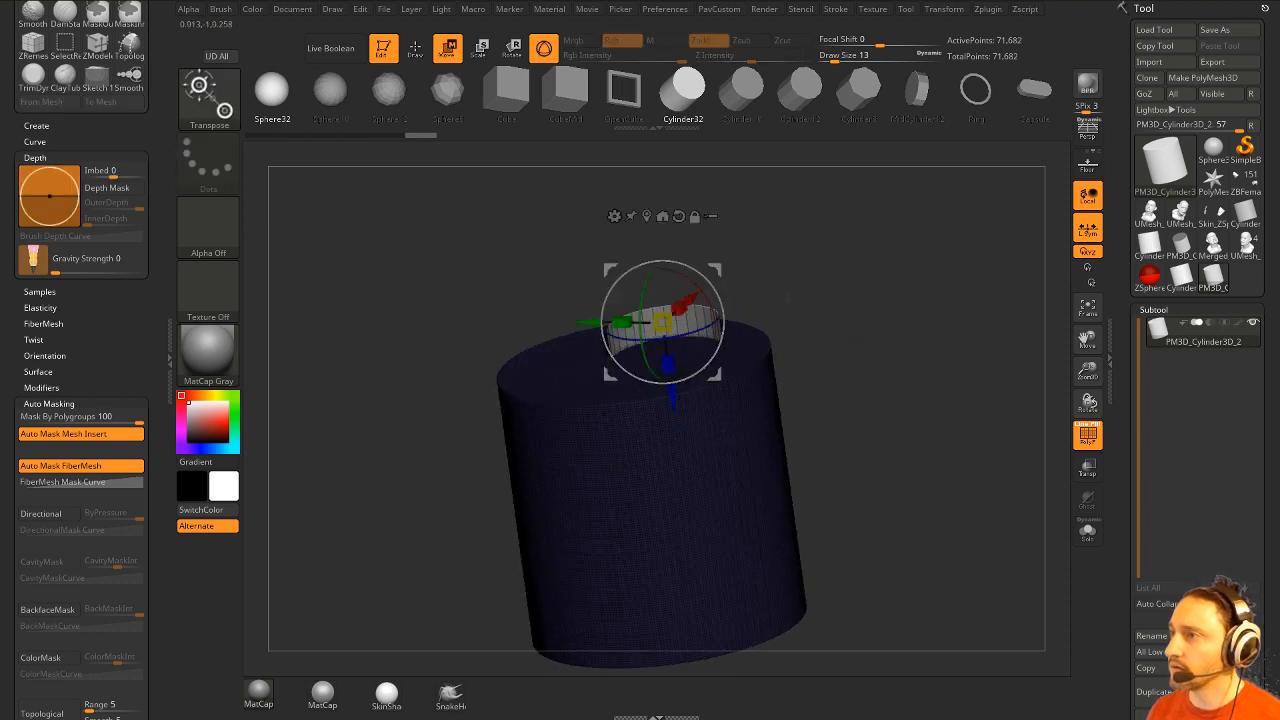
Isolate the inserted small cylinder and split the hidden large cylinder off into its own subtool.
{"action": "key", "text": "q"}
{"action": "mouse_move", "coordinate": [971, 310]}
{"action": "left_mouse_down", "text": "ctrl"}
{"action": "mouse_move", "coordinate": [930, 329]}
{"action": "mouse_move", "coordinate": [991, 355]}
{"action": "mouse_move", "coordinate": [982, 416]}
{"action": "mouse_move", "coordinate": [971, 374]}
{"action": "mouse_move", "coordinate": [966, 386]}
{"action": "mouse_move", "coordinate": [760, 317]}
{"action": "left_mouse_up", "text": "ctrl"}
{"action": "key", "text": "ctrl+z"}
{"action": "left_click", "coordinate": [704, 383], "text": "ctrl+shift"}
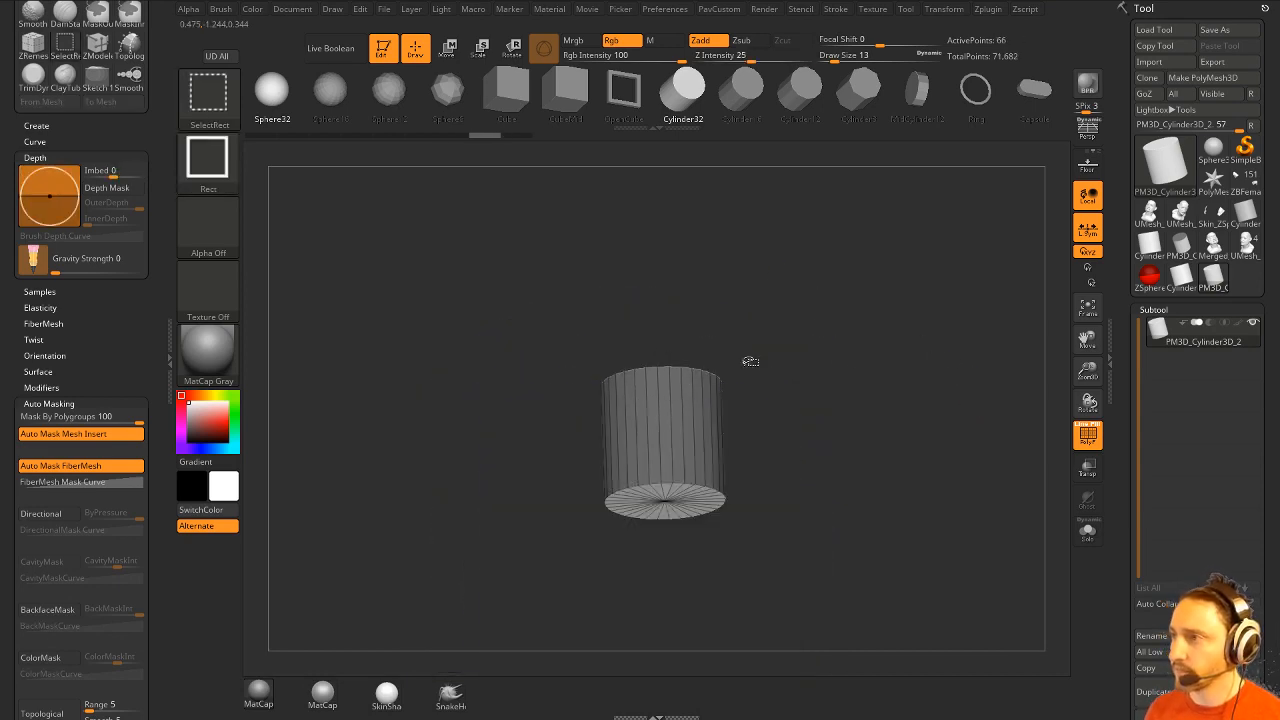
{"action": "key", "text": "space"}
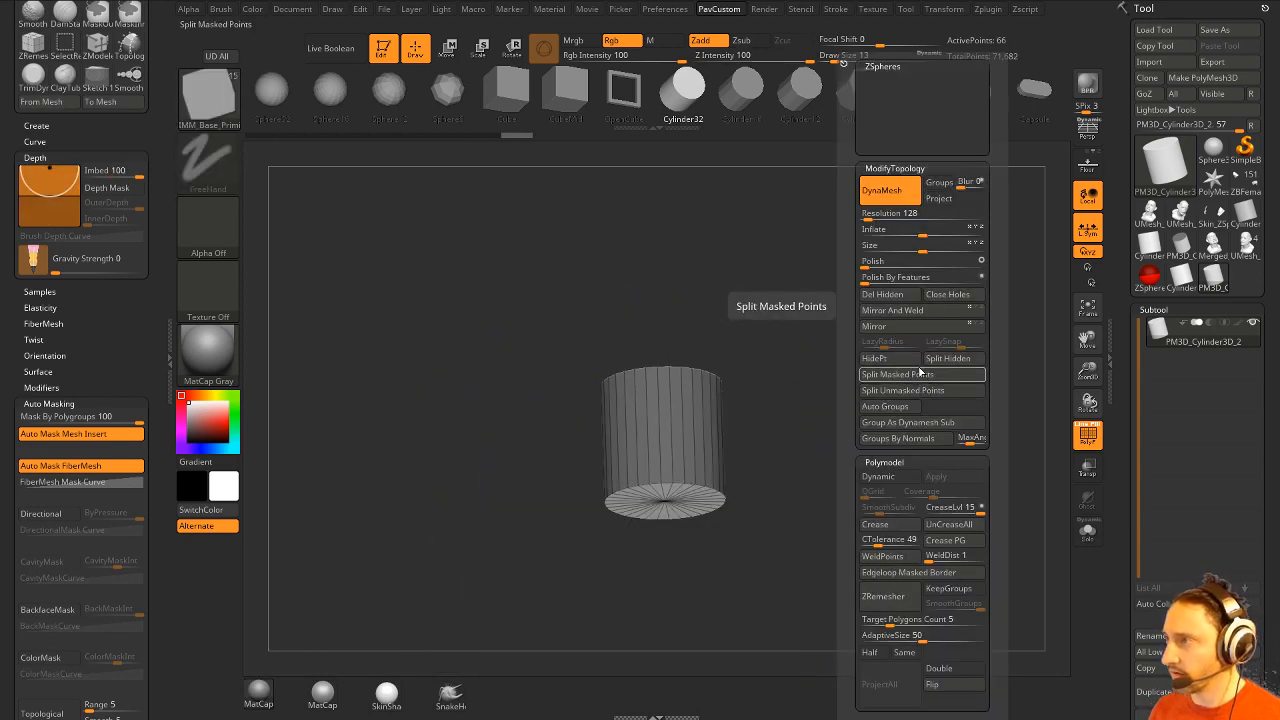
{"action": "left_click", "coordinate": [947, 358]}
Reorder the subtools so that the small cylinder sits below the large one.
{"action": "left_click", "coordinate": [1160, 376]}
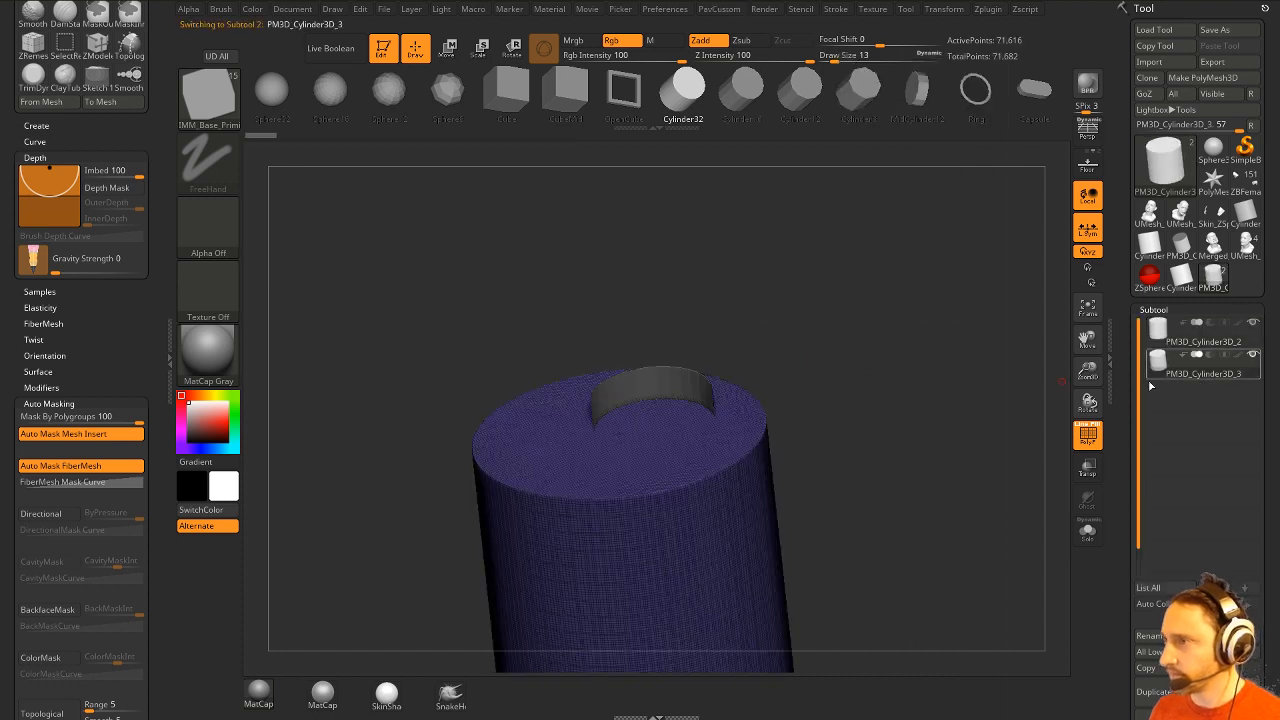
{"action": "left_click_drag", "start_coordinate": [961, 400], "coordinate": [948, 426]}
{"action": "left_click", "coordinate": [1206, 346]}
{"action": "key", "text": "space"}
{"action": "left_click", "coordinate": [960, 686]}
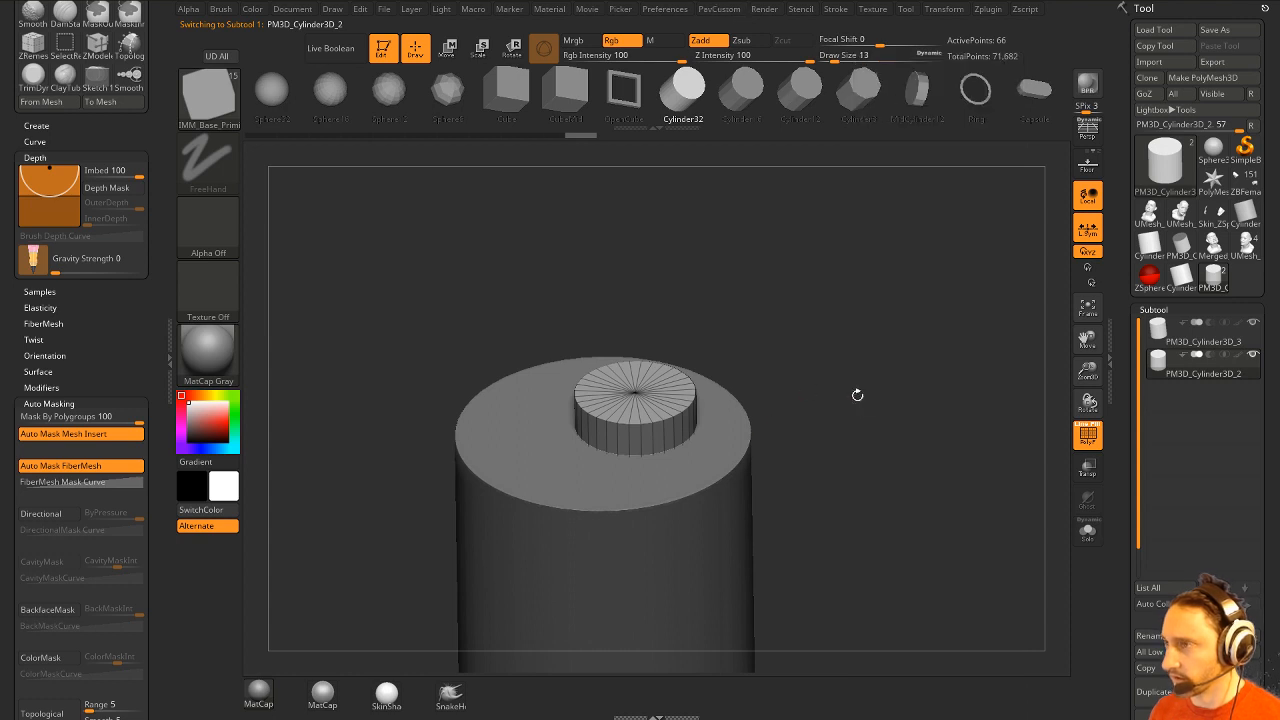
Assign polygroups to the small cylinder by normals.
{"action": "left_click_drag", "start_coordinate": [857, 394], "coordinate": [868, 391]}
{"action": "key", "text": "space"}
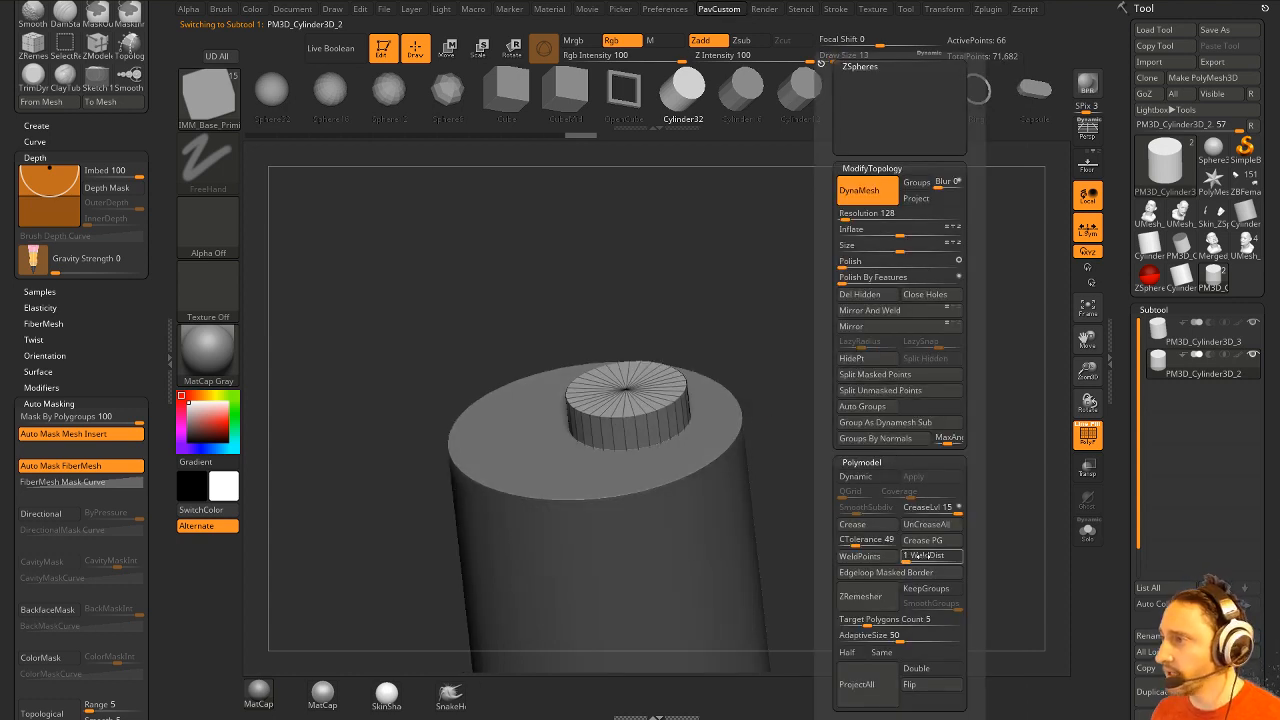
{"action": "left_click", "coordinate": [899, 445]}
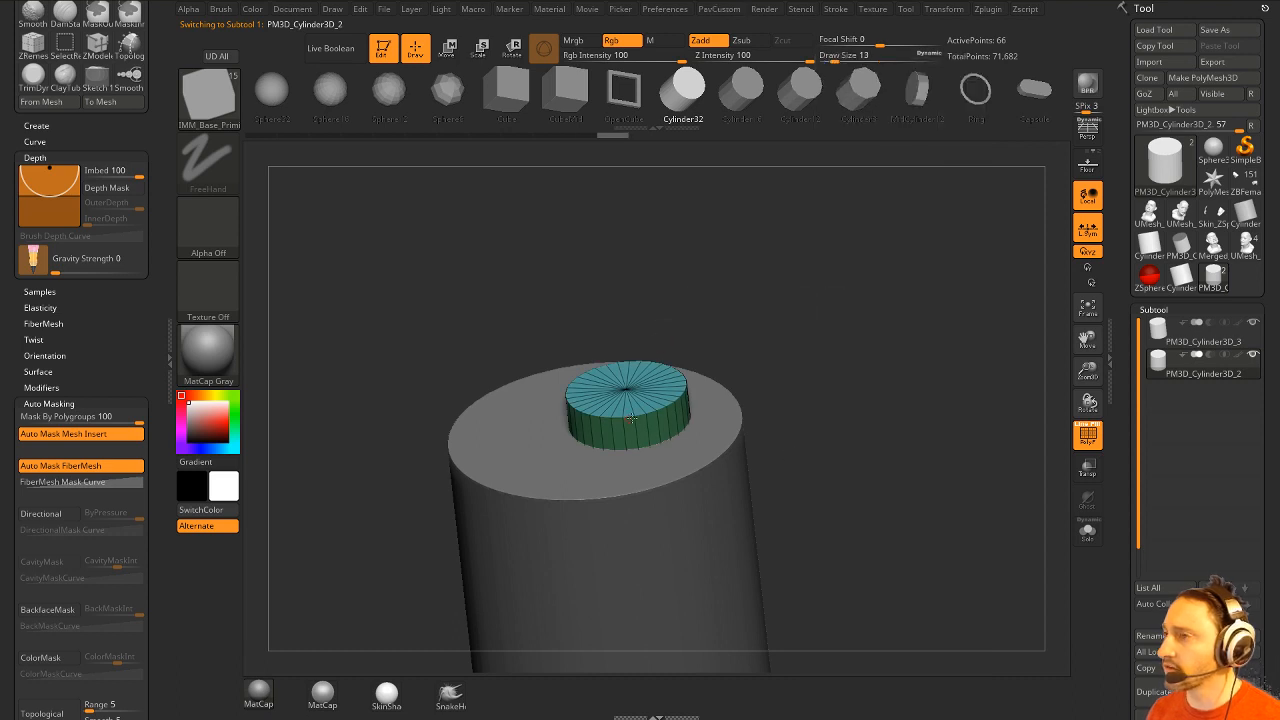
{"action": "left_click_drag", "start_coordinate": [814, 347], "coordinate": [868, 365]}
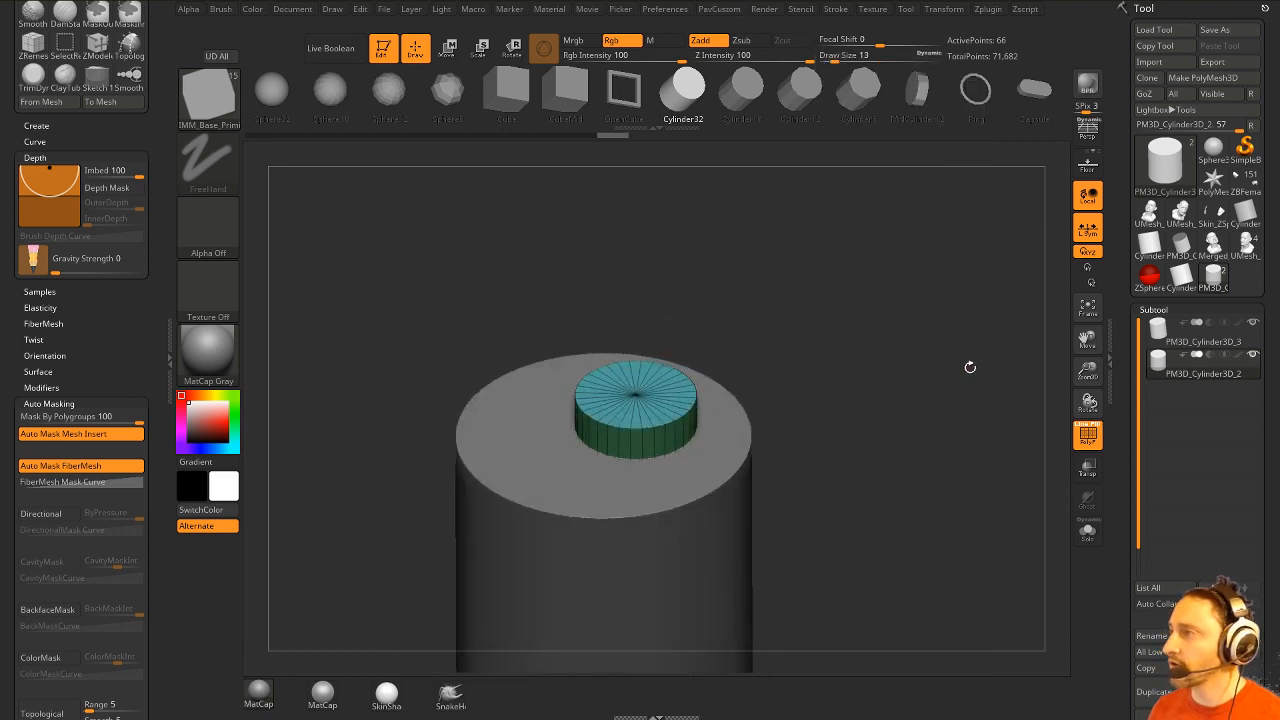
Try merging the small cylinder into the large cylinder's subtool and step back to the isolated small cylinder.
{"action": "left_click", "coordinate": [1205, 341]}
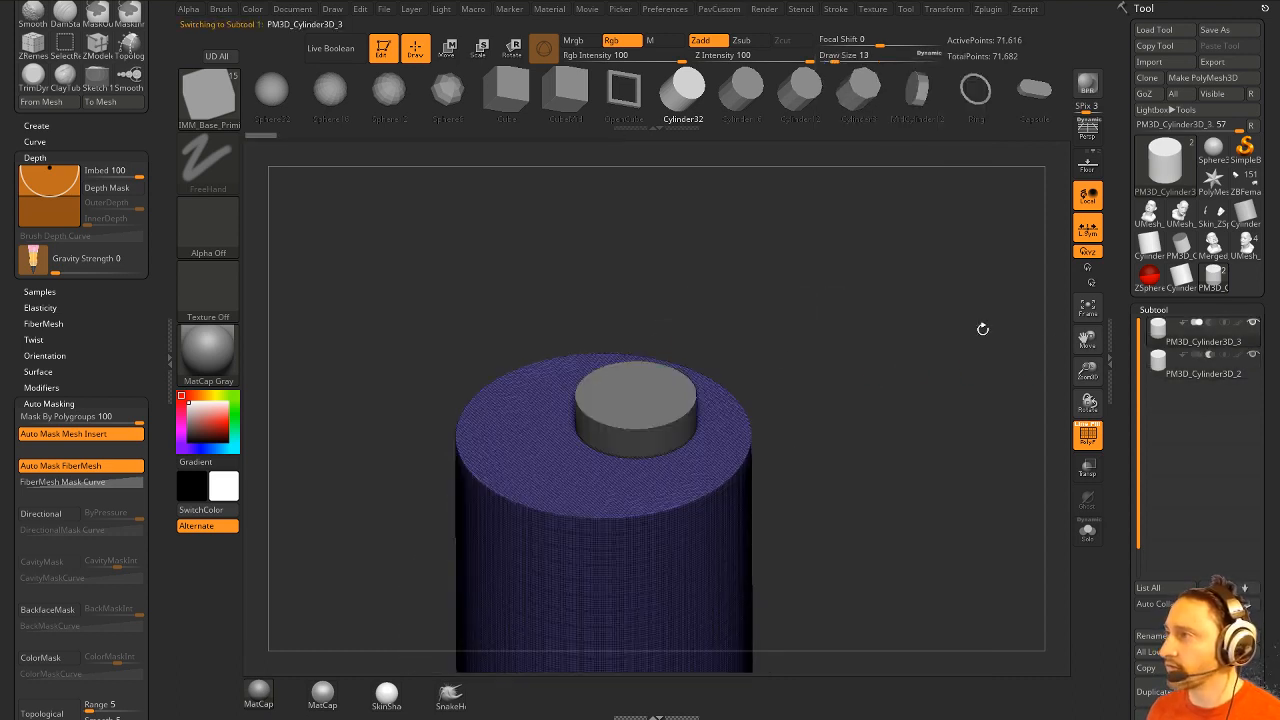
{"action": "key", "text": "ctrl+shift+d"}
{"action": "left_click", "coordinate": [909, 384]}
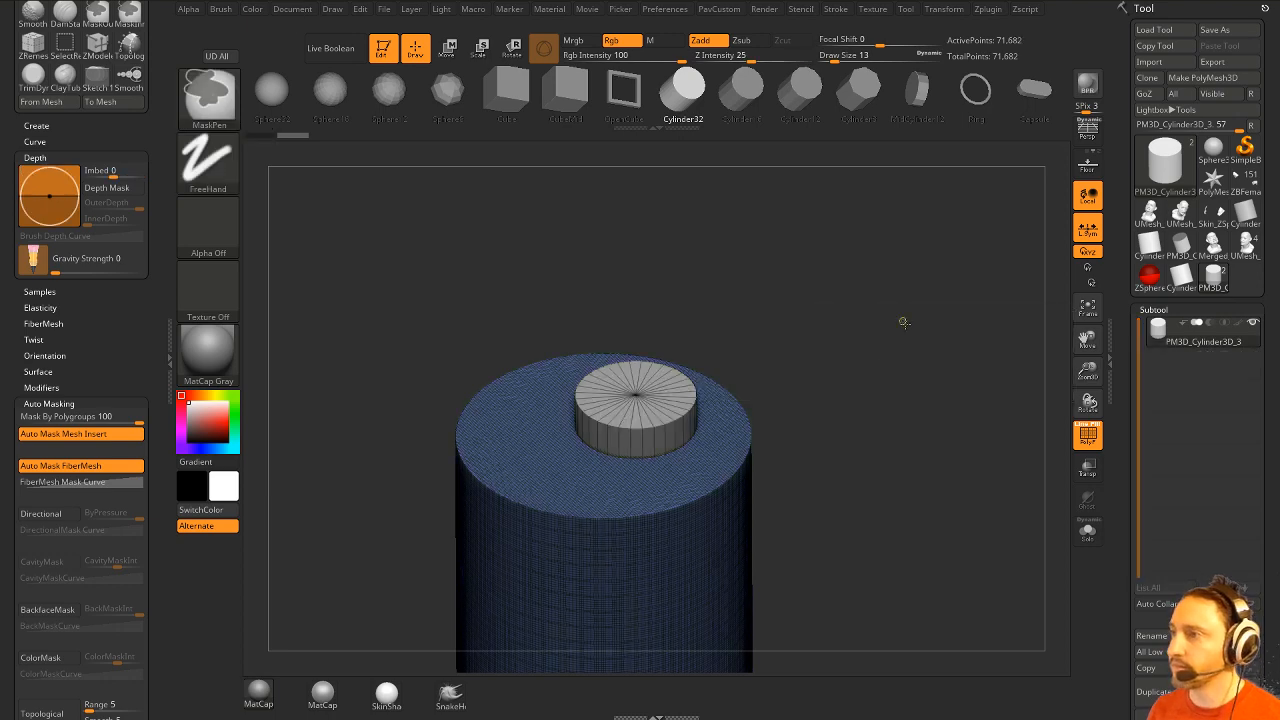
{"action": "left_click_drag", "start_coordinate": [926, 409], "coordinate": [880, 411]}
{"action": "key", "text": "ctrl+z"}
{"action": "key", "text": "ctrl+z"}
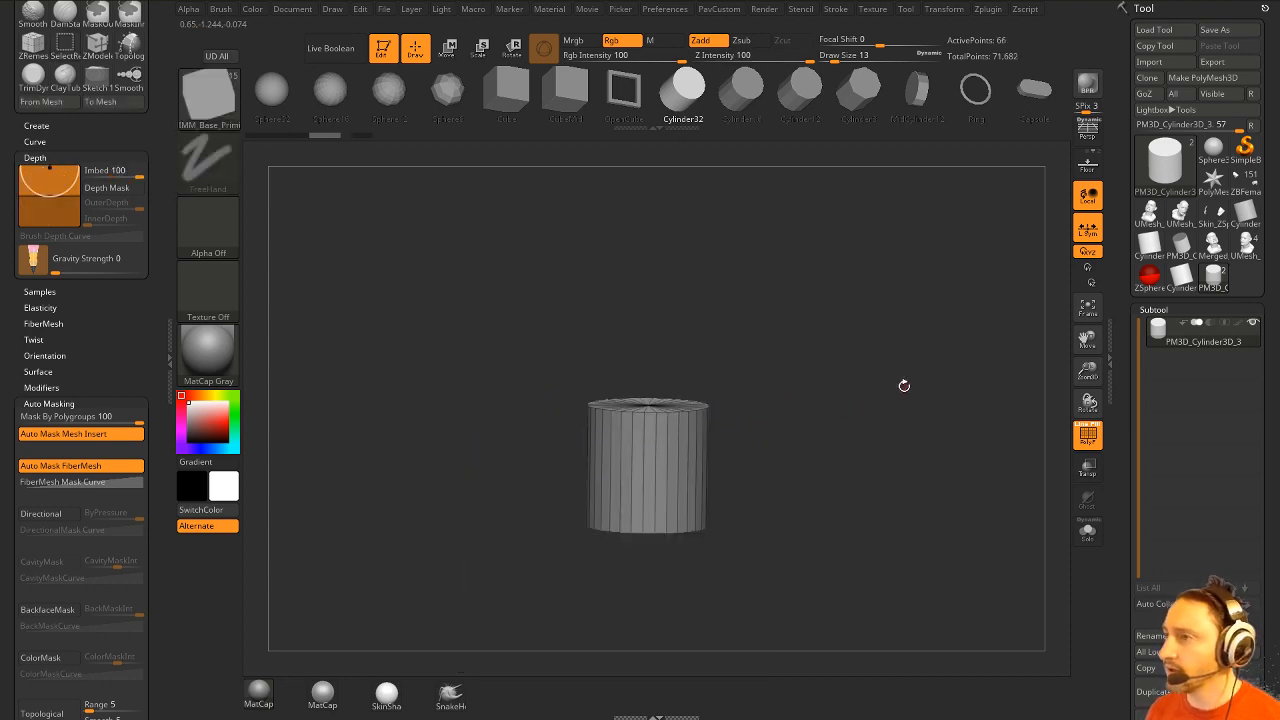
{"action": "key", "text": "ctrl+z"}
Split the small and large cylinders into separate subtools again and polygroup the small one by normals.
{"action": "key", "text": "ctrl+shift+z"}
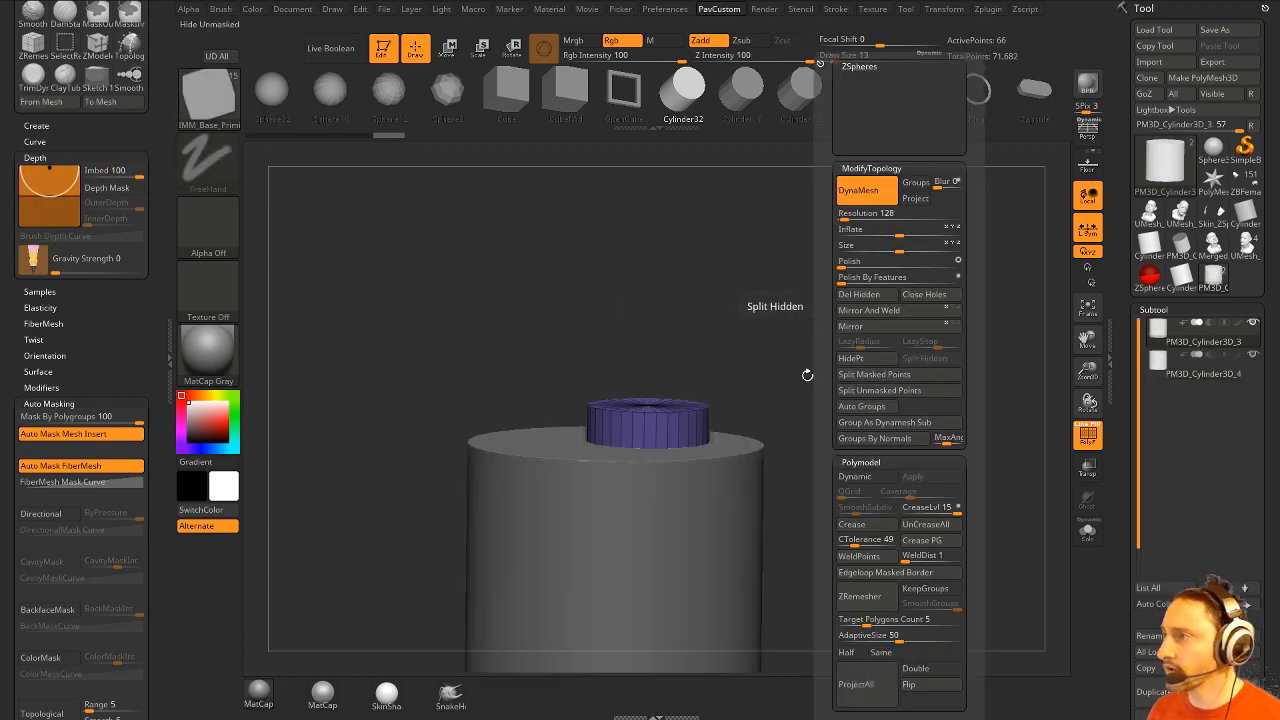
{"action": "key", "text": "shift+g"}
{"action": "left_click", "coordinate": [905, 440]}
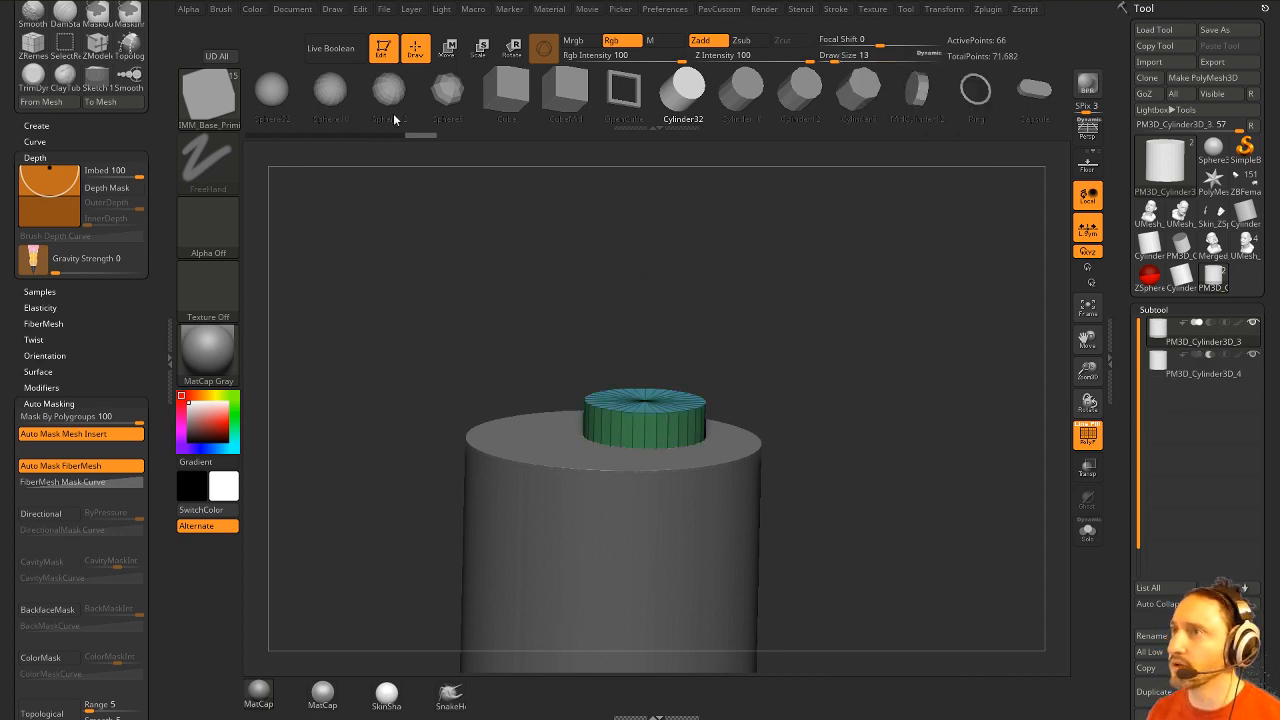
Turn on Live Boolean, place the small cylinder below the large one in the subtool order and set it to subtract.
{"action": "left_click", "coordinate": [345, 55]}
{"action": "left_click_drag", "start_coordinate": [757, 297], "coordinate": [1190, 412]}
{"action": "left_click", "coordinate": [1245, 590]}
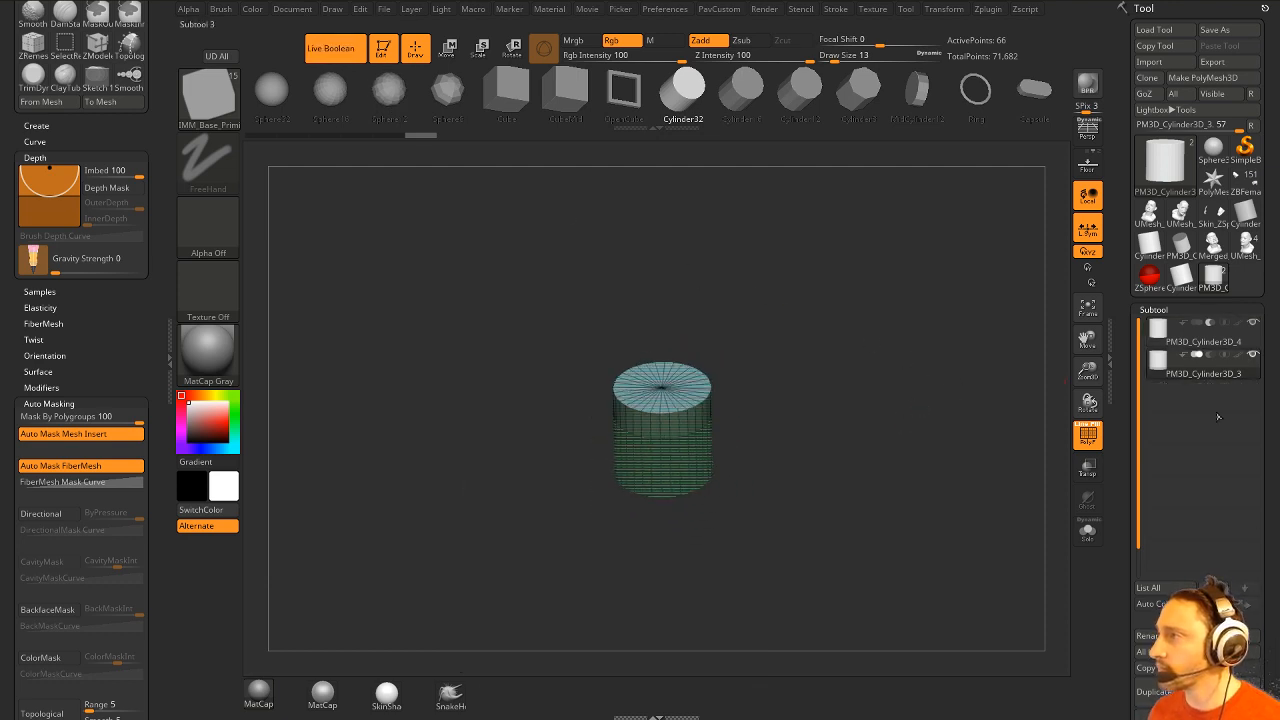
{"action": "left_click", "coordinate": [1210, 356]}
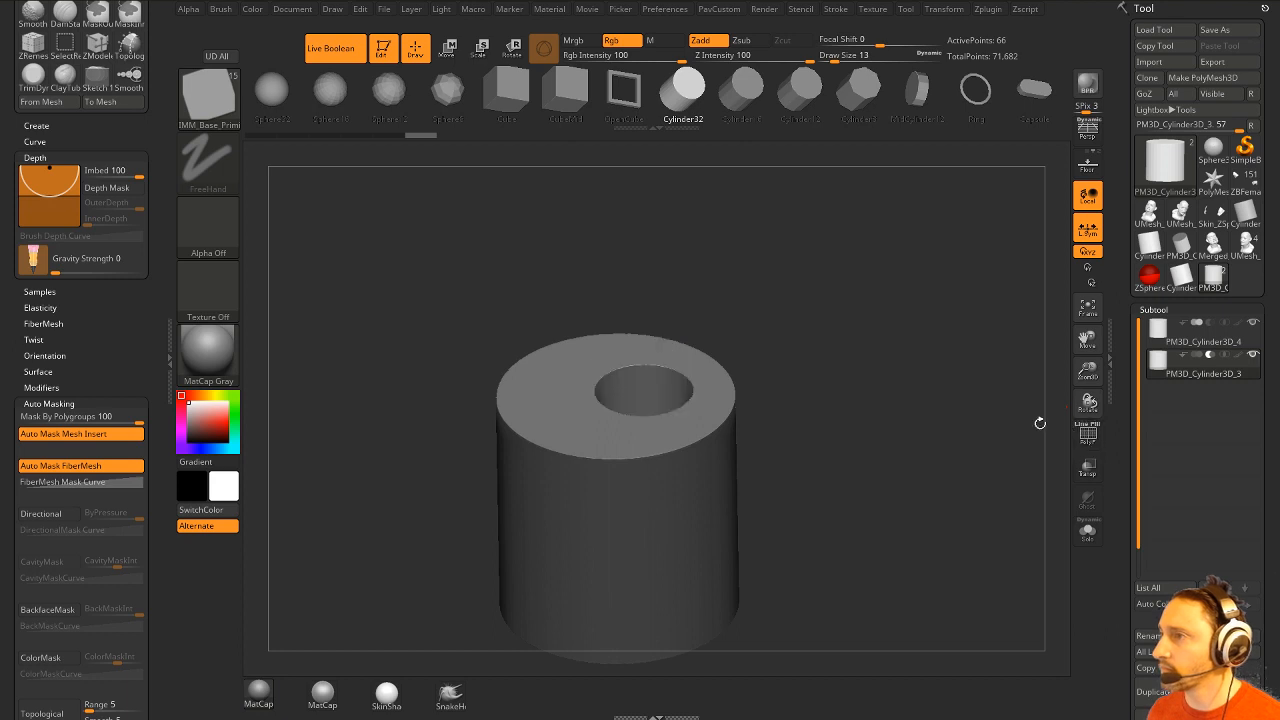
{"action": "left_click_drag", "start_coordinate": [1040, 423], "coordinate": [1050, 350]}
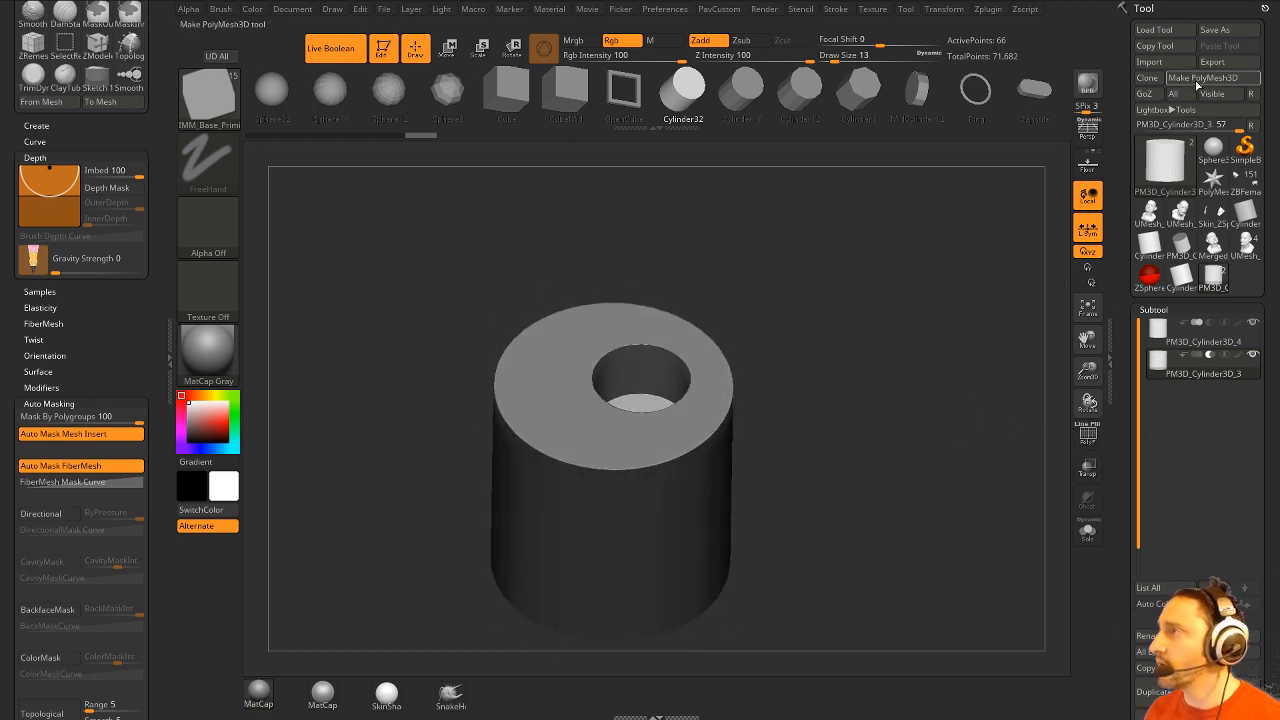
Make a boolean mesh from the two subtools and display the resulting UMesh tool with its polyframe.
{"action": "scroll", "coordinate": [1170, 450], "scroll_direction": "down", "scroll_amount": 10}
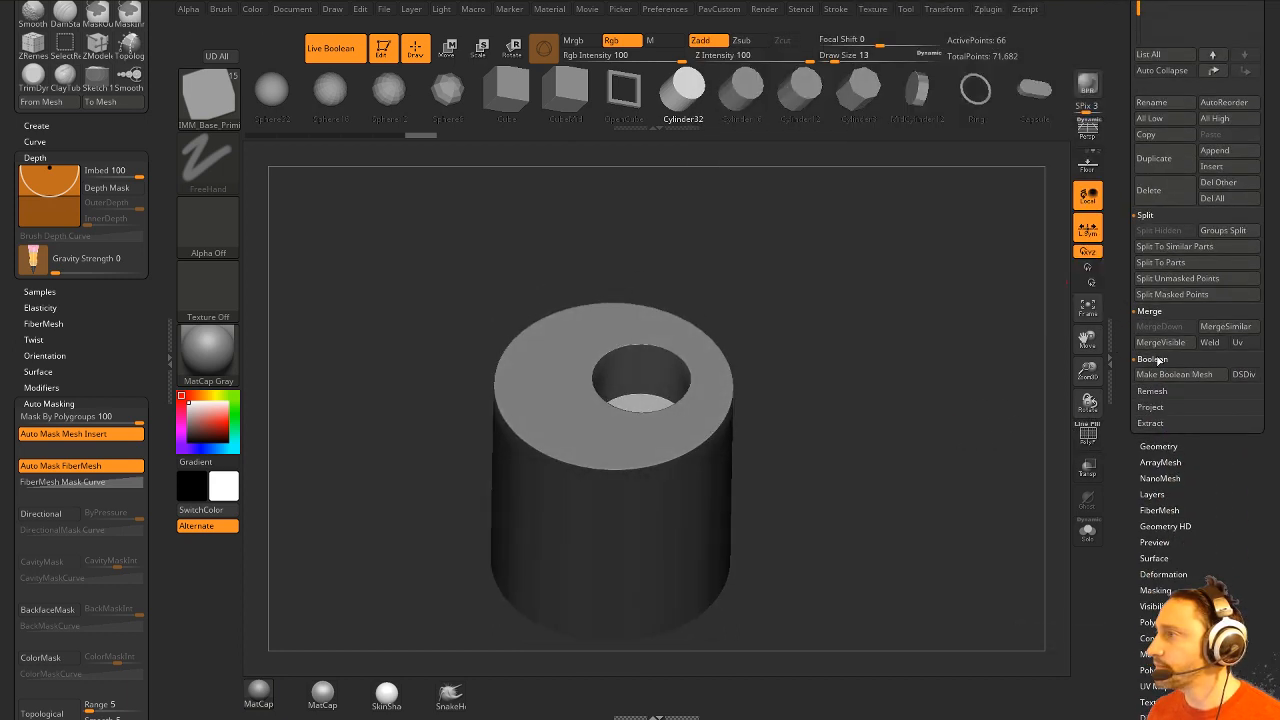
{"action": "left_click", "coordinate": [1174, 374]}
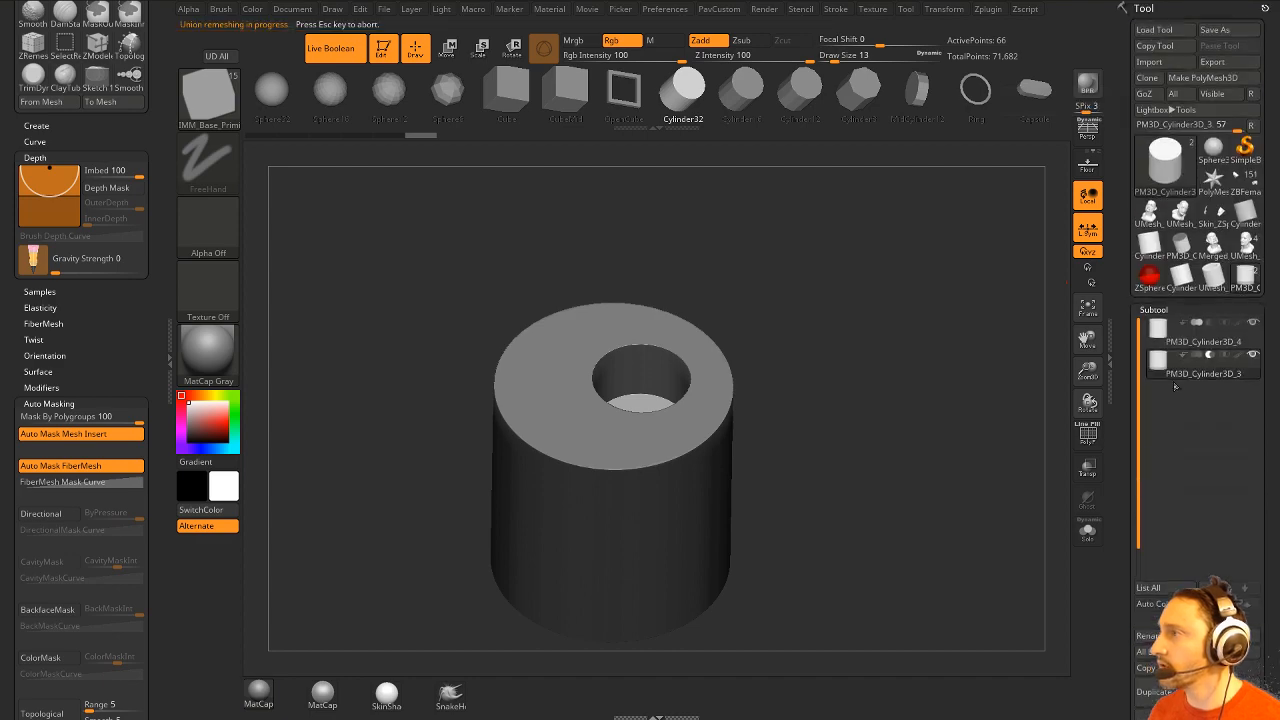
{"action": "left_click", "coordinate": [1088, 433]}
{"action": "left_click_drag", "start_coordinate": [1000, 480], "coordinate": [963, 400]}
DynaMesh the boolean result with the hole at resolution 128.
{"action": "key", "text": "p"}
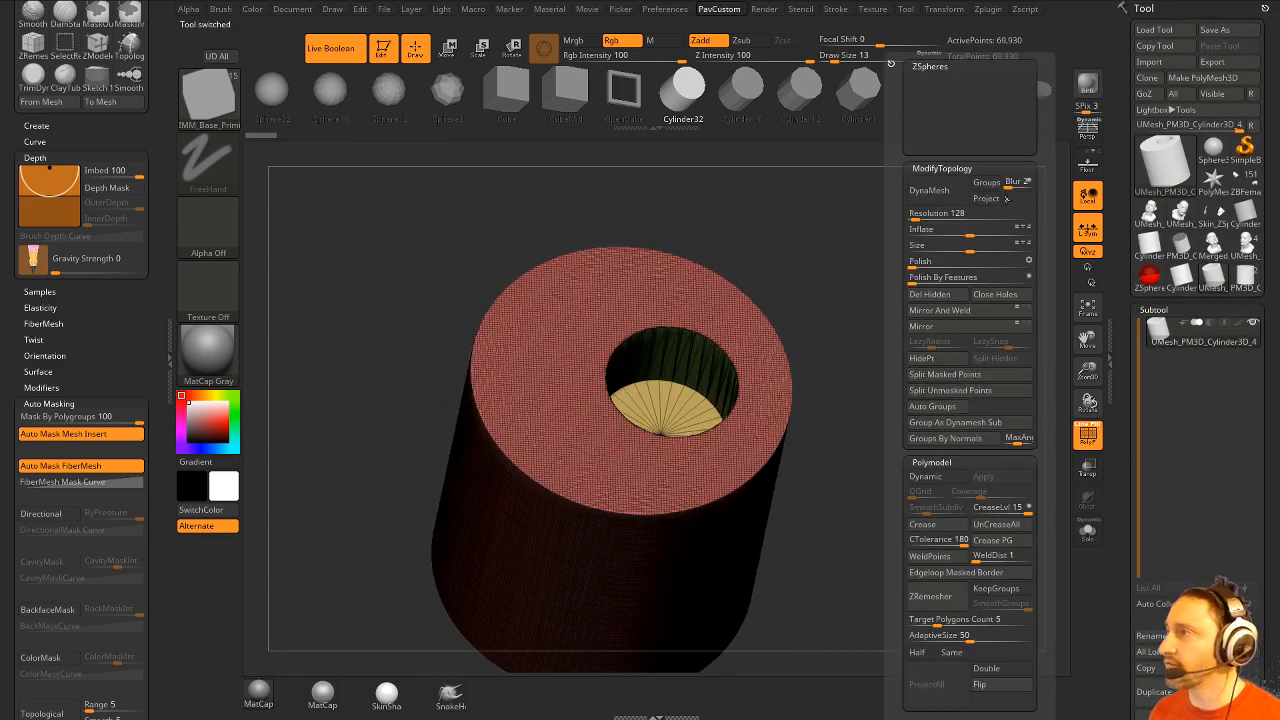
{"action": "left_click_drag", "start_coordinate": [860, 391], "coordinate": [889, 397]}
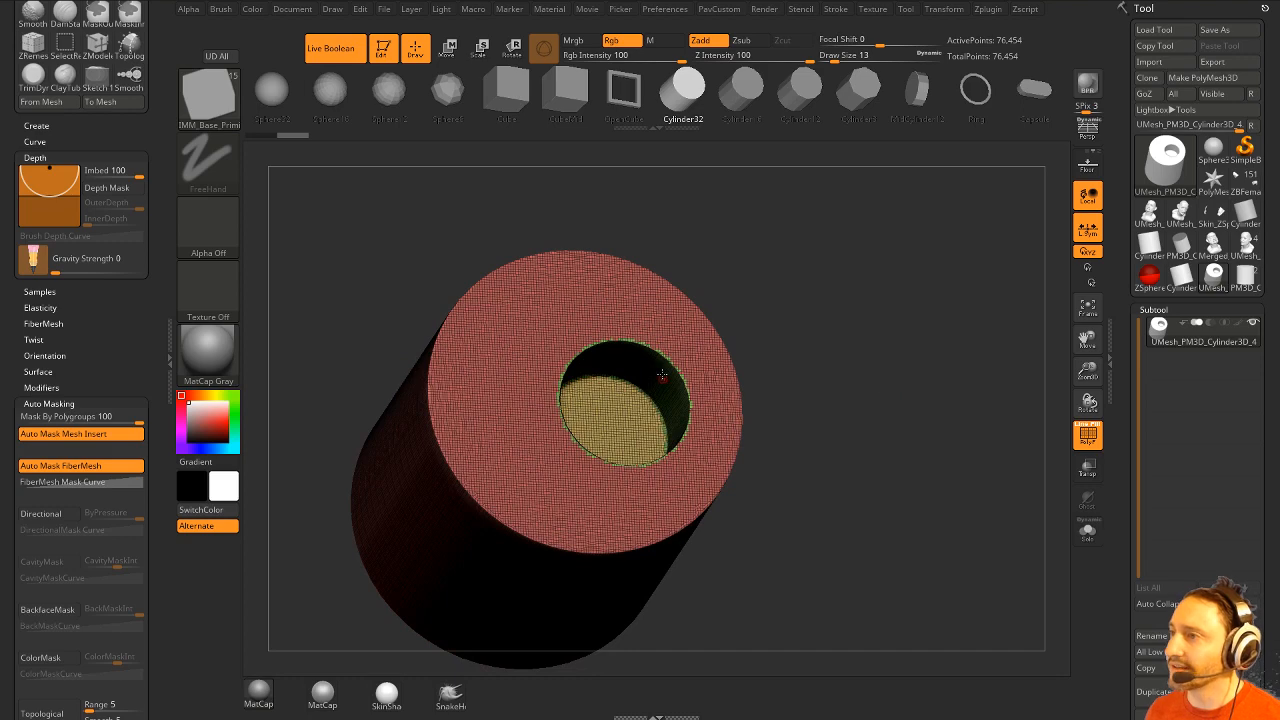
{"action": "left_click_drag", "start_coordinate": [1124, 464], "coordinate": [1124, 396]}
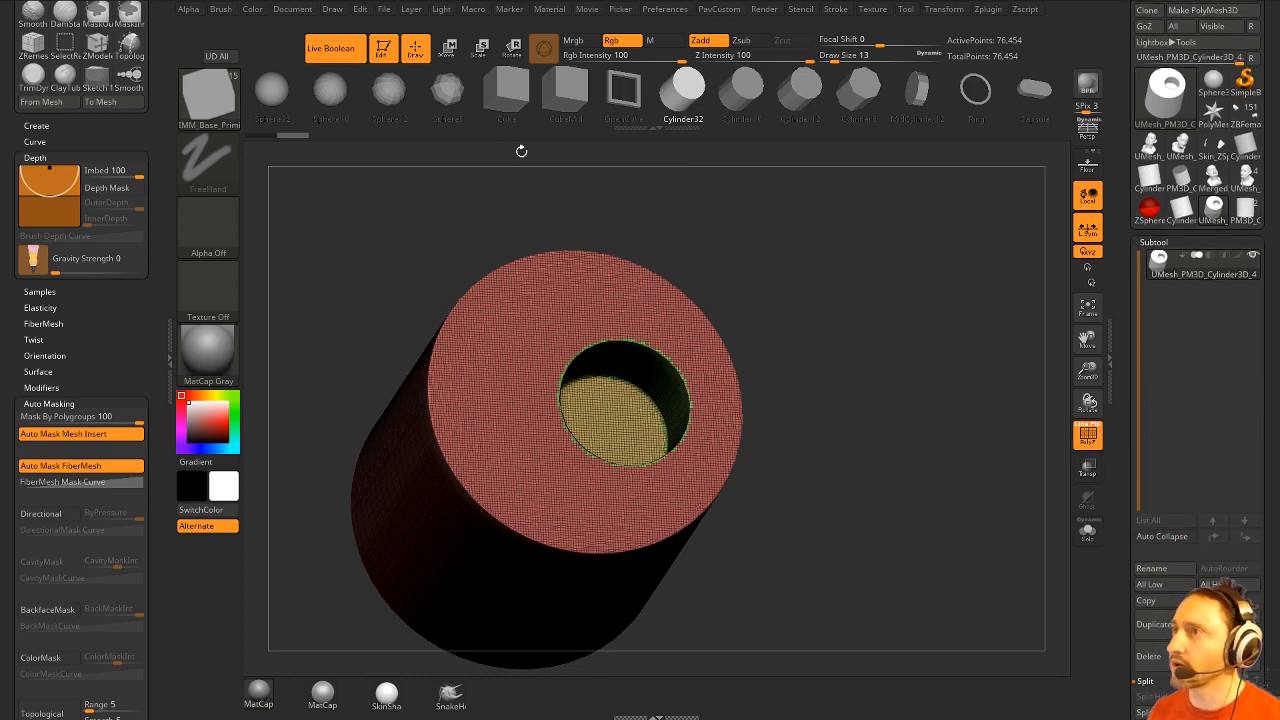
Set the brush draw size to 77.
{"action": "mouse_move", "coordinate": [811, 290]}
{"action": "left_mouse_down"}
{"action": "mouse_move", "coordinate": [877, 277]}
{"action": "mouse_move", "coordinate": [810, 340]}
{"action": "left_mouse_up"}
{"action": "type", "text": "s77"}
{"action": "key", "text": "Return"}
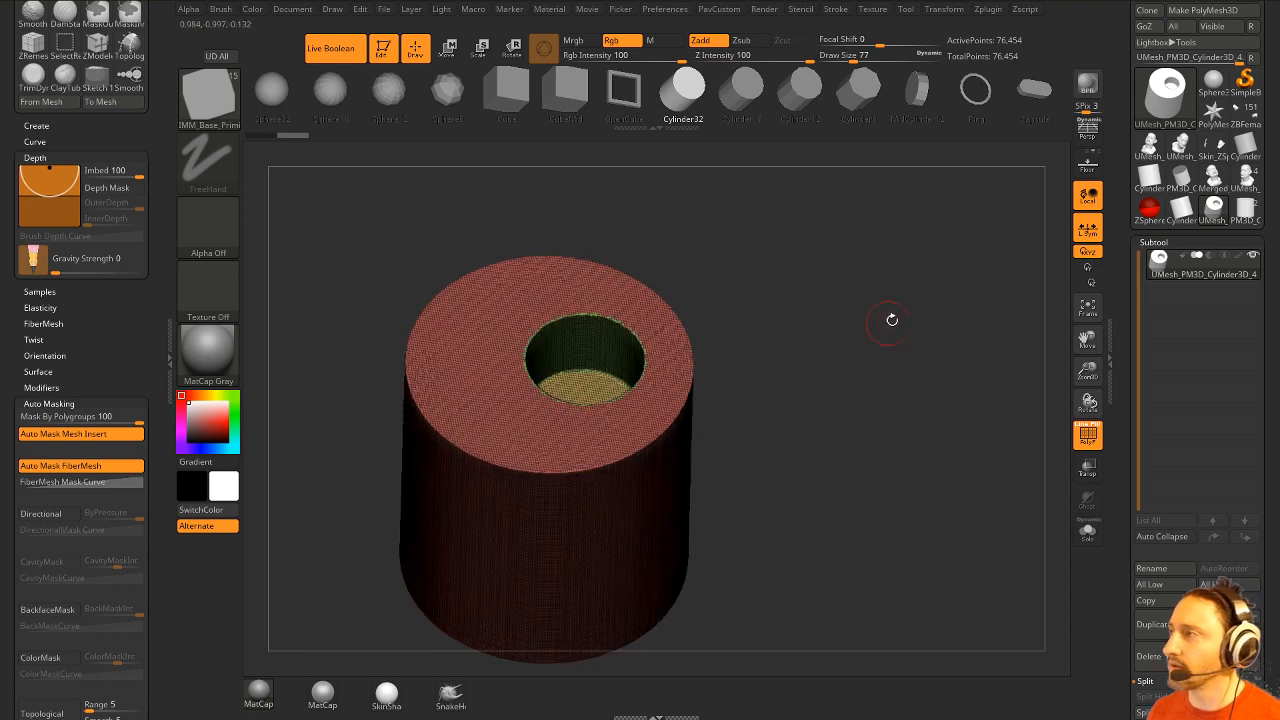
Switch back to the two-subtool cylinder tool, select PM3D_Cylinder3D_4 and hide the polyframe.
{"action": "left_click", "coordinate": [1246, 210]}
{"action": "left_click", "coordinate": [1200, 265]}
{"action": "left_click_drag", "start_coordinate": [880, 320], "coordinate": [900, 366]}
{"action": "left_click", "coordinate": [1088, 436]}
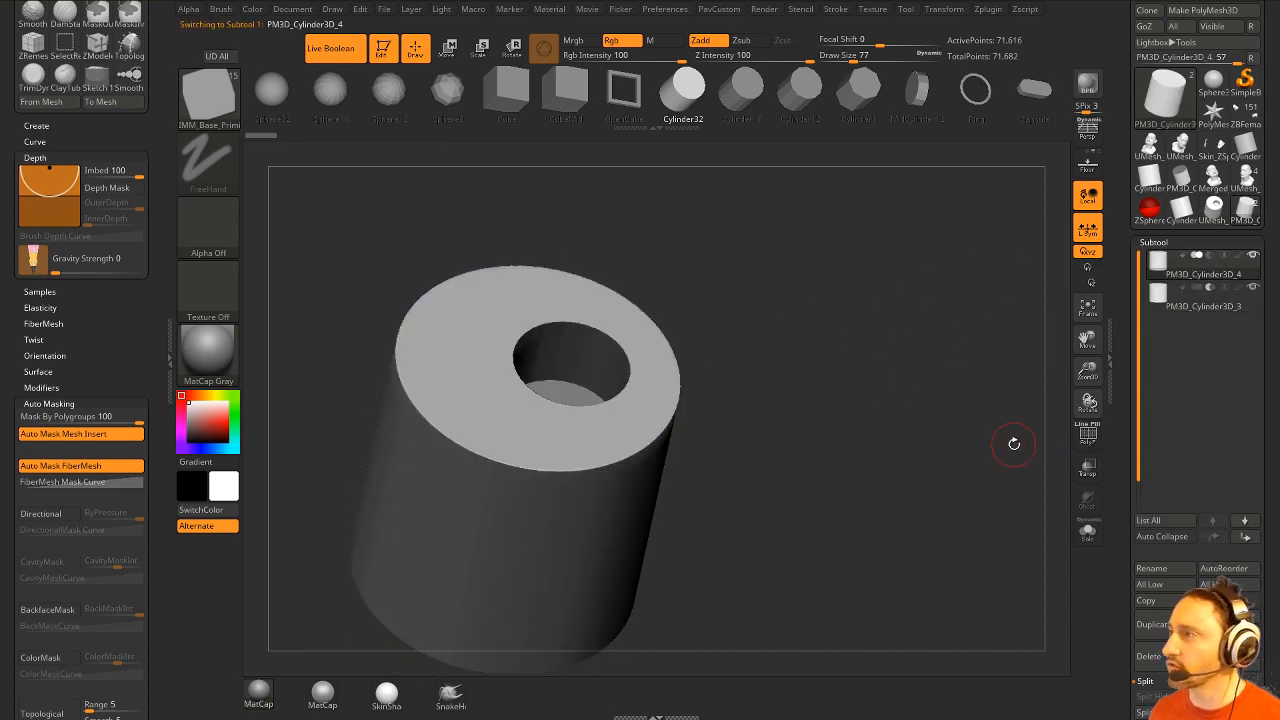
Return the PM3D_Cylinder3D_3 subtool to its earlier large-cylinder state and show its polyframe with Live Boolean off.
{"action": "left_click", "coordinate": [1185, 313]}
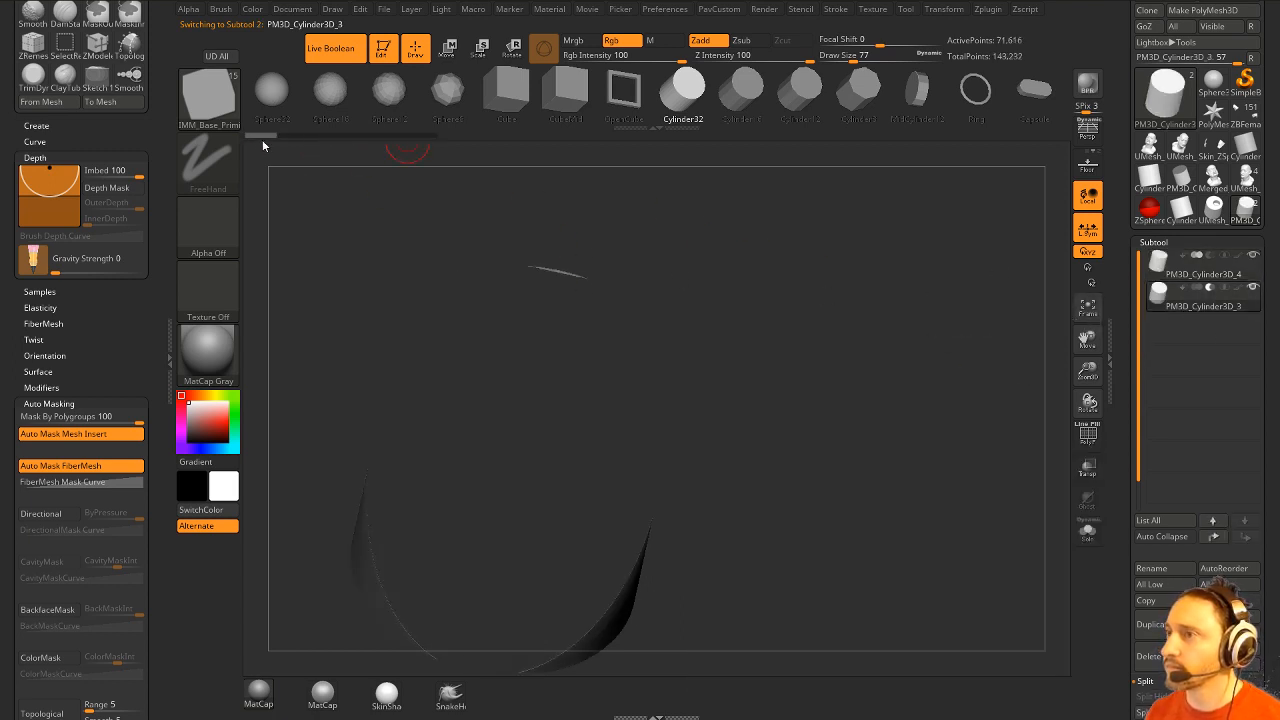
{"action": "left_click_drag", "start_coordinate": [708, 255], "coordinate": [924, 326]}
{"action": "left_click", "coordinate": [1089, 437]}
{"action": "left_click_drag", "start_coordinate": [991, 400], "coordinate": [1069, 394]}
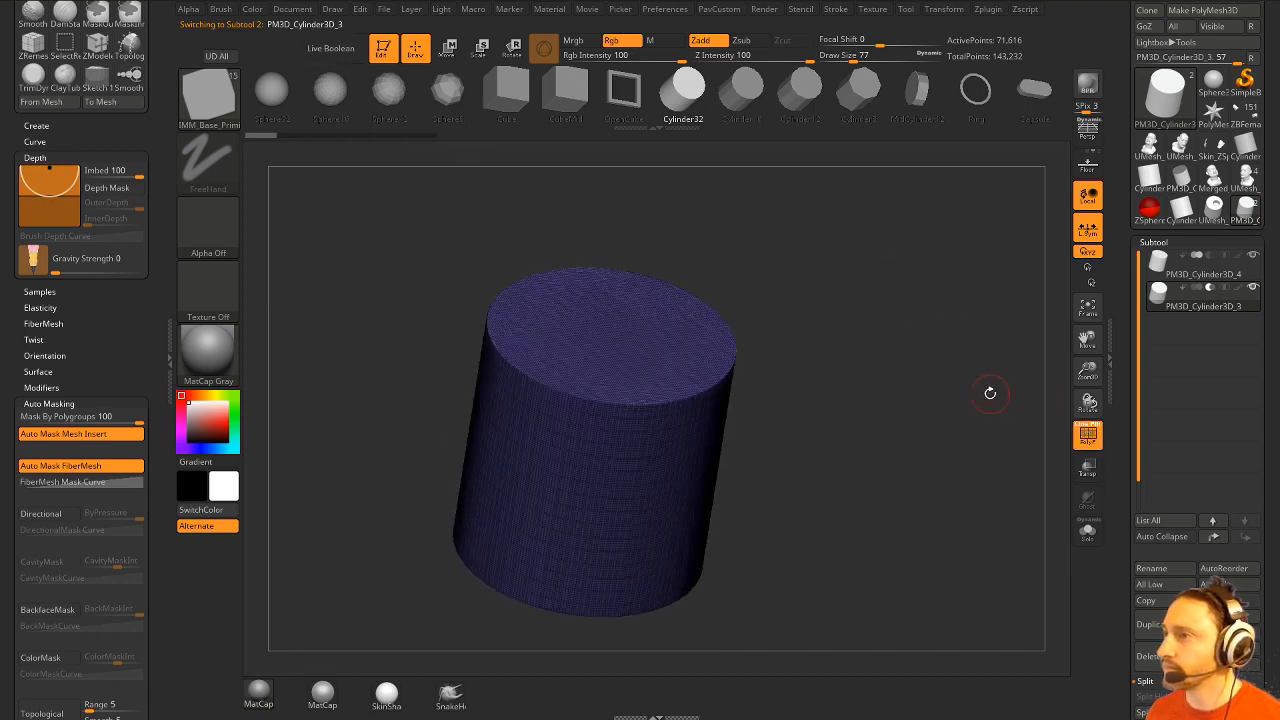
Polygroup the PM3D_Cylinder3D_3 cylinder by normals and select the PM3D_Cylinder3D_4 subtool.
{"action": "key", "text": "grave"}
{"action": "left_click", "coordinate": [977, 441]}
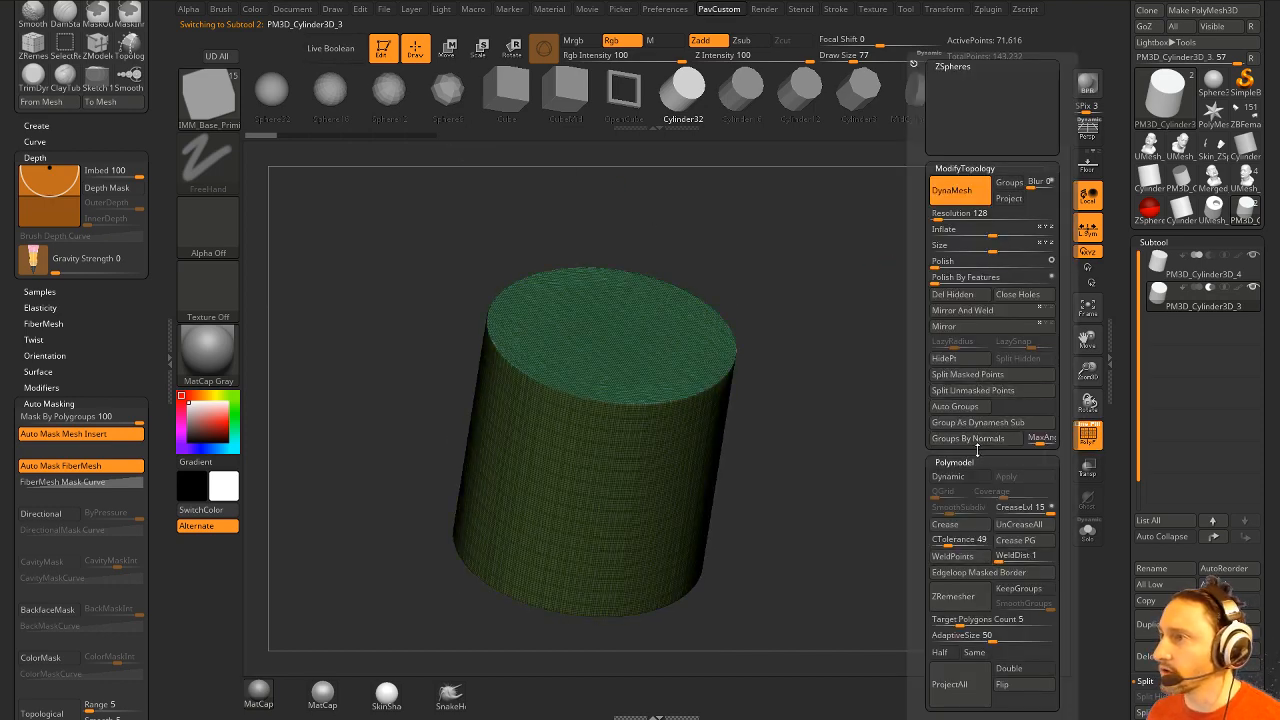
{"action": "left_click_drag", "start_coordinate": [811, 448], "coordinate": [924, 409]}
{"action": "left_click", "coordinate": [1190, 267]}
{"action": "left_click_drag", "start_coordinate": [1003, 378], "coordinate": [1050, 383]}
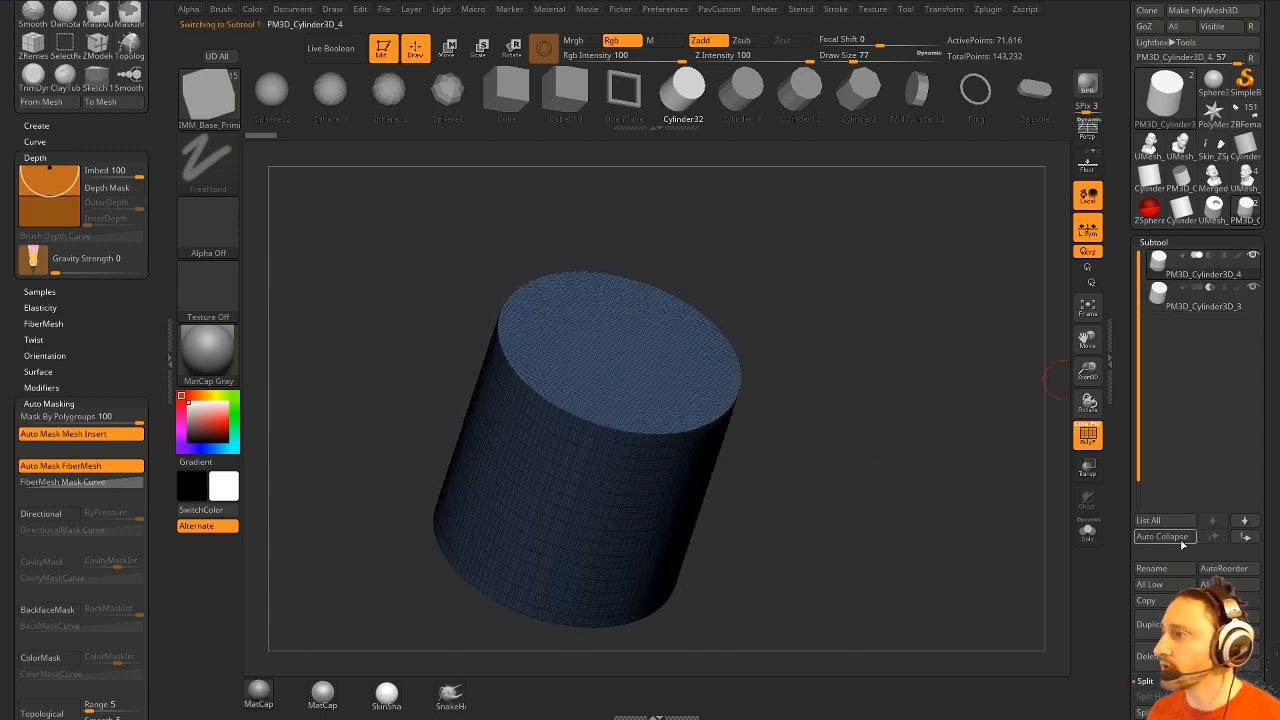
Delete the PM3D_Cylinder3D_4 subtool and insert a Cylinder32 mesh on the large cylinder's top cap.
{"action": "left_click", "coordinate": [1162, 657]}
{"action": "left_click_drag", "start_coordinate": [879, 367], "coordinate": [877, 378]}
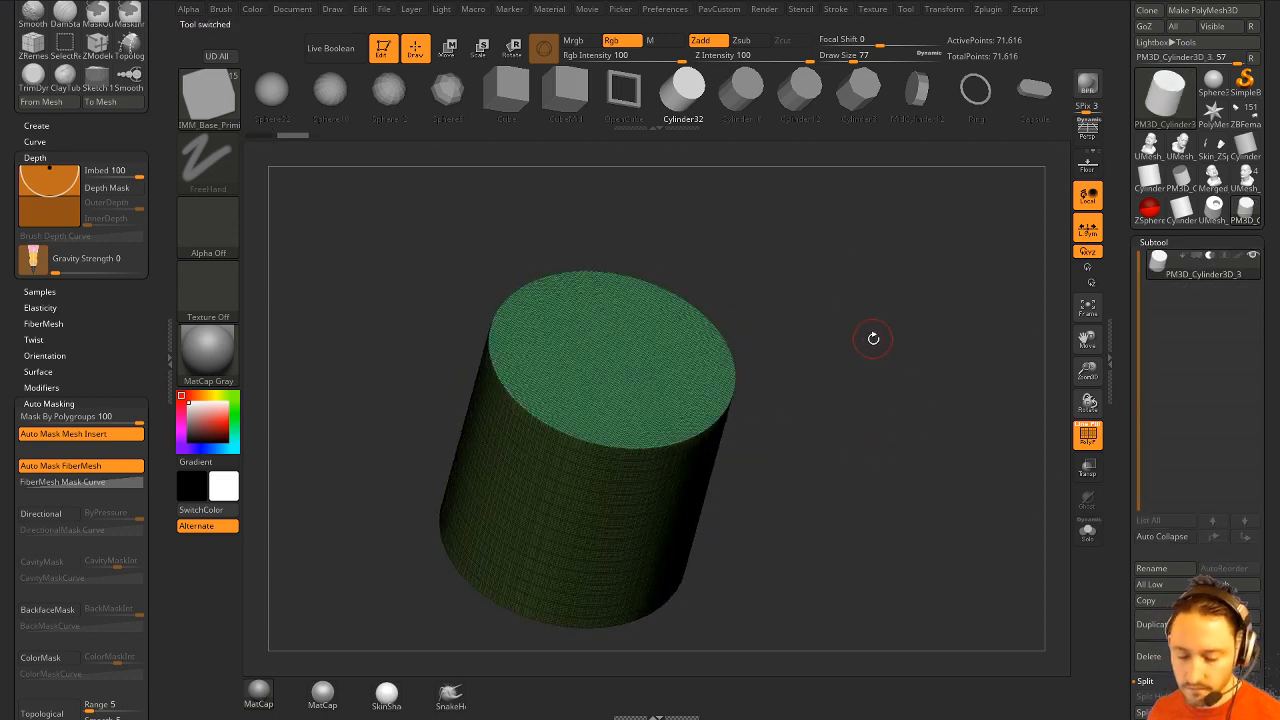
{"action": "key", "text": "m"}
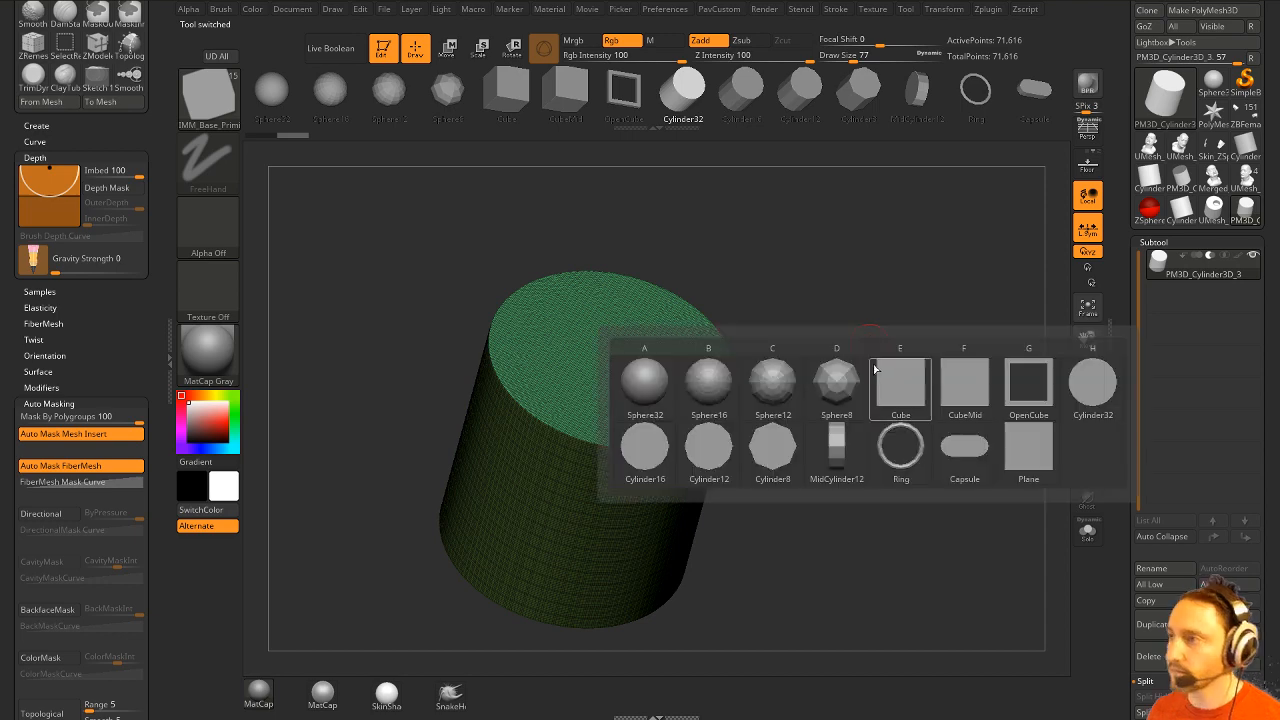
{"action": "left_click", "coordinate": [1085, 412]}
{"action": "left_click_drag", "start_coordinate": [658, 363], "coordinate": [708, 369]}
{"action": "left_click_drag", "start_coordinate": [849, 369], "coordinate": [856, 335]}
Split the unmasked inserted cylinder into its own subtool and polygroup it by normals with Dynamic subdivision on.
{"action": "key", "text": "grave"}
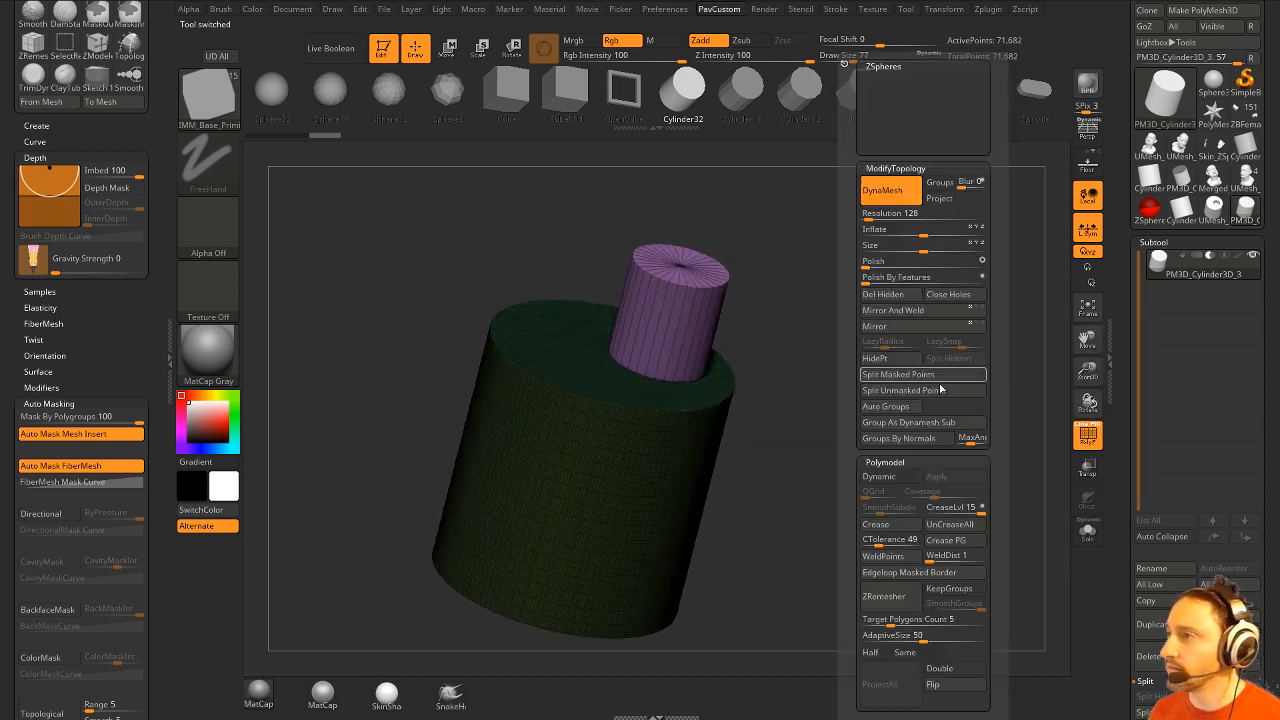
{"action": "left_click", "coordinate": [940, 389]}
{"action": "key", "text": "grave"}
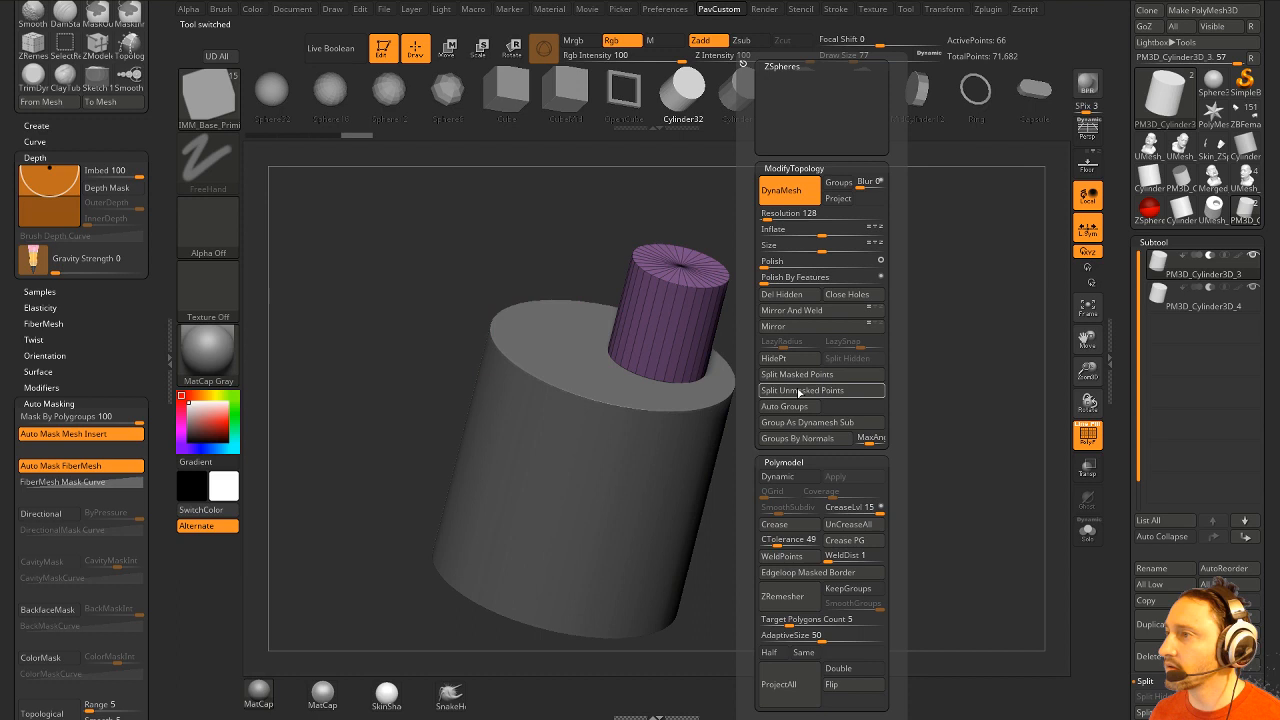
{"action": "left_click", "coordinate": [783, 478]}
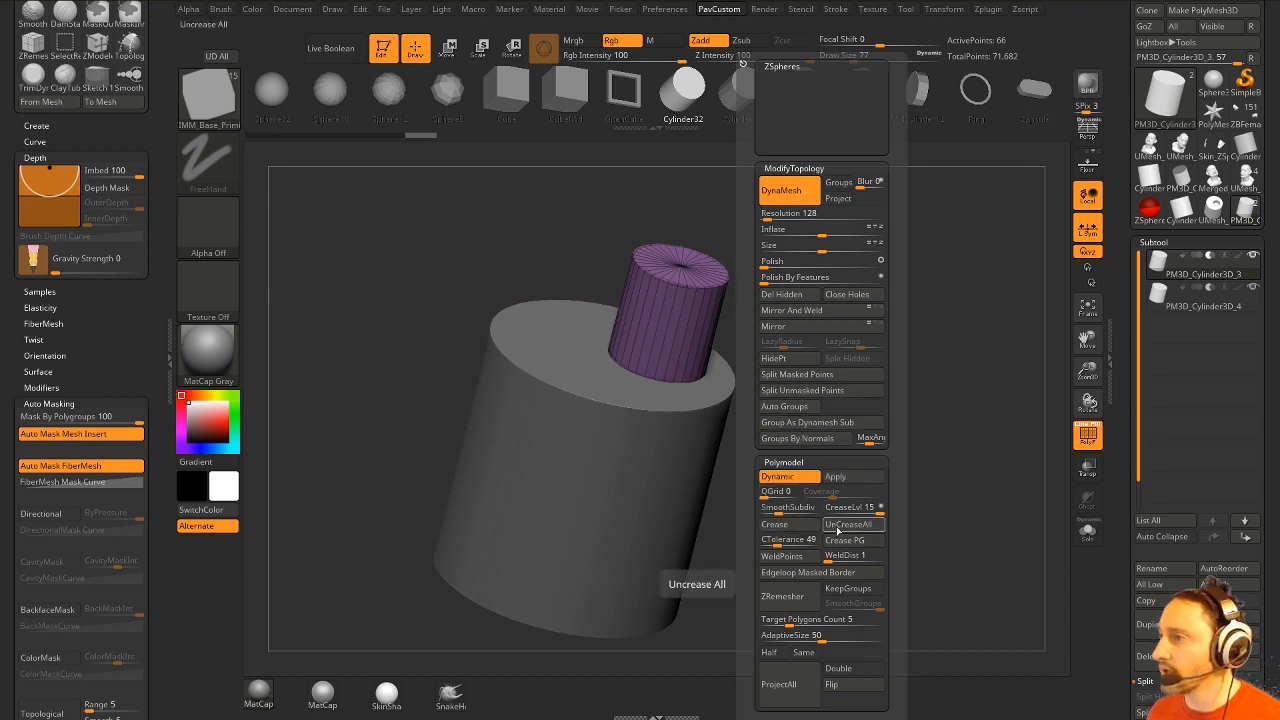
{"action": "left_click", "coordinate": [818, 439]}
{"action": "left_click_drag", "start_coordinate": [867, 347], "coordinate": [872, 363]}
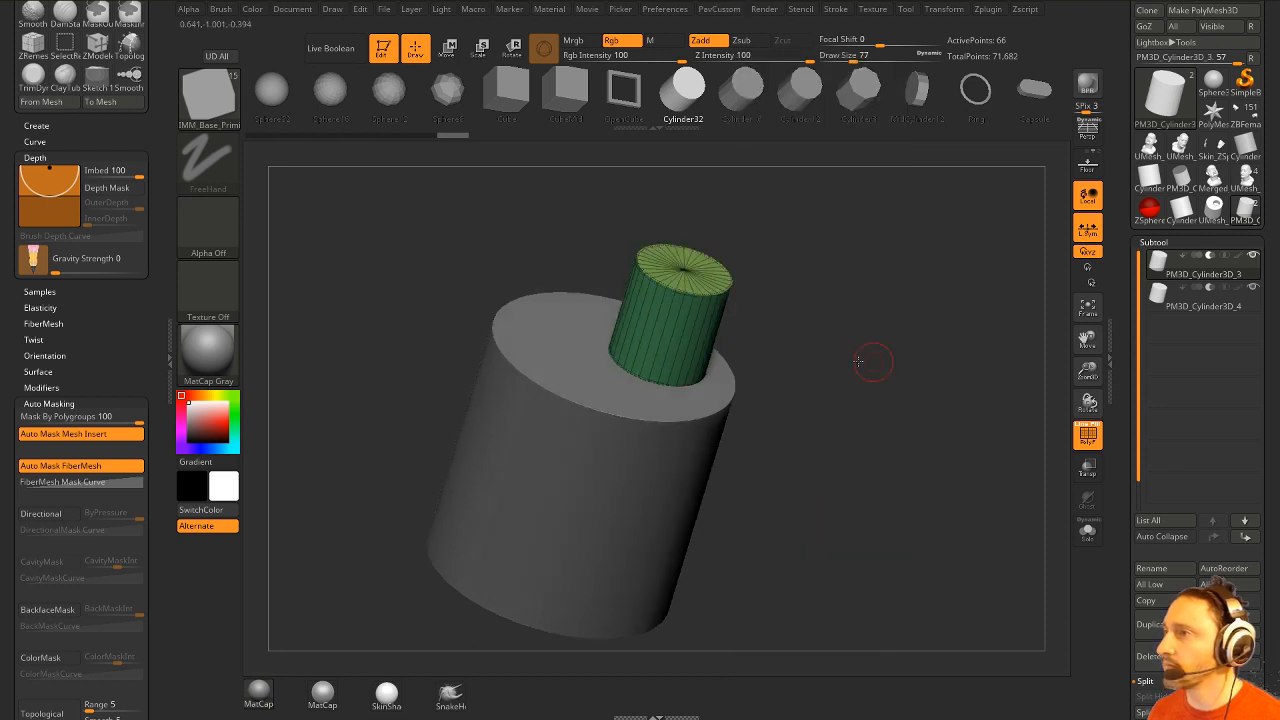
Move the small cylinder down along its axis, deeper into the large cylinder.
{"action": "key", "text": "w"}
{"action": "left_click_drag", "start_coordinate": [674, 304], "coordinate": [660, 351]}
{"action": "key", "text": "q"}
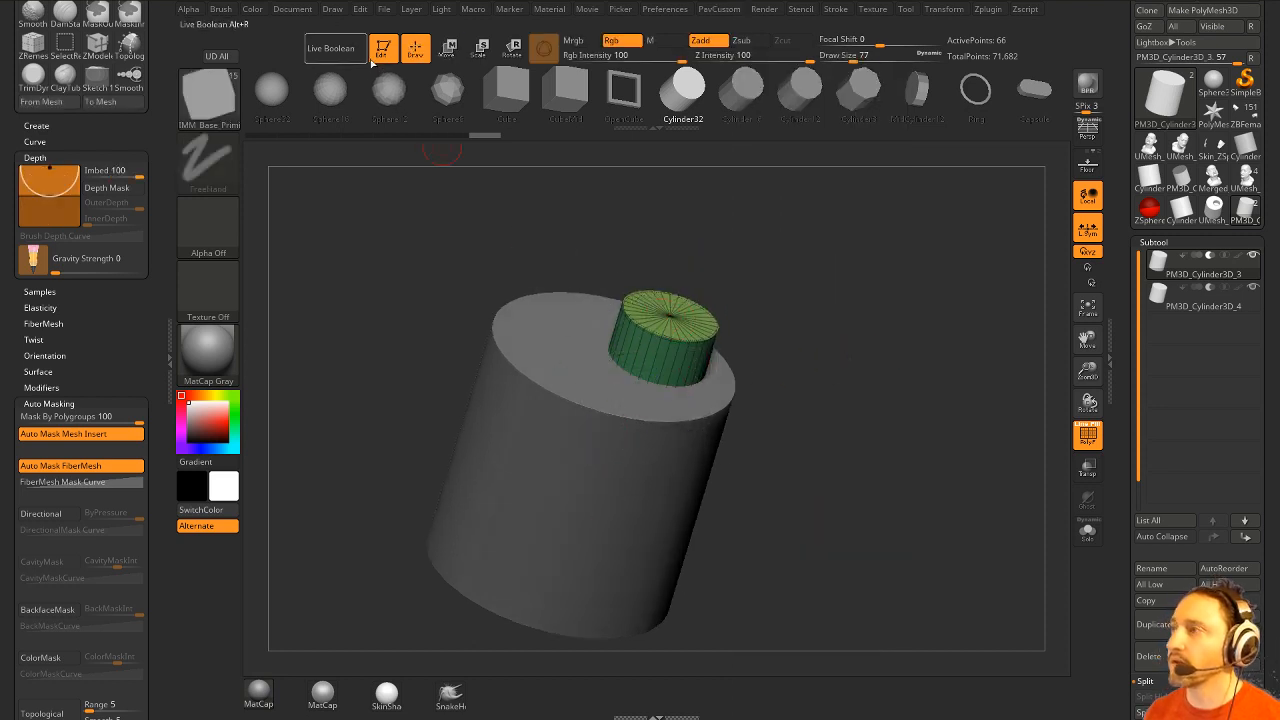
Turn on Live Boolean, place the small cylinder below the large one in the subtool order, and set the large cylinder to additive.
{"action": "left_click", "coordinate": [332, 49]}
{"action": "left_click", "coordinate": [1244, 538]}
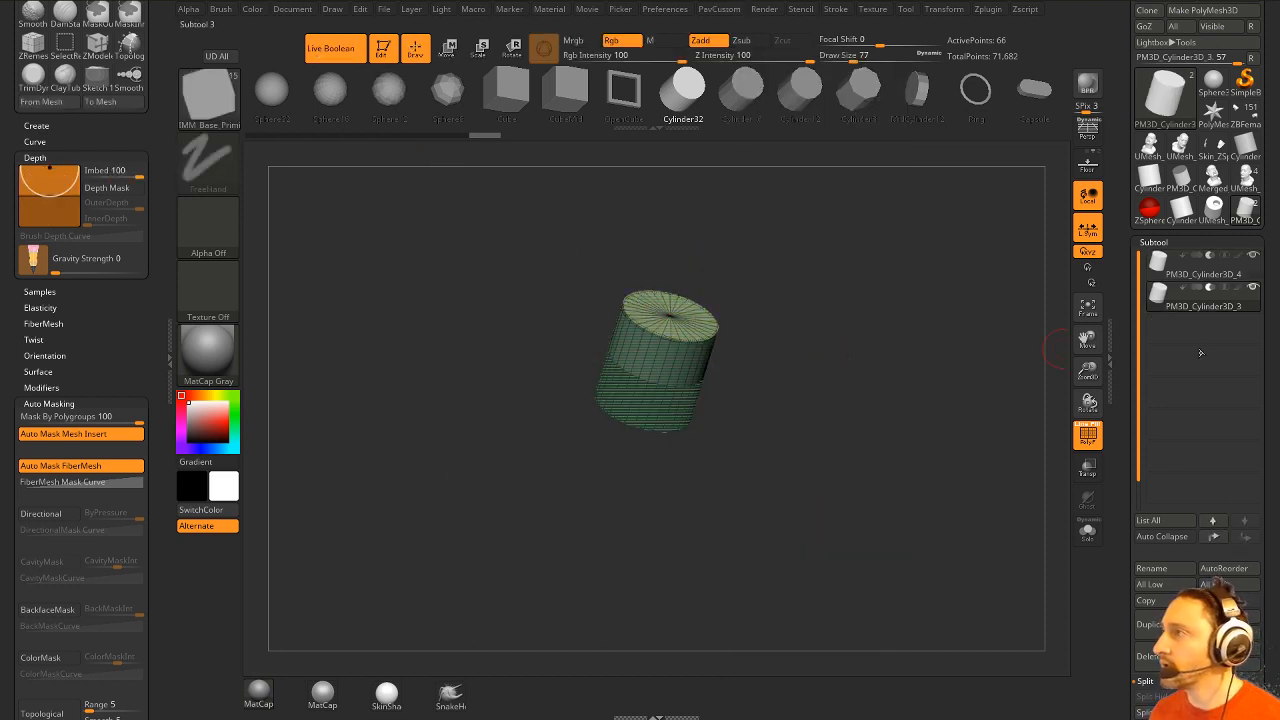
{"action": "left_click", "coordinate": [1197, 256]}
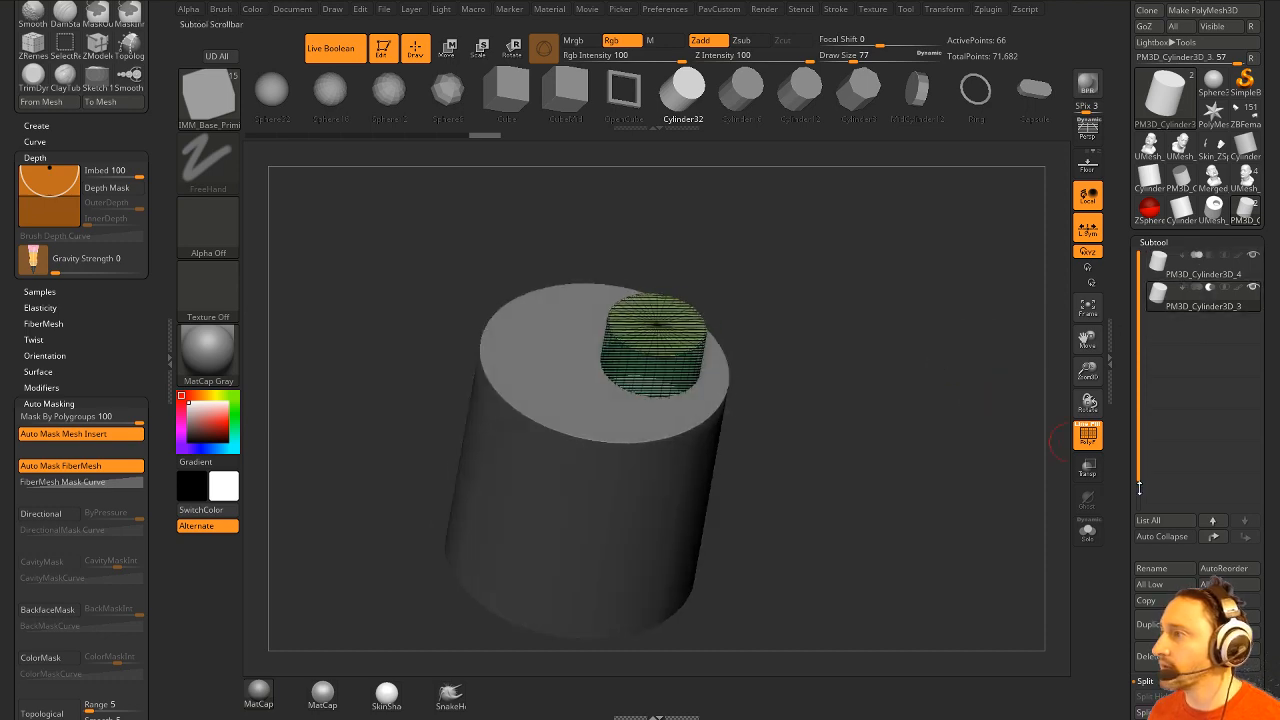
Make a boolean mesh from the two cylinders and switch to the resulting tool.
{"action": "left_click_drag", "start_coordinate": [1139, 489], "coordinate": [1153, 366]}
{"action": "left_click", "coordinate": [1150, 343]}
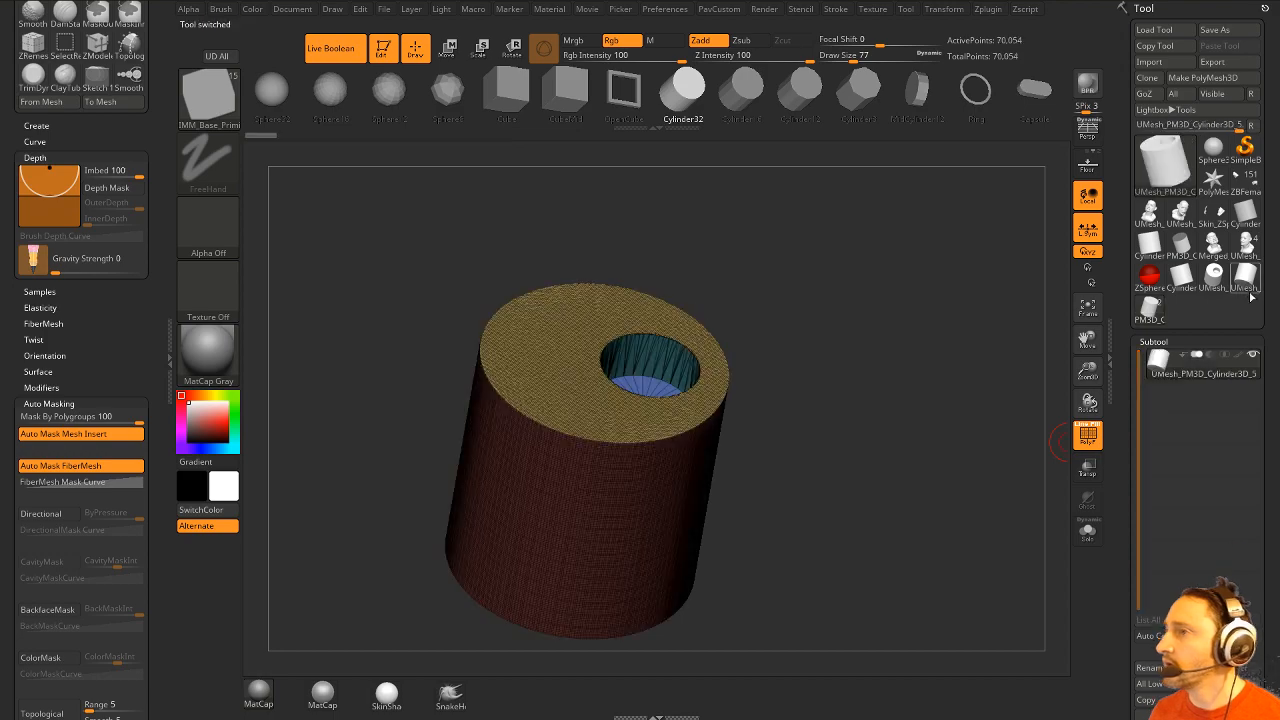
{"action": "mouse_move", "coordinate": [934, 374]}
{"action": "left_mouse_down"}
{"action": "mouse_move", "coordinate": [993, 228]}
{"action": "mouse_move", "coordinate": [895, 401]}
{"action": "mouse_move", "coordinate": [949, 412]}
{"action": "mouse_move", "coordinate": [937, 358]}
{"action": "left_mouse_up"}
DynaMesh the cylinder with the hole at resolution 288.
{"action": "key", "text": "grave"}
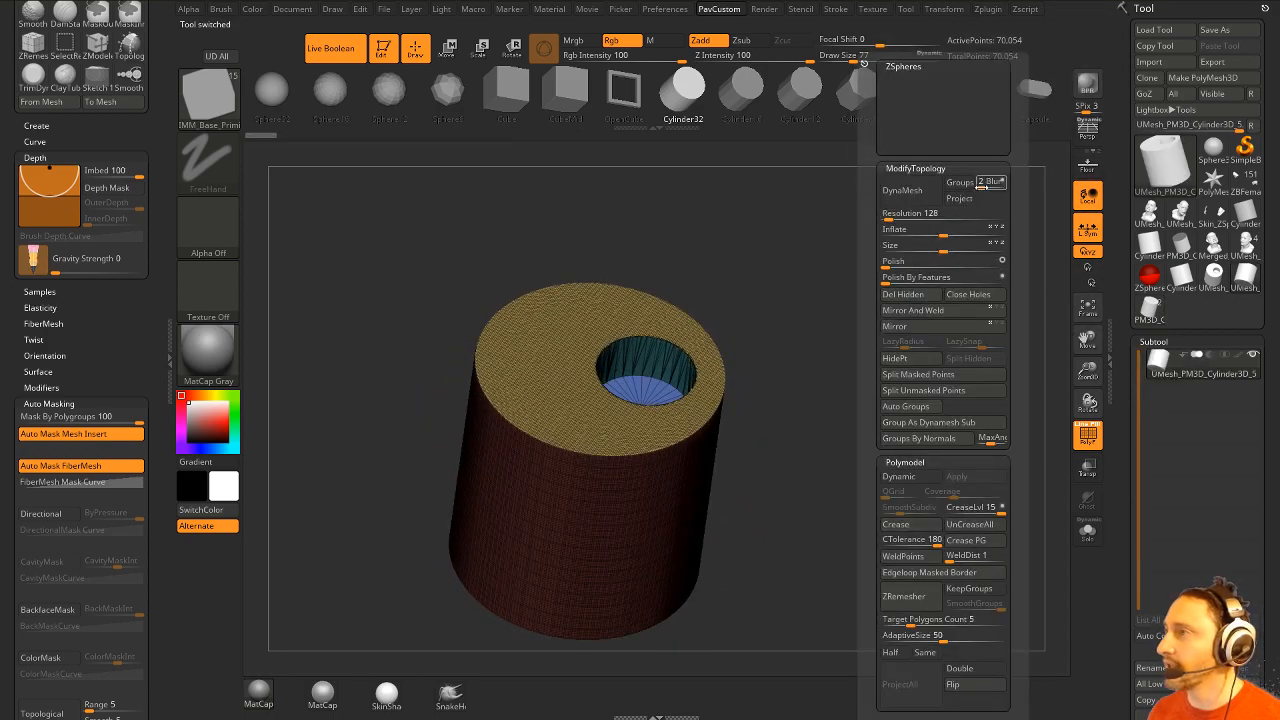
{"action": "left_click", "coordinate": [903, 190]}
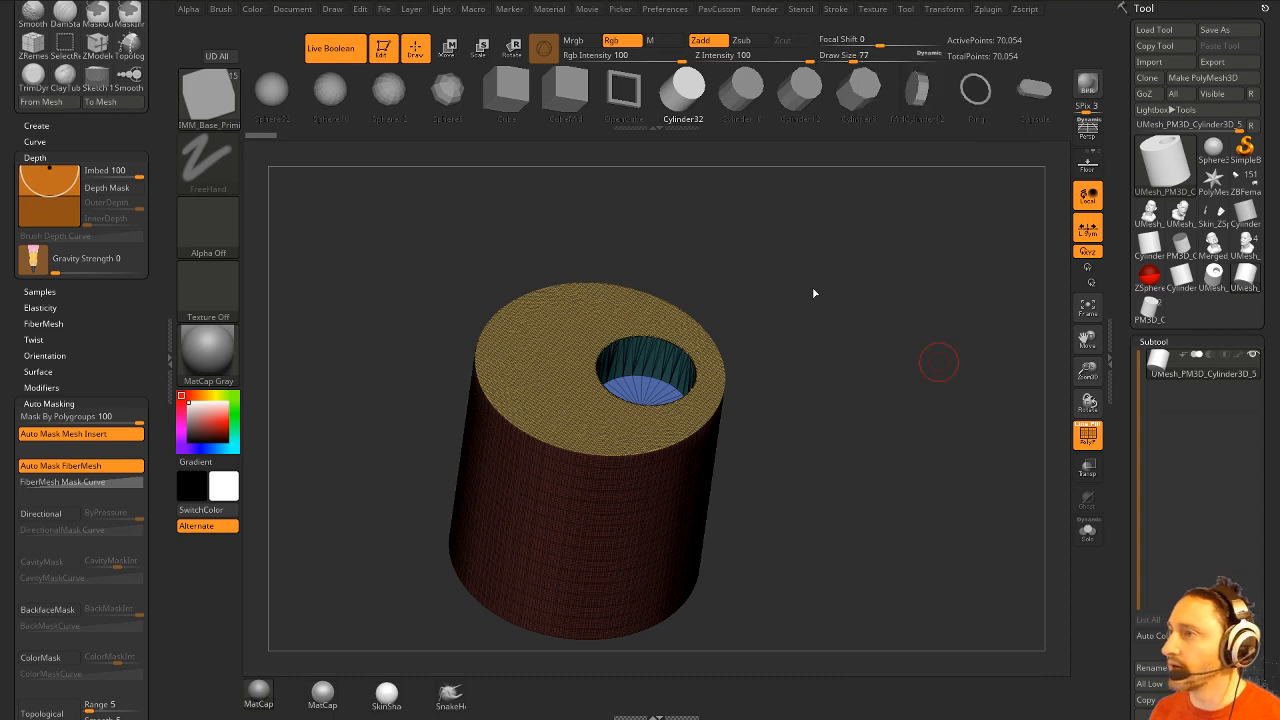
{"action": "mouse_move", "coordinate": [902, 393]}
{"action": "left_mouse_down"}
{"action": "mouse_move", "coordinate": [931, 364]}
{"action": "mouse_move", "coordinate": [974, 403]}
{"action": "left_mouse_up"}
{"action": "left_click_drag", "start_coordinate": [973, 347], "coordinate": [929, 430], "text": "alt"}
Select the Standard brush and set its draw size to 51.
{"action": "key", "text": "b"}
{"action": "key", "text": "s"}
{"action": "key", "text": "t"}
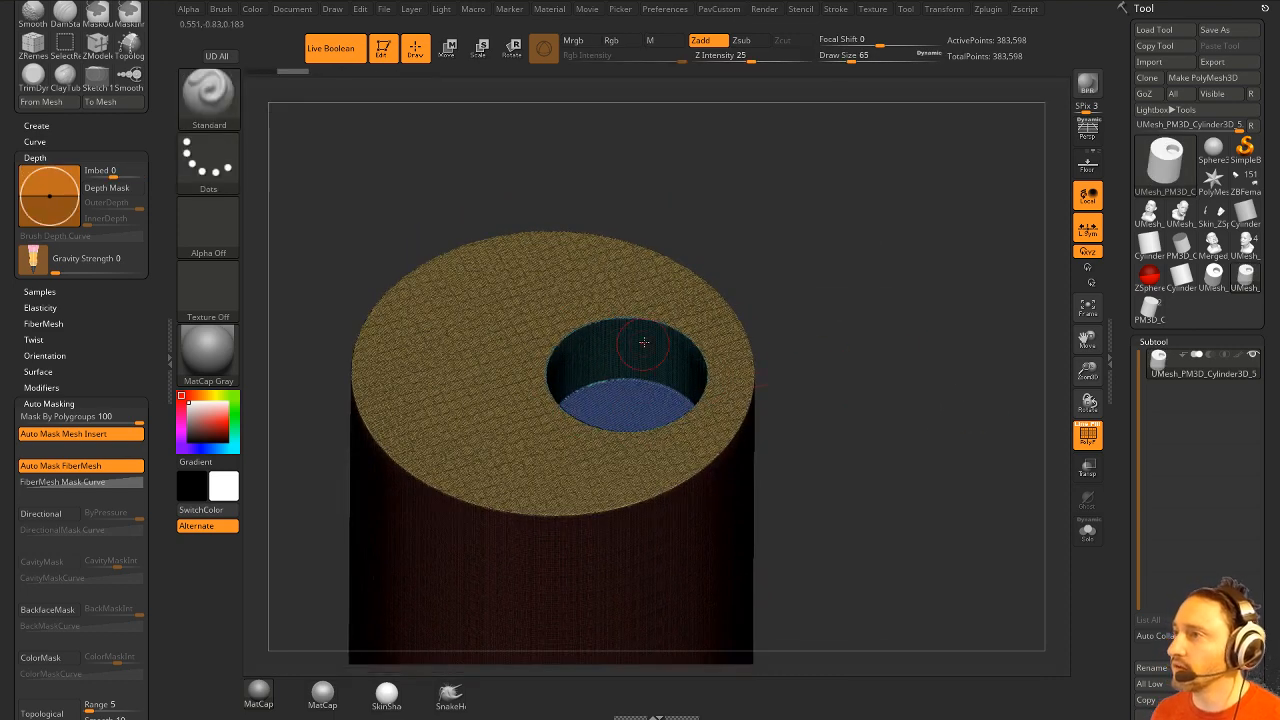
{"action": "key", "text": "s"}
{"action": "left_click", "coordinate": [865, 366]}
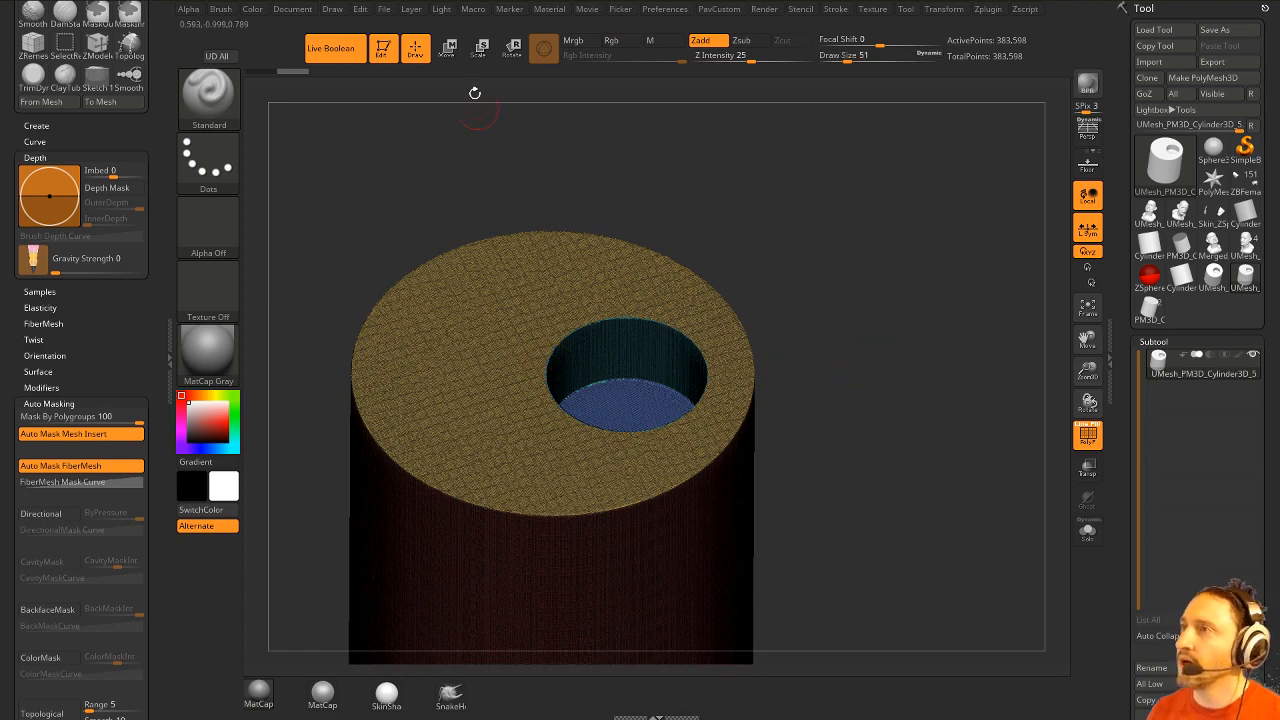
Run the Polish PolyGroup Border macro on the DynaMeshed cylinder.
{"action": "left_click", "coordinate": [473, 9]}
{"action": "left_click", "coordinate": [502, 75]}
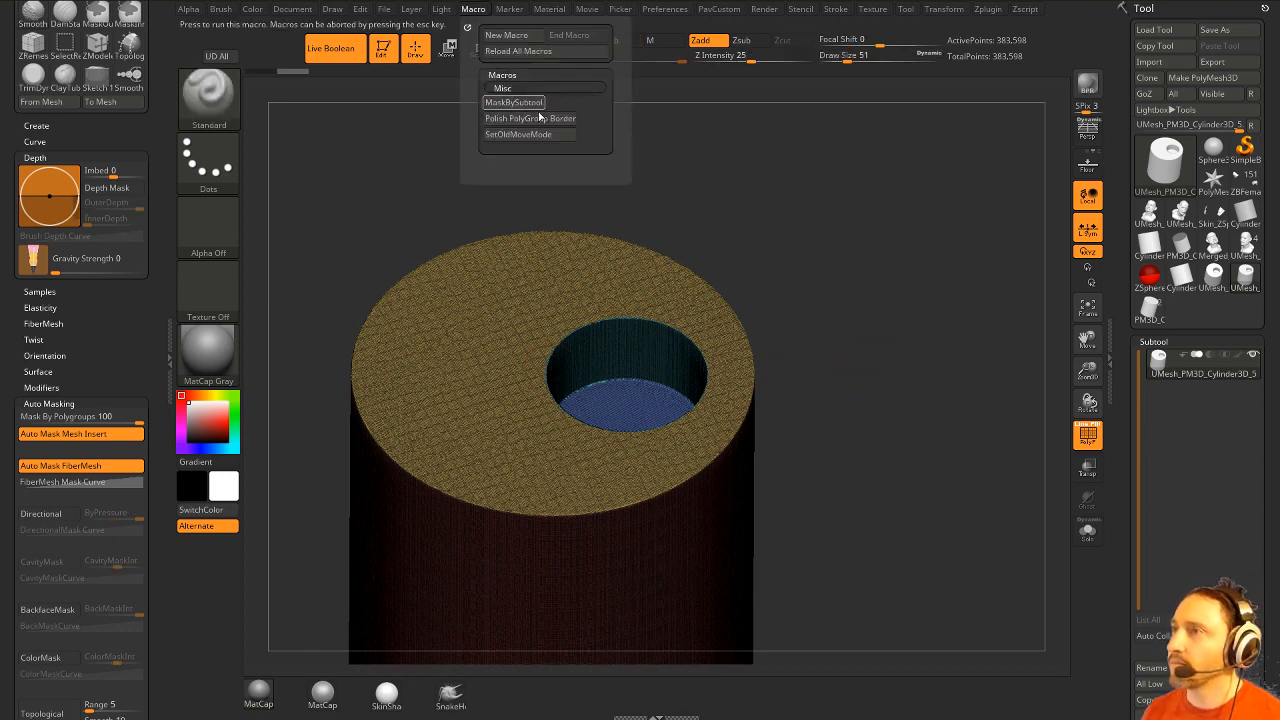
{"action": "left_click", "coordinate": [532, 118]}
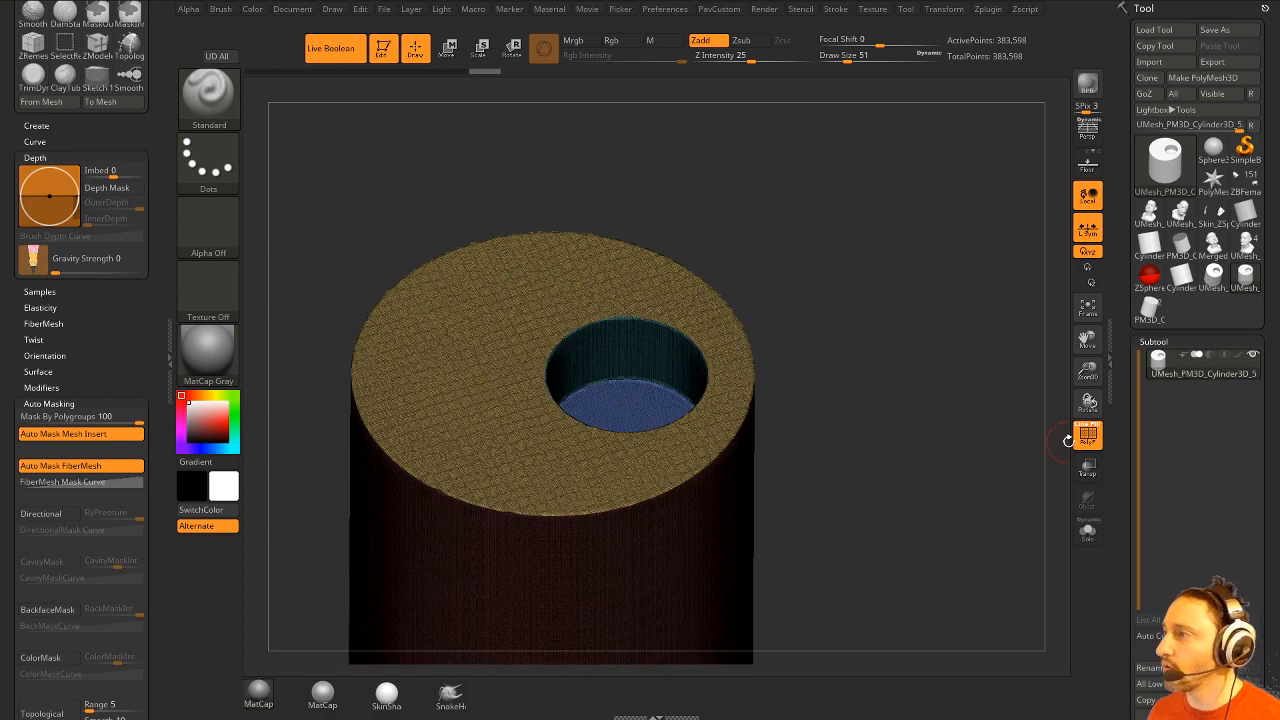
Hide the polyframe lines and mask the polygroup borders with MaskByFeature using only the Groups option.
{"action": "scroll", "coordinate": [1122, 448], "scroll_direction": "down", "scroll_amount": 6}
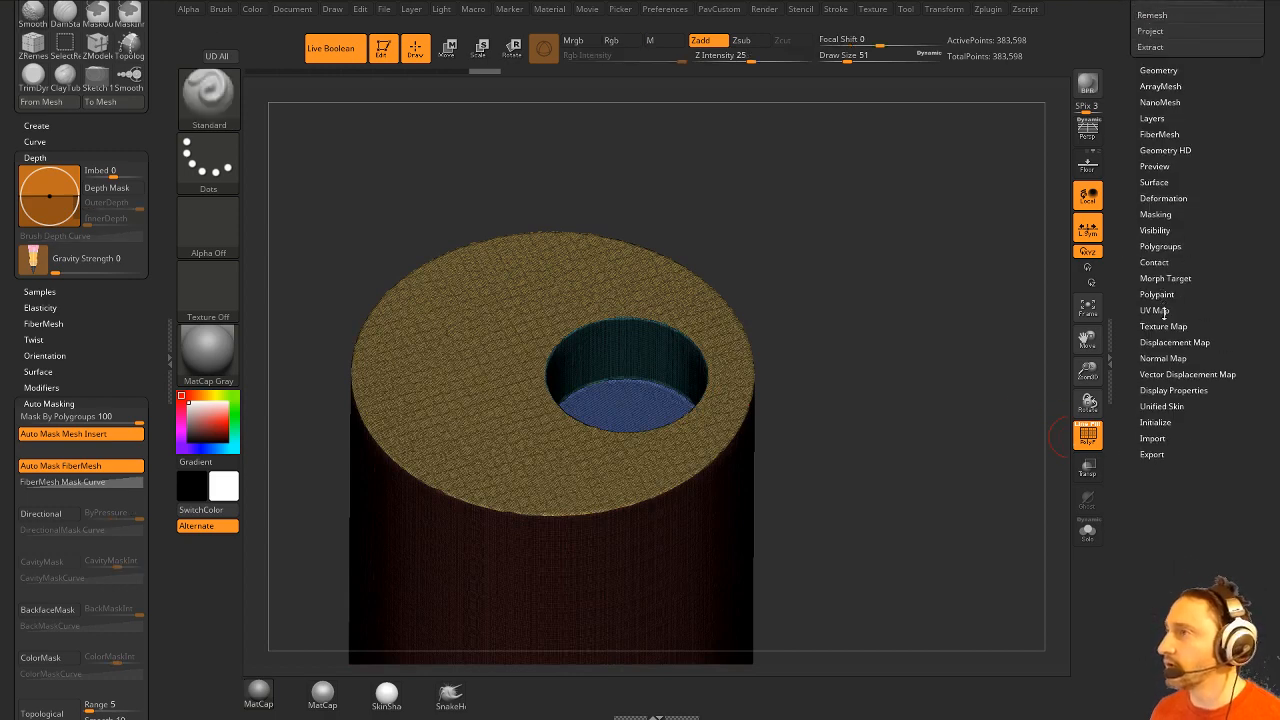
{"action": "left_click", "coordinate": [1089, 433]}
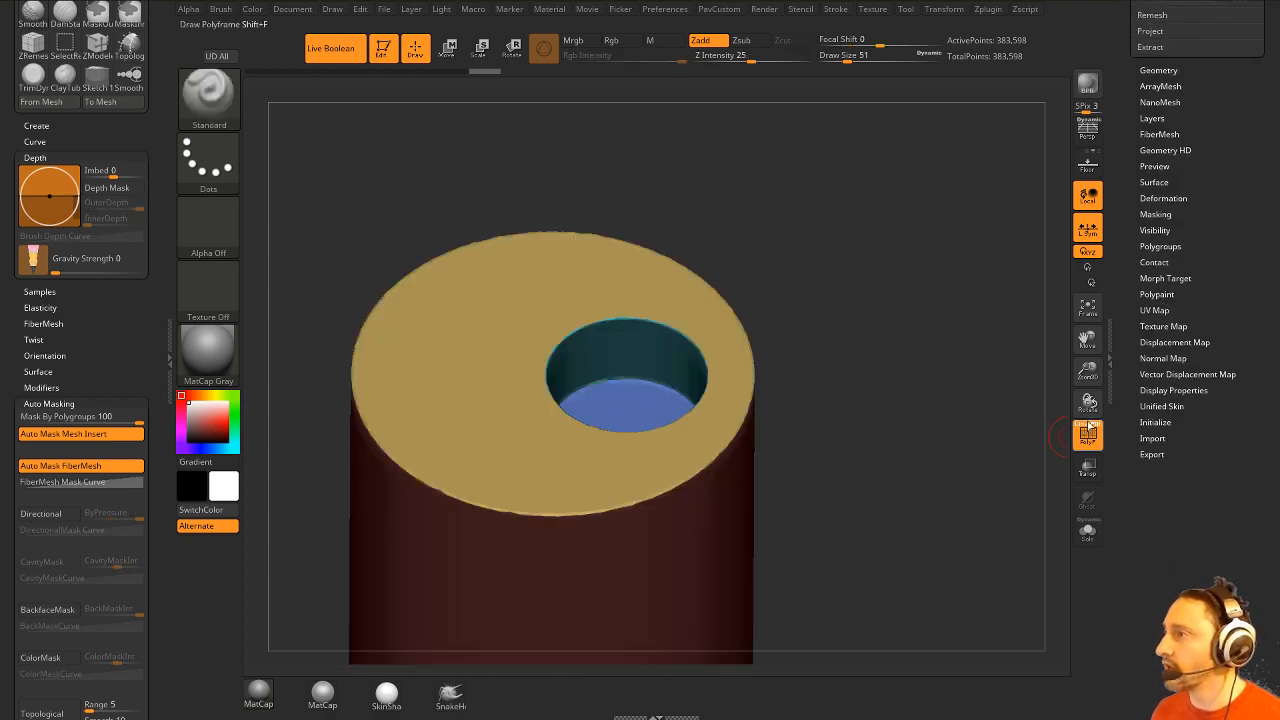
{"action": "left_click", "coordinate": [1156, 214]}
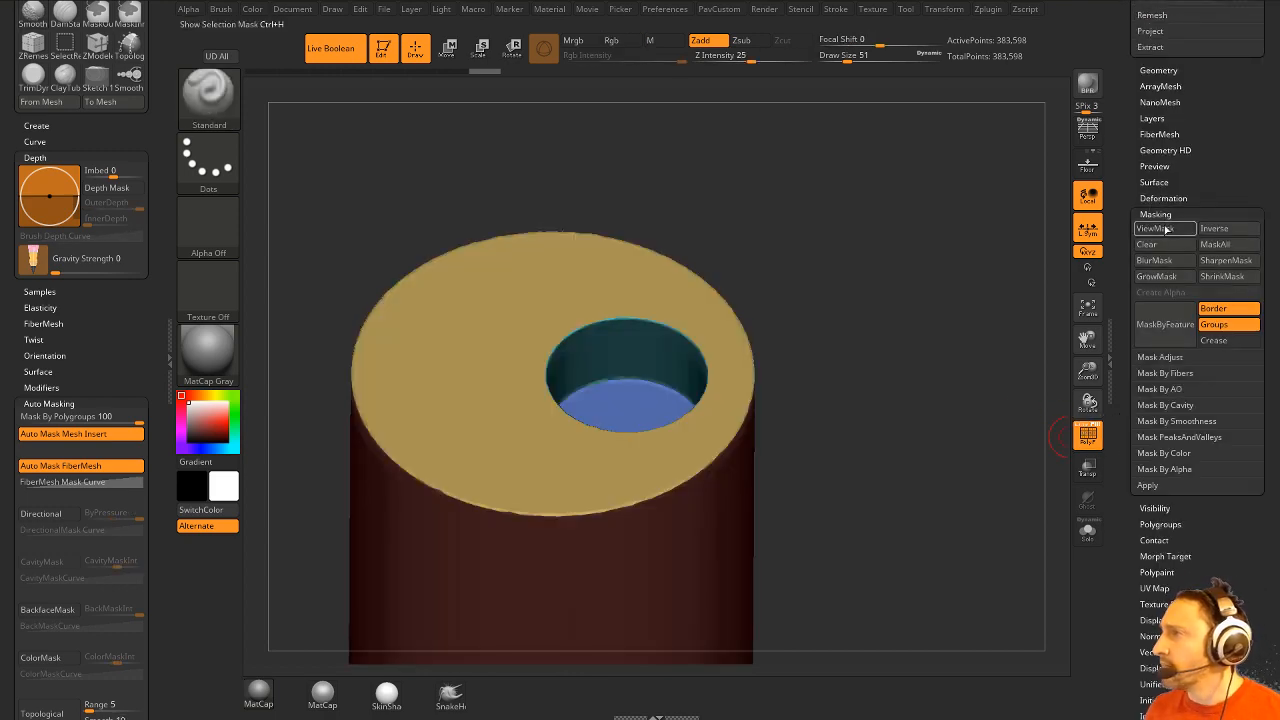
{"action": "left_click", "coordinate": [1215, 313]}
{"action": "left_click", "coordinate": [1178, 335]}
{"action": "left_click_drag", "start_coordinate": [1034, 354], "coordinate": [1000, 361]}
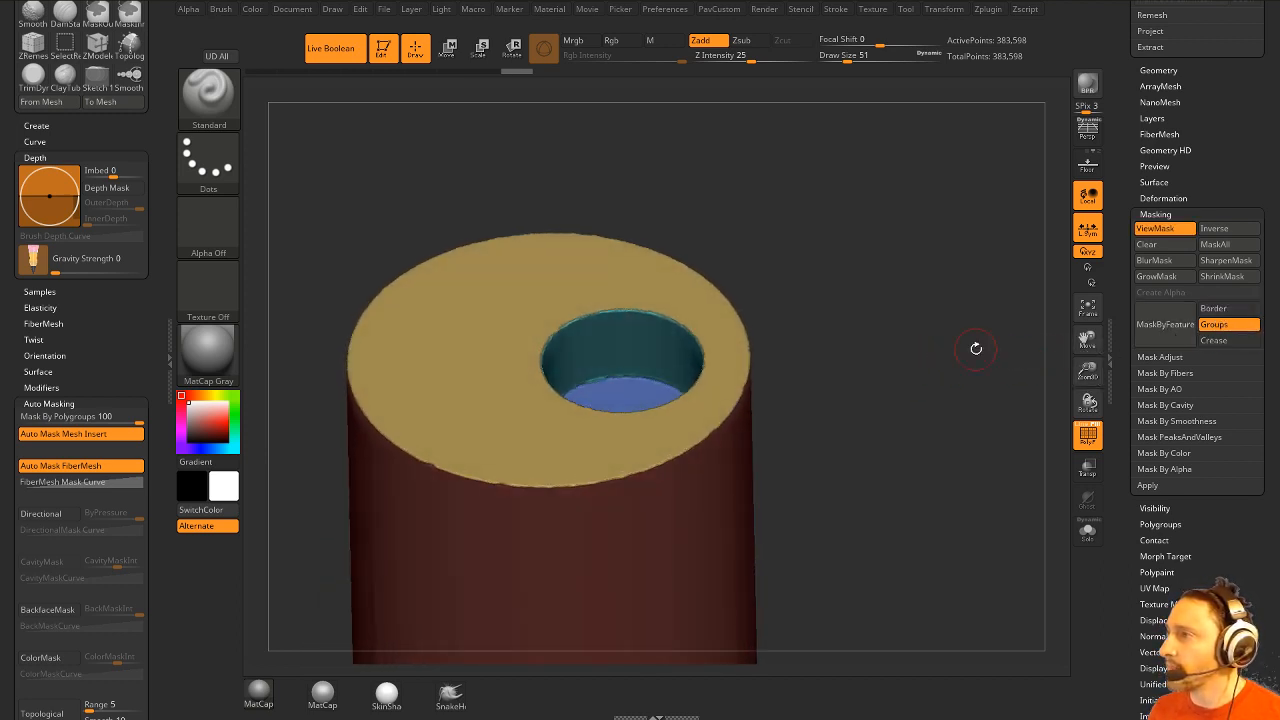
Grow and invert the border mask, and polish the unmasked edges with Polish By Features before clearing the mask.
{"action": "left_click", "coordinate": [1158, 276]}
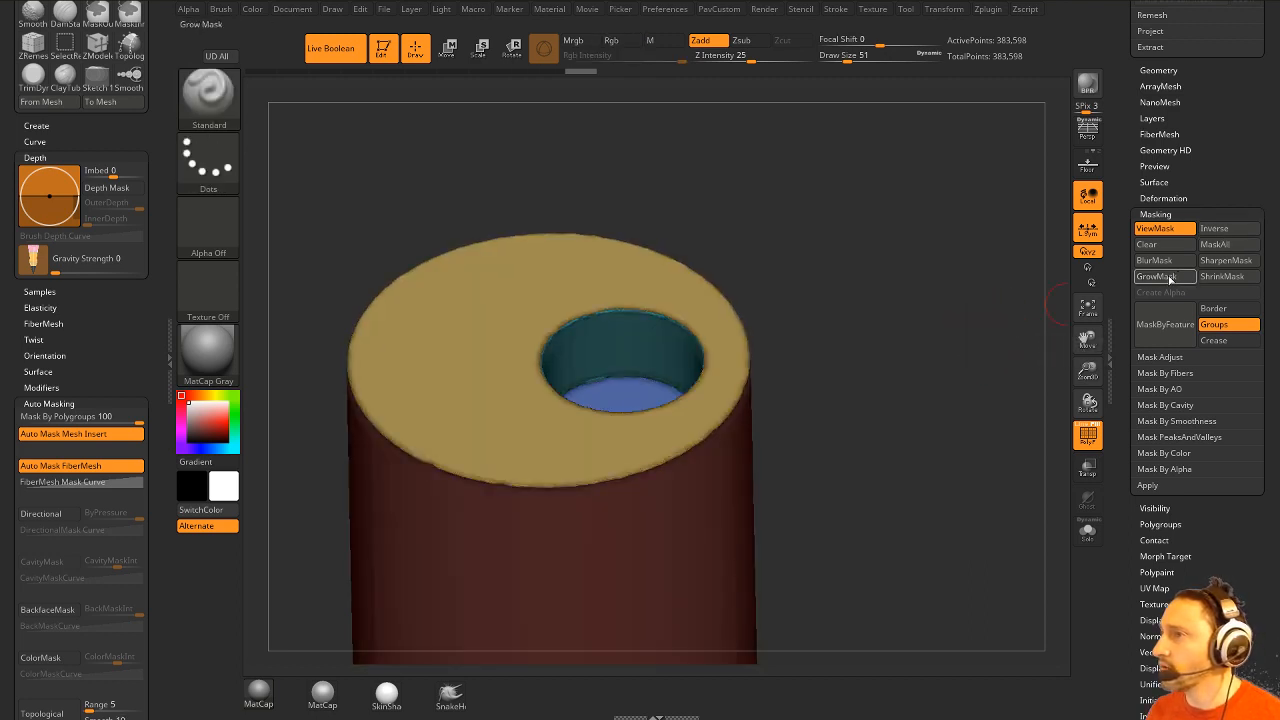
{"action": "left_click", "coordinate": [962, 366], "text": "ctrl"}
{"action": "key", "text": "1"}
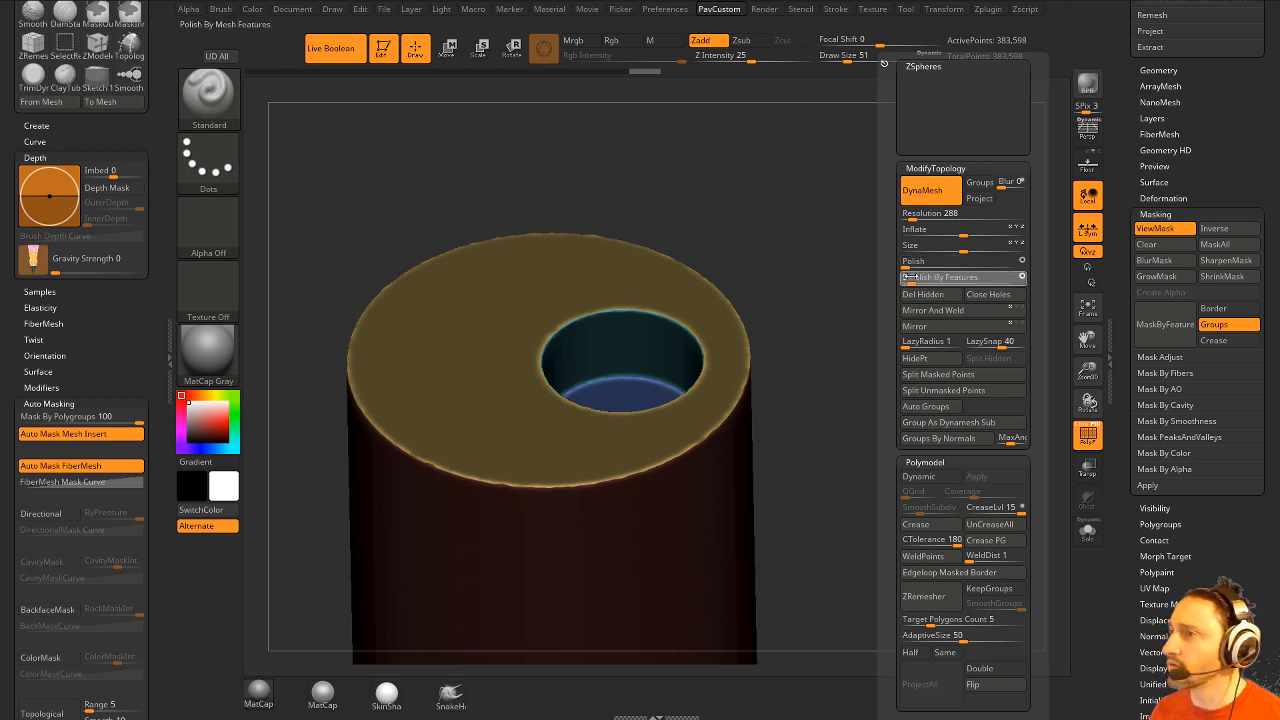
{"action": "left_click_drag", "start_coordinate": [907, 340], "coordinate": [930, 382], "text": "ctrl"}
{"action": "mouse_move", "coordinate": [944, 376]}
{"action": "left_mouse_down"}
{"action": "mouse_move", "coordinate": [895, 376]}
{"action": "mouse_move", "coordinate": [955, 388]}
{"action": "left_mouse_up"}
Turn on KeepGroups in the ZRemesher settings and set SmoothGroups to 1.
{"action": "left_click", "coordinate": [1155, 213], "text": "shift"}
{"action": "left_click", "coordinate": [1157, 199], "text": "shift"}
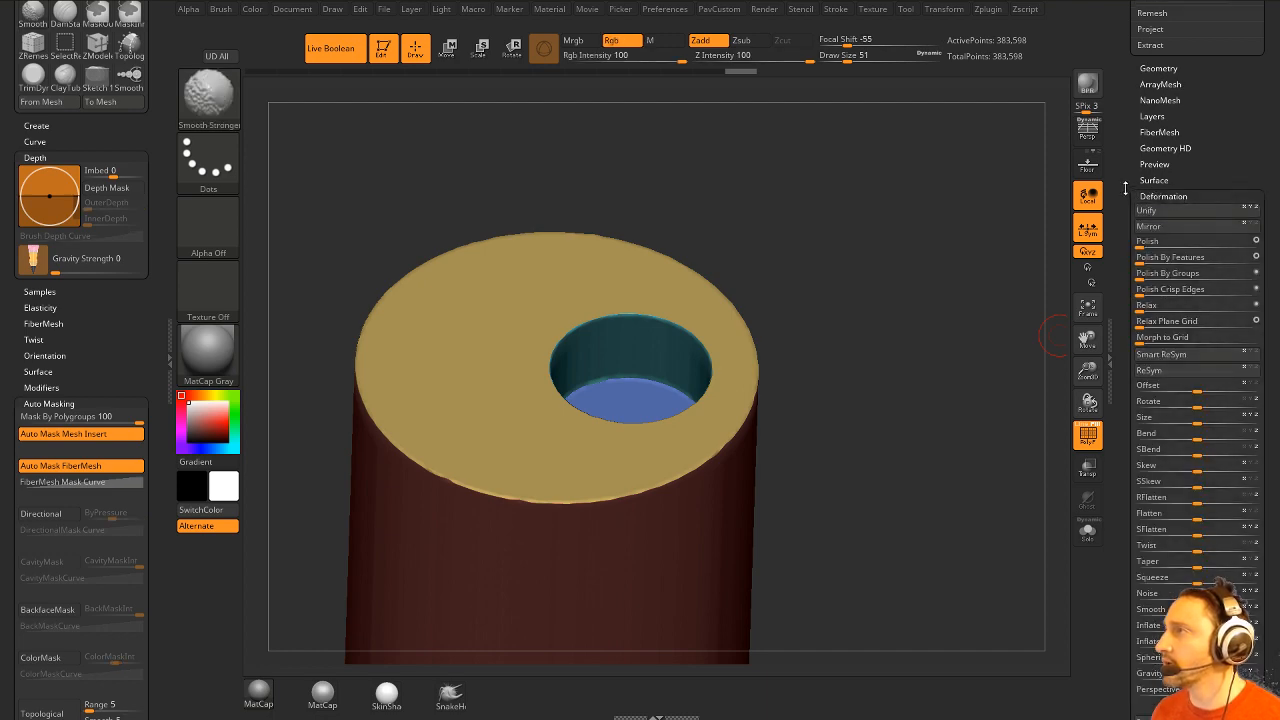
{"action": "left_click_drag", "start_coordinate": [1123, 192], "coordinate": [1137, 347]}
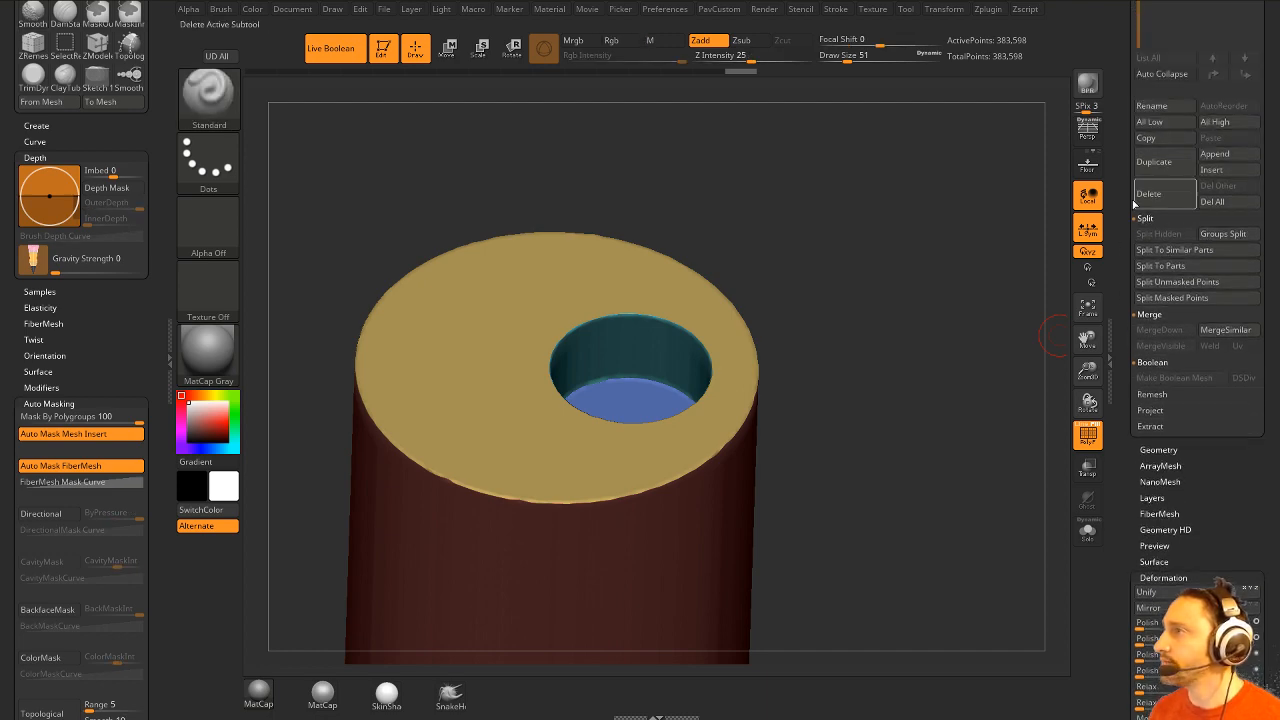
{"action": "mouse_move", "coordinate": [1127, 208]}
{"action": "left_mouse_down"}
{"action": "mouse_move", "coordinate": [1126, 343]}
{"action": "mouse_move", "coordinate": [1130, 199]}
{"action": "left_mouse_up"}
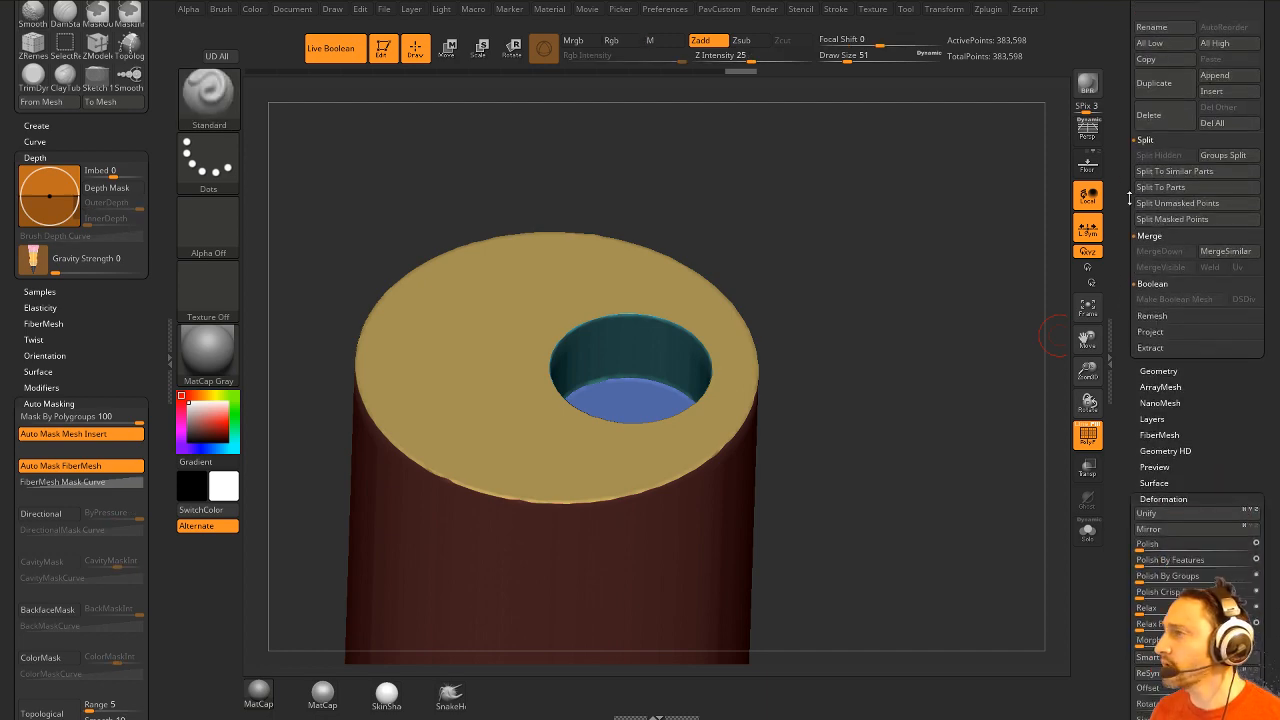
{"action": "left_click", "coordinate": [1145, 373], "text": "shift"}
{"action": "left_click_drag", "start_coordinate": [1131, 315], "coordinate": [1133, 237]}
{"action": "left_click", "coordinate": [1152, 288], "text": "shift"}
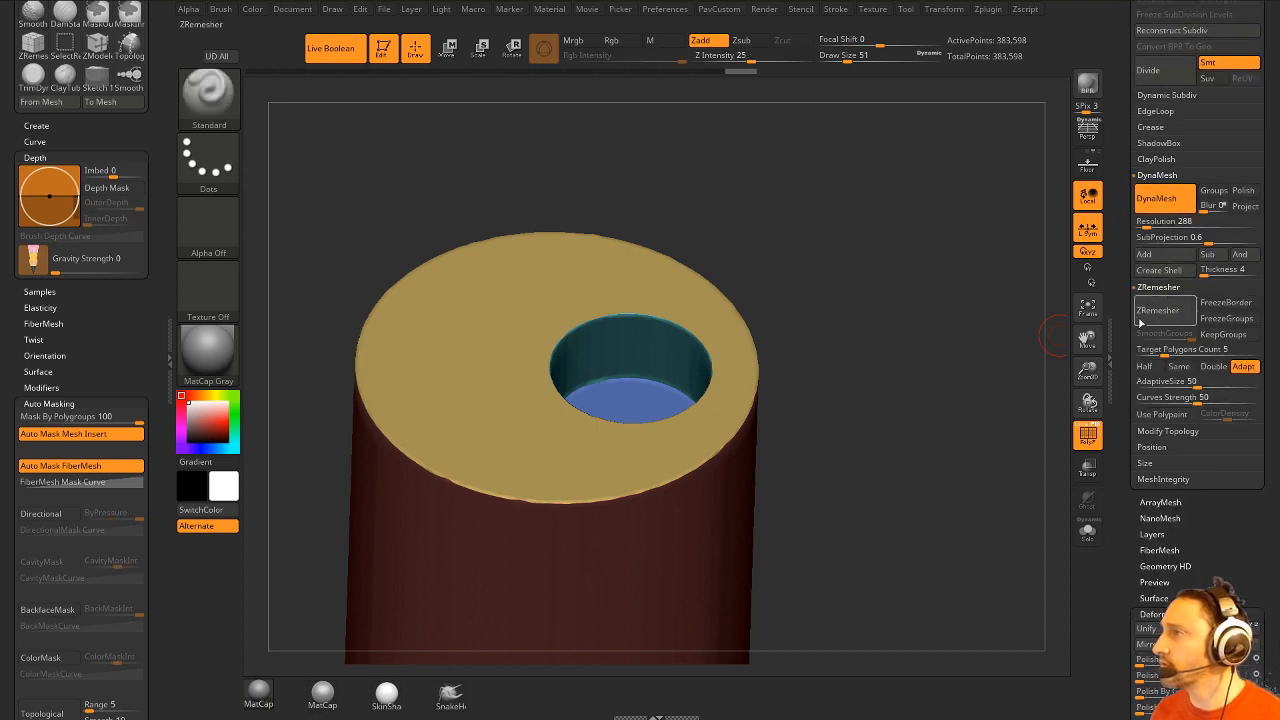
{"action": "left_click", "coordinate": [1226, 336]}
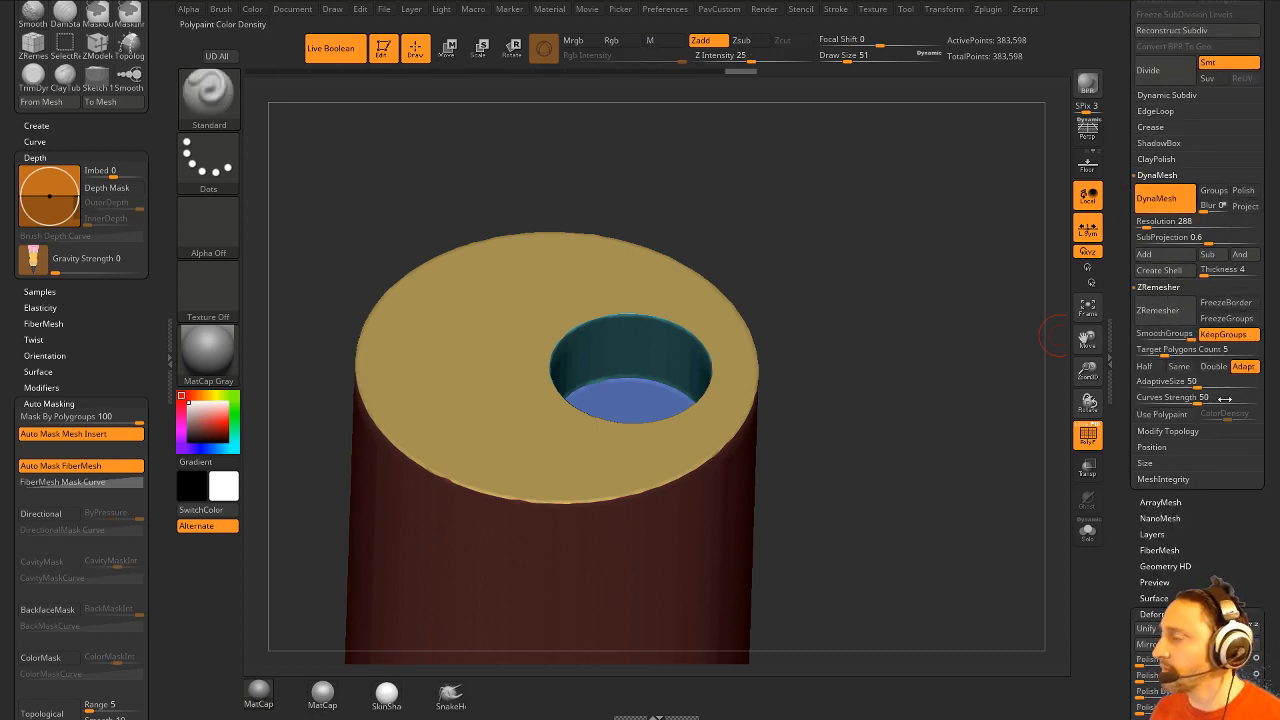
{"action": "left_click", "coordinate": [1238, 340]}
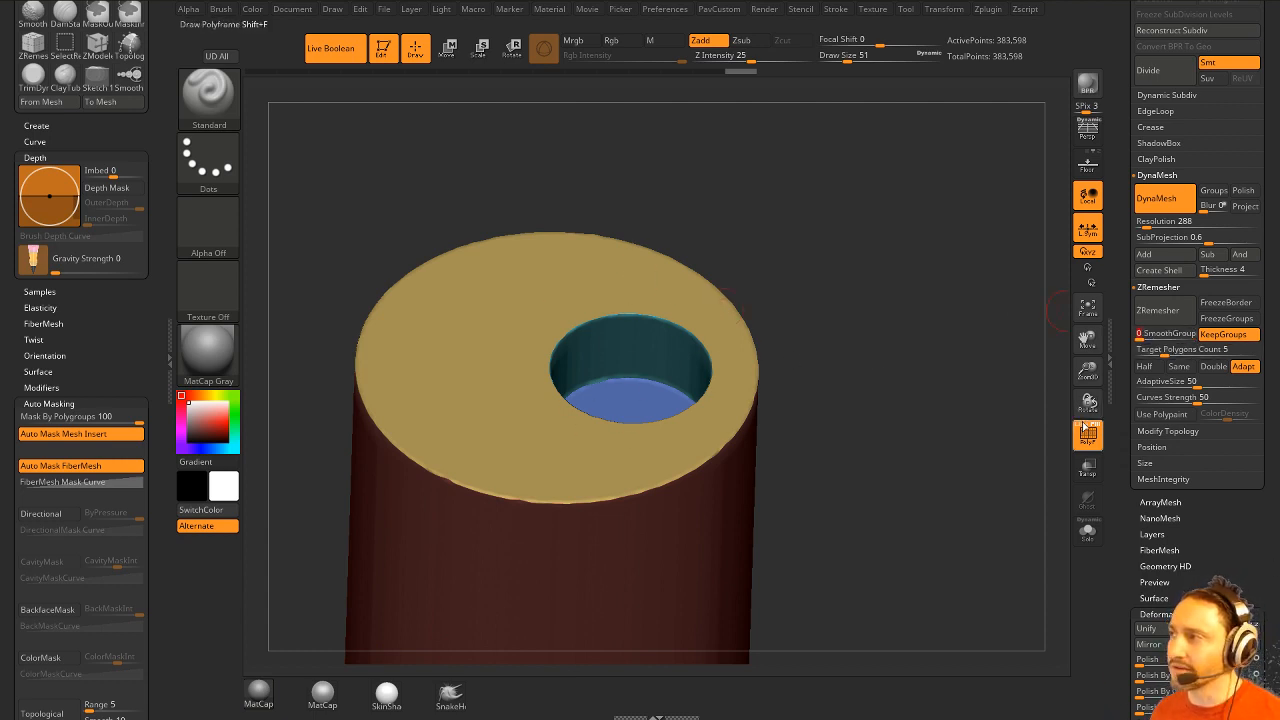
{"action": "left_click_drag", "start_coordinate": [1163, 336], "coordinate": [1194, 336]}
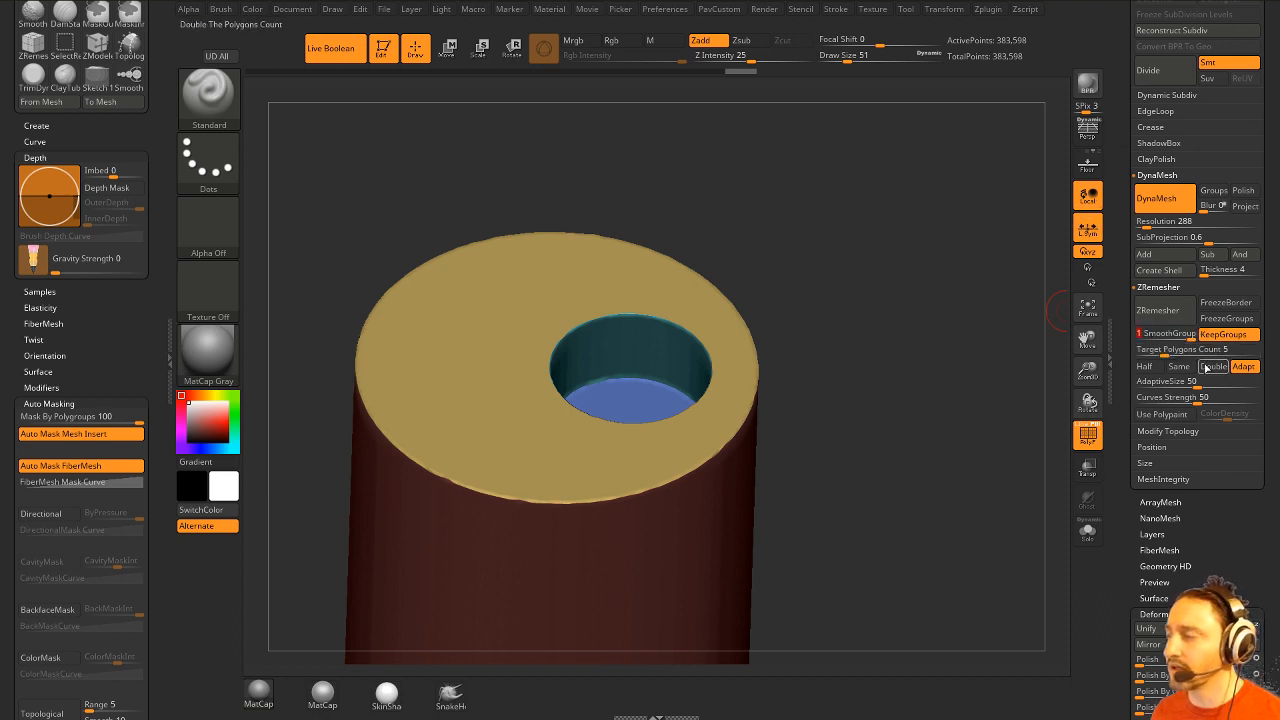
Inspect the cylinder's rim and hole edges, and set the ZRemesher AdaptiveSize to 21.
{"action": "left_click_drag", "start_coordinate": [771, 425], "coordinate": [920, 366]}
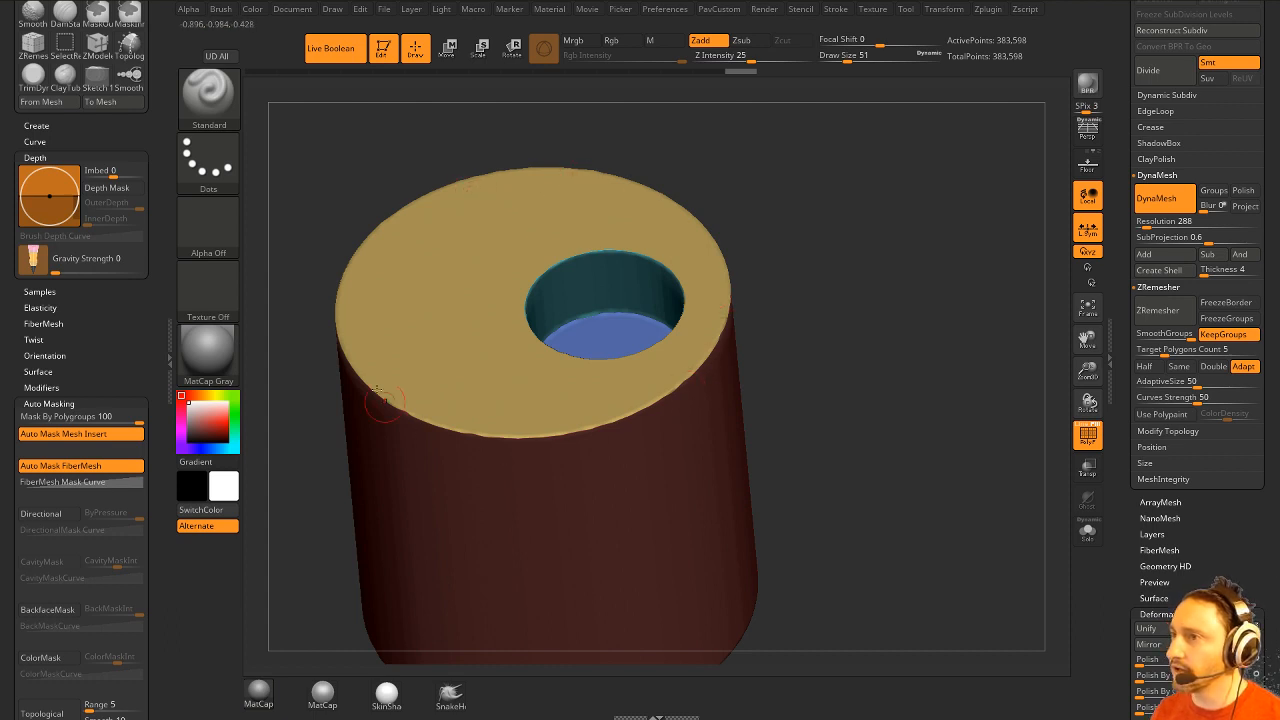
{"action": "left_click_drag", "start_coordinate": [677, 225], "coordinate": [894, 337]}
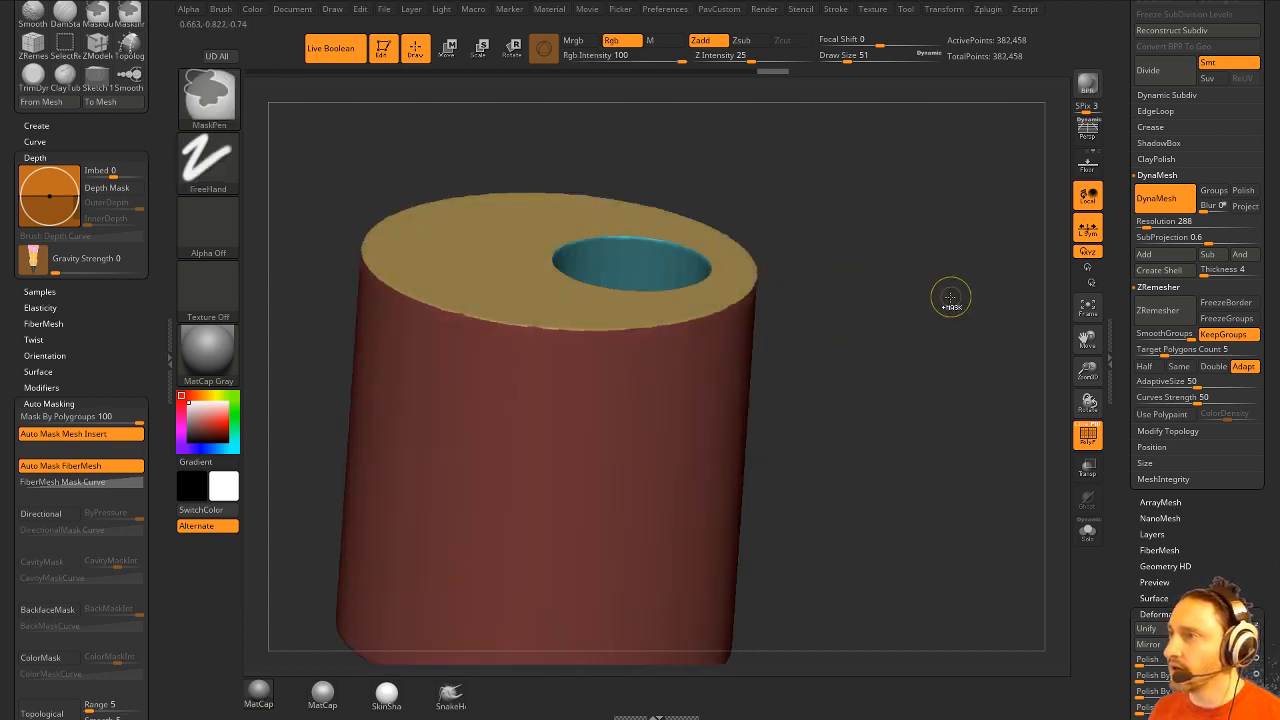
{"action": "left_click_drag", "start_coordinate": [953, 296], "coordinate": [931, 320]}
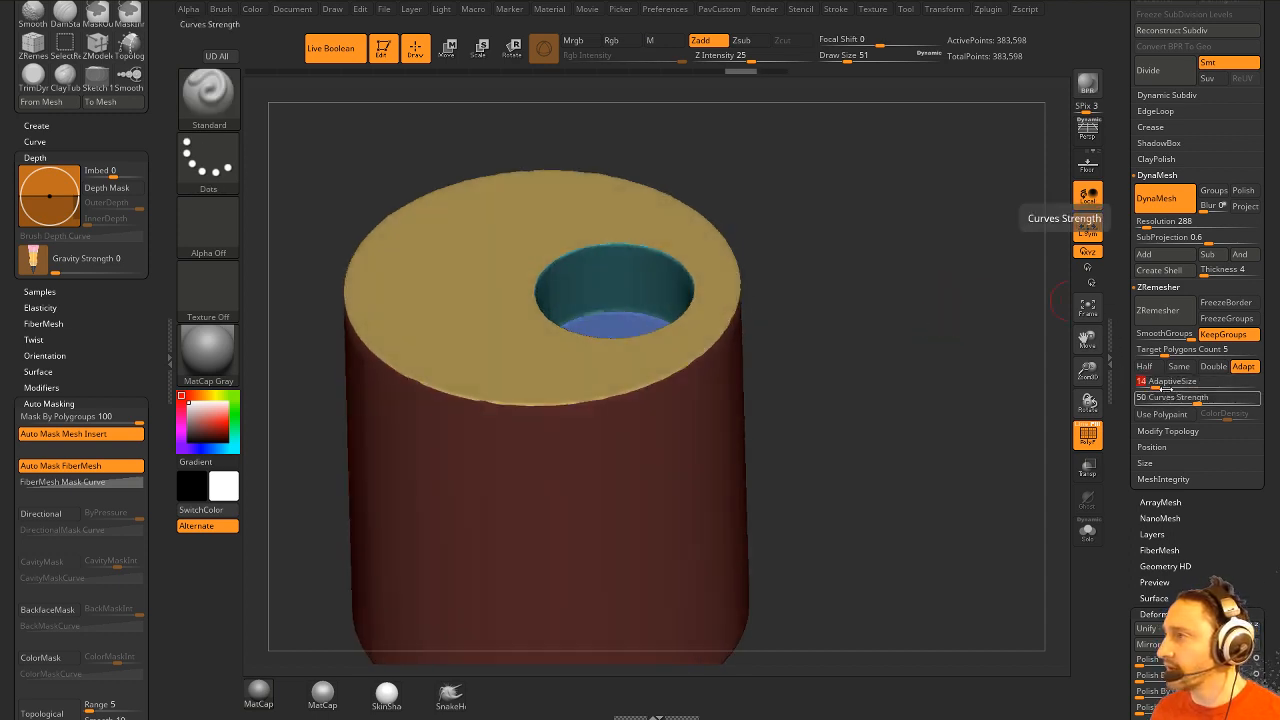
{"action": "left_click_drag", "start_coordinate": [1168, 384], "coordinate": [1139, 384]}
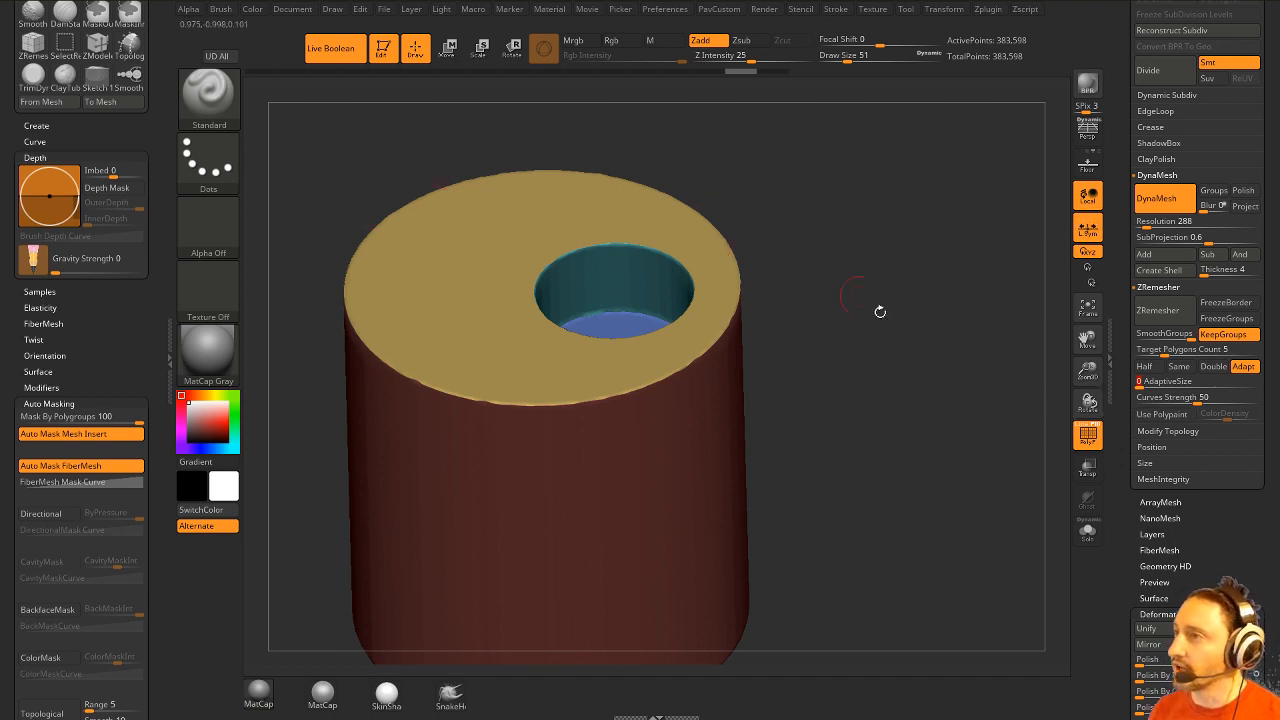
{"action": "left_click_drag", "start_coordinate": [877, 309], "coordinate": [908, 380]}
{"action": "left_click_drag", "start_coordinate": [1141, 384], "coordinate": [1157, 379]}
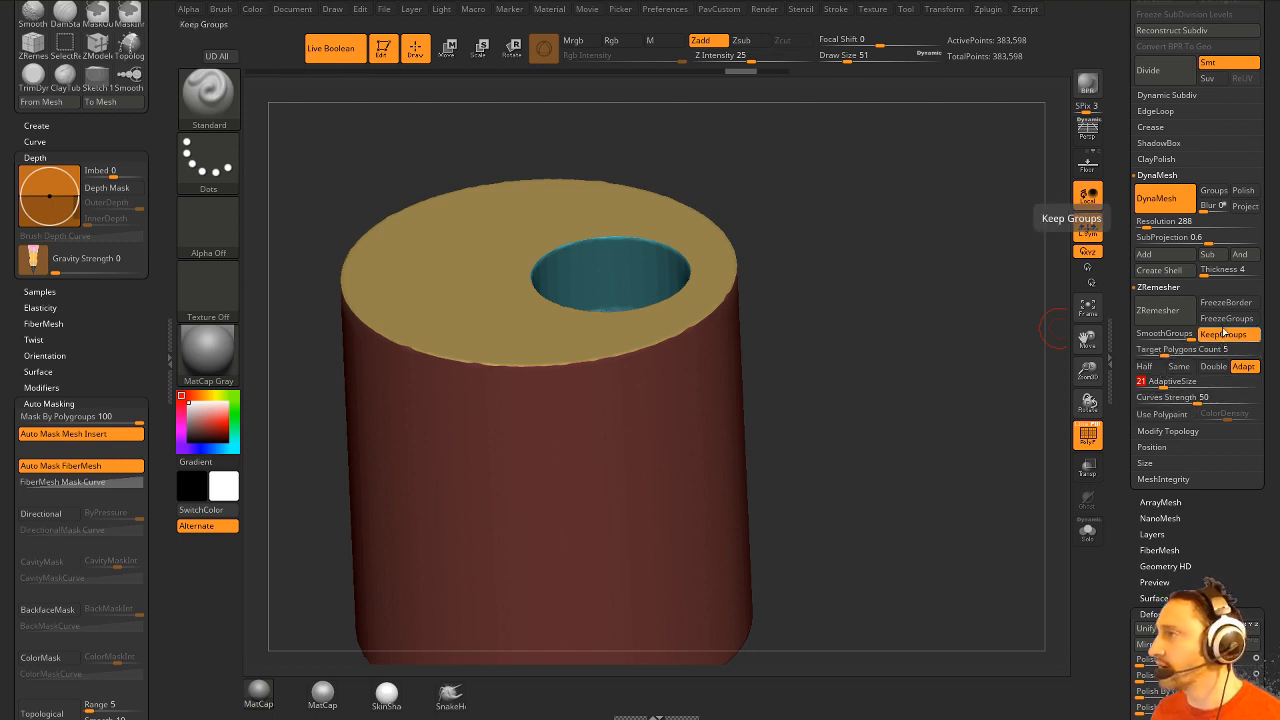
{"action": "scroll", "coordinate": [1190, 310], "scroll_direction": "up", "scroll_amount": 10}
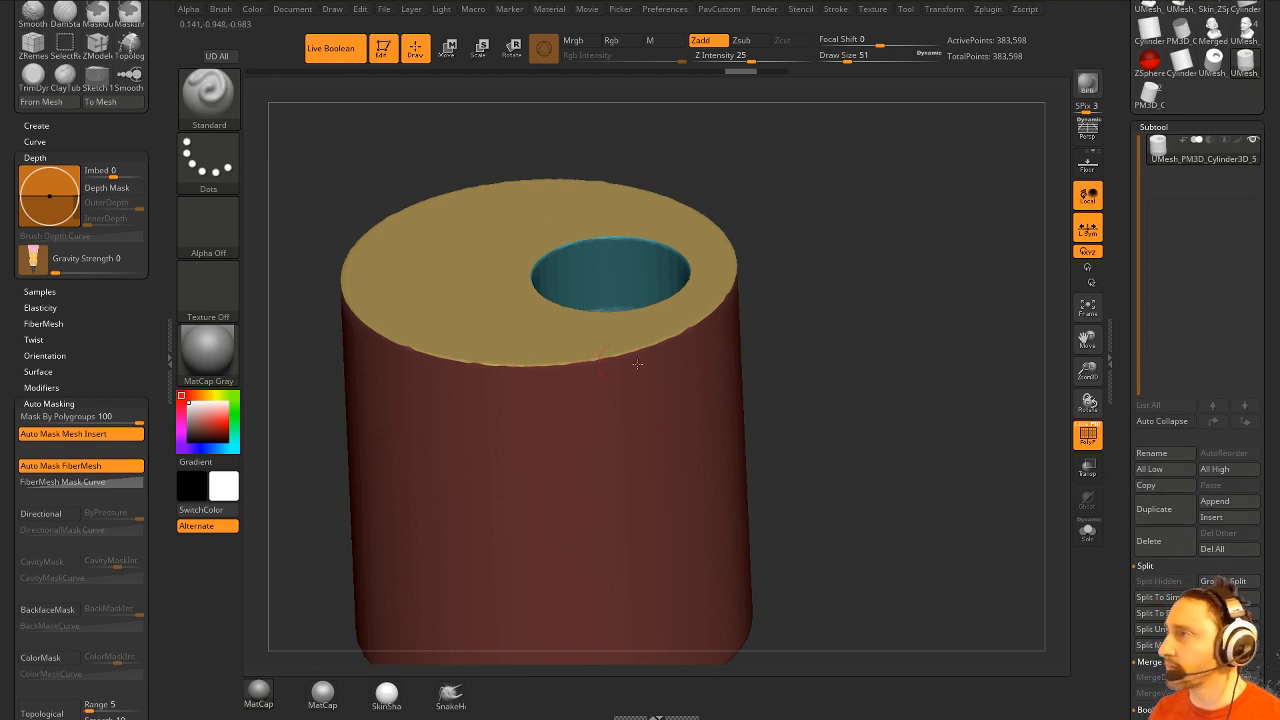
Duplicate the cylinder subtool, isolate the copy and remesh it with ZRemesher, displaying its polyframe.
{"action": "left_click", "coordinate": [1170, 512]}
{"action": "scroll", "coordinate": [1165, 512], "scroll_direction": "down", "scroll_amount": 10}
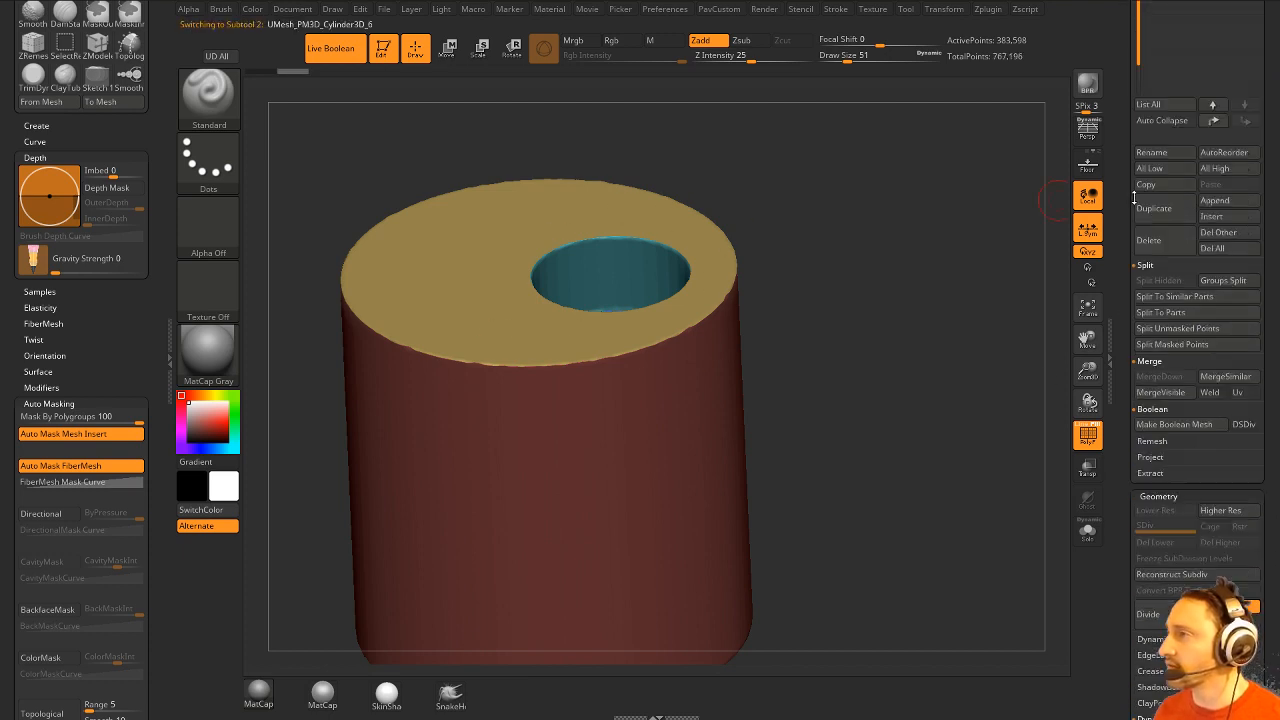
{"action": "left_click", "coordinate": [1088, 532]}
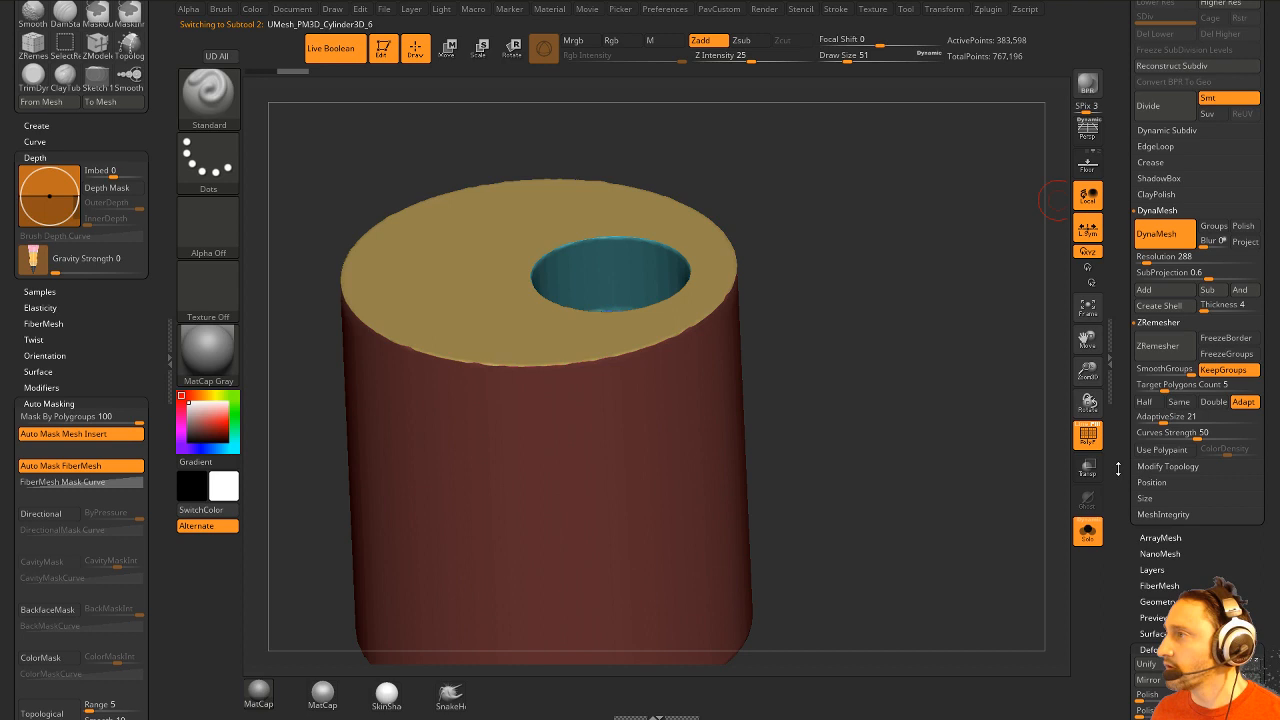
{"action": "left_click", "coordinate": [1158, 345]}
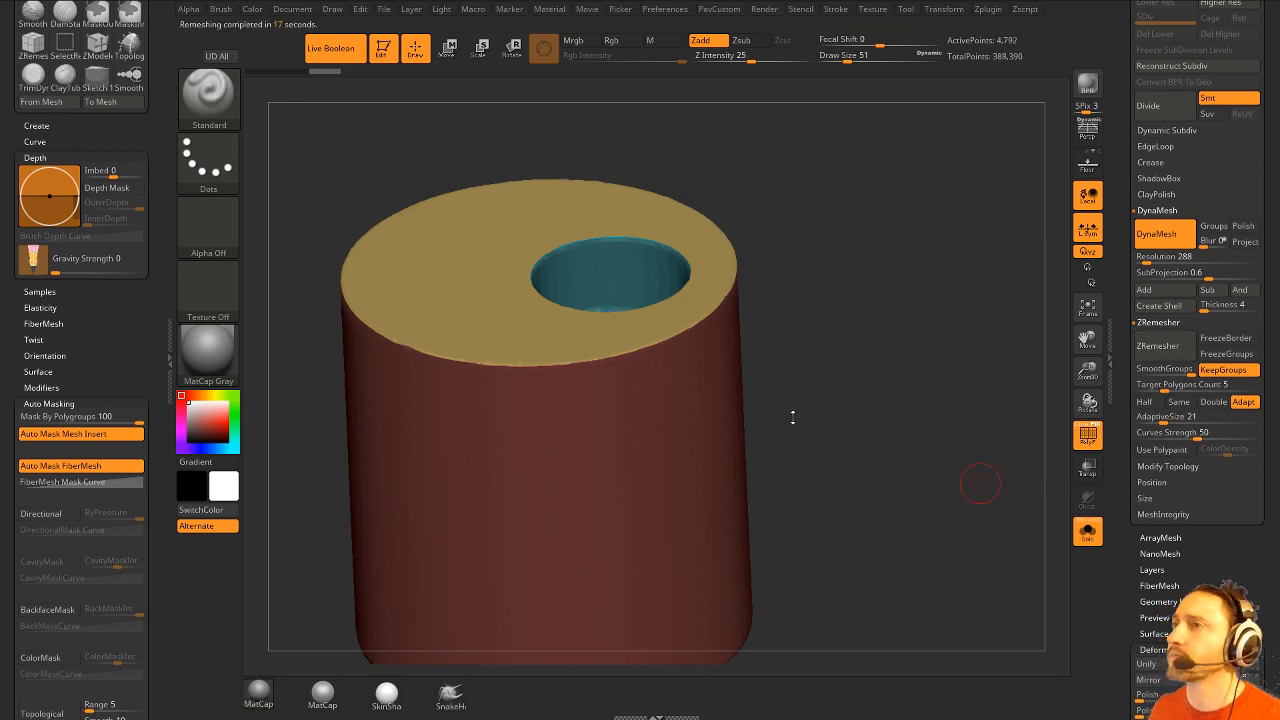
{"action": "left_click_drag", "start_coordinate": [793, 417], "coordinate": [941, 357]}
{"action": "left_click", "coordinate": [1093, 438]}
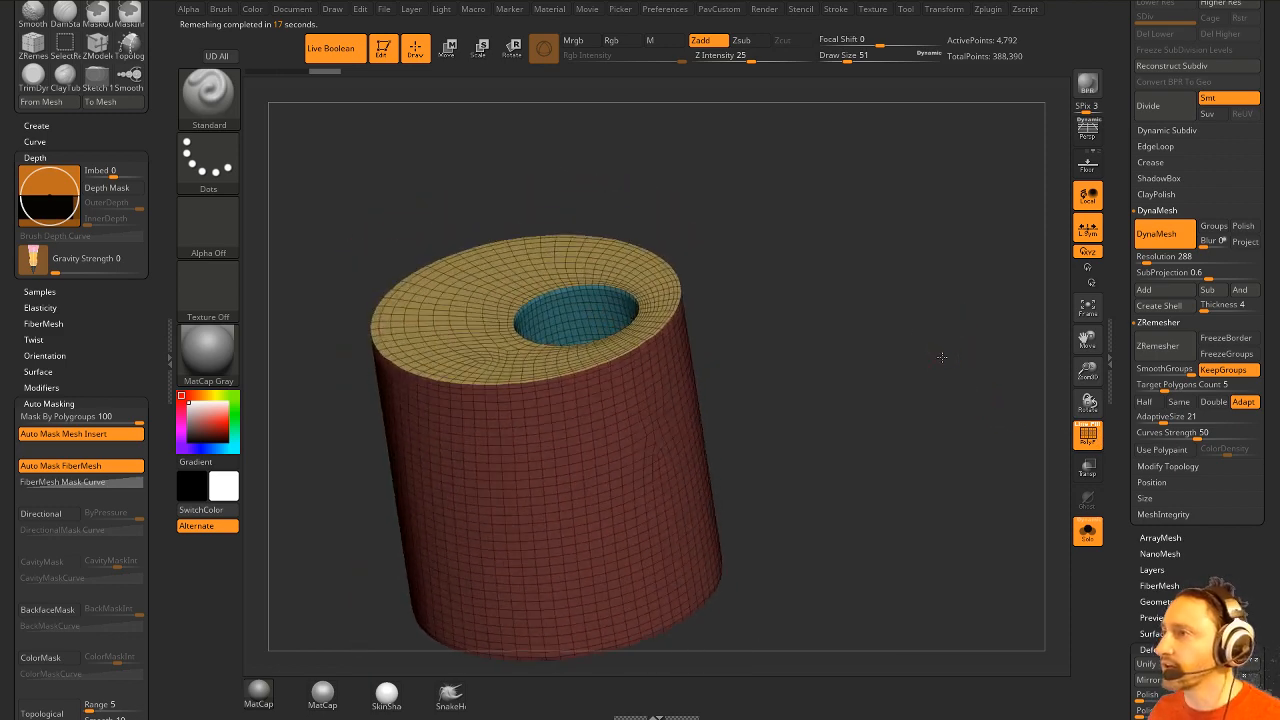
{"action": "left_click_drag", "start_coordinate": [663, 348], "coordinate": [967, 387]}
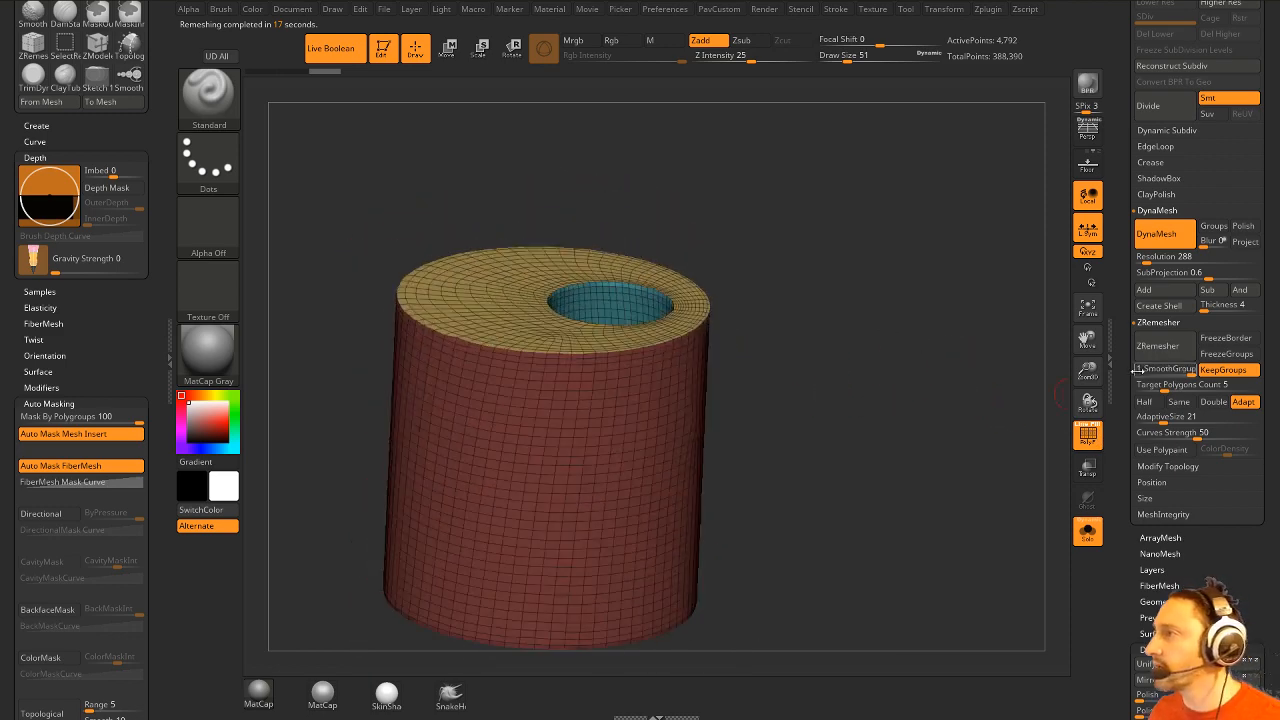
Remesh the cylinder copy again with ZRemesher using the Half polygon target.
{"action": "left_click", "coordinate": [1144, 401]}
{"action": "left_click", "coordinate": [1157, 345]}
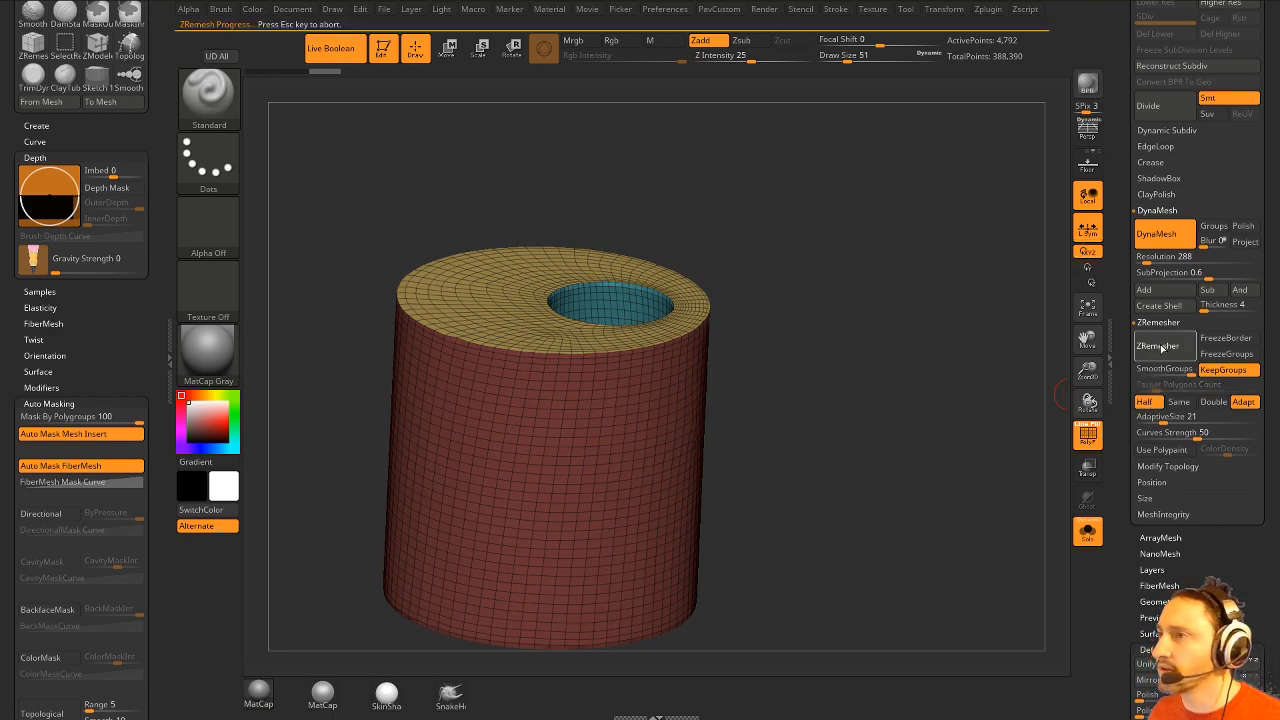
{"action": "left_click", "coordinate": [1158, 345]}
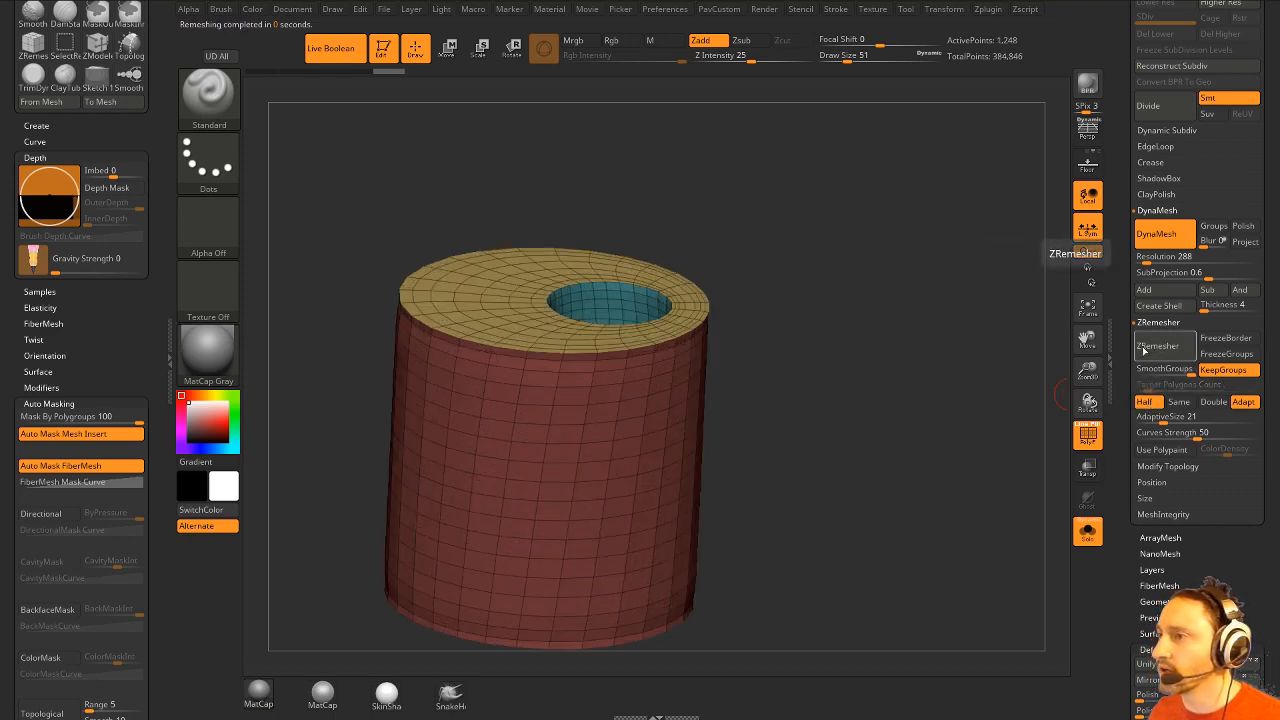
{"action": "left_click_drag", "start_coordinate": [914, 351], "coordinate": [934, 321]}
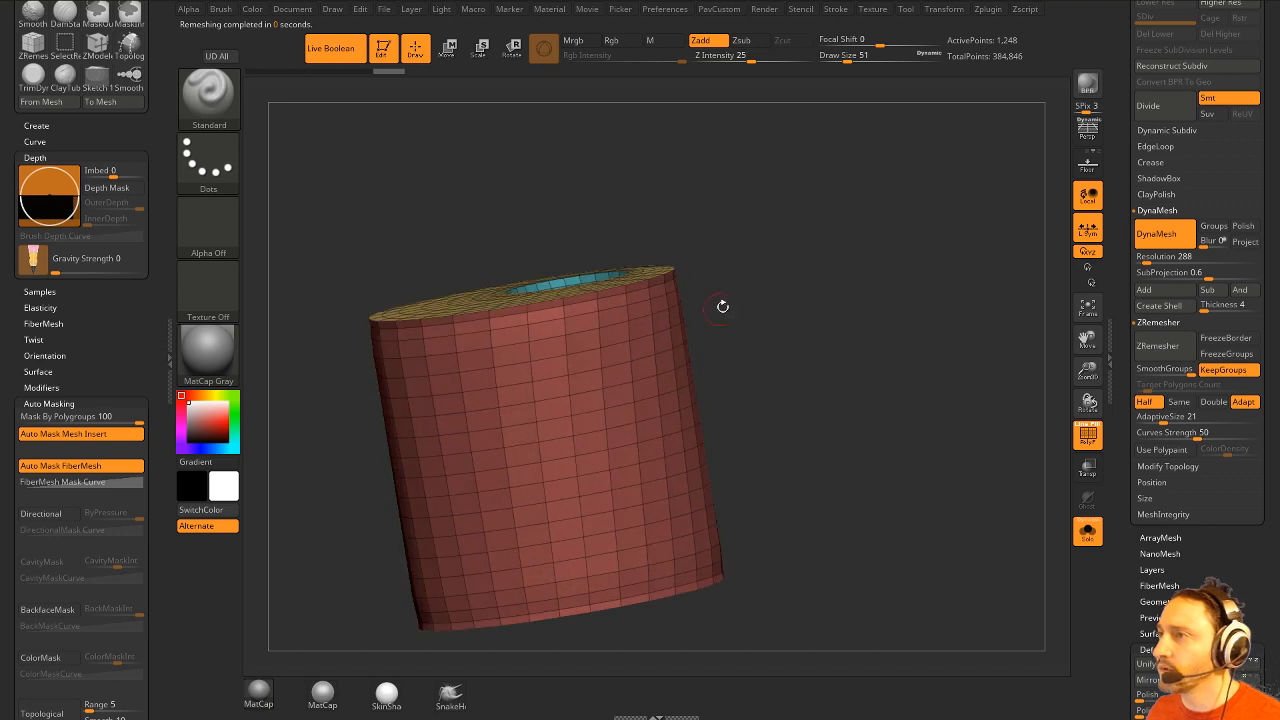
{"action": "left_click_drag", "start_coordinate": [762, 268], "coordinate": [777, 251]}
Switch to the ZModeler brush with the Insert Single EdgeLoop edge action and delete the upper horizontal edge loops around the outer wall.
{"action": "key", "text": "b"}
{"action": "key", "text": "z"}
{"action": "key", "text": "m"}
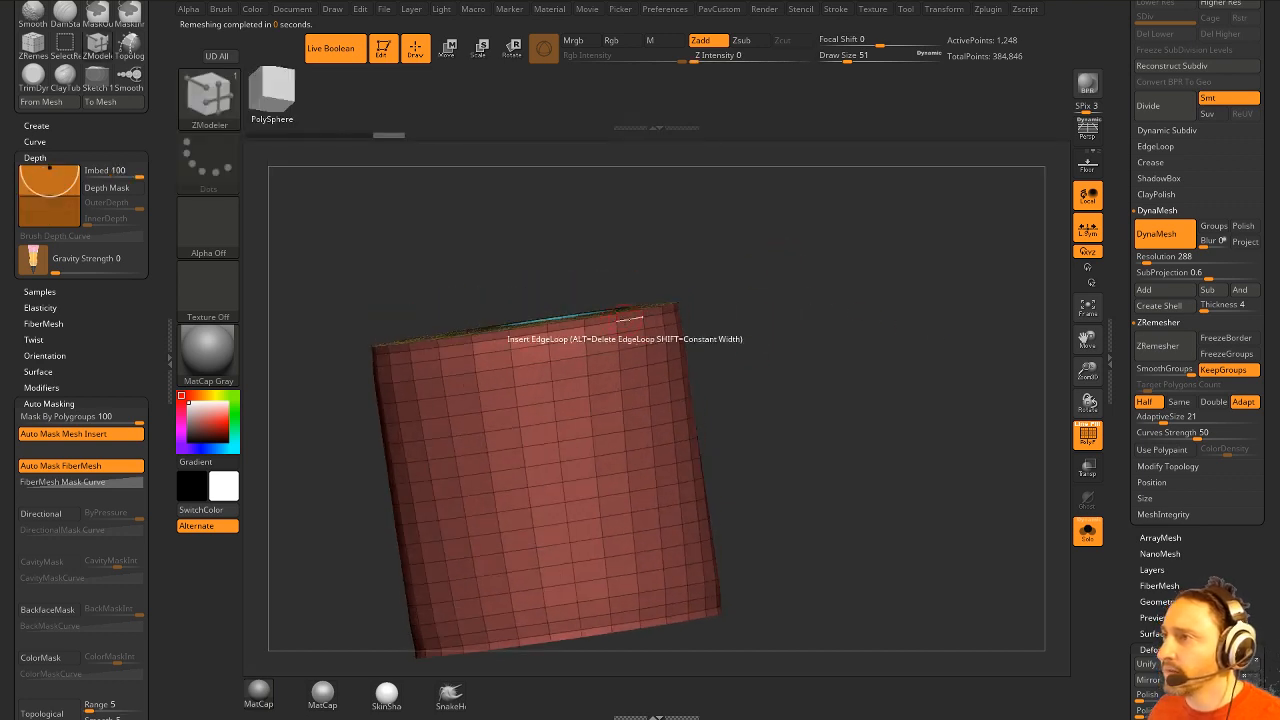
{"action": "key", "text": "space"}
{"action": "left_click", "coordinate": [510, 483]}
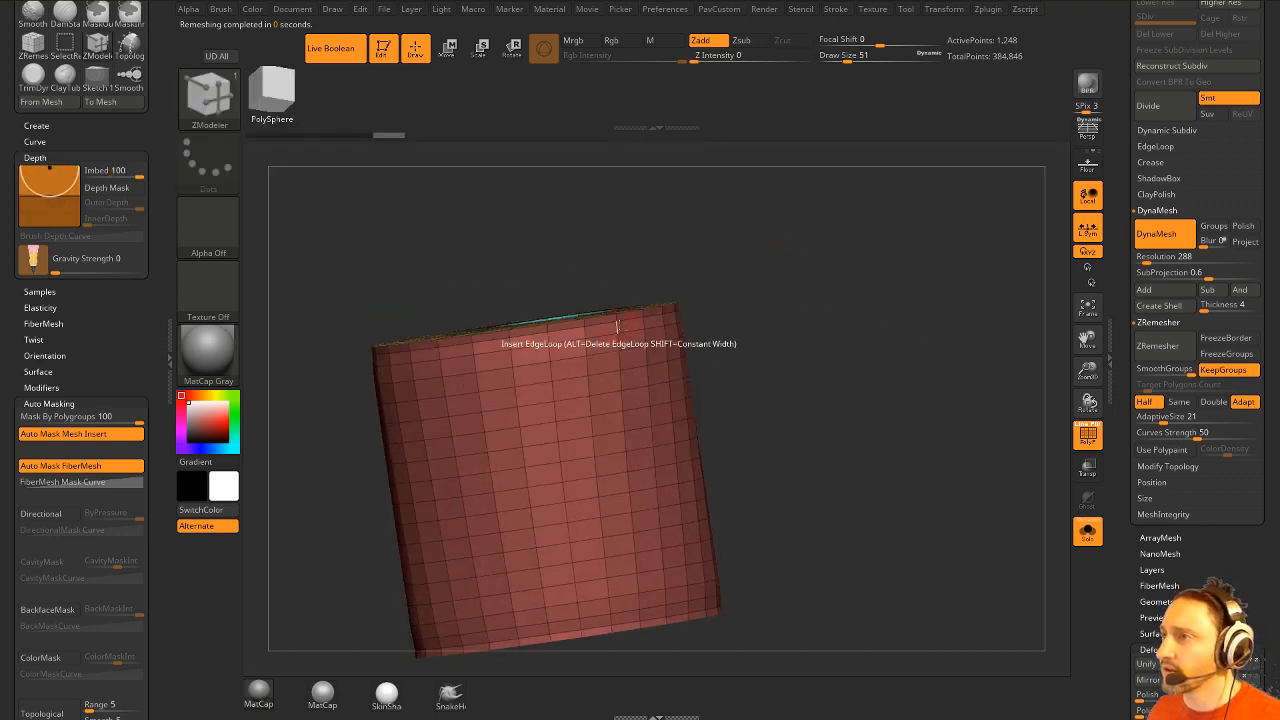
{"action": "left_click", "coordinate": [625, 330], "text": "alt"}
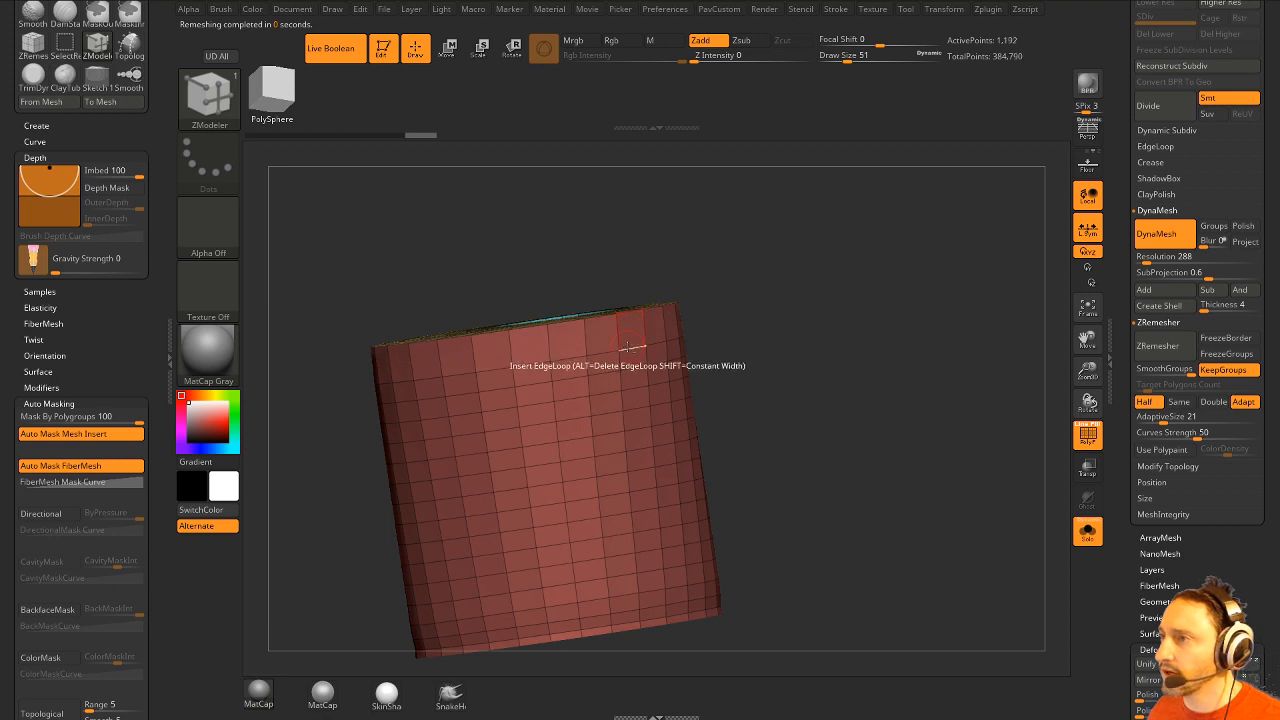
{"action": "left_click", "coordinate": [631, 355], "text": "alt"}
{"action": "left_click", "coordinate": [636, 390], "text": "alt"}
{"action": "left_click_drag", "start_coordinate": [737, 417], "coordinate": [709, 343]}
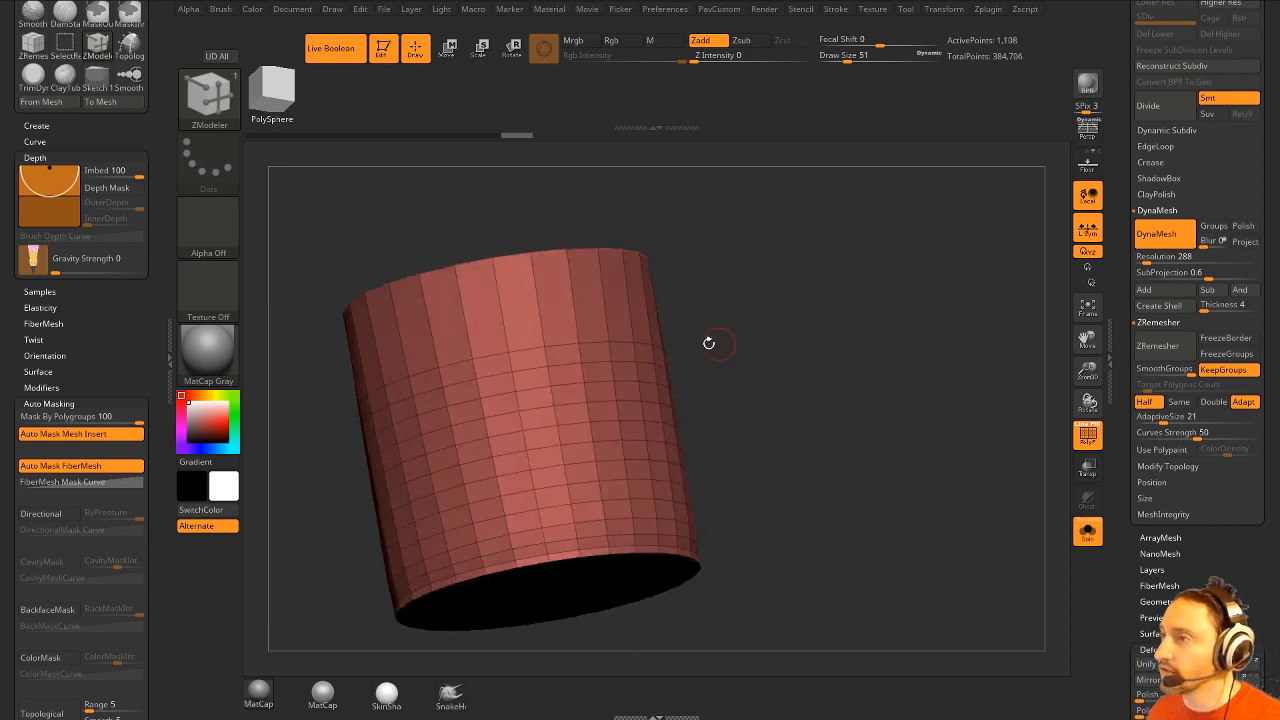
{"action": "left_click", "coordinate": [639, 372], "text": "alt"}
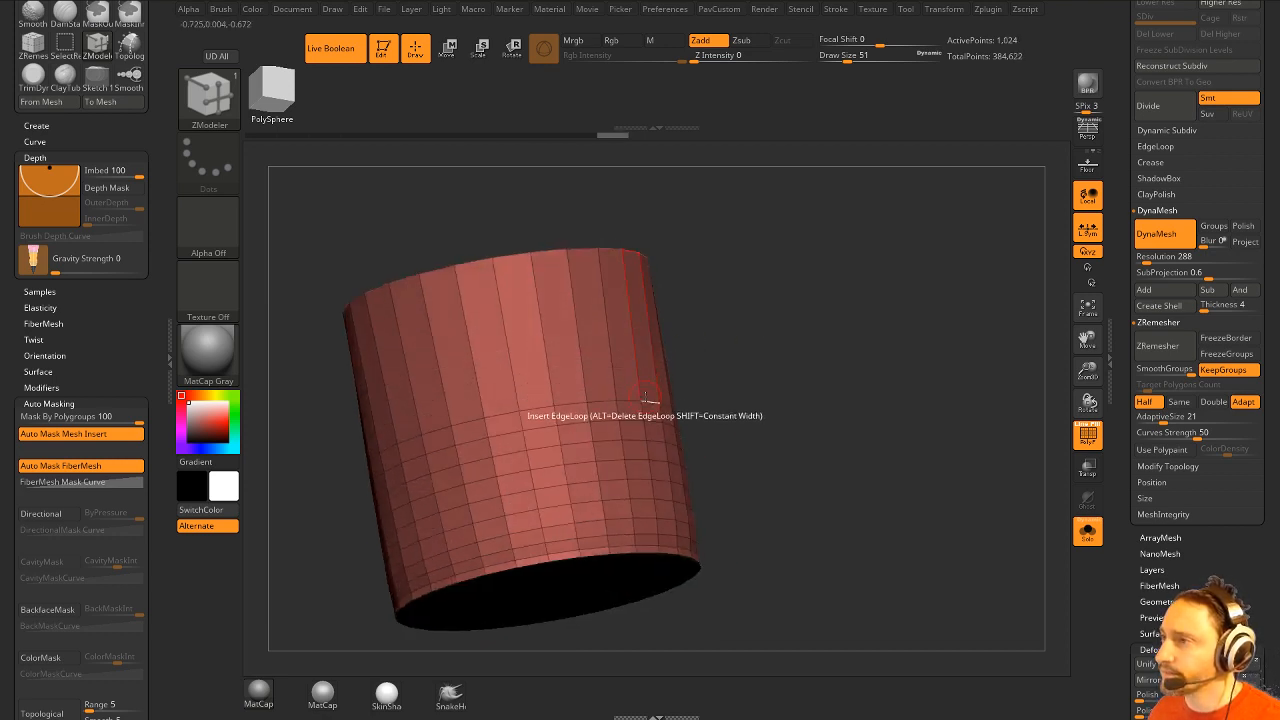
{"action": "left_click", "coordinate": [640, 393], "text": "alt"}
Delete the remaining horizontal edge loops along the lower part of the outer wall, down to the base.
{"action": "left_click_drag", "start_coordinate": [777, 430], "coordinate": [720, 440]}
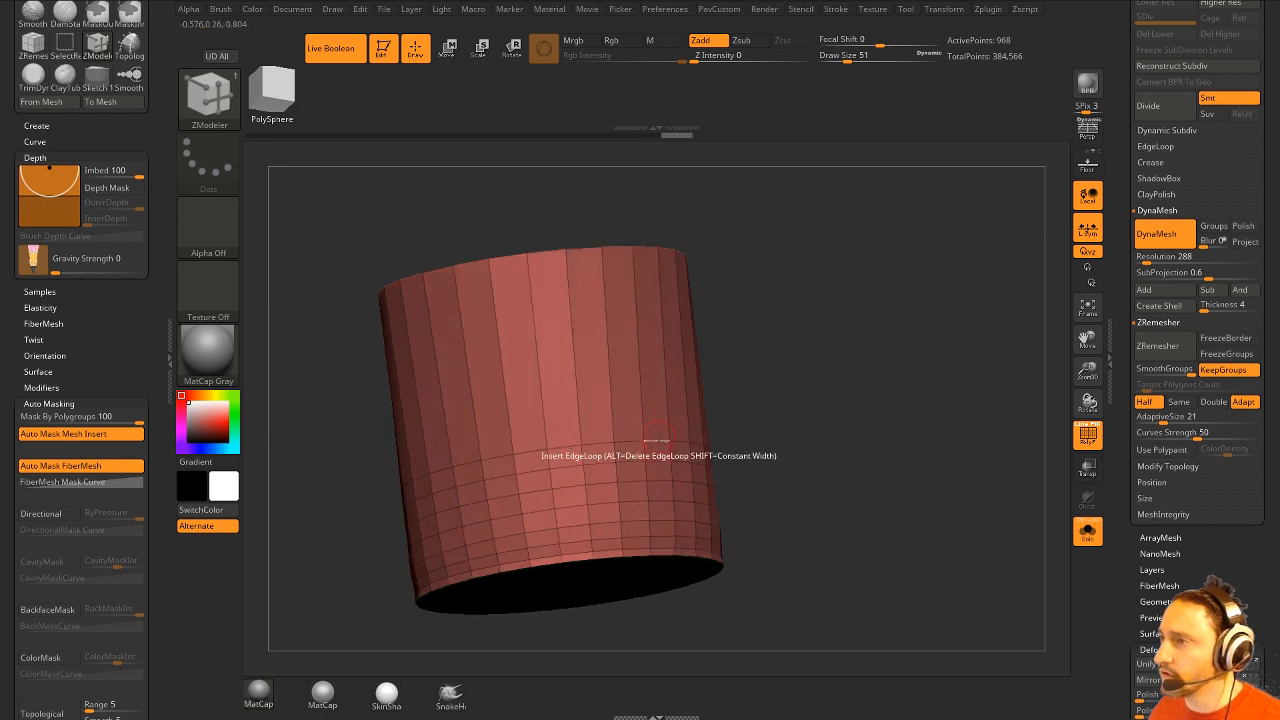
{"action": "left_click", "coordinate": [657, 448], "text": "alt"}
{"action": "left_click", "coordinate": [657, 478], "text": "alt"}
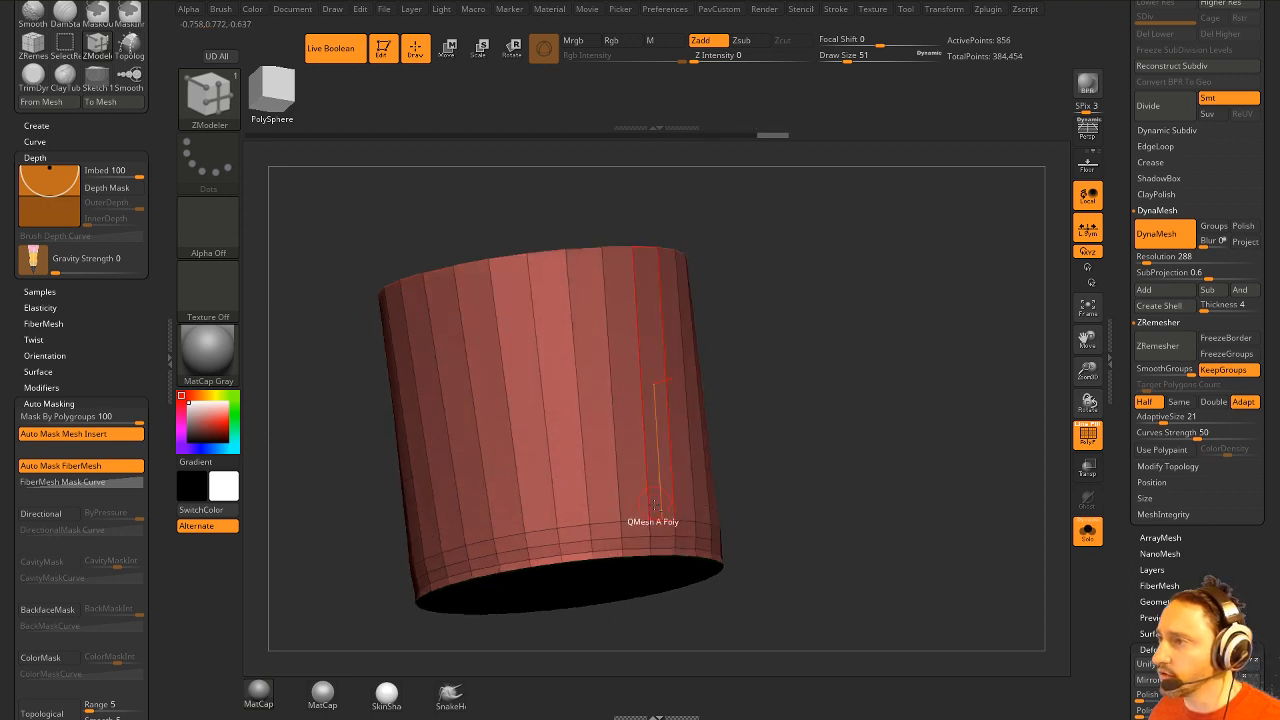
{"action": "left_click", "coordinate": [656, 516], "text": "alt"}
{"action": "left_click", "coordinate": [657, 519], "text": "alt"}
{"action": "left_click", "coordinate": [665, 532], "text": "alt"}
{"action": "left_click", "coordinate": [665, 546], "text": "alt"}
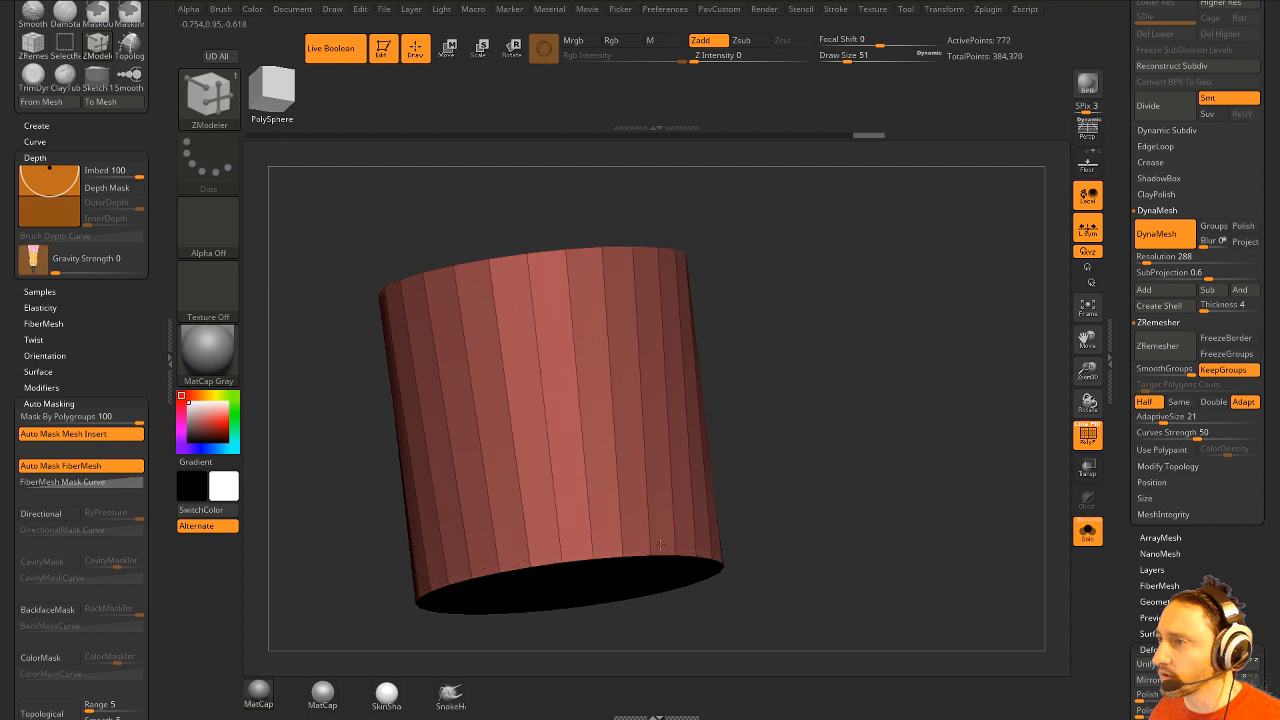
Isolate the cylinder's bottom cap polygroup and delete its faces from the mesh.
{"action": "left_click_drag", "start_coordinate": [854, 474], "coordinate": [975, 355]}
{"action": "left_click", "coordinate": [580, 337], "text": "ctrl+shift"}
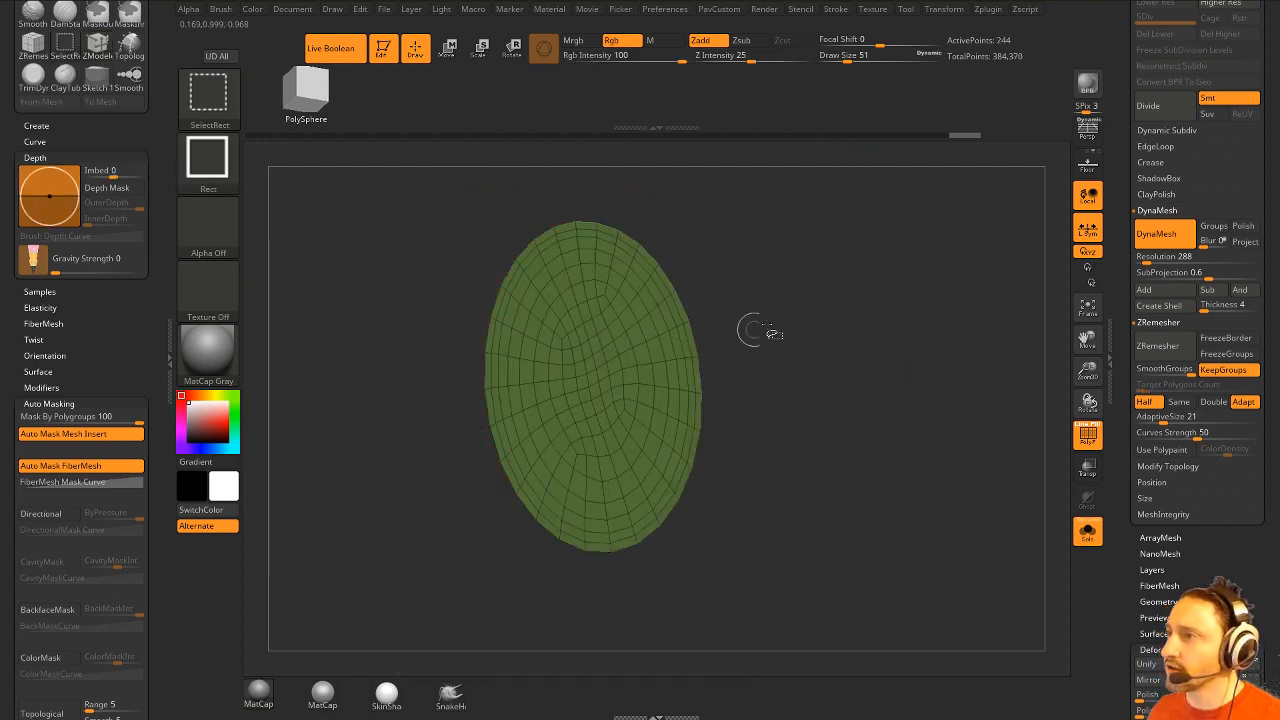
{"action": "left_click_drag", "start_coordinate": [898, 381], "coordinate": [921, 372], "text": "ctrl+shift"}
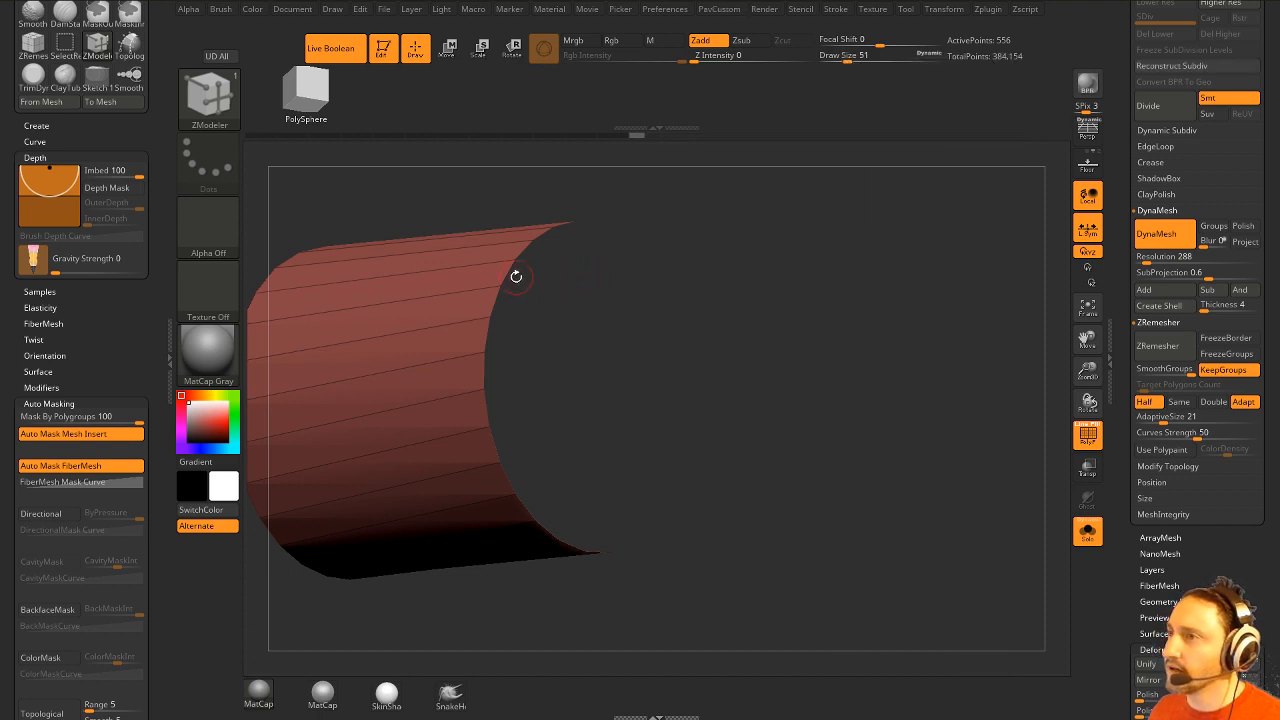
Close the open bottom with ZModeler's Close edge action and assign the new cap to a single polygroup.
{"action": "key", "text": "space"}
{"action": "left_click", "coordinate": [370, 335]}
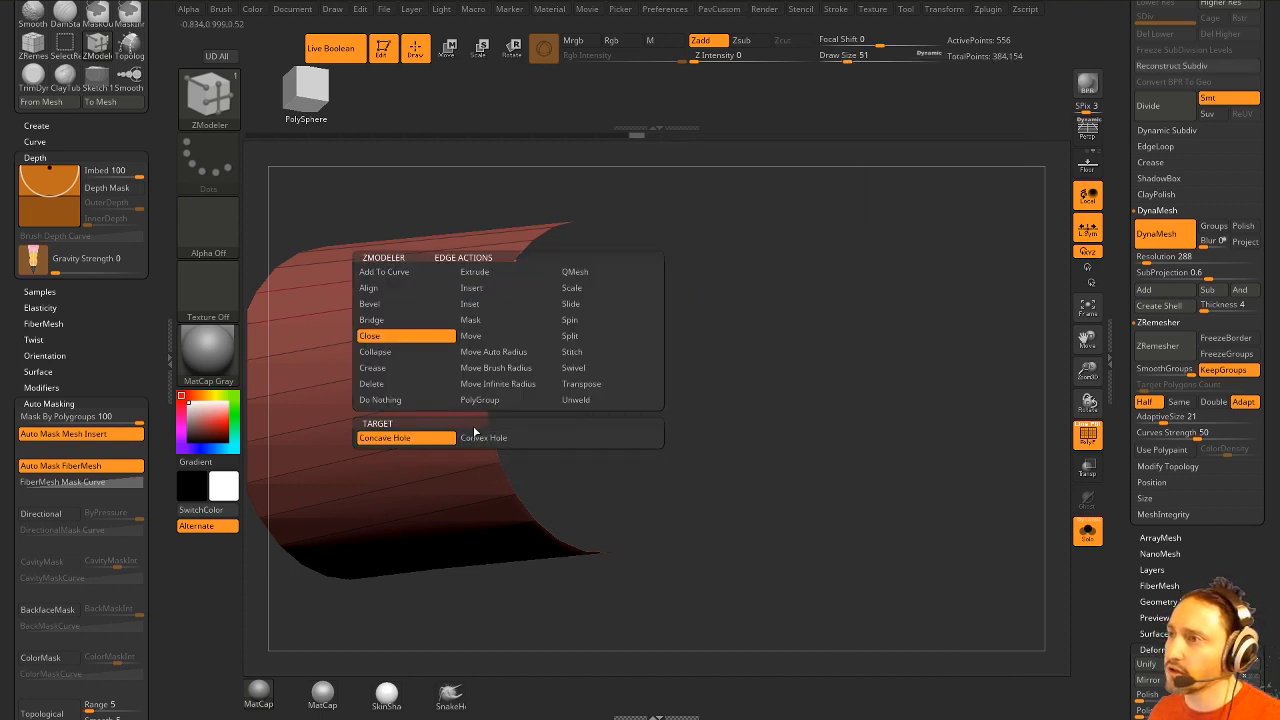
{"action": "left_click", "coordinate": [497, 308]}
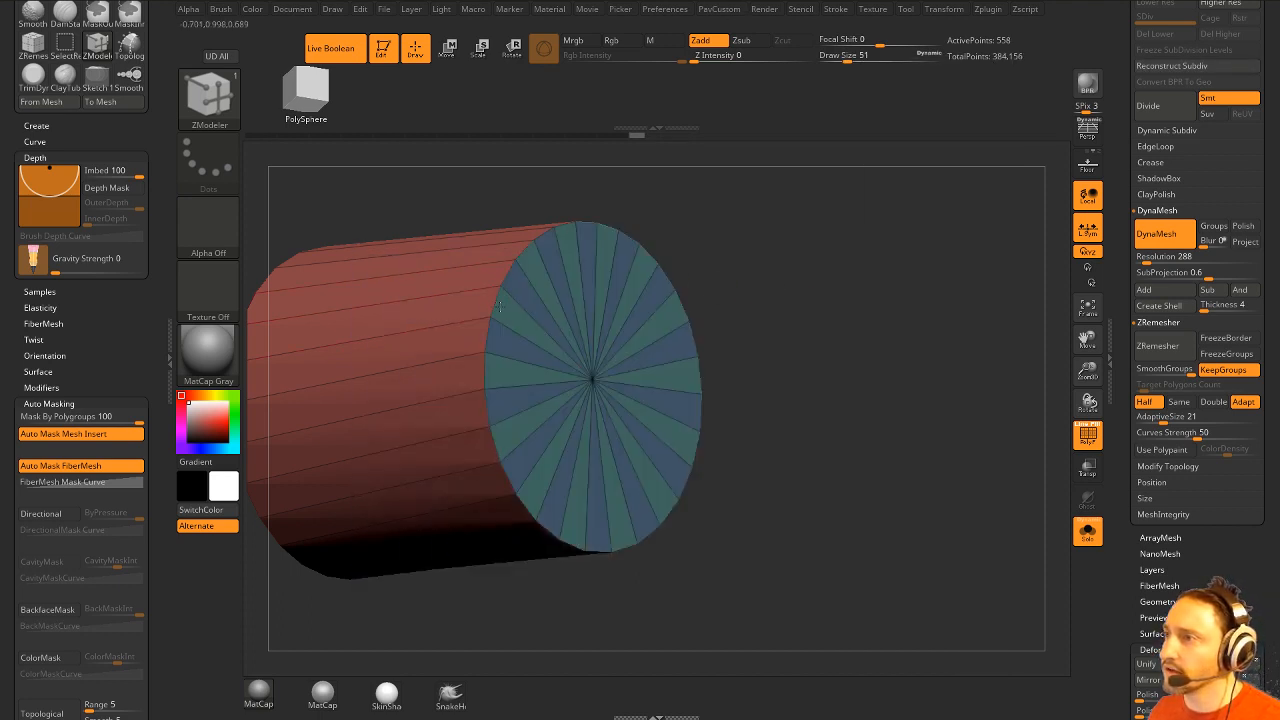
{"action": "left_click", "coordinate": [594, 374], "text": "ctrl+shift"}
{"action": "key", "text": "ctrl+w"}
{"action": "left_click", "coordinate": [842, 313], "text": "ctrl+shift"}
Restore the Insert Single EdgeLoop action and delete the edge loops circling the hole on the top face.
{"action": "left_click_drag", "start_coordinate": [905, 322], "coordinate": [883, 494]}
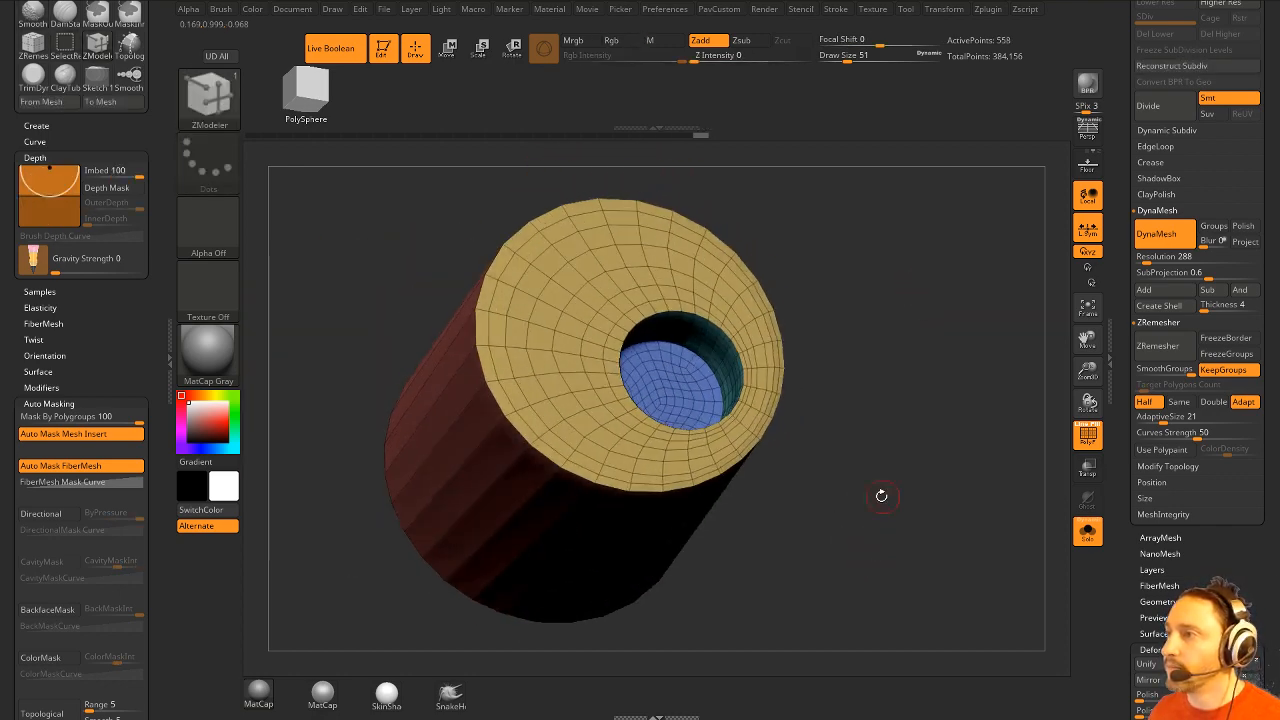
{"action": "key", "text": "space"}
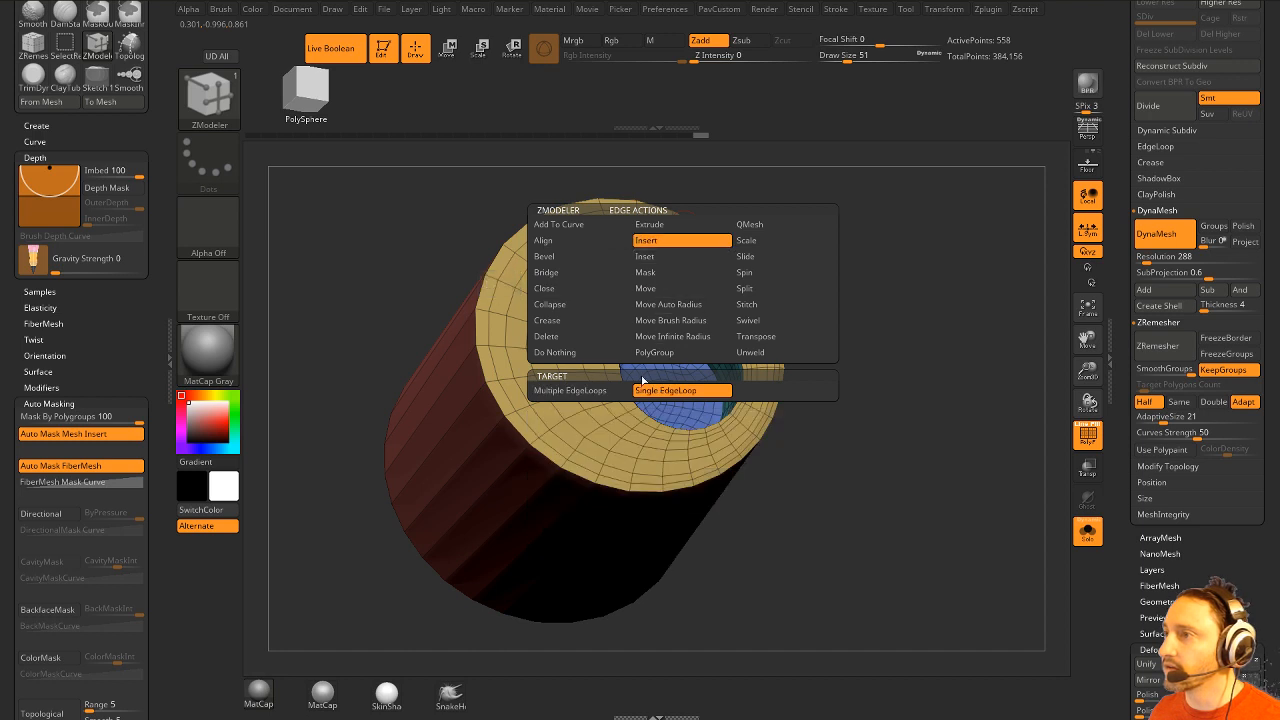
{"action": "left_click", "coordinate": [677, 231]}
{"action": "left_click", "coordinate": [683, 225], "text": "alt"}
{"action": "left_click", "coordinate": [683, 236], "text": "alt"}
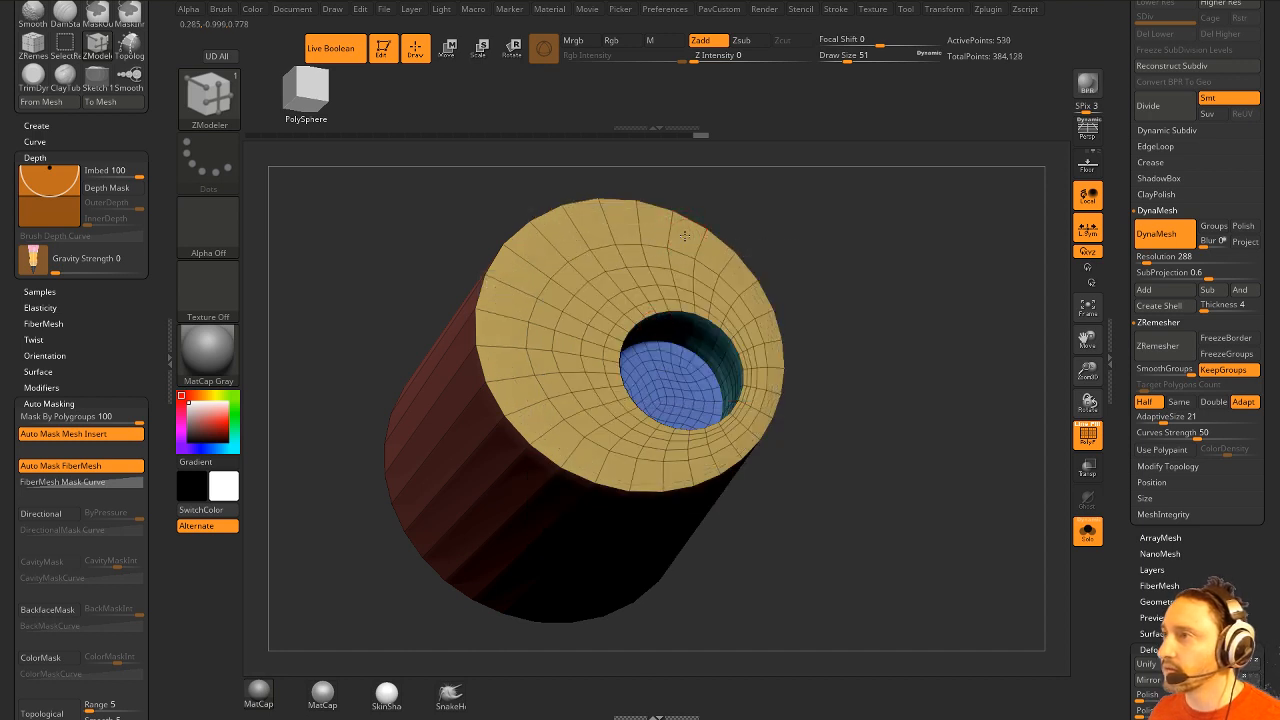
{"action": "left_click", "coordinate": [680, 255], "text": "alt"}
{"action": "left_click", "coordinate": [682, 268], "text": "alt"}
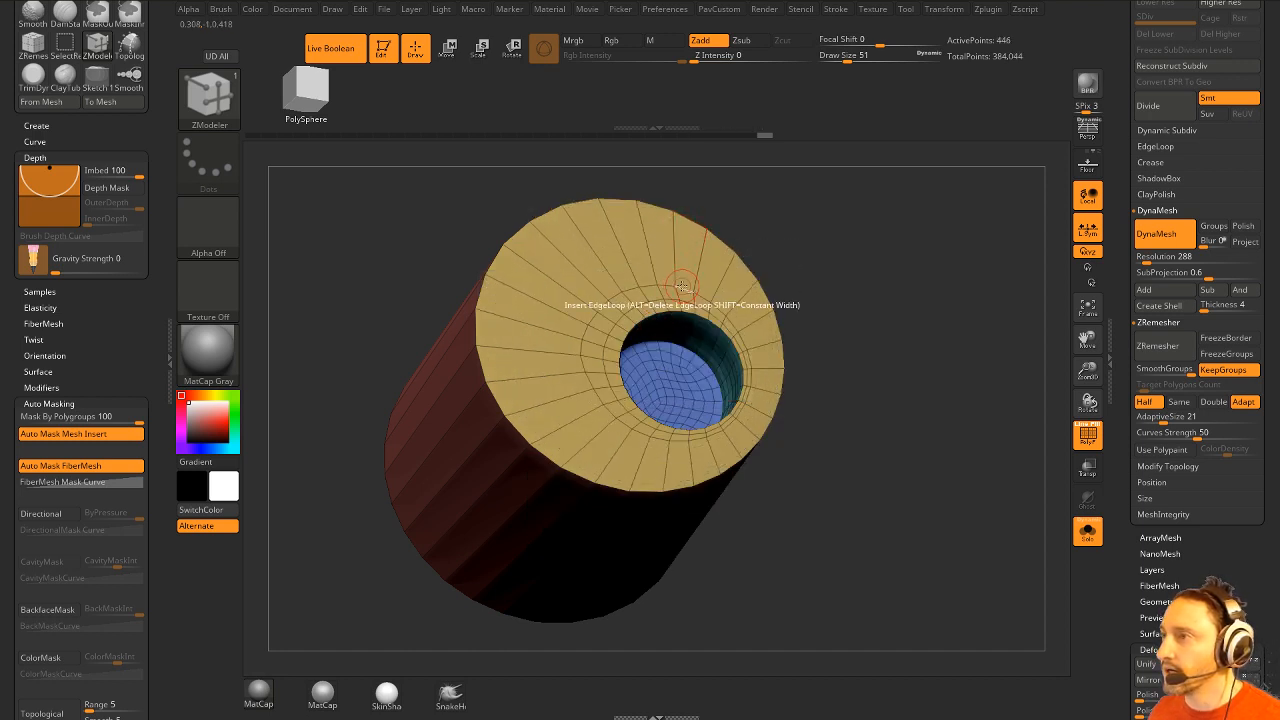
{"action": "left_click", "coordinate": [686, 288], "text": "alt"}
{"action": "left_click", "coordinate": [686, 298], "text": "alt"}
Delete all edge loops running around the inner wall of the hole.
{"action": "left_click_drag", "start_coordinate": [905, 305], "coordinate": [942, 418], "text": "alt"}
{"action": "left_click_drag", "start_coordinate": [942, 418], "coordinate": [838, 376]}
{"action": "left_click", "coordinate": [705, 421], "text": "alt"}
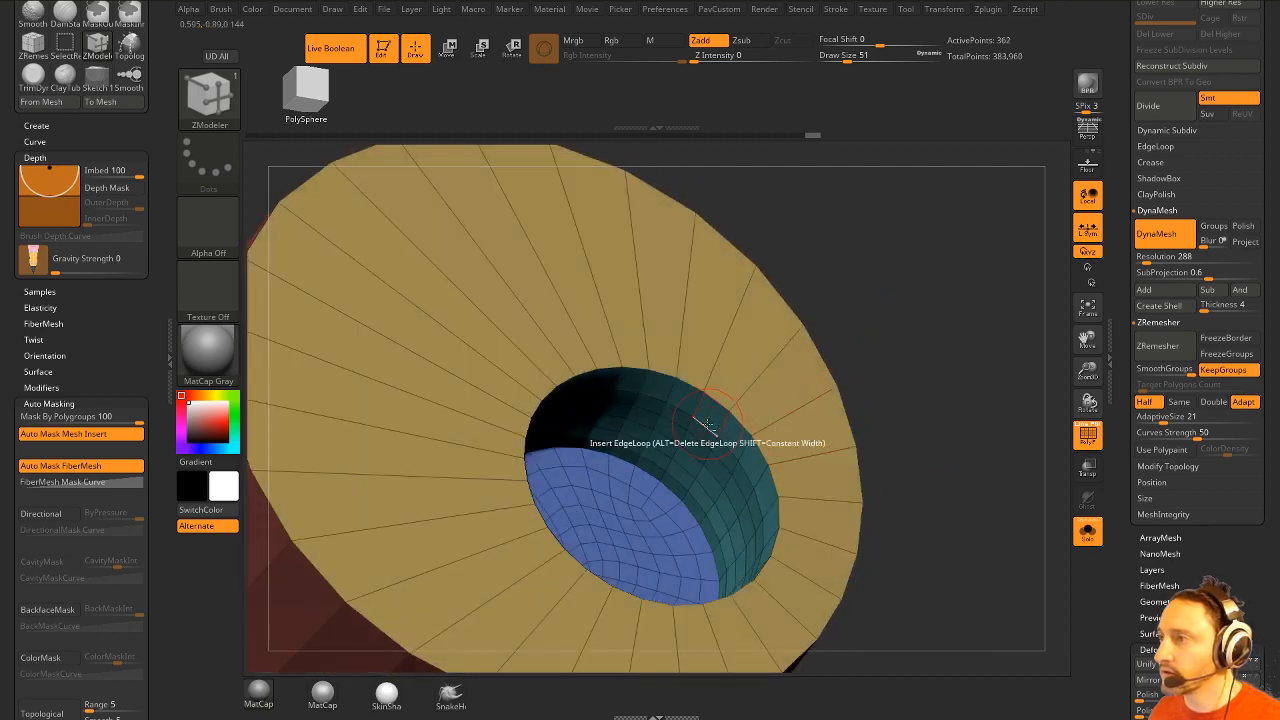
{"action": "left_click", "coordinate": [708, 425], "text": "alt"}
{"action": "left_click", "coordinate": [702, 438], "text": "alt"}
{"action": "left_click", "coordinate": [696, 448], "text": "alt"}
{"action": "left_click", "coordinate": [688, 464], "text": "alt"}
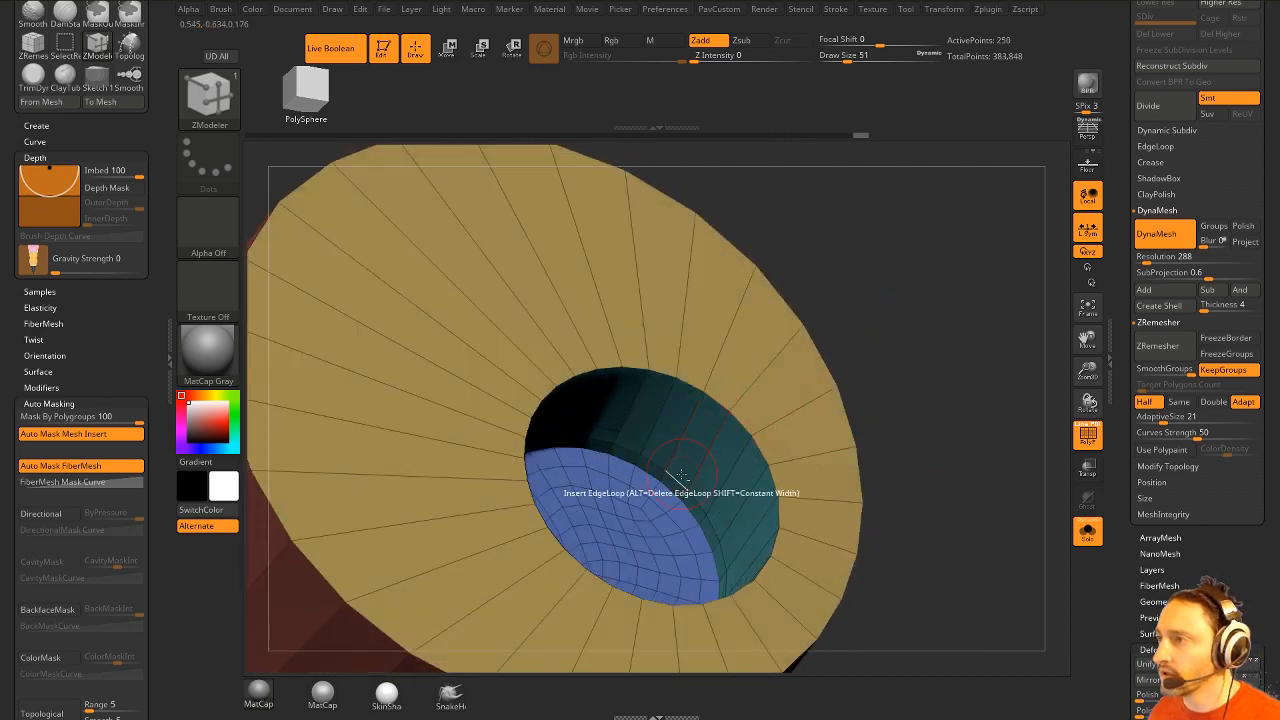
{"action": "left_click", "coordinate": [682, 475], "text": "alt"}
Hide the floor of the hole and remove its faces with Del Hidden.
{"action": "left_click_drag", "start_coordinate": [995, 401], "coordinate": [943, 371]}
{"action": "left_click", "coordinate": [572, 512], "text": "ctrl+shift"}
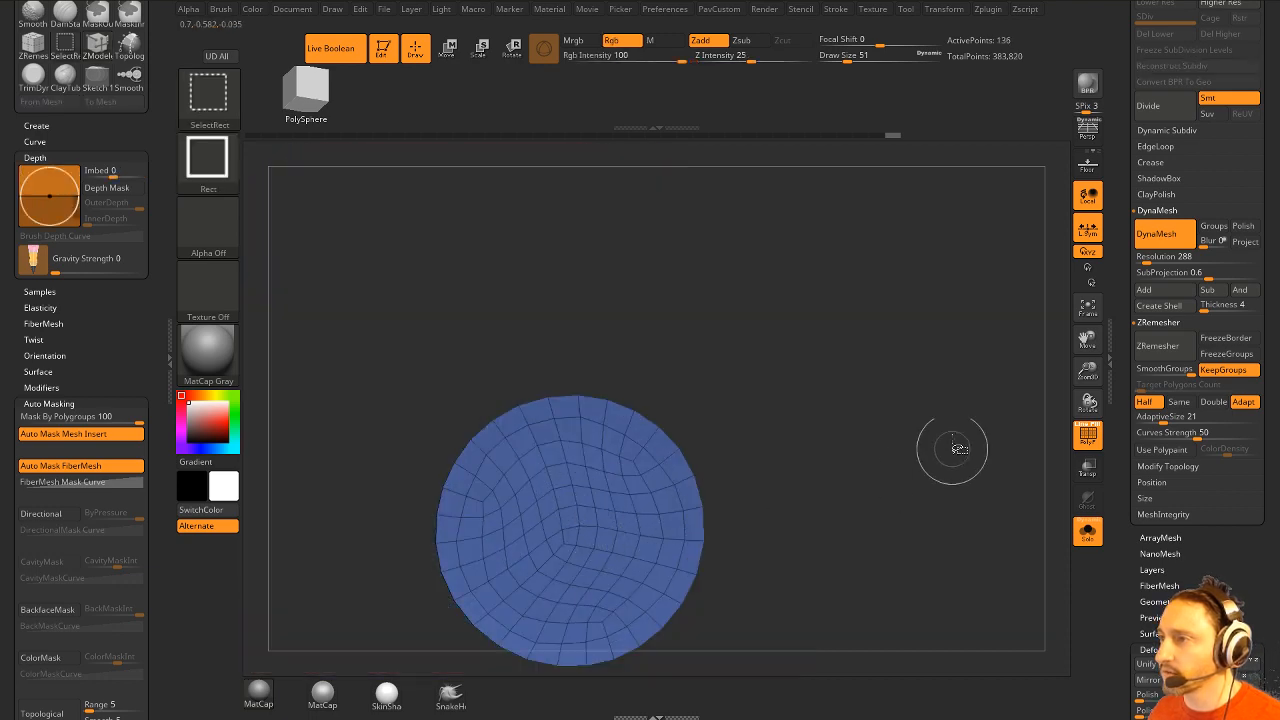
{"action": "left_click", "coordinate": [958, 440], "text": "ctrl+shift"}
{"action": "key", "text": "3"}
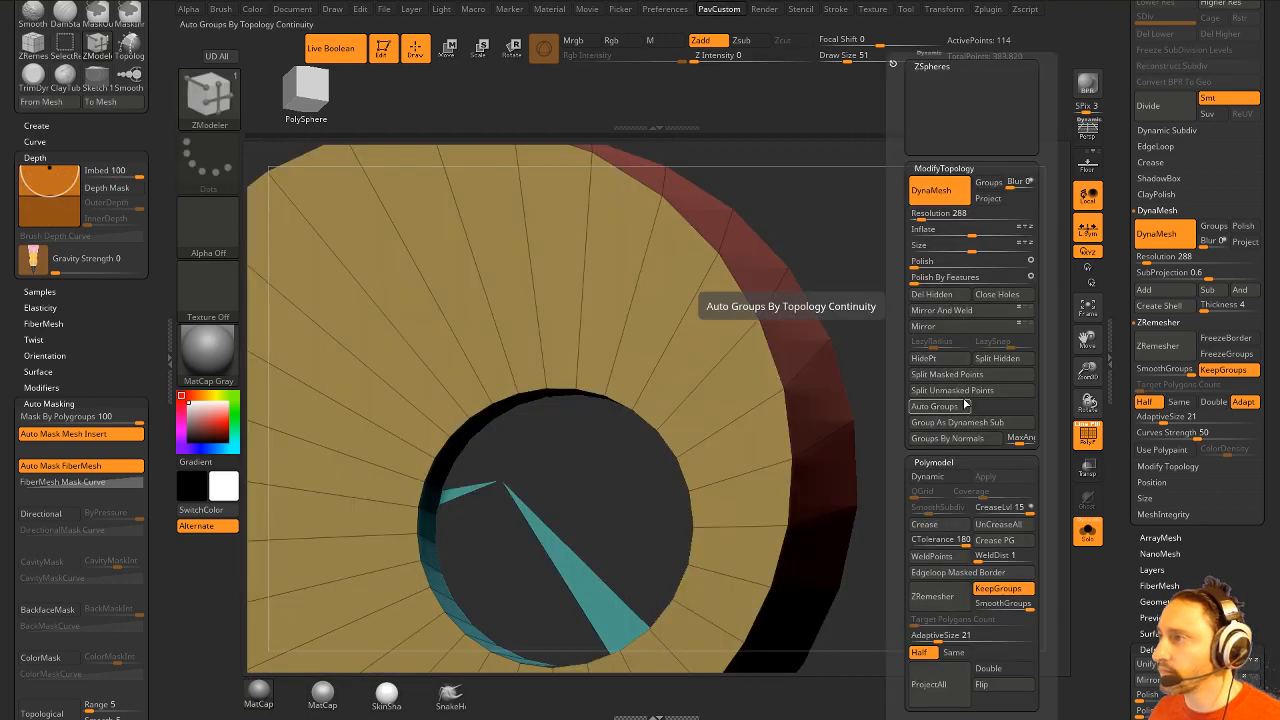
{"action": "left_click", "coordinate": [954, 299]}
{"action": "left_click_drag", "start_coordinate": [865, 281], "coordinate": [929, 249], "text": "shift"}
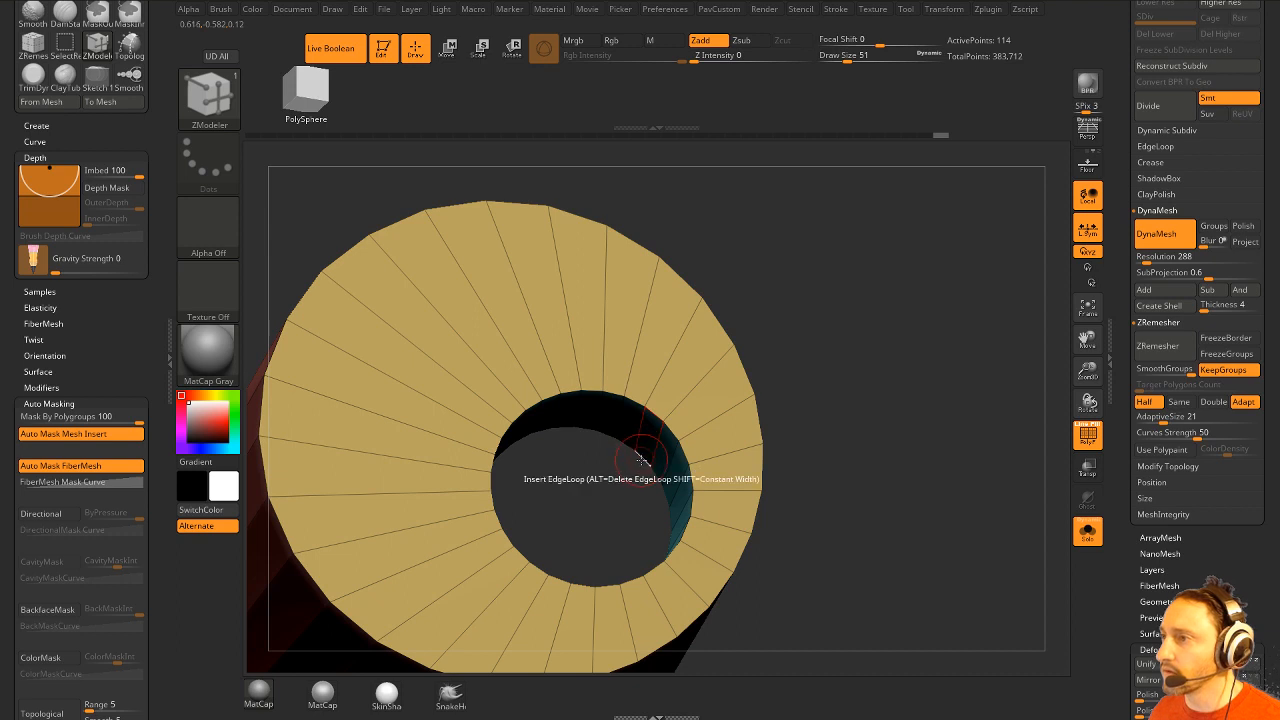
Close the floor of the hole with ZModeler's Close edge action and assign the new faces to one polygroup.
{"action": "key", "text": "space"}
{"action": "left_click", "coordinate": [501, 381]}
{"action": "left_click", "coordinate": [575, 486]}
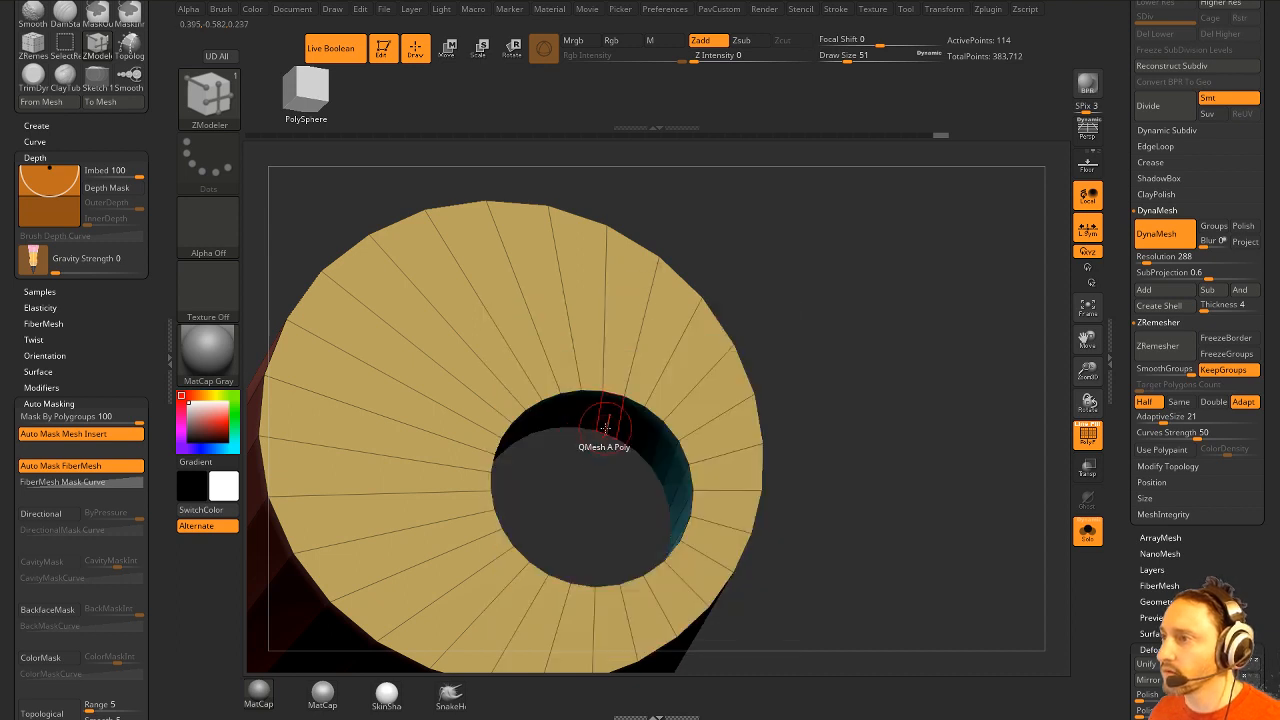
{"action": "left_click", "coordinate": [605, 432]}
{"action": "mouse_move", "coordinate": [972, 423]}
{"action": "left_mouse_down", "text": "alt"}
{"action": "mouse_move", "coordinate": [814, 420]}
{"action": "mouse_move", "coordinate": [891, 366]}
{"action": "mouse_move", "coordinate": [939, 435]}
{"action": "mouse_move", "coordinate": [959, 411]}
{"action": "left_mouse_up", "text": "alt"}
{"action": "left_click", "coordinate": [583, 480], "text": "ctrl+shift"}
{"action": "key", "text": "ctrl+w"}
{"action": "left_click", "coordinate": [785, 431], "text": "ctrl+shift"}
Examine the simplified cylinder alongside the original subtool, both with and without the polyframe, and check the subtool list.
{"action": "left_click", "coordinate": [1088, 531]}
{"action": "key", "text": "3"}
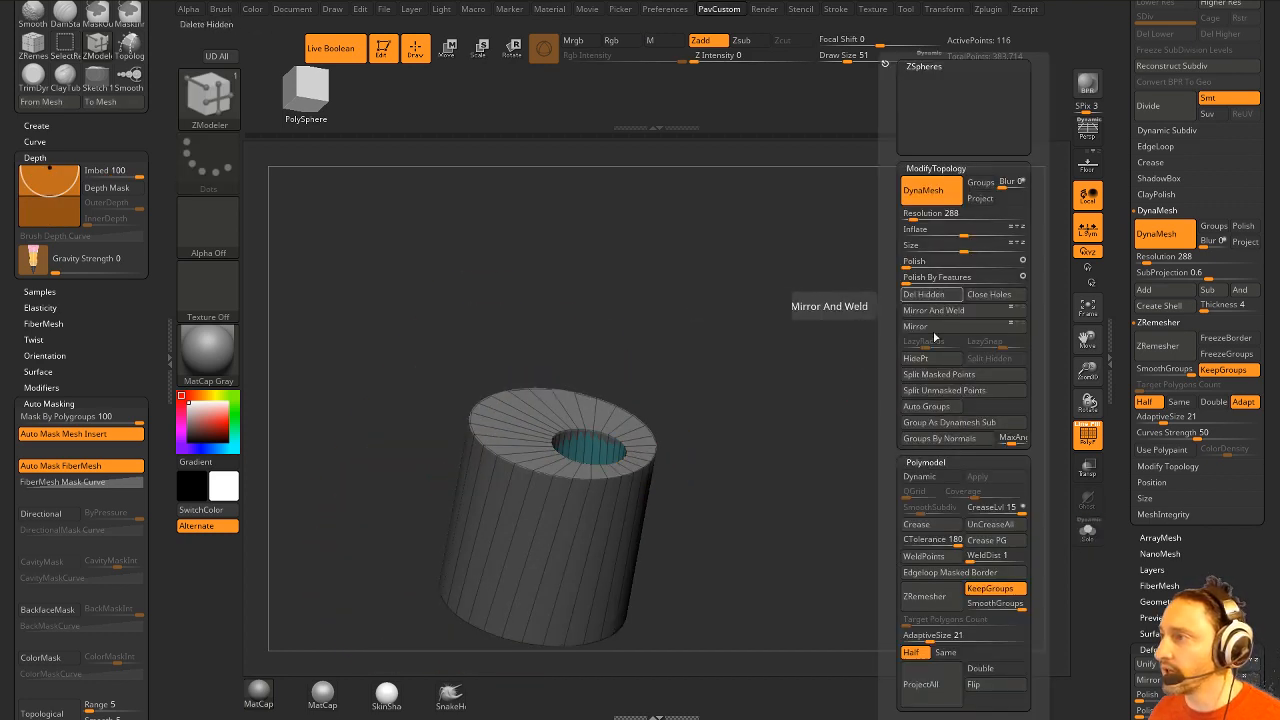
{"action": "left_click", "coordinate": [922, 682]}
{"action": "left_click_drag", "start_coordinate": [924, 551], "coordinate": [944, 569]}
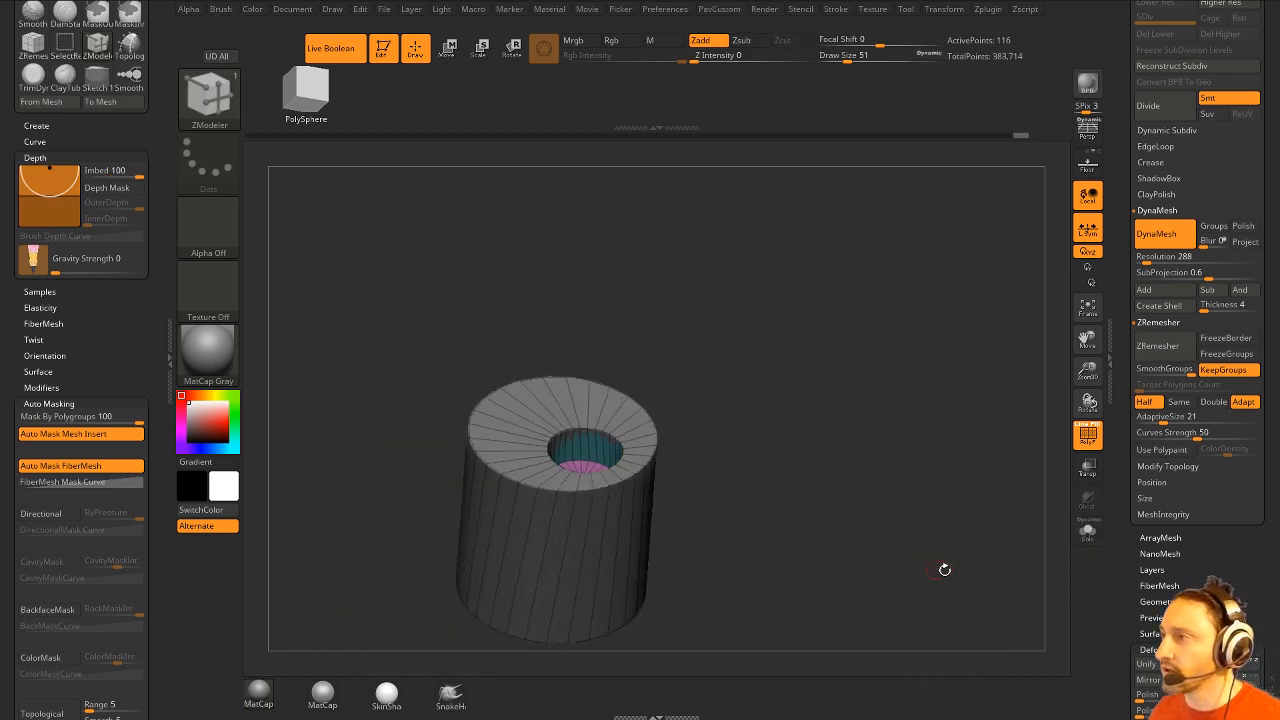
{"action": "left_click", "coordinate": [1088, 435]}
{"action": "left_click_drag", "start_coordinate": [958, 378], "coordinate": [1006, 449]}
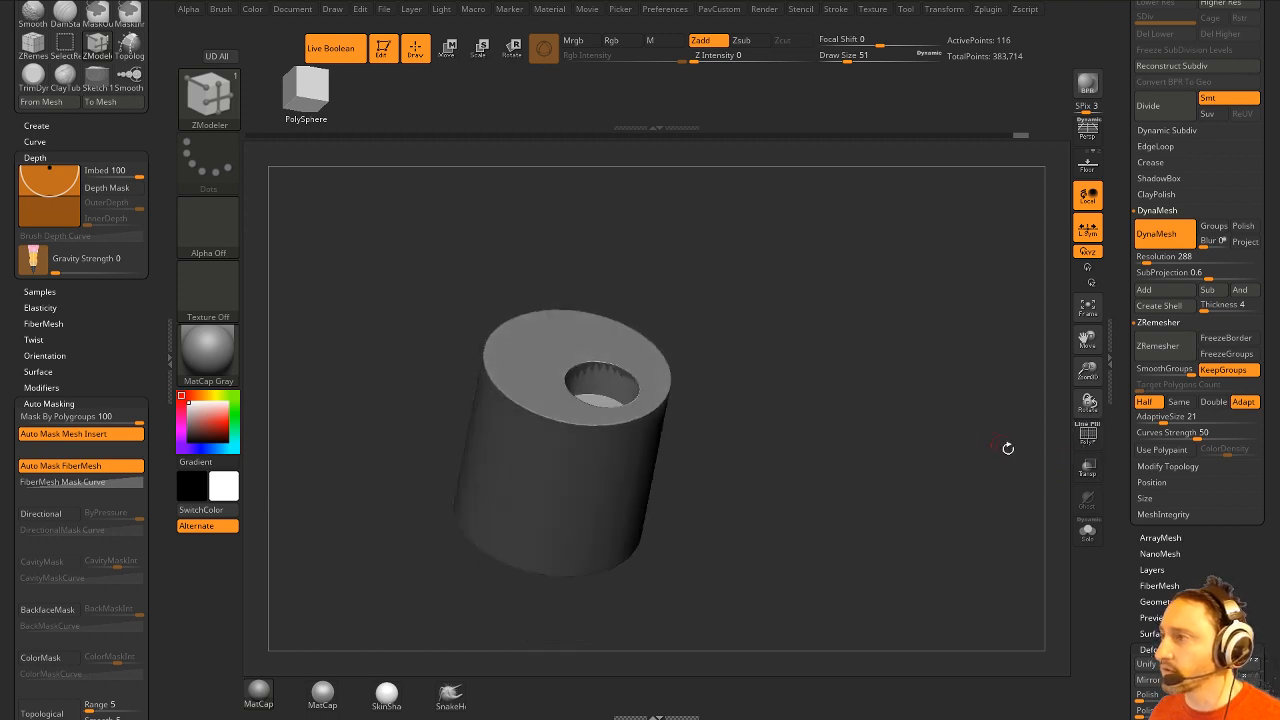
{"action": "left_click", "coordinate": [1088, 531]}
{"action": "left_click", "coordinate": [1088, 435]}
{"action": "left_click_drag", "start_coordinate": [954, 414], "coordinate": [835, 432]}
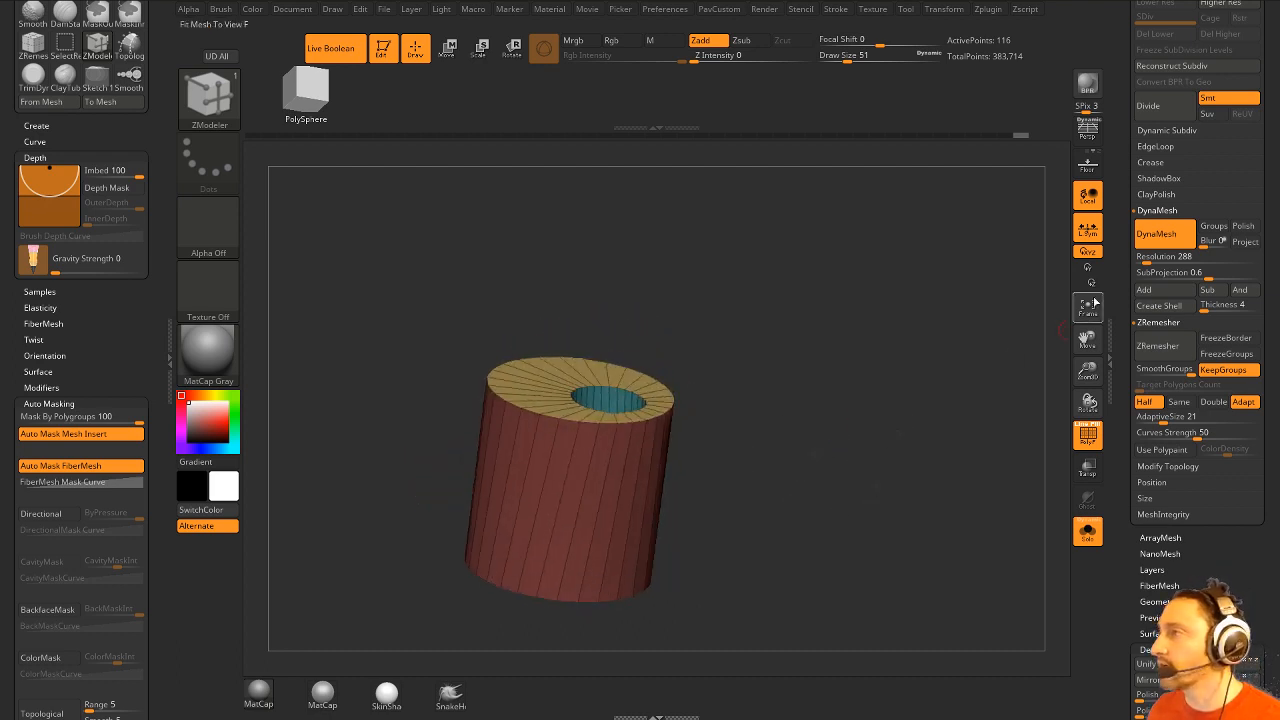
{"action": "left_click_drag", "start_coordinate": [1120, 212], "coordinate": [1122, 610]}
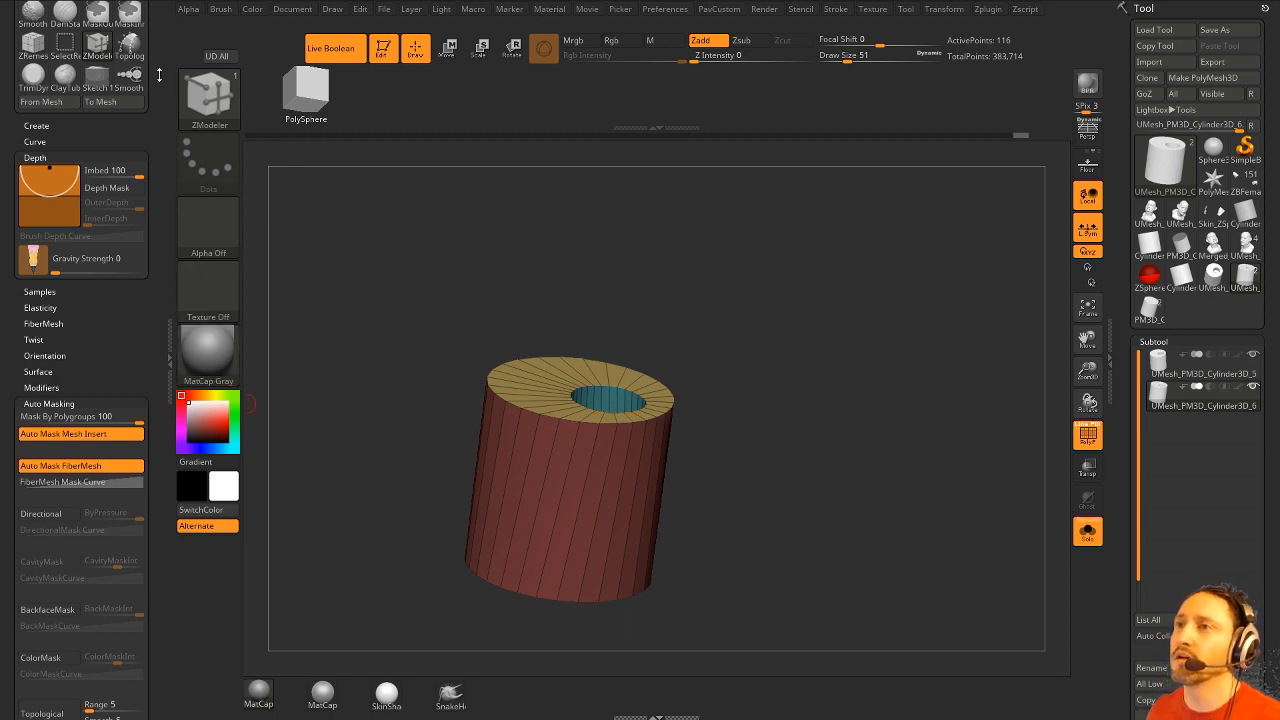
Replace the docked Brush palette with the Zplugin palette and expand the Scale Master plugin's settings.
{"action": "left_click_drag", "start_coordinate": [159, 32], "coordinate": [162, 248]}
{"action": "left_click", "coordinate": [145, 8]}
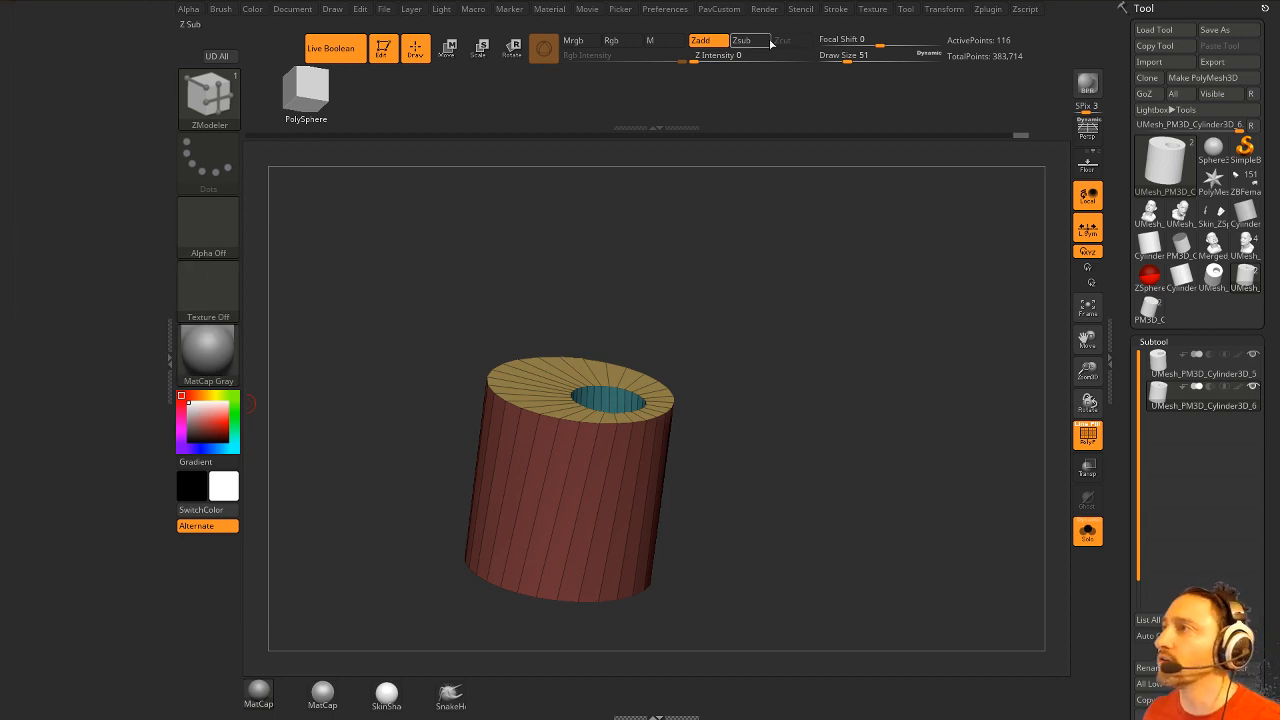
{"action": "left_click", "coordinate": [993, 10]}
{"action": "left_click_drag", "start_coordinate": [980, 28], "coordinate": [42, 175]}
{"action": "left_click", "coordinate": [50, 236]}
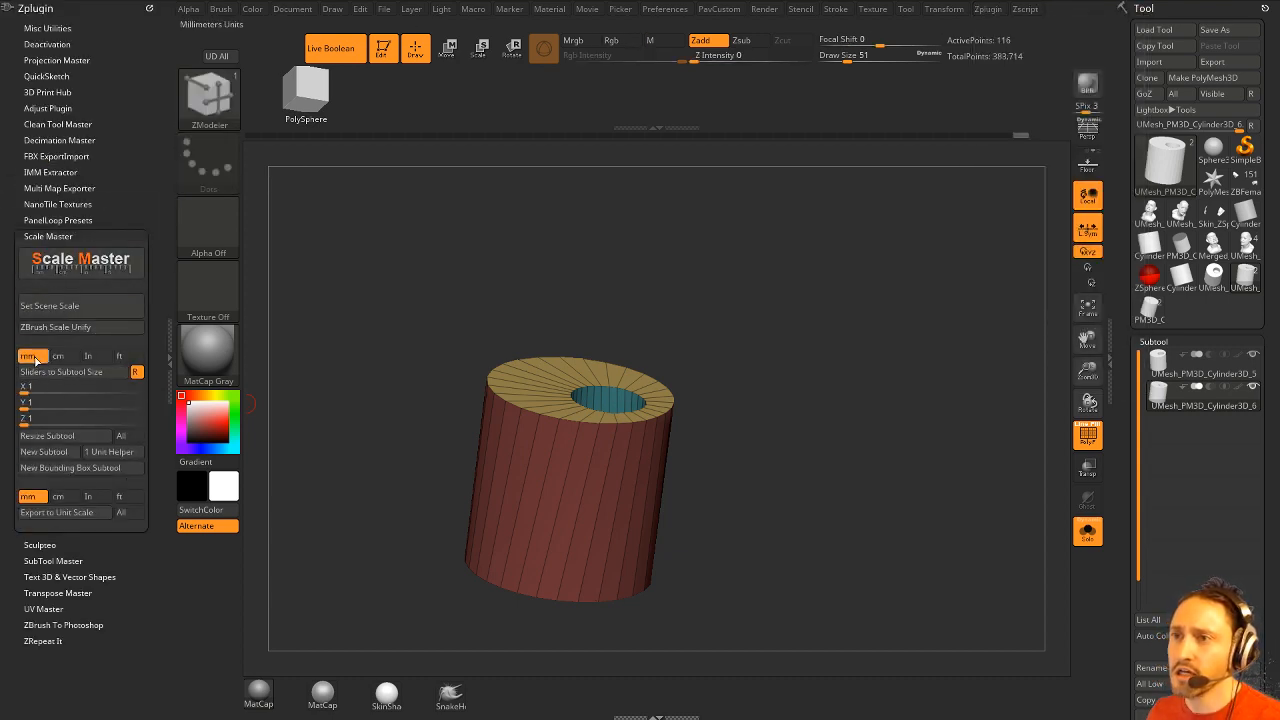
{"action": "left_click", "coordinate": [58, 370]}
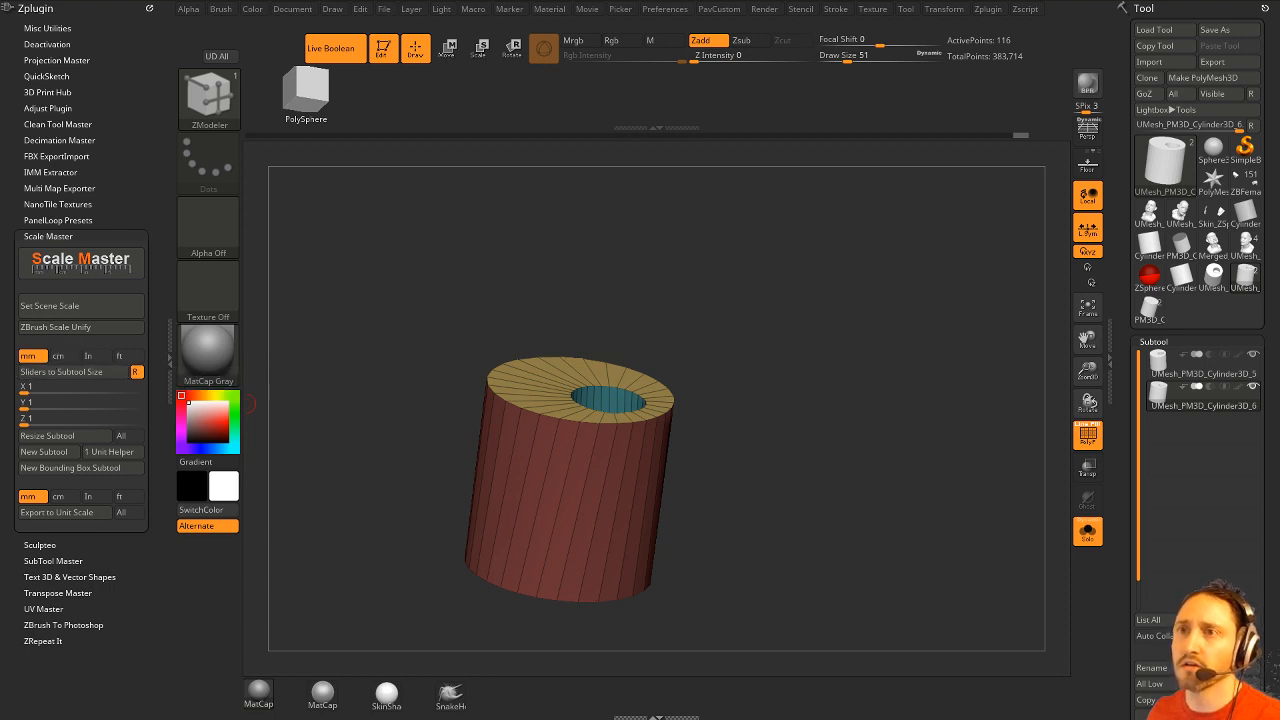
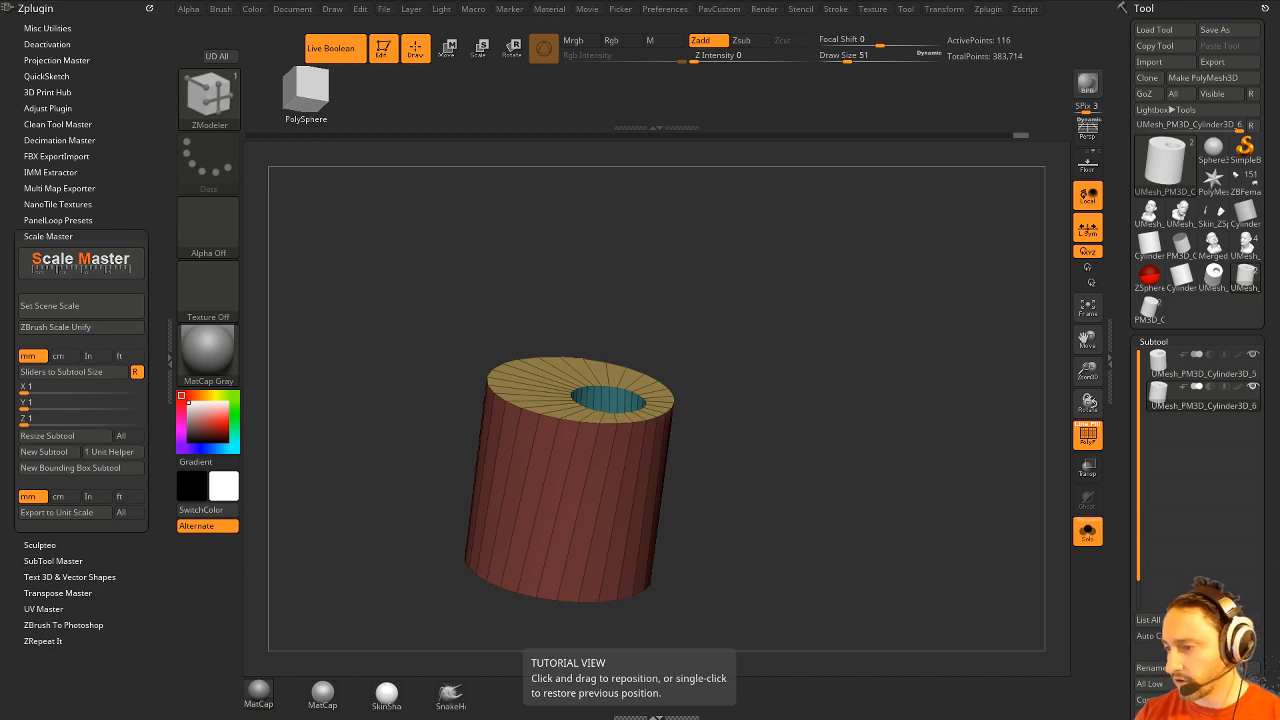
Make the Standard brush the active sculpting brush for the holed cylinder.
{"action": "mouse_move", "coordinate": [864, 315]}
{"action": "left_mouse_down"}
{"action": "mouse_move", "coordinate": [843, 306]}
{"action": "mouse_move", "coordinate": [865, 322]}
{"action": "left_mouse_up"}
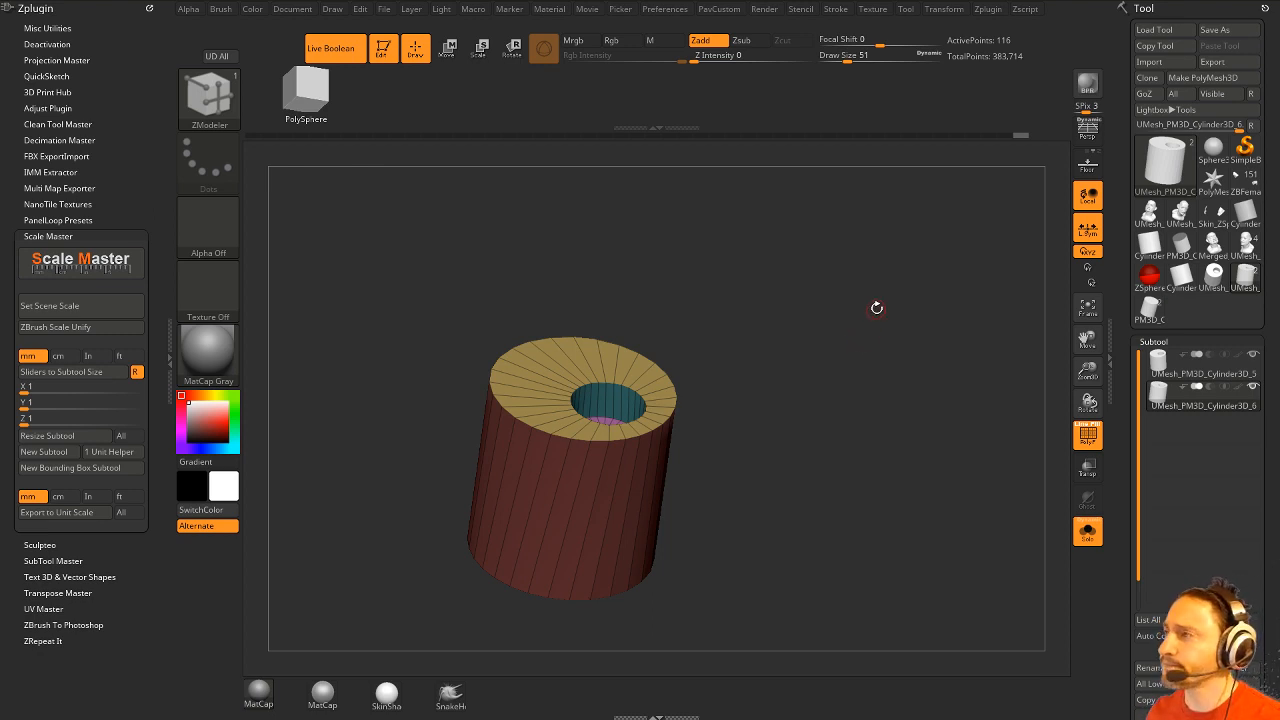
{"action": "mouse_move", "coordinate": [831, 286]}
{"action": "left_mouse_down"}
{"action": "mouse_move", "coordinate": [857, 284]}
{"action": "mouse_move", "coordinate": [859, 297]}
{"action": "mouse_move", "coordinate": [846, 293]}
{"action": "left_mouse_up"}
{"action": "key", "text": "b"}
{"action": "key", "text": "s"}
{"action": "key", "text": "t"}
{"action": "key", "text": "s"}
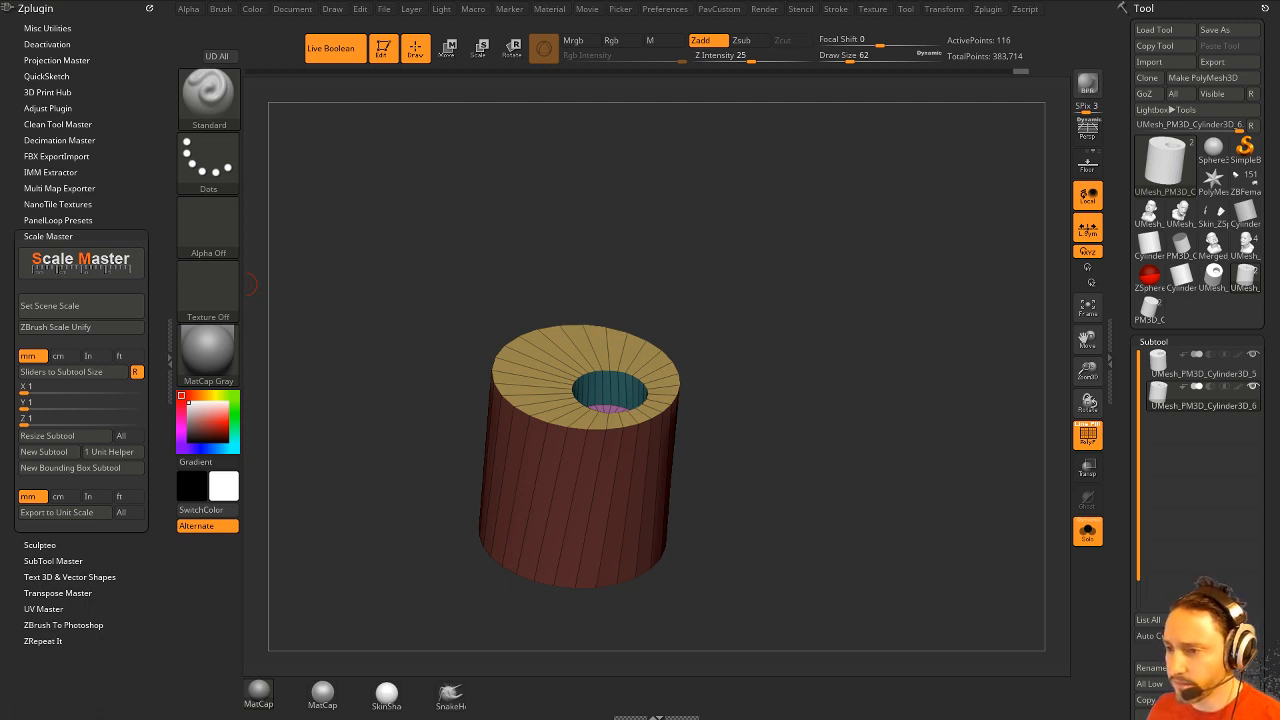
Collapse the Scale Master settings and expand the NanoTile Textures plugin's settings.
{"action": "left_click", "coordinate": [80, 237]}
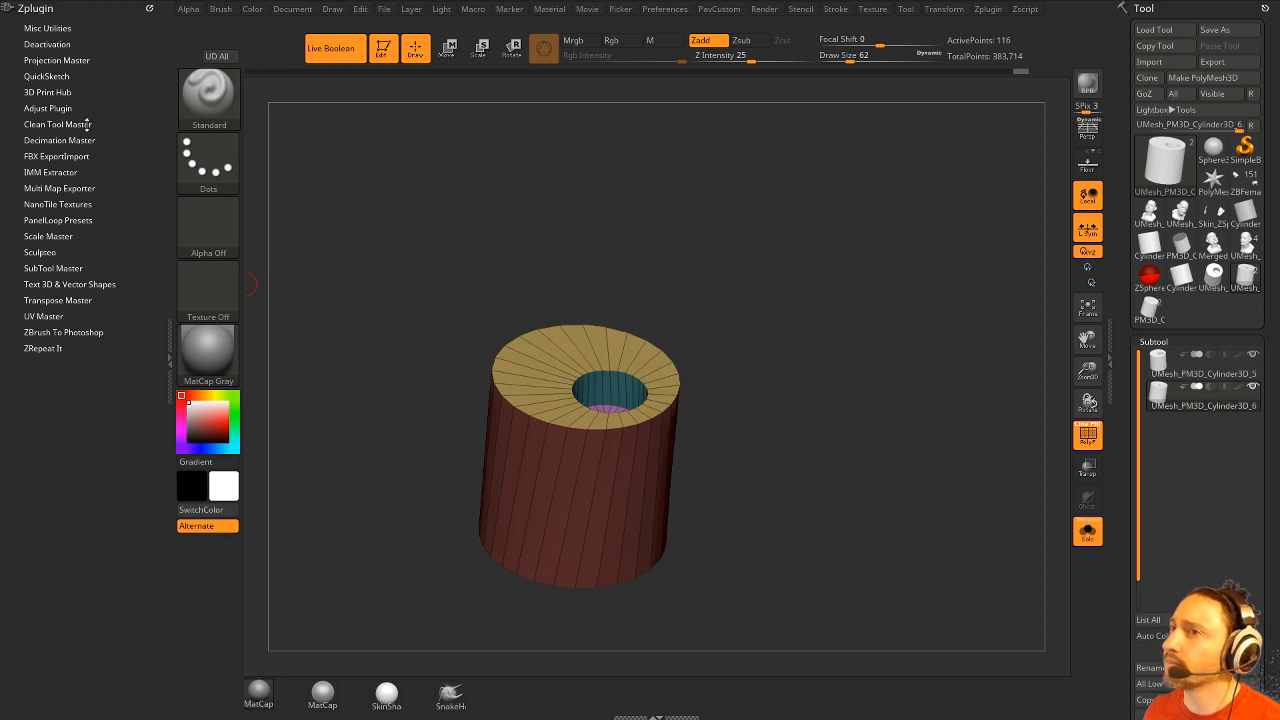
{"action": "left_click", "coordinate": [62, 204]}
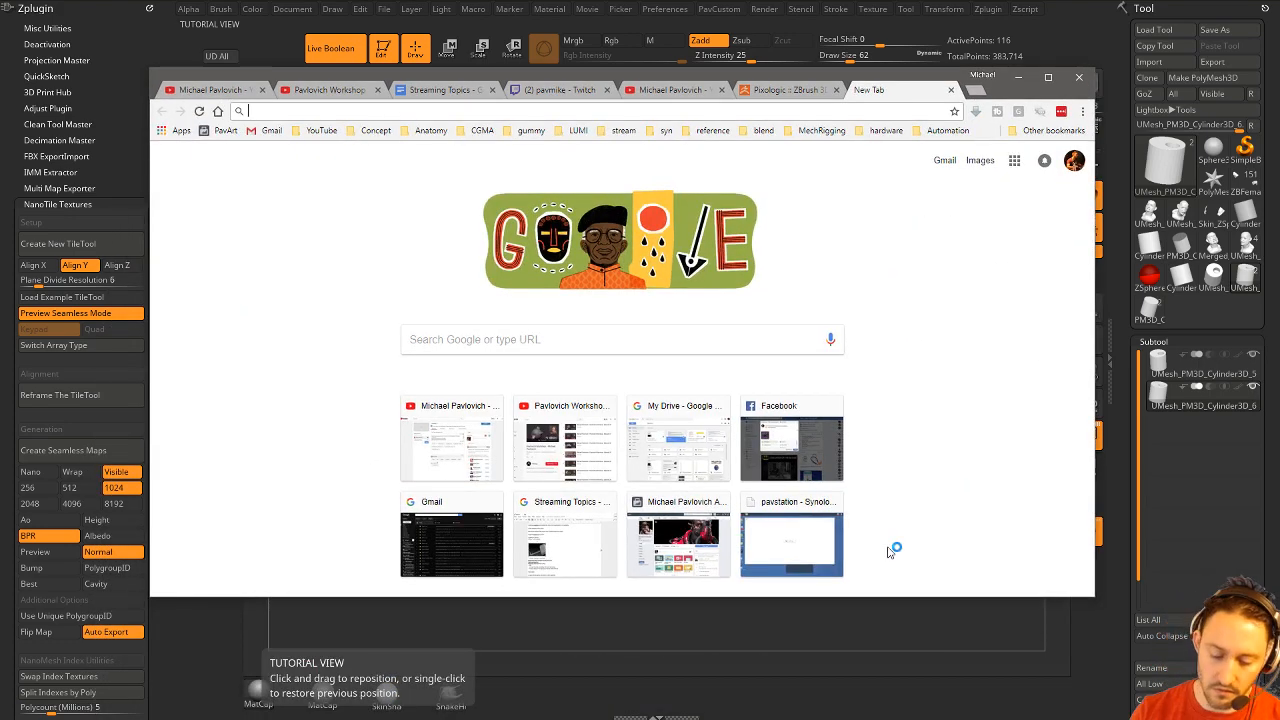
Switch to Chrome, search for "zbrush plugins" and open Pixologic's plugin download page.
{"action": "type", "text": "zbrush "}
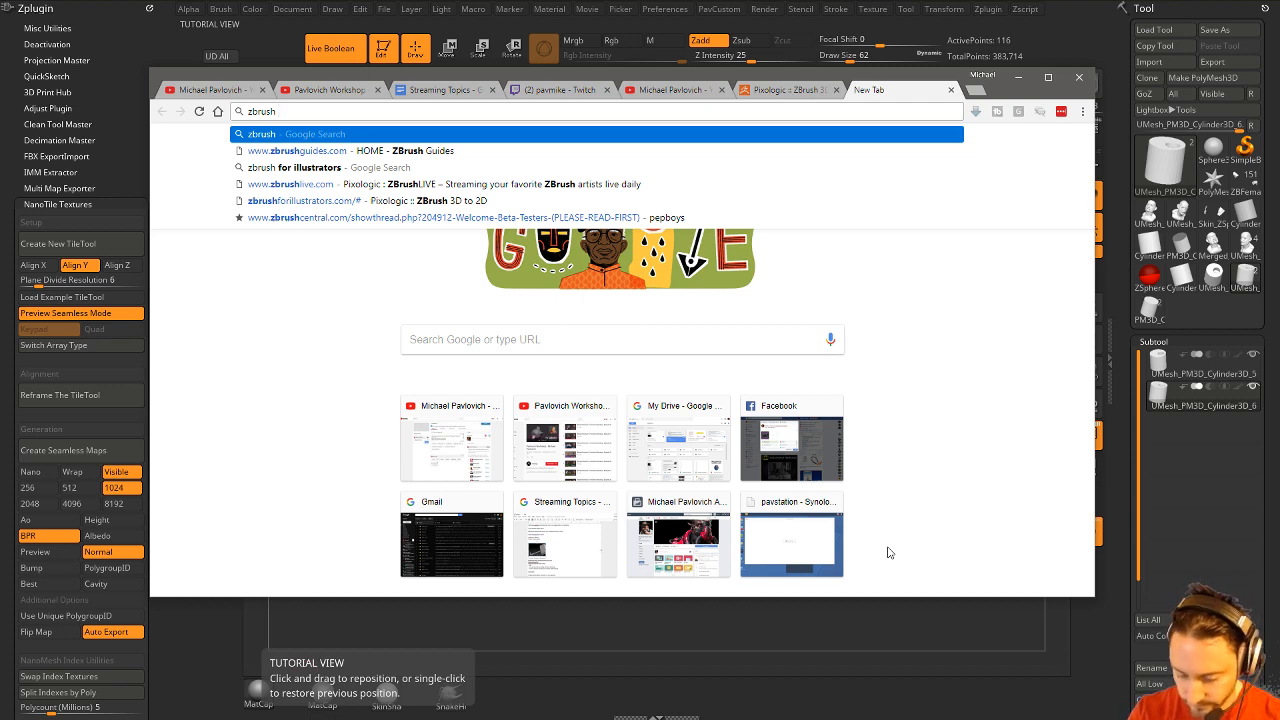
{"action": "type", "text": "plugins"}
{"action": "key", "text": "Return"}
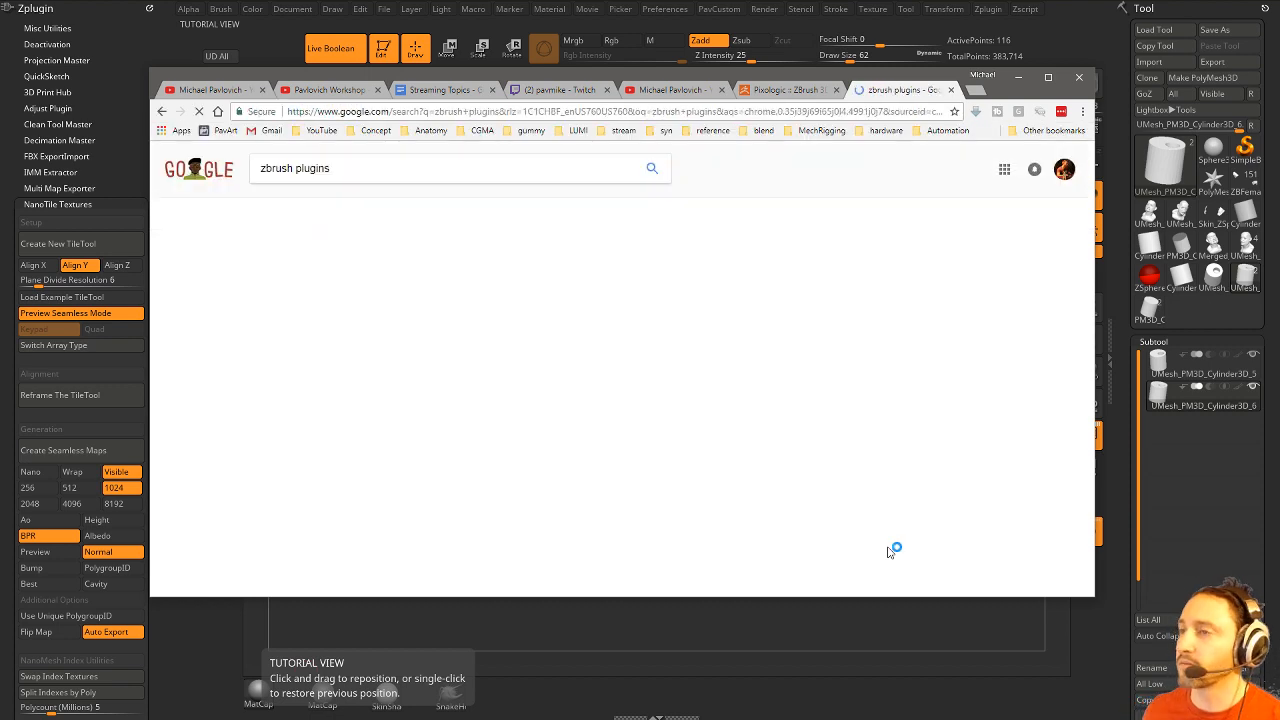
{"action": "left_click", "coordinate": [332, 265]}
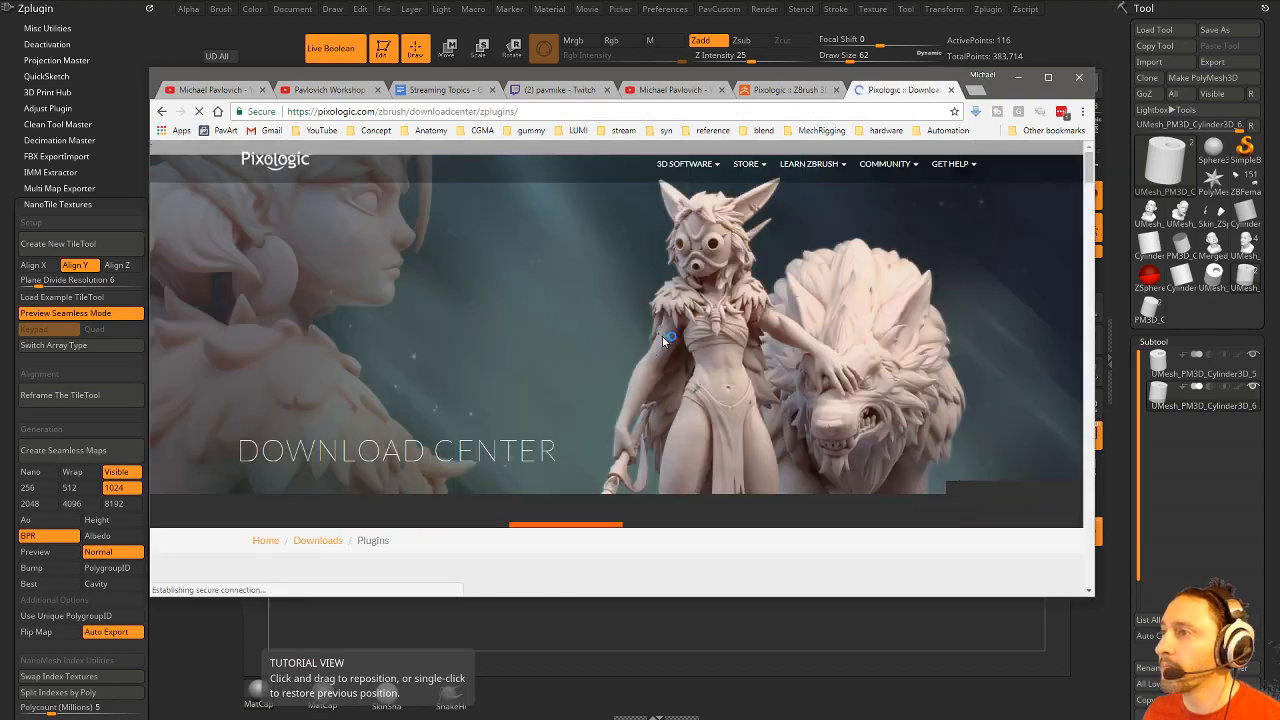
Browse the plugin download page for the NanoTile Textures entry and return to ZBrush.
{"action": "scroll", "coordinate": [644, 378], "scroll_direction": "down", "scroll_amount": 5}
{"action": "scroll", "coordinate": [645, 385], "scroll_direction": "down", "scroll_amount": 12}
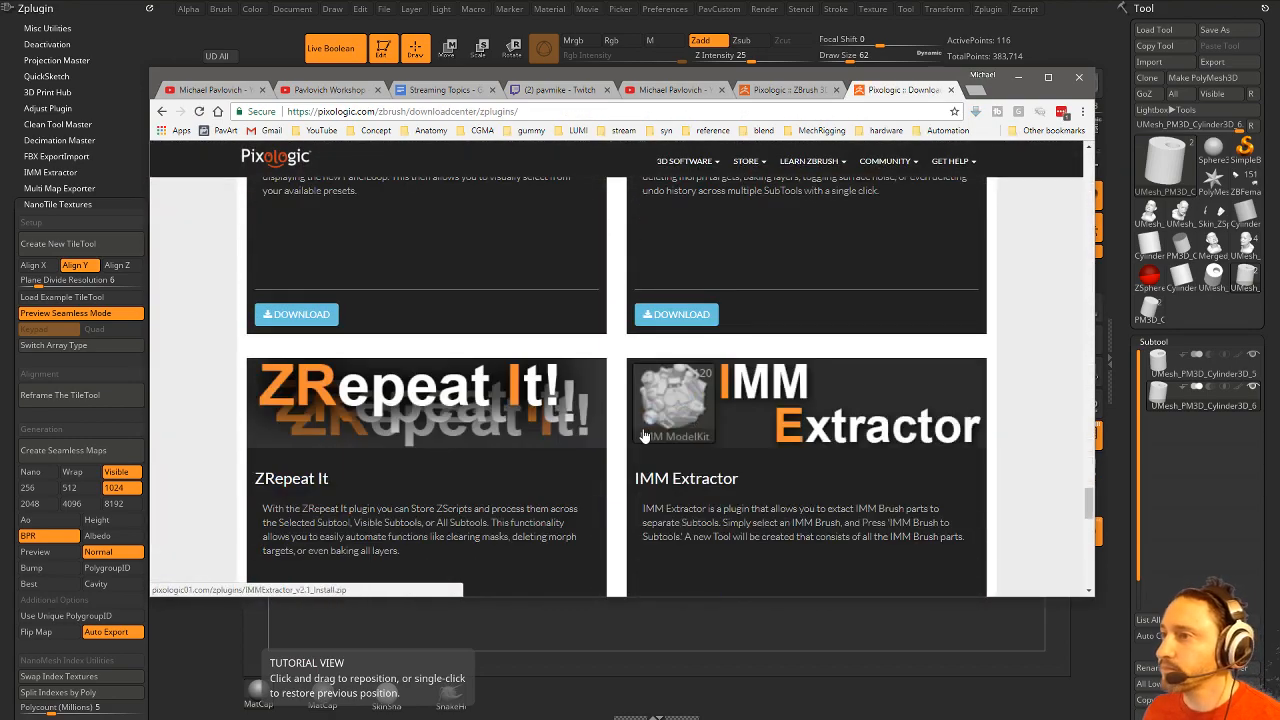
{"action": "scroll", "coordinate": [660, 450], "scroll_direction": "down", "scroll_amount": 3}
{"action": "scroll", "coordinate": [690, 477], "scroll_direction": "up", "scroll_amount": 6}
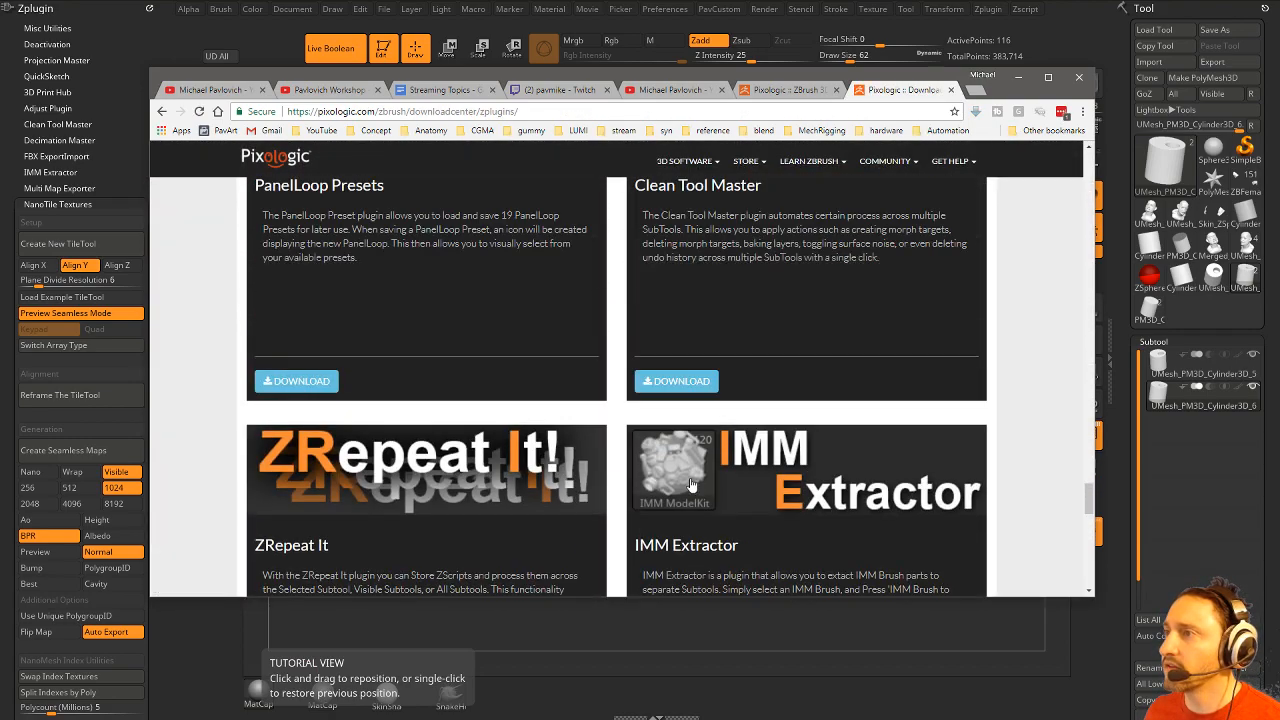
{"action": "scroll", "coordinate": [690, 477], "scroll_direction": "up", "scroll_amount": 6}
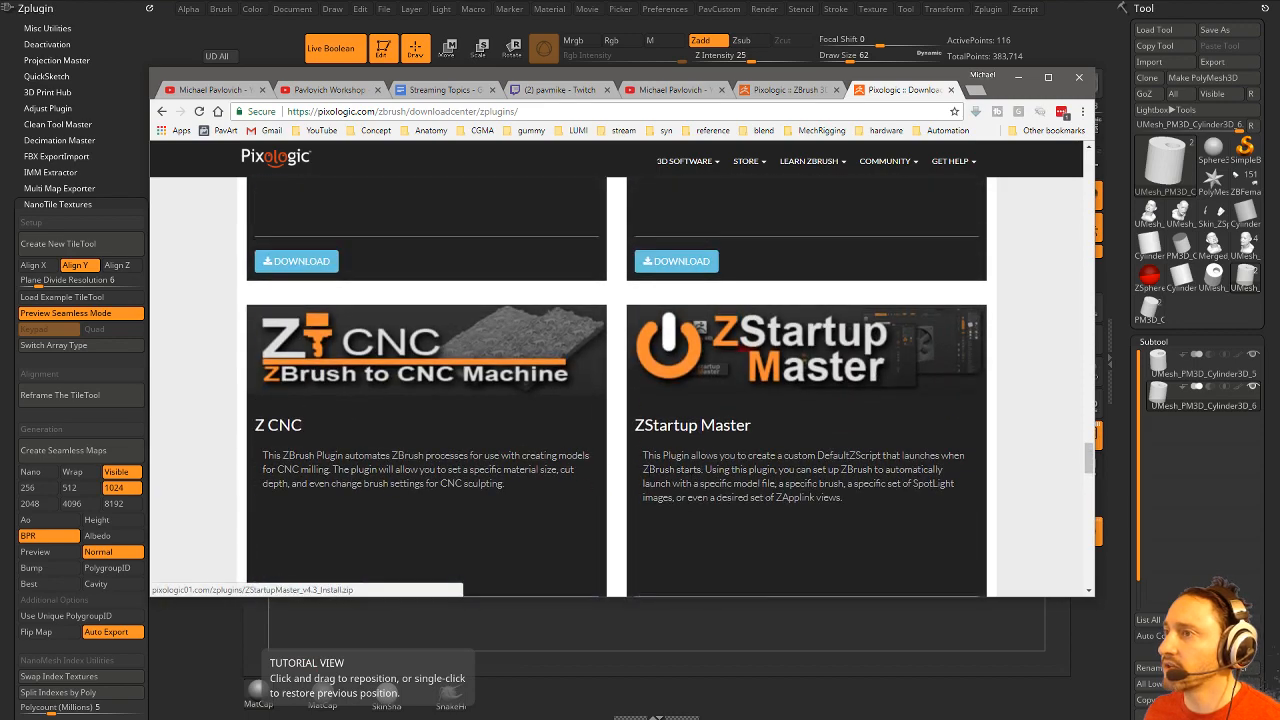
{"action": "scroll", "coordinate": [645, 478], "scroll_direction": "up", "scroll_amount": 2}
{"action": "scroll", "coordinate": [645, 478], "scroll_direction": "down", "scroll_amount": 1}
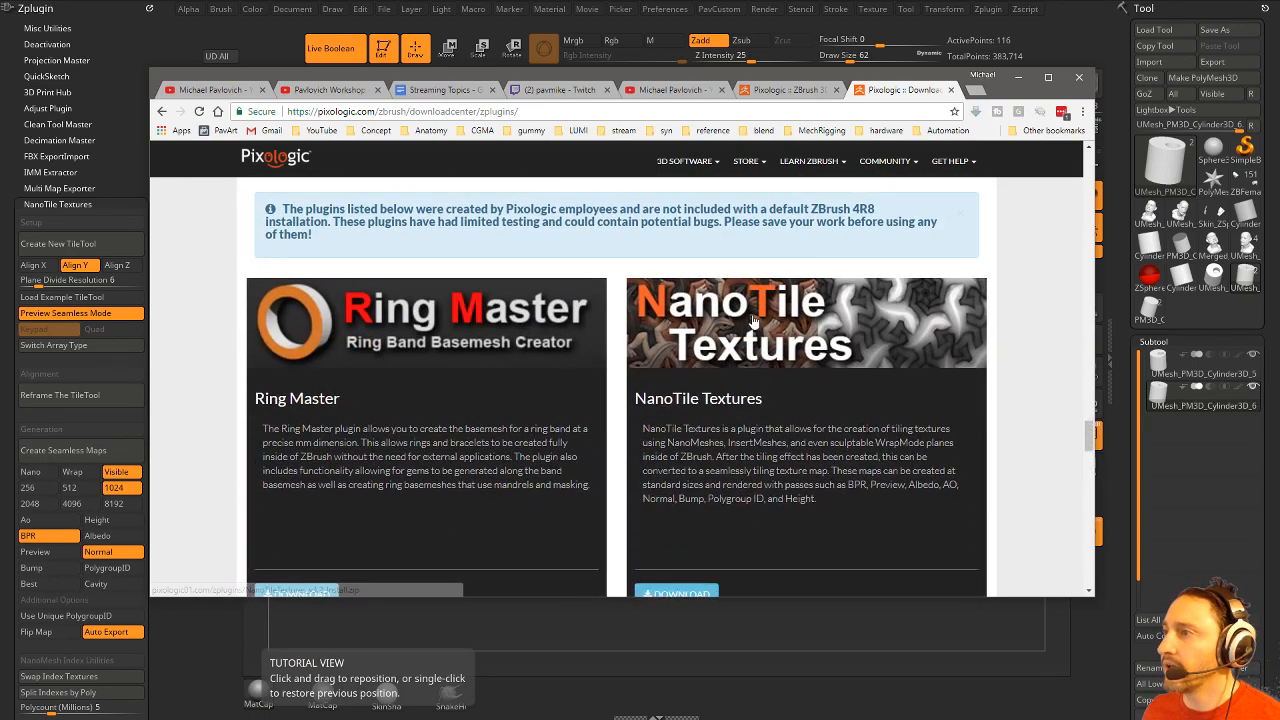
{"action": "left_click", "coordinate": [1018, 77]}
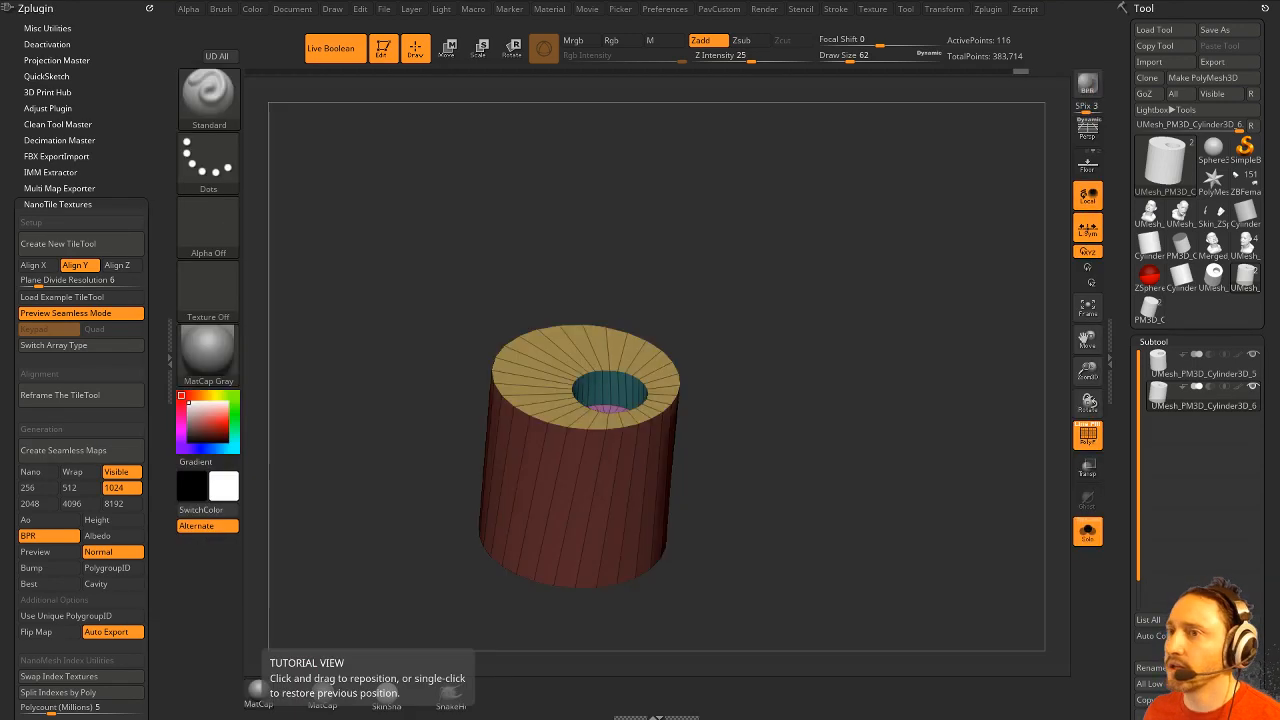
Expand the ZBrush To Photoshop plugin, look through its info pages up to page 3 and close them, returning to the NanoTile Textures settings.
{"action": "scroll", "coordinate": [80, 300], "scroll_direction": "down", "scroll_amount": 8}
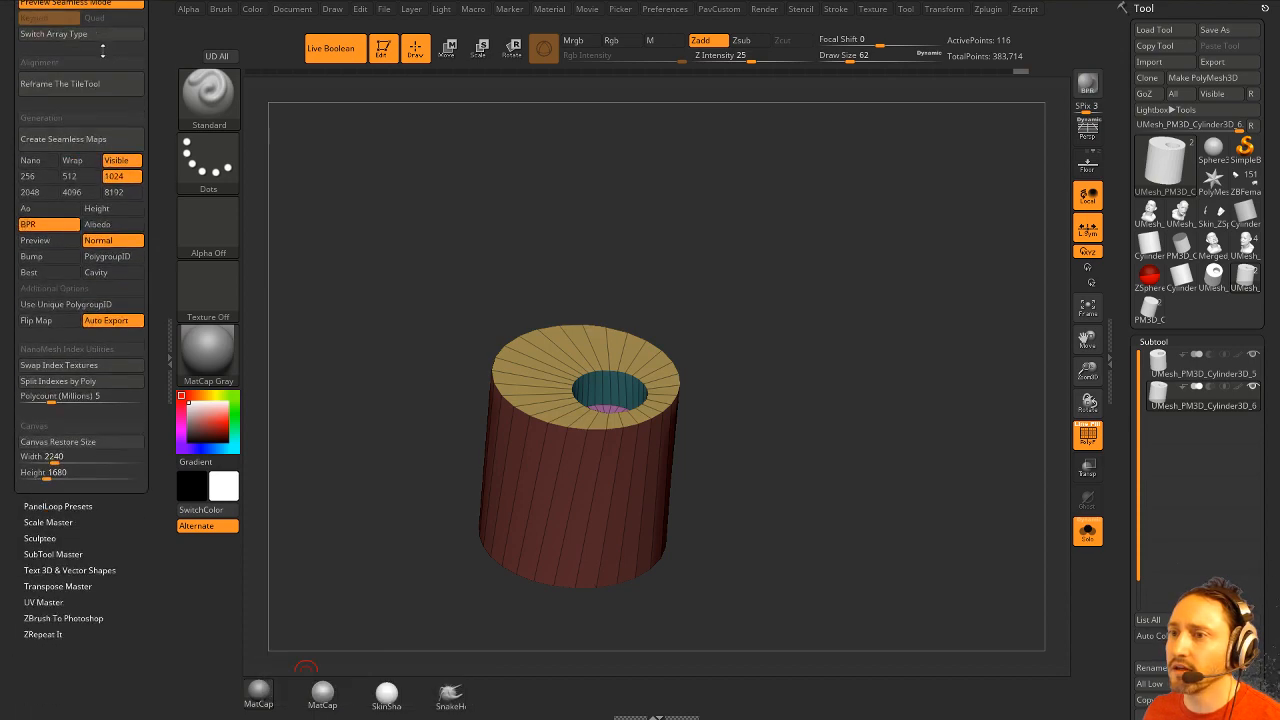
{"action": "key", "text": "shift"}
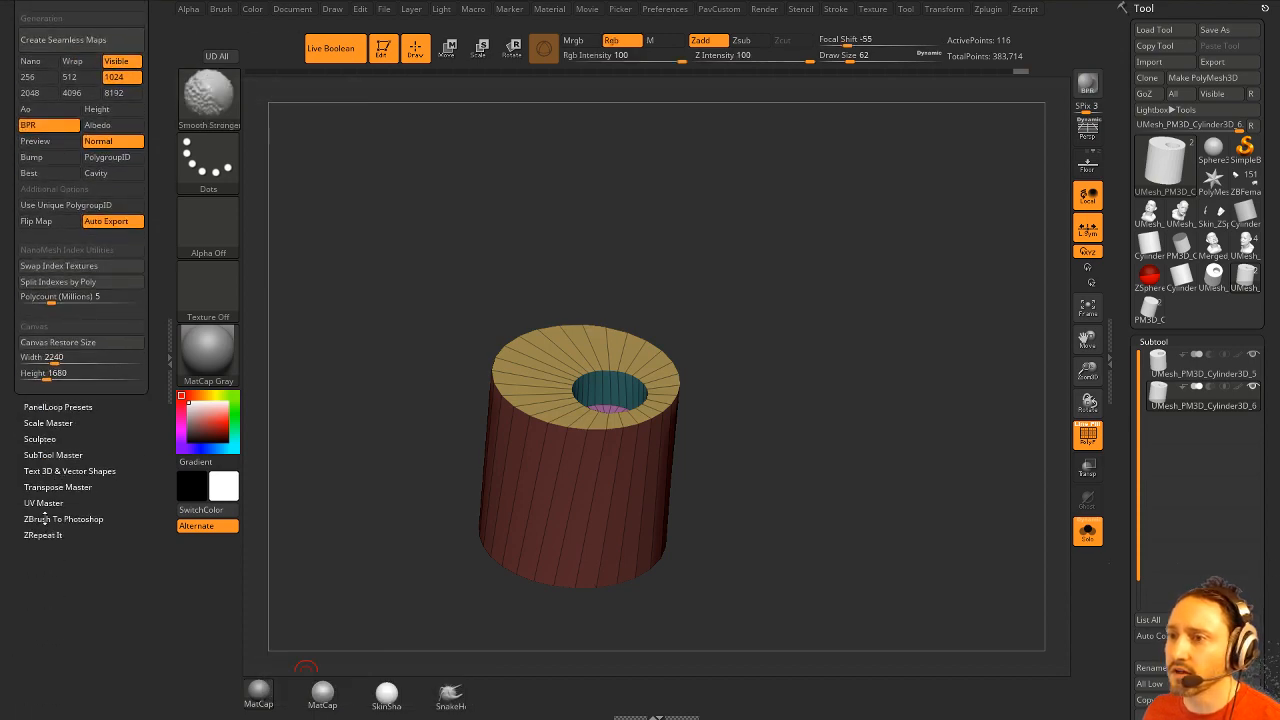
{"action": "left_click", "coordinate": [44, 519]}
{"action": "left_click", "coordinate": [60, 541]}
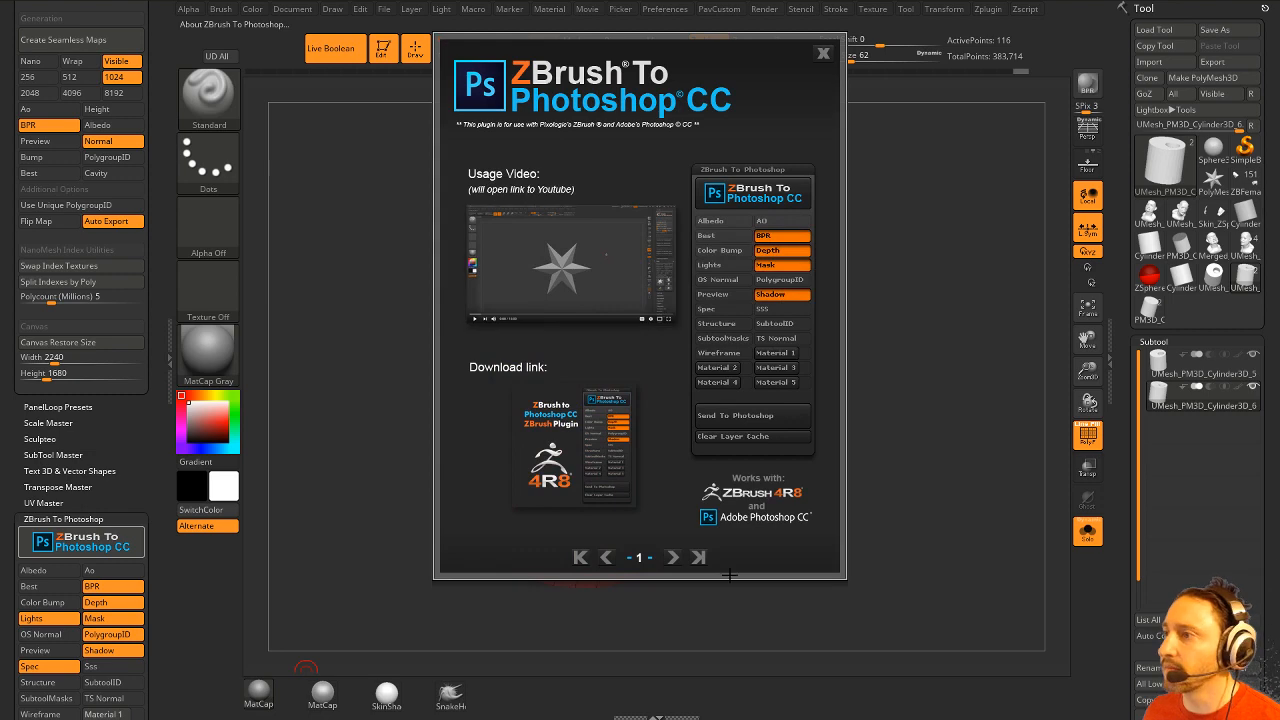
{"action": "left_click", "coordinate": [672, 557]}
{"action": "left_click", "coordinate": [672, 557]}
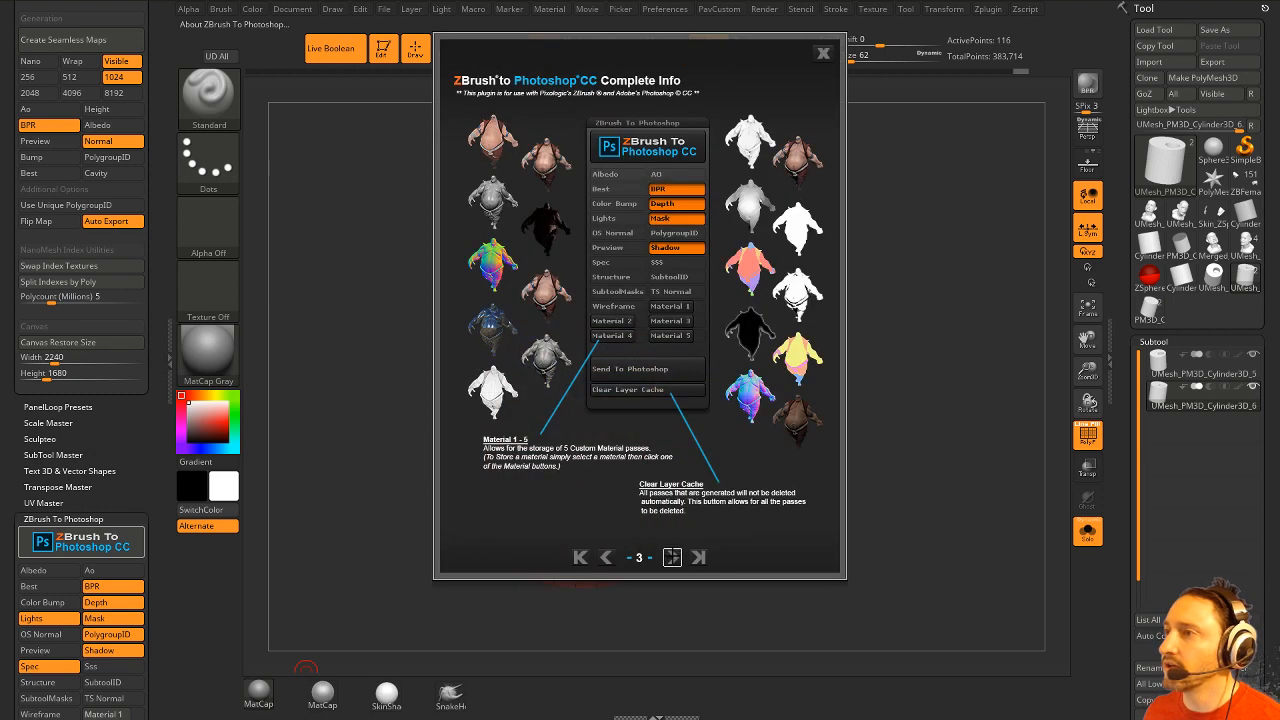
{"action": "left_click", "coordinate": [823, 52]}
{"action": "scroll", "coordinate": [154, 243], "scroll_direction": "up", "scroll_amount": 3}
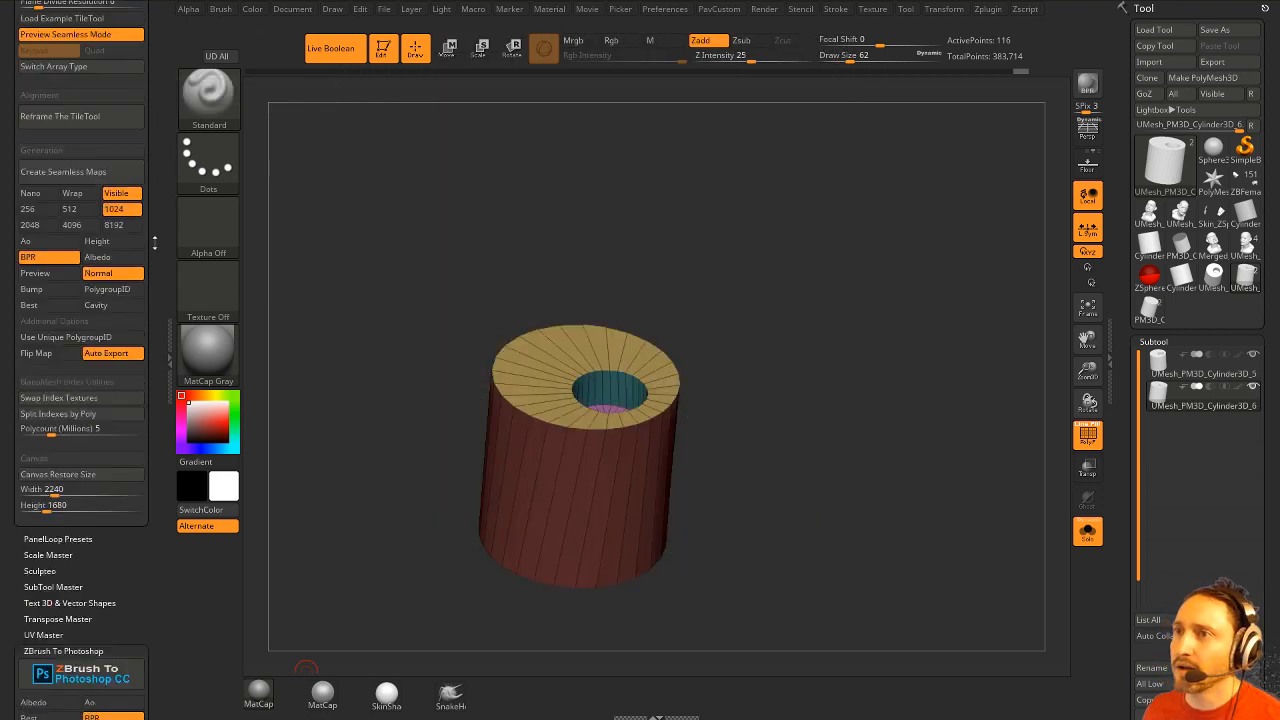
{"action": "scroll", "coordinate": [154, 243], "scroll_direction": "up", "scroll_amount": 3}
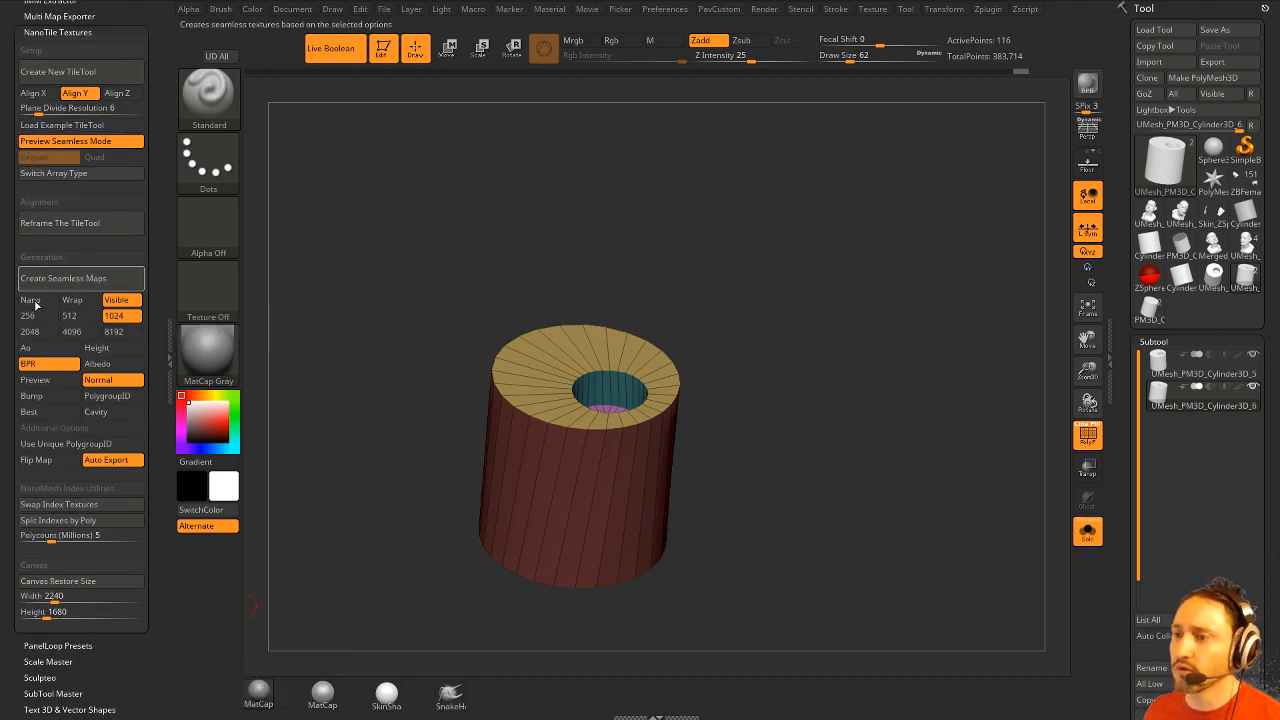
Switch to Chrome, open the NanoTile playlist on YouTube and start the video "003 NanoTile".
{"action": "key", "text": "alt+Tab"}
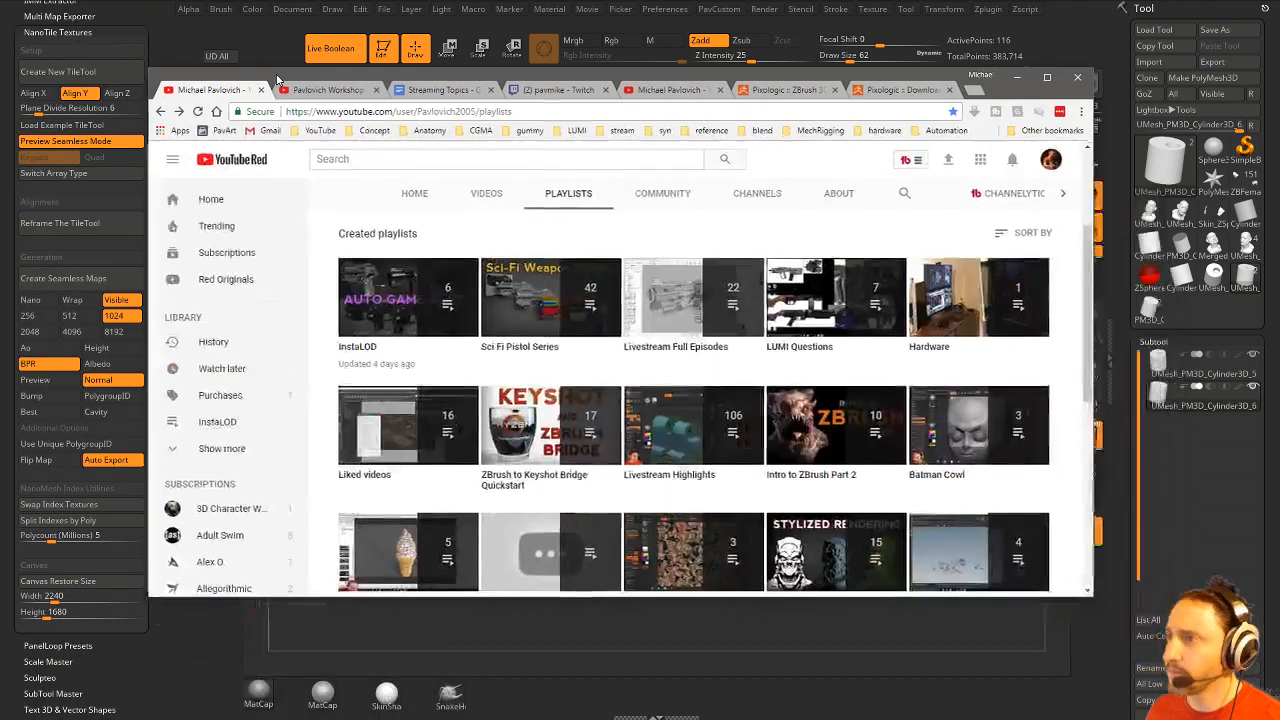
{"action": "scroll", "coordinate": [651, 451], "scroll_direction": "down", "scroll_amount": 2}
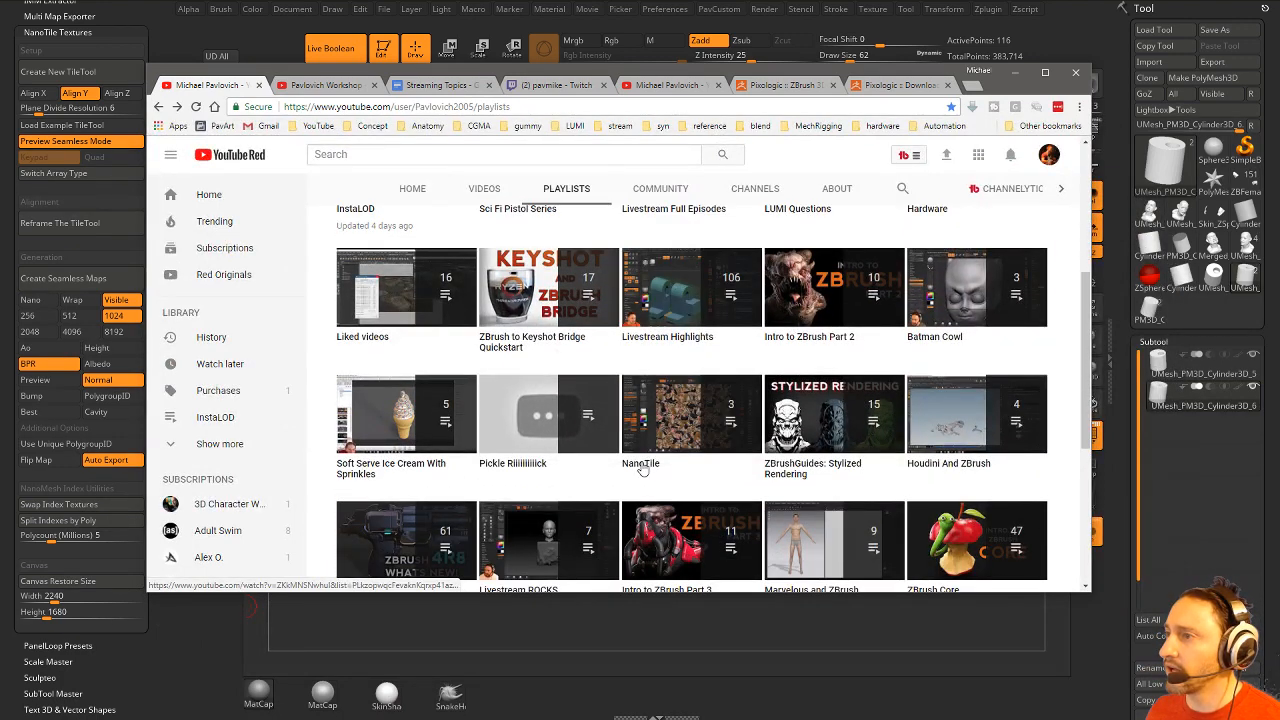
{"action": "left_click", "coordinate": [651, 458]}
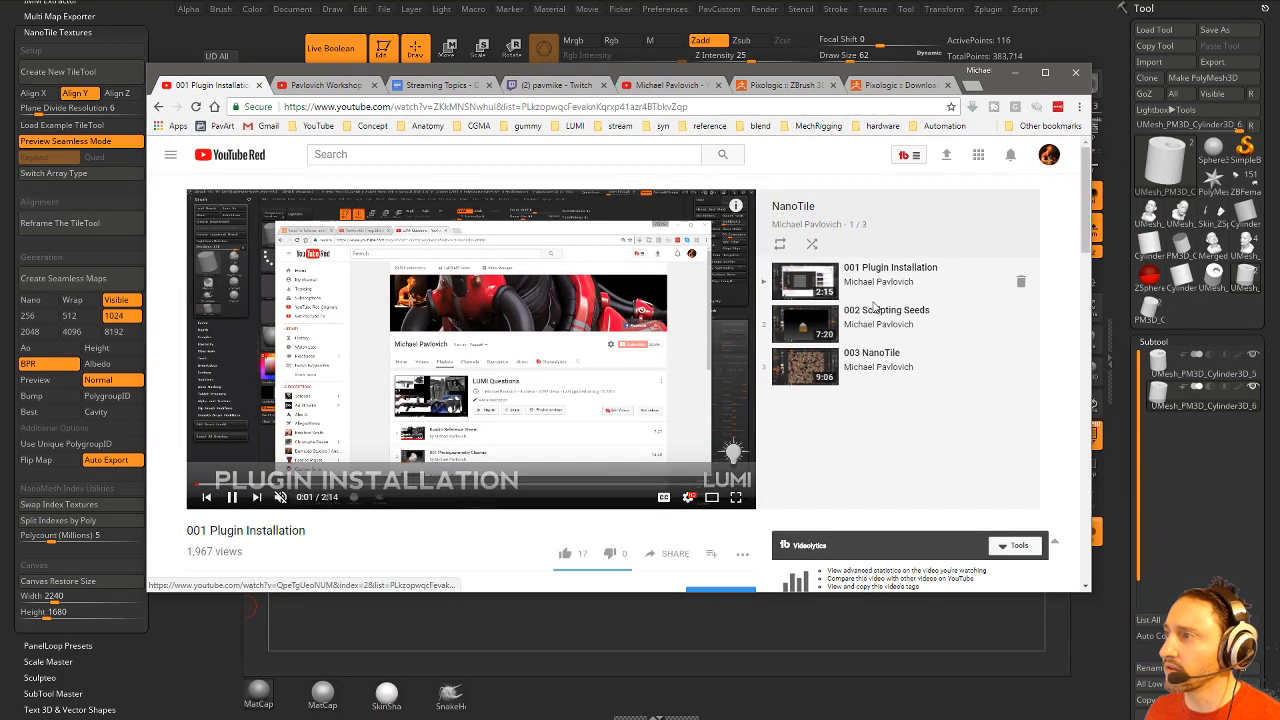
{"action": "left_click", "coordinate": [820, 362]}
Skim through the 003 NanoTile video at several points and put the browser away to get back to ZBrush.
{"action": "left_click", "coordinate": [401, 487]}
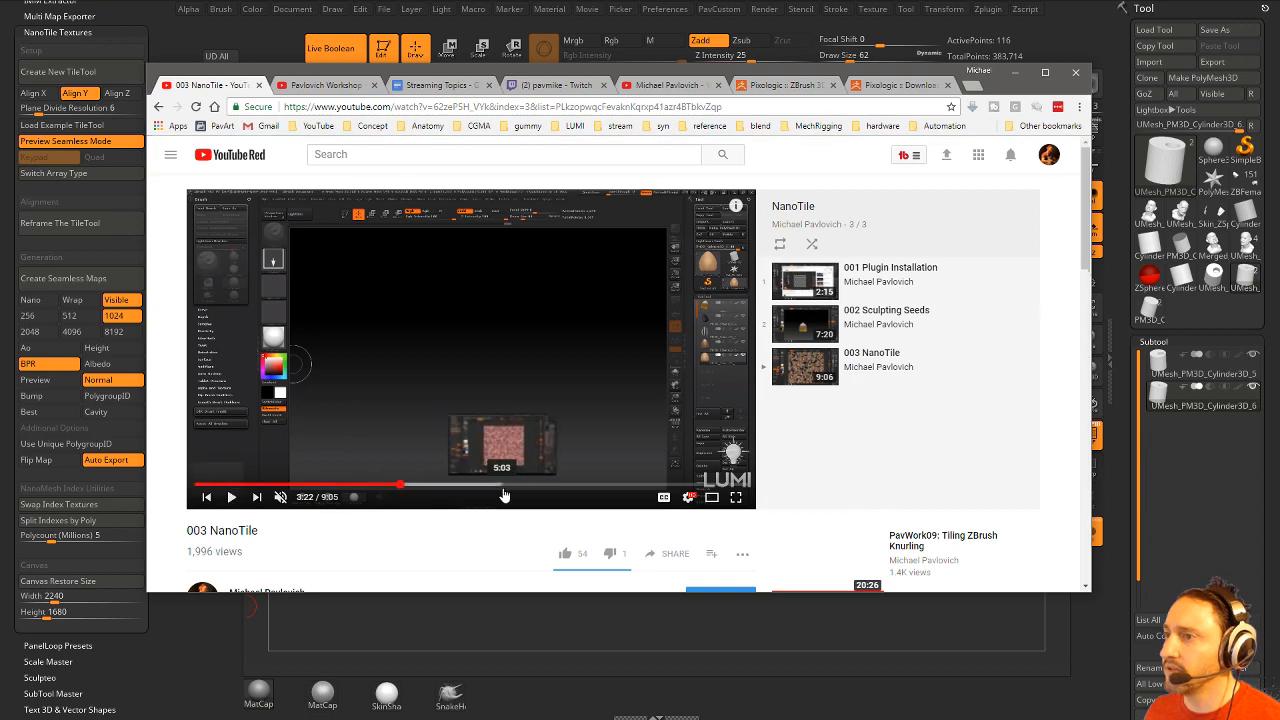
{"action": "left_click", "coordinate": [508, 486]}
{"action": "left_click", "coordinate": [565, 485]}
{"action": "left_click", "coordinate": [640, 485]}
{"action": "left_click", "coordinate": [662, 487]}
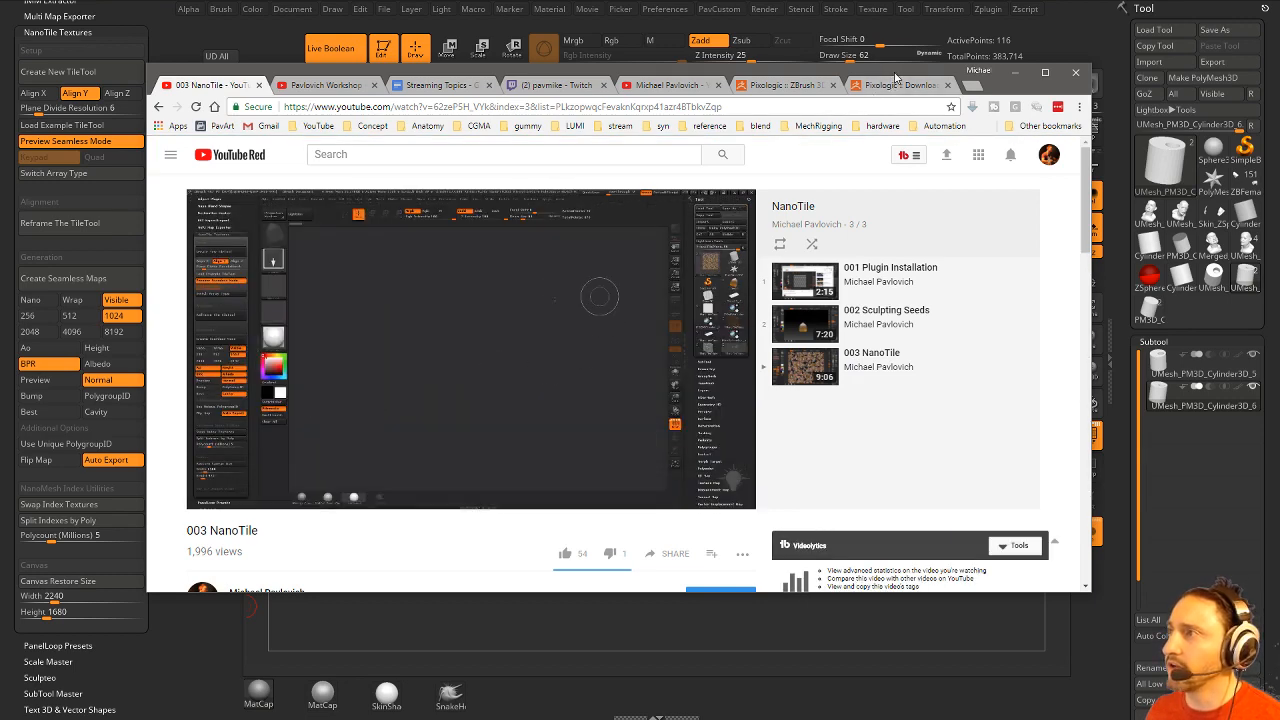
{"action": "left_click_drag", "start_coordinate": [896, 75], "coordinate": [896, 0]}
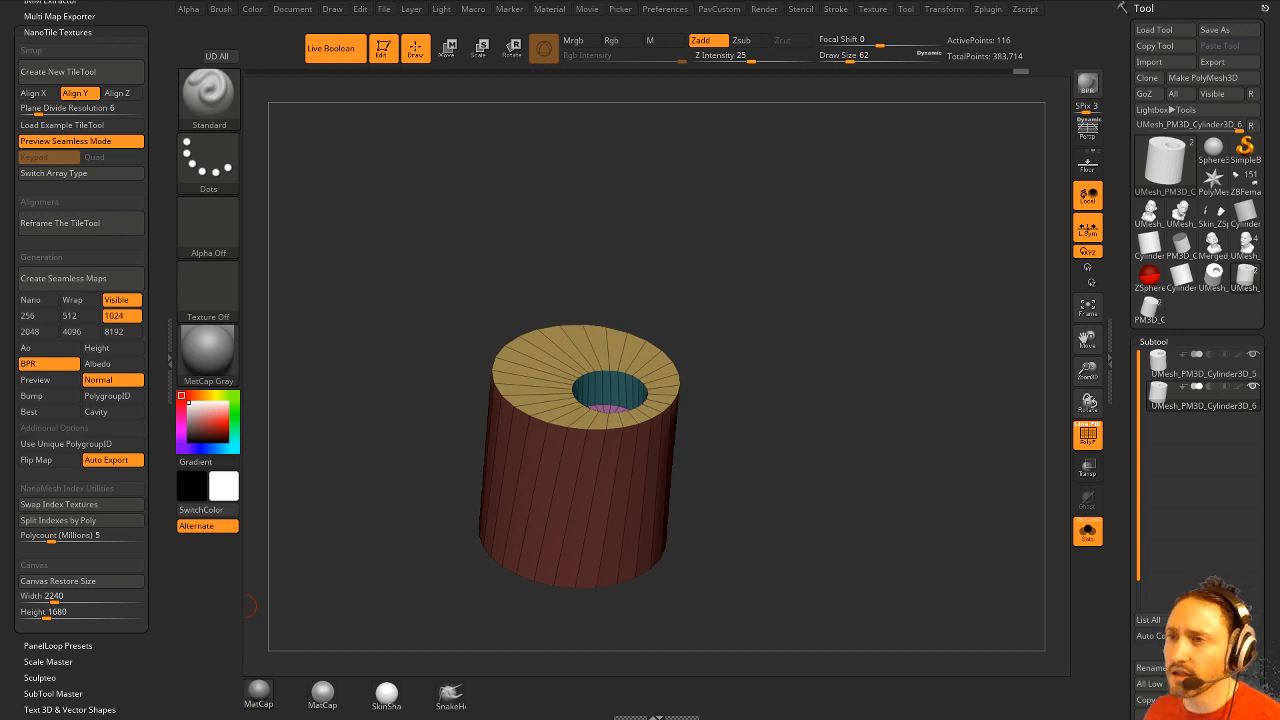
Turn off Live Boolean, leave Edit mode and clear the cylinder from the canvas.
{"action": "left_click_drag", "start_coordinate": [8, 268], "coordinate": [5, 216]}
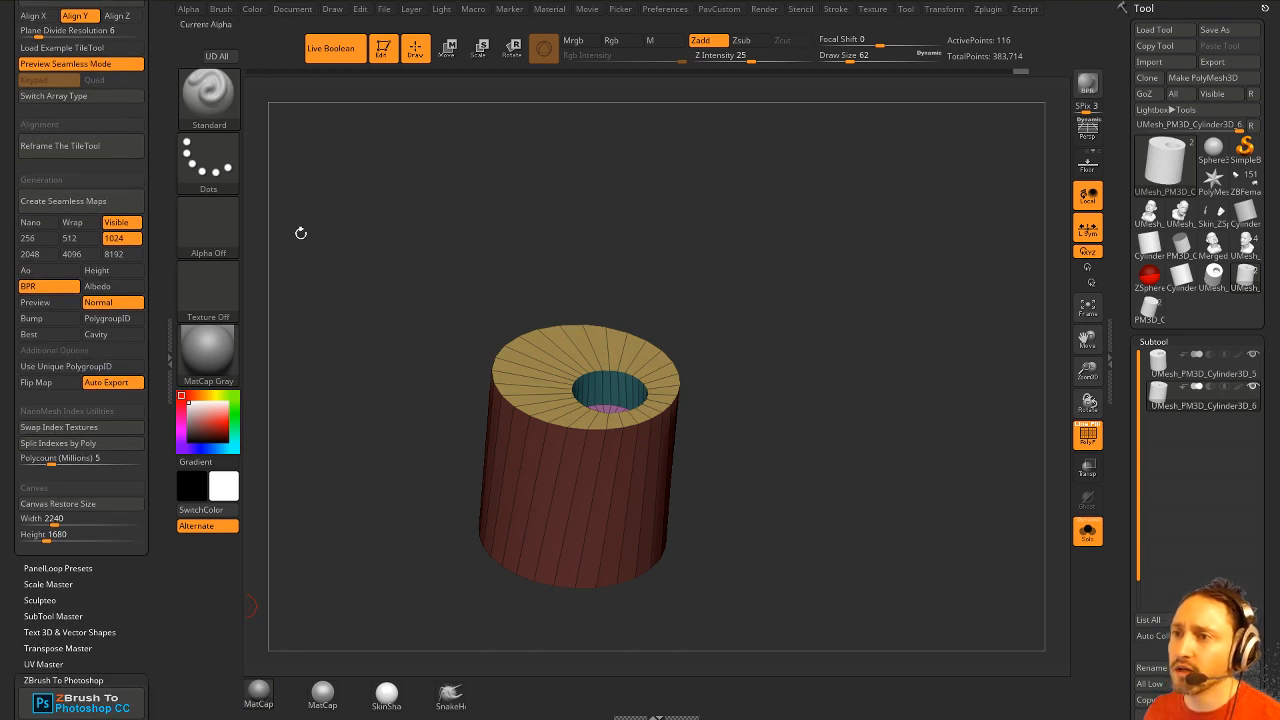
{"action": "left_click", "coordinate": [332, 48]}
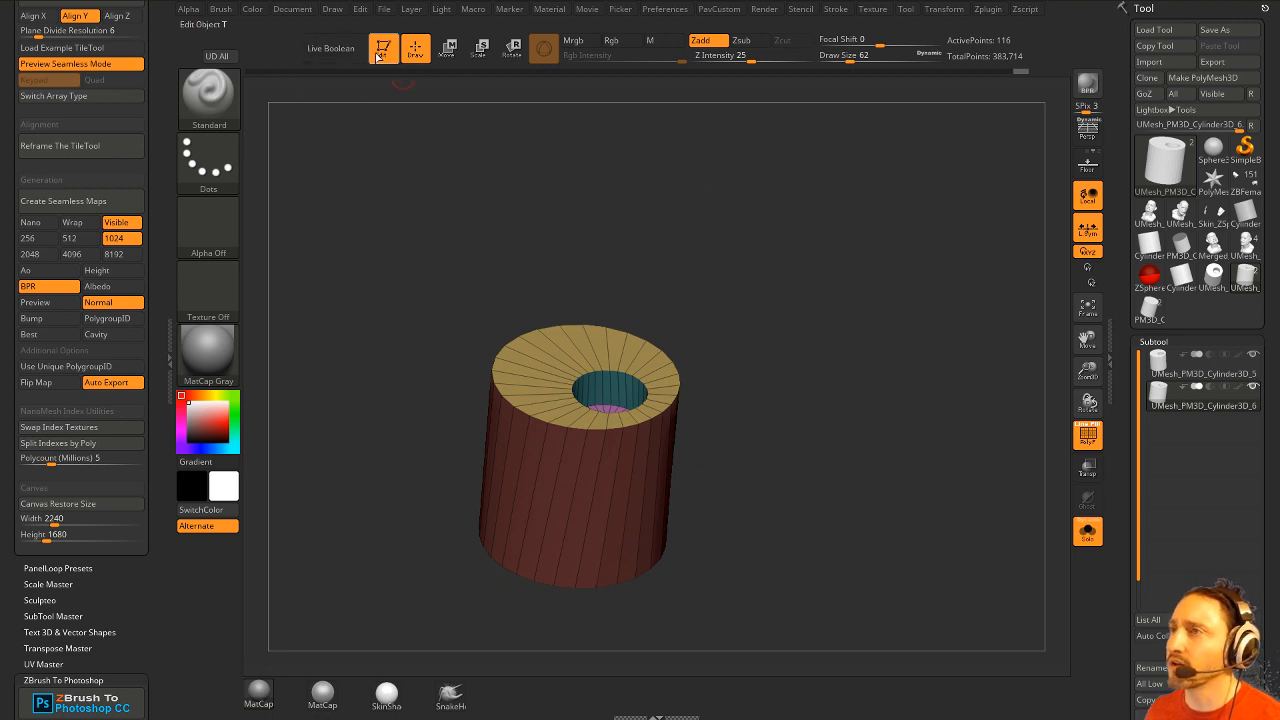
{"action": "left_click", "coordinate": [382, 48]}
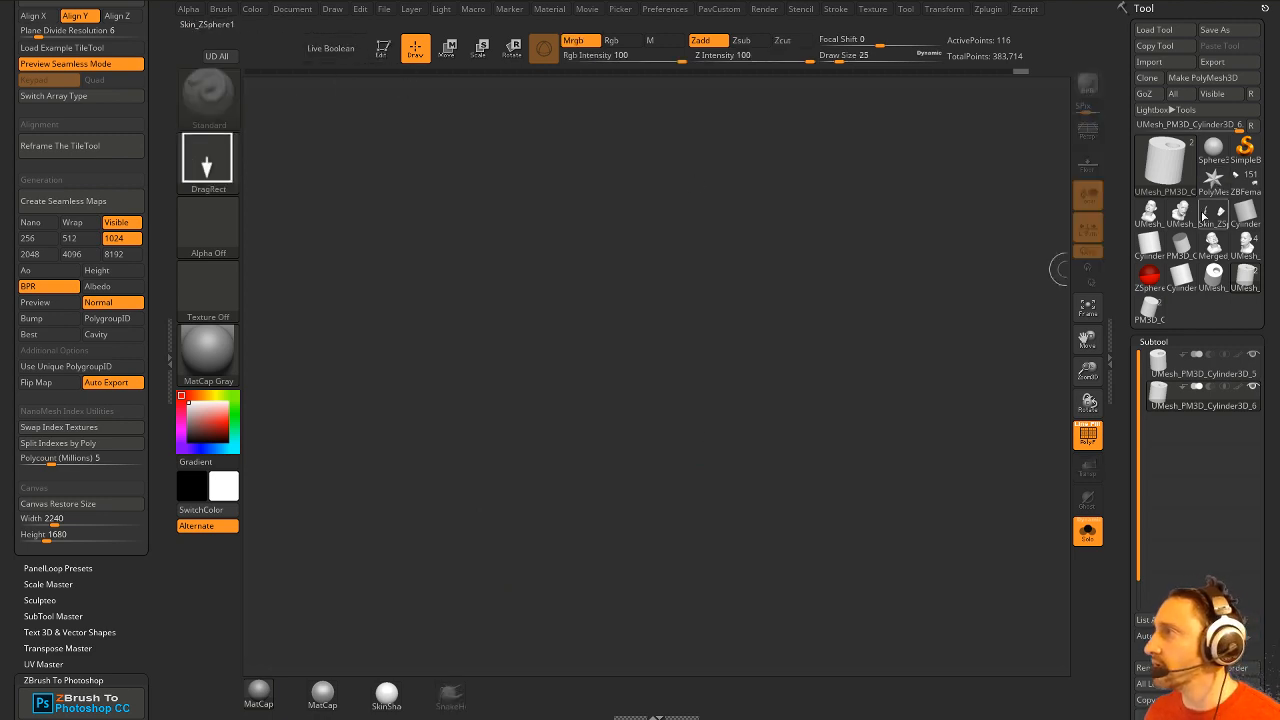
Draw a Plane3D primitive on the empty canvas, enter Edit mode and snap the view square to the plane.
{"action": "left_click", "coordinate": [1240, 150]}
{"action": "left_click", "coordinate": [1168, 165]}
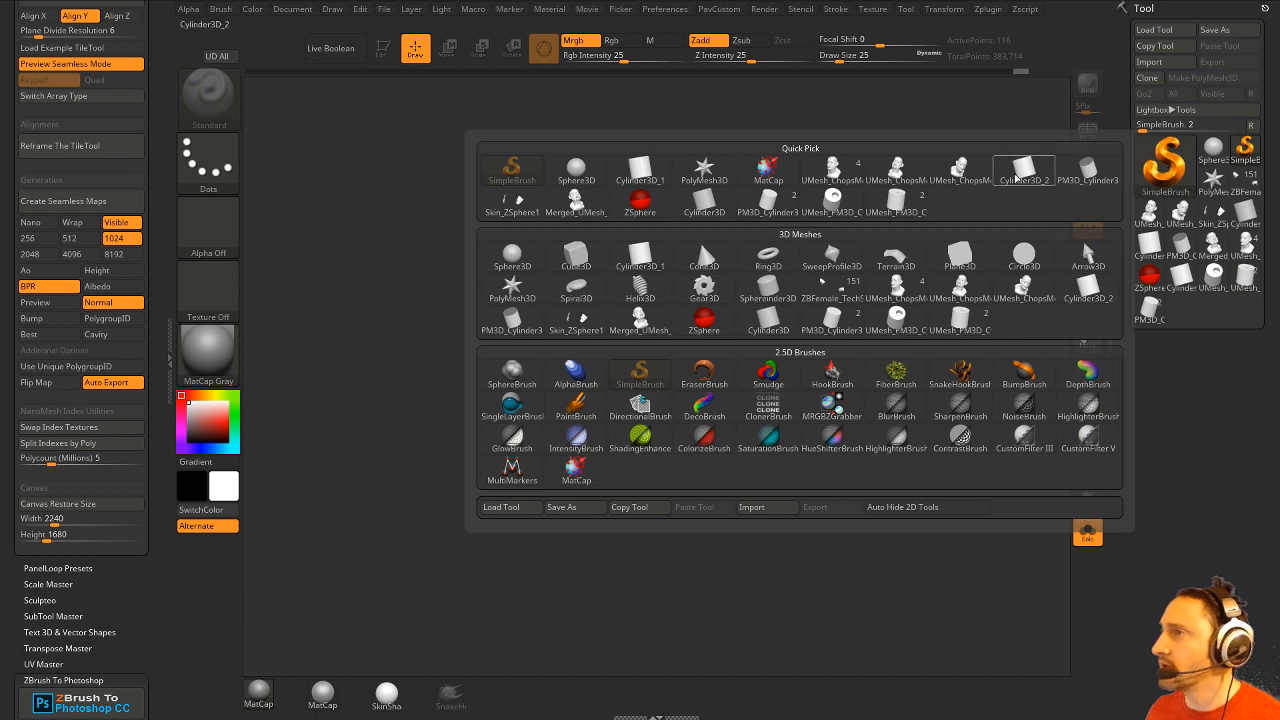
{"action": "left_click", "coordinate": [960, 258]}
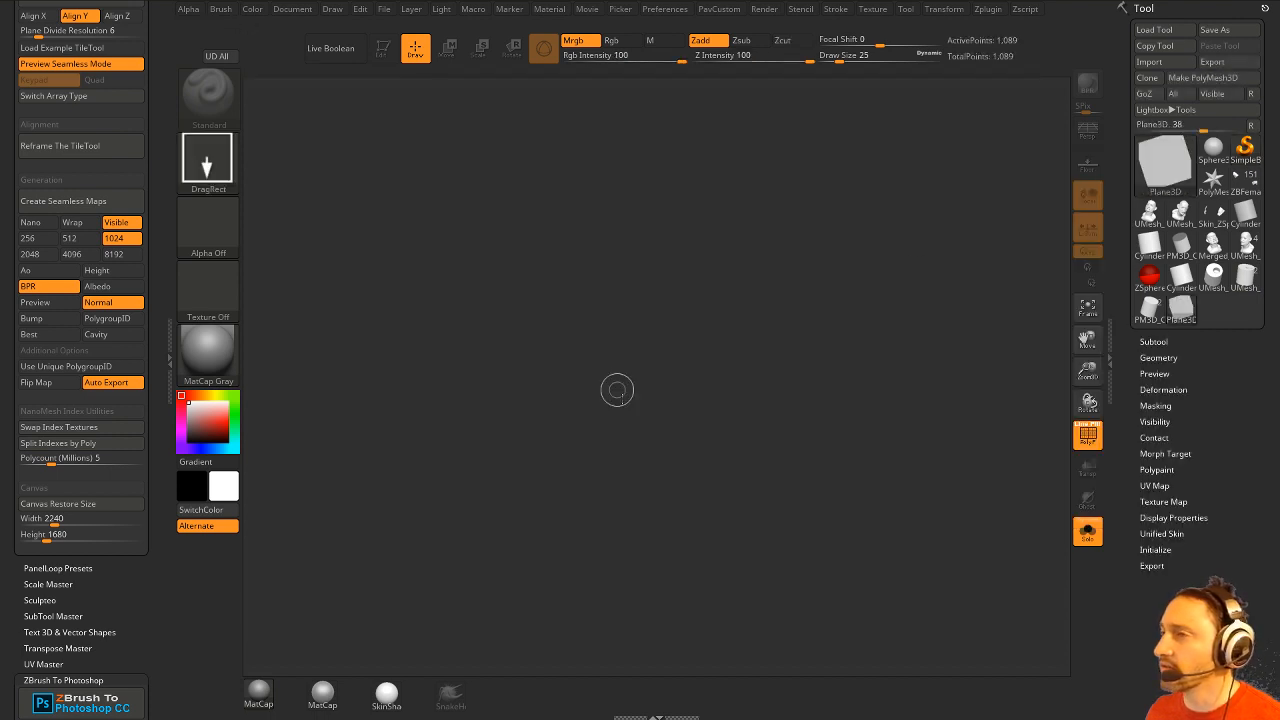
{"action": "left_click_drag", "start_coordinate": [614, 386], "coordinate": [349, 100]}
{"action": "left_click", "coordinate": [382, 48]}
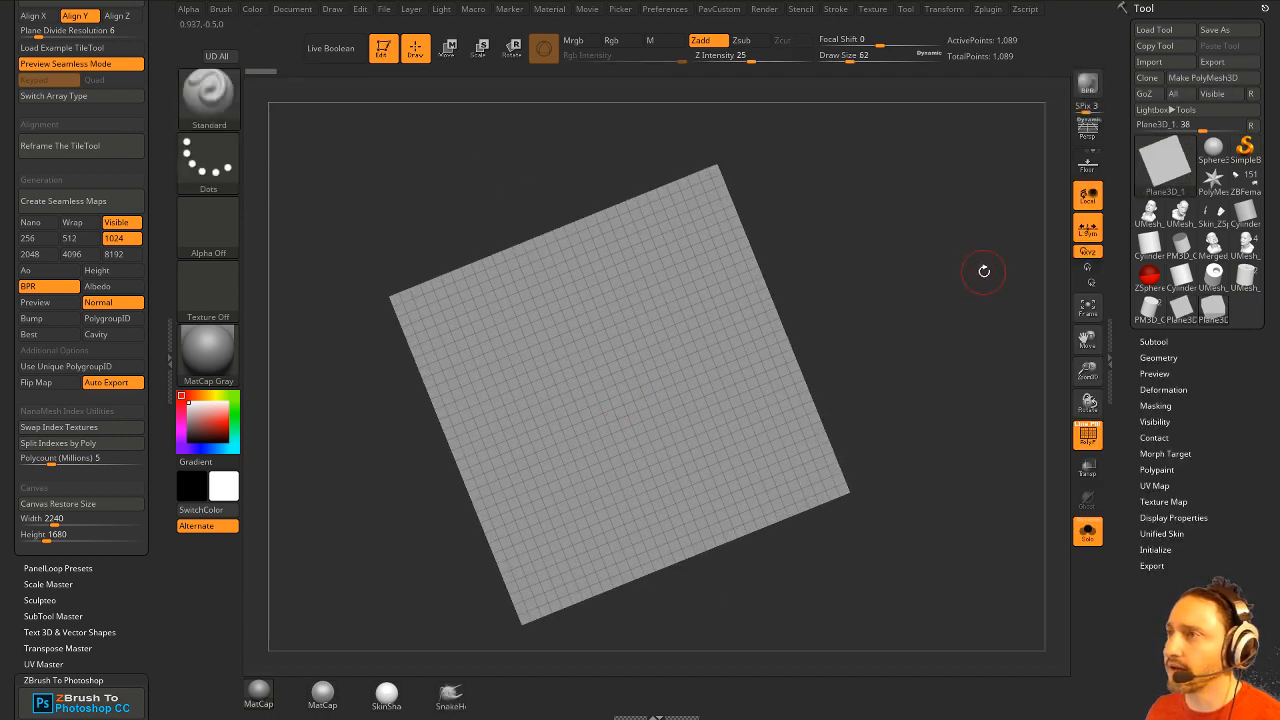
{"action": "left_click_drag", "start_coordinate": [985, 271], "coordinate": [946, 256], "text": "shift"}
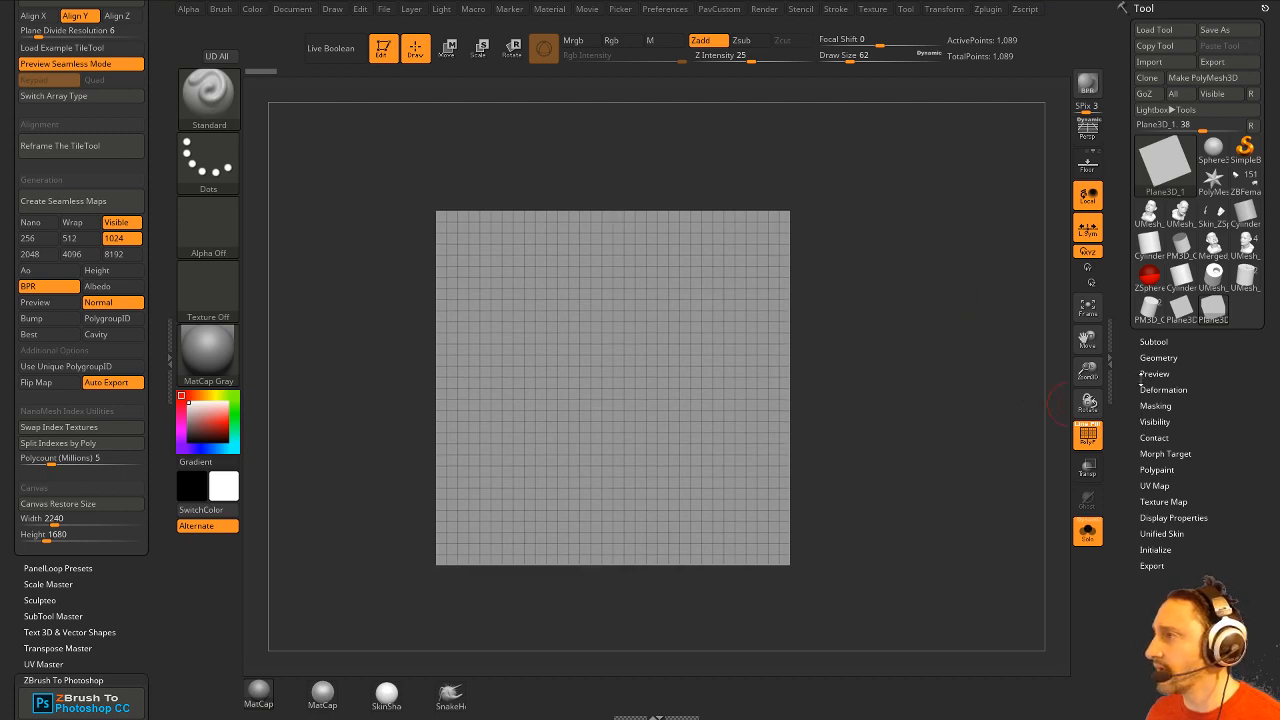
Convert the plane to a PolyMesh3D, frame it in the view and turn off the PolyFrame display.
{"action": "left_click", "coordinate": [1203, 77]}
{"action": "key", "text": "f"}
{"action": "key", "text": "x"}
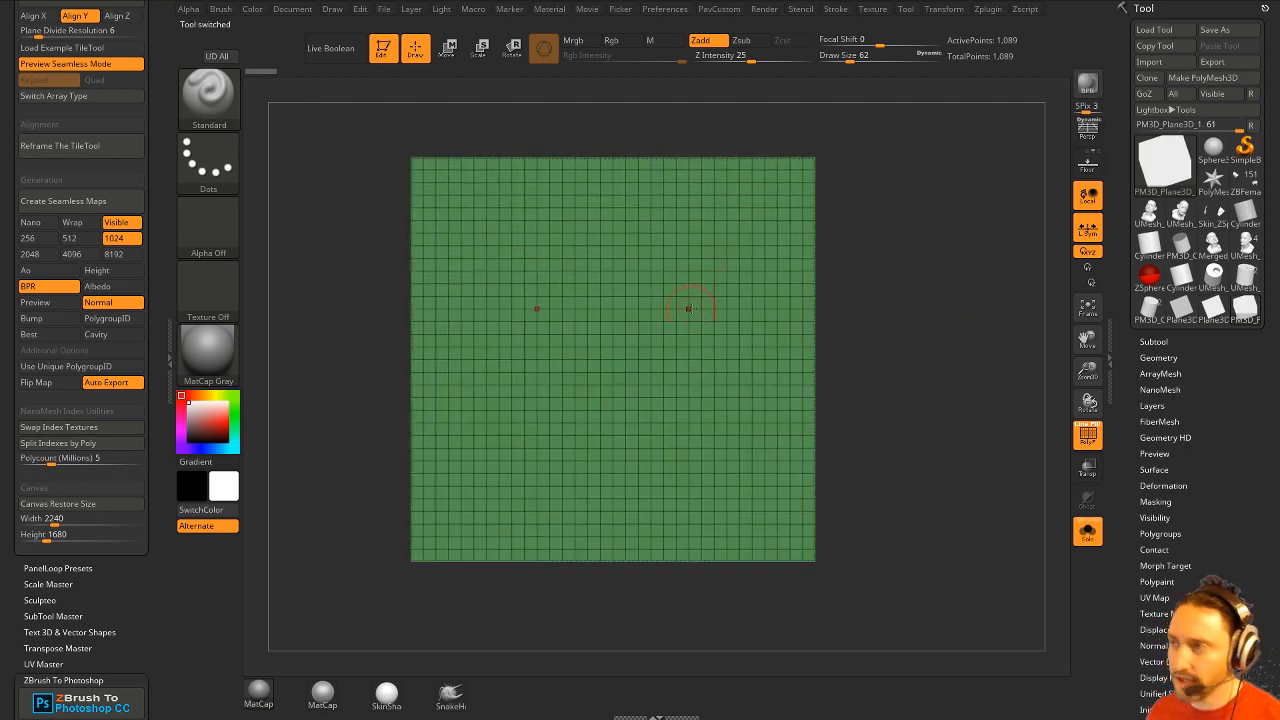
{"action": "mouse_move", "coordinate": [788, 270]}
{"action": "left_mouse_down"}
{"action": "mouse_move", "coordinate": [780, 305]}
{"action": "mouse_move", "coordinate": [806, 324]}
{"action": "left_mouse_up"}
{"action": "key", "text": "ctrl+z"}
{"action": "left_click", "coordinate": [1088, 436]}
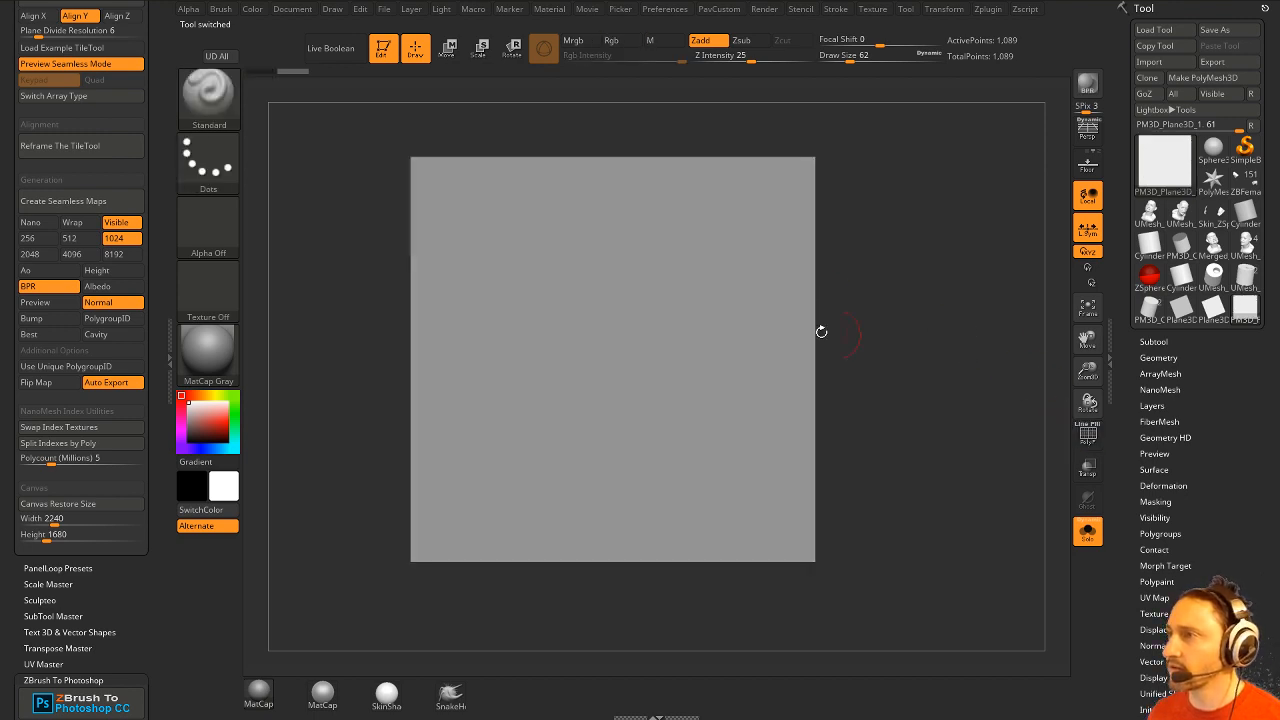
Try subdividing the plane twice with smoothing on and sculpting a test stroke at its edge, and undo it all.
{"action": "key", "text": "ctrl+d"}
{"action": "key", "text": "ctrl+d"}
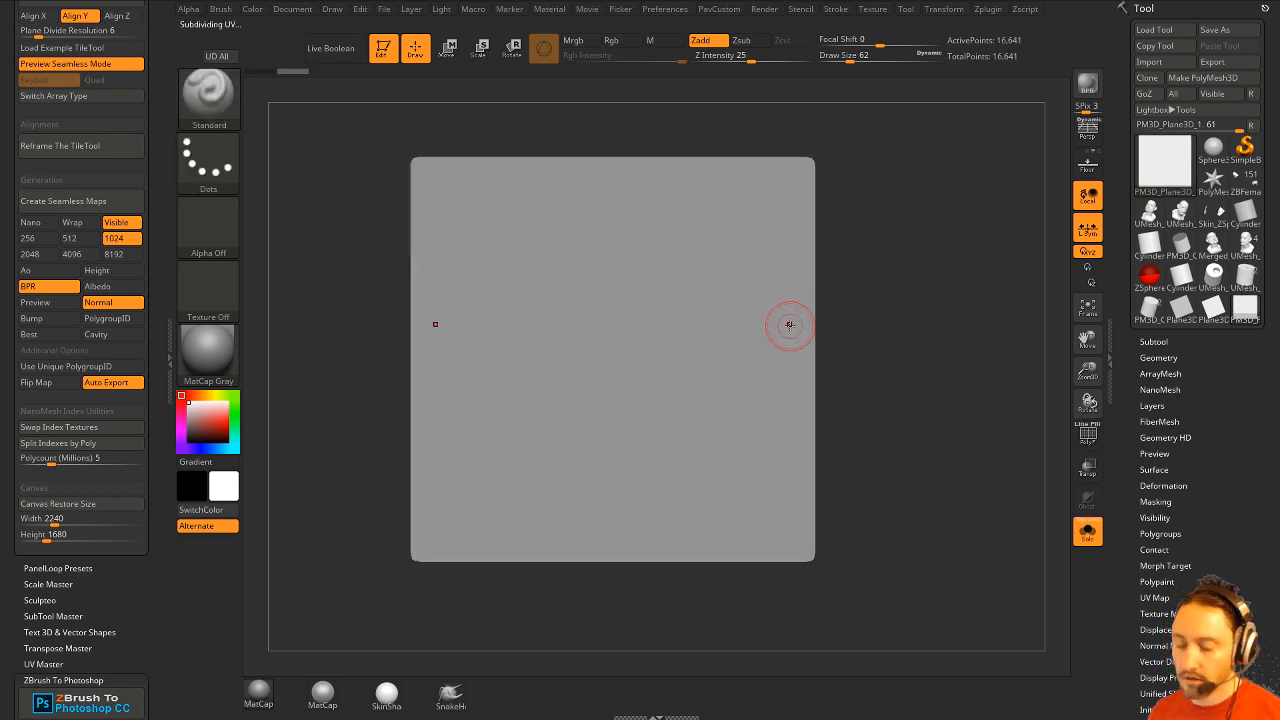
{"action": "mouse_move", "coordinate": [788, 318]}
{"action": "left_mouse_down"}
{"action": "mouse_move", "coordinate": [767, 335]}
{"action": "mouse_move", "coordinate": [806, 316]}
{"action": "left_mouse_up"}
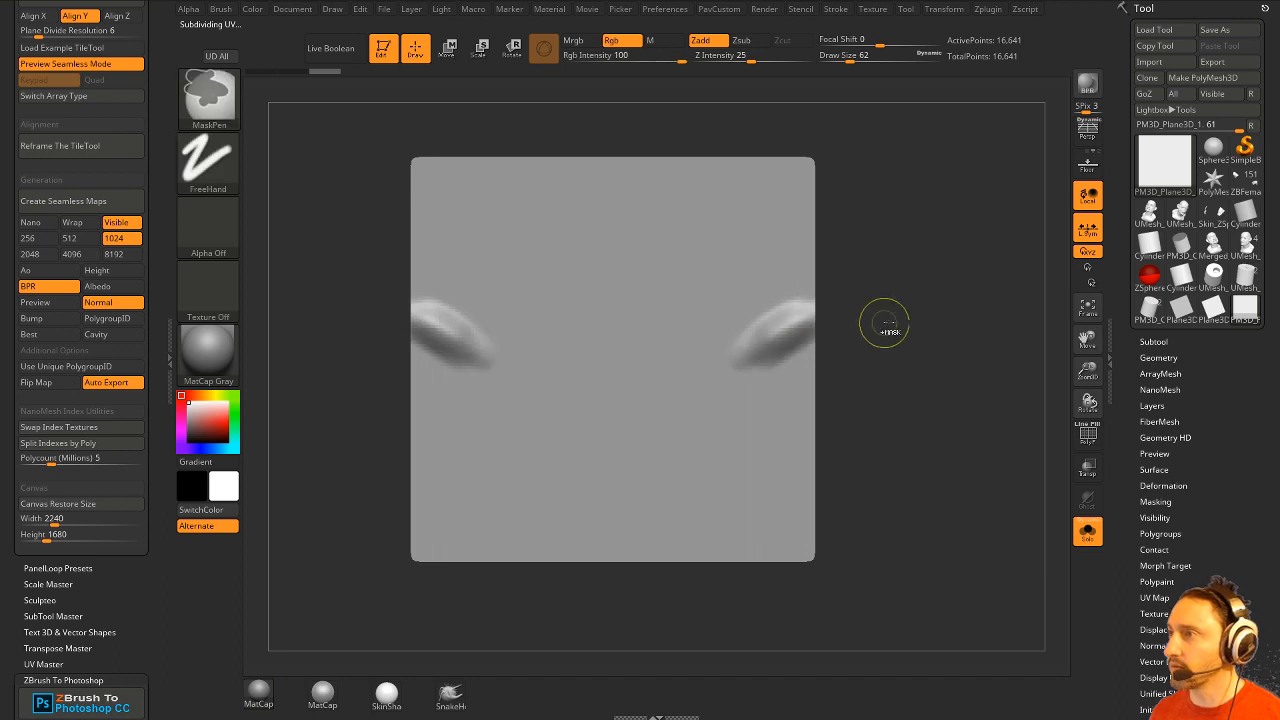
{"action": "key", "text": "ctrl+z"}
{"action": "key", "text": "ctrl+z"}
{"action": "key", "text": "ctrl+z"}
Turn off Smt and divide the plane up to subdivision level 5, undoing a test stroke made across its edge.
{"action": "left_click", "coordinate": [1158, 357]}
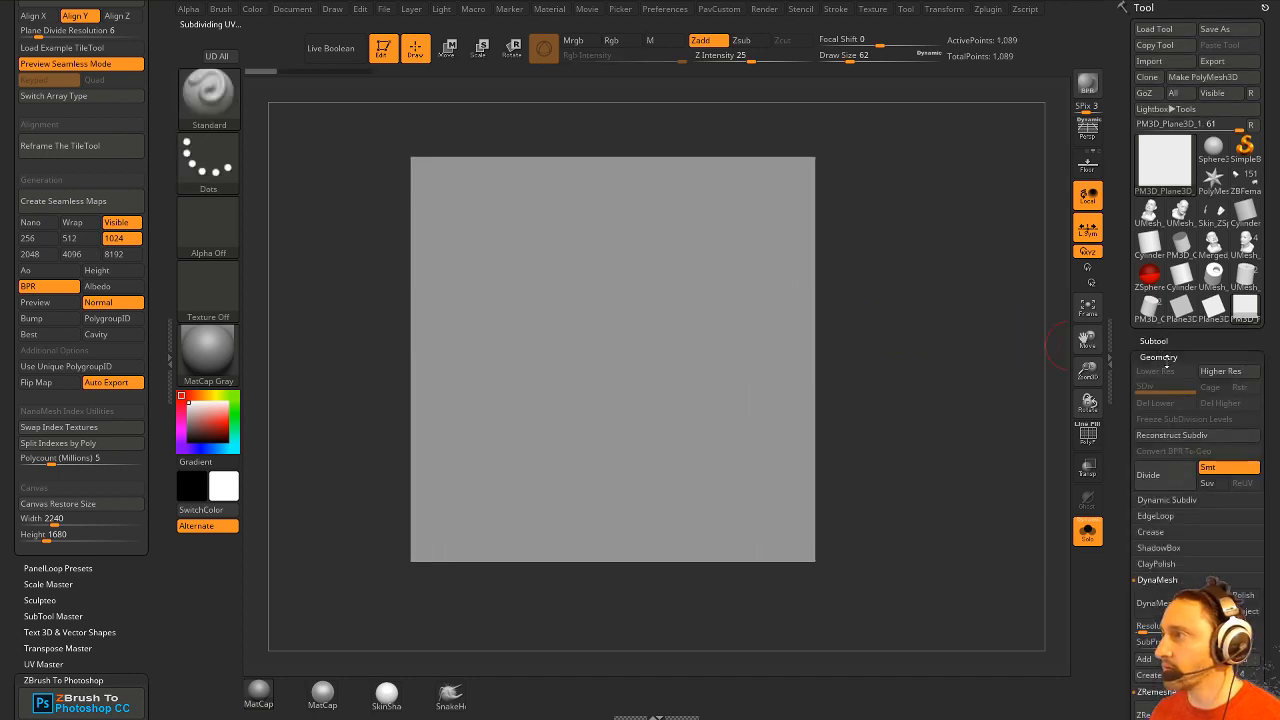
{"action": "left_click", "coordinate": [1209, 470]}
{"action": "left_click", "coordinate": [1170, 481]}
{"action": "left_click", "coordinate": [1169, 480]}
{"action": "left_click", "coordinate": [1169, 479]}
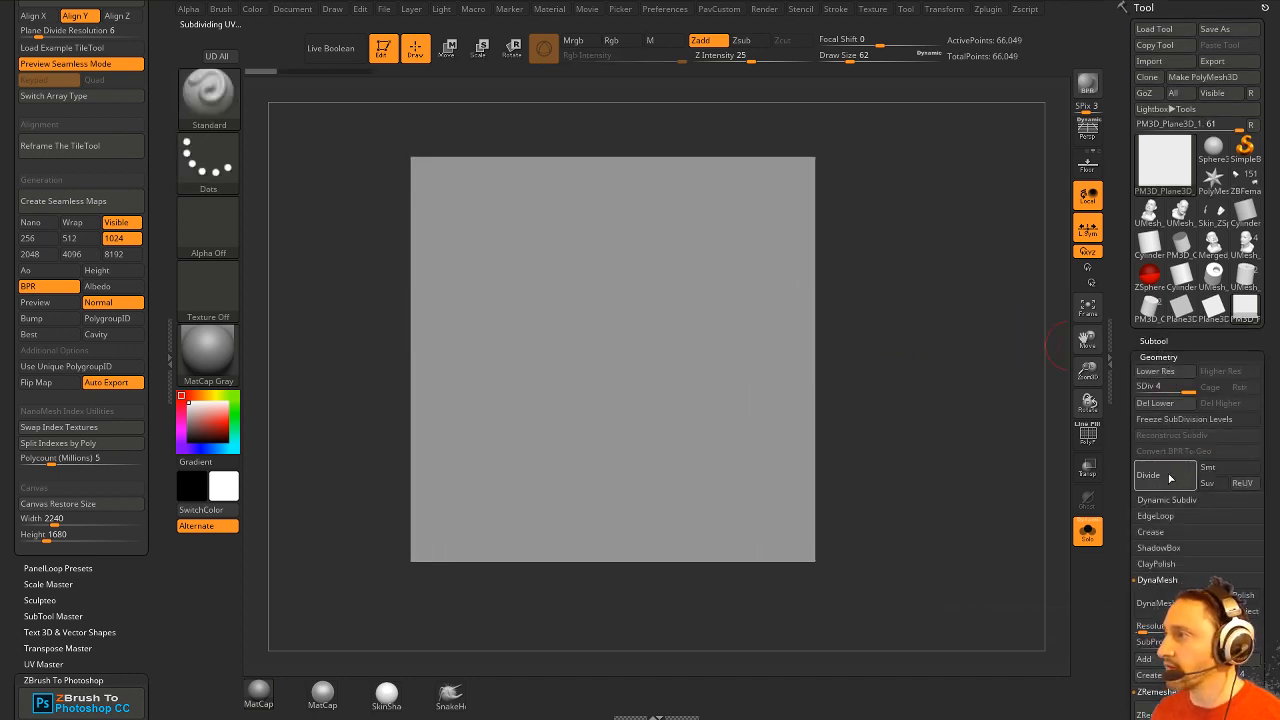
{"action": "left_click", "coordinate": [1169, 478]}
{"action": "left_click_drag", "start_coordinate": [771, 309], "coordinate": [806, 320]}
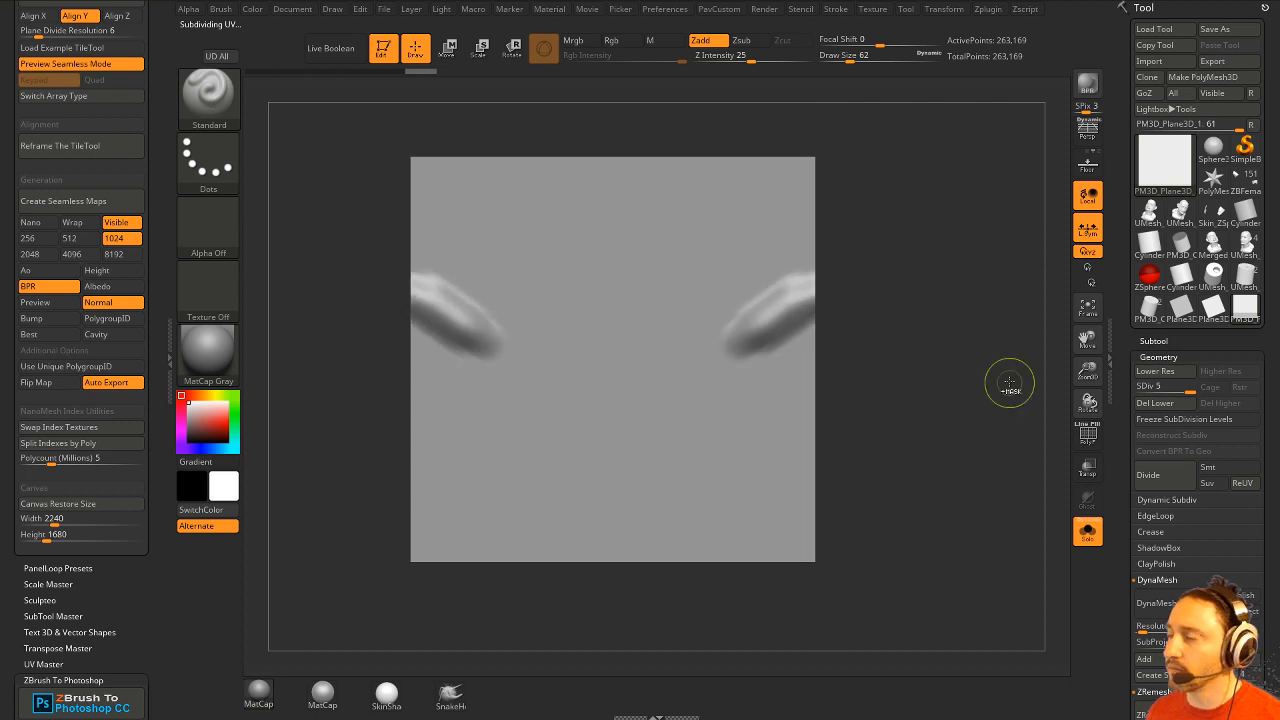
{"action": "key", "text": "ctrl+z"}
Dock the Brush palette in place of the Zplugin palette, collapse its open sections and expand the Curve settings.
{"action": "scroll", "coordinate": [142, 330], "scroll_direction": "up", "scroll_amount": 3}
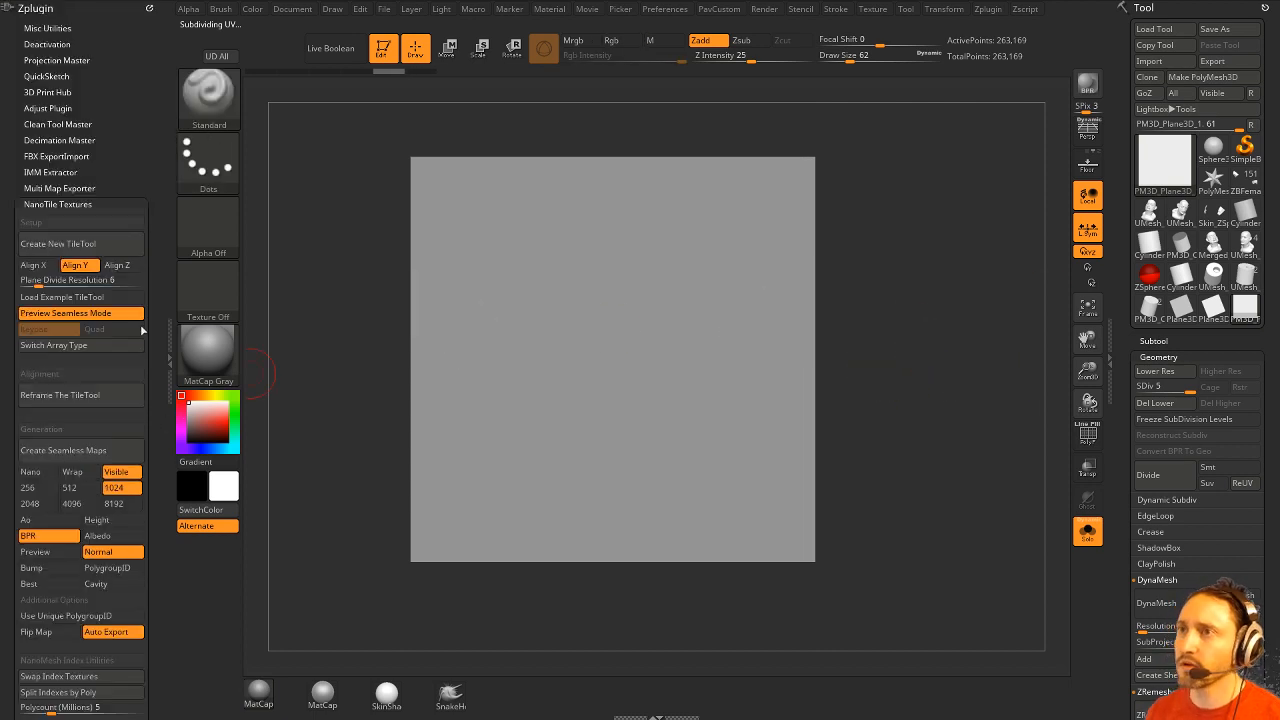
{"action": "left_click", "coordinate": [149, 8]}
{"action": "left_click", "coordinate": [220, 9]}
{"action": "left_click", "coordinate": [213, 24]}
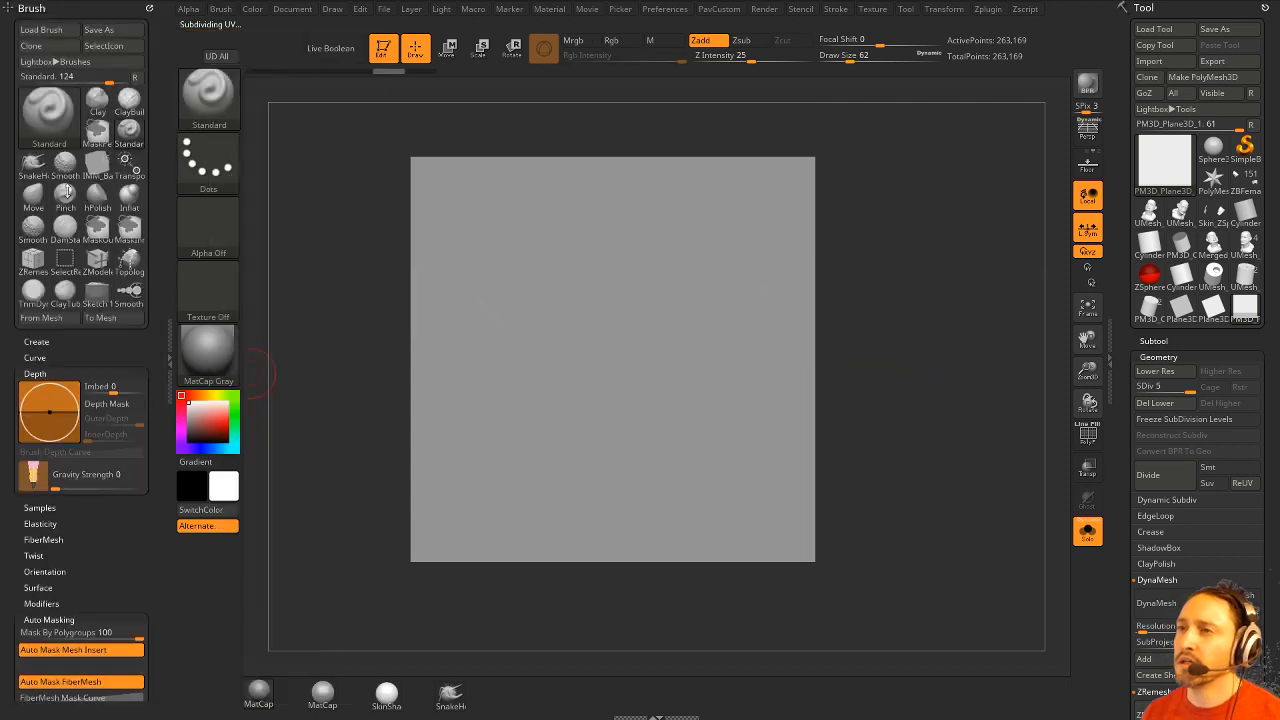
{"action": "key", "text": "shift"}
{"action": "left_click", "coordinate": [38, 373]}
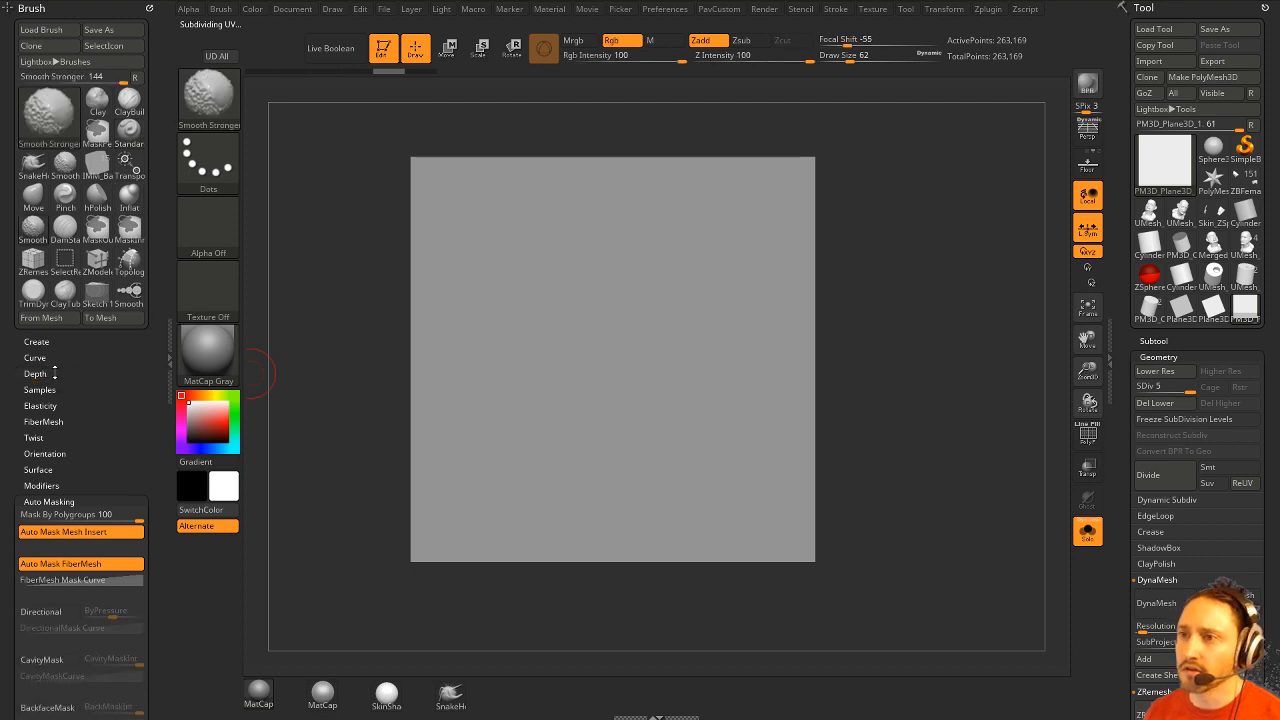
{"action": "left_click", "coordinate": [48, 501]}
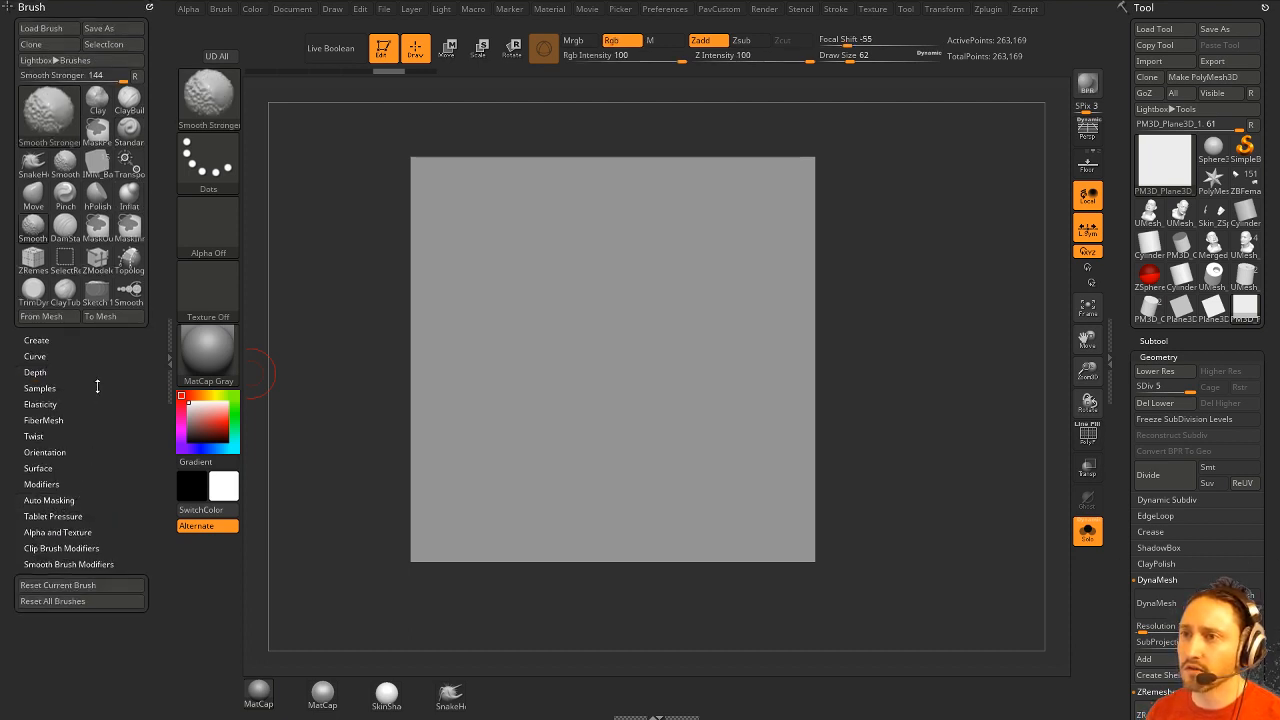
{"action": "left_click", "coordinate": [44, 341]}
{"action": "left_click", "coordinate": [50, 341]}
{"action": "left_click", "coordinate": [40, 357]}
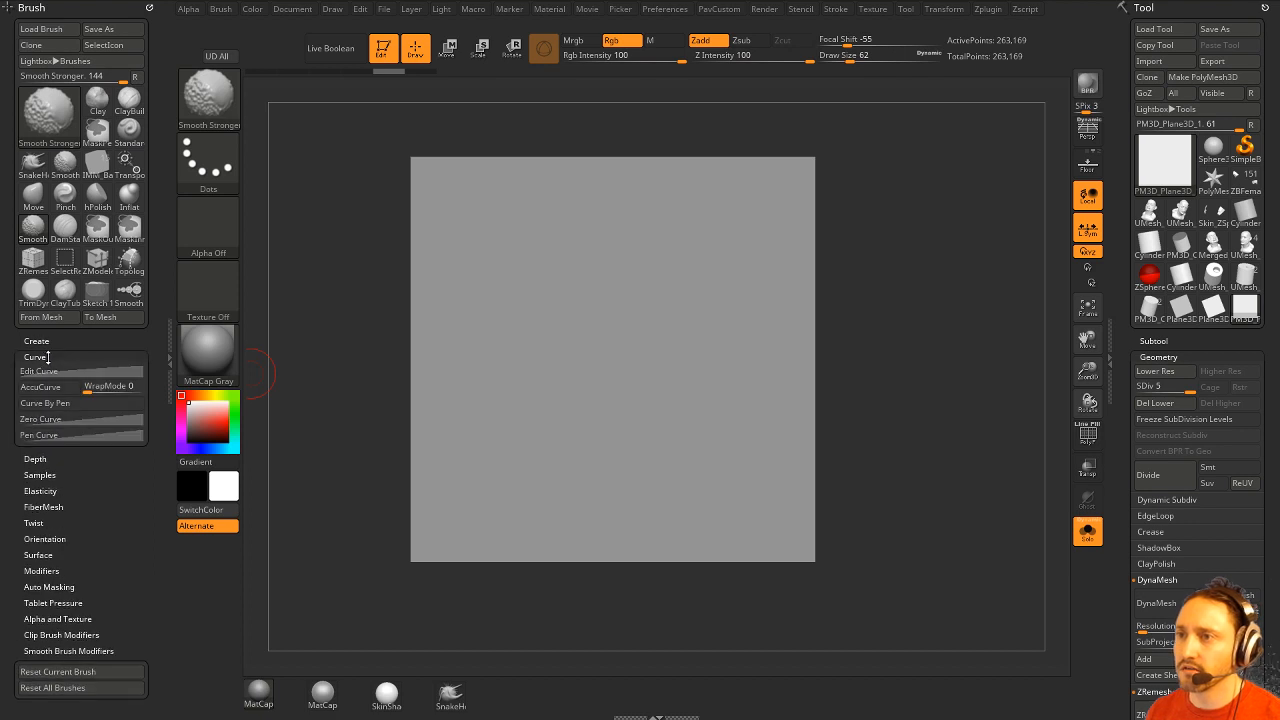
Set the Standard brush's WrapMode to 1, undoing the test strokes made on the plane.
{"action": "left_click_drag", "start_coordinate": [620, 250], "coordinate": [934, 286]}
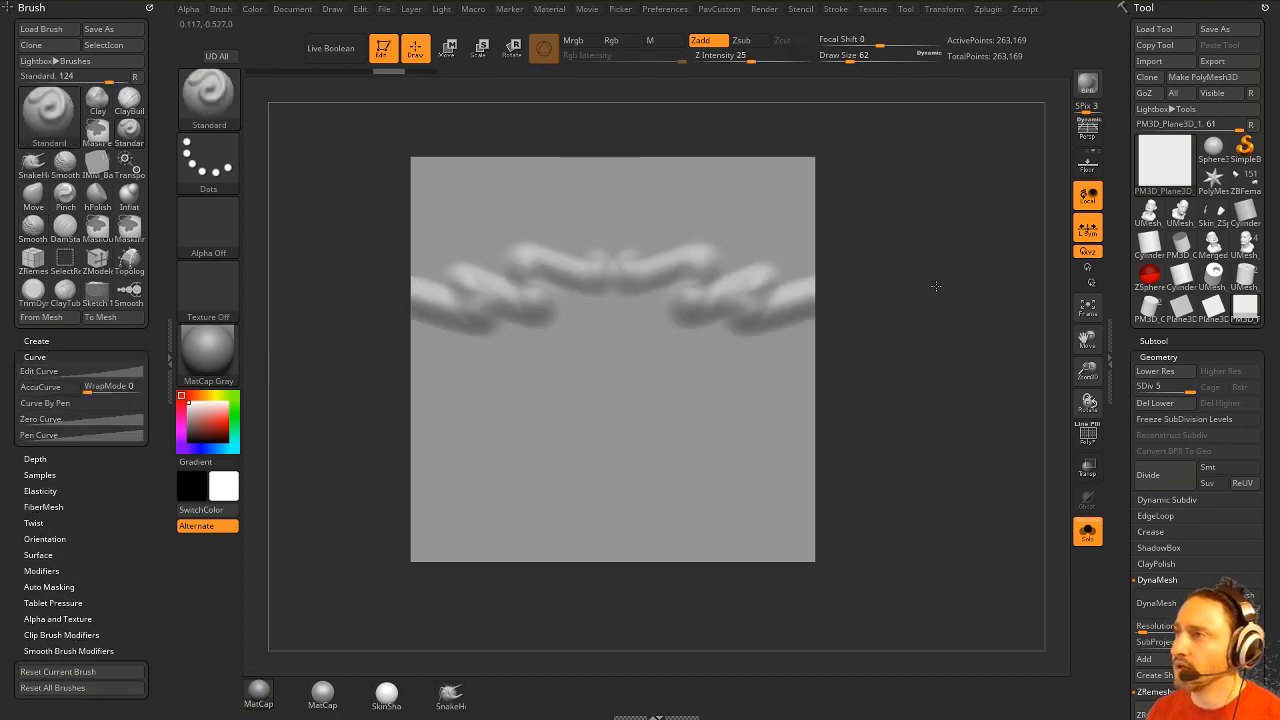
{"action": "key", "text": "ctrl+z"}
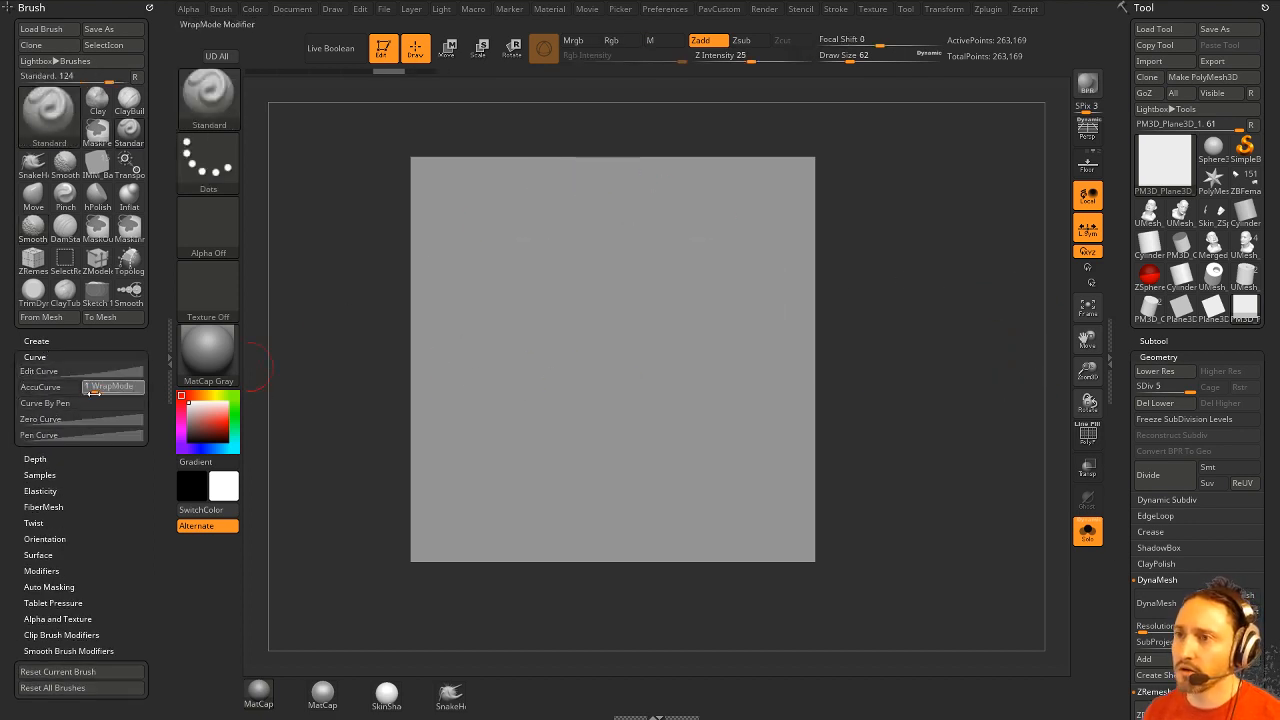
{"action": "key", "text": "ctrl"}
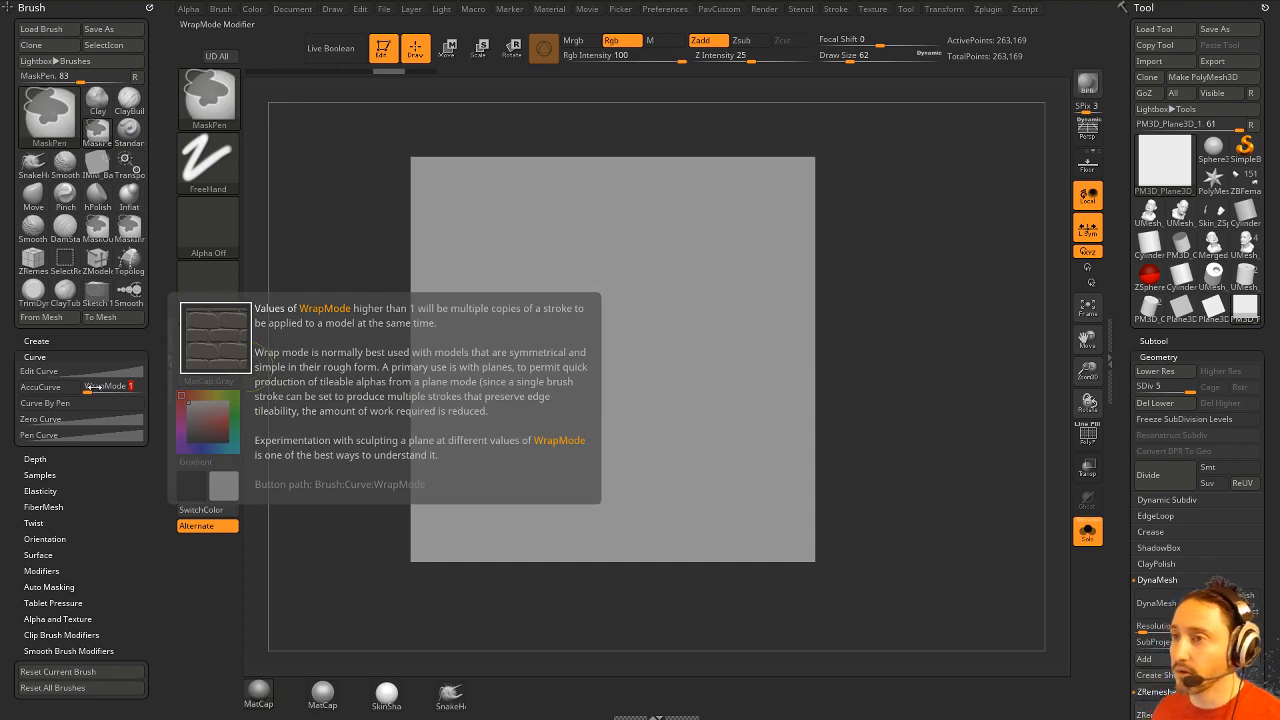
{"action": "mouse_move", "coordinate": [766, 244]}
{"action": "left_mouse_down"}
{"action": "mouse_move", "coordinate": [784, 276]}
{"action": "mouse_move", "coordinate": [804, 275]}
{"action": "mouse_move", "coordinate": [793, 271]}
{"action": "mouse_move", "coordinate": [788, 308]}
{"action": "mouse_move", "coordinate": [753, 266]}
{"action": "mouse_move", "coordinate": [780, 289]}
{"action": "mouse_move", "coordinate": [802, 267]}
{"action": "mouse_move", "coordinate": [832, 268]}
{"action": "left_mouse_up"}
{"action": "key", "text": "ctrl+z"}
{"action": "key", "text": "ctrl+z"}
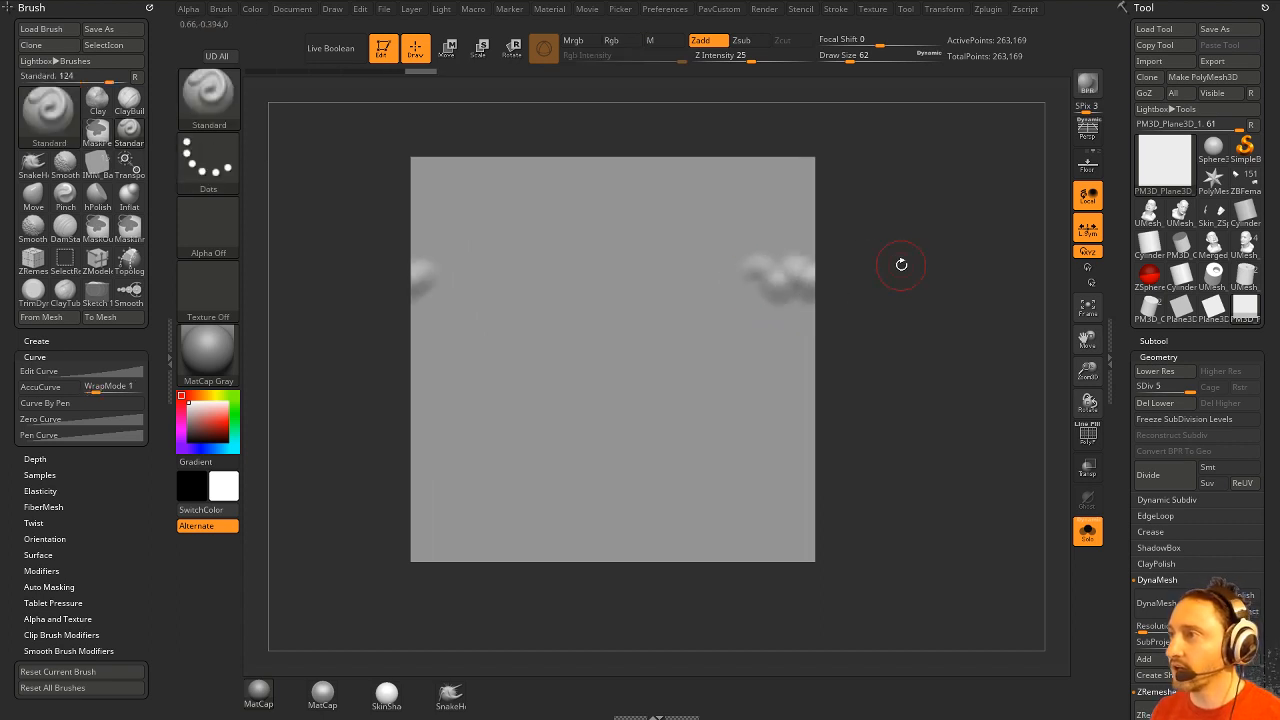
{"action": "key", "text": "ctrl+z"}
Sculpt wrapping horizontal and vertical strokes that run past the plane's edges, and reduce the Draw Size to 33.
{"action": "mouse_move", "coordinate": [680, 302]}
{"action": "left_mouse_down"}
{"action": "mouse_move", "coordinate": [735, 262]}
{"action": "mouse_move", "coordinate": [1036, 292]}
{"action": "mouse_move", "coordinate": [1079, 309]}
{"action": "left_mouse_up"}
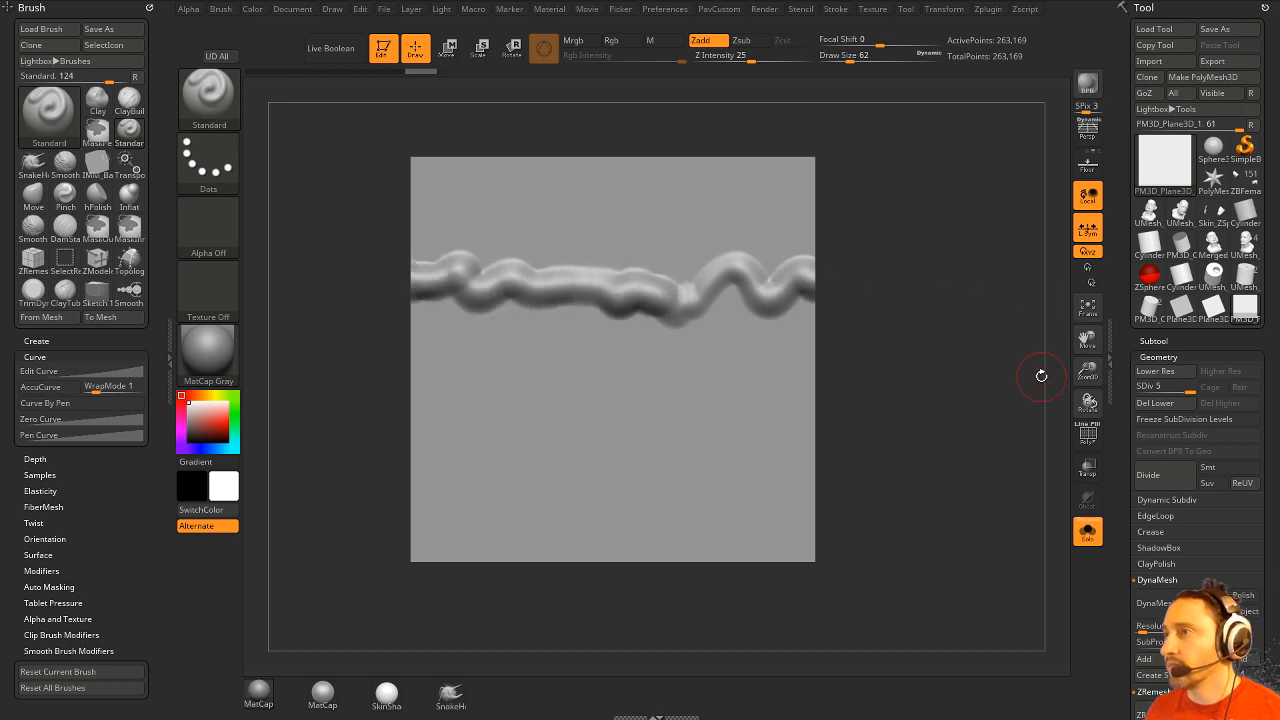
{"action": "left_click_drag", "start_coordinate": [588, 181], "coordinate": [718, 112]}
{"action": "key", "text": "ctrl+z"}
{"action": "mouse_move", "coordinate": [612, 392]}
{"action": "left_mouse_down"}
{"action": "mouse_move", "coordinate": [651, 284]}
{"action": "mouse_move", "coordinate": [668, 152]}
{"action": "mouse_move", "coordinate": [635, 40]}
{"action": "left_mouse_up"}
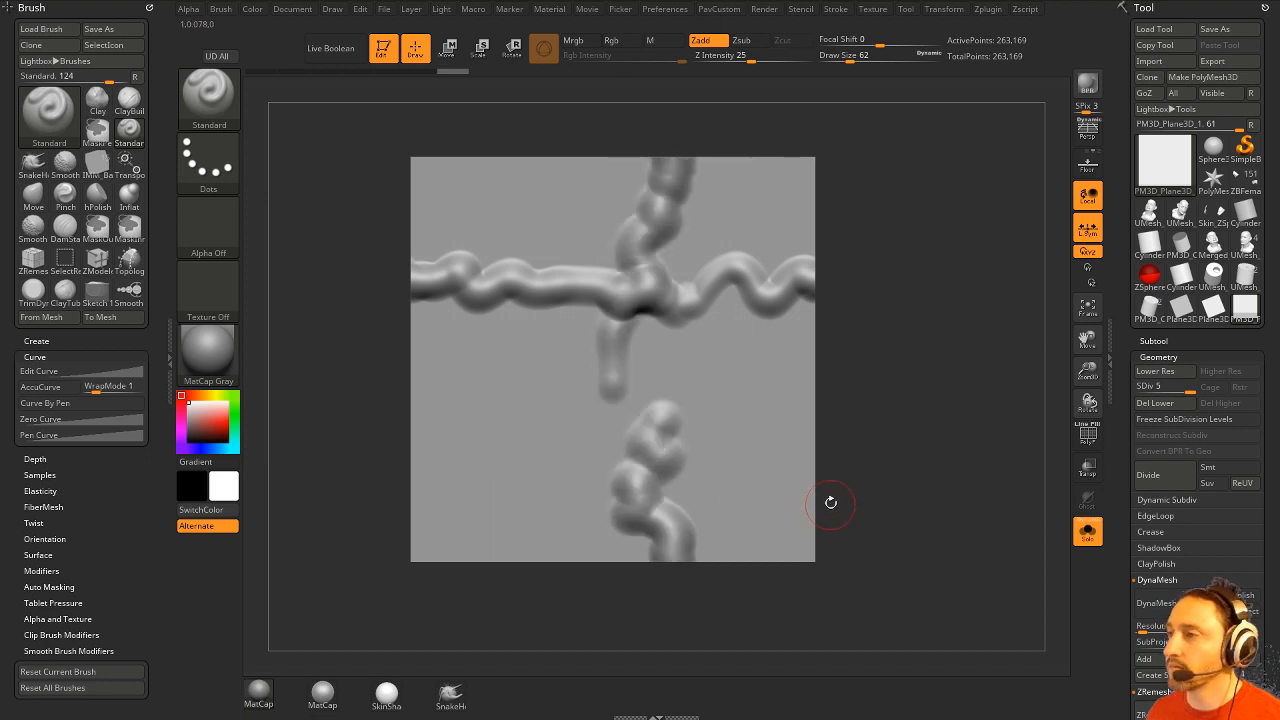
{"action": "mouse_move", "coordinate": [727, 430]}
{"action": "left_mouse_down"}
{"action": "mouse_move", "coordinate": [854, 434]}
{"action": "mouse_move", "coordinate": [960, 337]}
{"action": "left_mouse_up"}
{"action": "mouse_move", "coordinate": [790, 212]}
{"action": "left_mouse_down"}
{"action": "mouse_move", "coordinate": [854, 211]}
{"action": "mouse_move", "coordinate": [1005, 253]}
{"action": "left_mouse_up"}
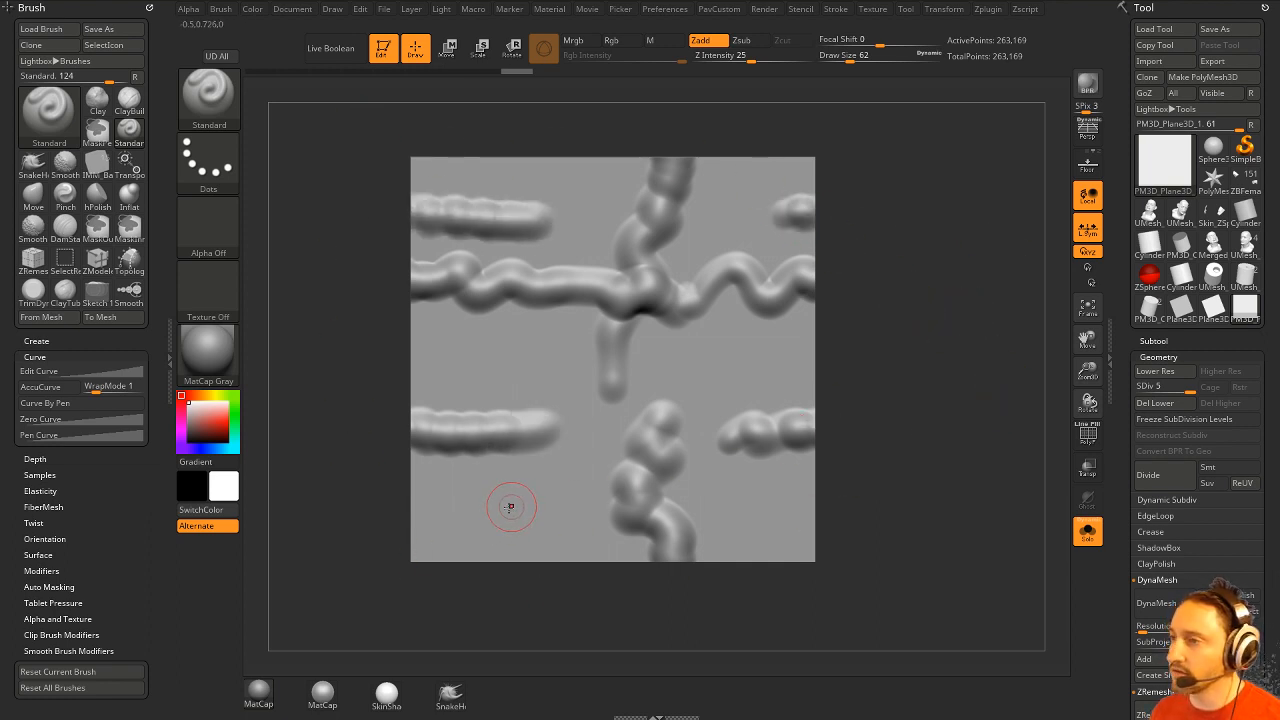
{"action": "mouse_move", "coordinate": [510, 507]}
{"action": "left_mouse_down"}
{"action": "mouse_move", "coordinate": [458, 578]}
{"action": "mouse_move", "coordinate": [476, 618]}
{"action": "left_mouse_up"}
{"action": "mouse_move", "coordinate": [704, 614]}
{"action": "left_mouse_down"}
{"action": "mouse_move", "coordinate": [792, 589]}
{"action": "mouse_move", "coordinate": [909, 602]}
{"action": "mouse_move", "coordinate": [930, 642]}
{"action": "left_mouse_up"}
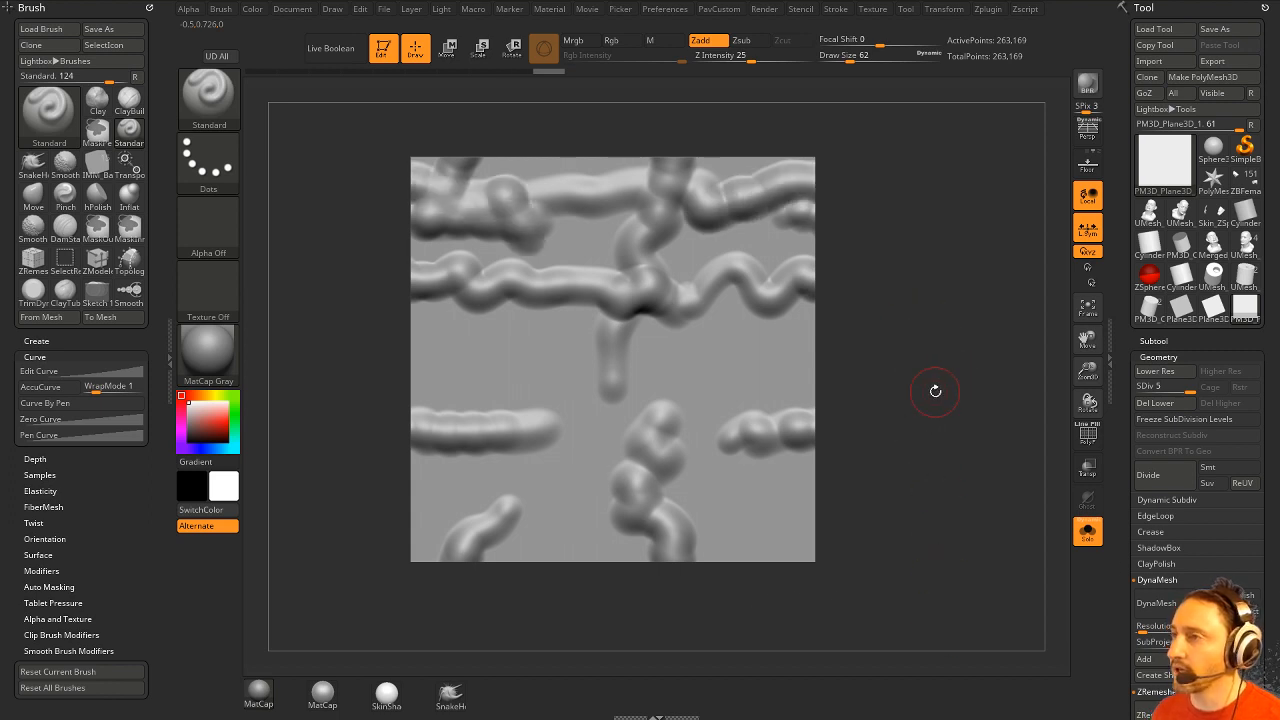
{"action": "key", "text": "s"}
{"action": "left_click_drag", "start_coordinate": [982, 328], "coordinate": [974, 335]}
Turn off the Pro proportion constraint, enter 1024 for the document's width and height, and decline the resize.
{"action": "left_click", "coordinate": [294, 9]}
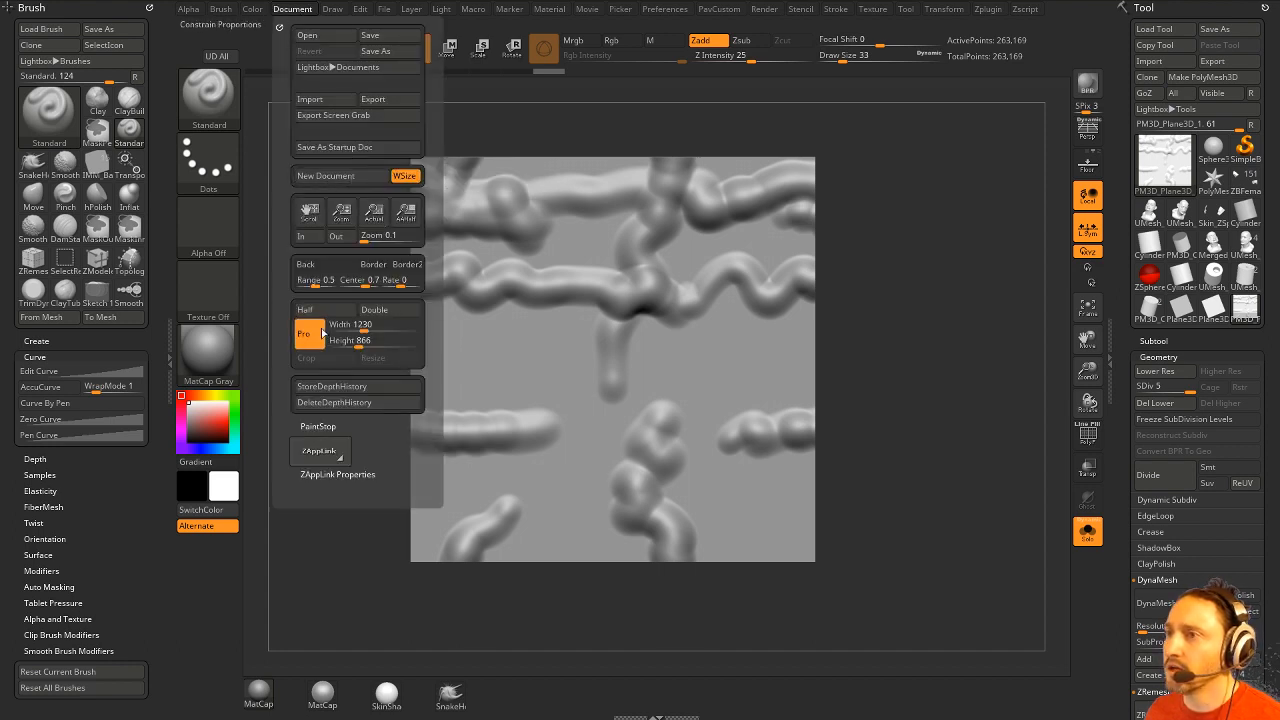
{"action": "left_click", "coordinate": [360, 325]}
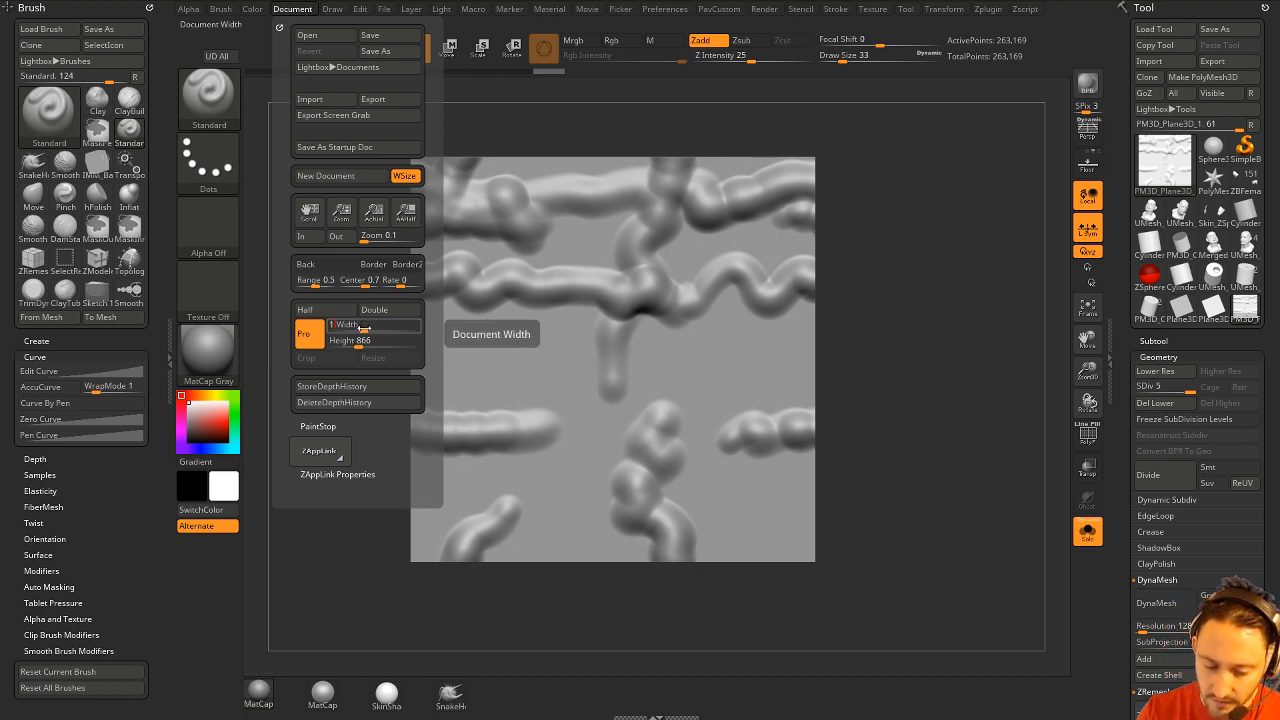
{"action": "key", "text": "Tab"}
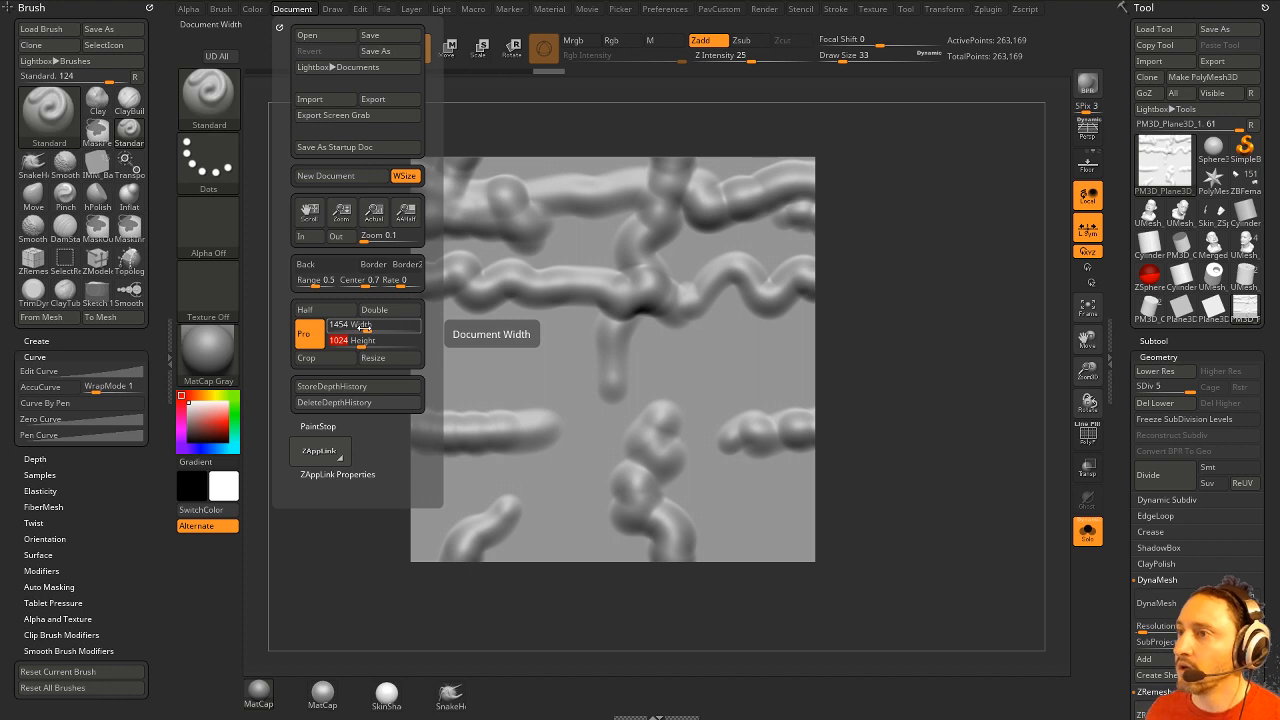
{"action": "left_click", "coordinate": [360, 325]}
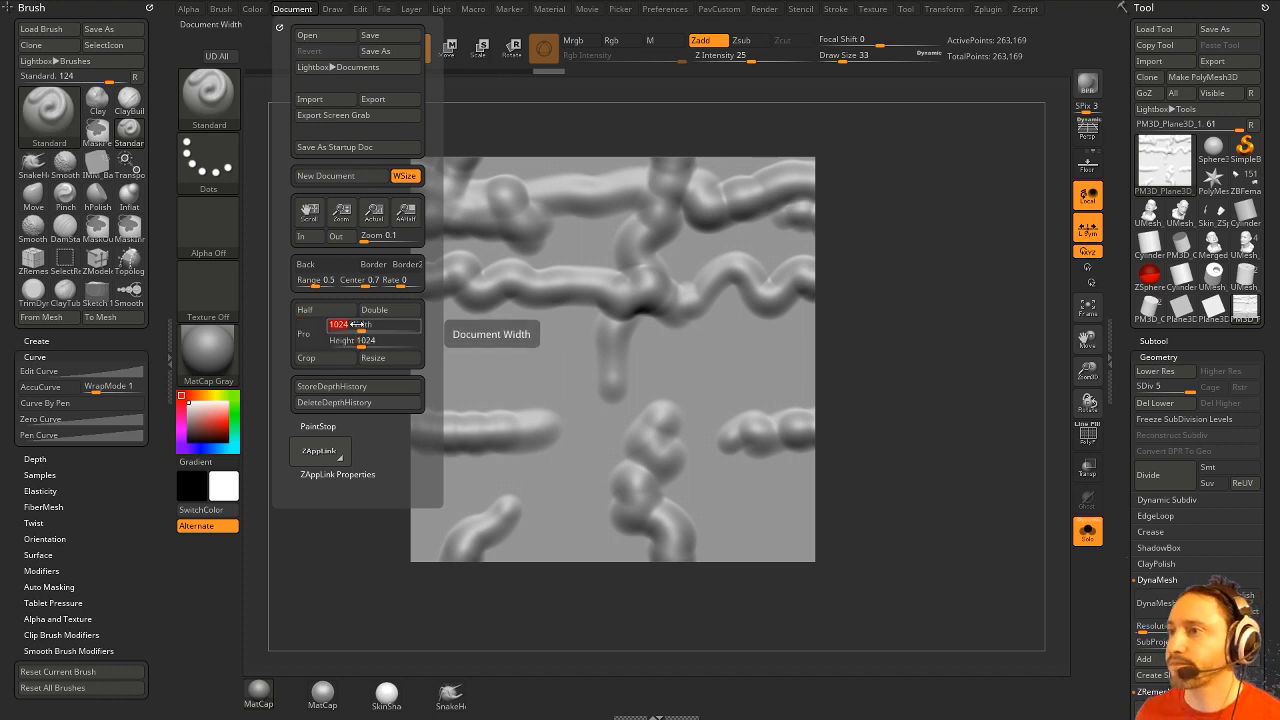
{"action": "type", "text": "1024"}
{"action": "left_click", "coordinate": [385, 358]}
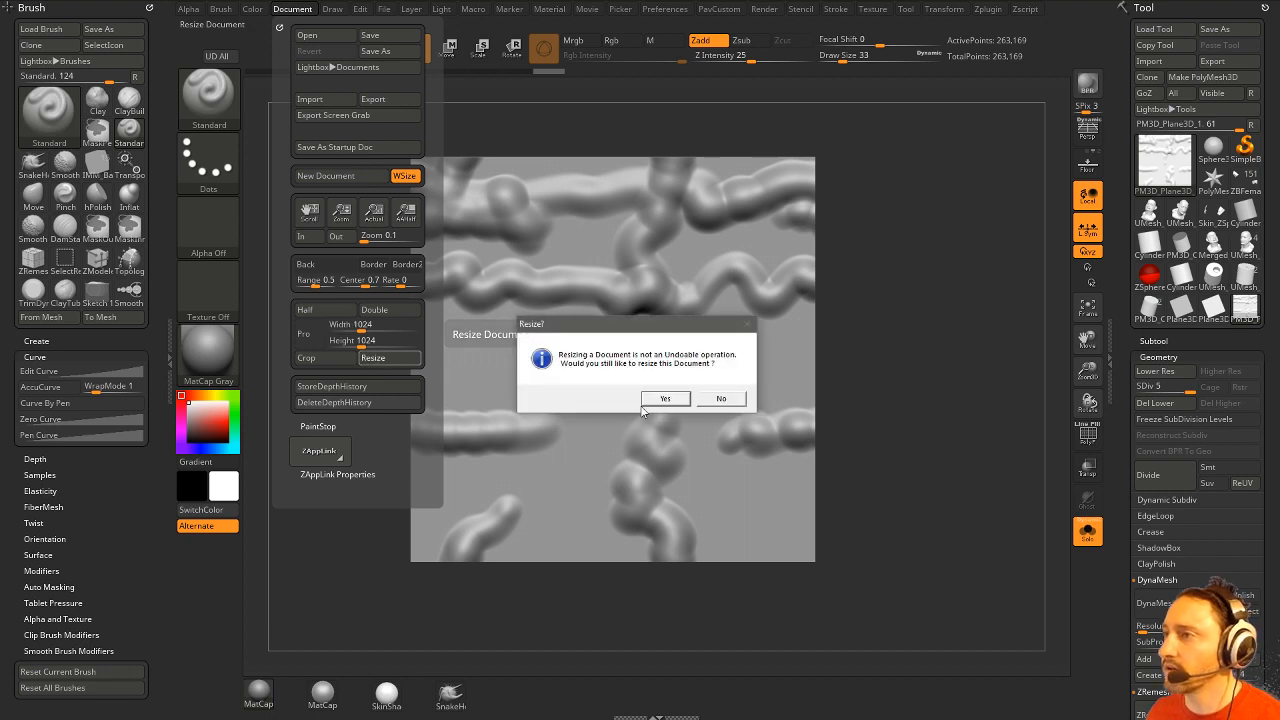
{"action": "left_click", "coordinate": [722, 398]}
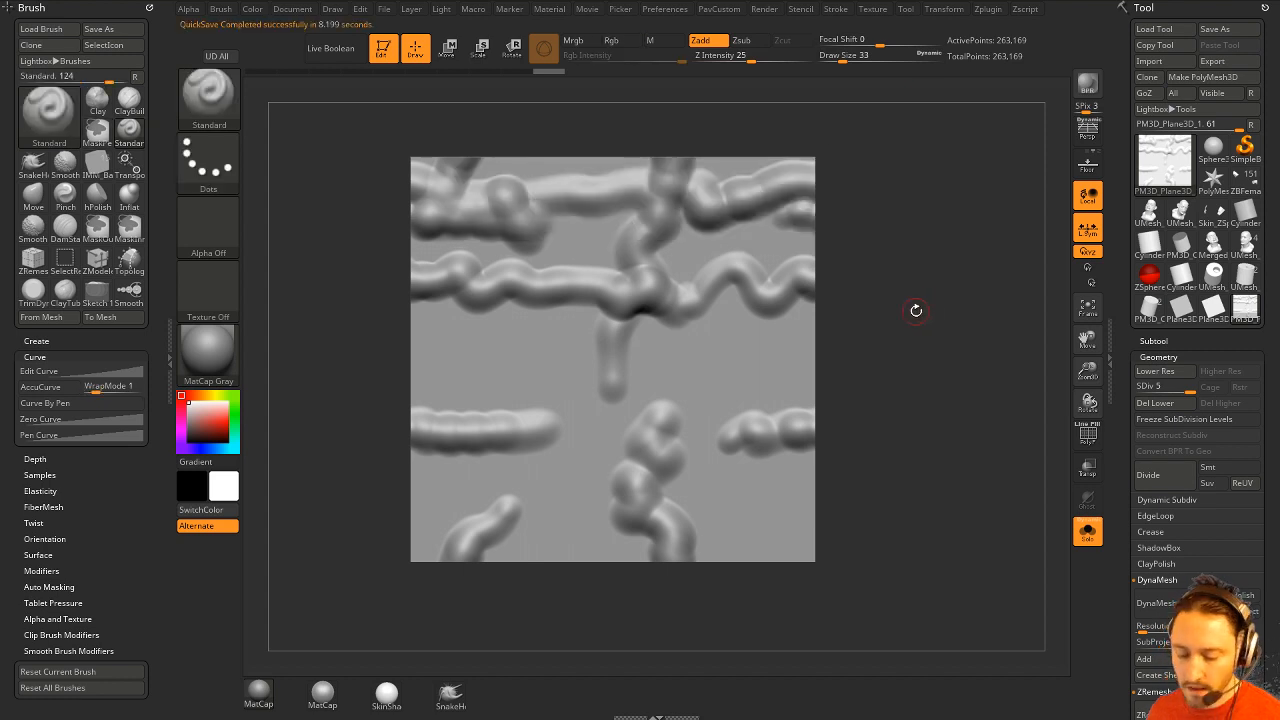
Clear the sculpted plane from the canvas outside Edit mode, and use a docked Document palette to colour the background red.
{"action": "left_click", "coordinate": [383, 52]}
{"action": "key", "text": "ctrl+n"}
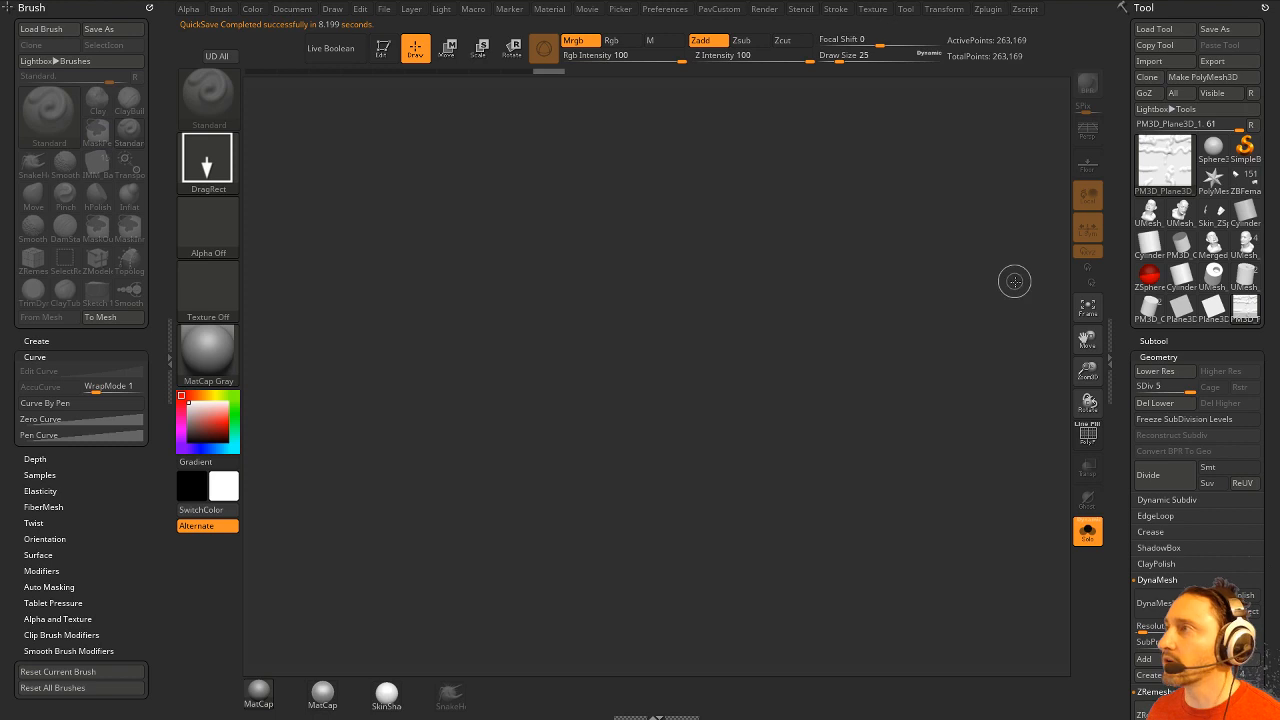
{"action": "left_click", "coordinate": [292, 10]}
{"action": "left_click_drag", "start_coordinate": [279, 27], "coordinate": [30, 20]}
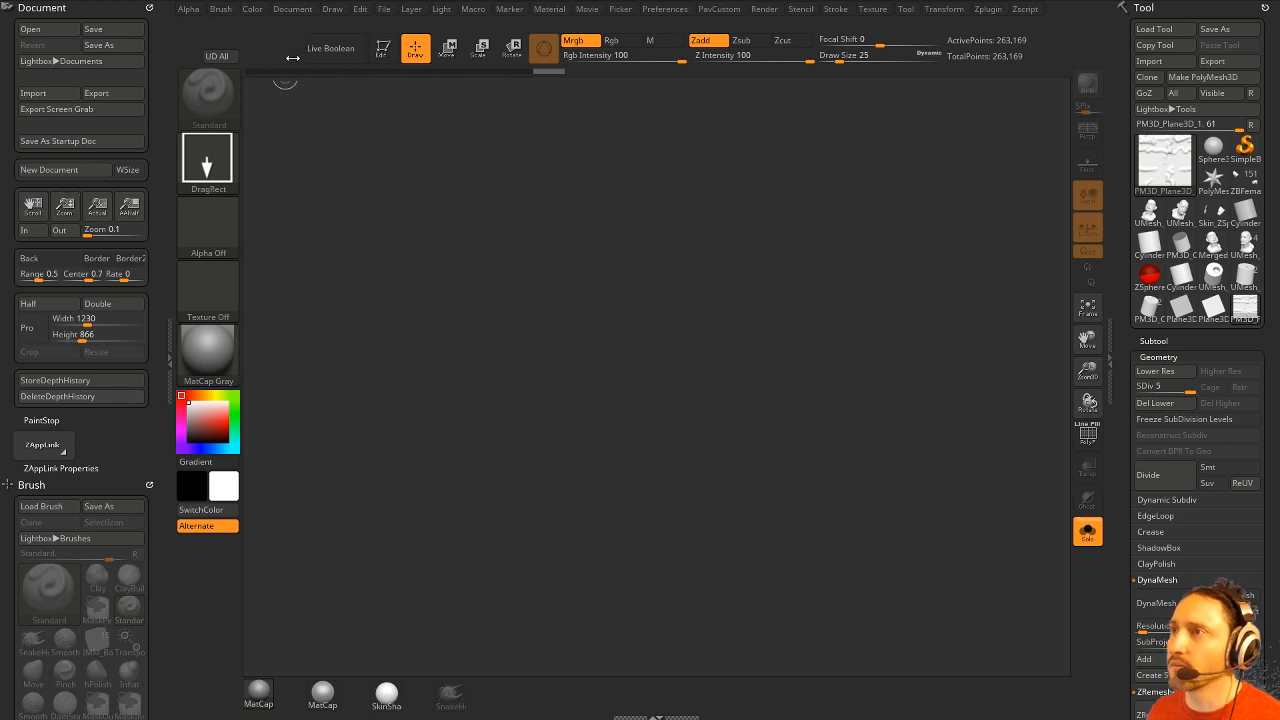
{"action": "left_click", "coordinate": [292, 10]}
{"action": "left_click_drag", "start_coordinate": [305, 264], "coordinate": [208, 430]}
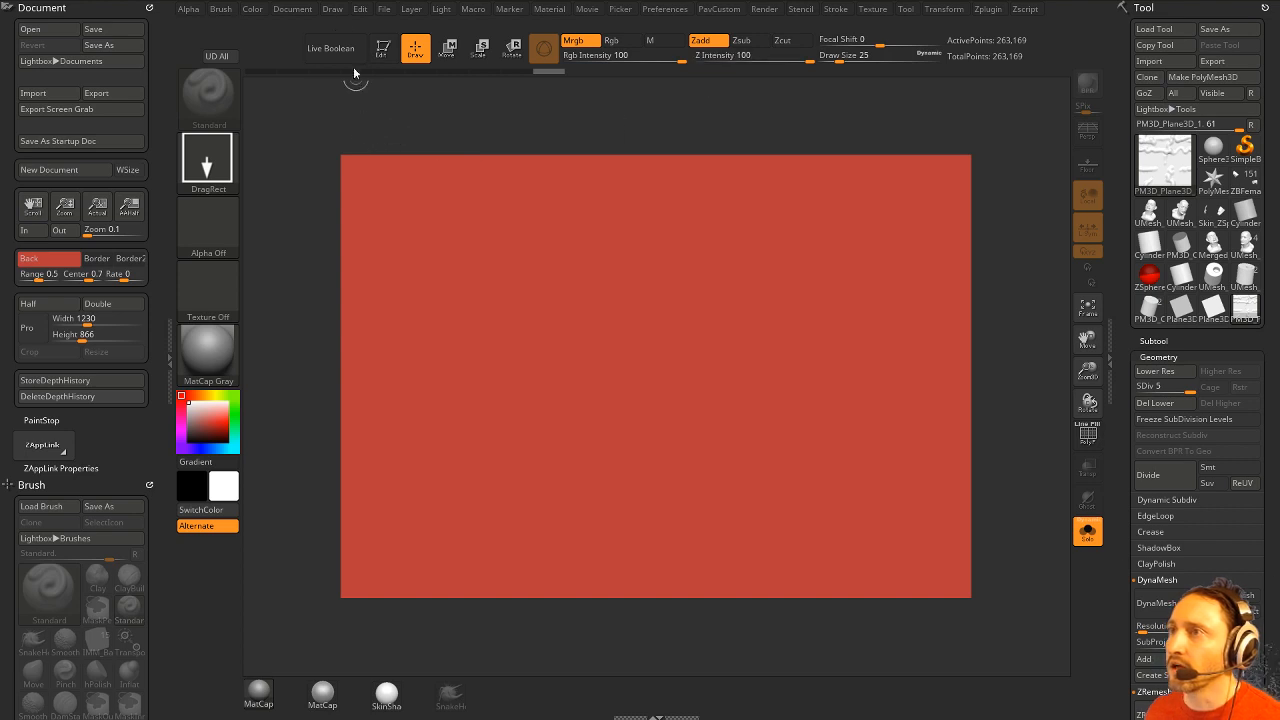
Resize the document to 1024 by 1024, confirming the operation, and zoom out to show the whole square canvas.
{"action": "left_click", "coordinate": [292, 9]}
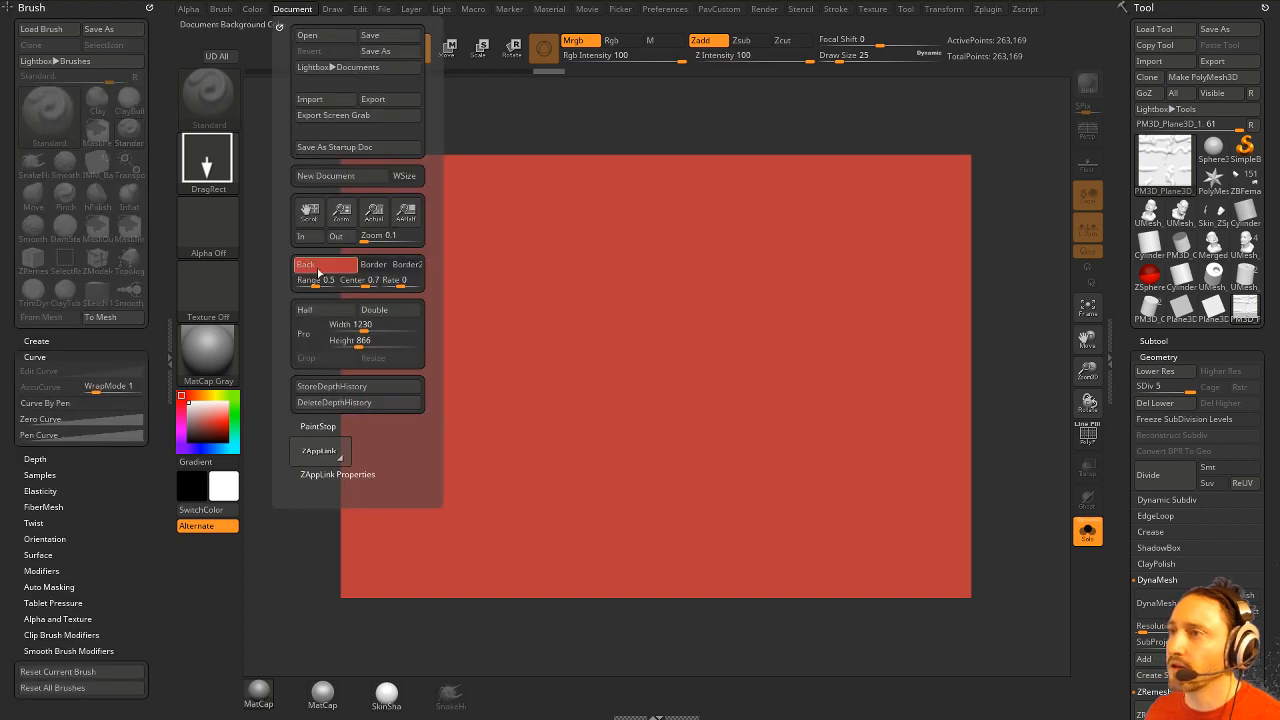
{"action": "left_click", "coordinate": [350, 324]}
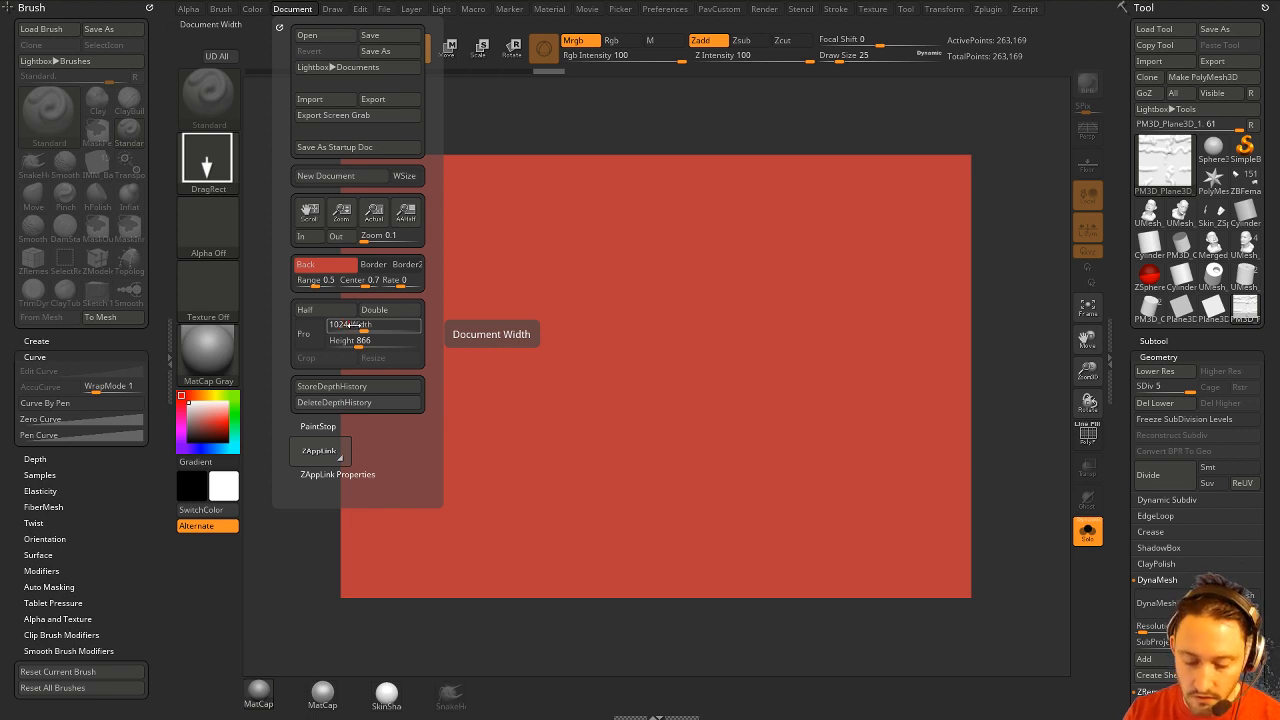
{"action": "type", "text": "1024"}
{"action": "key", "text": "Tab"}
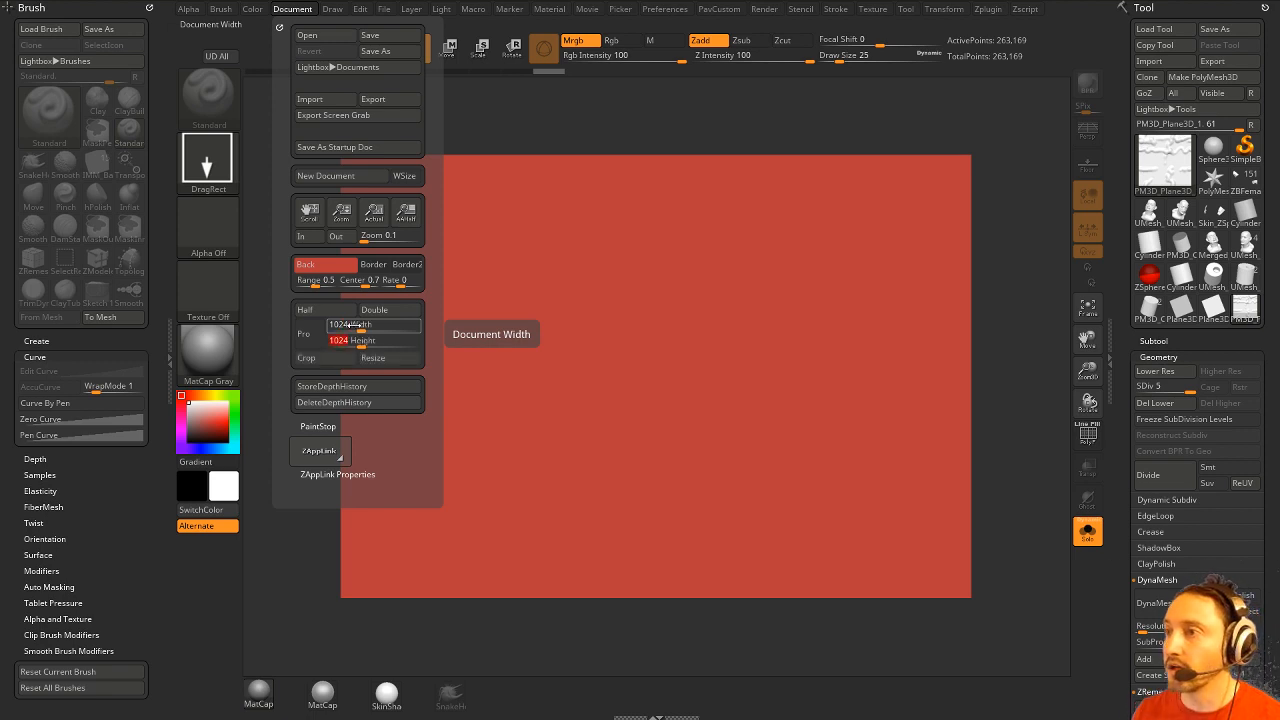
{"action": "key", "text": "Return"}
{"action": "left_click", "coordinate": [384, 359]}
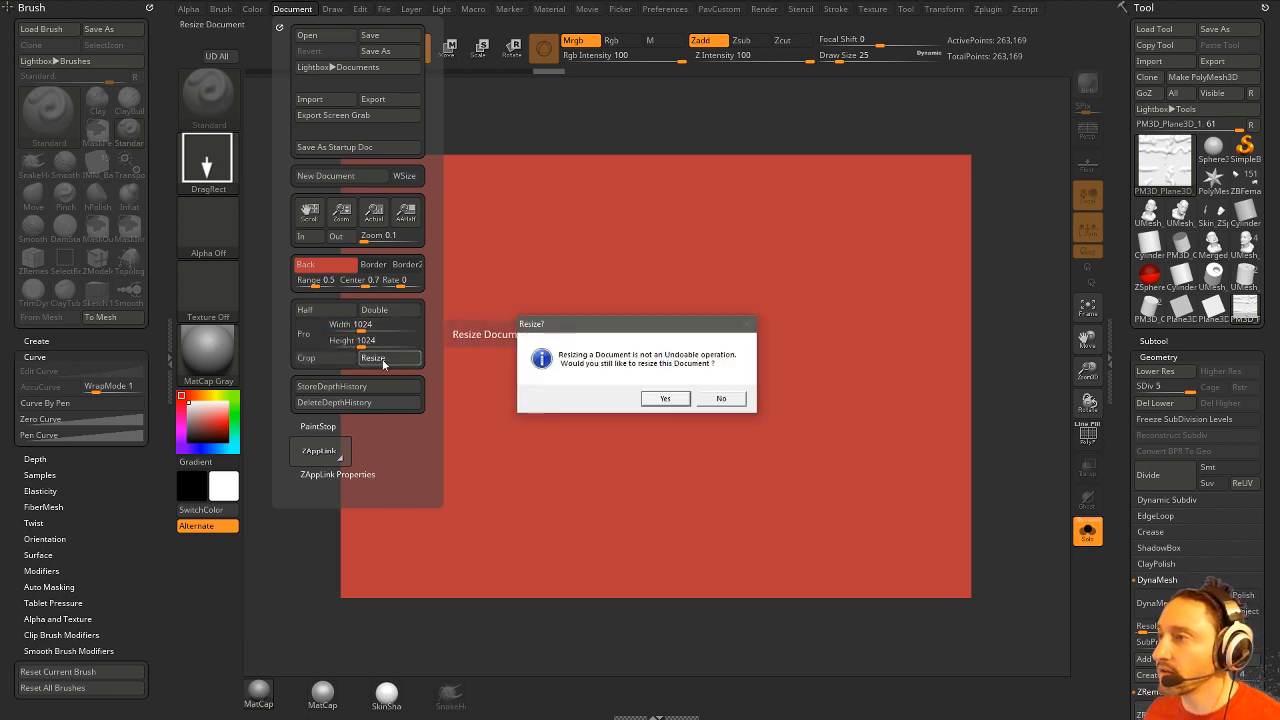
{"action": "left_click", "coordinate": [665, 398]}
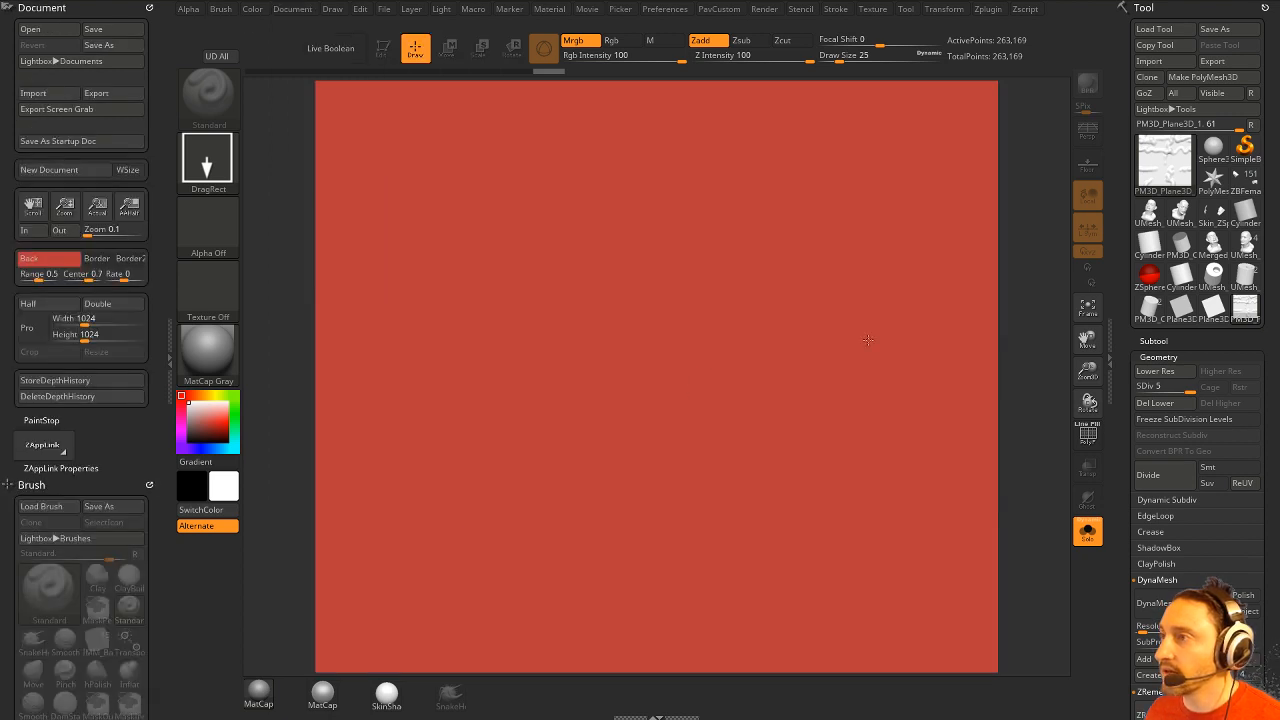
{"action": "left_click_drag", "start_coordinate": [254, 152], "coordinate": [352, 209]}
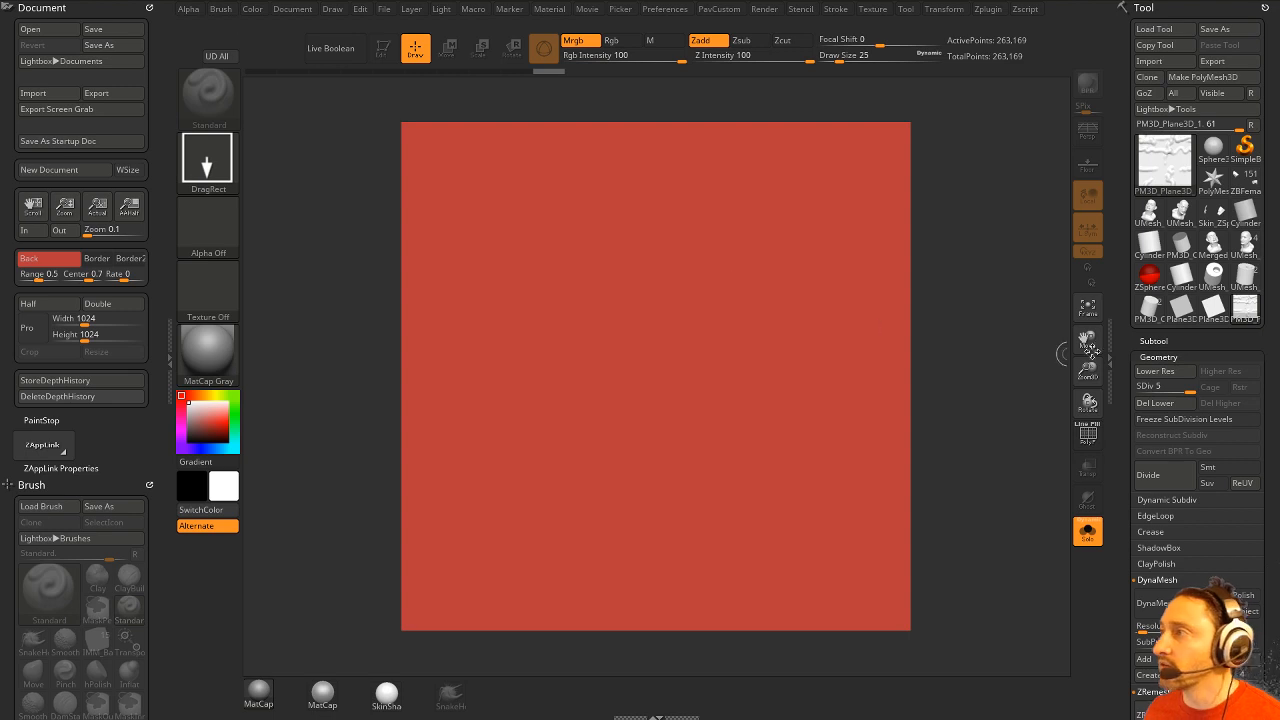
Replace the document's red background with the dark grey sampled from the area around the canvas.
{"action": "left_click_drag", "start_coordinate": [45, 262], "coordinate": [334, 268]}
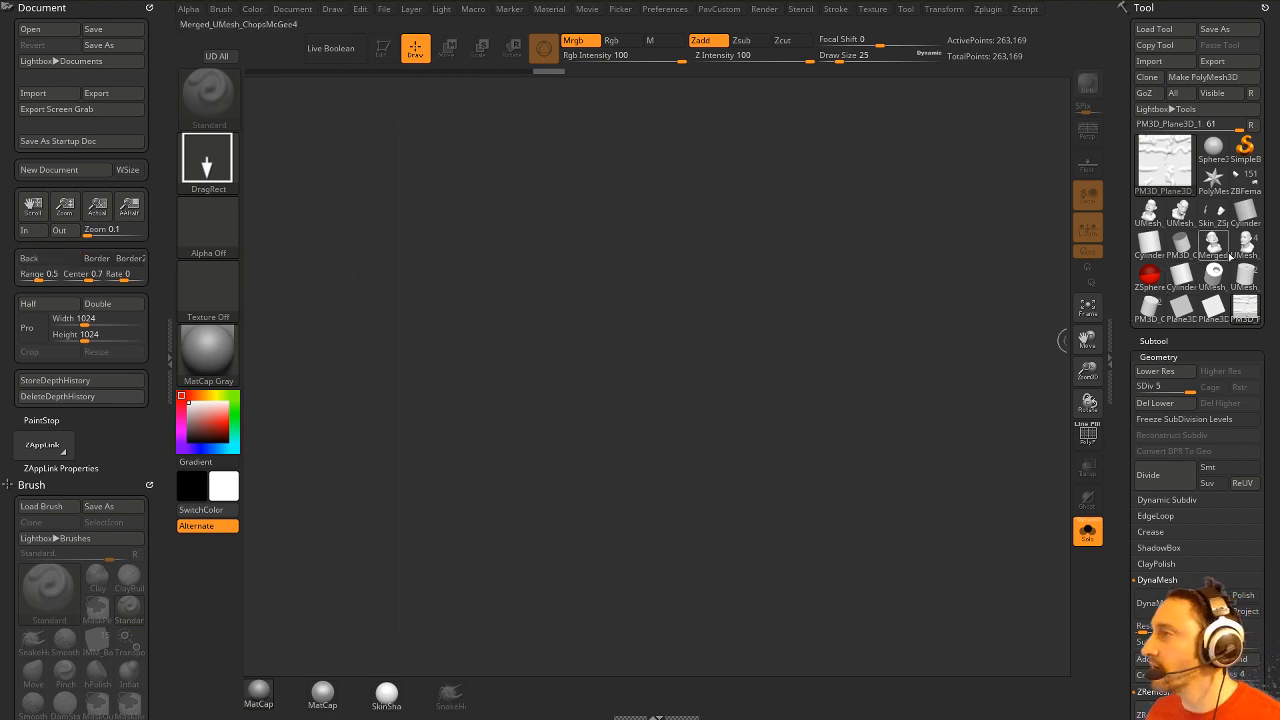
{"action": "mouse_move", "coordinate": [1217, 316]}
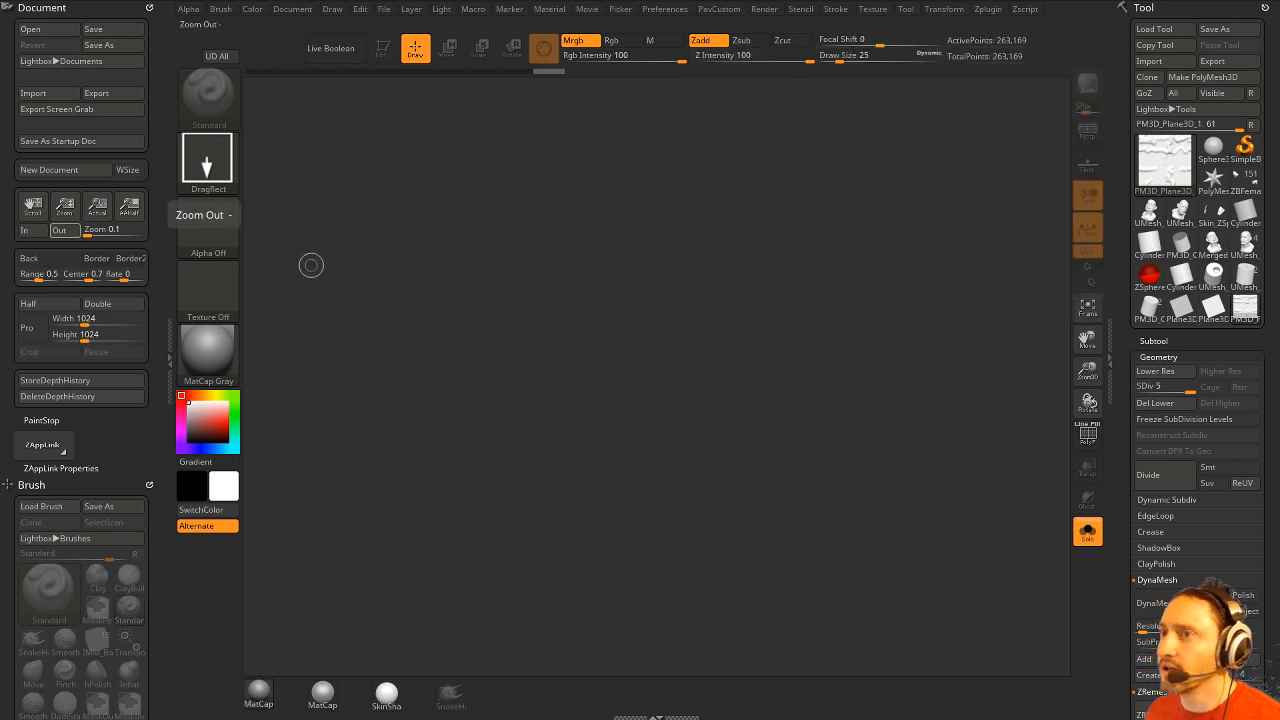
{"action": "left_click_drag", "start_coordinate": [52, 261], "coordinate": [309, 263]}
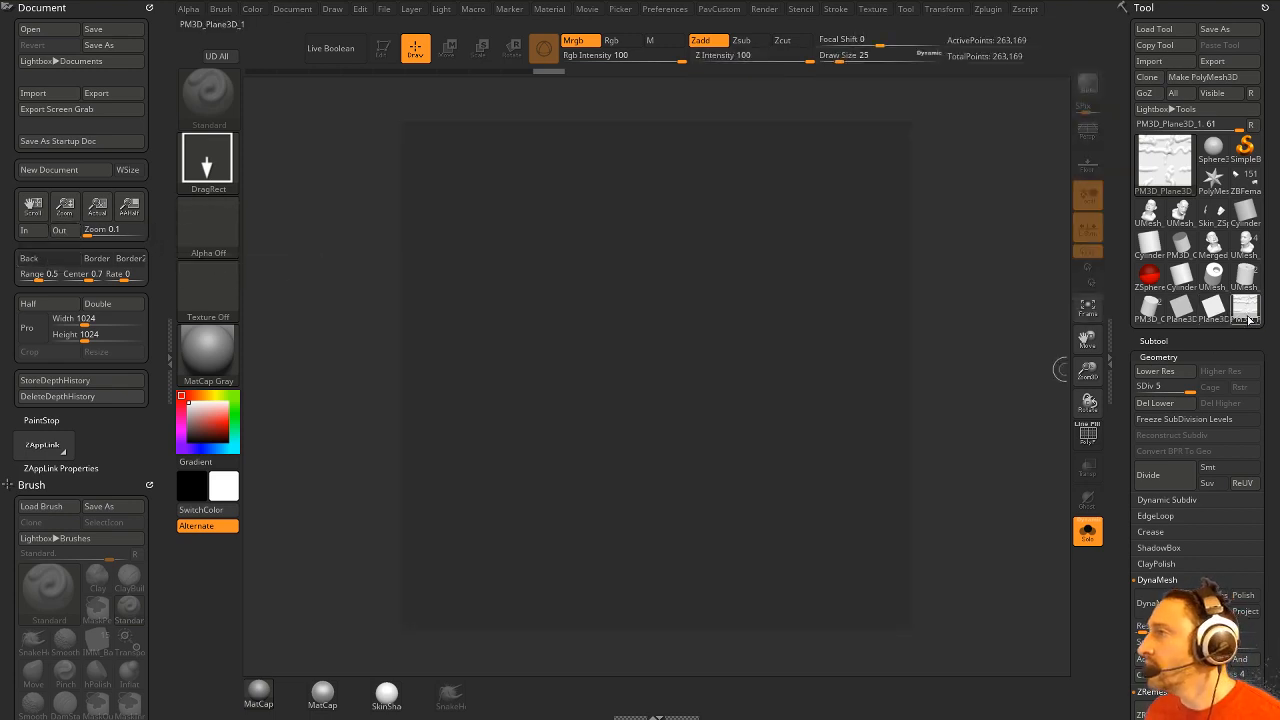
Draw the sculpted plane on the canvas in Edit mode, snap it to a straight front view and frame it to fill the document.
{"action": "left_click", "coordinate": [1165, 158]}
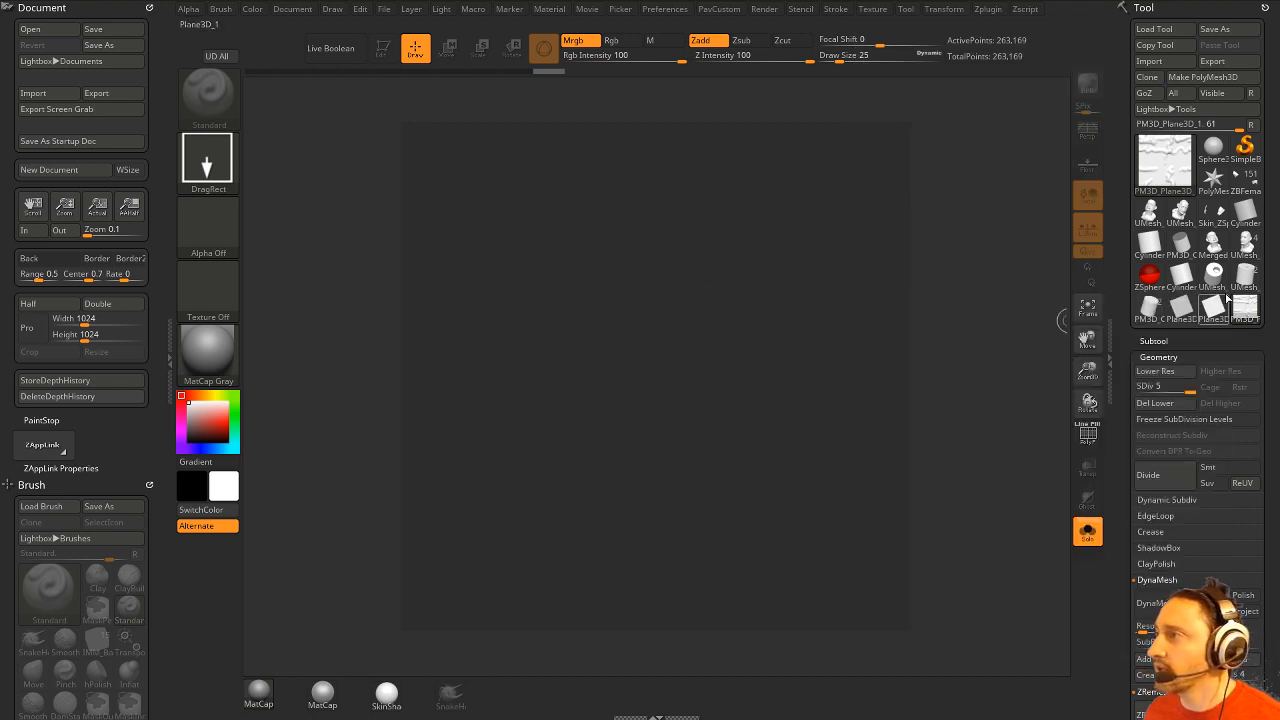
{"action": "left_click_drag", "start_coordinate": [658, 342], "coordinate": [745, 232]}
{"action": "left_click", "coordinate": [382, 52]}
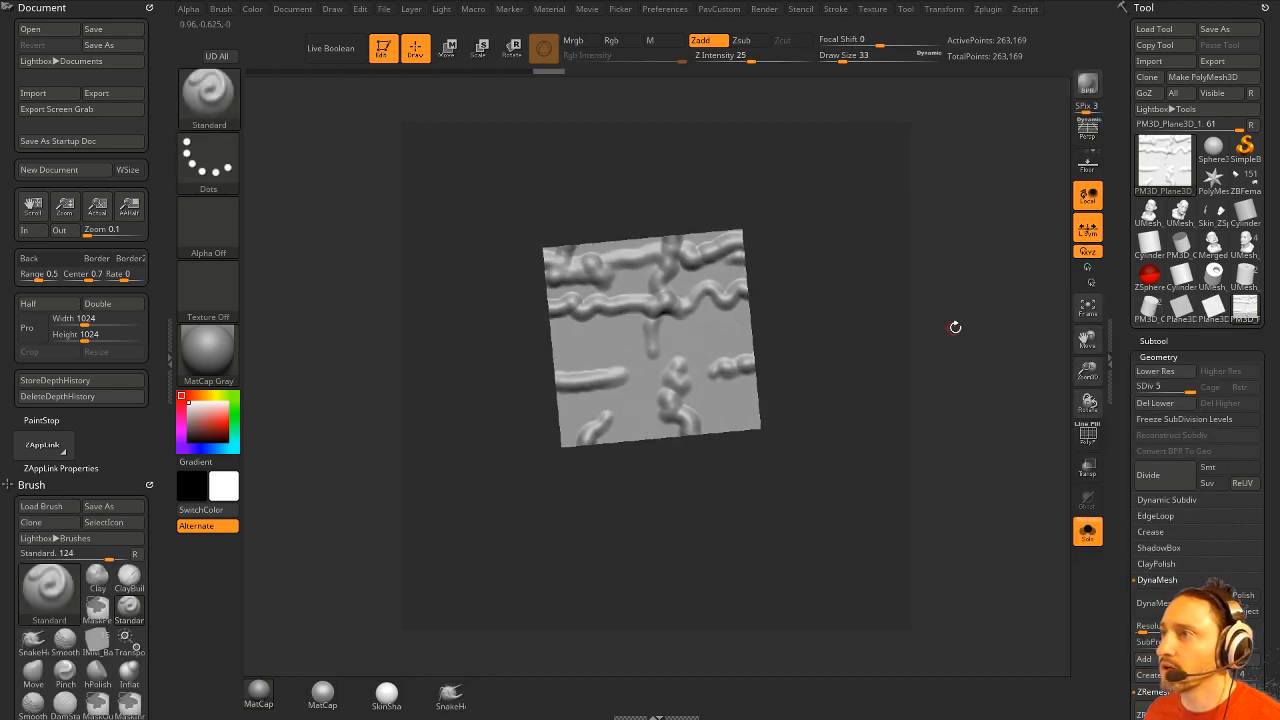
{"action": "left_click_drag", "start_coordinate": [957, 329], "coordinate": [963, 331], "text": "shift"}
{"action": "key", "text": "f"}
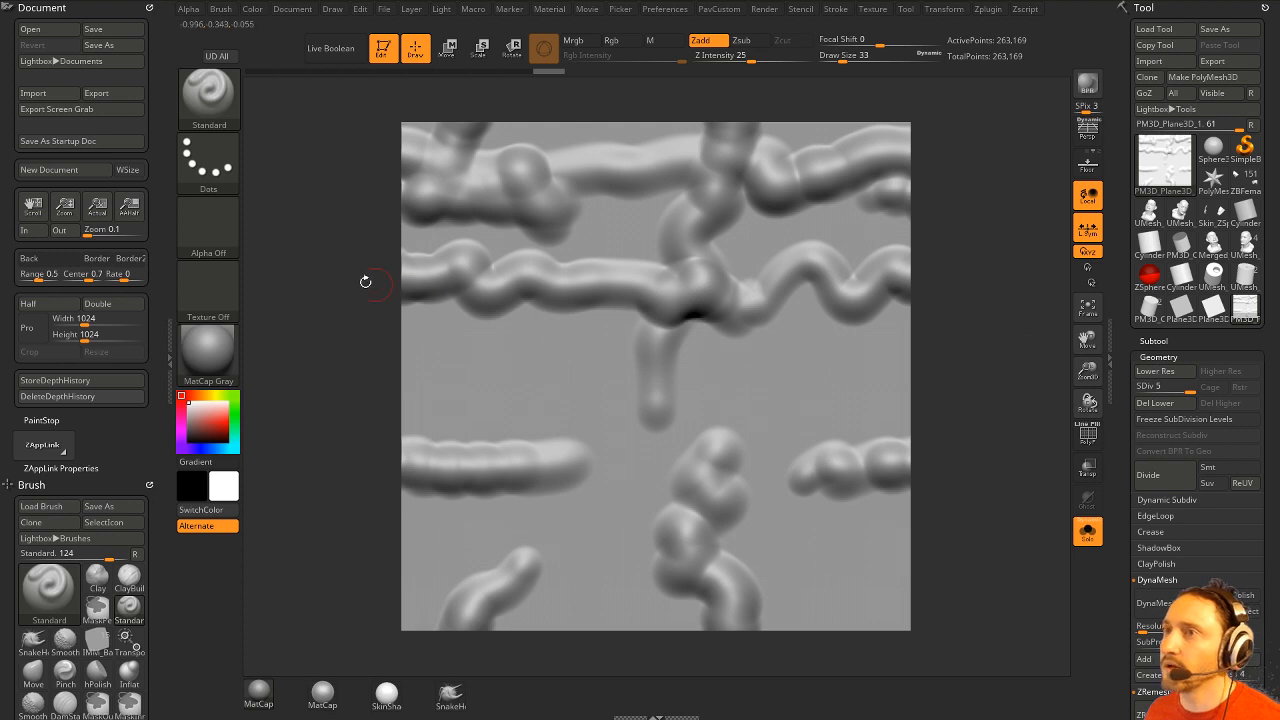
Capture the framed plane as a new alpha with GrabDoc.
{"action": "left_click", "coordinate": [208, 226]}
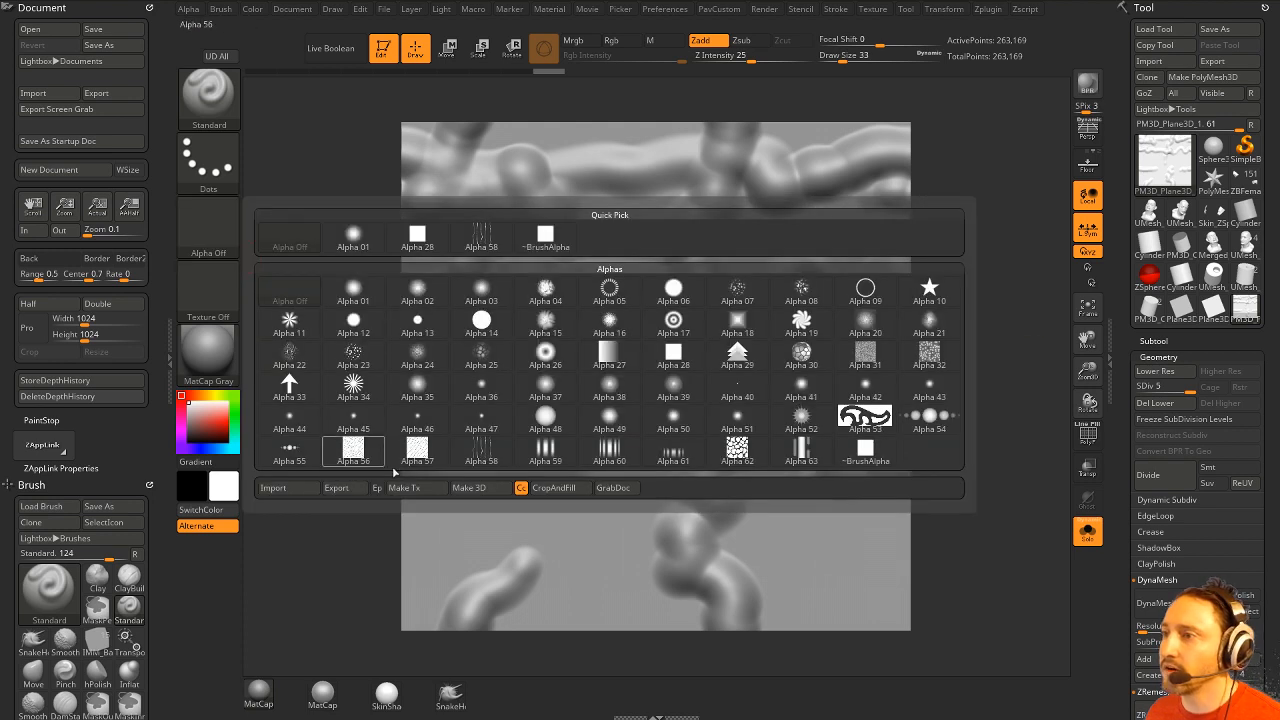
{"action": "left_click", "coordinate": [614, 488]}
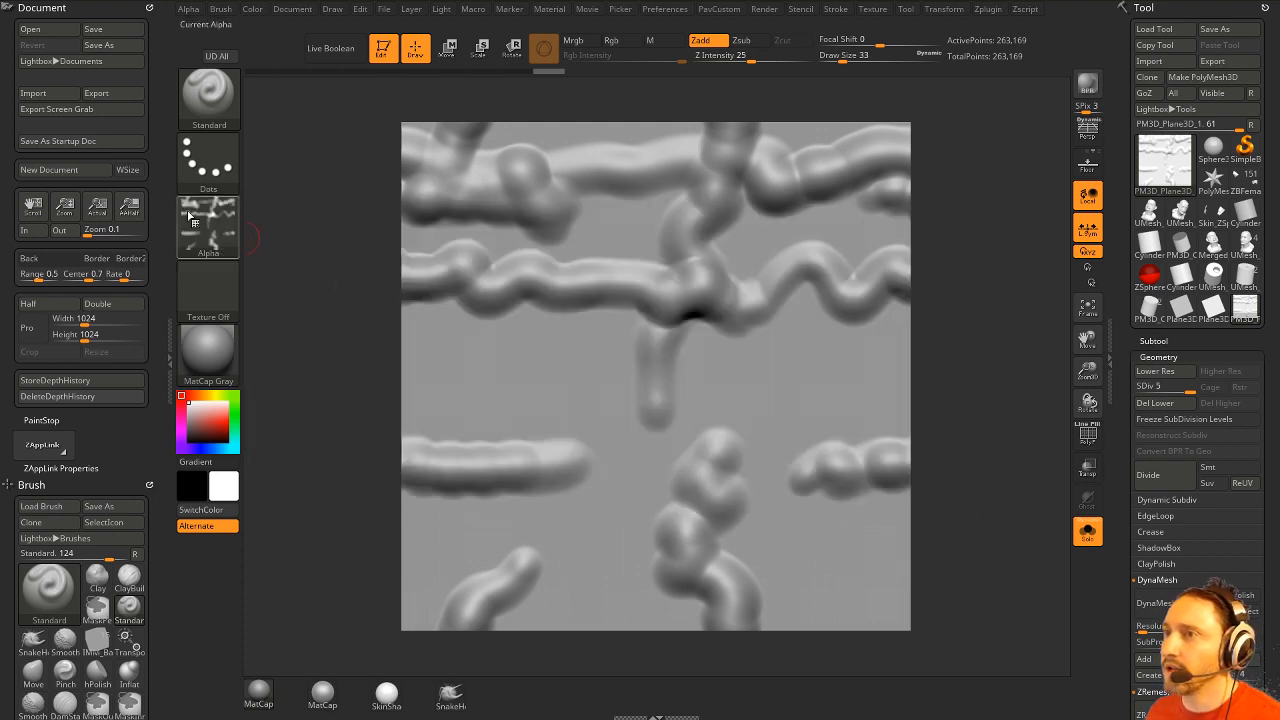
{"action": "mouse_move", "coordinate": [191, 214]}
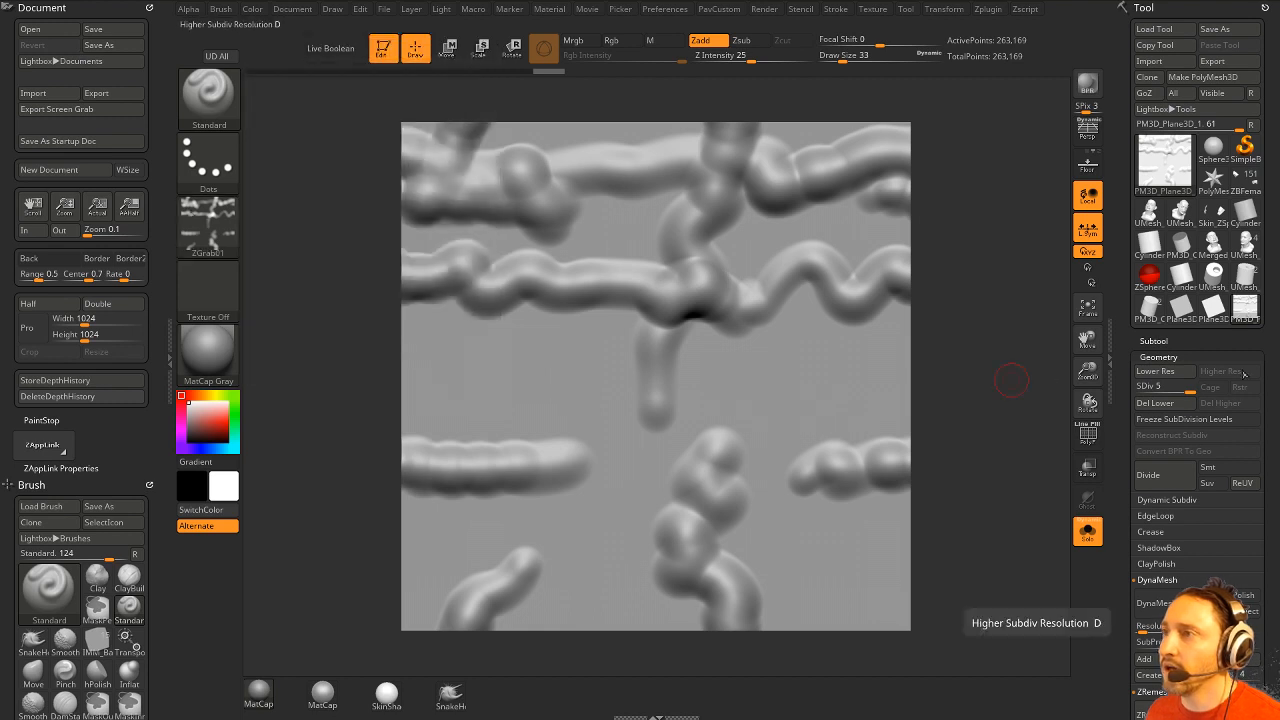
Leave Edit mode, slide the canvas image so it wraps around the document edges, and capture the shifted result as a second alpha.
{"action": "left_click", "coordinate": [377, 55]}
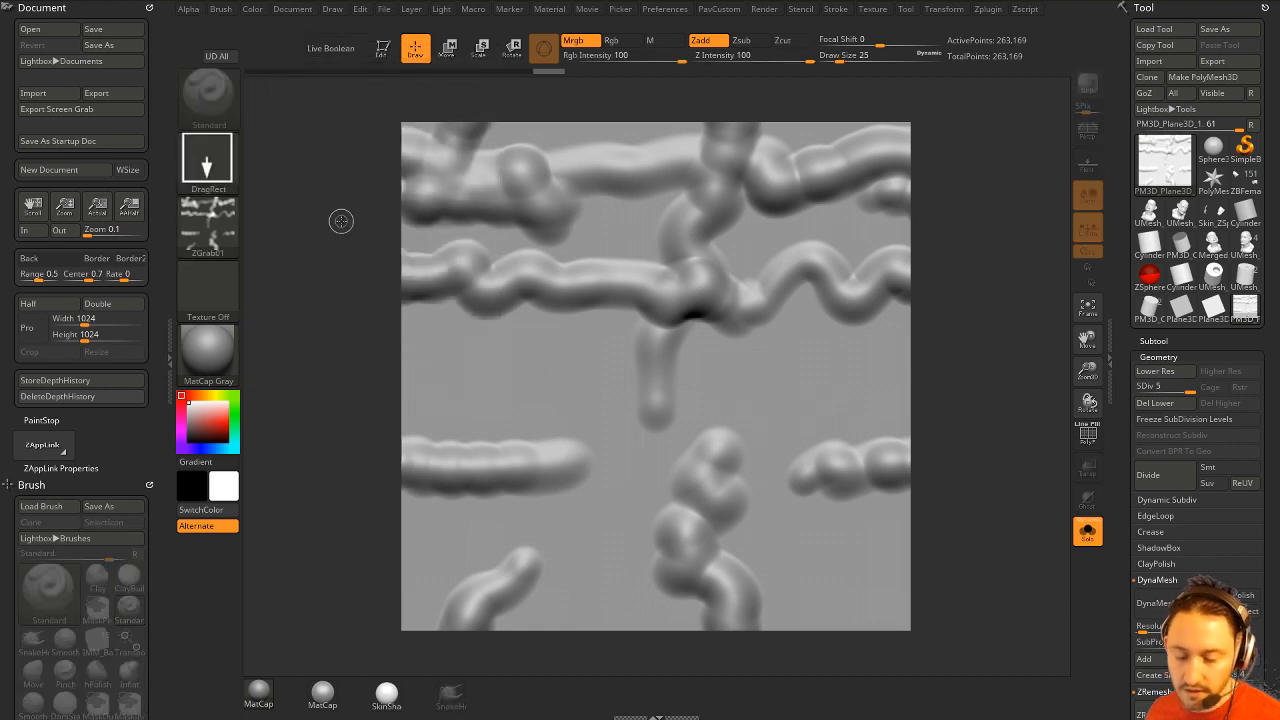
{"action": "left_click_drag", "start_coordinate": [341, 225], "coordinate": [430, 320]}
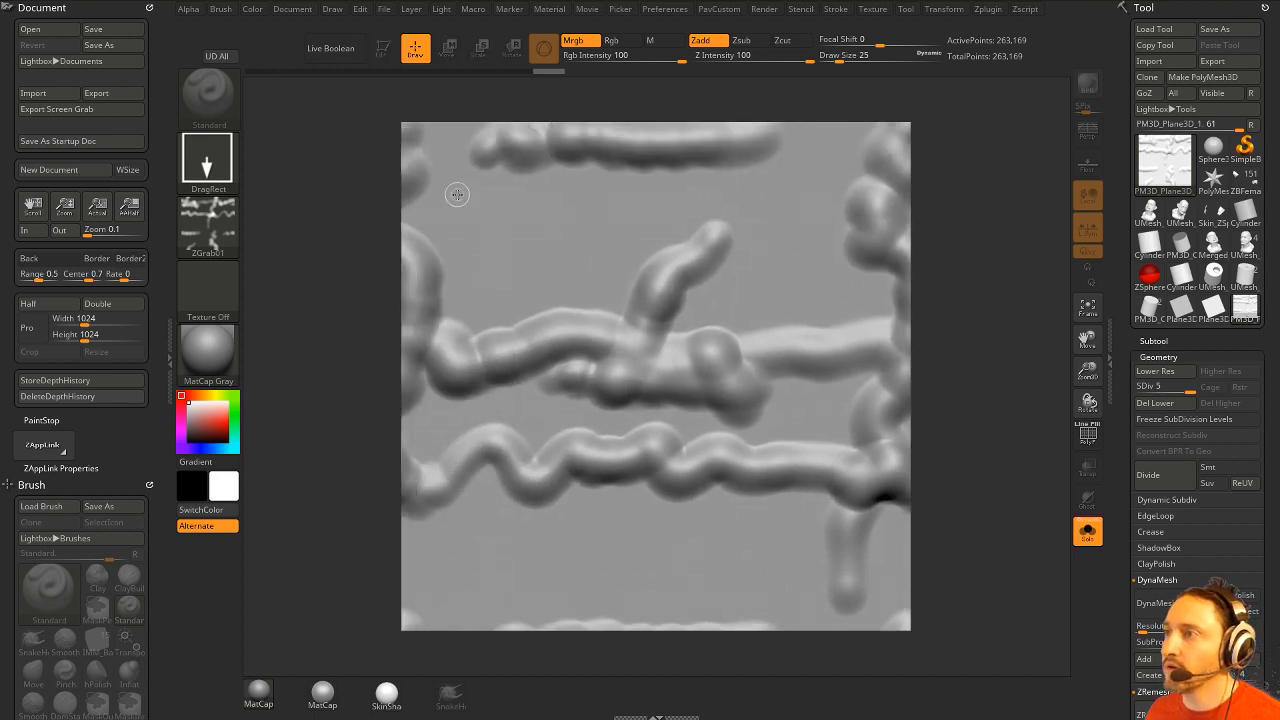
{"action": "mouse_move", "coordinate": [457, 195]}
{"action": "left_mouse_down"}
{"action": "mouse_move", "coordinate": [650, 383]}
{"action": "mouse_move", "coordinate": [600, 330]}
{"action": "mouse_move", "coordinate": [672, 448]}
{"action": "mouse_move", "coordinate": [577, 263]}
{"action": "mouse_move", "coordinate": [620, 330]}
{"action": "mouse_move", "coordinate": [700, 400]}
{"action": "mouse_move", "coordinate": [779, 457]}
{"action": "mouse_move", "coordinate": [620, 300]}
{"action": "mouse_move", "coordinate": [914, 542]}
{"action": "mouse_move", "coordinate": [882, 493]}
{"action": "left_mouse_up"}
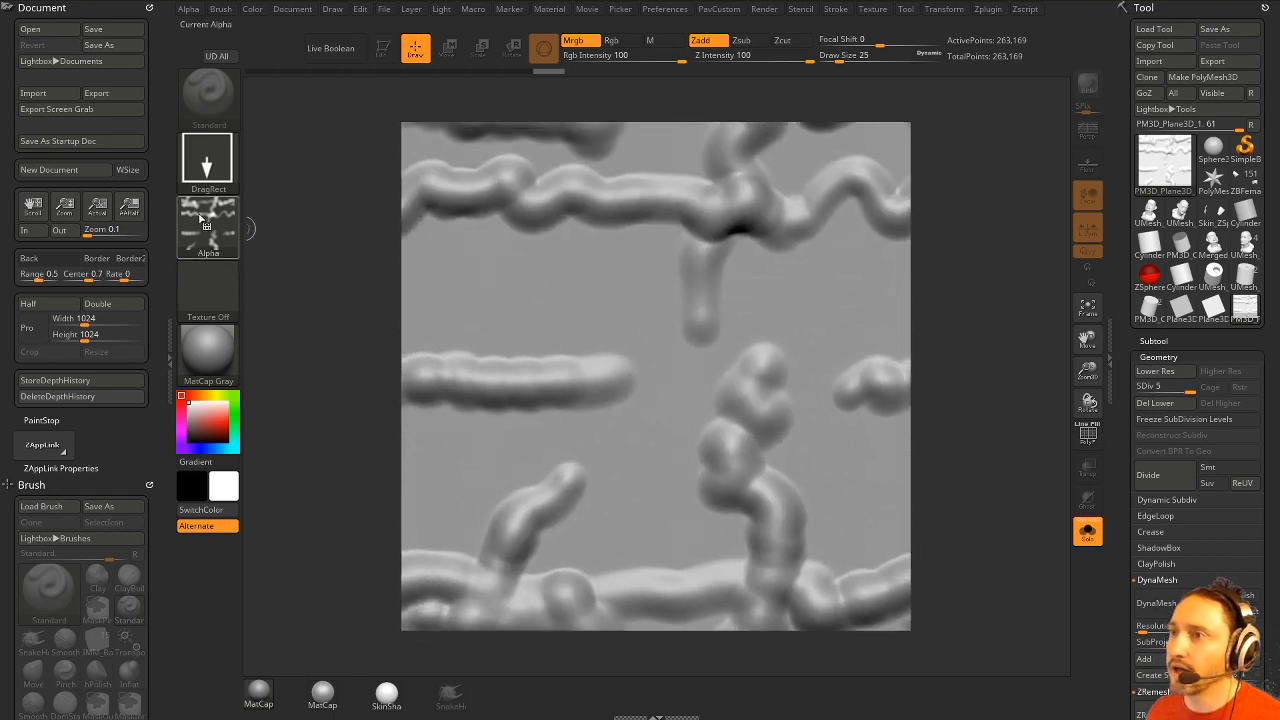
{"action": "left_click", "coordinate": [222, 245]}
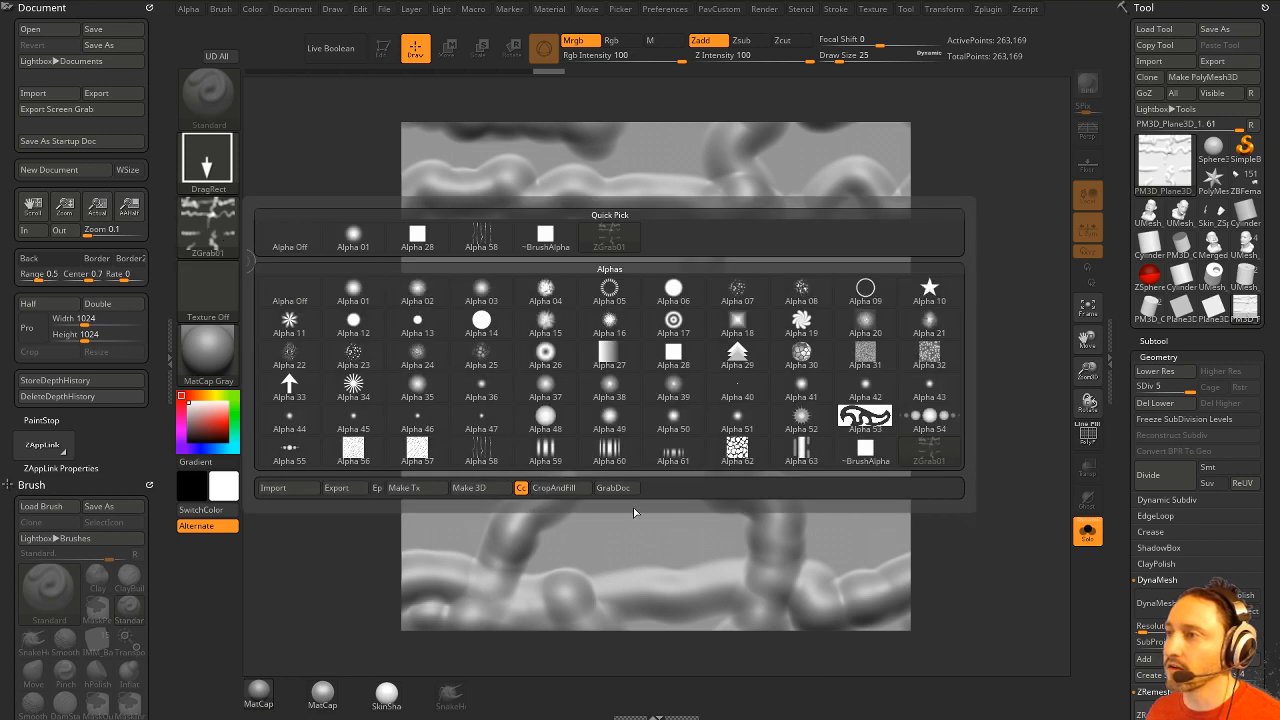
{"action": "mouse_move", "coordinate": [209, 234]}
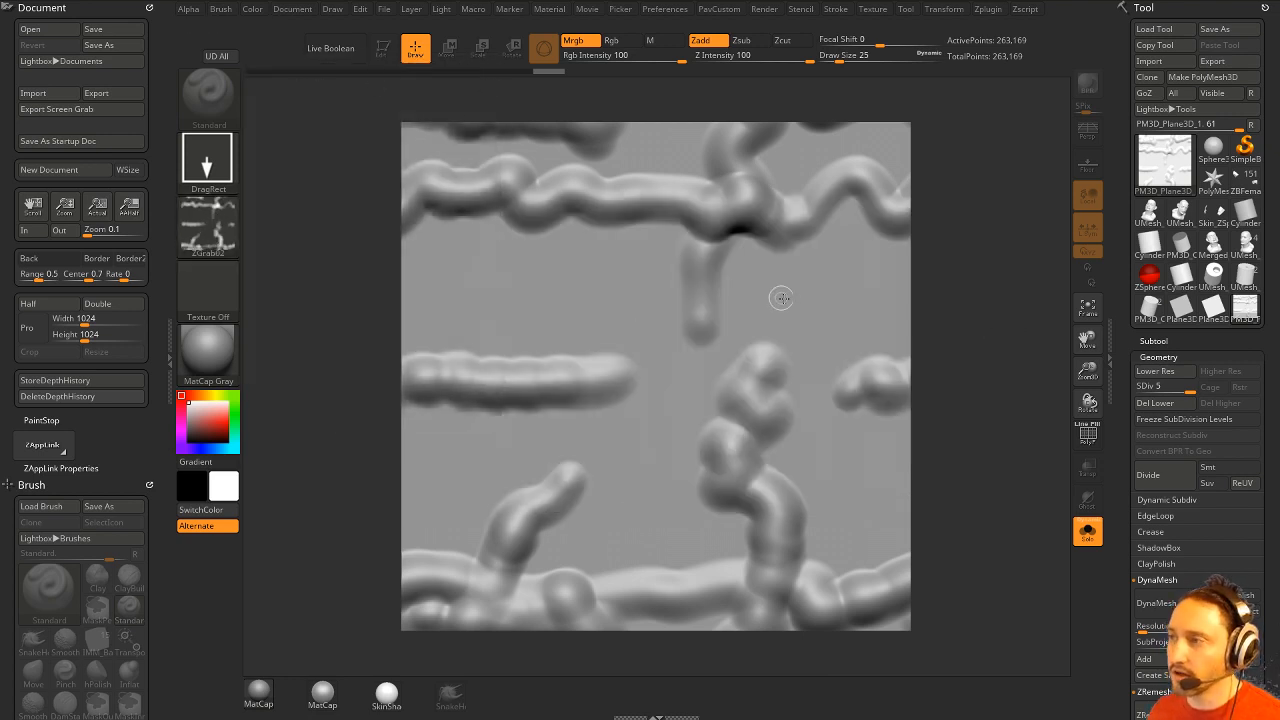
Clear the canvas and create a new document sized to the window with WSize.
{"action": "key", "text": "ctrl+n"}
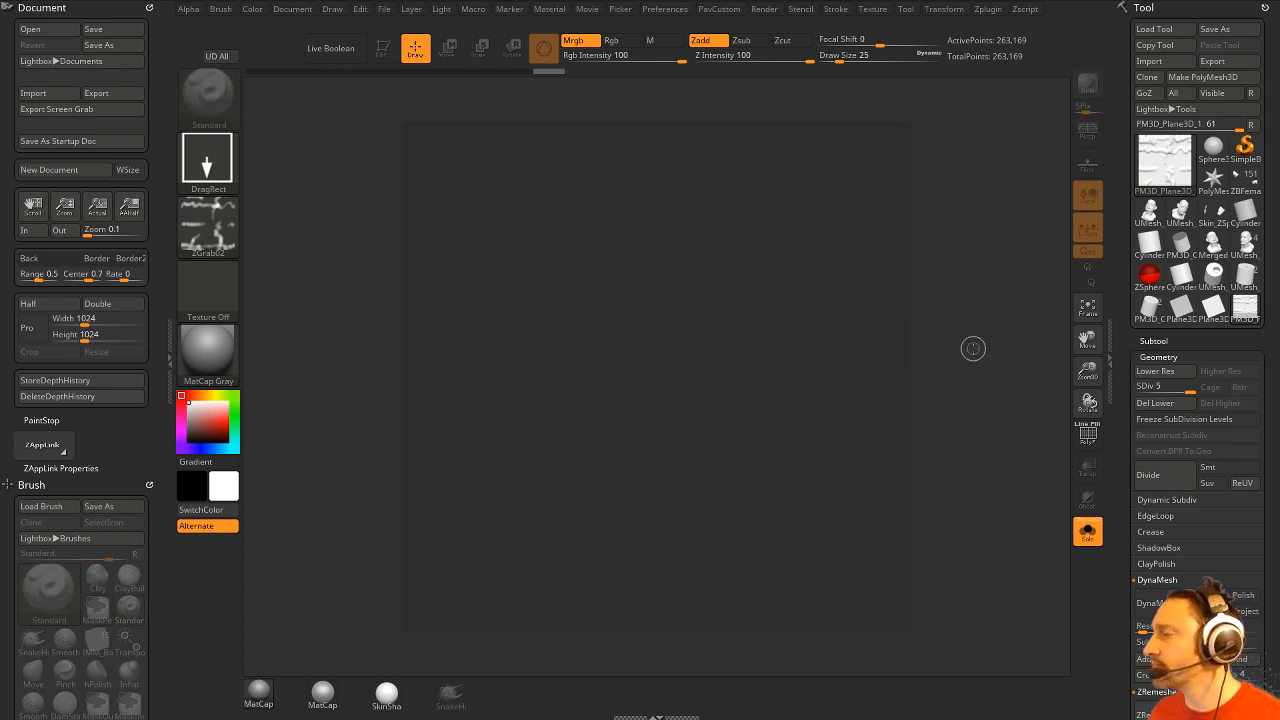
{"action": "left_click", "coordinate": [288, 10]}
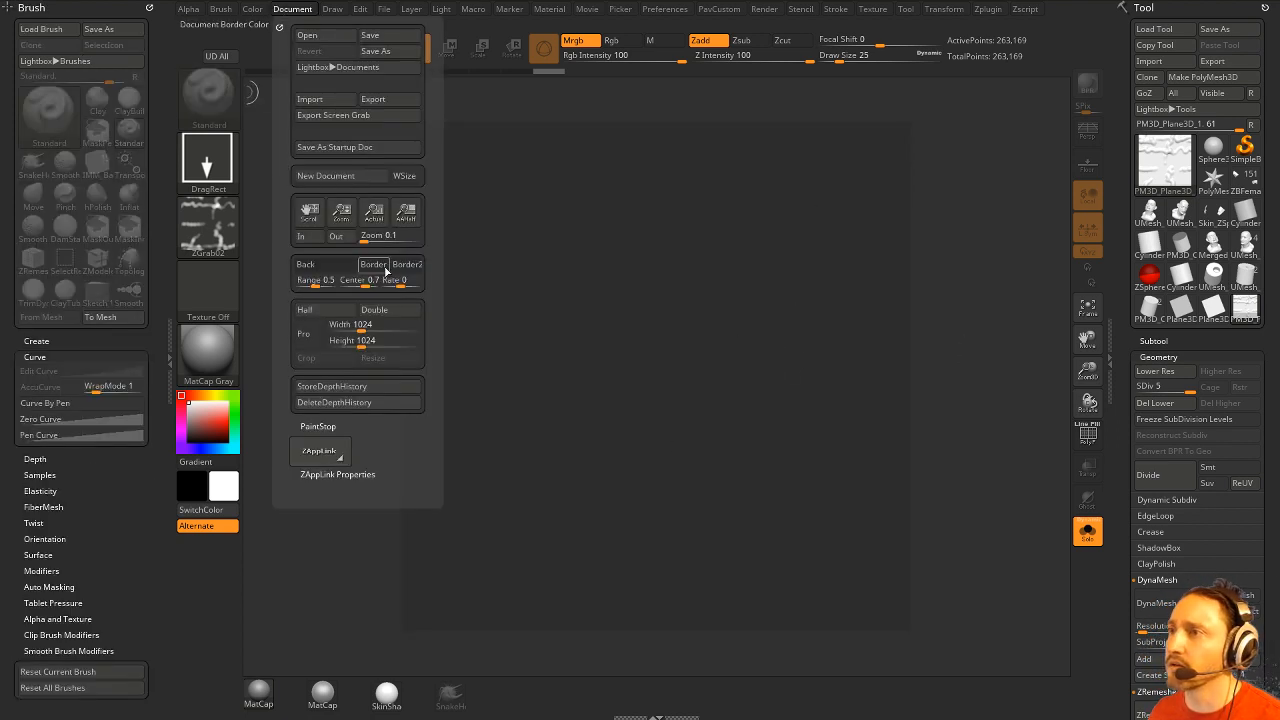
{"action": "left_click", "coordinate": [352, 175]}
{"action": "left_click", "coordinate": [669, 398]}
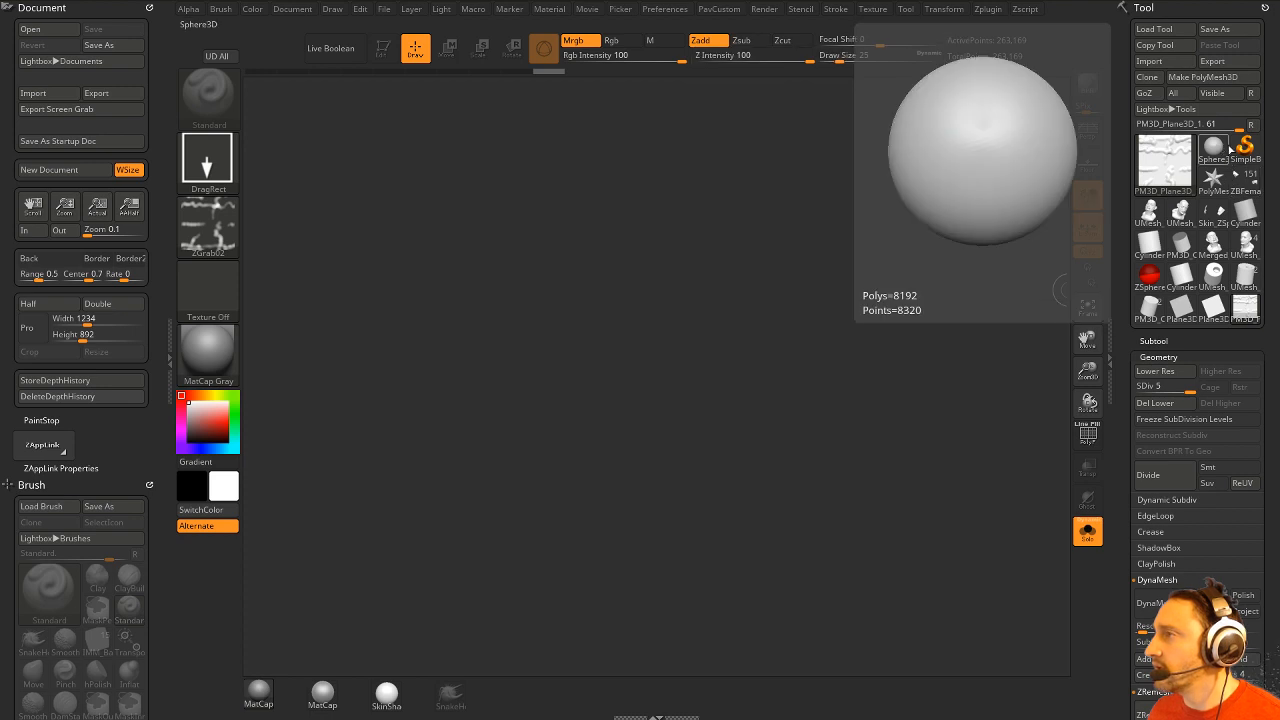
Draw a new Plane3D in Edit mode, convert it to a PolyMesh3D and rotate it to an angled view.
{"action": "left_click", "coordinate": [1213, 150]}
{"action": "left_click", "coordinate": [1178, 162]}
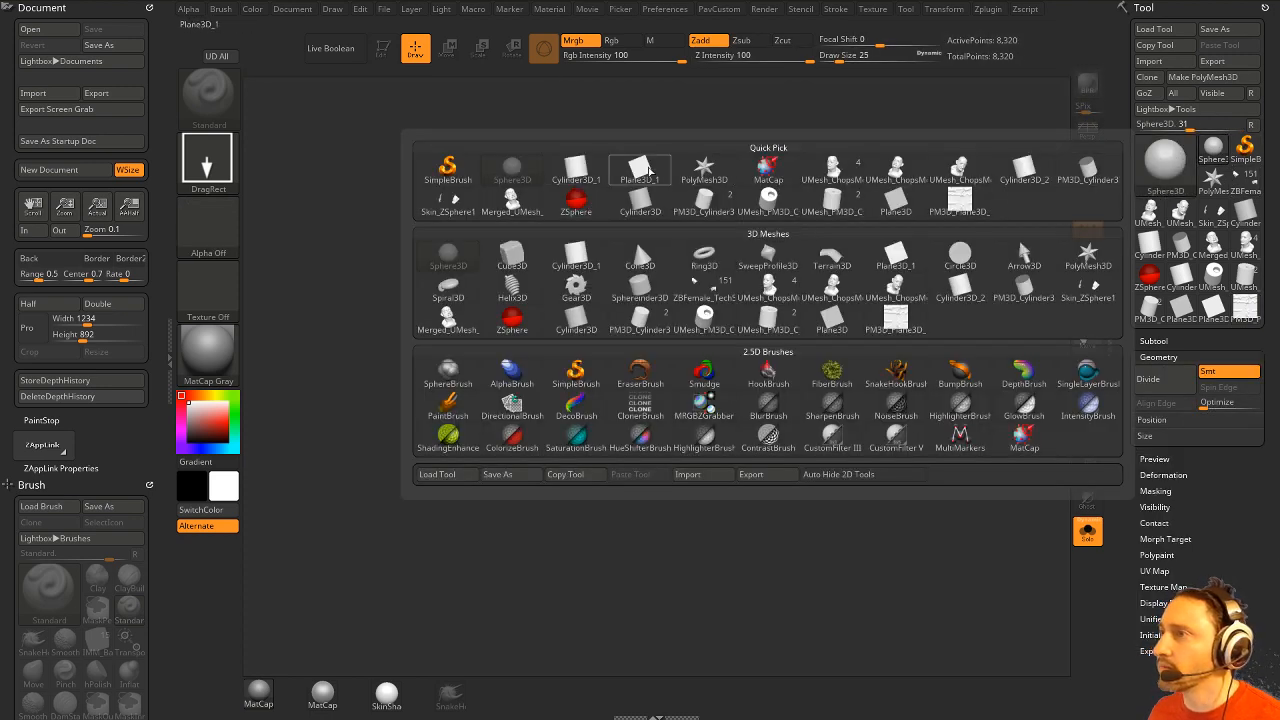
{"action": "left_click", "coordinate": [639, 168]}
{"action": "left_click_drag", "start_coordinate": [618, 391], "coordinate": [700, 514]}
{"action": "left_click", "coordinate": [384, 48]}
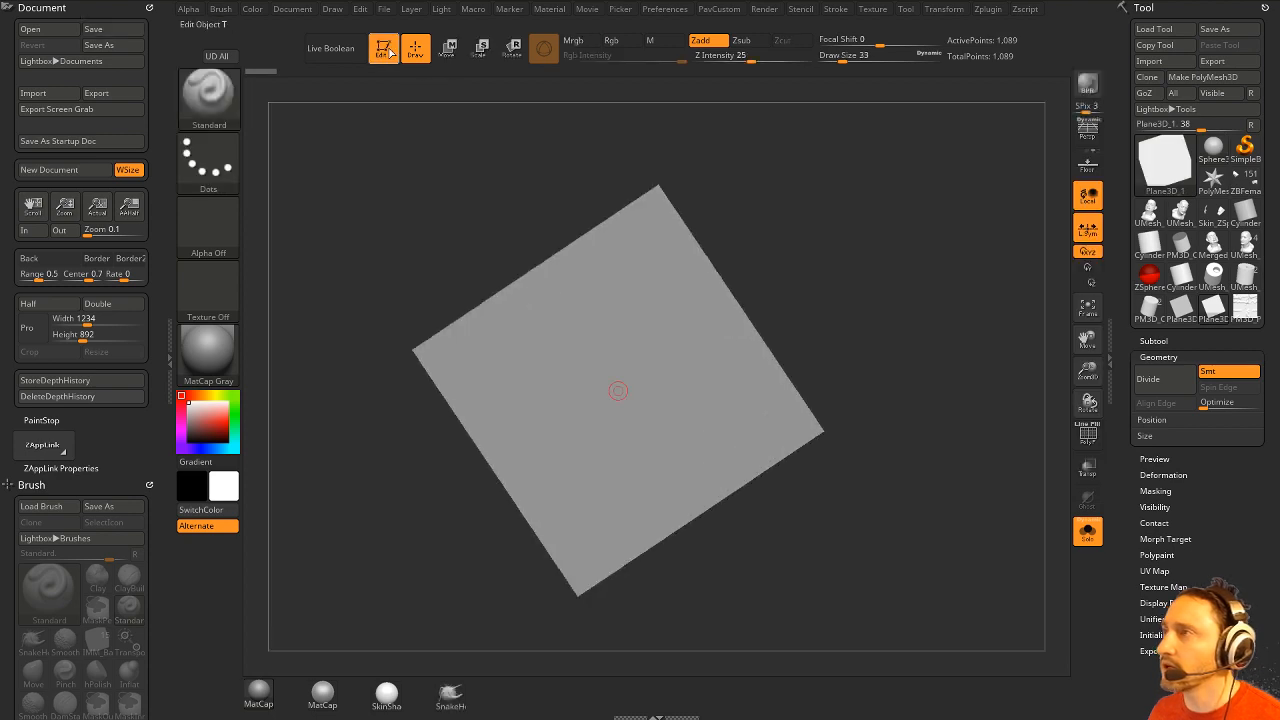
{"action": "left_click", "coordinate": [1203, 78]}
{"action": "left_click_drag", "start_coordinate": [916, 229], "coordinate": [956, 324]}
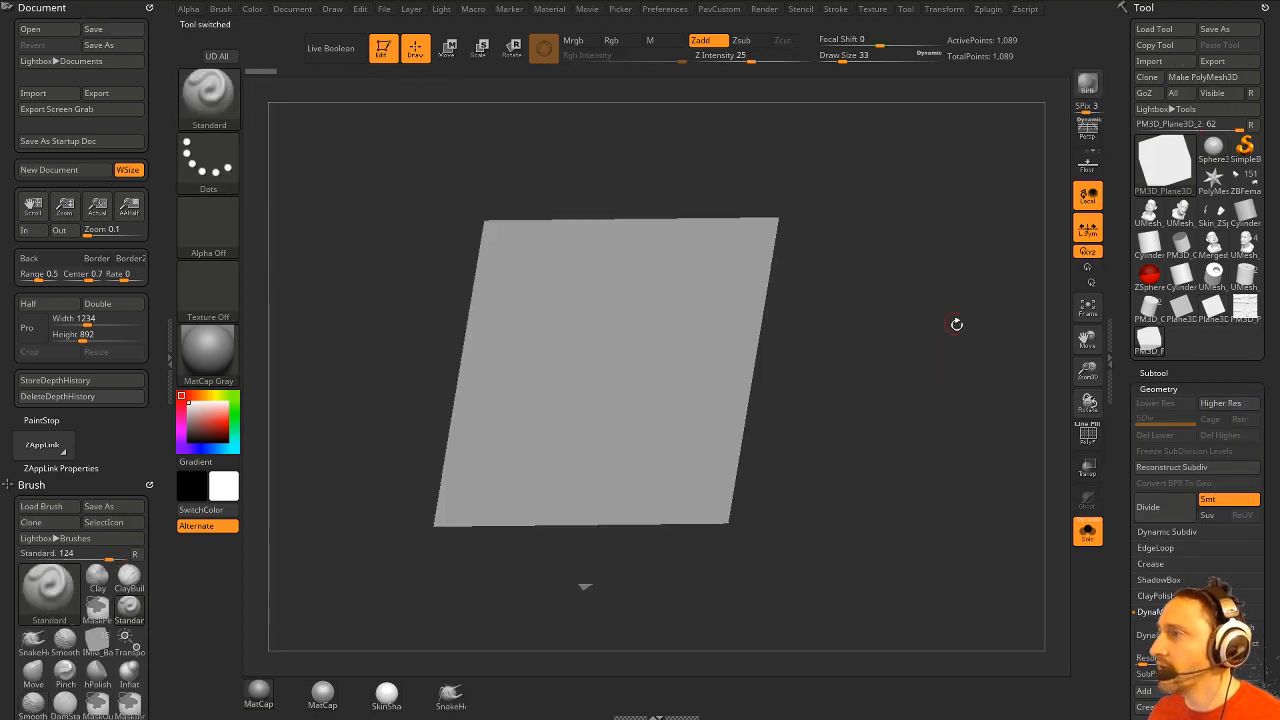
Select the ZGrab02 alpha and export it to the Desktop as a Photoshop file named tiling.
{"action": "scroll", "coordinate": [1130, 428], "scroll_direction": "down", "scroll_amount": 5}
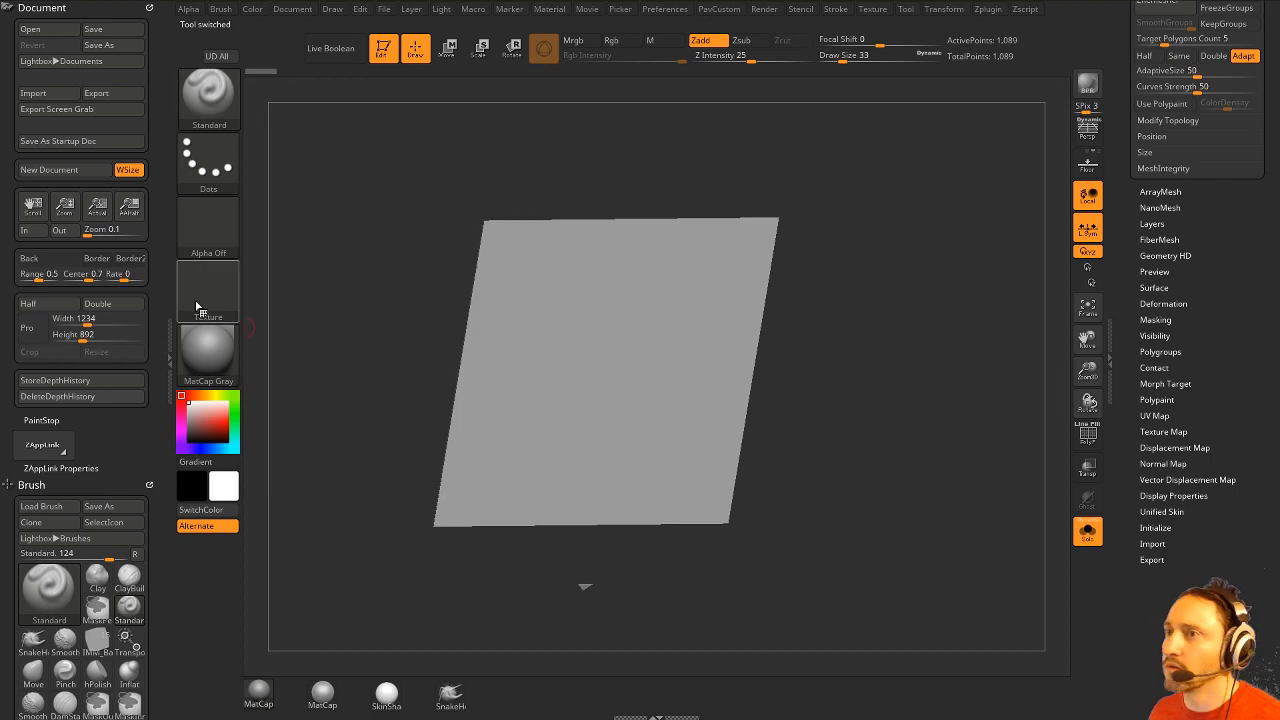
{"action": "left_click", "coordinate": [200, 228]}
{"action": "left_click", "coordinate": [670, 240]}
{"action": "left_click", "coordinate": [208, 225]}
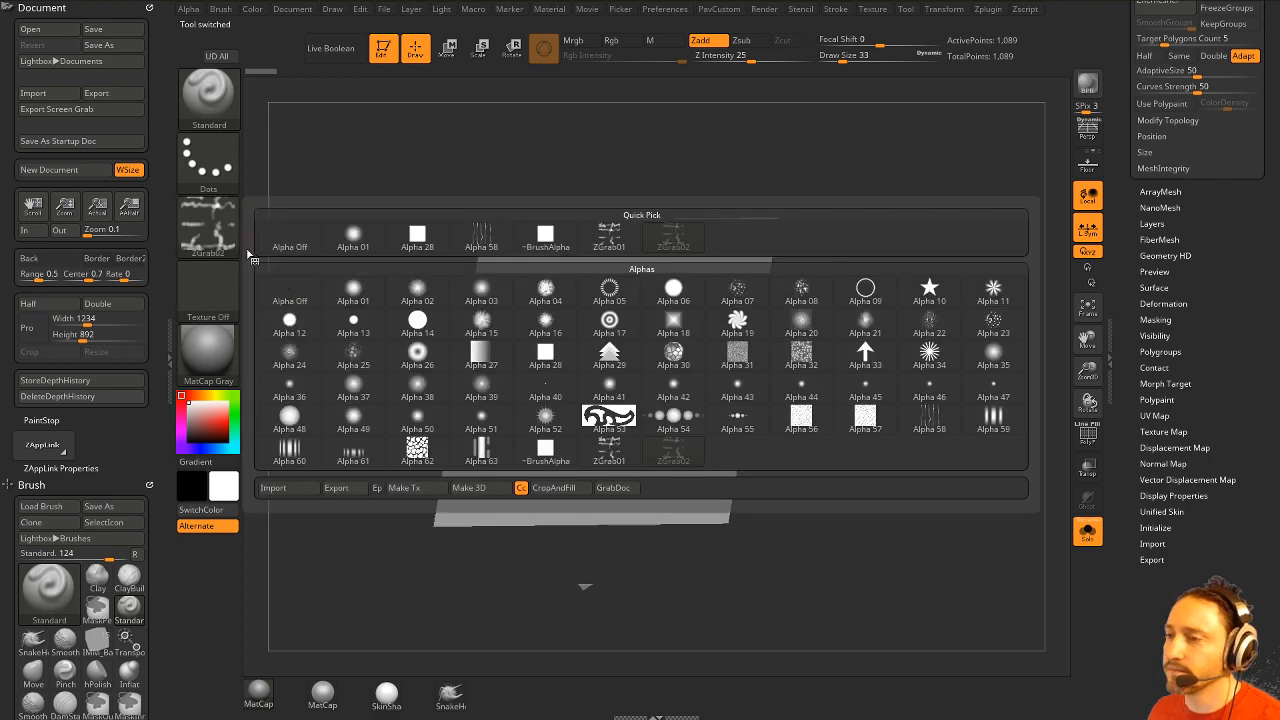
{"action": "left_click", "coordinate": [345, 487]}
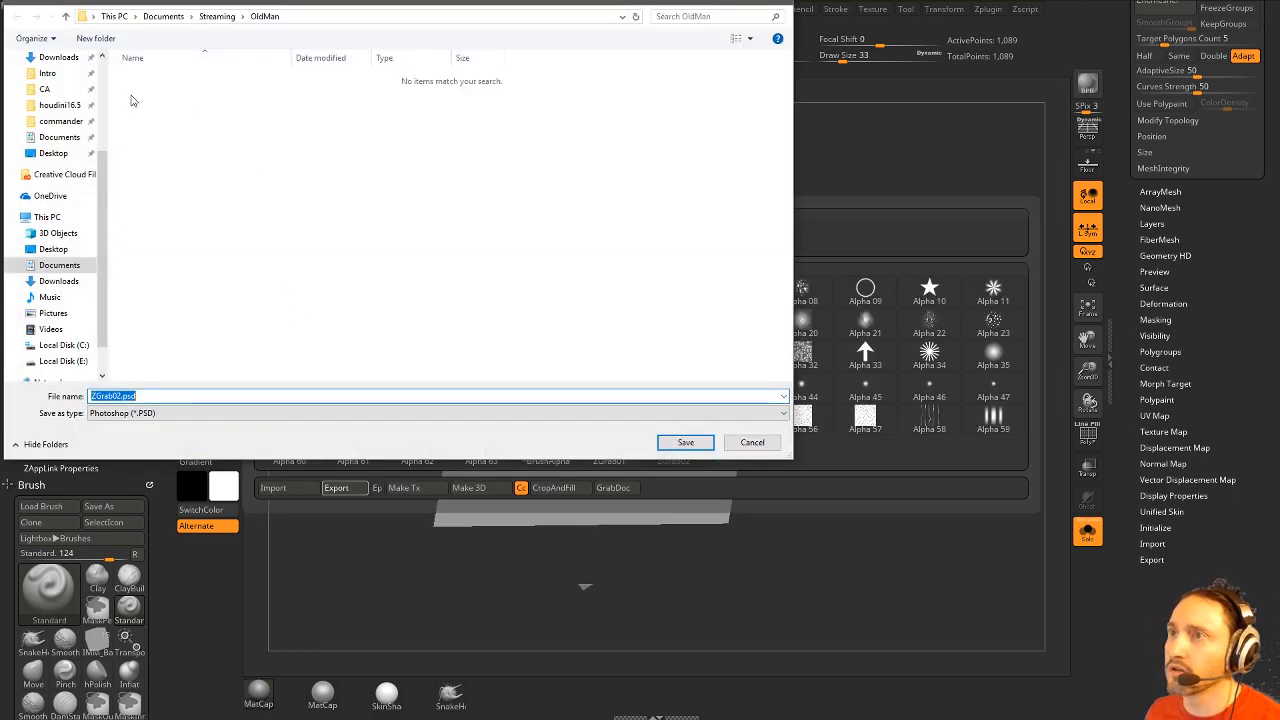
{"action": "left_click", "coordinate": [53, 153]}
{"action": "left_click", "coordinate": [317, 397]}
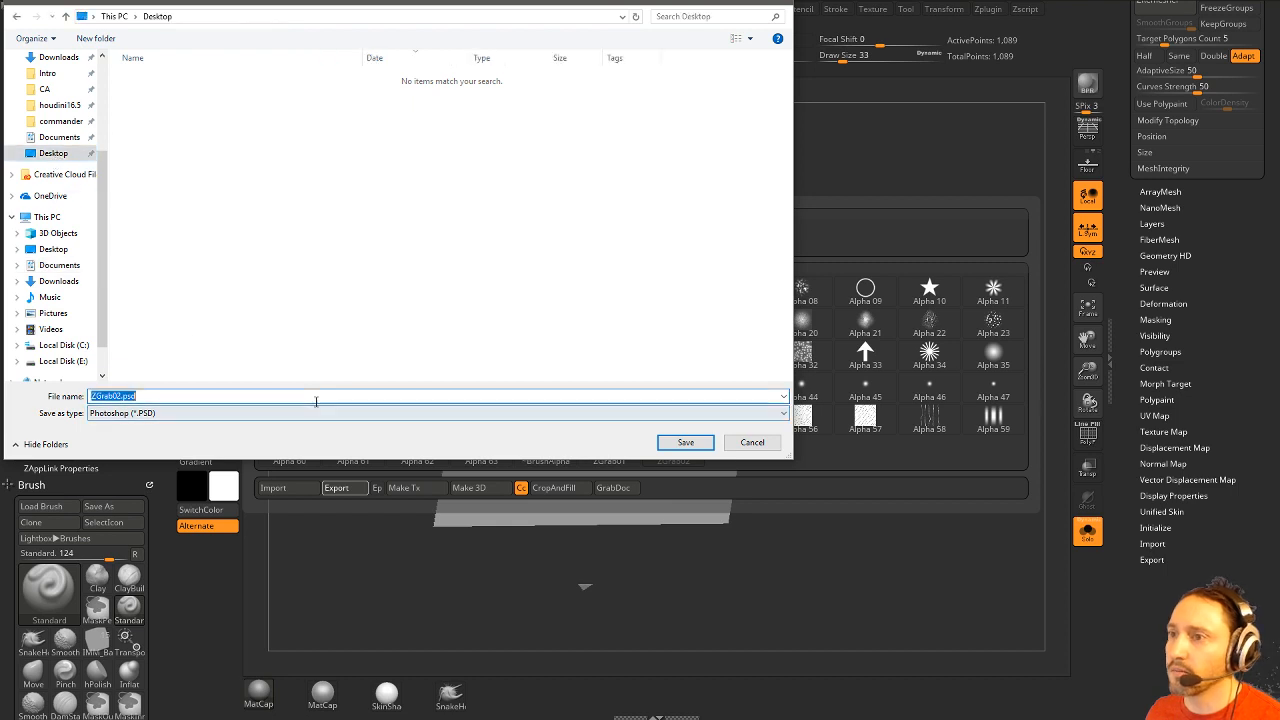
{"action": "type", "text": "tiling"}
{"action": "key", "text": "Return"}
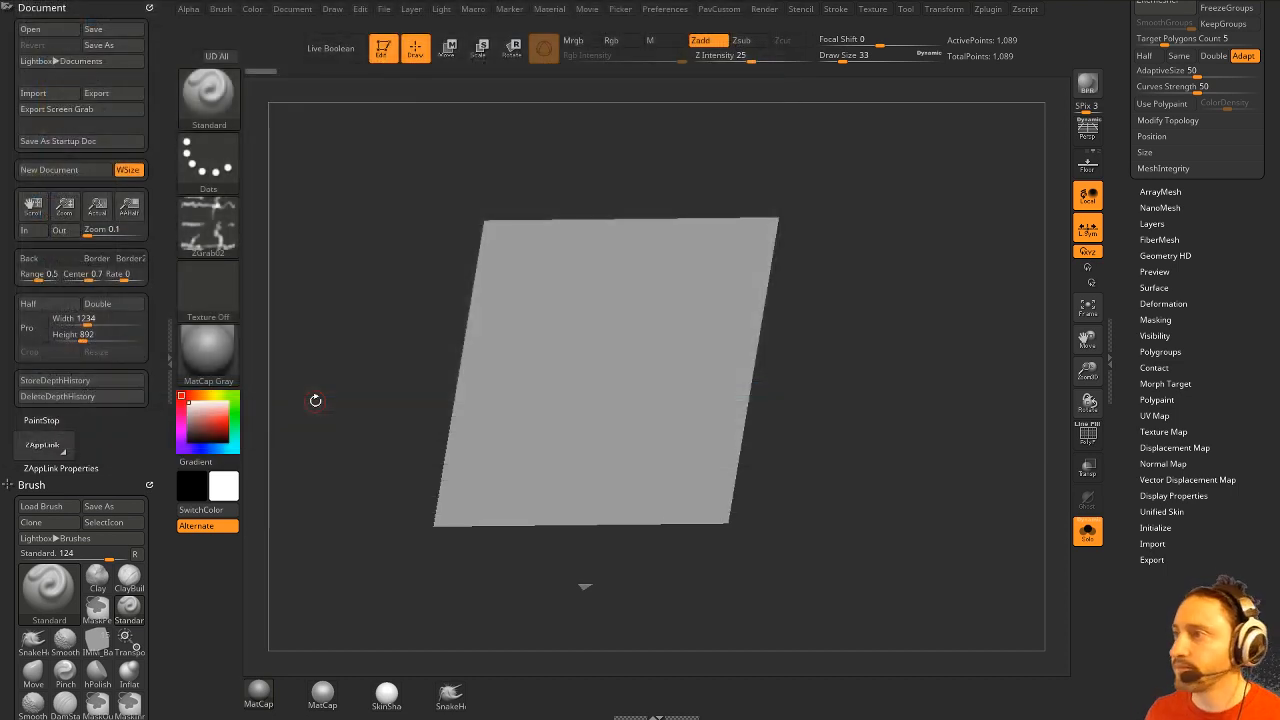
Add surface noise to the new plane and adjust the NoiseMaker preview to show the mesh at an angle.
{"action": "key", "text": "shift"}
{"action": "left_click", "coordinate": [1166, 287]}
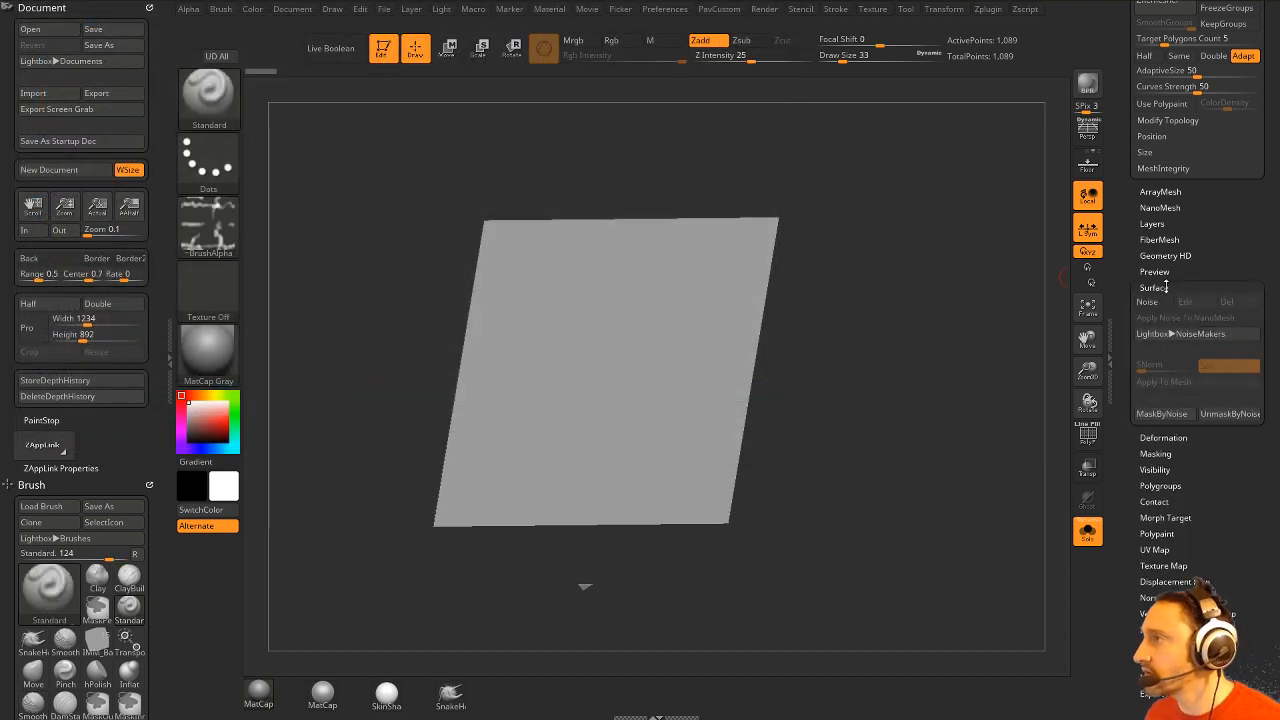
{"action": "left_click", "coordinate": [1166, 305]}
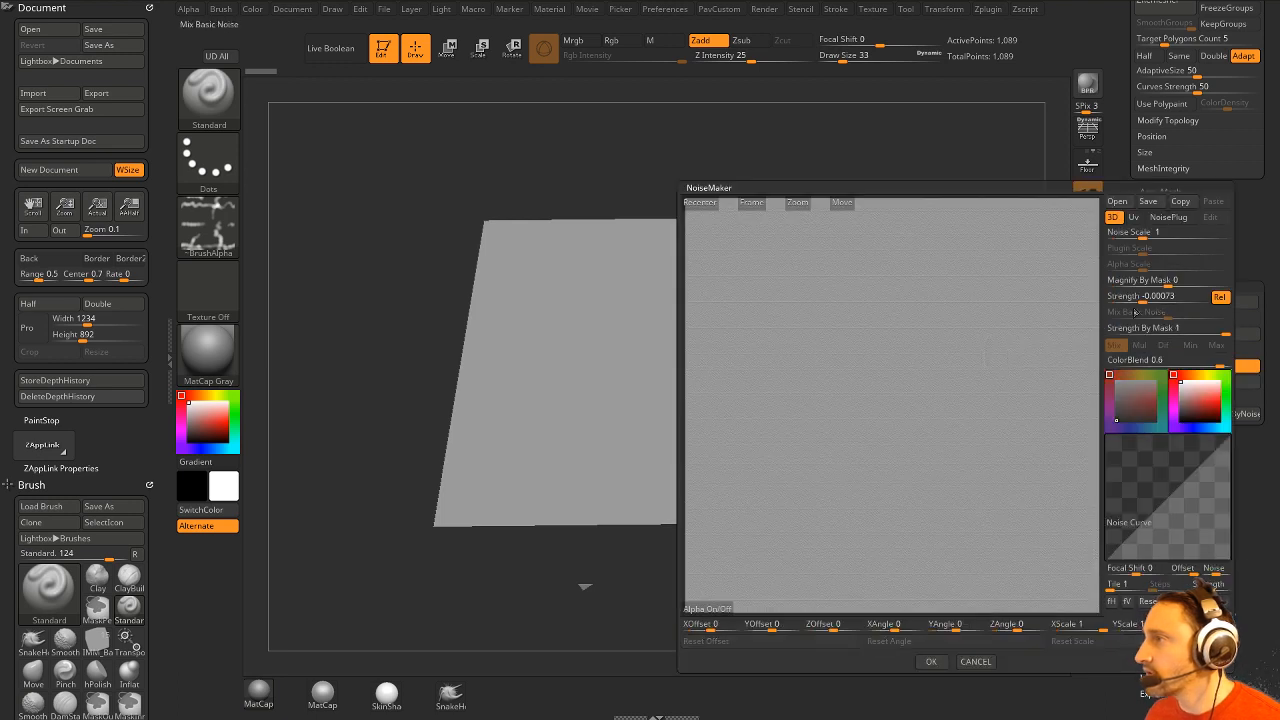
{"action": "left_click", "coordinate": [1146, 296]}
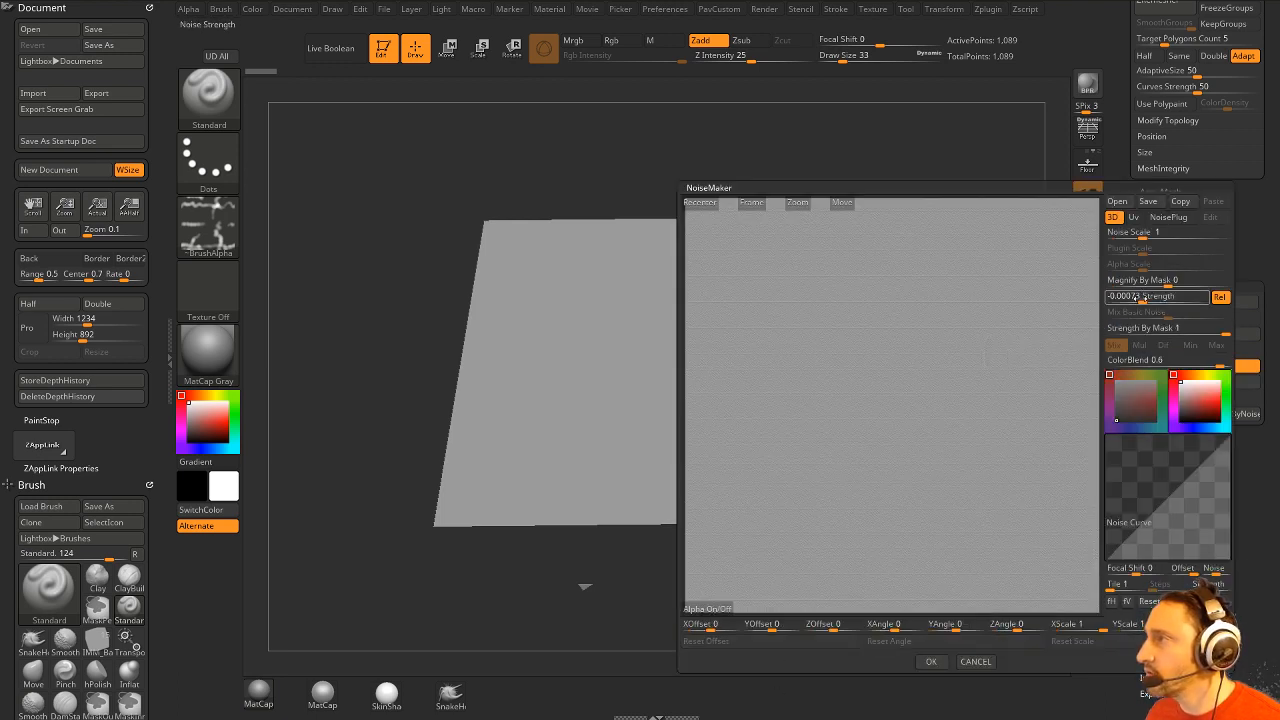
{"action": "left_click_drag", "start_coordinate": [1017, 426], "coordinate": [856, 443]}
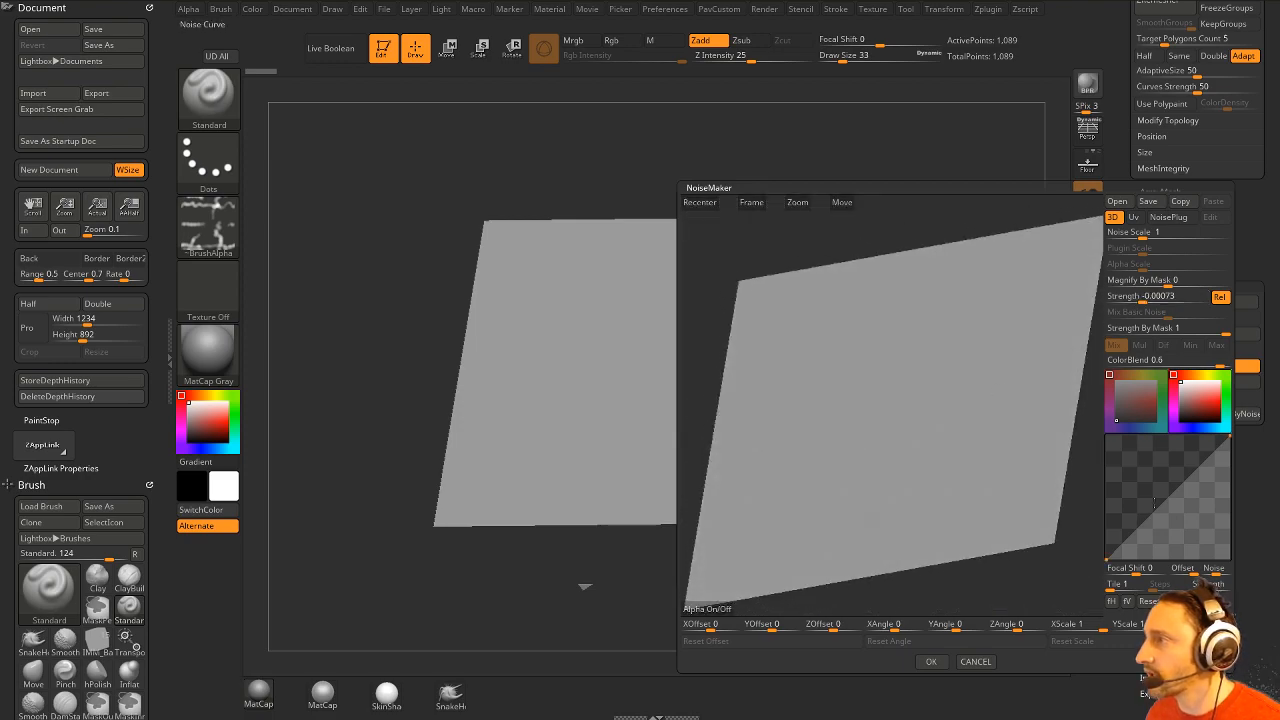
Raise the Noise Scale to 166.57037 and reshape the Noise Curve with an early peak, a dip near the end and a final rise.
{"action": "left_click_drag", "start_coordinate": [1144, 234], "coordinate": [1203, 233]}
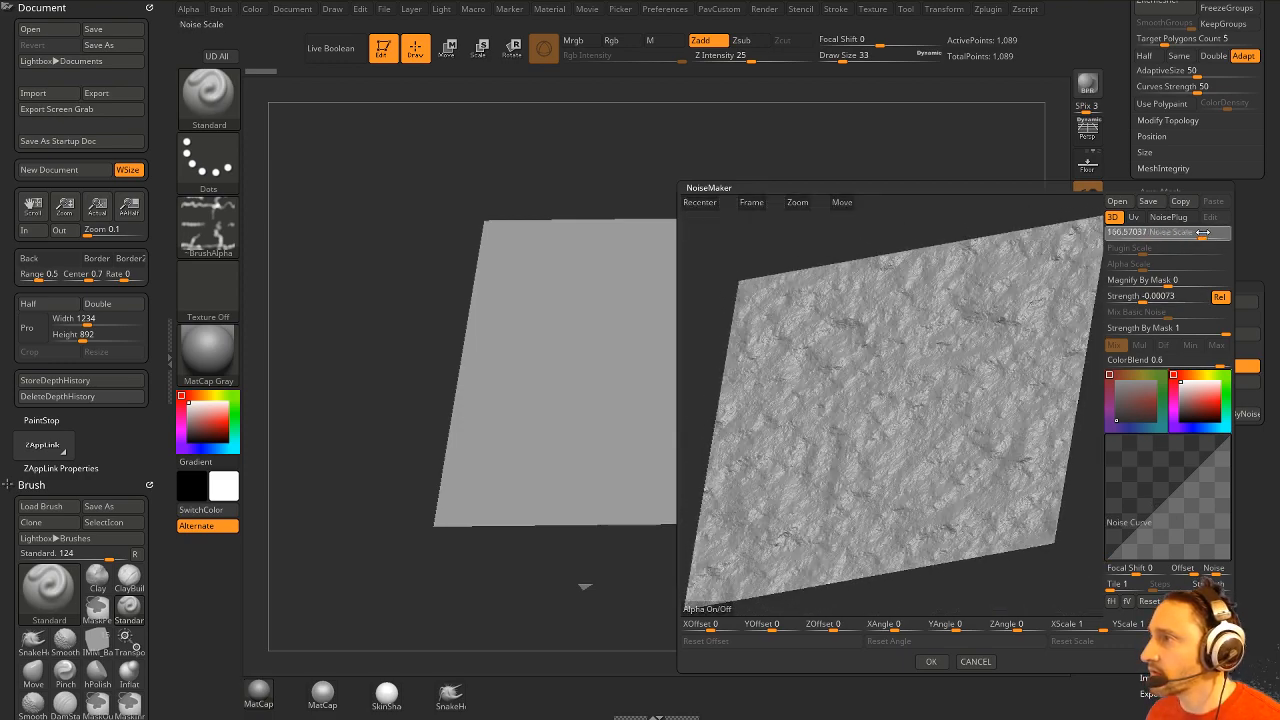
{"action": "left_click_drag", "start_coordinate": [1138, 536], "coordinate": [1191, 559]}
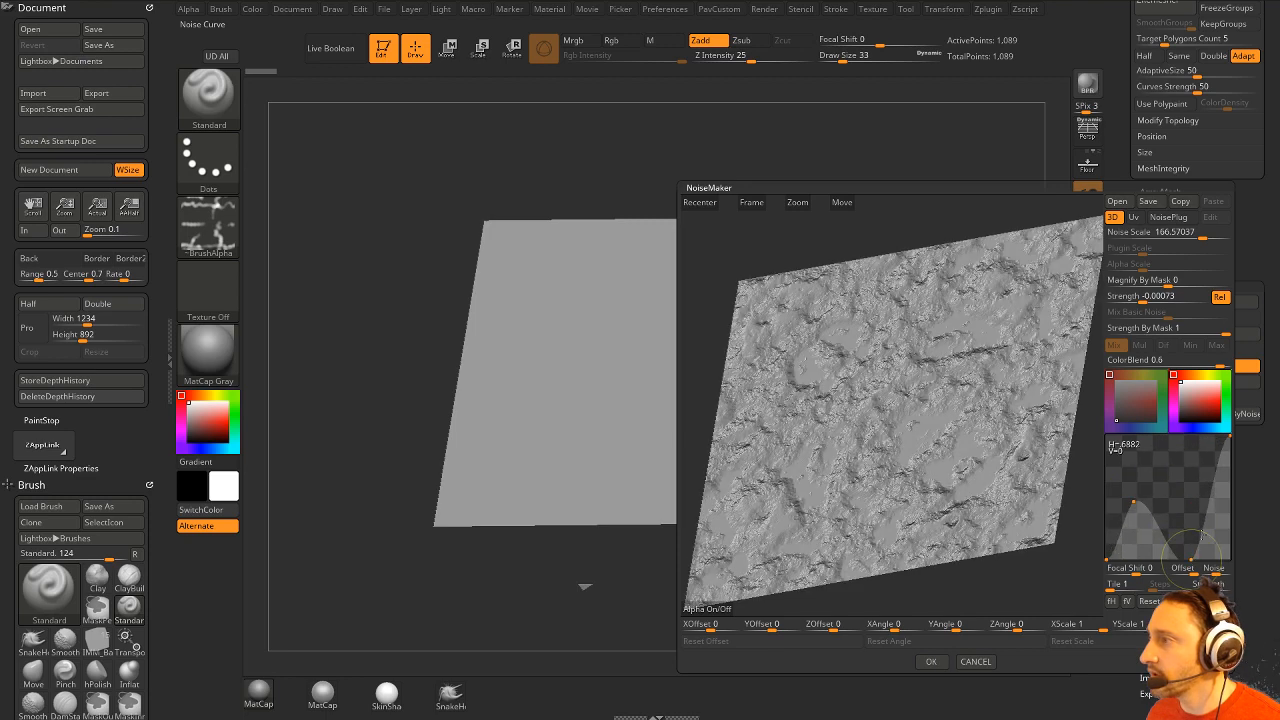
{"action": "mouse_move", "coordinate": [1214, 502]}
{"action": "left_mouse_down"}
{"action": "mouse_move", "coordinate": [1193, 454]}
{"action": "mouse_move", "coordinate": [1214, 492]}
{"action": "left_mouse_up"}
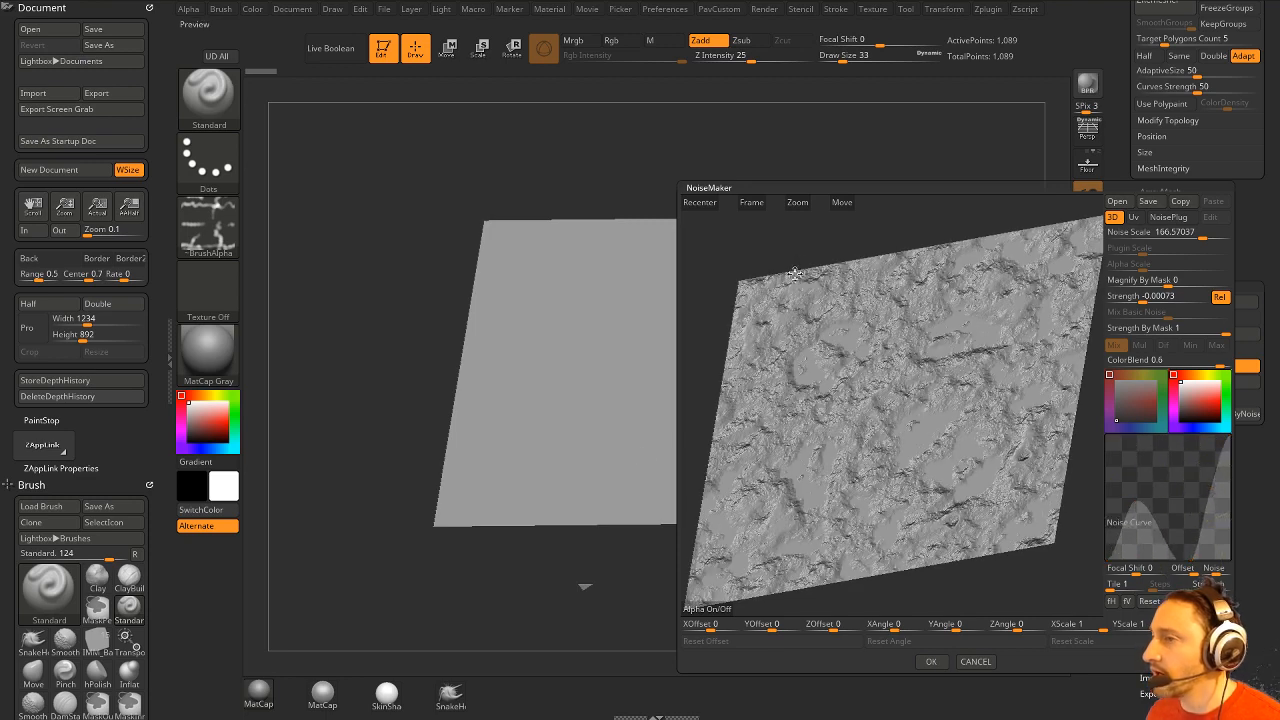
Load tiling.PSD from the Desktop as the noise alpha and reduce the Noise Scale to 8.13938.
{"action": "left_click", "coordinate": [709, 606]}
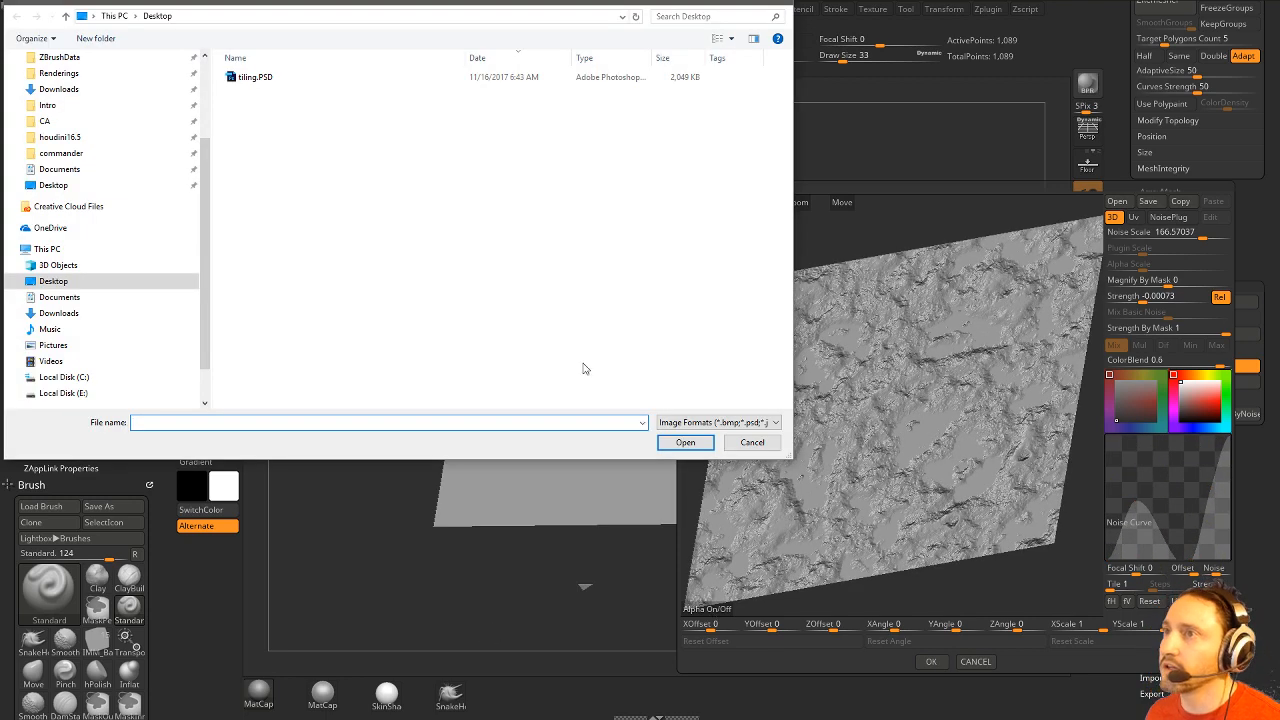
{"action": "double_click", "coordinate": [253, 80]}
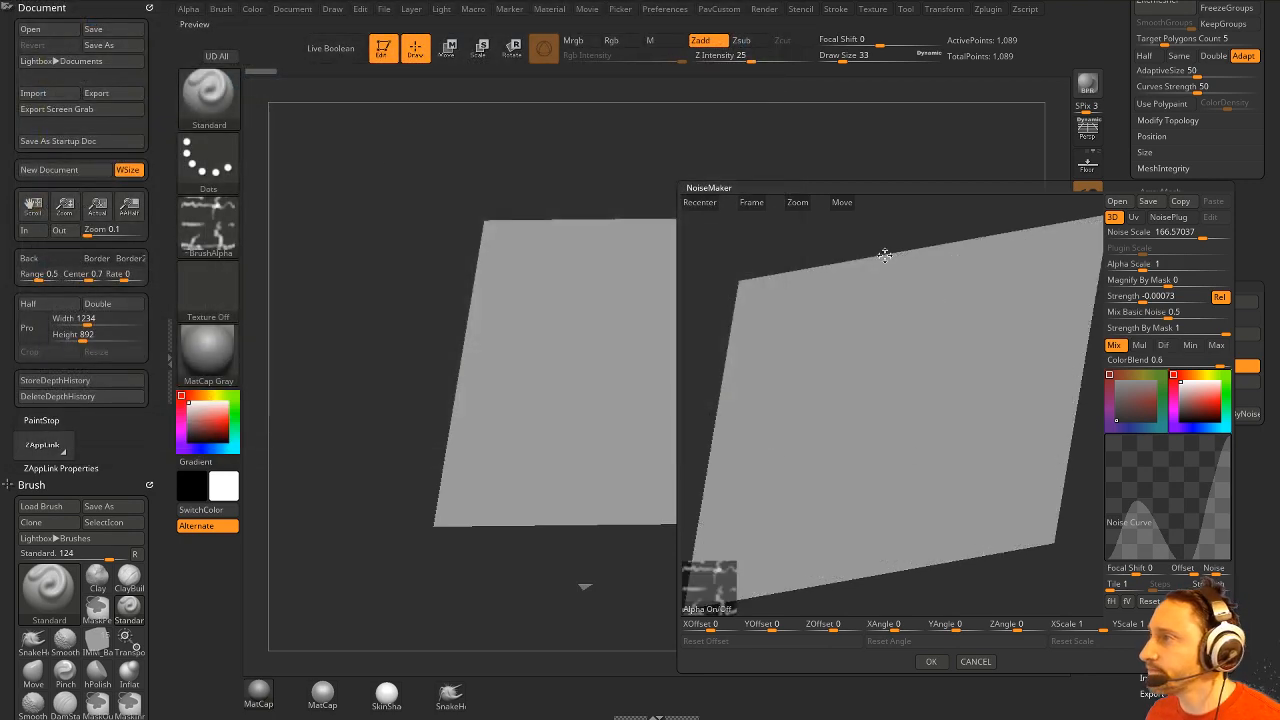
{"action": "left_click", "coordinate": [1131, 232]}
{"action": "type", "text": "0.12938"}
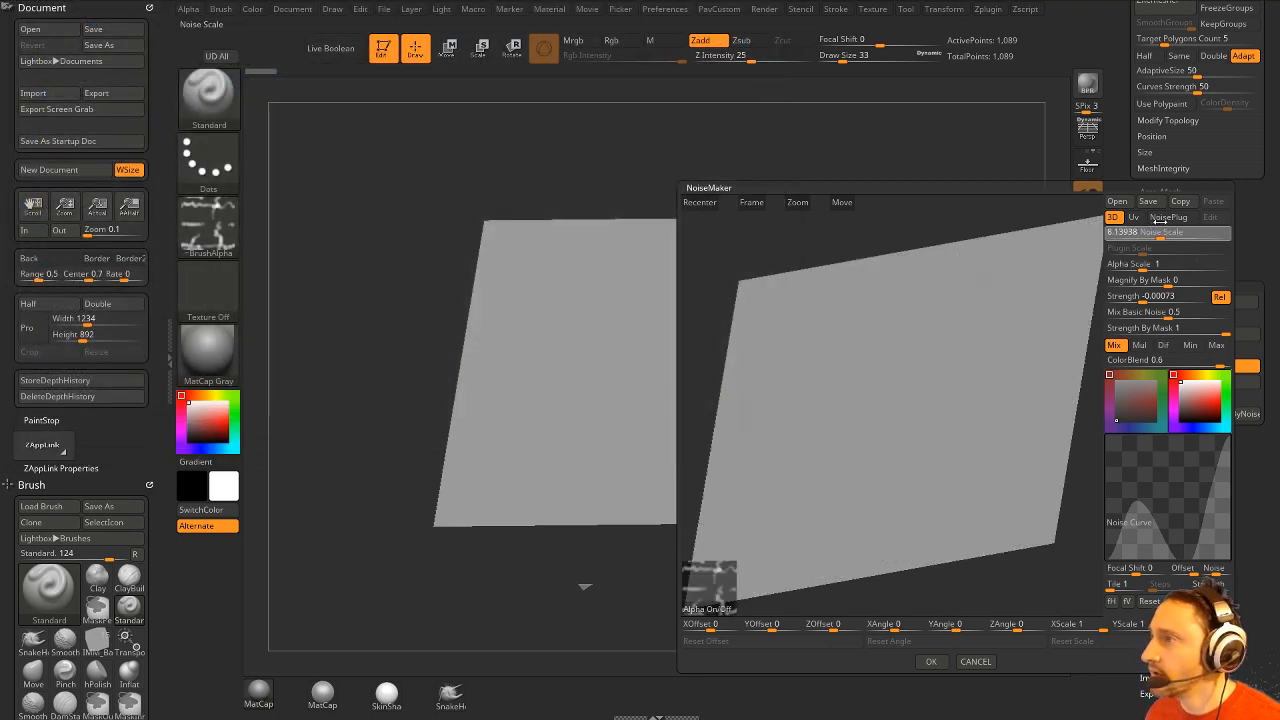
Lower the Noise Scale further, push the noise Strength further negative, and accept the tiled noise on the plane.
{"action": "left_click_drag", "start_coordinate": [1160, 221], "coordinate": [1157, 225]}
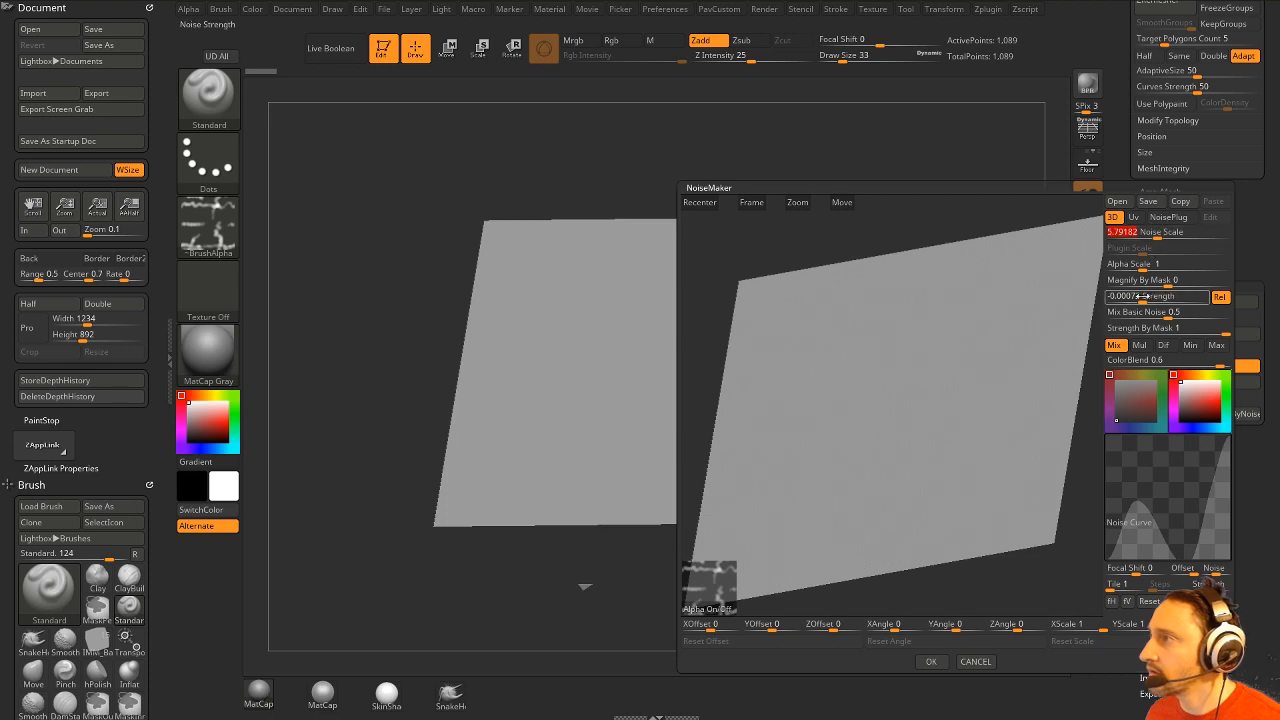
{"action": "mouse_move", "coordinate": [1138, 296]}
{"action": "left_mouse_down"}
{"action": "mouse_move", "coordinate": [1108, 313]}
{"action": "mouse_move", "coordinate": [1126, 298]}
{"action": "left_mouse_up"}
{"action": "left_click_drag", "start_coordinate": [1157, 237], "coordinate": [1133, 270]}
{"action": "left_click", "coordinate": [931, 661]}
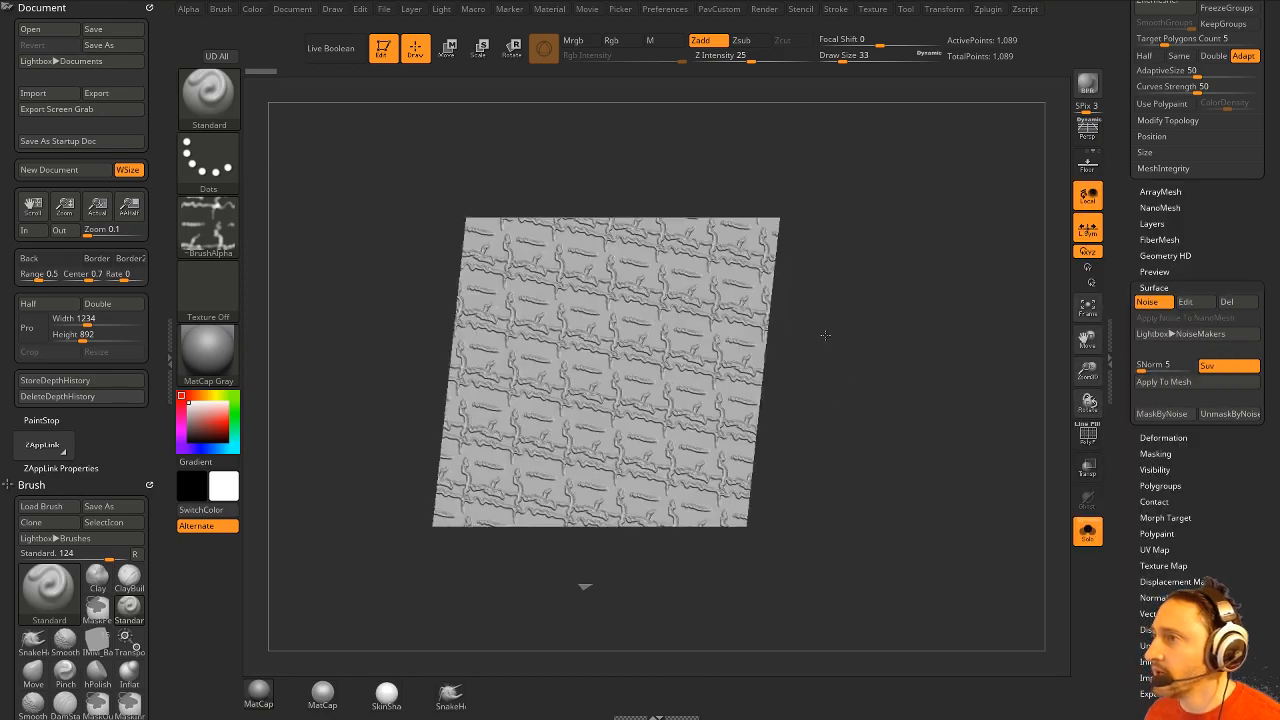
{"action": "mouse_move", "coordinate": [868, 374]}
{"action": "left_mouse_down"}
{"action": "mouse_move", "coordinate": [825, 382]}
{"action": "mouse_move", "coordinate": [849, 376]}
{"action": "left_mouse_up"}
{"action": "left_click_drag", "start_coordinate": [939, 306], "coordinate": [918, 260]}
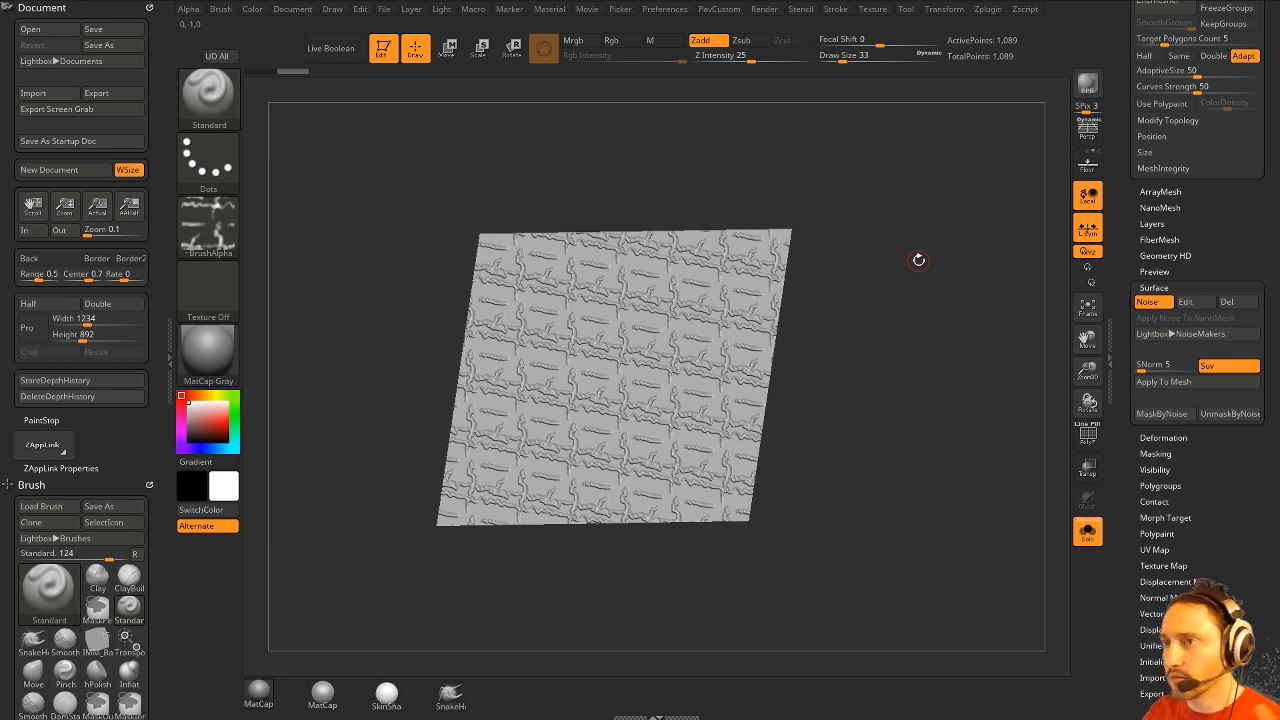
Leave edit mode and clear the plane from the canvas.
{"action": "left_click", "coordinate": [386, 50]}
{"action": "key", "text": "ctrl+n"}
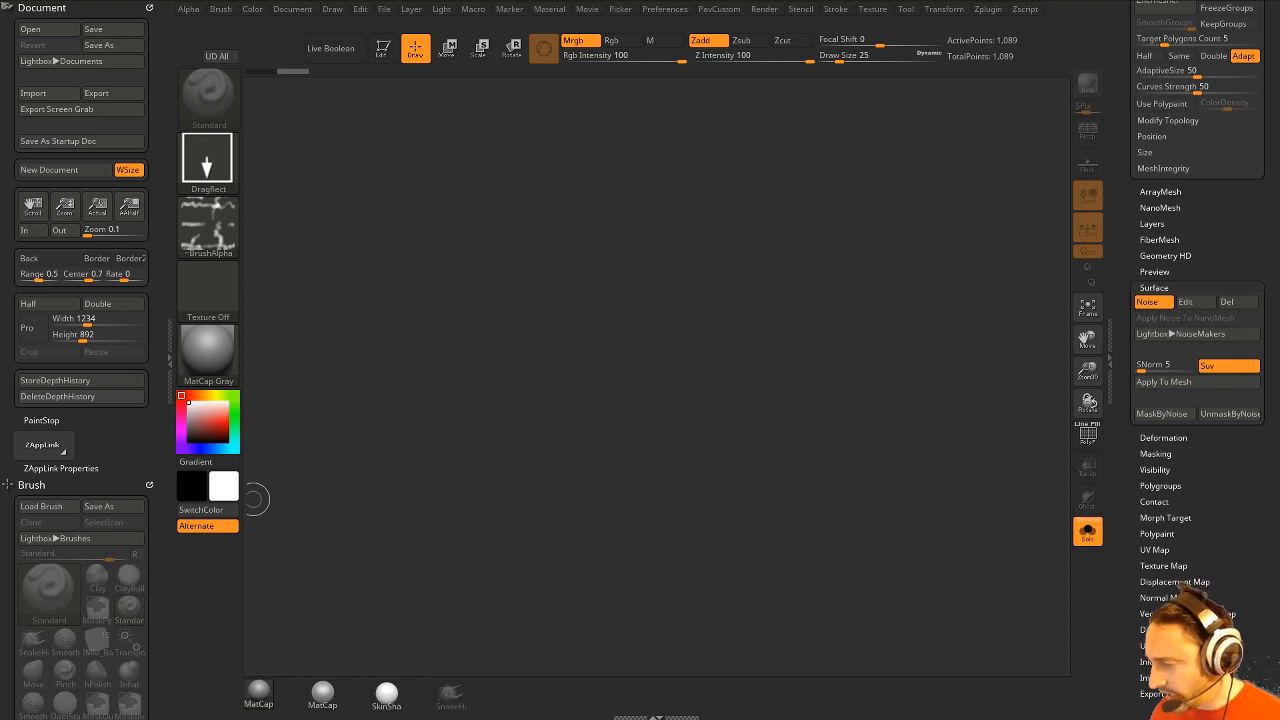
{"action": "key", "text": "ctrl+s"}
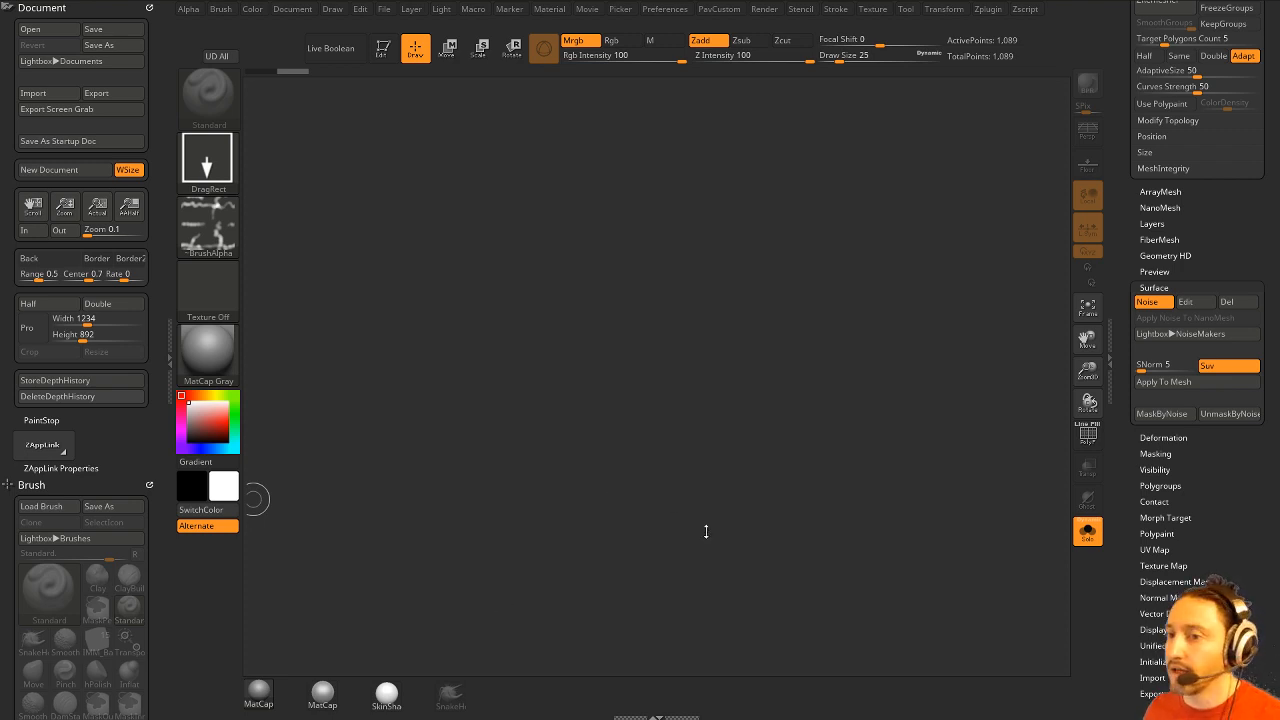
Select the UMesh_ChopsMcGee4 bust tool, draw it on the canvas and expand its subtool list.
{"action": "left_click_drag", "start_coordinate": [1124, 218], "coordinate": [1144, 506]}
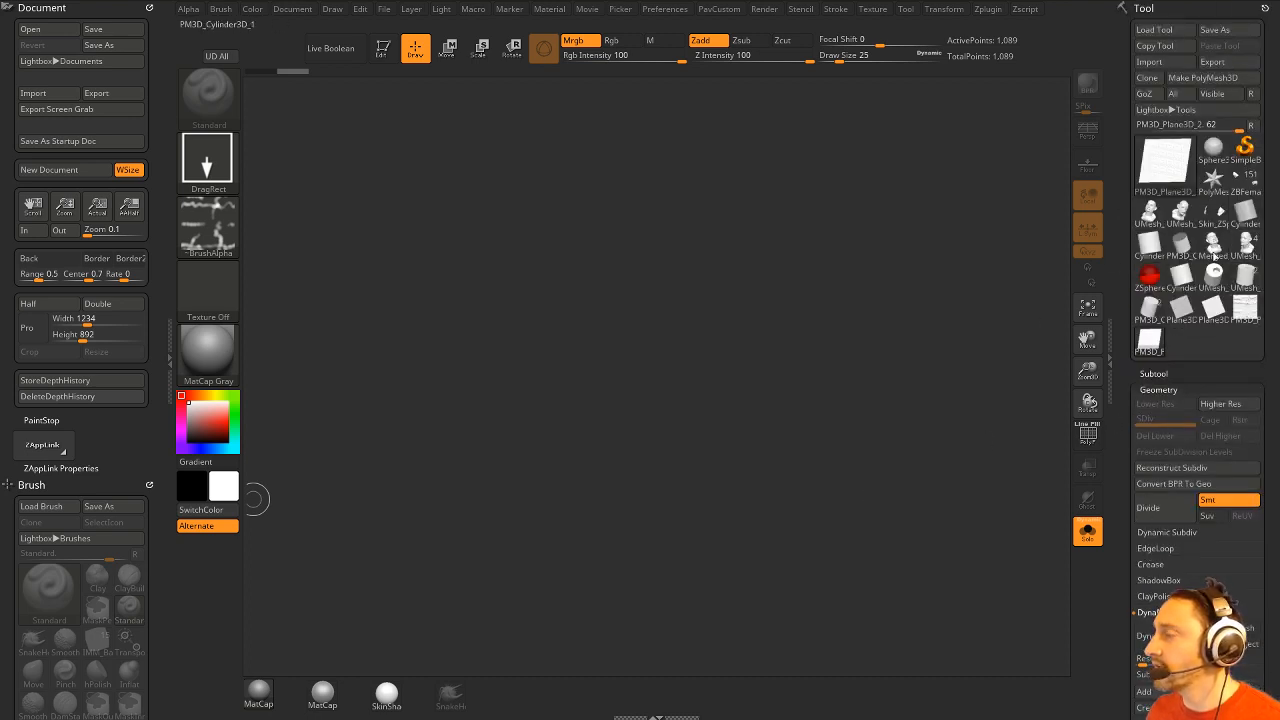
{"action": "left_click", "coordinate": [1245, 242]}
{"action": "left_click_drag", "start_coordinate": [640, 378], "coordinate": [327, 109]}
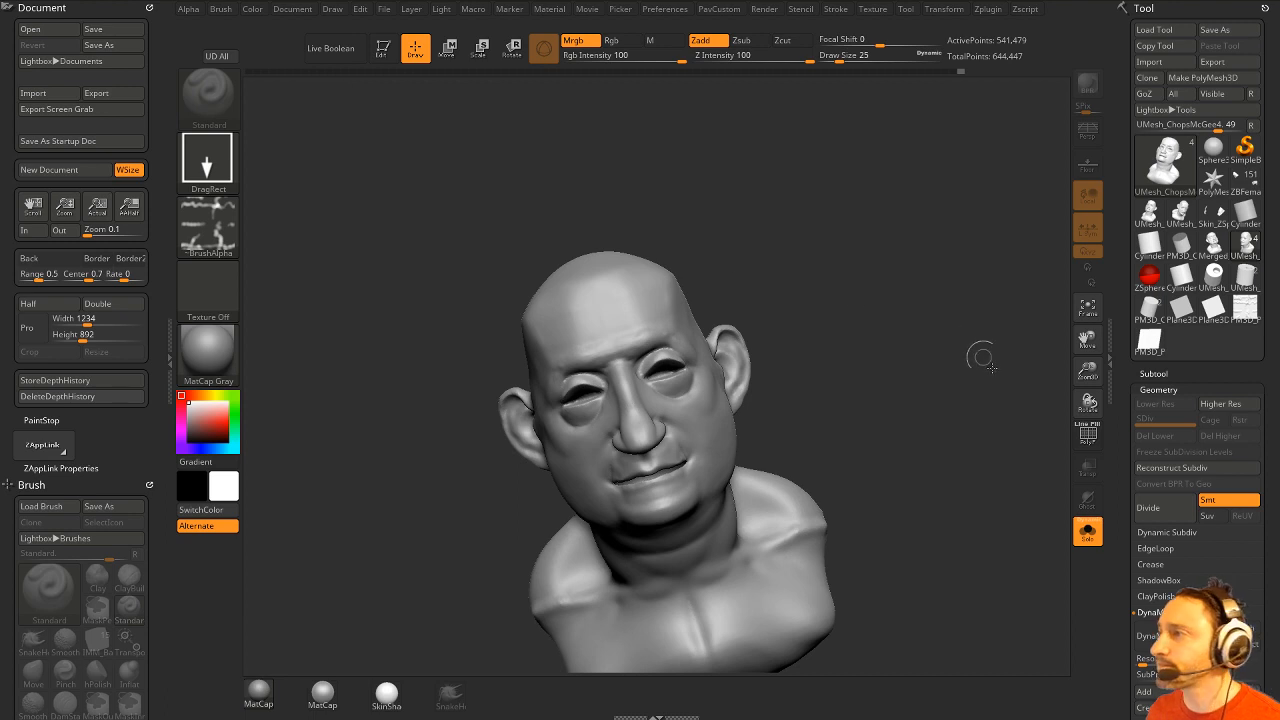
{"action": "mouse_move", "coordinate": [1259, 256]}
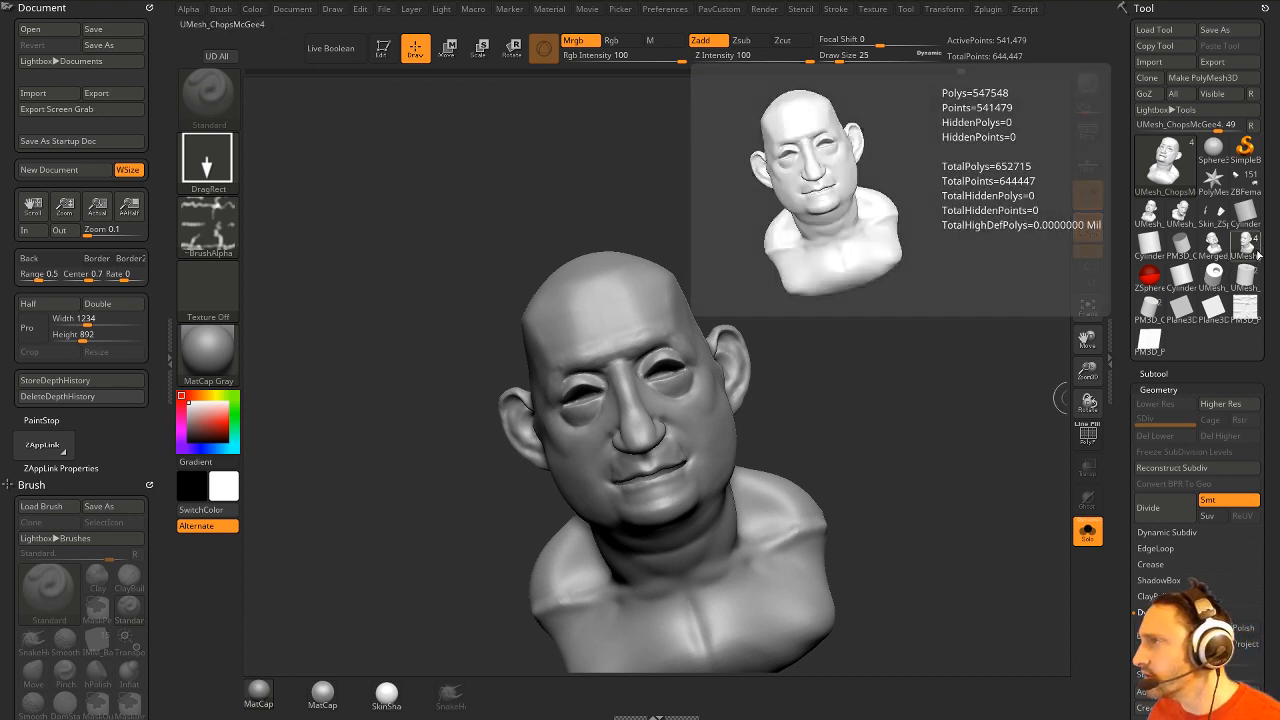
{"action": "left_click", "coordinate": [1153, 373]}
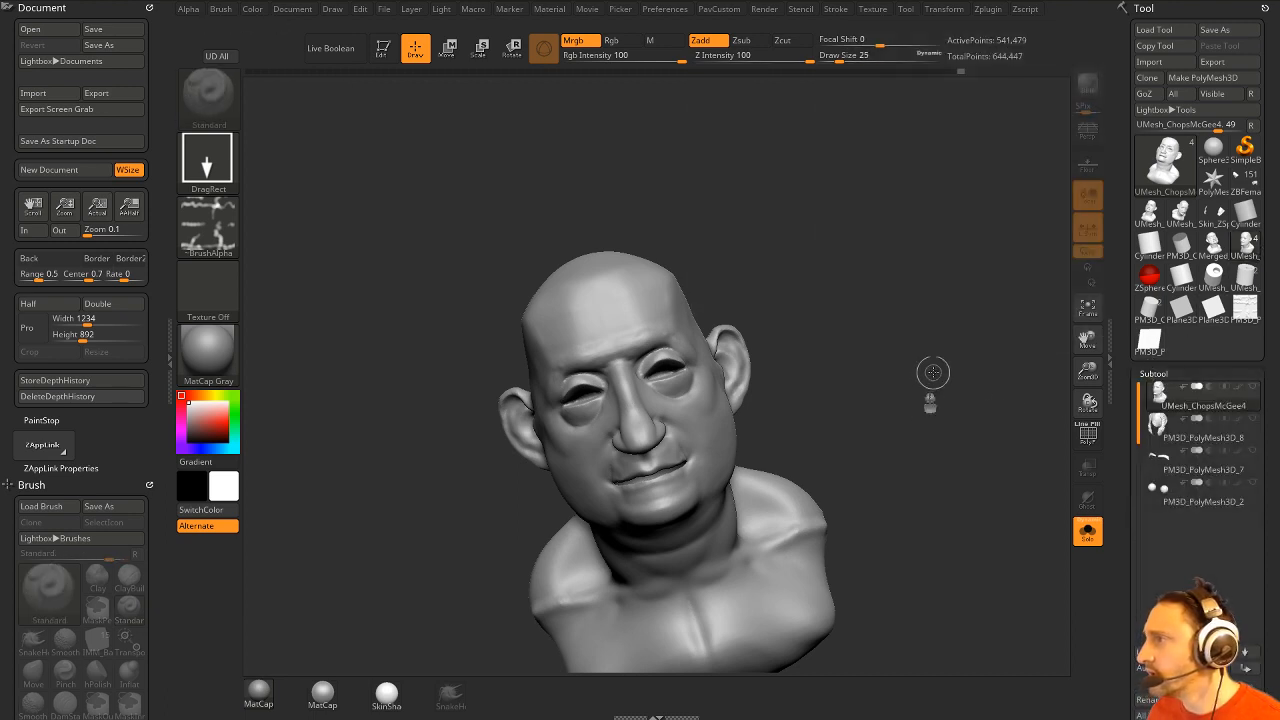
{"action": "left_click_drag", "start_coordinate": [908, 349], "coordinate": [706, 570]}
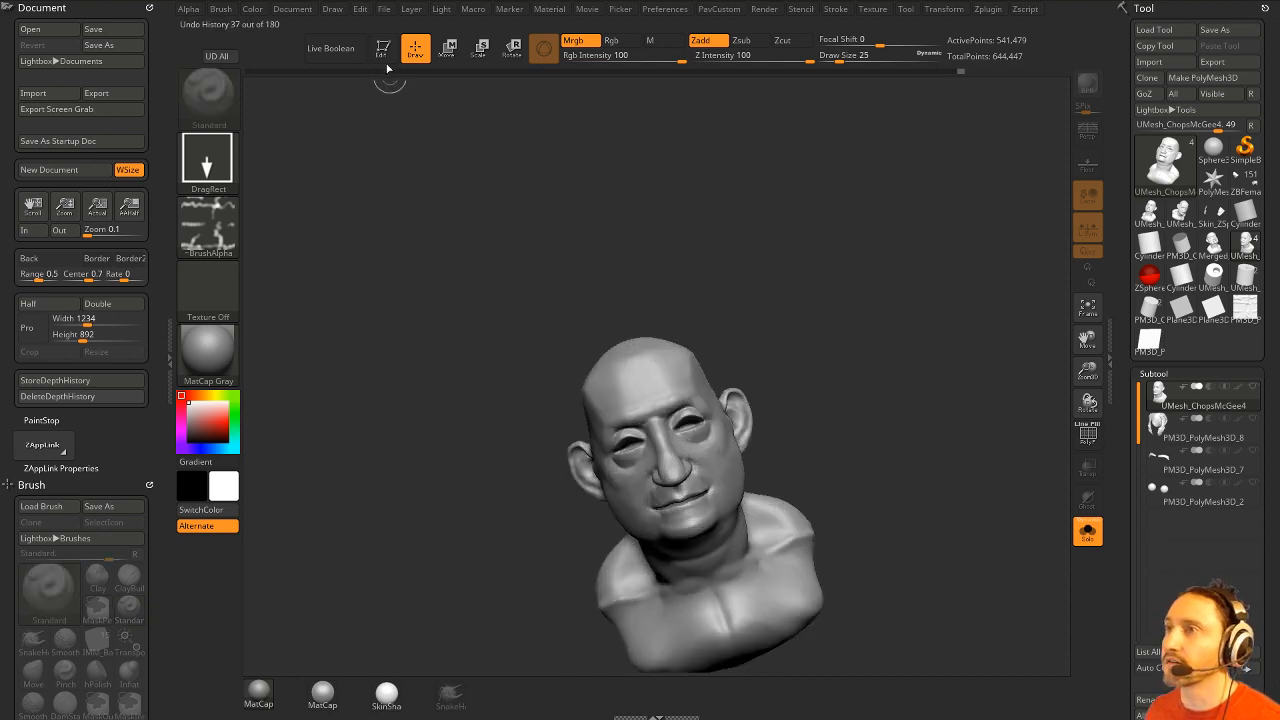
Put the bust into edit mode and turn on PolyFrame to show its polygroups.
{"action": "key", "text": "t"}
{"action": "left_click", "coordinate": [1088, 435]}
{"action": "mouse_move", "coordinate": [1040, 440]}
{"action": "left_mouse_down"}
{"action": "mouse_move", "coordinate": [985, 445]}
{"action": "mouse_move", "coordinate": [966, 403]}
{"action": "mouse_move", "coordinate": [970, 417]}
{"action": "mouse_move", "coordinate": [984, 391]}
{"action": "mouse_move", "coordinate": [966, 343]}
{"action": "left_mouse_up"}
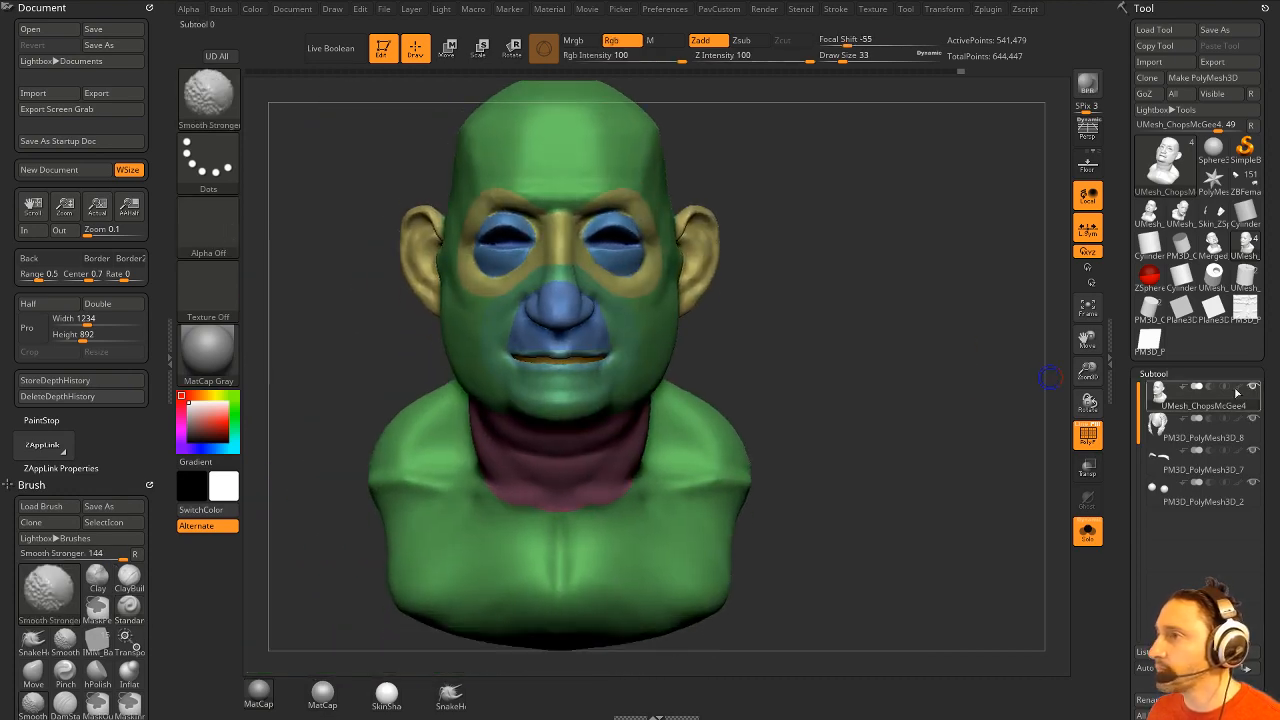
{"action": "left_click_drag", "start_coordinate": [1045, 380], "coordinate": [1015, 408]}
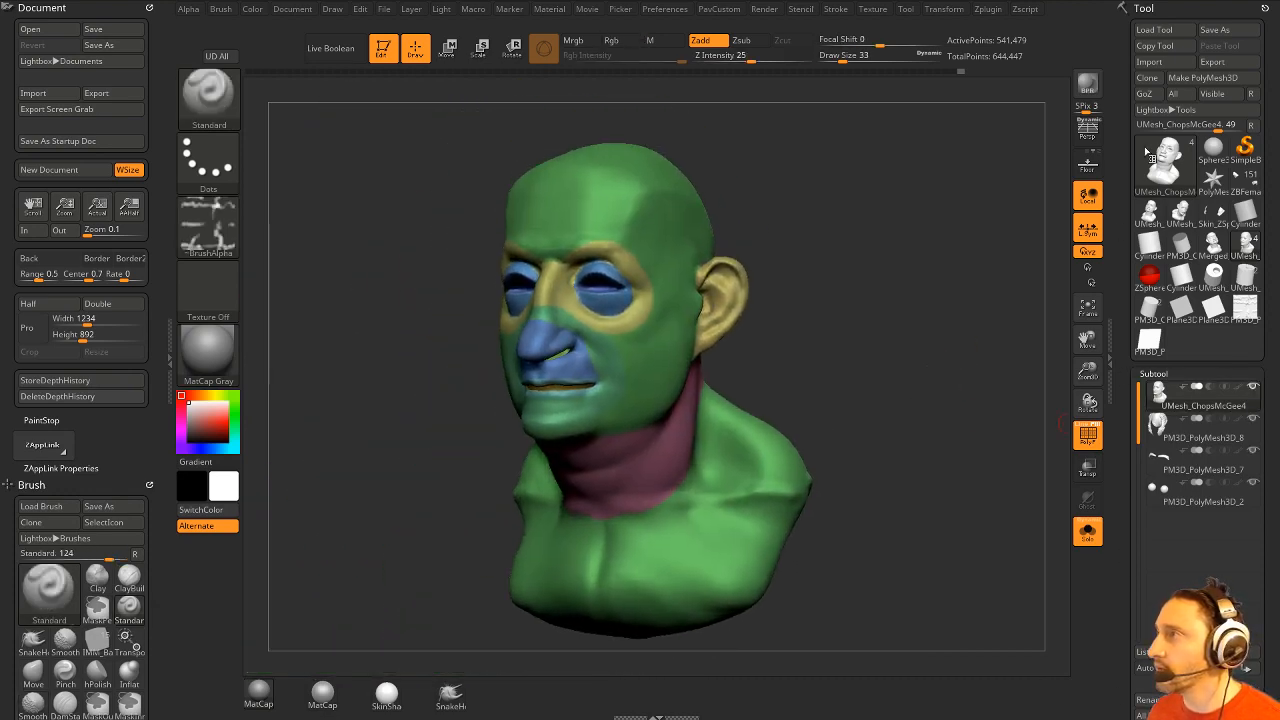
Save the bust tool as ChopsMcGeePolygroups in the Streaming > OldMan folder.
{"action": "left_click", "coordinate": [1228, 29]}
{"action": "scroll", "coordinate": [90, 115], "scroll_direction": "up", "scroll_amount": 4}
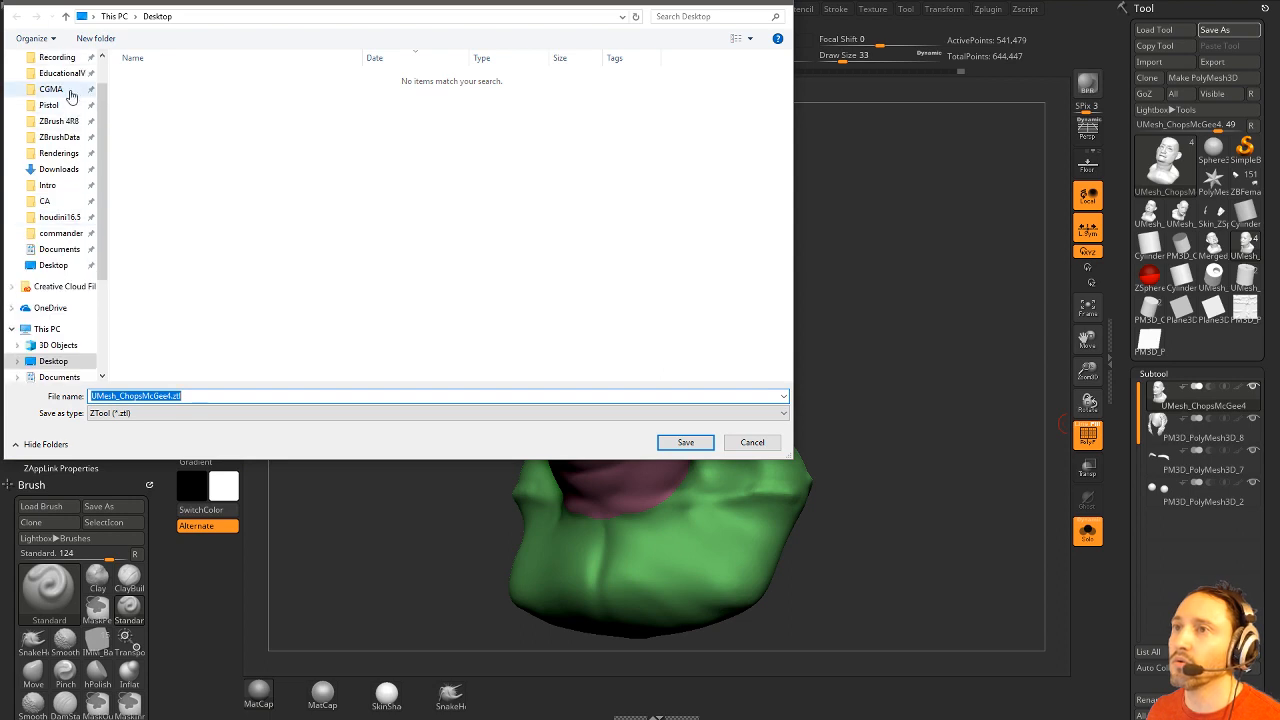
{"action": "left_click", "coordinate": [58, 84]}
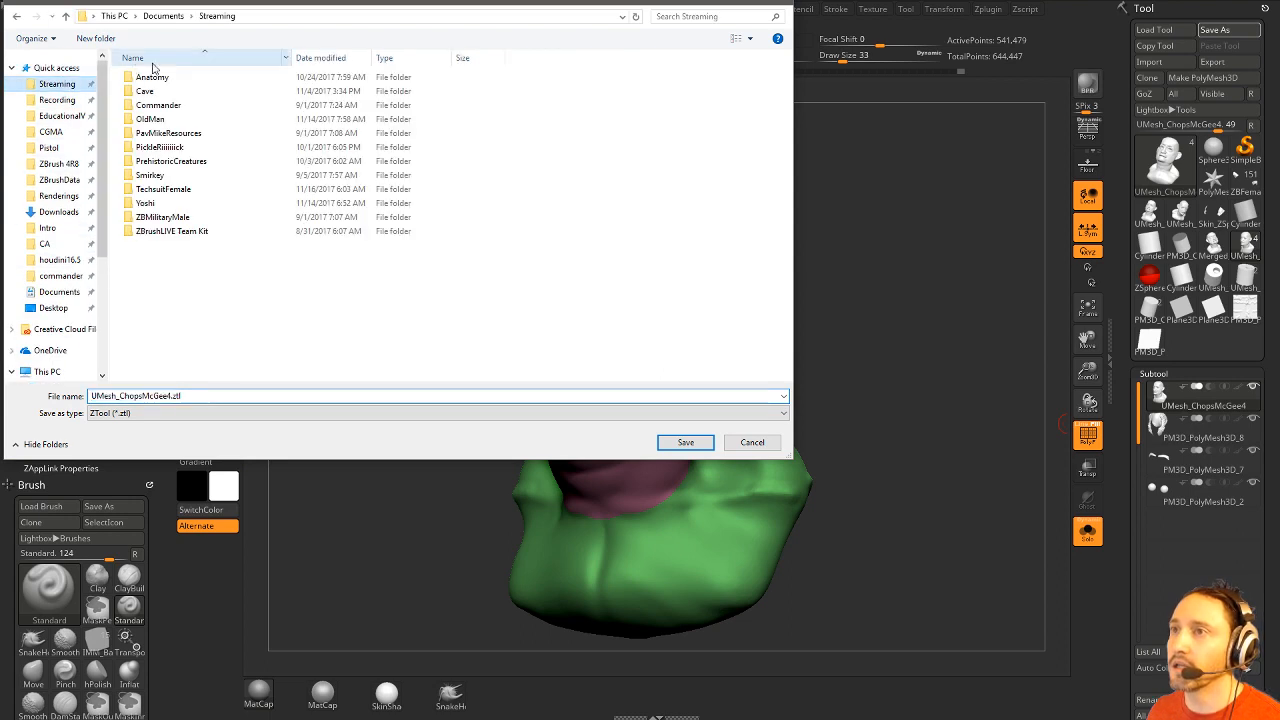
{"action": "double_click", "coordinate": [160, 119]}
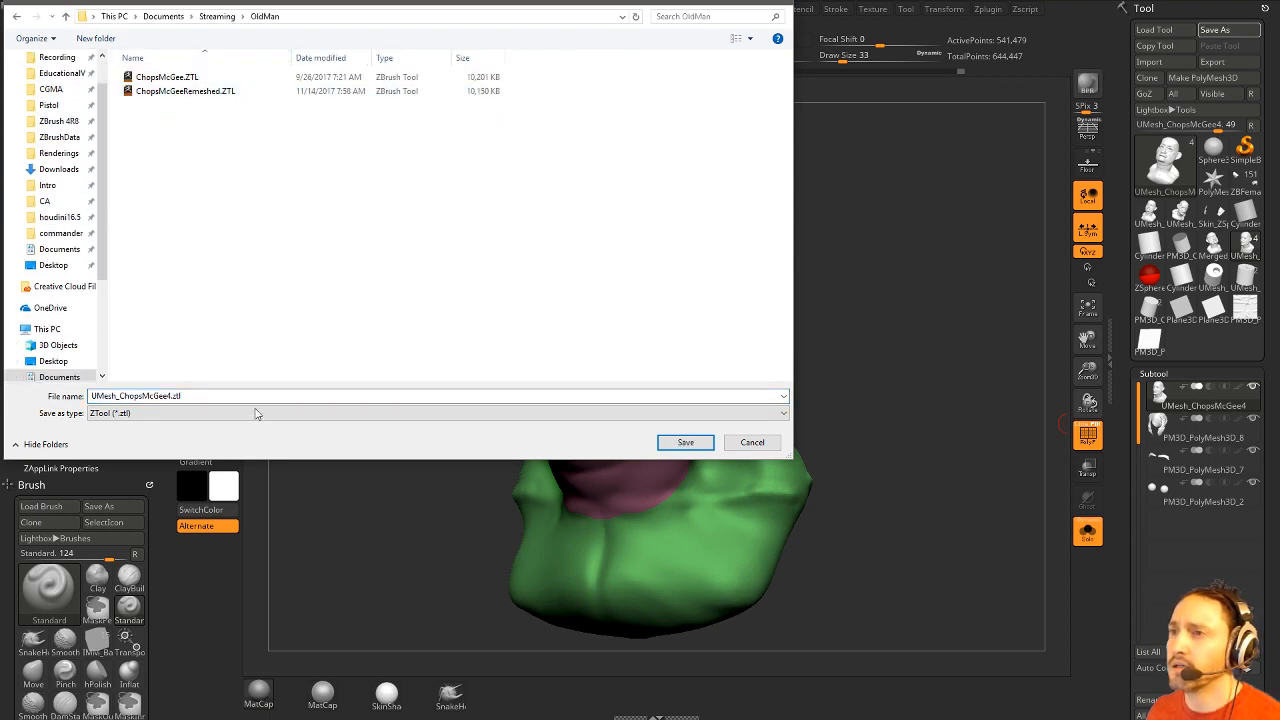
{"action": "left_click", "coordinate": [166, 77]}
{"action": "double_click", "coordinate": [136, 396]}
{"action": "left_click_drag", "start_coordinate": [136, 396], "coordinate": [286, 388]}
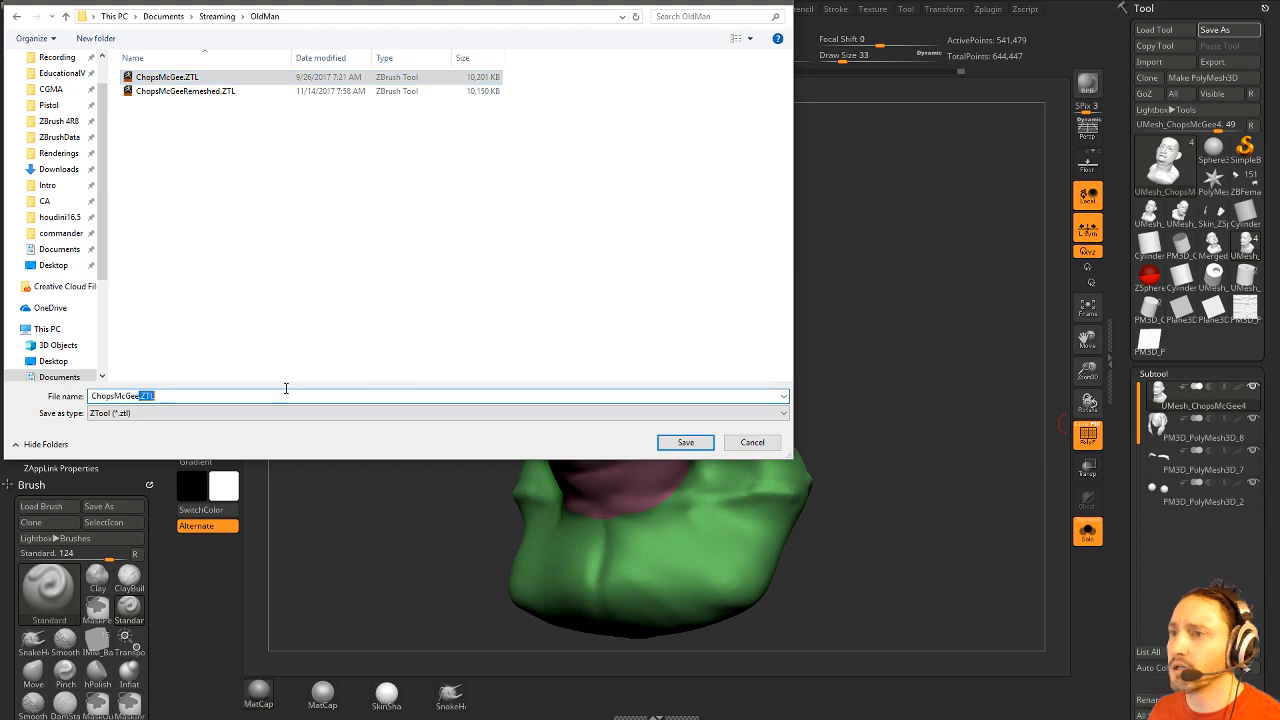
{"action": "type", "text": "Polygroups"}
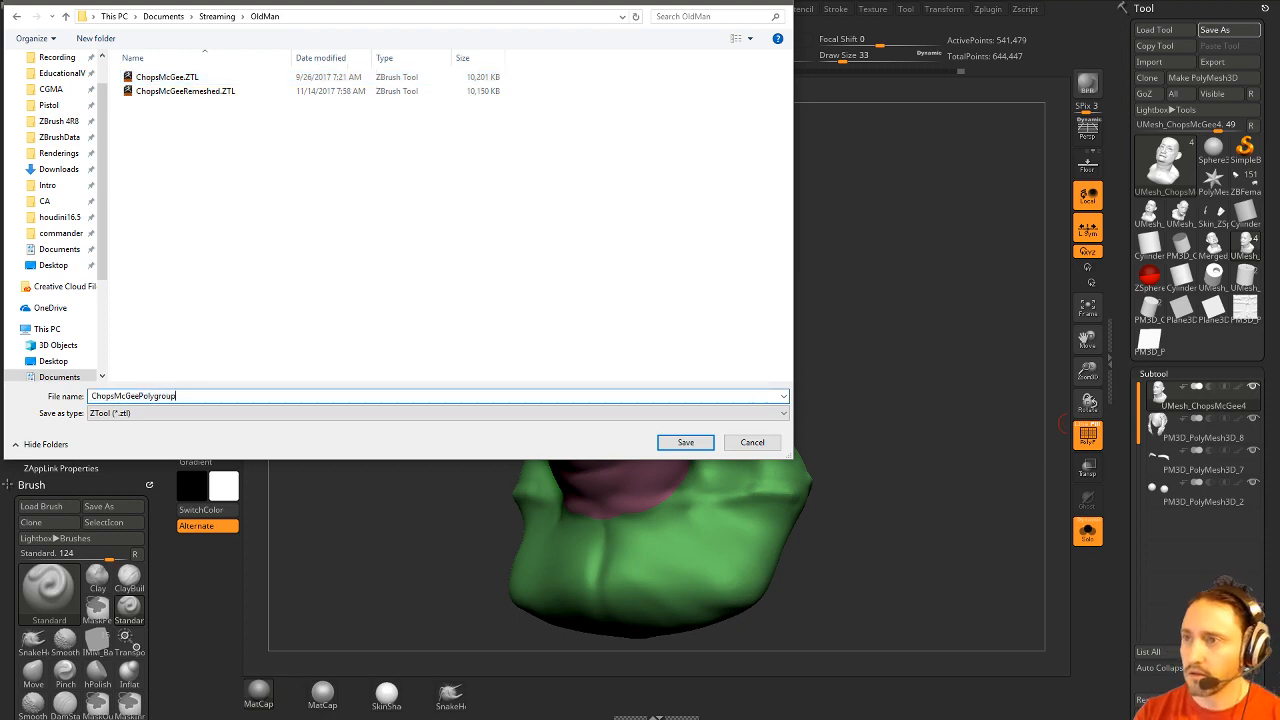
{"action": "key", "text": "Return"}
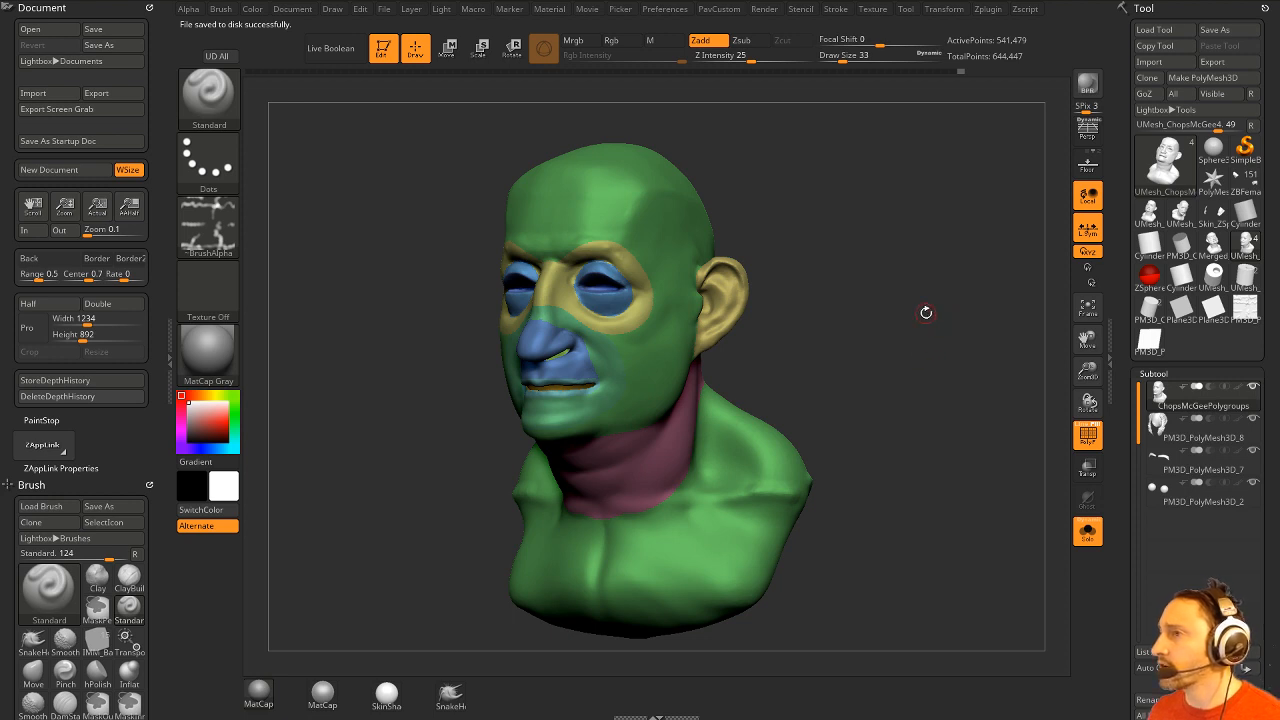
{"action": "mouse_move", "coordinate": [923, 309]}
{"action": "left_mouse_down"}
{"action": "mouse_move", "coordinate": [971, 317]}
{"action": "mouse_move", "coordinate": [925, 312]}
{"action": "mouse_move", "coordinate": [915, 292]}
{"action": "mouse_move", "coordinate": [930, 312]}
{"action": "left_mouse_up"}
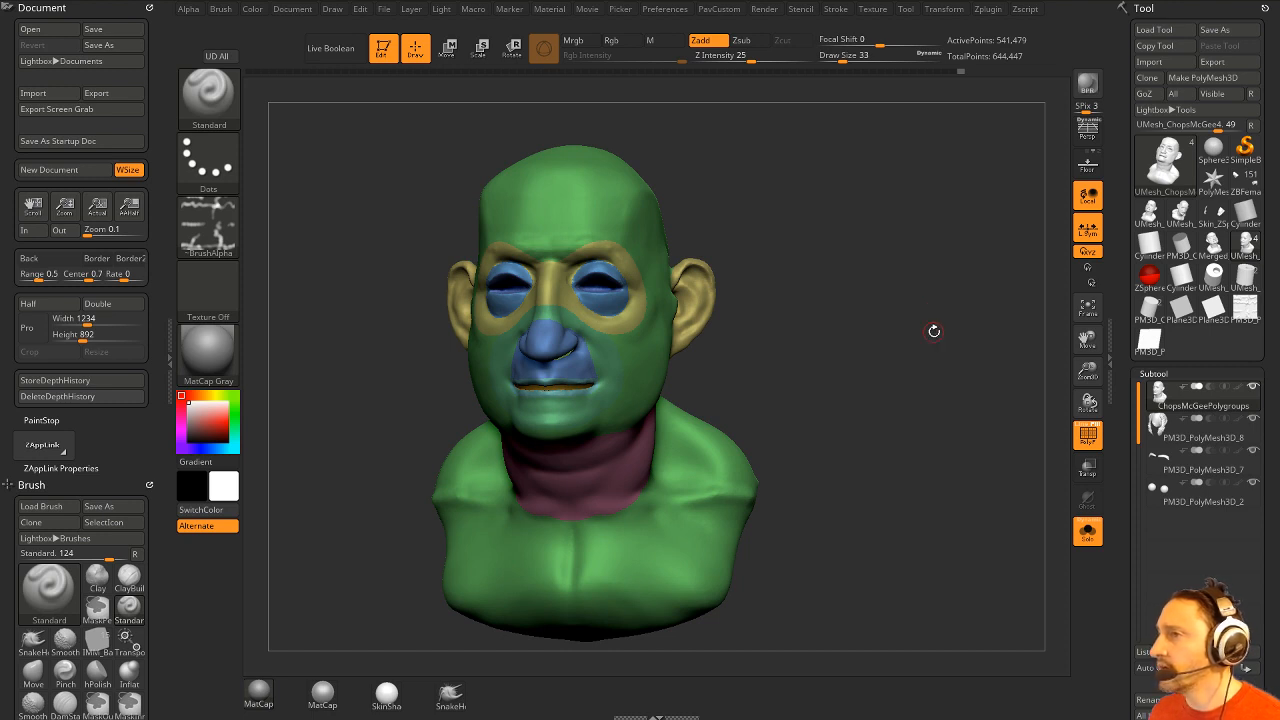
{"action": "mouse_move", "coordinate": [931, 331]}
{"action": "left_mouse_down"}
{"action": "mouse_move", "coordinate": [799, 316]}
{"action": "mouse_move", "coordinate": [942, 353]}
{"action": "left_mouse_up"}
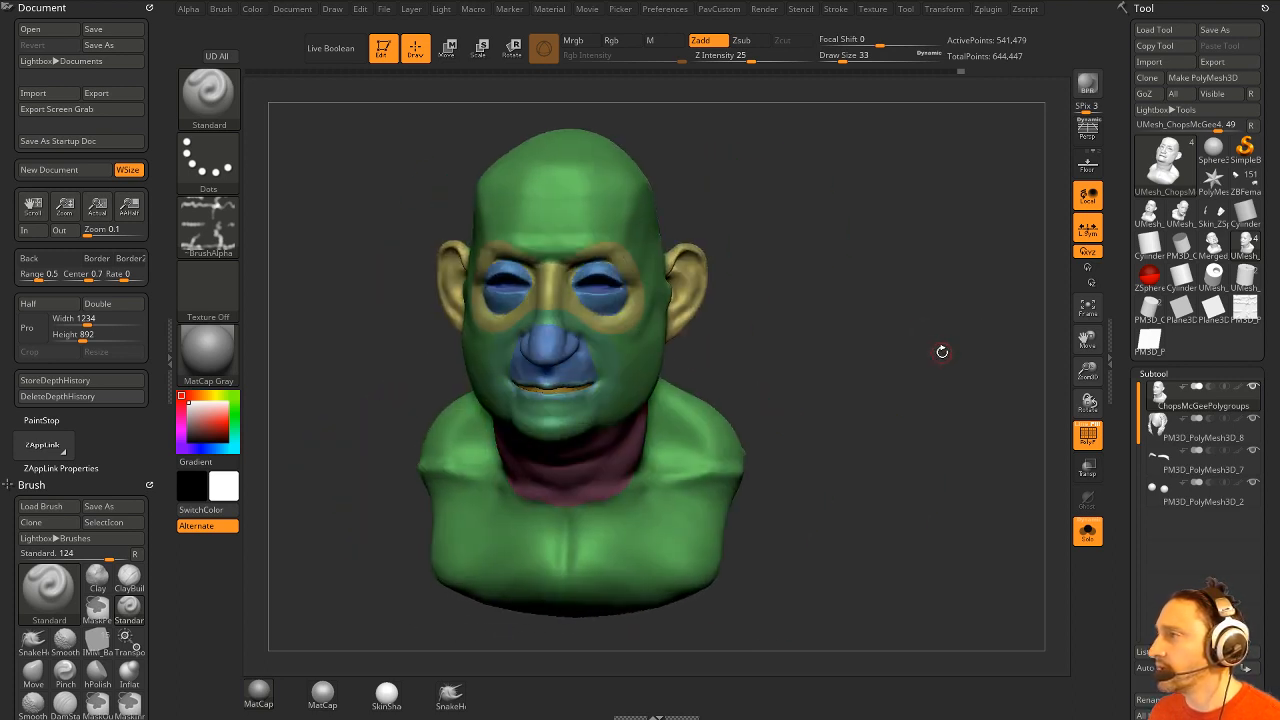
{"action": "left_click_drag", "start_coordinate": [927, 328], "coordinate": [920, 309]}
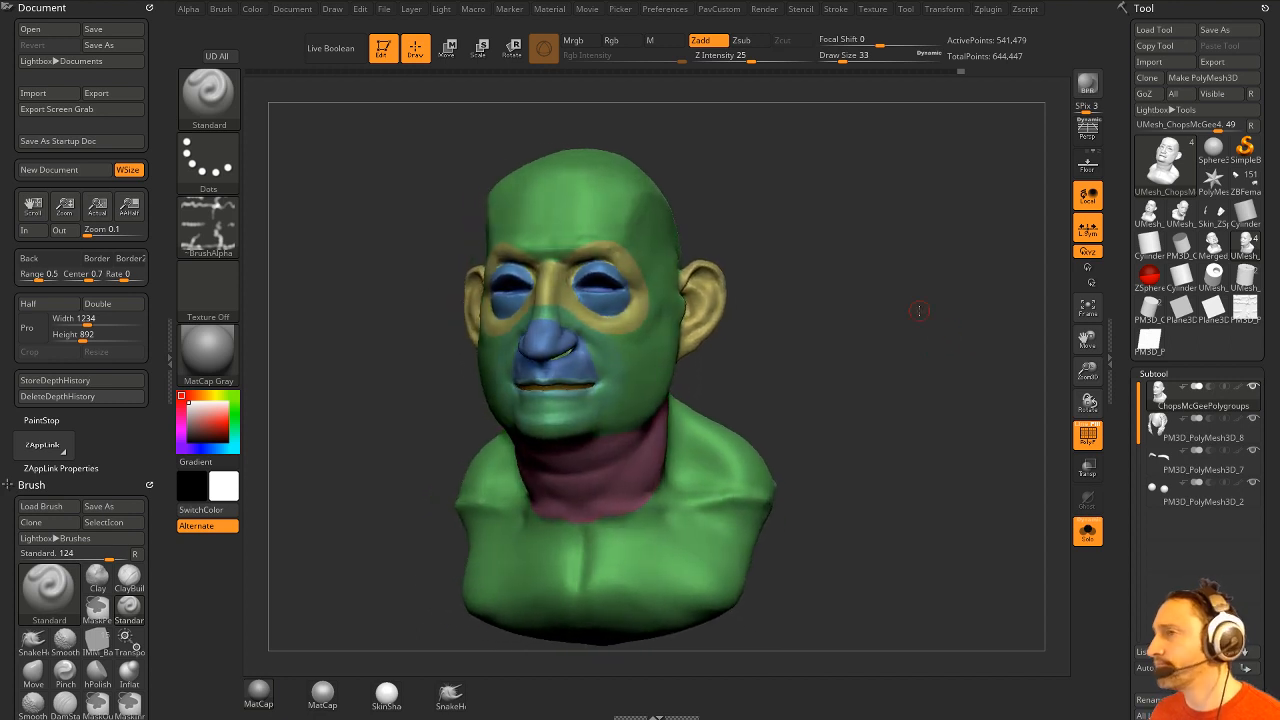
Leave edit mode, clear the bust from the canvas and switch to the SimpleBrush tool.
{"action": "left_click", "coordinate": [380, 61]}
{"action": "key", "text": "ctrl+n"}
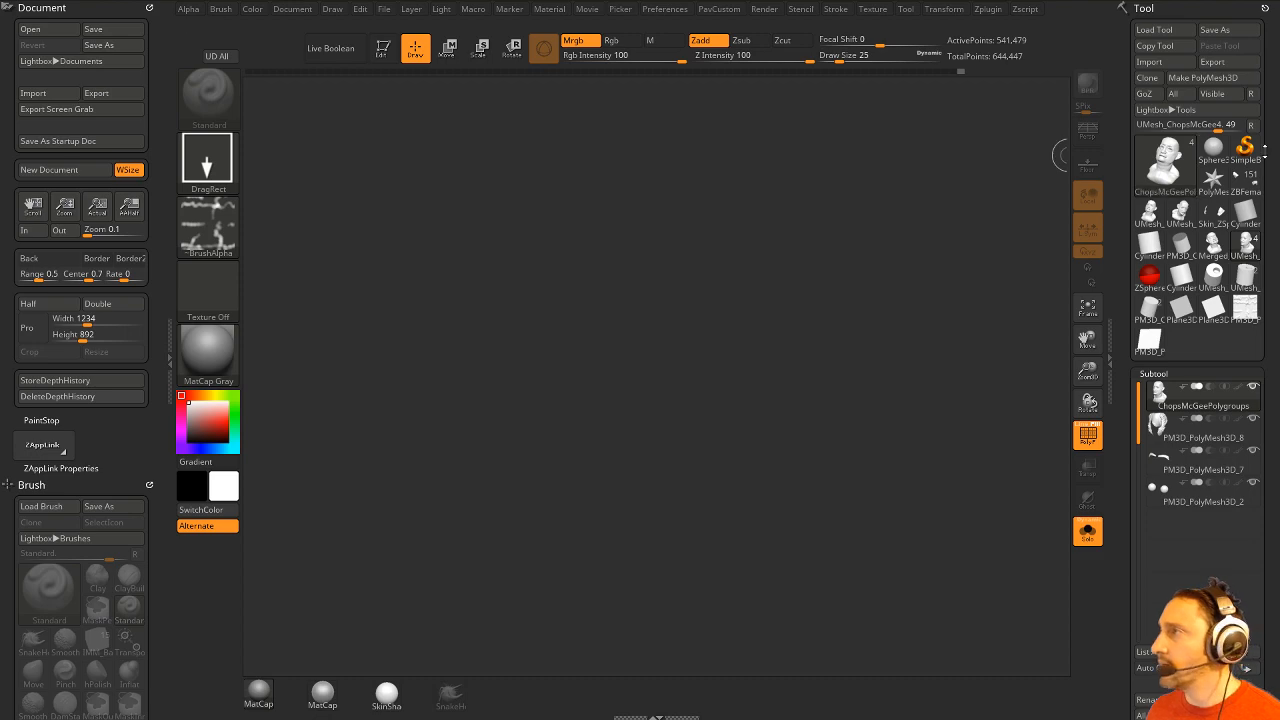
{"action": "left_click", "coordinate": [1245, 148]}
Load the tool Male009.ZTL from the Streaming > ZBMilitaryMale folder.
{"action": "left_click", "coordinate": [1154, 29]}
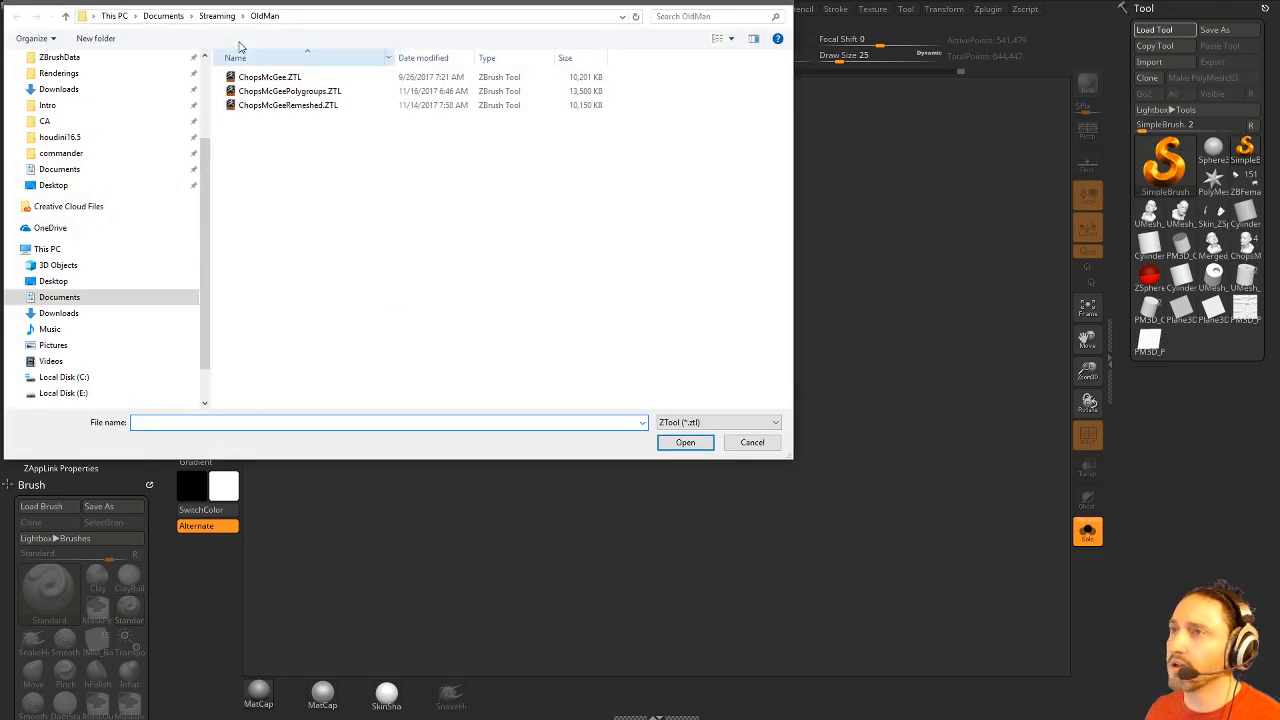
{"action": "left_click", "coordinate": [216, 16]}
{"action": "double_click", "coordinate": [272, 217]}
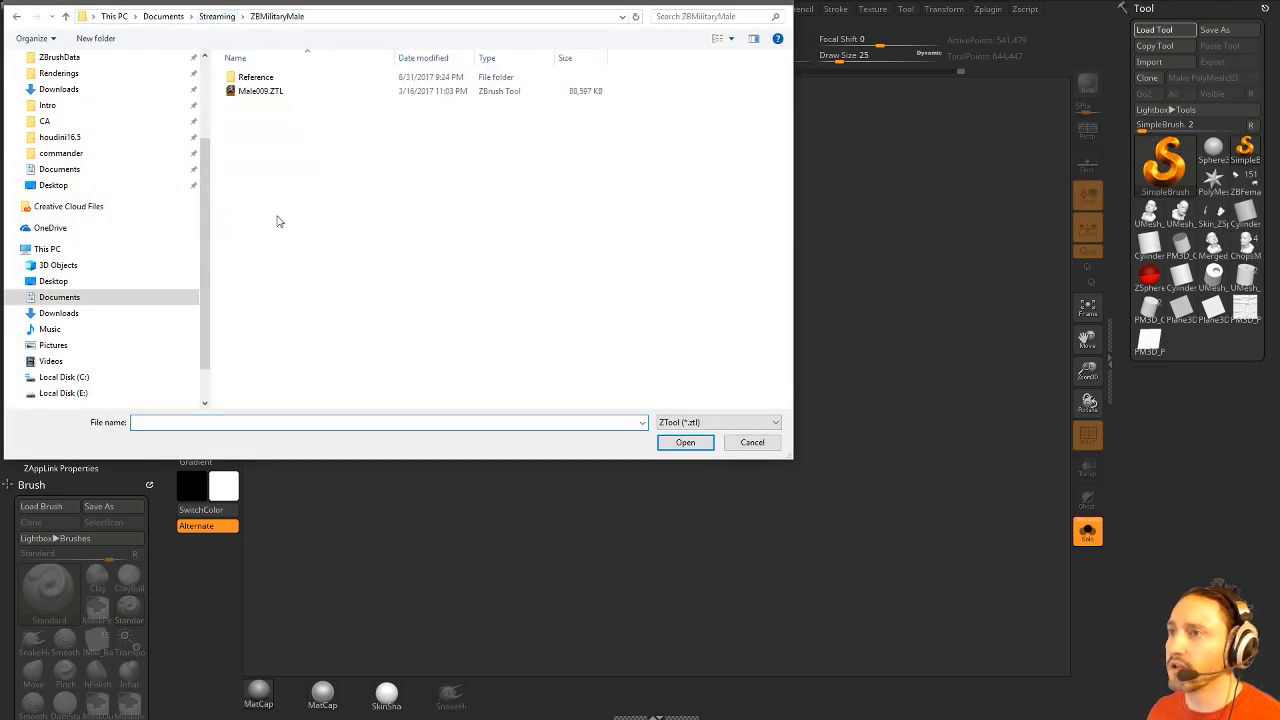
{"action": "double_click", "coordinate": [262, 92]}
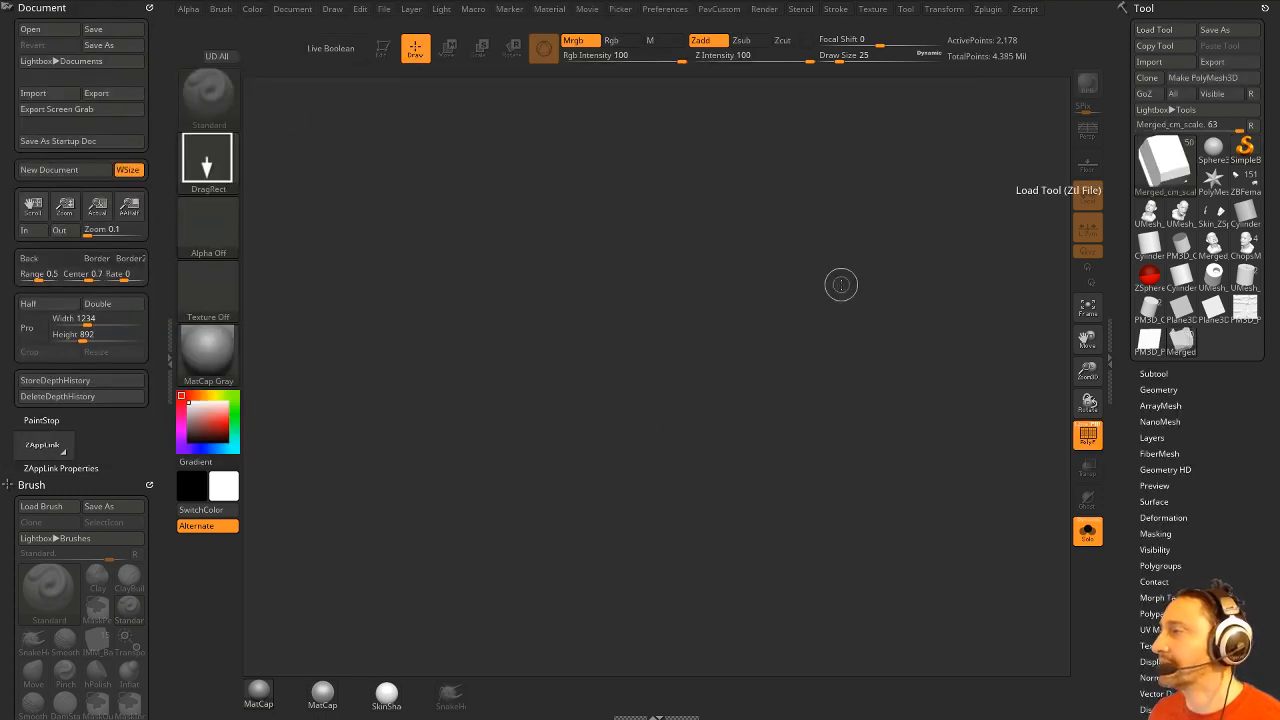
Put the loaded military model into edit mode, frame it and turn off Solo mode.
{"action": "left_click", "coordinate": [384, 49]}
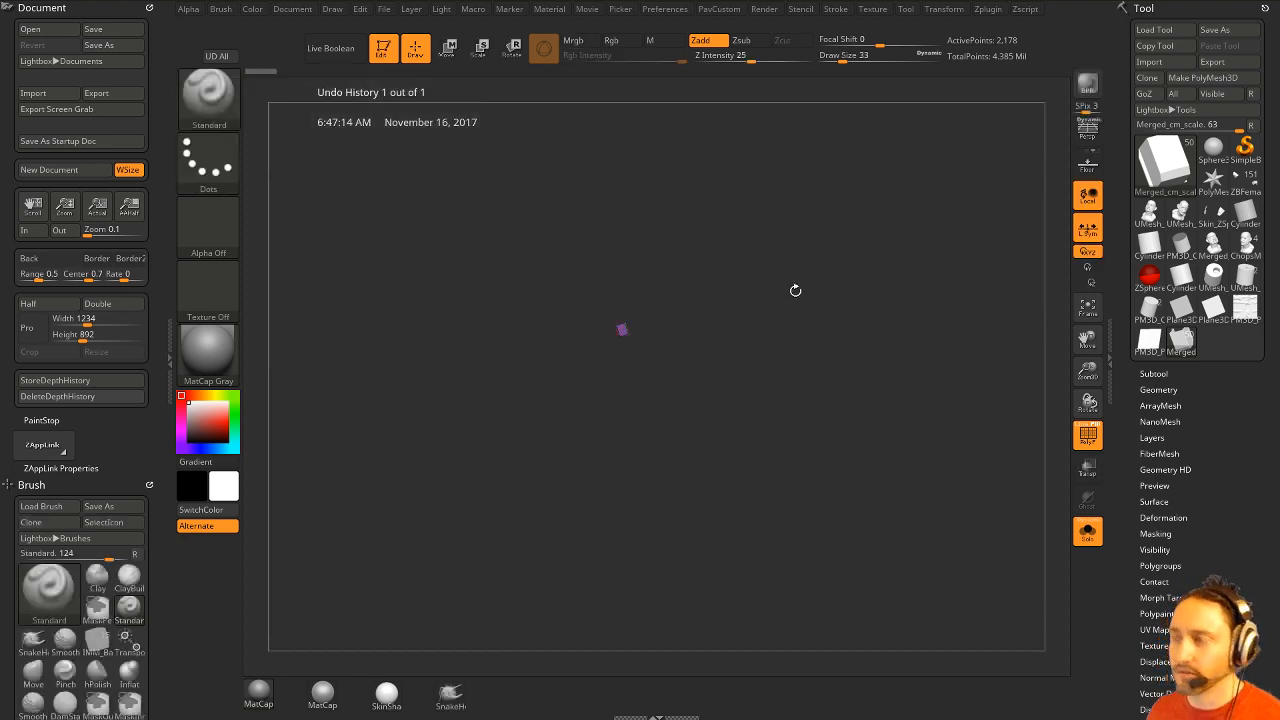
{"action": "key", "text": "f"}
{"action": "left_click_drag", "start_coordinate": [890, 316], "coordinate": [875, 274], "text": "alt"}
{"action": "left_click_drag", "start_coordinate": [875, 274], "coordinate": [874, 292], "text": "shift"}
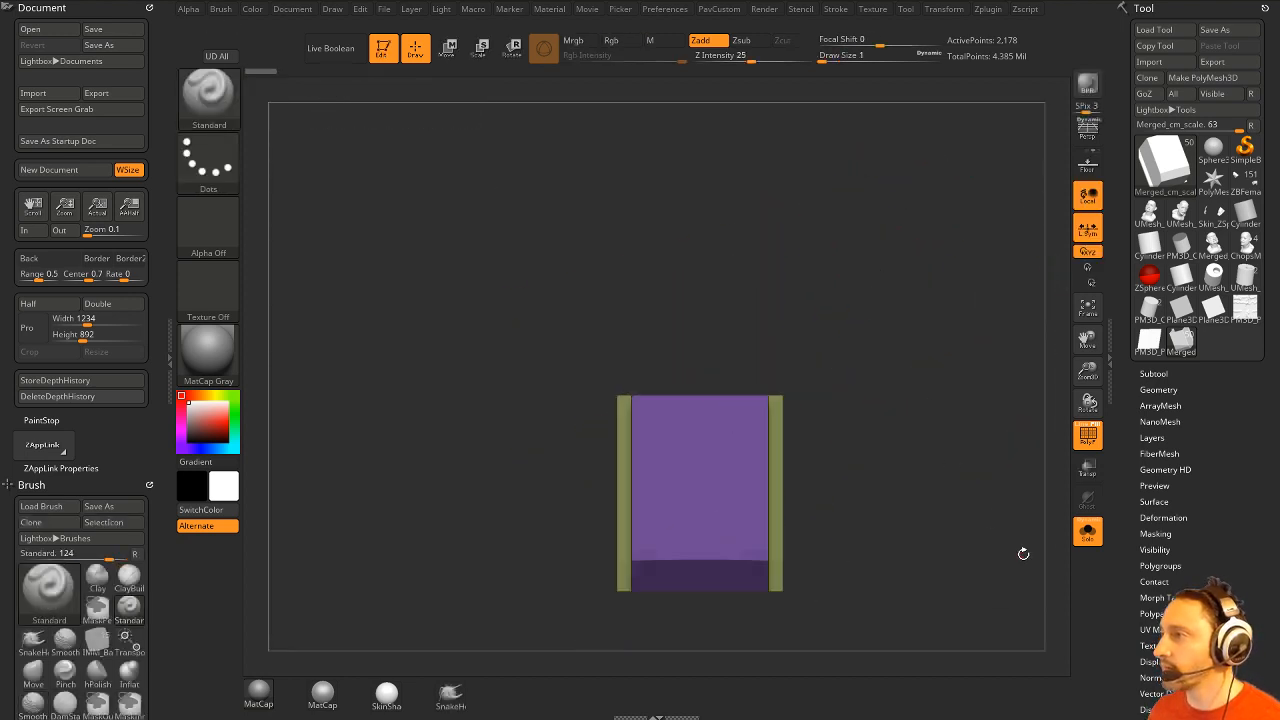
{"action": "left_click", "coordinate": [1087, 532]}
{"action": "key", "text": "f"}
{"action": "left_click_drag", "start_coordinate": [942, 265], "coordinate": [930, 204], "text": "alt"}
{"action": "left_click_drag", "start_coordinate": [942, 210], "coordinate": [948, 314]}
Show all subtools of the military model and select the Male007 body subtool.
{"action": "left_click", "coordinate": [1153, 373]}
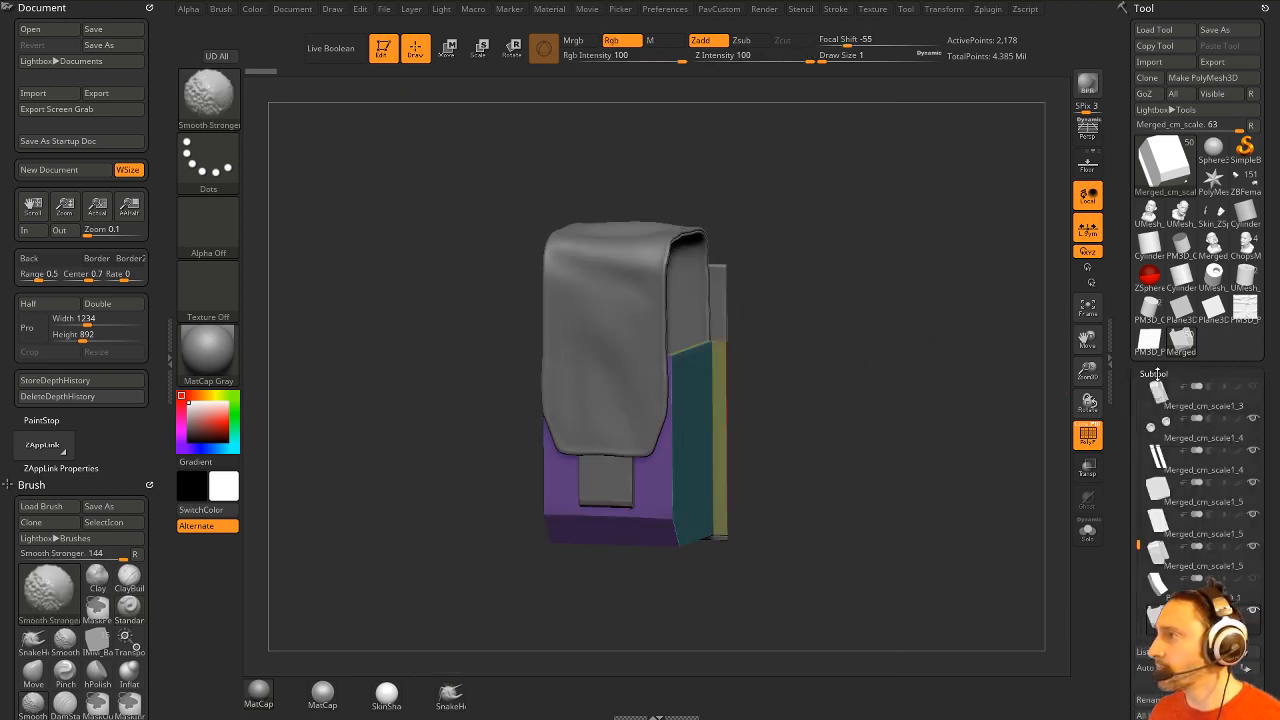
{"action": "left_click", "coordinate": [1257, 613], "text": "shift"}
{"action": "left_click", "coordinate": [1257, 613], "text": "shift"}
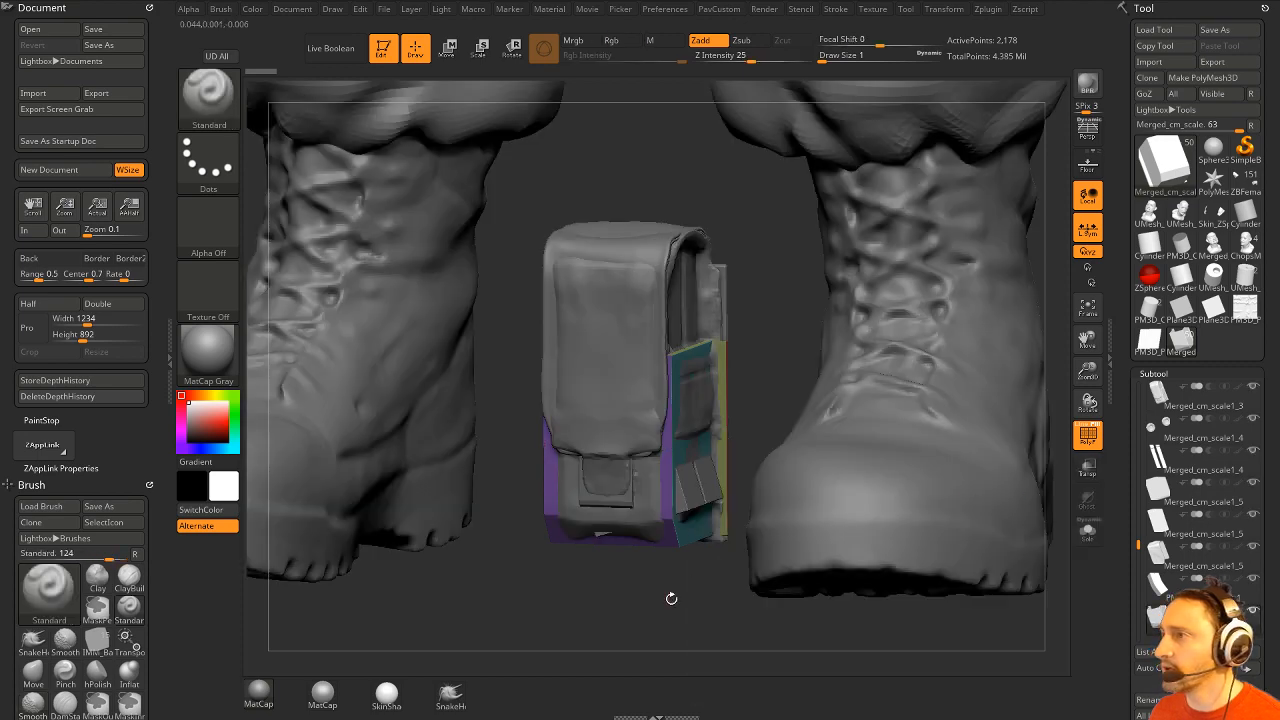
{"action": "left_click_drag", "start_coordinate": [671, 597], "coordinate": [446, 505], "text": "alt"}
{"action": "left_click_drag", "start_coordinate": [876, 607], "coordinate": [823, 483]}
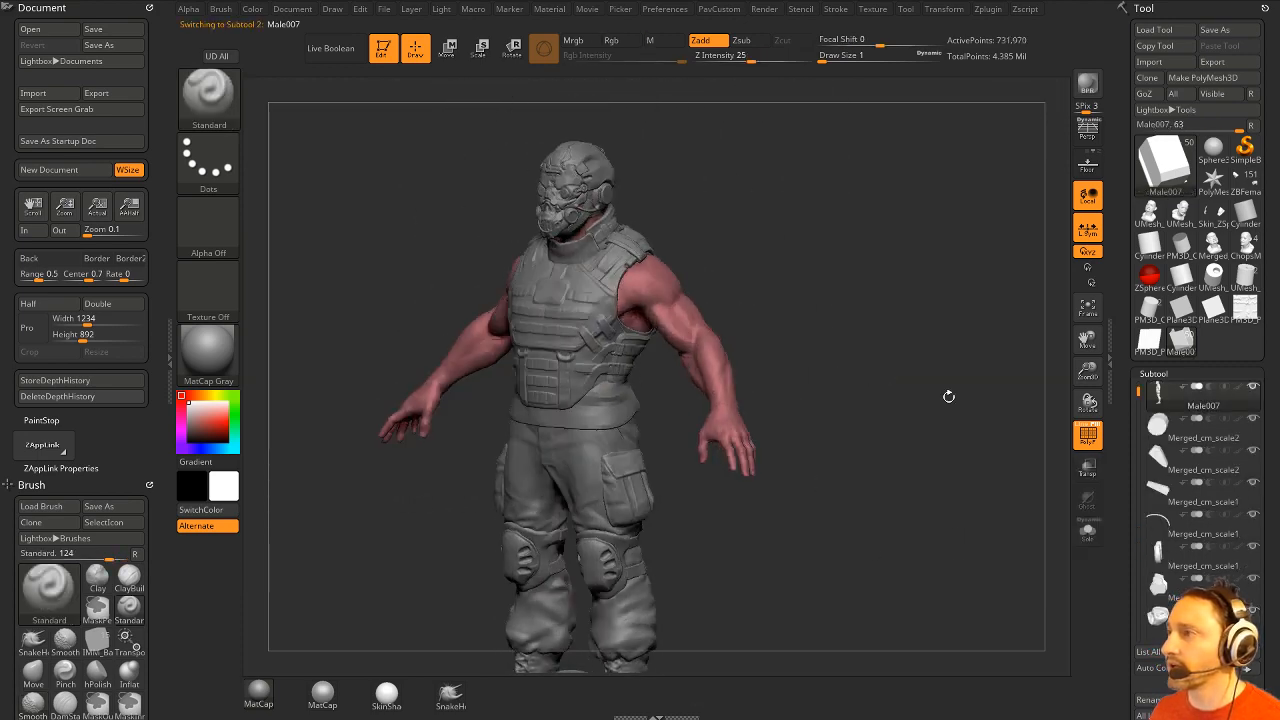
Isolate the Male007 body with Solo mode and turn off PolyFrame.
{"action": "left_click_drag", "start_coordinate": [946, 394], "coordinate": [1098, 541]}
{"action": "left_click", "coordinate": [1090, 533]}
{"action": "left_click_drag", "start_coordinate": [914, 434], "coordinate": [1010, 390]}
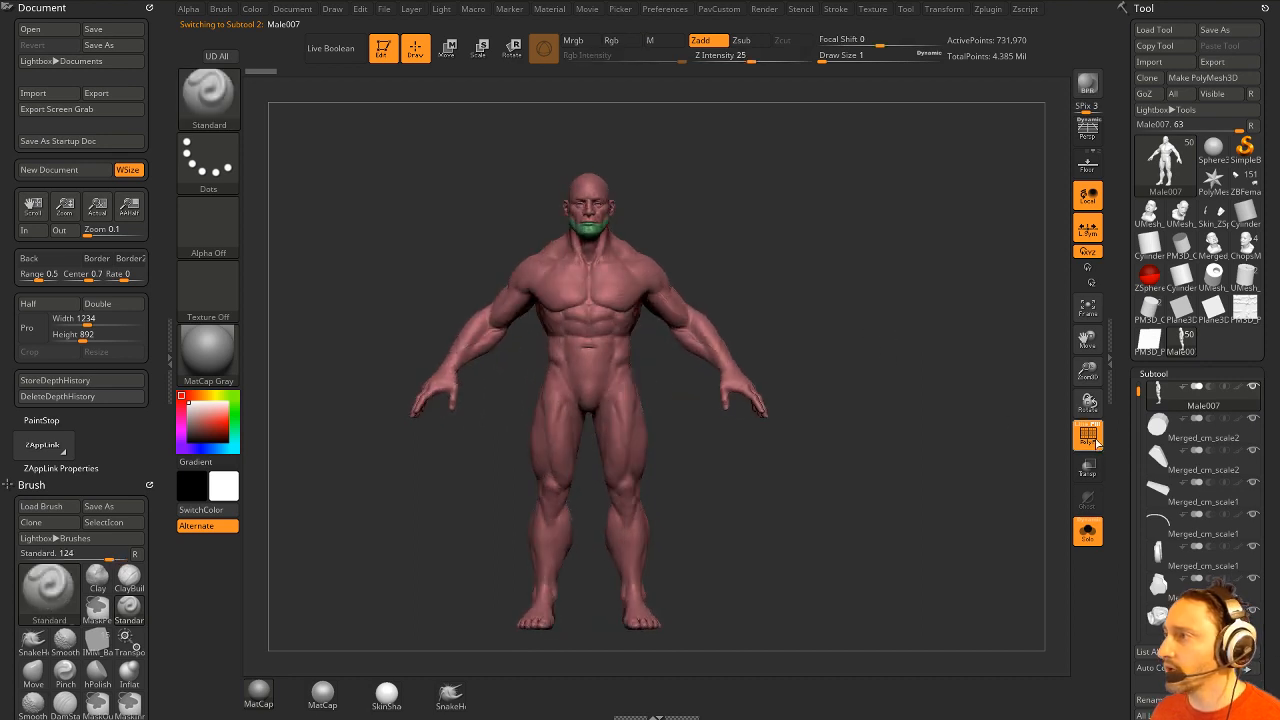
{"action": "left_click", "coordinate": [1088, 433]}
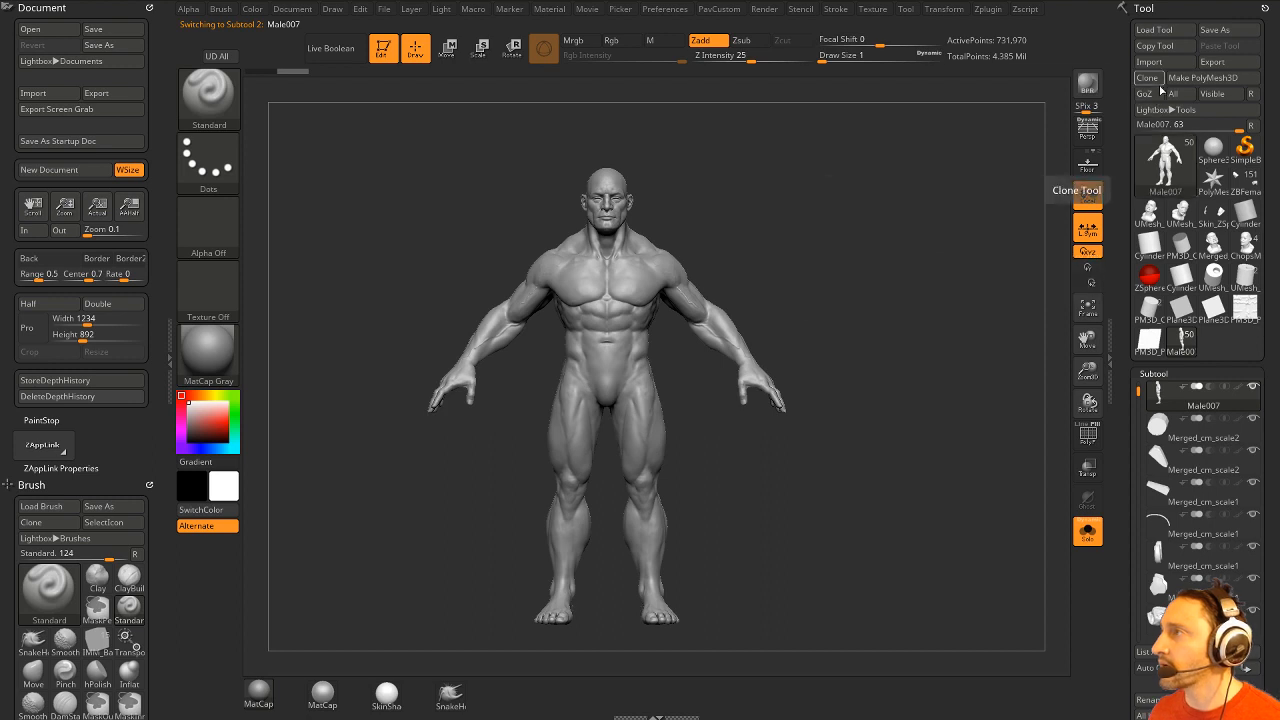
Clone the Male007 body into its own tool and switch to the clone.
{"action": "left_click", "coordinate": [1157, 81]}
{"action": "left_click", "coordinate": [1212, 340]}
{"action": "left_click_drag", "start_coordinate": [886, 293], "coordinate": [709, 258]}
Remove the docked Document and Brush palettes and dock the Zplugin palette in their place.
{"action": "left_click", "coordinate": [149, 7]}
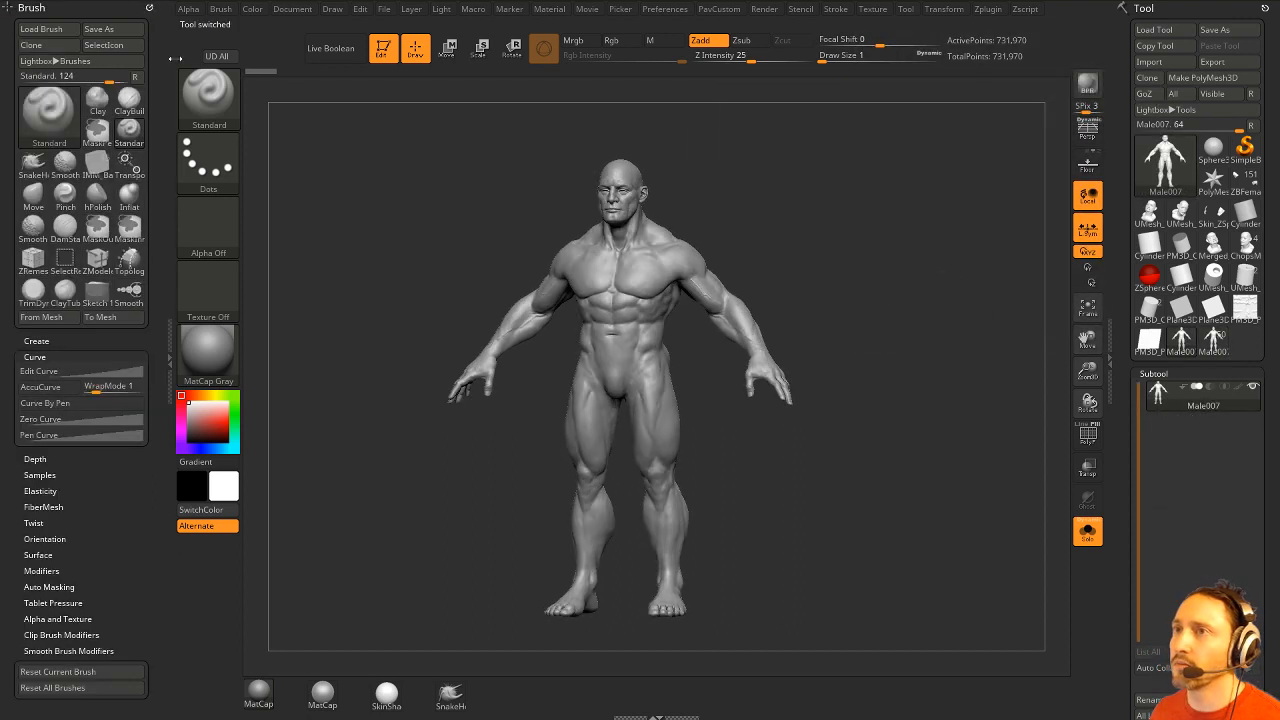
{"action": "left_click", "coordinate": [149, 7]}
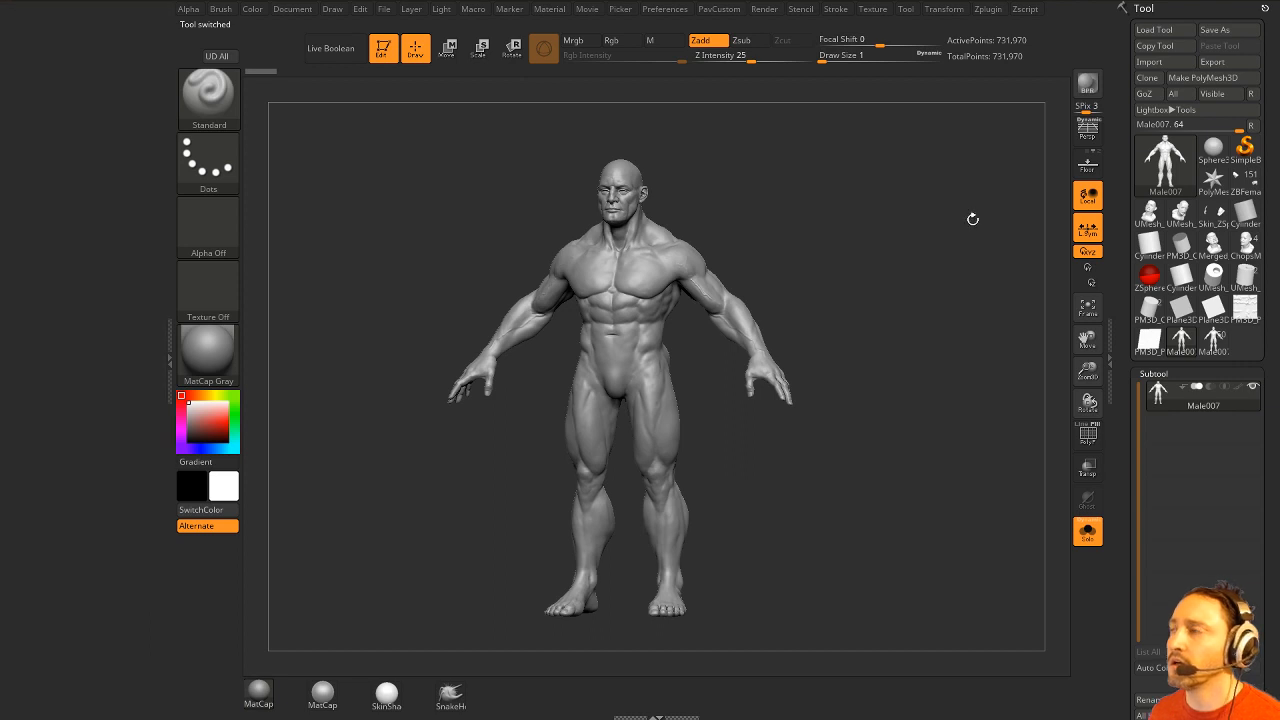
{"action": "left_click", "coordinate": [988, 9]}
{"action": "mouse_move", "coordinate": [979, 23]}
{"action": "left_mouse_down"}
{"action": "mouse_move", "coordinate": [511, 123]}
{"action": "mouse_move", "coordinate": [80, 150]}
{"action": "left_mouse_up"}
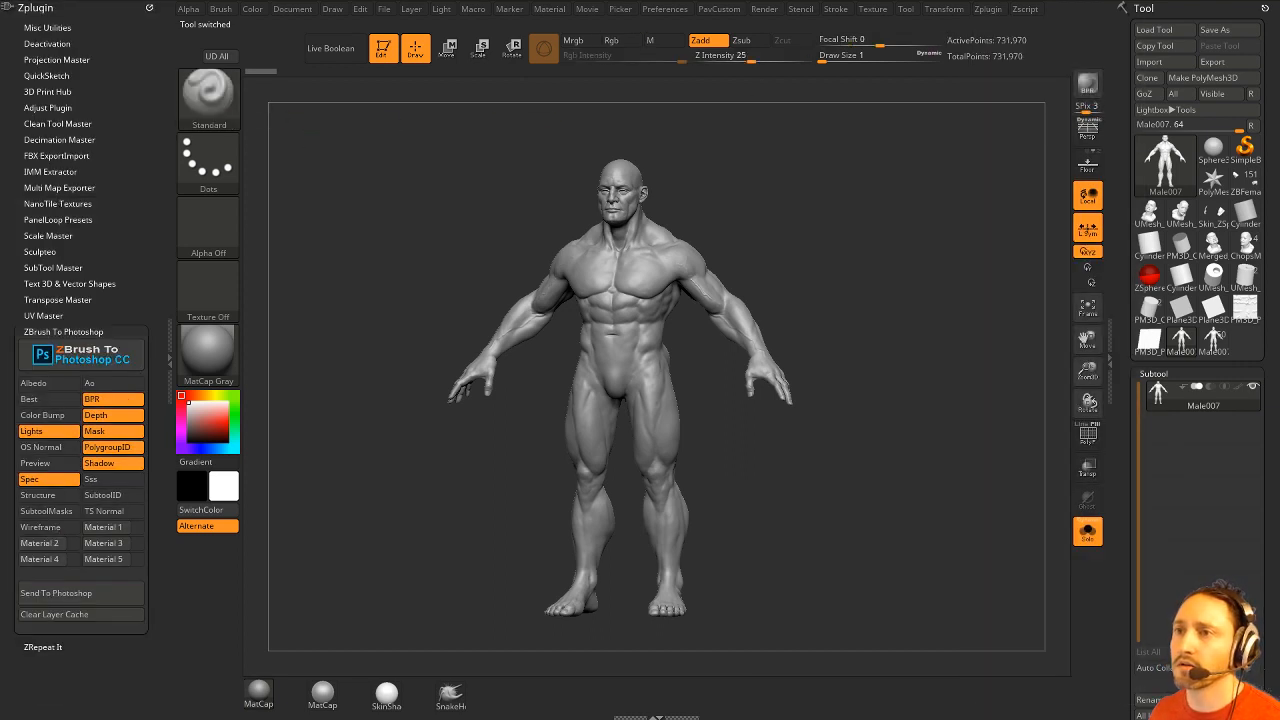
Open Decimation Master and pre-process the current Male007 body for decimation.
{"action": "left_click", "coordinate": [48, 332], "text": "shift"}
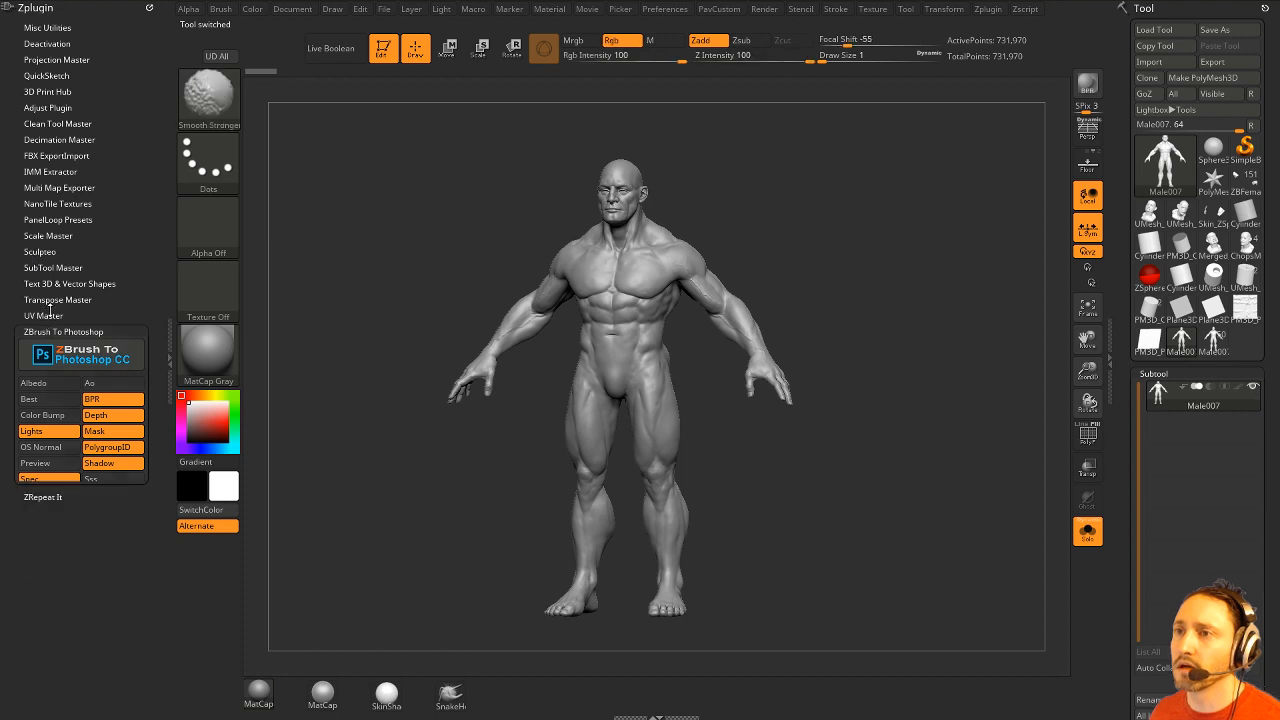
{"action": "left_click", "coordinate": [58, 140]}
{"action": "left_click", "coordinate": [58, 263]}
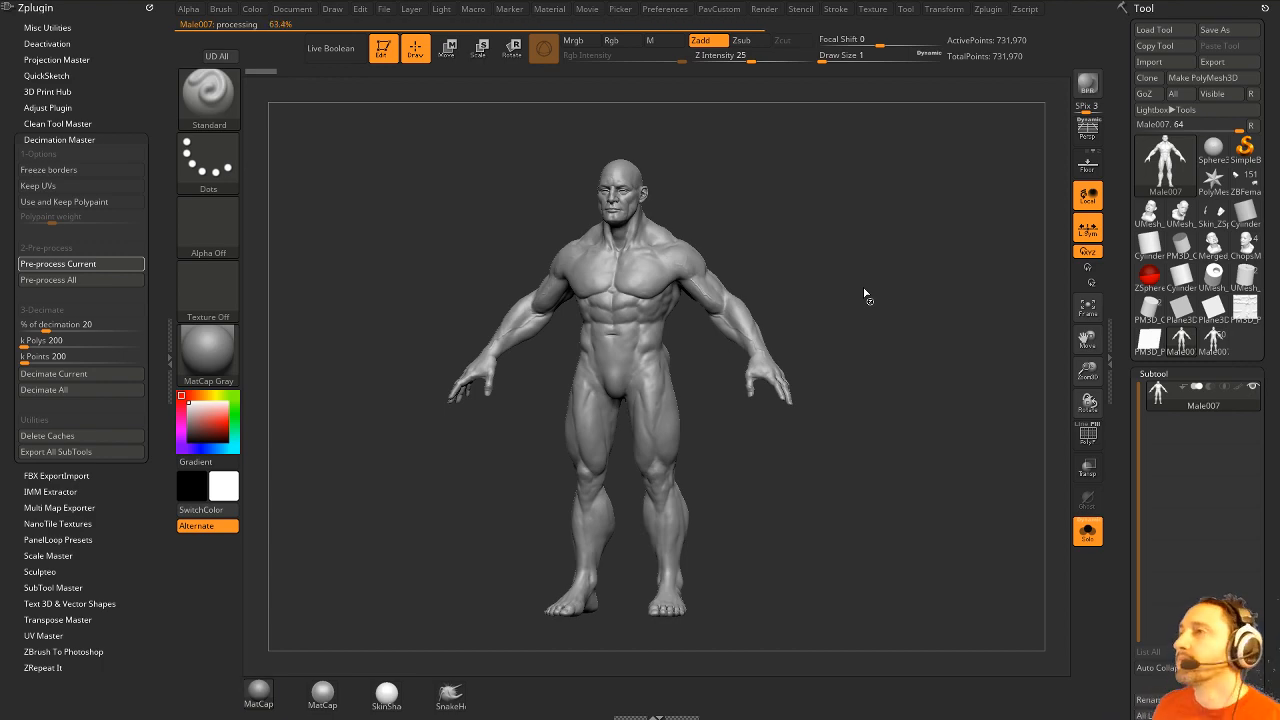
Switch to the browser, look through the YouTube channel's playlists, and return to ZBrush.
{"action": "left_click_drag", "start_coordinate": [657, 716], "coordinate": [652, 122]}
{"action": "scroll", "coordinate": [630, 390], "scroll_direction": "down", "scroll_amount": 3}
{"action": "scroll", "coordinate": [630, 390], "scroll_direction": "down", "scroll_amount": 2}
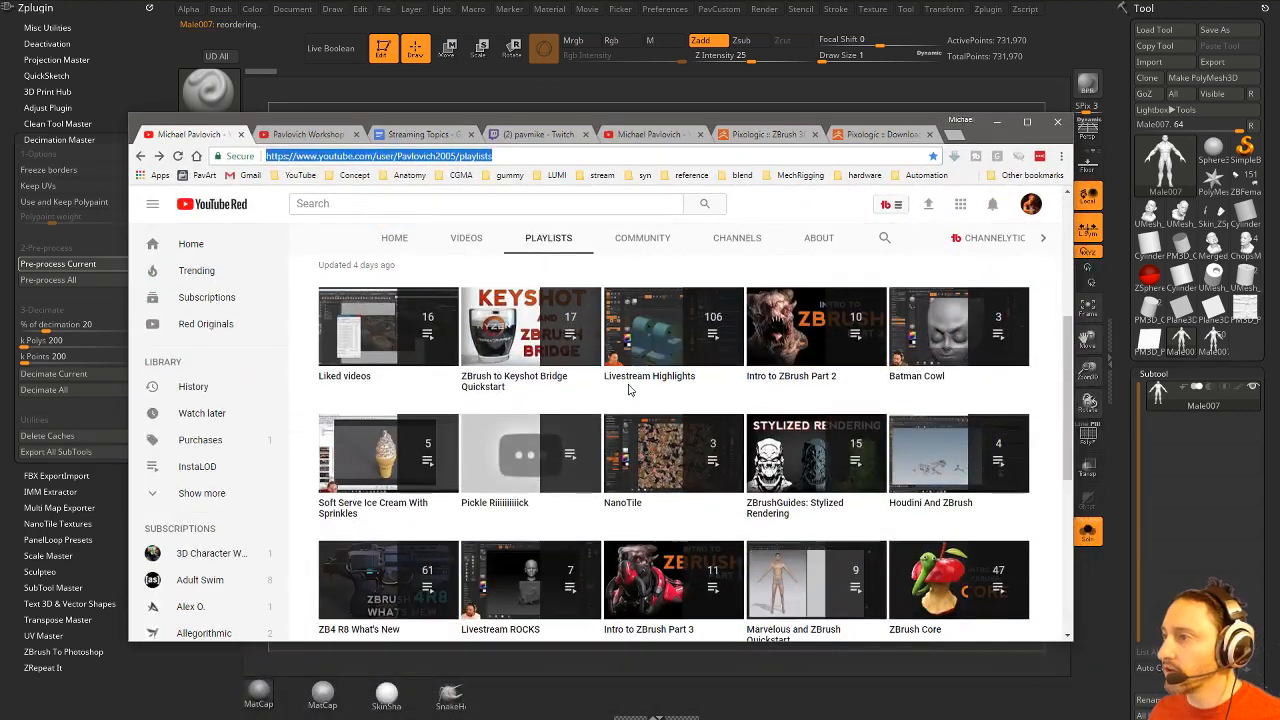
{"action": "scroll", "coordinate": [630, 390], "scroll_direction": "down", "scroll_amount": 3}
{"action": "scroll", "coordinate": [630, 390], "scroll_direction": "down", "scroll_amount": 1}
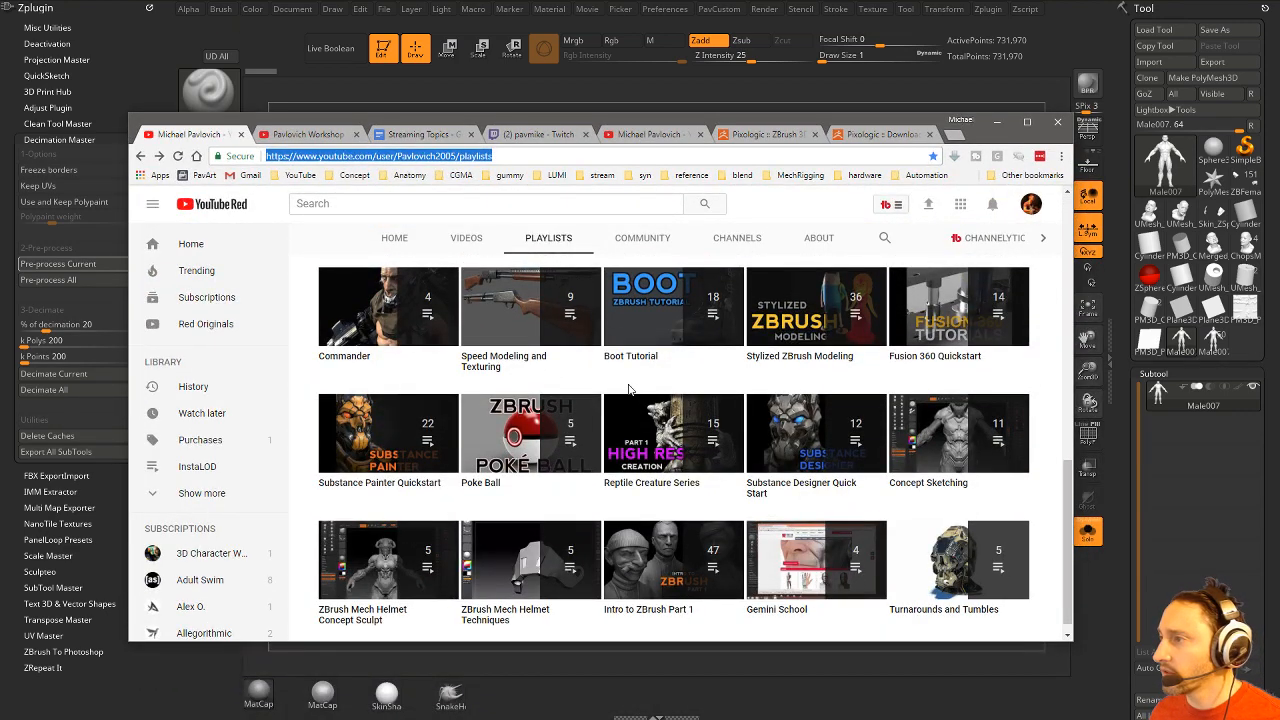
{"action": "scroll", "coordinate": [515, 432], "scroll_direction": "up", "scroll_amount": 2}
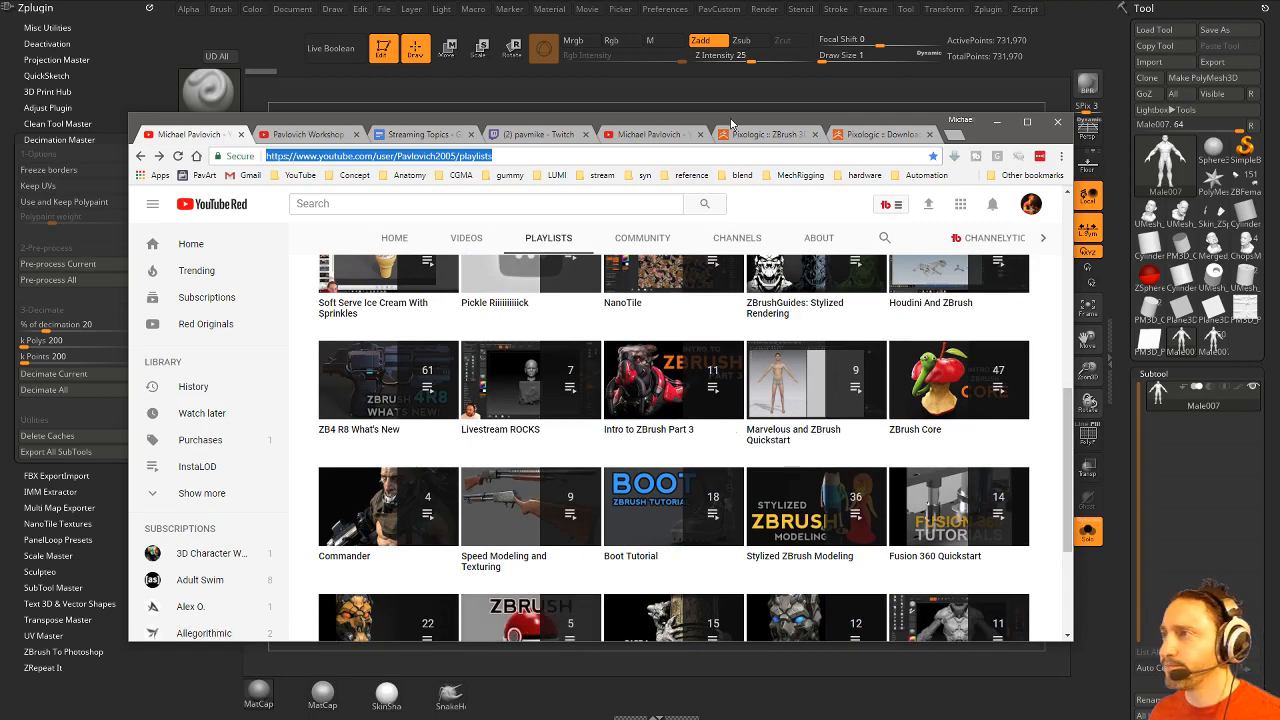
{"action": "left_click", "coordinate": [997, 122]}
Set the decimation target to 88 k polys and decimate the current Male007 body.
{"action": "left_click_drag", "start_coordinate": [757, 202], "coordinate": [846, 219]}
{"action": "left_click_drag", "start_coordinate": [762, 222], "coordinate": [834, 234]}
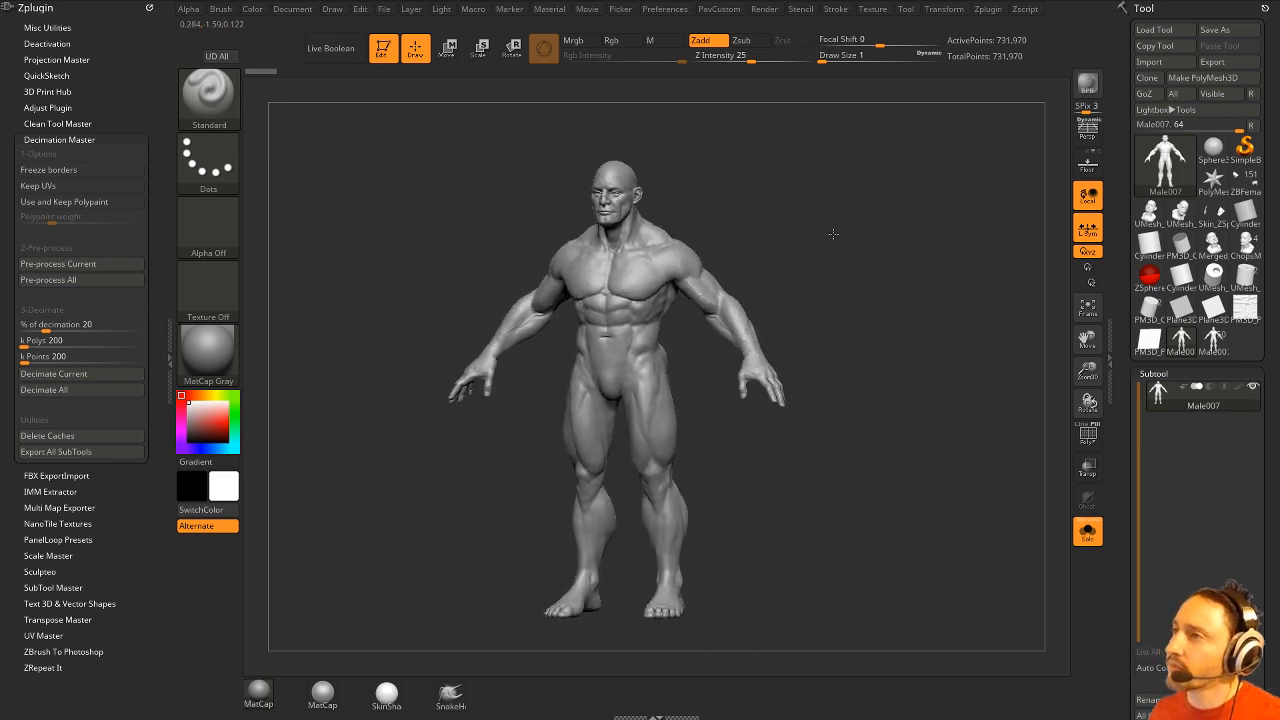
{"action": "left_click", "coordinate": [50, 341]}
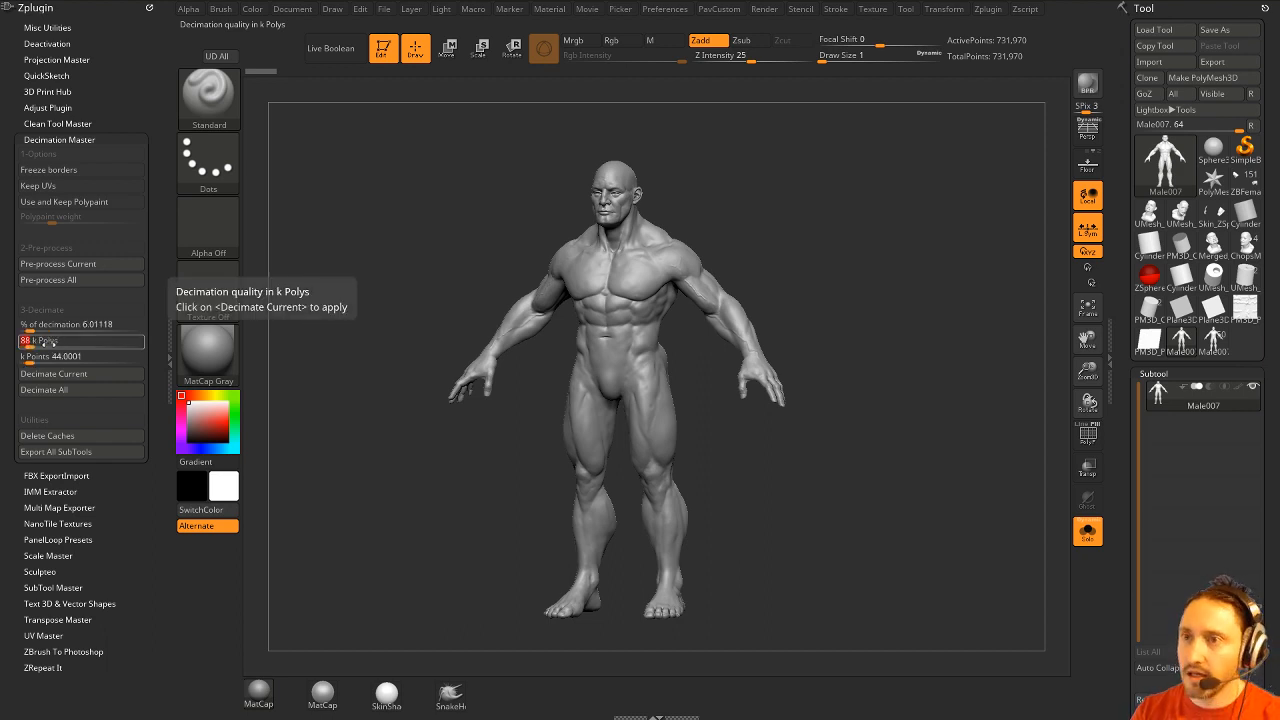
{"action": "type", "text": "88"}
{"action": "key", "text": "Return"}
{"action": "left_click", "coordinate": [53, 373]}
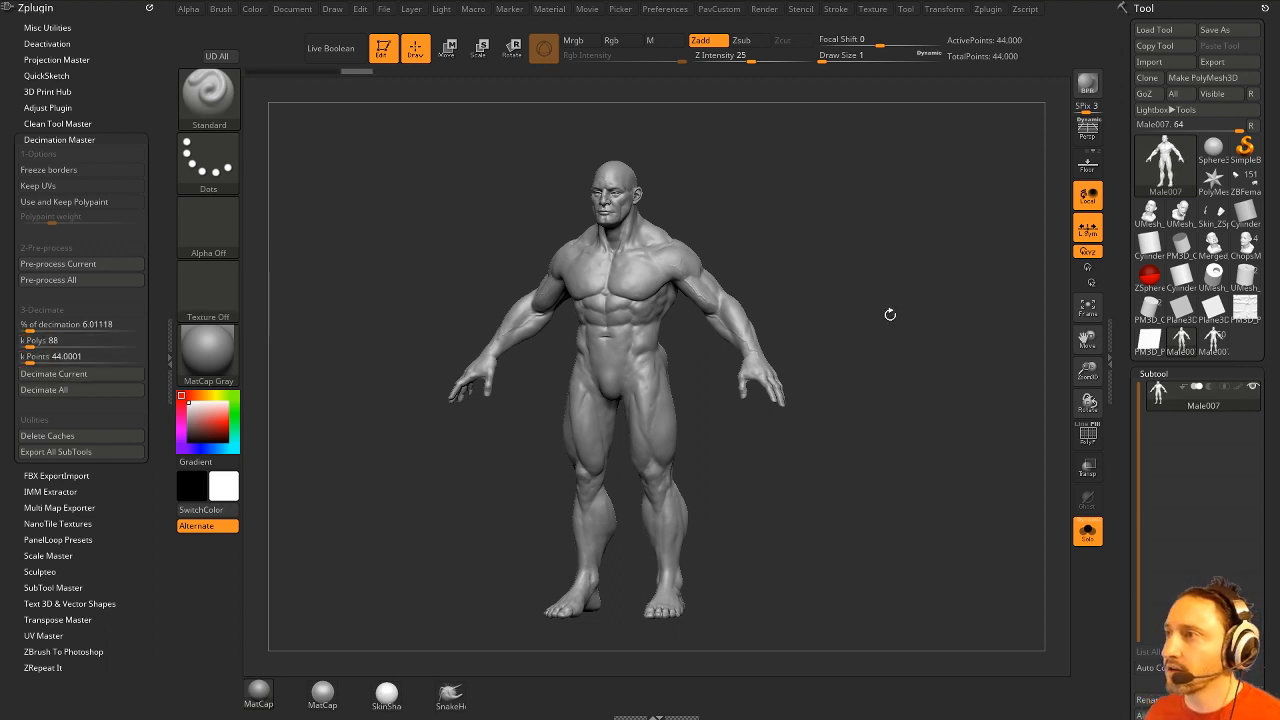
Turn on PolyFrame and apply Mirror And Weld to the decimated body.
{"action": "left_click_drag", "start_coordinate": [890, 314], "coordinate": [927, 321]}
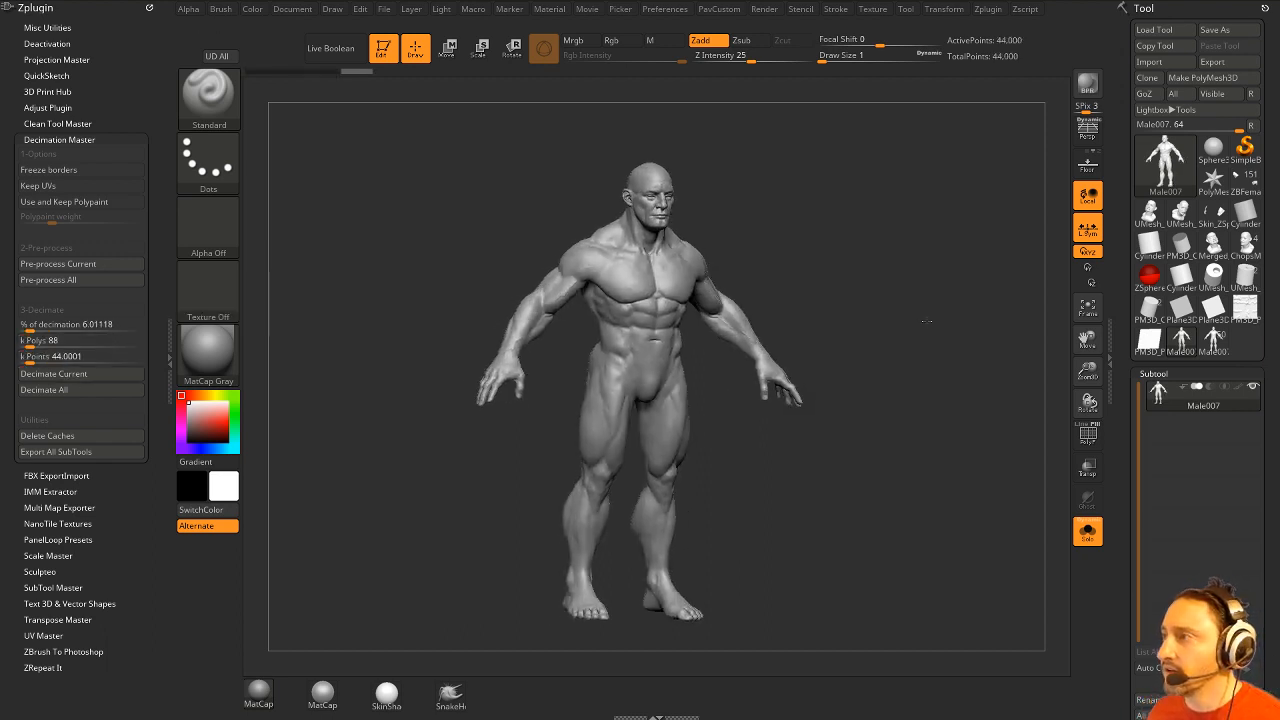
{"action": "left_click", "coordinate": [1088, 432]}
{"action": "left_click_drag", "start_coordinate": [968, 391], "coordinate": [931, 321]}
{"action": "key", "text": "2"}
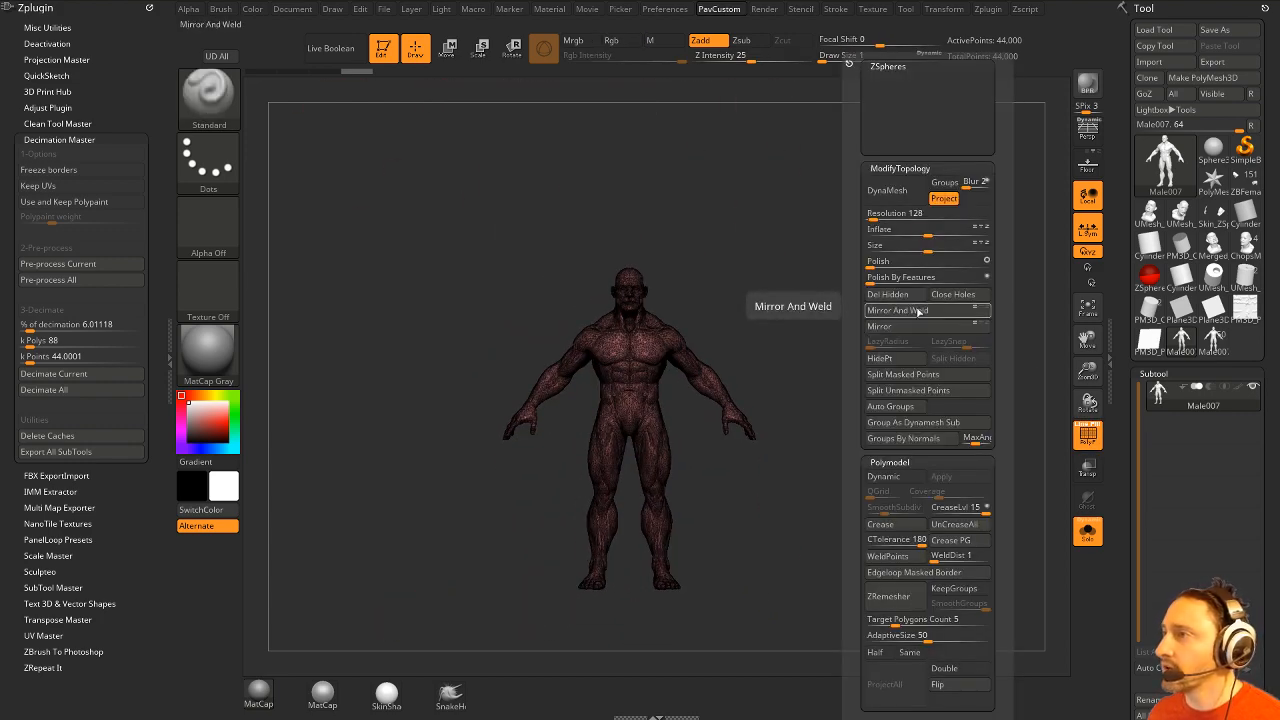
{"action": "left_click", "coordinate": [918, 312]}
{"action": "left_click_drag", "start_coordinate": [722, 281], "coordinate": [778, 335], "text": "alt"}
{"action": "left_click_drag", "start_coordinate": [846, 304], "coordinate": [810, 306]}
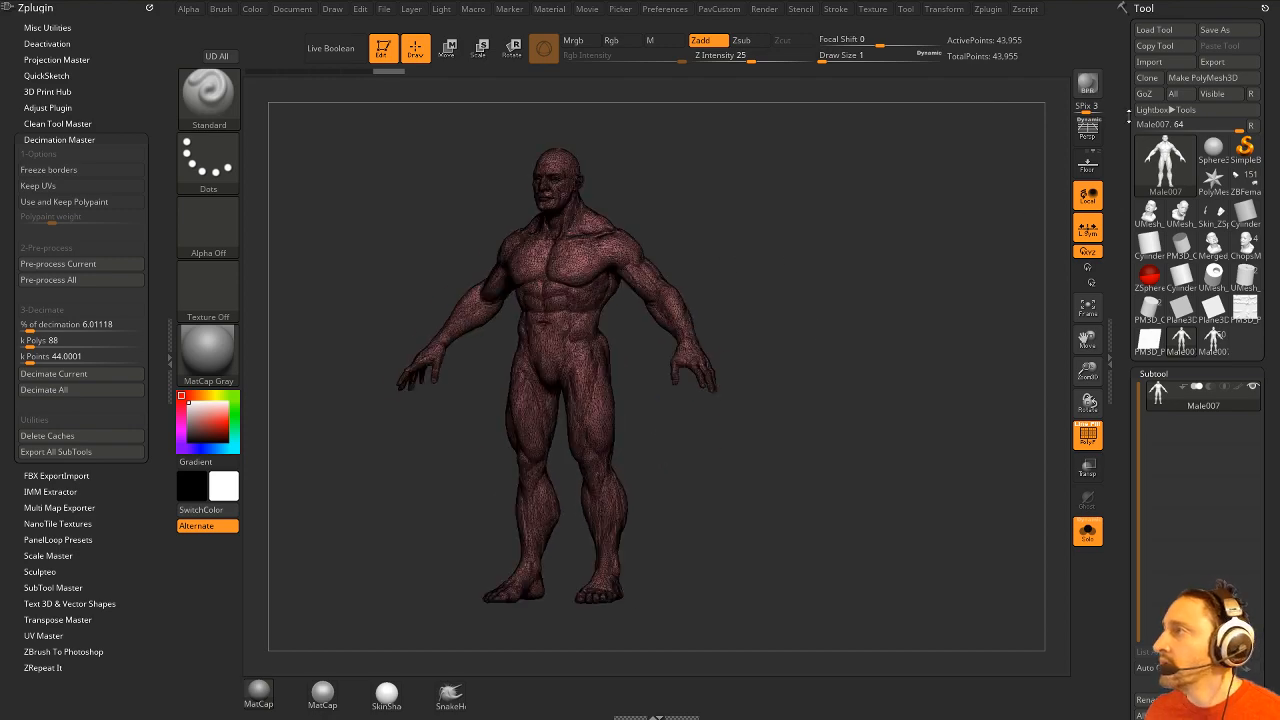
Export the decimated body to the Desktop in OBJ format under the file name "body".
{"action": "left_click", "coordinate": [1212, 61]}
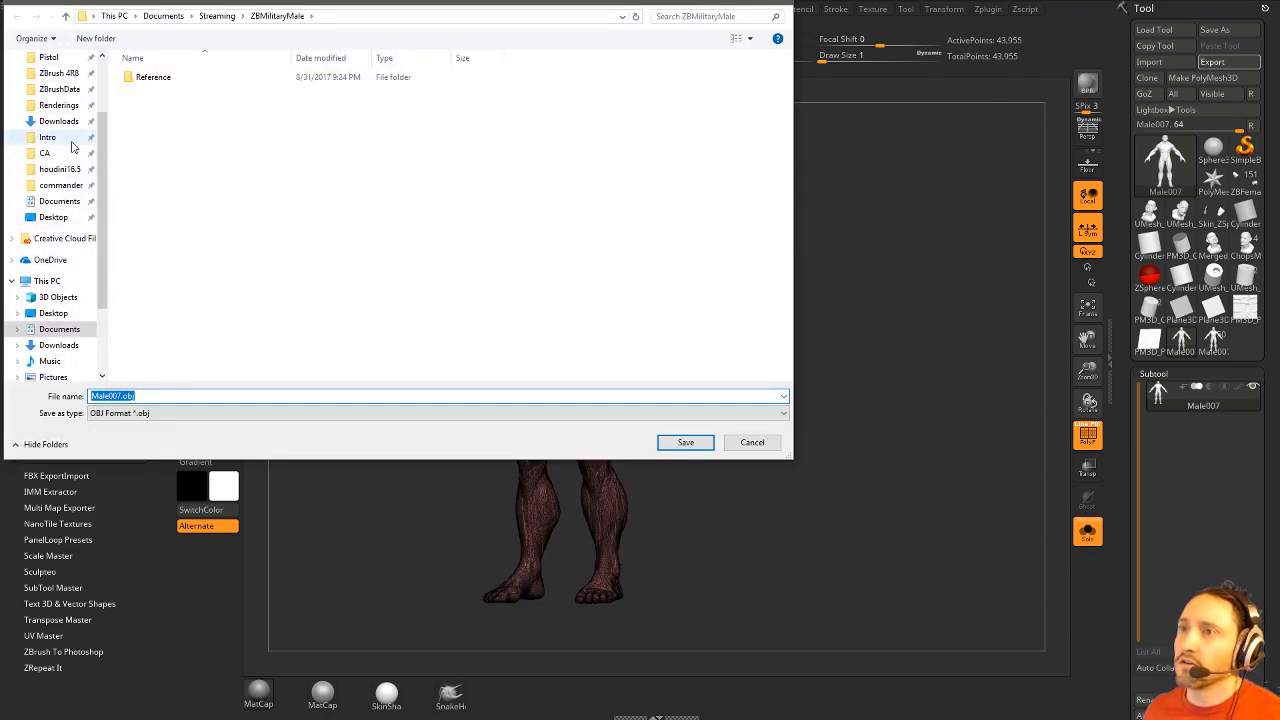
{"action": "scroll", "coordinate": [72, 147], "scroll_direction": "up", "scroll_amount": 2}
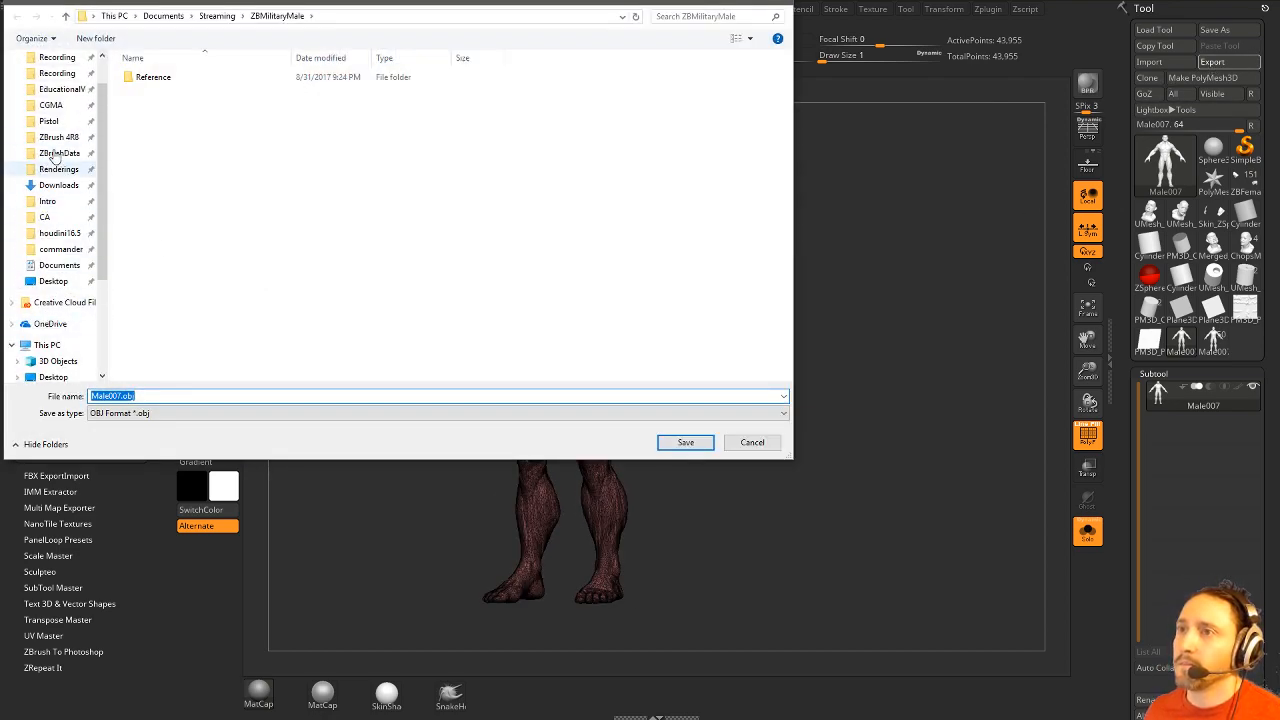
{"action": "scroll", "coordinate": [55, 157], "scroll_direction": "up", "scroll_amount": 1}
{"action": "left_click", "coordinate": [53, 307]}
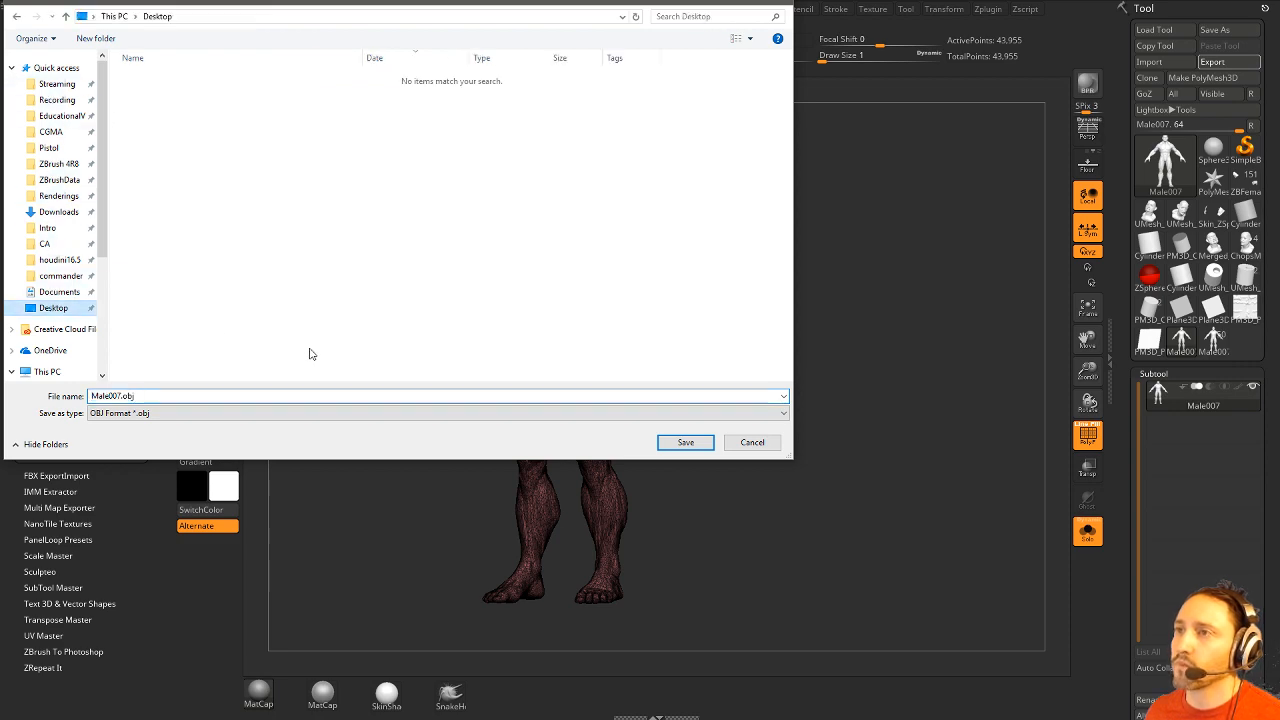
{"action": "left_click", "coordinate": [285, 397]}
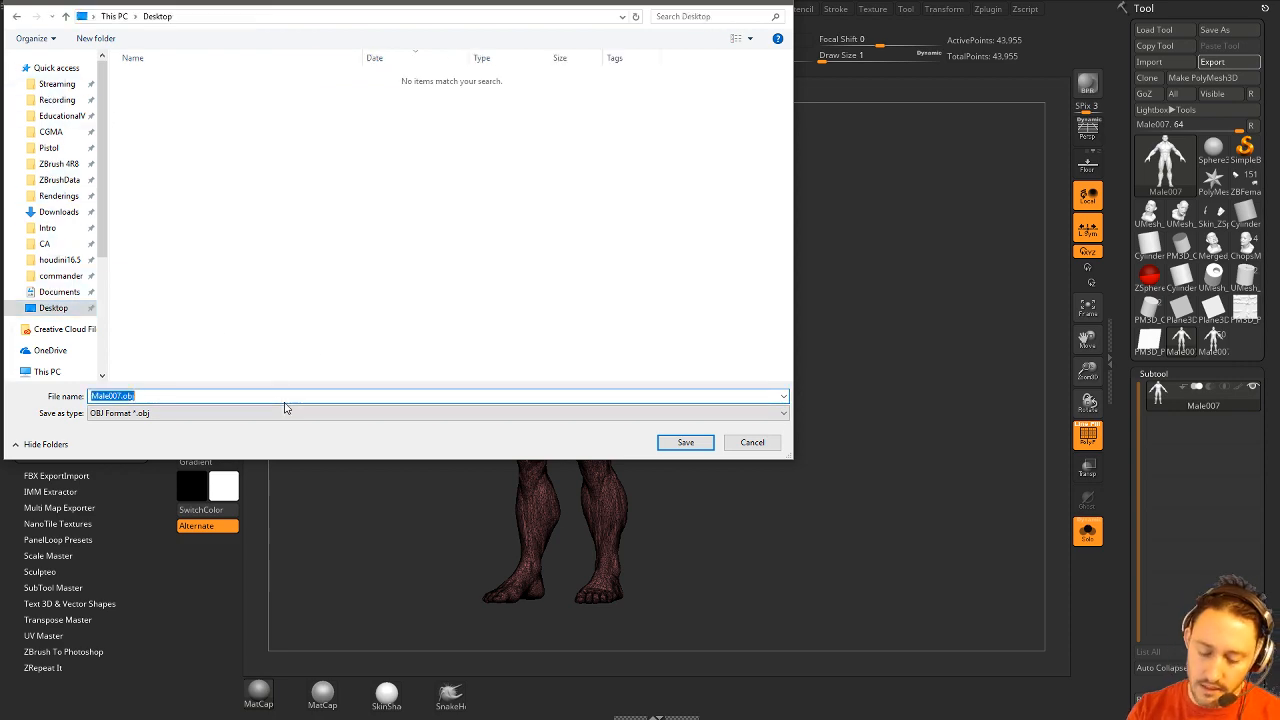
{"action": "type", "text": "body"}
{"action": "key", "text": "Return"}
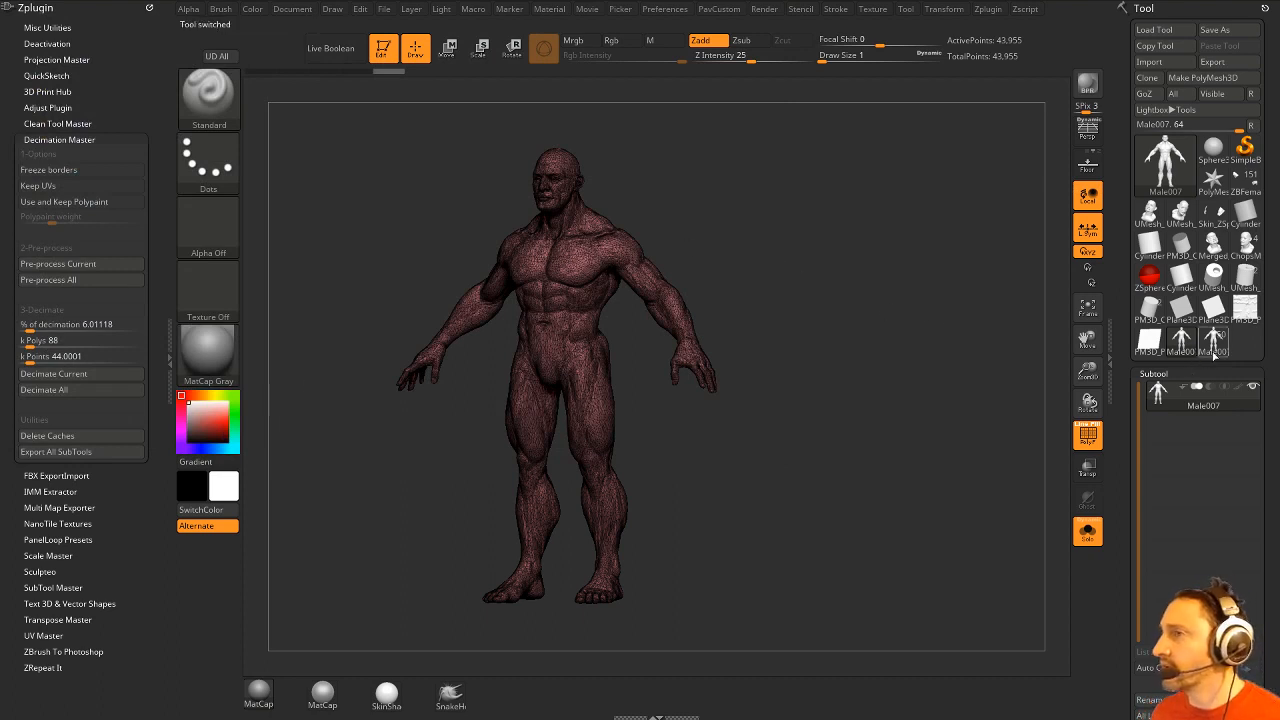
Return to the full military model with Solo off and set the draw size to 16.
{"action": "left_click", "coordinate": [1082, 532]}
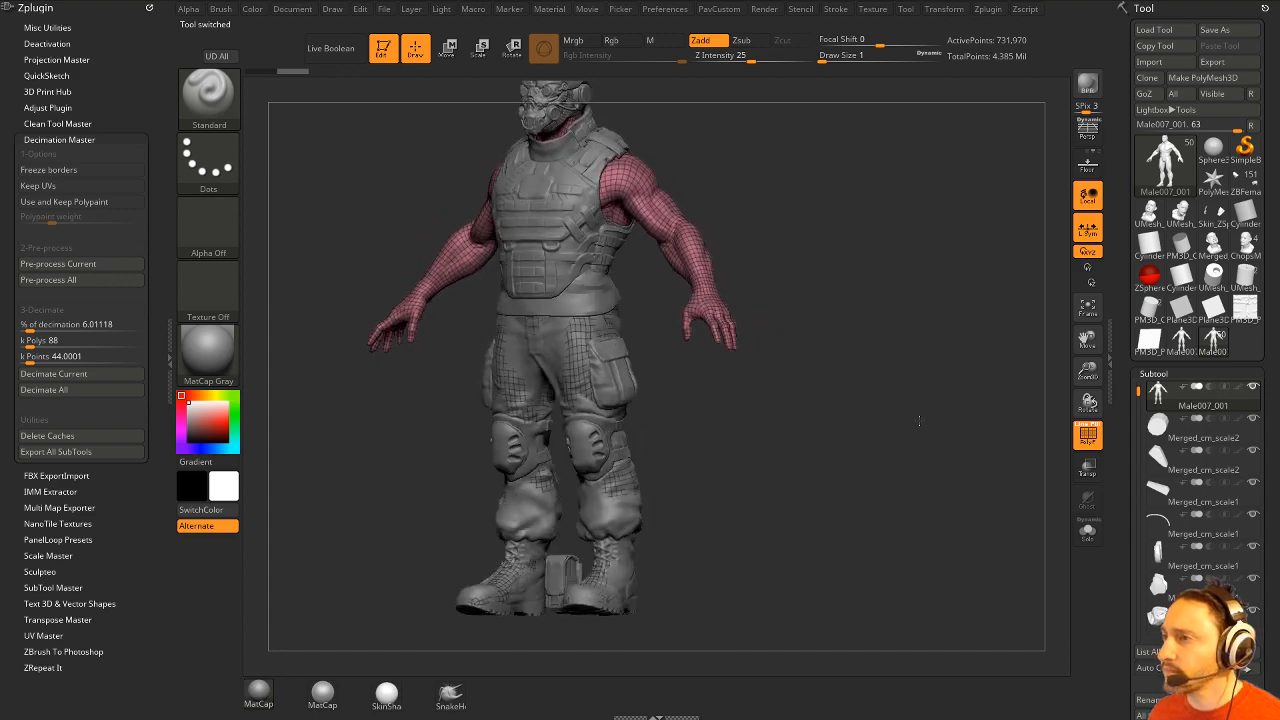
{"action": "key", "text": "s"}
{"action": "left_click", "coordinate": [810, 419]}
{"action": "key", "text": "s"}
{"action": "left_click", "coordinate": [811, 419]}
{"action": "left_click_drag", "start_coordinate": [807, 417], "coordinate": [736, 451]}
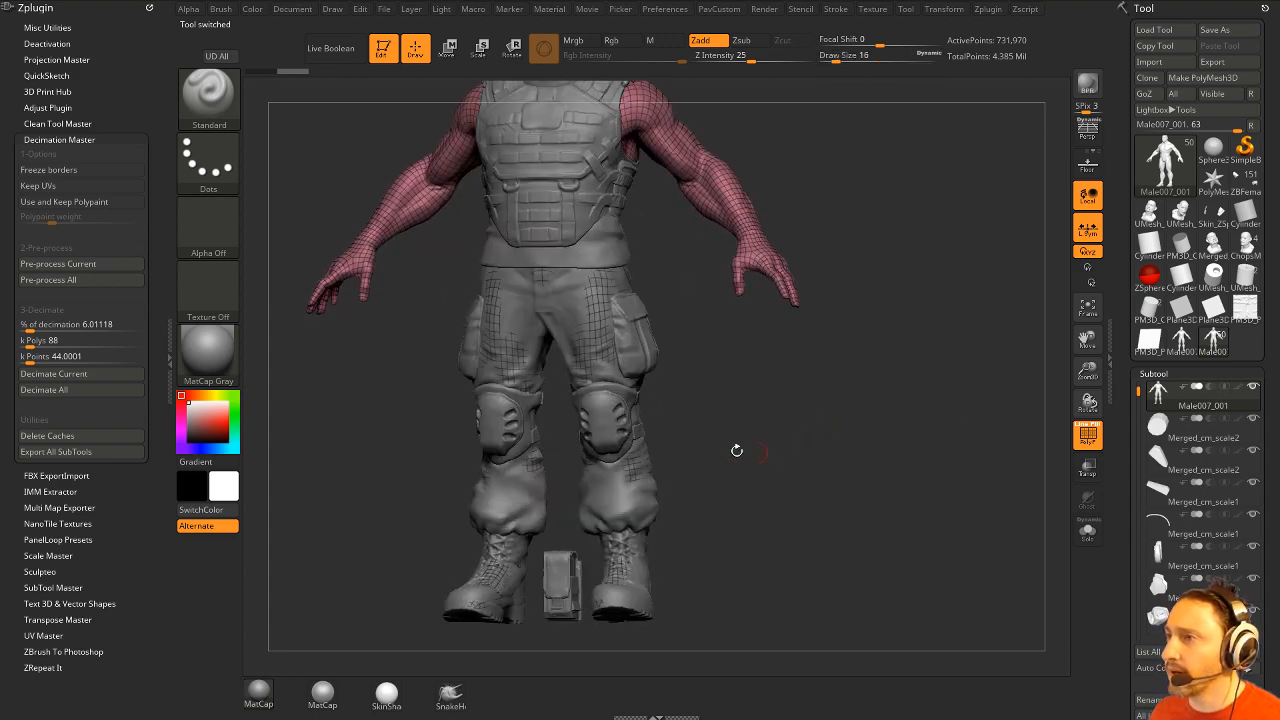
Select the knee strap subtool, set its crease tolerance to 88, and apply its dynamic subdivision to the mesh.
{"action": "left_click", "coordinate": [606, 426], "text": "alt"}
{"action": "left_click_drag", "start_coordinate": [793, 422], "coordinate": [617, 412]}
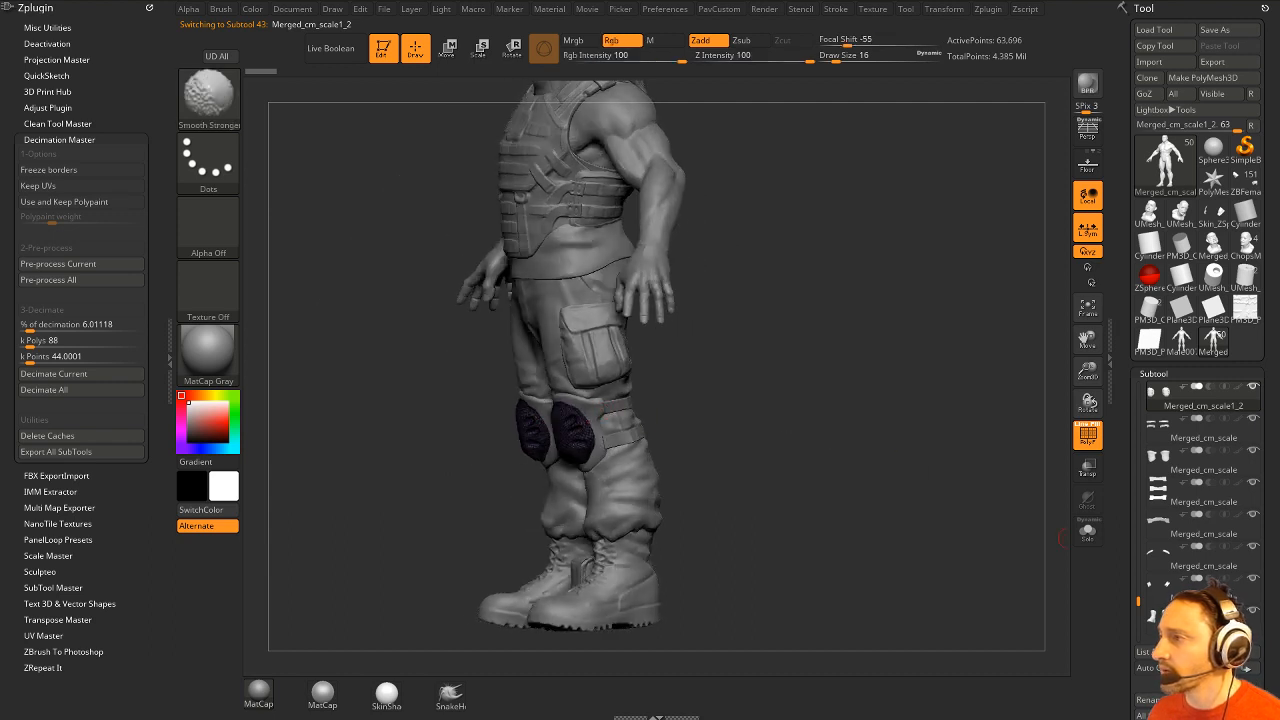
{"action": "left_click", "coordinate": [585, 425], "text": "alt"}
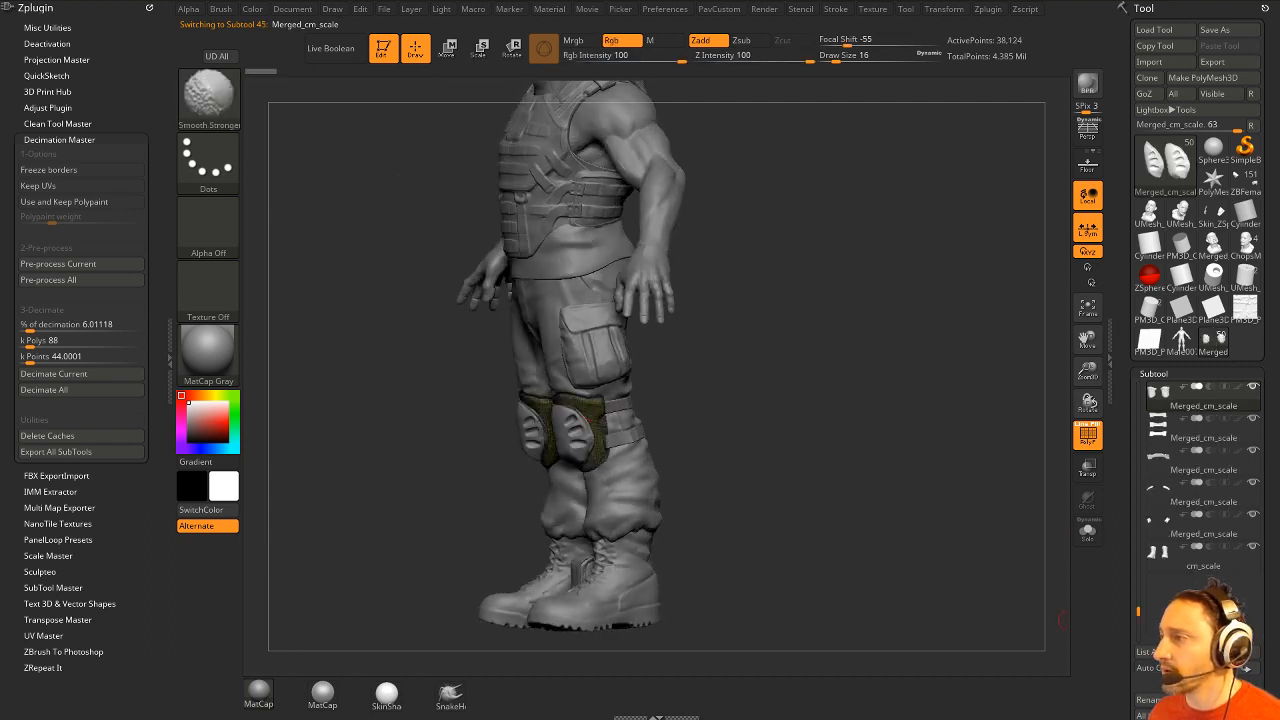
{"action": "left_click_drag", "start_coordinate": [1020, 598], "coordinate": [704, 457]}
{"action": "left_click", "coordinate": [641, 398], "text": "alt"}
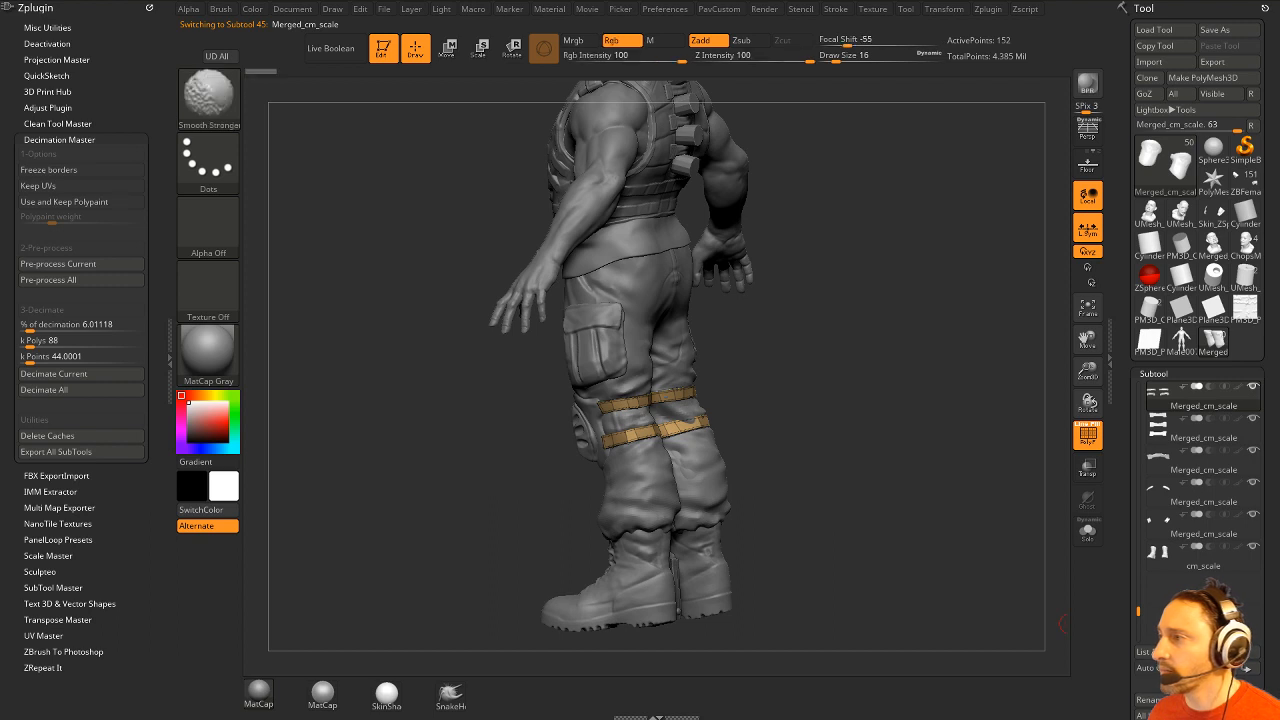
{"action": "left_click_drag", "start_coordinate": [814, 487], "coordinate": [869, 487]}
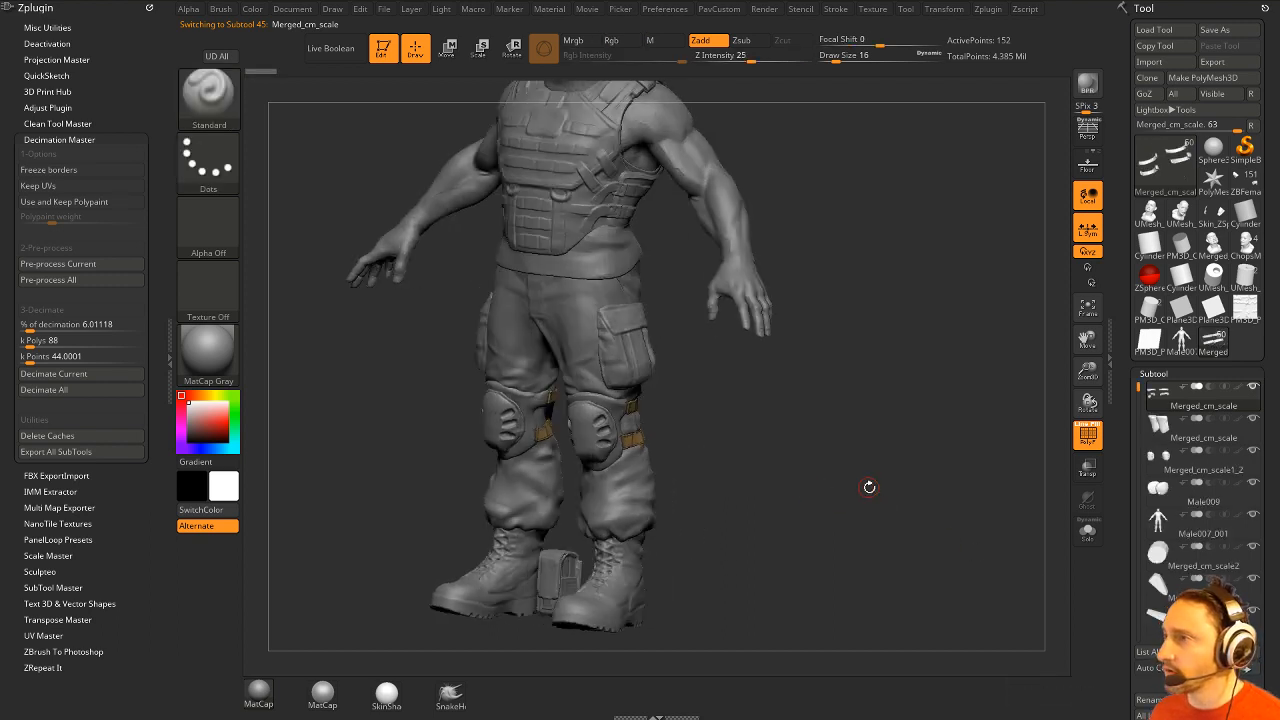
{"action": "key", "text": "space"}
{"action": "left_click", "coordinate": [828, 477]}
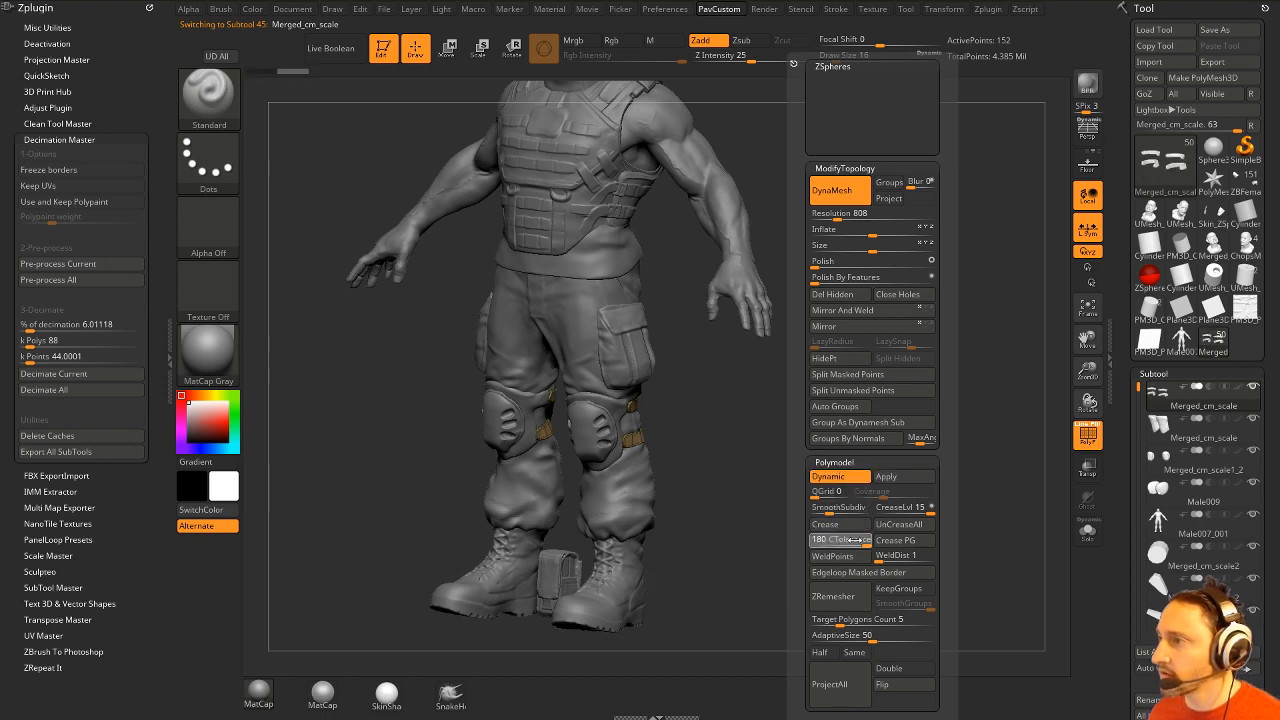
{"action": "left_click", "coordinate": [893, 464]}
{"action": "left_click", "coordinate": [850, 464]}
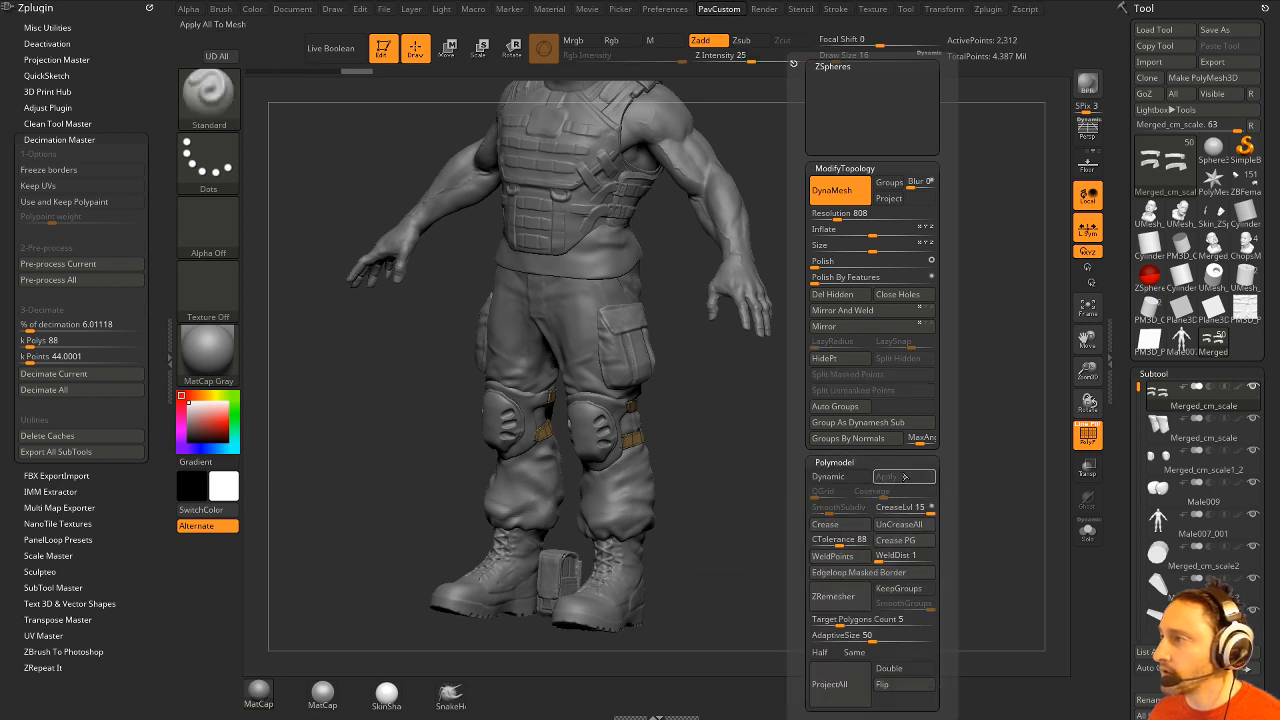
Merge the knee straps, pads and caps down into one subtool and regenerate its polygroups with Auto Groups.
{"action": "key", "text": "ctrl"}
{"action": "key", "text": "Down"}
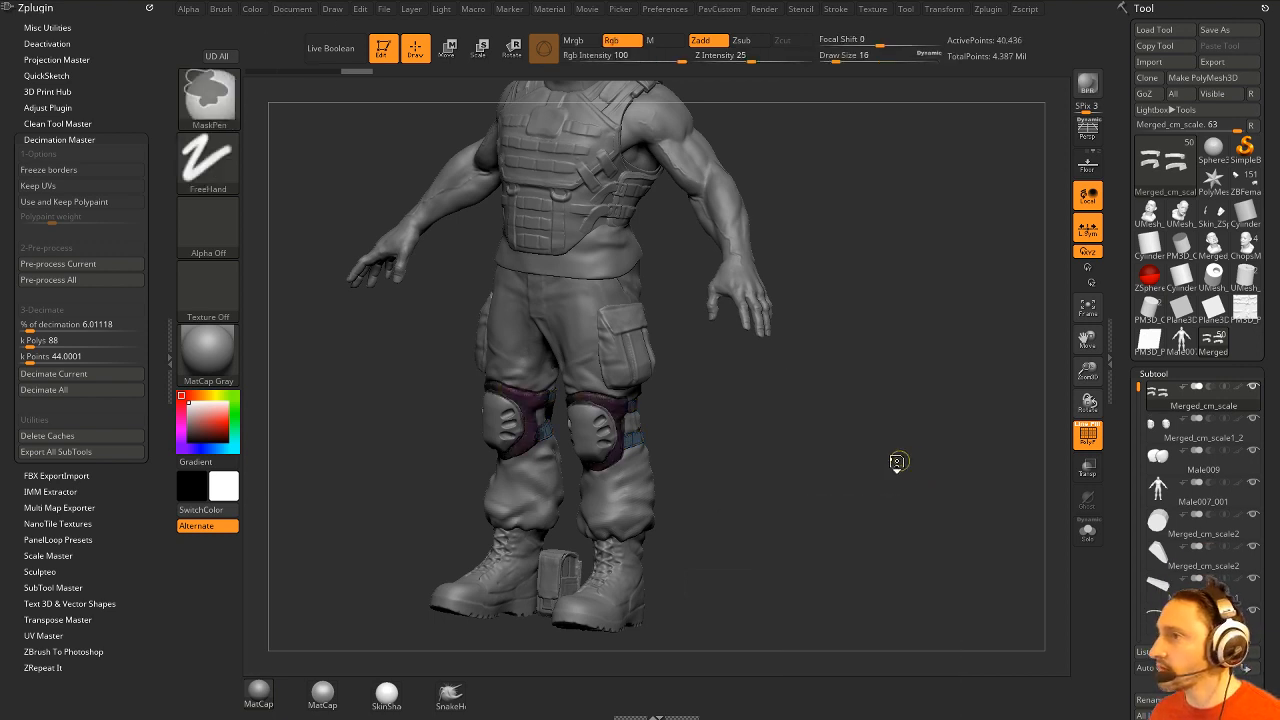
{"action": "key", "text": "Down"}
{"action": "left_click_drag", "start_coordinate": [796, 468], "coordinate": [805, 400]}
{"action": "key", "text": "space"}
{"action": "left_click", "coordinate": [793, 406]}
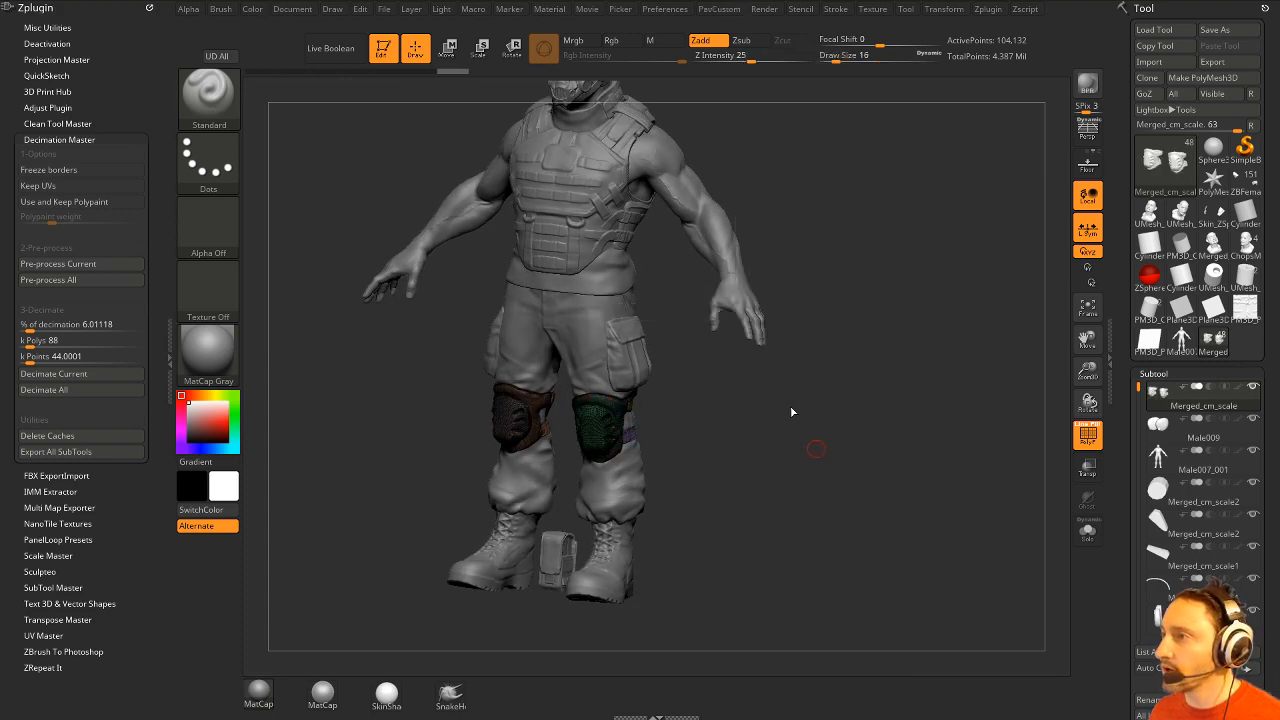
{"action": "key", "text": "space"}
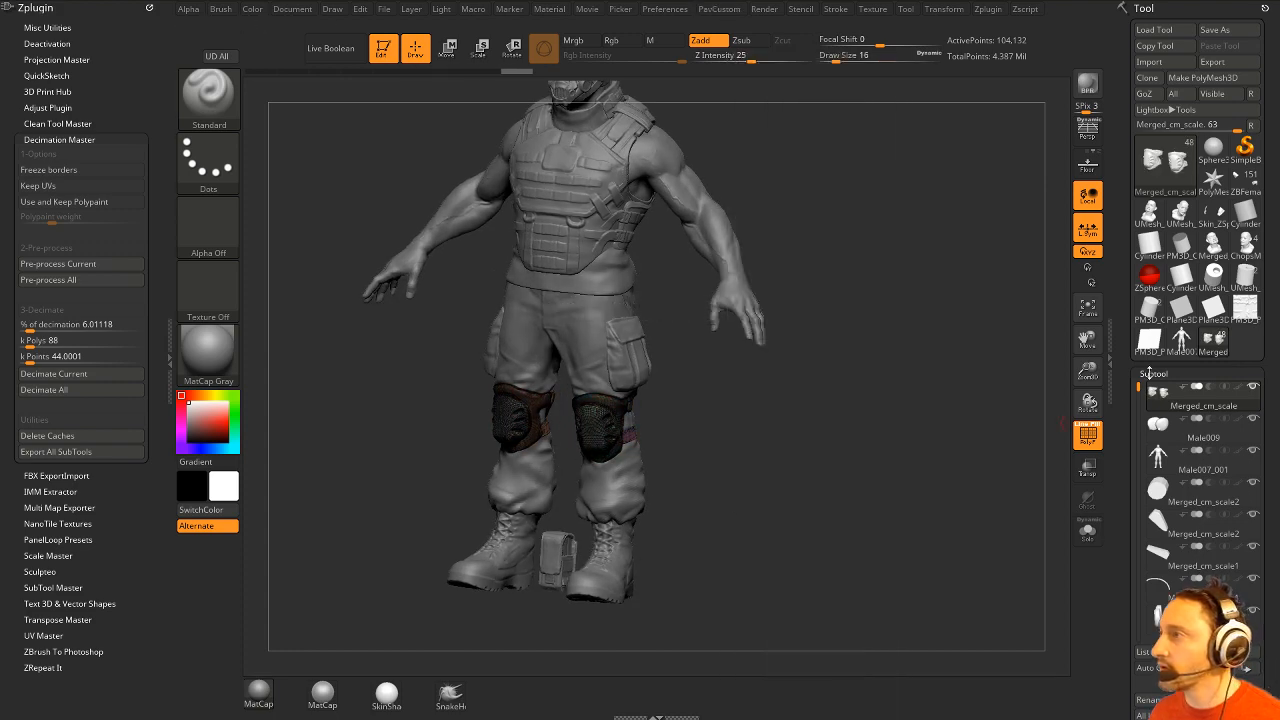
Append the merged knee pad tool to the decimated Male007 body tool and select the appended subtool.
{"action": "left_click", "coordinate": [1182, 340]}
{"action": "left_click_drag", "start_coordinate": [1147, 637], "coordinate": [1135, 515]}
{"action": "left_click", "coordinate": [1220, 548]}
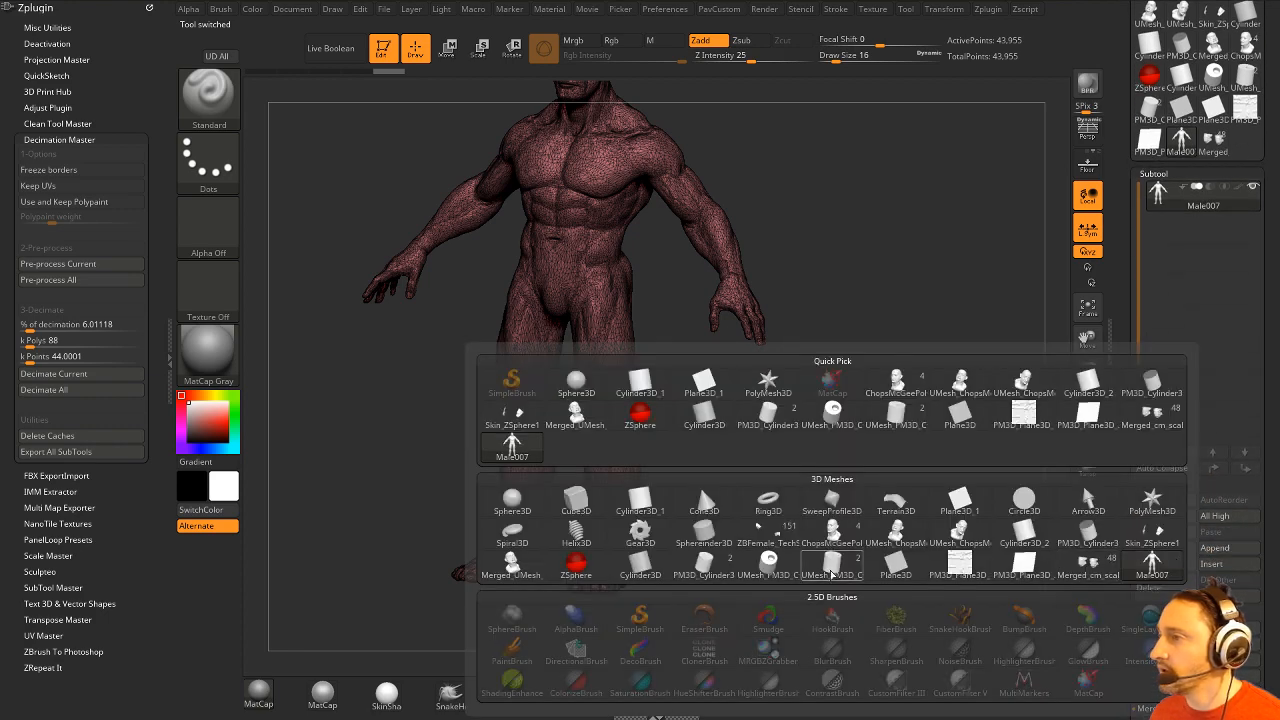
{"action": "left_click", "coordinate": [1062, 571]}
{"action": "left_click_drag", "start_coordinate": [840, 468], "coordinate": [905, 453]}
{"action": "left_click", "coordinate": [1190, 240]}
{"action": "mouse_move", "coordinate": [834, 394]}
{"action": "left_mouse_down"}
{"action": "mouse_move", "coordinate": [770, 388]}
{"action": "mouse_move", "coordinate": [818, 375]}
{"action": "left_mouse_up"}
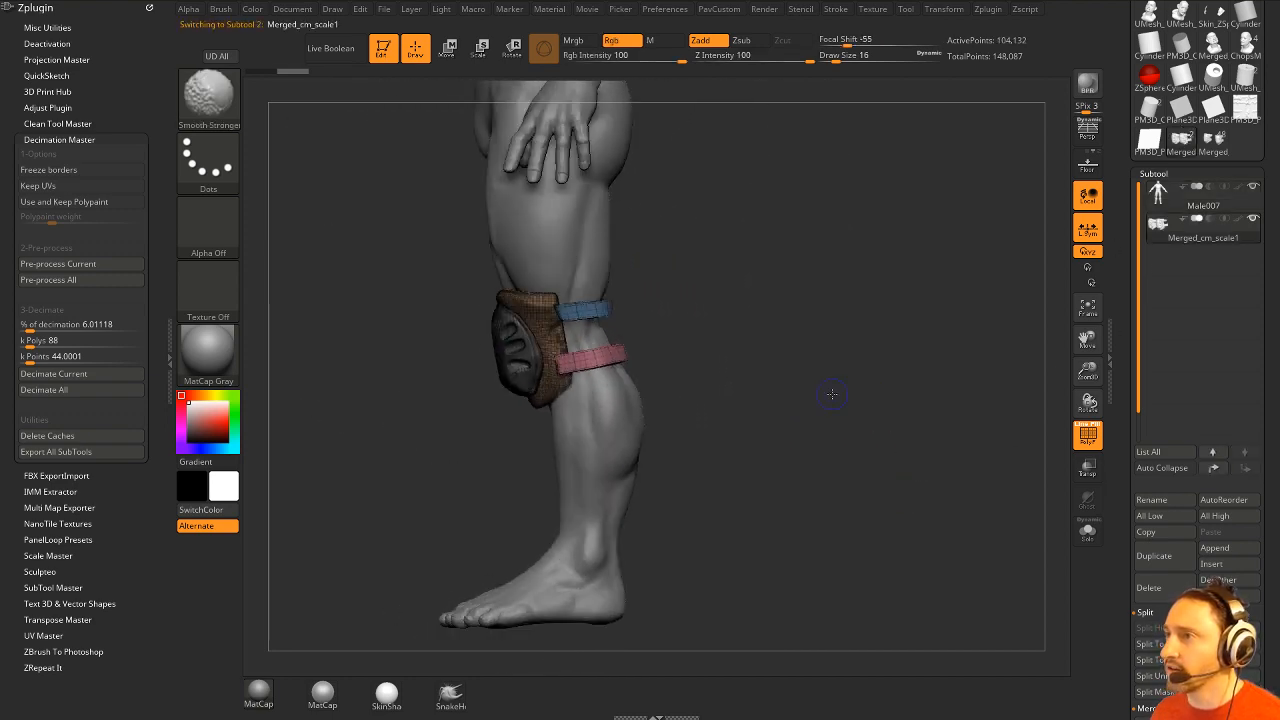
Regroup the knee pads so shell and padding share one polygroup and the straps form another.
{"action": "mouse_move", "coordinate": [803, 253]}
{"action": "left_mouse_down"}
{"action": "mouse_move", "coordinate": [777, 251]}
{"action": "mouse_move", "coordinate": [780, 334]}
{"action": "mouse_move", "coordinate": [814, 337]}
{"action": "mouse_move", "coordinate": [781, 358]}
{"action": "mouse_move", "coordinate": [793, 274]}
{"action": "left_mouse_up"}
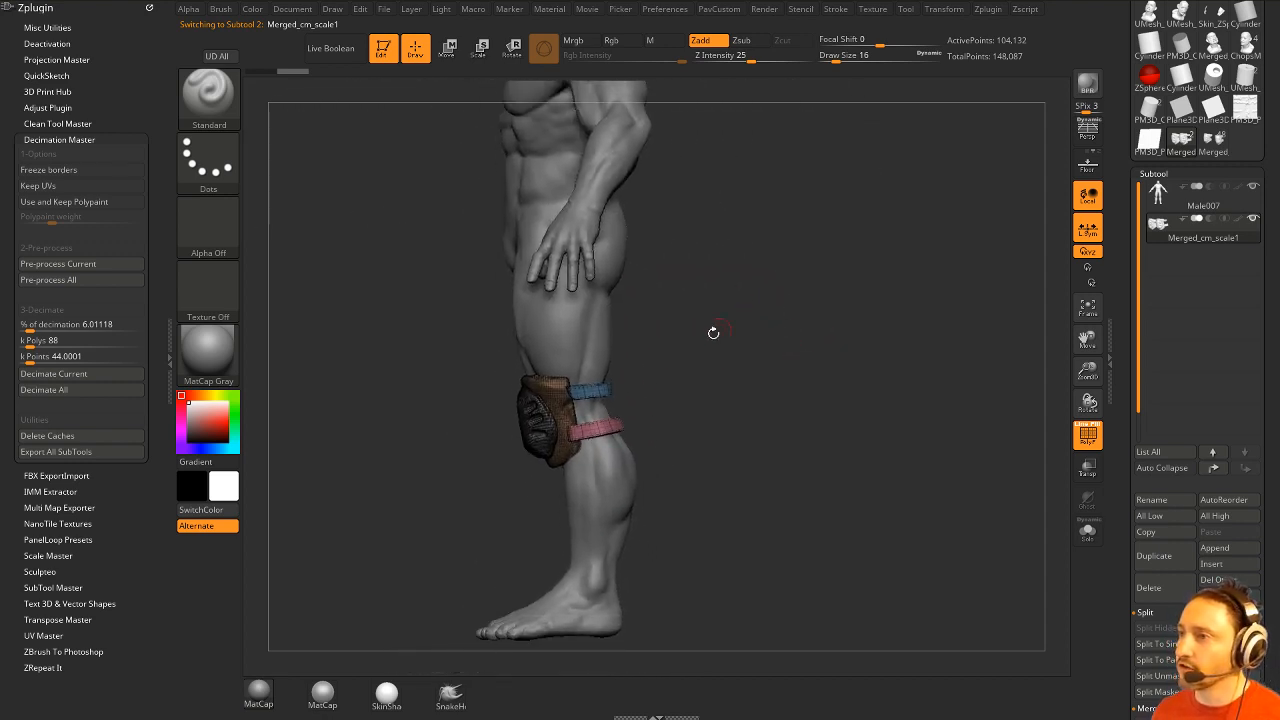
{"action": "left_click", "coordinate": [556, 396], "text": "ctrl+shift"}
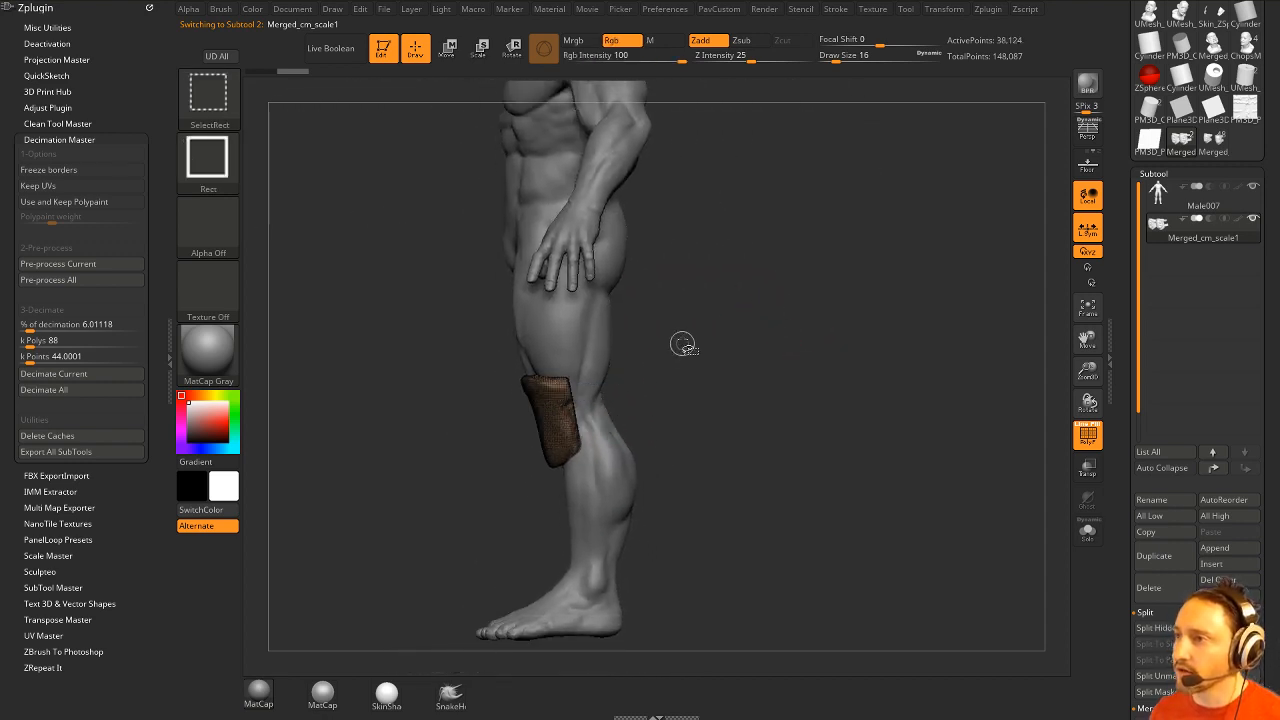
{"action": "left_click", "coordinate": [793, 360], "text": "ctrl+shift"}
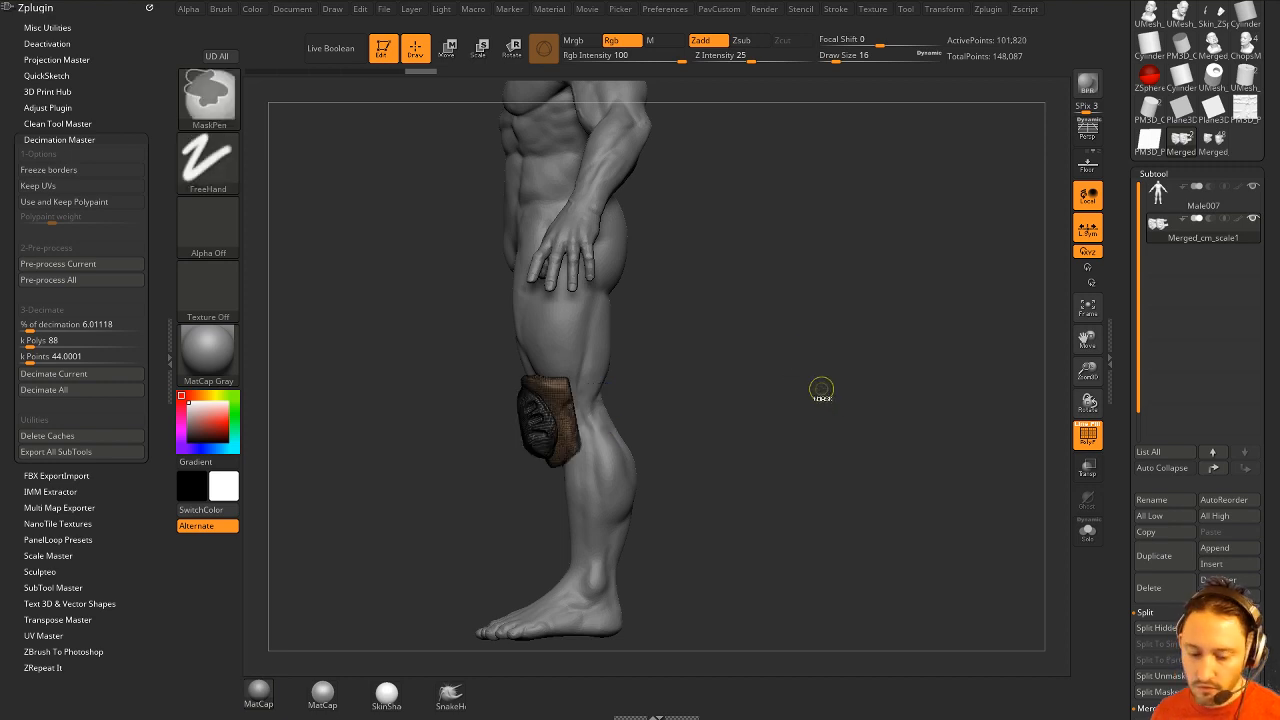
{"action": "left_click_drag", "start_coordinate": [829, 386], "coordinate": [700, 352]}
Try isolating the knee pad polygroup from the straps with a gizmo mask, clear the mask and inspect both pads.
{"action": "key", "text": "w"}
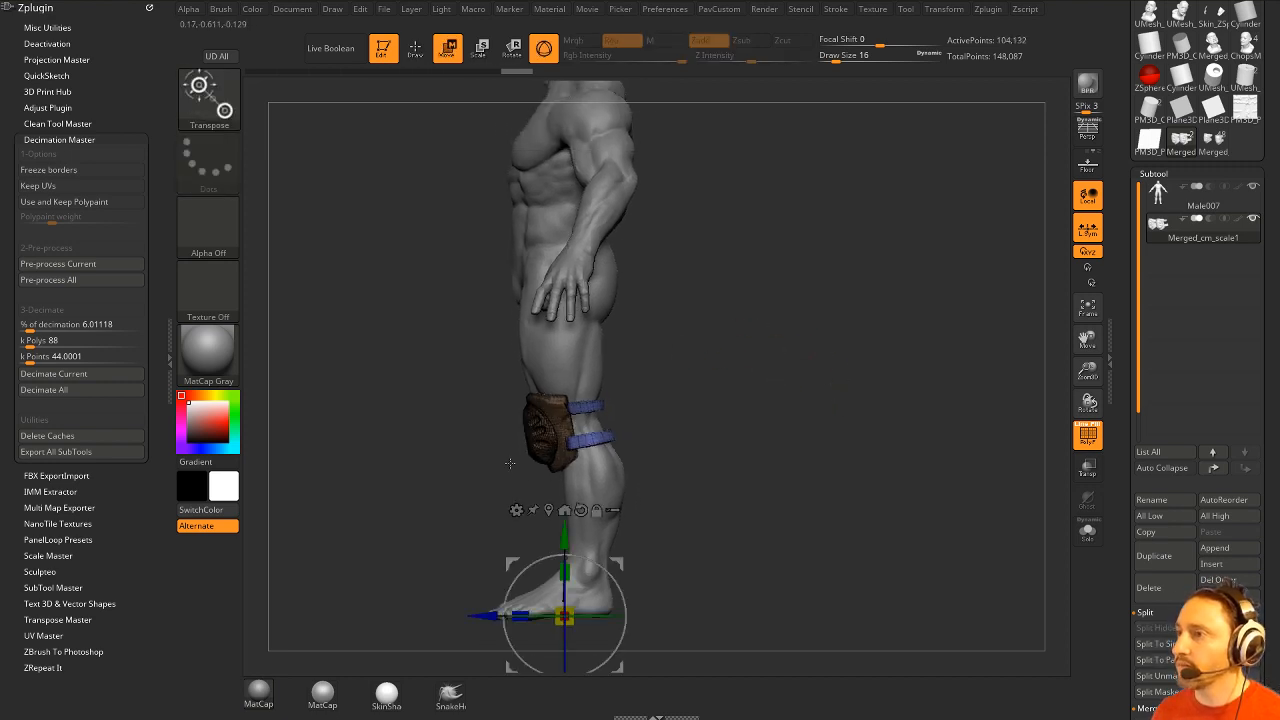
{"action": "left_click", "coordinate": [539, 431]}
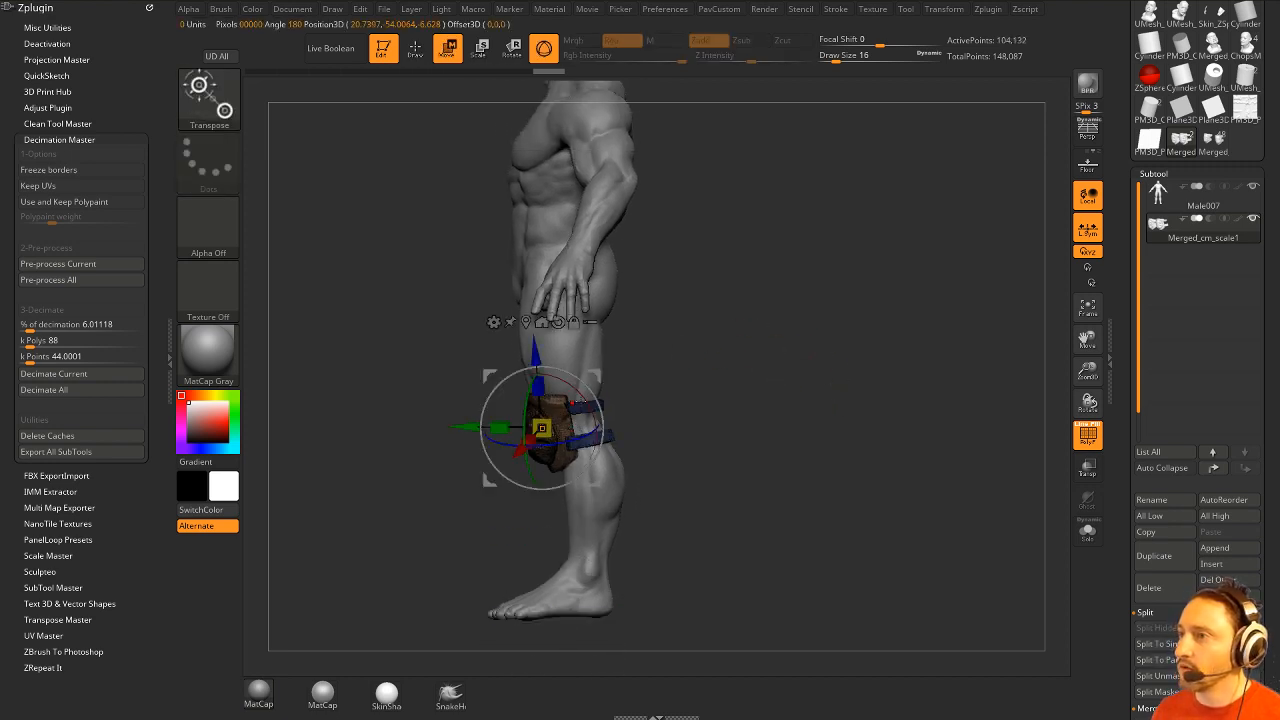
{"action": "left_click_drag", "start_coordinate": [665, 349], "coordinate": [740, 386]}
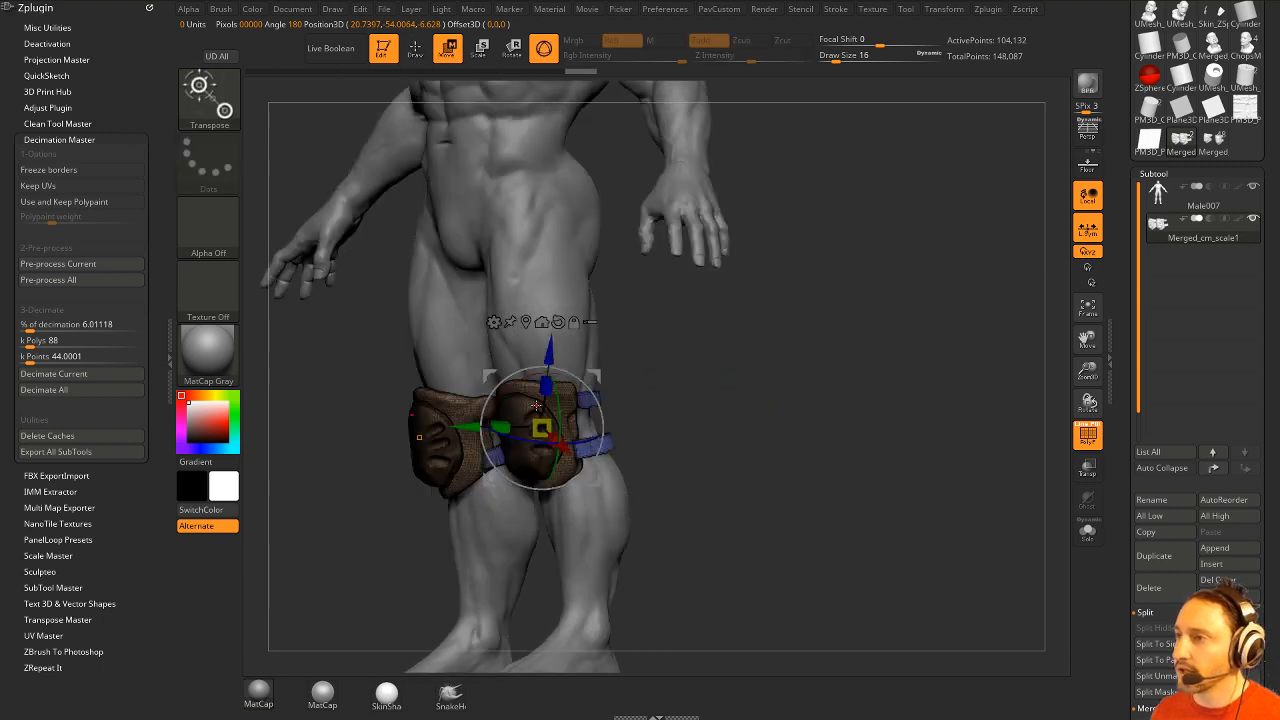
{"action": "key", "text": "ctrl"}
{"action": "key", "text": "ctrl"}
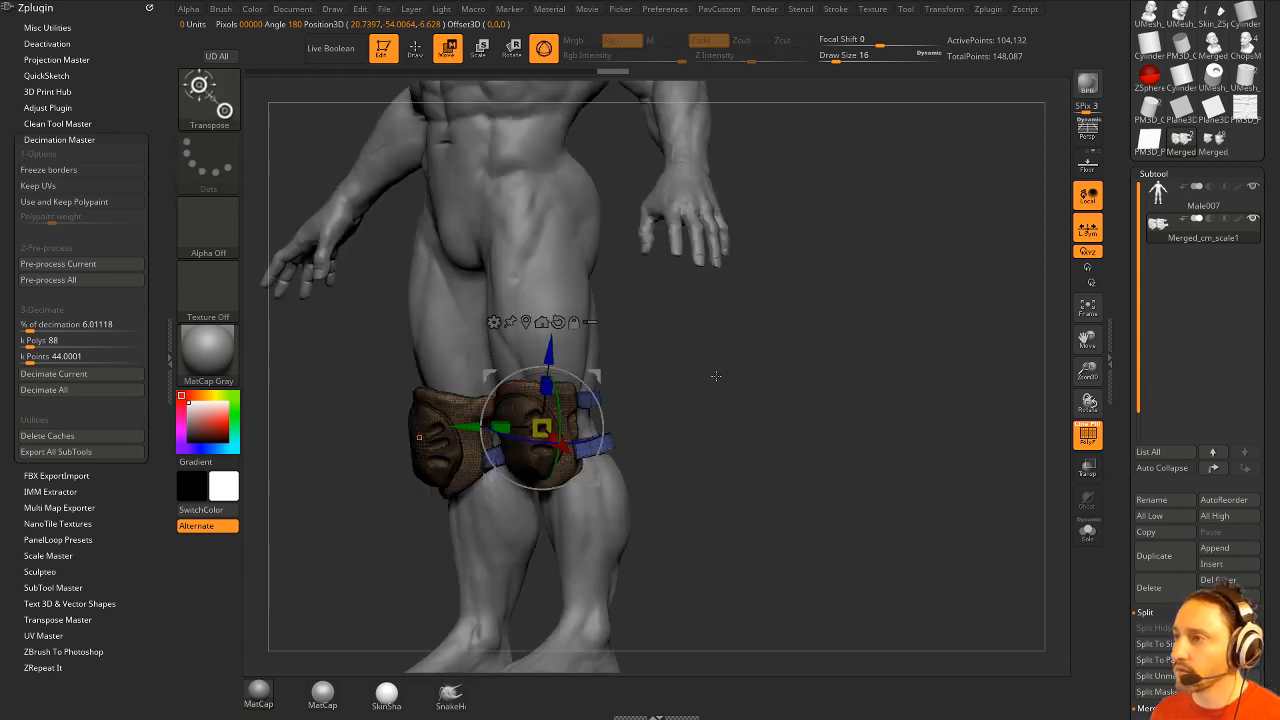
{"action": "scroll", "coordinate": [716, 375], "scroll_direction": "up", "scroll_amount": 3}
{"action": "key", "text": "q"}
{"action": "mouse_move", "coordinate": [760, 392]}
{"action": "left_mouse_down"}
{"action": "mouse_move", "coordinate": [834, 400]}
{"action": "mouse_move", "coordinate": [836, 387]}
{"action": "left_mouse_up"}
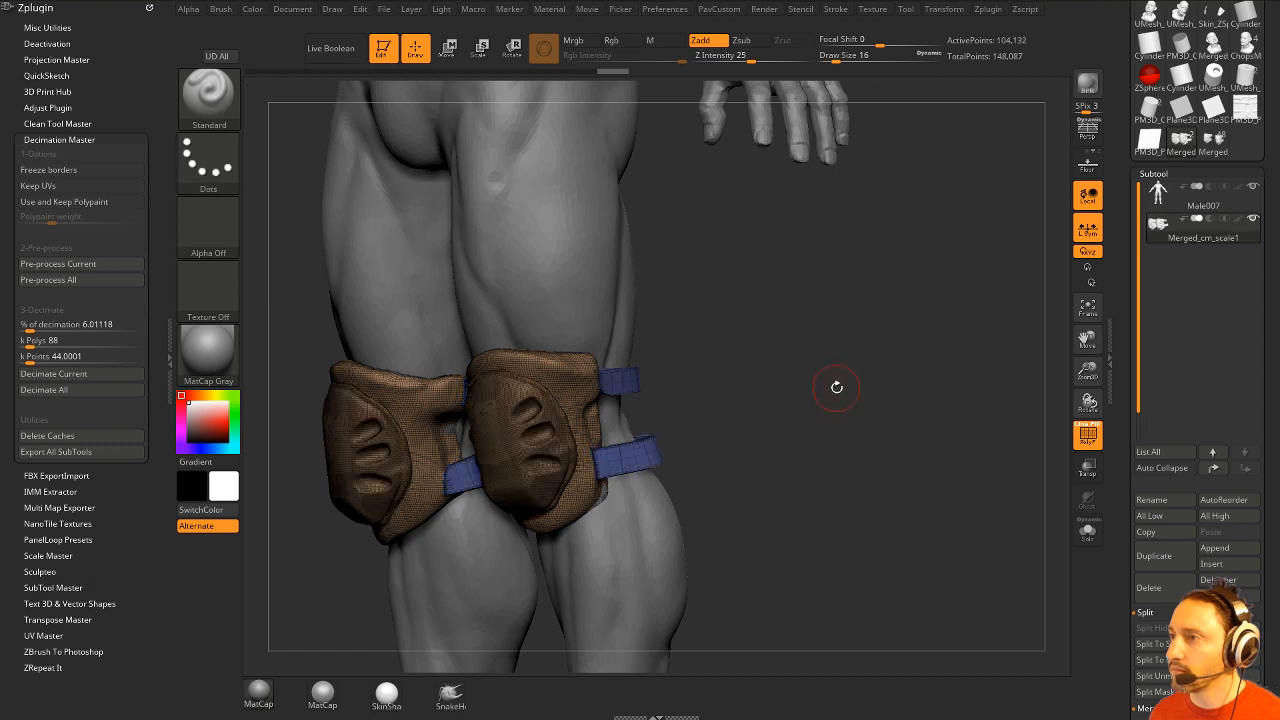
{"action": "key", "text": "space"}
{"action": "scroll", "coordinate": [697, 246], "scroll_direction": "down", "scroll_amount": 3}
{"action": "left_click_drag", "start_coordinate": [697, 246], "coordinate": [580, 403]}
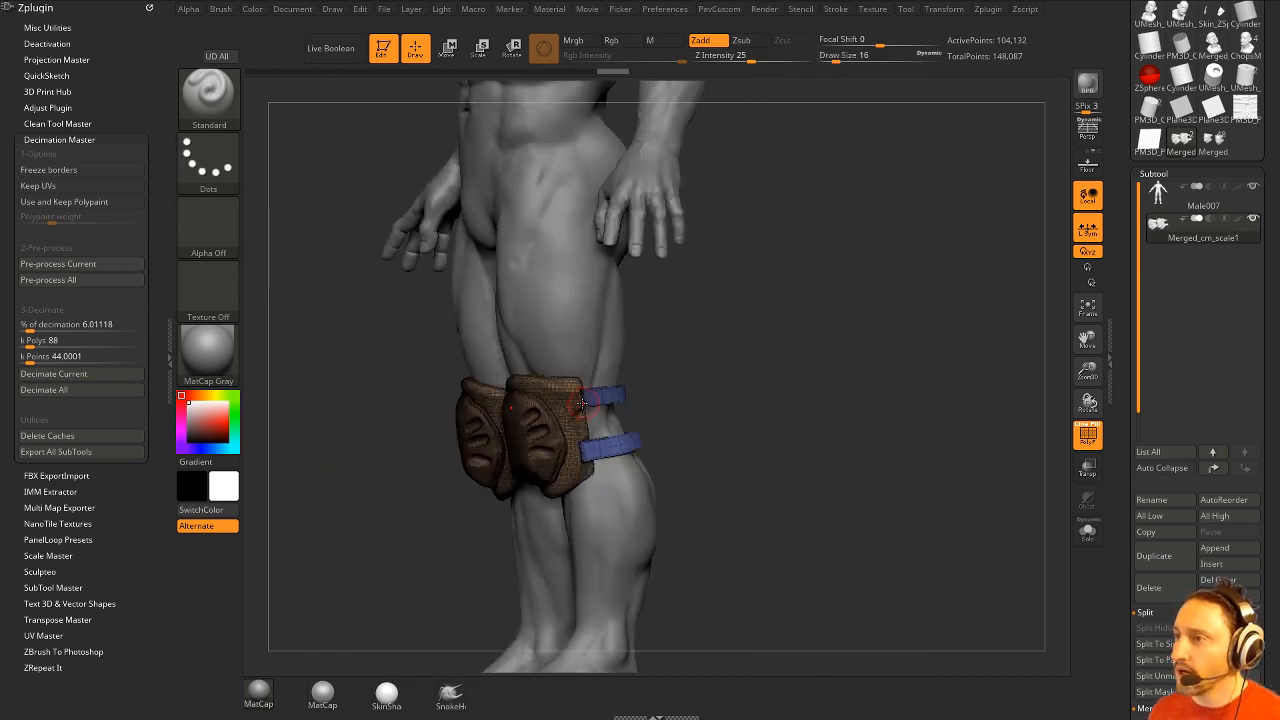
Try moving the knee pads forward away from the straps with the gizmo, undo the move and return to Draw mode.
{"action": "key", "text": "w"}
{"action": "mouse_move", "coordinate": [580, 535]}
{"action": "left_mouse_down"}
{"action": "mouse_move", "coordinate": [638, 376]}
{"action": "mouse_move", "coordinate": [739, 367]}
{"action": "left_mouse_up"}
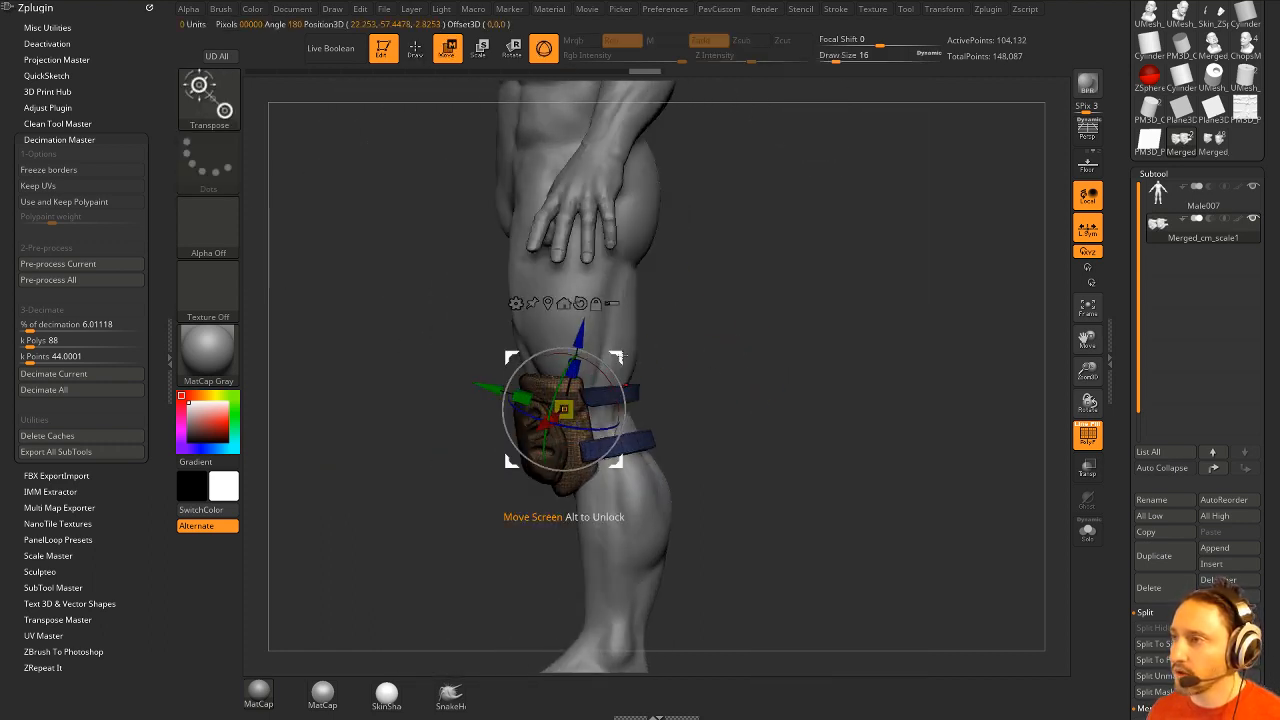
{"action": "left_click_drag", "start_coordinate": [621, 357], "coordinate": [525, 362]}
{"action": "key", "text": "ctrl+z"}
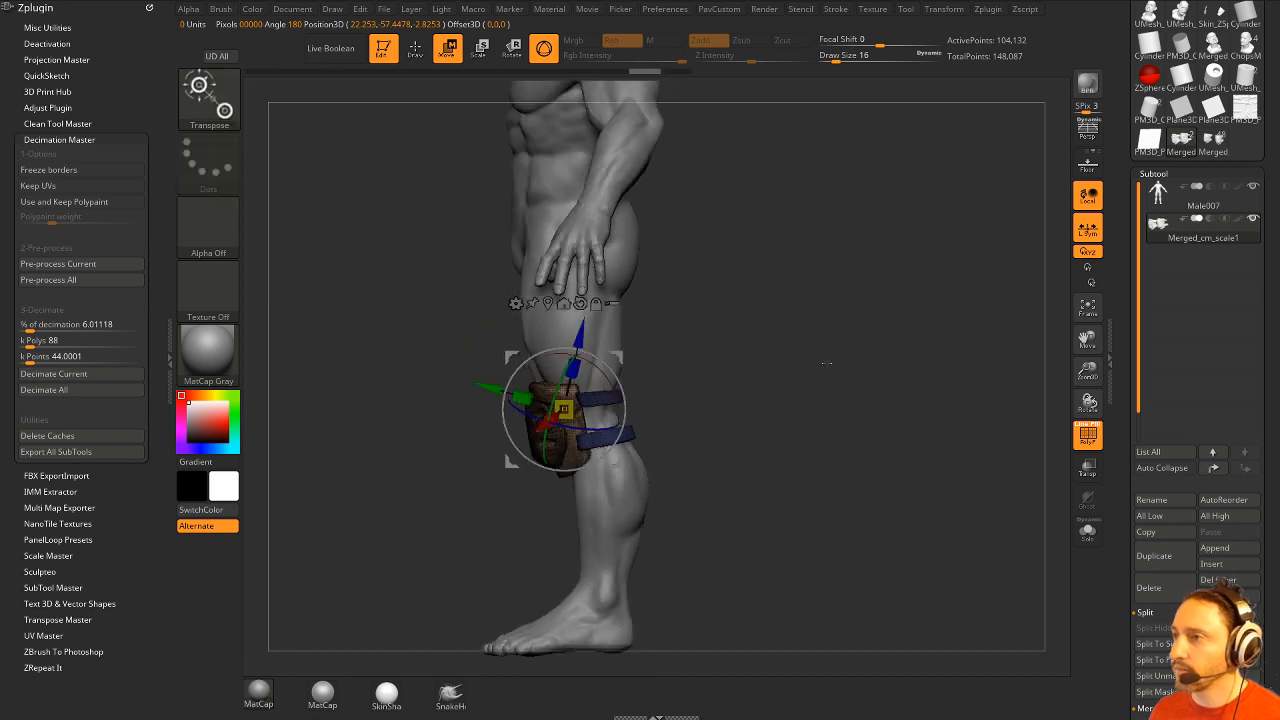
{"action": "mouse_move", "coordinate": [826, 364]}
{"action": "left_mouse_down", "text": "shift"}
{"action": "mouse_move", "coordinate": [804, 366]}
{"action": "mouse_move", "coordinate": [901, 392]}
{"action": "left_mouse_up", "text": "shift"}
{"action": "key", "text": "q"}
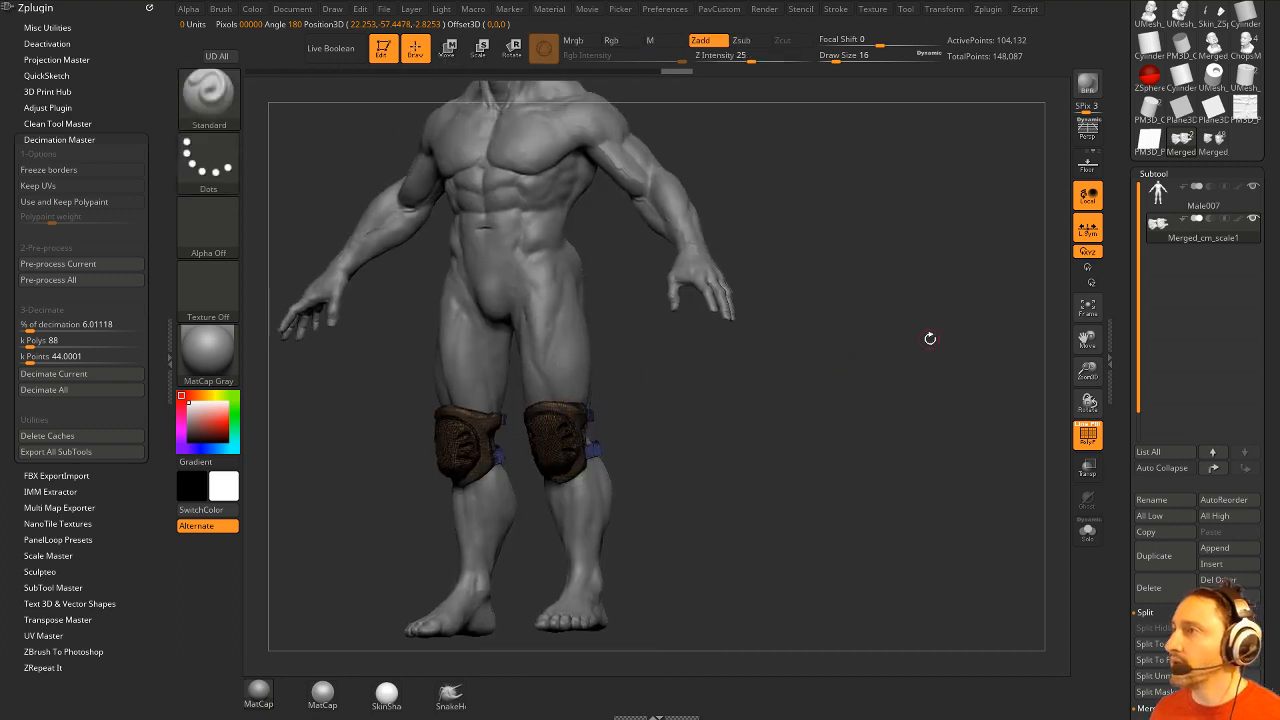
Pre-process the knee pad subtool in Decimation Master and decimate it to 30 k Polys.
{"action": "left_click_drag", "start_coordinate": [926, 316], "coordinate": [950, 340]}
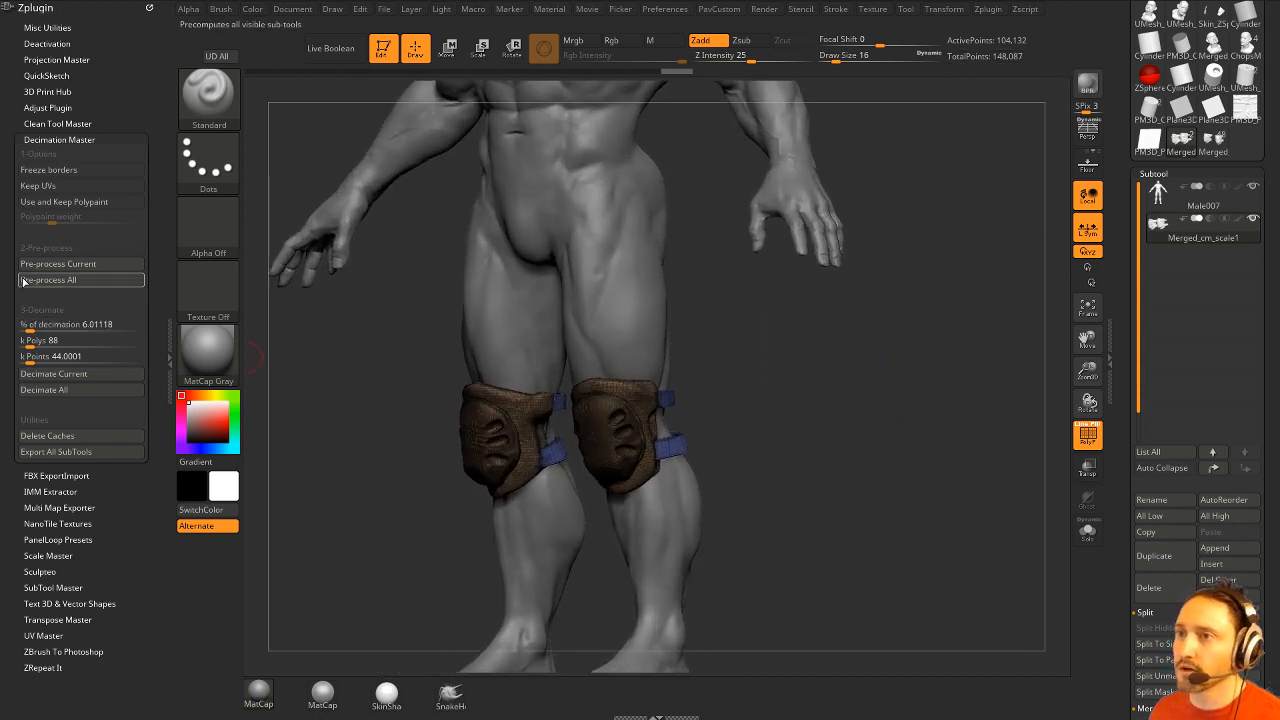
{"action": "left_click", "coordinate": [58, 264]}
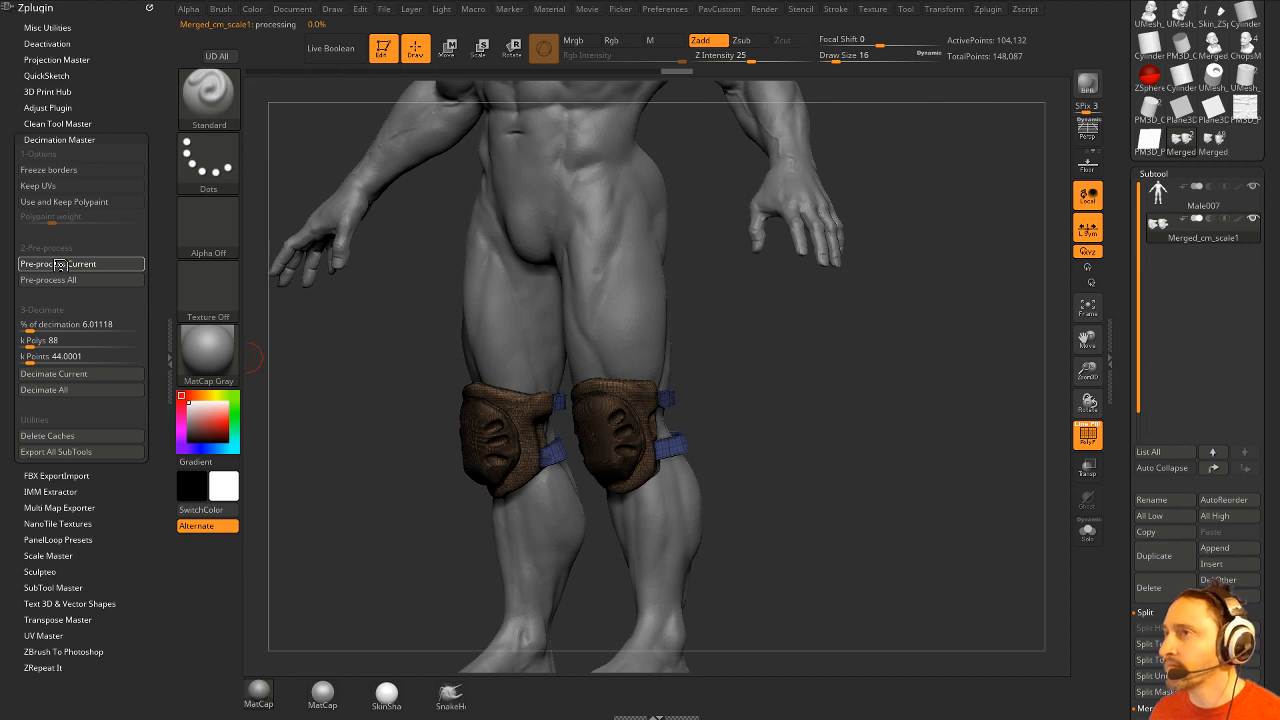
{"action": "left_click", "coordinate": [50, 340]}
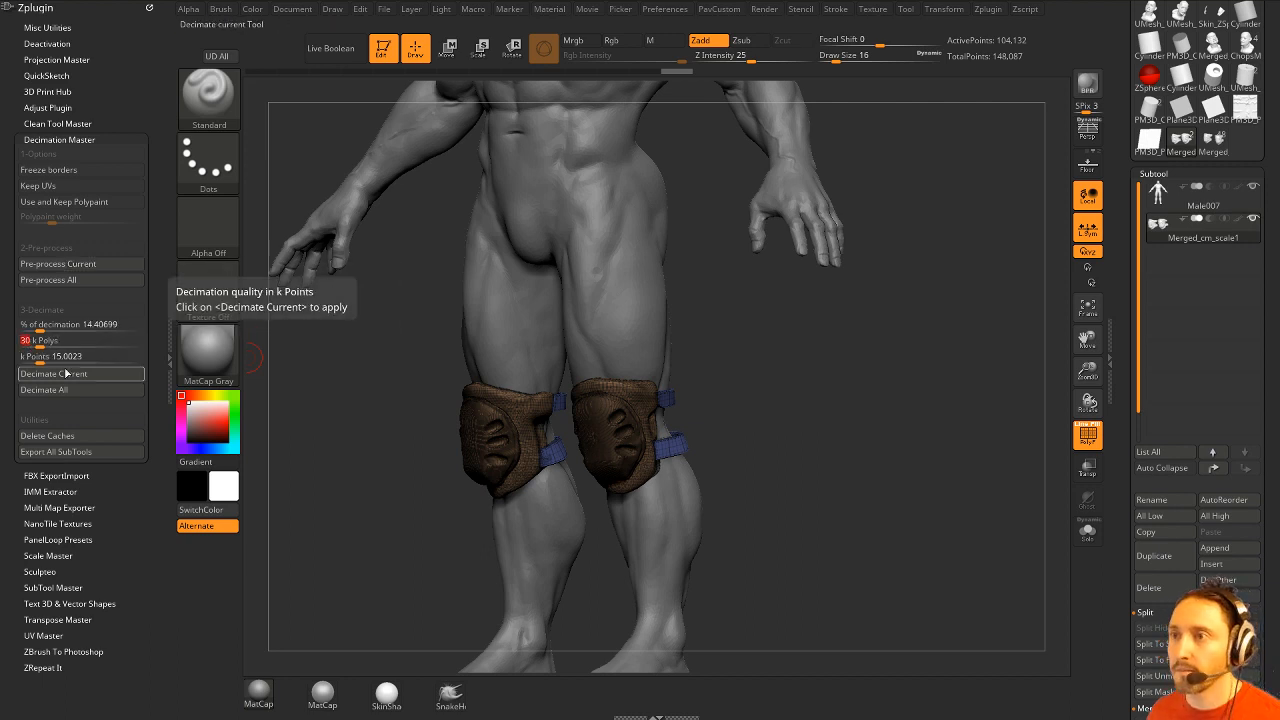
{"action": "left_click", "coordinate": [66, 374]}
Auto-group the decimated knee pad subtool so its separate parts get their own polygroups.
{"action": "left_click_drag", "start_coordinate": [1035, 422], "coordinate": [851, 423]}
{"action": "key", "text": "space"}
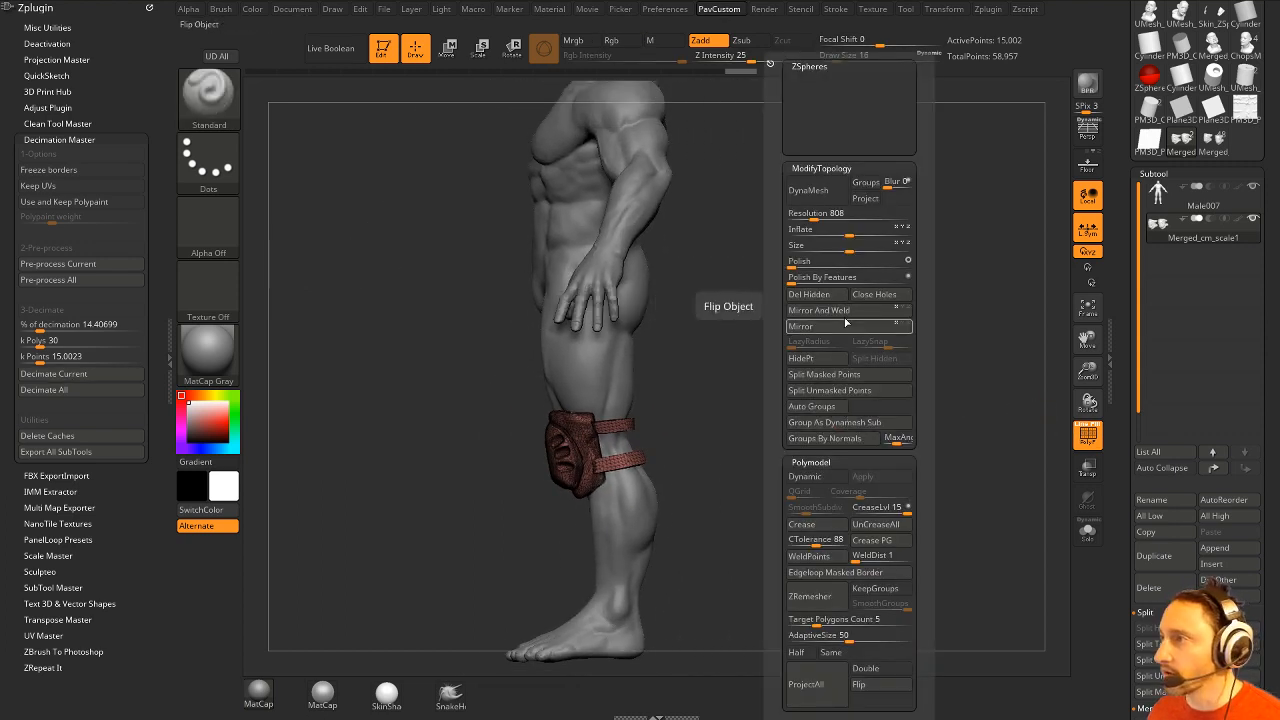
{"action": "left_click", "coordinate": [812, 405]}
Apply Mirror And Weld to the knee pad subtool and to the body subtool.
{"action": "key", "text": "space"}
{"action": "left_click", "coordinate": [804, 312]}
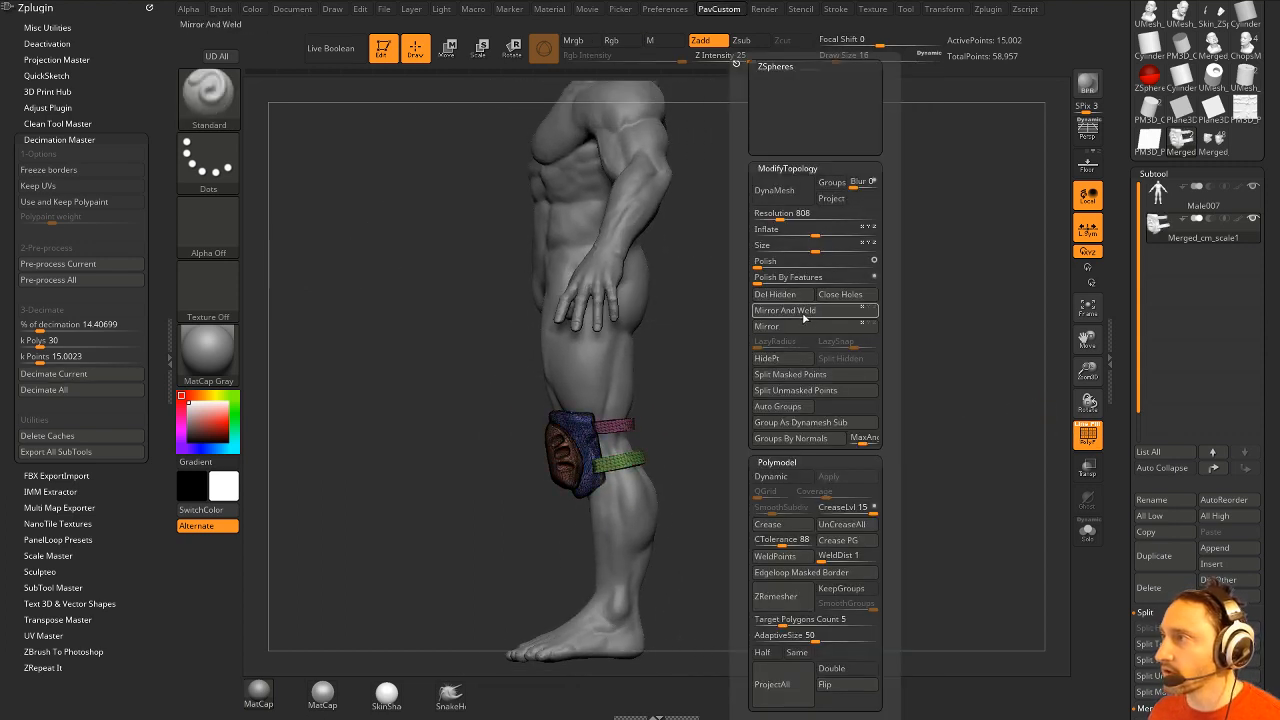
{"action": "key", "text": "space"}
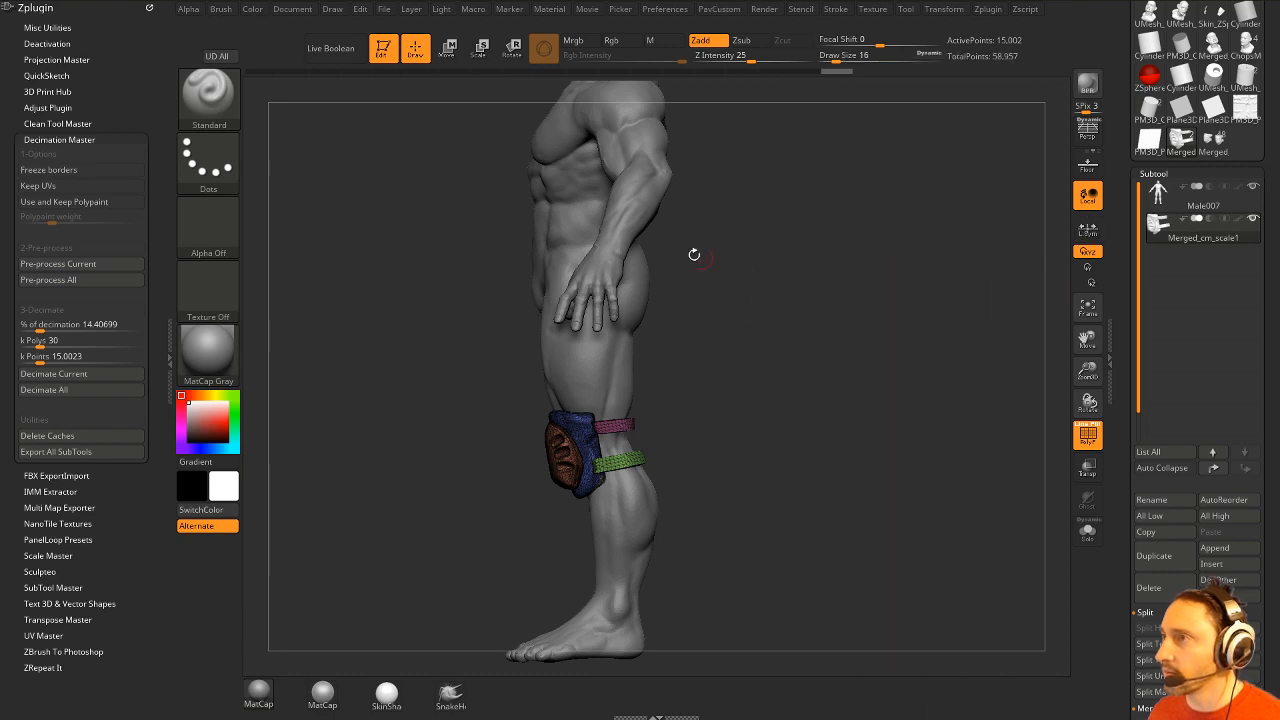
{"action": "left_click", "coordinate": [632, 262], "text": "alt"}
{"action": "key", "text": "space"}
{"action": "left_click", "coordinate": [902, 312]}
{"action": "left_click_drag", "start_coordinate": [735, 290], "coordinate": [818, 305]}
Reselect the knee pad subtool and regroup it into one polygroup for the pads and one for the straps.
{"action": "left_click", "coordinate": [580, 445], "text": "alt"}
{"action": "mouse_move", "coordinate": [735, 442]}
{"action": "left_mouse_down", "text": "shift"}
{"action": "mouse_move", "coordinate": [814, 437]}
{"action": "mouse_move", "coordinate": [680, 453]}
{"action": "left_mouse_up", "text": "shift"}
{"action": "left_click", "coordinate": [550, 459], "text": "ctrl+alt+shift"}
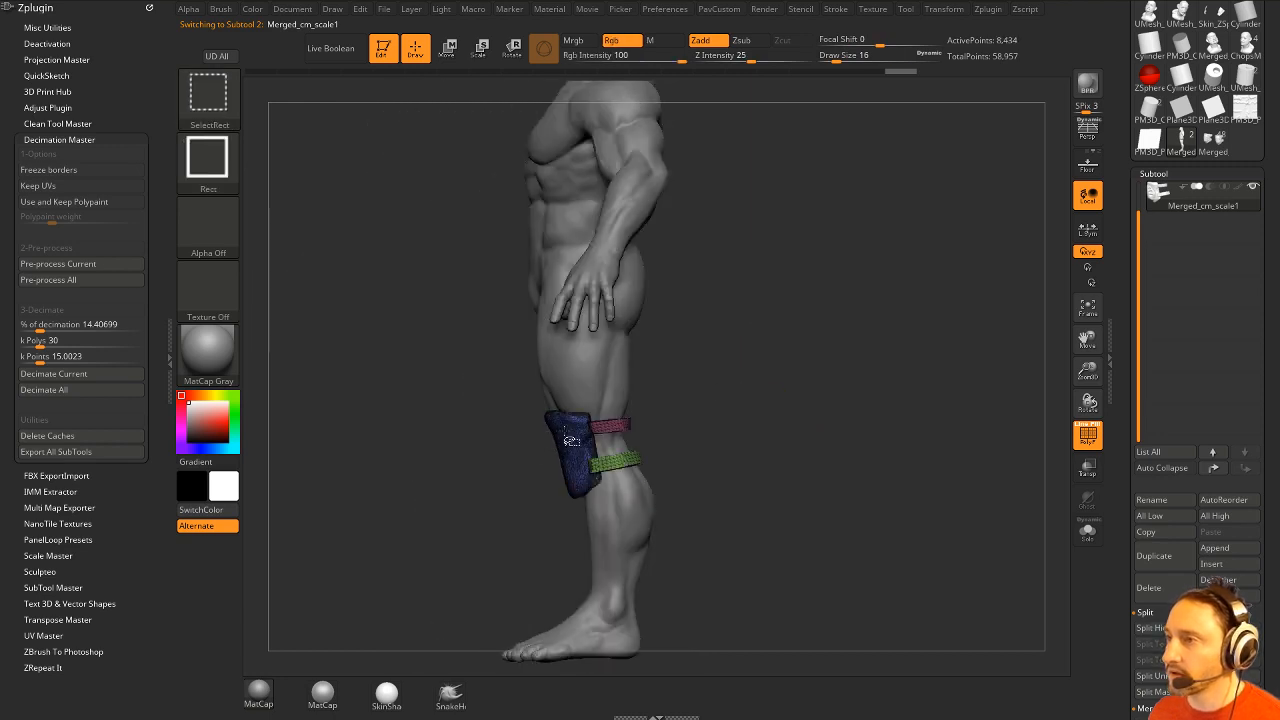
{"action": "left_click", "coordinate": [886, 335], "text": "ctrl+shift"}
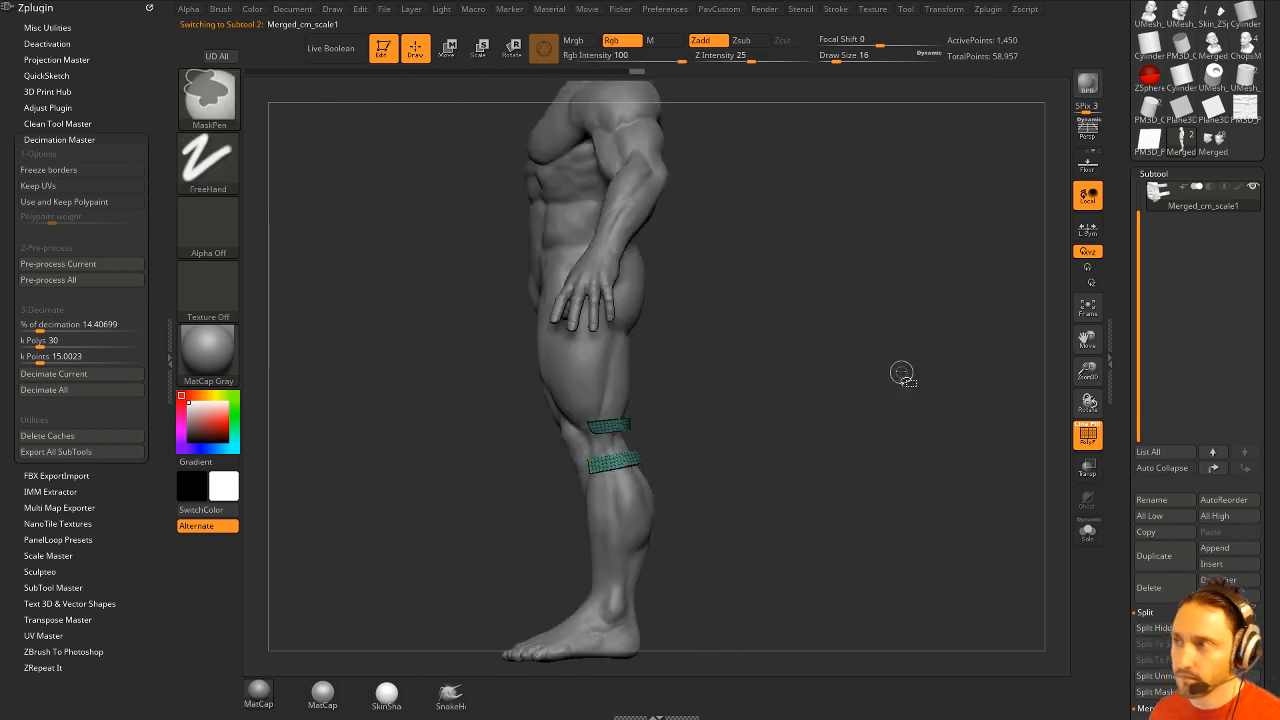
{"action": "left_click", "coordinate": [901, 372], "text": "ctrl+shift"}
{"action": "left_click_drag", "start_coordinate": [883, 380], "coordinate": [961, 359]}
{"action": "left_click_drag", "start_coordinate": [1021, 279], "coordinate": [924, 333]}
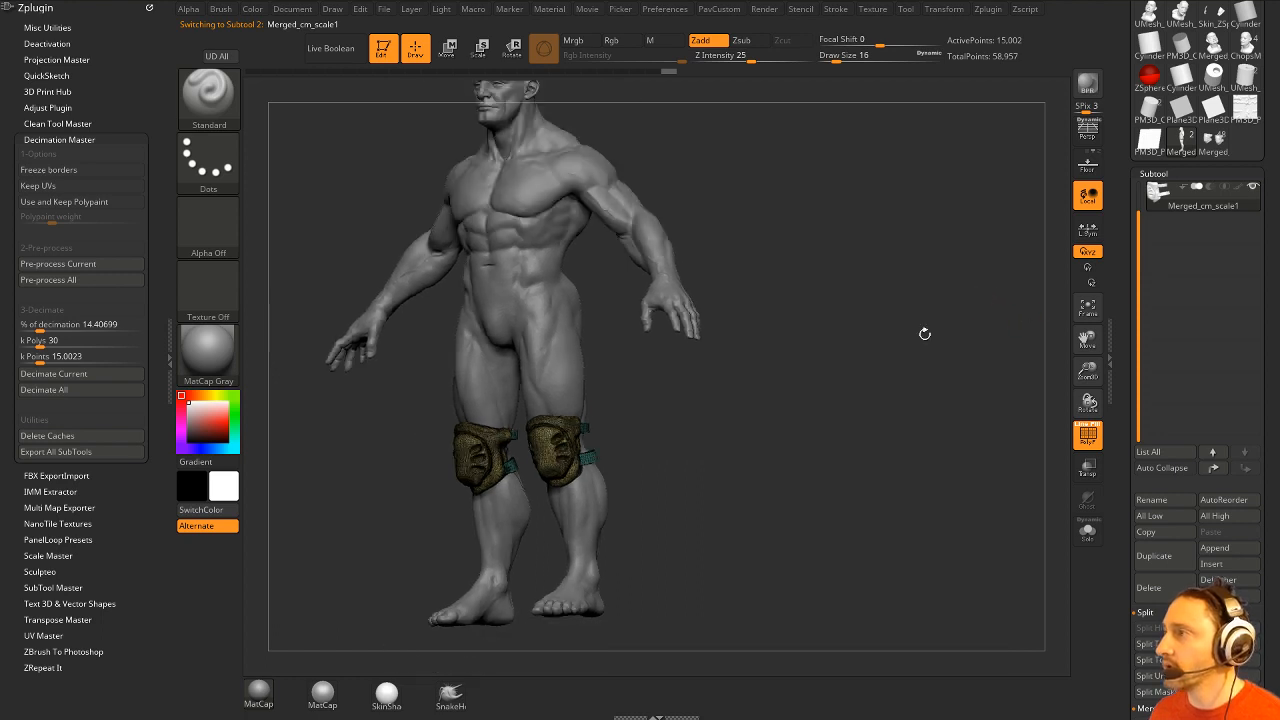
Select the Male007 subtool, merge the knee pads into it and assign the merged mesh a single polygroup.
{"action": "left_click_drag", "start_coordinate": [1123, 237], "coordinate": [1137, 206]}
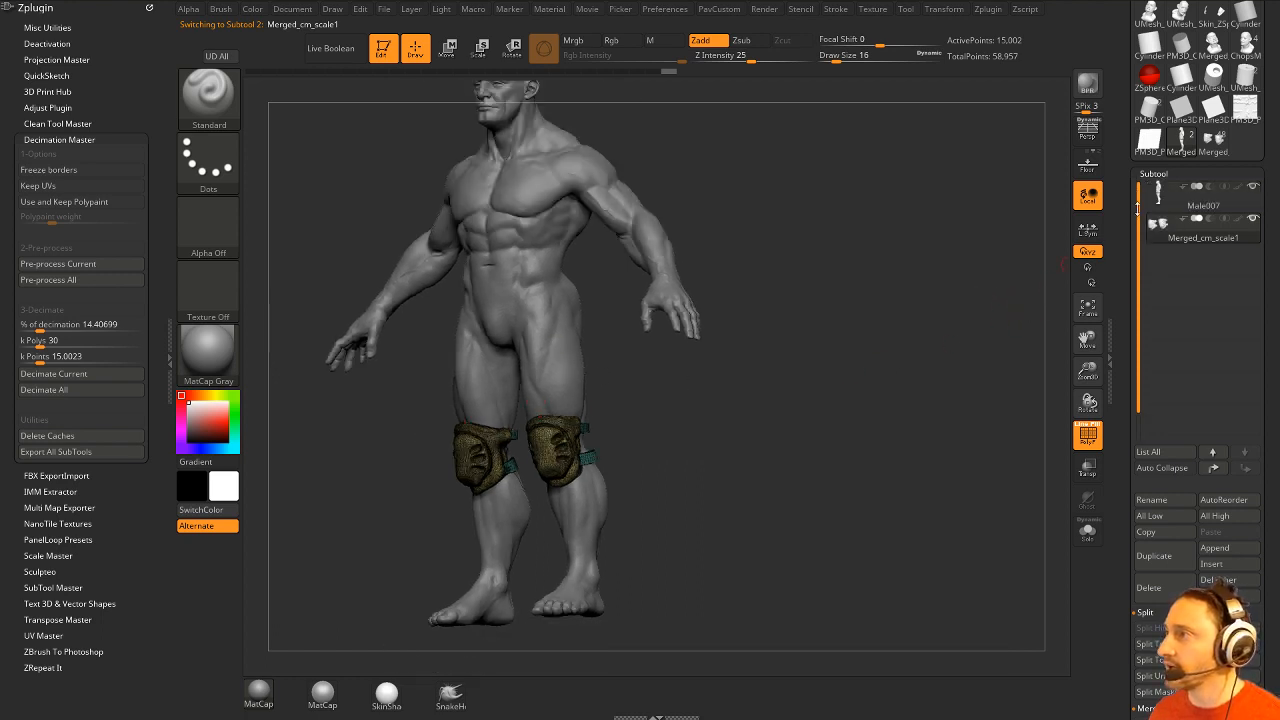
{"action": "left_click", "coordinate": [1196, 205]}
{"action": "key", "text": "ctrl"}
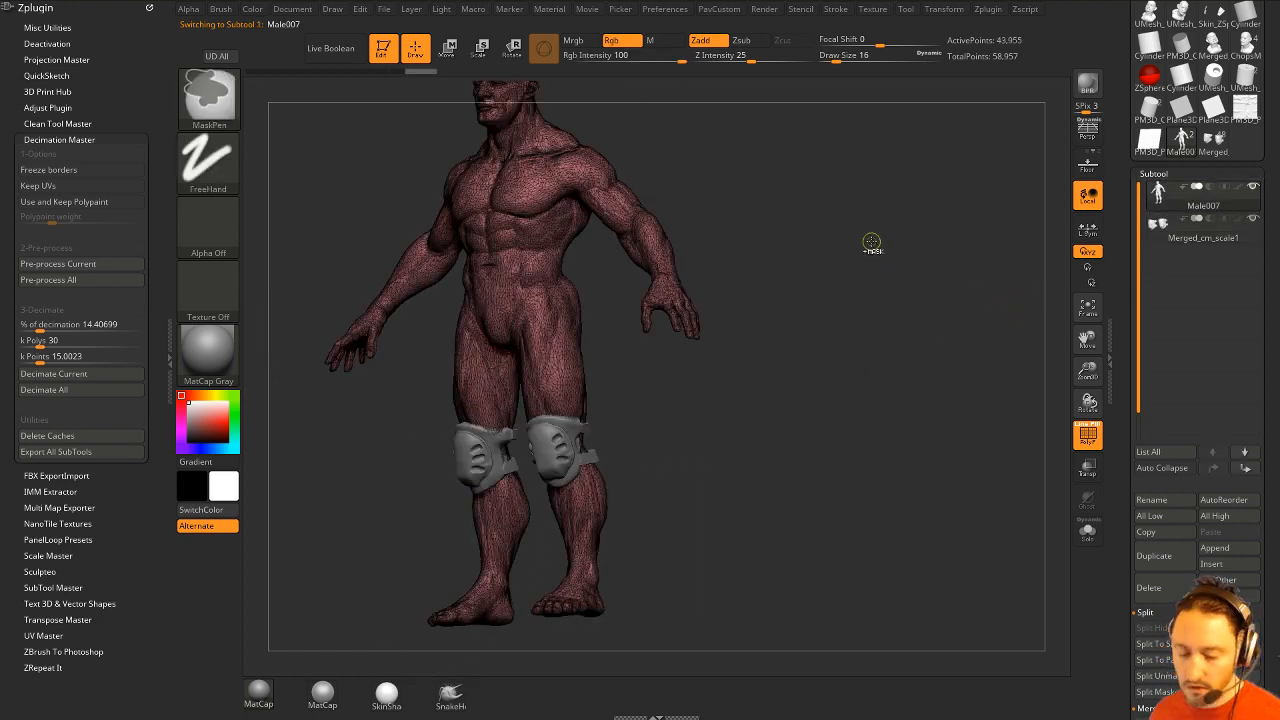
{"action": "key", "text": "ctrl+e"}
{"action": "left_click_drag", "start_coordinate": [868, 254], "coordinate": [934, 289]}
{"action": "key", "text": "ctrl+w"}
Export the merged model to the Desktop as an OBJ named avatar_close, declining to overwrite body.OBJ.
{"action": "left_click_drag", "start_coordinate": [1268, 128], "coordinate": [1268, 328]}
{"action": "left_click", "coordinate": [1234, 66]}
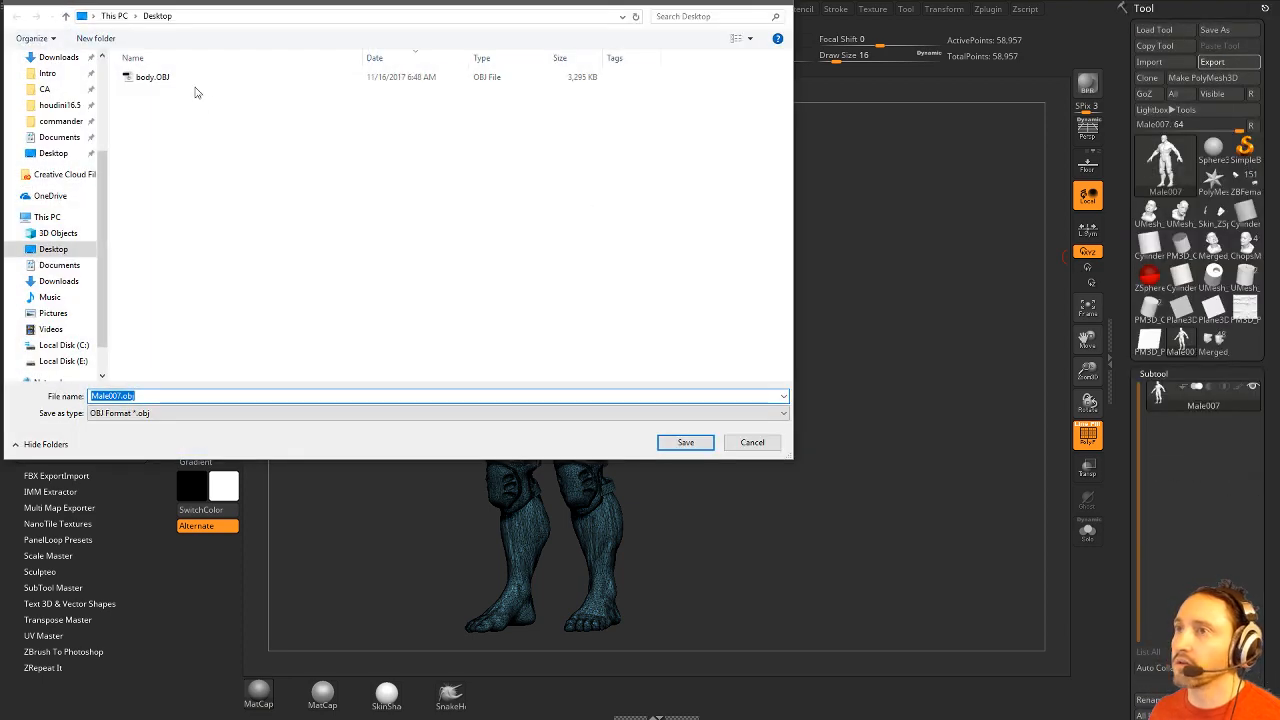
{"action": "double_click", "coordinate": [190, 79]}
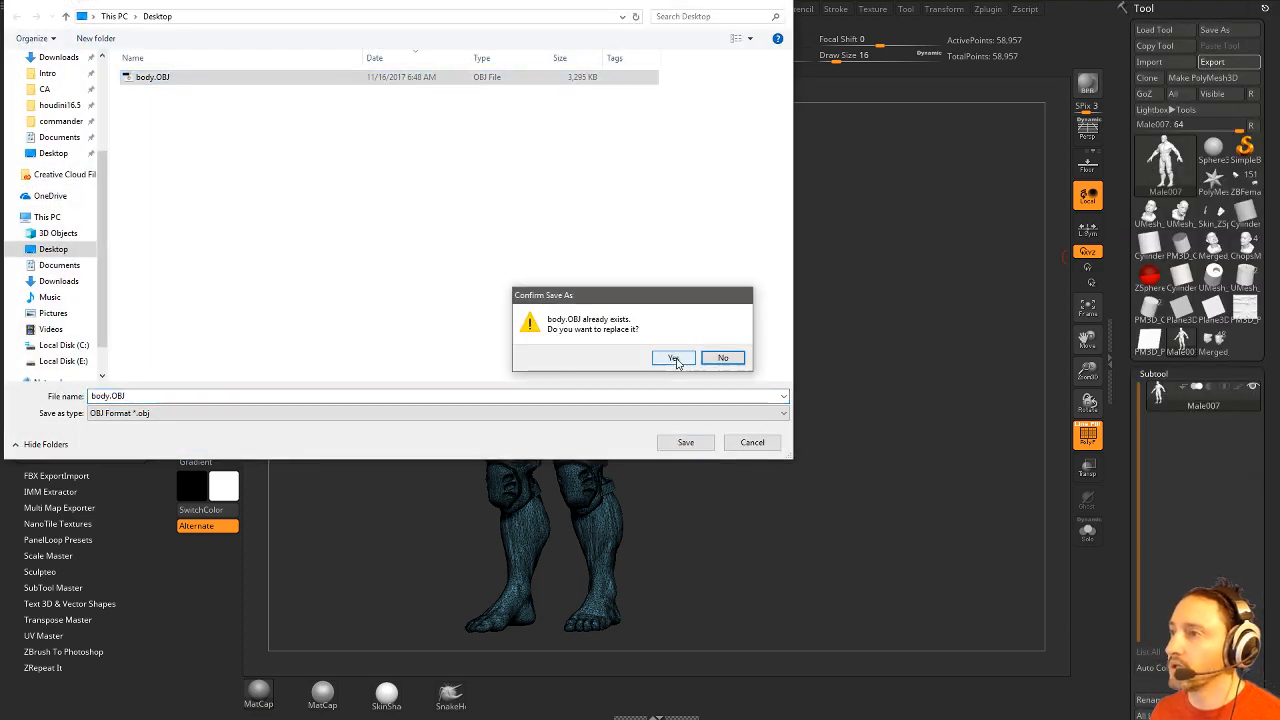
{"action": "left_click", "coordinate": [722, 358]}
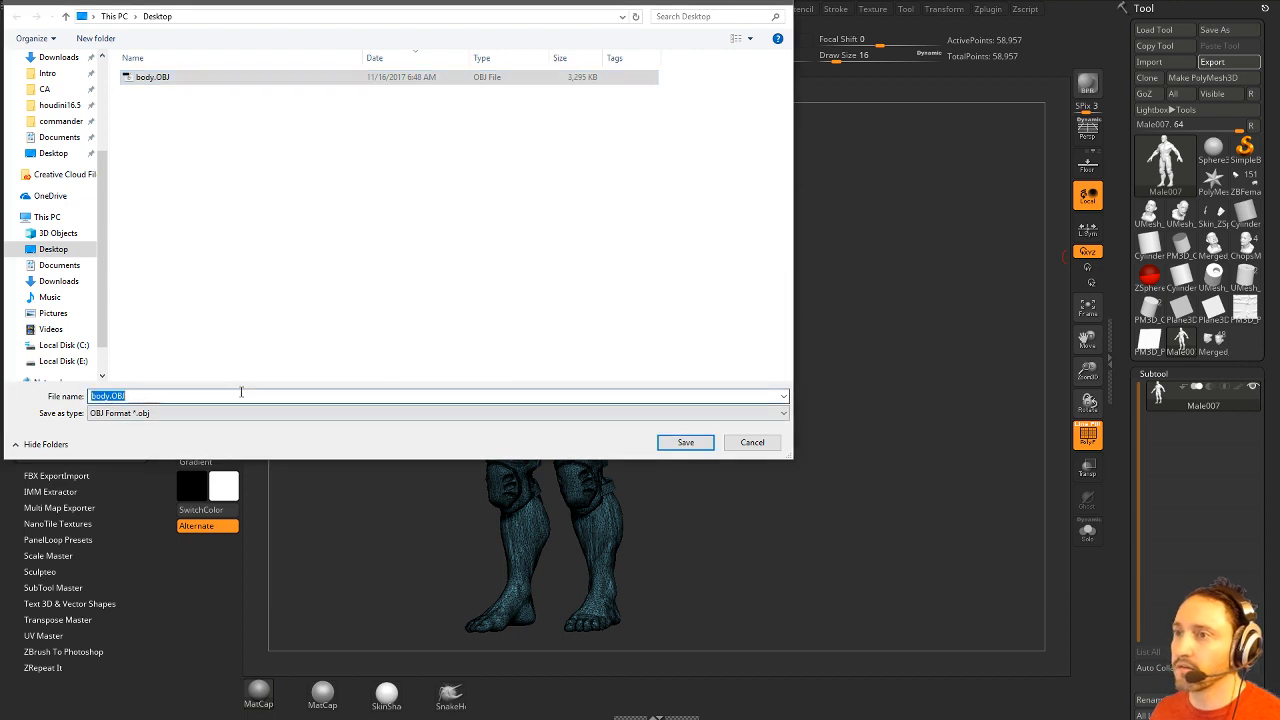
{"action": "type", "text": "avatar_cl"}
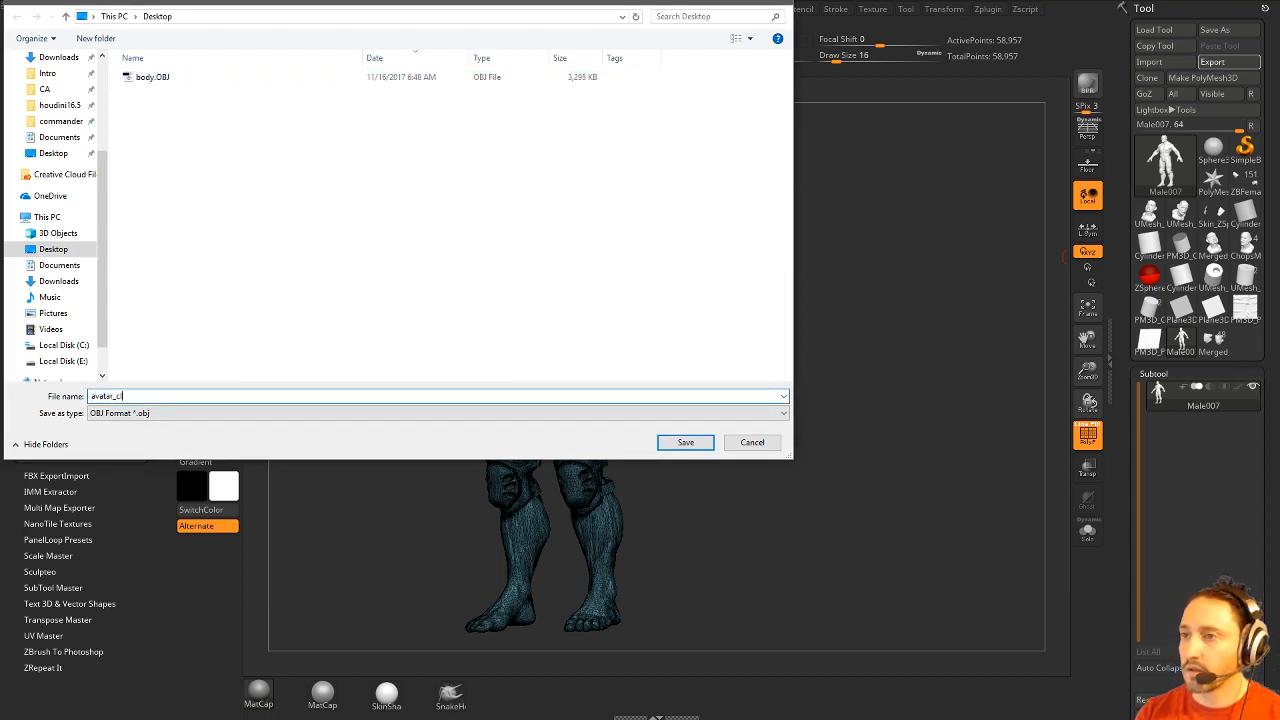
{"action": "type", "text": "ose"}
{"action": "key", "text": "Return"}
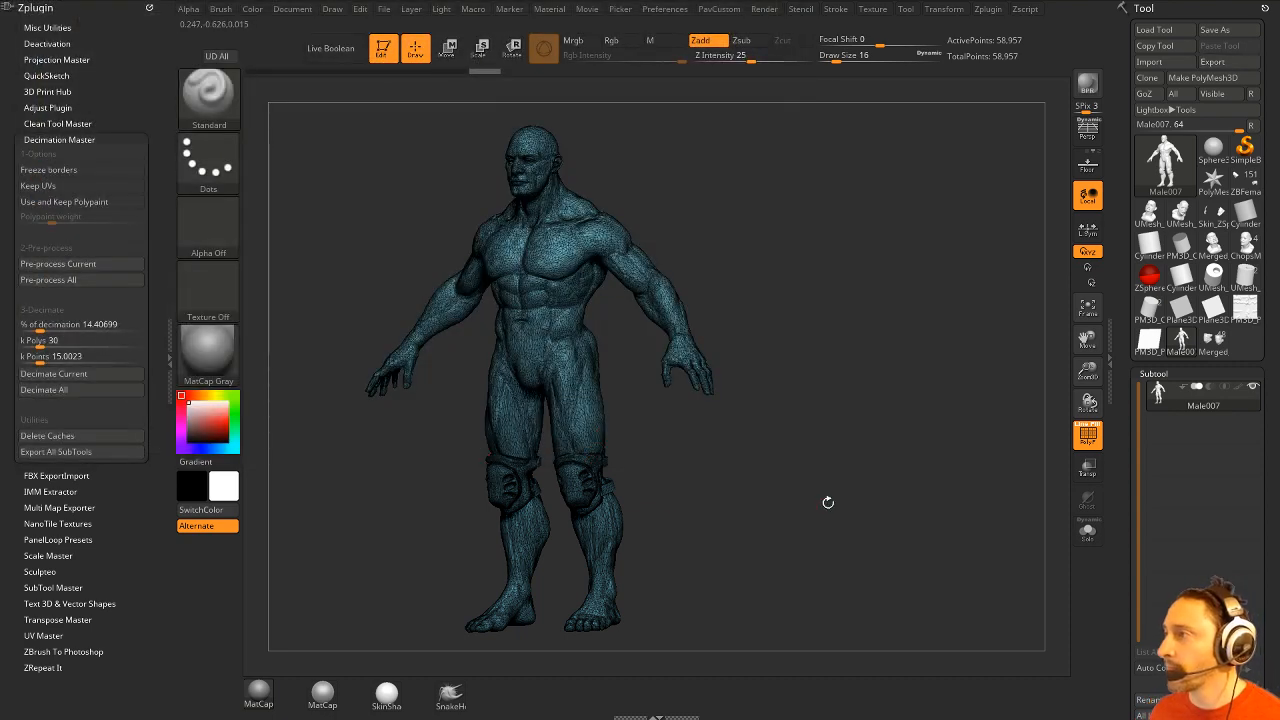
Mask everything except the knee pads and move them forward, clear of the knees.
{"action": "left_click_drag", "start_coordinate": [828, 503], "coordinate": [856, 487]}
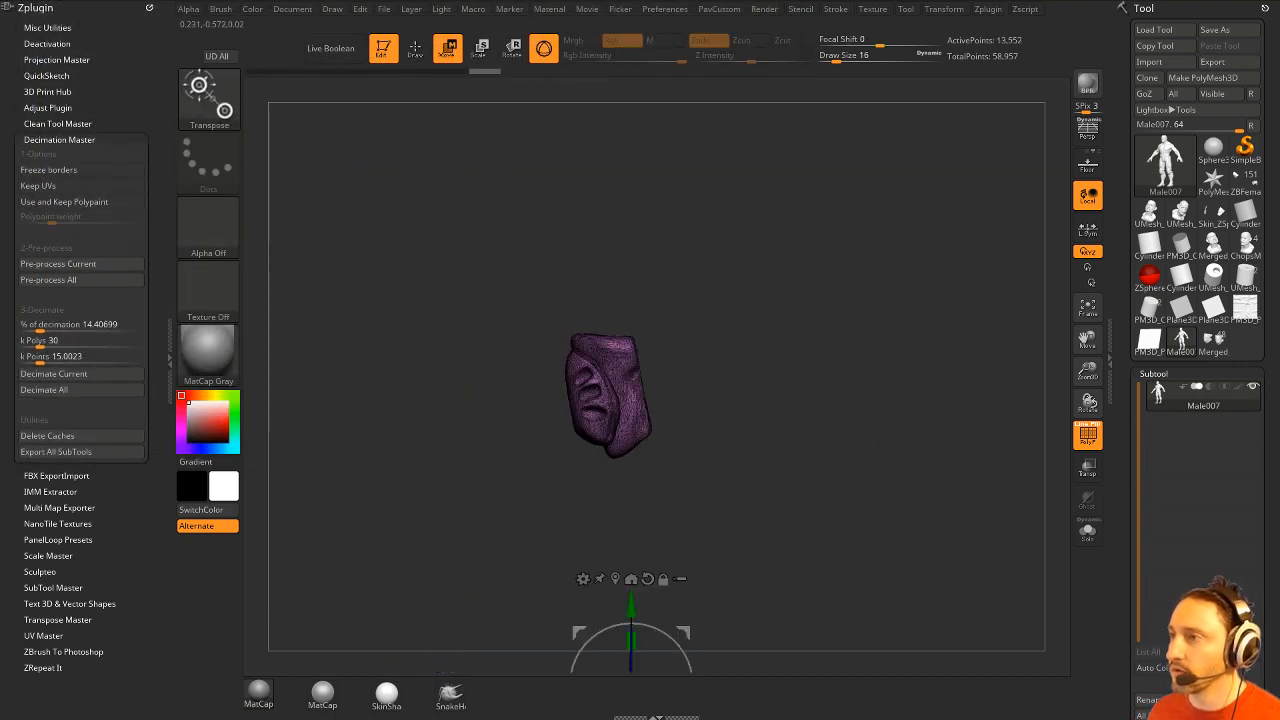
{"action": "left_click", "coordinate": [893, 433], "text": "ctrl+shift"}
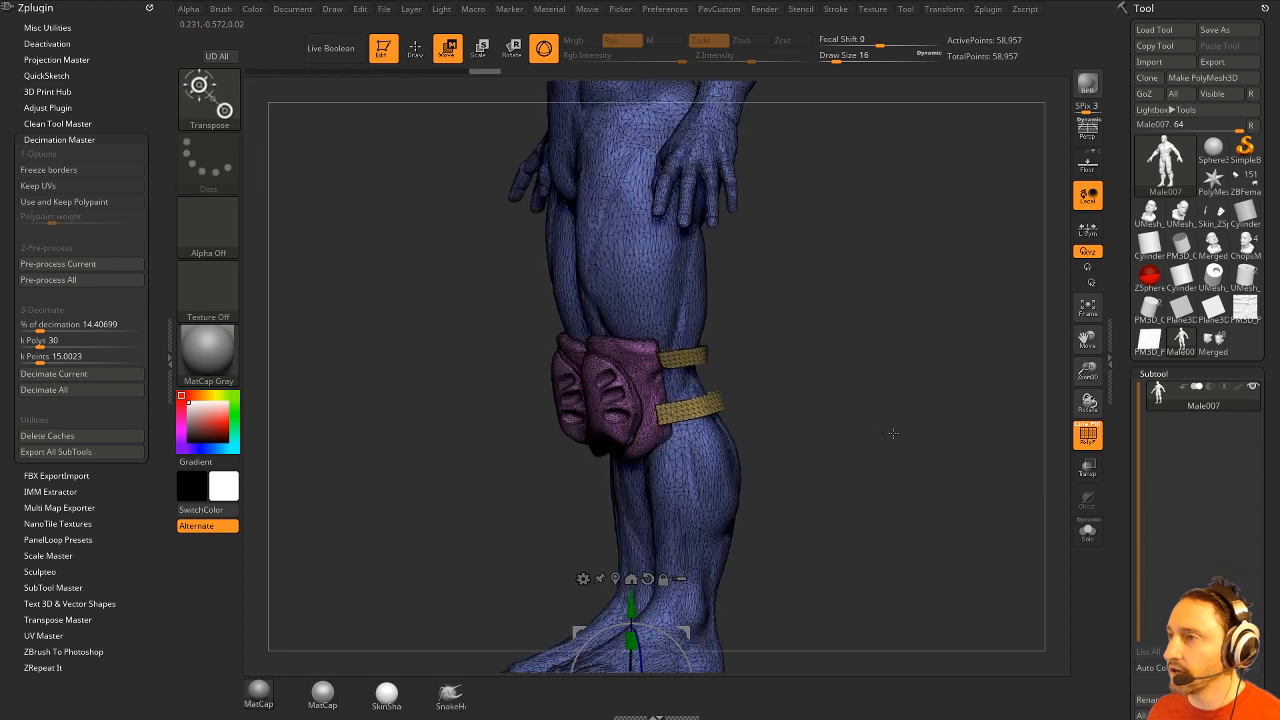
{"action": "left_click", "coordinate": [652, 374], "text": "ctrl"}
{"action": "left_click_drag", "start_coordinate": [852, 371], "coordinate": [804, 369]}
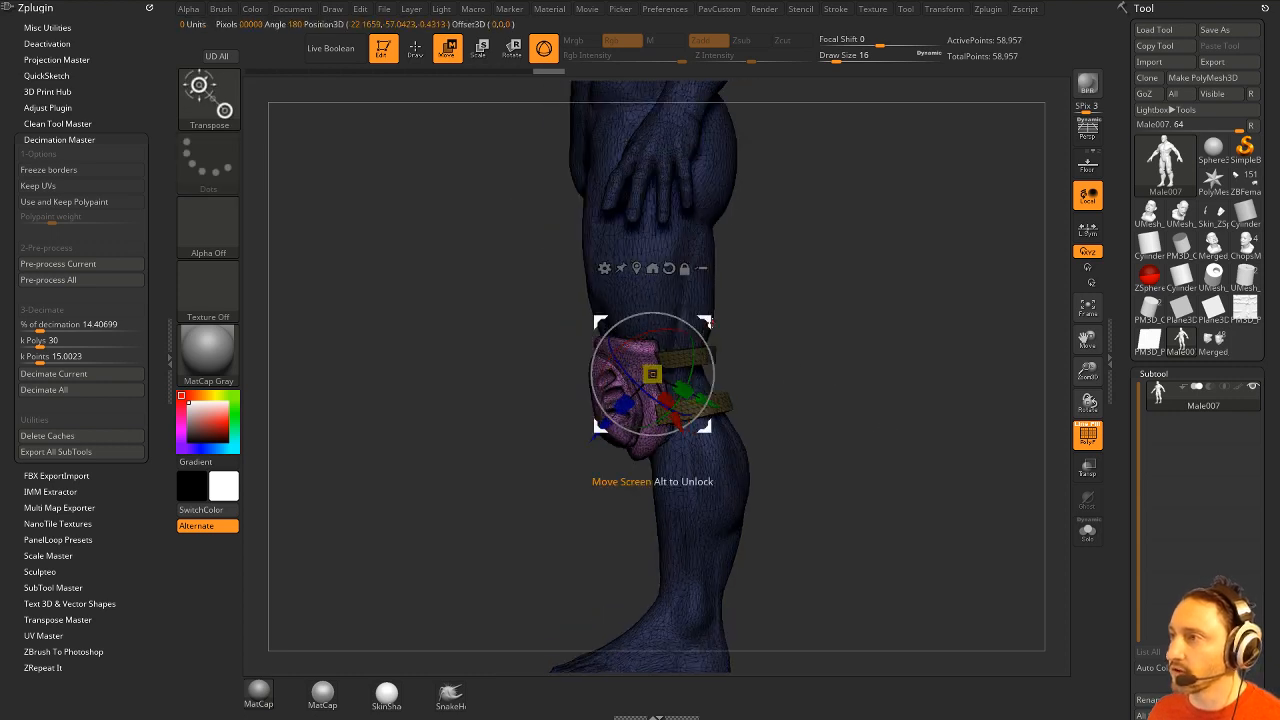
{"action": "mouse_move", "coordinate": [652, 374]}
{"action": "left_mouse_down"}
{"action": "mouse_move", "coordinate": [585, 395]}
{"action": "mouse_move", "coordinate": [460, 398]}
{"action": "mouse_move", "coordinate": [473, 378]}
{"action": "left_mouse_up"}
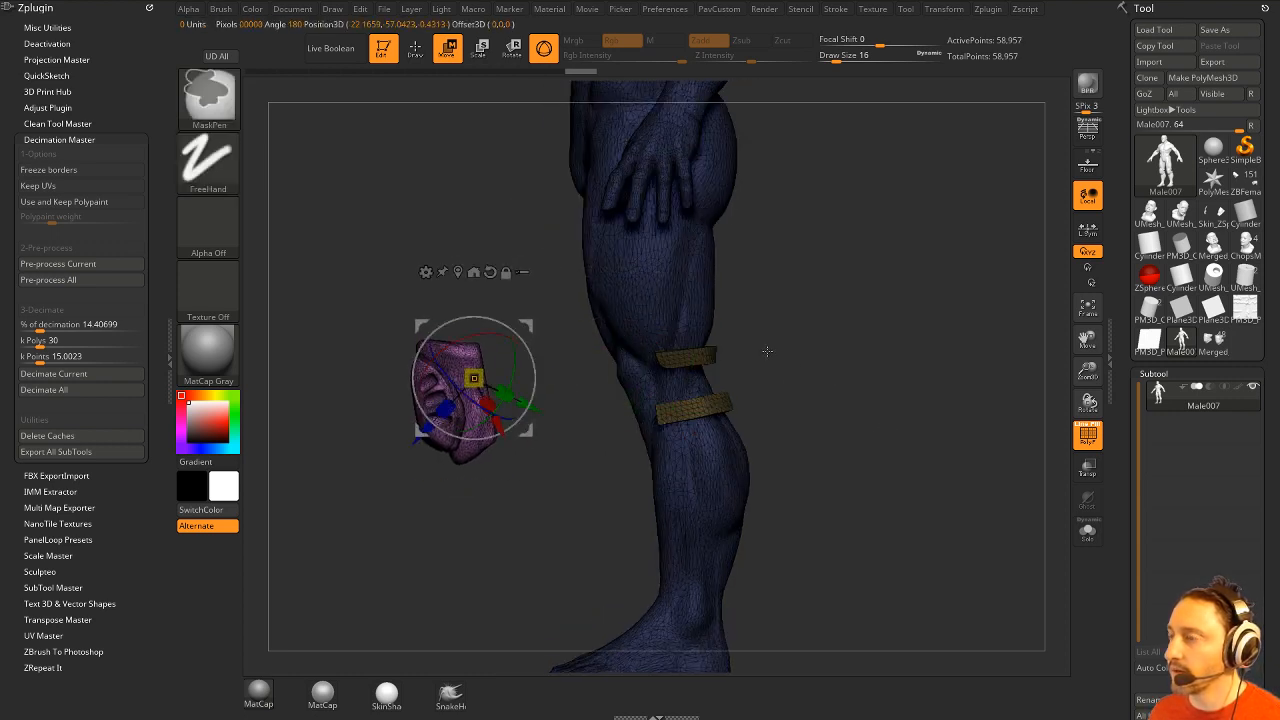
Mask everything except the straps and move them backward, clear of the legs.
{"action": "left_click_drag", "start_coordinate": [770, 336], "coordinate": [778, 348], "text": "ctrl"}
{"action": "left_click", "coordinate": [706, 355], "text": "ctrl"}
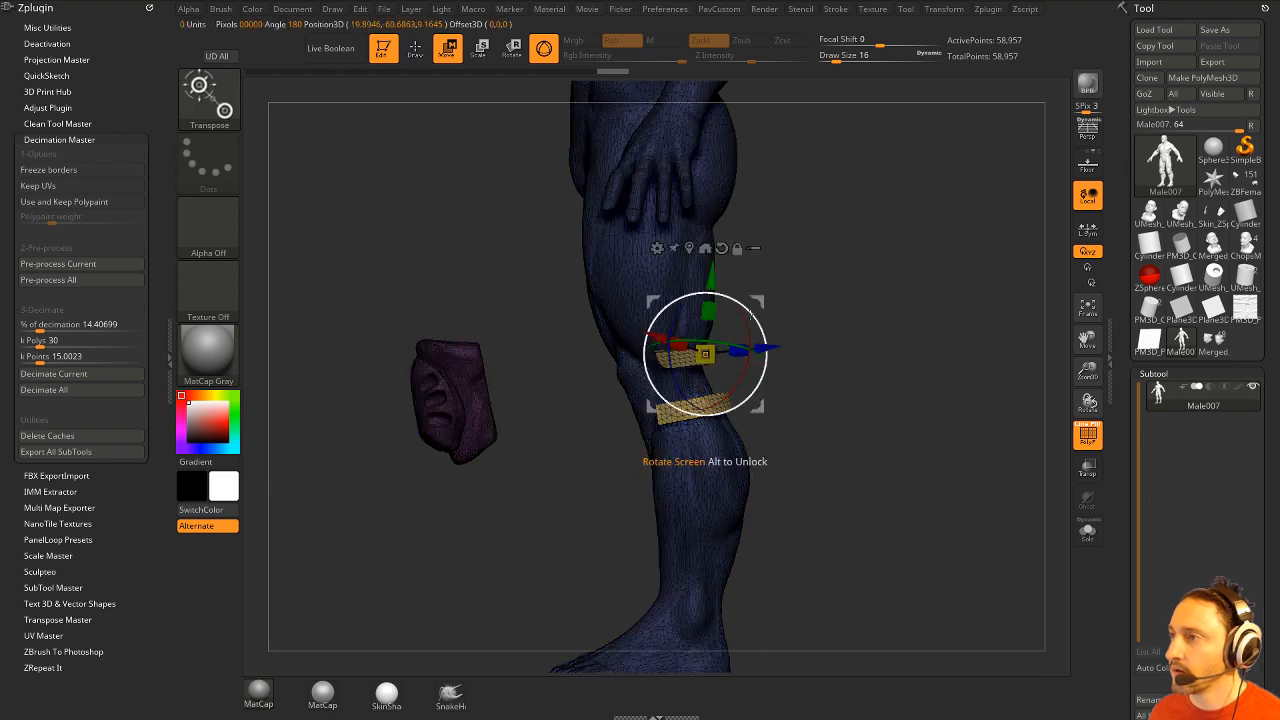
{"action": "left_click_drag", "start_coordinate": [765, 300], "coordinate": [935, 268]}
Return to Draw mode, clear the mask and assign the whole exploded model a single polygroup.
{"action": "key", "text": "f"}
{"action": "key", "text": "q"}
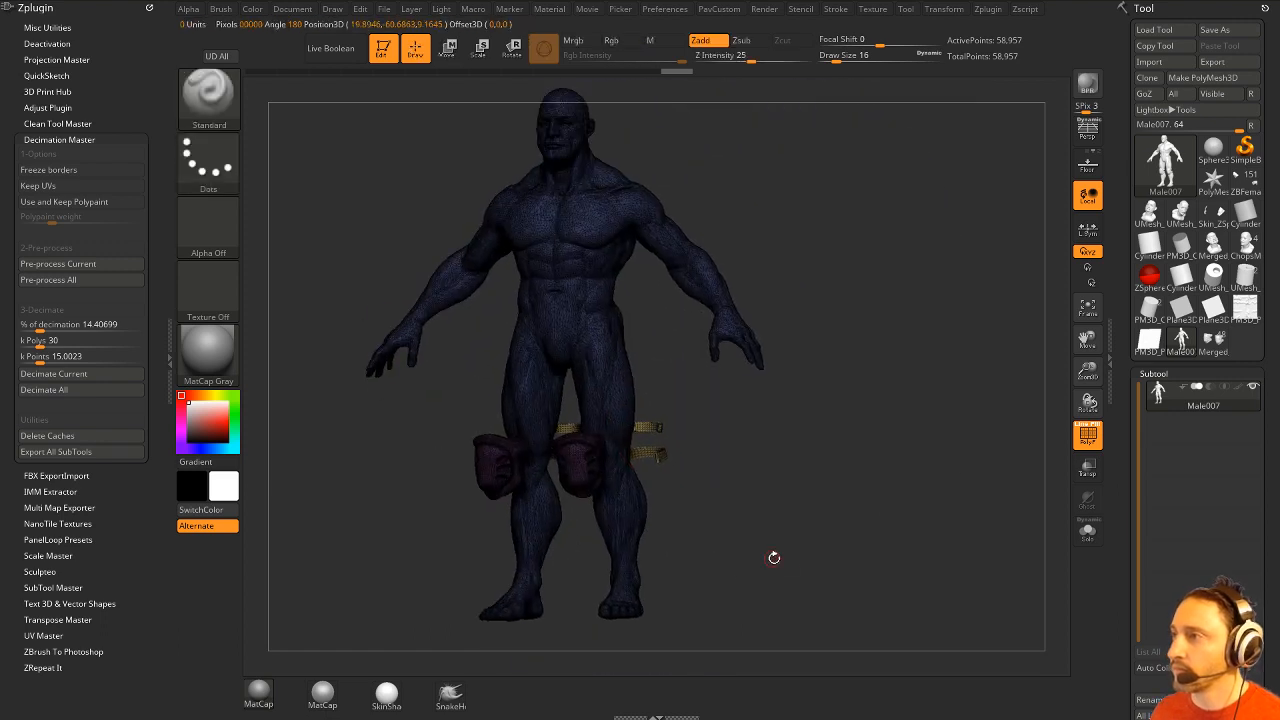
{"action": "left_click_drag", "start_coordinate": [889, 224], "coordinate": [966, 286], "text": "ctrl"}
{"action": "key", "text": "shift+f"}
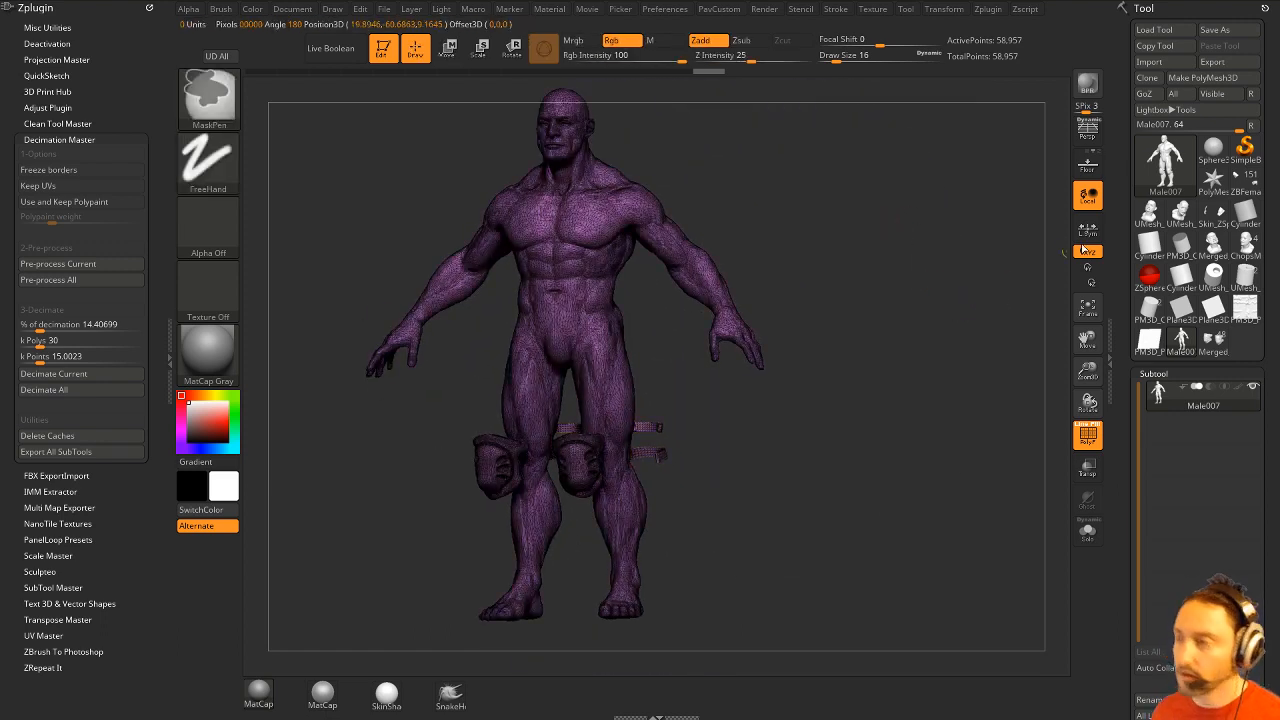
Export the exploded model to the Desktop as an OBJ named avatar_far.
{"action": "left_click", "coordinate": [1212, 62]}
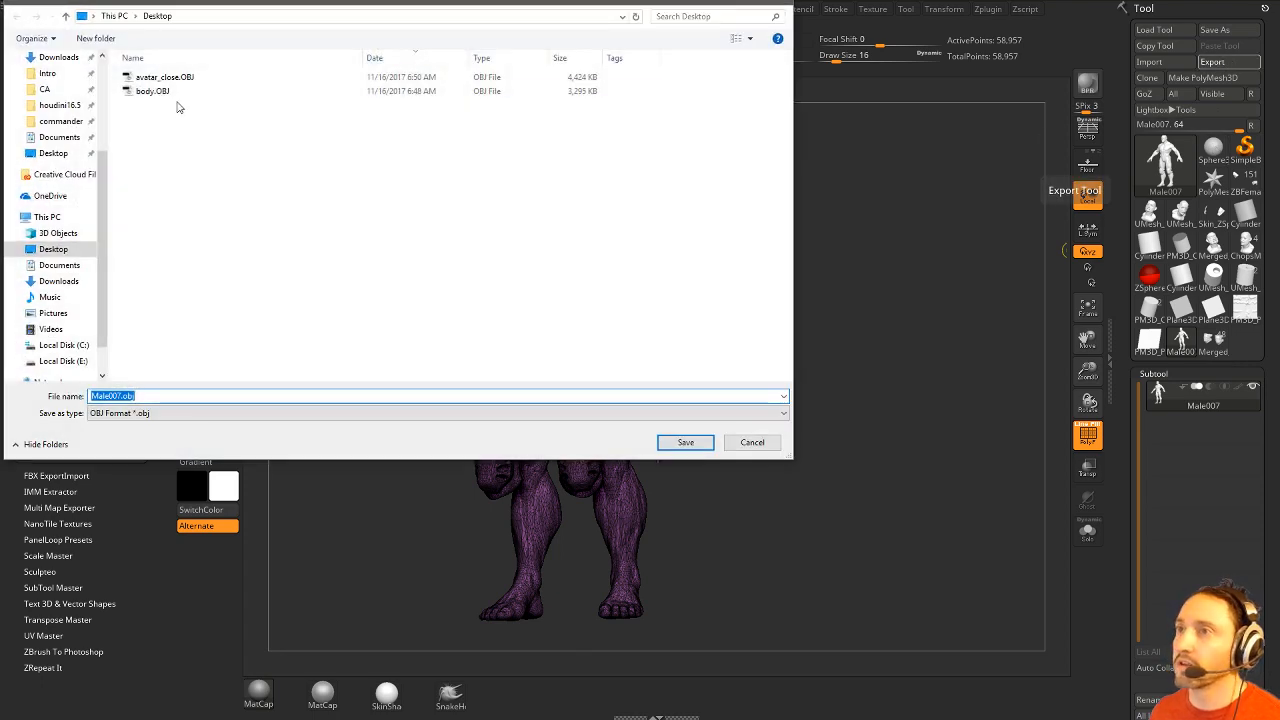
{"action": "left_click", "coordinate": [171, 80]}
{"action": "left_click", "coordinate": [116, 393]}
{"action": "type", "text": "avatar_fa"}
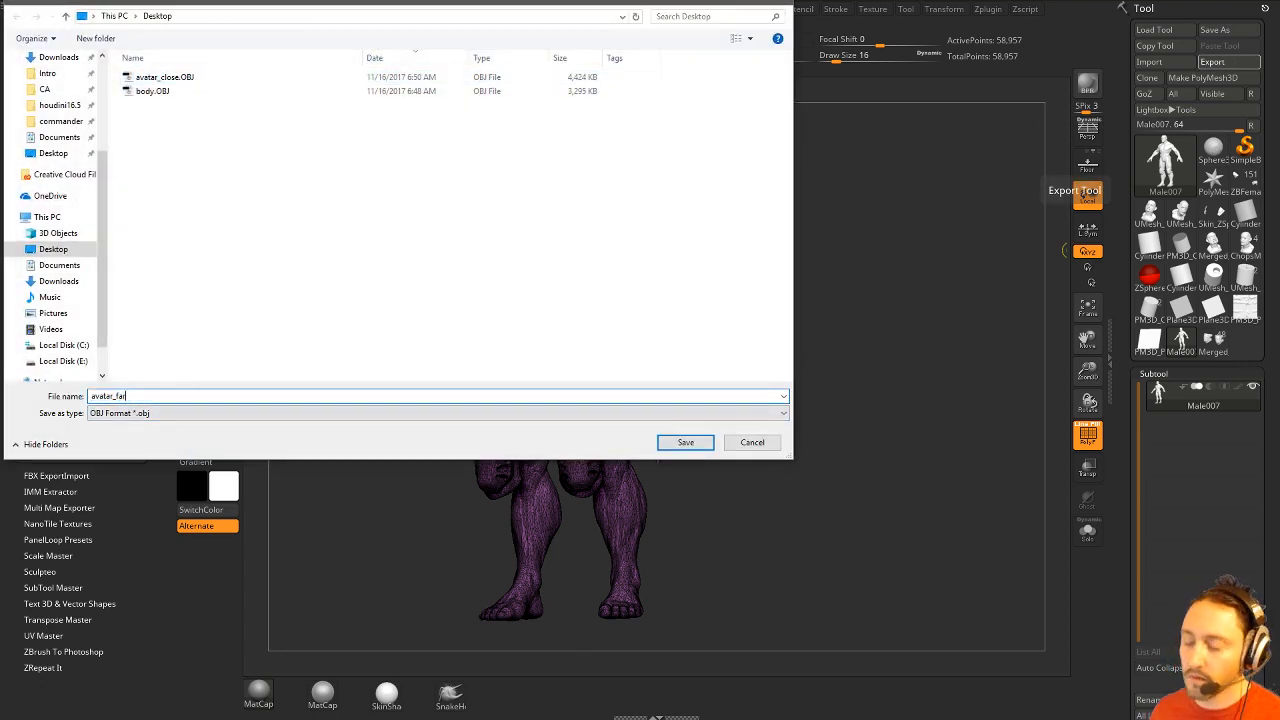
{"action": "key", "text": "Return"}
{"action": "left_click_drag", "start_coordinate": [766, 503], "coordinate": [790, 520]}
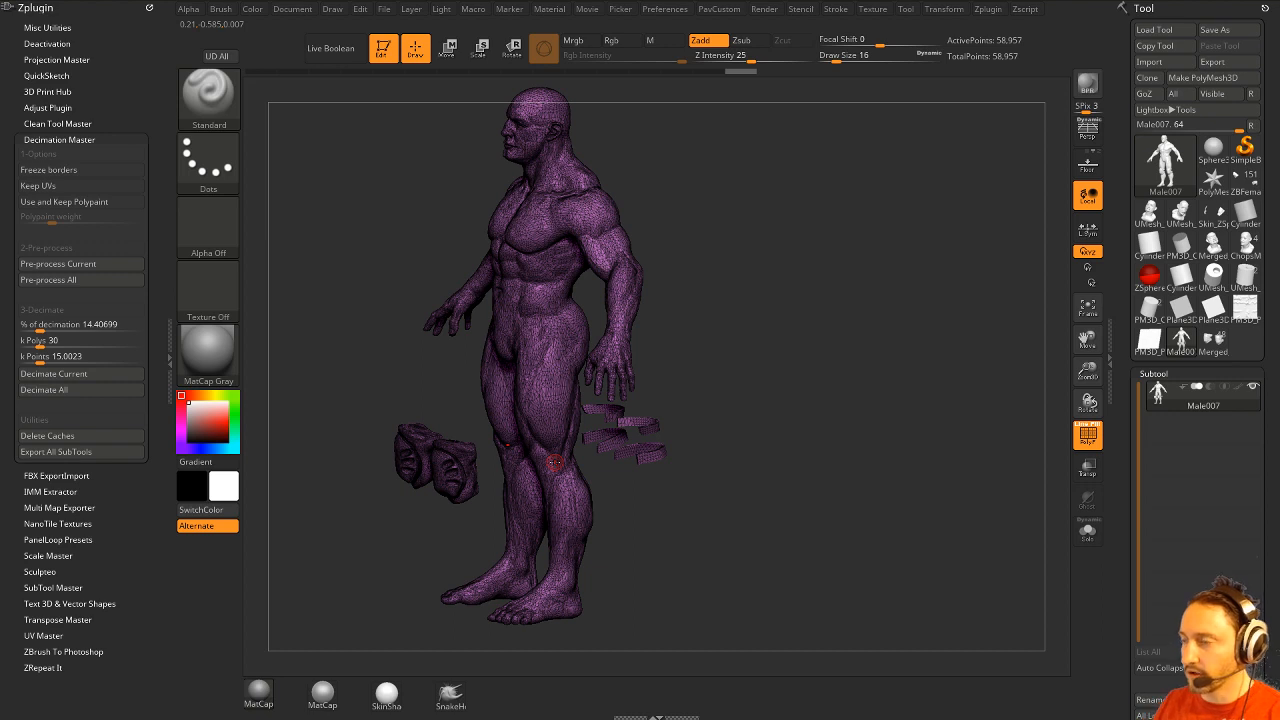
{"action": "left_click_drag", "start_coordinate": [769, 504], "coordinate": [789, 543]}
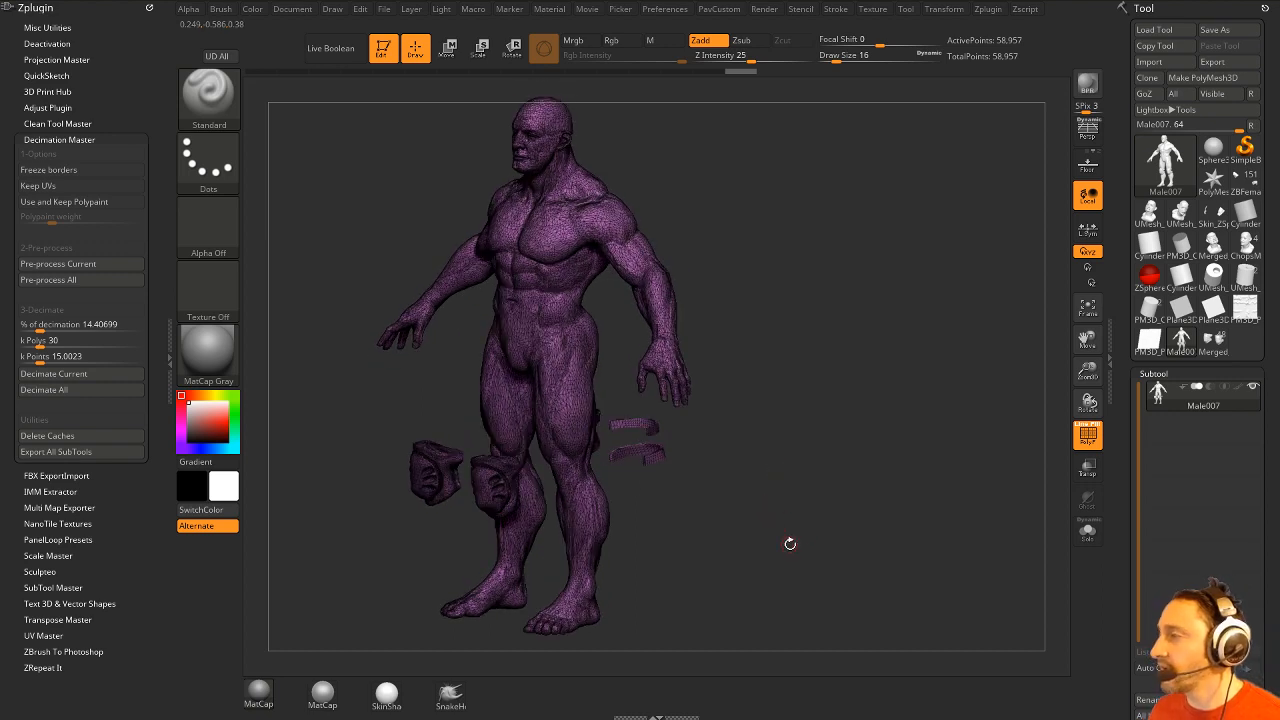
Switch to Marvelous Designer, log in with the saved credentials and enlarge its window to fill the screen.
{"action": "mouse_move", "coordinate": [1185, 345]}
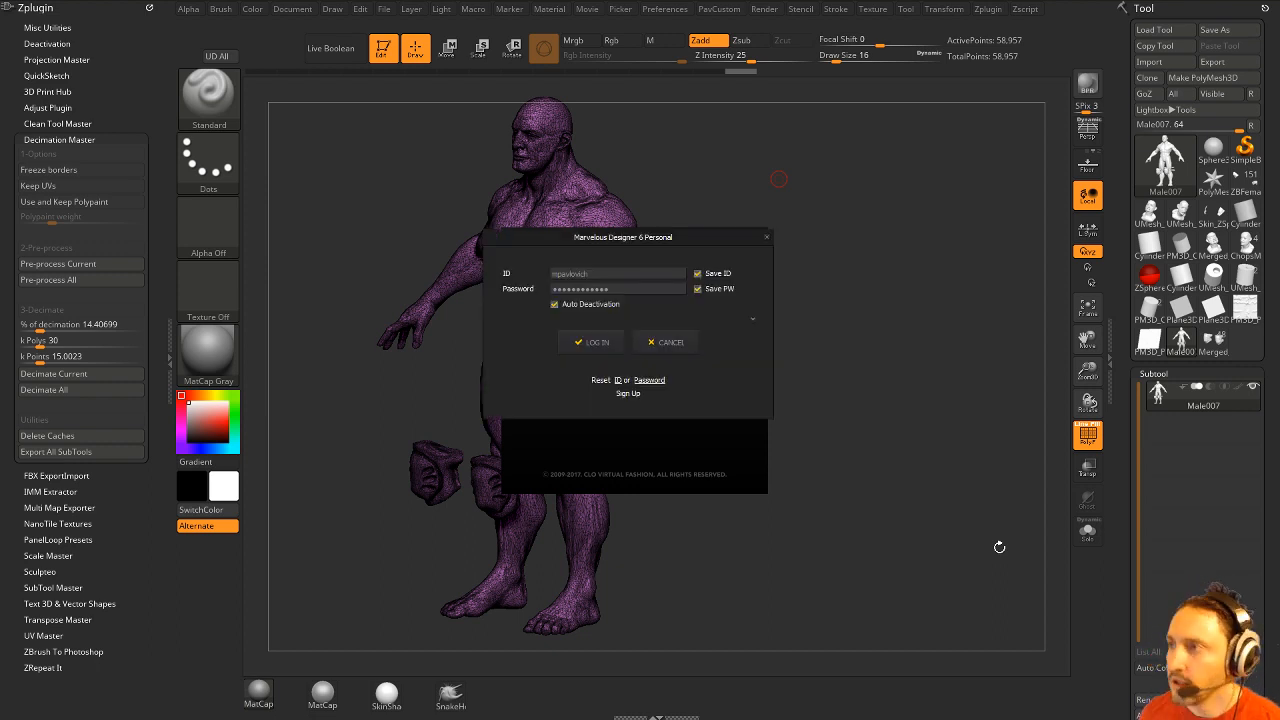
{"action": "left_click", "coordinate": [590, 342]}
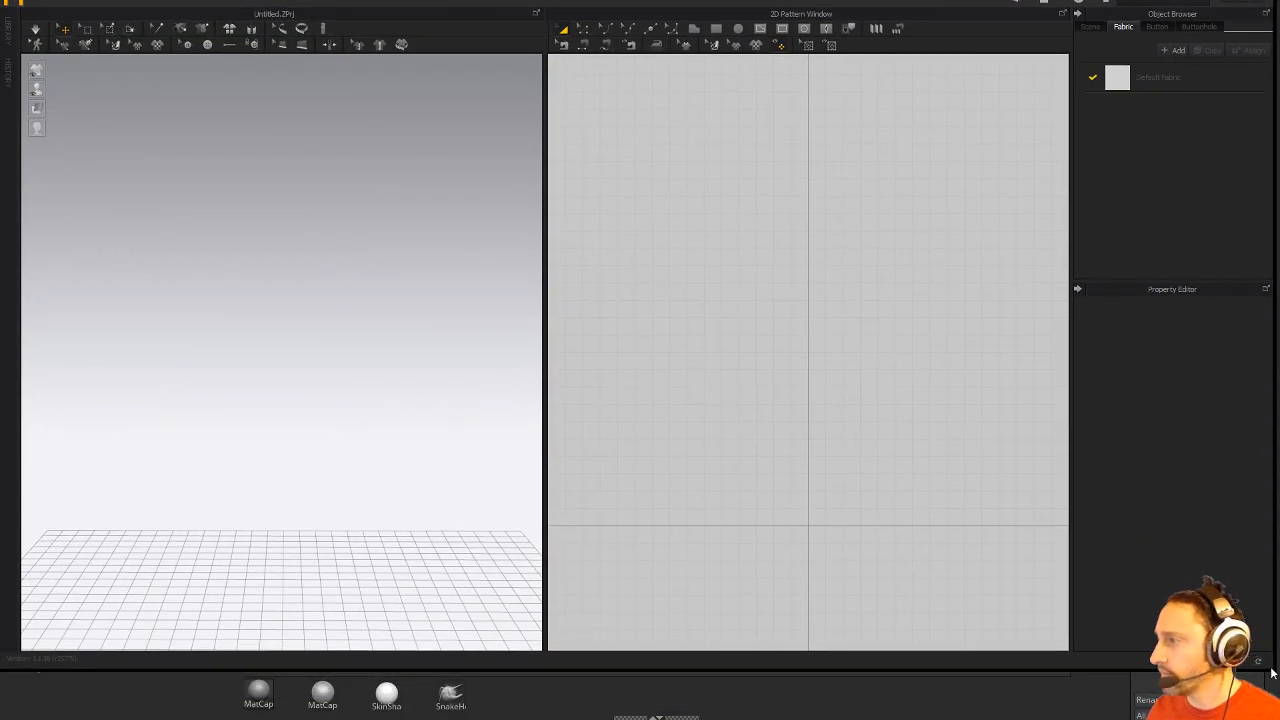
{"action": "left_click_drag", "start_coordinate": [1272, 670], "coordinate": [1277, 719]}
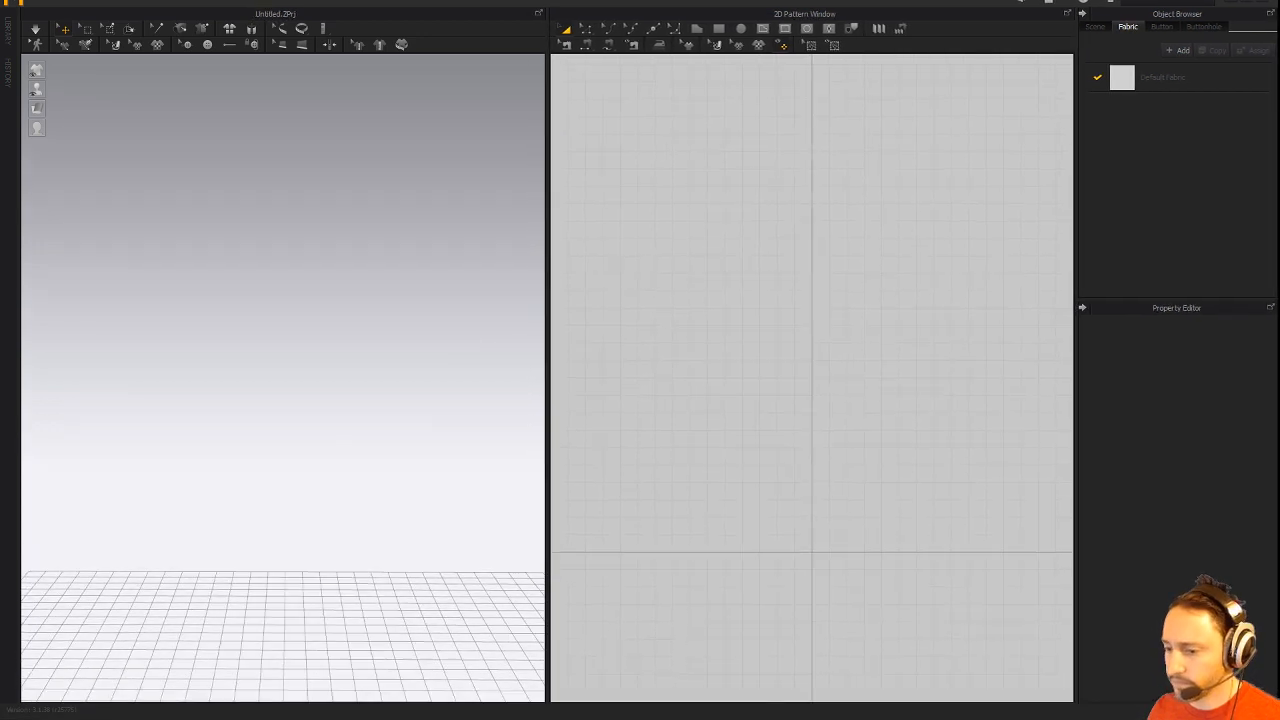
Import avatar_far.OBJ from the Desktop, loading it as an avatar with Auto Scale on.
{"action": "left_click", "coordinate": [47, 4]}
{"action": "mouse_move", "coordinate": [62, 108]}
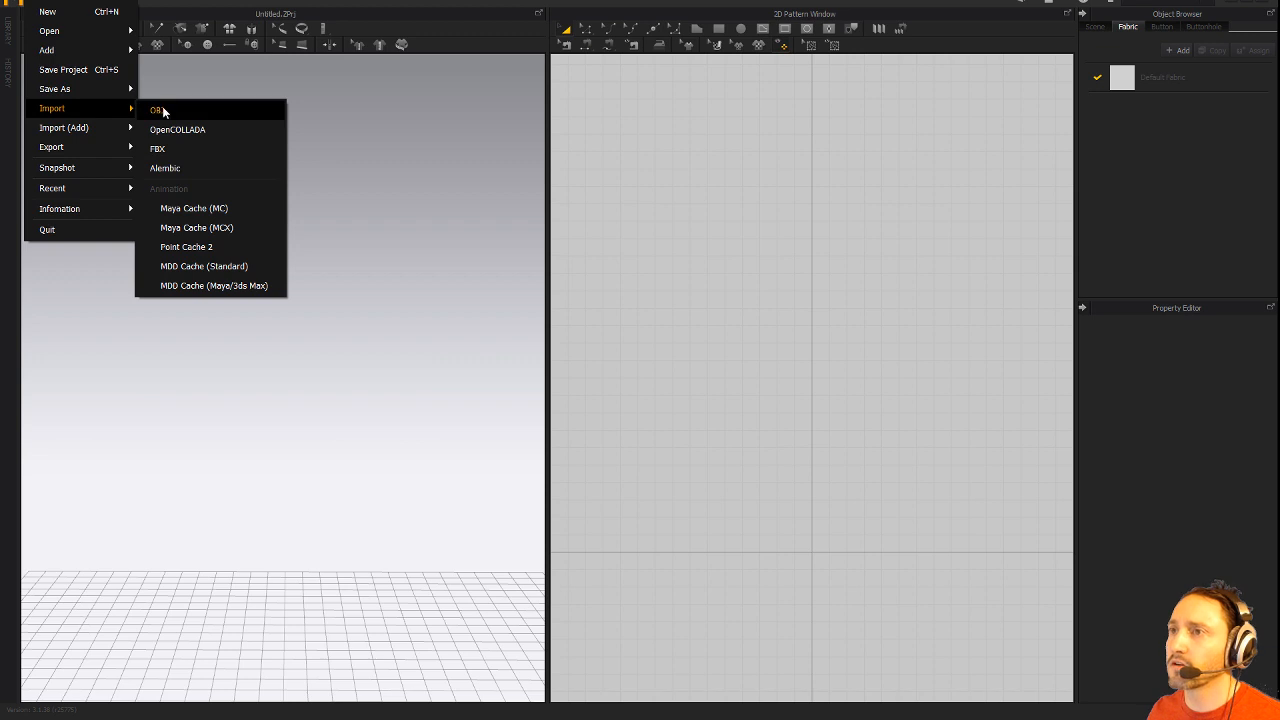
{"action": "left_click", "coordinate": [164, 110]}
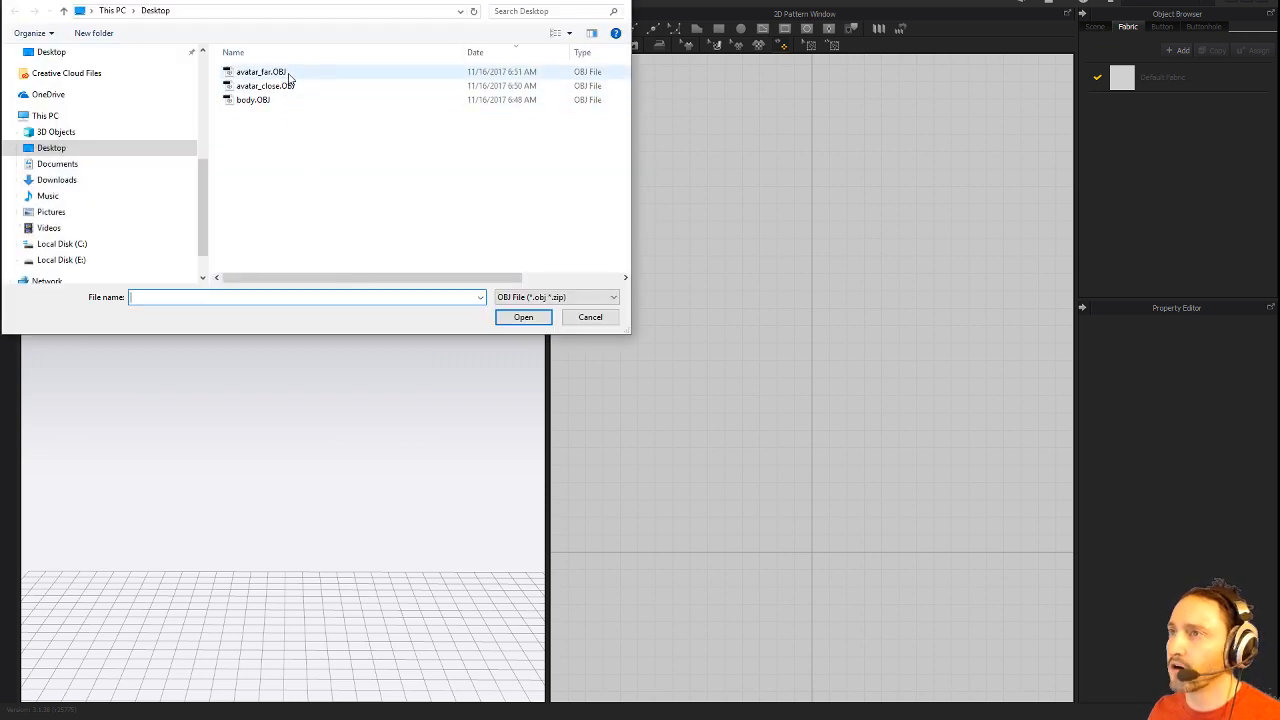
{"action": "double_click", "coordinate": [288, 75]}
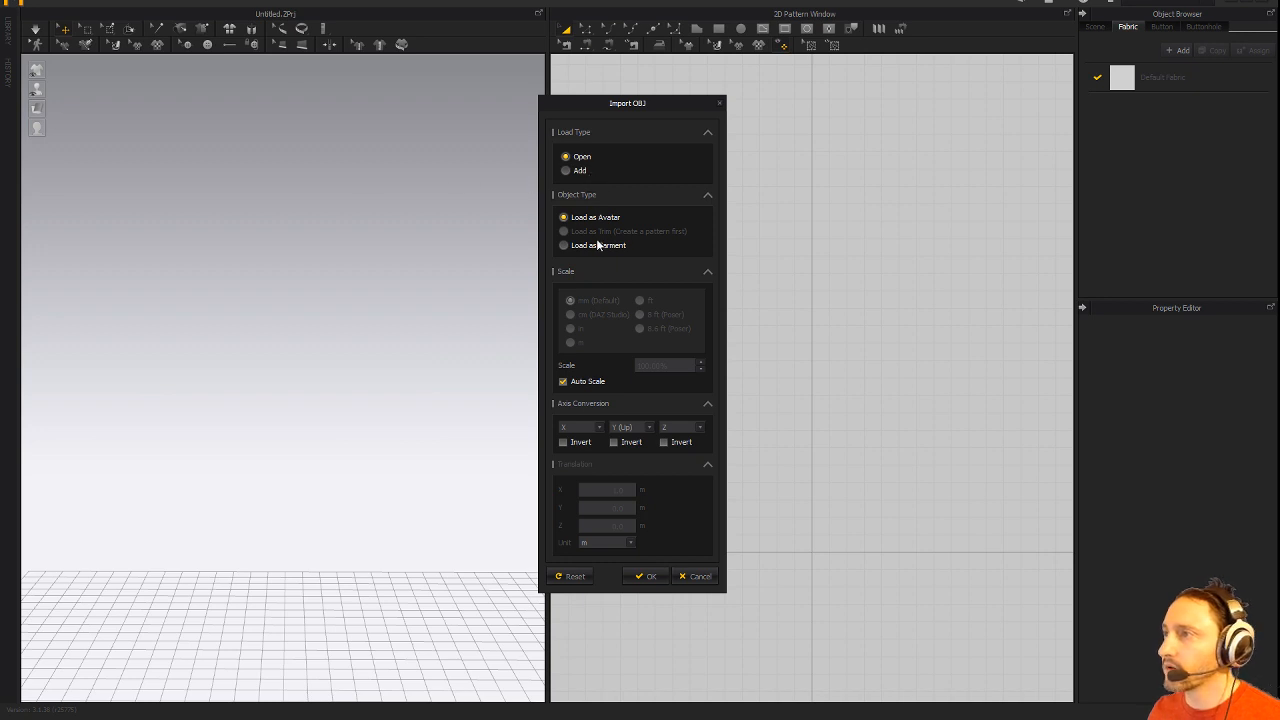
{"action": "left_click", "coordinate": [646, 576]}
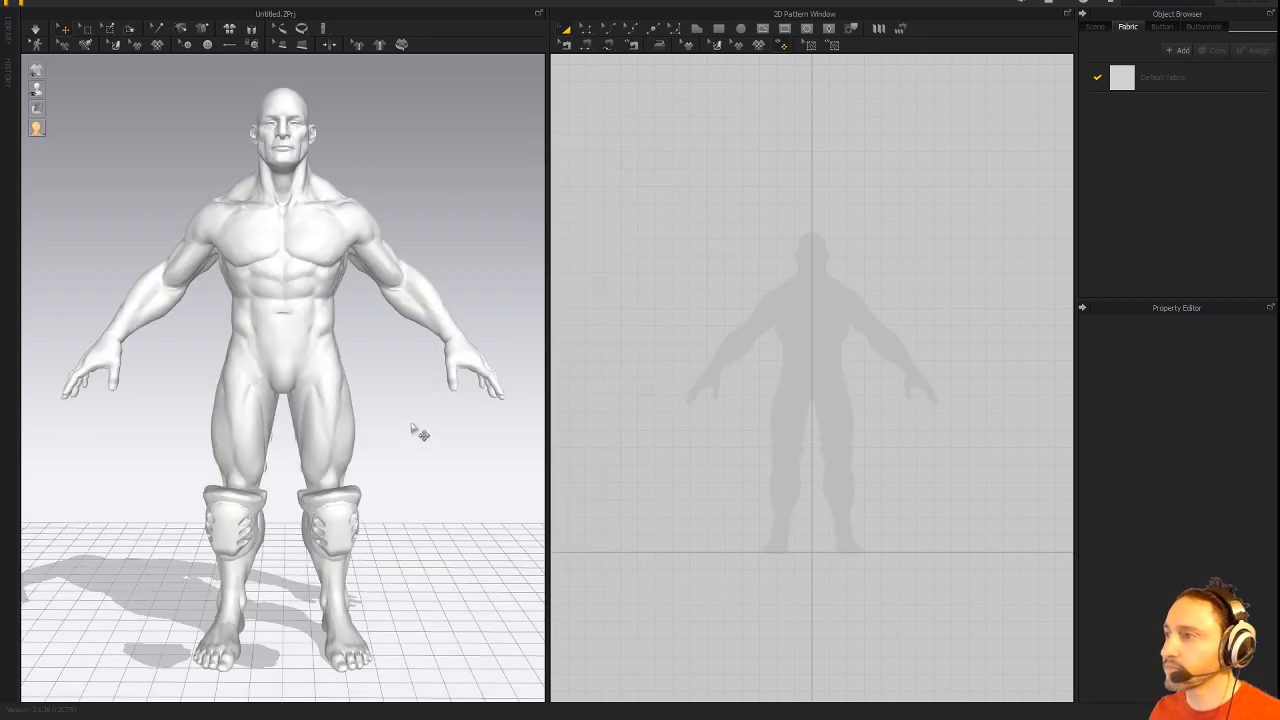
Give the avatar mesh a darker grey diffuse color.
{"action": "right_click_drag", "start_coordinate": [418, 433], "coordinate": [360, 430]}
{"action": "left_click", "coordinate": [386, 262]}
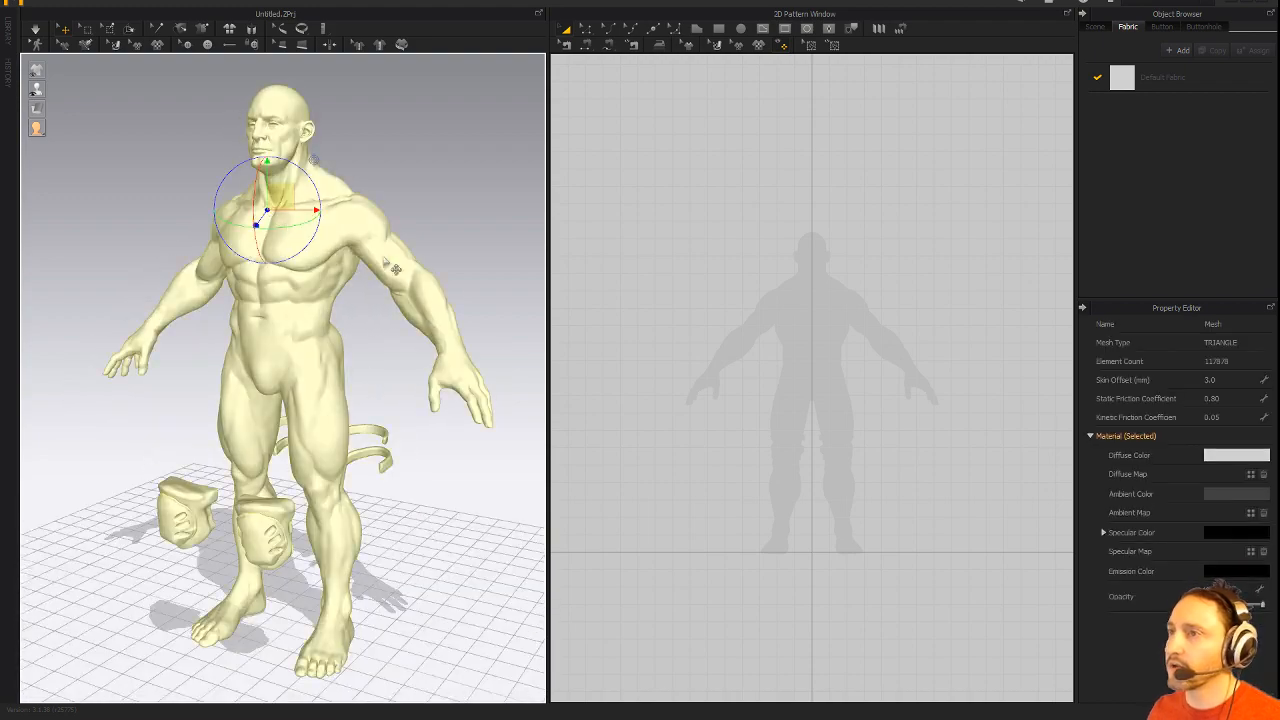
{"action": "left_click", "coordinate": [1236, 456]}
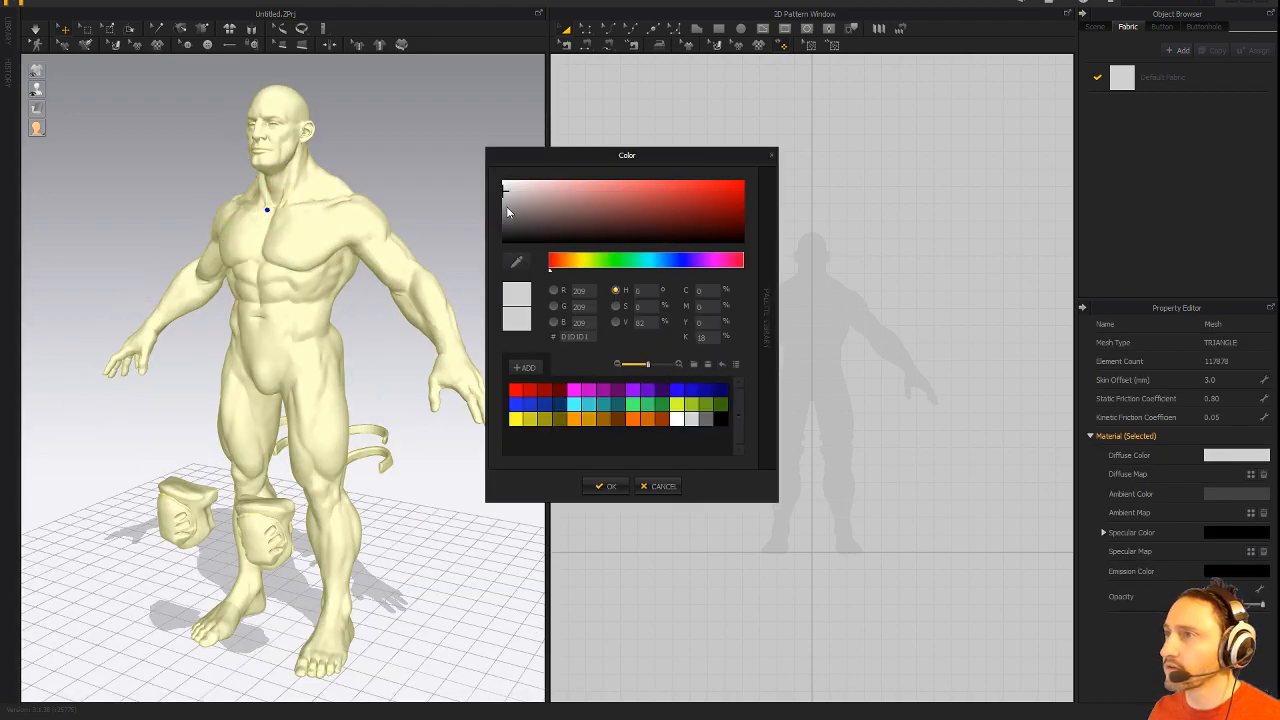
{"action": "left_click", "coordinate": [606, 486]}
{"action": "key", "text": "2"}
{"action": "left_click", "coordinate": [386, 187]}
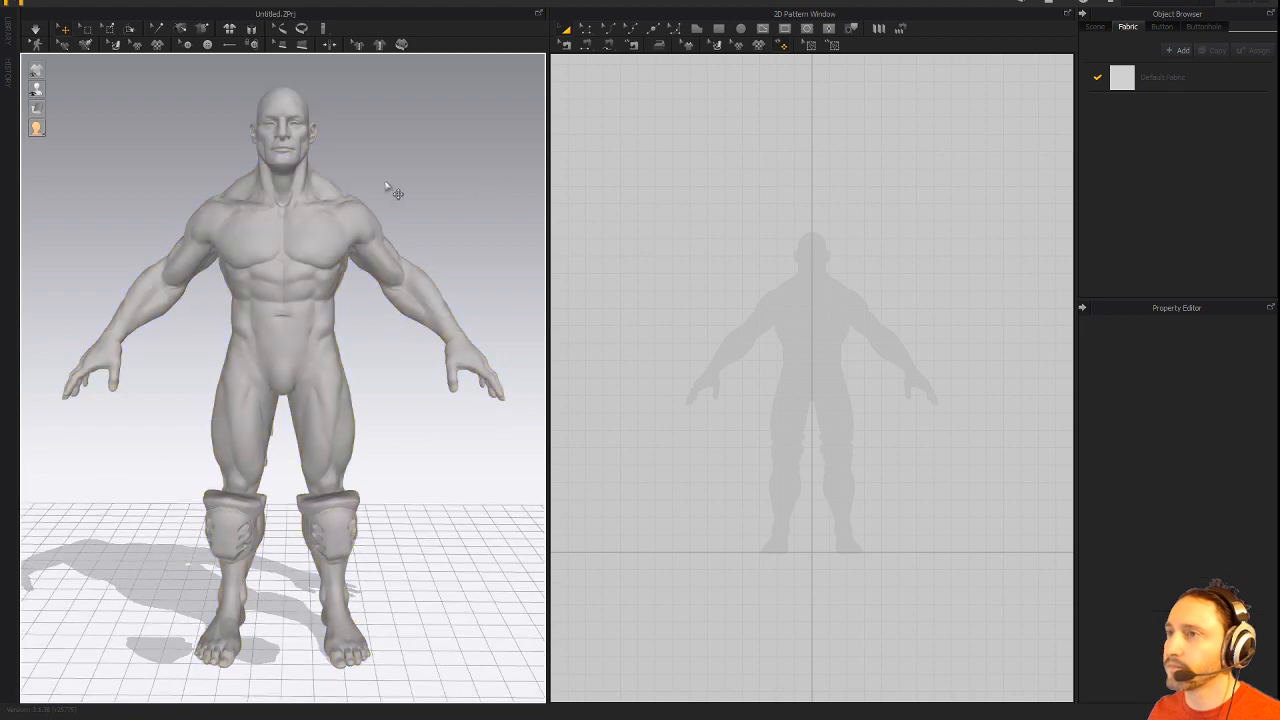
Try a full-width rectangular pattern piece across the body from neck to shins and delete it.
{"action": "right_click_drag", "start_coordinate": [388, 188], "coordinate": [500, 250]}
{"action": "scroll", "coordinate": [766, 403], "scroll_direction": "up", "scroll_amount": 4}
{"action": "scroll", "coordinate": [729, 369], "scroll_direction": "down", "scroll_amount": 2}
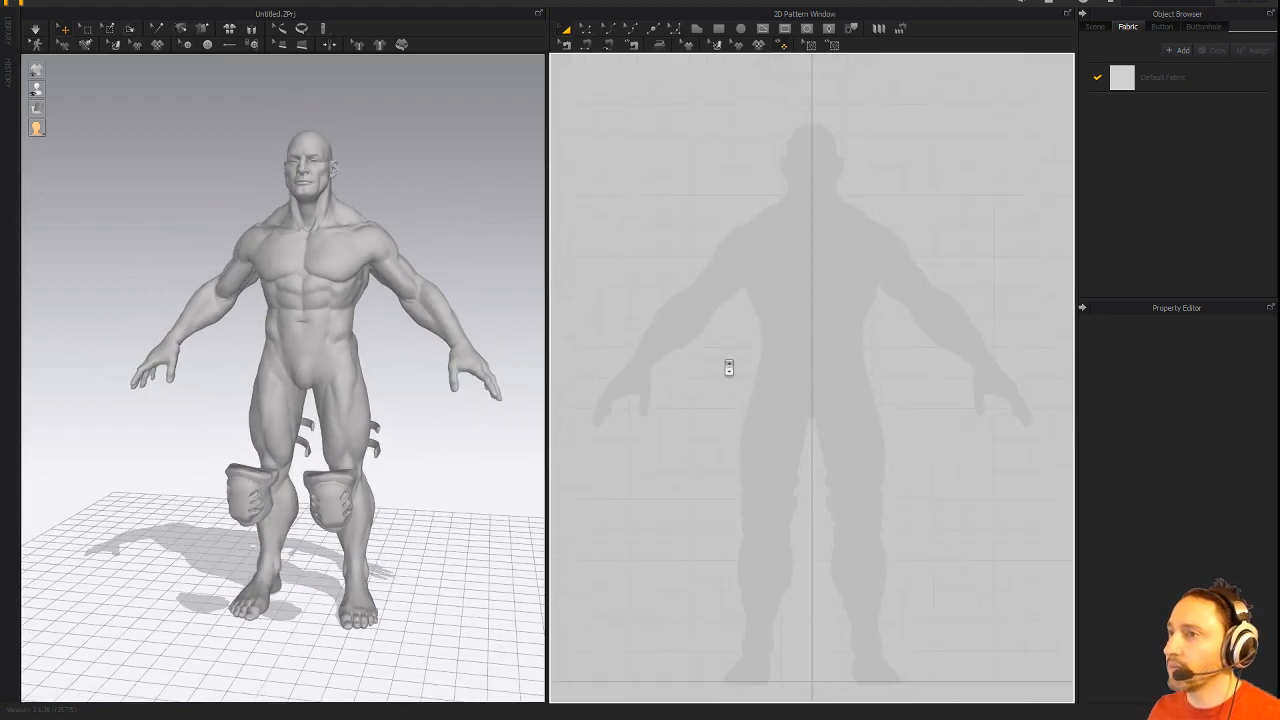
{"action": "middle_click_drag", "start_coordinate": [729, 369], "coordinate": [739, 352]}
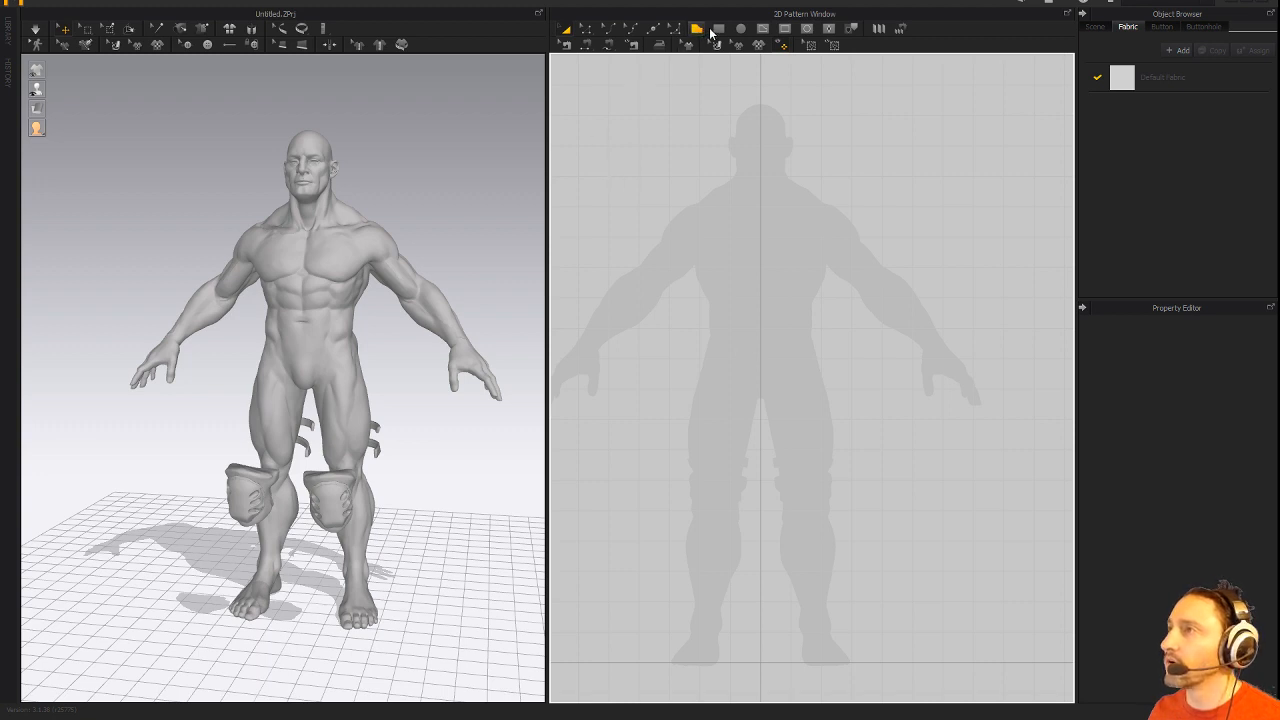
{"action": "mouse_move", "coordinate": [718, 372]}
{"action": "middle_mouse_down"}
{"action": "mouse_move", "coordinate": [714, 329]}
{"action": "mouse_move", "coordinate": [700, 357]}
{"action": "middle_mouse_up"}
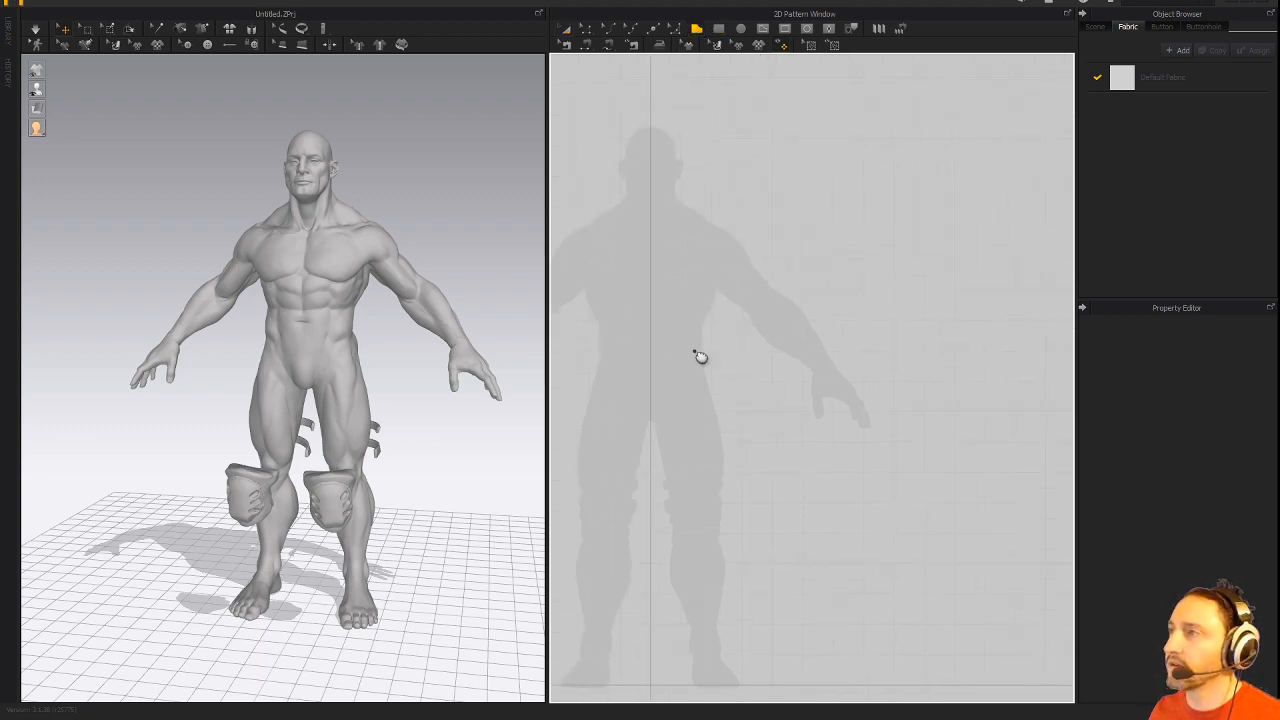
{"action": "scroll", "coordinate": [789, 206], "scroll_direction": "down", "scroll_amount": 3}
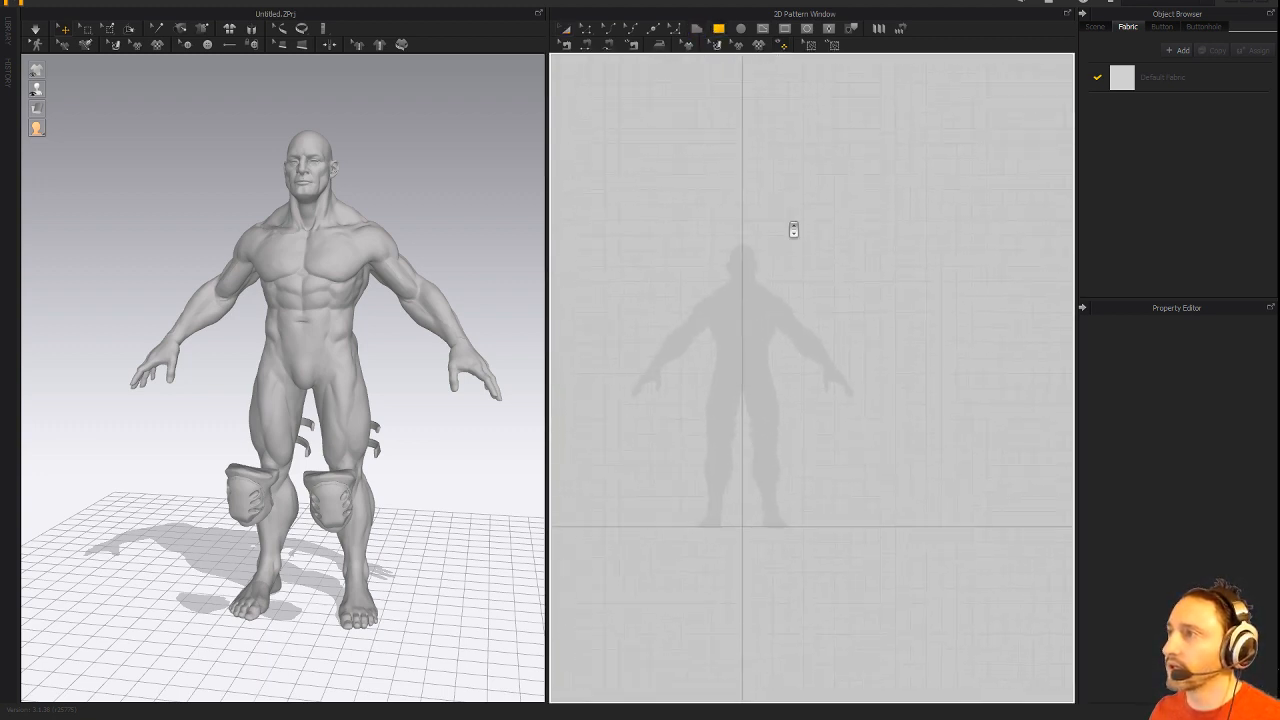
{"action": "scroll", "coordinate": [650, 247], "scroll_direction": "up", "scroll_amount": 2}
{"action": "left_click_drag", "start_coordinate": [636, 238], "coordinate": [780, 544]}
{"action": "middle_click_drag", "start_coordinate": [876, 246], "coordinate": [886, 247]}
{"action": "scroll", "coordinate": [914, 277], "scroll_direction": "up", "scroll_amount": 3}
{"action": "scroll", "coordinate": [904, 246], "scroll_direction": "down", "scroll_amount": 2}
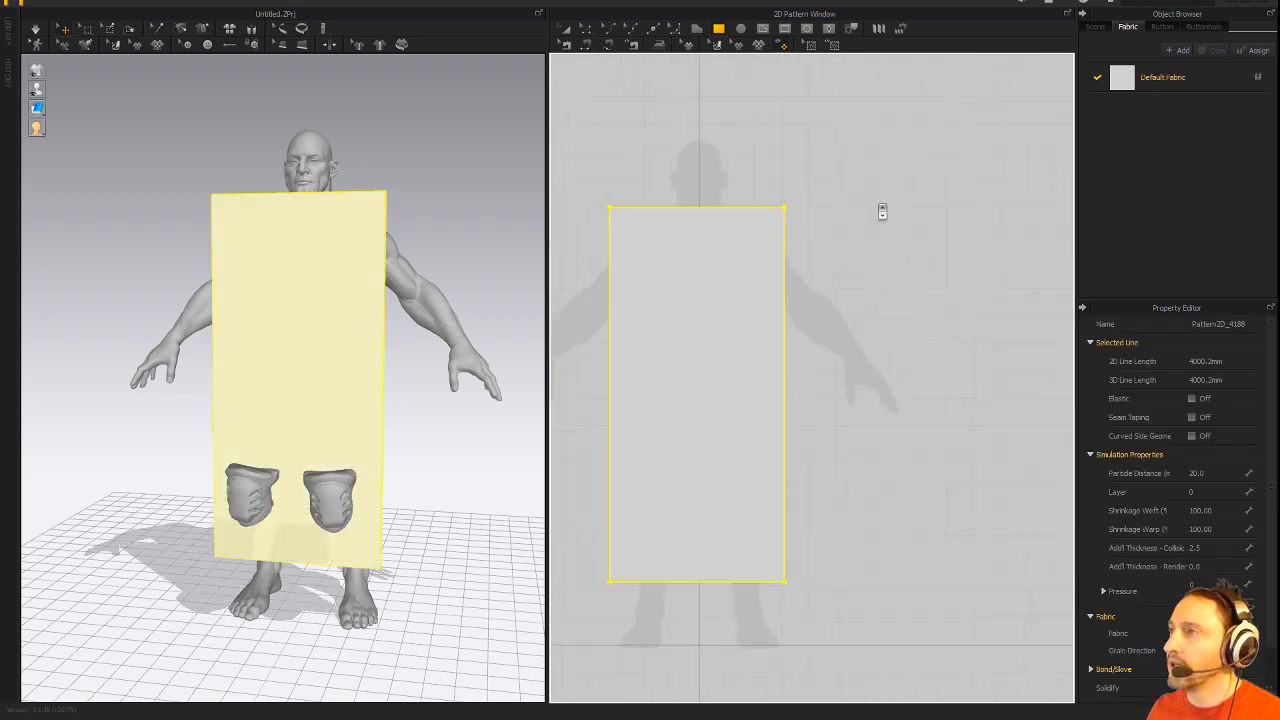
{"action": "middle_click_drag", "start_coordinate": [899, 197], "coordinate": [929, 191]}
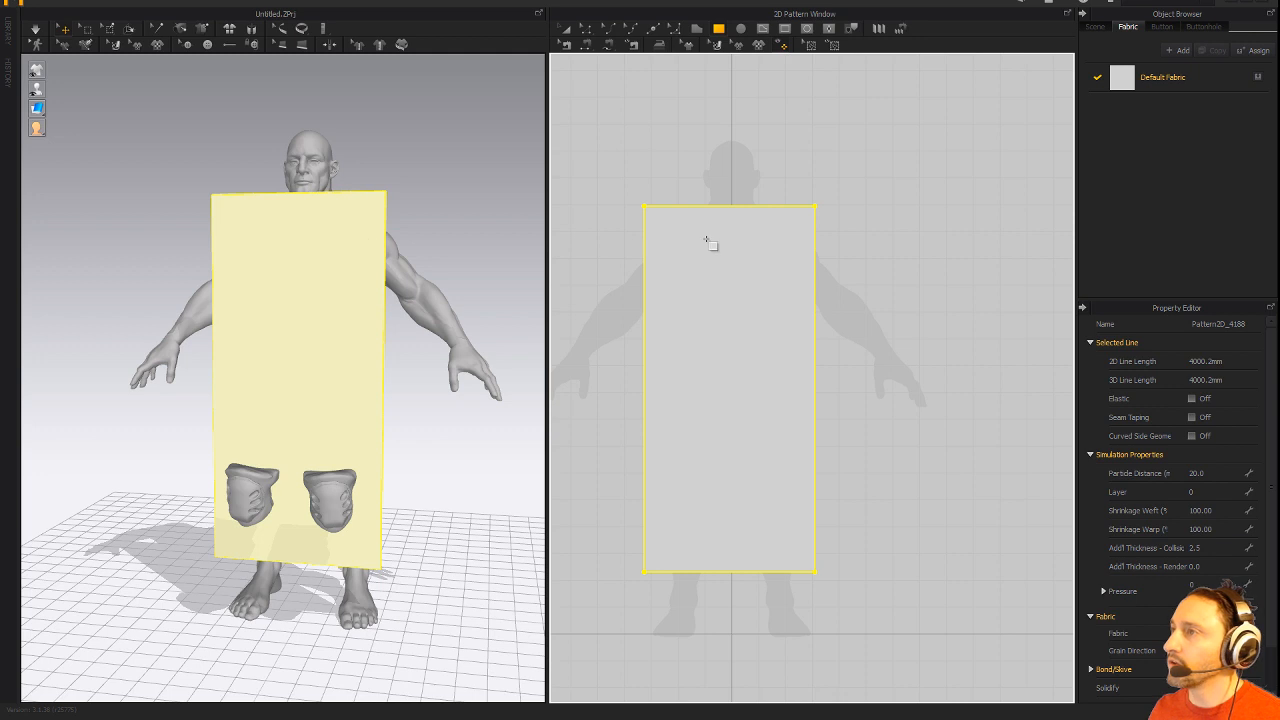
{"action": "key", "text": "Delete"}
Draw a rectangular pattern piece over half the body up to the center line, and add a point midway along its upper edge.
{"action": "left_click_drag", "start_coordinate": [622, 193], "coordinate": [731, 569]}
{"action": "middle_click_drag", "start_coordinate": [842, 439], "coordinate": [862, 457]}
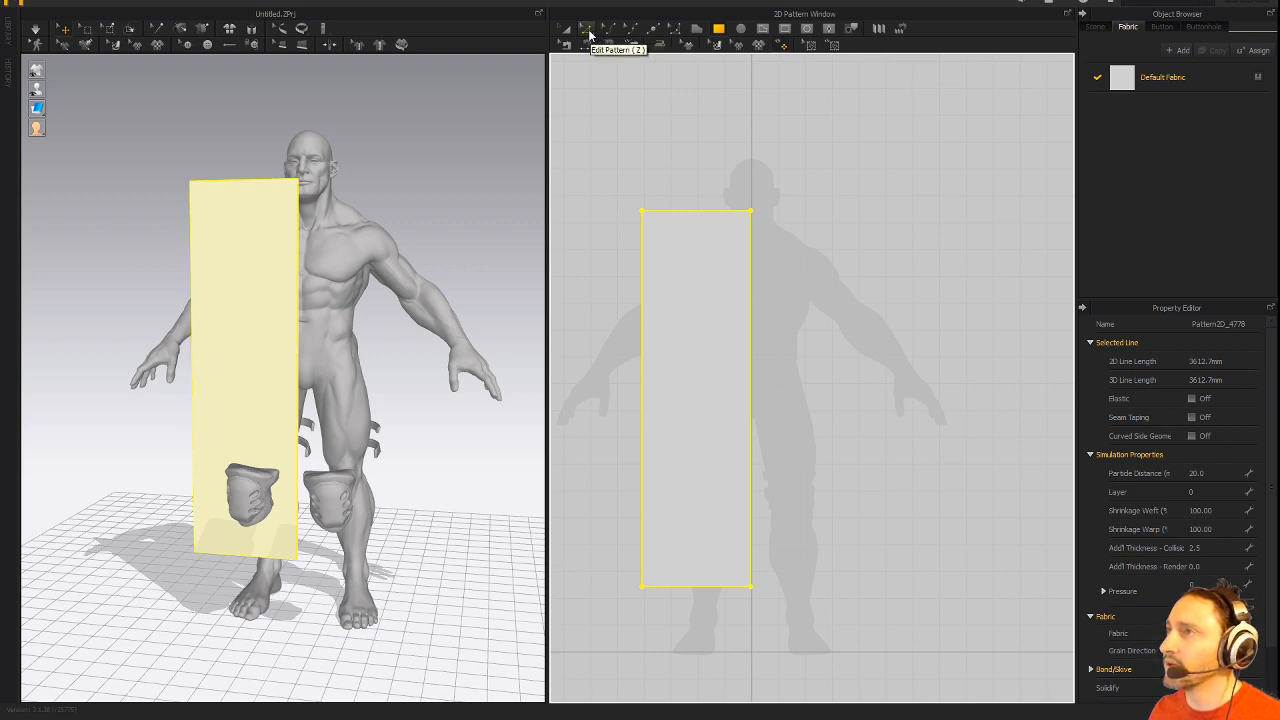
{"action": "left_click", "coordinate": [654, 30]}
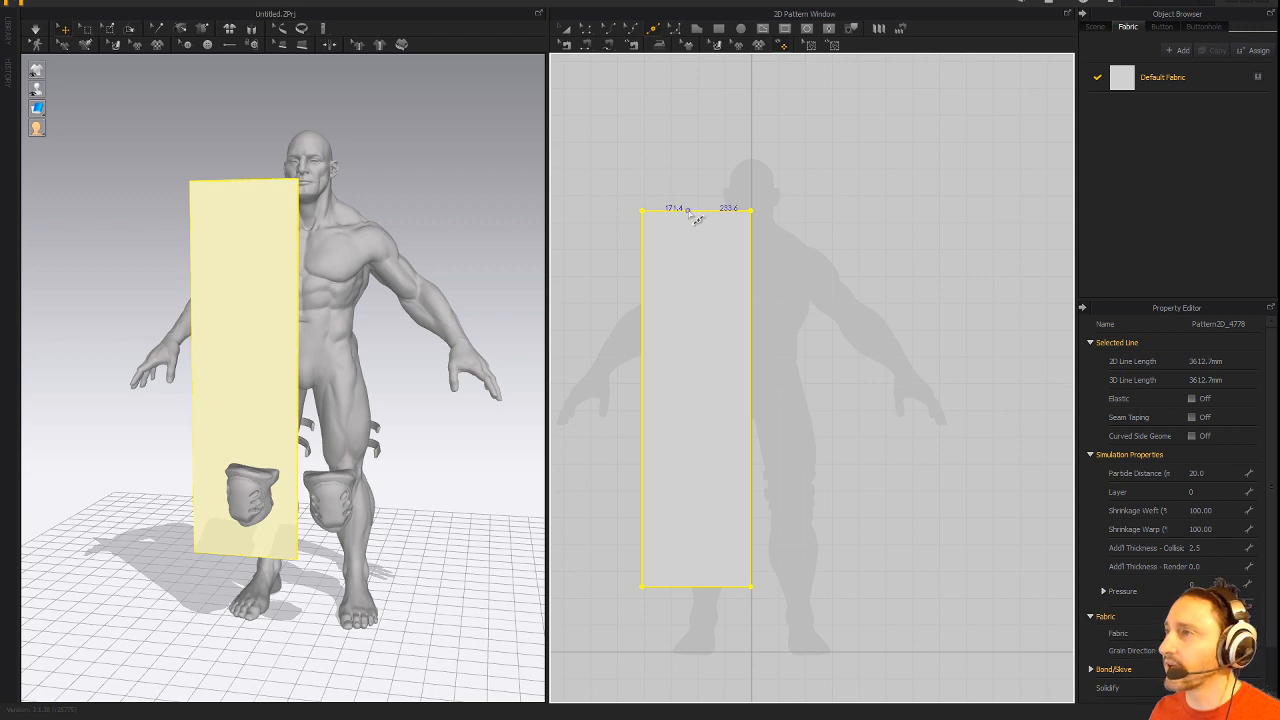
{"action": "left_click", "coordinate": [697, 210]}
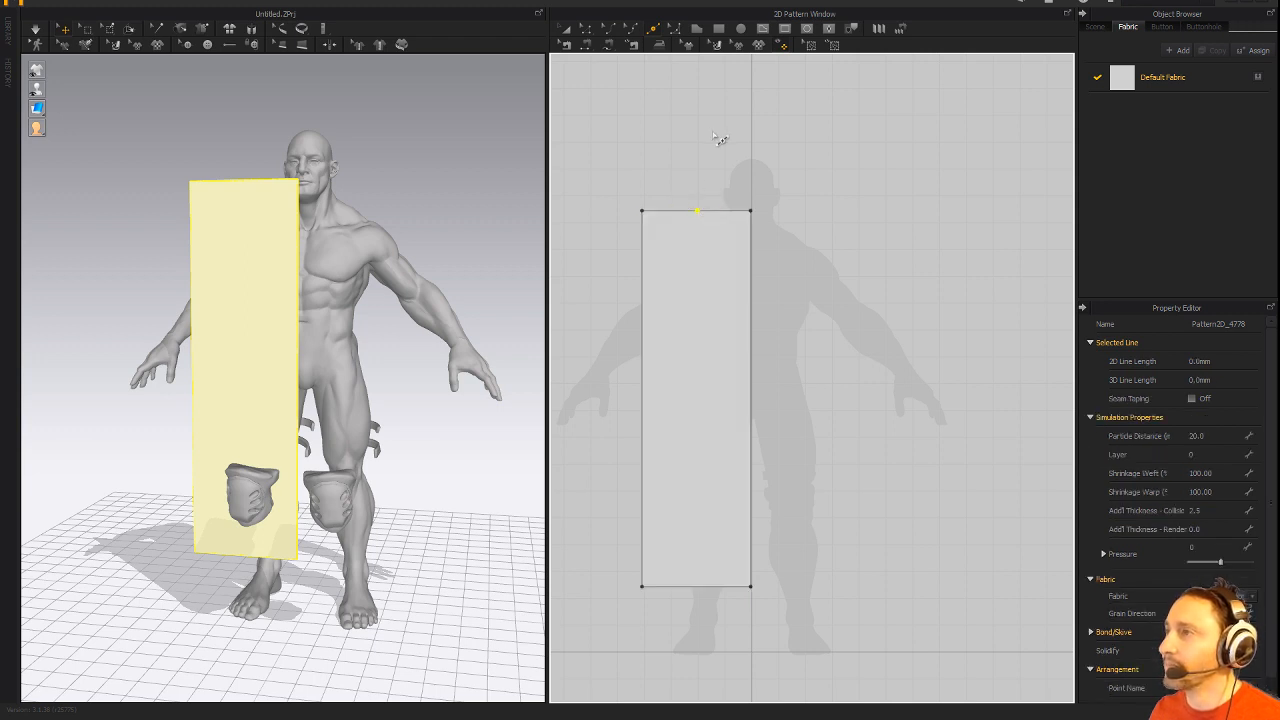
{"action": "left_click", "coordinate": [697, 28]}
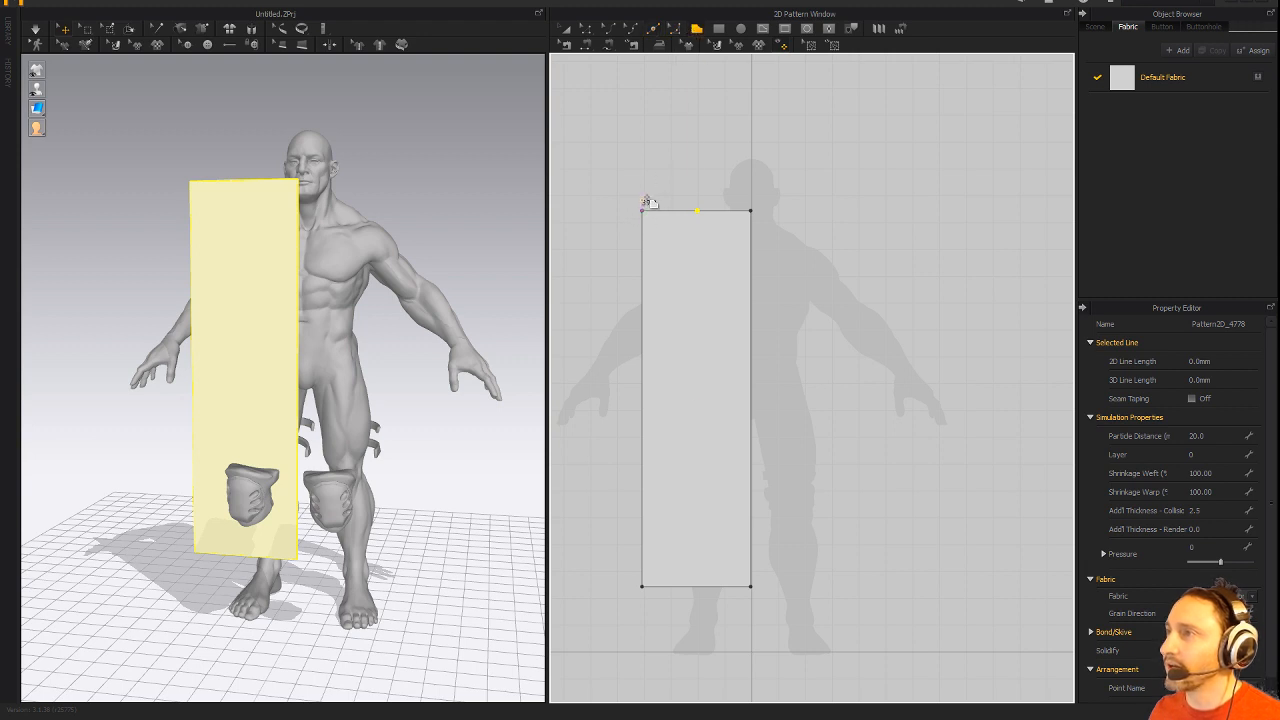
{"action": "left_click", "coordinate": [644, 164]}
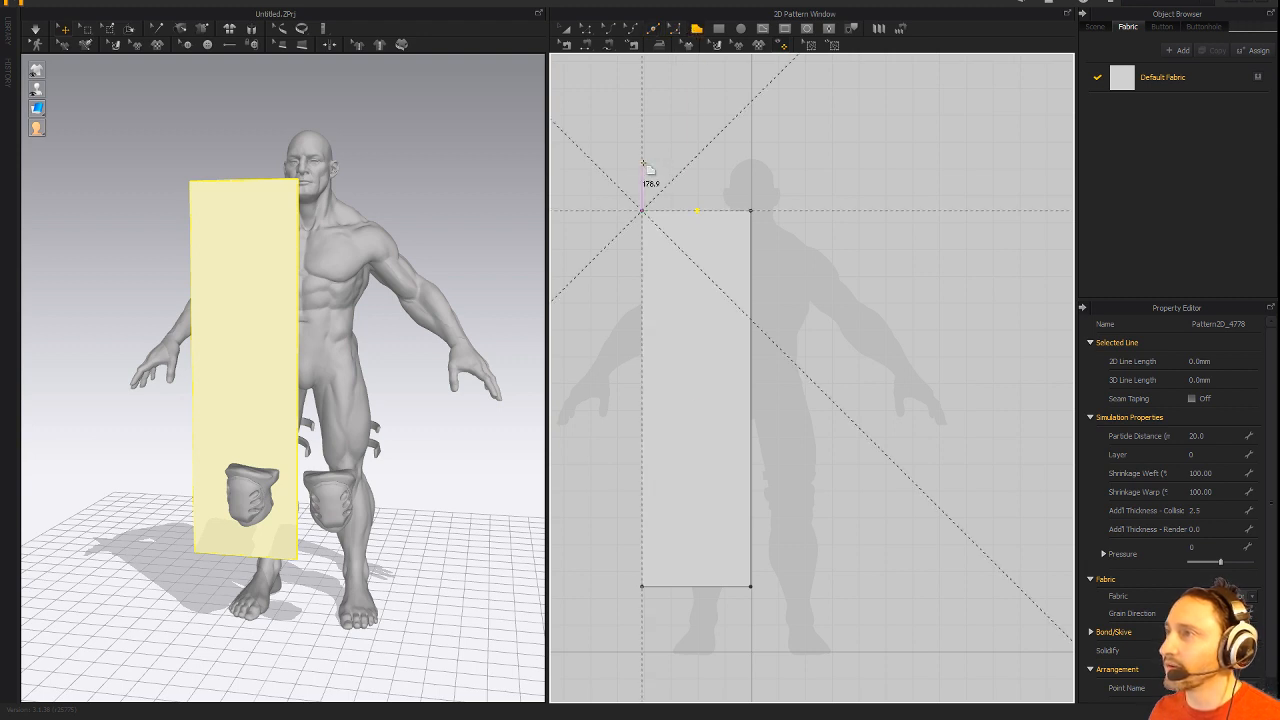
{"action": "left_click", "coordinate": [697, 162]}
{"action": "left_click", "coordinate": [697, 210]}
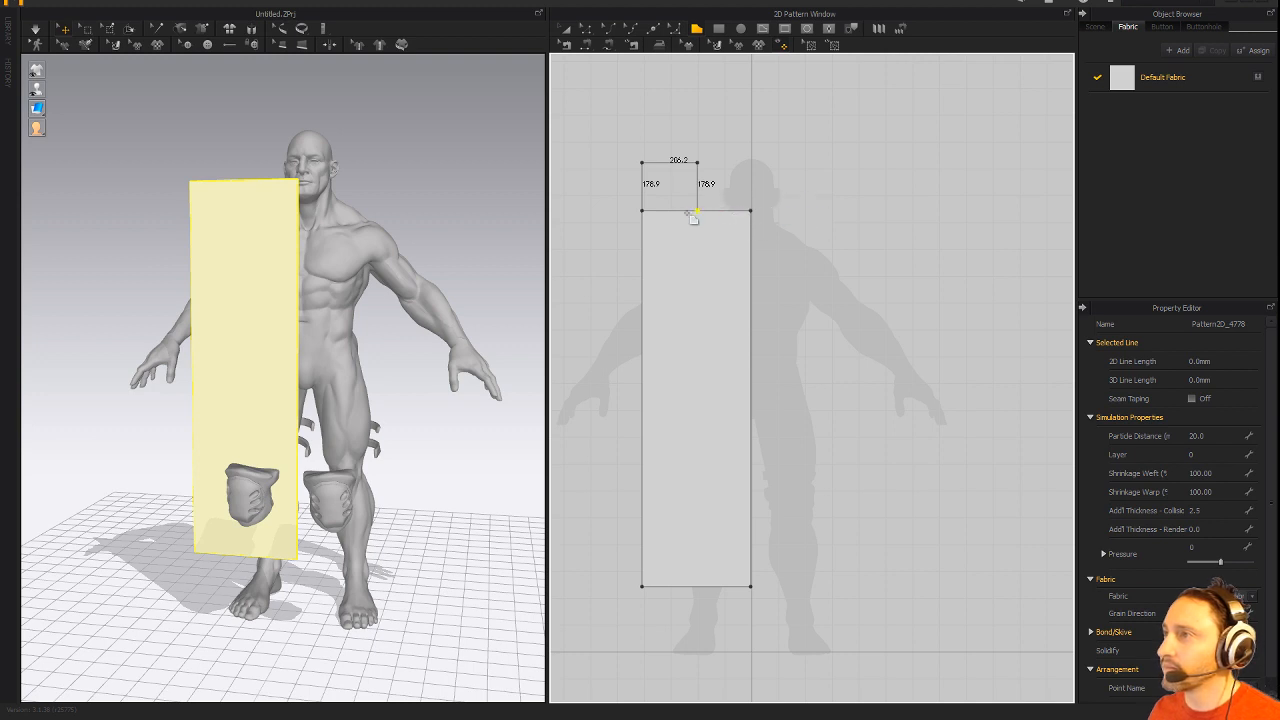
{"action": "key", "text": "Escape"}
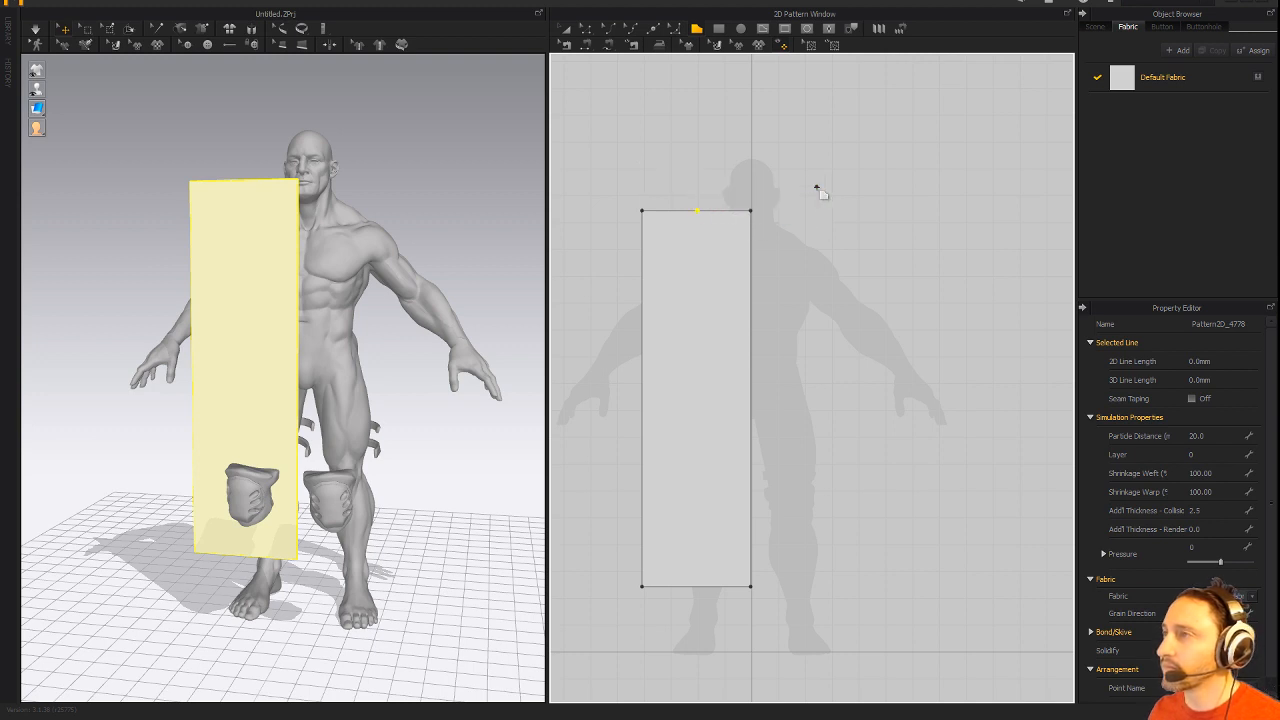
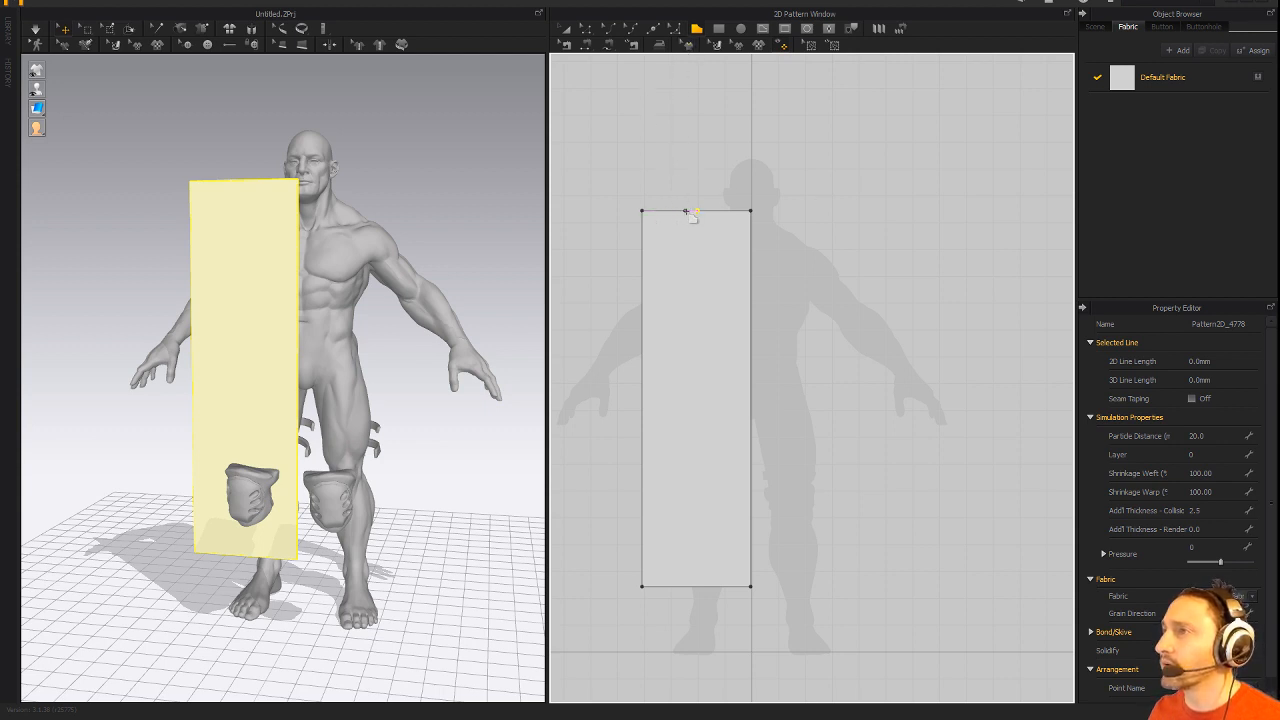
Add a second point on the upper edge just outside the midpoint, and raise the outer segment, about 166.5 mm wide, into a shoulder.
{"action": "left_click", "coordinate": [652, 28]}
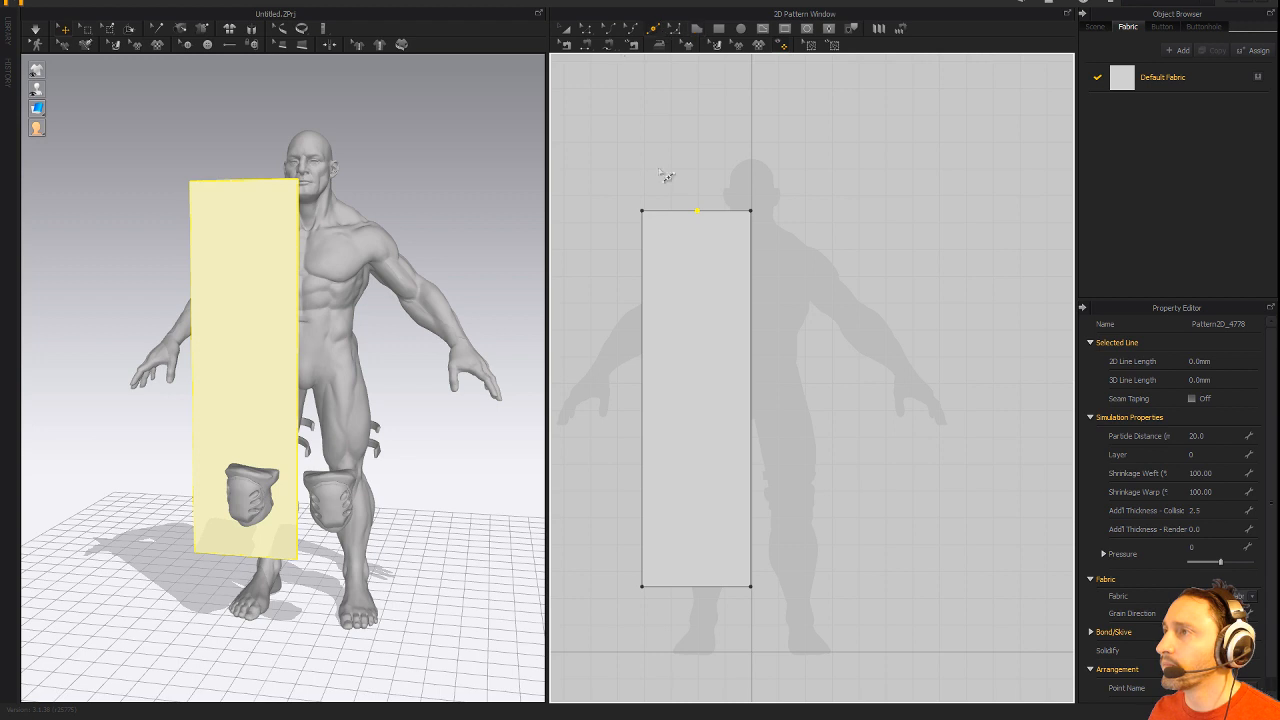
{"action": "left_click", "coordinate": [696, 211]}
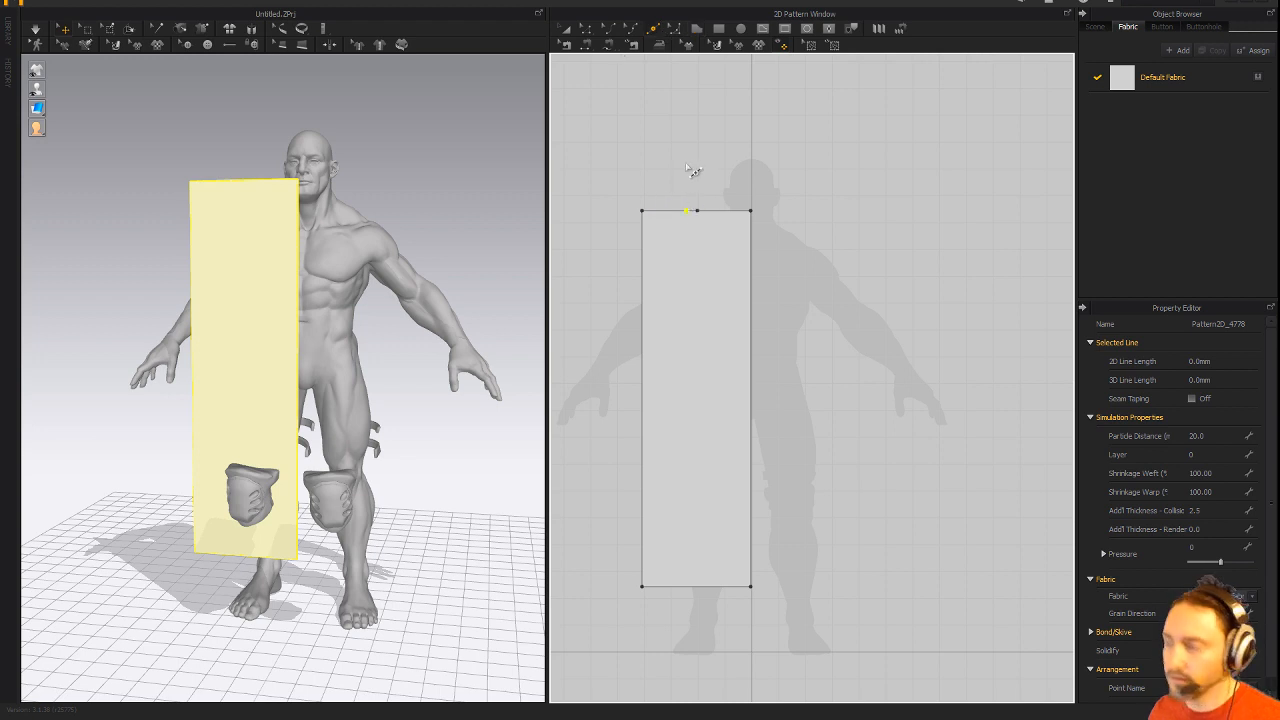
{"action": "left_click_drag", "start_coordinate": [668, 211], "coordinate": [696, 181]}
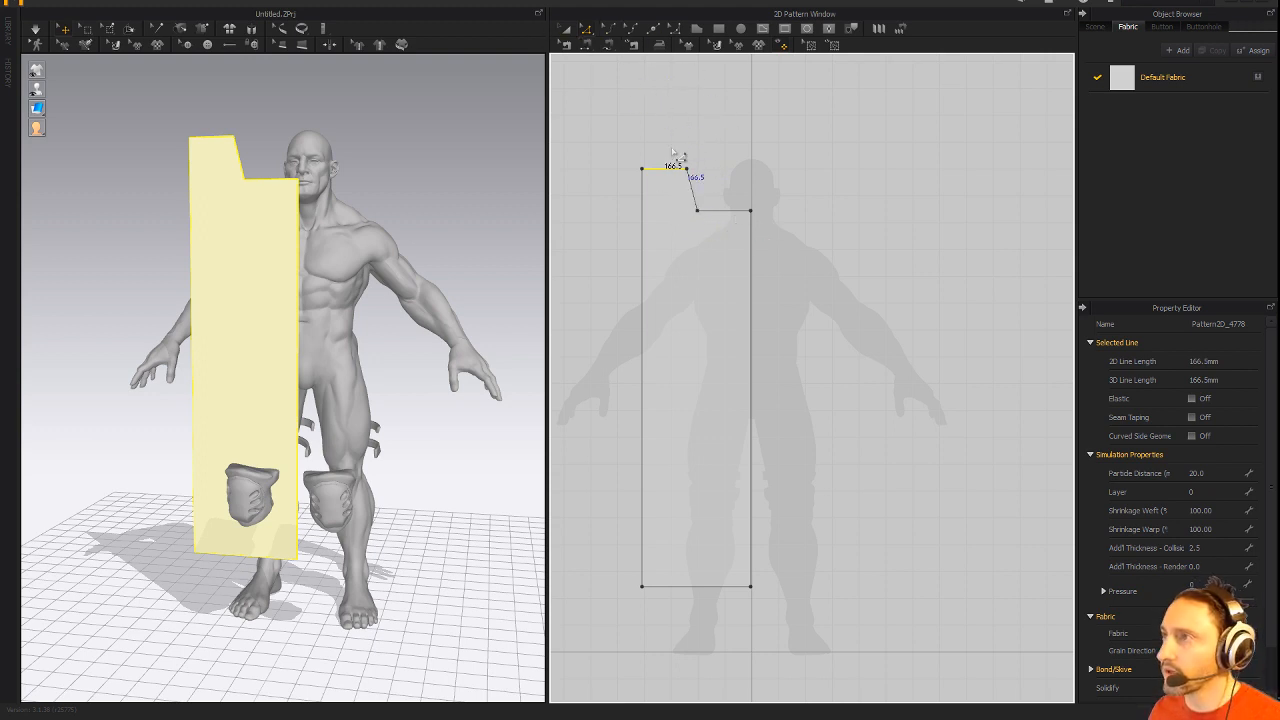
Convert the inner corner point of the neck cutout into a curve point.
{"action": "left_click", "coordinate": [588, 33]}
{"action": "left_click", "coordinate": [697, 210]}
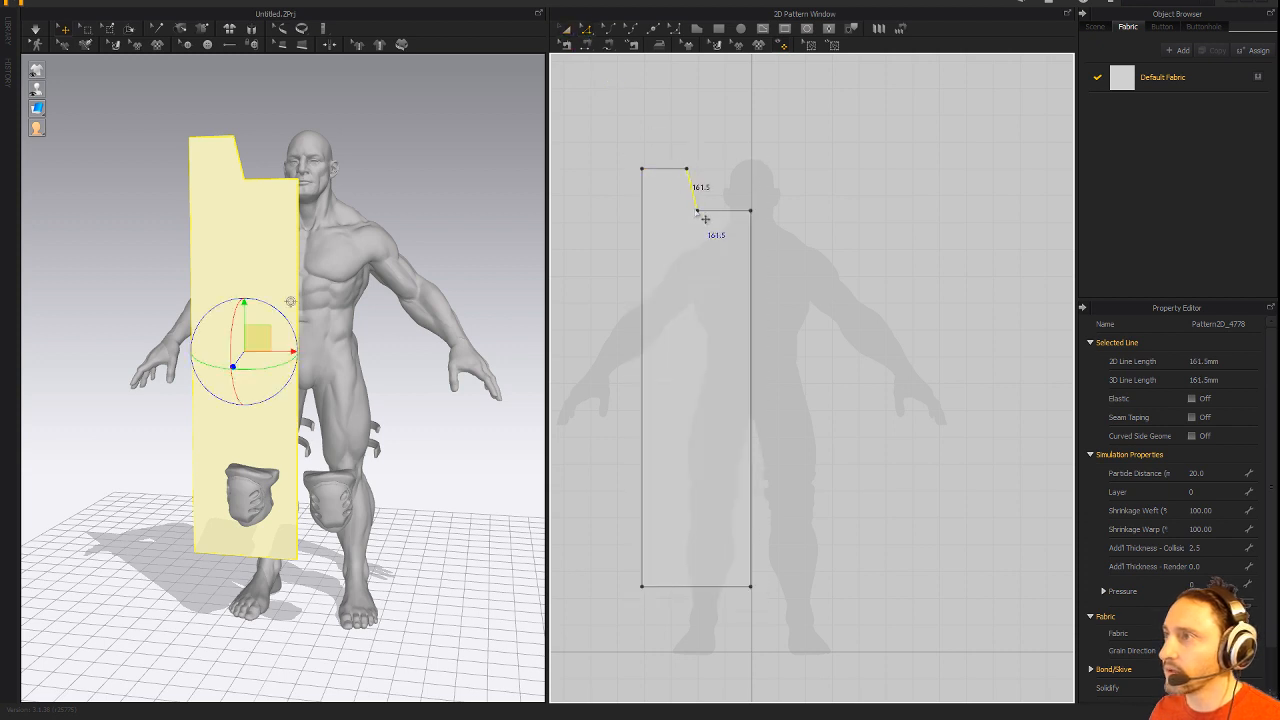
{"action": "right_click", "coordinate": [697, 212]}
{"action": "left_click", "coordinate": [725, 240]}
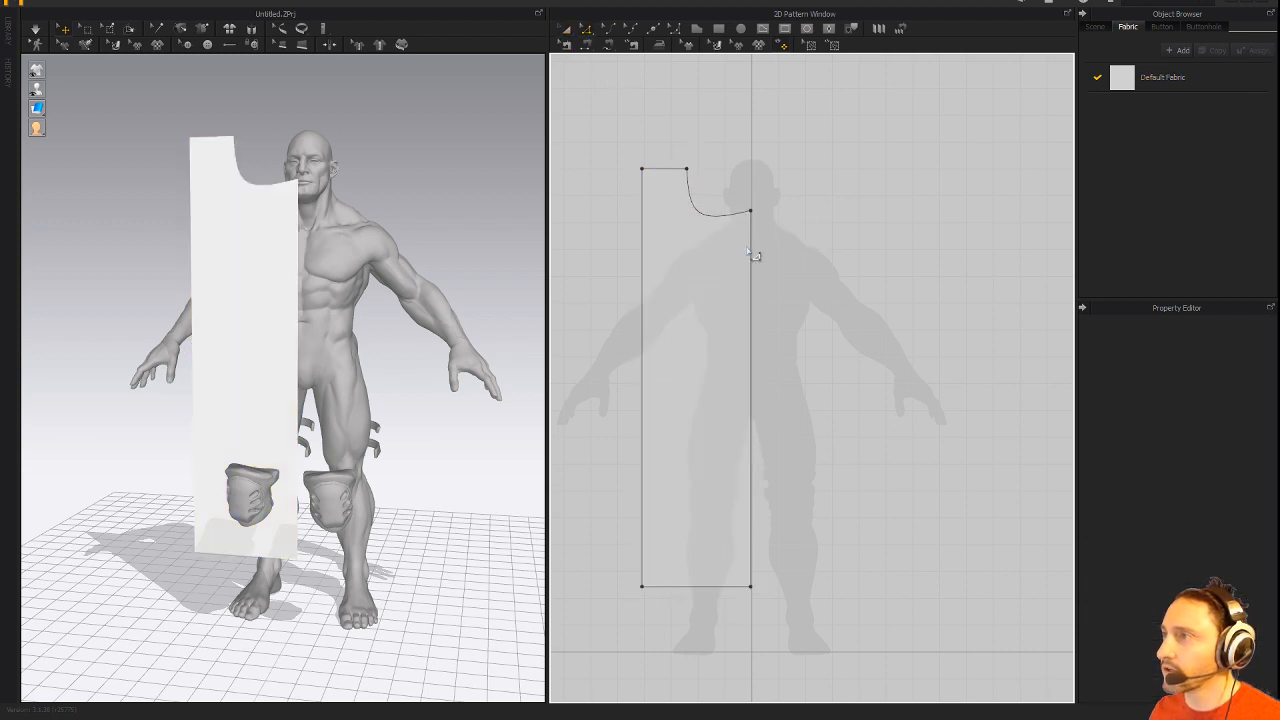
Reshape the neckline's curvature into a shallower curve about 322 mm long between the shoulder and the center edge.
{"action": "left_click", "coordinate": [609, 44]}
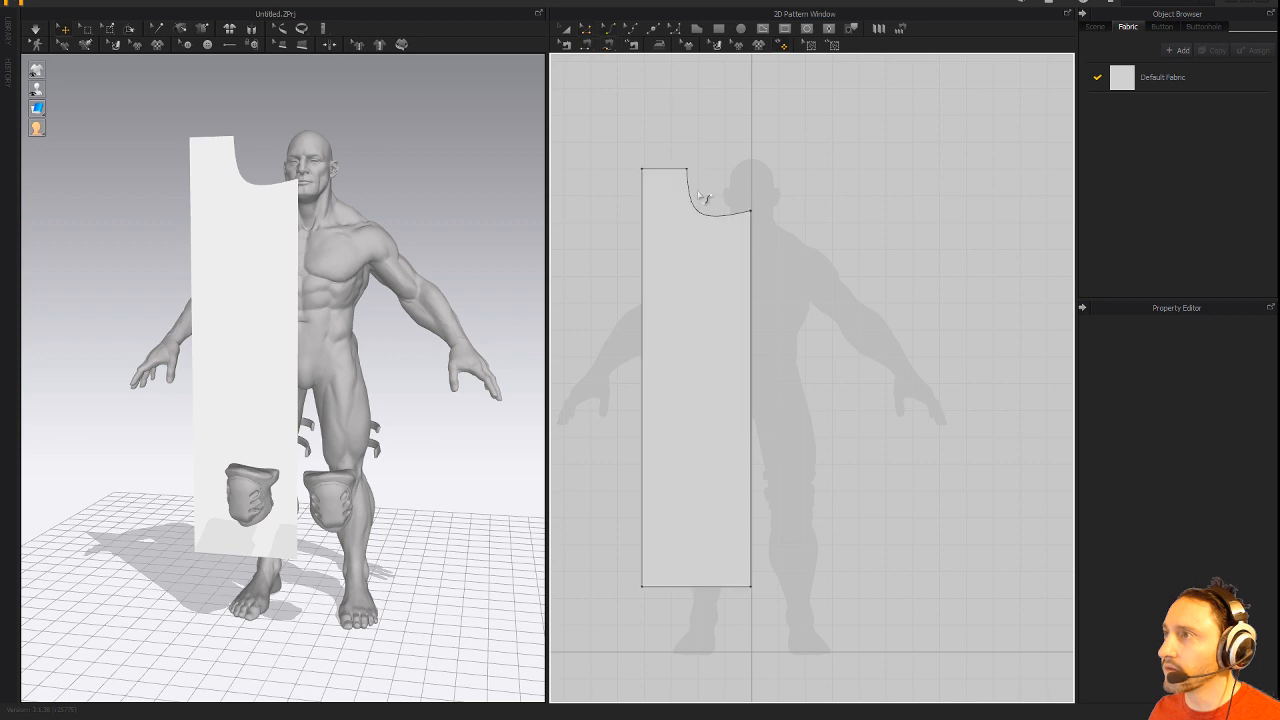
{"action": "left_click", "coordinate": [699, 211]}
{"action": "left_click_drag", "start_coordinate": [714, 205], "coordinate": [716, 199]}
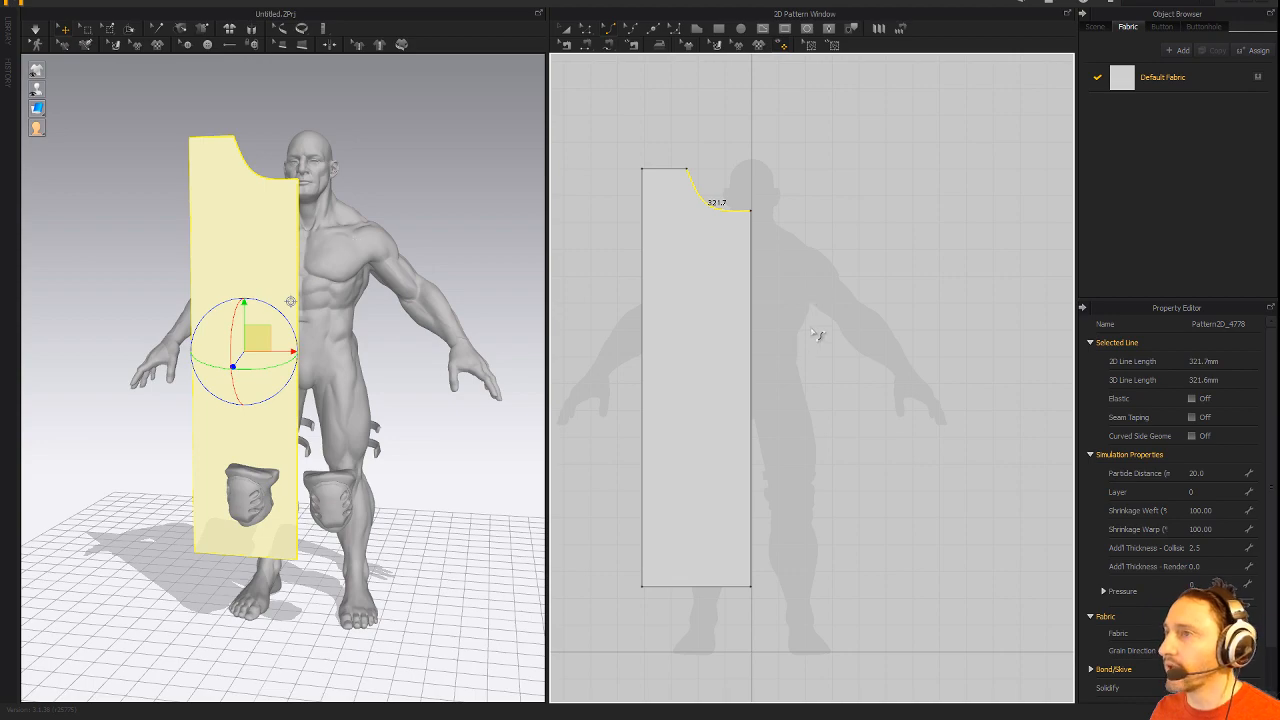
Move the pattern piece behind the avatar, flip it horizontally, and shift it over one half of the back.
{"action": "key", "text": "4"}
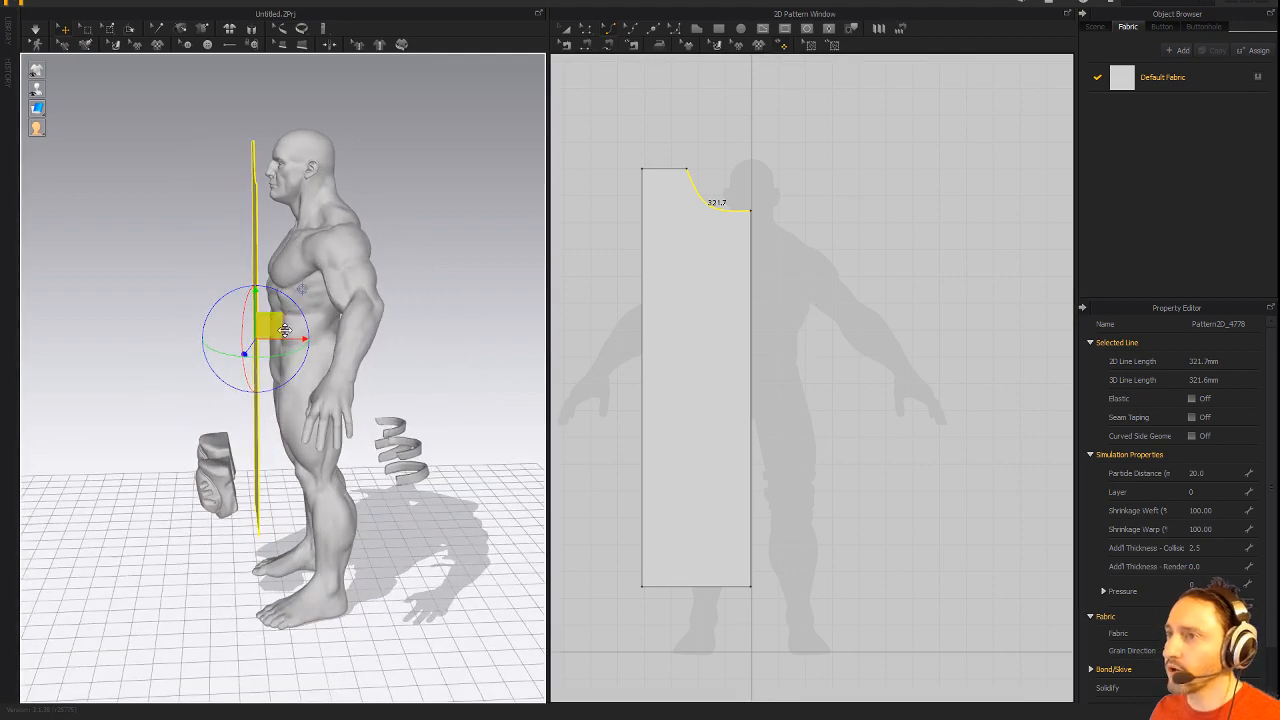
{"action": "left_click_drag", "start_coordinate": [301, 338], "coordinate": [449, 354]}
{"action": "key", "text": "8"}
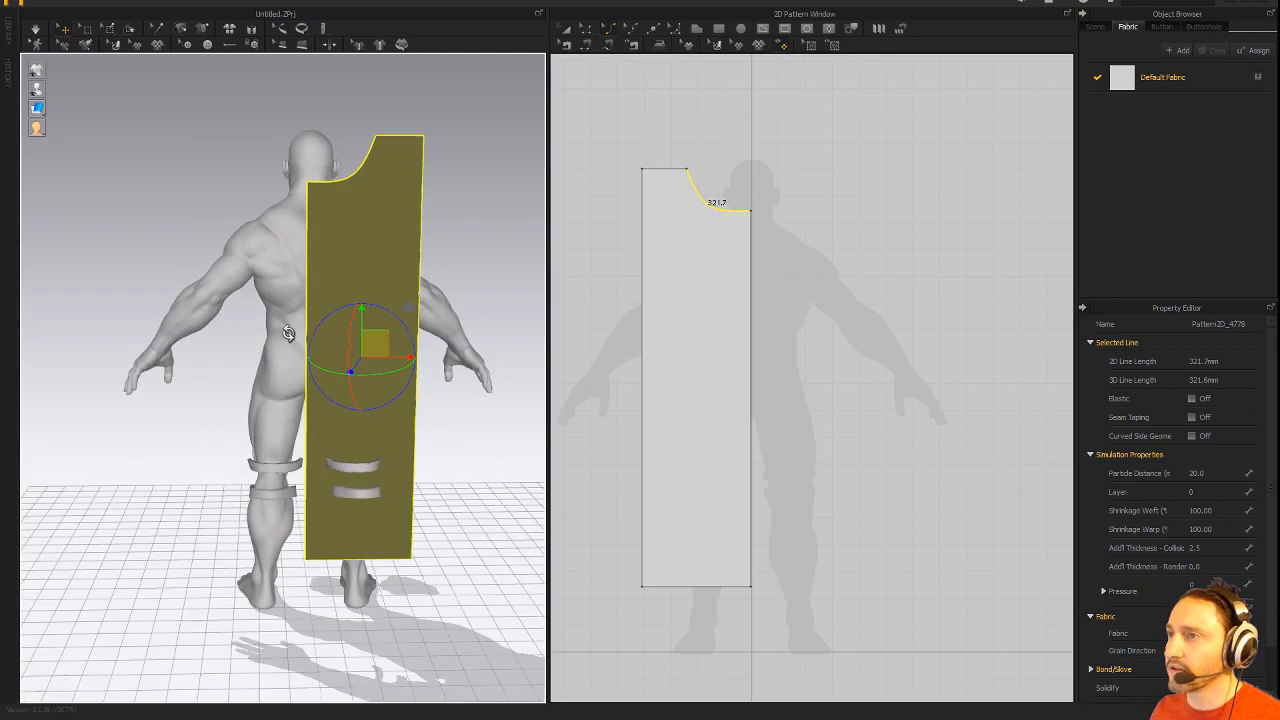
{"action": "right_click", "coordinate": [385, 226]}
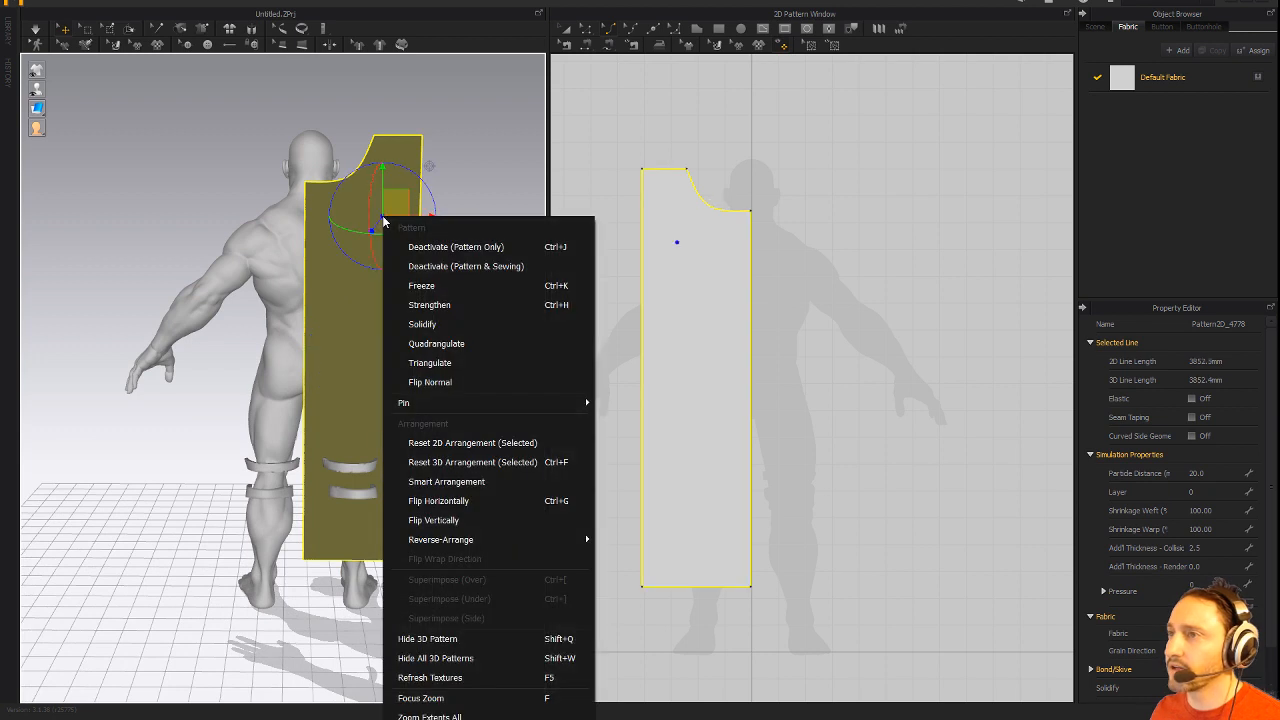
{"action": "left_click", "coordinate": [440, 502]}
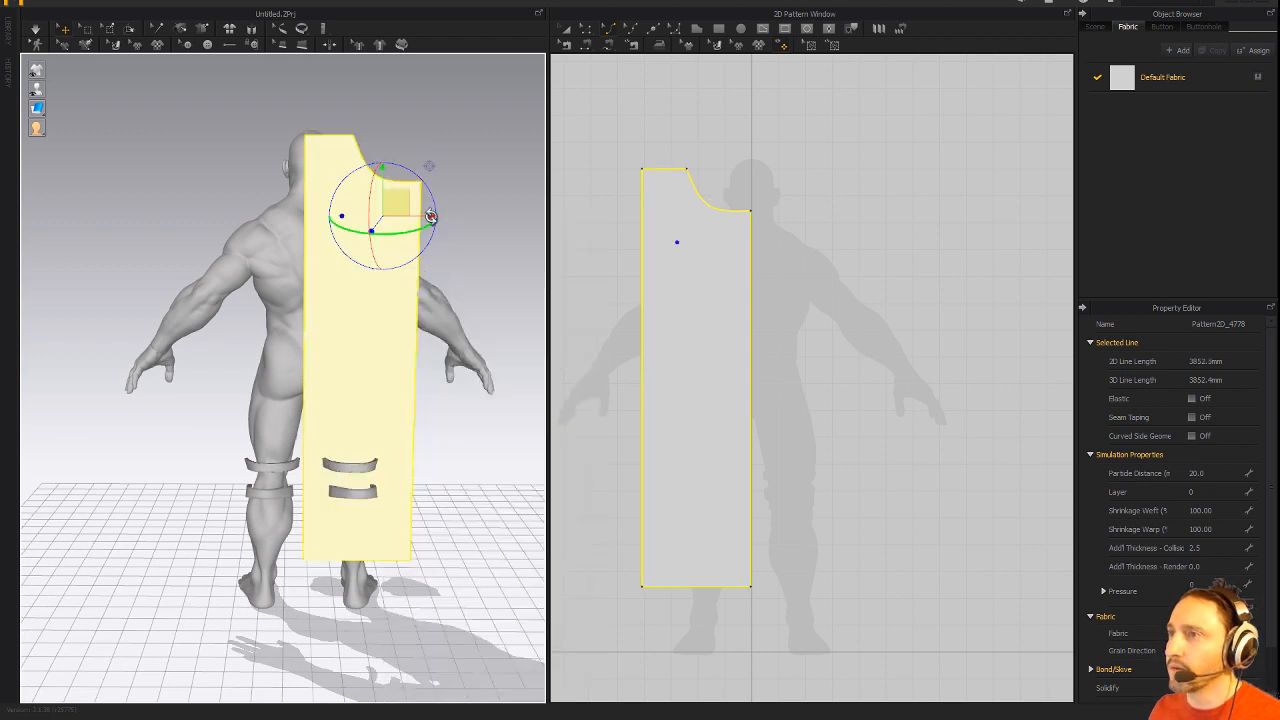
{"action": "left_click_drag", "start_coordinate": [422, 215], "coordinate": [301, 214]}
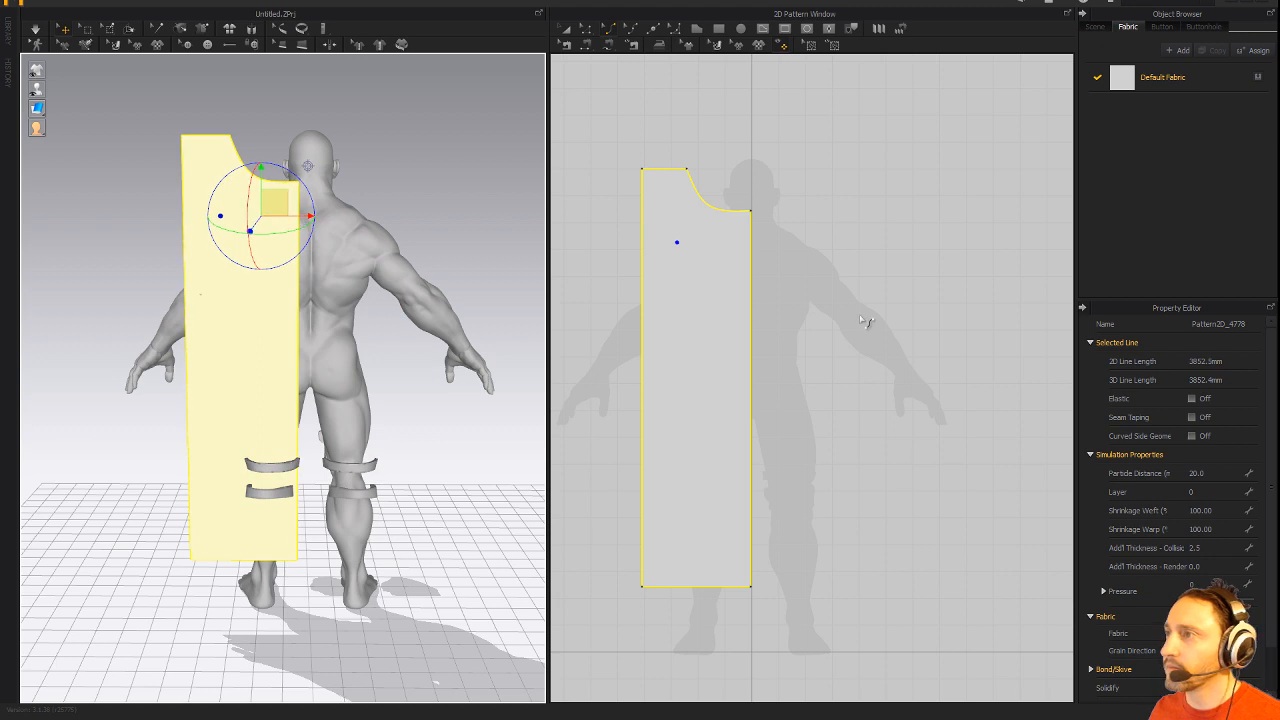
Clone the pattern piece as a Symmetric Pattern and place it level with the original, just across the center line.
{"action": "scroll", "coordinate": [824, 305], "scroll_direction": "down", "scroll_amount": 1}
{"action": "left_click", "coordinate": [699, 322]}
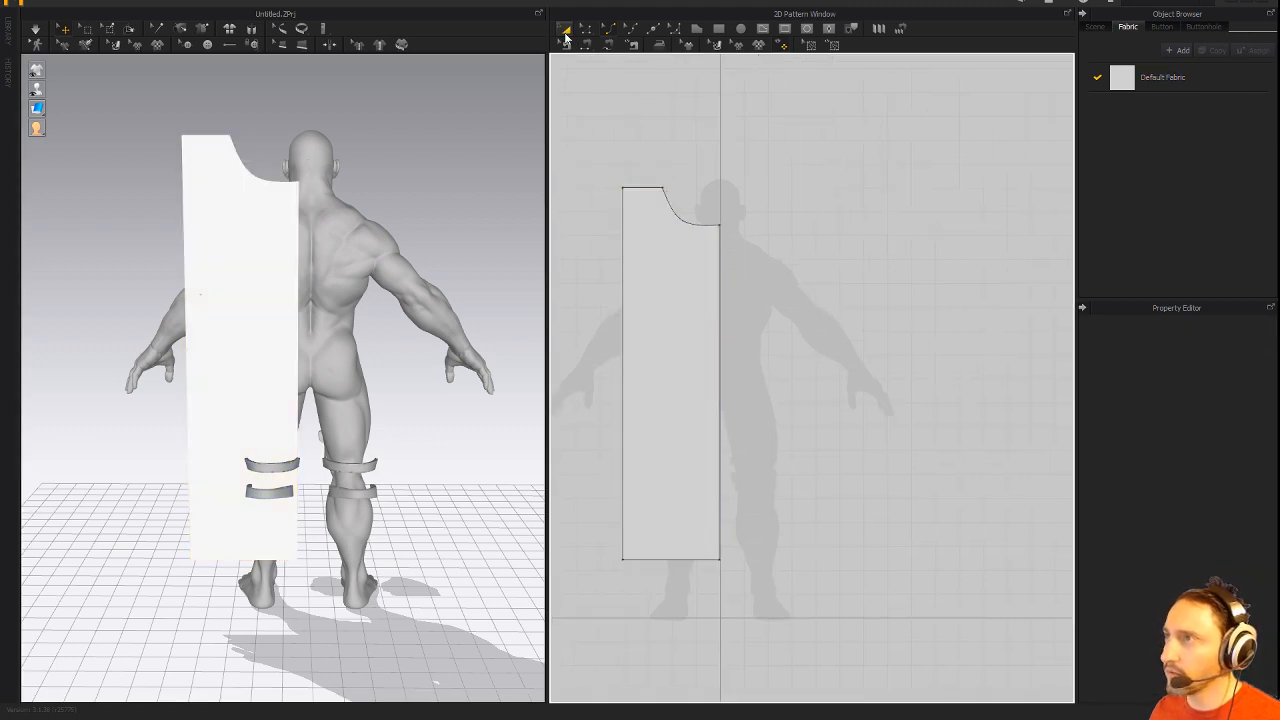
{"action": "left_click", "coordinate": [652, 266]}
{"action": "right_click", "coordinate": [652, 270]}
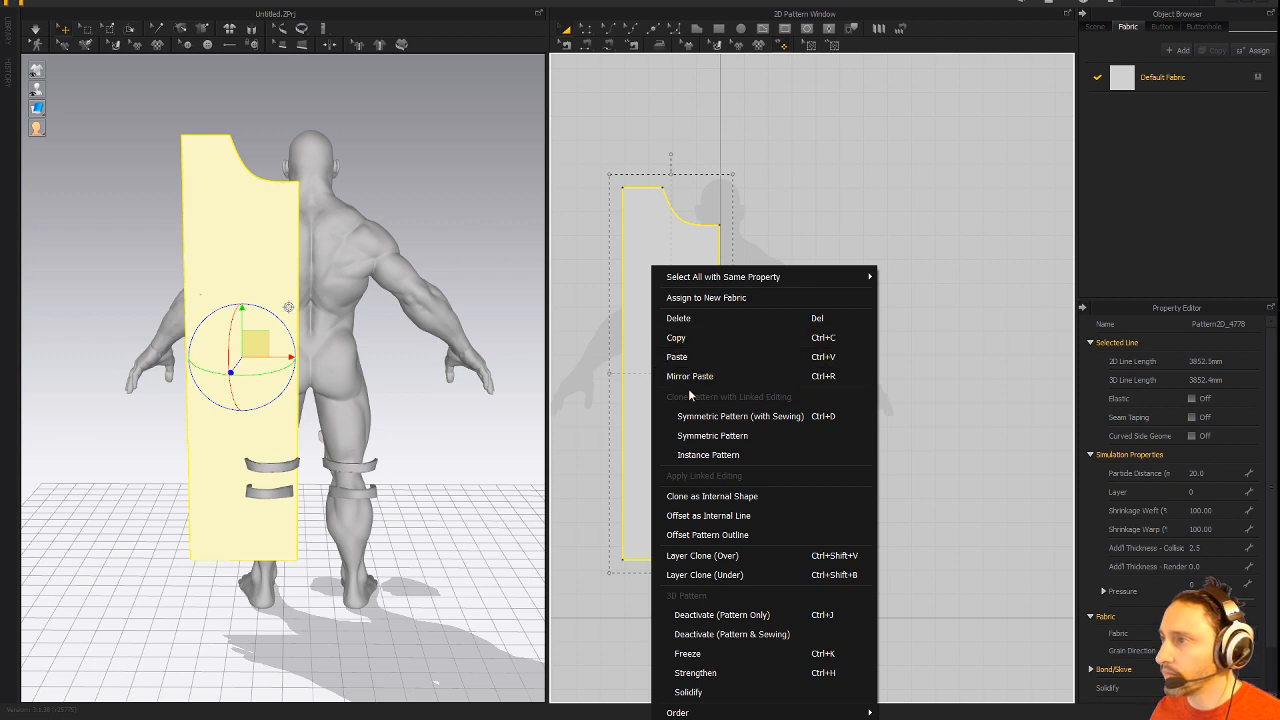
{"action": "left_click", "coordinate": [710, 436]}
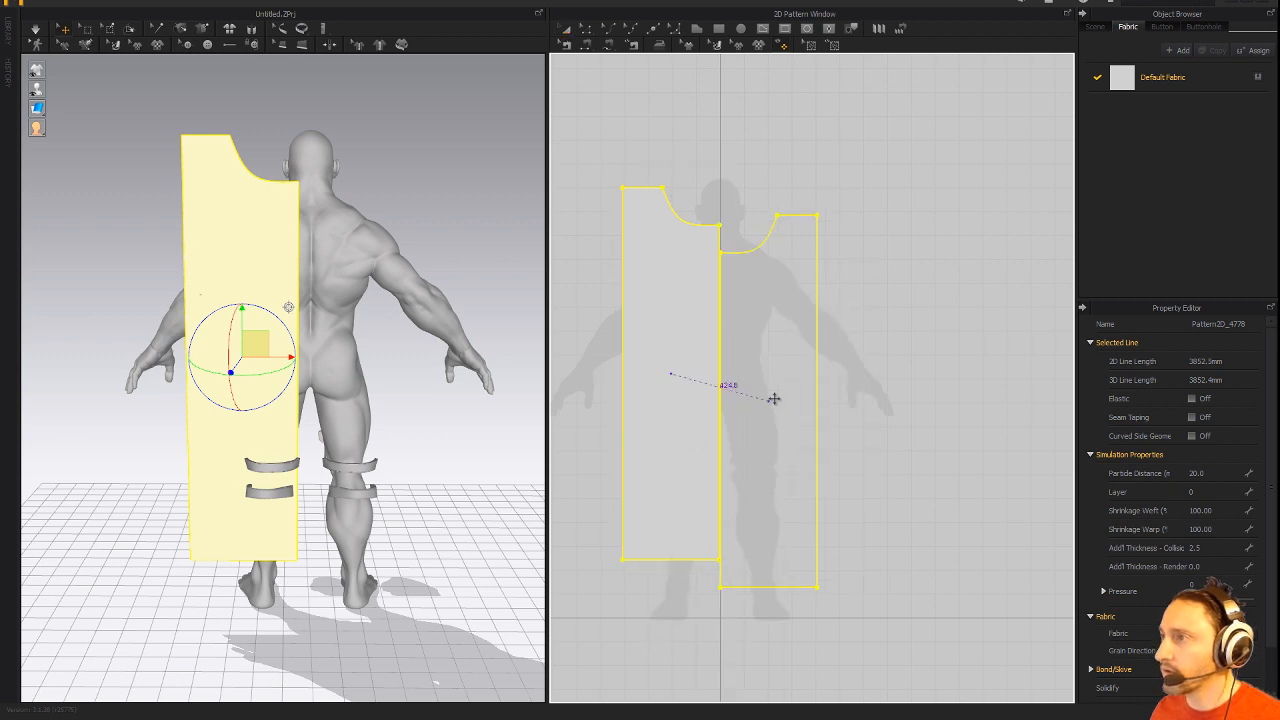
{"action": "left_click", "coordinate": [779, 378]}
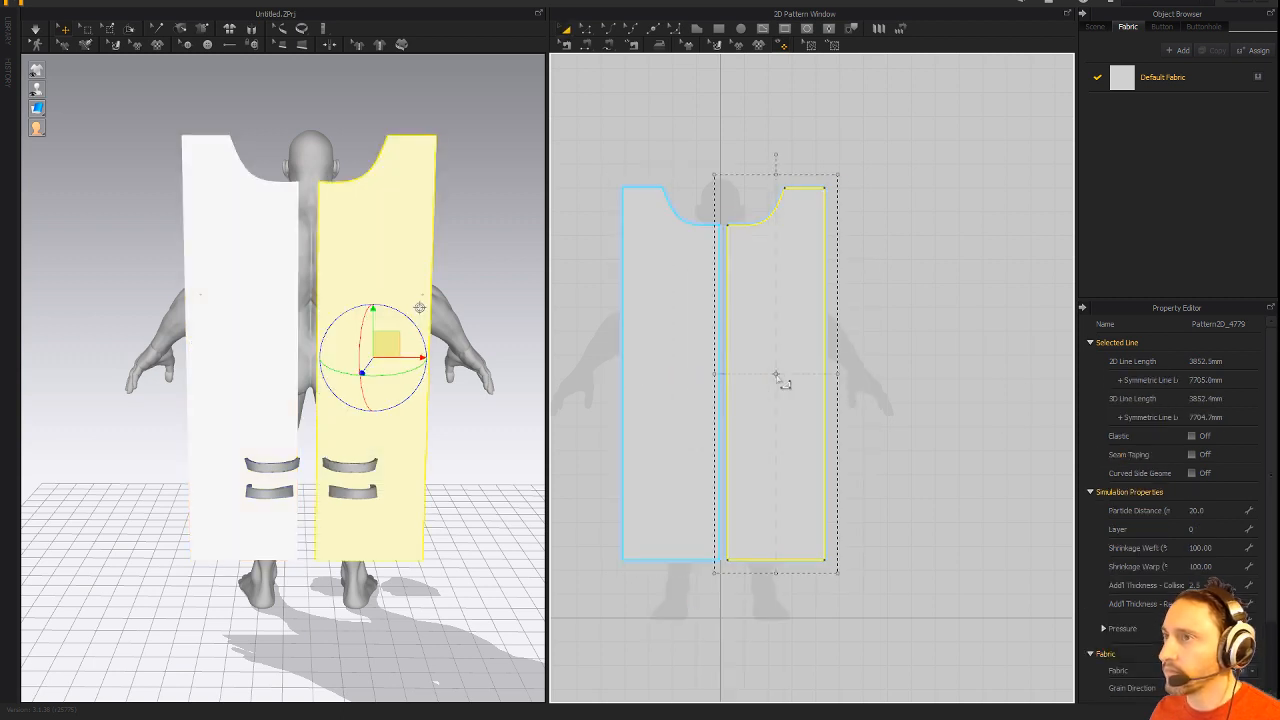
Sew the two facing center edges together and run the simulation briefly to join the back pieces.
{"action": "right_click_drag", "start_coordinate": [195, 160], "coordinate": [184, 163]}
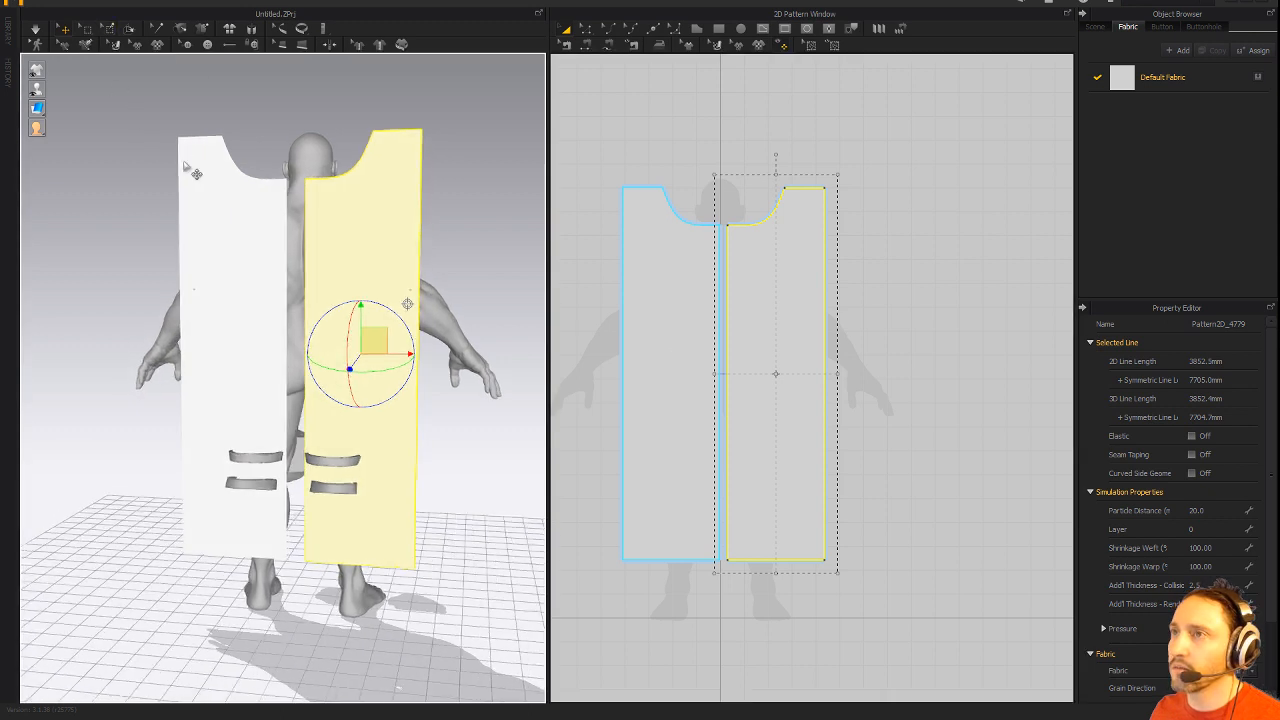
{"action": "left_click", "coordinate": [587, 46]}
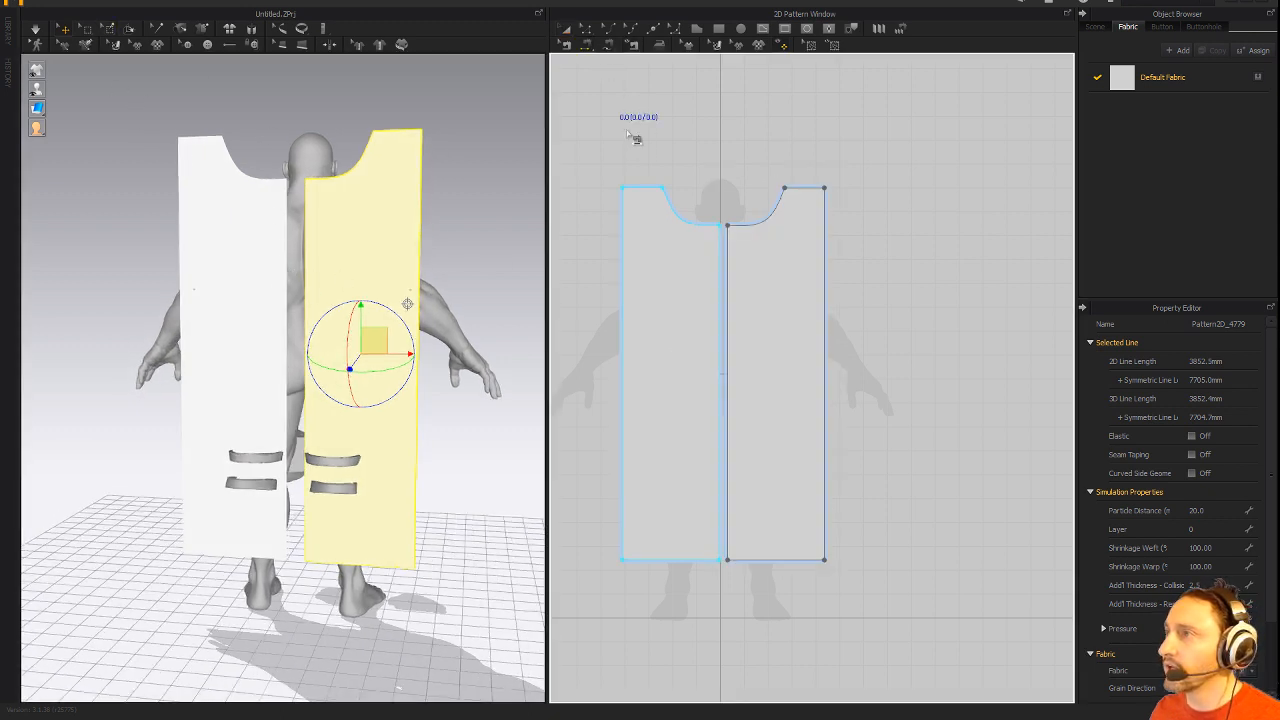
{"action": "left_click", "coordinate": [719, 266]}
{"action": "left_click", "coordinate": [738, 280]}
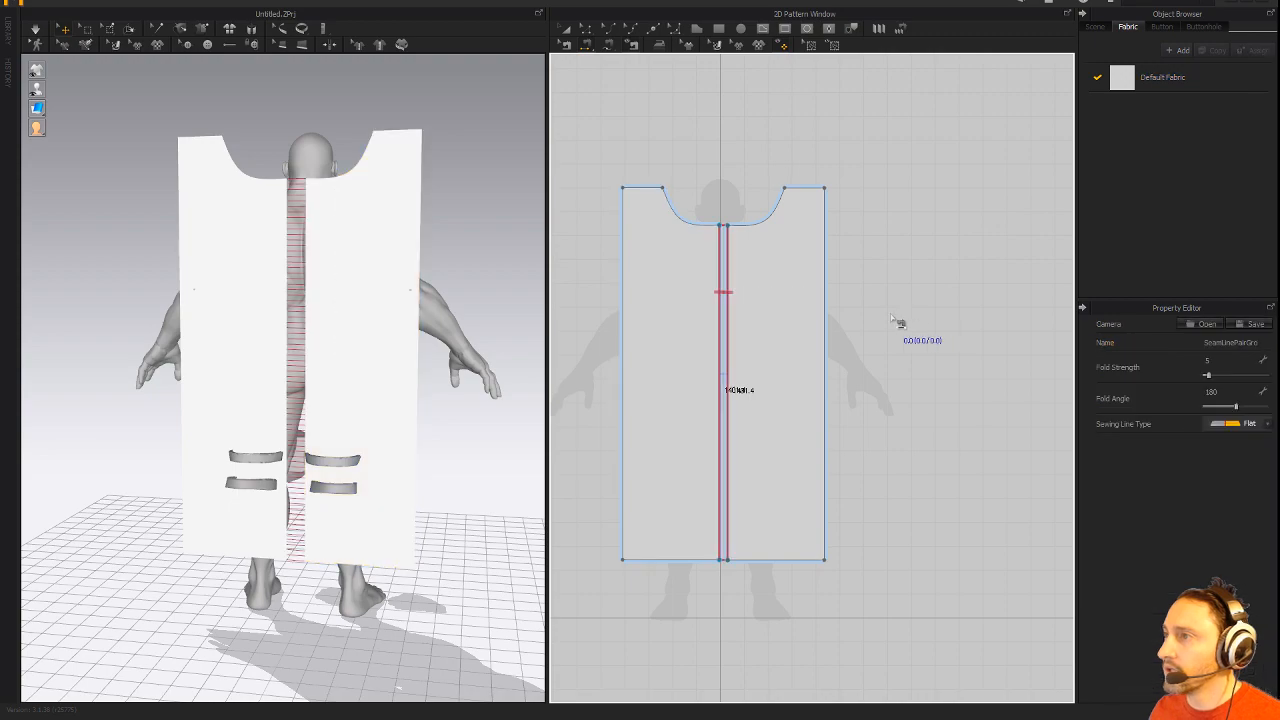
{"action": "right_click_drag", "start_coordinate": [224, 124], "coordinate": [442, 173]}
{"action": "key", "text": "space"}
{"action": "key", "text": "space"}
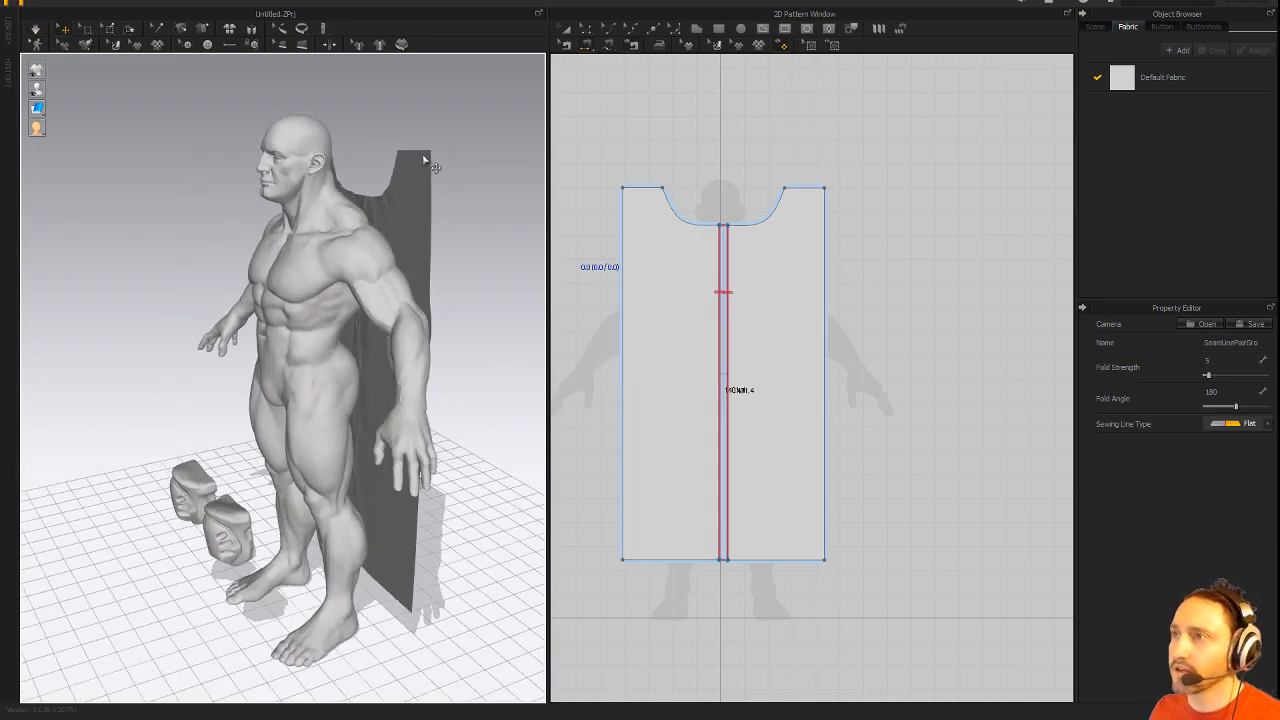
Try to pin the cloth at the outer shoulder corner of one back piece and check it from the side.
{"action": "left_click", "coordinate": [425, 160]}
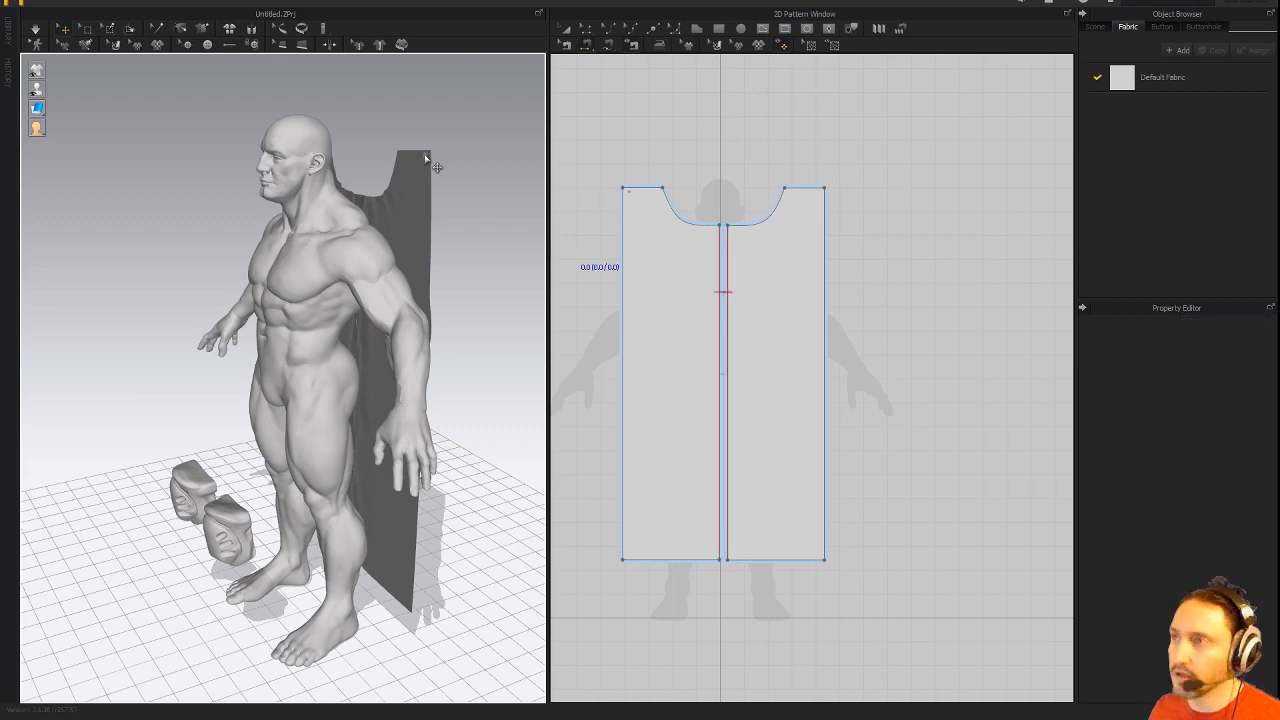
{"action": "left_click", "coordinate": [347, 242]}
{"action": "scroll", "coordinate": [379, 163], "scroll_direction": "down", "scroll_amount": 5}
{"action": "right_click_drag", "start_coordinate": [487, 204], "coordinate": [382, 166]}
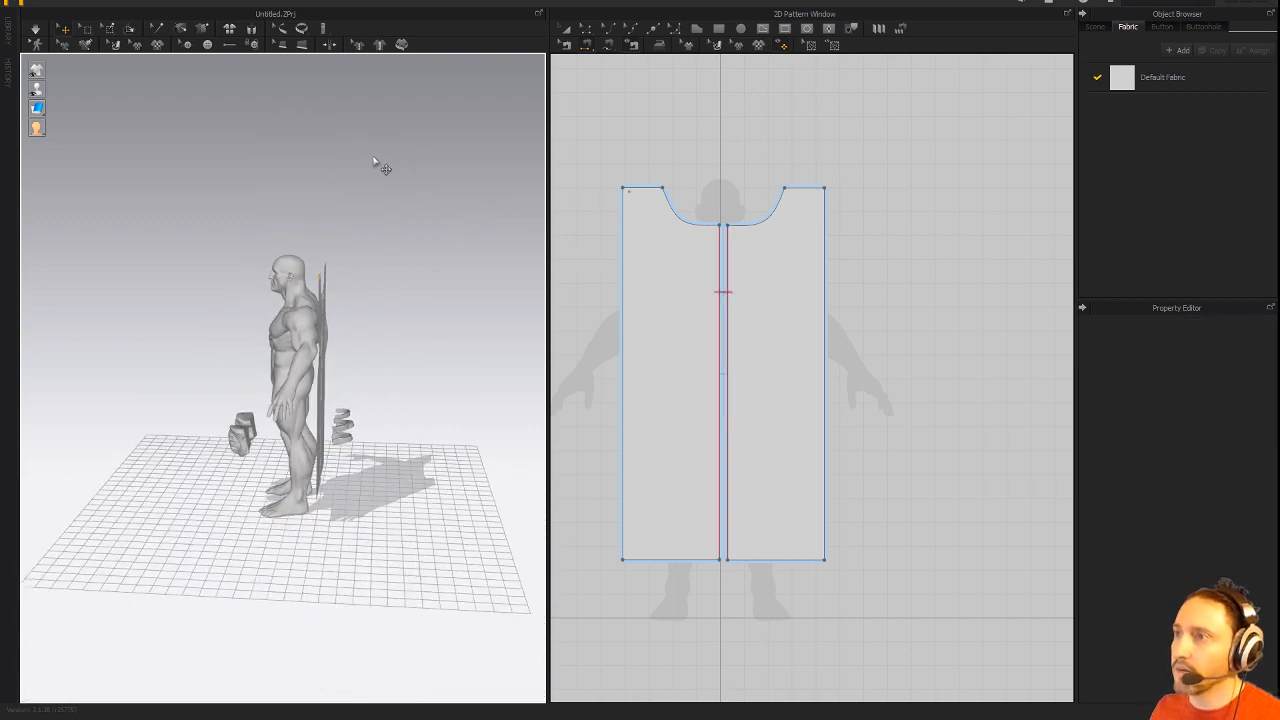
{"action": "scroll", "coordinate": [382, 166], "scroll_direction": "up", "scroll_amount": 6}
{"action": "right_click_drag", "start_coordinate": [452, 247], "coordinate": [197, 131]}
{"action": "scroll", "coordinate": [452, 226], "scroll_direction": "down", "scroll_amount": 5}
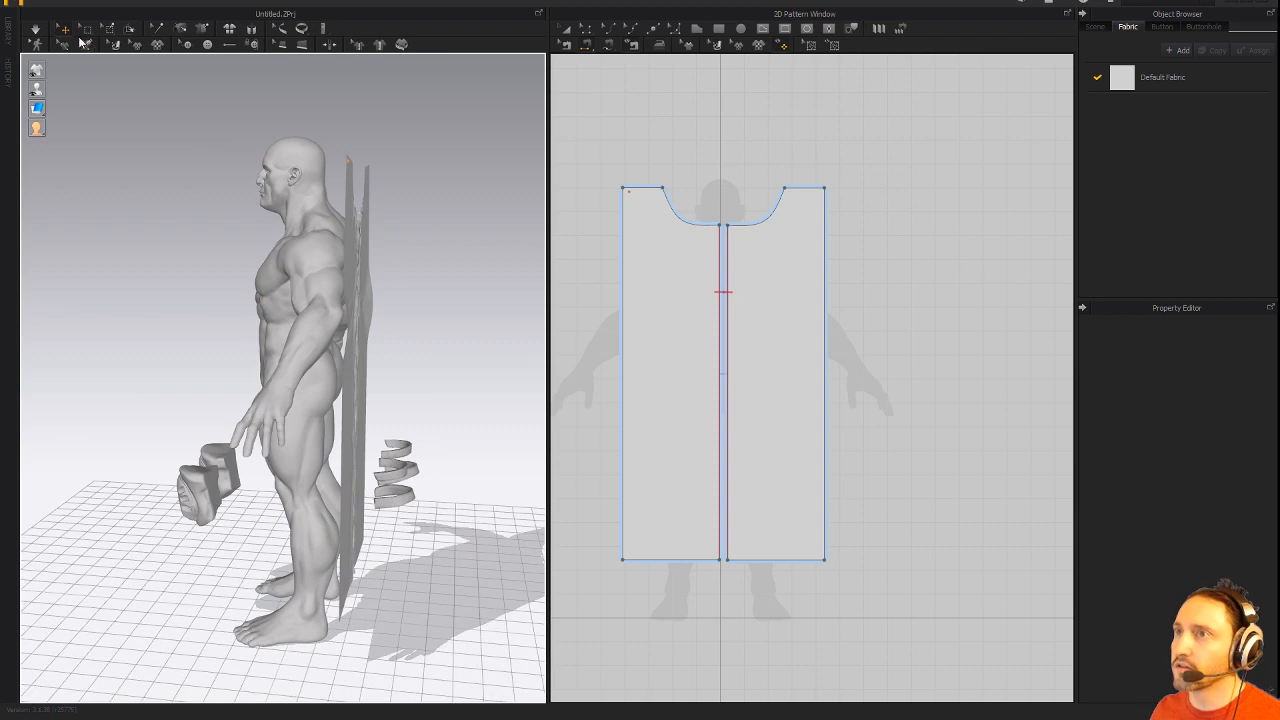
Try to move both sewn pieces higher and closer to the back, and undo the changes.
{"action": "left_click", "coordinate": [349, 260]}
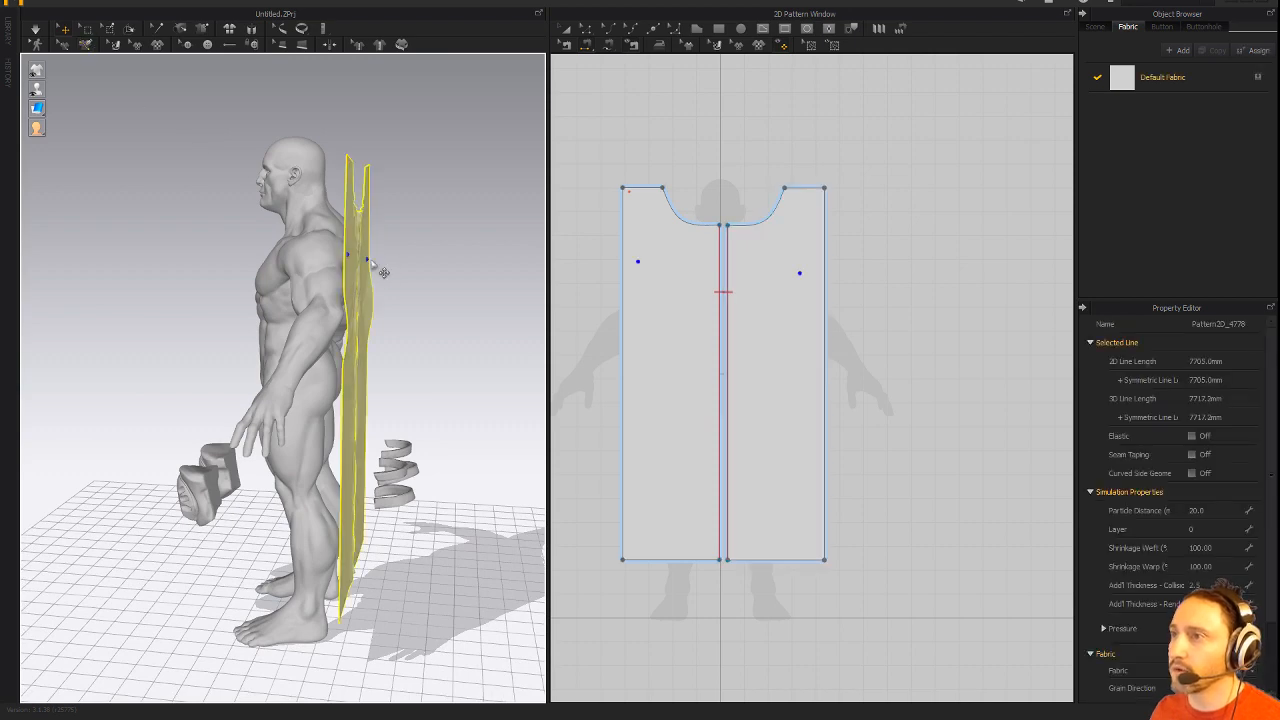
{"action": "right_click_drag", "start_coordinate": [410, 264], "coordinate": [411, 256]}
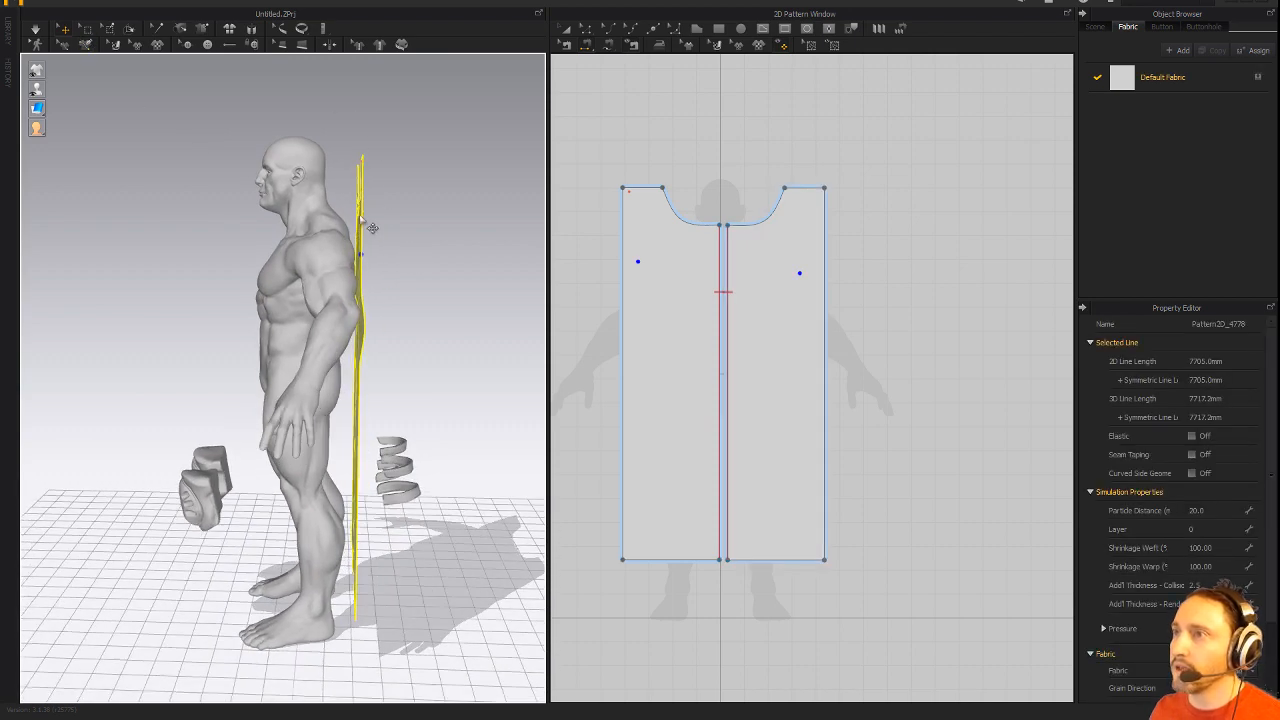
{"action": "mouse_move", "coordinate": [361, 220]}
{"action": "left_mouse_down"}
{"action": "mouse_move", "coordinate": [392, 184]}
{"action": "mouse_move", "coordinate": [352, 197]}
{"action": "left_mouse_up"}
{"action": "left_click", "coordinate": [425, 208]}
{"action": "right_click_drag", "start_coordinate": [432, 209], "coordinate": [399, 213]}
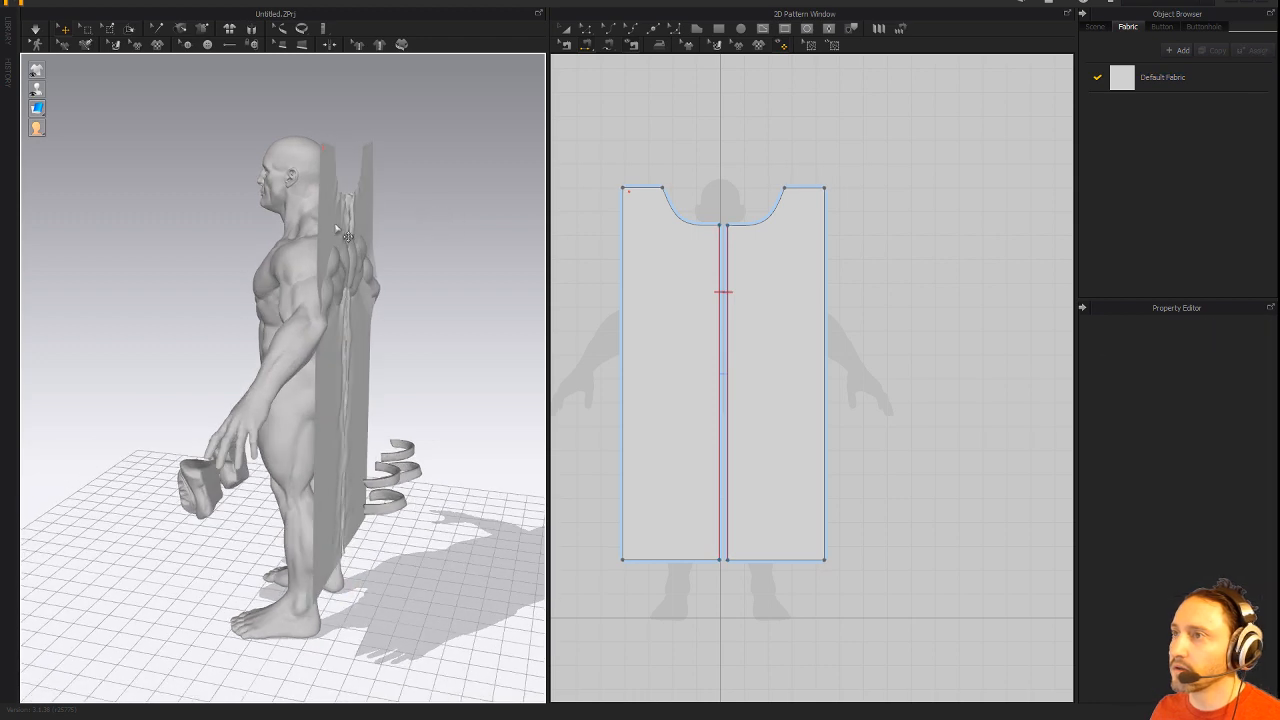
{"action": "key", "text": "ctrl+z"}
{"action": "key", "text": "ctrl+z"}
{"action": "key", "text": "ctrl+z"}
{"action": "key", "text": "ctrl+z"}
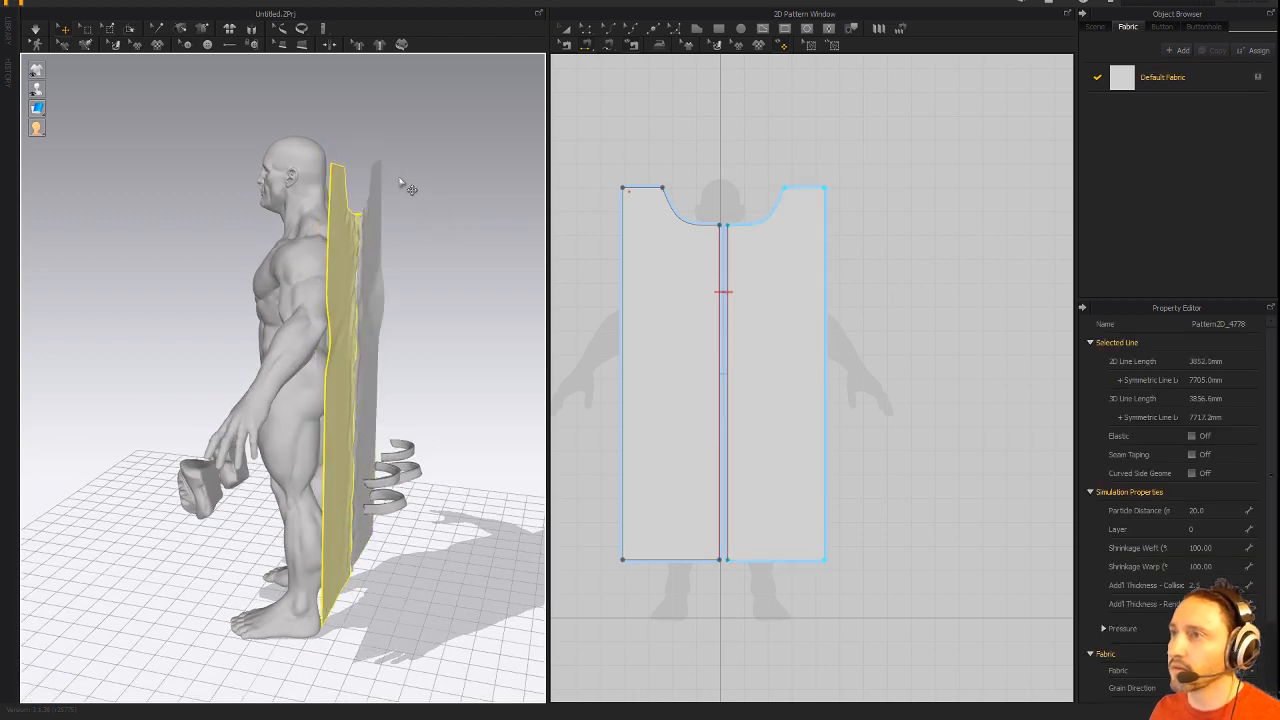
Select both sewn back pieces together, and undo a trial shift of them away from the avatar.
{"action": "left_click", "coordinate": [343, 266]}
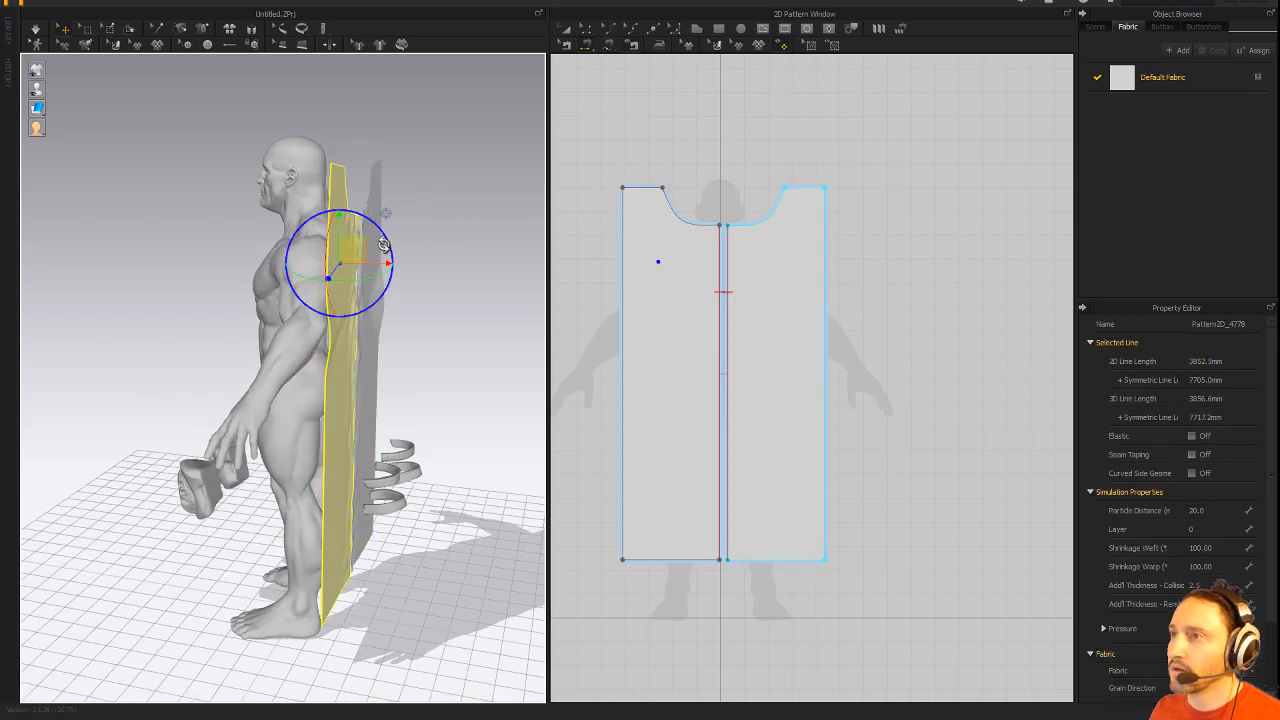
{"action": "left_click", "coordinate": [380, 190], "text": "shift"}
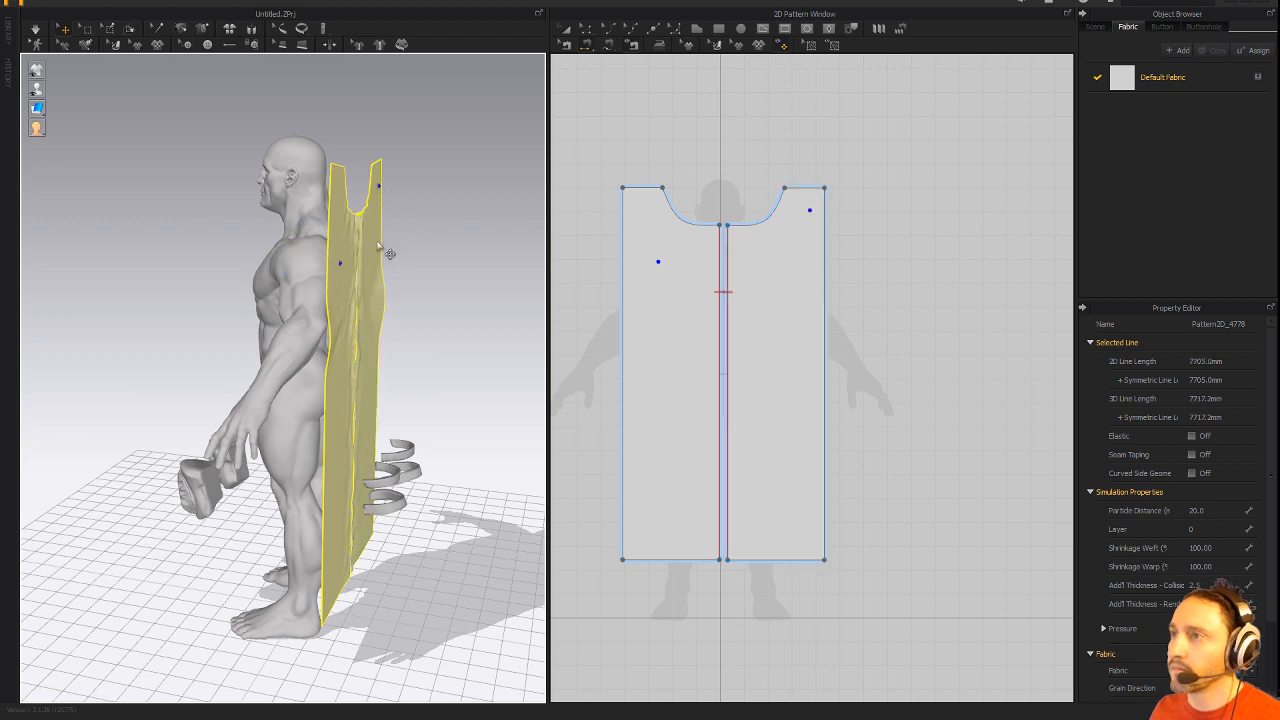
{"action": "left_click_drag", "start_coordinate": [386, 238], "coordinate": [426, 246]}
{"action": "right_click_drag", "start_coordinate": [429, 246], "coordinate": [361, 257]}
{"action": "key", "text": "ctrl+z"}
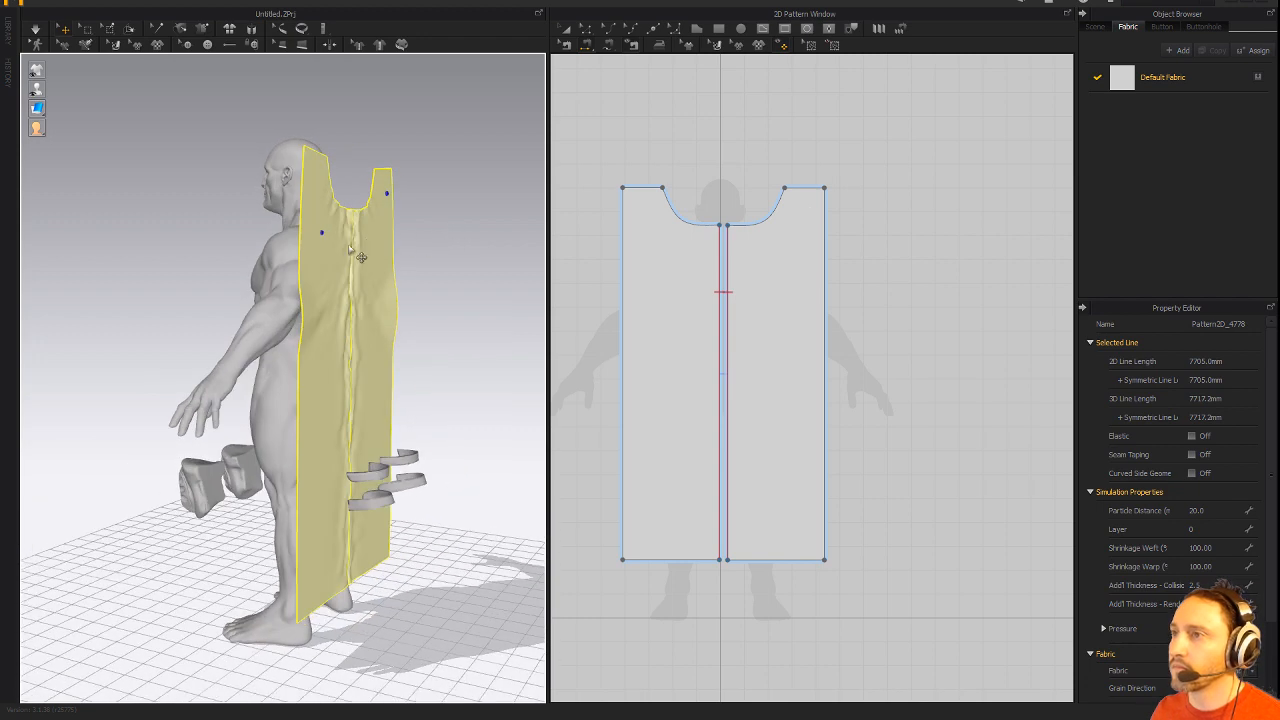
{"action": "left_click", "coordinate": [333, 248]}
{"action": "right_click_drag", "start_coordinate": [417, 274], "coordinate": [451, 257]}
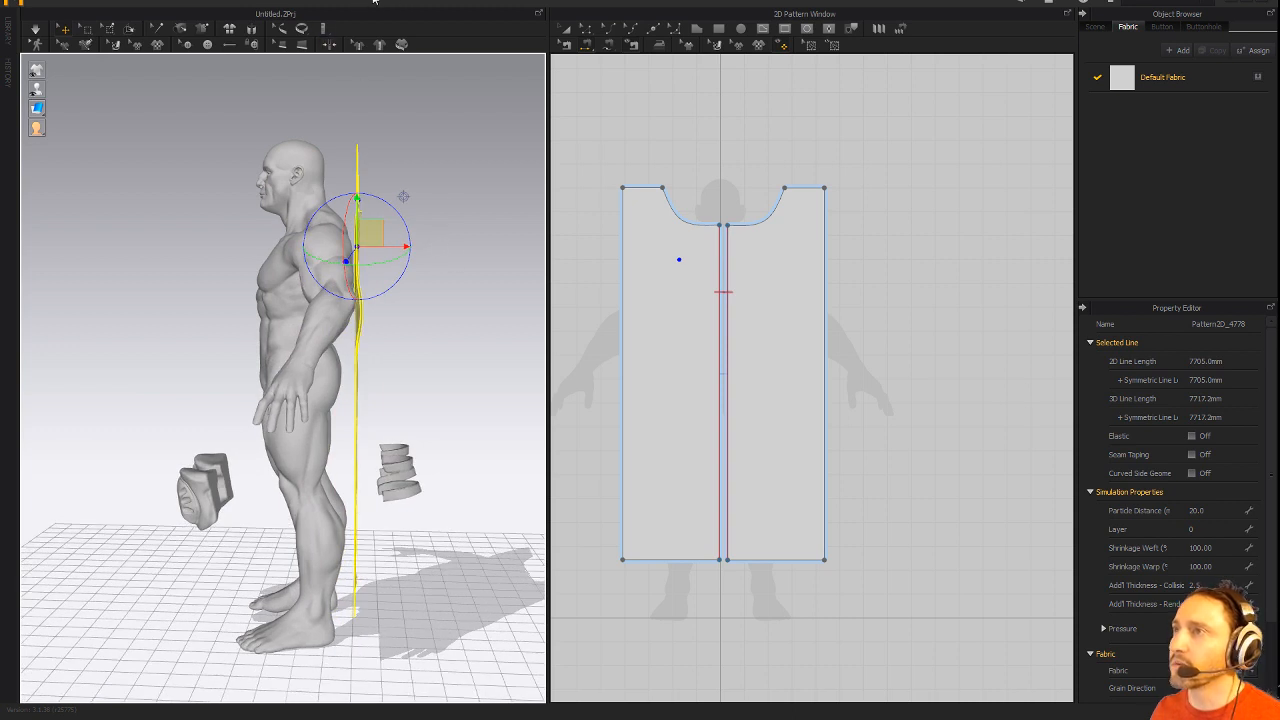
Set the gizmo to World Coordinate and rotate both back pieces until they slope back almost horizontally from the shoulders.
{"action": "left_click", "coordinate": [422, 1]}
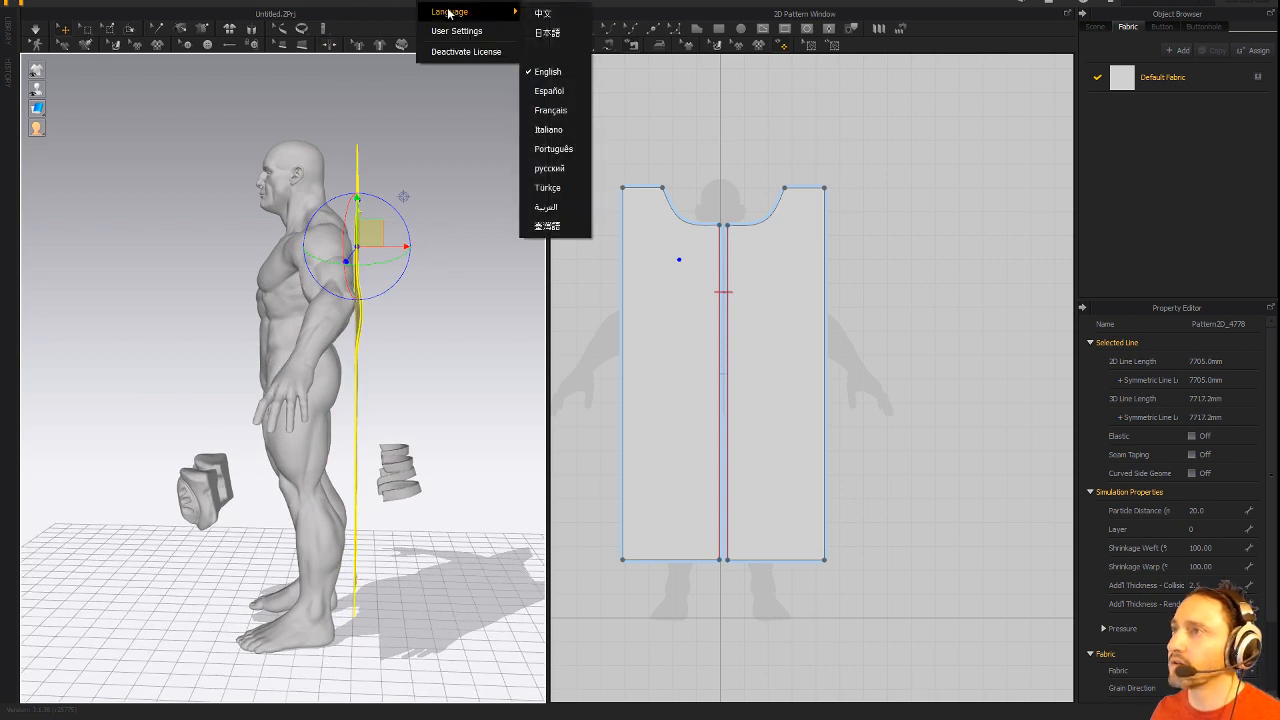
{"action": "mouse_move", "coordinate": [418, 12]}
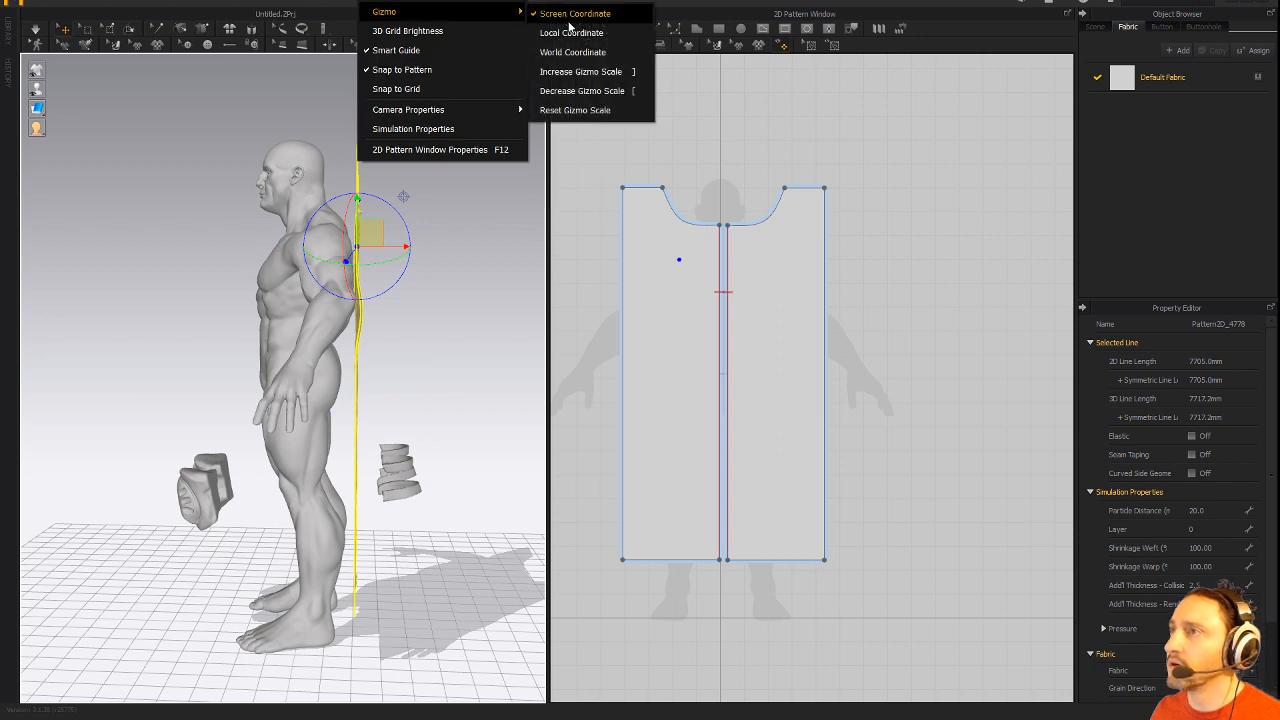
{"action": "left_click", "coordinate": [573, 52]}
{"action": "right_click_drag", "start_coordinate": [474, 126], "coordinate": [450, 135]}
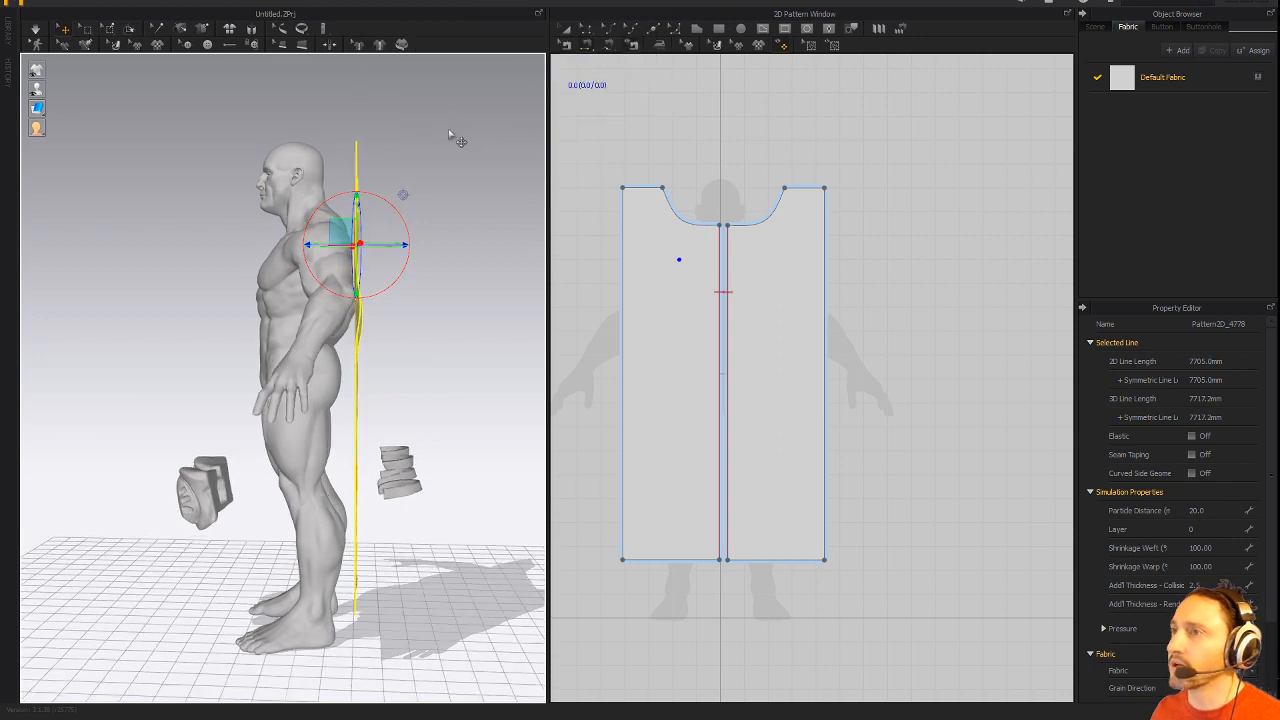
{"action": "left_click_drag", "start_coordinate": [398, 200], "coordinate": [366, 184]}
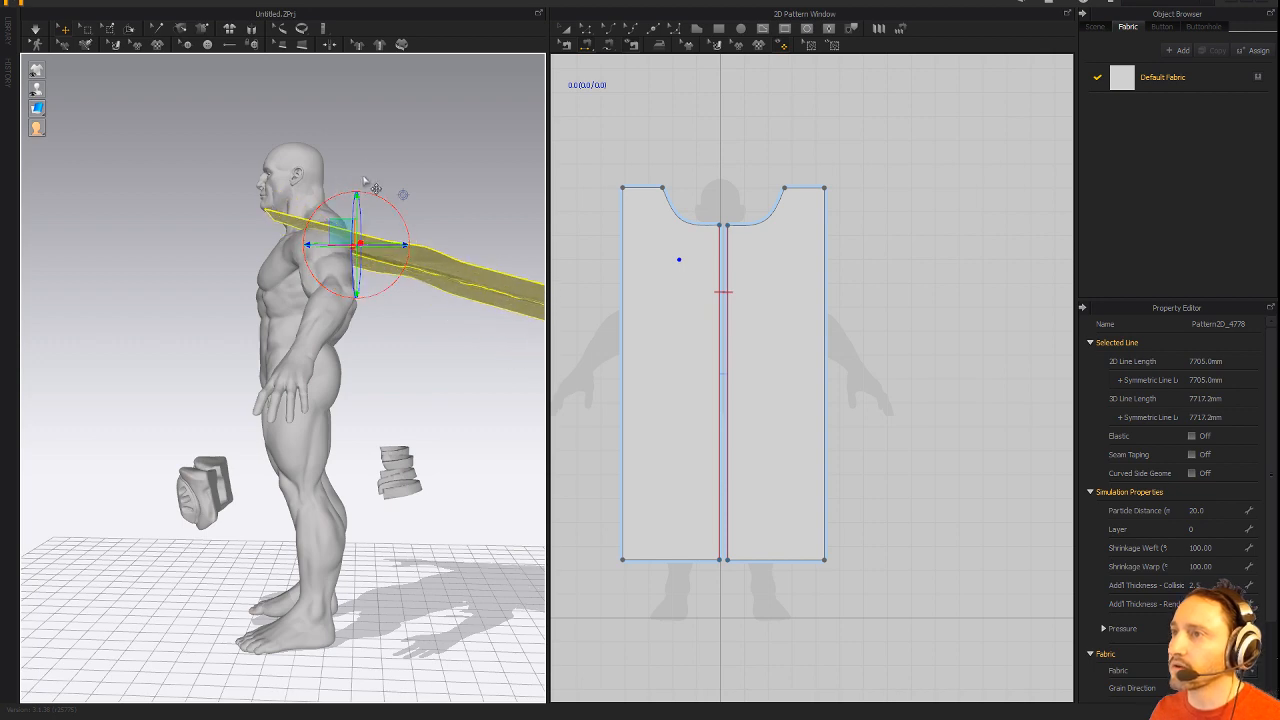
{"action": "left_click", "coordinate": [388, 179]}
{"action": "right_click_drag", "start_coordinate": [427, 173], "coordinate": [347, 182]}
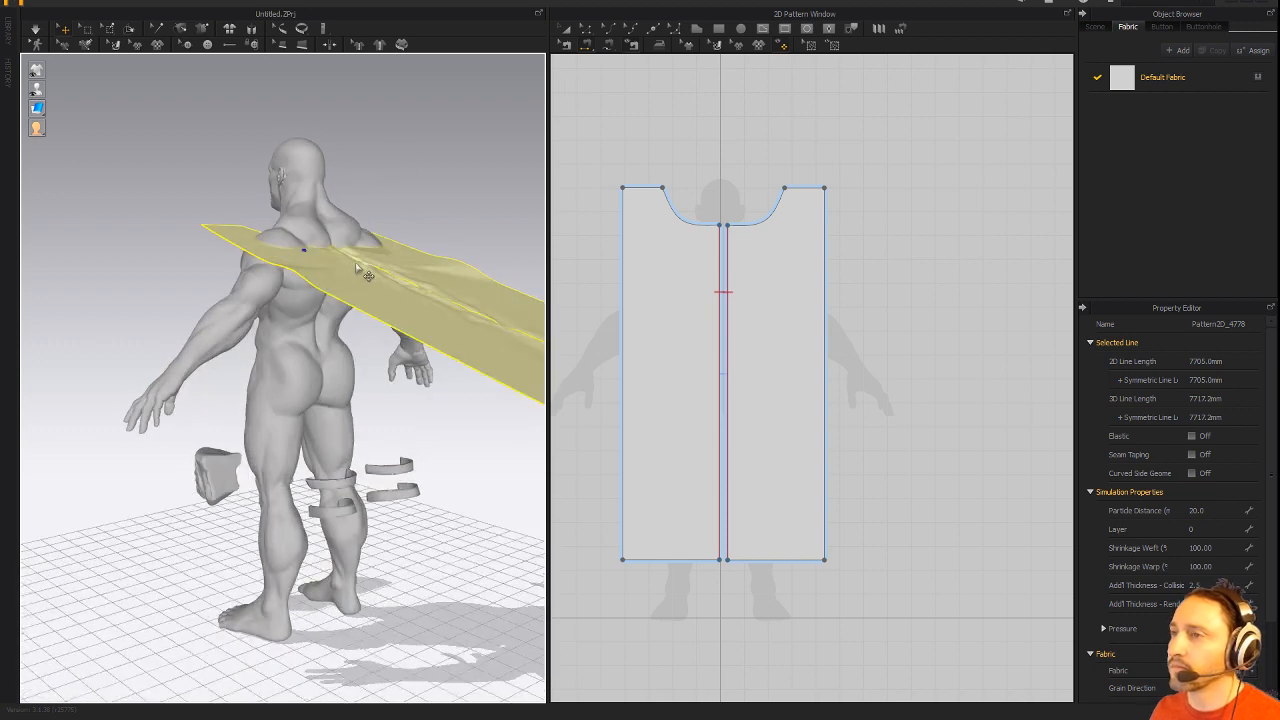
Reselect both sewn pieces together and raise them so the neckline sits around the back of the neck.
{"action": "left_click", "coordinate": [357, 268], "text": "shift"}
{"action": "left_click", "coordinate": [364, 269], "text": "shift"}
{"action": "left_click", "coordinate": [379, 268], "text": "shift"}
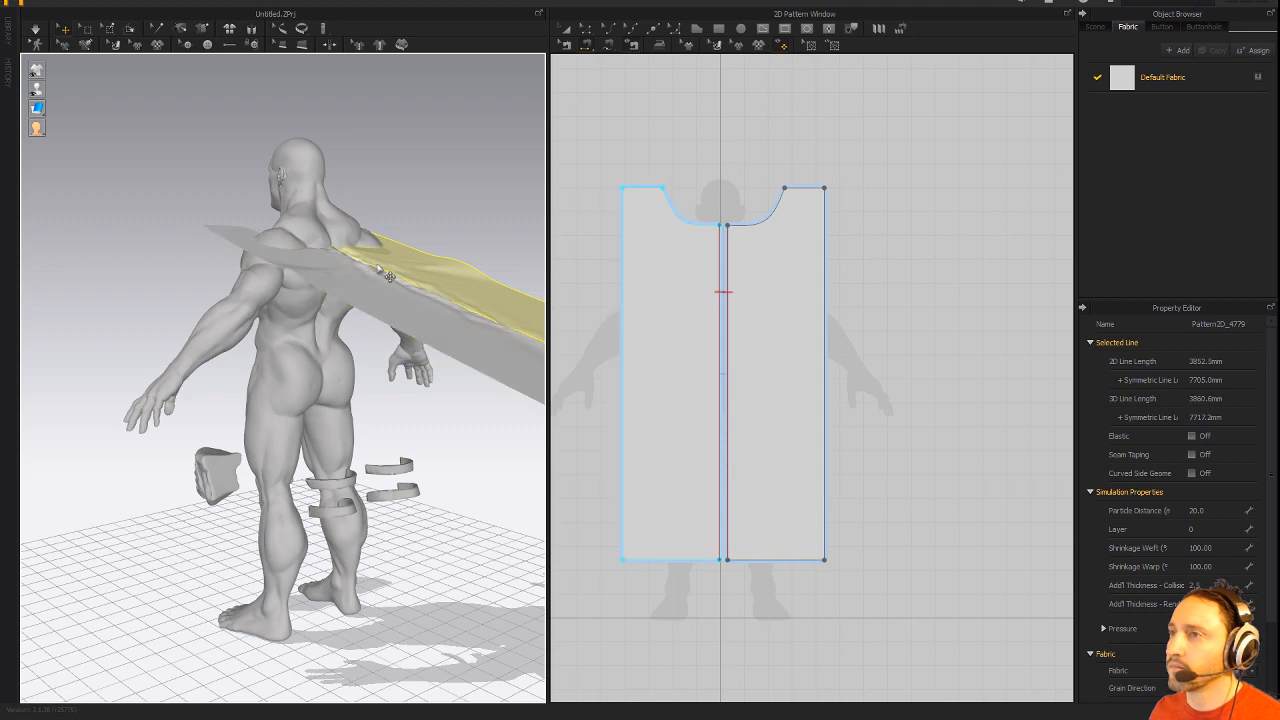
{"action": "left_click", "coordinate": [362, 270], "text": "shift"}
{"action": "left_click_drag", "start_coordinate": [365, 239], "coordinate": [365, 204]}
{"action": "right_click_drag", "start_coordinate": [391, 168], "coordinate": [402, 222]}
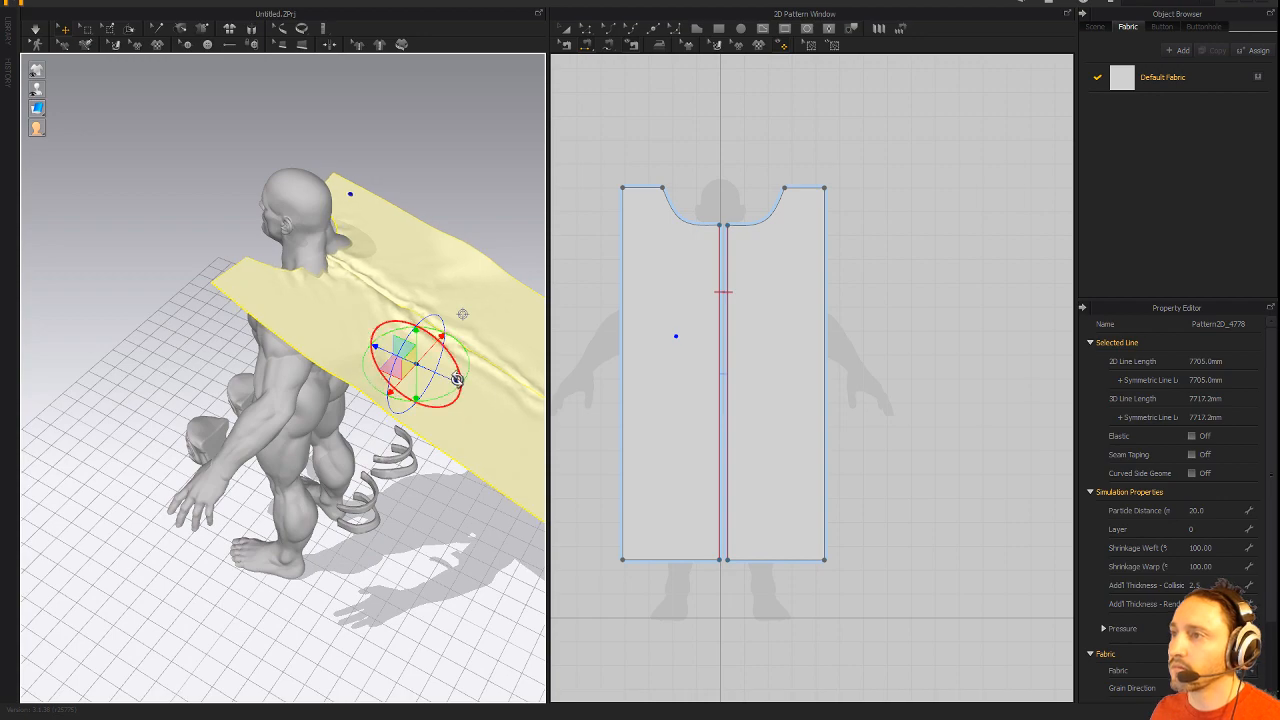
Try to rotate both raised pieces further with the world-aligned gizmo, and undo the rotation.
{"action": "right_click_drag", "start_coordinate": [473, 392], "coordinate": [437, 134]}
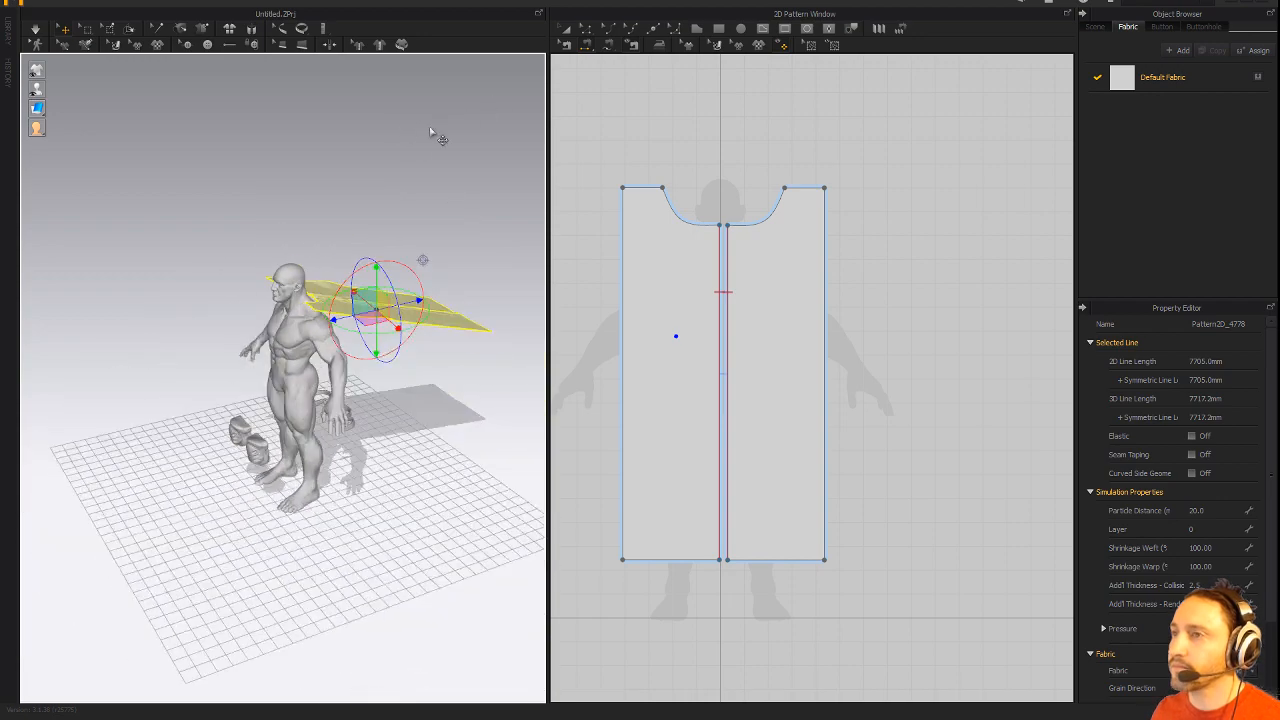
{"action": "scroll", "coordinate": [312, 311], "scroll_direction": "up", "scroll_amount": 6}
{"action": "scroll", "coordinate": [290, 288], "scroll_direction": "down", "scroll_amount": 3}
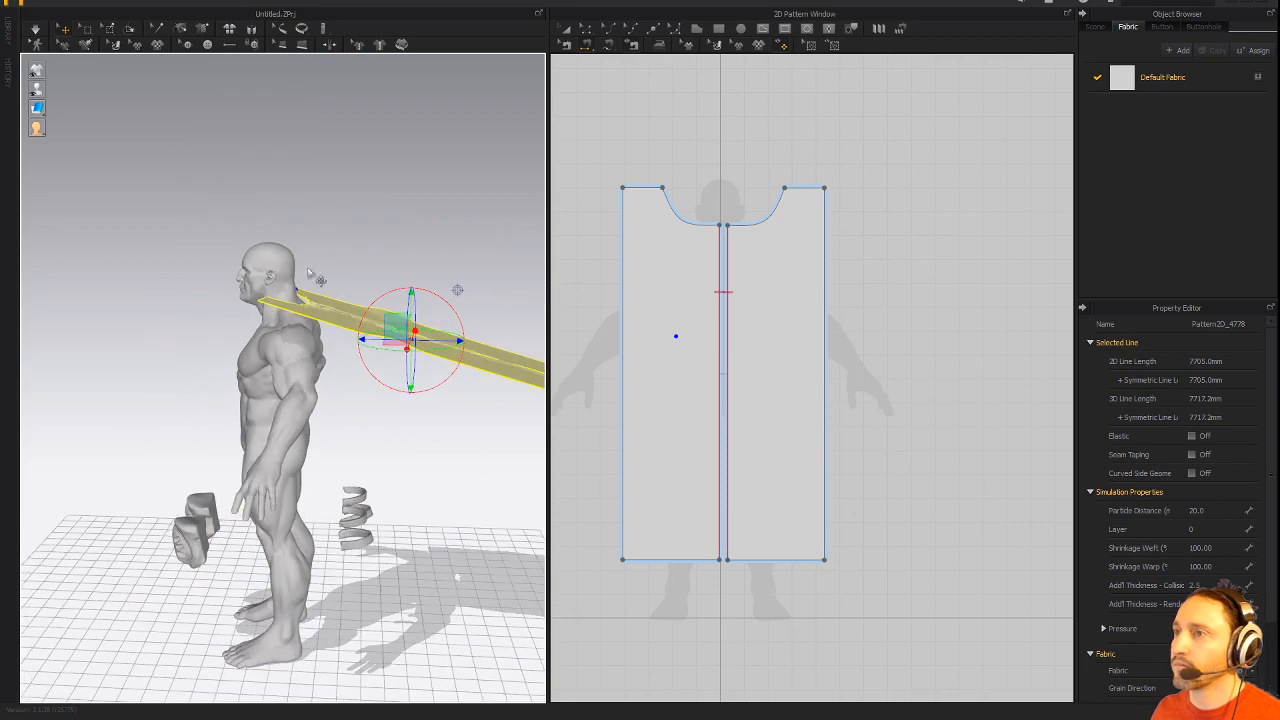
{"action": "mouse_move", "coordinate": [436, 298]}
{"action": "left_mouse_down"}
{"action": "mouse_move", "coordinate": [415, 291]}
{"action": "mouse_move", "coordinate": [425, 297]}
{"action": "left_mouse_up"}
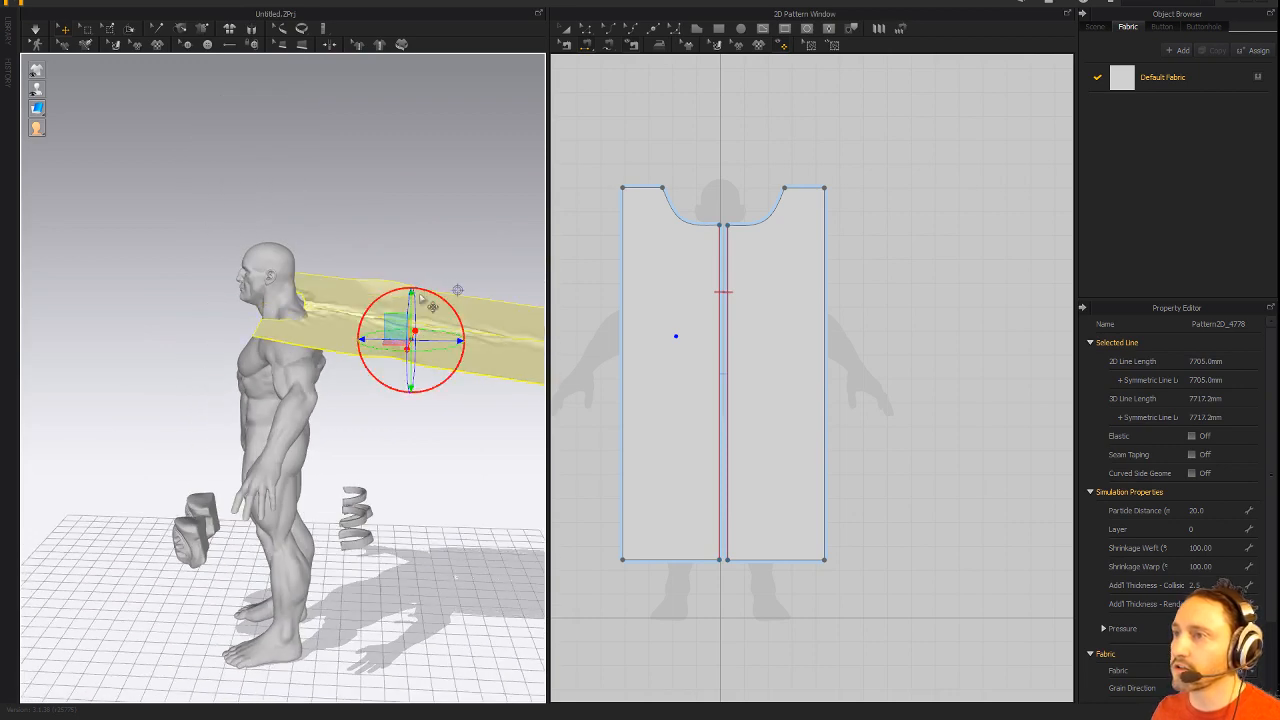
{"action": "key", "text": "ctrl+z"}
{"action": "right_click_drag", "start_coordinate": [462, 430], "coordinate": [431, 463]}
{"action": "left_click", "coordinate": [412, 330]}
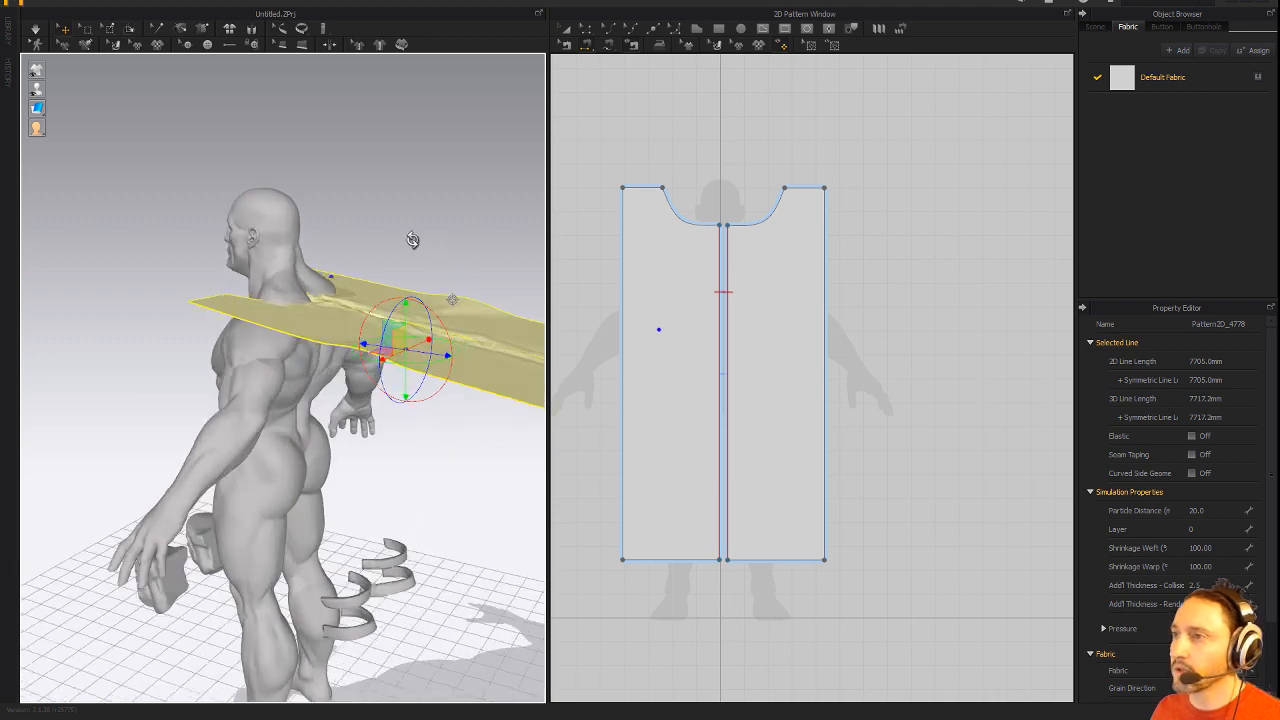
Raise both sewn back pieces further and simulate briefly so their top ends drape over the avatar's shoulders.
{"action": "scroll", "coordinate": [410, 270], "scroll_direction": "up", "scroll_amount": 3}
{"action": "left_click_drag", "start_coordinate": [297, 264], "coordinate": [297, 220]}
{"action": "scroll", "coordinate": [390, 122], "scroll_direction": "down", "scroll_amount": 4}
{"action": "key", "text": "6"}
{"action": "scroll", "coordinate": [381, 150], "scroll_direction": "up", "scroll_amount": 3}
{"action": "right_click_drag", "start_coordinate": [290, 182], "coordinate": [342, 182]}
{"action": "key", "text": "space"}
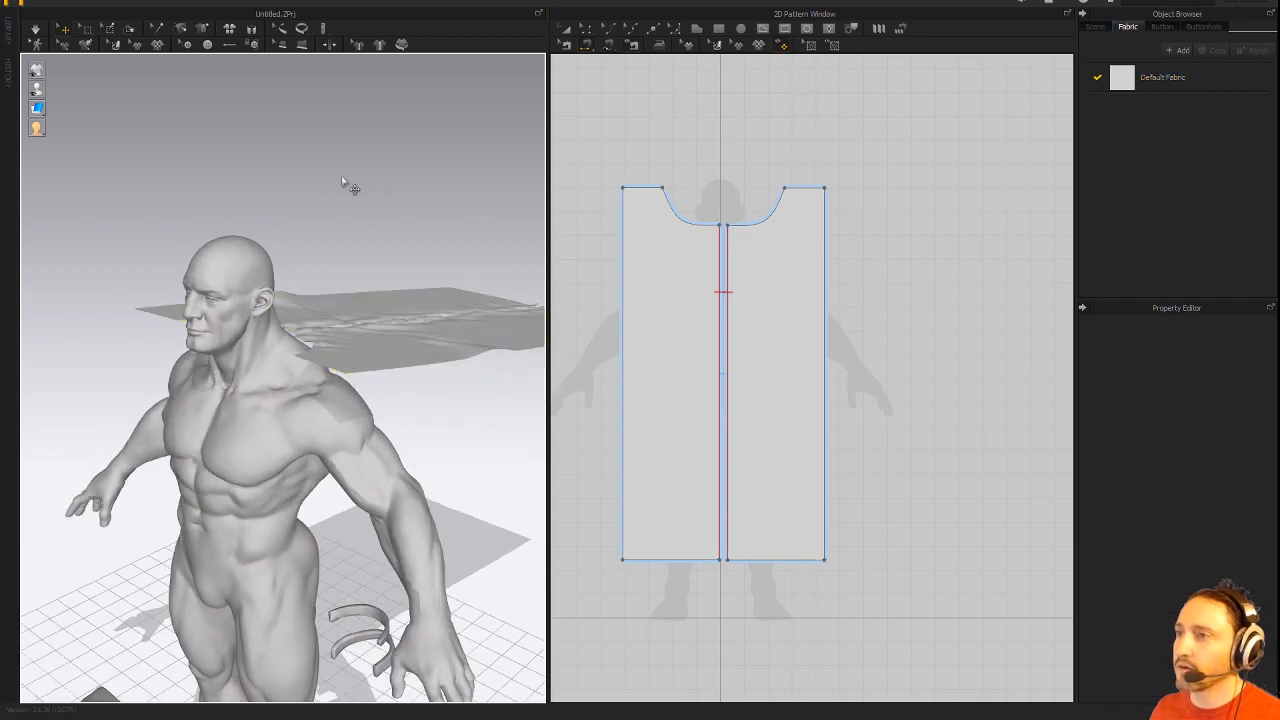
Tack the inner and outer corners of the draped cloth to the avatar's right shoulder with Tack on Avatar.
{"action": "right_click_drag", "start_coordinate": [355, 237], "coordinate": [429, 244]}
{"action": "right_click_drag", "start_coordinate": [152, 134], "coordinate": [366, 186]}
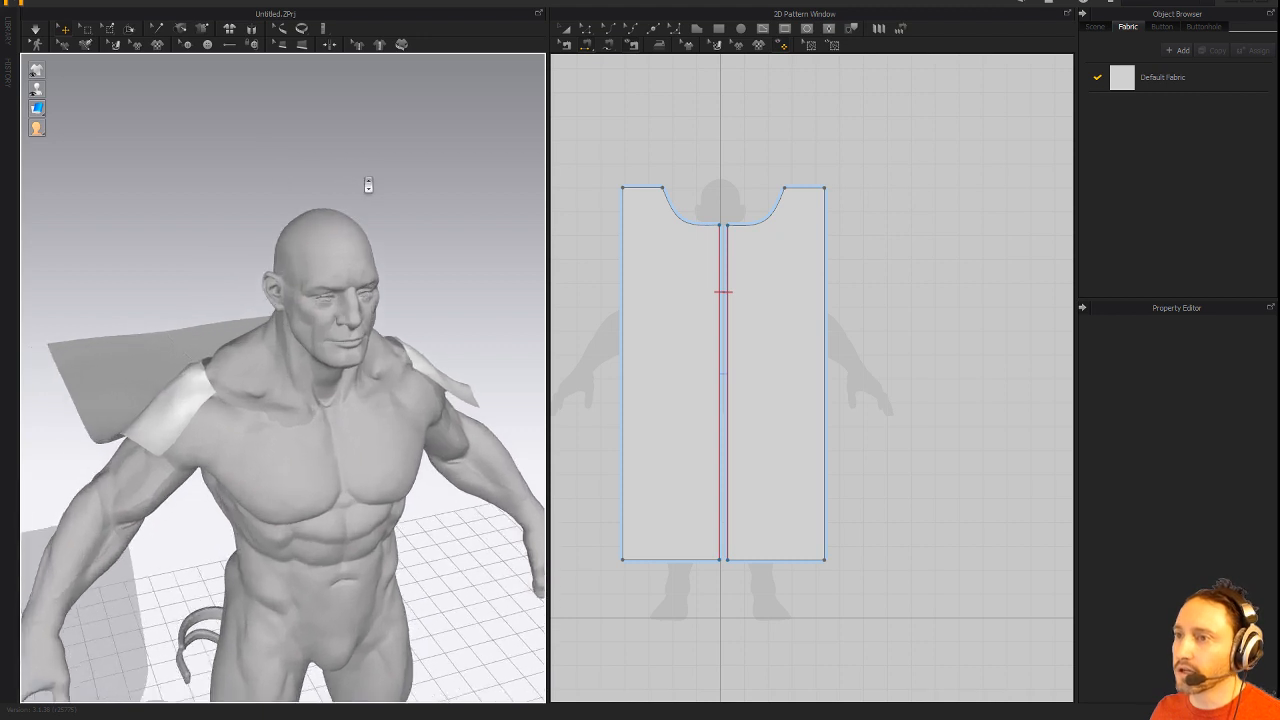
{"action": "scroll", "coordinate": [218, 385], "scroll_direction": "up", "scroll_amount": 3}
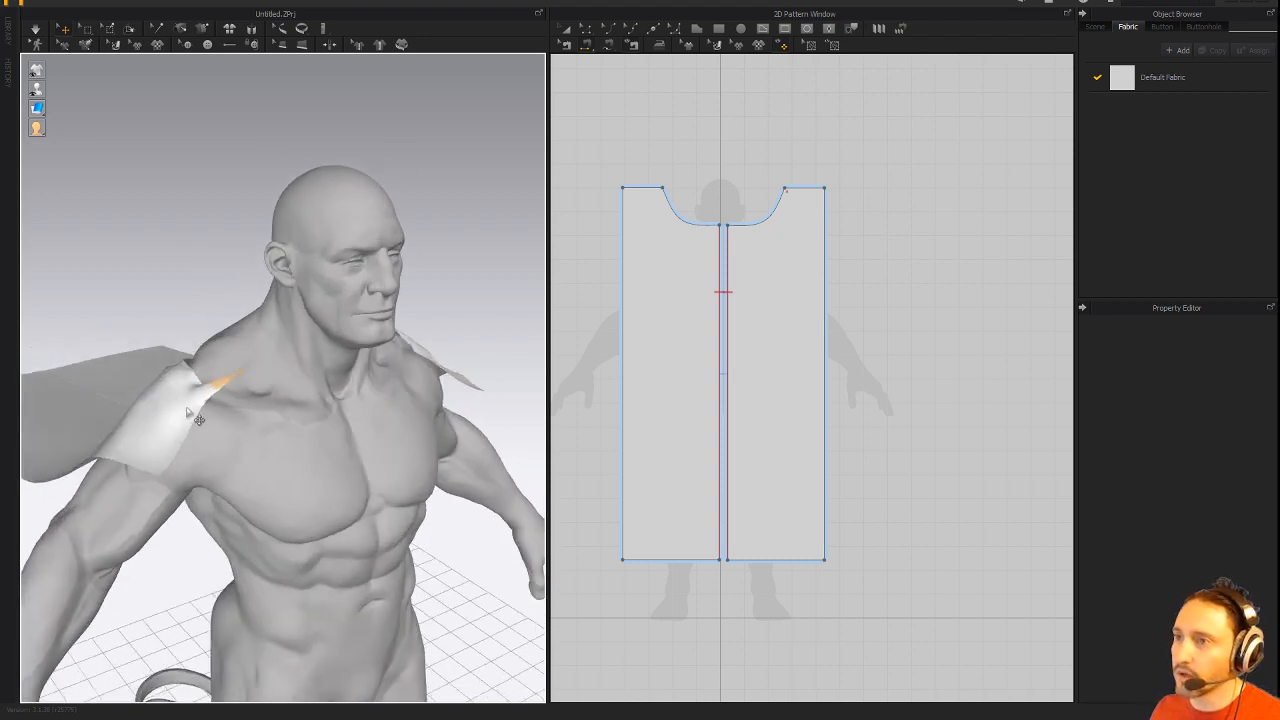
{"action": "right_click_drag", "start_coordinate": [471, 320], "coordinate": [480, 290]}
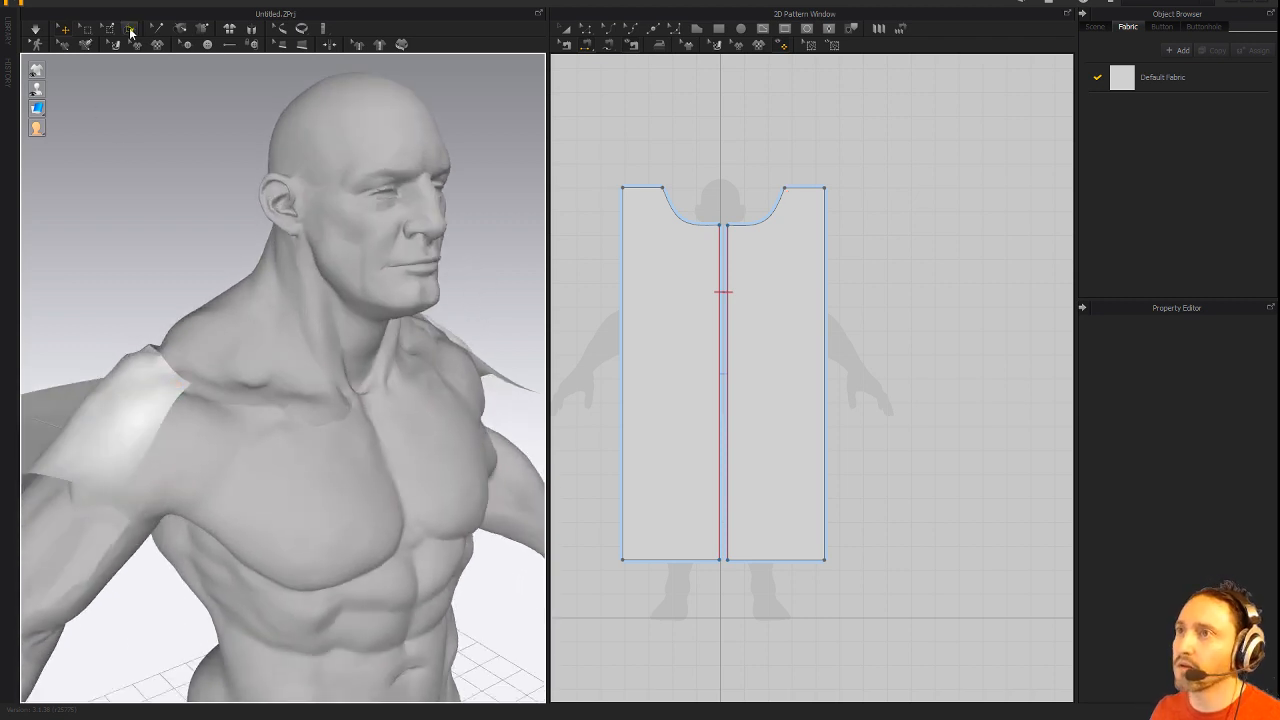
{"action": "left_click", "coordinate": [202, 31]}
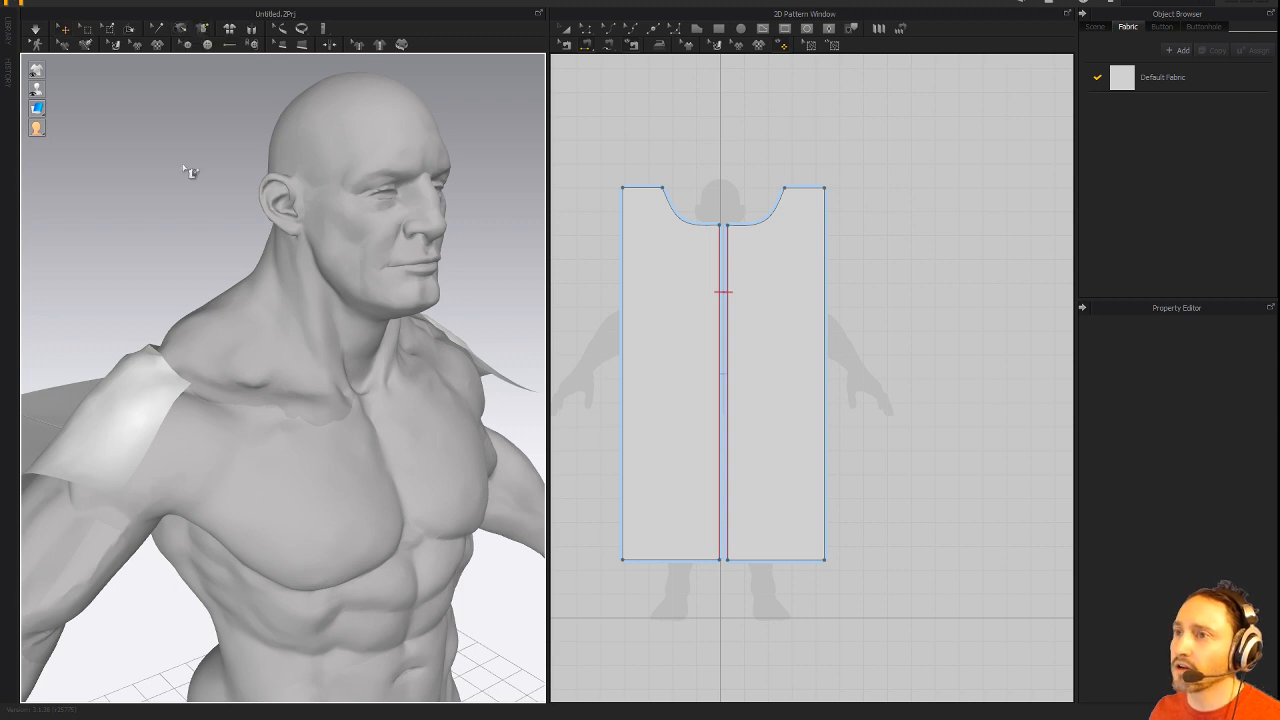
{"action": "right_click_drag", "start_coordinate": [190, 172], "coordinate": [150, 337]}
{"action": "left_click", "coordinate": [160, 374]}
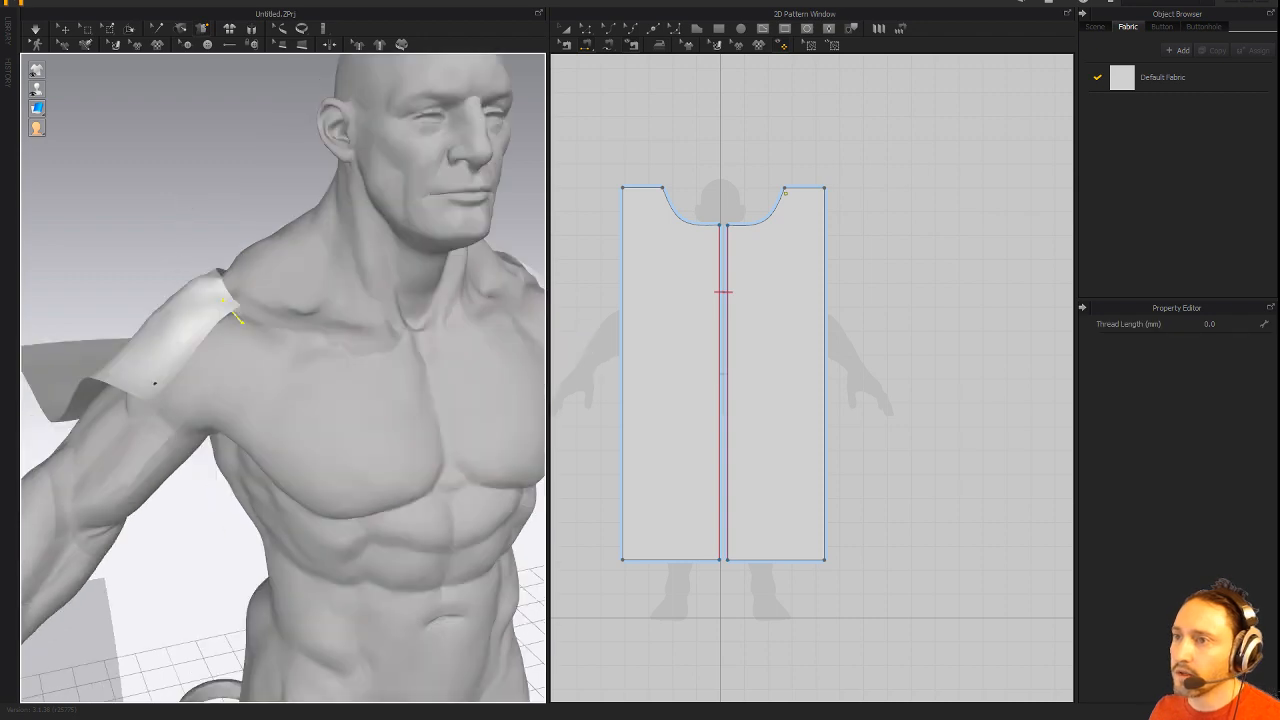
{"action": "left_click", "coordinate": [155, 383]}
{"action": "left_click", "coordinate": [176, 400]}
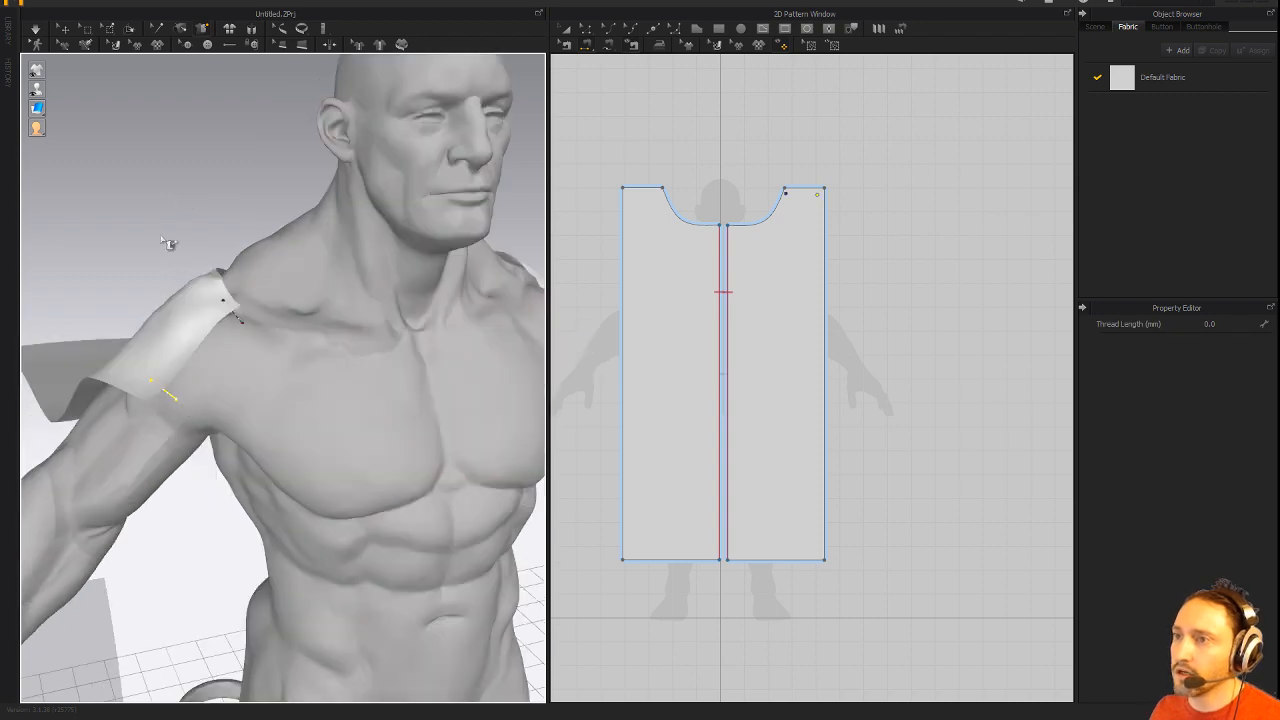
Tack the inner and outer corners of the opposite cape piece to the avatar's left shoulder.
{"action": "right_click_drag", "start_coordinate": [190, 218], "coordinate": [91, 234]}
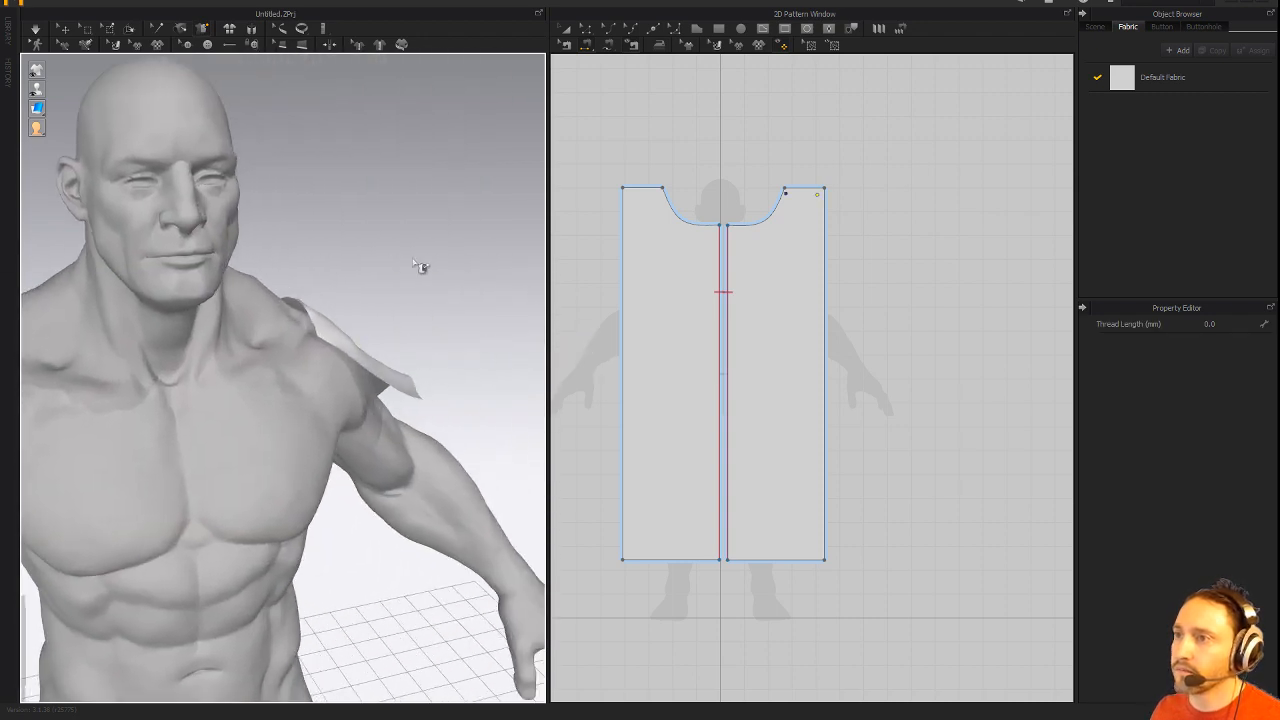
{"action": "right_click_drag", "start_coordinate": [420, 267], "coordinate": [330, 326]}
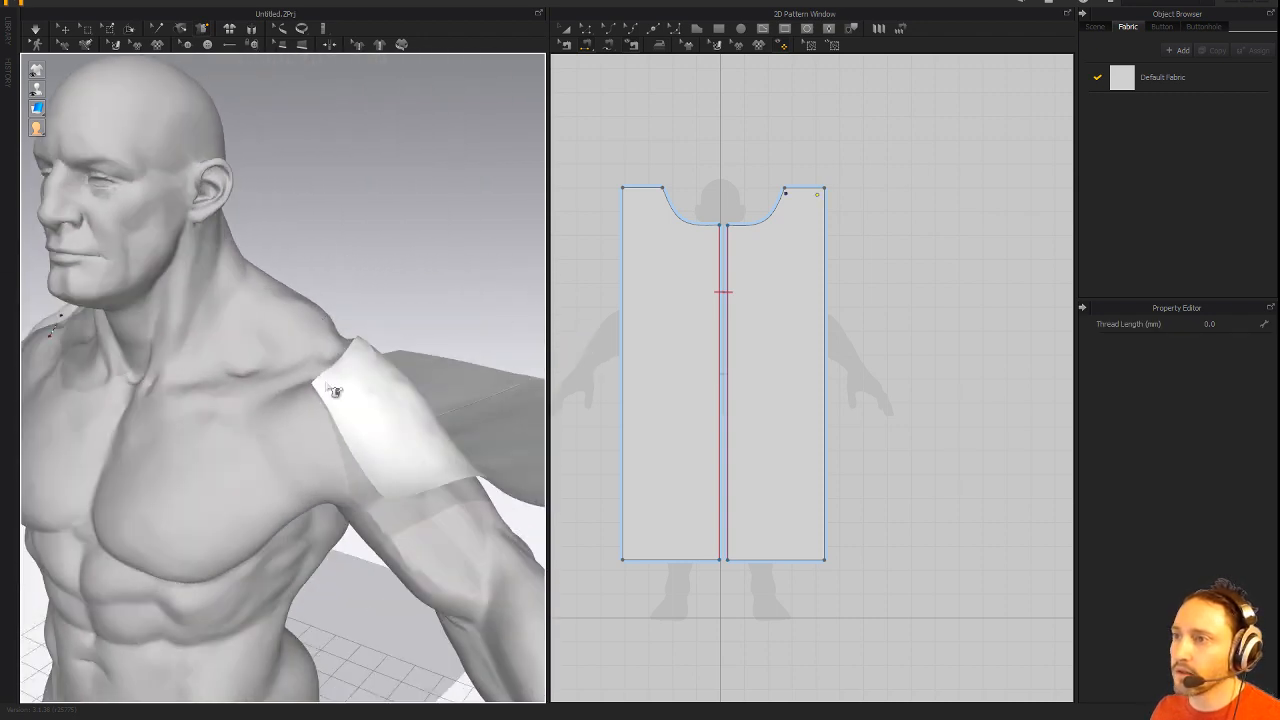
{"action": "left_click", "coordinate": [325, 381]}
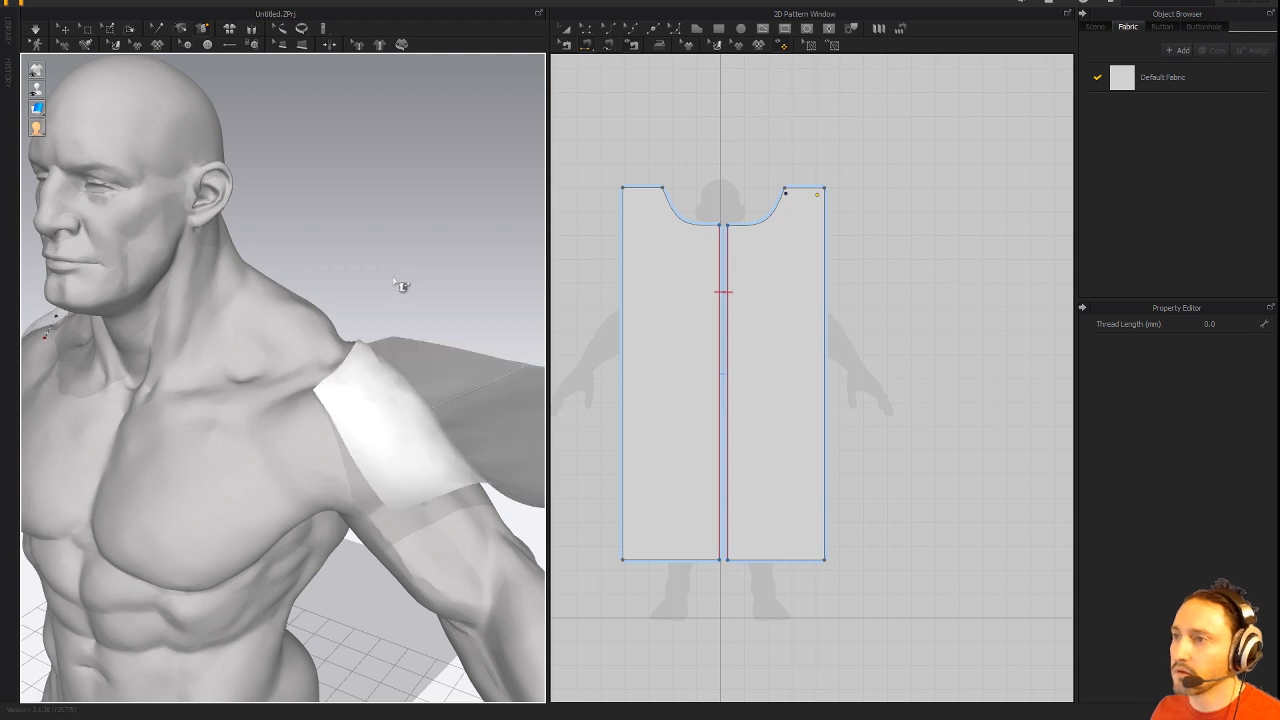
{"action": "right_click_drag", "start_coordinate": [400, 283], "coordinate": [391, 378]}
{"action": "left_click", "coordinate": [356, 377]}
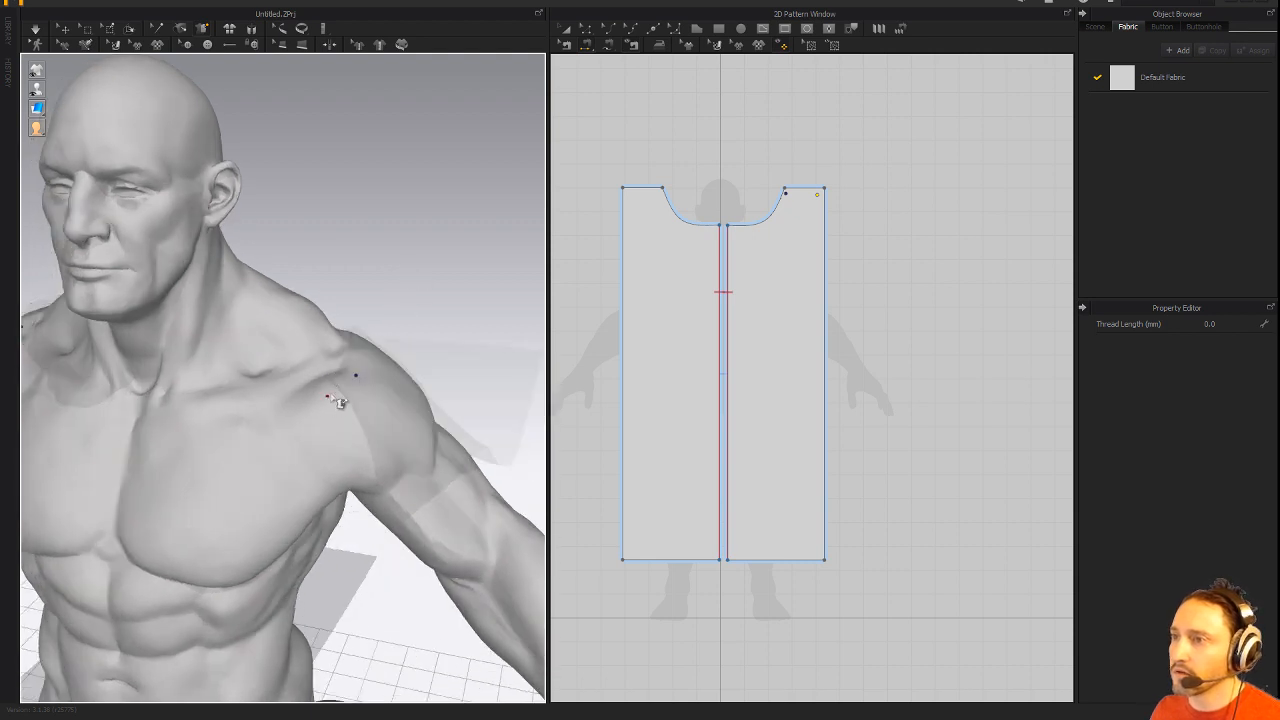
{"action": "right_click_drag", "start_coordinate": [457, 306], "coordinate": [328, 323]}
{"action": "left_click", "coordinate": [319, 320]}
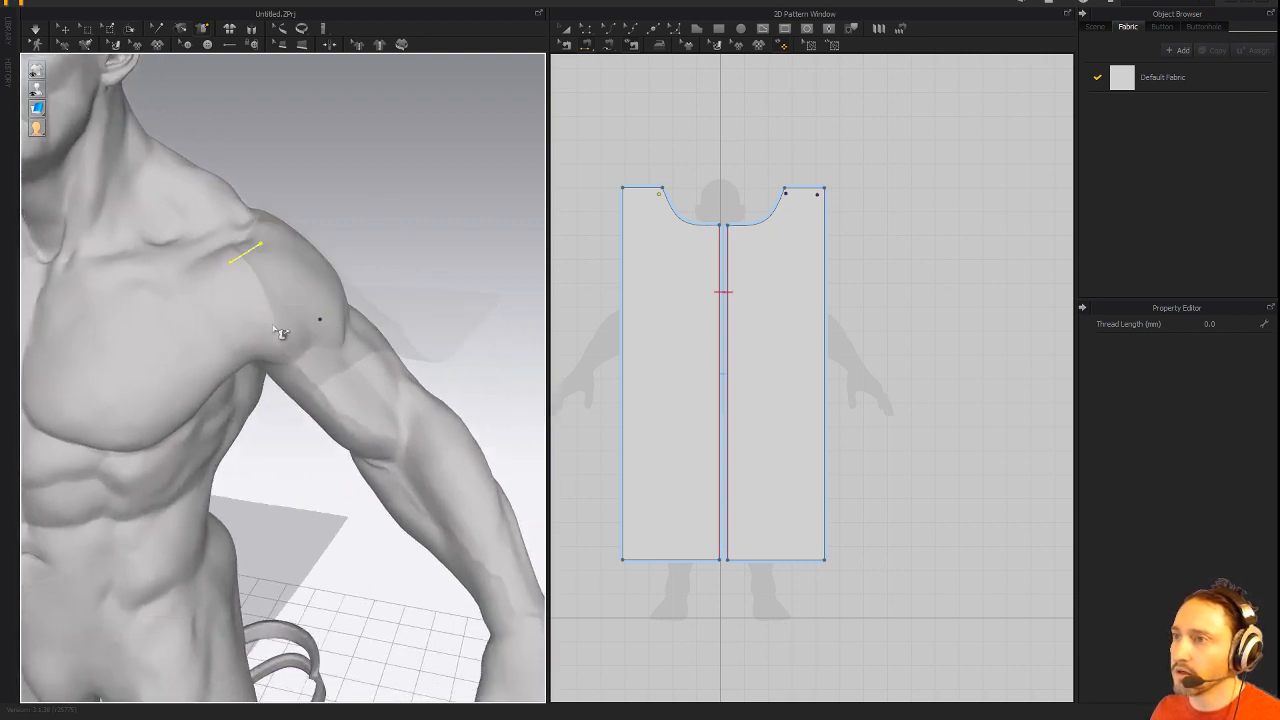
Simulate the tacked pieces so they hang down the avatar's back as a cape.
{"action": "scroll", "coordinate": [431, 226], "scroll_direction": "down", "scroll_amount": 5}
{"action": "right_click_drag", "start_coordinate": [431, 226], "coordinate": [200, 233]}
{"action": "key", "text": "space"}
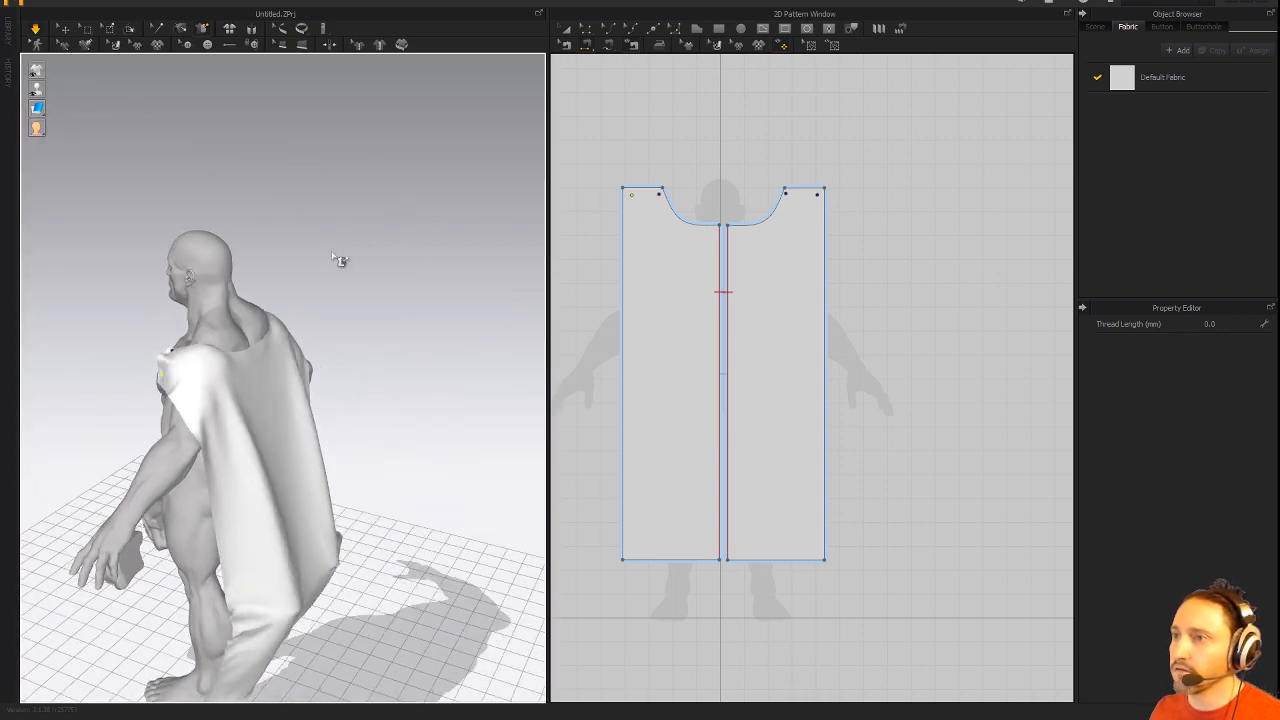
Examine how the simulated cape drapes from the shoulders, viewing it from the side, front and close up.
{"action": "right_click_drag", "start_coordinate": [337, 258], "coordinate": [297, 319]}
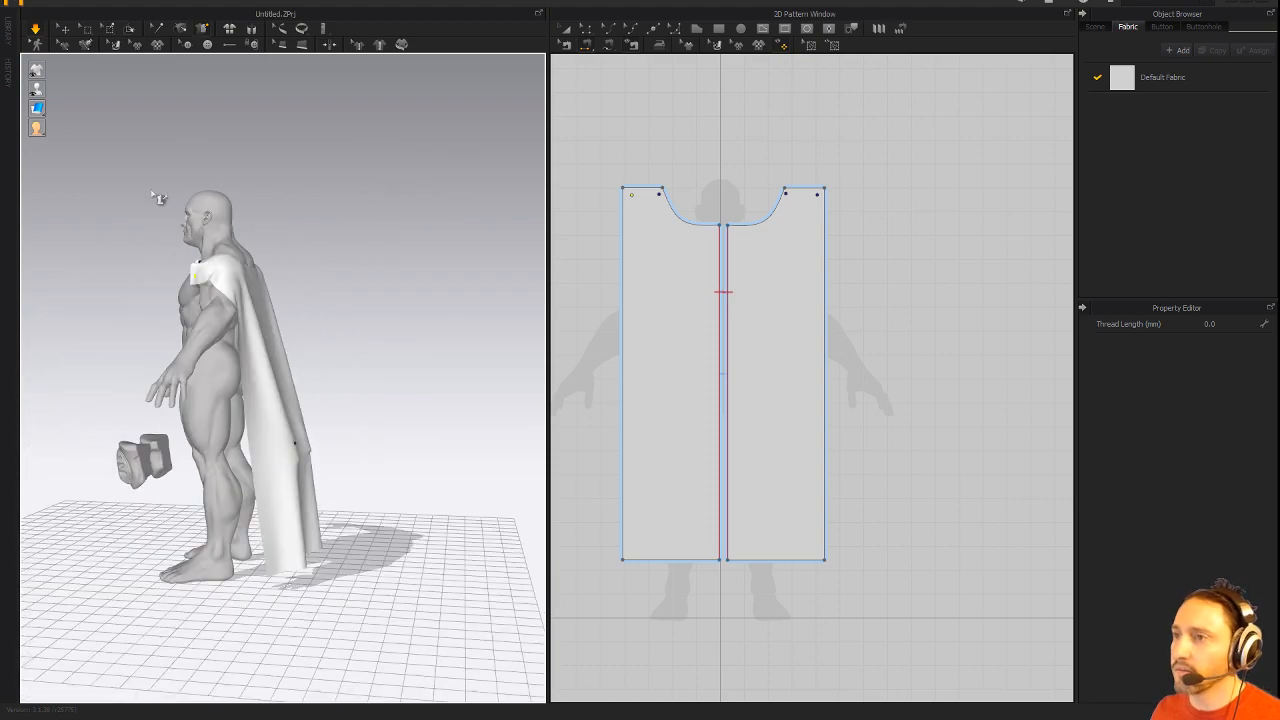
{"action": "right_click_drag", "start_coordinate": [157, 197], "coordinate": [392, 159]}
{"action": "scroll", "coordinate": [429, 423], "scroll_direction": "up", "scroll_amount": 5}
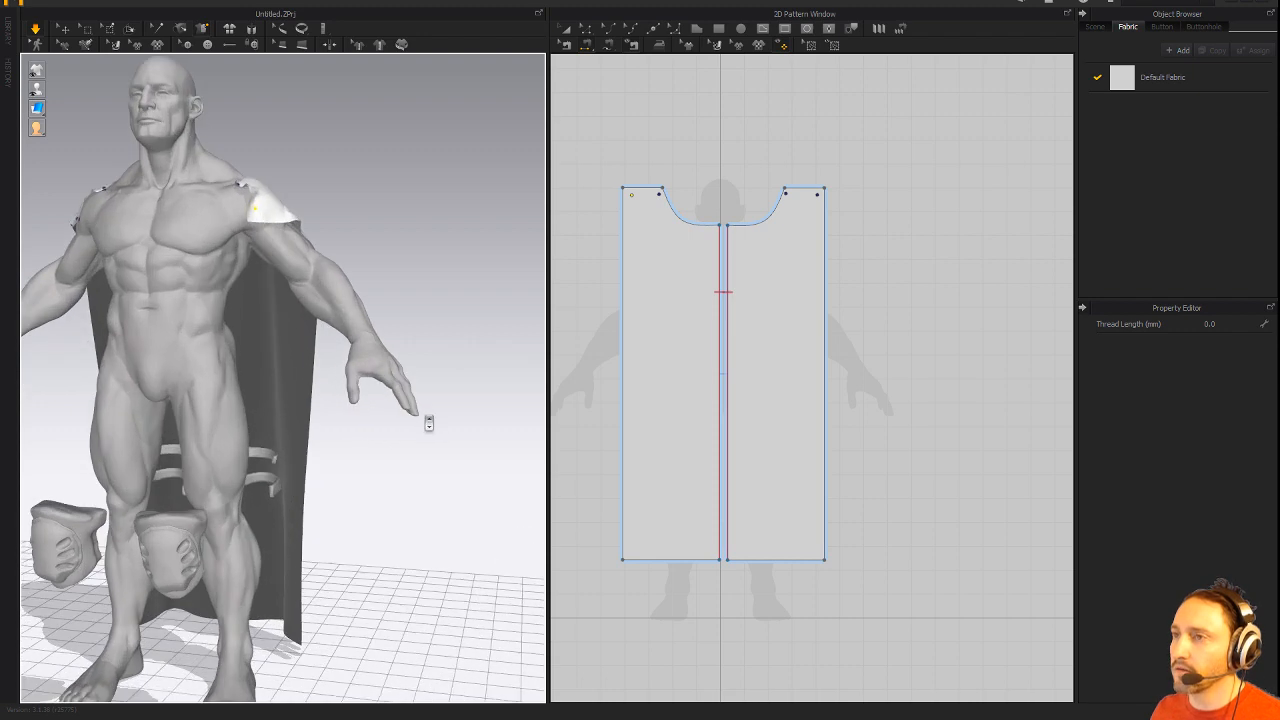
{"action": "middle_click_drag", "start_coordinate": [448, 276], "coordinate": [463, 314]}
{"action": "right_click_drag", "start_coordinate": [463, 314], "coordinate": [409, 326]}
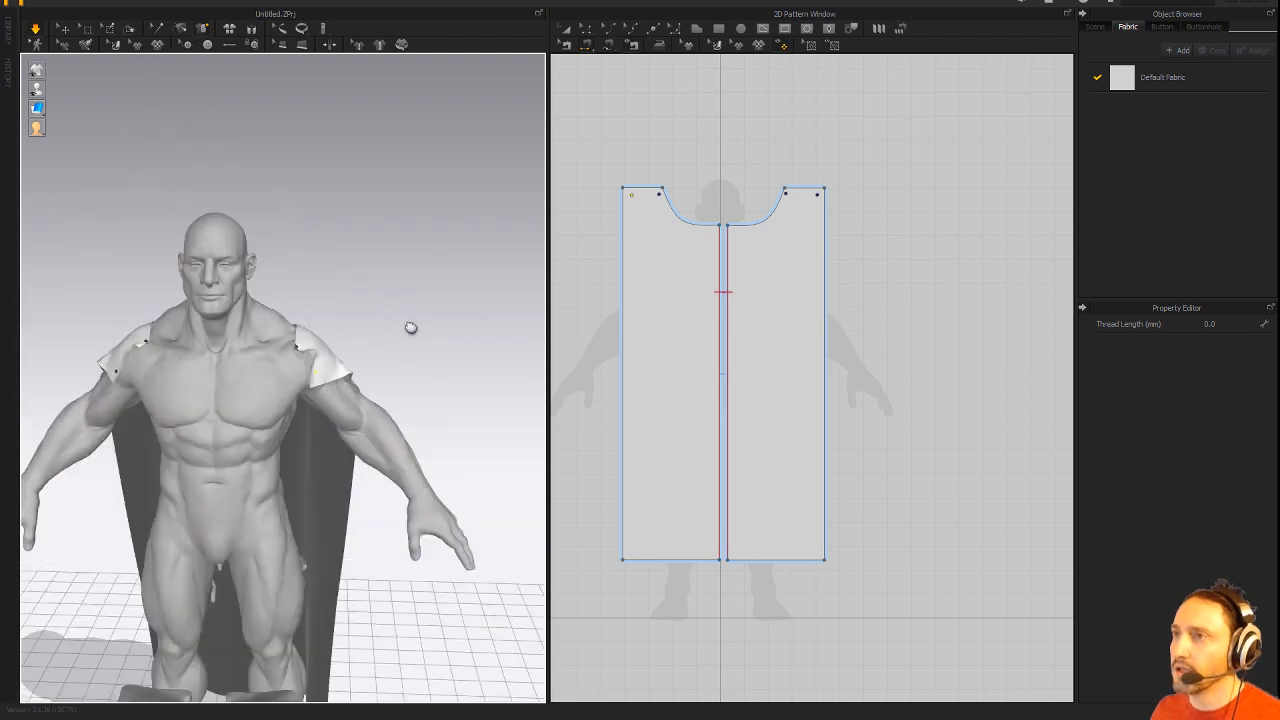
{"action": "scroll", "coordinate": [409, 326], "scroll_direction": "up", "scroll_amount": 4}
{"action": "right_click_drag", "start_coordinate": [383, 263], "coordinate": [415, 288]}
{"action": "scroll", "coordinate": [415, 288], "scroll_direction": "down", "scroll_amount": 4}
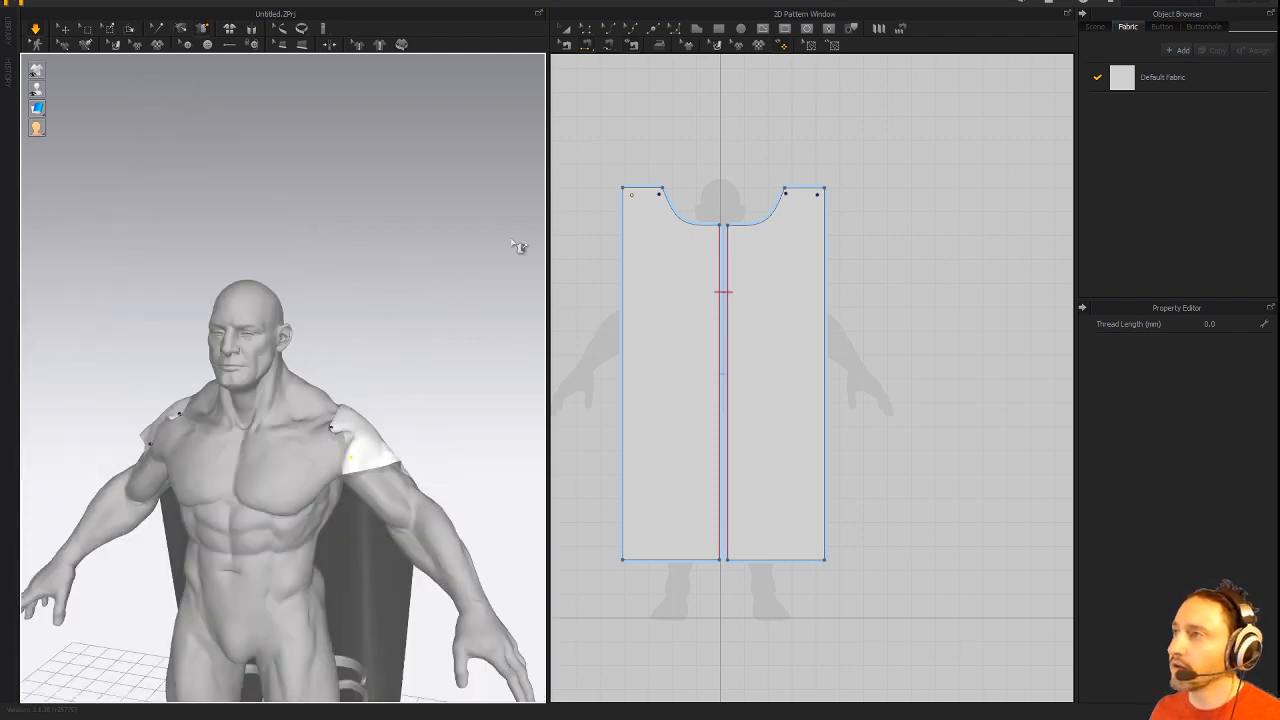
{"action": "scroll", "coordinate": [416, 232], "scroll_direction": "down", "scroll_amount": 2}
{"action": "middle_click_drag", "start_coordinate": [438, 290], "coordinate": [402, 188]}
{"action": "right_click_drag", "start_coordinate": [402, 188], "coordinate": [363, 211]}
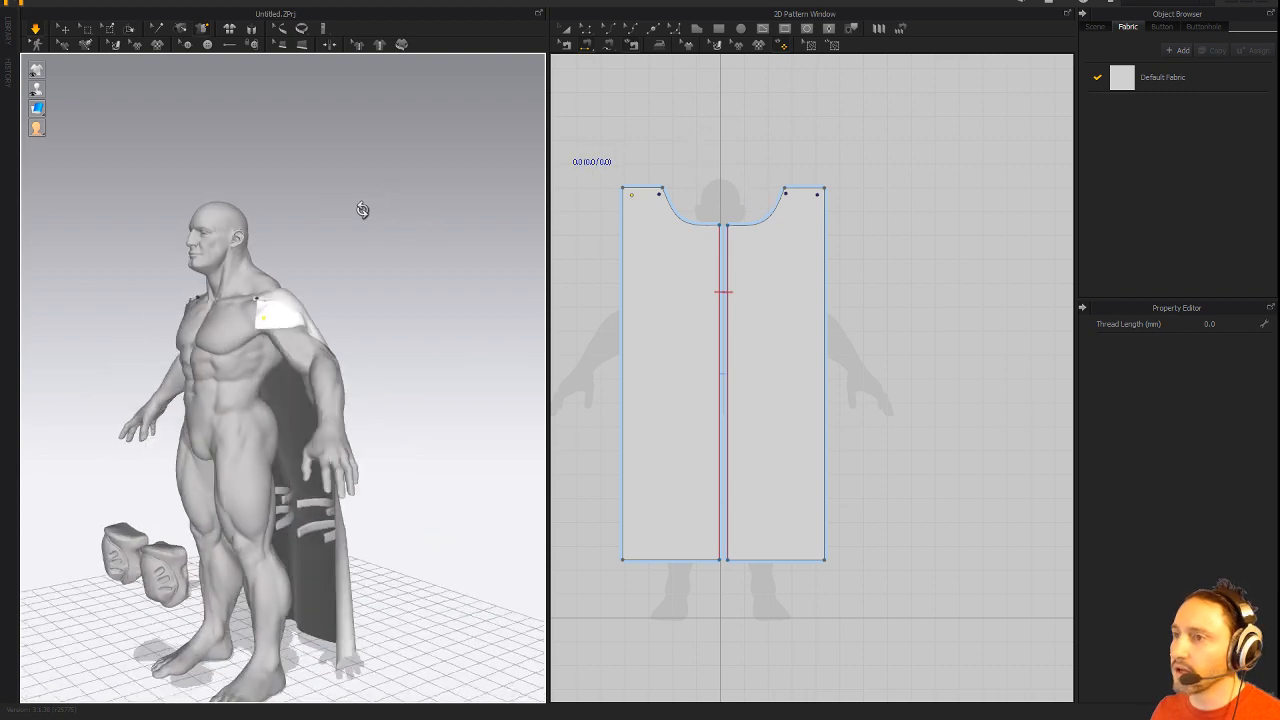
Select both cape pieces in the 2D pattern and place them beside the avatar silhouette, clear of the body.
{"action": "left_click", "coordinate": [566, 28]}
{"action": "left_click", "coordinate": [716, 294]}
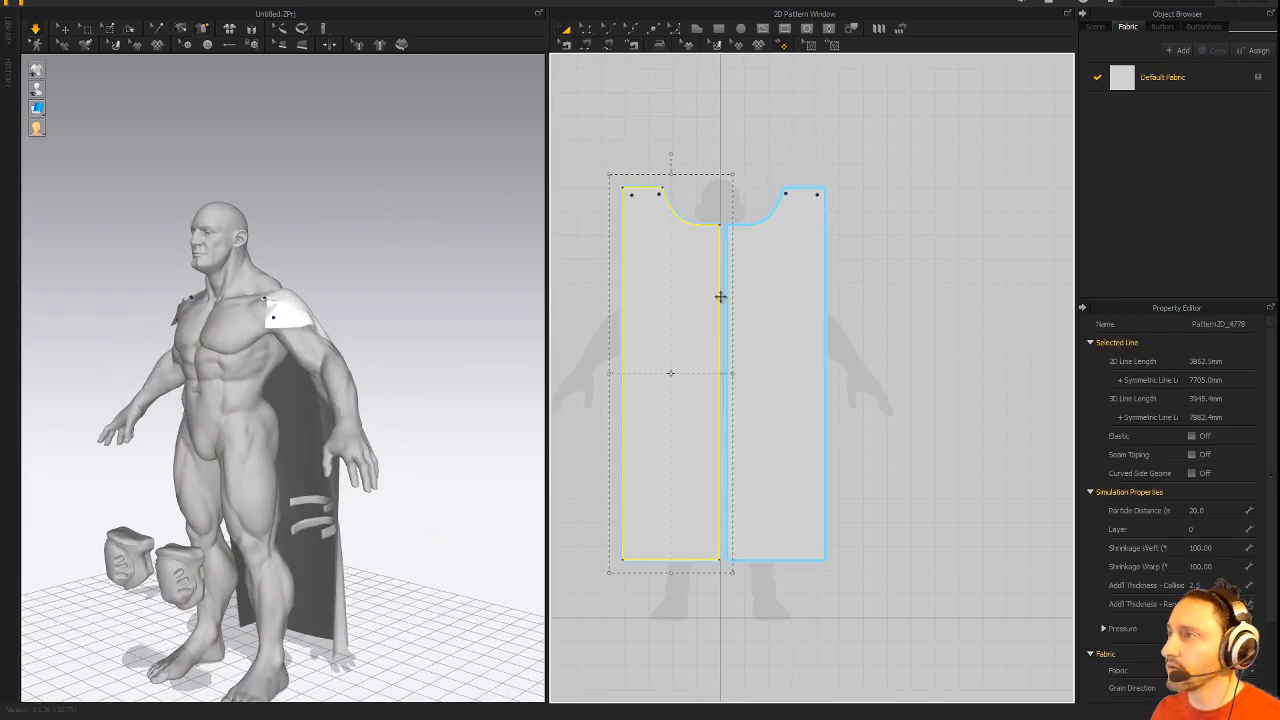
{"action": "left_click", "coordinate": [766, 277], "text": "shift"}
{"action": "key", "text": "ctrl+c"}
{"action": "key", "text": "ctrl+v"}
{"action": "left_click", "coordinate": [1046, 276]}
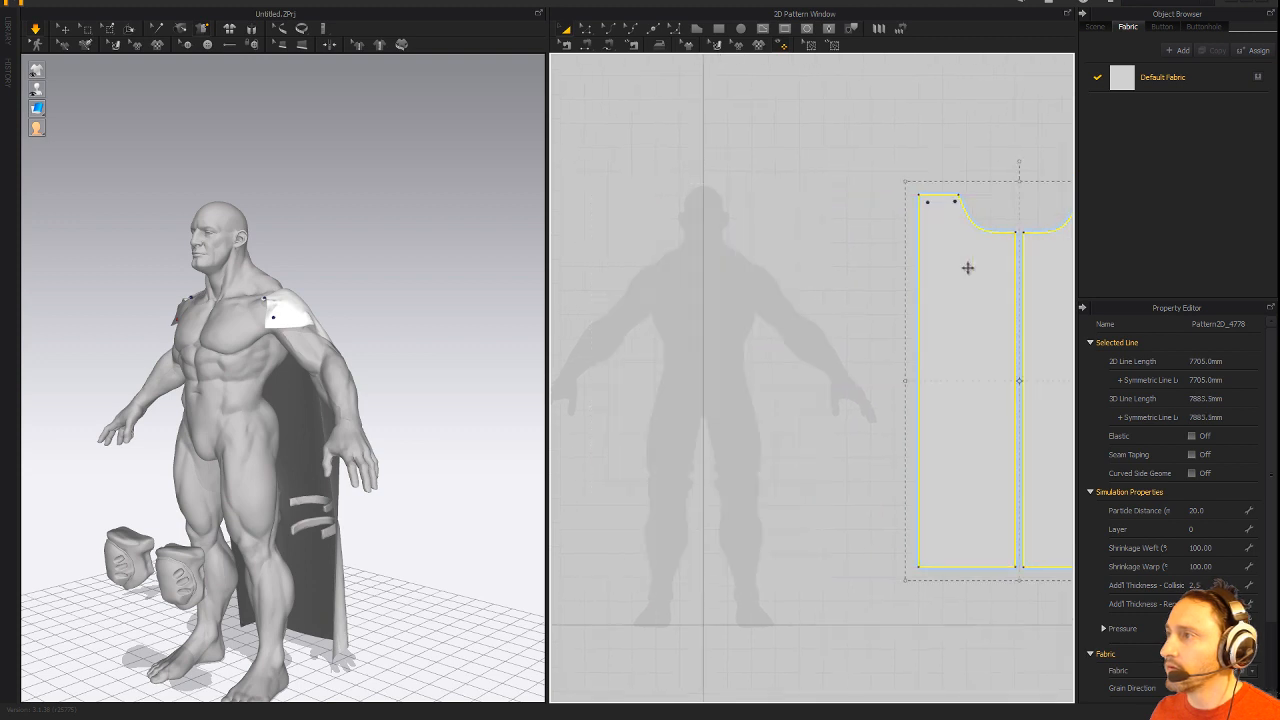
Draw a trouser-leg polygon over one leg of the silhouette, about 186 mm at the waist, 966 mm along the outer side and 221 mm at the hem.
{"action": "right_click_drag", "start_coordinate": [790, 232], "coordinate": [704, 61]}
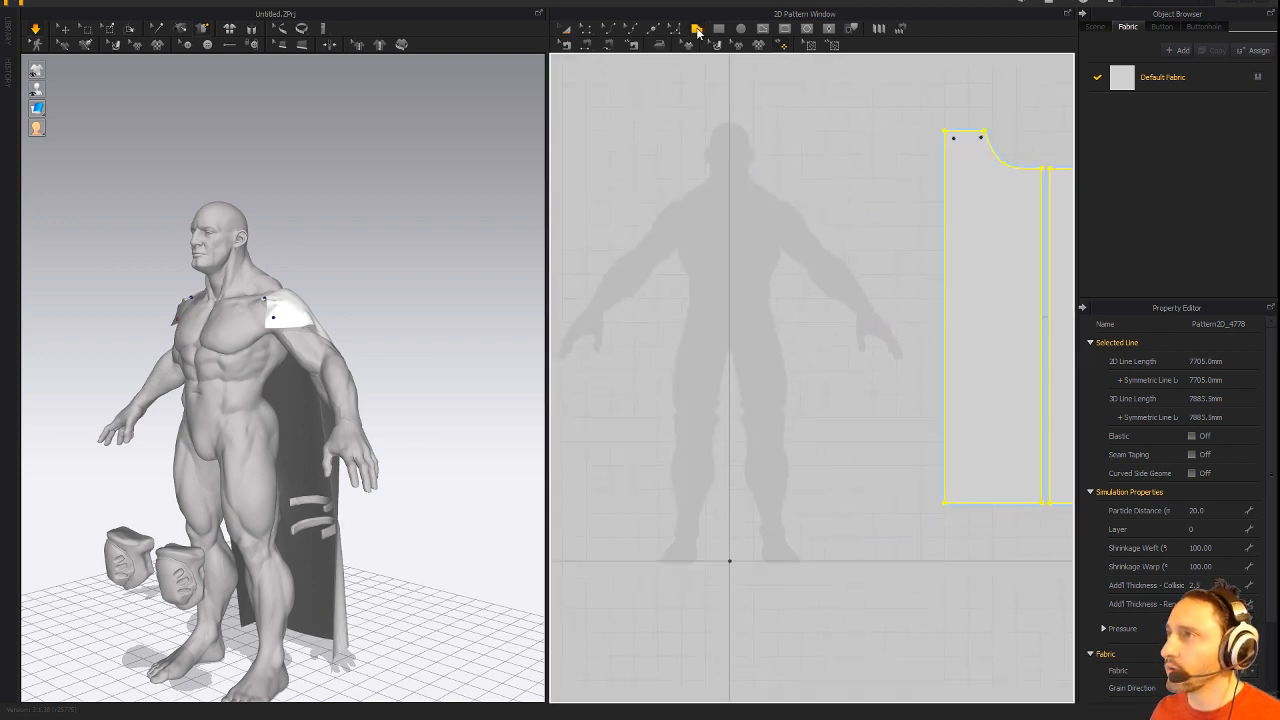
{"action": "scroll", "coordinate": [820, 143], "scroll_direction": "up", "scroll_amount": 4}
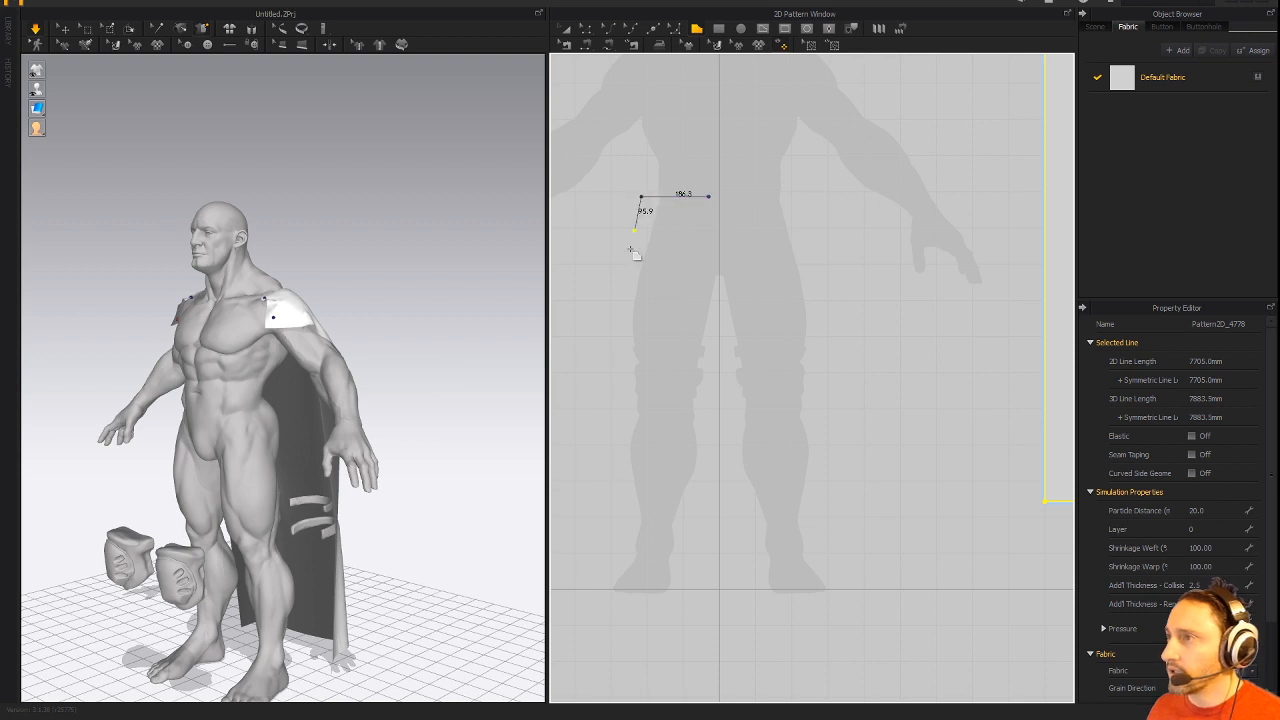
{"action": "left_click", "coordinate": [615, 545]}
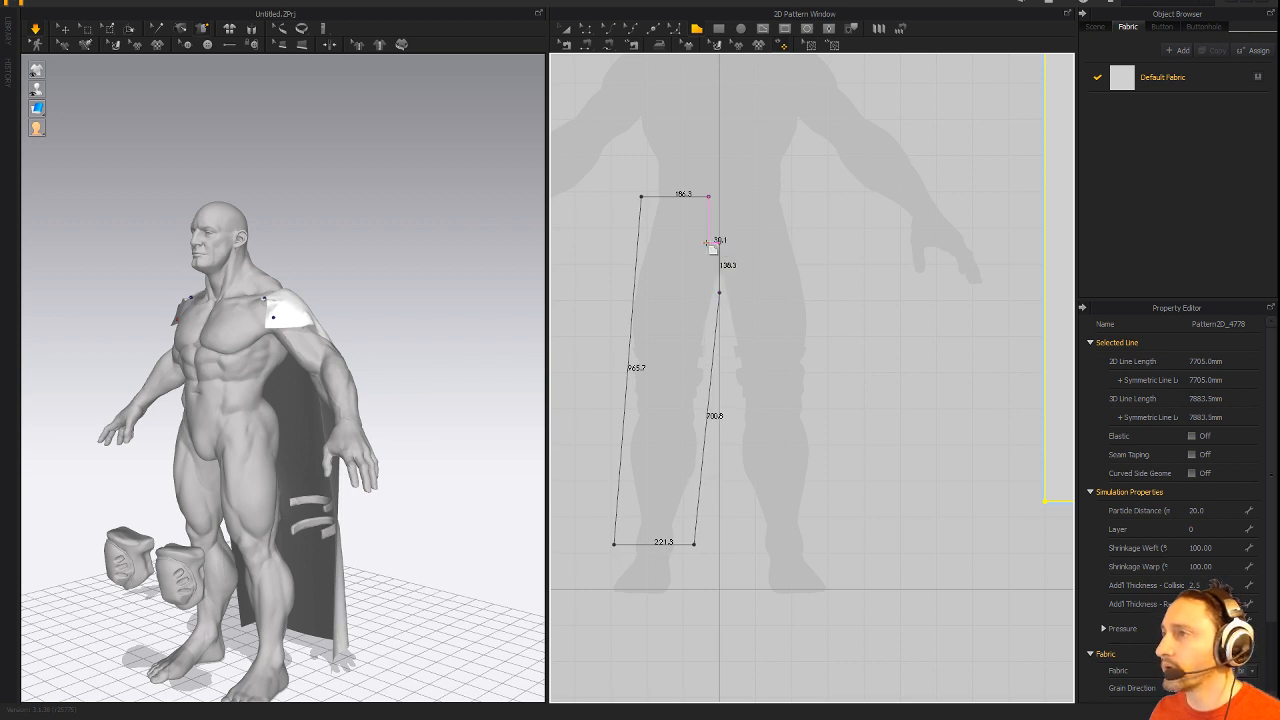
{"action": "left_click", "coordinate": [709, 197]}
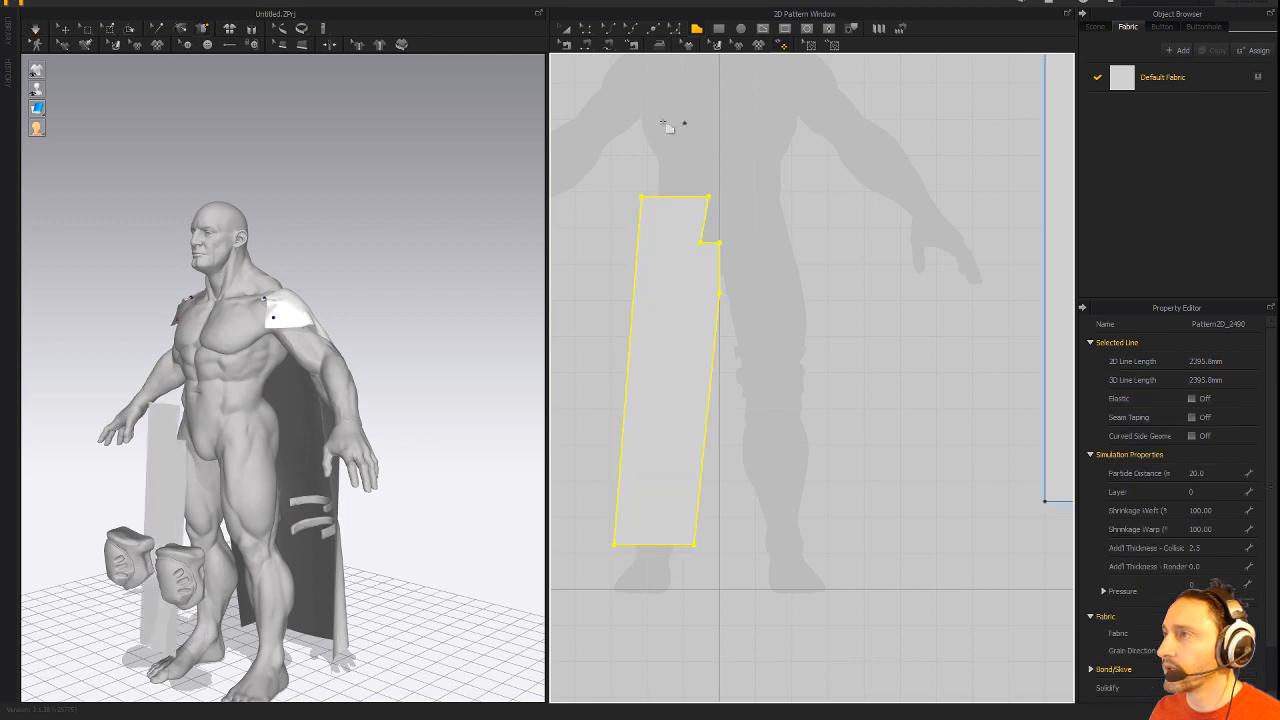
Shift the leg piece's waist edge outward and lower the crotch corner point along the silhouette's centre line.
{"action": "left_click", "coordinate": [586, 44]}
{"action": "left_click", "coordinate": [707, 200]}
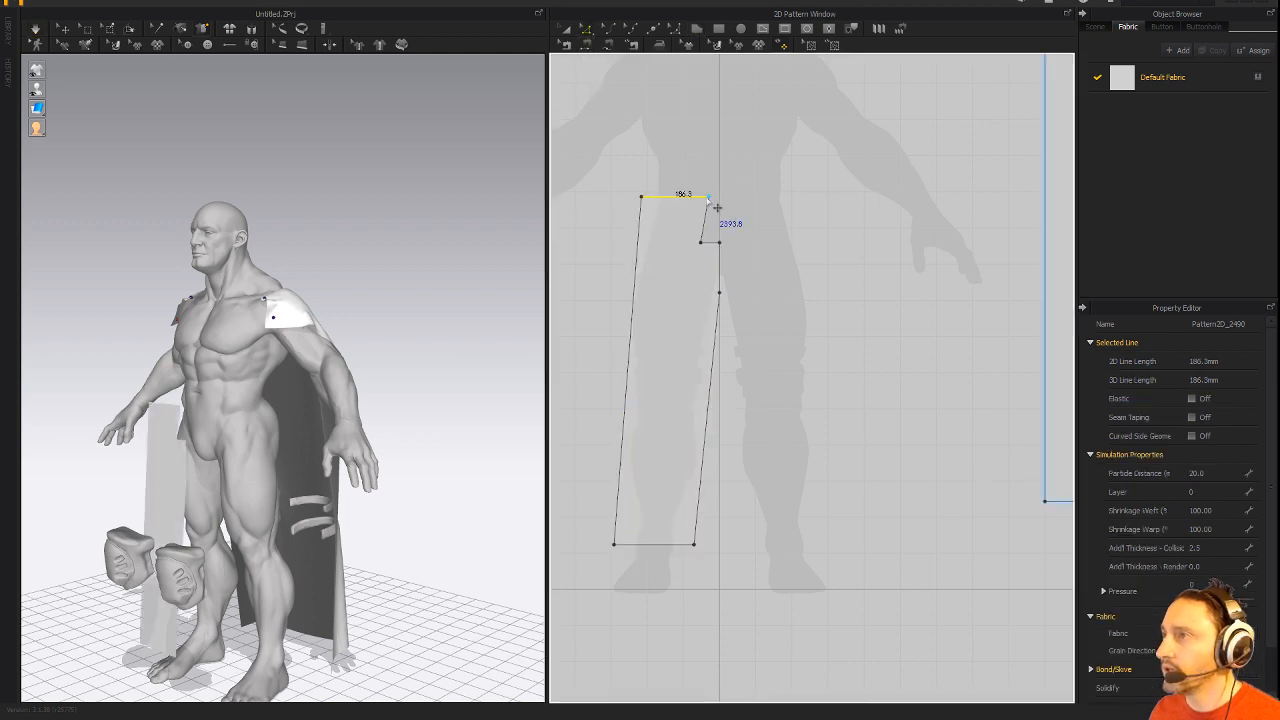
{"action": "left_click", "coordinate": [724, 262]}
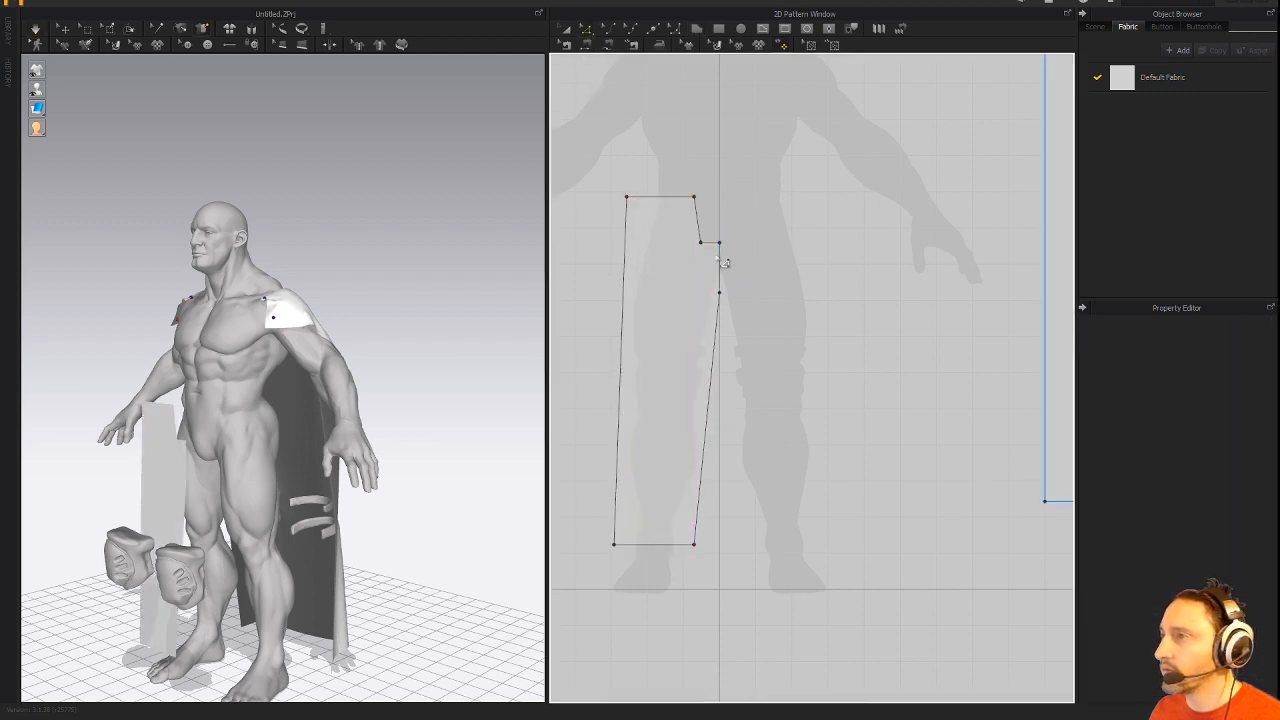
{"action": "left_click_drag", "start_coordinate": [728, 252], "coordinate": [717, 262]}
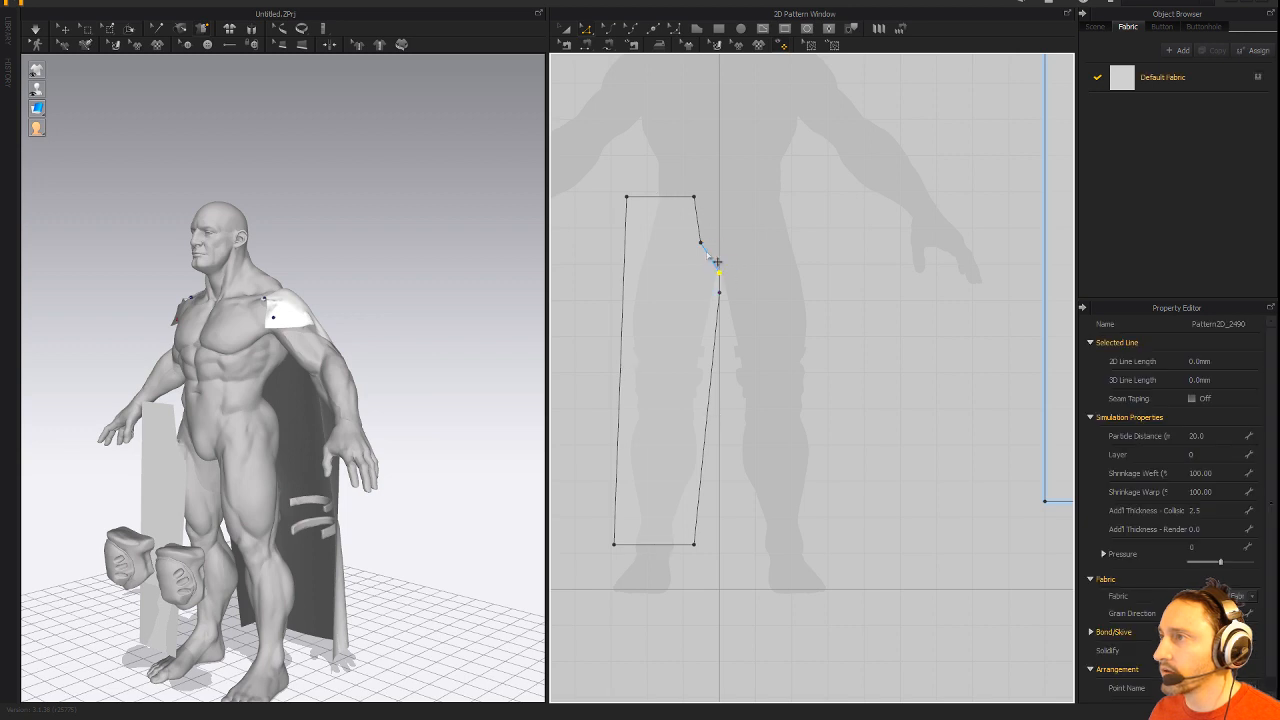
Convert the inner point above the crotch to a curve point and bend the crotch edge into a curve about 240 mm long.
{"action": "right_click", "coordinate": [700, 243]}
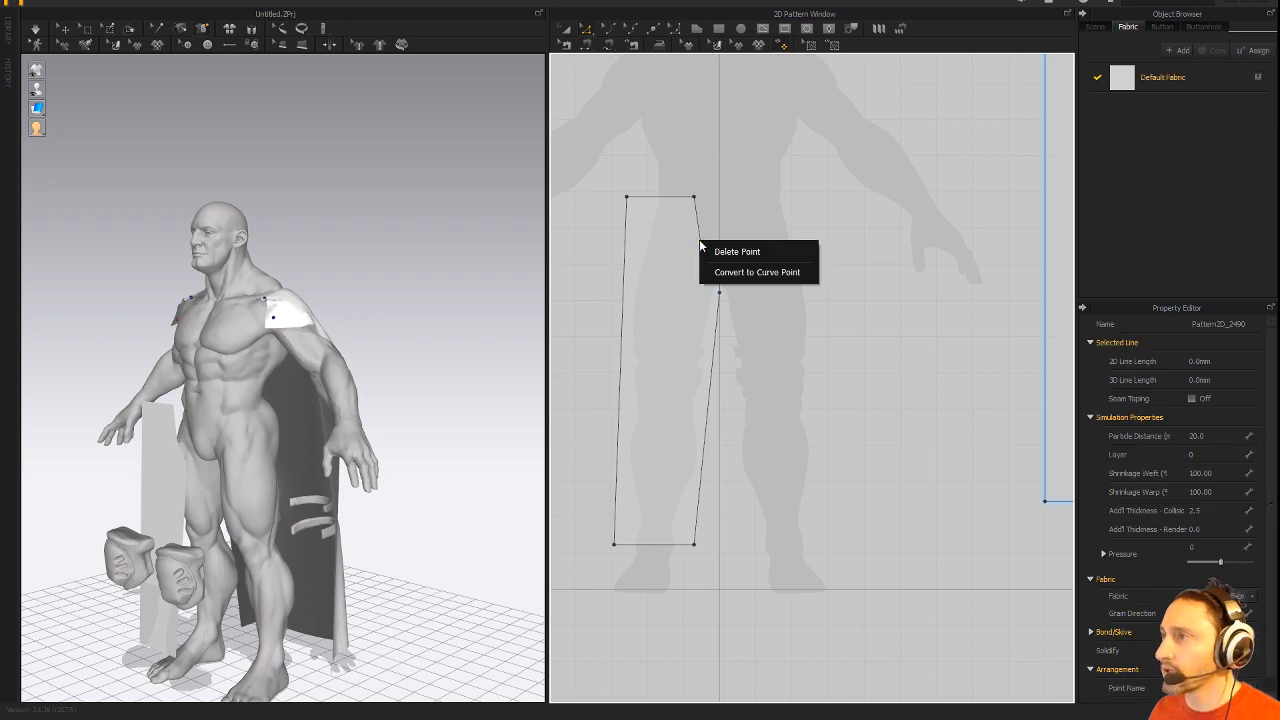
{"action": "left_click", "coordinate": [720, 271]}
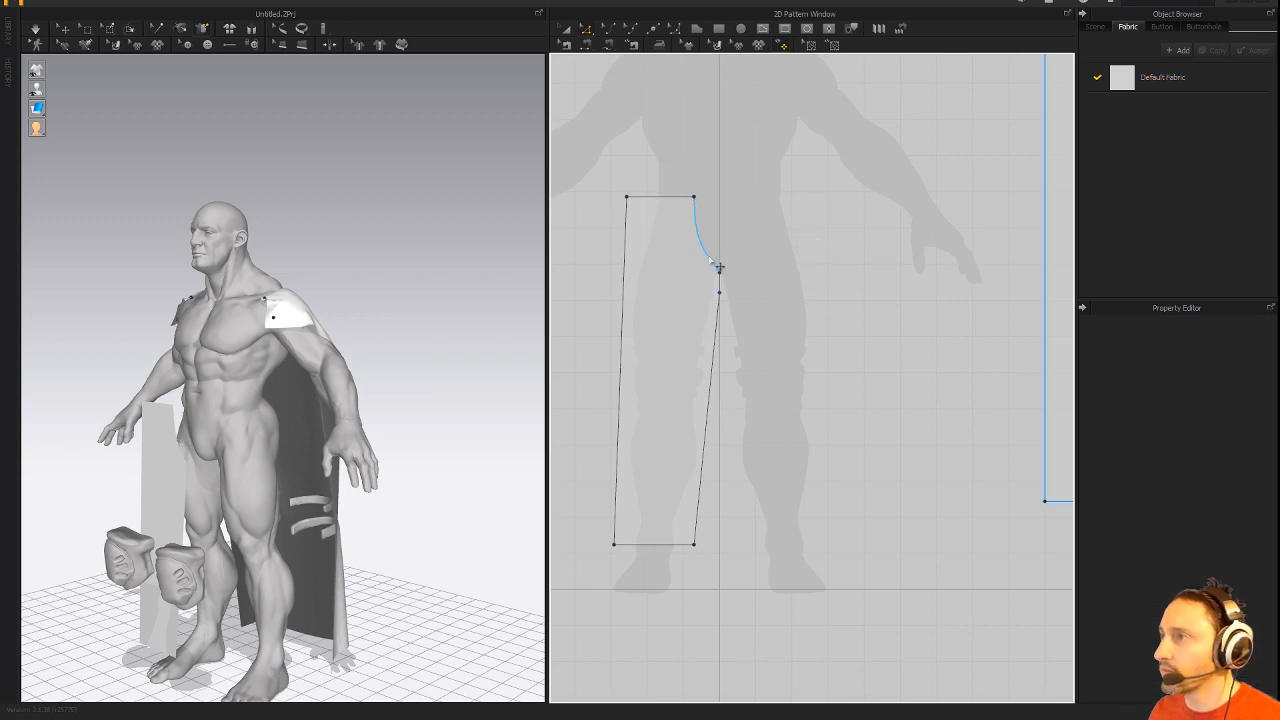
{"action": "left_click", "coordinate": [610, 41]}
{"action": "left_click", "coordinate": [706, 262]}
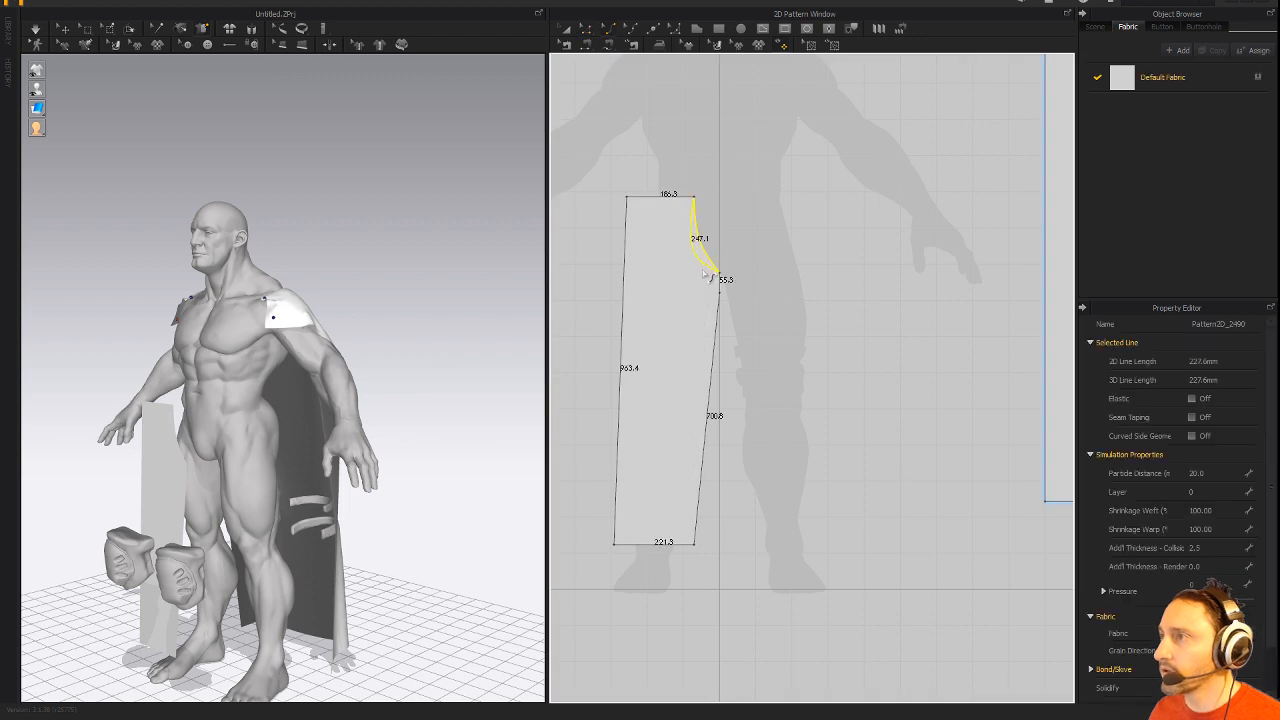
{"action": "left_click_drag", "start_coordinate": [706, 276], "coordinate": [702, 236]}
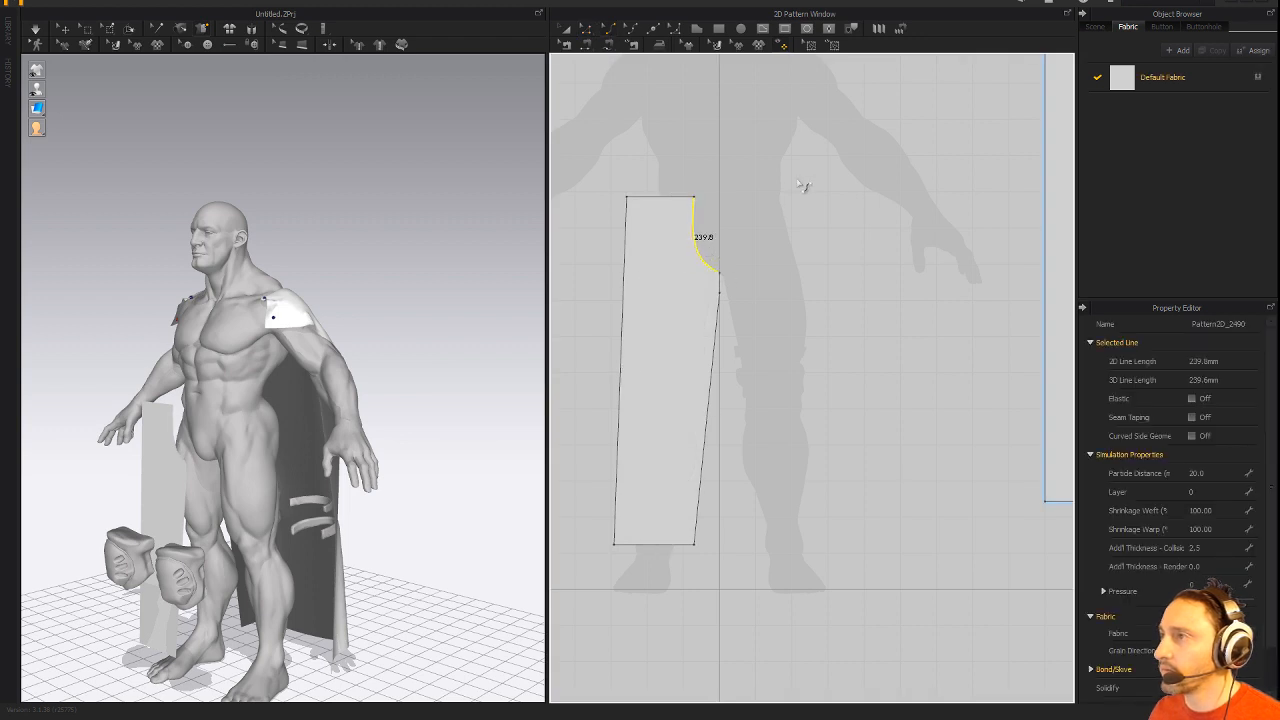
Delete the extra point just below the crotch so the inseam runs straight to the hem.
{"action": "scroll", "coordinate": [915, 374], "scroll_direction": "down", "scroll_amount": 2}
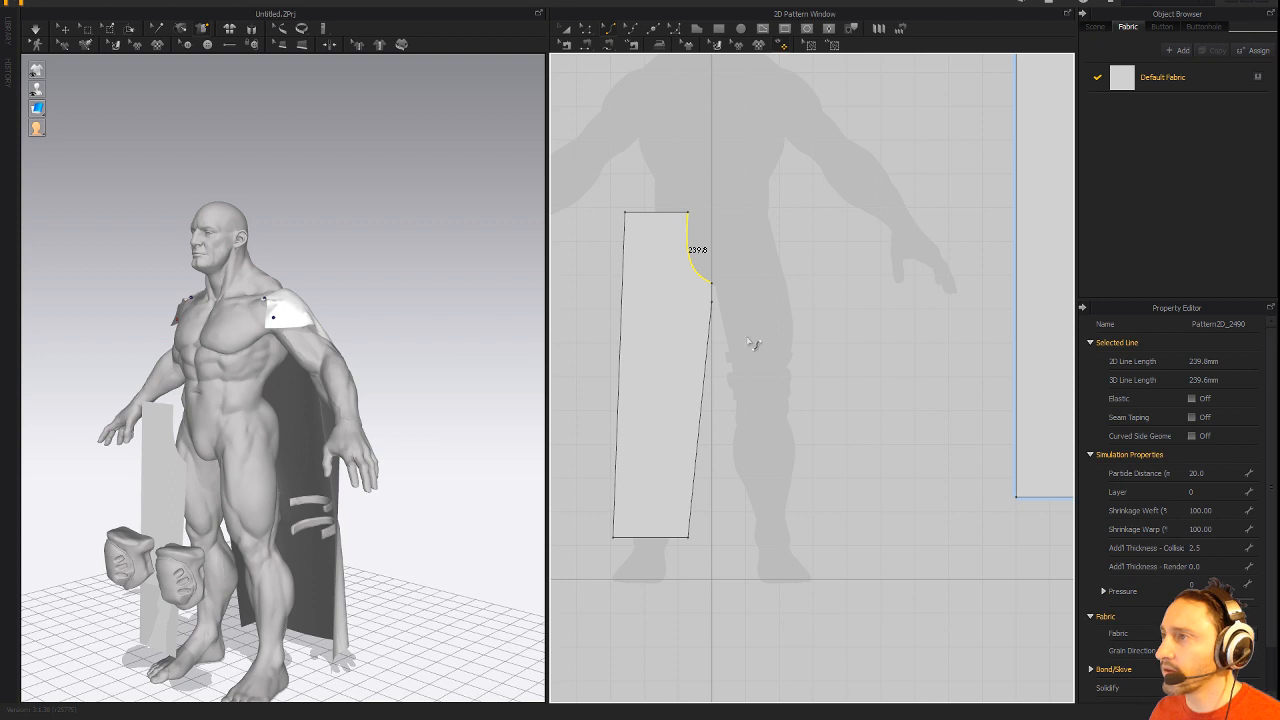
{"action": "key", "text": "z"}
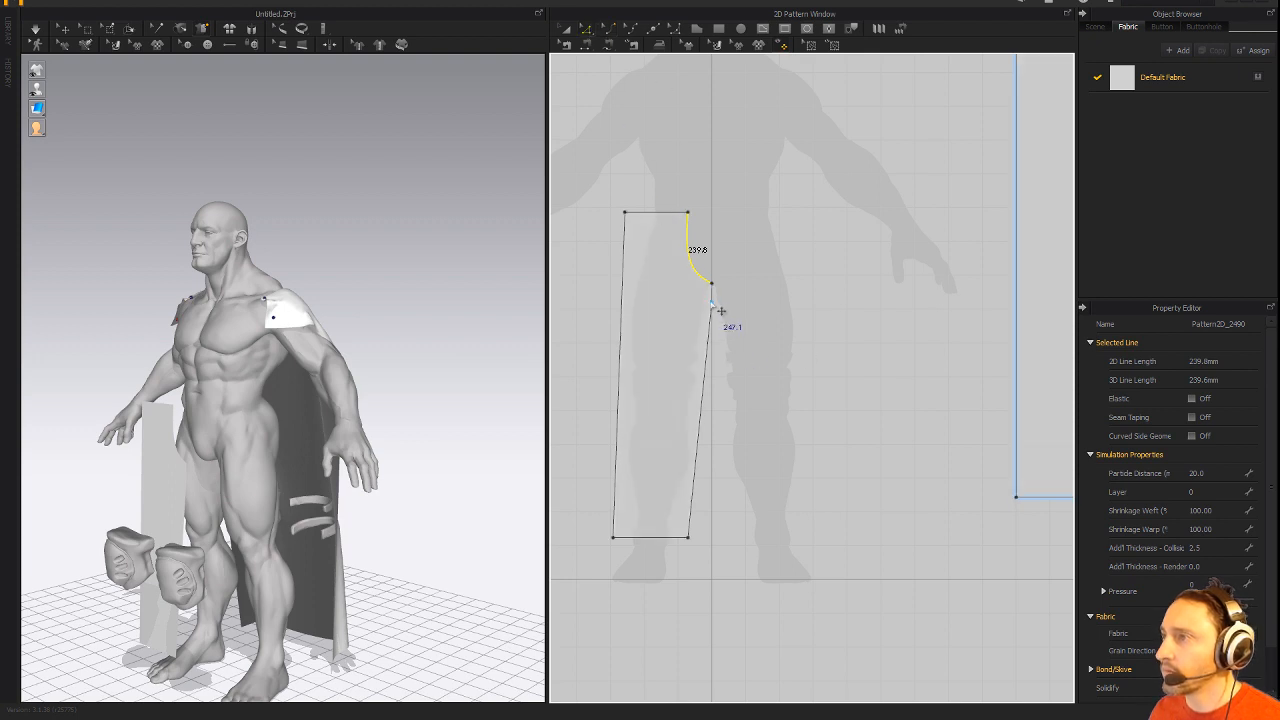
{"action": "right_click", "coordinate": [712, 301]}
{"action": "left_click", "coordinate": [731, 312]}
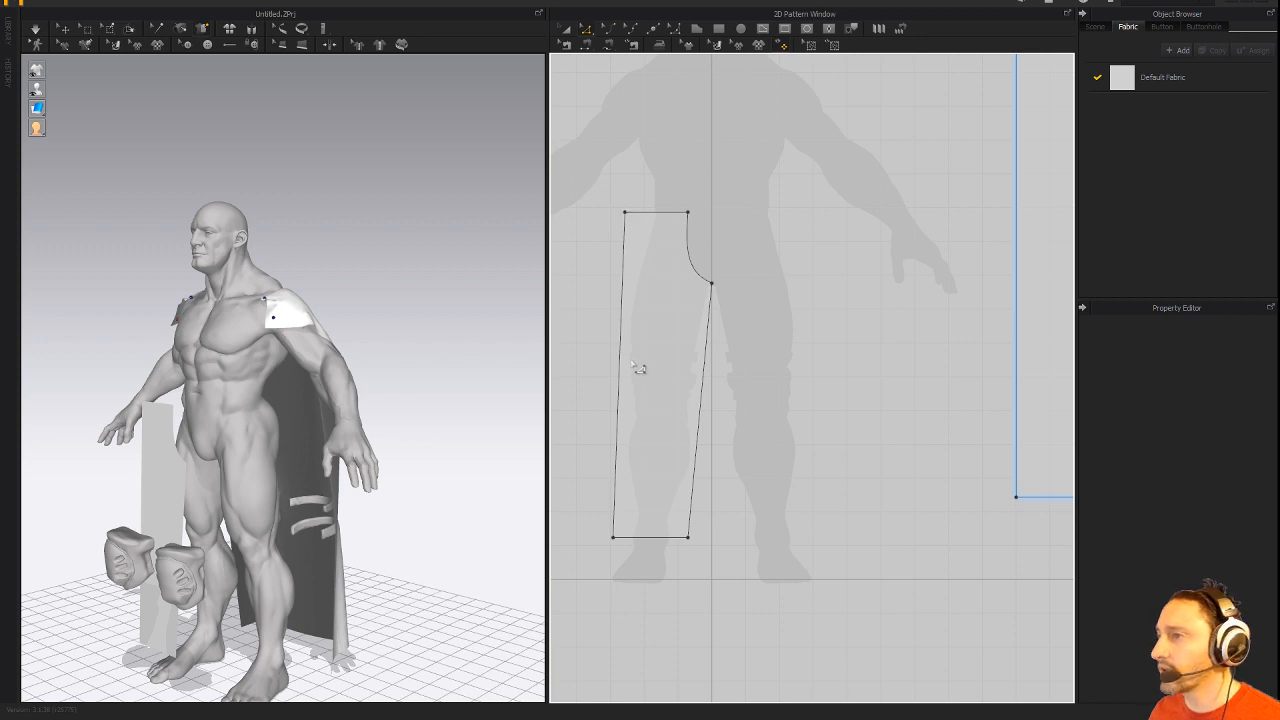
{"action": "right_click_drag", "start_coordinate": [856, 356], "coordinate": [818, 376]}
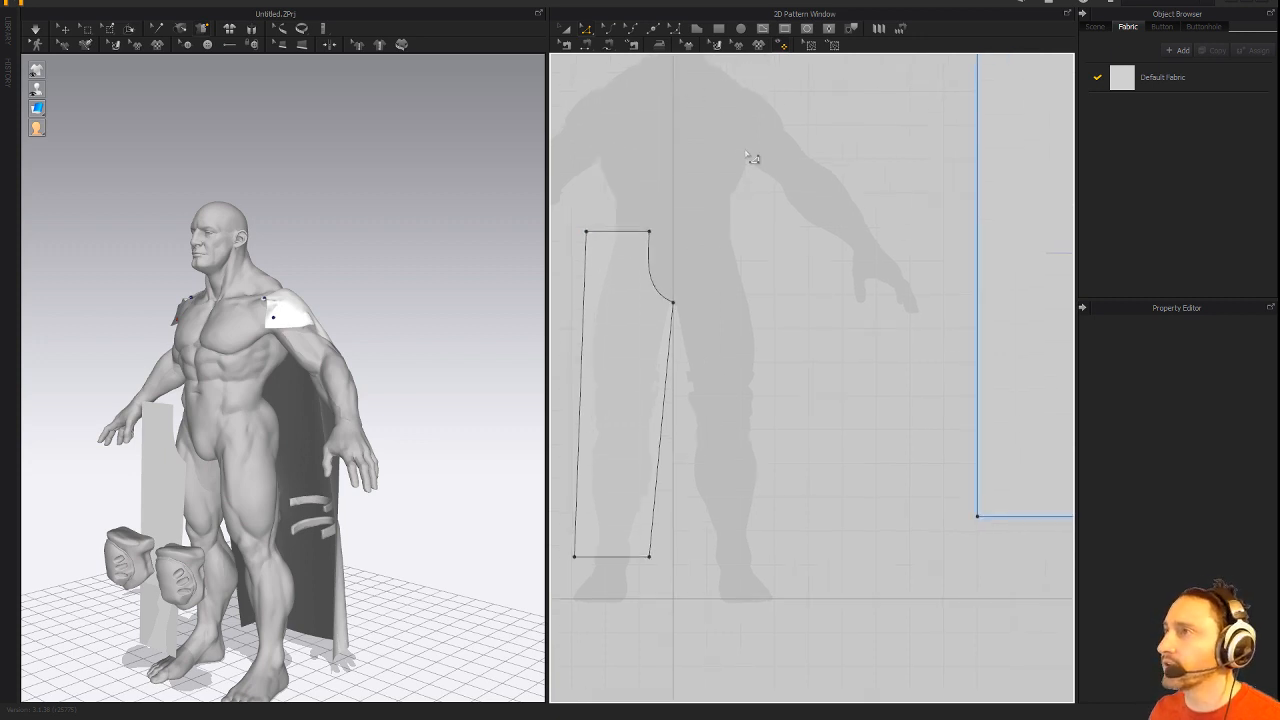
Mirror the trouser-leg piece as a symmetric pattern and place the copy over the silhouette's other leg.
{"action": "left_click", "coordinate": [697, 30]}
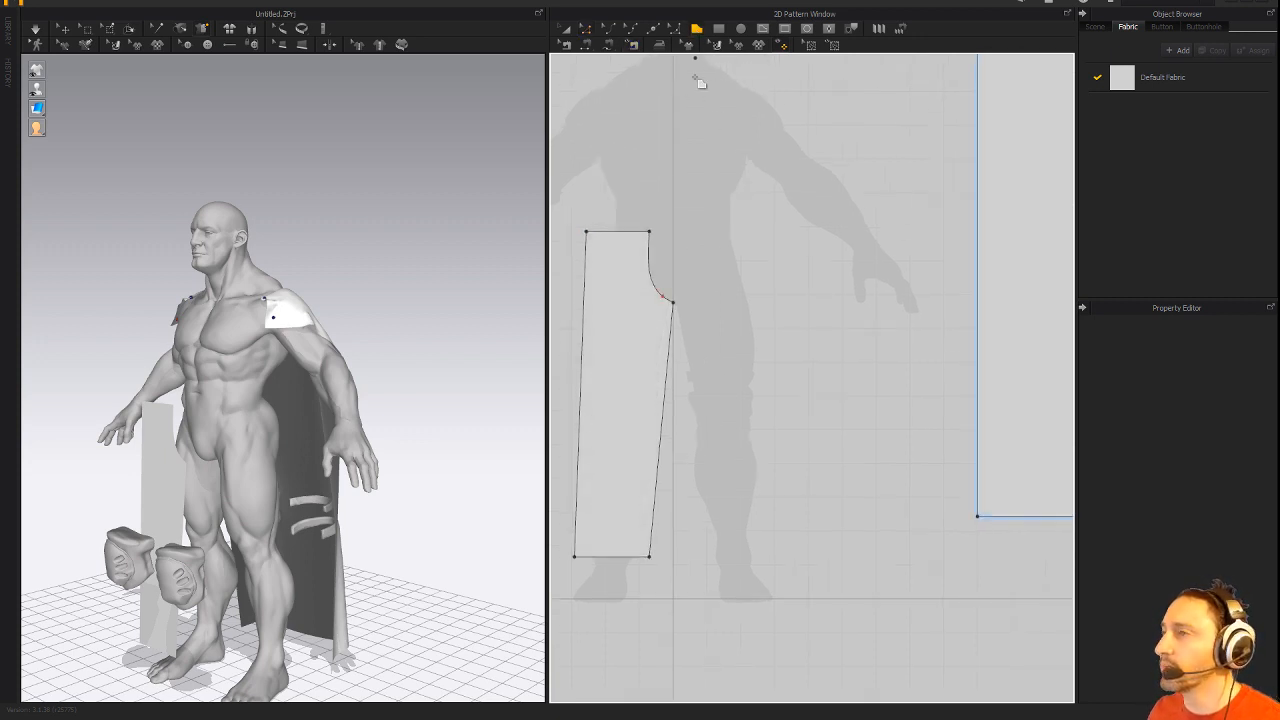
{"action": "left_click", "coordinate": [586, 32]}
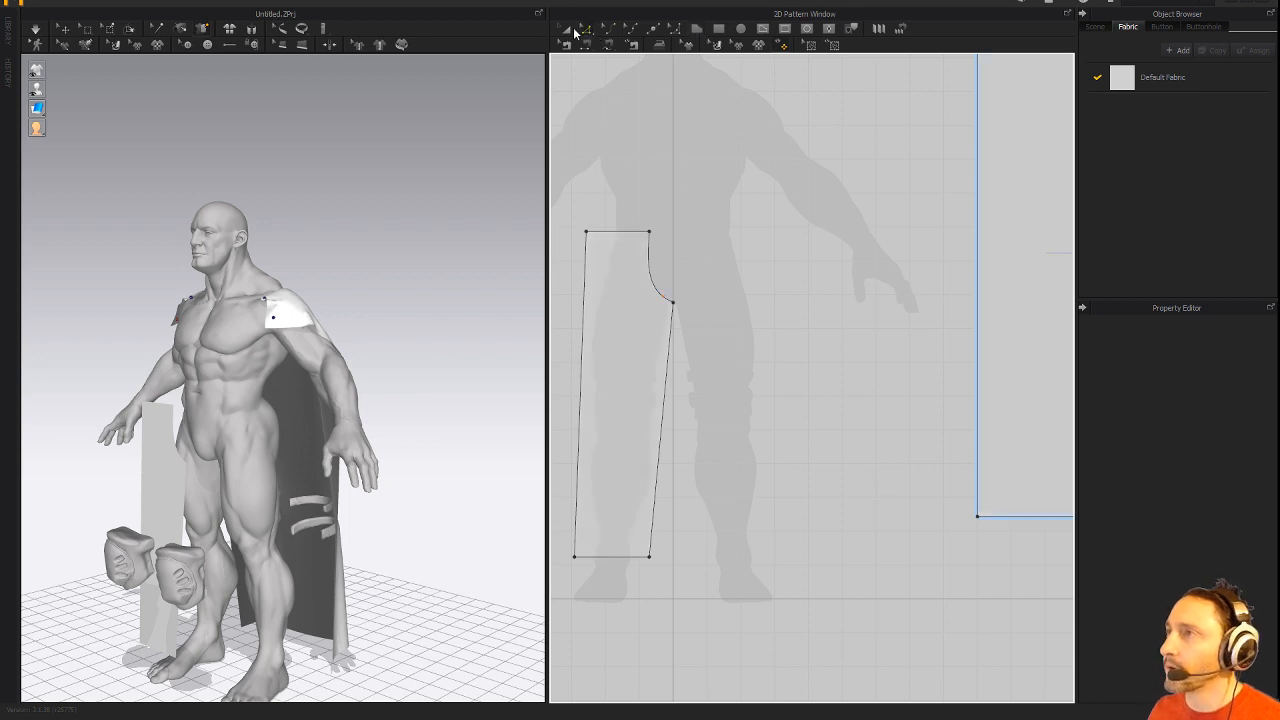
{"action": "left_click", "coordinate": [594, 289]}
{"action": "right_click", "coordinate": [596, 292]}
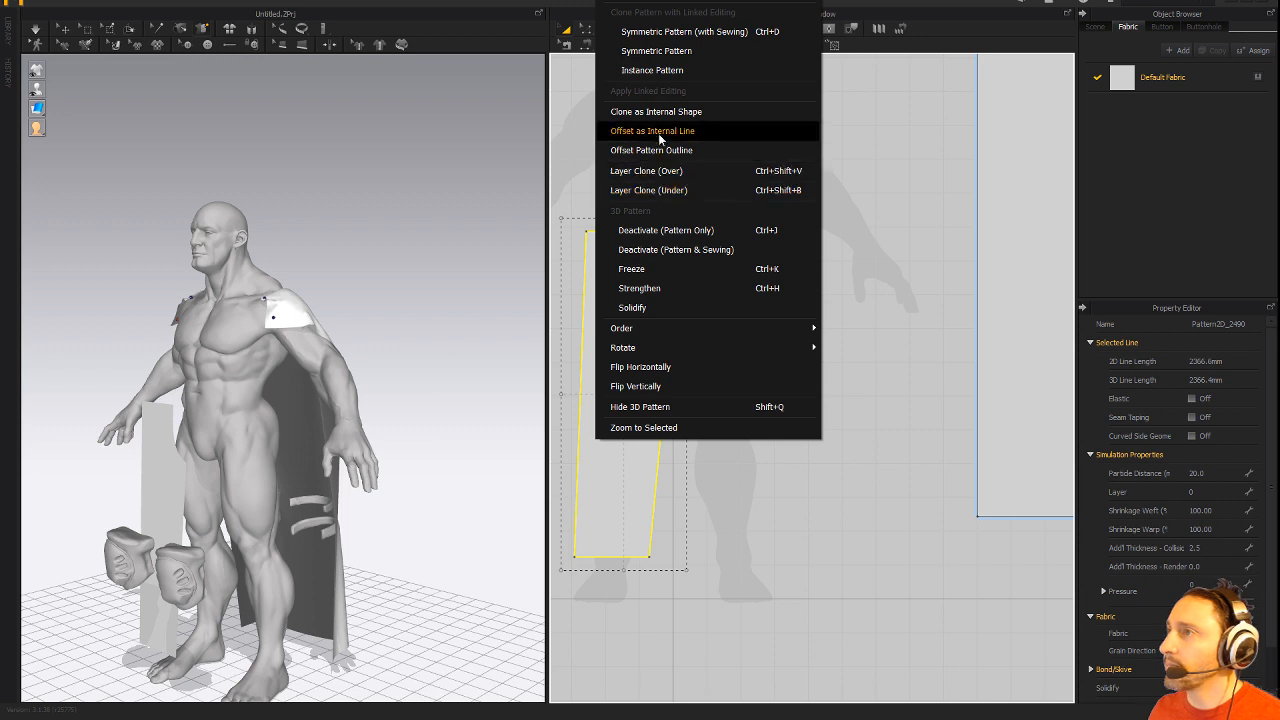
{"action": "left_click", "coordinate": [673, 50]}
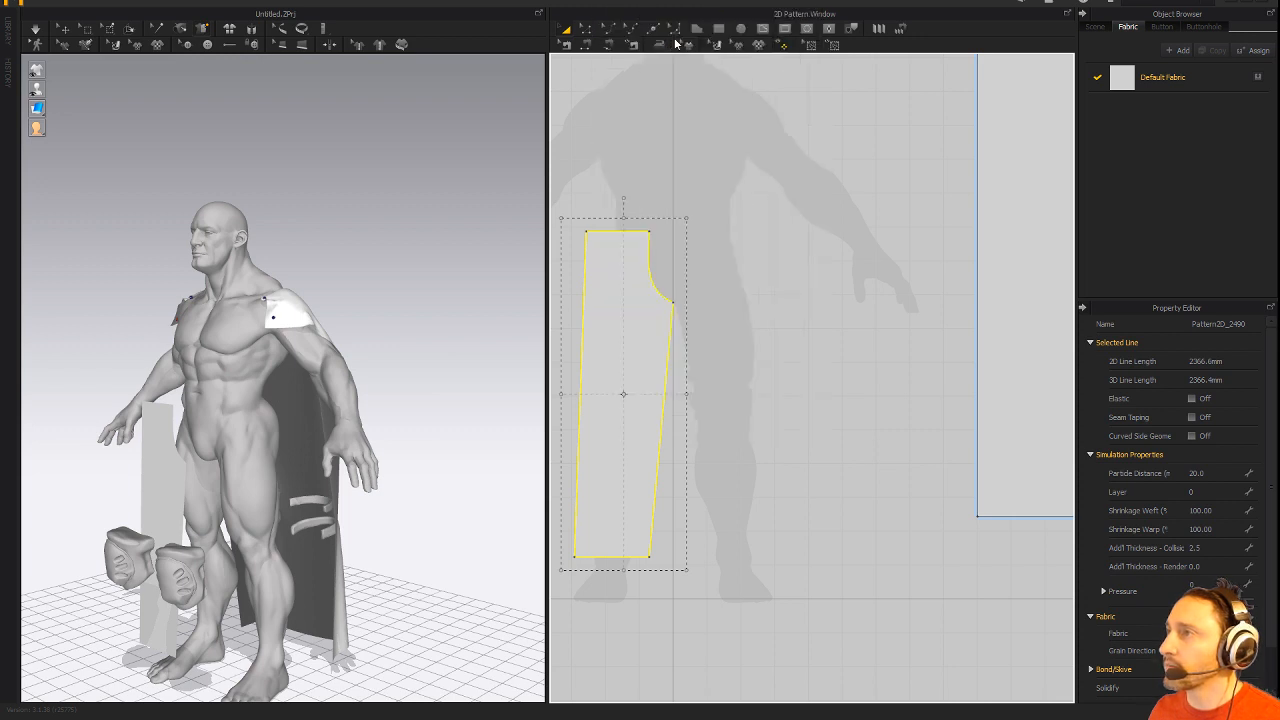
{"action": "left_click", "coordinate": [733, 398]}
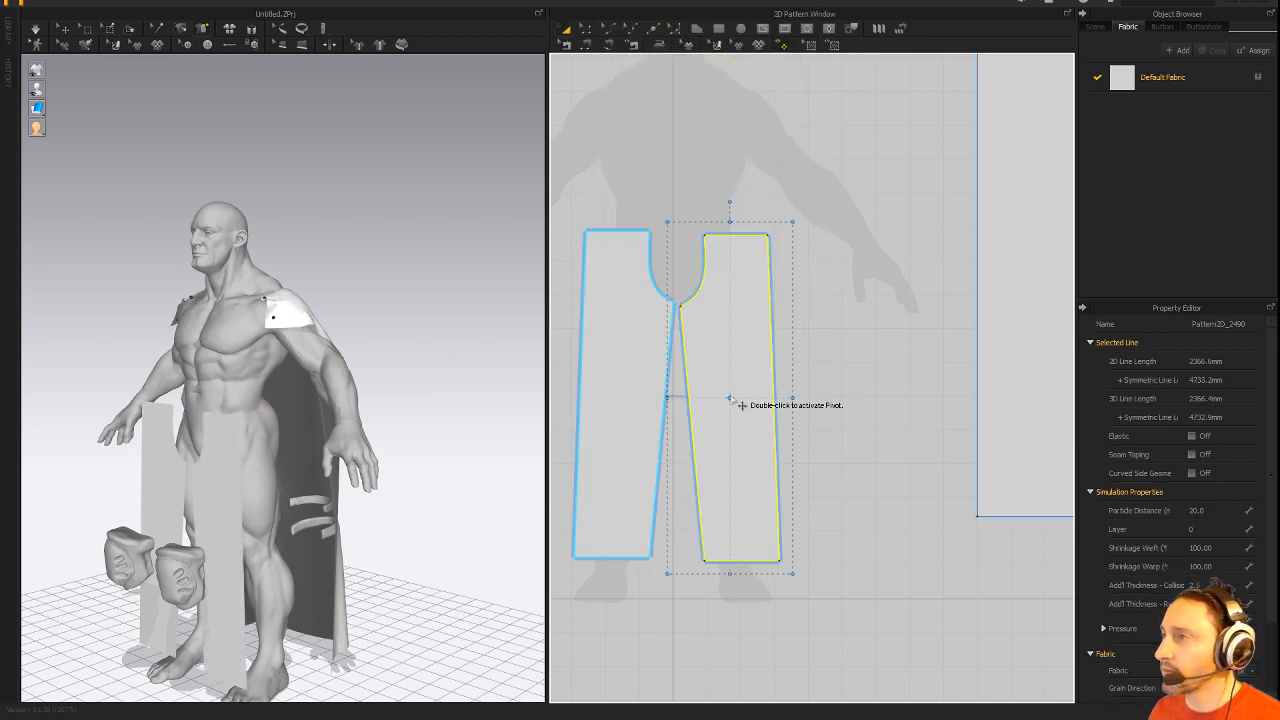
Duplicate the original leg piece and place the copy level with the front pair, in the space before the cape pieces.
{"action": "scroll", "coordinate": [886, 423], "scroll_direction": "down", "scroll_amount": 3}
{"action": "middle_click_drag", "start_coordinate": [886, 423], "coordinate": [829, 401]}
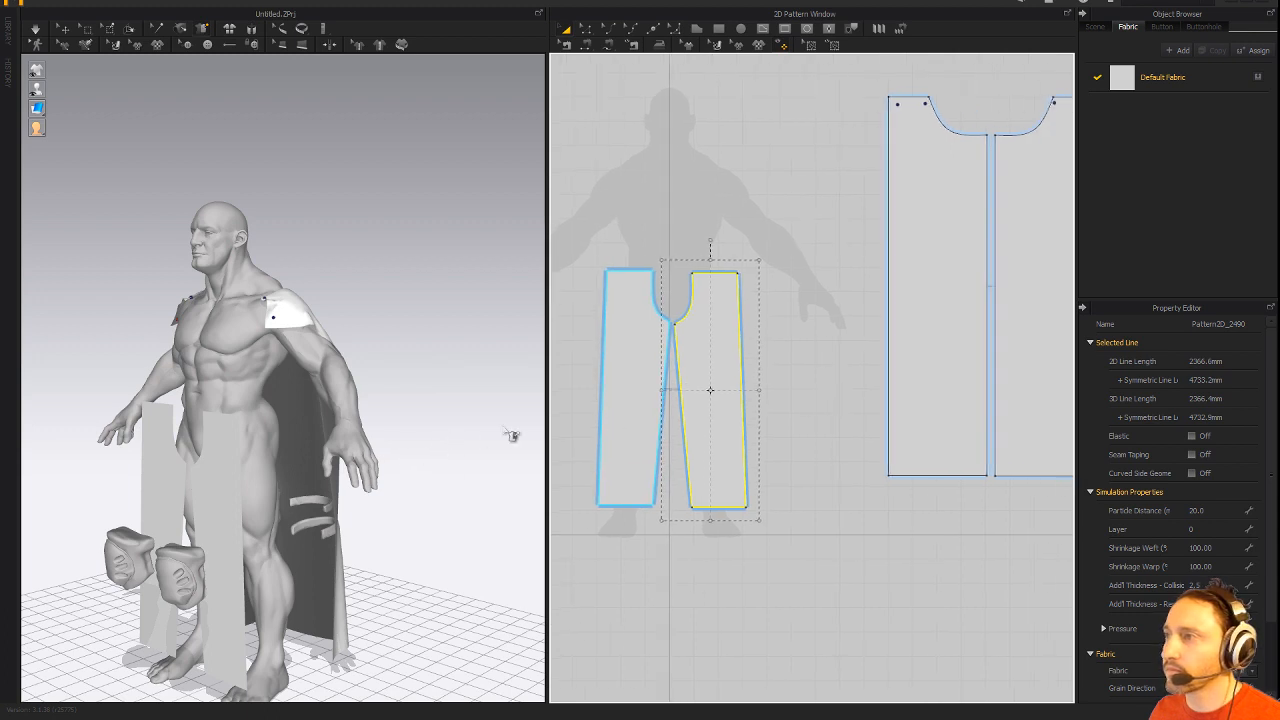
{"action": "middle_click_drag", "start_coordinate": [620, 363], "coordinate": [815, 382]}
{"action": "scroll", "coordinate": [636, 363], "scroll_direction": "up", "scroll_amount": 3}
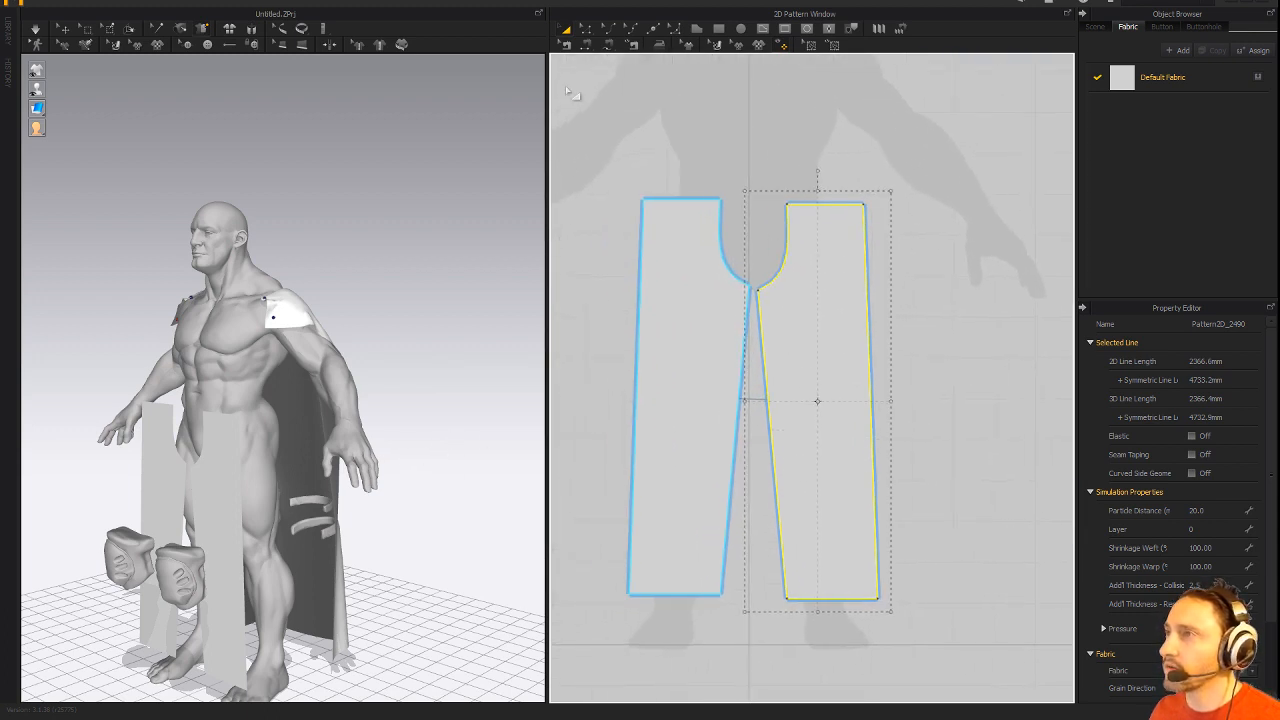
{"action": "right_click_drag", "start_coordinate": [291, 326], "coordinate": [236, 322]}
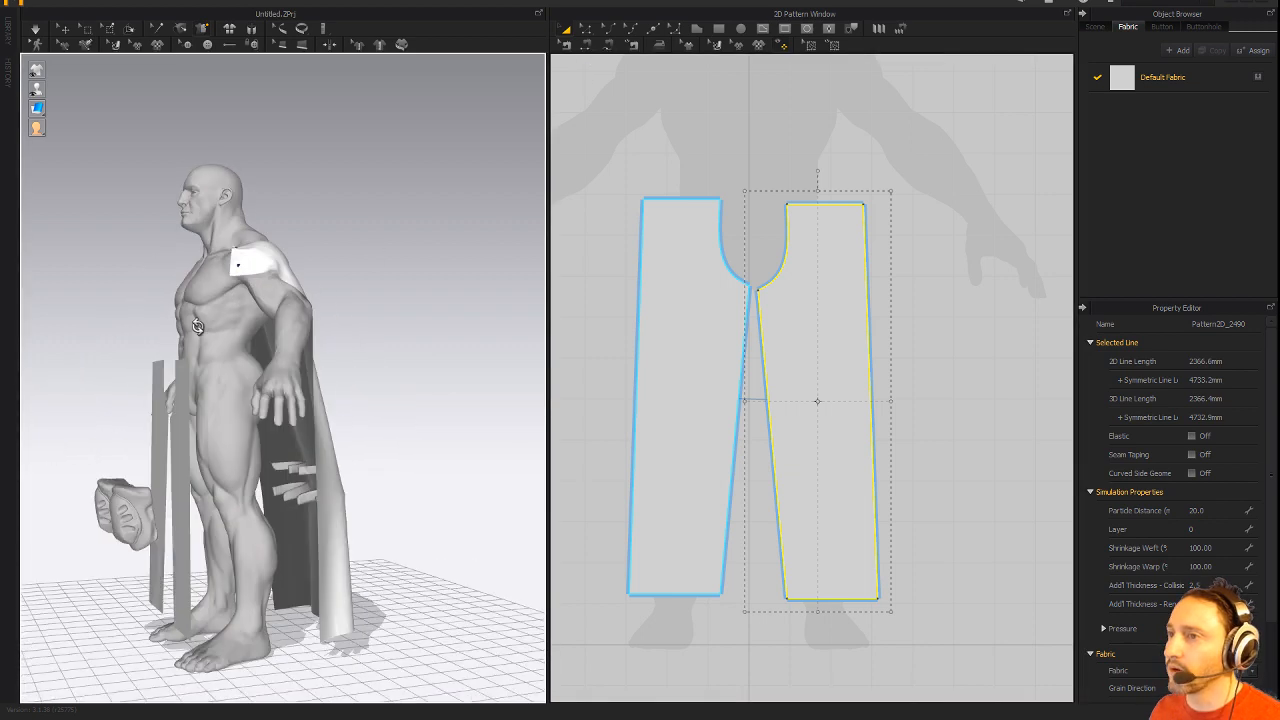
{"action": "scroll", "coordinate": [260, 325], "scroll_direction": "down", "scroll_amount": 3}
{"action": "left_click", "coordinate": [693, 334]}
{"action": "scroll", "coordinate": [810, 372], "scroll_direction": "down", "scroll_amount": 3}
{"action": "middle_click_drag", "start_coordinate": [923, 374], "coordinate": [858, 386]}
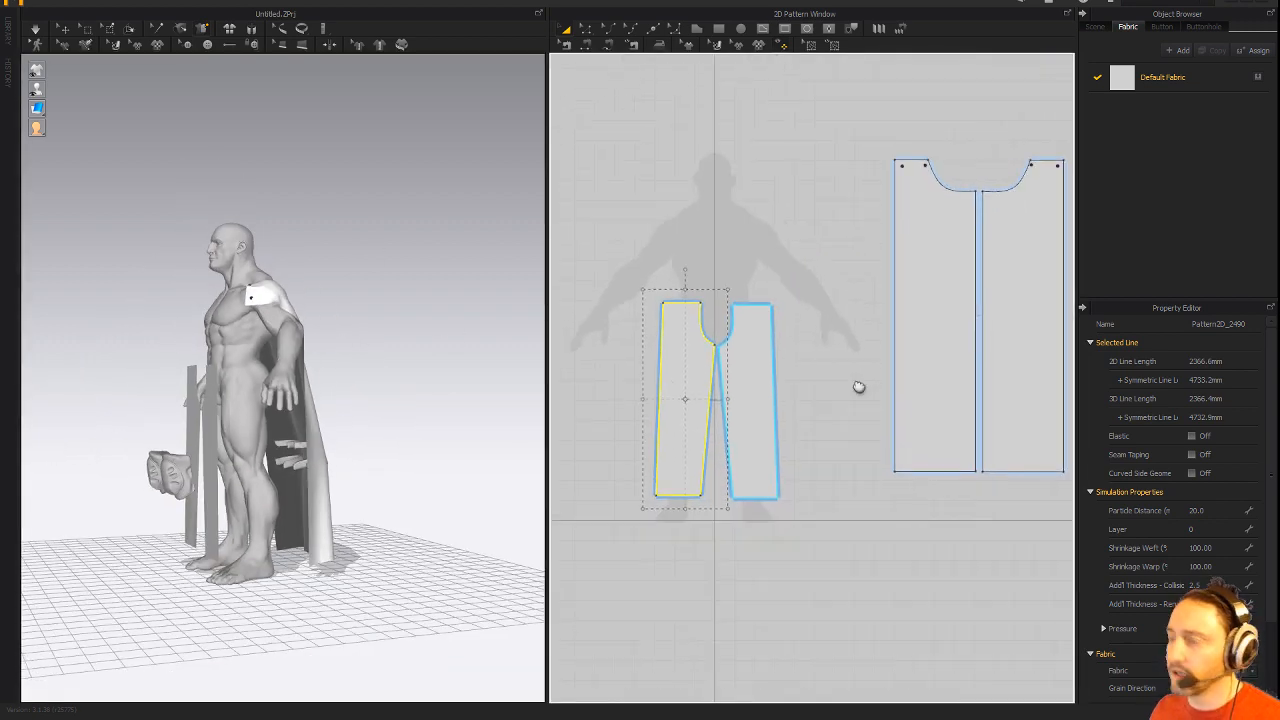
{"action": "key", "text": "ctrl+c"}
{"action": "key", "text": "ctrl+v"}
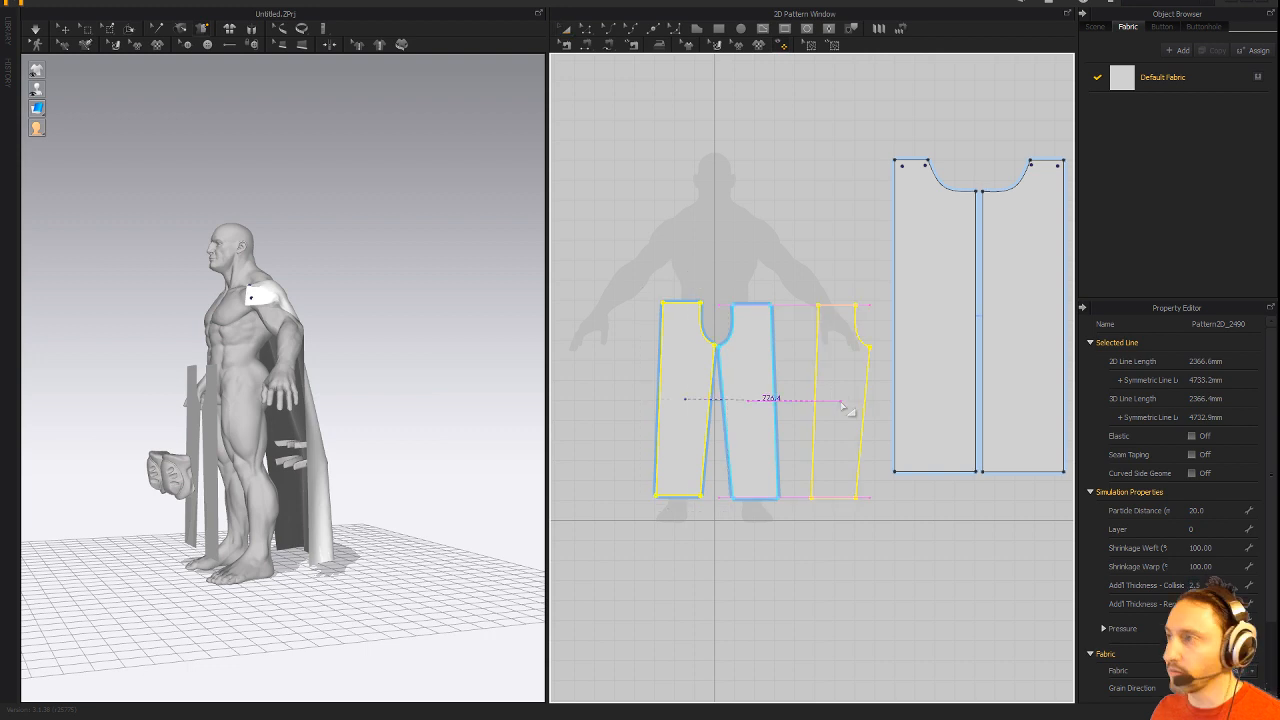
{"action": "left_click", "coordinate": [840, 412]}
{"action": "middle_click_drag", "start_coordinate": [936, 439], "coordinate": [812, 460]}
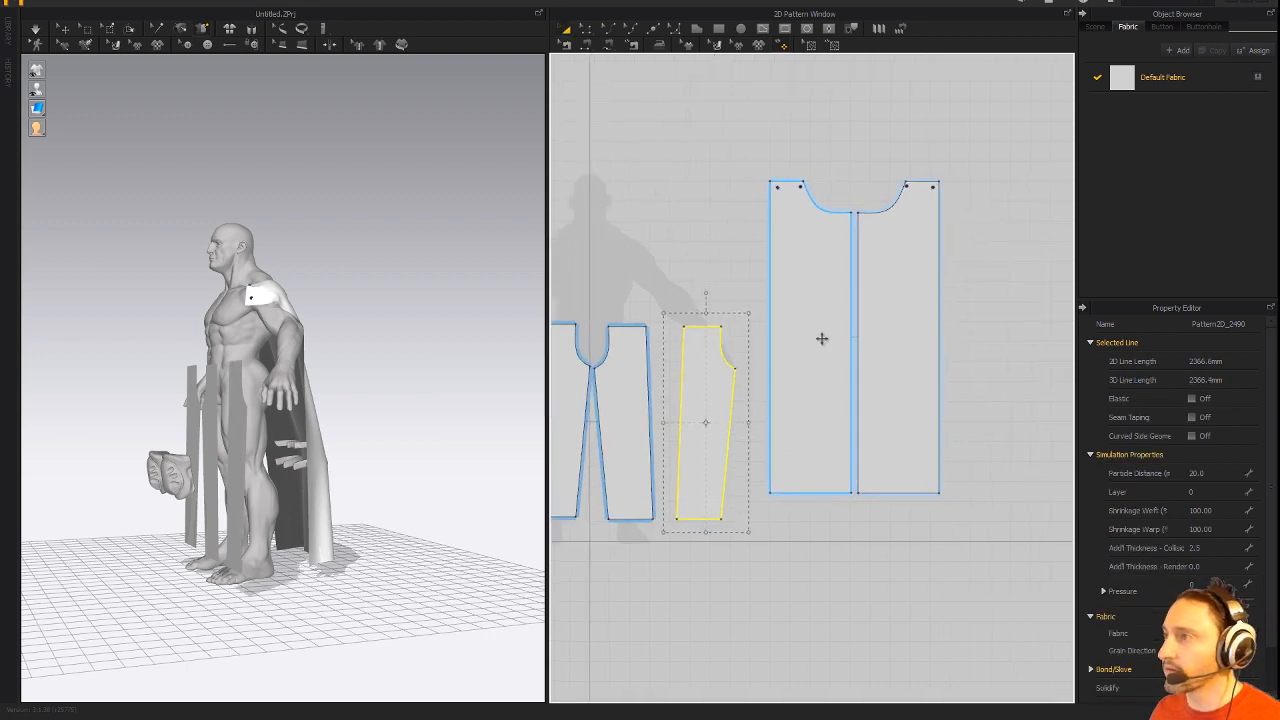
Move the cape pieces farther away in the 2D pattern layout to make room beside the duplicated leg piece.
{"action": "left_click", "coordinate": [820, 337]}
{"action": "left_click_drag", "start_coordinate": [880, 310], "coordinate": [1055, 310]}
{"action": "middle_click_drag", "start_coordinate": [739, 325], "coordinate": [743, 325]}
{"action": "scroll", "coordinate": [750, 345], "scroll_direction": "up", "scroll_amount": 2}
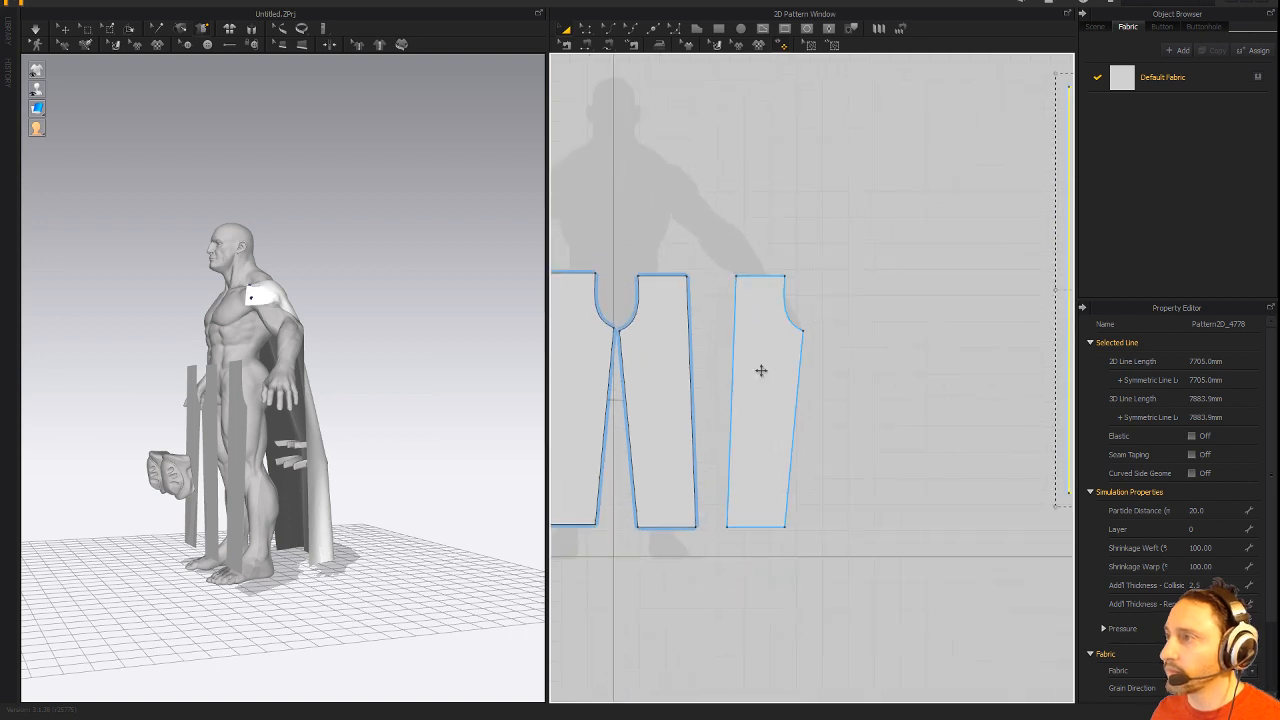
Mirror the duplicated leg piece with Symmetric Pattern (with Sewing) and place the copy beside it to form the back pair.
{"action": "left_click", "coordinate": [763, 374]}
{"action": "right_click", "coordinate": [764, 375]}
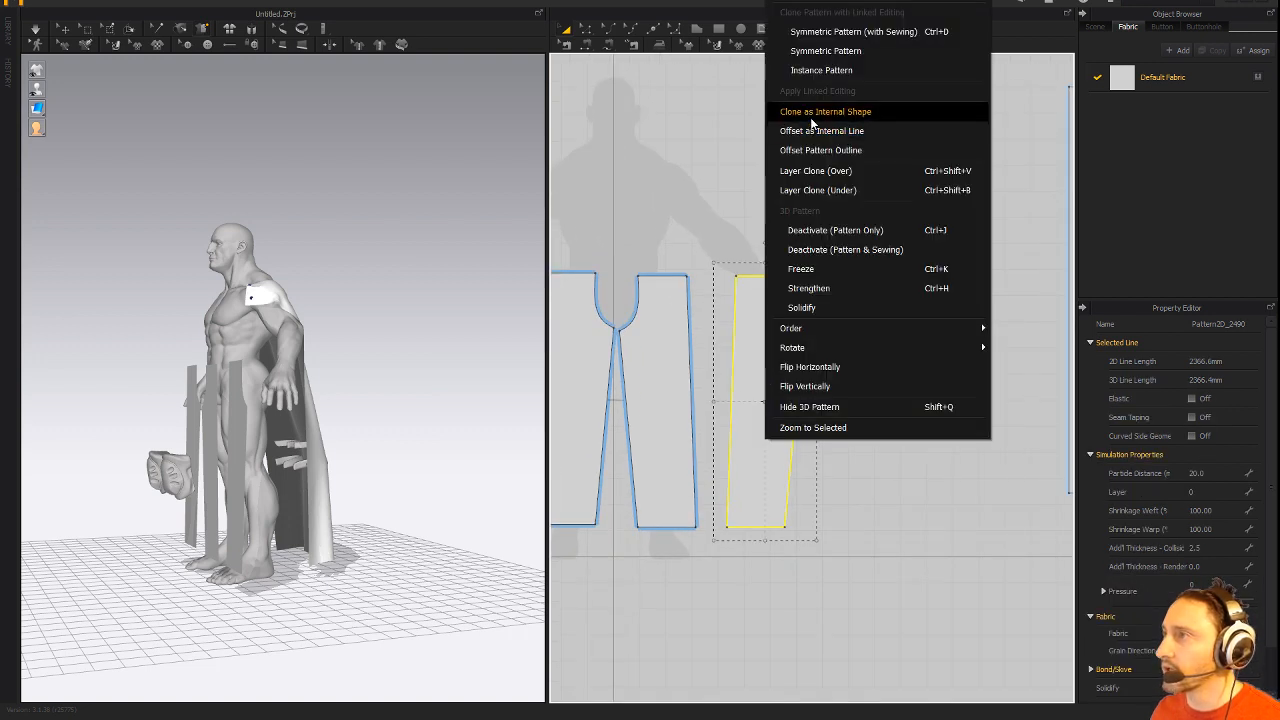
{"action": "left_click", "coordinate": [833, 33]}
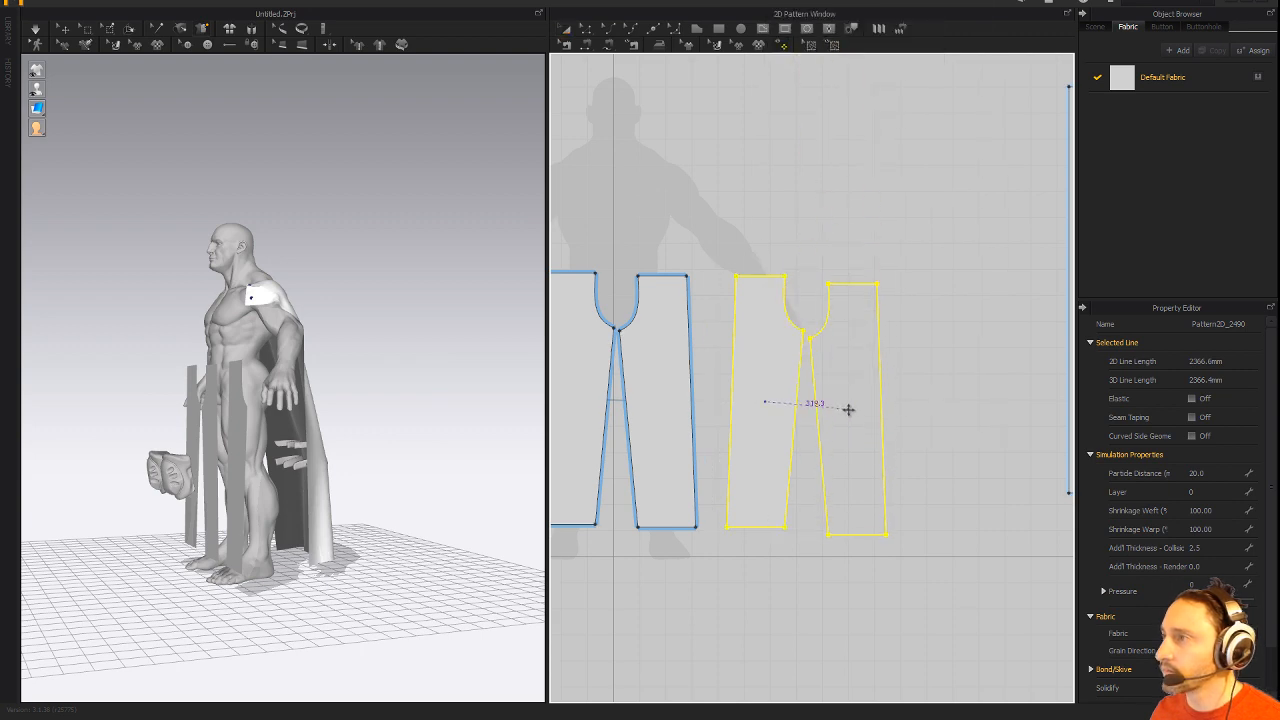
{"action": "left_click", "coordinate": [845, 405]}
{"action": "key", "text": "space"}
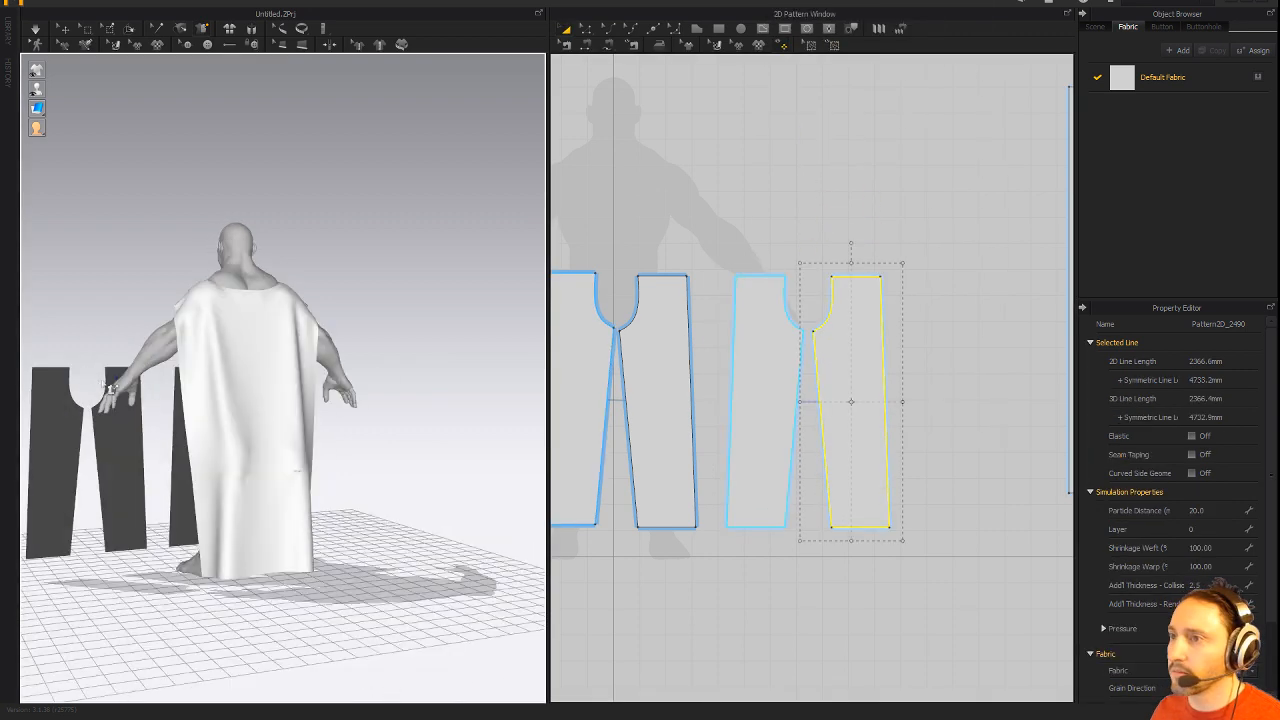
Select both cape pieces on the avatar and hide them in 3D.
{"action": "scroll", "coordinate": [109, 388], "scroll_direction": "up", "scroll_amount": 3}
{"action": "right_click_drag", "start_coordinate": [109, 388], "coordinate": [438, 385]}
{"action": "scroll", "coordinate": [206, 390], "scroll_direction": "up", "scroll_amount": 1}
{"action": "key", "text": "alt+4"}
{"action": "scroll", "coordinate": [264, 392], "scroll_direction": "down", "scroll_amount": 5}
{"action": "scroll", "coordinate": [438, 385], "scroll_direction": "up", "scroll_amount": 2}
{"action": "key", "text": "alt+1"}
{"action": "scroll", "coordinate": [425, 279], "scroll_direction": "up", "scroll_amount": 2}
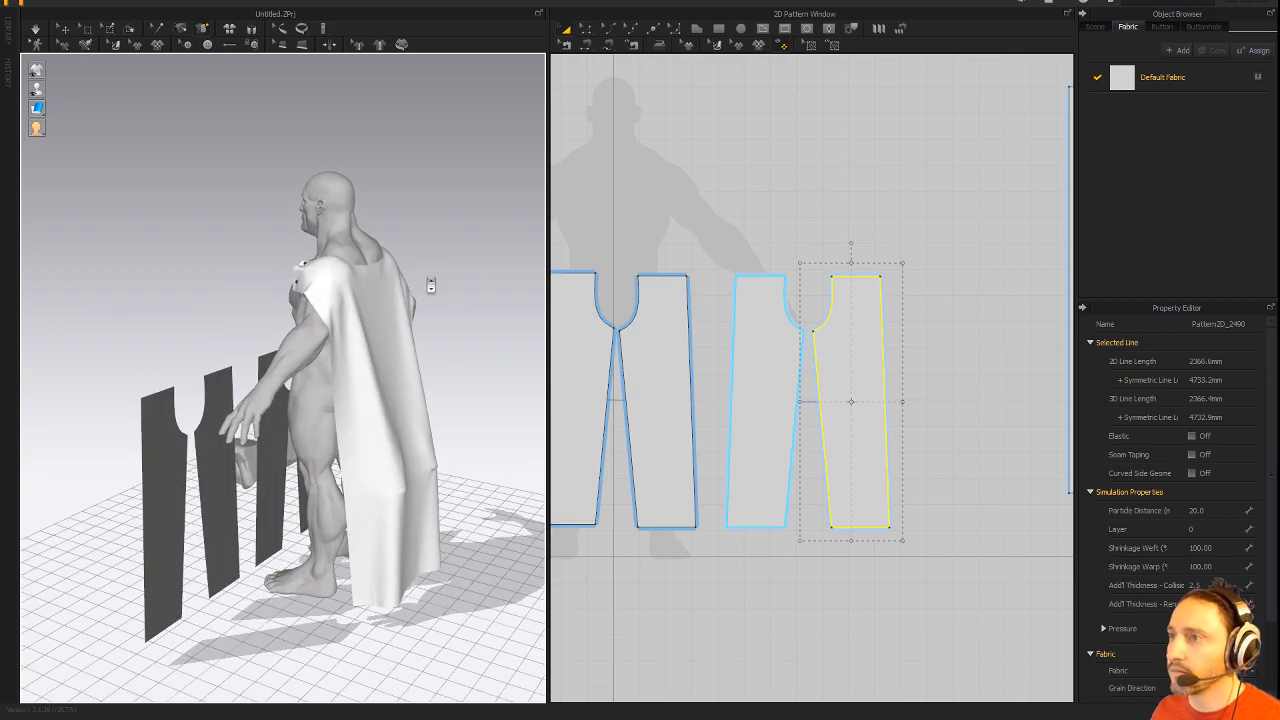
{"action": "left_click", "coordinate": [64, 29]}
{"action": "left_click", "coordinate": [368, 355]}
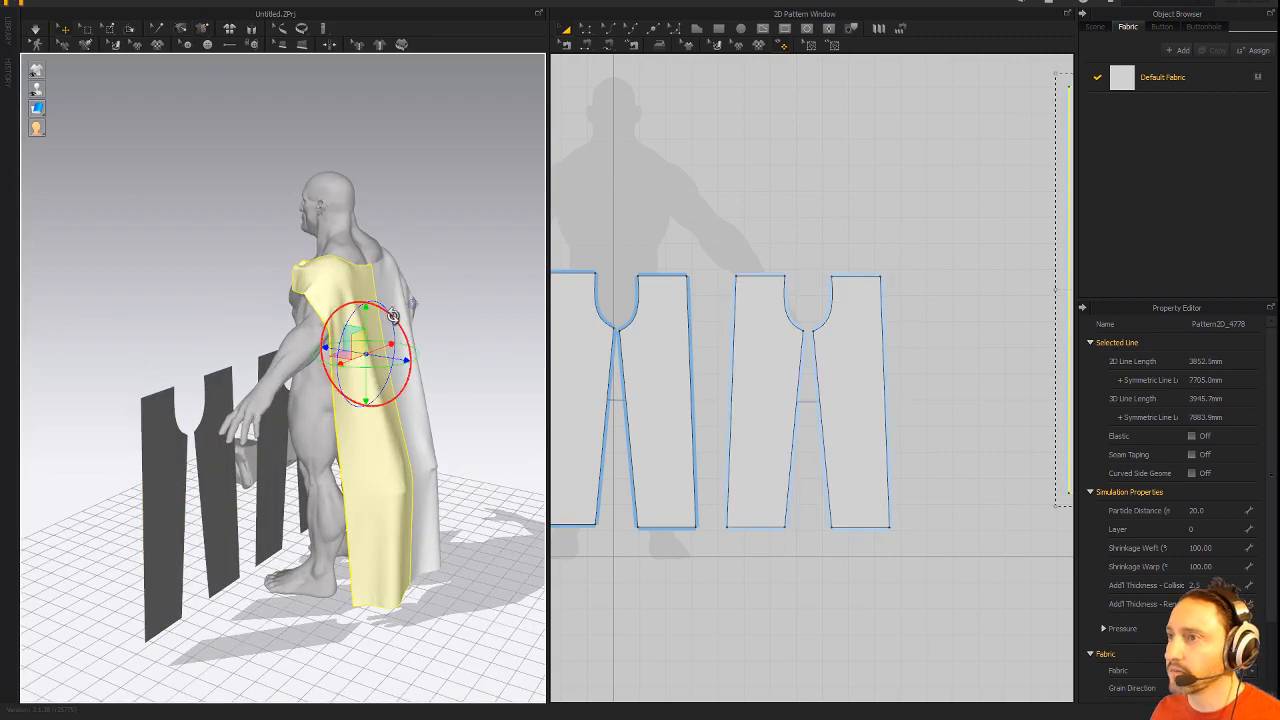
{"action": "right_click", "coordinate": [395, 301]}
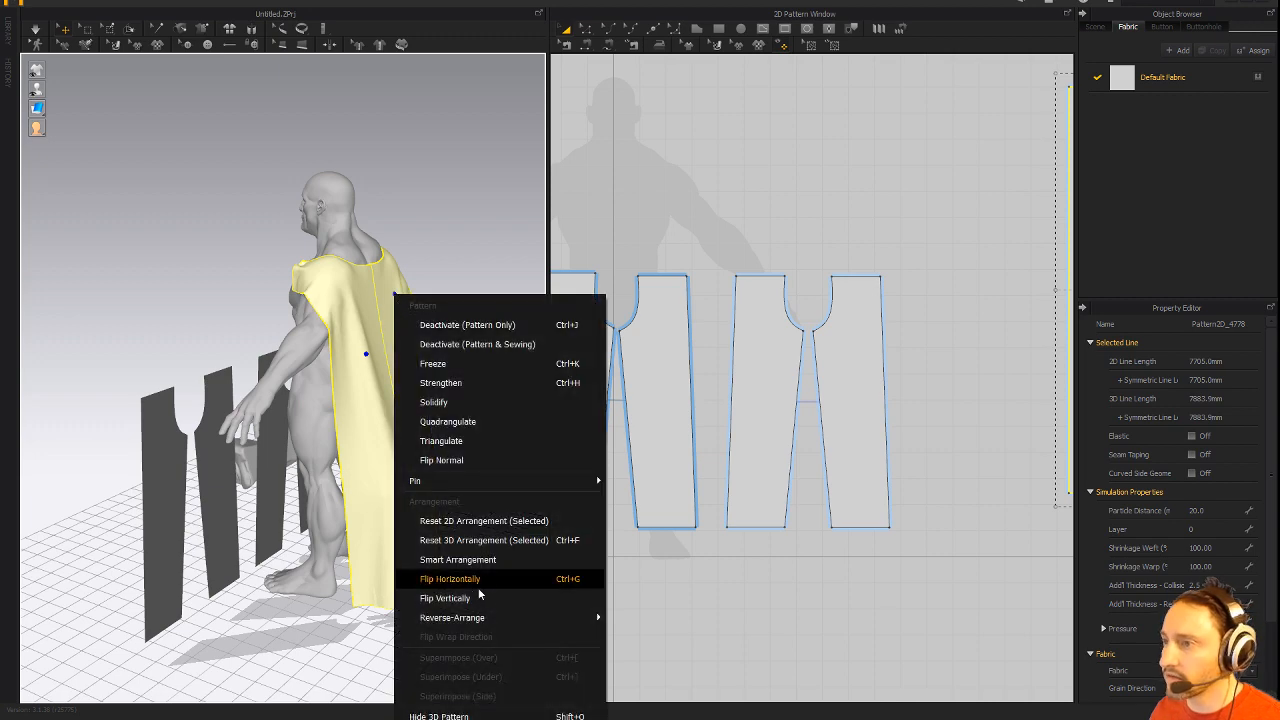
{"action": "left_click", "coordinate": [465, 716]}
Flip the two back leg pieces horizontally in 3D and move them close behind the avatar's legs.
{"action": "right_click_drag", "start_coordinate": [429, 651], "coordinate": [367, 419]}
{"action": "left_click", "coordinate": [193, 480]}
{"action": "right_click", "coordinate": [367, 419]}
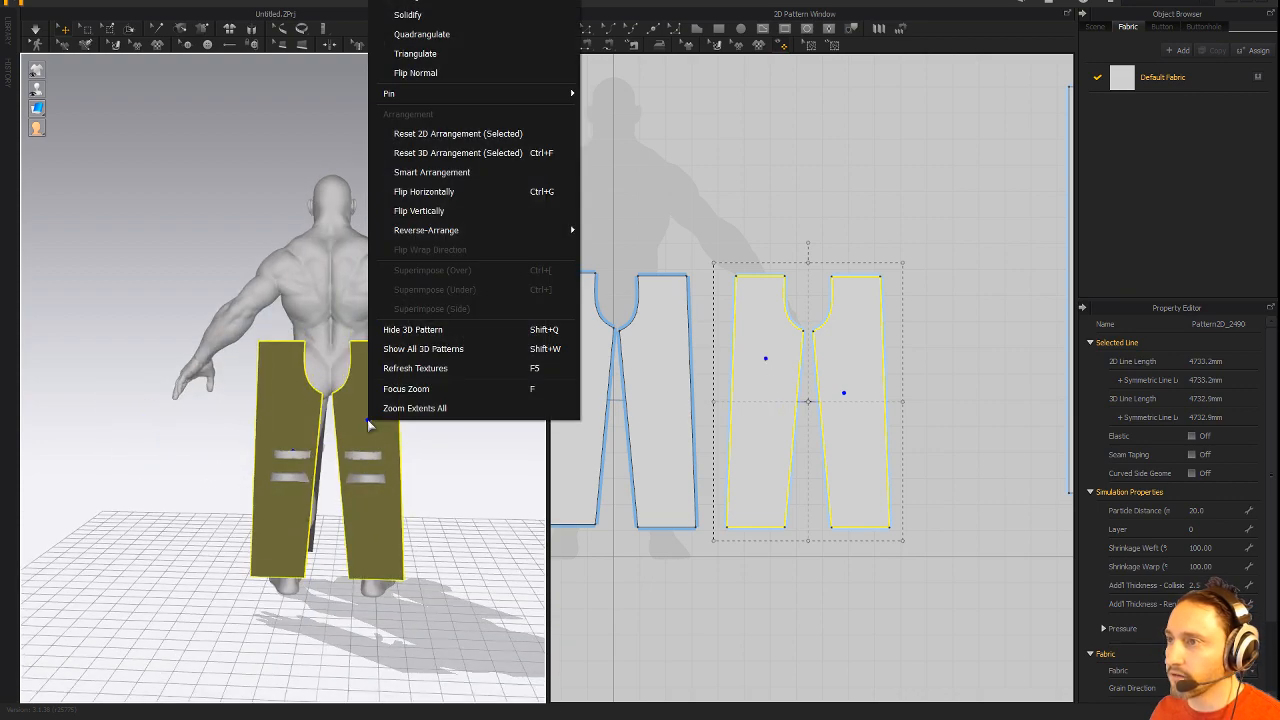
{"action": "left_click", "coordinate": [435, 191]}
{"action": "right_click_drag", "start_coordinate": [157, 251], "coordinate": [404, 397]}
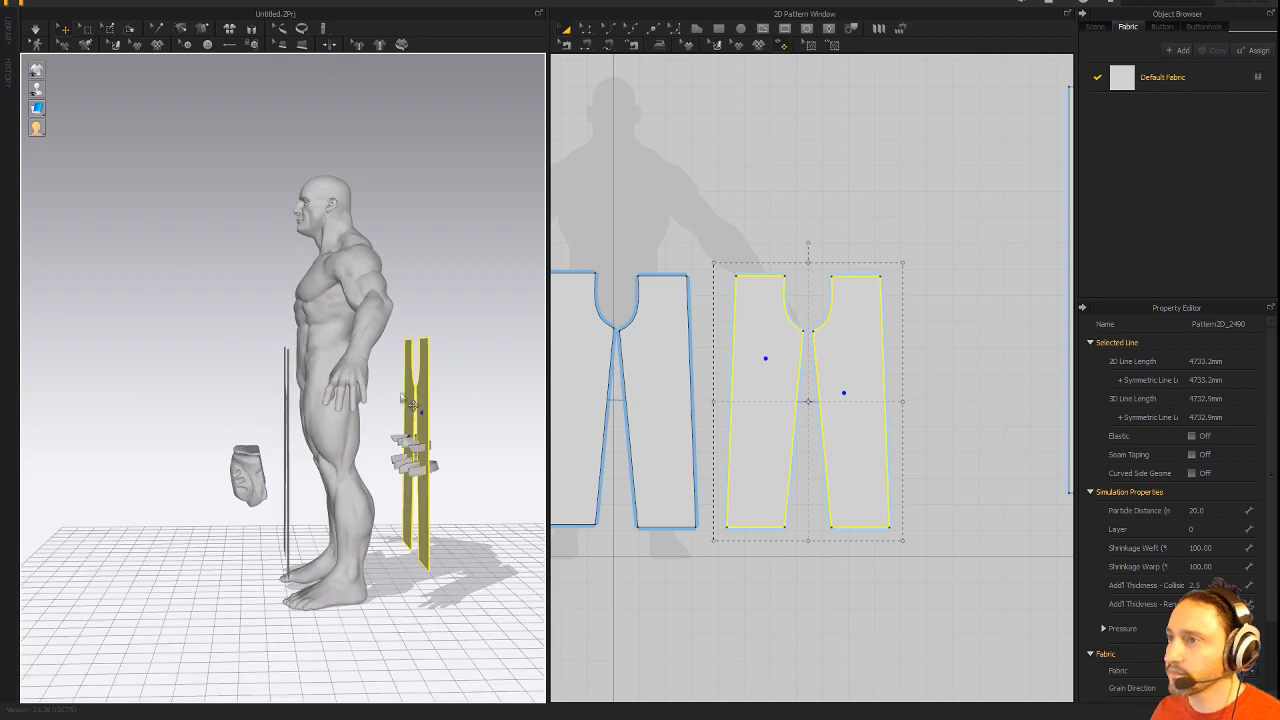
{"action": "left_click_drag", "start_coordinate": [397, 407], "coordinate": [370, 414]}
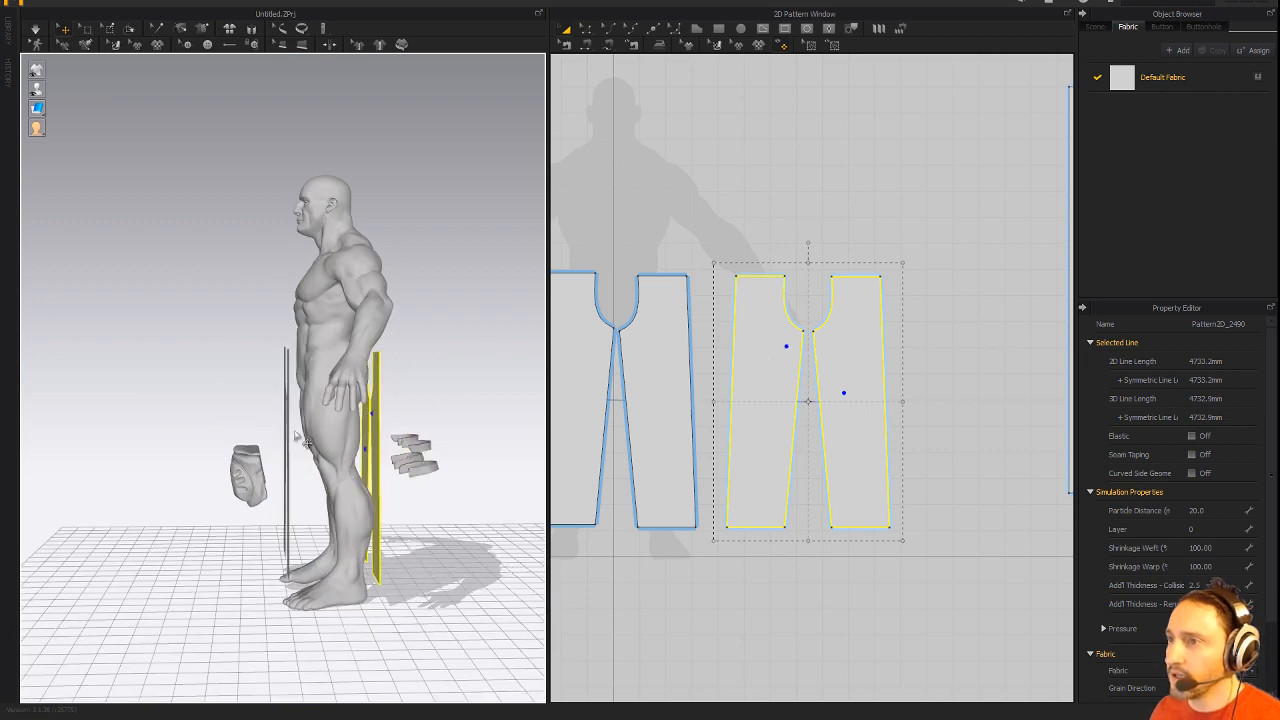
Adjust the position of the front leg pieces in 3D in front of the avatar's legs.
{"action": "left_click", "coordinate": [288, 440]}
{"action": "right_click_drag", "start_coordinate": [206, 389], "coordinate": [276, 382]}
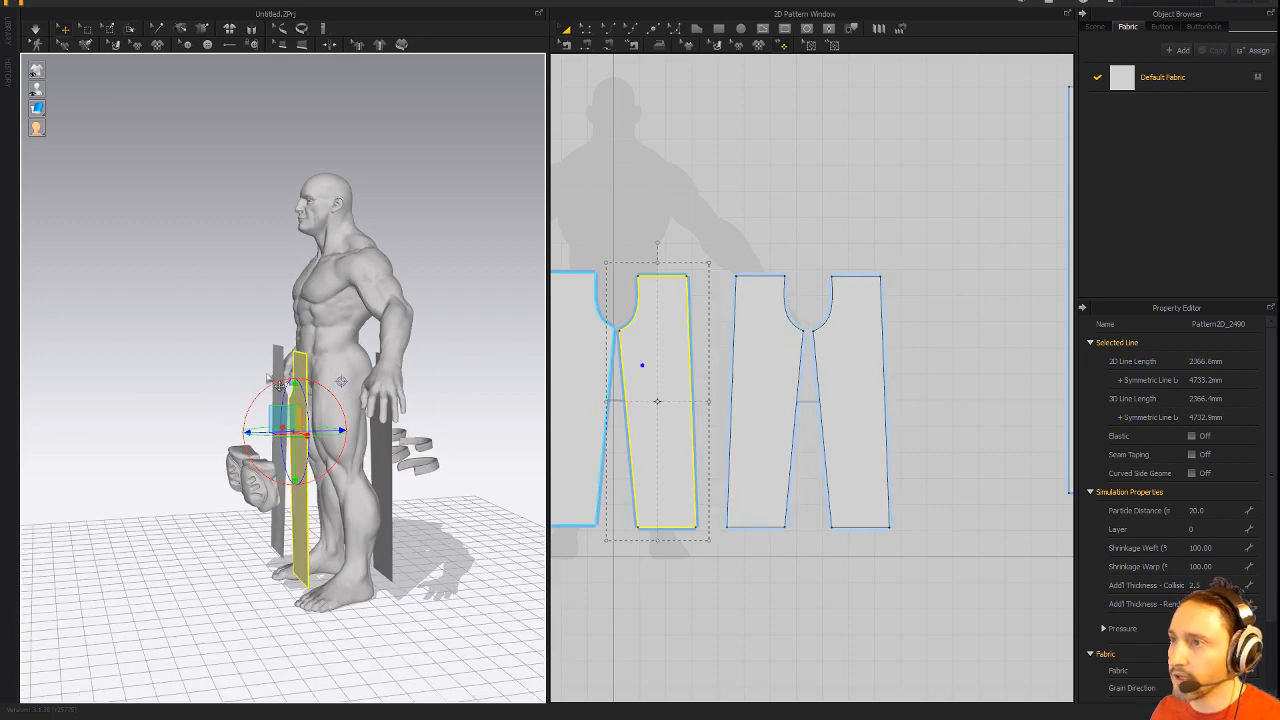
{"action": "left_click_drag", "start_coordinate": [313, 435], "coordinate": [312, 425]}
Sew the two curved crotch edges together on the back pair and again on the front pair.
{"action": "right_click_drag", "start_coordinate": [475, 527], "coordinate": [453, 545]}
{"action": "middle_click_drag", "start_coordinate": [453, 545], "coordinate": [407, 561]}
{"action": "right_click_drag", "start_coordinate": [407, 561], "coordinate": [330, 586]}
{"action": "middle_click_drag", "start_coordinate": [755, 235], "coordinate": [851, 248]}
{"action": "scroll", "coordinate": [824, 328], "scroll_direction": "up", "scroll_amount": 1}
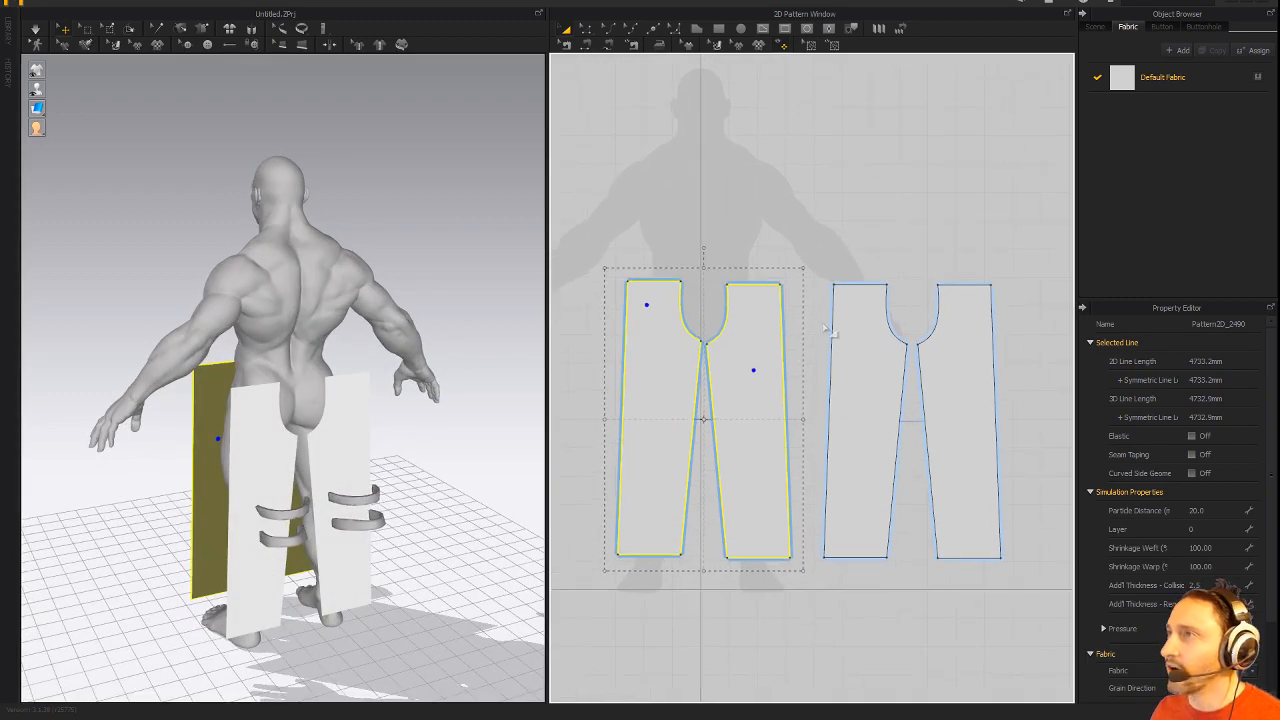
{"action": "left_click", "coordinate": [586, 46]}
{"action": "middle_click_drag", "start_coordinate": [833, 184], "coordinate": [886, 180]}
{"action": "left_click", "coordinate": [866, 322]}
{"action": "left_click", "coordinate": [893, 312]}
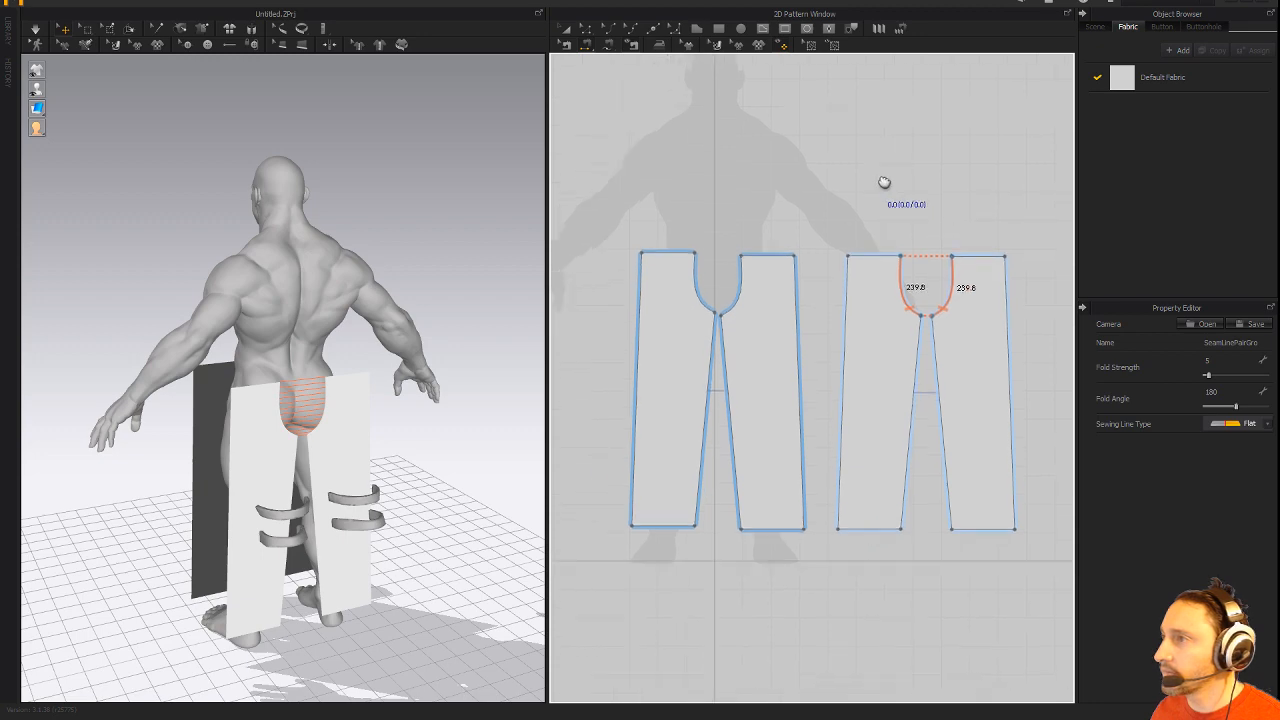
{"action": "left_click", "coordinate": [718, 297]}
{"action": "left_click", "coordinate": [745, 298]}
Sew the outer side edges of the front leg pieces to the matching outer edges of the back pieces on both legs.
{"action": "middle_click_drag", "start_coordinate": [757, 199], "coordinate": [725, 190]}
{"action": "right_click_drag", "start_coordinate": [165, 395], "coordinate": [321, 402]}
{"action": "left_click", "coordinate": [325, 407]}
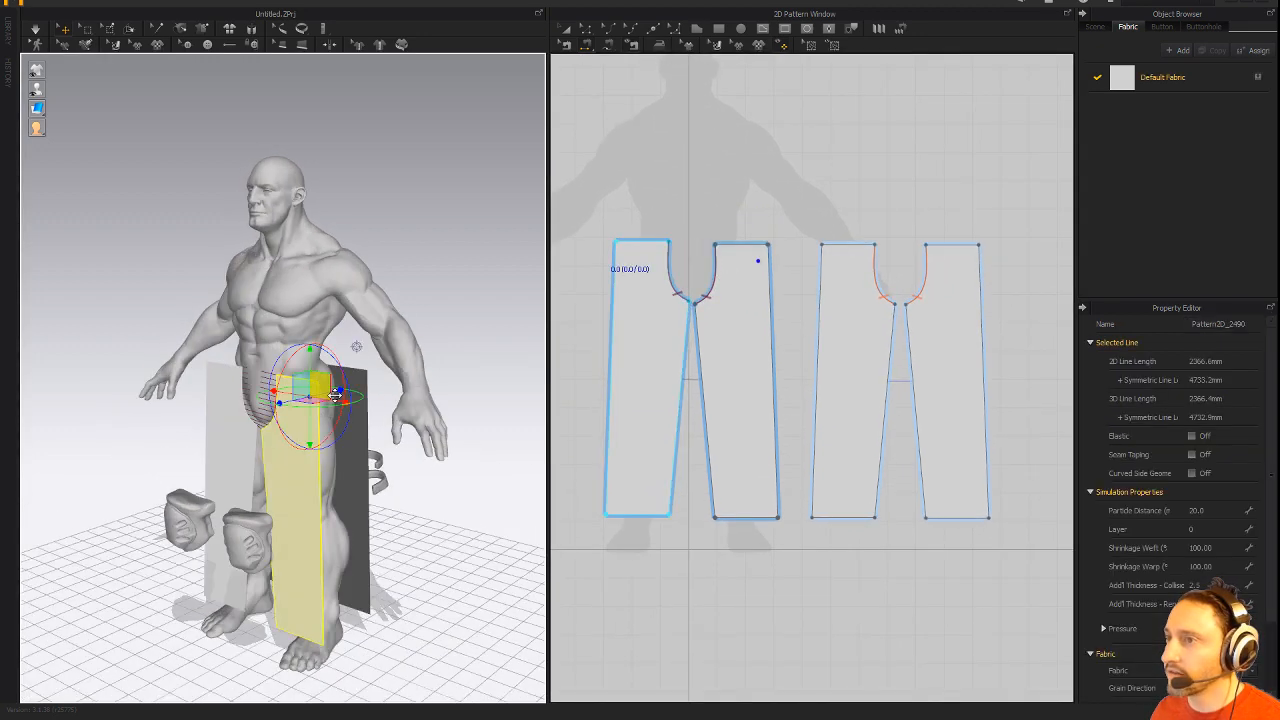
{"action": "left_click", "coordinate": [362, 384]}
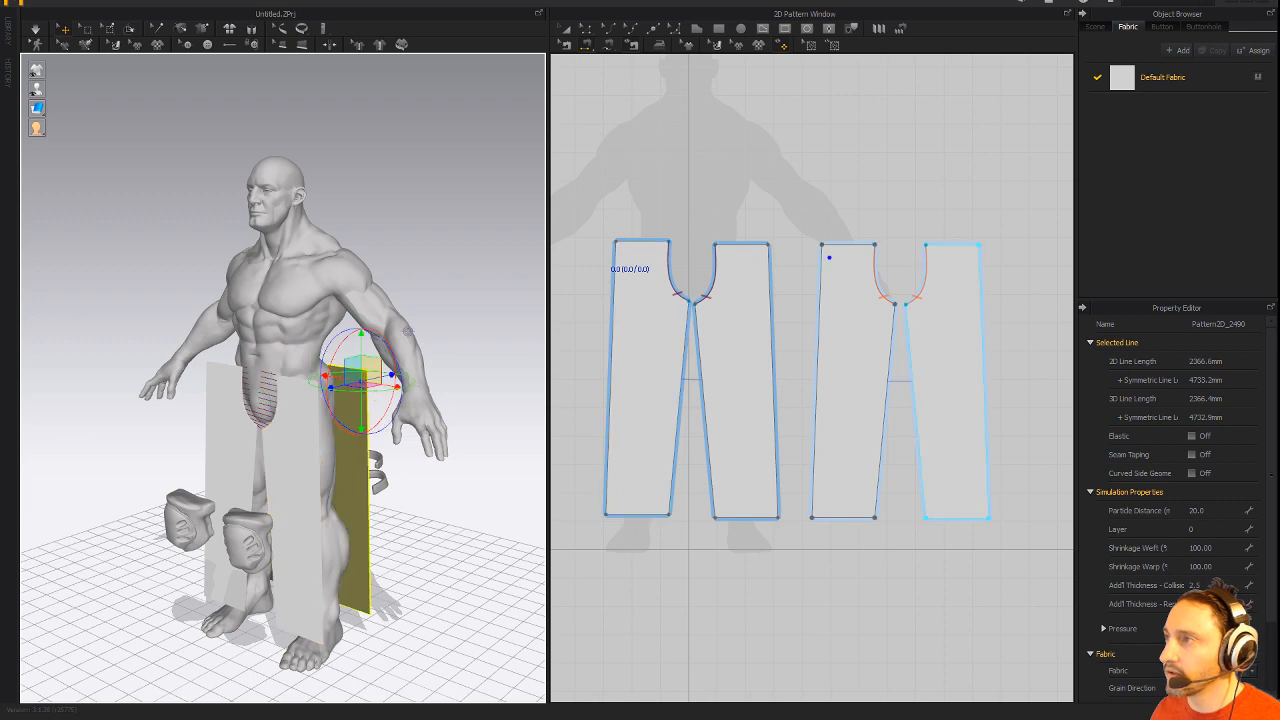
{"action": "left_click", "coordinate": [771, 294]}
{"action": "left_click", "coordinate": [819, 299]}
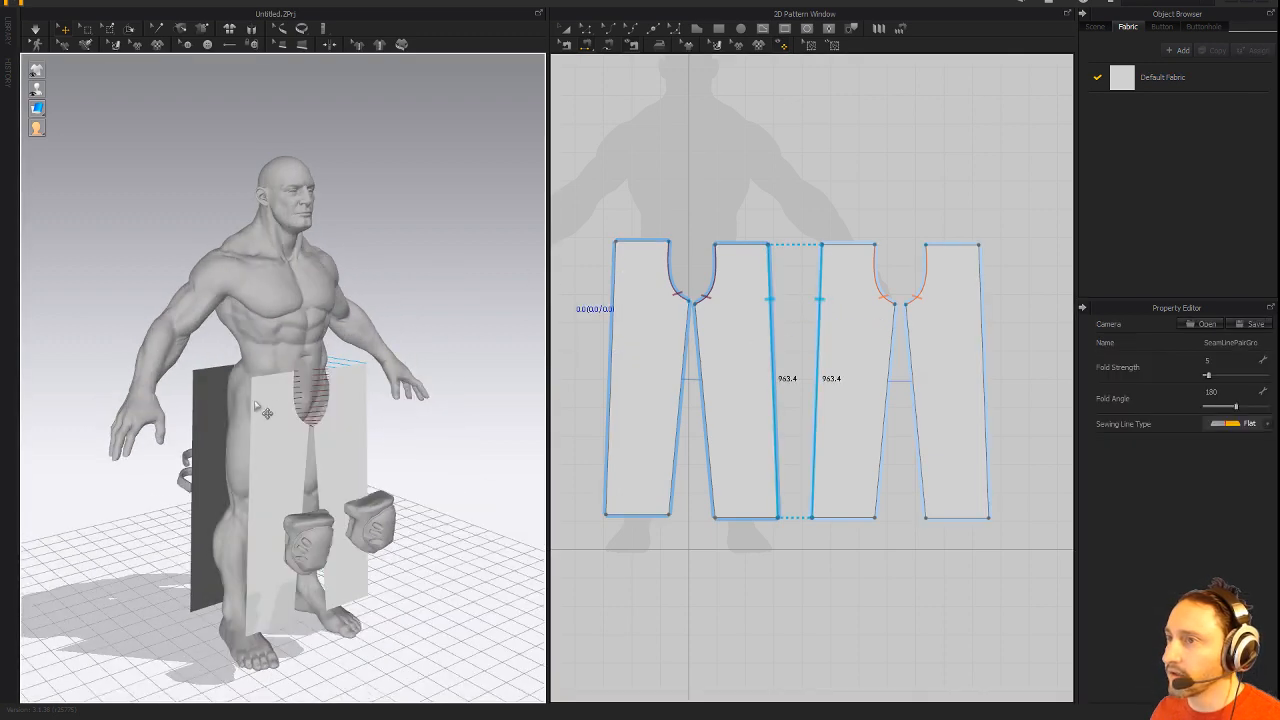
{"action": "left_click", "coordinate": [222, 402]}
{"action": "left_click", "coordinate": [215, 400]}
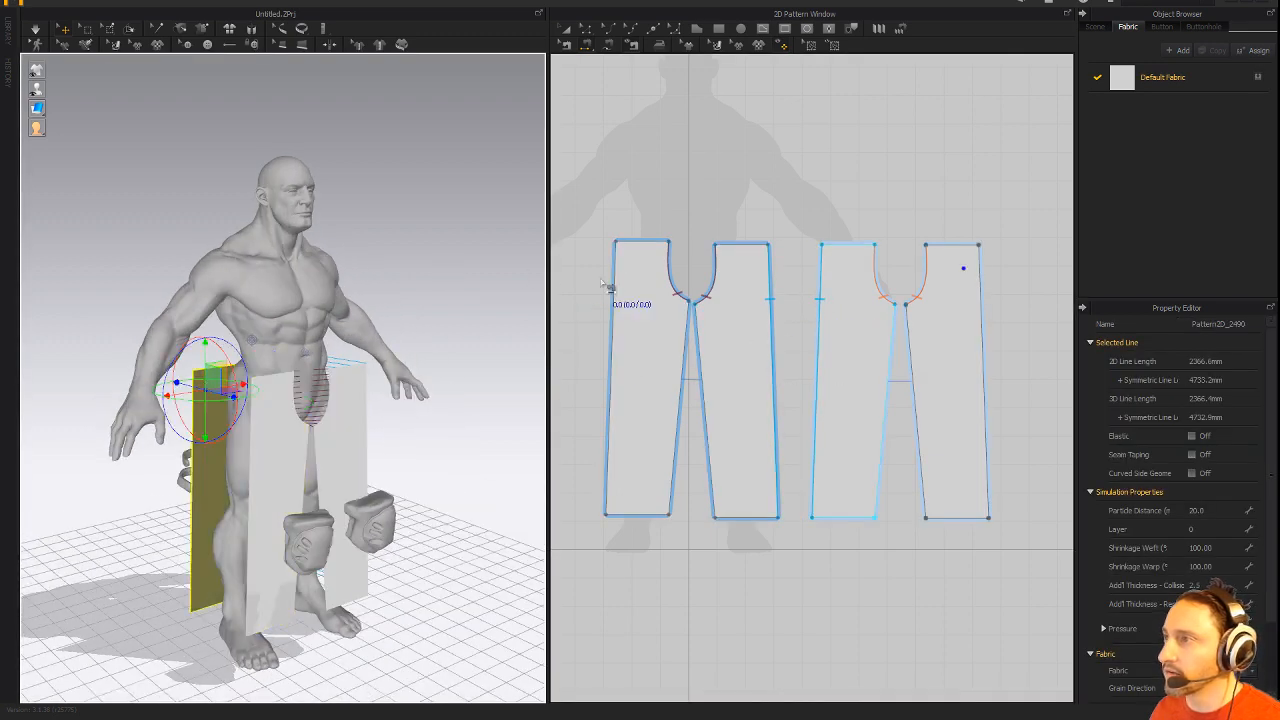
{"action": "left_click", "coordinate": [612, 312]}
{"action": "left_click", "coordinate": [988, 310]}
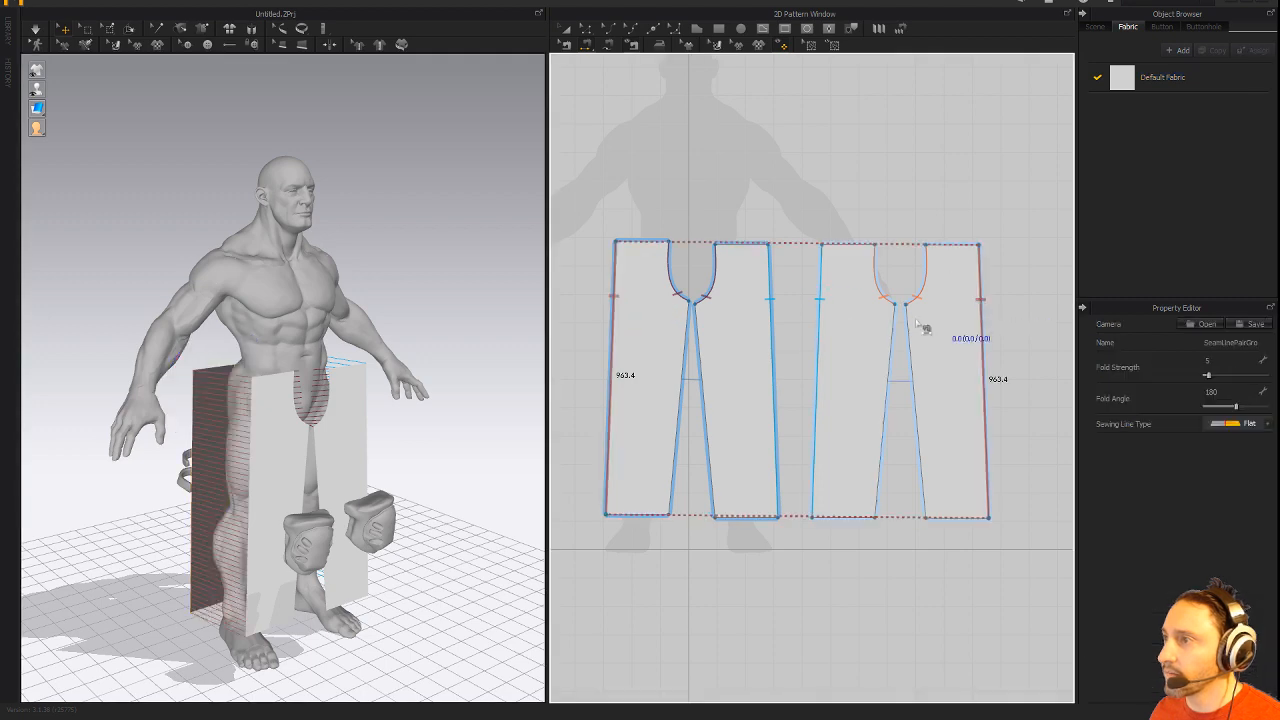
Sew the inseam edges of the front leg pieces to the matching back inseams on both legs.
{"action": "key", "text": "2"}
{"action": "left_click", "coordinate": [331, 481]}
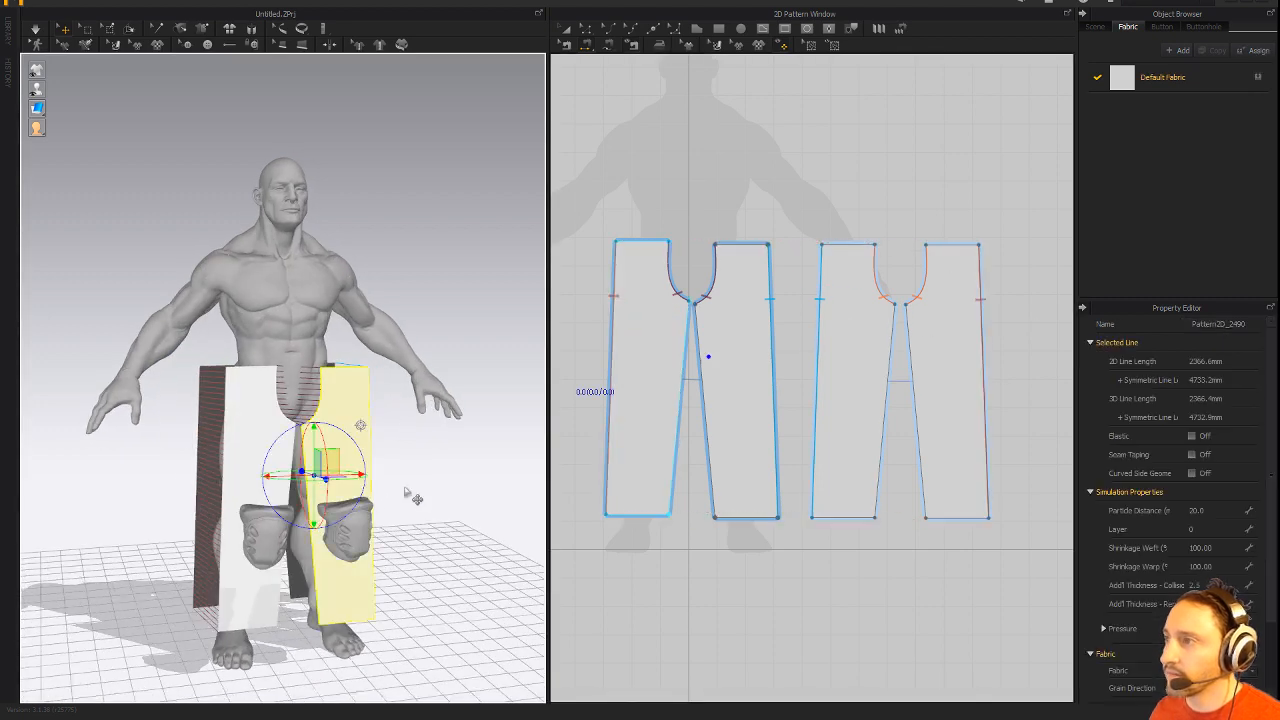
{"action": "scroll", "coordinate": [449, 491], "scroll_direction": "up", "scroll_amount": 2}
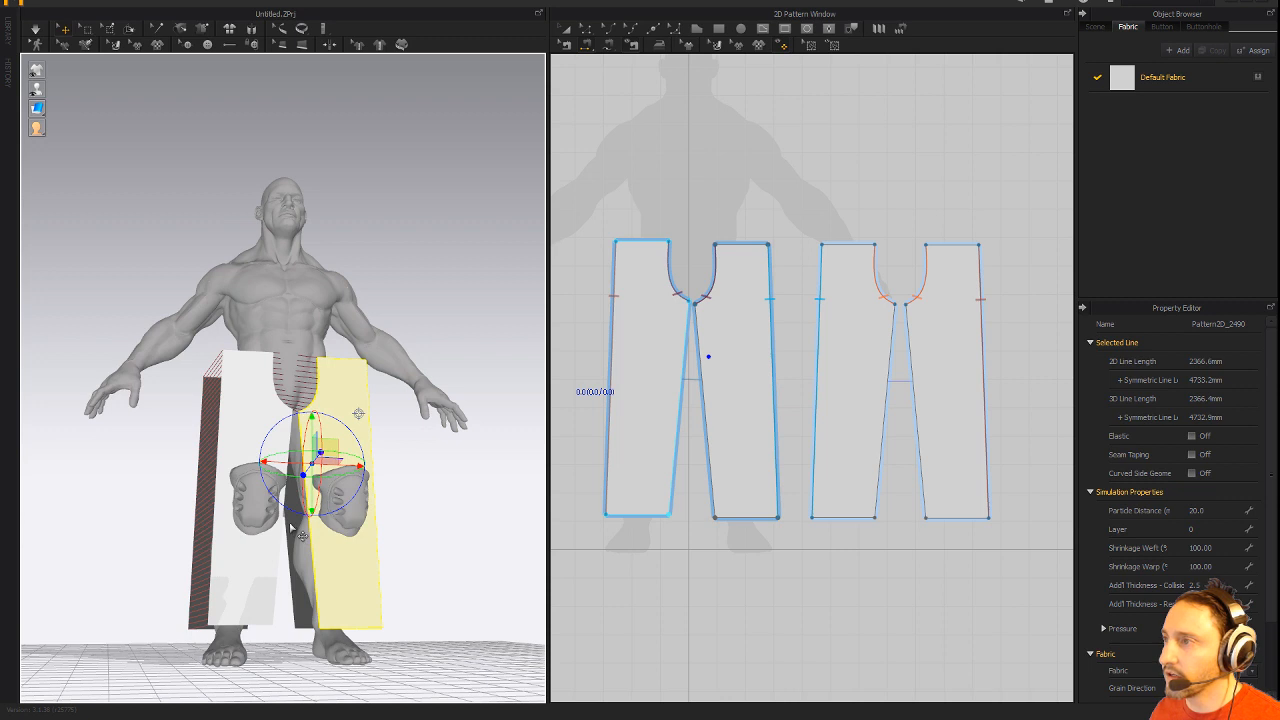
{"action": "left_click", "coordinate": [706, 406]}
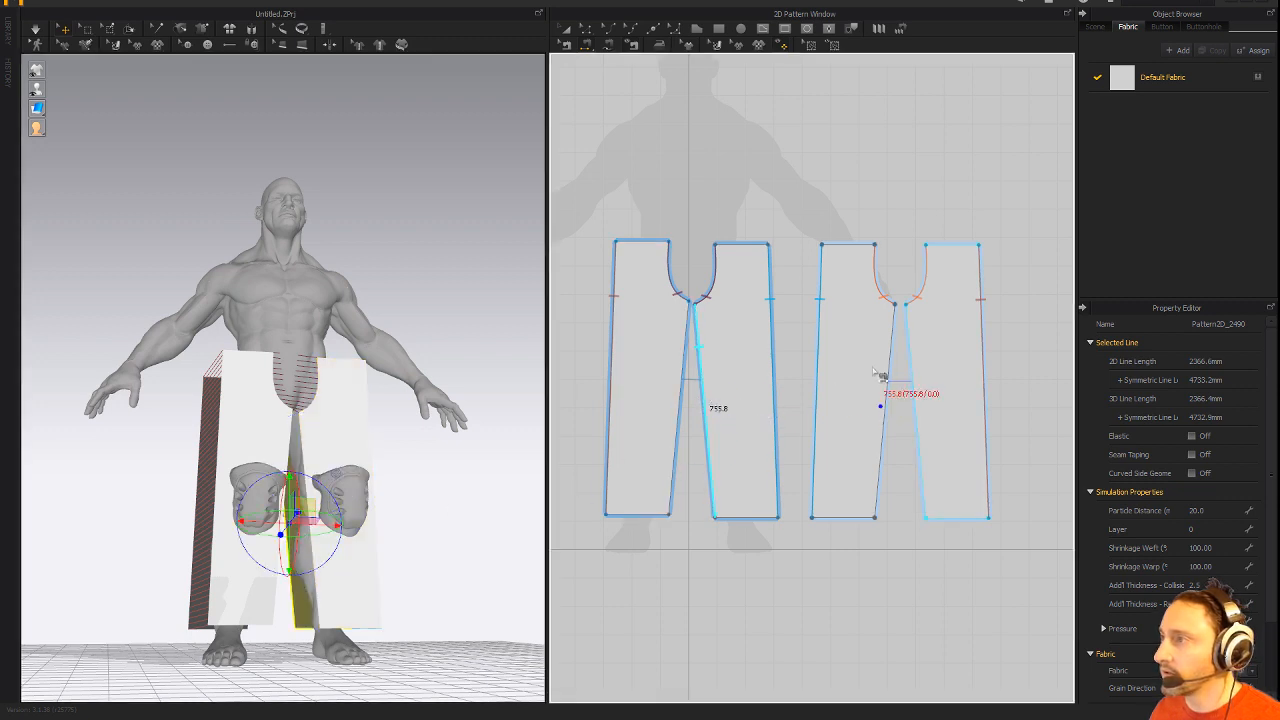
{"action": "left_click", "coordinate": [880, 380]}
{"action": "left_click", "coordinate": [690, 385]}
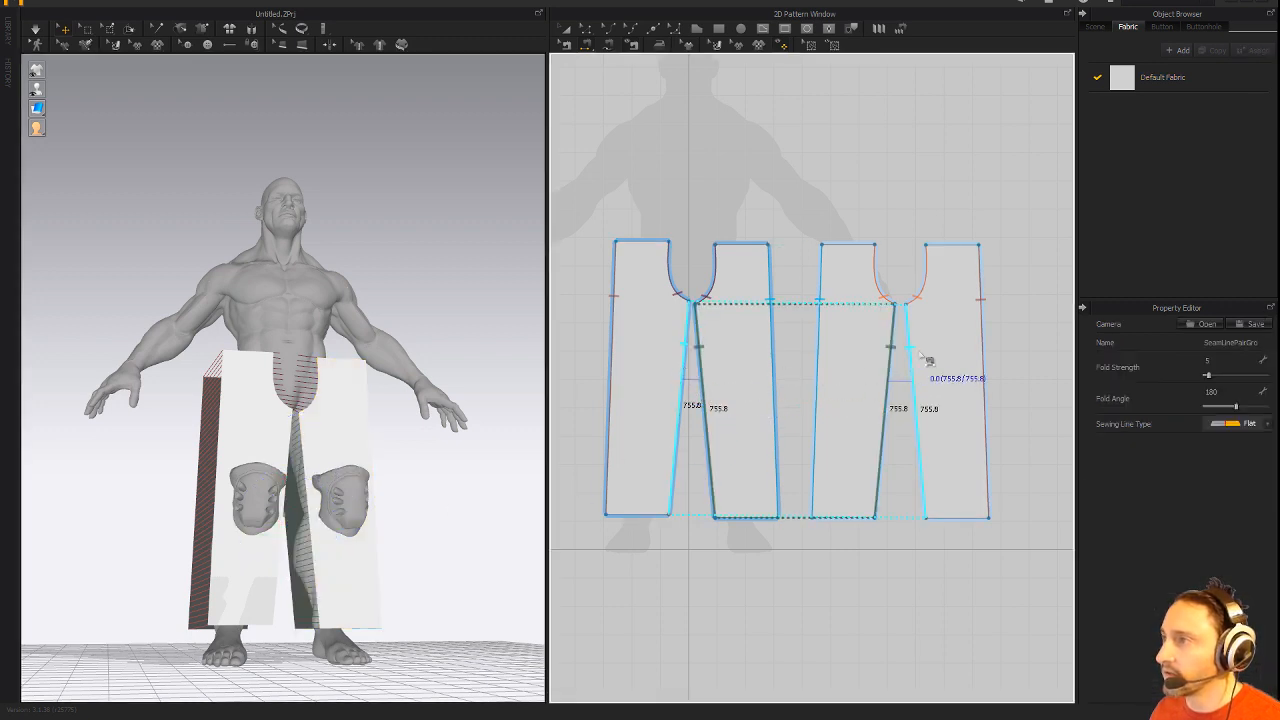
{"action": "left_click", "coordinate": [955, 365]}
Simulate the sewn trousers so they drape onto the avatar's legs.
{"action": "right_click_drag", "start_coordinate": [401, 268], "coordinate": [335, 298]}
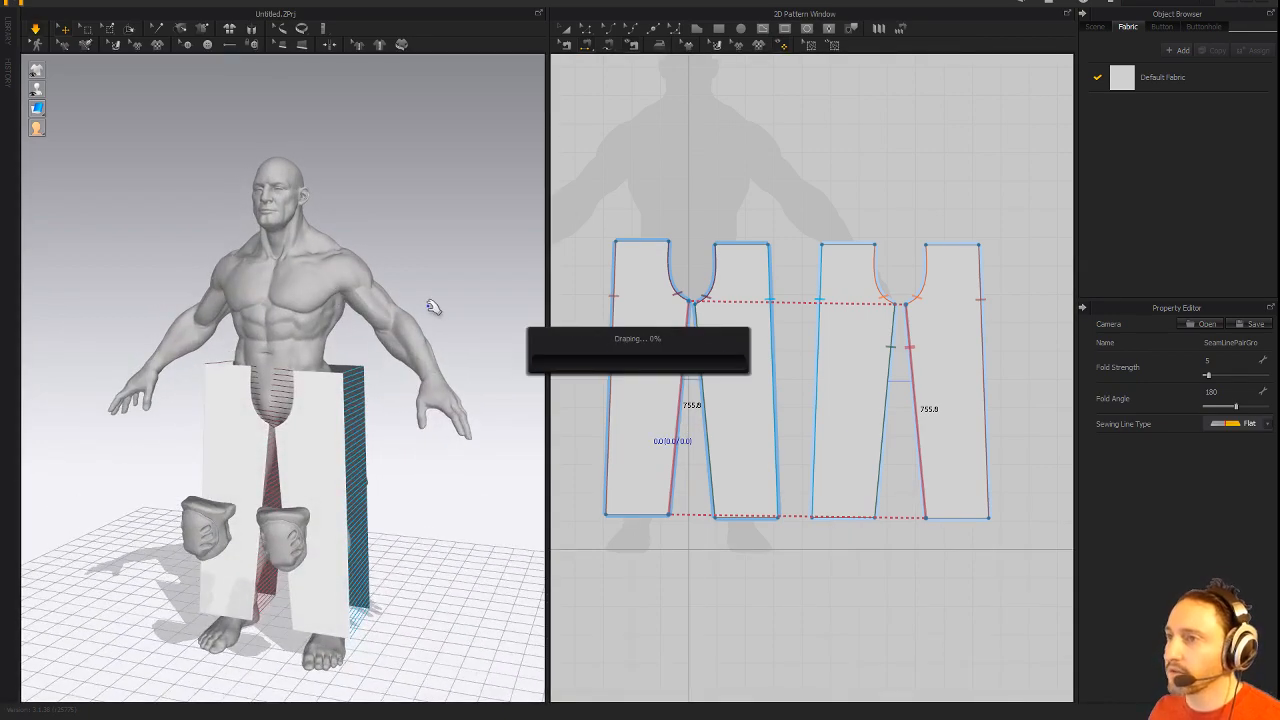
{"action": "mouse_move", "coordinate": [463, 292]}
{"action": "right_mouse_down"}
{"action": "mouse_move", "coordinate": [220, 284]}
{"action": "mouse_move", "coordinate": [480, 291]}
{"action": "right_mouse_up"}
{"action": "scroll", "coordinate": [412, 547], "scroll_direction": "up", "scroll_amount": 2}
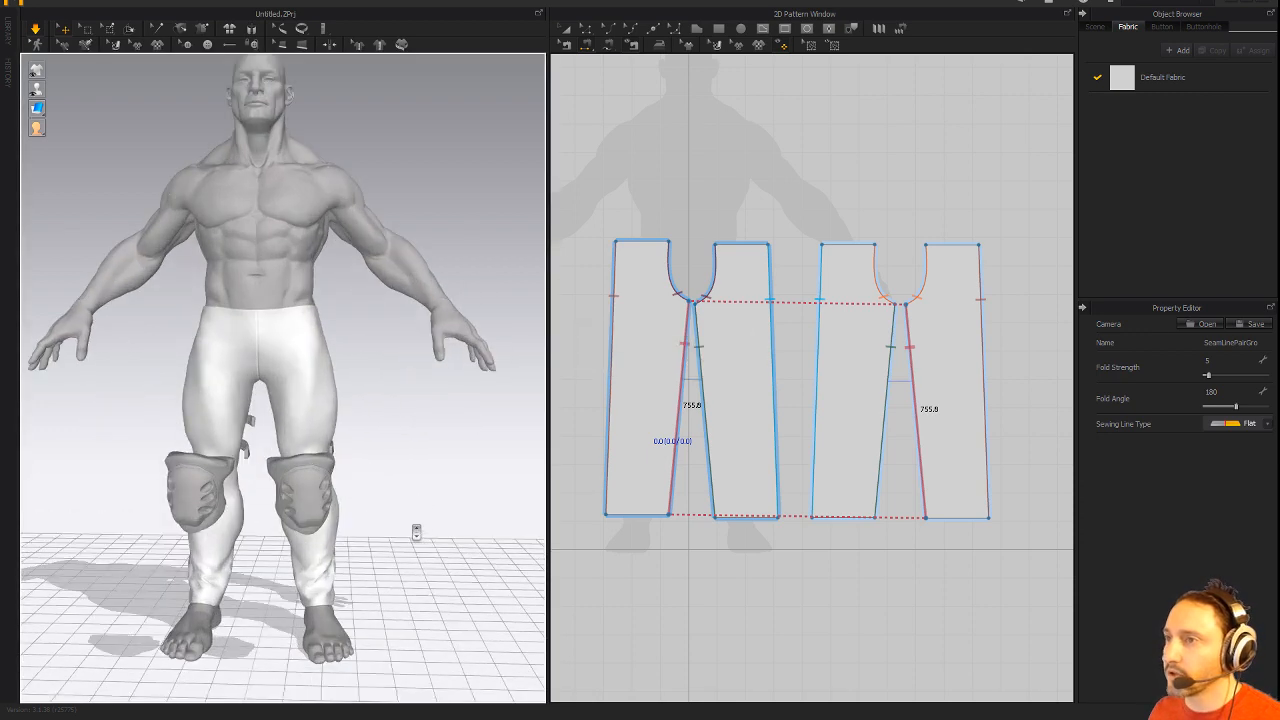
Select all four trouser pattern pieces and set their weft shrinkage to 105.
{"action": "right_click_drag", "start_coordinate": [485, 509], "coordinate": [449, 509]}
{"action": "middle_click_drag", "start_coordinate": [375, 466], "coordinate": [380, 498]}
{"action": "right_click_drag", "start_coordinate": [380, 498], "coordinate": [310, 472]}
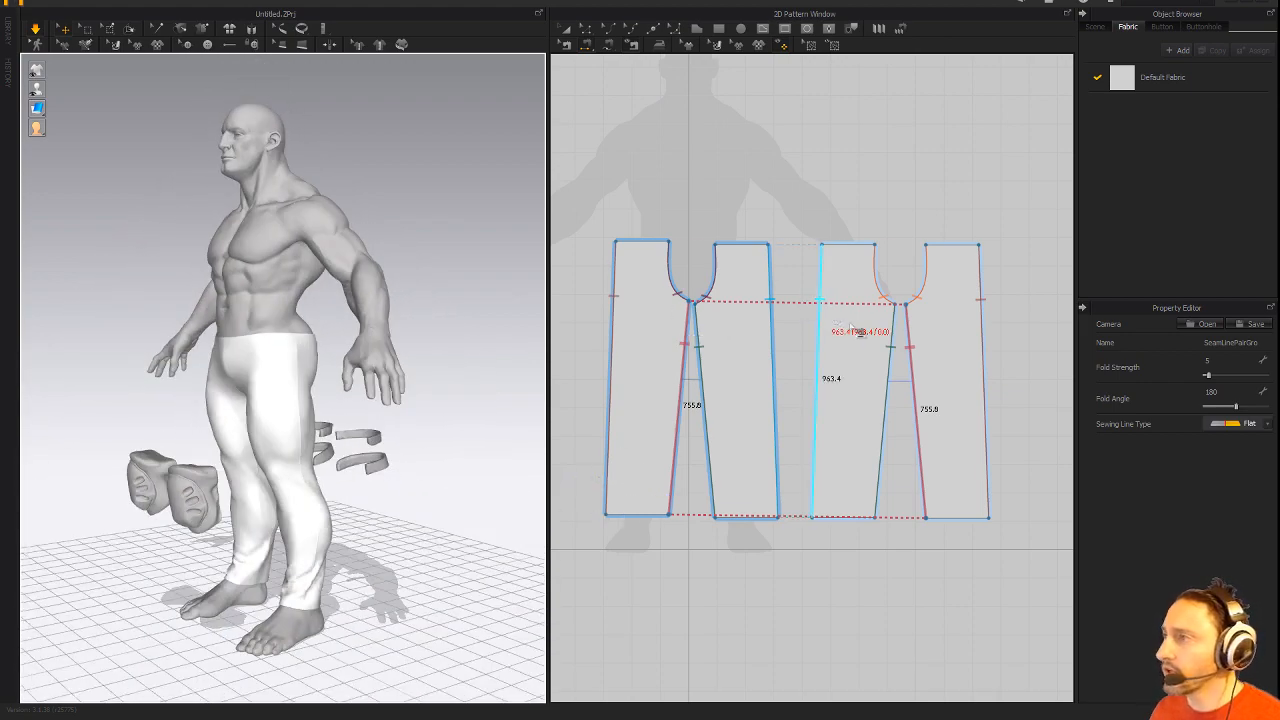
{"action": "left_click", "coordinate": [584, 30]}
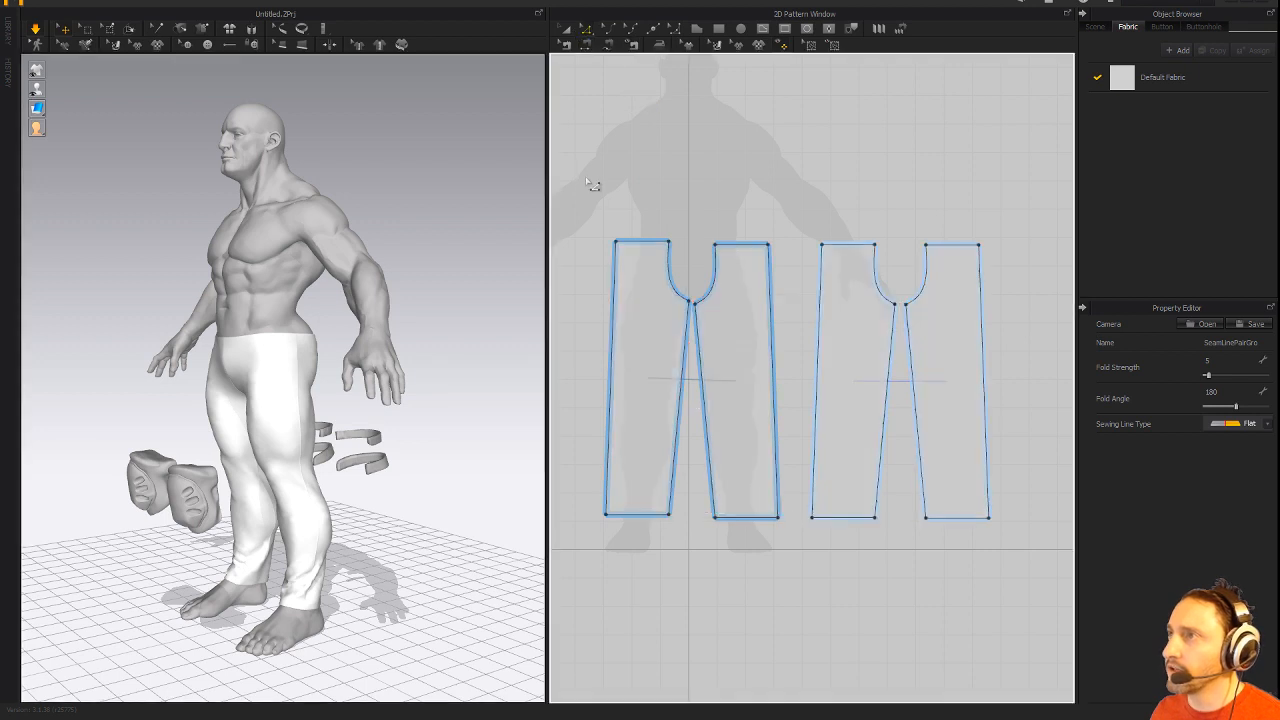
{"action": "left_click", "coordinate": [565, 30]}
{"action": "left_click_drag", "start_coordinate": [555, 192], "coordinate": [790, 453]}
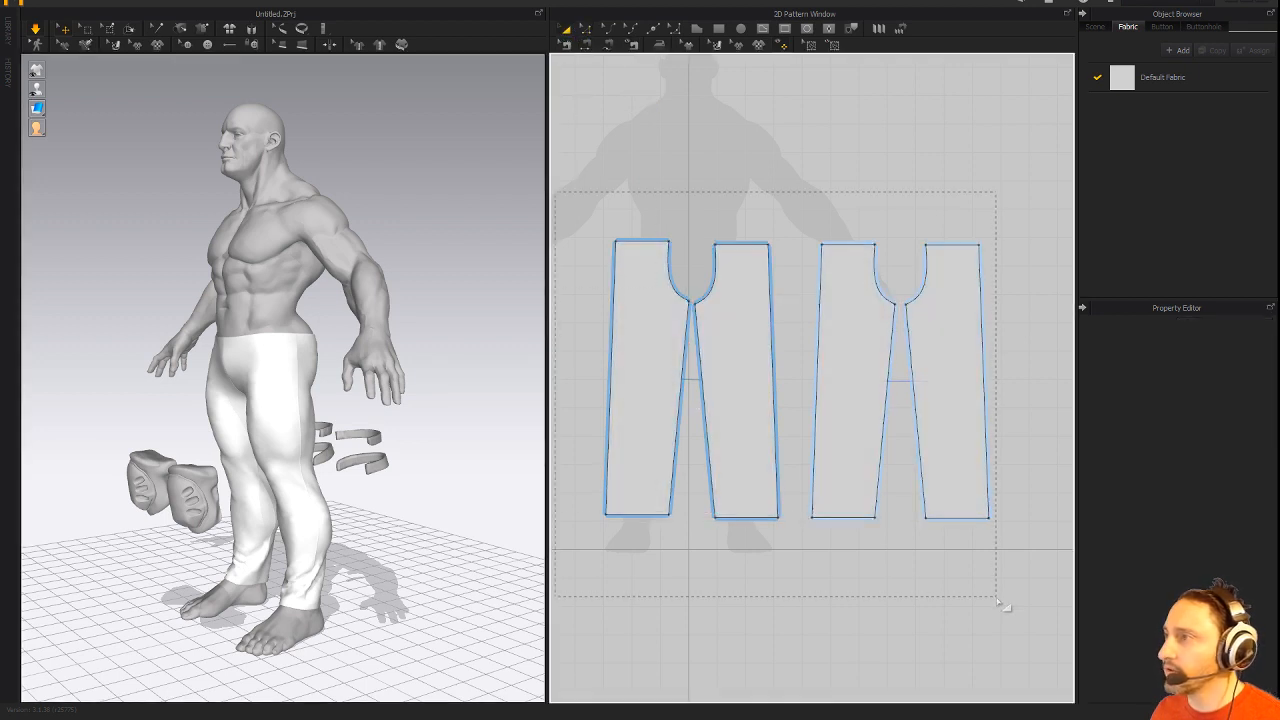
{"action": "left_click_drag", "start_coordinate": [1000, 601], "coordinate": [1001, 602]}
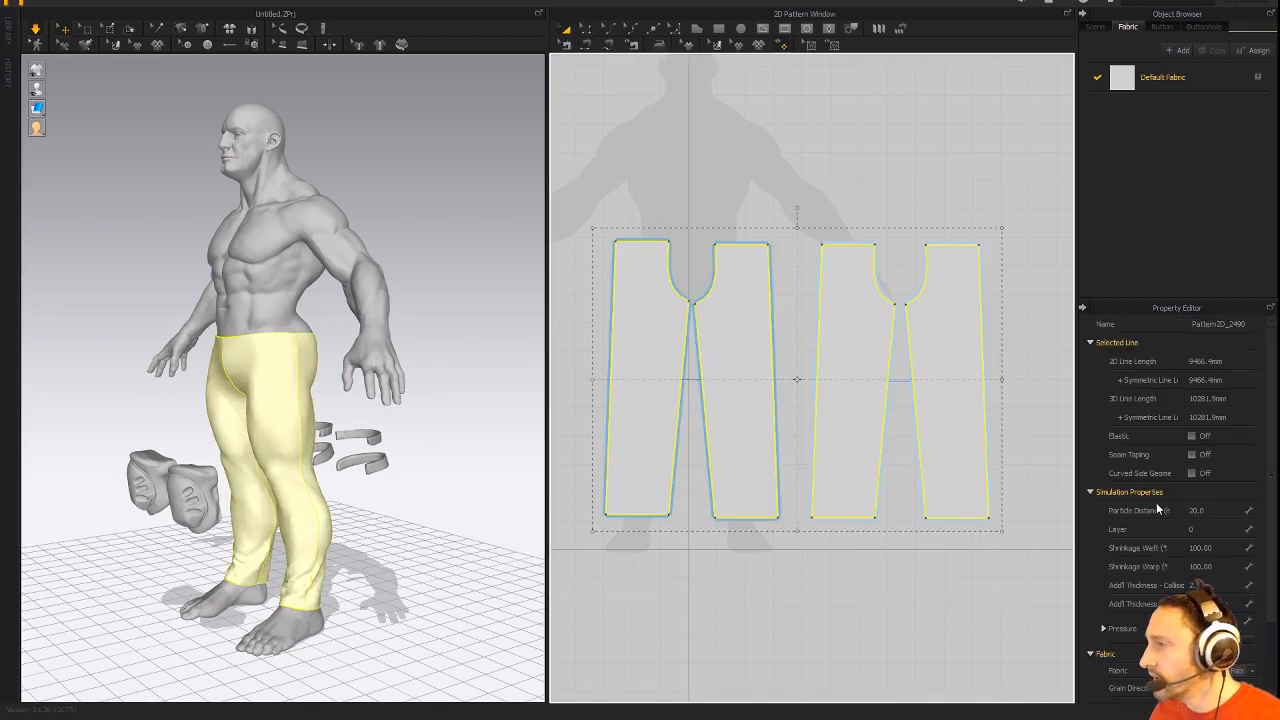
{"action": "scroll", "coordinate": [1158, 495], "scroll_direction": "down", "scroll_amount": 2}
{"action": "scroll", "coordinate": [1160, 503], "scroll_direction": "down", "scroll_amount": 1}
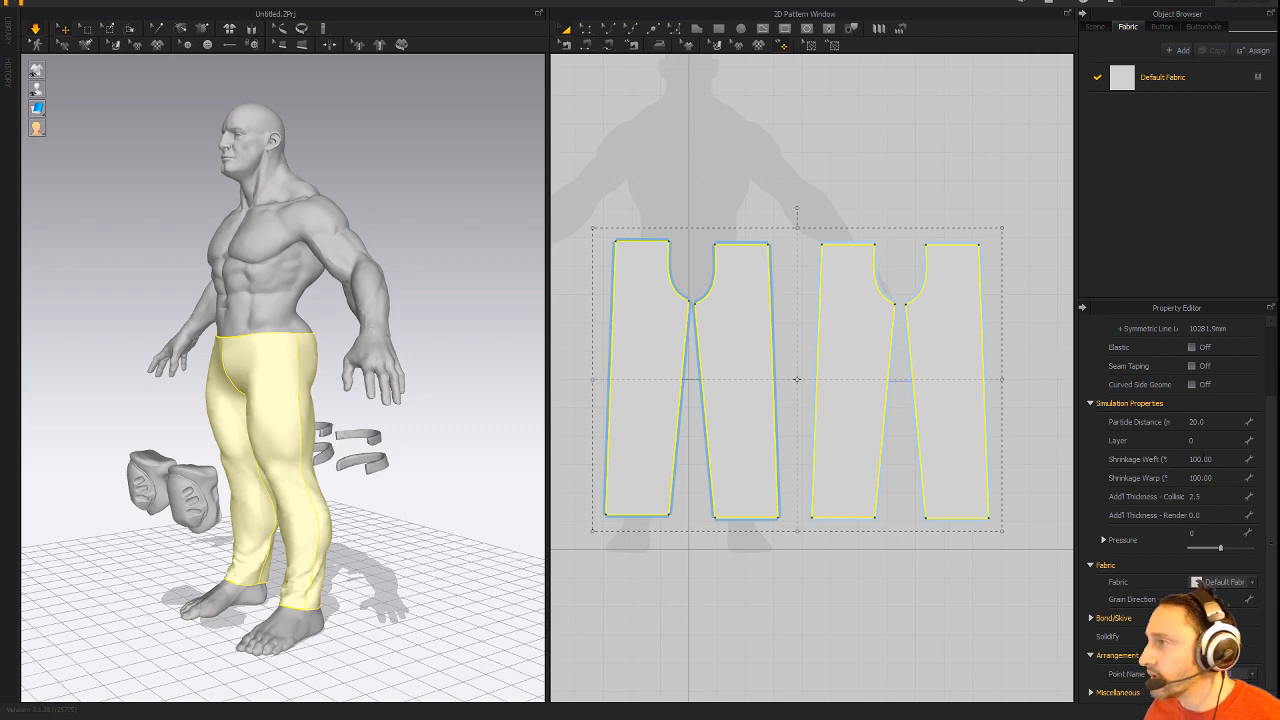
{"action": "left_click", "coordinate": [1200, 459]}
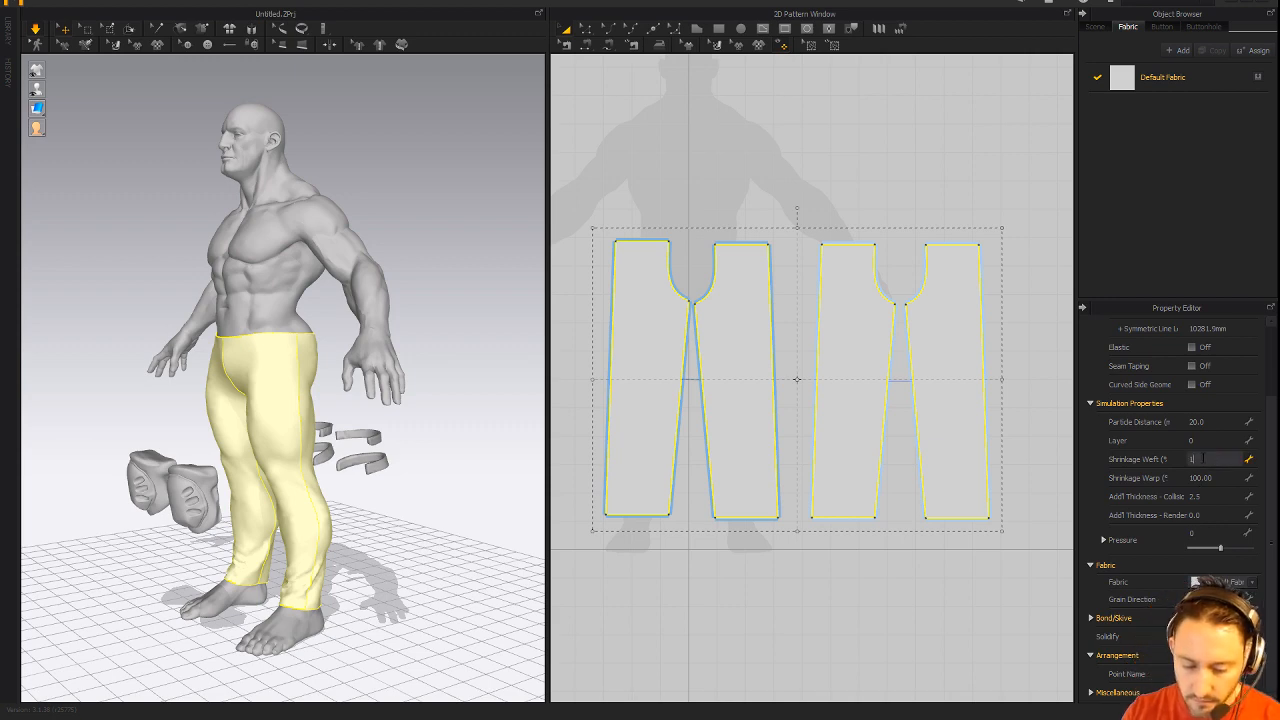
{"action": "key", "text": "Return"}
Set the warp shrinkage of the selected trouser pieces to 105.
{"action": "right_click_drag", "start_coordinate": [250, 410], "coordinate": [400, 390]}
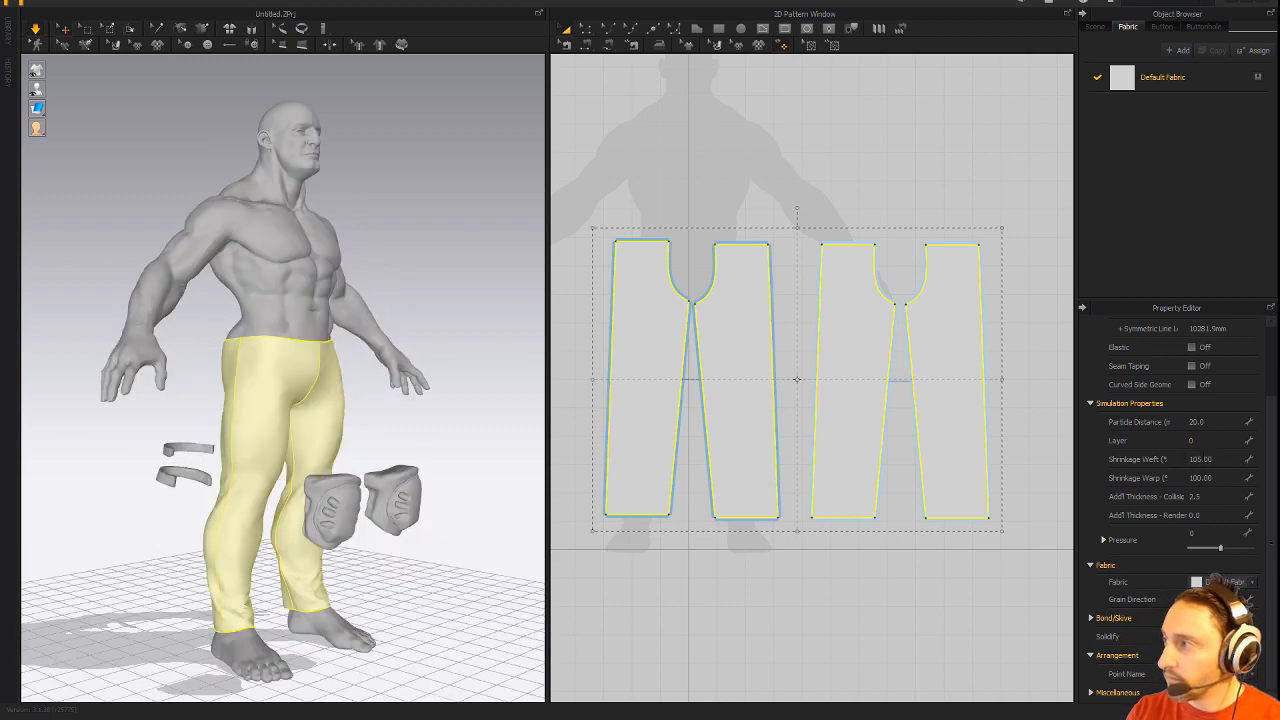
{"action": "left_click", "coordinate": [1200, 478]}
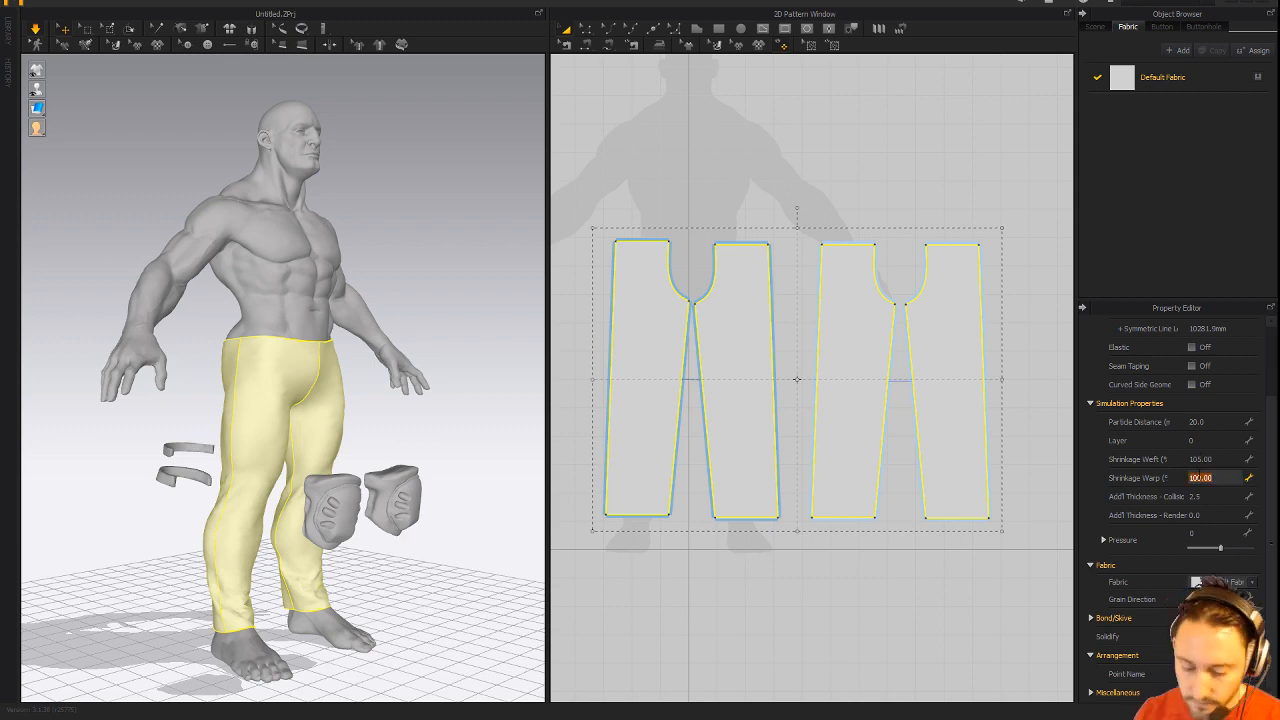
{"action": "type", "text": "105"}
{"action": "key", "text": "Return"}
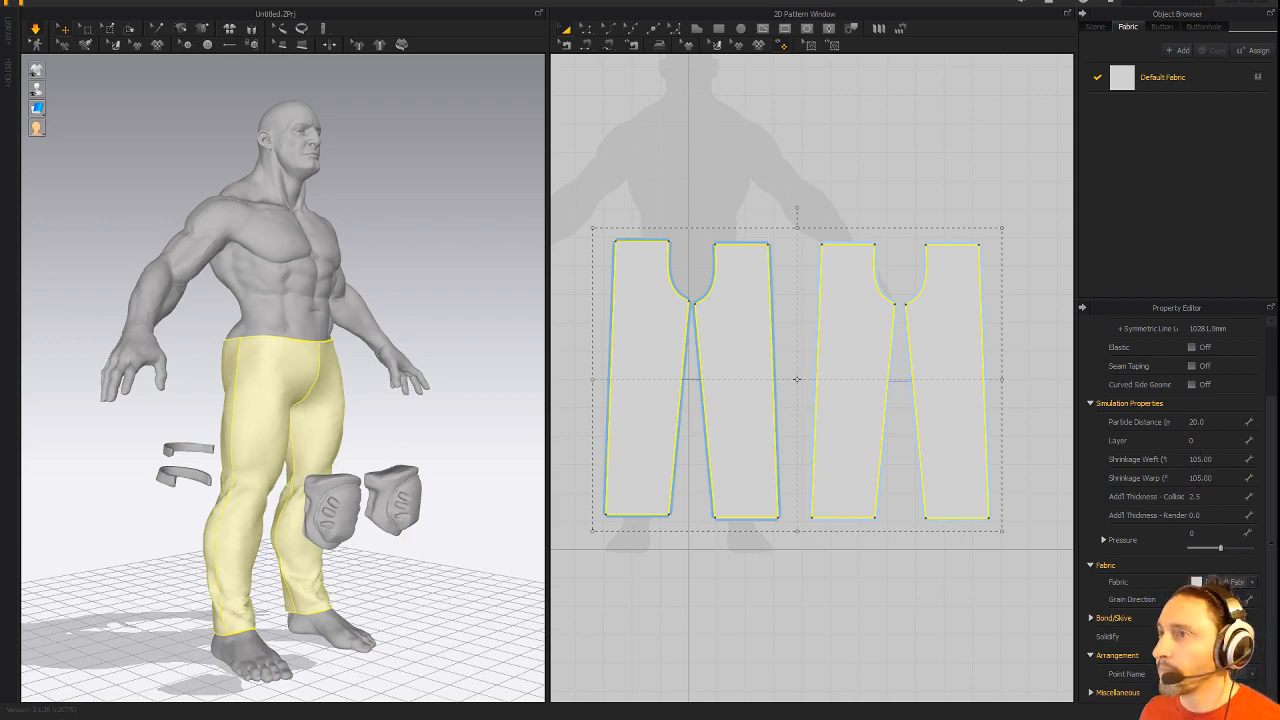
Simulate the trousers with the increased shrinkage values and check the drape on the avatar's legs.
{"action": "right_click_drag", "start_coordinate": [349, 138], "coordinate": [374, 180]}
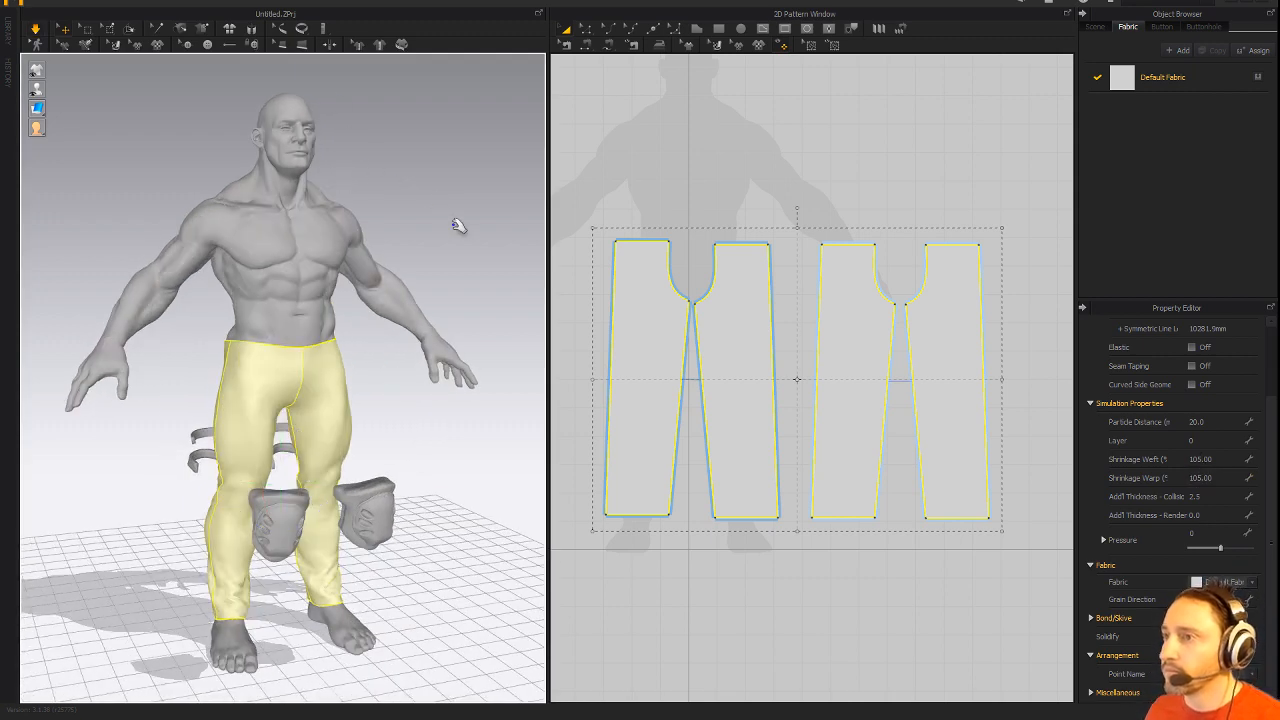
{"action": "right_click_drag", "start_coordinate": [460, 230], "coordinate": [459, 336]}
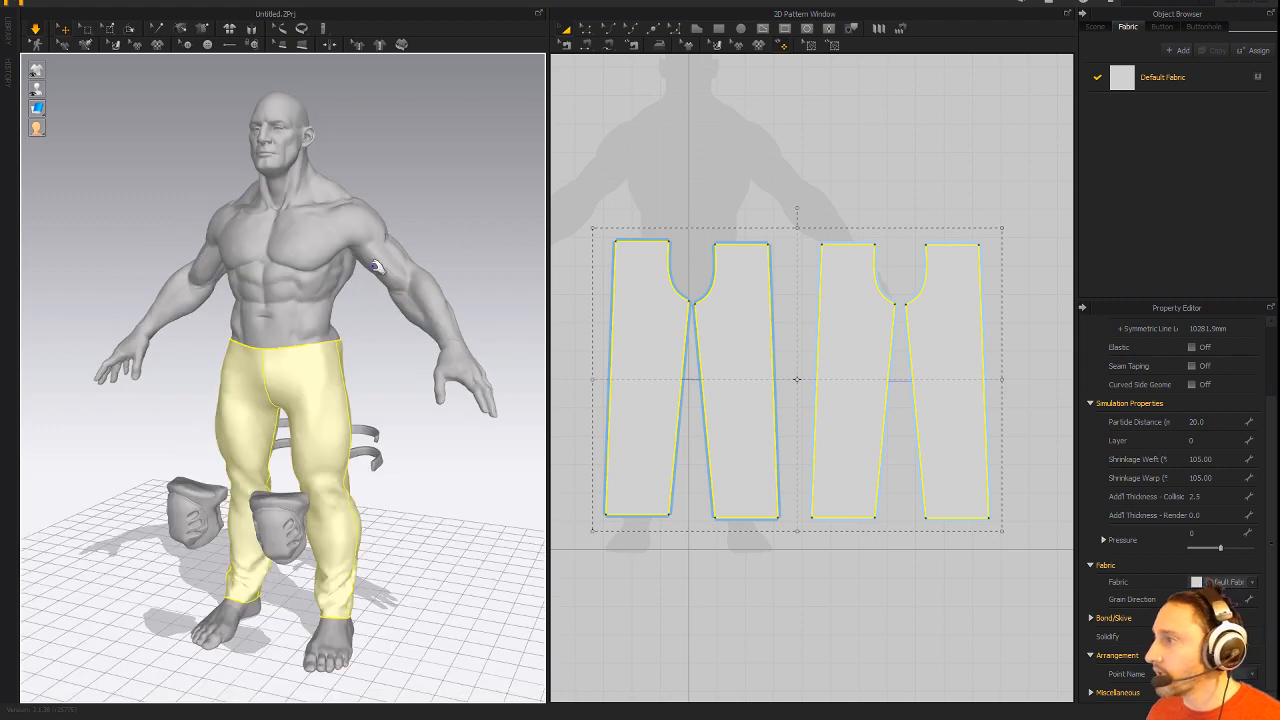
{"action": "right_click_drag", "start_coordinate": [374, 265], "coordinate": [477, 572]}
{"action": "left_click", "coordinate": [310, 362]}
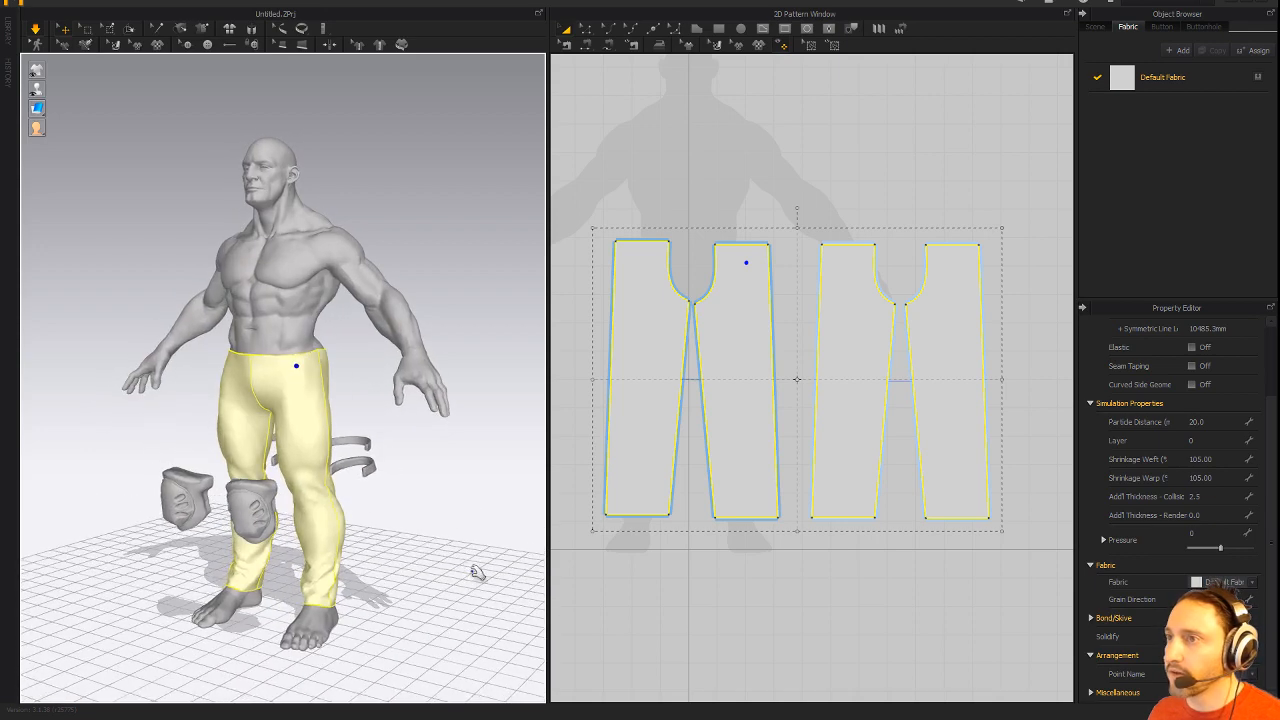
Show all 3D patterns so the hidden cape is displayed together with the trousers.
{"action": "scroll", "coordinate": [386, 160], "scroll_direction": "down", "scroll_amount": 2}
{"action": "right_click", "coordinate": [386, 144]}
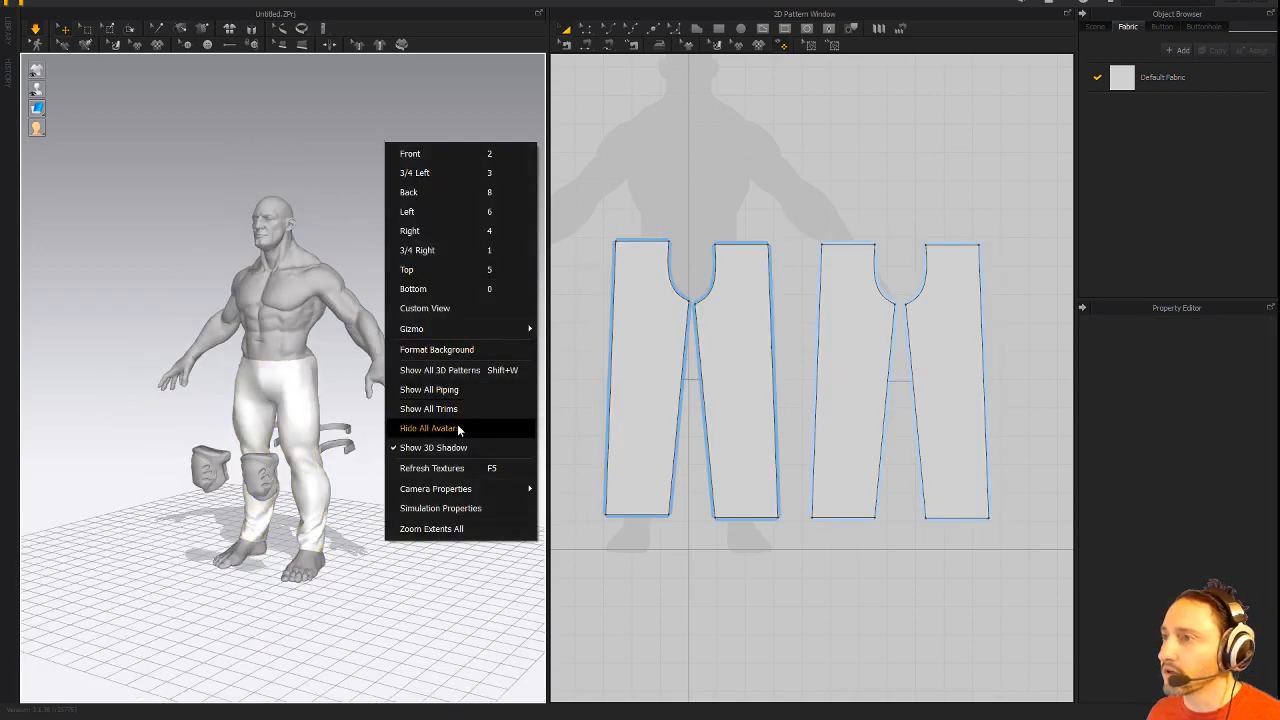
{"action": "left_click", "coordinate": [452, 370]}
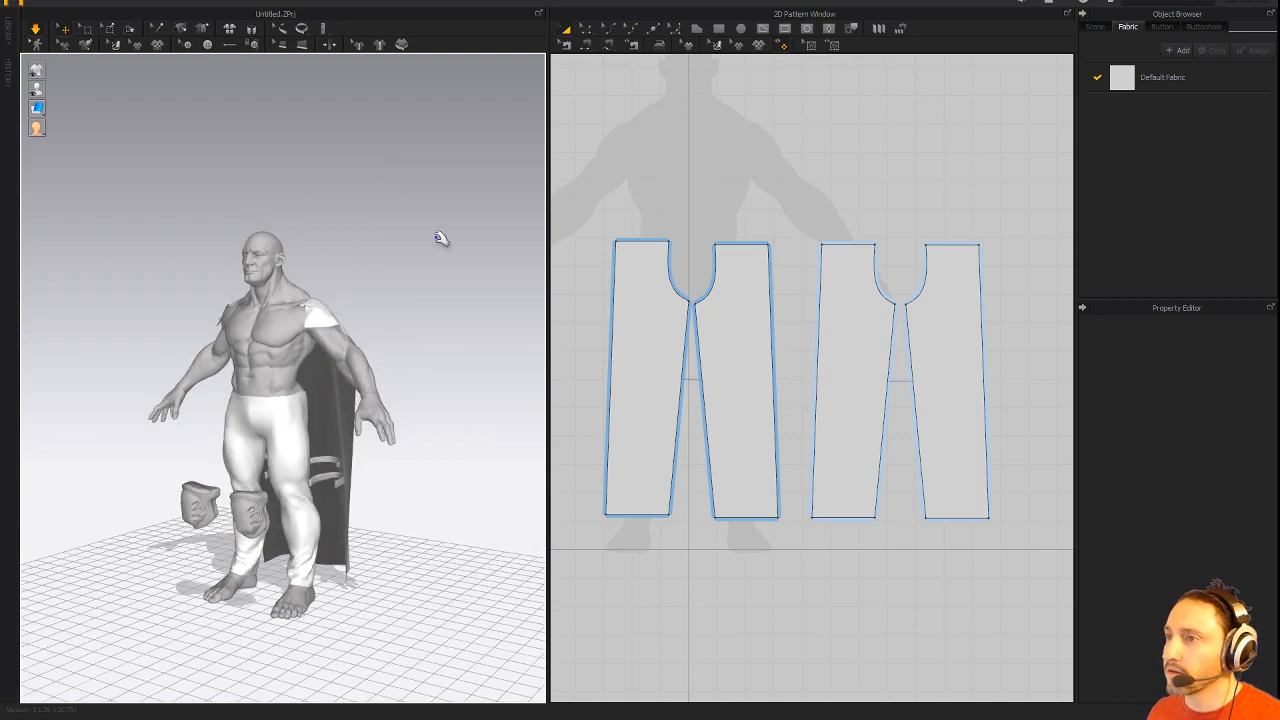
{"action": "mouse_move", "coordinate": [437, 237]}
{"action": "right_mouse_down"}
{"action": "mouse_move", "coordinate": [227, 244]}
{"action": "mouse_move", "coordinate": [477, 246]}
{"action": "mouse_move", "coordinate": [426, 243]}
{"action": "mouse_move", "coordinate": [457, 238]}
{"action": "right_mouse_up"}
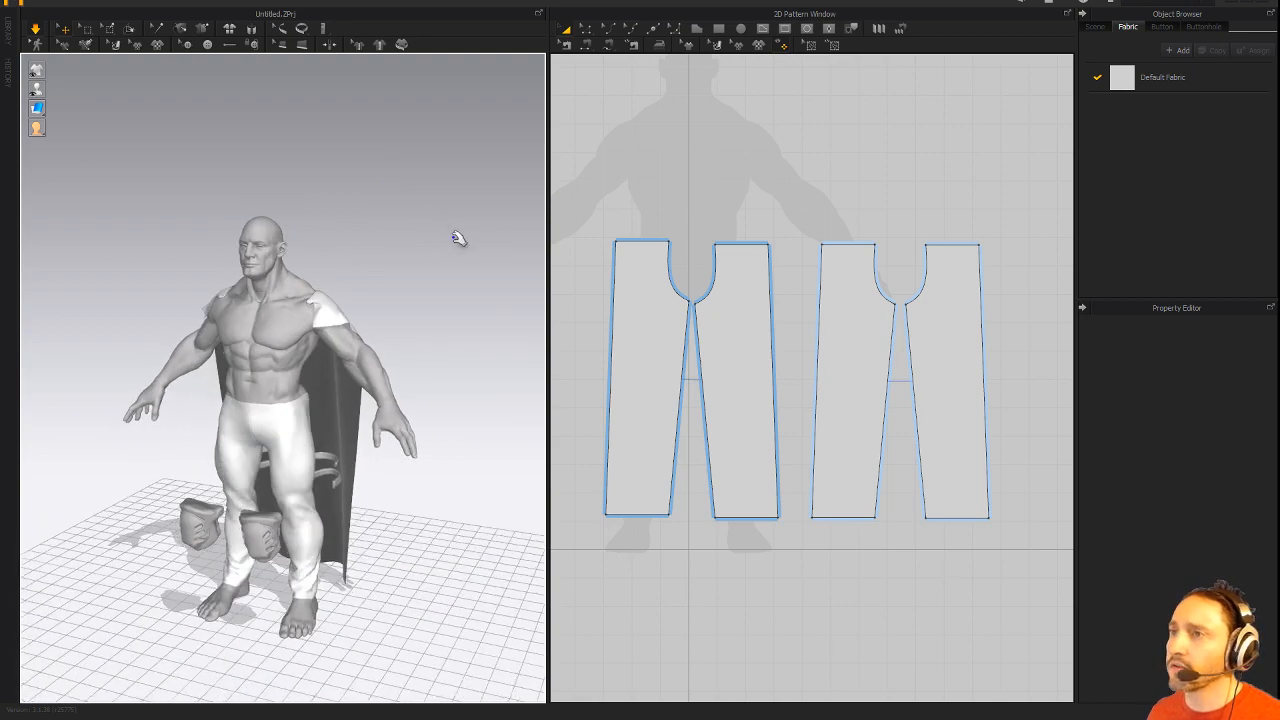
Save the project under the file name working.
{"action": "left_click", "coordinate": [44, 2]}
{"action": "mouse_move", "coordinate": [65, 88]}
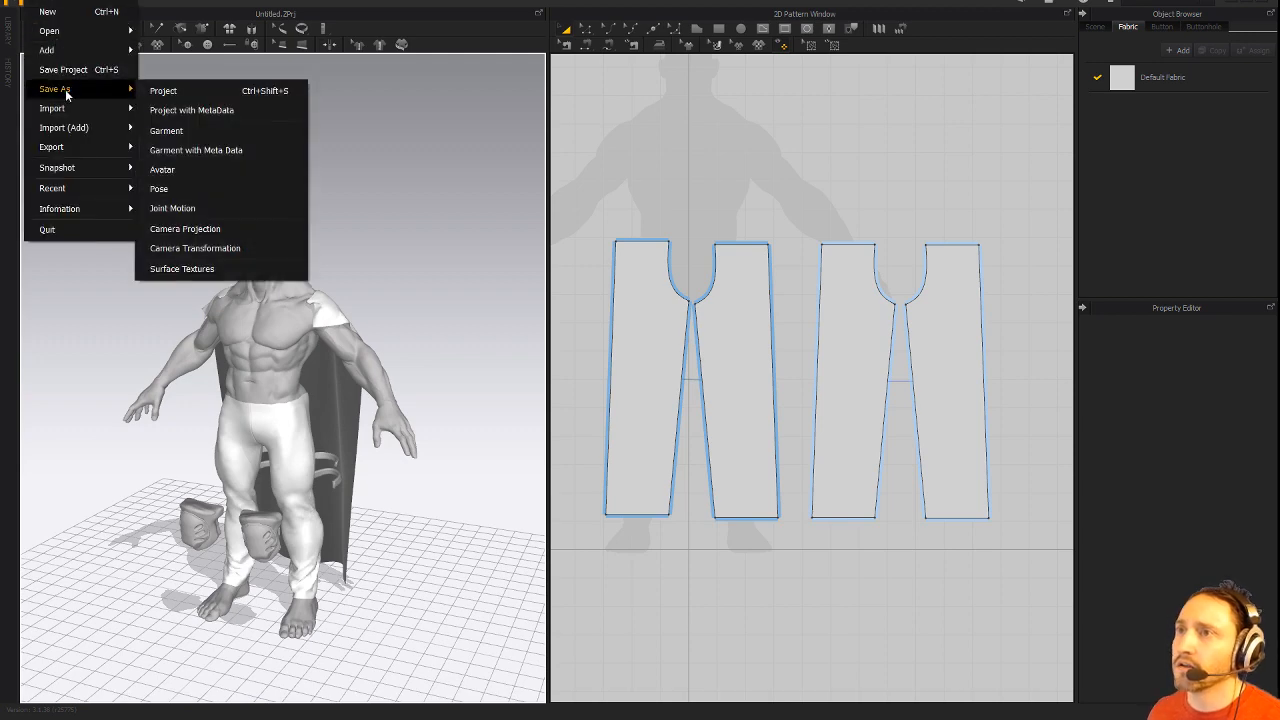
{"action": "left_click", "coordinate": [166, 90]}
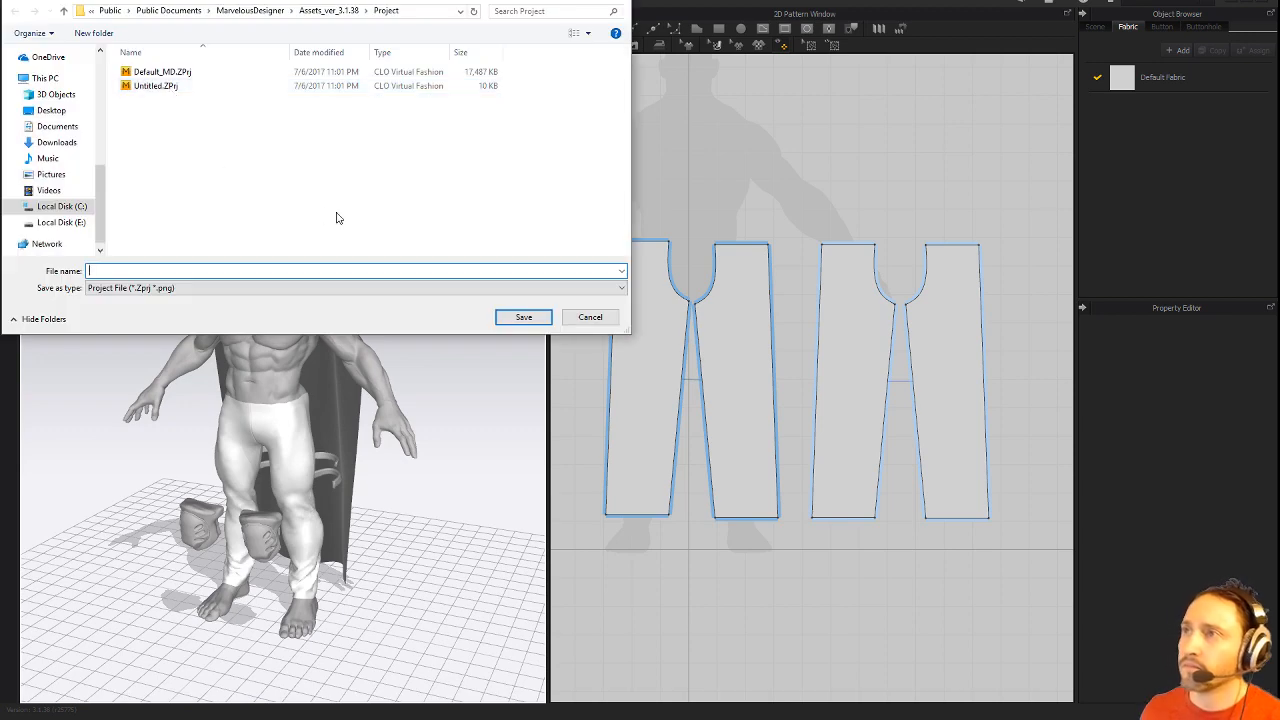
{"action": "type", "text": "working"}
{"action": "key", "text": "Return"}
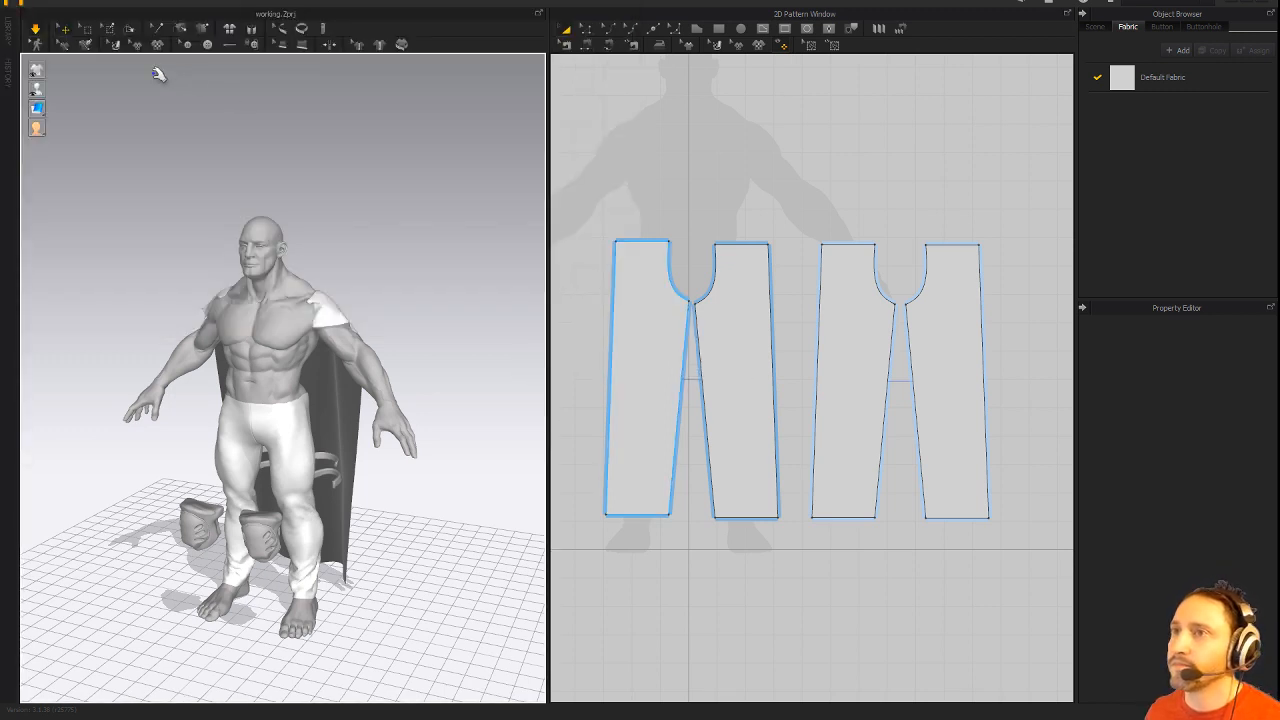
Import avatar_close.OBJ as a morph target with a morphing frame count of 30 and auto scale.
{"action": "left_click", "coordinate": [52, 5]}
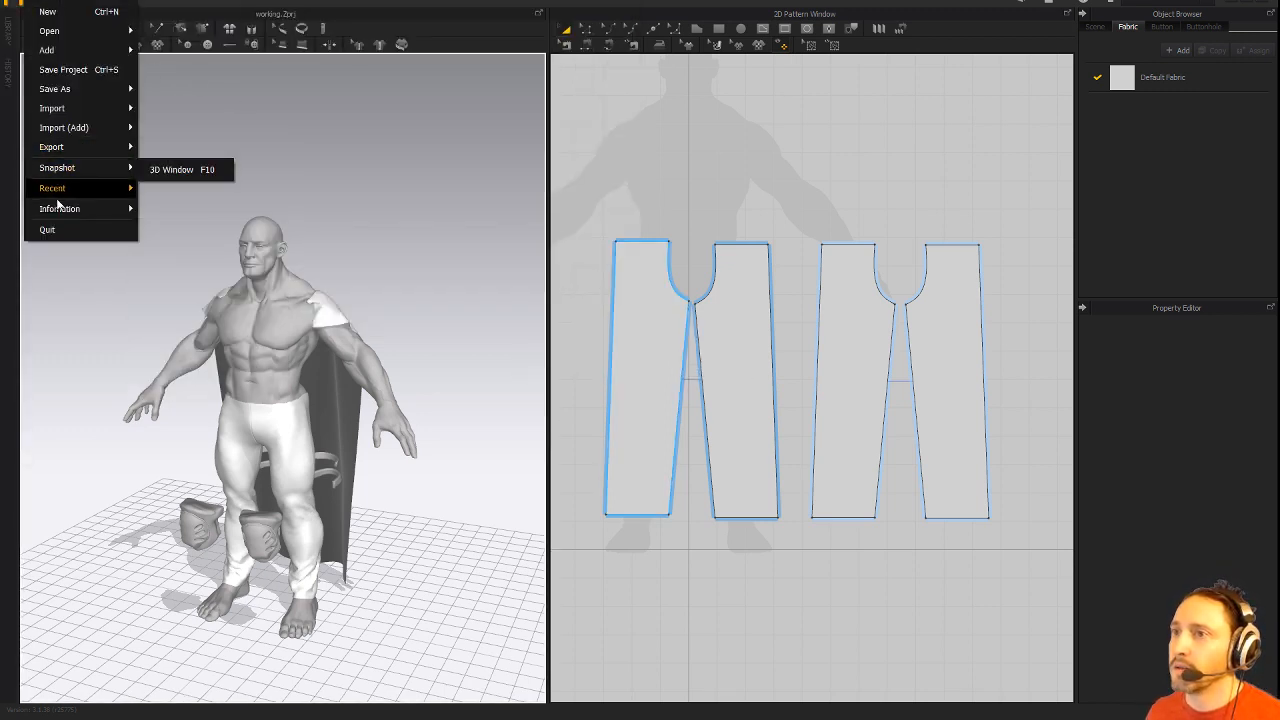
{"action": "mouse_move", "coordinate": [69, 118]}
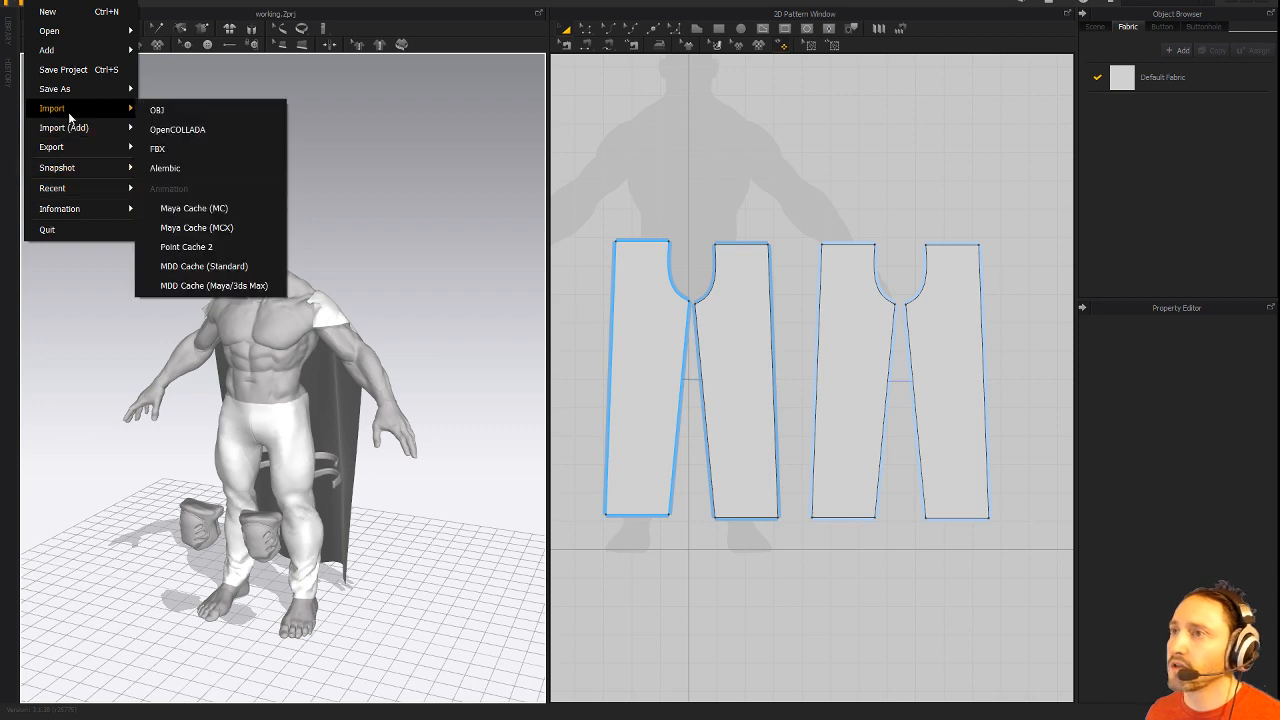
{"action": "left_click", "coordinate": [178, 108]}
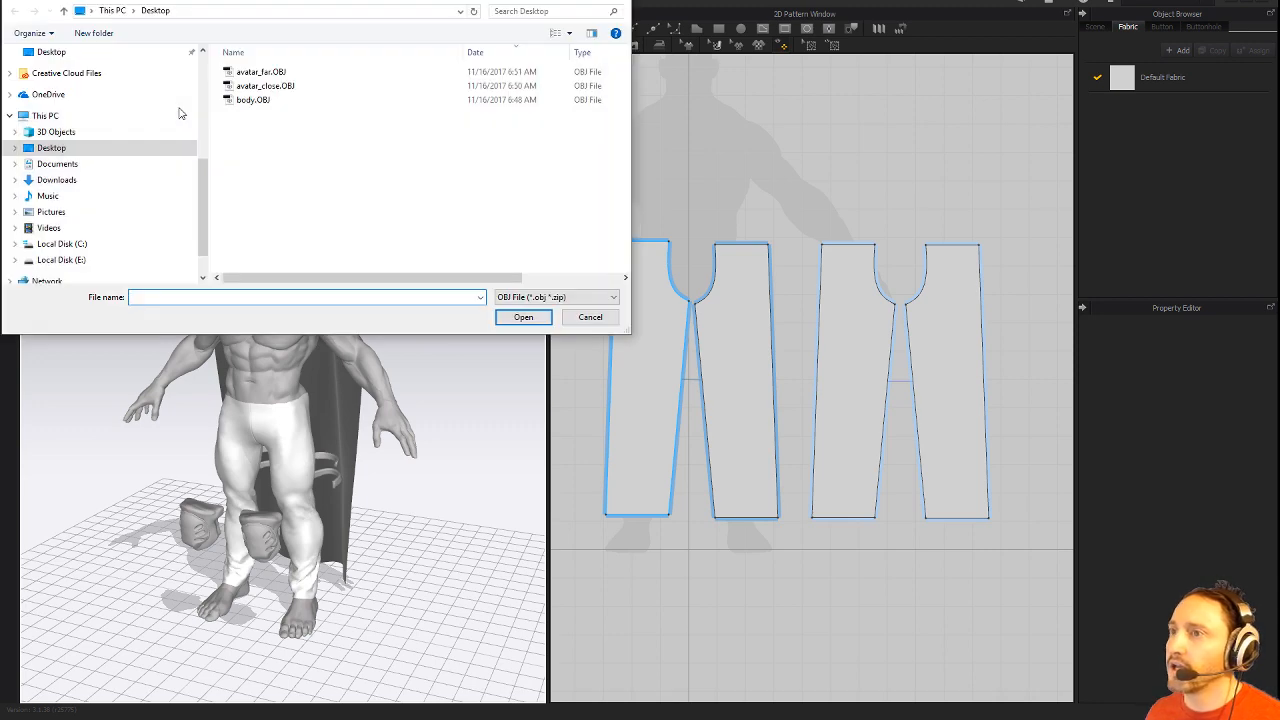
{"action": "double_click", "coordinate": [258, 86]}
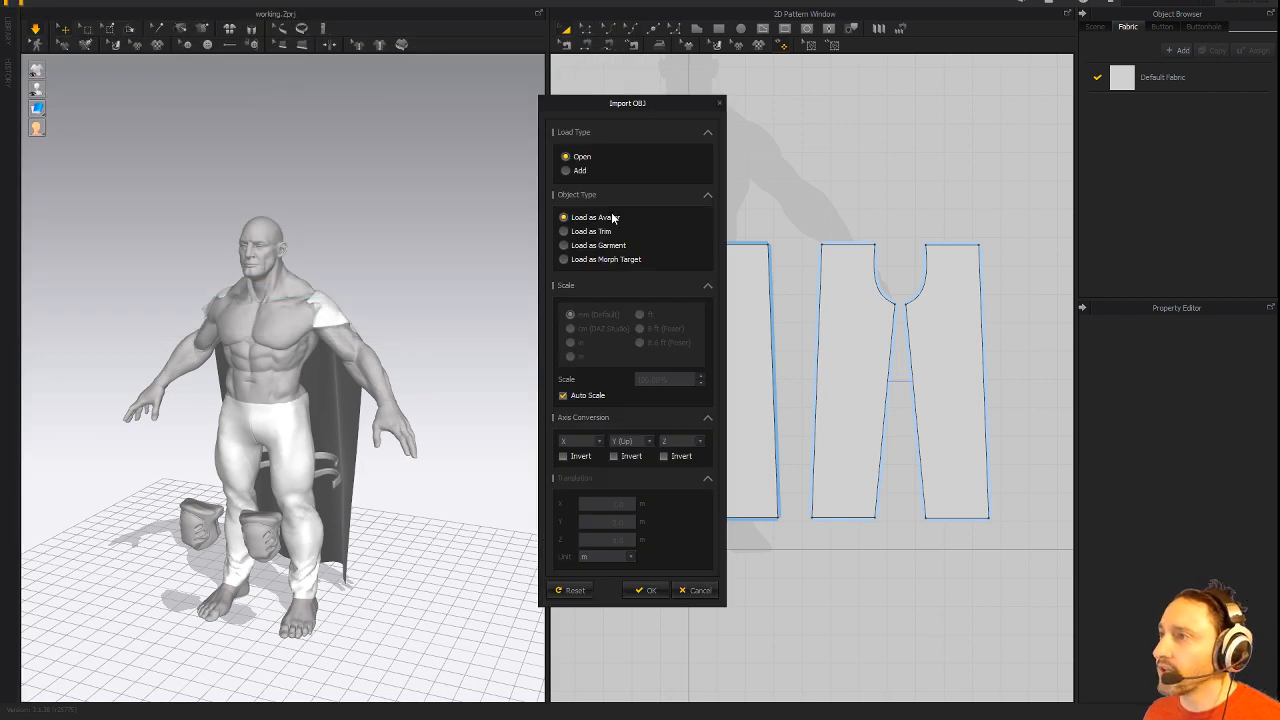
{"action": "left_click", "coordinate": [603, 259]}
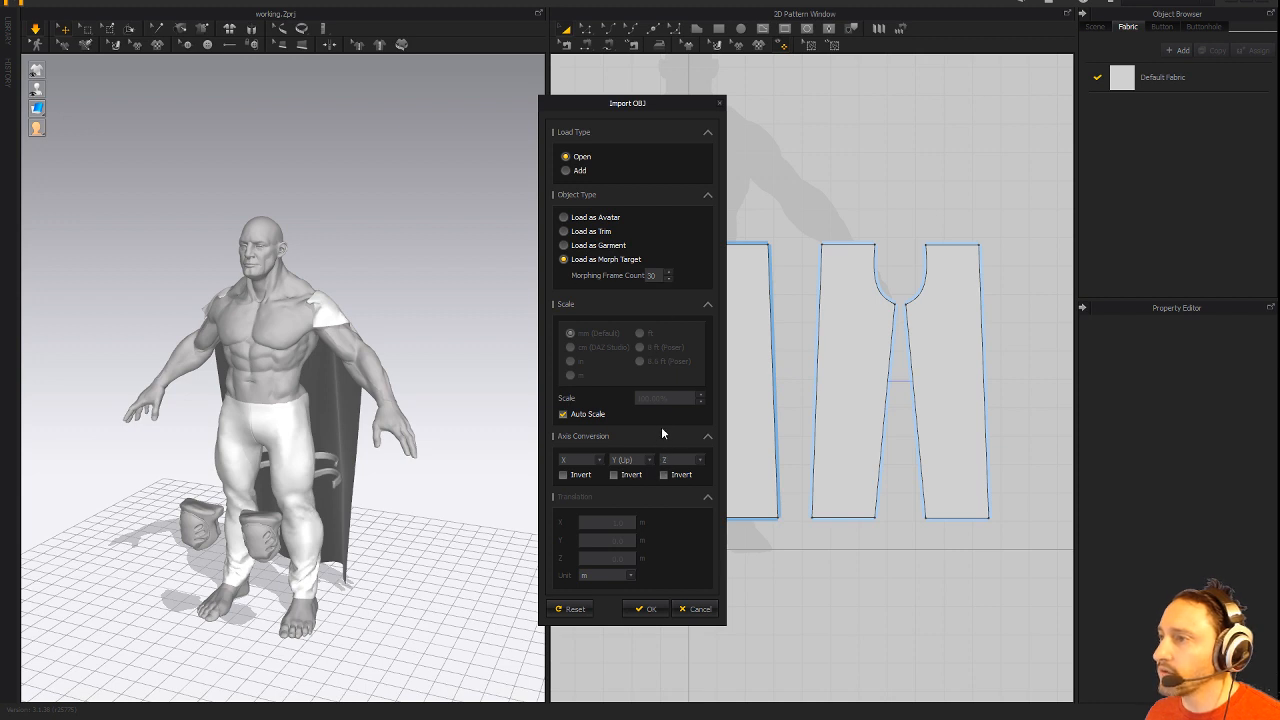
{"action": "left_click", "coordinate": [649, 610]}
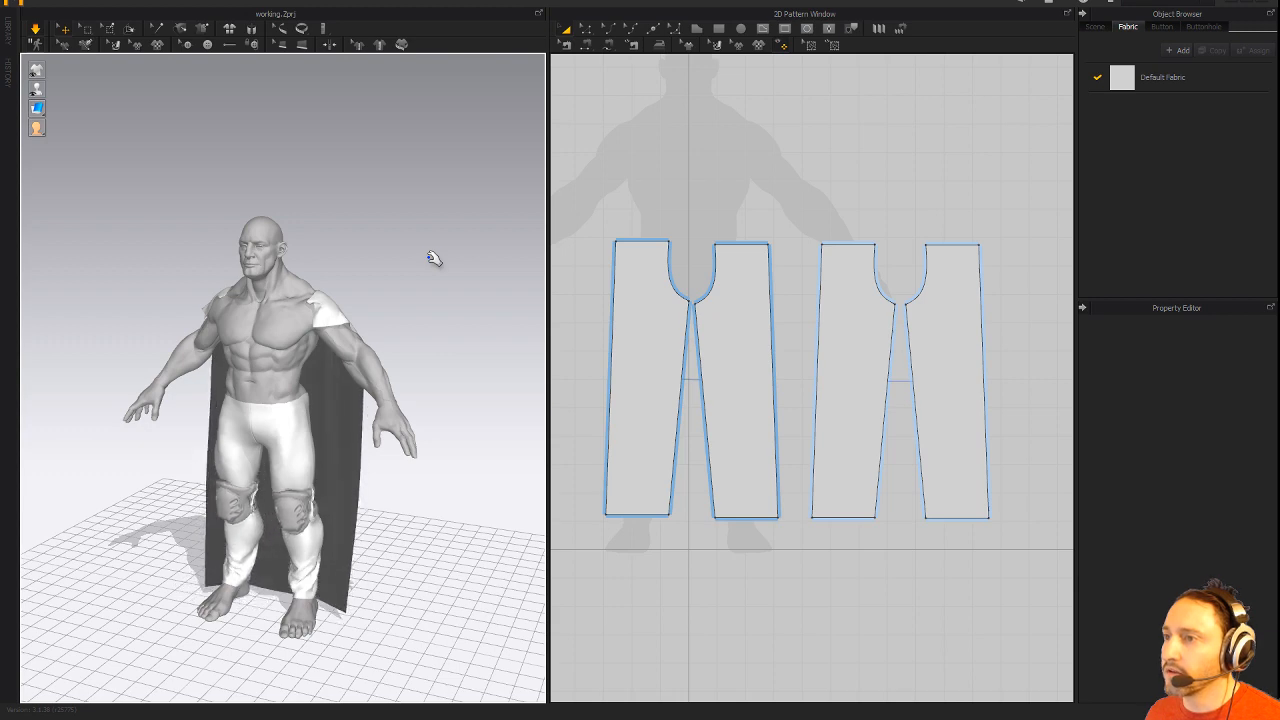
Inspect the cape and the trouser legs up close where the knee pads meet the fabric.
{"action": "right_click_drag", "start_coordinate": [457, 277], "coordinate": [385, 517]}
{"action": "left_click", "coordinate": [338, 543]}
{"action": "scroll", "coordinate": [409, 451], "scroll_direction": "up", "scroll_amount": 5}
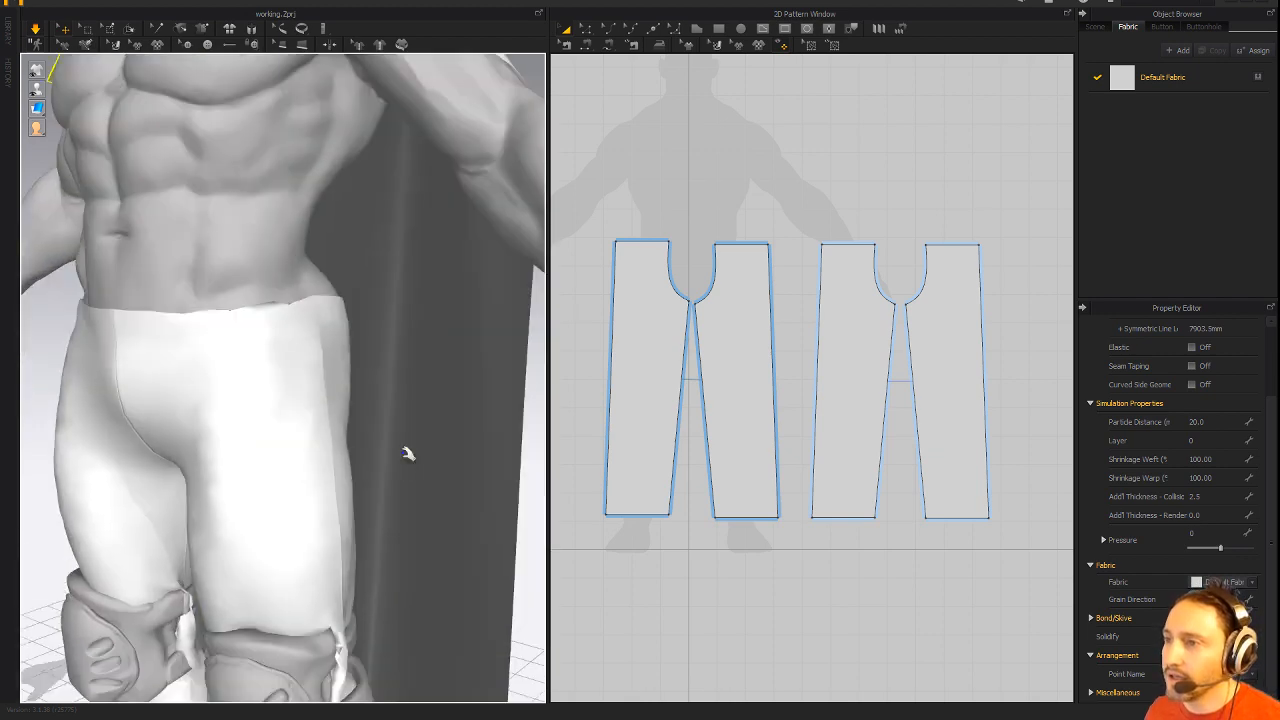
{"action": "left_click", "coordinate": [343, 640]}
{"action": "right_click_drag", "start_coordinate": [414, 606], "coordinate": [350, 528]}
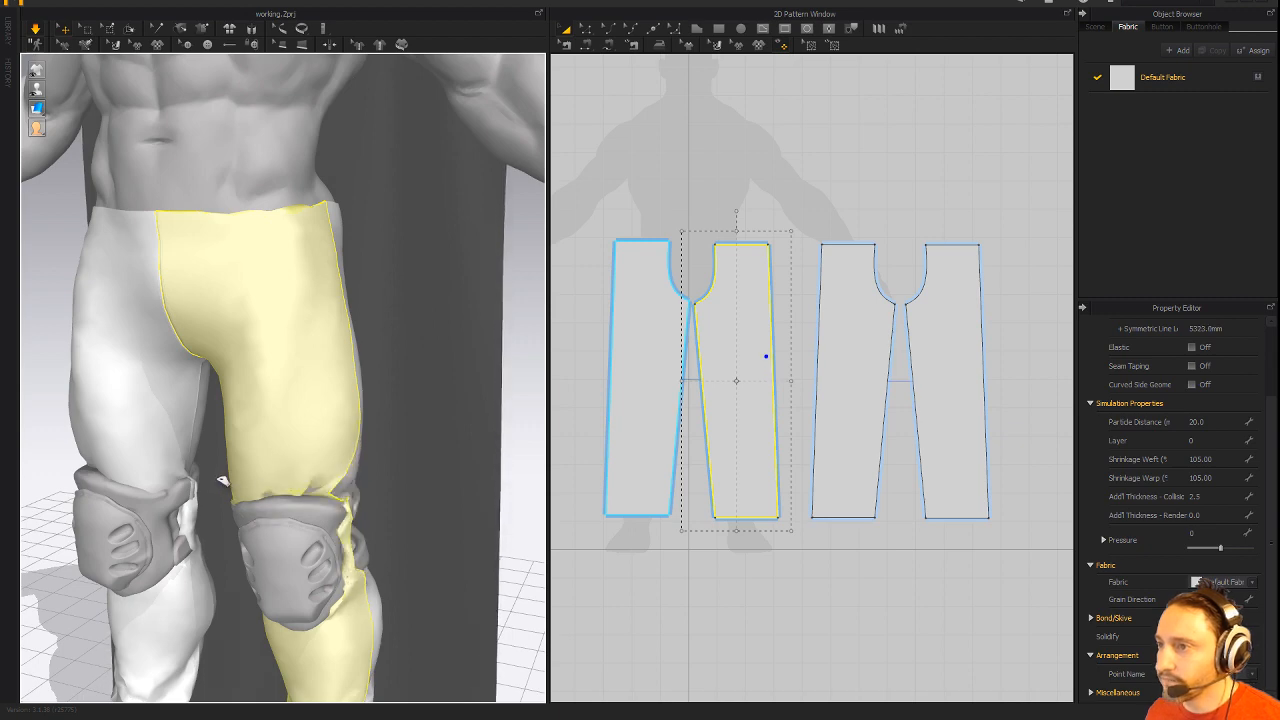
{"action": "right_click_drag", "start_coordinate": [376, 537], "coordinate": [378, 468]}
{"action": "scroll", "coordinate": [394, 420], "scroll_direction": "down", "scroll_amount": 5}
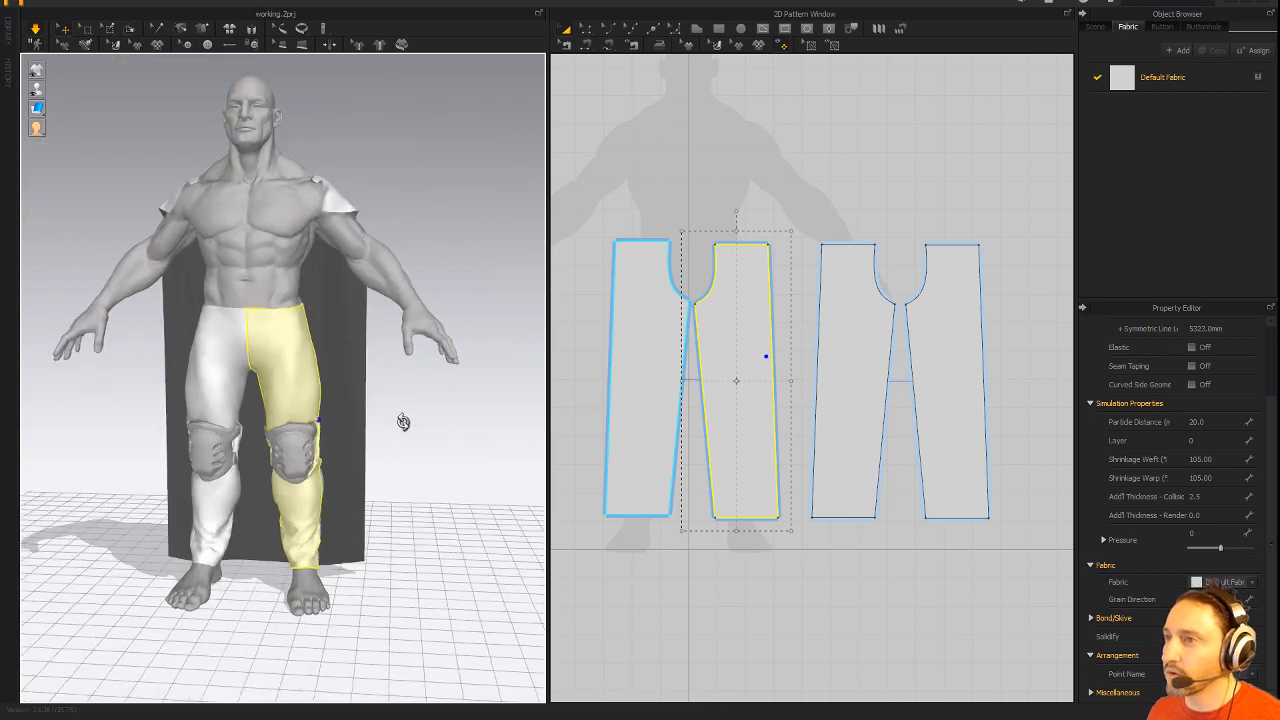
Select all four trouser pieces and set their simulation layer to 1, dismissing the layer information message.
{"action": "left_click", "coordinate": [640, 323]}
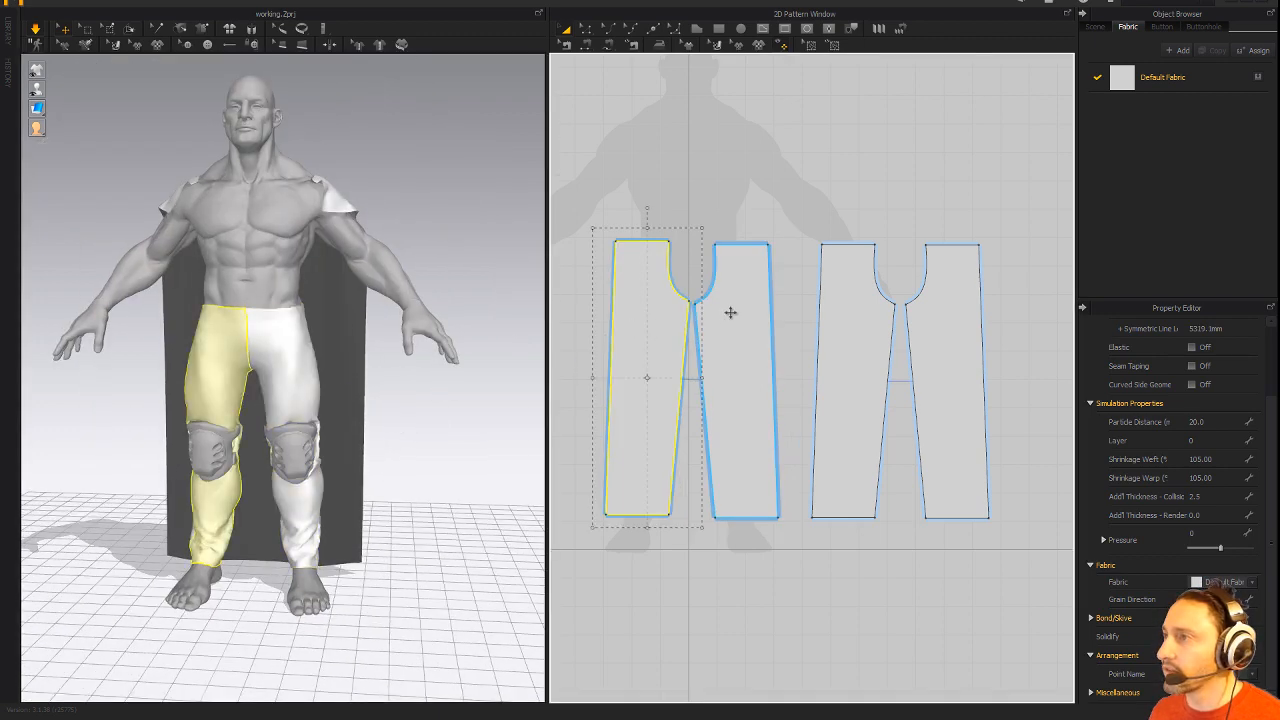
{"action": "left_click", "coordinate": [731, 311], "text": "shift"}
{"action": "left_click", "coordinate": [860, 329], "text": "shift"}
{"action": "left_click", "coordinate": [936, 331], "text": "shift"}
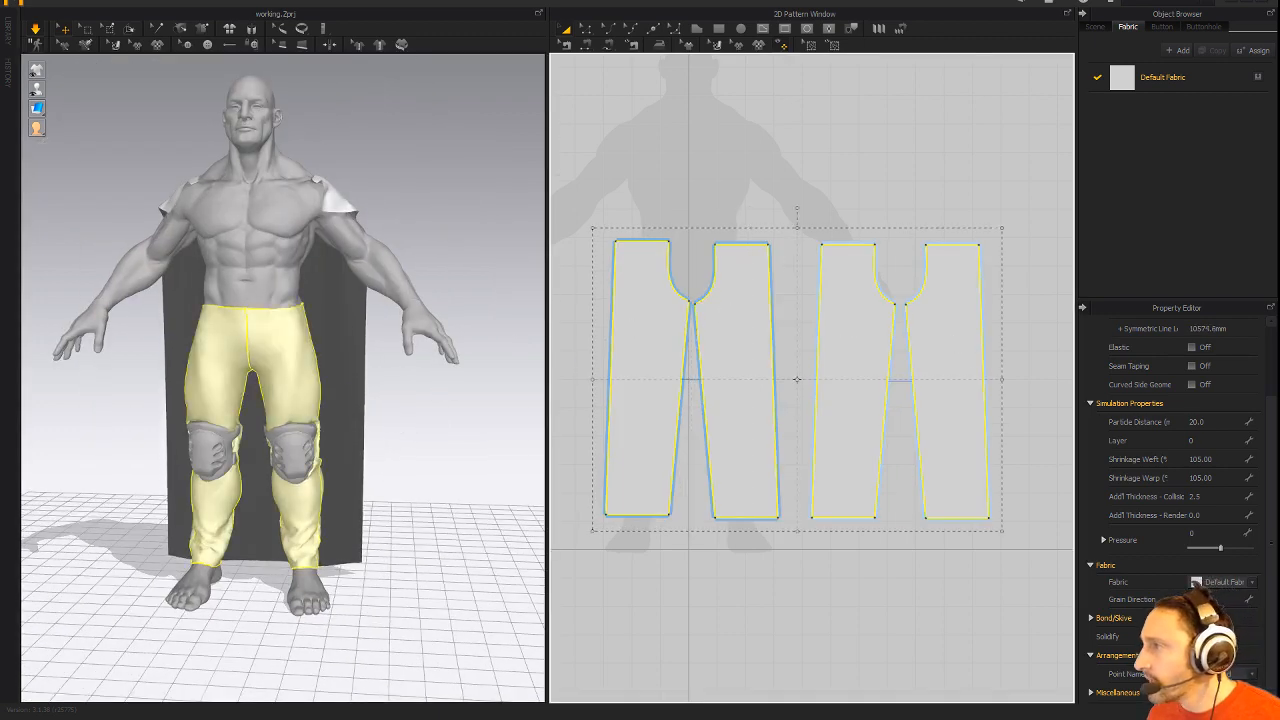
{"action": "left_click", "coordinate": [1212, 441]}
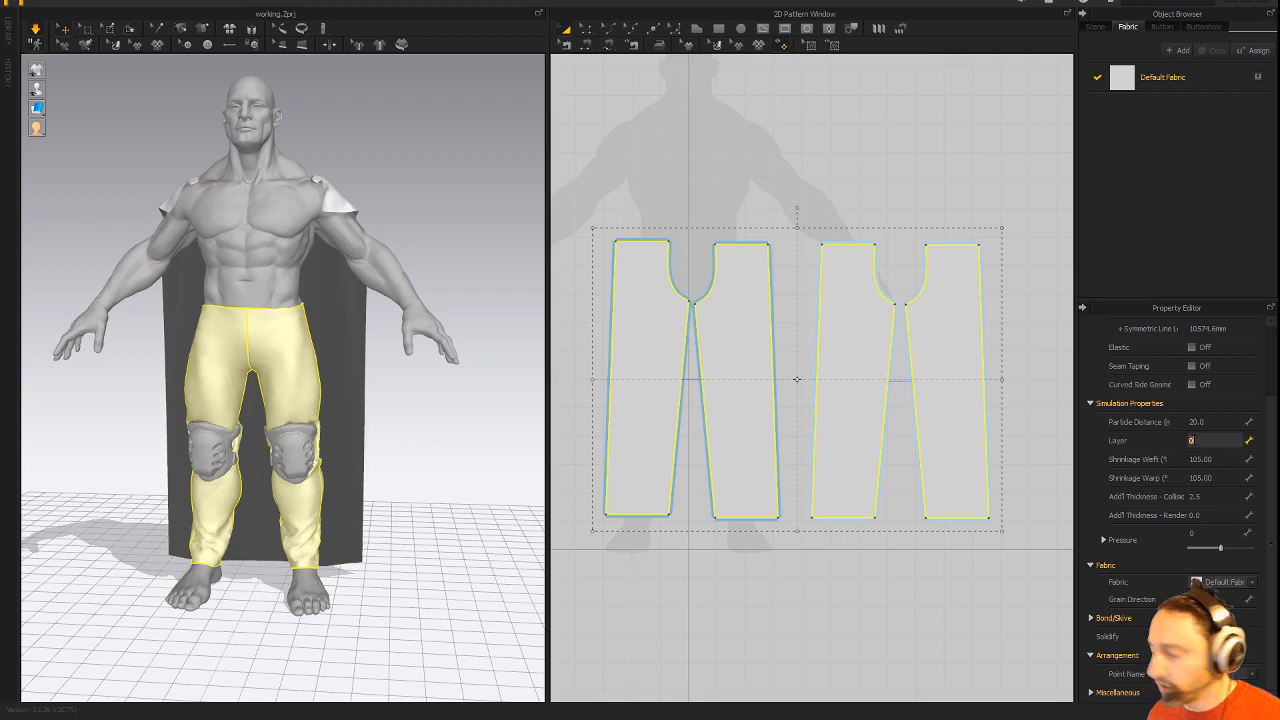
{"action": "type", "text": "1"}
{"action": "key", "text": "Return"}
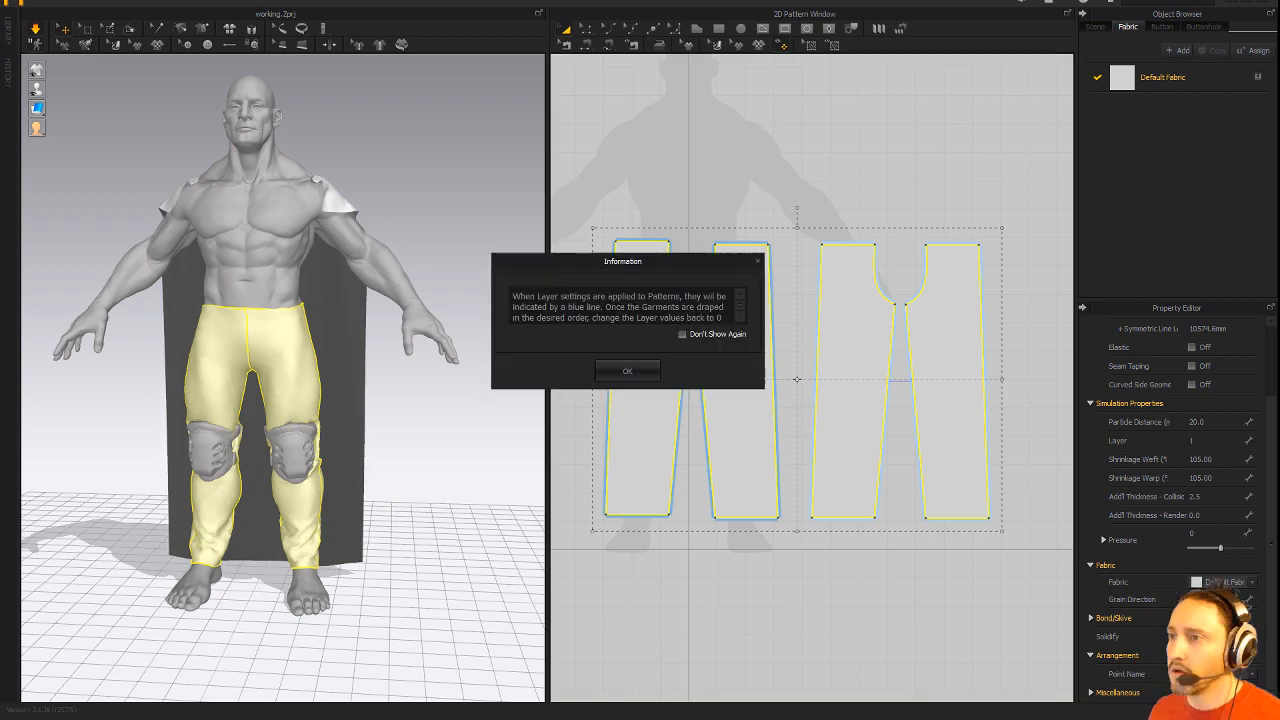
{"action": "left_click", "coordinate": [627, 371]}
Simulate the trousers with the layer setting and check the drape around the knee pads from the side.
{"action": "right_click_drag", "start_coordinate": [485, 466], "coordinate": [336, 437]}
{"action": "left_click", "coordinate": [397, 486]}
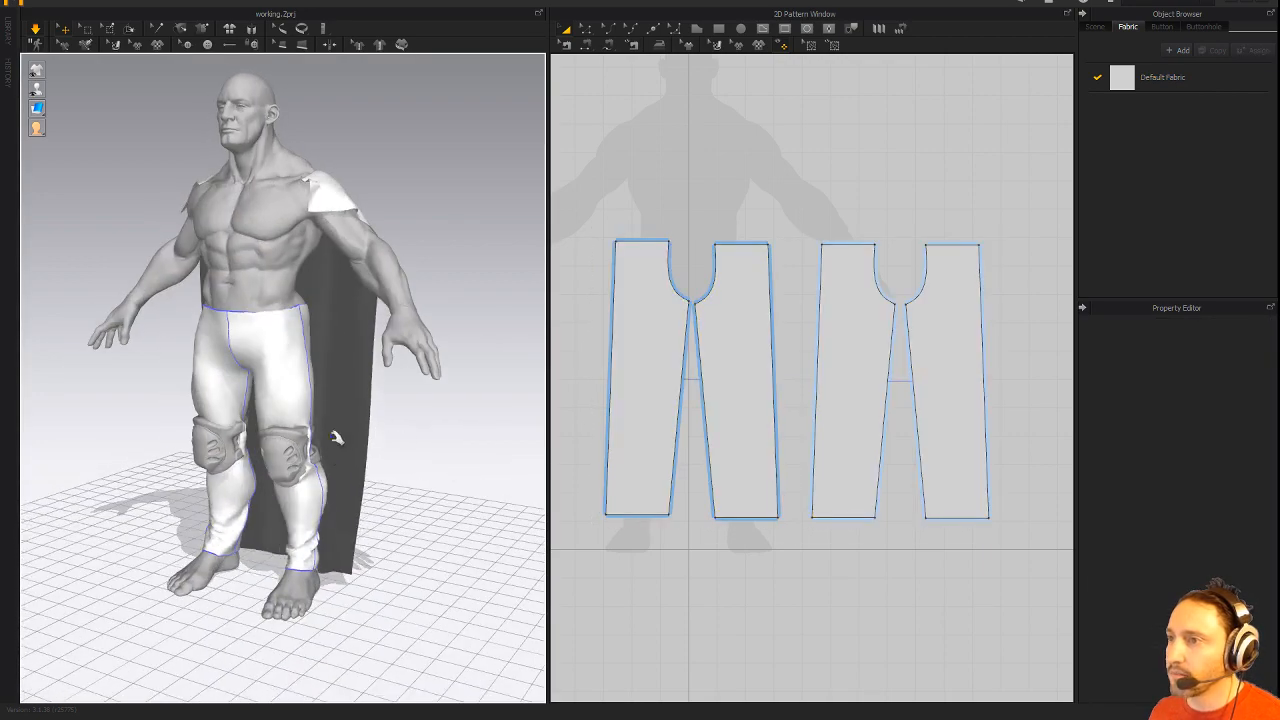
{"action": "right_click_drag", "start_coordinate": [392, 471], "coordinate": [342, 454]}
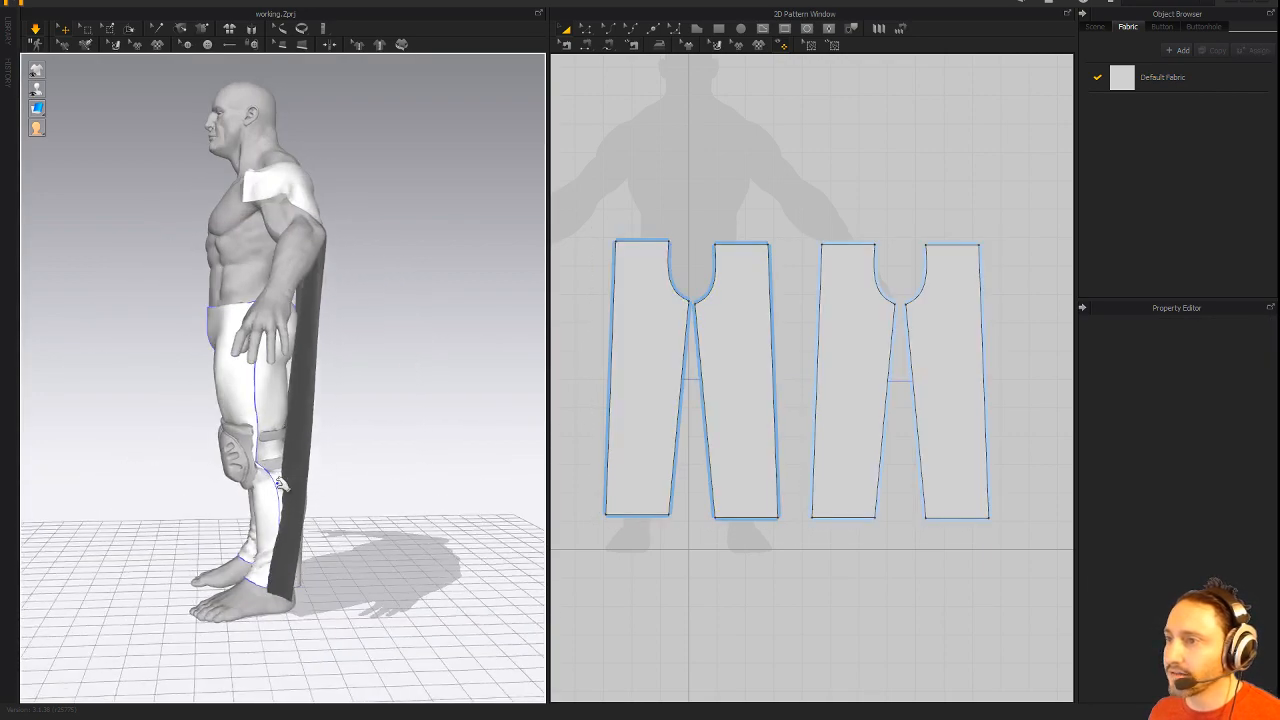
{"action": "right_click_drag", "start_coordinate": [284, 484], "coordinate": [298, 401]}
Select all four trouser pieces and set their simulation layer back to 0.
{"action": "left_click", "coordinate": [626, 364]}
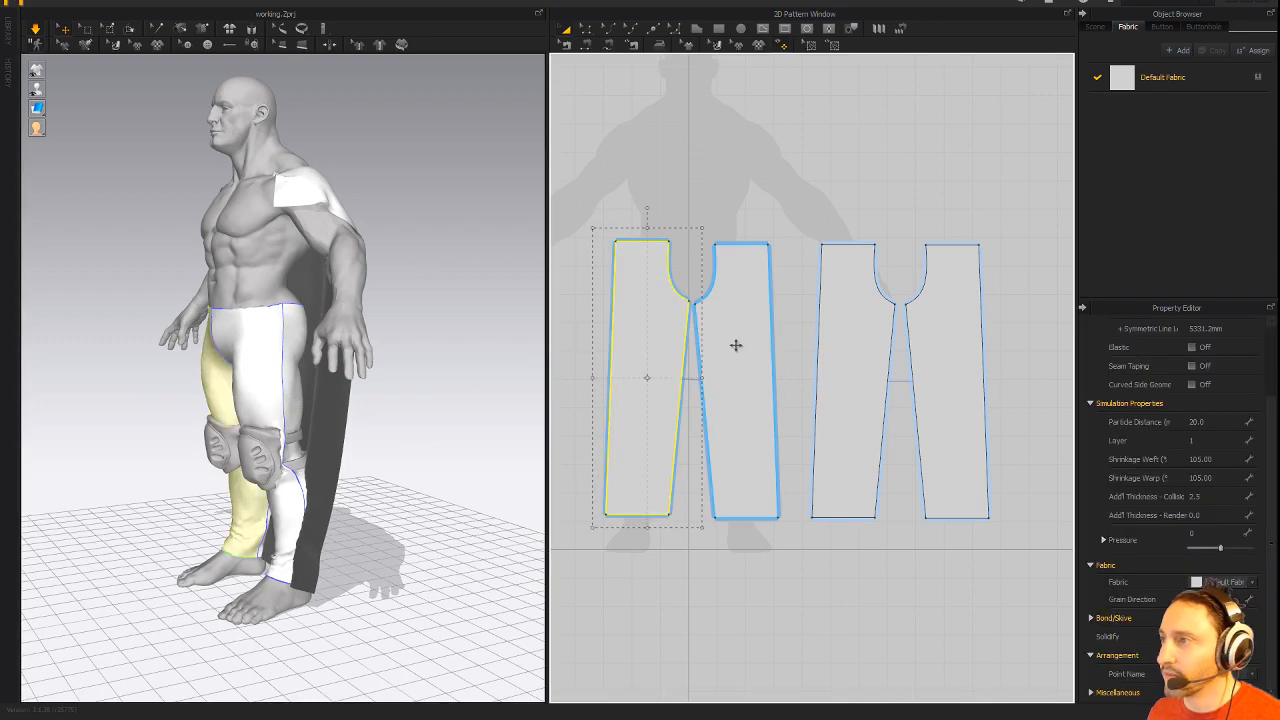
{"action": "left_click", "coordinate": [737, 343], "text": "shift"}
{"action": "left_click", "coordinate": [846, 337], "text": "shift"}
{"action": "left_click", "coordinate": [950, 370], "text": "shift"}
{"action": "left_click", "coordinate": [1212, 446]}
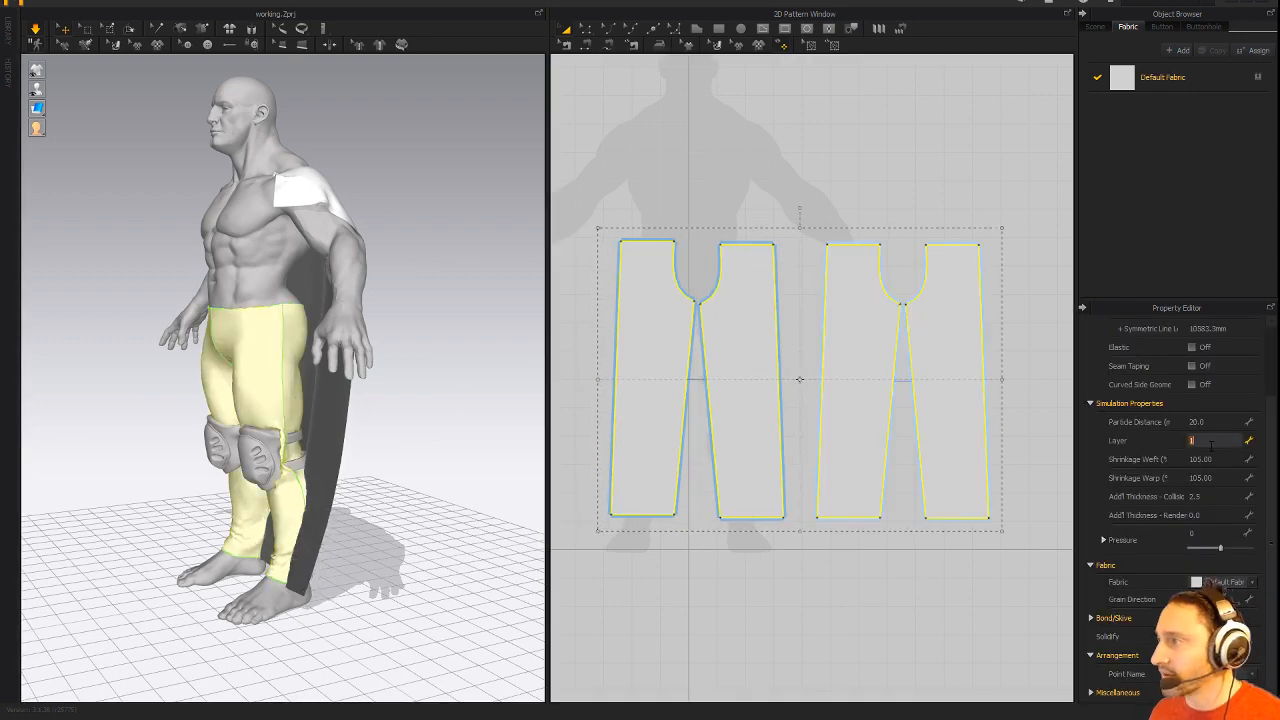
{"action": "type", "text": "0"}
{"action": "key", "text": "Return"}
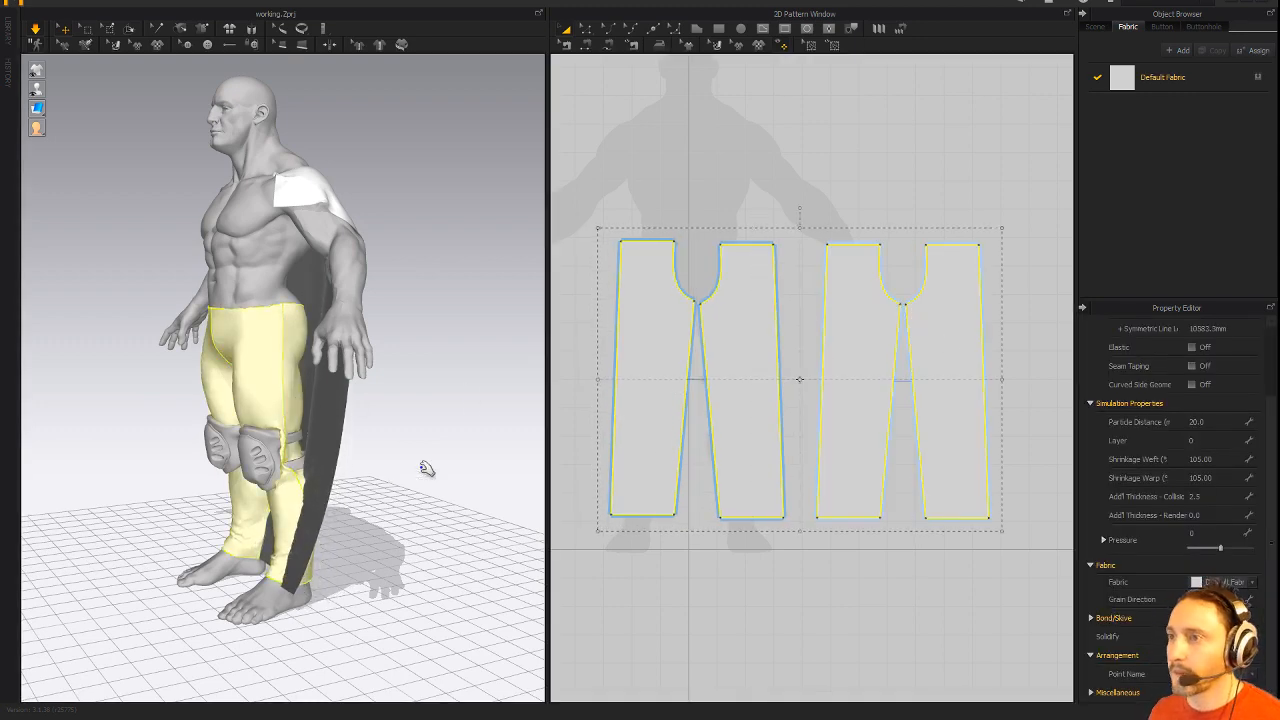
Pull the cape's side edge outward while the simulation runs and examine the trousers around the knee pads.
{"action": "left_click", "coordinate": [426, 468]}
{"action": "right_click_drag", "start_coordinate": [408, 464], "coordinate": [322, 456]}
{"action": "left_click_drag", "start_coordinate": [307, 453], "coordinate": [514, 464]}
{"action": "right_click_drag", "start_coordinate": [357, 606], "coordinate": [386, 557]}
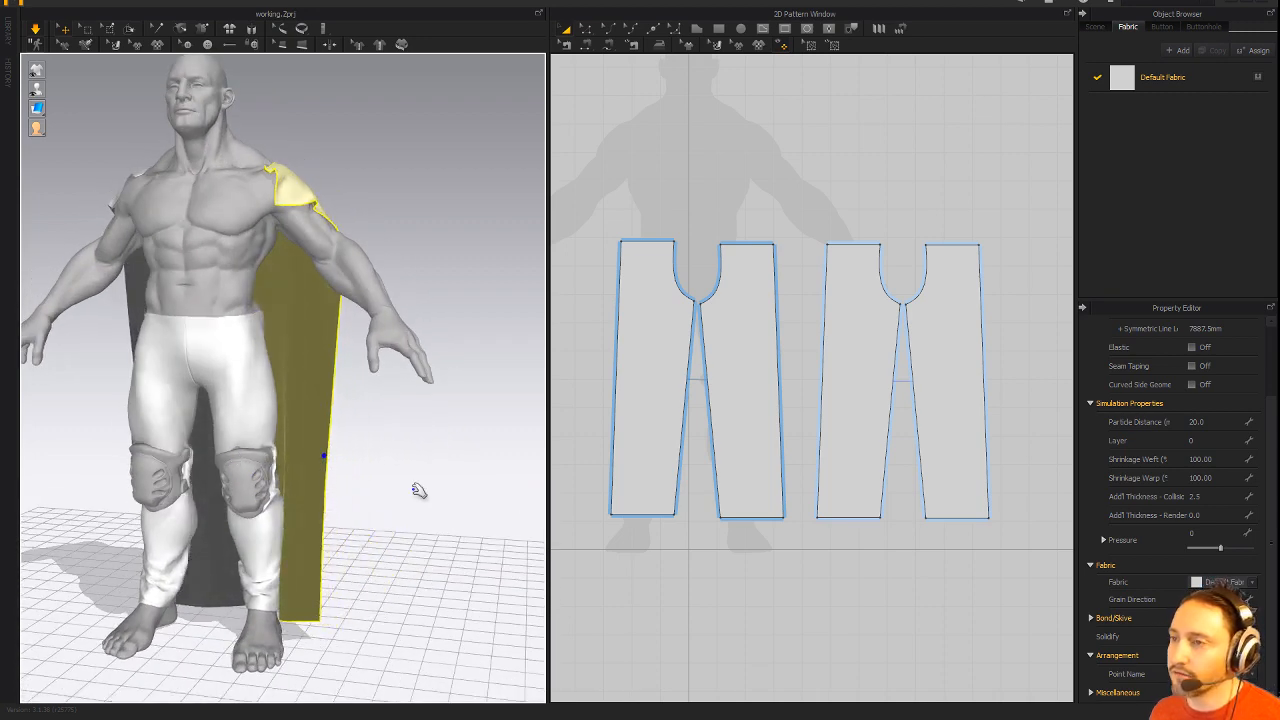
{"action": "right_click_drag", "start_coordinate": [418, 490], "coordinate": [284, 473]}
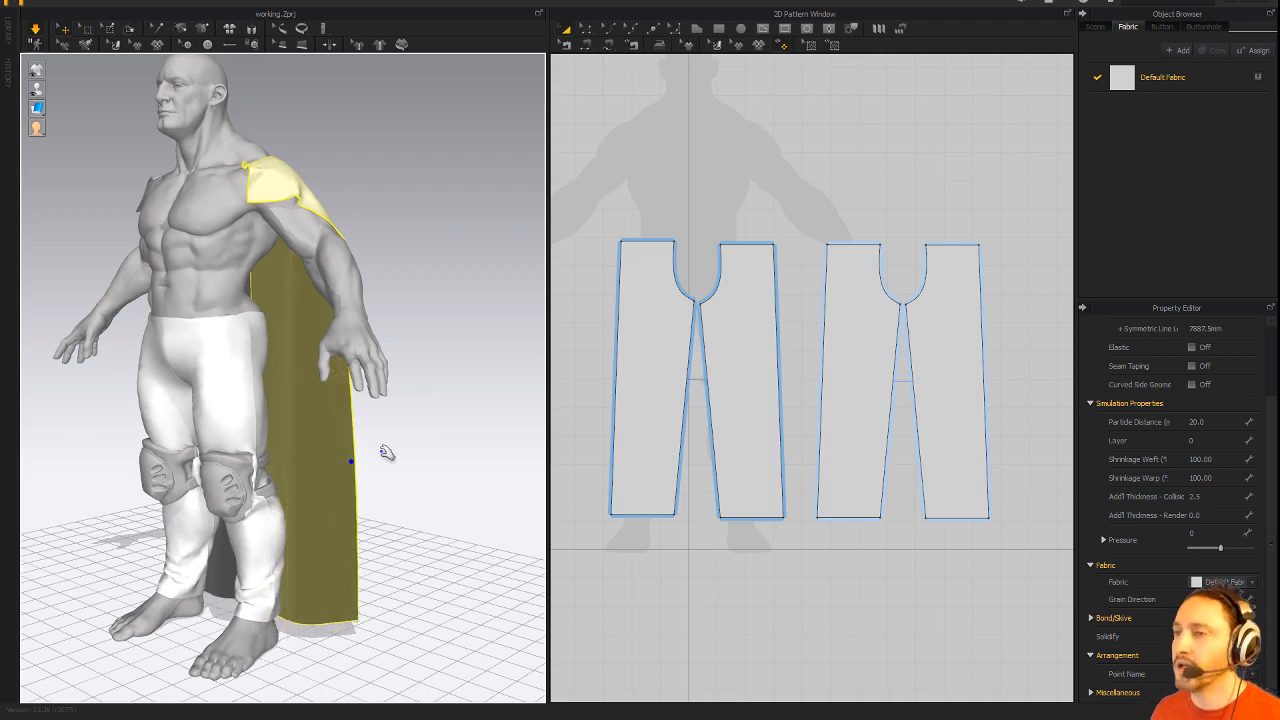
{"action": "right_click_drag", "start_coordinate": [482, 426], "coordinate": [440, 426]}
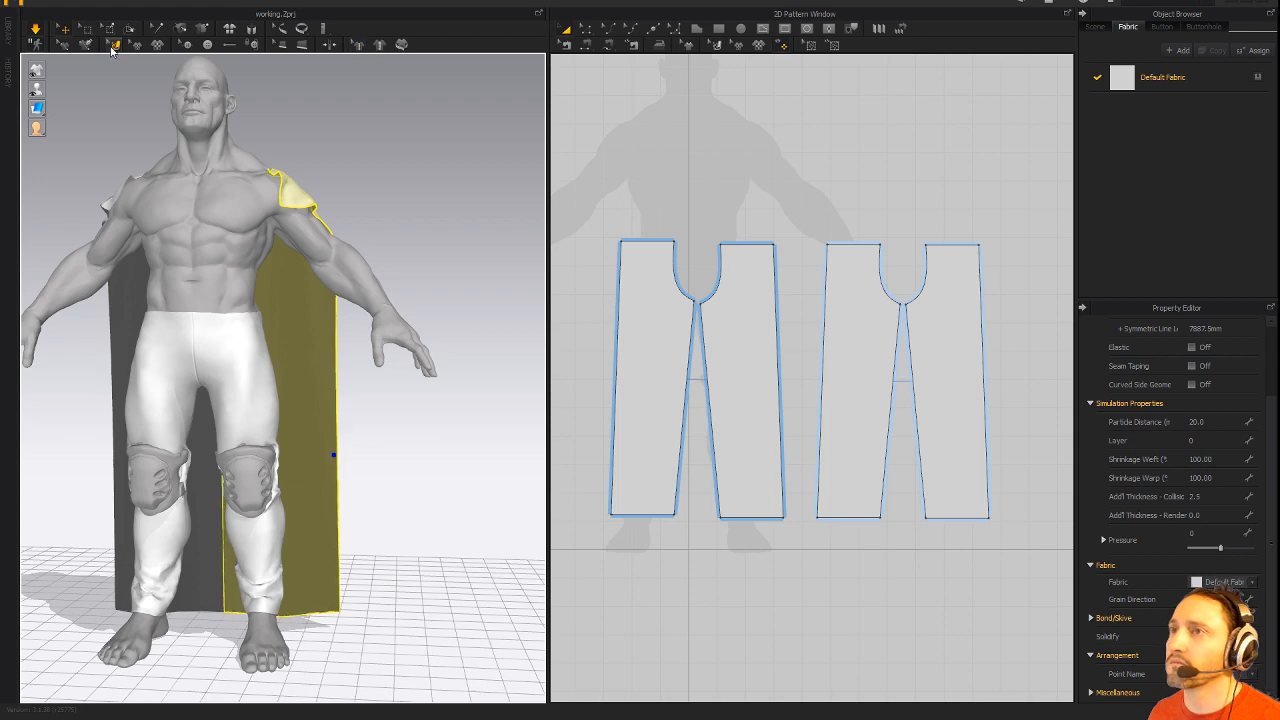
Draw a 3D pen line on the garment across the front of one shin, below the knee pad, and select that front trouser piece.
{"action": "left_click", "coordinate": [86, 50]}
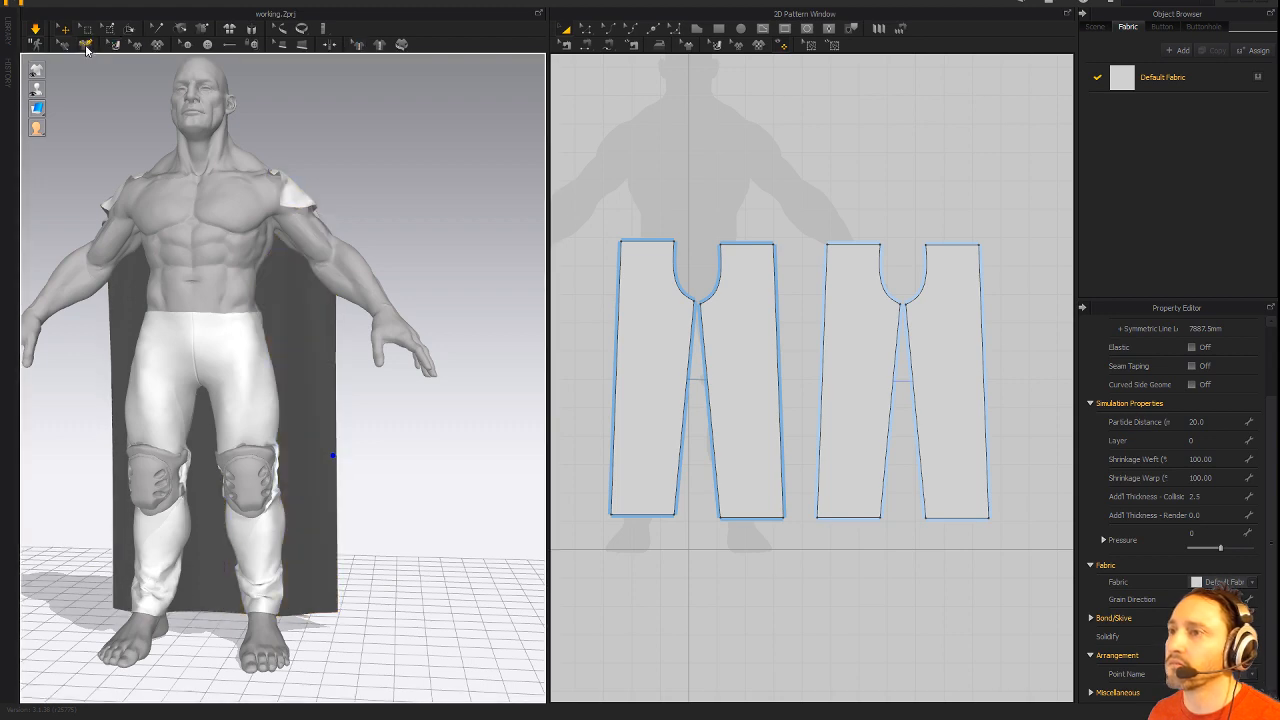
{"action": "scroll", "coordinate": [470, 510], "scroll_direction": "up", "scroll_amount": 5}
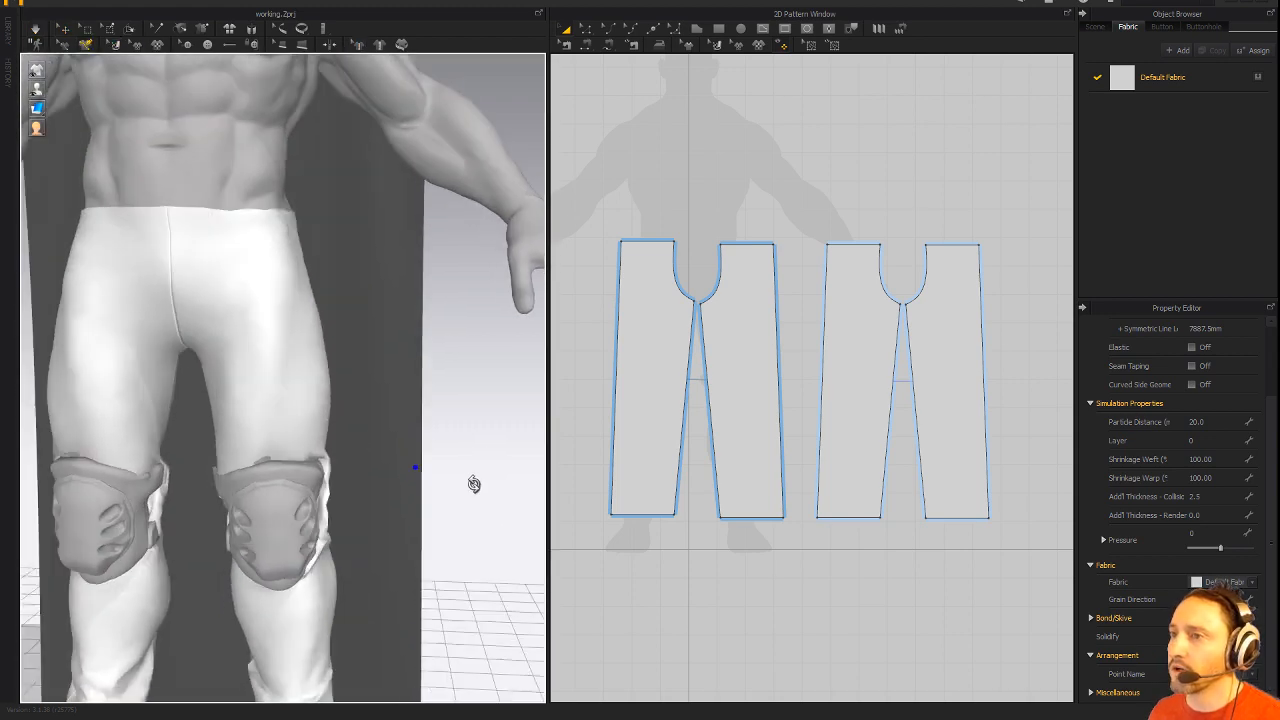
{"action": "middle_click_drag", "start_coordinate": [440, 560], "coordinate": [531, 393]}
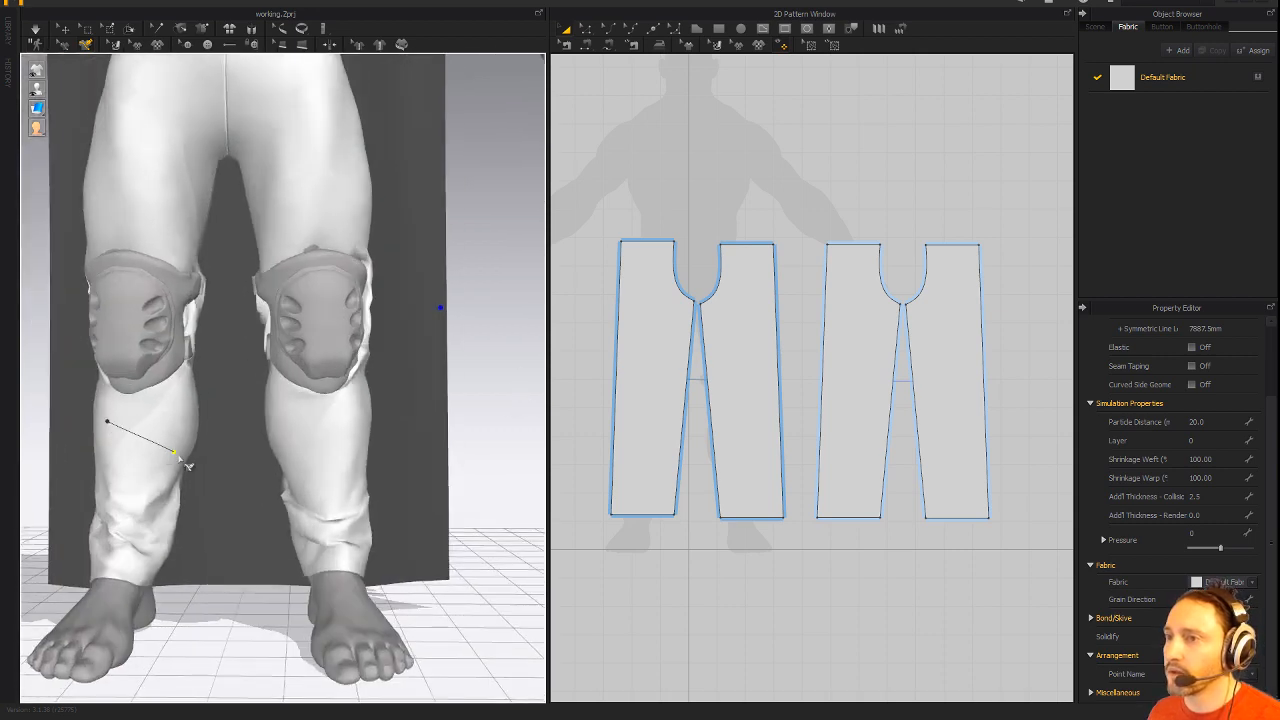
{"action": "right_click_drag", "start_coordinate": [221, 598], "coordinate": [92, 577]}
{"action": "right_click_drag", "start_coordinate": [100, 524], "coordinate": [142, 530]}
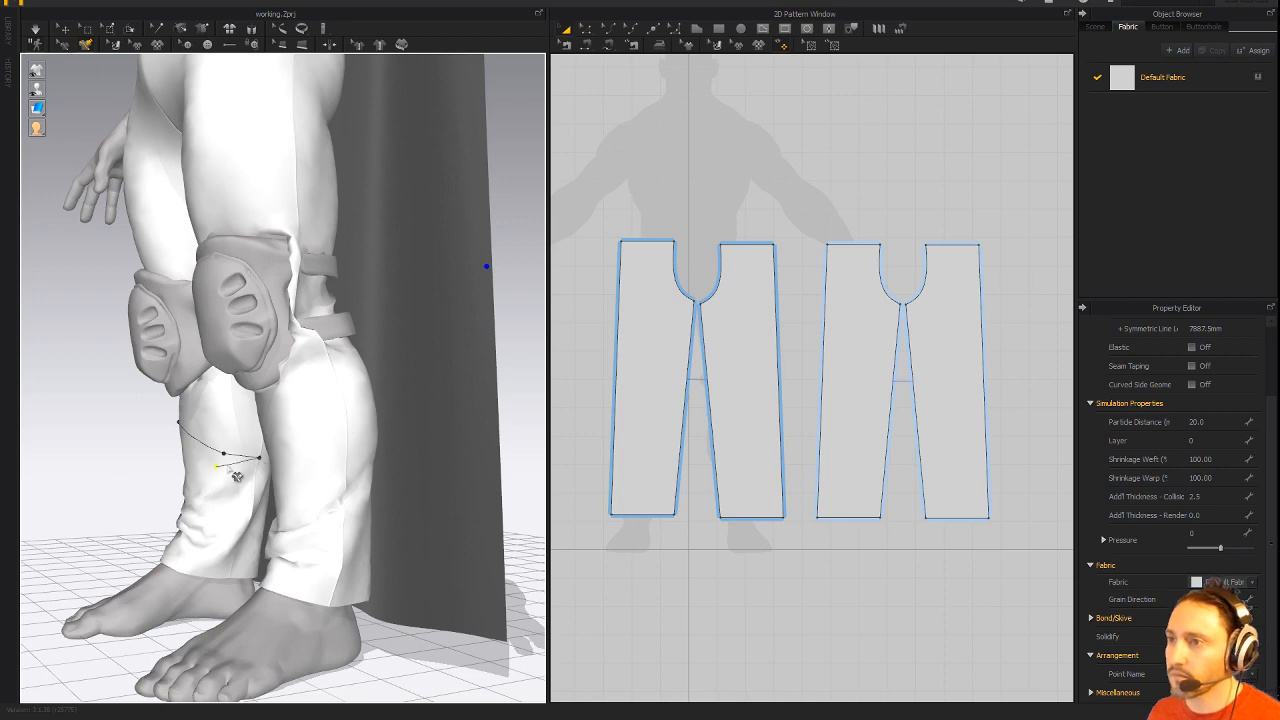
{"action": "double_click", "coordinate": [91, 482]}
{"action": "mouse_move", "coordinate": [91, 488]}
{"action": "right_mouse_down"}
{"action": "mouse_move", "coordinate": [292, 483]}
{"action": "mouse_move", "coordinate": [238, 481]}
{"action": "right_mouse_up"}
{"action": "left_click", "coordinate": [660, 445]}
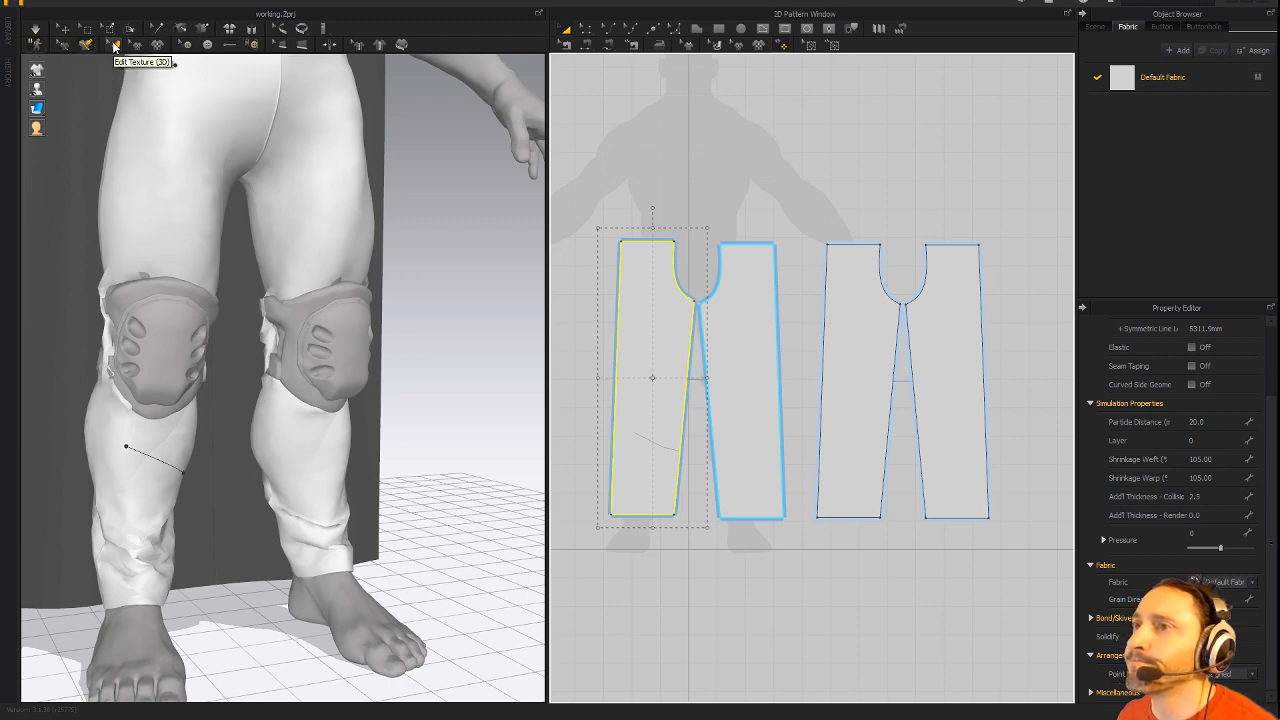
Hide the two back panels of the cape in the 3D view to expose the back of the trousers.
{"action": "scroll", "coordinate": [426, 314], "scroll_direction": "down", "scroll_amount": 8}
{"action": "right_click_drag", "start_coordinate": [193, 223], "coordinate": [80, 230]}
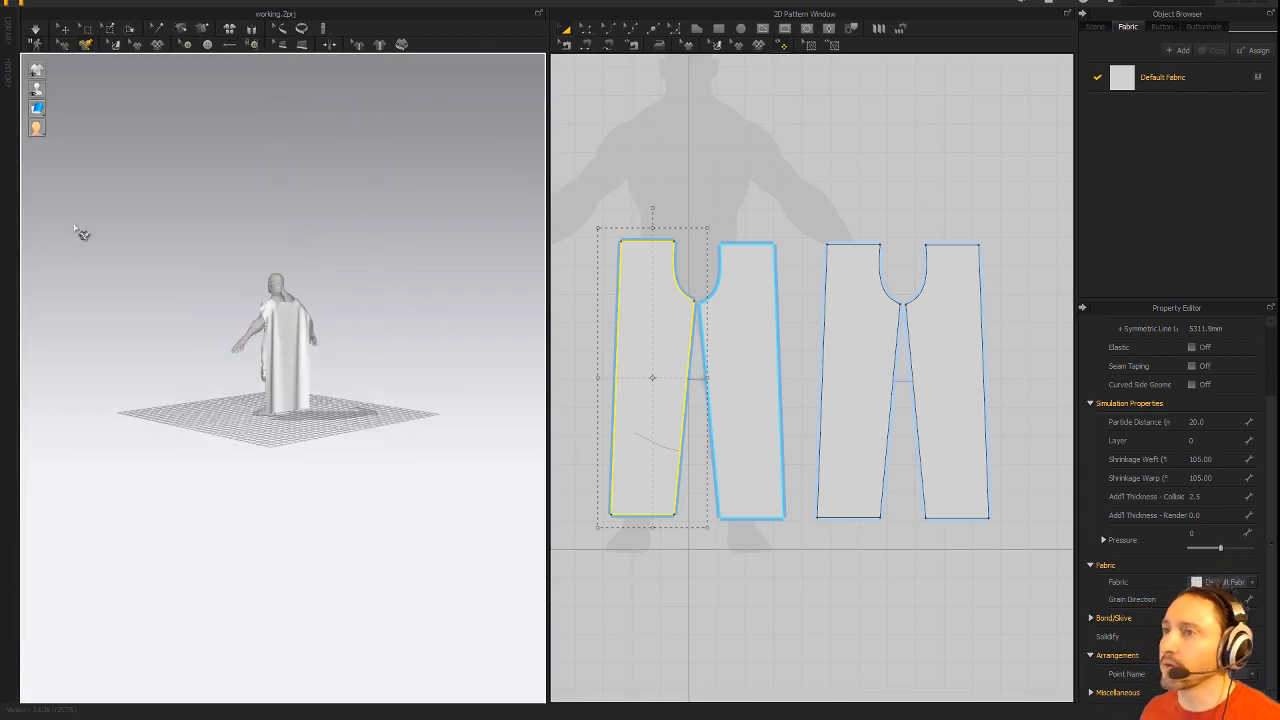
{"action": "scroll", "coordinate": [217, 363], "scroll_direction": "up", "scroll_amount": 9}
{"action": "left_click", "coordinate": [269, 324]}
{"action": "scroll", "coordinate": [218, 250], "scroll_direction": "down", "scroll_amount": 2}
{"action": "left_click", "coordinate": [268, 155]}
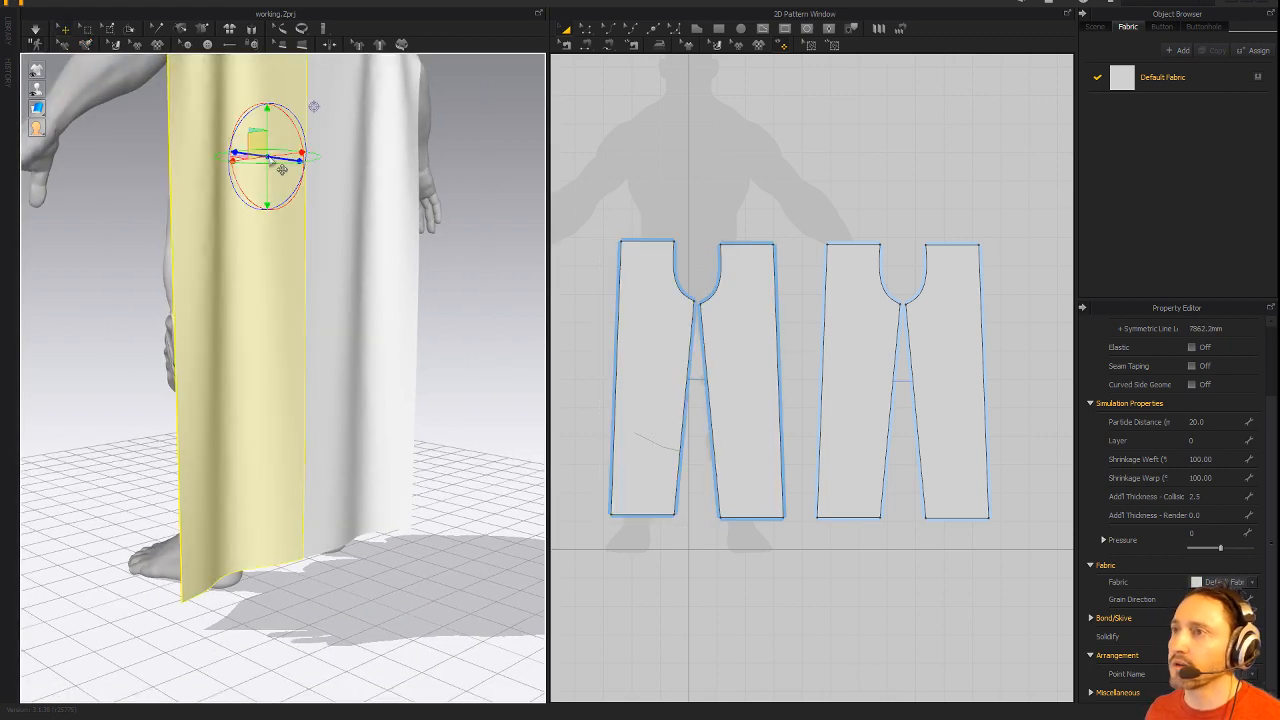
{"action": "right_click", "coordinate": [268, 157]}
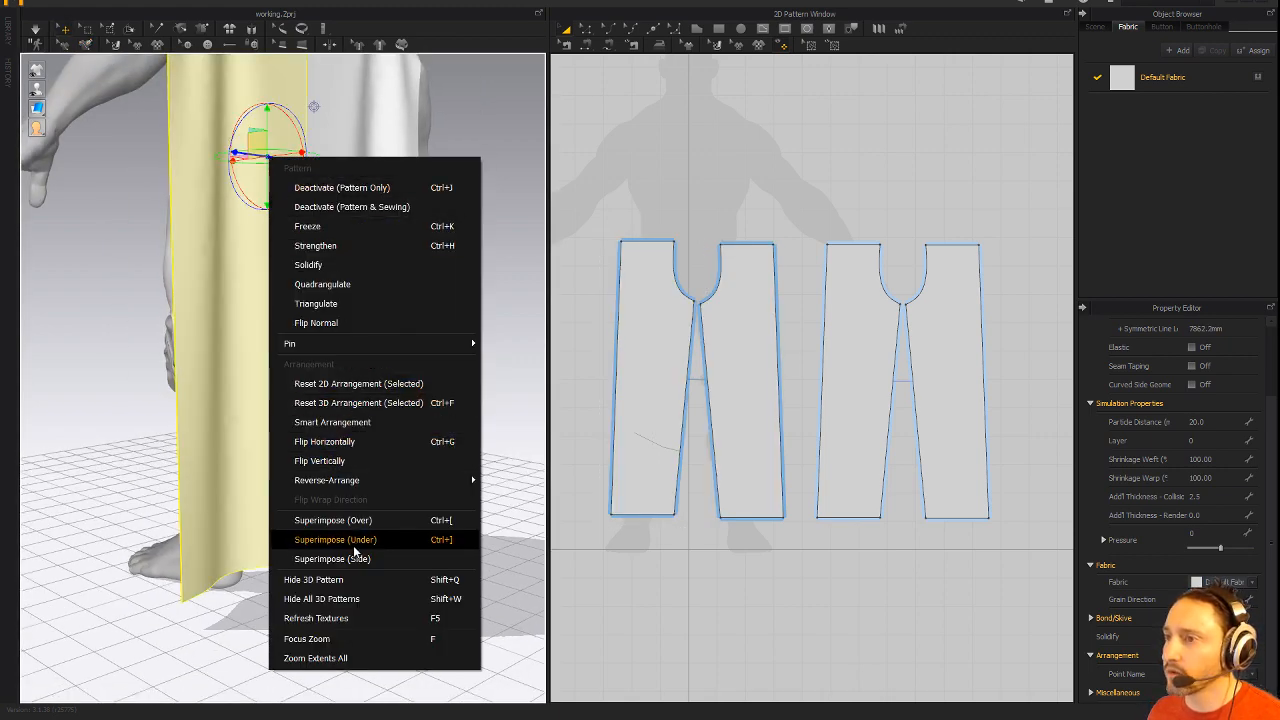
{"action": "left_click", "coordinate": [350, 580]}
{"action": "left_click", "coordinate": [360, 455]}
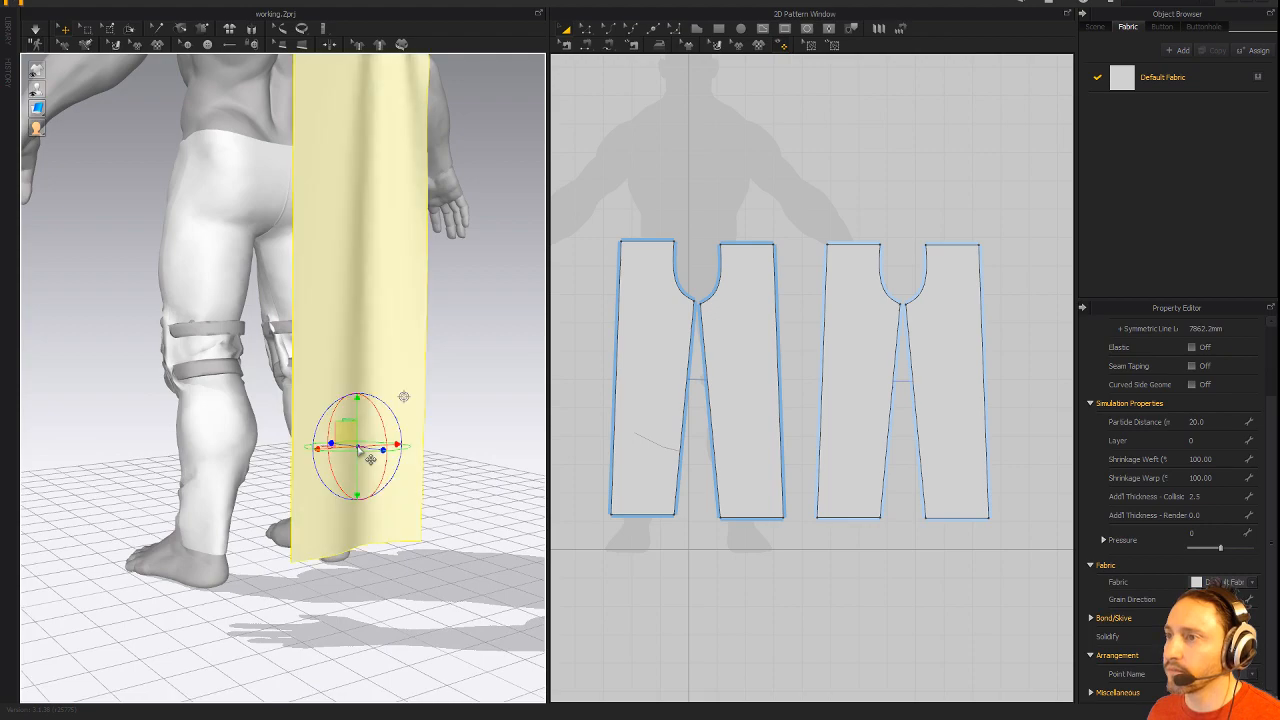
{"action": "right_click", "coordinate": [360, 455]}
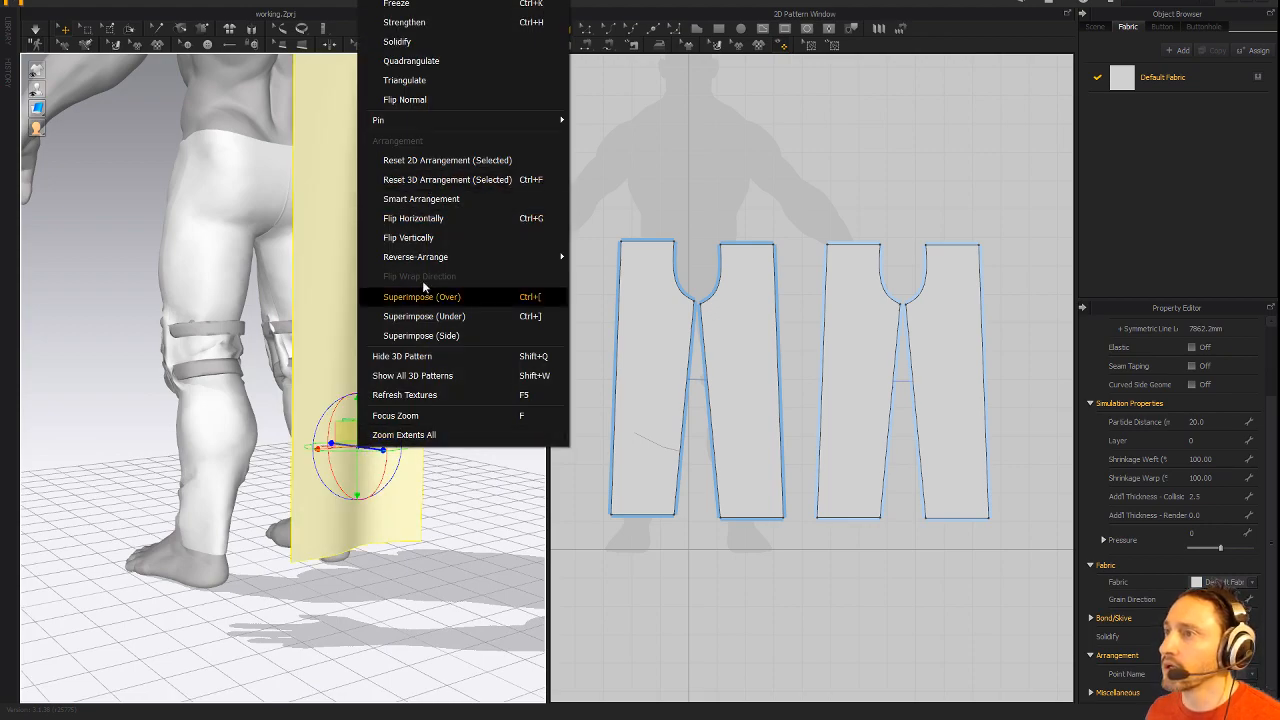
{"action": "left_click", "coordinate": [402, 356]}
Continue the 3D pen line around the back of the same calf and join it to the front line at the side seam.
{"action": "right_click_drag", "start_coordinate": [380, 350], "coordinate": [334, 326]}
{"action": "scroll", "coordinate": [343, 377], "scroll_direction": "up", "scroll_amount": 5}
{"action": "scroll", "coordinate": [343, 377], "scroll_direction": "down", "scroll_amount": 8}
{"action": "scroll", "coordinate": [340, 440], "scroll_direction": "up", "scroll_amount": 8}
{"action": "right_click_drag", "start_coordinate": [340, 440], "coordinate": [385, 428]}
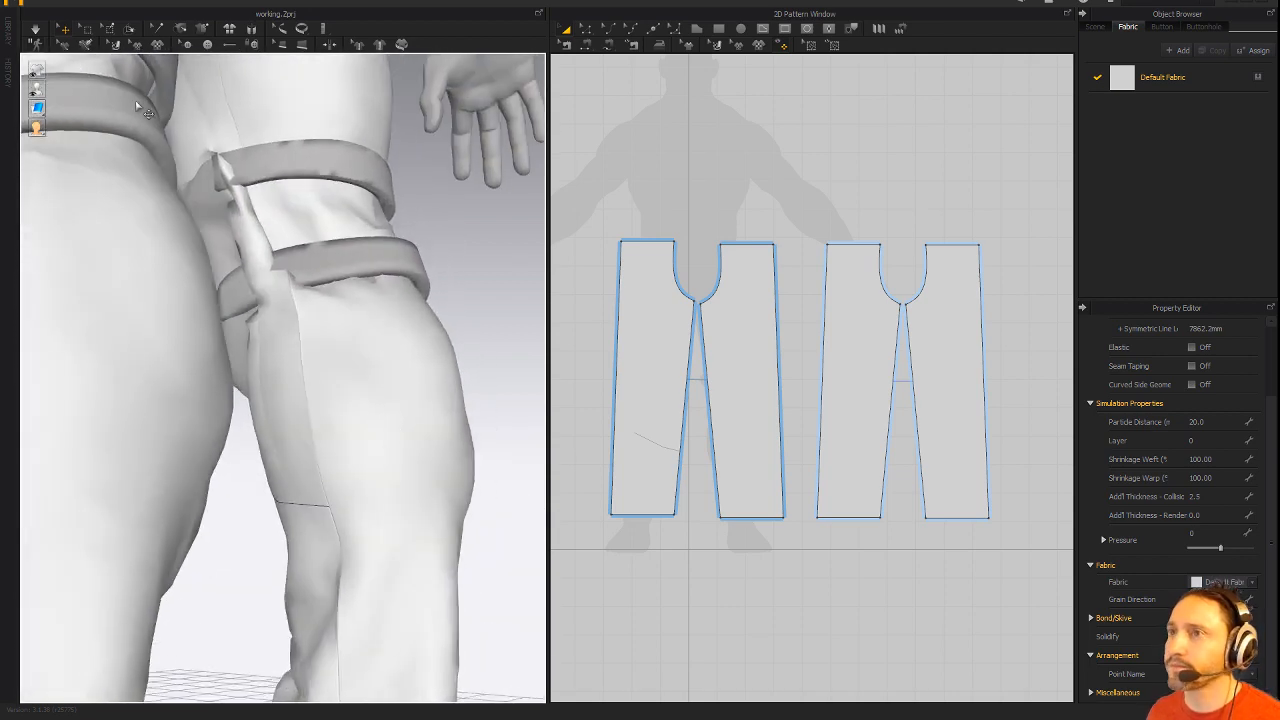
{"action": "left_click", "coordinate": [87, 45]}
{"action": "right_click_drag", "start_coordinate": [338, 517], "coordinate": [253, 491]}
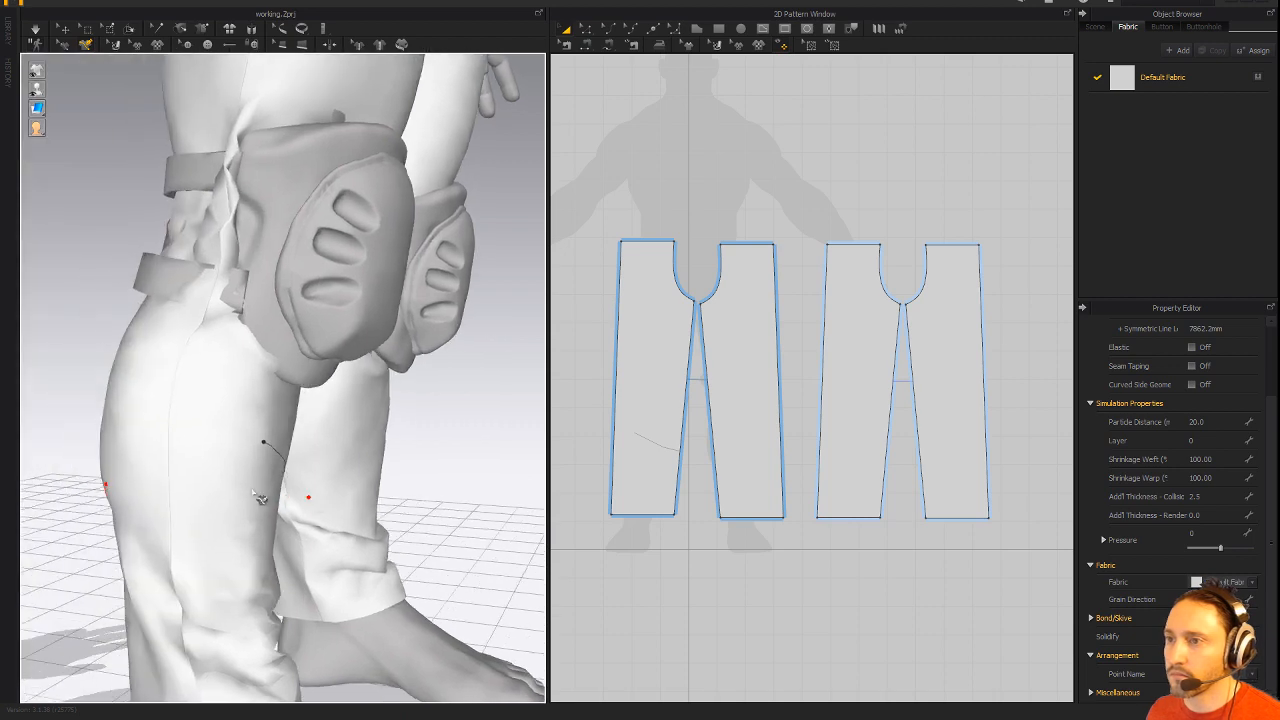
{"action": "left_click", "coordinate": [183, 442]}
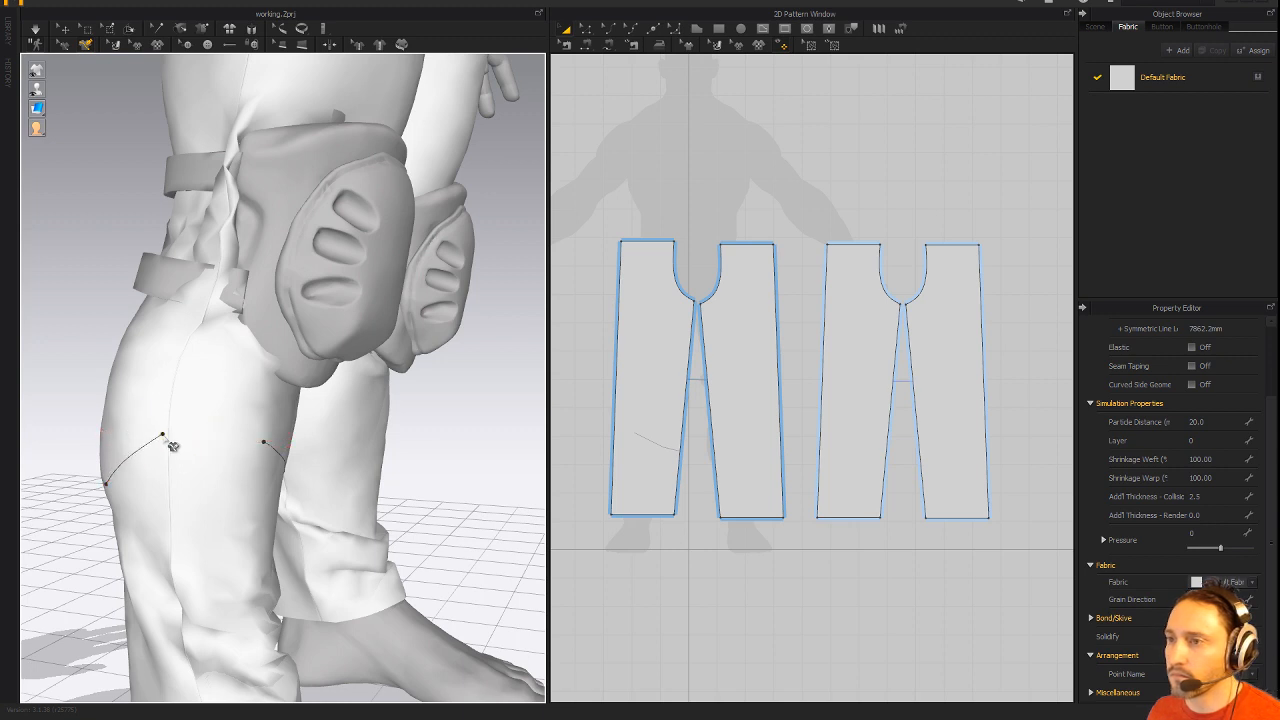
{"action": "double_click", "coordinate": [265, 444]}
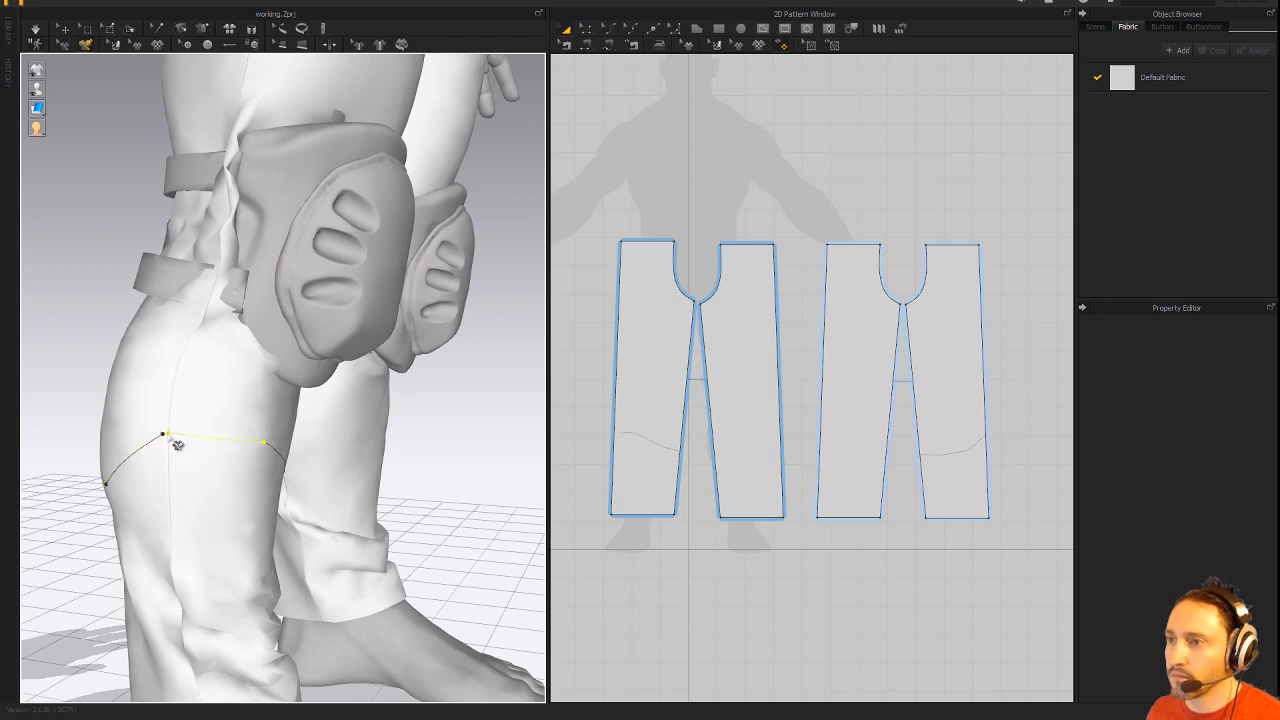
Trace the pen line on the front trouser piece as an internal line running from the outer seam to the inner seam.
{"action": "right_click_drag", "start_coordinate": [463, 472], "coordinate": [391, 458]}
{"action": "scroll", "coordinate": [675, 458], "scroll_direction": "up", "scroll_amount": 8}
{"action": "middle_click_drag", "start_coordinate": [781, 471], "coordinate": [973, 383]}
{"action": "middle_click_drag", "start_coordinate": [686, 355], "coordinate": [717, 358]}
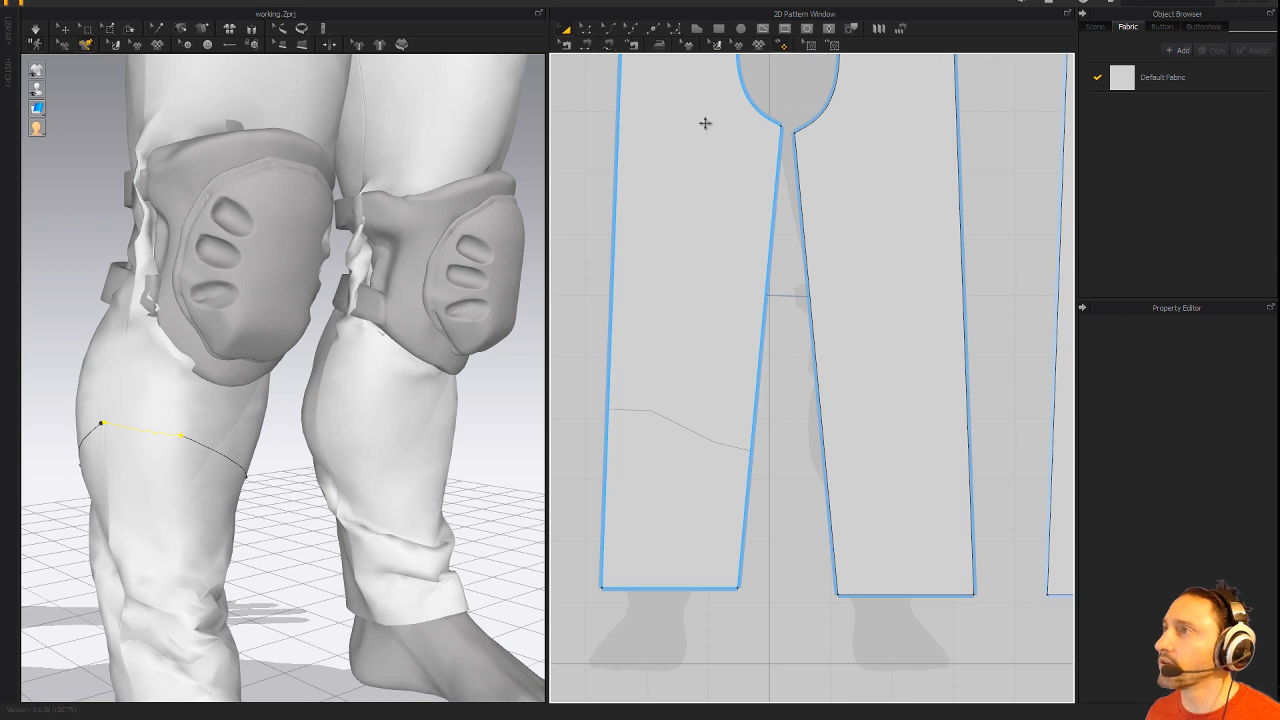
{"action": "left_click", "coordinate": [765, 31]}
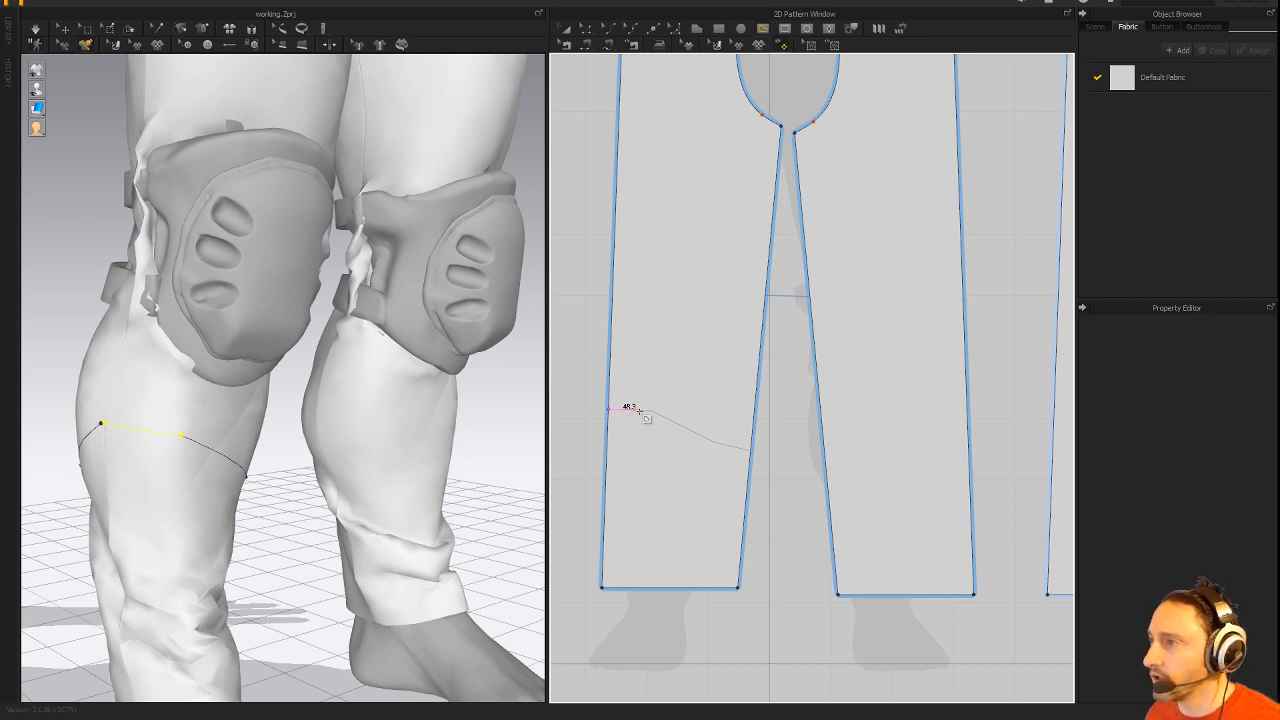
{"action": "double_click", "coordinate": [751, 453]}
Trace the pen line on the back trouser piece as an internal line from the inner seam to the outer seam.
{"action": "middle_click_drag", "start_coordinate": [953, 528], "coordinate": [835, 538]}
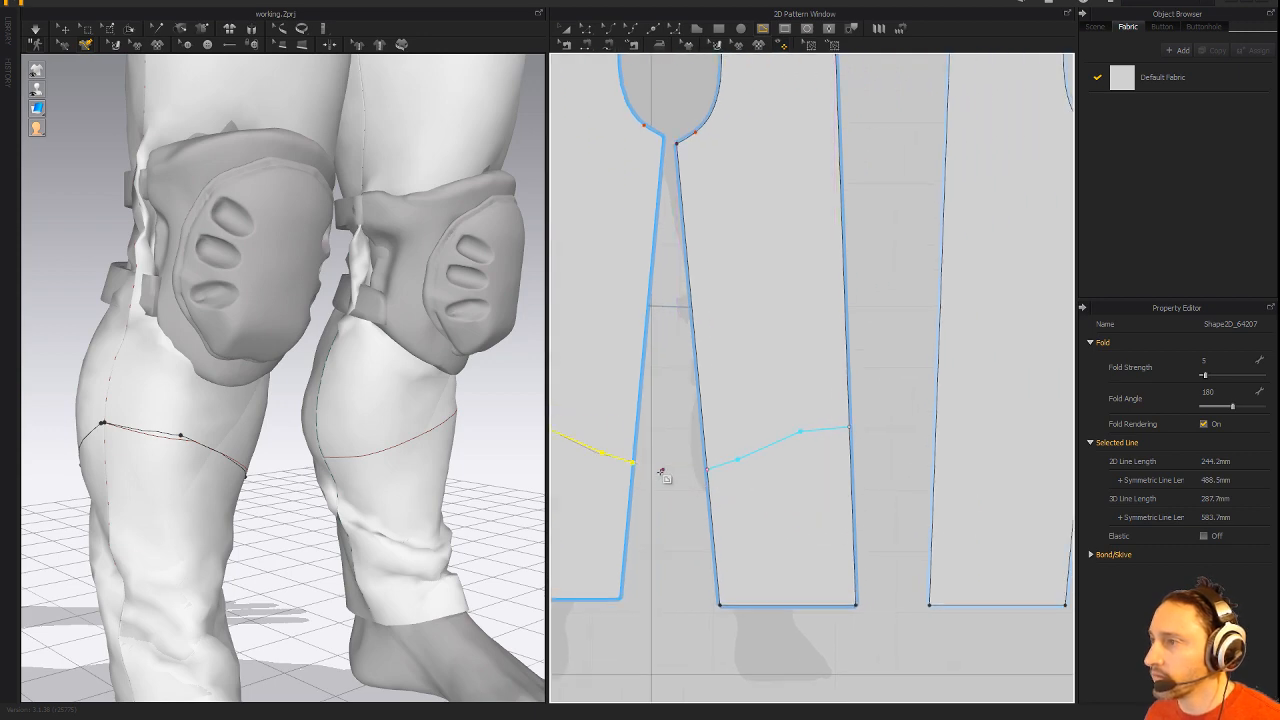
{"action": "scroll", "coordinate": [851, 414], "scroll_direction": "down", "scroll_amount": 3}
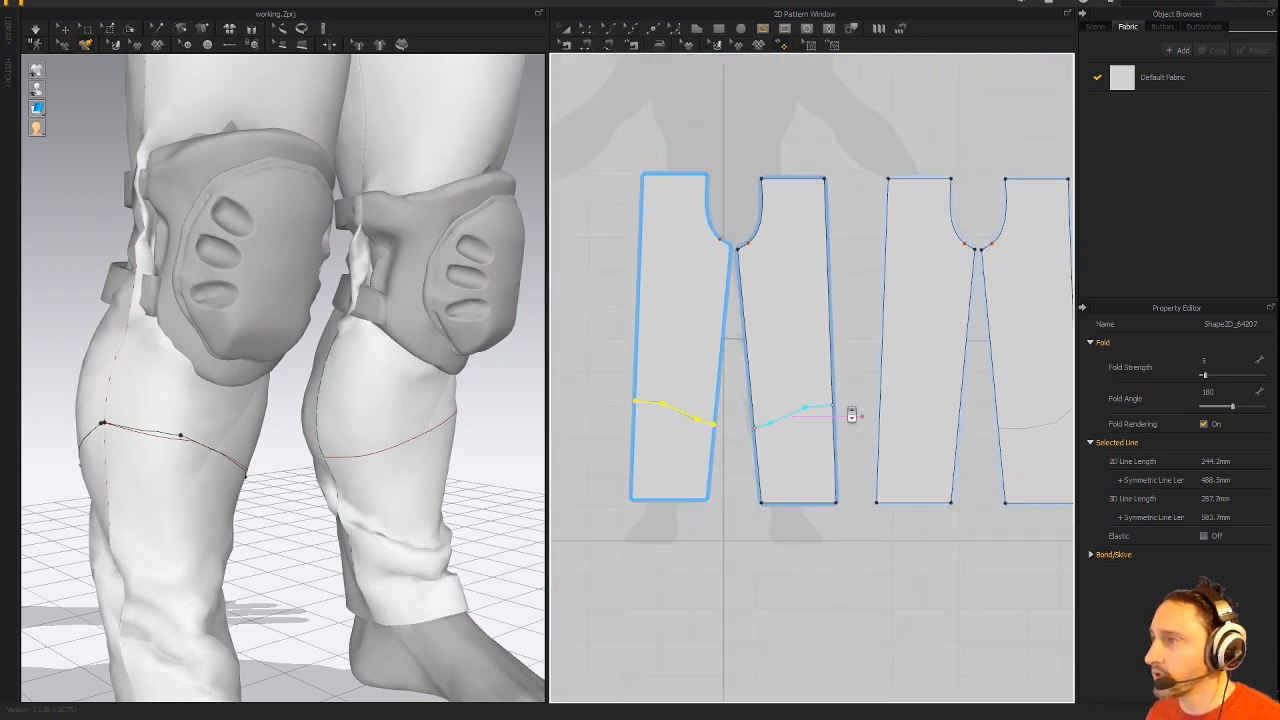
{"action": "scroll", "coordinate": [957, 491], "scroll_direction": "up", "scroll_amount": 8}
{"action": "scroll", "coordinate": [723, 557], "scroll_direction": "down", "scroll_amount": 5}
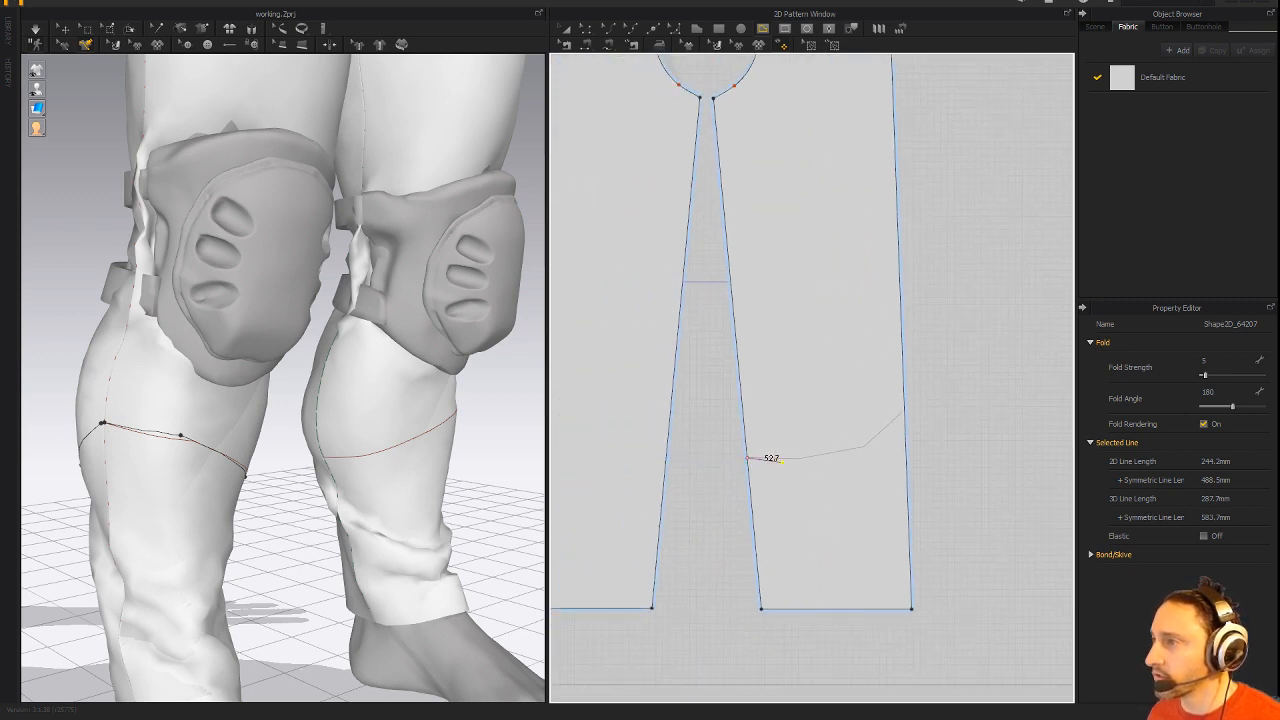
{"action": "left_click", "coordinate": [863, 447]}
{"action": "left_click", "coordinate": [905, 413]}
{"action": "scroll", "coordinate": [957, 423], "scroll_direction": "down", "scroll_amount": 5}
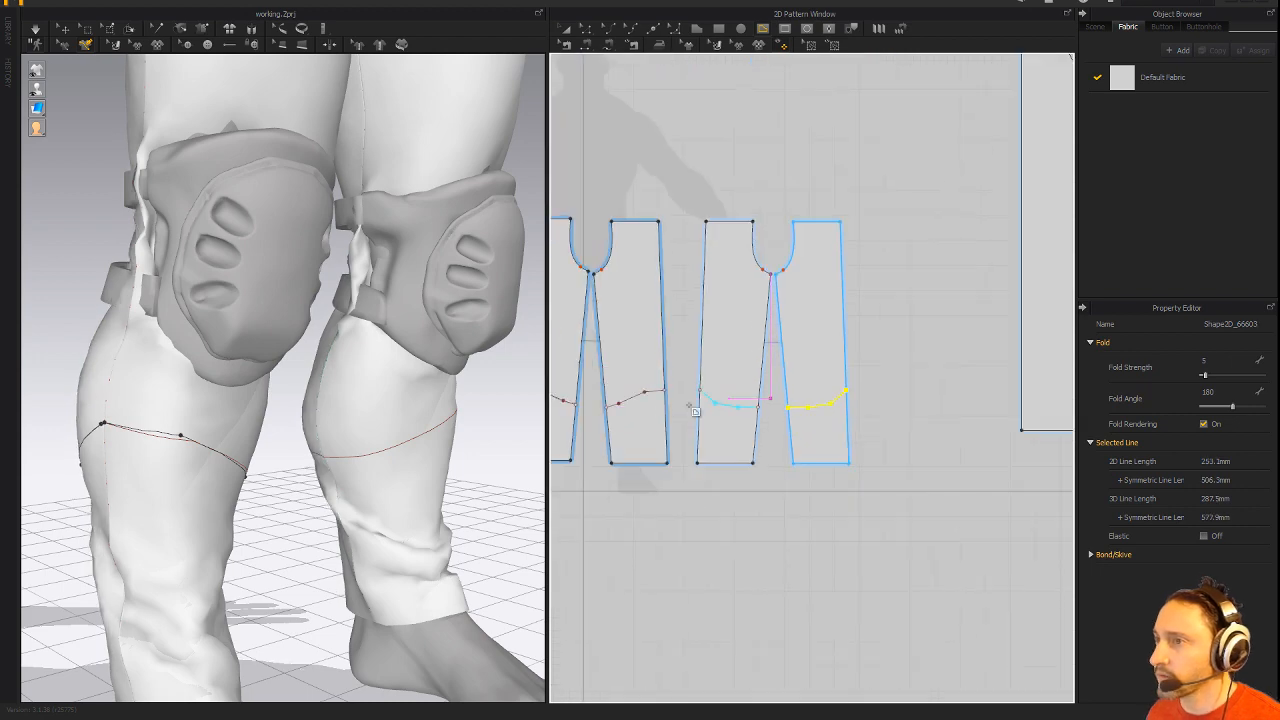
Delete the 3D pen guide lines around the front and back of the calf, keeping the internal lines.
{"action": "scroll", "coordinate": [283, 440], "scroll_direction": "up", "scroll_amount": 5}
{"action": "right_click_drag", "start_coordinate": [292, 440], "coordinate": [407, 461]}
{"action": "middle_click_drag", "start_coordinate": [628, 478], "coordinate": [781, 501]}
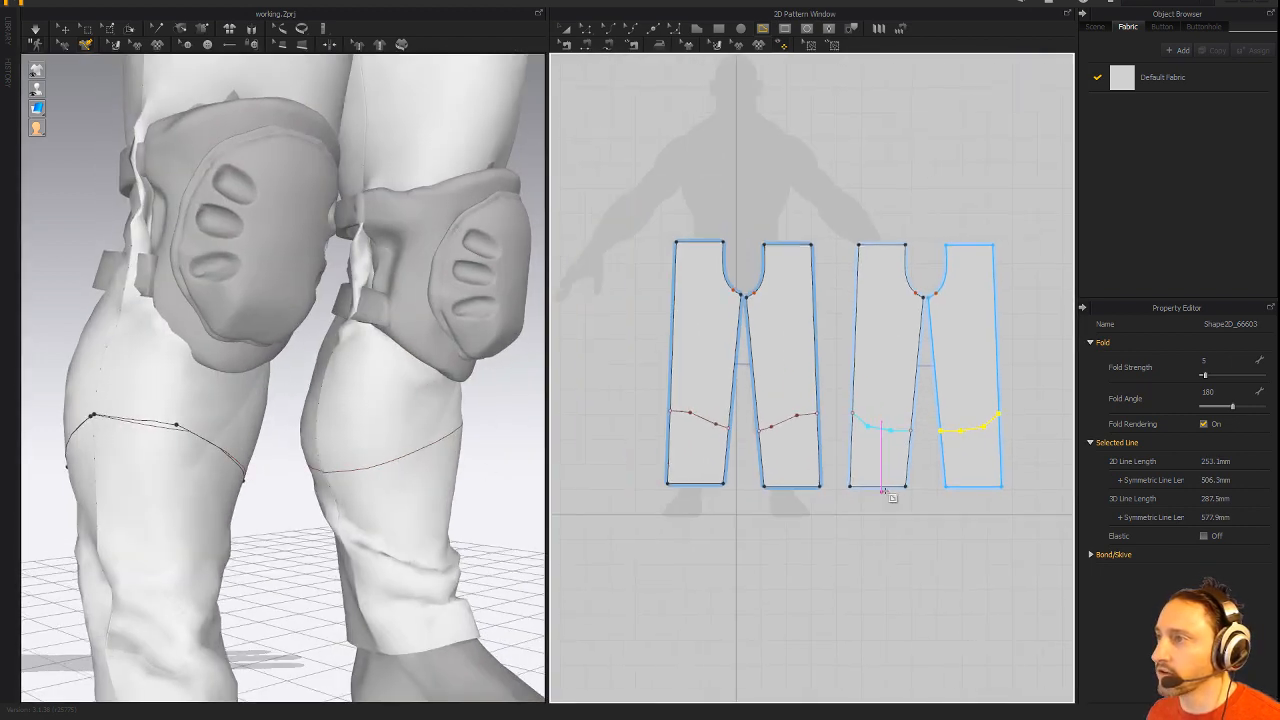
{"action": "left_click", "coordinate": [64, 44]}
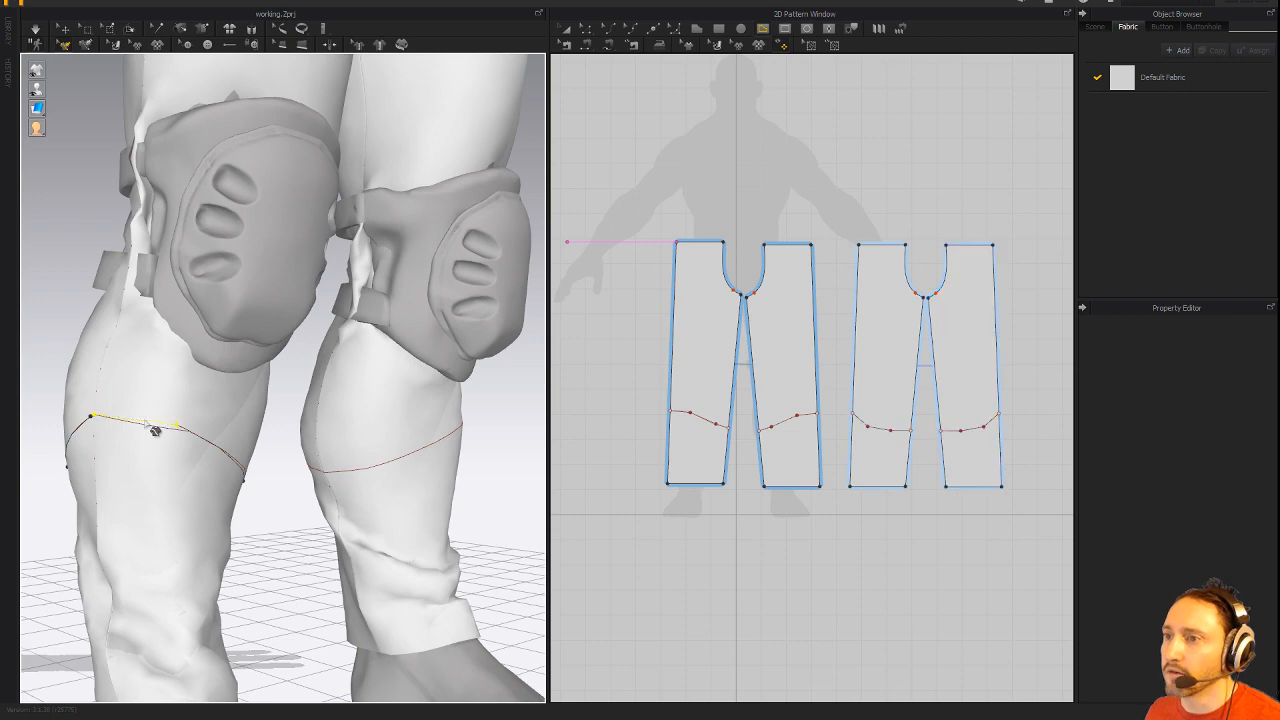
{"action": "right_click", "coordinate": [203, 438]}
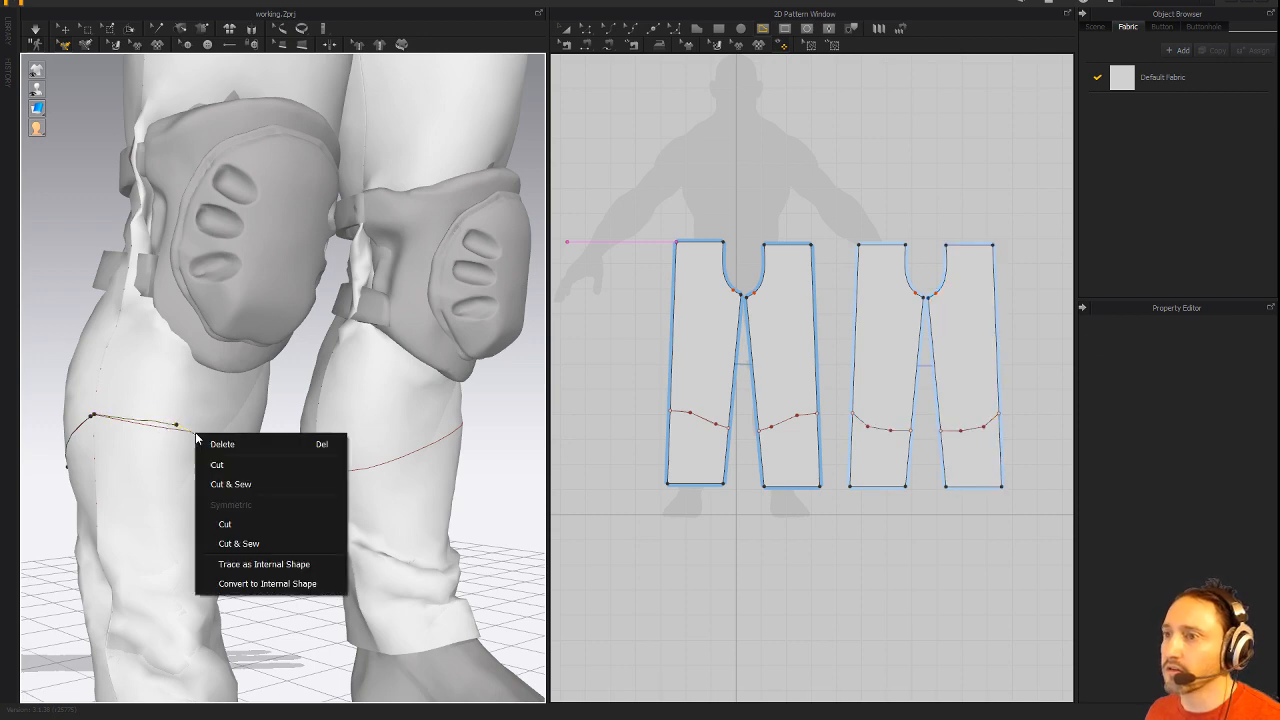
{"action": "left_click", "coordinate": [224, 449]}
{"action": "right_click", "coordinate": [203, 457]}
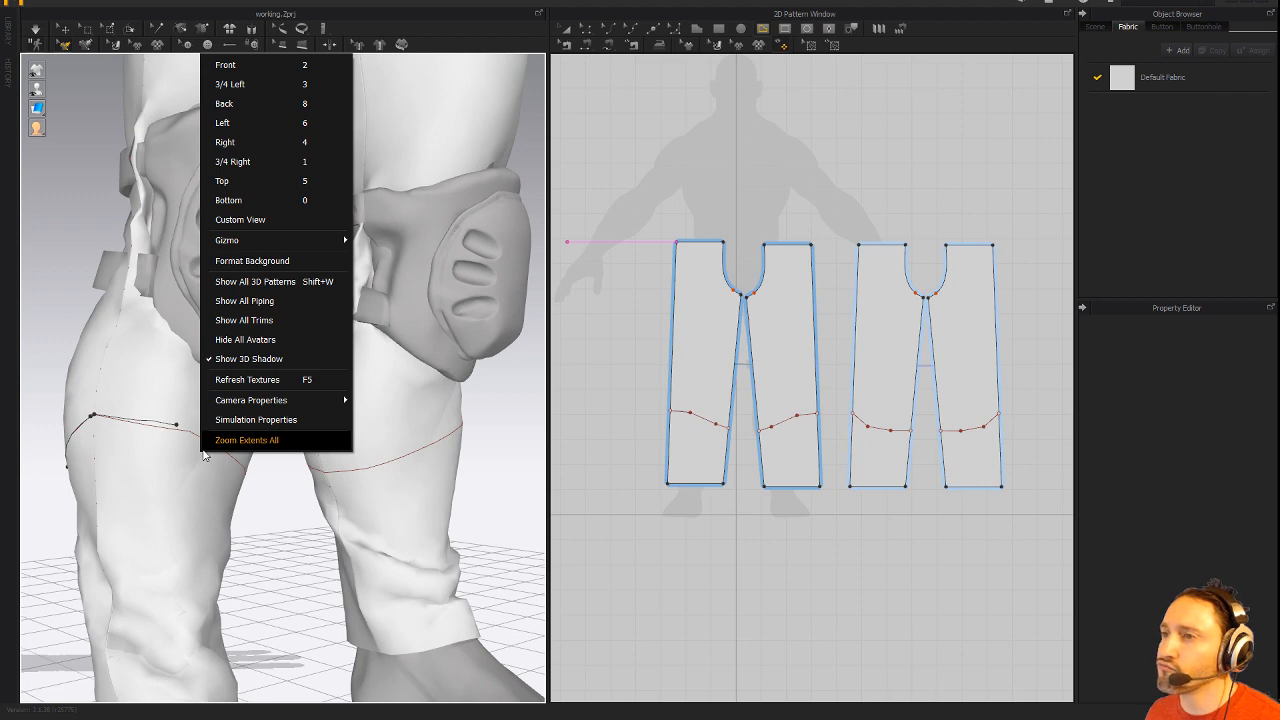
{"action": "right_click_drag", "start_coordinate": [211, 457], "coordinate": [224, 533]}
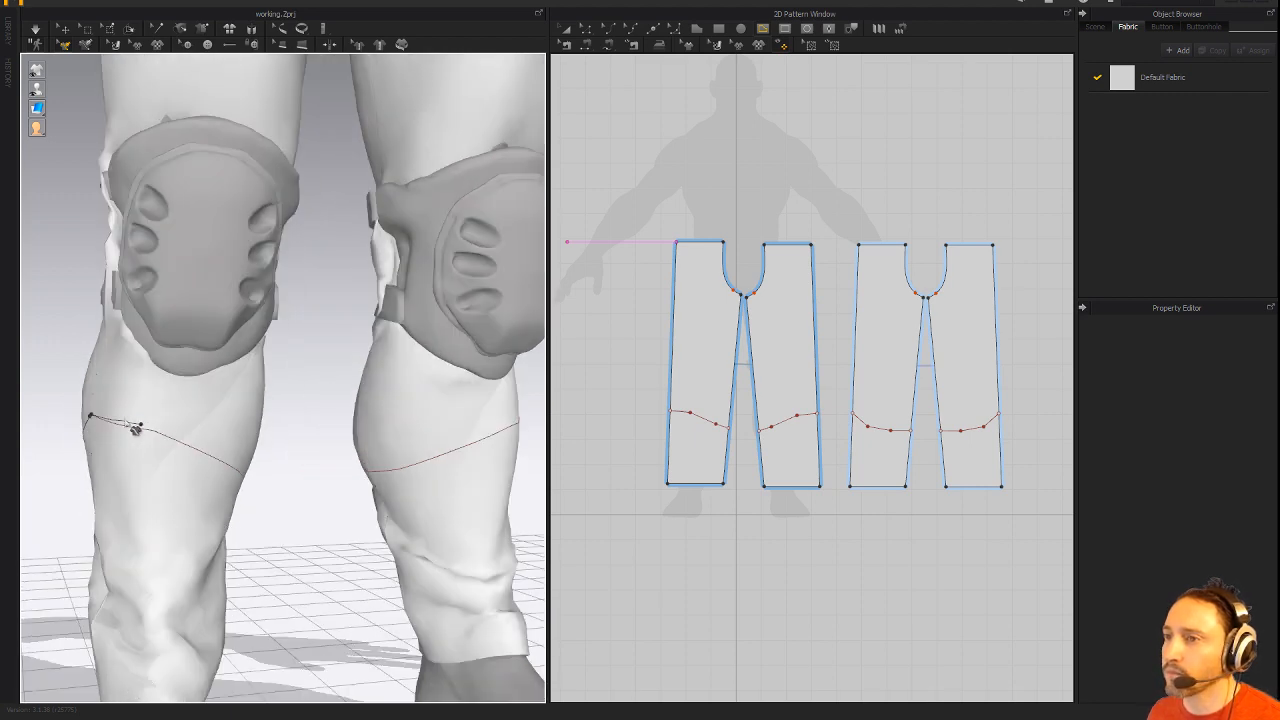
{"action": "right_click_drag", "start_coordinate": [106, 493], "coordinate": [383, 509]}
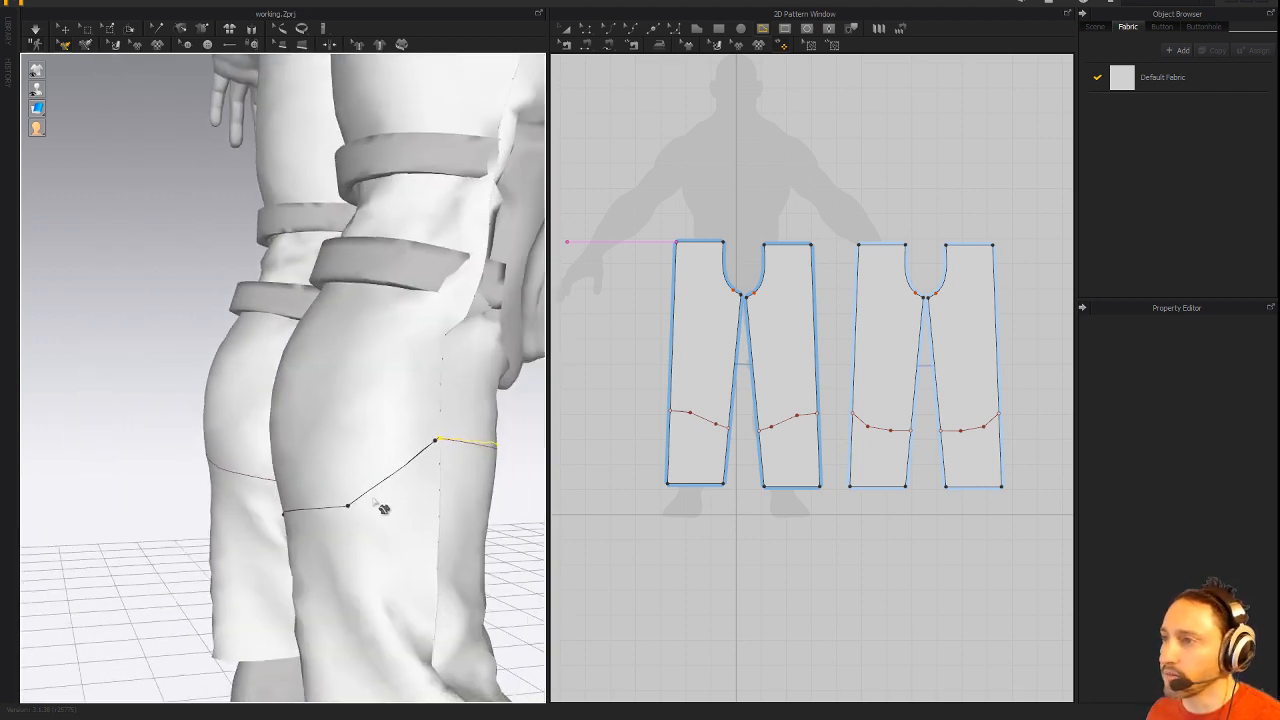
{"action": "right_click_drag", "start_coordinate": [305, 553], "coordinate": [338, 513]}
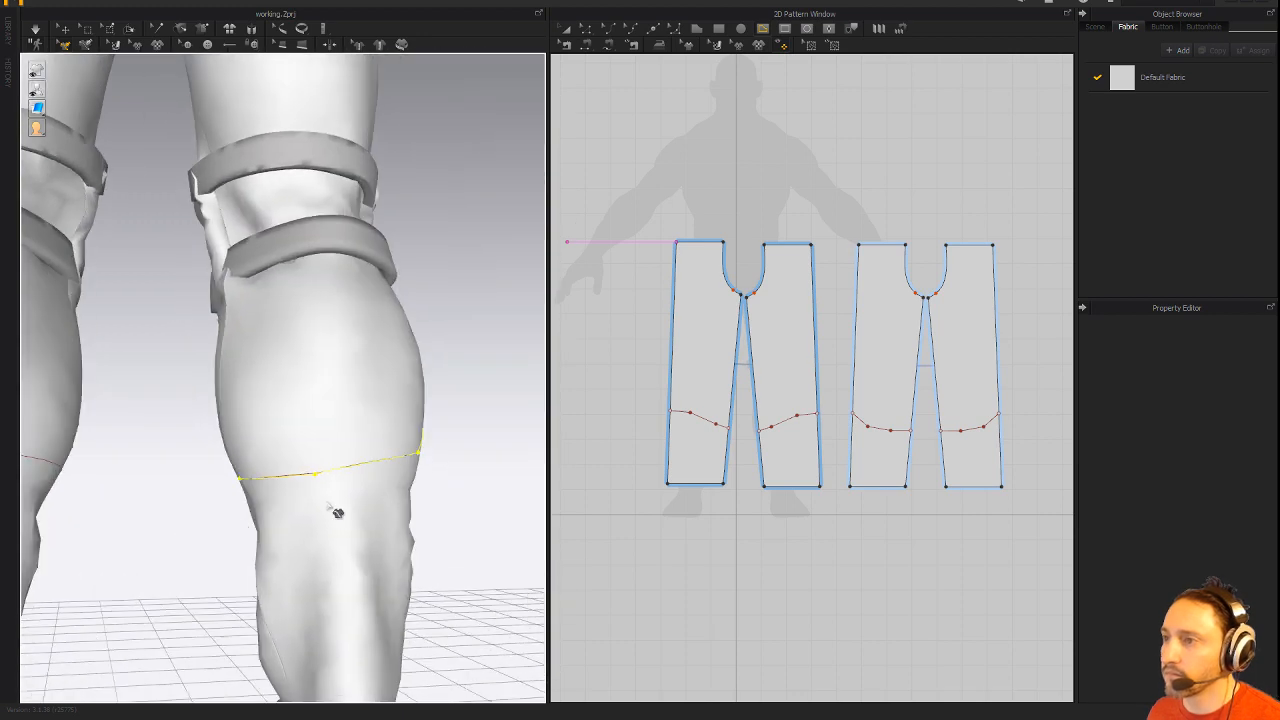
{"action": "right_click", "coordinate": [350, 468]}
{"action": "right_click_drag", "start_coordinate": [240, 528], "coordinate": [260, 500]}
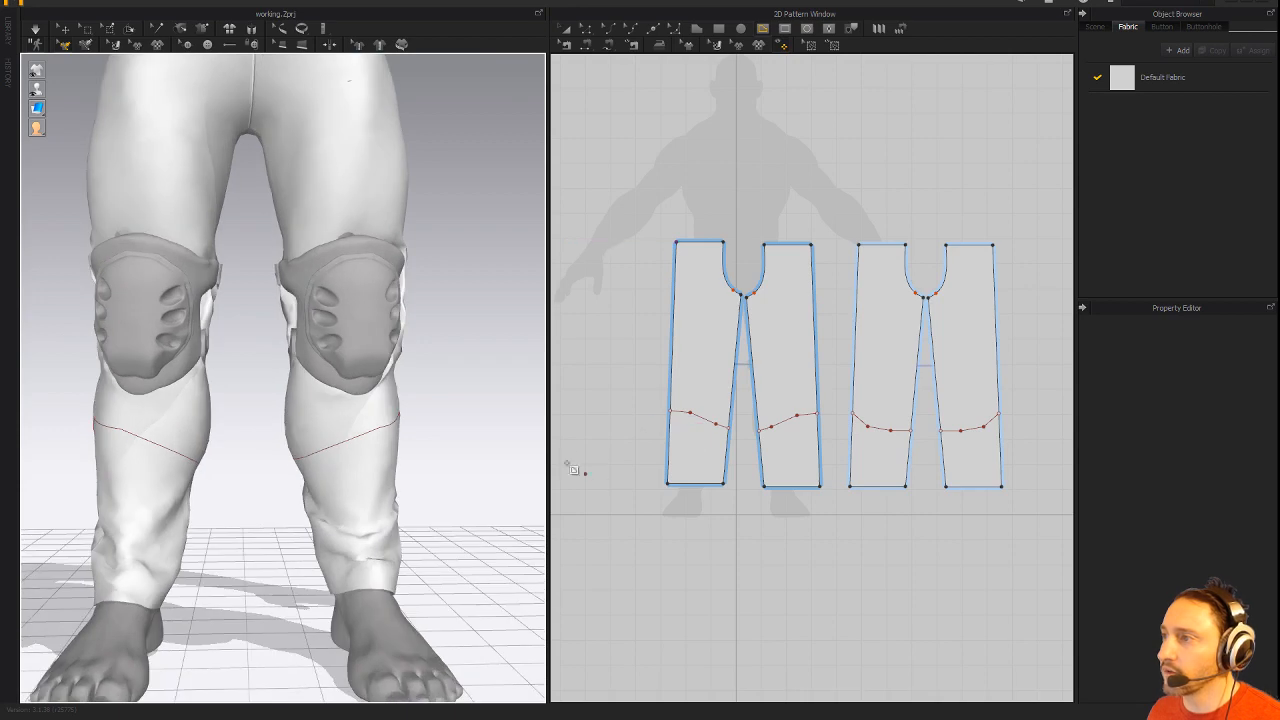
{"action": "scroll", "coordinate": [581, 455], "scroll_direction": "up", "scroll_amount": 1}
{"action": "scroll", "coordinate": [671, 409], "scroll_direction": "up", "scroll_amount": 4}
{"action": "right_click_drag", "start_coordinate": [671, 409], "coordinate": [563, 429]}
{"action": "scroll", "coordinate": [671, 529], "scroll_direction": "down", "scroll_amount": 3}
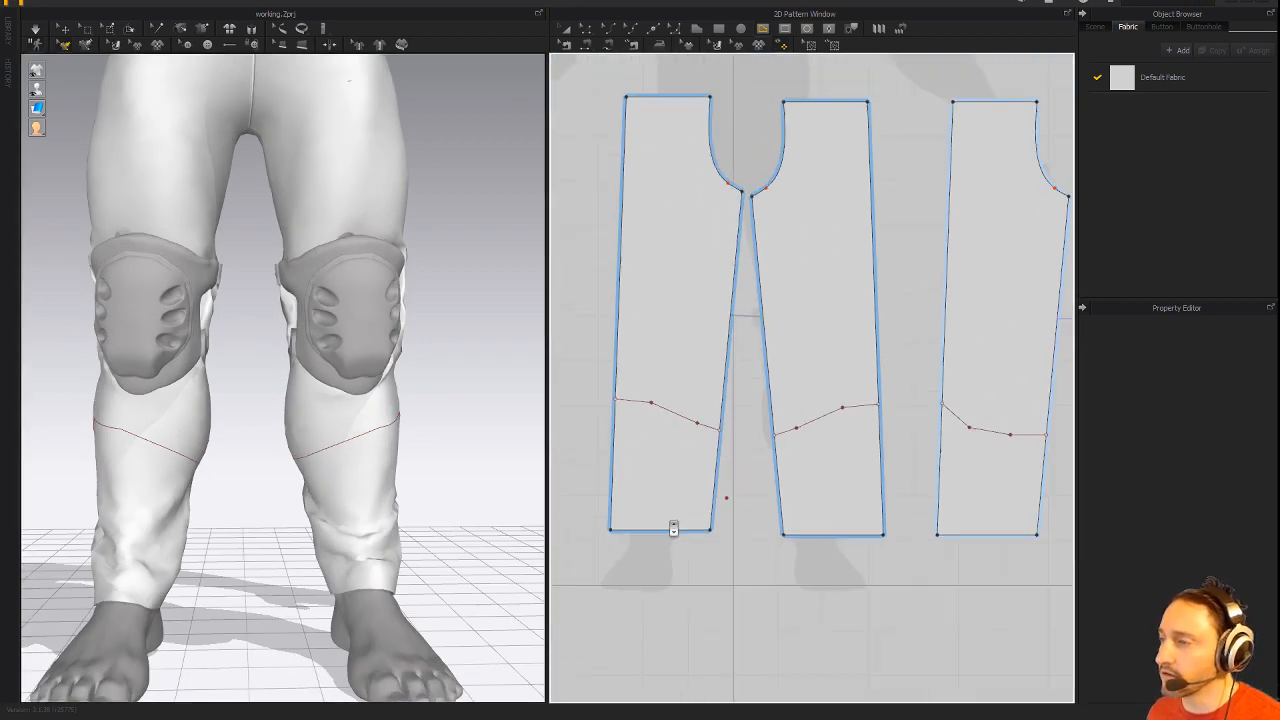
{"action": "key", "text": "a"}
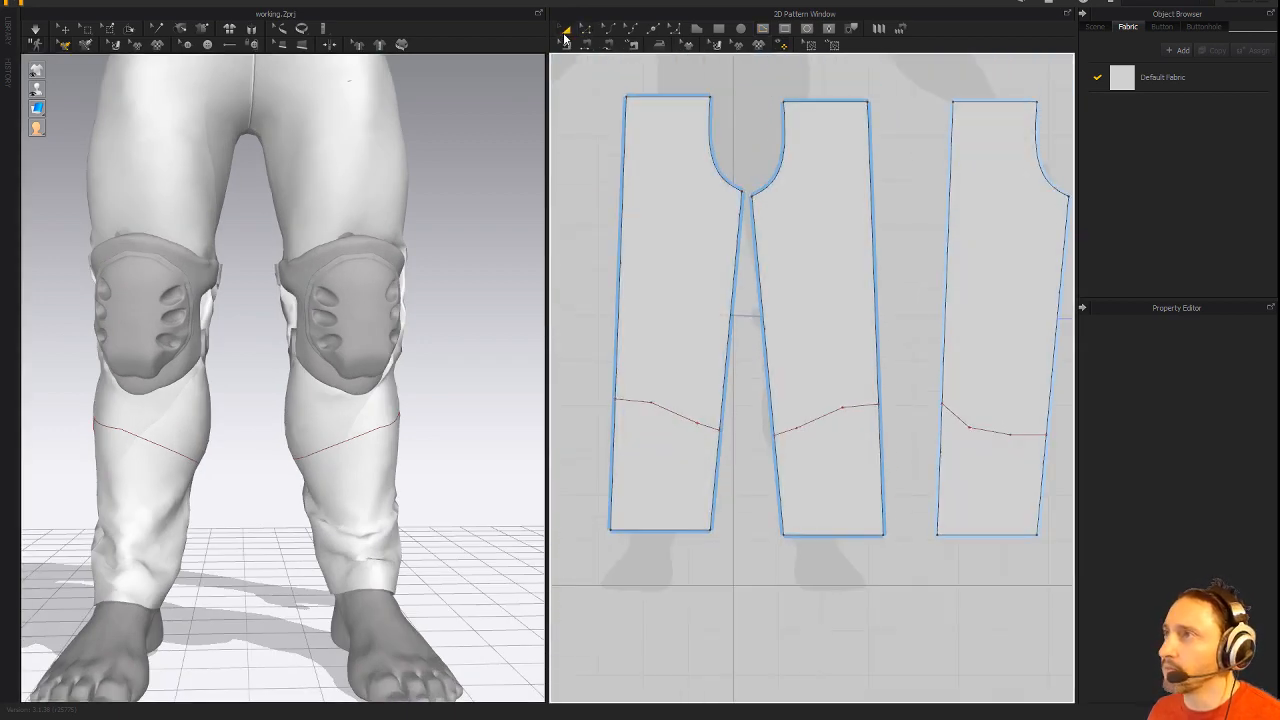
{"action": "left_click", "coordinate": [679, 428]}
{"action": "left_click", "coordinate": [680, 420]}
{"action": "left_click", "coordinate": [823, 423], "text": "shift"}
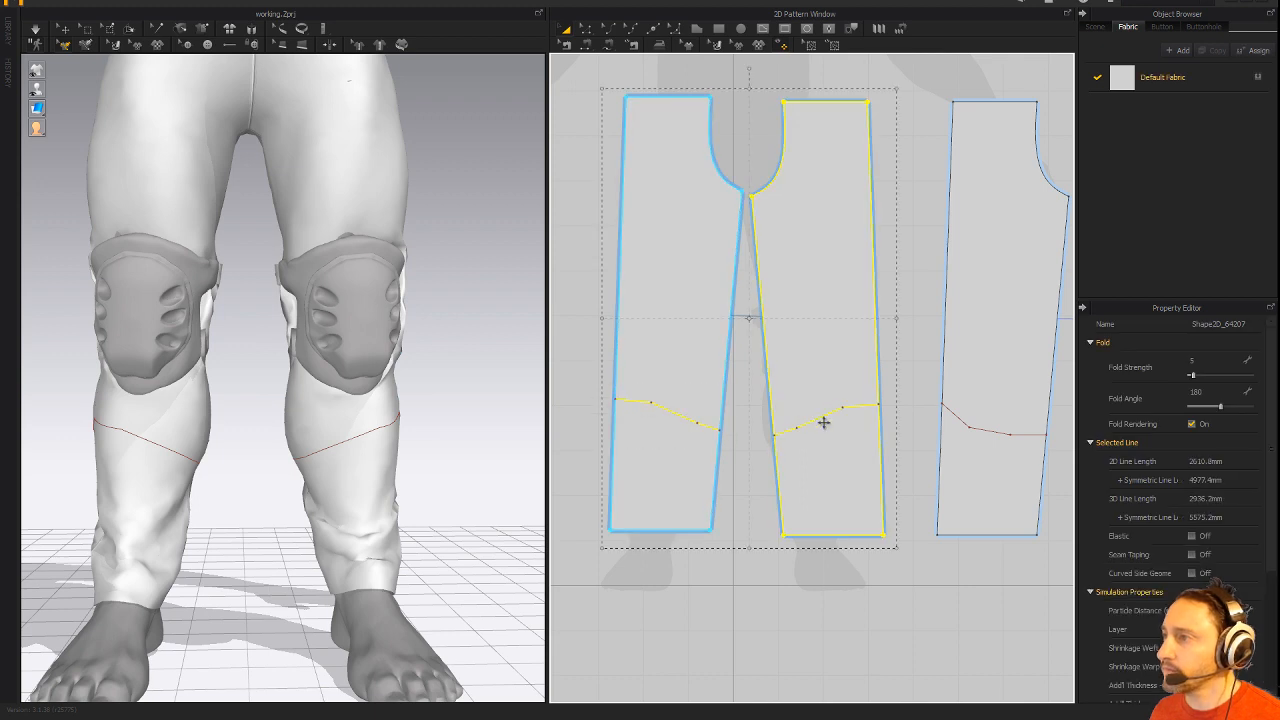
{"action": "right_click_drag", "start_coordinate": [823, 423], "coordinate": [645, 483]}
{"action": "left_click", "coordinate": [709, 617]}
{"action": "scroll", "coordinate": [640, 450], "scroll_direction": "up", "scroll_amount": 2}
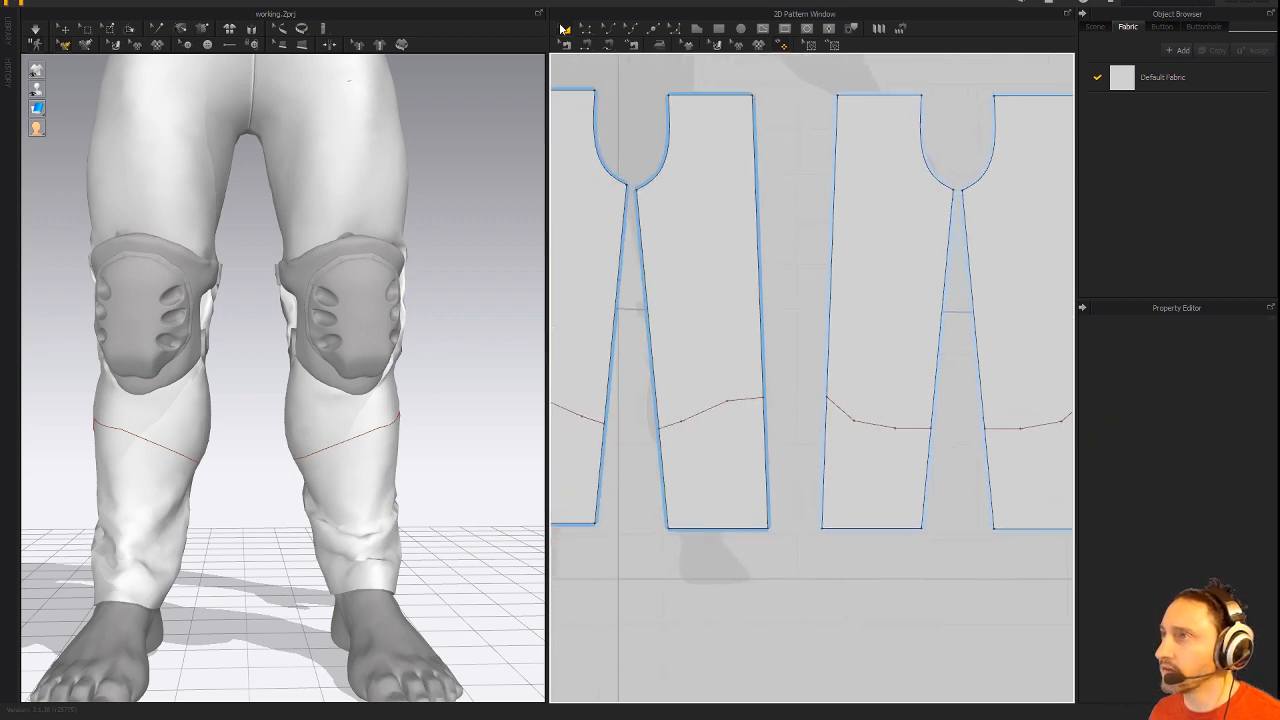
Select the internal lines on the front and back trouser pieces and turn on Elastic for them.
{"action": "left_click", "coordinate": [597, 449]}
{"action": "right_click_drag", "start_coordinate": [575, 445], "coordinate": [597, 449]}
{"action": "left_click", "coordinate": [632, 412]}
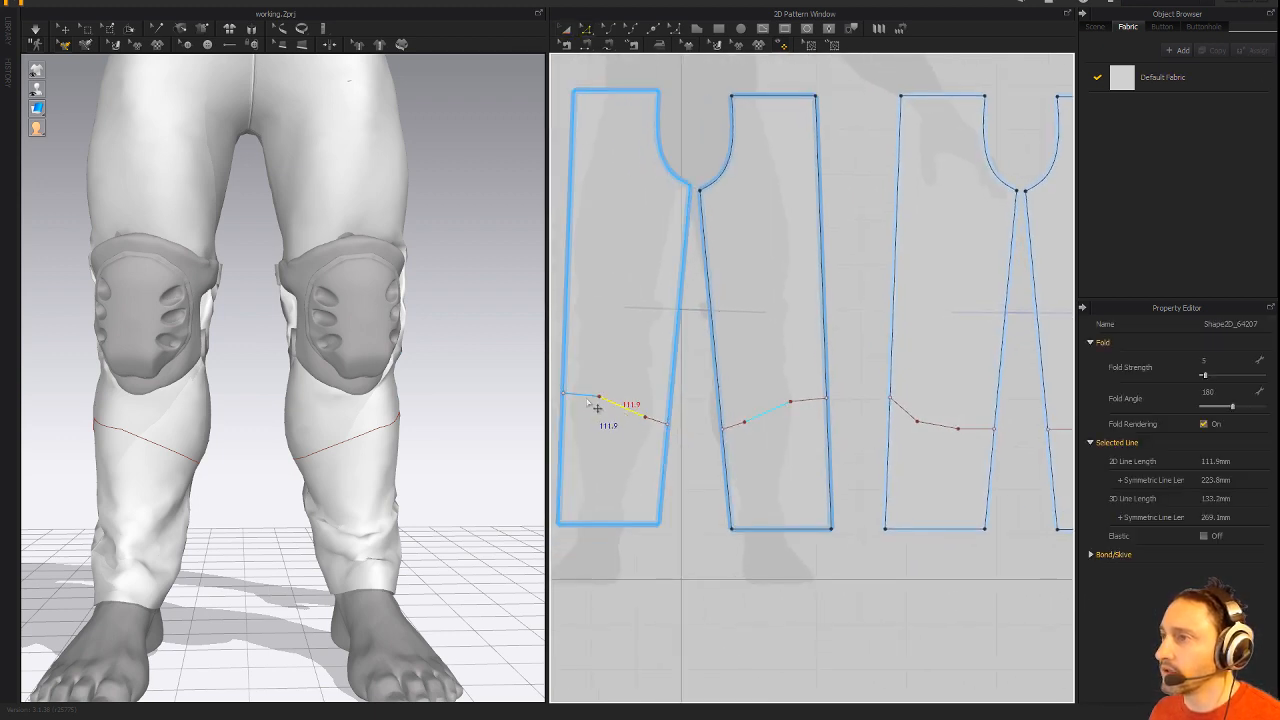
{"action": "left_click", "coordinate": [932, 425], "text": "shift"}
{"action": "left_click", "coordinate": [990, 432]}
{"action": "right_click_drag", "start_coordinate": [990, 432], "coordinate": [717, 432]}
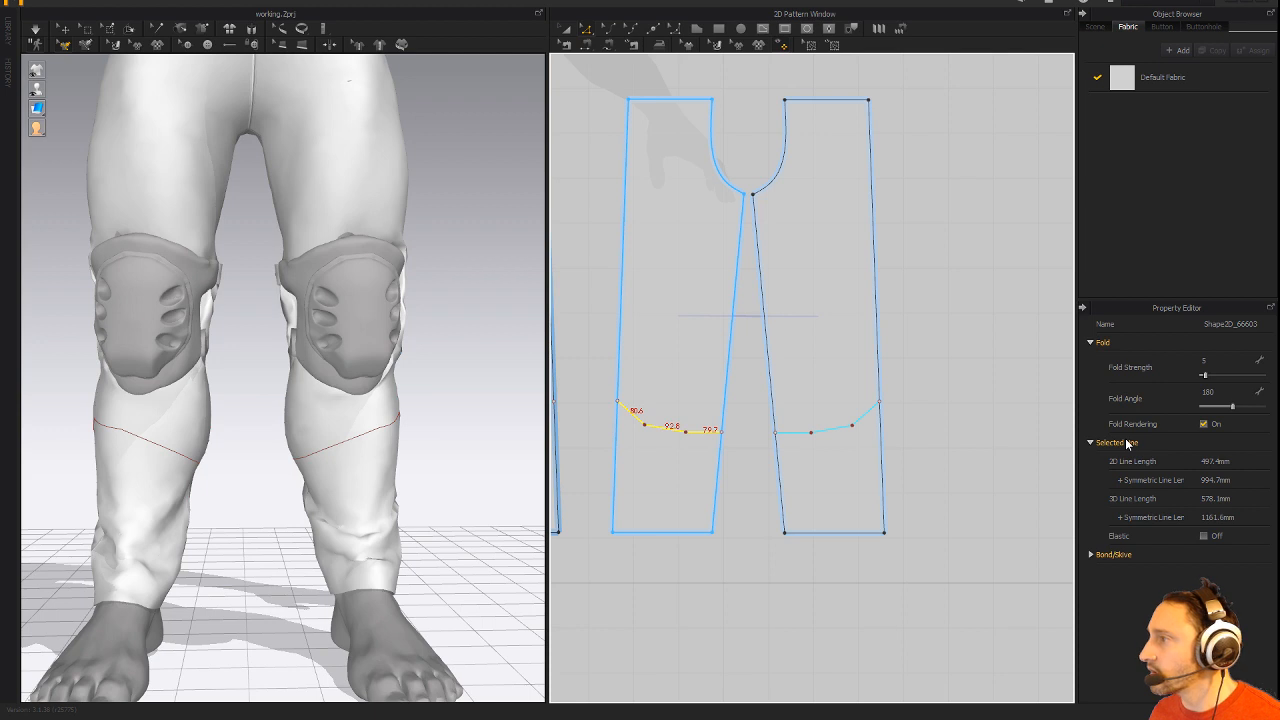
{"action": "left_click", "coordinate": [1204, 539]}
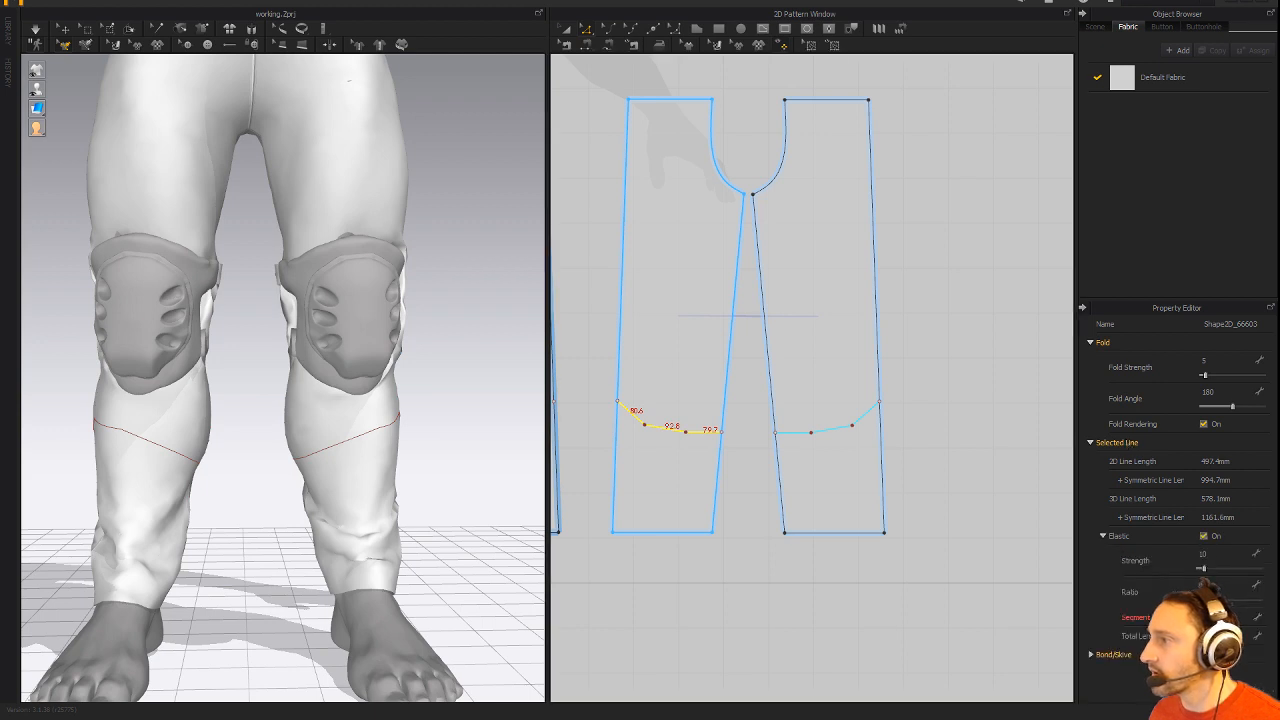
Simulate the trousers with the elastic calf lines and check the drape from behind.
{"action": "left_click", "coordinate": [443, 403]}
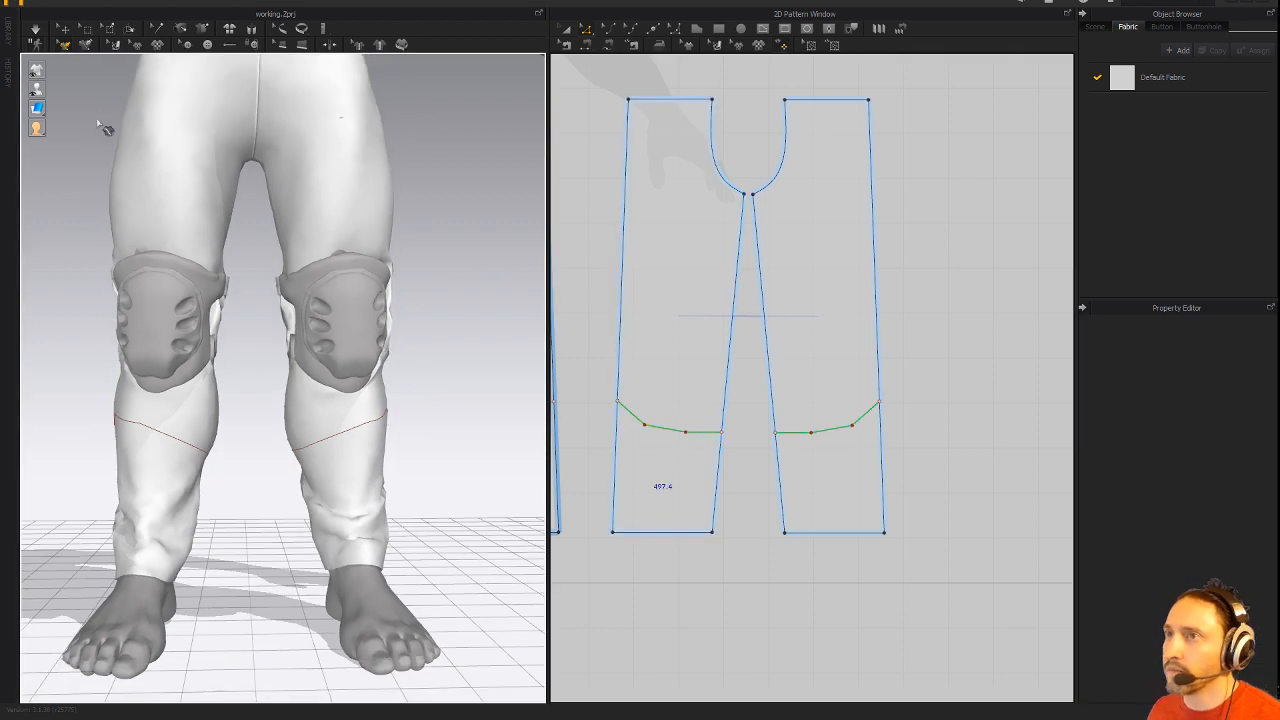
{"action": "left_click", "coordinate": [36, 30]}
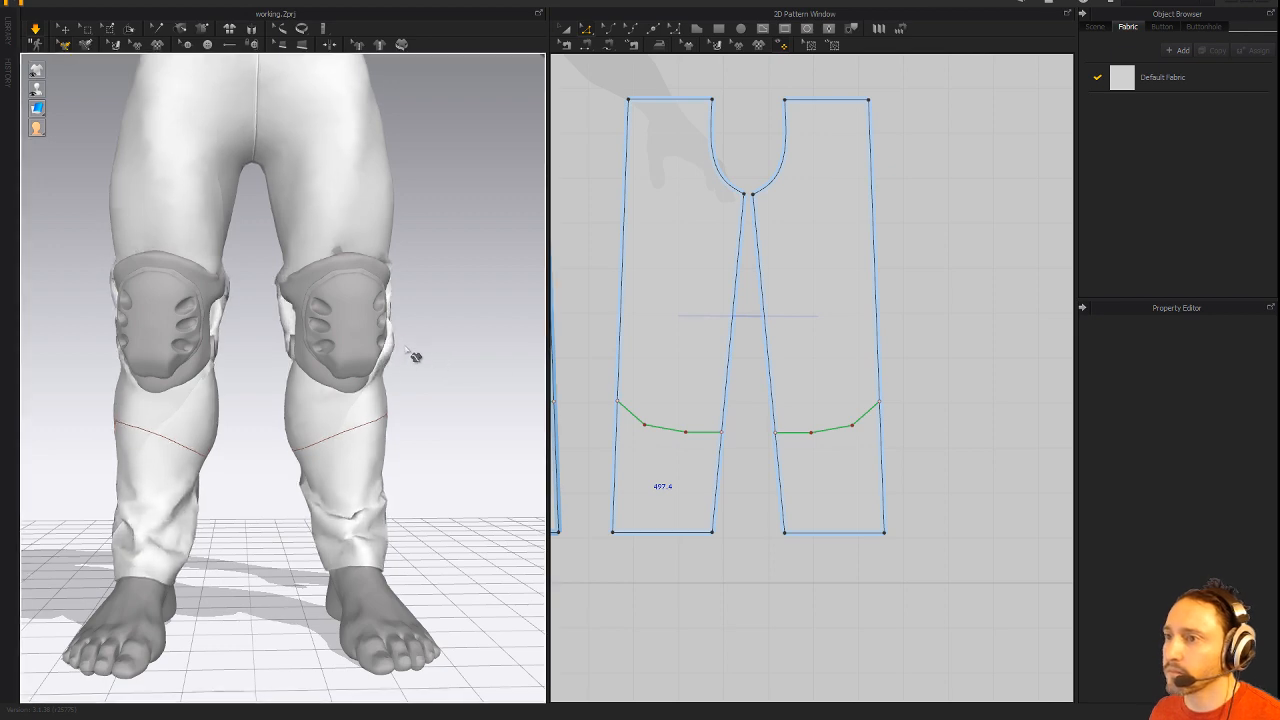
{"action": "right_click_drag", "start_coordinate": [450, 383], "coordinate": [206, 377]}
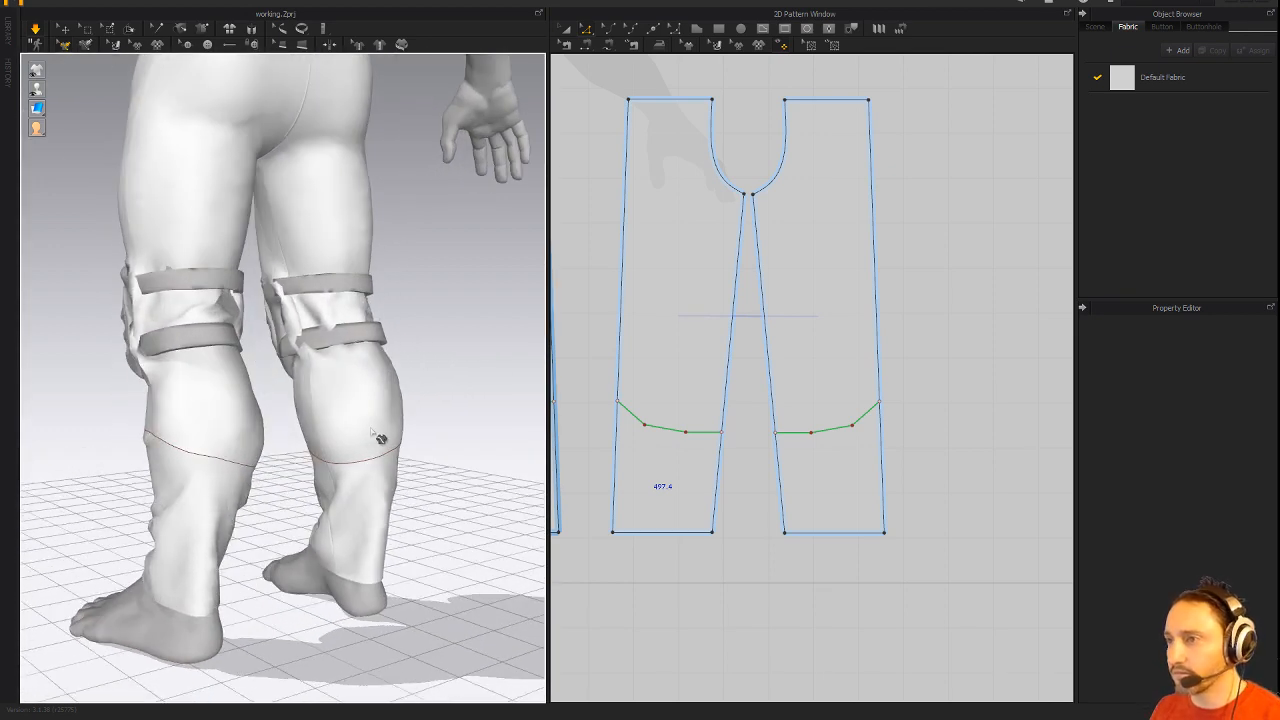
Select all internal line segments on the front and back trouser pieces and set their elastic strength to 84.
{"action": "scroll", "coordinate": [694, 411], "scroll_direction": "down", "scroll_amount": 2}
{"action": "right_click_drag", "start_coordinate": [694, 411], "coordinate": [919, 421]}
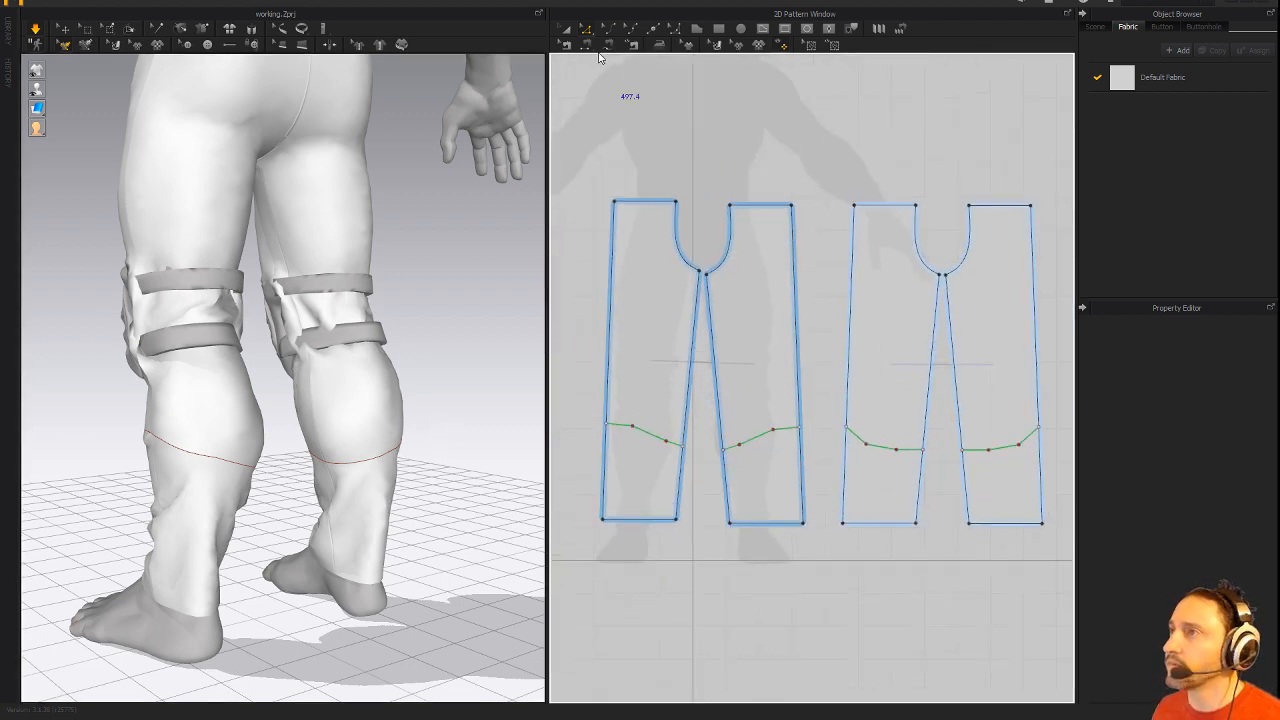
{"action": "left_click", "coordinate": [630, 428]}
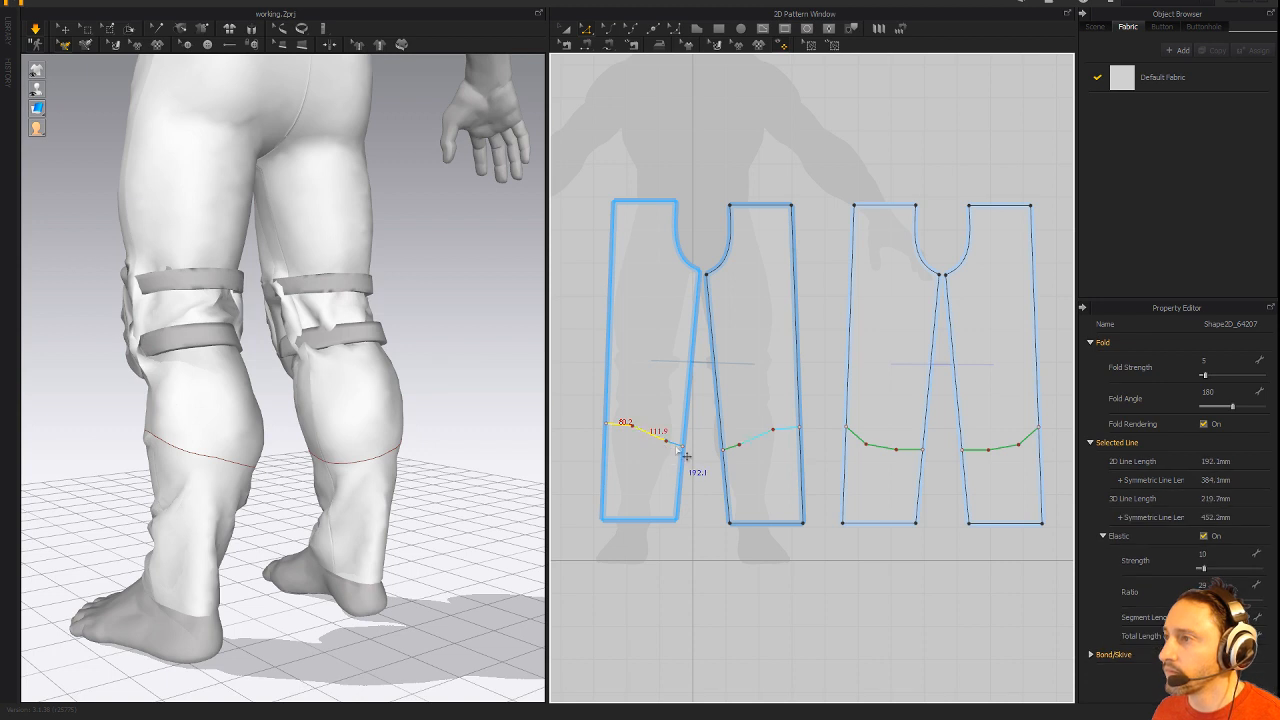
{"action": "left_click", "coordinate": [885, 450], "text": "shift"}
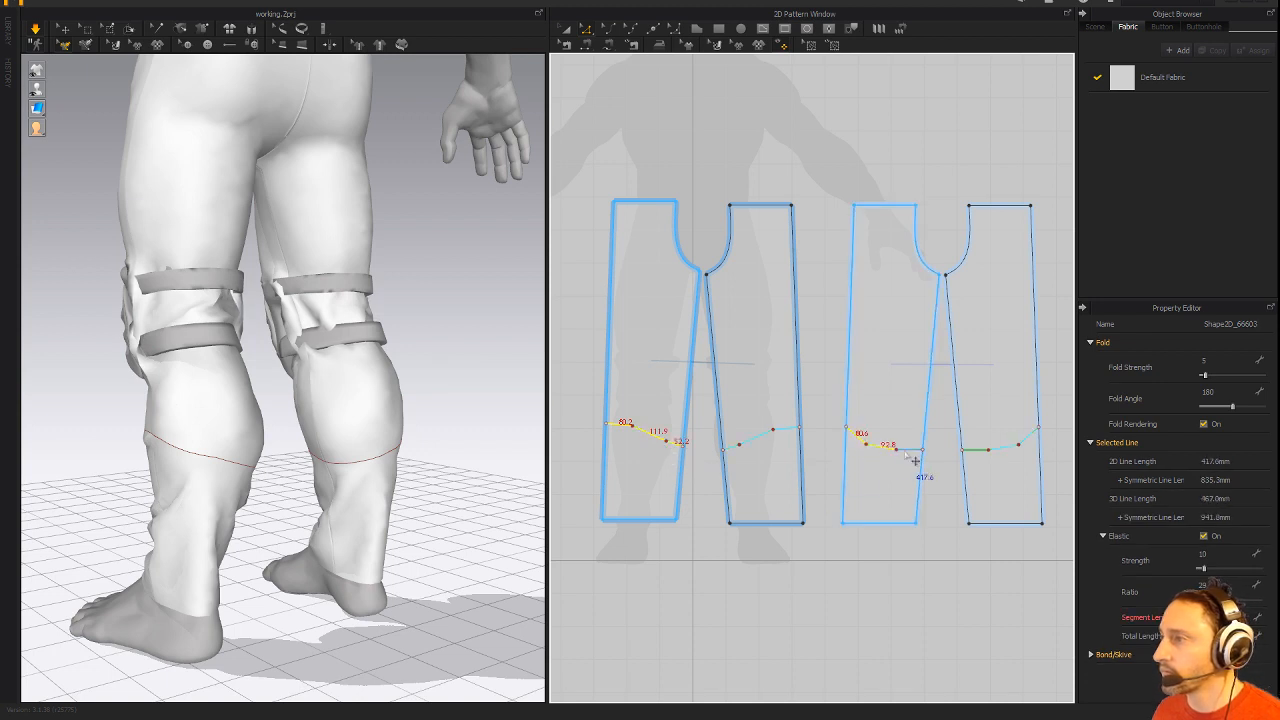
{"action": "left_click", "coordinate": [912, 451], "text": "shift"}
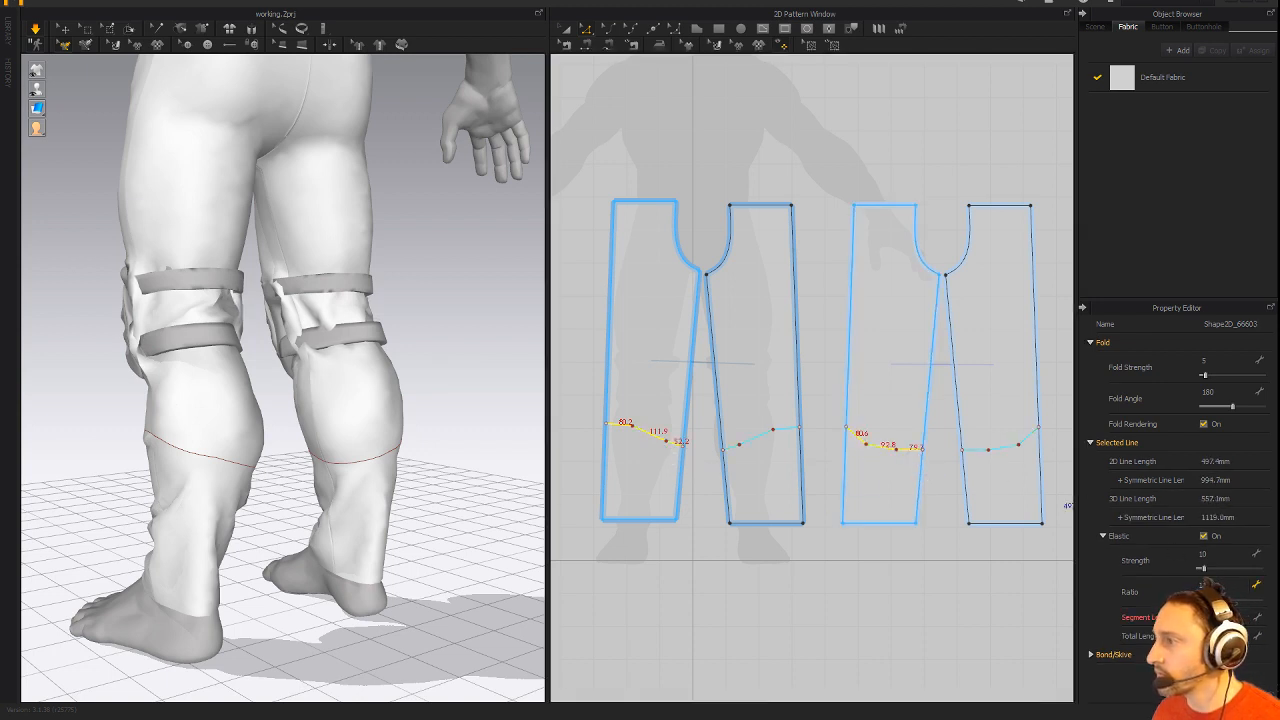
{"action": "left_click_drag", "start_coordinate": [1203, 568], "coordinate": [1248, 570]}
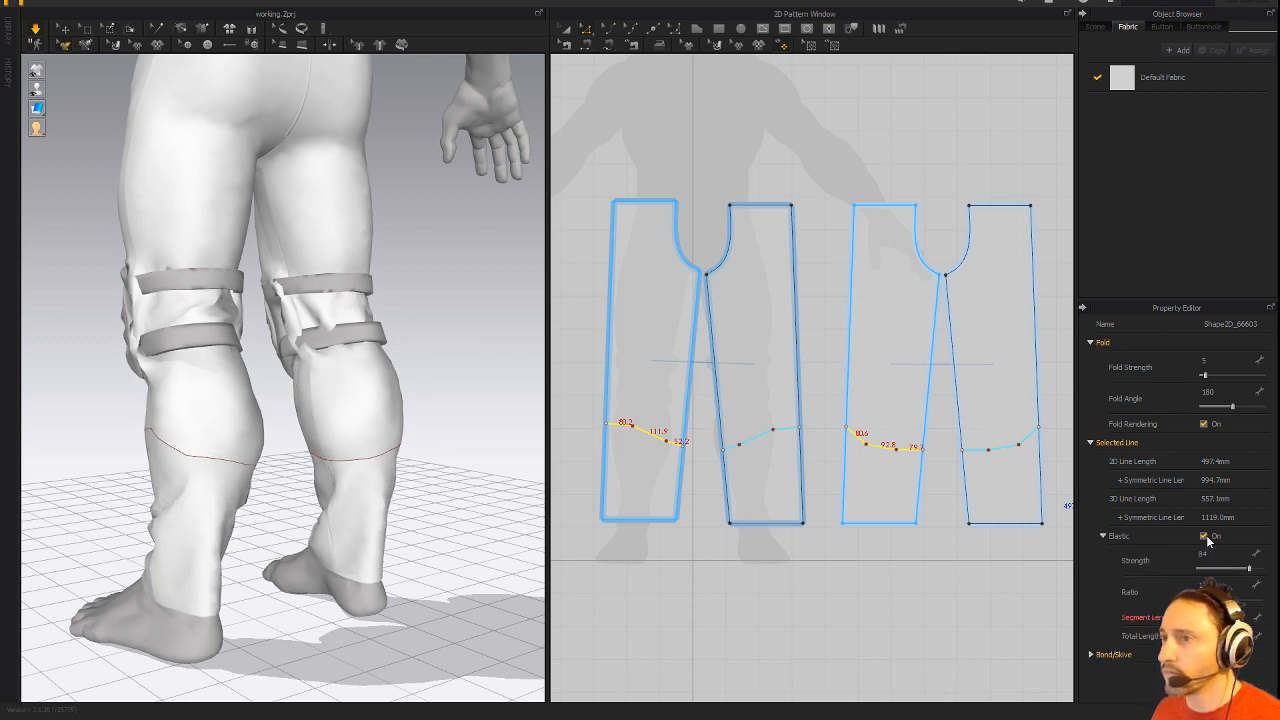
Examine the drape of the trousers around the knees and calves from the side and front of the avatar.
{"action": "right_click_drag", "start_coordinate": [177, 451], "coordinate": [289, 449]}
{"action": "left_click", "coordinate": [434, 446]}
{"action": "scroll", "coordinate": [405, 440], "scroll_direction": "down", "scroll_amount": 5}
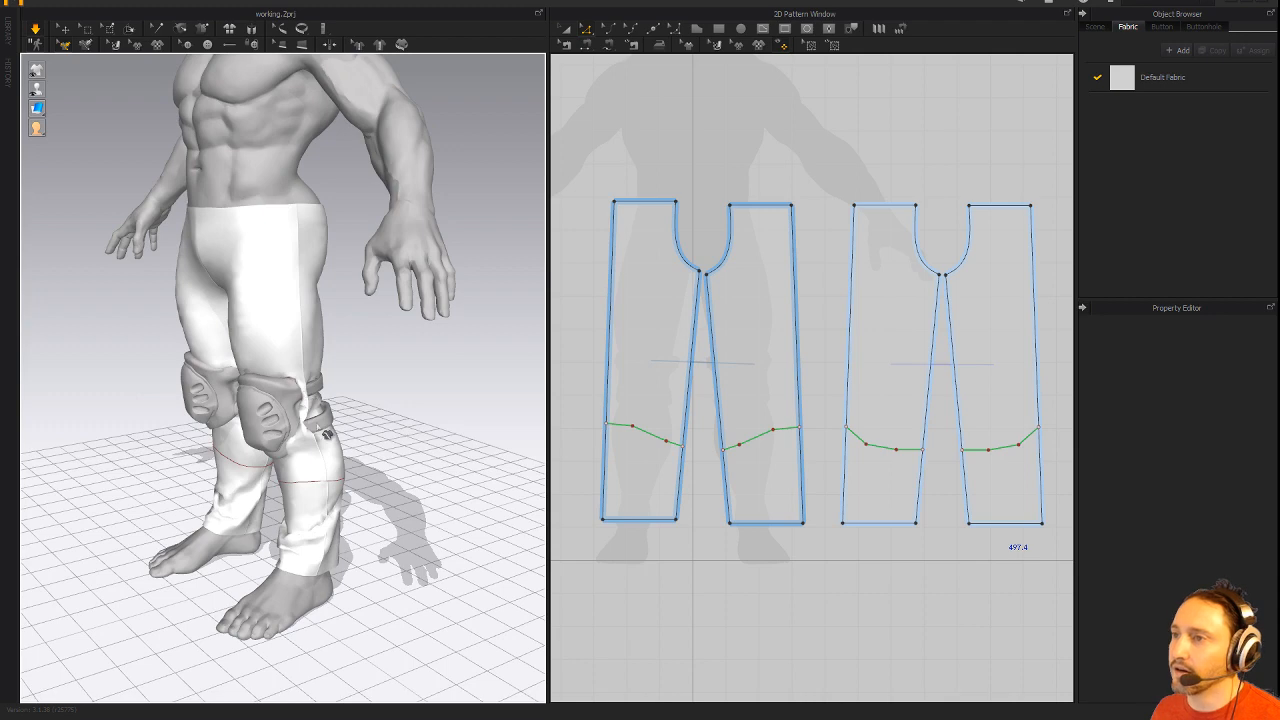
{"action": "right_click_drag", "start_coordinate": [311, 396], "coordinate": [452, 400]}
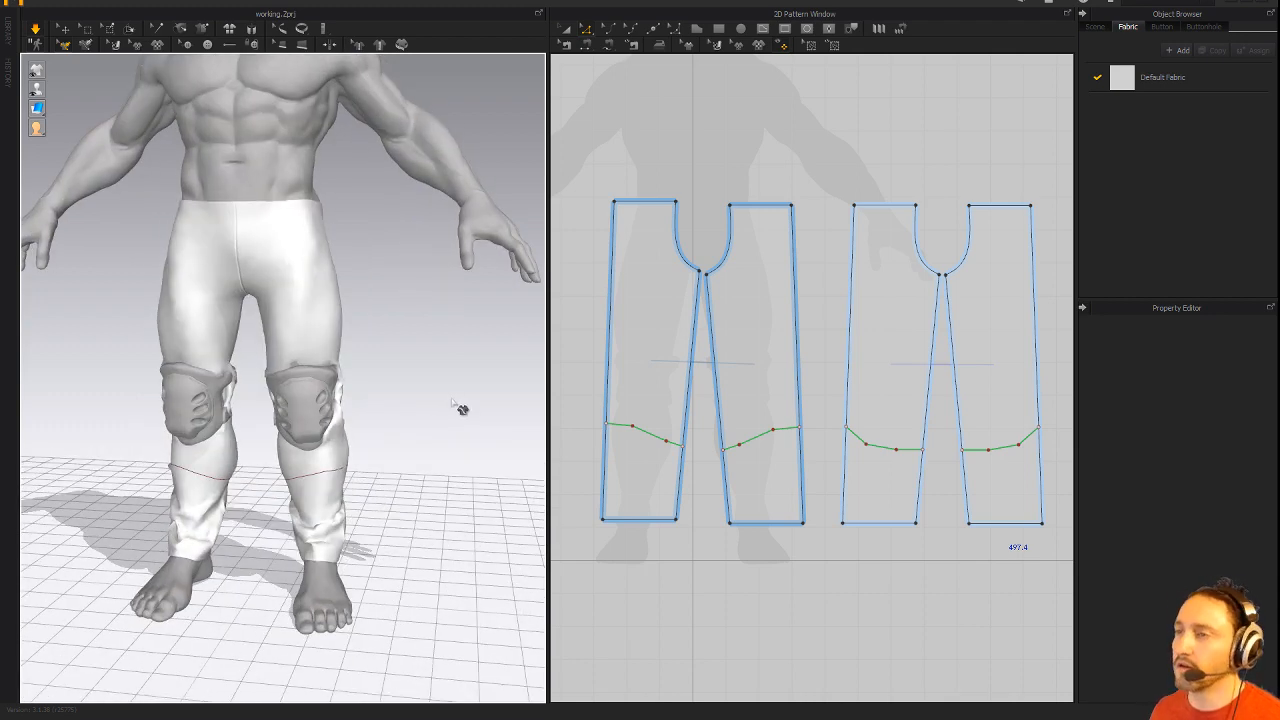
{"action": "scroll", "coordinate": [453, 387], "scroll_direction": "down", "scroll_amount": 4}
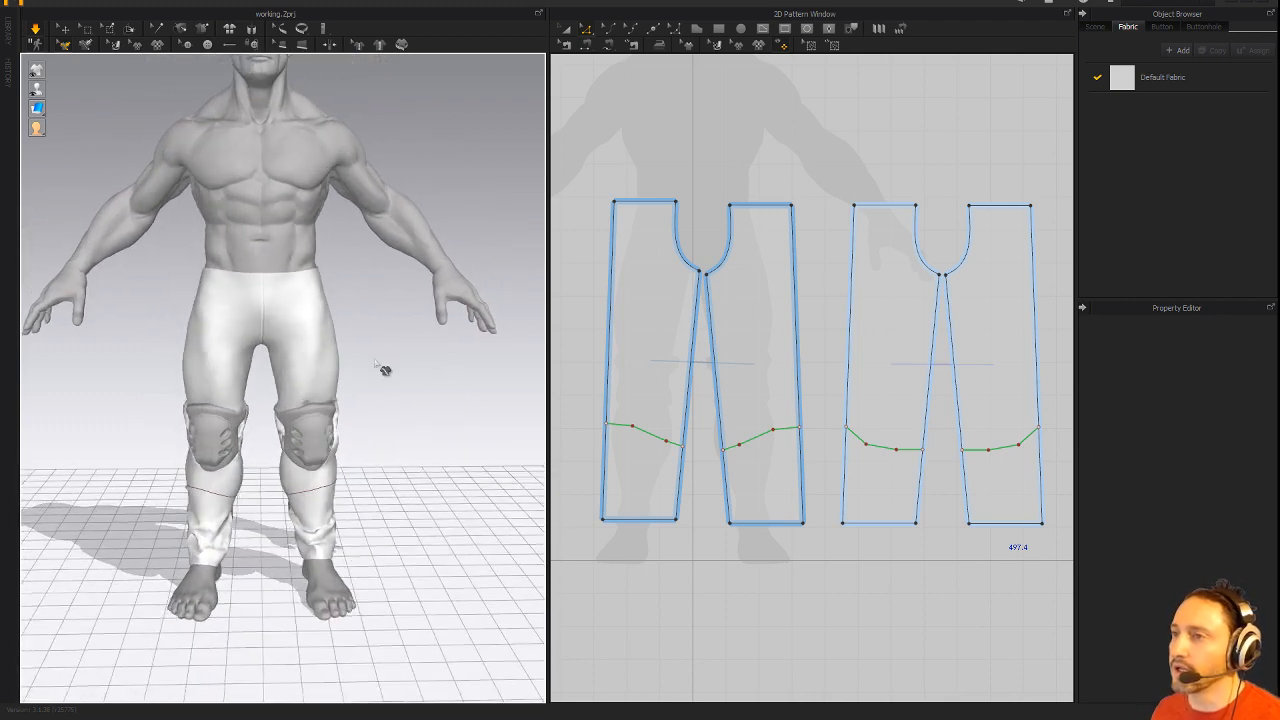
{"action": "middle_click_drag", "start_coordinate": [386, 366], "coordinate": [408, 405]}
{"action": "right_click_drag", "start_coordinate": [446, 410], "coordinate": [418, 403]}
{"action": "scroll", "coordinate": [417, 400], "scroll_direction": "down", "scroll_amount": 1}
{"action": "middle_click_drag", "start_coordinate": [417, 398], "coordinate": [425, 421]}
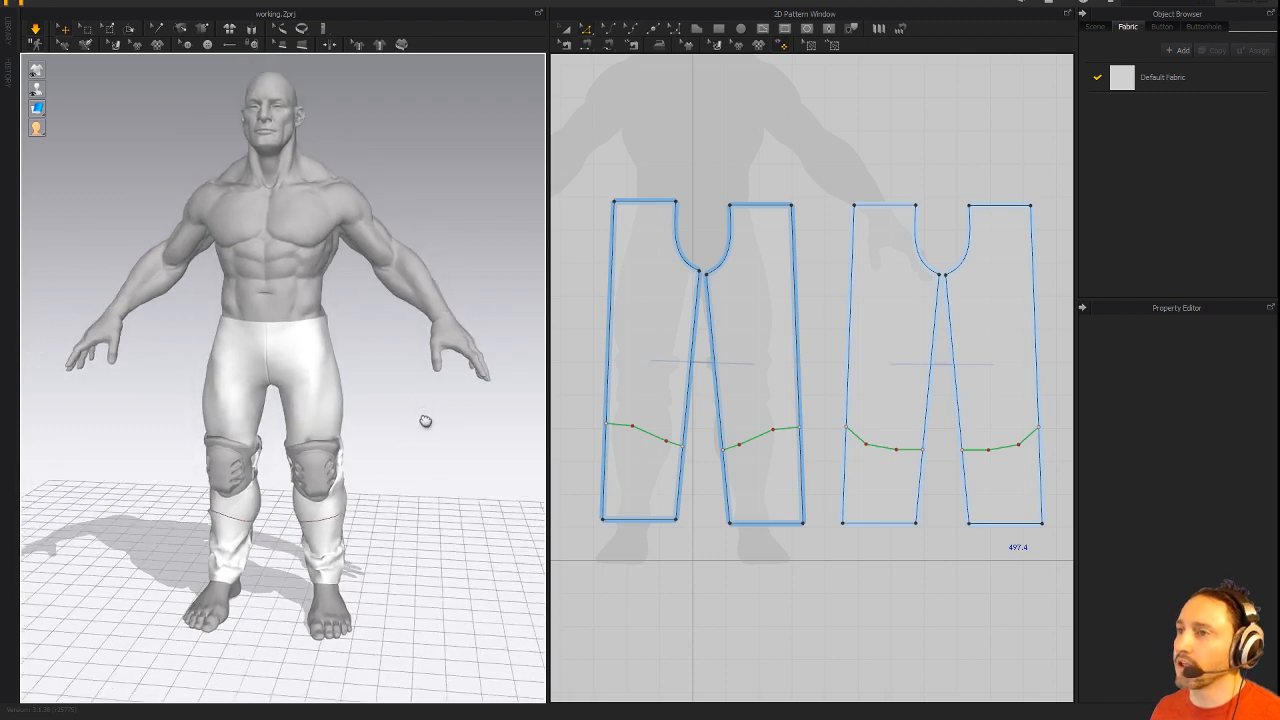
Show all 3D patterns so the cape is displayed together with the trousers.
{"action": "right_click", "coordinate": [437, 198]}
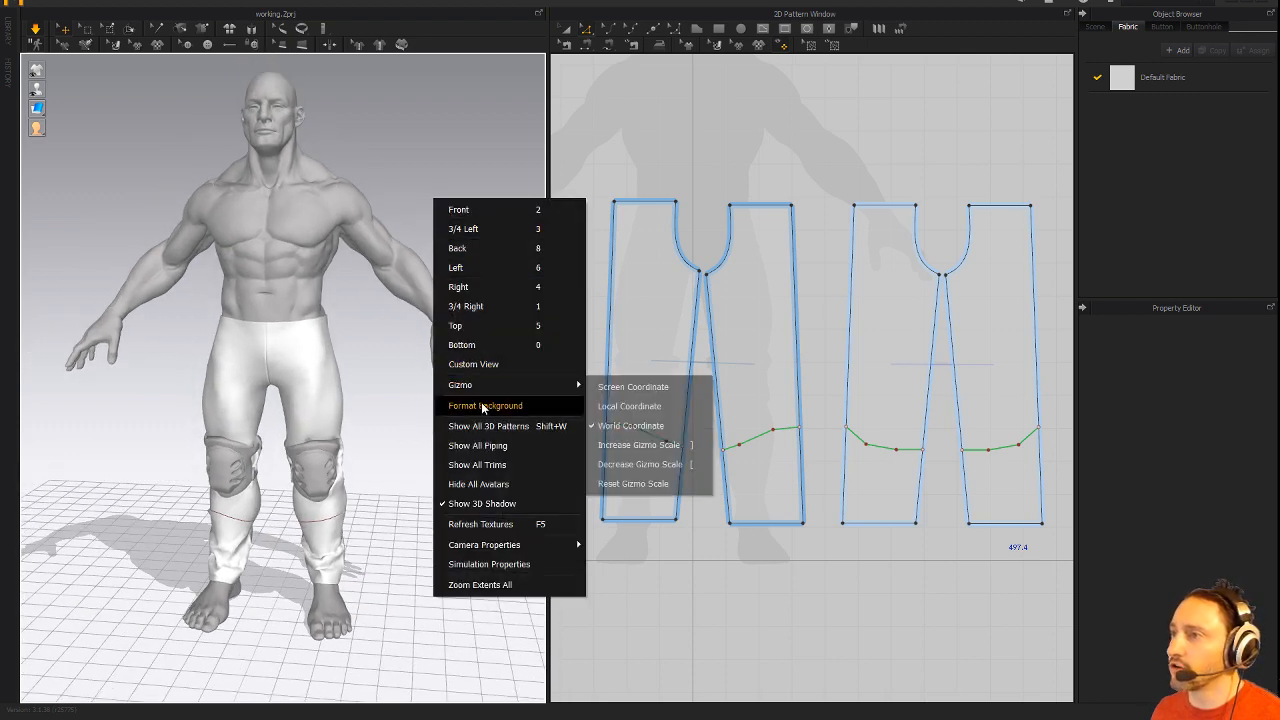
{"action": "left_click", "coordinate": [484, 428]}
{"action": "middle_click_drag", "start_coordinate": [430, 154], "coordinate": [408, 225]}
{"action": "right_click_drag", "start_coordinate": [408, 225], "coordinate": [386, 231]}
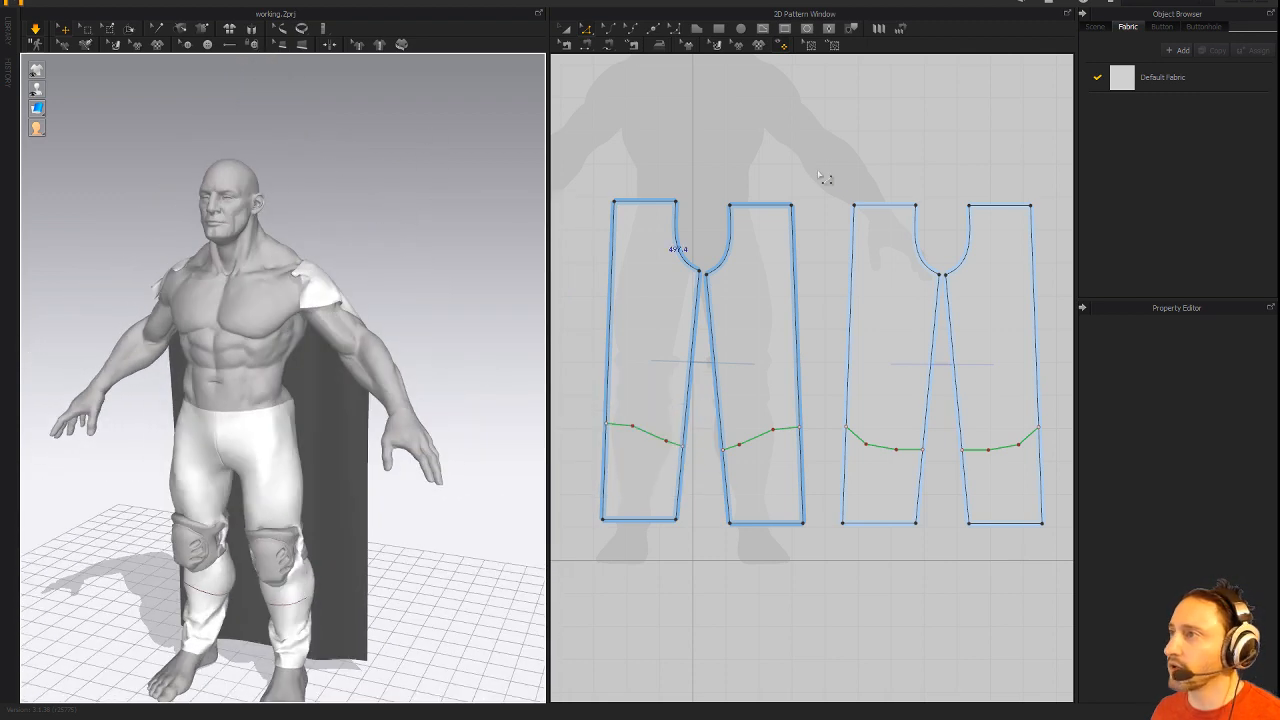
Draw a long, narrow horizontal rectangle pattern above the trousers, at the neck height of the avatar silhouette.
{"action": "scroll", "coordinate": [826, 172], "scroll_direction": "down", "scroll_amount": 3}
{"action": "middle_click_drag", "start_coordinate": [800, 84], "coordinate": [819, 216]}
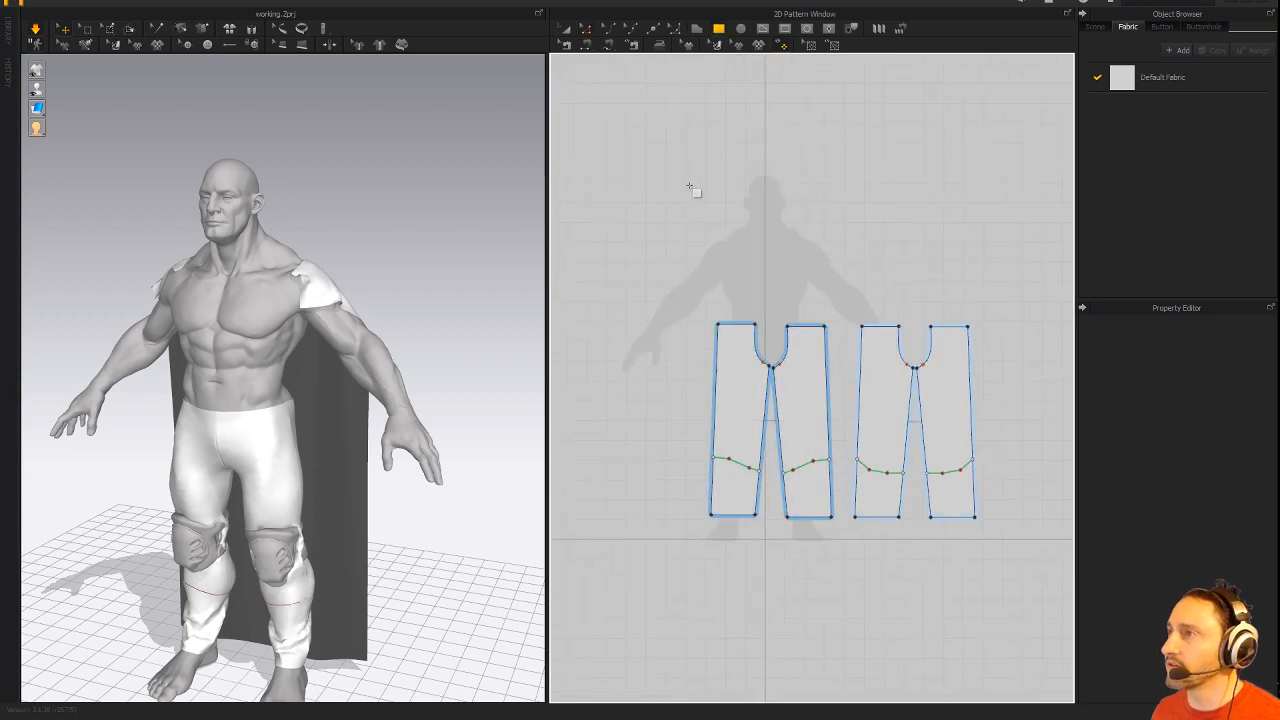
{"action": "left_click_drag", "start_coordinate": [690, 205], "coordinate": [967, 241]}
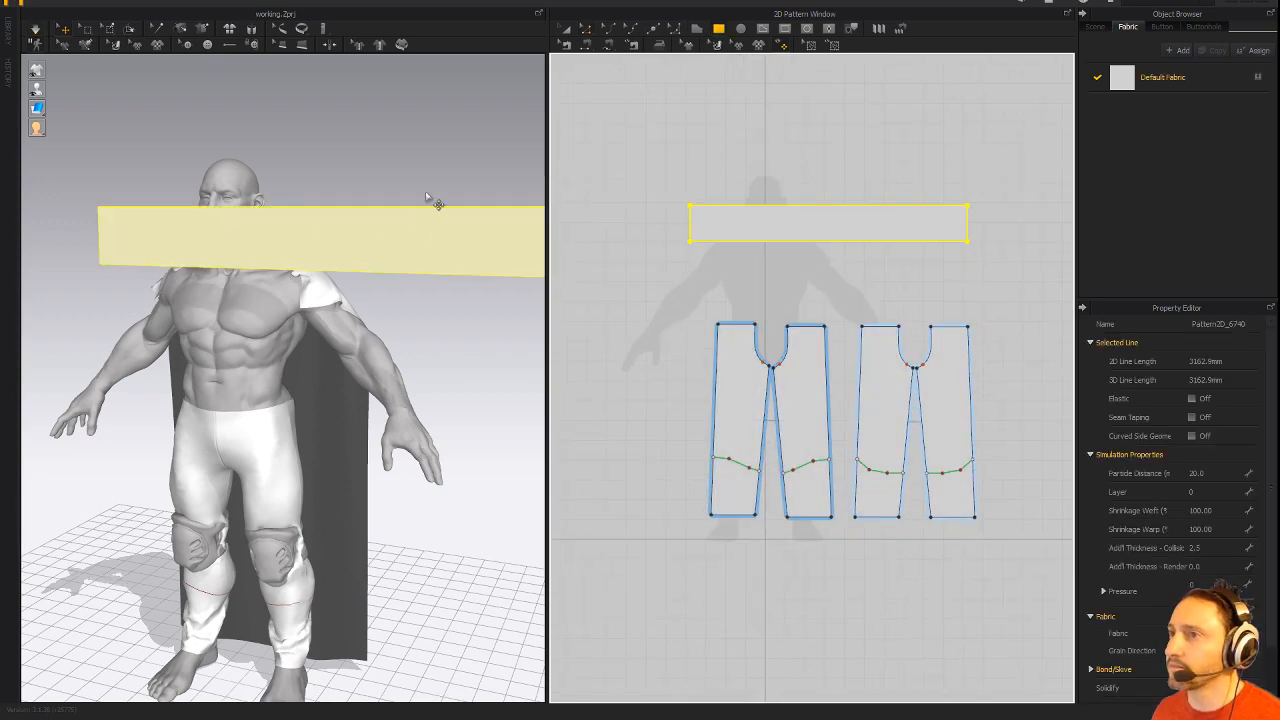
Move the new strip in 3D to the avatar's upper chest and adjust its depth along the front-back axis.
{"action": "scroll", "coordinate": [425, 191], "scroll_direction": "down", "scroll_amount": 5}
{"action": "right_click_drag", "start_coordinate": [280, 149], "coordinate": [261, 198]}
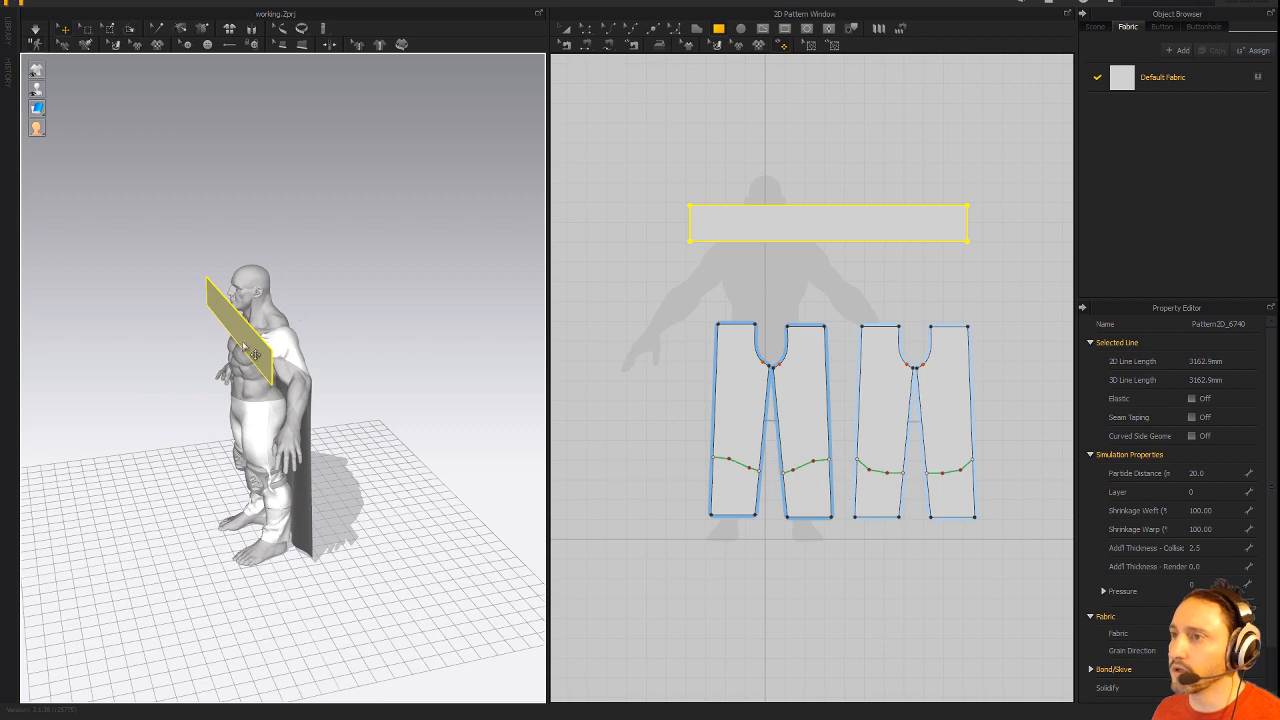
{"action": "left_click_drag", "start_coordinate": [254, 354], "coordinate": [300, 312]}
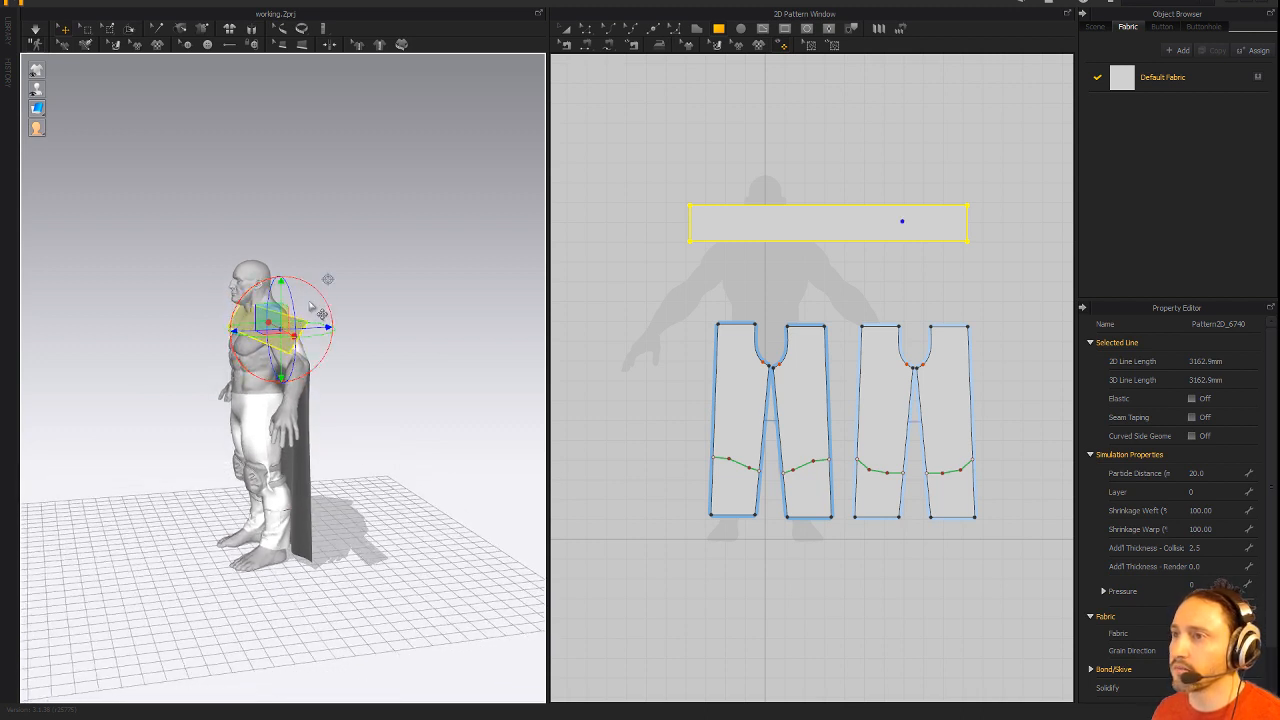
{"action": "left_click_drag", "start_coordinate": [326, 326], "coordinate": [313, 326]}
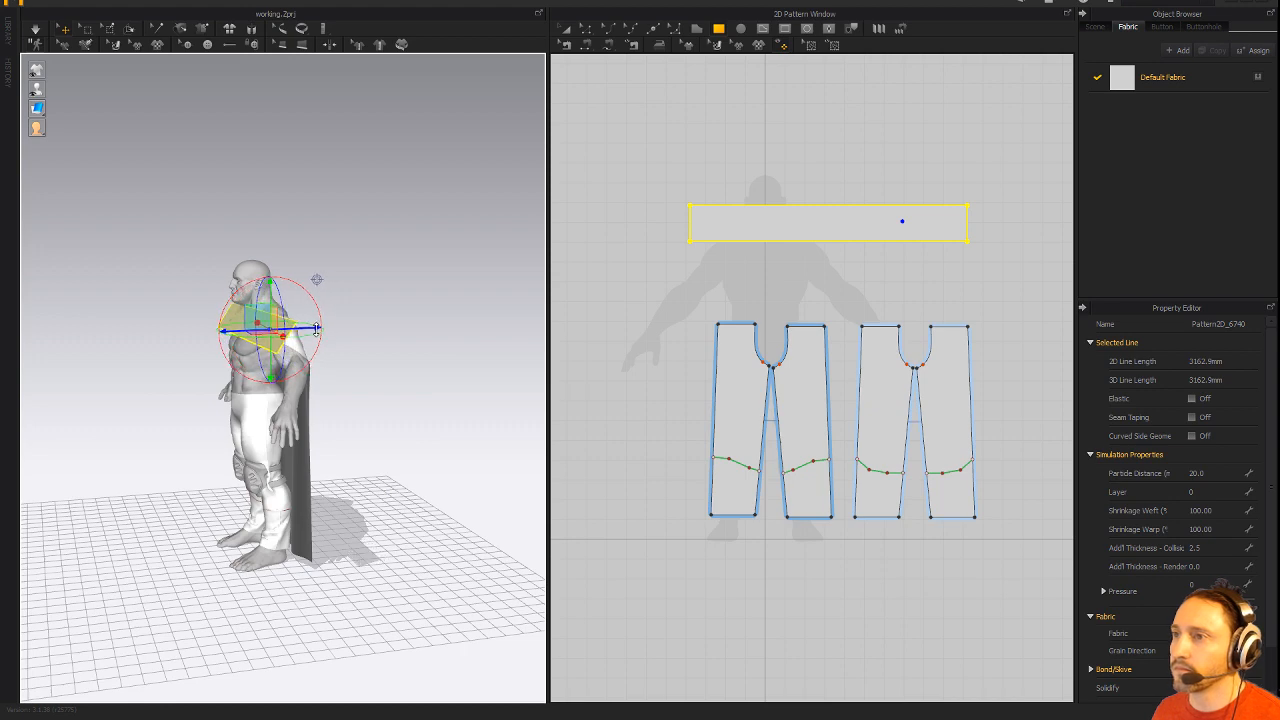
Shift the strip sideways toward the avatar's left arm so its short end lies over the opposite side of the chest.
{"action": "right_click_drag", "start_coordinate": [368, 281], "coordinate": [428, 303]}
{"action": "scroll", "coordinate": [428, 303], "scroll_direction": "up", "scroll_amount": 3}
{"action": "middle_click_drag", "start_coordinate": [428, 303], "coordinate": [427, 289]}
{"action": "right_click_drag", "start_coordinate": [426, 288], "coordinate": [488, 370]}
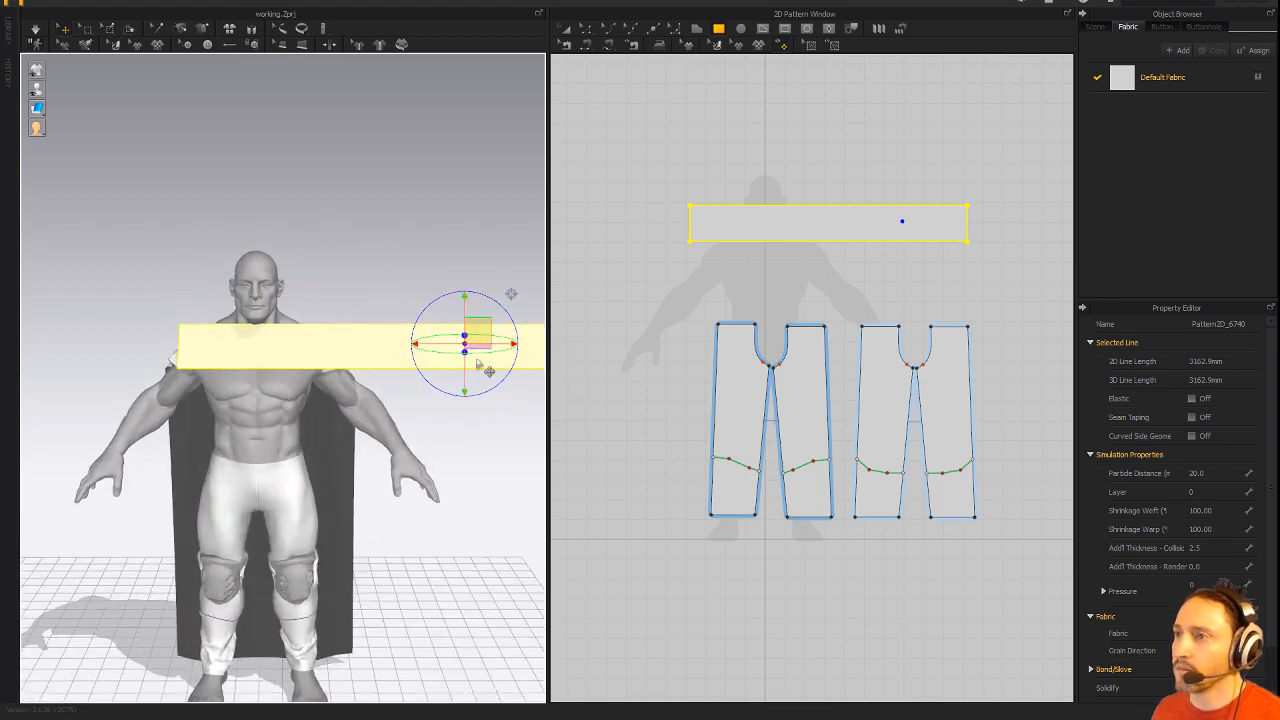
{"action": "middle_click_drag", "start_coordinate": [537, 358], "coordinate": [380, 267]}
{"action": "left_click", "coordinate": [370, 342]}
{"action": "left_click_drag", "start_coordinate": [384, 330], "coordinate": [427, 328]}
{"action": "middle_click_drag", "start_coordinate": [242, 245], "coordinate": [353, 271]}
{"action": "scroll", "coordinate": [353, 272], "scroll_direction": "up", "scroll_amount": 3}
{"action": "right_click_drag", "start_coordinate": [353, 271], "coordinate": [358, 224]}
{"action": "left_click", "coordinate": [283, 105]}
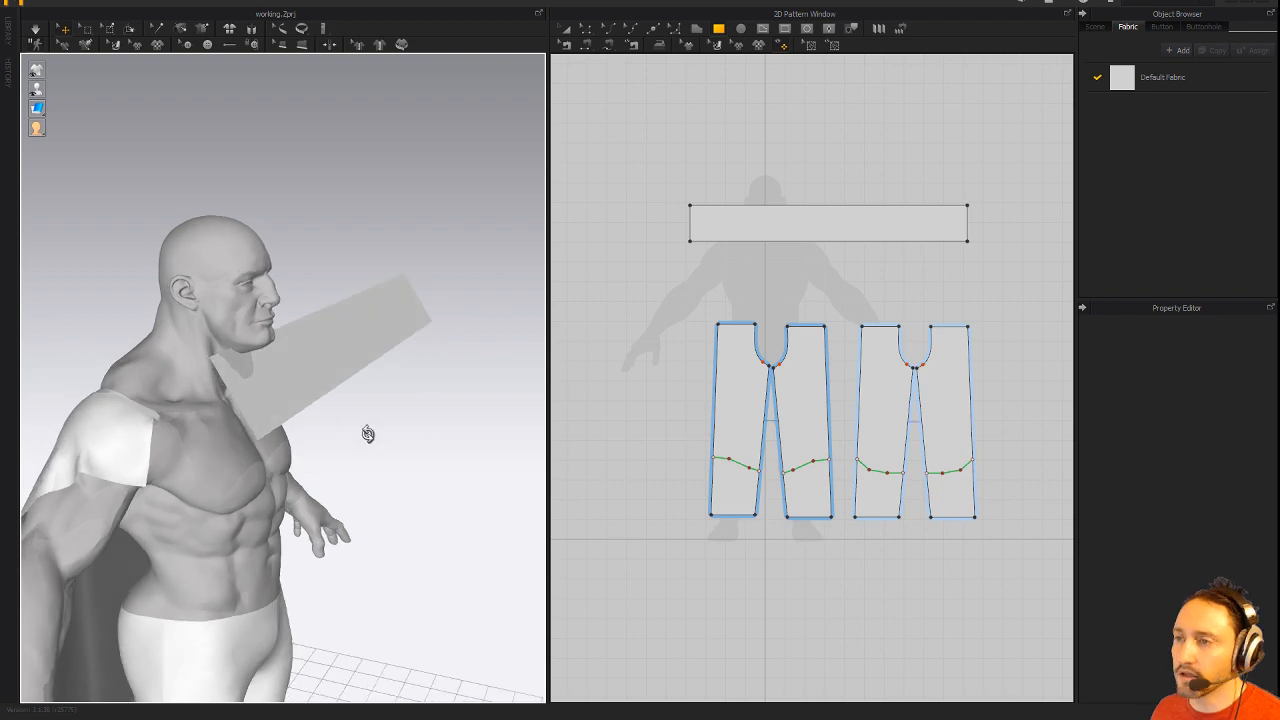
Run the simulation briefly so the strip settles against the avatar's neck and upper chest, and stop it.
{"action": "right_click_drag", "start_coordinate": [366, 434], "coordinate": [395, 435]}
{"action": "key", "text": "space"}
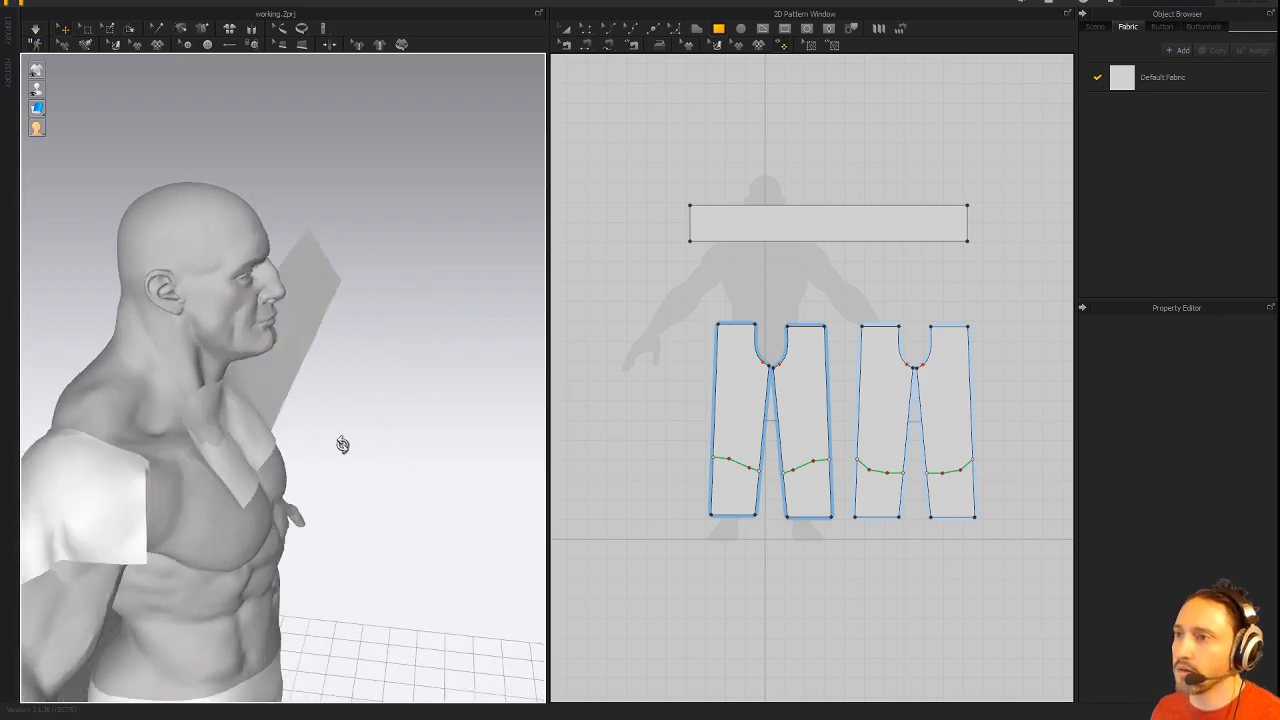
{"action": "right_click_drag", "start_coordinate": [343, 443], "coordinate": [476, 490]}
{"action": "middle_click_drag", "start_coordinate": [476, 490], "coordinate": [418, 484]}
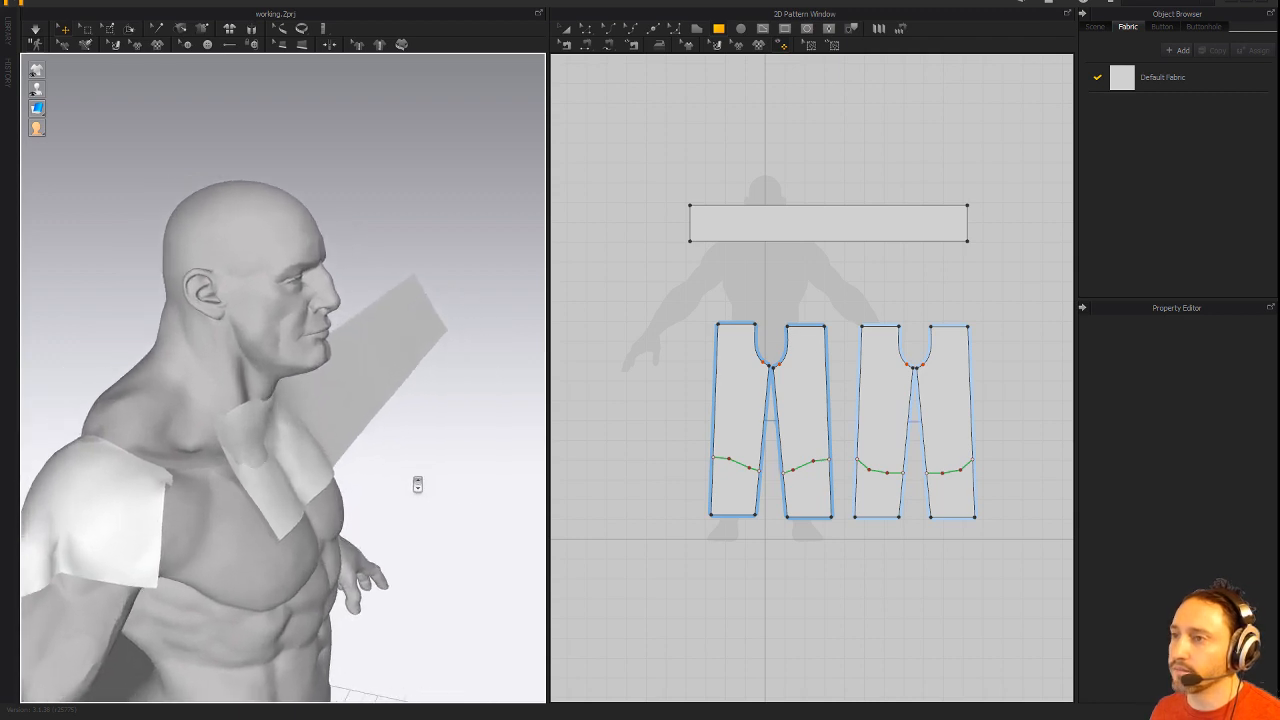
Pin the mesh along the strip's short end on the avatar's chest.
{"action": "key", "text": "2"}
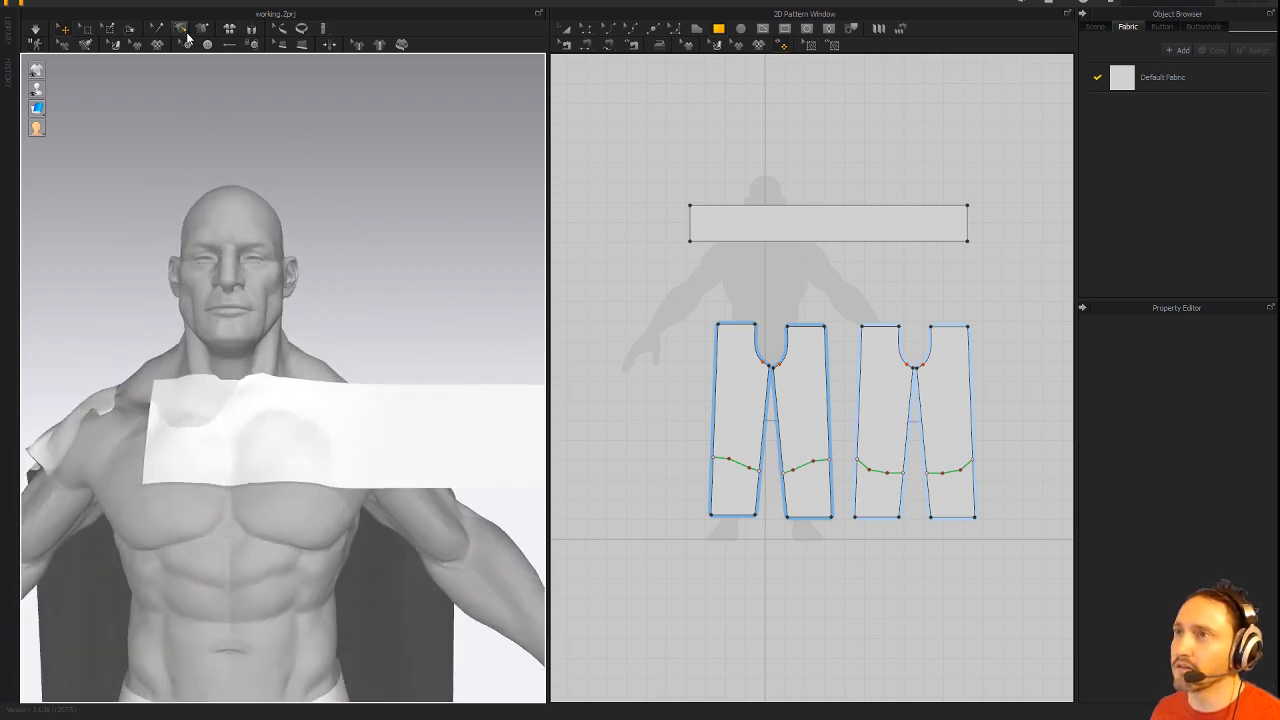
{"action": "left_click", "coordinate": [110, 31]}
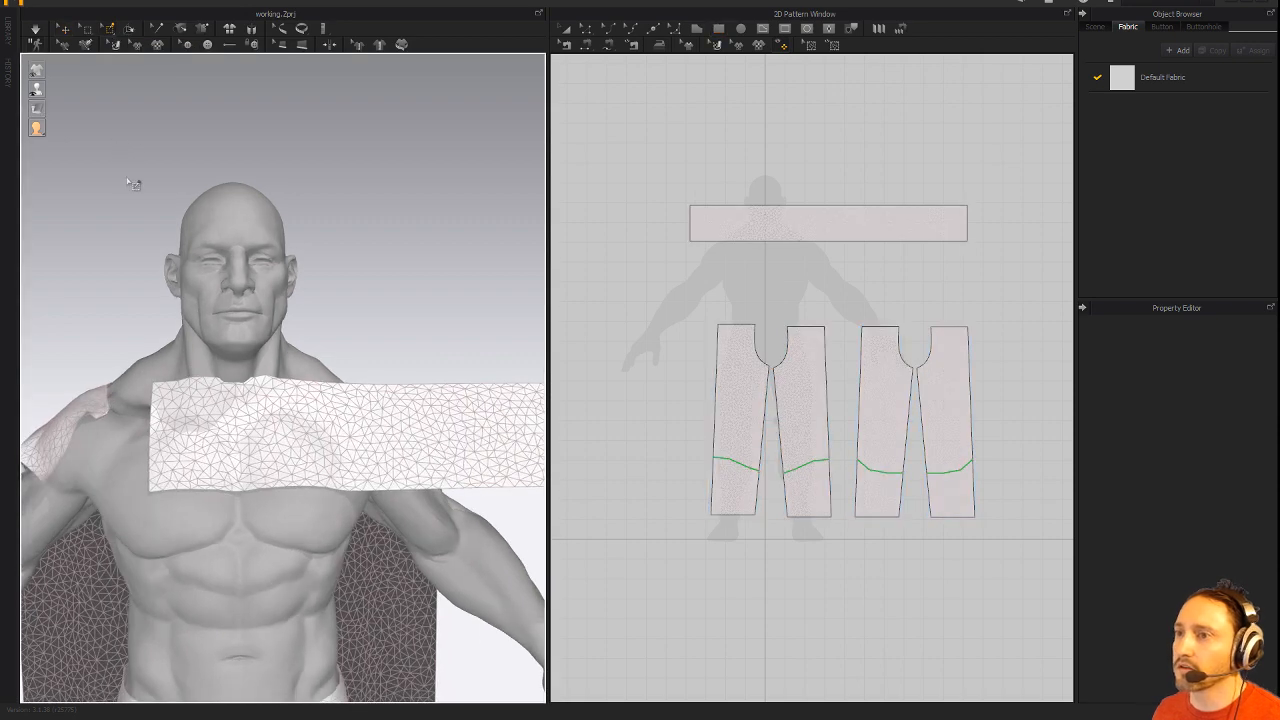
{"action": "right_click_drag", "start_coordinate": [133, 184], "coordinate": [357, 440]}
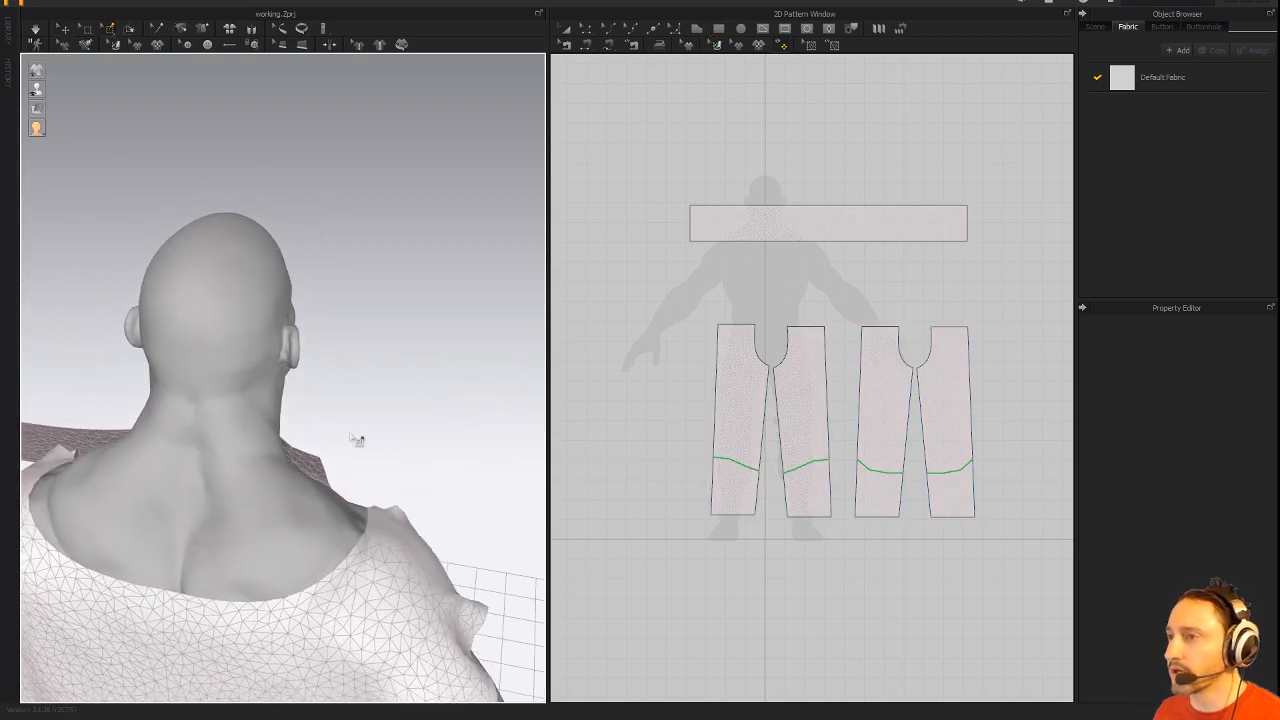
{"action": "right_click_drag", "start_coordinate": [415, 388], "coordinate": [195, 346]}
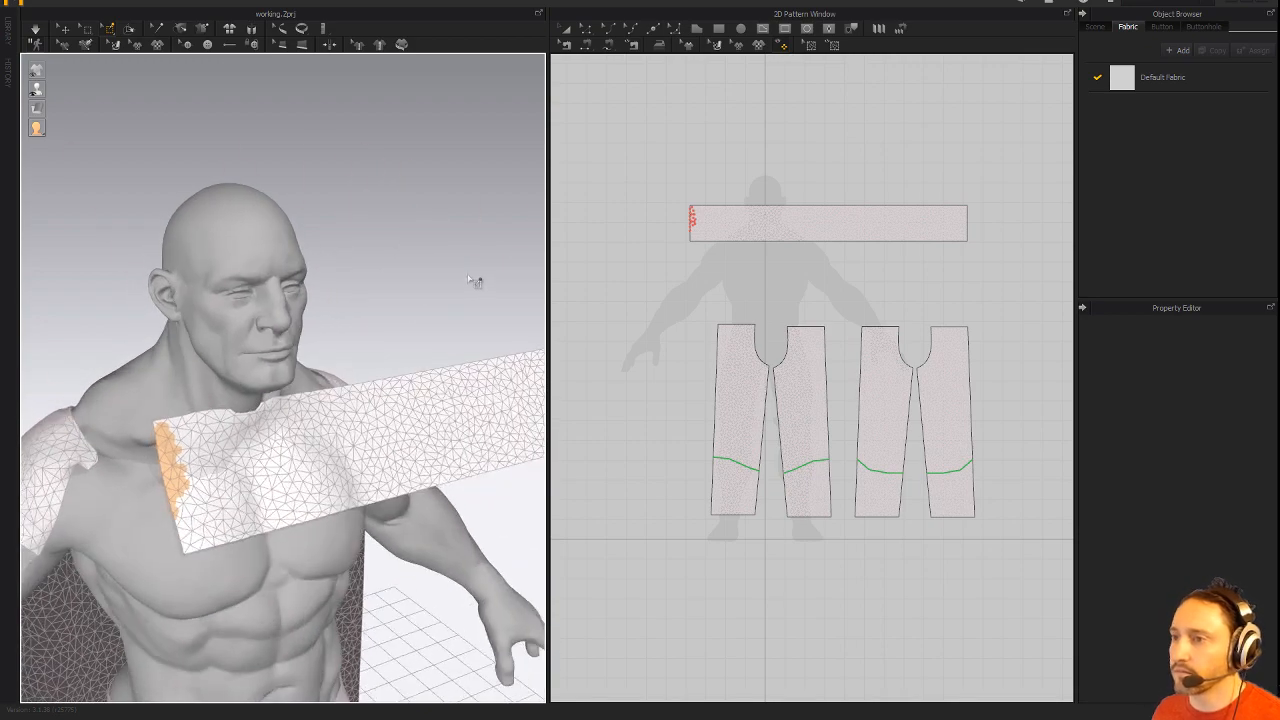
Pin a second narrow band of mesh across the strip, near the avatar's left shoulder.
{"action": "right_click_drag", "start_coordinate": [470, 280], "coordinate": [334, 217]}
{"action": "scroll", "coordinate": [334, 217], "scroll_direction": "down", "scroll_amount": 5}
{"action": "middle_click_drag", "start_coordinate": [334, 217], "coordinate": [289, 234]}
{"action": "middle_click_drag", "start_coordinate": [350, 276], "coordinate": [306, 263]}
{"action": "right_click_drag", "start_coordinate": [306, 263], "coordinate": [224, 302]}
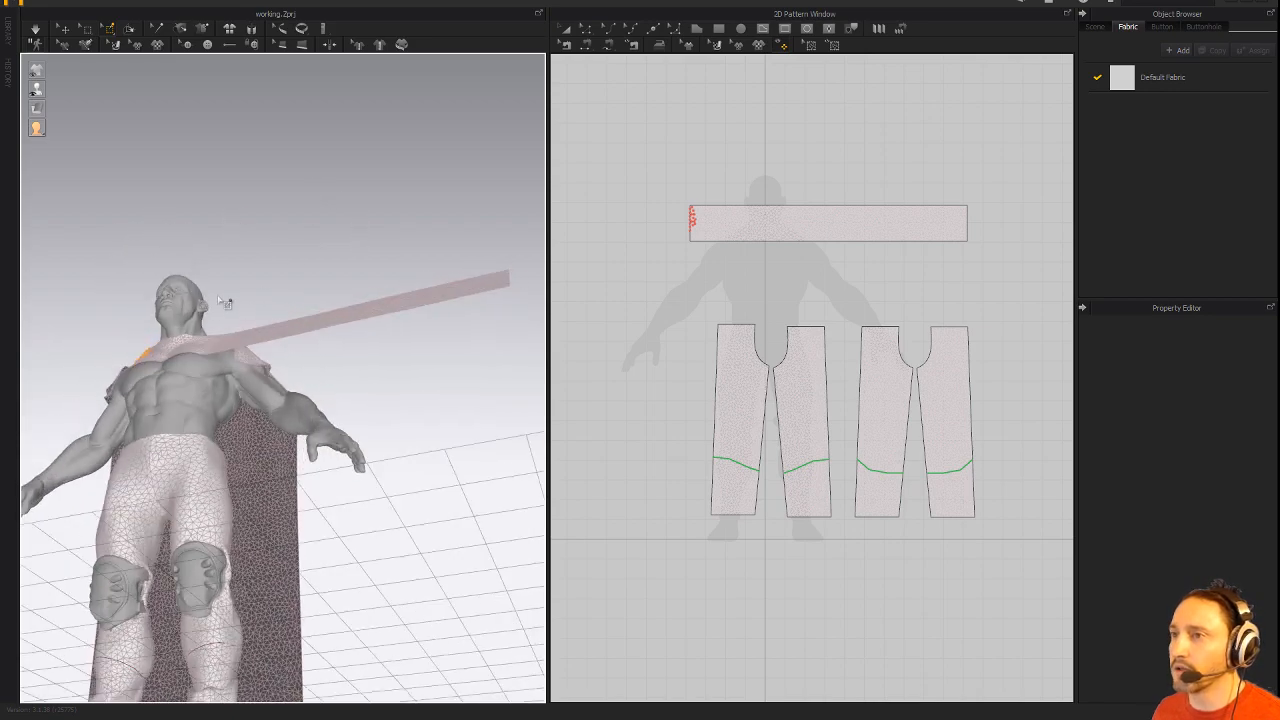
{"action": "right_click_drag", "start_coordinate": [318, 246], "coordinate": [274, 332]}
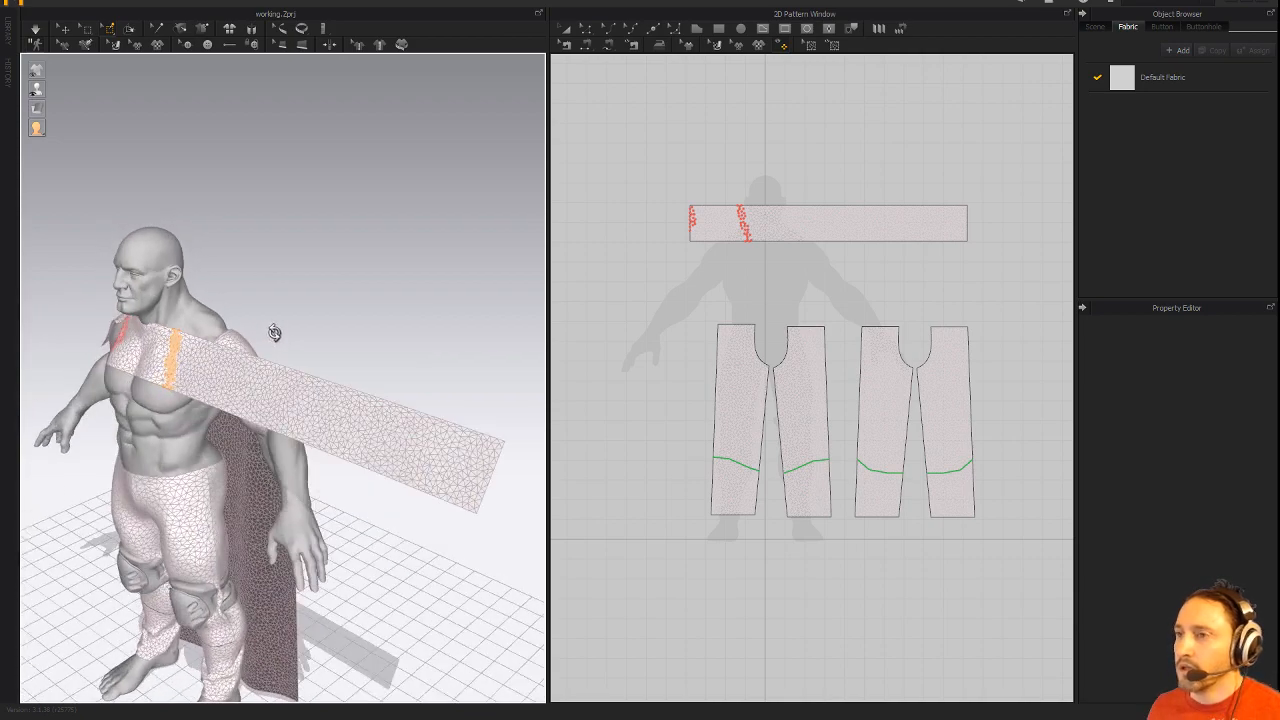
Run the simulation and pull the strip's free end up over the avatar's left shoulder onto the back.
{"action": "left_click", "coordinate": [36, 30]}
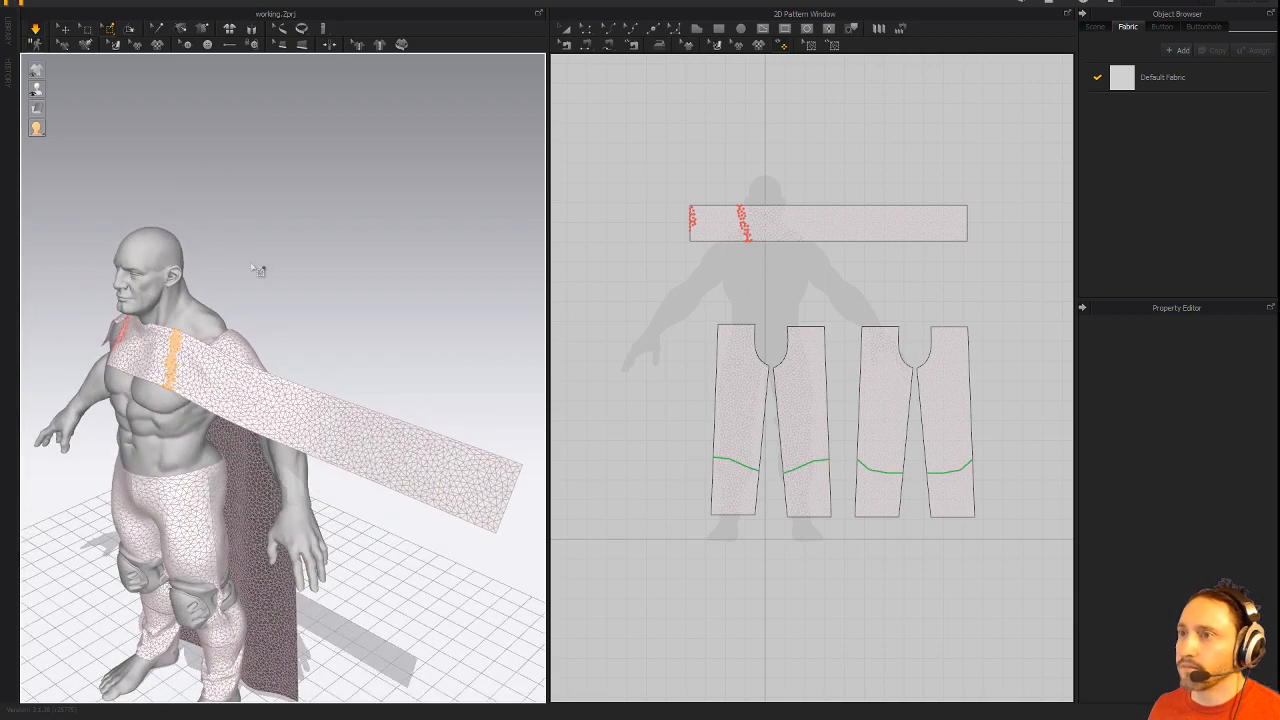
{"action": "right_click_drag", "start_coordinate": [271, 274], "coordinate": [250, 340]}
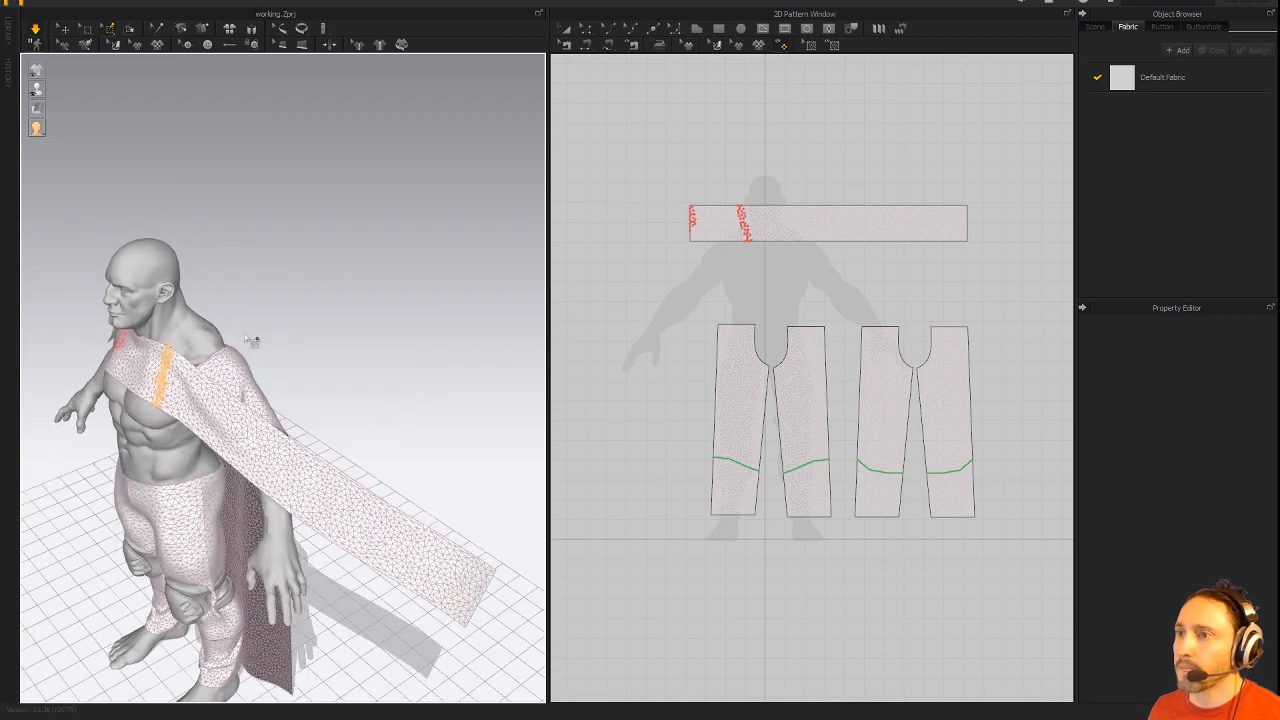
{"action": "left_click", "coordinate": [64, 31]}
{"action": "middle_click_drag", "start_coordinate": [343, 368], "coordinate": [352, 316]}
{"action": "left_click_drag", "start_coordinate": [281, 413], "coordinate": [380, 163]}
{"action": "right_click_drag", "start_coordinate": [486, 271], "coordinate": [281, 291]}
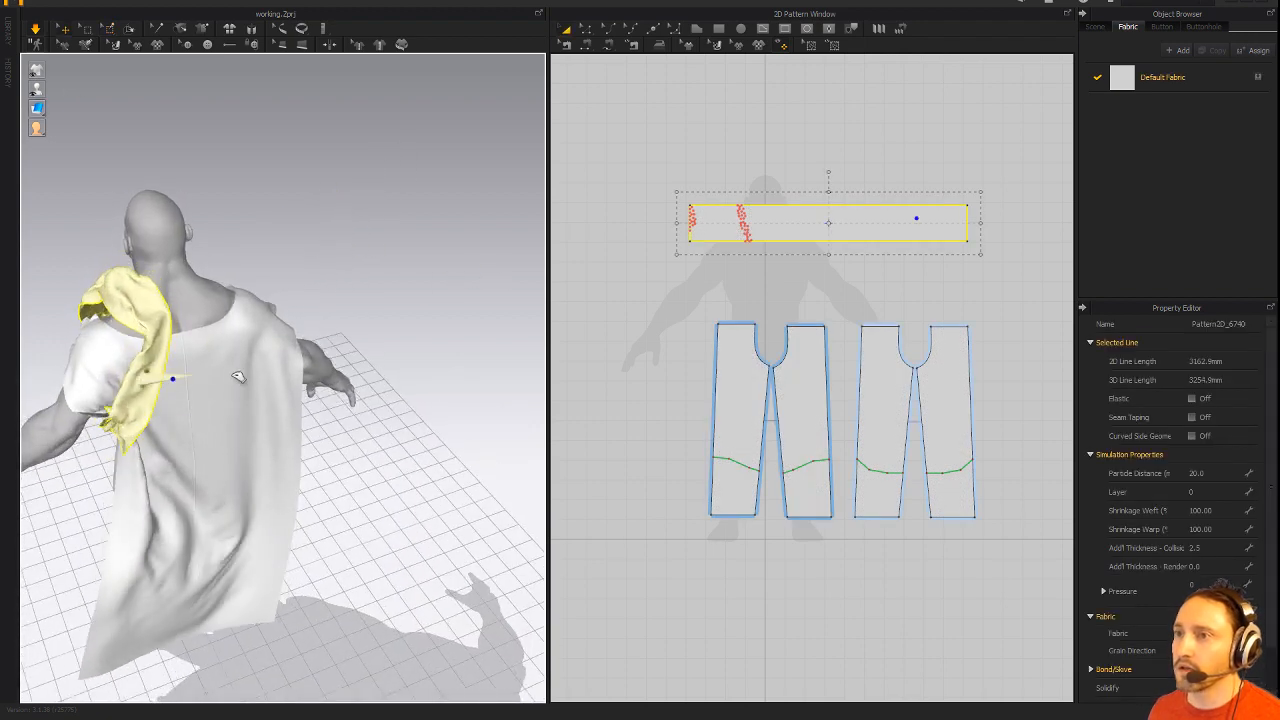
Wrap the strip's free end behind the avatar's neck and bring it forward over the right shoulder.
{"action": "left_click_drag", "start_coordinate": [344, 328], "coordinate": [380, 294]}
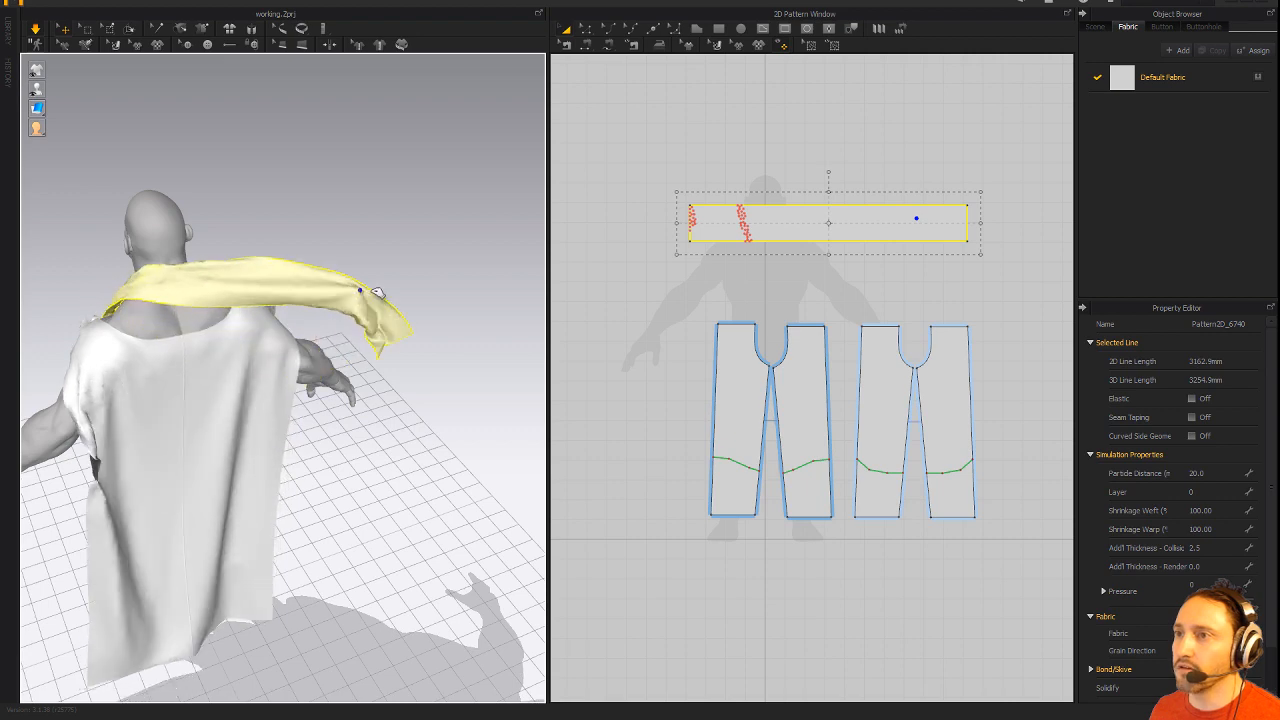
{"action": "right_click_drag", "start_coordinate": [408, 276], "coordinate": [160, 262]}
{"action": "left_click_drag", "start_coordinate": [186, 260], "coordinate": [333, 270]}
{"action": "right_click_drag", "start_coordinate": [333, 270], "coordinate": [272, 298]}
{"action": "left_click_drag", "start_coordinate": [147, 292], "coordinate": [245, 322]}
{"action": "right_click_drag", "start_coordinate": [246, 318], "coordinate": [212, 311]}
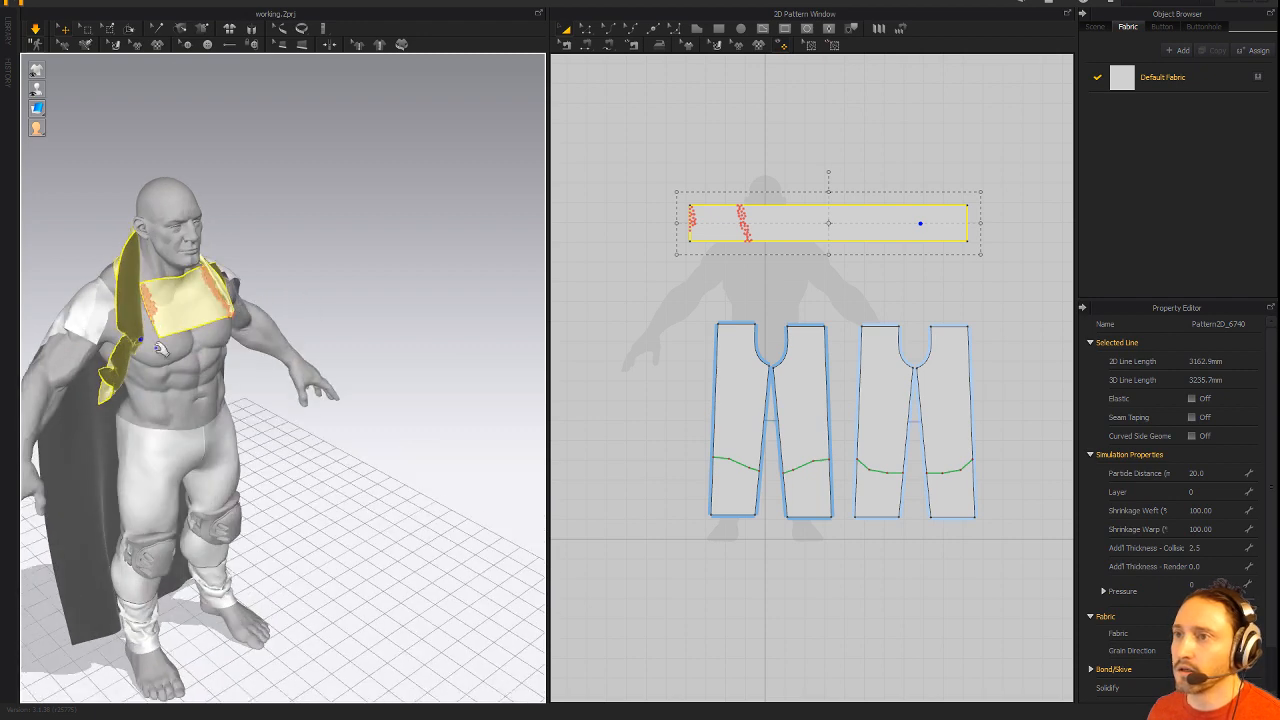
Draw the strip's free end across the front of the neck toward the avatar's left shoulder.
{"action": "left_click_drag", "start_coordinate": [126, 386], "coordinate": [335, 314]}
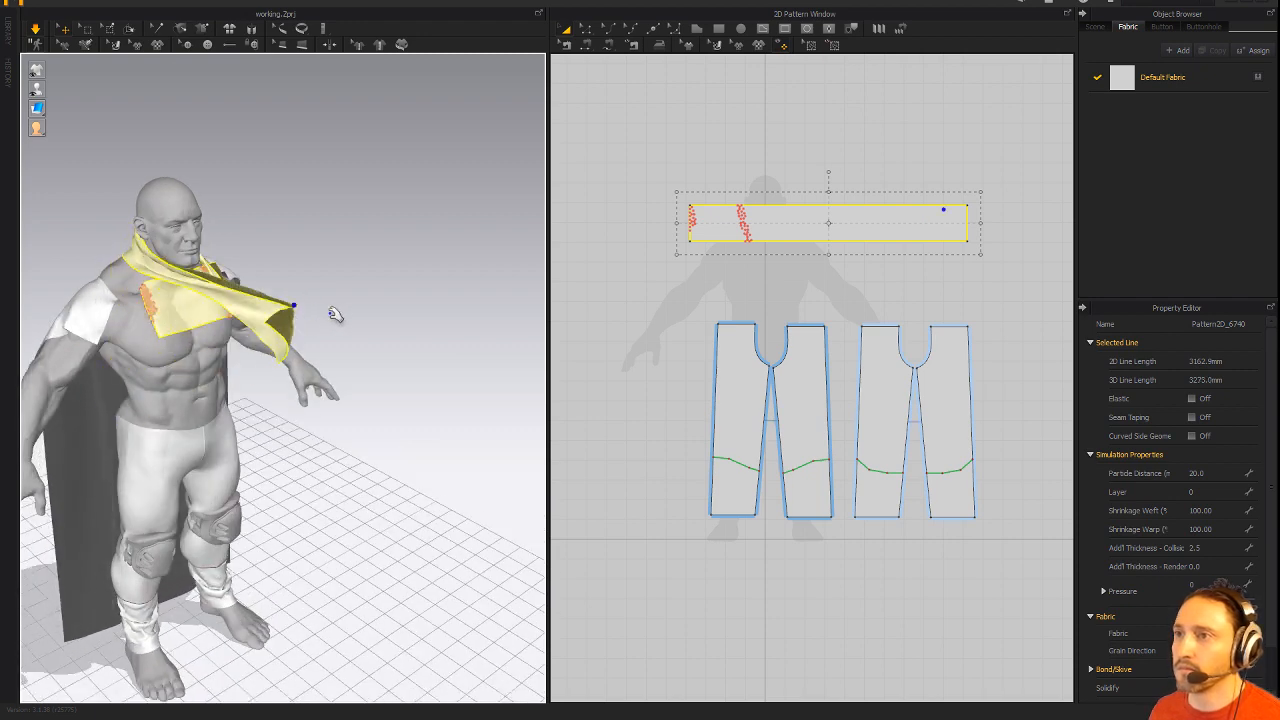
{"action": "right_click_drag", "start_coordinate": [335, 314], "coordinate": [246, 324]}
{"action": "left_click_drag", "start_coordinate": [180, 326], "coordinate": [318, 236]}
{"action": "right_click_drag", "start_coordinate": [345, 225], "coordinate": [174, 322]}
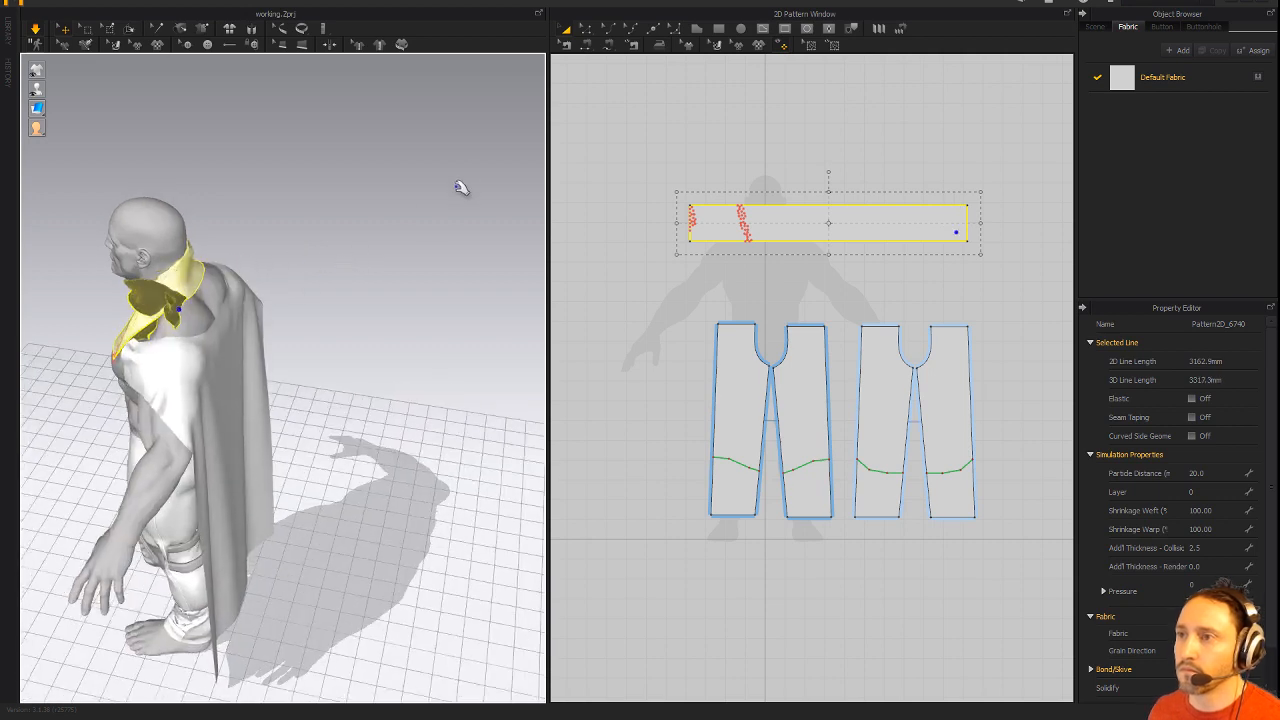
{"action": "right_click_drag", "start_coordinate": [318, 266], "coordinate": [405, 240]}
{"action": "left_click_drag", "start_coordinate": [229, 252], "coordinate": [316, 224]}
{"action": "scroll", "coordinate": [366, 214], "scroll_direction": "up", "scroll_amount": 5}
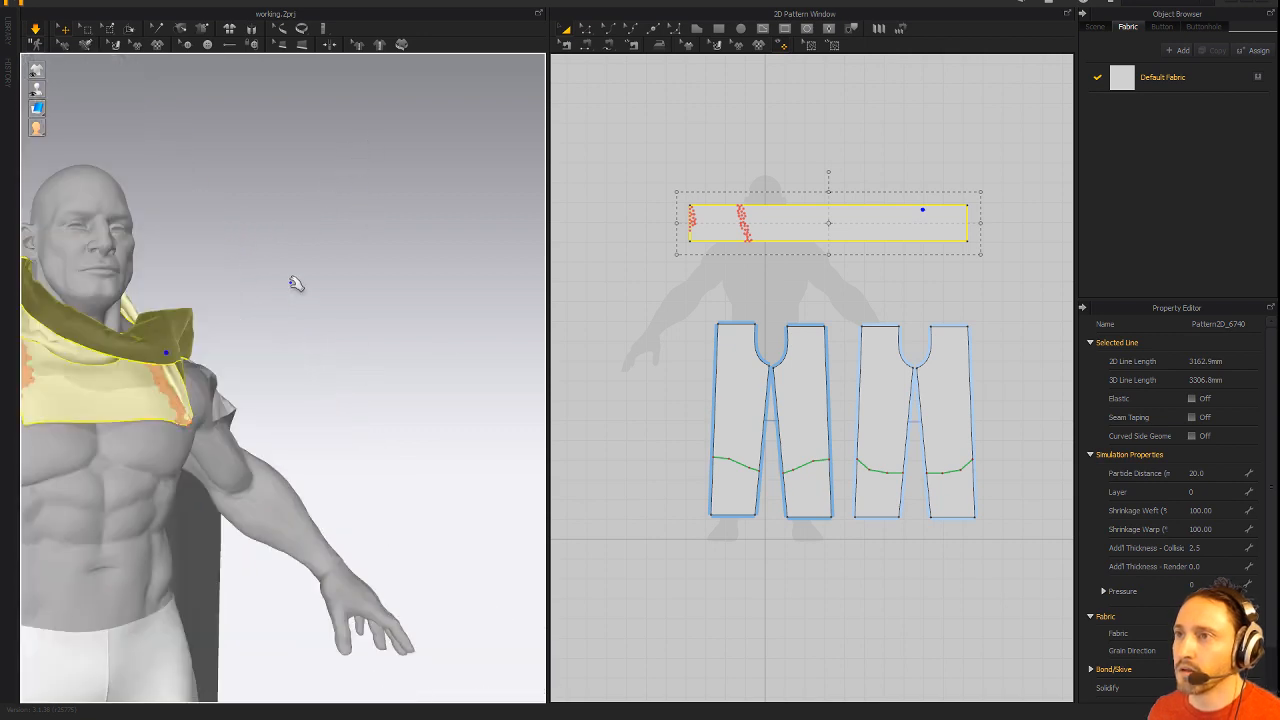
Adjust the wrap around the back of the neck and bring the loose end down over the chest.
{"action": "right_click_drag", "start_coordinate": [296, 283], "coordinate": [429, 314]}
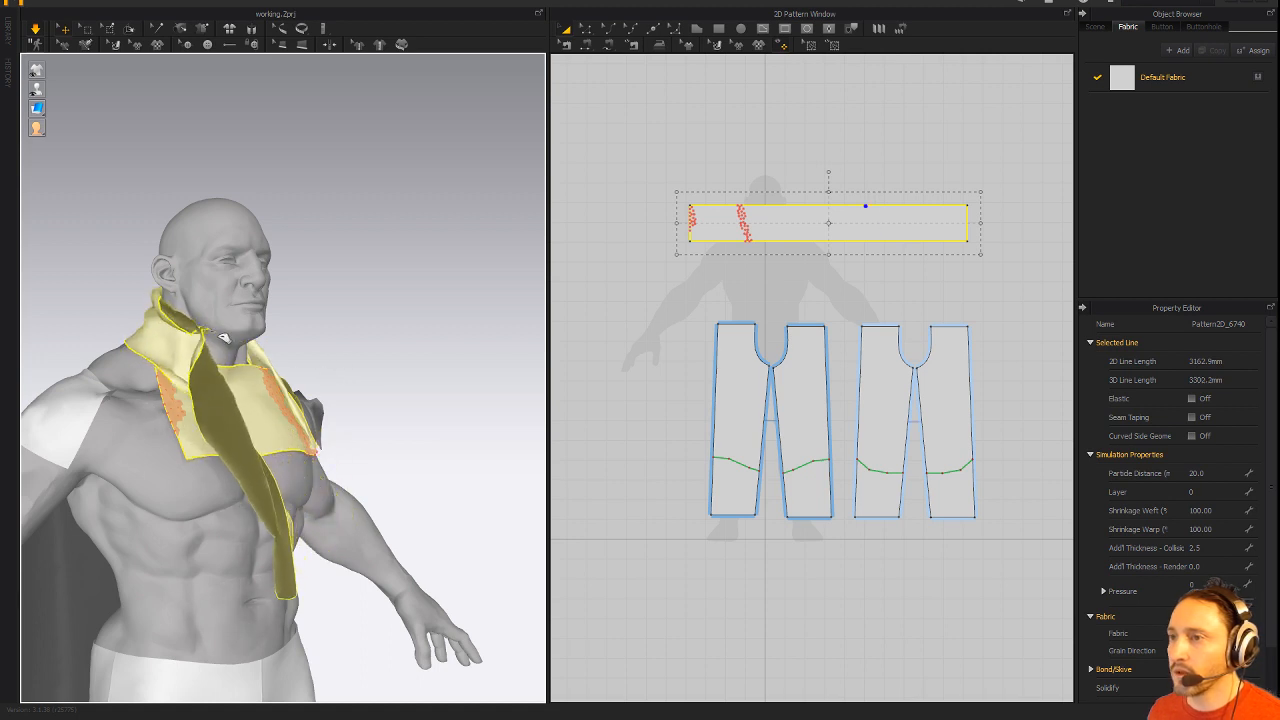
{"action": "right_click_drag", "start_coordinate": [255, 357], "coordinate": [316, 369]}
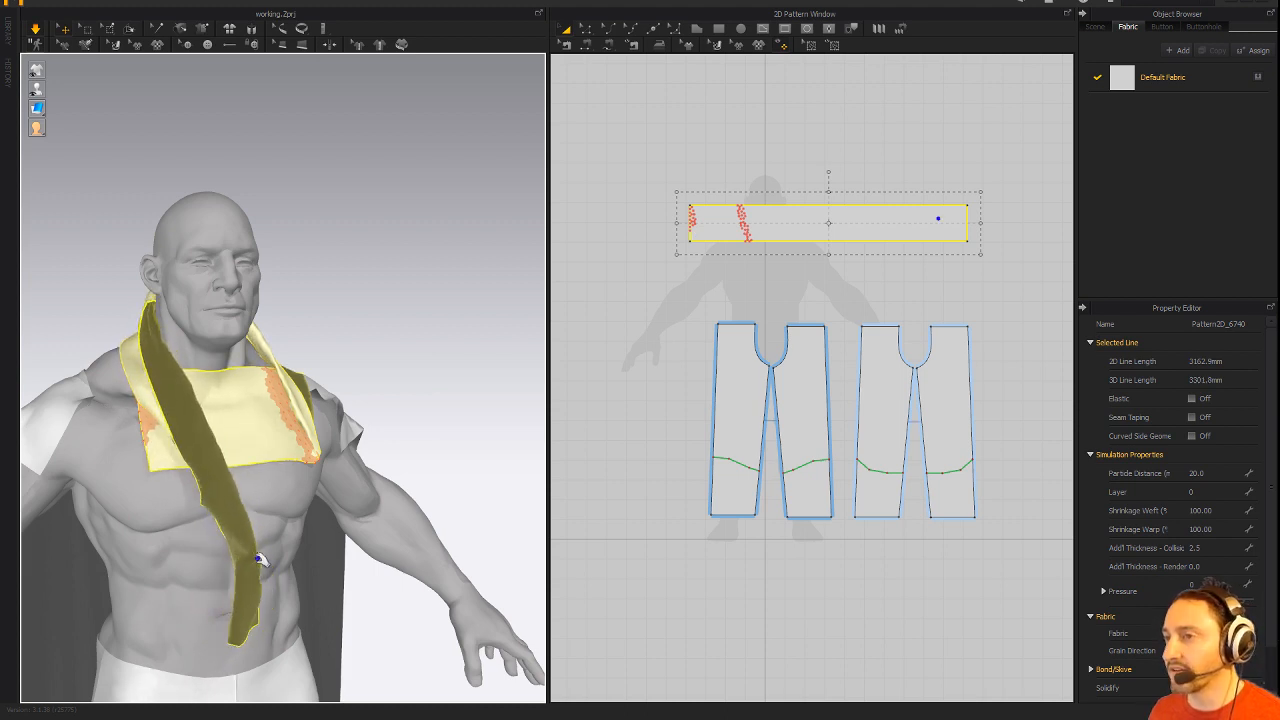
{"action": "right_click_drag", "start_coordinate": [170, 414], "coordinate": [253, 416]}
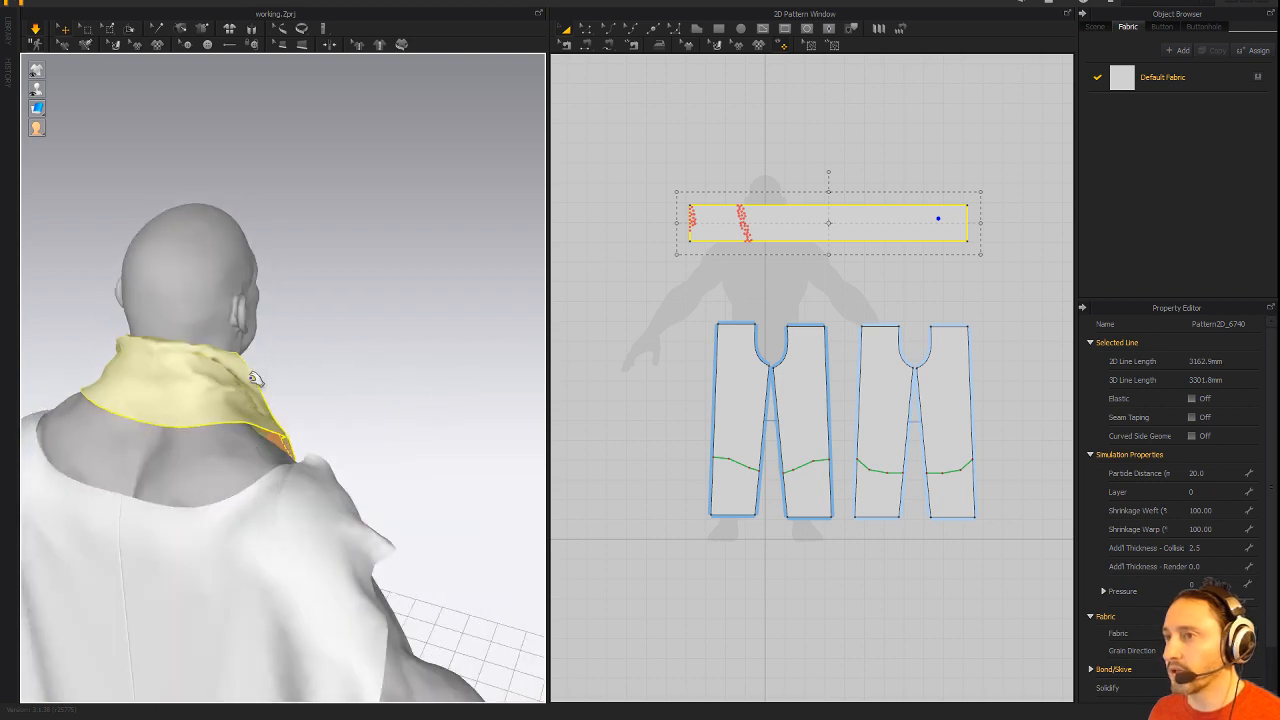
{"action": "right_click_drag", "start_coordinate": [340, 352], "coordinate": [311, 490]}
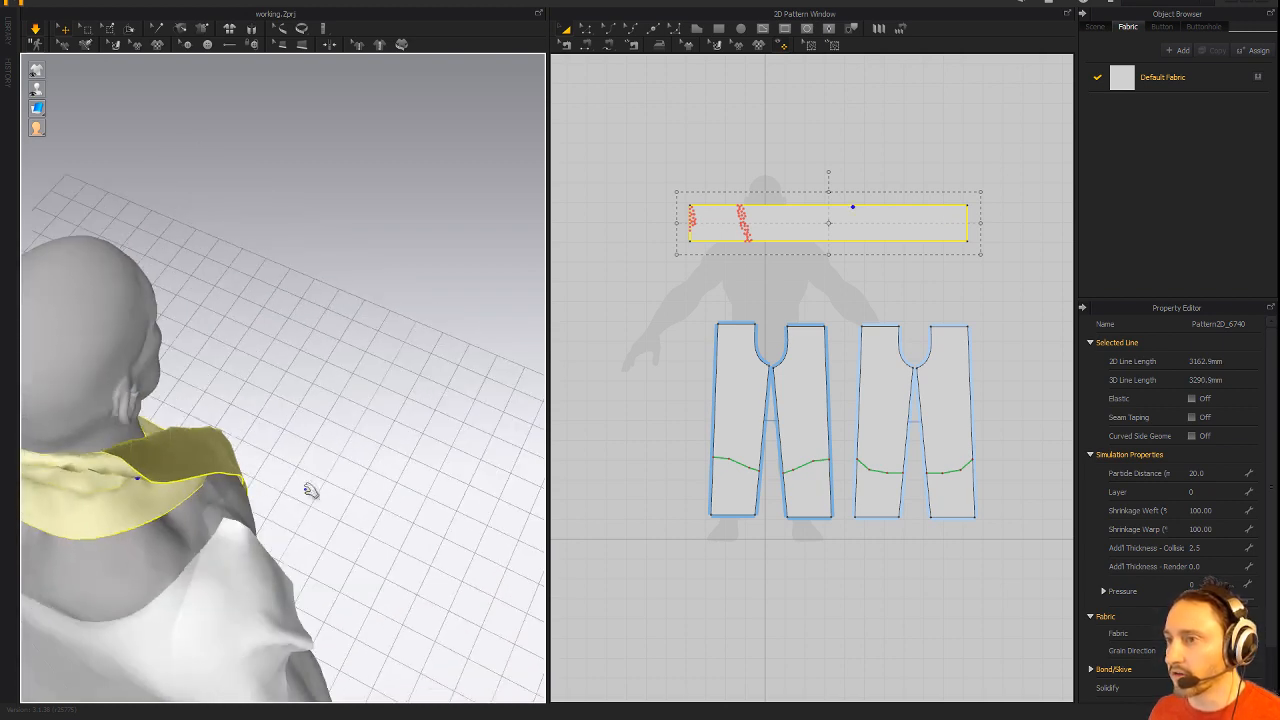
{"action": "right_click_drag", "start_coordinate": [316, 405], "coordinate": [217, 383]}
{"action": "left_click_drag", "start_coordinate": [118, 414], "coordinate": [265, 515]}
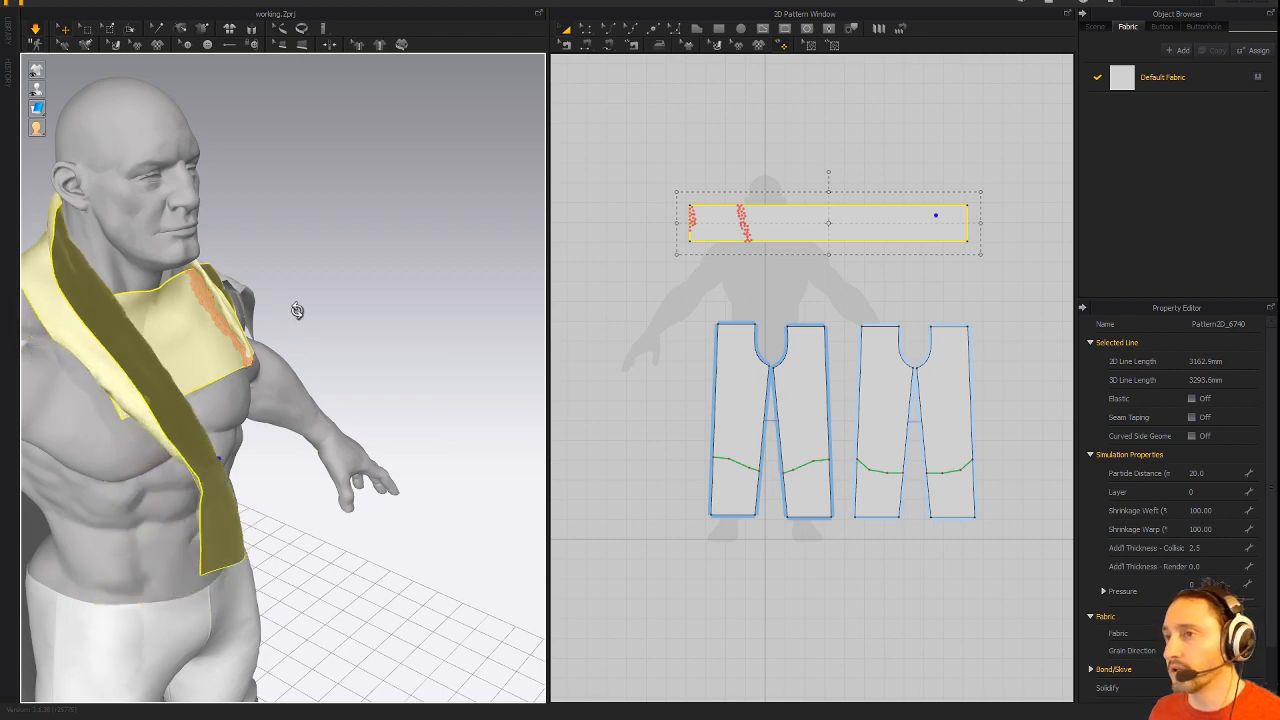
Pull the loose end across the throat again and lift it over the avatar's left shoulder.
{"action": "right_click_drag", "start_coordinate": [306, 303], "coordinate": [314, 303]}
{"action": "left_click", "coordinate": [198, 410]}
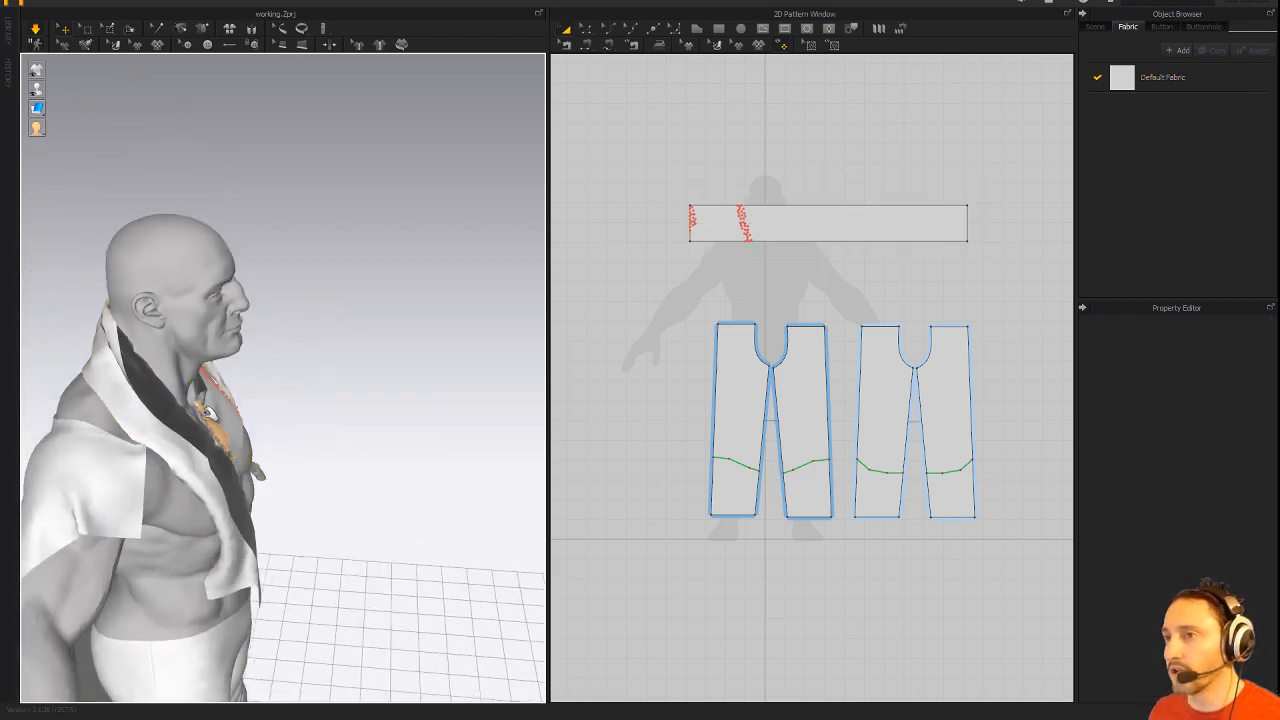
{"action": "right_click_drag", "start_coordinate": [297, 428], "coordinate": [354, 311]}
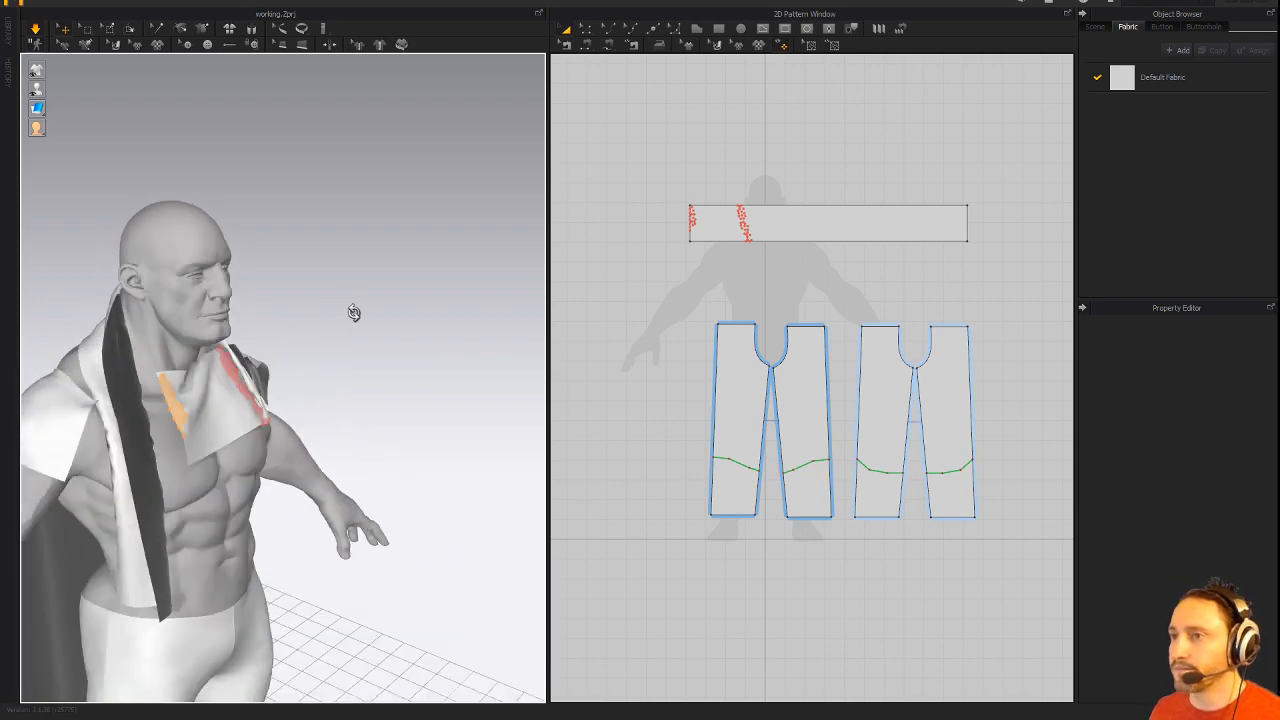
{"action": "key", "text": "ctrl+z"}
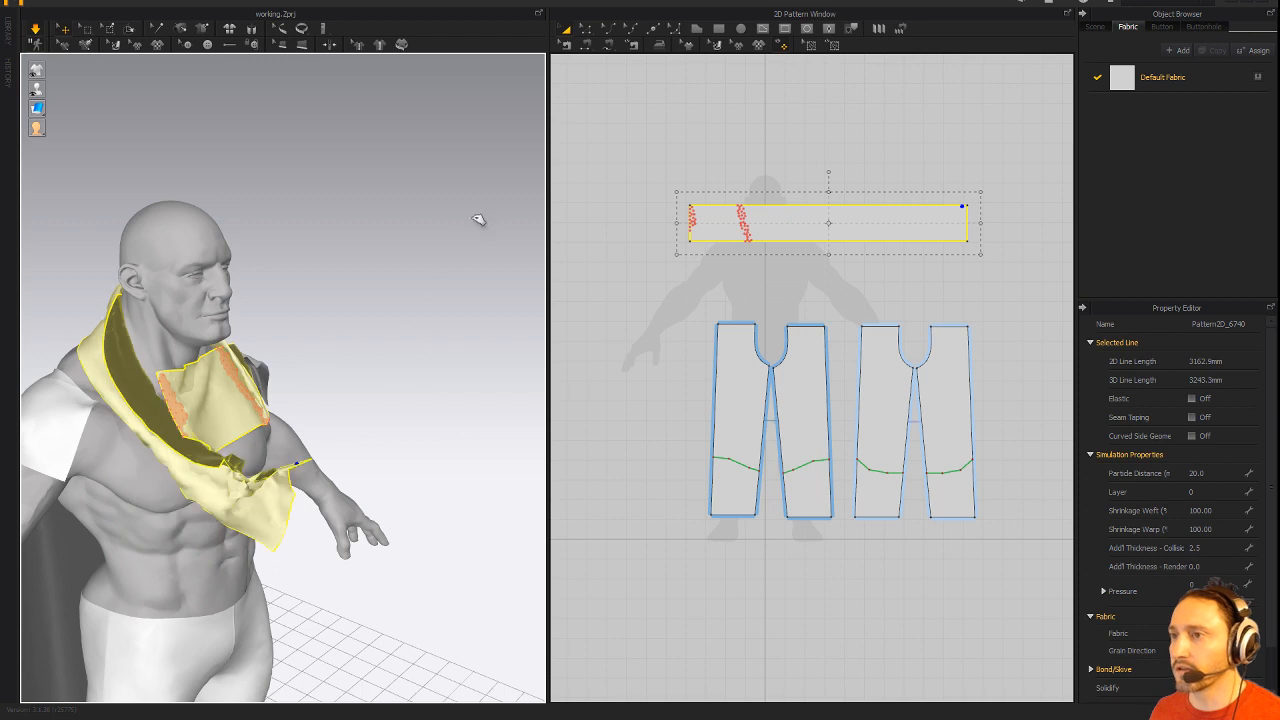
{"action": "right_click_drag", "start_coordinate": [480, 217], "coordinate": [22, 410]}
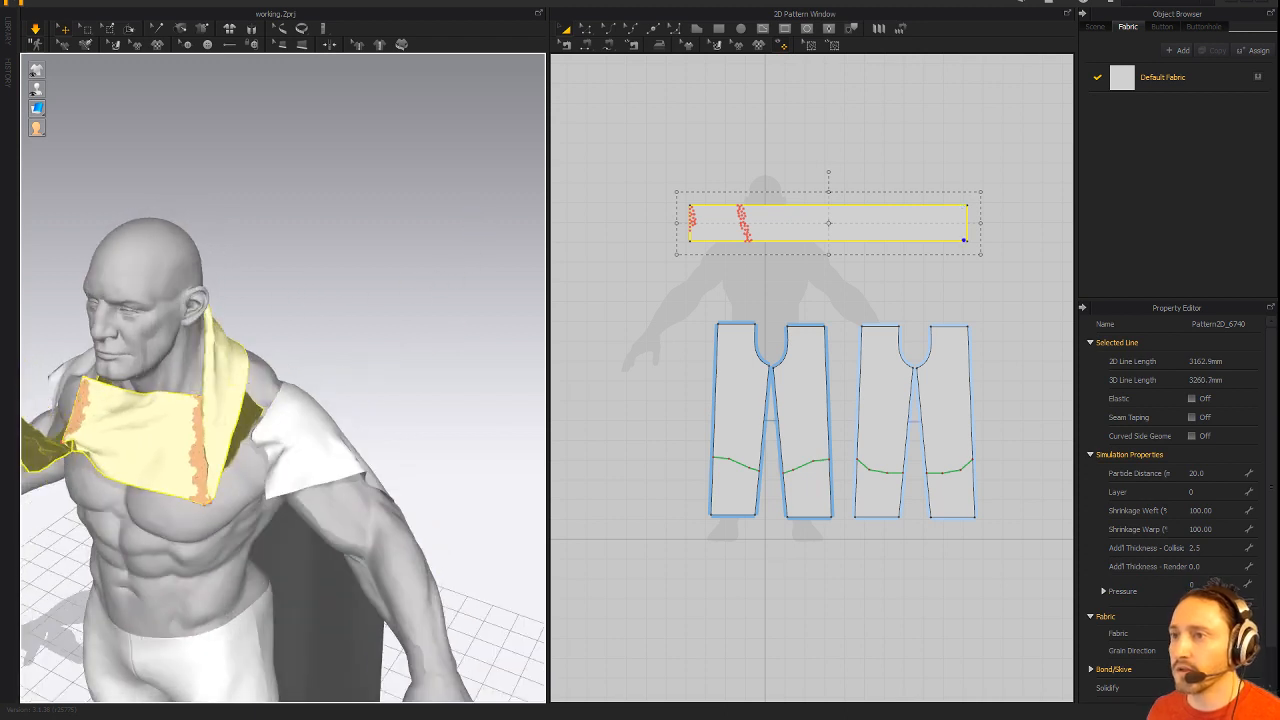
{"action": "left_click_drag", "start_coordinate": [88, 383], "coordinate": [306, 263]}
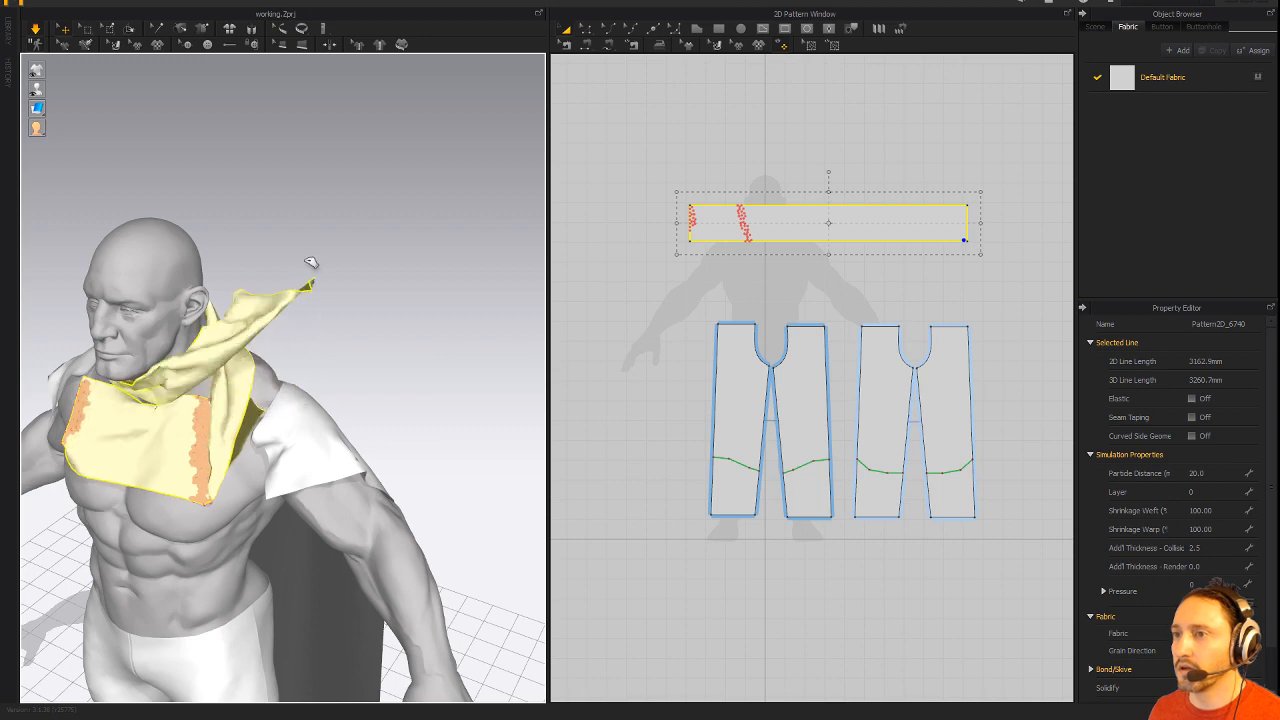
Lay the strip's end behind the neck on the upper back and stop the simulation.
{"action": "right_click_drag", "start_coordinate": [361, 308], "coordinate": [262, 430]}
{"action": "left_click_drag", "start_coordinate": [262, 432], "coordinate": [357, 400]}
{"action": "right_click_drag", "start_coordinate": [357, 400], "coordinate": [193, 392]}
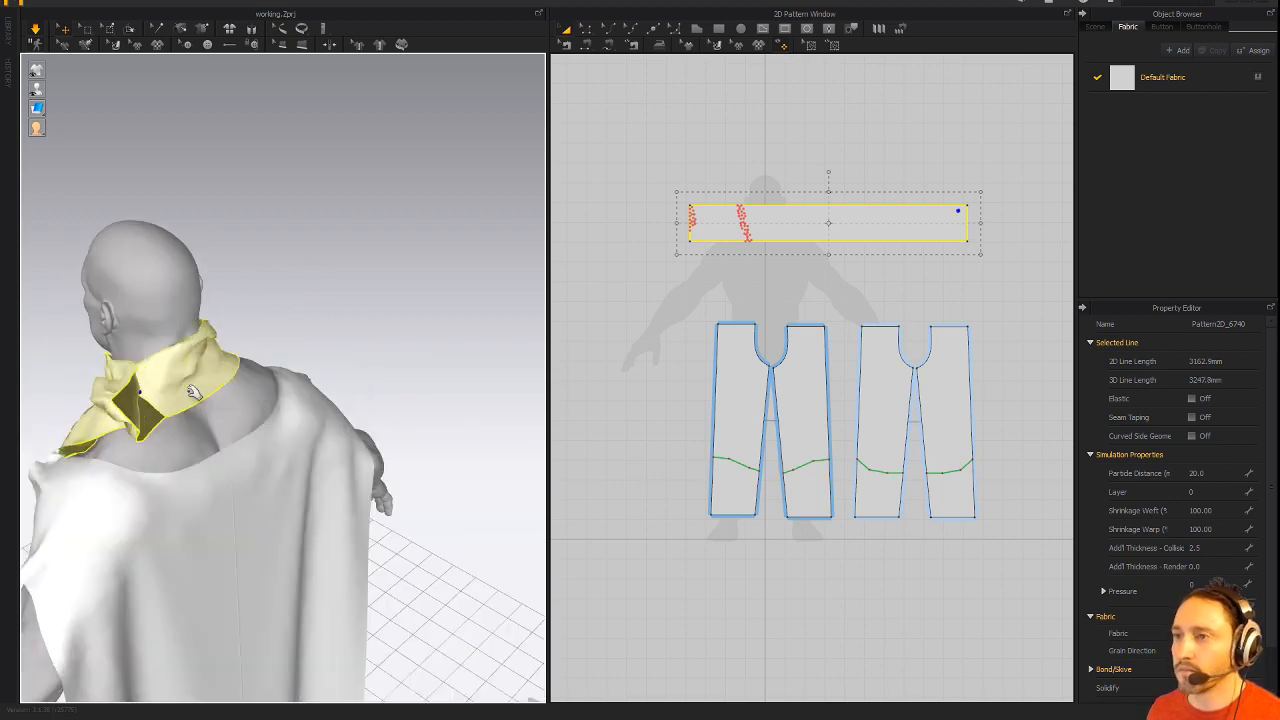
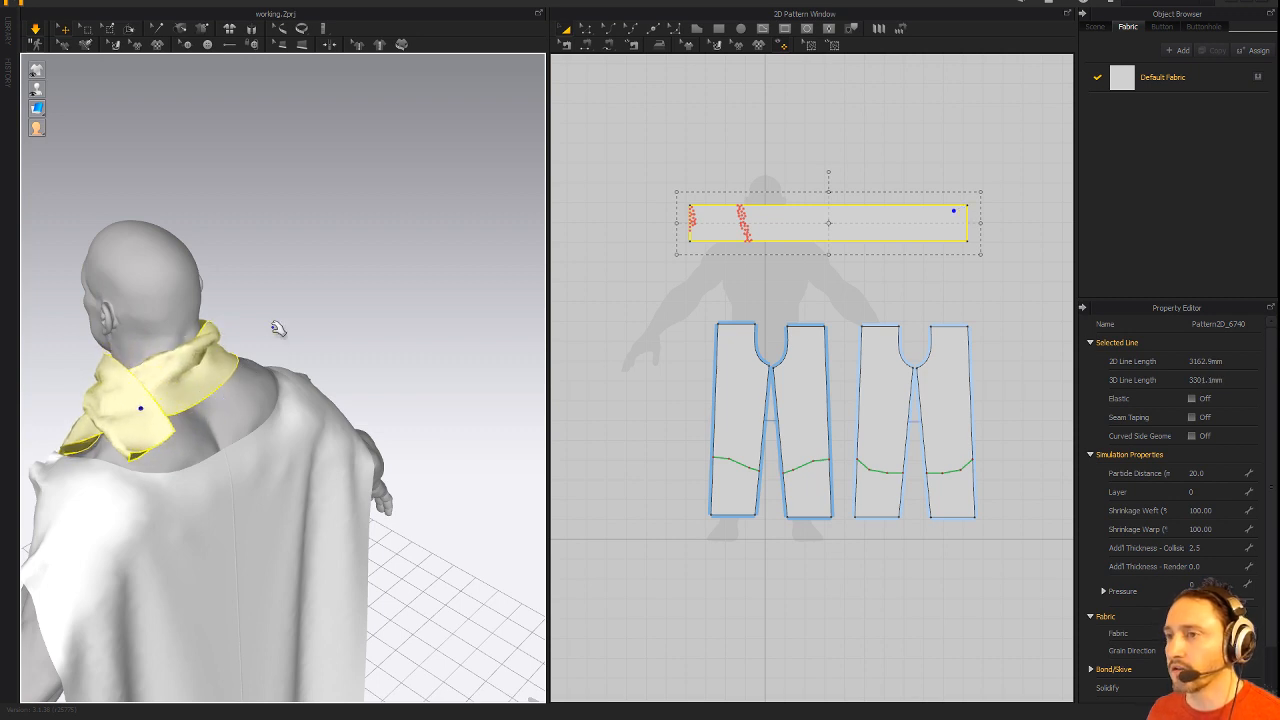
{"action": "right_click_drag", "start_coordinate": [278, 328], "coordinate": [299, 327]}
Lengthen the strip pattern by about 338 mm by moving out the short edge at its unpinned end.
{"action": "scroll", "coordinate": [937, 257], "scroll_direction": "up", "scroll_amount": 5}
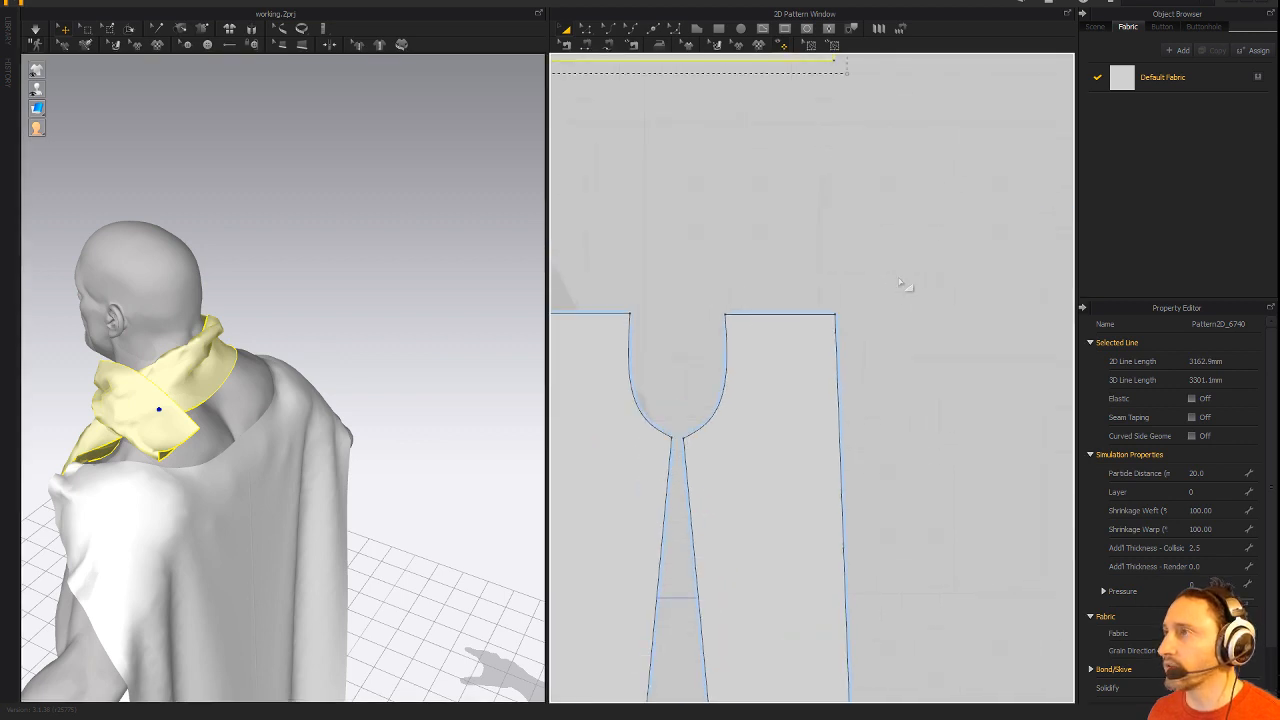
{"action": "scroll", "coordinate": [903, 279], "scroll_direction": "down", "scroll_amount": 3}
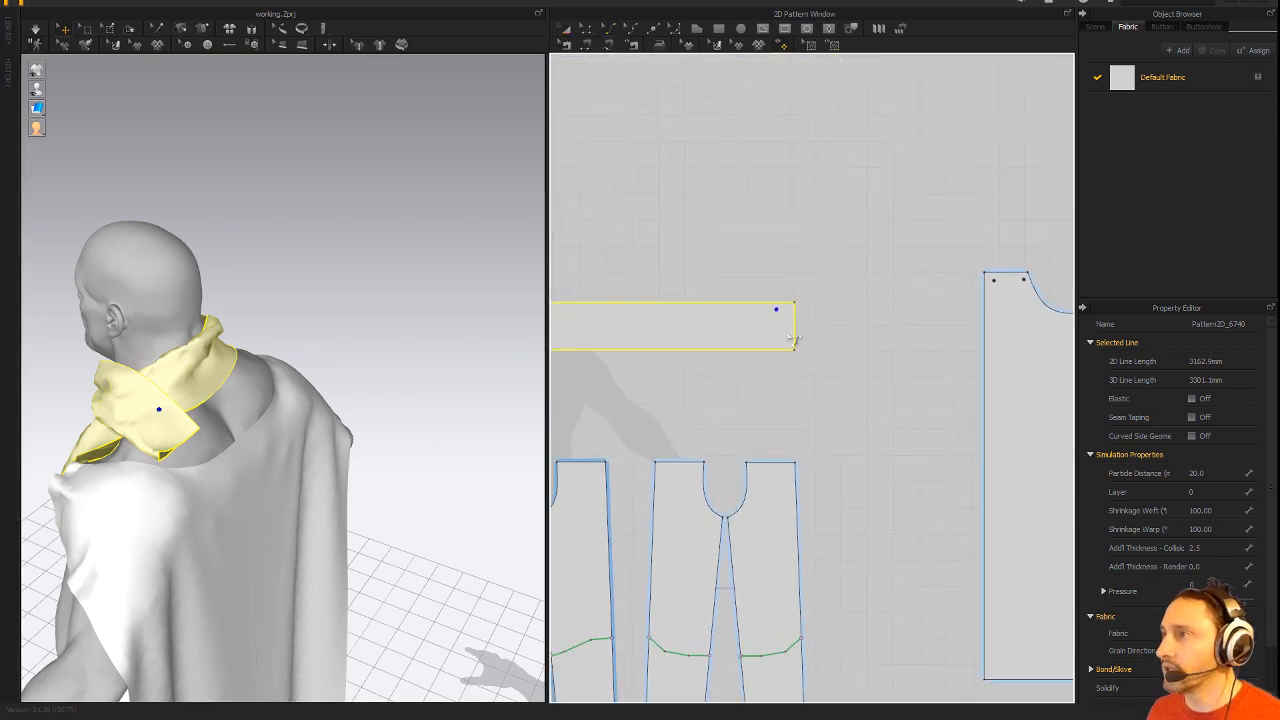
{"action": "left_click", "coordinate": [586, 30]}
{"action": "left_click_drag", "start_coordinate": [796, 325], "coordinate": [893, 337]}
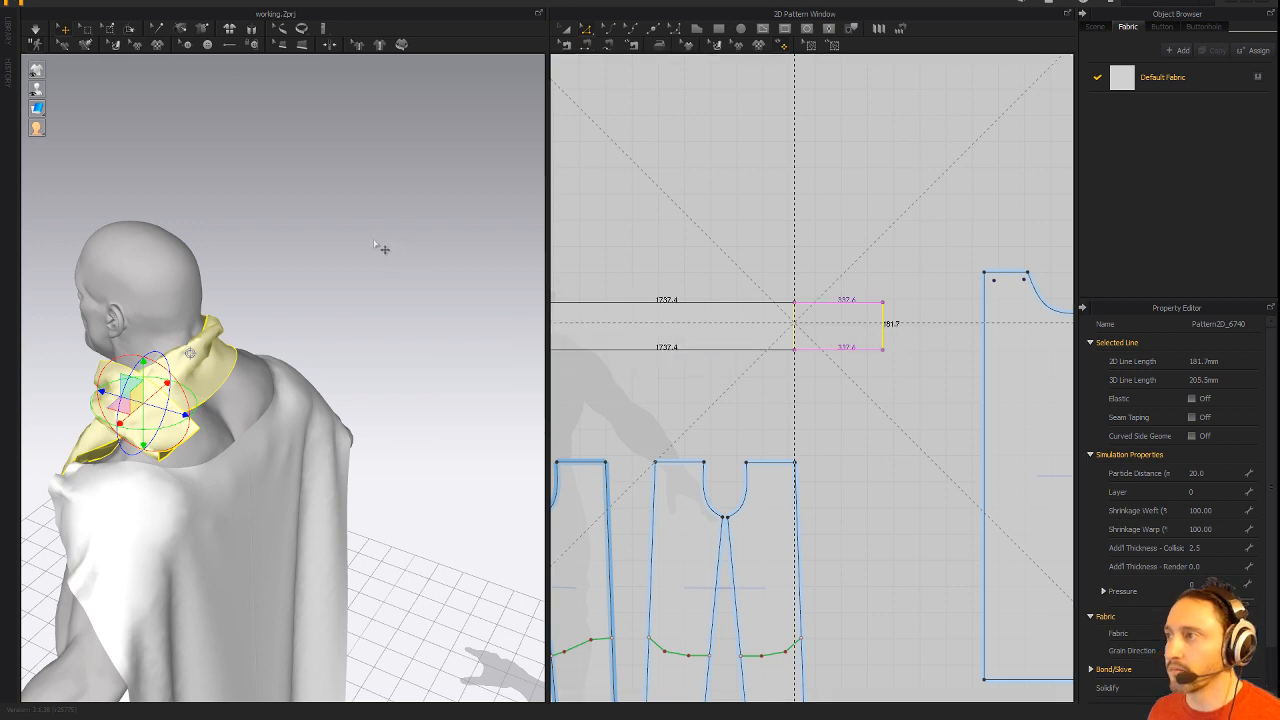
Resume the simulation so the lengthened end of the strip drapes down over the cape.
{"action": "key", "text": "space"}
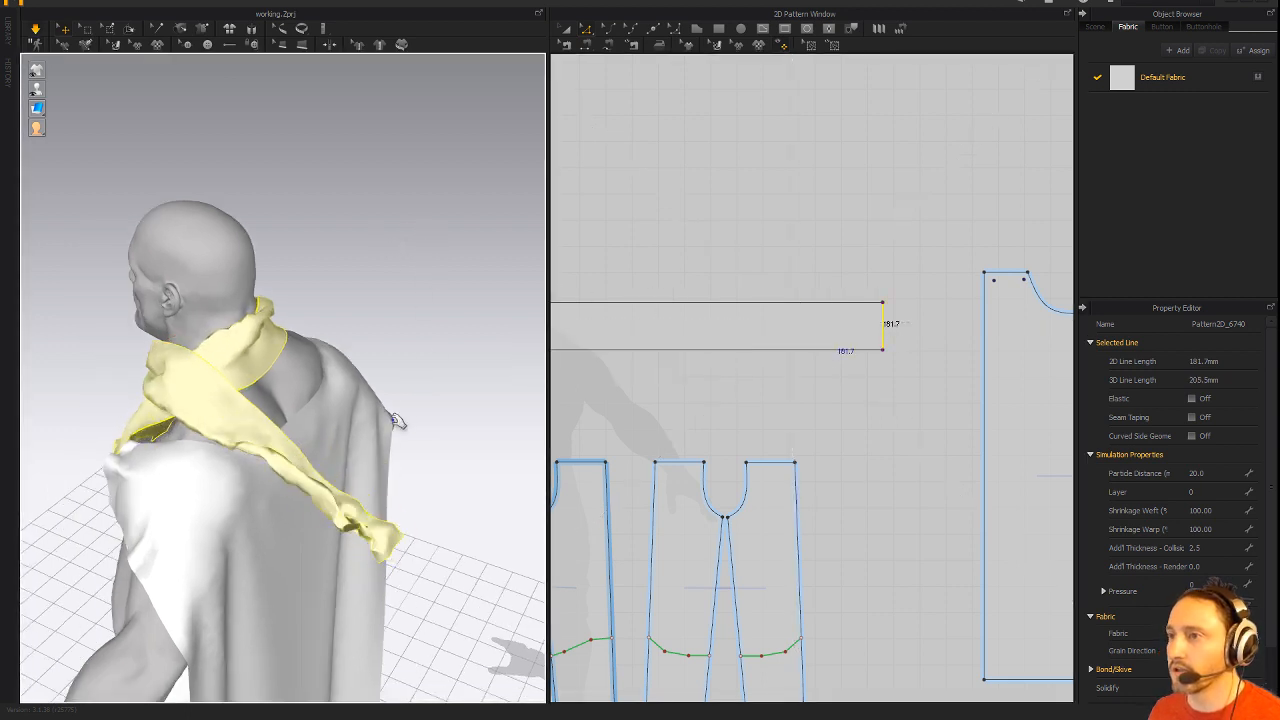
{"action": "left_click", "coordinate": [333, 535]}
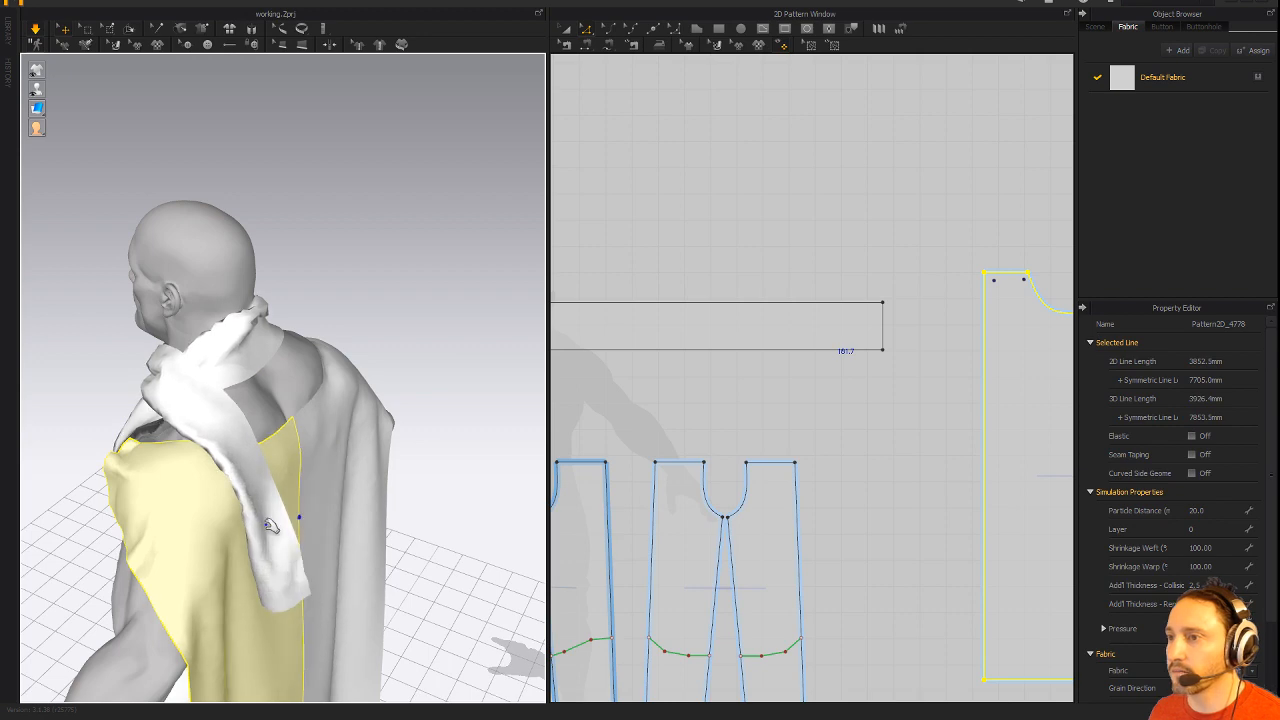
{"action": "right_click_drag", "start_coordinate": [297, 520], "coordinate": [329, 214]}
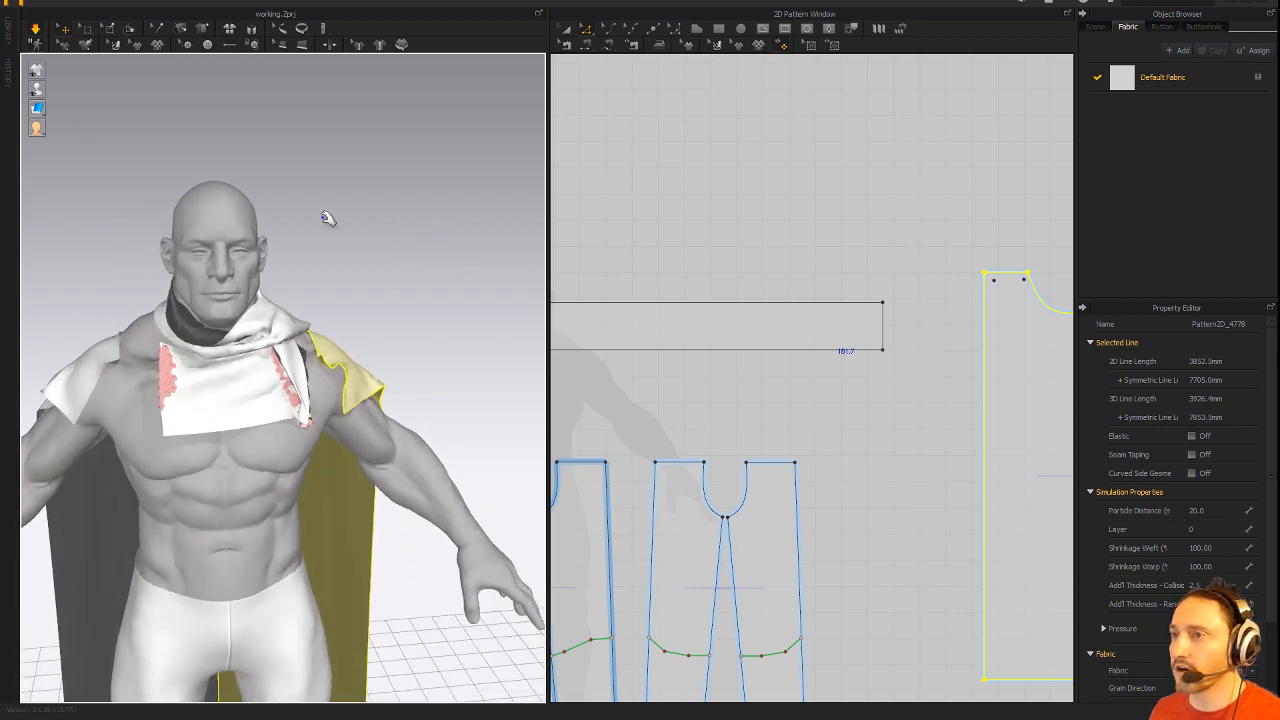
{"action": "right_click_drag", "start_coordinate": [86, 109], "coordinate": [395, 351]}
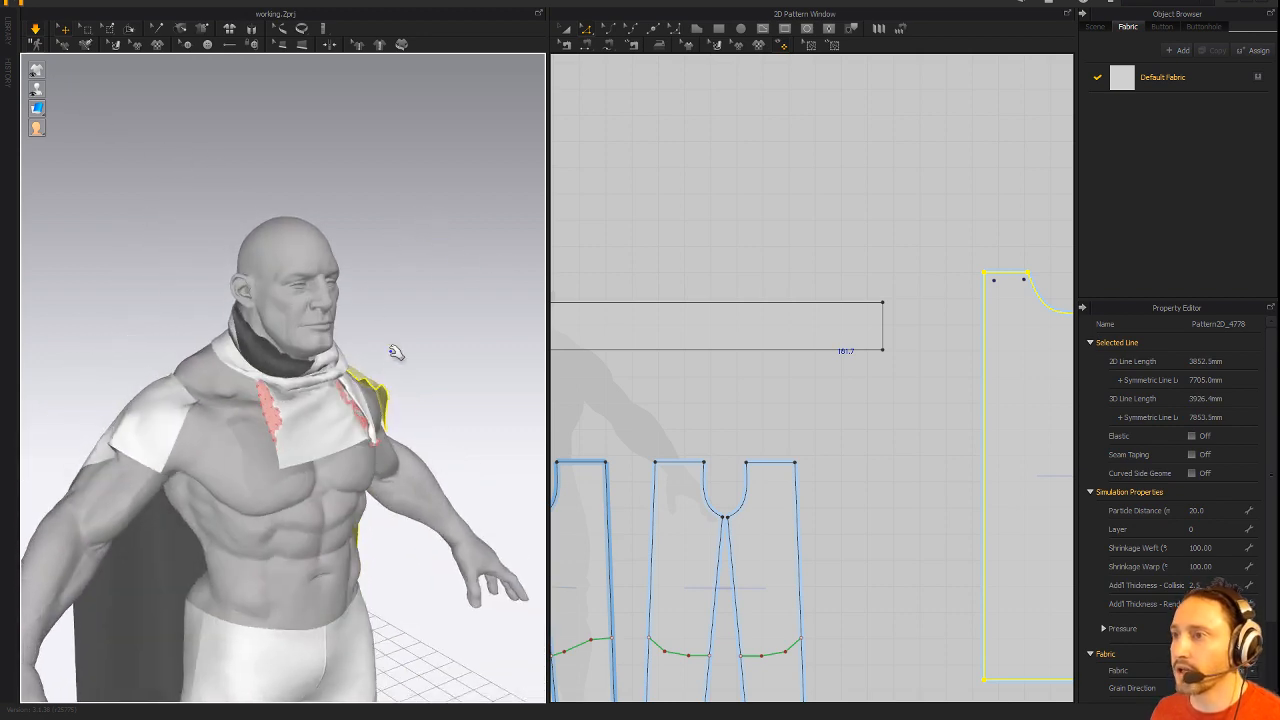
Delete all pins and let the strip's front flap drape freely over the chest.
{"action": "right_click", "coordinate": [345, 403]}
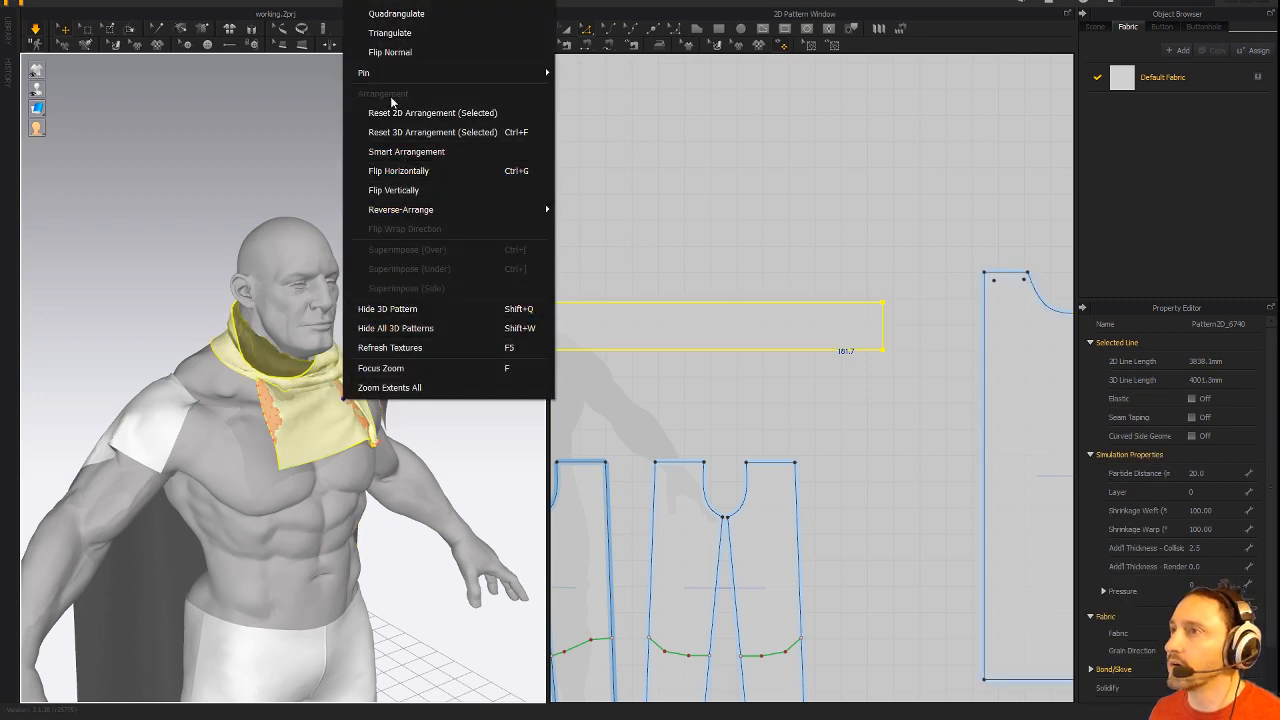
{"action": "mouse_move", "coordinate": [399, 74]}
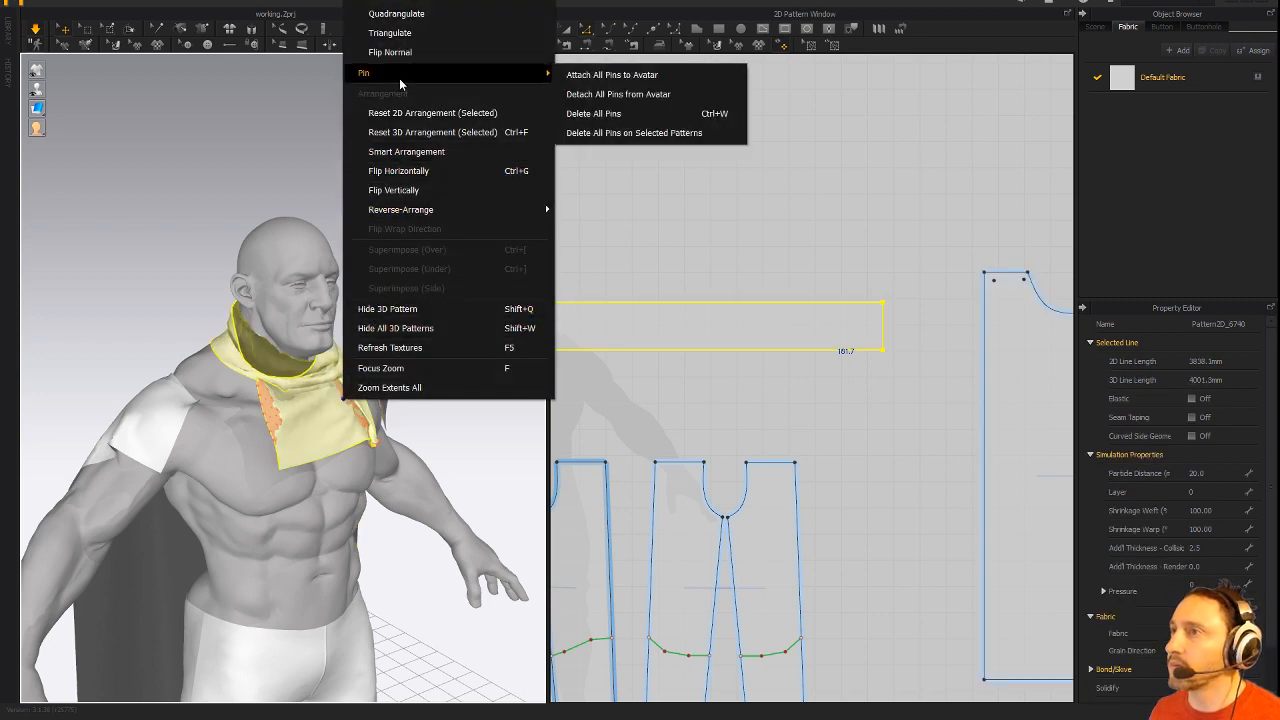
{"action": "left_click", "coordinate": [635, 113]}
{"action": "right_click_drag", "start_coordinate": [471, 206], "coordinate": [310, 485]}
{"action": "left_click", "coordinate": [165, 432]}
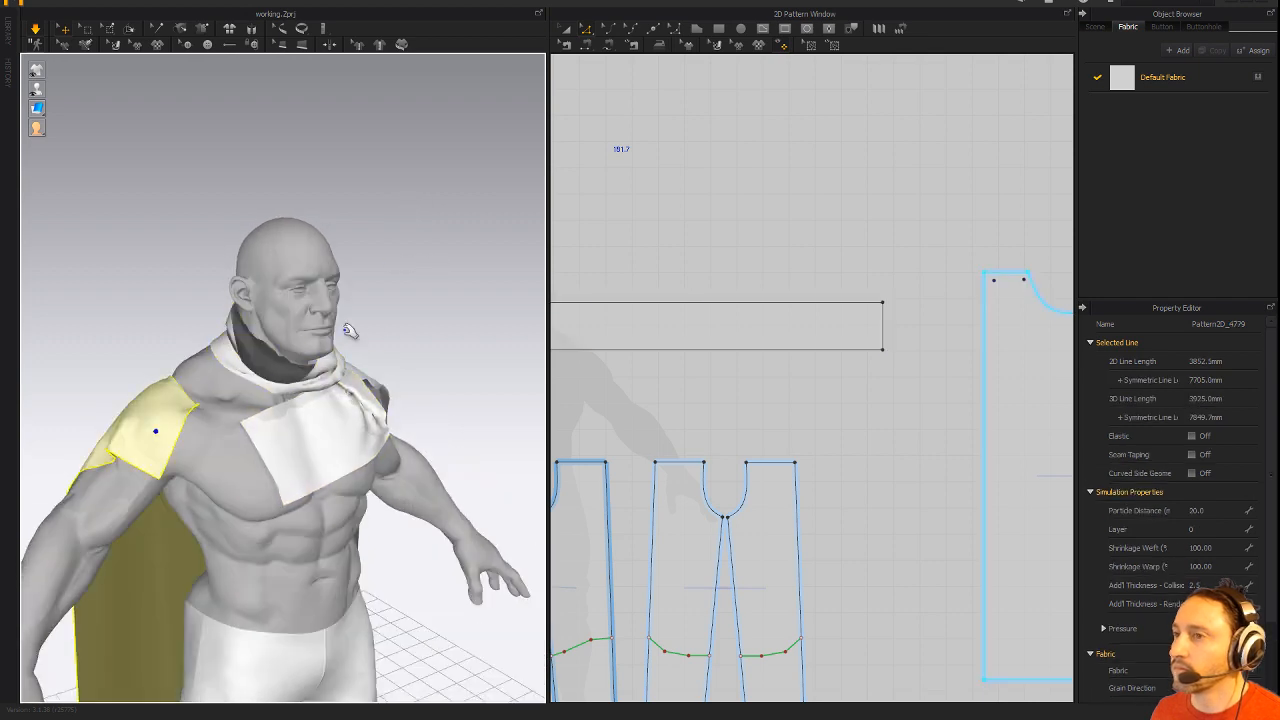
{"action": "right_click_drag", "start_coordinate": [349, 331], "coordinate": [453, 227]}
{"action": "scroll", "coordinate": [449, 242], "scroll_direction": "up", "scroll_amount": 3}
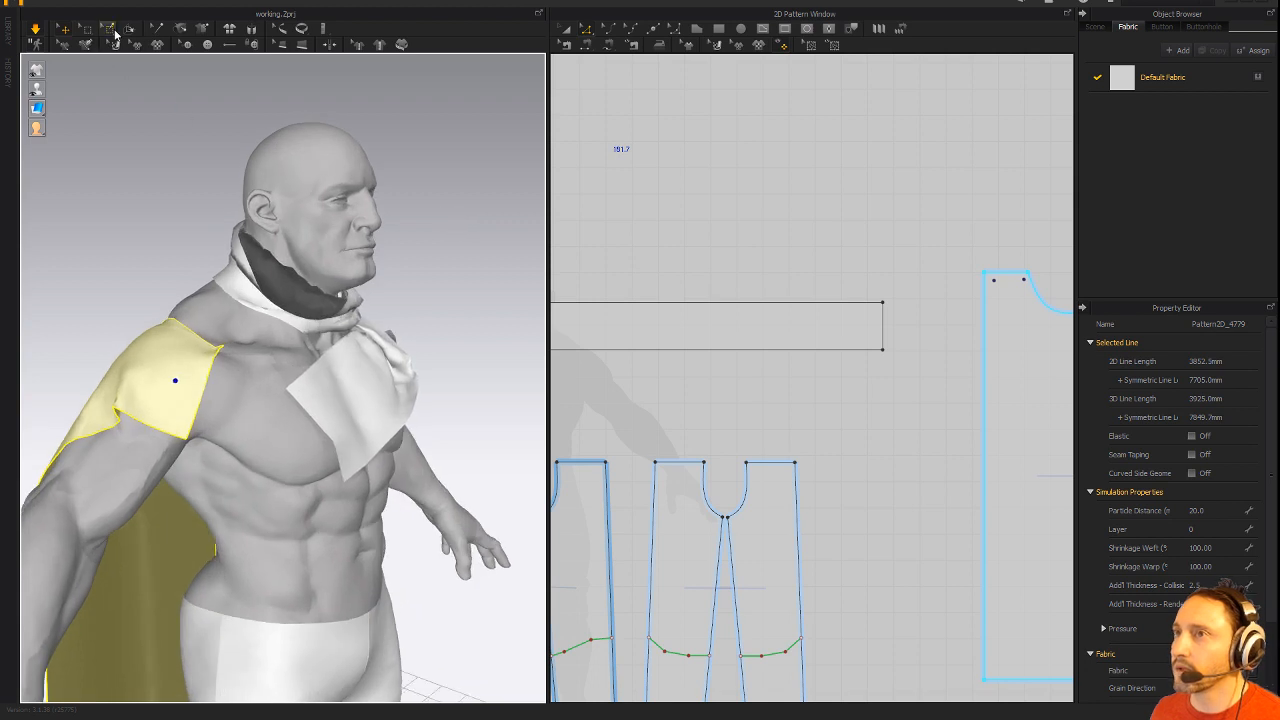
Let the scarf and cape settle in the simulation, stop it, and clear the pattern selection.
{"action": "left_click", "coordinate": [202, 30]}
{"action": "right_click_drag", "start_coordinate": [383, 174], "coordinate": [246, 180]}
{"action": "scroll", "coordinate": [354, 165], "scroll_direction": "down", "scroll_amount": 2}
{"action": "middle_click_drag", "start_coordinate": [142, 89], "coordinate": [101, 82]}
{"action": "left_click", "coordinate": [63, 30]}
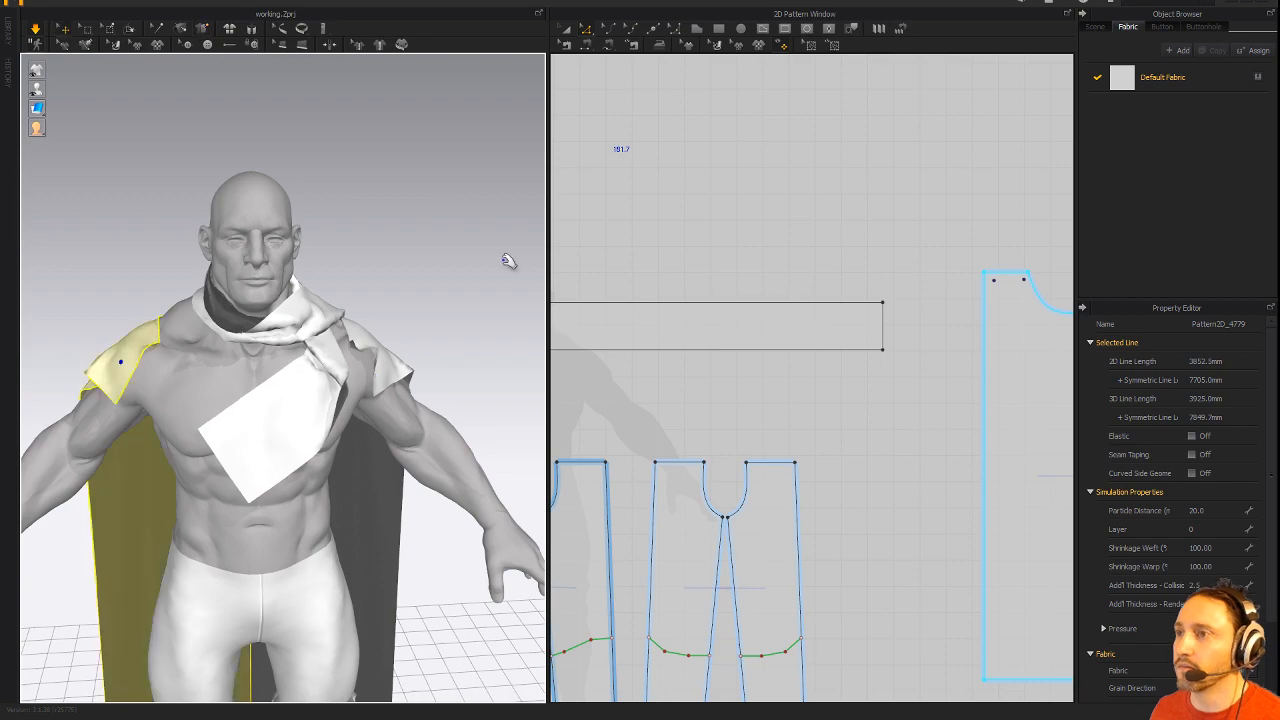
{"action": "scroll", "coordinate": [369, 251], "scroll_direction": "down", "scroll_amount": 3}
{"action": "right_click_drag", "start_coordinate": [369, 251], "coordinate": [420, 240]}
{"action": "left_click", "coordinate": [406, 286]}
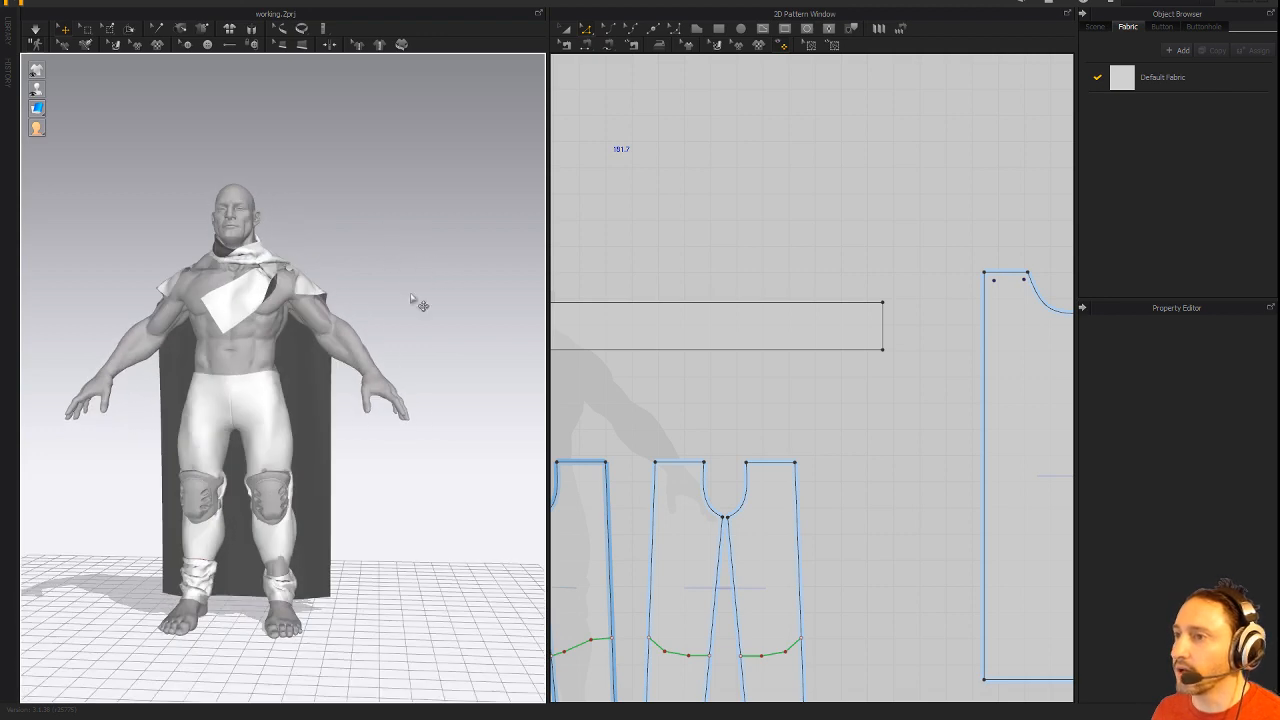
Add a new fabric named Pants for the four trouser patterns.
{"action": "scroll", "coordinate": [860, 403], "scroll_direction": "down", "scroll_amount": 4}
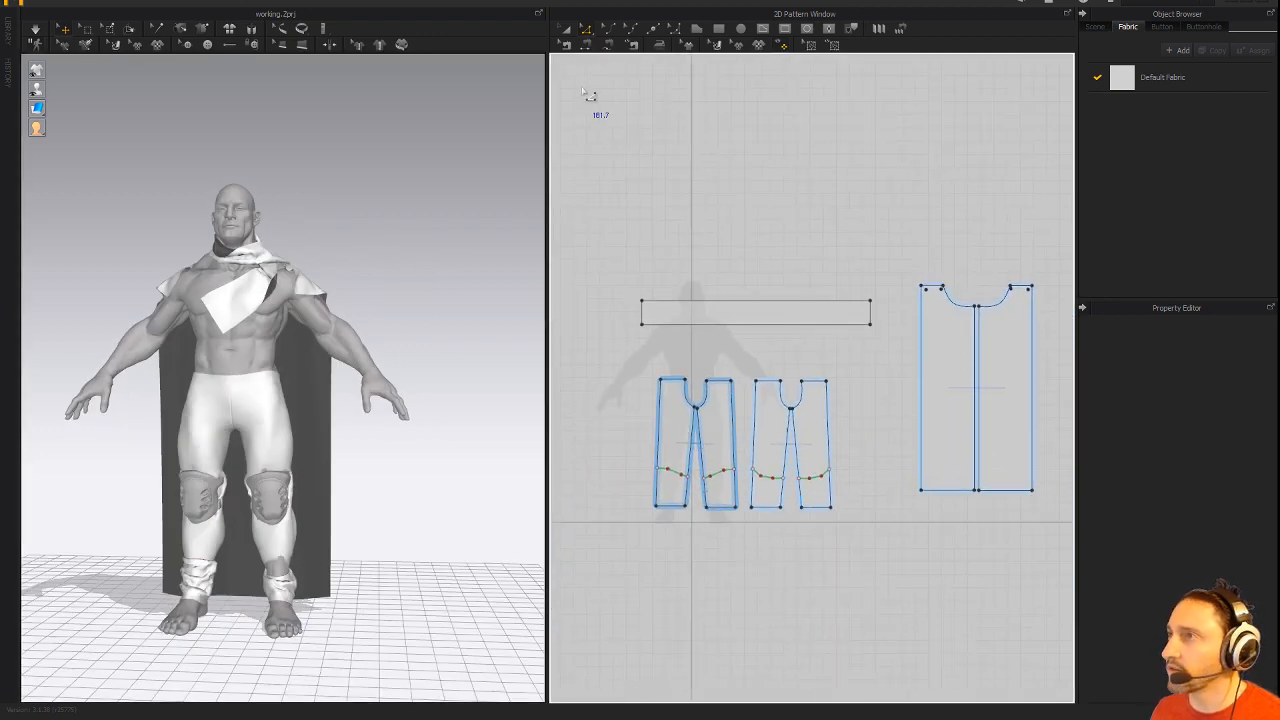
{"action": "key", "text": "a"}
{"action": "left_click", "coordinate": [695, 440]}
{"action": "left_click", "coordinate": [795, 424], "text": "shift"}
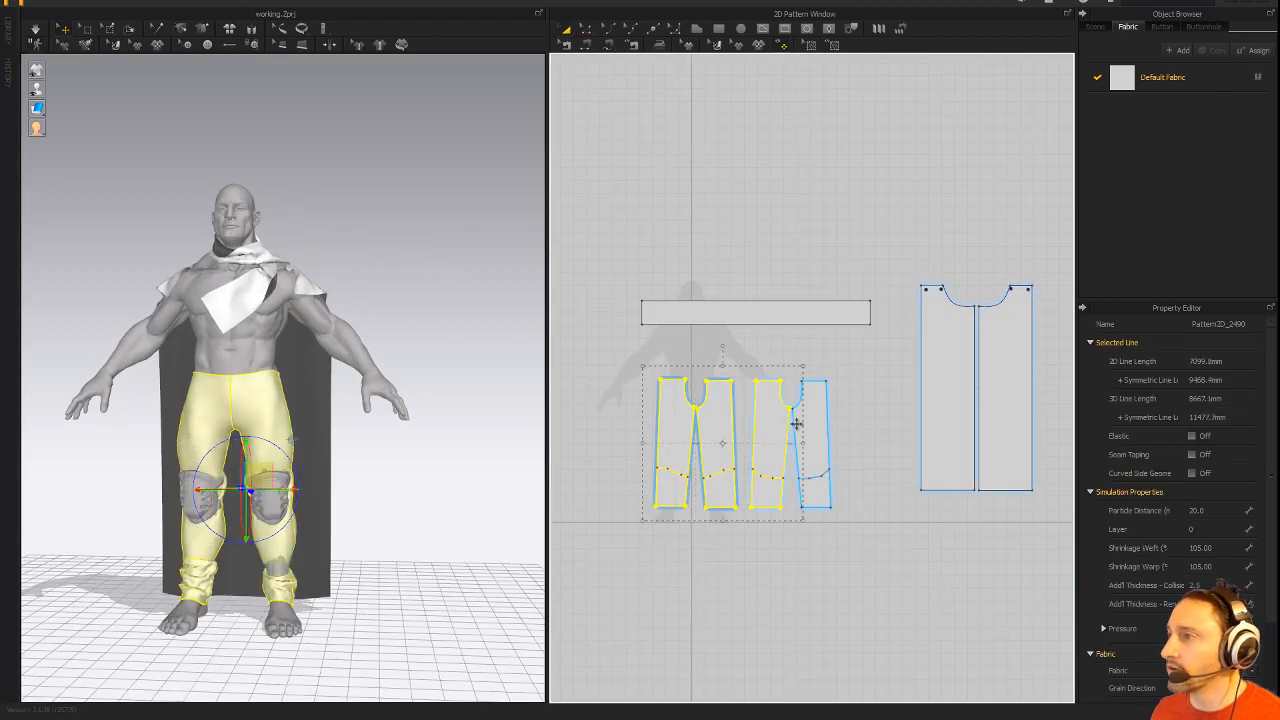
{"action": "left_click", "coordinate": [806, 430], "text": "shift"}
{"action": "scroll", "coordinate": [1162, 460], "scroll_direction": "down", "scroll_amount": 2}
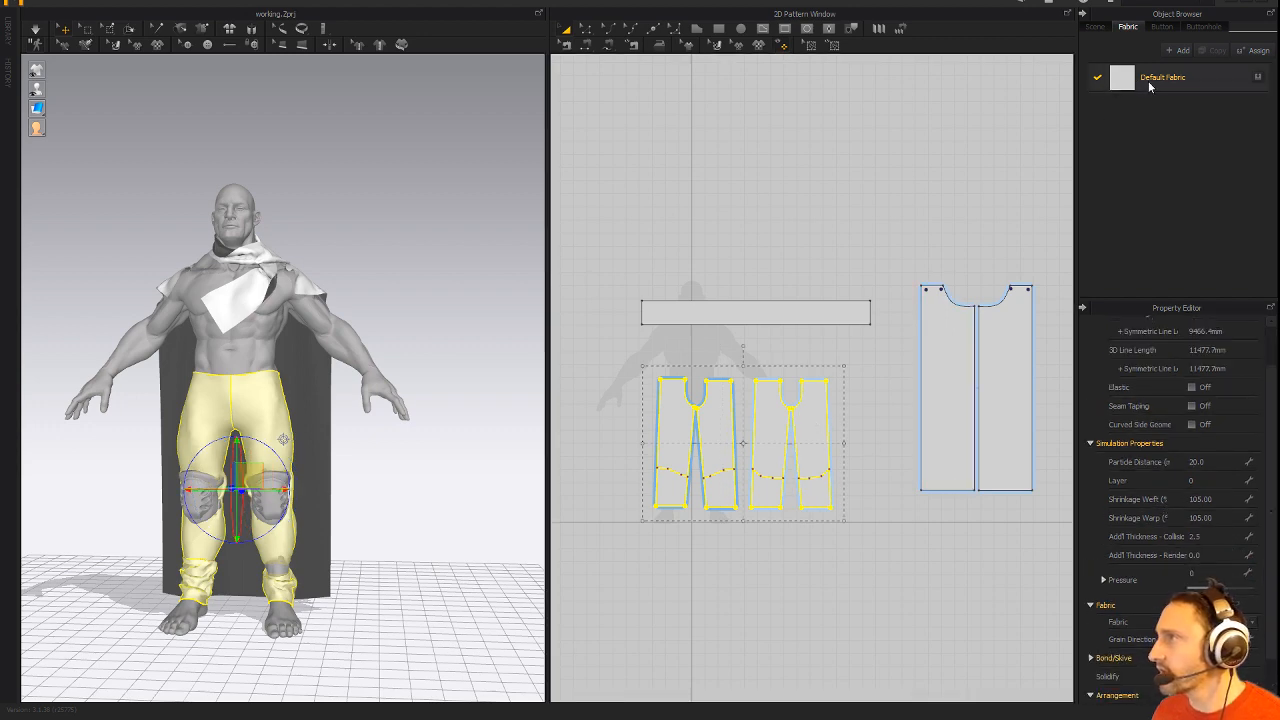
{"action": "left_click", "coordinate": [1181, 51]}
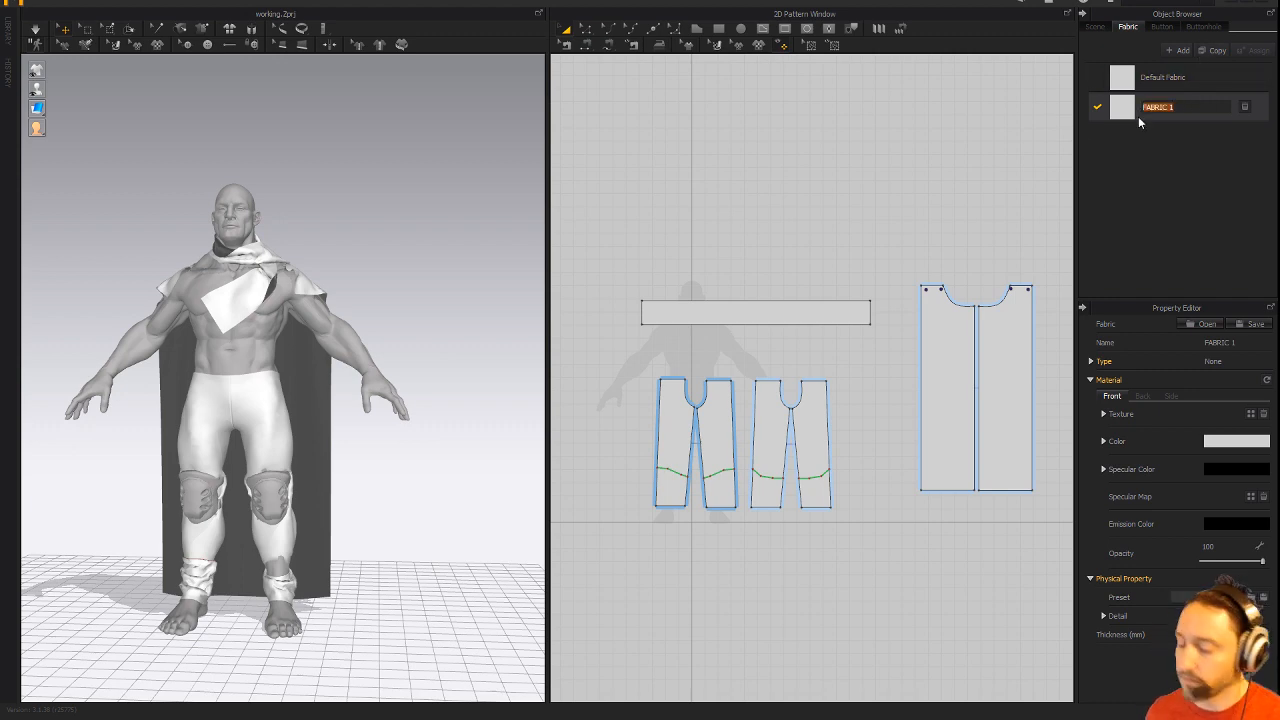
{"action": "type", "text": "Pants"}
{"action": "key", "text": "Return"}
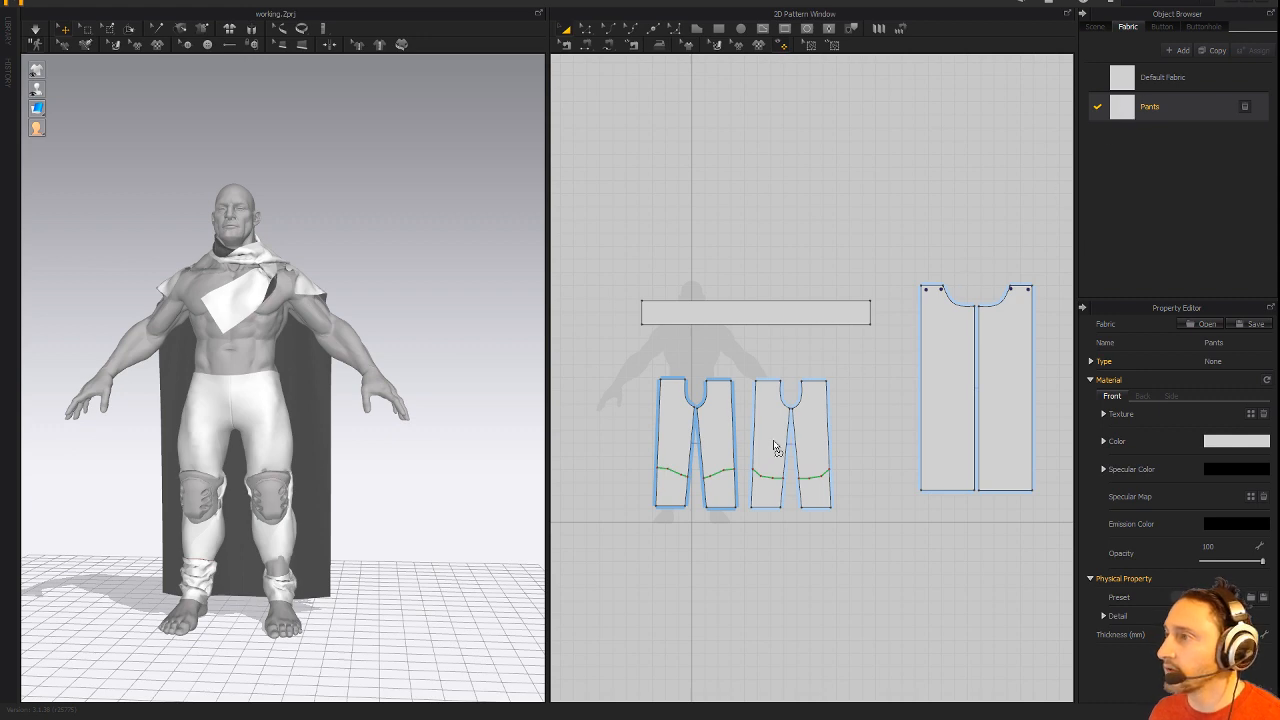
Select all four trouser patterns and assign the Pants fabric to them.
{"action": "left_click", "coordinate": [816, 431]}
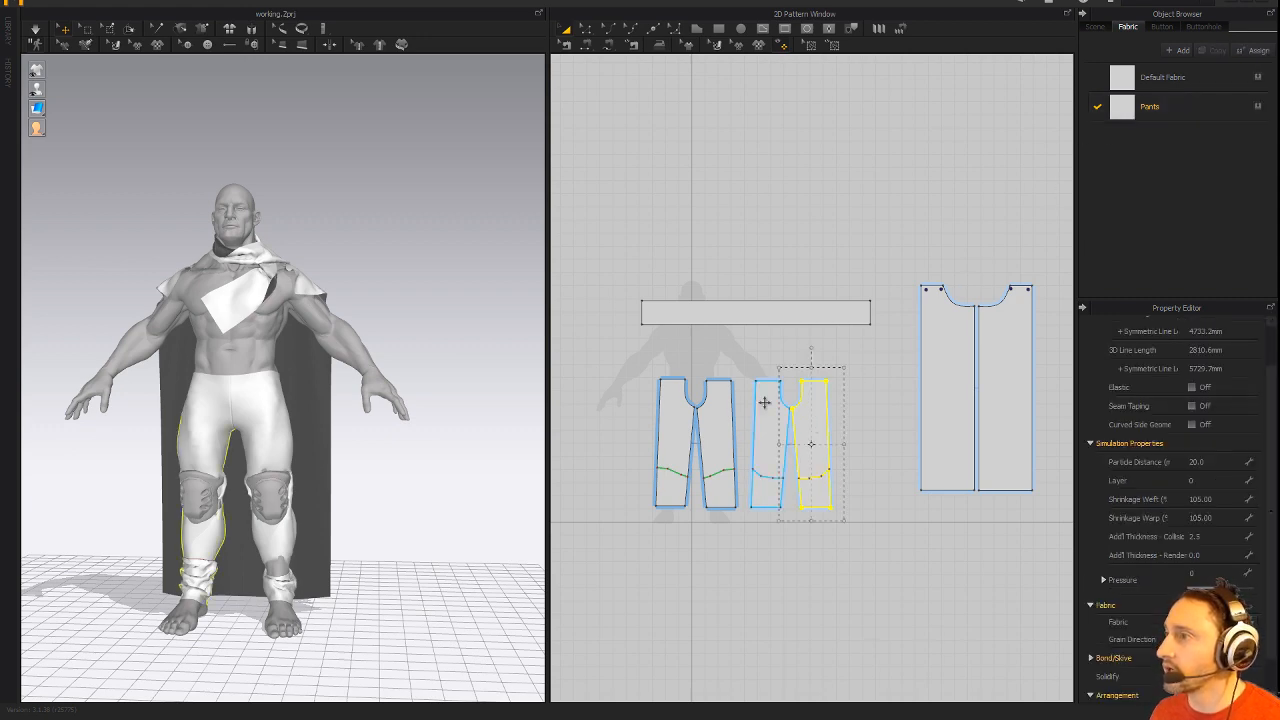
{"action": "left_click", "coordinate": [688, 430]}
{"action": "left_click", "coordinate": [716, 420], "text": "shift"}
{"action": "left_click", "coordinate": [772, 421], "text": "shift"}
{"action": "left_click", "coordinate": [808, 420], "text": "shift"}
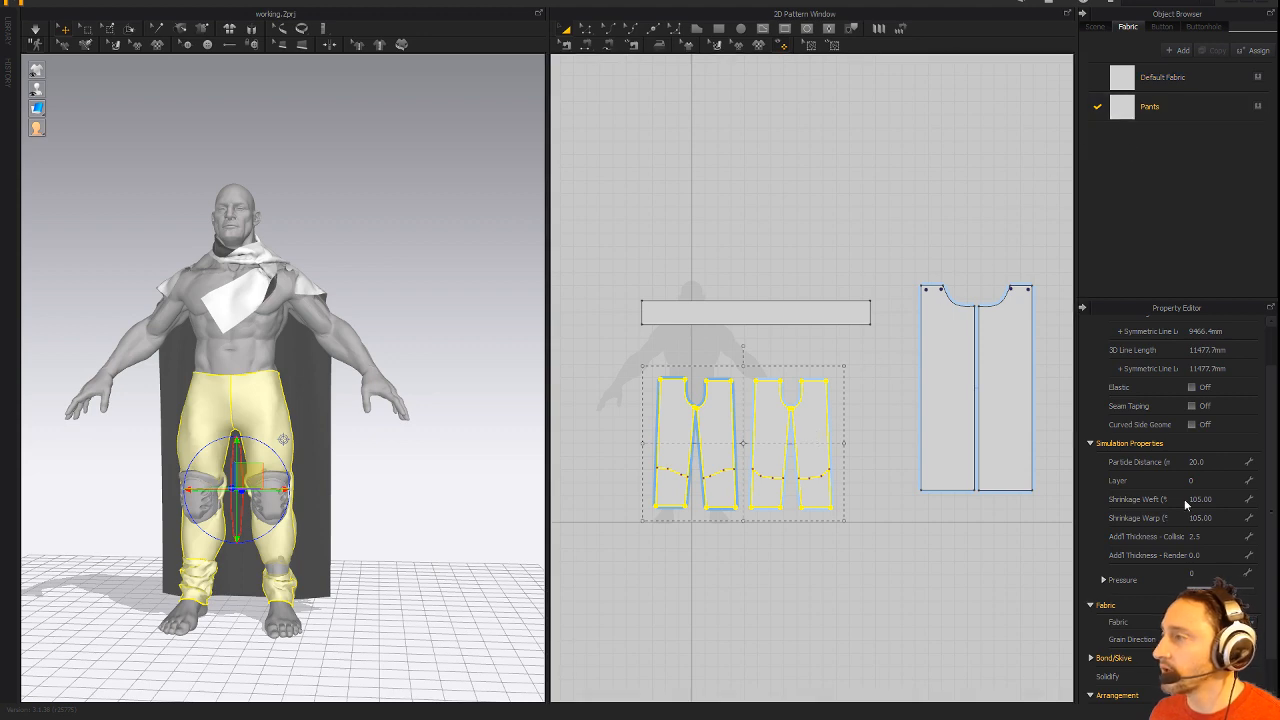
{"action": "left_click", "coordinate": [1150, 106]}
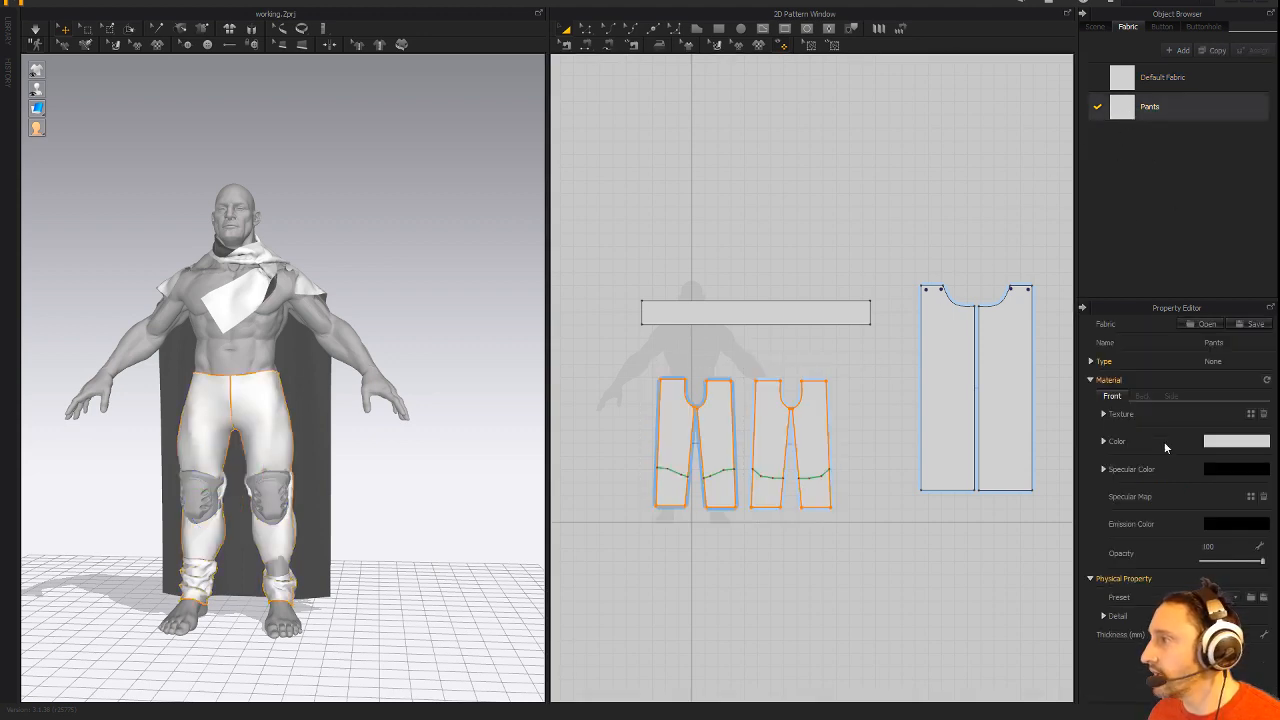
Colour the Pants fabric dusty pink (RGB 180, 148, 148) and choose a physical property preset for it.
{"action": "left_click", "coordinate": [1227, 442]}
{"action": "left_click", "coordinate": [542, 201]}
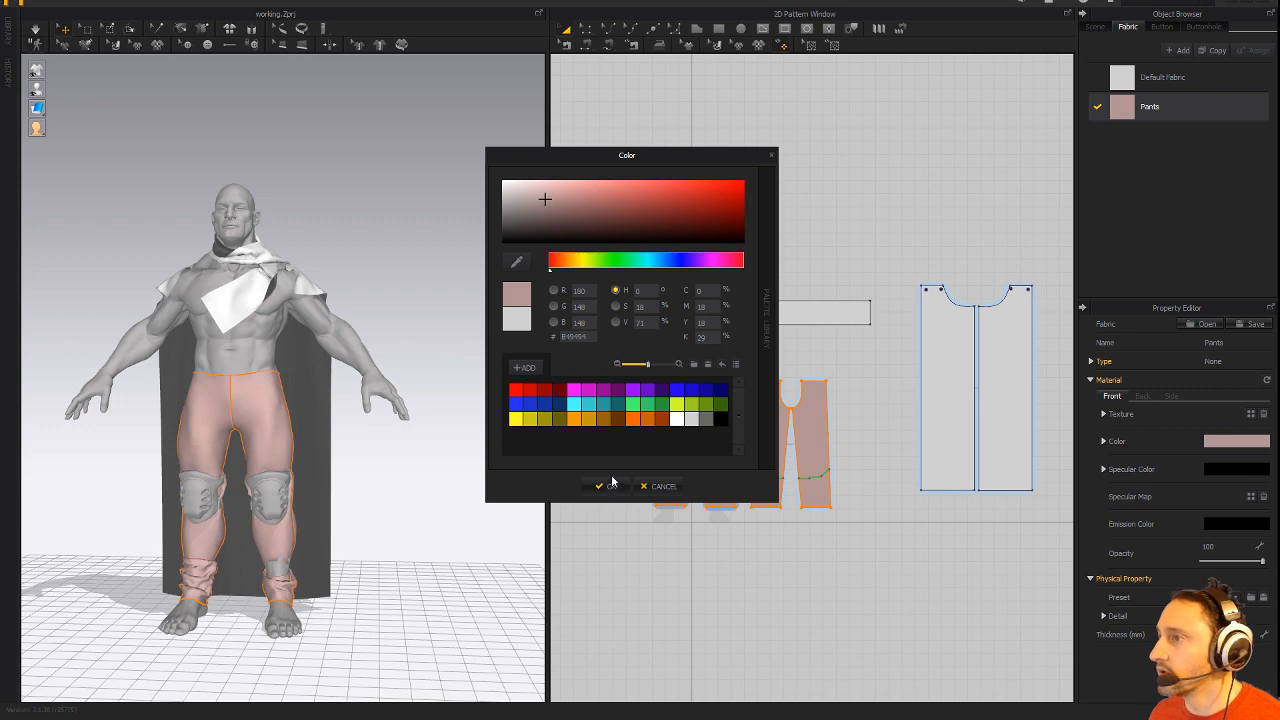
{"action": "left_click", "coordinate": [606, 486]}
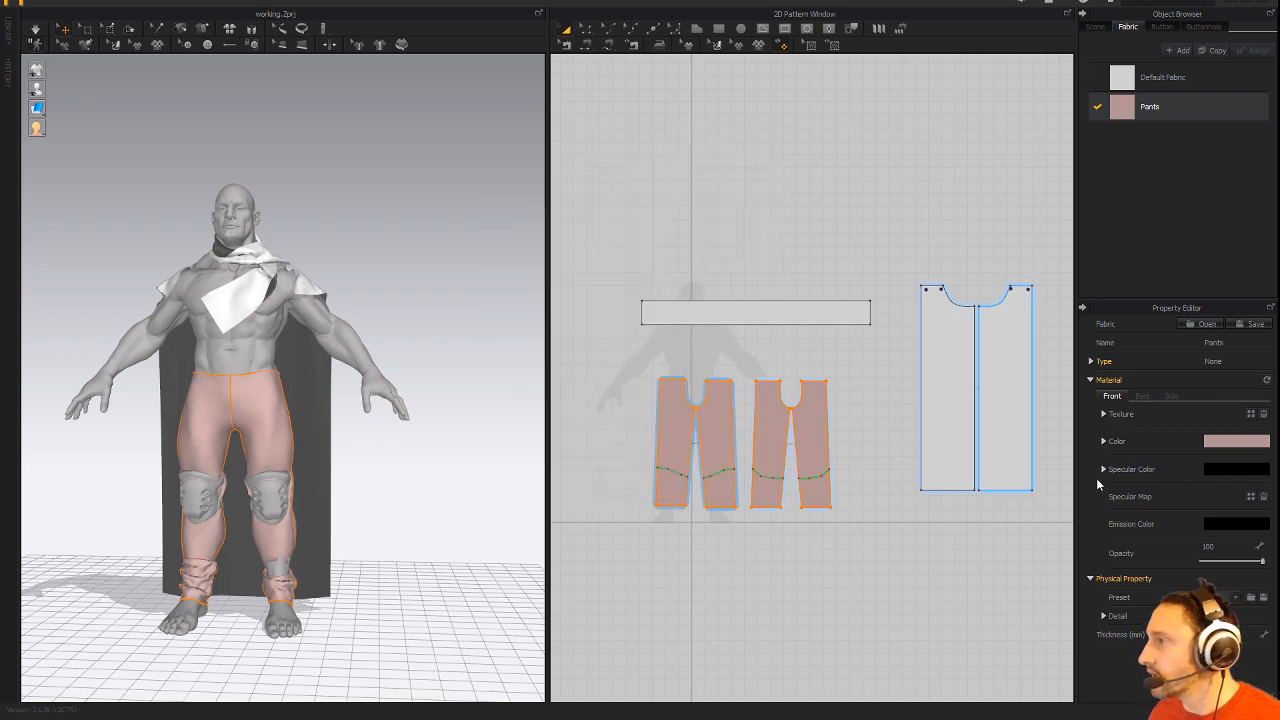
{"action": "left_click", "coordinate": [1225, 597]}
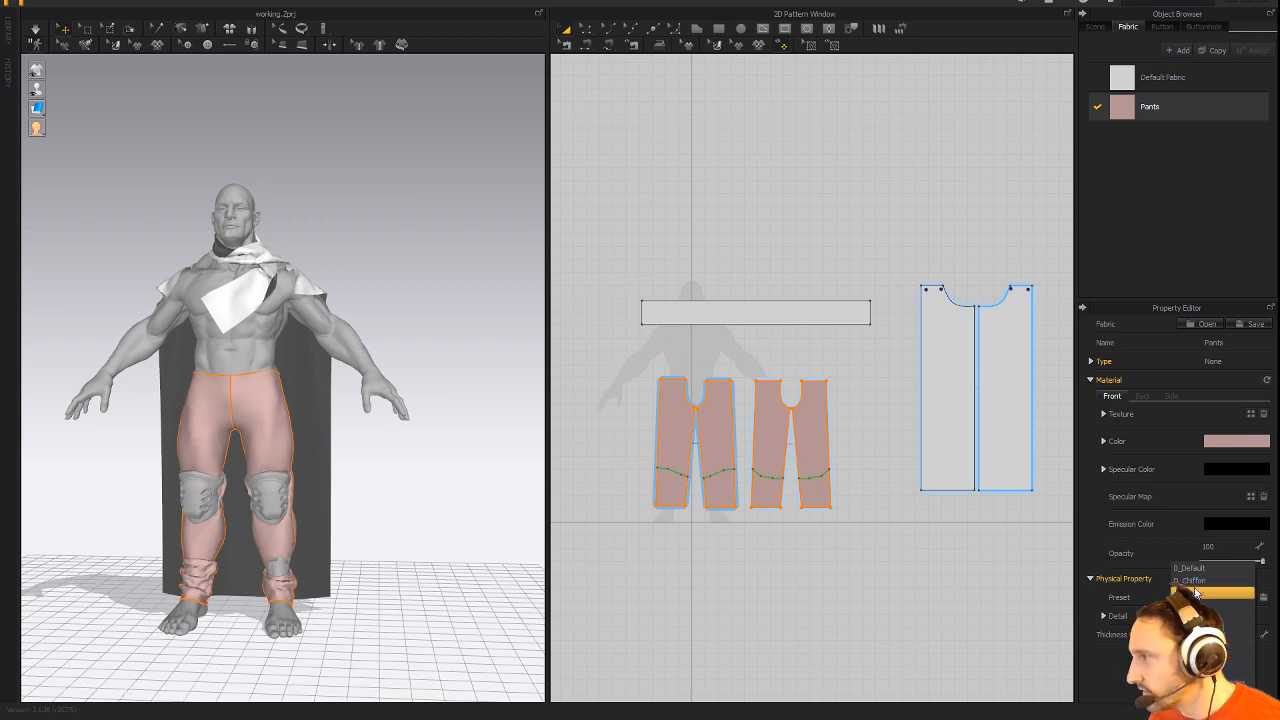
{"action": "left_click", "coordinate": [1208, 655]}
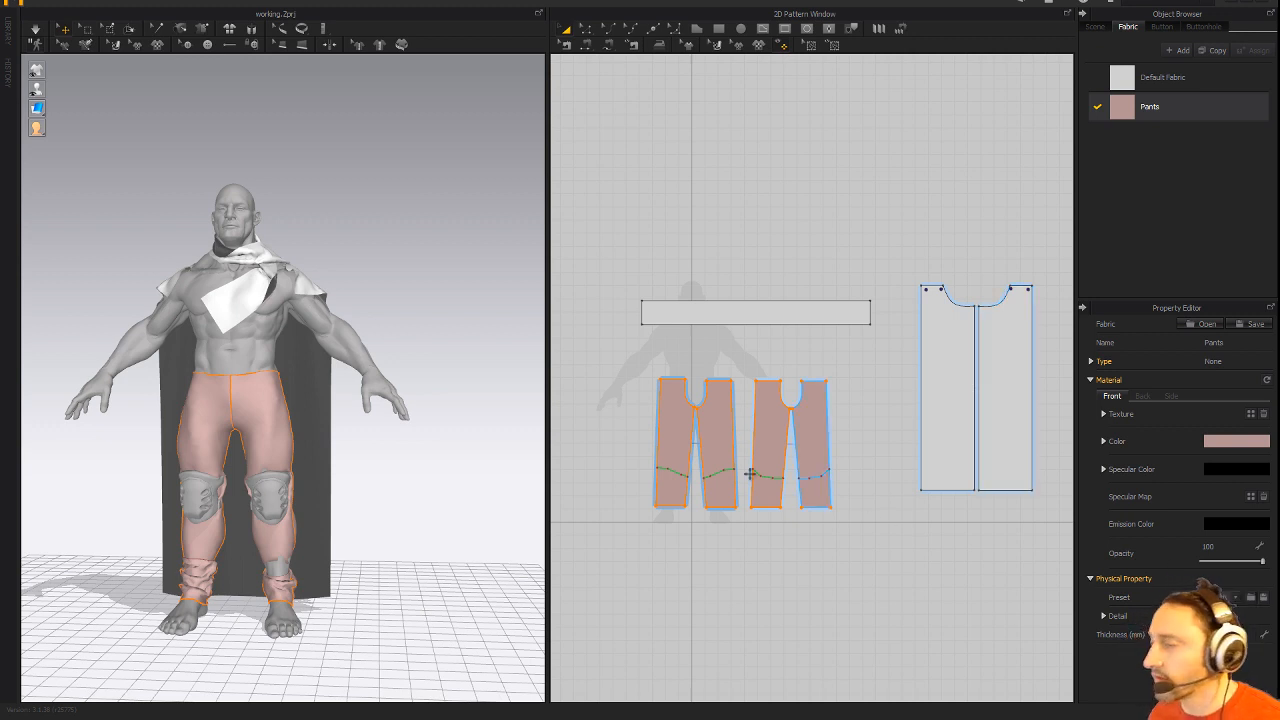
Select a cape pattern and open the properties of the Default Fabric used by the cape and scarf.
{"action": "right_click_drag", "start_coordinate": [418, 490], "coordinate": [385, 510]}
{"action": "key", "text": "2"}
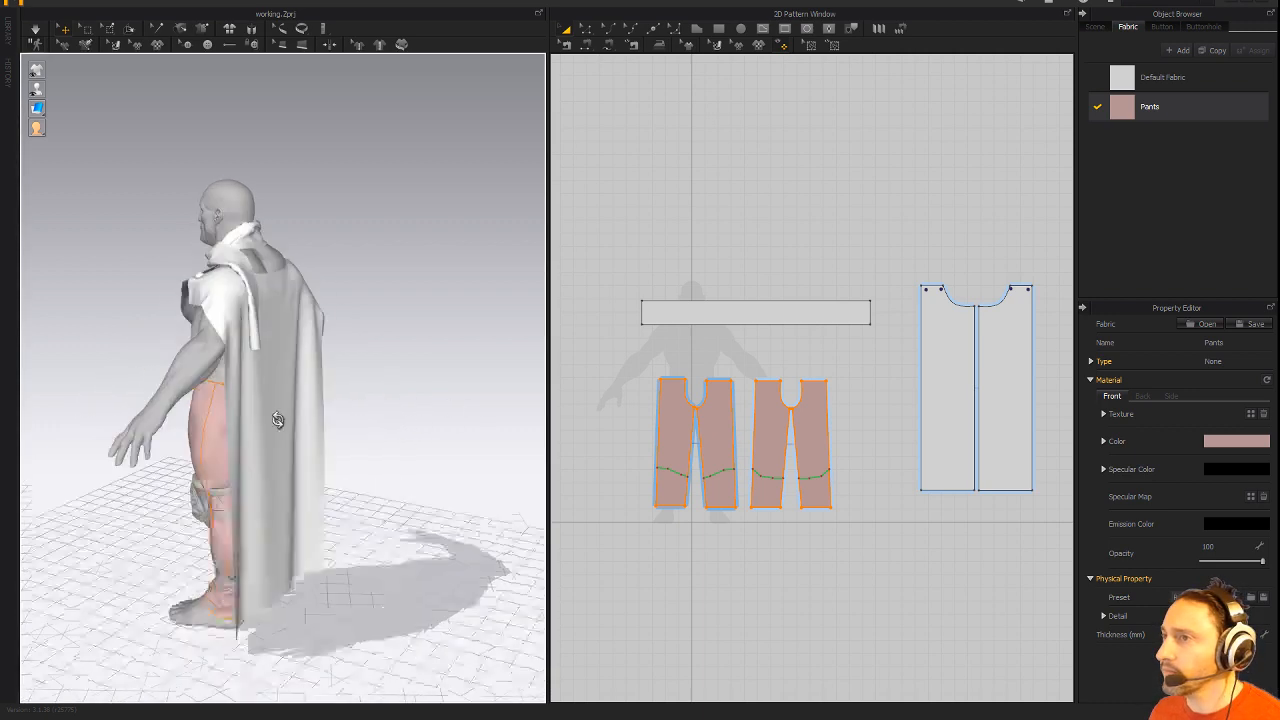
{"action": "left_click", "coordinate": [280, 420]}
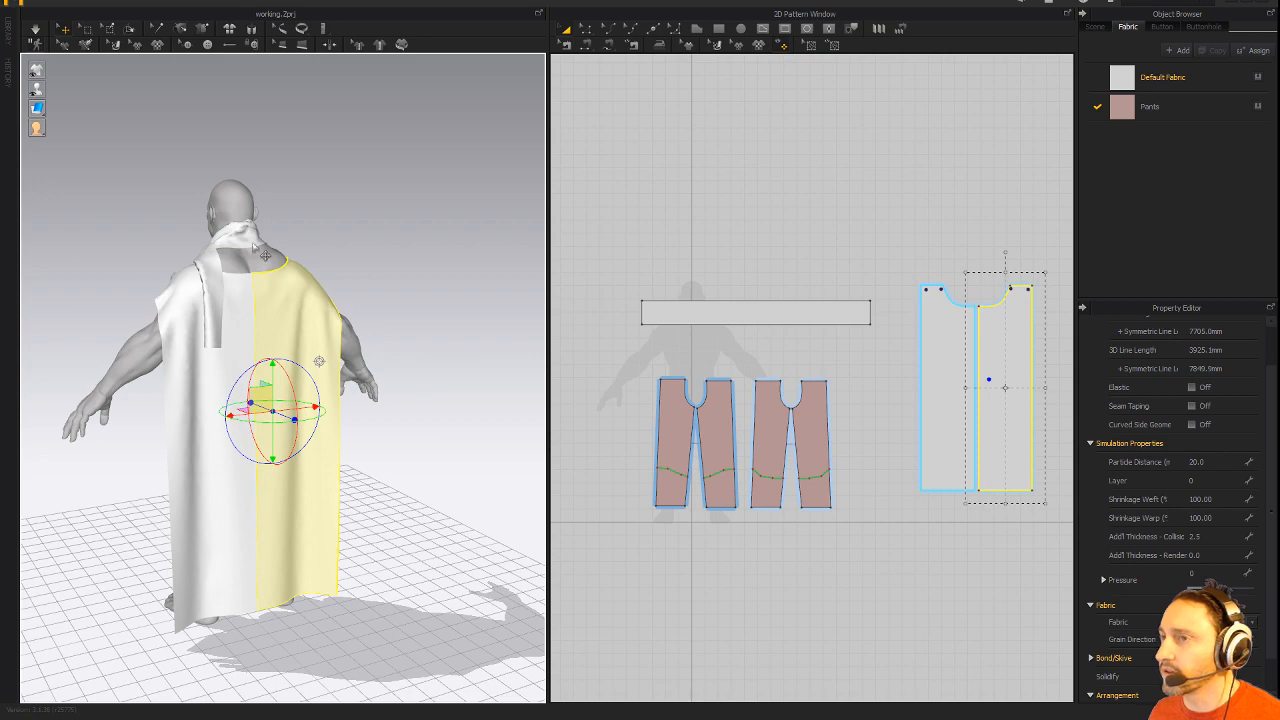
{"action": "right_click_drag", "start_coordinate": [222, 305], "coordinate": [449, 271]}
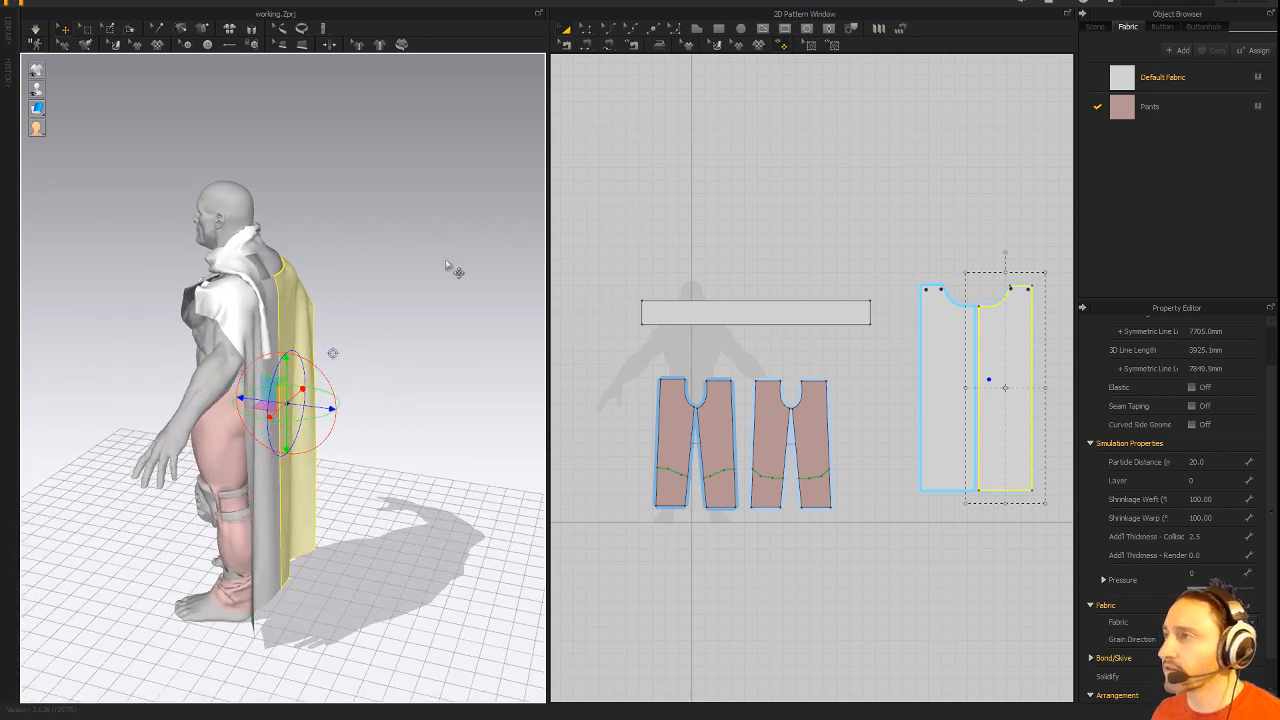
{"action": "left_click", "coordinate": [1176, 80]}
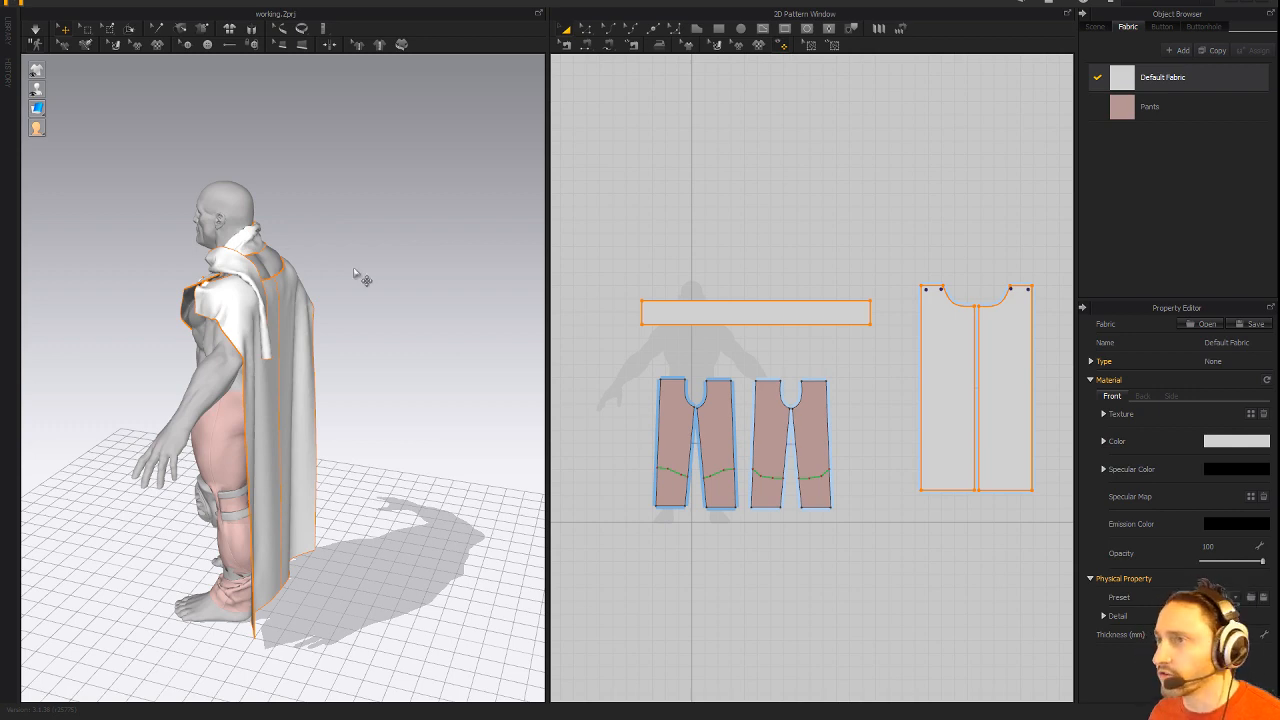
Run the simulation and examine how the cape, scarf and trousers drape from the front, back and side.
{"action": "right_click_drag", "start_coordinate": [360, 277], "coordinate": [540, 240]}
{"action": "right_click_drag", "start_coordinate": [720, 257], "coordinate": [702, 251]}
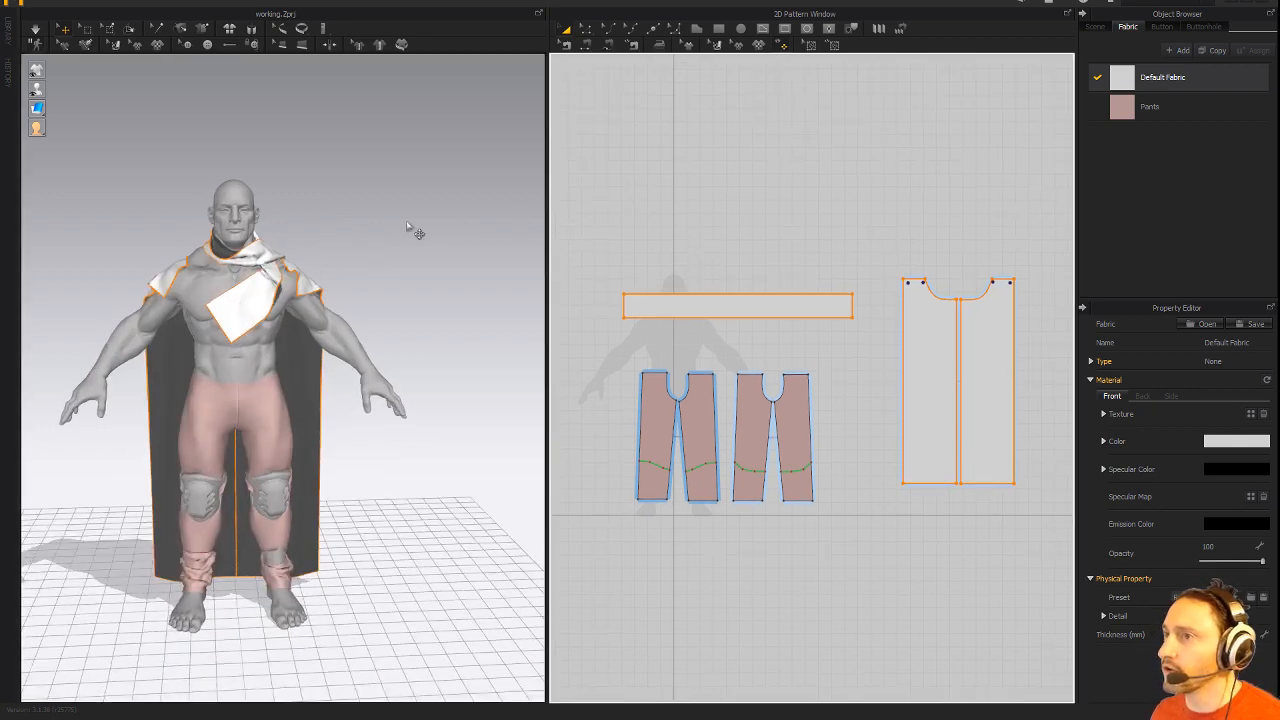
{"action": "right_click_drag", "start_coordinate": [390, 230], "coordinate": [357, 214]}
{"action": "scroll", "coordinate": [405, 234], "scroll_direction": "up", "scroll_amount": 3}
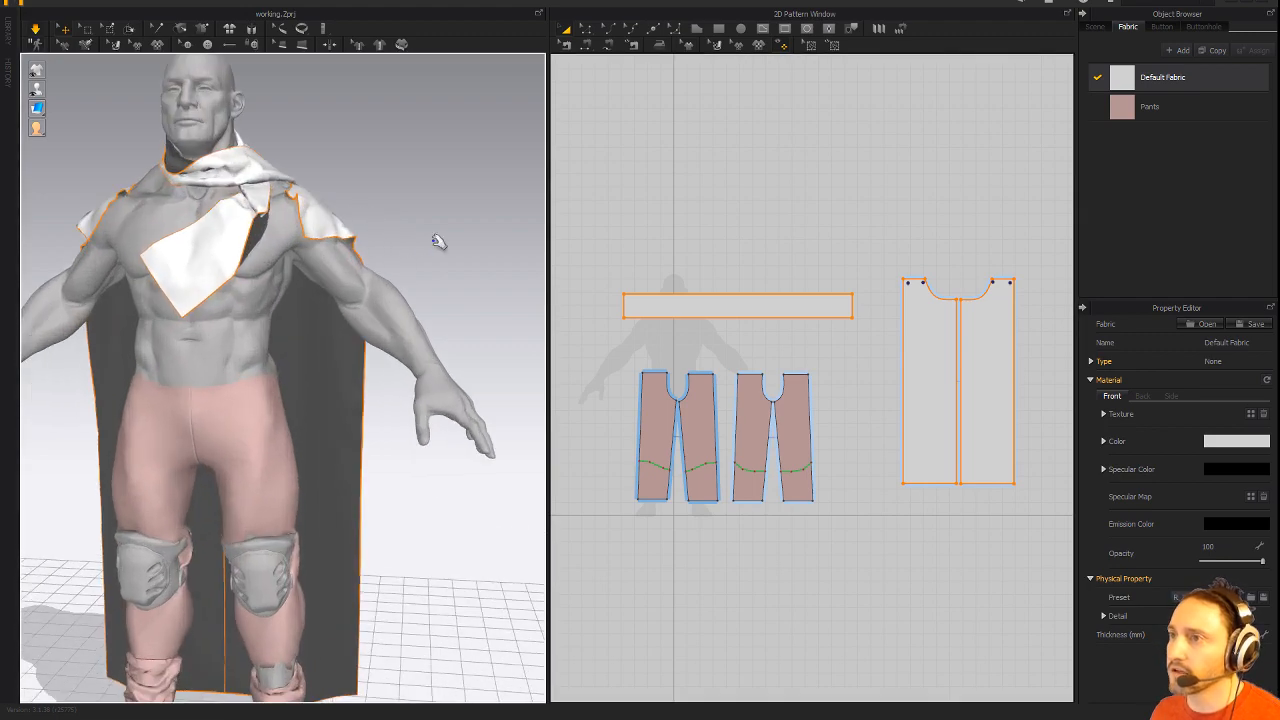
{"action": "right_click_drag", "start_coordinate": [434, 237], "coordinate": [177, 251]}
{"action": "scroll", "coordinate": [478, 262], "scroll_direction": "down", "scroll_amount": 5}
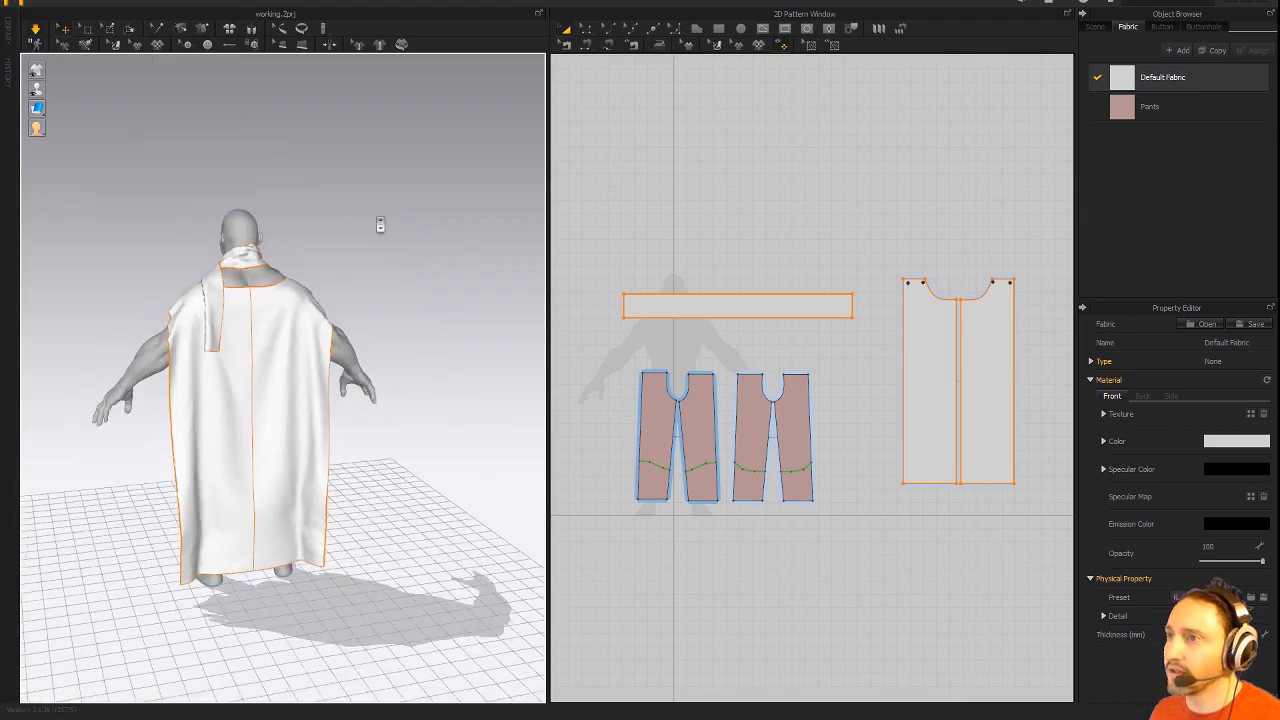
{"action": "right_click_drag", "start_coordinate": [380, 223], "coordinate": [473, 236]}
{"action": "scroll", "coordinate": [473, 236], "scroll_direction": "up", "scroll_amount": 2}
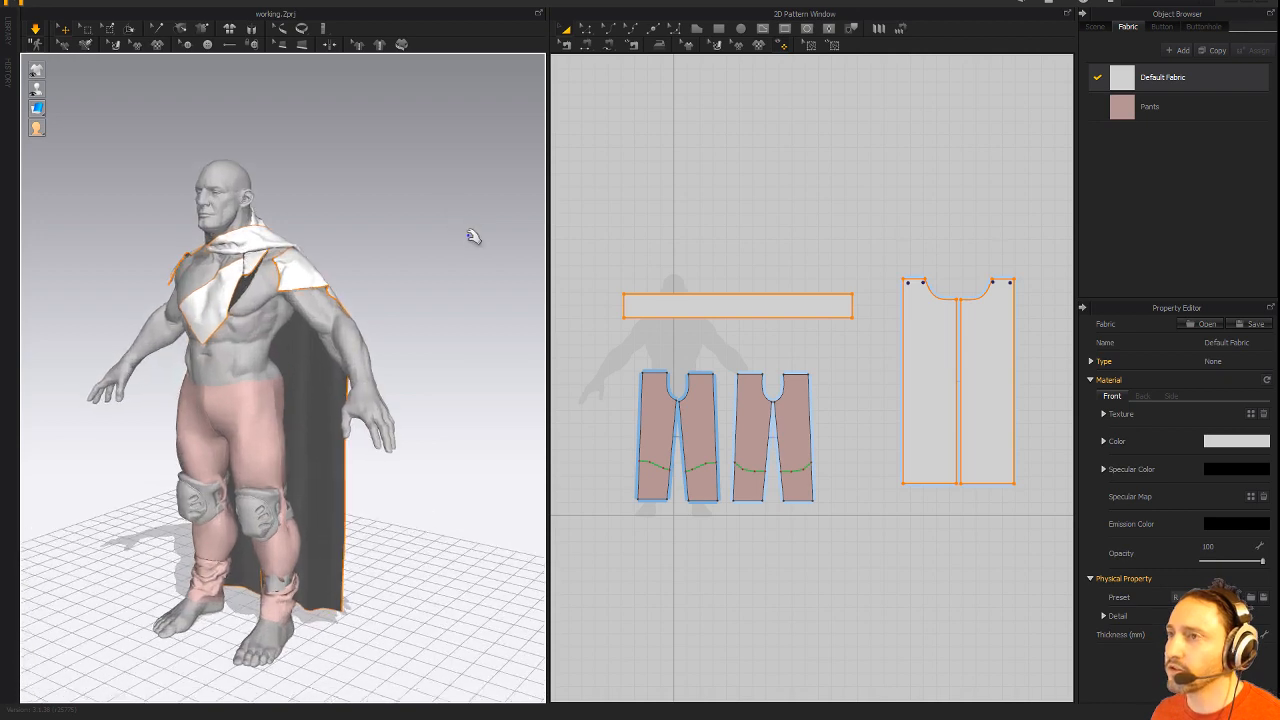
Select all garment patterns and set their particle distance to 7.
{"action": "left_click_drag", "start_coordinate": [586, 251], "coordinate": [1045, 568]}
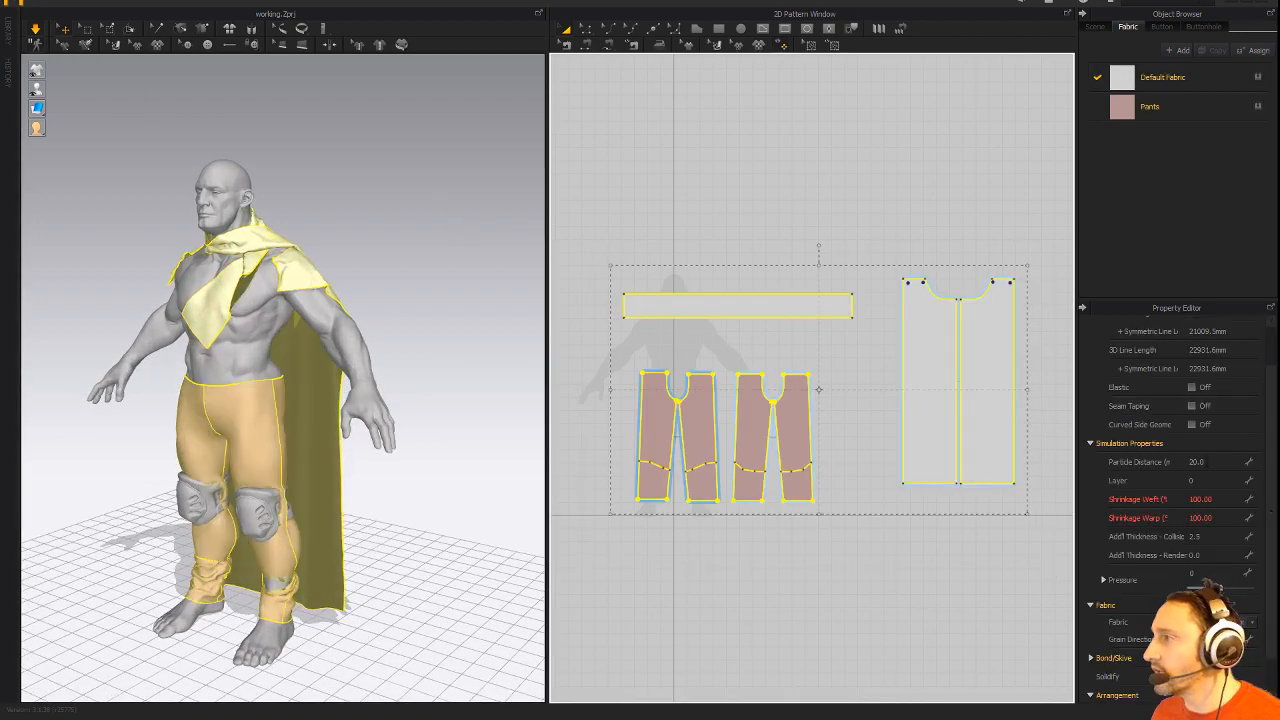
{"action": "left_click", "coordinate": [1207, 462]}
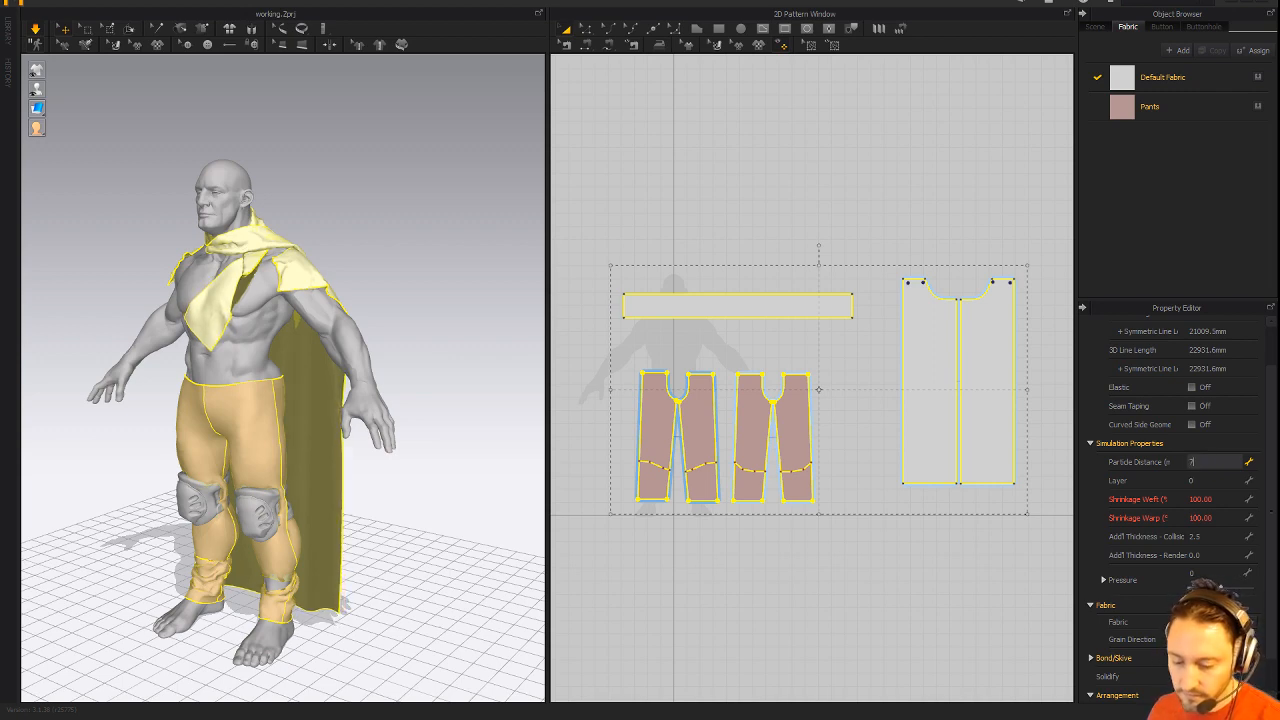
{"action": "type", "text": "7"}
{"action": "key", "text": "Return"}
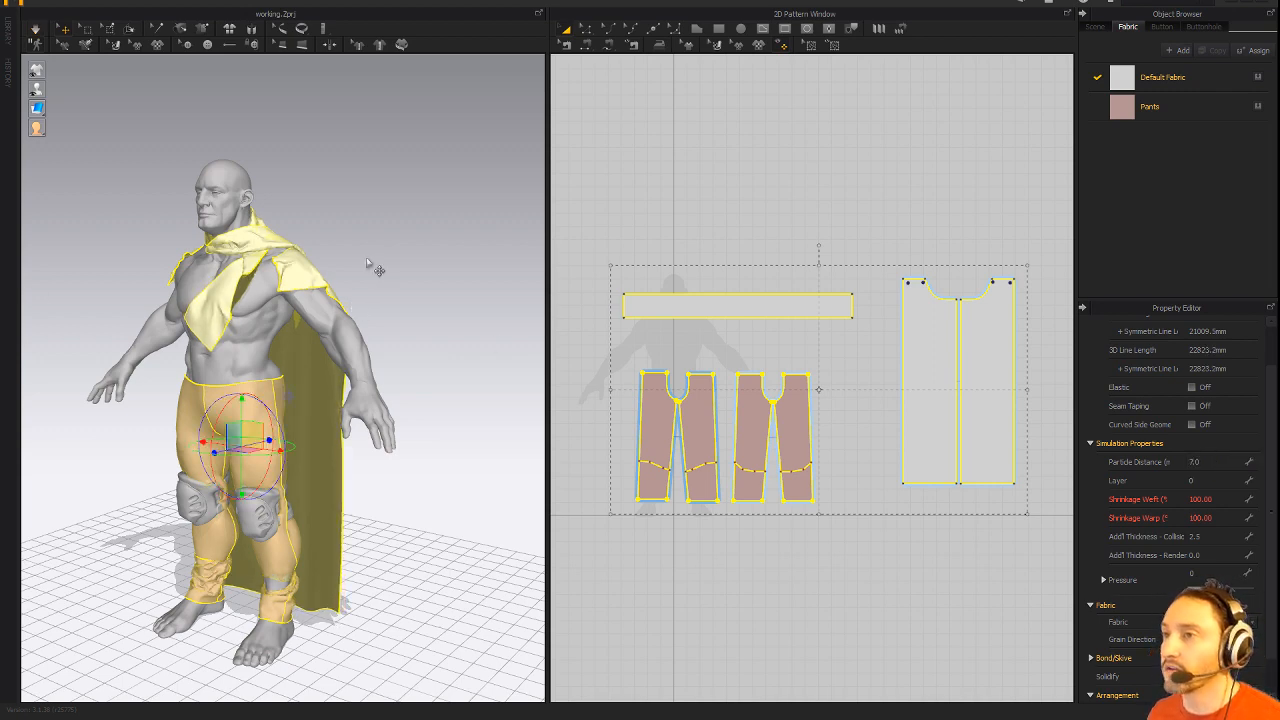
Simulate the finer-meshed garments, clear the pattern selection, and check the drape from the front and both sides.
{"action": "right_click_drag", "start_coordinate": [370, 265], "coordinate": [369, 217]}
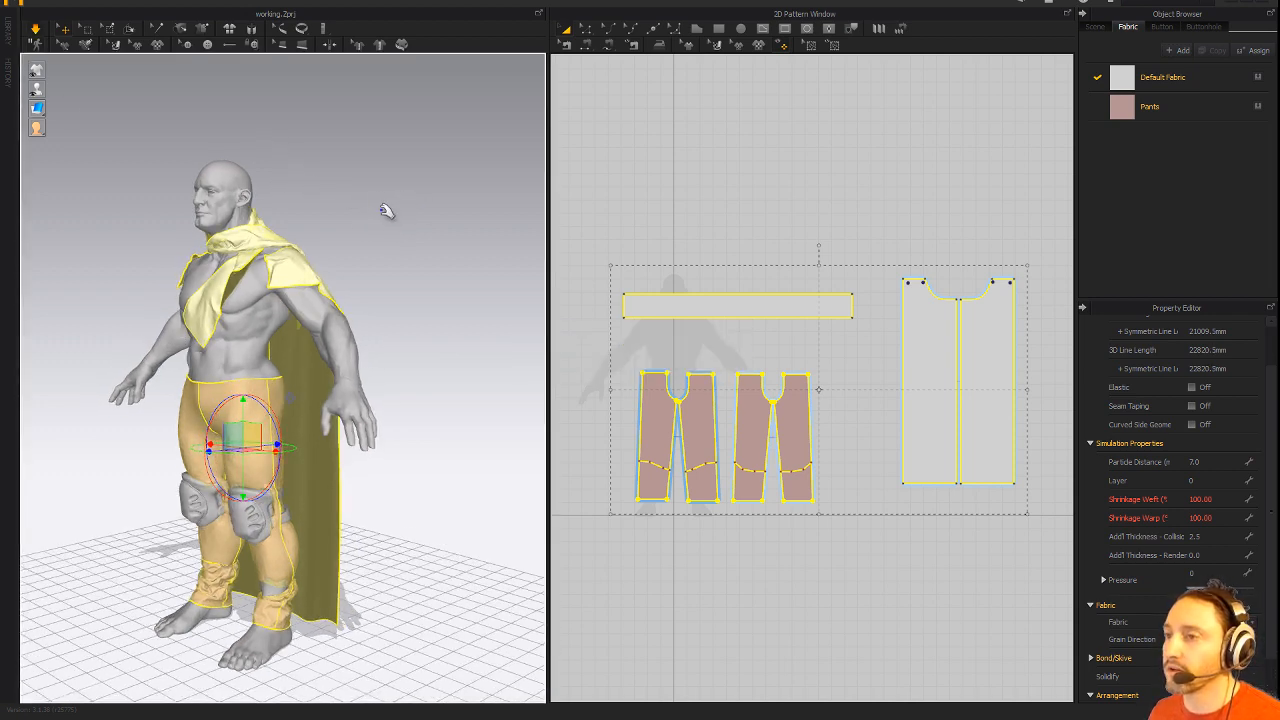
{"action": "right_click_drag", "start_coordinate": [376, 216], "coordinate": [433, 218]}
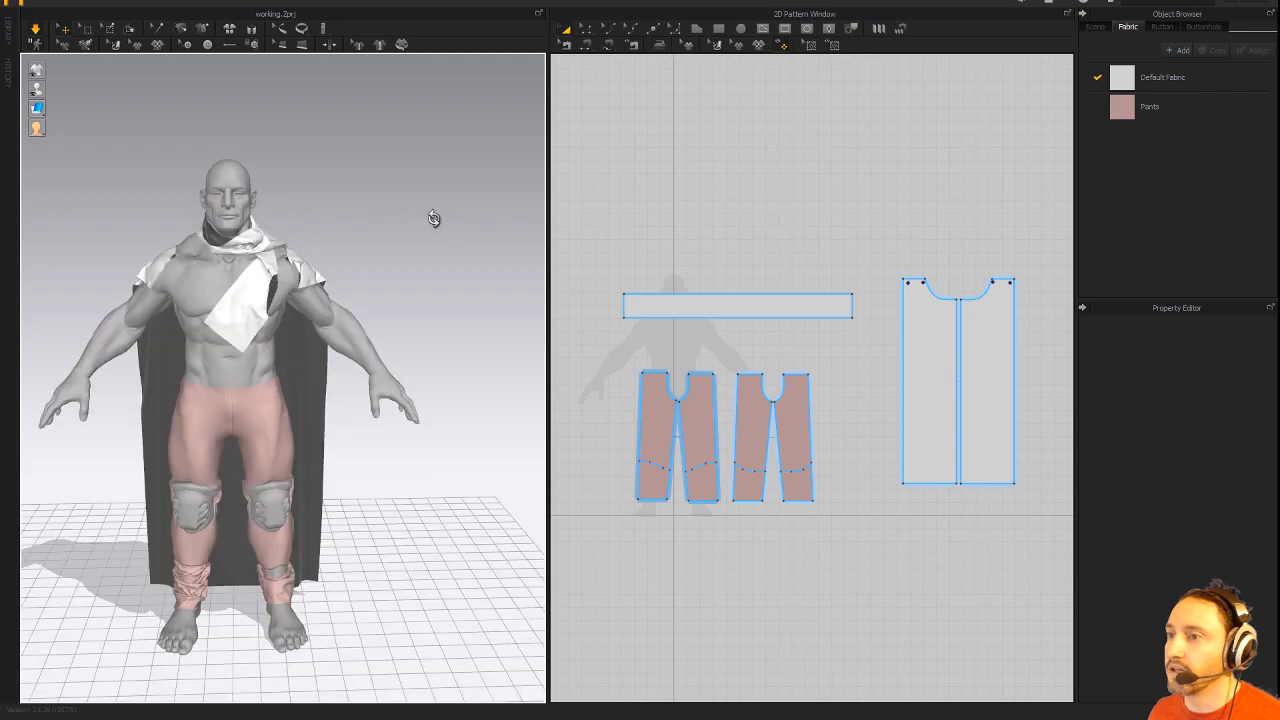
{"action": "mouse_move", "coordinate": [433, 331]}
{"action": "right_mouse_down"}
{"action": "mouse_move", "coordinate": [189, 323]}
{"action": "mouse_move", "coordinate": [200, 294]}
{"action": "mouse_move", "coordinate": [416, 317]}
{"action": "mouse_move", "coordinate": [517, 309]}
{"action": "mouse_move", "coordinate": [438, 307]}
{"action": "right_mouse_up"}
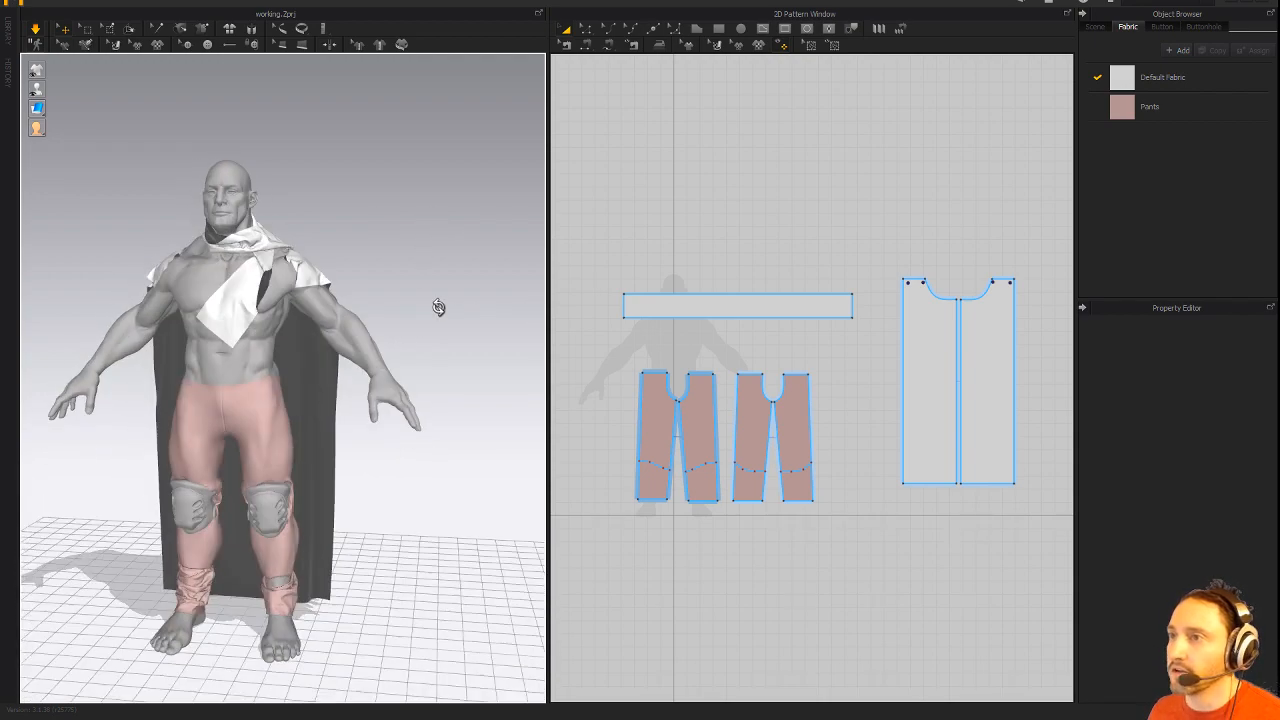
{"action": "right_click_drag", "start_coordinate": [449, 241], "coordinate": [416, 267]}
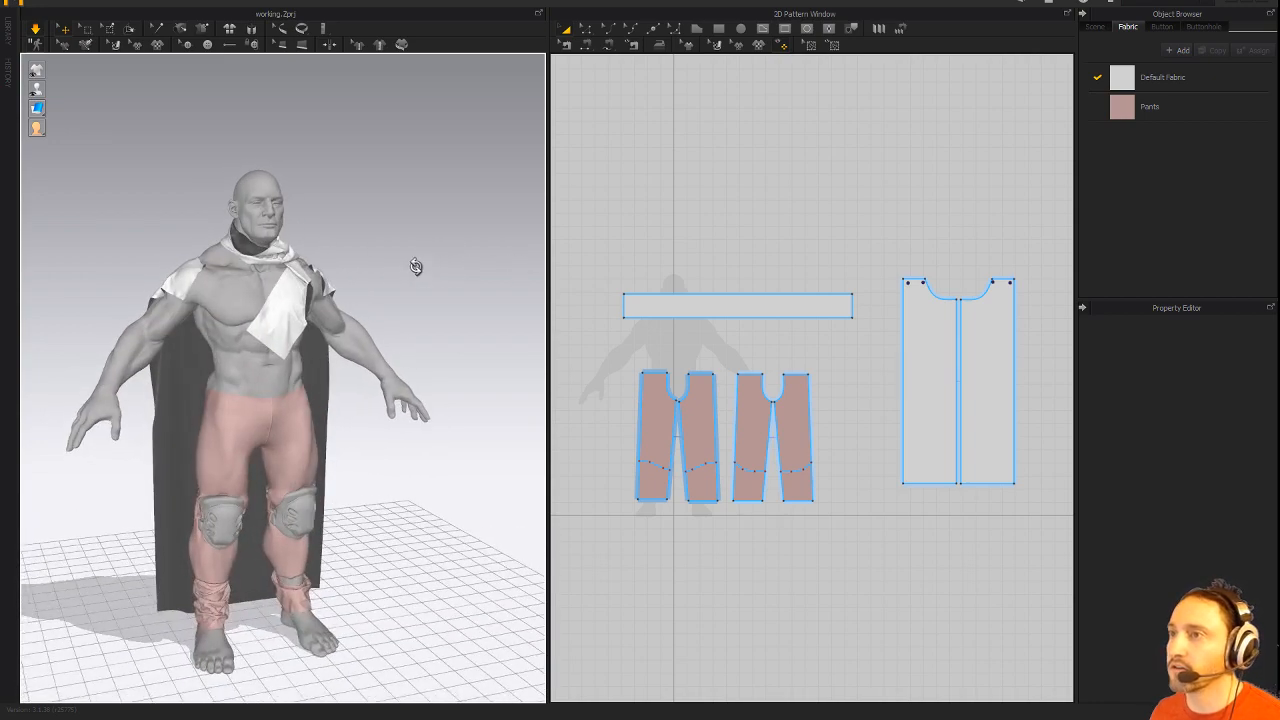
Export all patterns and avatars as an unwelded, thin single-object OBJ named clothes in mm, and switch to ZBrush.
{"action": "left_click", "coordinate": [47, 1]}
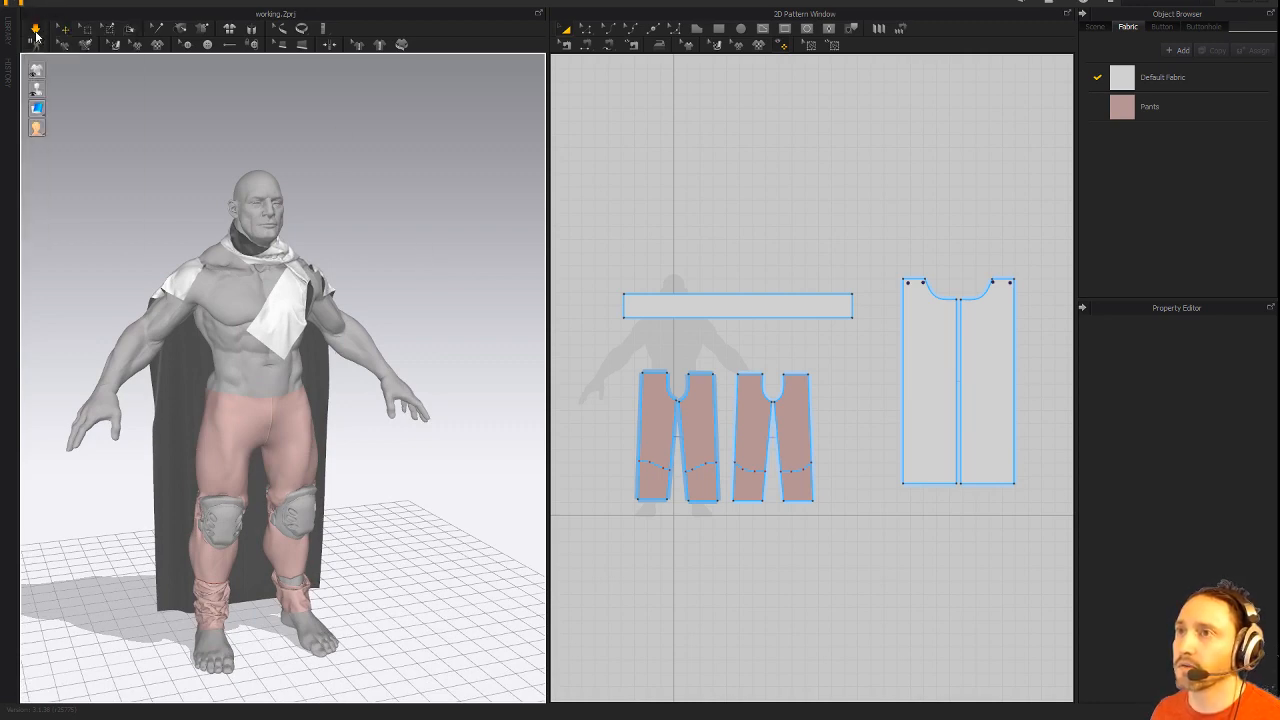
{"action": "left_click", "coordinate": [45, 3]}
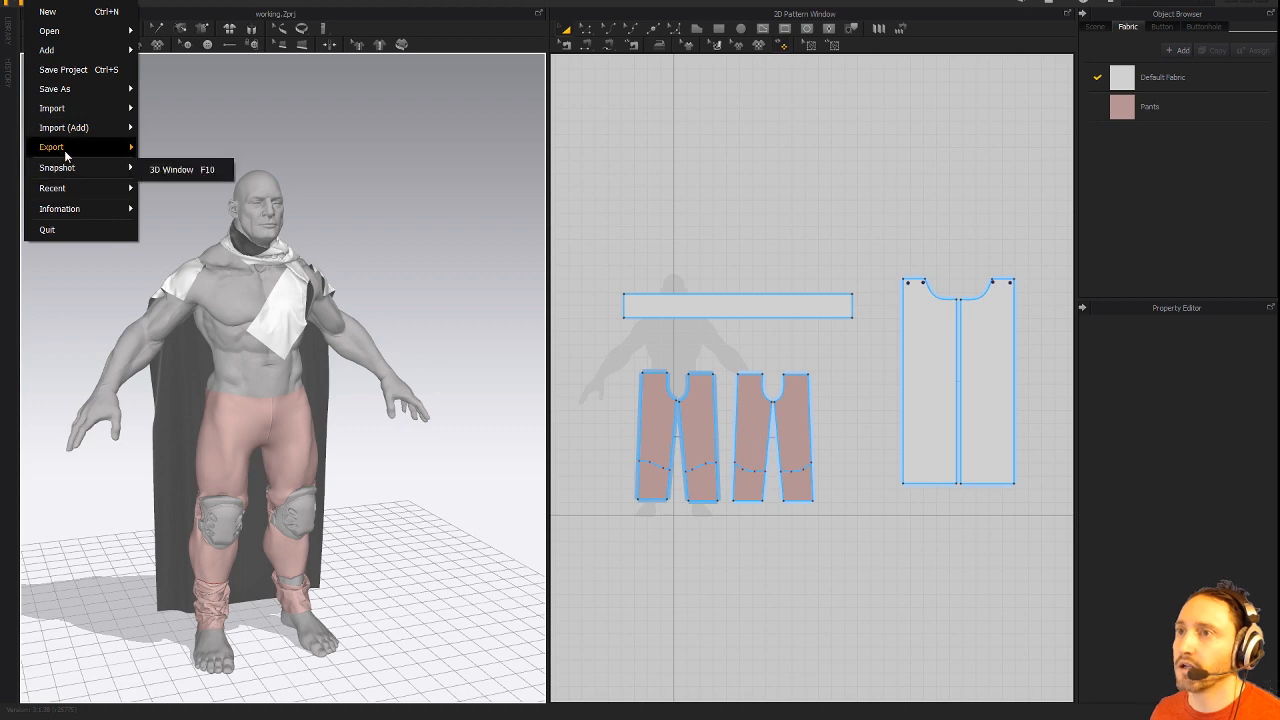
{"action": "mouse_move", "coordinate": [70, 147]}
{"action": "left_click", "coordinate": [188, 148]}
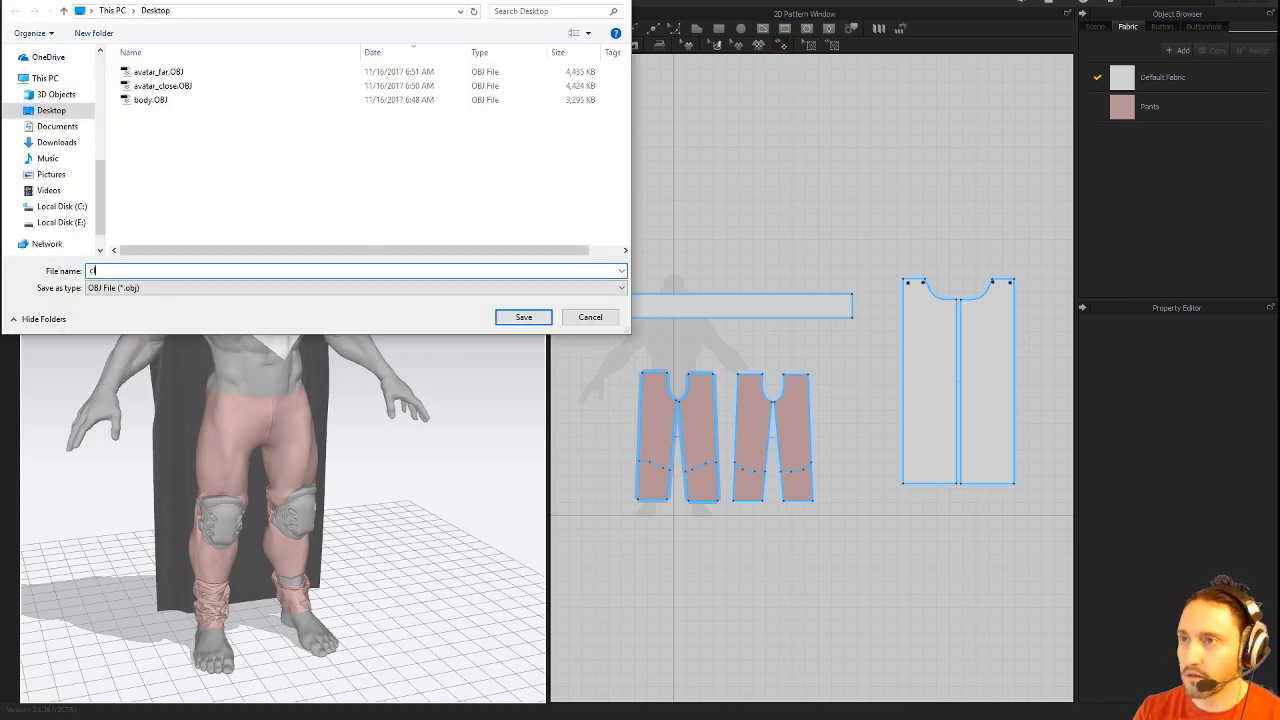
{"action": "type", "text": "clothes"}
{"action": "key", "text": "Return"}
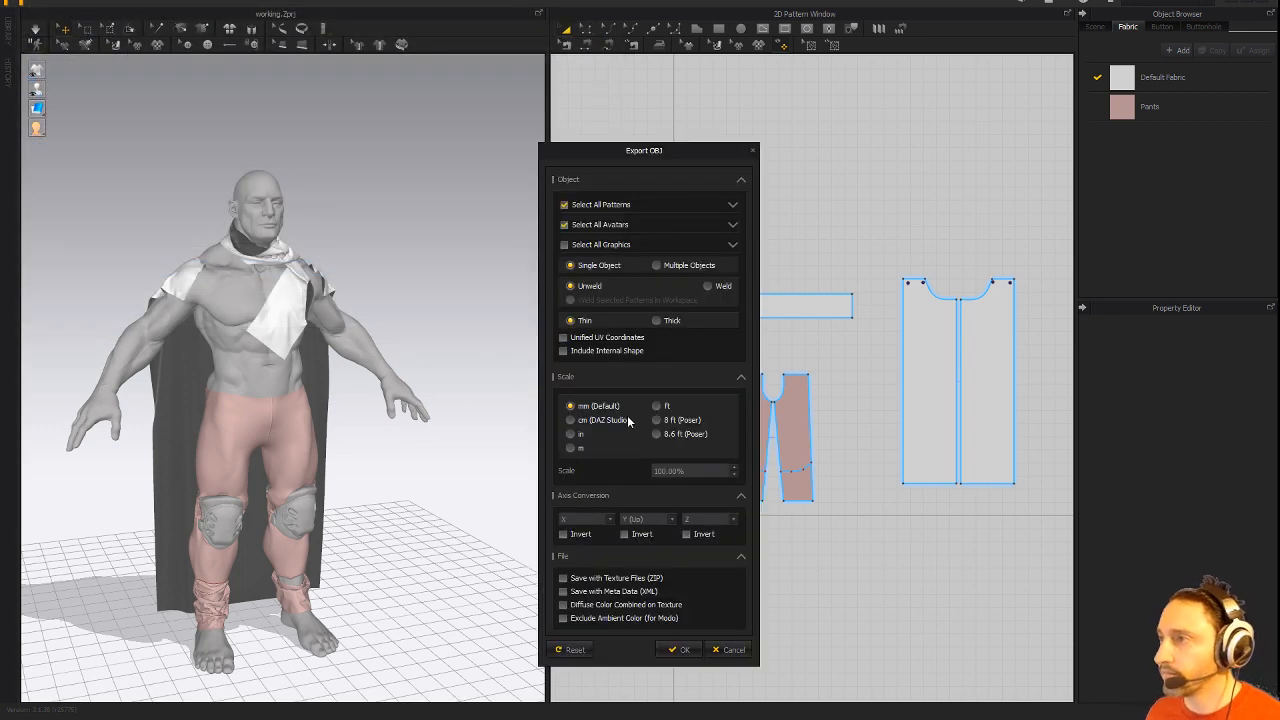
{"action": "left_click", "coordinate": [680, 650]}
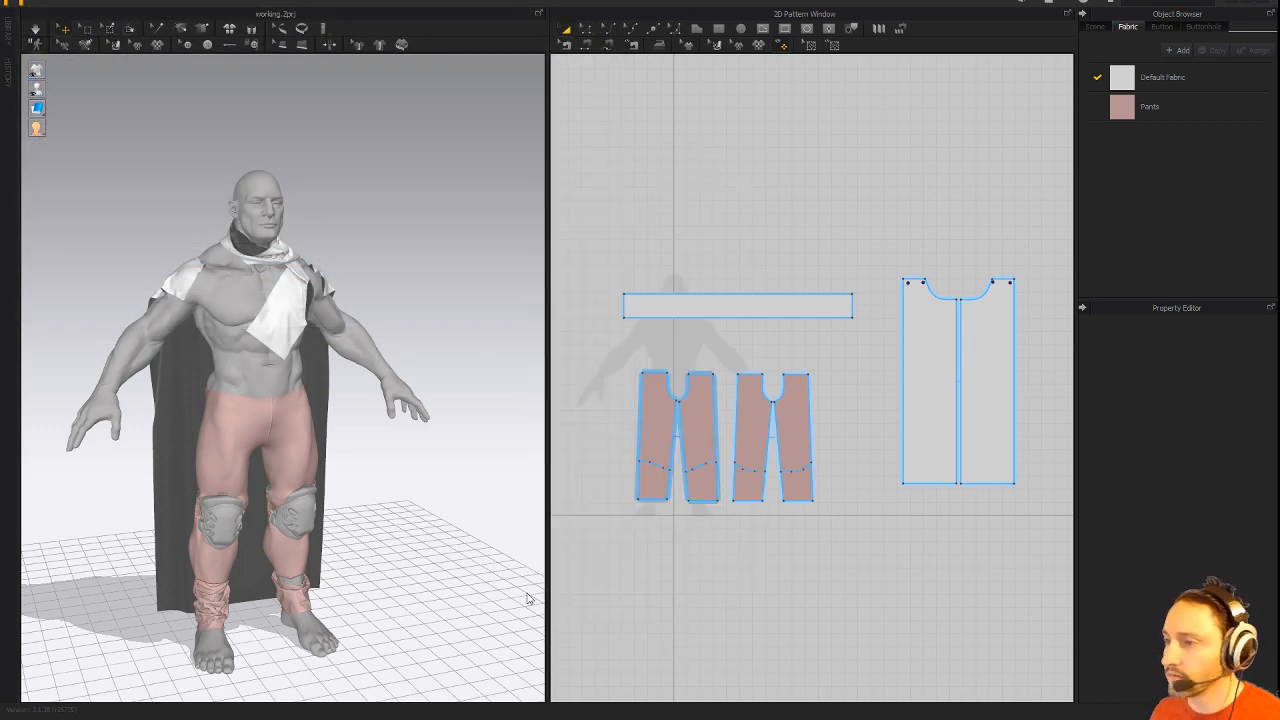
{"action": "key", "text": "alt+Tab"}
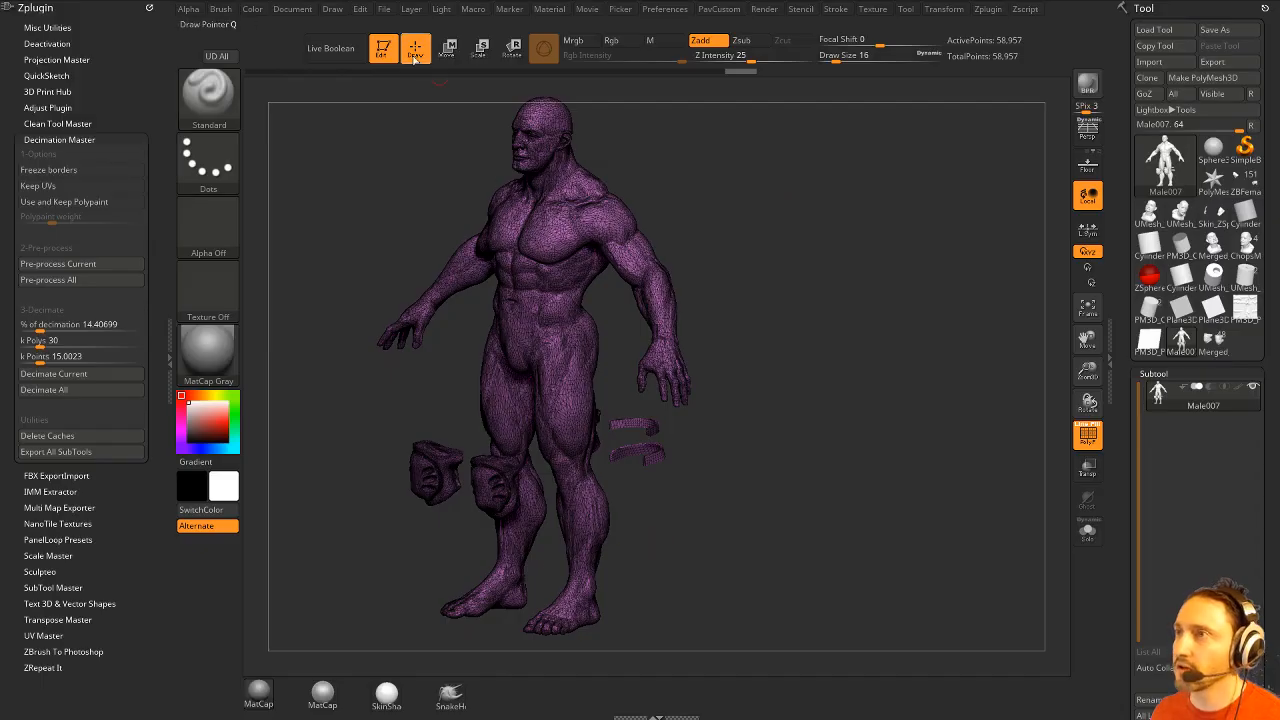
Clear the canvas and import clothing.obj from the Desktop as a new tool.
{"action": "left_click", "coordinate": [383, 48]}
{"action": "key", "text": "ctrl+n"}
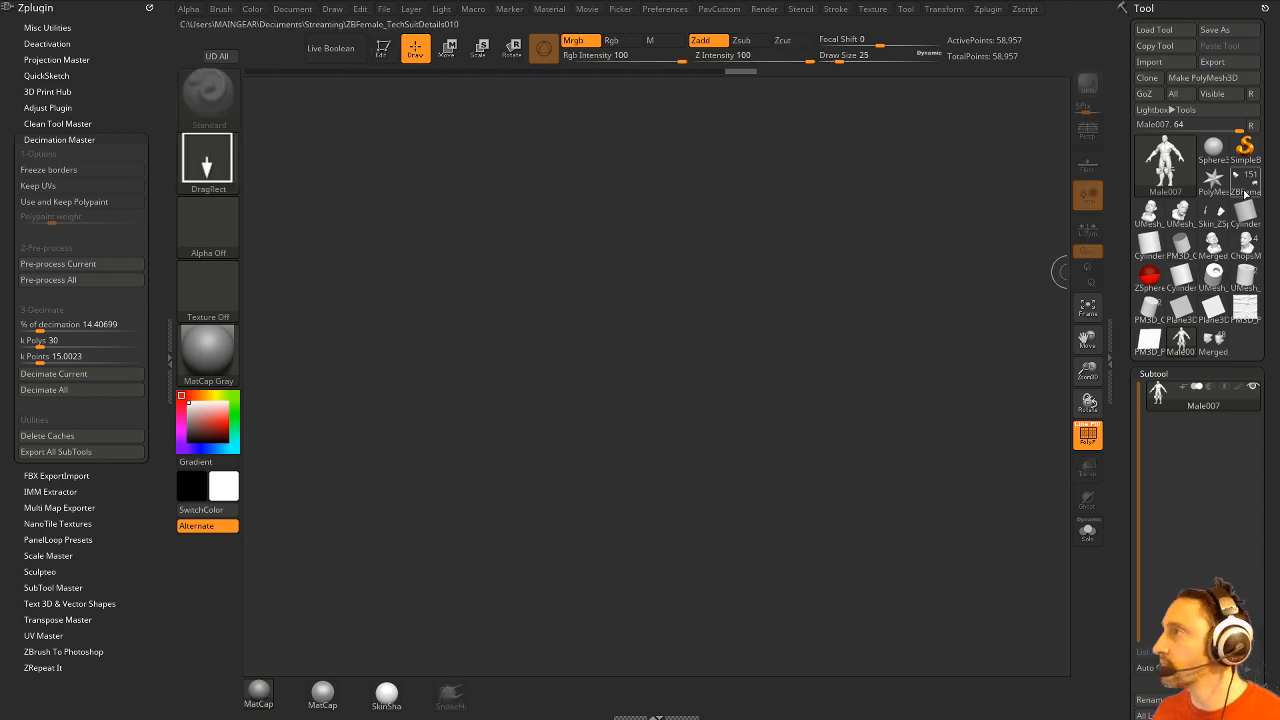
{"action": "left_click", "coordinate": [1245, 150]}
{"action": "left_click", "coordinate": [1156, 31]}
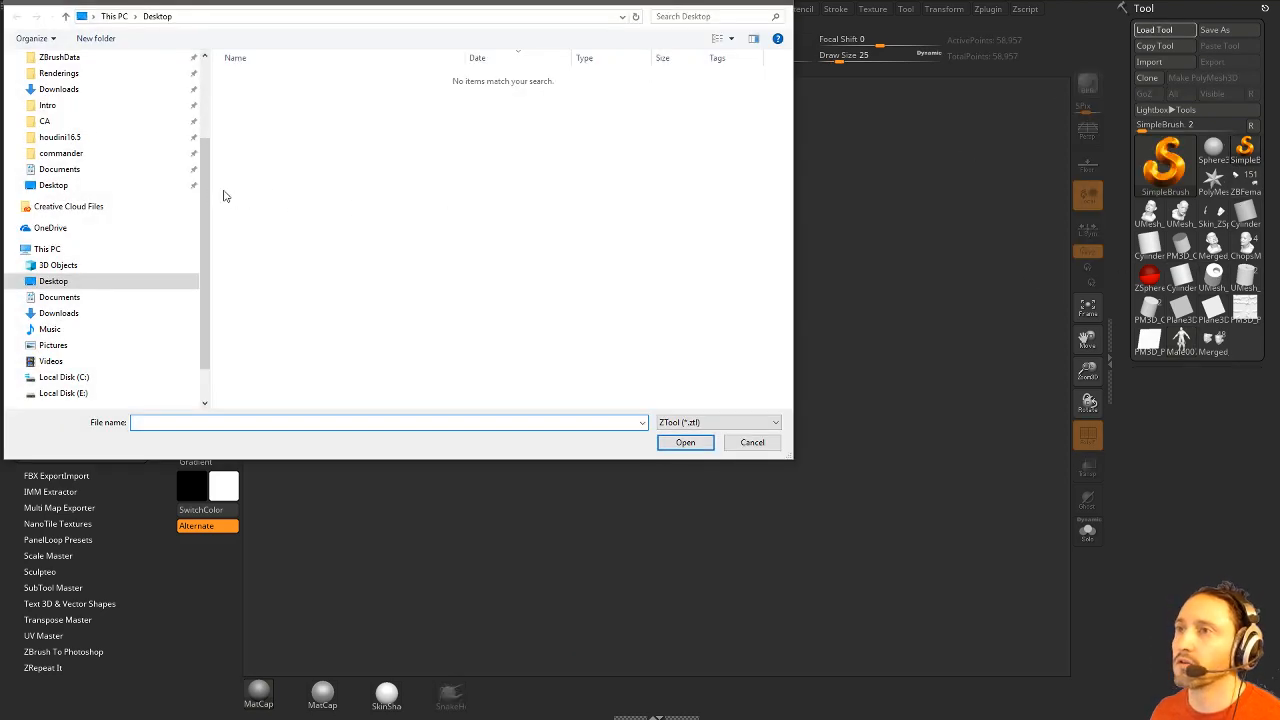
{"action": "left_click", "coordinate": [752, 443]}
{"action": "left_click", "coordinate": [1172, 61]}
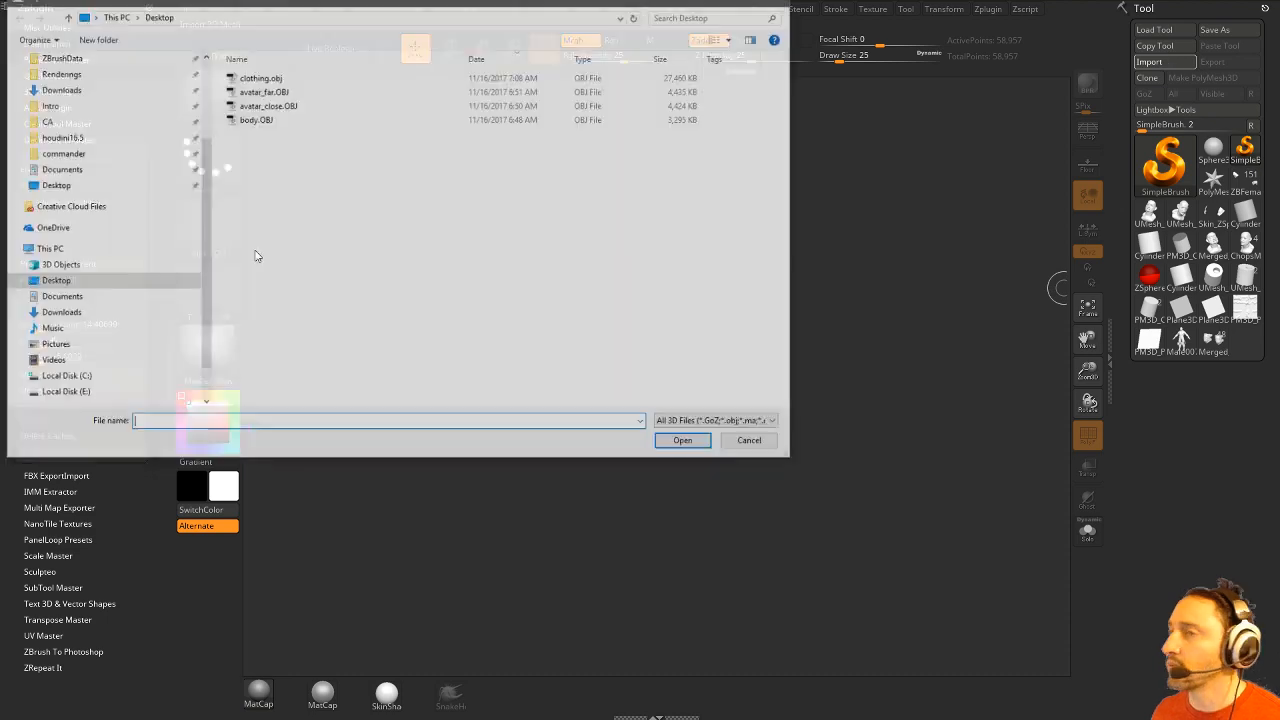
{"action": "left_click", "coordinate": [252, 78]}
{"action": "double_click", "coordinate": [248, 80]}
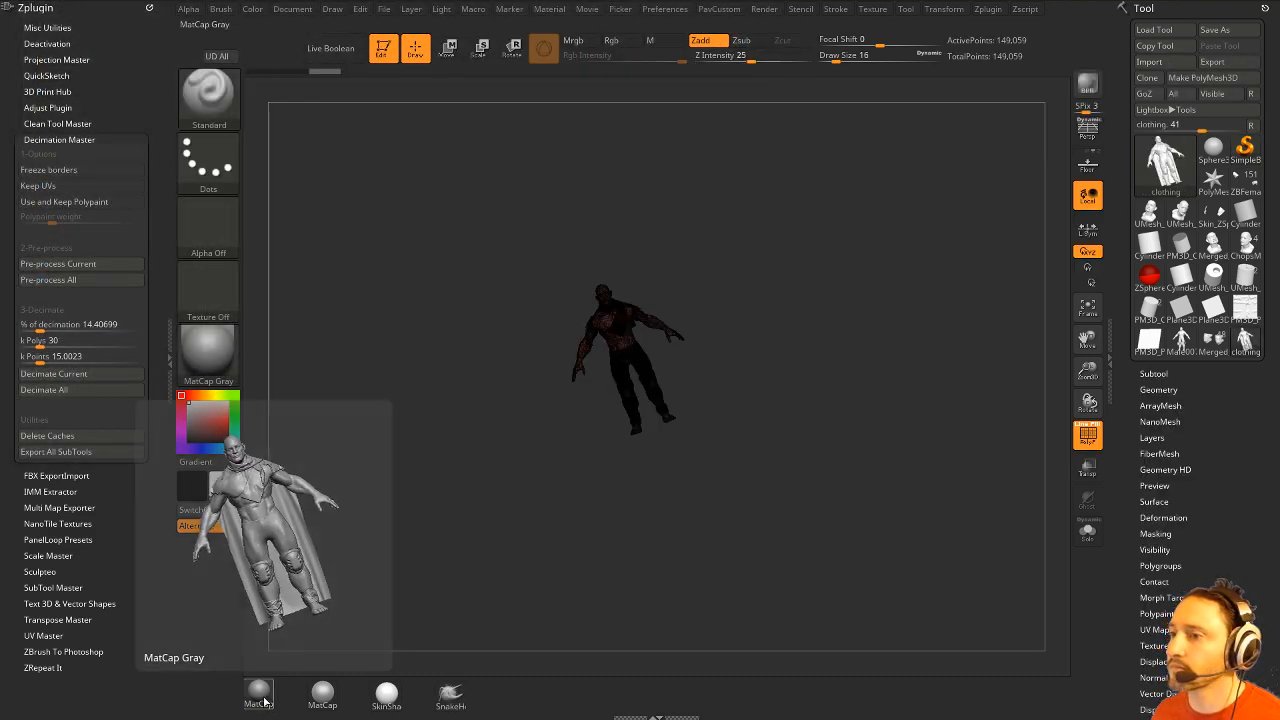
Turn off the wireframe display on the imported clothed figure and bring it into full view.
{"action": "left_click", "coordinate": [1088, 433]}
{"action": "left_click_drag", "start_coordinate": [893, 380], "coordinate": [900, 388], "text": "shift"}
{"action": "left_click_drag", "start_coordinate": [900, 388], "coordinate": [923, 500], "text": "alt"}
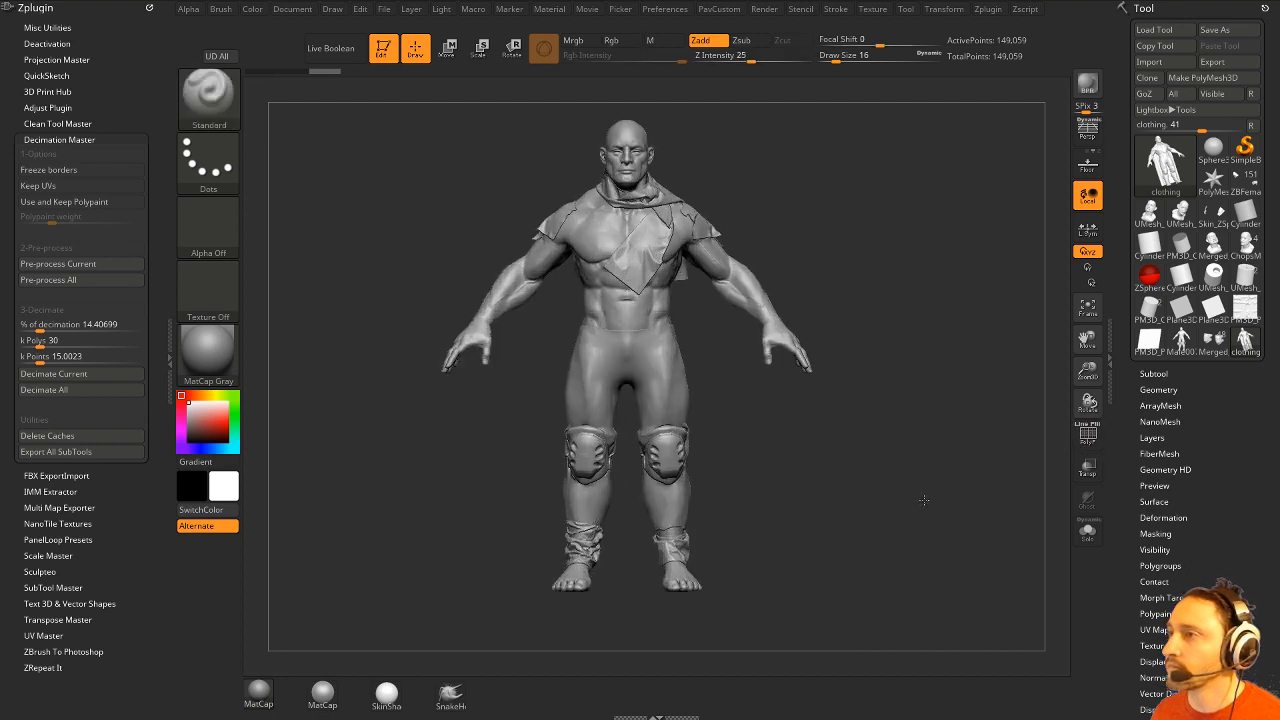
{"action": "left_click_drag", "start_coordinate": [957, 415], "coordinate": [909, 461], "text": "alt"}
{"action": "left_click_drag", "start_coordinate": [776, 276], "coordinate": [804, 269]}
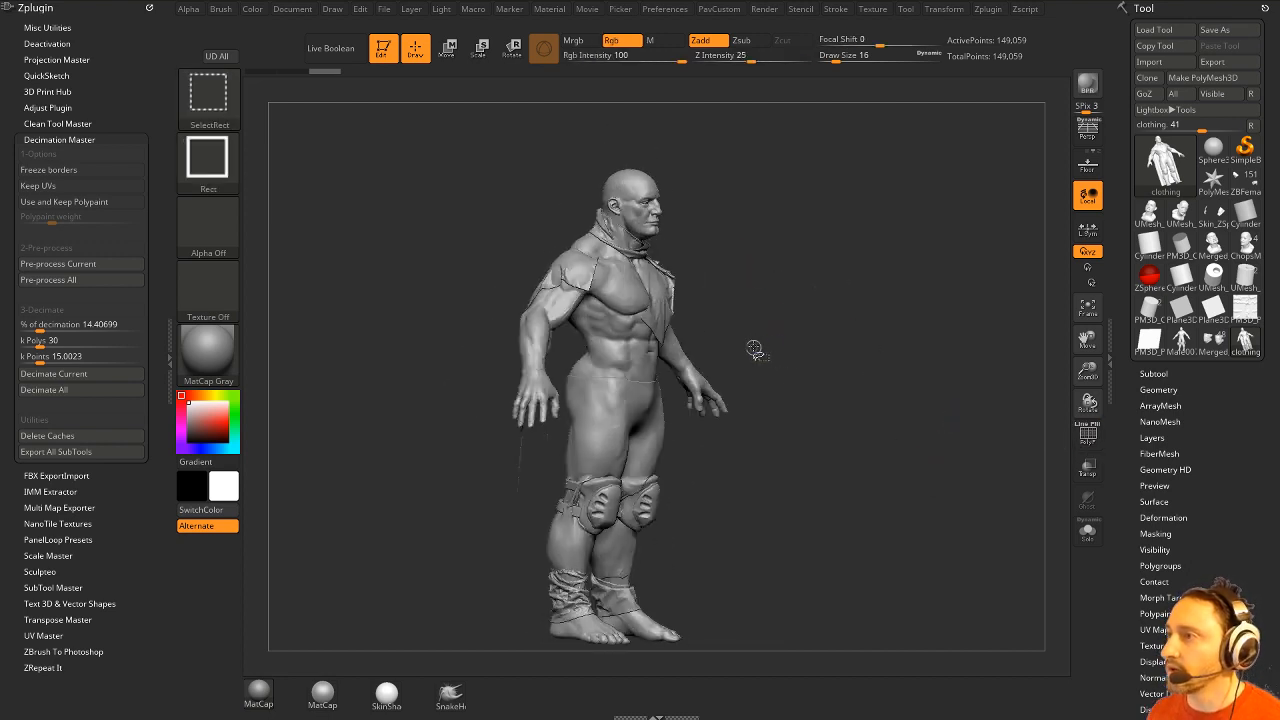
Isolate the connected body mesh and split the hidden clothing off into a separate subtool.
{"action": "left_click_drag", "start_coordinate": [757, 349], "coordinate": [694, 401], "text": "ctrl+shift"}
{"action": "key", "text": "ctrl+shift+a"}
{"action": "key", "text": "1"}
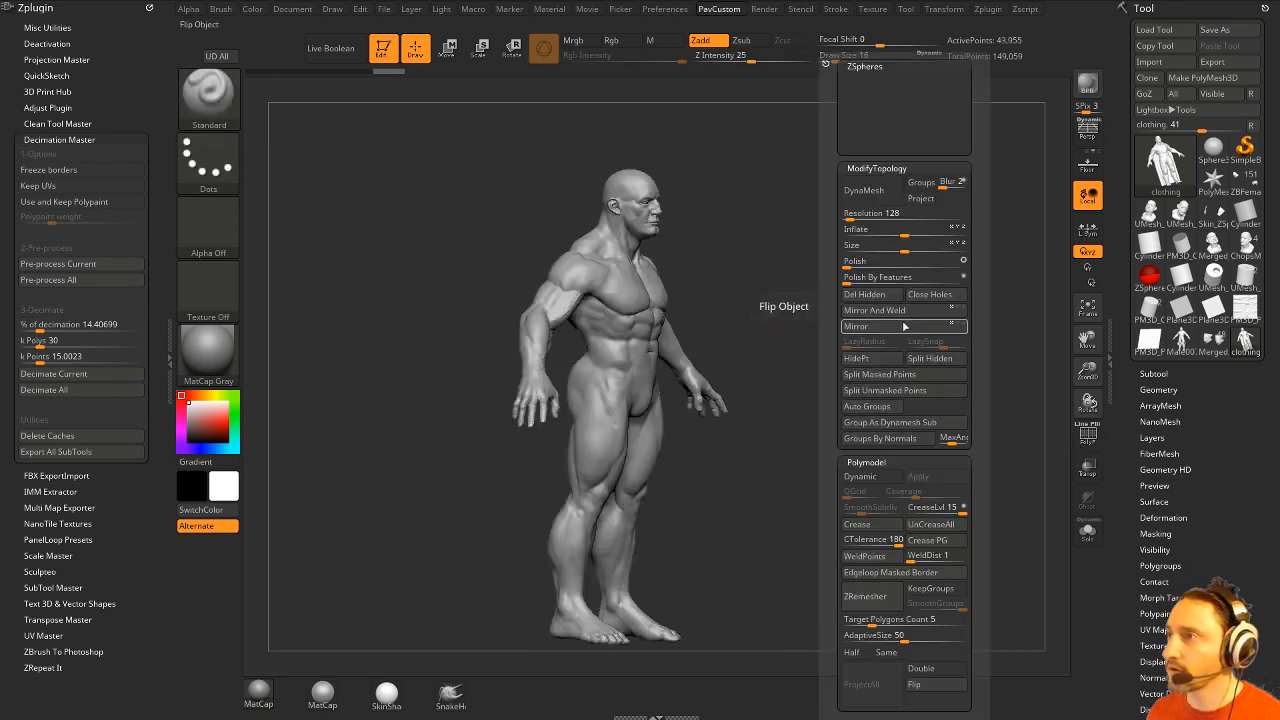
{"action": "left_click", "coordinate": [925, 359]}
Select the clothing subtool, isolate the pieces around the cape and split the hidden geometry so the cape is its own subtool.
{"action": "mouse_move", "coordinate": [774, 364]}
{"action": "left_mouse_down", "text": "shift"}
{"action": "mouse_move", "coordinate": [820, 383]}
{"action": "mouse_move", "coordinate": [854, 214]}
{"action": "mouse_move", "coordinate": [777, 323]}
{"action": "mouse_move", "coordinate": [838, 282]}
{"action": "mouse_move", "coordinate": [876, 323]}
{"action": "mouse_move", "coordinate": [850, 342]}
{"action": "mouse_move", "coordinate": [869, 351]}
{"action": "mouse_move", "coordinate": [784, 292]}
{"action": "mouse_move", "coordinate": [905, 318]}
{"action": "left_mouse_up", "text": "shift"}
{"action": "key", "text": "s"}
{"action": "left_click", "coordinate": [814, 364]}
{"action": "left_click_drag", "start_coordinate": [742, 410], "coordinate": [634, 470], "text": "ctrl+shift"}
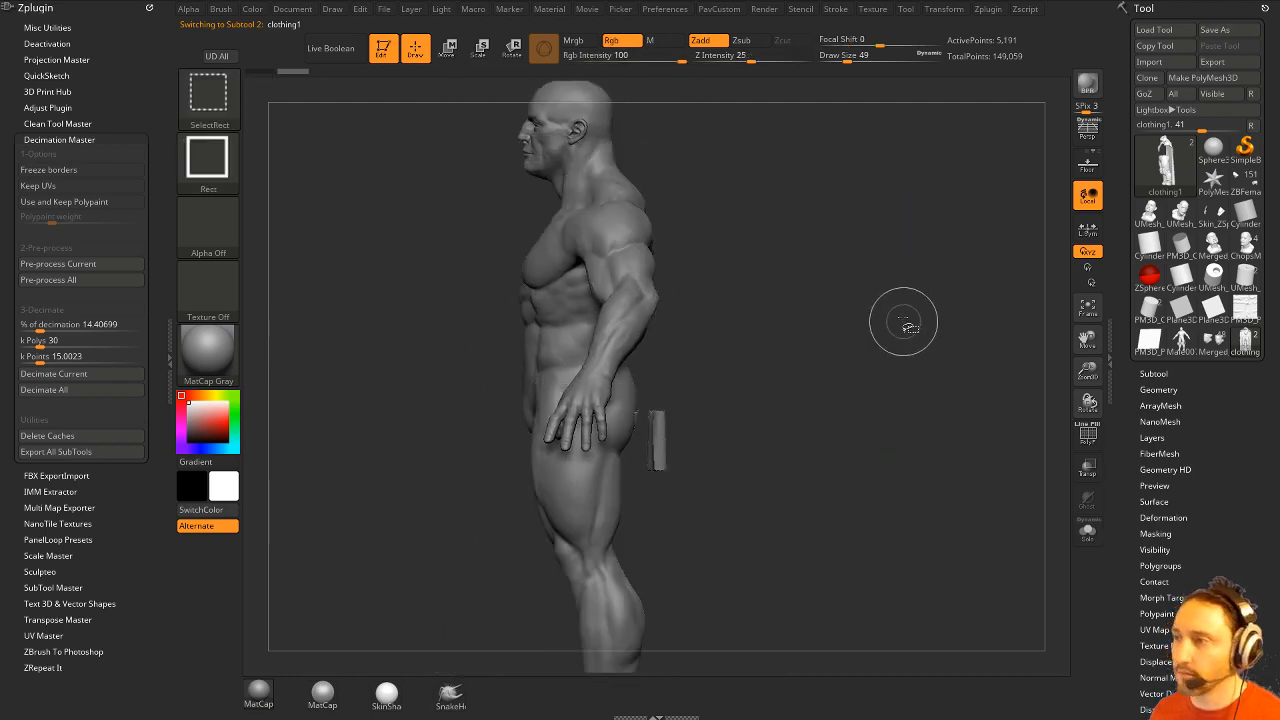
{"action": "key", "text": "space"}
{"action": "mouse_move", "coordinate": [905, 352]}
{"action": "left_mouse_down"}
{"action": "mouse_move", "coordinate": [886, 370]}
{"action": "mouse_move", "coordinate": [820, 382]}
{"action": "mouse_move", "coordinate": [877, 391]}
{"action": "mouse_move", "coordinate": [915, 373]}
{"action": "mouse_move", "coordinate": [895, 365]}
{"action": "mouse_move", "coordinate": [960, 355]}
{"action": "mouse_move", "coordinate": [882, 321]}
{"action": "left_mouse_up"}
{"action": "left_click", "coordinate": [918, 374]}
{"action": "key", "text": "s"}
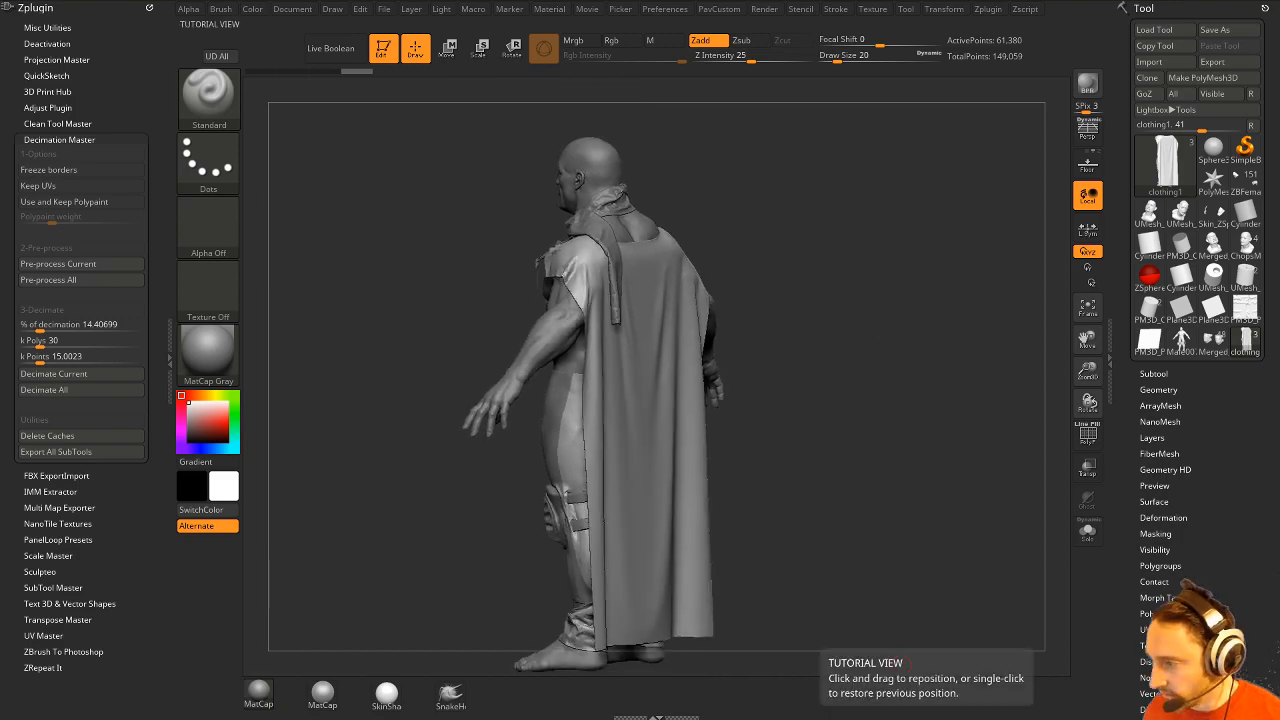
Switch to the browser and open the Livestream Highlights playlist on the YouTube channel's playlists page.
{"action": "key", "text": "alt+Tab"}
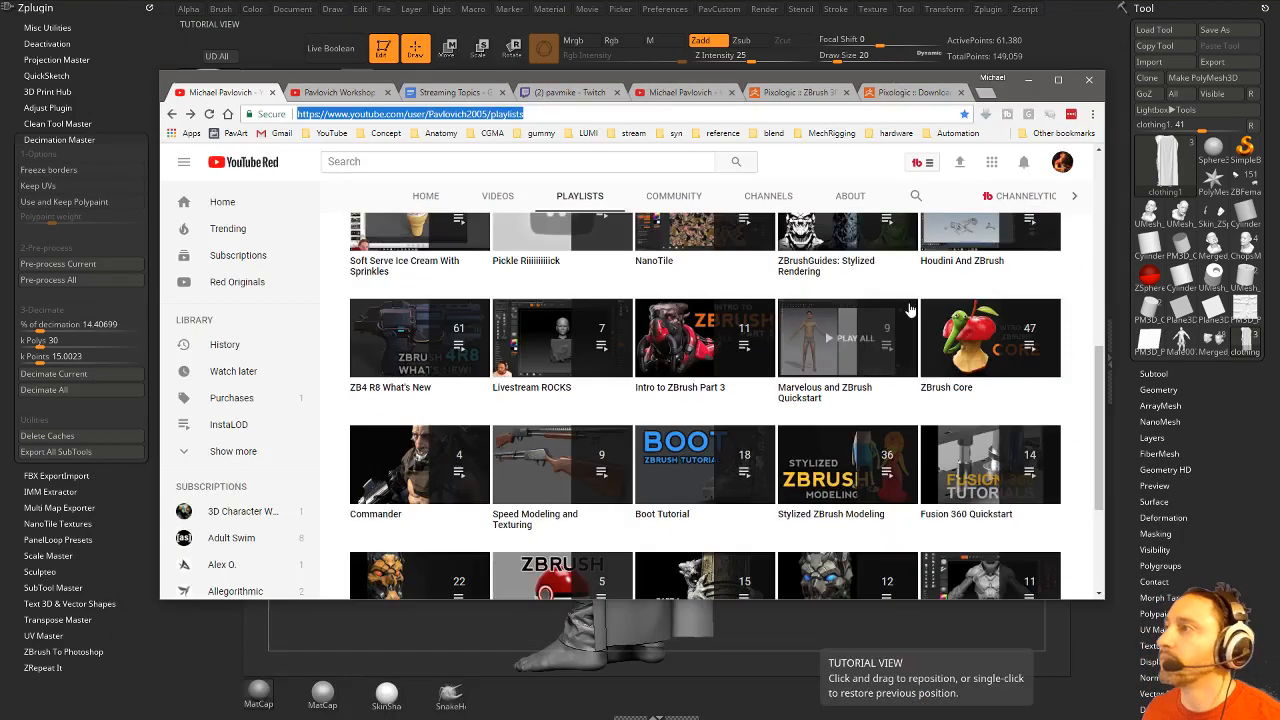
{"action": "scroll", "coordinate": [908, 308], "scroll_direction": "up", "scroll_amount": 3}
{"action": "scroll", "coordinate": [908, 308], "scroll_direction": "up", "scroll_amount": 2}
{"action": "scroll", "coordinate": [563, 362], "scroll_direction": "down", "scroll_amount": 2}
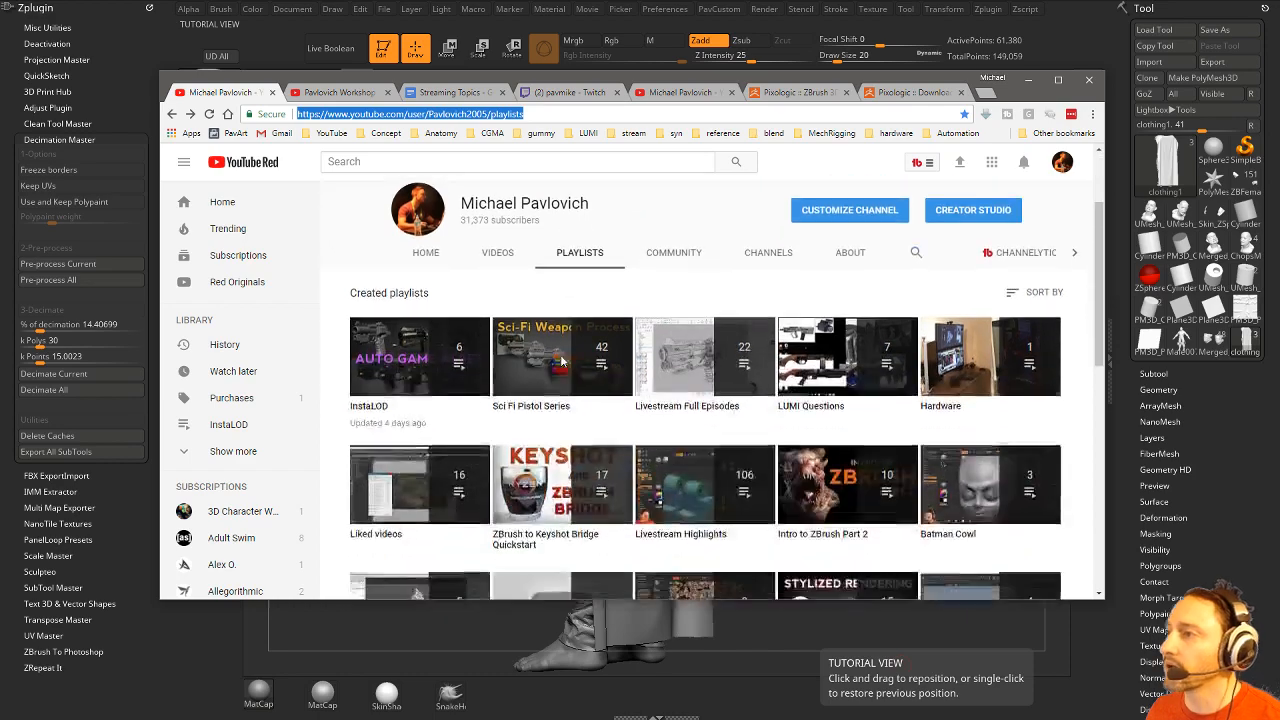
{"action": "scroll", "coordinate": [672, 410], "scroll_direction": "down", "scroll_amount": 1}
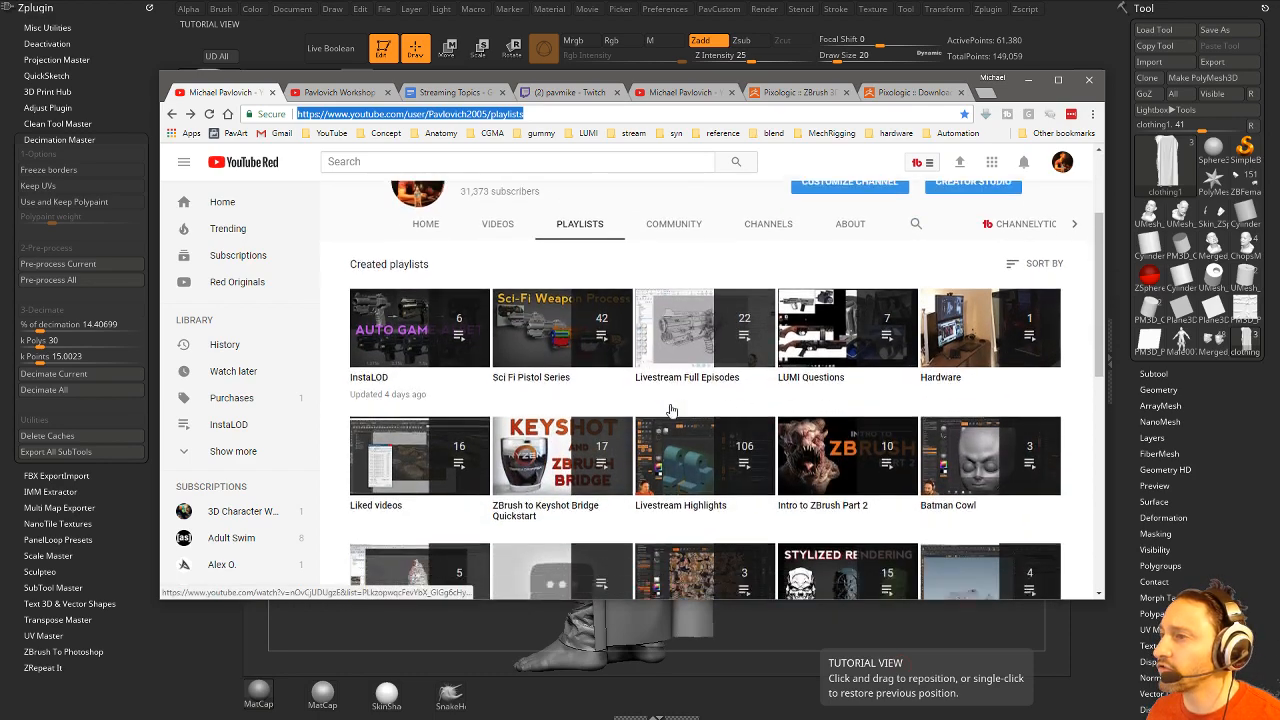
{"action": "left_click", "coordinate": [677, 466]}
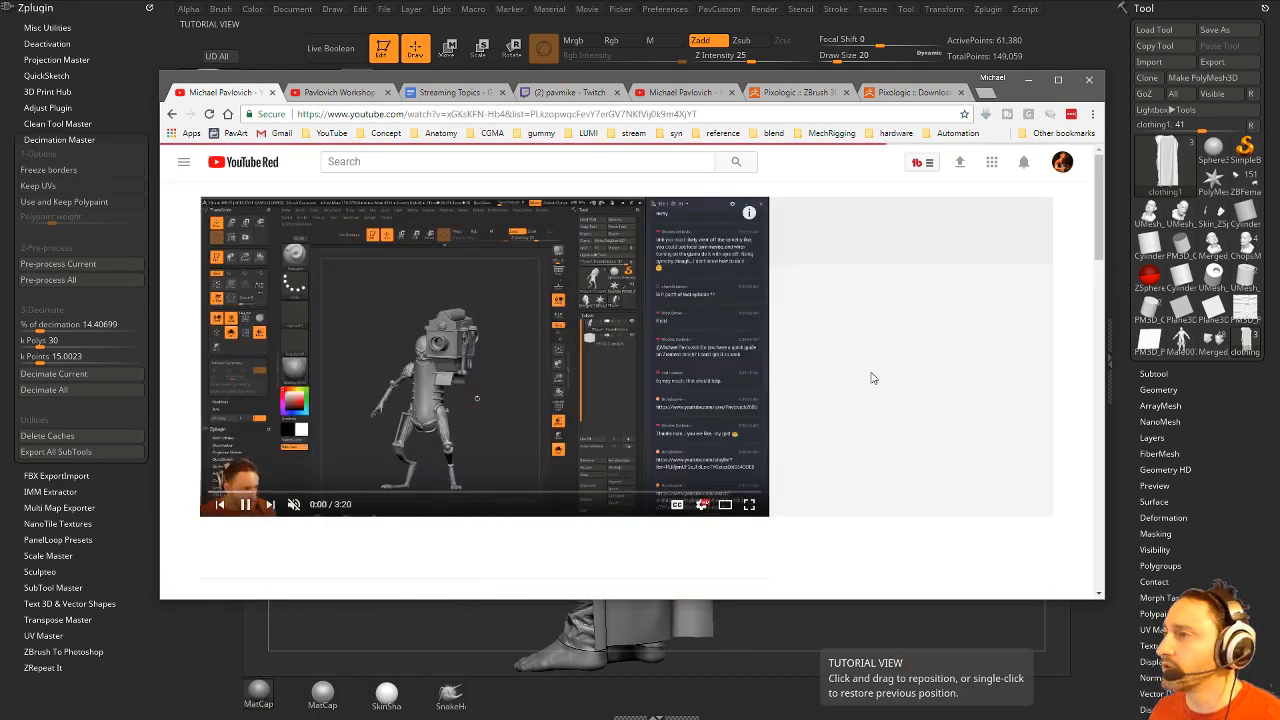
Look through the PavWork videos in the Livestream Highlights playlist for relevant topics.
{"action": "scroll", "coordinate": [871, 371], "scroll_direction": "down", "scroll_amount": 5}
{"action": "scroll", "coordinate": [922, 365], "scroll_direction": "down", "scroll_amount": 5}
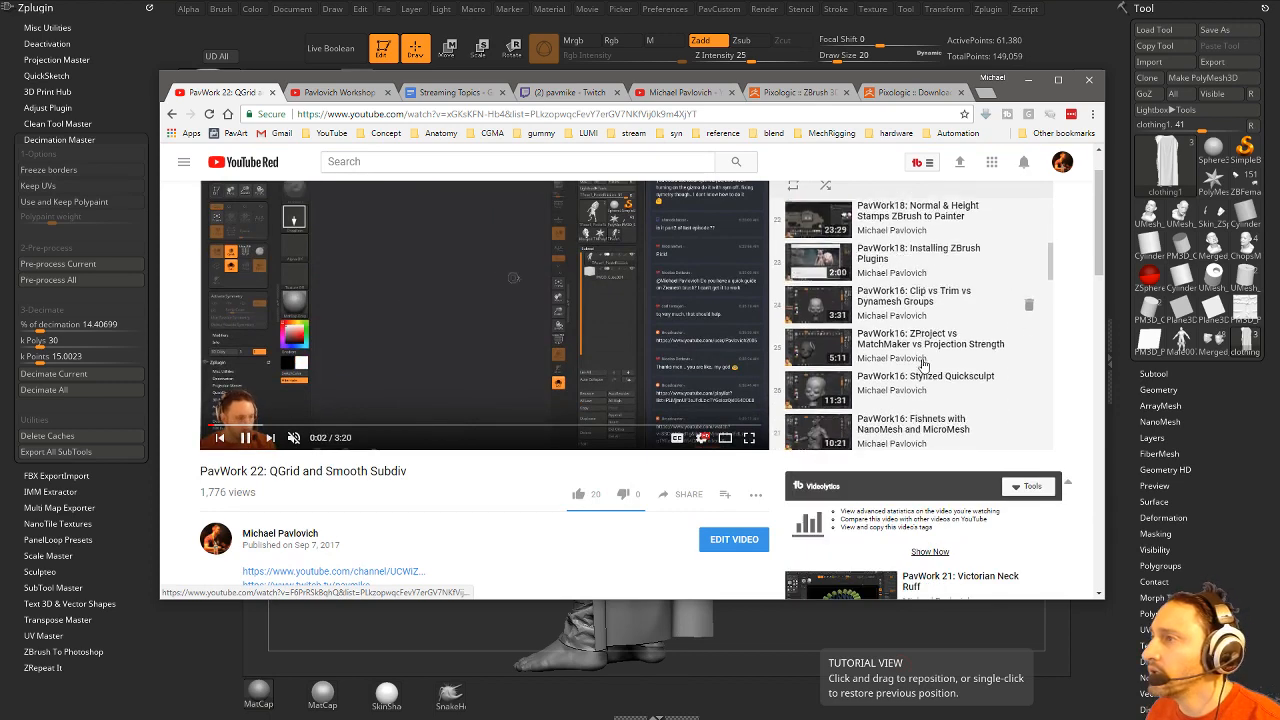
{"action": "scroll", "coordinate": [922, 365], "scroll_direction": "down", "scroll_amount": 5}
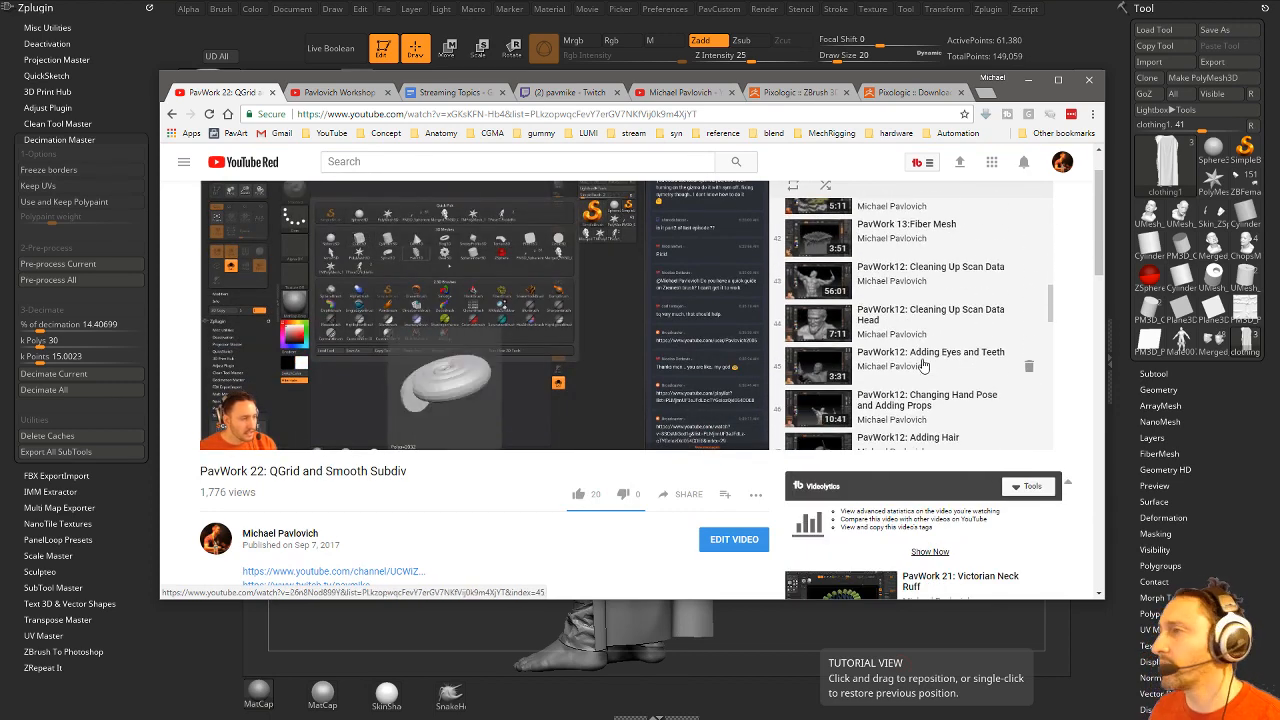
{"action": "scroll", "coordinate": [922, 365], "scroll_direction": "down", "scroll_amount": 4}
{"action": "scroll", "coordinate": [922, 365], "scroll_direction": "down", "scroll_amount": 4}
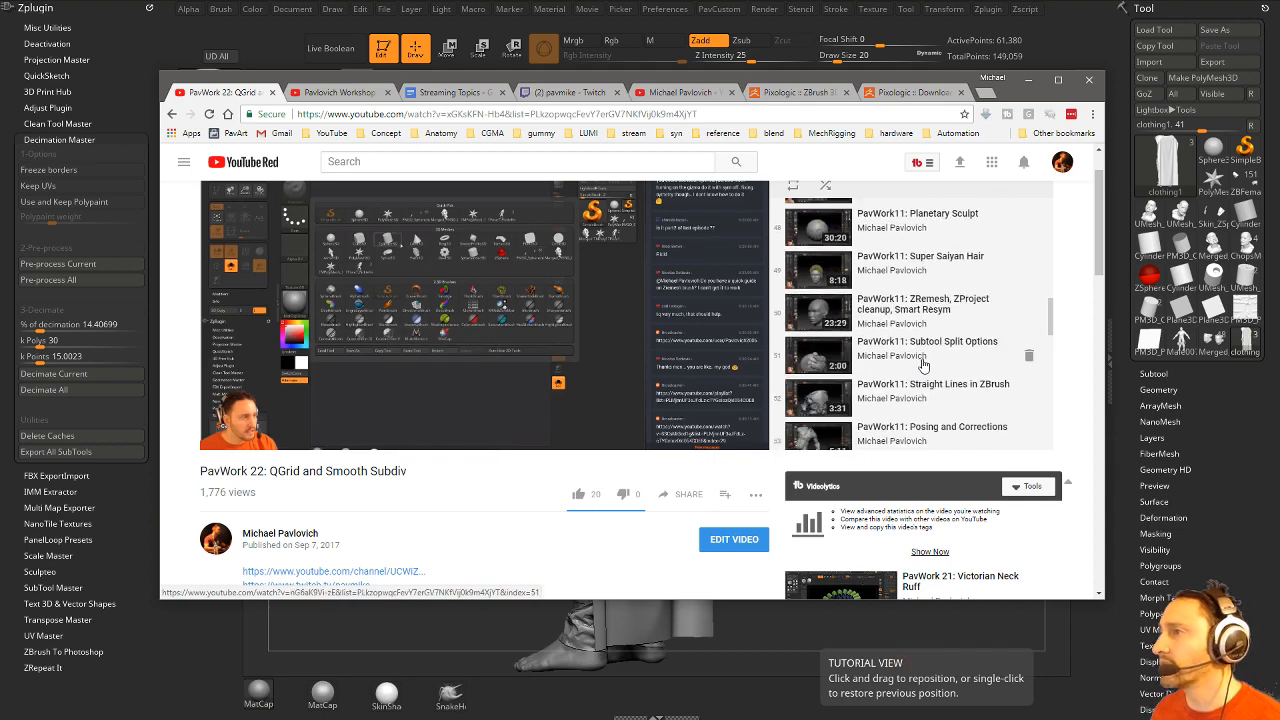
{"action": "scroll", "coordinate": [922, 365], "scroll_direction": "down", "scroll_amount": 6}
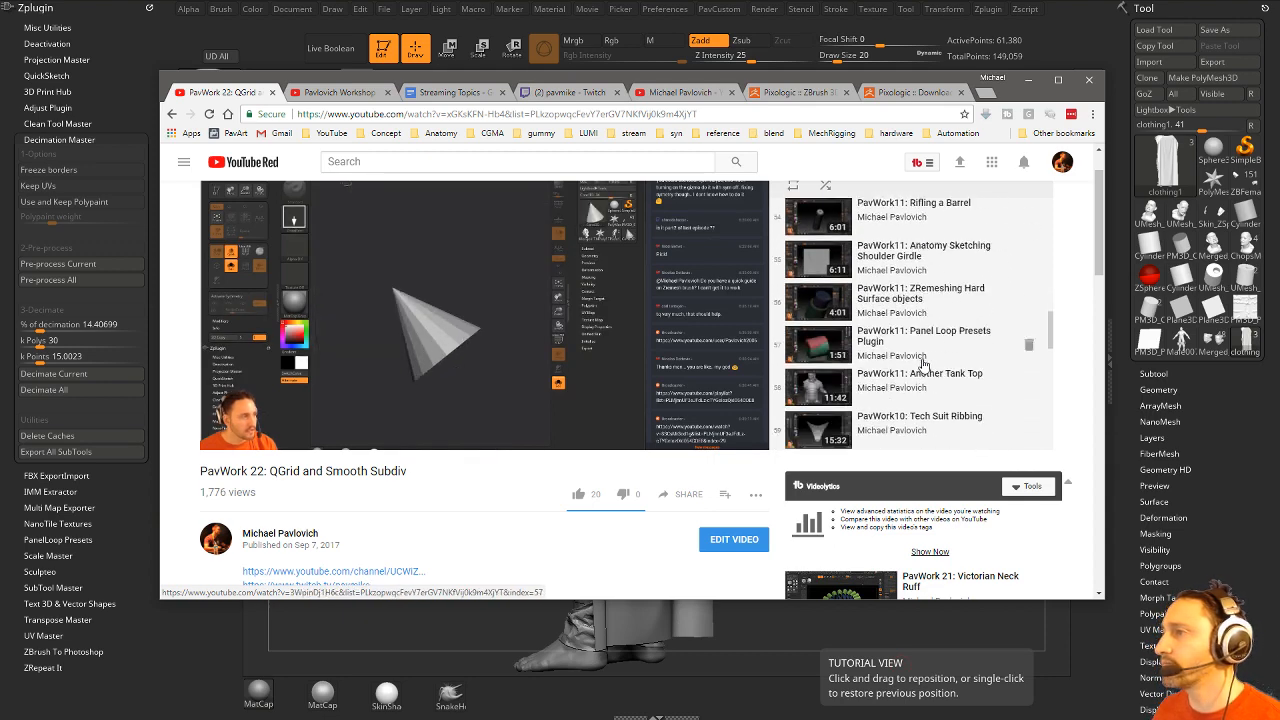
{"action": "scroll", "coordinate": [922, 365], "scroll_direction": "down", "scroll_amount": 3}
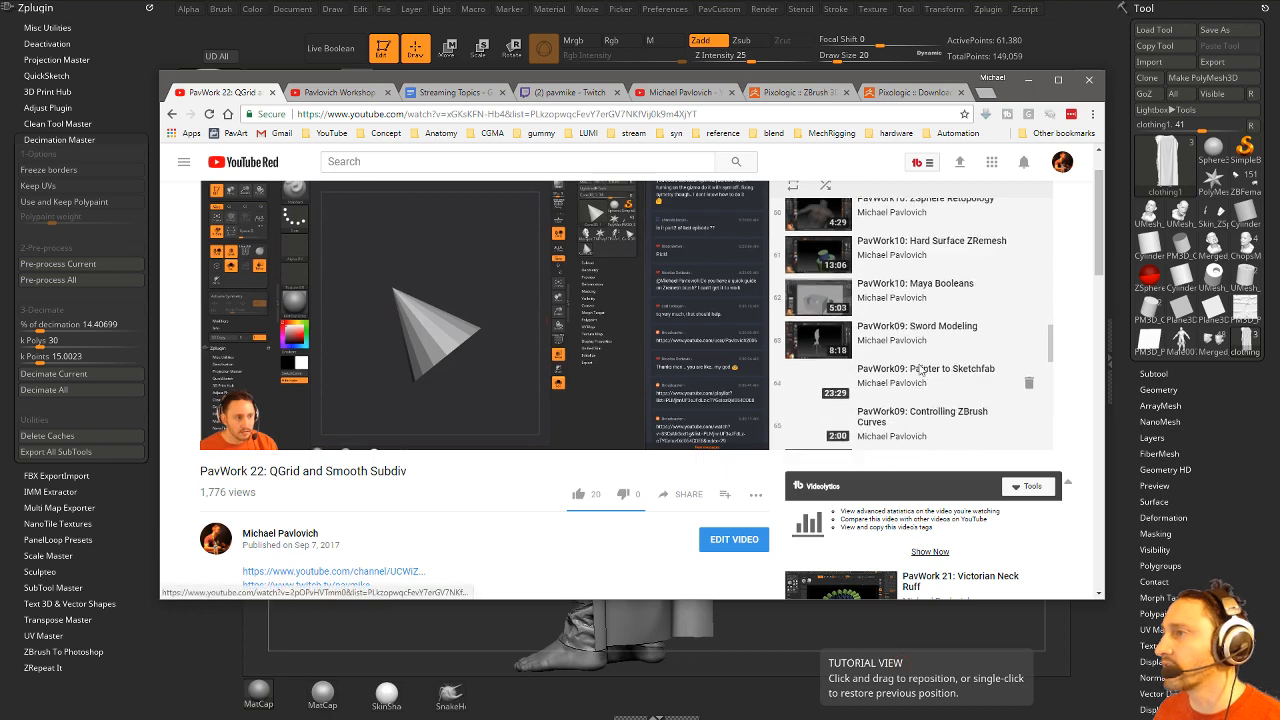
Return to the channel's playlists and open the Marvelous and ZBrush Quickstart playlist to review its videos.
{"action": "left_click", "coordinate": [172, 113]}
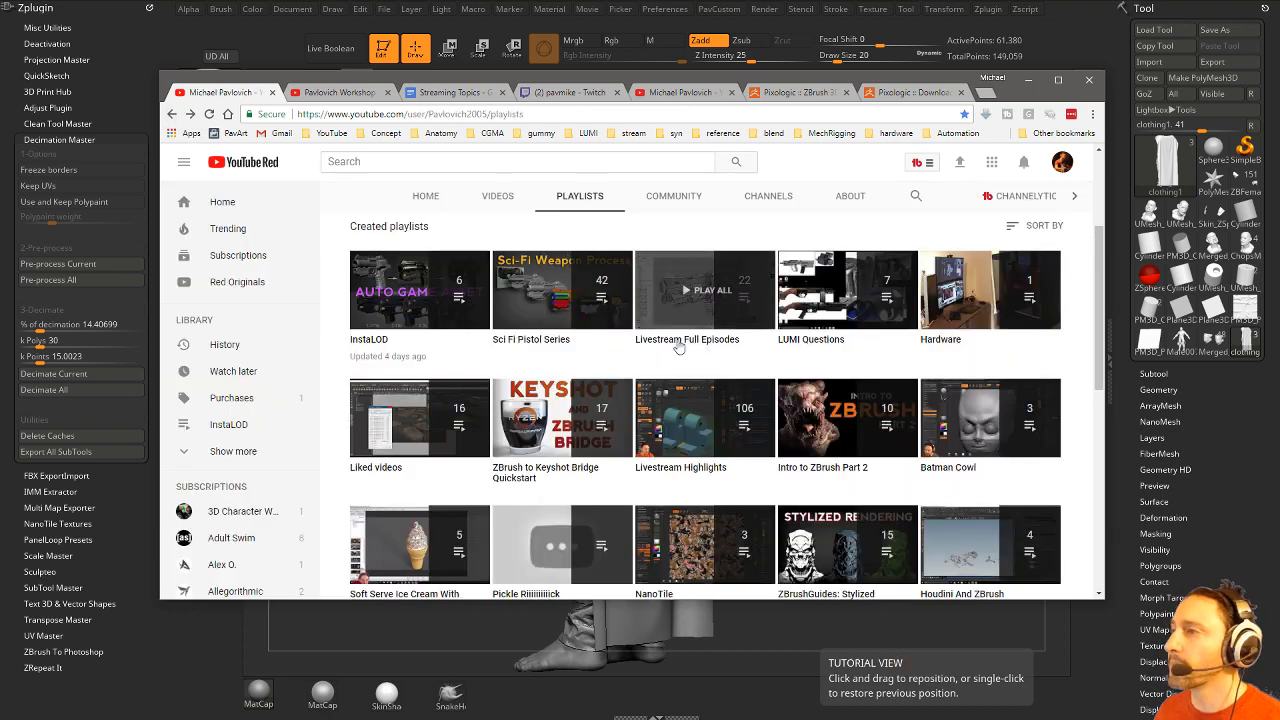
{"action": "scroll", "coordinate": [728, 402], "scroll_direction": "down", "scroll_amount": 2}
{"action": "scroll", "coordinate": [728, 402], "scroll_direction": "down", "scroll_amount": 3}
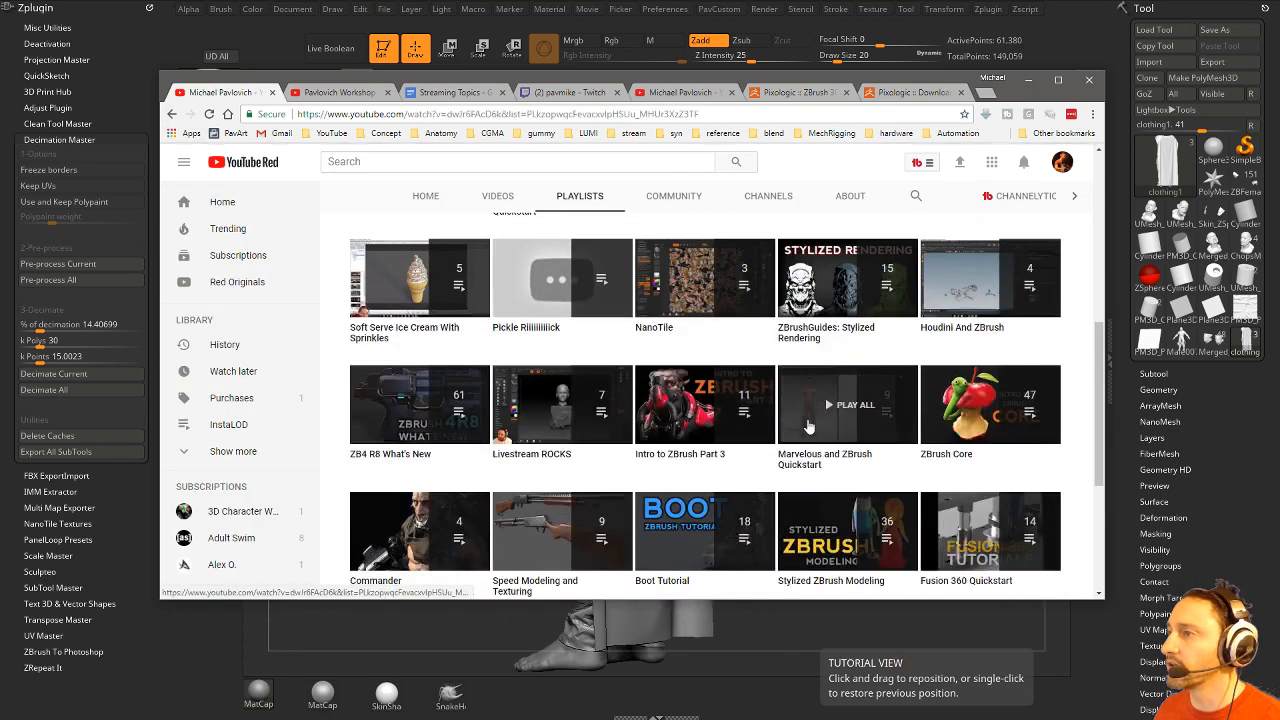
{"action": "left_click", "coordinate": [847, 415]}
{"action": "scroll", "coordinate": [911, 372], "scroll_direction": "down", "scroll_amount": 4}
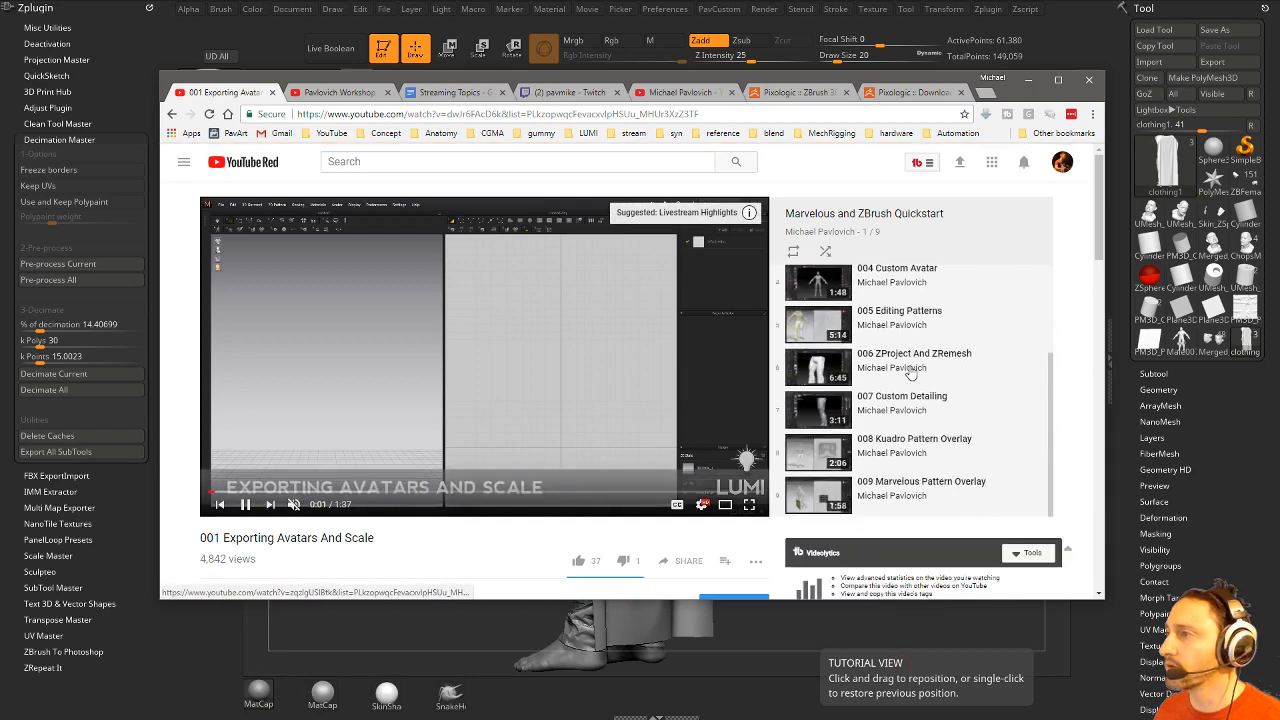
{"action": "scroll", "coordinate": [866, 368], "scroll_direction": "up", "scroll_amount": 1}
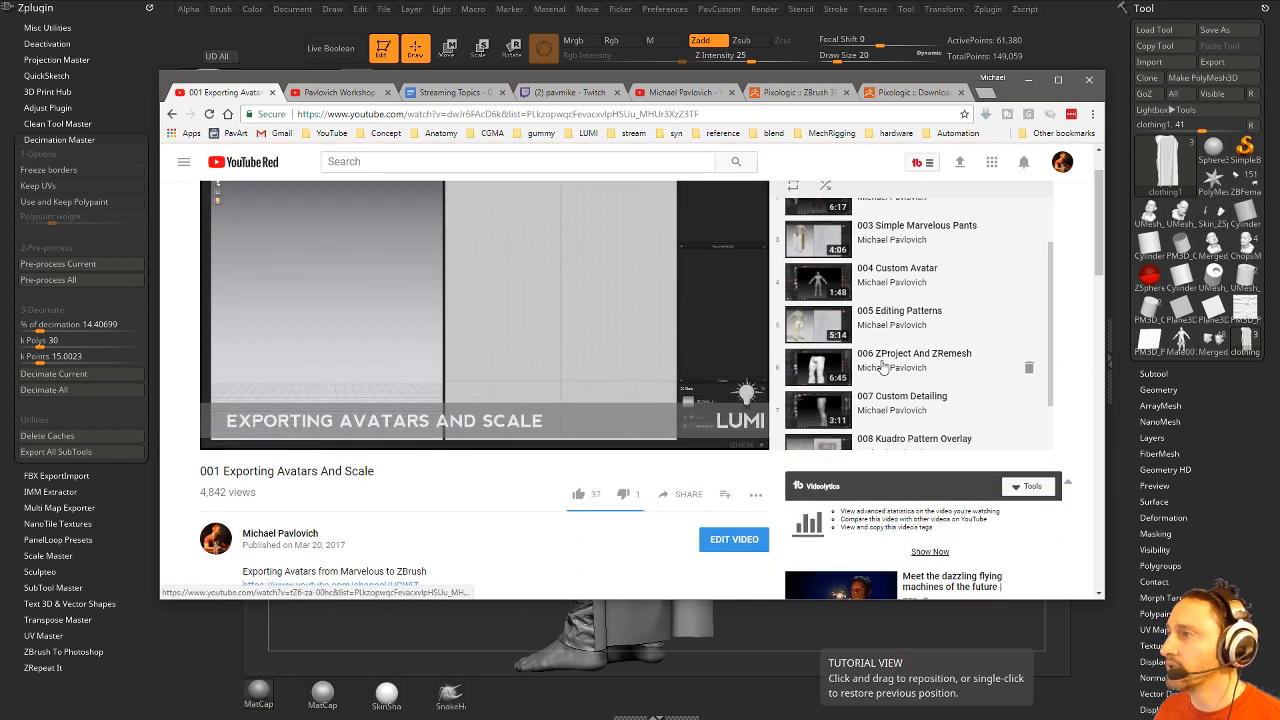
Play the video 006 ZProject And ZRemesh, skipping ahead to about 3:39 and 6:27, and return to ZBrush.
{"action": "left_click", "coordinate": [838, 368]}
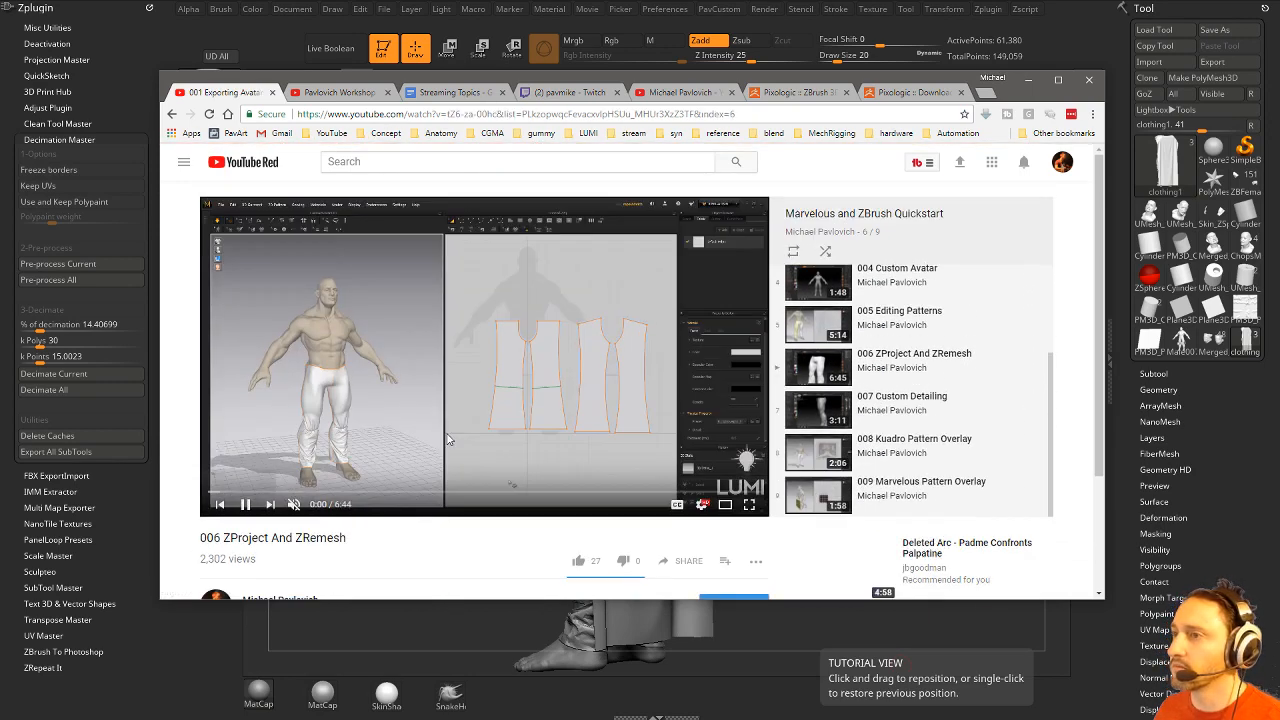
{"action": "left_click", "coordinate": [507, 492]}
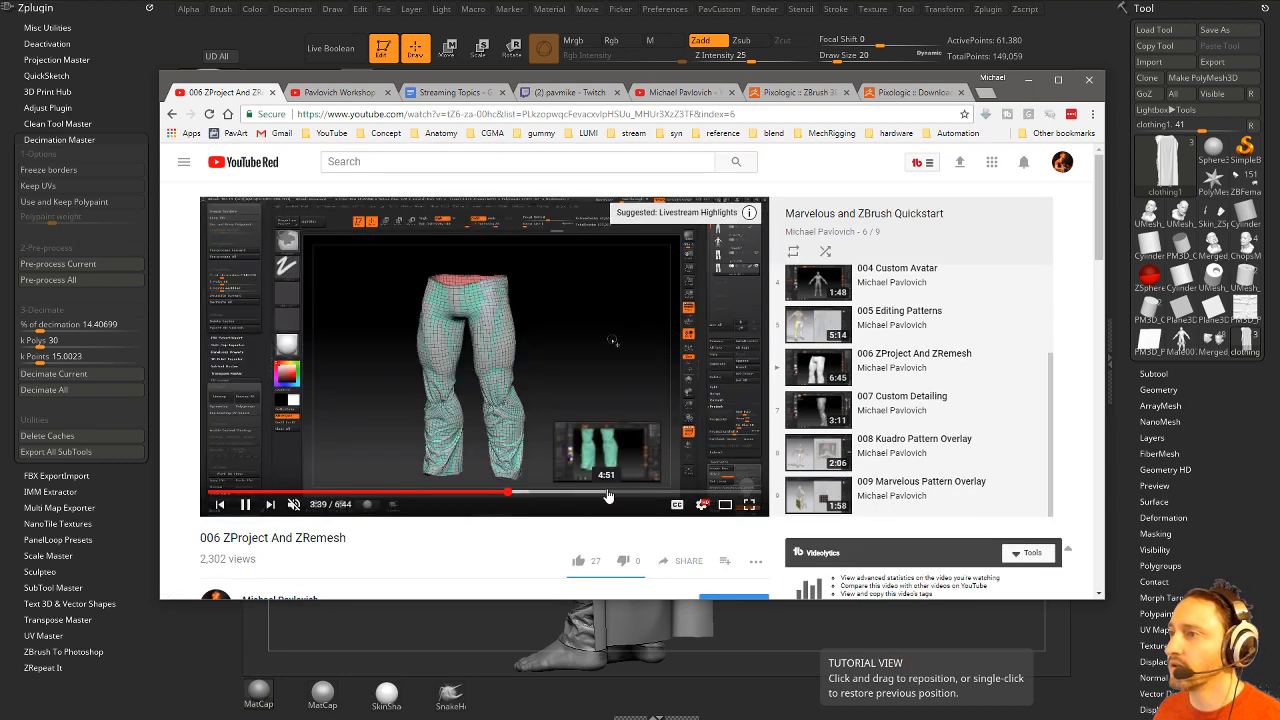
{"action": "left_click", "coordinate": [733, 492]}
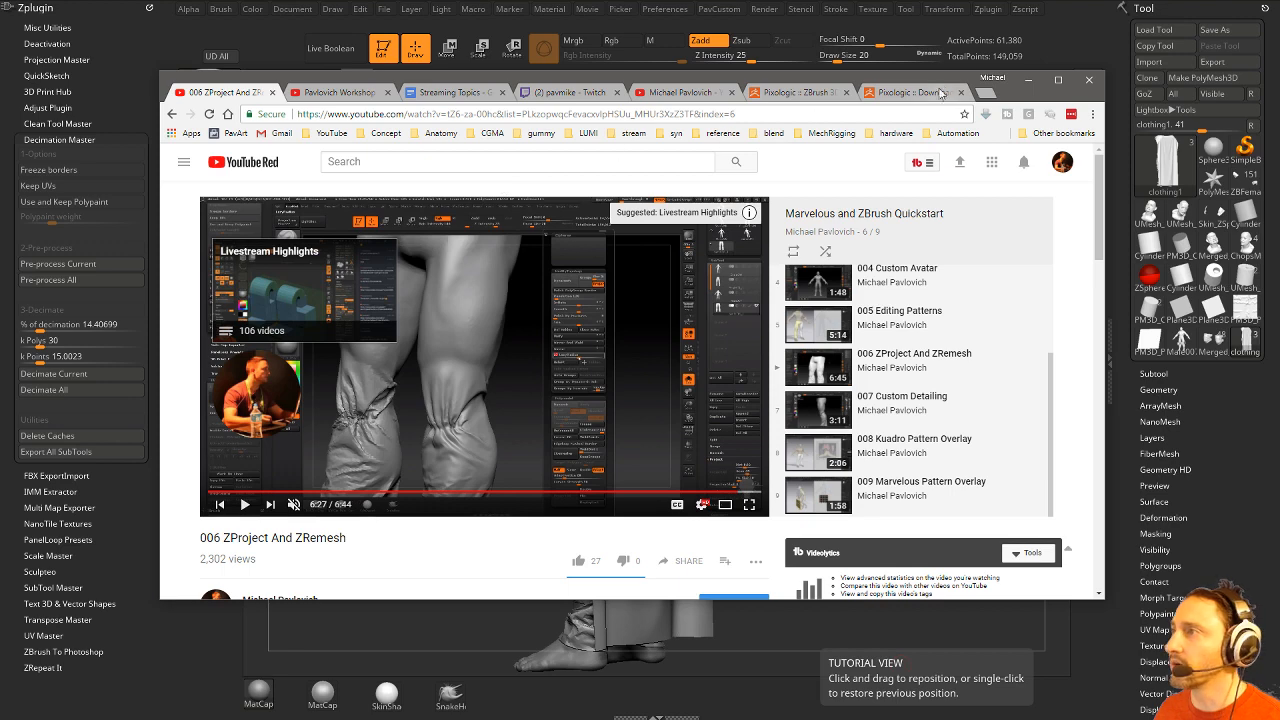
{"action": "left_click", "coordinate": [1028, 80]}
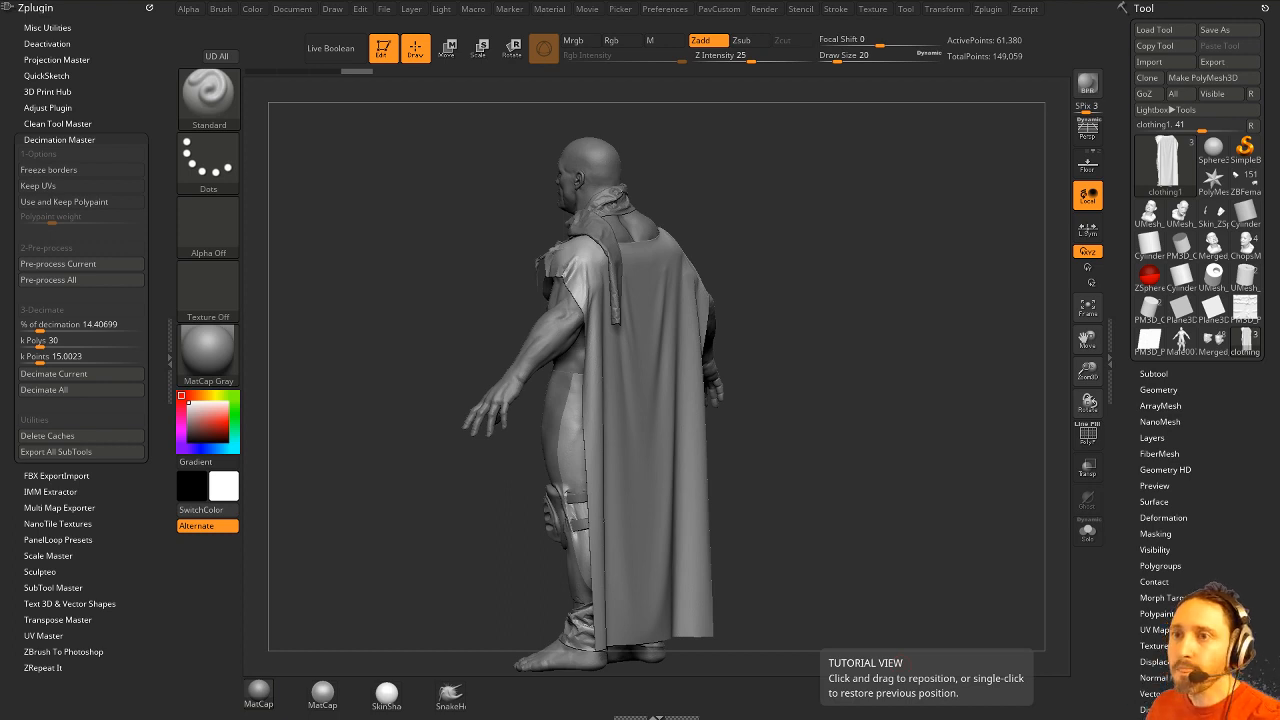
Quick-save the project with the caped figure, leave Edit mode and clear the canvas.
{"action": "key", "text": "ctrl+s"}
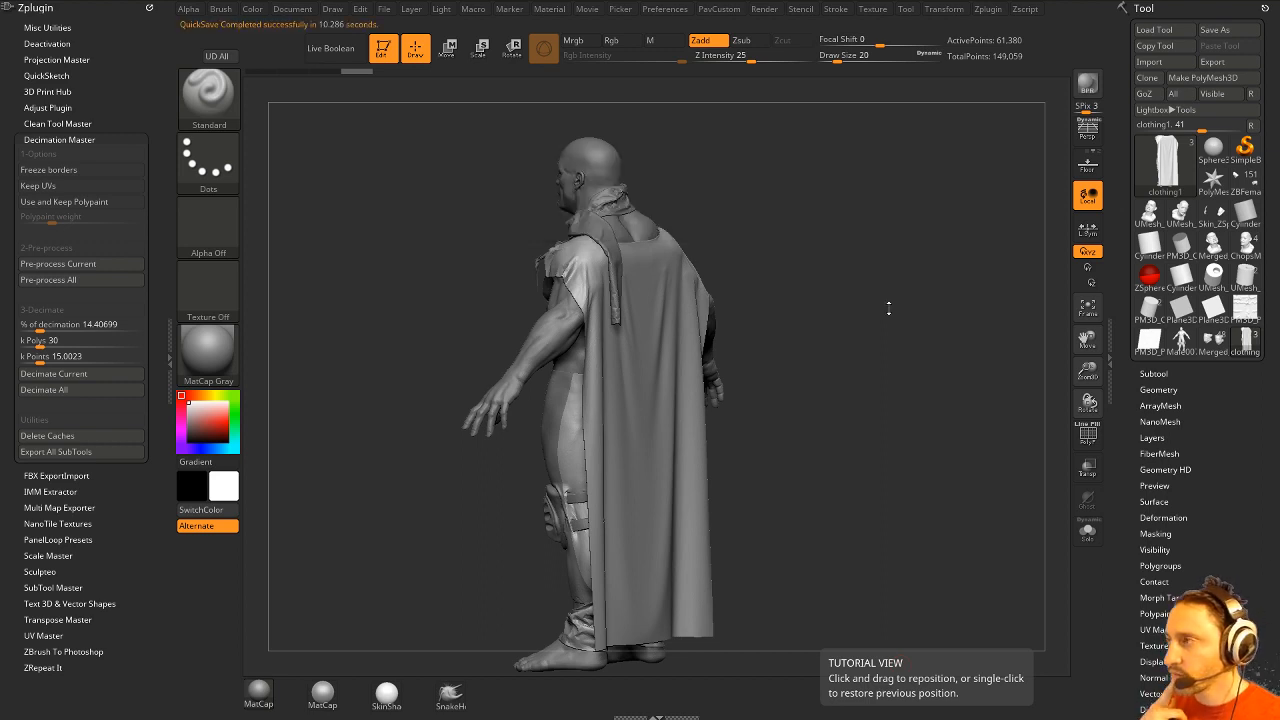
{"action": "left_click", "coordinate": [386, 57]}
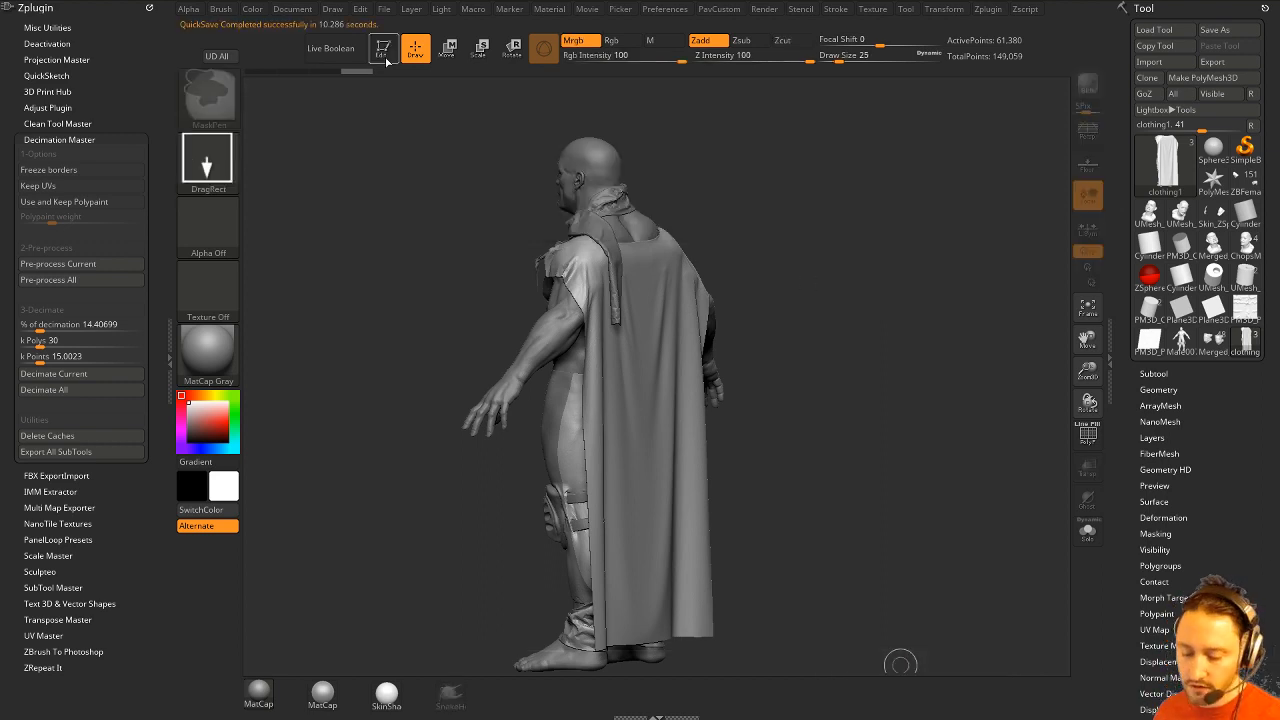
{"action": "key", "text": "ctrl+n"}
Draw a Sphere3D on the canvas, convert it to a PolyMesh3D and subdivide it twice.
{"action": "left_click", "coordinate": [1213, 148]}
{"action": "left_click_drag", "start_coordinate": [480, 337], "coordinate": [480, 426]}
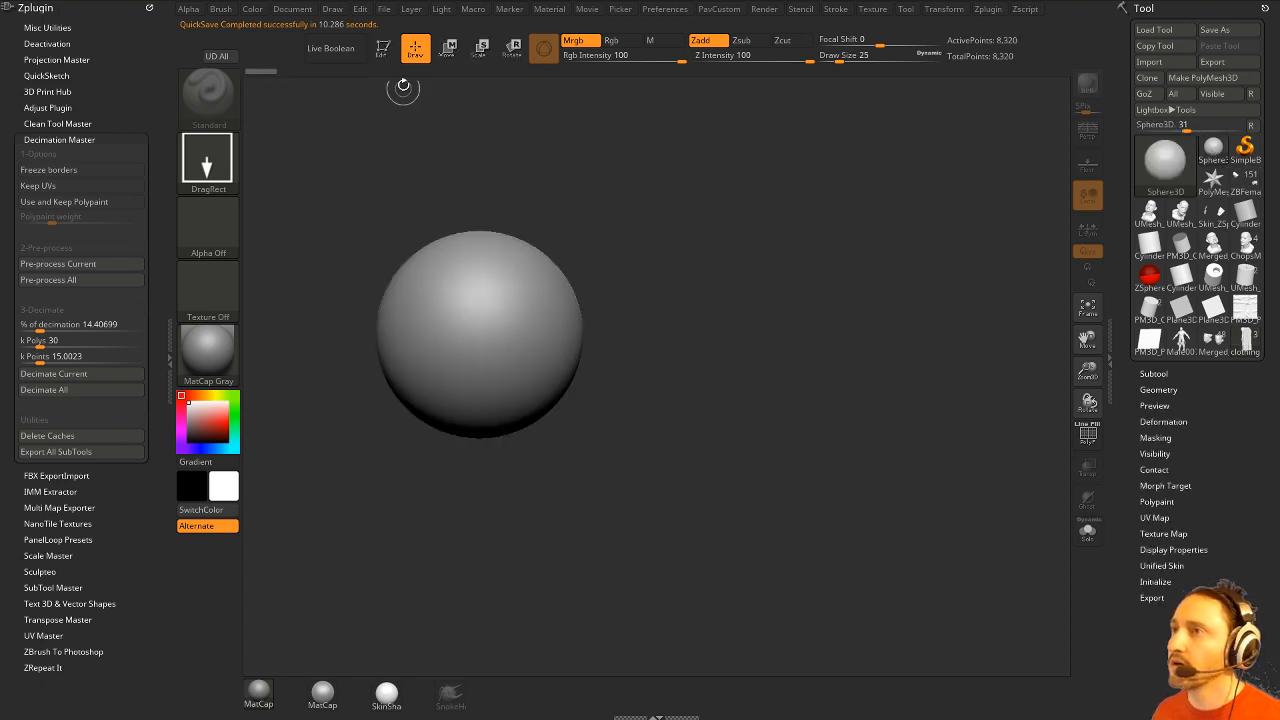
{"action": "key", "text": "t"}
{"action": "left_click", "coordinate": [1236, 78]}
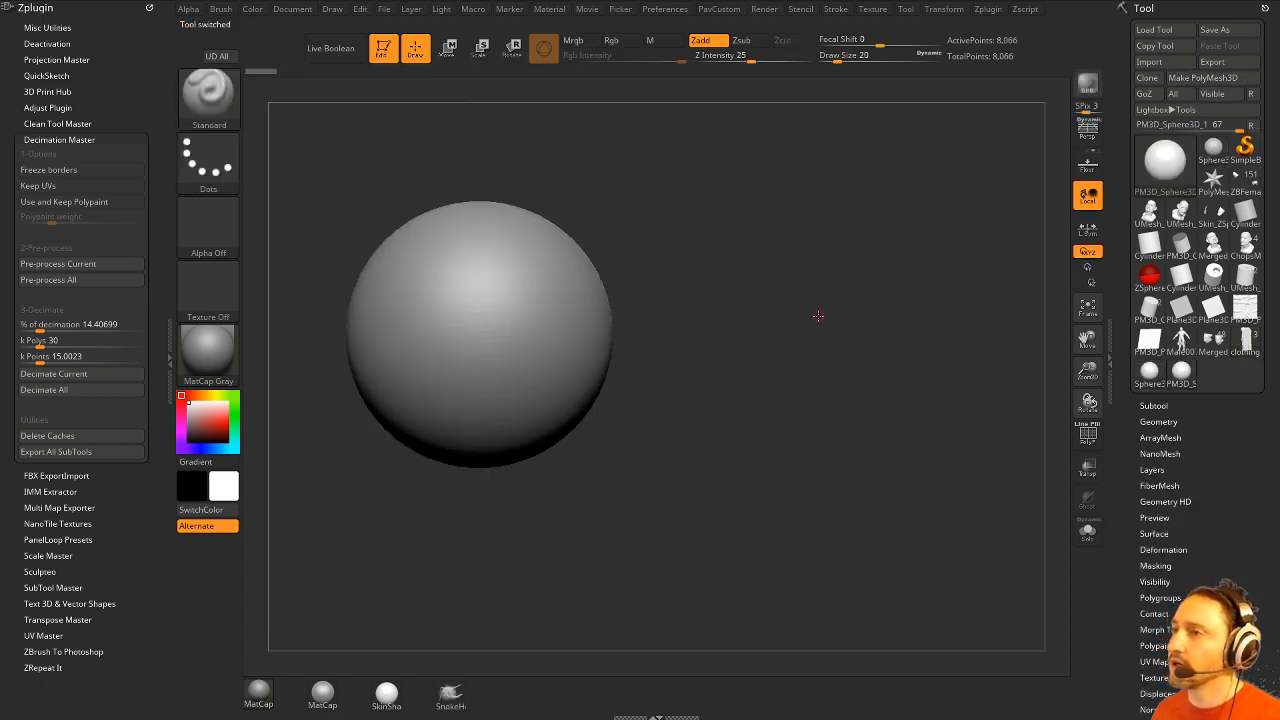
{"action": "mouse_move", "coordinate": [812, 230]}
{"action": "left_mouse_down", "text": "alt"}
{"action": "mouse_move", "coordinate": [896, 298]}
{"action": "mouse_move", "coordinate": [895, 316]}
{"action": "left_mouse_up", "text": "alt"}
{"action": "key", "text": "ctrl"}
{"action": "key", "text": "ctrl+d"}
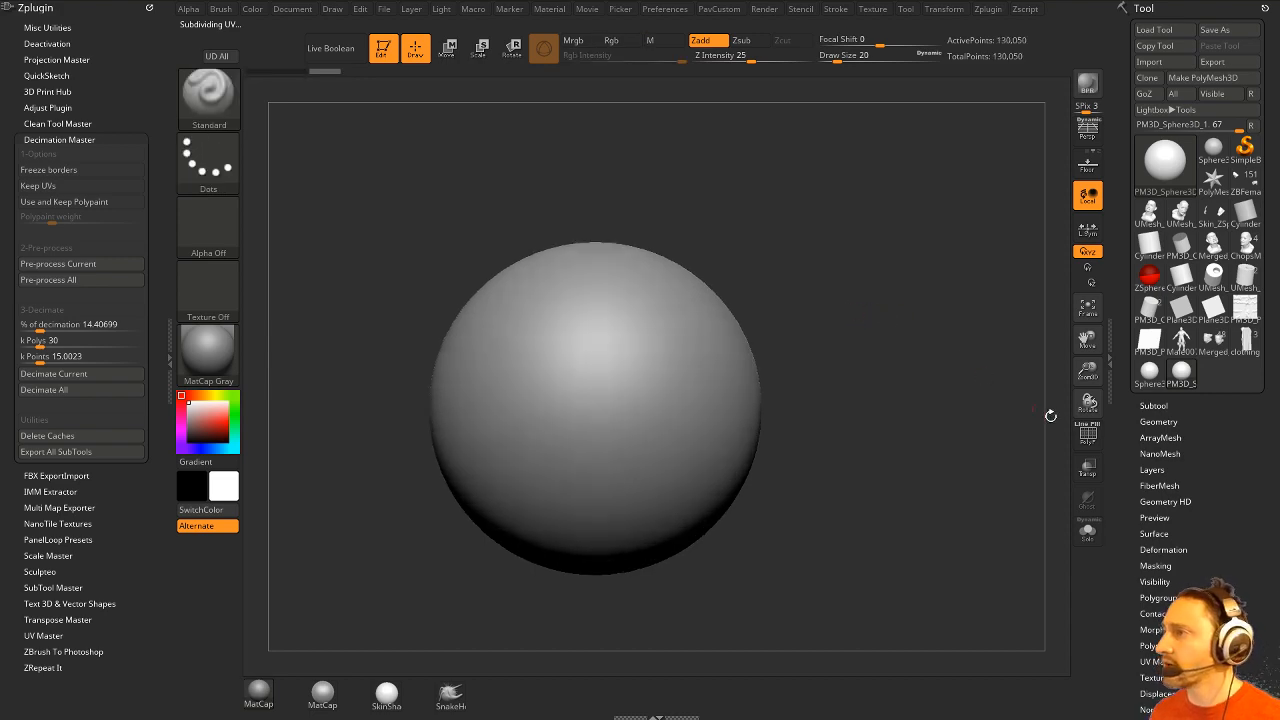
Check the sphere's mesh with the wireframe shown briefly and set the brush draw size to 116.
{"action": "left_click", "coordinate": [1079, 436]}
{"action": "left_click_drag", "start_coordinate": [992, 420], "coordinate": [961, 434], "text": "alt"}
{"action": "key", "text": "s"}
{"action": "left_click_drag", "start_coordinate": [942, 419], "coordinate": [966, 420]}
{"action": "left_click", "coordinate": [1077, 433]}
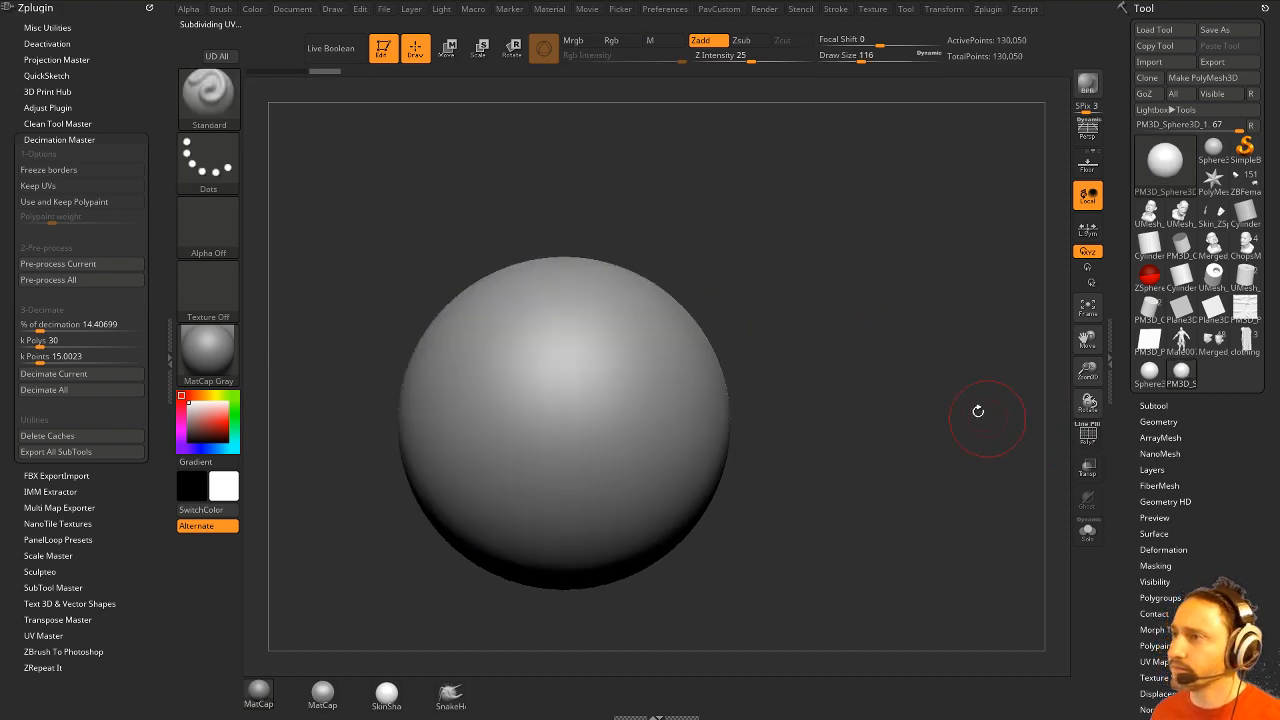
Choose the Chisel3D brush and its Mouth02 shape for stamping onto the sphere.
{"action": "key", "text": "b"}
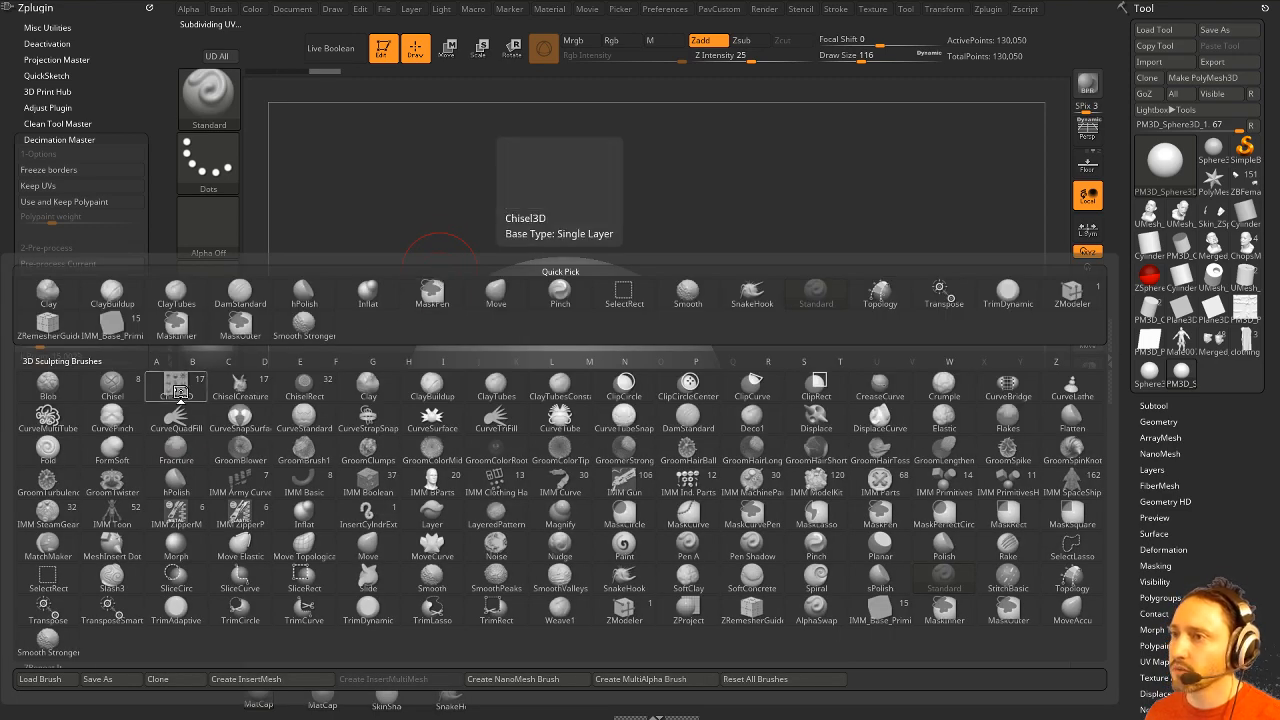
{"action": "left_click", "coordinate": [177, 393]}
{"action": "key", "text": "m"}
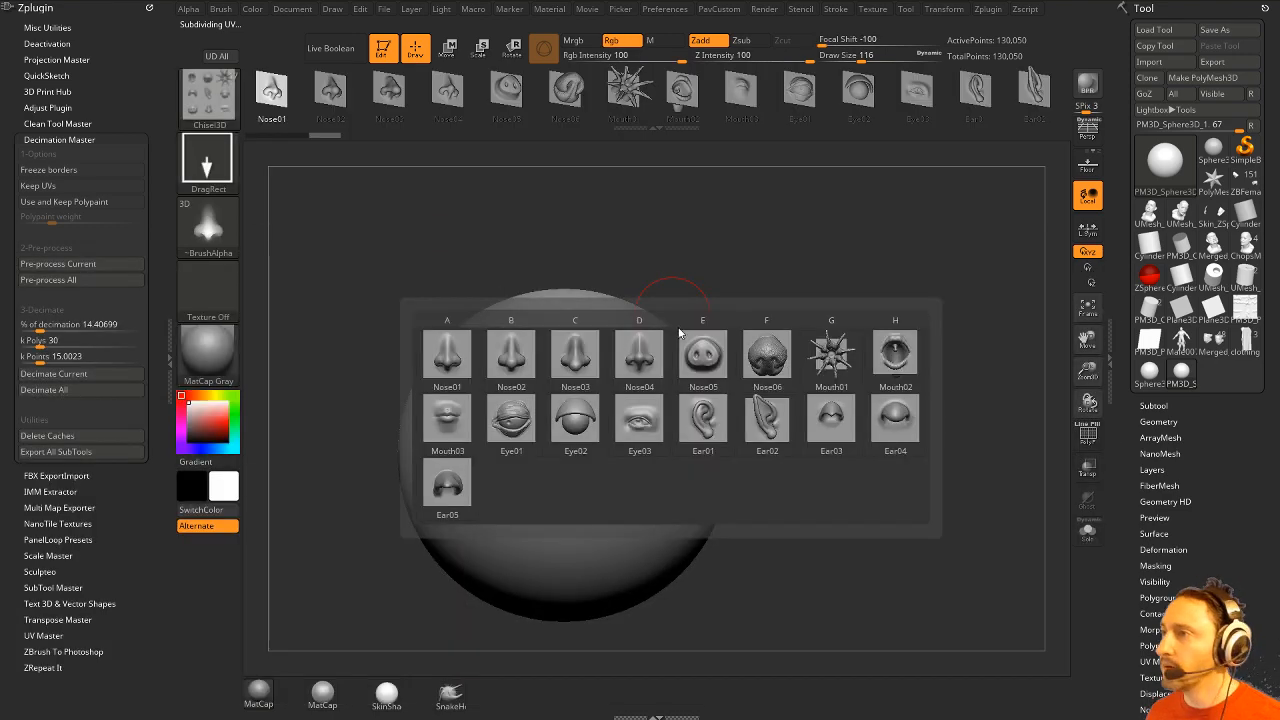
{"action": "left_click", "coordinate": [876, 386]}
{"action": "left_click_drag", "start_coordinate": [888, 354], "coordinate": [784, 343]}
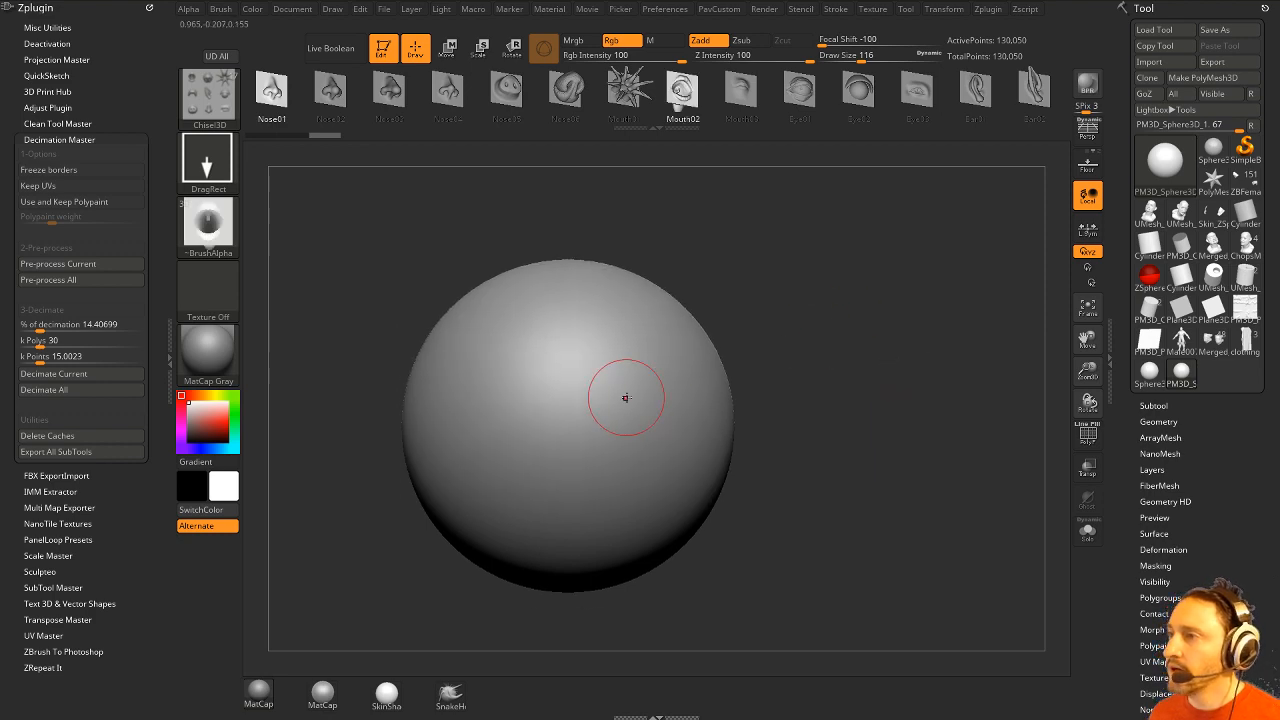
Stamp the Mouth02 shape onto the right half of the sphere.
{"action": "left_click_drag", "start_coordinate": [625, 397], "coordinate": [694, 457]}
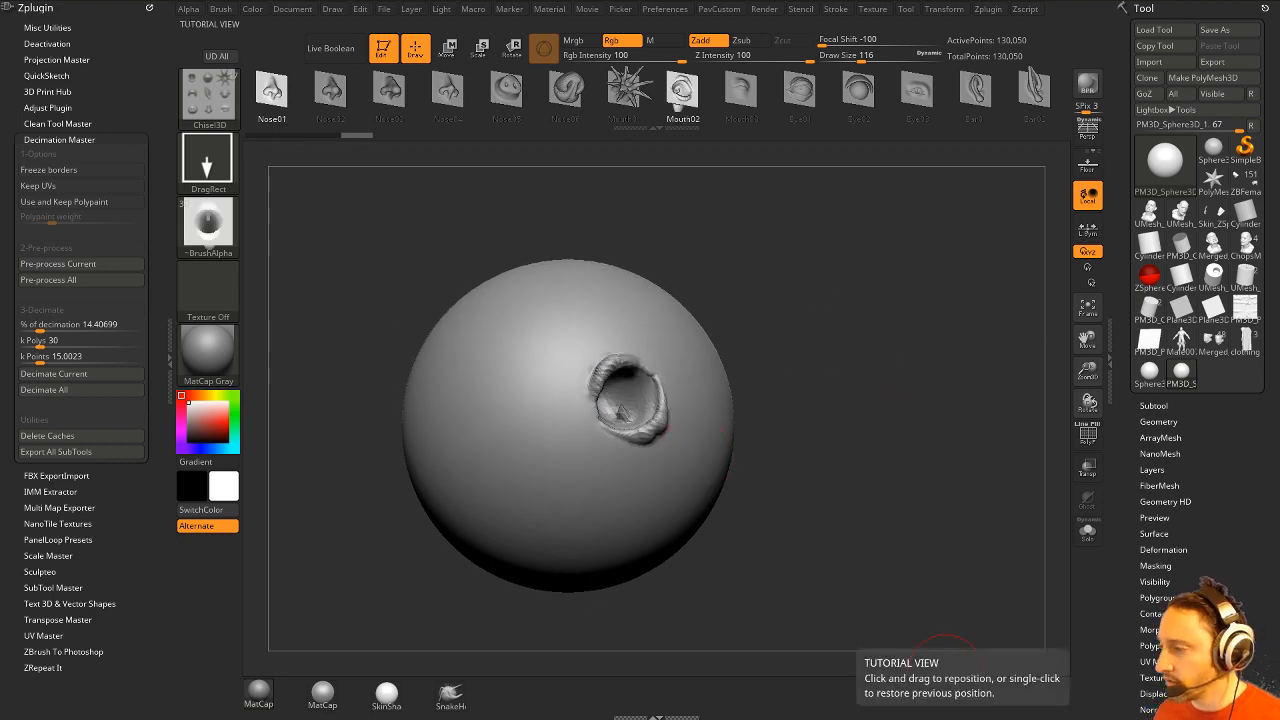
Switch to the web browser, go back to the YouTube channel's playlists and open the Houdini And ZBrush playlist.
{"action": "left_click_drag", "start_coordinate": [900, 719], "coordinate": [787, 115]}
{"action": "left_click", "coordinate": [171, 148]}
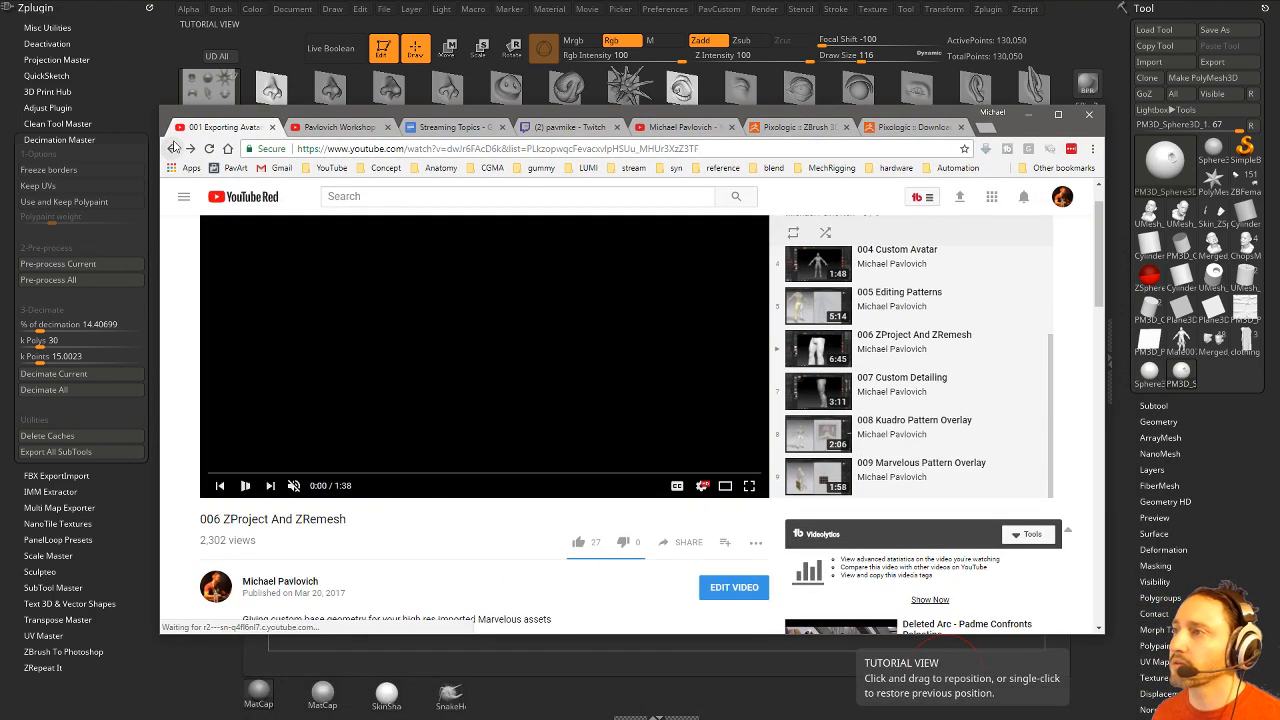
{"action": "left_click", "coordinate": [171, 148]}
{"action": "left_click", "coordinate": [171, 148]}
{"action": "scroll", "coordinate": [822, 405], "scroll_direction": "down", "scroll_amount": 3}
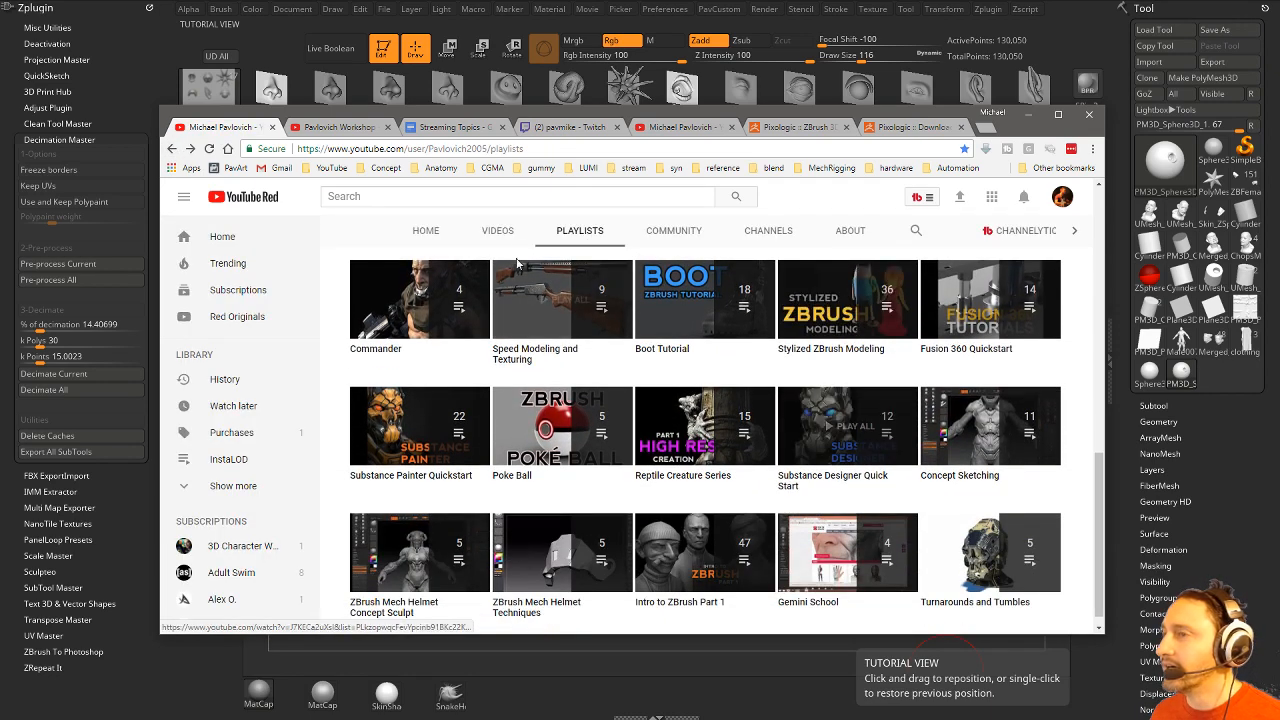
{"action": "left_click", "coordinate": [540, 148]}
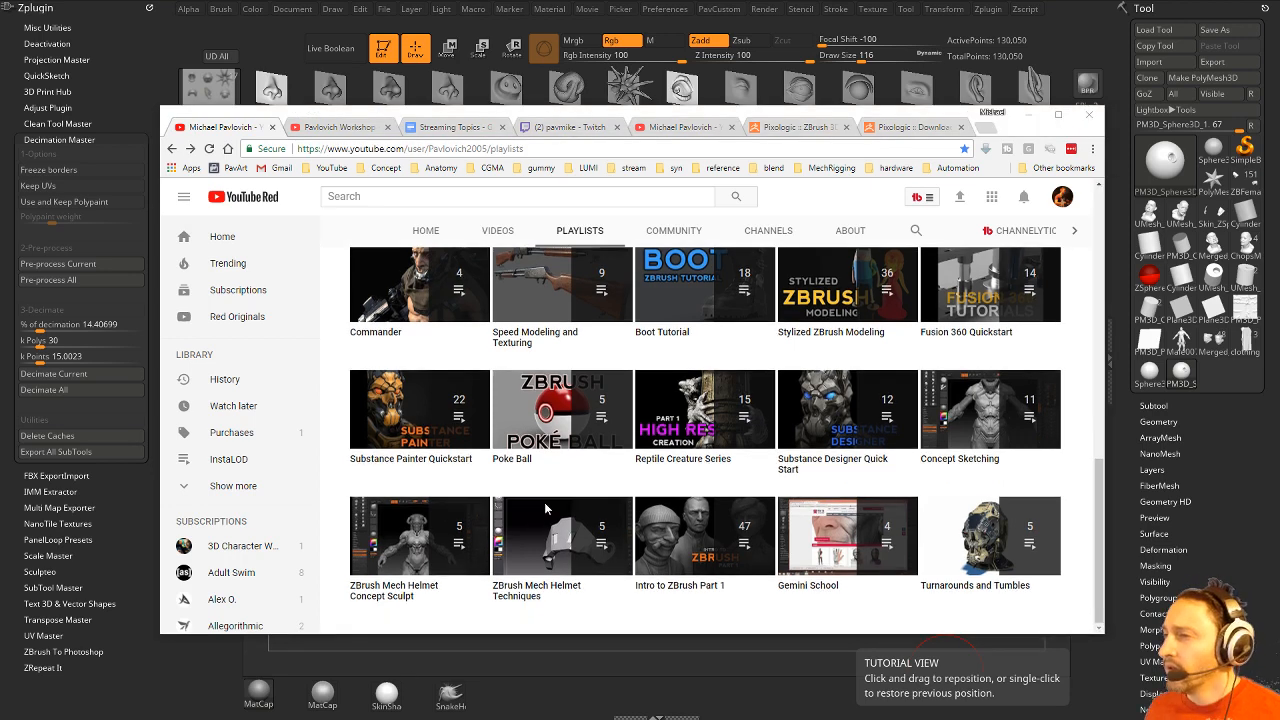
{"action": "scroll", "coordinate": [544, 502], "scroll_direction": "up", "scroll_amount": 2}
{"action": "scroll", "coordinate": [544, 502], "scroll_direction": "up", "scroll_amount": 2}
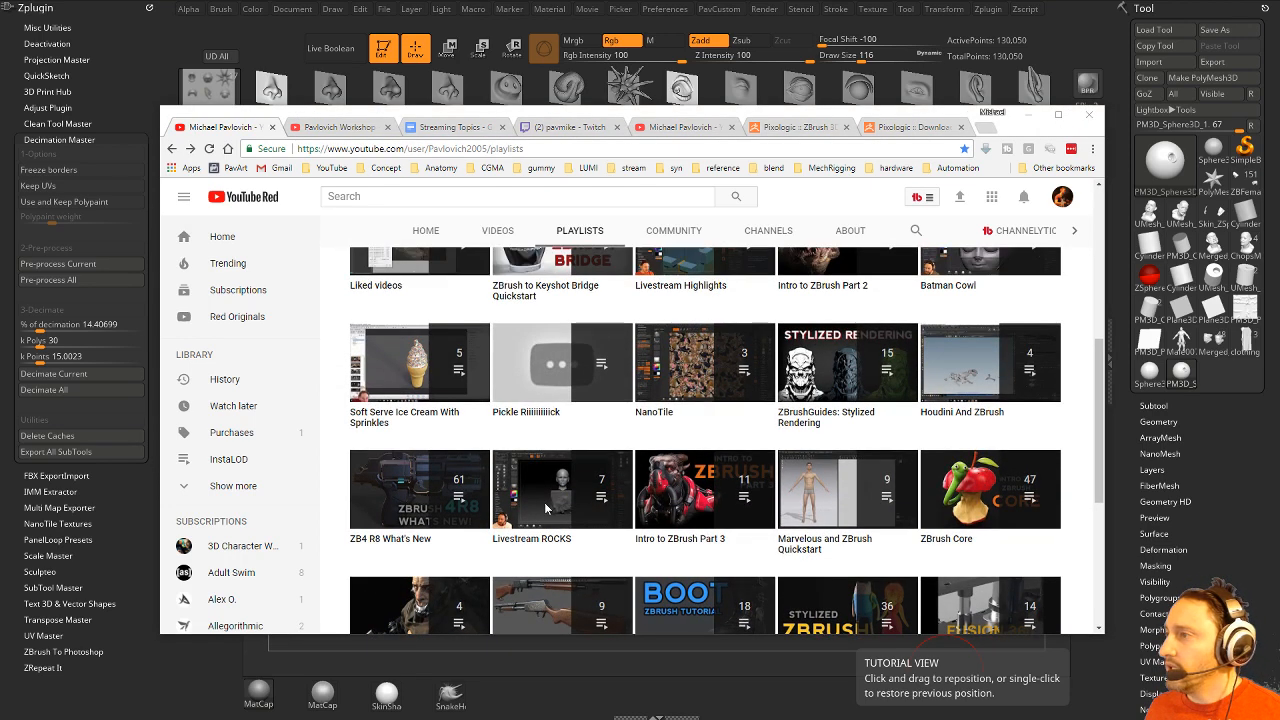
{"action": "left_click", "coordinate": [968, 352]}
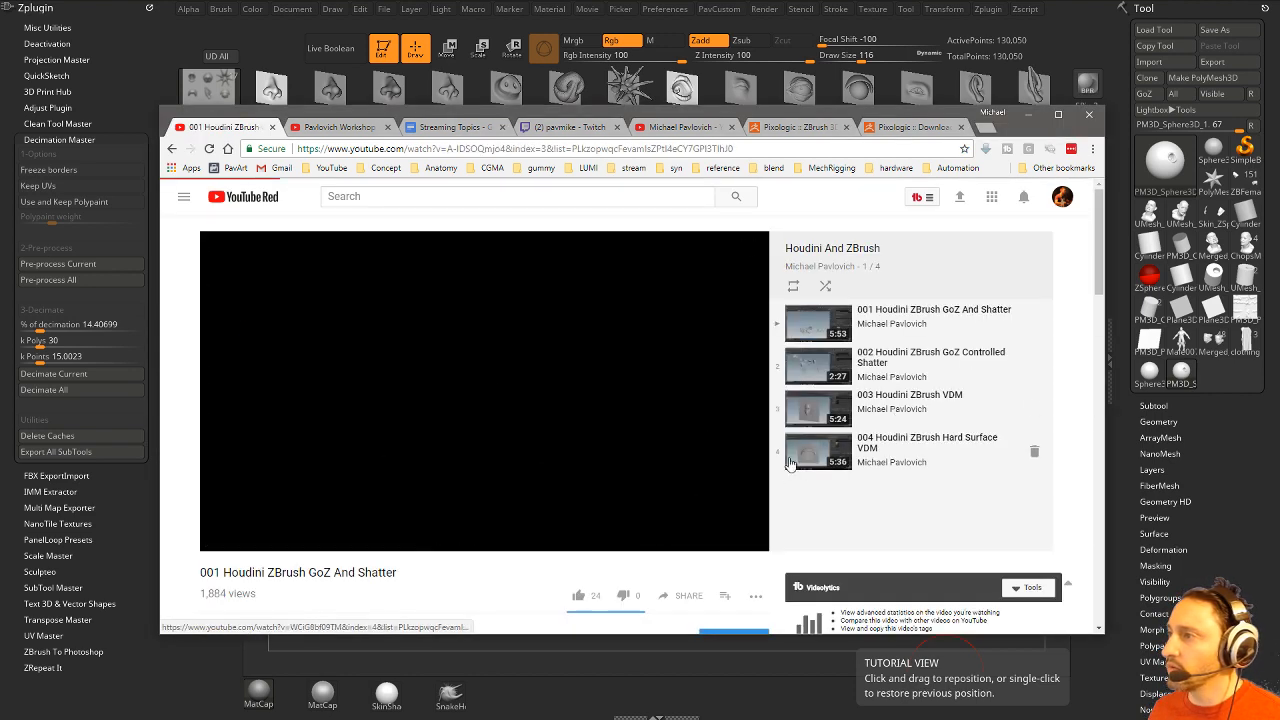
Skim the 003 Houdini ZBrush VDM video for how the head becomes a displacement stamp, and return to ZBrush.
{"action": "left_click", "coordinate": [578, 527]}
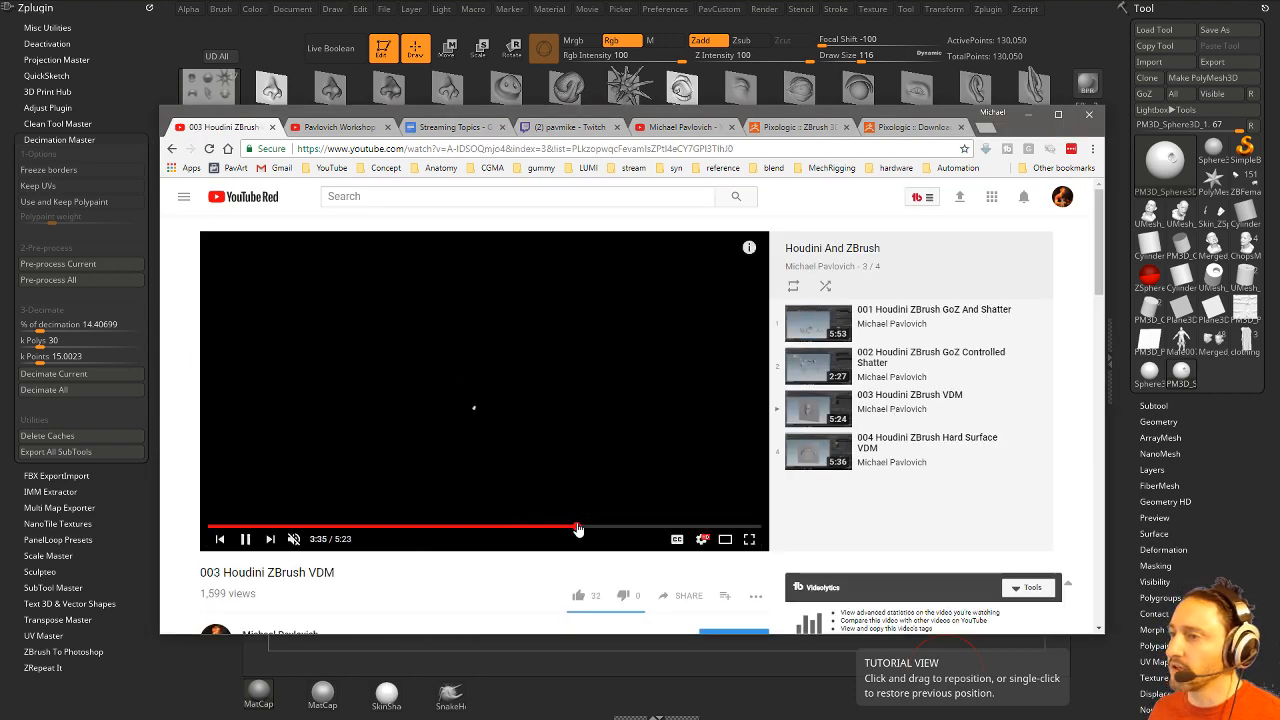
{"action": "left_click", "coordinate": [415, 527]}
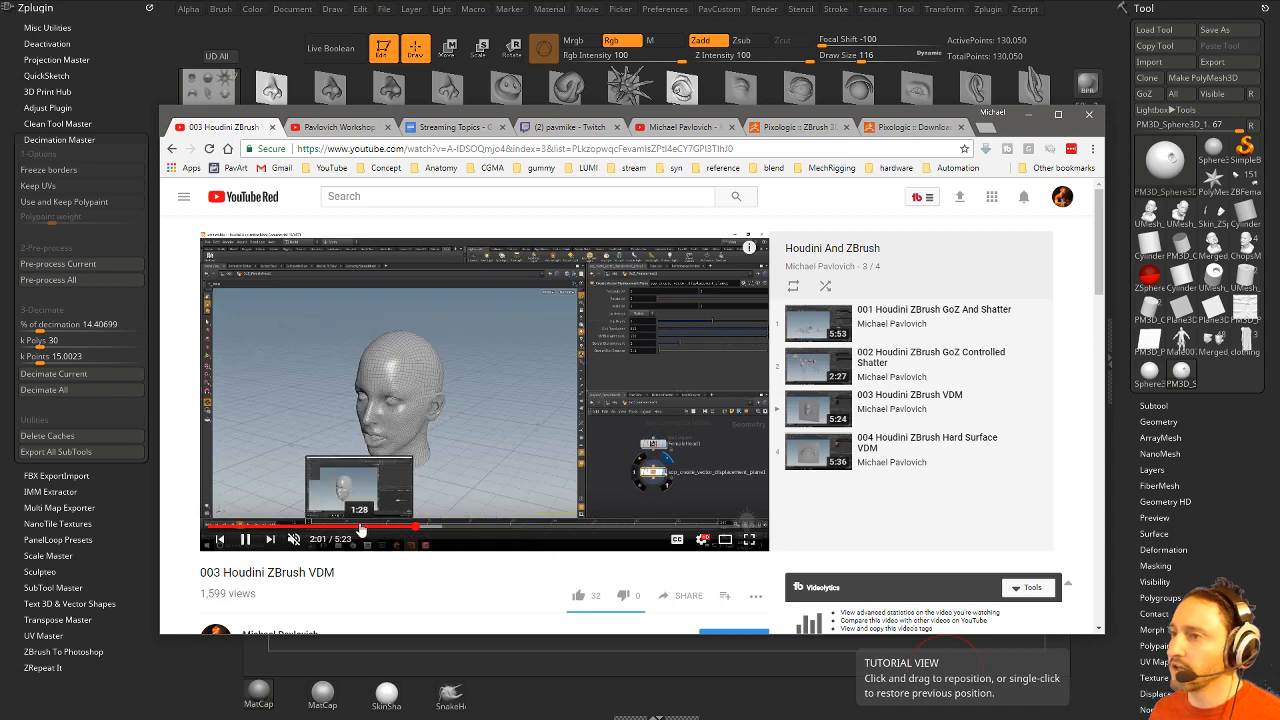
{"action": "left_click", "coordinate": [305, 527]}
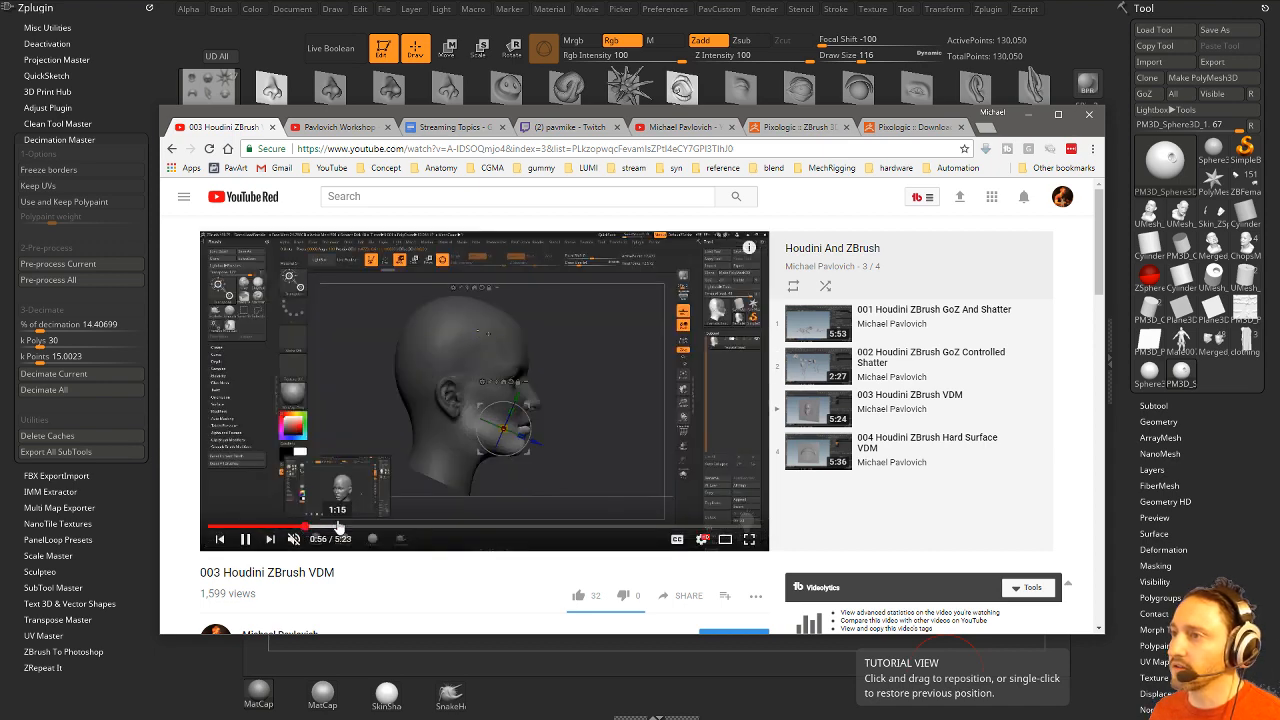
{"action": "left_click", "coordinate": [446, 527]}
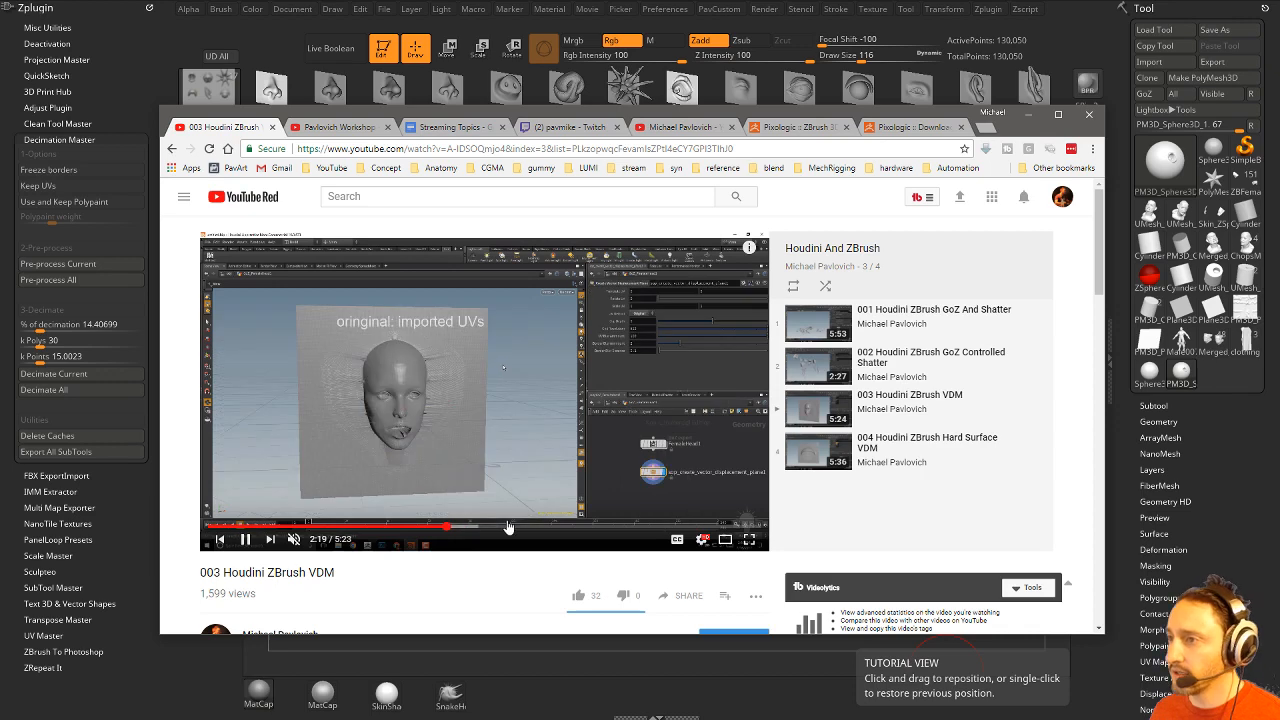
{"action": "left_click", "coordinate": [663, 527]}
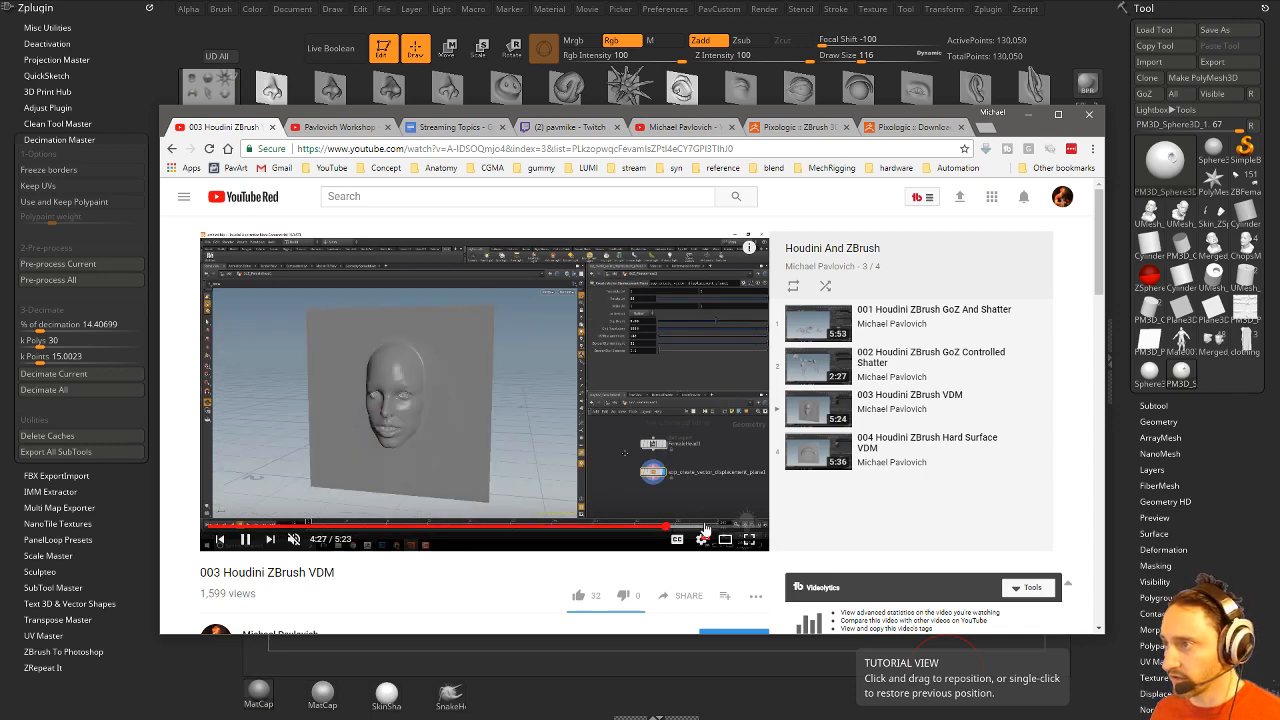
{"action": "left_click", "coordinate": [705, 527]}
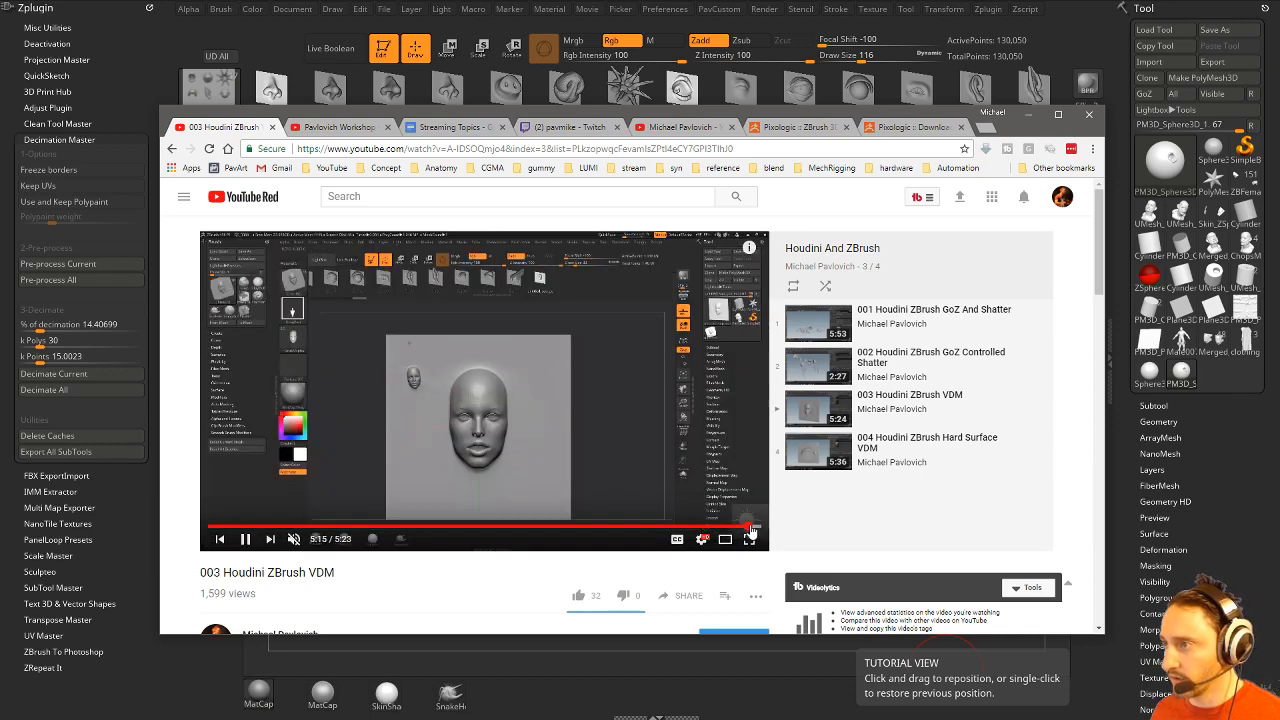
{"action": "left_click", "coordinate": [754, 527]}
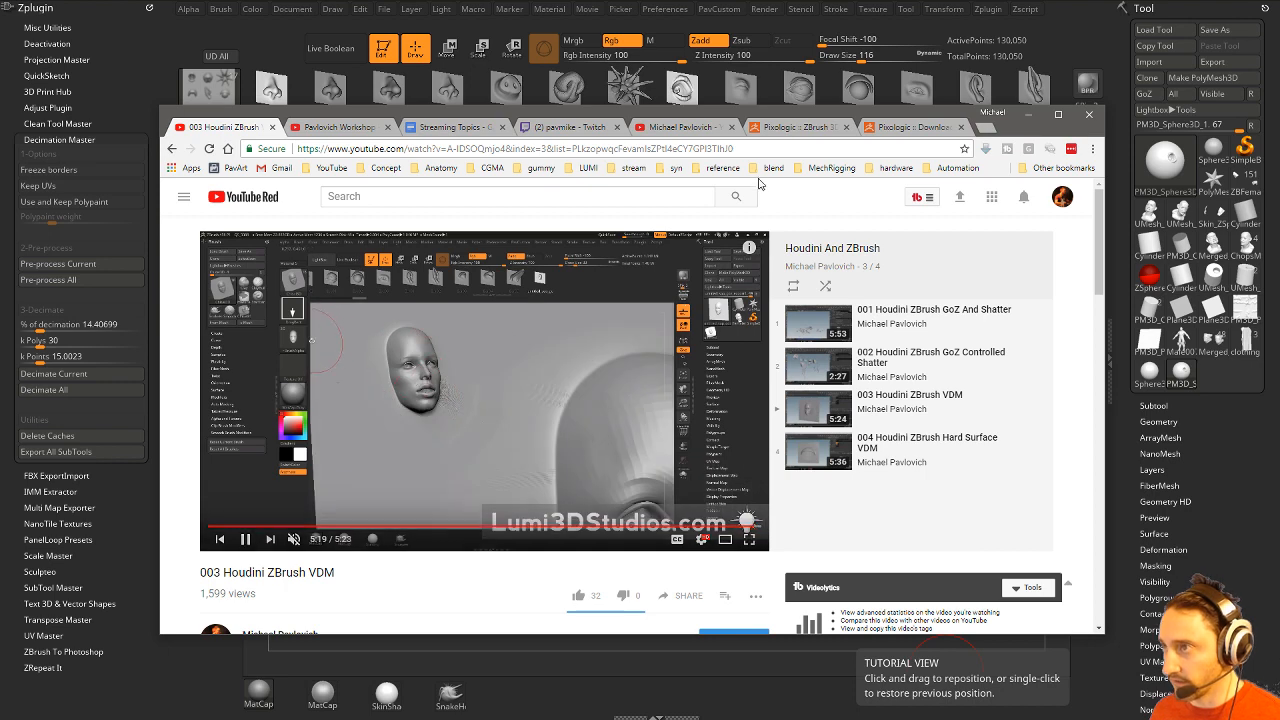
{"action": "left_click", "coordinate": [1028, 115]}
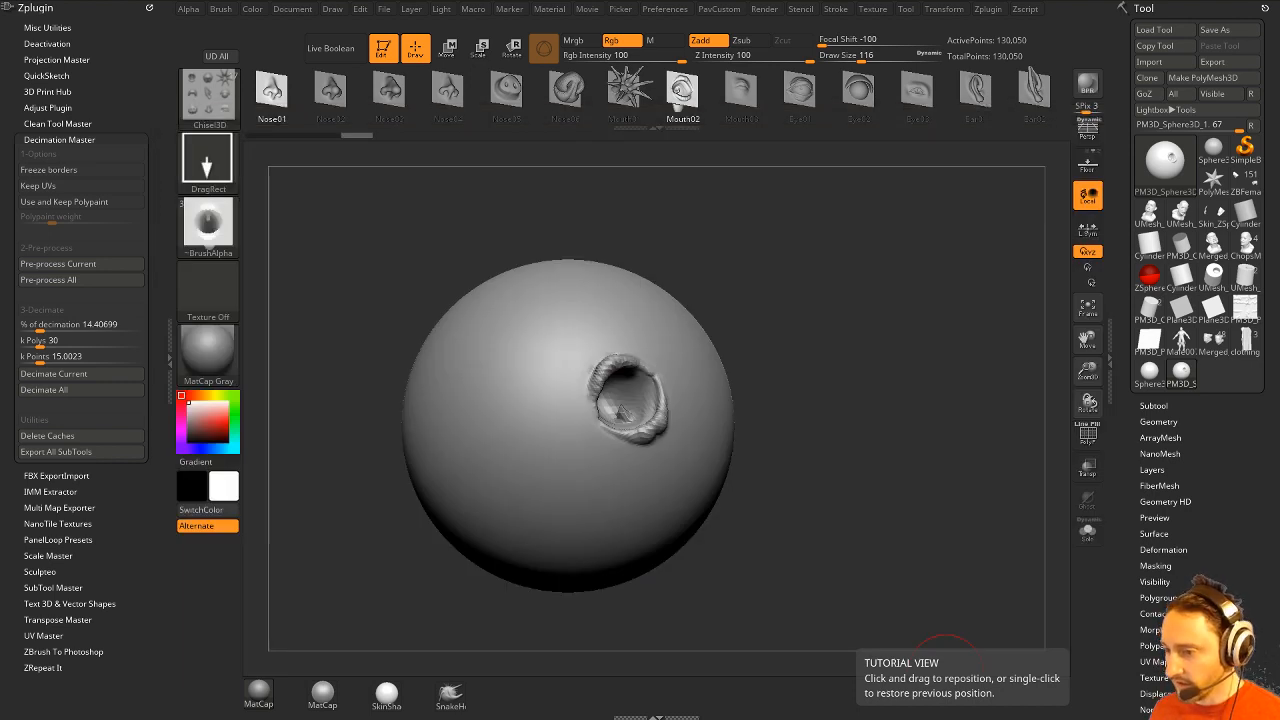
Undo the mouth stamp, subdivide the sphere once more and stamp Mouth02 onto it again.
{"action": "left_click_drag", "start_coordinate": [847, 323], "coordinate": [819, 334]}
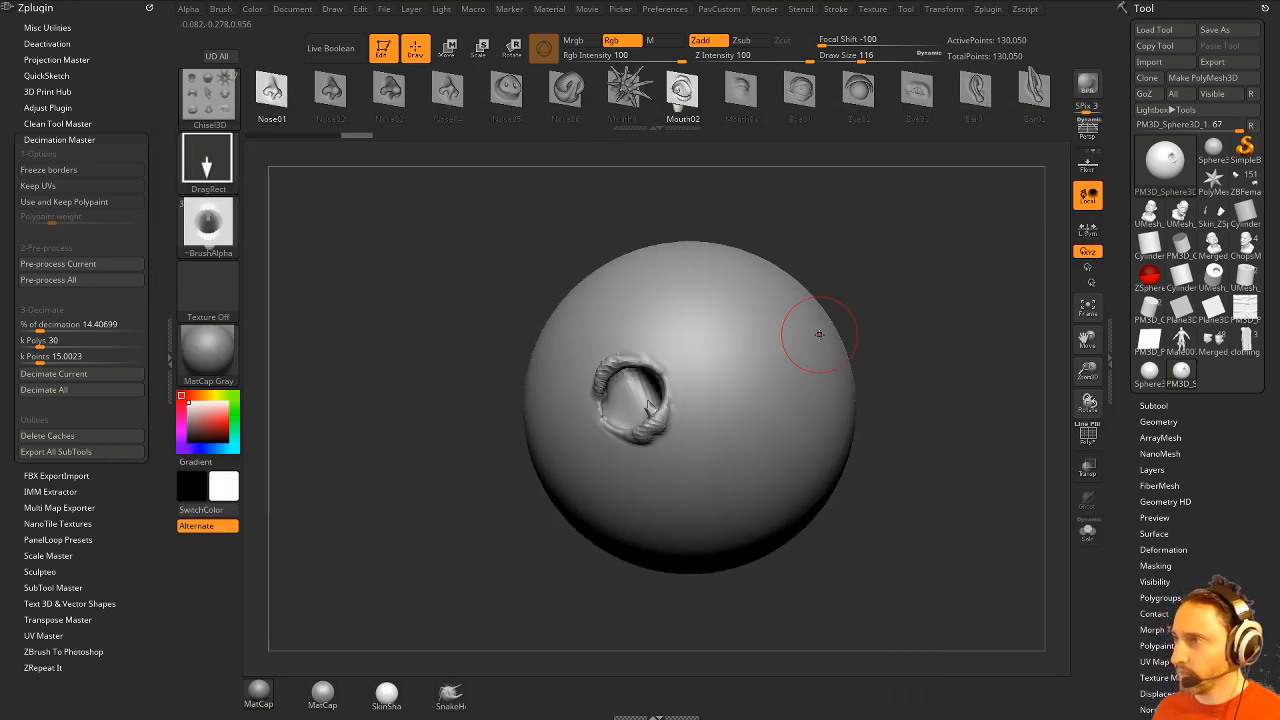
{"action": "left_click_drag", "start_coordinate": [813, 244], "coordinate": [794, 309]}
{"action": "key", "text": "ctrl+z"}
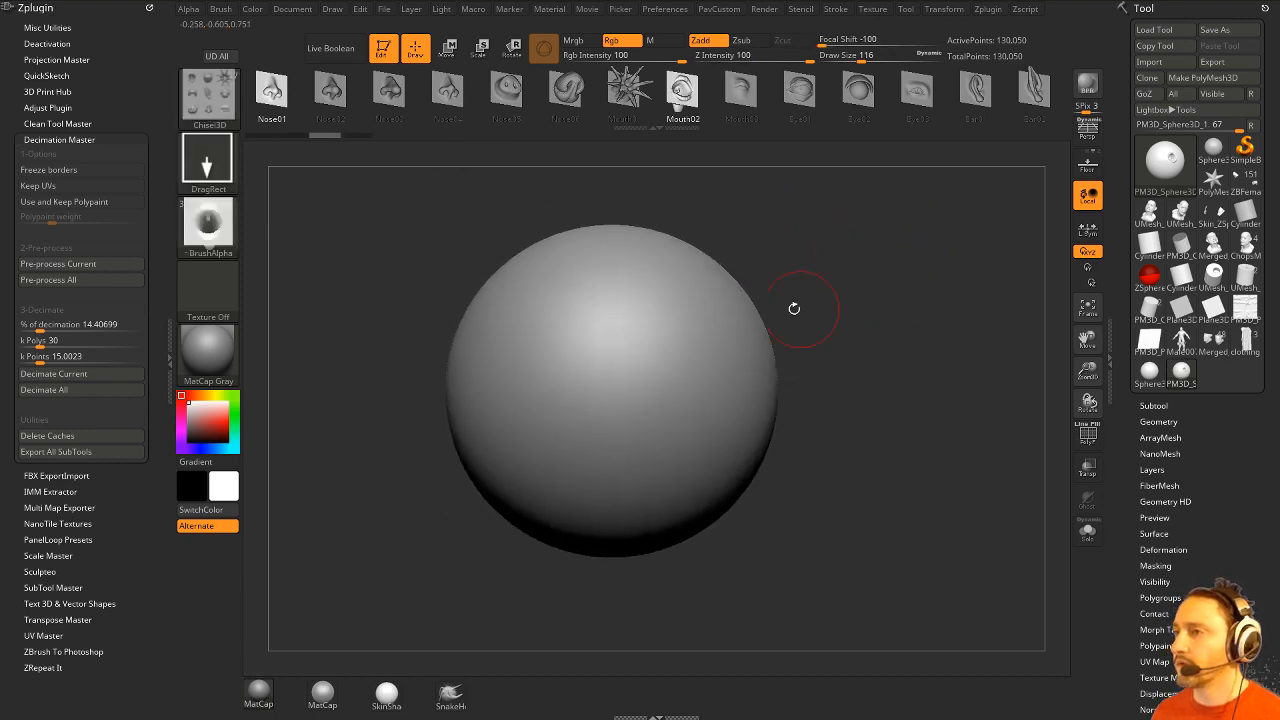
{"action": "left_click_drag", "start_coordinate": [840, 272], "coordinate": [790, 310]}
{"action": "key", "text": "ctrl+shift+z"}
{"action": "key", "text": "ctrl+shift+z"}
{"action": "key", "text": "ctrl+shift+z"}
{"action": "key", "text": "ctrl+shift+z"}
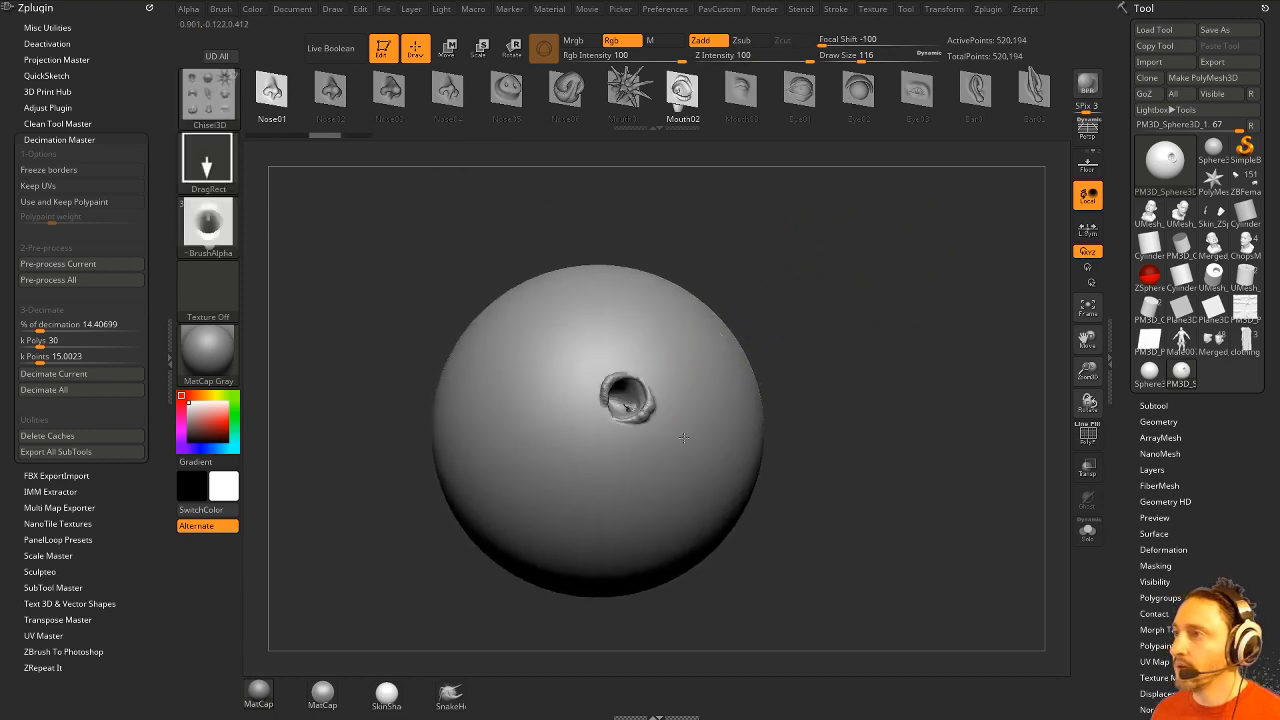
{"action": "mouse_move", "coordinate": [811, 383]}
{"action": "left_mouse_down"}
{"action": "mouse_move", "coordinate": [931, 360]}
{"action": "mouse_move", "coordinate": [877, 380]}
{"action": "mouse_move", "coordinate": [900, 400]}
{"action": "mouse_move", "coordinate": [872, 356]}
{"action": "mouse_move", "coordinate": [877, 333]}
{"action": "mouse_move", "coordinate": [796, 372]}
{"action": "mouse_move", "coordinate": [880, 430]}
{"action": "left_mouse_up"}
Stamp the spiky Mouth01 shape onto the sphere beside the mouth and set the brush draw size to 68.
{"action": "left_click", "coordinate": [628, 92]}
{"action": "mouse_move", "coordinate": [866, 332]}
{"action": "left_mouse_down"}
{"action": "mouse_move", "coordinate": [907, 342]}
{"action": "mouse_move", "coordinate": [892, 352]}
{"action": "left_mouse_up"}
{"action": "key", "text": "s"}
{"action": "mouse_move", "coordinate": [893, 346]}
{"action": "left_mouse_down"}
{"action": "mouse_move", "coordinate": [885, 339]}
{"action": "mouse_move", "coordinate": [908, 335]}
{"action": "mouse_move", "coordinate": [912, 348]}
{"action": "left_mouse_up"}
{"action": "key", "text": "s"}
{"action": "mouse_move", "coordinate": [911, 350]}
{"action": "left_mouse_down"}
{"action": "mouse_move", "coordinate": [906, 364]}
{"action": "mouse_move", "coordinate": [886, 361]}
{"action": "left_mouse_up"}
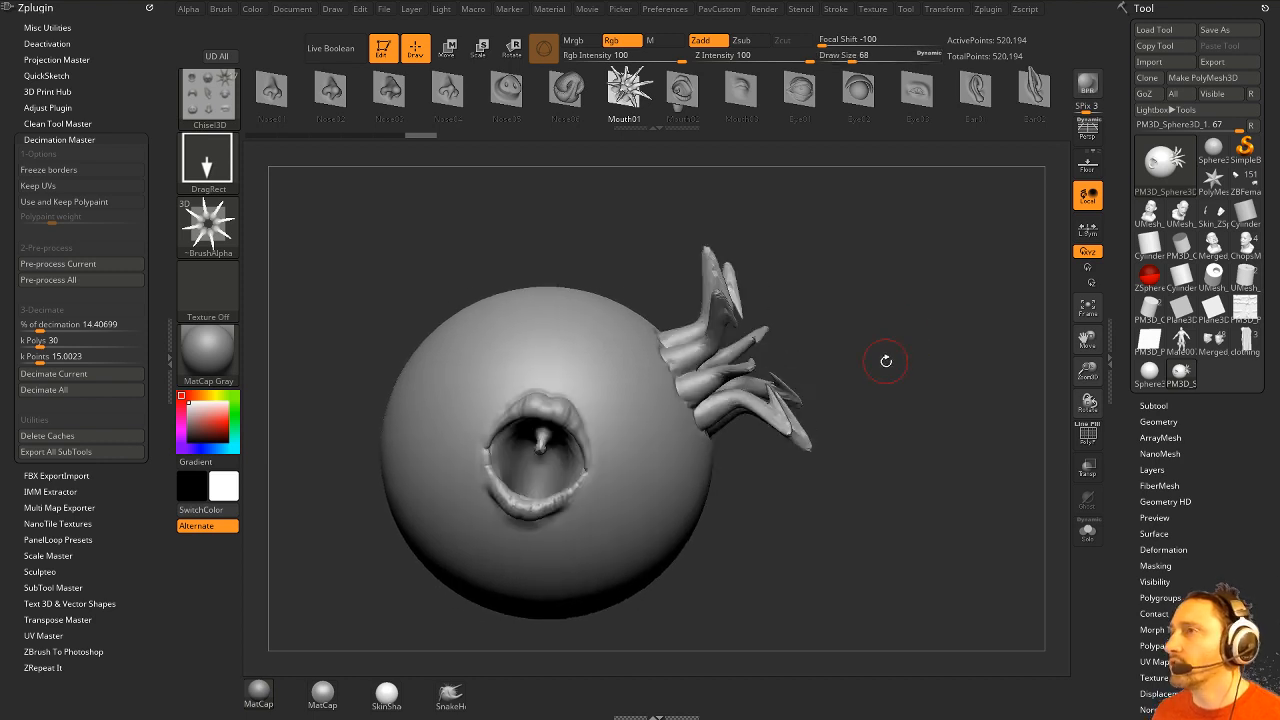
{"action": "left_click_drag", "start_coordinate": [831, 331], "coordinate": [884, 286]}
Stamp the Eye02 shape onto the smooth side of the sphere, away from the mouth and tentacles.
{"action": "left_click", "coordinate": [858, 90]}
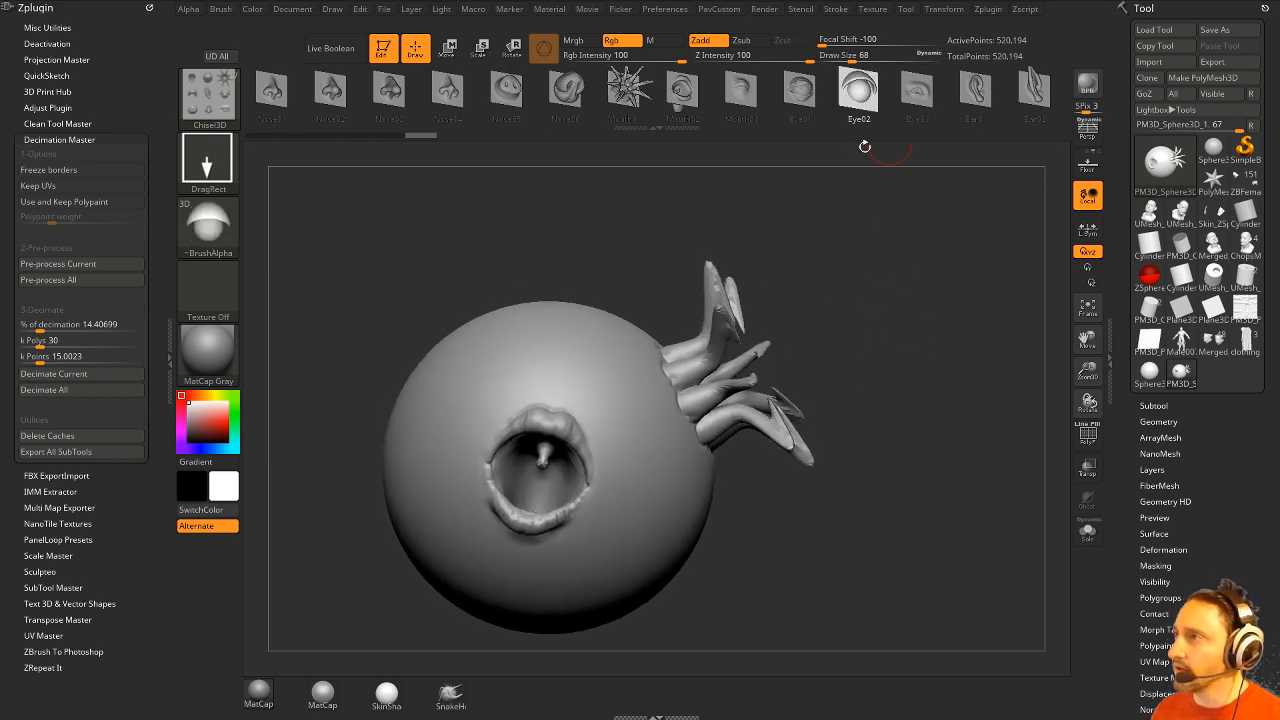
{"action": "left_click_drag", "start_coordinate": [914, 366], "coordinate": [931, 340]}
{"action": "left_click_drag", "start_coordinate": [466, 367], "coordinate": [506, 328]}
{"action": "left_click_drag", "start_coordinate": [874, 314], "coordinate": [912, 320]}
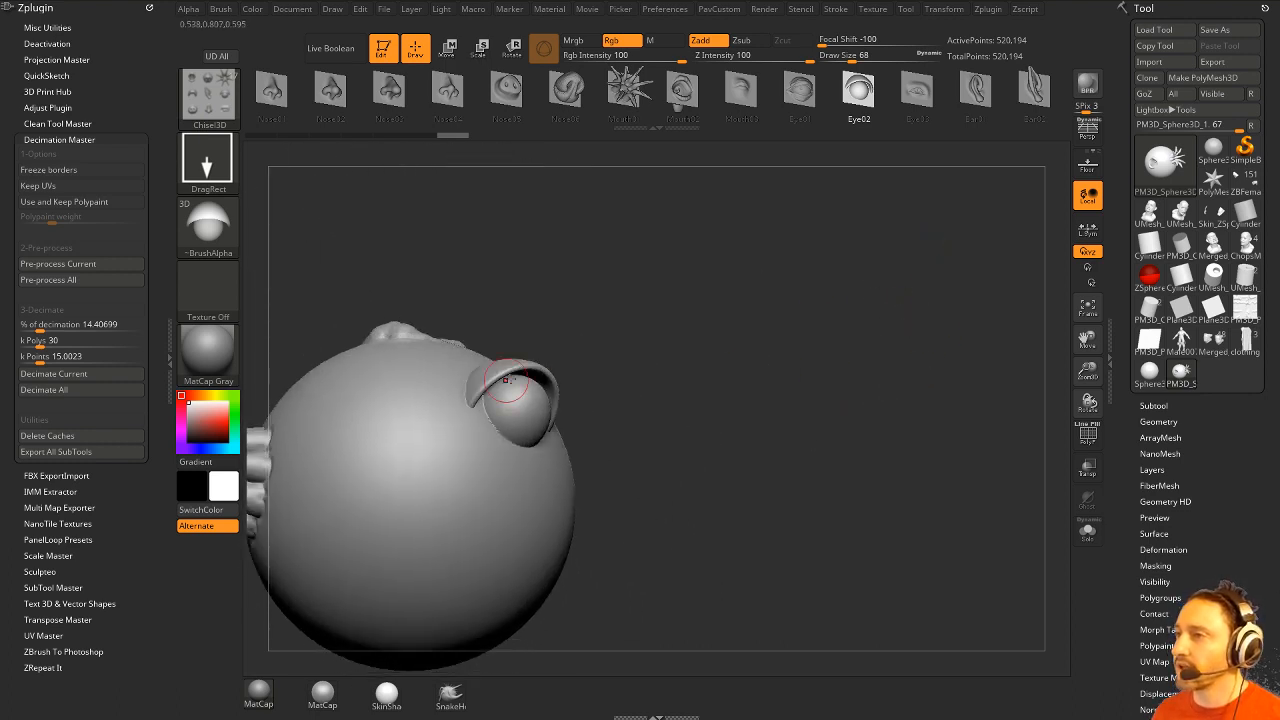
{"action": "left_click_drag", "start_coordinate": [822, 368], "coordinate": [667, 388]}
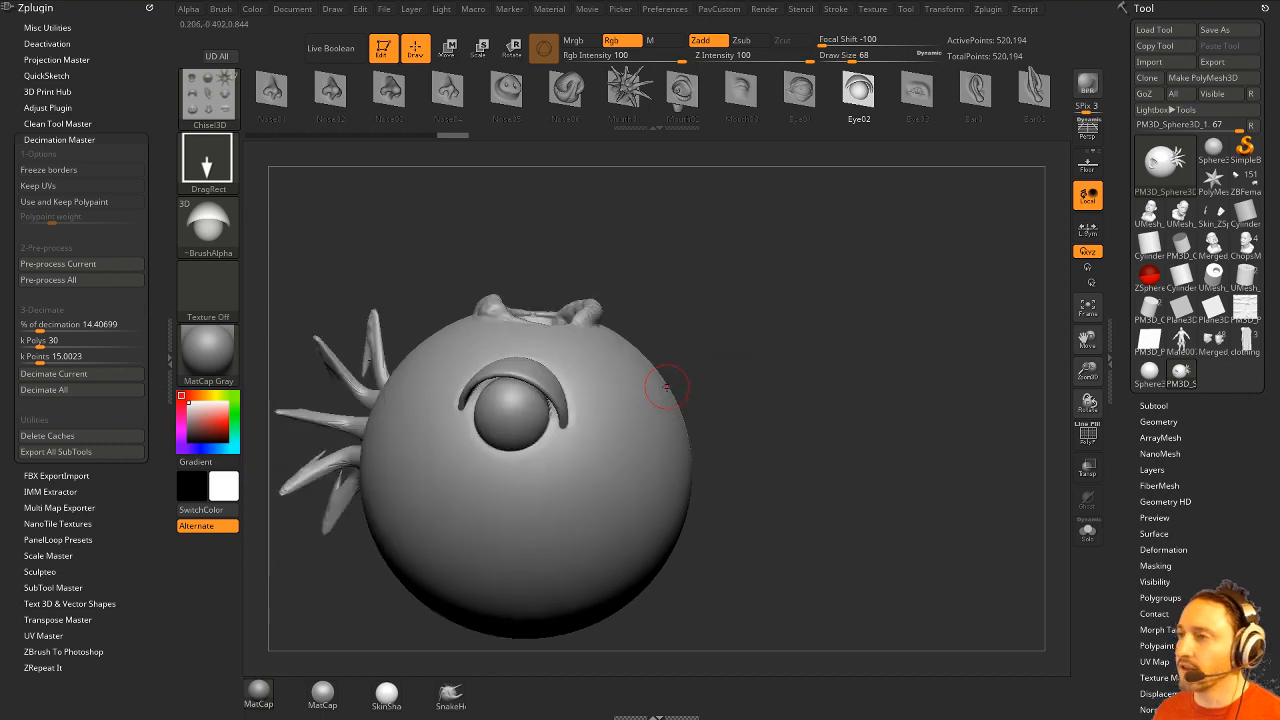
Set the brush draw size to 74.
{"action": "mouse_move", "coordinate": [906, 295]}
{"action": "left_mouse_down"}
{"action": "mouse_move", "coordinate": [837, 363]}
{"action": "mouse_move", "coordinate": [860, 430]}
{"action": "mouse_move", "coordinate": [913, 392]}
{"action": "mouse_move", "coordinate": [909, 366]}
{"action": "mouse_move", "coordinate": [891, 366]}
{"action": "mouse_move", "coordinate": [903, 349]}
{"action": "mouse_move", "coordinate": [907, 418]}
{"action": "mouse_move", "coordinate": [875, 423]}
{"action": "mouse_move", "coordinate": [920, 390]}
{"action": "mouse_move", "coordinate": [905, 429]}
{"action": "mouse_move", "coordinate": [742, 385]}
{"action": "left_mouse_up"}
{"action": "key", "text": "s"}
{"action": "left_click", "coordinate": [898, 414]}
{"action": "left_click_drag", "start_coordinate": [897, 403], "coordinate": [826, 411]}
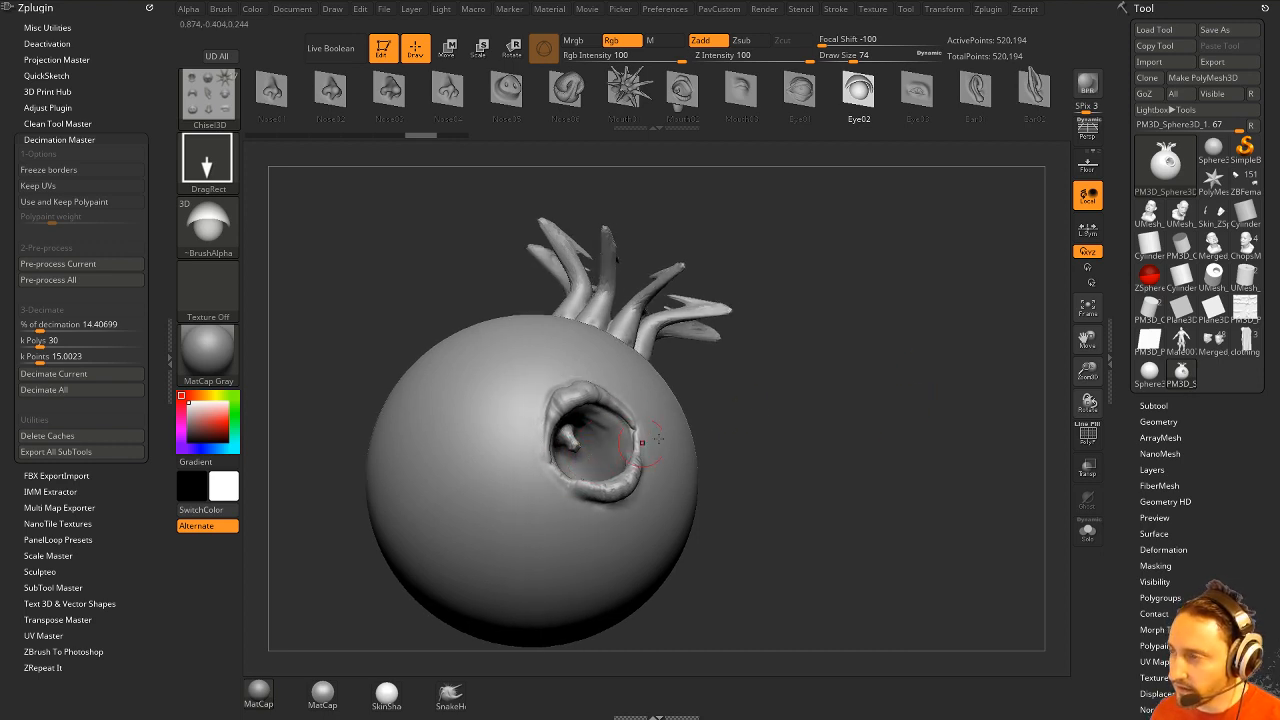
Examine the stamped mouth's cavity, lips and undercuts from several angles around the sphere.
{"action": "left_click_drag", "start_coordinate": [778, 445], "coordinate": [790, 411]}
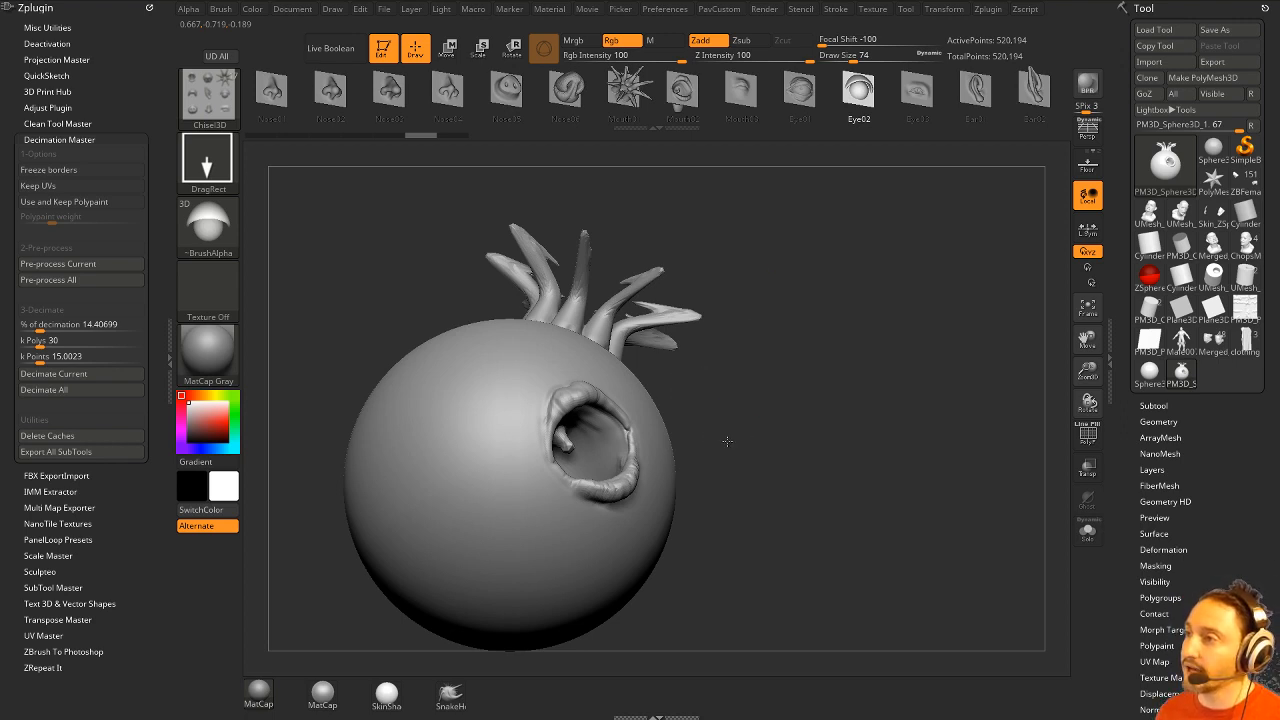
{"action": "left_click_drag", "start_coordinate": [727, 441], "coordinate": [603, 410]}
{"action": "left_click_drag", "start_coordinate": [795, 430], "coordinate": [600, 395]}
{"action": "left_click_drag", "start_coordinate": [790, 425], "coordinate": [676, 440]}
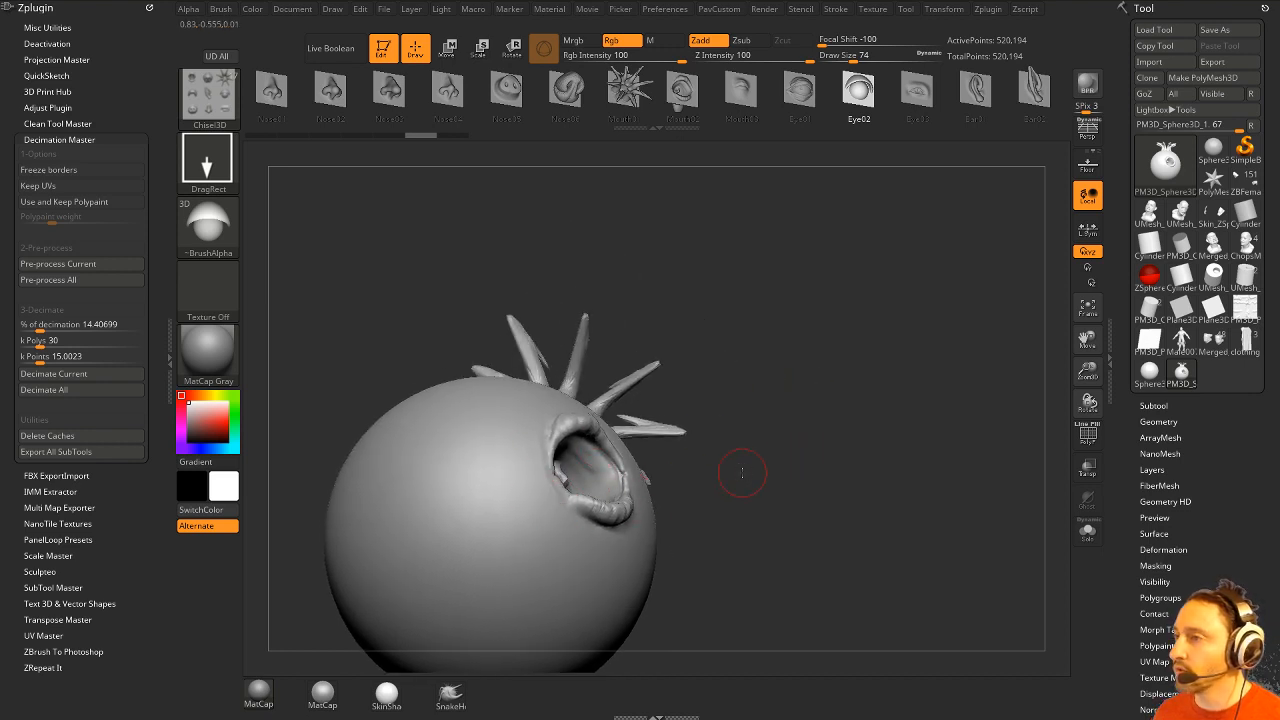
{"action": "left_click_drag", "start_coordinate": [742, 473], "coordinate": [632, 478]}
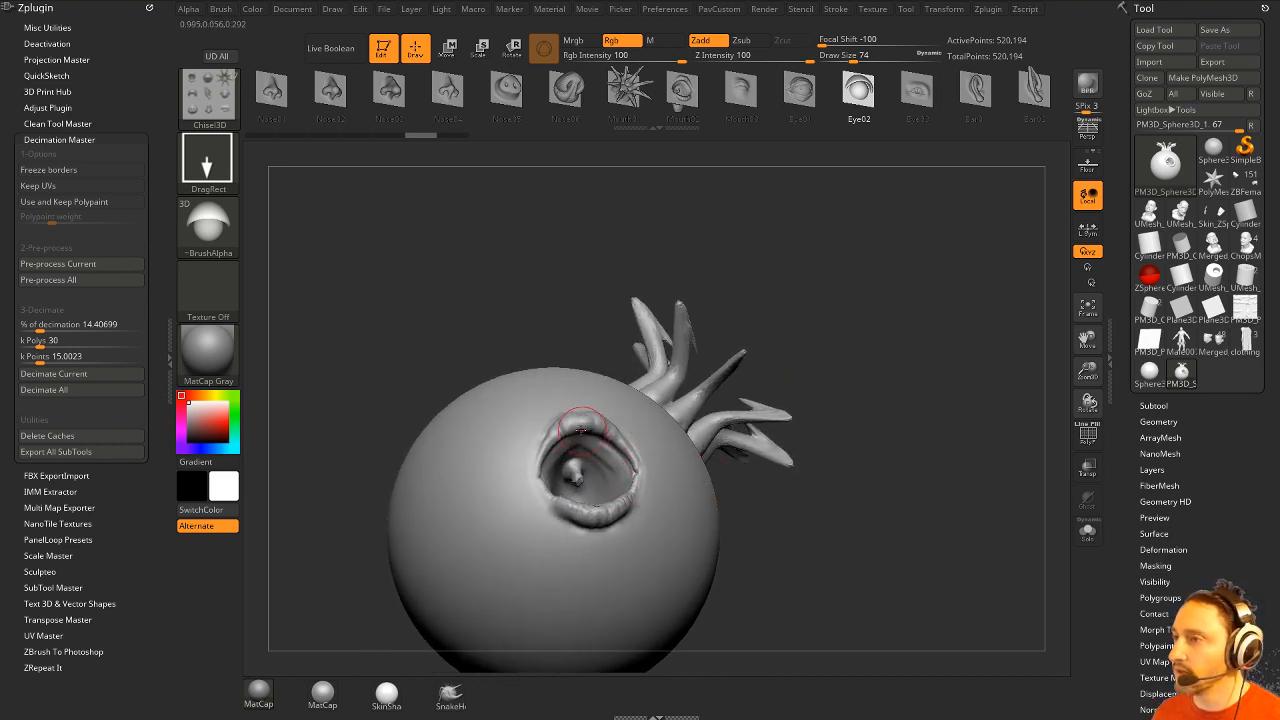
{"action": "left_click_drag", "start_coordinate": [560, 504], "coordinate": [534, 390]}
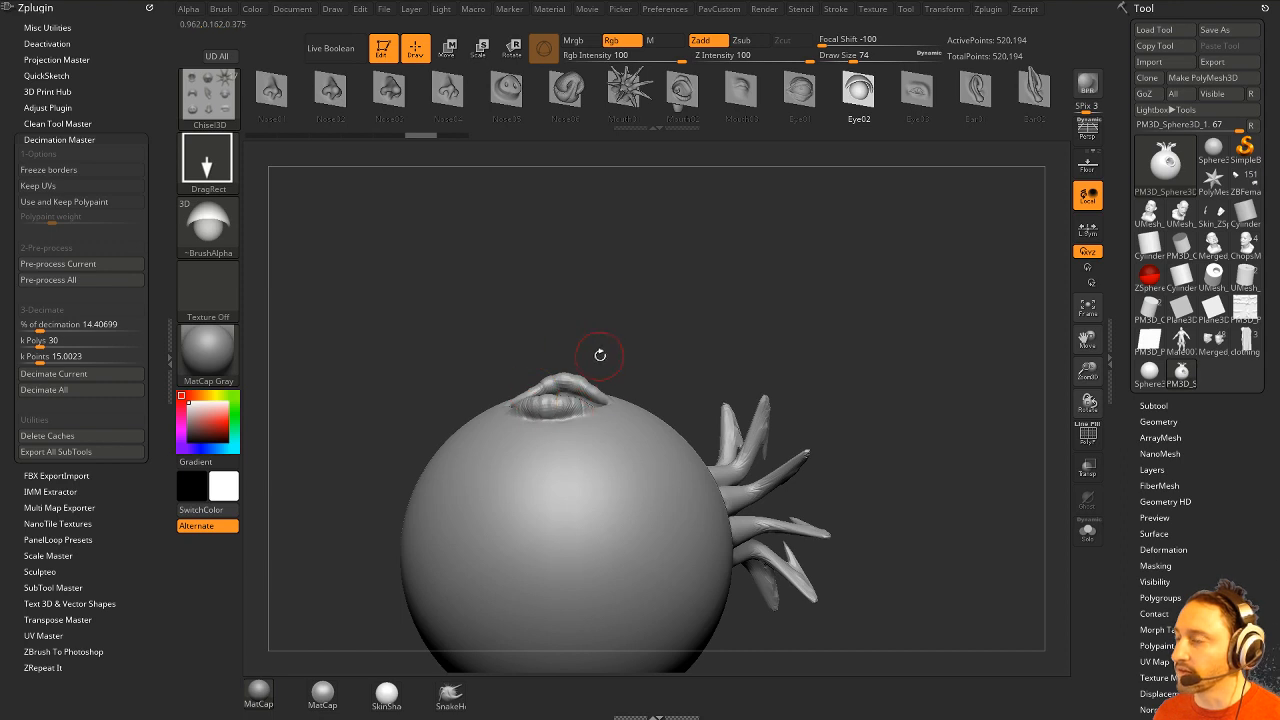
{"action": "left_click_drag", "start_coordinate": [608, 345], "coordinate": [838, 369]}
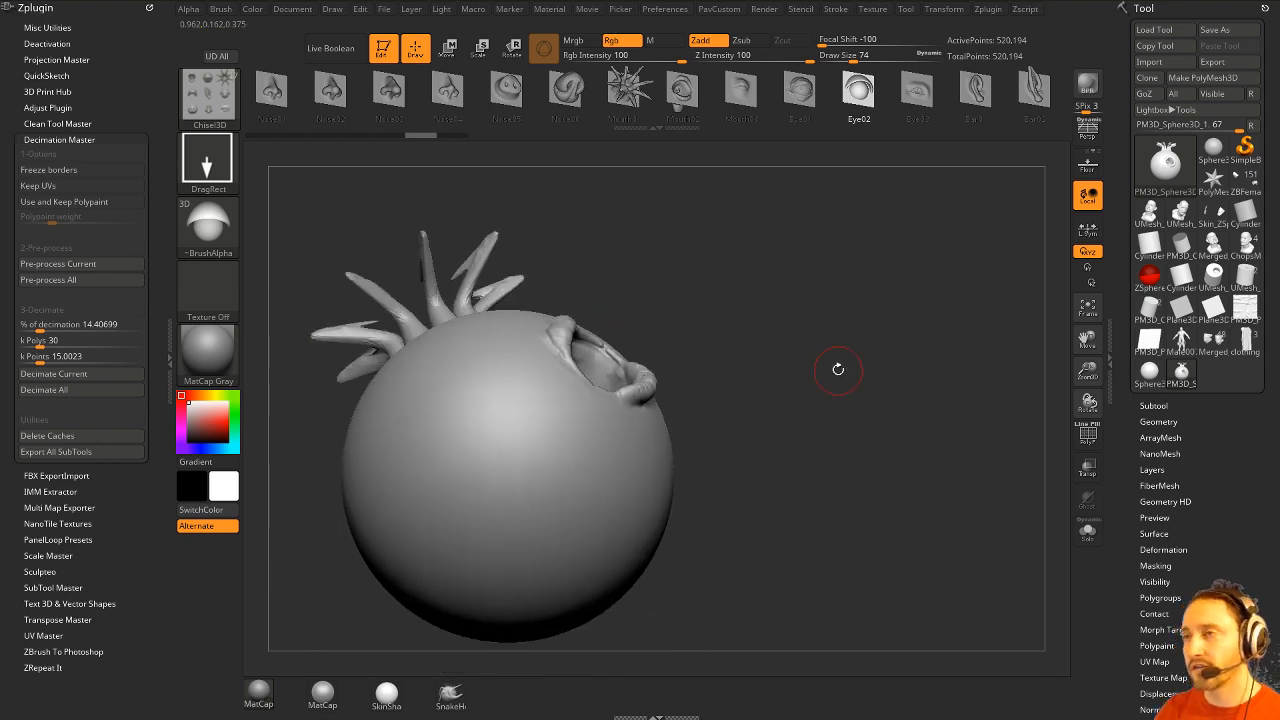
Try the Eye02 shape on the sphere's smooth side, undo it and try the Nose06 shape there instead.
{"action": "left_click_drag", "start_coordinate": [463, 454], "coordinate": [554, 520]}
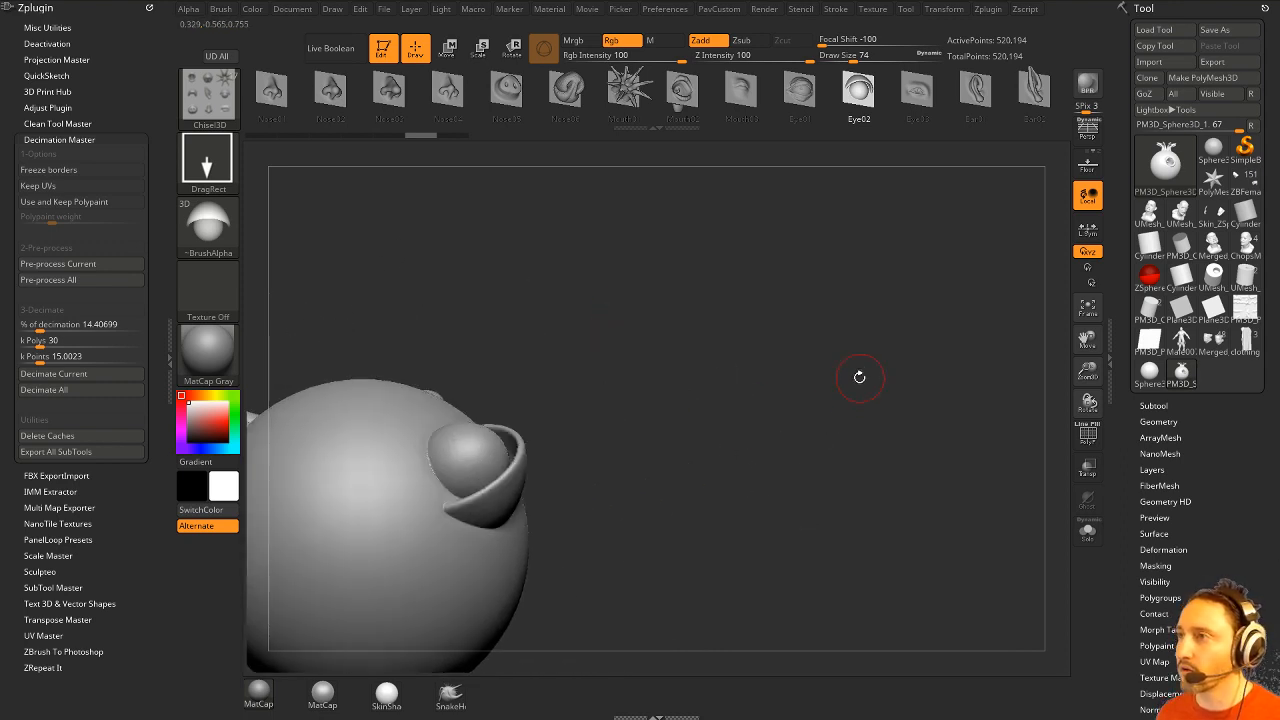
{"action": "key", "text": "ctrl+z"}
{"action": "left_click", "coordinate": [565, 92]}
{"action": "left_click_drag", "start_coordinate": [470, 490], "coordinate": [520, 520]}
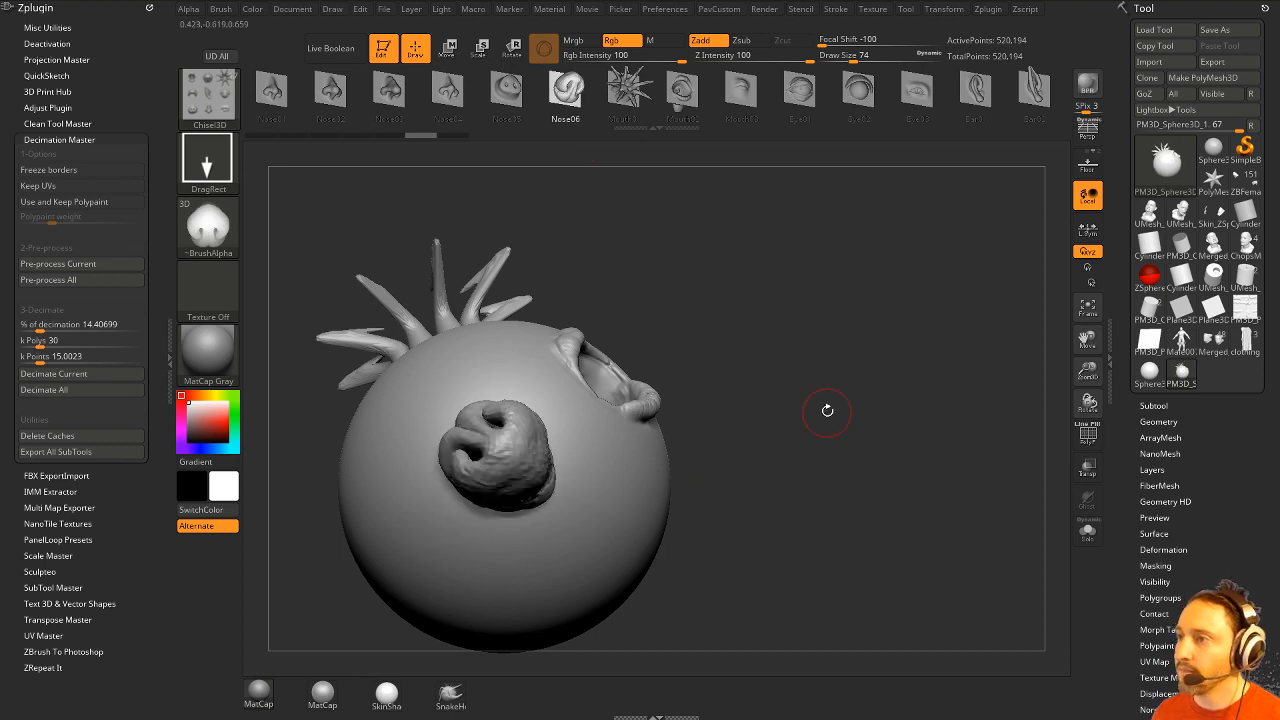
{"action": "mouse_move", "coordinate": [826, 411]}
{"action": "left_mouse_down"}
{"action": "mouse_move", "coordinate": [875, 355]}
{"action": "mouse_move", "coordinate": [877, 423]}
{"action": "mouse_move", "coordinate": [834, 417]}
{"action": "mouse_move", "coordinate": [828, 345]}
{"action": "mouse_move", "coordinate": [658, 438]}
{"action": "mouse_move", "coordinate": [858, 435]}
{"action": "mouse_move", "coordinate": [793, 347]}
{"action": "mouse_move", "coordinate": [754, 344]}
{"action": "left_mouse_up"}
Try the Nose02 and Nose05 shapes on the sphere.
{"action": "left_click", "coordinate": [340, 116]}
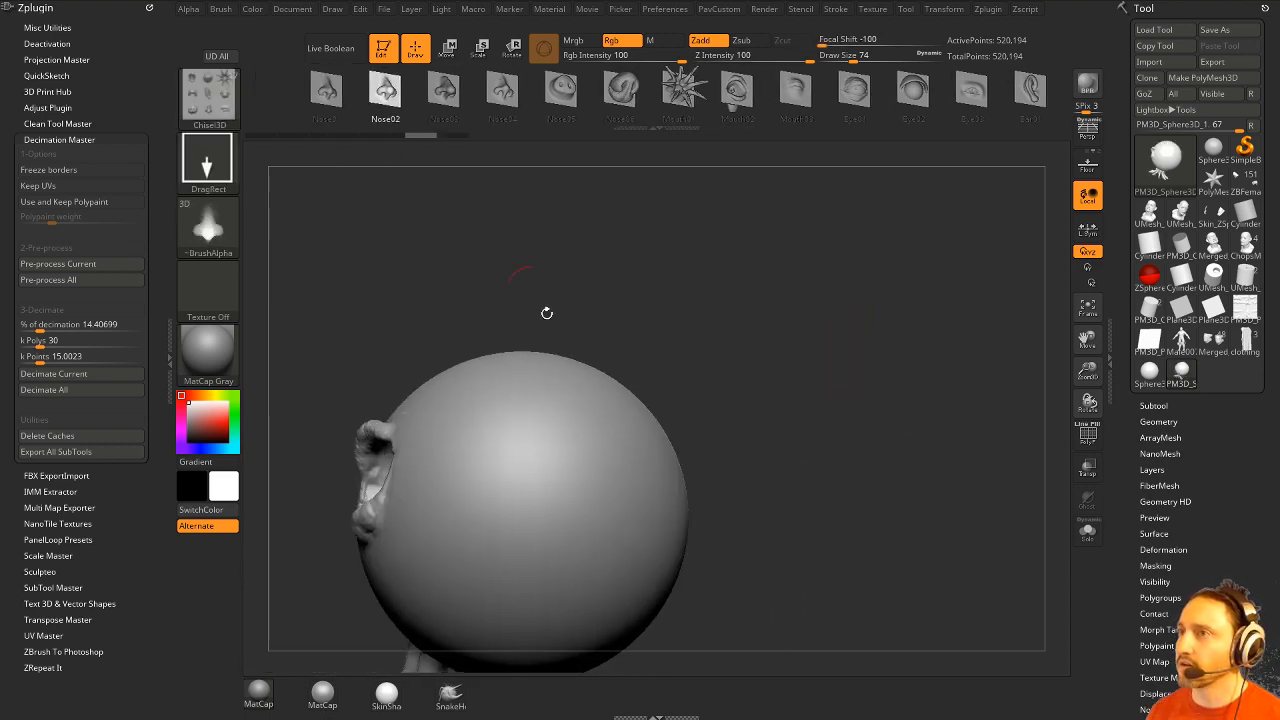
{"action": "mouse_move", "coordinate": [543, 457]}
{"action": "left_mouse_down"}
{"action": "mouse_move", "coordinate": [743, 420]}
{"action": "mouse_move", "coordinate": [828, 427]}
{"action": "mouse_move", "coordinate": [782, 456]}
{"action": "left_mouse_up"}
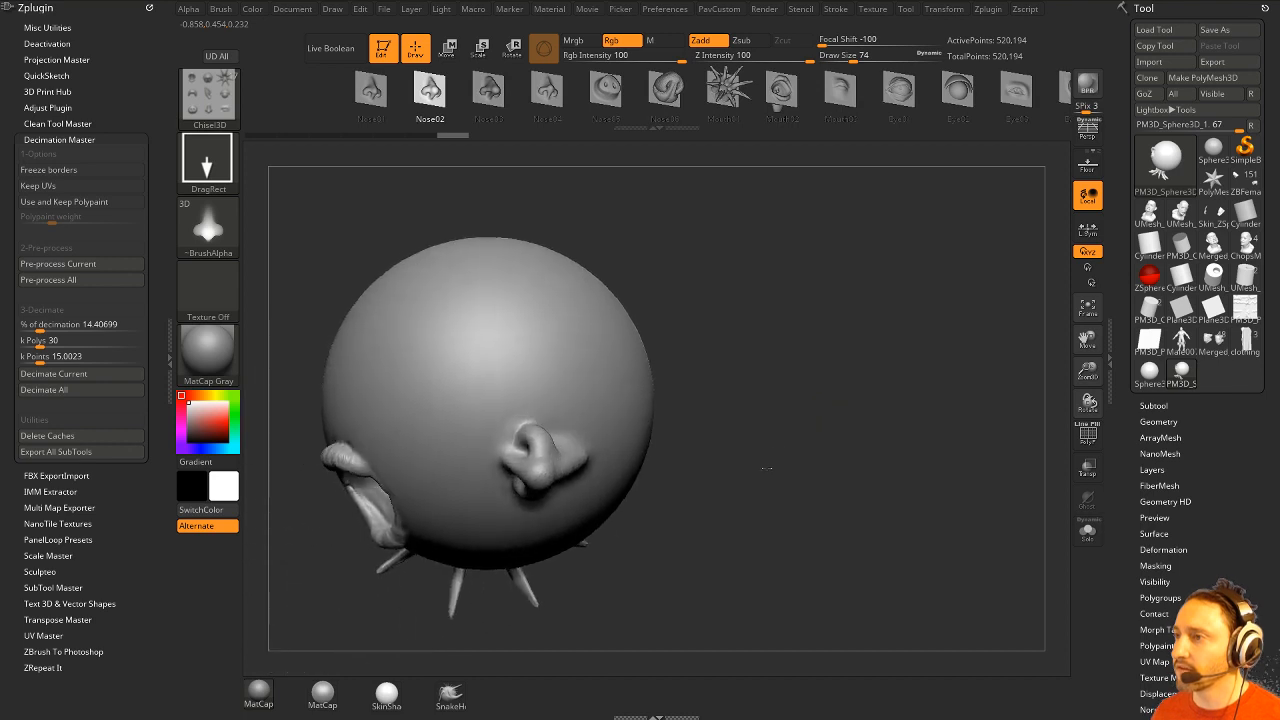
{"action": "left_click", "coordinate": [606, 90]}
{"action": "mouse_move", "coordinate": [690, 450]}
{"action": "left_mouse_down"}
{"action": "mouse_move", "coordinate": [823, 274]}
{"action": "mouse_move", "coordinate": [803, 334]}
{"action": "mouse_move", "coordinate": [810, 421]}
{"action": "mouse_move", "coordinate": [868, 380]}
{"action": "mouse_move", "coordinate": [808, 349]}
{"action": "mouse_move", "coordinate": [771, 371]}
{"action": "mouse_move", "coordinate": [746, 366]}
{"action": "mouse_move", "coordinate": [783, 346]}
{"action": "left_mouse_up"}
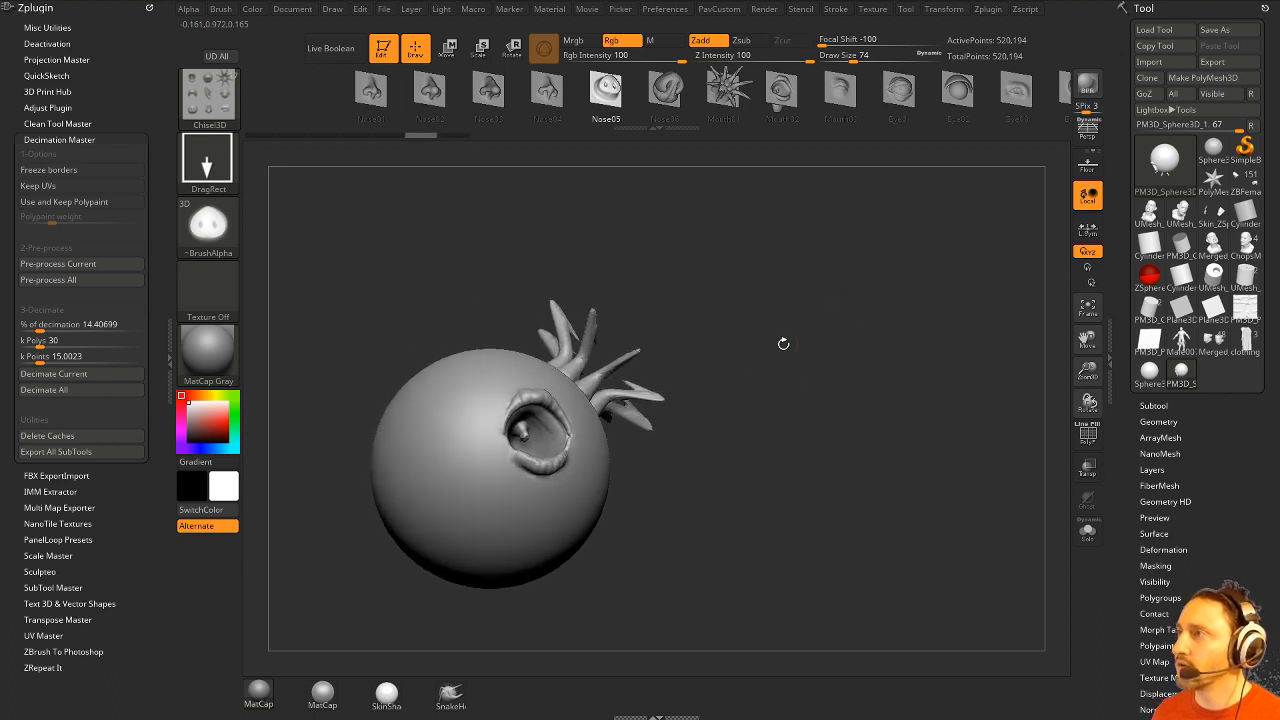
Go through the Ear01 and Ear02 shapes and try stamping an ear onto the sphere below the mouth.
{"action": "left_click", "coordinate": [853, 90]}
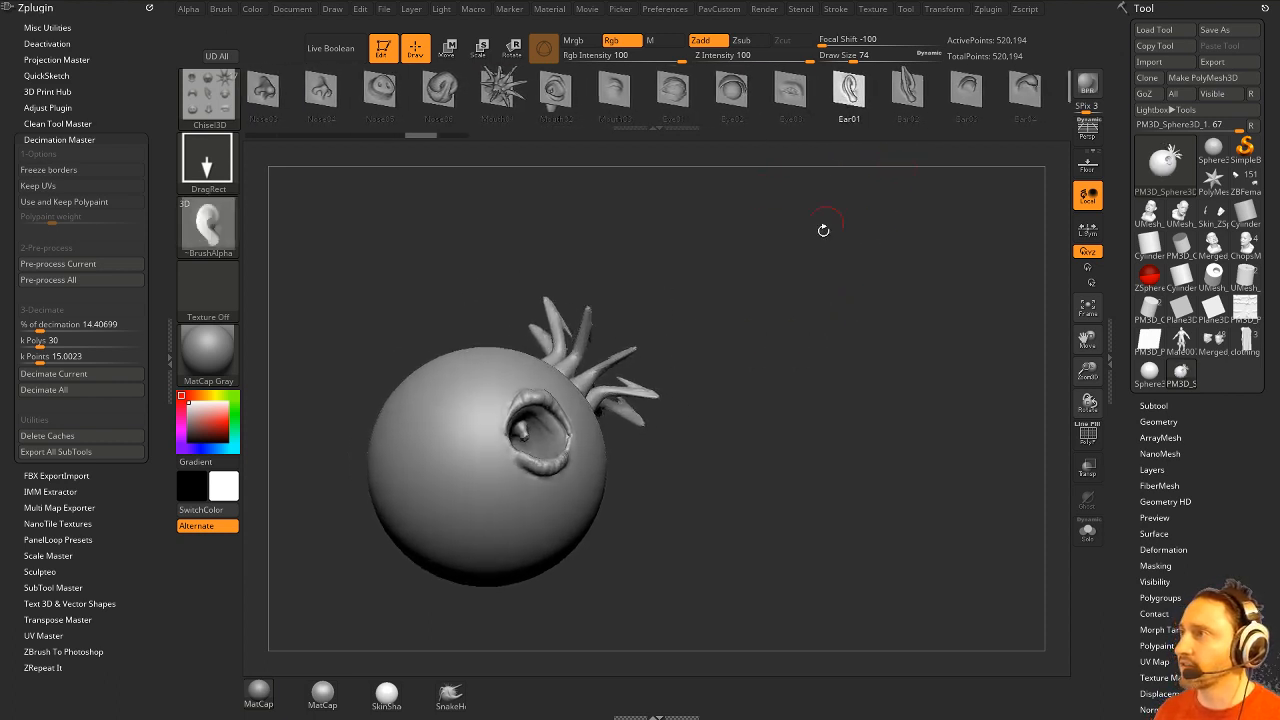
{"action": "left_click_drag", "start_coordinate": [823, 229], "coordinate": [891, 134]}
{"action": "left_click", "coordinate": [908, 90]}
{"action": "left_click_drag", "start_coordinate": [857, 266], "coordinate": [830, 345]}
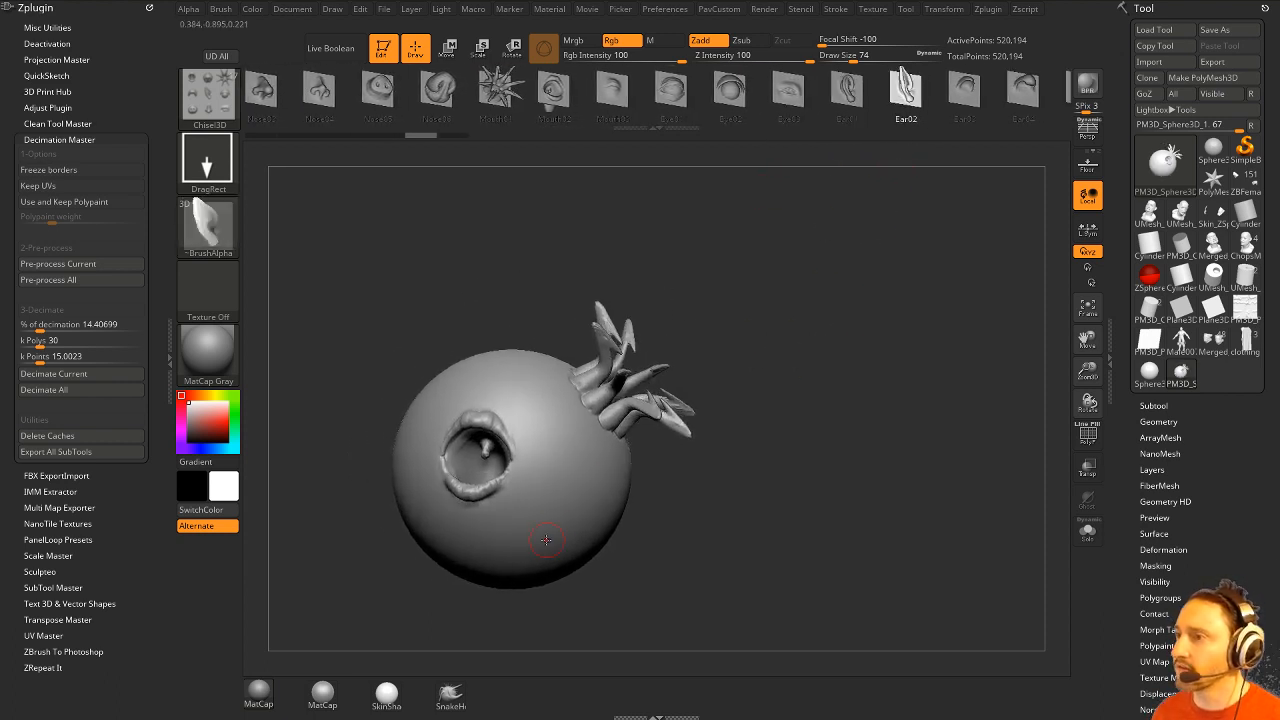
{"action": "left_click_drag", "start_coordinate": [520, 552], "coordinate": [590, 556]}
{"action": "mouse_move", "coordinate": [720, 600]}
{"action": "left_mouse_down"}
{"action": "mouse_move", "coordinate": [561, 508]}
{"action": "mouse_move", "coordinate": [803, 334]}
{"action": "mouse_move", "coordinate": [771, 449]}
{"action": "left_mouse_up"}
{"action": "key", "text": "ctrl"}
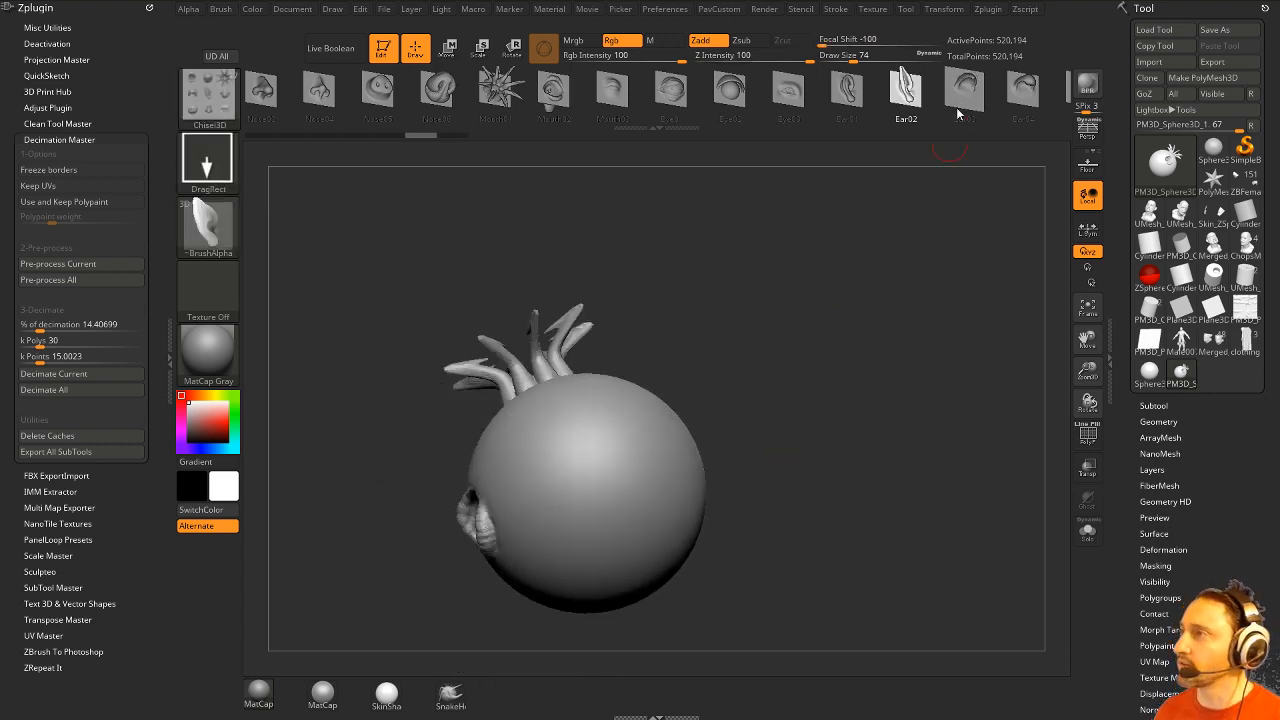
Try the Ear04 shape and undo the last stamp while examining the sphere's spikes and mouth from several angles.
{"action": "left_click", "coordinate": [880, 95]}
{"action": "left_click_drag", "start_coordinate": [705, 342], "coordinate": [551, 477]}
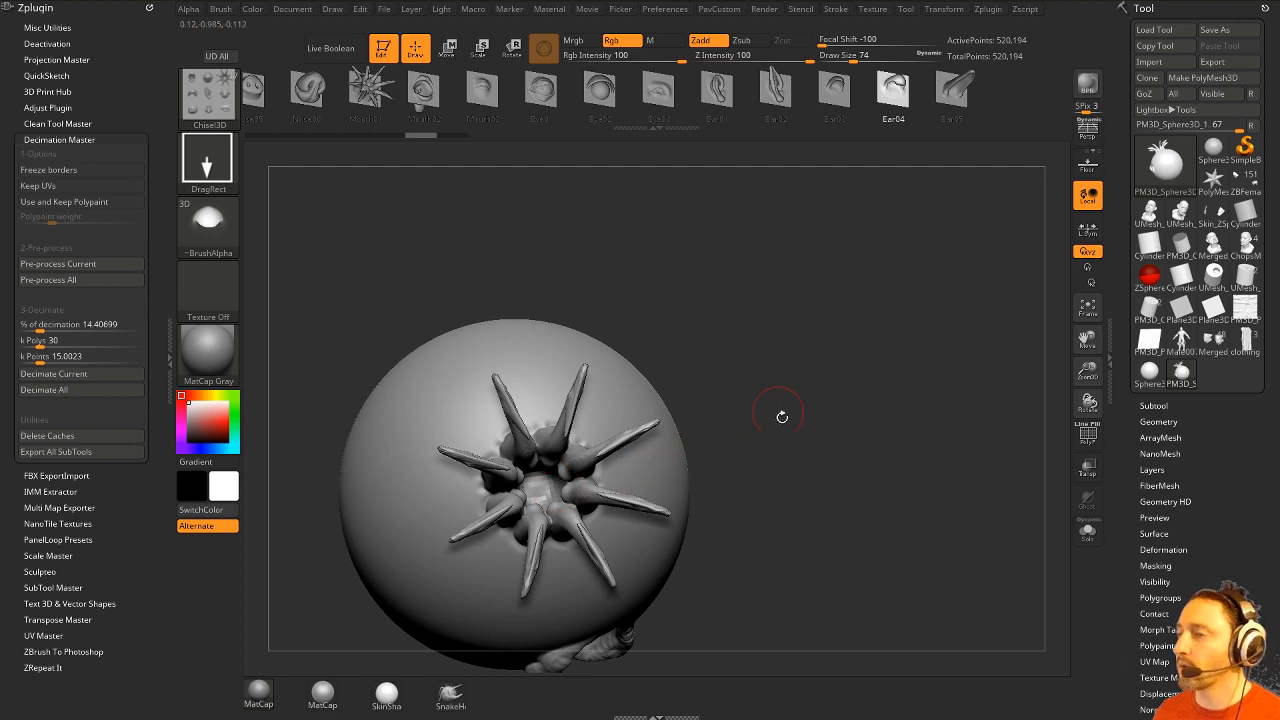
{"action": "left_click_drag", "start_coordinate": [782, 416], "coordinate": [534, 312]}
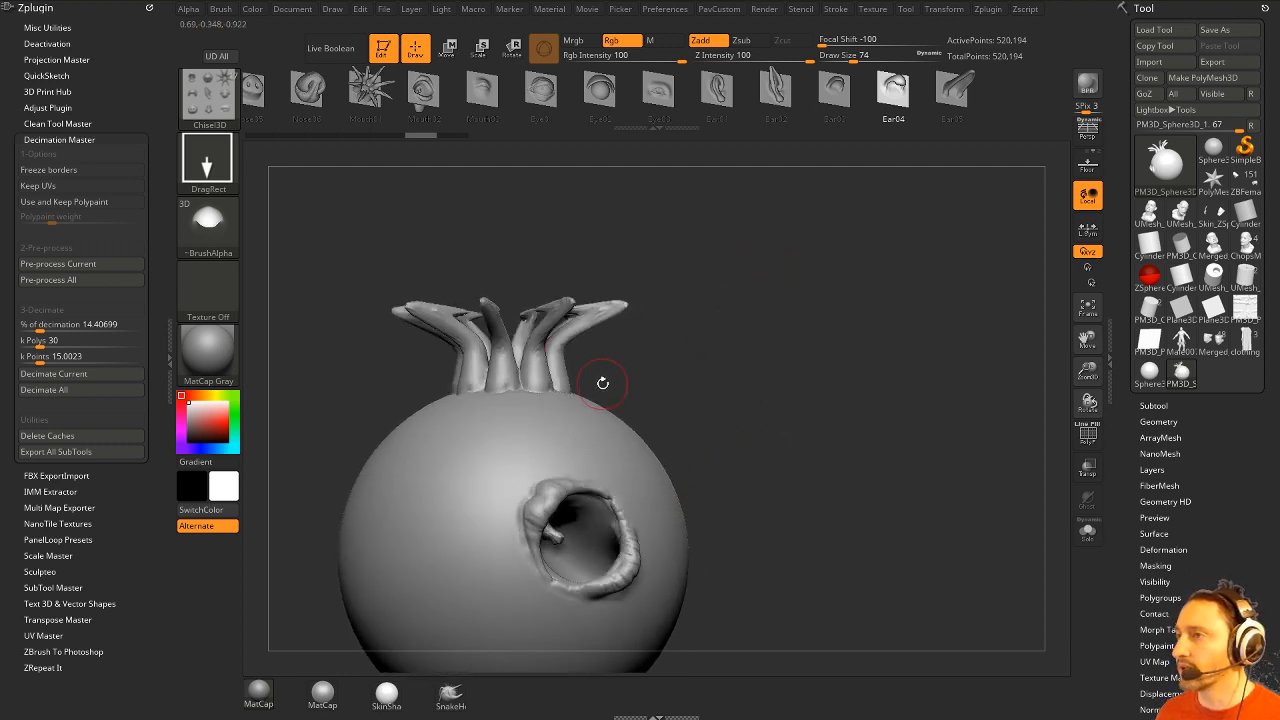
{"action": "left_click_drag", "start_coordinate": [642, 380], "coordinate": [679, 398]}
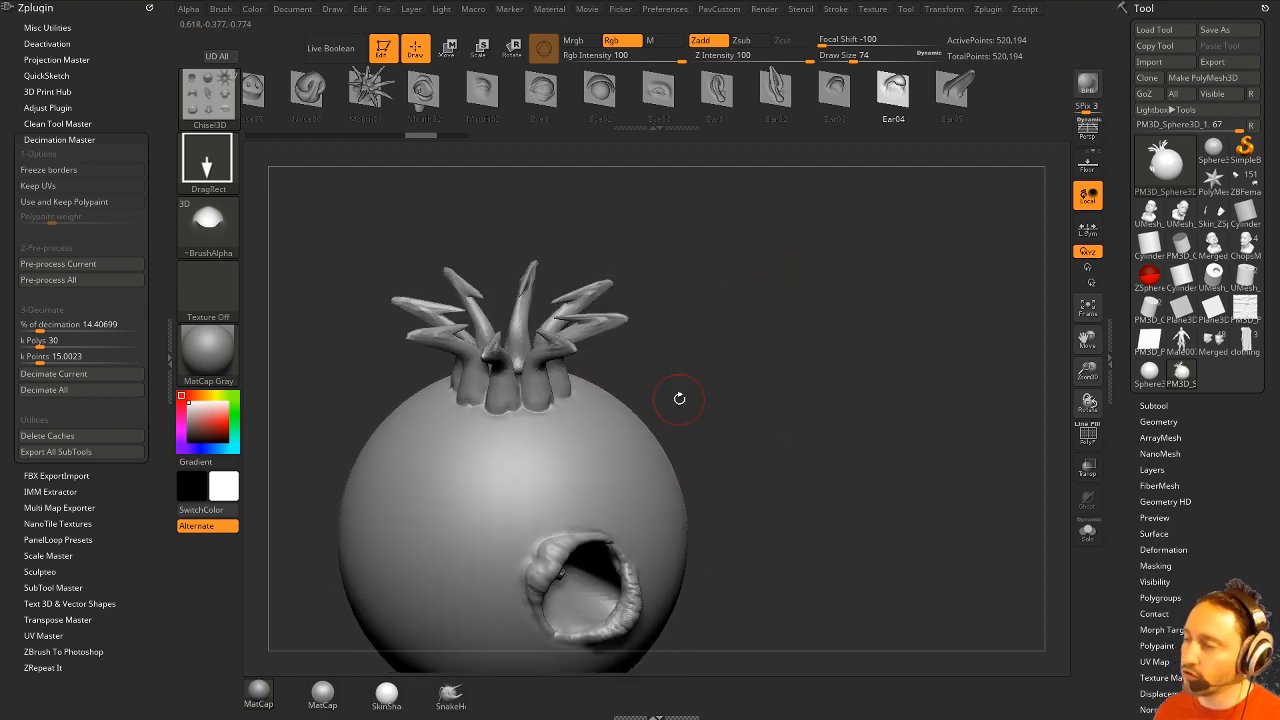
{"action": "left_click_drag", "start_coordinate": [734, 287], "coordinate": [826, 462]}
{"action": "key", "text": "ctrl+z"}
{"action": "left_click_drag", "start_coordinate": [473, 121], "coordinate": [665, 118]}
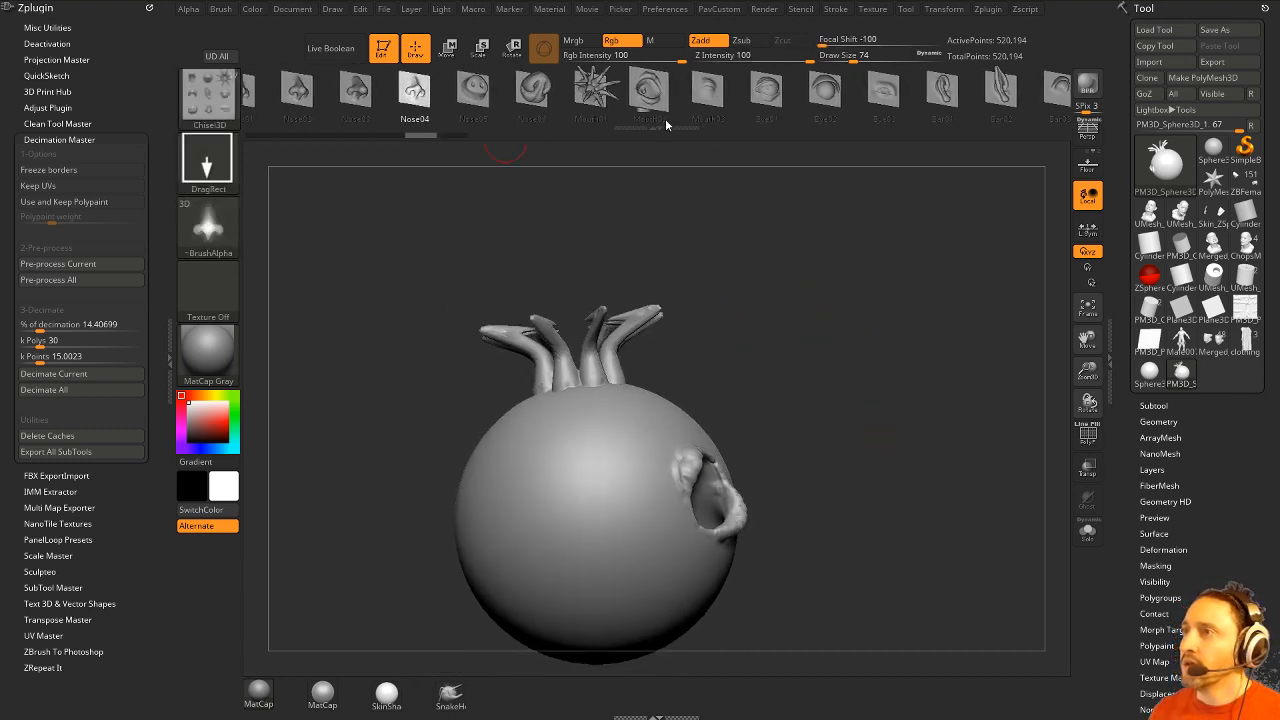
Stamp the Mouth03 lips onto a smooth area of the sphere and examine them from several sides.
{"action": "left_click", "coordinate": [749, 92]}
{"action": "left_click_drag", "start_coordinate": [537, 498], "coordinate": [588, 542]}
{"action": "mouse_move", "coordinate": [838, 385]}
{"action": "left_mouse_down"}
{"action": "mouse_move", "coordinate": [951, 396]}
{"action": "mouse_move", "coordinate": [913, 459]}
{"action": "mouse_move", "coordinate": [826, 369]}
{"action": "mouse_move", "coordinate": [609, 450]}
{"action": "mouse_move", "coordinate": [626, 451]}
{"action": "mouse_move", "coordinate": [648, 503]}
{"action": "mouse_move", "coordinate": [803, 567]}
{"action": "left_mouse_up"}
{"action": "left_click_drag", "start_coordinate": [675, 473], "coordinate": [677, 473]}
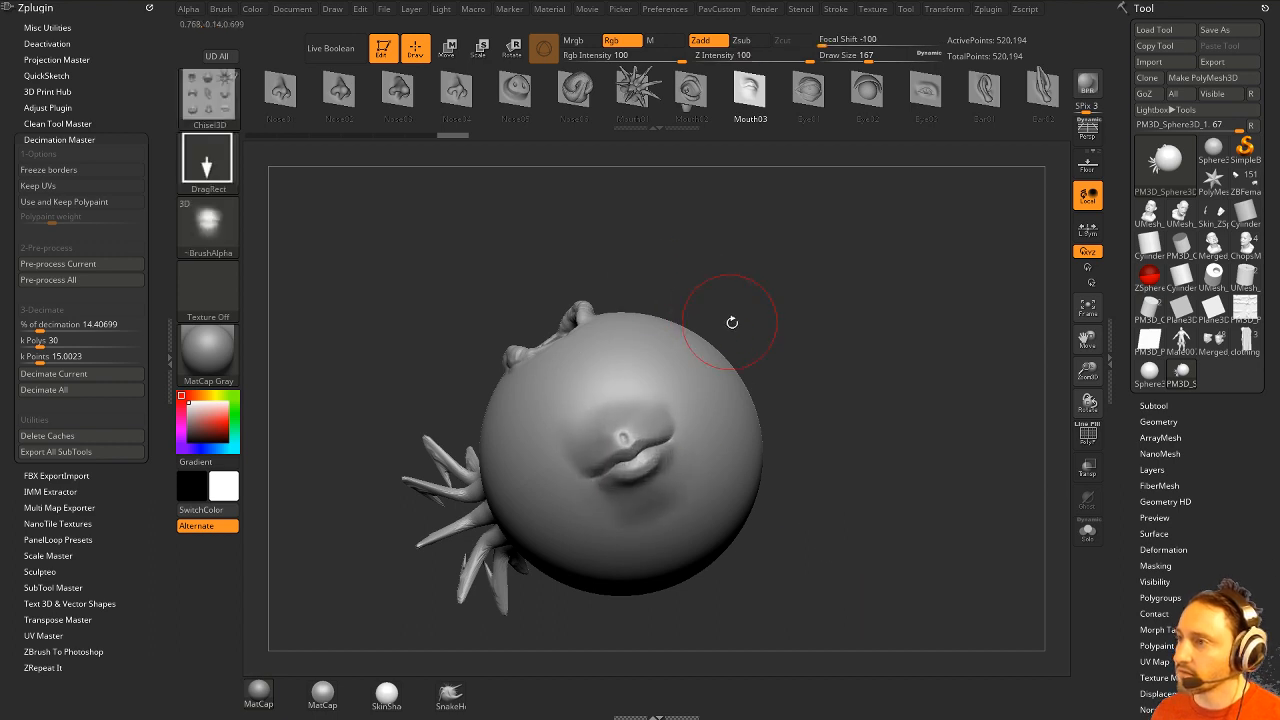
{"action": "left_click_drag", "start_coordinate": [734, 320], "coordinate": [862, 384]}
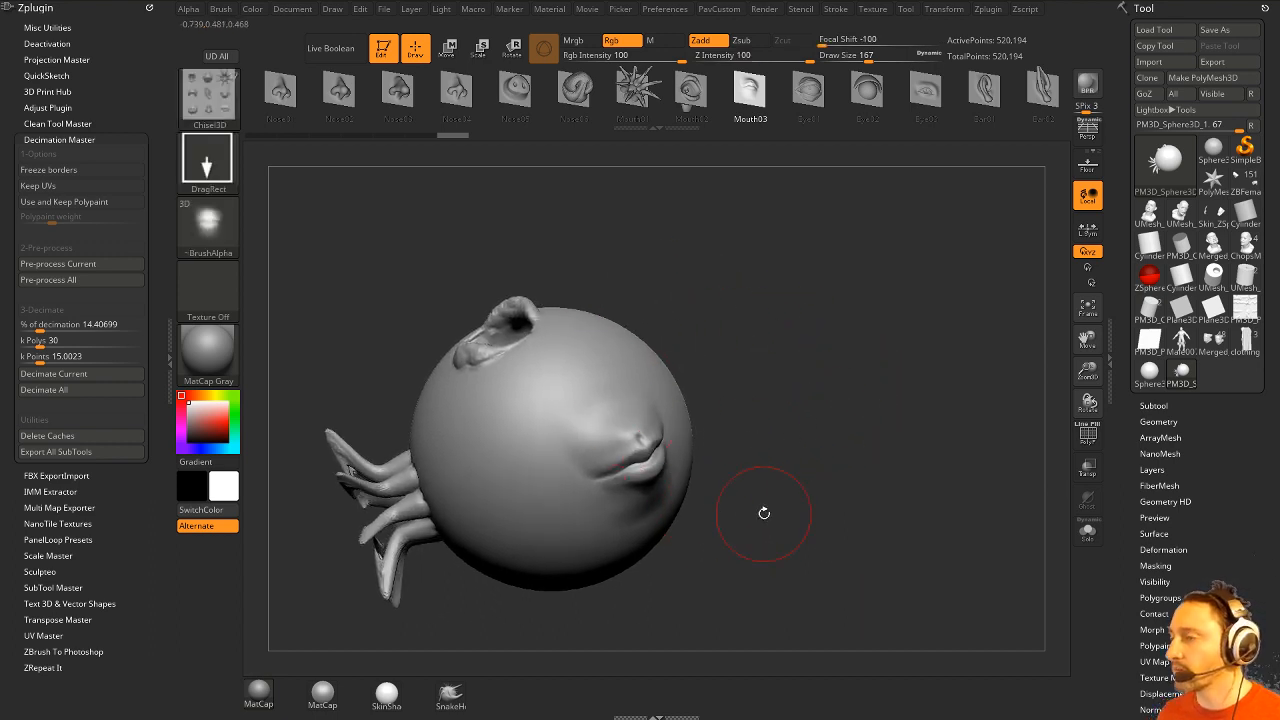
{"action": "left_click_drag", "start_coordinate": [855, 437], "coordinate": [808, 428]}
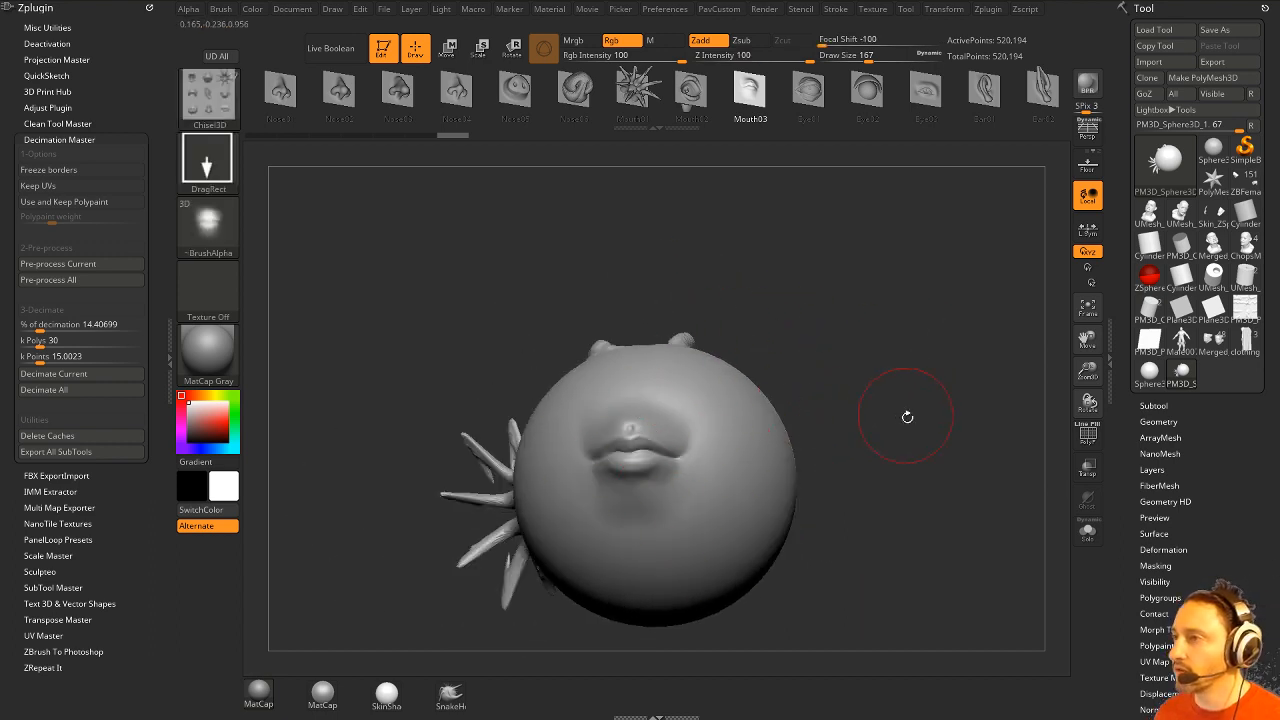
Undo all the stamped shapes until the sphere is plain and smooth again.
{"action": "left_click_drag", "start_coordinate": [908, 417], "coordinate": [928, 446]}
{"action": "key", "text": "ctrl+z"}
{"action": "key", "text": "ctrl+z"}
{"action": "key", "text": "ctrl+z"}
{"action": "key", "text": "ctrl+z"}
{"action": "key", "text": "ctrl+z"}
{"action": "key", "text": "ctrl+z"}
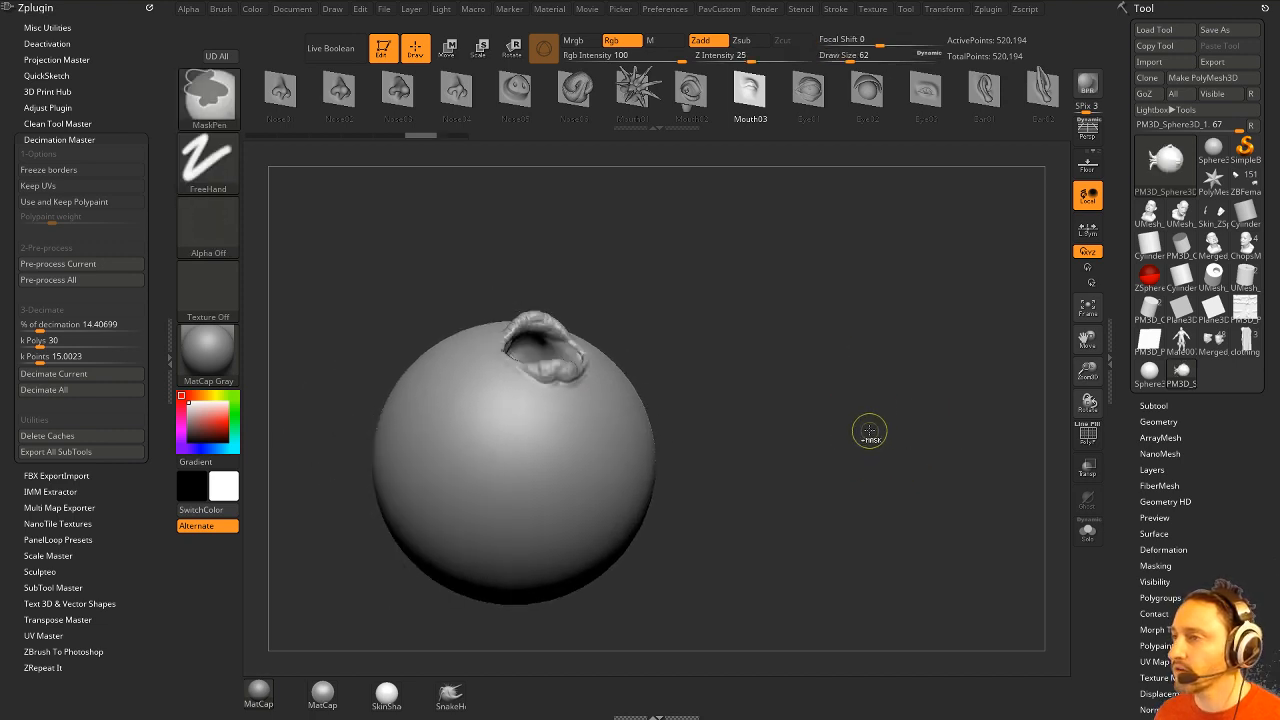
{"action": "key", "text": "ctrl+z"}
{"action": "key", "text": "ctrl+z"}
{"action": "key", "text": "s"}
{"action": "left_click_drag", "start_coordinate": [860, 426], "coordinate": [866, 441]}
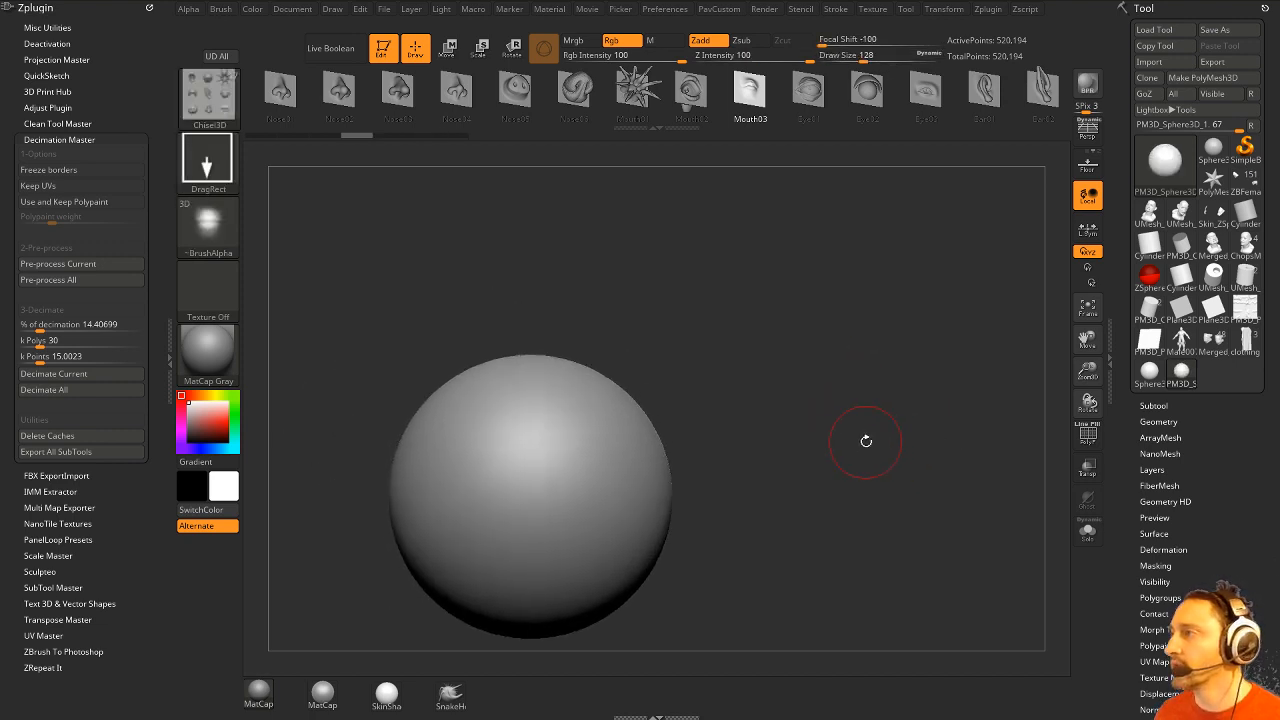
{"action": "left_click_drag", "start_coordinate": [790, 373], "coordinate": [829, 383]}
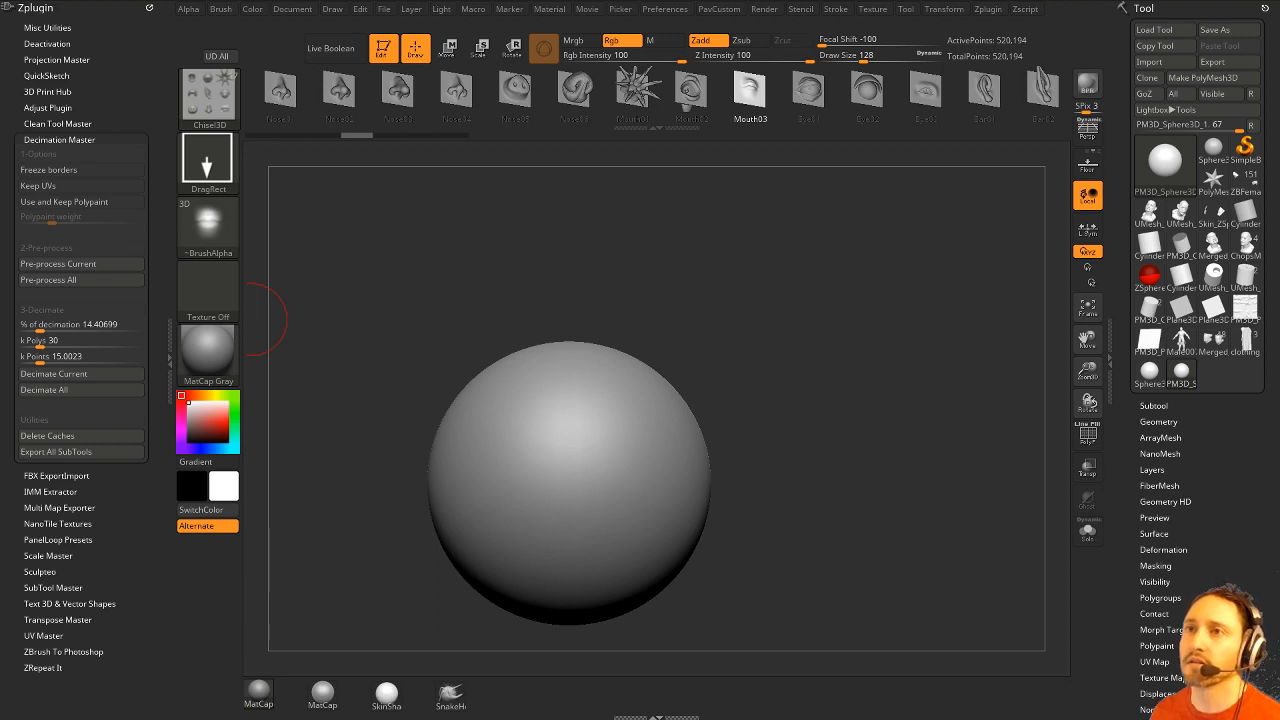
{"action": "key", "text": "alt+Tab"}
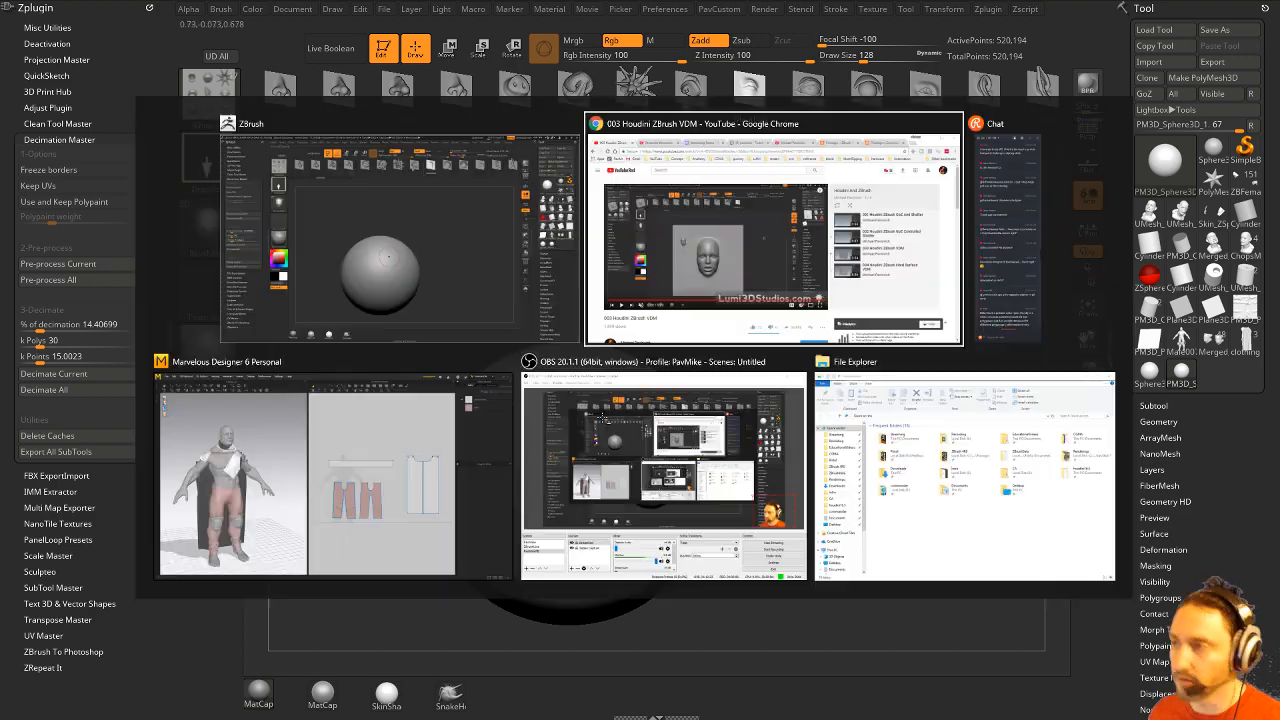
{"action": "key", "text": "alt+Tab"}
{"action": "key", "text": "alt+Tab"}
{"action": "right_click_drag", "start_coordinate": [400, 284], "coordinate": [423, 429]}
{"action": "key", "text": "alt+Tab"}
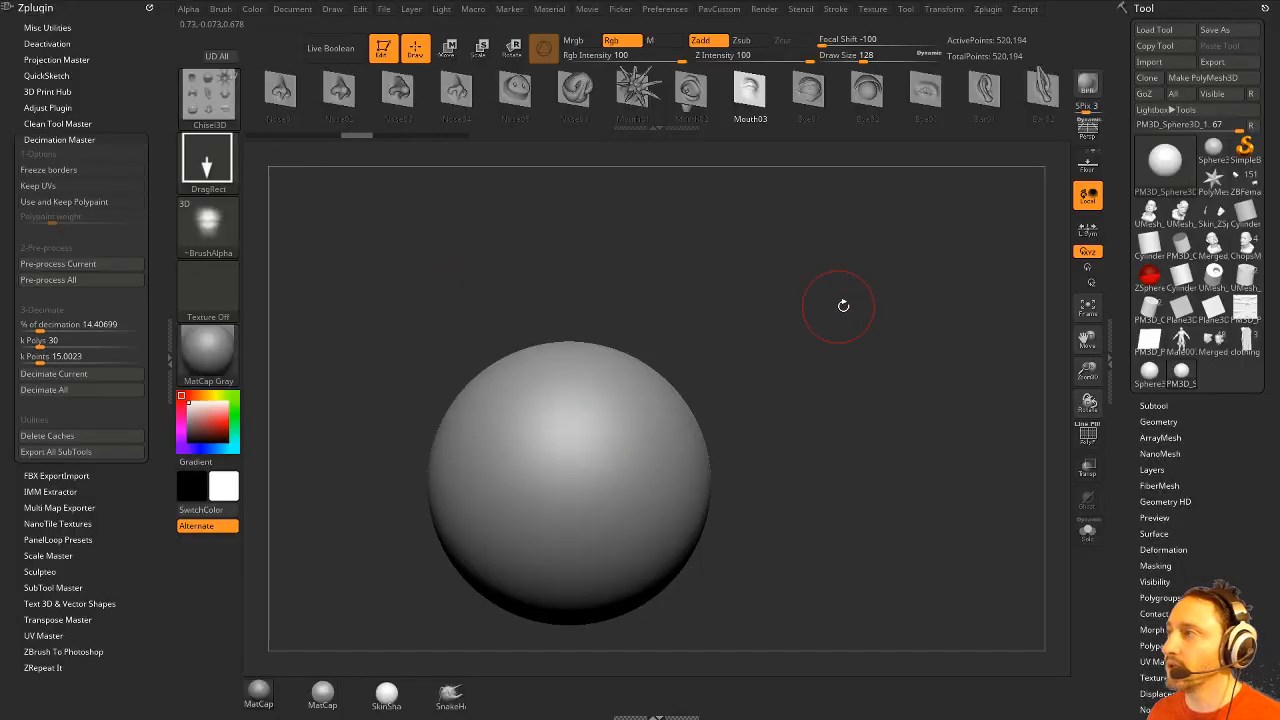
Go through the Male007 and merged tools, switch to the clothing1 tool and view the clothed figure's back.
{"action": "left_click", "coordinate": [1182, 343]}
{"action": "left_click_drag", "start_coordinate": [826, 380], "coordinate": [1088, 368]}
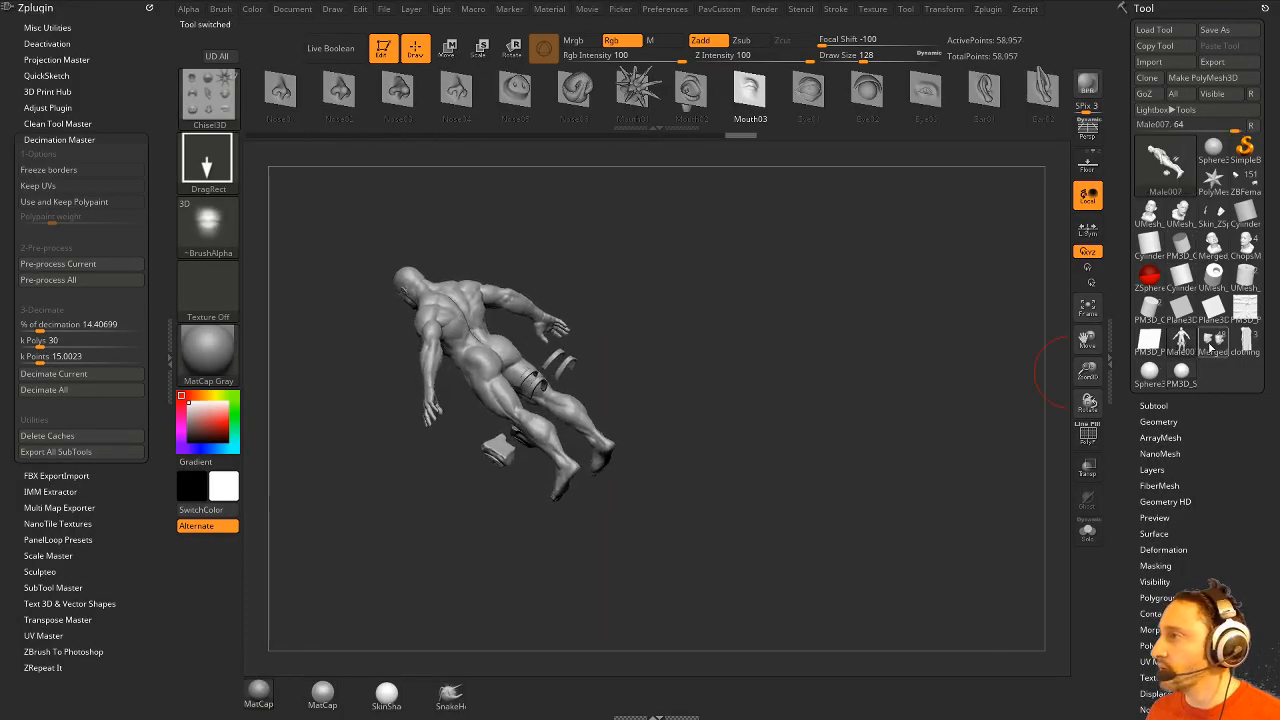
{"action": "left_click", "coordinate": [1210, 347]}
{"action": "left_click_drag", "start_coordinate": [620, 363], "coordinate": [954, 340]}
{"action": "left_click", "coordinate": [1243, 346]}
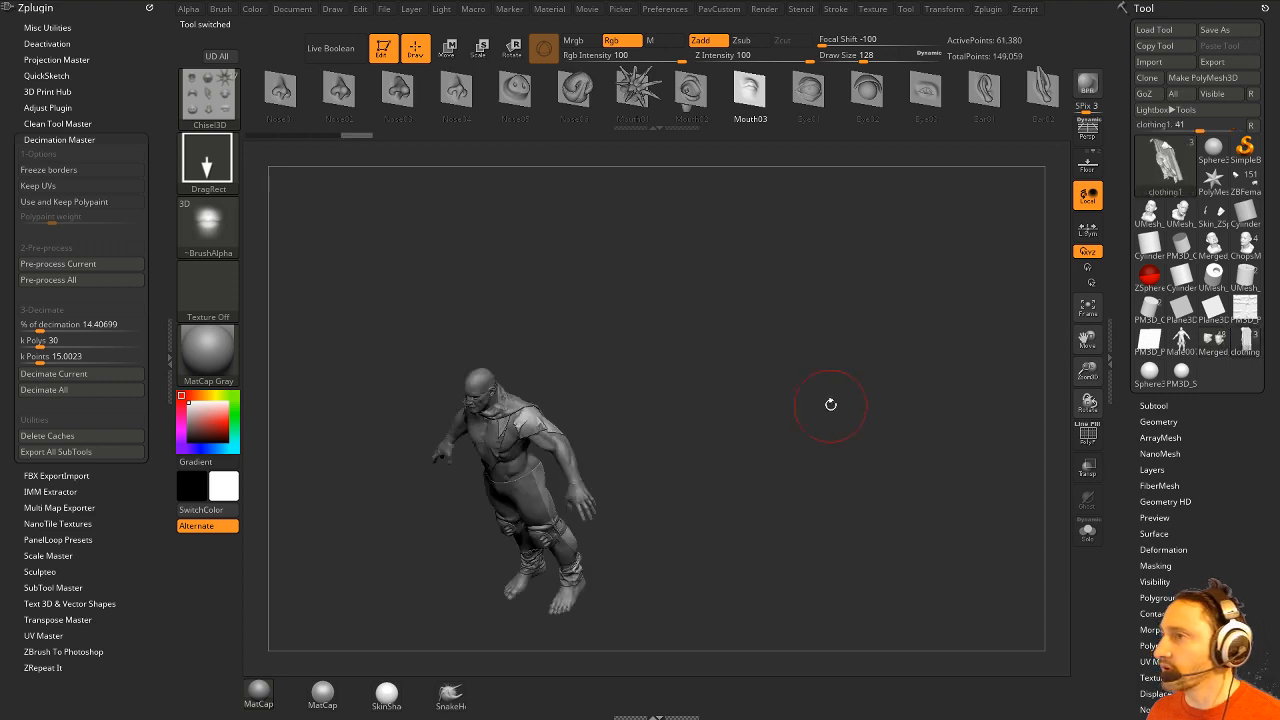
{"action": "left_click_drag", "start_coordinate": [830, 404], "coordinate": [670, 398], "text": "shift"}
{"action": "left_click_drag", "start_coordinate": [790, 345], "coordinate": [890, 270], "text": "alt"}
{"action": "left_click_drag", "start_coordinate": [700, 388], "coordinate": [741, 392]}
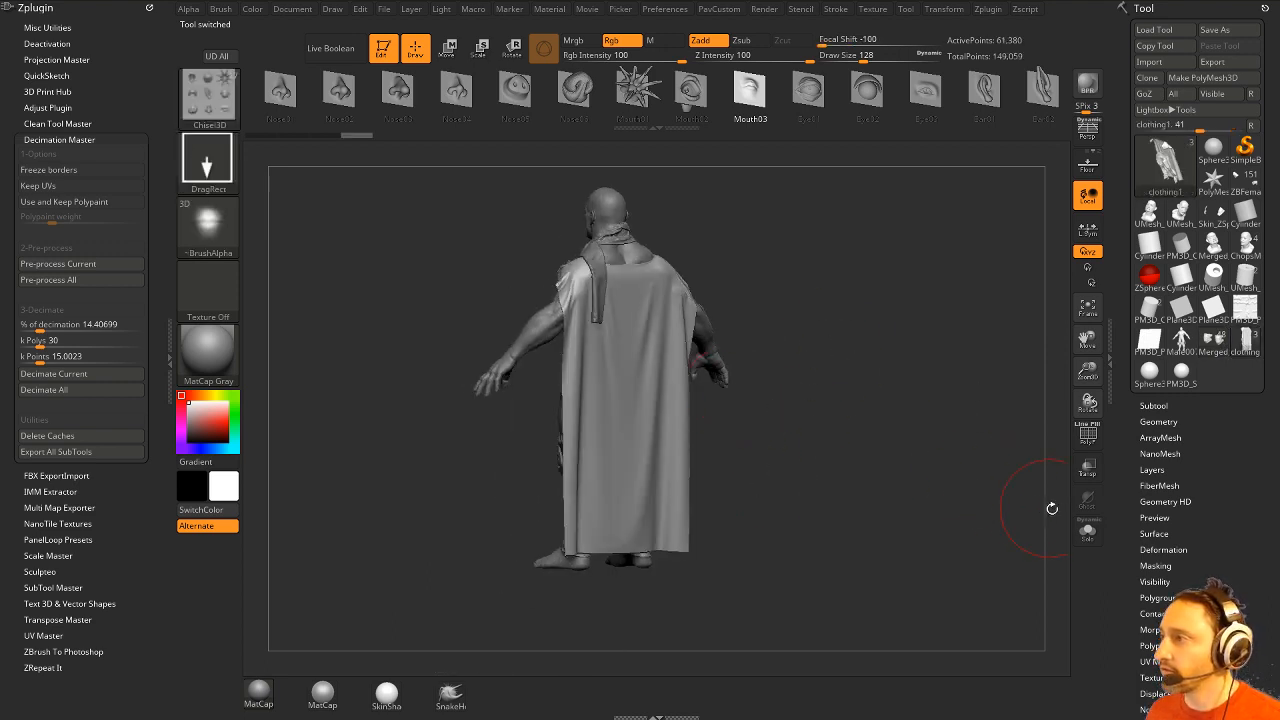
Solo the clothing subtool, isolate the cape and split the hidden trousers into a separate subtool.
{"action": "left_click", "coordinate": [1088, 531]}
{"action": "left_click_drag", "start_coordinate": [929, 460], "coordinate": [465, 251]}
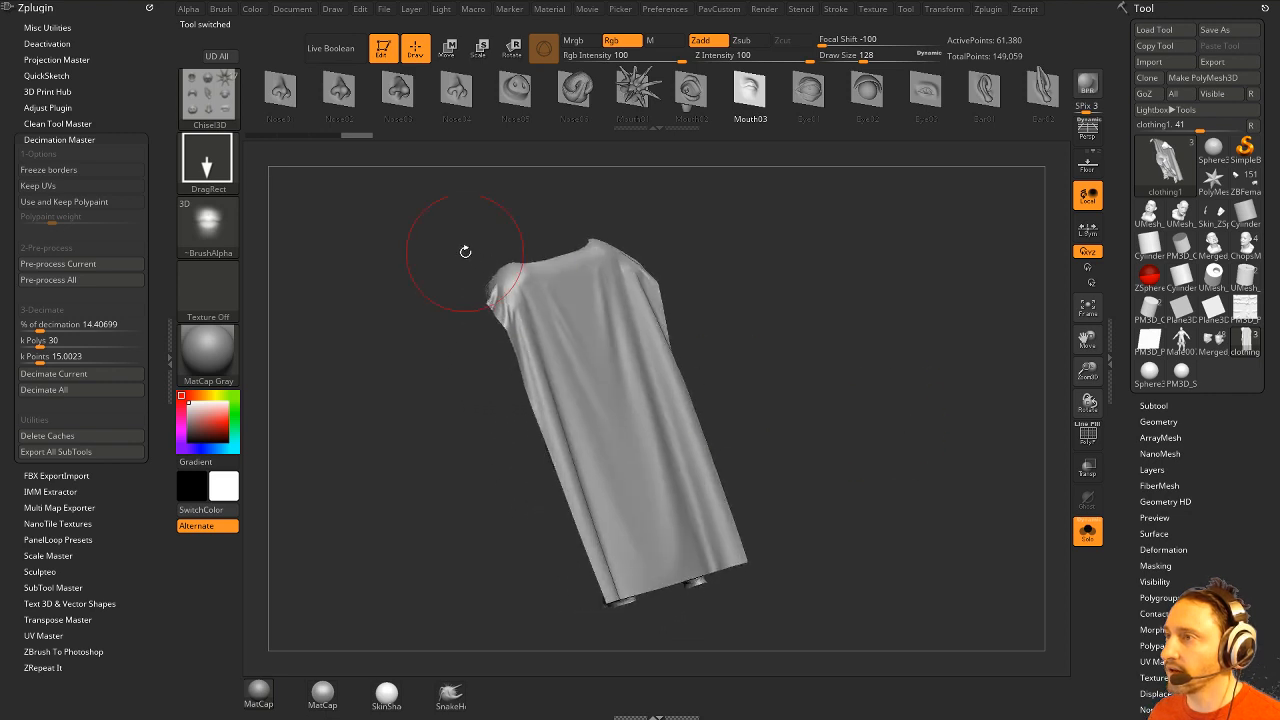
{"action": "mouse_move", "coordinate": [791, 396]}
{"action": "left_mouse_down"}
{"action": "mouse_move", "coordinate": [678, 449]}
{"action": "mouse_move", "coordinate": [790, 398]}
{"action": "mouse_move", "coordinate": [779, 407]}
{"action": "mouse_move", "coordinate": [800, 371]}
{"action": "mouse_move", "coordinate": [823, 363]}
{"action": "mouse_move", "coordinate": [774, 369]}
{"action": "left_mouse_up"}
{"action": "key", "text": "ctrl+shift"}
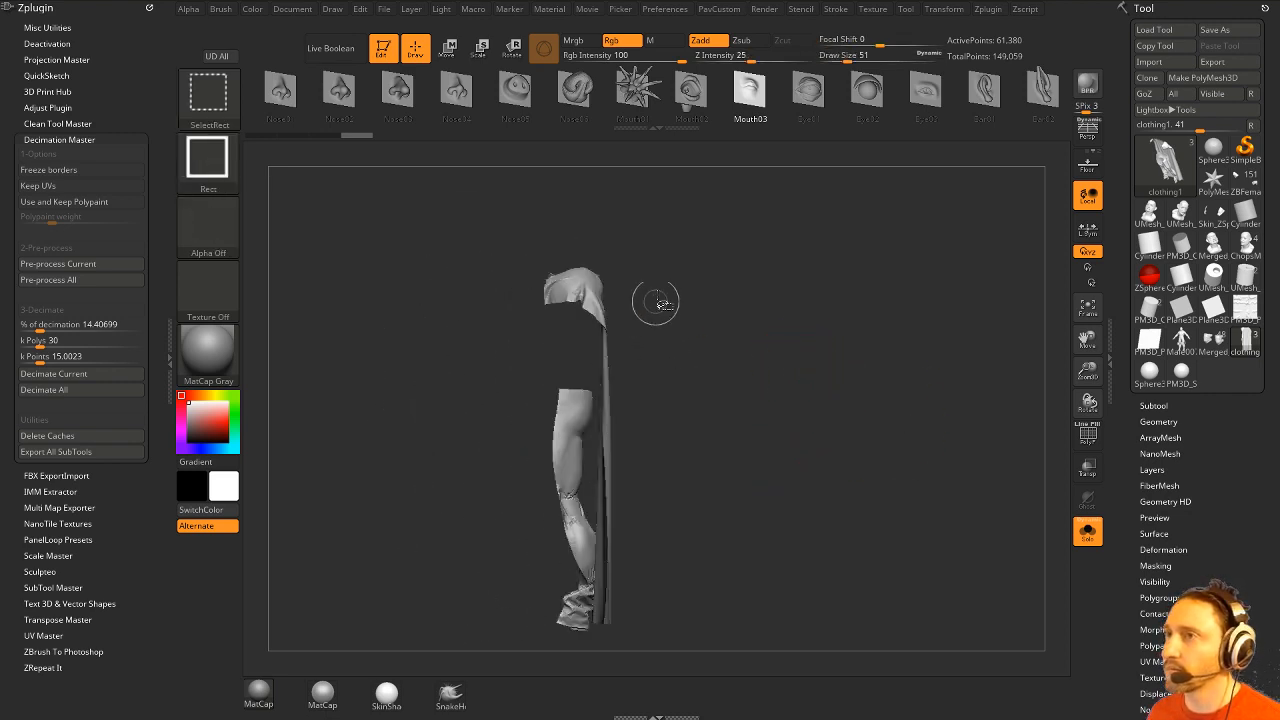
{"action": "left_click", "coordinate": [597, 297], "text": "ctrl+shift"}
{"action": "key", "text": "ctrl+shift+a"}
{"action": "key", "text": "grave"}
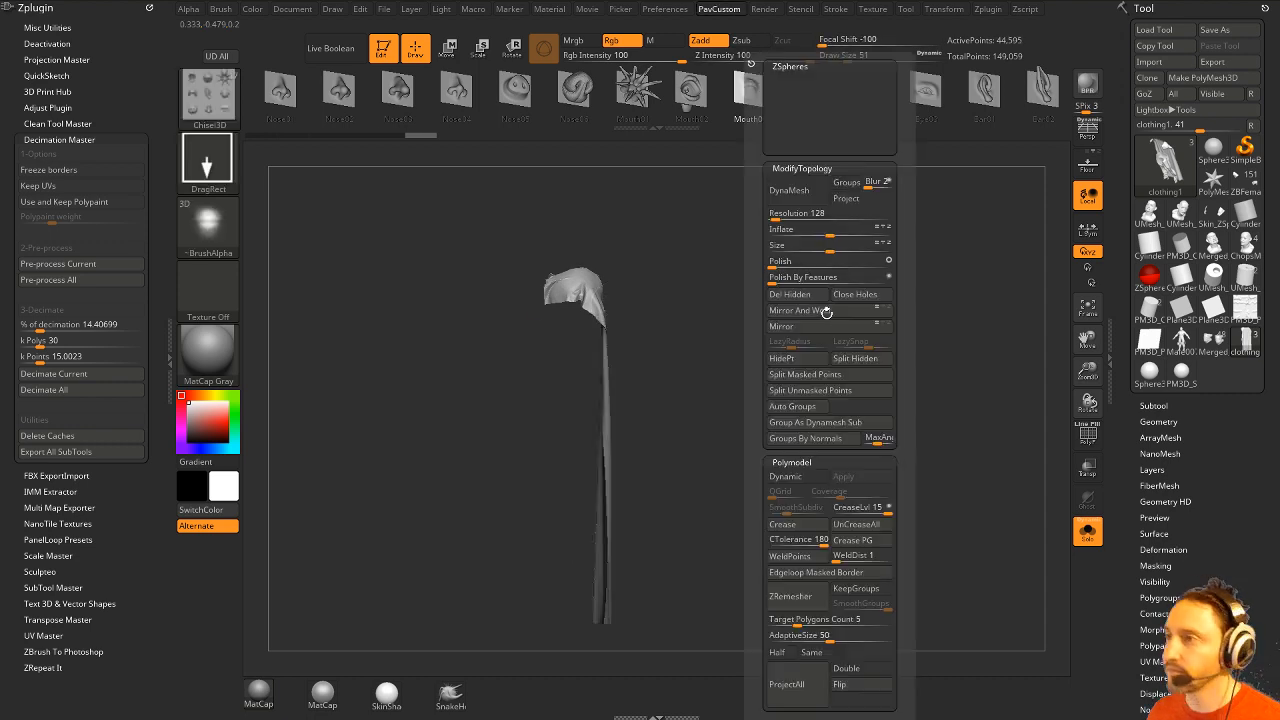
{"action": "left_click", "coordinate": [846, 366]}
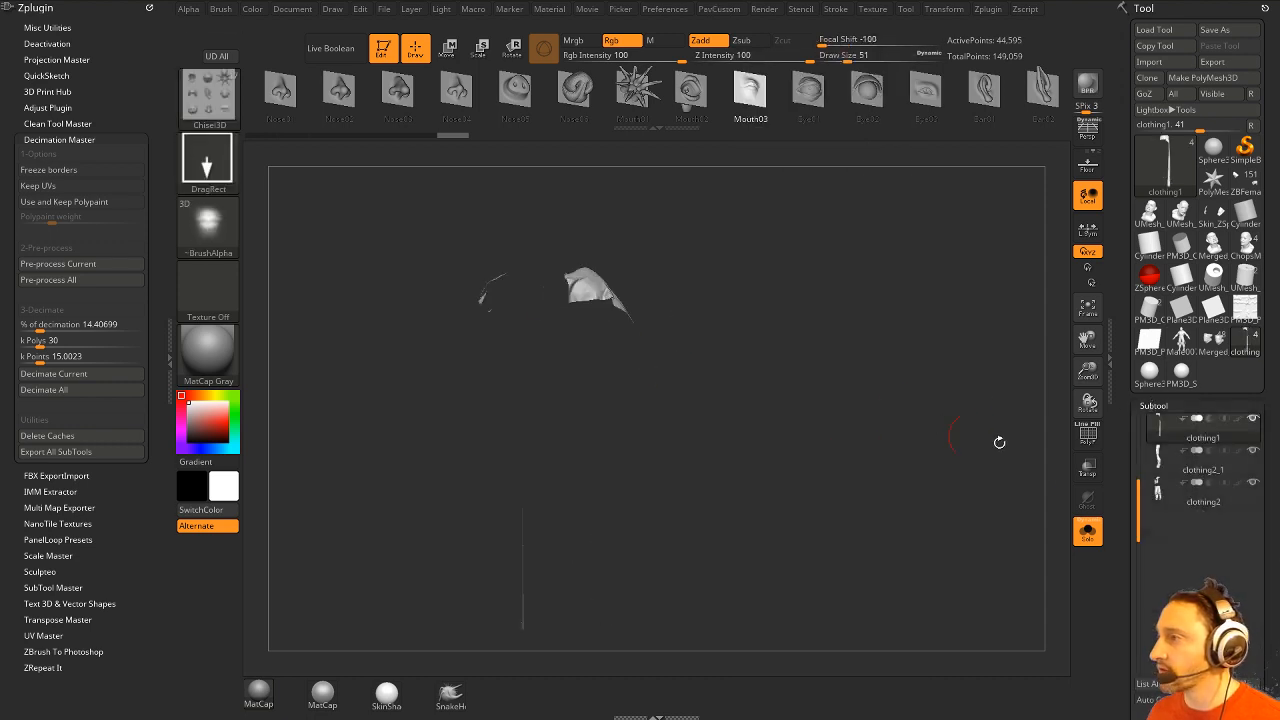
Merge the trousers subtool clothing2_1 with the clothing2 subtool below it and inspect the combined trousers, knee pads and scarf.
{"action": "left_click", "coordinate": [1213, 469]}
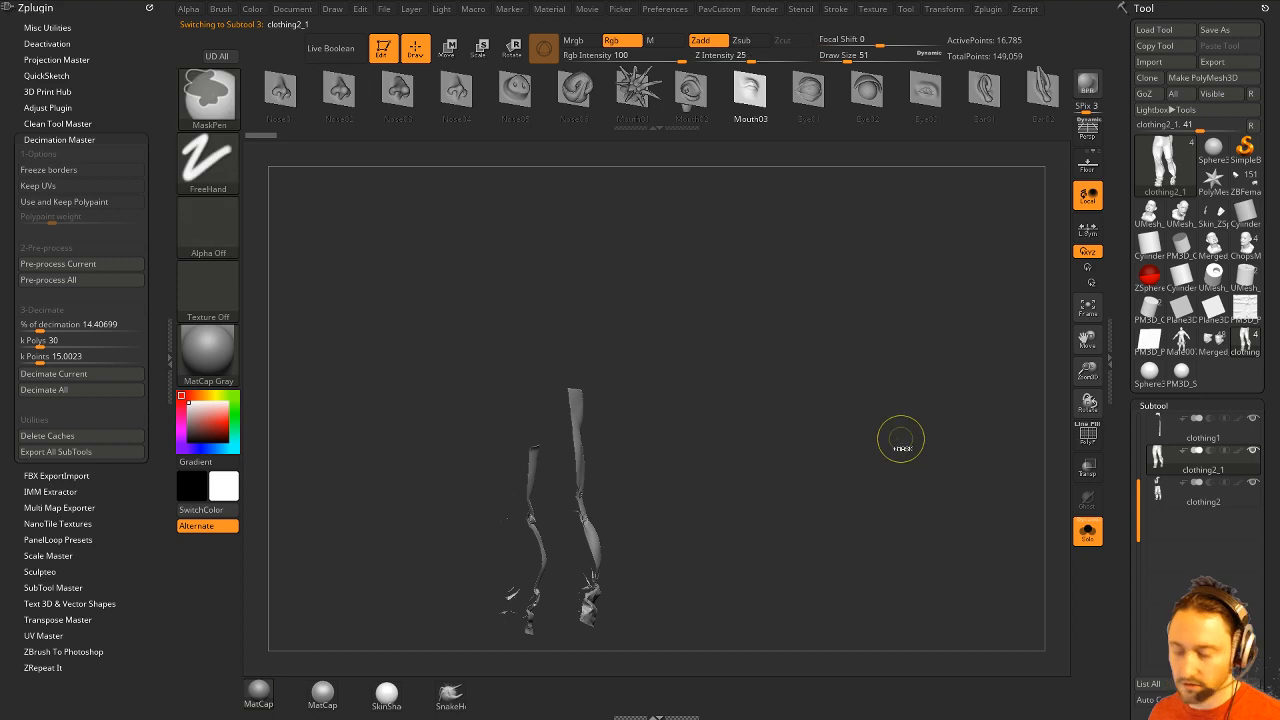
{"action": "key", "text": "ctrl+e"}
{"action": "left_click_drag", "start_coordinate": [774, 463], "coordinate": [831, 377]}
{"action": "left_click_drag", "start_coordinate": [726, 356], "coordinate": [320, 372], "text": "ctrl+shift"}
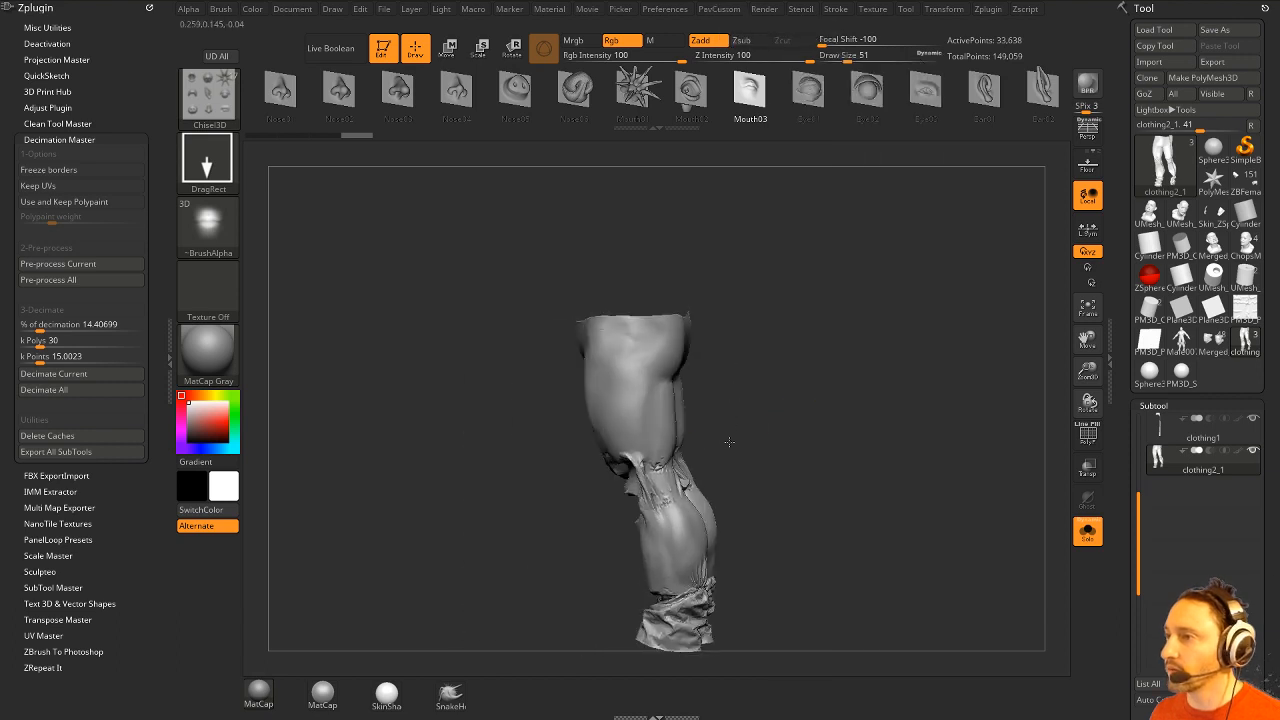
{"action": "left_click_drag", "start_coordinate": [729, 442], "coordinate": [839, 431]}
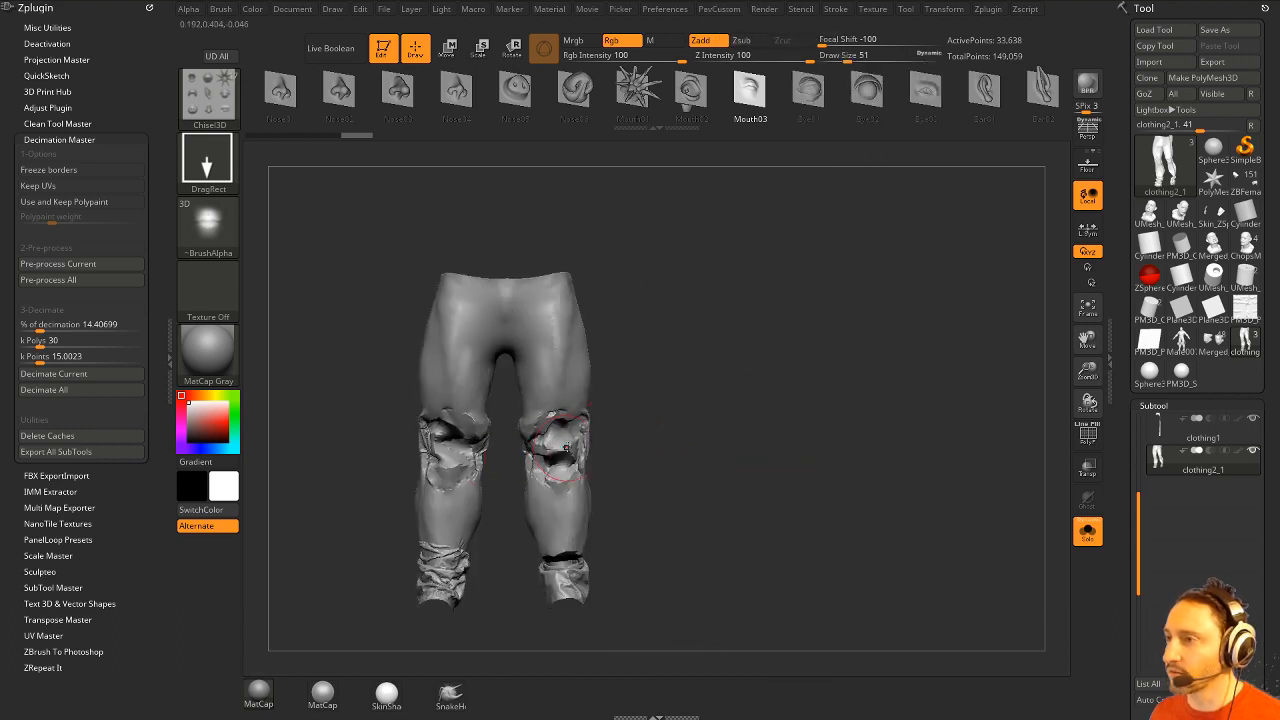
{"action": "left_click_drag", "start_coordinate": [682, 486], "coordinate": [714, 420]}
{"action": "left_click_drag", "start_coordinate": [746, 290], "coordinate": [742, 471], "text": "alt"}
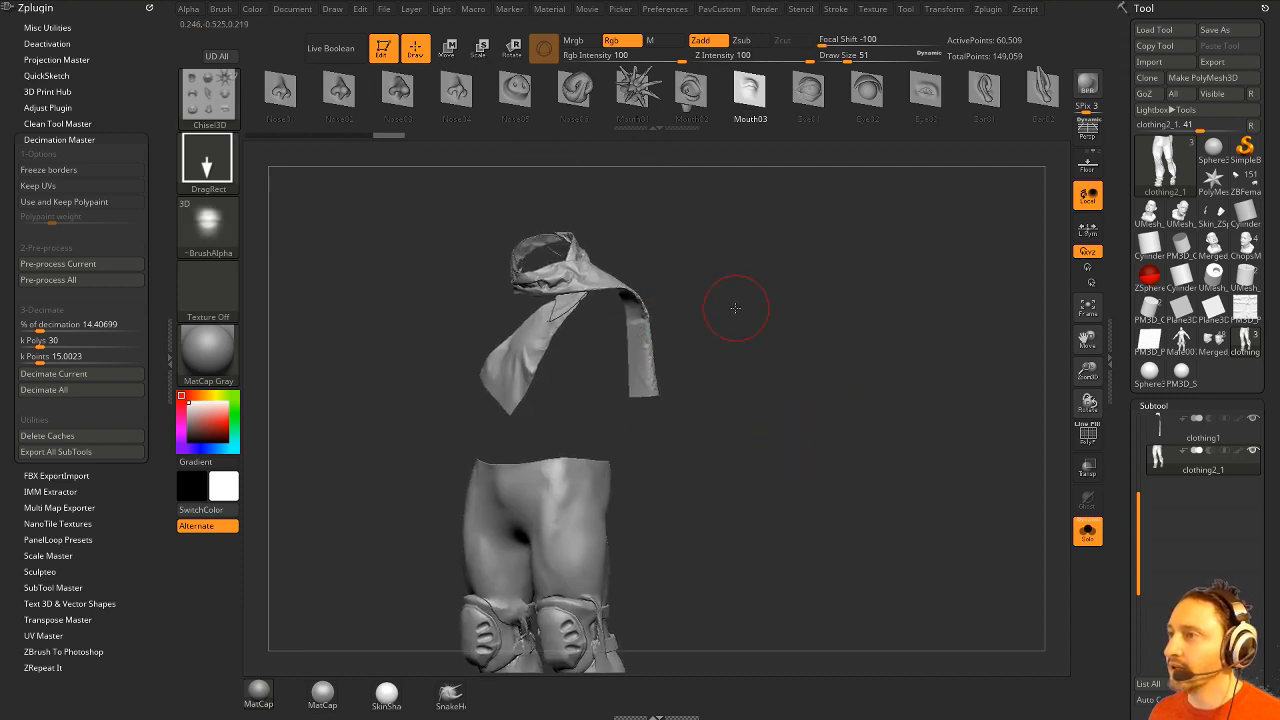
Isolate the scarf in clothing2_1 and split the hidden trousers and knee pads into a separate subtool.
{"action": "left_click_drag", "start_coordinate": [735, 308], "coordinate": [662, 302]}
{"action": "left_click_drag", "start_coordinate": [411, 246], "coordinate": [783, 358], "text": "ctrl+shift"}
{"action": "key", "text": "ctrl+shift+a"}
{"action": "key", "text": "2"}
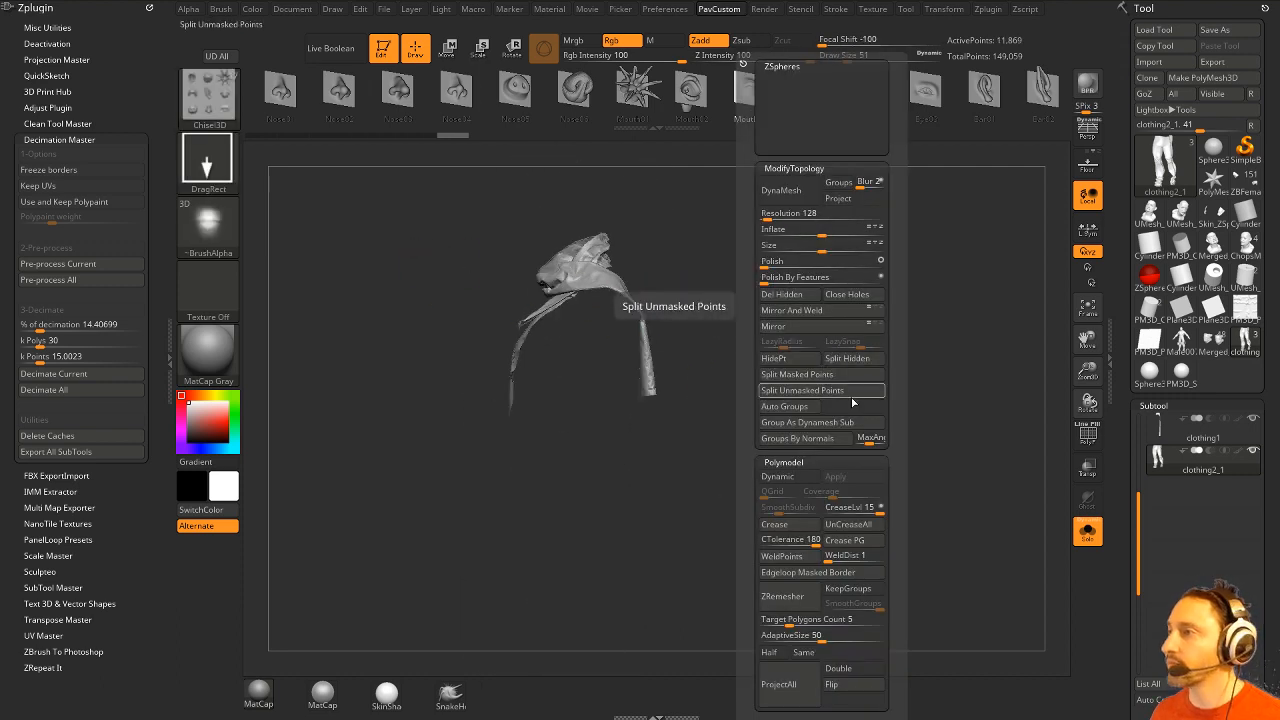
{"action": "left_click", "coordinate": [845, 358]}
{"action": "left_click_drag", "start_coordinate": [805, 337], "coordinate": [963, 363]}
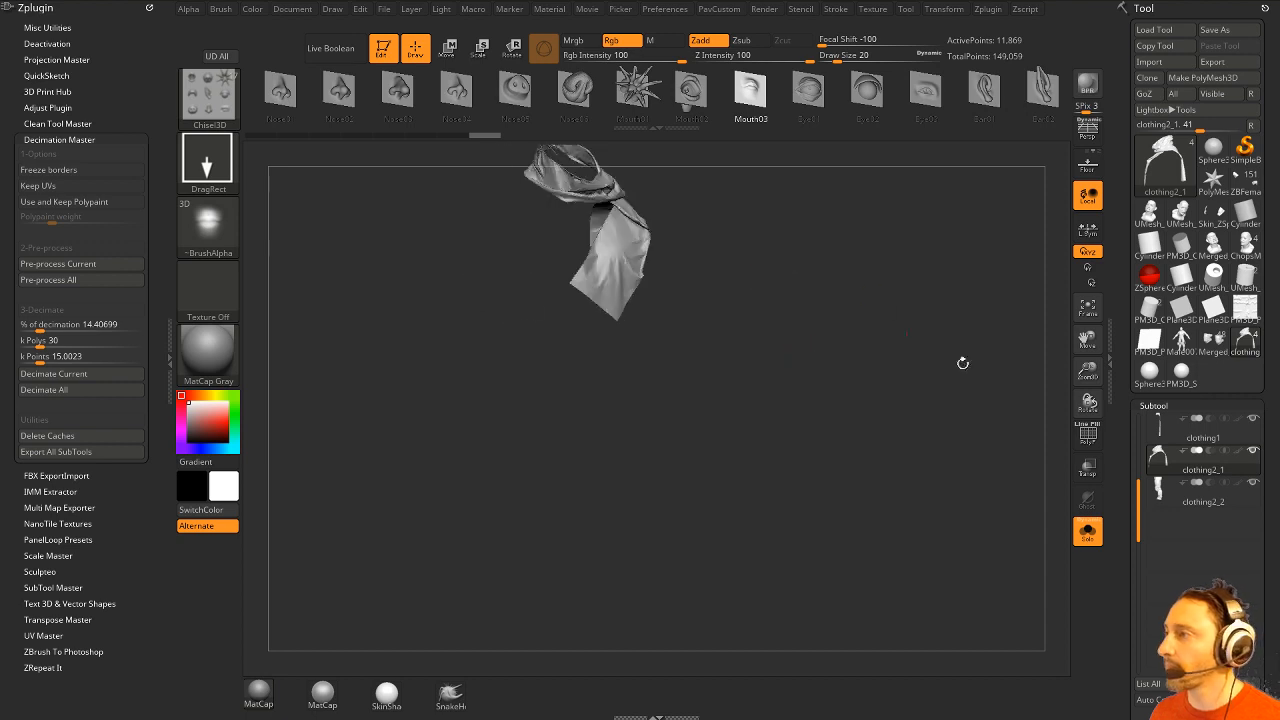
Switch to the cape subtool clothing1 and face its back.
{"action": "left_click", "coordinate": [1201, 432]}
{"action": "left_click_drag", "start_coordinate": [891, 406], "coordinate": [859, 456]}
{"action": "left_click_drag", "start_coordinate": [859, 456], "coordinate": [795, 459]}
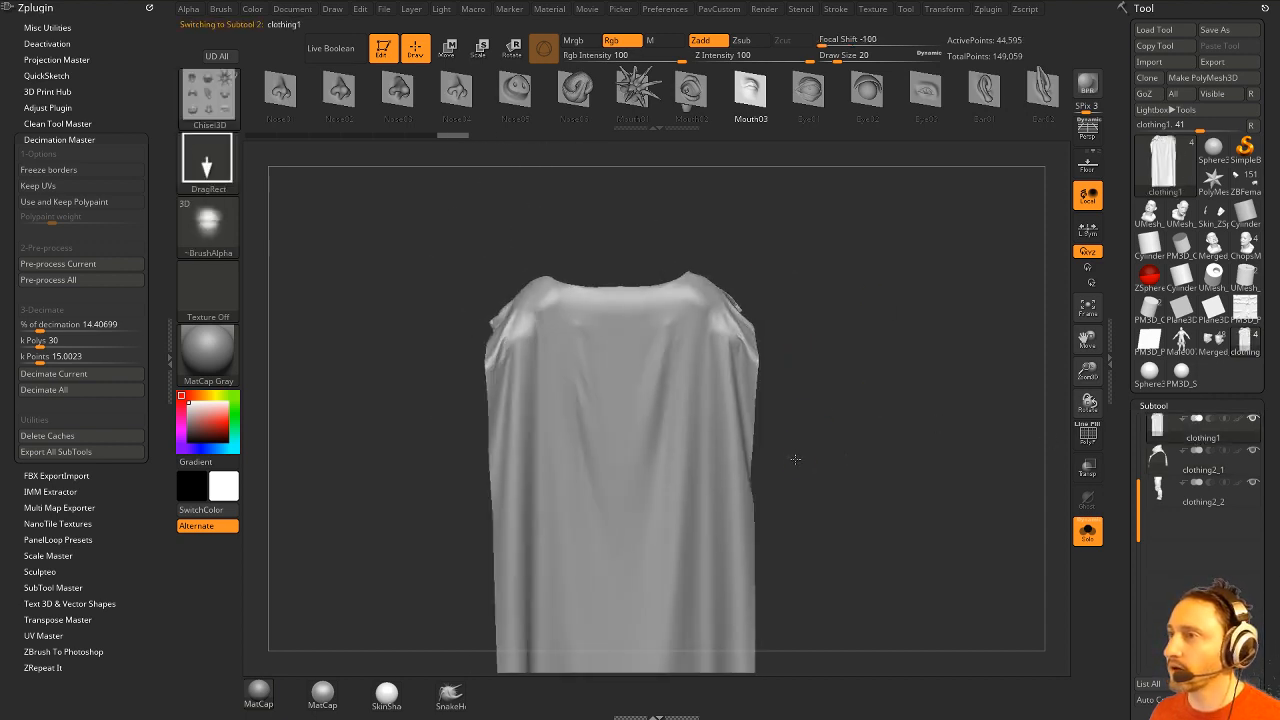
Try subdividing the unwelded cape and undo it.
{"action": "key", "text": "ctrl+d"}
{"action": "left_click_drag", "start_coordinate": [920, 437], "coordinate": [840, 469], "text": "alt"}
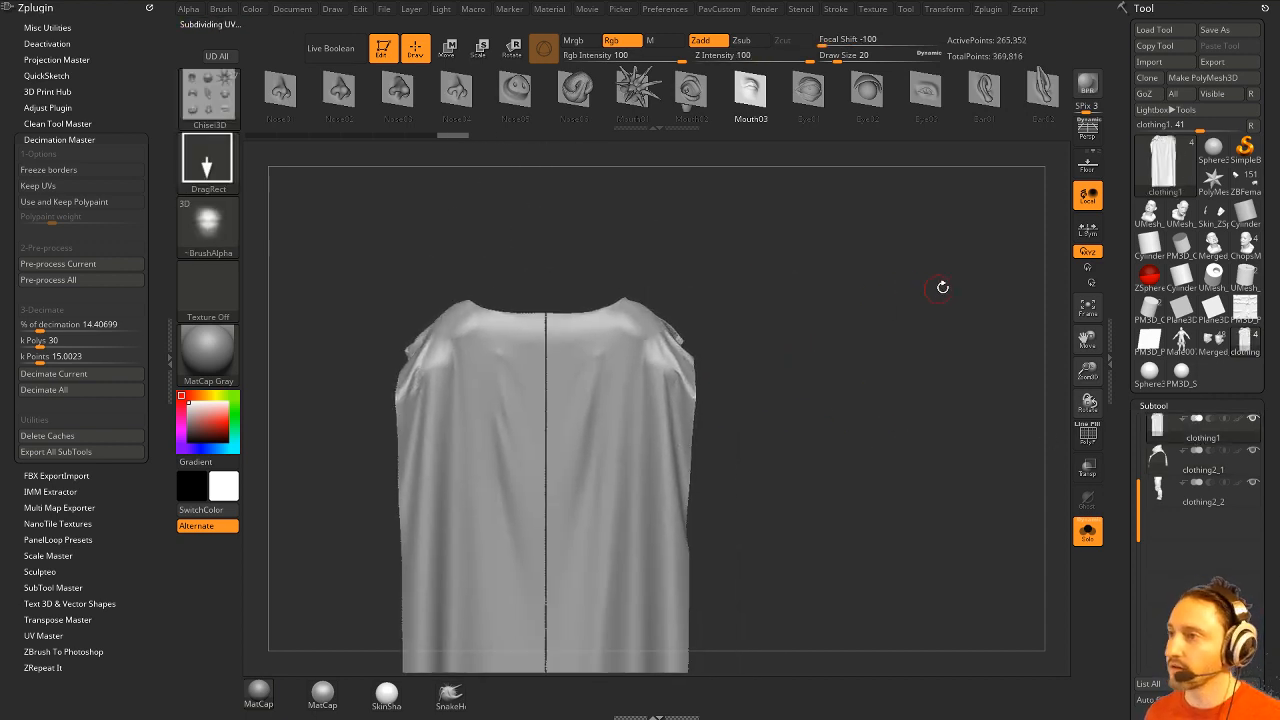
{"action": "key", "text": "ctrl+z"}
Weld the cape's points along its centre seam and subdivide the cape once.
{"action": "key", "text": "space"}
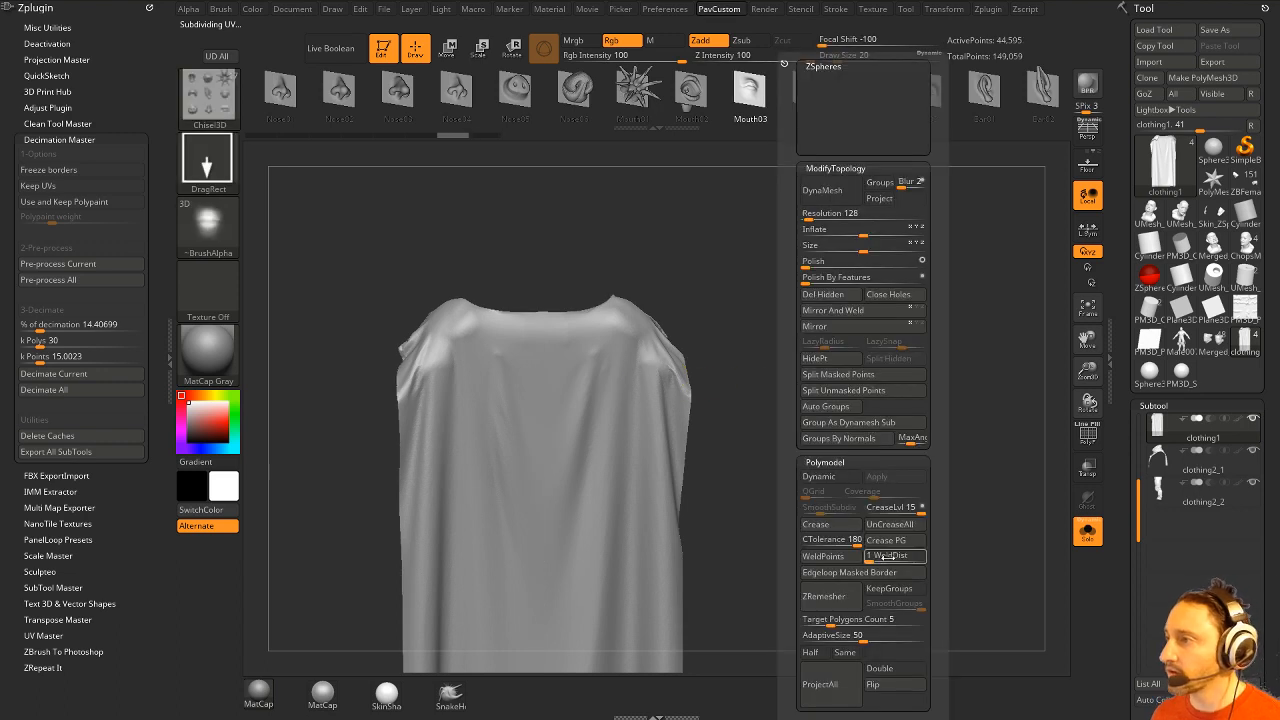
{"action": "left_click", "coordinate": [884, 540]}
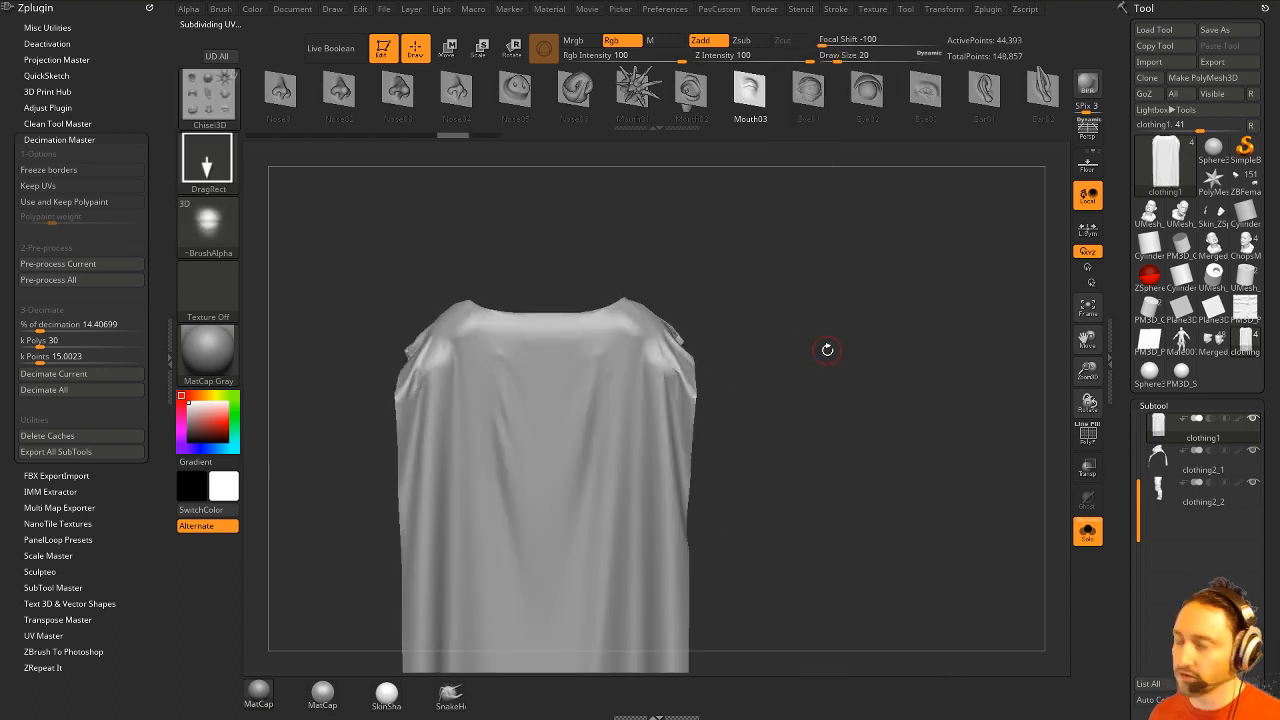
{"action": "key", "text": "ctrl"}
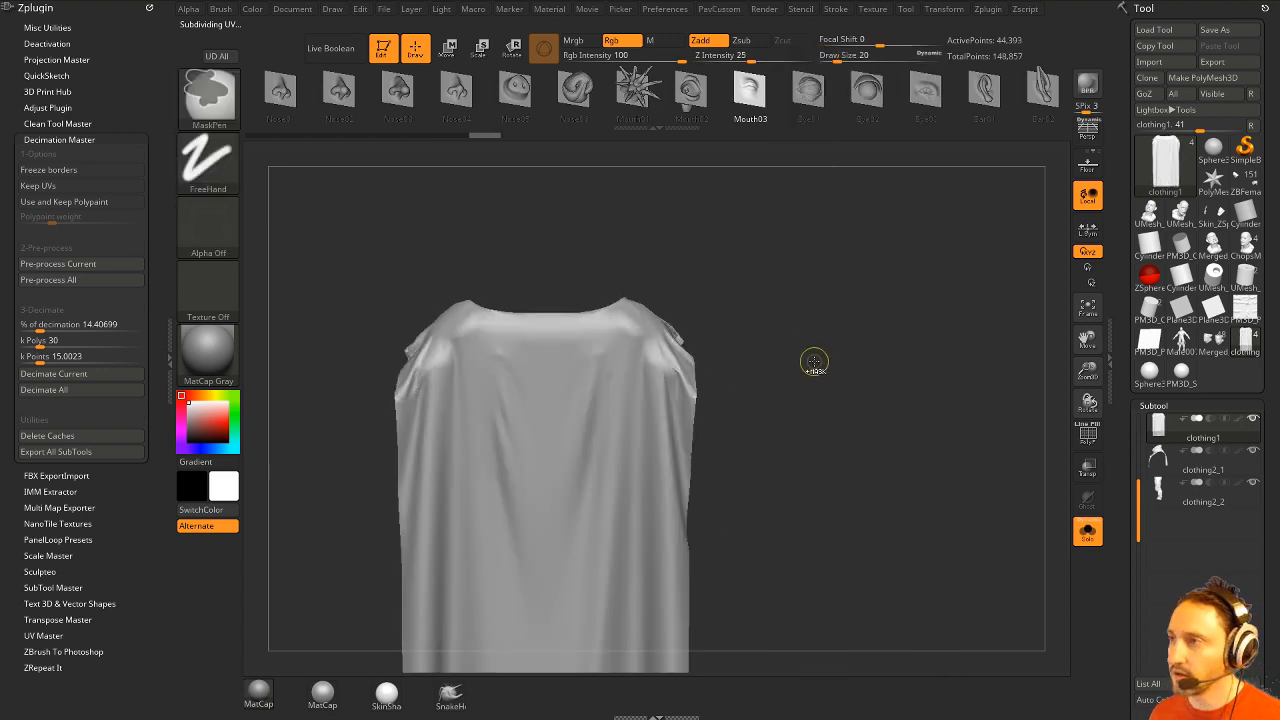
{"action": "key", "text": "ctrl+d"}
{"action": "key", "text": "shift"}
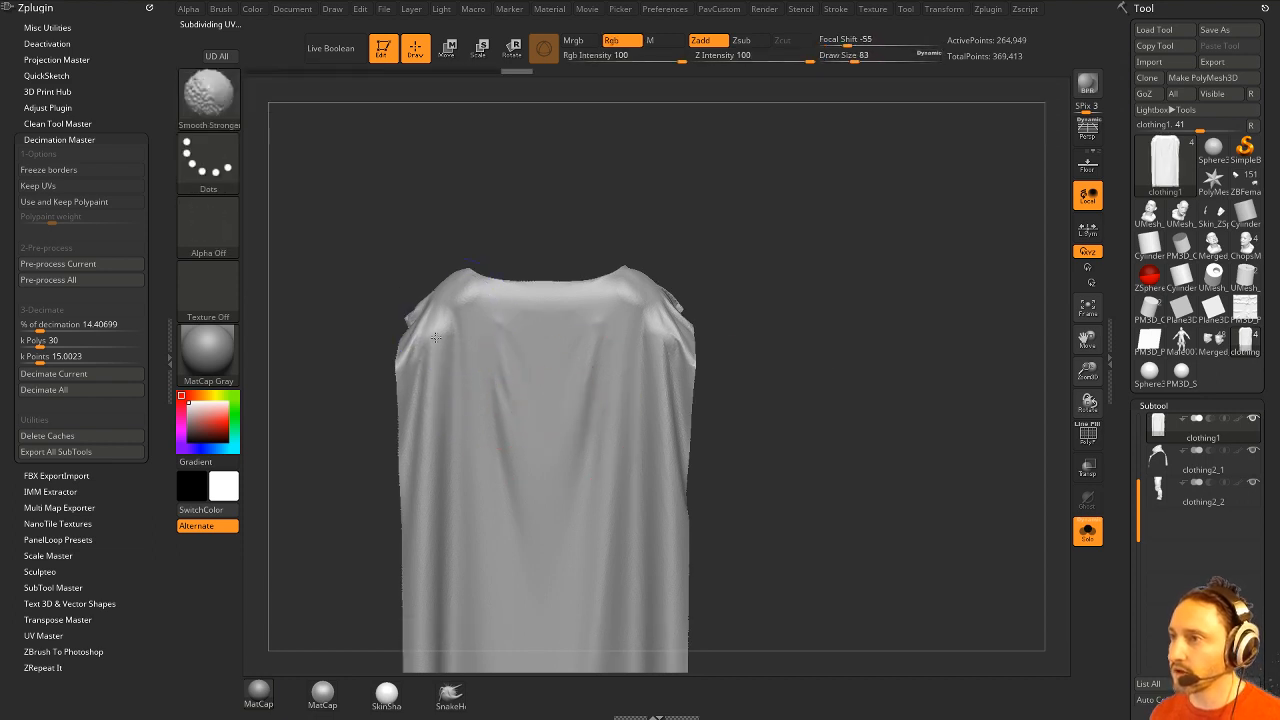
Reduce the Standard brush's draw size to 29 and undo the welded cape's subdivision.
{"action": "right_click_drag", "start_coordinate": [650, 565], "coordinate": [652, 429], "text": "alt"}
{"action": "key", "text": "ctrl+z"}
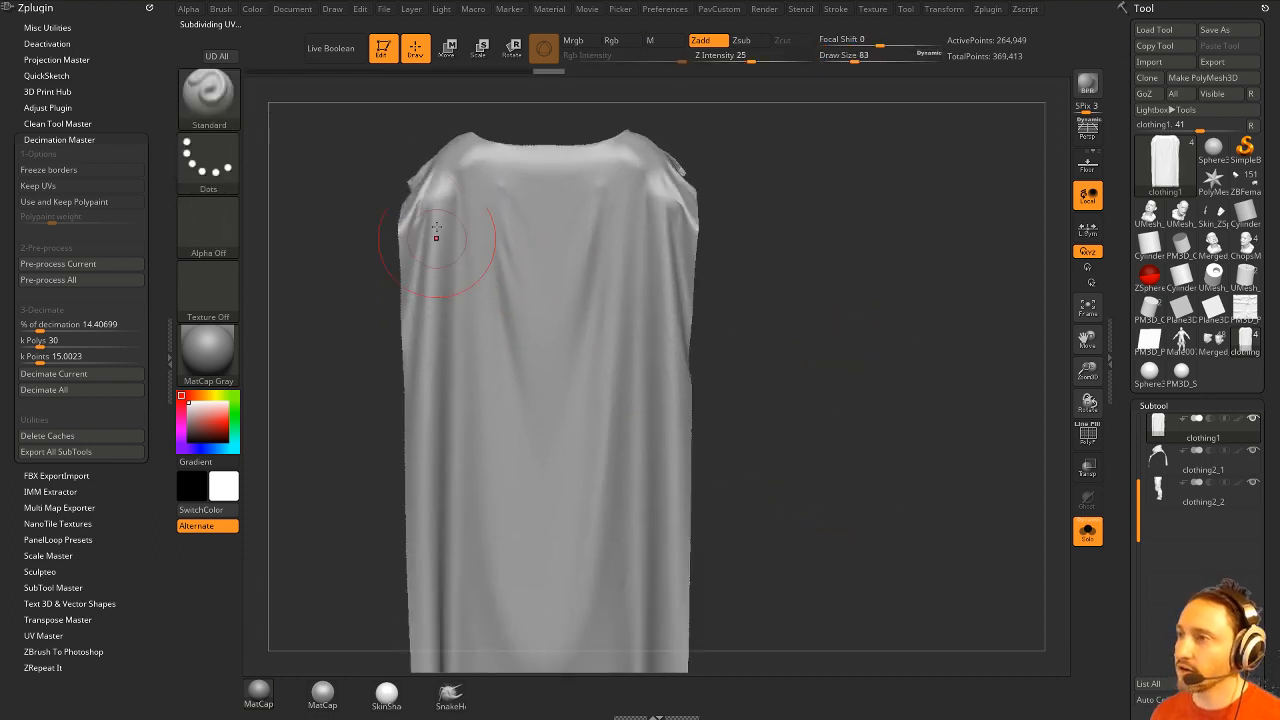
{"action": "key", "text": "s"}
{"action": "left_click_drag", "start_coordinate": [803, 391], "coordinate": [789, 391]}
{"action": "key", "text": "ctrl"}
{"action": "mouse_move", "coordinate": [876, 352]}
{"action": "left_mouse_down"}
{"action": "mouse_move", "coordinate": [943, 406]}
{"action": "mouse_move", "coordinate": [874, 397]}
{"action": "mouse_move", "coordinate": [617, 263]}
{"action": "mouse_move", "coordinate": [846, 403]}
{"action": "mouse_move", "coordinate": [731, 349]}
{"action": "mouse_move", "coordinate": [714, 393]}
{"action": "mouse_move", "coordinate": [823, 409]}
{"action": "mouse_move", "coordinate": [708, 403]}
{"action": "mouse_move", "coordinate": [878, 381]}
{"action": "left_mouse_up"}
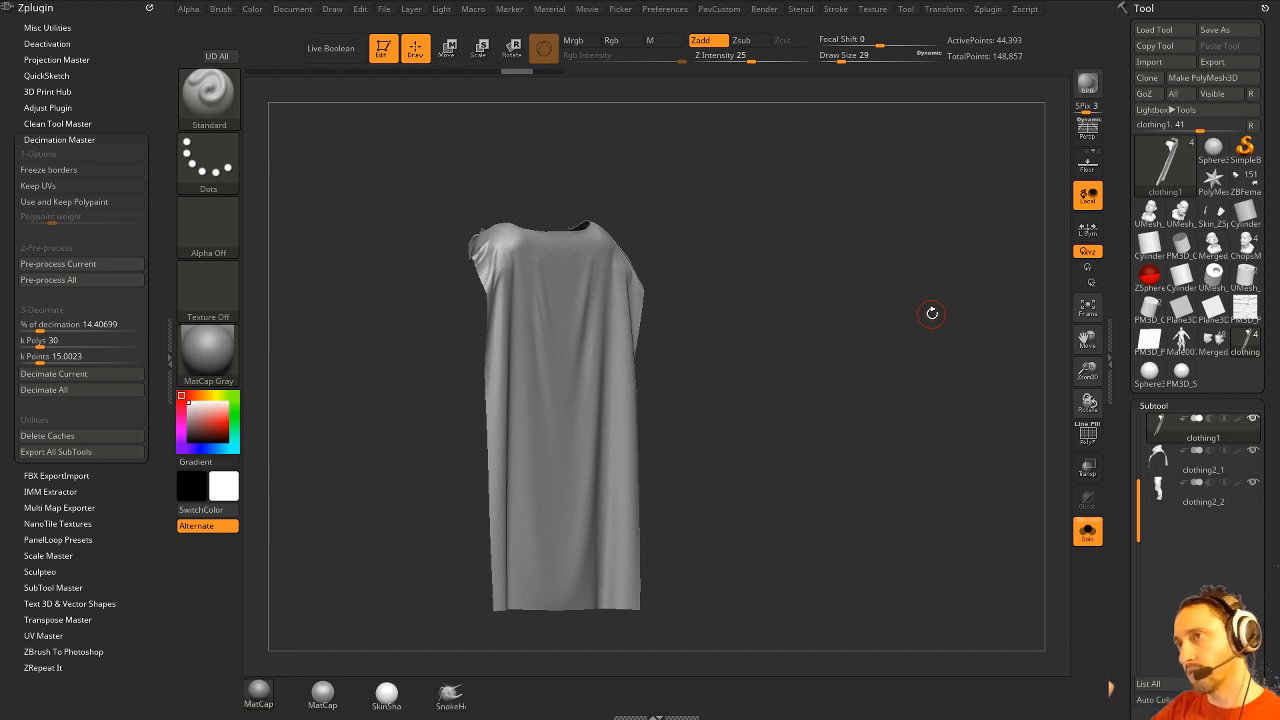
{"action": "mouse_move", "coordinate": [884, 310]}
{"action": "left_mouse_down"}
{"action": "mouse_move", "coordinate": [837, 309]}
{"action": "mouse_move", "coordinate": [880, 309]}
{"action": "left_mouse_up"}
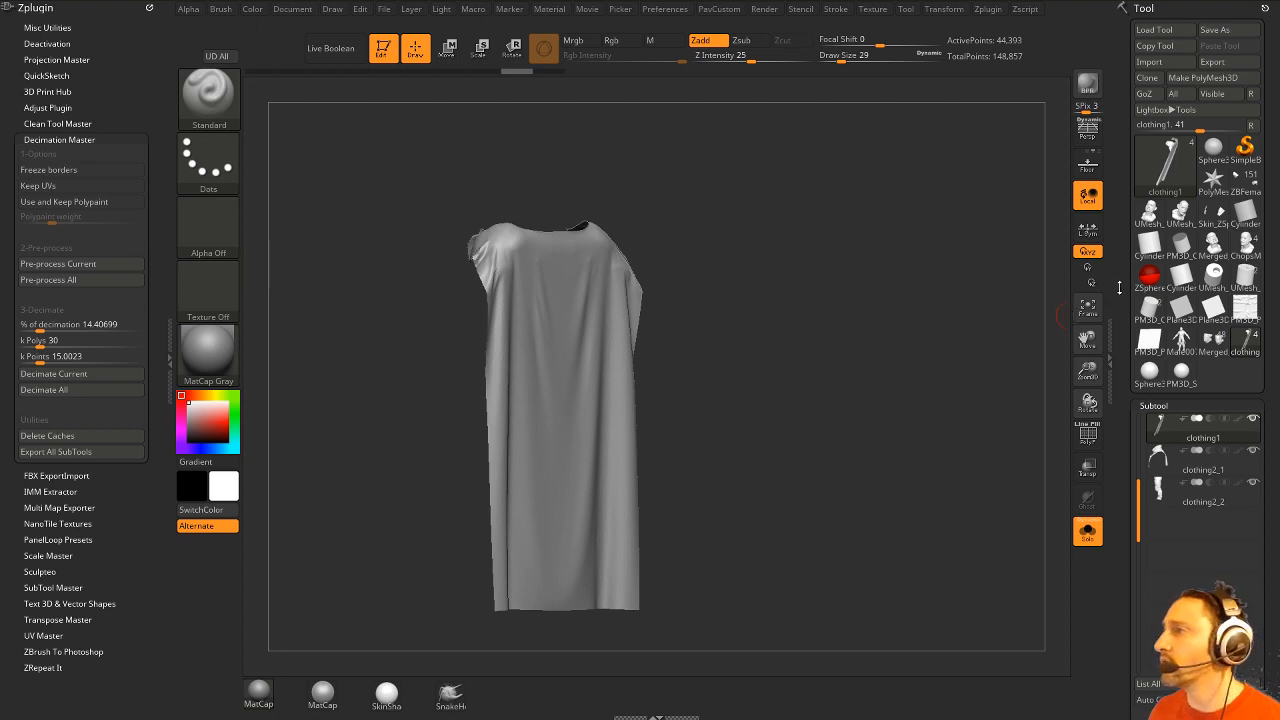
Collapse the expanded DynaMesh and ZRemesher geometry options and expand Modify Topology to reach the point-welding controls.
{"action": "scroll", "coordinate": [1140, 300], "scroll_direction": "down", "scroll_amount": 5}
{"action": "scroll", "coordinate": [1117, 117], "scroll_direction": "down", "scroll_amount": 4}
{"action": "left_click", "coordinate": [1158, 209]}
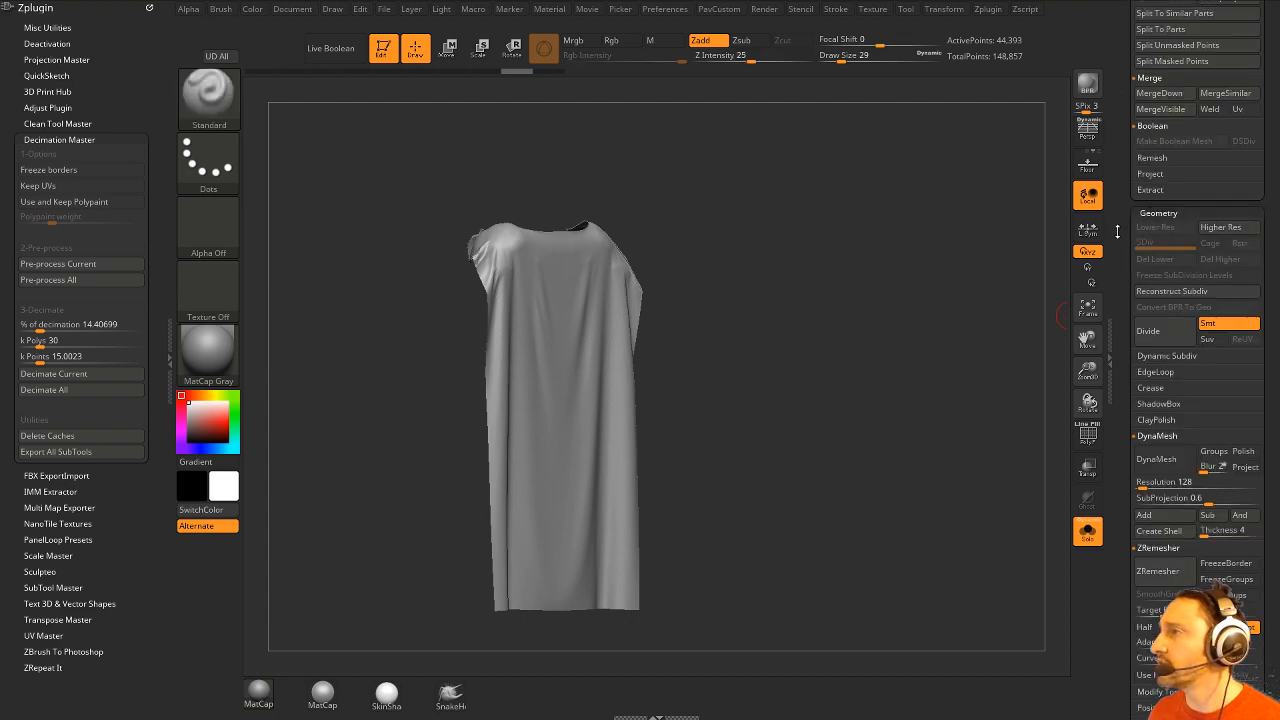
{"action": "left_click", "coordinate": [1152, 232], "text": "shift"}
{"action": "left_click", "coordinate": [1157, 248], "text": "shift"}
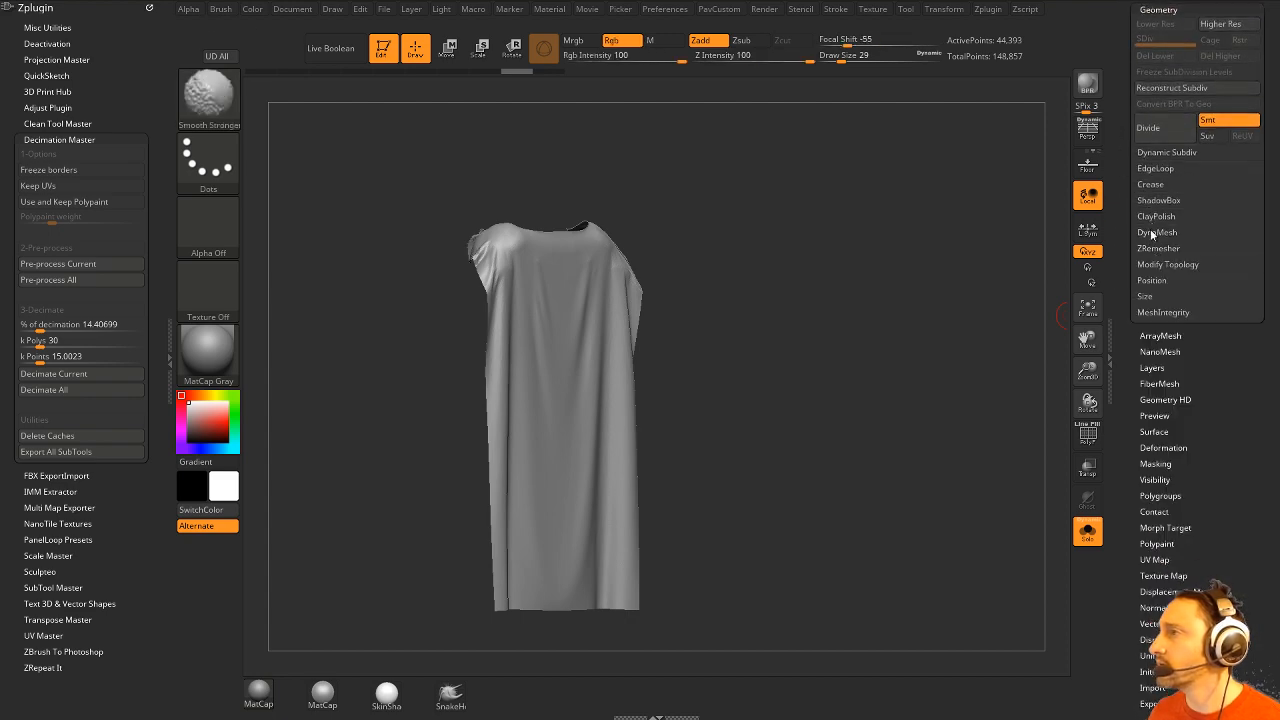
{"action": "left_click", "coordinate": [1165, 264]}
{"action": "scroll", "coordinate": [1168, 290], "scroll_direction": "down", "scroll_amount": 2}
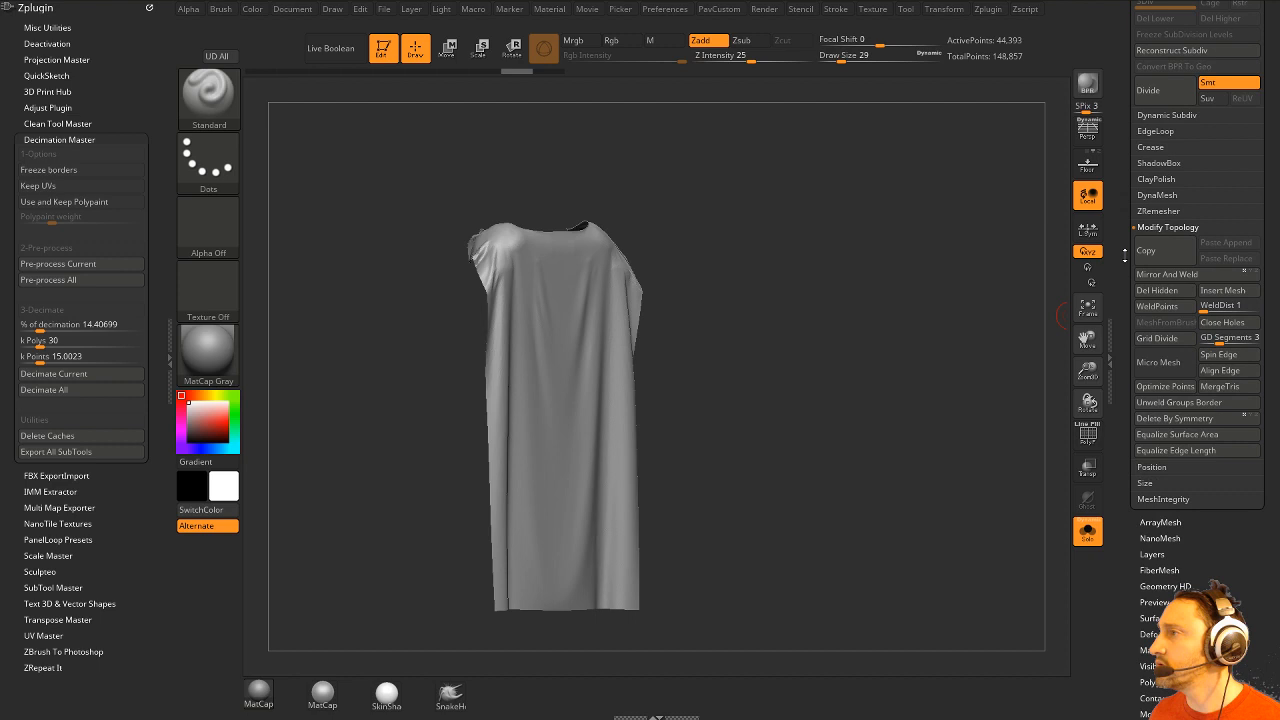
{"action": "mouse_move", "coordinate": [1208, 307]}
{"action": "left_mouse_down"}
{"action": "mouse_move", "coordinate": [1238, 308]}
{"action": "mouse_move", "coordinate": [1186, 306]}
{"action": "left_mouse_up"}
{"action": "left_click", "coordinate": [1175, 306]}
{"action": "key", "text": "ctrl+z"}
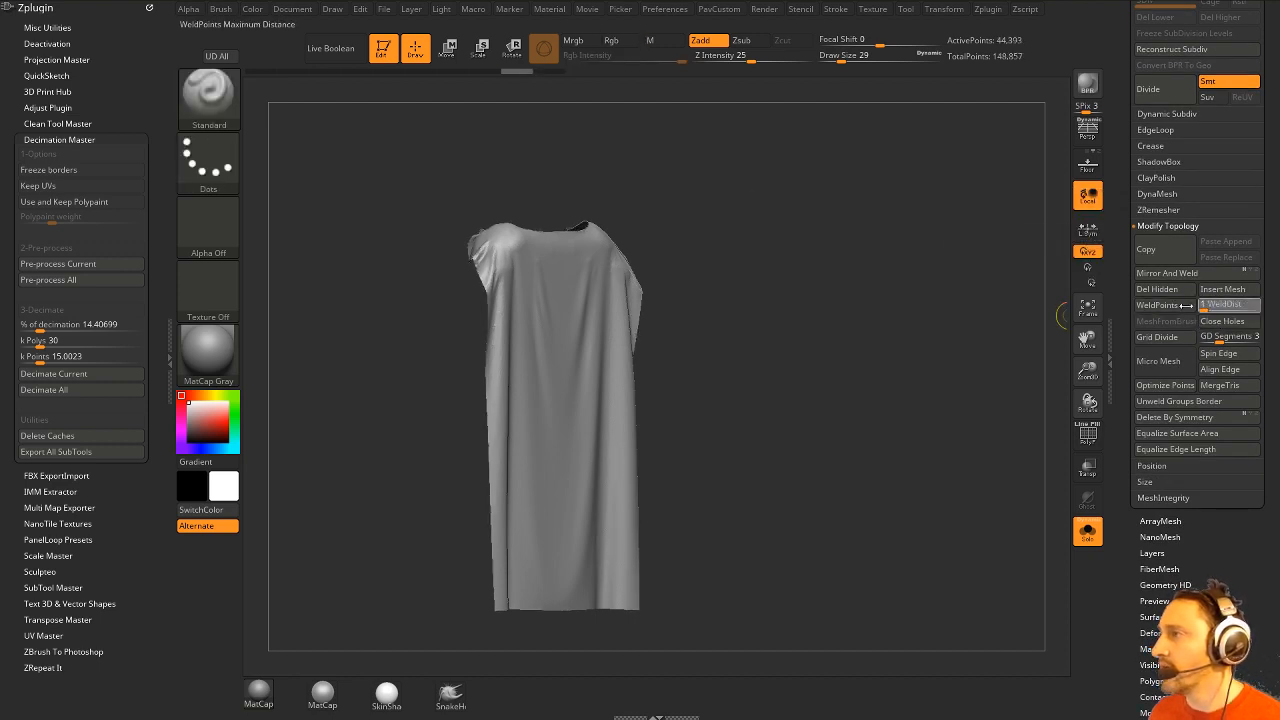
Display the cape's polyframe and turn its back into view.
{"action": "mouse_move", "coordinate": [795, 294]}
{"action": "left_mouse_down"}
{"action": "mouse_move", "coordinate": [858, 302]}
{"action": "mouse_move", "coordinate": [806, 304]}
{"action": "left_mouse_up"}
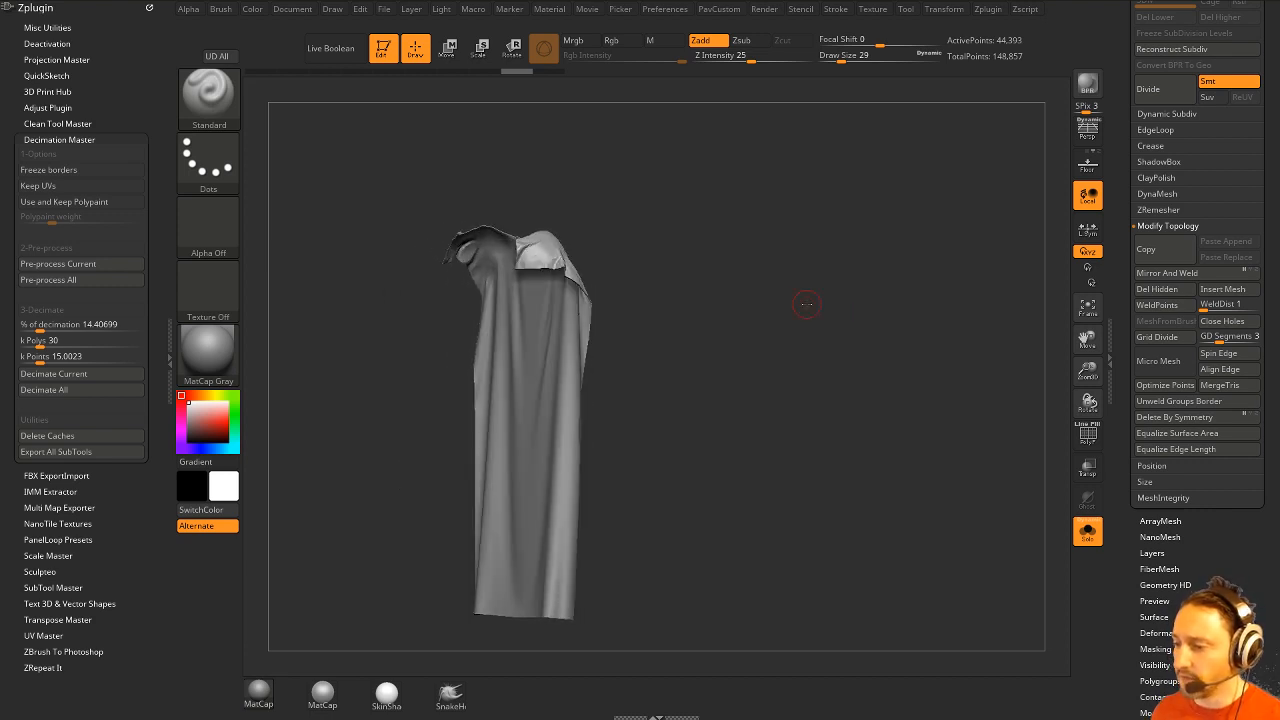
{"action": "left_click", "coordinate": [1088, 433]}
{"action": "left_click_drag", "start_coordinate": [886, 377], "coordinate": [913, 377]}
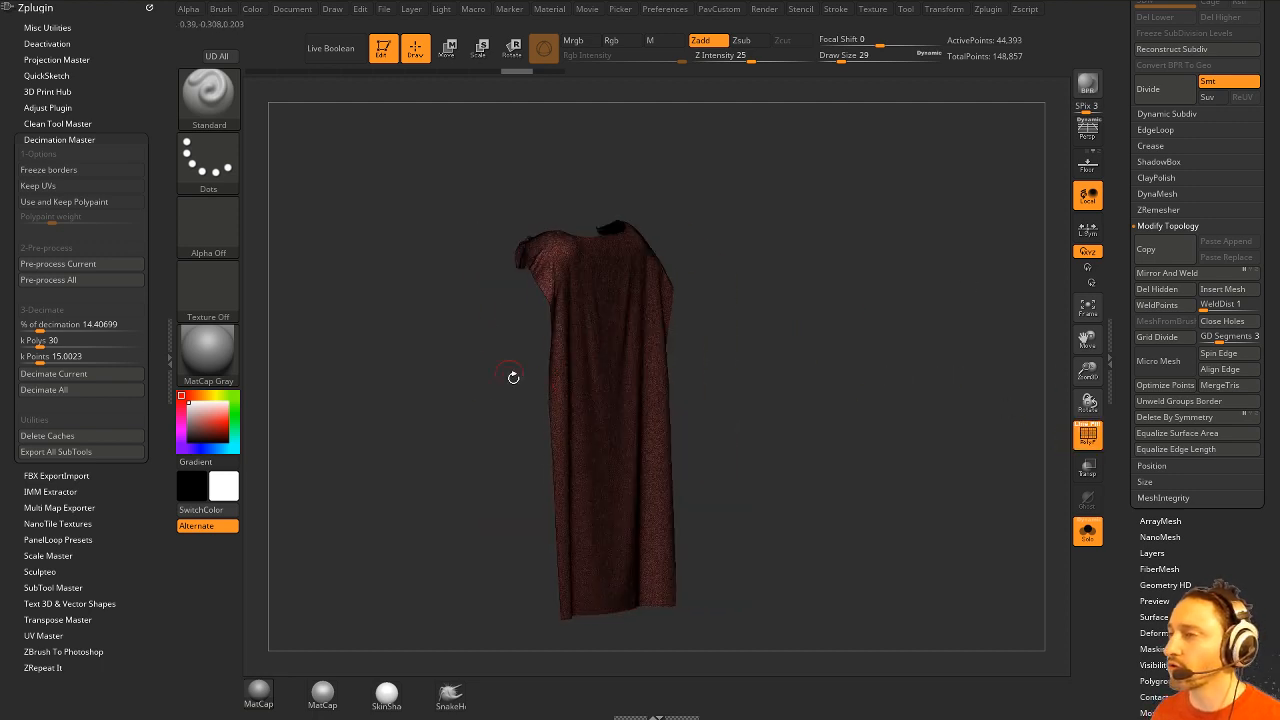
{"action": "left_click_drag", "start_coordinate": [822, 308], "coordinate": [774, 306]}
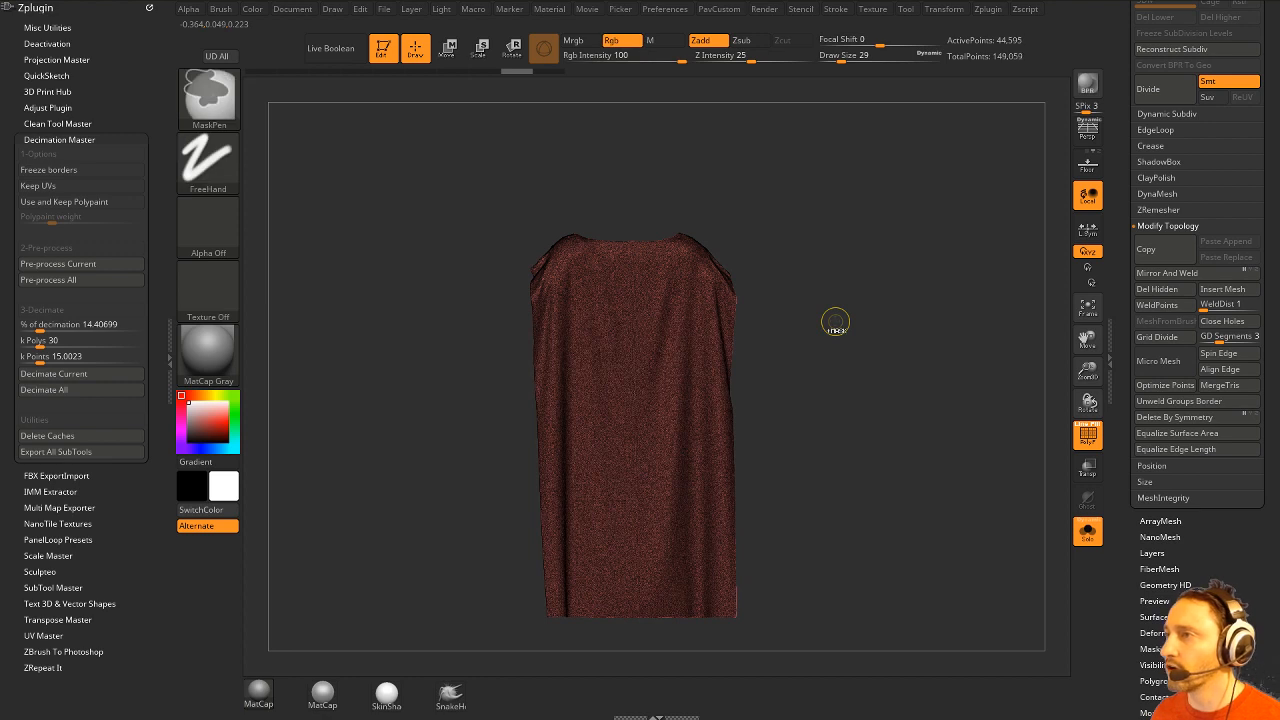
Step back through the undo history to the undivided clothing mesh, then restore the split but unwelded cape.
{"action": "key", "text": "ctrl+z"}
{"action": "key", "text": "ctrl+z"}
{"action": "key", "text": "ctrl+z"}
{"action": "key", "text": "ctrl+z"}
{"action": "key", "text": "ctrl+z"}
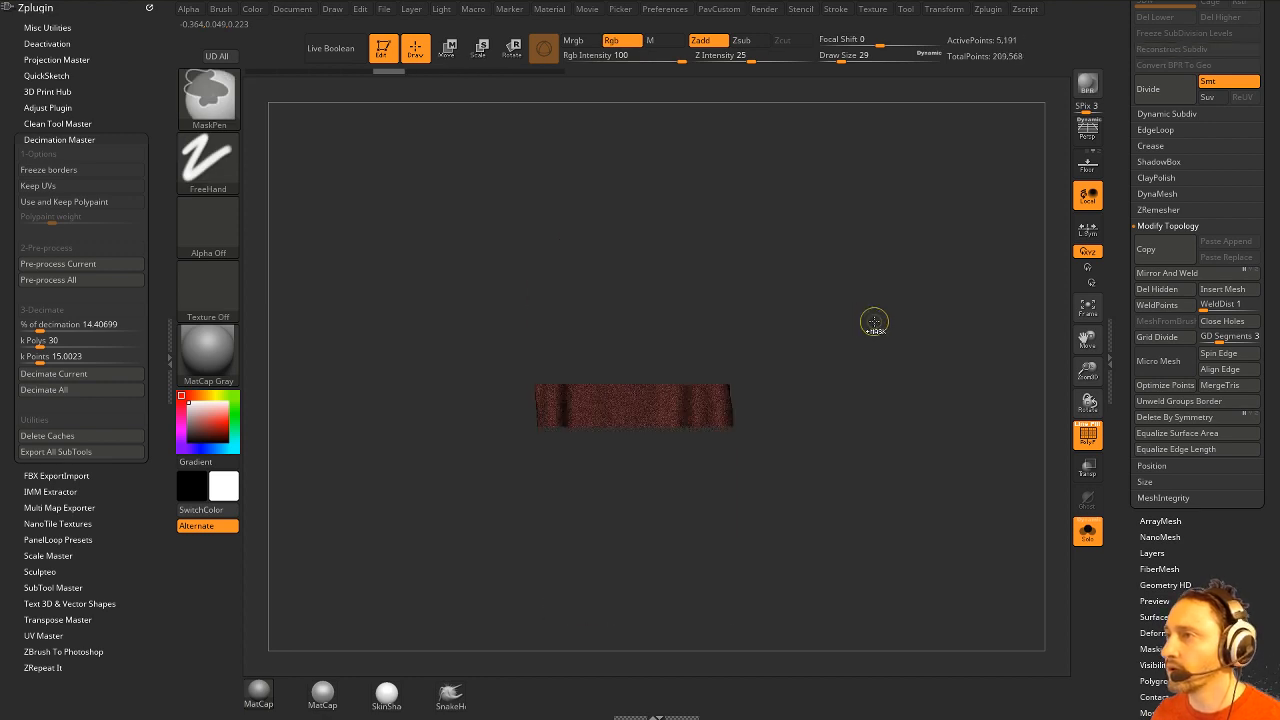
{"action": "key", "text": "ctrl+z"}
{"action": "key", "text": "ctrl+z"}
{"action": "key", "text": "ctrl+z"}
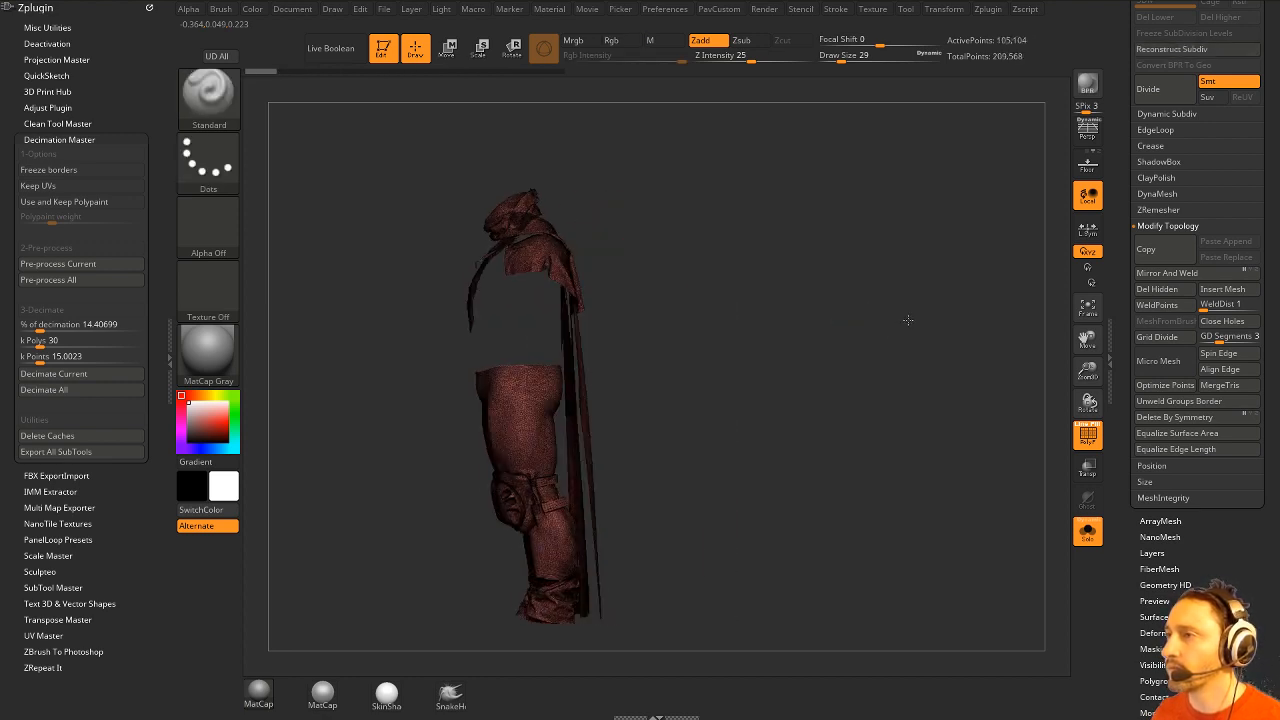
{"action": "left_click_drag", "start_coordinate": [597, 356], "coordinate": [565, 357], "text": "ctrl+shift"}
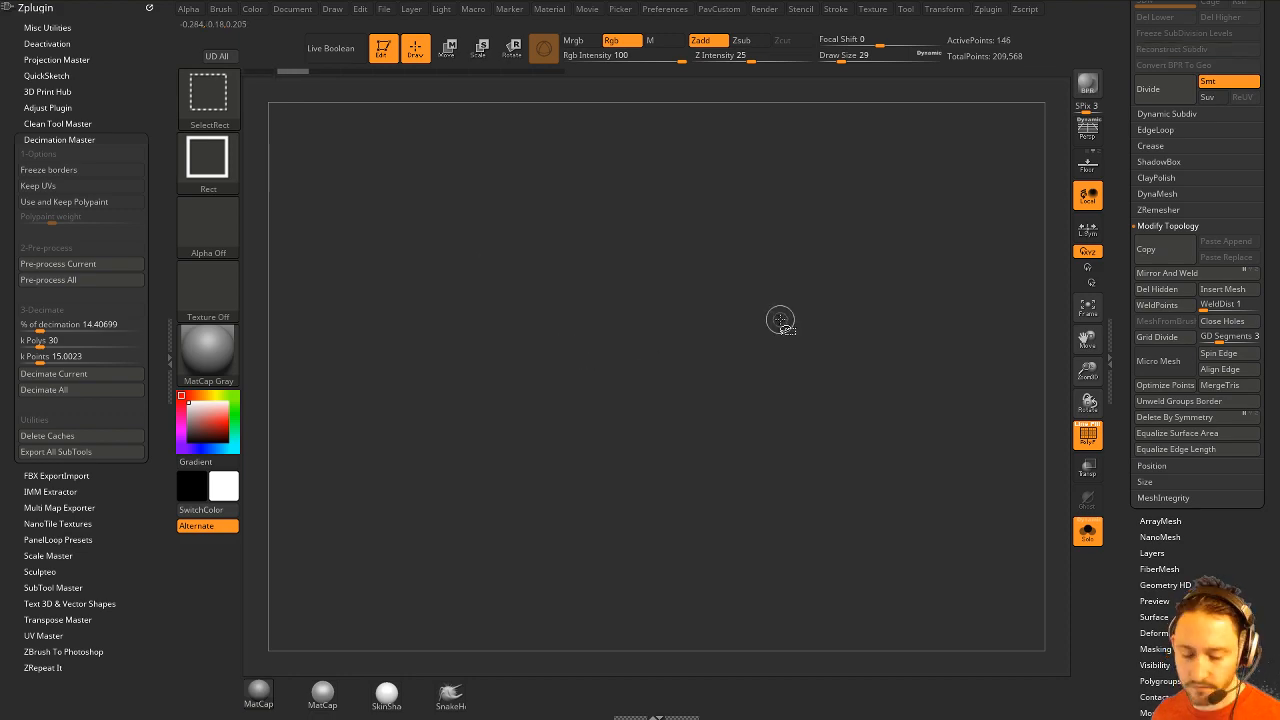
{"action": "key", "text": "ctrl+shift+a"}
{"action": "left_click_drag", "start_coordinate": [780, 322], "coordinate": [846, 324]}
{"action": "key", "text": "space"}
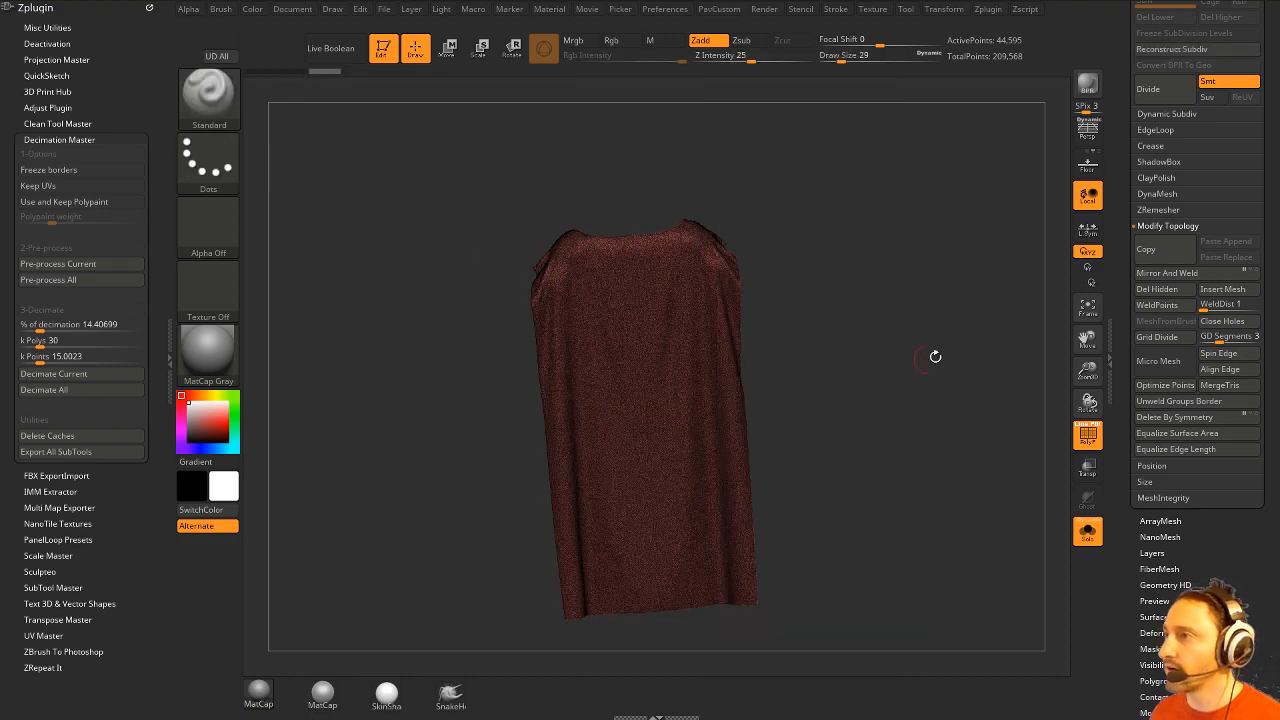
Give each disconnected half of the cape its own polygroup with Auto Groups.
{"action": "key", "text": "space"}
{"action": "left_click", "coordinate": [945, 311]}
{"action": "mouse_move", "coordinate": [849, 249]}
{"action": "left_mouse_down"}
{"action": "mouse_move", "coordinate": [837, 209]}
{"action": "mouse_move", "coordinate": [863, 227]}
{"action": "mouse_move", "coordinate": [829, 249]}
{"action": "mouse_move", "coordinate": [868, 250]}
{"action": "left_mouse_up"}
{"action": "key", "text": "space"}
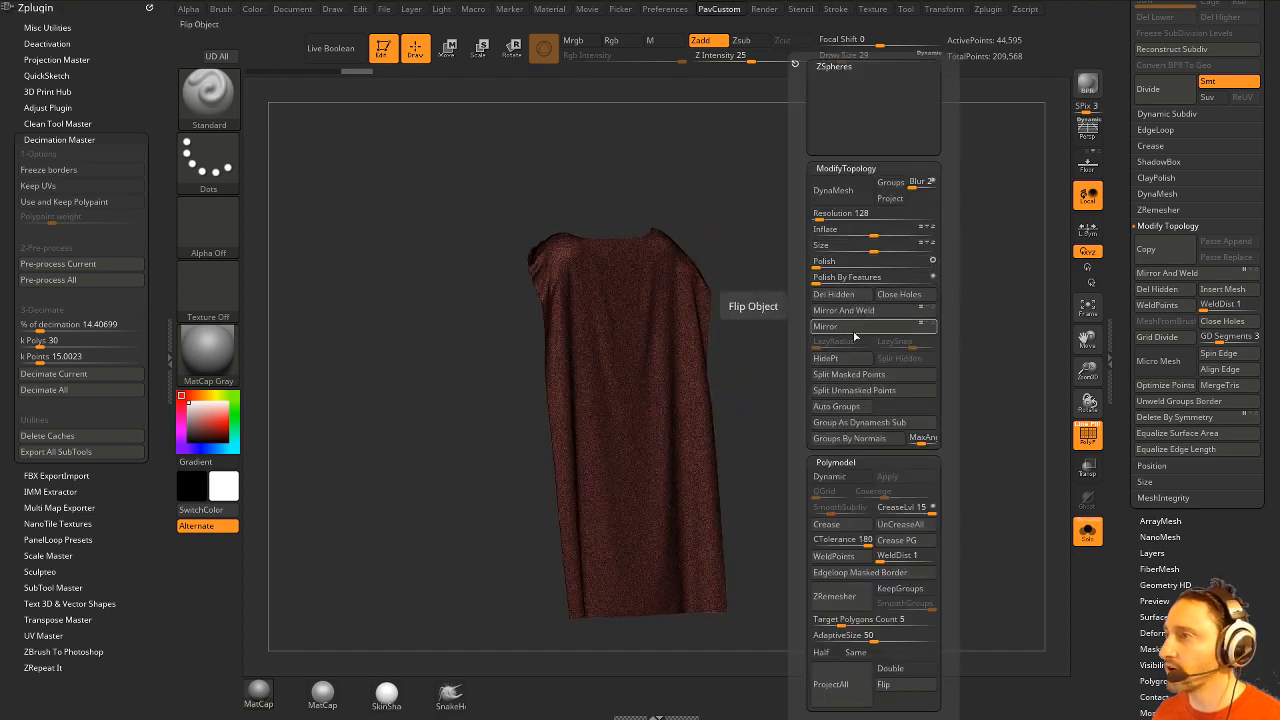
{"action": "left_click", "coordinate": [853, 406]}
{"action": "left_click_drag", "start_coordinate": [852, 404], "coordinate": [839, 349]}
Try moving the teal half of the cape away from the brown half with the gizmo, and undo the move.
{"action": "key", "text": "w"}
{"action": "left_click", "coordinate": [703, 301], "text": "ctrl"}
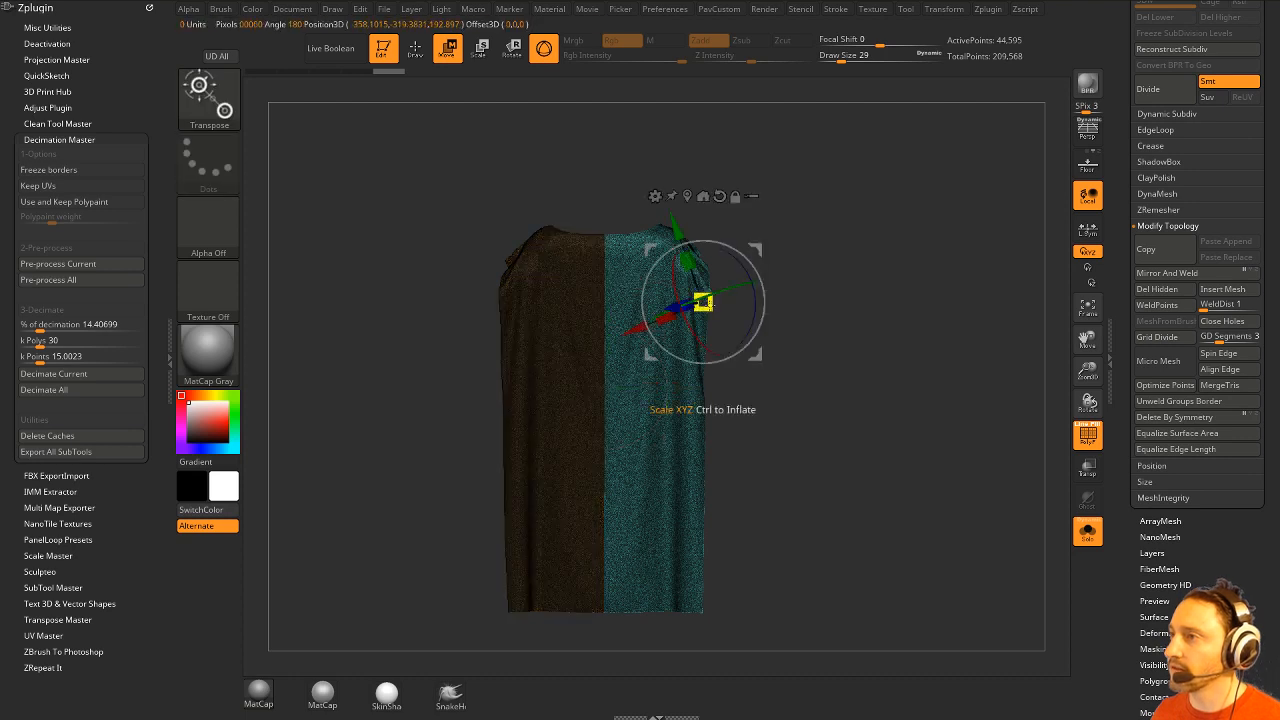
{"action": "mouse_move", "coordinate": [765, 248]}
{"action": "left_mouse_down"}
{"action": "mouse_move", "coordinate": [823, 281]}
{"action": "mouse_move", "coordinate": [836, 241]}
{"action": "left_mouse_up"}
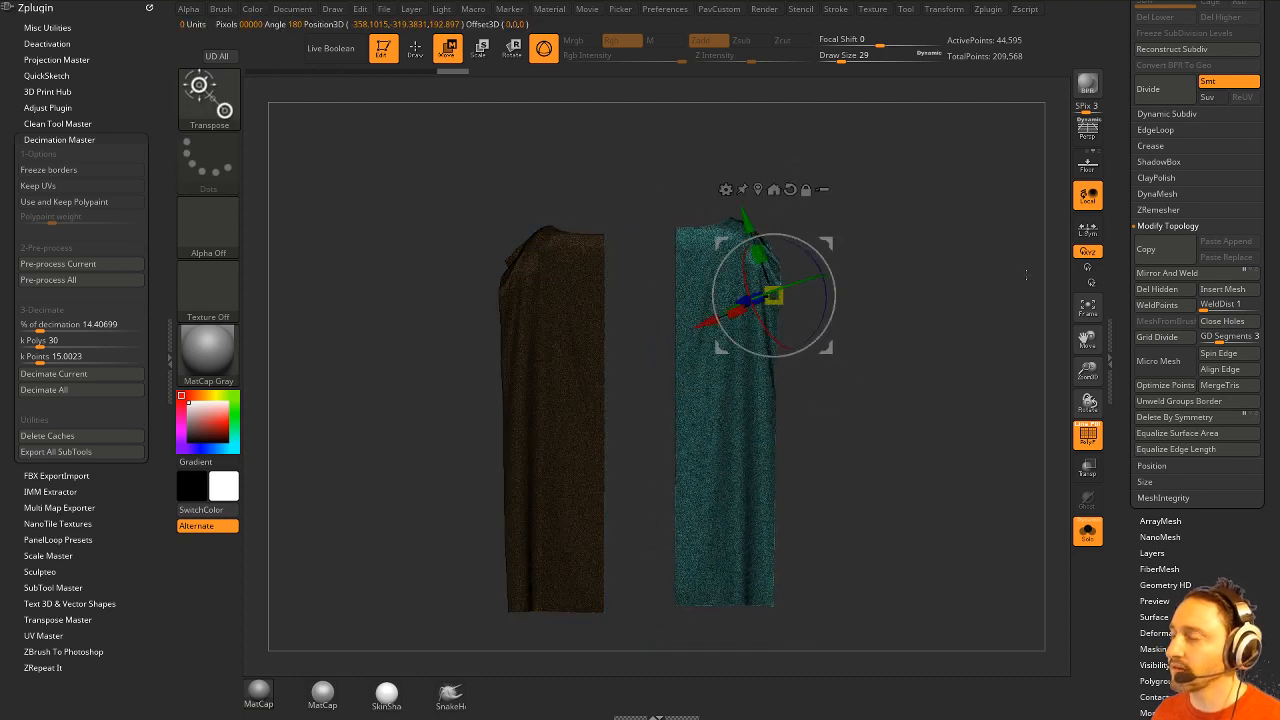
{"action": "key", "text": "ctrl+z"}
{"action": "key", "text": "q"}
{"action": "mouse_move", "coordinate": [925, 268]}
{"action": "left_mouse_down"}
{"action": "mouse_move", "coordinate": [901, 266]}
{"action": "mouse_move", "coordinate": [857, 294]}
{"action": "mouse_move", "coordinate": [823, 340]}
{"action": "left_mouse_up"}
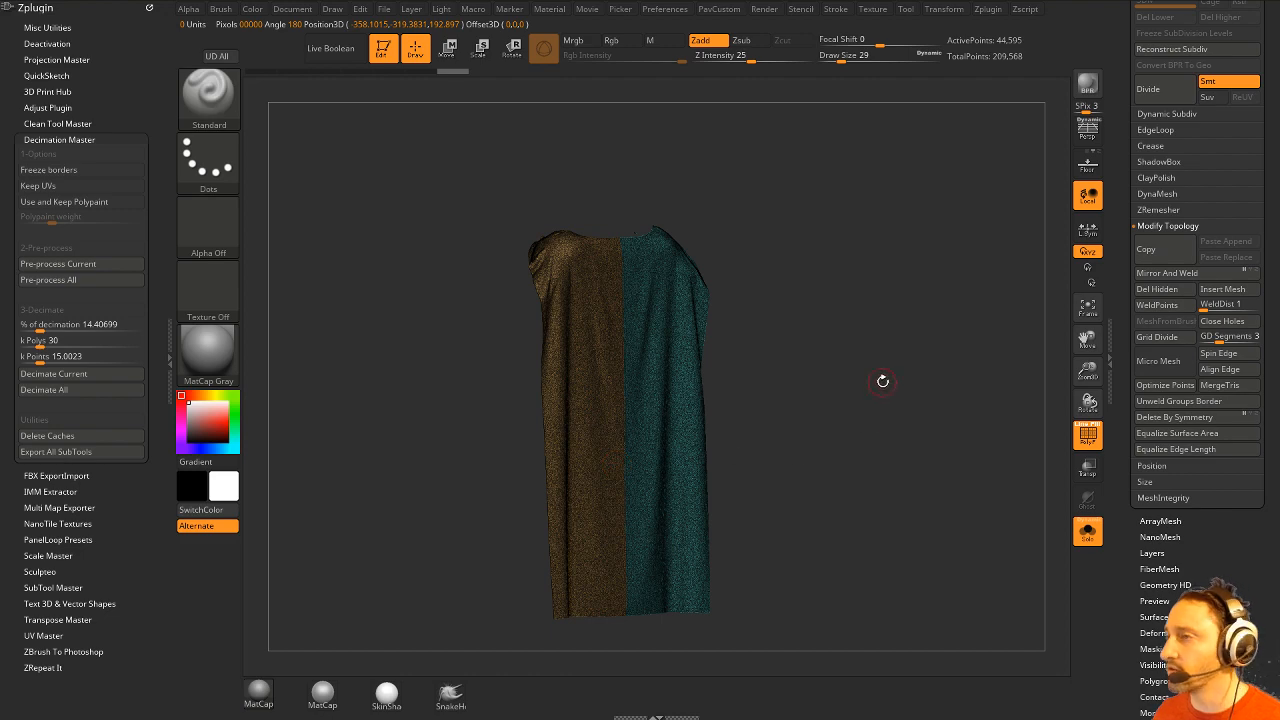
Combine the cape into a single polygroup and weld its coincident points with WeldPoints at WeldDist 1.
{"action": "key", "text": "ctrl+w"}
{"action": "left_click_drag", "start_coordinate": [900, 382], "coordinate": [889, 374]}
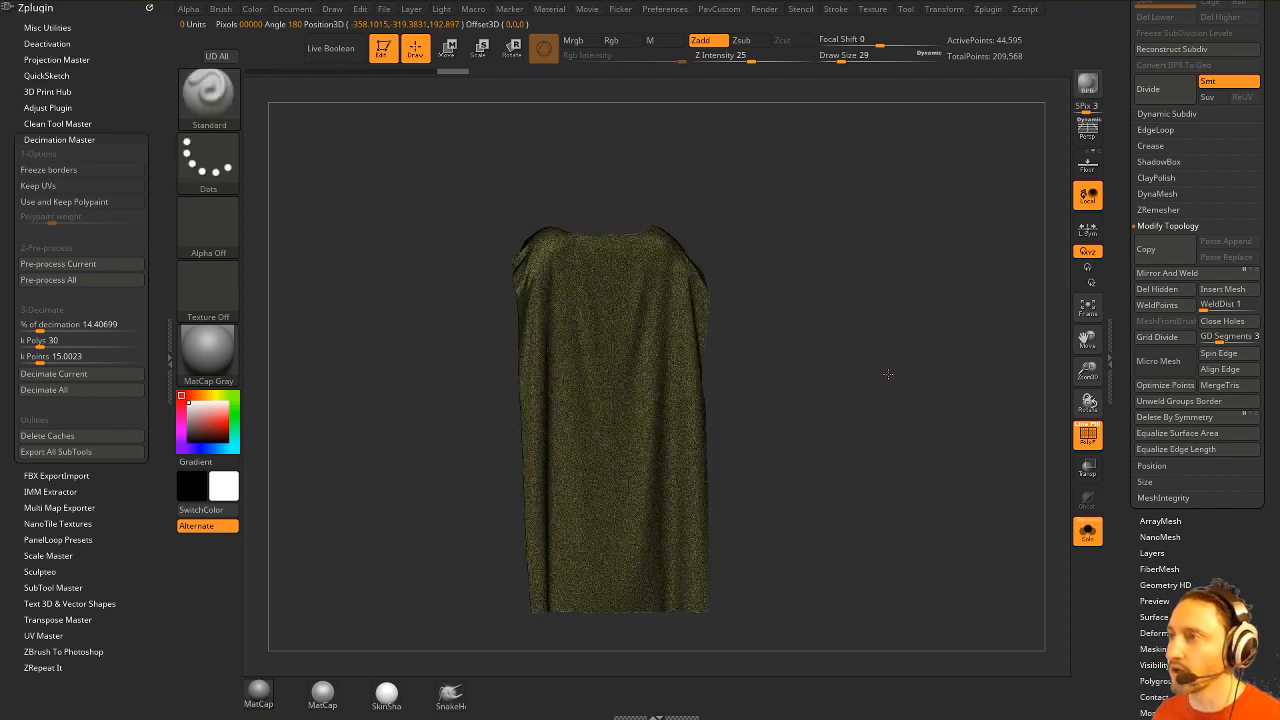
{"action": "key", "text": "grave"}
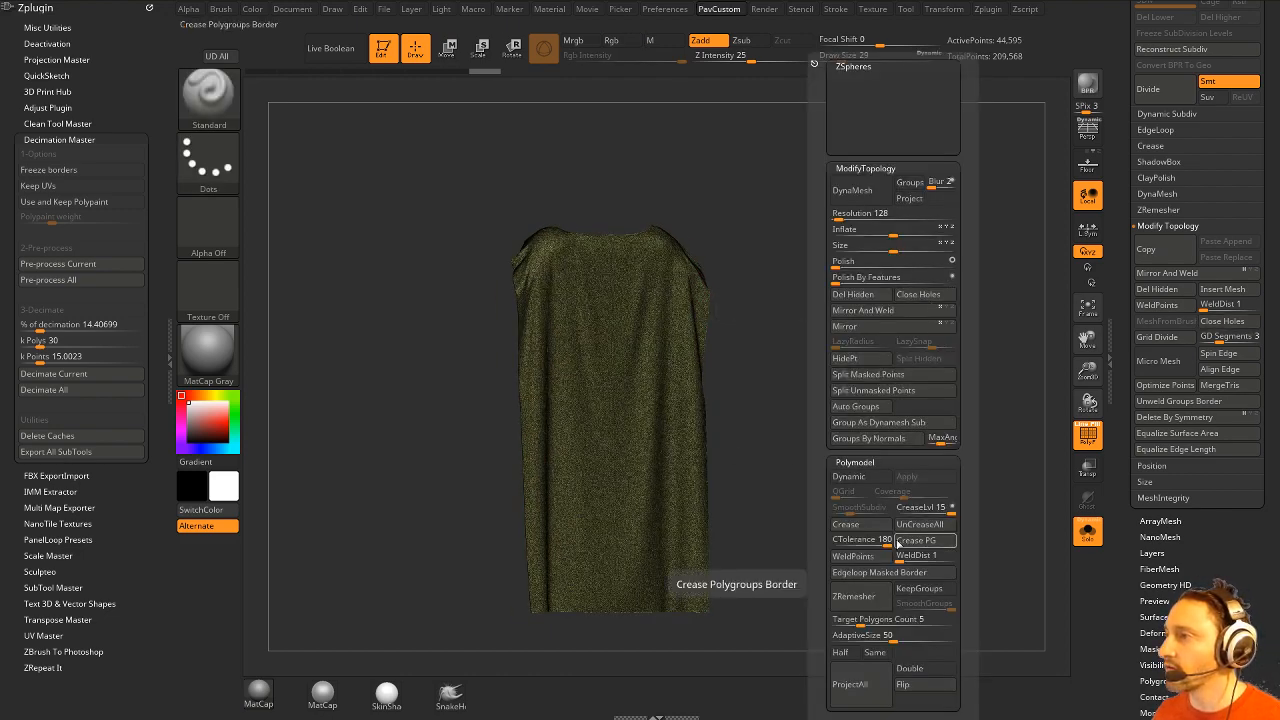
{"action": "left_click", "coordinate": [1157, 305]}
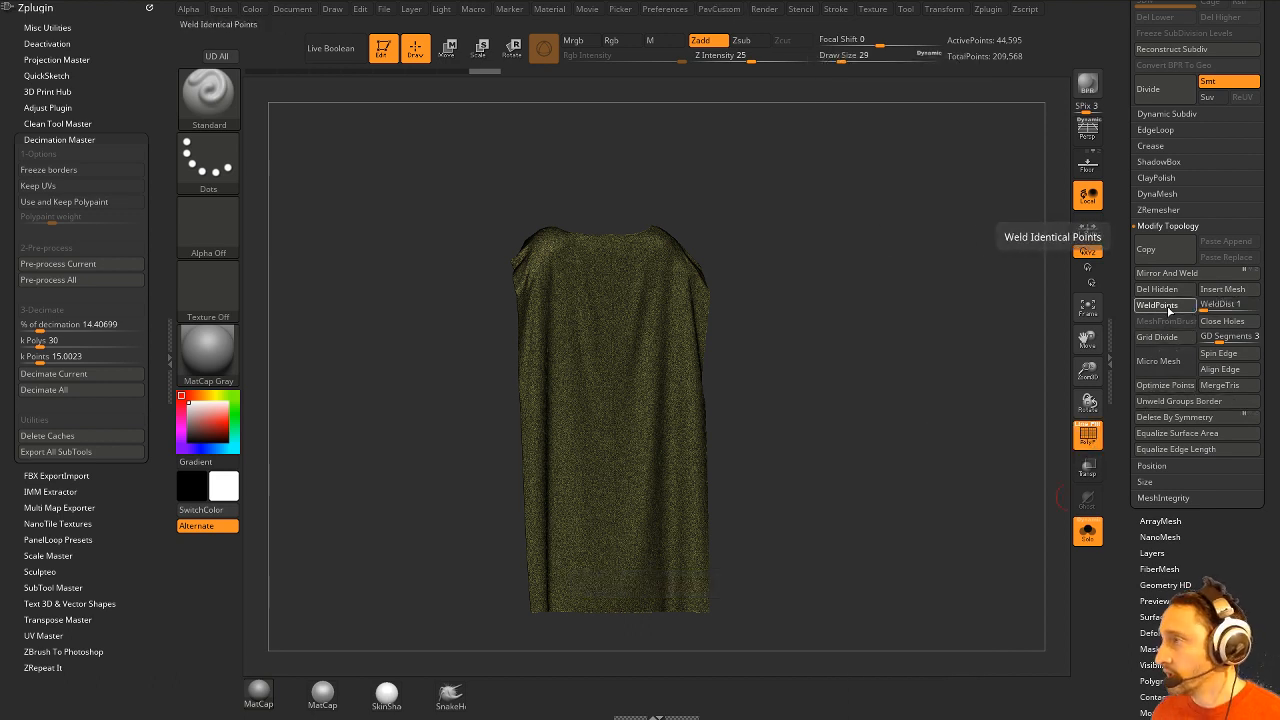
{"action": "left_click_drag", "start_coordinate": [912, 307], "coordinate": [915, 308]}
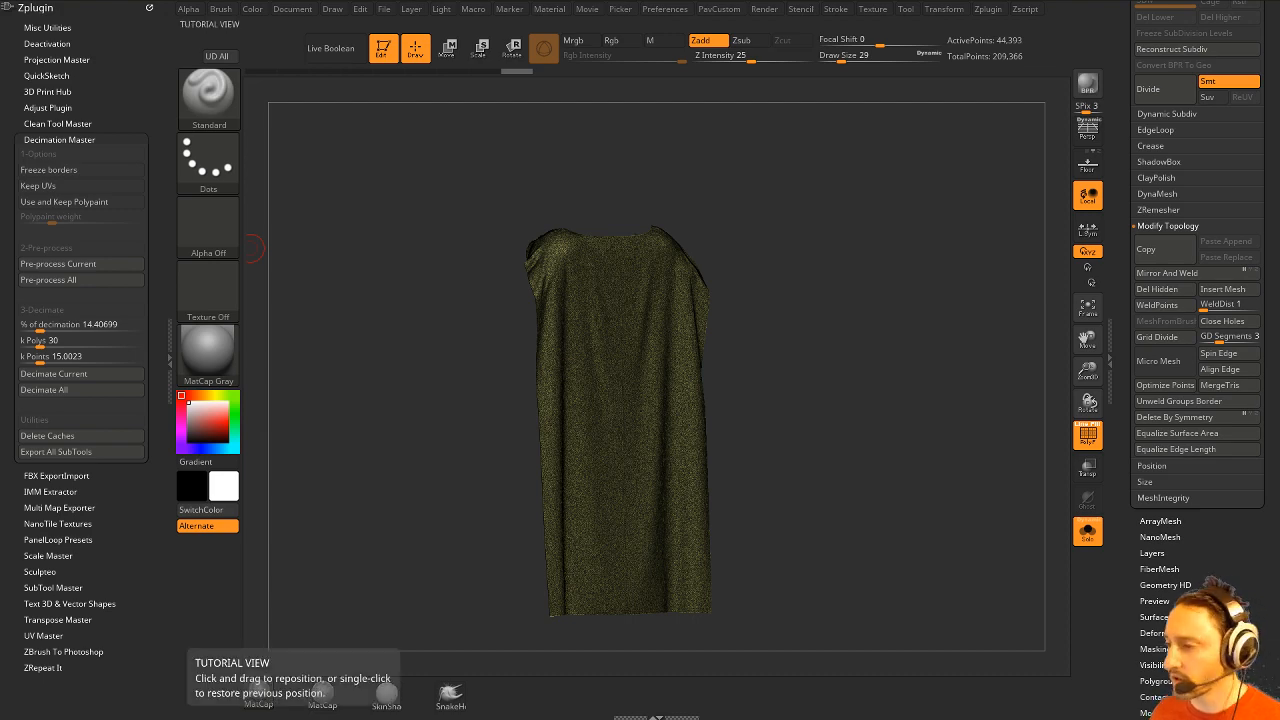
Switch to the browser, open the YouTube playlist ZB4 R8 What's New and browse its list of videos.
{"action": "left_click", "coordinate": [661, 688]}
{"action": "left_click", "coordinate": [151, 154]}
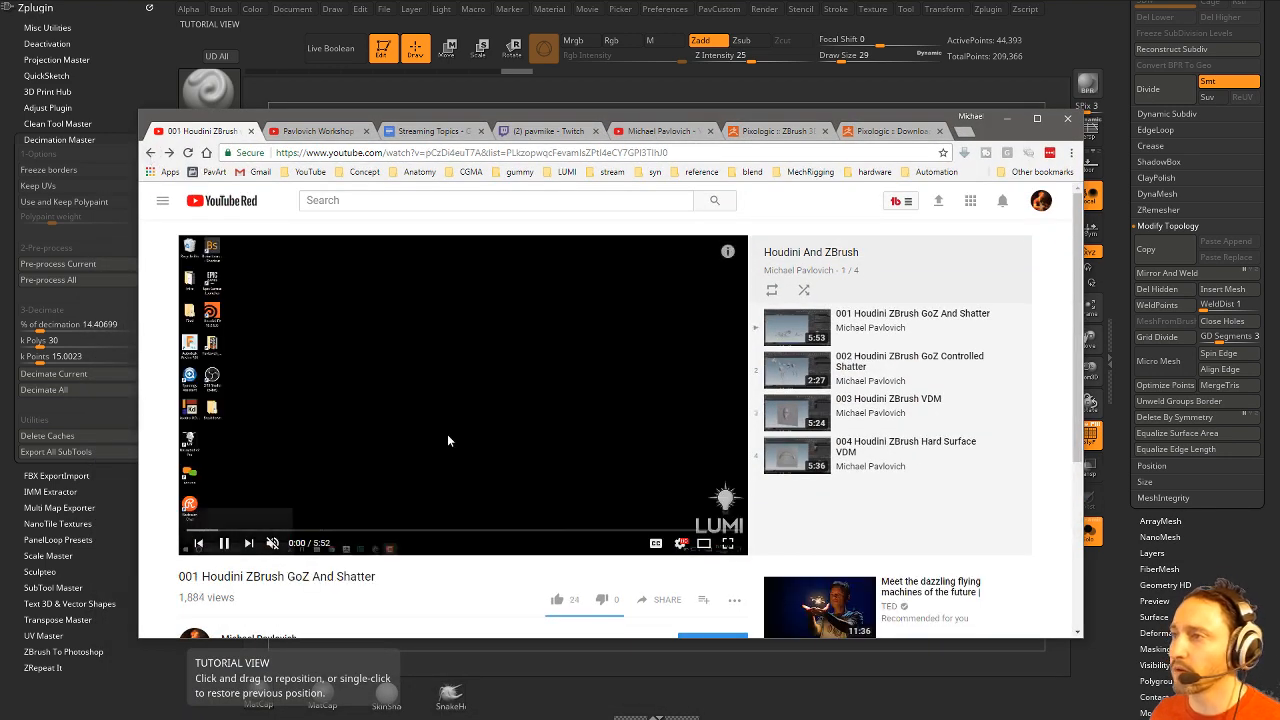
{"action": "left_click", "coordinate": [151, 153]}
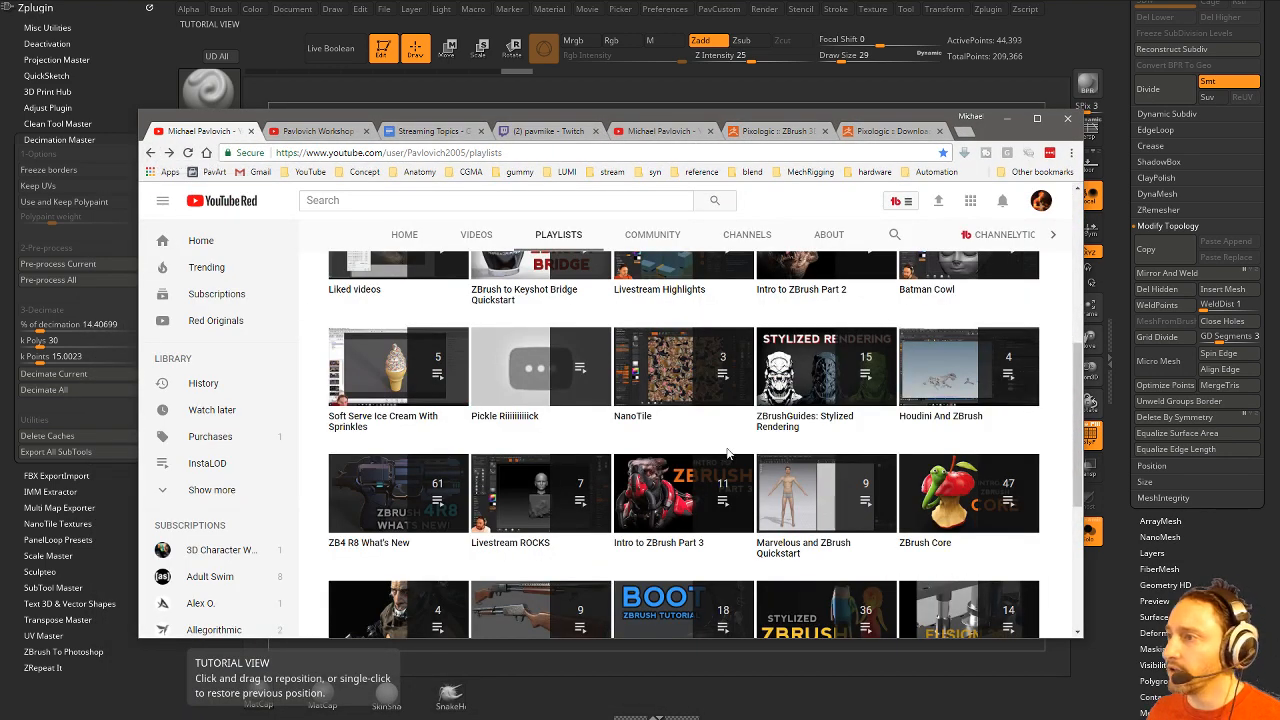
{"action": "left_click", "coordinate": [420, 500]}
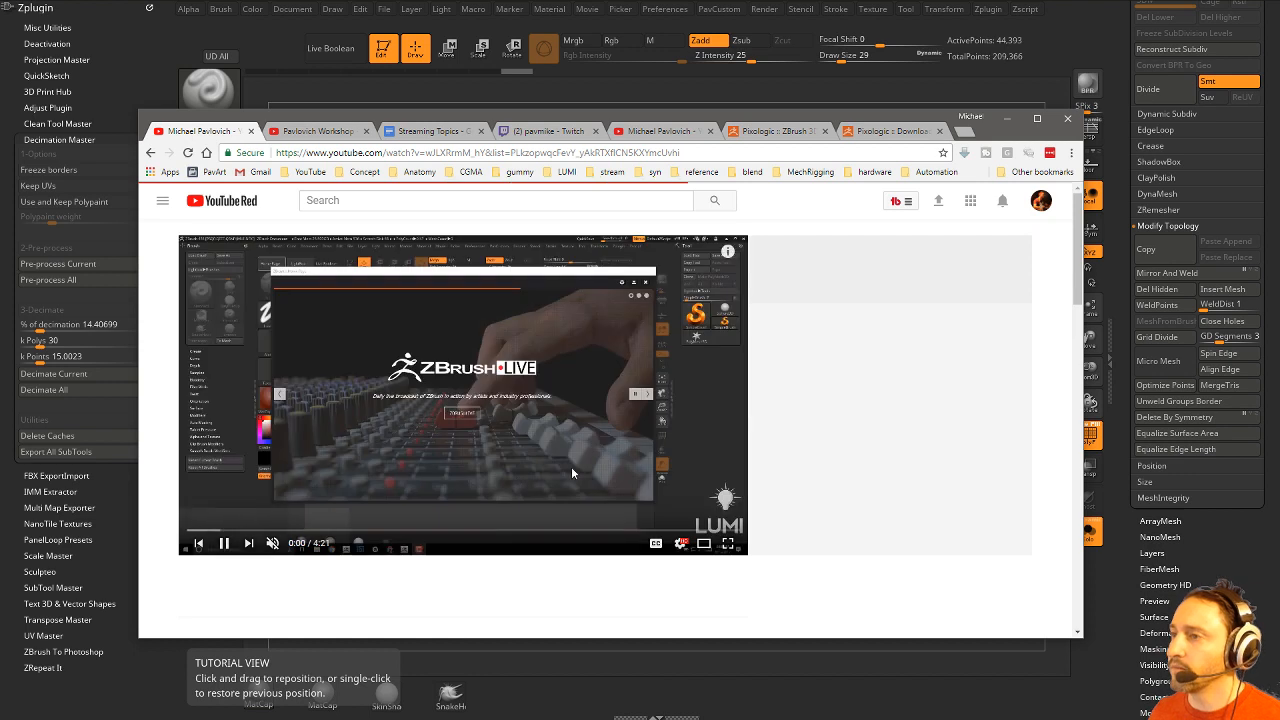
{"action": "scroll", "coordinate": [870, 369], "scroll_direction": "down", "scroll_amount": 1}
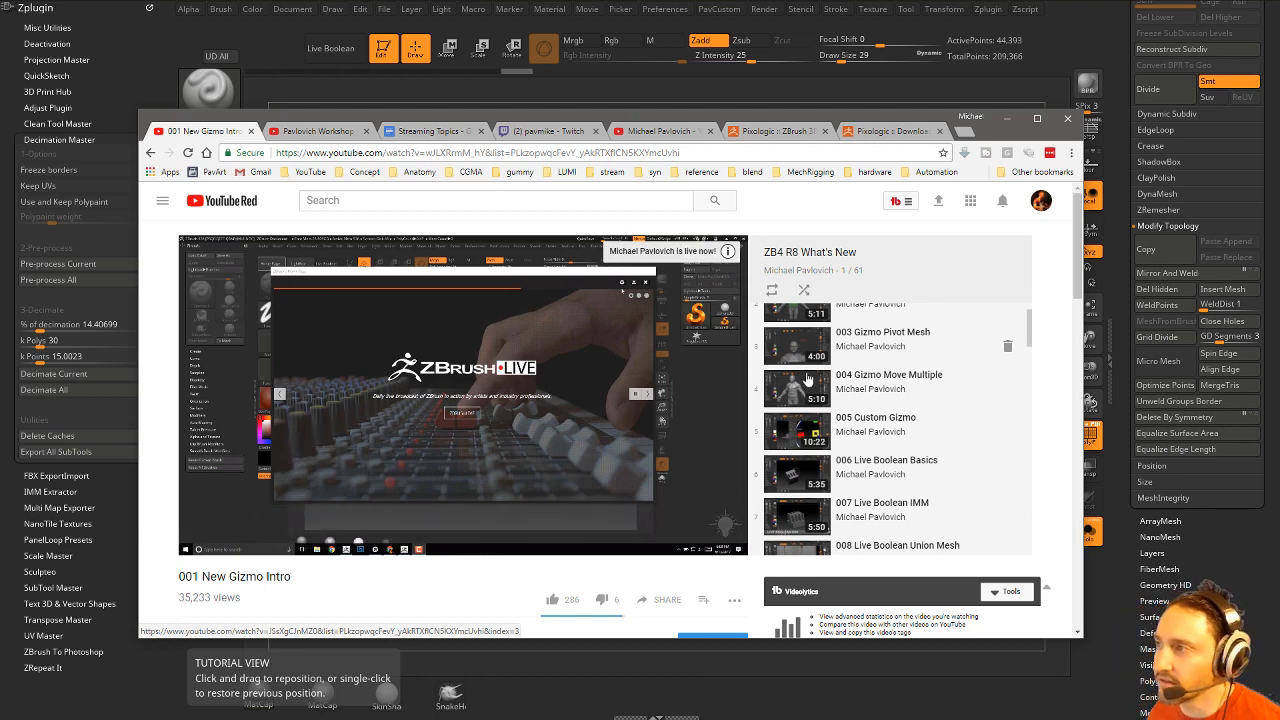
{"action": "scroll", "coordinate": [808, 378], "scroll_direction": "up", "scroll_amount": 1}
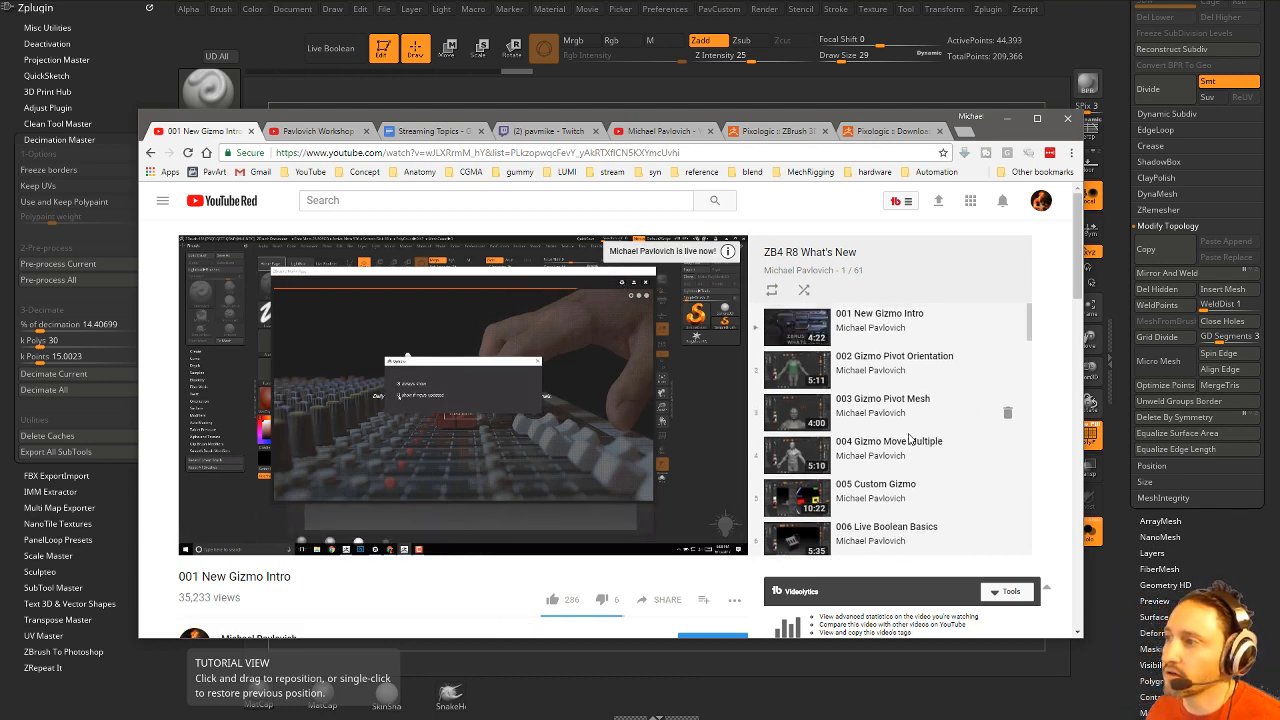
{"action": "scroll", "coordinate": [855, 398], "scroll_direction": "down", "scroll_amount": 3}
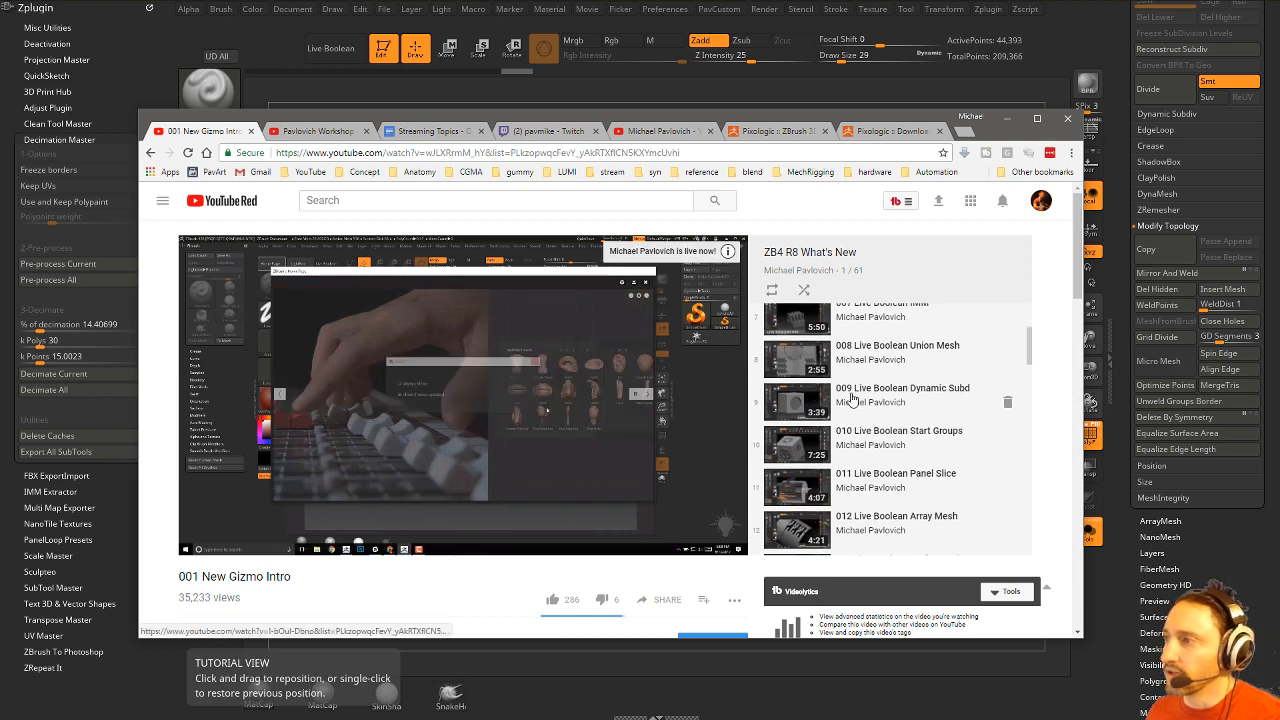
{"action": "scroll", "coordinate": [850, 398], "scroll_direction": "down", "scroll_amount": 15}
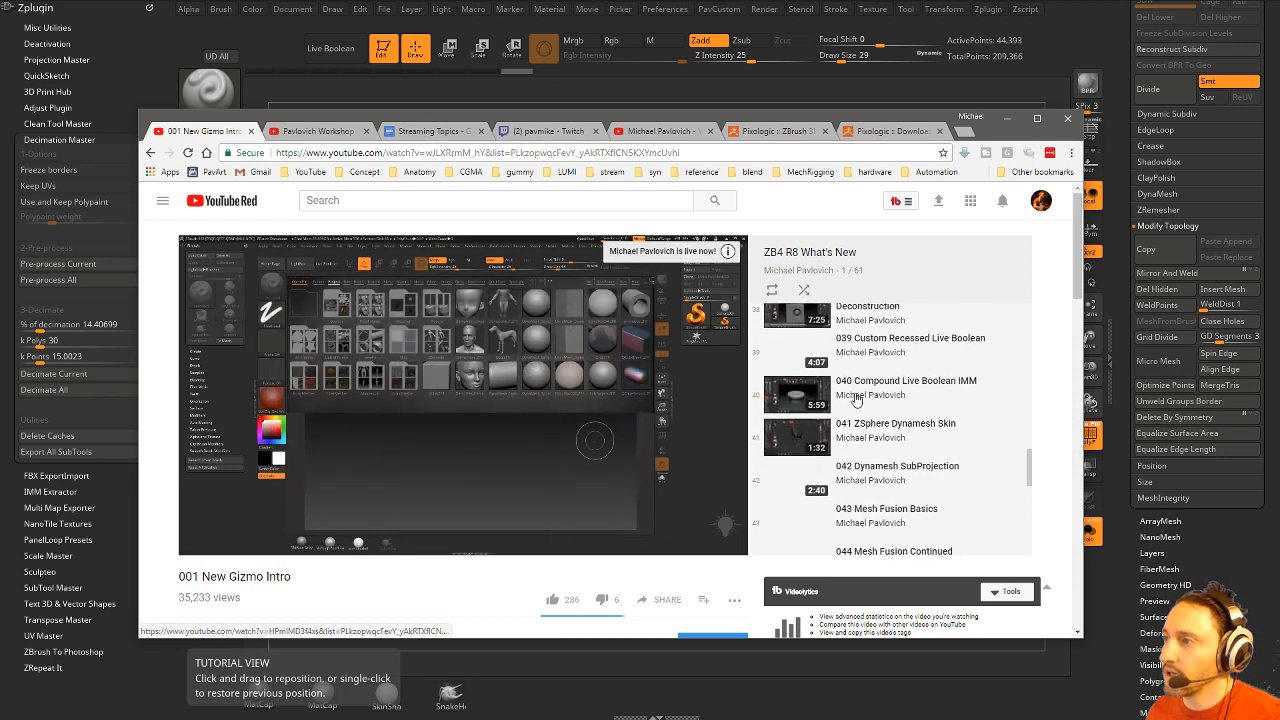
{"action": "scroll", "coordinate": [855, 398], "scroll_direction": "down", "scroll_amount": 8}
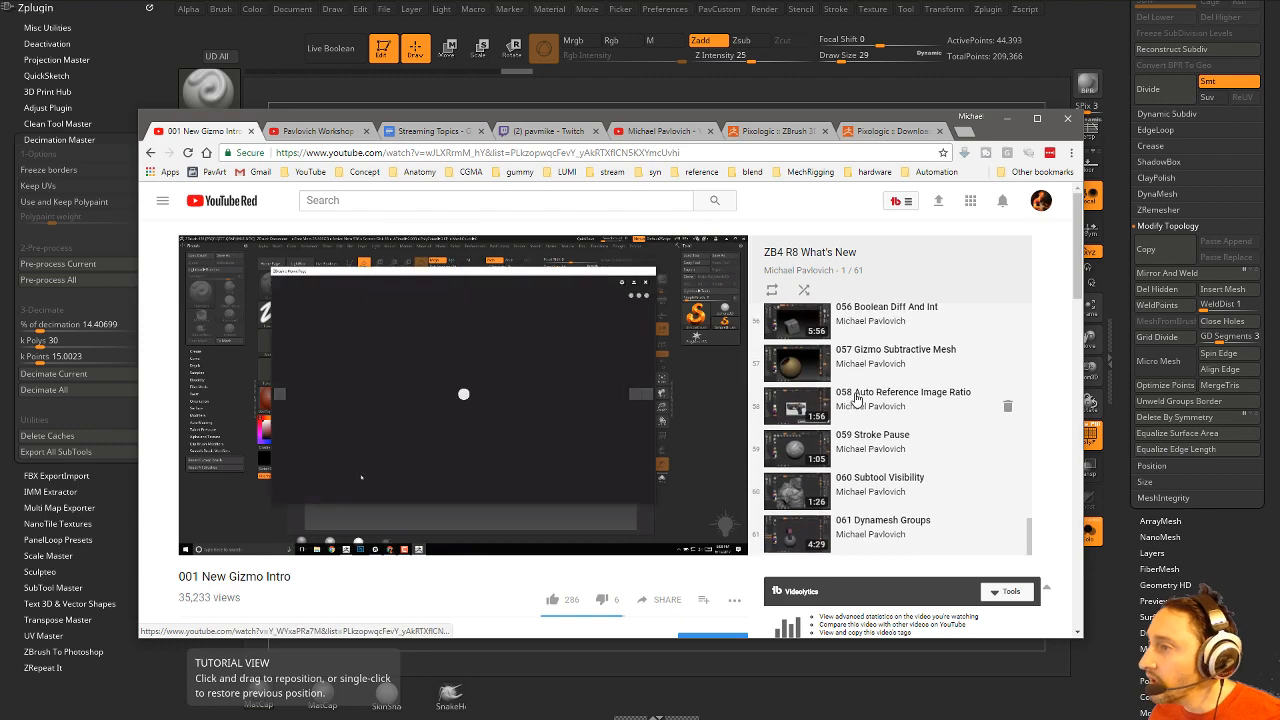
{"action": "scroll", "coordinate": [855, 398], "scroll_direction": "up", "scroll_amount": 18}
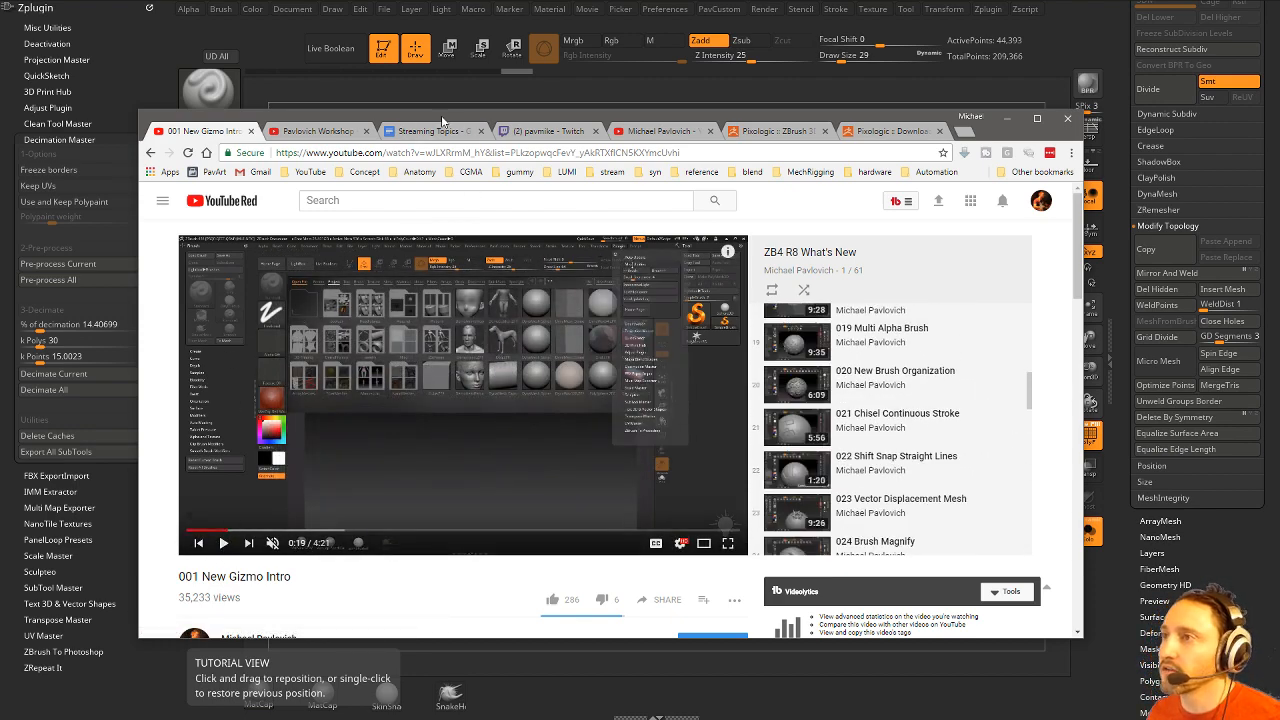
Switch to the garment project working.Zprj in Marvelous Designer, run the simulation and pull the cape's lower edge outward.
{"action": "key", "text": "alt+Tab"}
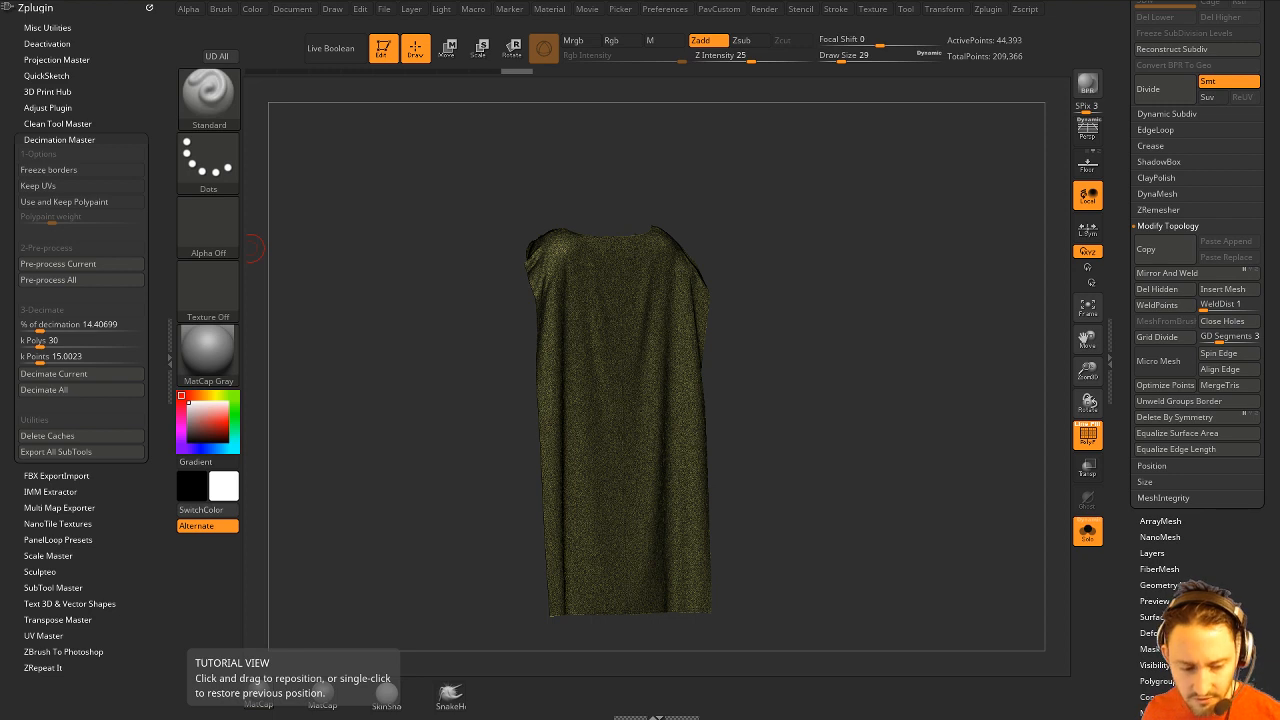
{"action": "key", "text": "ctrl+s"}
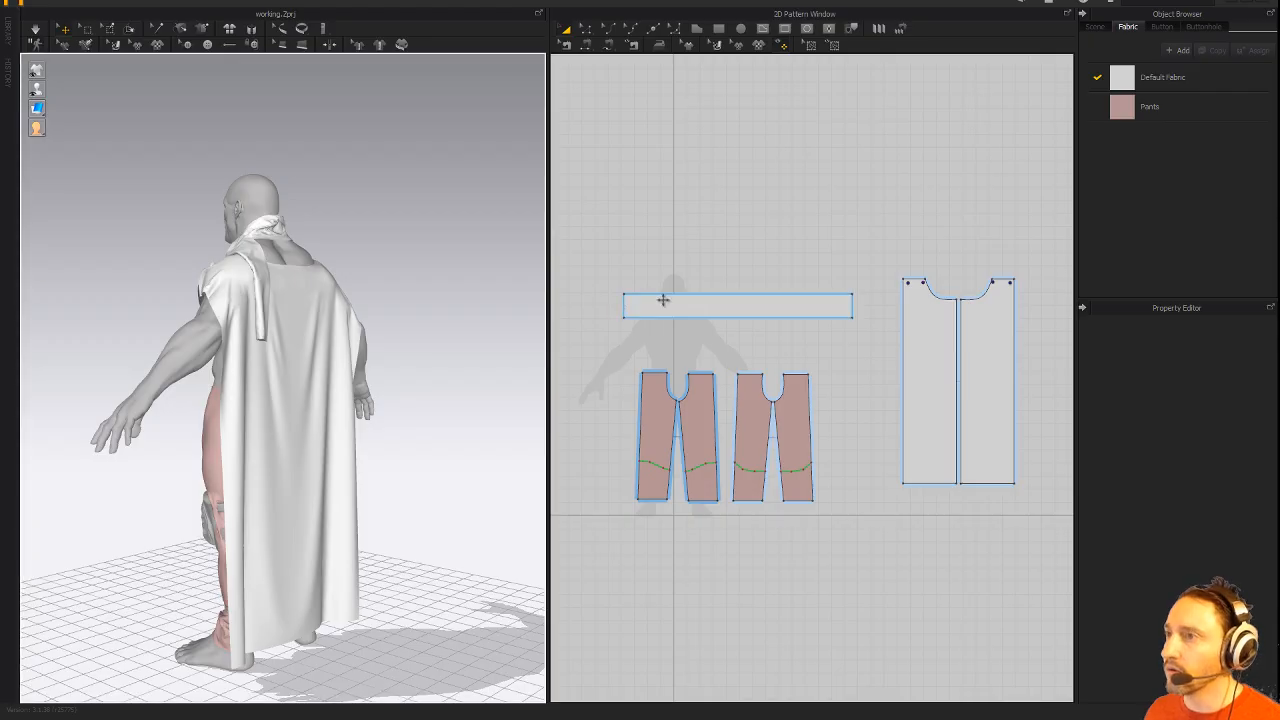
{"action": "right_click_drag", "start_coordinate": [536, 308], "coordinate": [549, 314]}
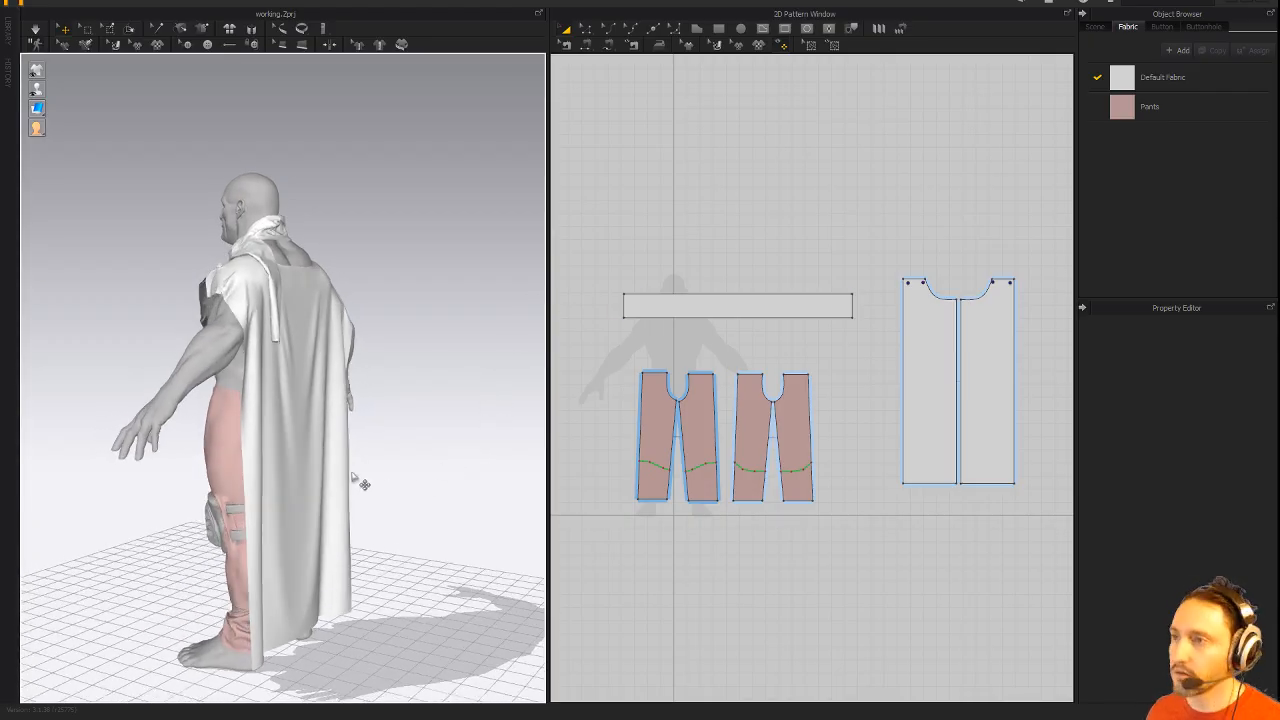
{"action": "left_click_drag", "start_coordinate": [352, 477], "coordinate": [486, 420]}
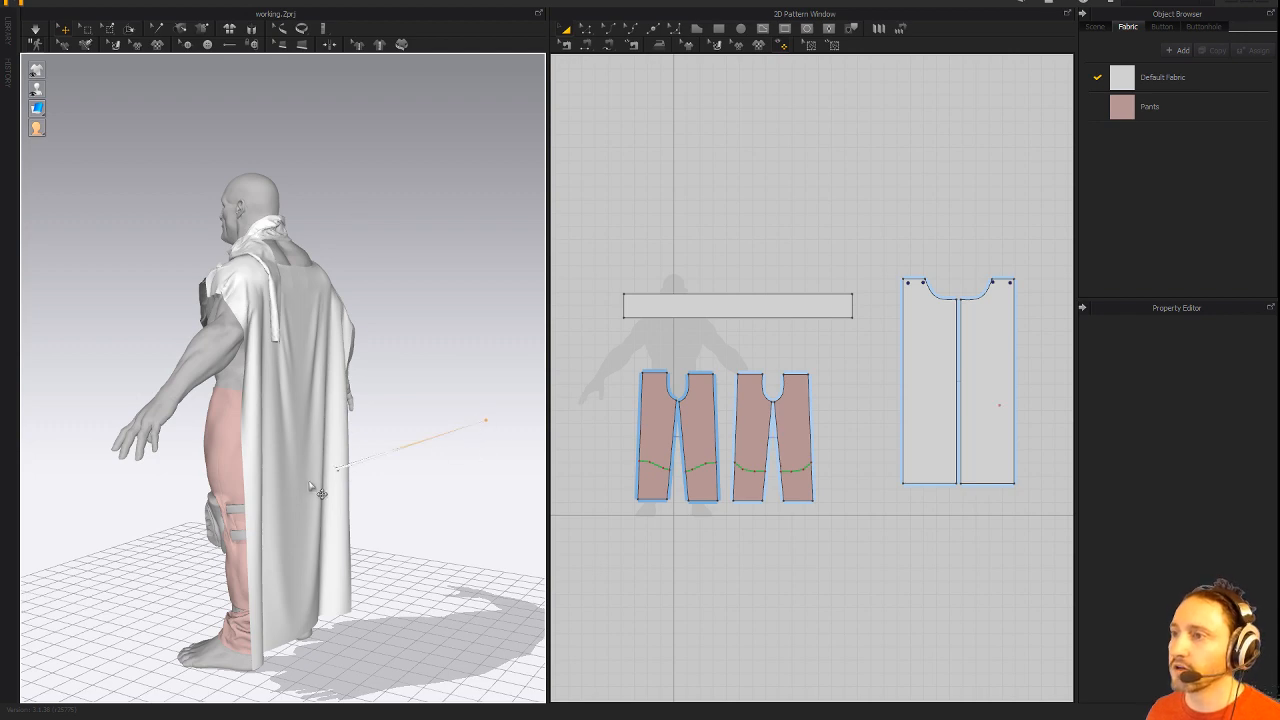
{"action": "left_click_drag", "start_coordinate": [318, 490], "coordinate": [332, 247]}
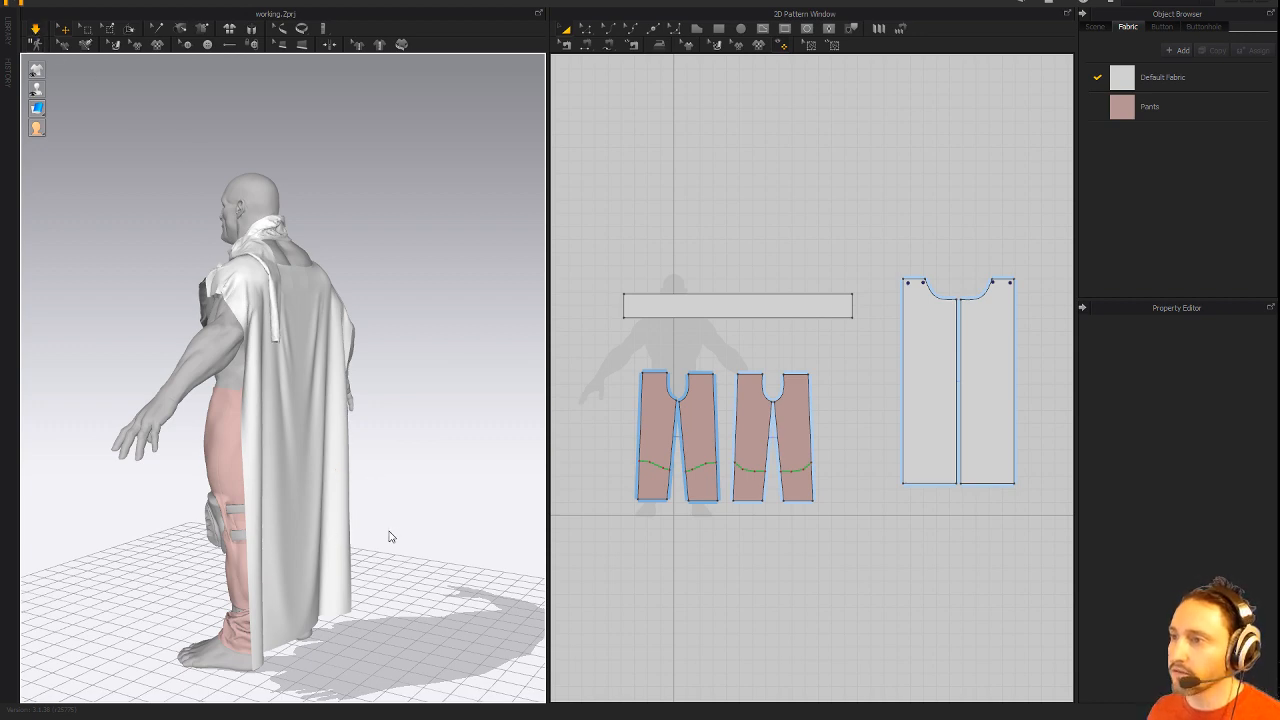
{"action": "right_click_drag", "start_coordinate": [405, 527], "coordinate": [440, 517]}
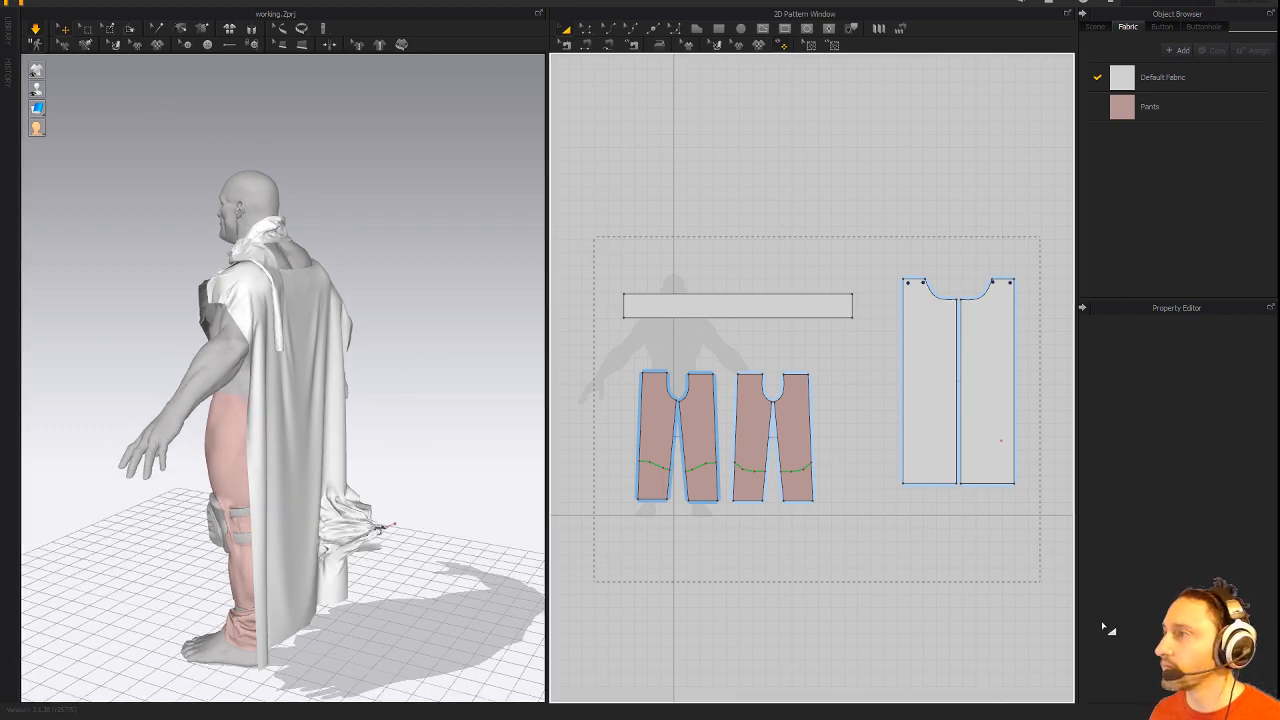
Select all the garment patterns and set their Particle Distance to 20.
{"action": "key", "text": "ctrl+a"}
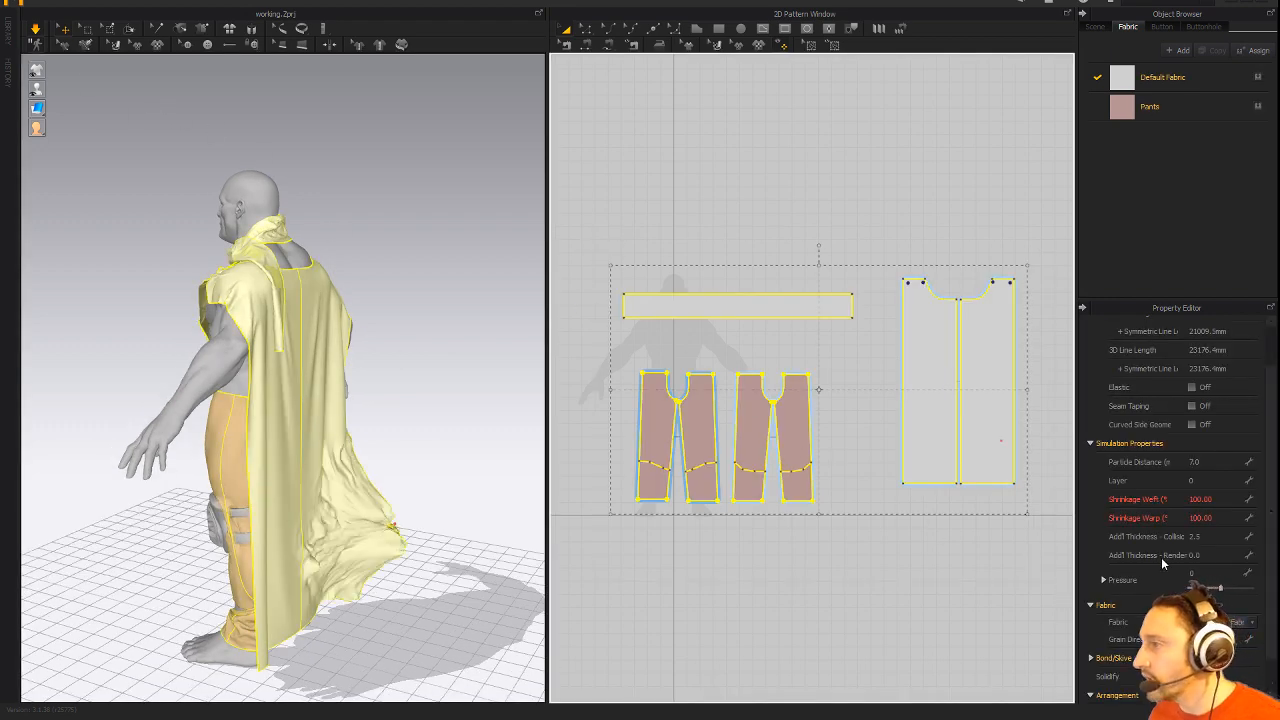
{"action": "scroll", "coordinate": [1274, 455], "scroll_direction": "down", "scroll_amount": 2}
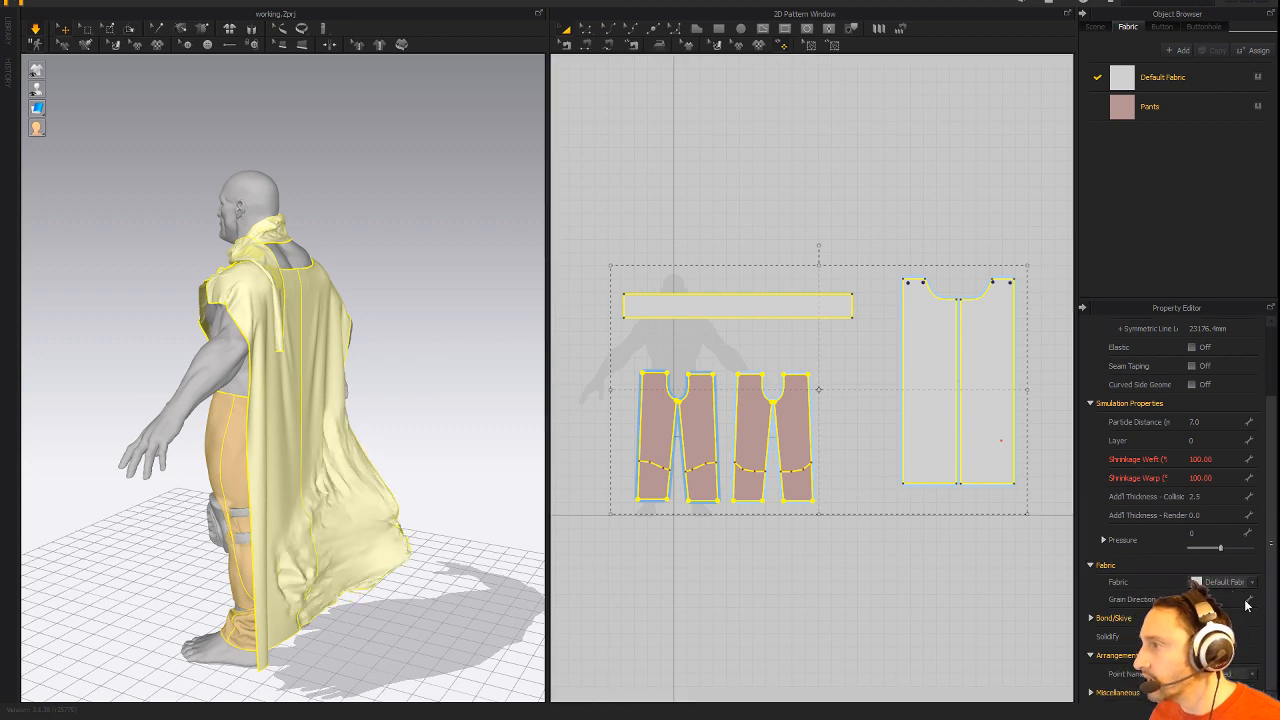
{"action": "double_click", "coordinate": [1195, 422]}
{"action": "type", "text": "2"}
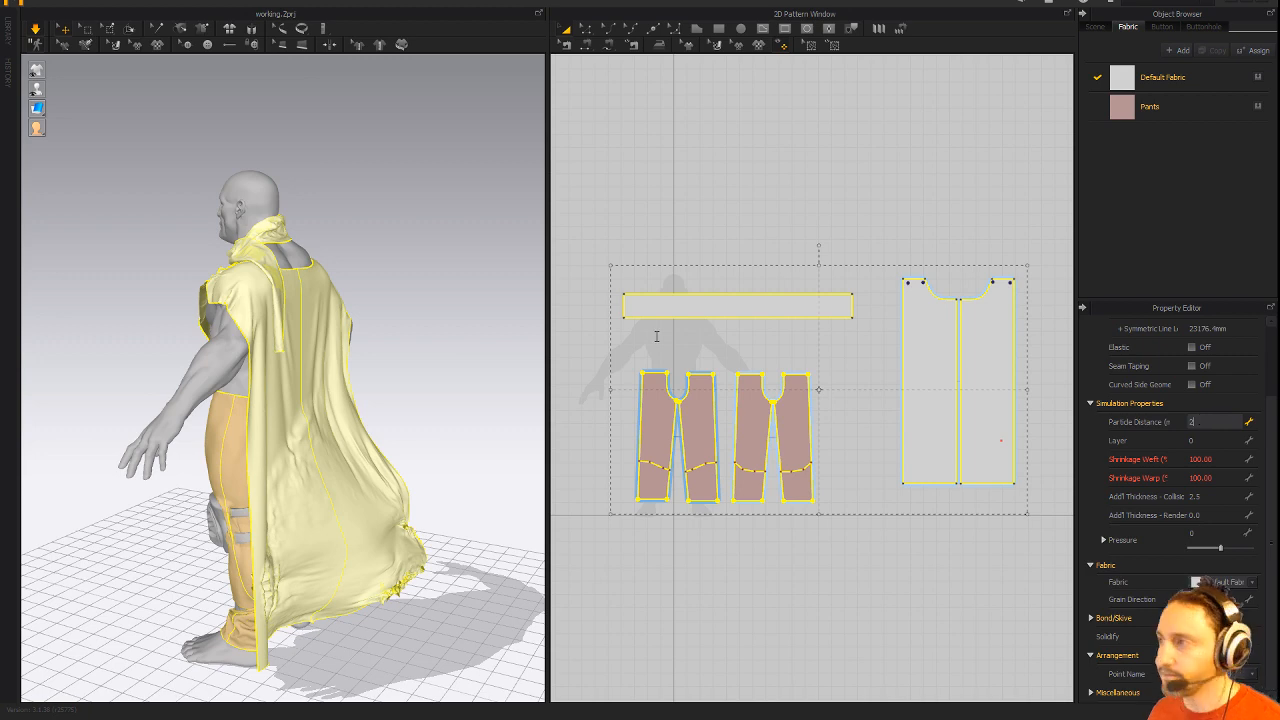
{"action": "type", "text": "0"}
{"action": "key", "text": "Return"}
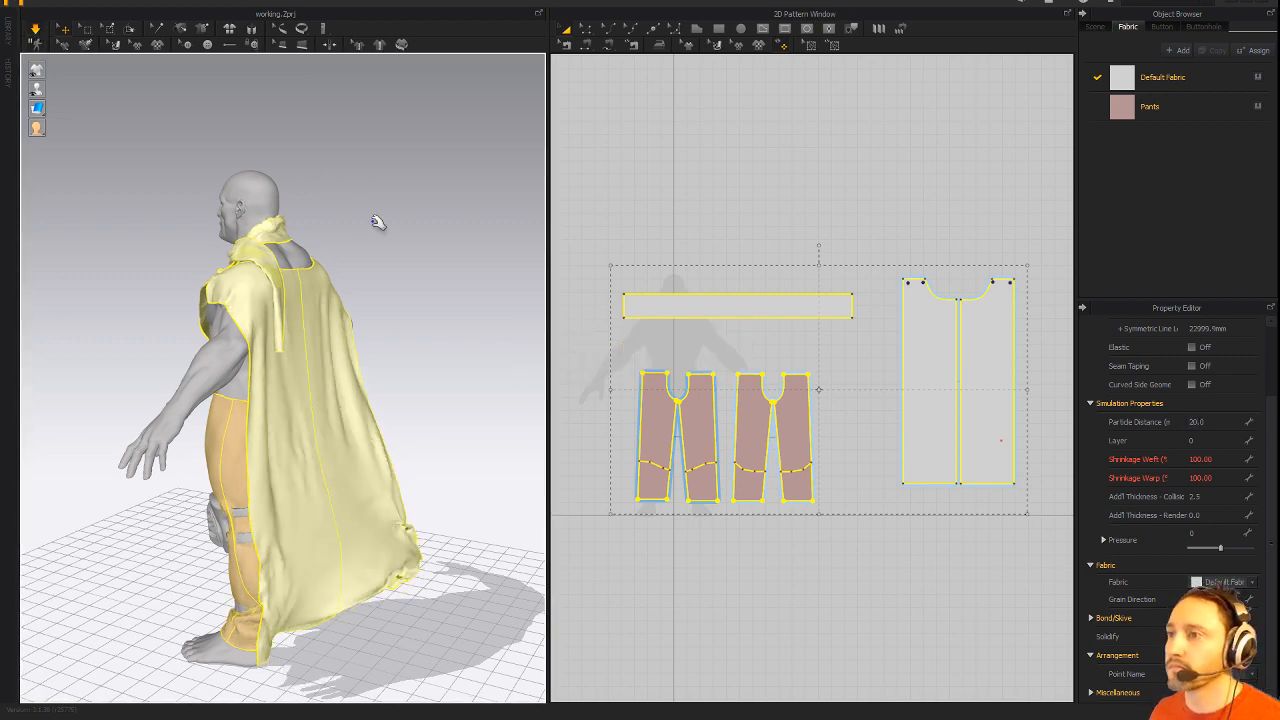
Try hiding all the garment patterns in the 3D view, and undo the hiding.
{"action": "right_click_drag", "start_coordinate": [374, 220], "coordinate": [409, 237]}
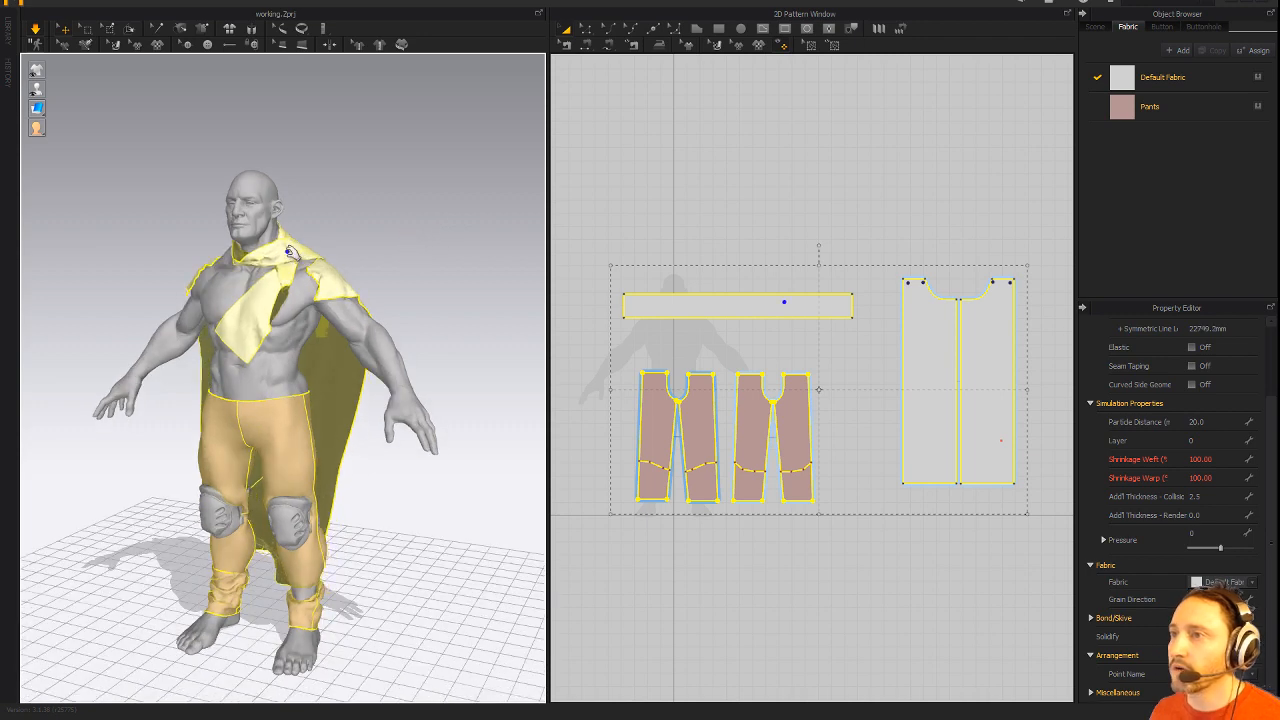
{"action": "right_click", "coordinate": [289, 252]}
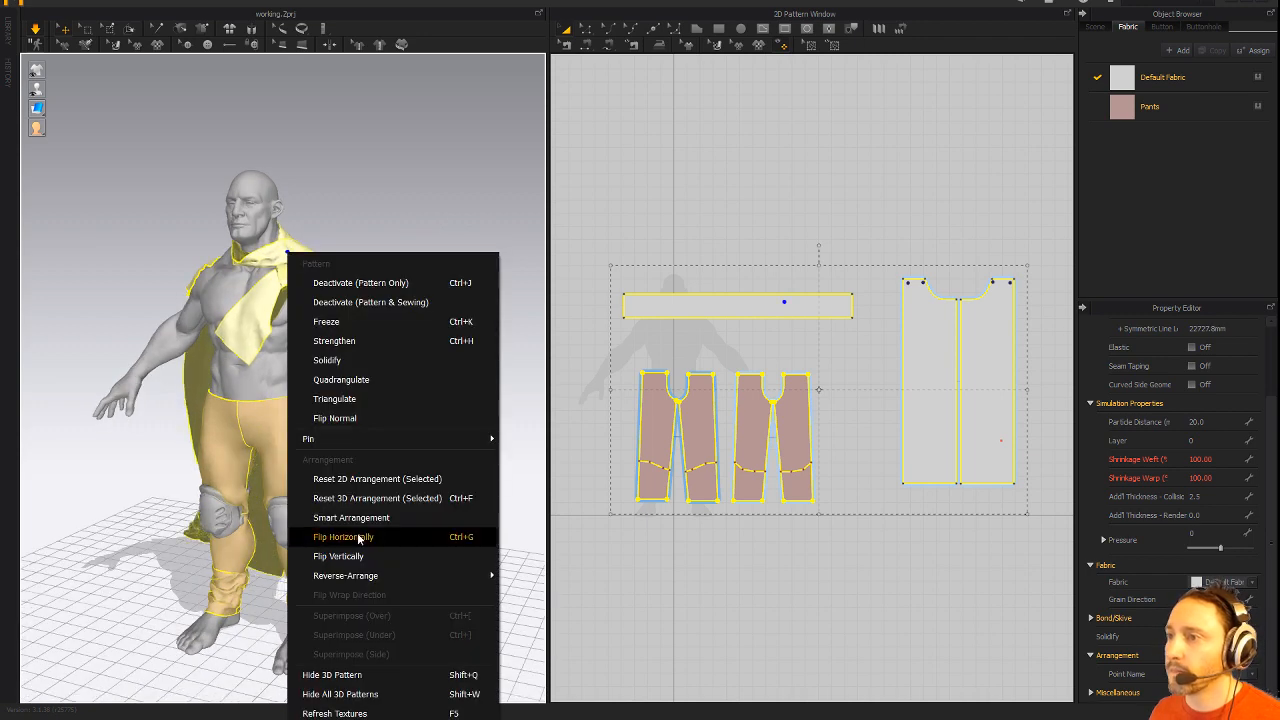
{"action": "left_click", "coordinate": [335, 674]}
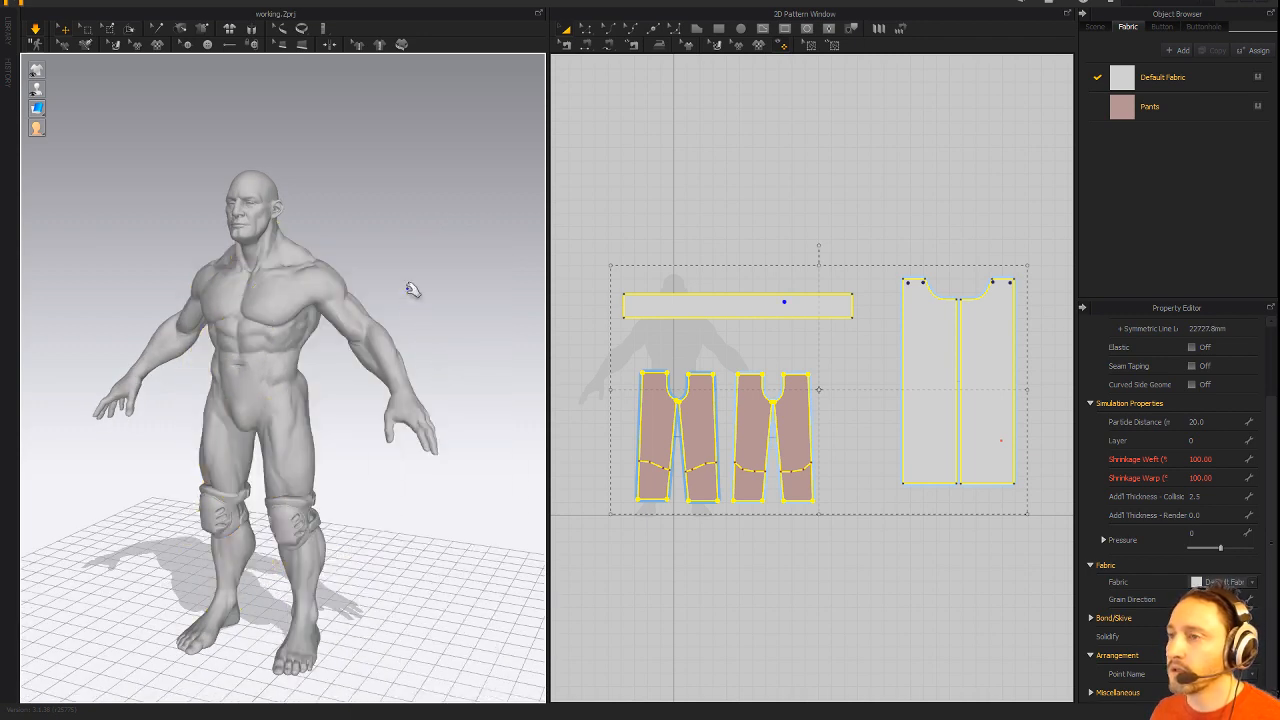
{"action": "key", "text": "ctrl+z"}
{"action": "key", "text": "Escape"}
Select the scarf and the front and back trouser pieces, and hide them in the 3D view.
{"action": "left_click", "coordinate": [299, 430]}
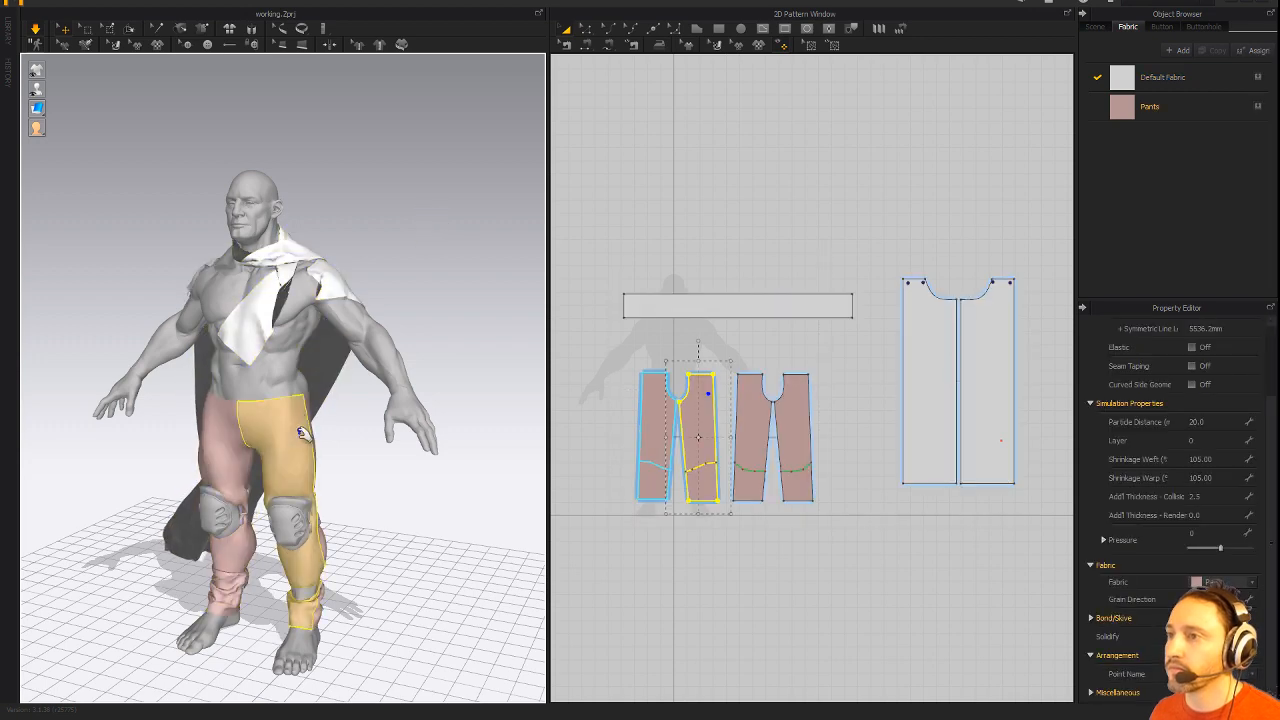
{"action": "left_click", "coordinate": [257, 327], "text": "shift"}
{"action": "left_click", "coordinate": [230, 438], "text": "shift"}
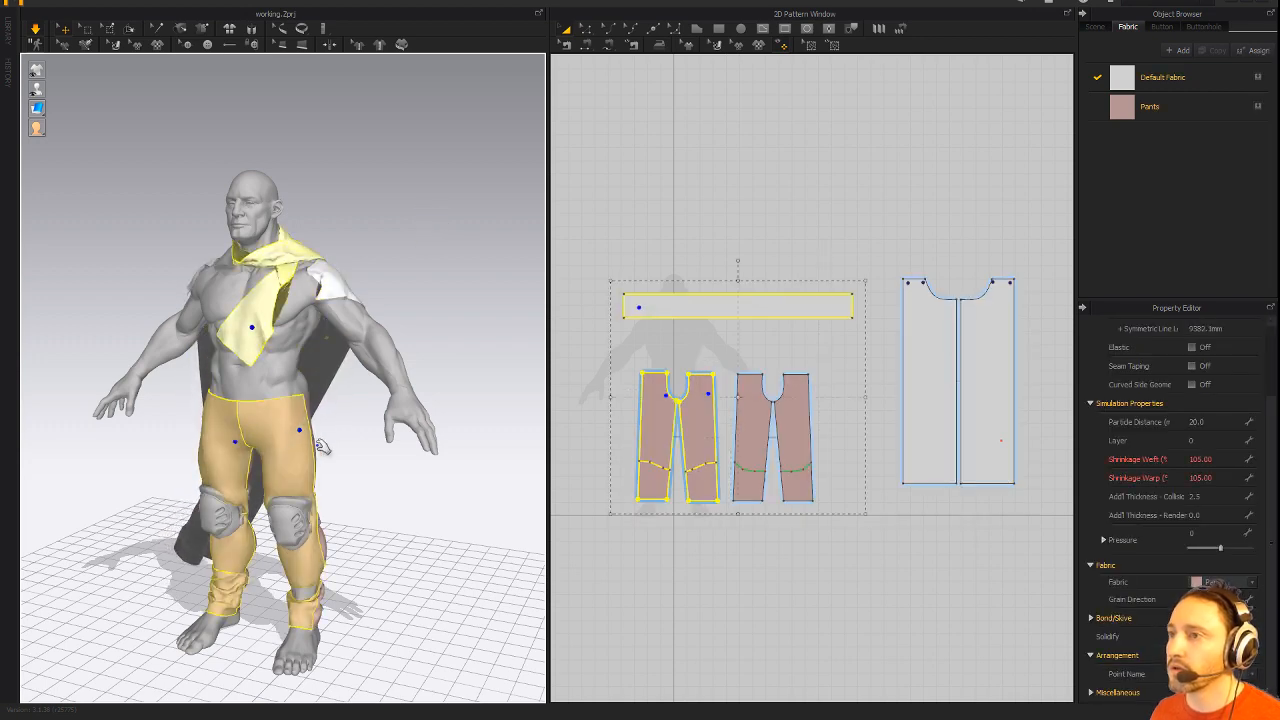
{"action": "right_click_drag", "start_coordinate": [408, 490], "coordinate": [360, 560]}
{"action": "left_click", "coordinate": [300, 520], "text": "shift"}
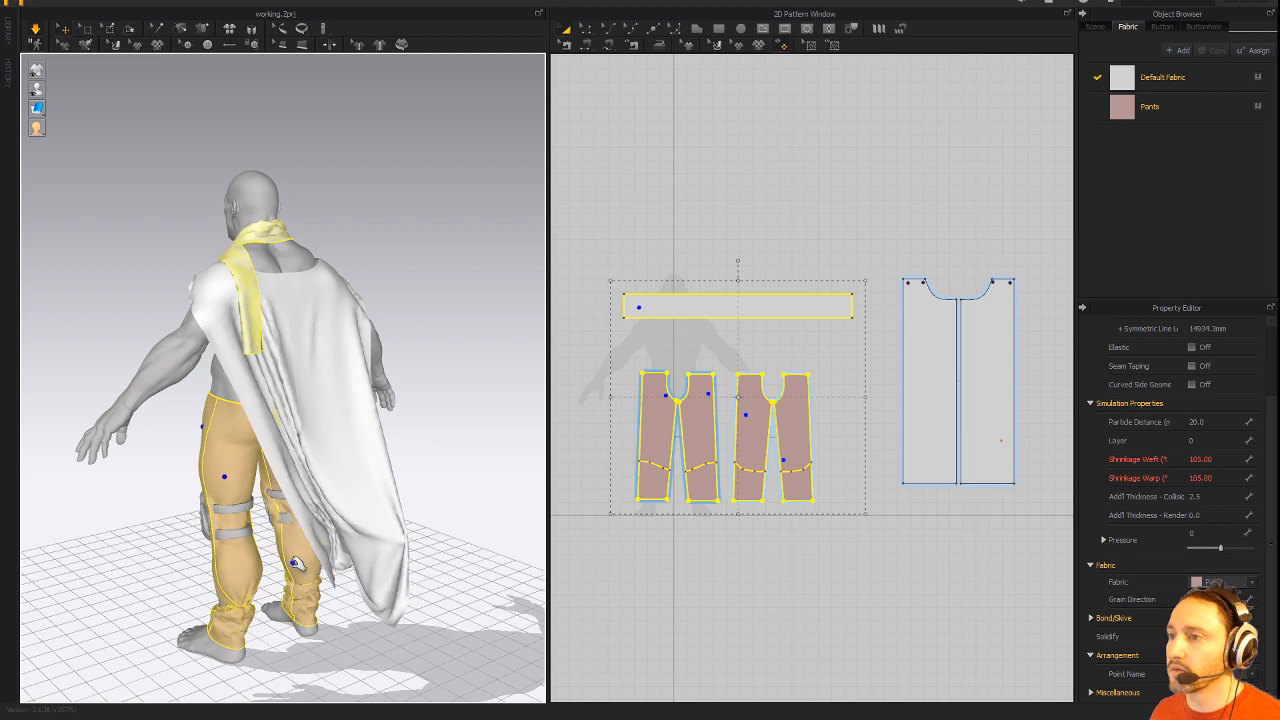
{"action": "right_click", "coordinate": [294, 566]}
{"action": "left_click", "coordinate": [350, 472]}
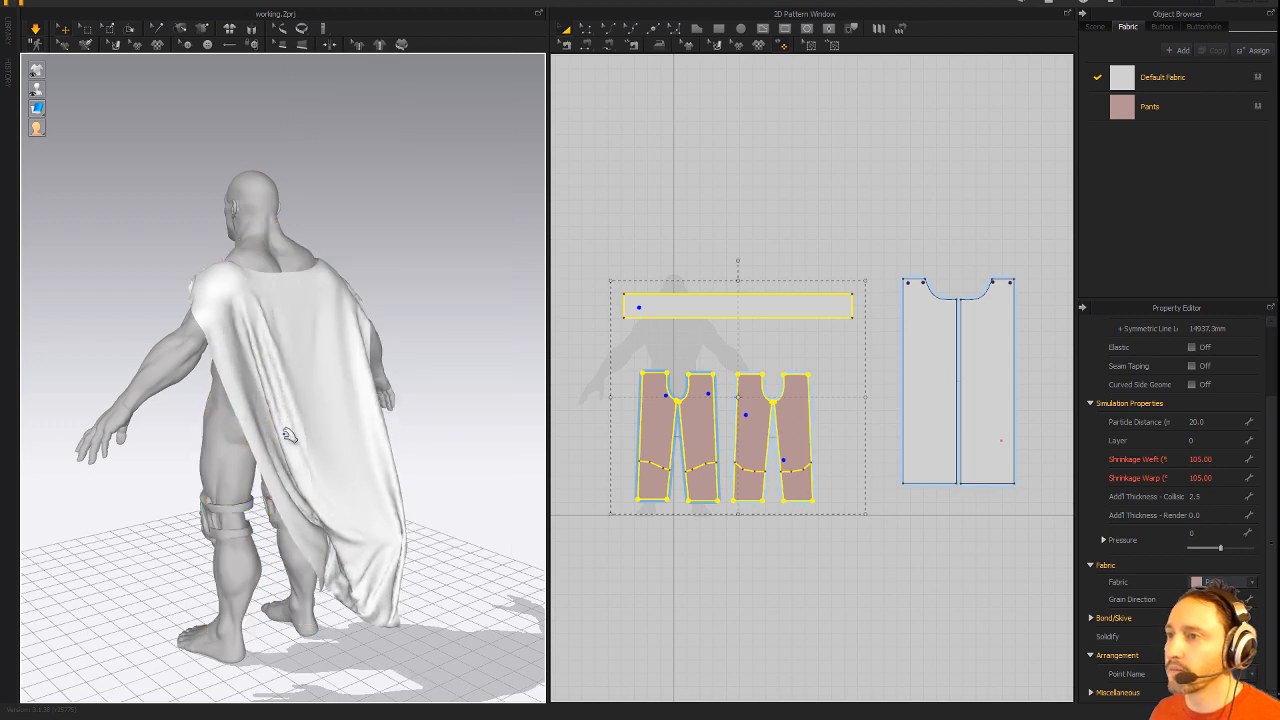
Delete all pins from the garment so the cape hangs freely down the figure's back.
{"action": "right_click_drag", "start_coordinate": [469, 263], "coordinate": [360, 251]}
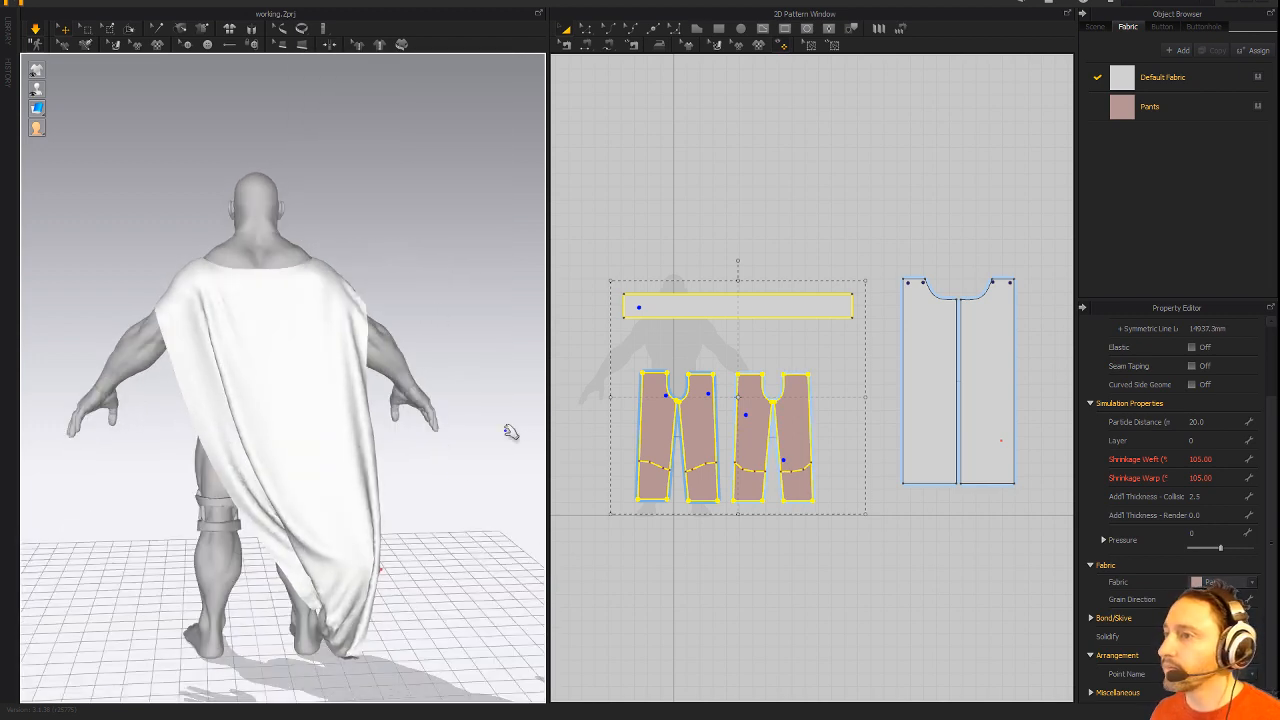
{"action": "right_click_drag", "start_coordinate": [422, 486], "coordinate": [283, 650]}
{"action": "right_click", "coordinate": [306, 472]}
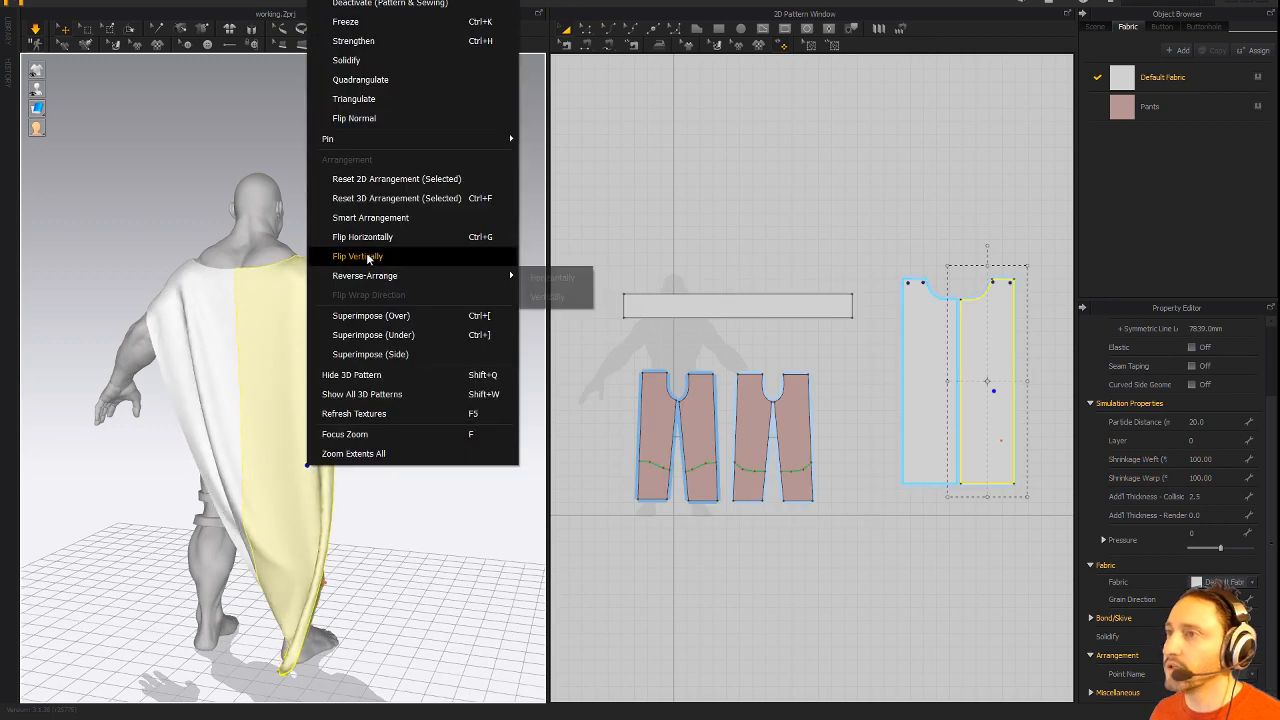
{"action": "mouse_move", "coordinate": [369, 141]}
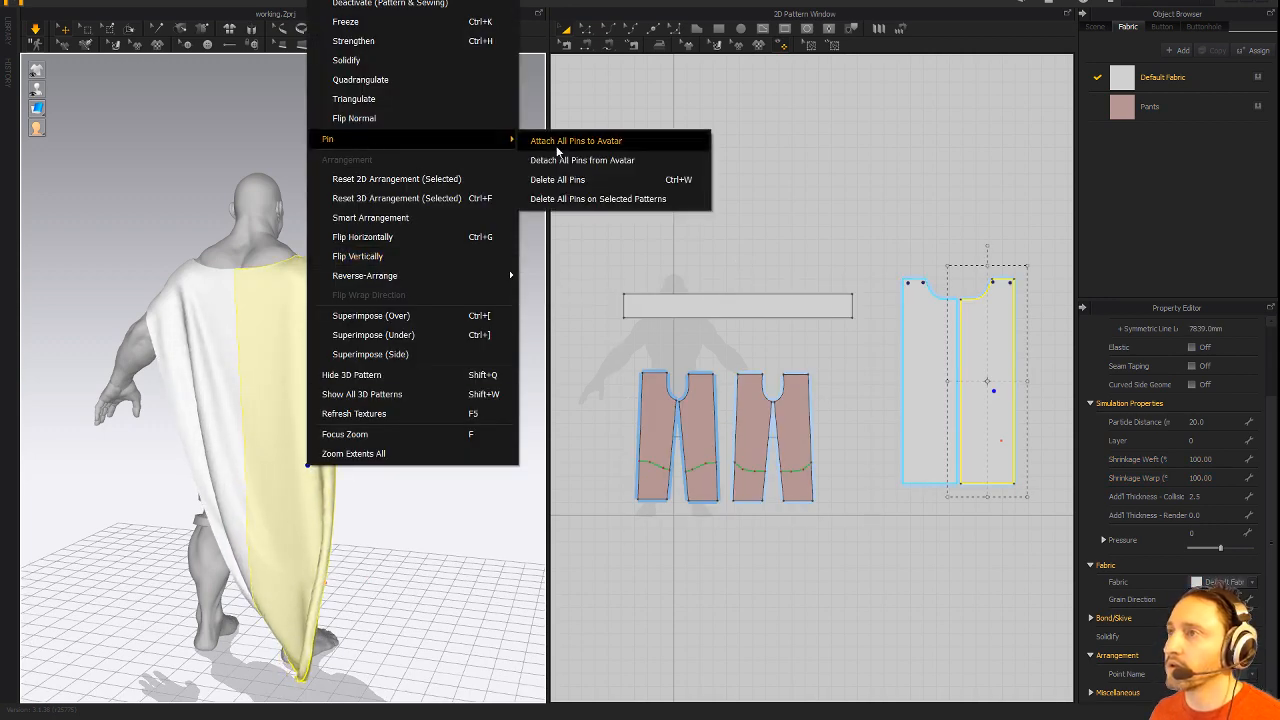
{"action": "left_click", "coordinate": [560, 179]}
{"action": "right_click_drag", "start_coordinate": [420, 254], "coordinate": [455, 229]}
{"action": "left_click", "coordinate": [455, 229]}
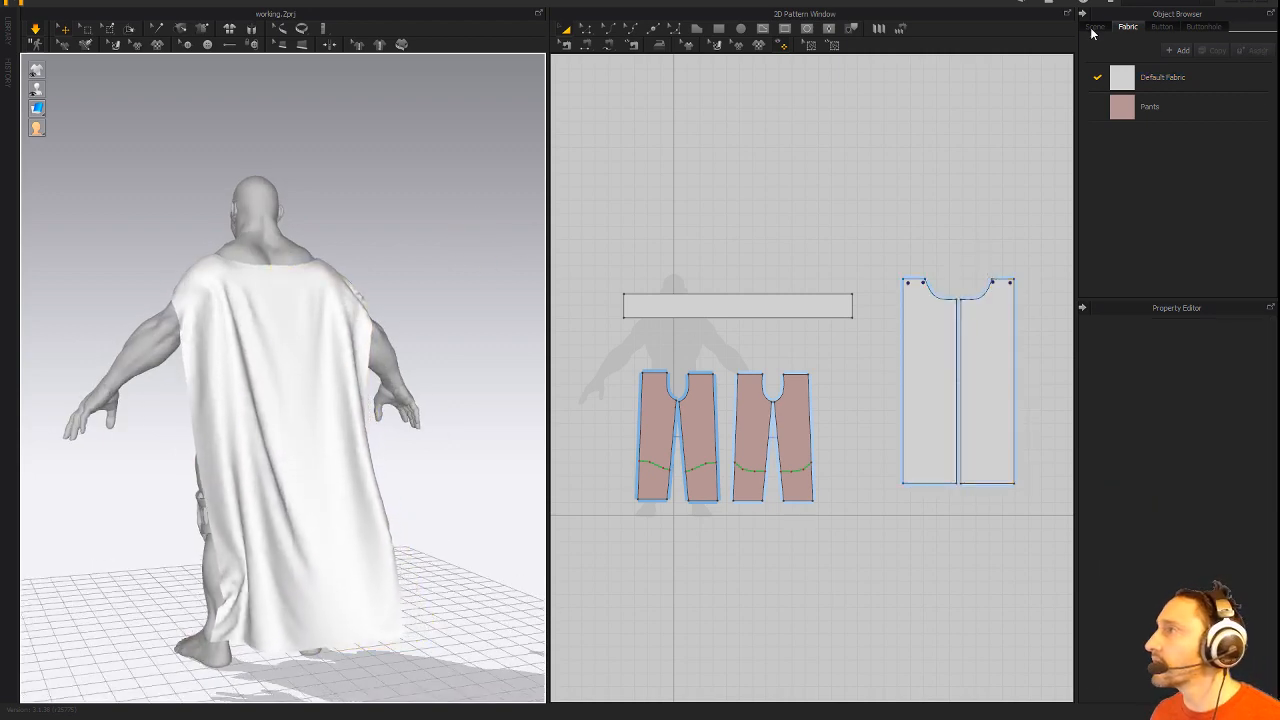
Open the simulation properties and set Gravity to 0.
{"action": "left_click", "coordinate": [1092, 28]}
{"action": "left_click", "coordinate": [1126, 27]}
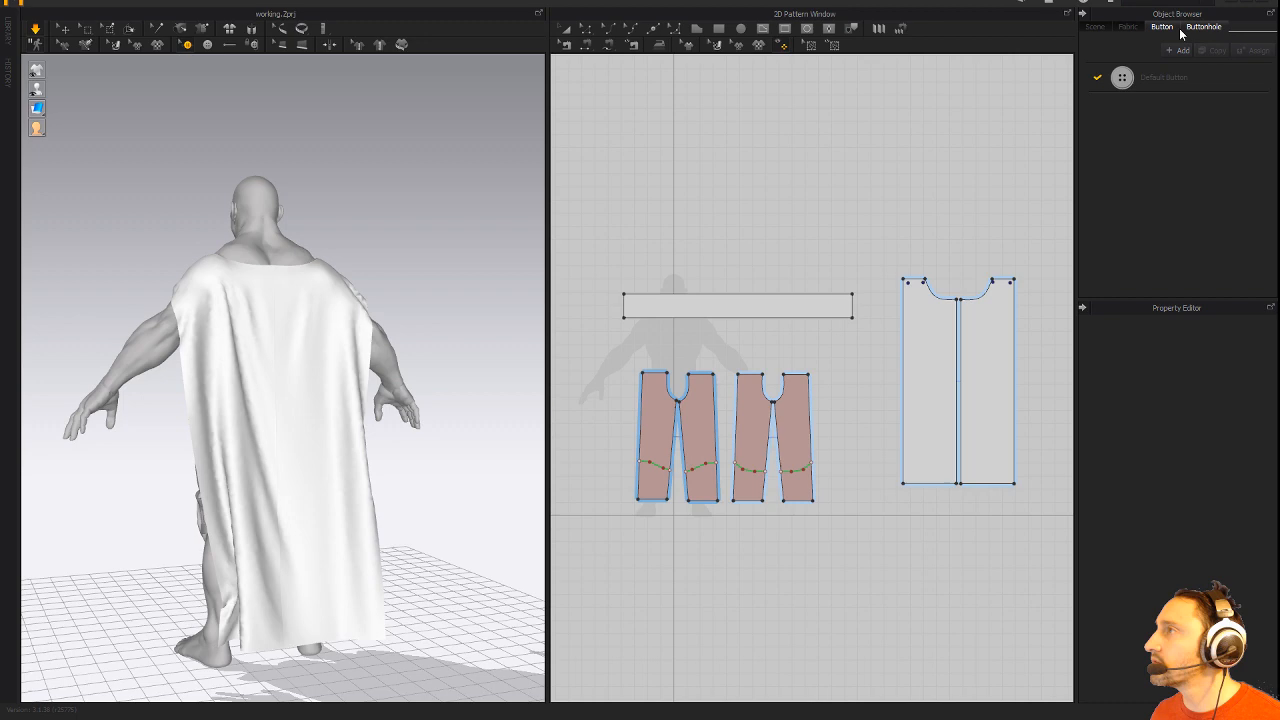
{"action": "left_click", "coordinate": [1098, 28]}
{"action": "right_click", "coordinate": [310, 247]}
{"action": "right_click", "coordinate": [381, 136]}
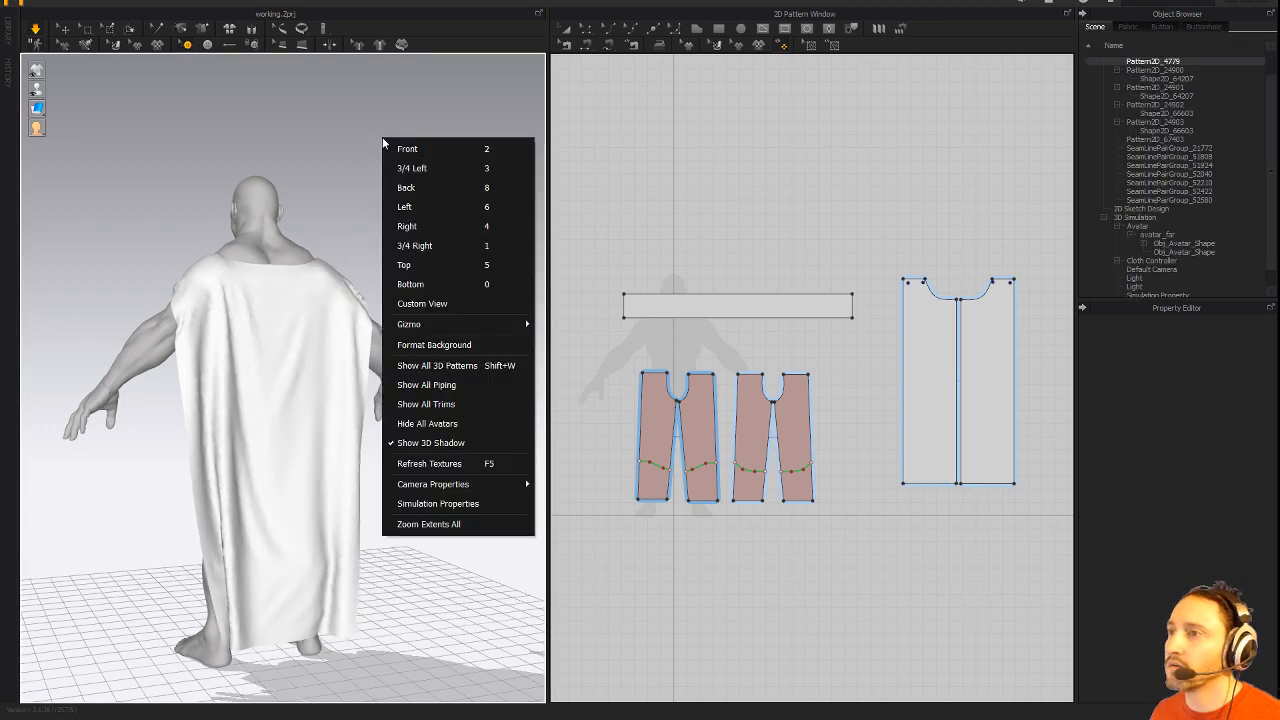
{"action": "left_click", "coordinate": [436, 503]}
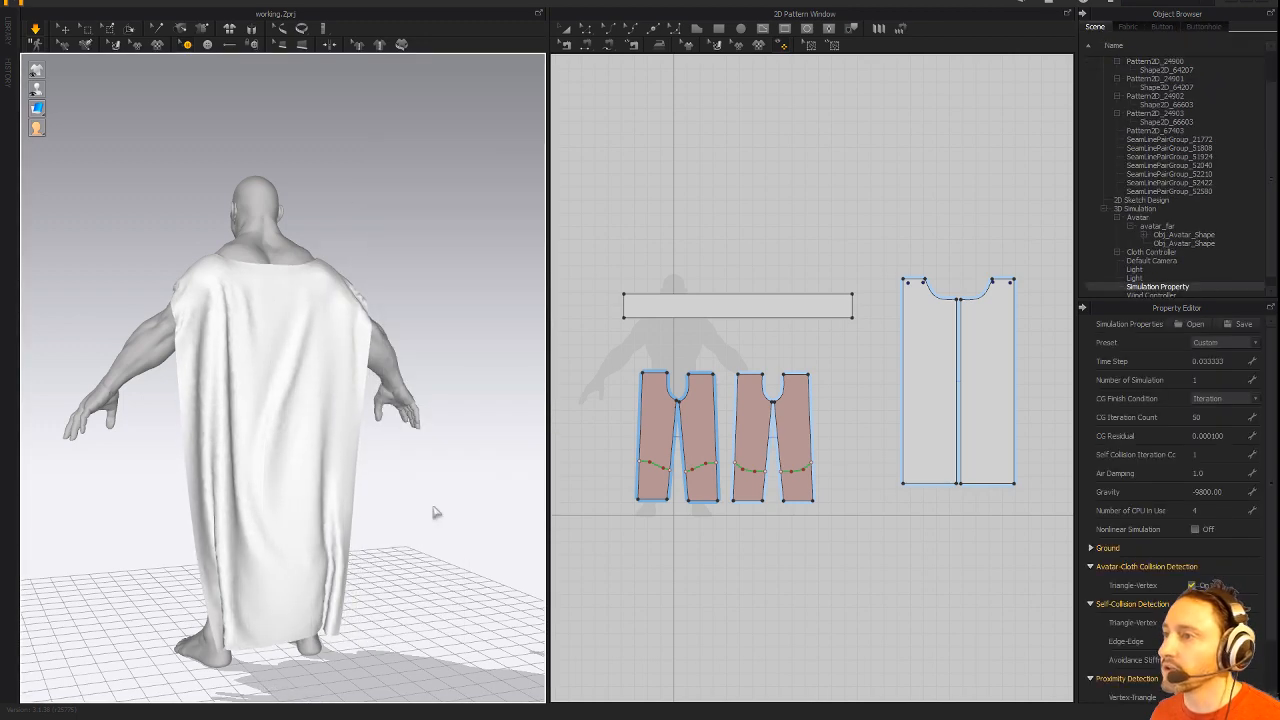
{"action": "scroll", "coordinate": [1181, 437], "scroll_direction": "down", "scroll_amount": 3}
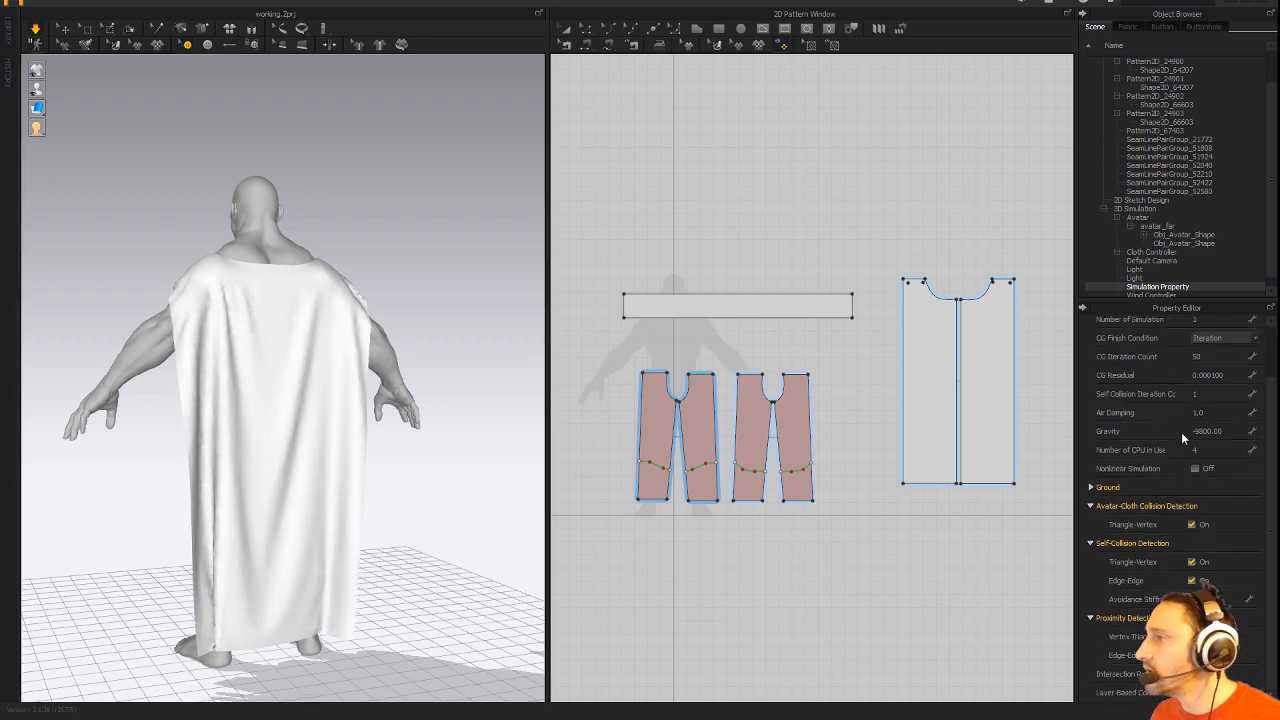
{"action": "scroll", "coordinate": [1181, 432], "scroll_direction": "up", "scroll_amount": 3}
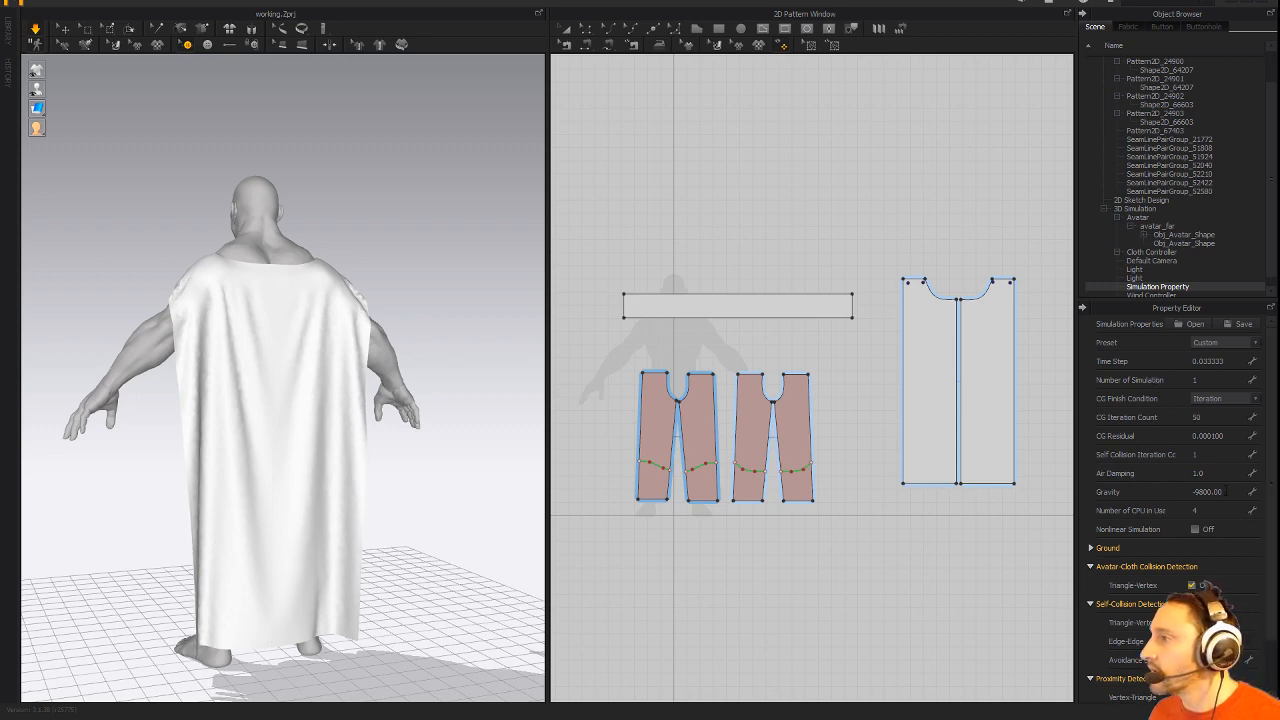
{"action": "left_click", "coordinate": [1231, 492]}
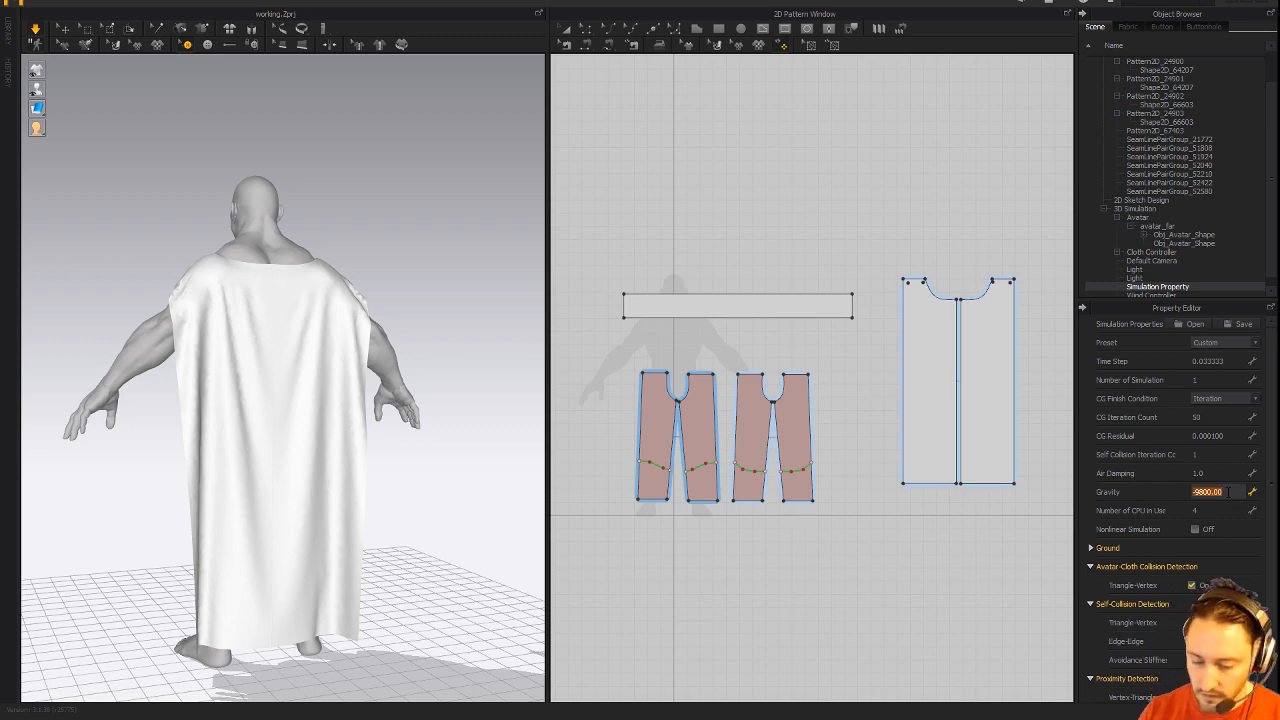
{"action": "type", "text": "0"}
{"action": "key", "text": "Return"}
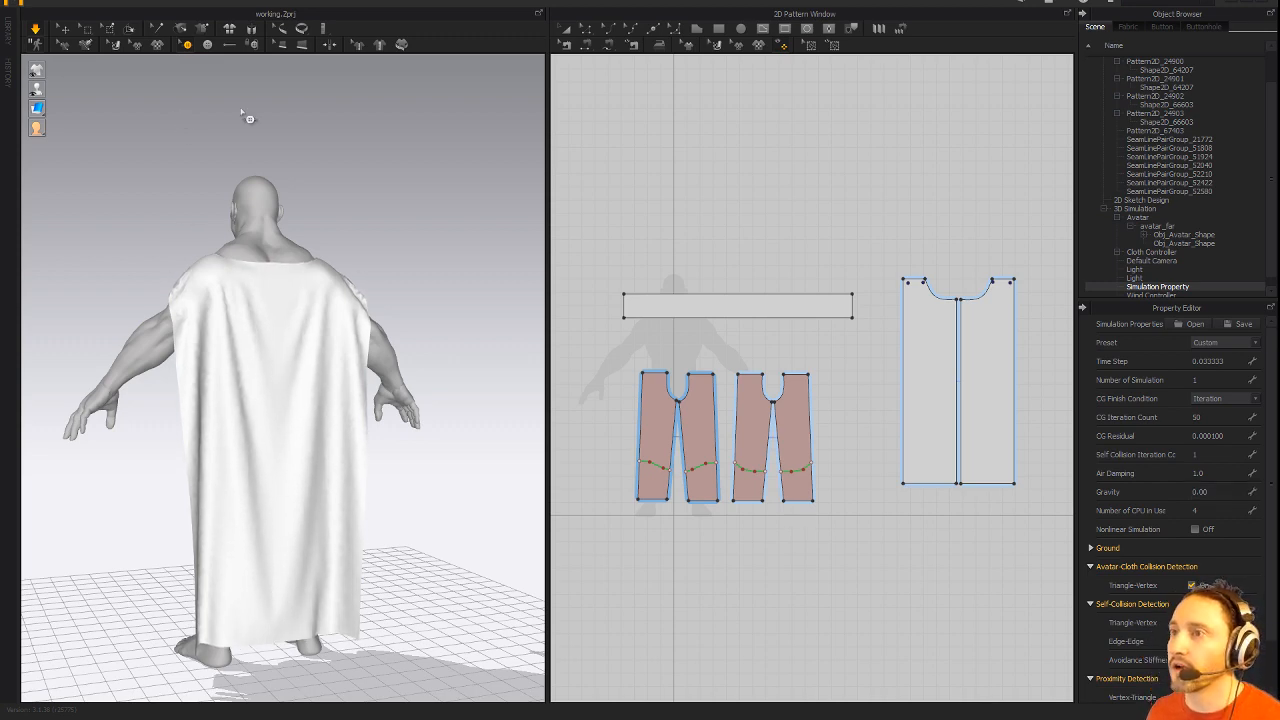
Pull the weightless cape out behind the figure until it floats horizontally at shoulder height.
{"action": "right_click_drag", "start_coordinate": [249, 119], "coordinate": [382, 192]}
{"action": "right_click_drag", "start_coordinate": [391, 436], "coordinate": [362, 437]}
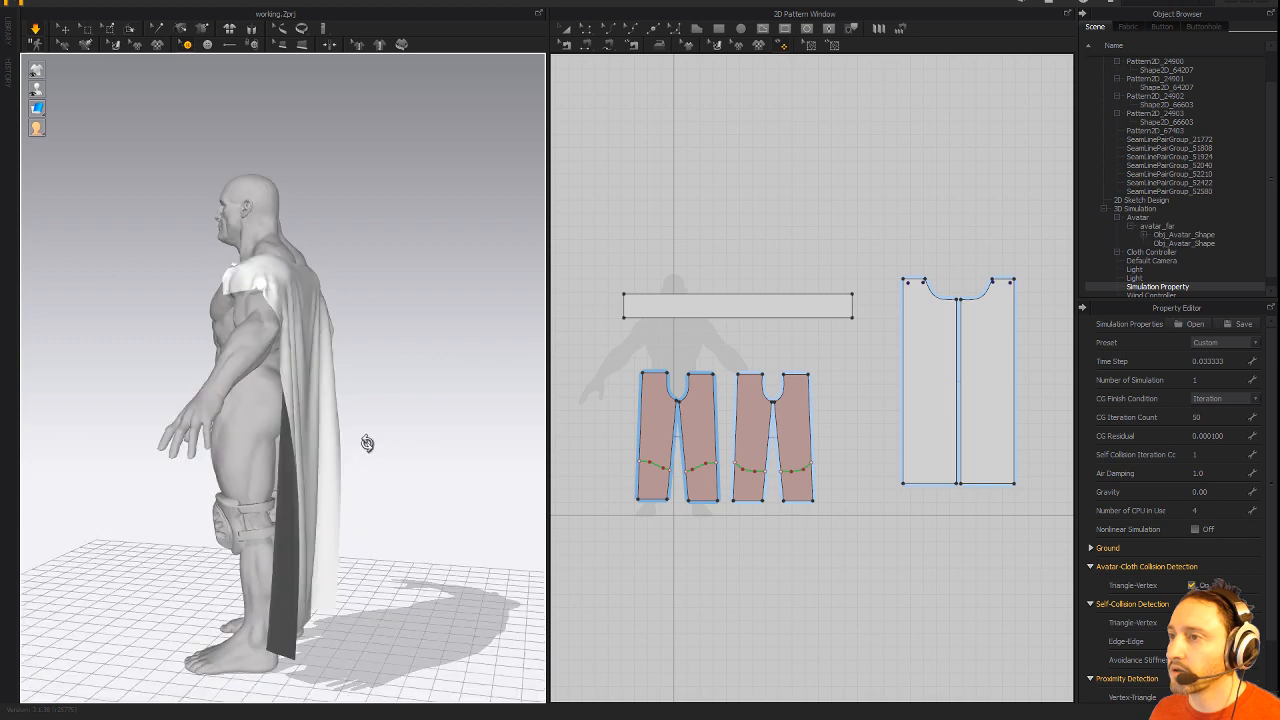
{"action": "left_click", "coordinate": [390, 446]}
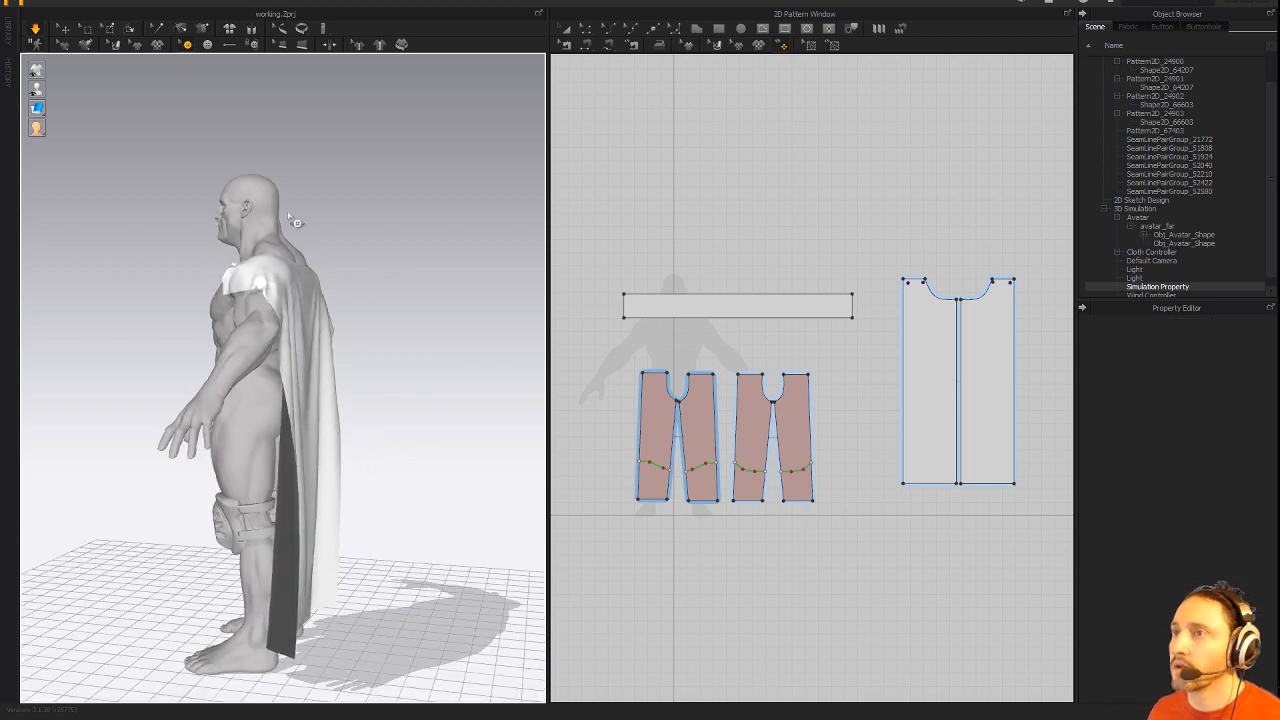
{"action": "left_click_drag", "start_coordinate": [344, 445], "coordinate": [410, 414]}
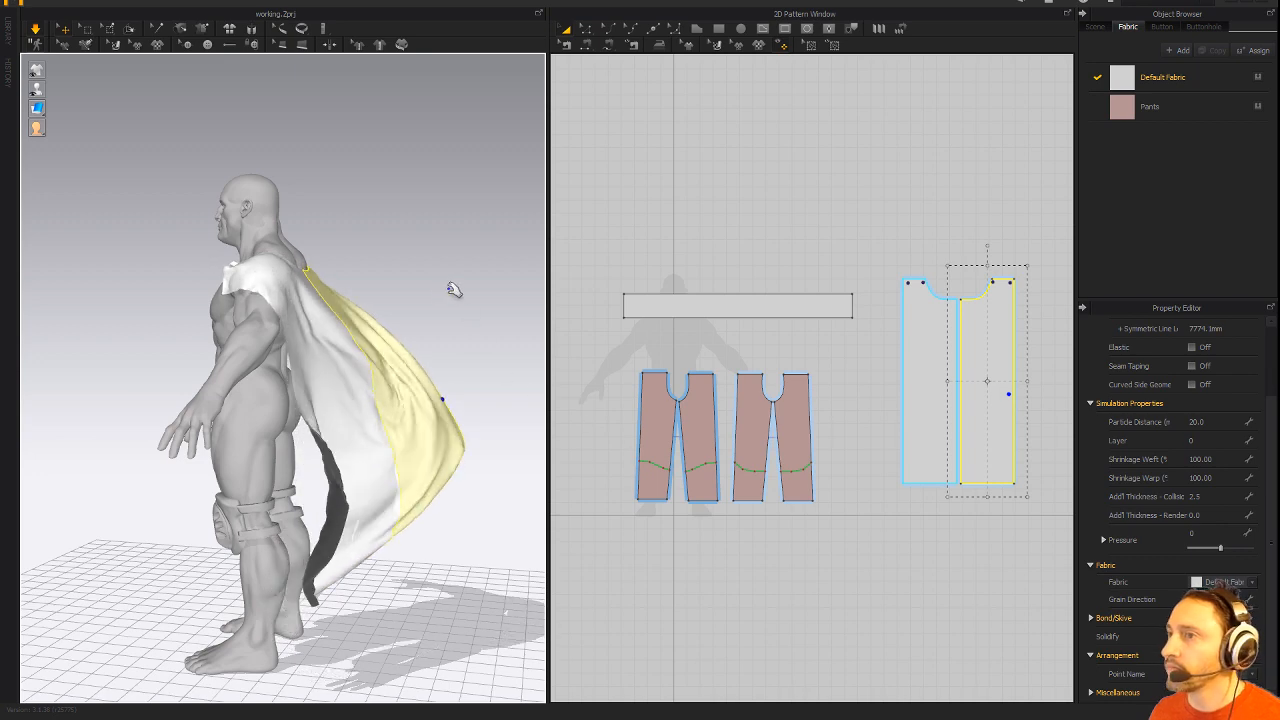
{"action": "right_click_drag", "start_coordinate": [451, 286], "coordinate": [364, 237]}
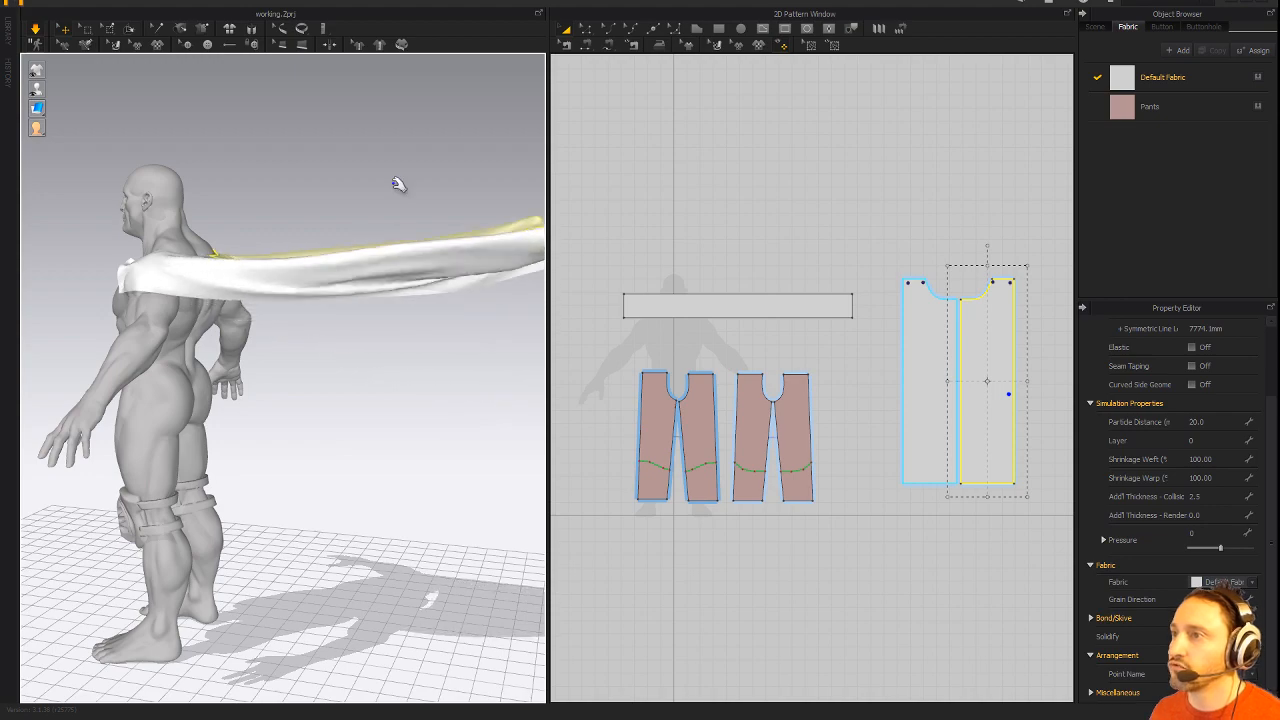
Reopen the simulation properties and set Gravity to -9800.
{"action": "right_click_drag", "start_coordinate": [375, 186], "coordinate": [303, 172]}
{"action": "right_click", "coordinate": [303, 172]}
{"action": "left_click", "coordinate": [375, 534]}
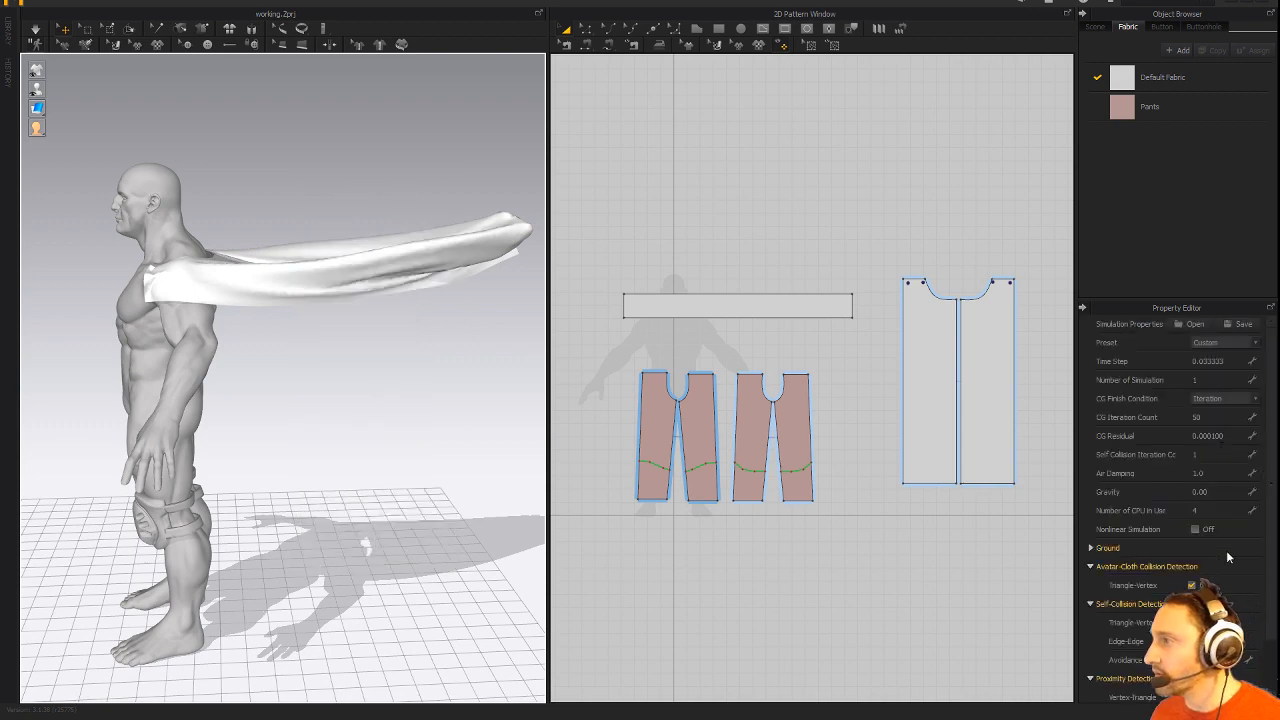
{"action": "double_click", "coordinate": [1200, 491]}
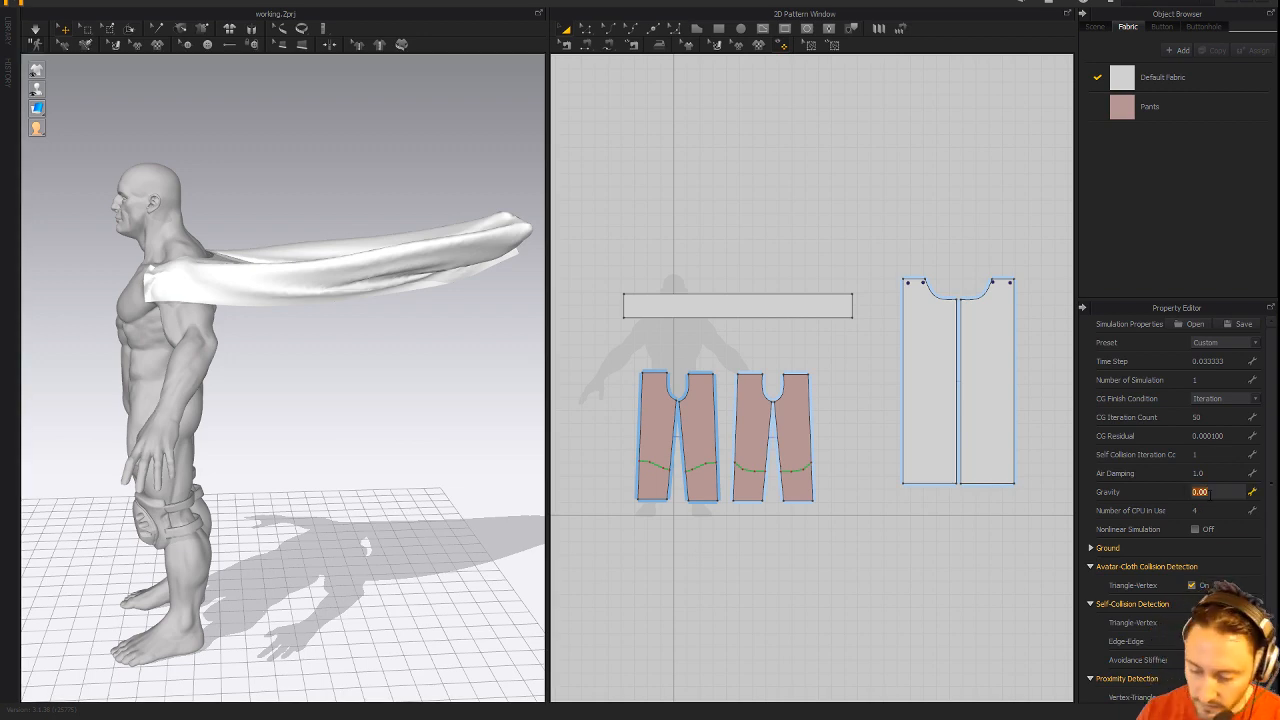
{"action": "type", "text": "-9800"}
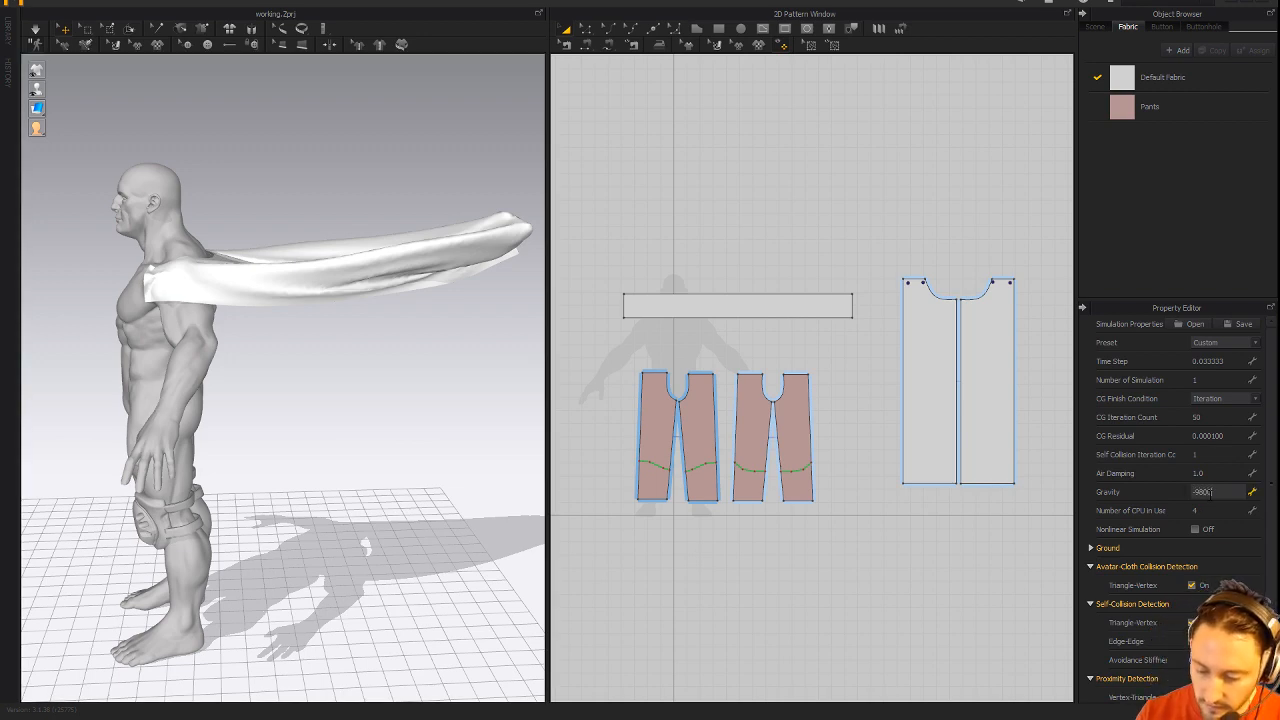
{"action": "key", "text": "Return"}
Run the simulation again and pull the falling cape so it billows behind the figure.
{"action": "right_click_drag", "start_coordinate": [317, 151], "coordinate": [277, 157]}
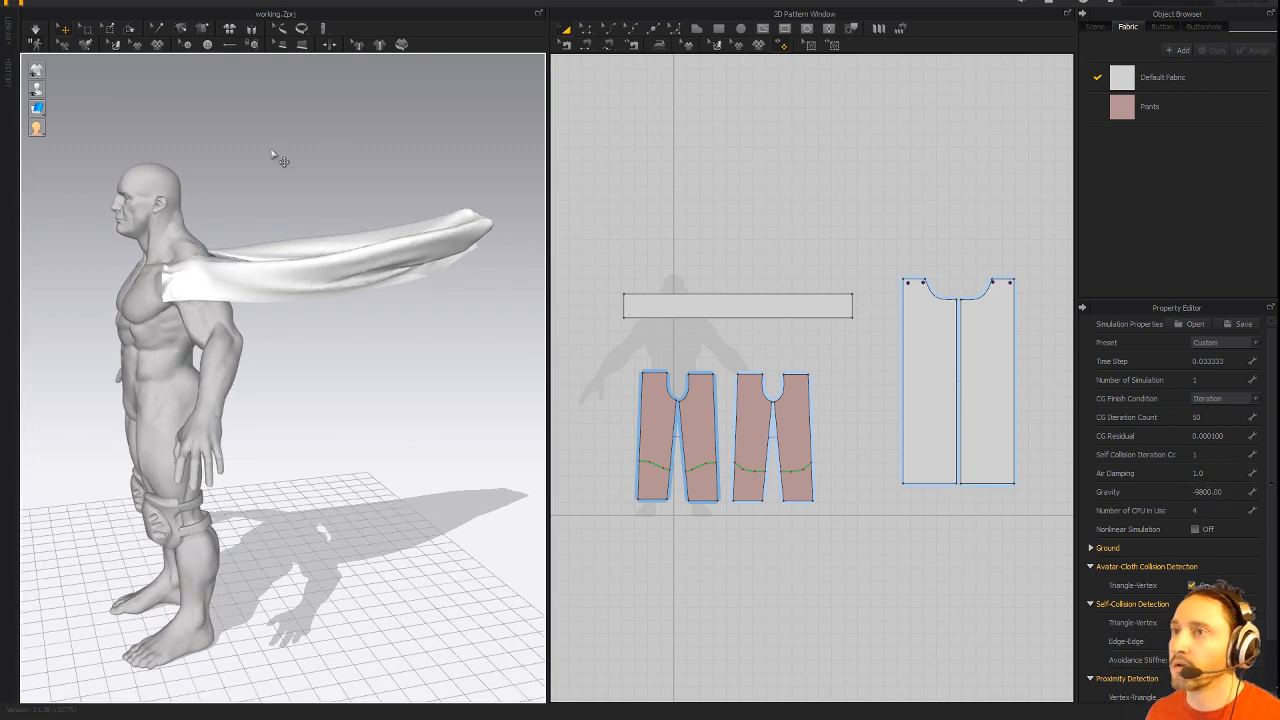
{"action": "left_click", "coordinate": [36, 30]}
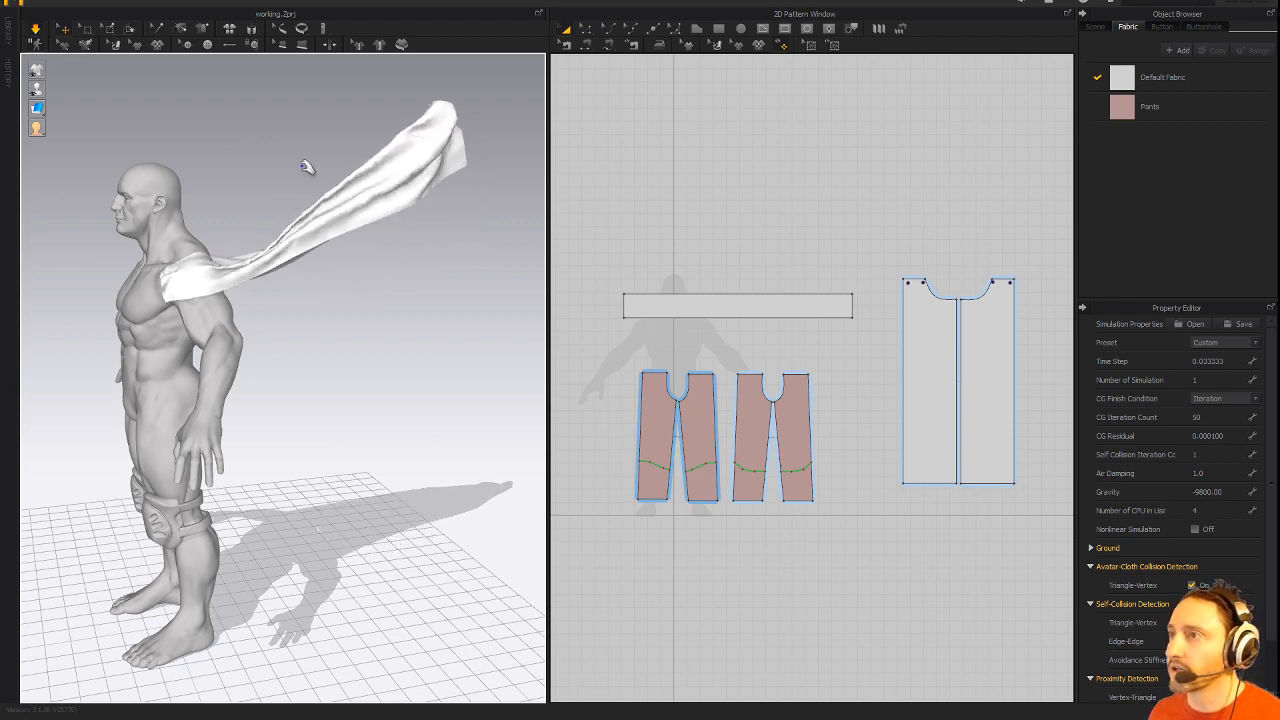
{"action": "mouse_move", "coordinate": [330, 185]}
{"action": "right_mouse_down"}
{"action": "mouse_move", "coordinate": [200, 183]}
{"action": "mouse_move", "coordinate": [345, 179]}
{"action": "right_mouse_up"}
{"action": "left_click", "coordinate": [412, 205]}
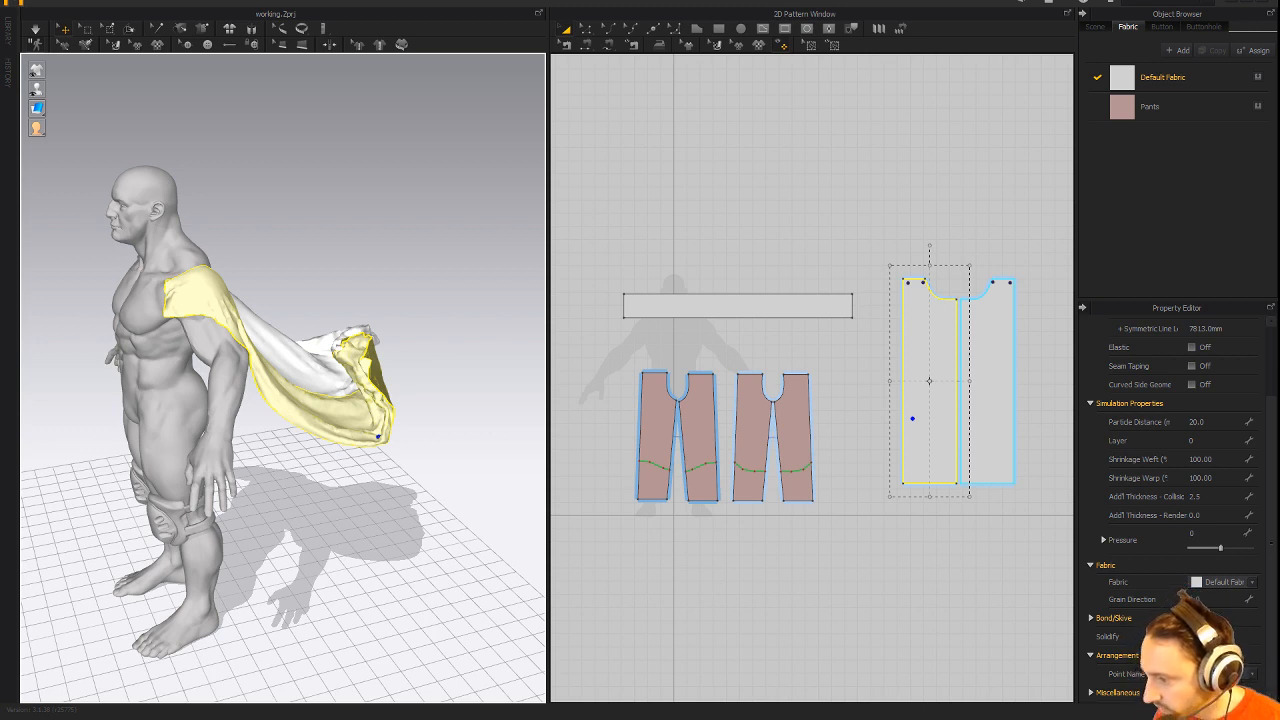
Show the wind controller in the 3D scene and bring it into view beside the figure.
{"action": "right_click", "coordinate": [419, 441]}
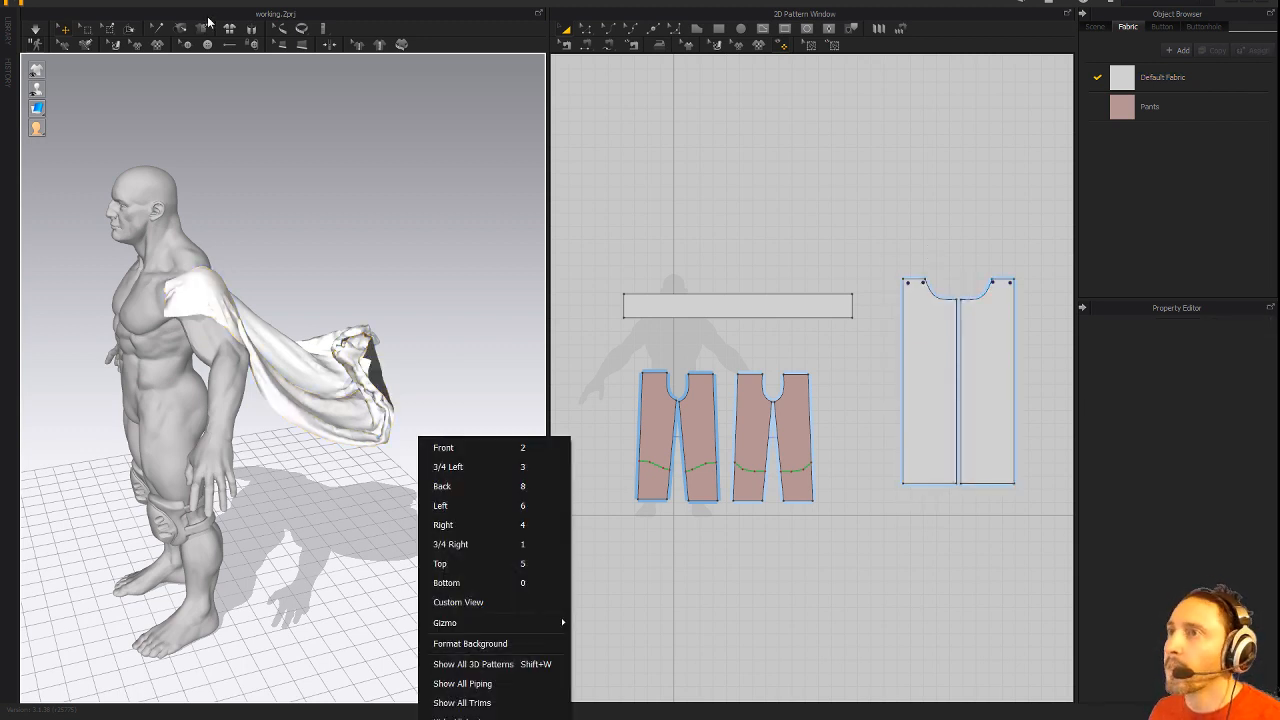
{"action": "left_click", "coordinate": [353, 2]}
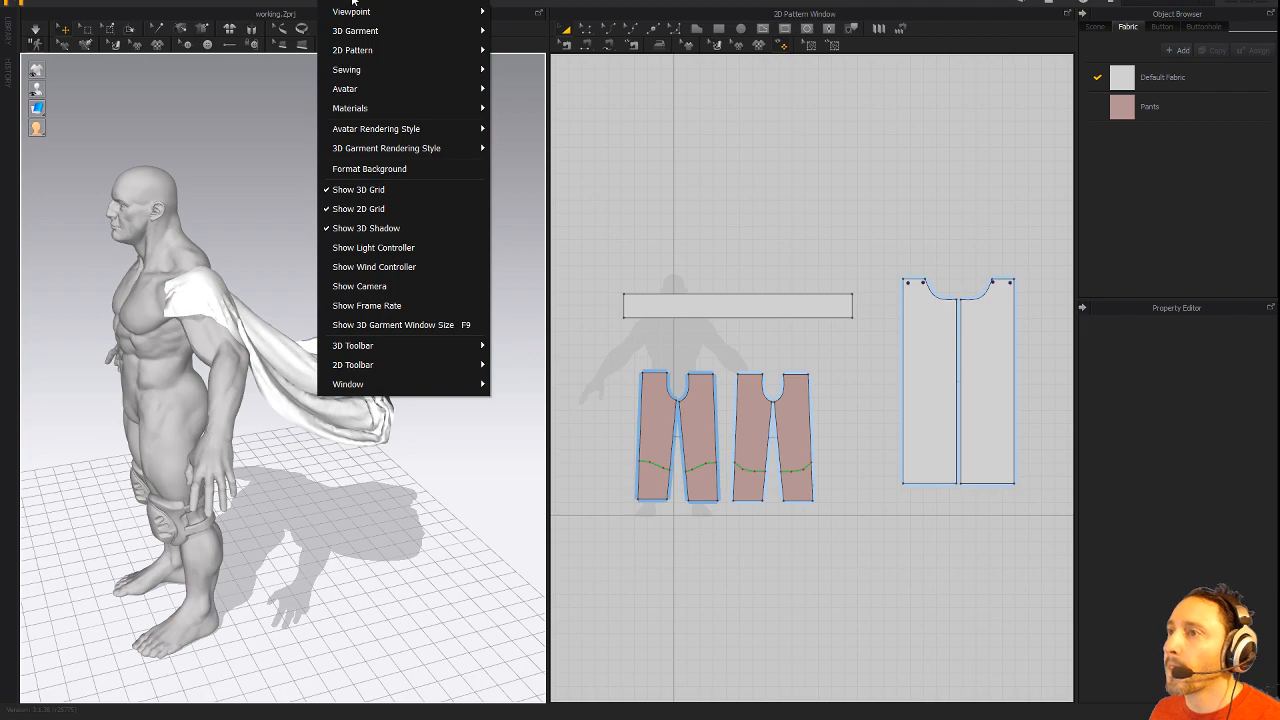
{"action": "left_click", "coordinate": [394, 267]}
{"action": "scroll", "coordinate": [350, 270], "scroll_direction": "down", "scroll_amount": 3}
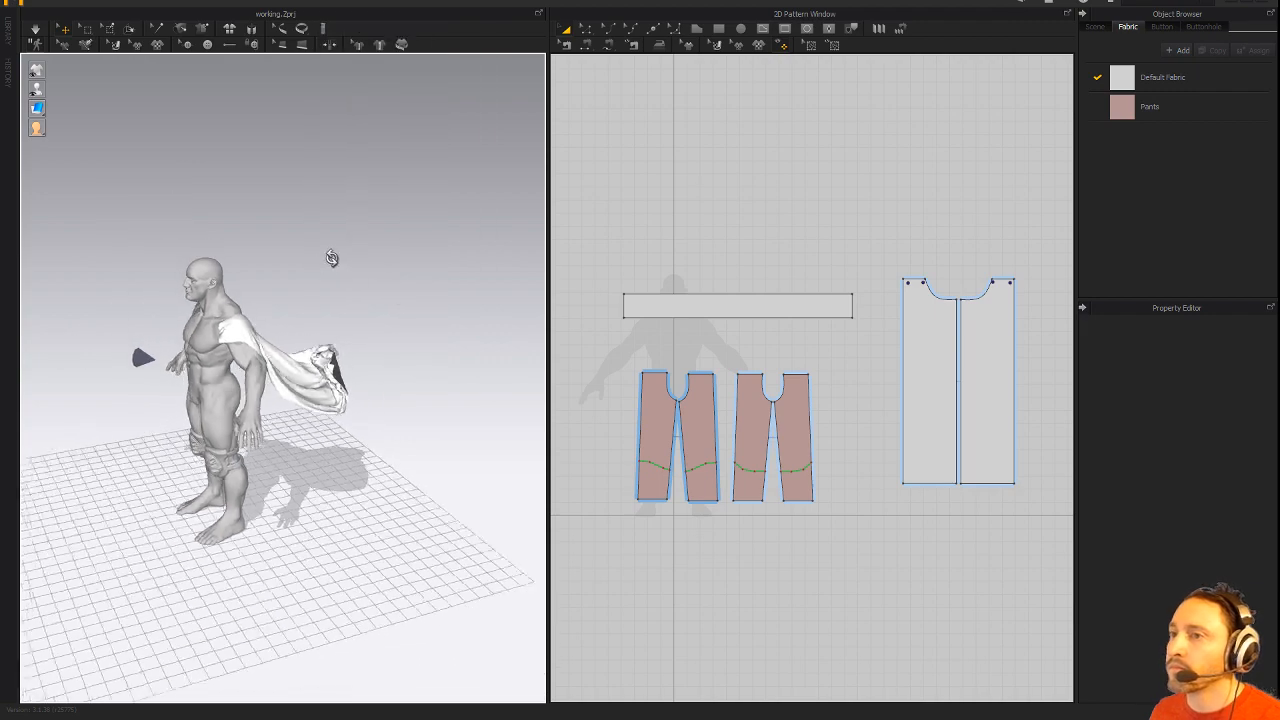
Select the wind controller beside the figure and activate its wind.
{"action": "right_click_drag", "start_coordinate": [331, 259], "coordinate": [414, 267]}
{"action": "left_click", "coordinate": [106, 397]}
{"action": "middle_click_drag", "start_coordinate": [355, 346], "coordinate": [423, 351]}
{"action": "scroll", "coordinate": [423, 352], "scroll_direction": "up", "scroll_amount": 3}
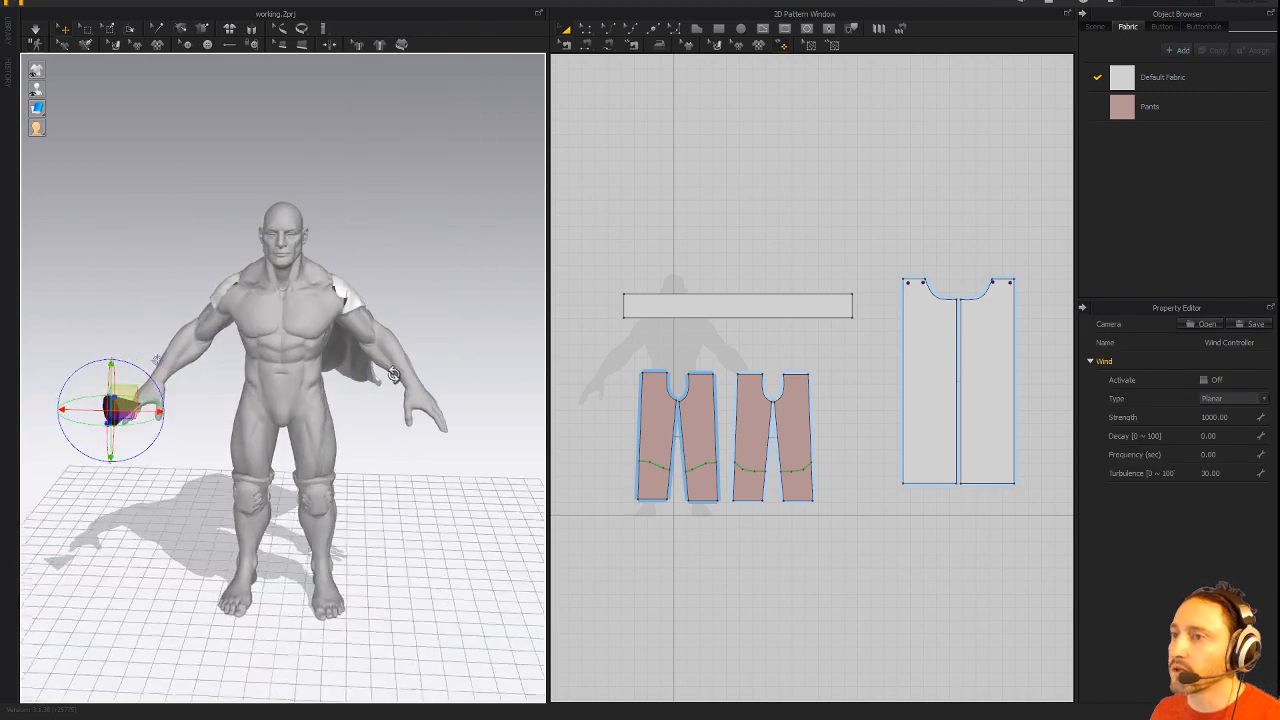
{"action": "right_click_drag", "start_coordinate": [425, 350], "coordinate": [379, 392]}
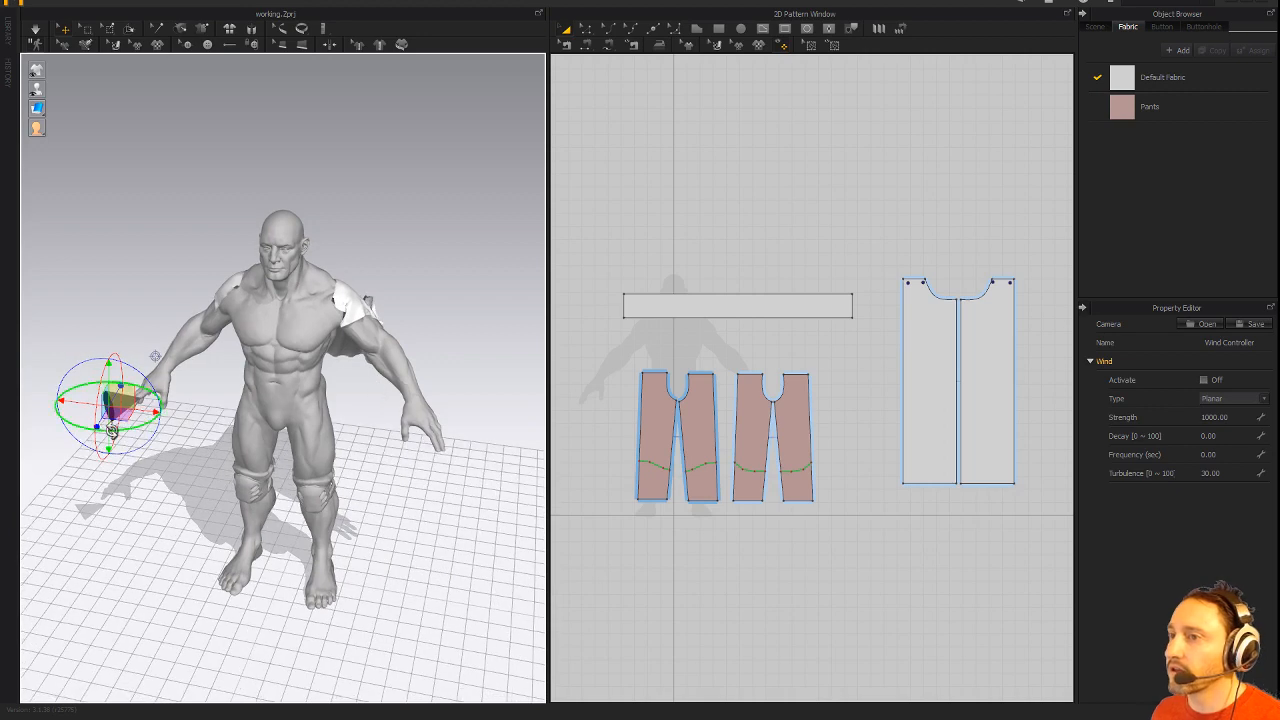
{"action": "left_click_drag", "start_coordinate": [114, 431], "coordinate": [106, 428]}
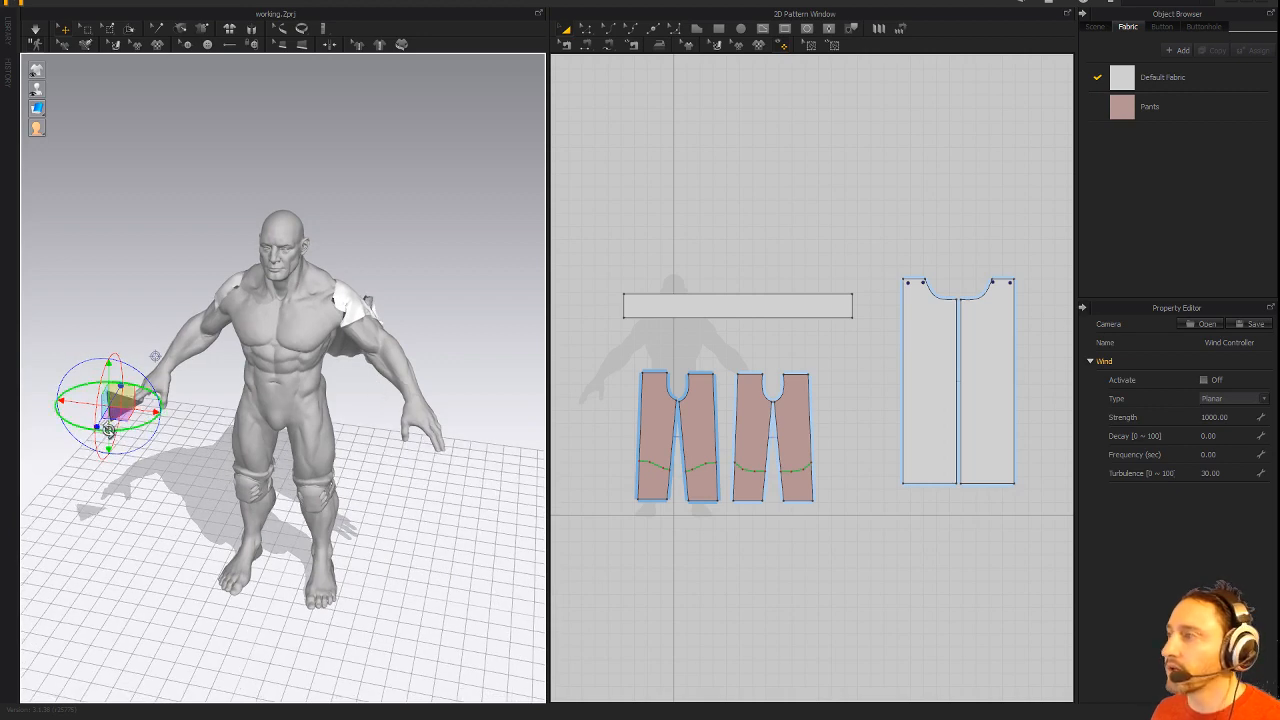
{"action": "right_click_drag", "start_coordinate": [366, 554], "coordinate": [362, 531]}
{"action": "left_click", "coordinate": [1204, 381]}
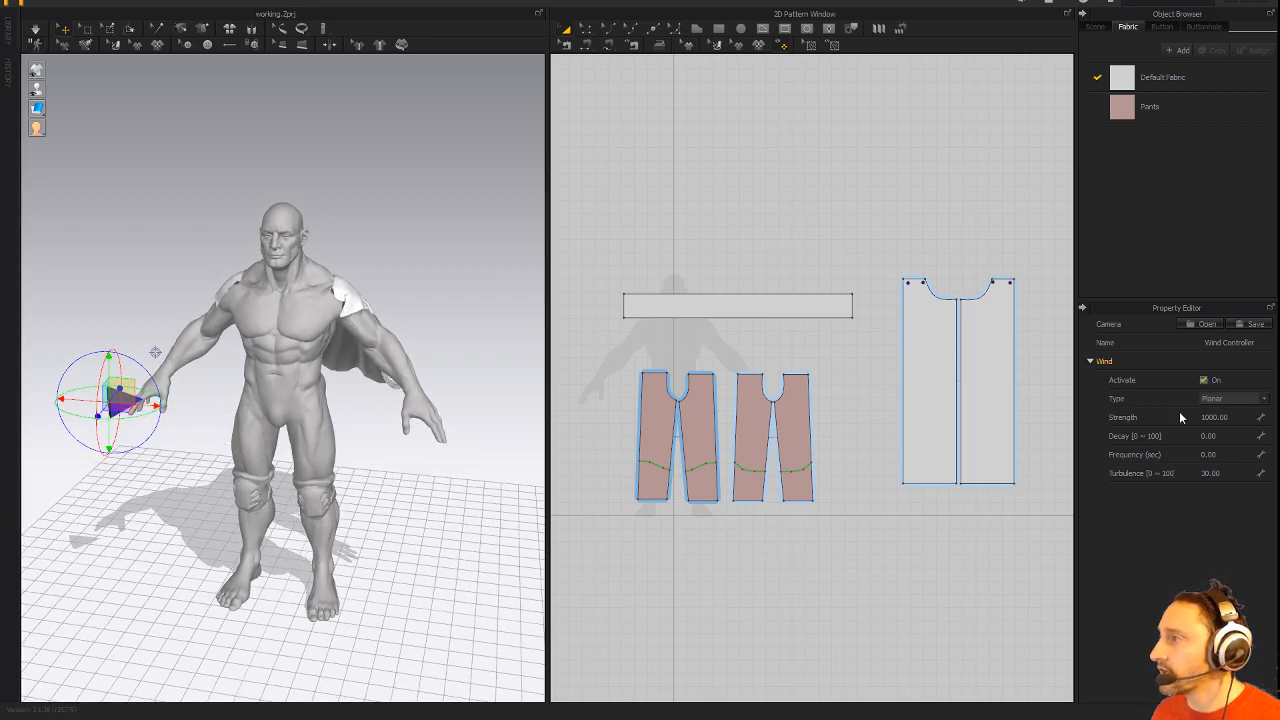
Run the simulation so the wind blows on the cape, and watch it from the side and front.
{"action": "right_click_drag", "start_coordinate": [443, 474], "coordinate": [428, 456]}
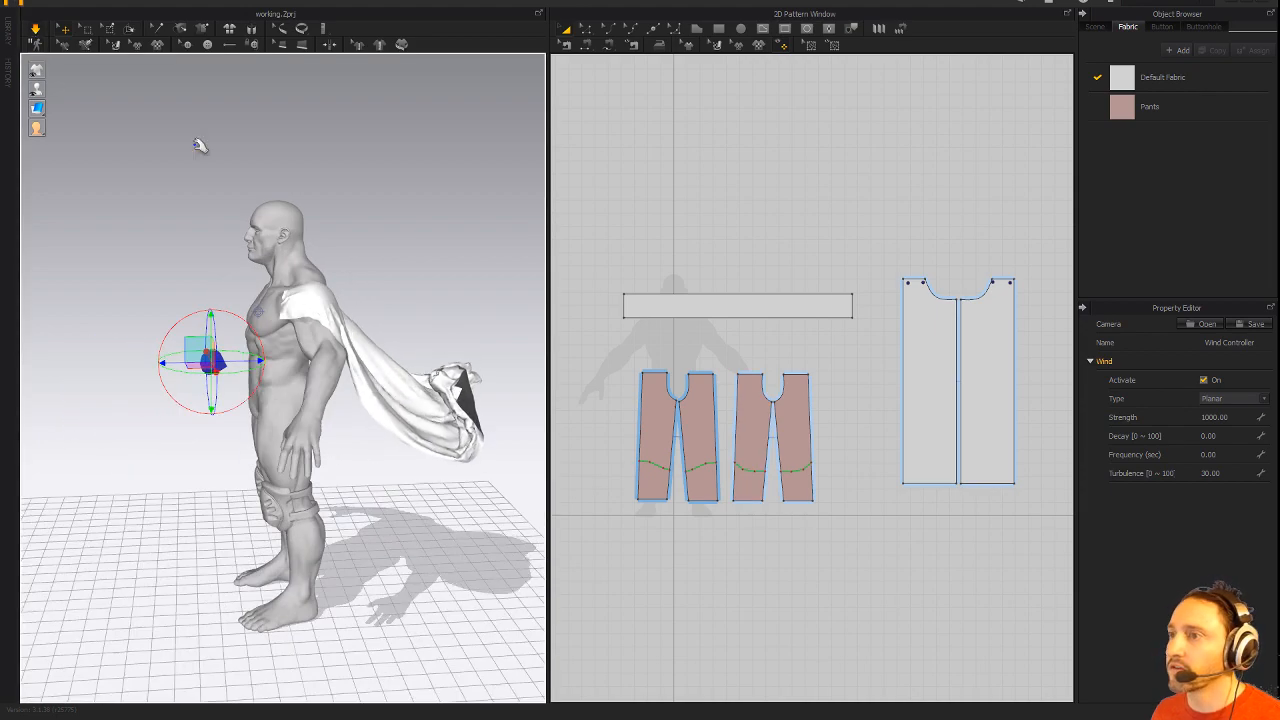
{"action": "right_click_drag", "start_coordinate": [451, 263], "coordinate": [393, 297]}
{"action": "right_click_drag", "start_coordinate": [453, 283], "coordinate": [423, 246]}
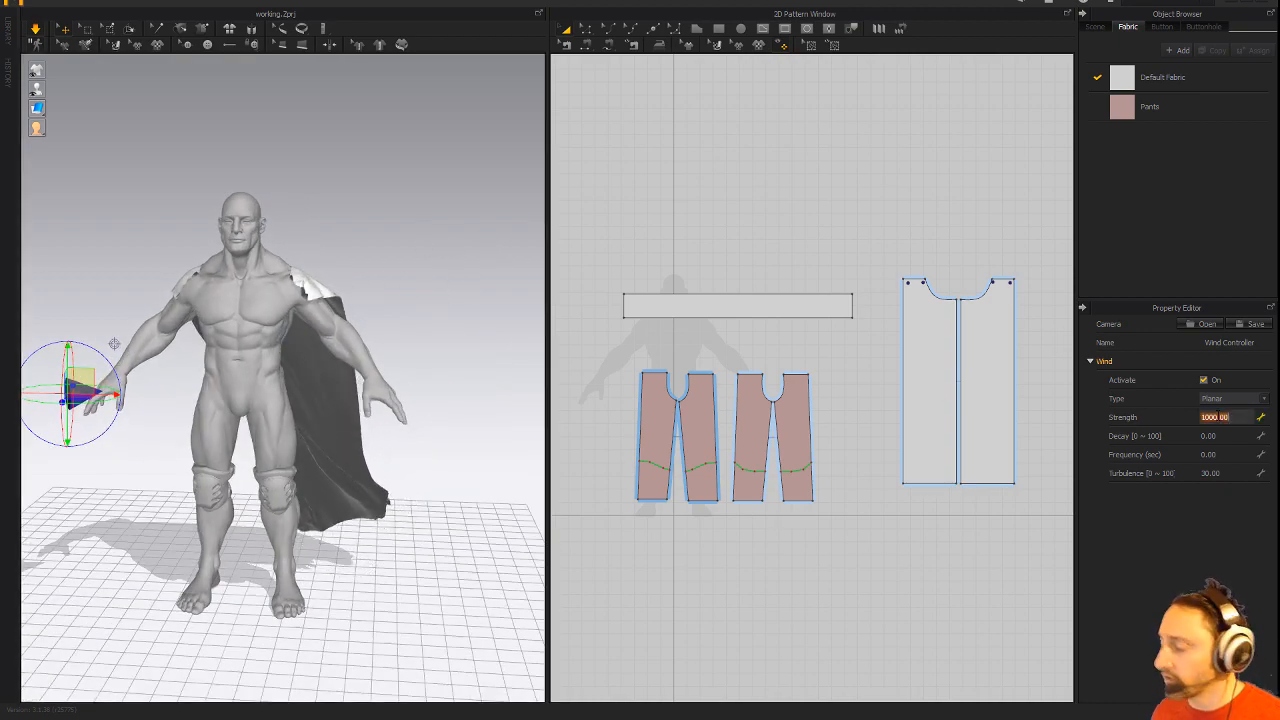
Raise the wind strength to 4000 and let the stronger wind lift the cape.
{"action": "left_click", "coordinate": [1217, 416]}
{"action": "type", "text": "4000"}
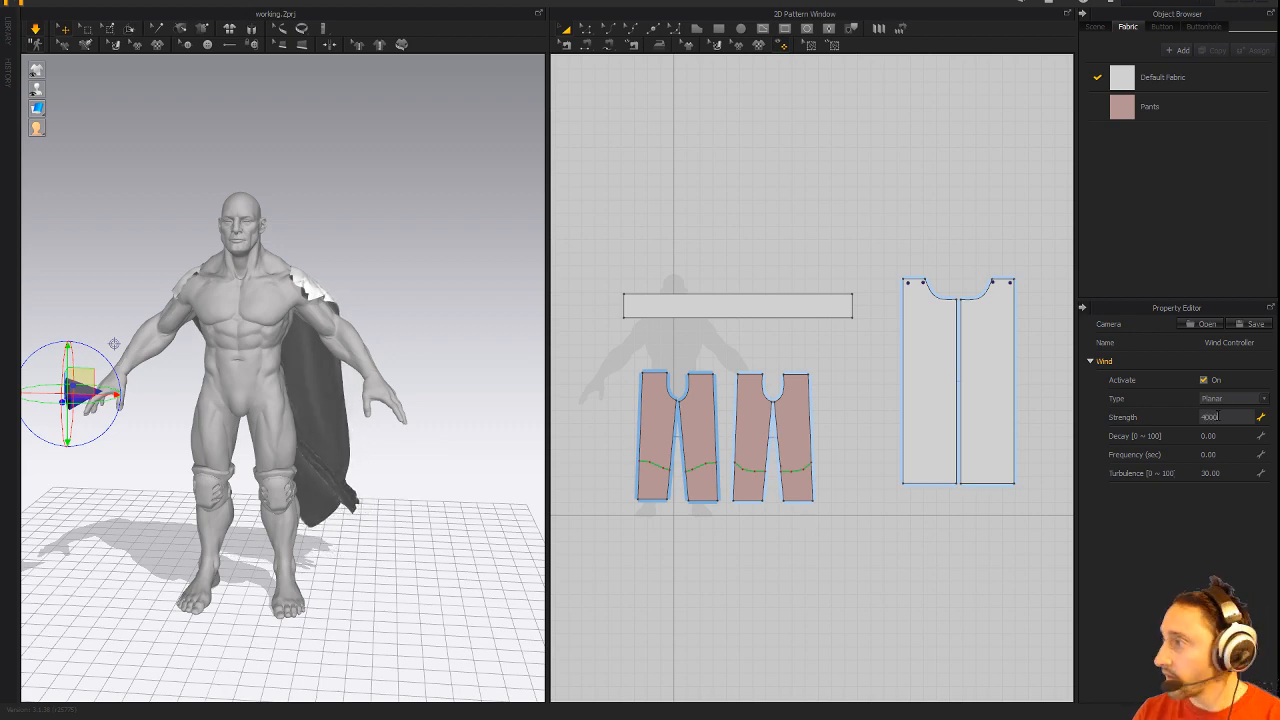
{"action": "key", "text": "Return"}
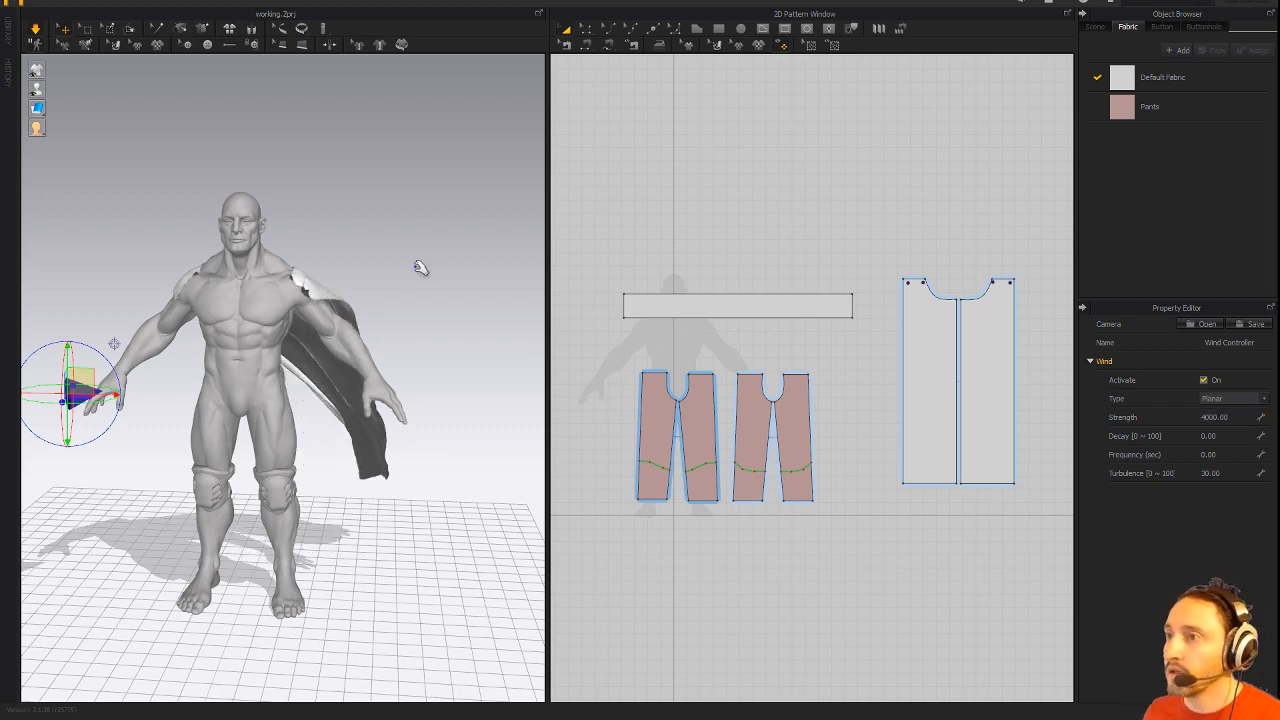
{"action": "right_click_drag", "start_coordinate": [423, 271], "coordinate": [414, 222]}
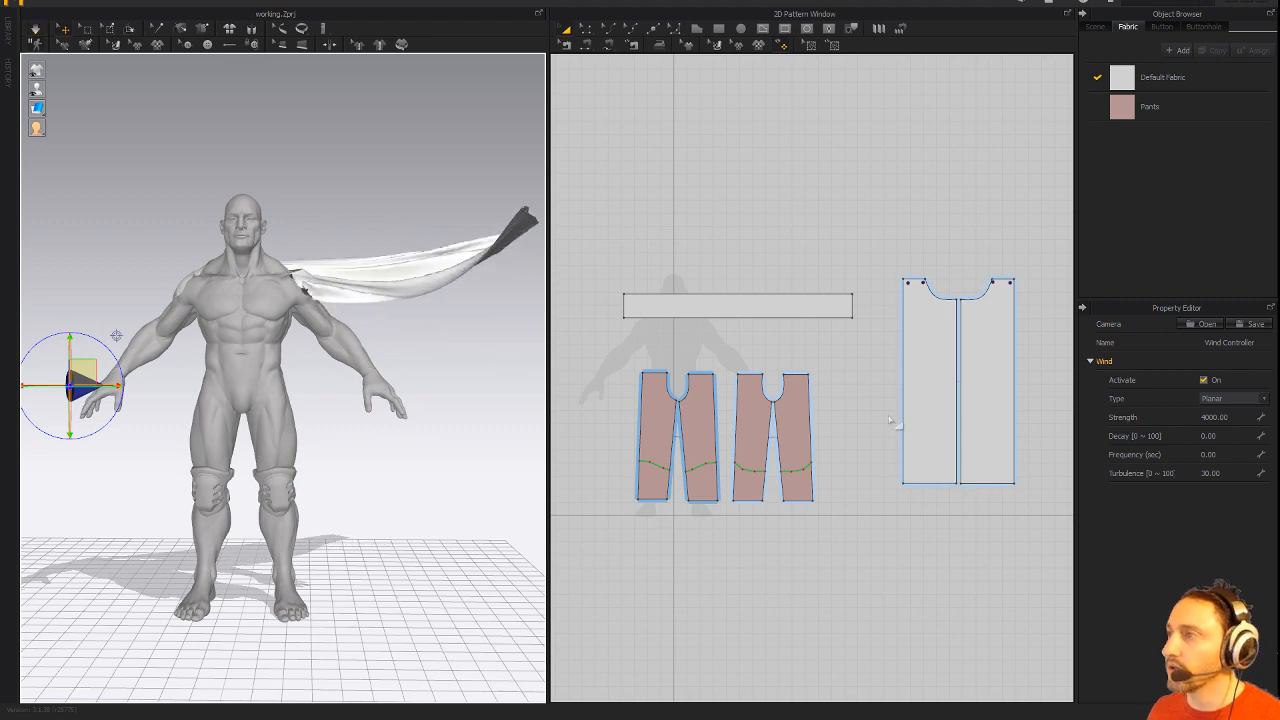
Set the wind strength to 2000 and run the simulation again, checking the cape from behind and from the side.
{"action": "left_click", "coordinate": [1231, 417]}
{"action": "type", "text": "20"}
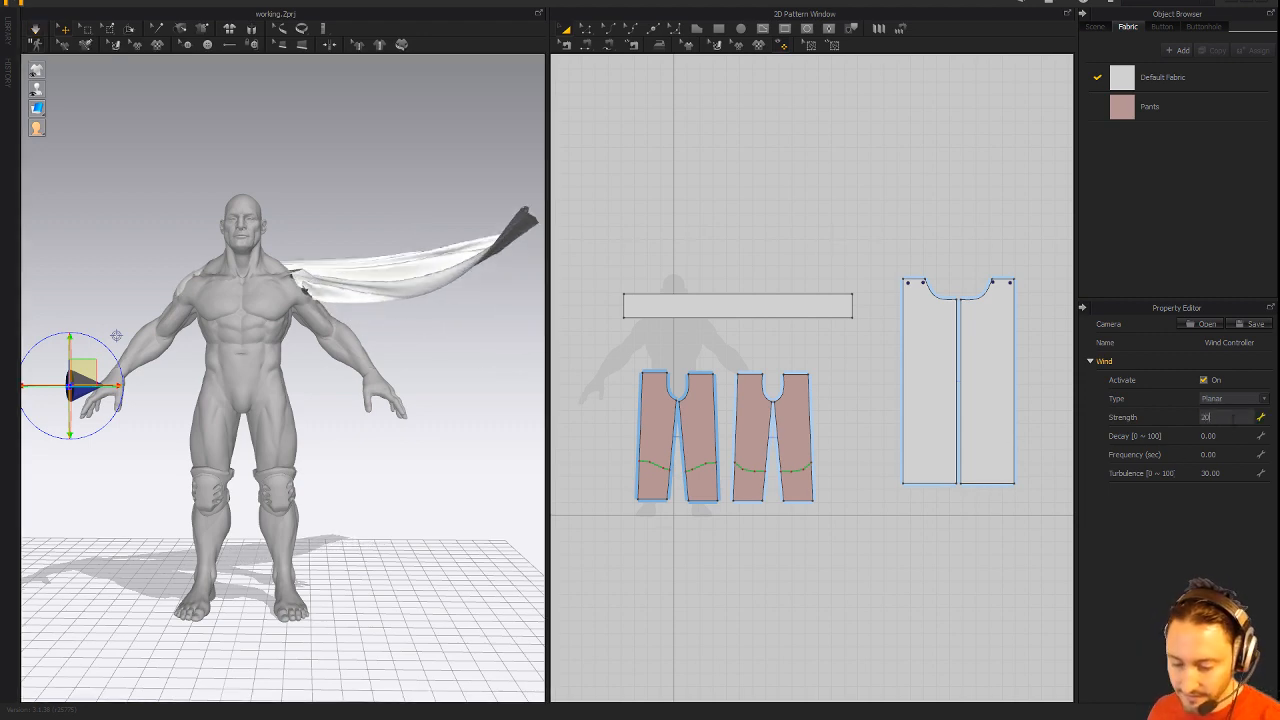
{"action": "type", "text": "0"}
{"action": "key", "text": "Return"}
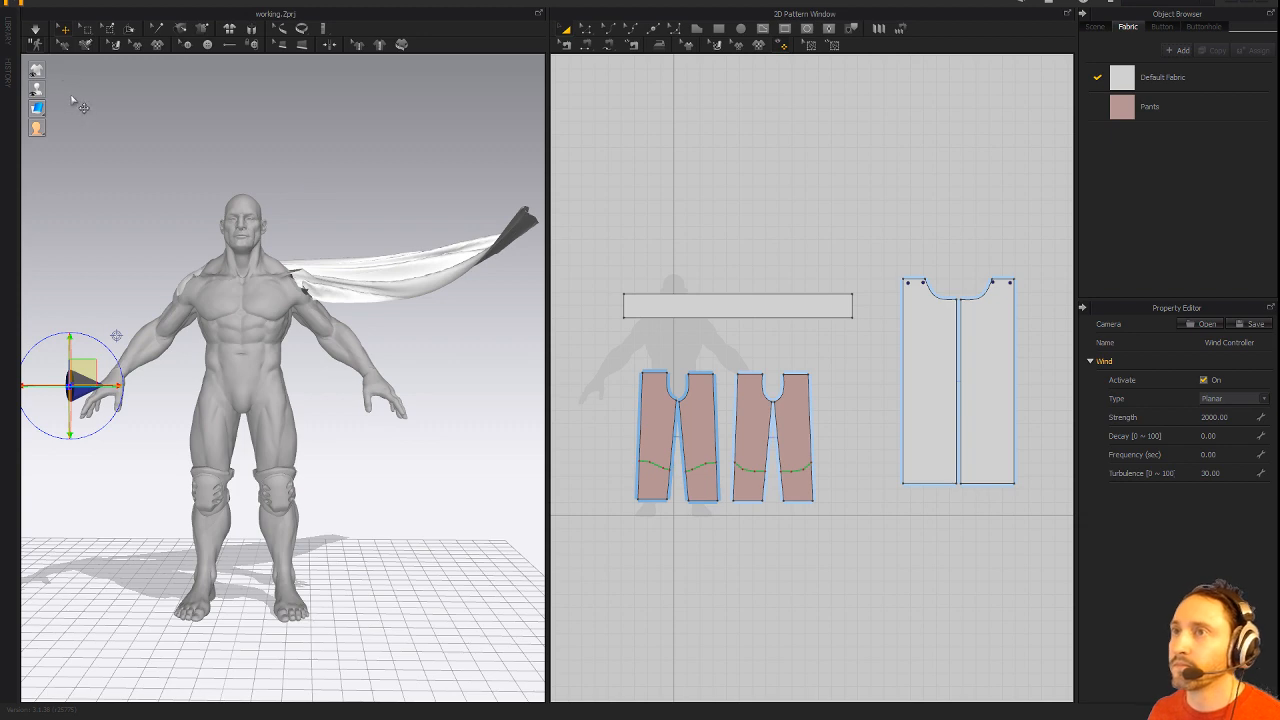
{"action": "right_click_drag", "start_coordinate": [331, 177], "coordinate": [378, 212]}
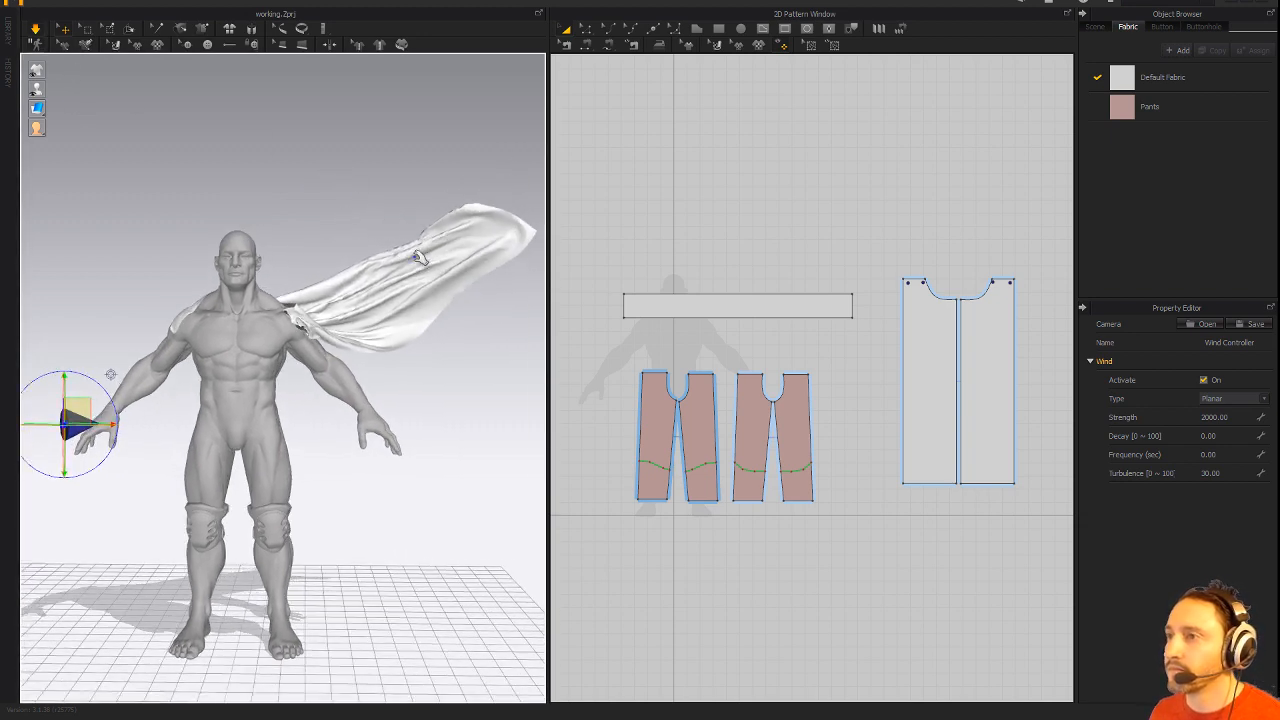
{"action": "right_click_drag", "start_coordinate": [314, 251], "coordinate": [160, 277]}
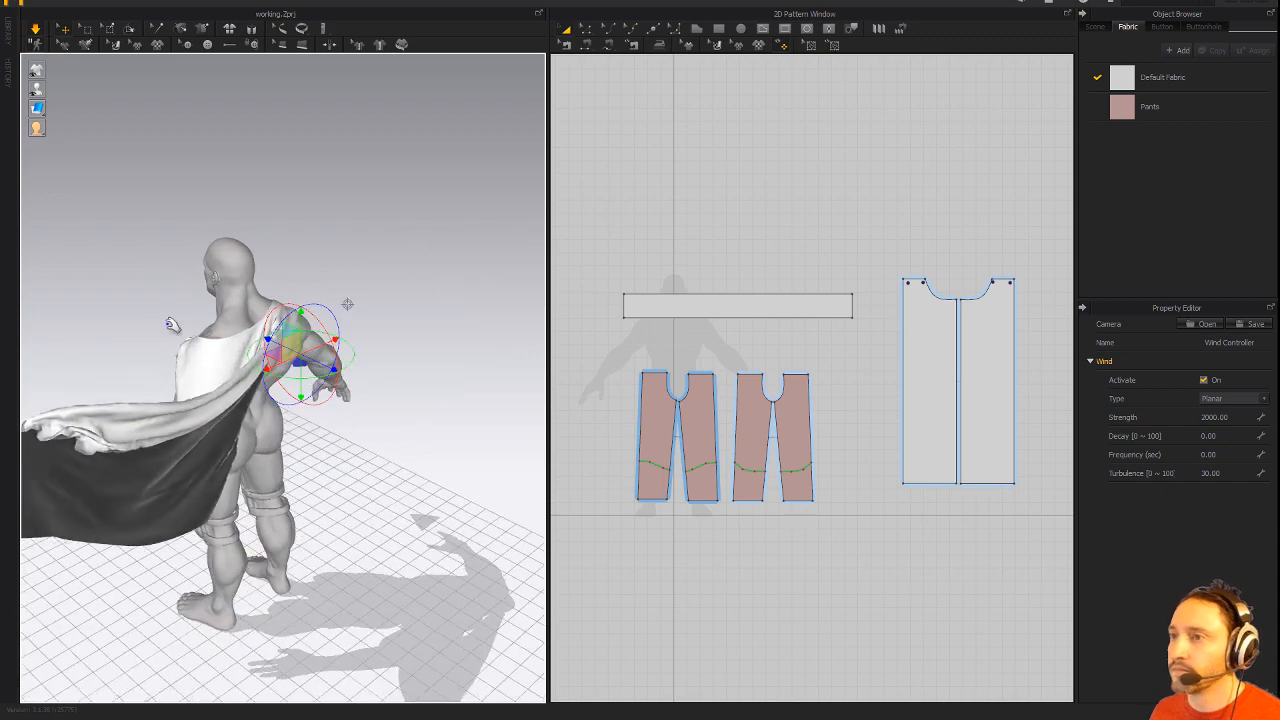
{"action": "right_click_drag", "start_coordinate": [347, 304], "coordinate": [460, 360]}
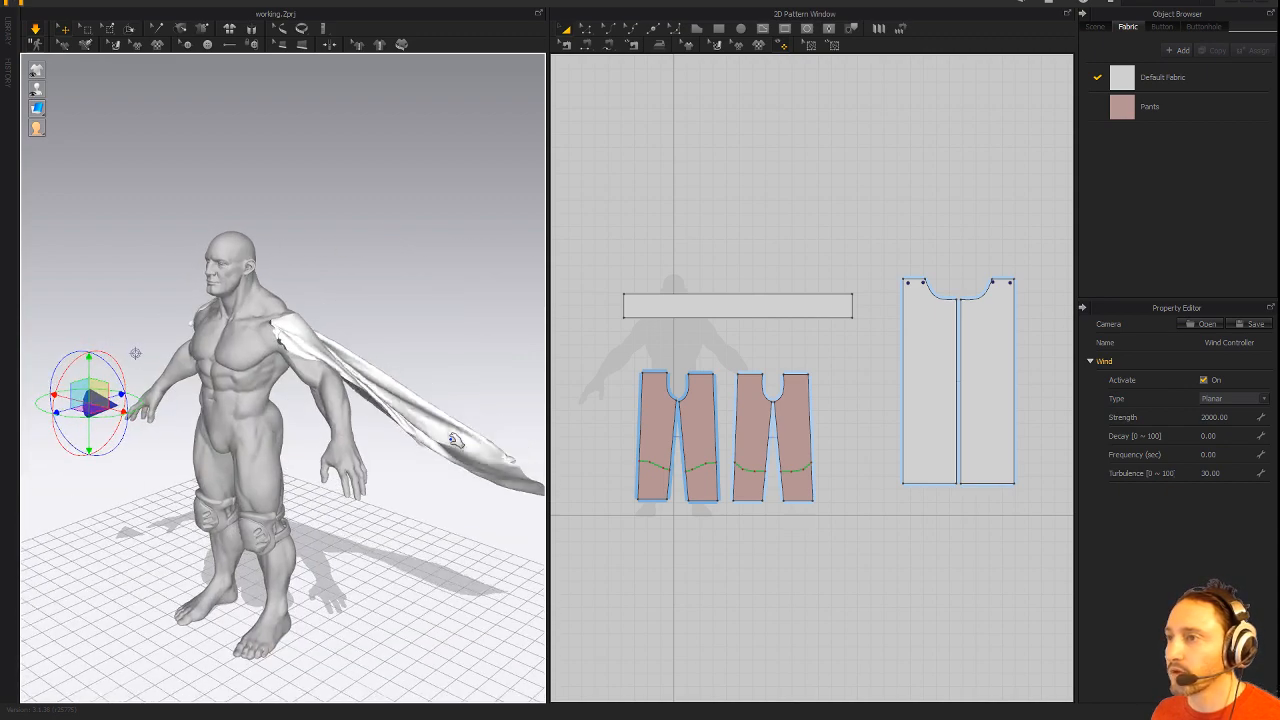
Switch to the front view and pull the cape around in the wind while the simulation runs.
{"action": "left_click", "coordinate": [470, 369]}
{"action": "key", "text": "2"}
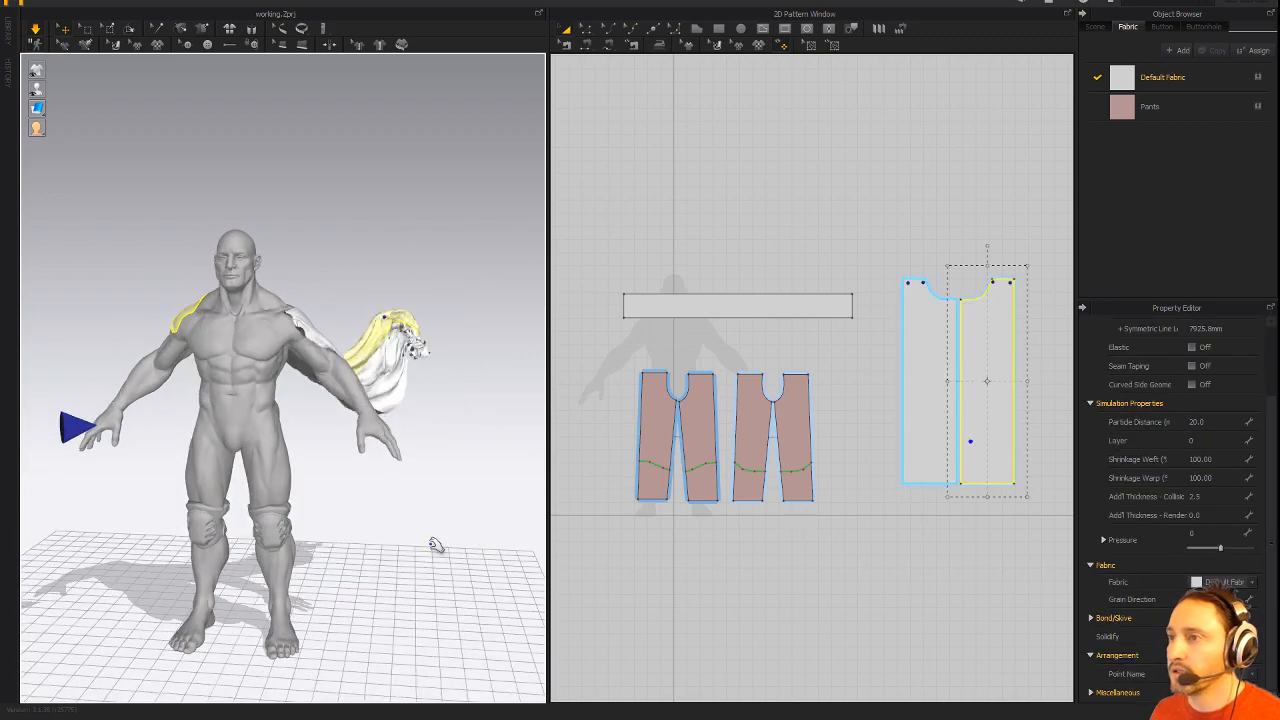
{"action": "left_click", "coordinate": [414, 343]}
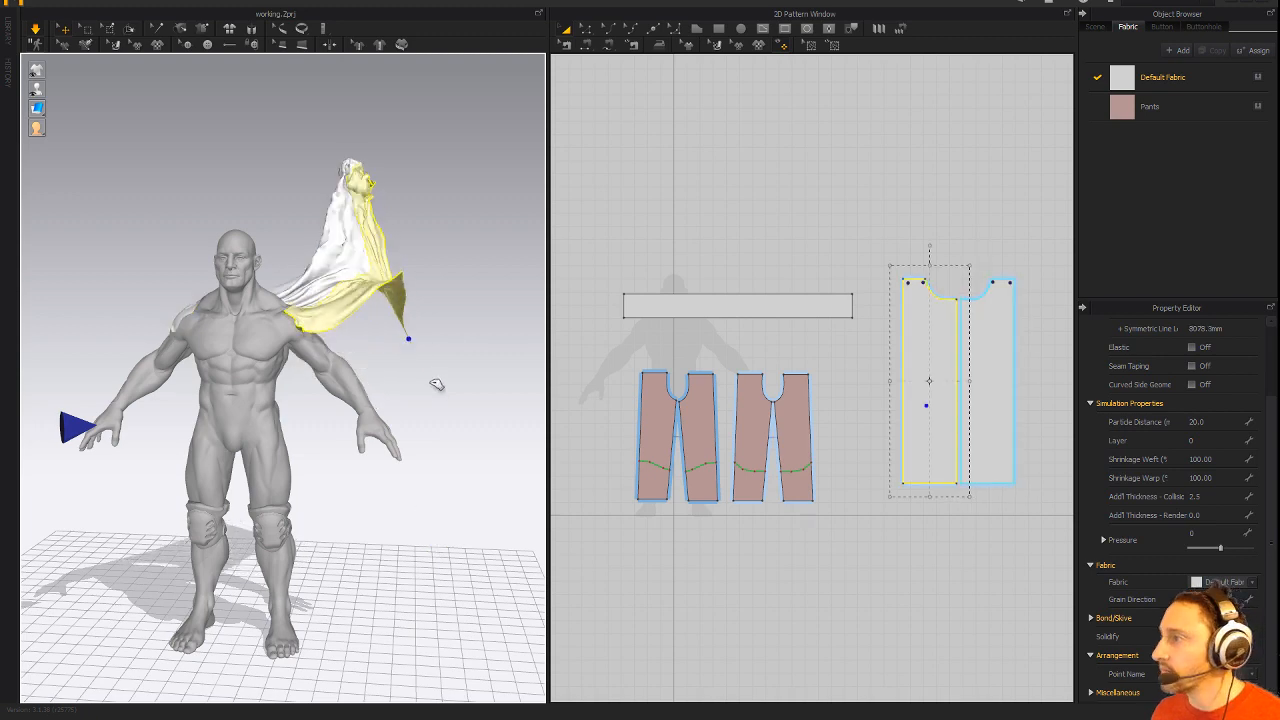
Open the simulation properties to review them, and inspect how the wind-blown cape wraps around the figure's leg.
{"action": "right_click", "coordinate": [442, 182]}
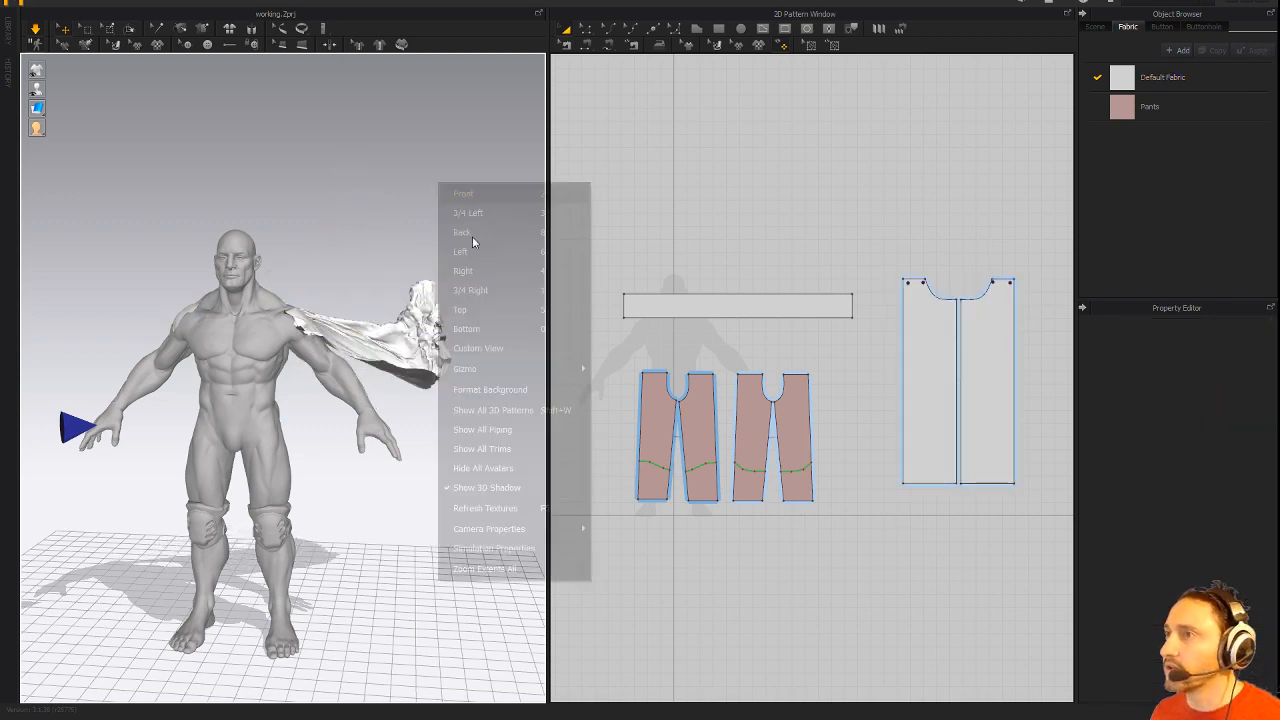
{"action": "left_click", "coordinate": [479, 547]}
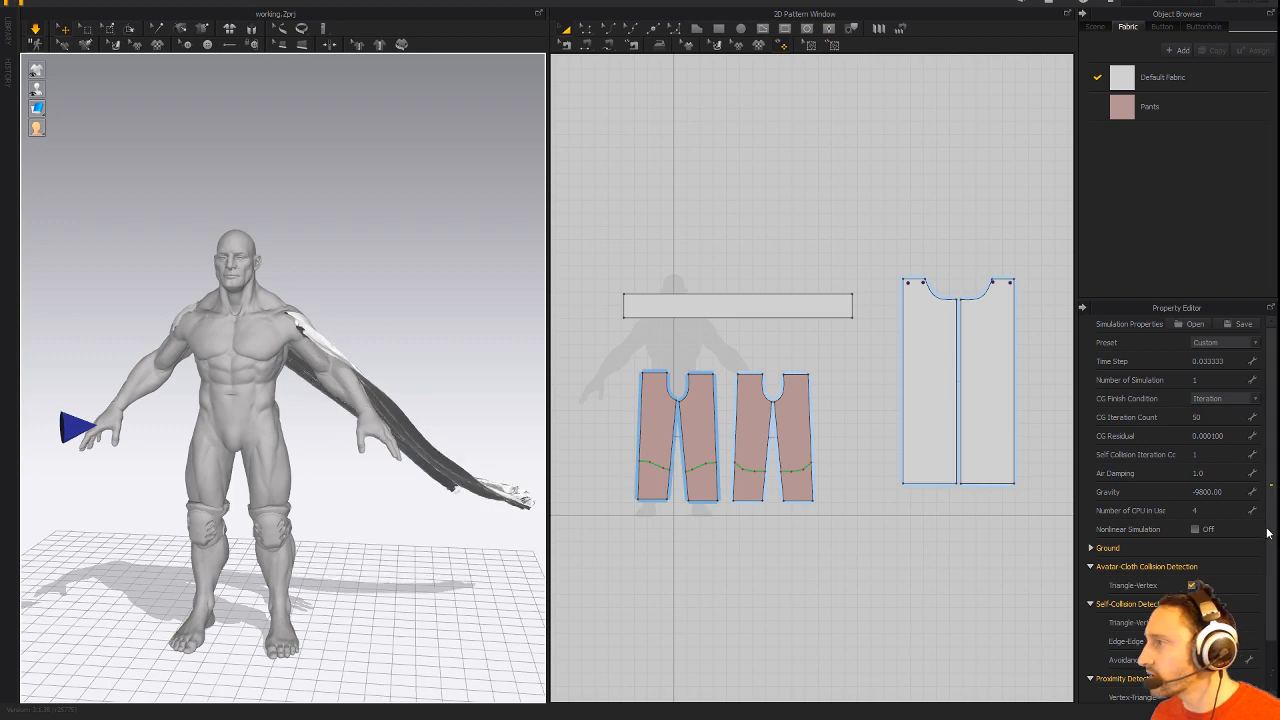
{"action": "right_click_drag", "start_coordinate": [423, 560], "coordinate": [441, 585]}
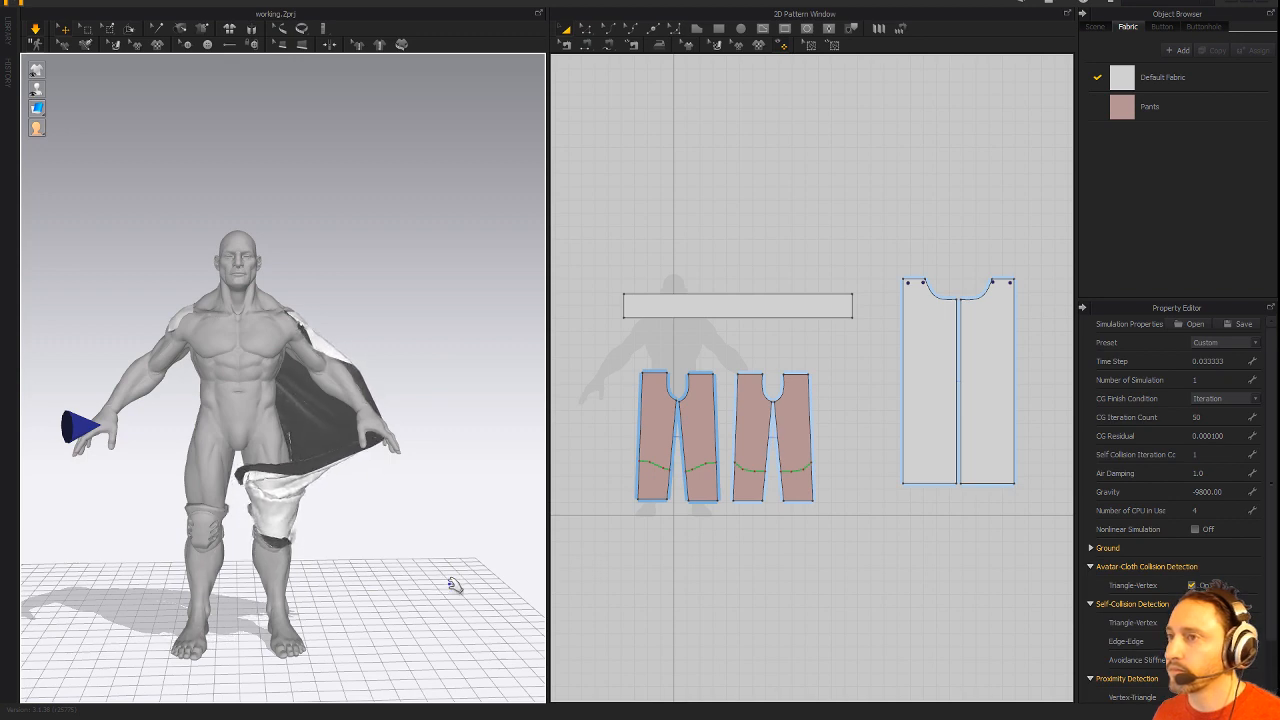
{"action": "right_click_drag", "start_coordinate": [451, 583], "coordinate": [145, 595]}
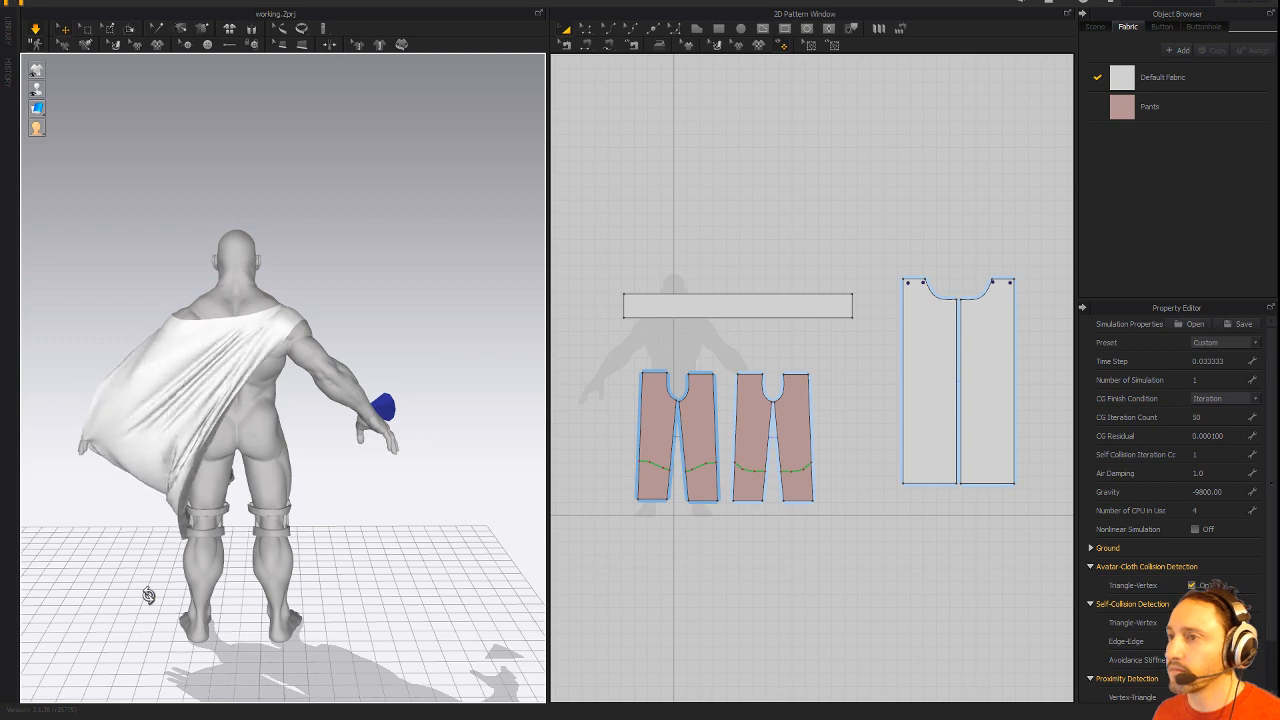
{"action": "right_click_drag", "start_coordinate": [120, 600], "coordinate": [281, 598]}
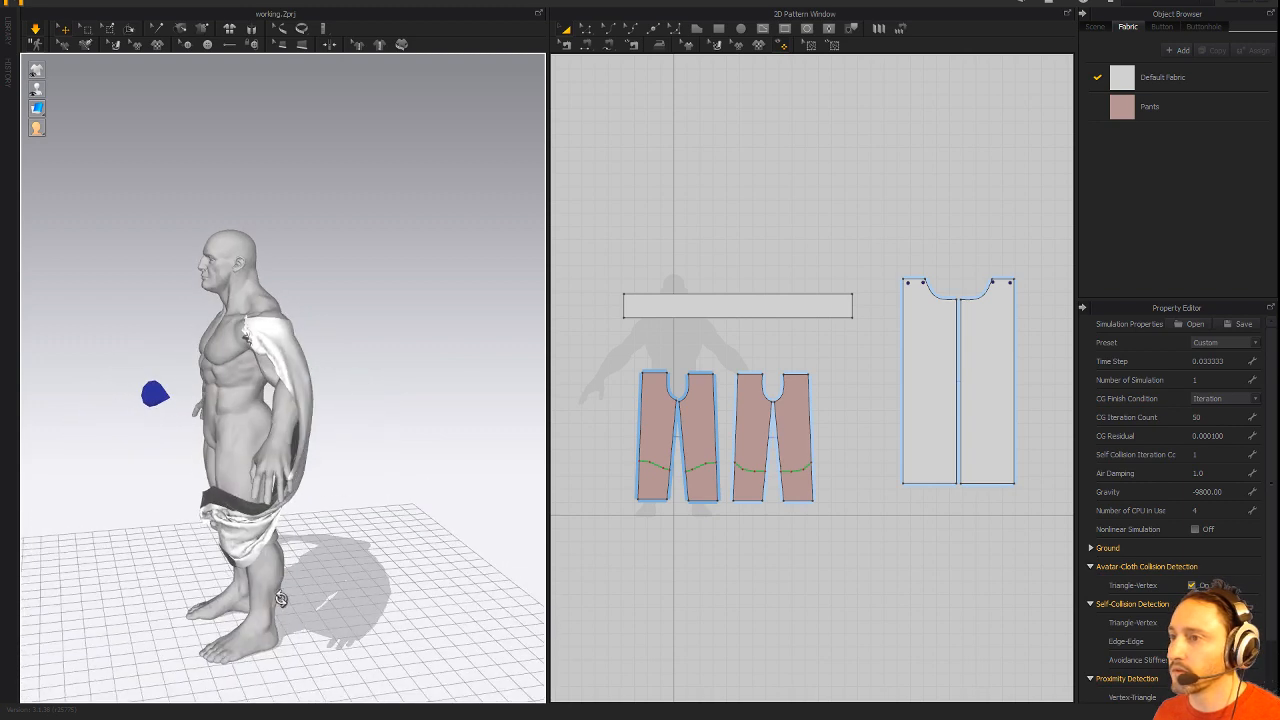
Pull both halves of the cape free of the figure's leg so it blows out behind the body.
{"action": "left_click", "coordinate": [254, 563]}
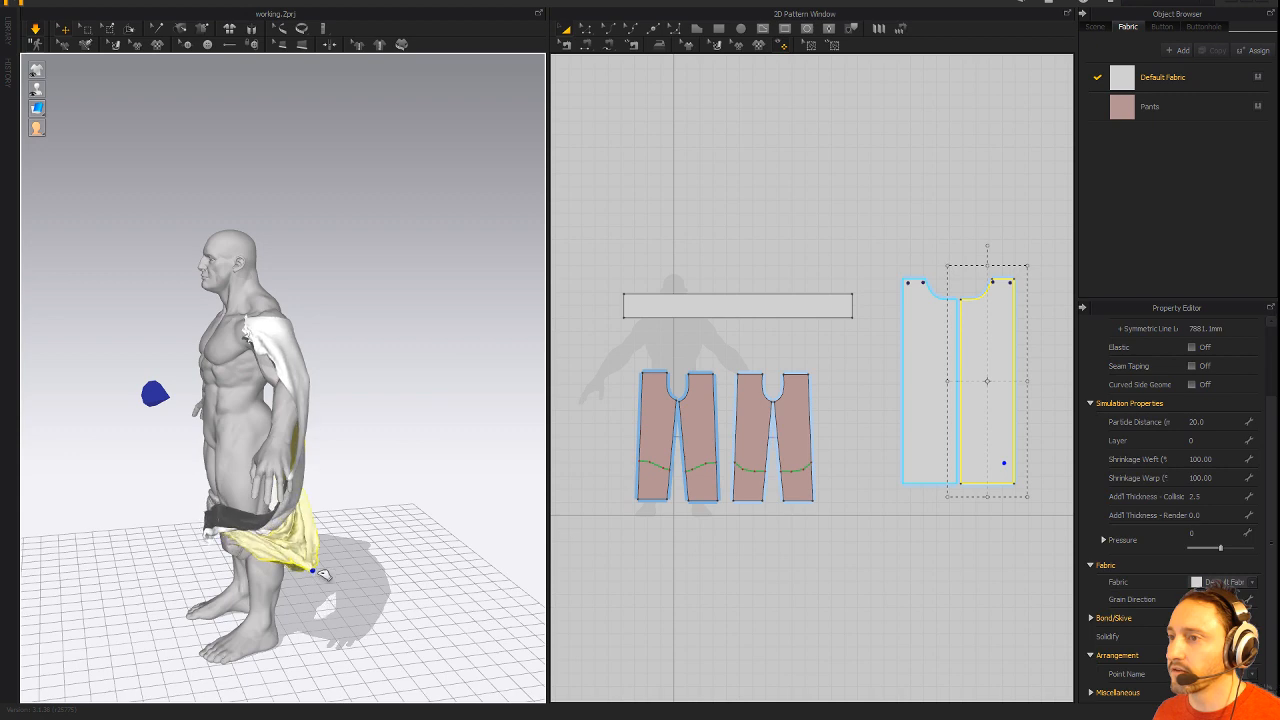
{"action": "right_click_drag", "start_coordinate": [414, 603], "coordinate": [126, 577]}
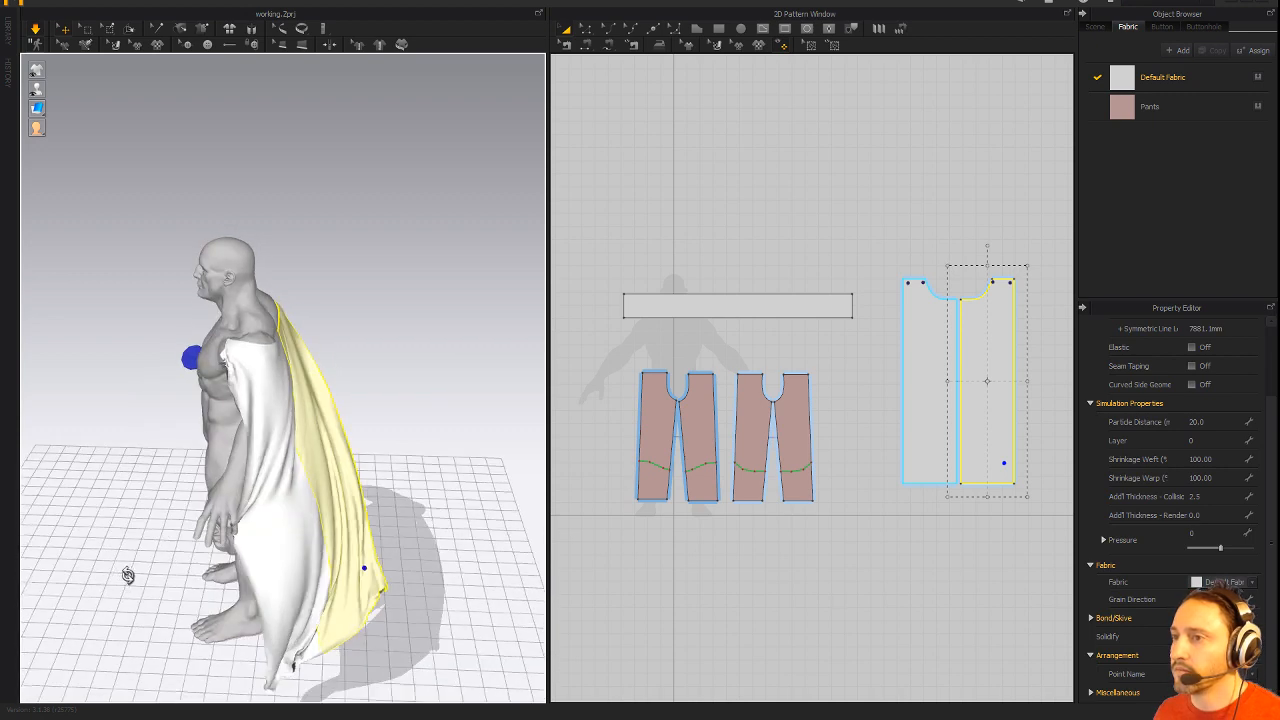
{"action": "left_click", "coordinate": [254, 514]}
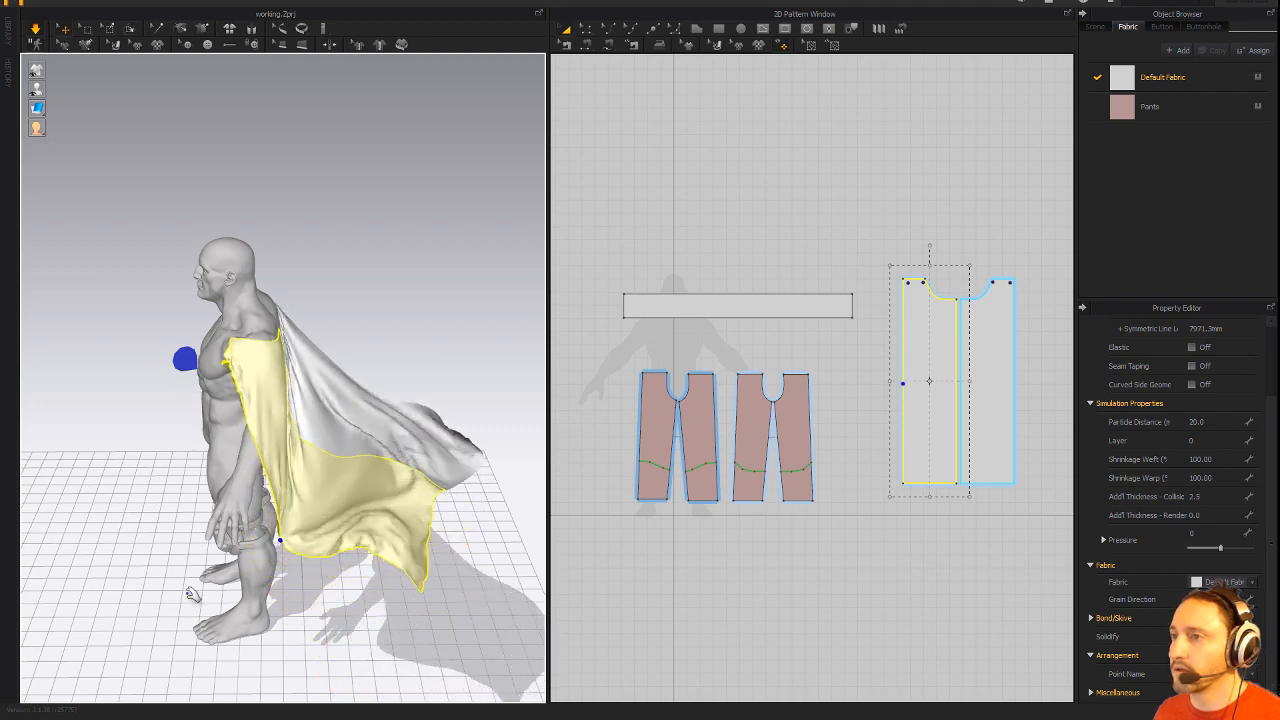
{"action": "right_click_drag", "start_coordinate": [262, 540], "coordinate": [457, 586]}
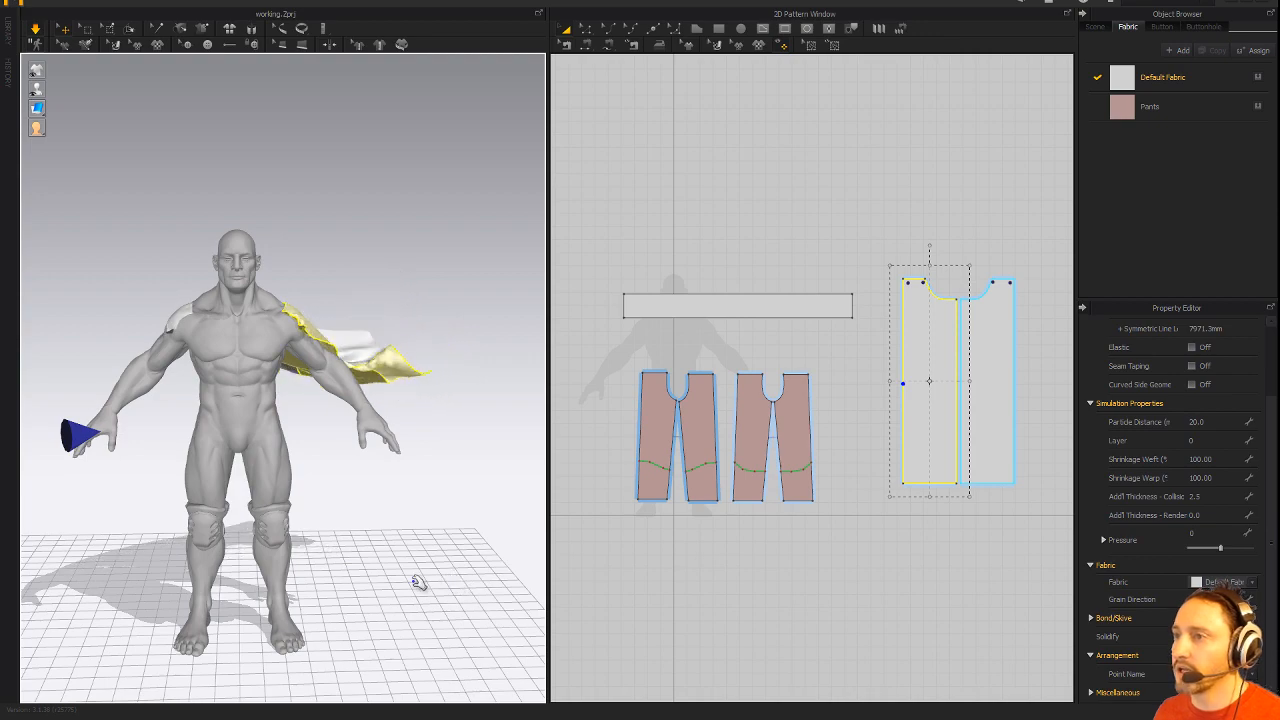
{"action": "right_click_drag", "start_coordinate": [403, 574], "coordinate": [612, 622]}
{"action": "mouse_move", "coordinate": [449, 620]}
{"action": "right_mouse_down"}
{"action": "mouse_move", "coordinate": [389, 621]}
{"action": "mouse_move", "coordinate": [458, 619]}
{"action": "right_mouse_up"}
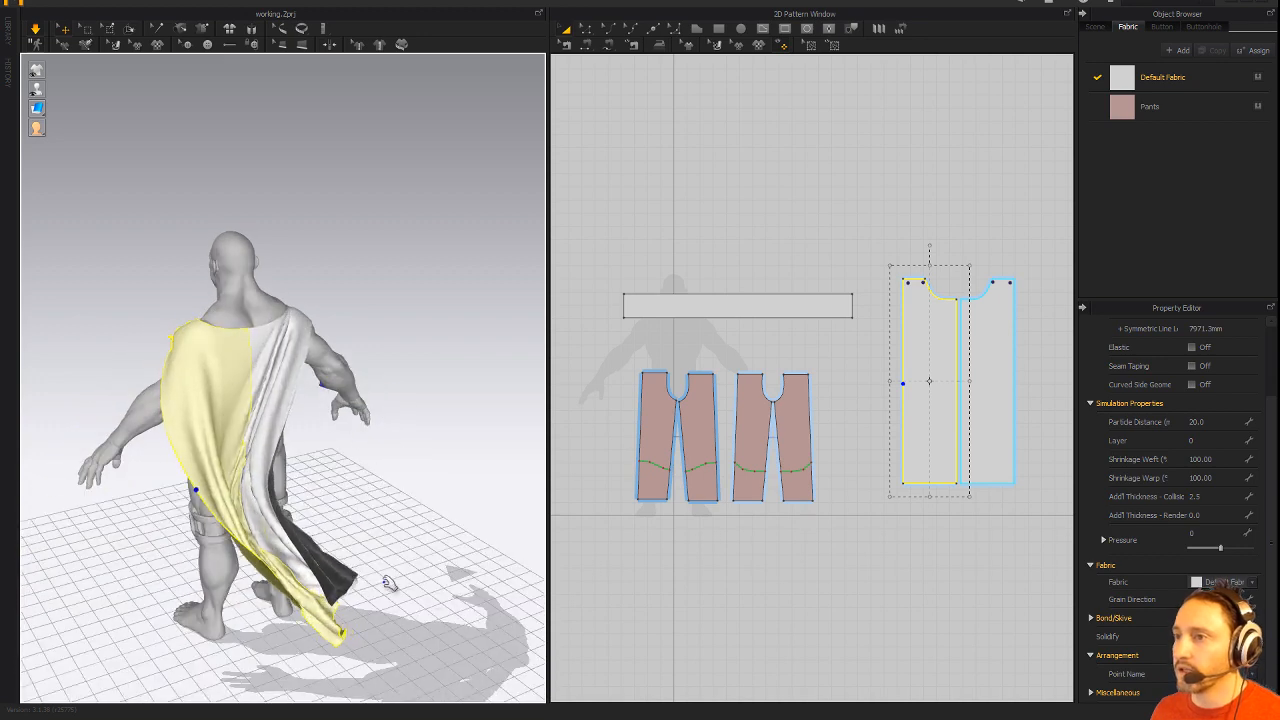
{"action": "right_click_drag", "start_coordinate": [390, 583], "coordinate": [395, 509]}
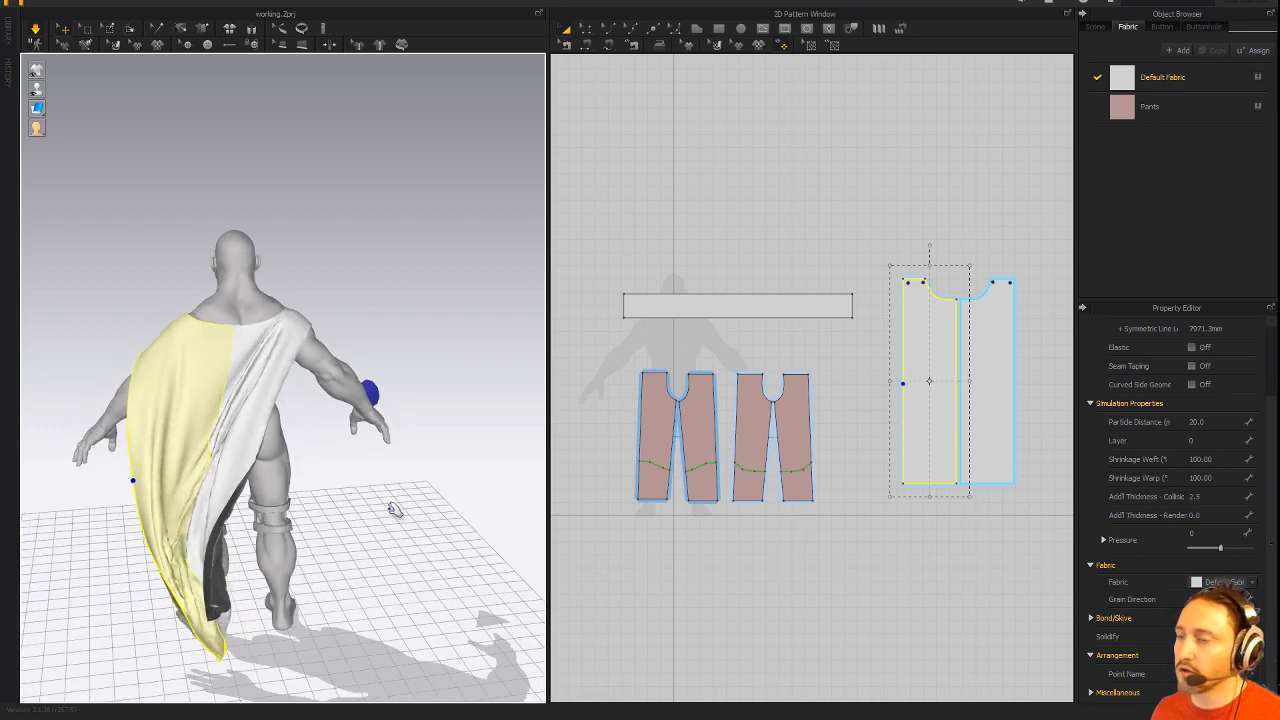
{"action": "right_click_drag", "start_coordinate": [400, 494], "coordinate": [463, 509]}
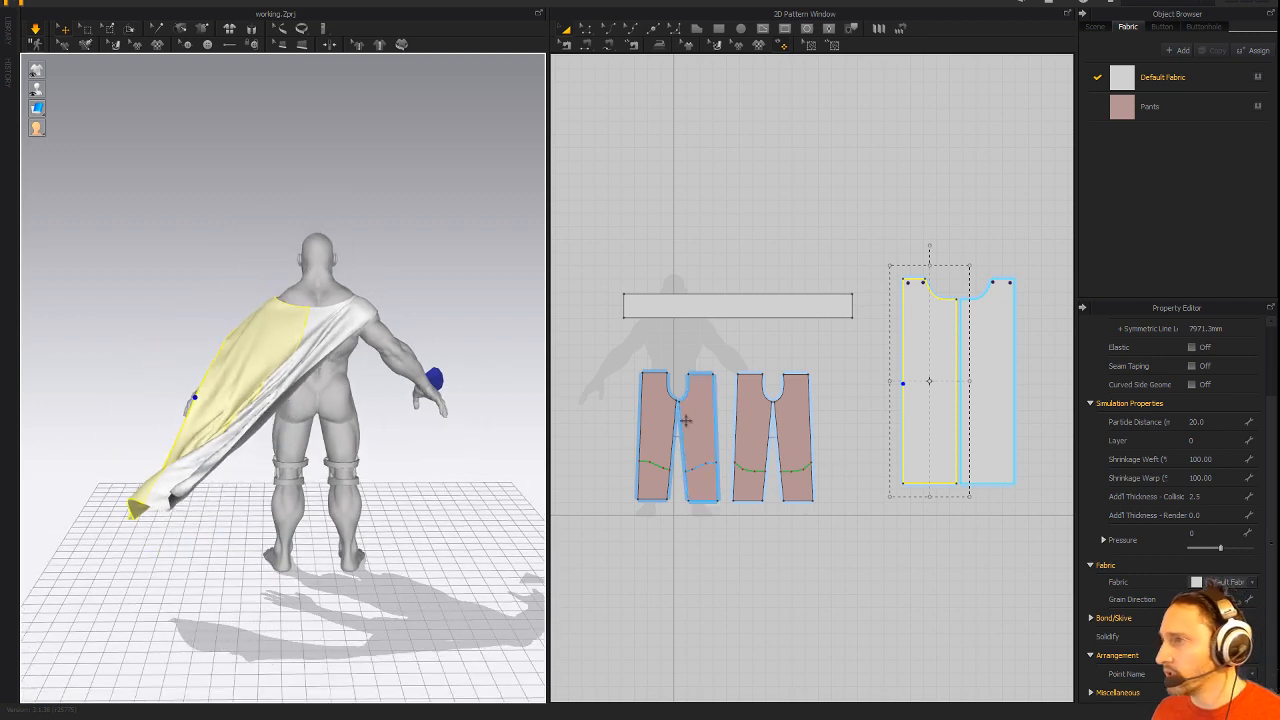
Select both cape pattern pieces to check their properties, tug the cape again, clear the selection and stop the simulation.
{"action": "left_click_drag", "start_coordinate": [852, 215], "coordinate": [1031, 536]}
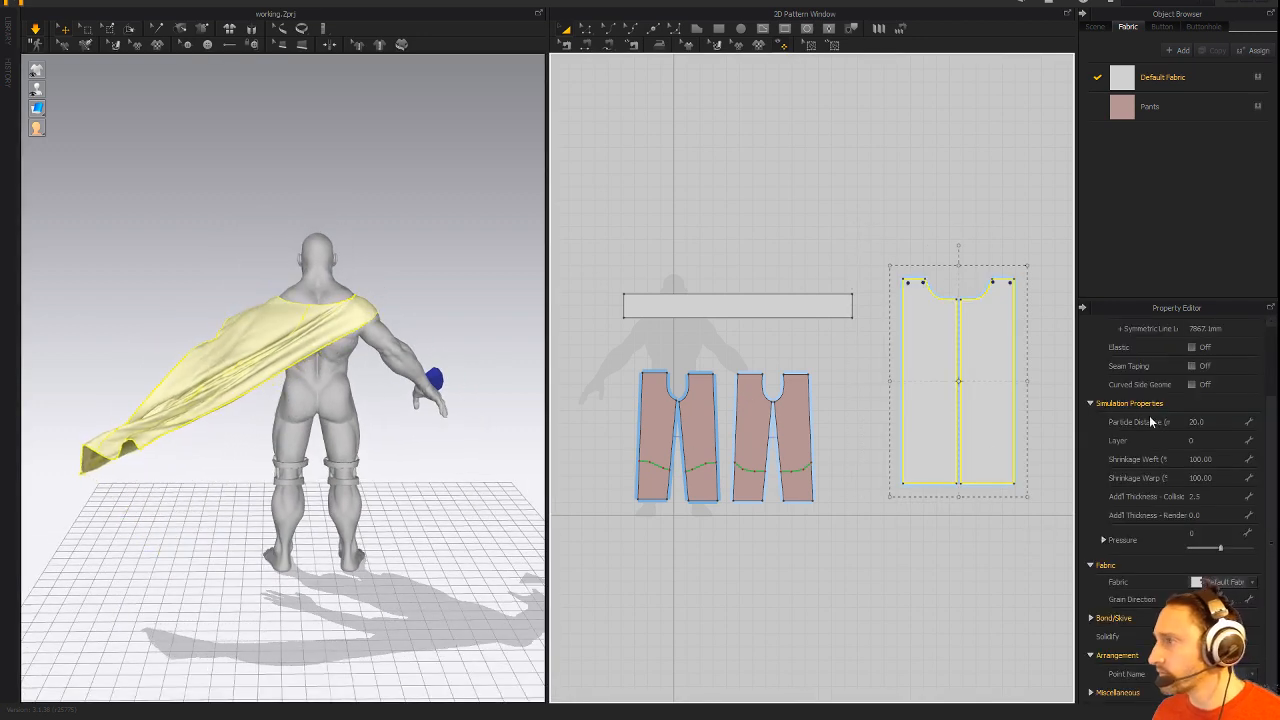
{"action": "mouse_move", "coordinate": [200, 565]}
{"action": "right_mouse_down"}
{"action": "mouse_move", "coordinate": [476, 543]}
{"action": "mouse_move", "coordinate": [203, 571]}
{"action": "right_mouse_up"}
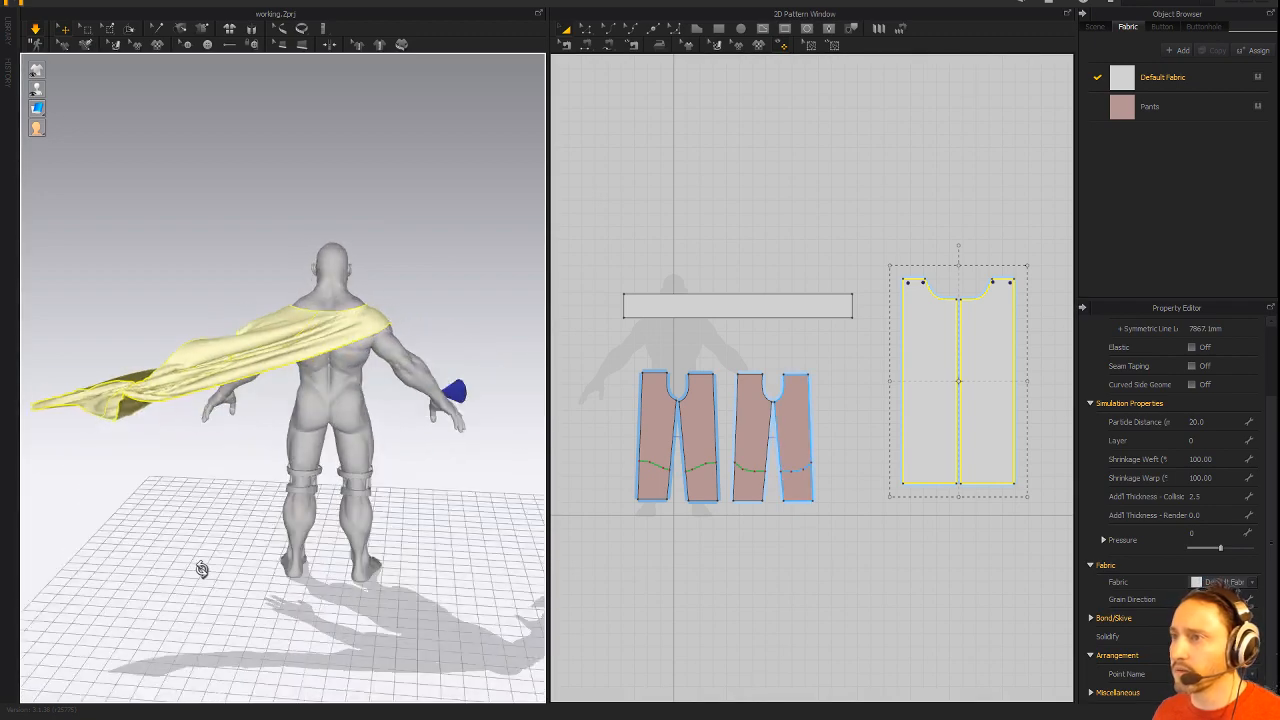
{"action": "left_click", "coordinate": [200, 340]}
{"action": "right_click_drag", "start_coordinate": [212, 282], "coordinate": [123, 283]}
{"action": "left_click", "coordinate": [248, 222]}
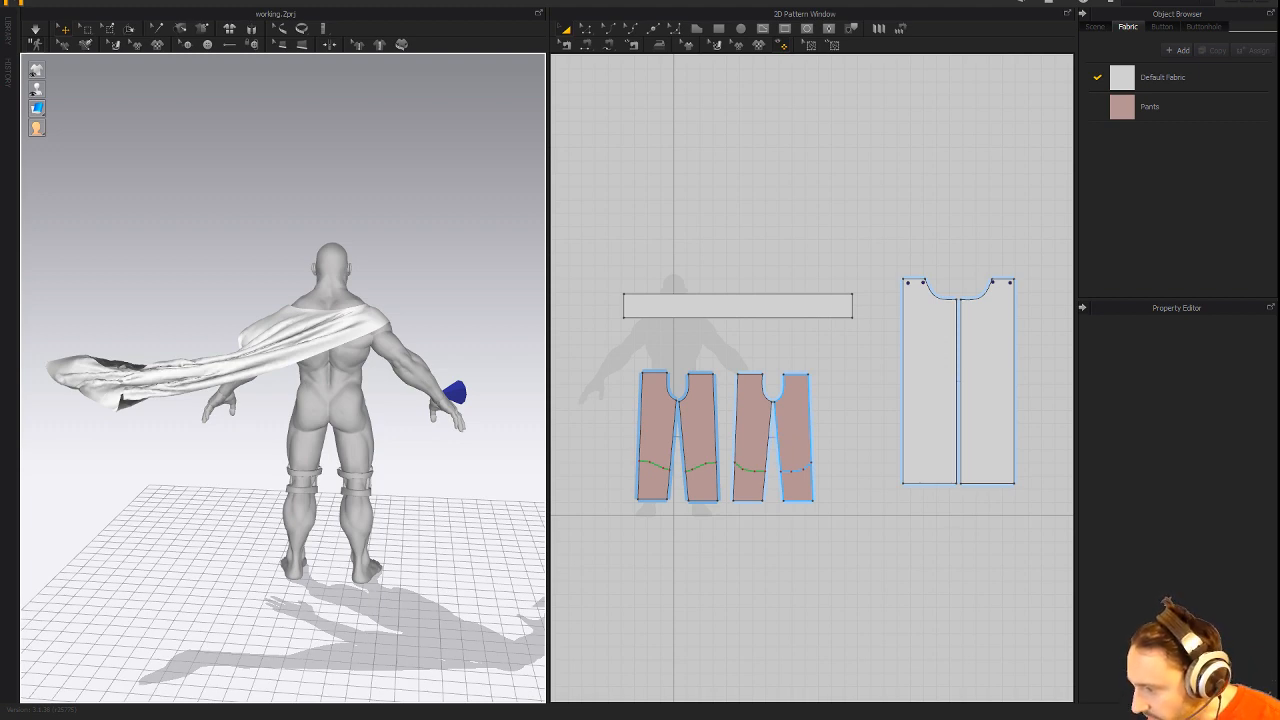
Set the wind controller's Decay to 0.5 and restart the simulation.
{"action": "left_click", "coordinate": [462, 395]}
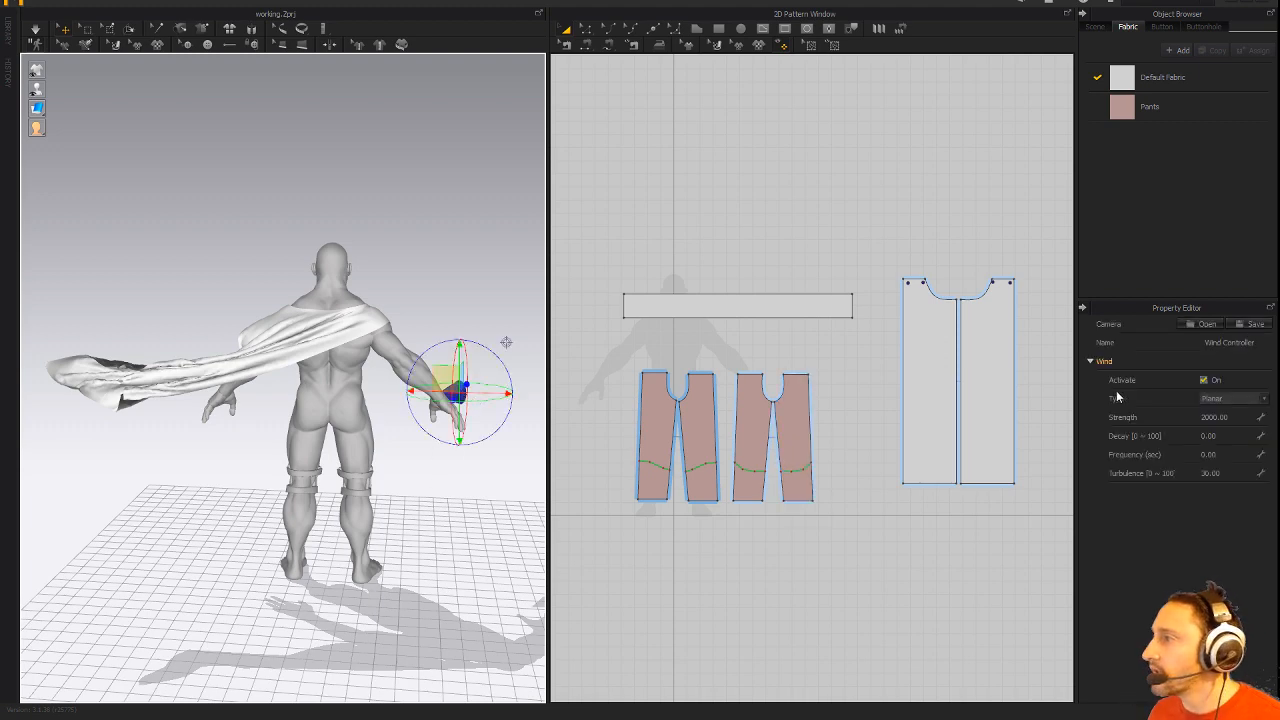
{"action": "left_click", "coordinate": [1215, 436]}
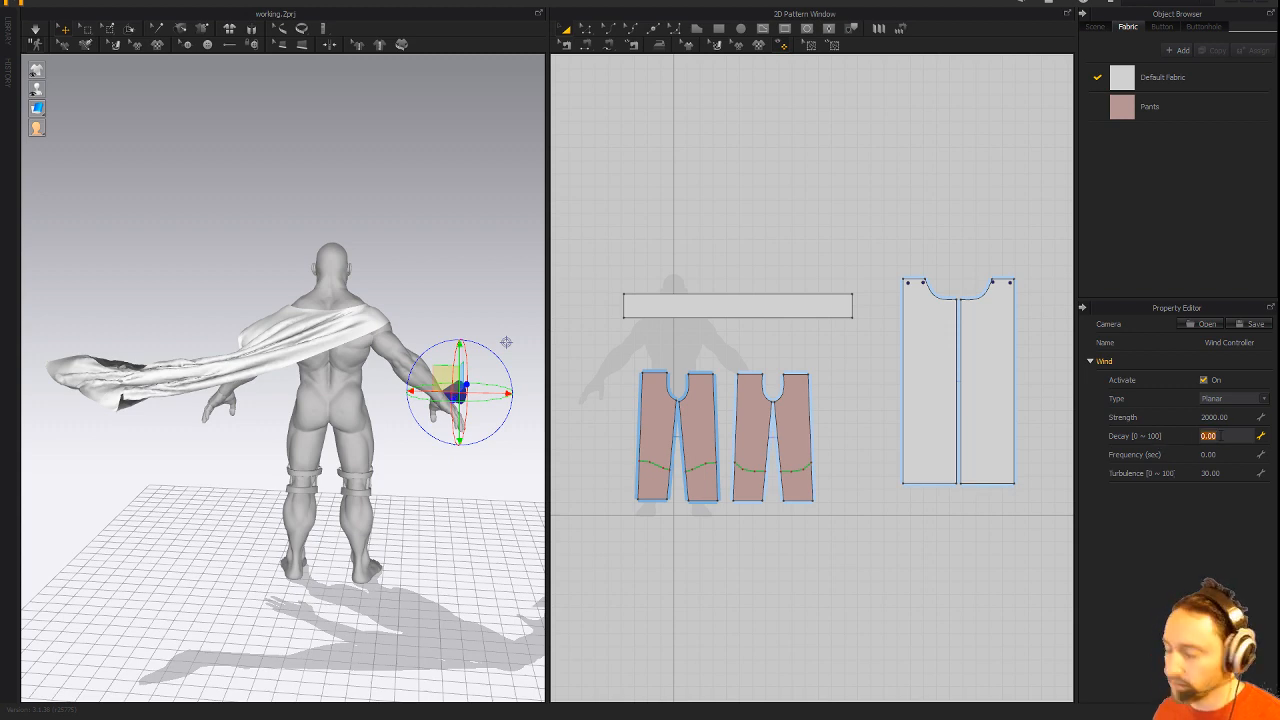
{"action": "type", "text": ".5"}
{"action": "key", "text": "Return"}
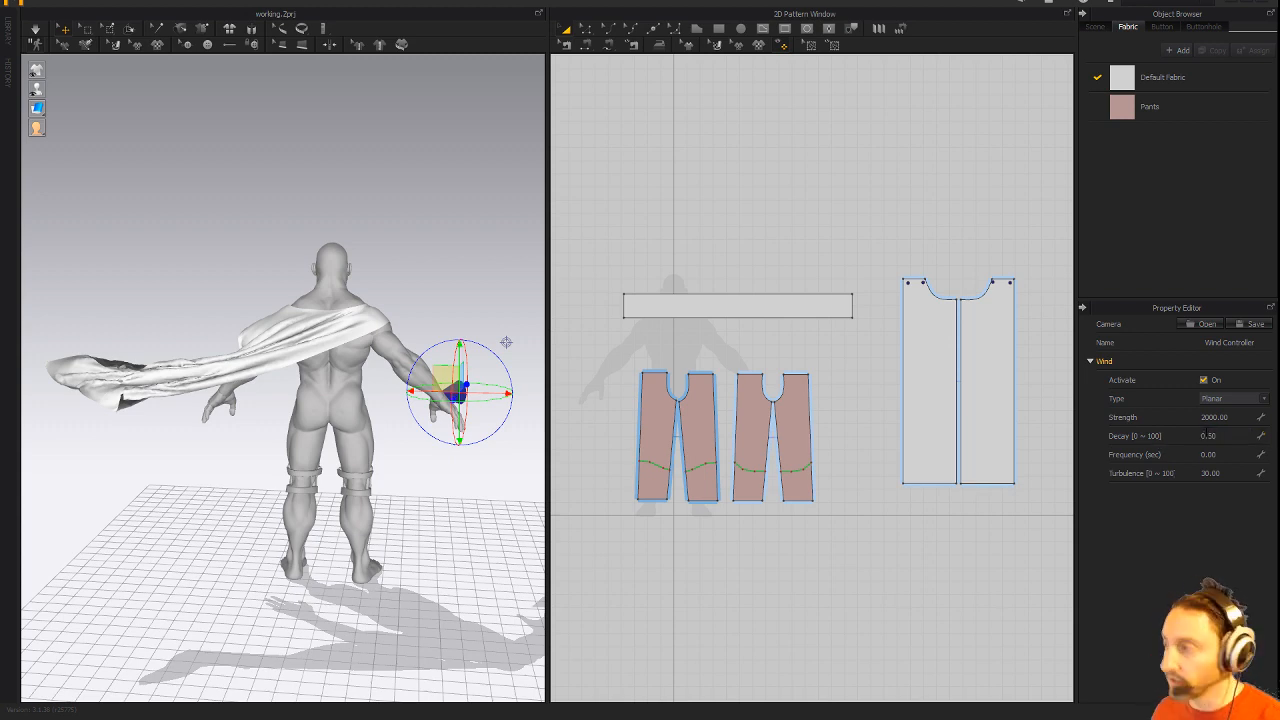
{"action": "right_click_drag", "start_coordinate": [354, 272], "coordinate": [354, 191]}
{"action": "left_click", "coordinate": [35, 29]}
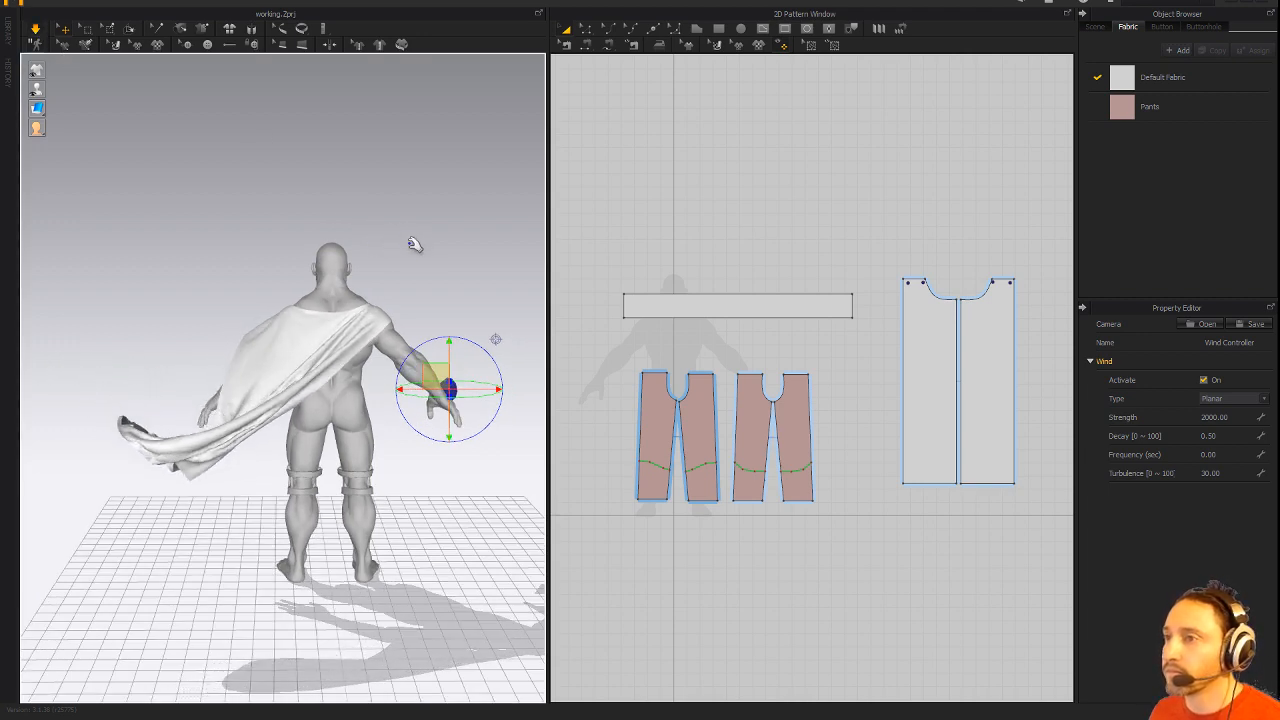
Inspect the wind-blown cape from the back and the side of the figure, and stop the simulation.
{"action": "right_click_drag", "start_coordinate": [443, 266], "coordinate": [380, 265]}
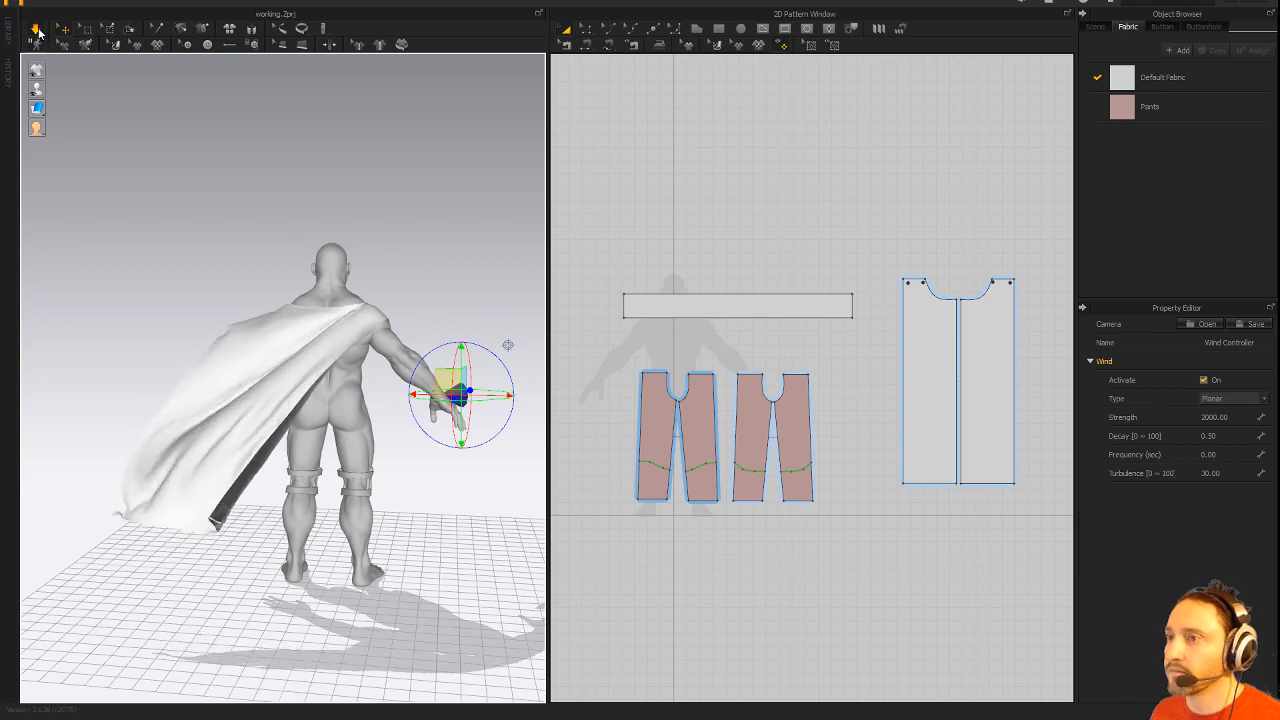
{"action": "right_click_drag", "start_coordinate": [120, 103], "coordinate": [3, 415]}
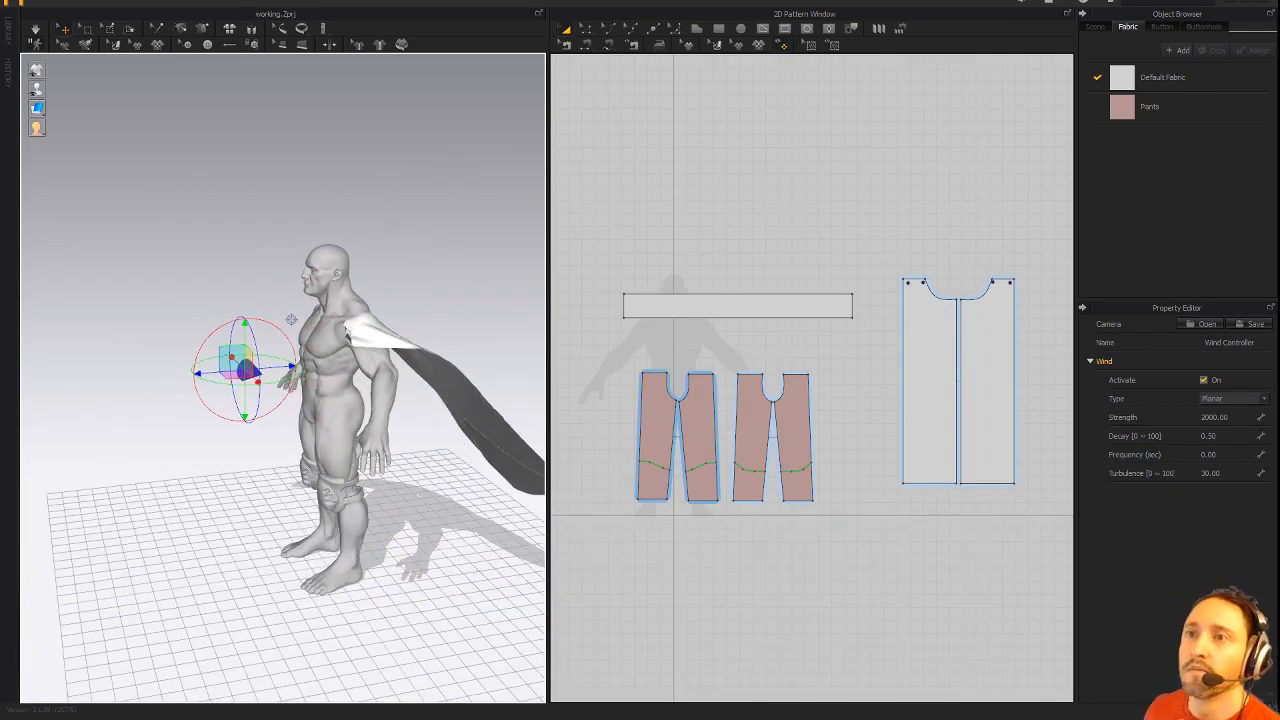
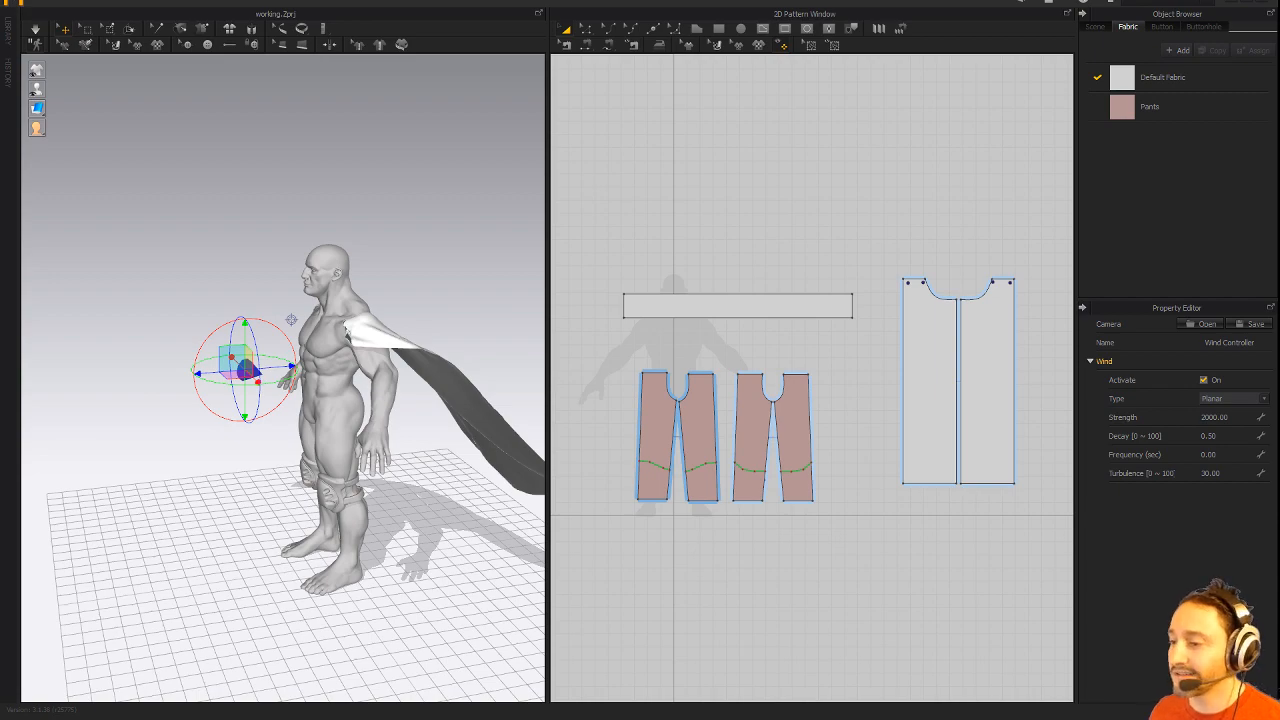
Switch to the web browser, return to the YouTube channel's playlists, look through them and put the browser away.
{"action": "key", "text": "alt+Tab"}
{"action": "left_click", "coordinate": [150, 124]}
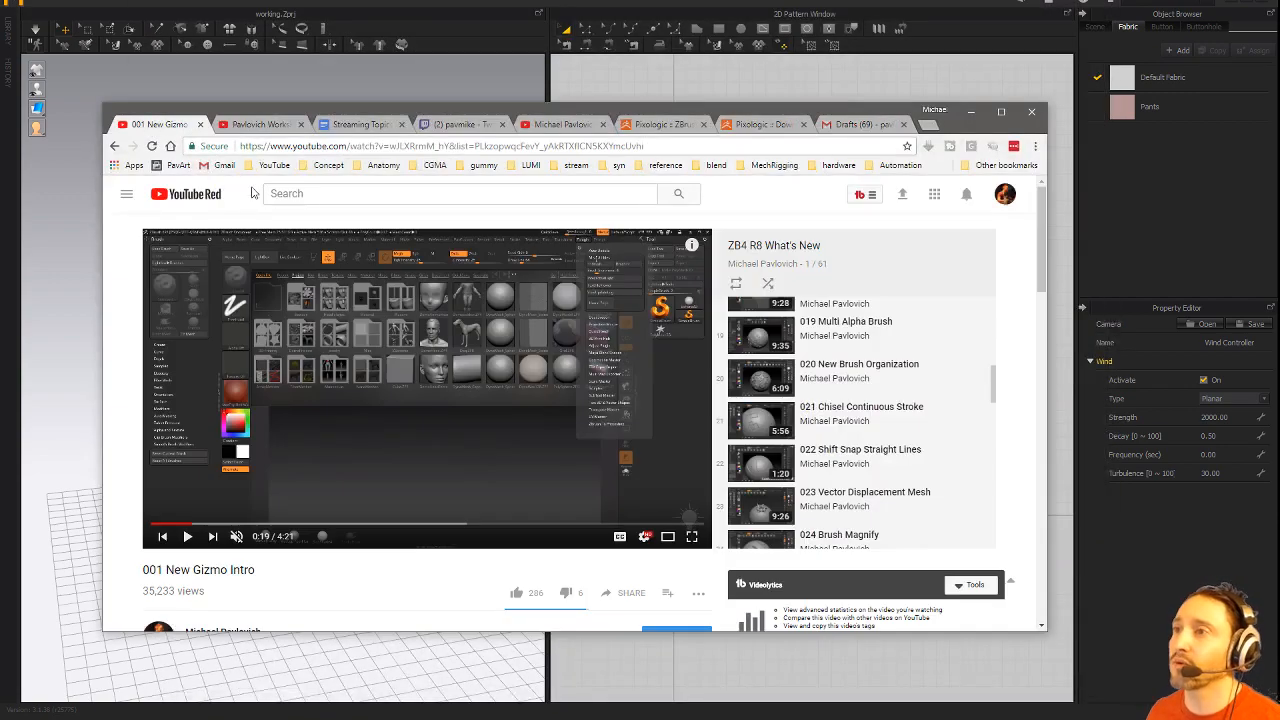
{"action": "left_click", "coordinate": [112, 146]}
{"action": "scroll", "coordinate": [540, 428], "scroll_direction": "up", "scroll_amount": 2}
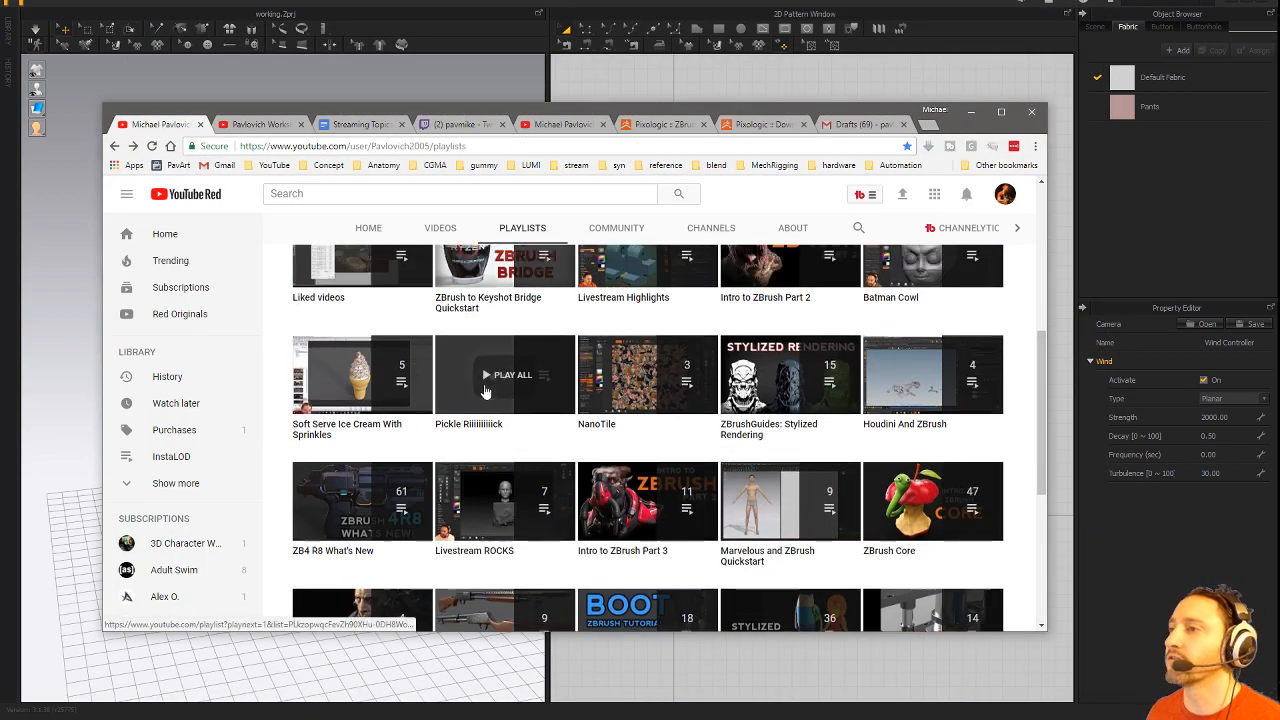
{"action": "scroll", "coordinate": [658, 305], "scroll_direction": "down", "scroll_amount": 1}
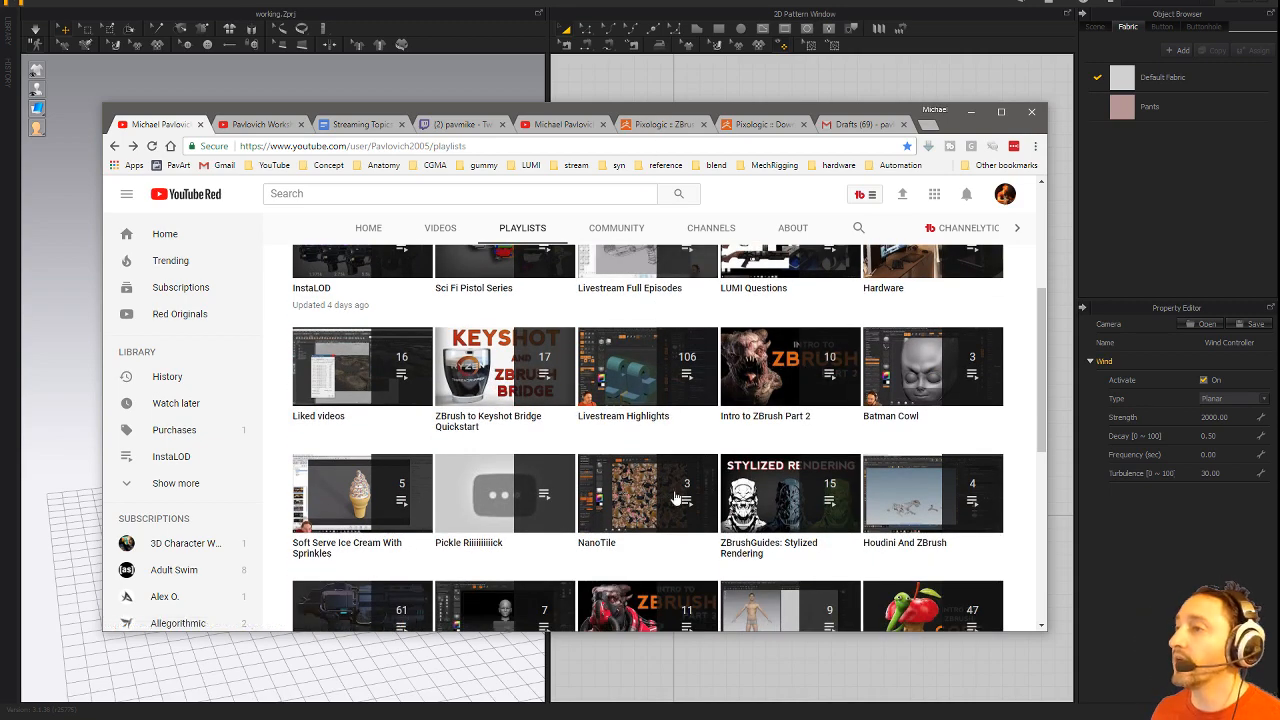
{"action": "left_click_drag", "start_coordinate": [443, 117], "coordinate": [470, 719]}
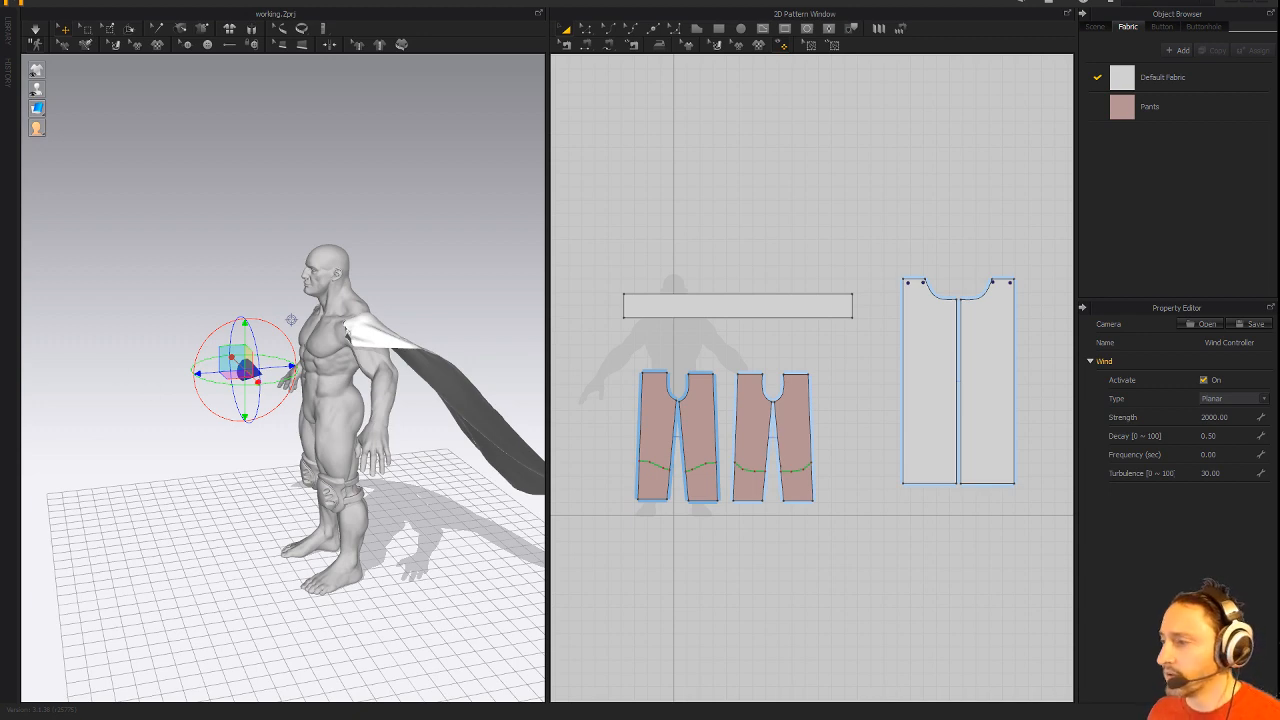
Switch to File Explorer and open StartupHotkeys.TXT from the ZStartup hotkeys folder inside ZBrushData.
{"action": "key", "text": "super+e"}
{"action": "scroll", "coordinate": [225, 425], "scroll_direction": "up", "scroll_amount": 5}
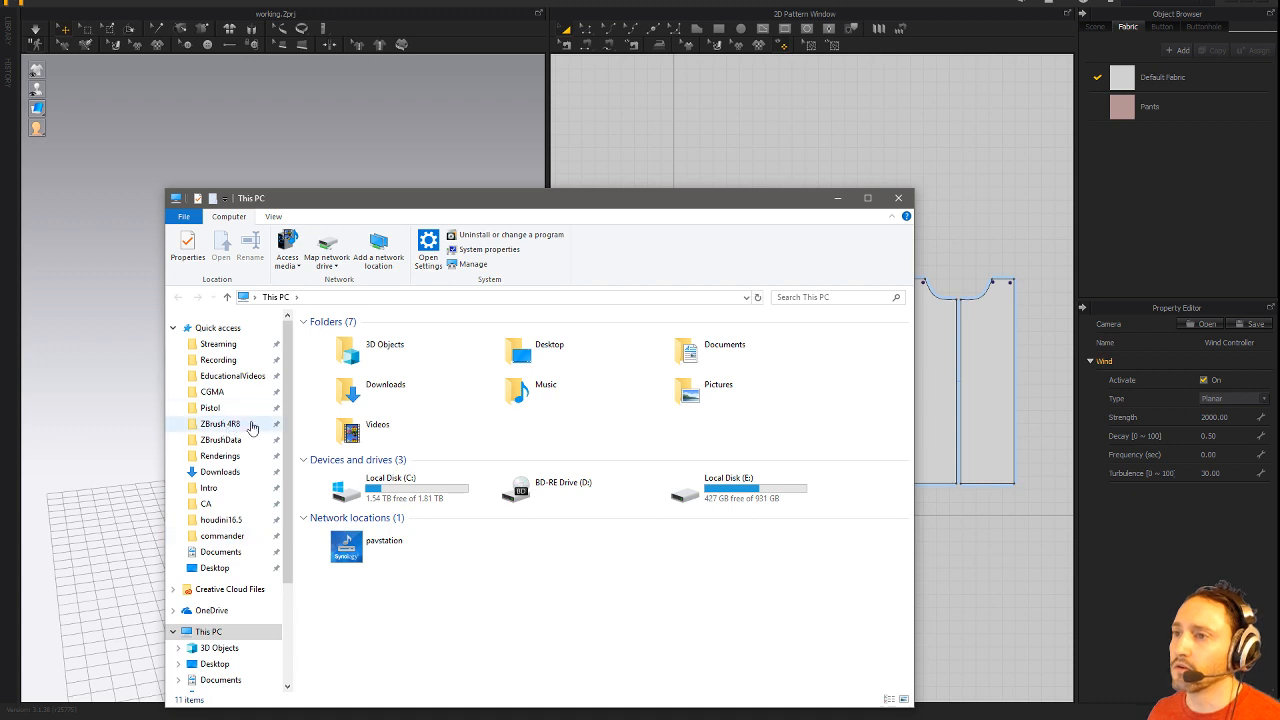
{"action": "left_click", "coordinate": [225, 440]}
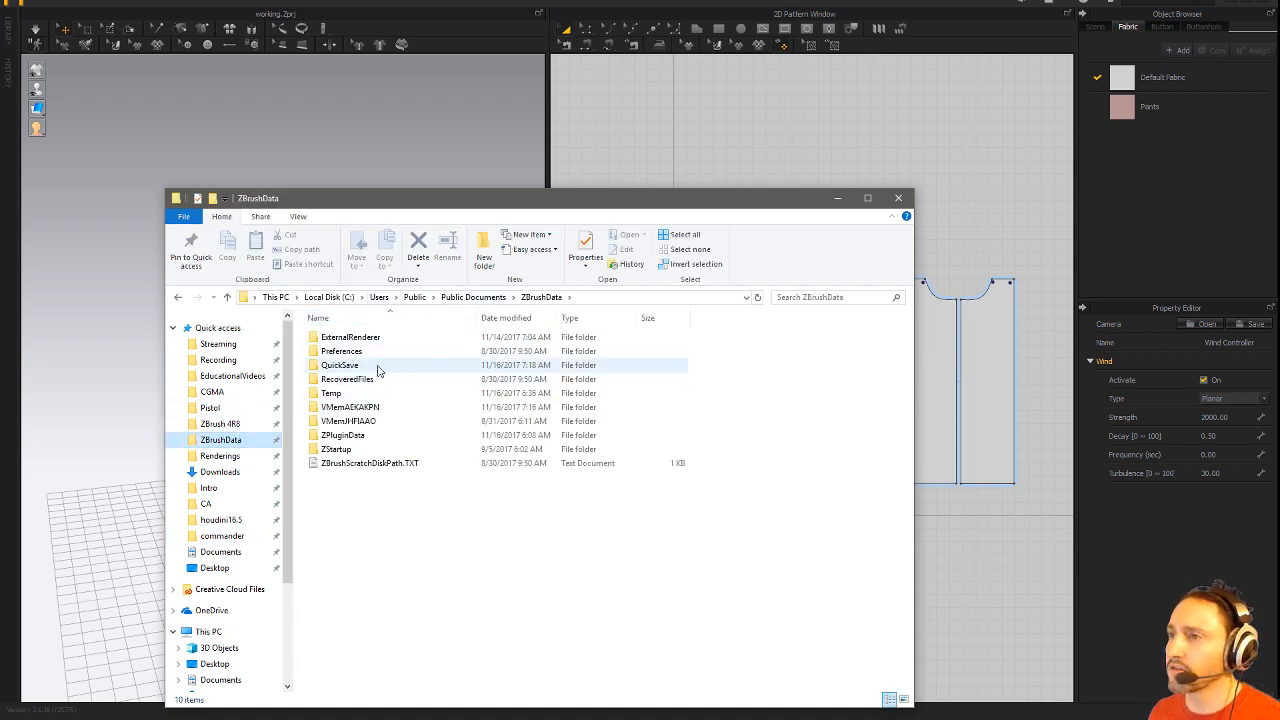
{"action": "double_click", "coordinate": [355, 449]}
{"action": "double_click", "coordinate": [365, 367]}
{"action": "double_click", "coordinate": [370, 344]}
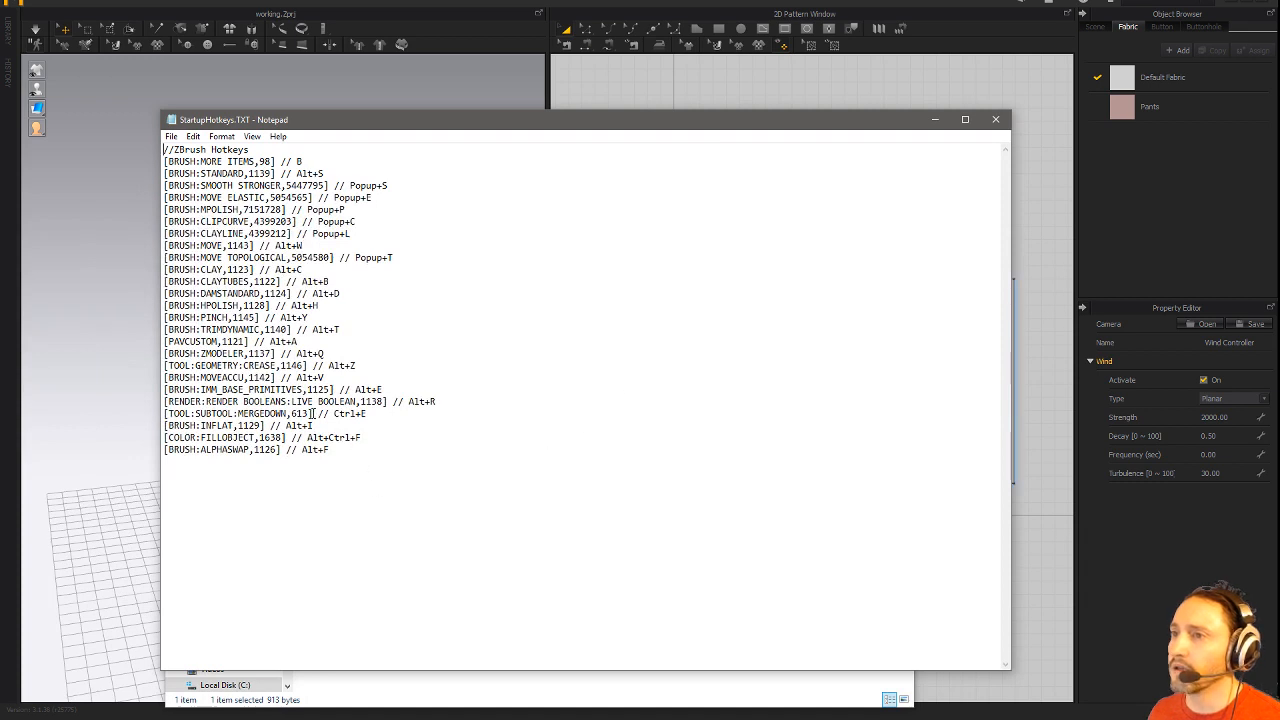
Examine the ZModeler hotkey line in the hotkeys file, and close the file and the folder window.
{"action": "left_click_drag", "start_coordinate": [333, 351], "coordinate": [286, 351]}
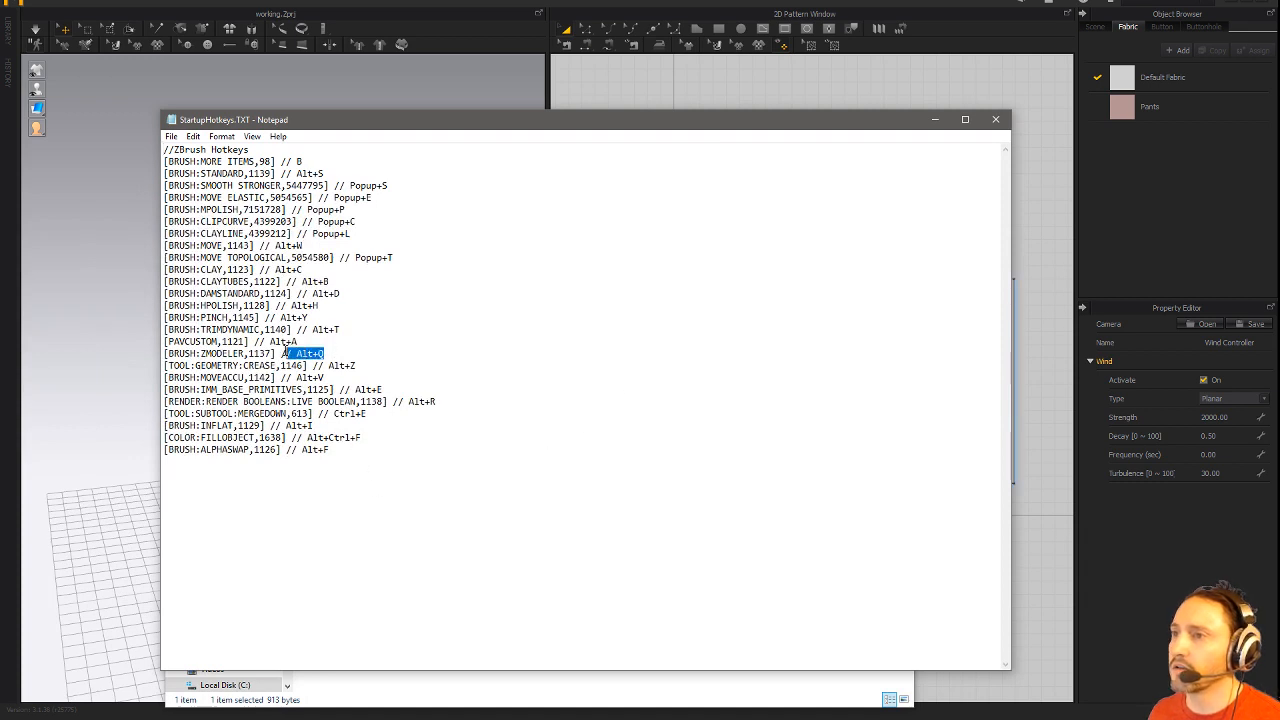
{"action": "left_click", "coordinate": [262, 305]}
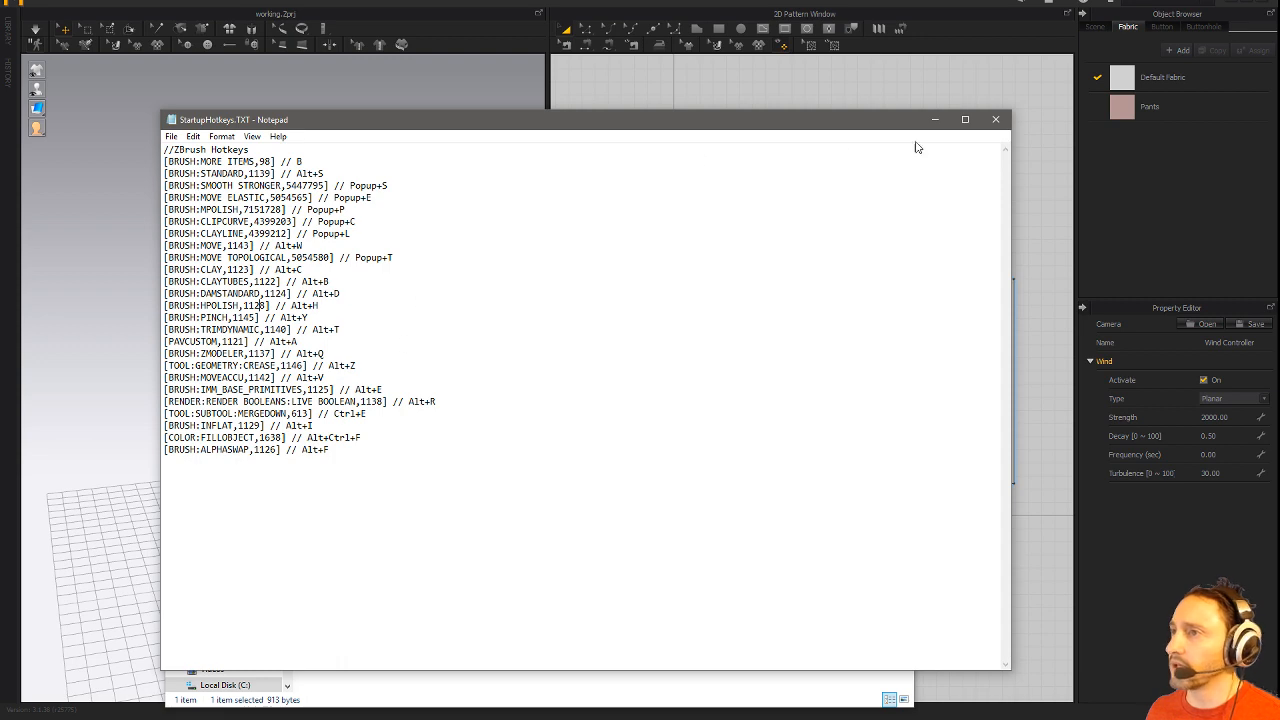
{"action": "left_click", "coordinate": [996, 120]}
{"action": "left_click", "coordinate": [900, 199]}
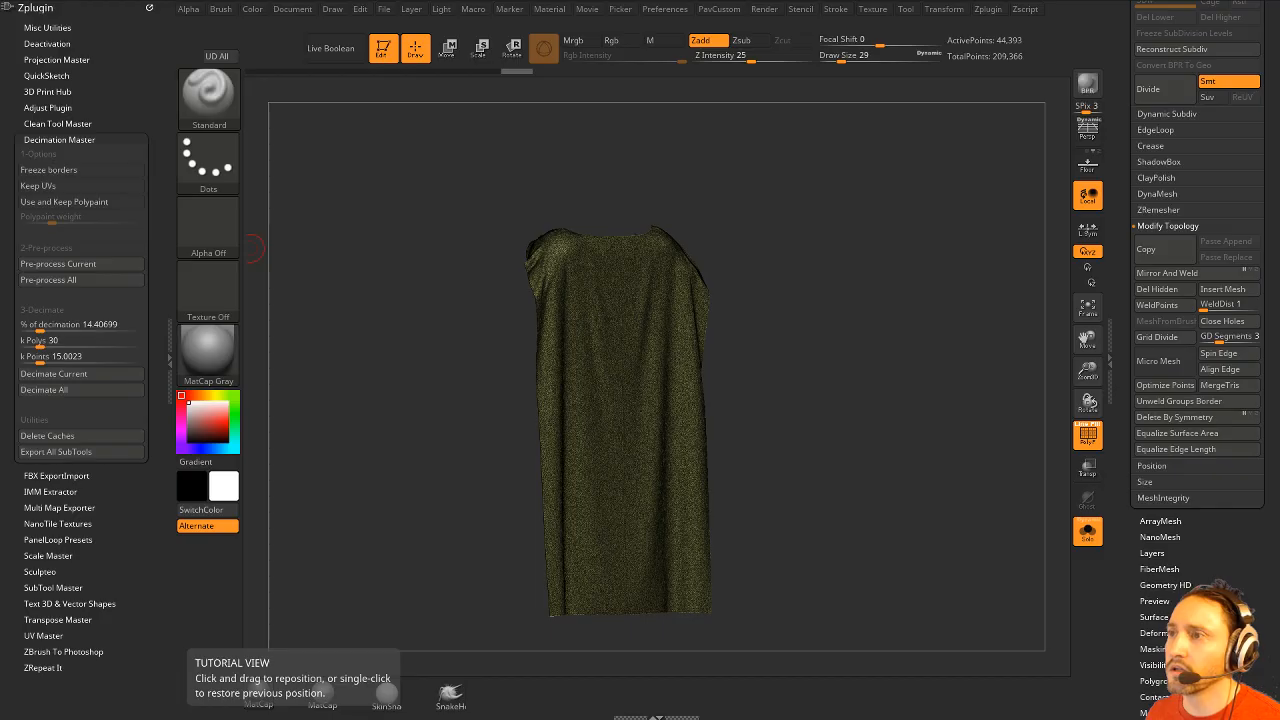
Look through the loaded tools in ZBrush, previewing the clothing, sphere, cylinder and male figure, and examine the cape mesh.
{"action": "mouse_move", "coordinate": [737, 443]}
{"action": "left_mouse_down"}
{"action": "mouse_move", "coordinate": [701, 454]}
{"action": "mouse_move", "coordinate": [720, 440]}
{"action": "left_mouse_up"}
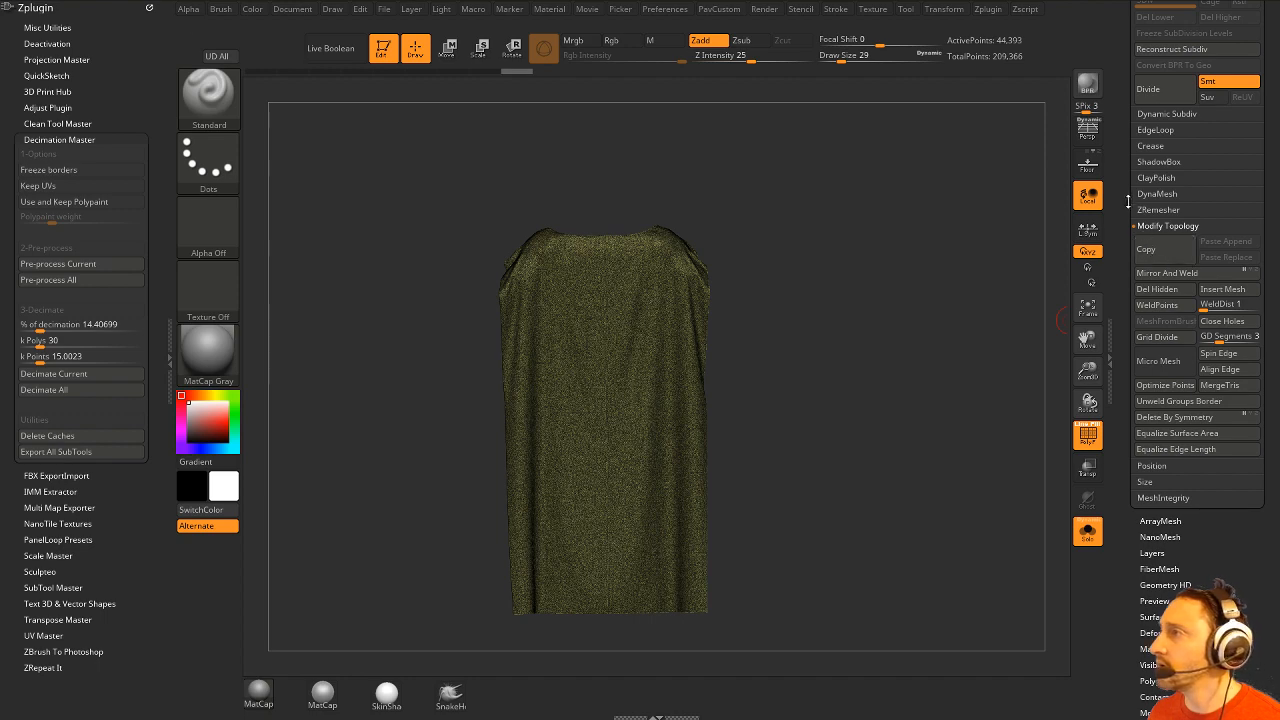
{"action": "scroll", "coordinate": [1127, 201], "scroll_direction": "up", "scroll_amount": 10}
{"action": "mouse_move", "coordinate": [1253, 347]}
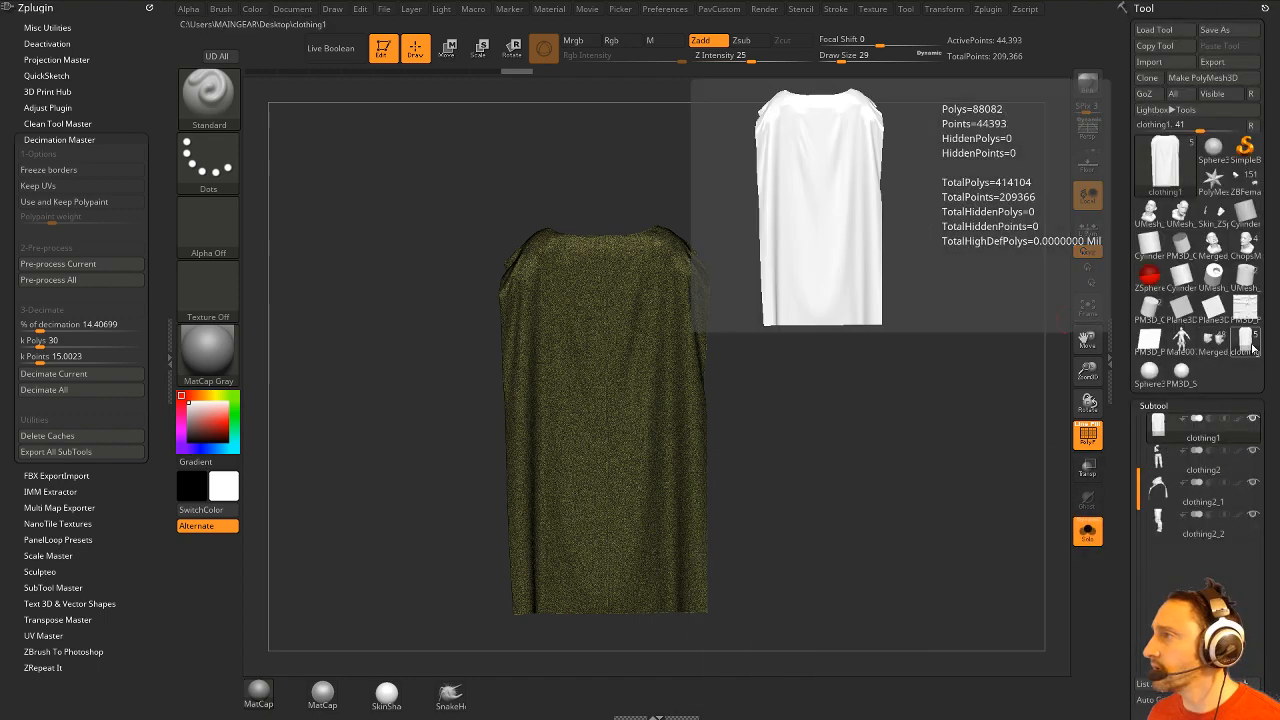
{"action": "mouse_move", "coordinate": [1182, 372]}
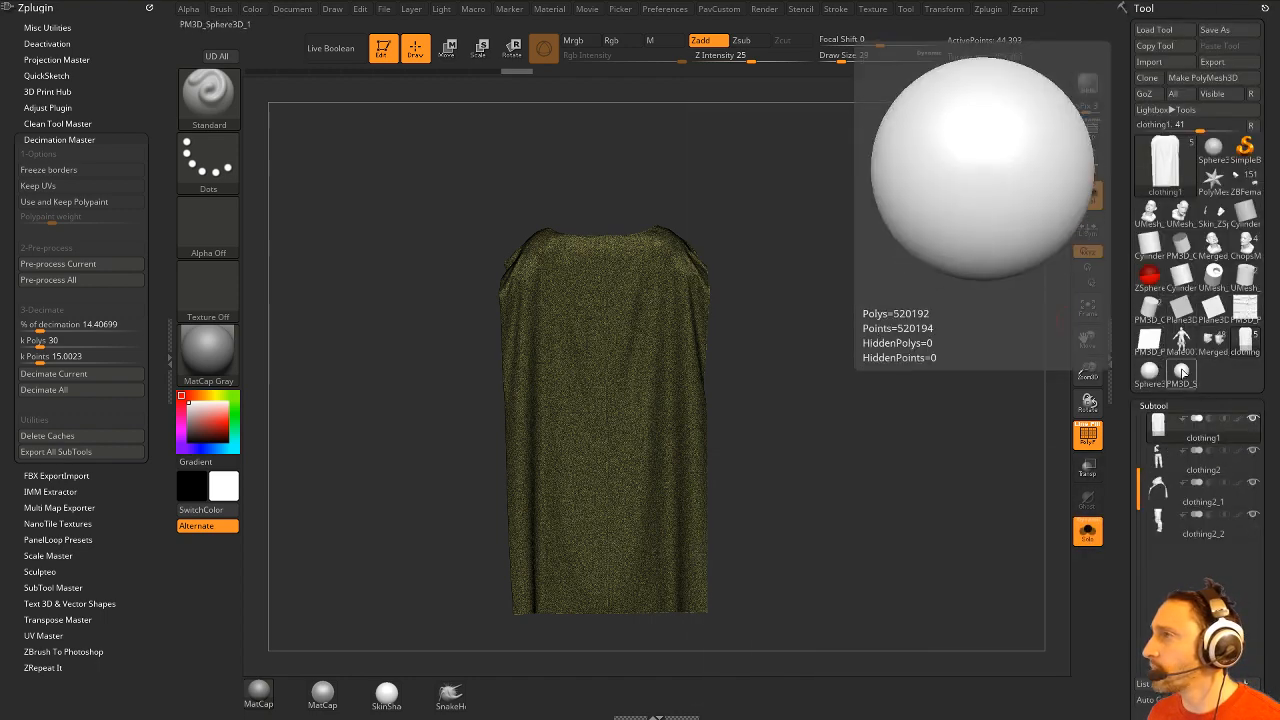
{"action": "mouse_move", "coordinate": [1247, 280]}
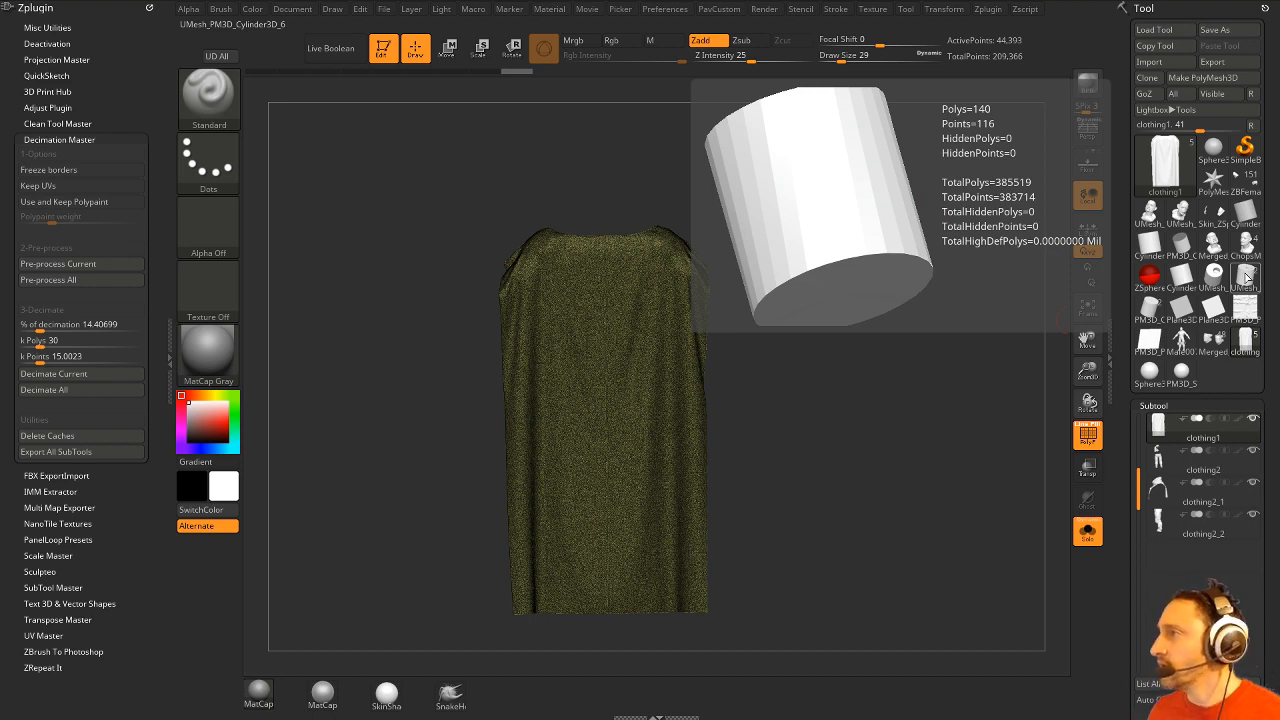
{"action": "mouse_move", "coordinate": [1136, 258]}
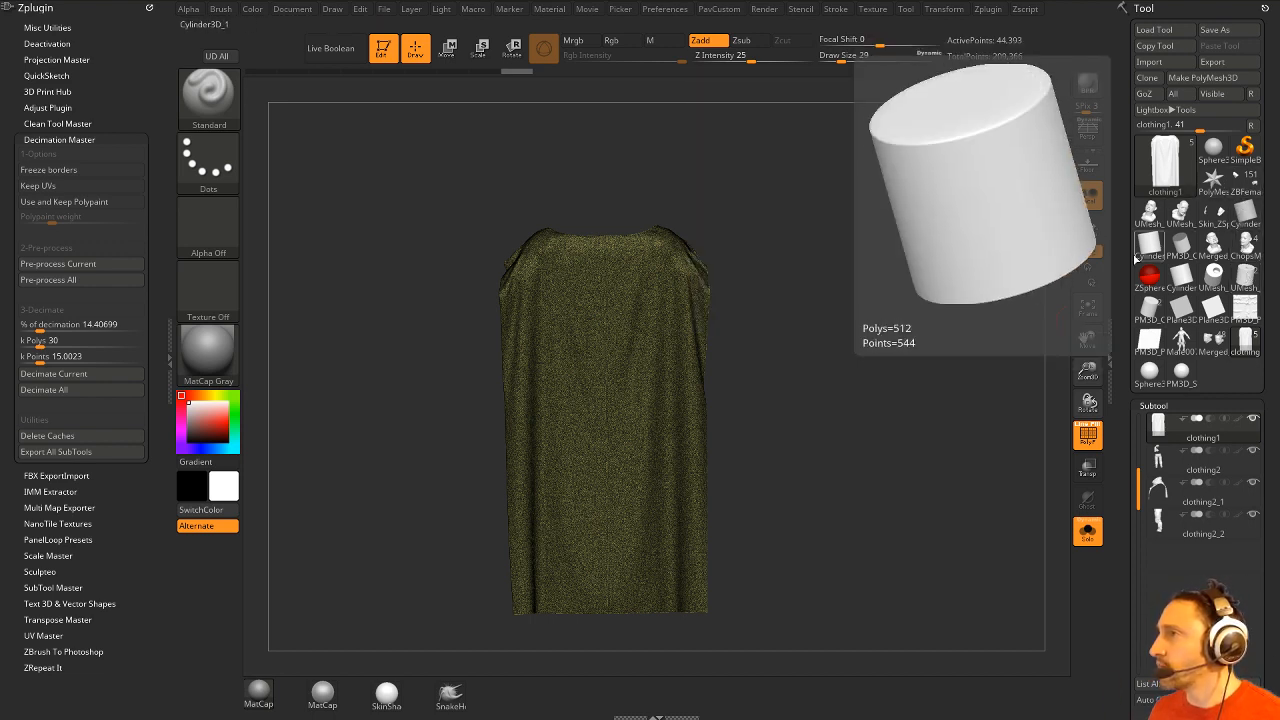
{"action": "mouse_move", "coordinate": [1170, 350]}
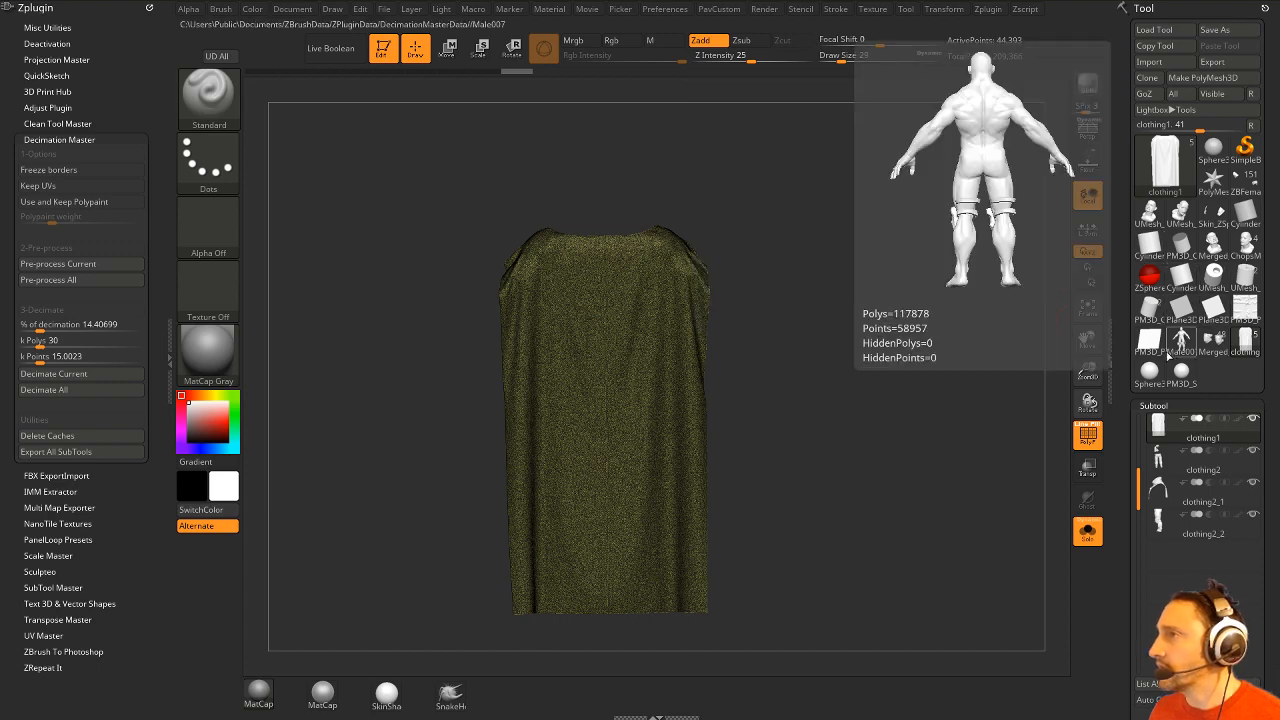
{"action": "left_click_drag", "start_coordinate": [960, 420], "coordinate": [890, 440]}
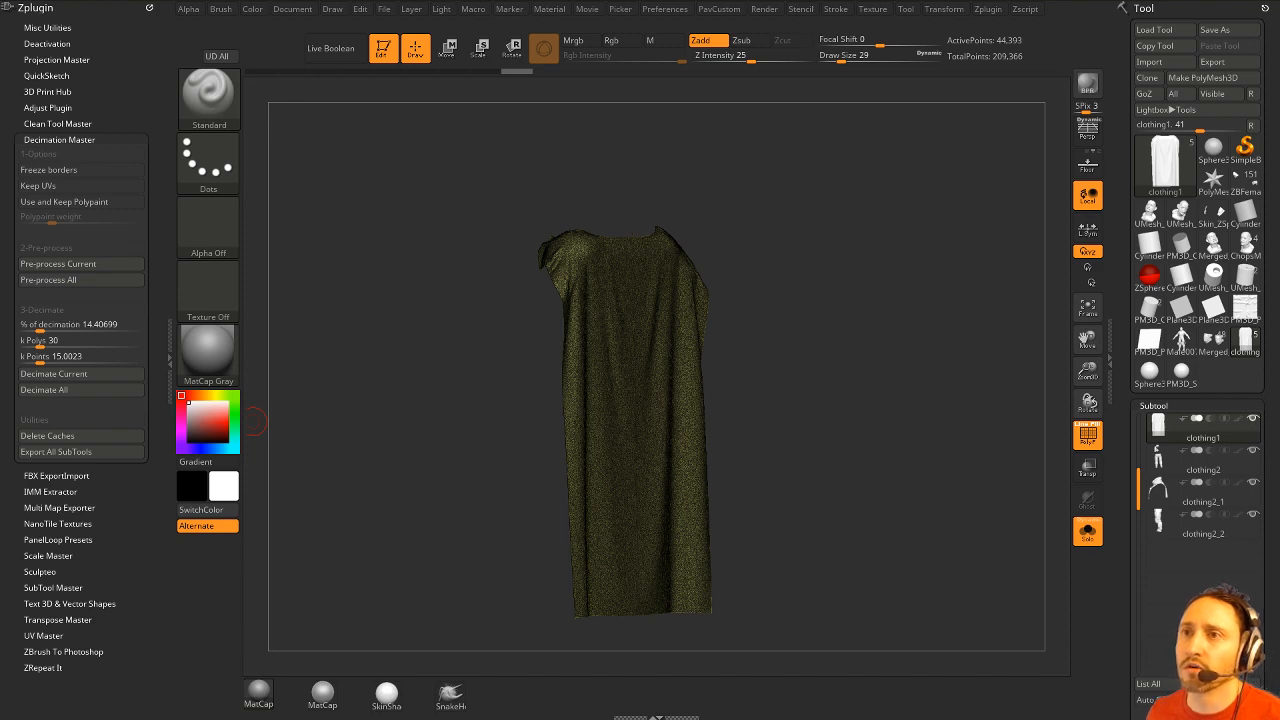
Switch to the browser, open the Marvelous and ZBrush Quickstart playlist, pause its first video and put the browser away.
{"action": "left_click", "coordinate": [194, 672]}
{"action": "key", "text": "alt+Tab"}
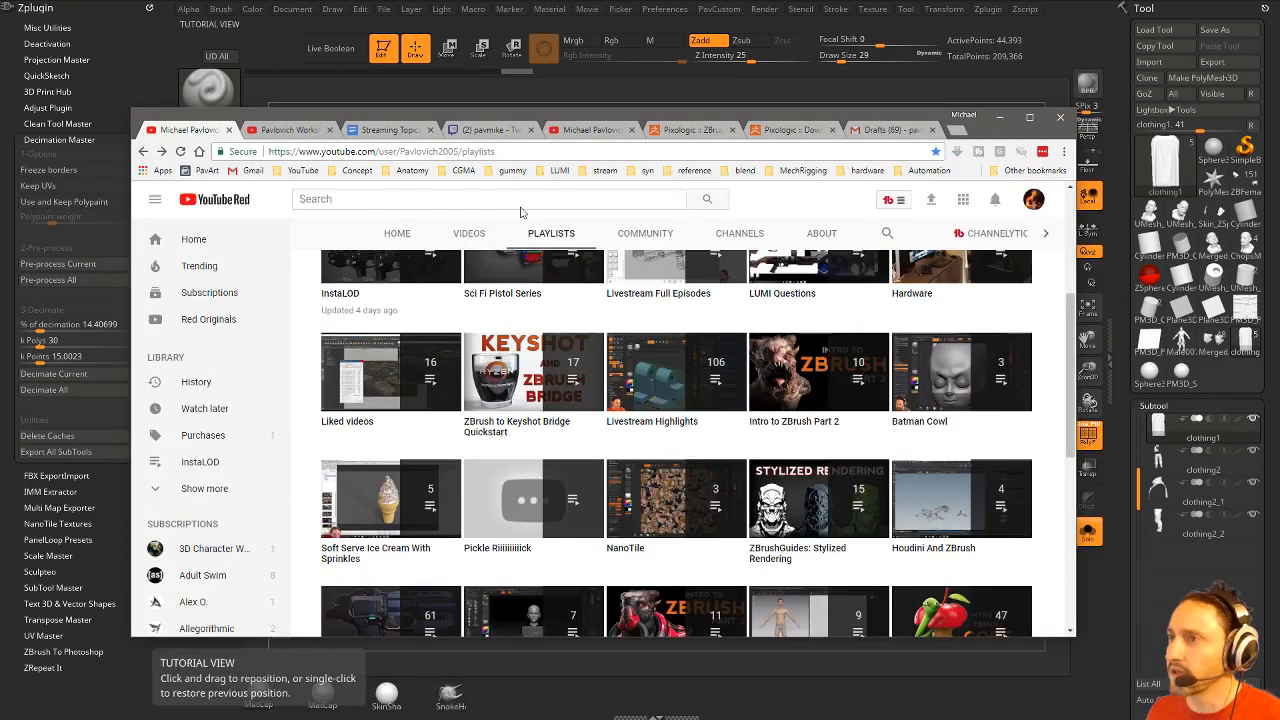
{"action": "scroll", "coordinate": [688, 402], "scroll_direction": "down", "scroll_amount": 2}
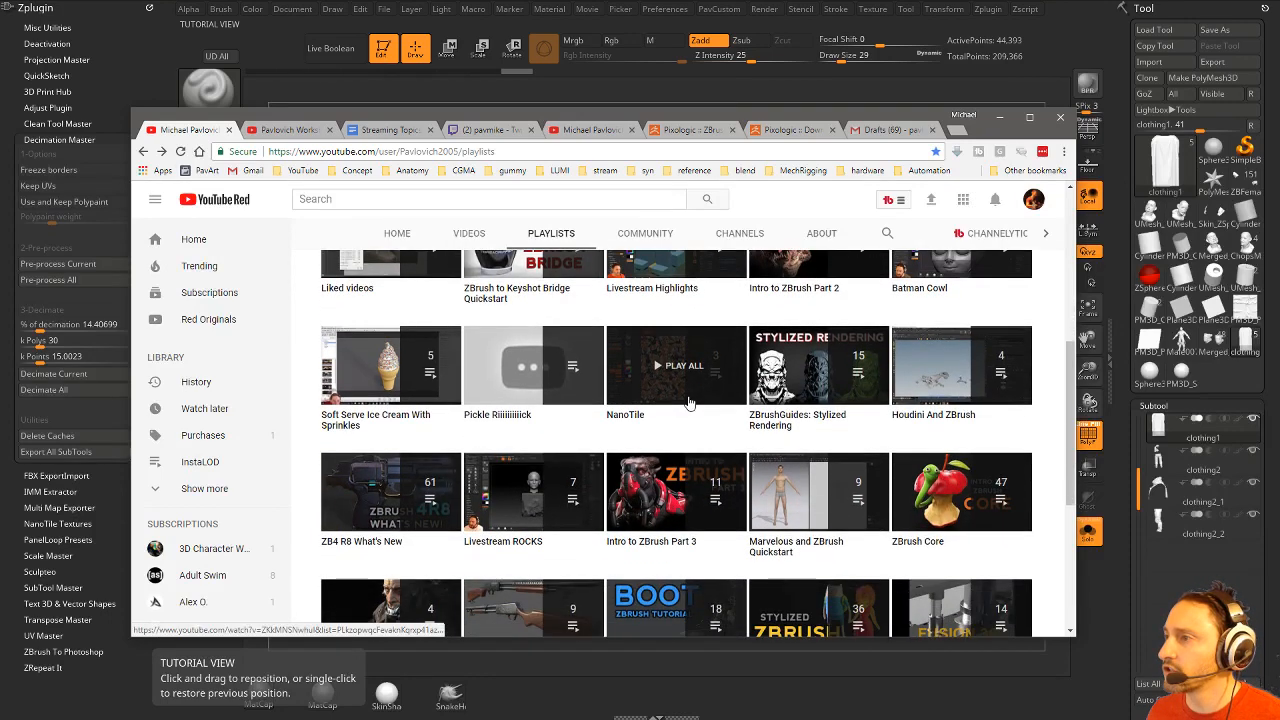
{"action": "left_click", "coordinate": [795, 495]}
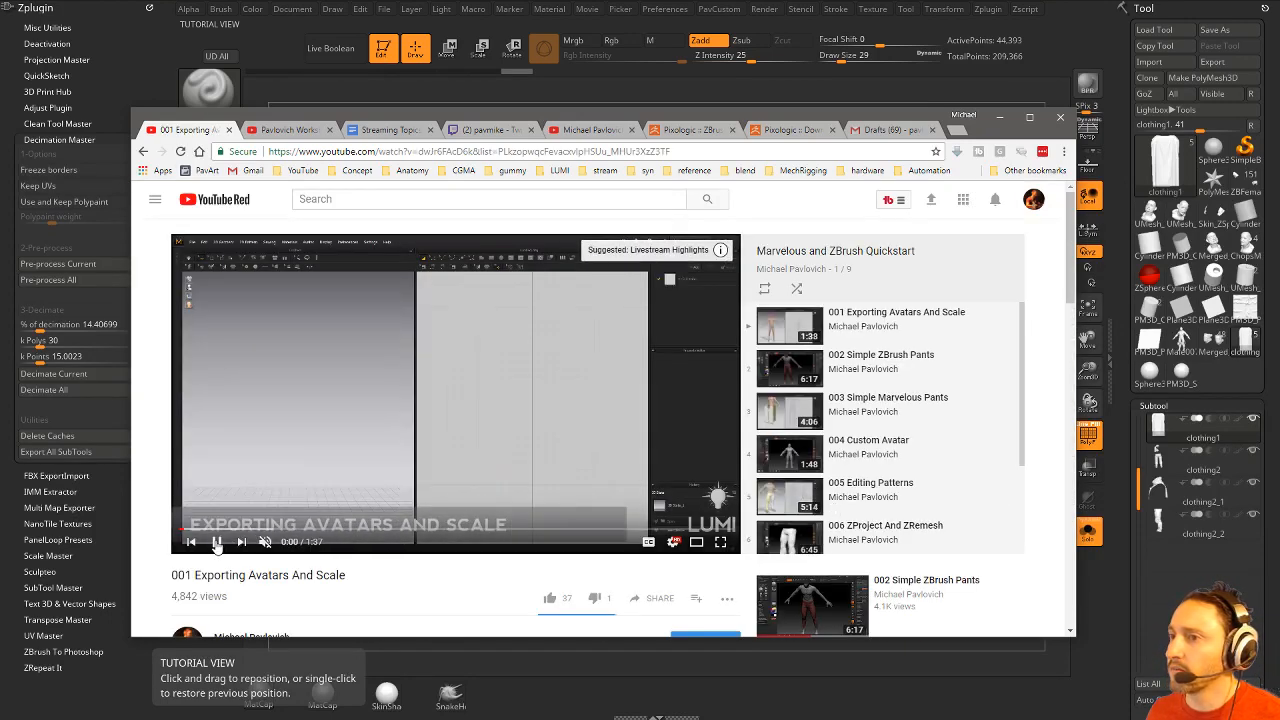
{"action": "left_click", "coordinate": [216, 541]}
{"action": "scroll", "coordinate": [997, 334], "scroll_direction": "down", "scroll_amount": 3}
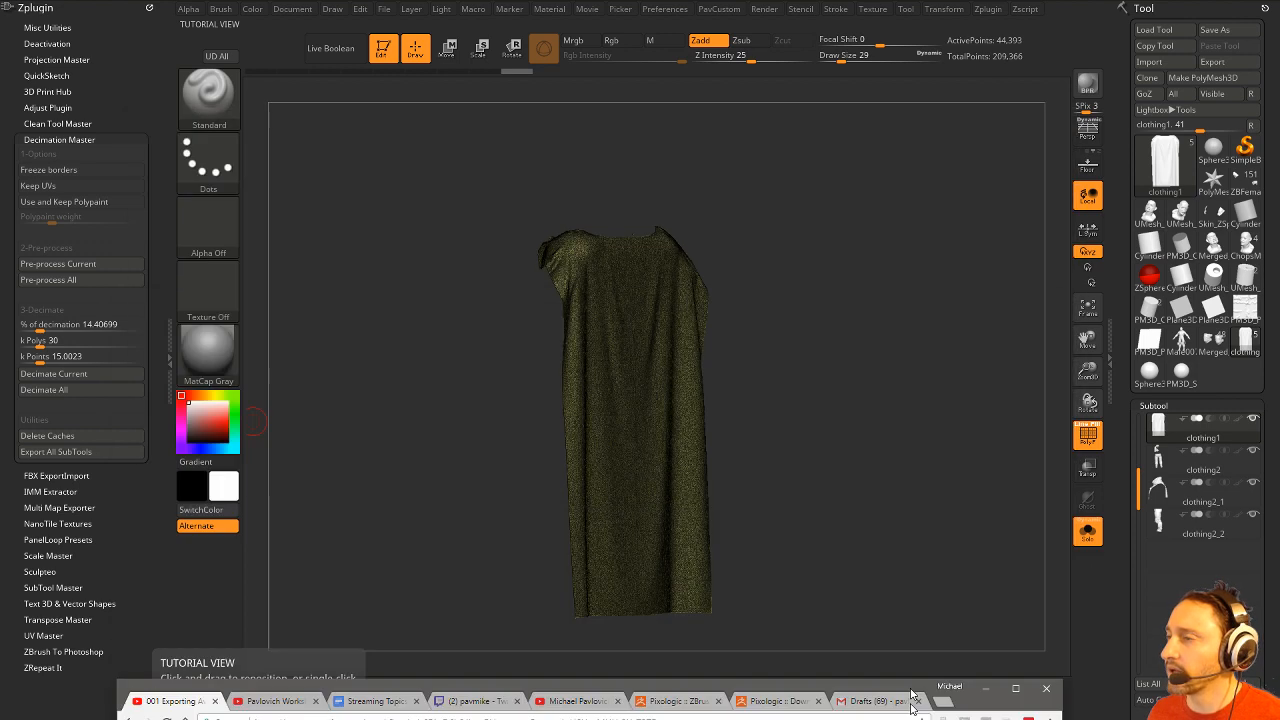
{"action": "left_click", "coordinate": [999, 117]}
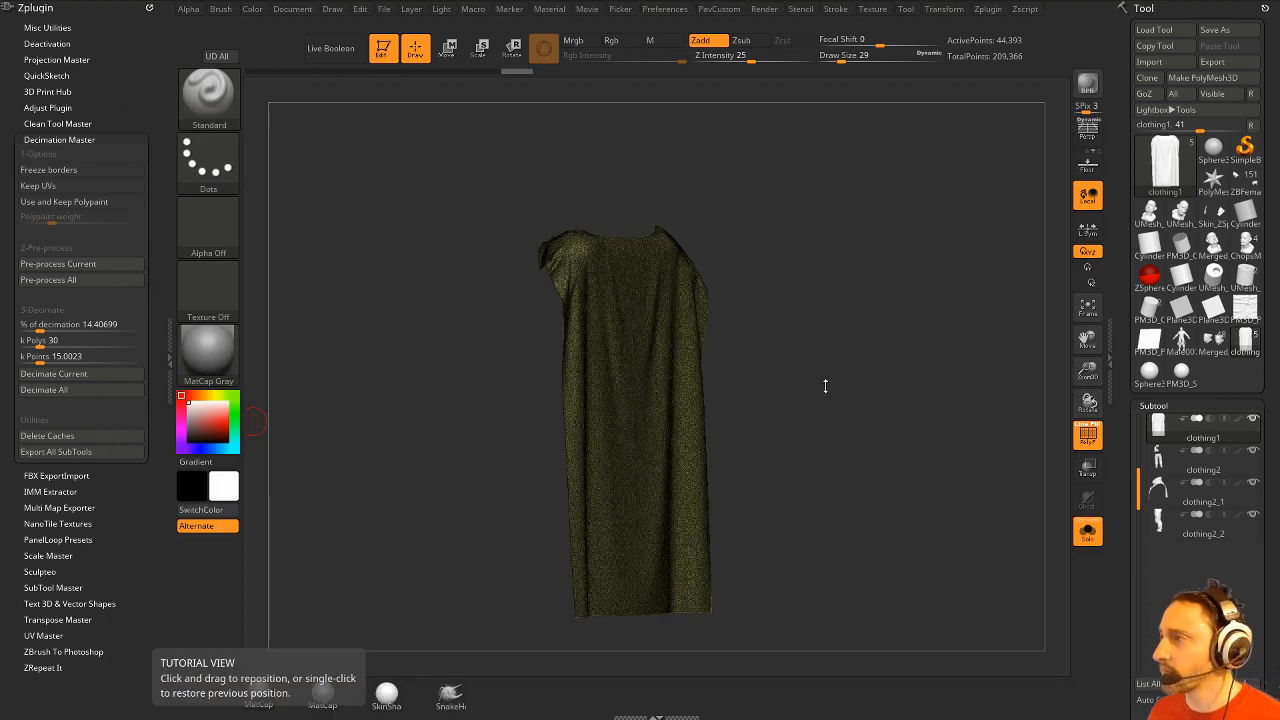
Hide the polyframe on the cape, duplicate its subtool and make the copy active.
{"action": "left_click_drag", "start_coordinate": [825, 386], "coordinate": [951, 384]}
{"action": "key", "text": "shift+f"}
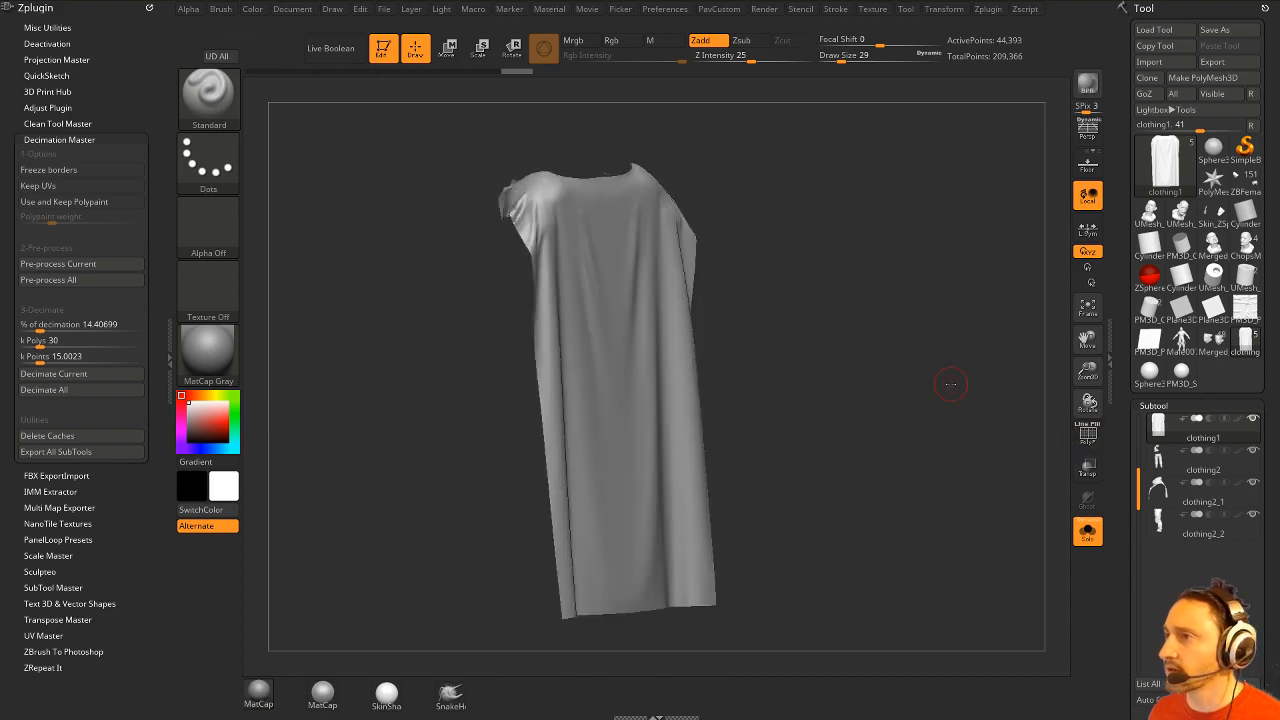
{"action": "key", "text": "space"}
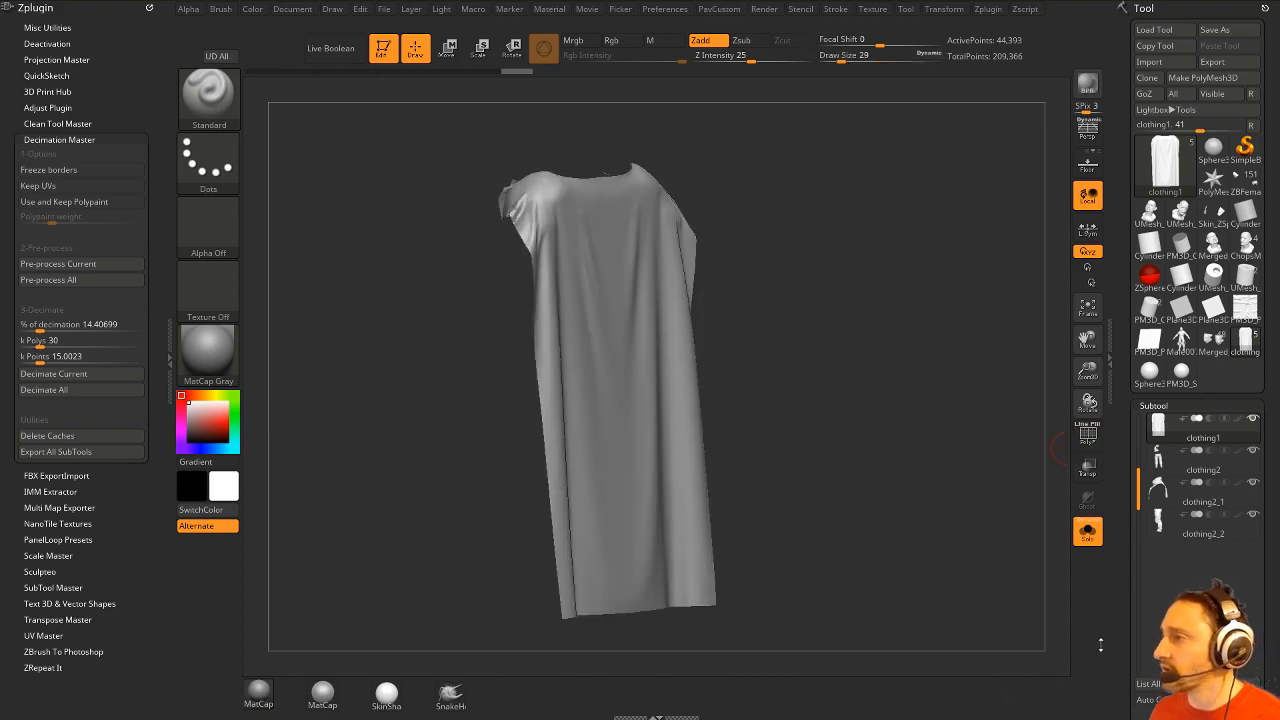
{"action": "scroll", "coordinate": [1200, 400], "scroll_direction": "down", "scroll_amount": 5}
{"action": "left_click", "coordinate": [1153, 493]}
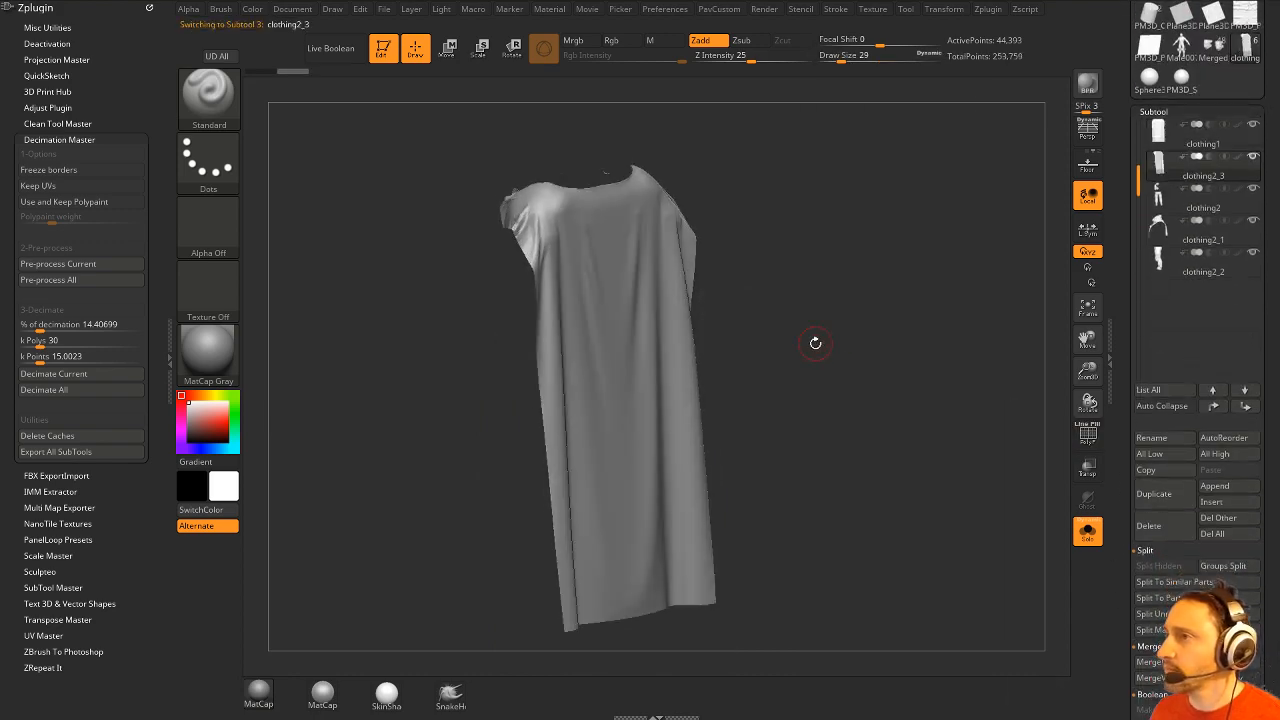
ZRemesh the duplicated cape with the Half option enabled and AdaptiveSize set to 29.
{"action": "key", "text": "space"}
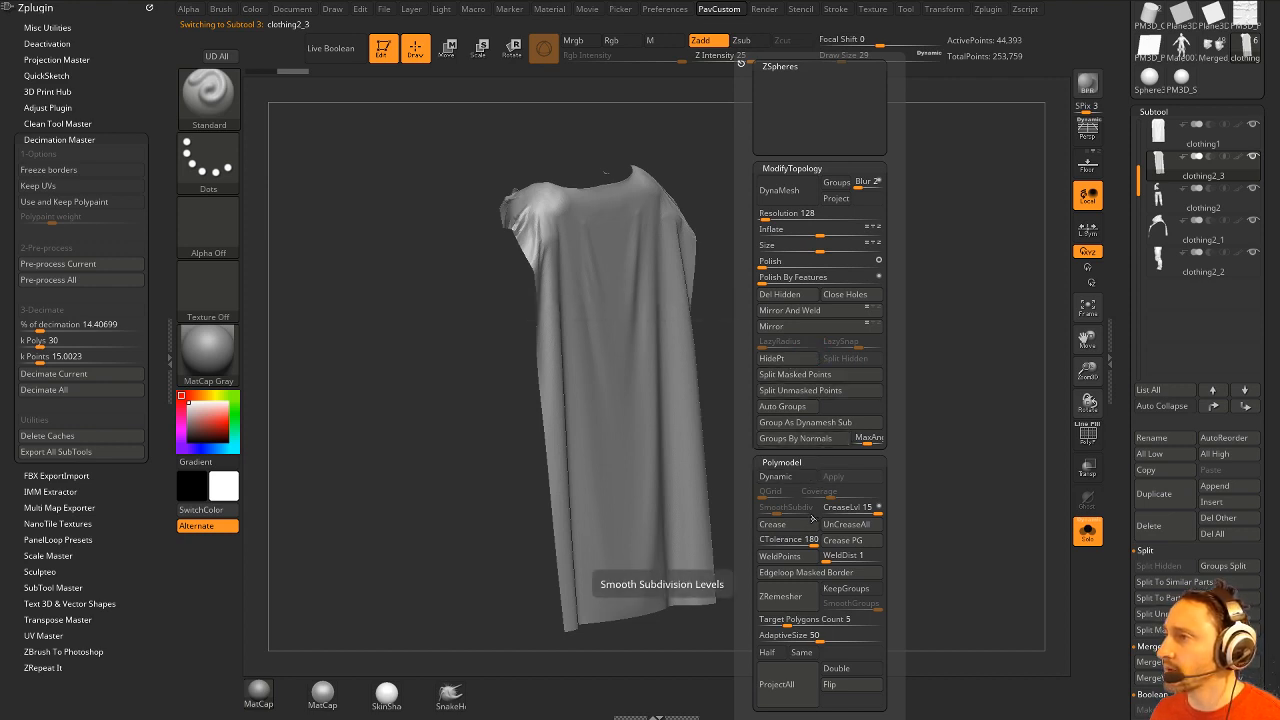
{"action": "key", "text": "space"}
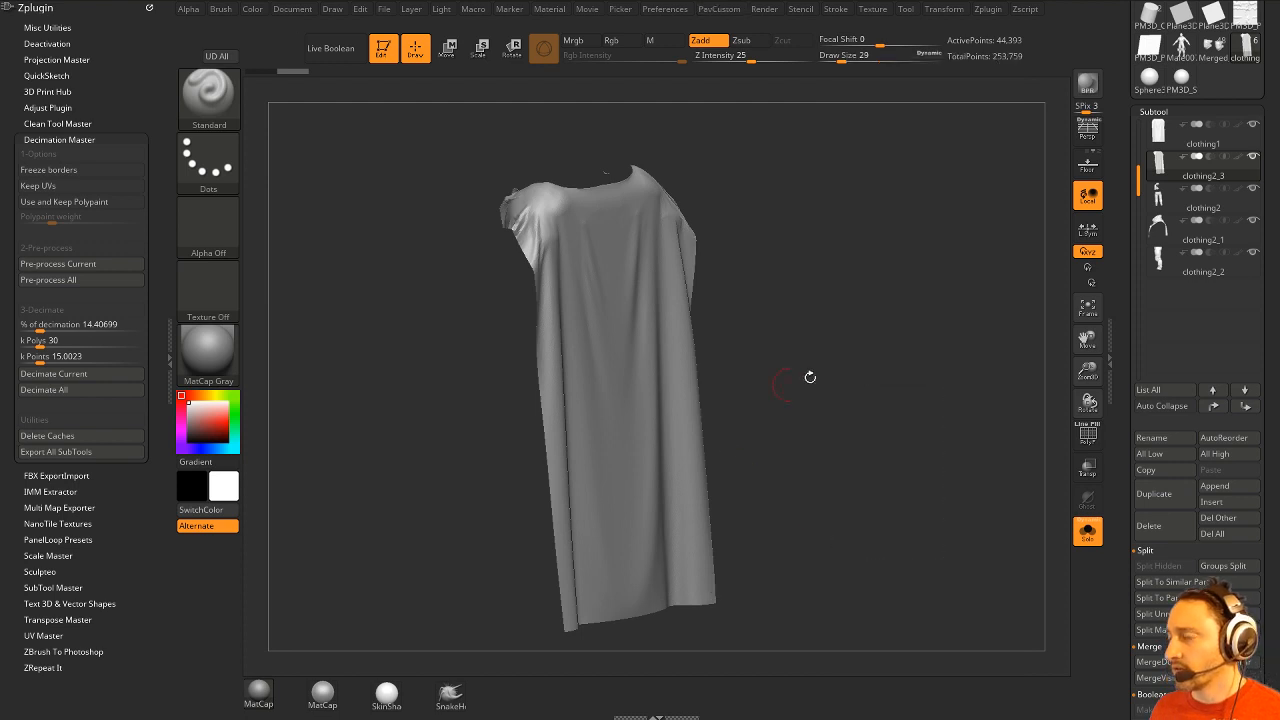
{"action": "left_click_drag", "start_coordinate": [808, 374], "coordinate": [903, 334]}
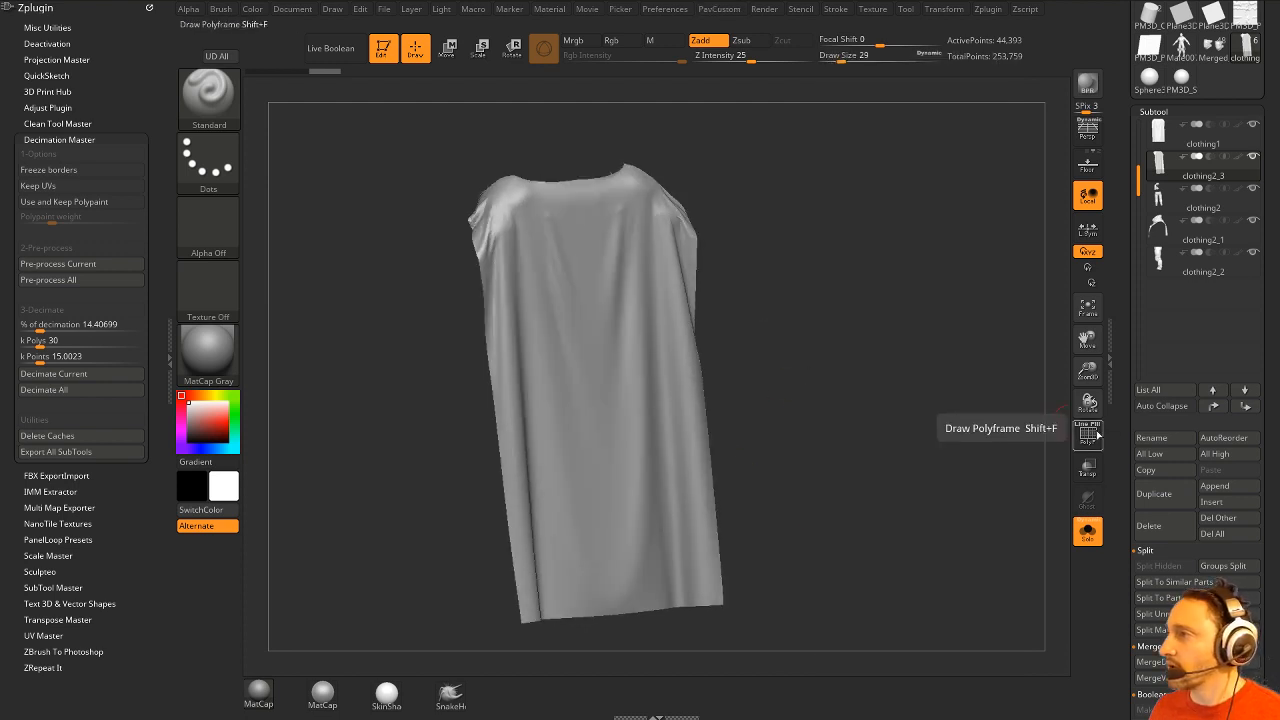
{"action": "key", "text": "2"}
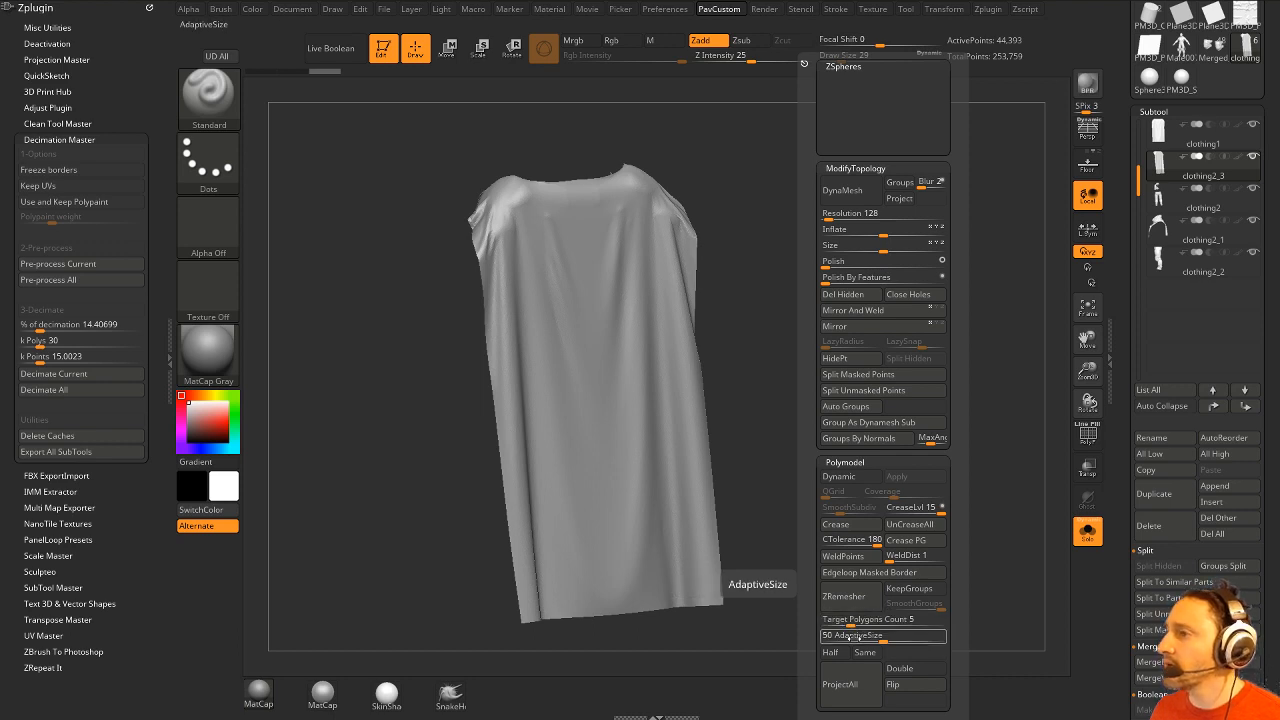
{"action": "left_click", "coordinate": [830, 652]}
{"action": "left_click", "coordinate": [847, 636]}
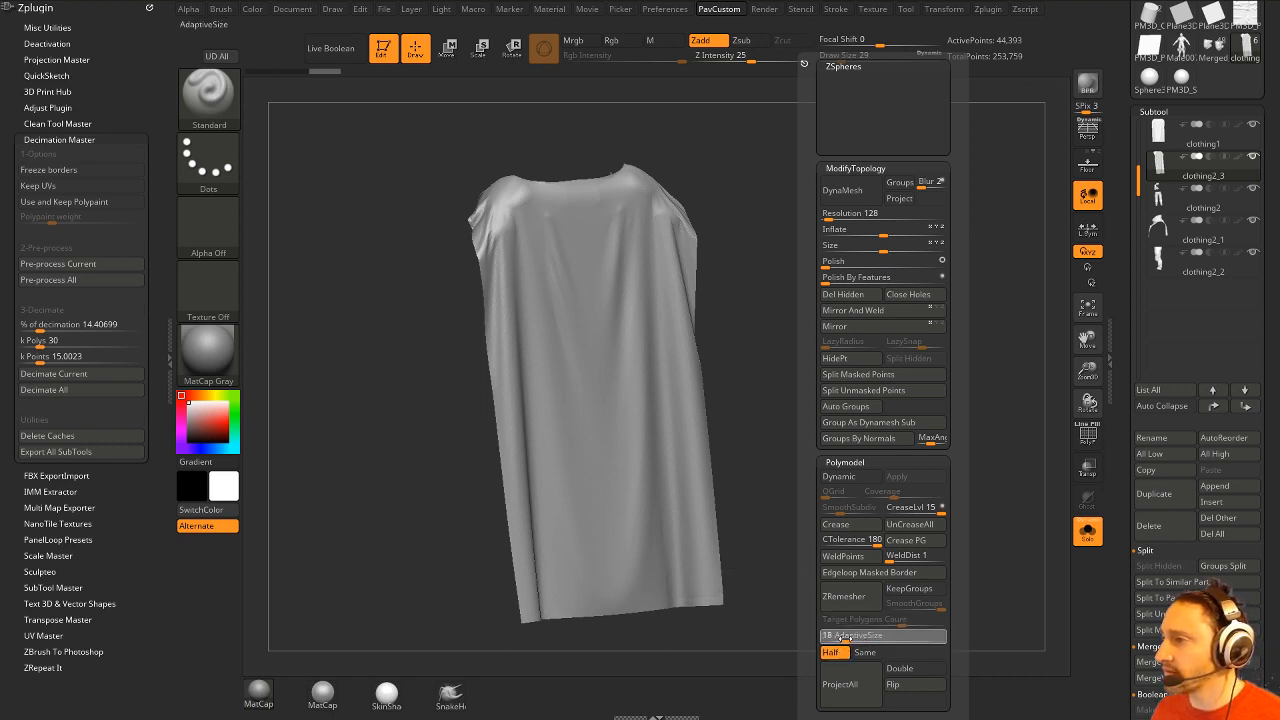
{"action": "left_click", "coordinate": [858, 638]}
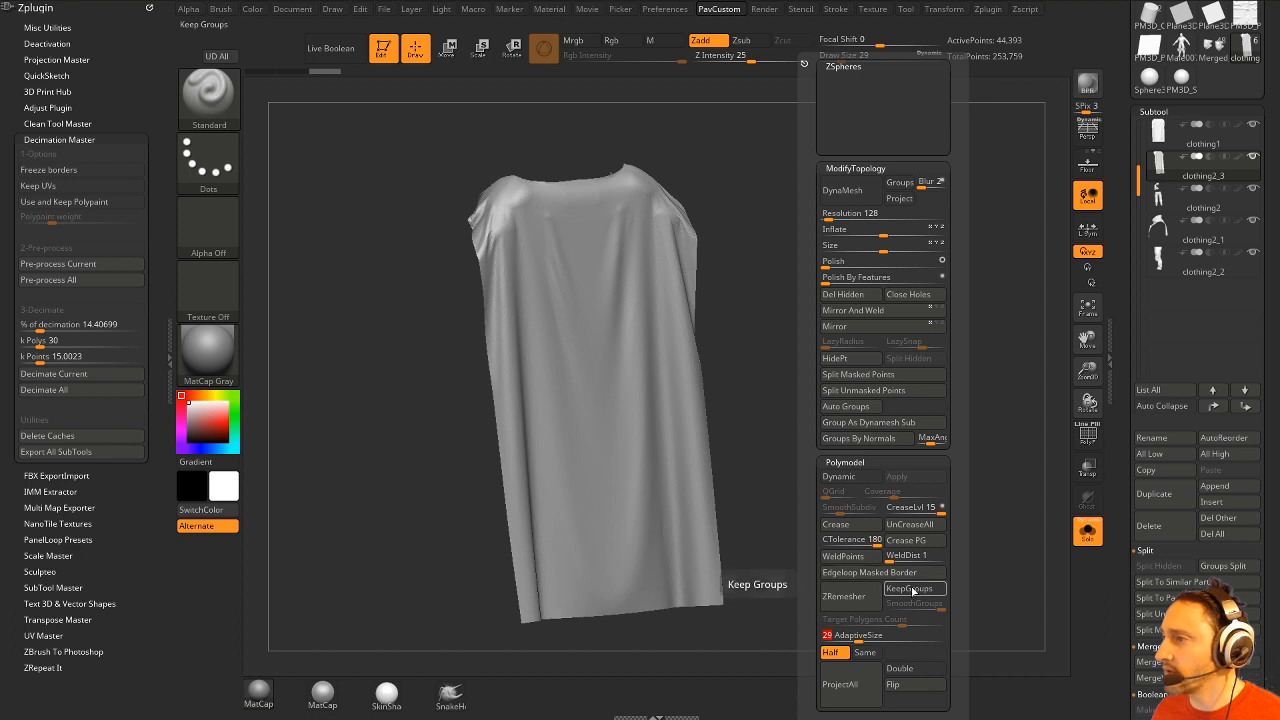
{"action": "left_click", "coordinate": [831, 596]}
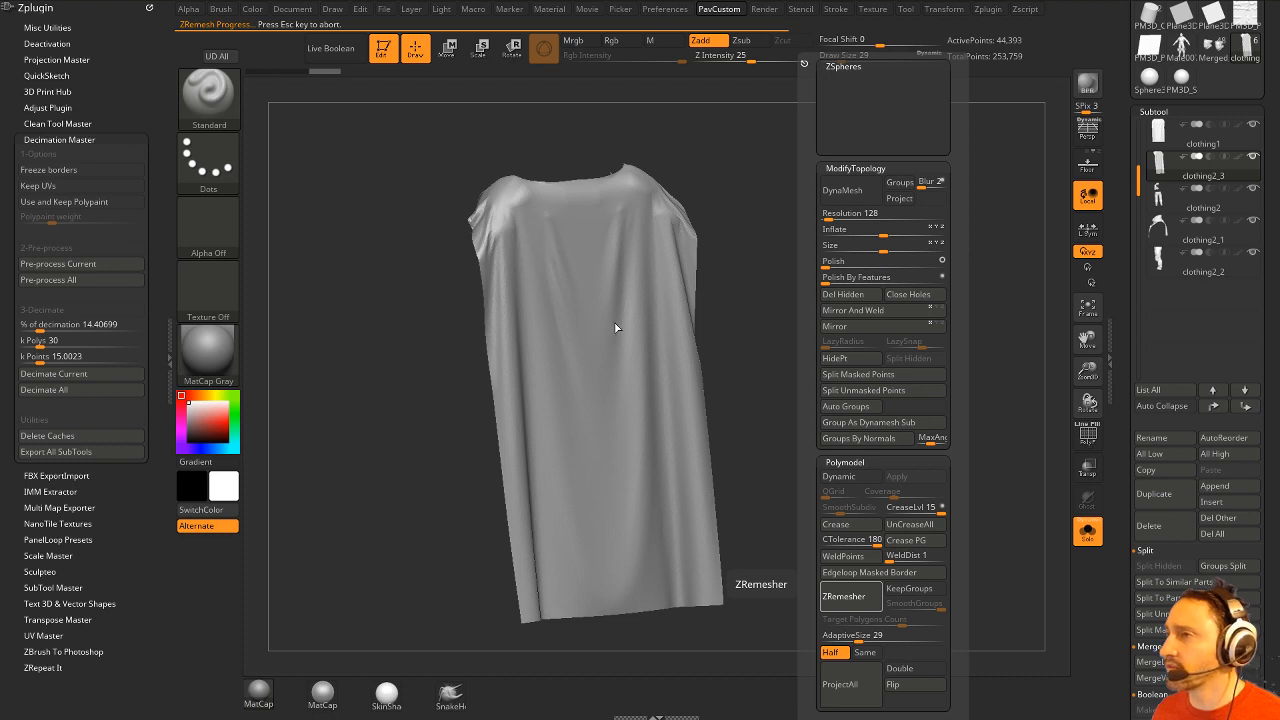
Show the polyframe on the isolated cape copy and keep ZRemeshing it with Half down to a coarse quad mesh.
{"action": "left_click", "coordinate": [1087, 533]}
{"action": "left_click", "coordinate": [1087, 533]}
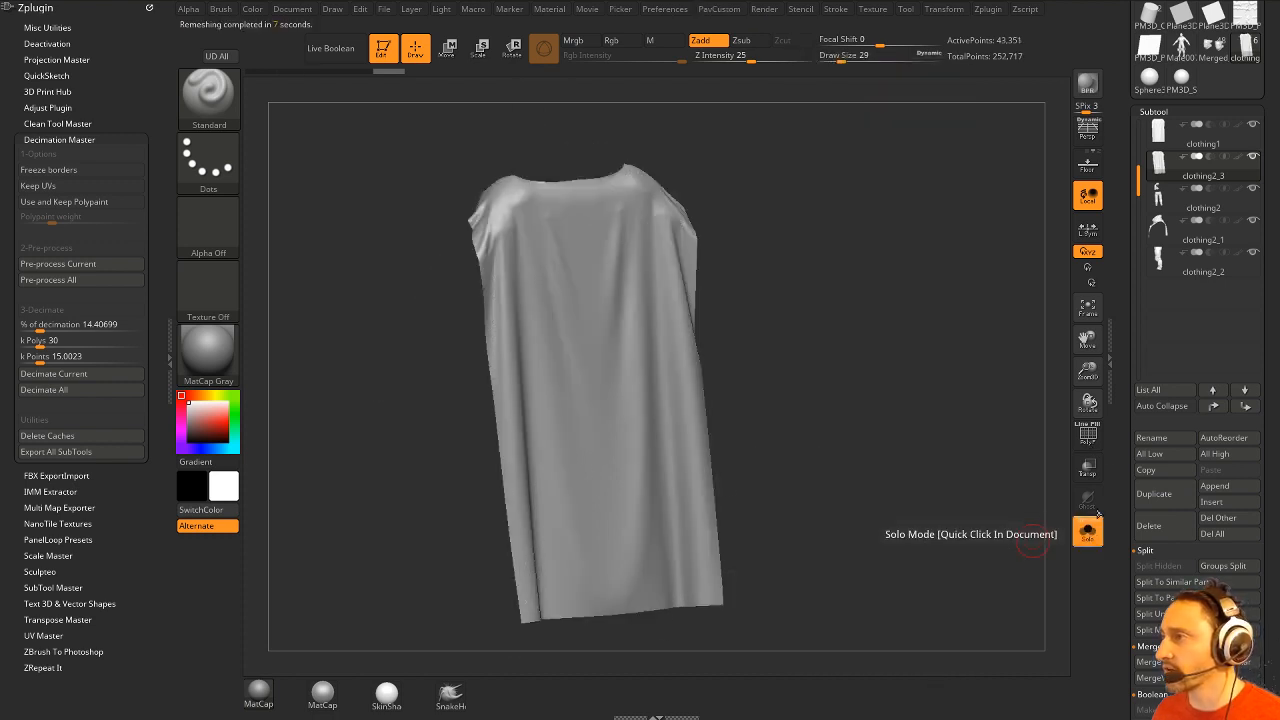
{"action": "left_click", "coordinate": [1096, 443]}
{"action": "left_click_drag", "start_coordinate": [978, 448], "coordinate": [989, 422], "text": "shift"}
{"action": "key", "text": "space"}
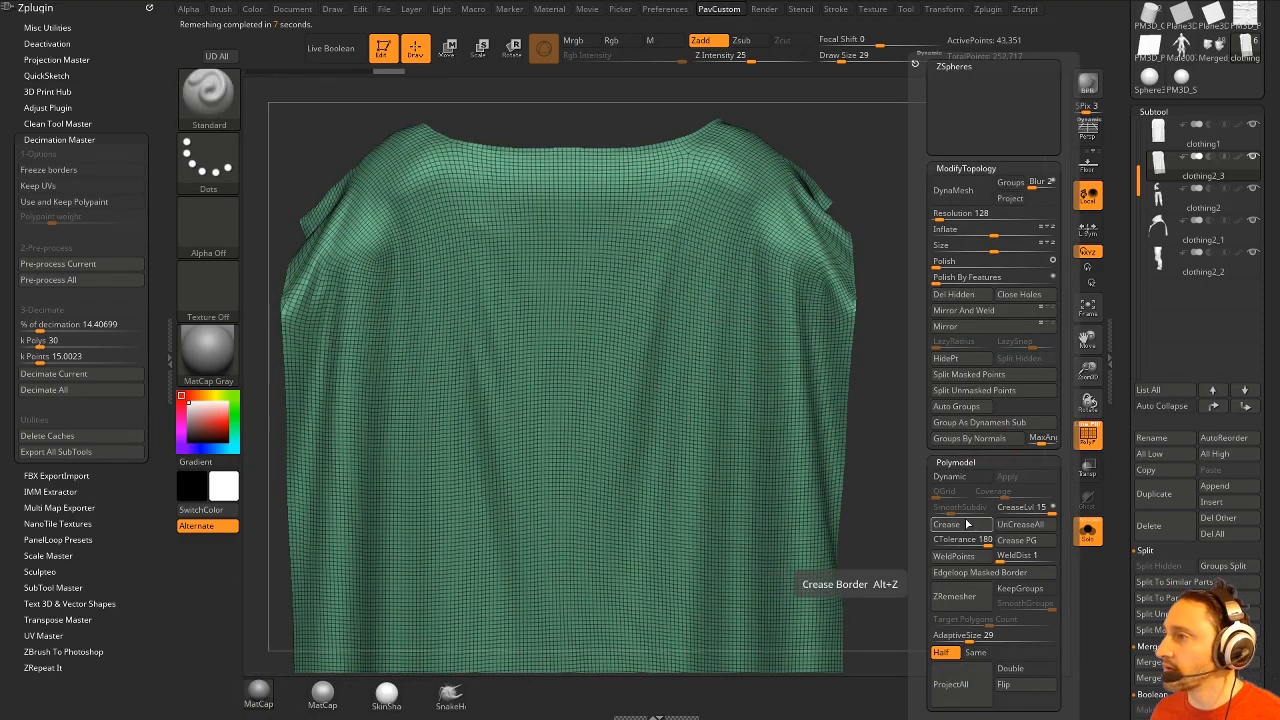
{"action": "left_click", "coordinate": [958, 598]}
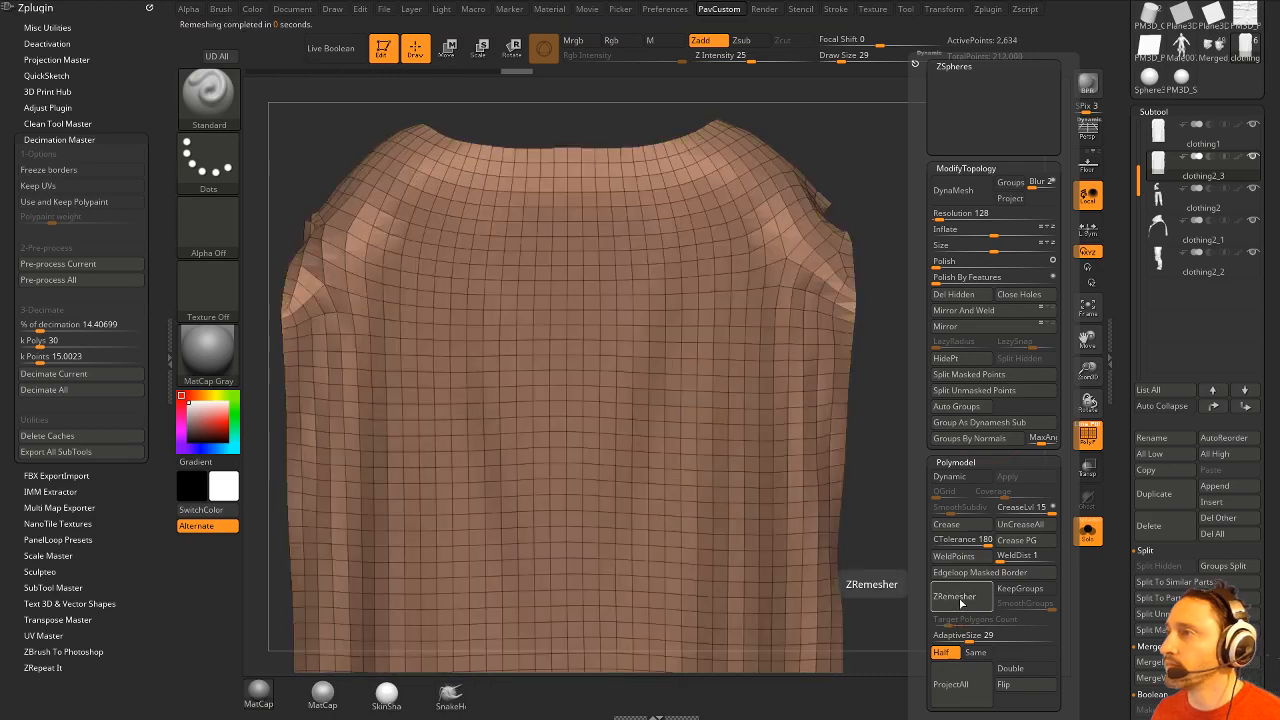
Switch to the ZModeler brush and set its polygon action to Extrude with Polygroup All as the target.
{"action": "mouse_move", "coordinate": [851, 429]}
{"action": "left_mouse_down"}
{"action": "mouse_move", "coordinate": [900, 343]}
{"action": "mouse_move", "coordinate": [848, 317]}
{"action": "mouse_move", "coordinate": [880, 431]}
{"action": "mouse_move", "coordinate": [800, 405]}
{"action": "left_mouse_up"}
{"action": "key", "text": "b"}
{"action": "key", "text": "z"}
{"action": "key", "text": "m"}
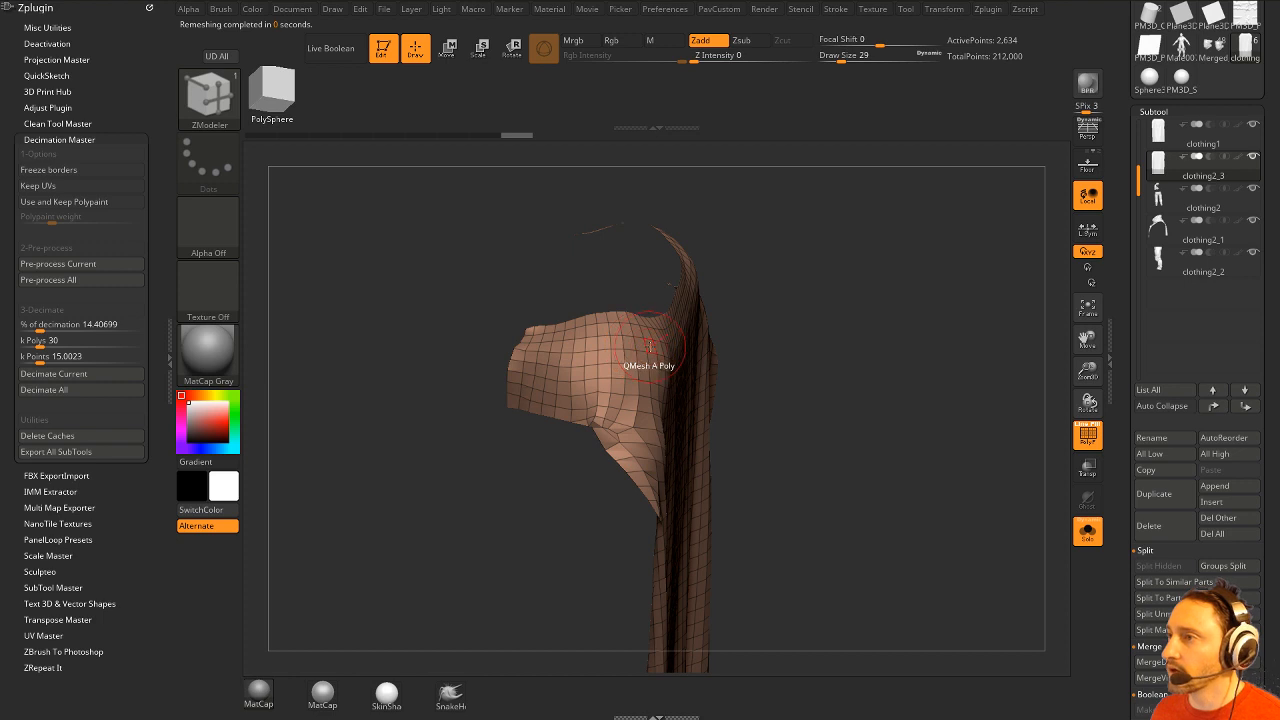
{"action": "key", "text": "space"}
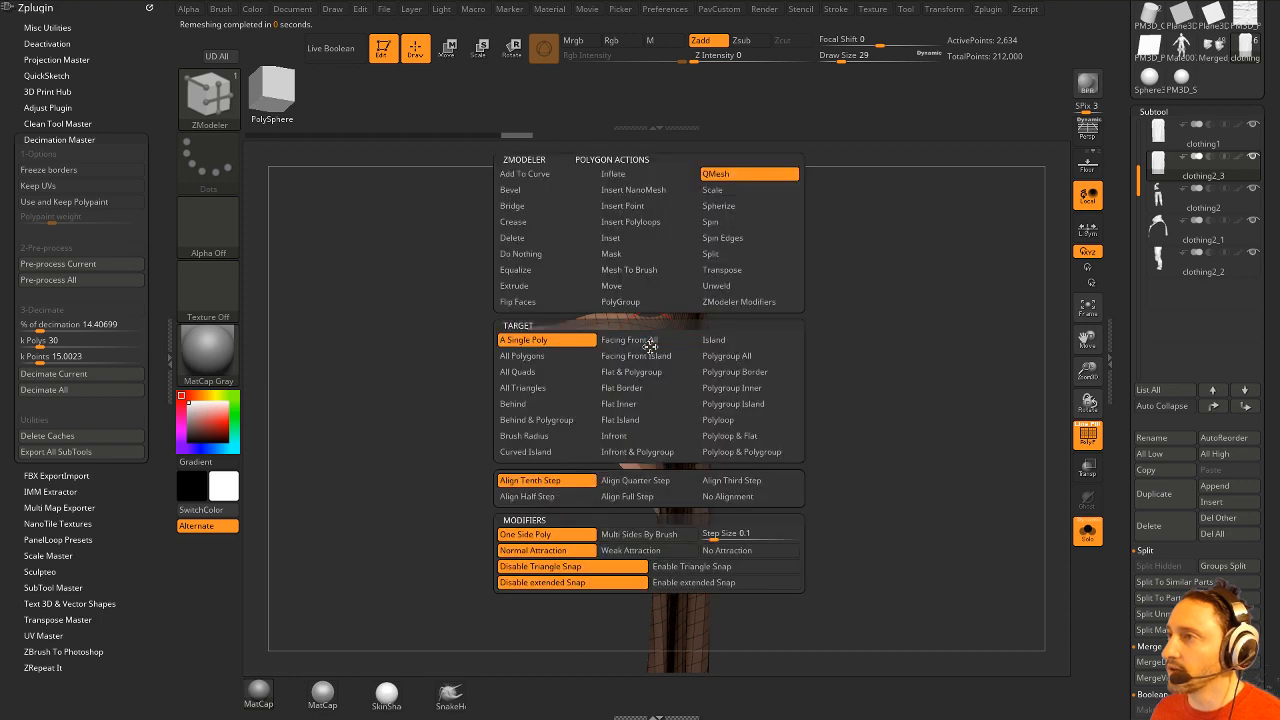
{"action": "left_click", "coordinate": [538, 286]}
{"action": "left_click", "coordinate": [730, 356]}
Reduce the draw size to 1 and undo back to the denser remeshed cape around the shoulder opening.
{"action": "mouse_move", "coordinate": [842, 350]}
{"action": "left_mouse_down"}
{"action": "mouse_move", "coordinate": [919, 363]}
{"action": "mouse_move", "coordinate": [896, 364]}
{"action": "left_mouse_up"}
{"action": "key", "text": "s"}
{"action": "mouse_move", "coordinate": [914, 360]}
{"action": "left_mouse_down", "text": "alt"}
{"action": "mouse_move", "coordinate": [809, 309]}
{"action": "mouse_move", "coordinate": [889, 357]}
{"action": "mouse_move", "coordinate": [814, 329]}
{"action": "mouse_move", "coordinate": [909, 374]}
{"action": "mouse_move", "coordinate": [874, 383]}
{"action": "left_mouse_up", "text": "alt"}
{"action": "key", "text": "ctrl+z"}
{"action": "left_click_drag", "start_coordinate": [834, 337], "coordinate": [844, 336]}
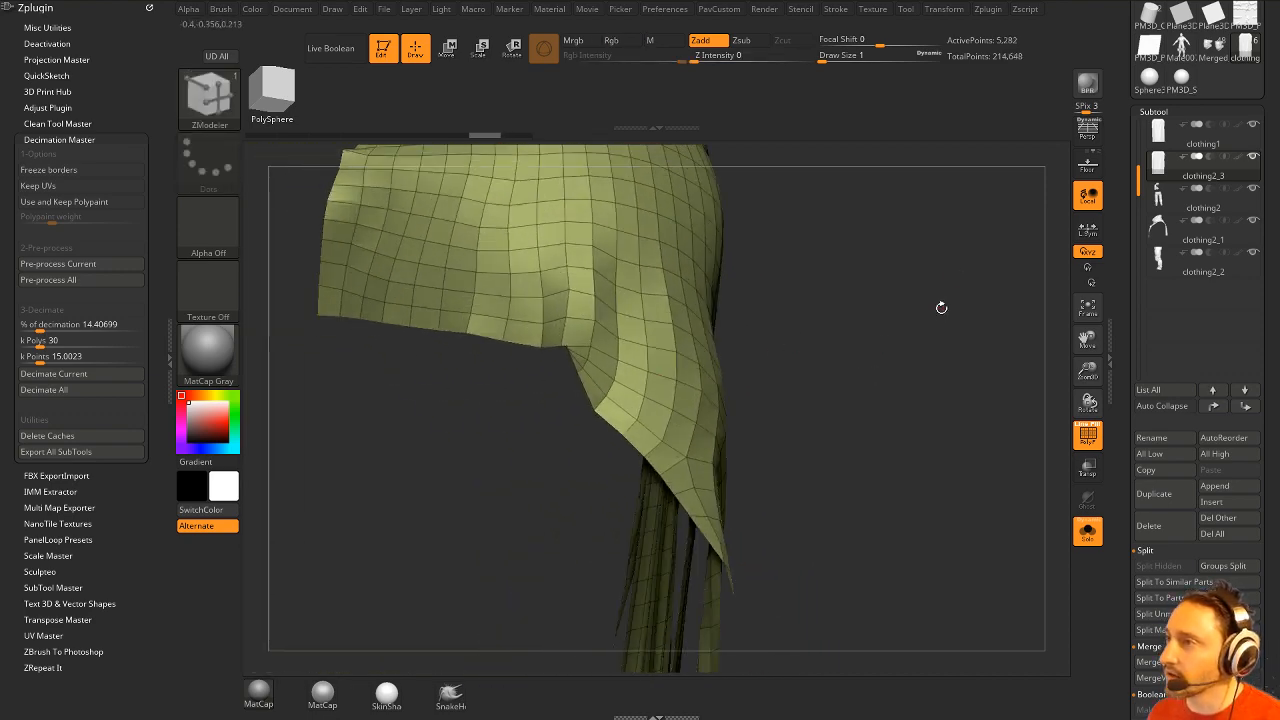
{"action": "left_click_drag", "start_coordinate": [941, 308], "coordinate": [996, 331], "text": "alt"}
Try to reshape the kinked border at the cape's shoulder notch with the Move brush, undoing the stroke and smoothing the spot.
{"action": "key", "text": "s"}
{"action": "key", "text": "b"}
{"action": "key", "text": "m"}
{"action": "key", "text": "v"}
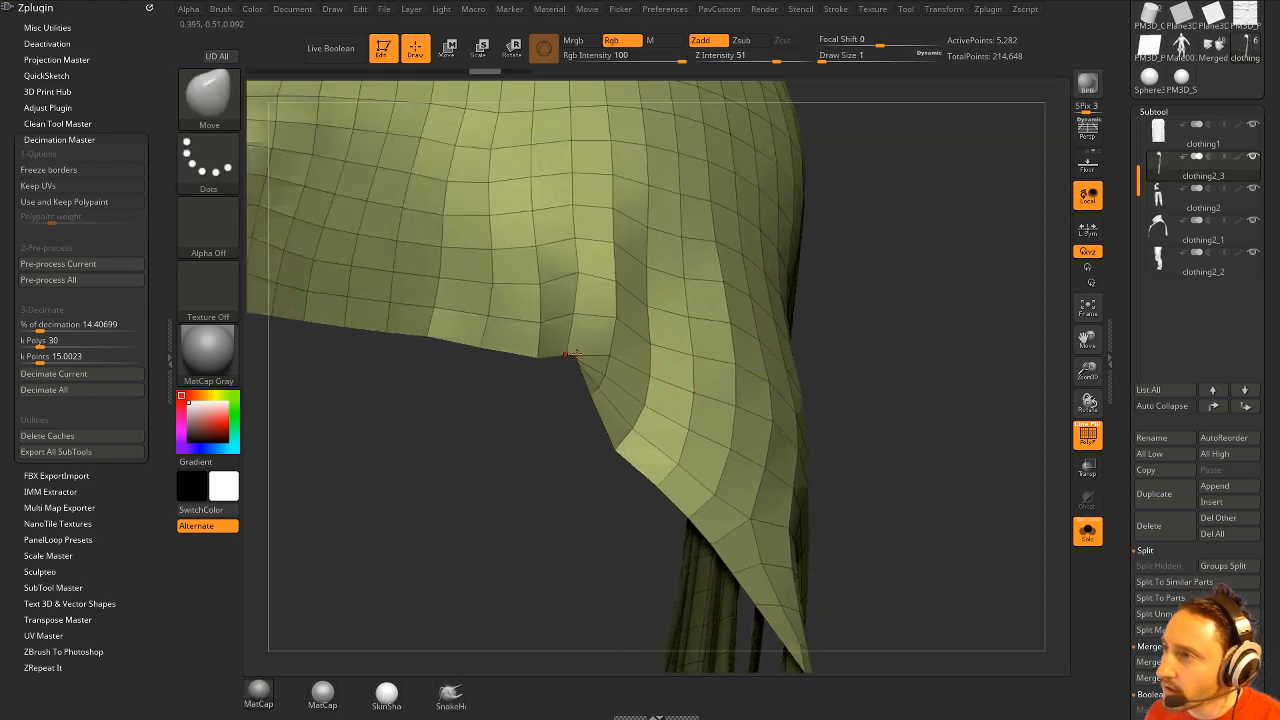
{"action": "left_click_drag", "start_coordinate": [577, 355], "coordinate": [574, 359]}
{"action": "key", "text": "ctrl+z"}
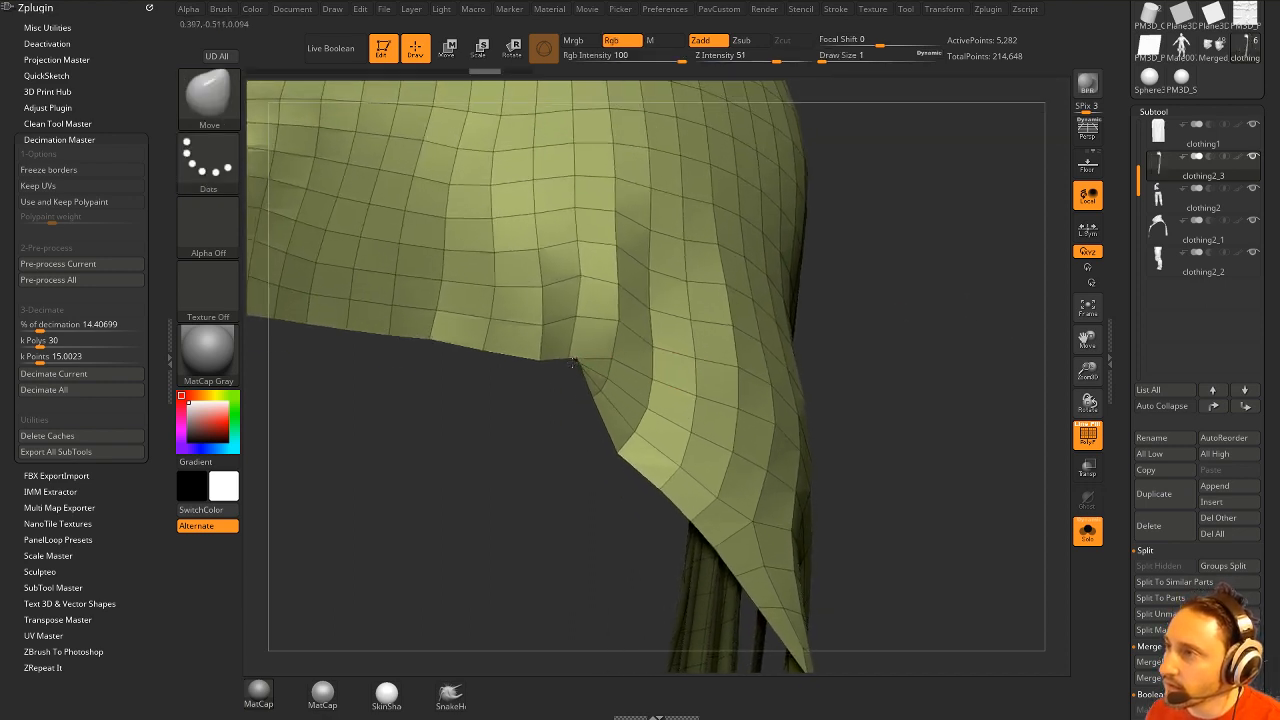
{"action": "left_click", "coordinate": [574, 365], "text": "shift"}
{"action": "mouse_move", "coordinate": [876, 274]}
{"action": "left_mouse_down"}
{"action": "mouse_move", "coordinate": [892, 271]}
{"action": "mouse_move", "coordinate": [878, 272]}
{"action": "left_mouse_up"}
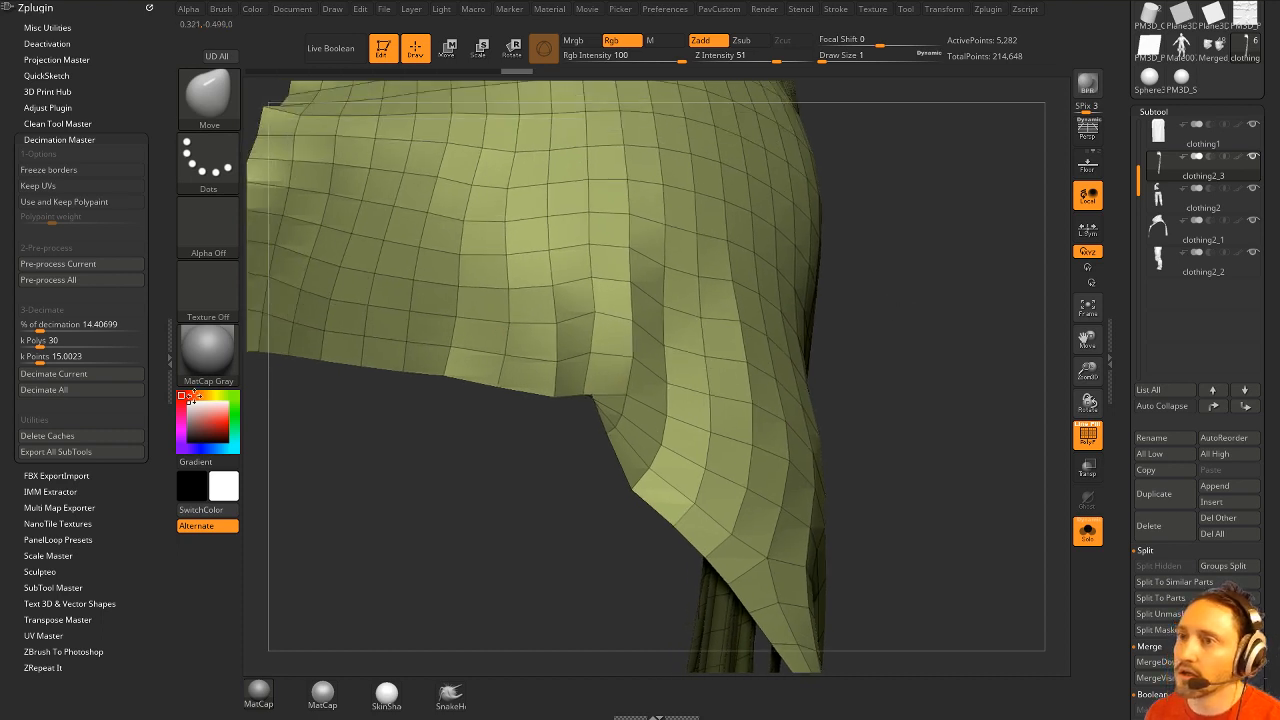
Dock the Brush palette with the Move brush's Auto Masking settings expanded and nudge the notch's border vertex again.
{"action": "left_click", "coordinate": [149, 8]}
{"action": "left_click", "coordinate": [220, 11]}
{"action": "mouse_move", "coordinate": [214, 21]}
{"action": "left_mouse_down"}
{"action": "mouse_move", "coordinate": [172, 45]}
{"action": "mouse_move", "coordinate": [118, 125]}
{"action": "left_mouse_up"}
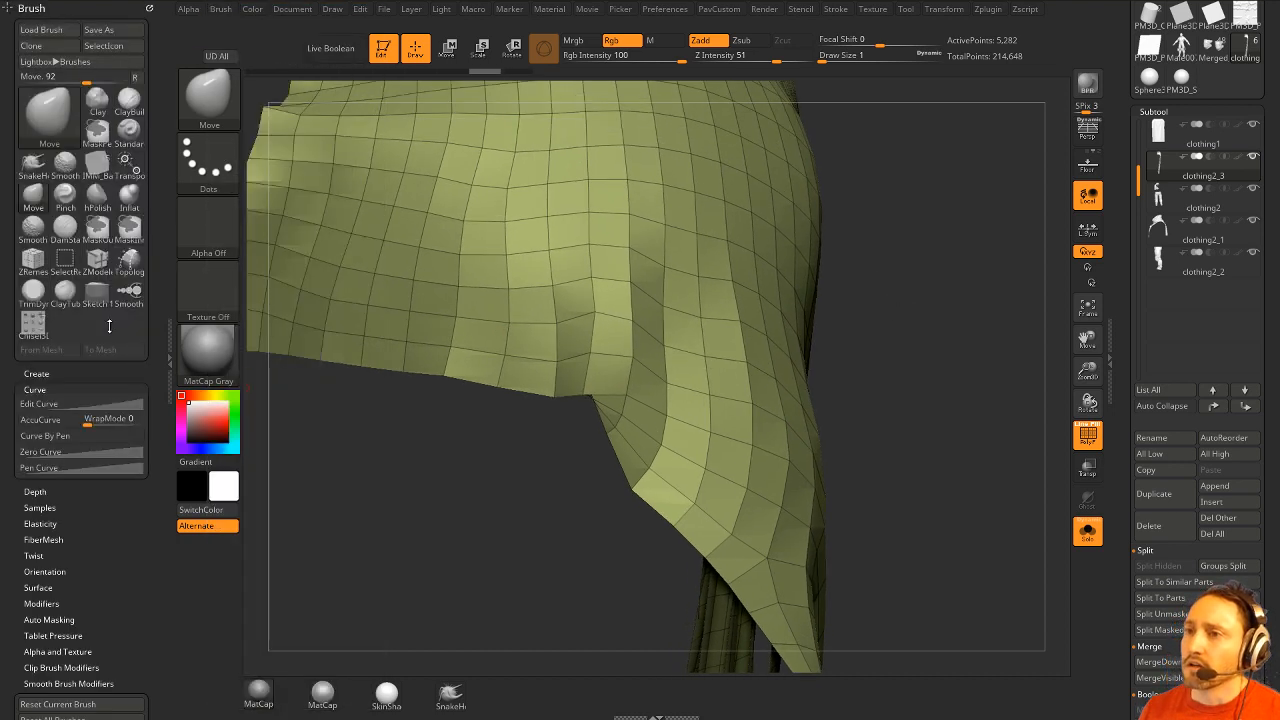
{"action": "left_click_drag", "start_coordinate": [61, 592], "coordinate": [61, 588], "text": "shift"}
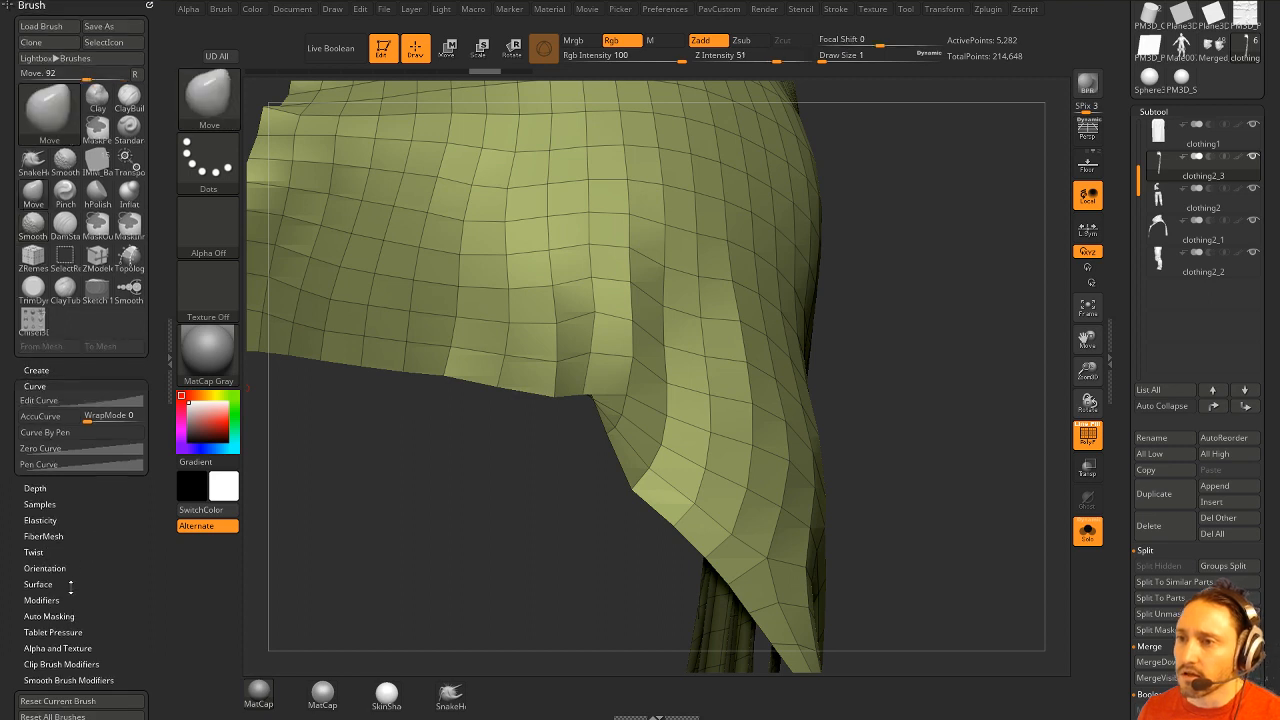
{"action": "left_click", "coordinate": [58, 613], "text": "shift"}
{"action": "left_click_drag", "start_coordinate": [78, 631], "coordinate": [8, 624]}
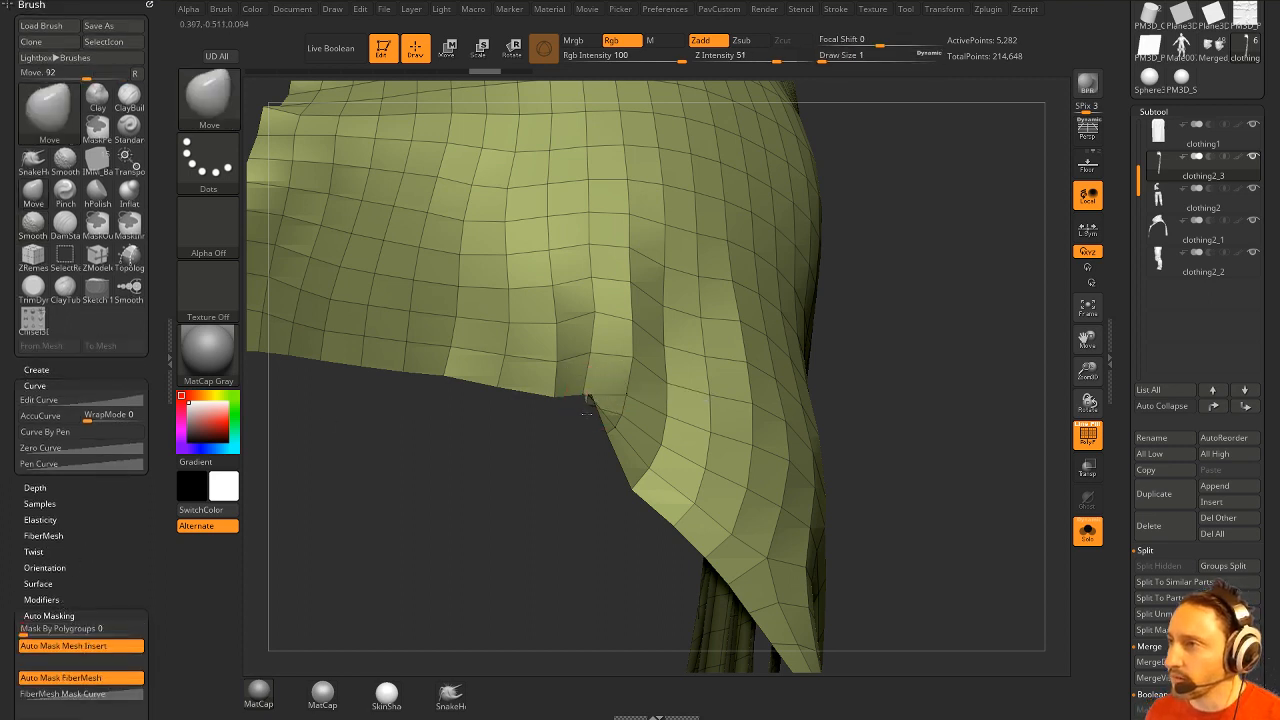
{"action": "left_click_drag", "start_coordinate": [589, 402], "coordinate": [588, 393]}
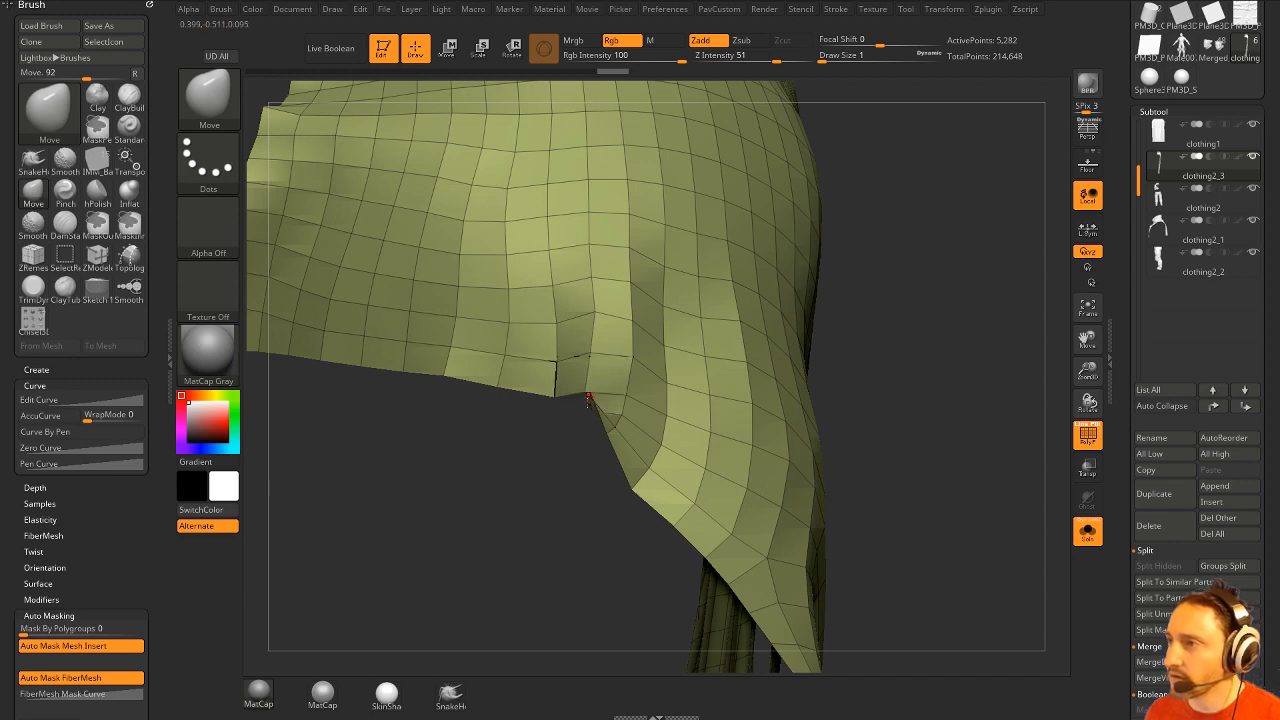
Collapse the three short stray edges at the shoulder notch with ZModeler's edge Collapse action.
{"action": "mouse_move", "coordinate": [562, 452]}
{"action": "left_mouse_down"}
{"action": "mouse_move", "coordinate": [491, 458]}
{"action": "mouse_move", "coordinate": [477, 569]}
{"action": "mouse_move", "coordinate": [566, 474]}
{"action": "left_mouse_up"}
{"action": "key", "text": "b"}
{"action": "key", "text": "z"}
{"action": "key", "text": "m"}
{"action": "key", "text": "space"}
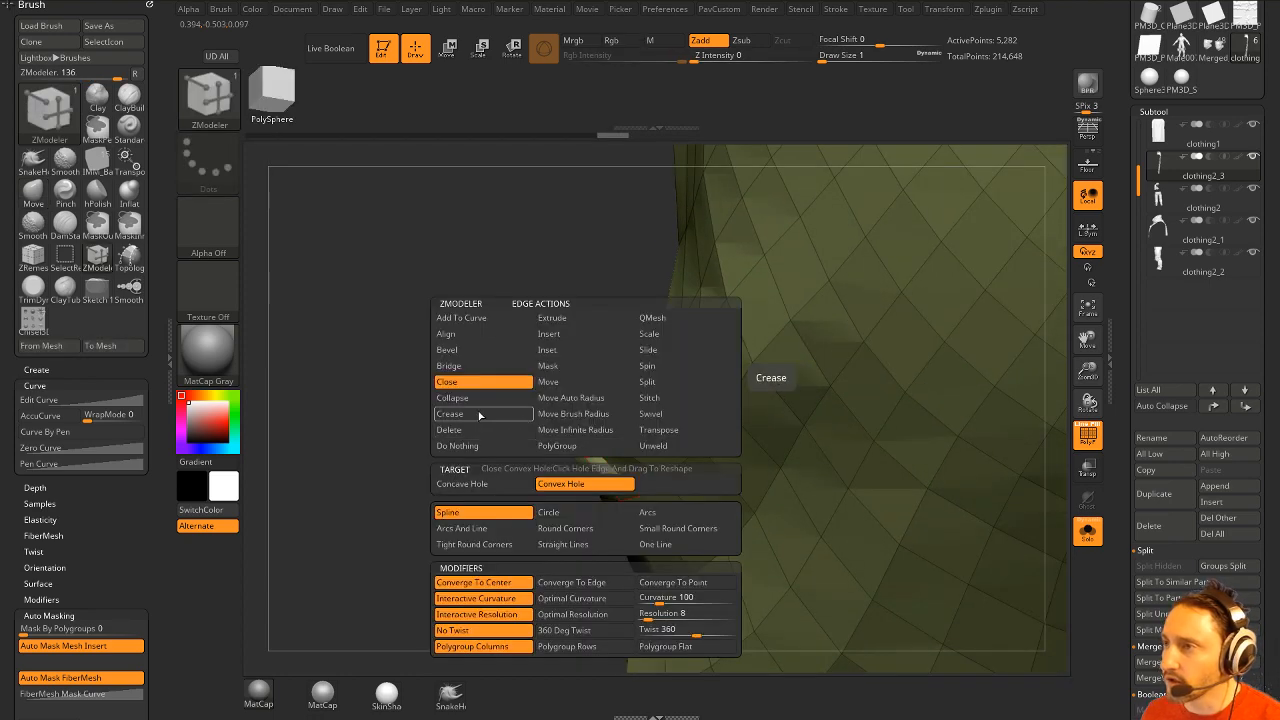
{"action": "left_click", "coordinate": [452, 398]}
{"action": "left_click", "coordinate": [452, 484]}
{"action": "left_click", "coordinate": [587, 446]}
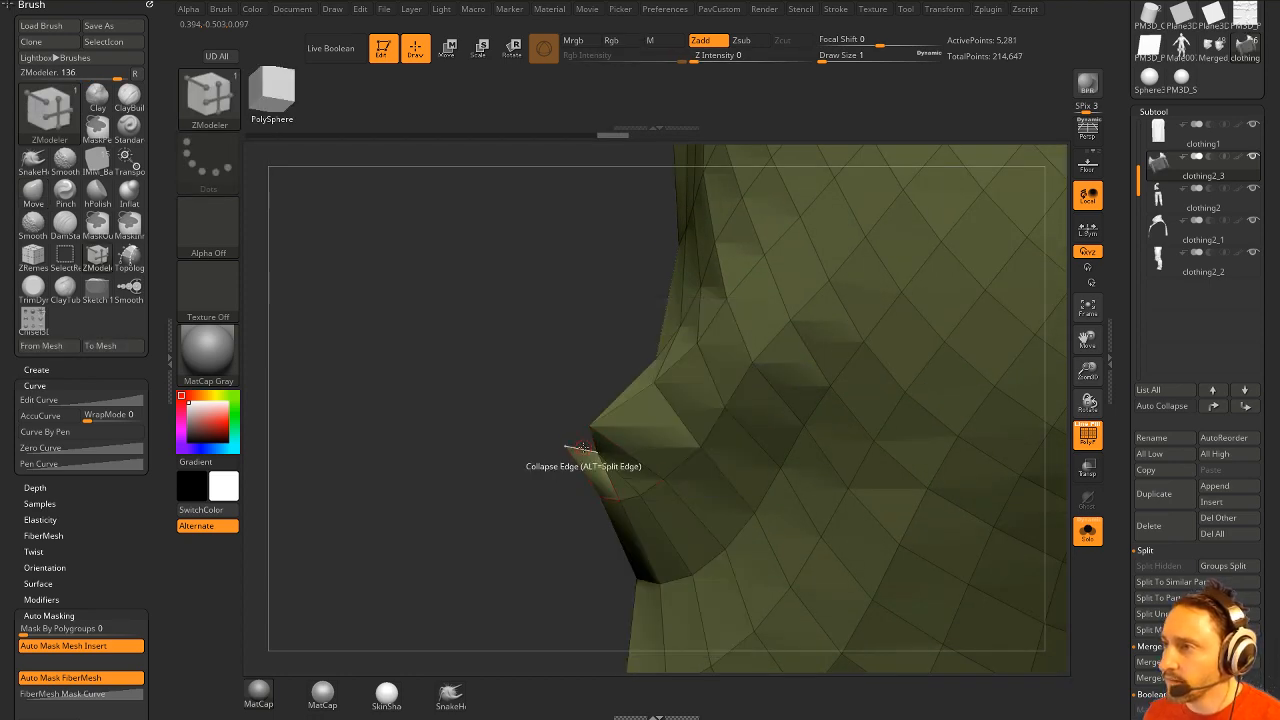
{"action": "left_click", "coordinate": [583, 447]}
{"action": "left_click_drag", "start_coordinate": [560, 454], "coordinate": [602, 435]}
{"action": "left_click", "coordinate": [602, 436]}
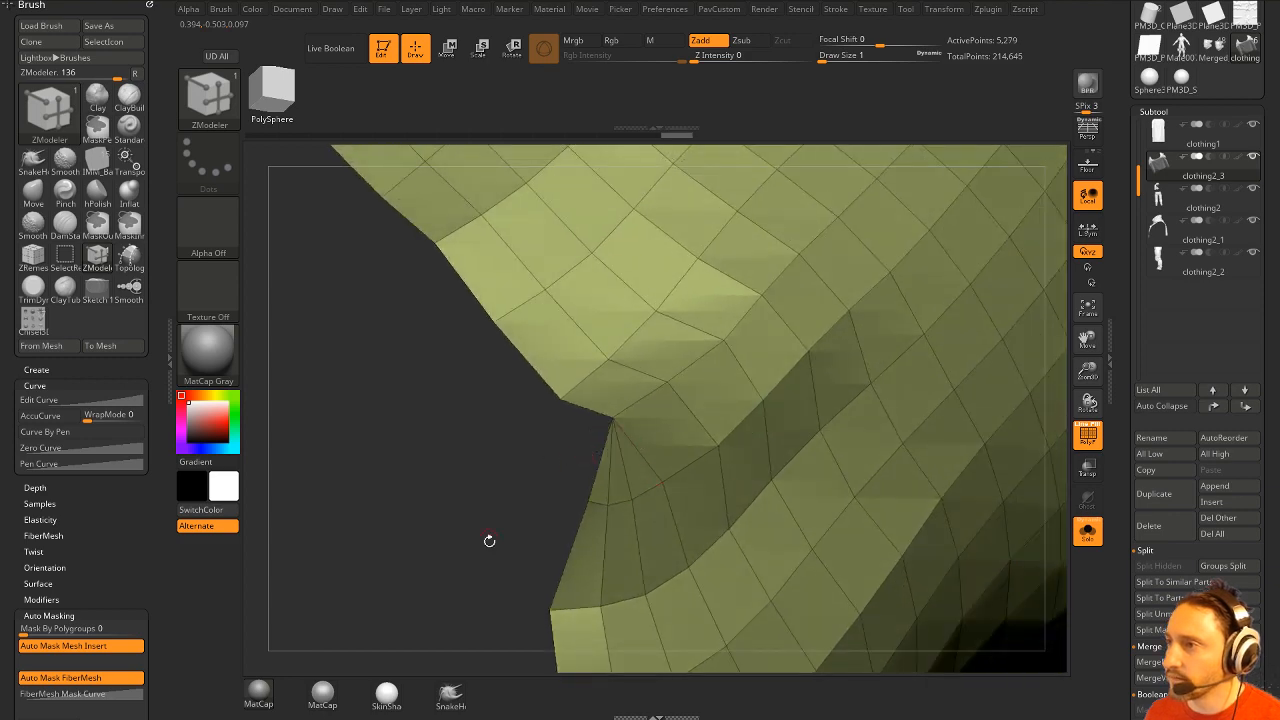
ZRemesh the repaired cape once more with Half enabled and AdaptiveSize 29.
{"action": "left_click_drag", "start_coordinate": [489, 540], "coordinate": [338, 452], "text": "alt"}
{"action": "left_click_drag", "start_coordinate": [920, 240], "coordinate": [620, 300]}
{"action": "left_click", "coordinate": [718, 9]}
{"action": "left_click", "coordinate": [849, 596]}
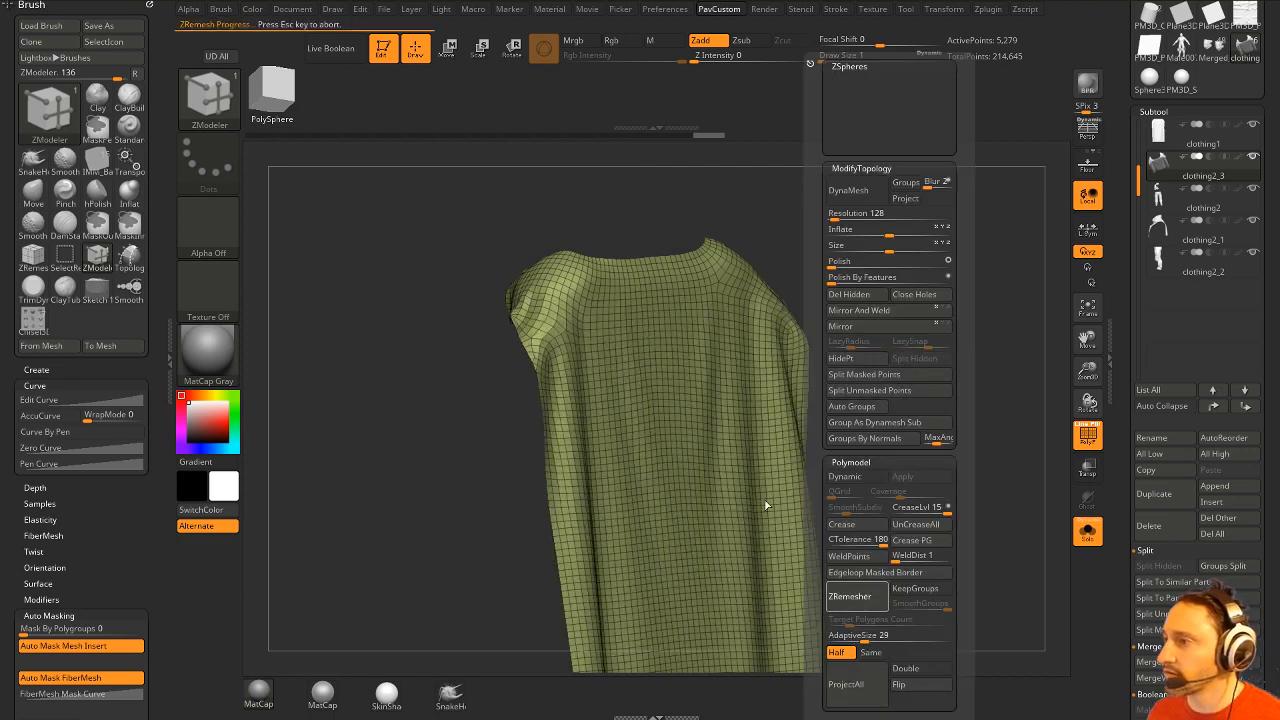
Extrude the whole cape with ZModeler's Polygroup All target to give the cloth thickness.
{"action": "left_click_drag", "start_coordinate": [921, 283], "coordinate": [862, 387]}
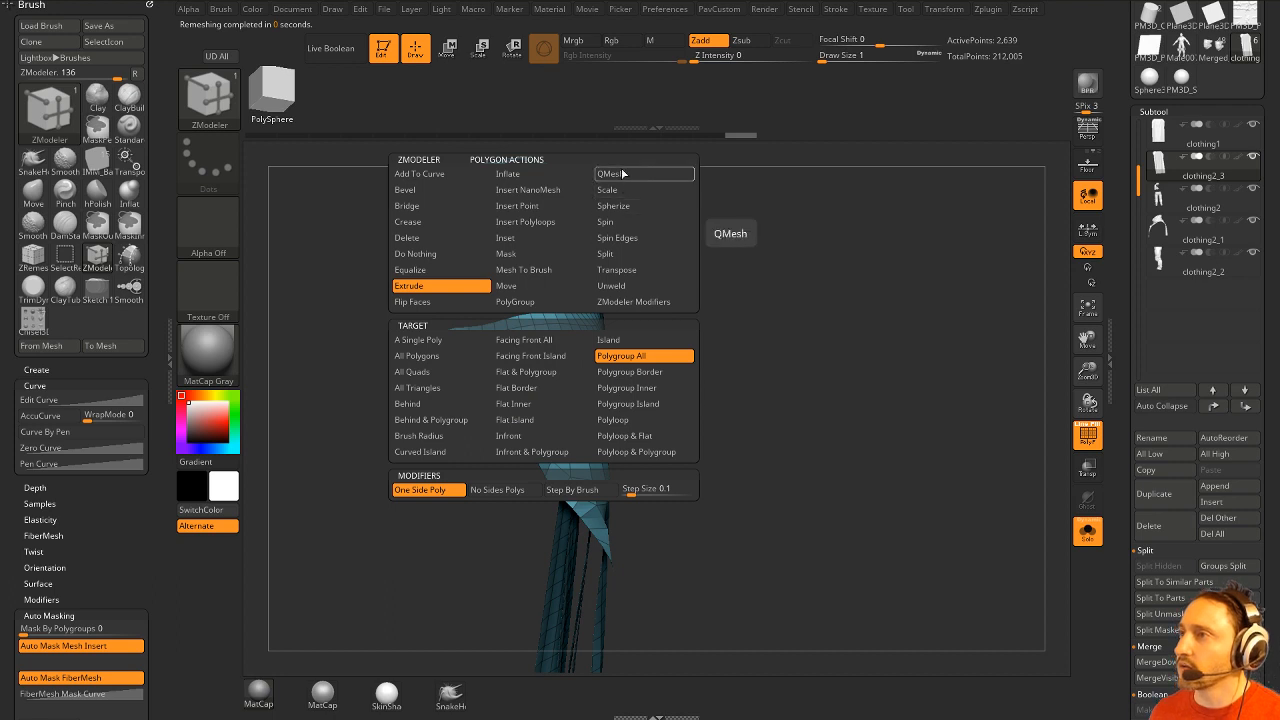
{"action": "left_click_drag", "start_coordinate": [728, 229], "coordinate": [513, 385]}
{"action": "key", "text": "F1"}
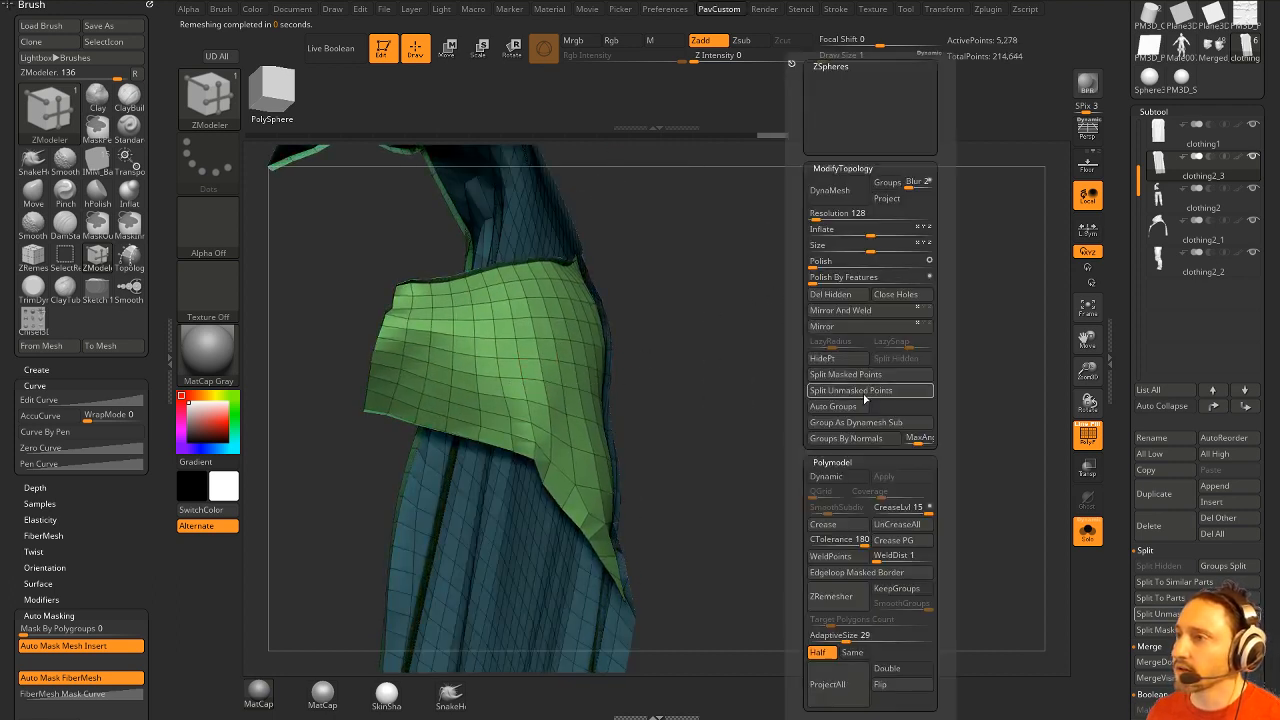
Check the Double display option, expand Display Properties and hide the polyframe on the thickened cape.
{"action": "left_click", "coordinate": [900, 674]}
{"action": "left_click_drag", "start_coordinate": [716, 440], "coordinate": [920, 323]}
{"action": "left_click_drag", "start_coordinate": [1127, 470], "coordinate": [1127, 259]}
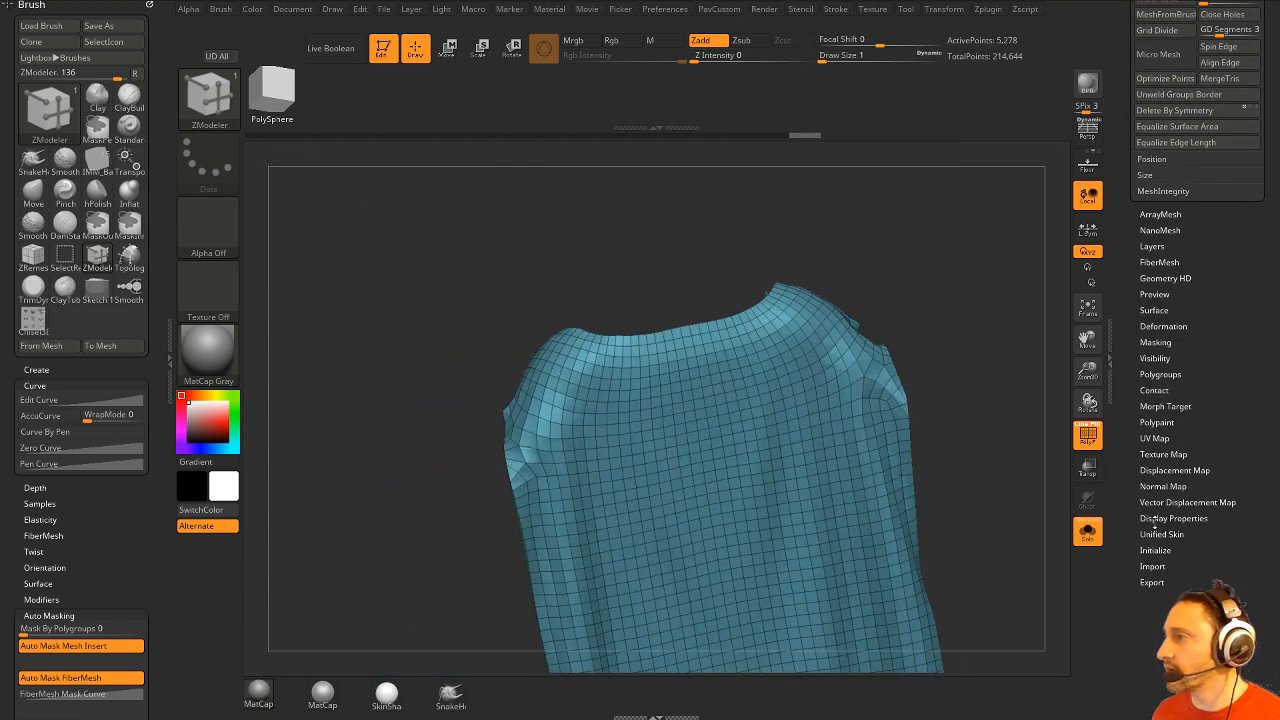
{"action": "left_click", "coordinate": [1174, 515]}
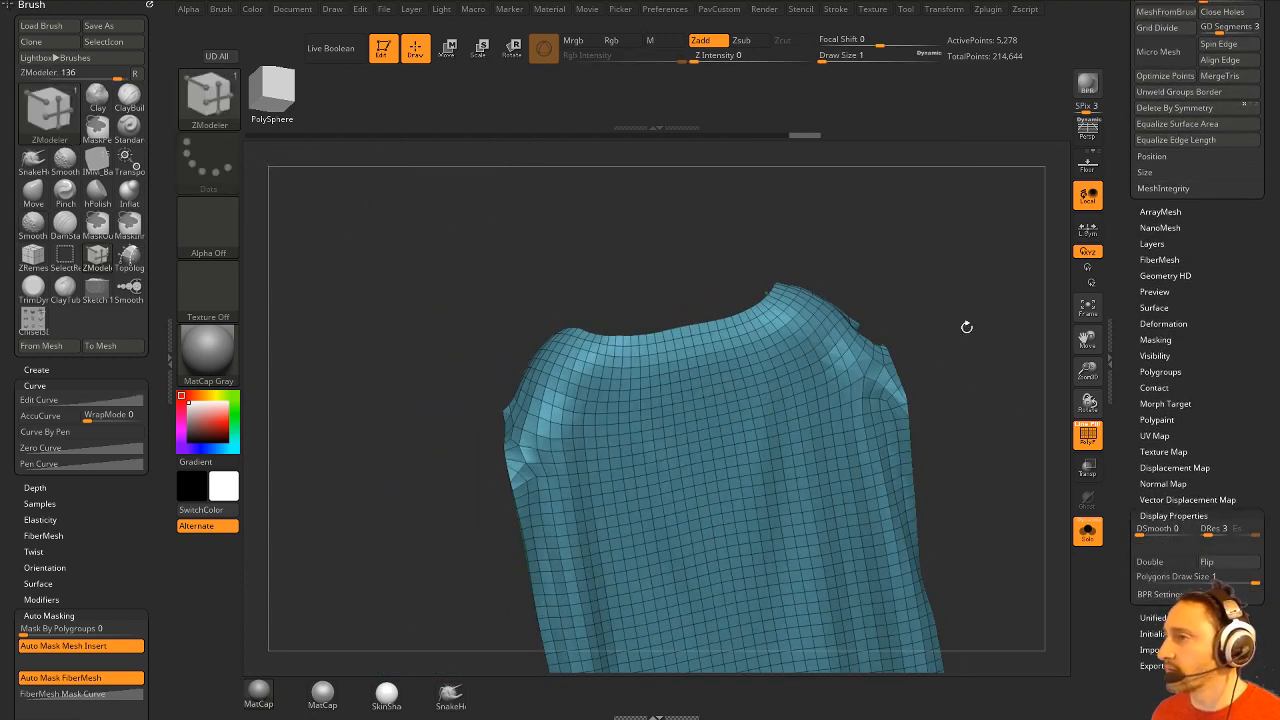
{"action": "left_click_drag", "start_coordinate": [966, 326], "coordinate": [1100, 455]}
{"action": "left_click", "coordinate": [1099, 452]}
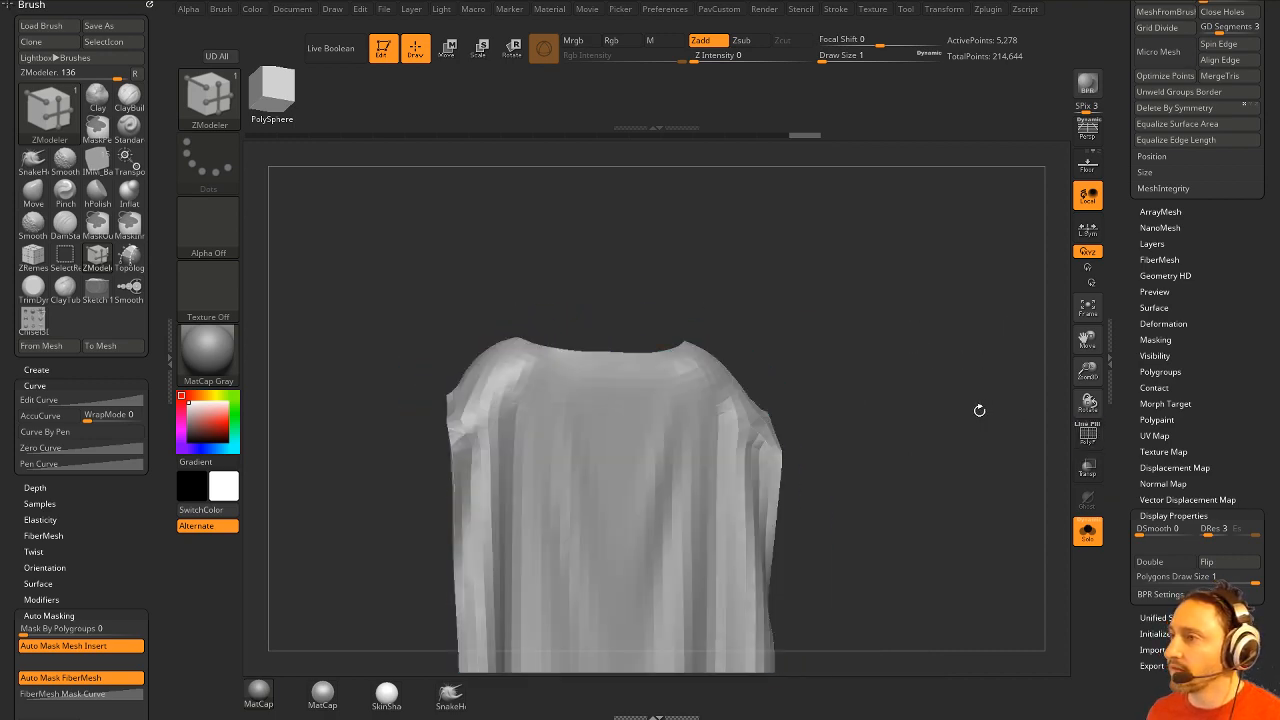
Examine the thickened cape's collar, shoulder openings and folds from several angles, with the Standard brush at draw size 12.
{"action": "left_click_drag", "start_coordinate": [977, 409], "coordinate": [551, 423]}
{"action": "left_click_drag", "start_coordinate": [894, 397], "coordinate": [1062, 431]}
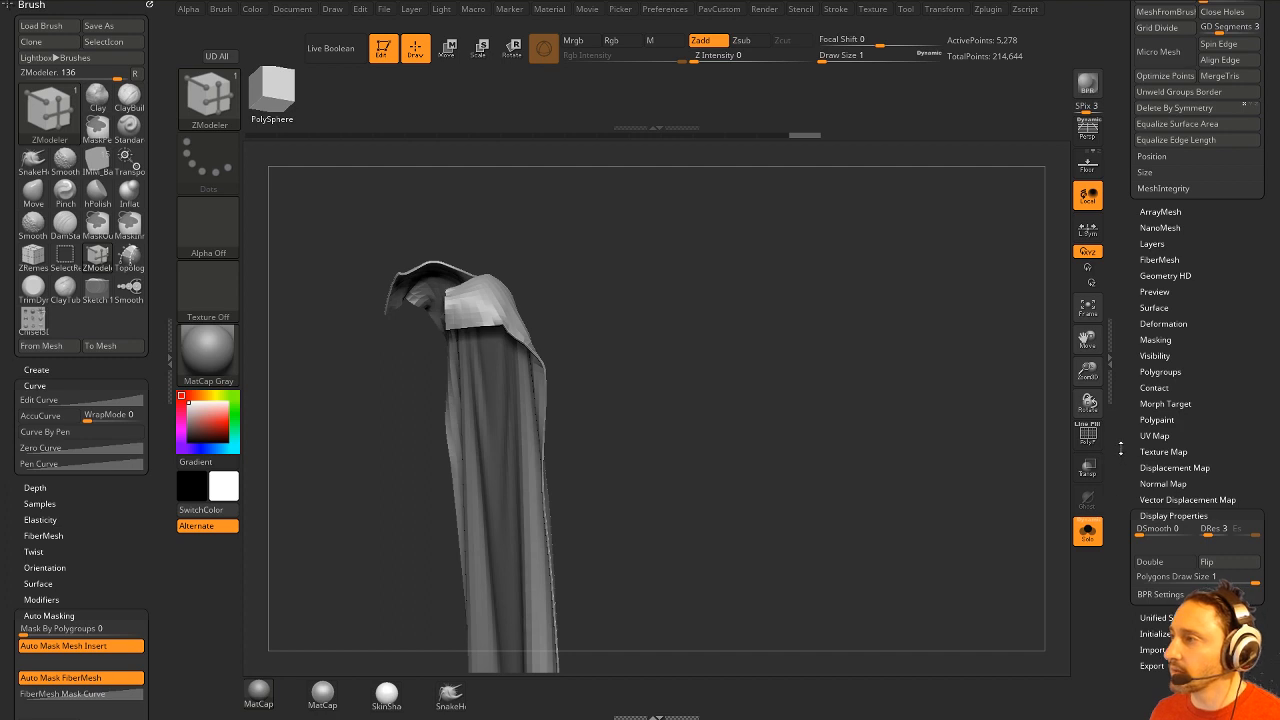
{"action": "mouse_move", "coordinate": [817, 346]}
{"action": "left_mouse_down"}
{"action": "mouse_move", "coordinate": [799, 356]}
{"action": "mouse_move", "coordinate": [808, 405]}
{"action": "mouse_move", "coordinate": [797, 392]}
{"action": "left_mouse_up"}
{"action": "key", "text": "s"}
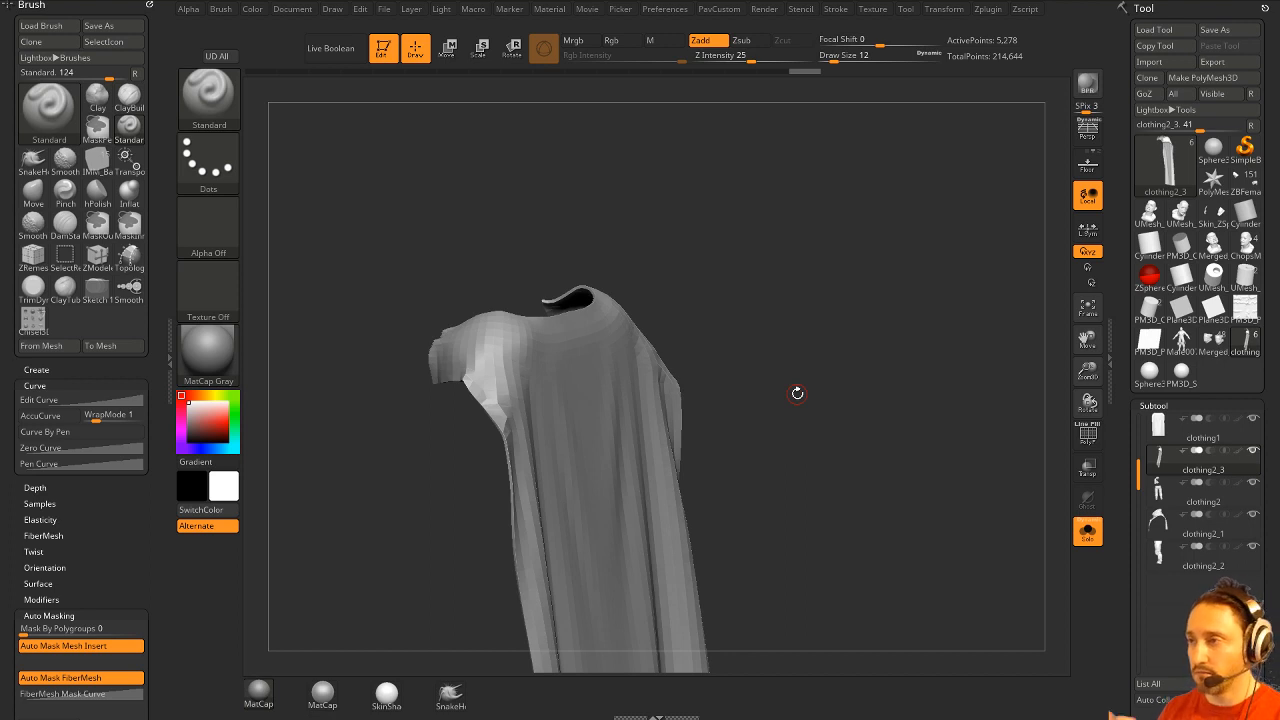
{"action": "left_click_drag", "start_coordinate": [797, 393], "coordinate": [860, 334]}
{"action": "left_click_drag", "start_coordinate": [575, 484], "coordinate": [694, 422]}
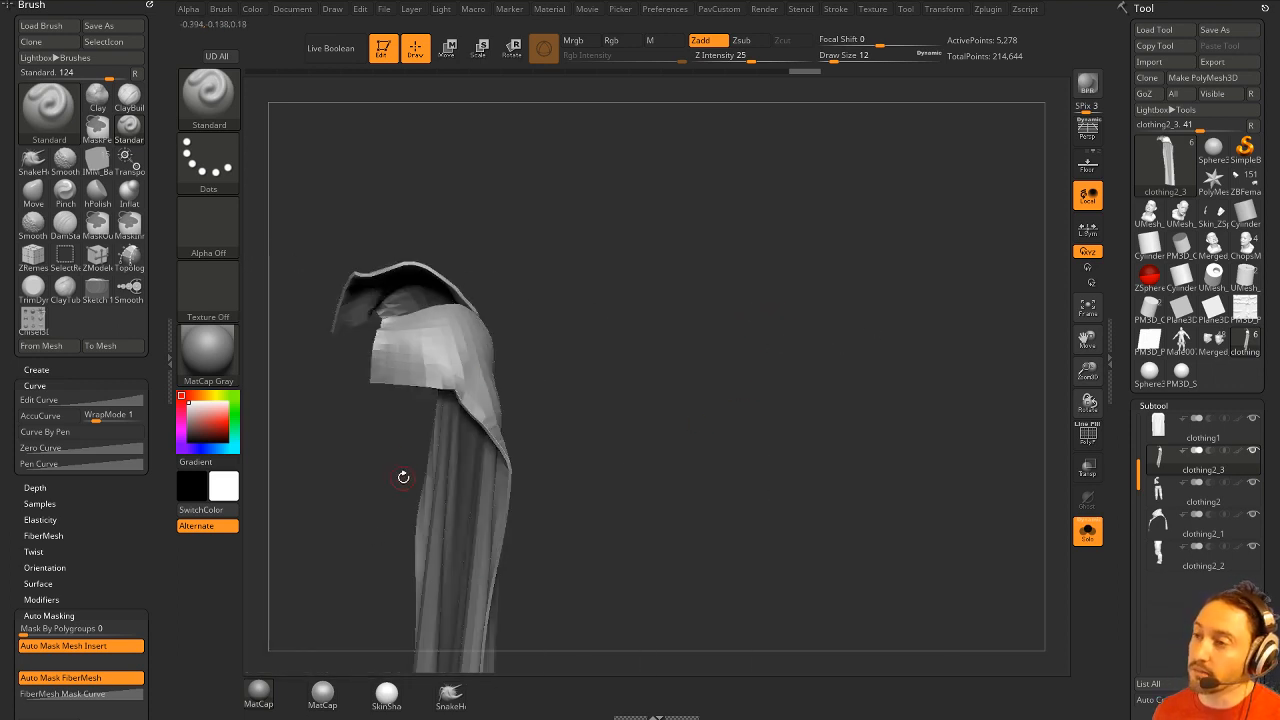
{"action": "left_click_drag", "start_coordinate": [403, 477], "coordinate": [777, 360]}
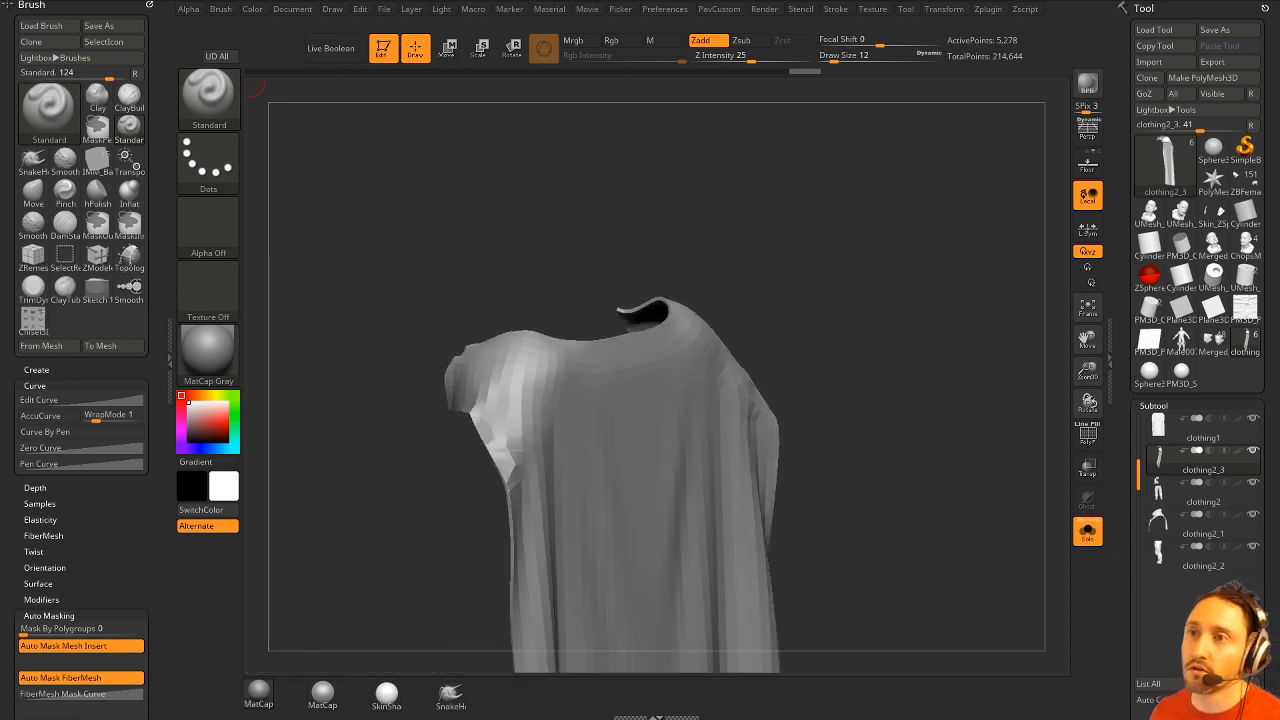
{"action": "left_click_drag", "start_coordinate": [789, 289], "coordinate": [891, 344]}
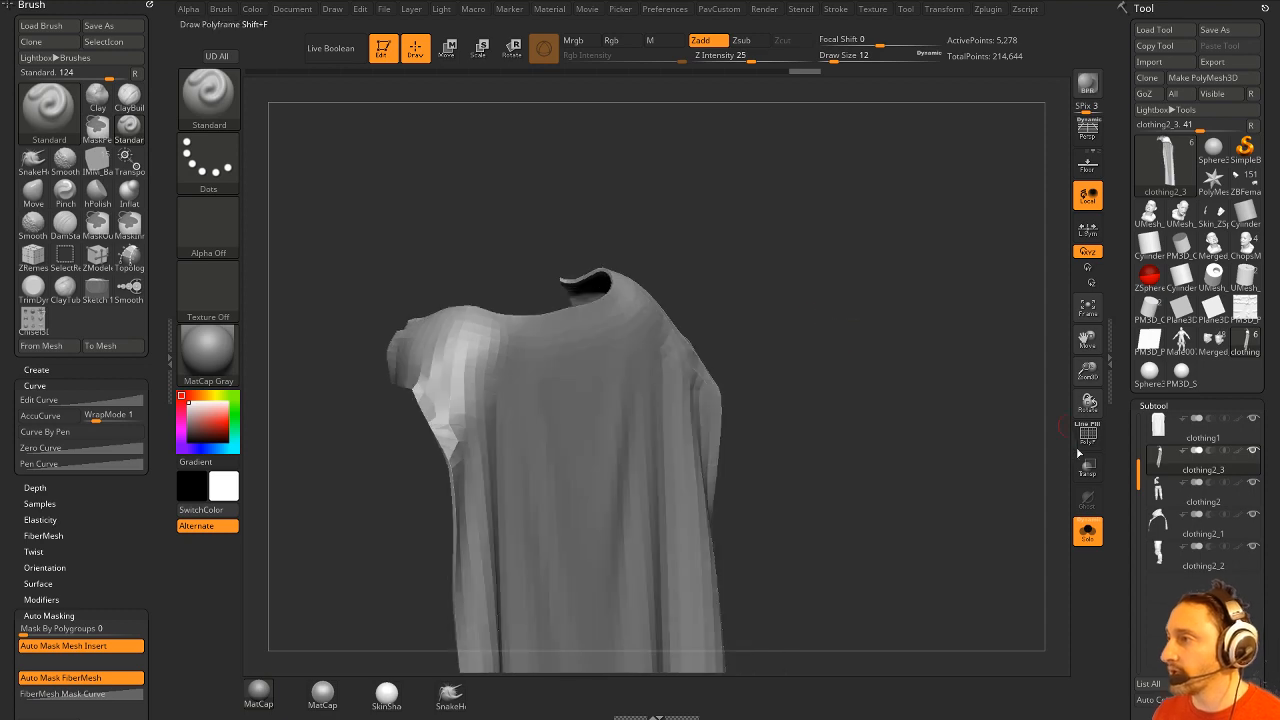
Show the polyframe and crease the cape's polygroup borders with CTolerance at 58.
{"action": "left_click", "coordinate": [1080, 446]}
{"action": "left_click_drag", "start_coordinate": [971, 434], "coordinate": [974, 371]}
{"action": "key", "text": "ctrl+shift"}
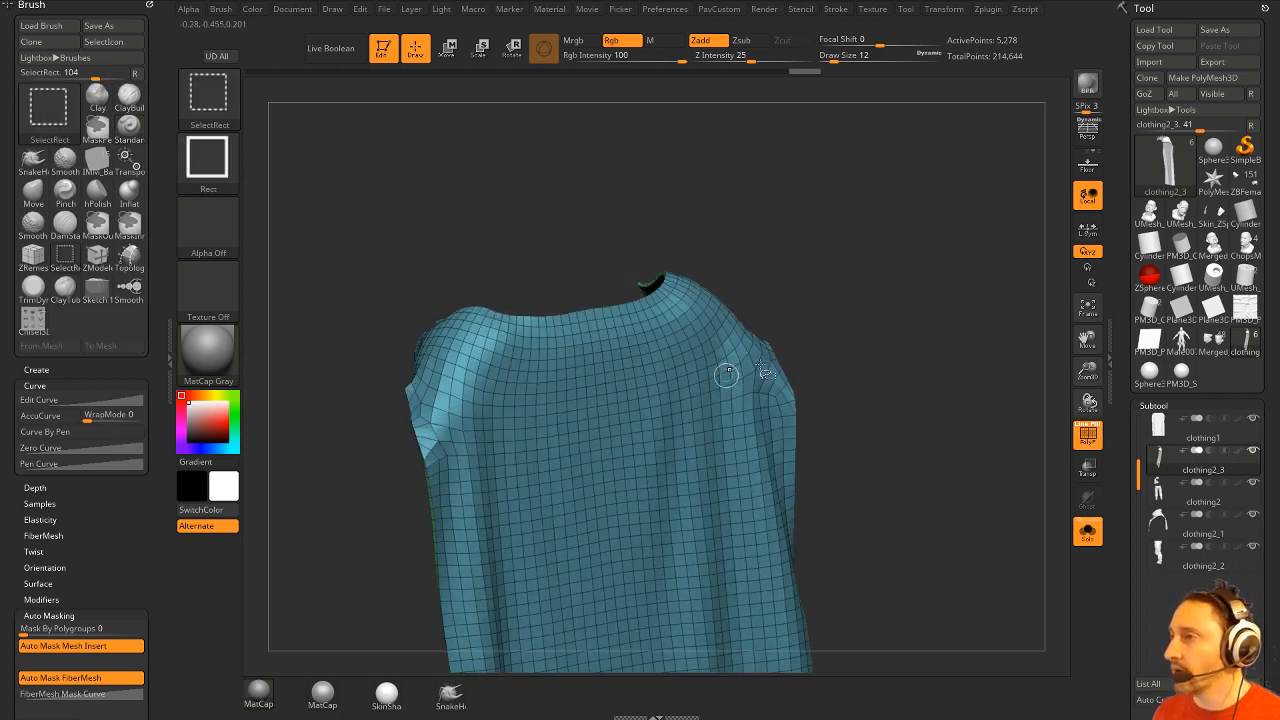
{"action": "key", "text": "space"}
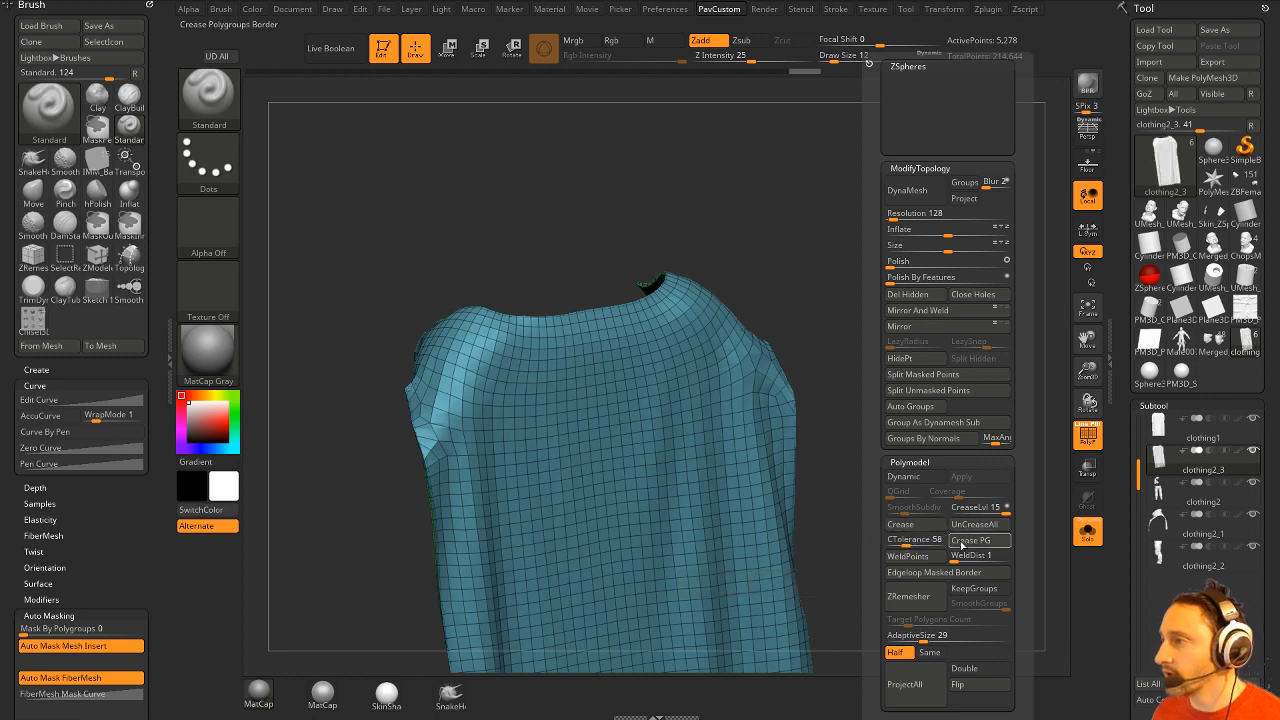
{"action": "left_click", "coordinate": [962, 541]}
{"action": "right_click_drag", "start_coordinate": [714, 466], "coordinate": [1055, 380]}
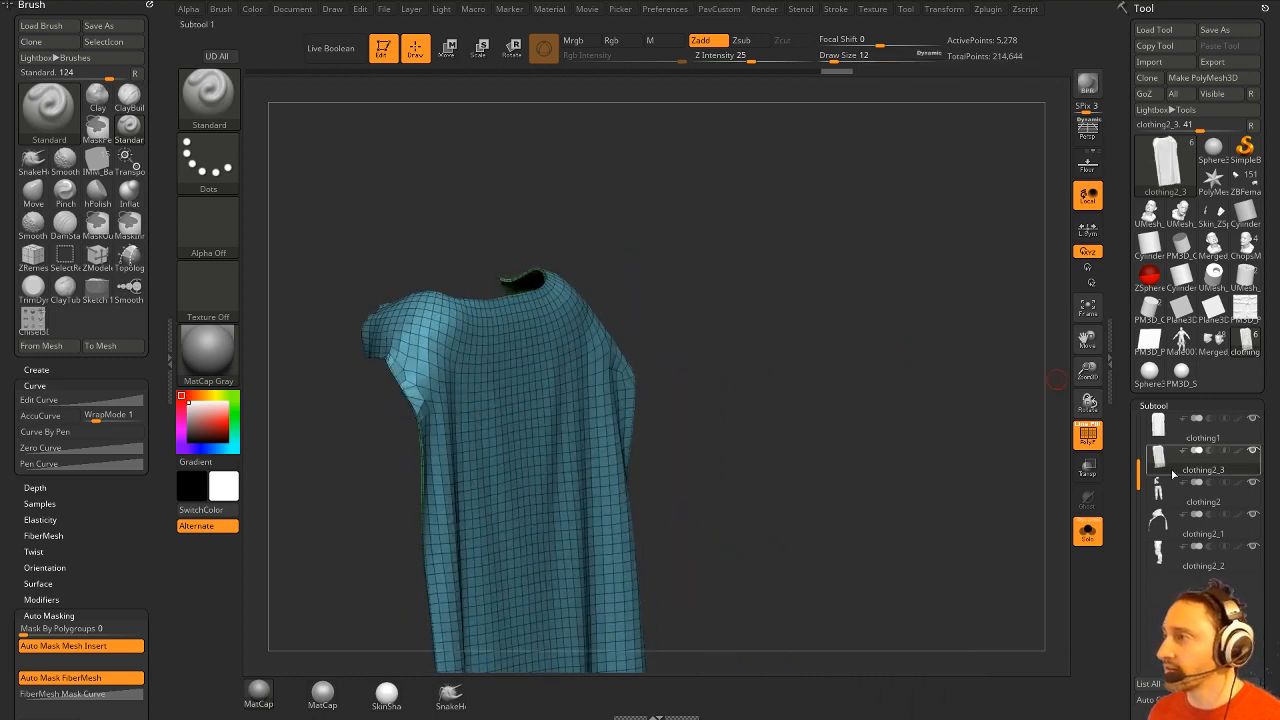
Leave solo mode and hide the body and other clothing, keeping only the original and remeshed capes visible.
{"action": "left_click", "coordinate": [1088, 531]}
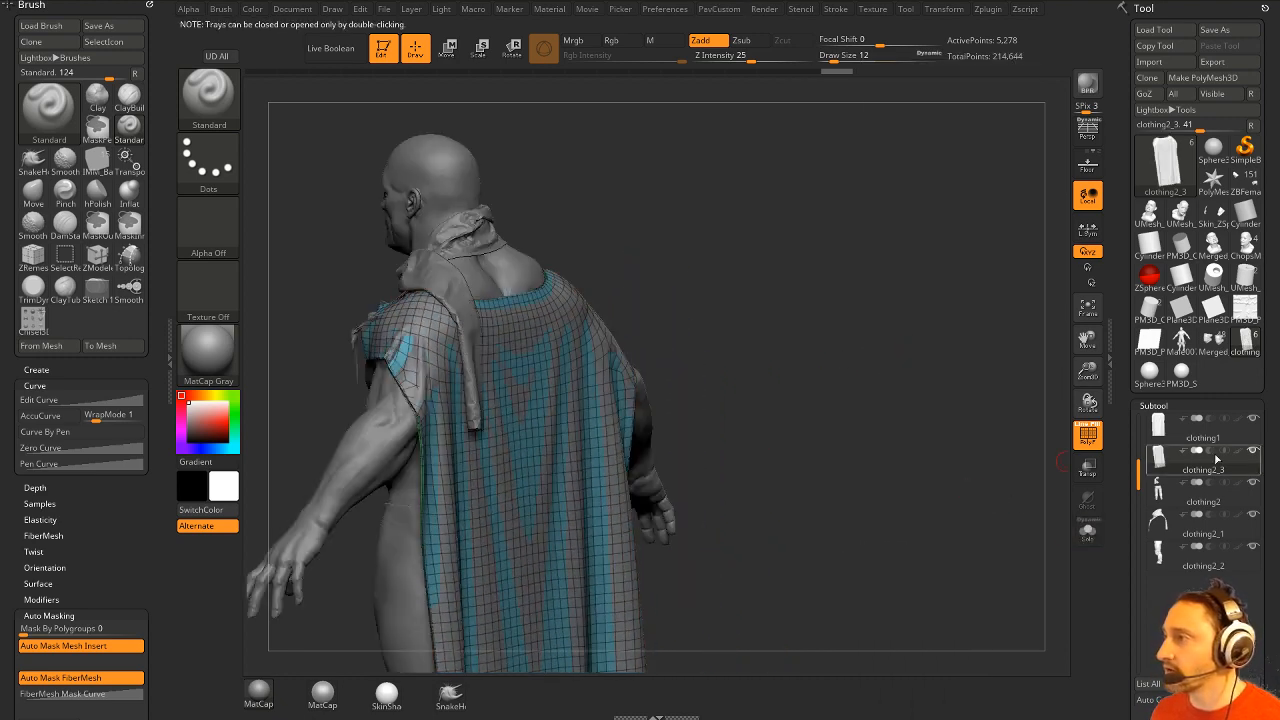
{"action": "left_click", "coordinate": [1253, 450], "text": "shift"}
{"action": "left_click_drag", "start_coordinate": [874, 360], "coordinate": [850, 386]}
Subdivide the remeshed cape and project the original cape's folds onto it with ProjectAll, repeating at the next subdivision level.
{"action": "key", "text": "ctrl+d"}
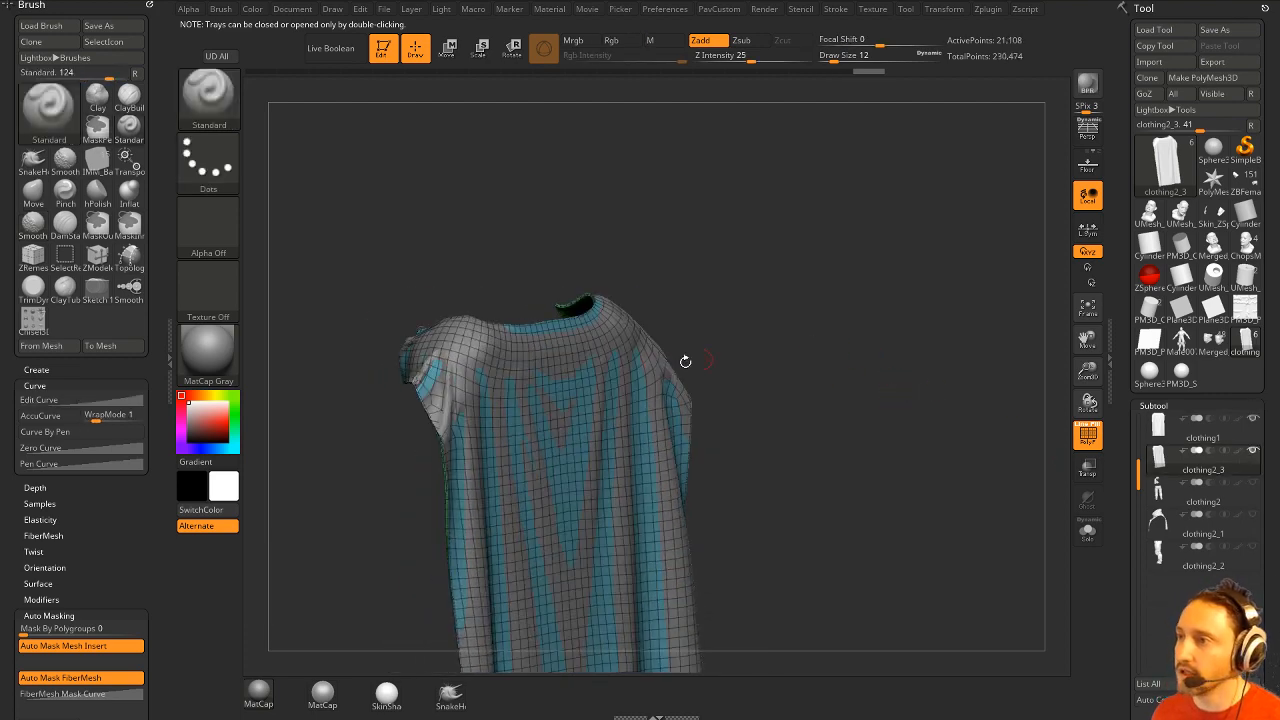
{"action": "left_click", "coordinate": [719, 9]}
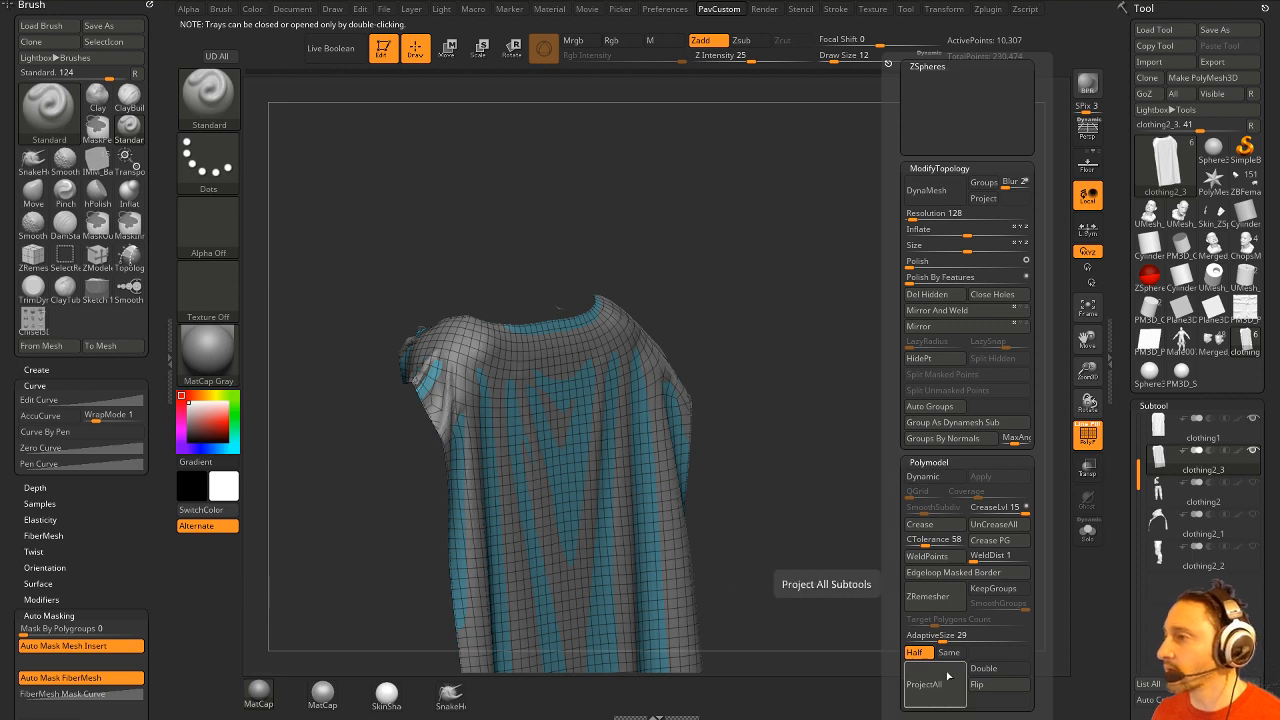
{"action": "left_click", "coordinate": [812, 360], "text": "ctrl+shift"}
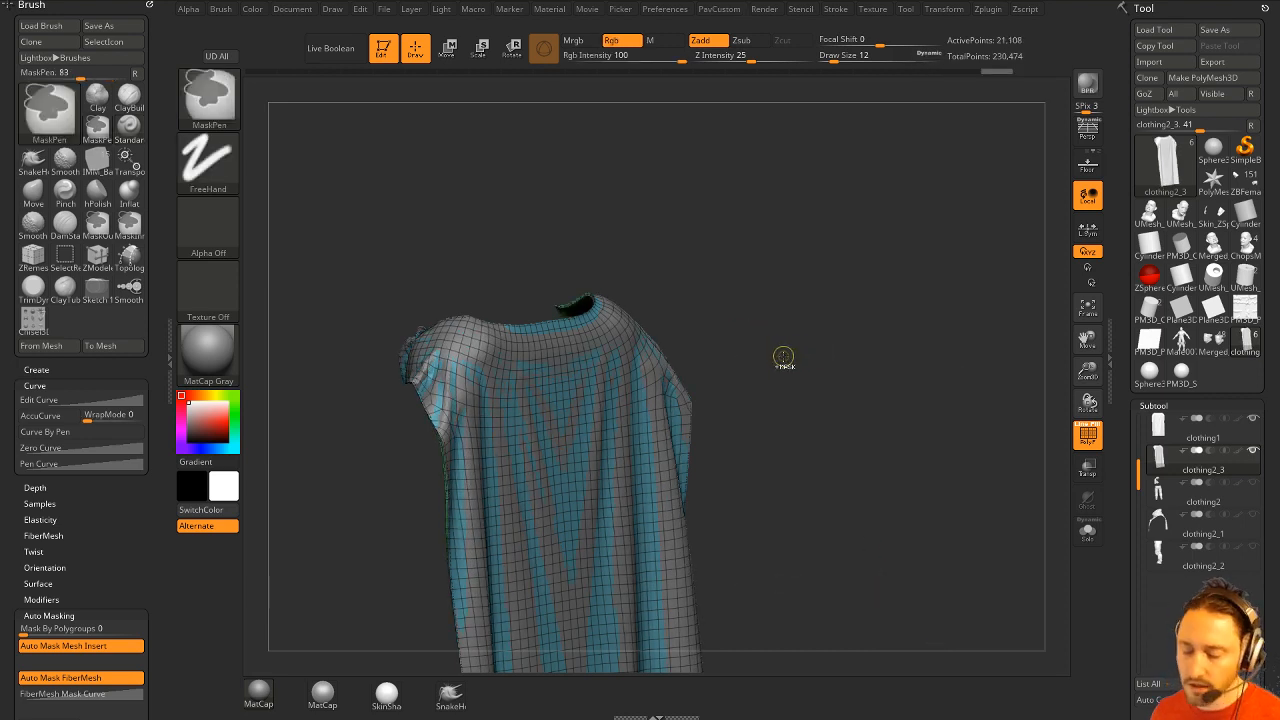
{"action": "left_click", "coordinate": [905, 410]}
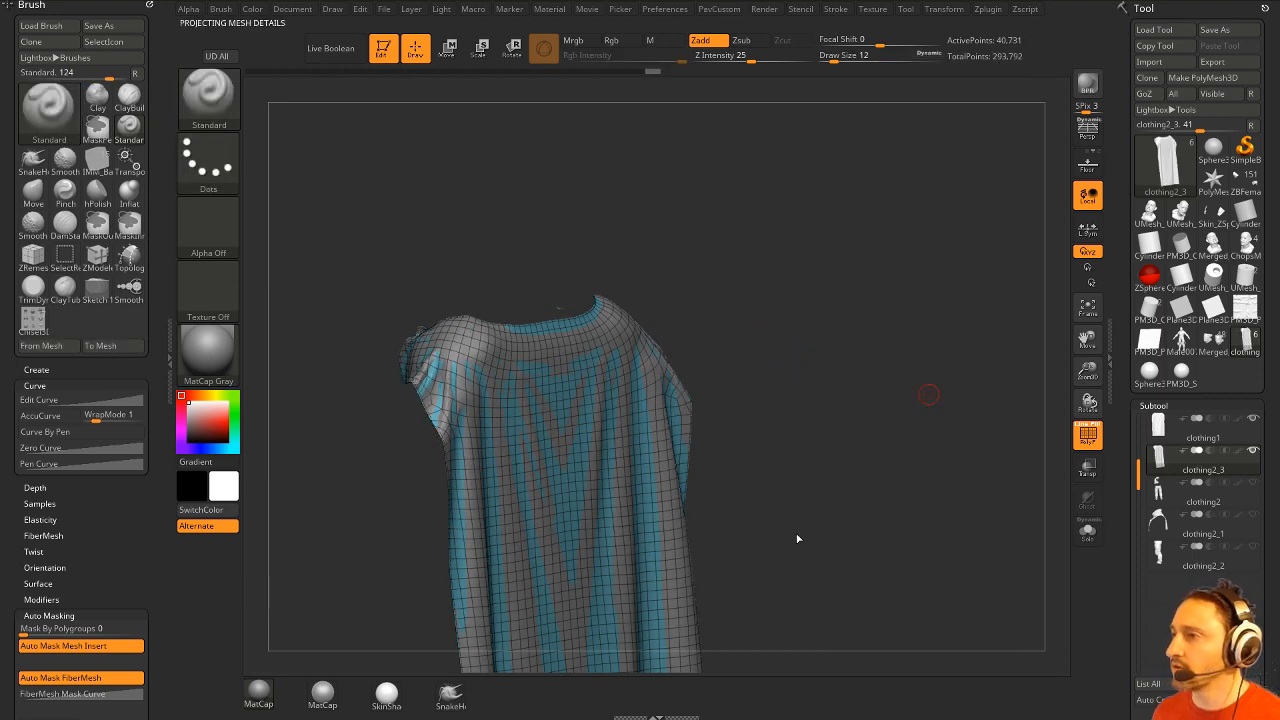
Subdivide the remeshed cape further, projecting the original cape's folds onto it with ProjectAll at each new level.
{"action": "key", "text": "ctrl+shift"}
{"action": "key", "text": "ctrl+shift"}
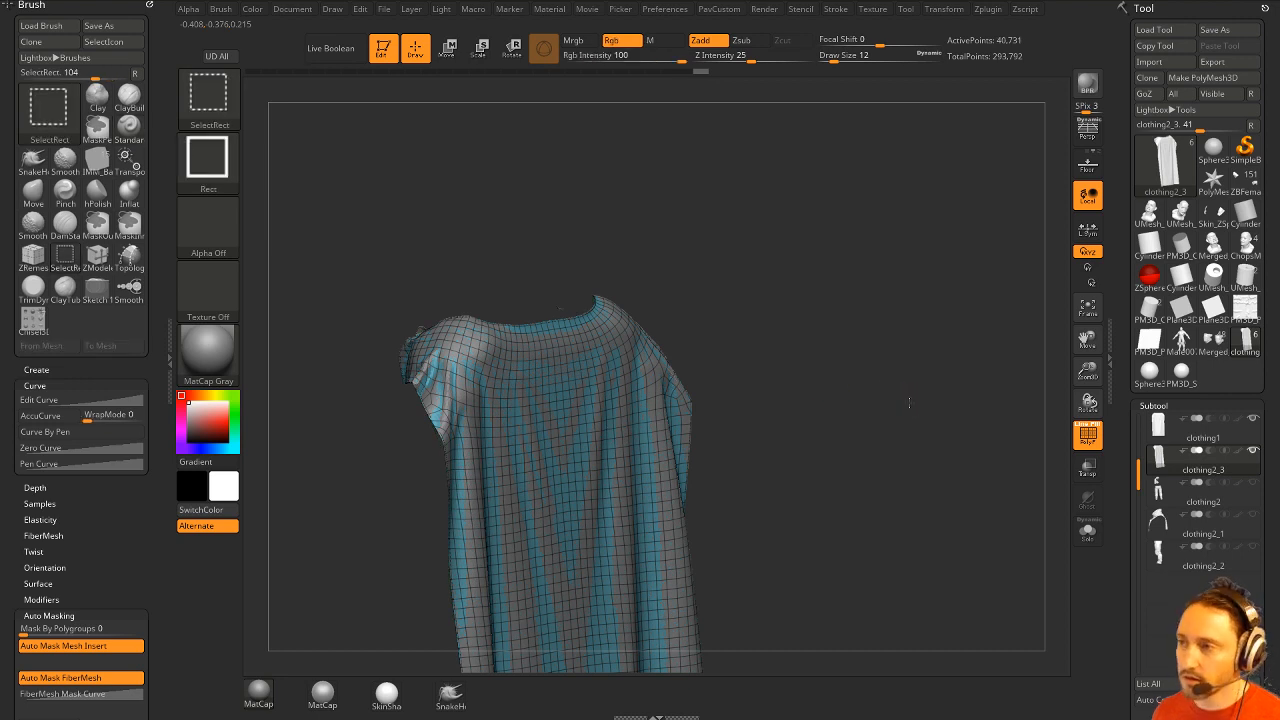
{"action": "left_click", "coordinate": [909, 403], "text": "ctrl+shift"}
{"action": "key", "text": "ctrl+d"}
{"action": "left_click", "coordinate": [595, 467], "text": "ctrl+shift"}
{"action": "key", "text": "space"}
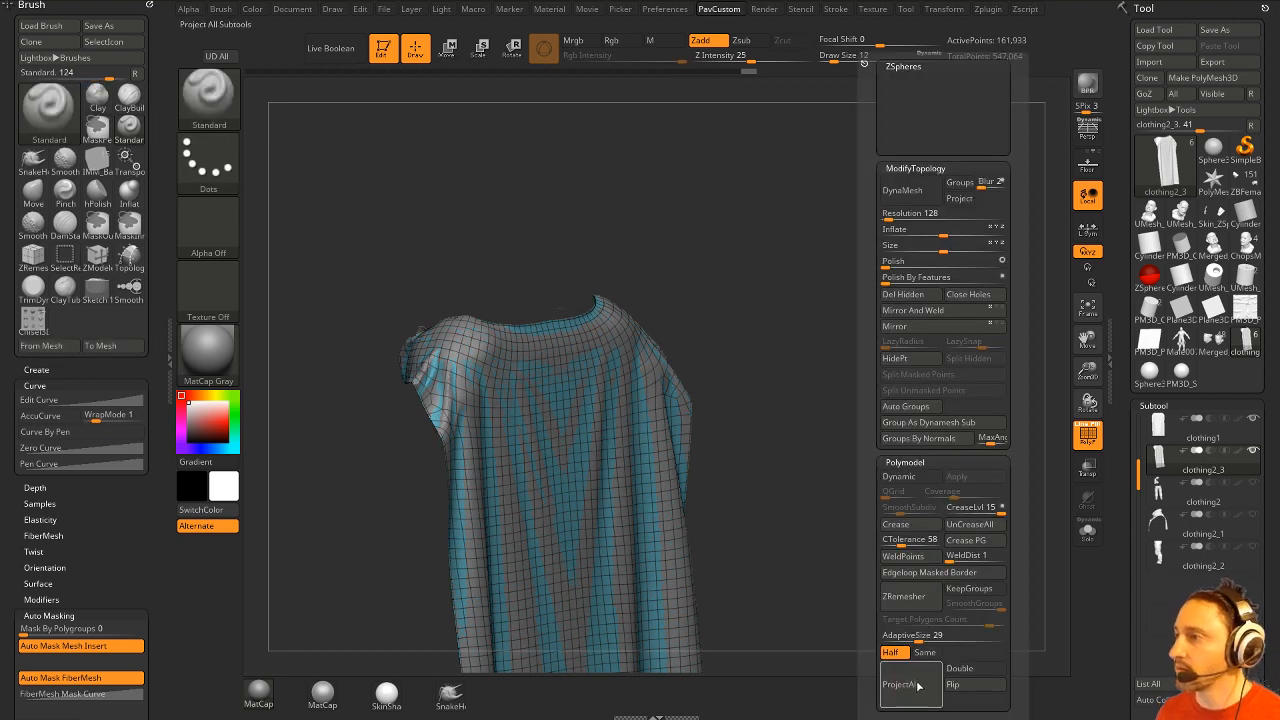
{"action": "left_click", "coordinate": [918, 685]}
{"action": "key", "text": "ctrl"}
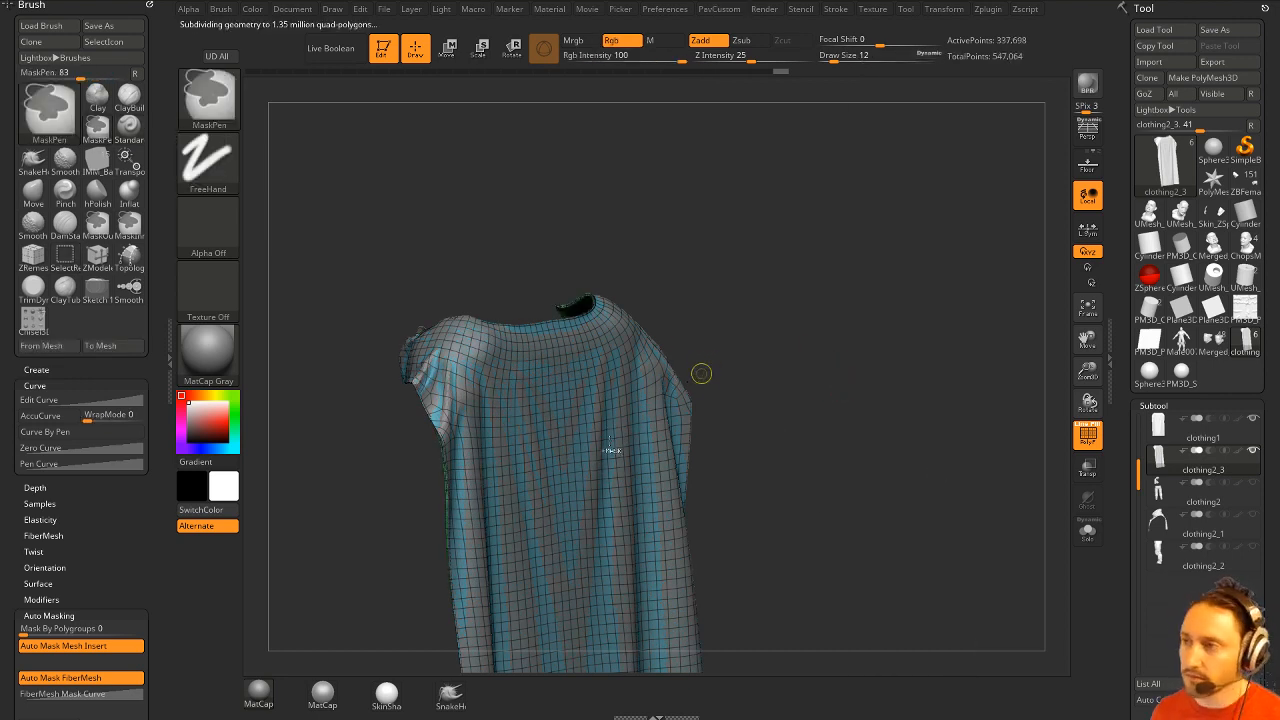
{"action": "key", "text": "space"}
{"action": "left_click", "coordinate": [872, 686]}
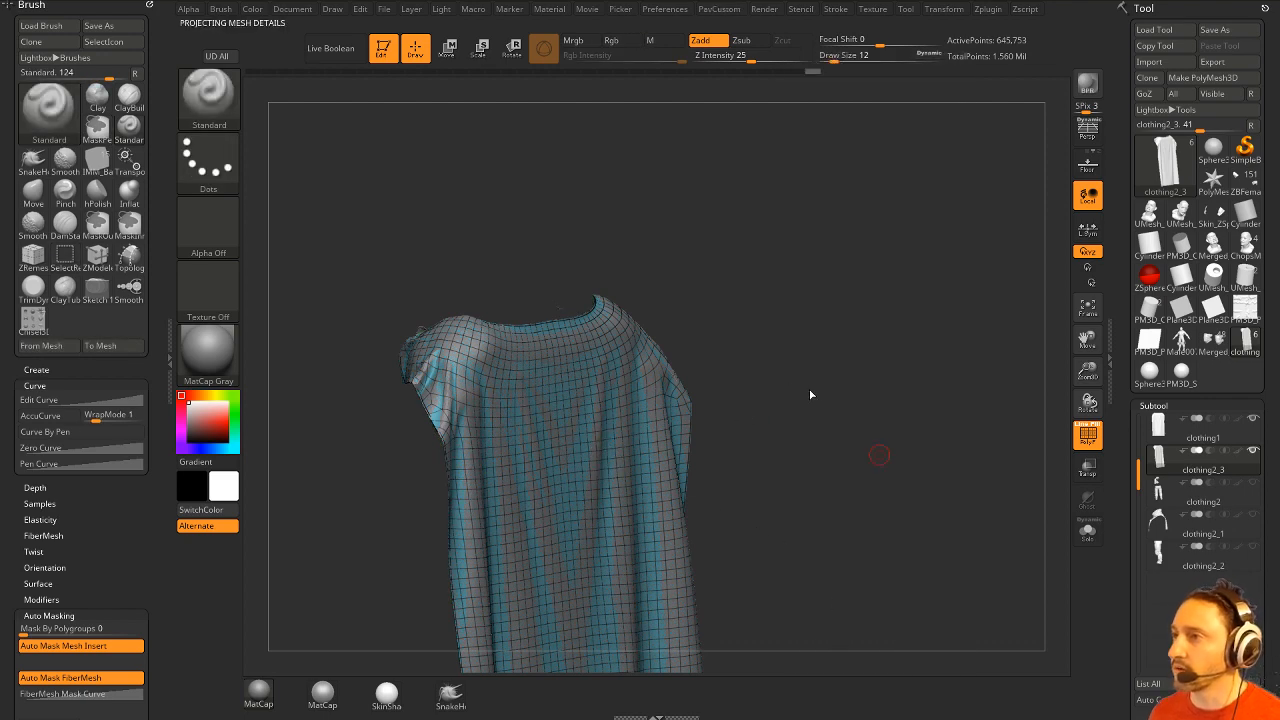
Turn off the polyframe and solo the projected cape to inspect its smooth, thick surface.
{"action": "left_click", "coordinate": [837, 373], "text": "ctrl+shift"}
{"action": "left_click_drag", "start_coordinate": [1034, 466], "coordinate": [909, 417]}
{"action": "left_click", "coordinate": [1088, 433]}
{"action": "left_click_drag", "start_coordinate": [962, 483], "coordinate": [850, 337]}
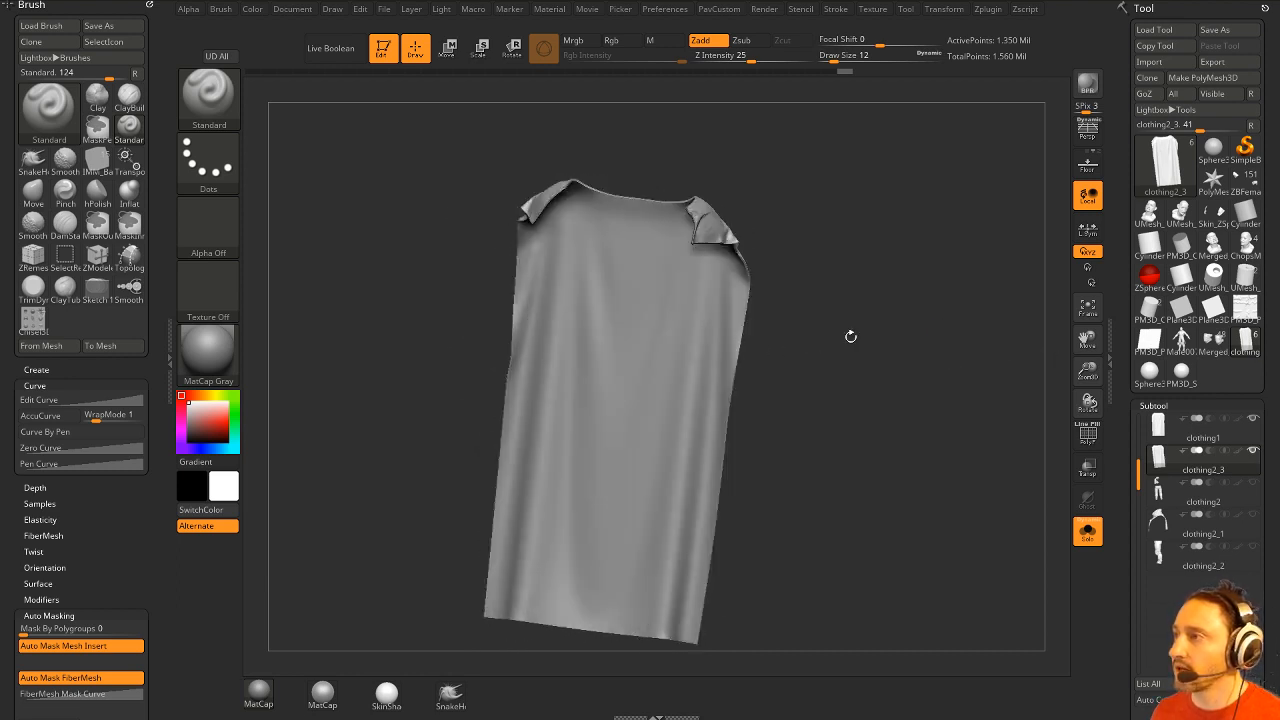
Lower the cape to subdivision level 1 and bend its lower part sideways with the Move brush at draw size 299.
{"action": "left_click_drag", "start_coordinate": [1118, 458], "coordinate": [1092, 260]}
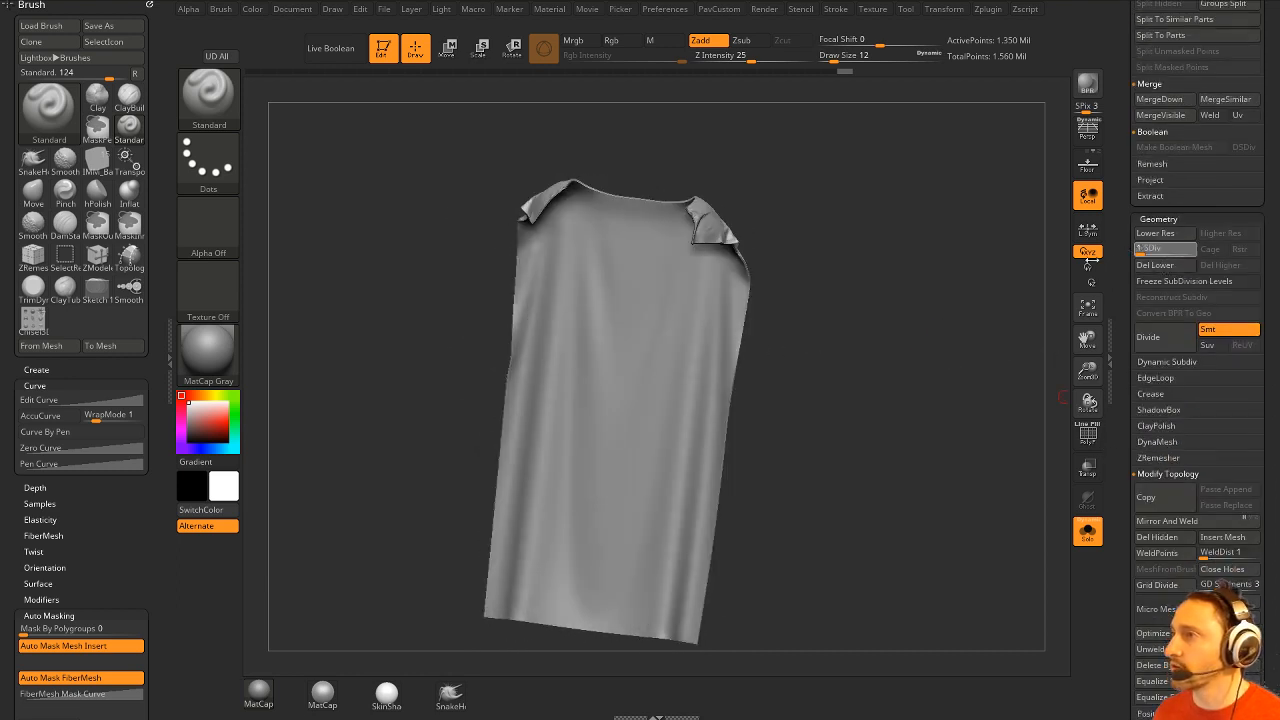
{"action": "mouse_move", "coordinate": [975, 335]}
{"action": "left_mouse_down"}
{"action": "mouse_move", "coordinate": [837, 355]}
{"action": "mouse_move", "coordinate": [883, 361]}
{"action": "left_mouse_up"}
{"action": "key", "text": "s"}
{"action": "key", "text": "b"}
{"action": "key", "text": "m"}
{"action": "key", "text": "v"}
{"action": "mouse_move", "coordinate": [613, 389]}
{"action": "left_mouse_down"}
{"action": "mouse_move", "coordinate": [657, 393]}
{"action": "mouse_move", "coordinate": [522, 396]}
{"action": "left_mouse_up"}
{"action": "left_click_drag", "start_coordinate": [452, 430], "coordinate": [494, 434]}
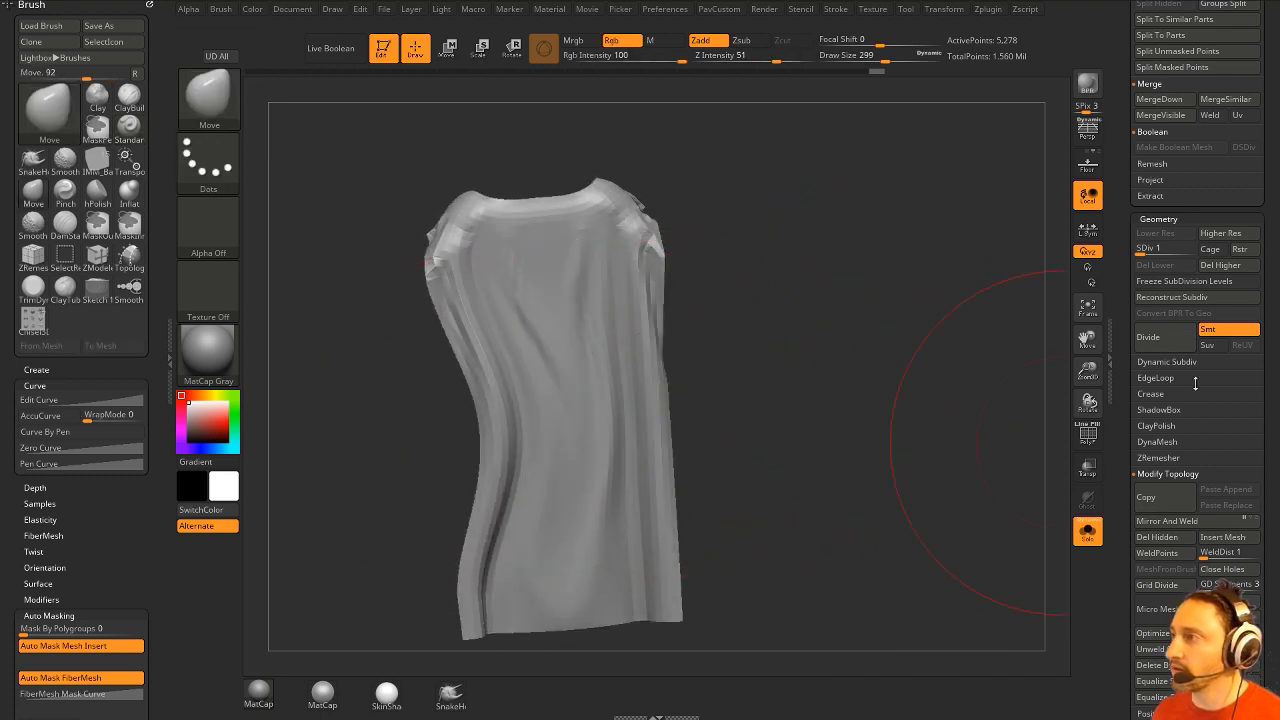
Raise the bent cape to subdivision level 5 and switch to the Standard brush.
{"action": "left_click_drag", "start_coordinate": [1160, 250], "coordinate": [1204, 250]}
{"action": "mouse_move", "coordinate": [820, 353]}
{"action": "left_mouse_down"}
{"action": "mouse_move", "coordinate": [886, 385]}
{"action": "mouse_move", "coordinate": [808, 363]}
{"action": "left_mouse_up"}
{"action": "key", "text": "b"}
{"action": "key", "text": "s"}
{"action": "key", "text": "t"}
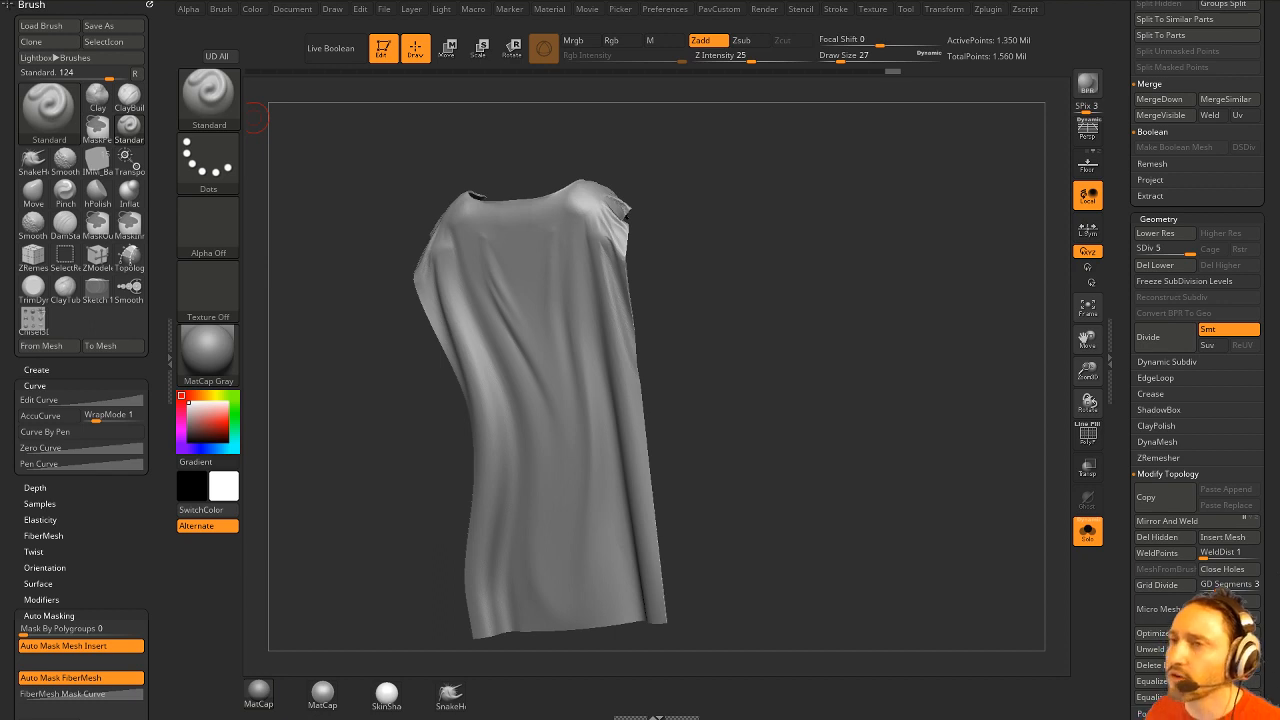
Examine the bent cape's folds, thickness and shoulder openings from the front, side and back.
{"action": "left_click_drag", "start_coordinate": [798, 503], "coordinate": [884, 432]}
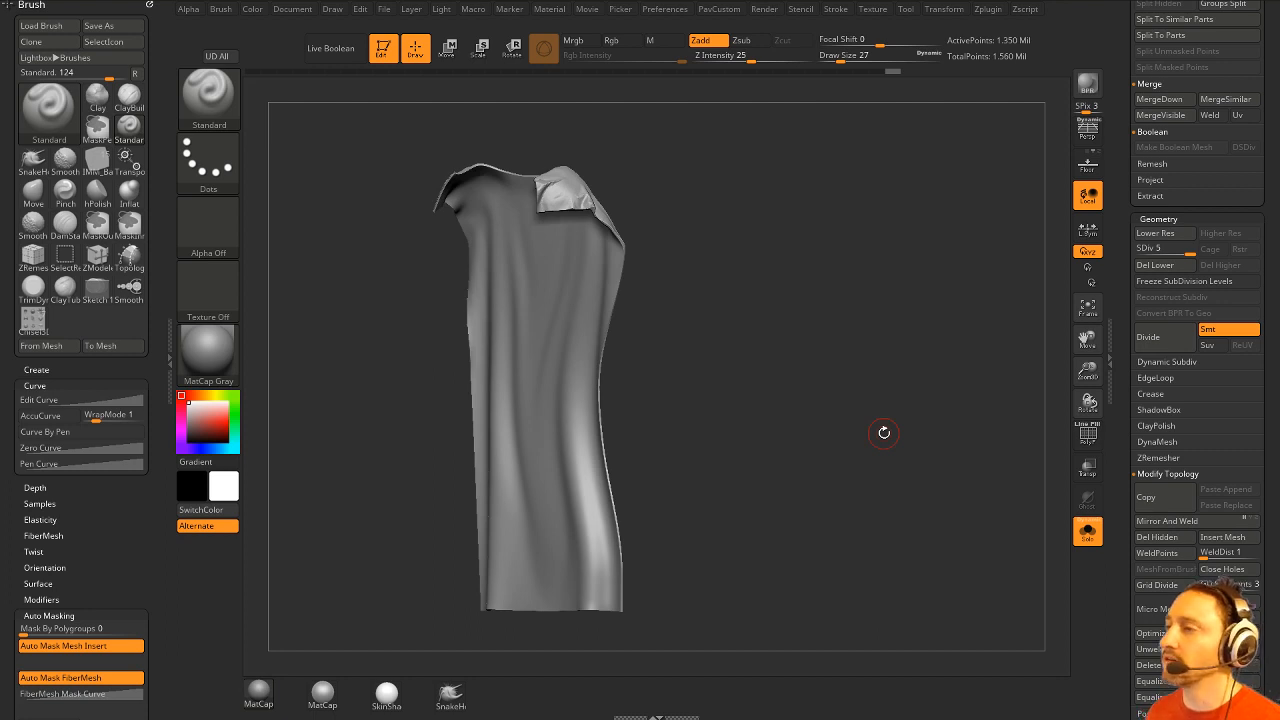
{"action": "left_click_drag", "start_coordinate": [823, 239], "coordinate": [905, 243]}
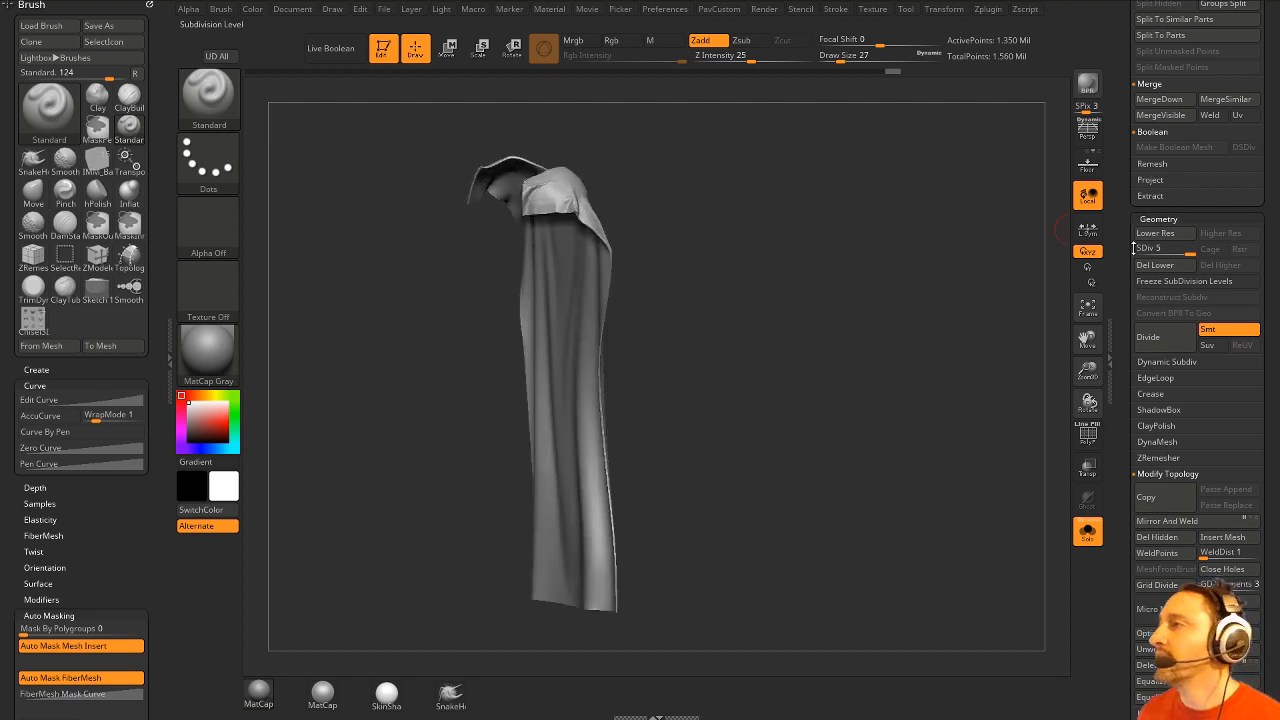
{"action": "left_click_drag", "start_coordinate": [1133, 250], "coordinate": [1126, 540]}
{"action": "left_click_drag", "start_coordinate": [890, 347], "coordinate": [851, 391]}
{"action": "left_click_drag", "start_coordinate": [1055, 308], "coordinate": [917, 343]}
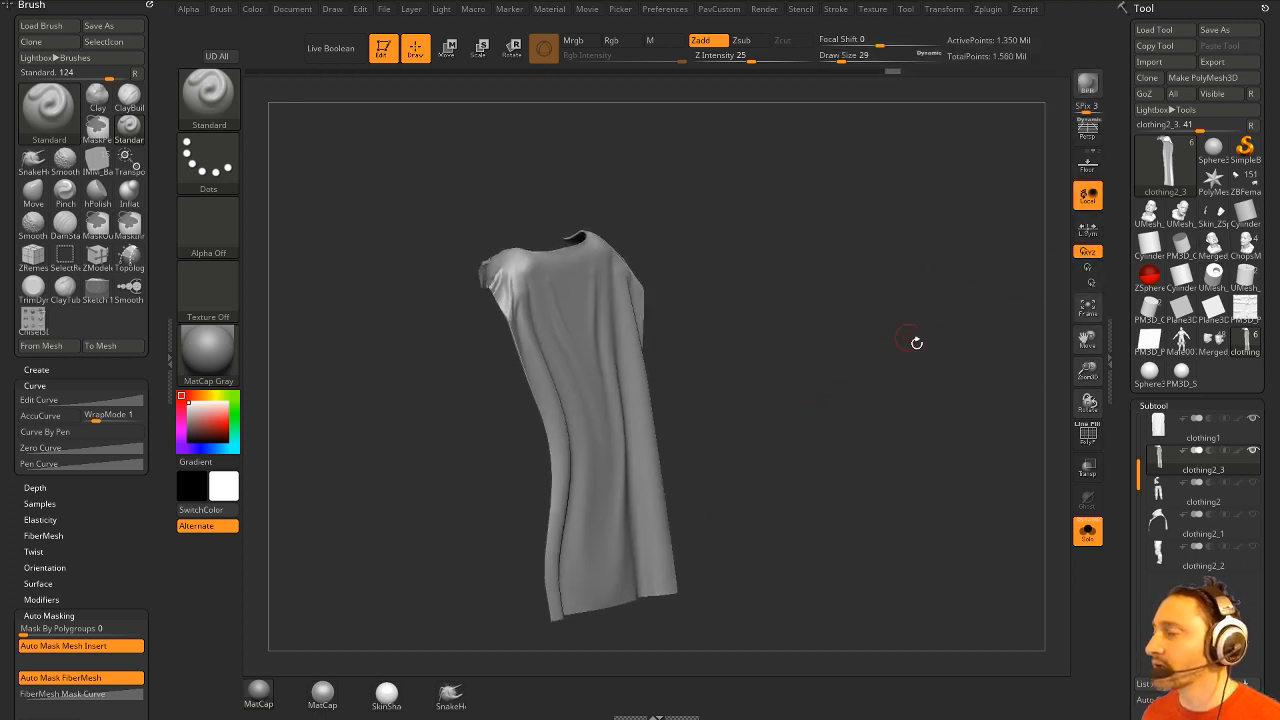
{"action": "left_click_drag", "start_coordinate": [757, 343], "coordinate": [729, 337]}
{"action": "key", "text": "bracketright"}
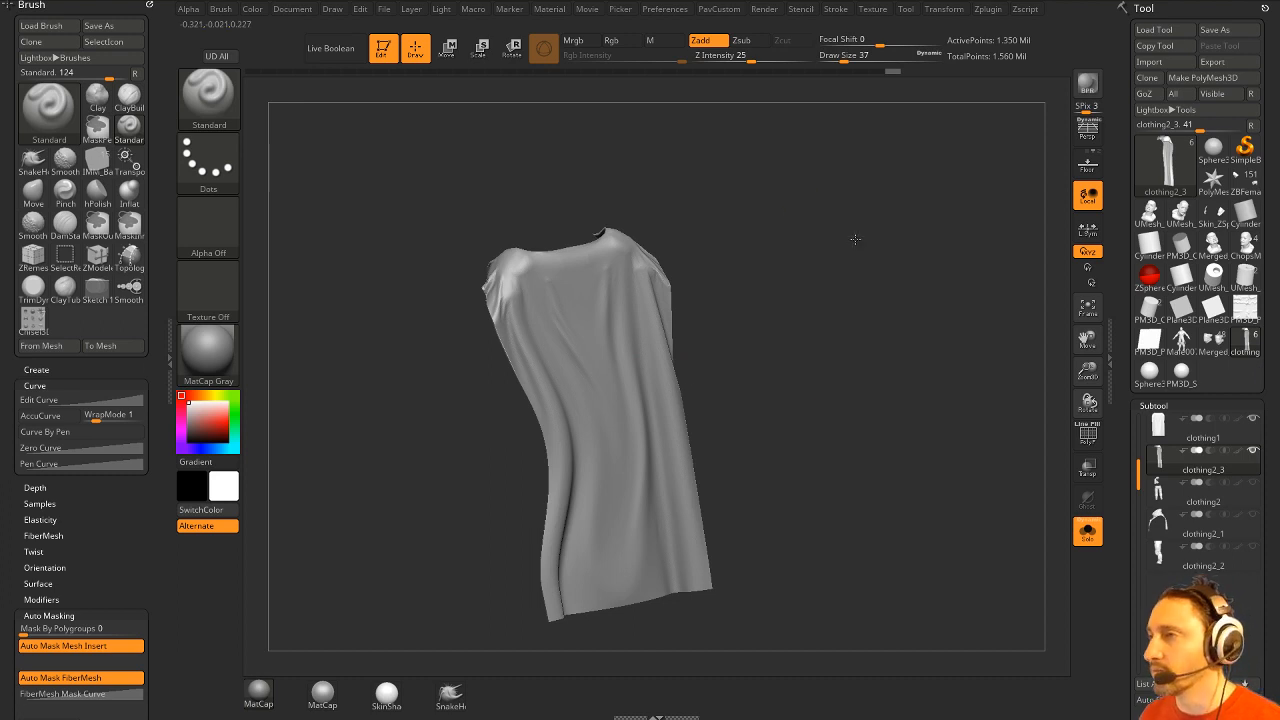
{"action": "left_click_drag", "start_coordinate": [848, 237], "coordinate": [623, 329]}
{"action": "key", "text": "s"}
{"action": "mouse_move", "coordinate": [778, 275]}
{"action": "left_mouse_down"}
{"action": "mouse_move", "coordinate": [886, 269]}
{"action": "mouse_move", "coordinate": [740, 265]}
{"action": "left_mouse_up"}
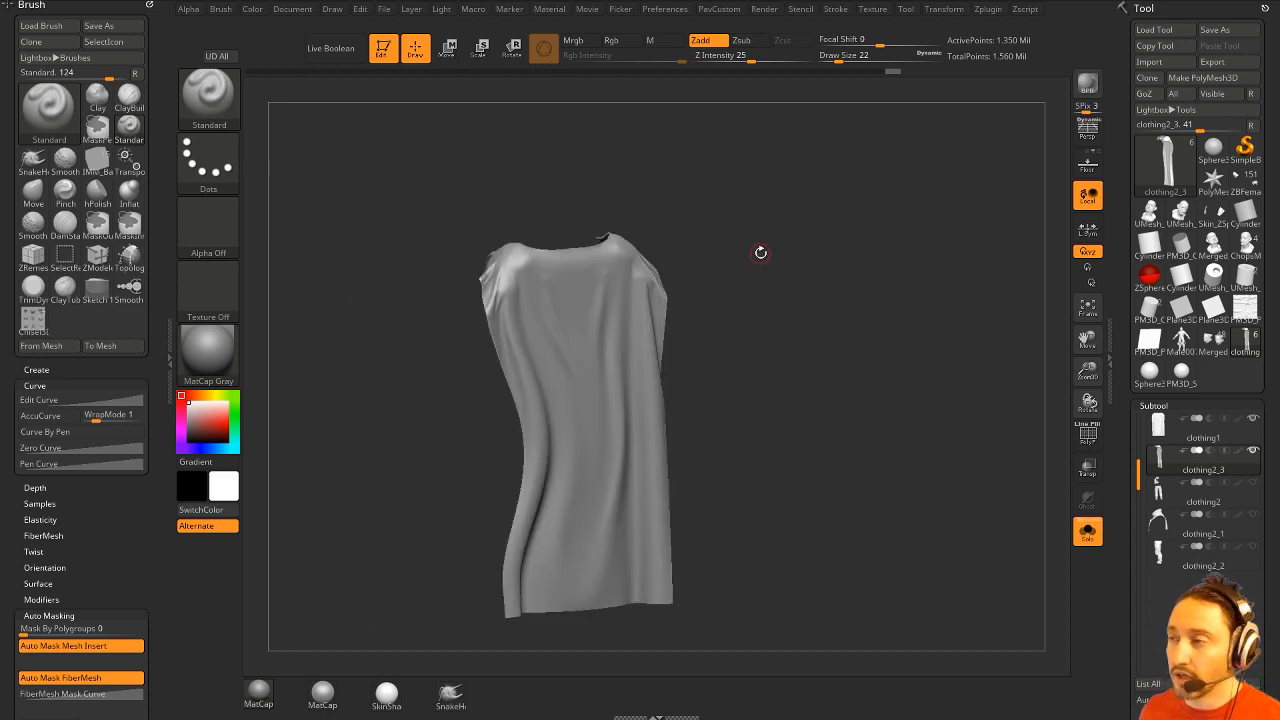
{"action": "mouse_move", "coordinate": [757, 251]}
{"action": "left_mouse_down"}
{"action": "mouse_move", "coordinate": [986, 357]}
{"action": "mouse_move", "coordinate": [963, 345]}
{"action": "mouse_move", "coordinate": [980, 346]}
{"action": "left_mouse_up"}
{"action": "key", "text": "s"}
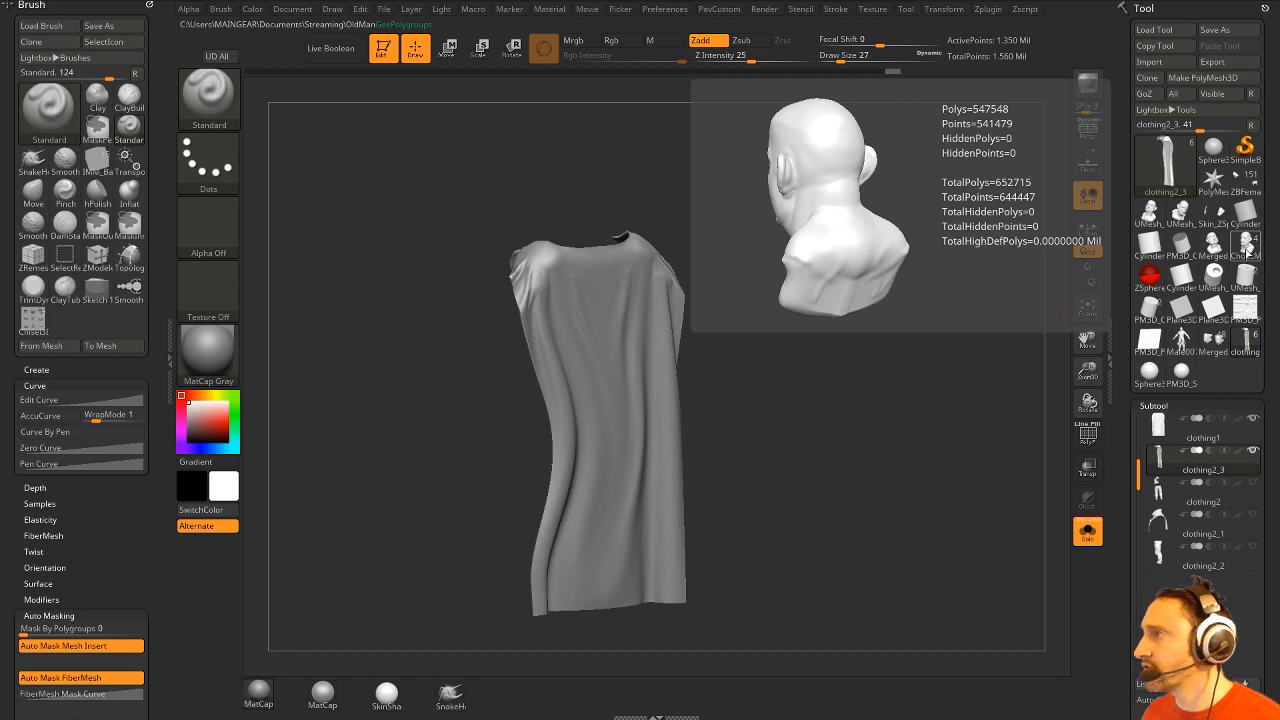
Switch to the ChopsMcGeePolygroups bust, leave solo mode and frame its face and sideburns with draw size 51.
{"action": "left_click", "coordinate": [1247, 251]}
{"action": "left_click_drag", "start_coordinate": [810, 370], "coordinate": [950, 364]}
{"action": "left_click_drag", "start_coordinate": [950, 364], "coordinate": [876, 390], "text": "alt"}
{"action": "mouse_move", "coordinate": [842, 432]}
{"action": "left_mouse_down", "text": "alt"}
{"action": "mouse_move", "coordinate": [959, 391]}
{"action": "mouse_move", "coordinate": [1010, 400]}
{"action": "mouse_move", "coordinate": [890, 402]}
{"action": "mouse_move", "coordinate": [945, 403]}
{"action": "mouse_move", "coordinate": [863, 371]}
{"action": "mouse_move", "coordinate": [859, 388]}
{"action": "left_mouse_up", "text": "alt"}
{"action": "left_click", "coordinate": [1088, 532]}
{"action": "key", "text": "s"}
{"action": "left_click_drag", "start_coordinate": [848, 376], "coordinate": [878, 379]}
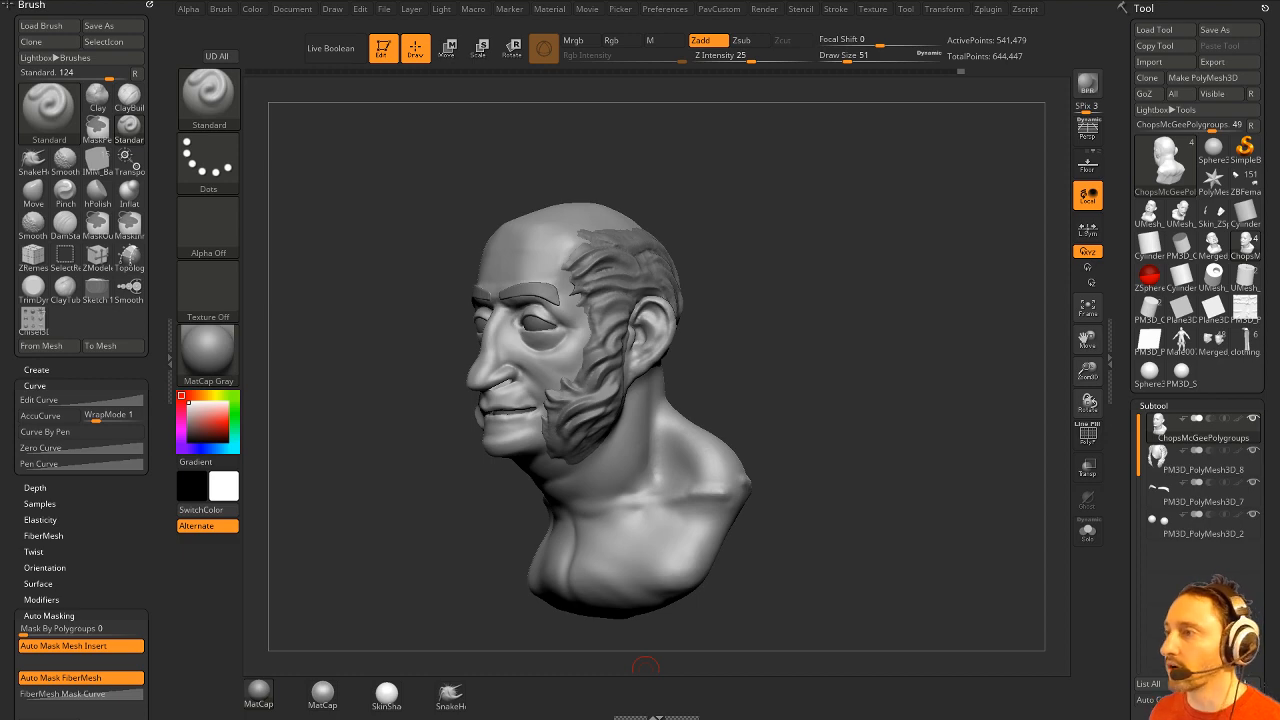
Switch to the web browser and open artstation.com in a new tab.
{"action": "key", "text": "alt+Tab"}
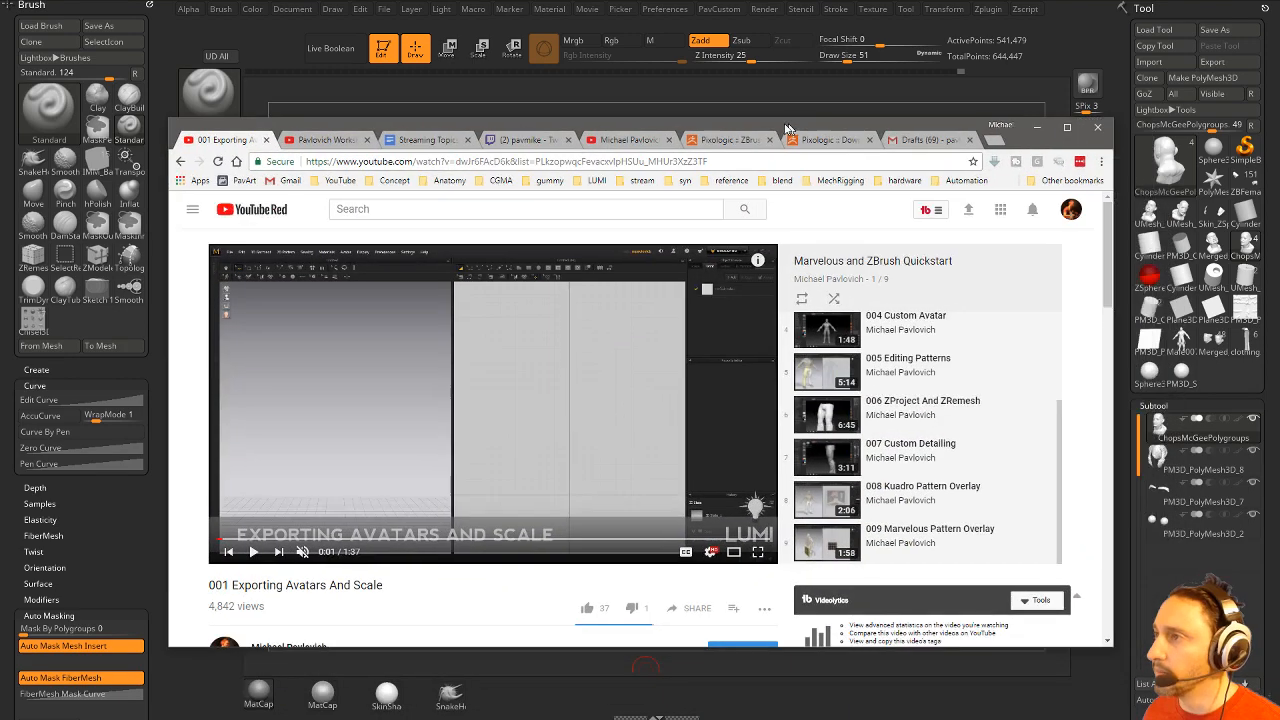
{"action": "left_click", "coordinate": [983, 140]}
{"action": "type", "text": "art"}
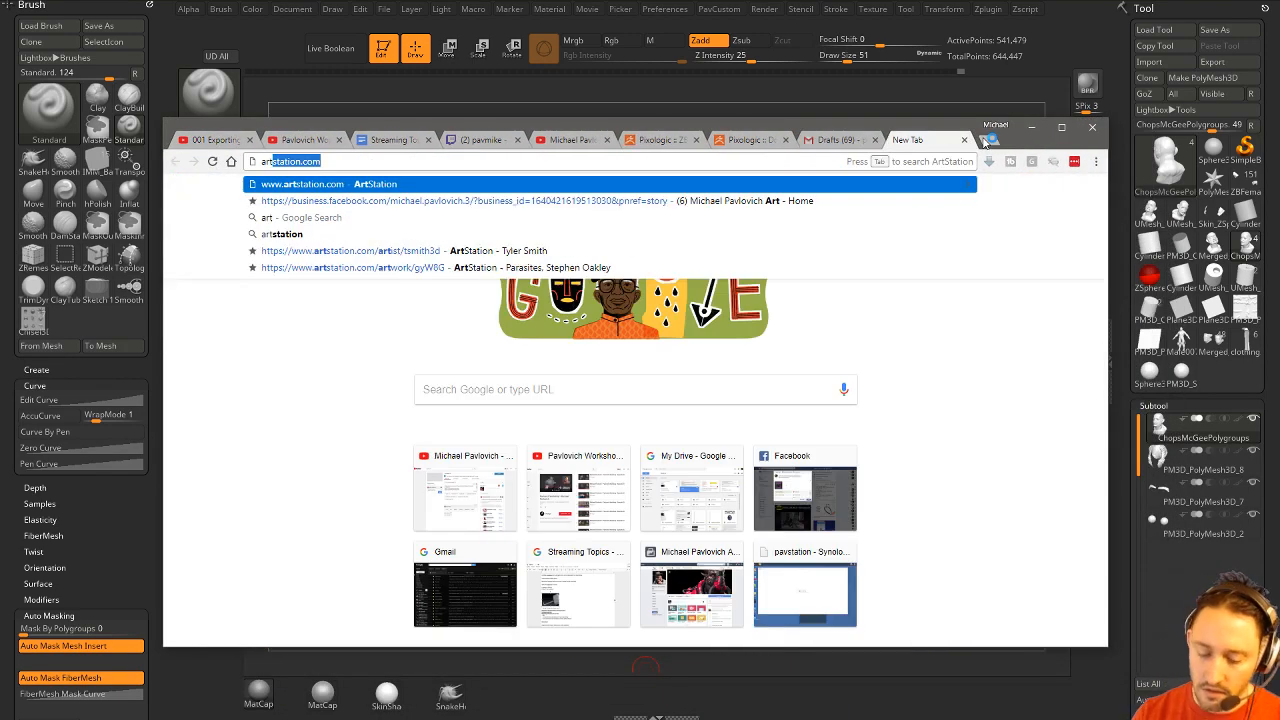
{"action": "key", "text": "BackSpace"}
{"action": "key", "text": "BackSpace"}
{"action": "key", "text": "BackSpace"}
{"action": "key", "text": "BackSpace"}
{"action": "type", "text": "pa"}
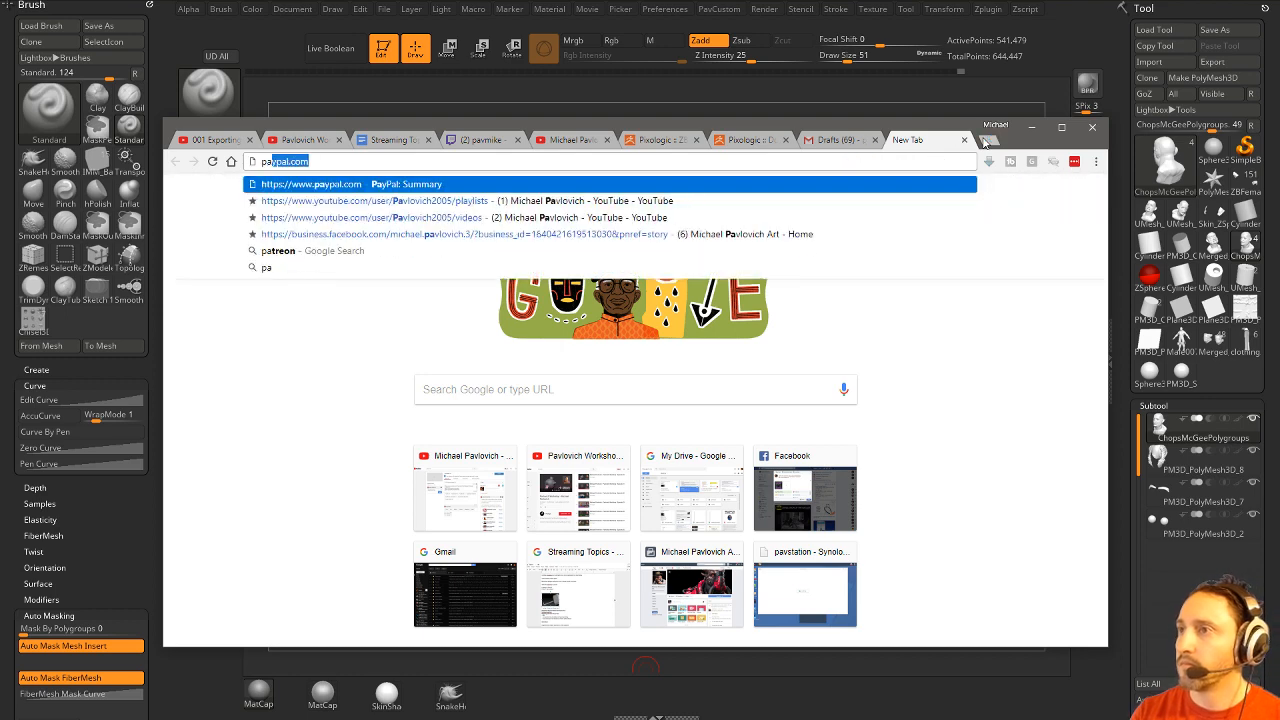
{"action": "key", "text": "BackSpace"}
{"action": "key", "text": "BackSpace"}
{"action": "key", "text": "BackSpace"}
{"action": "type", "text": "ar"}
{"action": "key", "text": "Return"}
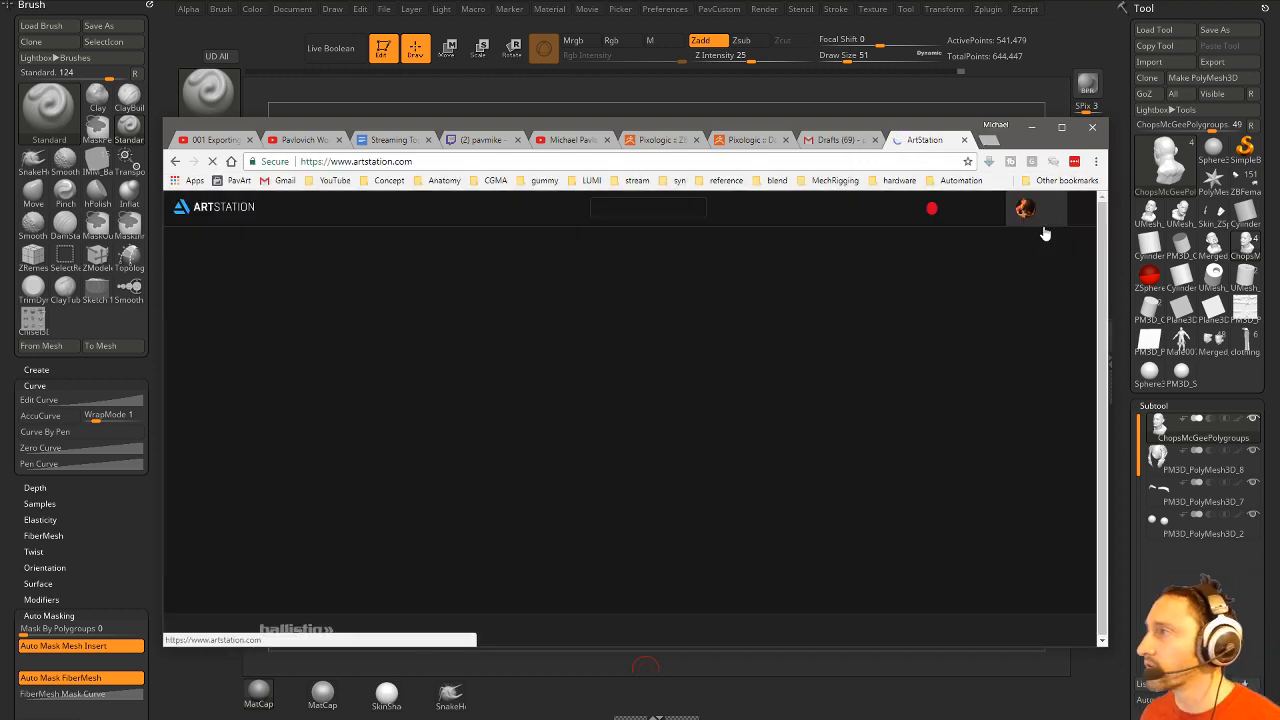
Open the account's own ArtStation profile and select its web address.
{"action": "left_click", "coordinate": [1057, 208]}
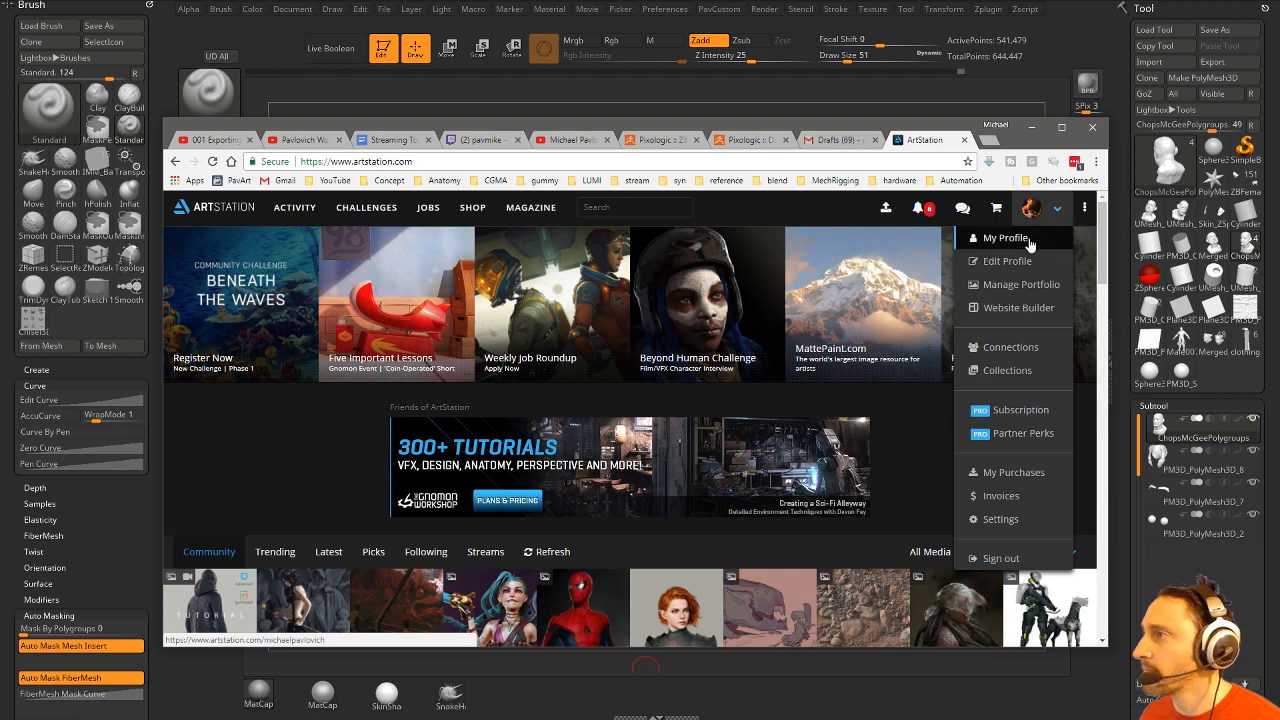
{"action": "left_click", "coordinate": [1030, 243]}
{"action": "left_click", "coordinate": [580, 163]}
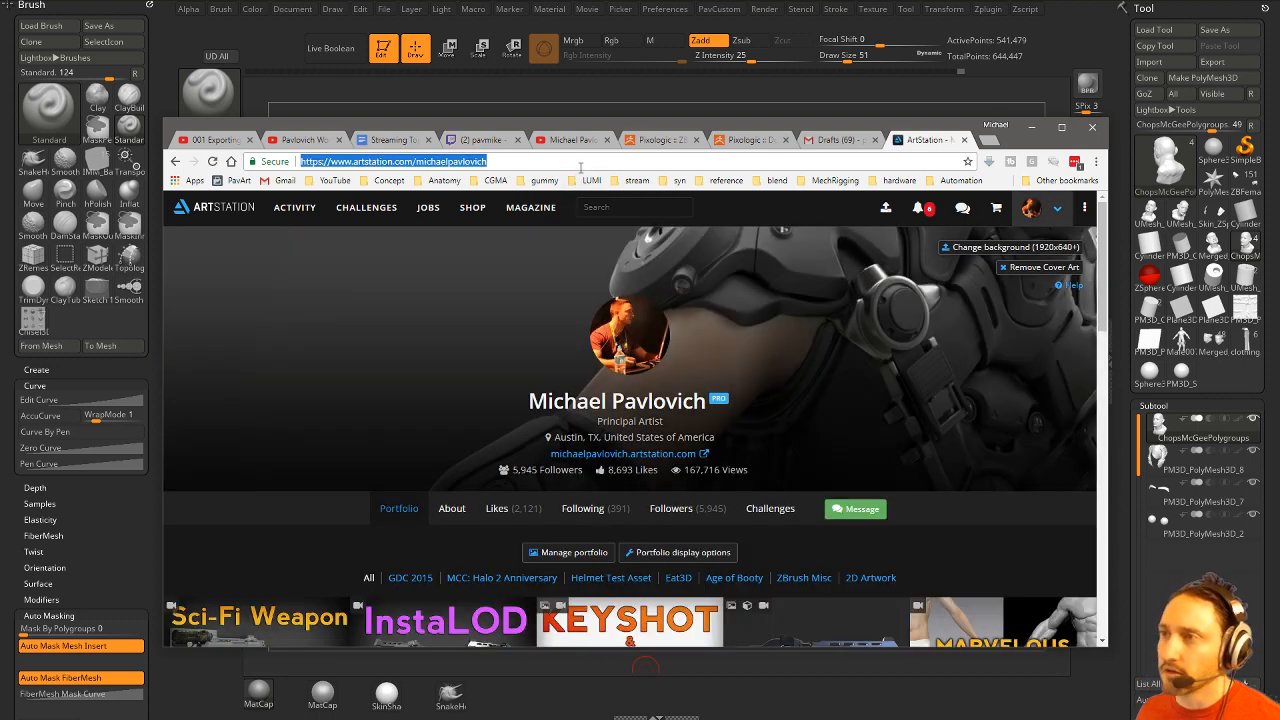
{"action": "key", "text": "alt+Tab"}
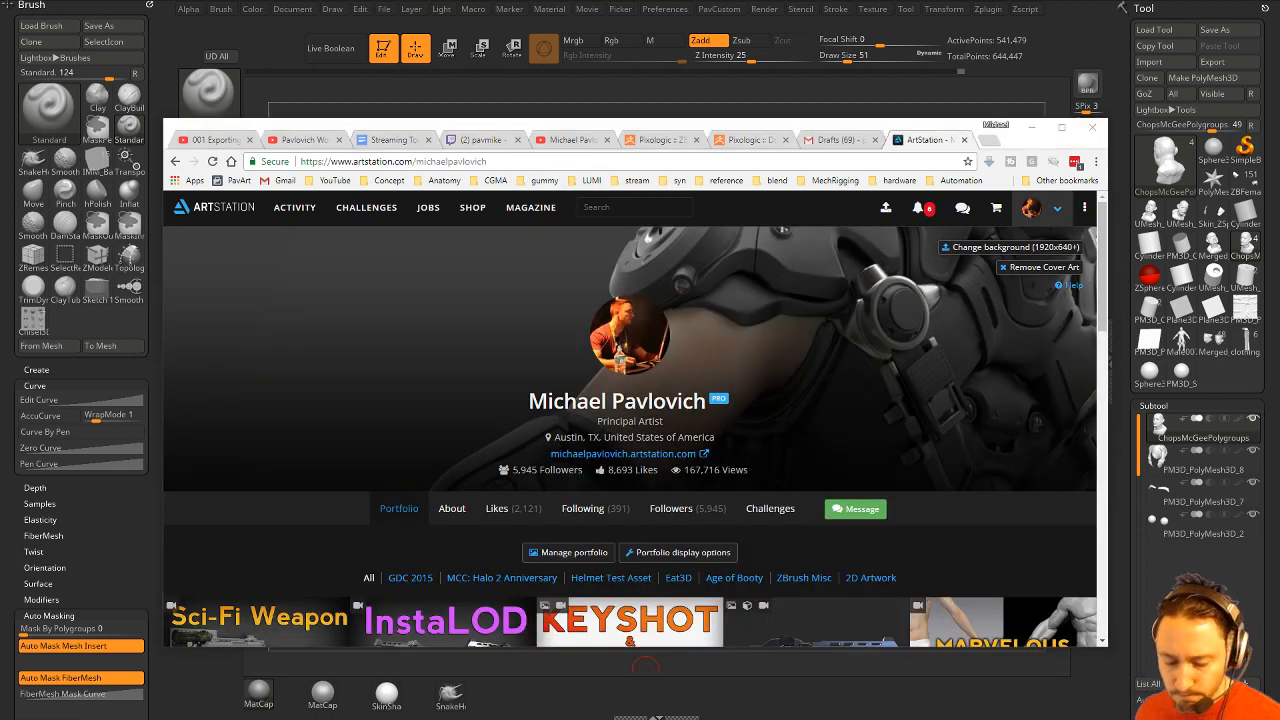
Reposition and enlarge the browser window to browse the tutorial projects in the ArtStation portfolio.
{"action": "scroll", "coordinate": [326, 495], "scroll_direction": "down", "scroll_amount": 3}
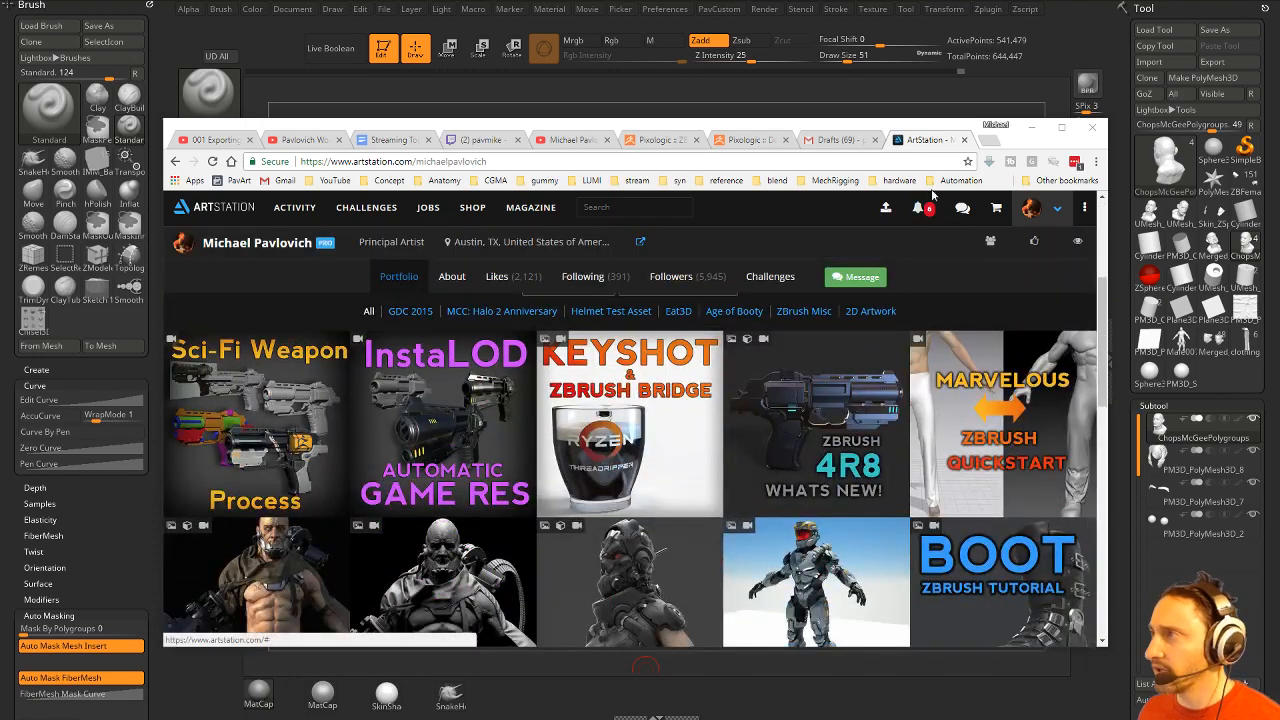
{"action": "left_click_drag", "start_coordinate": [951, 129], "coordinate": [826, 27]}
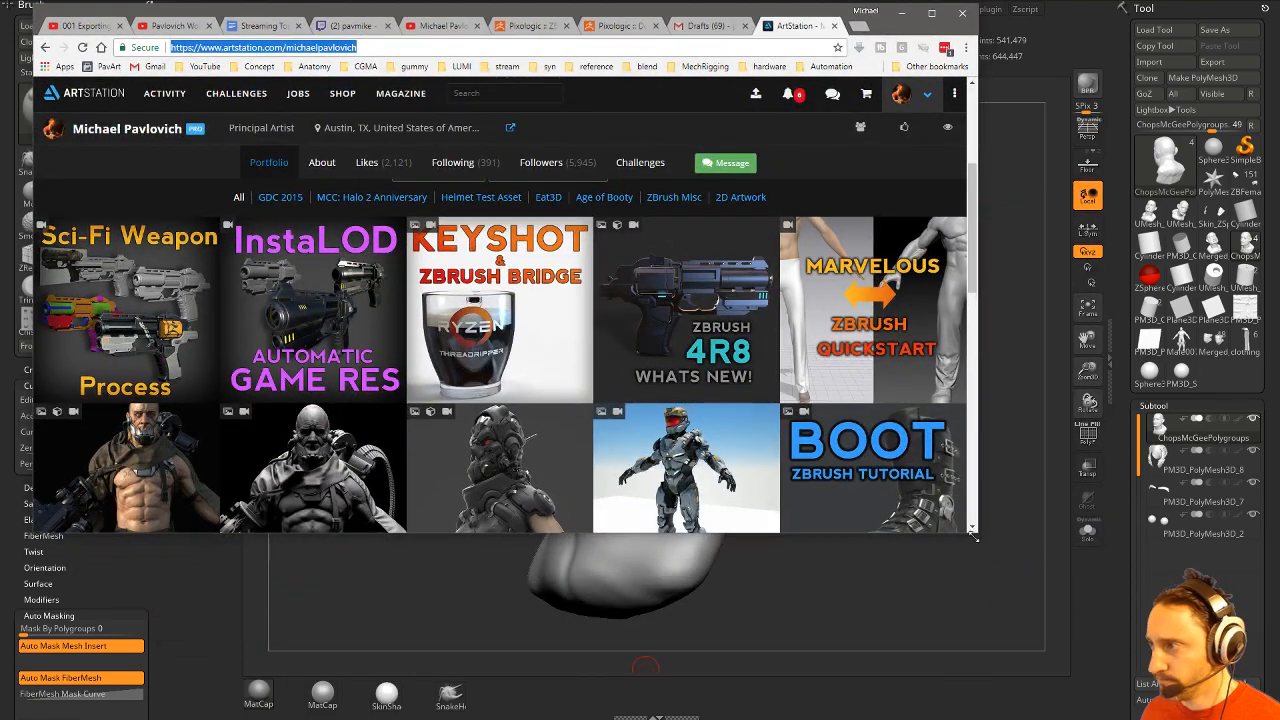
{"action": "left_click_drag", "start_coordinate": [976, 532], "coordinate": [1242, 662]}
{"action": "scroll", "coordinate": [808, 437], "scroll_direction": "down", "scroll_amount": 3}
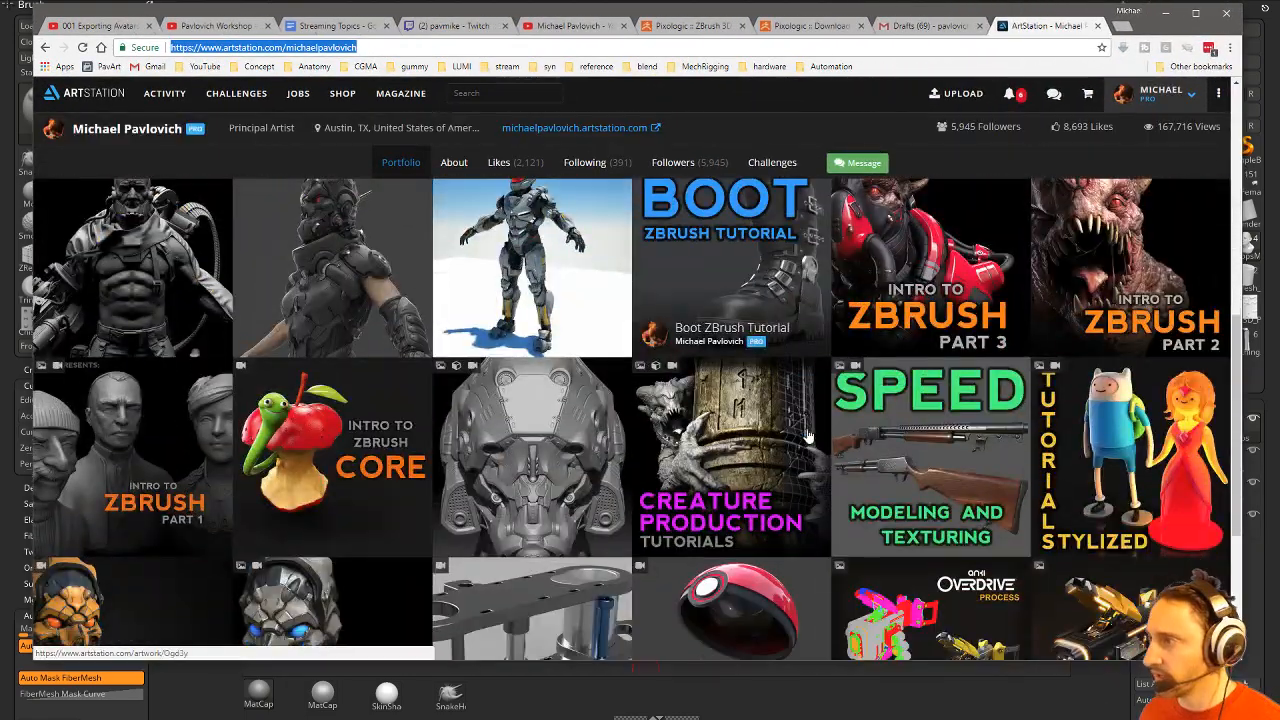
Open the Intro to ZBrush Part 1 project, look through its bust images, and return to the portfolio.
{"action": "left_click", "coordinate": [181, 435]}
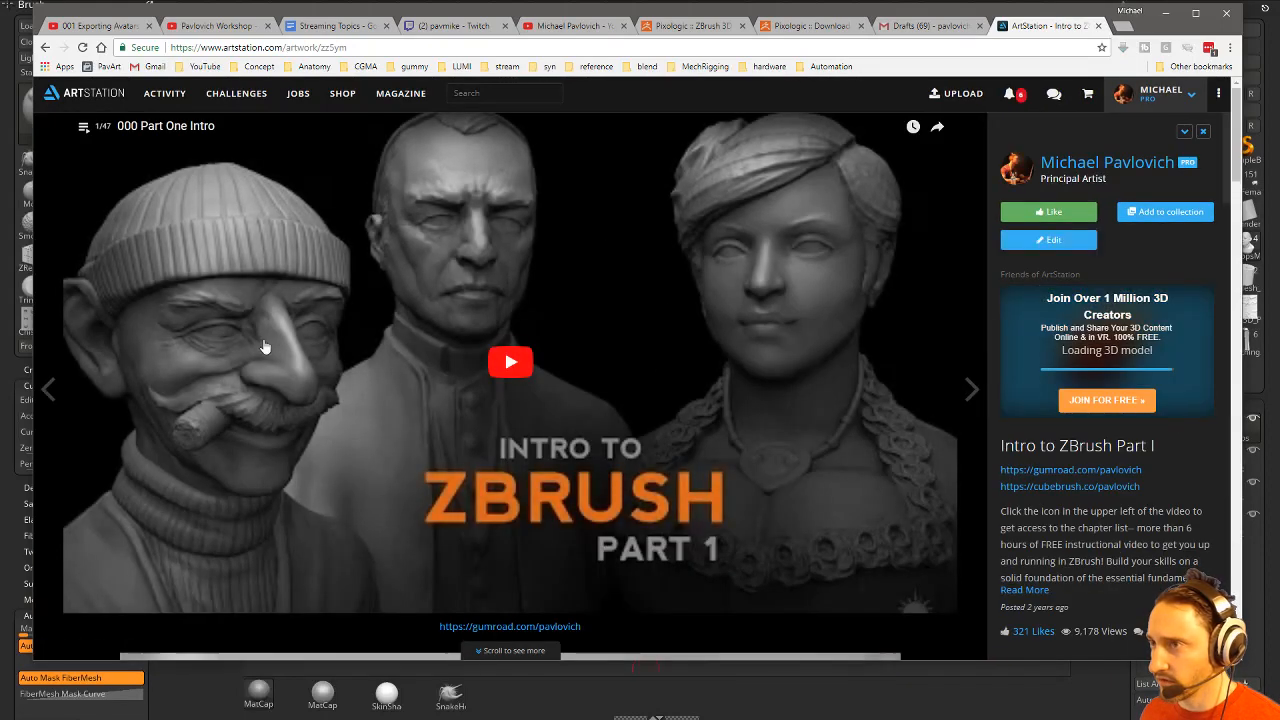
{"action": "scroll", "coordinate": [686, 423], "scroll_direction": "down", "scroll_amount": 5}
{"action": "scroll", "coordinate": [684, 427], "scroll_direction": "down", "scroll_amount": 15}
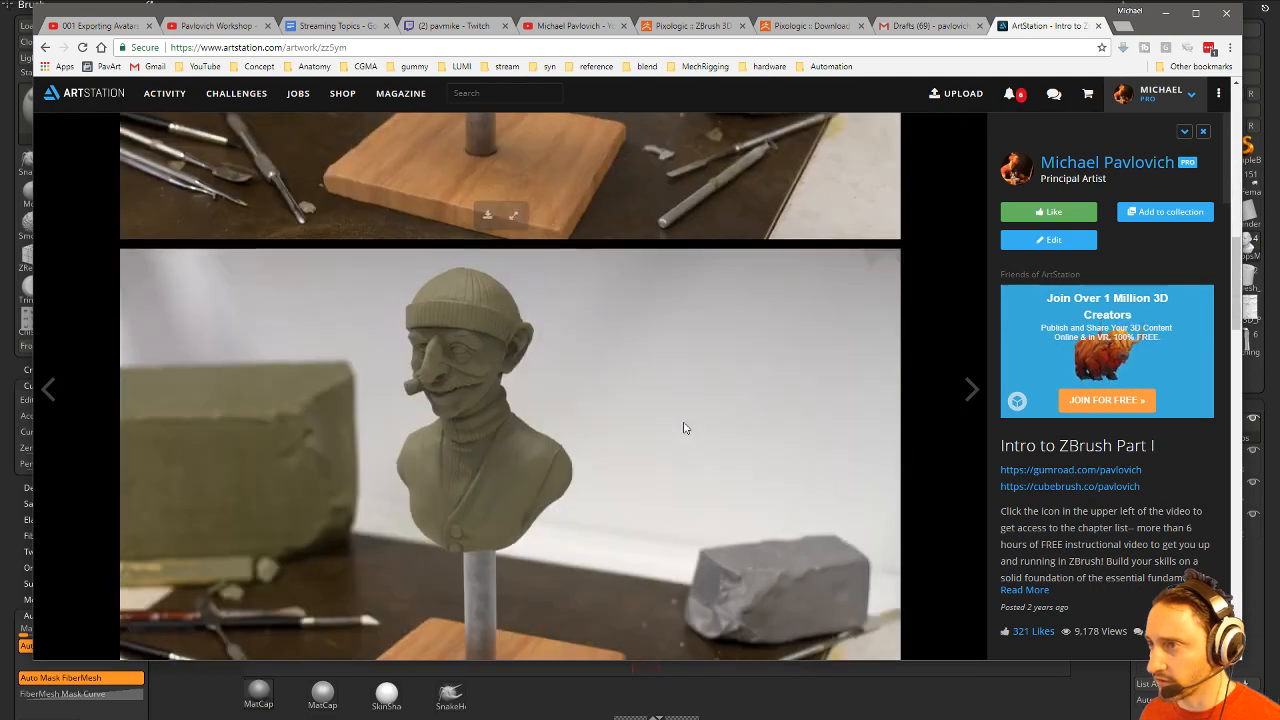
{"action": "scroll", "coordinate": [684, 427], "scroll_direction": "down", "scroll_amount": 15}
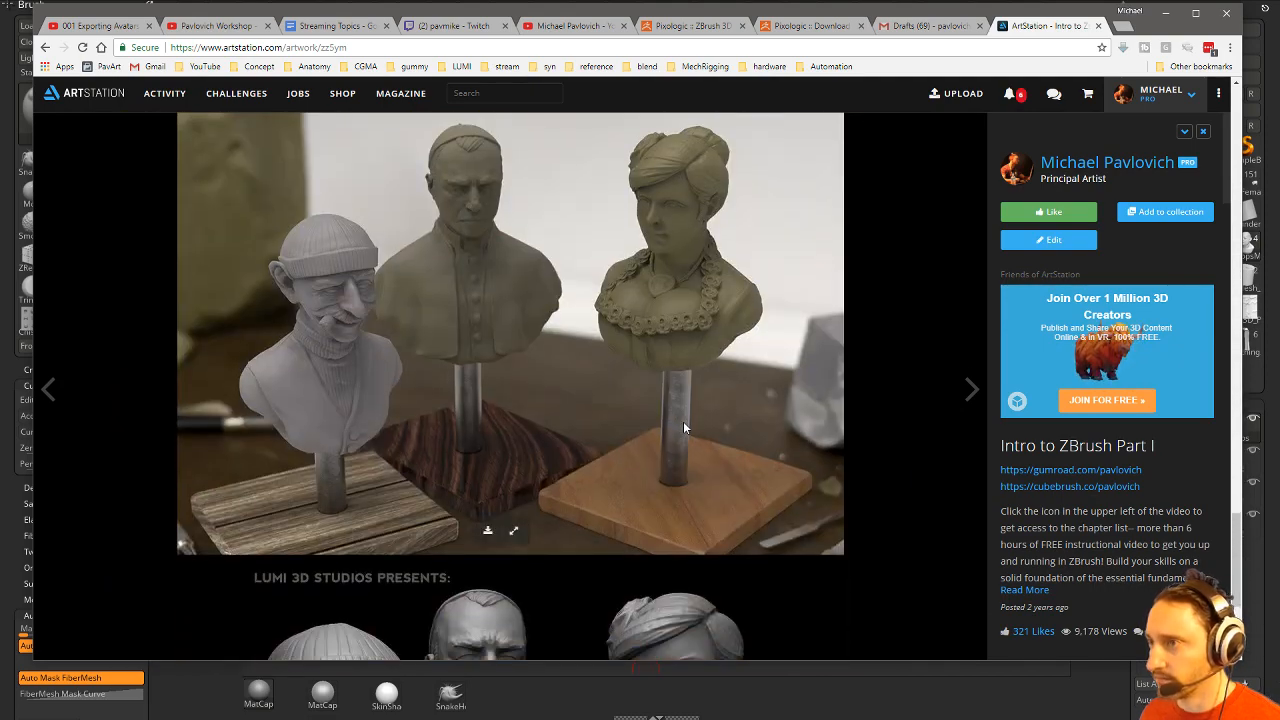
{"action": "scroll", "coordinate": [678, 436], "scroll_direction": "down", "scroll_amount": 2}
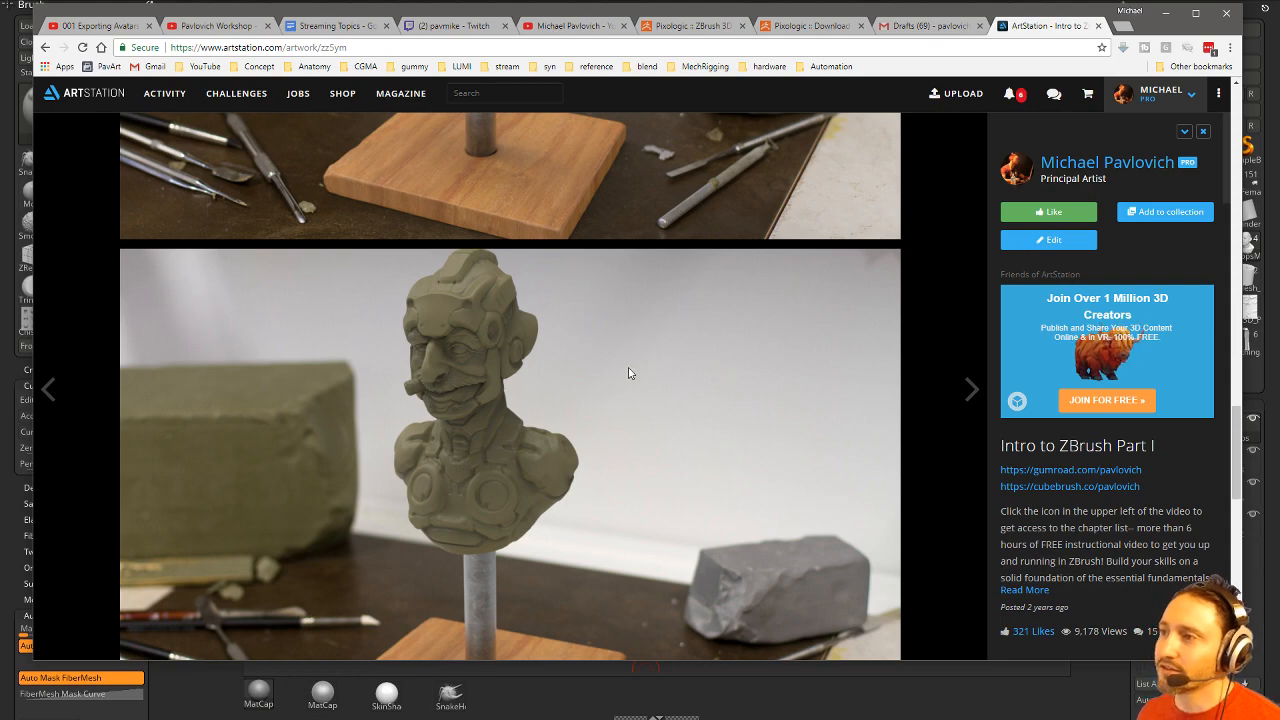
{"action": "key", "text": "Escape"}
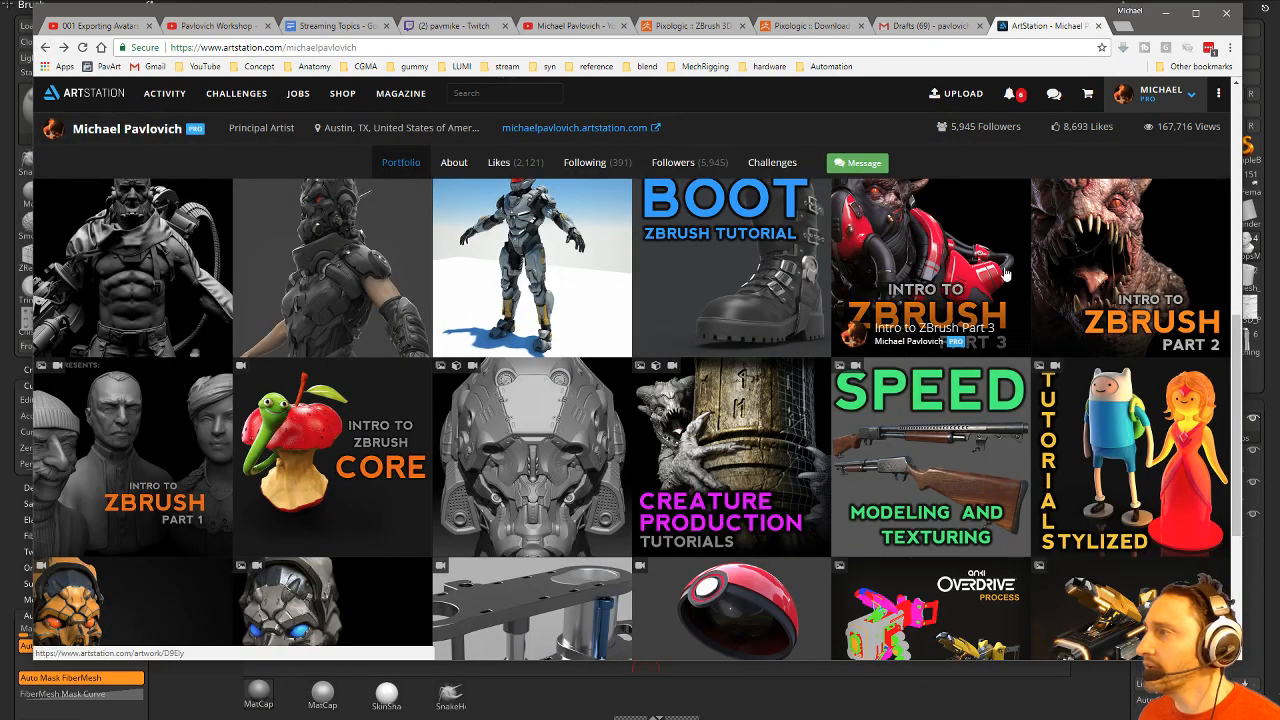
Open the Intro to ZBrush Part 2 project, look through its videos and creature renders, and return to the portfolio.
{"action": "left_click", "coordinate": [1073, 268]}
{"action": "scroll", "coordinate": [594, 294], "scroll_direction": "down", "scroll_amount": 15}
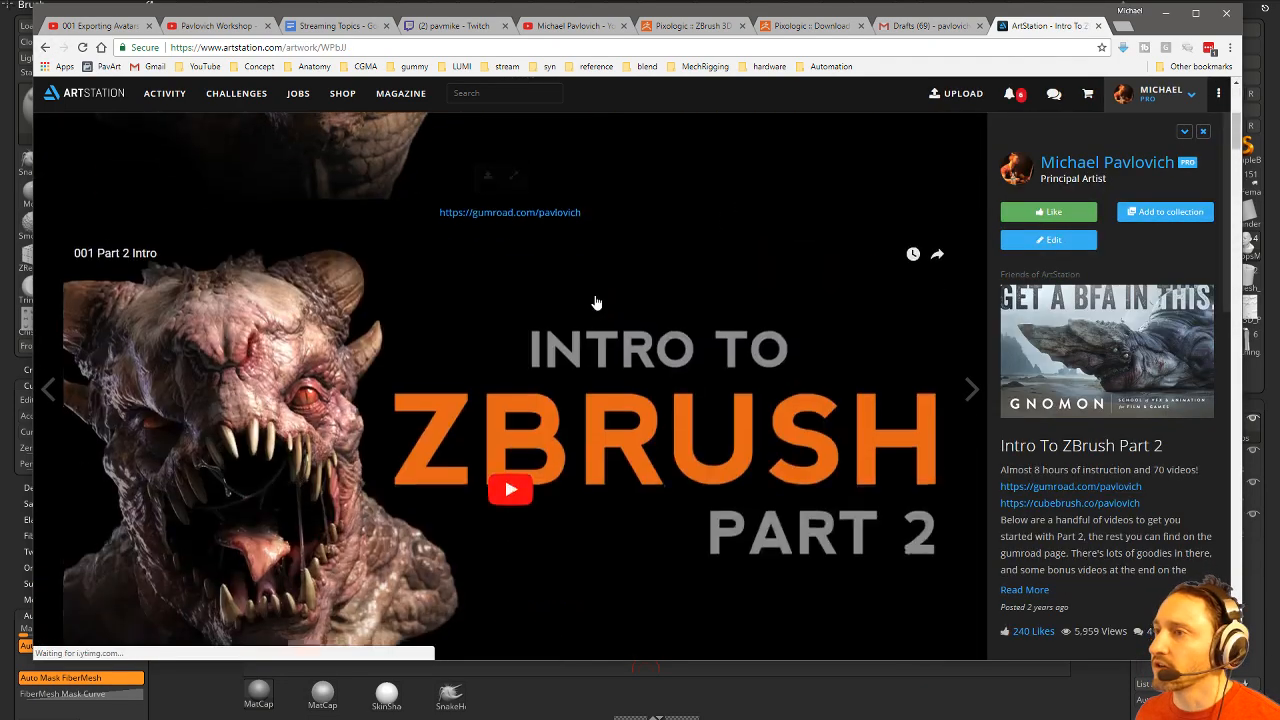
{"action": "scroll", "coordinate": [603, 318], "scroll_direction": "down", "scroll_amount": 20}
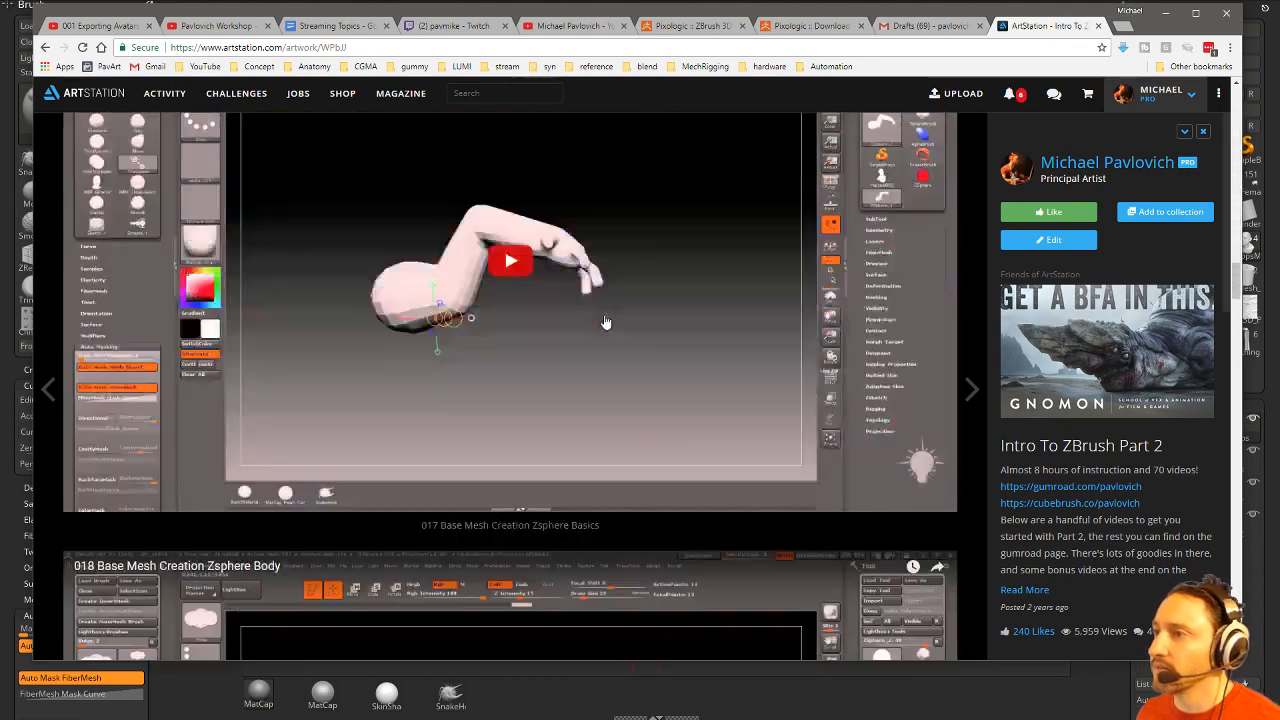
{"action": "scroll", "coordinate": [613, 335], "scroll_direction": "down", "scroll_amount": 15}
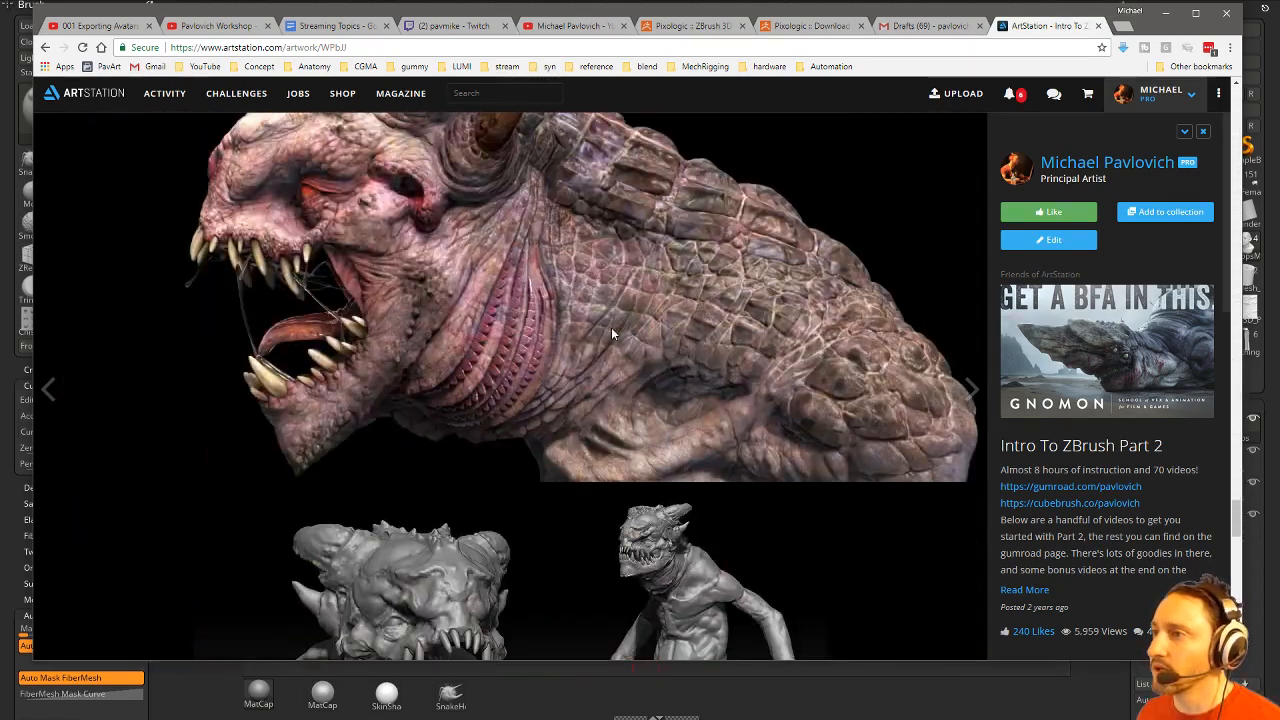
{"action": "scroll", "coordinate": [611, 330], "scroll_direction": "down", "scroll_amount": 9}
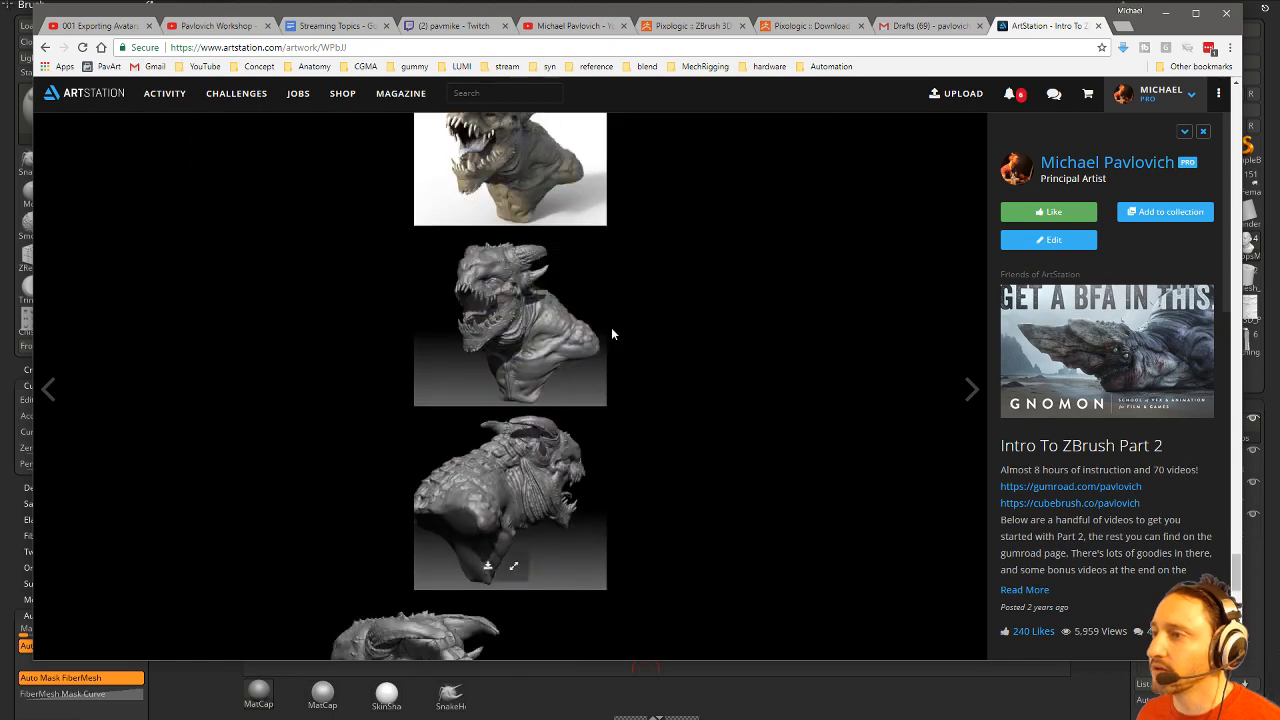
{"action": "left_click", "coordinate": [104, 113]}
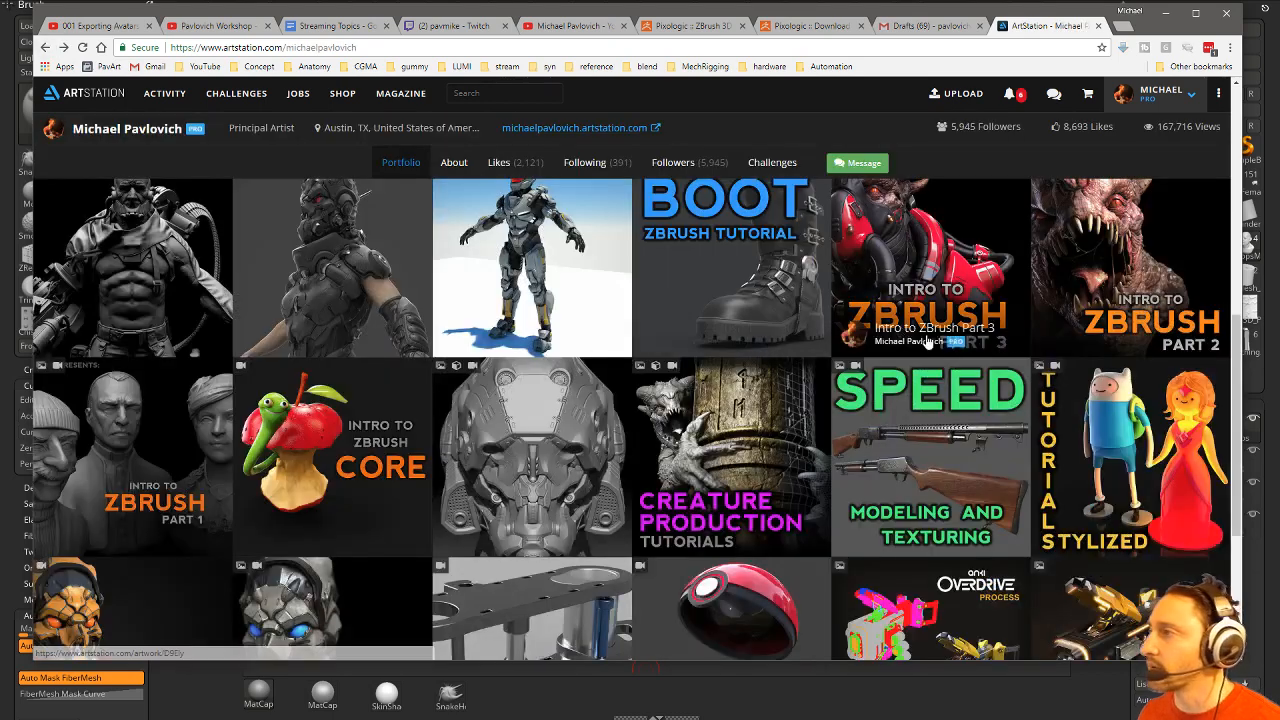
Open the Intro to ZBrush Part 3 project and look through its cover image and intro video.
{"action": "left_click", "coordinate": [925, 268]}
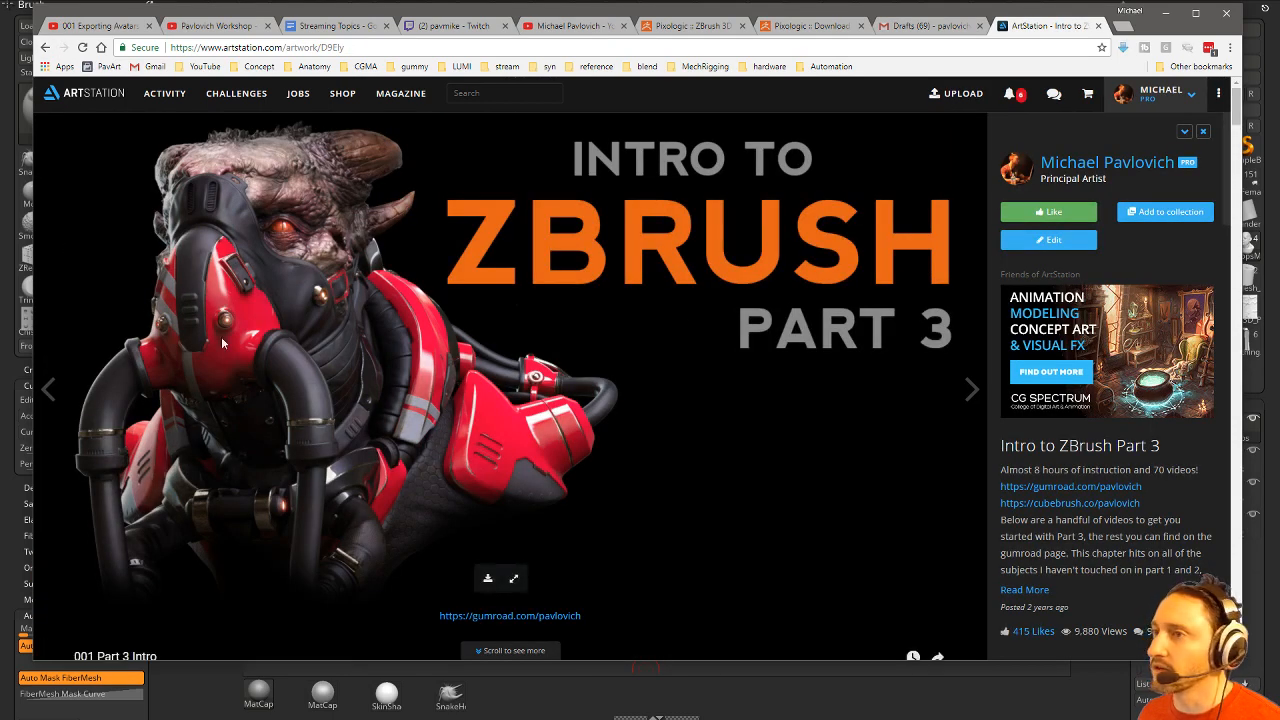
{"action": "scroll", "coordinate": [442, 380], "scroll_direction": "down", "scroll_amount": 4}
{"action": "scroll", "coordinate": [443, 386], "scroll_direction": "up", "scroll_amount": 3}
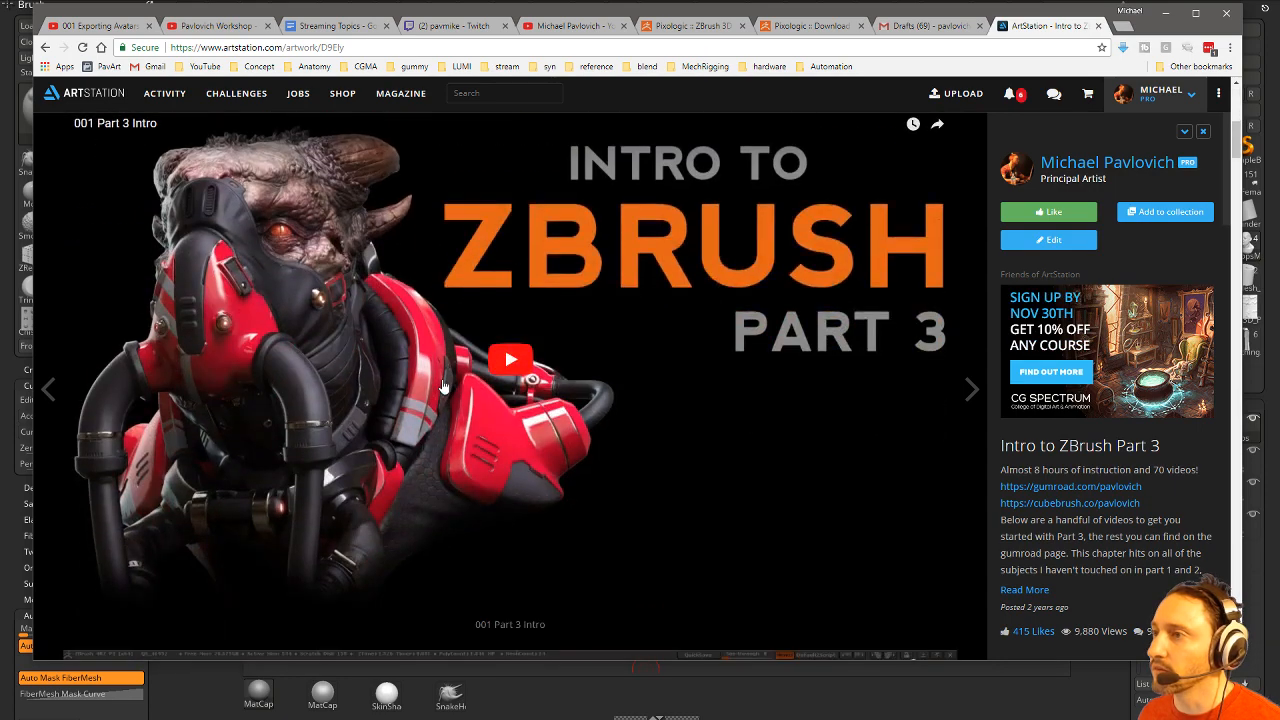
{"action": "scroll", "coordinate": [443, 377], "scroll_direction": "down", "scroll_amount": 2}
{"action": "scroll", "coordinate": [445, 376], "scroll_direction": "up", "scroll_amount": 2}
Open the Intro to ZBrush Part 3 cover image at full size and examine the masked creature up close.
{"action": "left_click", "coordinate": [513, 580]}
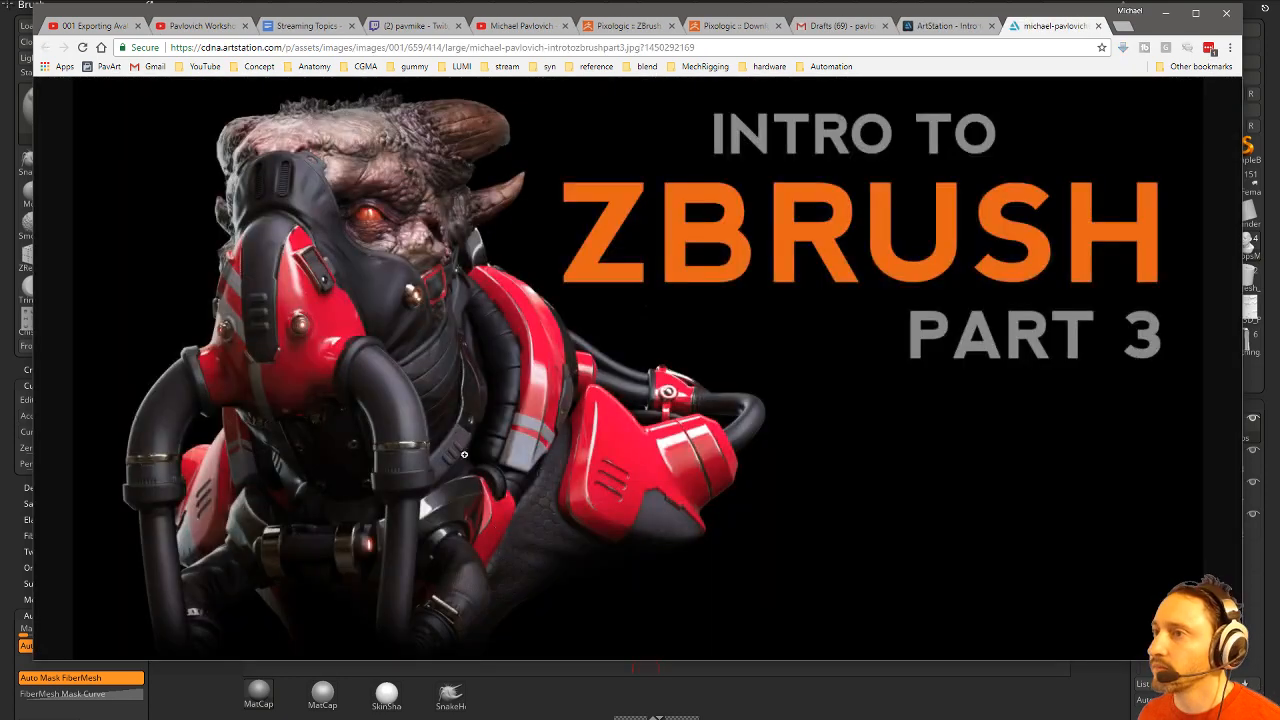
{"action": "left_click", "coordinate": [426, 386]}
{"action": "scroll", "coordinate": [484, 430], "scroll_direction": "up", "scroll_amount": 1}
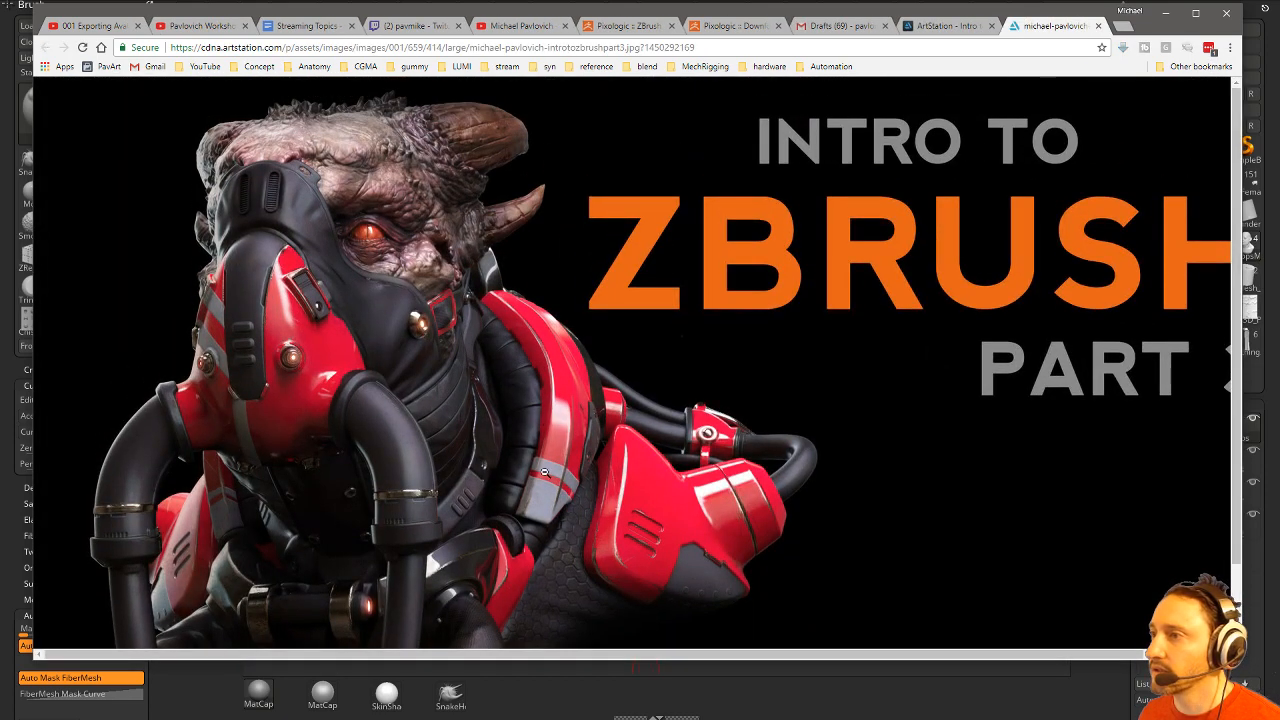
{"action": "scroll", "coordinate": [358, 386], "scroll_direction": "down", "scroll_amount": 1}
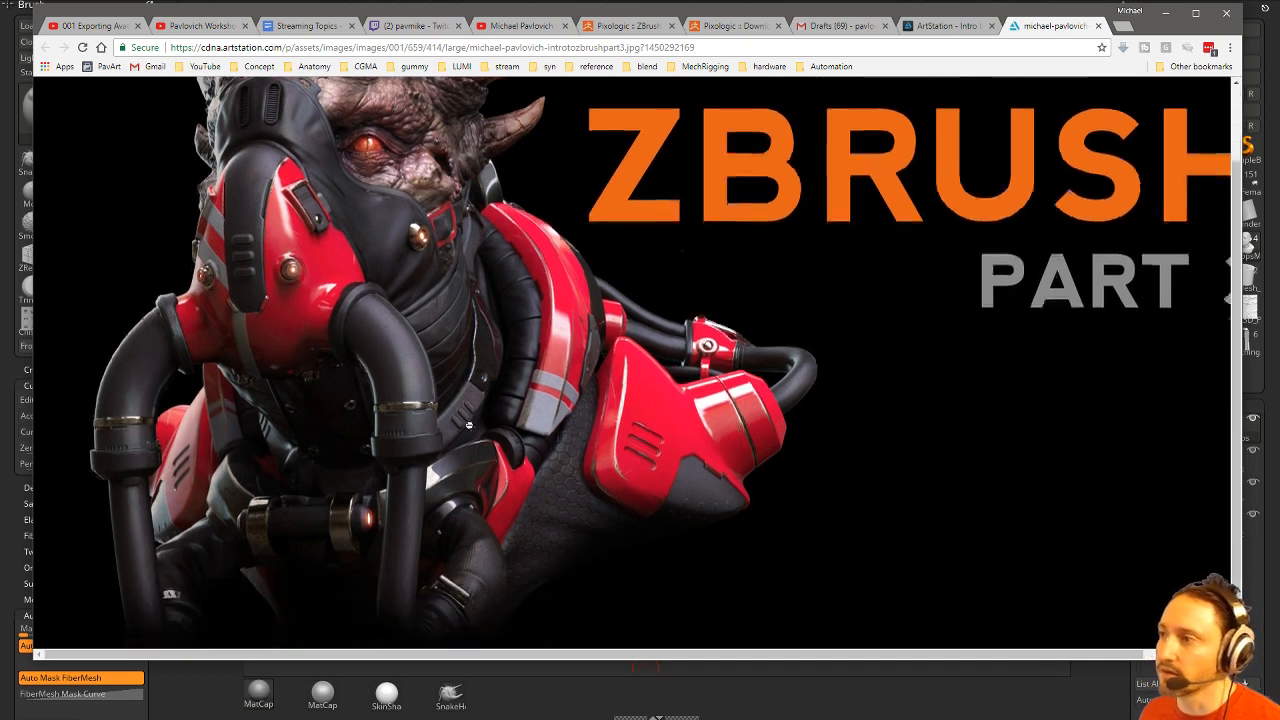
{"action": "scroll", "coordinate": [421, 331], "scroll_direction": "up", "scroll_amount": 1}
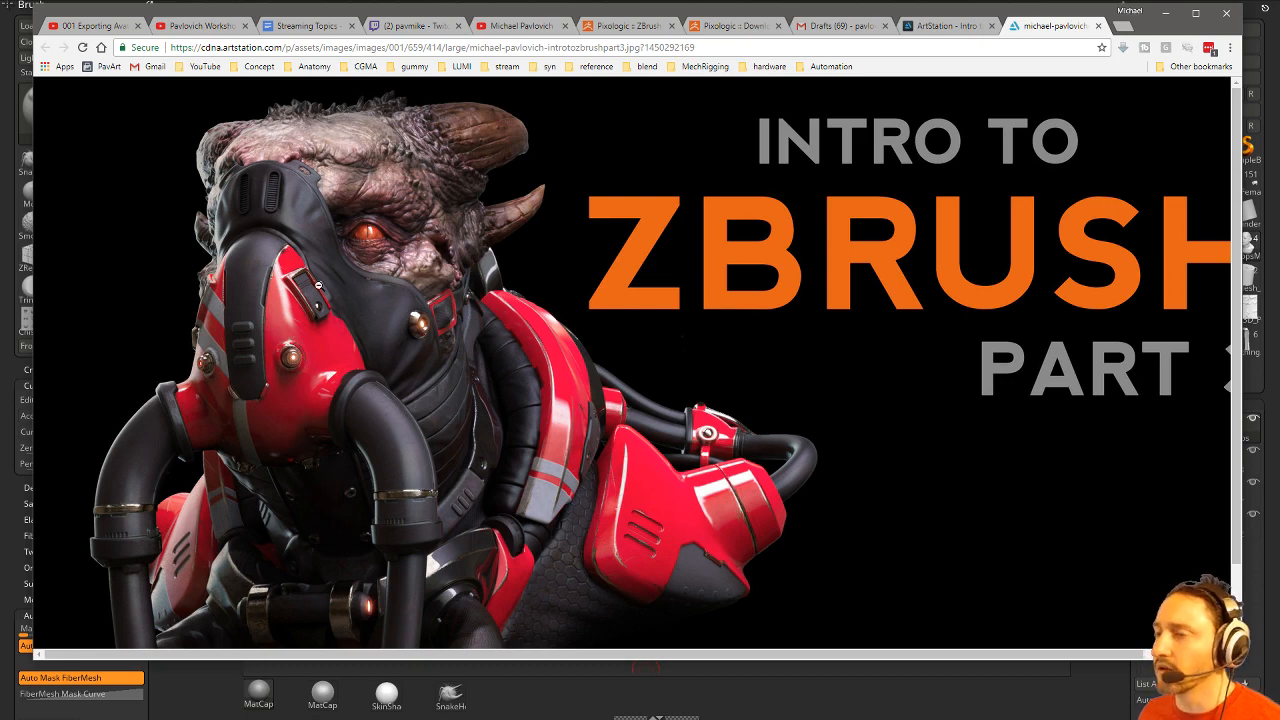
Close the full-size image and the ArtStation page, and put the browser away to return to ZBrush.
{"action": "left_click", "coordinate": [1098, 26]}
{"action": "left_click", "coordinate": [1098, 26]}
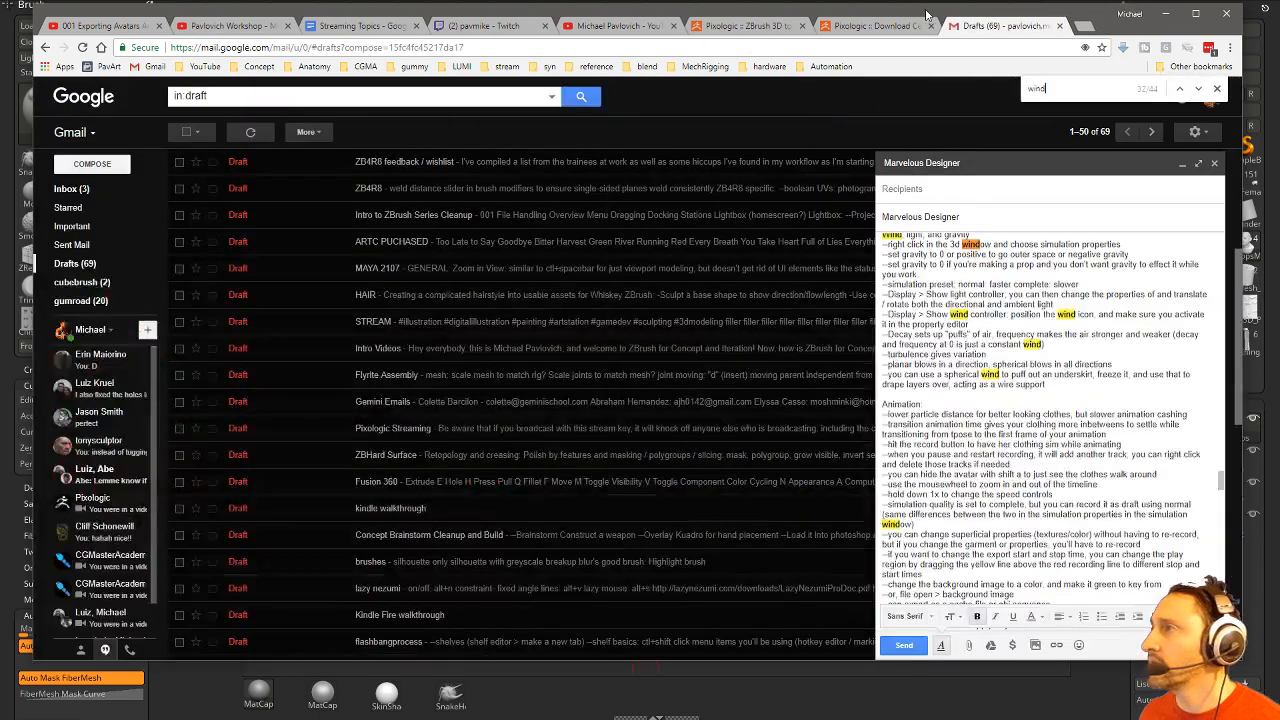
{"action": "left_click", "coordinate": [1165, 13]}
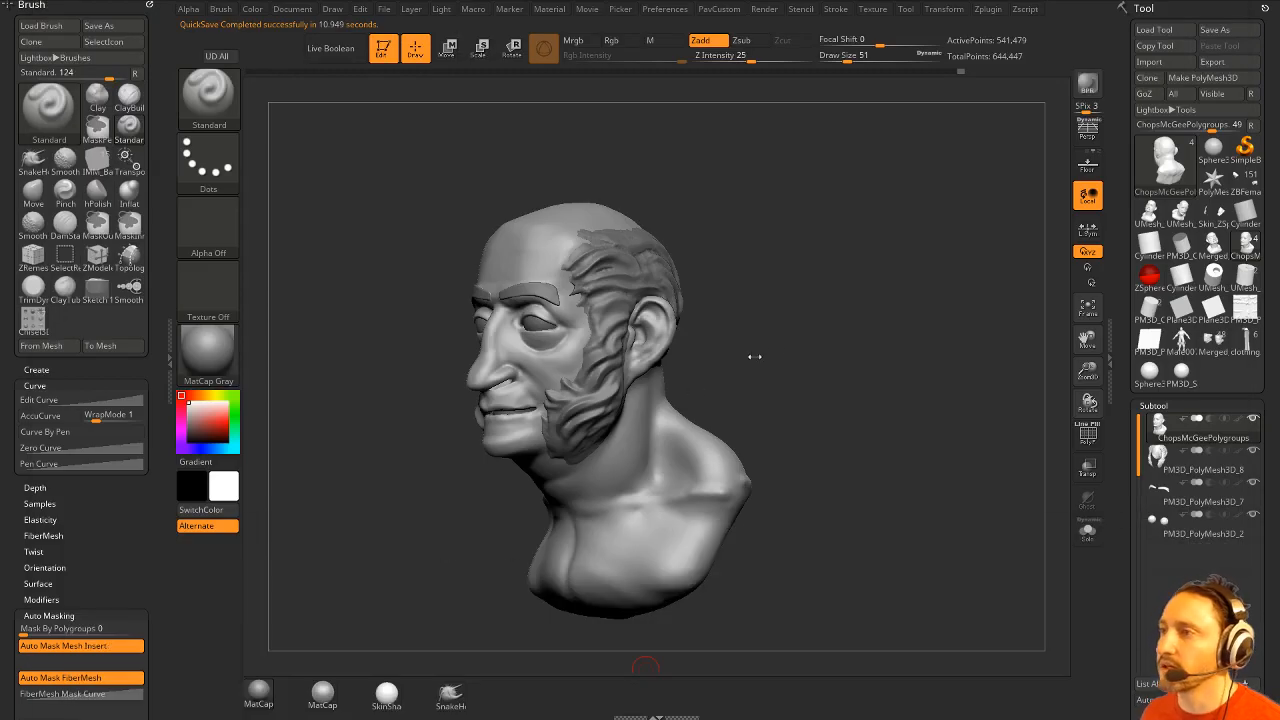
{"action": "left_click_drag", "start_coordinate": [831, 357], "coordinate": [857, 358]}
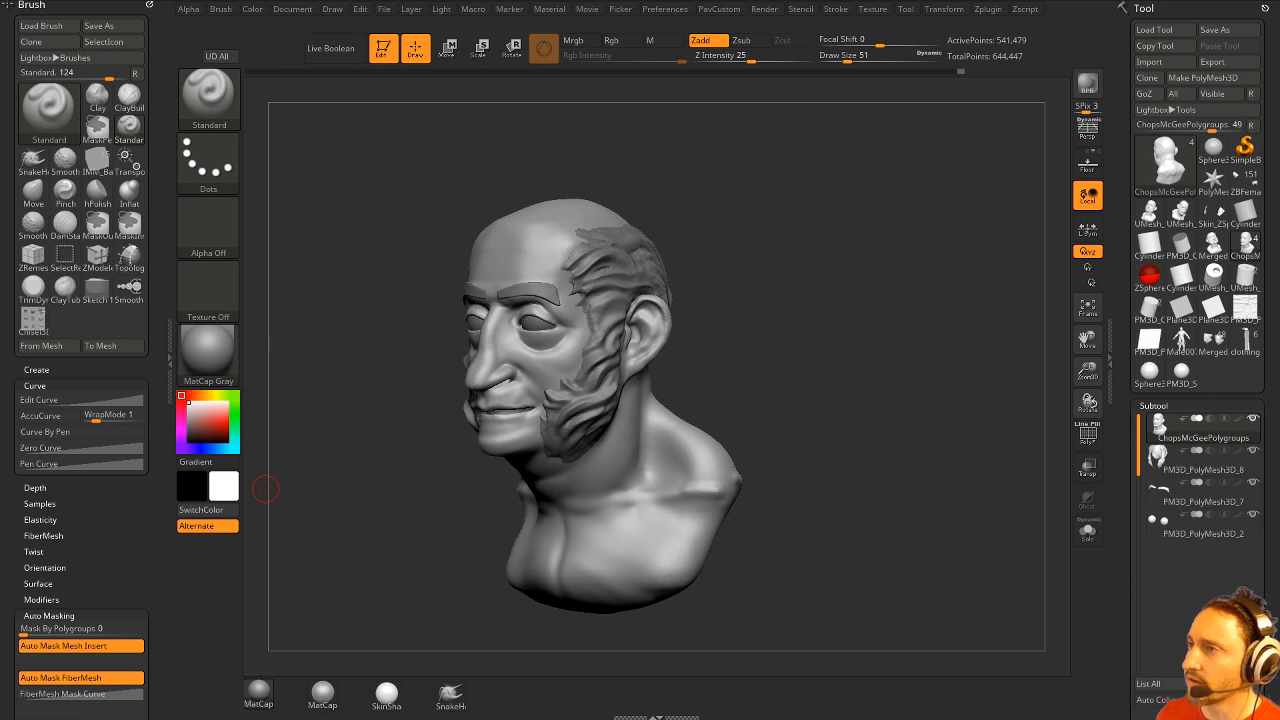
{"action": "left_click_drag", "start_coordinate": [711, 349], "coordinate": [777, 336]}
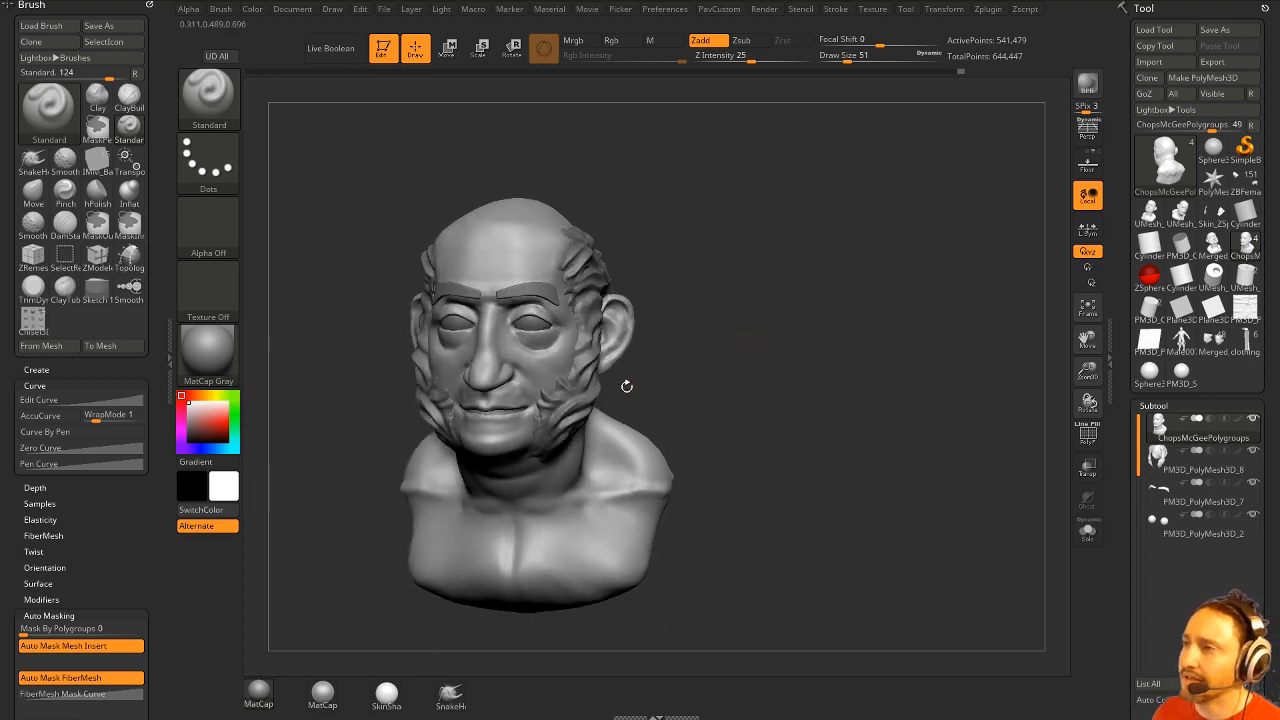
{"action": "left_click_drag", "start_coordinate": [1003, 477], "coordinate": [871, 443]}
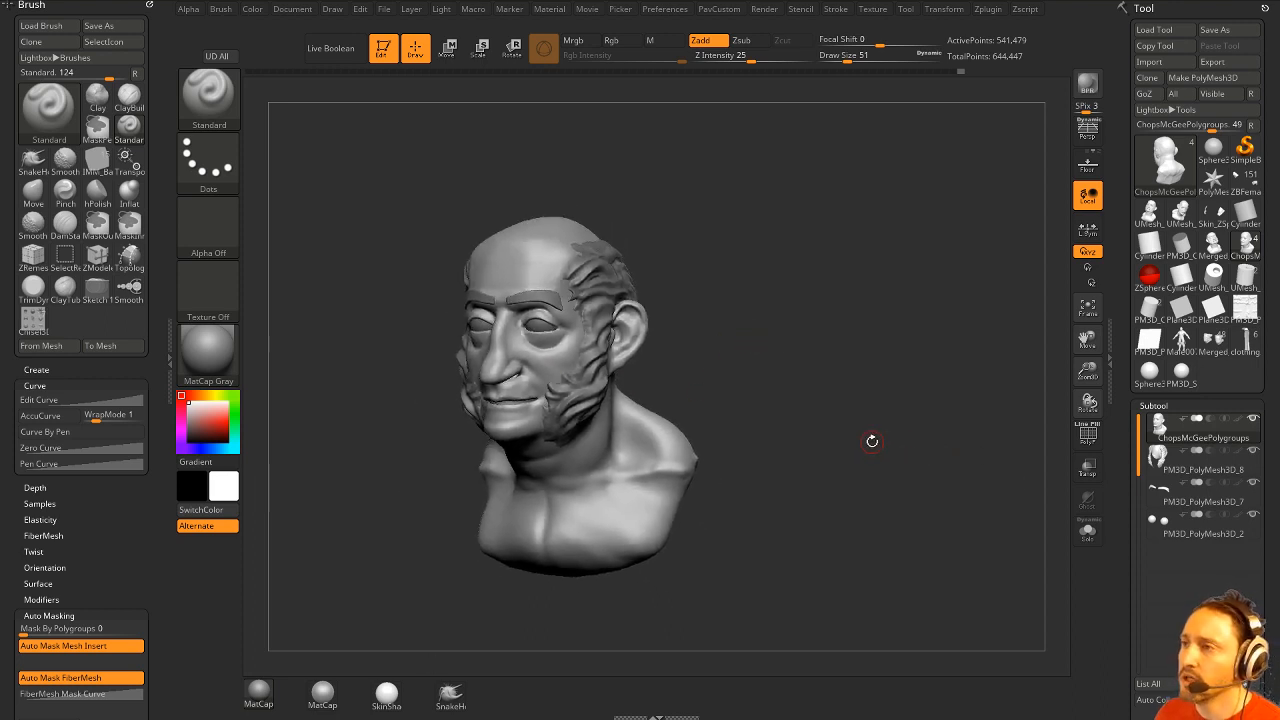
{"action": "mouse_move", "coordinate": [1206, 428]}
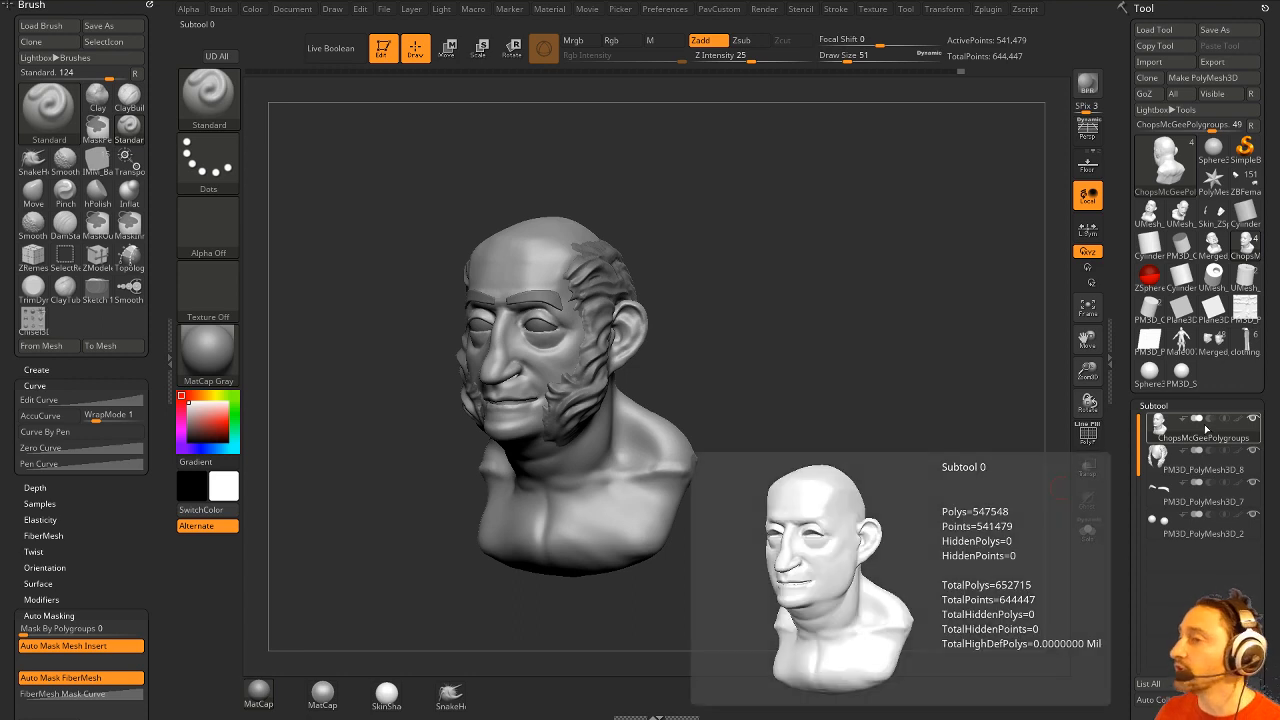
{"action": "left_click_drag", "start_coordinate": [745, 308], "coordinate": [839, 332]}
Switch to the ZModeler brush and turn the bust to view it from several angles.
{"action": "key", "text": "b"}
{"action": "key", "text": "z"}
{"action": "key", "text": "m"}
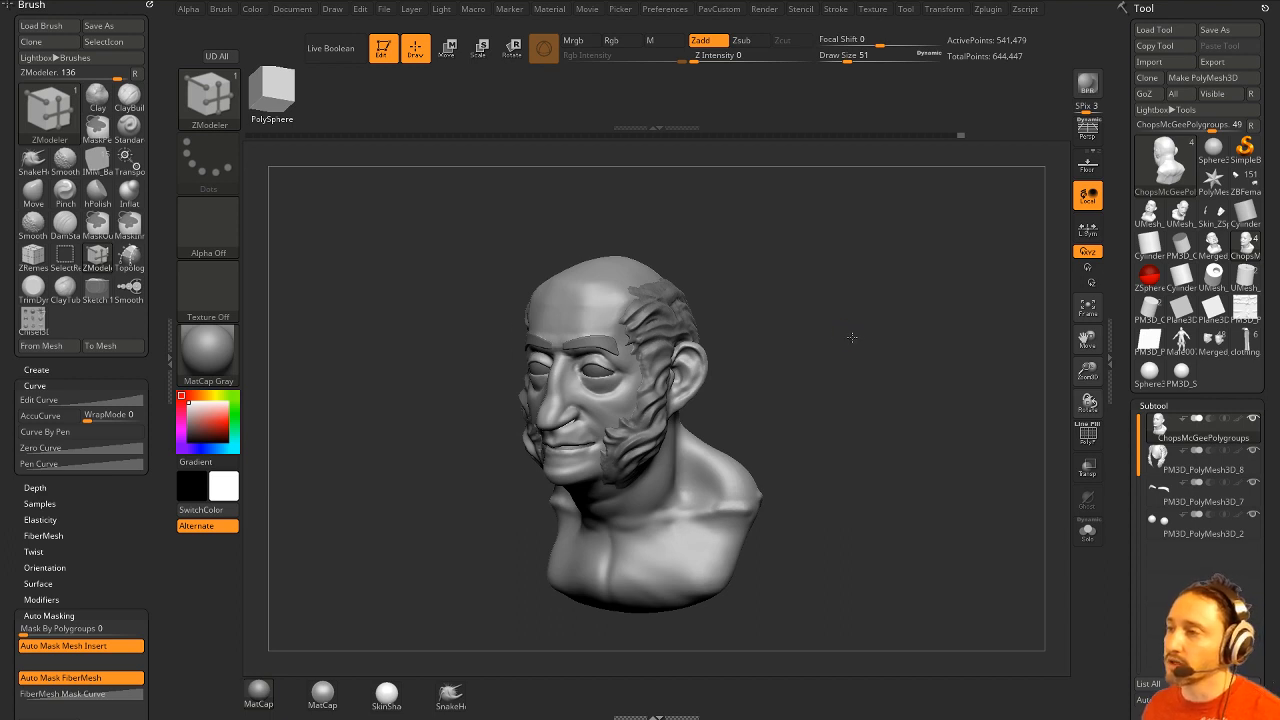
{"action": "mouse_move", "coordinate": [851, 334]}
{"action": "left_mouse_down"}
{"action": "mouse_move", "coordinate": [940, 331]}
{"action": "mouse_move", "coordinate": [847, 328]}
{"action": "left_mouse_up"}
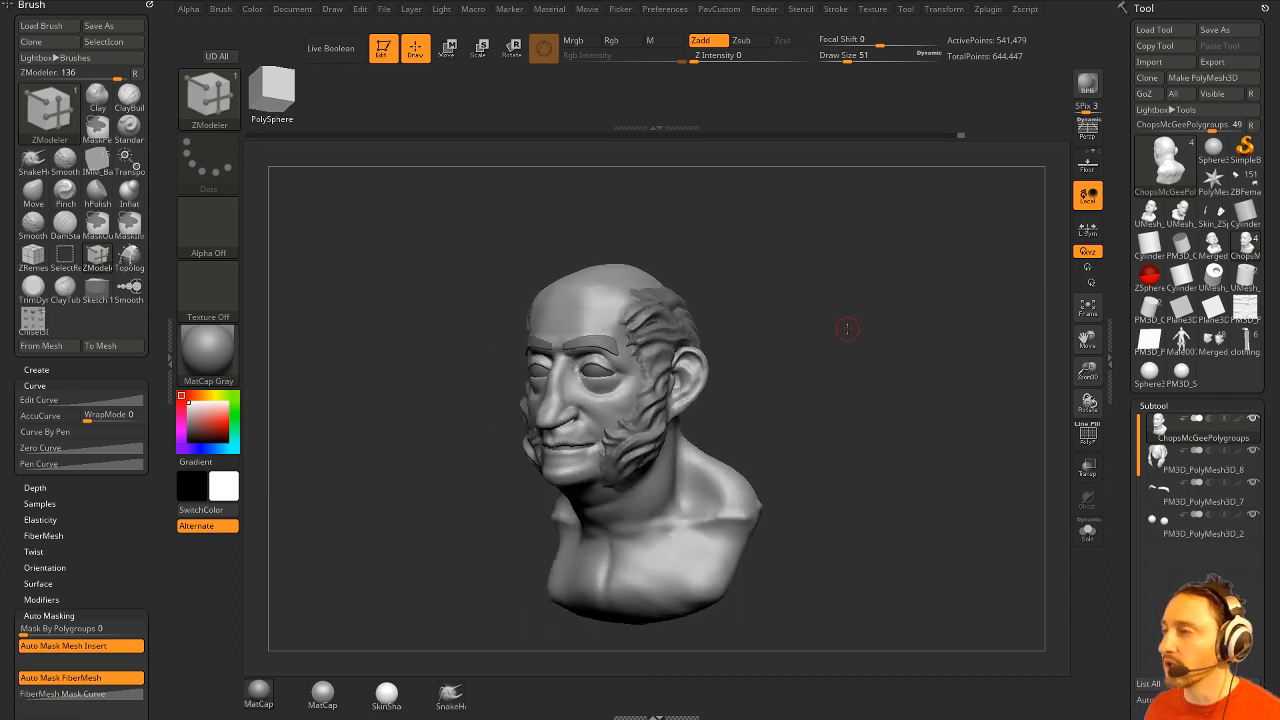
{"action": "left_click_drag", "start_coordinate": [883, 379], "coordinate": [893, 381]}
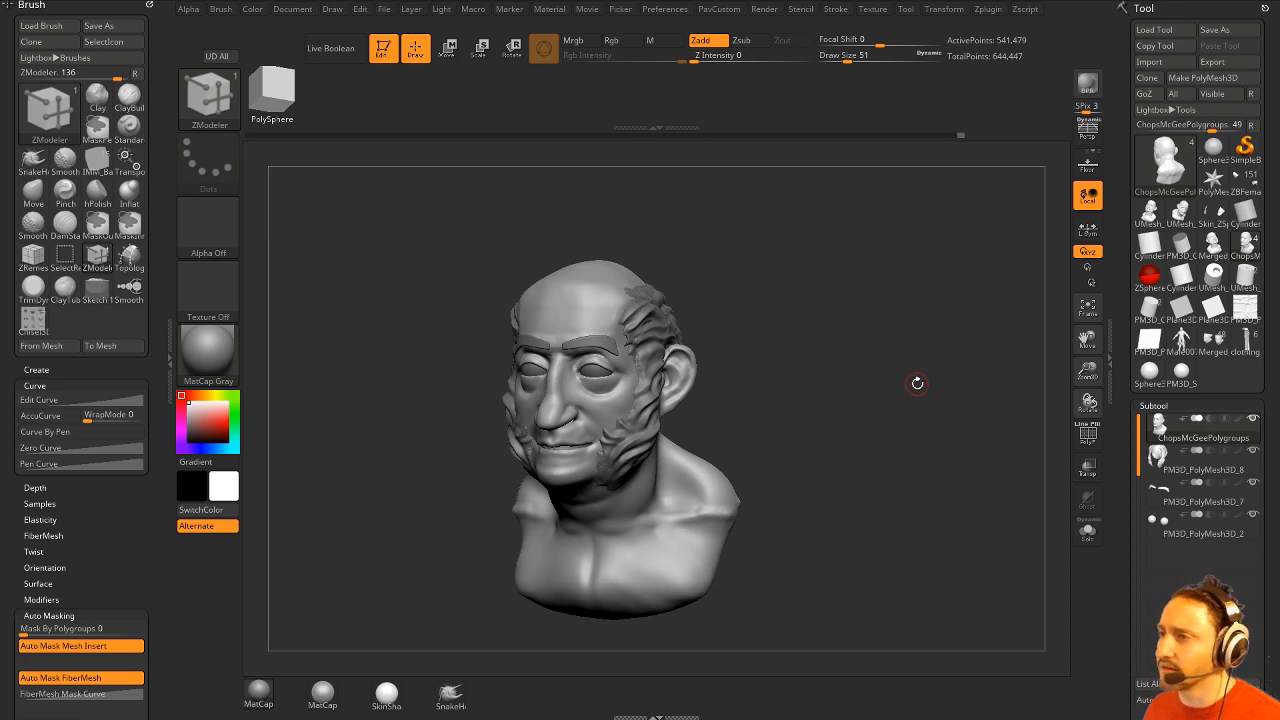
{"action": "left_click_drag", "start_coordinate": [917, 380], "coordinate": [826, 403]}
{"action": "left_click_drag", "start_coordinate": [760, 610], "coordinate": [783, 489]}
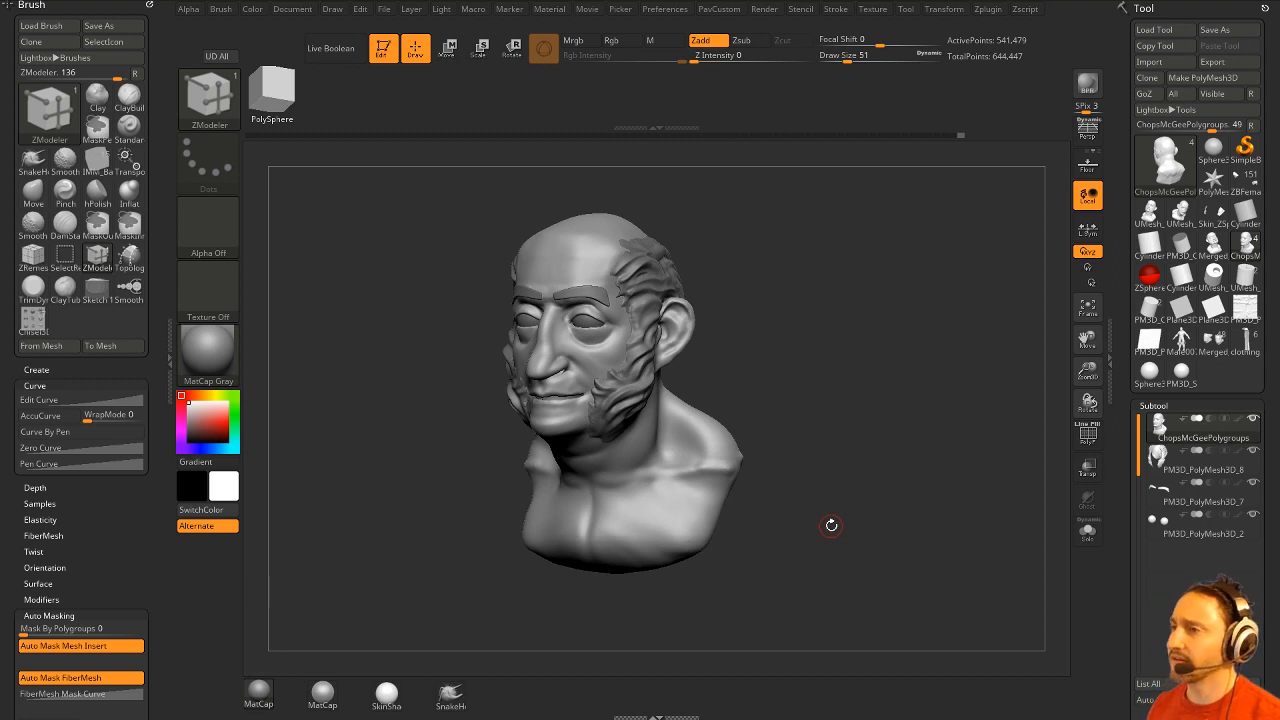
{"action": "mouse_move", "coordinate": [874, 517]}
{"action": "left_mouse_down"}
{"action": "mouse_move", "coordinate": [909, 431]}
{"action": "mouse_move", "coordinate": [877, 429]}
{"action": "mouse_move", "coordinate": [914, 364]}
{"action": "mouse_move", "coordinate": [931, 397]}
{"action": "mouse_move", "coordinate": [962, 408]}
{"action": "left_mouse_up"}
Switch to the Standard brush with a draw size of 62 and turn the bust to face forward.
{"action": "key", "text": "b"}
{"action": "key", "text": "s"}
{"action": "key", "text": "t"}
{"action": "key", "text": "s"}
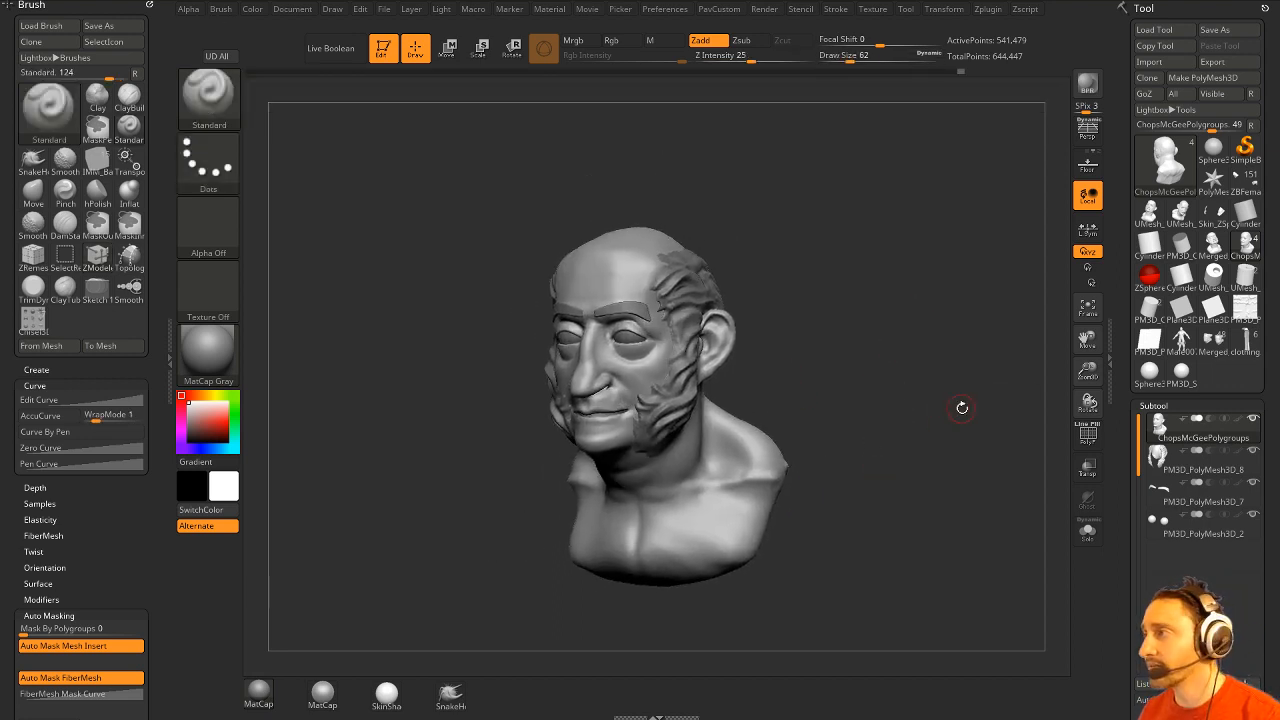
{"action": "left_click_drag", "start_coordinate": [855, 341], "coordinate": [962, 362]}
{"action": "mouse_move", "coordinate": [962, 362]}
{"action": "left_mouse_down"}
{"action": "mouse_move", "coordinate": [991, 357]}
{"action": "mouse_move", "coordinate": [967, 359]}
{"action": "left_mouse_up"}
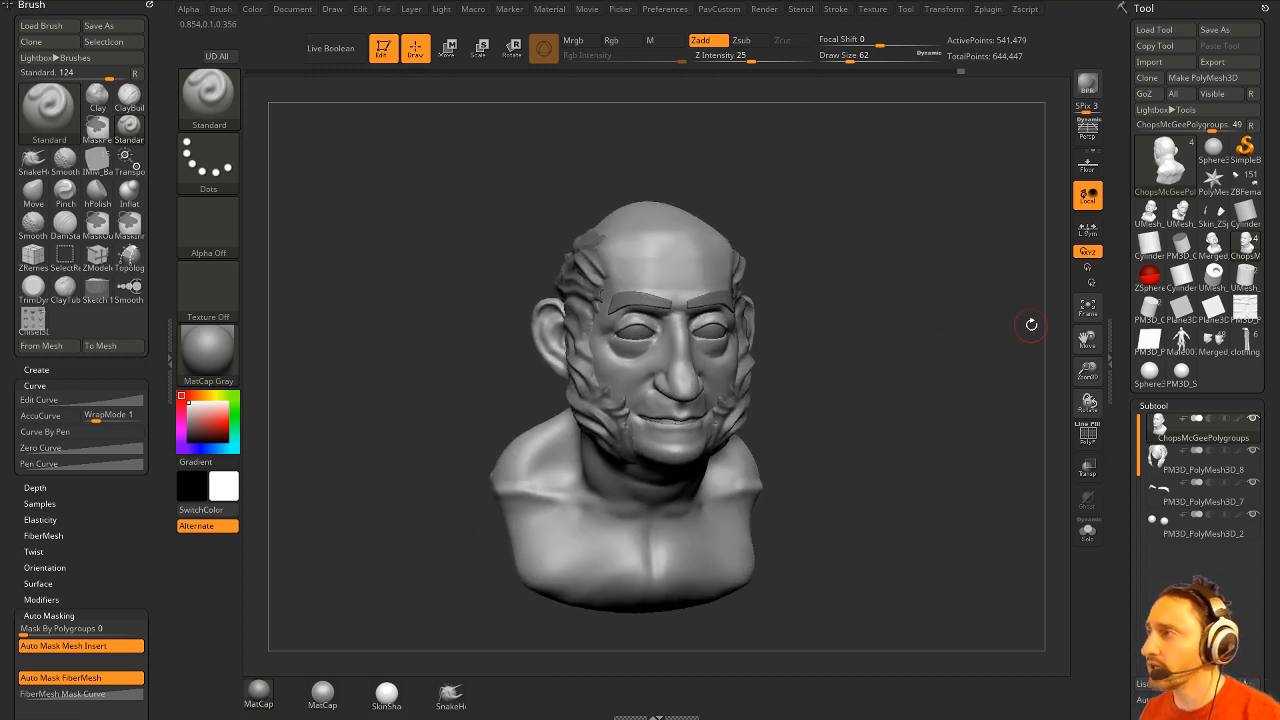
Look at the merged bust and the clothed full-body character, and return to the ChopsMcGeePolygroups bust.
{"action": "left_click", "coordinate": [1212, 248]}
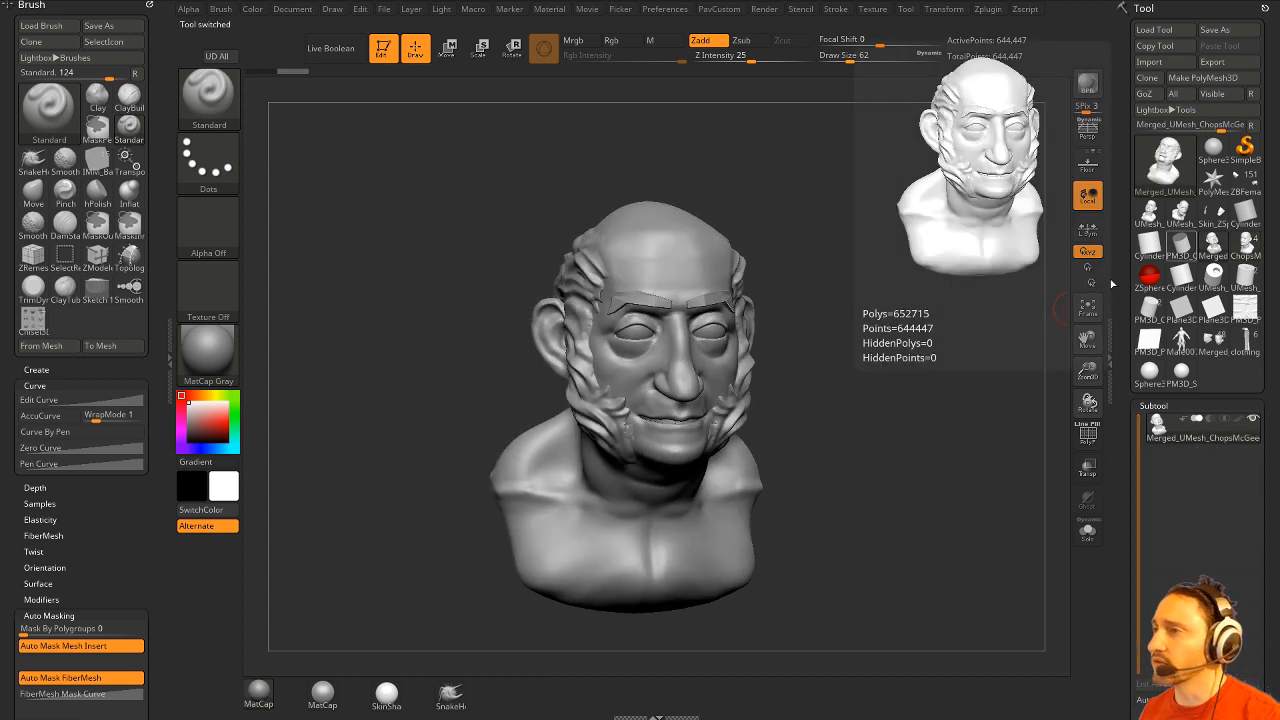
{"action": "left_click", "coordinate": [1181, 338]}
{"action": "left_click", "coordinate": [1210, 346]}
{"action": "left_click_drag", "start_coordinate": [1006, 315], "coordinate": [985, 415], "text": "alt"}
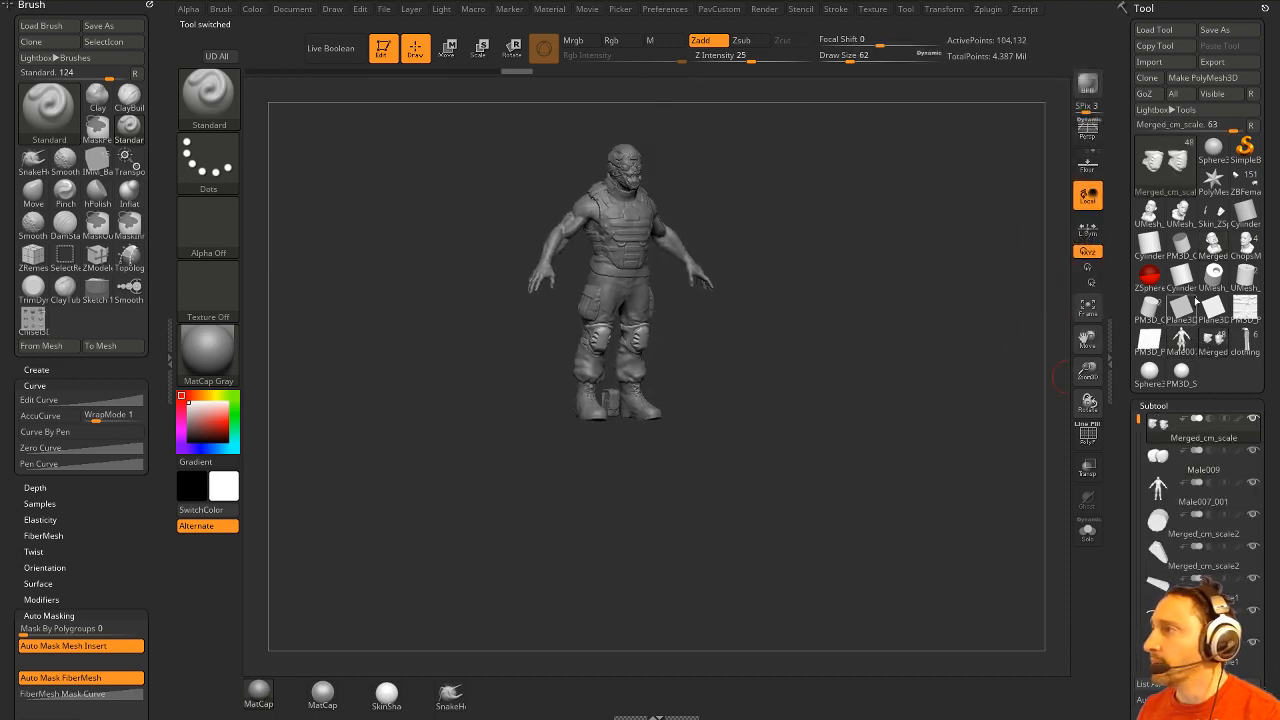
{"action": "left_click", "coordinate": [1213, 248]}
{"action": "left_click", "coordinate": [1244, 247]}
{"action": "left_click_drag", "start_coordinate": [891, 445], "coordinate": [960, 374]}
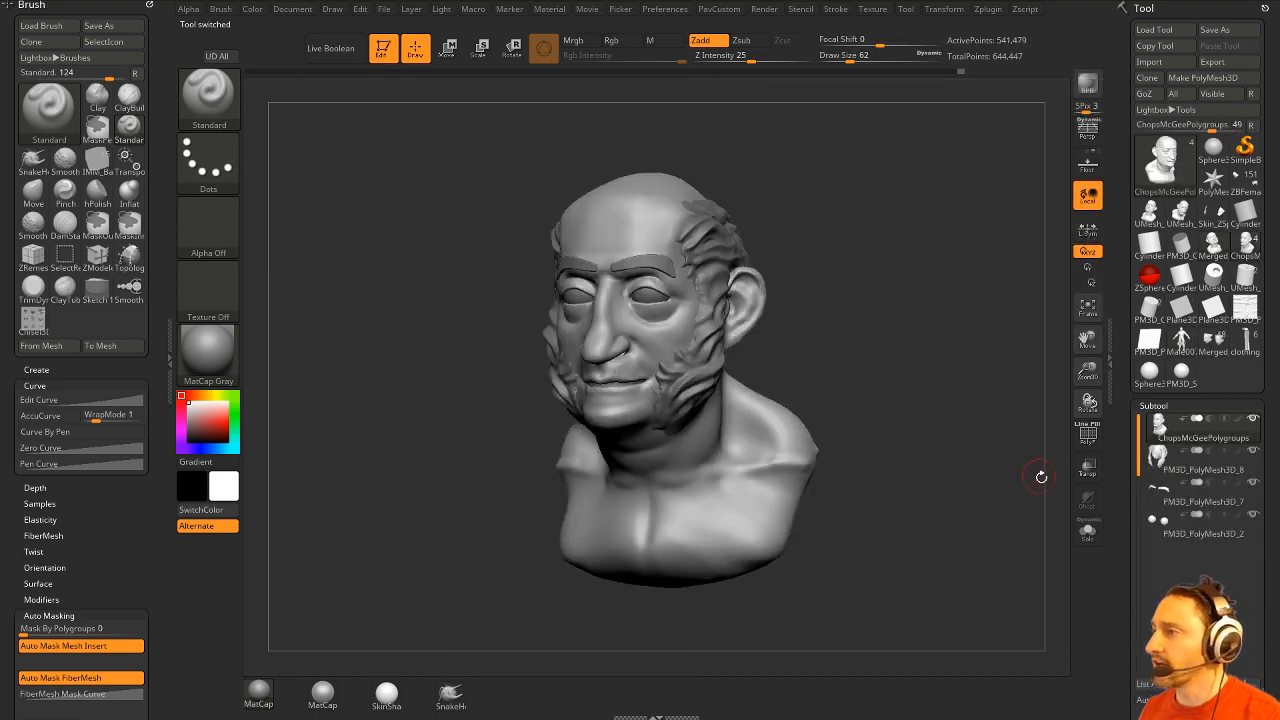
Isolate the bald ChopsMcGeePolygroups head, set the draw size to 56, and examine the head from both sides.
{"action": "left_click", "coordinate": [1088, 532]}
{"action": "left_click_drag", "start_coordinate": [949, 498], "coordinate": [997, 479]}
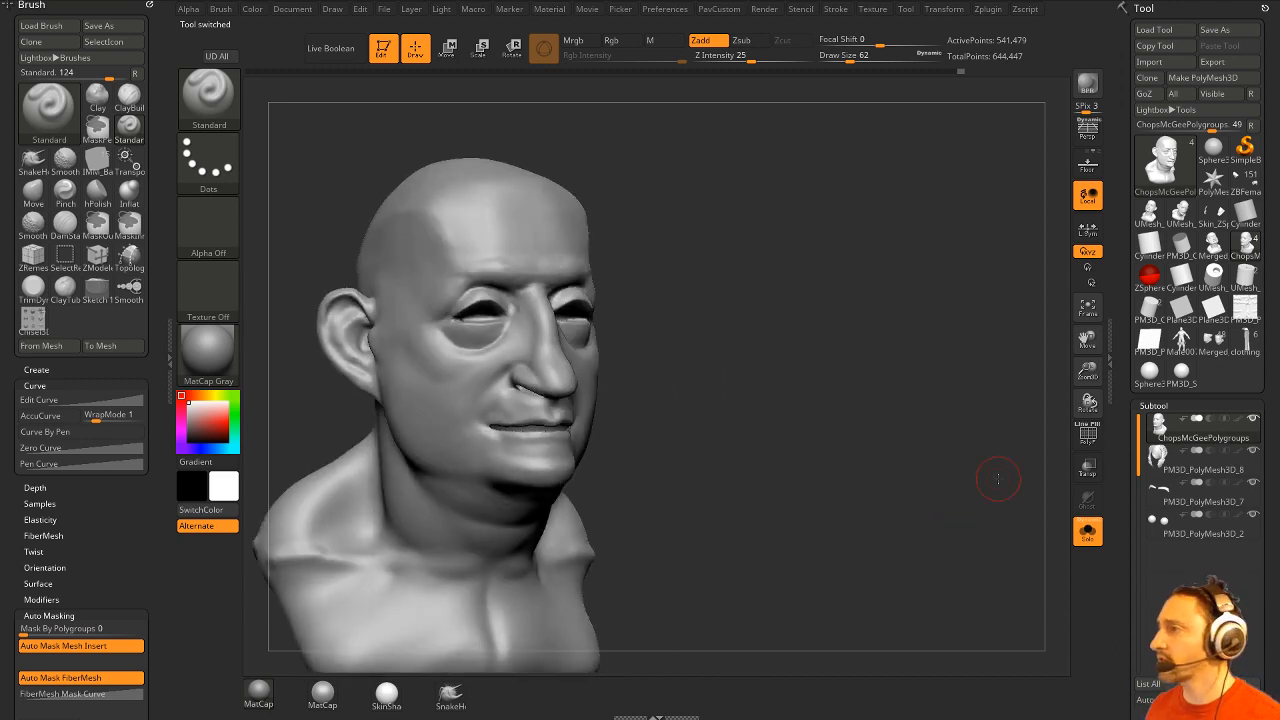
{"action": "mouse_move", "coordinate": [857, 257]}
{"action": "left_mouse_down"}
{"action": "mouse_move", "coordinate": [841, 344]}
{"action": "mouse_move", "coordinate": [873, 351]}
{"action": "left_mouse_up"}
{"action": "key", "text": "s"}
{"action": "mouse_move", "coordinate": [873, 351]}
{"action": "left_mouse_down", "text": "alt"}
{"action": "mouse_move", "coordinate": [926, 353]}
{"action": "mouse_move", "coordinate": [952, 271]}
{"action": "mouse_move", "coordinate": [926, 351]}
{"action": "mouse_move", "coordinate": [991, 326]}
{"action": "left_mouse_up", "text": "alt"}
{"action": "key", "text": "s"}
{"action": "left_click", "coordinate": [1088, 531]}
{"action": "left_click", "coordinate": [1088, 531]}
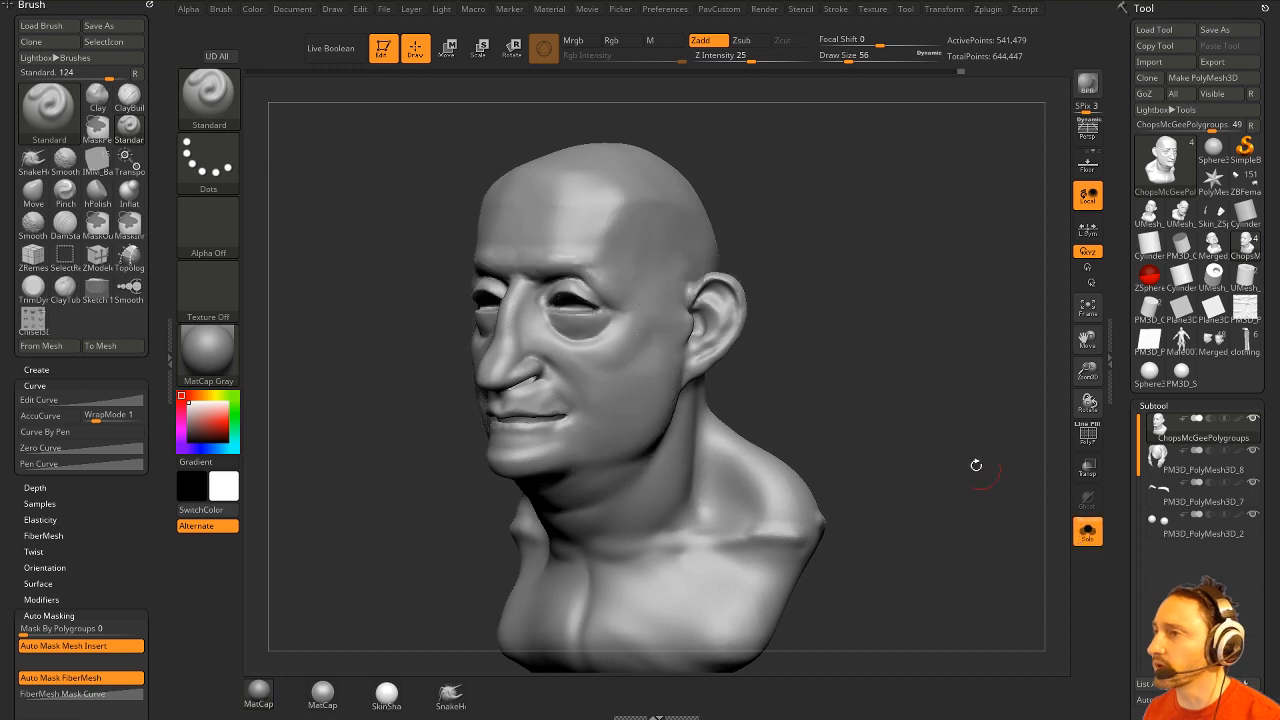
{"action": "left_click_drag", "start_coordinate": [975, 463], "coordinate": [965, 422]}
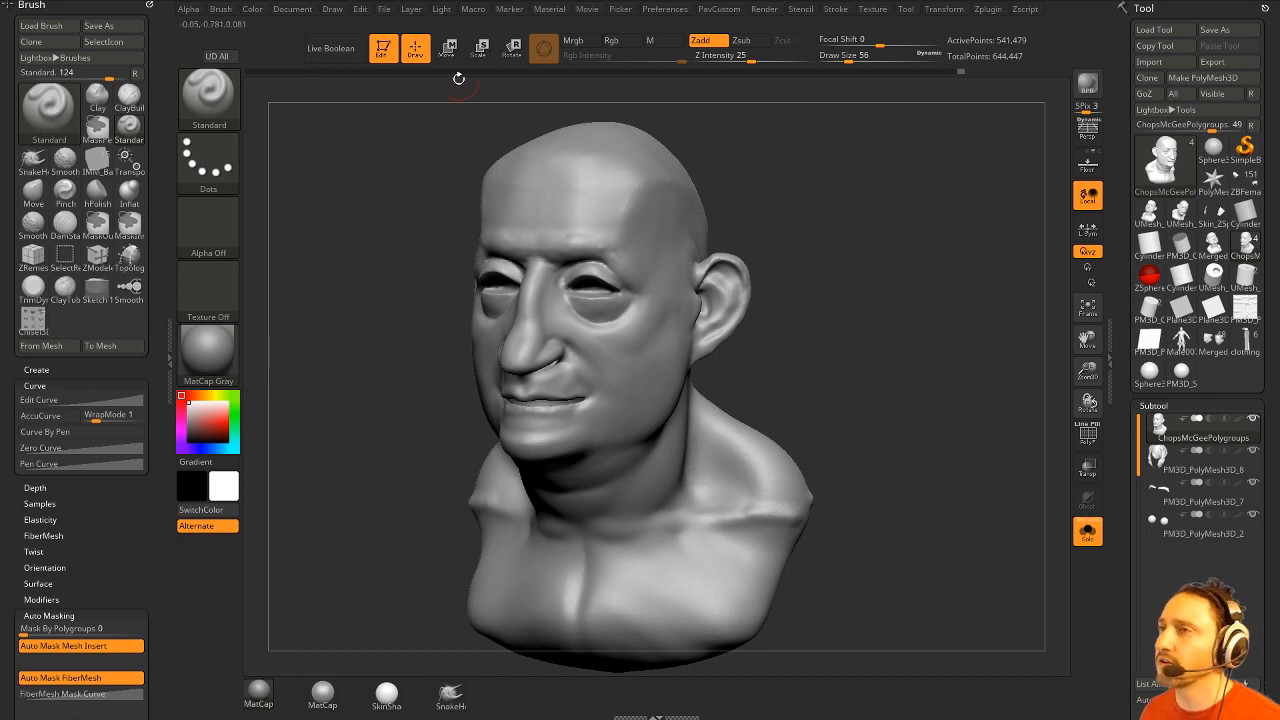
Clear the canvas and draw a new Sphere3D in edit mode.
{"action": "left_click", "coordinate": [383, 48]}
{"action": "key", "text": "ctrl+n"}
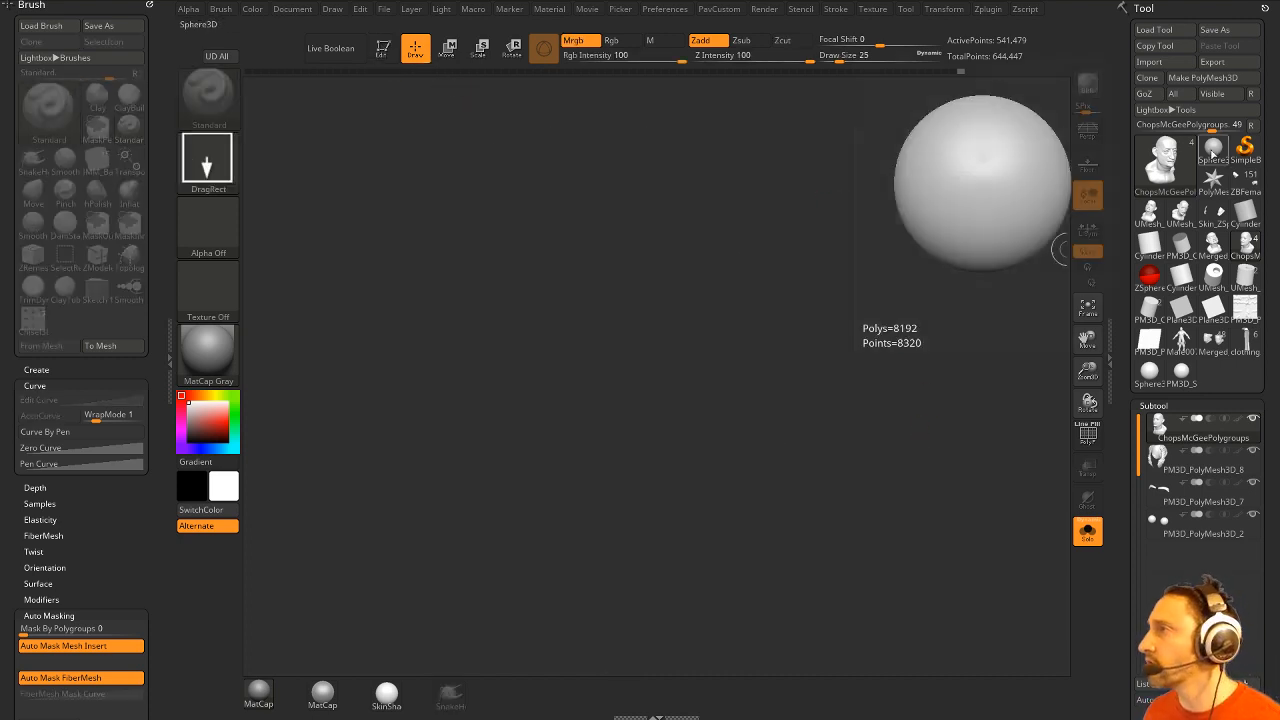
{"action": "left_click", "coordinate": [1213, 148]}
{"action": "left_click_drag", "start_coordinate": [499, 404], "coordinate": [531, 500]}
{"action": "left_click", "coordinate": [383, 50]}
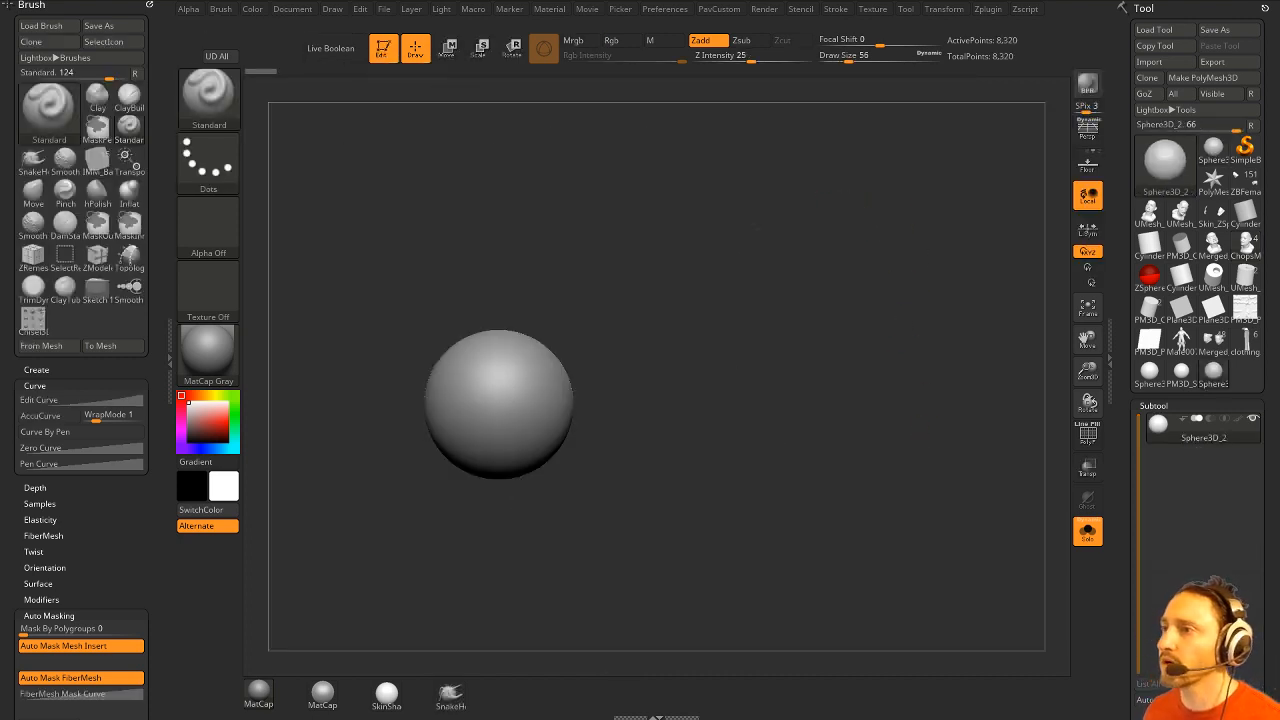
Convert the sphere to a PolyMesh3D and squash it into a thin, flat disc.
{"action": "left_click", "coordinate": [1238, 80]}
{"action": "key", "text": "w"}
{"action": "left_click_drag", "start_coordinate": [498, 404], "coordinate": [316, 456]}
{"action": "left_click_drag", "start_coordinate": [592, 393], "coordinate": [614, 526]}
{"action": "key", "text": "q"}
{"action": "mouse_move", "coordinate": [857, 314]}
{"action": "left_mouse_down"}
{"action": "mouse_move", "coordinate": [909, 374]}
{"action": "mouse_move", "coordinate": [880, 330]}
{"action": "mouse_move", "coordinate": [926, 320]}
{"action": "mouse_move", "coordinate": [890, 326]}
{"action": "left_mouse_up"}
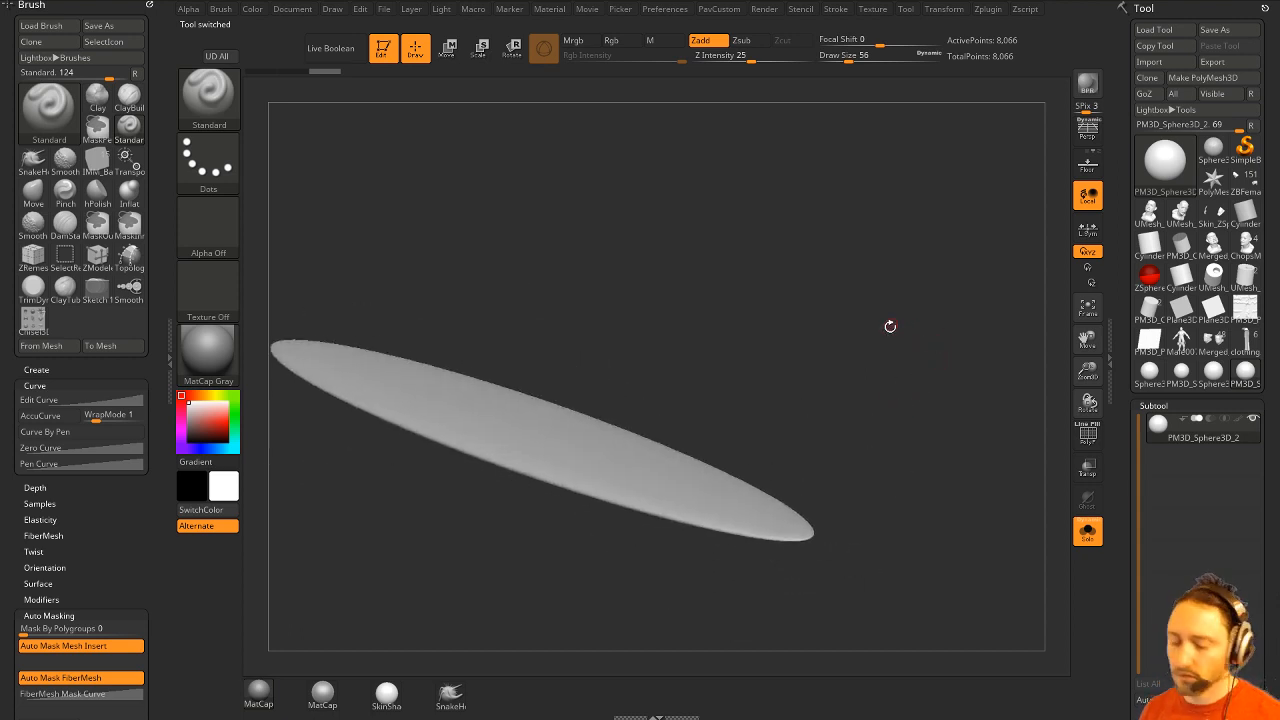
Switch to the IMM Base Primitives brush, bring up its mesh choices, and align the view to the disc's edge.
{"action": "key", "text": "1"}
{"action": "key", "text": "m"}
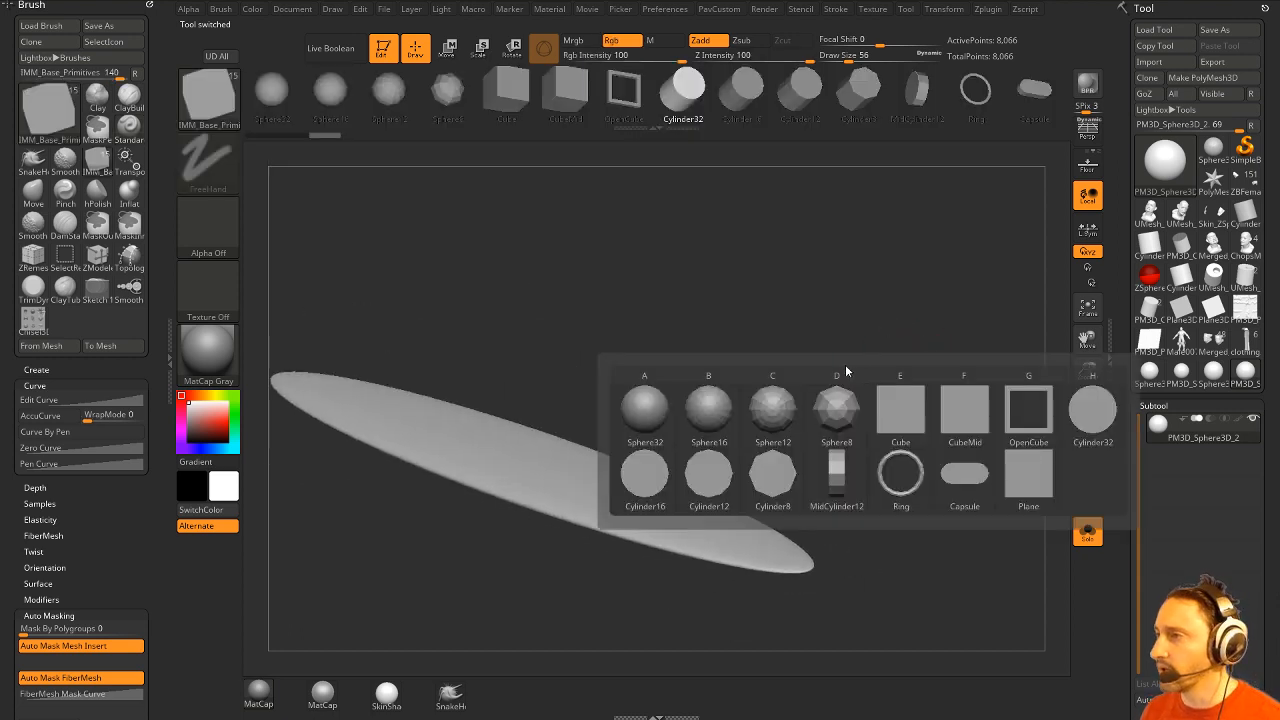
{"action": "mouse_move", "coordinate": [660, 414]}
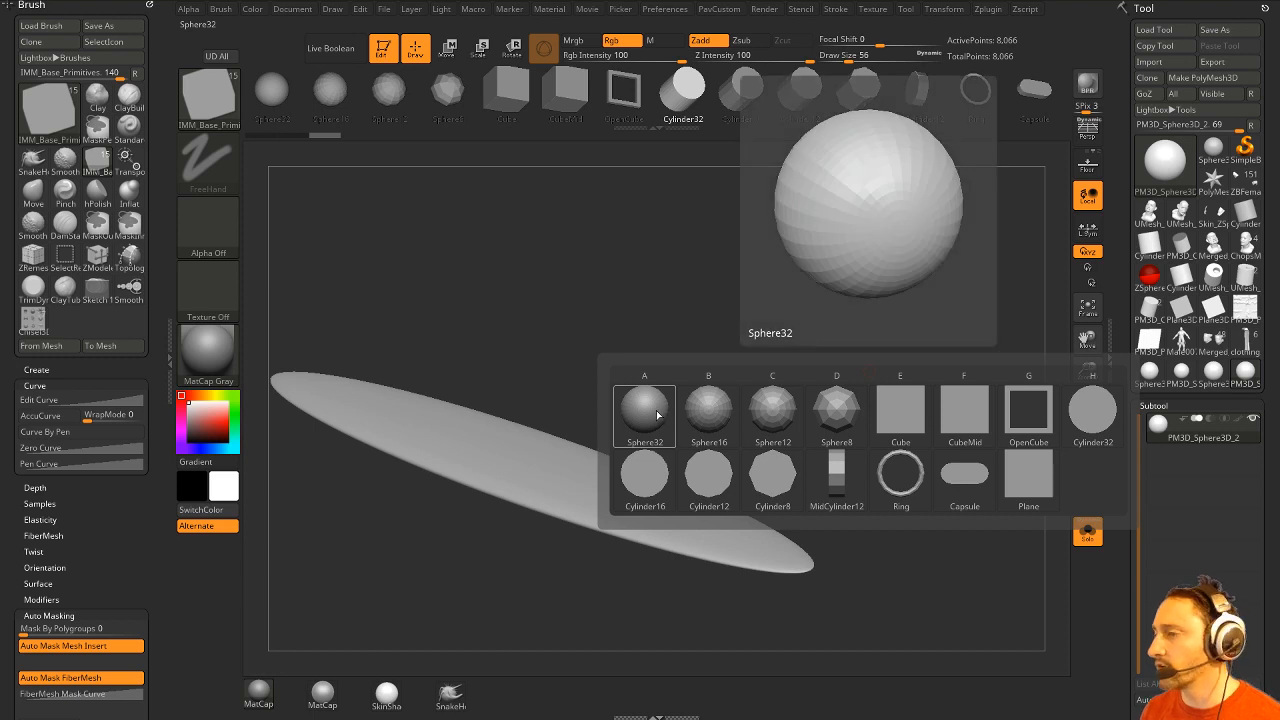
{"action": "left_click_drag", "start_coordinate": [714, 322], "coordinate": [832, 289], "text": "shift"}
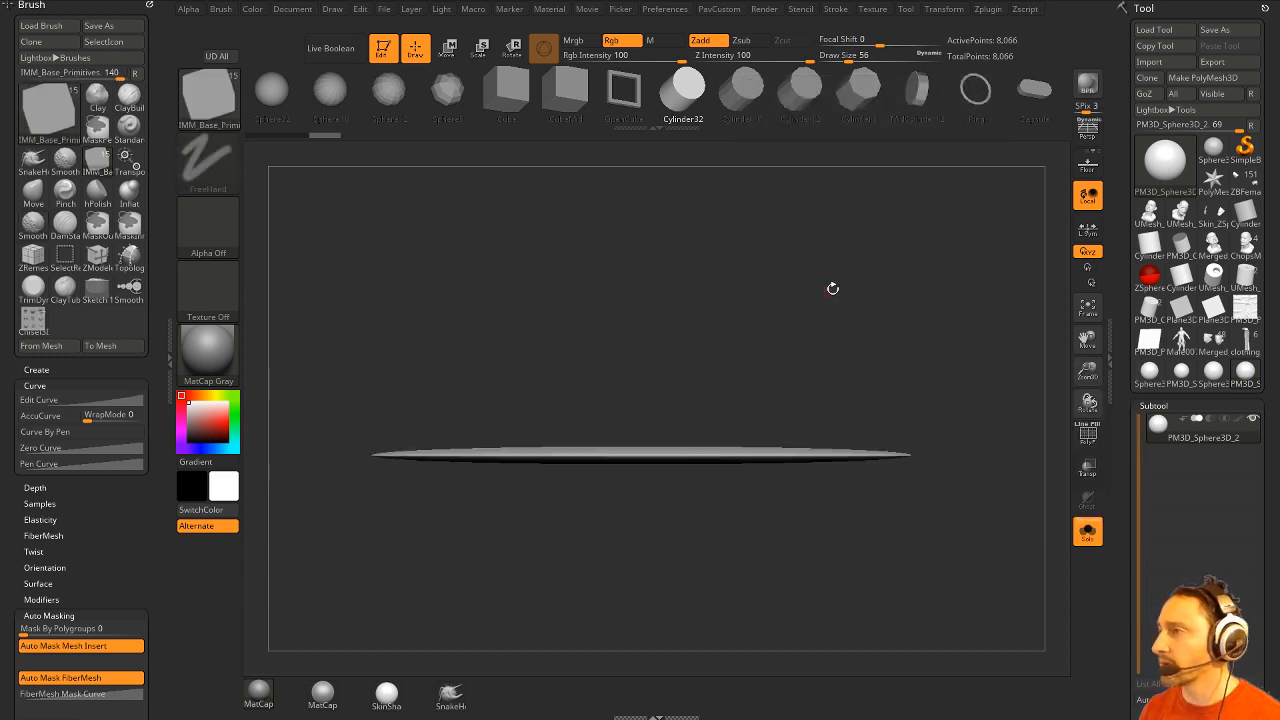
{"action": "left_click_drag", "start_coordinate": [1135, 447], "coordinate": [1122, 212]}
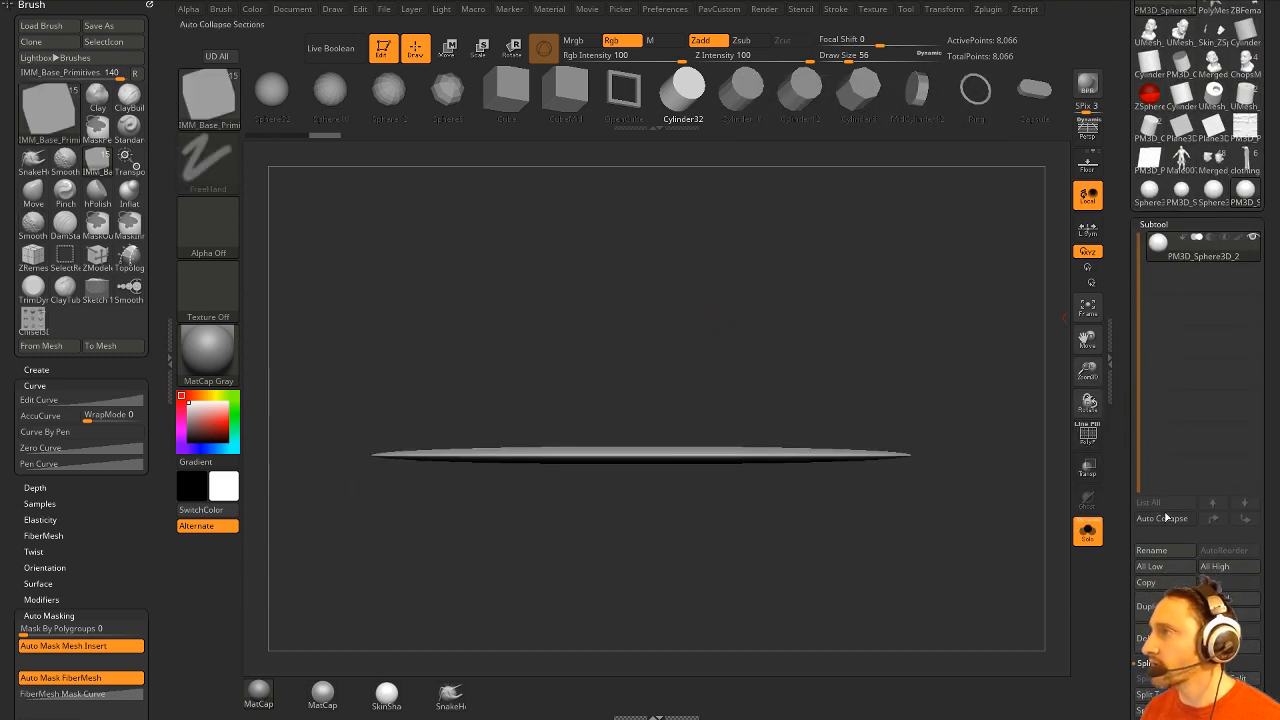
Duplicate the flattened sphere subtool, convert the copy into a ShadowBox and turn solo display off.
{"action": "left_click", "coordinate": [1150, 606]}
{"action": "left_click_drag", "start_coordinate": [986, 376], "coordinate": [979, 399], "text": "alt"}
{"action": "left_click_drag", "start_coordinate": [1116, 524], "coordinate": [1124, 370]}
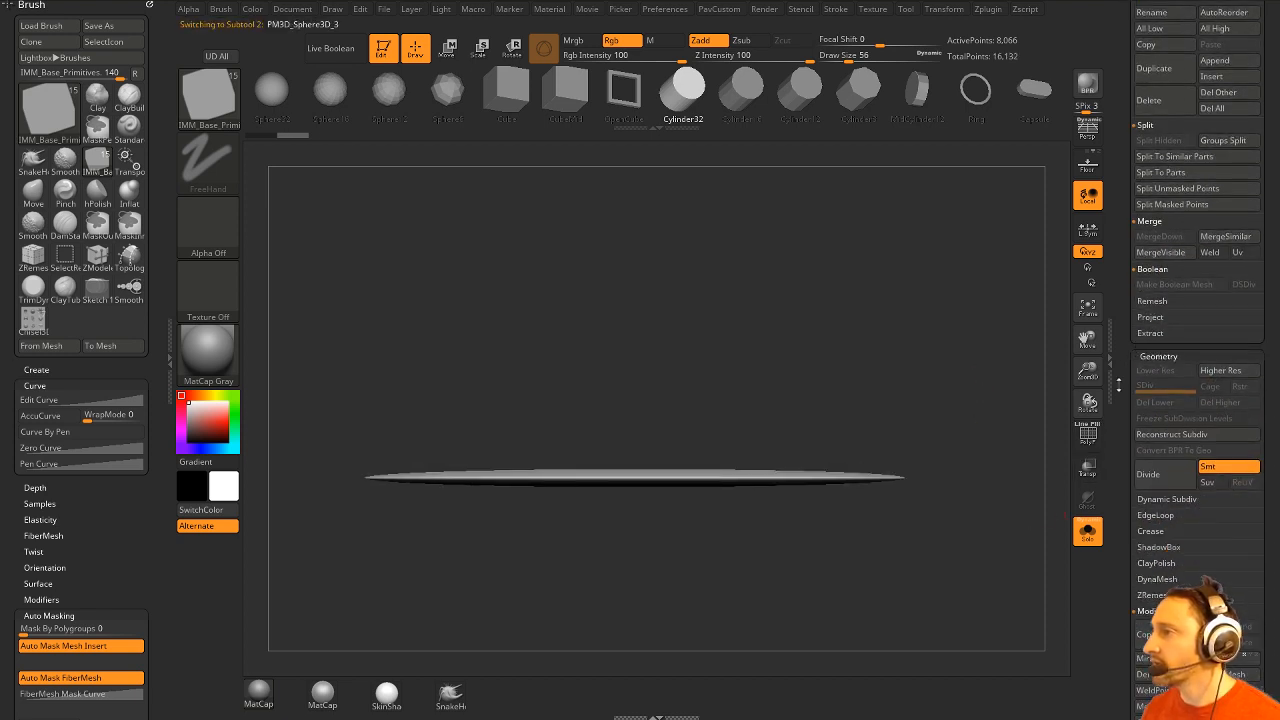
{"action": "left_click_drag", "start_coordinate": [1119, 417], "coordinate": [1121, 348]}
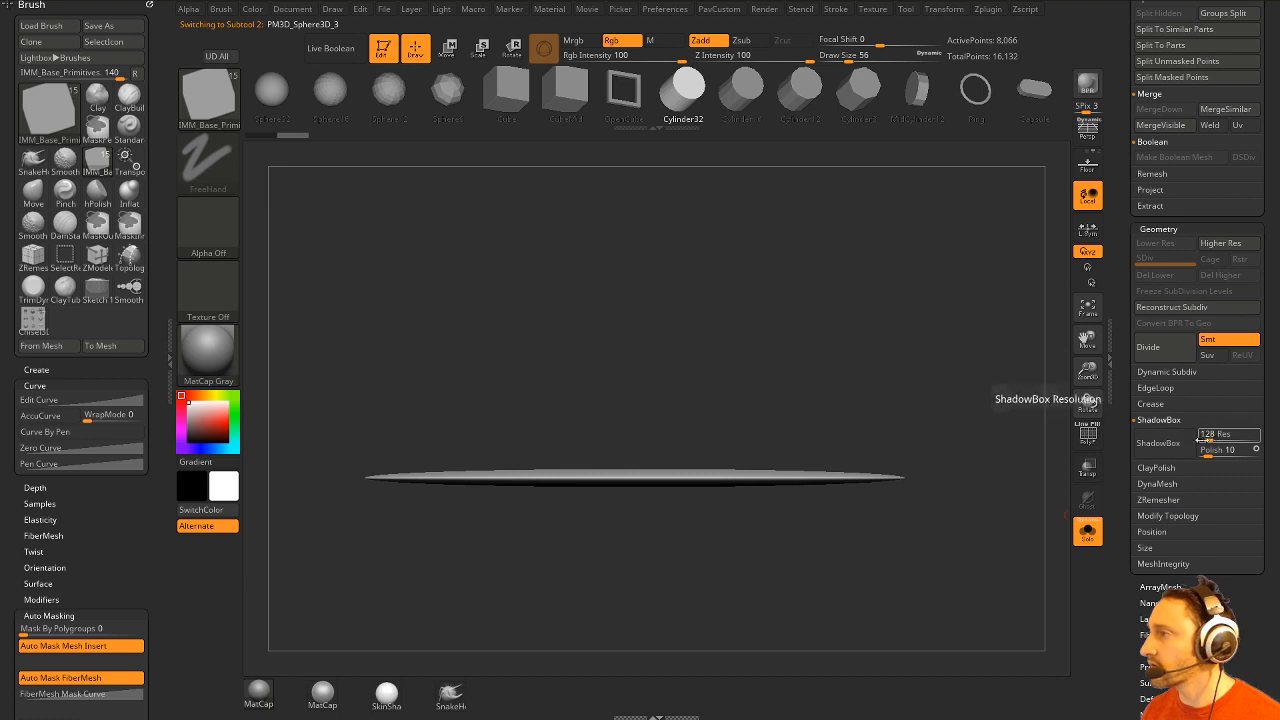
{"action": "left_click", "coordinate": [1157, 443]}
{"action": "left_click", "coordinate": [1088, 530]}
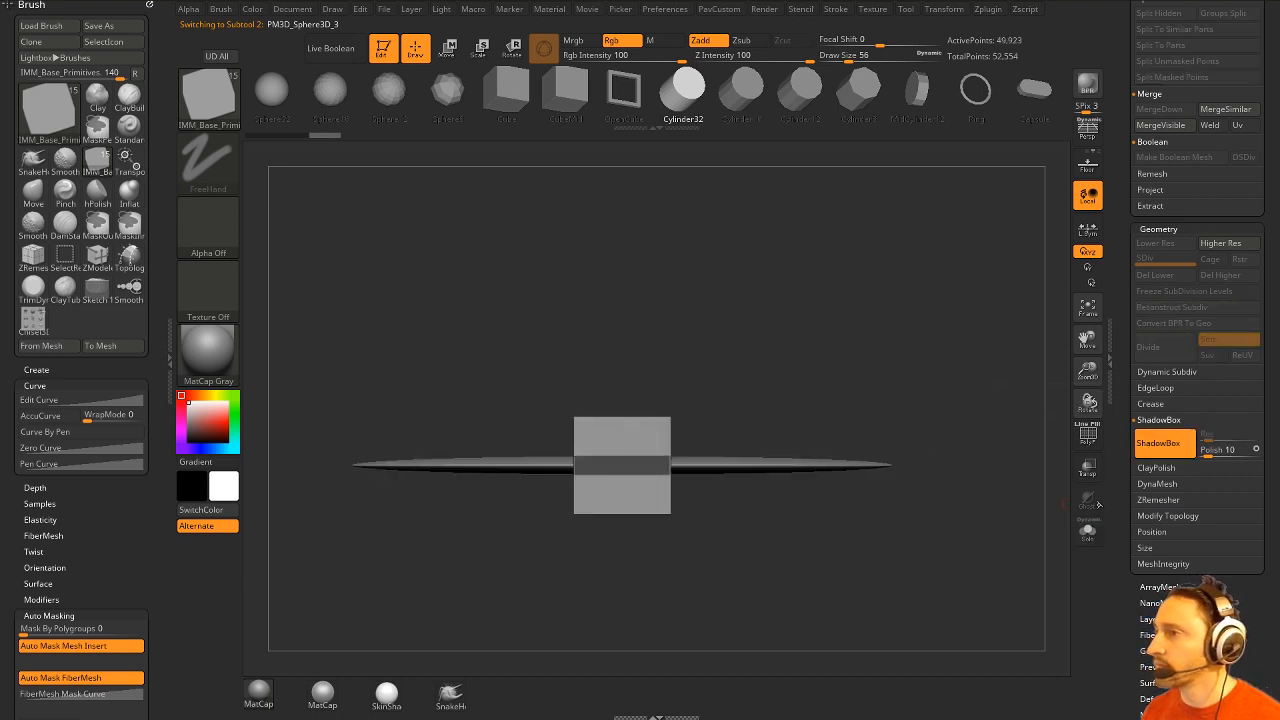
Turn on transparency to see the board through the ShadowBox and show the transform gizmo.
{"action": "left_click_drag", "start_coordinate": [1008, 466], "coordinate": [985, 440]}
{"action": "left_click_drag", "start_coordinate": [985, 440], "coordinate": [963, 408], "text": "alt"}
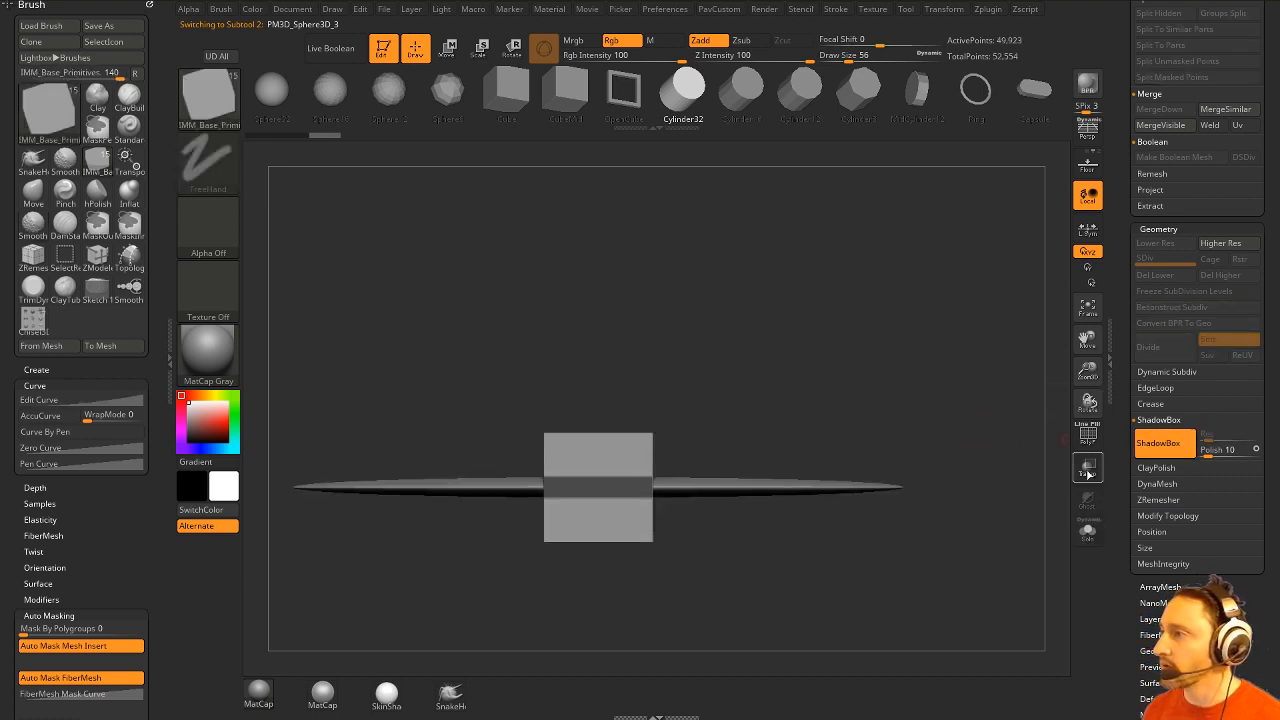
{"action": "left_click", "coordinate": [1088, 474]}
{"action": "left_click_drag", "start_coordinate": [887, 401], "coordinate": [871, 371], "text": "alt"}
{"action": "key", "text": "w"}
{"action": "left_click_drag", "start_coordinate": [710, 384], "coordinate": [750, 395], "text": "alt"}
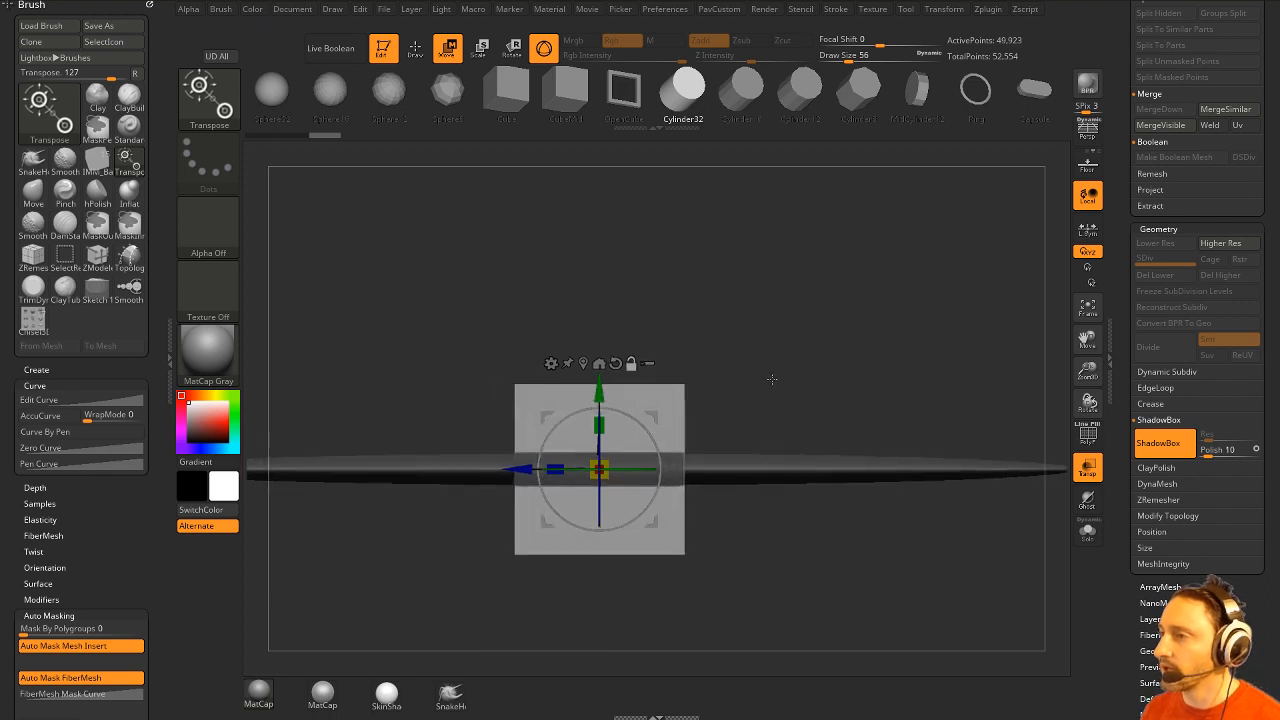
Clear the ShadowBox mask and paint a filled curved fin silhouette on its side wall with MaskPen at draw size 104.
{"action": "mouse_move", "coordinate": [769, 327]}
{"action": "left_mouse_down", "text": "ctrl"}
{"action": "mouse_move", "coordinate": [800, 334]}
{"action": "mouse_move", "coordinate": [825, 315]}
{"action": "left_mouse_up", "text": "ctrl"}
{"action": "left_click", "coordinate": [216, 110], "text": "ctrl"}
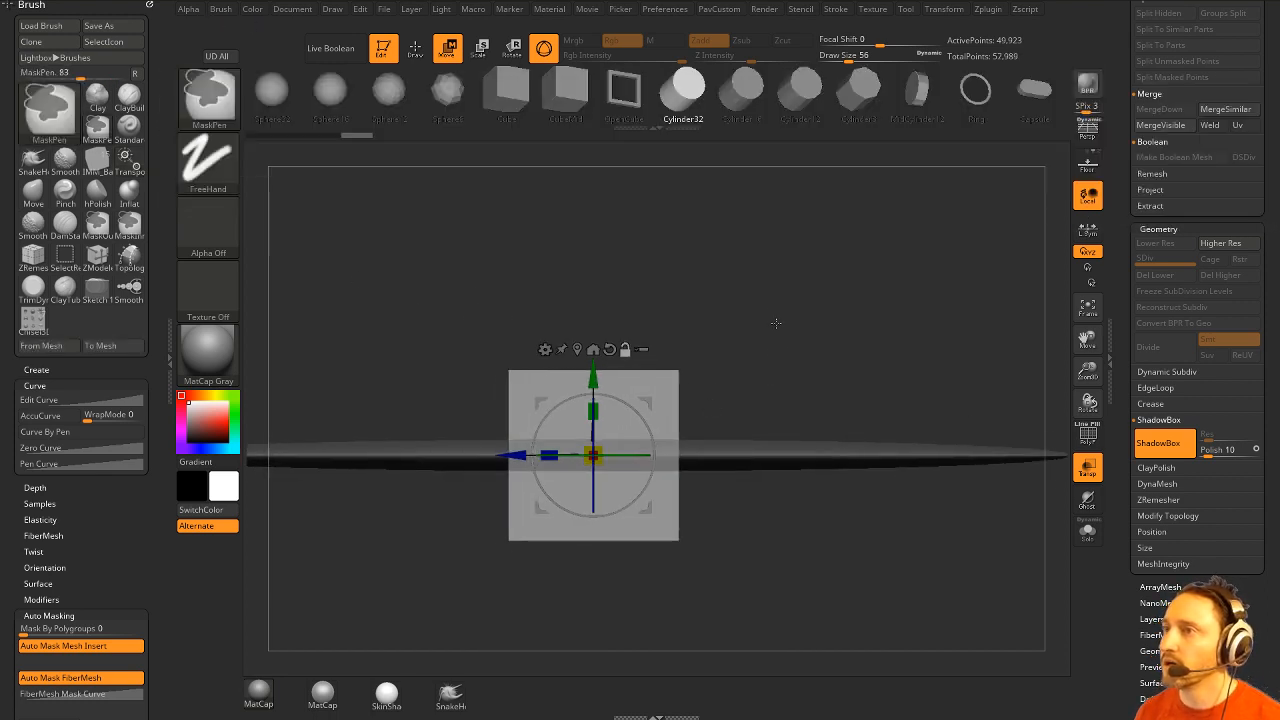
{"action": "key", "text": "space"}
{"action": "left_click_drag", "start_coordinate": [778, 316], "coordinate": [710, 353], "text": "alt"}
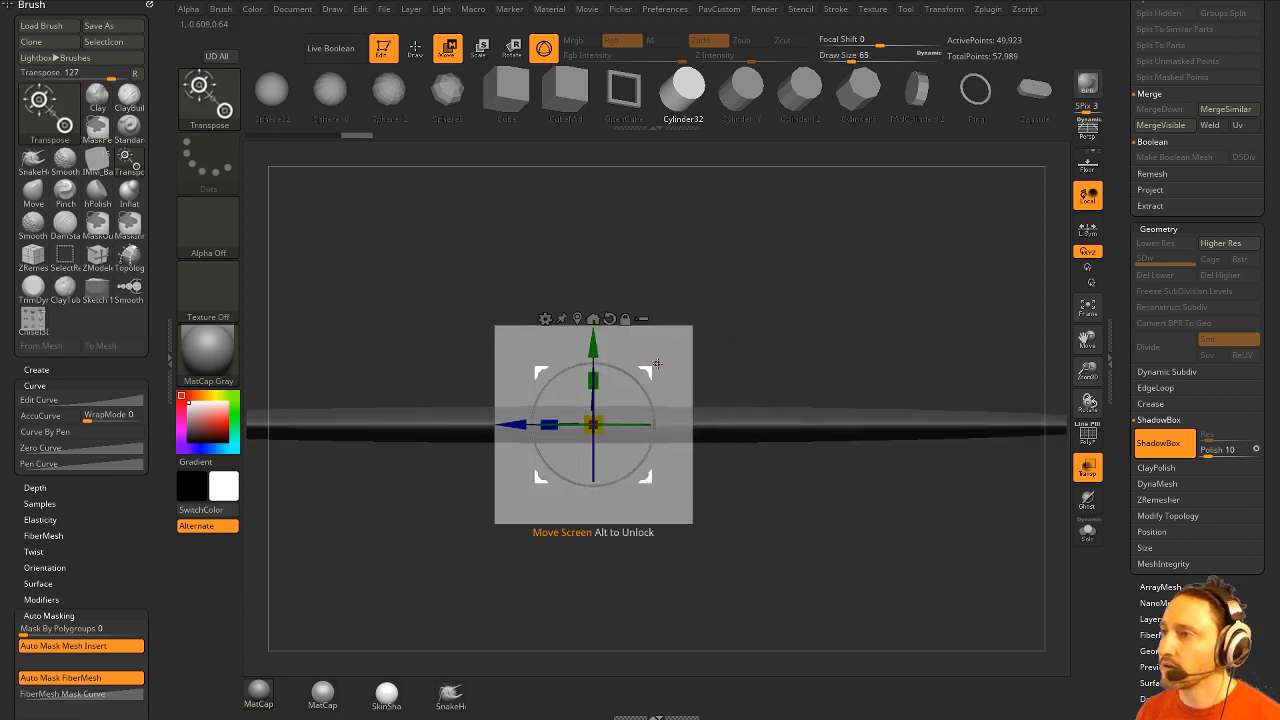
{"action": "key", "text": "q"}
{"action": "key", "text": "s"}
{"action": "mouse_move", "coordinate": [636, 386]}
{"action": "left_mouse_down"}
{"action": "mouse_move", "coordinate": [546, 452]}
{"action": "mouse_move", "coordinate": [536, 484]}
{"action": "left_mouse_up"}
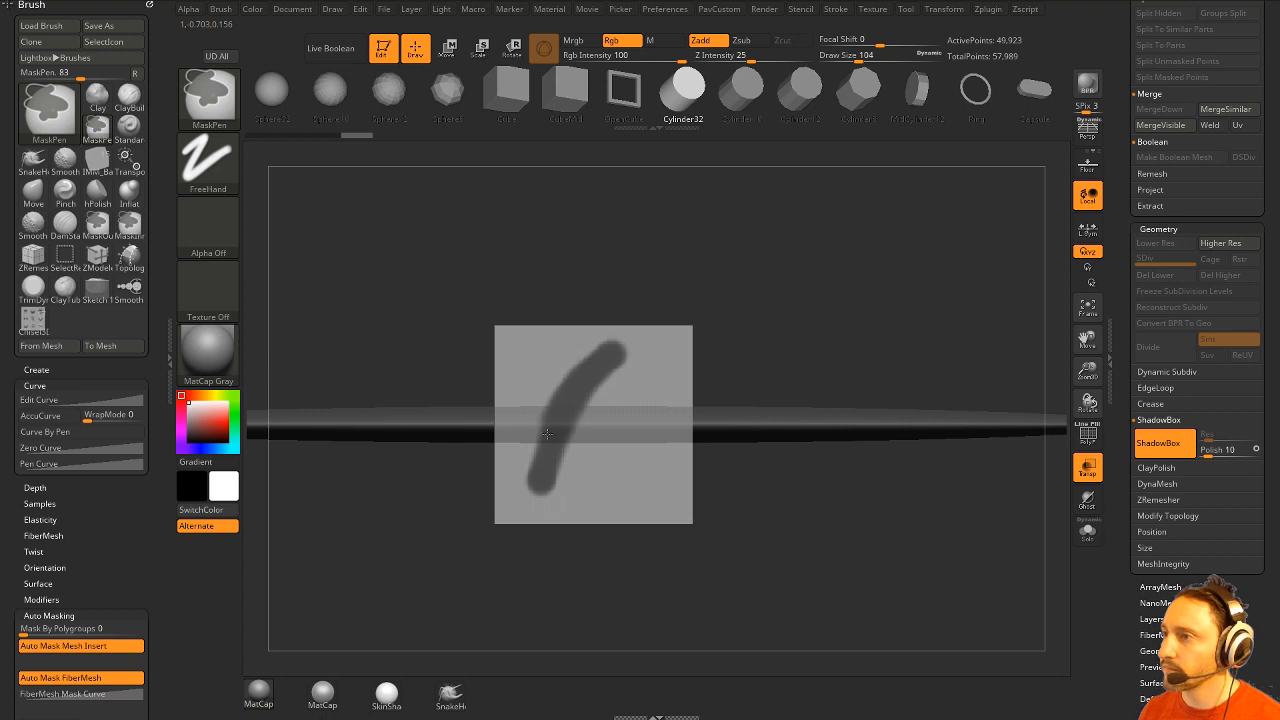
{"action": "mouse_move", "coordinate": [613, 366]}
{"action": "left_mouse_down", "text": "ctrl"}
{"action": "mouse_move", "coordinate": [638, 488]}
{"action": "mouse_move", "coordinate": [626, 358]}
{"action": "mouse_move", "coordinate": [578, 476]}
{"action": "mouse_move", "coordinate": [628, 490]}
{"action": "mouse_move", "coordinate": [573, 455]}
{"action": "left_mouse_up", "text": "ctrl"}
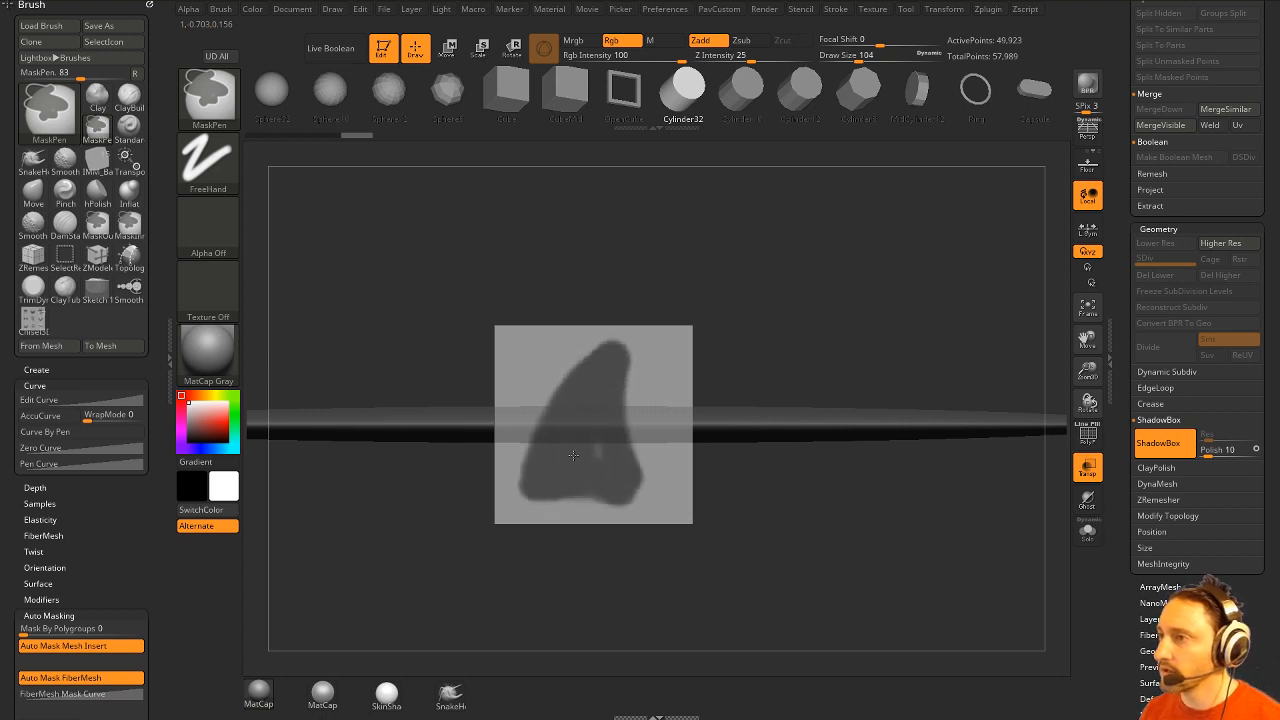
Exit ShadowBox to turn the masked silhouette into a mesh and reduce the fin's sideways thickness.
{"action": "mouse_move", "coordinate": [826, 290]}
{"action": "left_mouse_down"}
{"action": "mouse_move", "coordinate": [842, 333]}
{"action": "mouse_move", "coordinate": [811, 314]}
{"action": "mouse_move", "coordinate": [889, 371]}
{"action": "mouse_move", "coordinate": [915, 290]}
{"action": "left_mouse_up"}
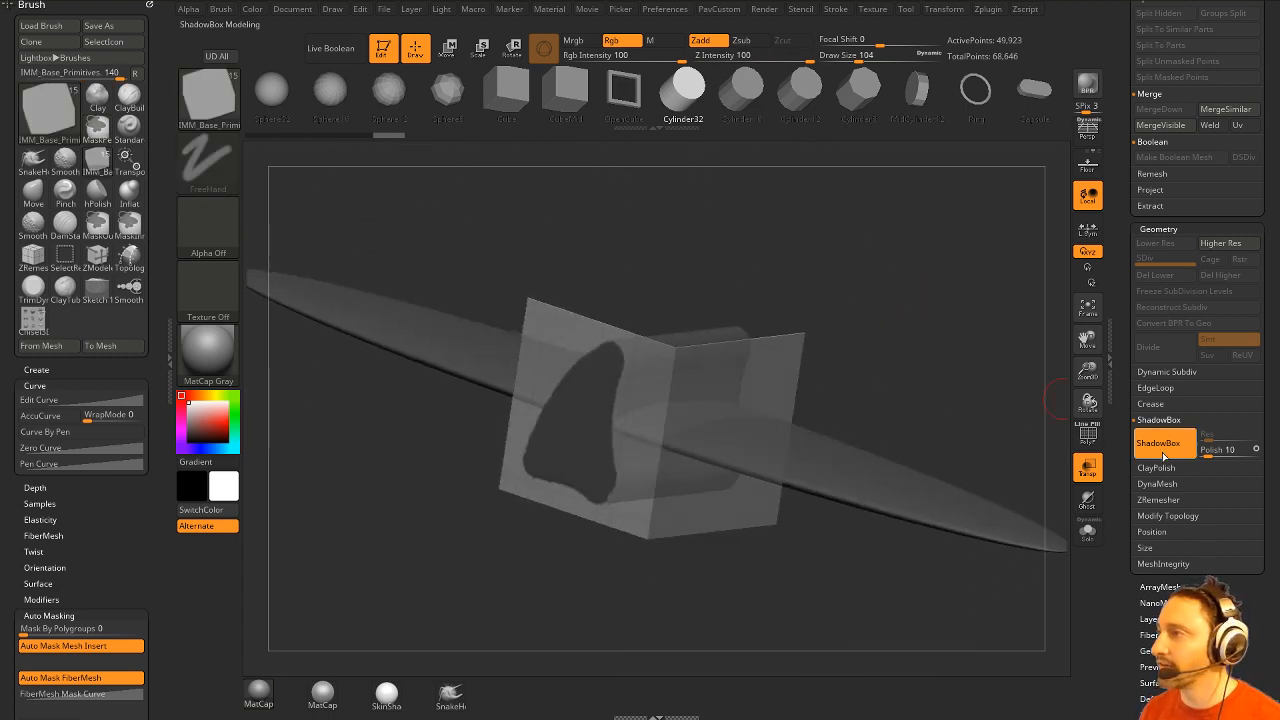
{"action": "left_click", "coordinate": [1158, 442]}
{"action": "left_click_drag", "start_coordinate": [1058, 400], "coordinate": [923, 366]}
{"action": "key", "text": "w"}
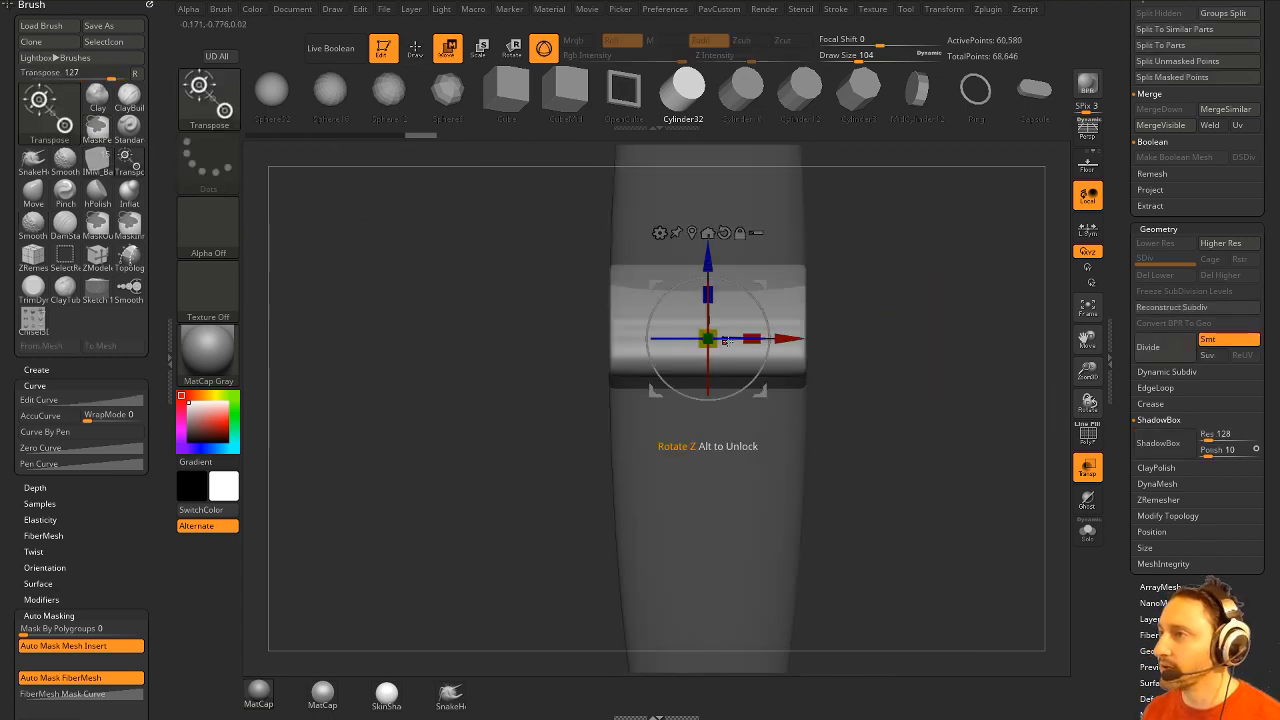
{"action": "mouse_move", "coordinate": [738, 334]}
{"action": "left_mouse_down"}
{"action": "mouse_move", "coordinate": [900, 260]}
{"action": "mouse_move", "coordinate": [977, 271]}
{"action": "mouse_move", "coordinate": [900, 388]}
{"action": "mouse_move", "coordinate": [908, 309]}
{"action": "left_mouse_up"}
{"action": "key", "text": "q"}
{"action": "key", "text": "space"}
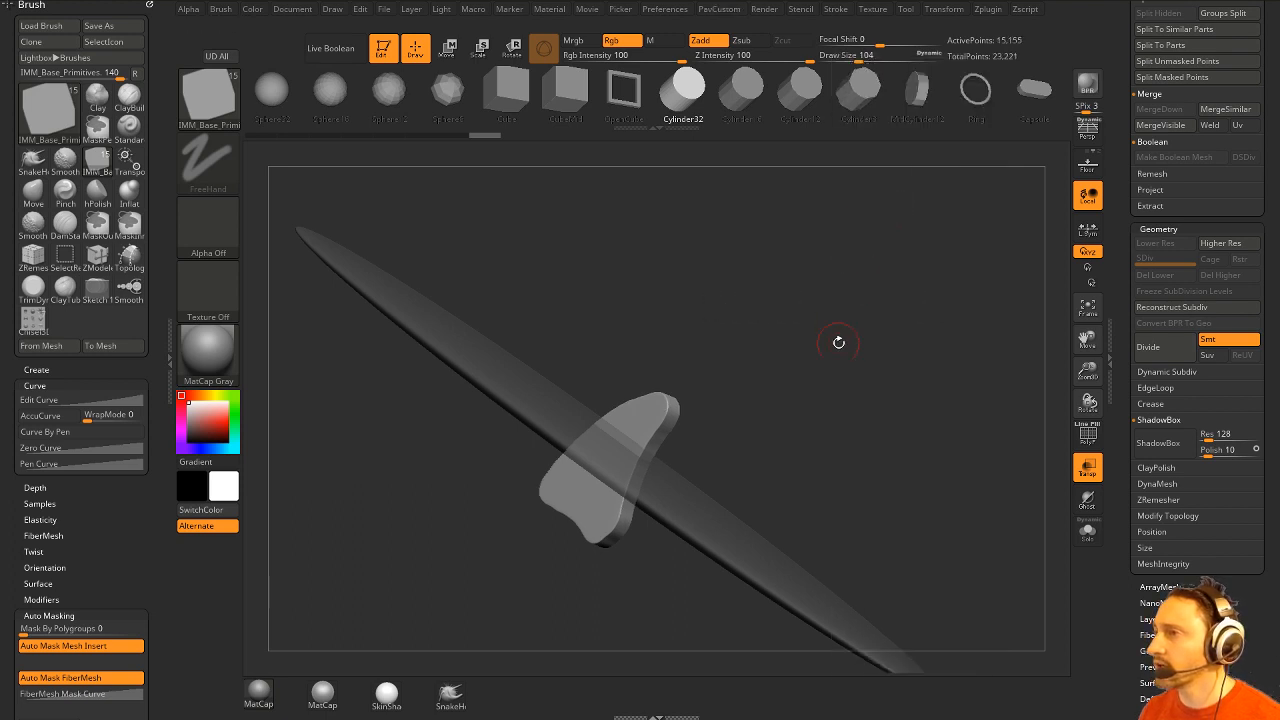
Isolate the fin, try slicing across its base with the SliceCurve brush, and undo the slice.
{"action": "left_click_drag", "start_coordinate": [838, 342], "coordinate": [1031, 414], "text": "shift"}
{"action": "left_click", "coordinate": [1088, 530]}
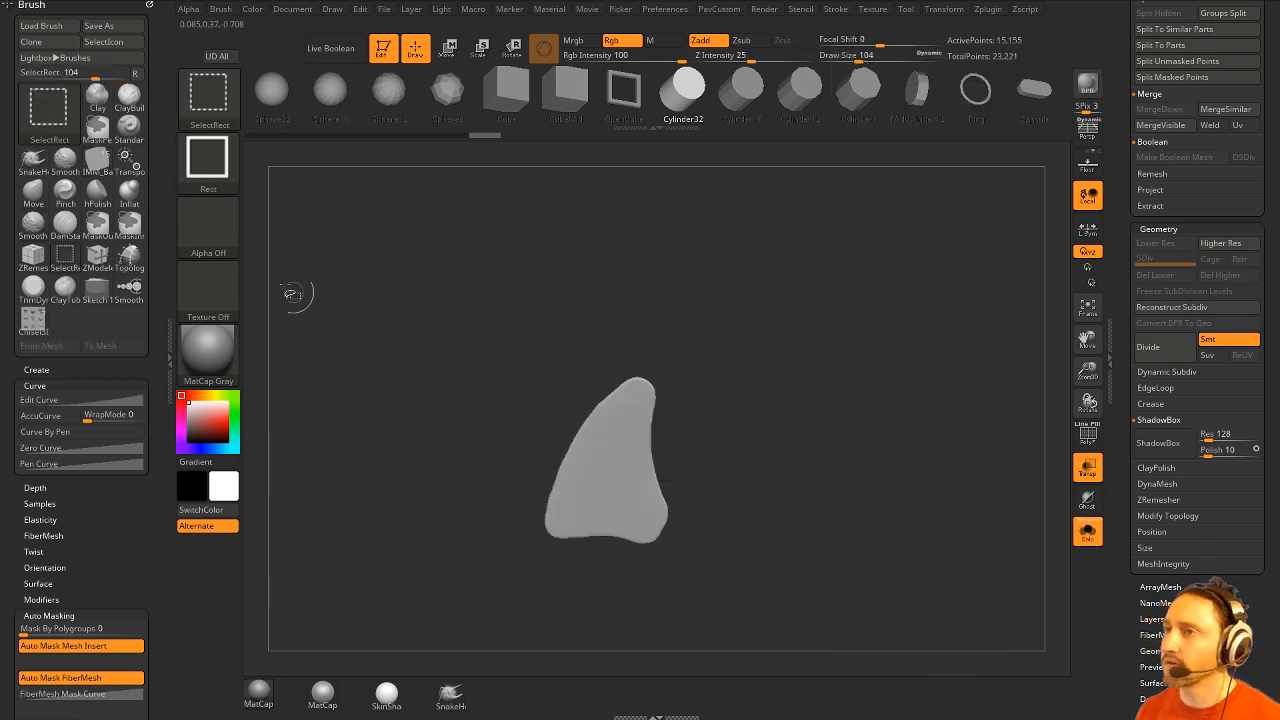
{"action": "key", "text": "b"}
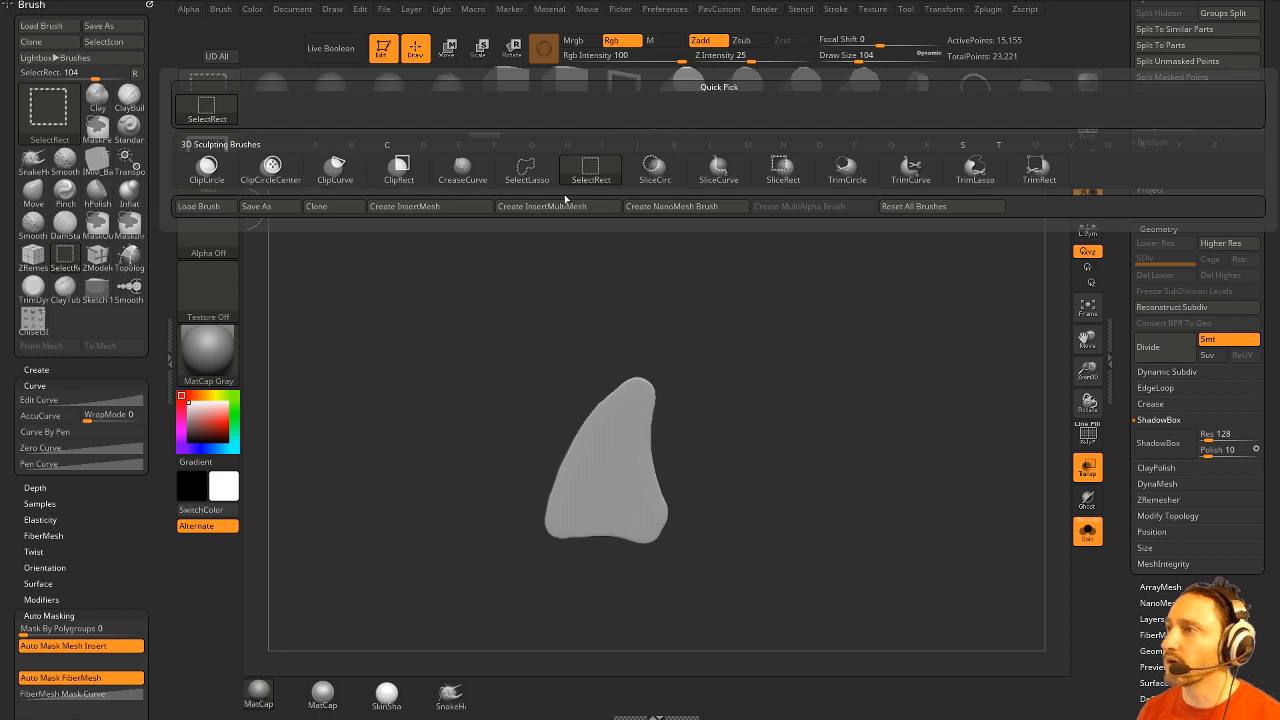
{"action": "left_click", "coordinate": [718, 170]}
{"action": "left_click_drag", "start_coordinate": [860, 552], "coordinate": [376, 527], "text": "ctrl+shift"}
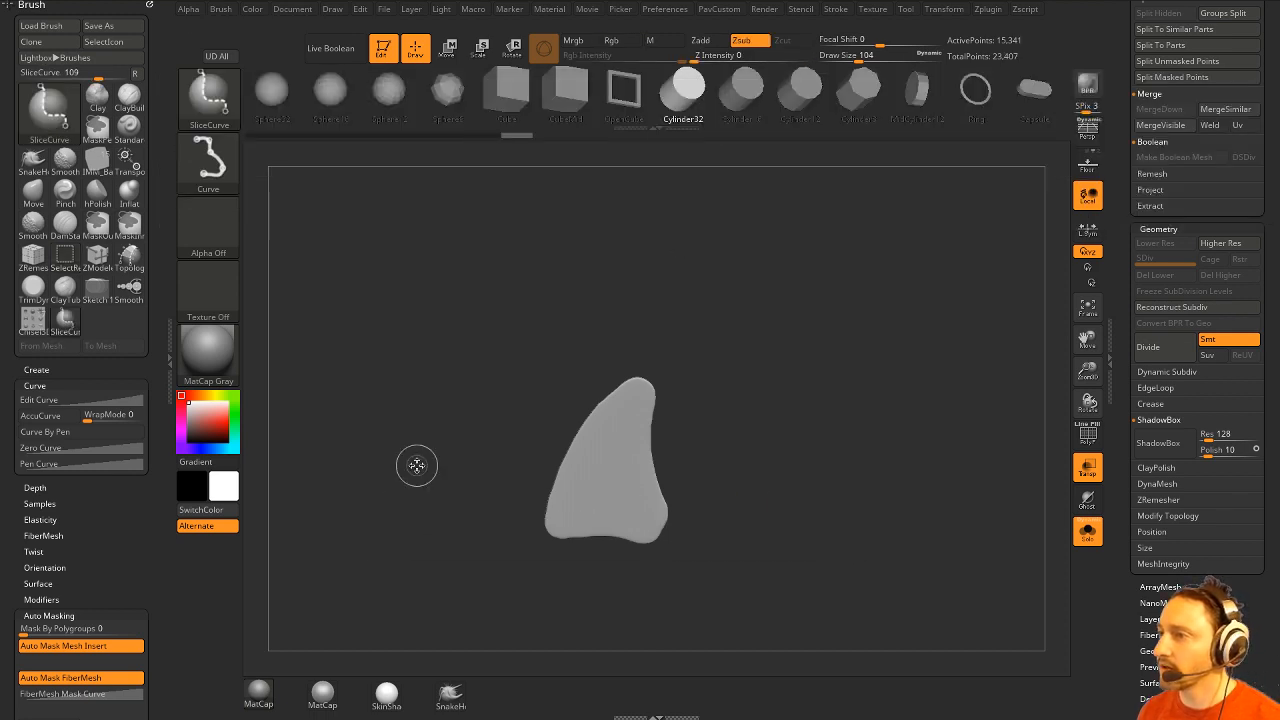
{"action": "left_click_drag", "start_coordinate": [1005, 441], "coordinate": [956, 443]}
{"action": "left_click", "coordinate": [1081, 445]}
{"action": "left_click_drag", "start_coordinate": [940, 385], "coordinate": [905, 450], "text": "alt"}
{"action": "key", "text": "ctrl+z"}
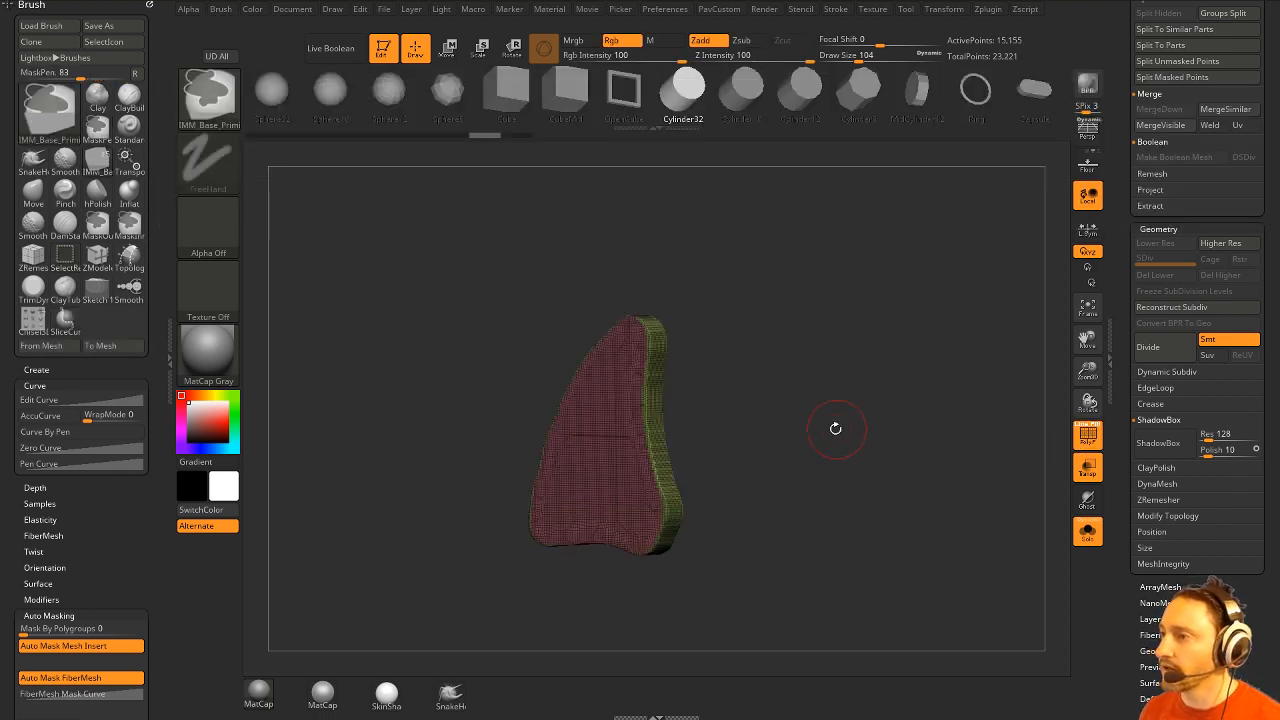
Cut the fin's uneven base off in a straight line with the TrimCurve brush.
{"action": "left_click_drag", "start_coordinate": [834, 427], "coordinate": [777, 384]}
{"action": "key", "text": "grave"}
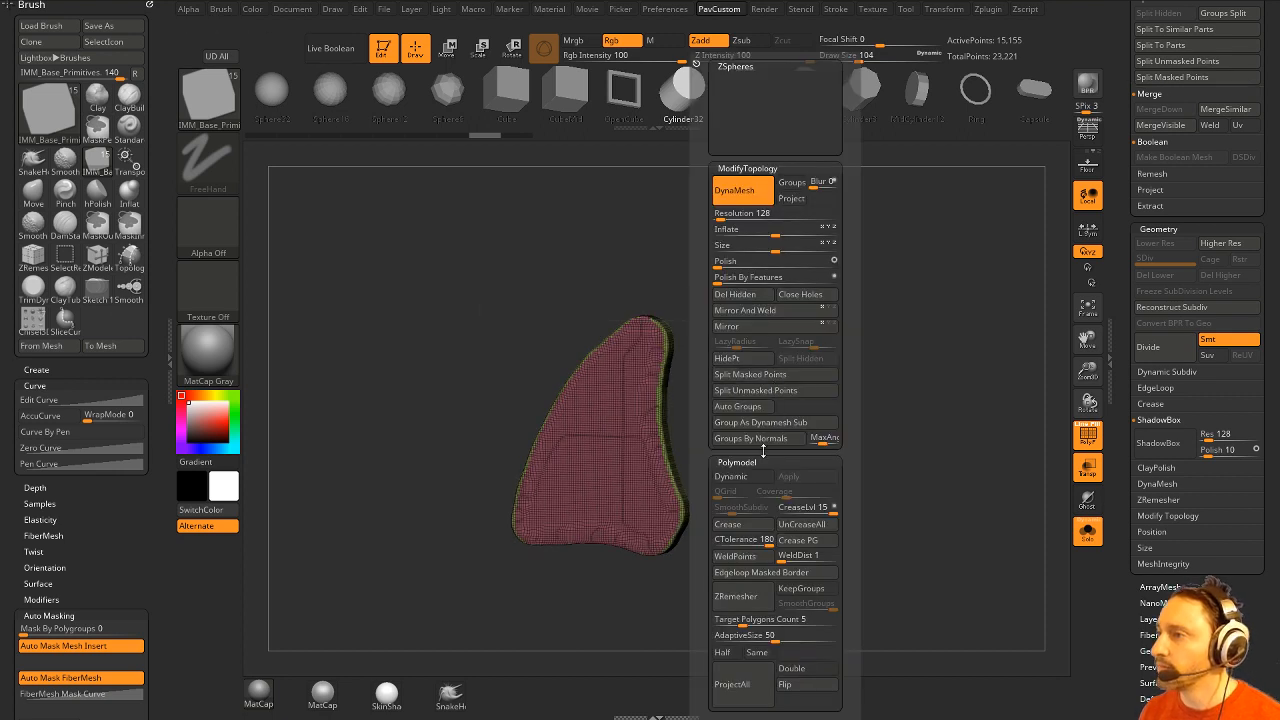
{"action": "left_click", "coordinate": [214, 100], "text": "ctrl+shift"}
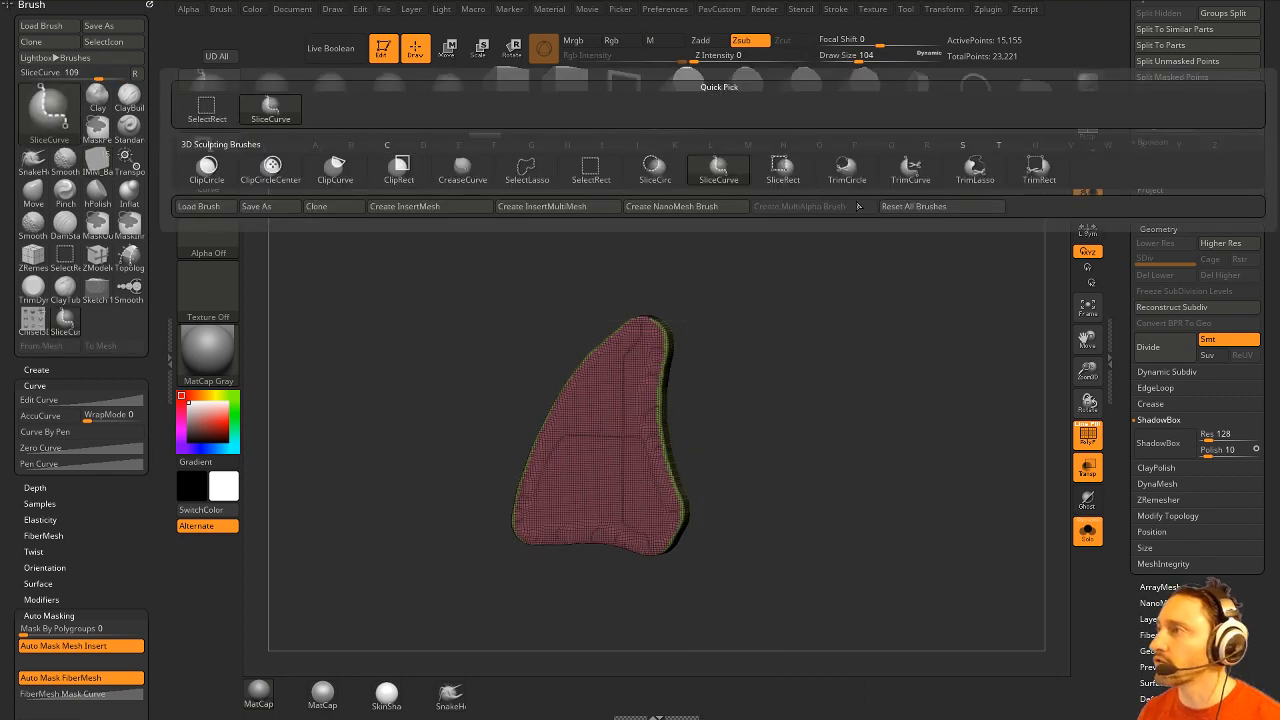
{"action": "left_click", "coordinate": [913, 172]}
{"action": "left_click_drag", "start_coordinate": [905, 514], "coordinate": [330, 516], "text": "ctrl+shift"}
{"action": "left_click_drag", "start_coordinate": [893, 429], "coordinate": [805, 341]}
{"action": "left_click_drag", "start_coordinate": [654, 406], "coordinate": [675, 427]}
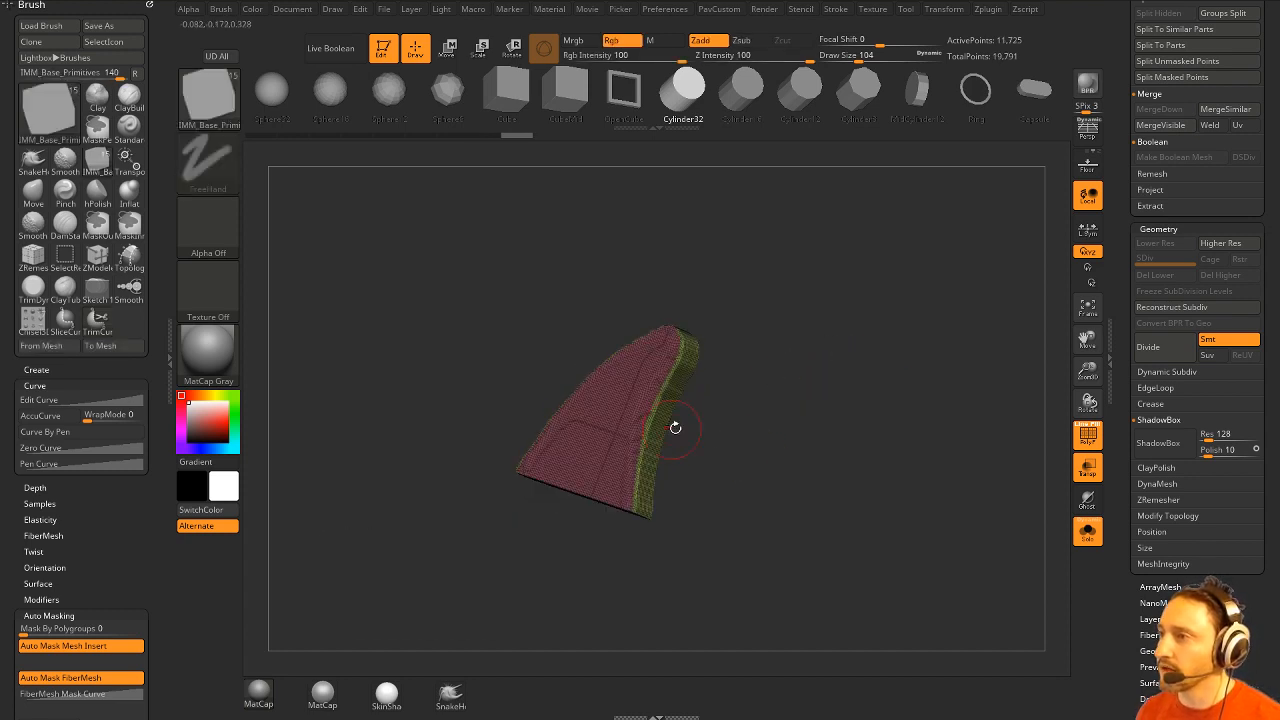
Try smoothing the trimmed fin with Polish By Features and check the result in polyframe view.
{"action": "left_click", "coordinate": [1088, 435]}
{"action": "key", "text": "shift+space"}
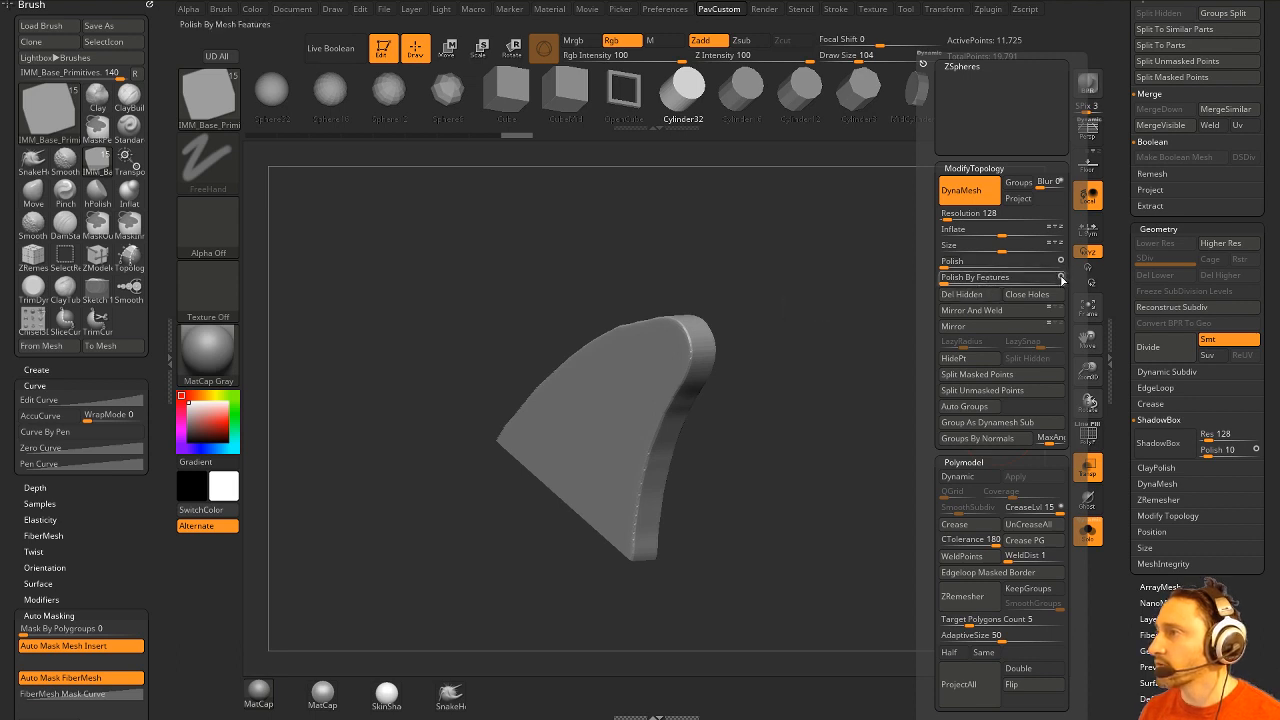
{"action": "left_click", "coordinate": [944, 278]}
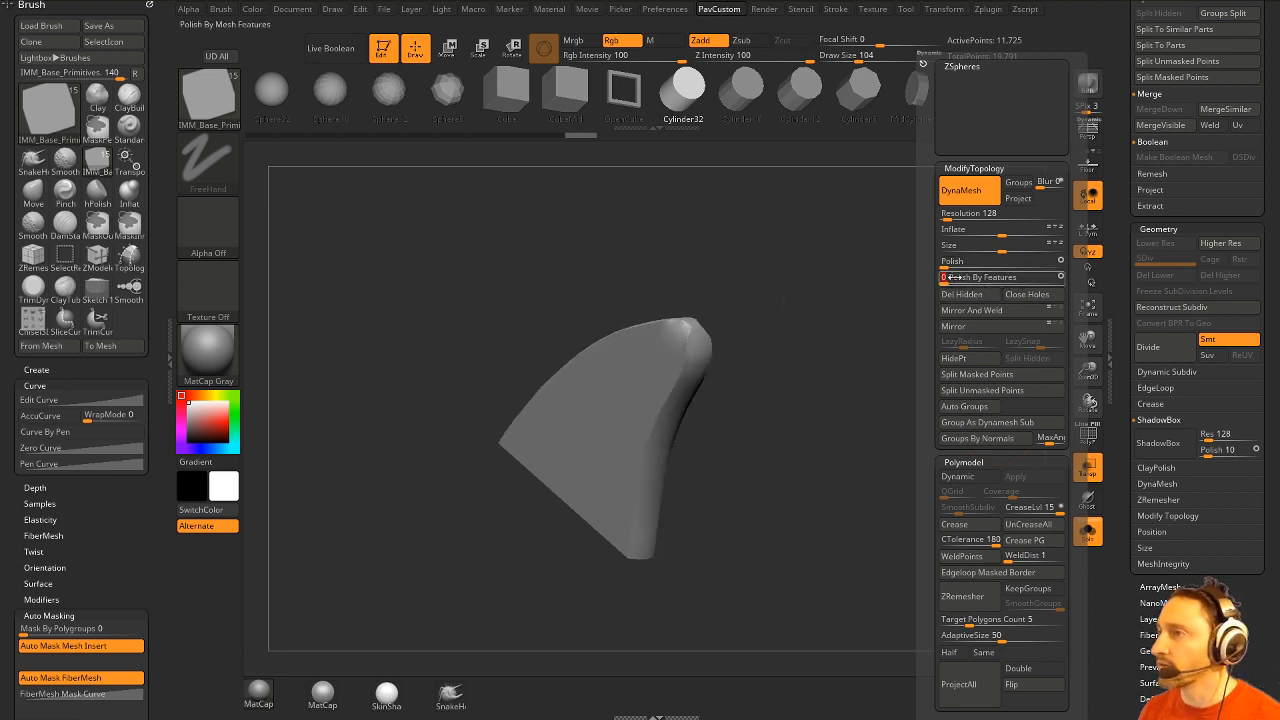
{"action": "left_click", "coordinate": [1087, 435]}
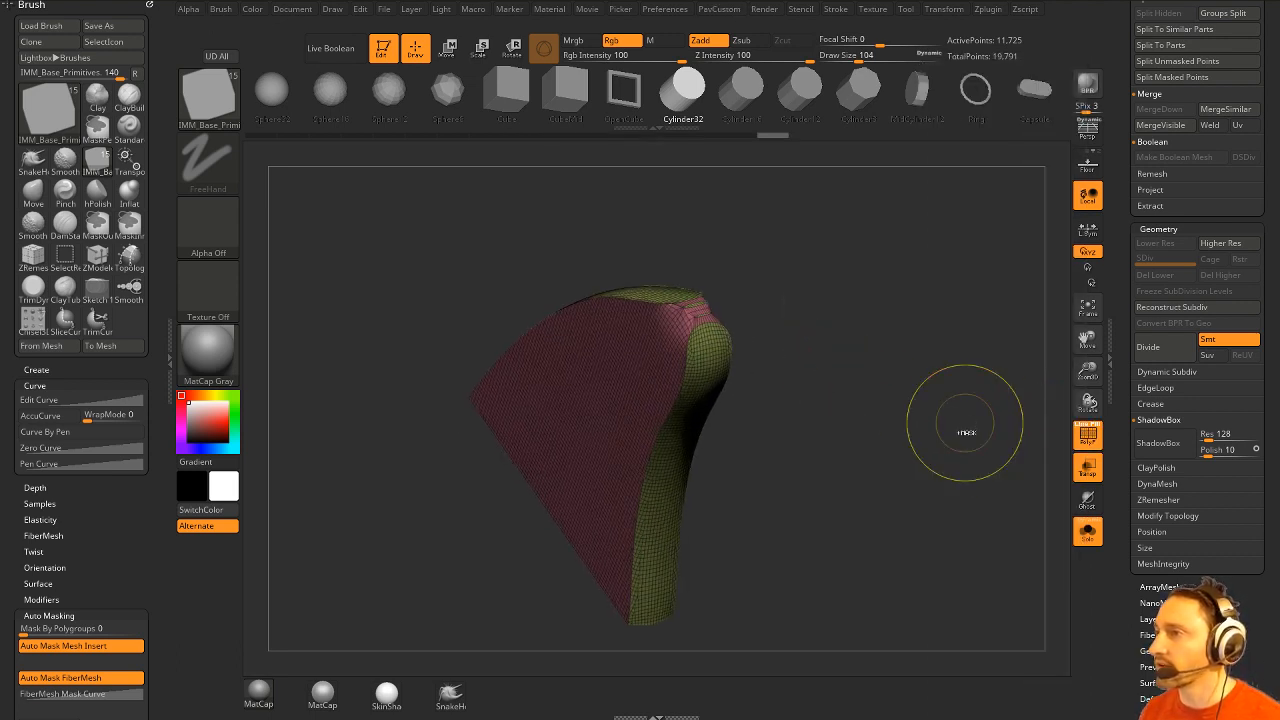
{"action": "key", "text": "ctrl"}
Switch to the ZModeler brush and examine the polygons and polygroup border along the fin's rounded rim.
{"action": "mouse_move", "coordinate": [962, 427]}
{"action": "left_mouse_down"}
{"action": "mouse_move", "coordinate": [943, 398]}
{"action": "mouse_move", "coordinate": [894, 446]}
{"action": "mouse_move", "coordinate": [917, 440]}
{"action": "mouse_move", "coordinate": [850, 418]}
{"action": "mouse_move", "coordinate": [977, 391]}
{"action": "mouse_move", "coordinate": [960, 400]}
{"action": "left_mouse_up"}
{"action": "key", "text": "b"}
{"action": "key", "text": "z"}
{"action": "key", "text": "m"}
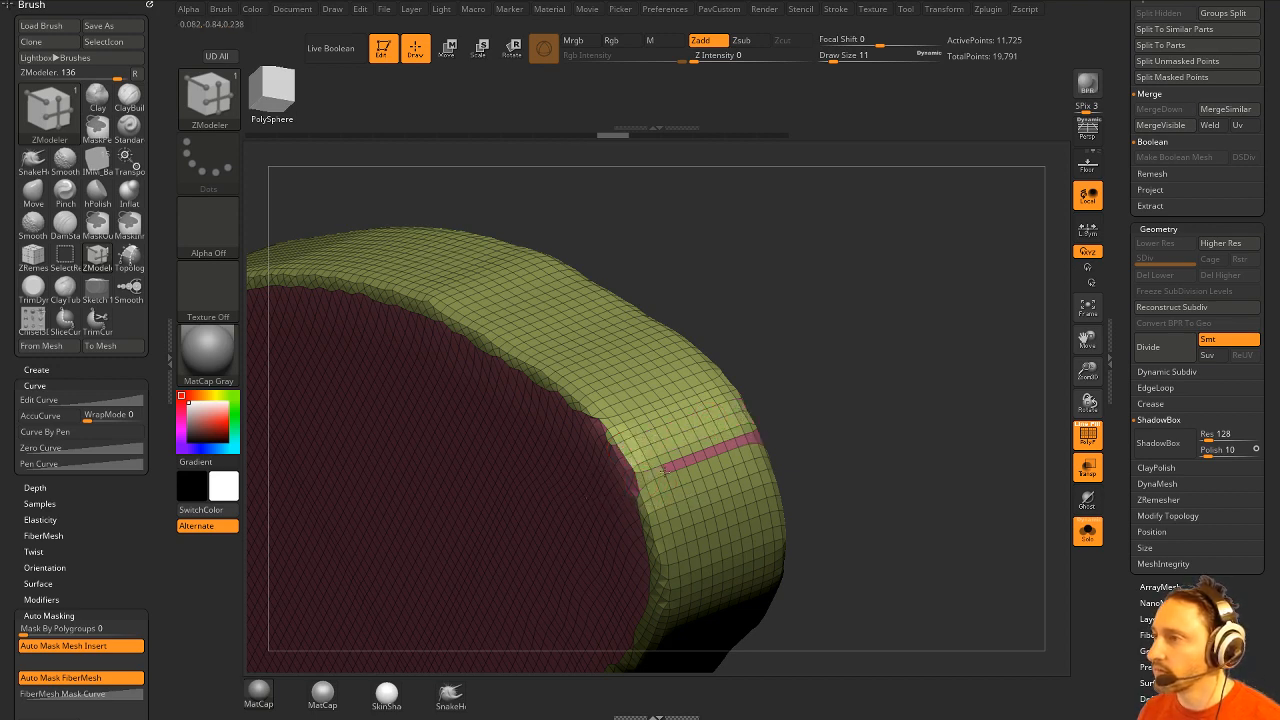
{"action": "left_click_drag", "start_coordinate": [820, 420], "coordinate": [960, 385]}
Turn off transparency and smooth the fin with Polish By Features.
{"action": "left_click", "coordinate": [1092, 443]}
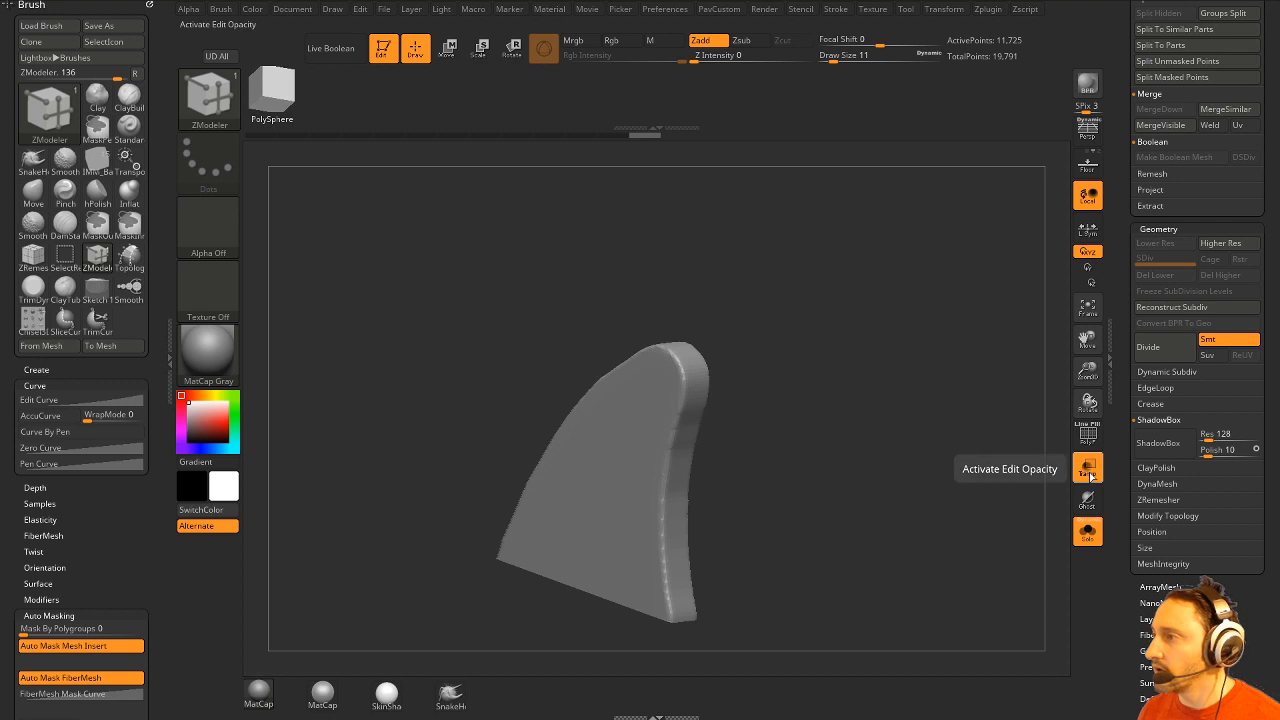
{"action": "left_click", "coordinate": [1087, 467]}
{"action": "left_click", "coordinate": [1088, 435]}
{"action": "key", "text": "space"}
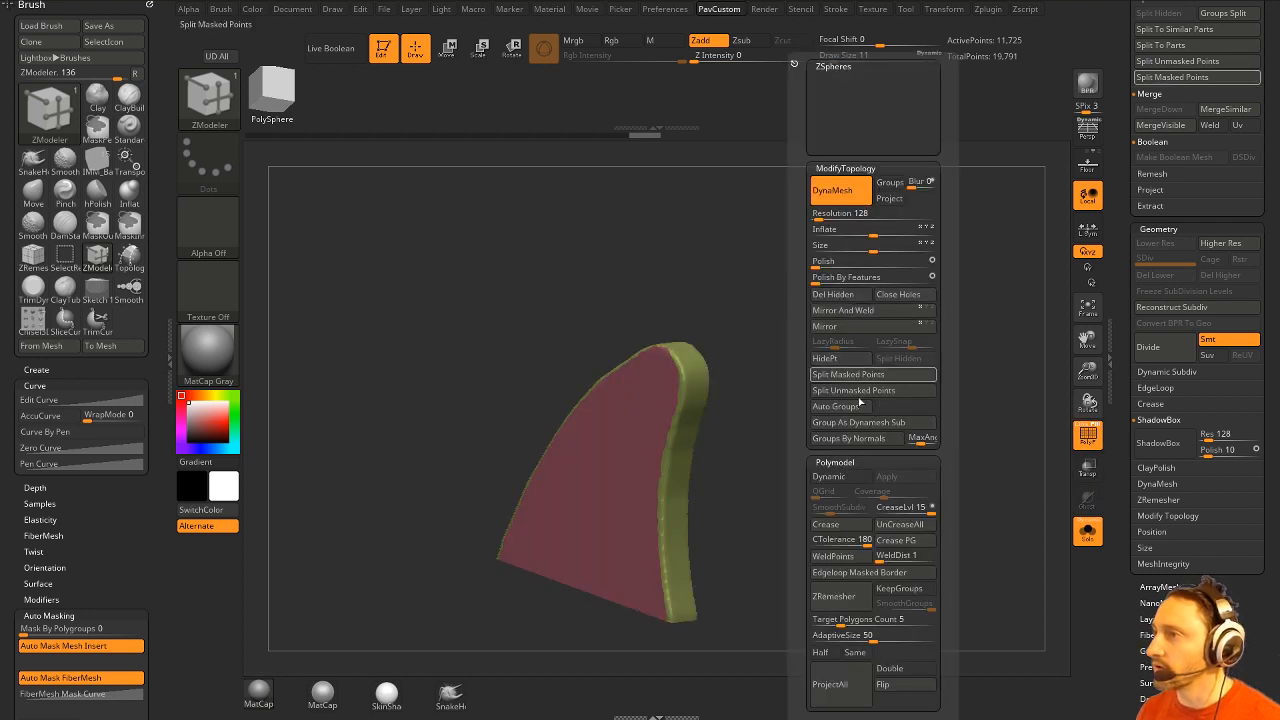
{"action": "left_click", "coordinate": [890, 277]}
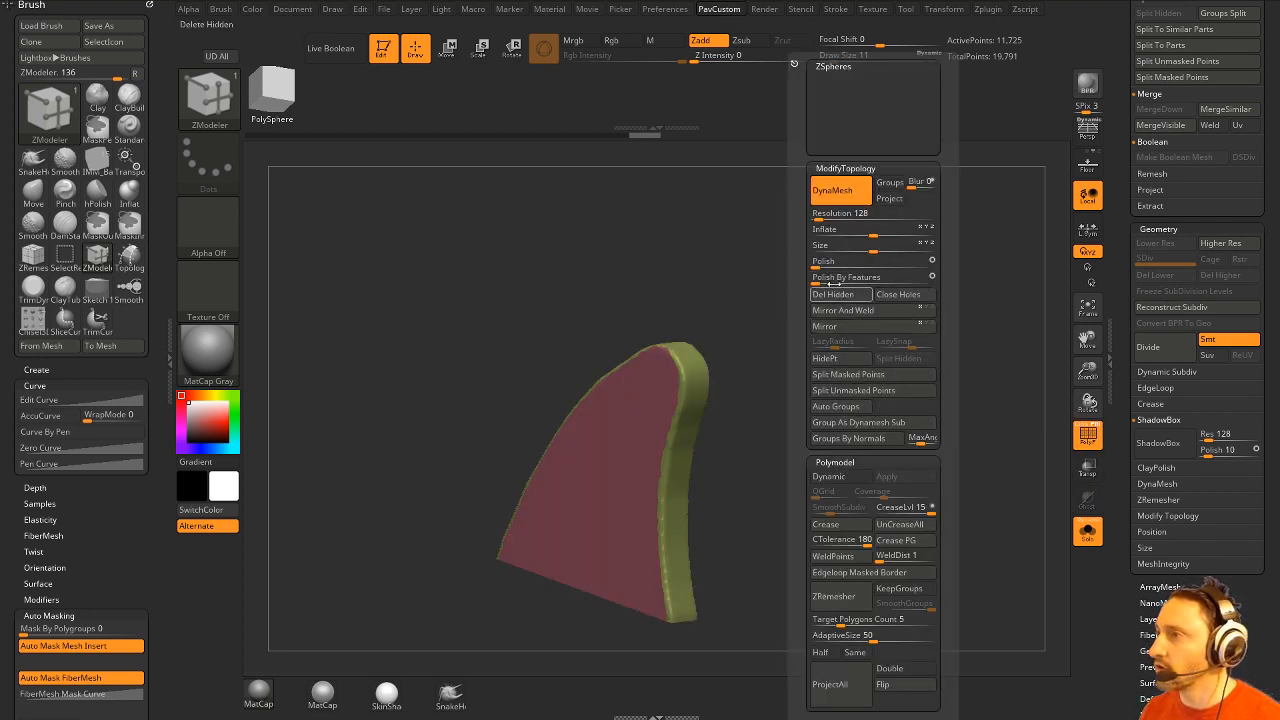
{"action": "left_click_drag", "start_coordinate": [806, 368], "coordinate": [956, 440]}
{"action": "left_click", "coordinate": [1088, 435]}
Narrow the fin toward its tip with the Taper deformer and accept the deformation.
{"action": "scroll", "coordinate": [1117, 399], "scroll_direction": "up", "scroll_amount": 5}
{"action": "left_click_drag", "start_coordinate": [870, 420], "coordinate": [860, 426], "text": "shift"}
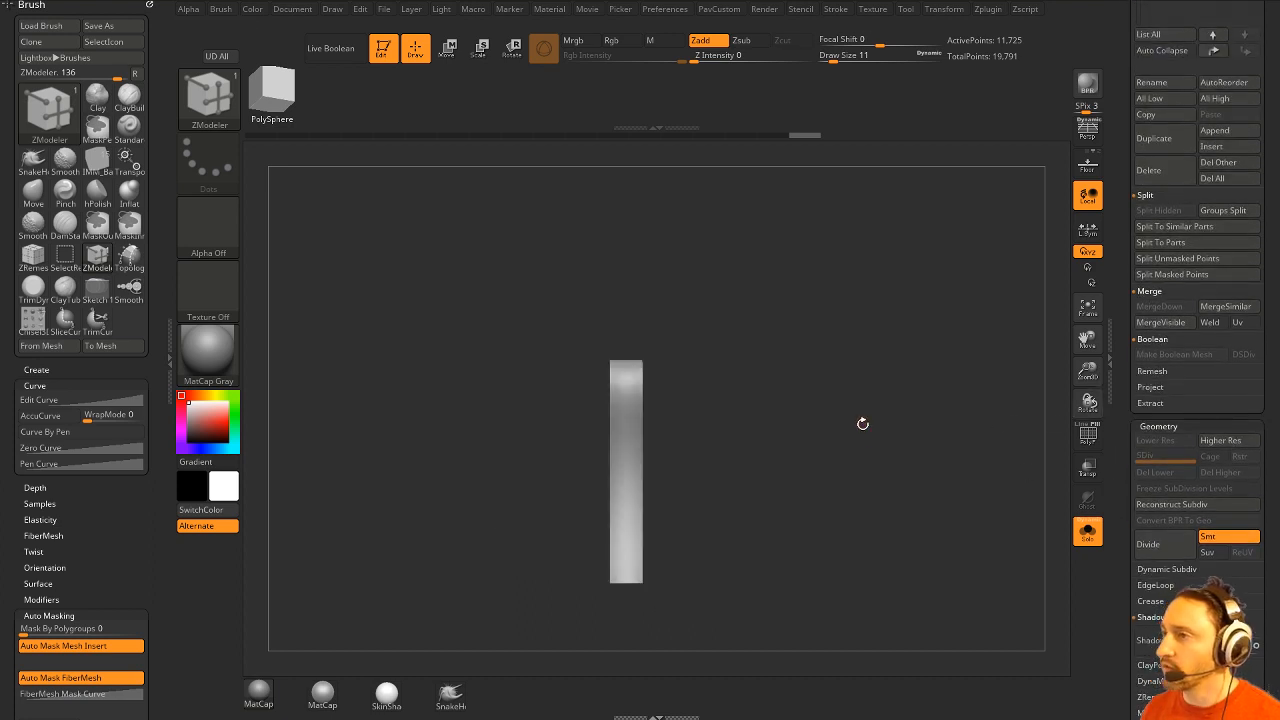
{"action": "key", "text": "w"}
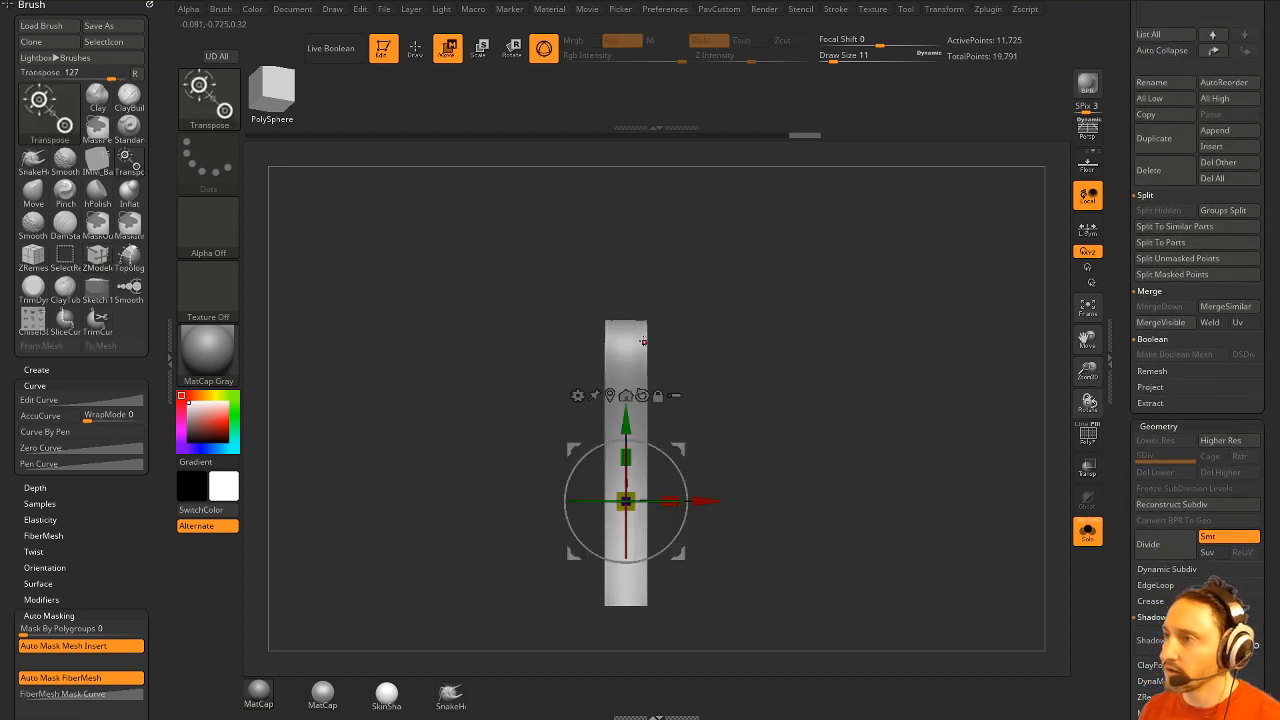
{"action": "left_click", "coordinate": [579, 396]}
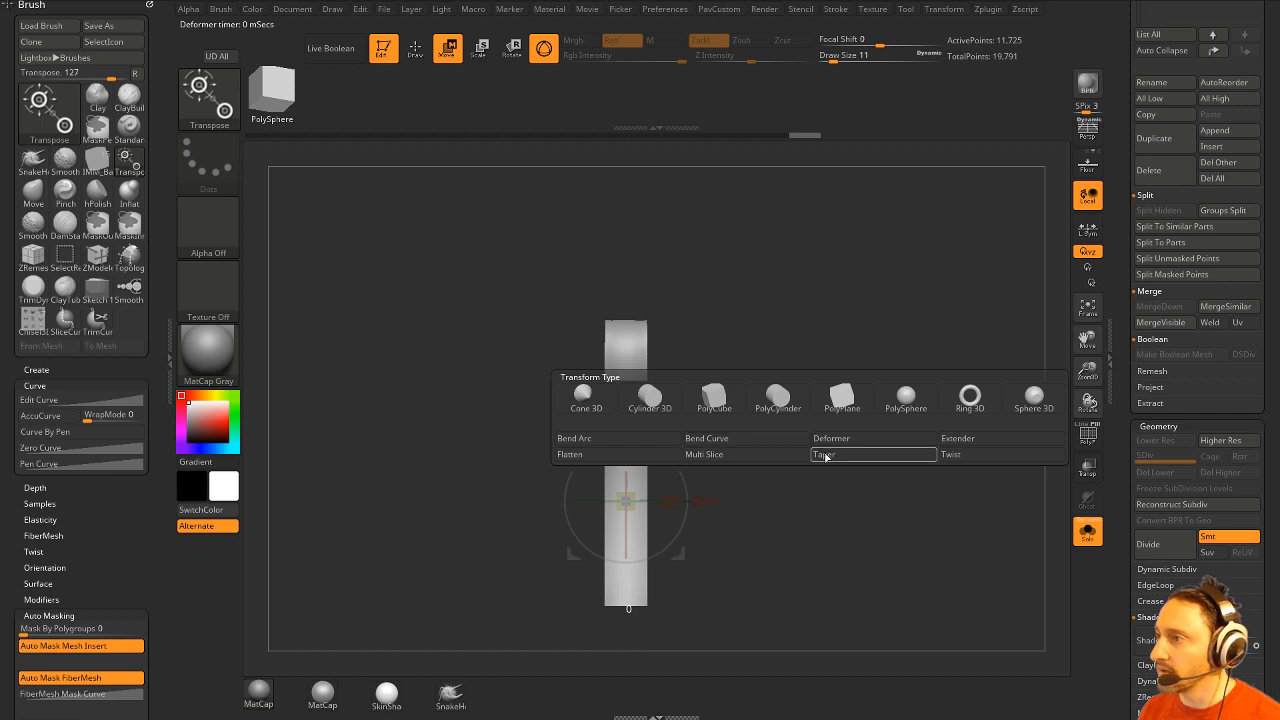
{"action": "left_click", "coordinate": [824, 454]}
{"action": "left_click_drag", "start_coordinate": [631, 327], "coordinate": [623, 357]}
{"action": "left_click_drag", "start_coordinate": [659, 308], "coordinate": [489, 302]}
{"action": "left_click", "coordinate": [577, 357]}
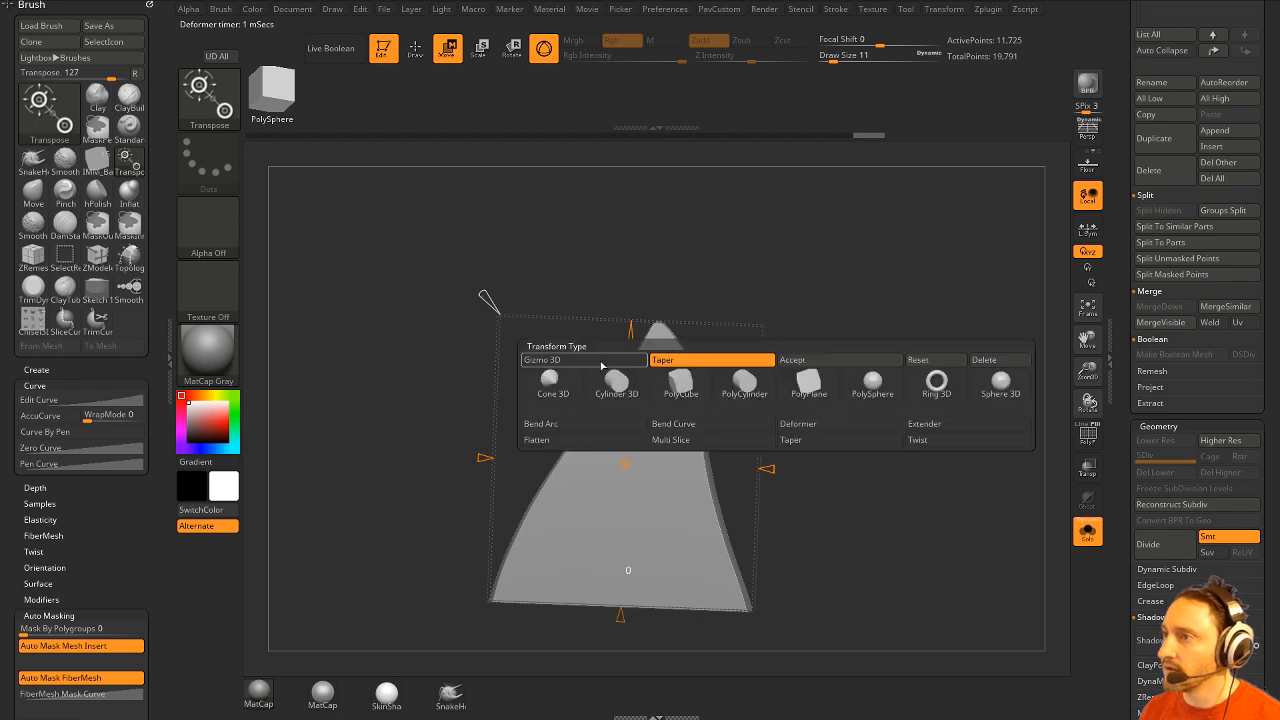
{"action": "left_click", "coordinate": [819, 366]}
{"action": "key", "text": "q"}
Turn solo display off and move the fin subtool onto the upper surface near one end of the board.
{"action": "scroll", "coordinate": [1125, 367], "scroll_direction": "up", "scroll_amount": 10}
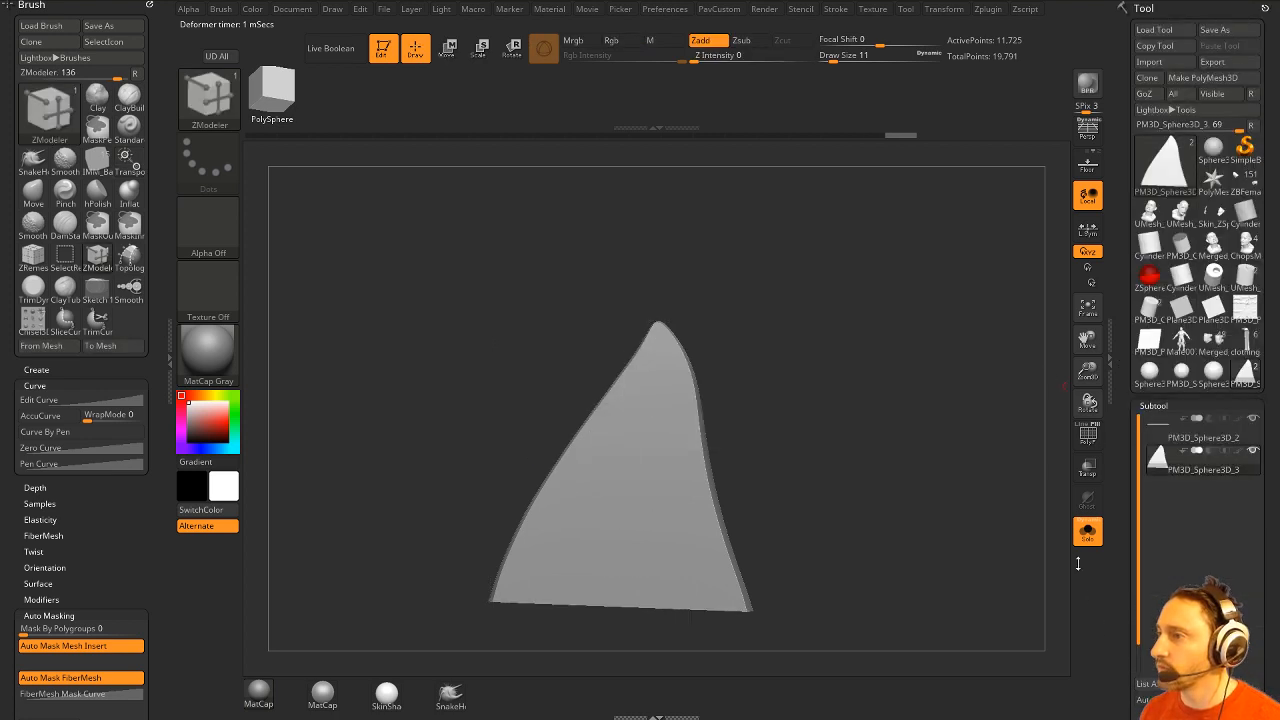
{"action": "left_click", "coordinate": [1197, 437]}
{"action": "left_click_drag", "start_coordinate": [929, 414], "coordinate": [1059, 424]}
{"action": "left_click", "coordinate": [1088, 531]}
{"action": "key", "text": "w"}
{"action": "left_click", "coordinate": [1205, 460]}
{"action": "left_click_drag", "start_coordinate": [587, 456], "coordinate": [803, 414]}
{"action": "key", "text": "q"}
{"action": "mouse_move", "coordinate": [929, 420]}
{"action": "left_mouse_down"}
{"action": "mouse_move", "coordinate": [873, 394]}
{"action": "mouse_move", "coordinate": [913, 404]}
{"action": "left_mouse_up"}
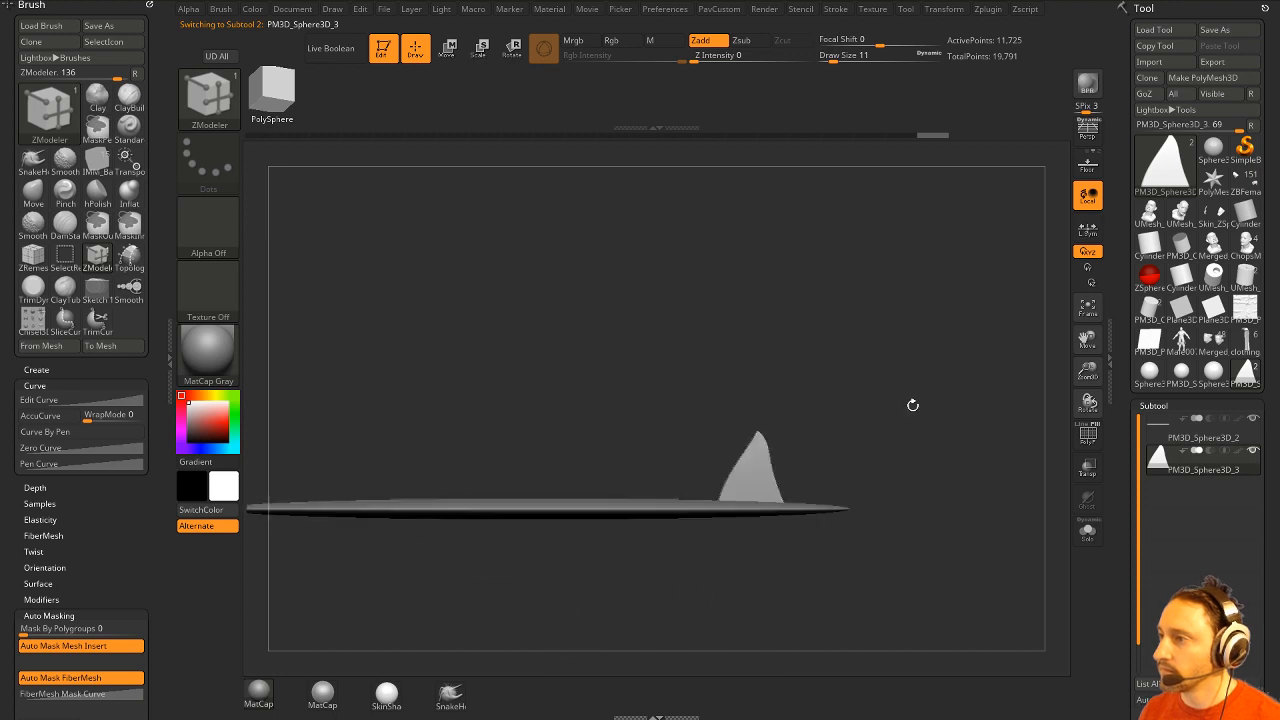
{"action": "key", "text": "w"}
{"action": "left_click_drag", "start_coordinate": [807, 412], "coordinate": [838, 436]}
{"action": "key", "text": "q"}
Curve the fin's tip toward the board's middle with the Bend Arc deformer and accept the deformation.
{"action": "key", "text": "w"}
{"action": "left_click", "coordinate": [659, 361]}
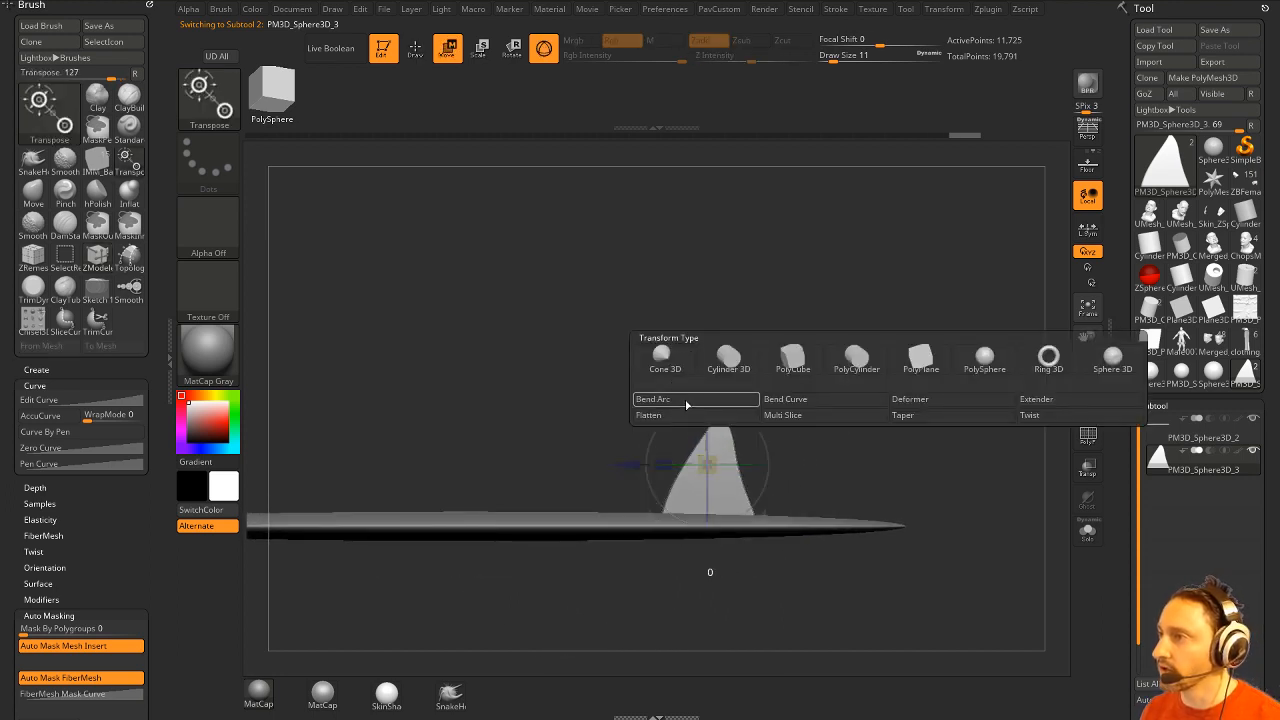
{"action": "left_click", "coordinate": [687, 401]}
{"action": "left_click_drag", "start_coordinate": [658, 463], "coordinate": [617, 465]}
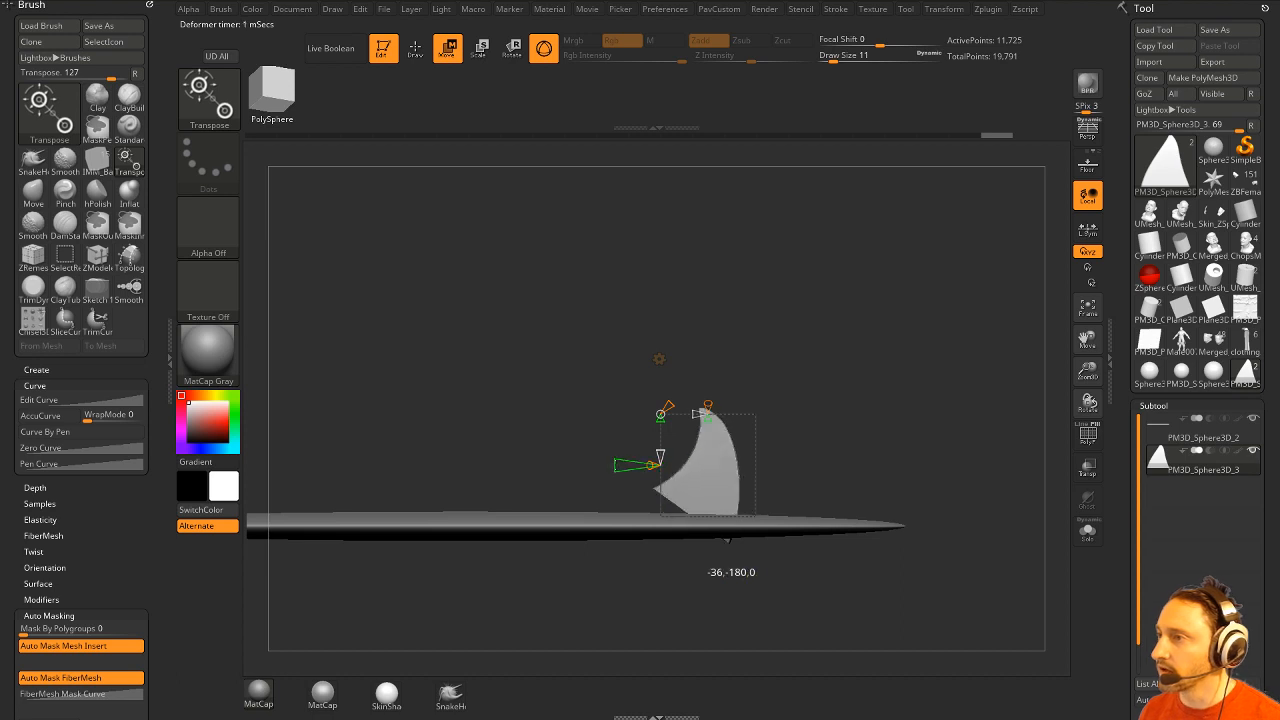
{"action": "left_click", "coordinate": [660, 360]}
{"action": "left_click", "coordinate": [866, 367]}
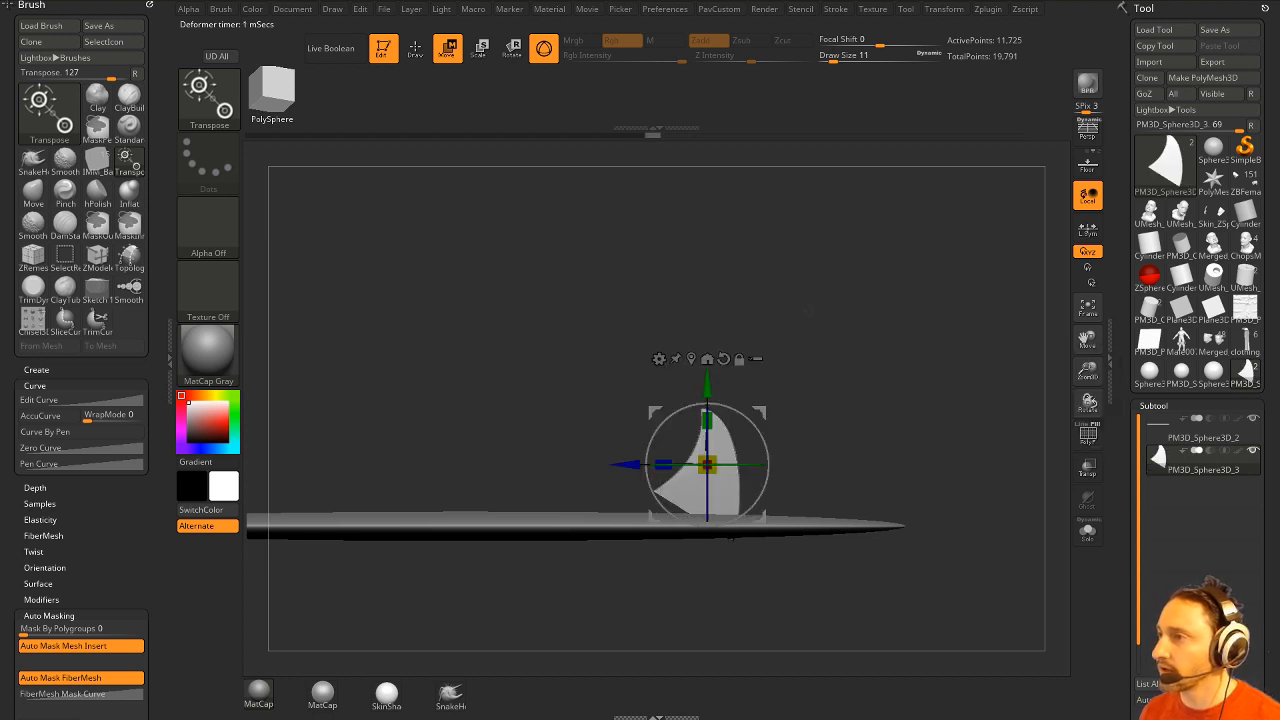
Return to Draw mode, show the polyframes and make the board the active subtool.
{"action": "left_click_drag", "start_coordinate": [758, 394], "coordinate": [724, 403]}
{"action": "key", "text": "q"}
{"action": "left_click_drag", "start_coordinate": [836, 371], "coordinate": [1032, 426]}
{"action": "key", "text": "shift+f"}
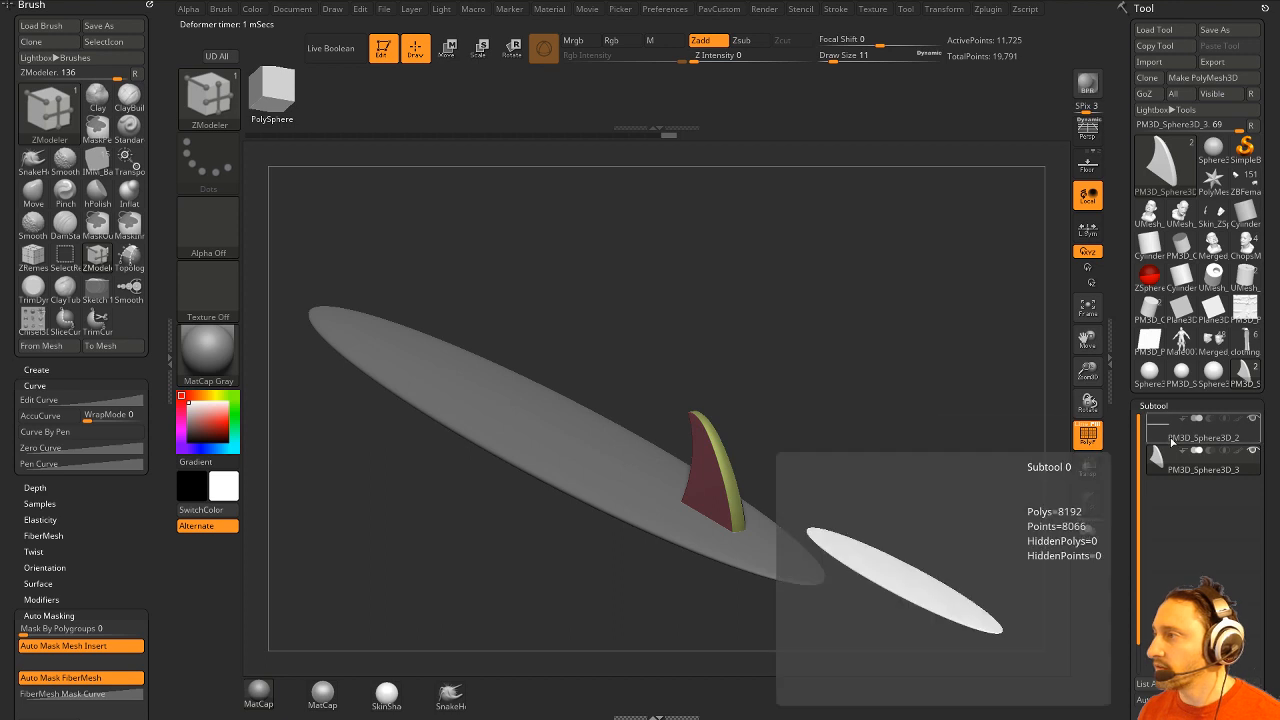
{"action": "left_click", "coordinate": [1196, 432]}
{"action": "left_click", "coordinate": [1196, 470]}
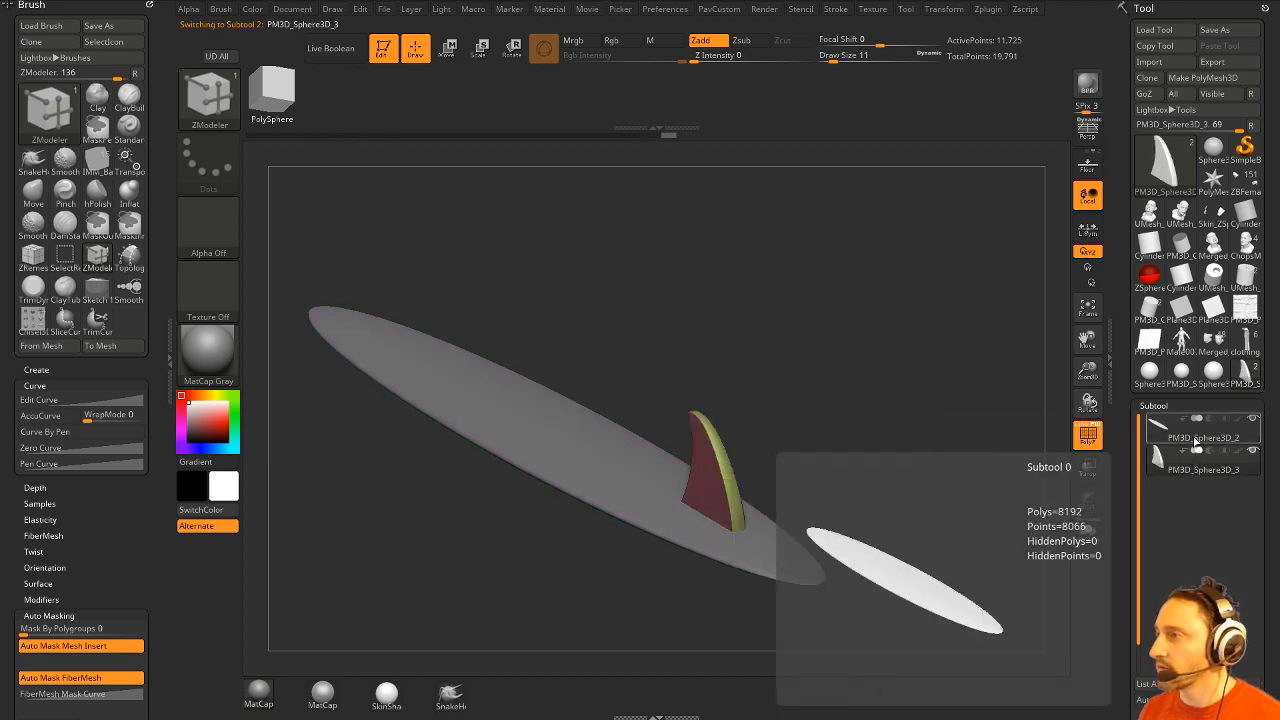
{"action": "left_click", "coordinate": [1196, 435]}
{"action": "left_click_drag", "start_coordinate": [965, 385], "coordinate": [950, 401]}
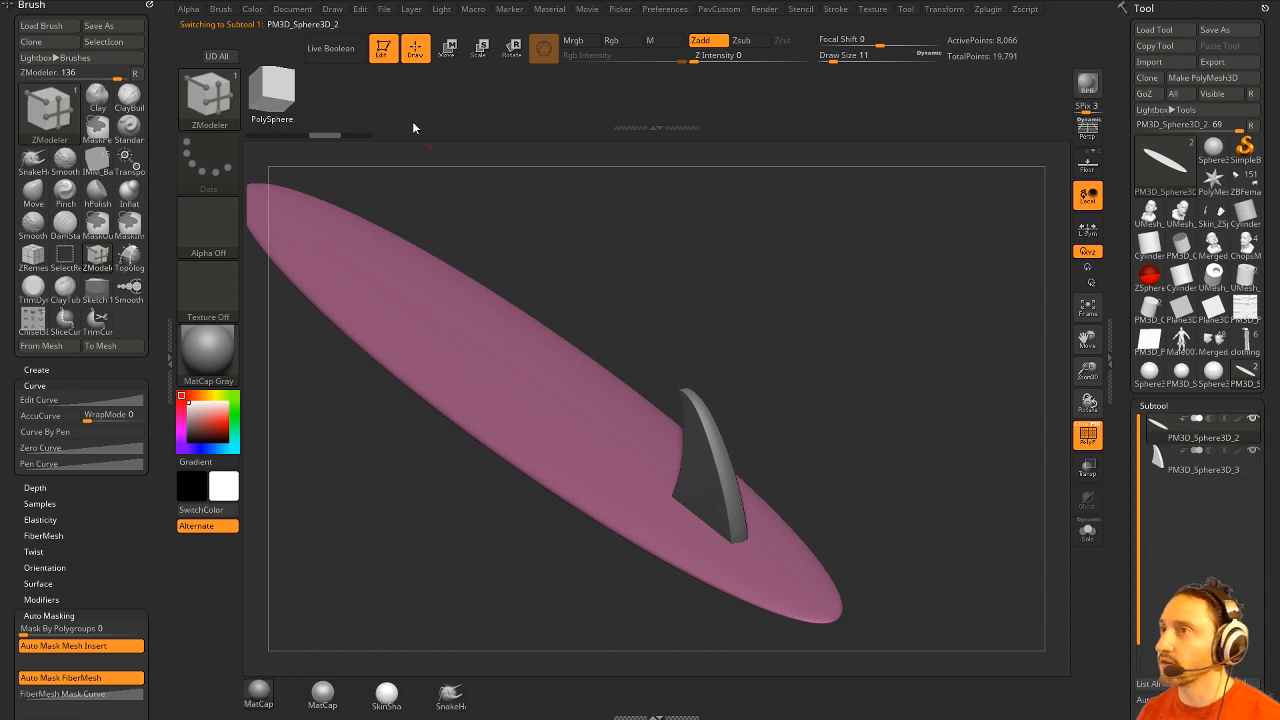
Turn on Live Boolean, make a boolean mesh from the board and fin, and switch to the resulting UMesh tool.
{"action": "left_click", "coordinate": [345, 55]}
{"action": "left_click_drag", "start_coordinate": [1117, 484], "coordinate": [1108, 330]}
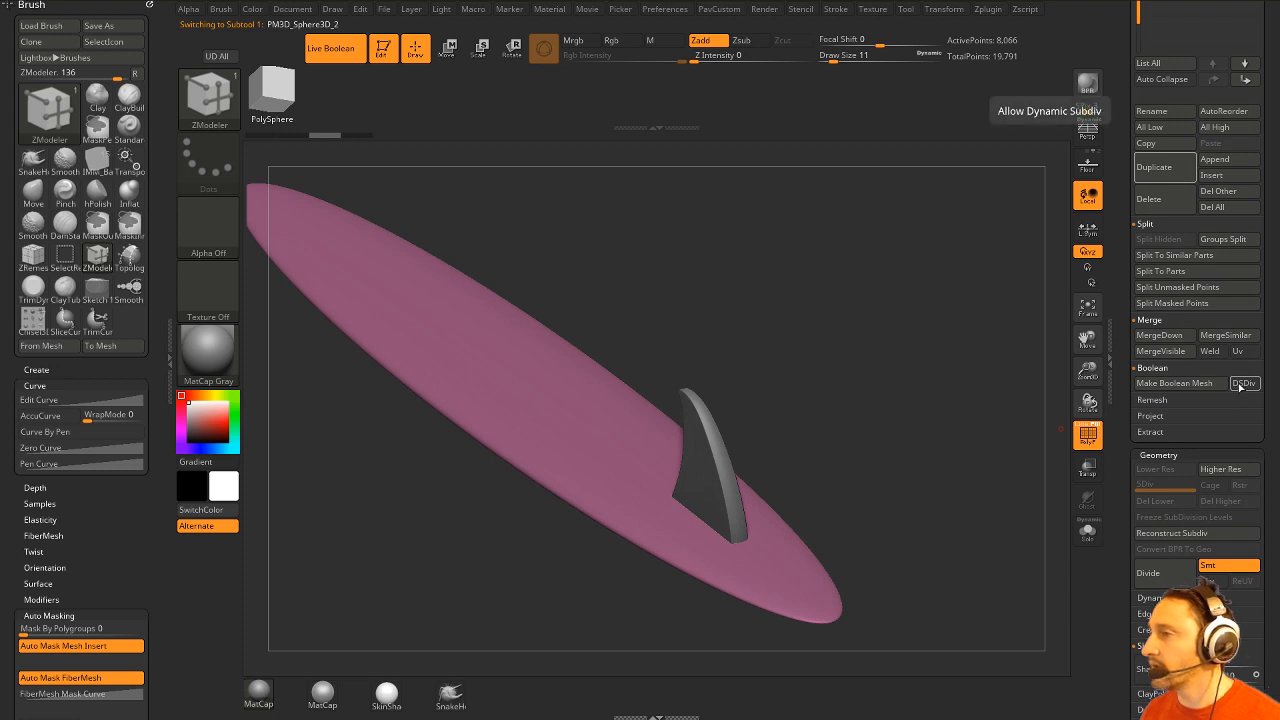
{"action": "left_click", "coordinate": [1160, 383]}
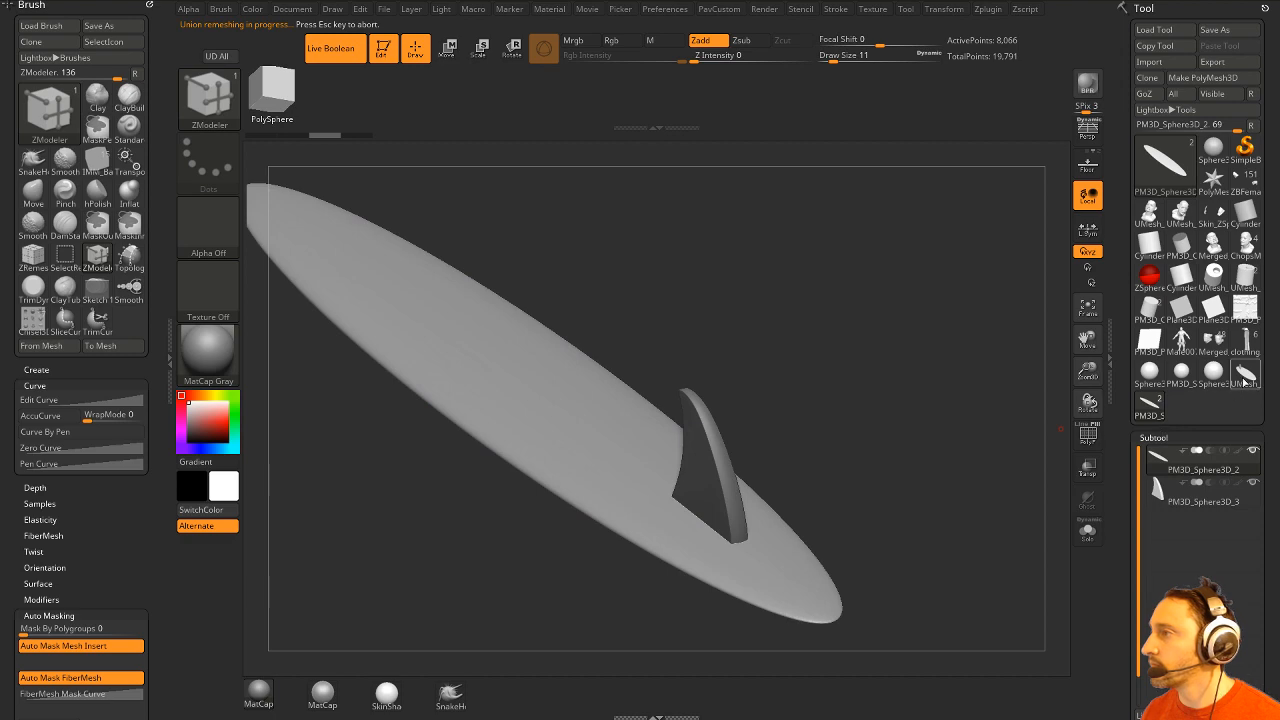
{"action": "left_click", "coordinate": [1245, 376]}
{"action": "left_click", "coordinate": [1088, 434]}
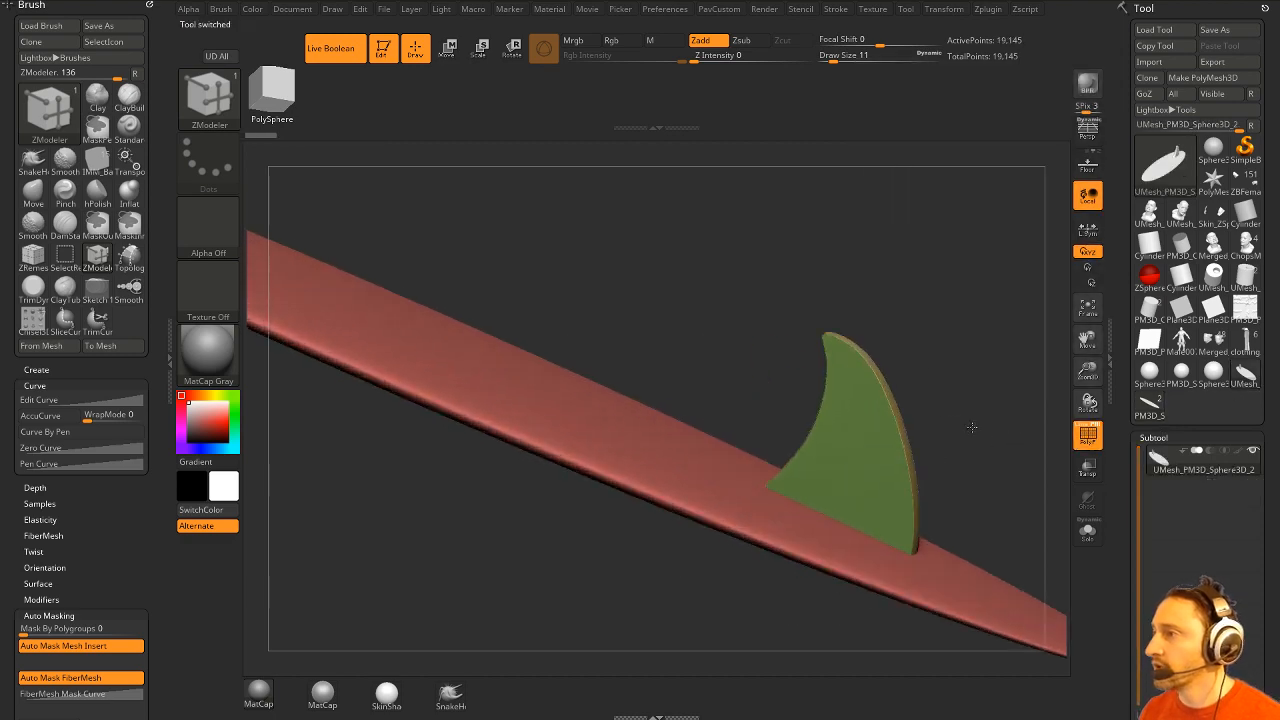
{"action": "mouse_move", "coordinate": [971, 427]}
{"action": "left_mouse_down"}
{"action": "mouse_move", "coordinate": [1041, 376]}
{"action": "mouse_move", "coordinate": [880, 280]}
{"action": "mouse_move", "coordinate": [853, 375]}
{"action": "mouse_move", "coordinate": [806, 329]}
{"action": "mouse_move", "coordinate": [878, 399]}
{"action": "mouse_move", "coordinate": [863, 331]}
{"action": "mouse_move", "coordinate": [883, 358]}
{"action": "mouse_move", "coordinate": [916, 358]}
{"action": "left_mouse_up"}
{"action": "left_click", "coordinate": [1084, 426]}
Pick the Standard brush with a draw size of 54, and mirror and weld the combined board and fin mesh.
{"action": "key", "text": "b"}
{"action": "key", "text": "s"}
{"action": "key", "text": "t"}
{"action": "key", "text": "s"}
{"action": "left_click", "coordinate": [867, 391]}
{"action": "key", "text": "grave"}
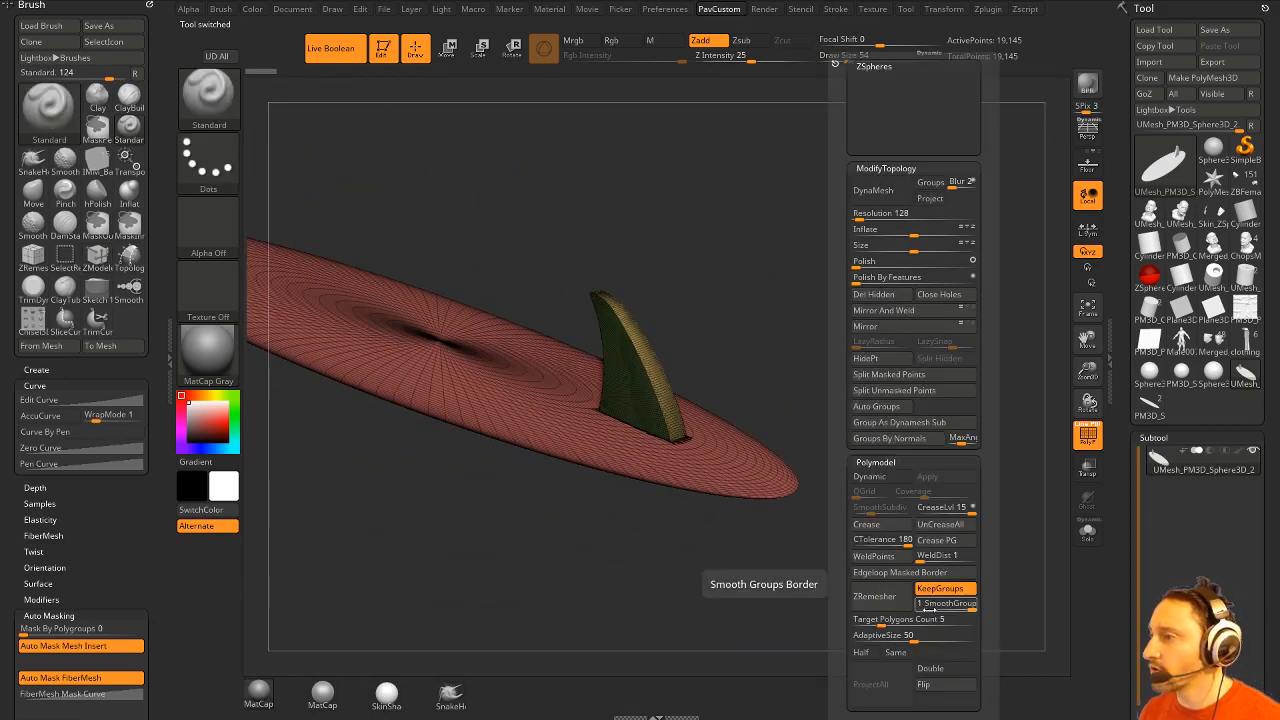
{"action": "left_click", "coordinate": [940, 590]}
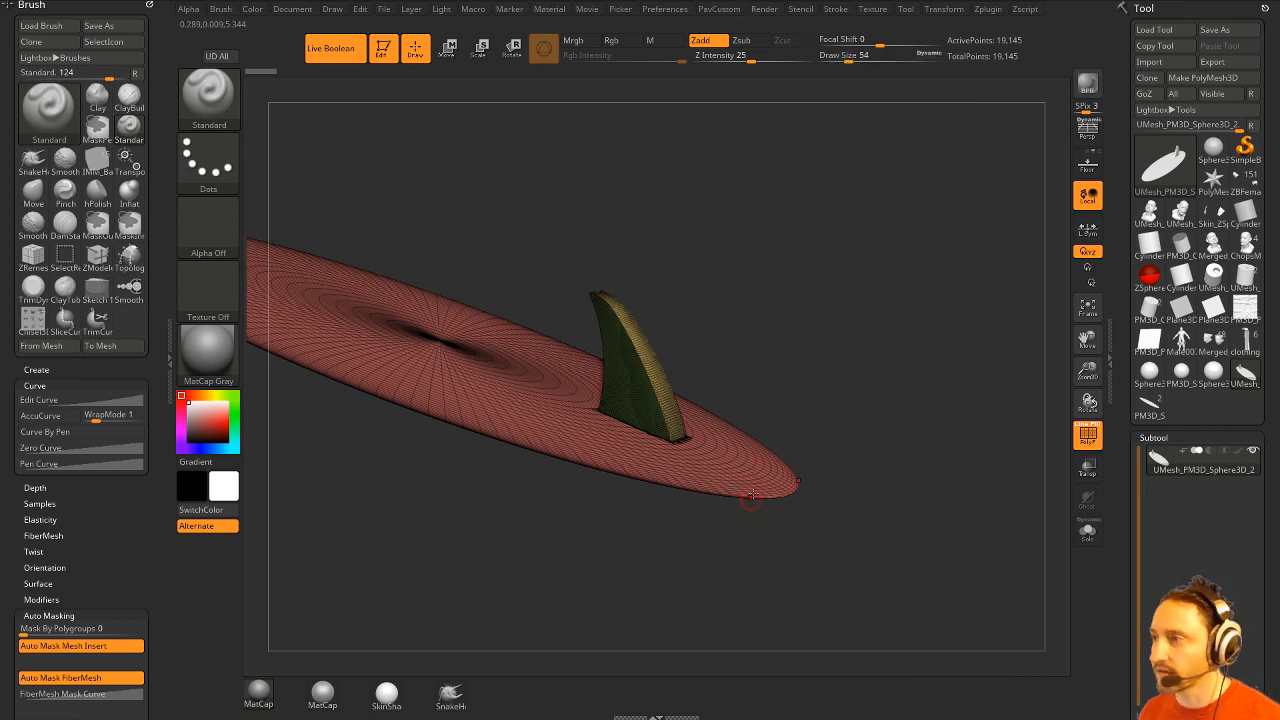
{"action": "key", "text": "grave"}
{"action": "left_click", "coordinate": [866, 318]}
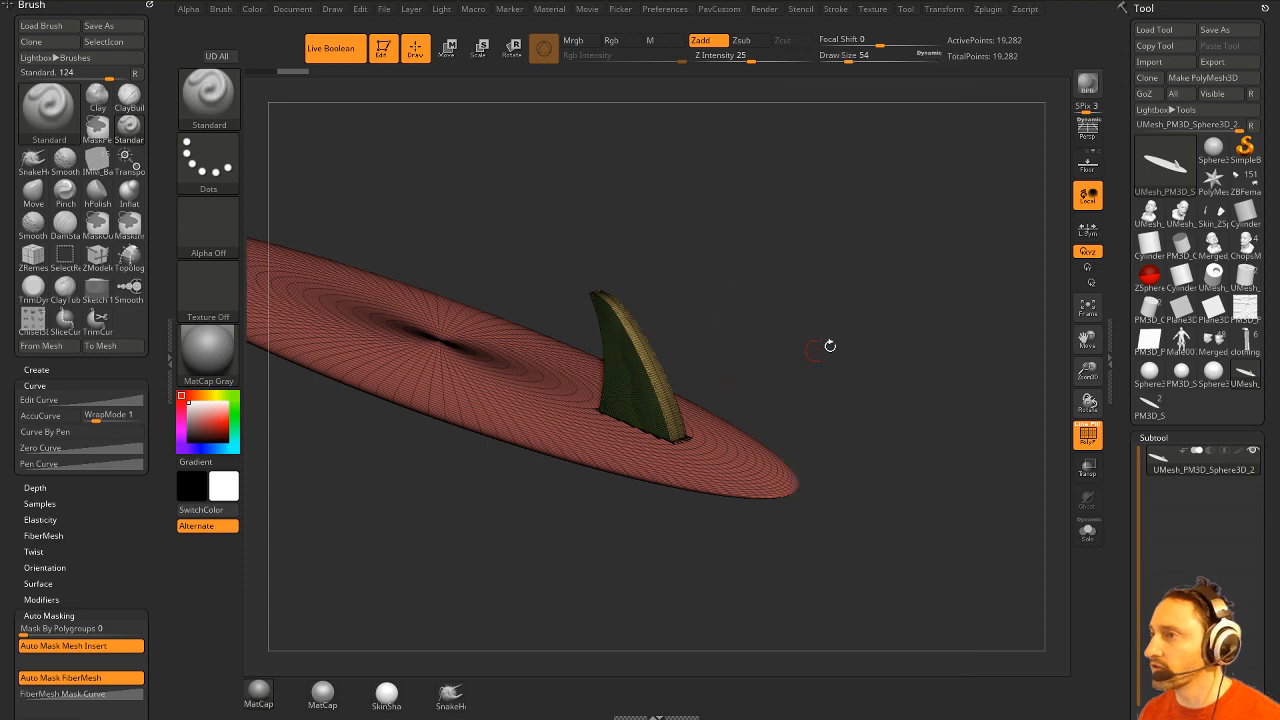
Retopologize the combined board and fin with ZRemesher, check the new topology and hide the polyframes.
{"action": "key", "text": "grave"}
{"action": "left_click", "coordinate": [938, 611]}
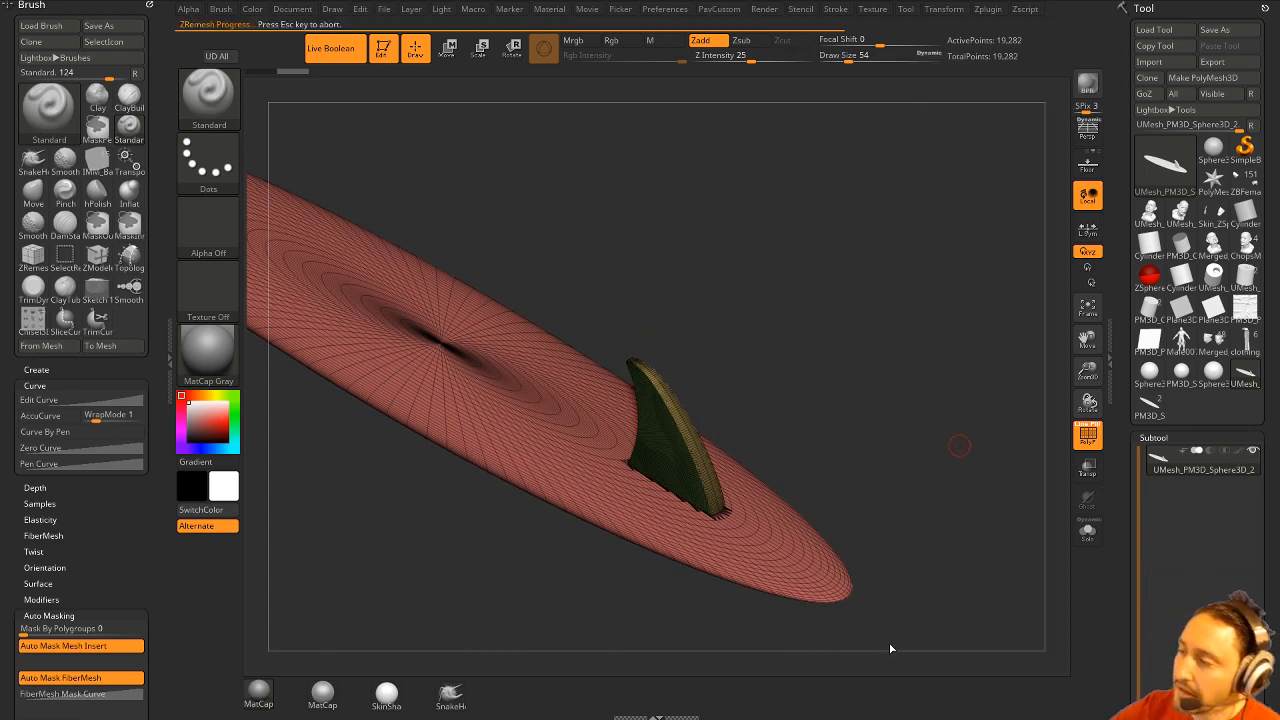
{"action": "left_click_drag", "start_coordinate": [1008, 355], "coordinate": [957, 373]}
{"action": "key", "text": "shift+f"}
{"action": "left_click", "coordinate": [1088, 435]}
{"action": "left_click_drag", "start_coordinate": [979, 440], "coordinate": [952, 340]}
{"action": "key", "text": "shift+f"}
Activate Dynamic Subdiv with the Always YES option and pick the ZModeler brush.
{"action": "key", "text": "d"}
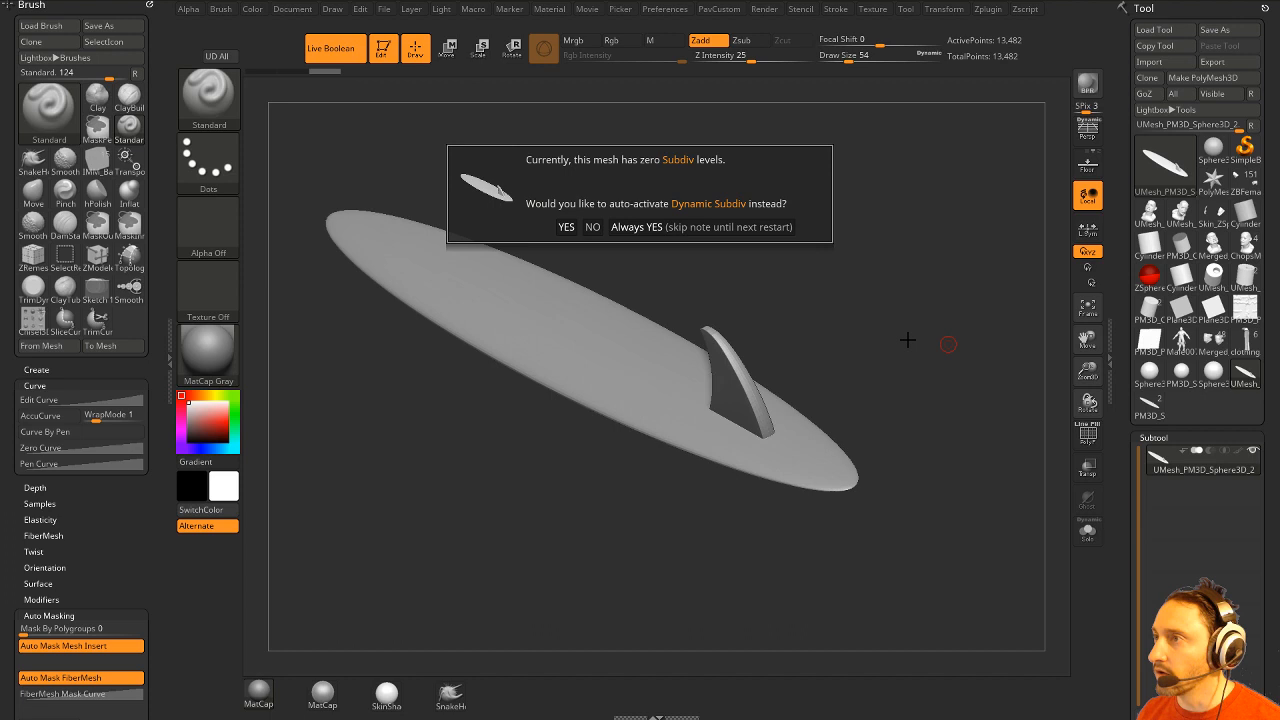
{"action": "left_click", "coordinate": [708, 230]}
{"action": "key", "text": "b"}
{"action": "key", "text": "z"}
{"action": "key", "text": "m"}
{"action": "mouse_move", "coordinate": [923, 341]}
{"action": "left_mouse_down"}
{"action": "mouse_move", "coordinate": [957, 525]}
{"action": "mouse_move", "coordinate": [942, 487]}
{"action": "mouse_move", "coordinate": [903, 460]}
{"action": "mouse_move", "coordinate": [961, 316]}
{"action": "left_mouse_up"}
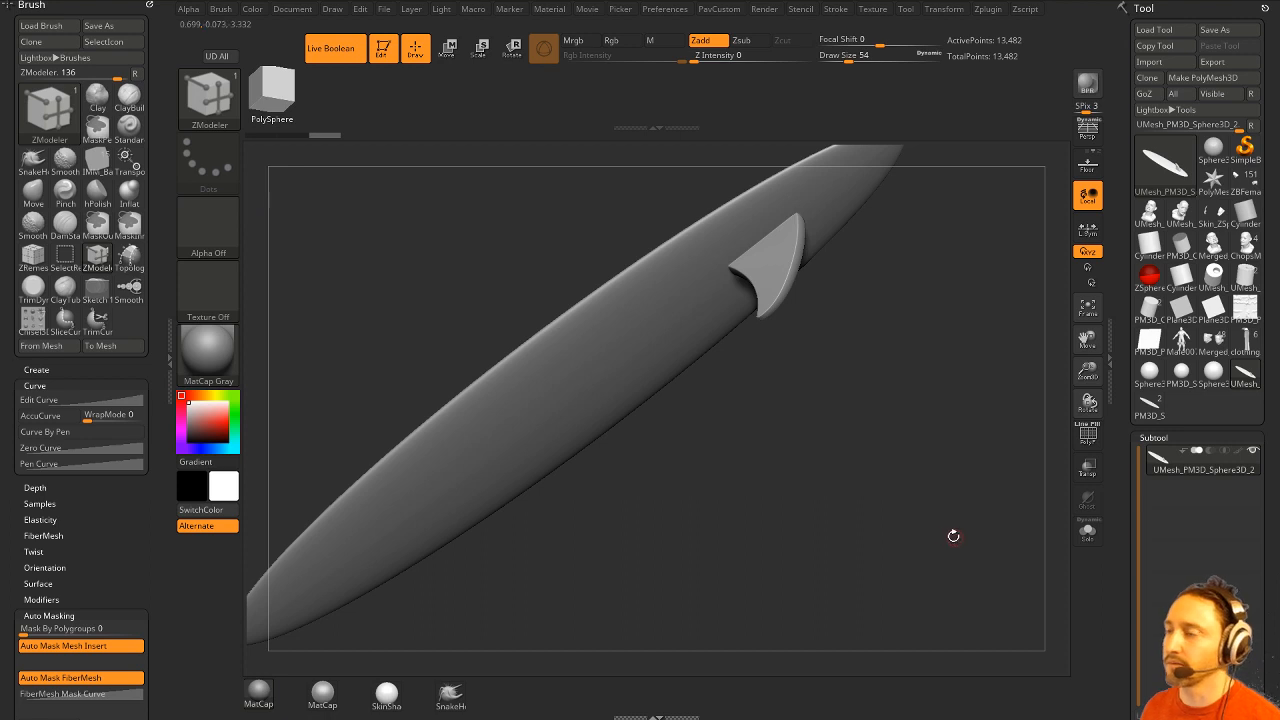
Turn off Live Boolean and switch to the Standard brush with a draw size of 94.
{"action": "left_click", "coordinate": [337, 55]}
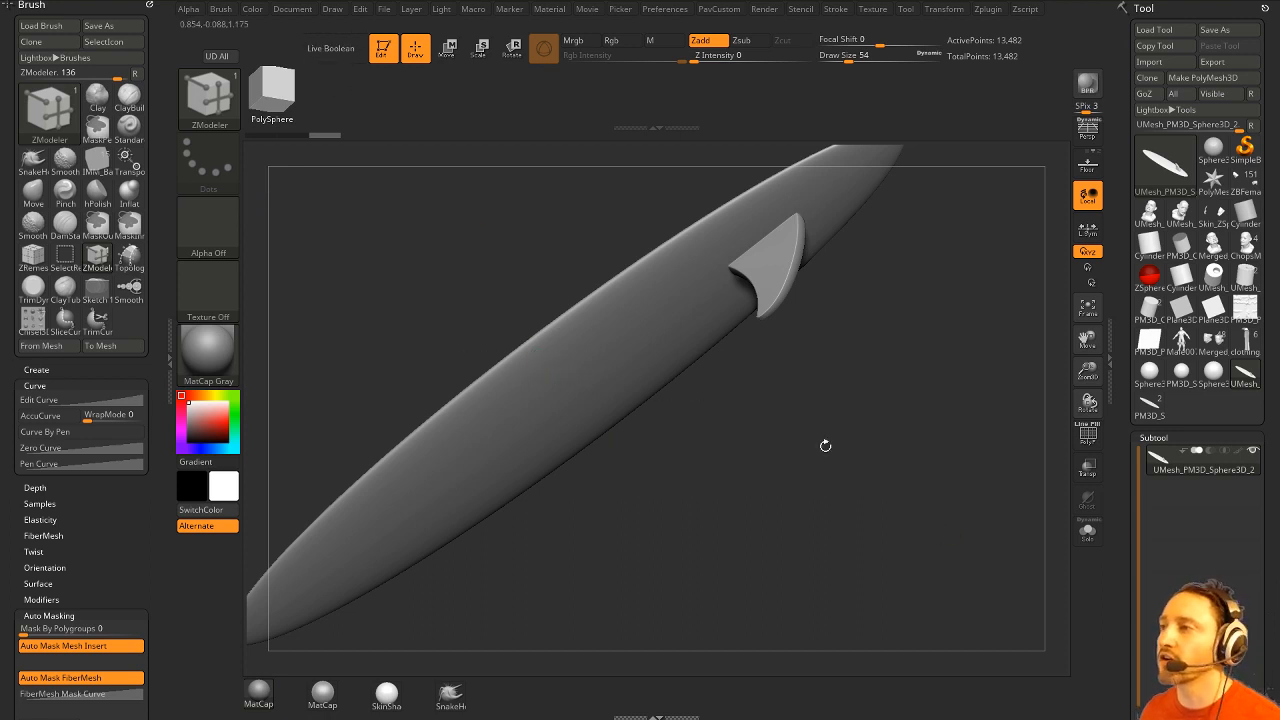
{"action": "mouse_move", "coordinate": [823, 446]}
{"action": "left_mouse_down"}
{"action": "mouse_move", "coordinate": [956, 481]}
{"action": "mouse_move", "coordinate": [1007, 363]}
{"action": "mouse_move", "coordinate": [626, 429]}
{"action": "mouse_move", "coordinate": [971, 434]}
{"action": "mouse_move", "coordinate": [947, 403]}
{"action": "left_mouse_up"}
{"action": "key", "text": "b"}
{"action": "key", "text": "s"}
{"action": "key", "text": "t"}
{"action": "key", "text": "s"}
{"action": "left_click_drag", "start_coordinate": [947, 403], "coordinate": [968, 381]}
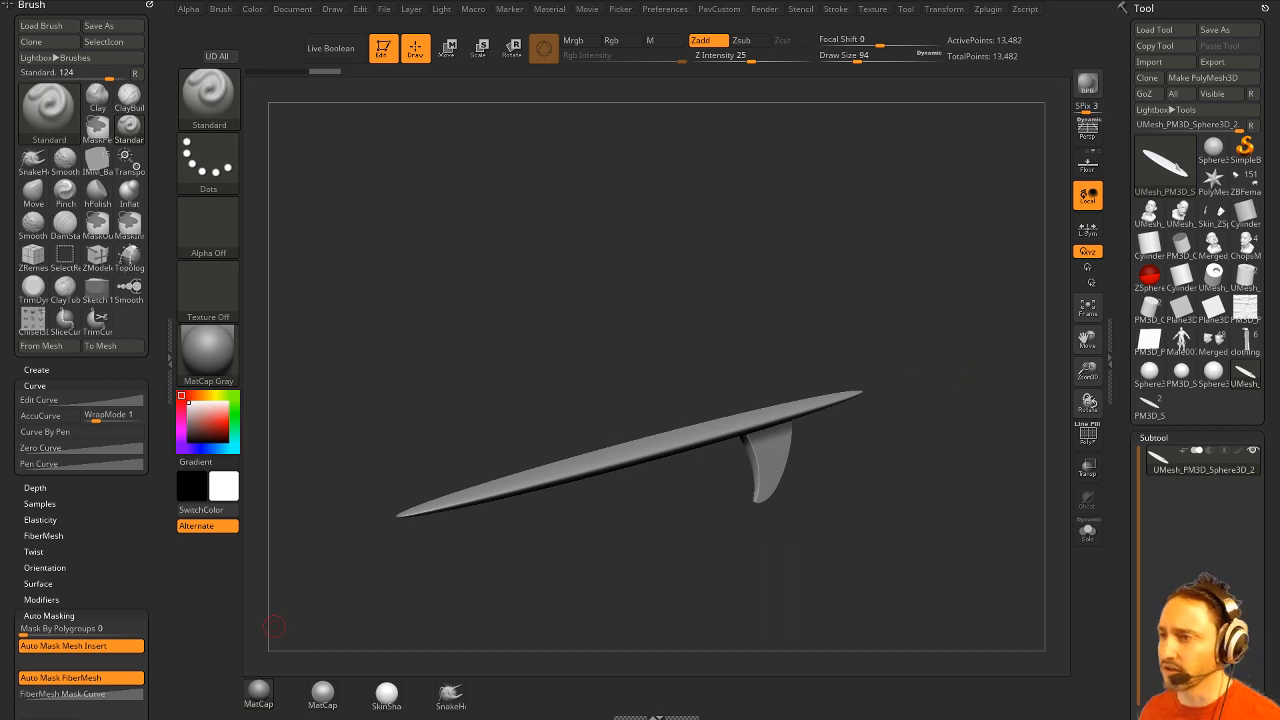
{"action": "left_click_drag", "start_coordinate": [477, 292], "coordinate": [486, 293]}
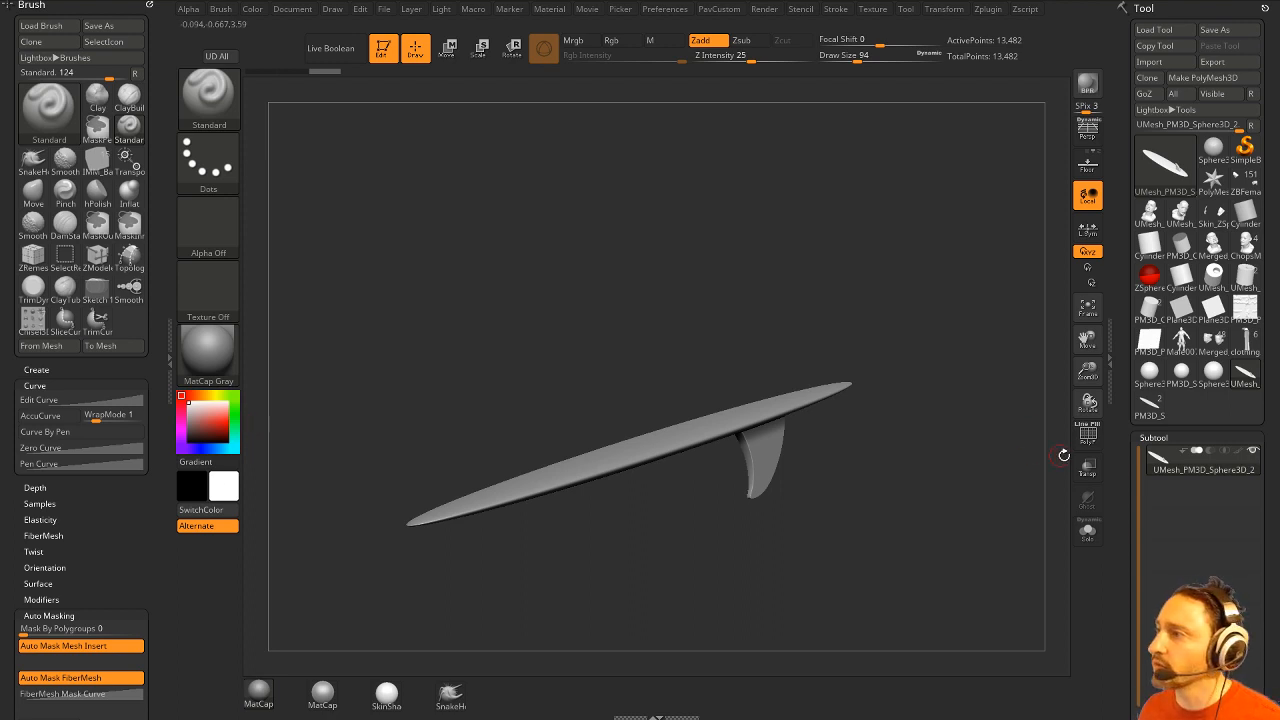
Inspect the board and fin with the polyframe lines only, and with the polygroup fill only.
{"action": "left_click", "coordinate": [1087, 435]}
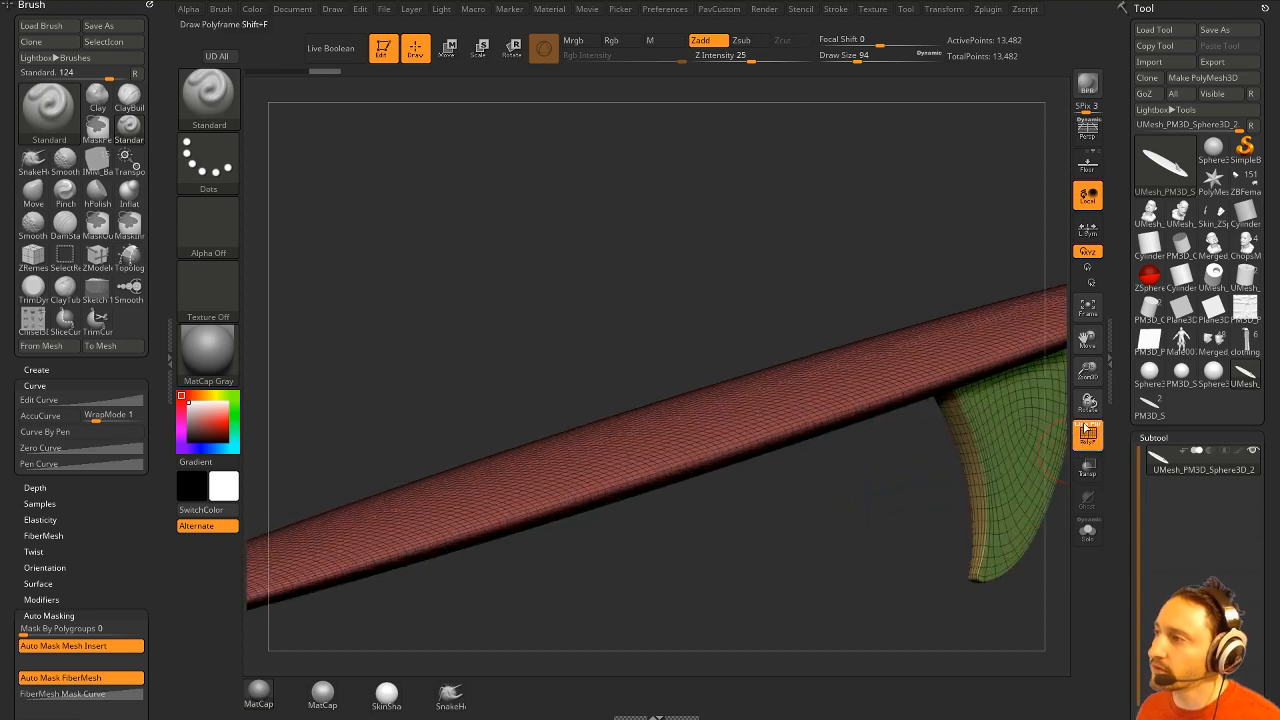
{"action": "left_click", "coordinate": [1098, 426]}
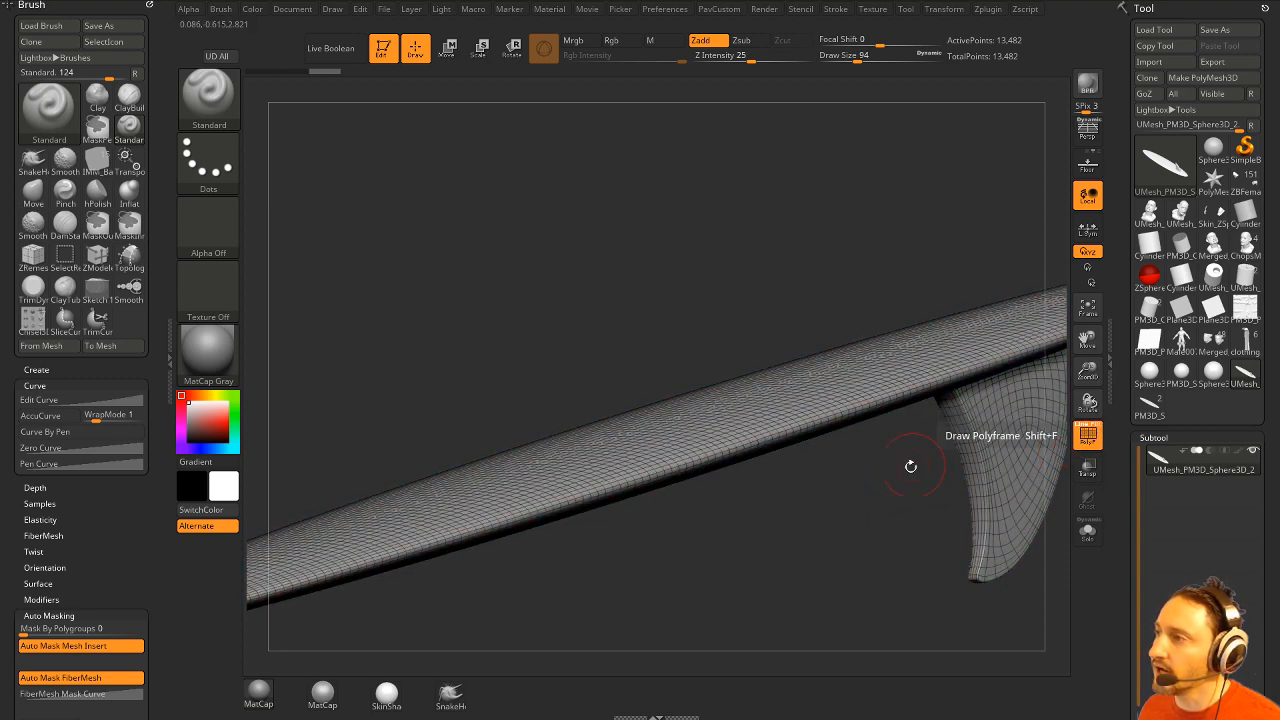
{"action": "left_click_drag", "start_coordinate": [911, 467], "coordinate": [680, 443]}
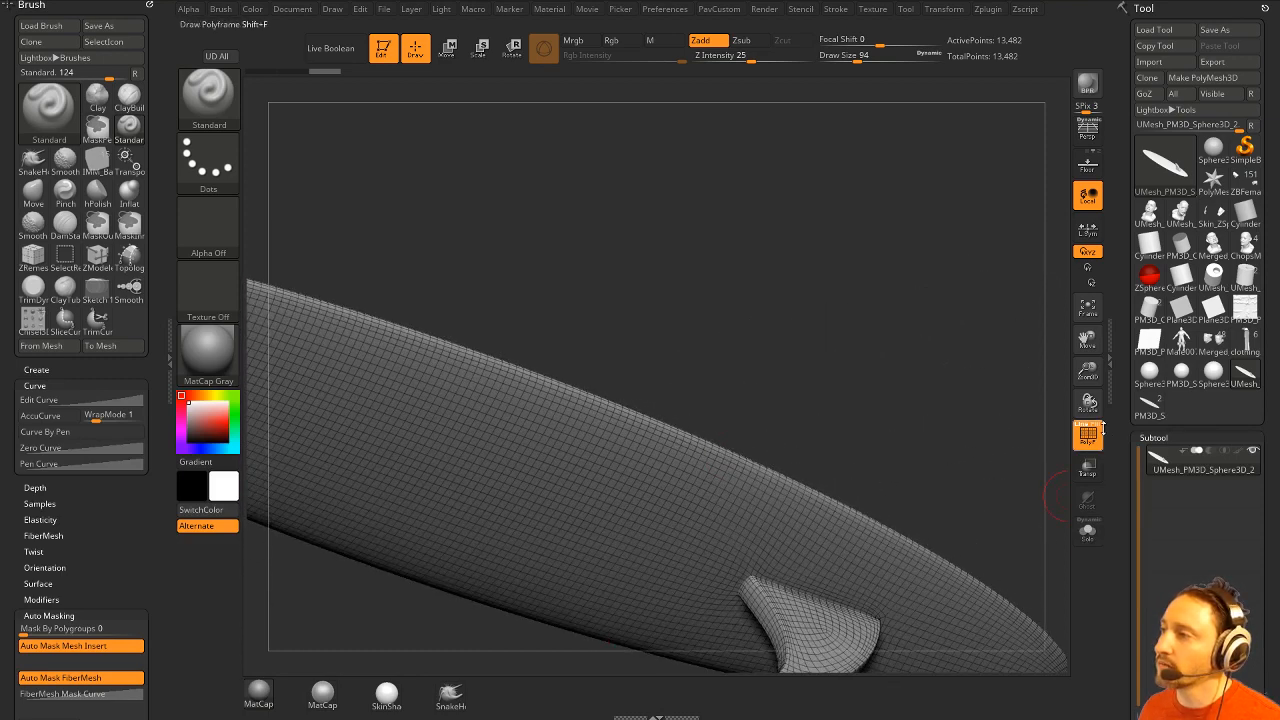
{"action": "left_click", "coordinate": [1092, 429]}
{"action": "left_click", "coordinate": [1092, 429]}
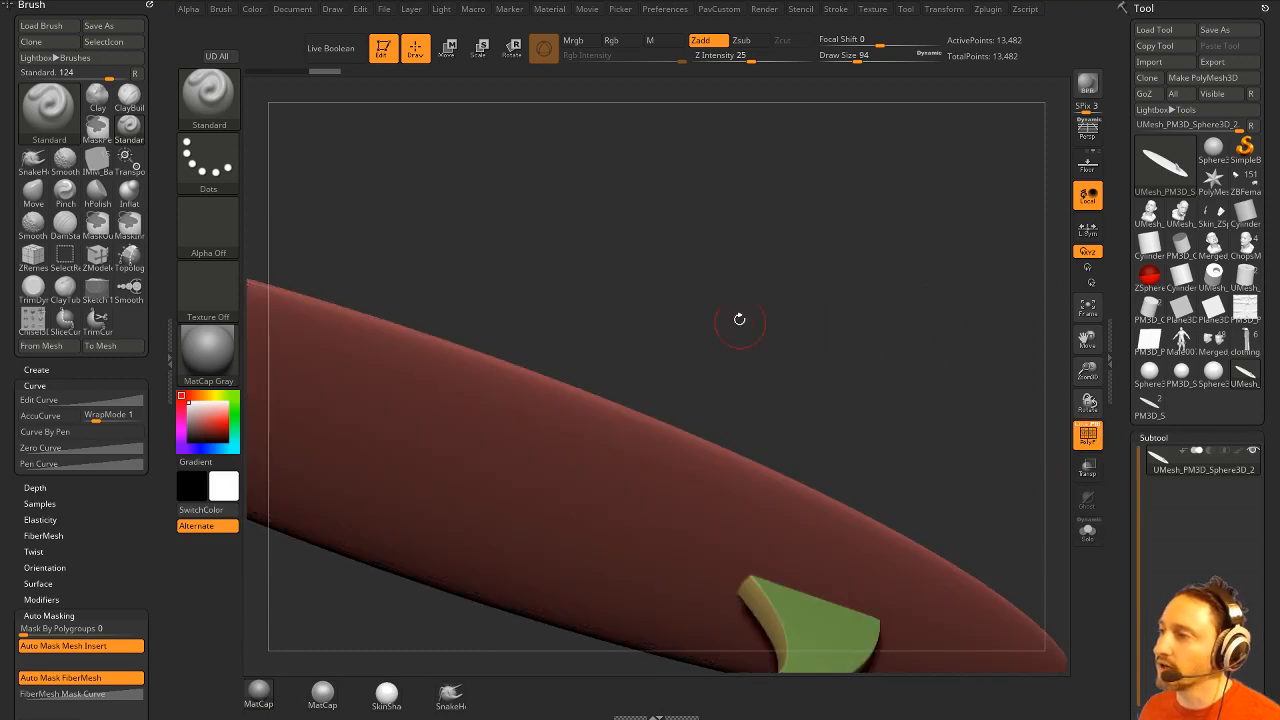
{"action": "left_click_drag", "start_coordinate": [740, 320], "coordinate": [770, 432]}
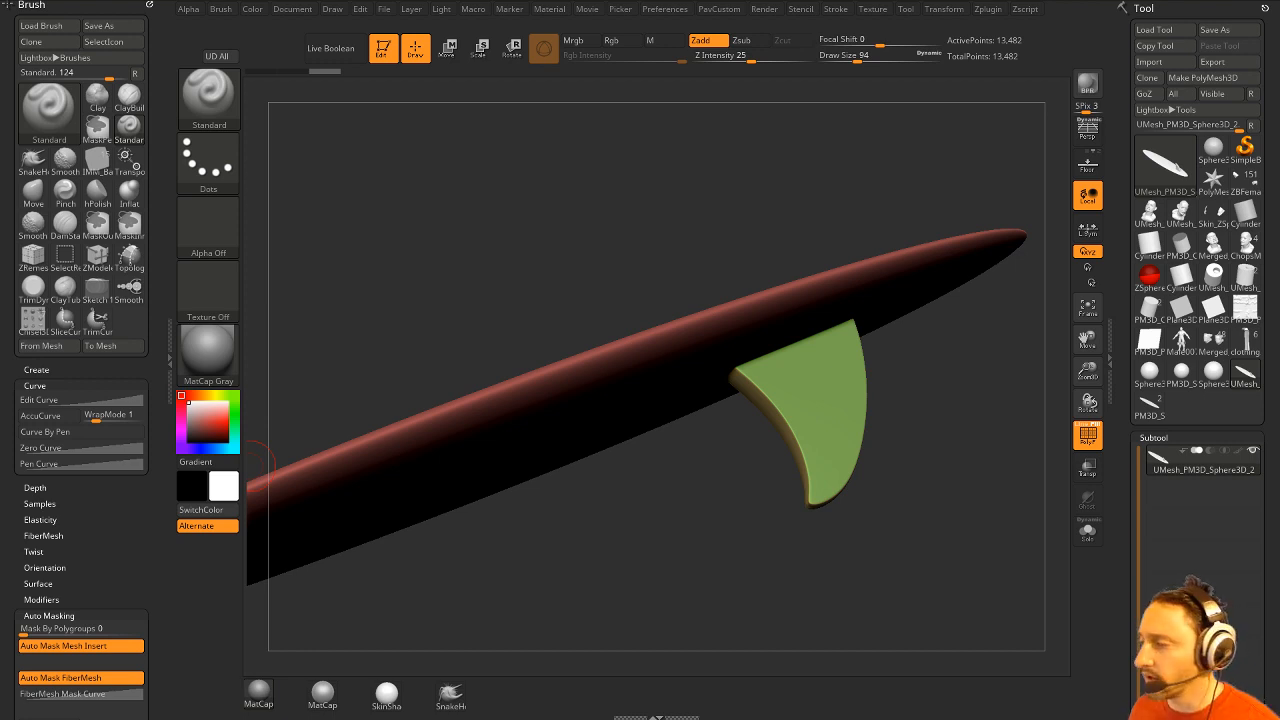
Switch to the browser and play the Pavlovich Workshop Episode 33 video in theater mode.
{"action": "key", "text": "alt+Tab"}
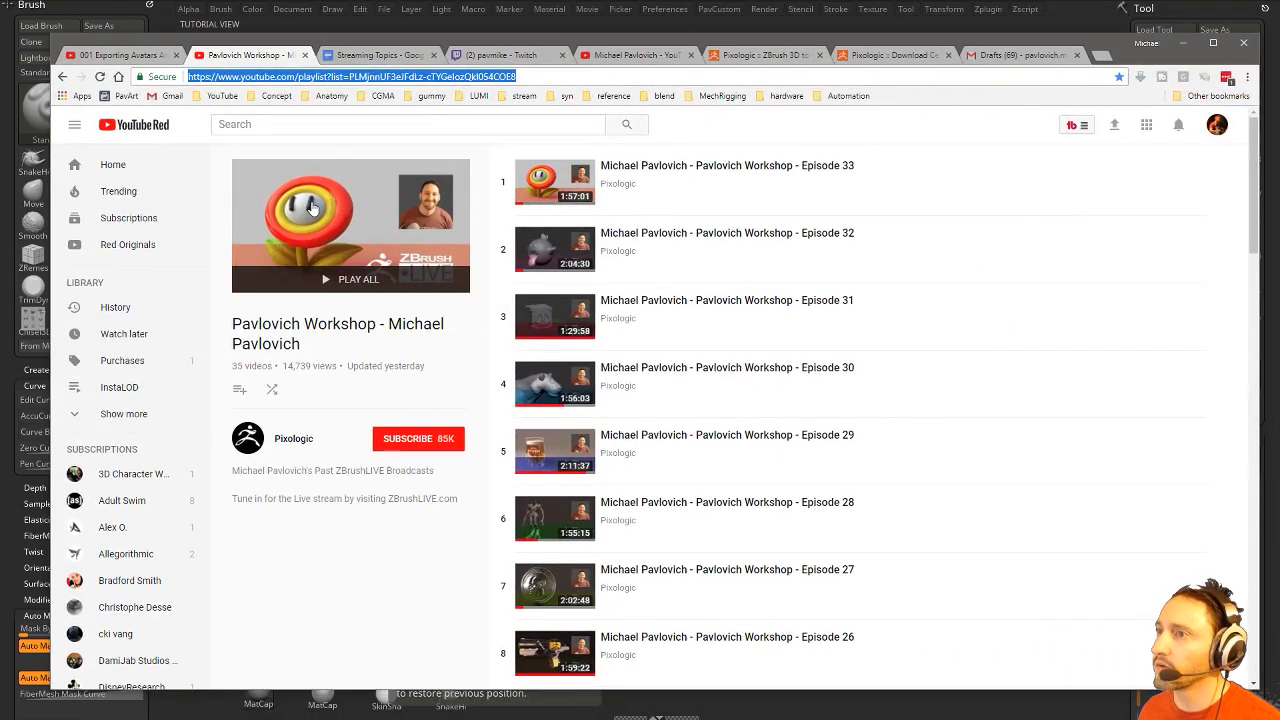
{"action": "left_click", "coordinate": [311, 207]}
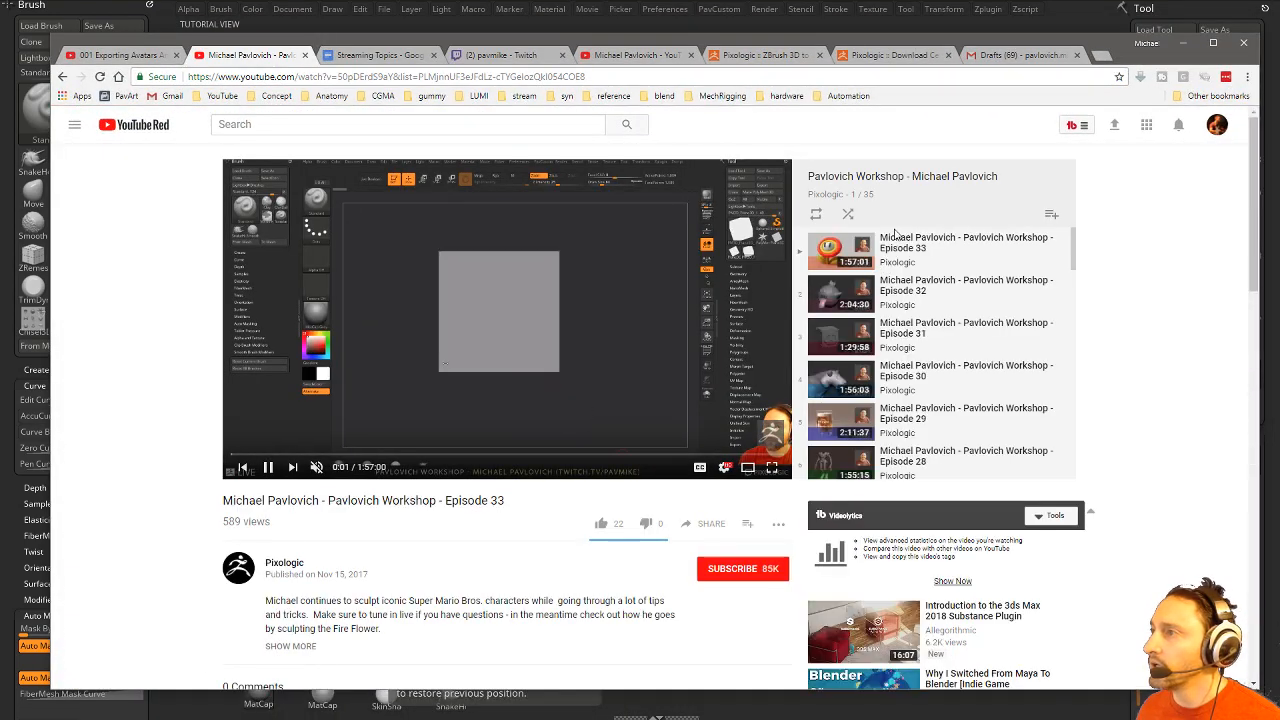
{"action": "left_click", "coordinate": [897, 243]}
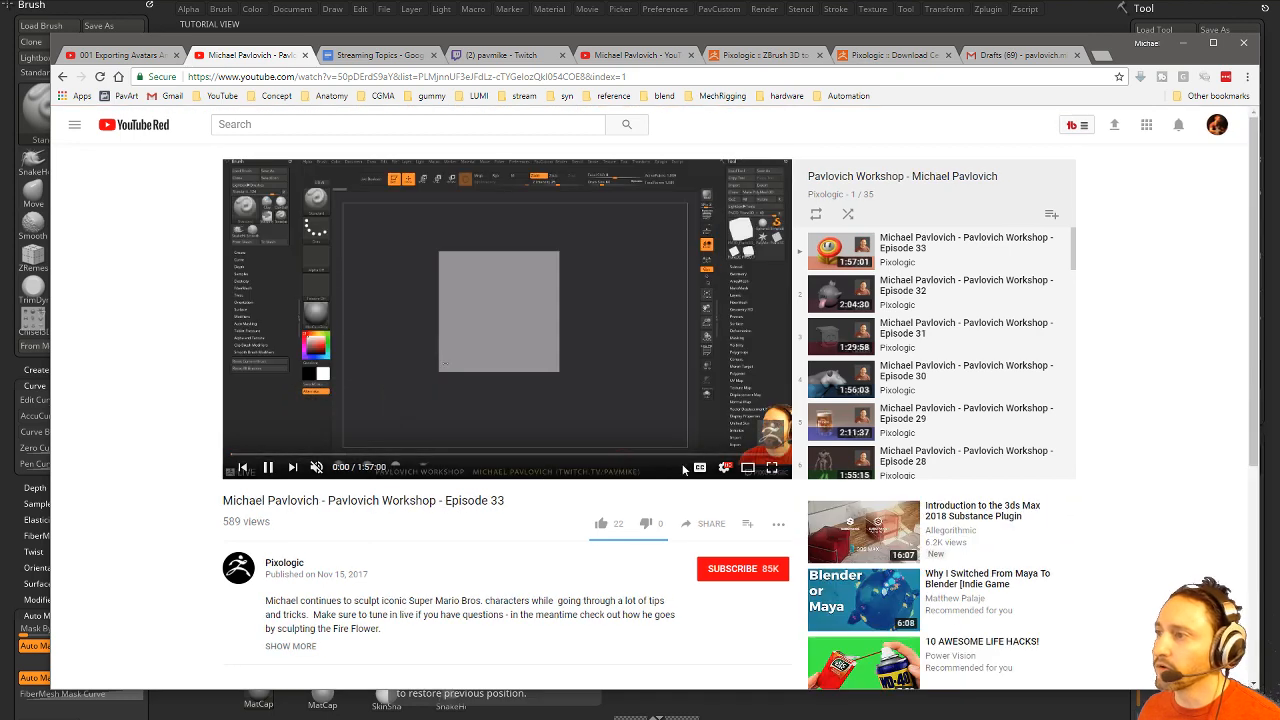
{"action": "left_click", "coordinate": [748, 467]}
Skim through the Episode 33 workshop video from the Fire Flower modeling to the head polygroups near 1:46:02, and return to the previous page.
{"action": "left_click", "coordinate": [177, 580]}
{"action": "left_click_drag", "start_coordinate": [177, 580], "coordinate": [207, 582]}
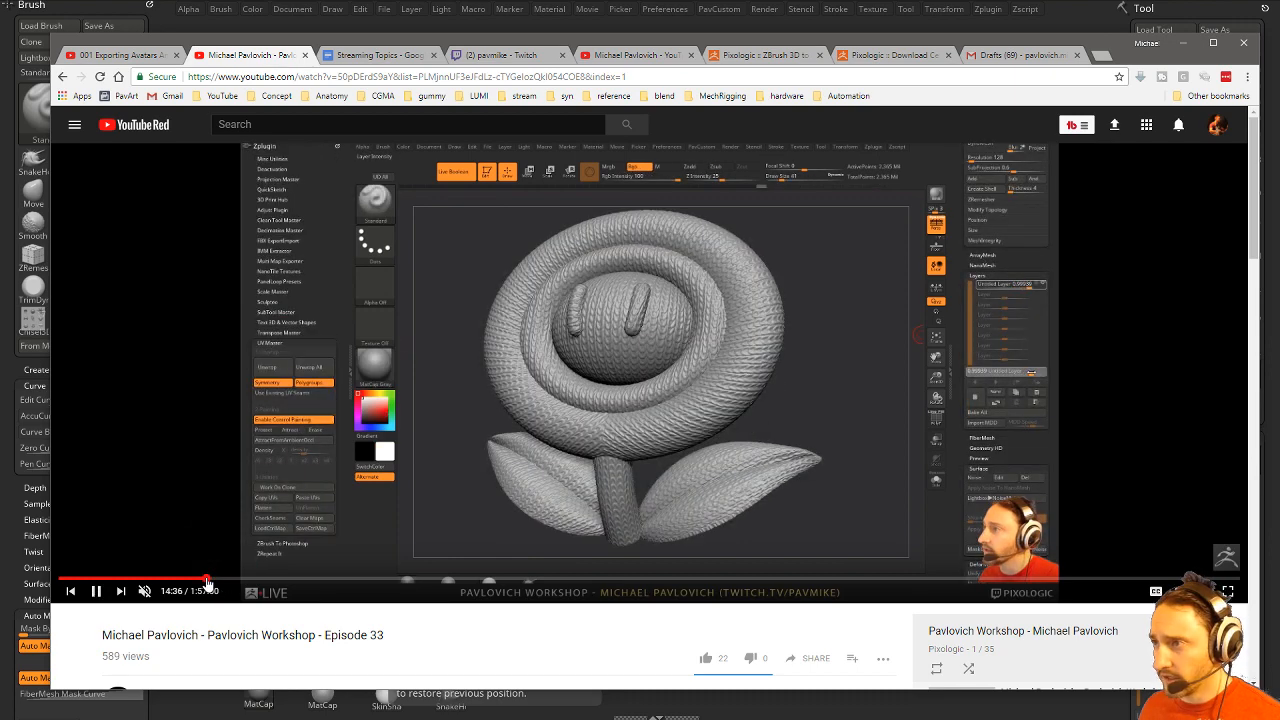
{"action": "left_click", "coordinate": [190, 582]}
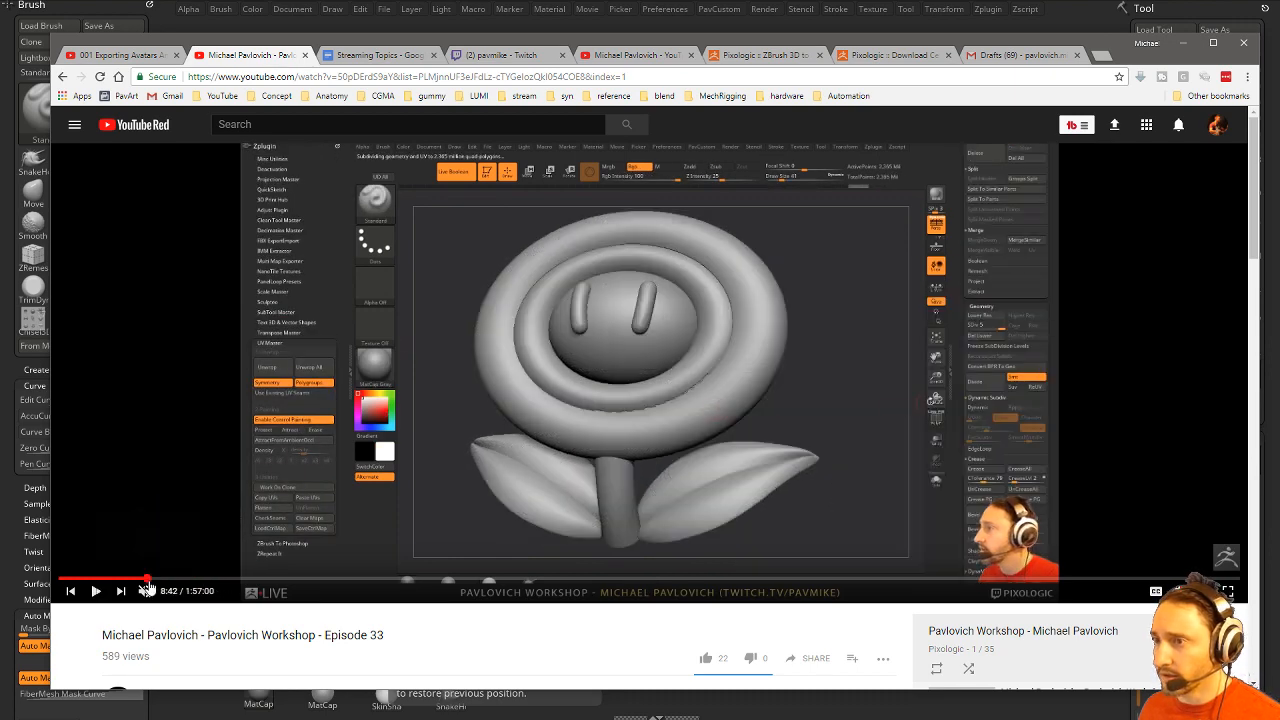
{"action": "left_click", "coordinate": [193, 582]}
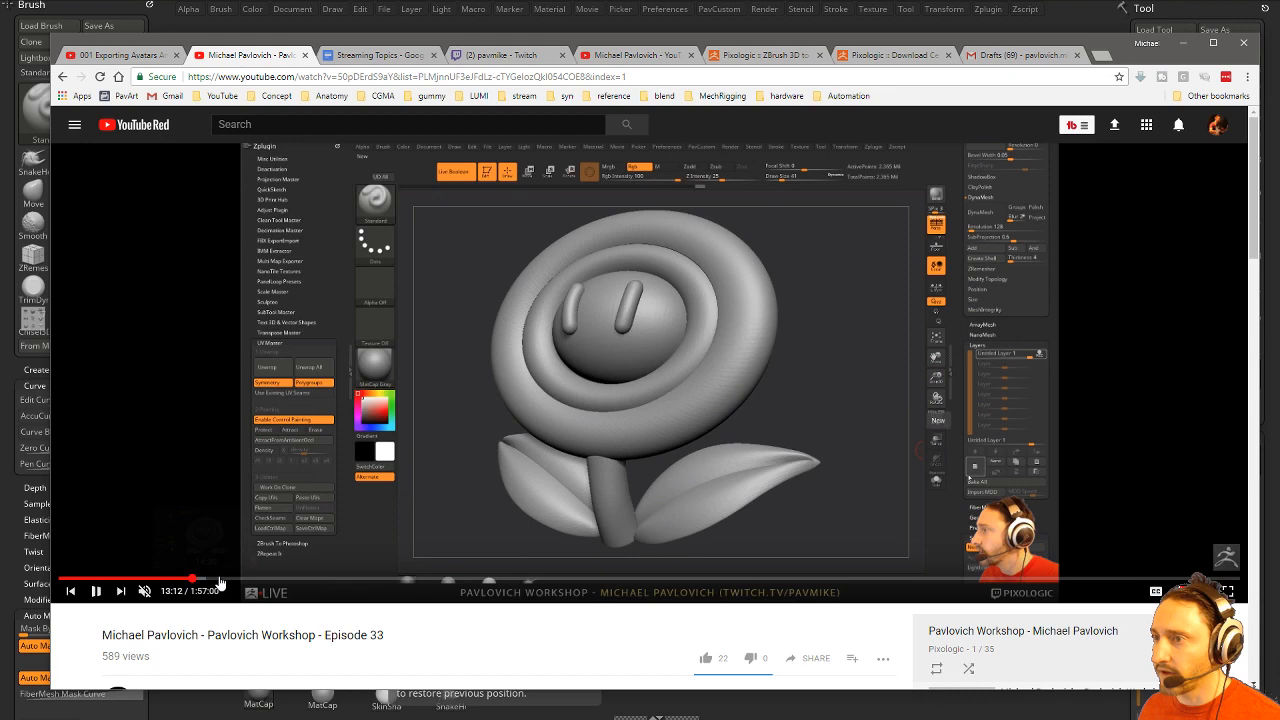
{"action": "left_click", "coordinate": [215, 582]}
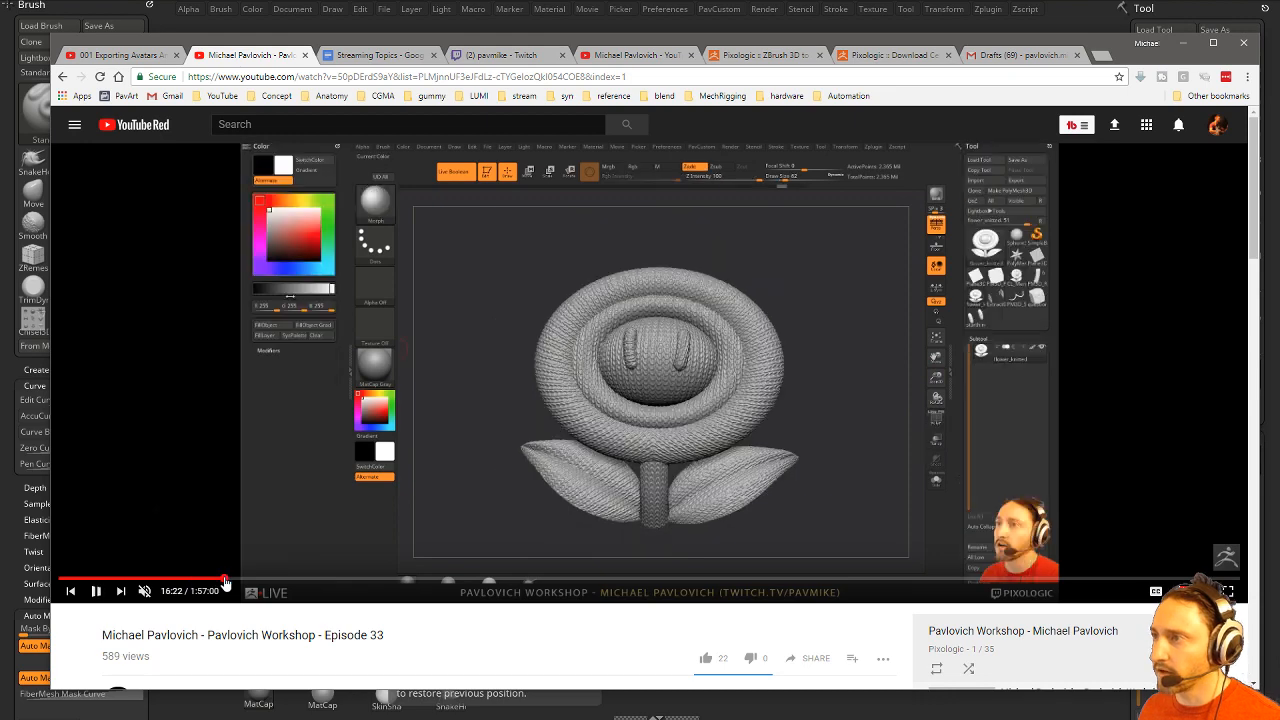
{"action": "left_click", "coordinate": [262, 582]}
{"action": "left_click", "coordinate": [290, 582]}
{"action": "left_click", "coordinate": [352, 585]}
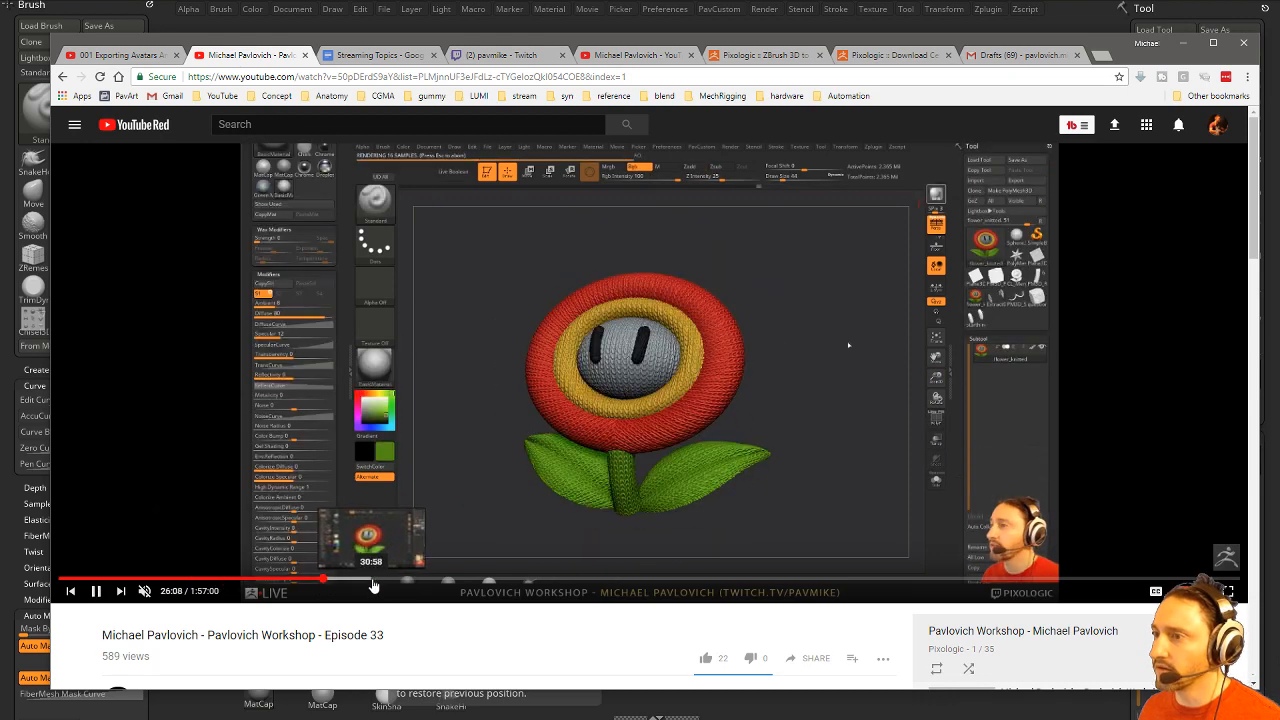
{"action": "left_click", "coordinate": [405, 585]}
{"action": "left_click", "coordinate": [446, 587]}
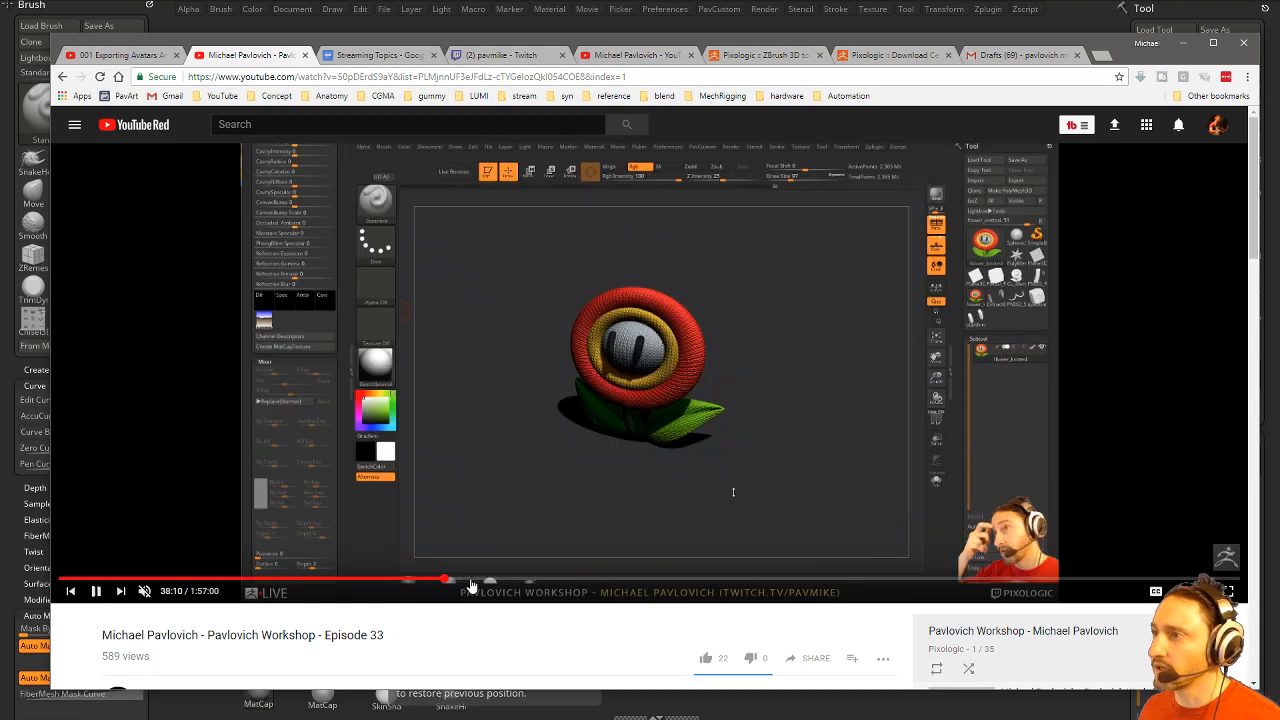
{"action": "left_click", "coordinate": [517, 582]}
{"action": "left_click", "coordinate": [540, 582]}
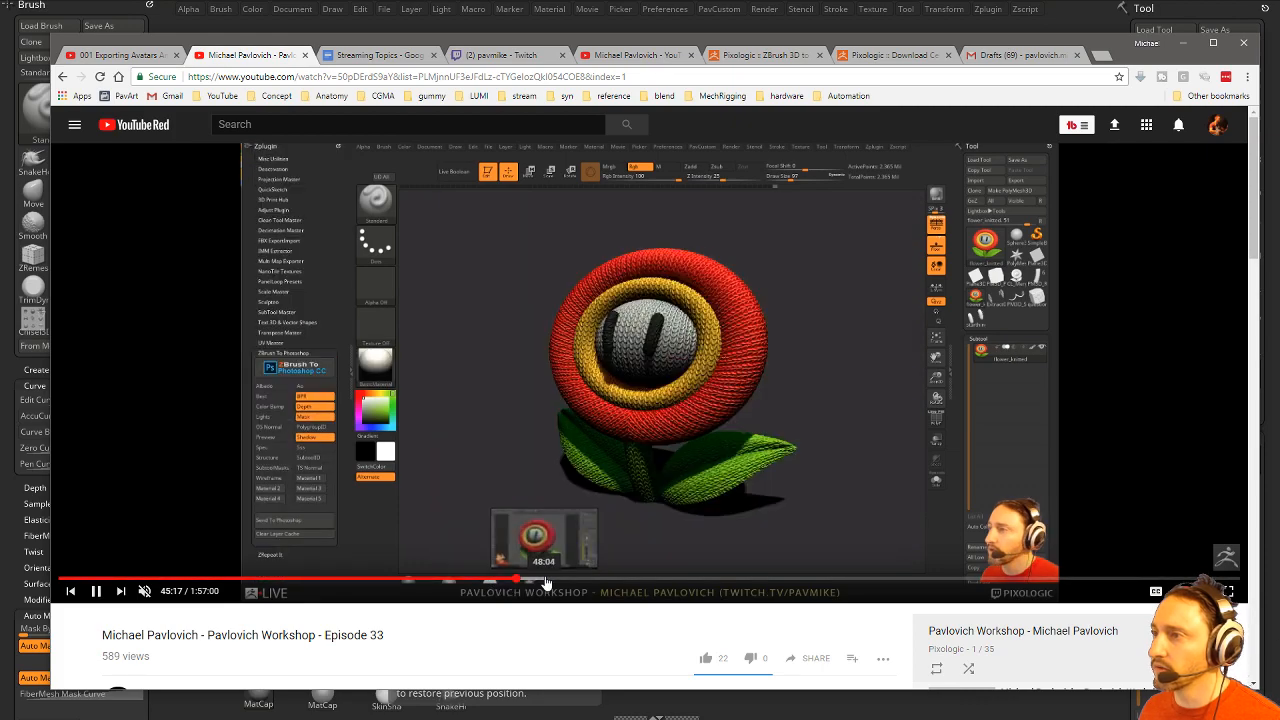
{"action": "left_click", "coordinate": [582, 582]}
{"action": "left_click", "coordinate": [619, 582]}
{"action": "left_click", "coordinate": [651, 582]}
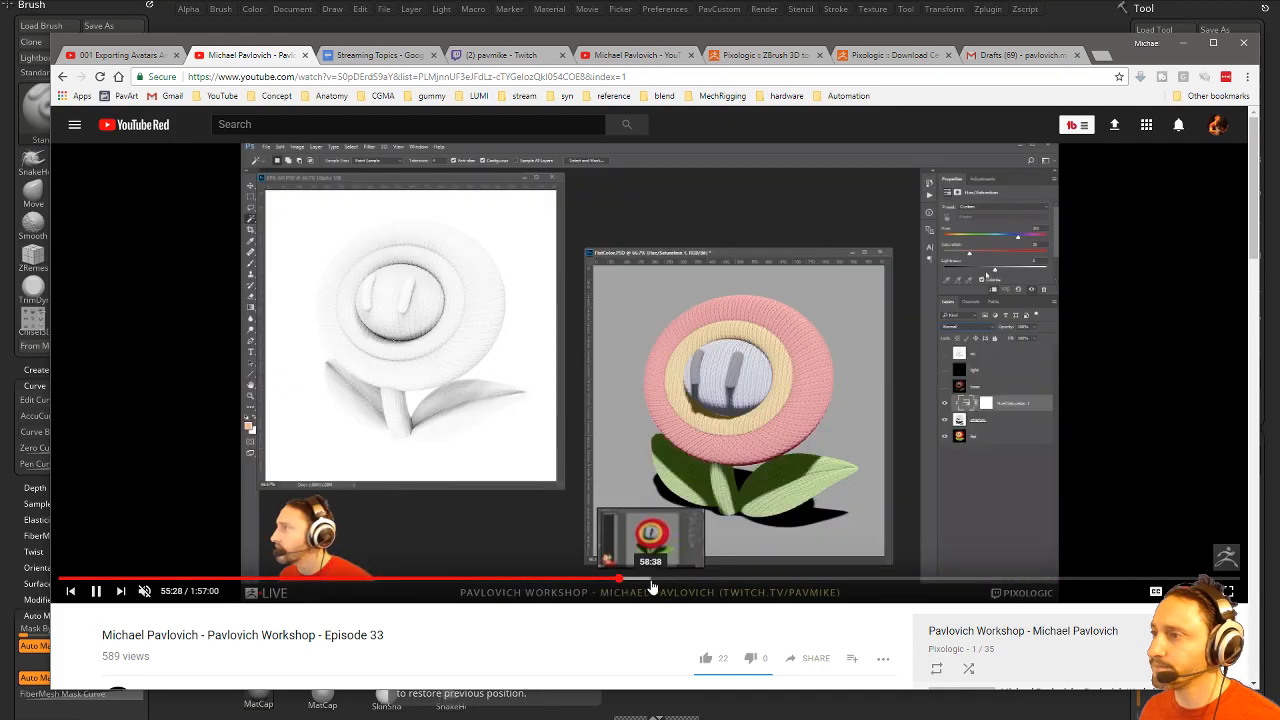
{"action": "left_click", "coordinate": [692, 582]}
{"action": "left_click", "coordinate": [709, 582]}
{"action": "left_click", "coordinate": [752, 582]}
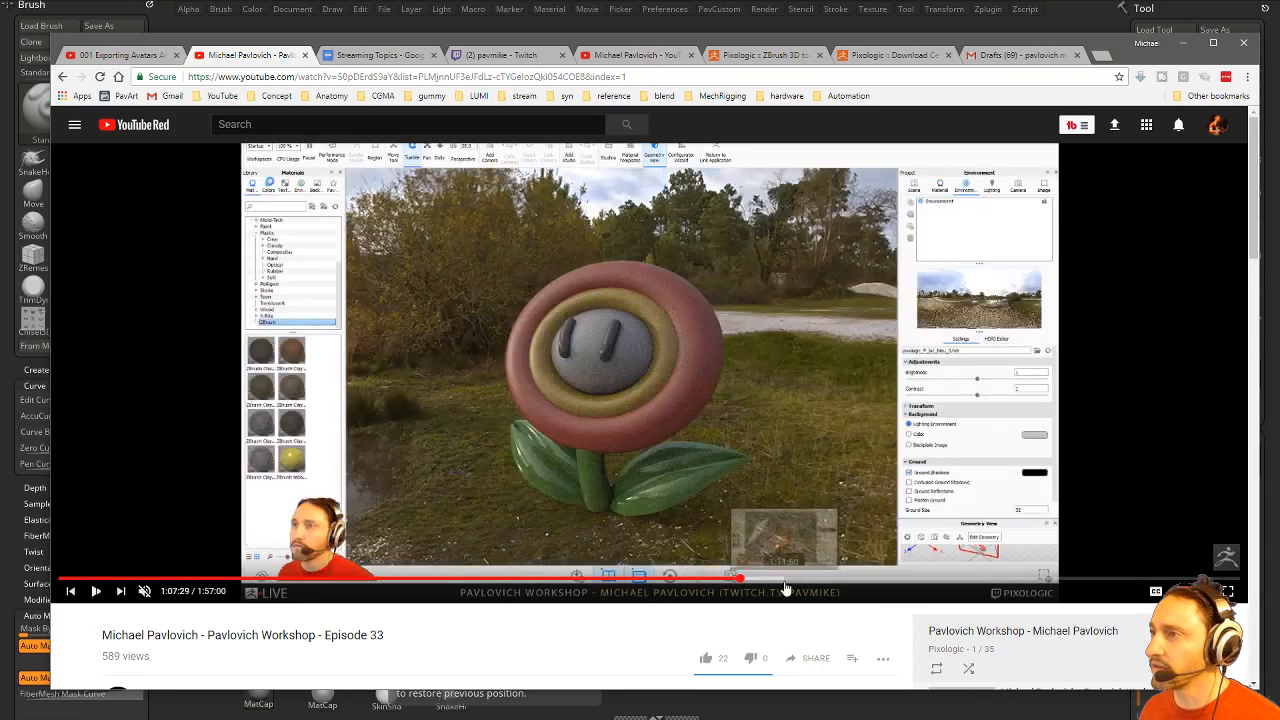
{"action": "left_click", "coordinate": [785, 582]}
{"action": "left_click", "coordinate": [827, 582]}
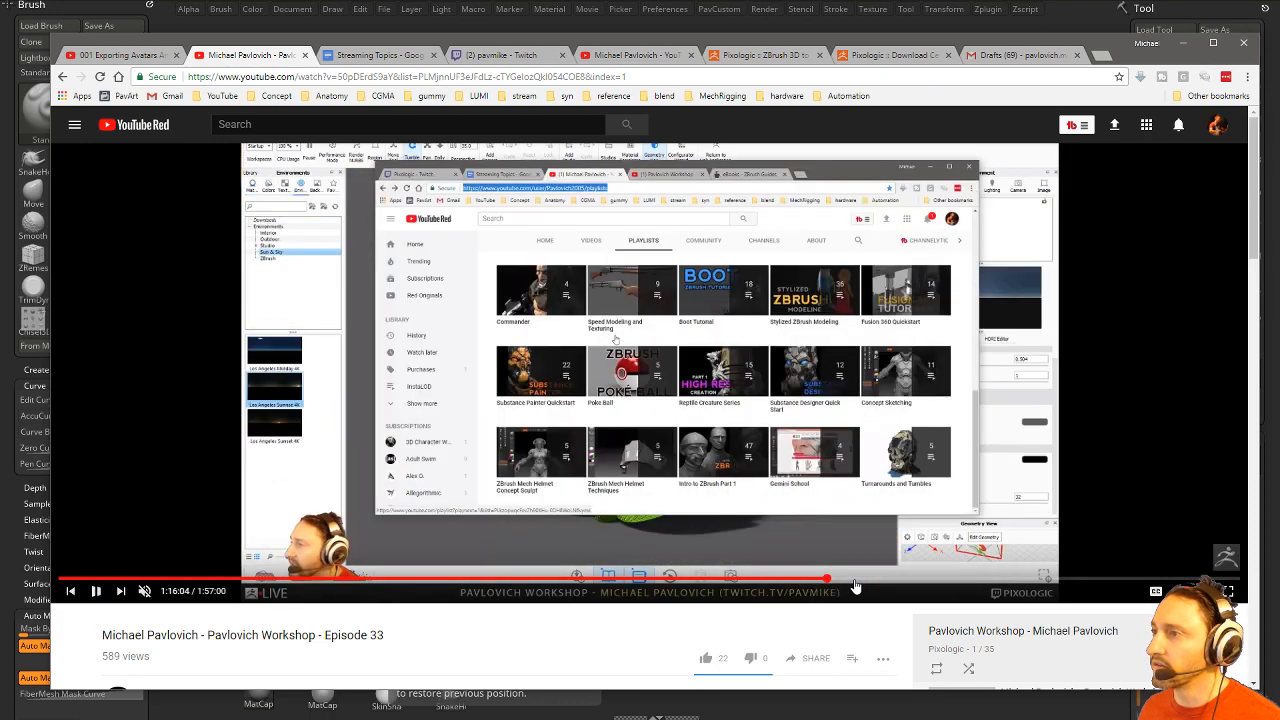
{"action": "left_click", "coordinate": [860, 582]}
{"action": "left_click", "coordinate": [917, 582]}
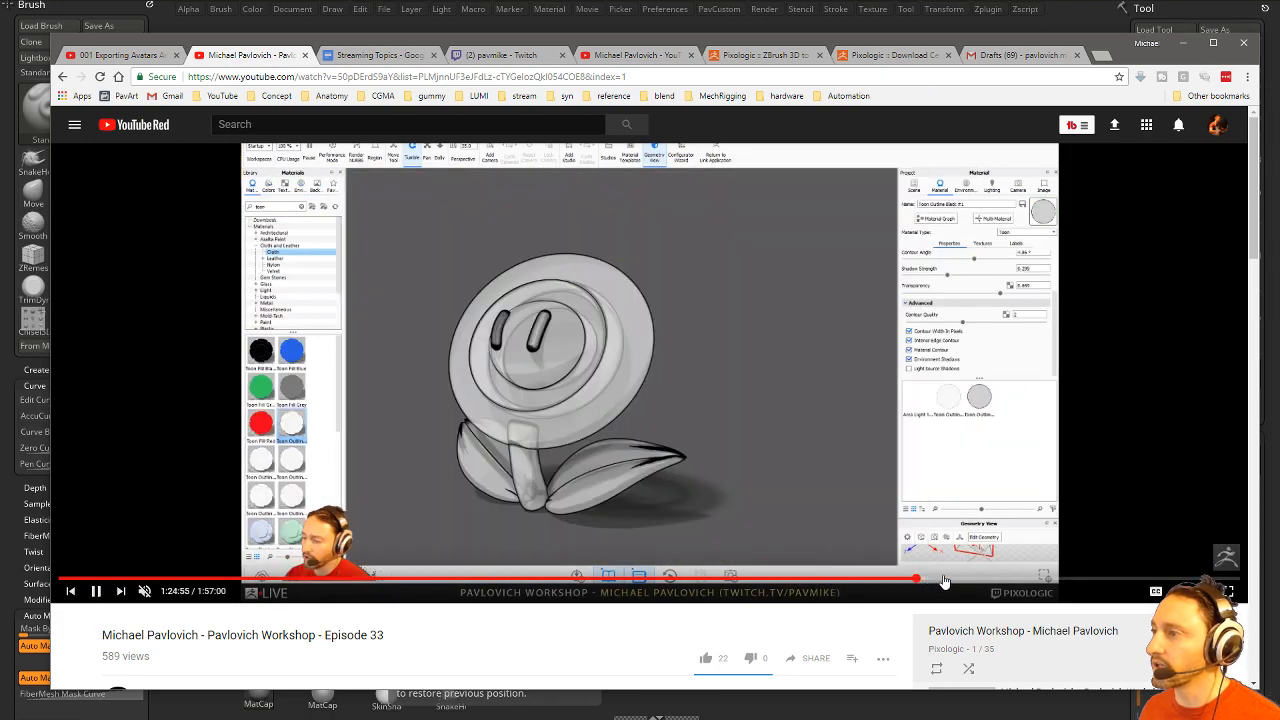
{"action": "left_click", "coordinate": [950, 582]}
{"action": "left_click", "coordinate": [983, 582]}
{"action": "left_click", "coordinate": [1045, 582]}
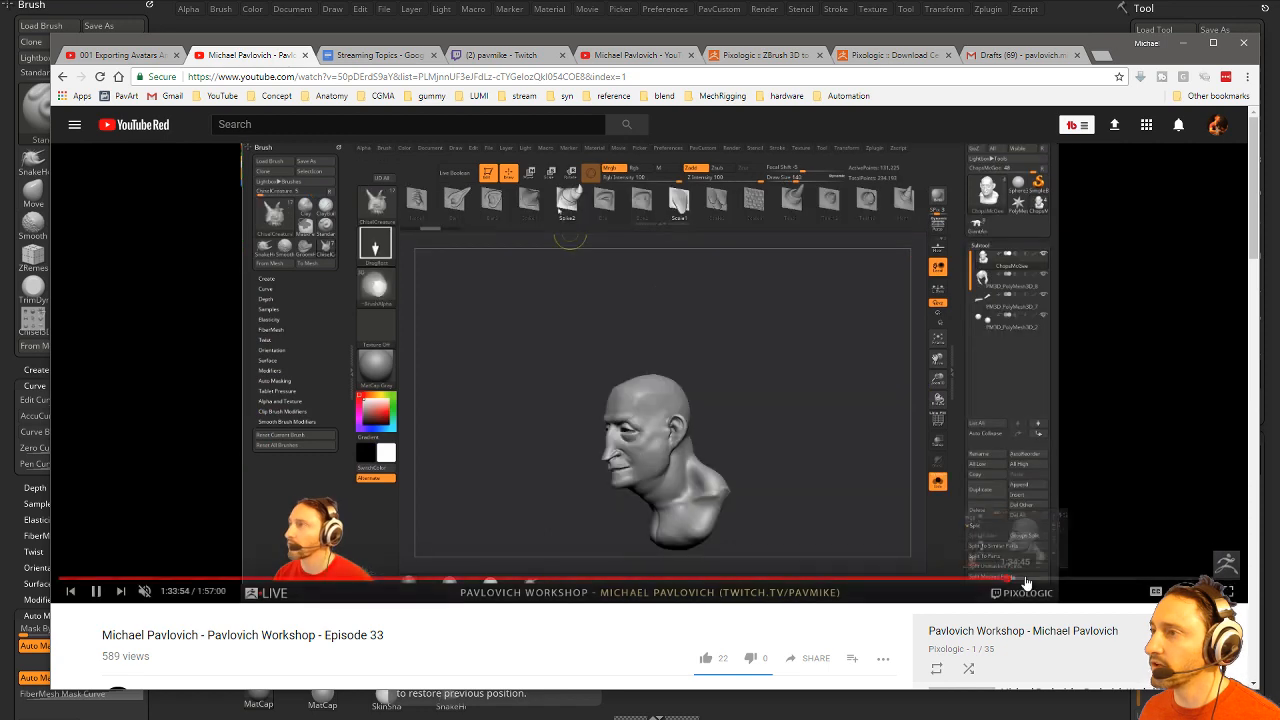
{"action": "left_click", "coordinate": [1090, 582]}
{"action": "left_click", "coordinate": [1101, 582]}
{"action": "left_click", "coordinate": [1118, 582]}
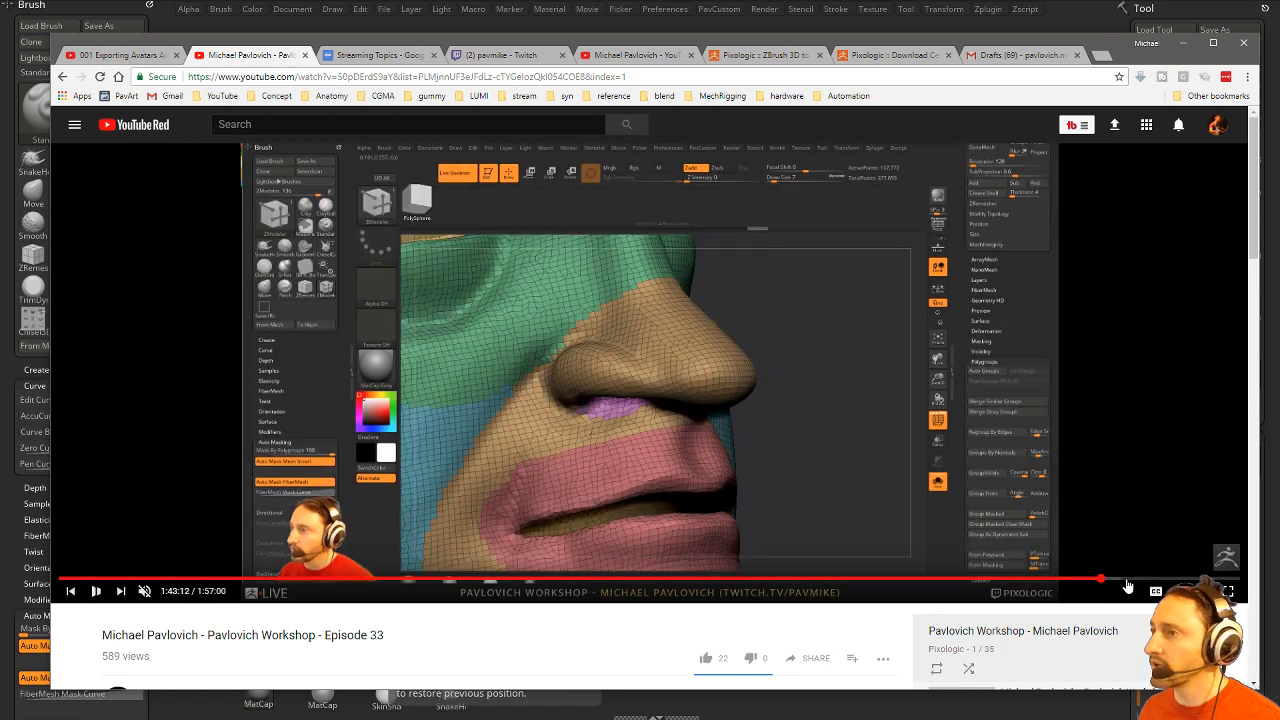
{"action": "left_click", "coordinate": [1132, 582]}
{"action": "left_click", "coordinate": [1146, 582]}
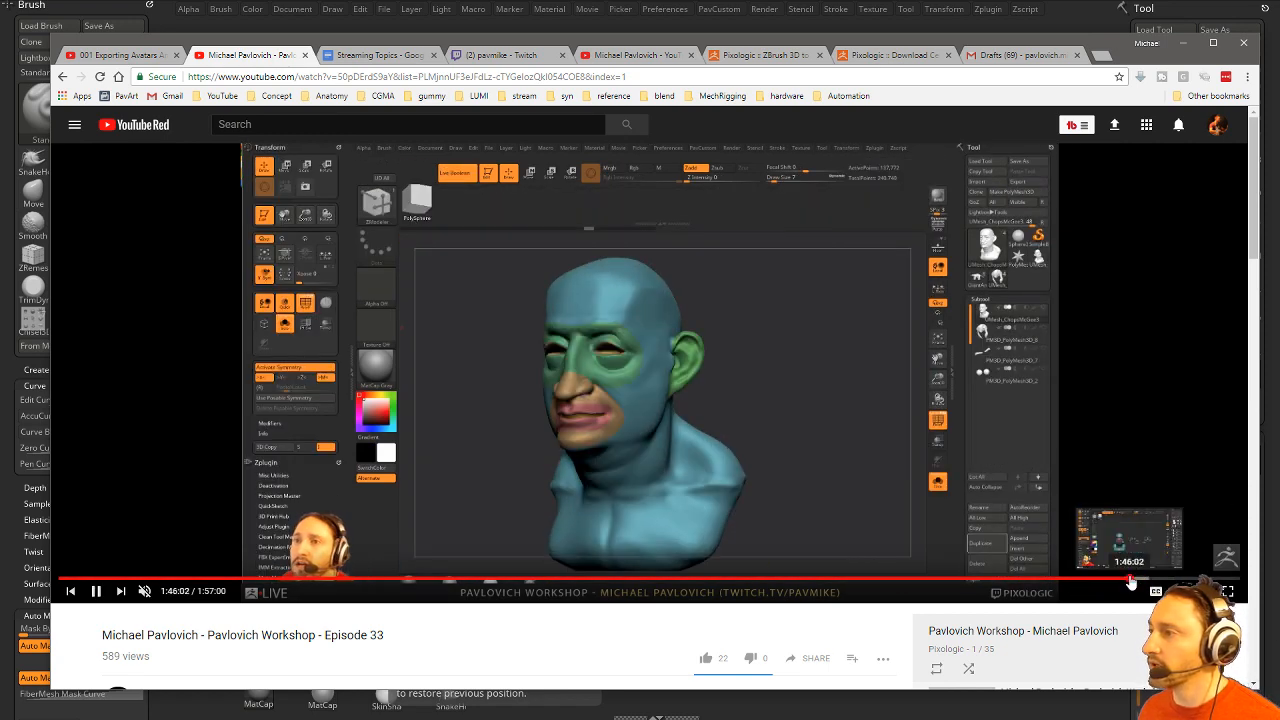
{"action": "left_click", "coordinate": [1155, 582]}
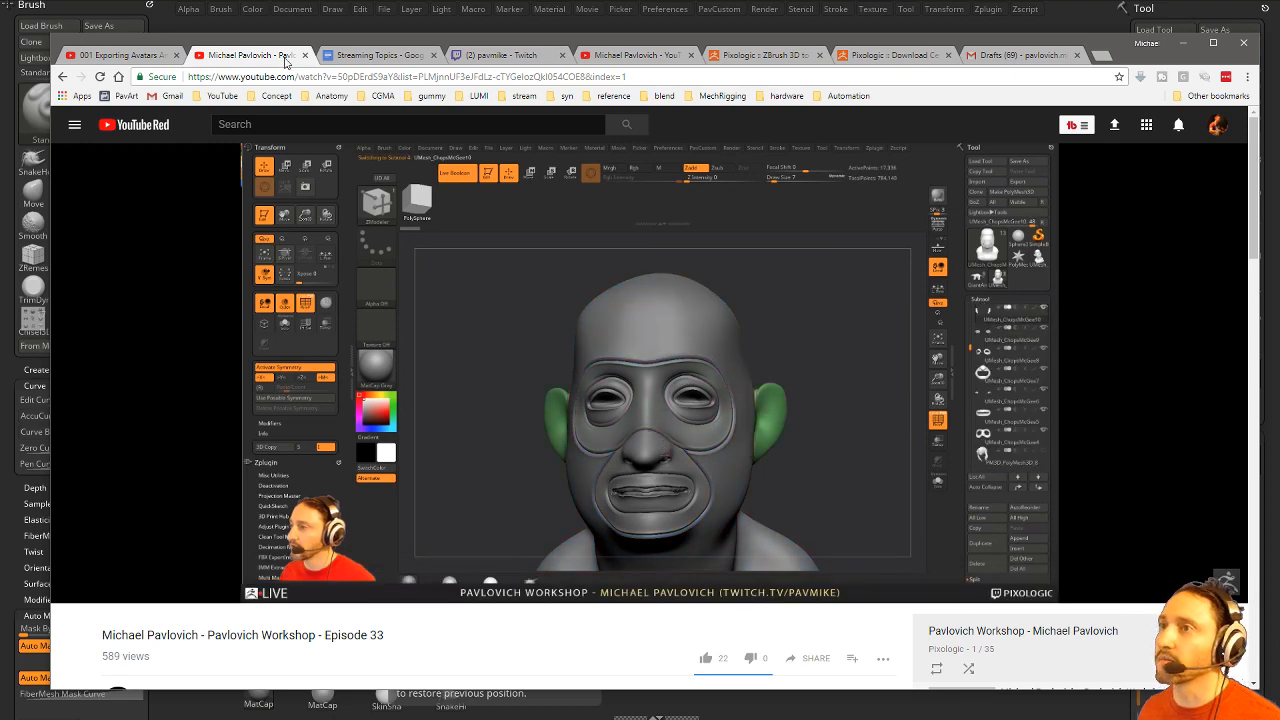
{"action": "left_click", "coordinate": [62, 77]}
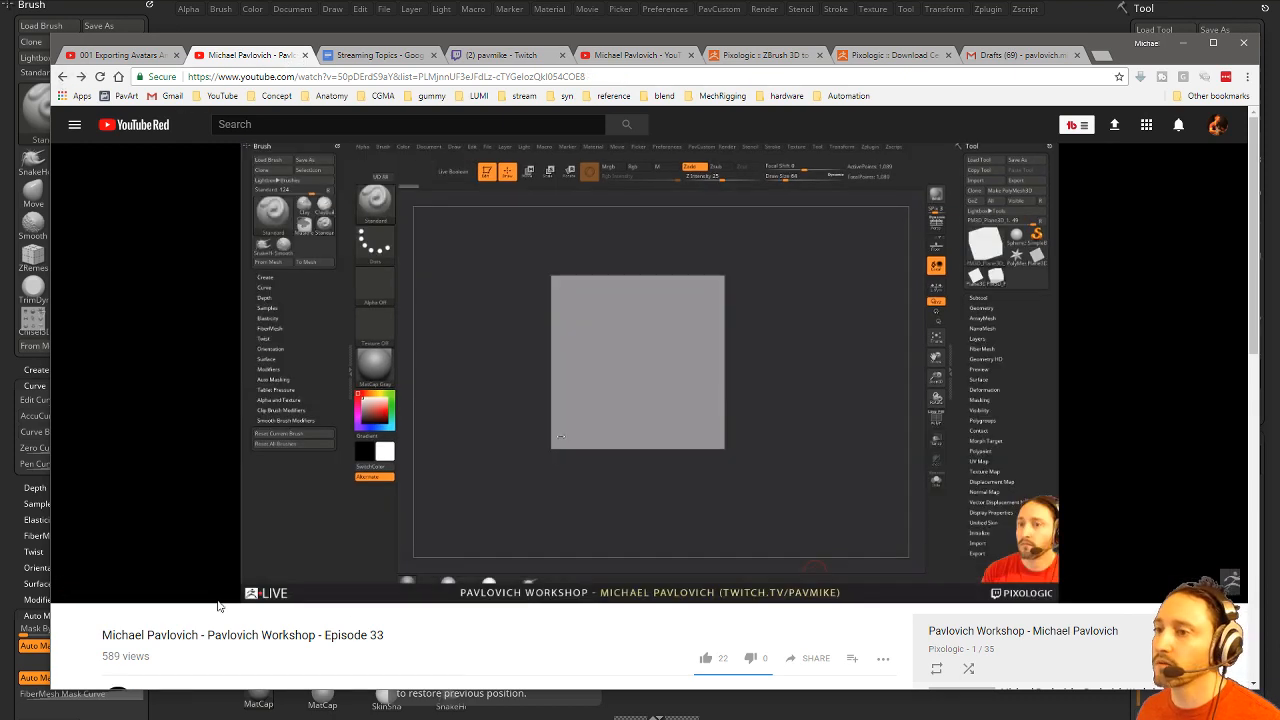
Switch to ZBrush, make the ChopsMcGeePolygroups bust the active tool, and frame it in a three-quarter view.
{"action": "key", "text": "alt+Tab"}
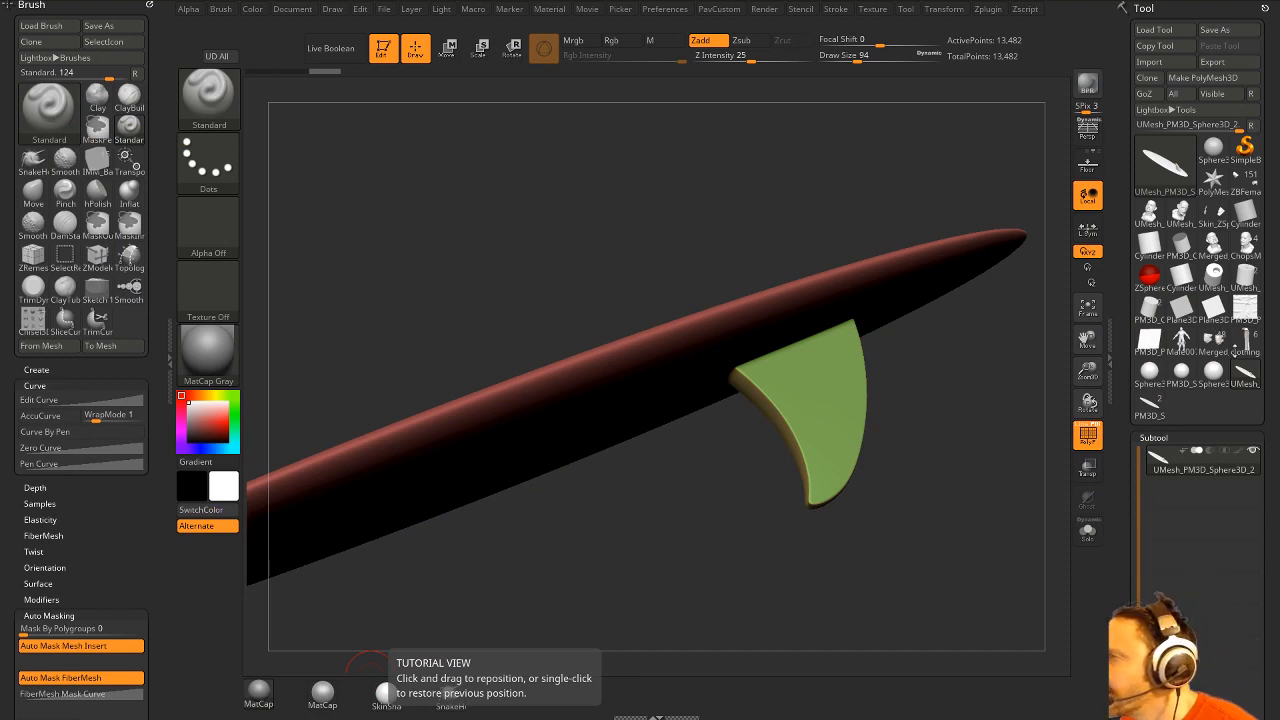
{"action": "left_click", "coordinate": [1245, 338]}
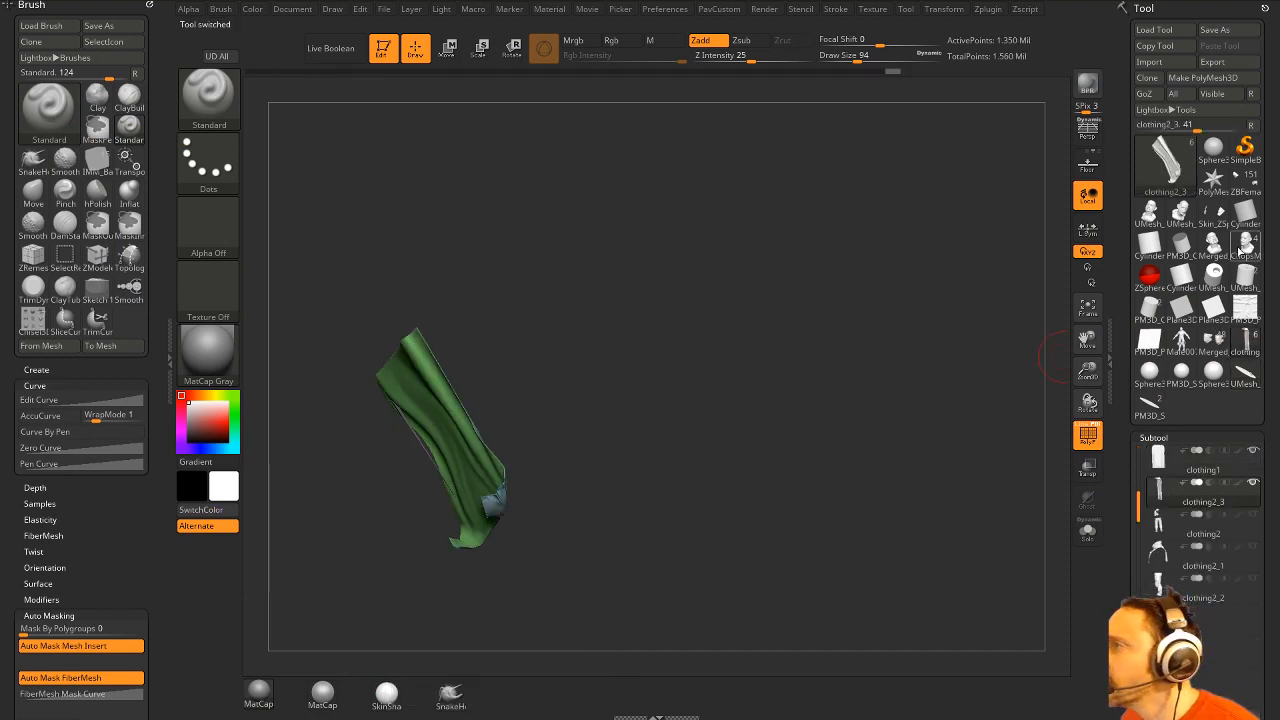
{"action": "left_click", "coordinate": [1245, 242]}
{"action": "left_click_drag", "start_coordinate": [794, 363], "coordinate": [871, 346]}
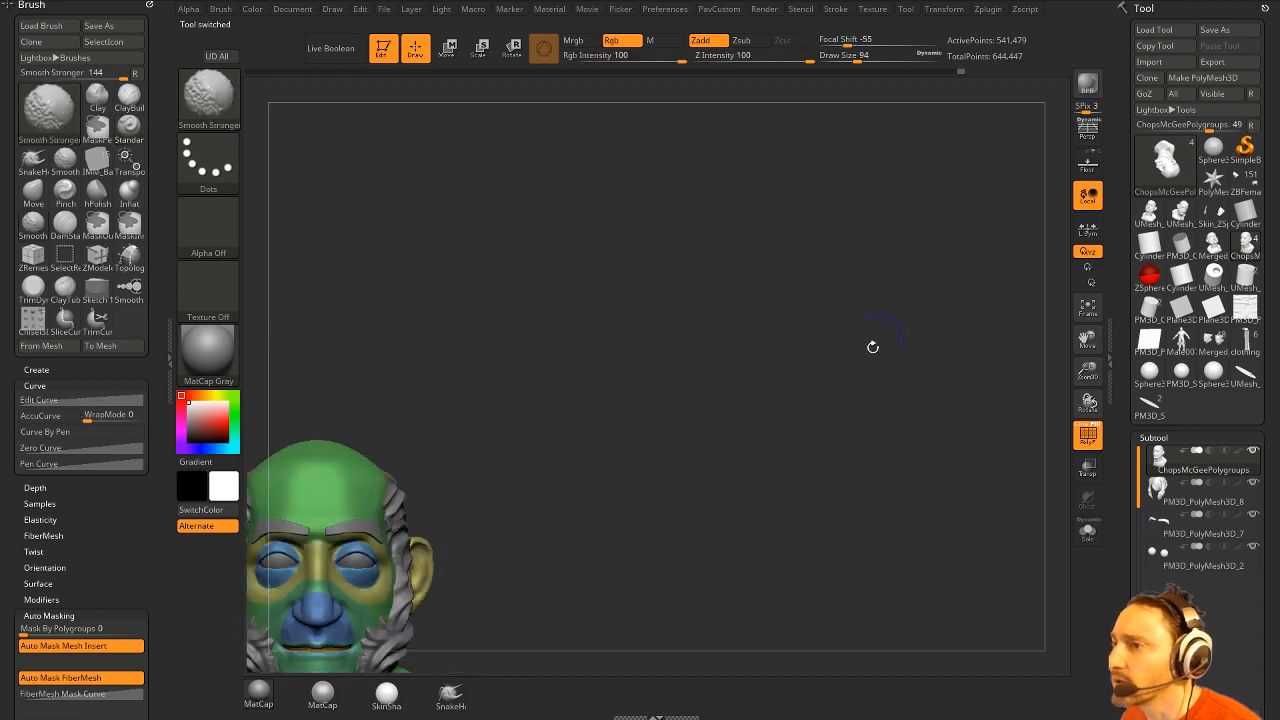
{"action": "key", "text": "f"}
{"action": "left_click_drag", "start_coordinate": [960, 218], "coordinate": [954, 260]}
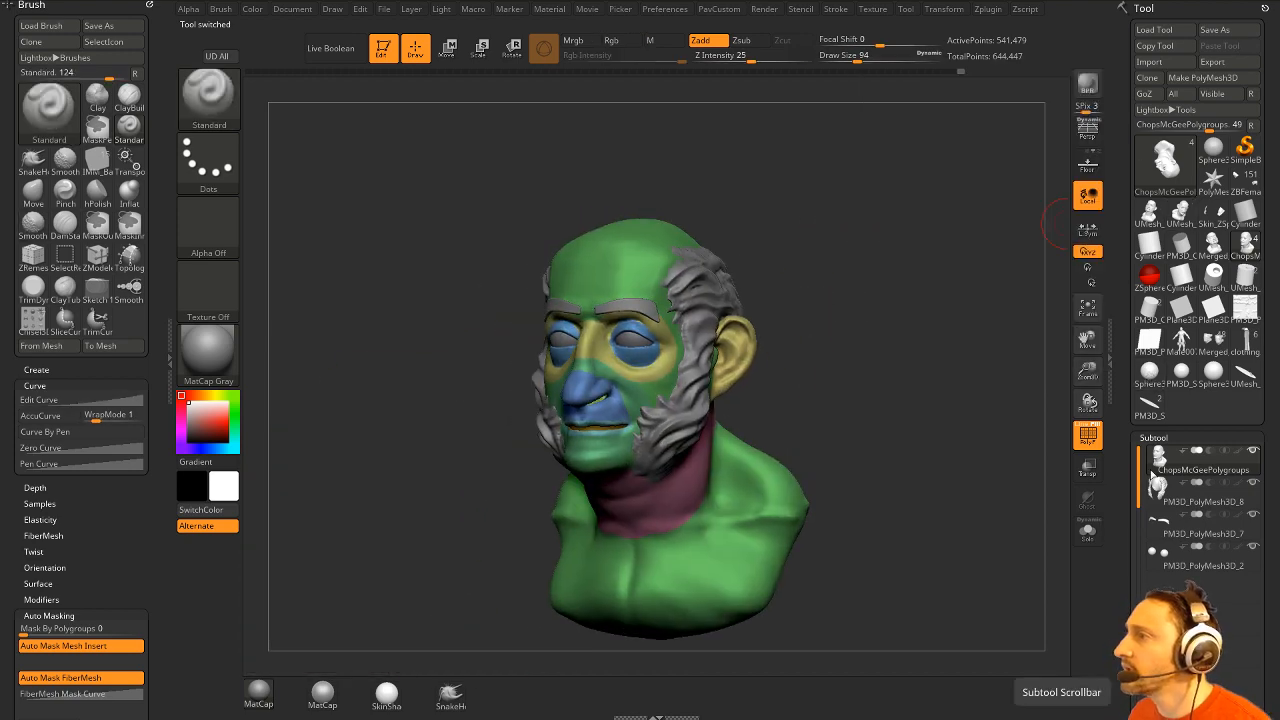
Save the bust as ChopsMcGeePolygroups.ZTL in the Streaming OldMan folder, replacing the existing file.
{"action": "left_click", "coordinate": [1215, 29]}
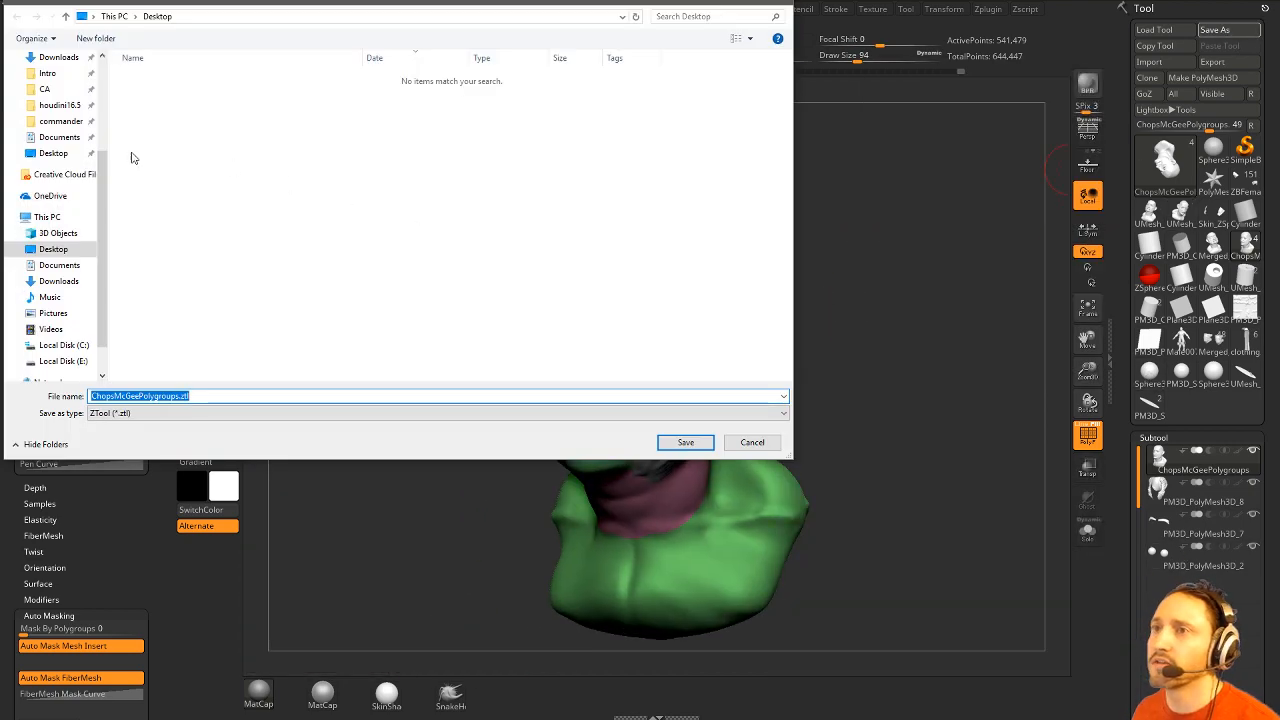
{"action": "scroll", "coordinate": [60, 150], "scroll_direction": "up", "scroll_amount": 3}
{"action": "left_click", "coordinate": [62, 101]}
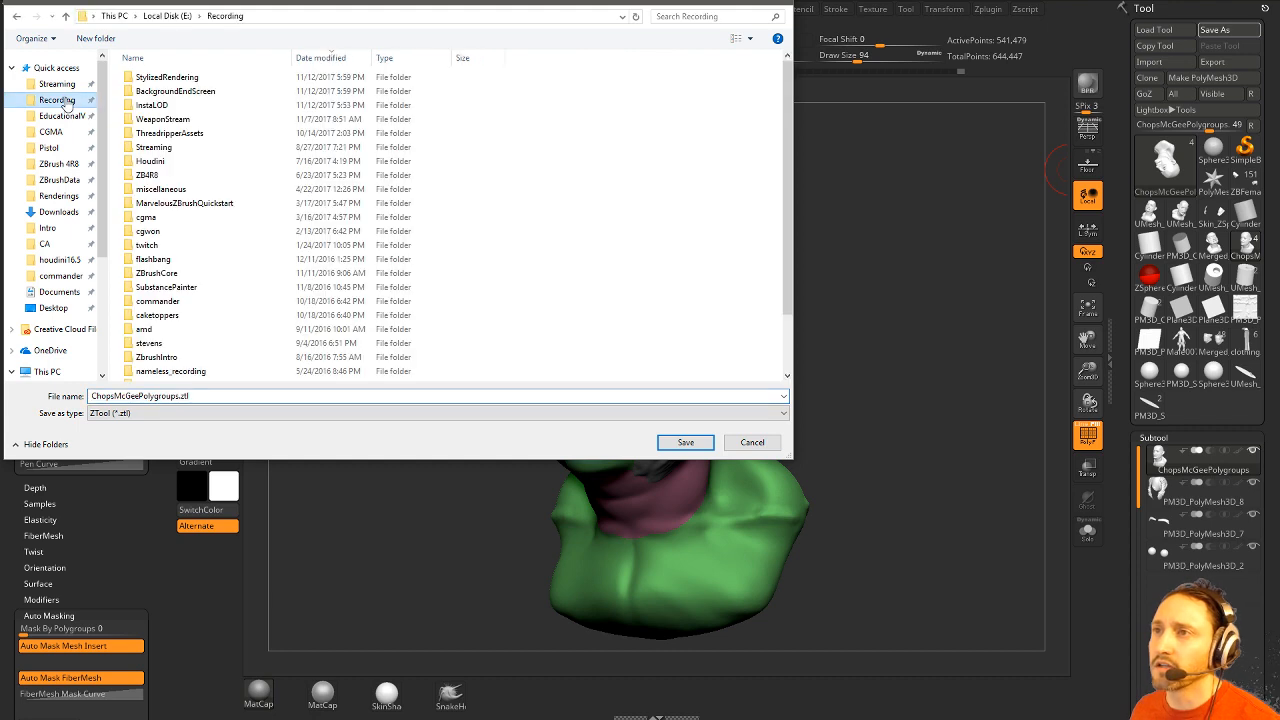
{"action": "left_click", "coordinate": [57, 84]}
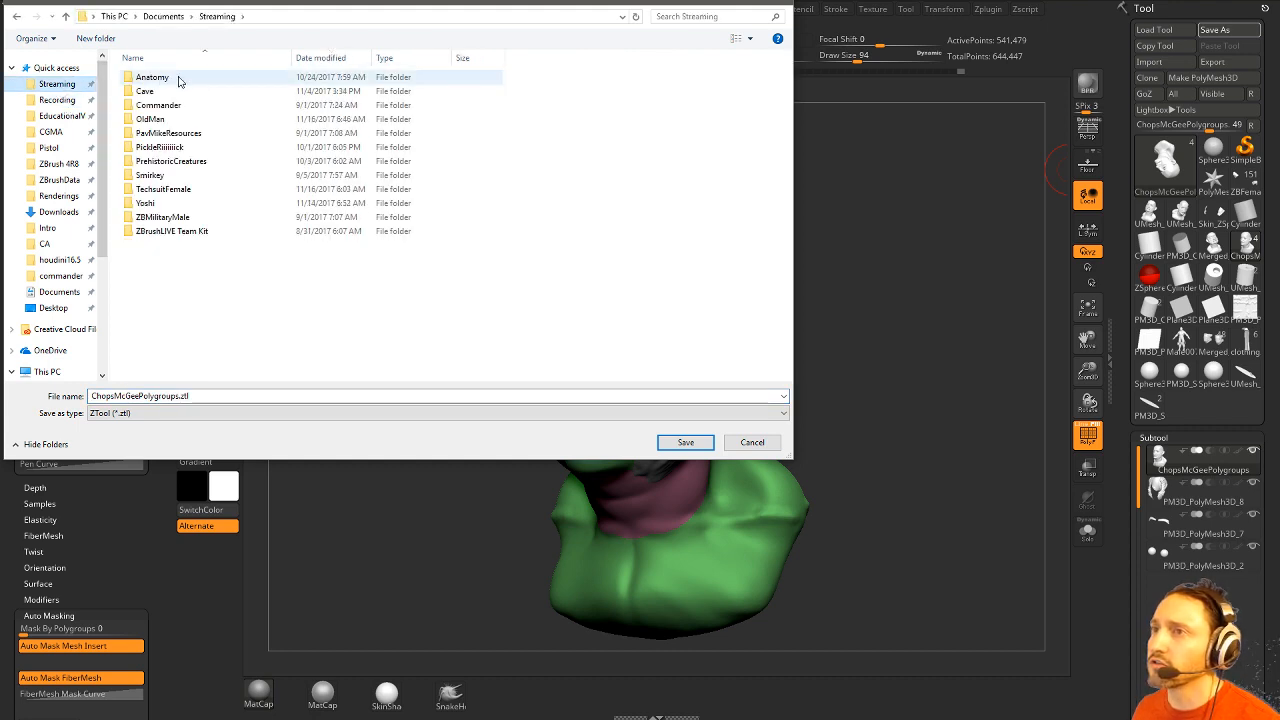
{"action": "double_click", "coordinate": [155, 118]}
{"action": "double_click", "coordinate": [182, 79]}
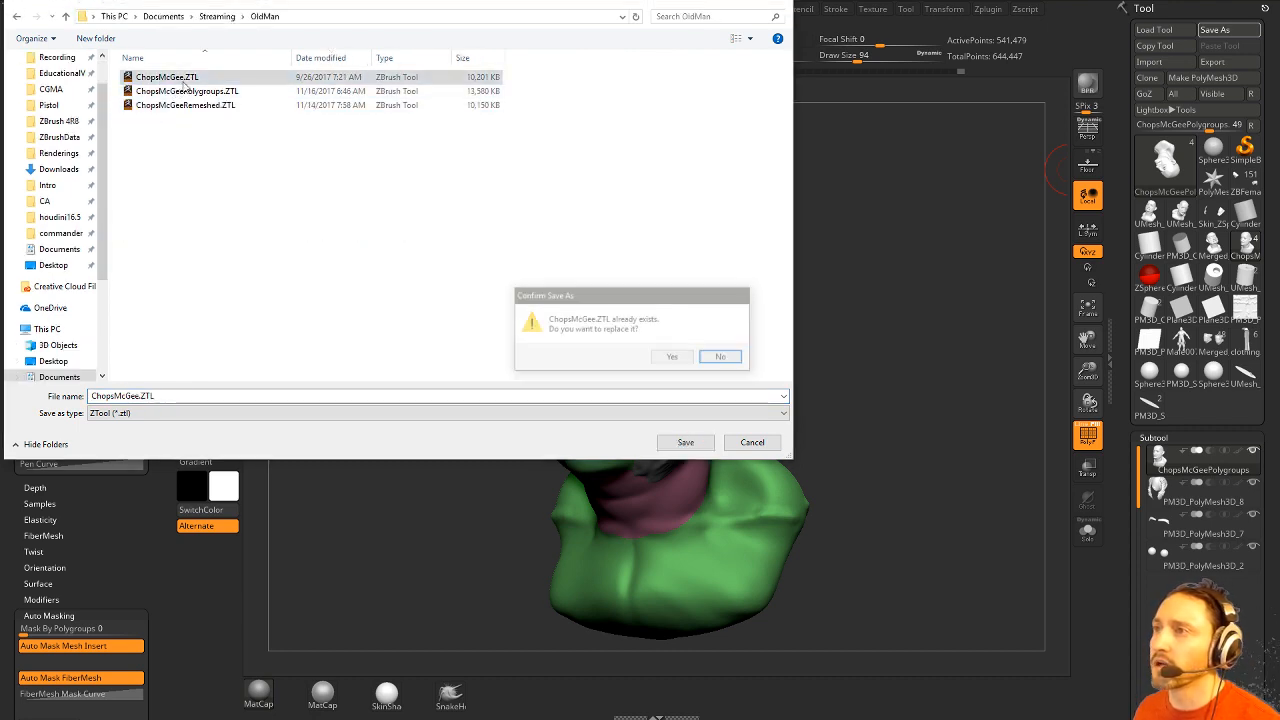
{"action": "left_click", "coordinate": [722, 357]}
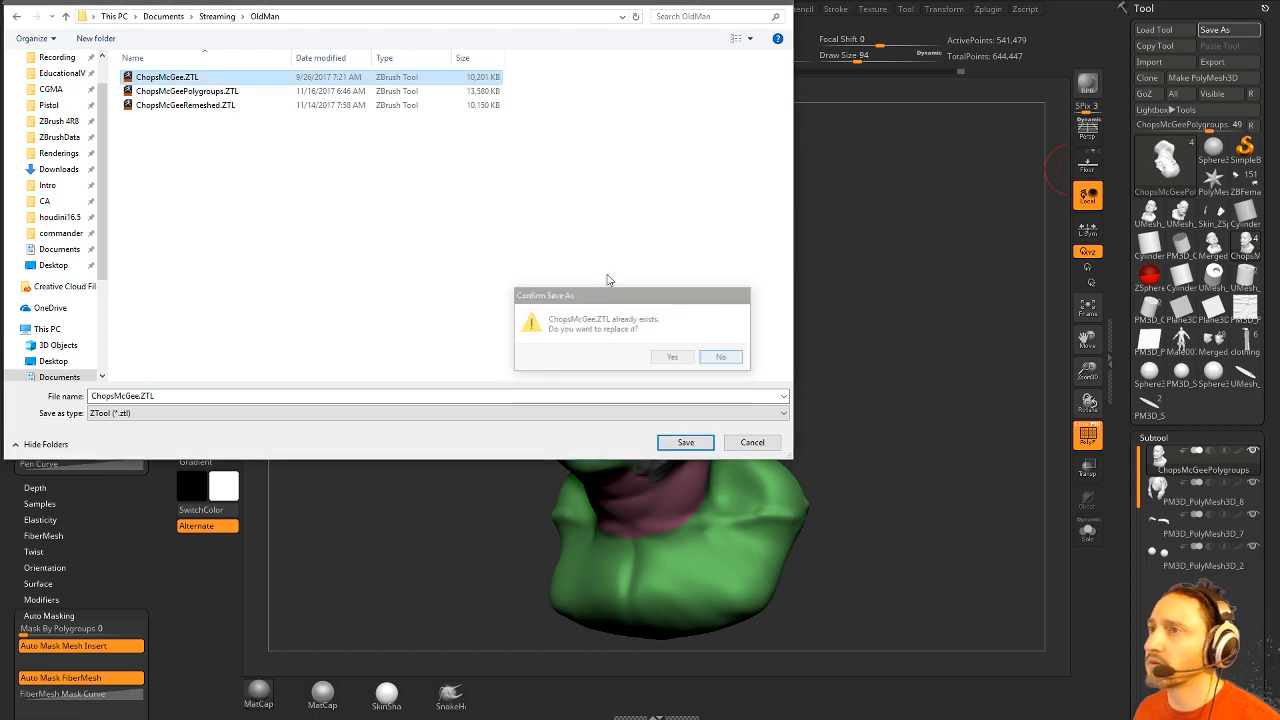
{"action": "double_click", "coordinate": [235, 92]}
{"action": "left_click", "coordinate": [672, 359]}
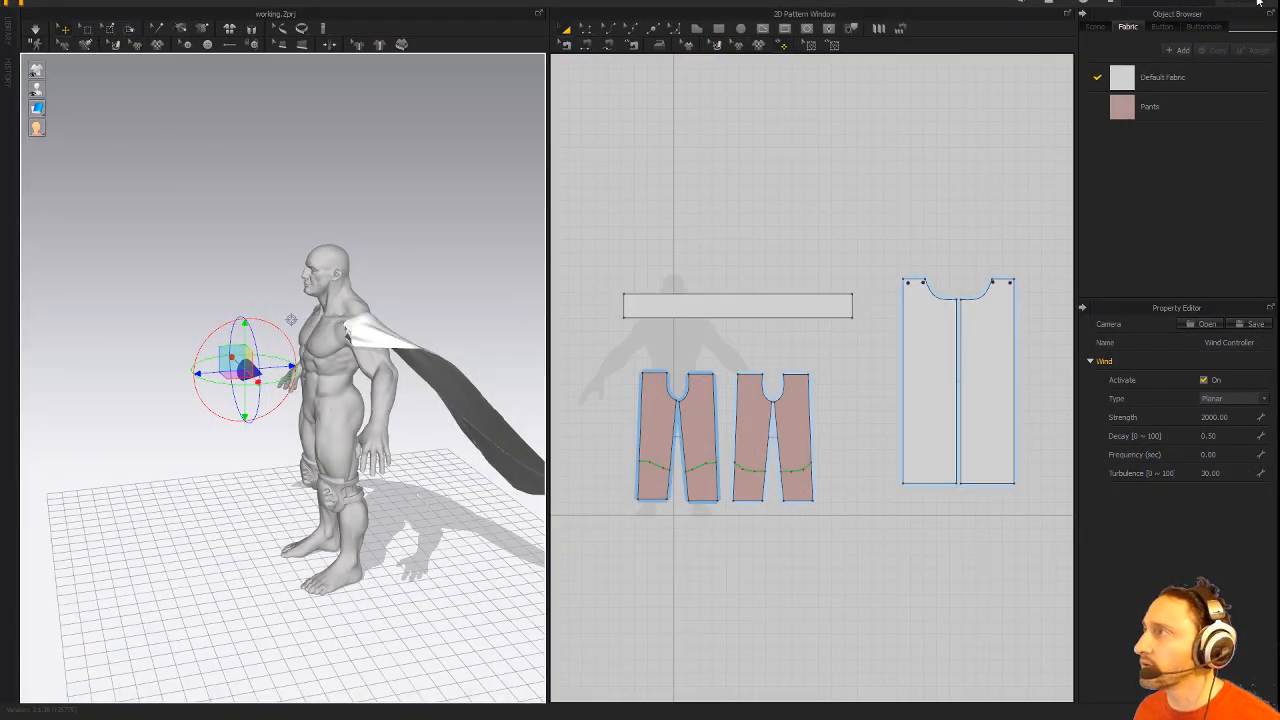
Close the clothing simulation program that has the working.2prj project open.
{"action": "left_click", "coordinate": [1262, 4]}
{"action": "left_click", "coordinate": [628, 371]}
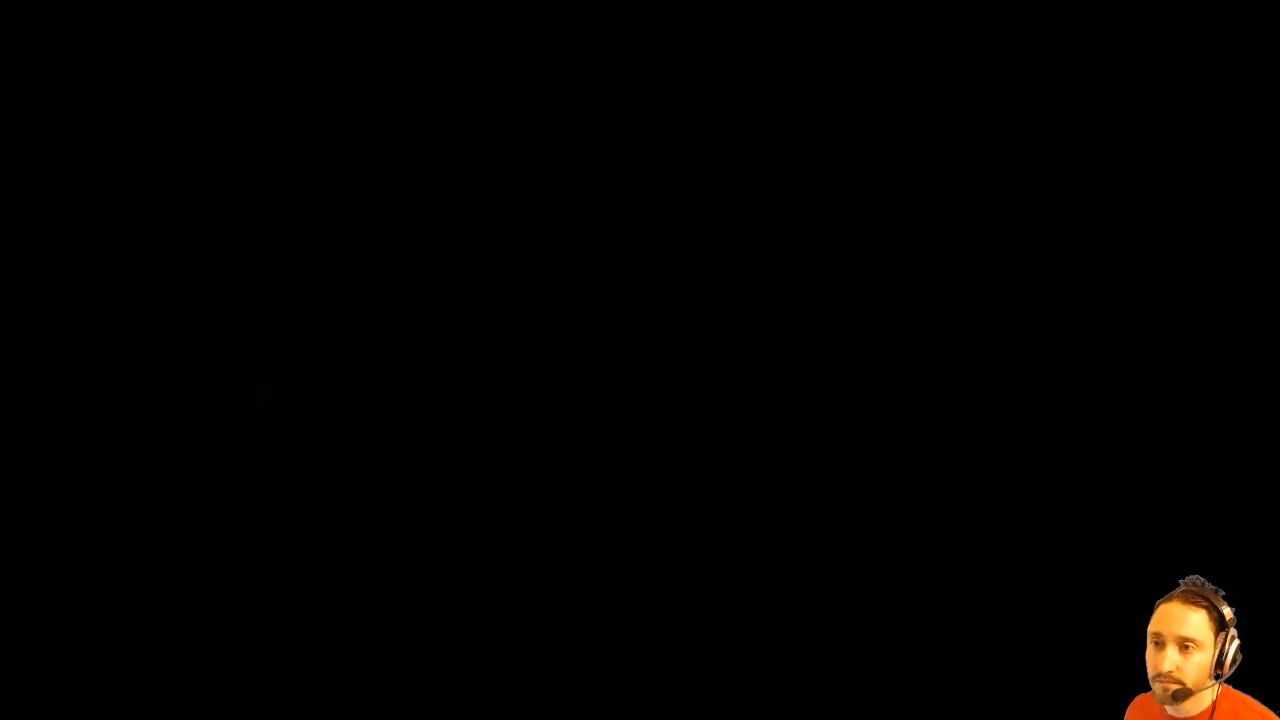
Move and enlarge the newly started ZBrush window to fill the screen, and hide LightBox.
{"action": "key", "text": "ctrl+t"}
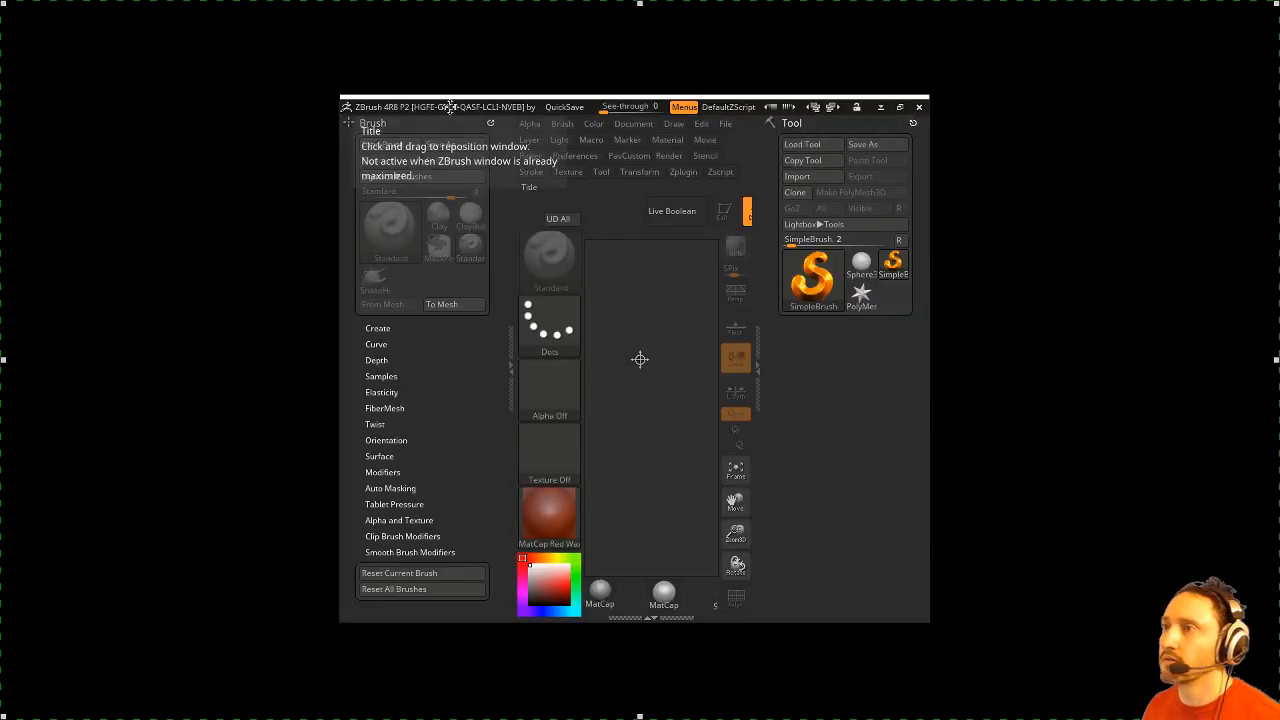
{"action": "left_click_drag", "start_coordinate": [449, 106], "coordinate": [108, 0]}
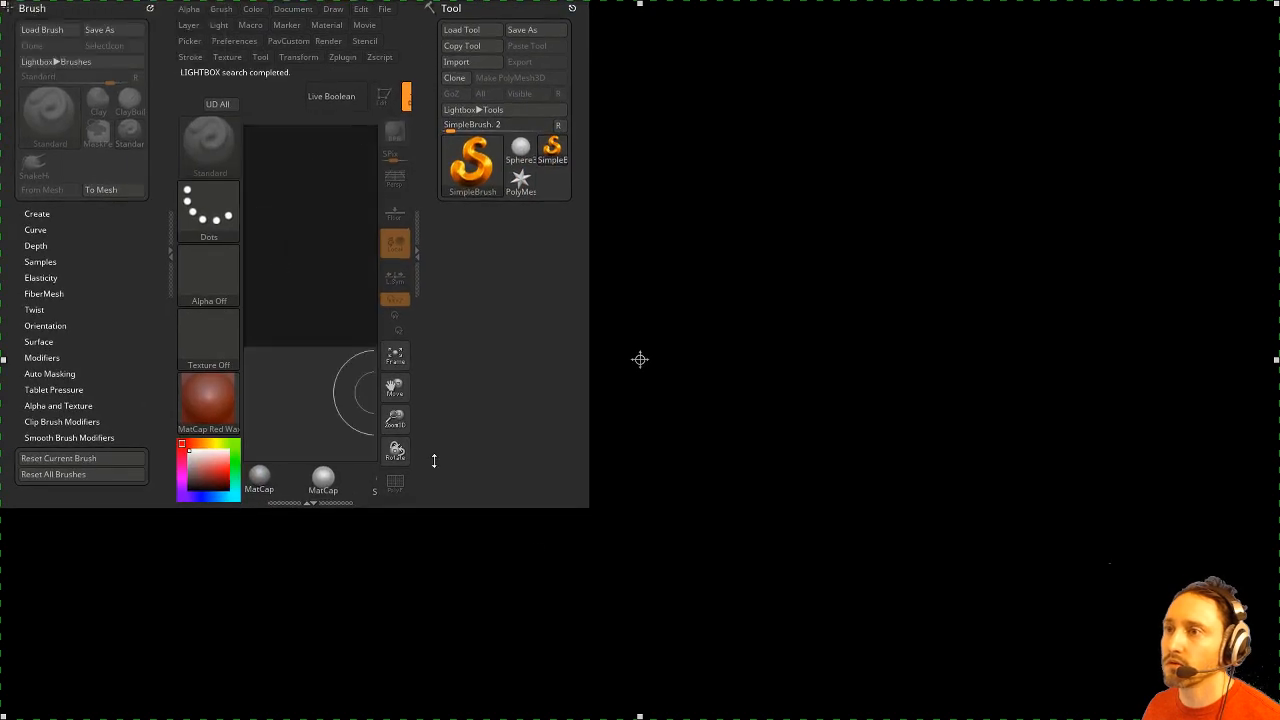
{"action": "left_click_drag", "start_coordinate": [591, 511], "coordinate": [1279, 719]}
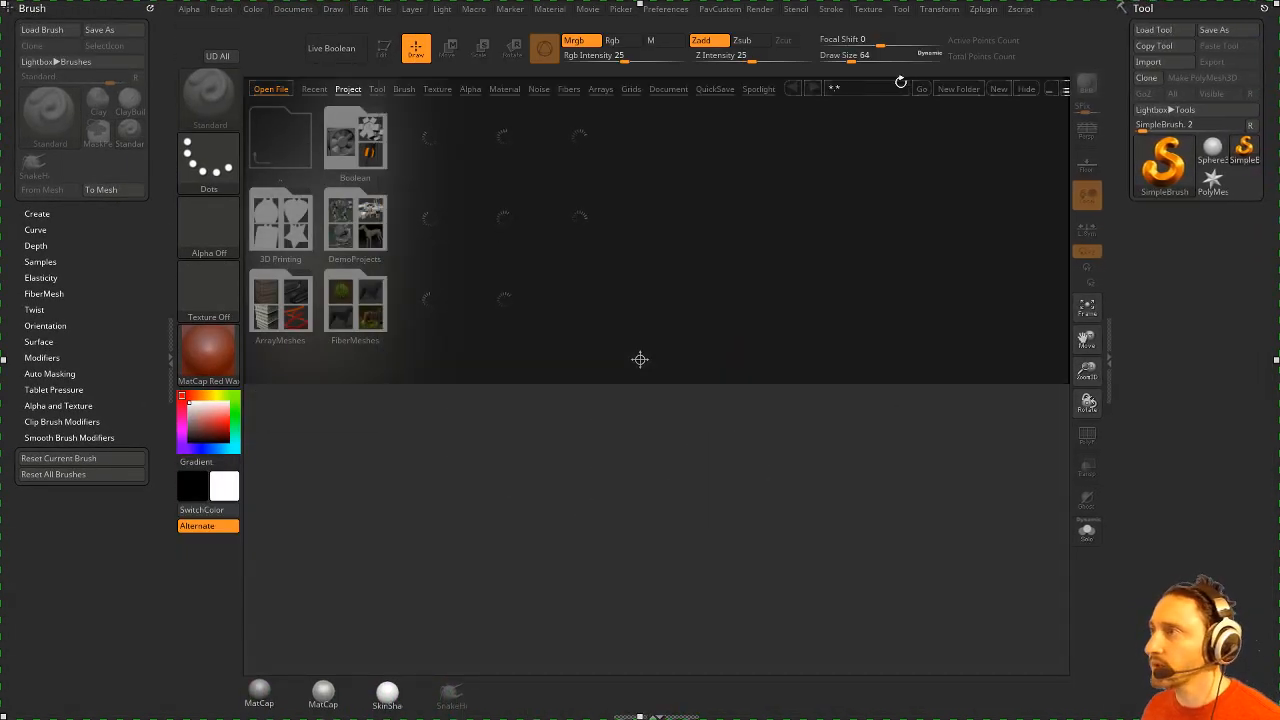
{"action": "key", "text": "comma"}
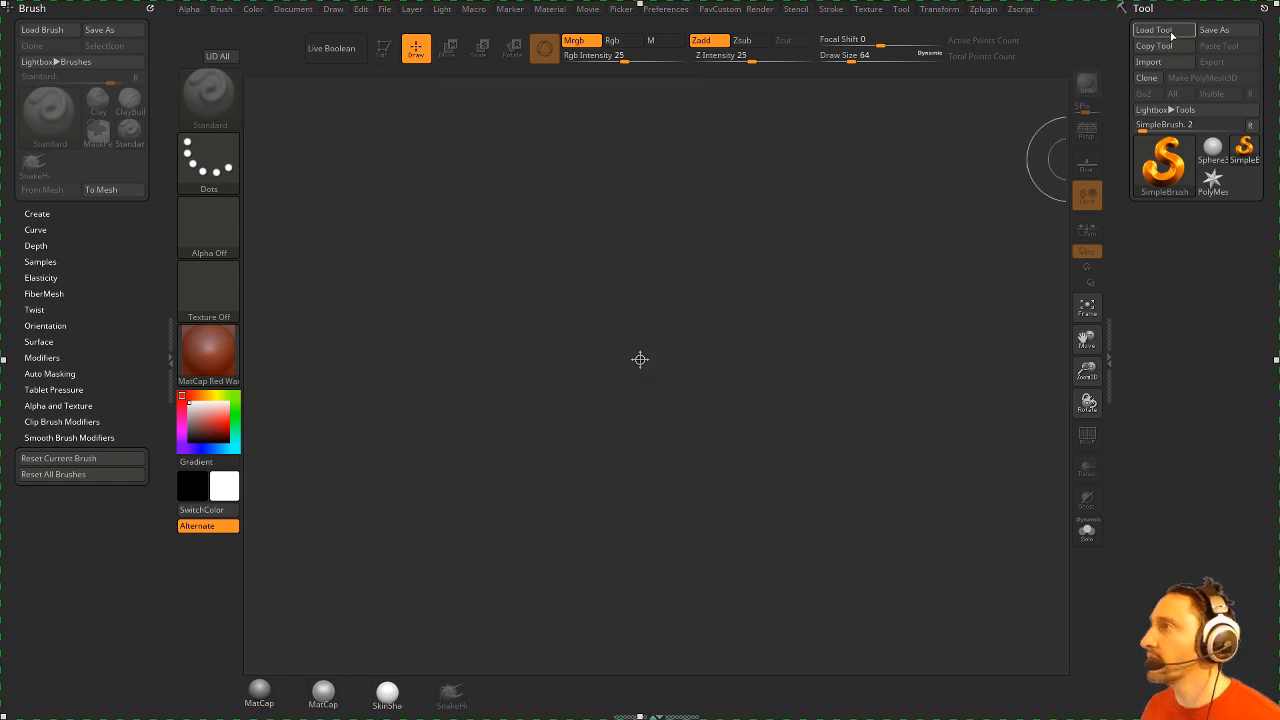
Replace the docked Brush palette with the Zplugin palette.
{"action": "left_click", "coordinate": [149, 8]}
{"action": "left_click", "coordinate": [987, 11]}
{"action": "left_click_drag", "start_coordinate": [979, 22], "coordinate": [100, 110]}
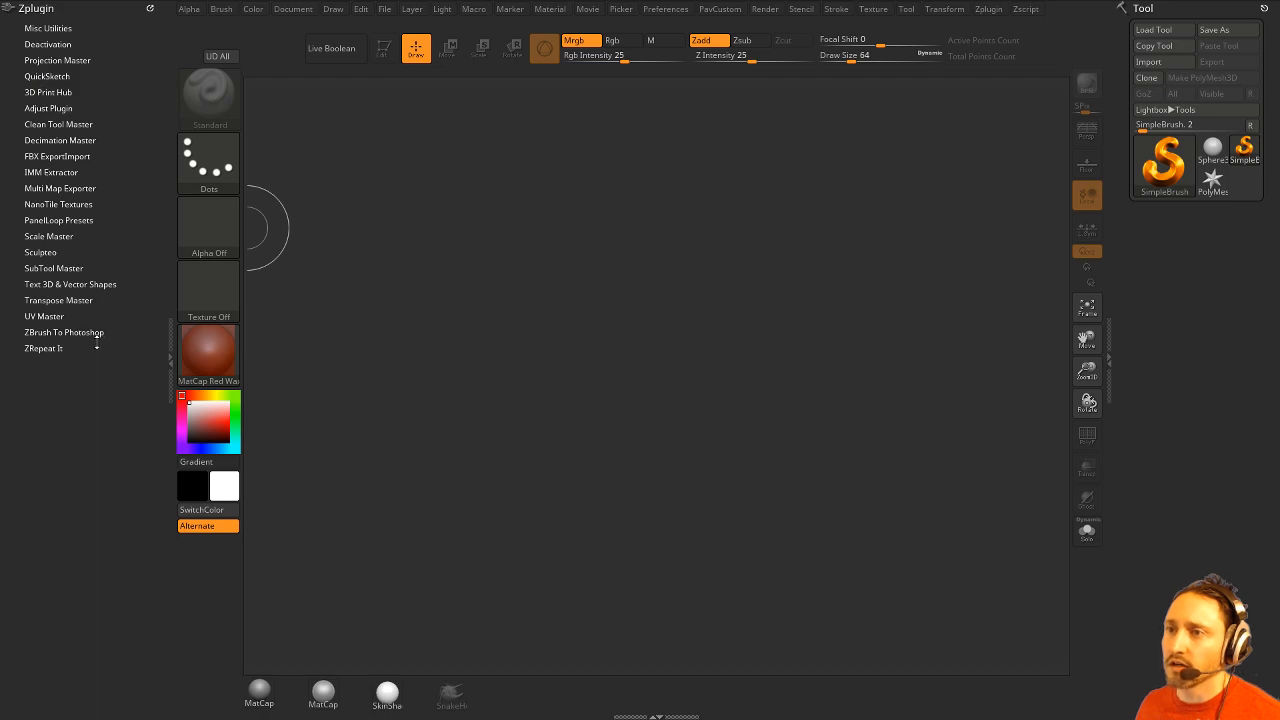
Switch to the web browser, search for zplugins in a new tab, and open Pixologic's ZPlugins download page.
{"action": "key", "text": "alt+Tab"}
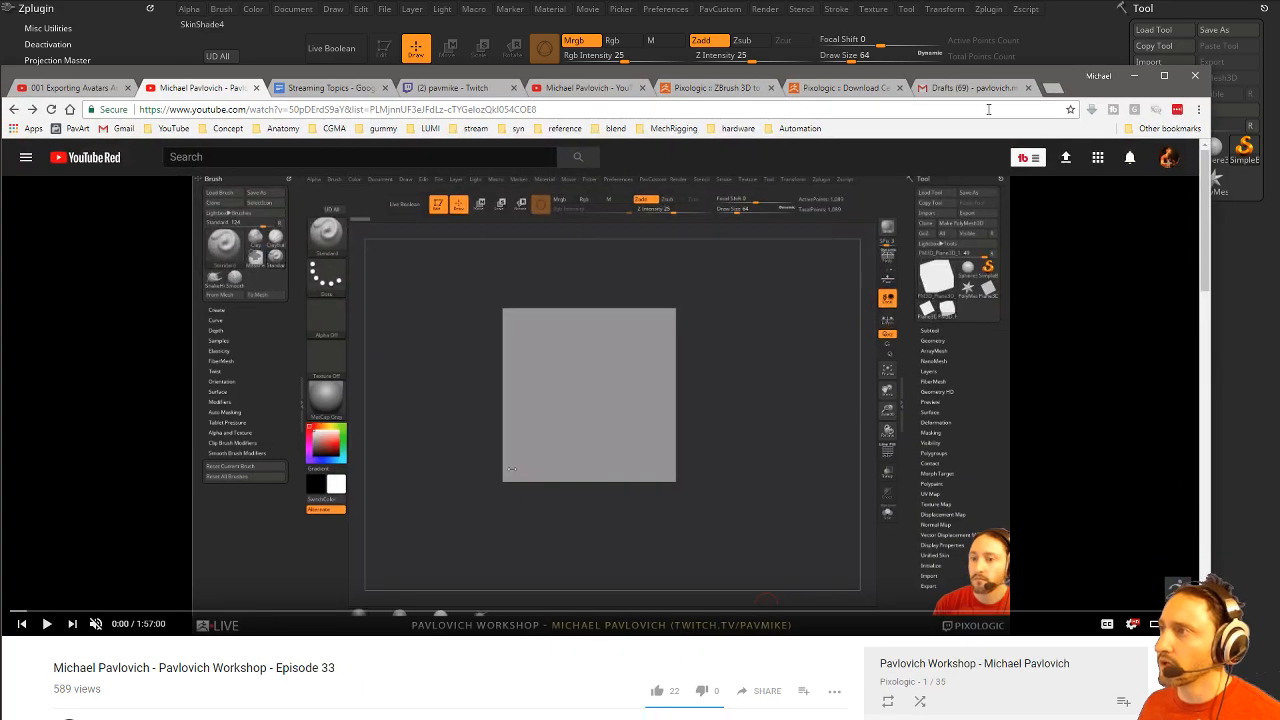
{"action": "left_click", "coordinate": [1050, 90]}
{"action": "type", "text": "zbpl"}
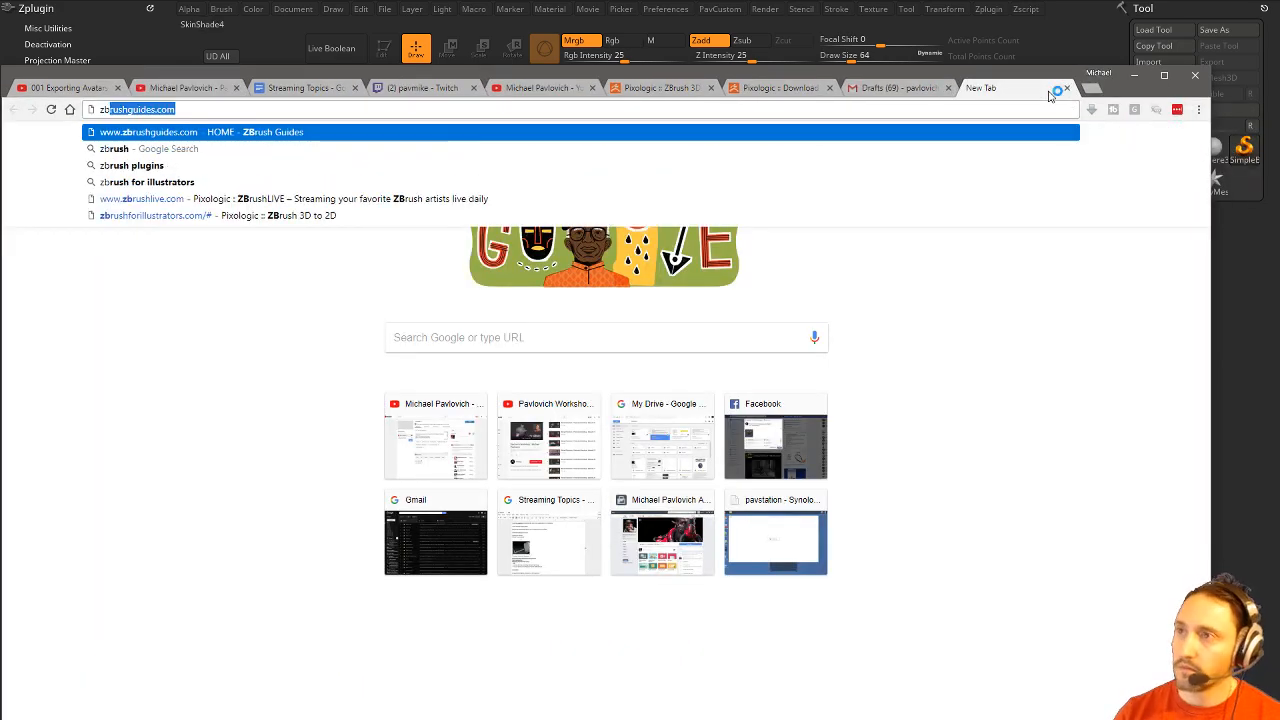
{"action": "key", "text": "BackSpace"}
{"action": "key", "text": "BackSpace"}
{"action": "key", "text": "BackSpace"}
{"action": "key", "text": "BackSpace"}
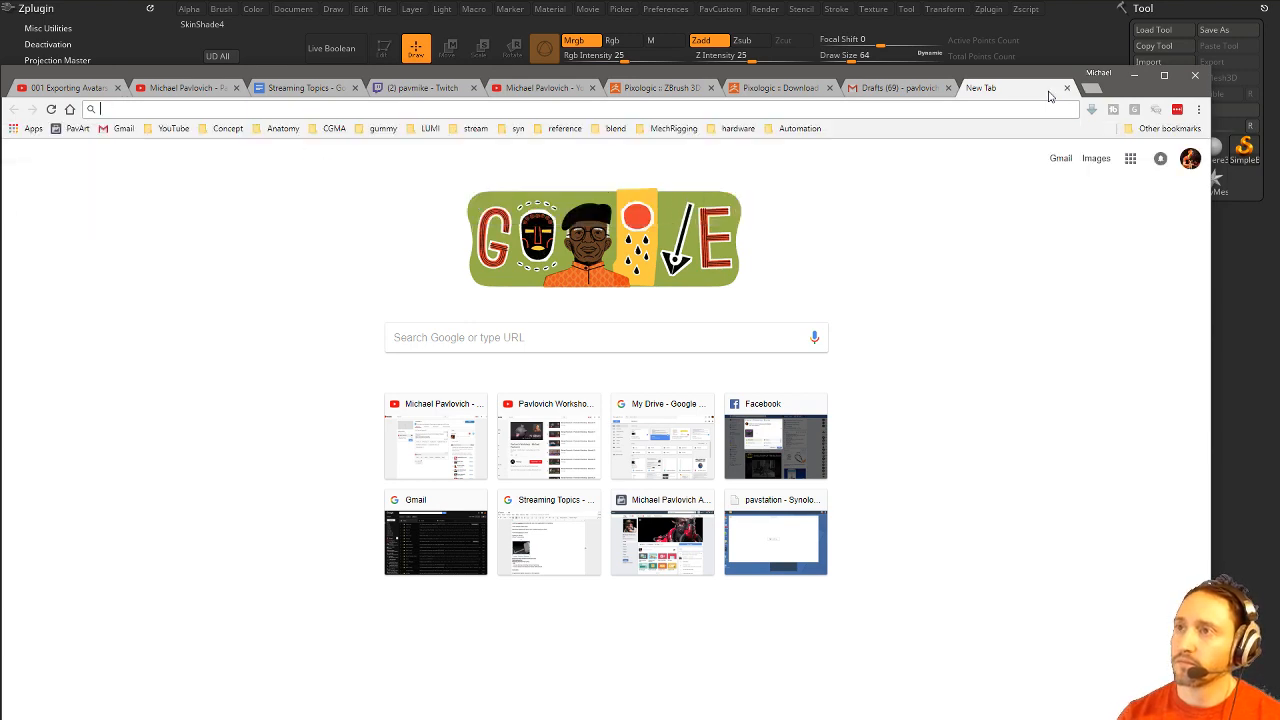
{"action": "type", "text": "zplugins"}
{"action": "key", "text": "Return"}
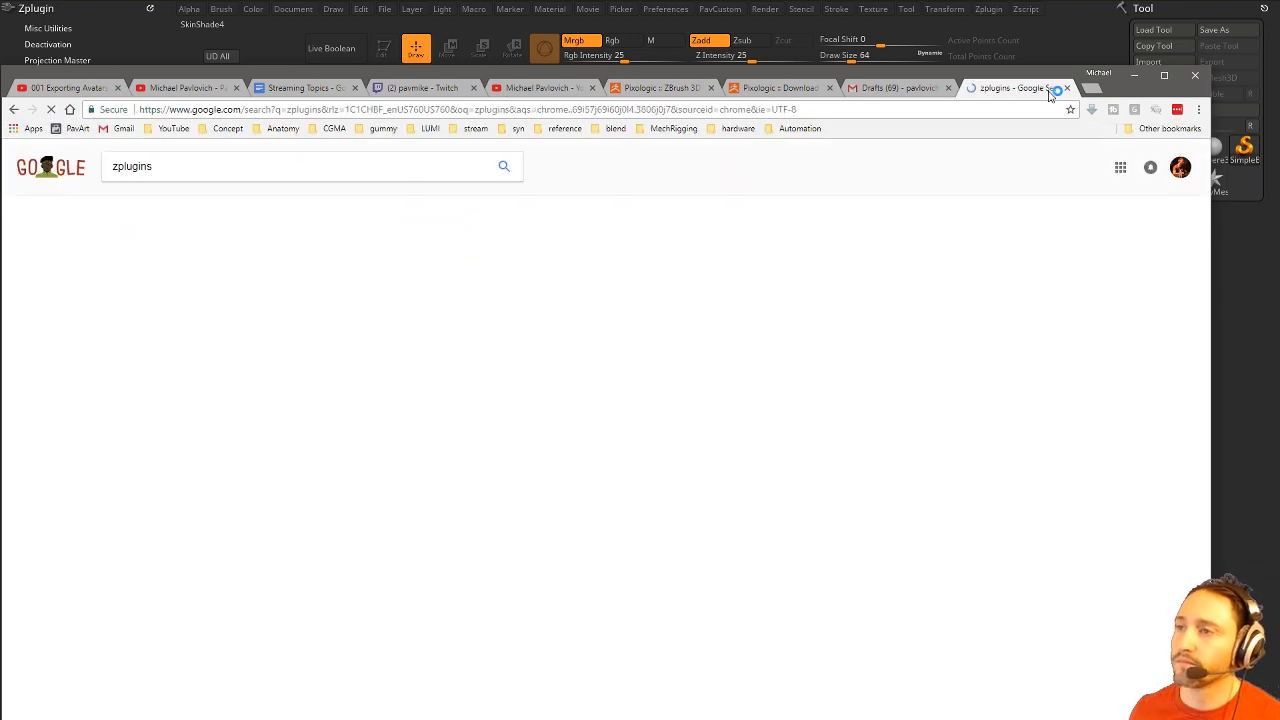
{"action": "left_click", "coordinate": [219, 262]}
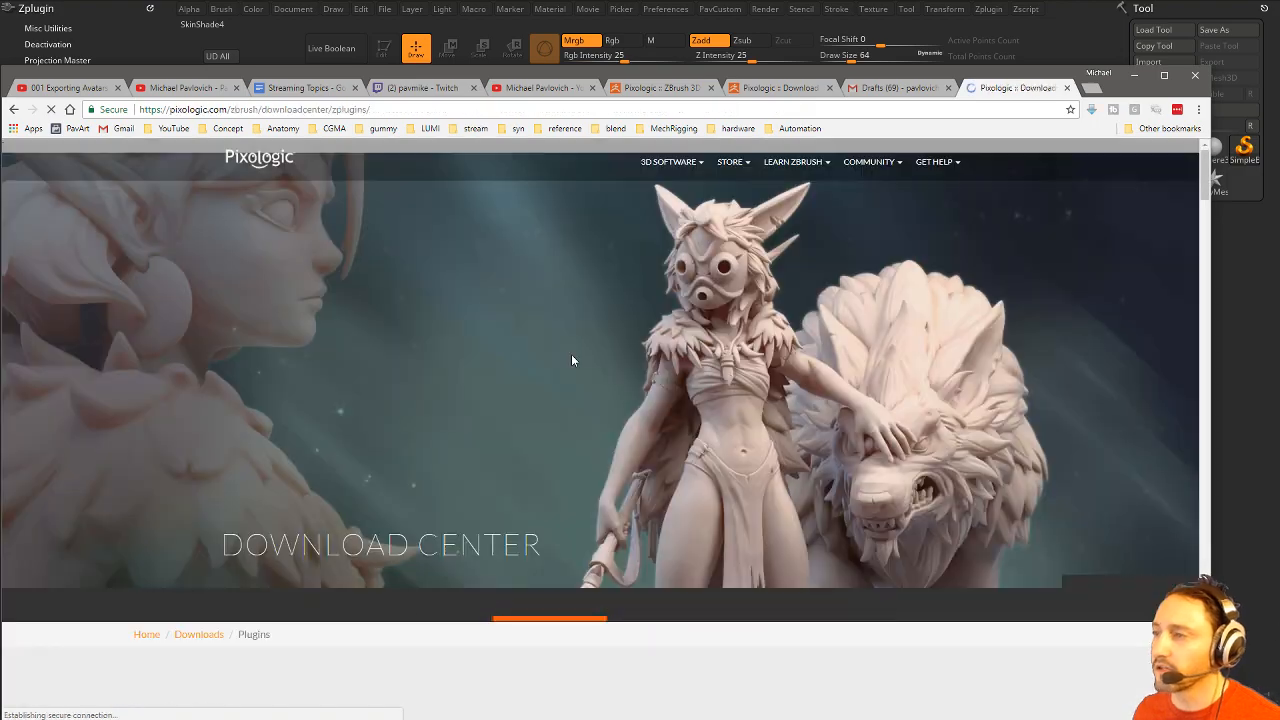
Look through the plugins offered on the download page, and move the browser window away to return to ZBrush.
{"action": "scroll", "coordinate": [590, 416], "scroll_direction": "down", "scroll_amount": 15}
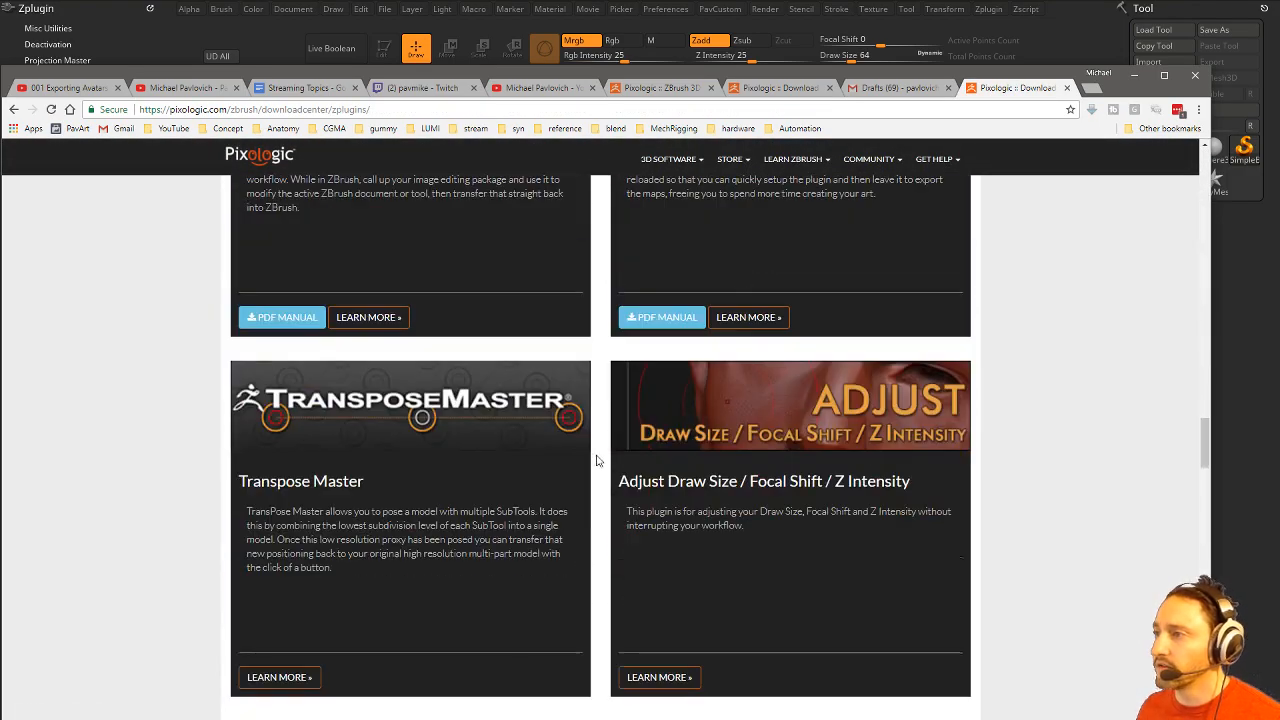
{"action": "scroll", "coordinate": [596, 460], "scroll_direction": "down", "scroll_amount": 15}
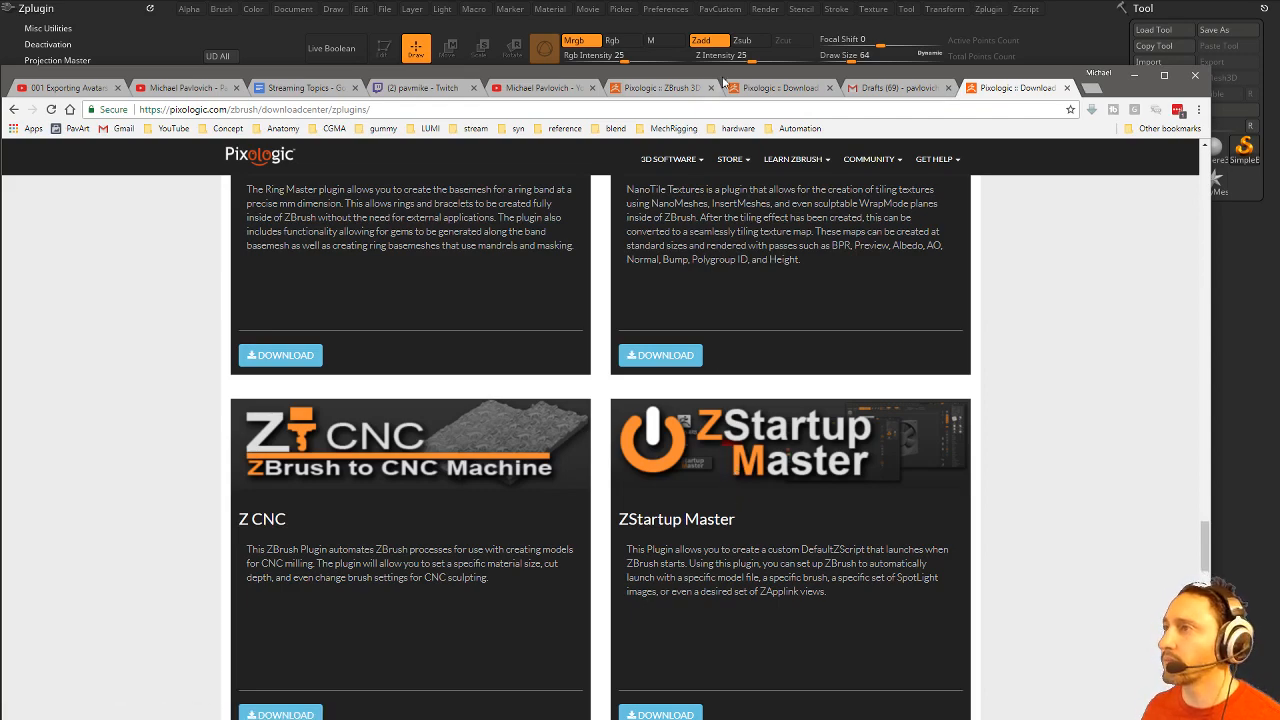
{"action": "left_click_drag", "start_coordinate": [723, 75], "coordinate": [750, 537]}
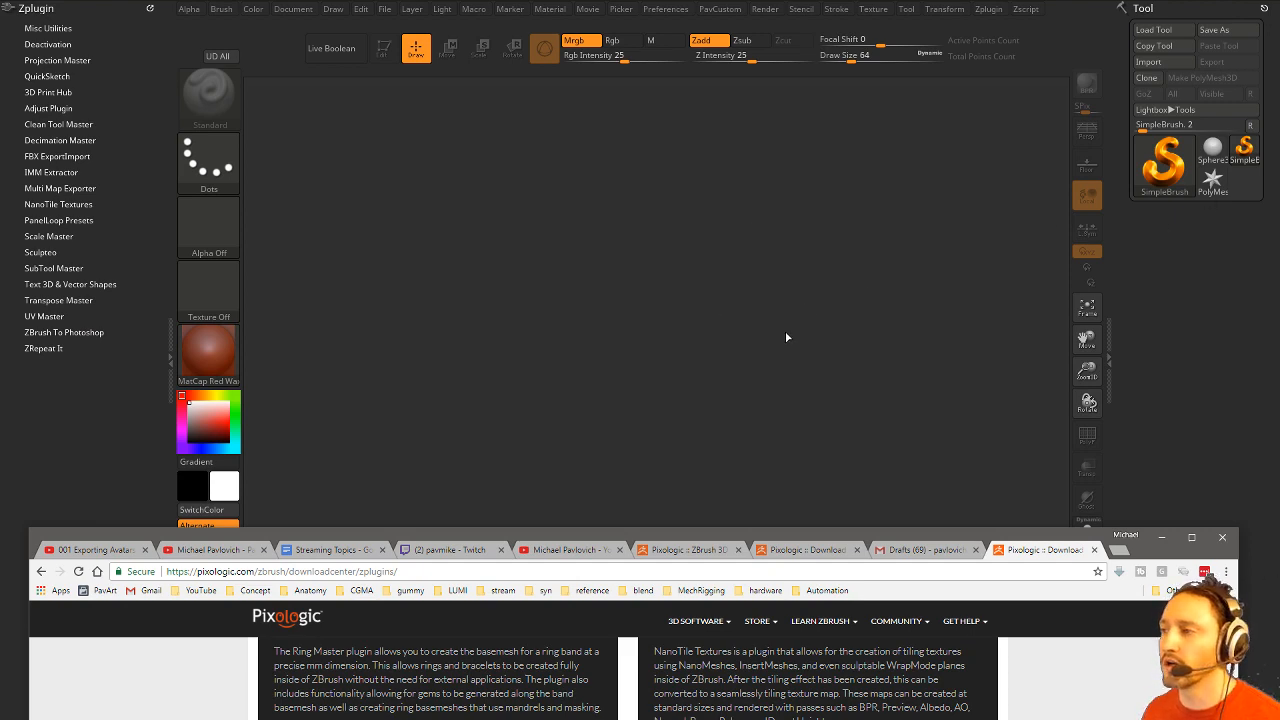
{"action": "left_click_drag", "start_coordinate": [790, 538], "coordinate": [784, 53]}
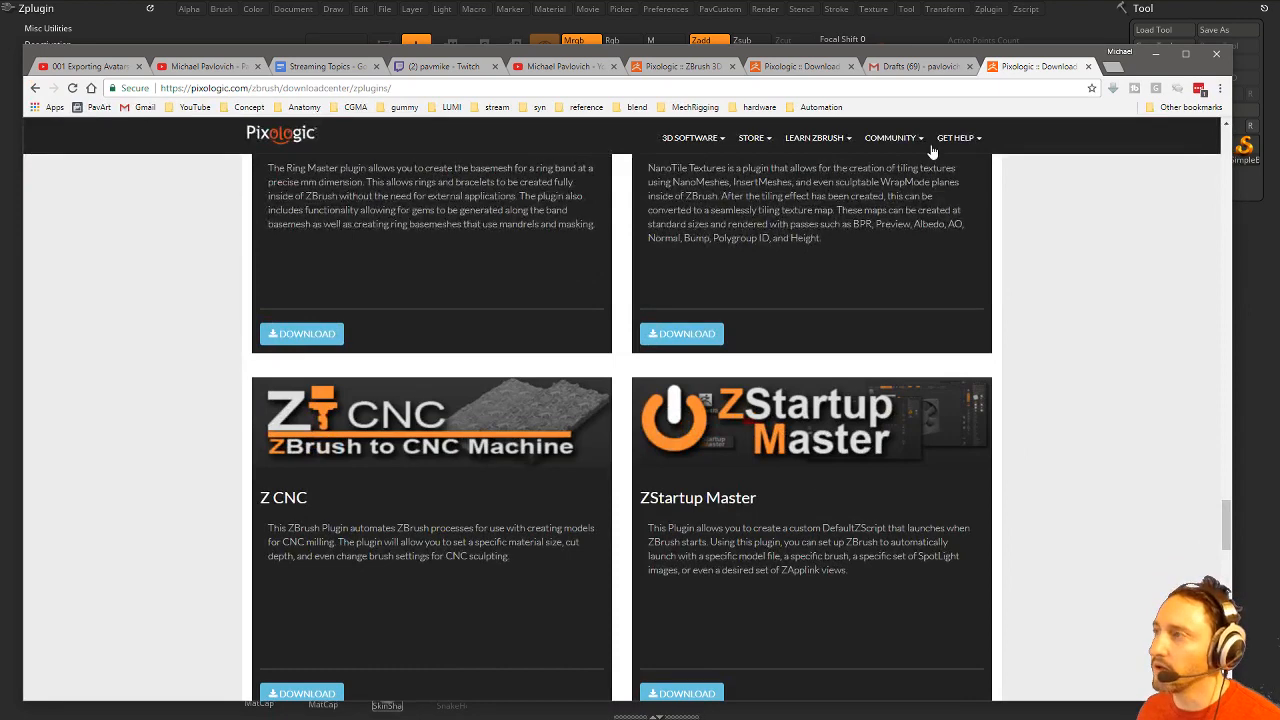
{"action": "left_click_drag", "start_coordinate": [931, 53], "coordinate": [931, 719]}
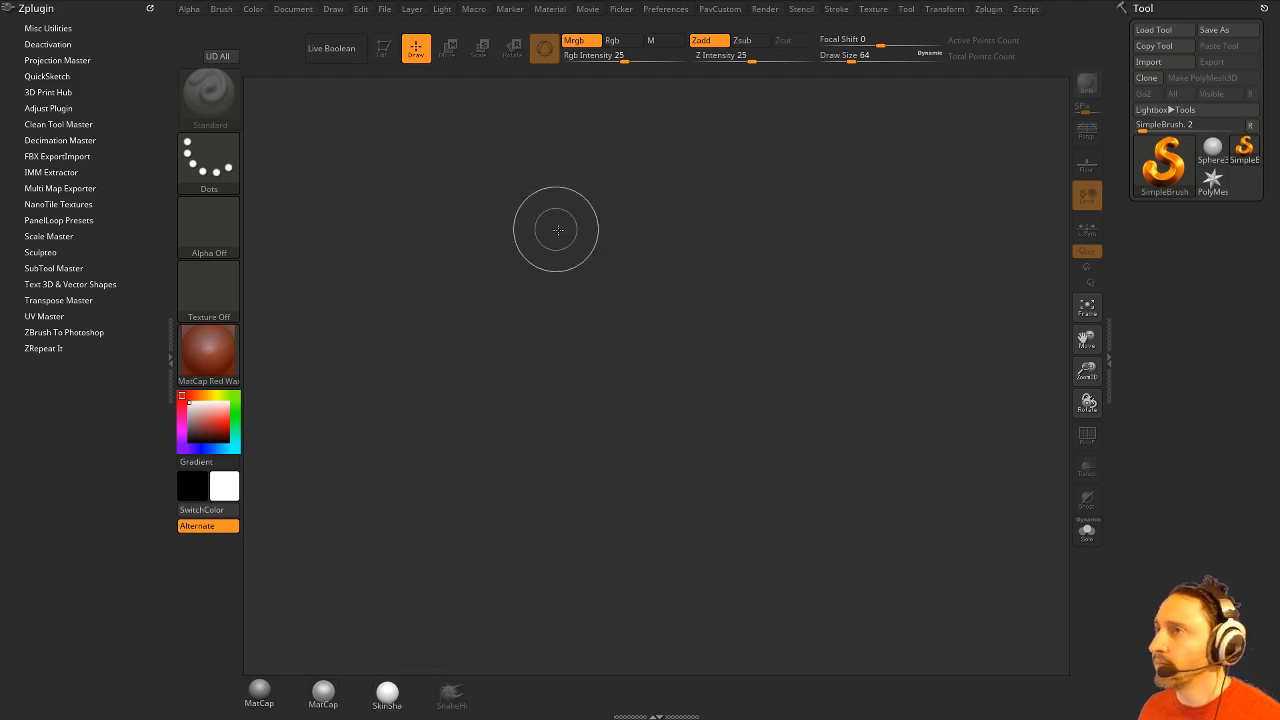
Load the ChopsMcGeePolygroups.ZTL tool from the OldMan folder inside Streaming.
{"action": "left_click", "coordinate": [1153, 29]}
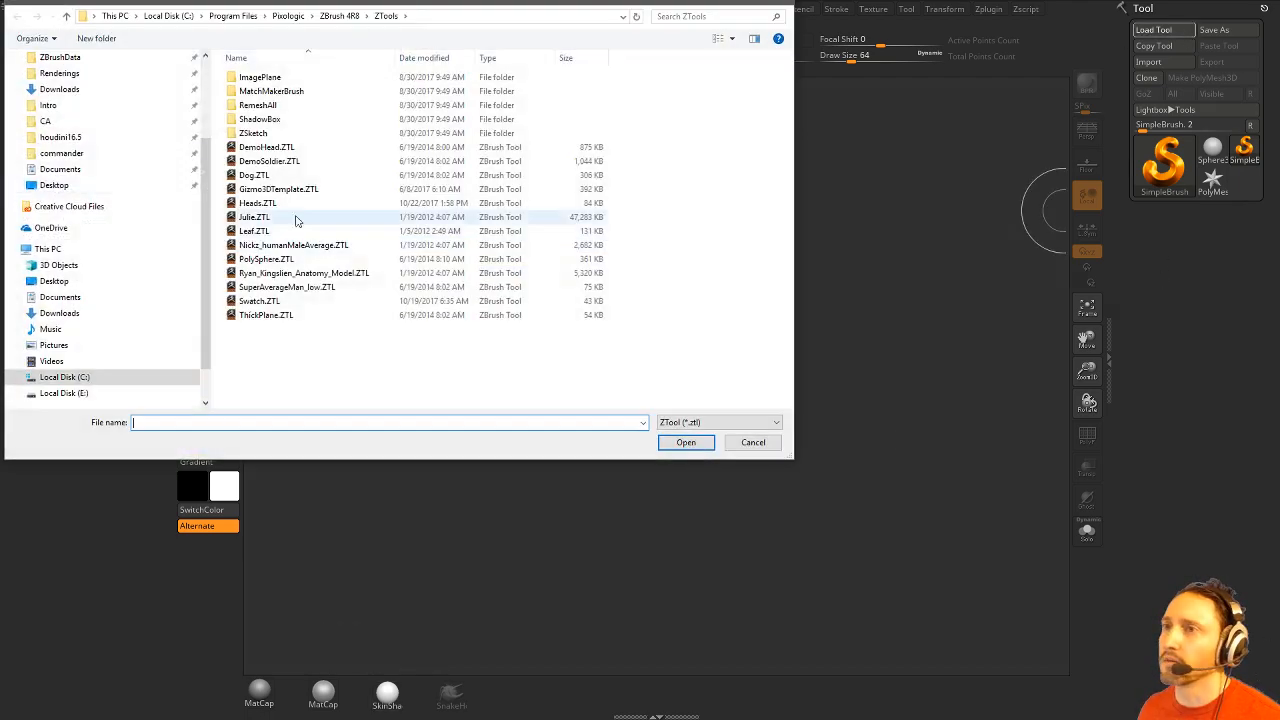
{"action": "scroll", "coordinate": [110, 150], "scroll_direction": "up", "scroll_amount": 5}
{"action": "left_click", "coordinate": [108, 100]}
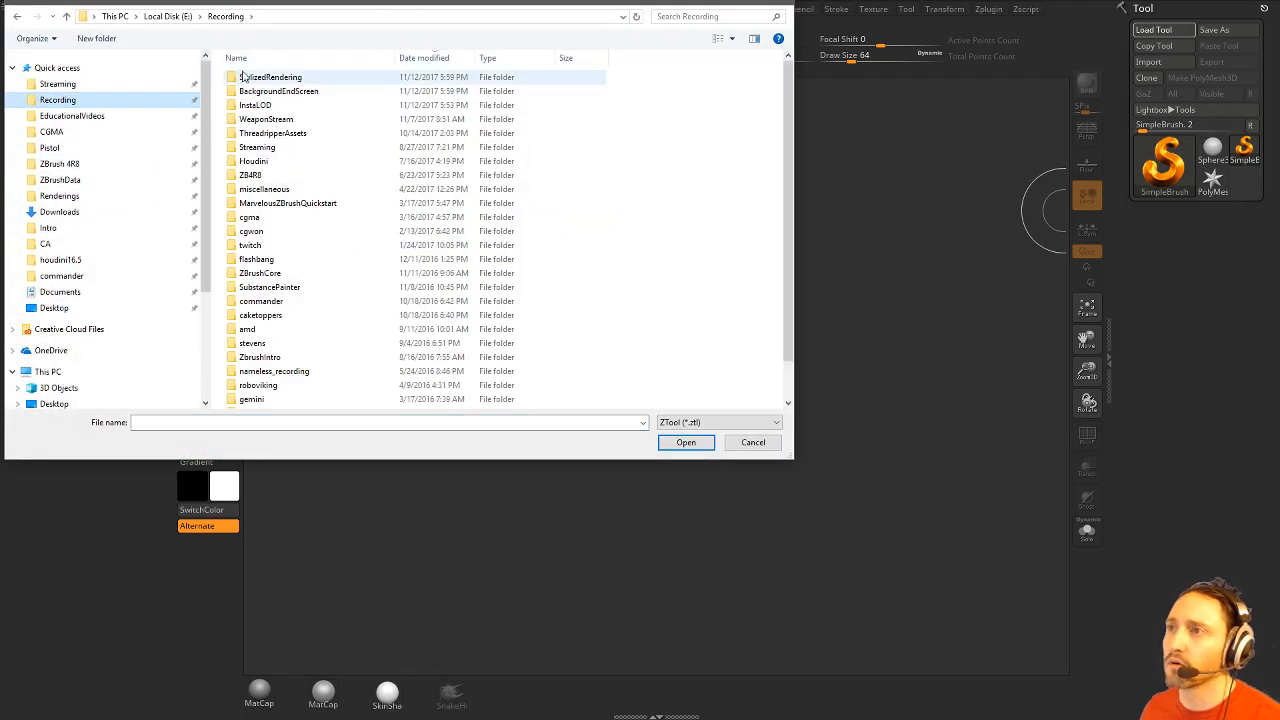
{"action": "left_click", "coordinate": [57, 84]}
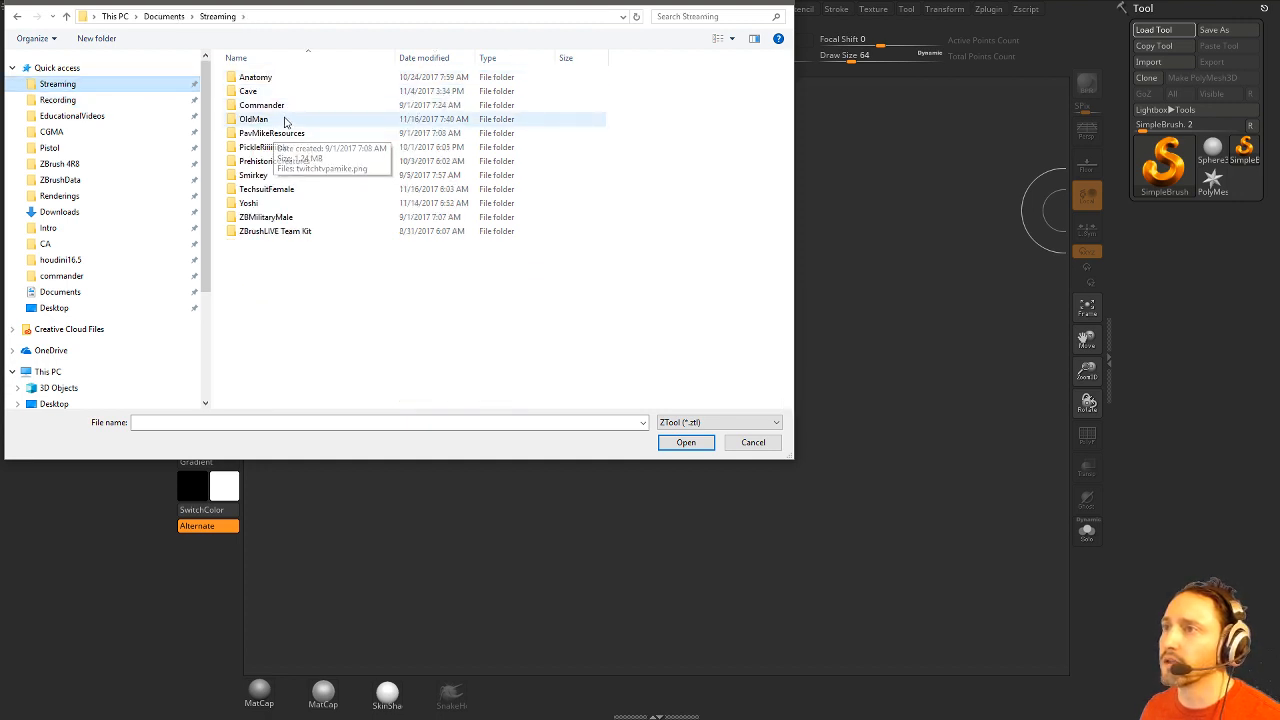
{"action": "double_click", "coordinate": [284, 119]}
{"action": "double_click", "coordinate": [289, 92]}
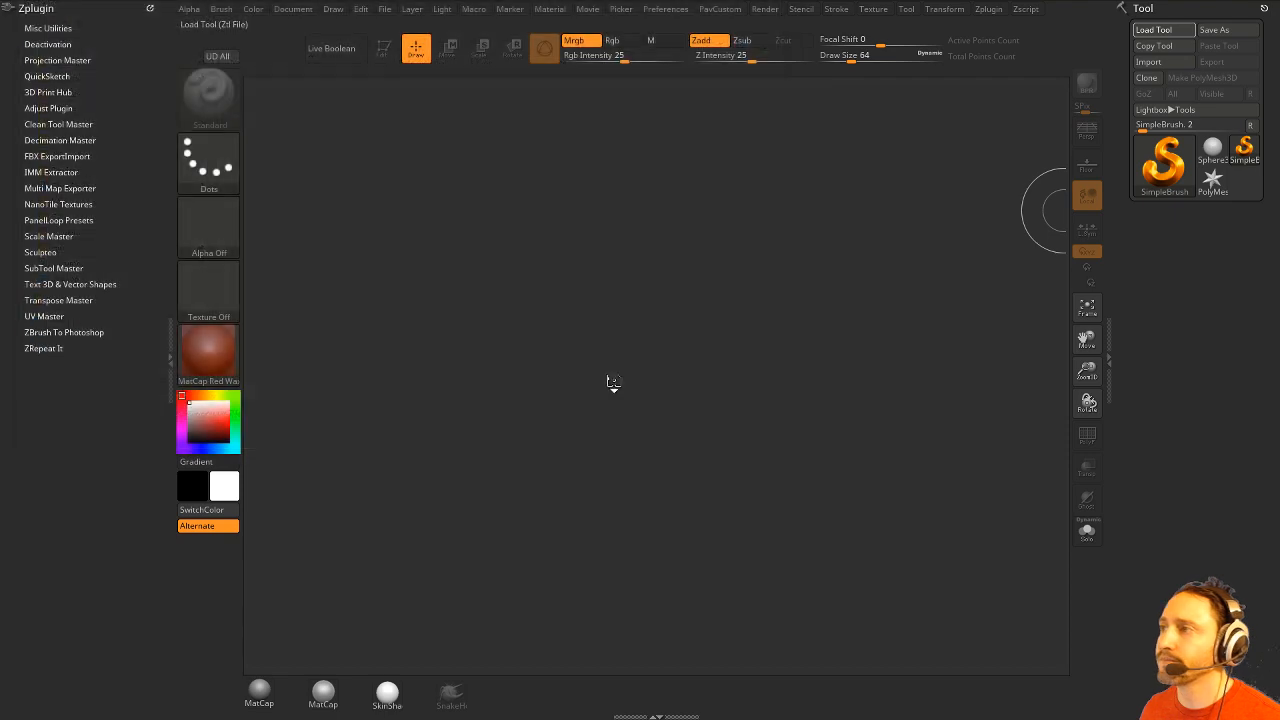
Place the bust on the canvas in Edit mode and give it the MatCap Gray material.
{"action": "left_click_drag", "start_coordinate": [620, 580], "coordinate": [371, 128]}
{"action": "left_click", "coordinate": [386, 57]}
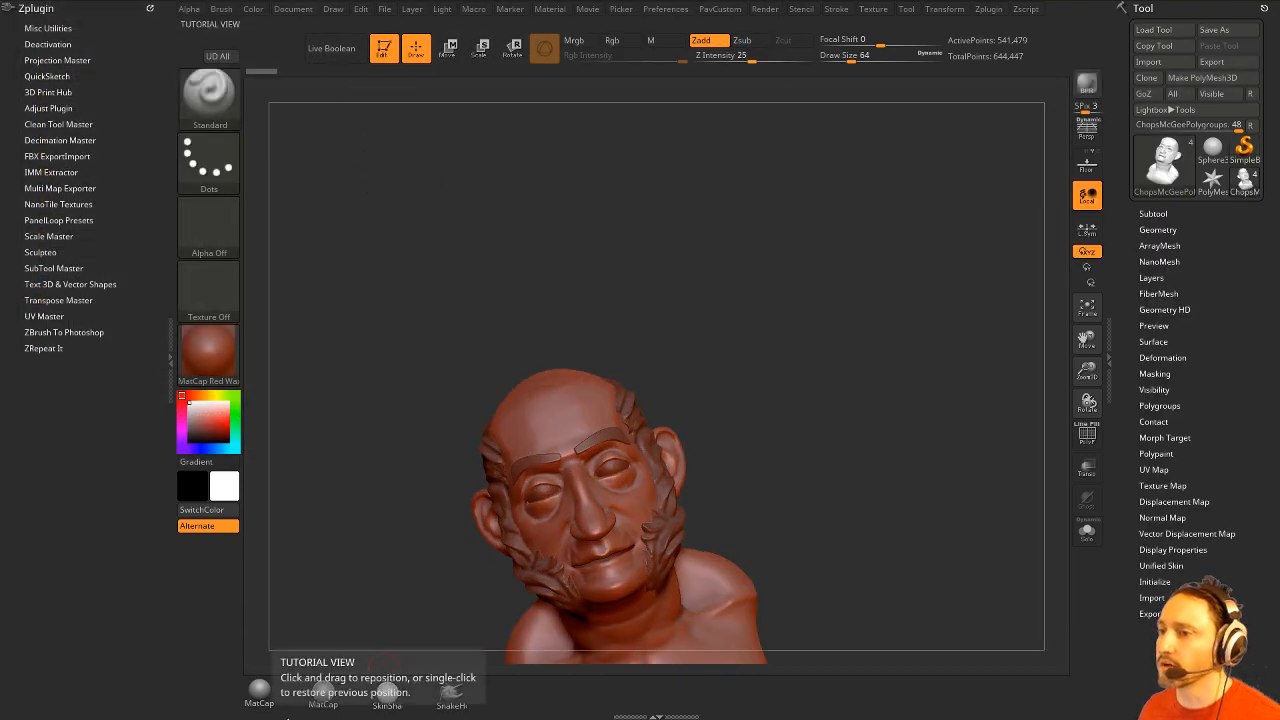
{"action": "left_click", "coordinate": [259, 692]}
{"action": "left_click_drag", "start_coordinate": [780, 500], "coordinate": [790, 482], "text": "shift"}
{"action": "left_click_drag", "start_coordinate": [790, 482], "coordinate": [866, 341], "text": "alt"}
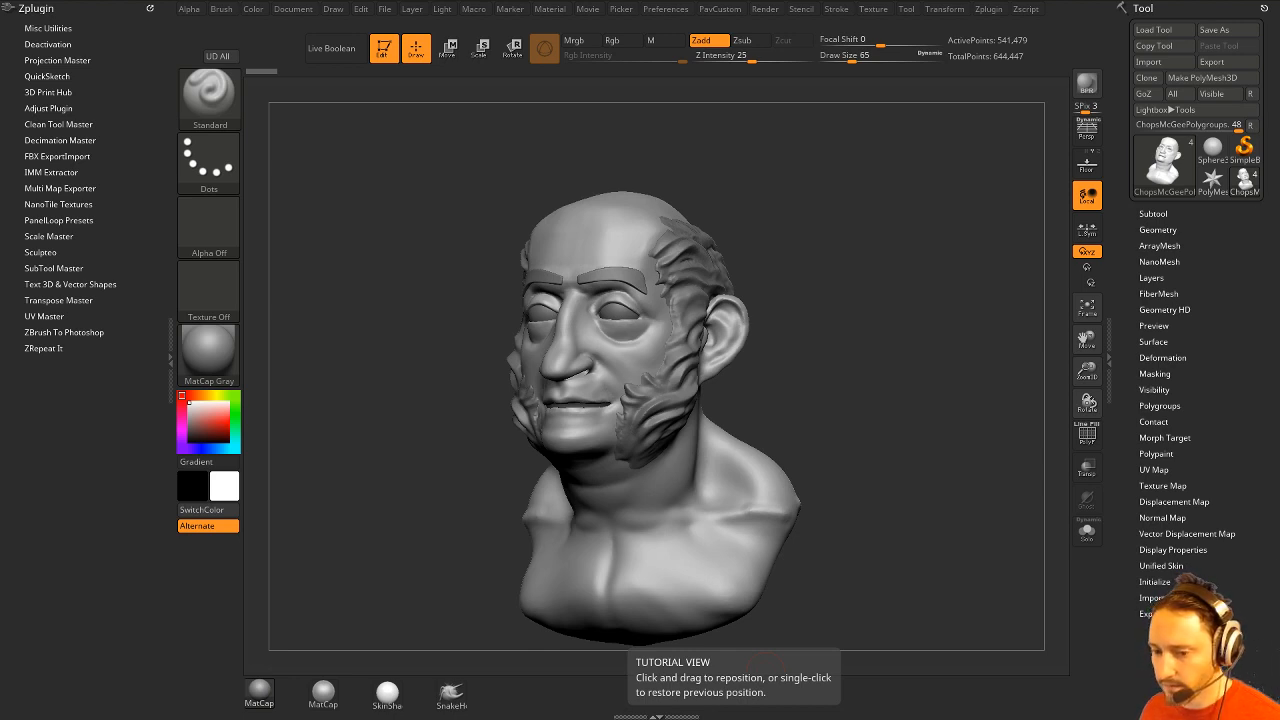
Display the bust's polygroups with PolyFrame and isolate the head subtool with Solo.
{"action": "left_click", "coordinate": [1087, 435]}
{"action": "left_click_drag", "start_coordinate": [971, 440], "coordinate": [929, 452]}
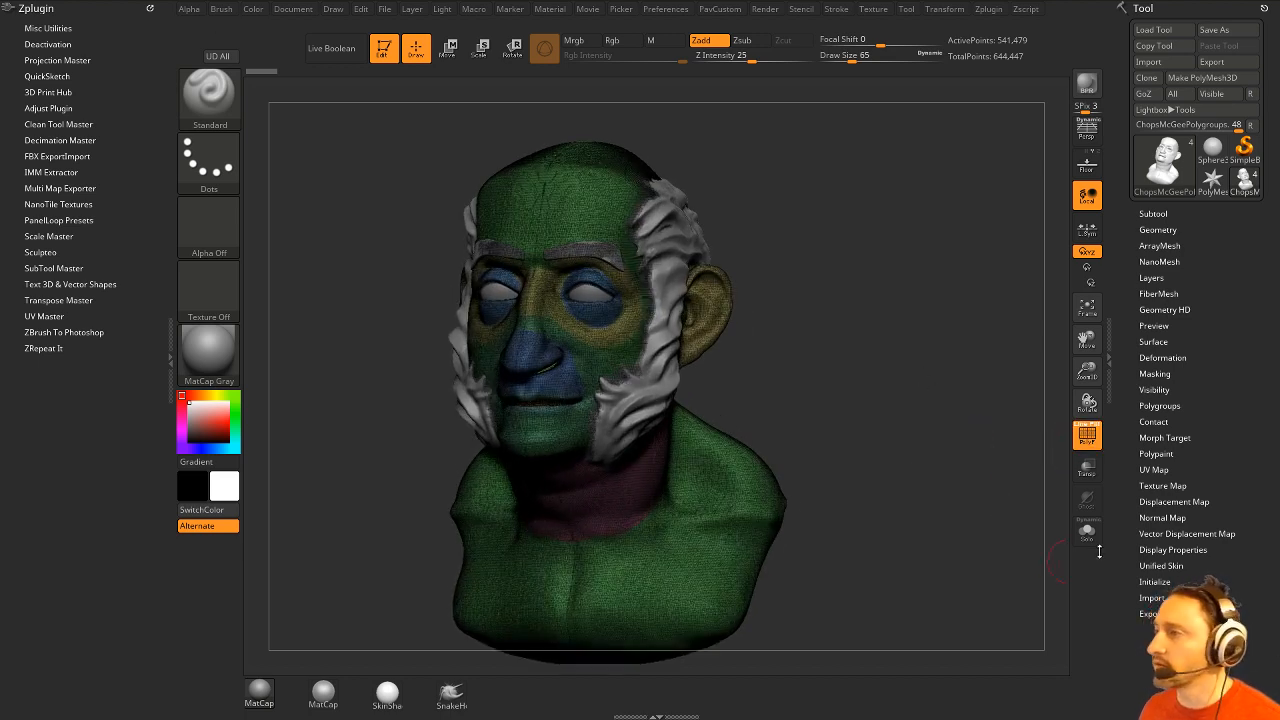
{"action": "left_click", "coordinate": [1088, 534]}
{"action": "left_click_drag", "start_coordinate": [924, 388], "coordinate": [903, 346]}
Duplicate the ChopsMcGeePolygroups subtool and make the copy the active subtool.
{"action": "left_click", "coordinate": [1153, 213]}
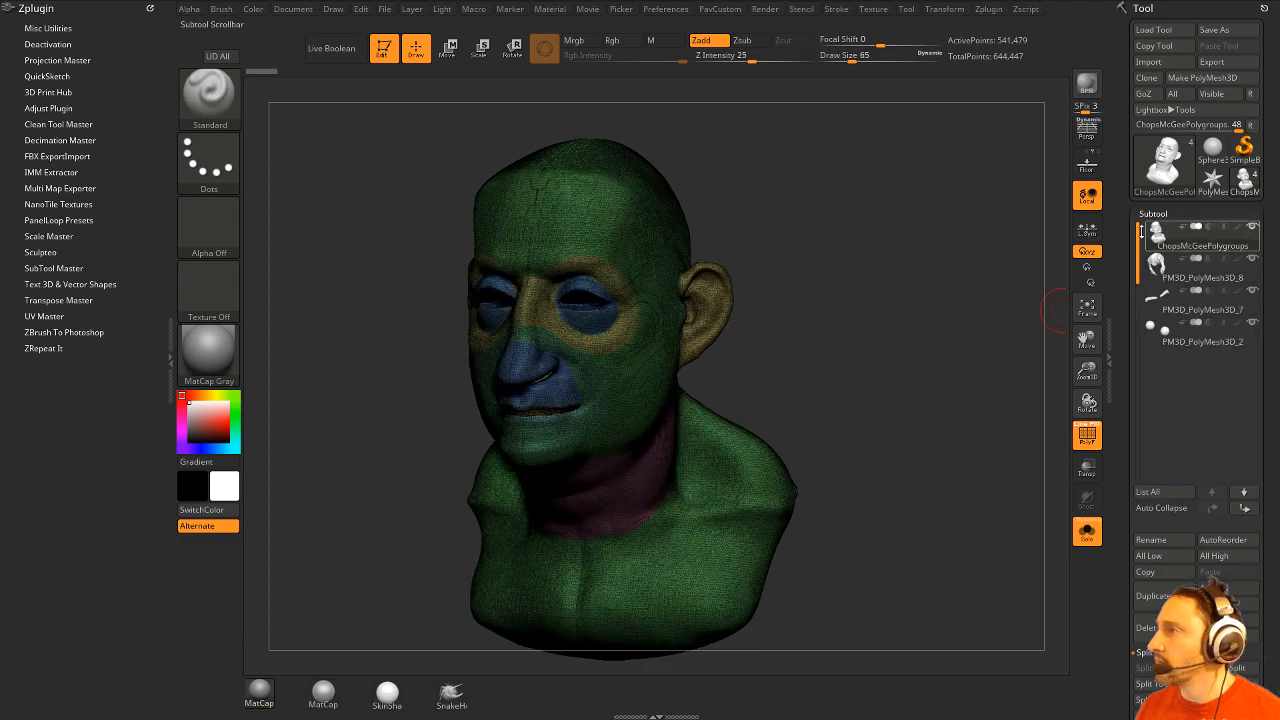
{"action": "key", "text": "ctrl+shift+d"}
{"action": "left_click", "coordinate": [1087, 318]}
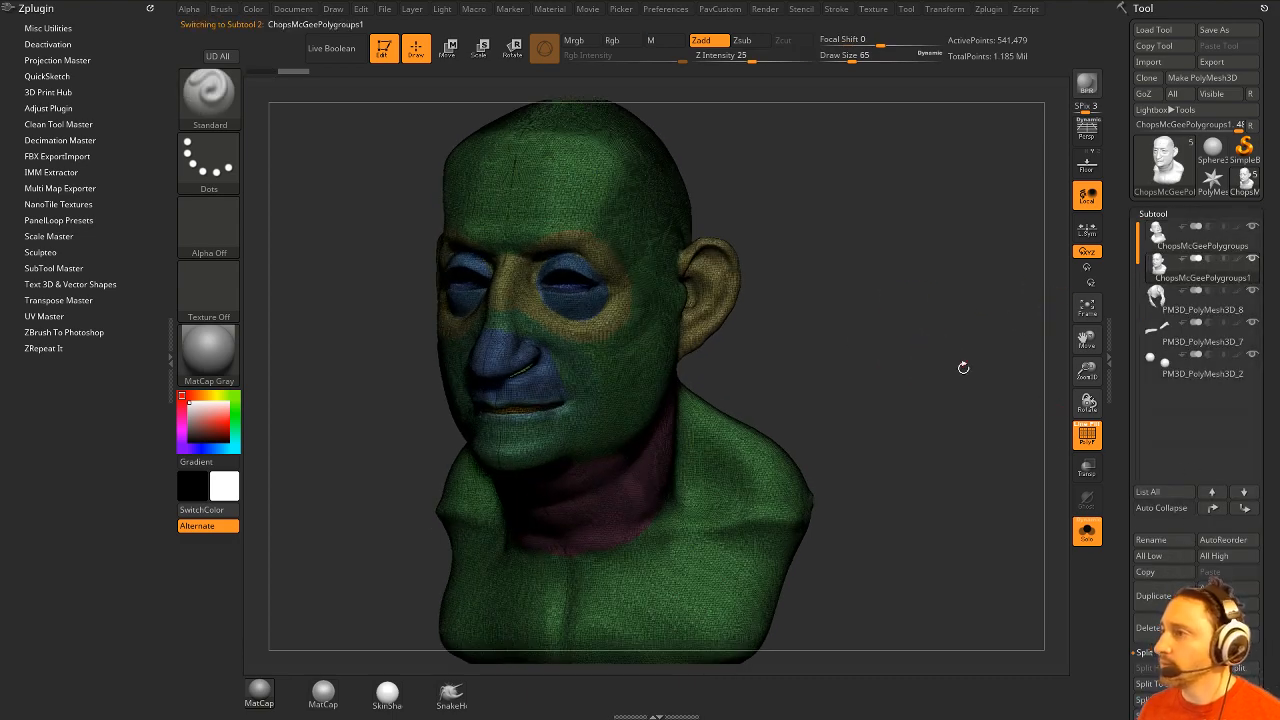
Hide the wireframe lines and ZRemesh the duplicate with KeepGroups on and AdaptiveSize at 17.
{"action": "left_click", "coordinate": [1087, 430]}
{"action": "key", "text": "shift+space"}
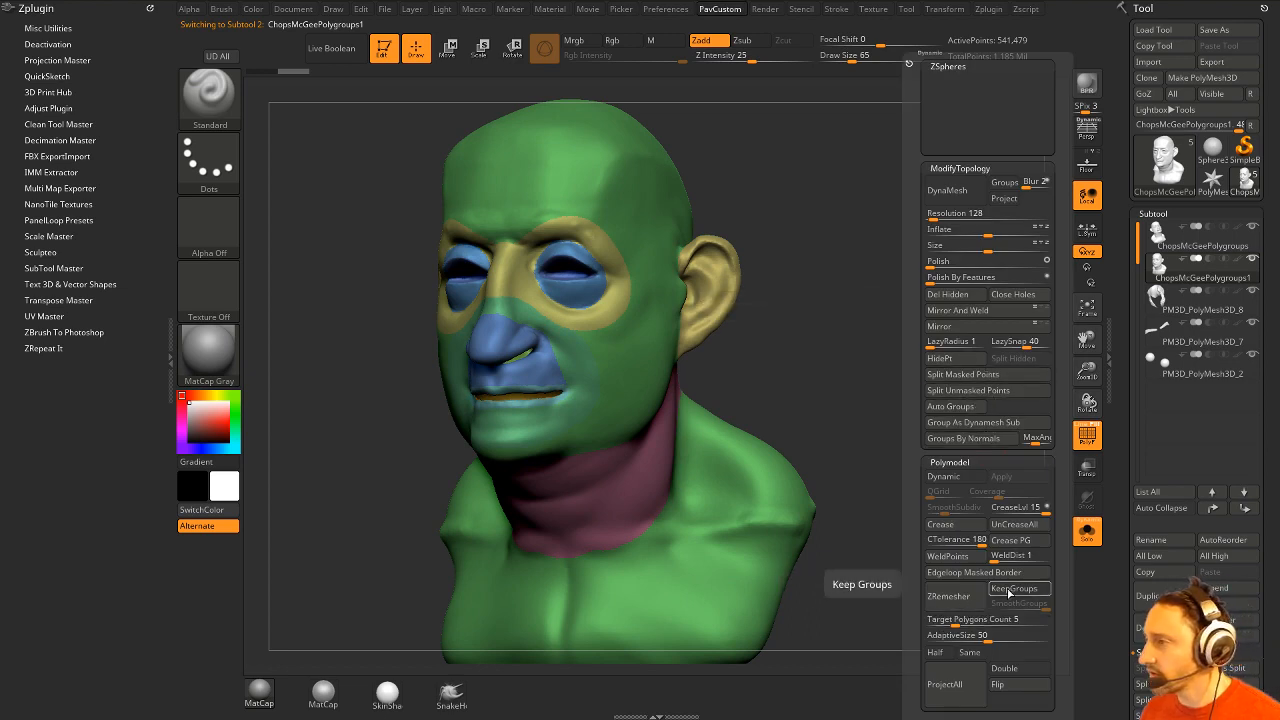
{"action": "left_click", "coordinate": [1014, 588]}
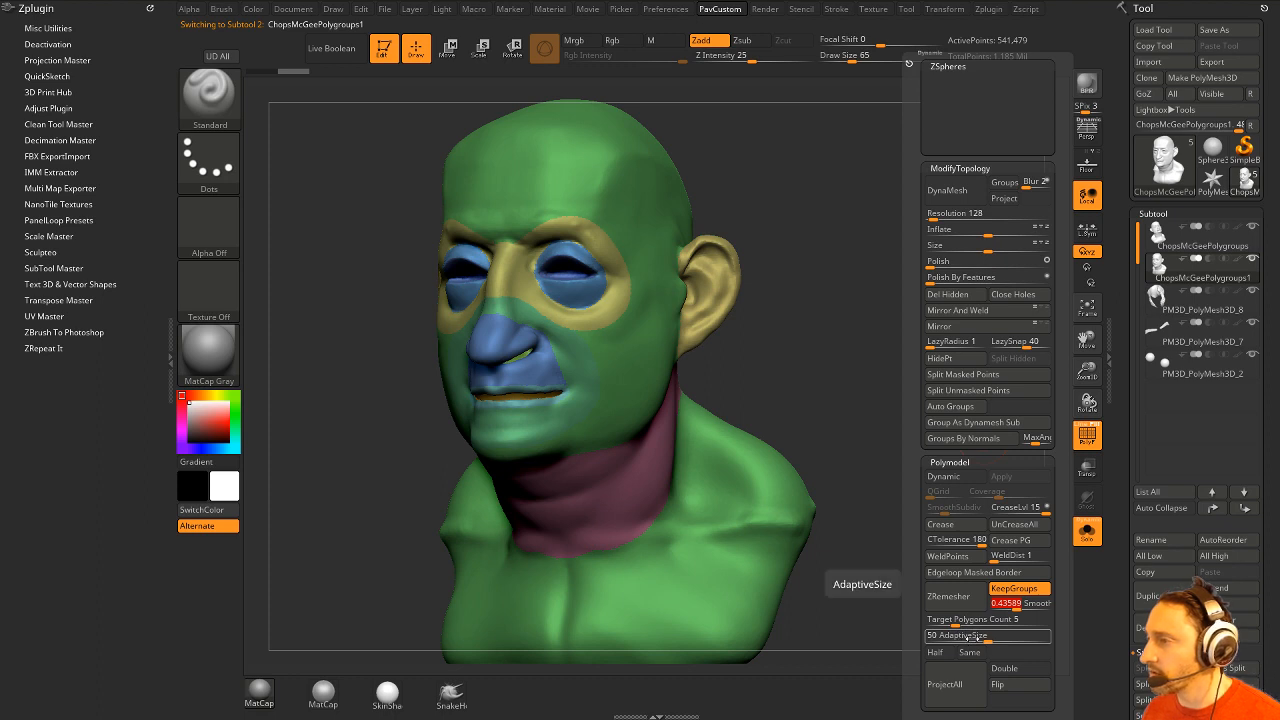
{"action": "left_click_drag", "start_coordinate": [980, 637], "coordinate": [952, 637]}
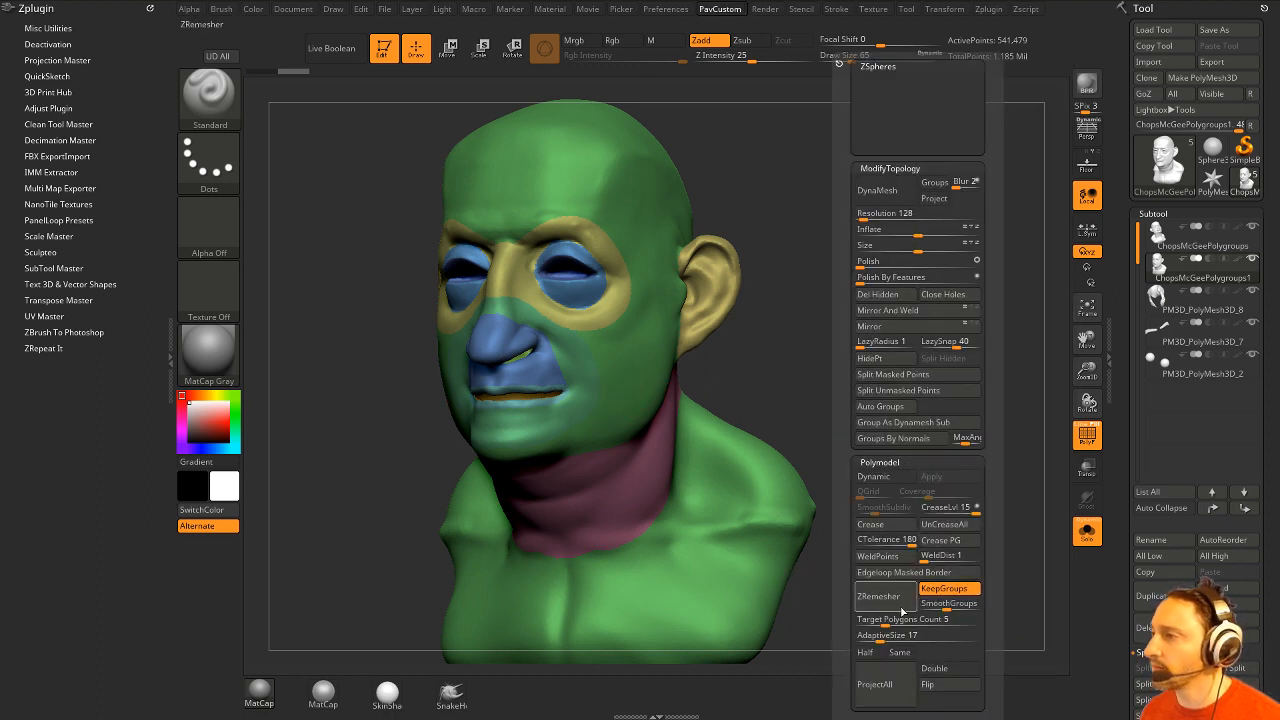
{"action": "left_click", "coordinate": [900, 604]}
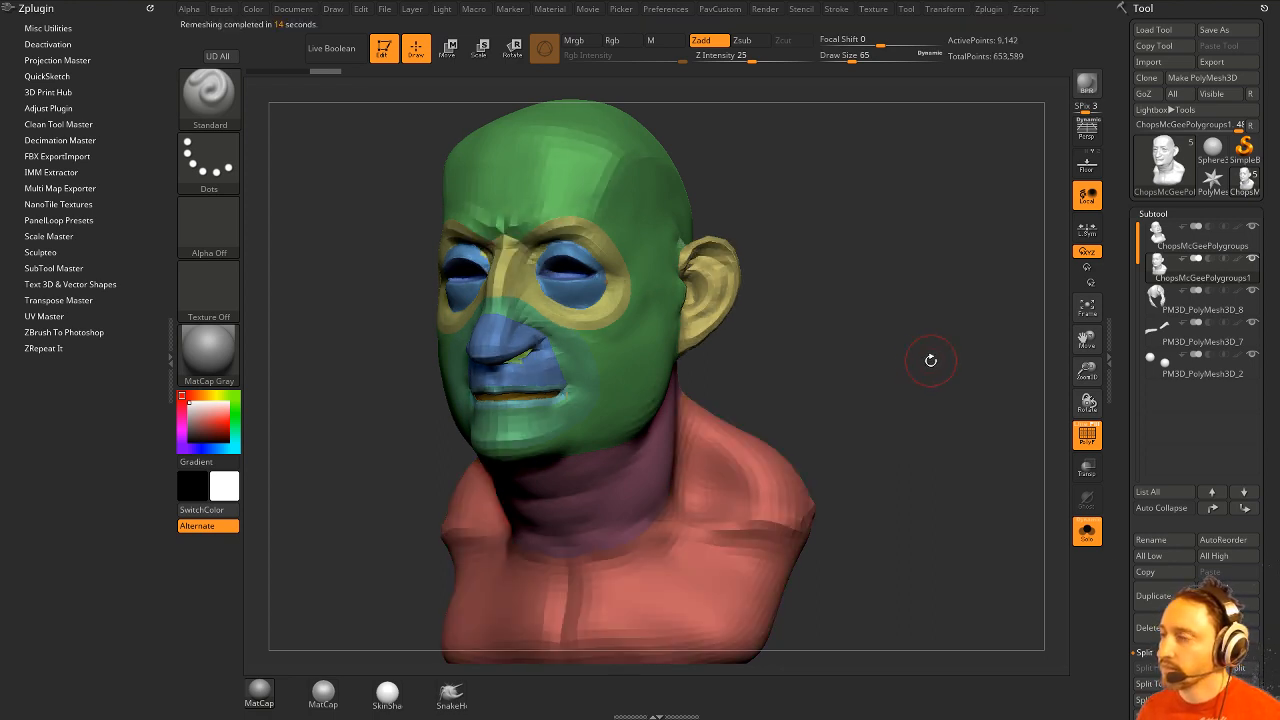
Show the wireframe lines and examine the remeshed face's topology from the front and the side.
{"action": "mouse_move", "coordinate": [929, 362]}
{"action": "left_mouse_down"}
{"action": "mouse_move", "coordinate": [955, 372]}
{"action": "mouse_move", "coordinate": [990, 420]}
{"action": "mouse_move", "coordinate": [923, 434]}
{"action": "mouse_move", "coordinate": [957, 418]}
{"action": "mouse_move", "coordinate": [1010, 432]}
{"action": "mouse_move", "coordinate": [945, 436]}
{"action": "mouse_move", "coordinate": [960, 420]}
{"action": "mouse_move", "coordinate": [934, 383]}
{"action": "mouse_move", "coordinate": [703, 387]}
{"action": "left_mouse_up"}
{"action": "left_click", "coordinate": [1087, 434]}
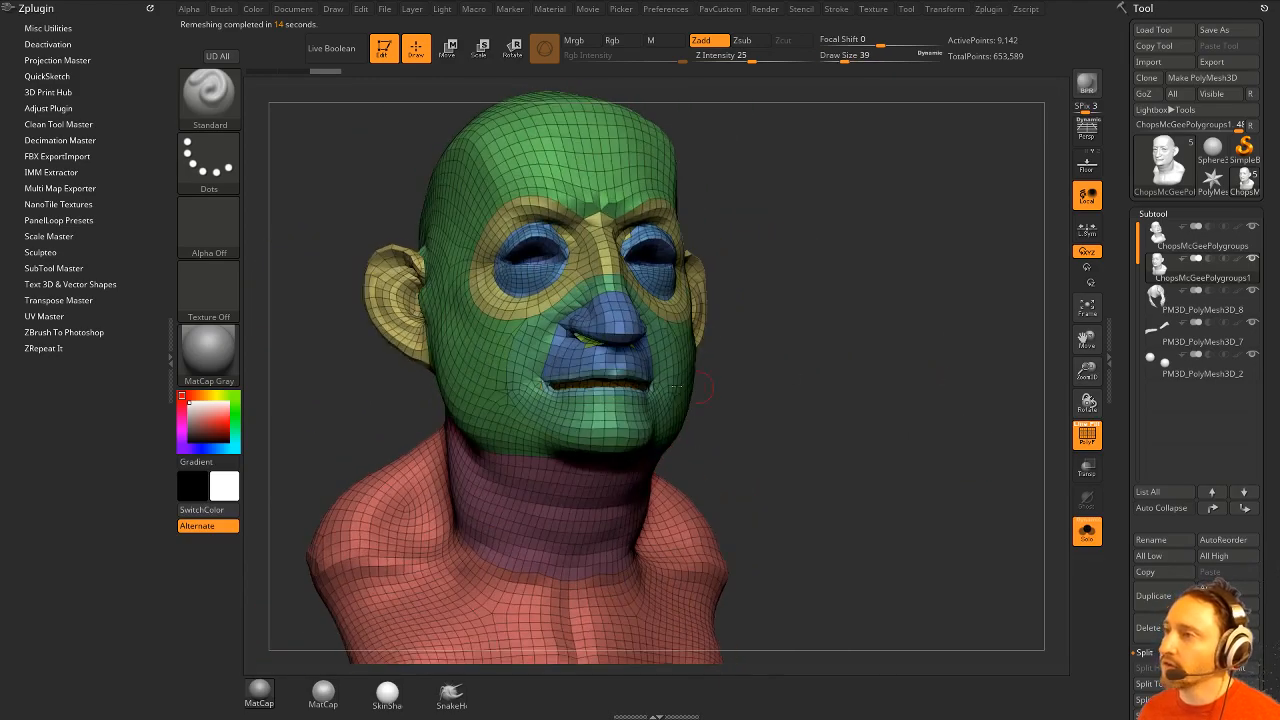
{"action": "left_click_drag", "start_coordinate": [818, 220], "coordinate": [850, 260], "text": "alt"}
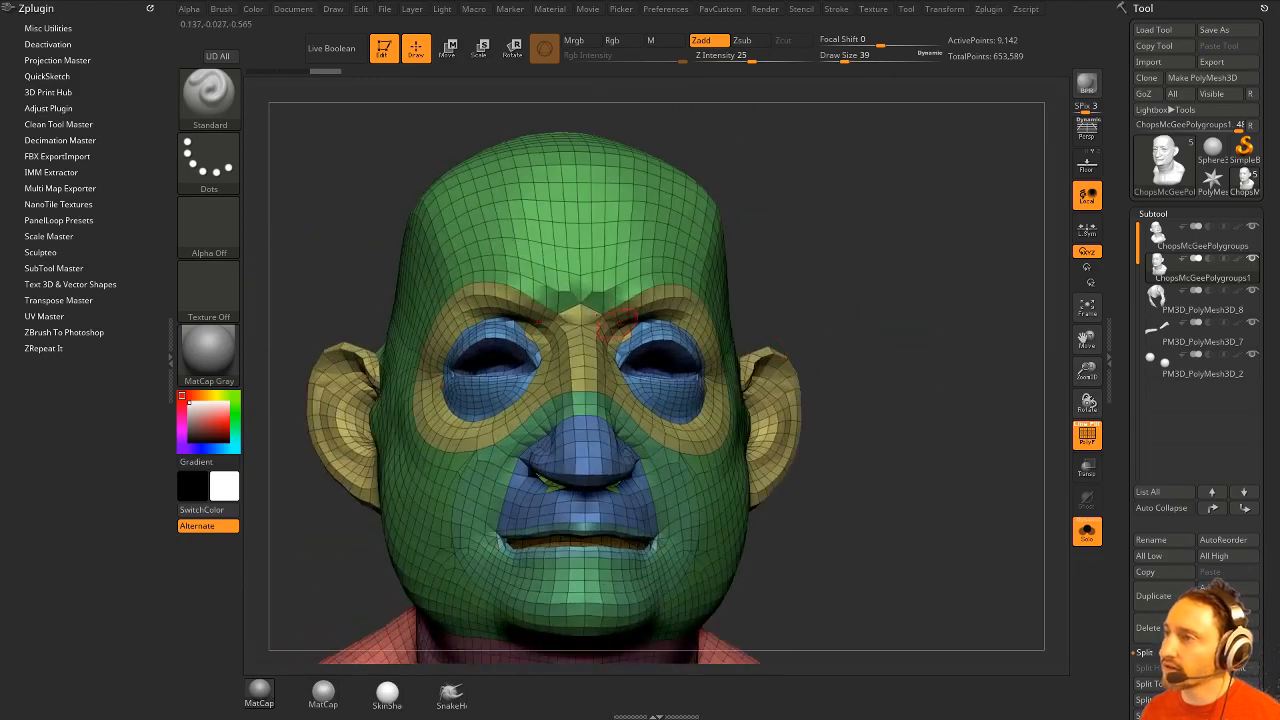
{"action": "left_click_drag", "start_coordinate": [960, 300], "coordinate": [894, 296]}
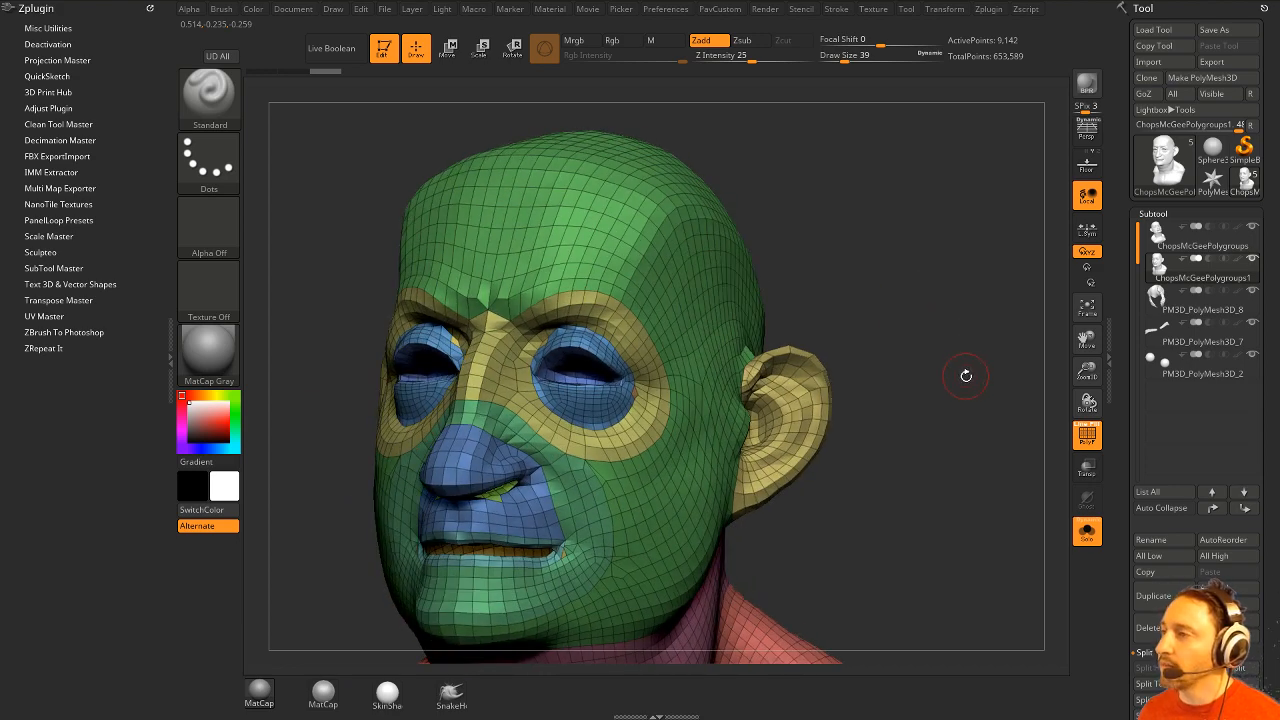
Run ZRemesher from the Geometry settings on the already remeshed duplicate, keeping its polygroups.
{"action": "key", "text": "space"}
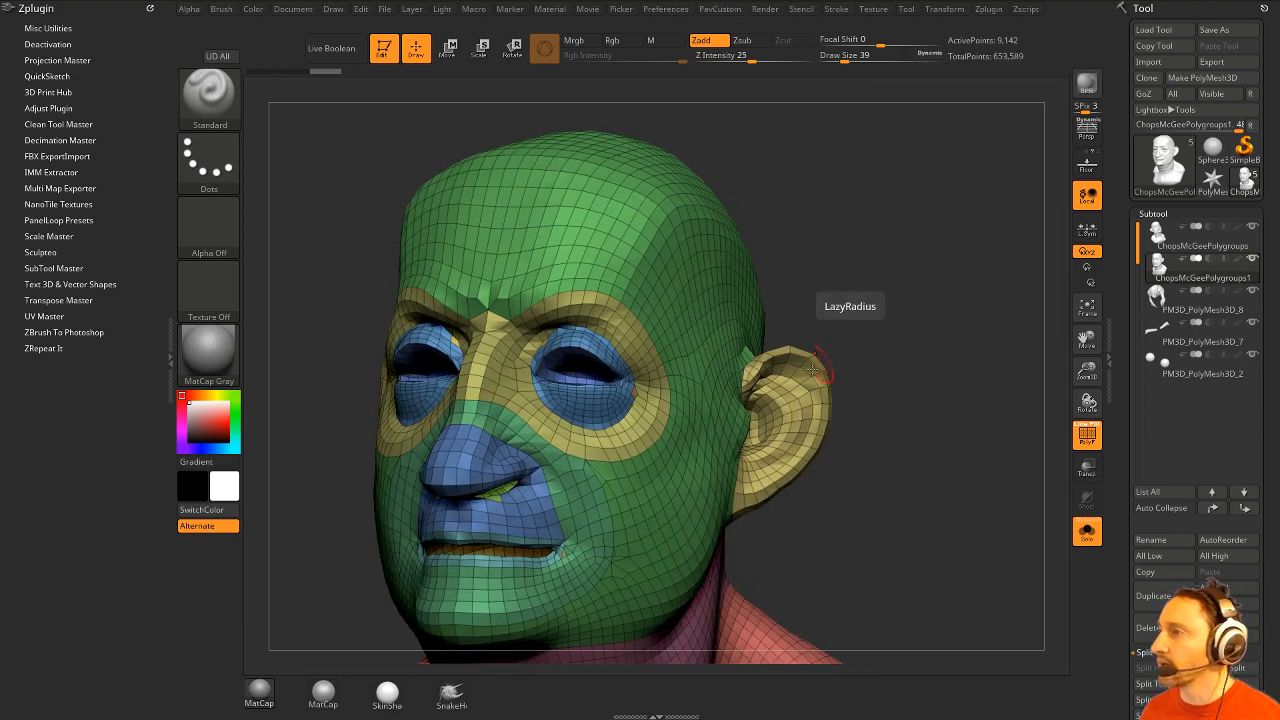
{"action": "scroll", "coordinate": [1123, 588], "scroll_direction": "down", "scroll_amount": 5}
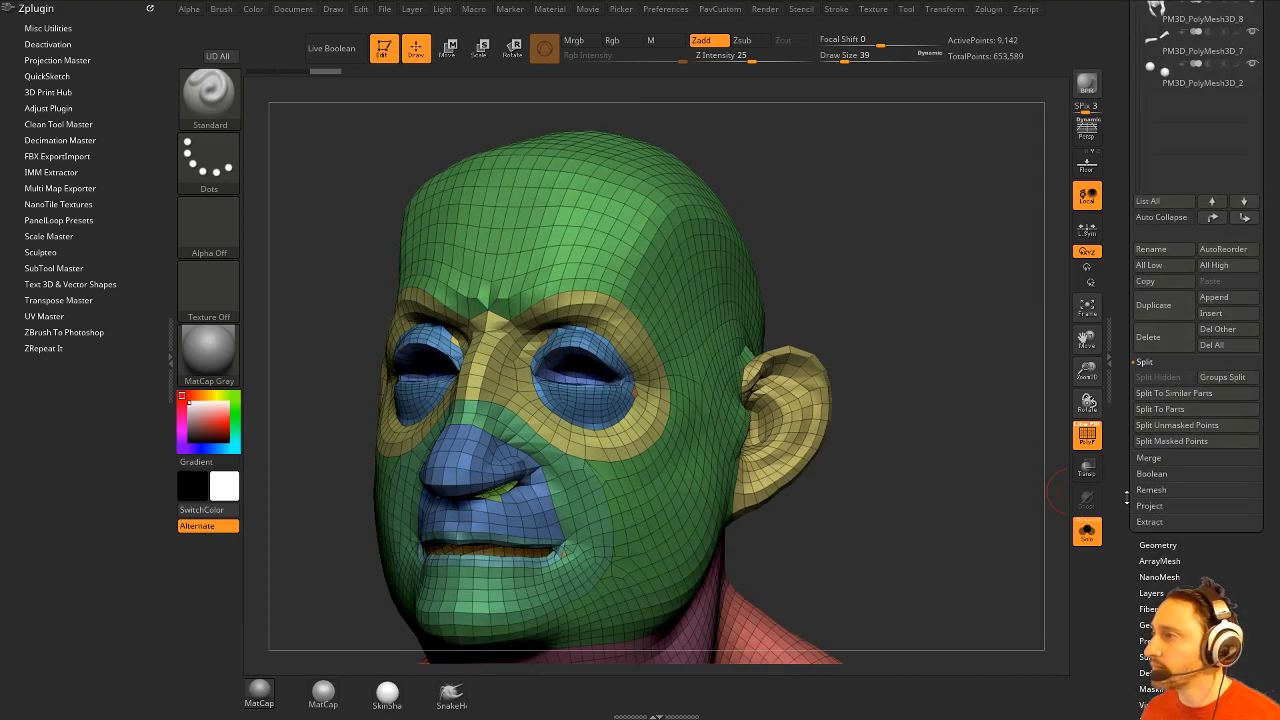
{"action": "left_click", "coordinate": [1158, 545]}
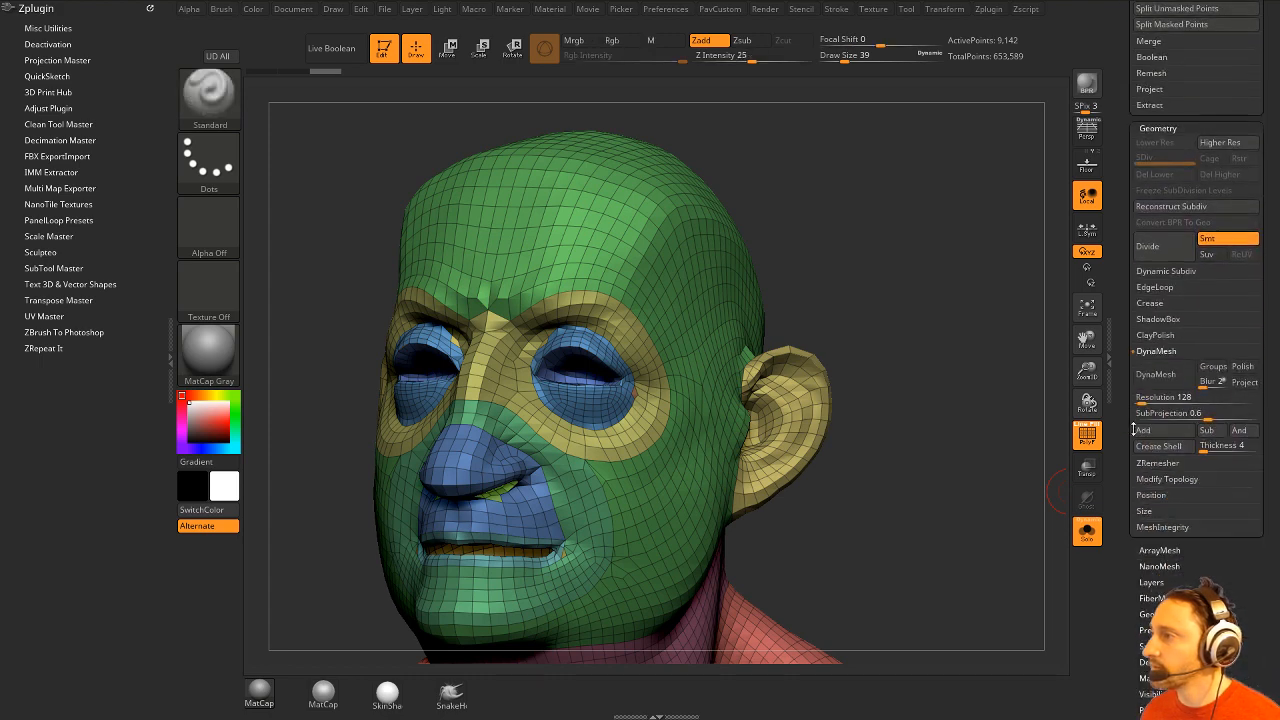
{"action": "left_click", "coordinate": [1157, 463]}
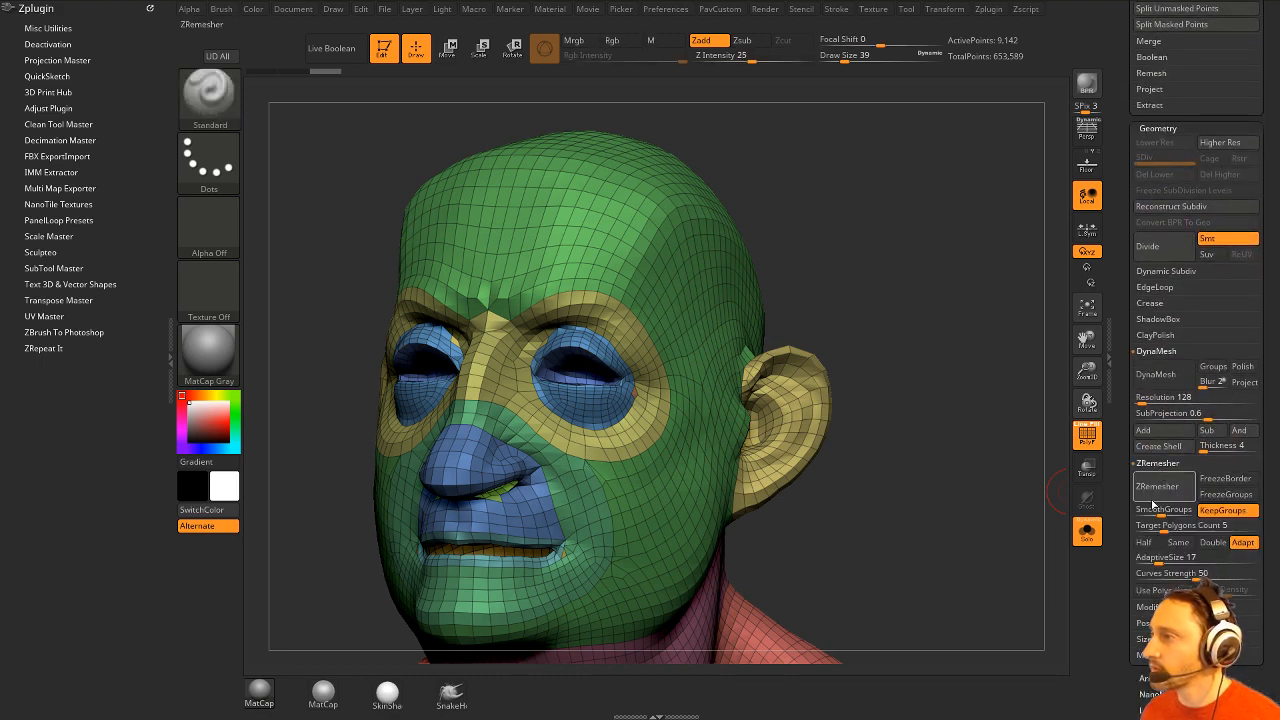
{"action": "left_click", "coordinate": [1157, 487]}
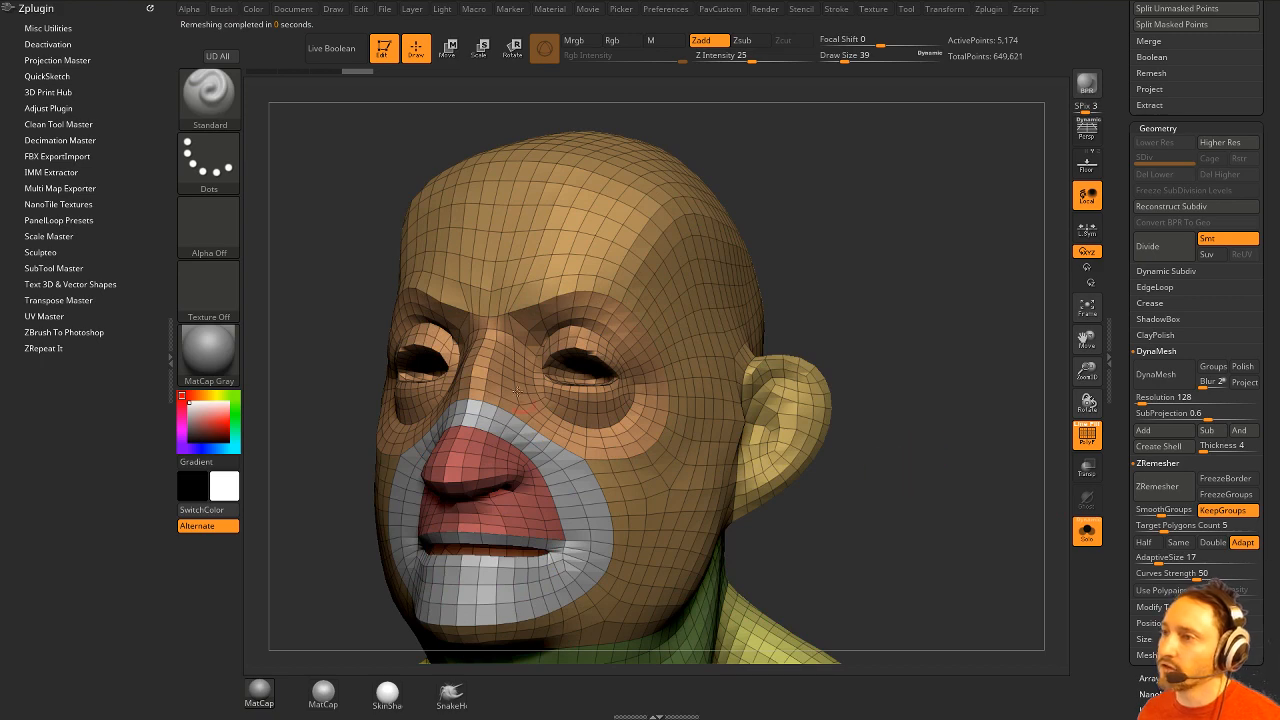
{"action": "left_click_drag", "start_coordinate": [441, 408], "coordinate": [914, 410]}
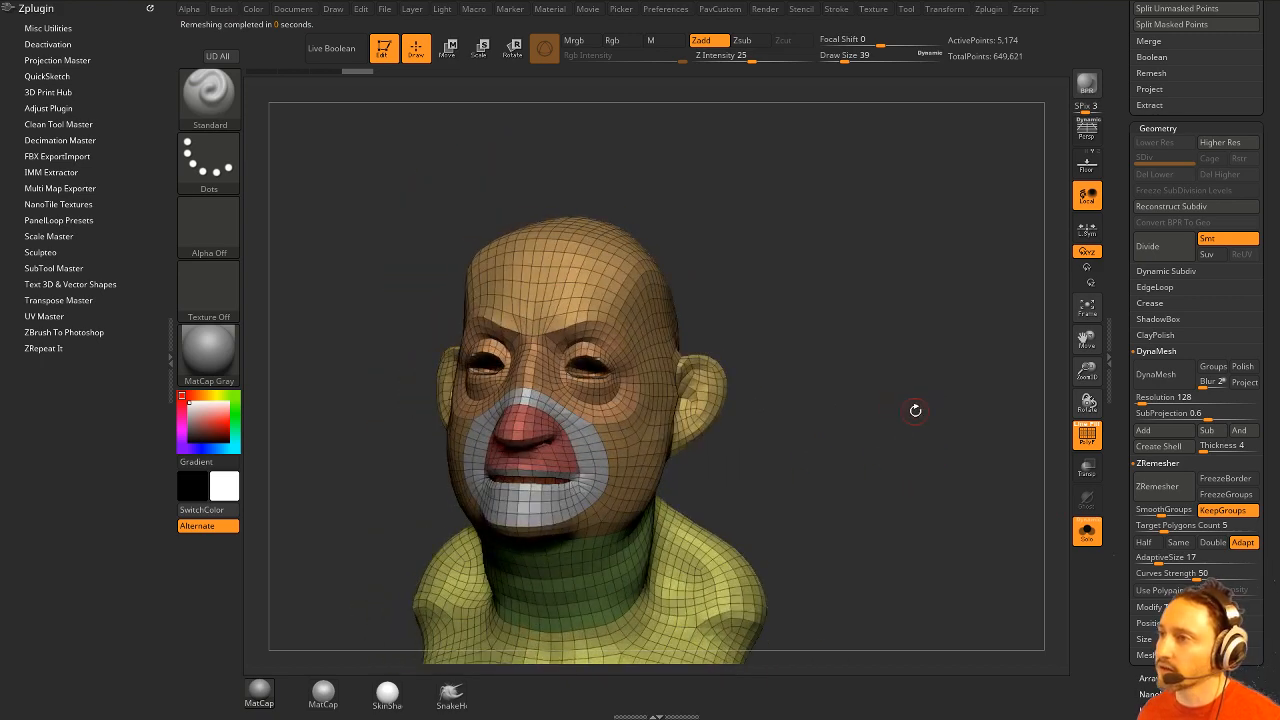
Undo both remeshes and ZRemesh the dense duplicate again with KeepGroups on.
{"action": "key", "text": "ctrl+z"}
{"action": "key", "text": "ctrl+z"}
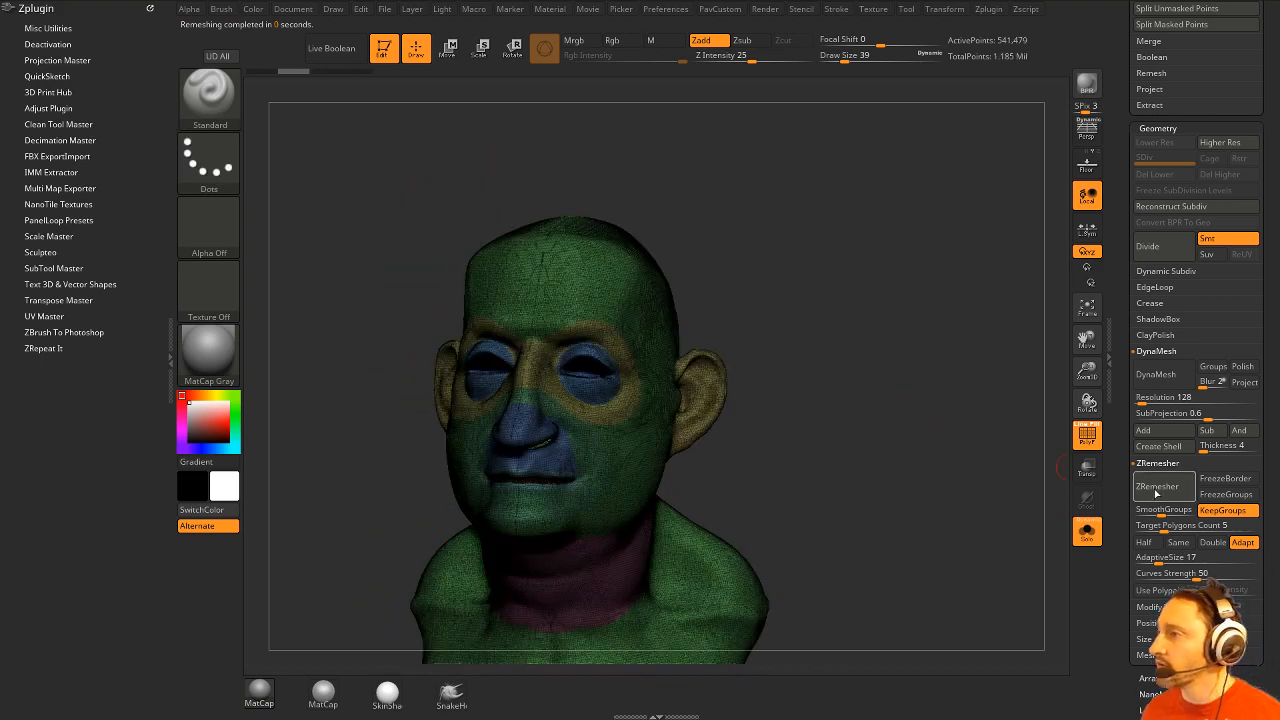
{"action": "left_click", "coordinate": [1157, 487]}
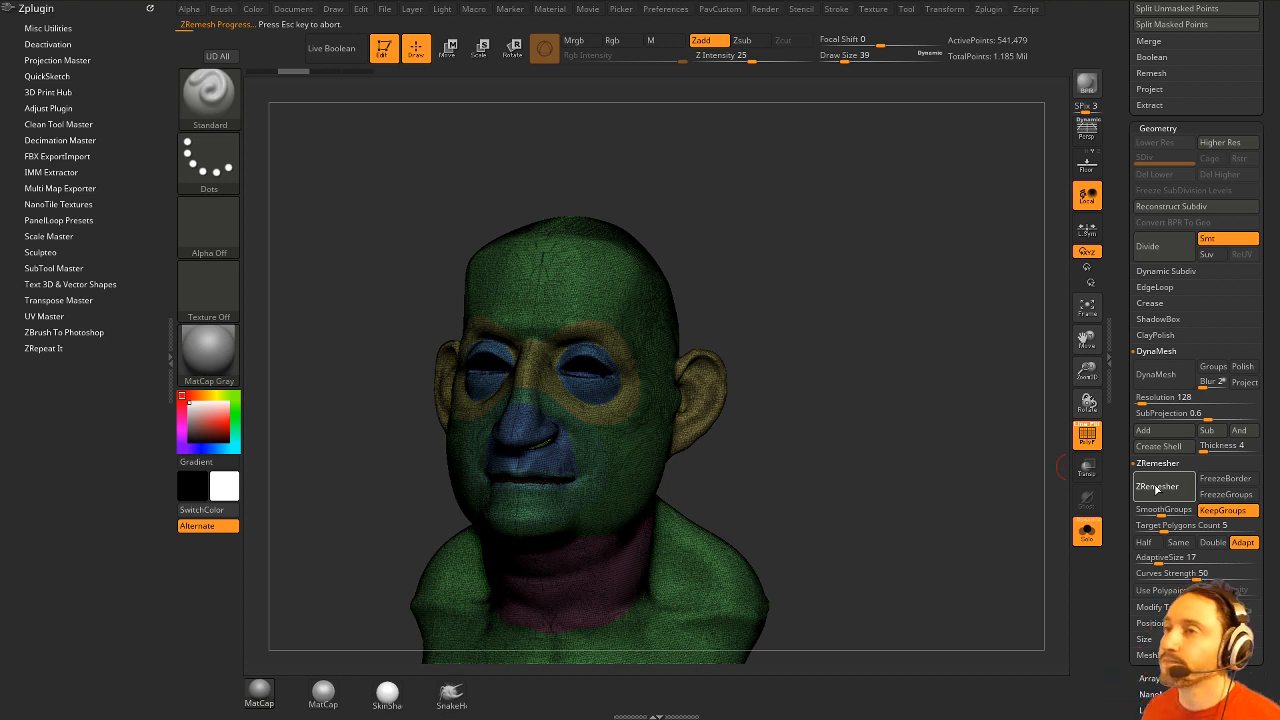
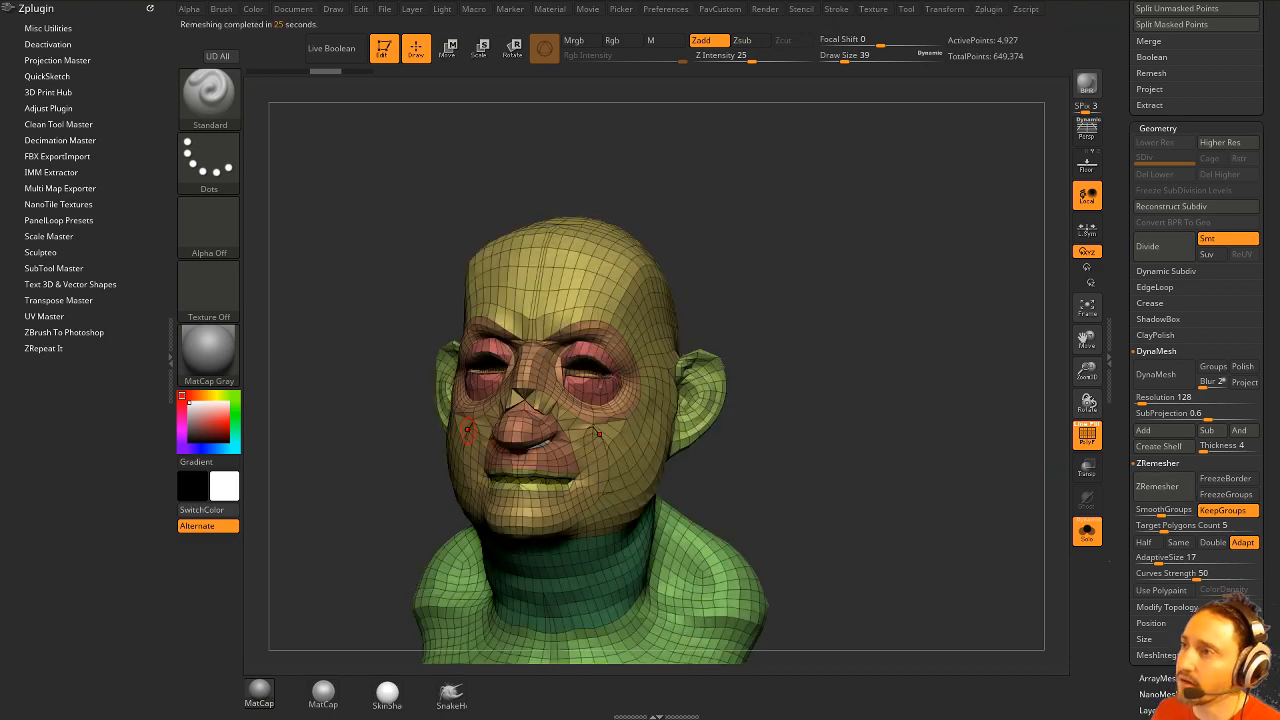
Undo the remesh, ZRemesh the dense duplicate again with KeepGroups on, and undo that result as well.
{"action": "left_click_drag", "start_coordinate": [868, 424], "coordinate": [1046, 408]}
{"action": "key", "text": "ctrl+z"}
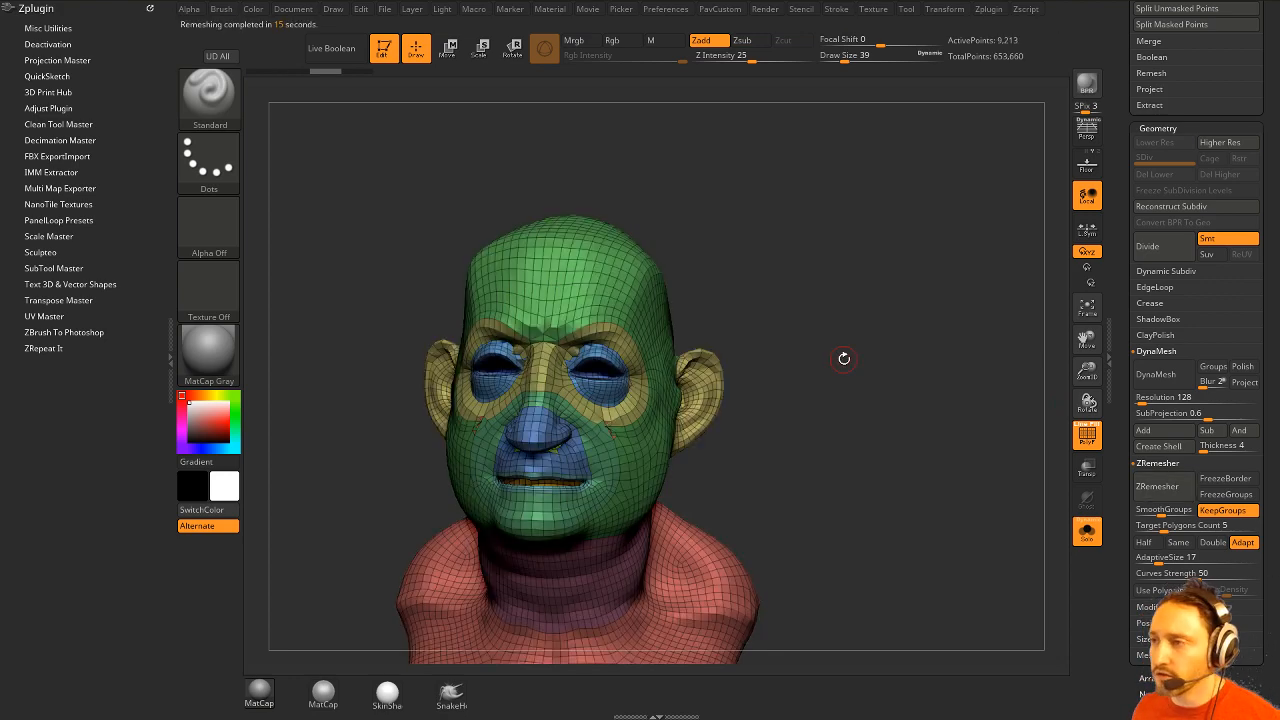
{"action": "left_click_drag", "start_coordinate": [843, 309], "coordinate": [1003, 354]}
{"action": "key", "text": "ctrl+z"}
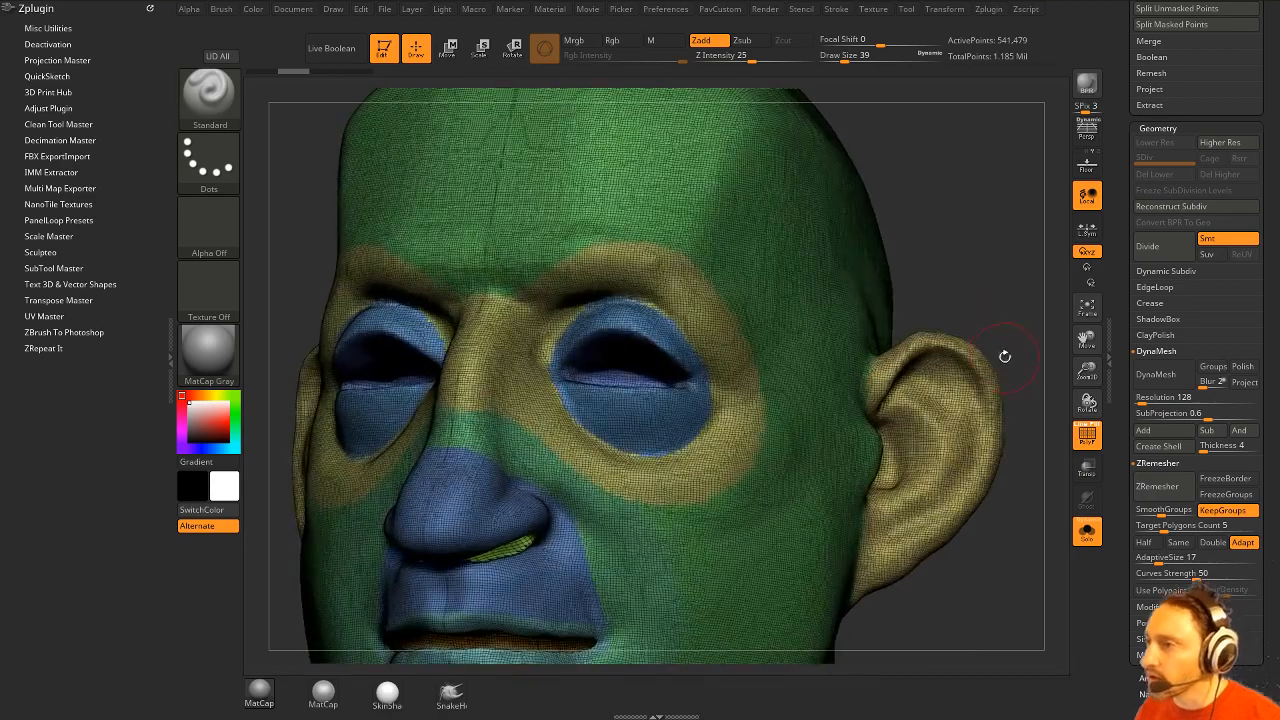
ZRemesh the duplicate with KeepGroups on, AdaptiveSize at 25 and a lower SmoothGroups value, and undo the remesh.
{"action": "key", "text": "3"}
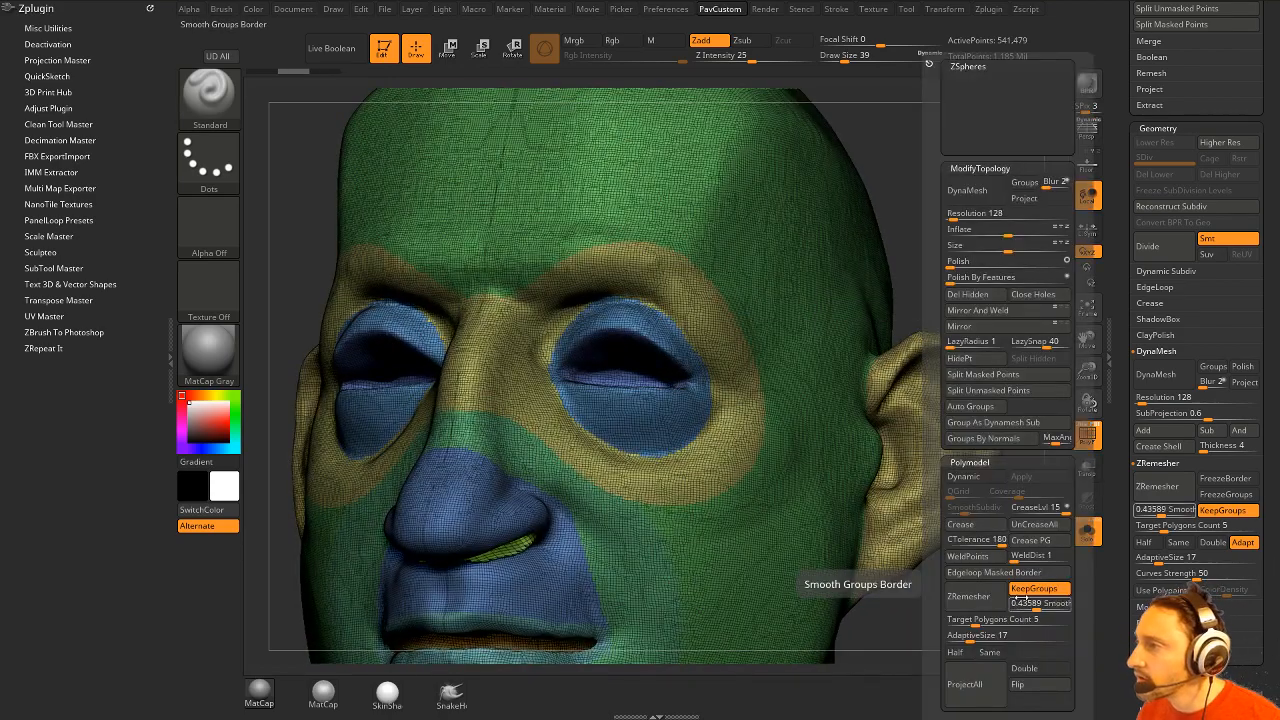
{"action": "left_click_drag", "start_coordinate": [1123, 478], "coordinate": [1126, 300]}
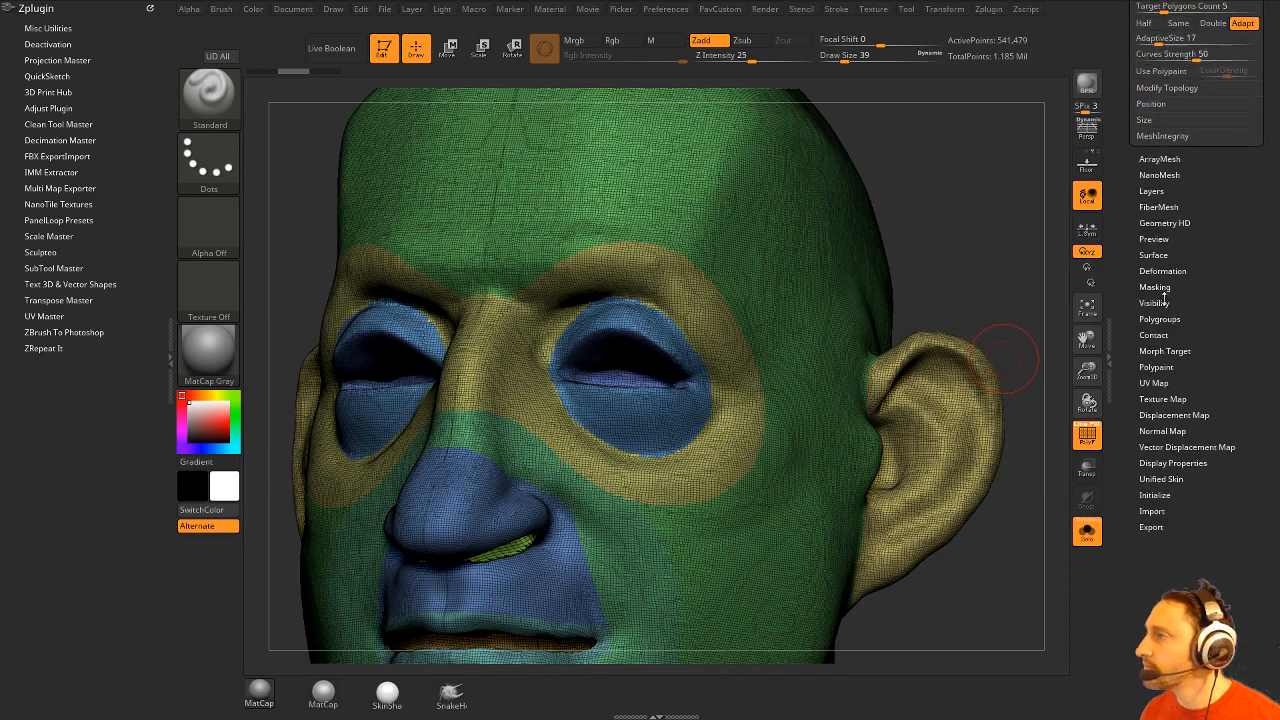
{"action": "left_click", "coordinate": [1162, 317]}
{"action": "left_click_drag", "start_coordinate": [1123, 349], "coordinate": [1123, 269]}
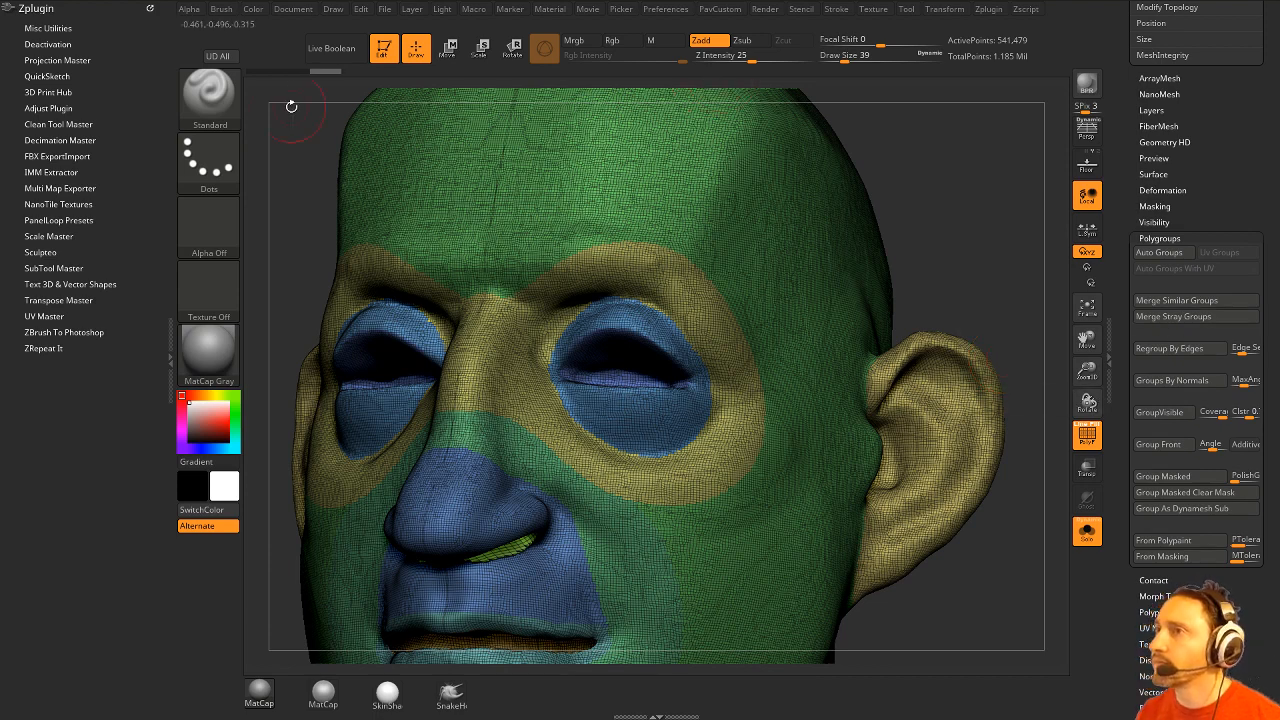
{"action": "key", "text": "space"}
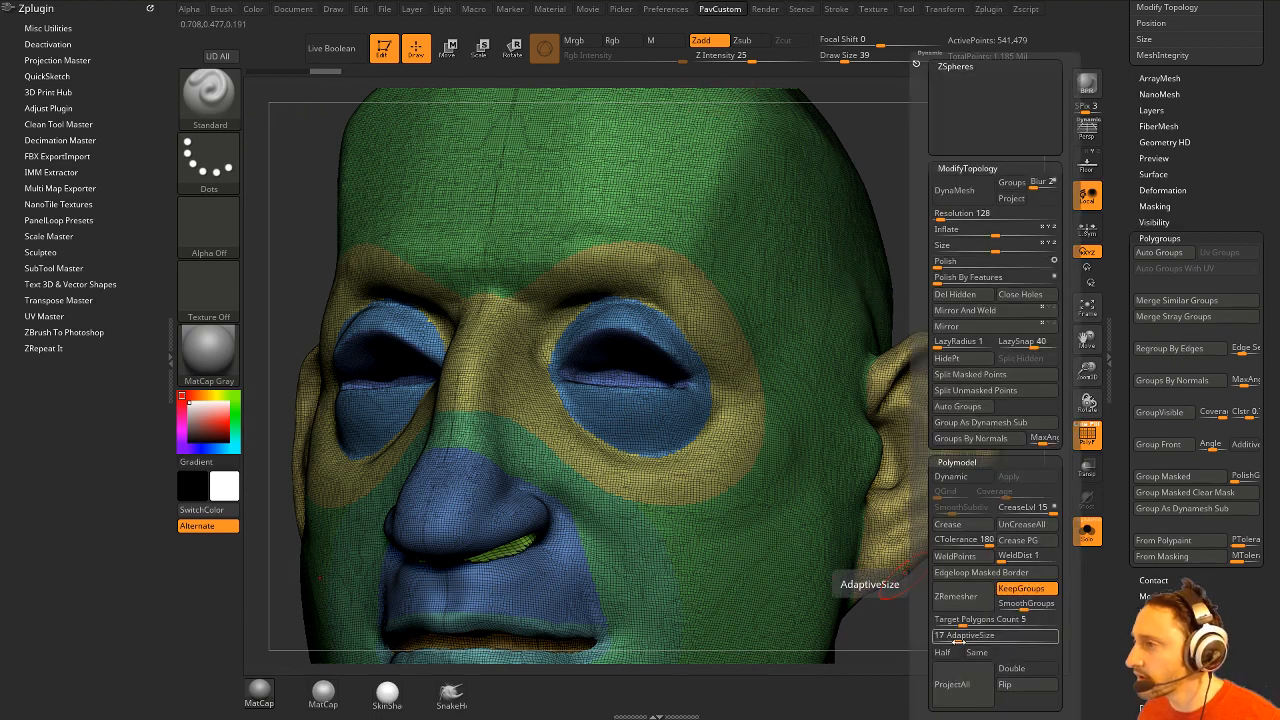
{"action": "left_click_drag", "start_coordinate": [958, 642], "coordinate": [966, 642]}
{"action": "left_click", "coordinate": [1014, 607]}
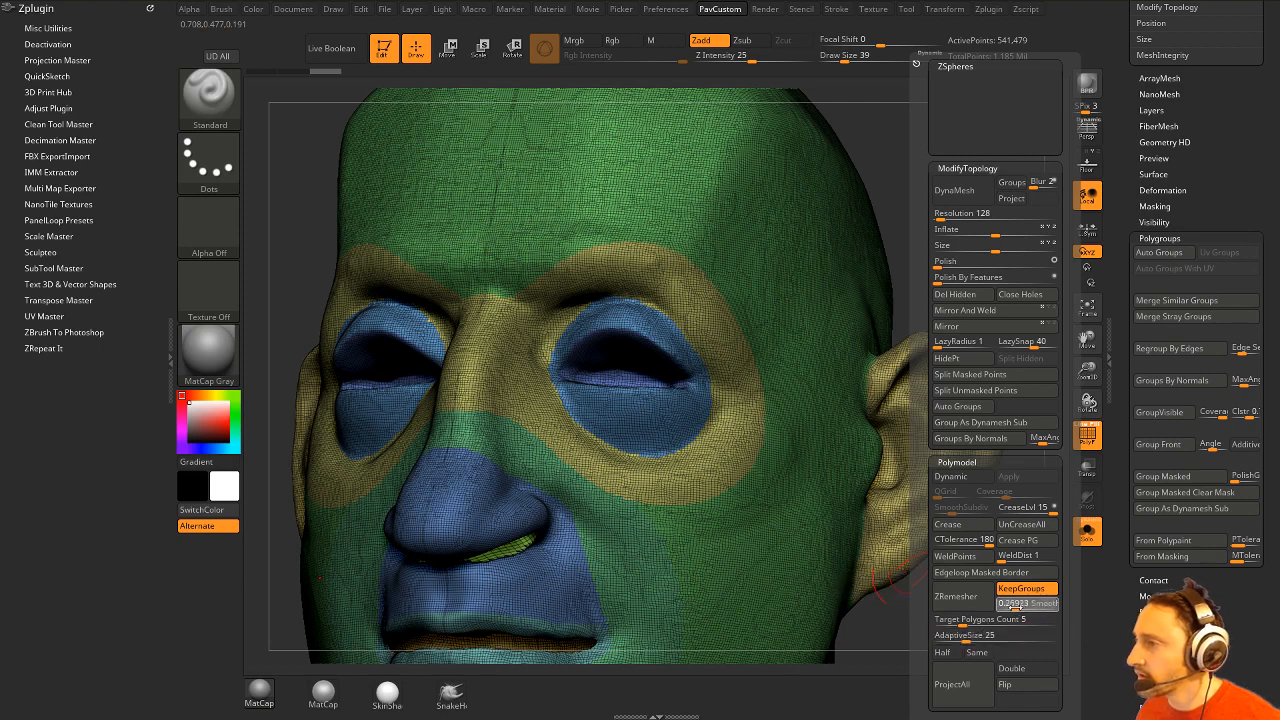
{"action": "left_click", "coordinate": [956, 596]}
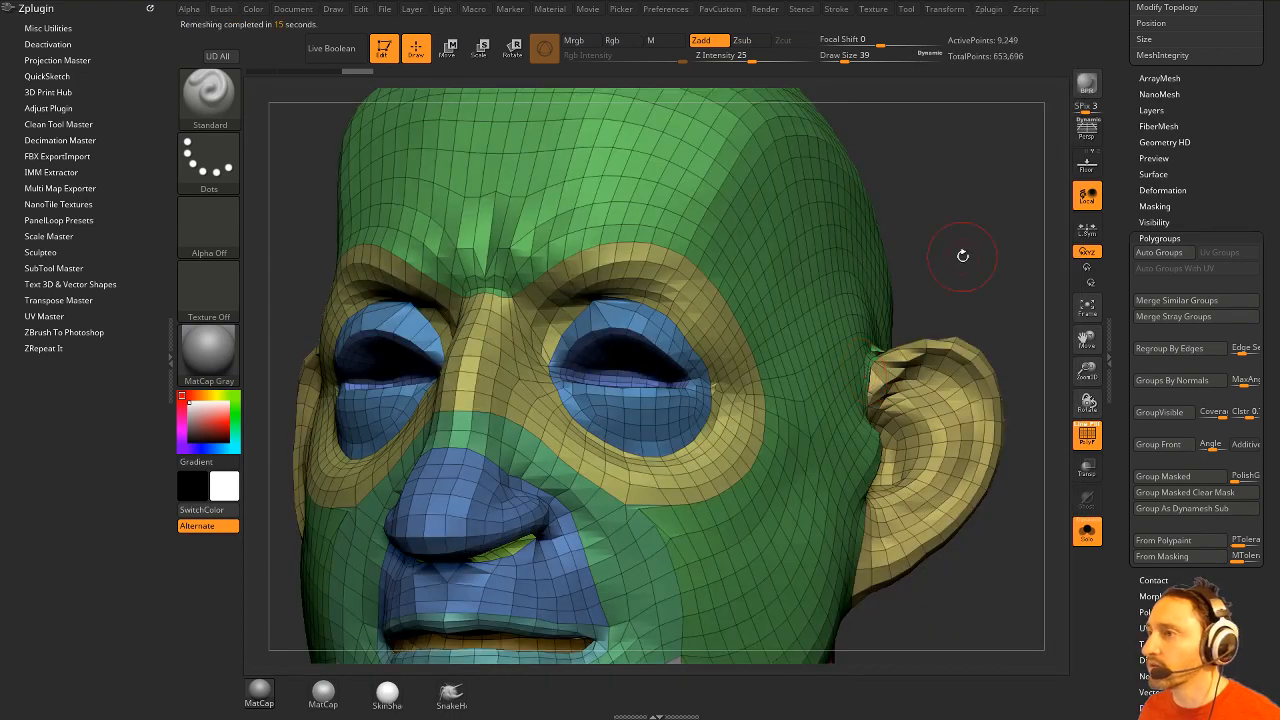
{"action": "mouse_move", "coordinate": [963, 256]}
{"action": "left_mouse_down", "text": "alt"}
{"action": "mouse_move", "coordinate": [928, 217]}
{"action": "mouse_move", "coordinate": [949, 263]}
{"action": "left_mouse_up", "text": "alt"}
{"action": "key", "text": "ctrl+z"}
Turn off Groups and Crease for feature masking and try to mask the duplicate by Border alone.
{"action": "scroll", "coordinate": [1145, 230], "scroll_direction": "down", "scroll_amount": 5}
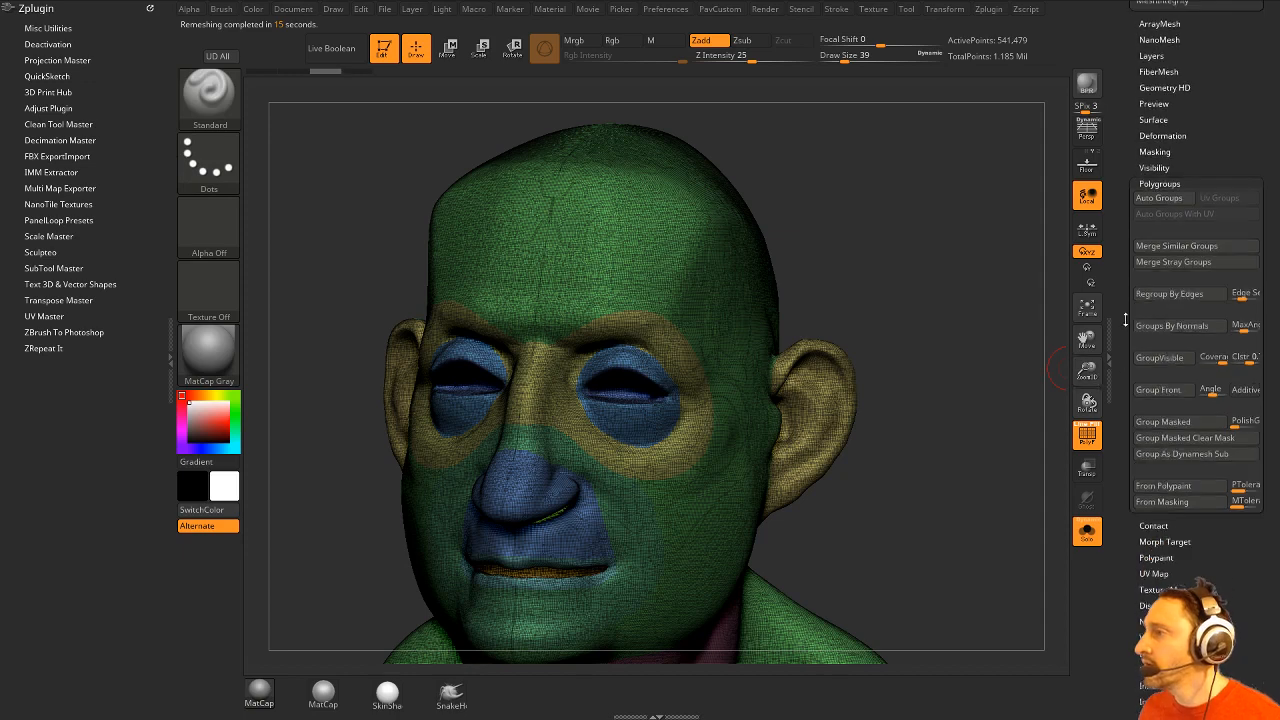
{"action": "scroll", "coordinate": [1133, 221], "scroll_direction": "up", "scroll_amount": 6}
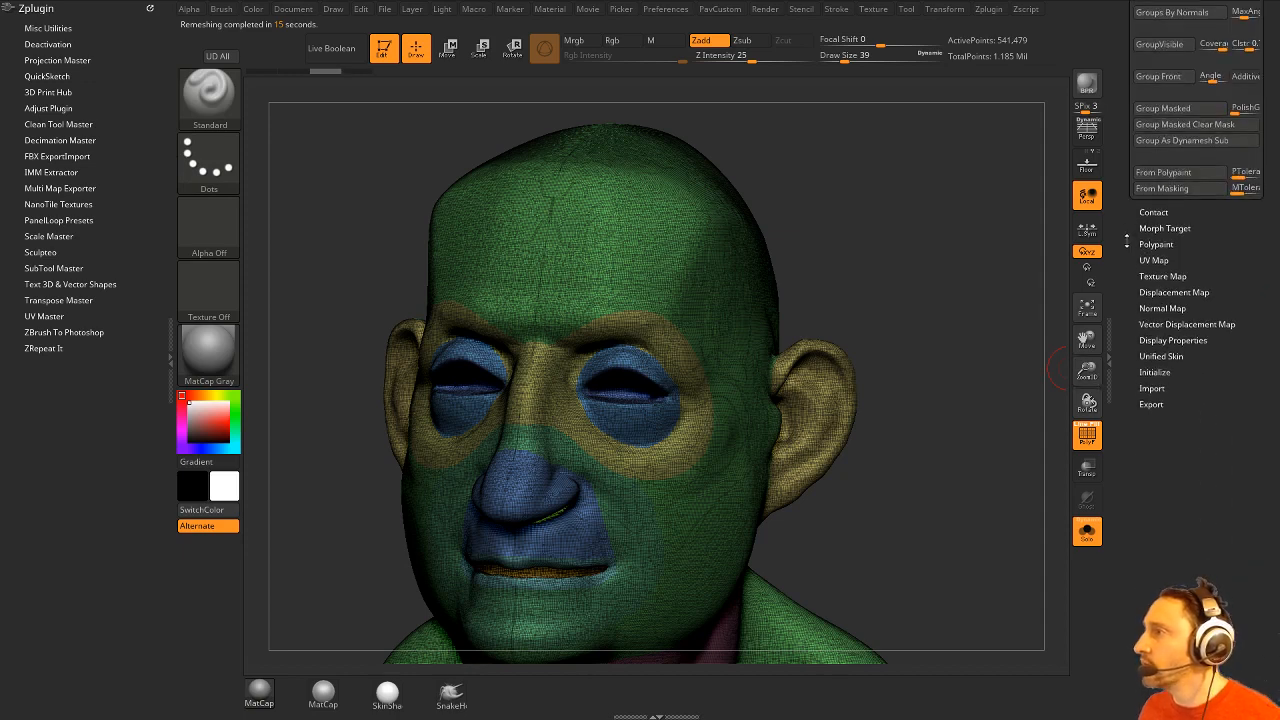
{"action": "key", "text": "shift"}
{"action": "left_click", "coordinate": [1154, 276]}
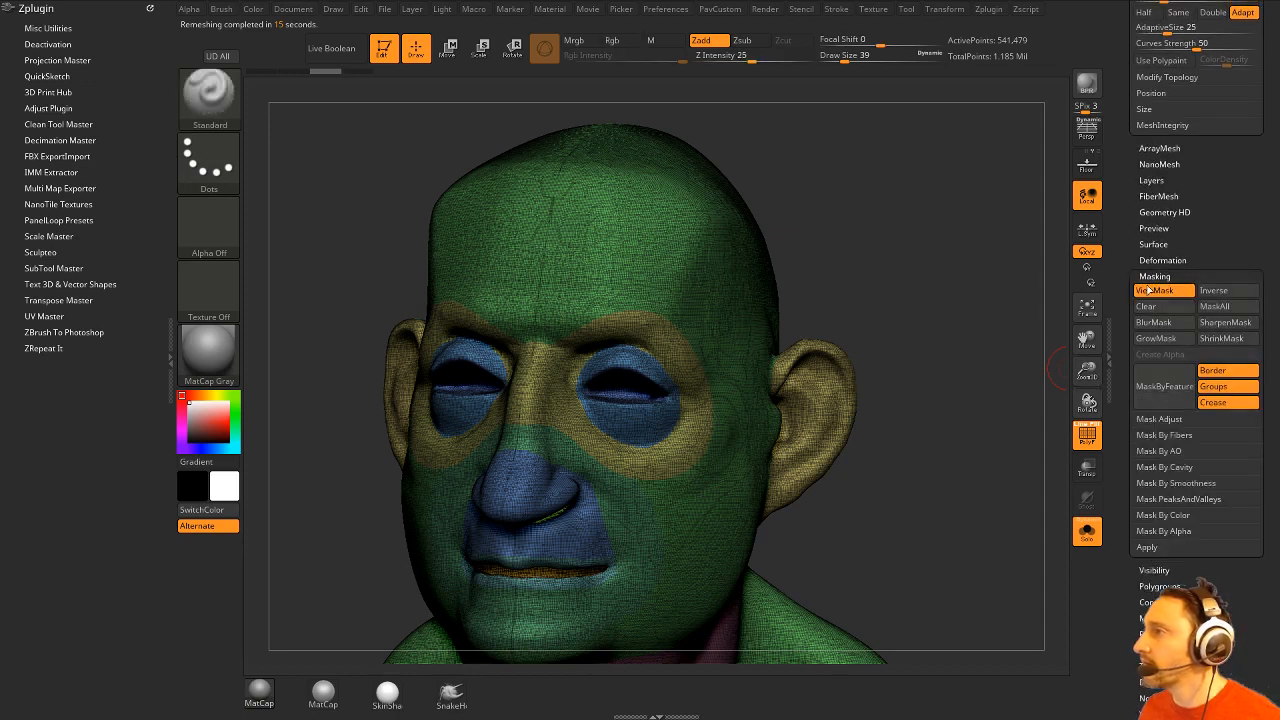
{"action": "scroll", "coordinate": [1215, 345], "scroll_direction": "down", "scroll_amount": 1}
{"action": "left_click", "coordinate": [1215, 355]}
{"action": "left_click", "coordinate": [1219, 352]}
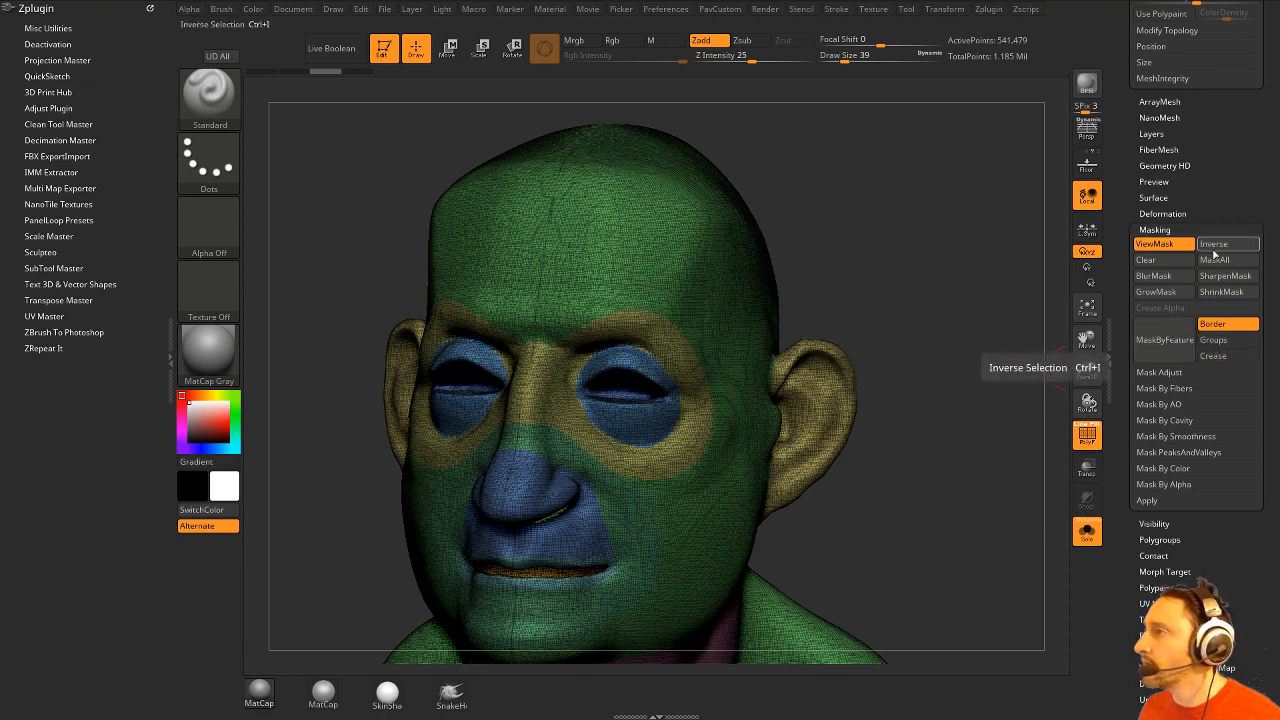
{"action": "left_click", "coordinate": [1171, 293]}
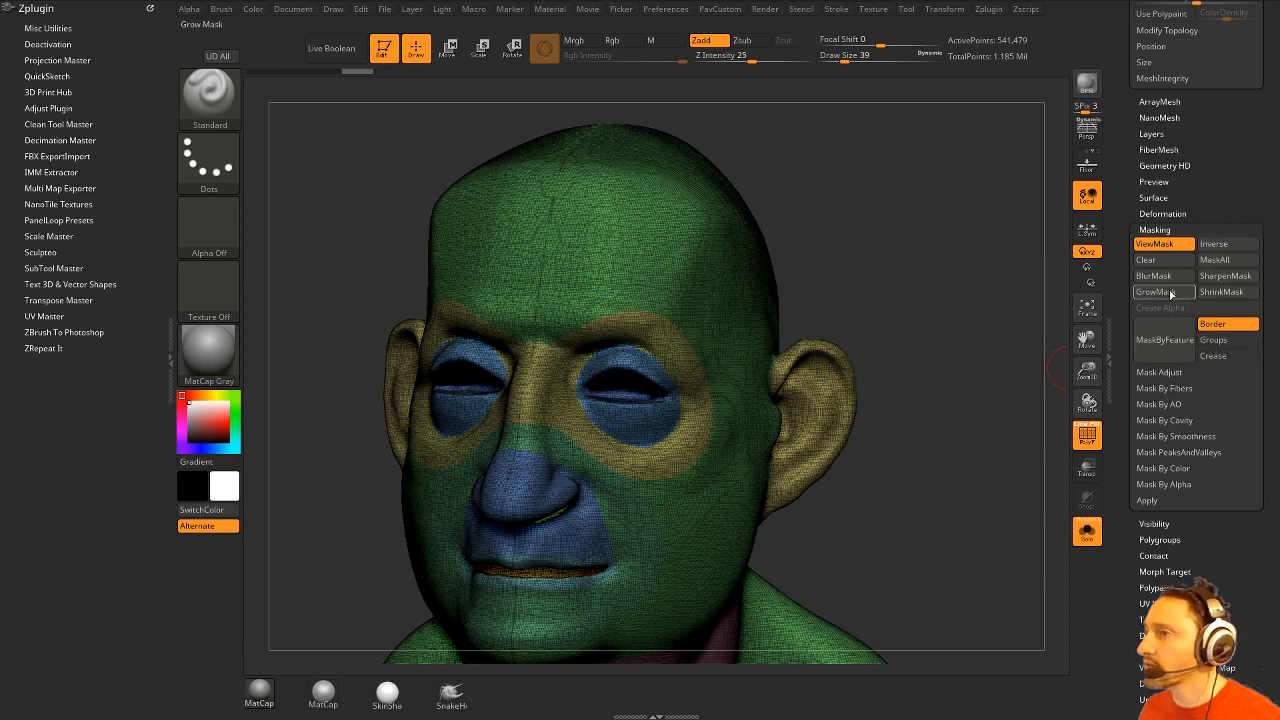
{"action": "left_click_drag", "start_coordinate": [948, 284], "coordinate": [946, 194]}
{"action": "left_click", "coordinate": [935, 259], "text": "ctrl"}
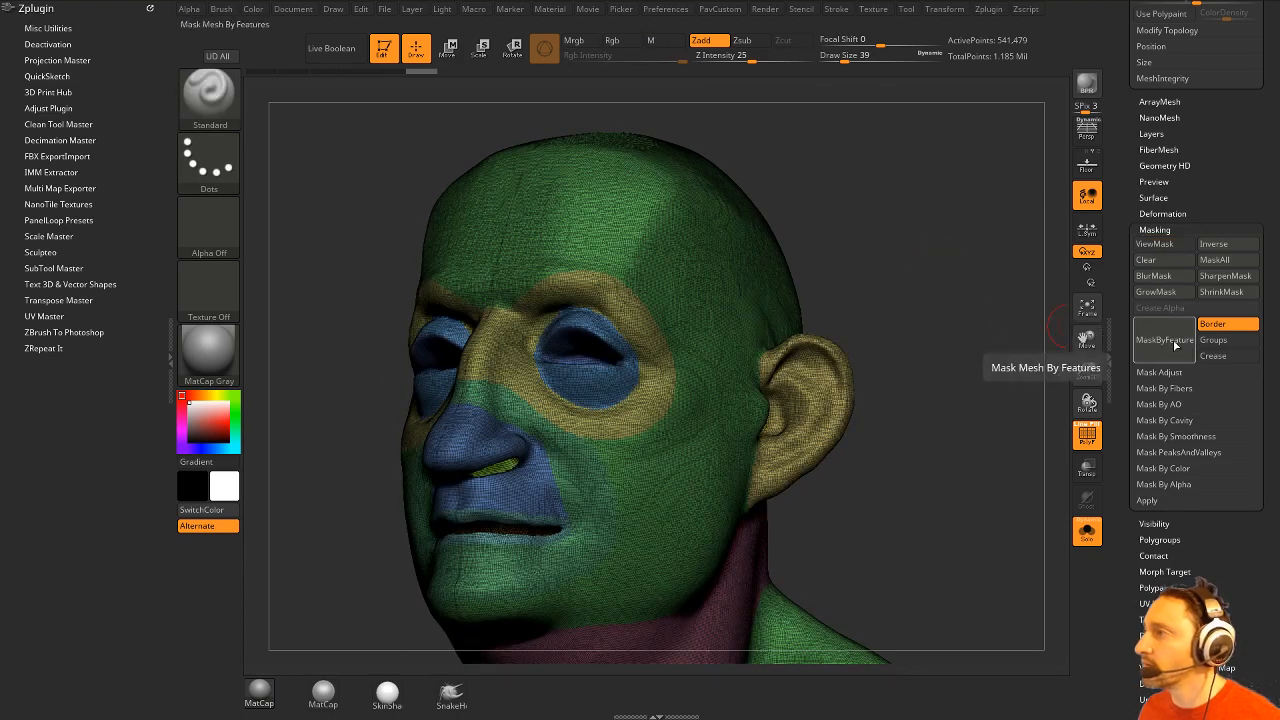
{"action": "left_click", "coordinate": [1170, 343]}
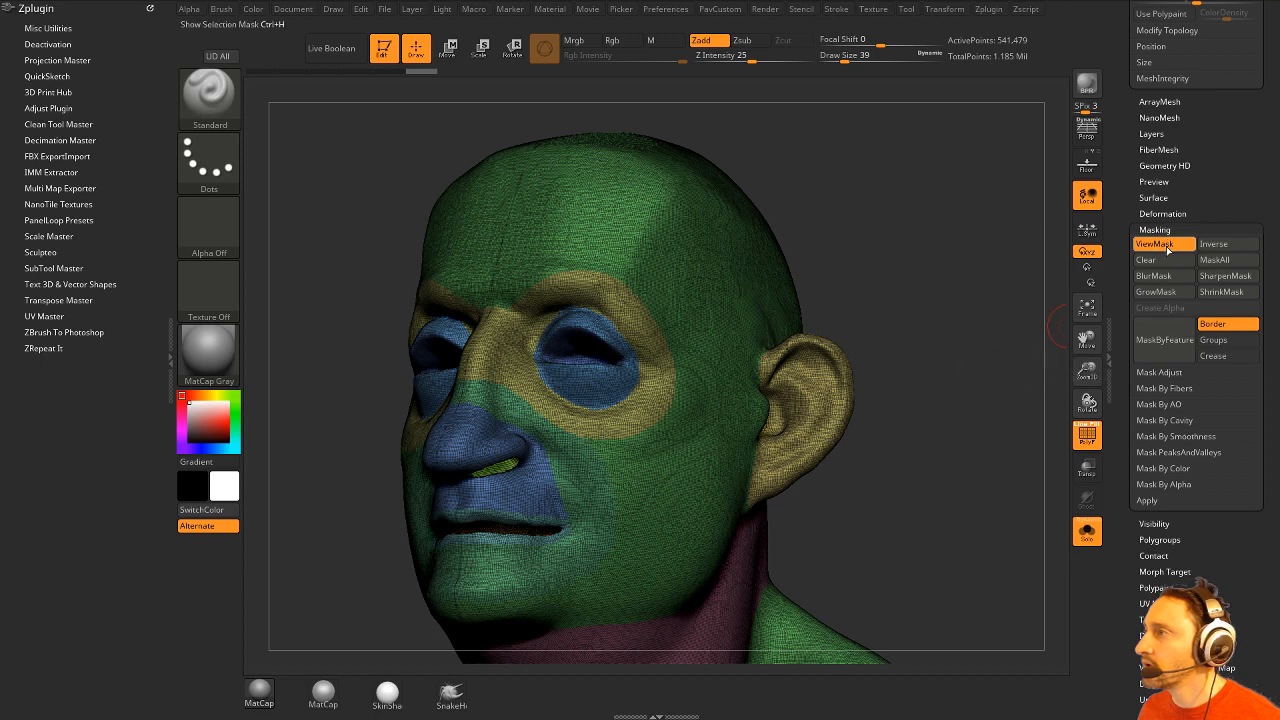
{"action": "left_click", "coordinate": [1160, 244]}
Mask the polygroup borders by features with only Groups enabled, grow the mask, and invert it.
{"action": "key", "text": "grave"}
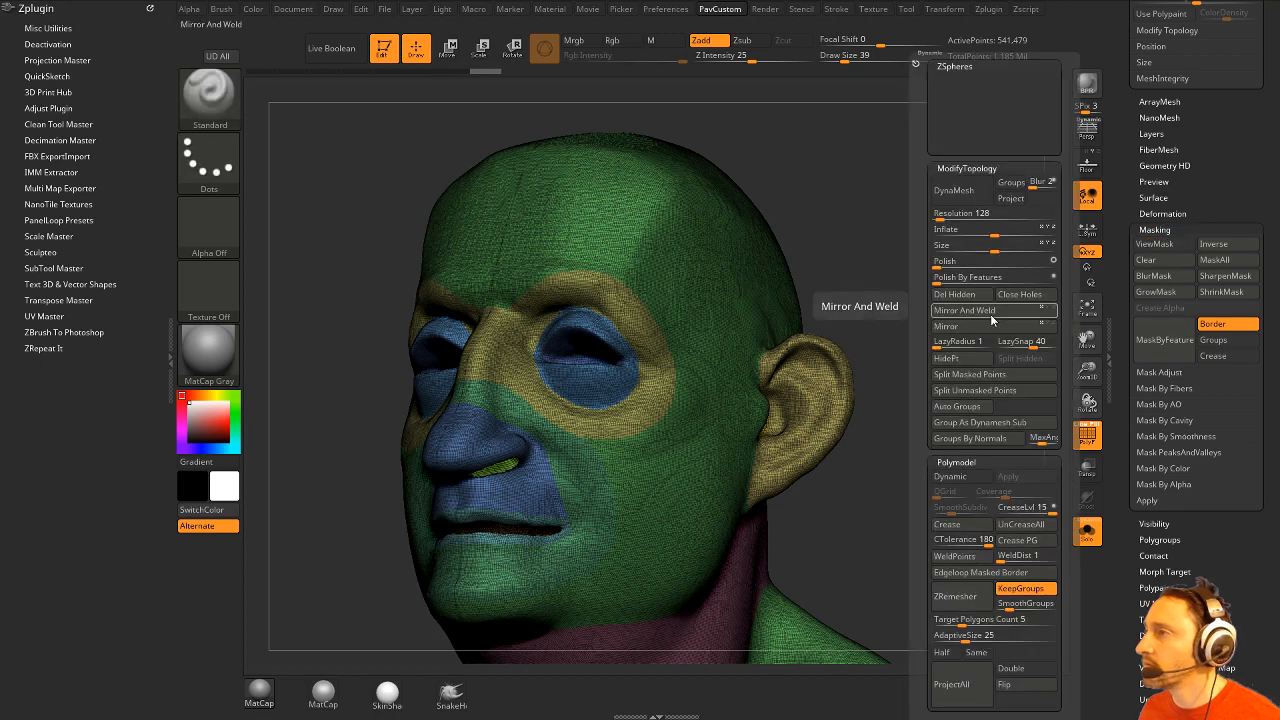
{"action": "left_click", "coordinate": [1213, 340]}
{"action": "left_click", "coordinate": [1165, 340]}
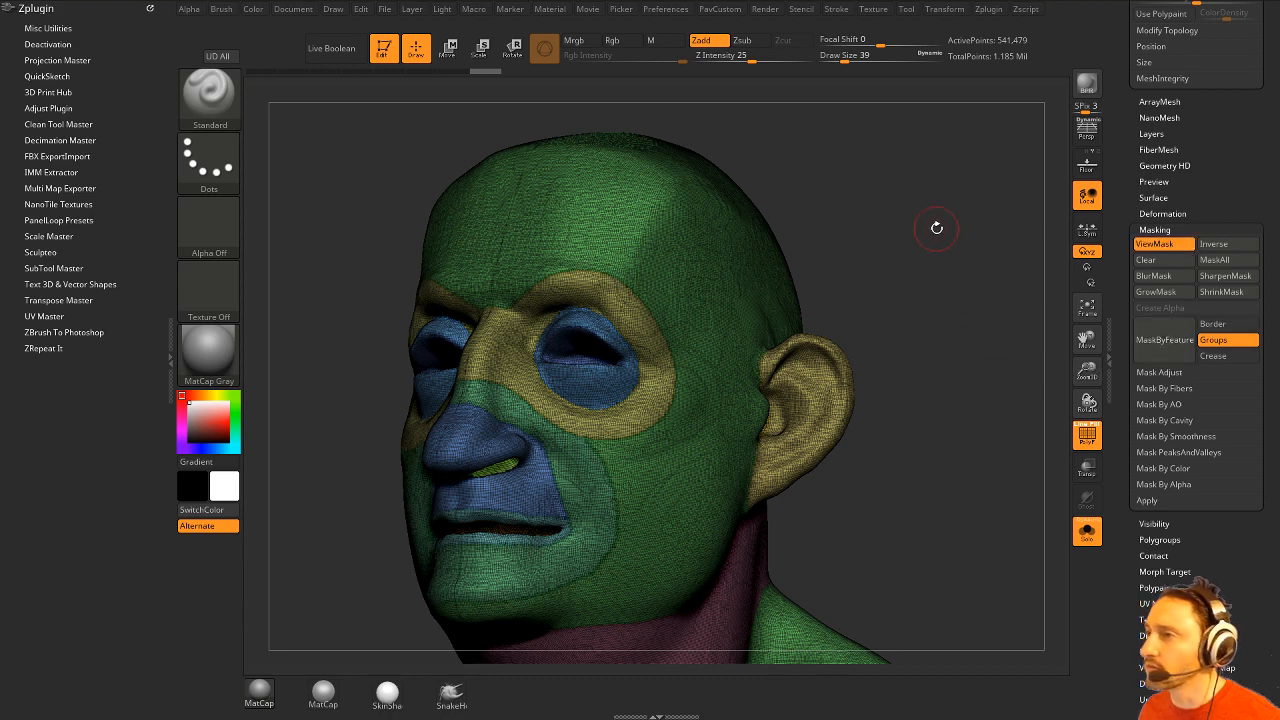
{"action": "left_click_drag", "start_coordinate": [934, 223], "coordinate": [957, 256]}
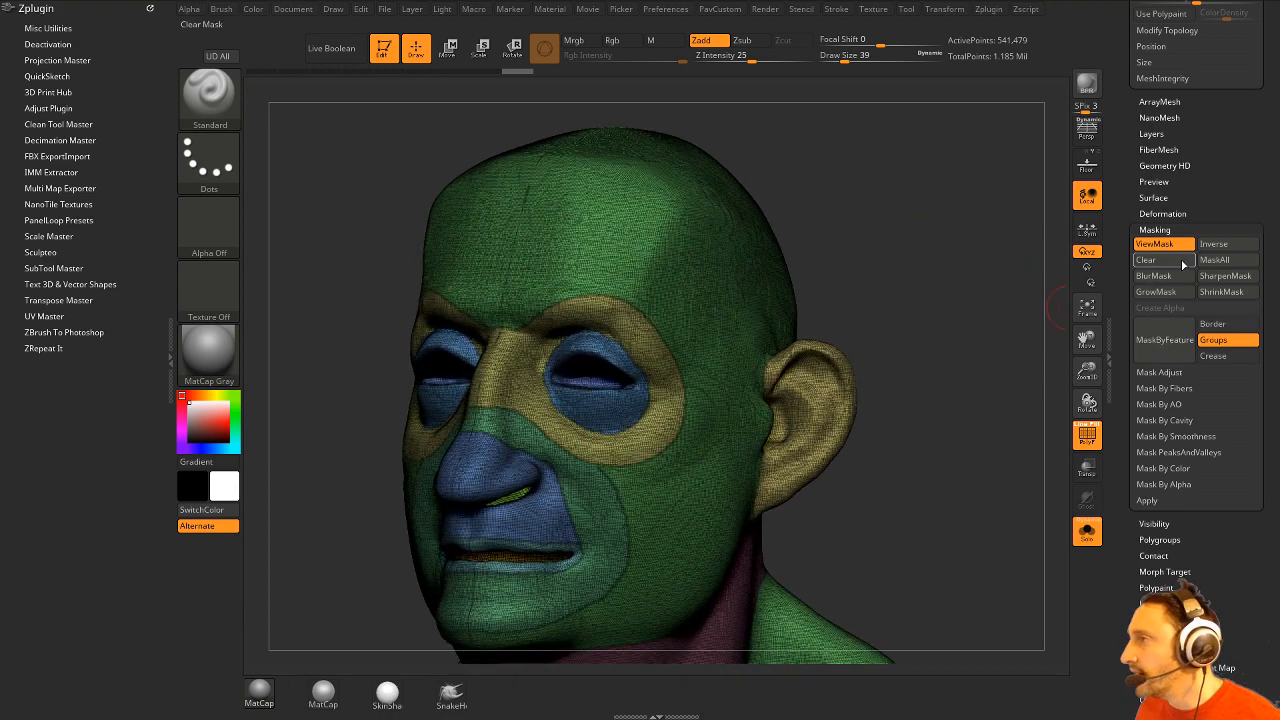
{"action": "left_click", "coordinate": [1171, 292]}
{"action": "left_click", "coordinate": [943, 221], "text": "ctrl"}
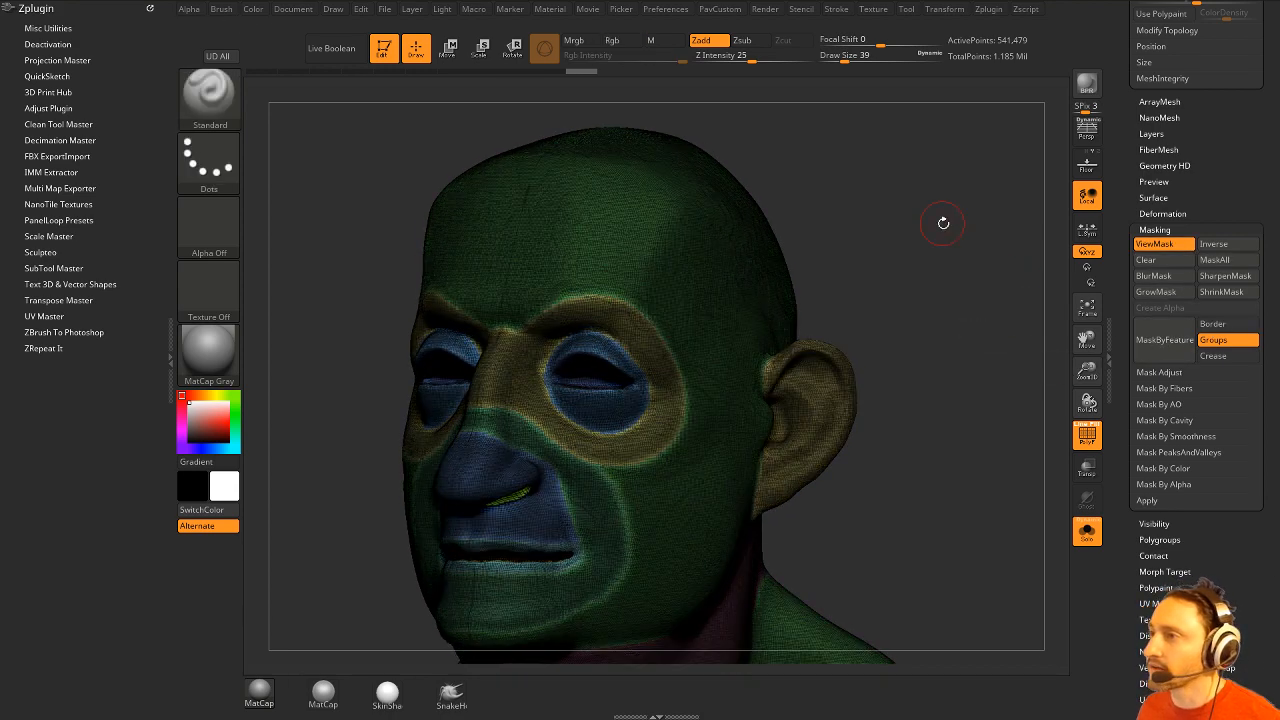
Smooth the unmasked polygroup borders with Polish By Features and clear the mask.
{"action": "key", "text": "space"}
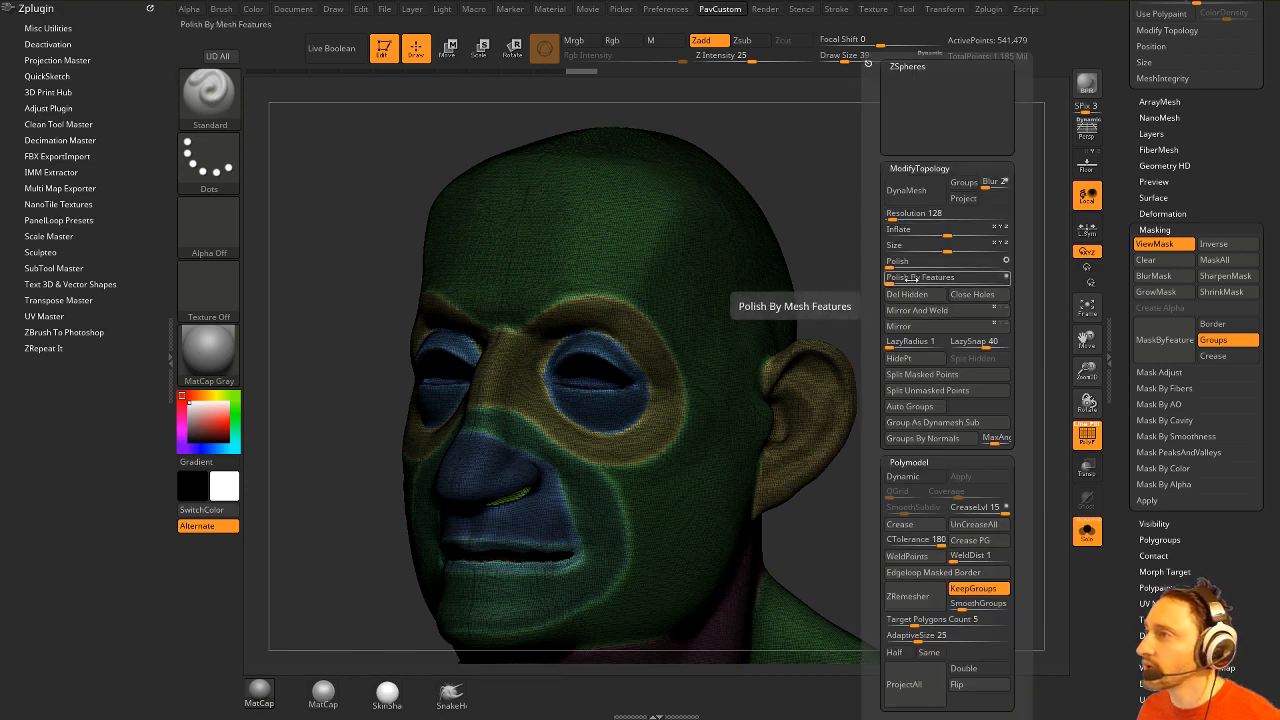
{"action": "left_click", "coordinate": [890, 278]}
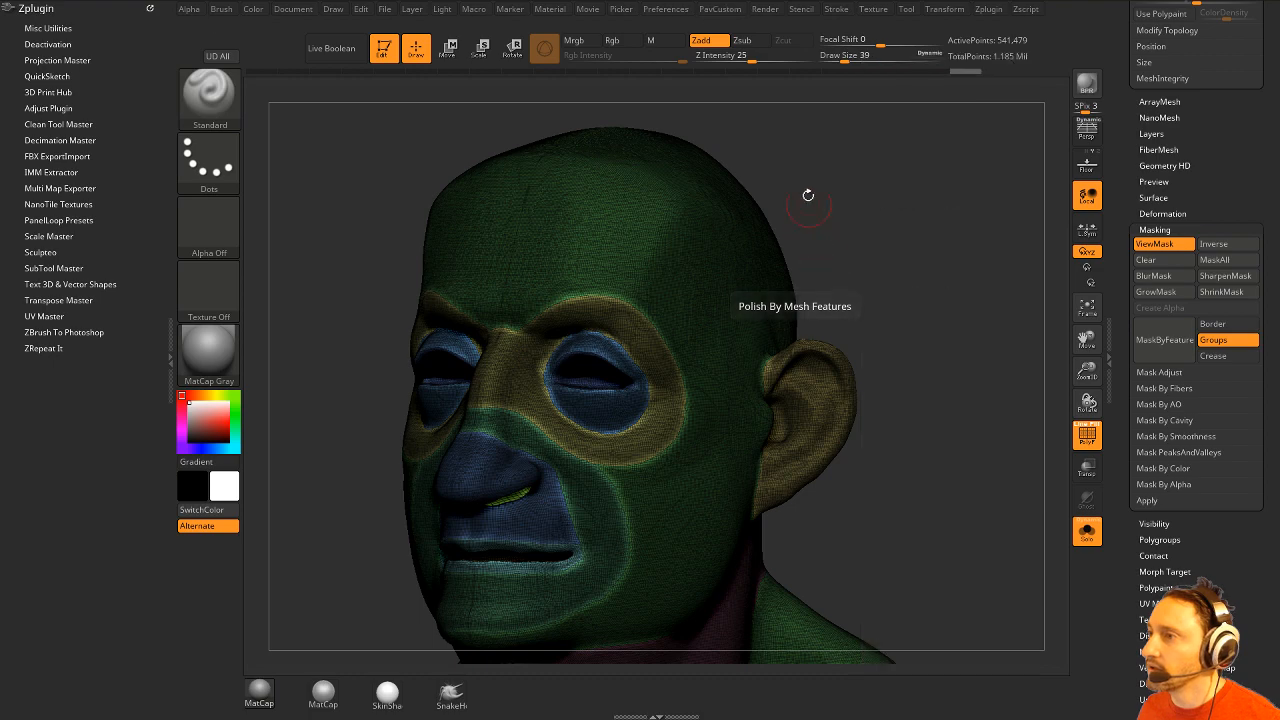
{"action": "left_click_drag", "start_coordinate": [808, 195], "coordinate": [923, 211]}
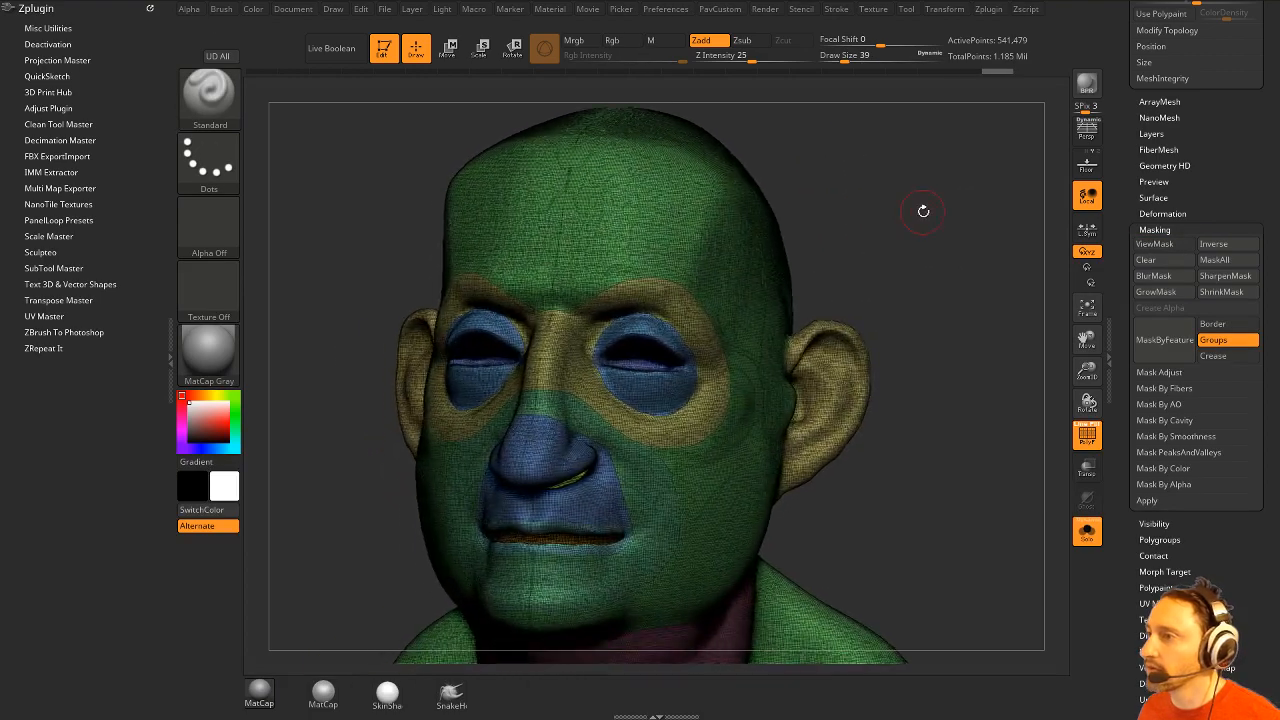
ZRemesh the polished duplicate with KeepGroups on and AdaptiveSize at 25.
{"action": "key", "text": "grave"}
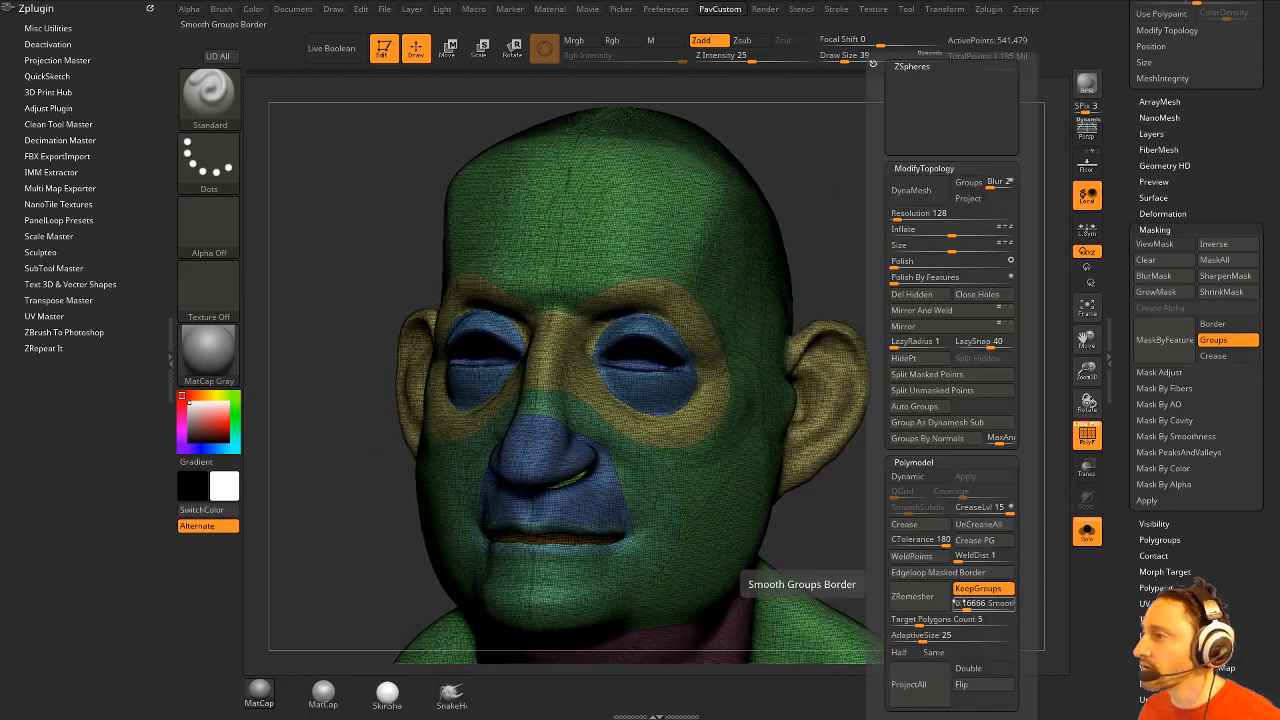
{"action": "left_click", "coordinate": [913, 598]}
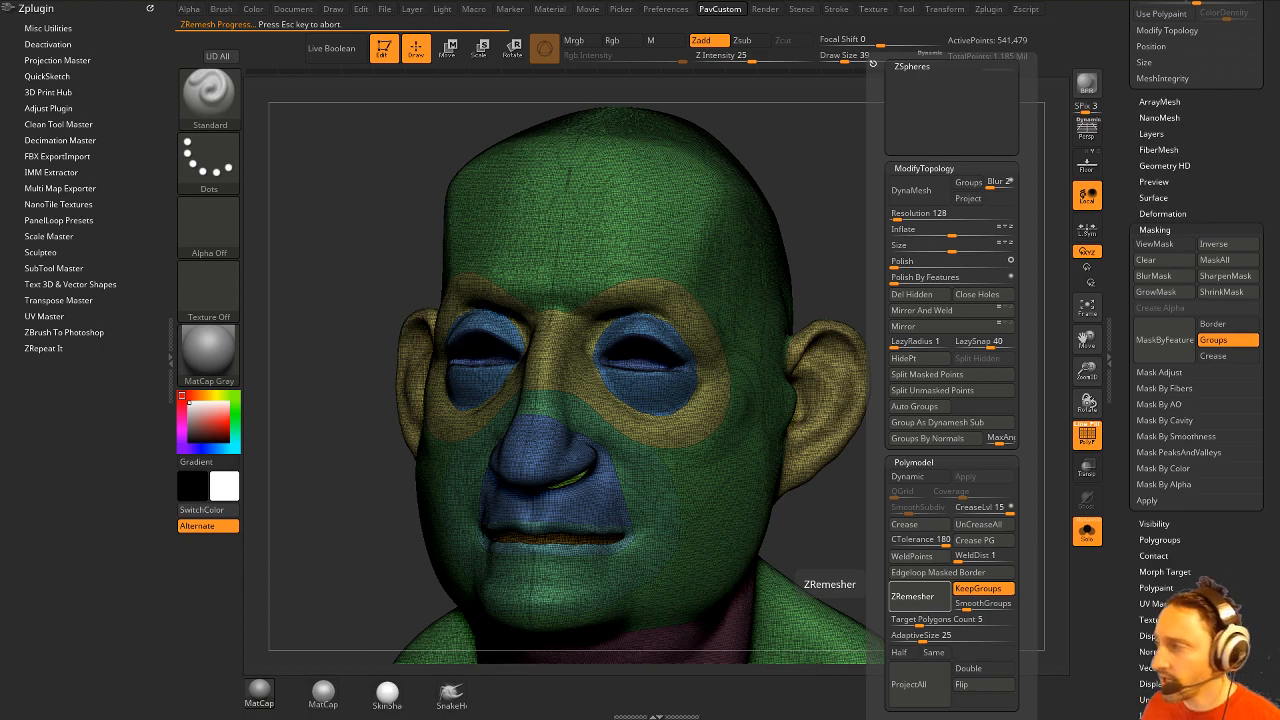
Switch to Chrome and open the Fusion 360 Quickstart playlist from the YouTube channel's playlists.
{"action": "left_click_drag", "start_coordinate": [742, 715], "coordinate": [925, 171]}
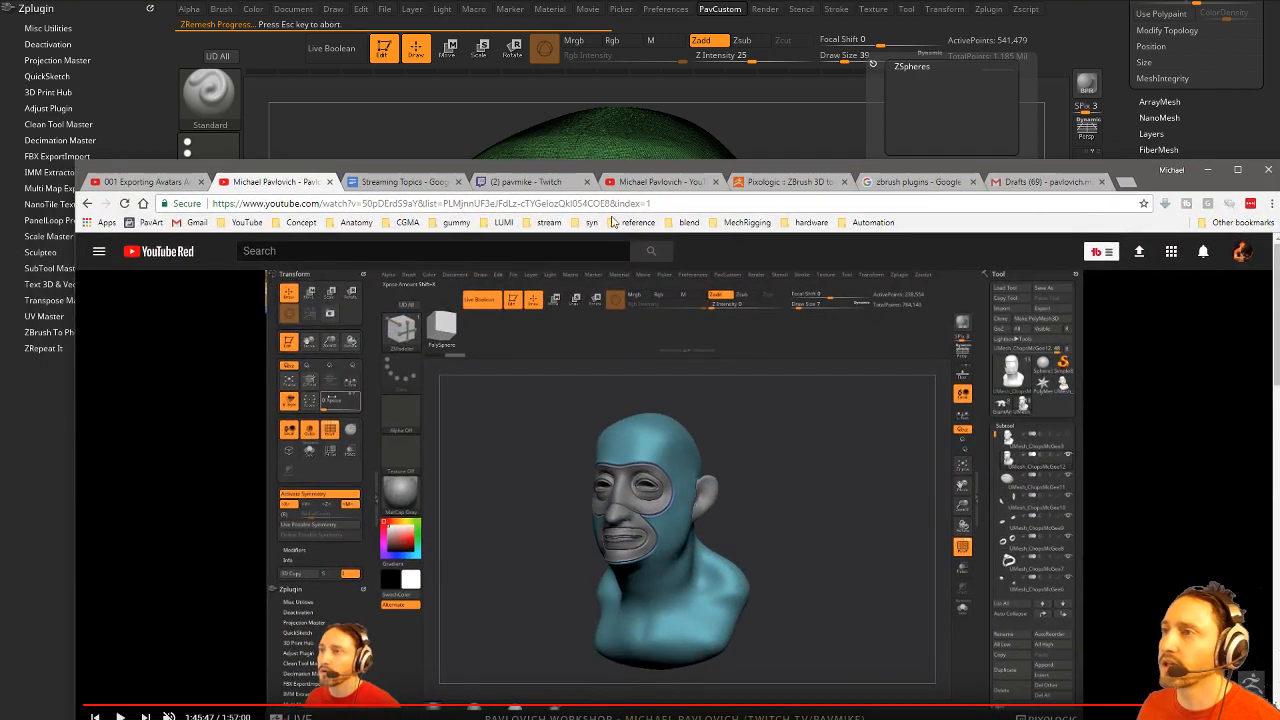
{"action": "left_click", "coordinate": [145, 182]}
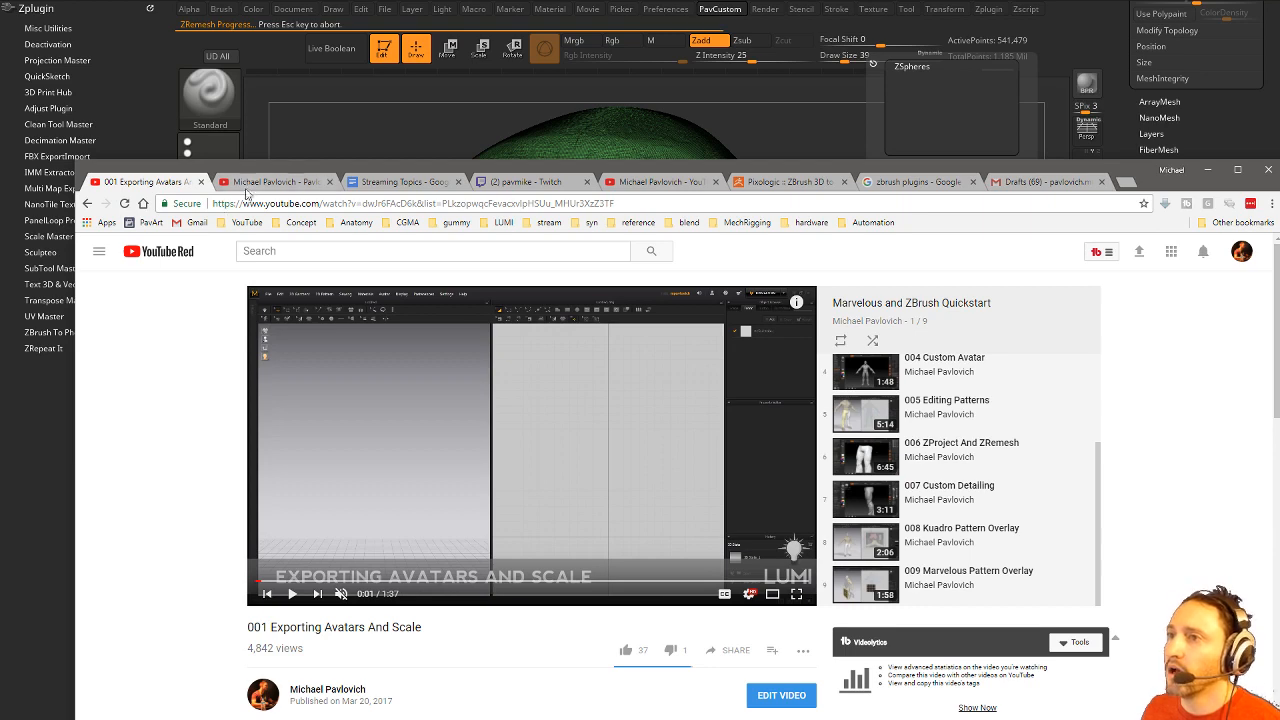
{"action": "left_click", "coordinate": [87, 204]}
{"action": "scroll", "coordinate": [700, 500], "scroll_direction": "down", "scroll_amount": 2}
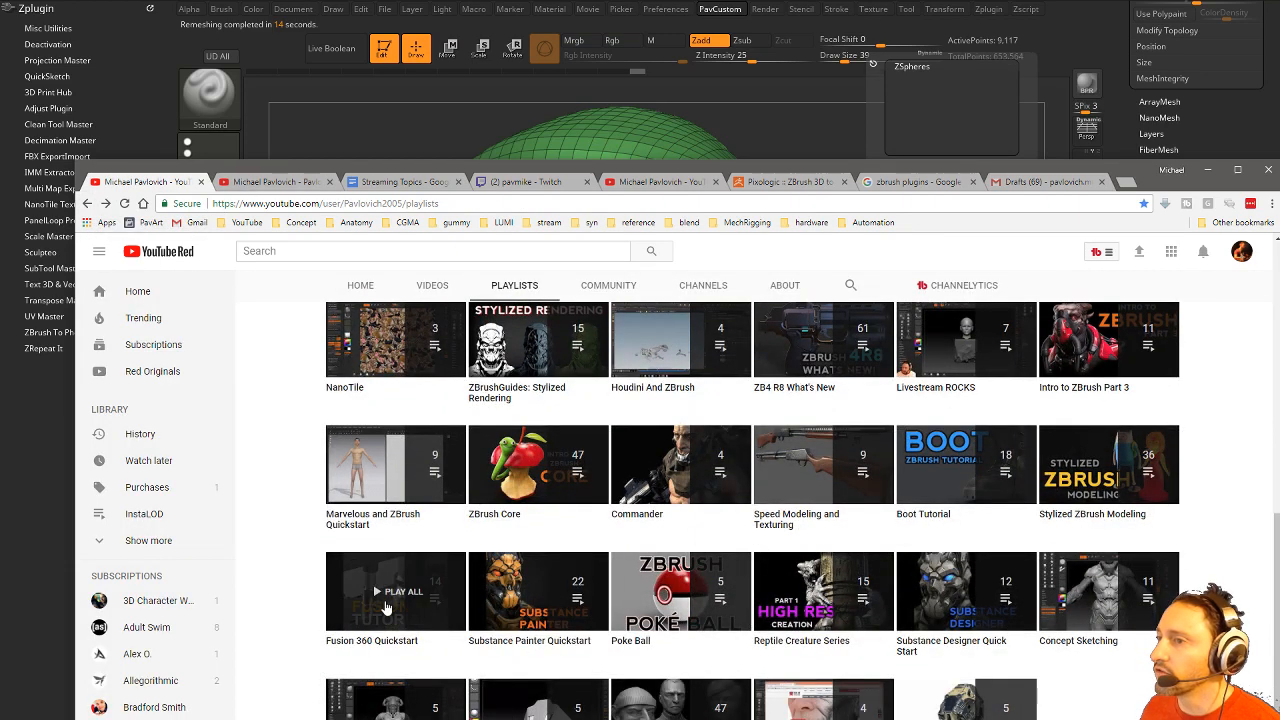
{"action": "left_click", "coordinate": [396, 595]}
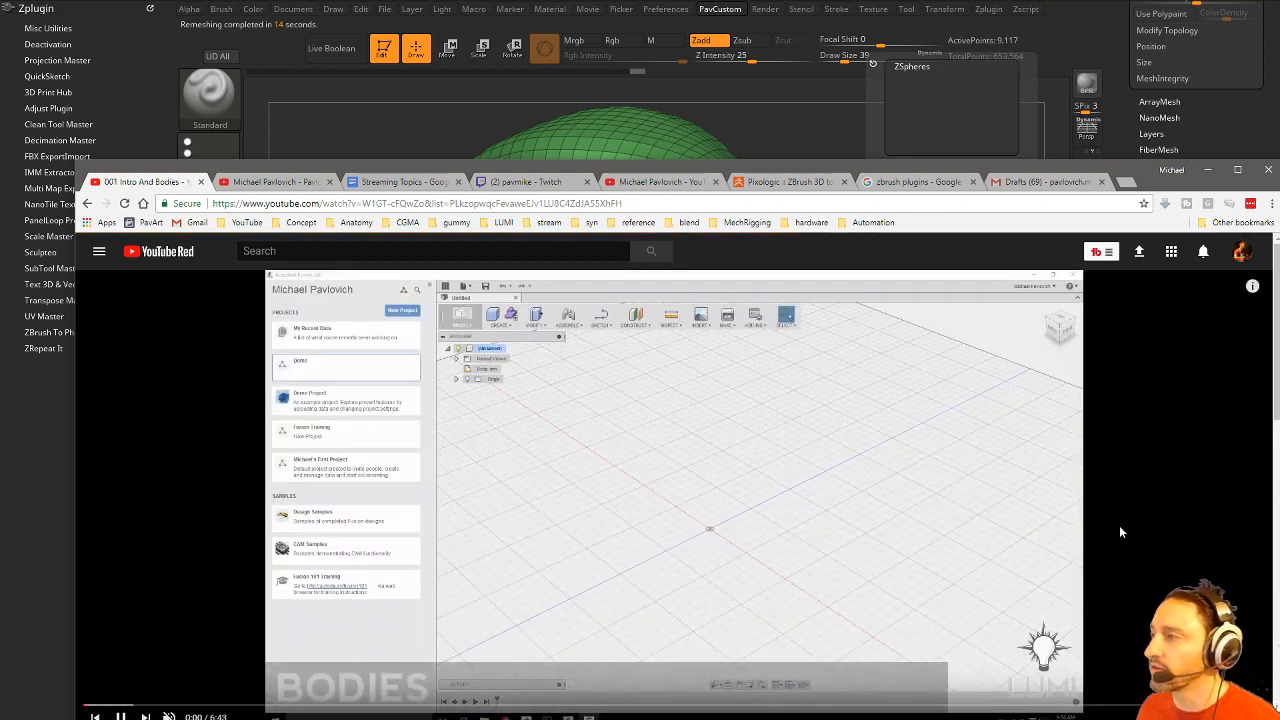
Find and play video 012, Working With Imported Objects, in the Fusion 360 Quickstart playlist.
{"action": "scroll", "coordinate": [1022, 636], "scroll_direction": "down", "scroll_amount": 2}
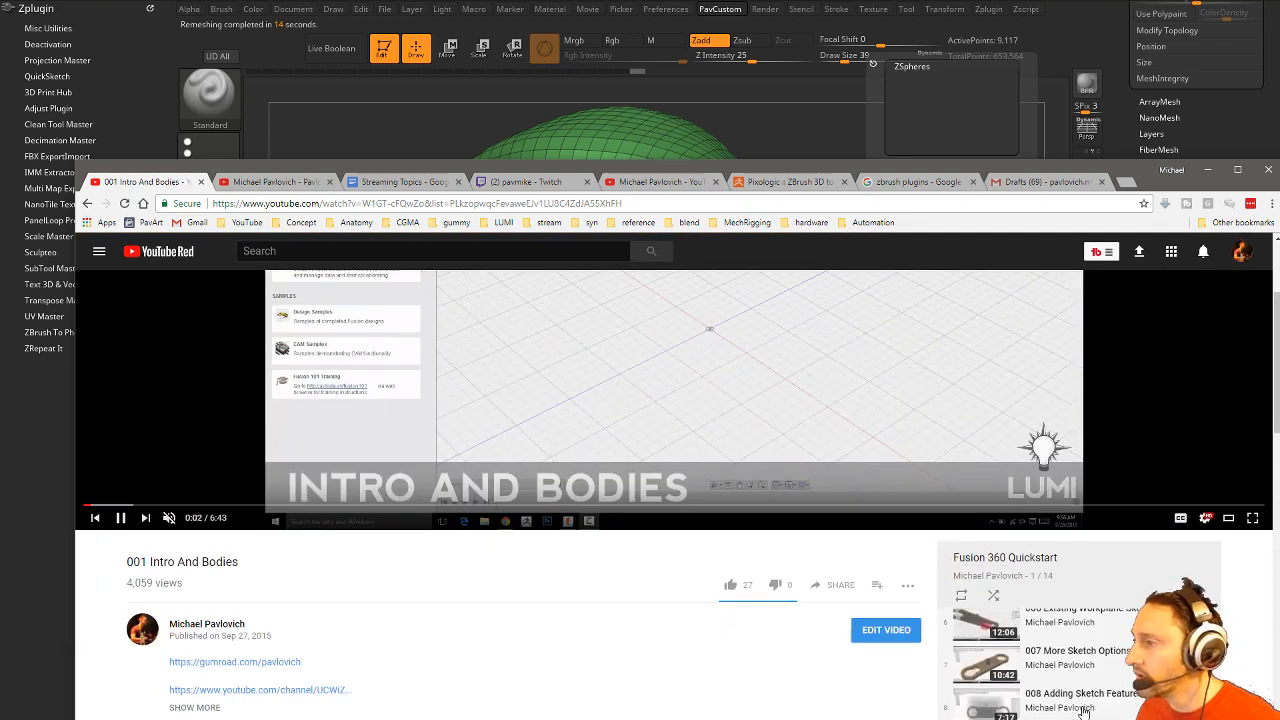
{"action": "scroll", "coordinate": [1050, 660], "scroll_direction": "down", "scroll_amount": 2}
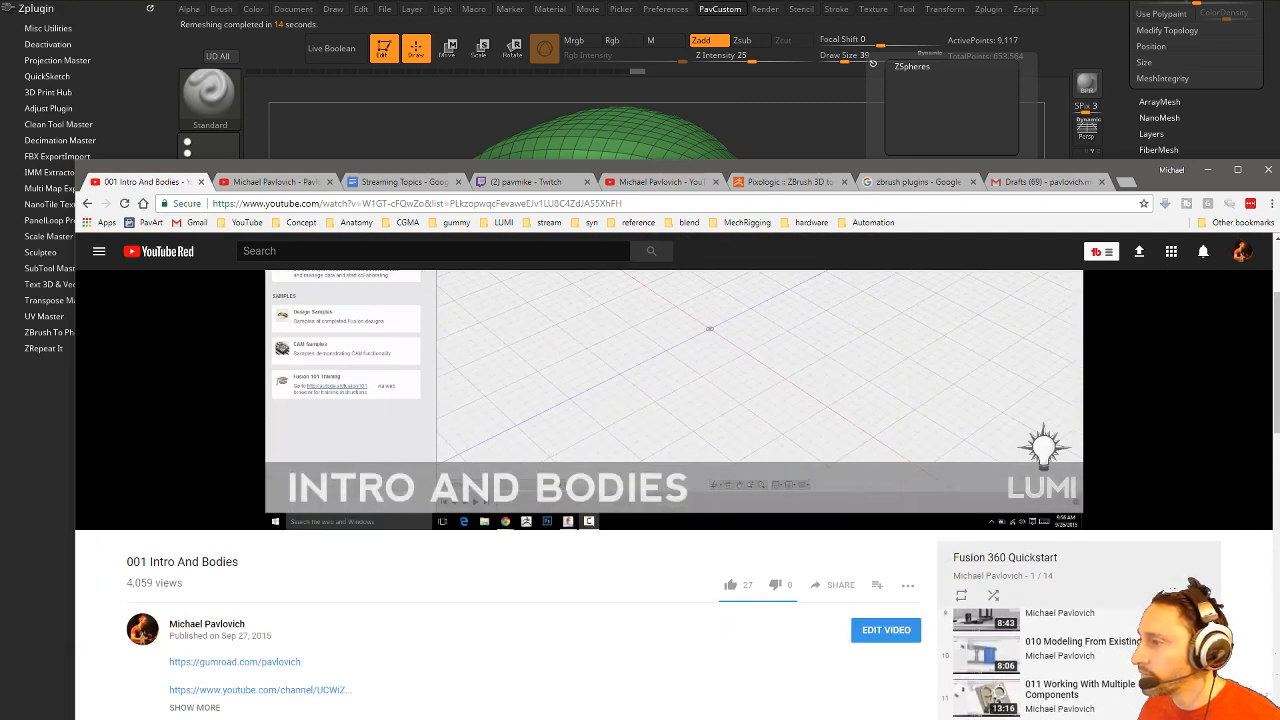
{"action": "left_click", "coordinate": [1065, 717]}
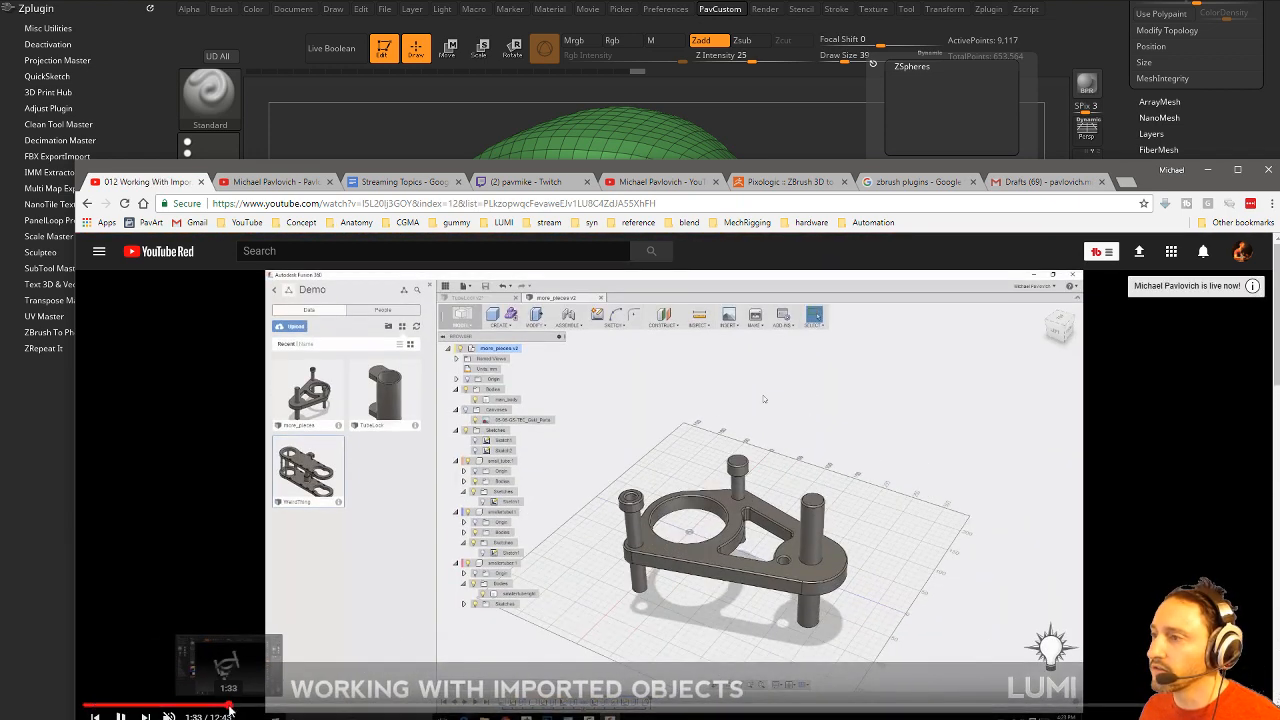
Skim through the Working With Imported Objects video up to about 11:19 to review the imported-object workflow.
{"action": "left_click", "coordinate": [230, 706]}
{"action": "left_click", "coordinate": [302, 706]}
{"action": "left_click", "coordinate": [457, 706]}
{"action": "left_click", "coordinate": [548, 706]}
{"action": "left_click", "coordinate": [669, 706]}
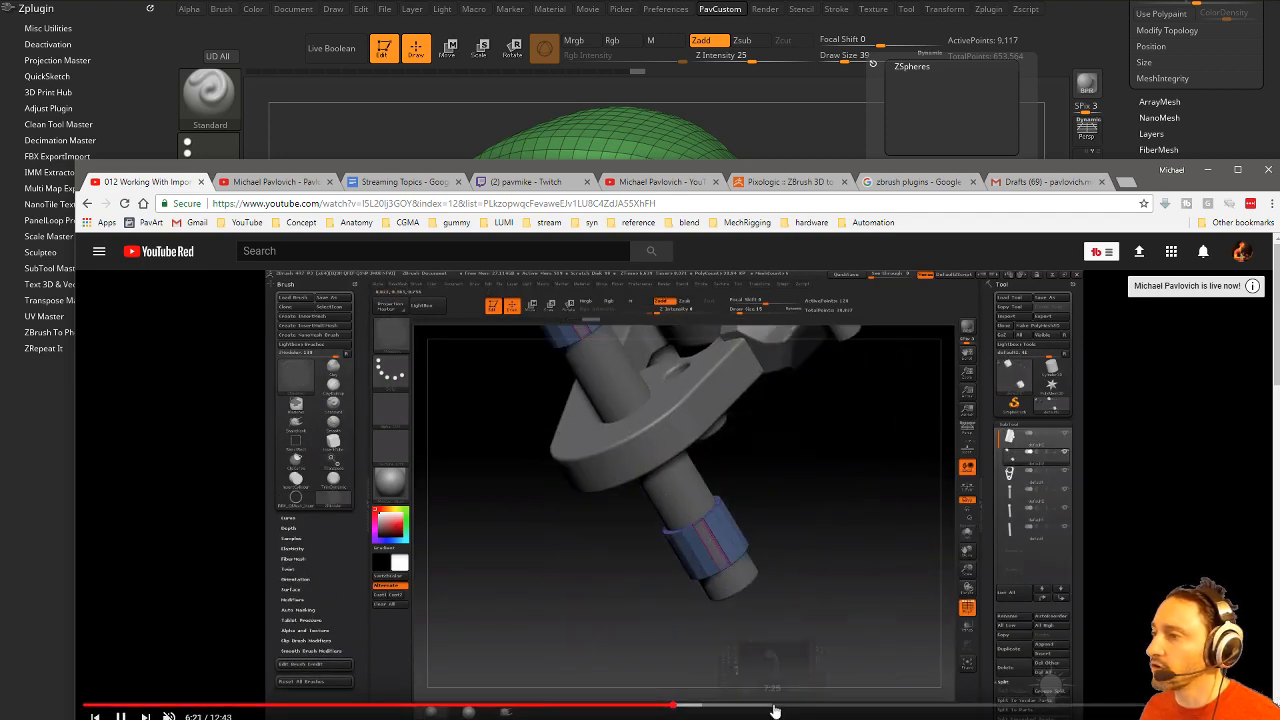
{"action": "left_click", "coordinate": [887, 706]}
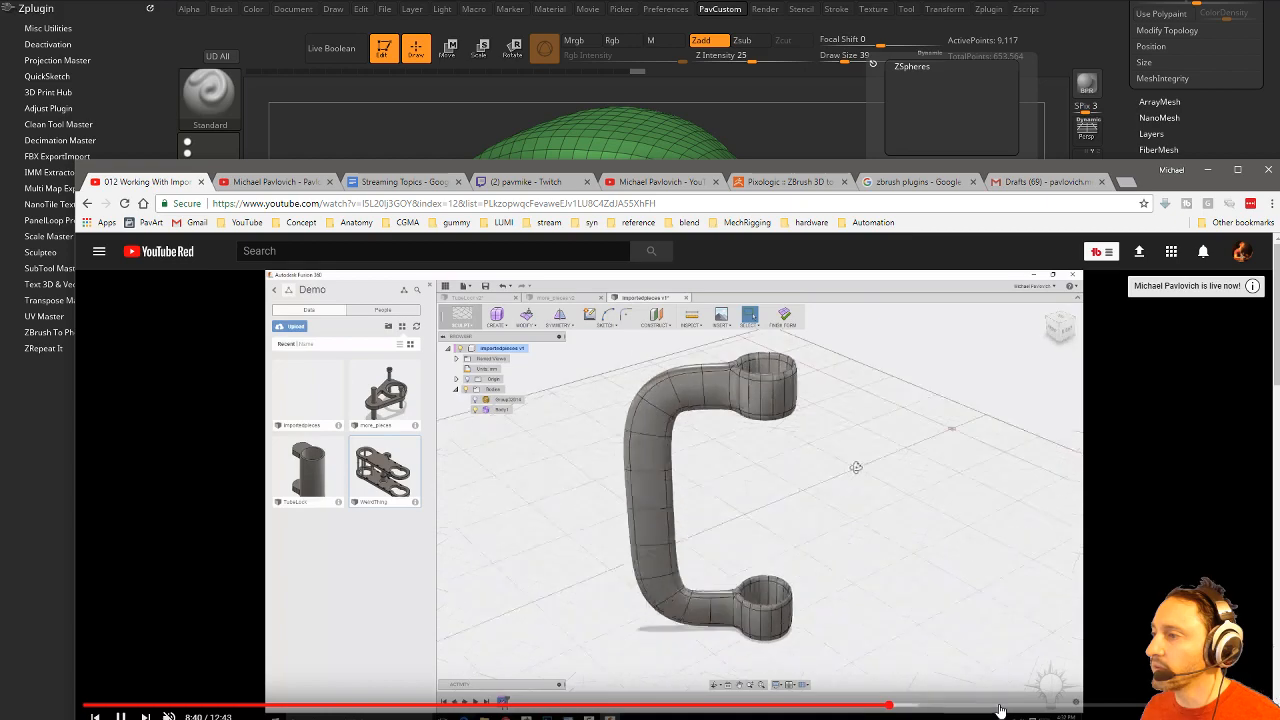
{"action": "left_click", "coordinate": [1004, 706]}
{"action": "left_click", "coordinate": [1090, 706]}
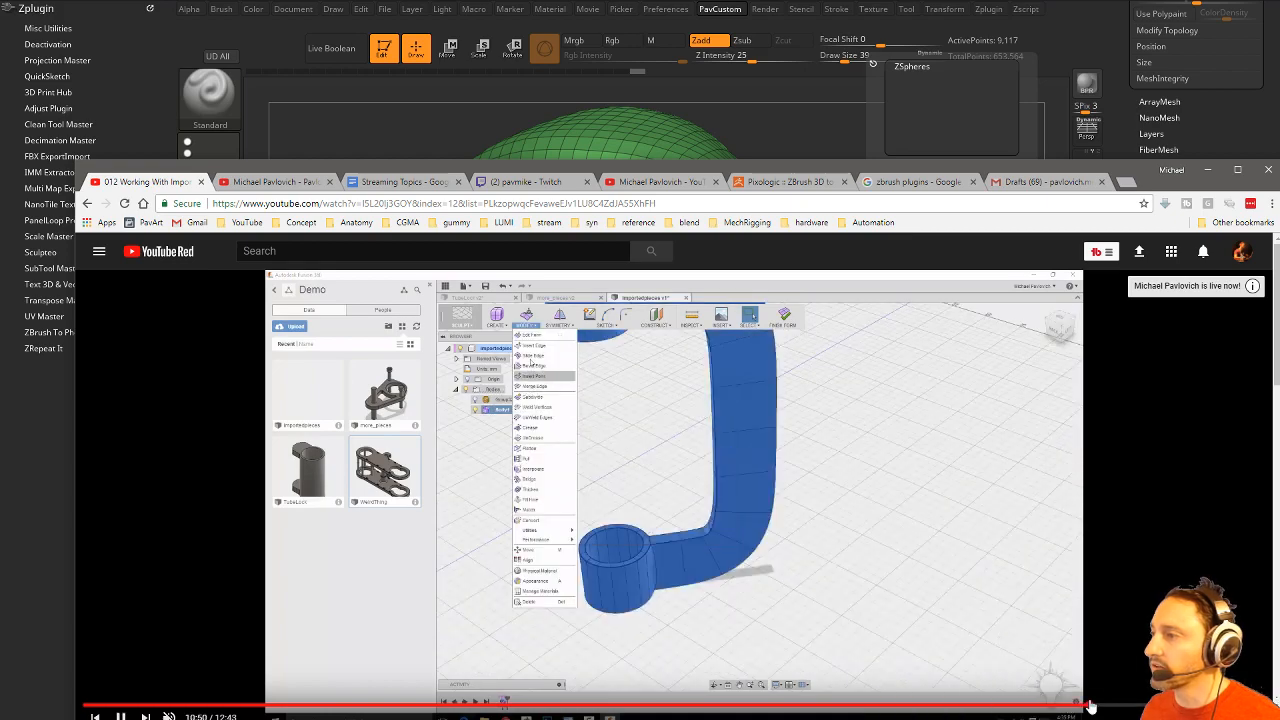
{"action": "left_click", "coordinate": [1128, 706]}
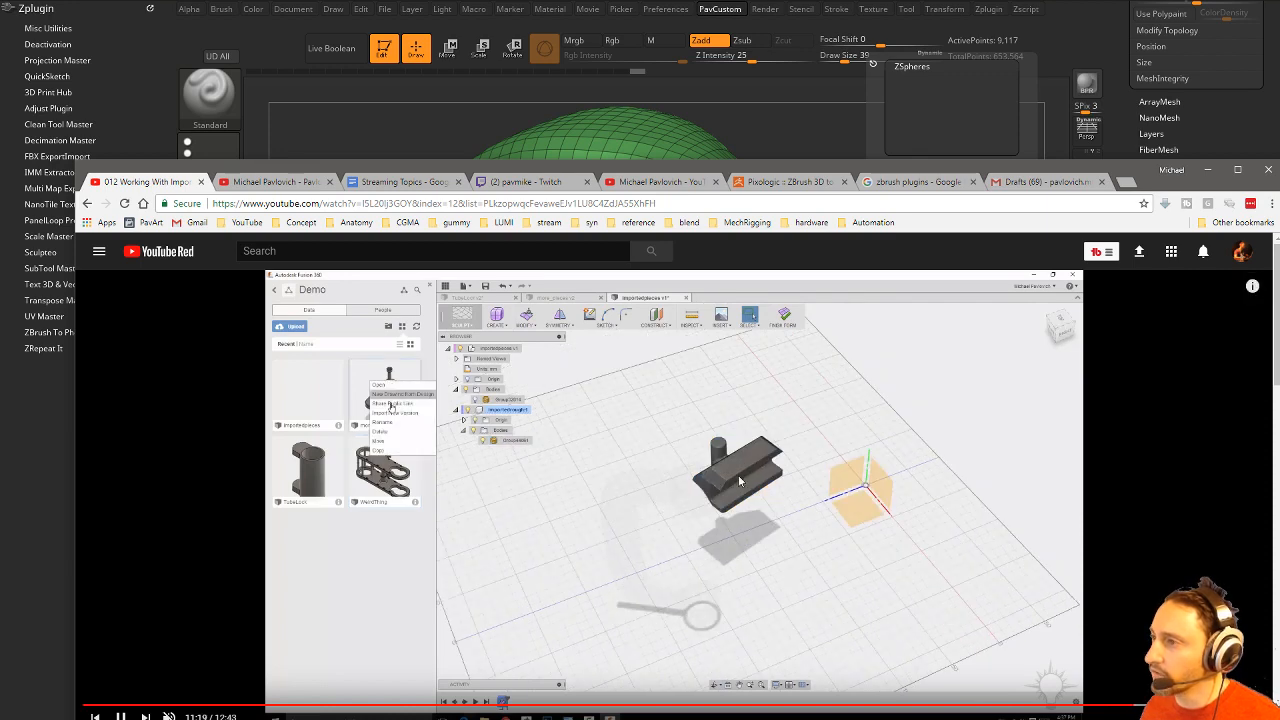
Skim the end of the Working With Imported Objects video and go back to about 9:25.
{"action": "left_click", "coordinate": [1150, 706]}
{"action": "left_click", "coordinate": [1194, 706]}
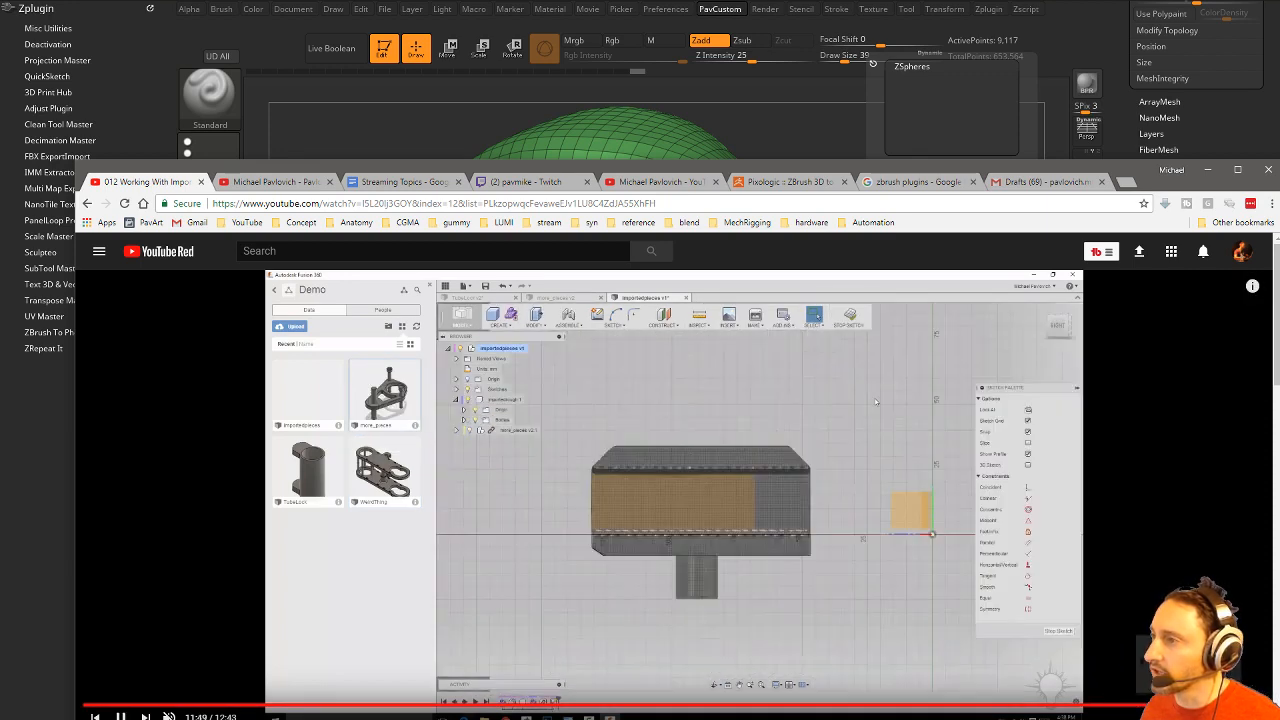
{"action": "left_click", "coordinate": [1172, 706]}
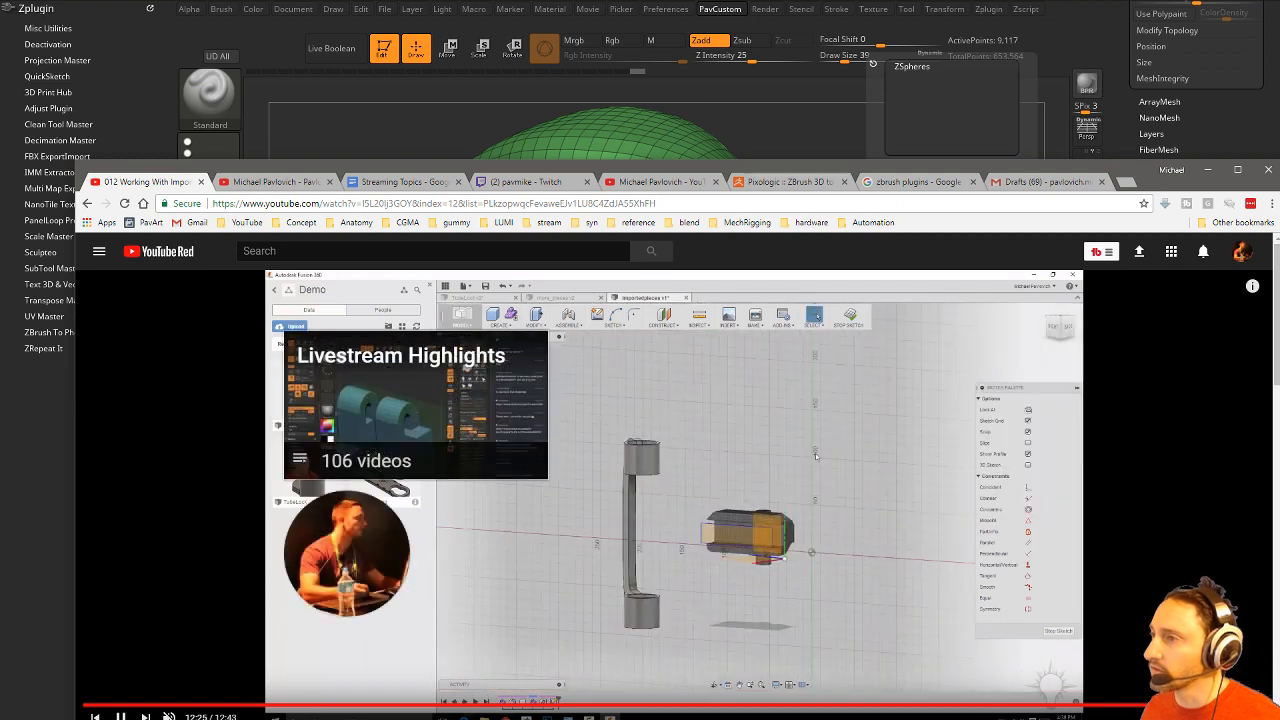
{"action": "left_click", "coordinate": [1148, 706]}
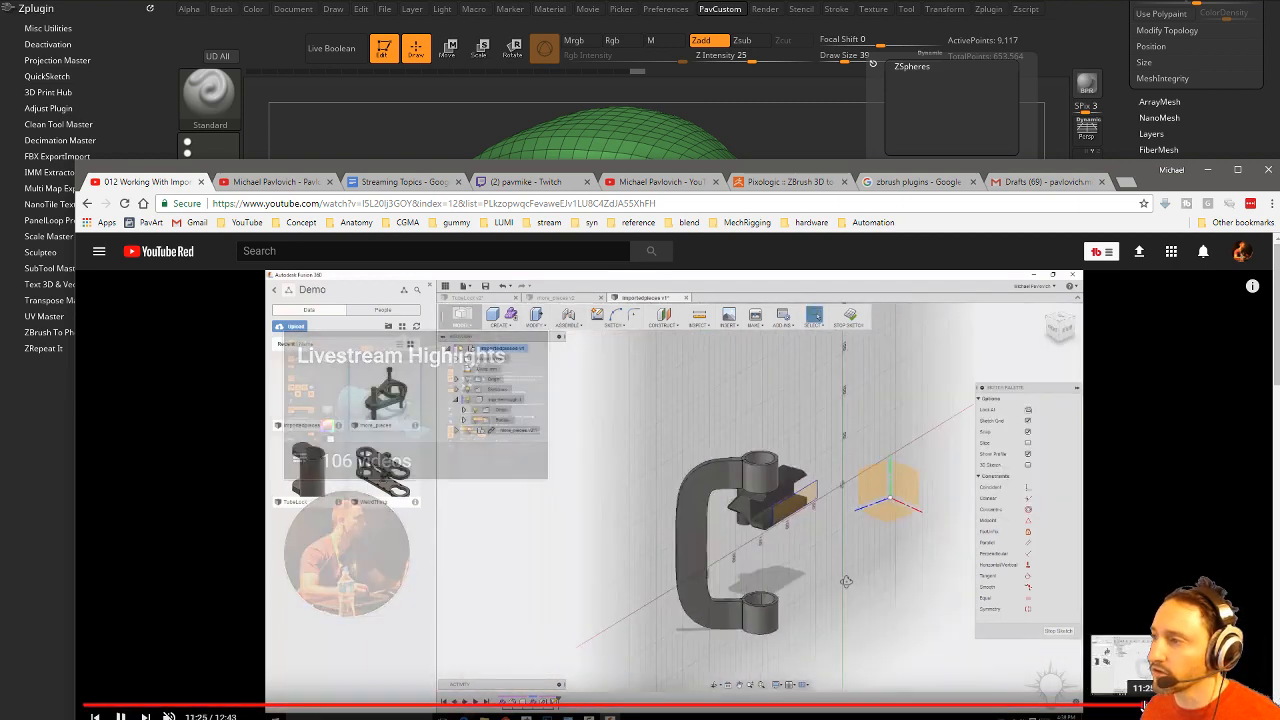
{"action": "left_click", "coordinate": [960, 706]}
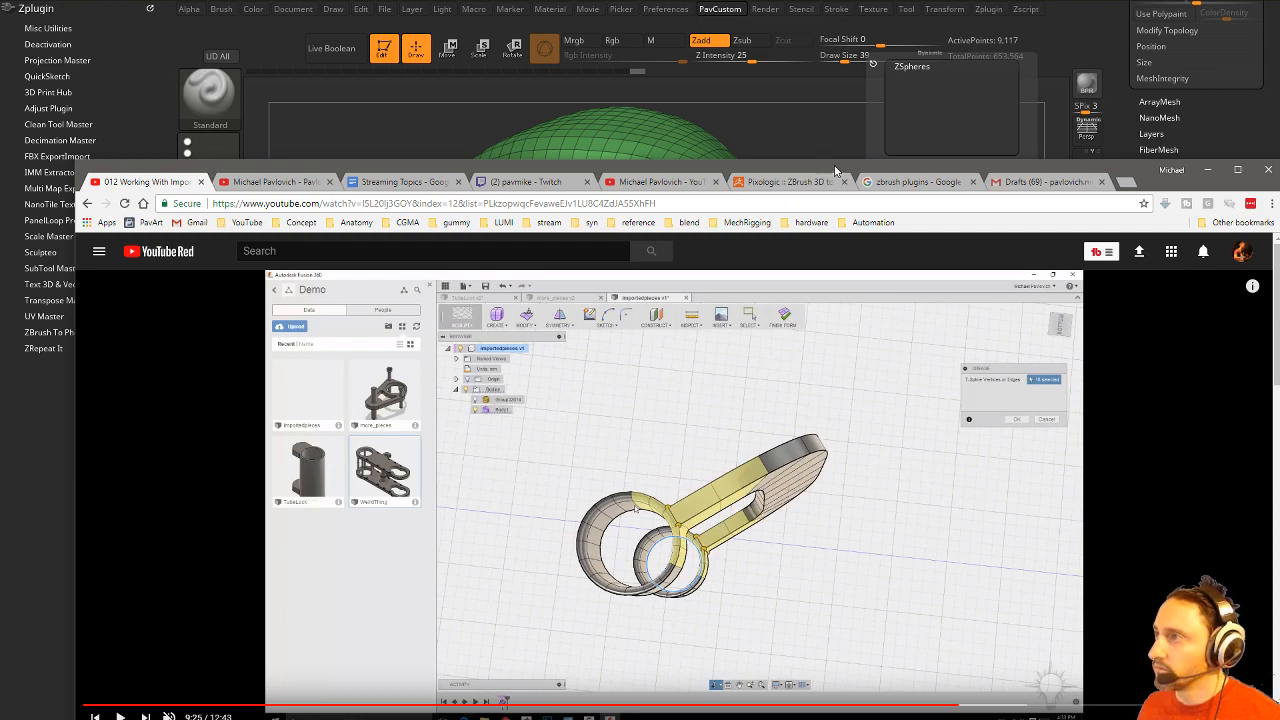
Switch to ZBrush and isolate the eye-surround and ear polygroups in turn to examine their remeshed topology.
{"action": "key", "text": "alt+Tab"}
{"action": "mouse_move", "coordinate": [846, 150]}
{"action": "left_mouse_down"}
{"action": "mouse_move", "coordinate": [934, 324]}
{"action": "mouse_move", "coordinate": [1000, 308]}
{"action": "mouse_move", "coordinate": [645, 336]}
{"action": "left_mouse_up"}
{"action": "key", "text": "ctrl+shift"}
{"action": "left_click", "coordinate": [510, 338], "text": "ctrl+shift"}
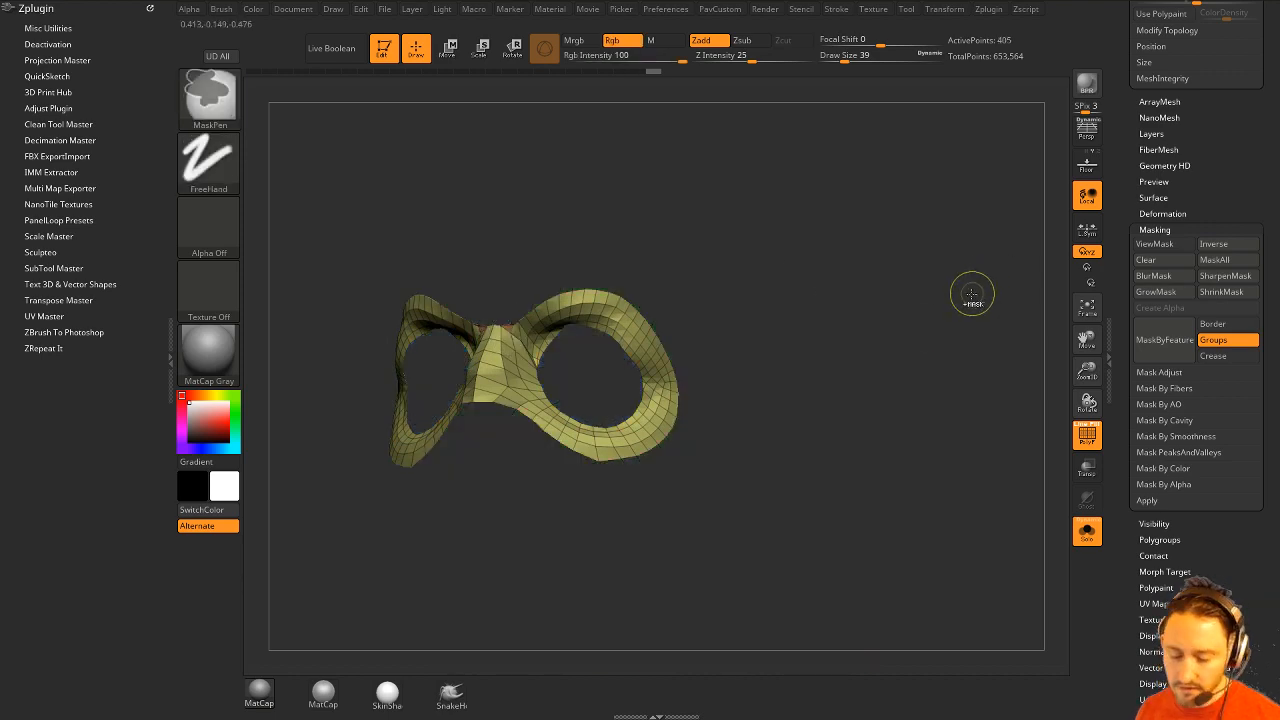
{"action": "left_click", "coordinate": [971, 294], "text": "ctrl+shift"}
{"action": "left_click_drag", "start_coordinate": [971, 294], "coordinate": [960, 301]}
{"action": "left_click", "coordinate": [795, 380], "text": "ctrl+shift"}
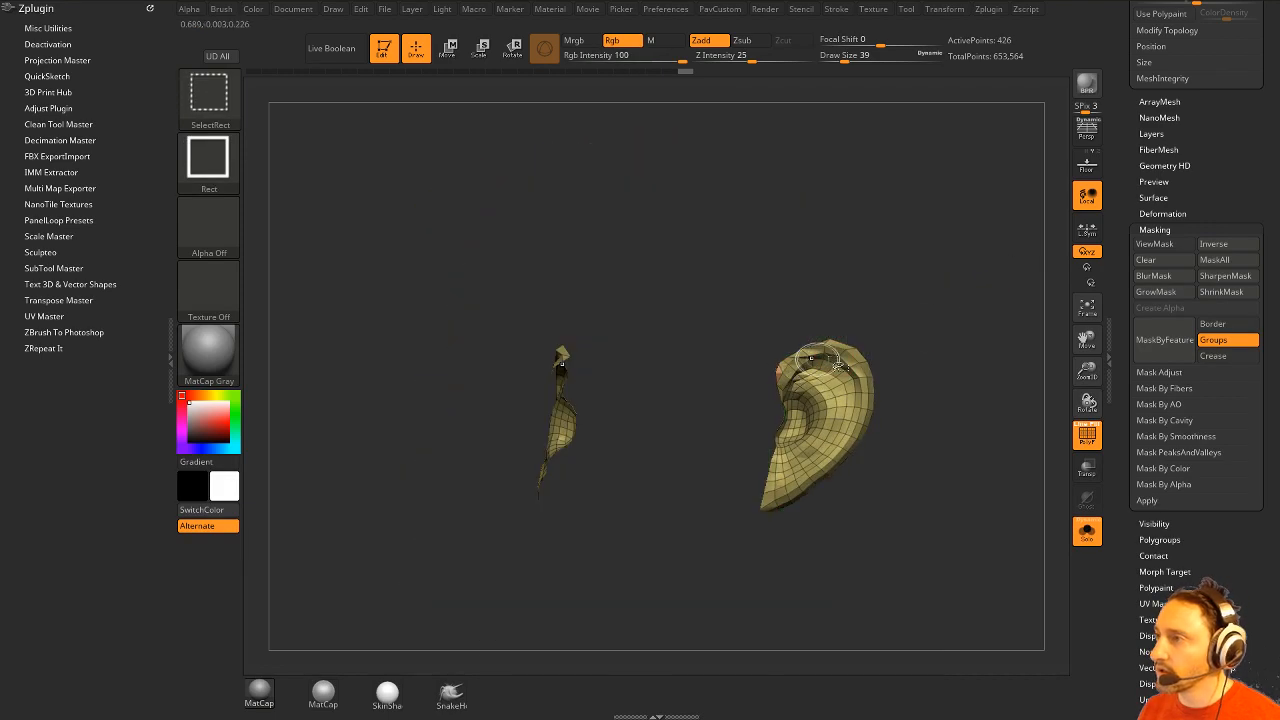
{"action": "left_click", "coordinate": [955, 355], "text": "ctrl+shift"}
{"action": "left_click_drag", "start_coordinate": [955, 355], "coordinate": [928, 346]}
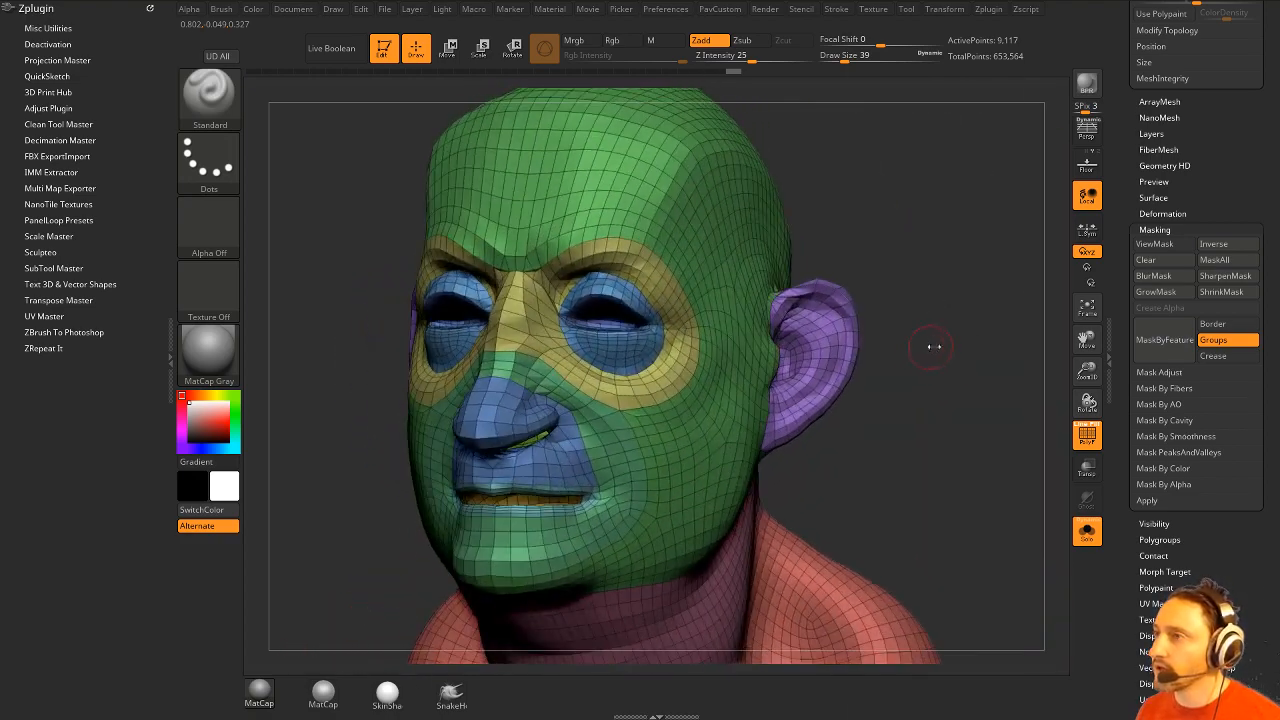
ZRemesh the bust duplicate again with Half and KeepGroups on, and isolate the lip polygroup to examine its loops.
{"action": "key", "text": "shift+p"}
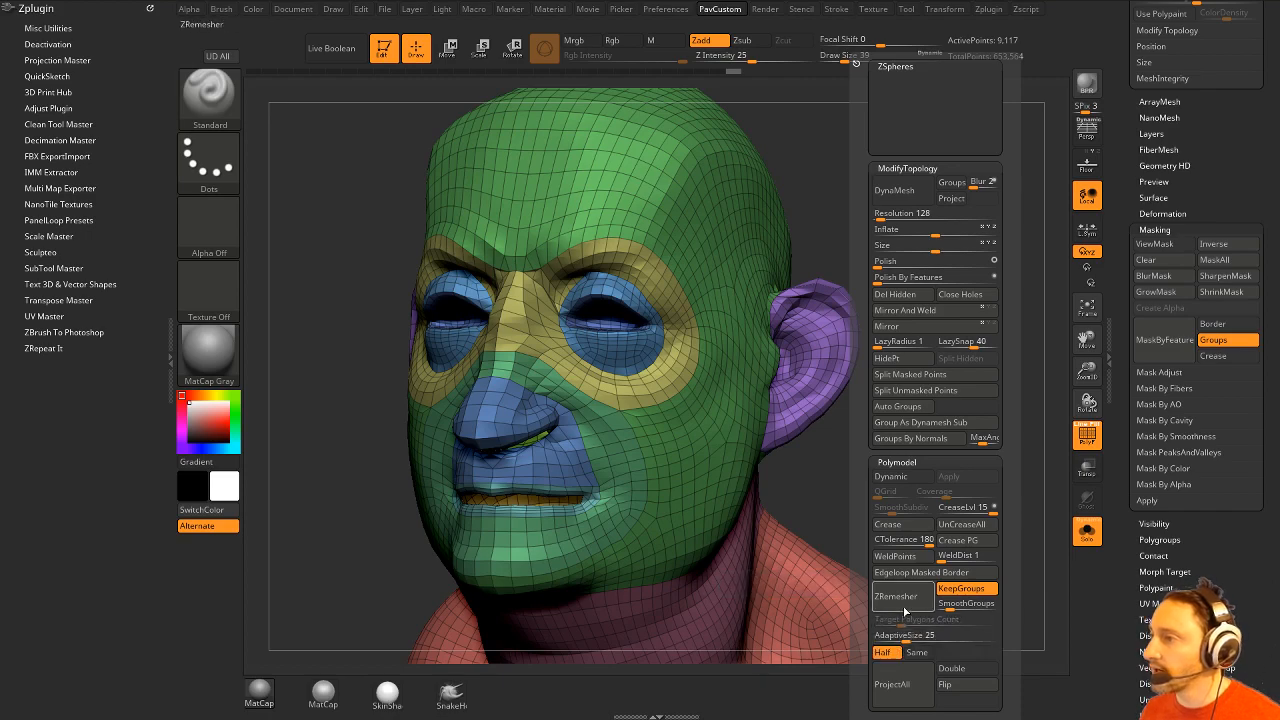
{"action": "left_click", "coordinate": [910, 603]}
{"action": "mouse_move", "coordinate": [948, 401]}
{"action": "left_mouse_down"}
{"action": "mouse_move", "coordinate": [977, 466]}
{"action": "mouse_move", "coordinate": [700, 470]}
{"action": "left_mouse_up"}
{"action": "key", "text": "ctrl+shift"}
{"action": "left_click", "coordinate": [593, 463], "text": "ctrl+shift"}
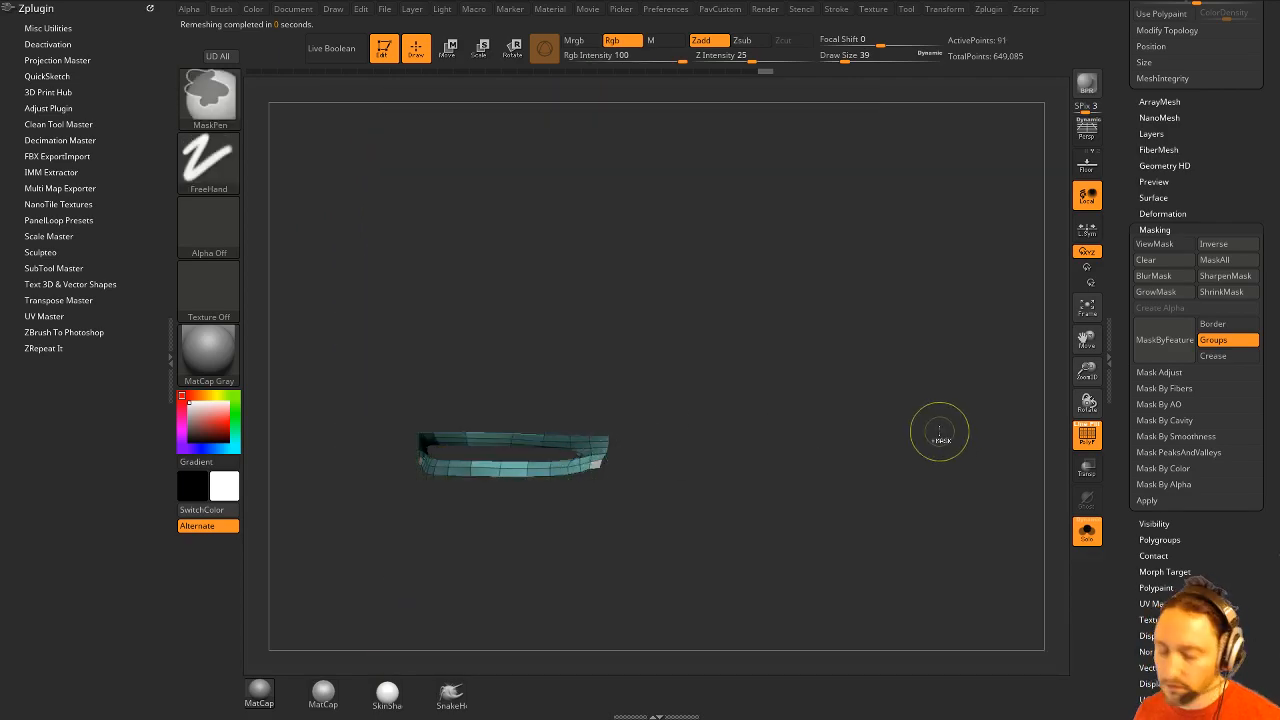
{"action": "left_click", "coordinate": [963, 445], "text": "ctrl+shift"}
{"action": "left_click_drag", "start_coordinate": [963, 445], "coordinate": [1050, 345]}
Leave Solo to compare the remeshed duplicate with the original bust, hide the three PM3D subtools, and solo the duplicate again.
{"action": "scroll", "coordinate": [1120, 341], "scroll_direction": "up", "scroll_amount": 10}
{"action": "scroll", "coordinate": [1110, 480], "scroll_direction": "up", "scroll_amount": 3}
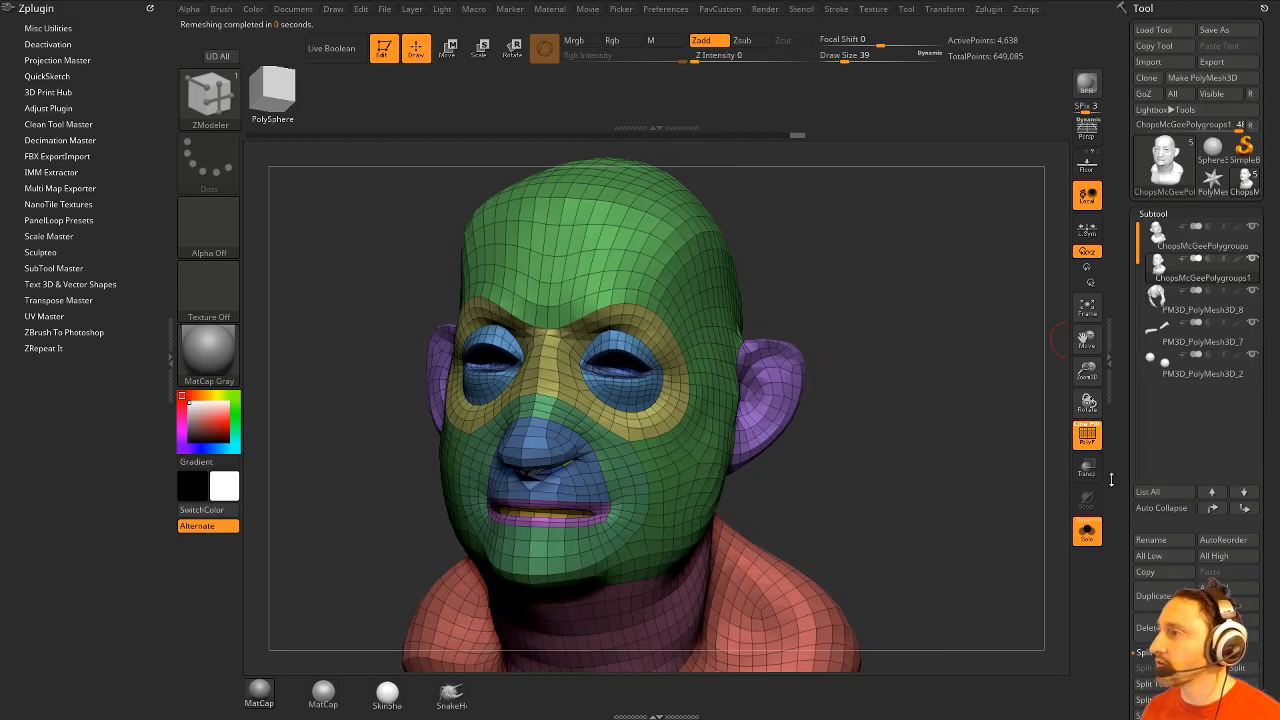
{"action": "left_click", "coordinate": [1087, 531]}
{"action": "left_click_drag", "start_coordinate": [1055, 470], "coordinate": [1043, 423]}
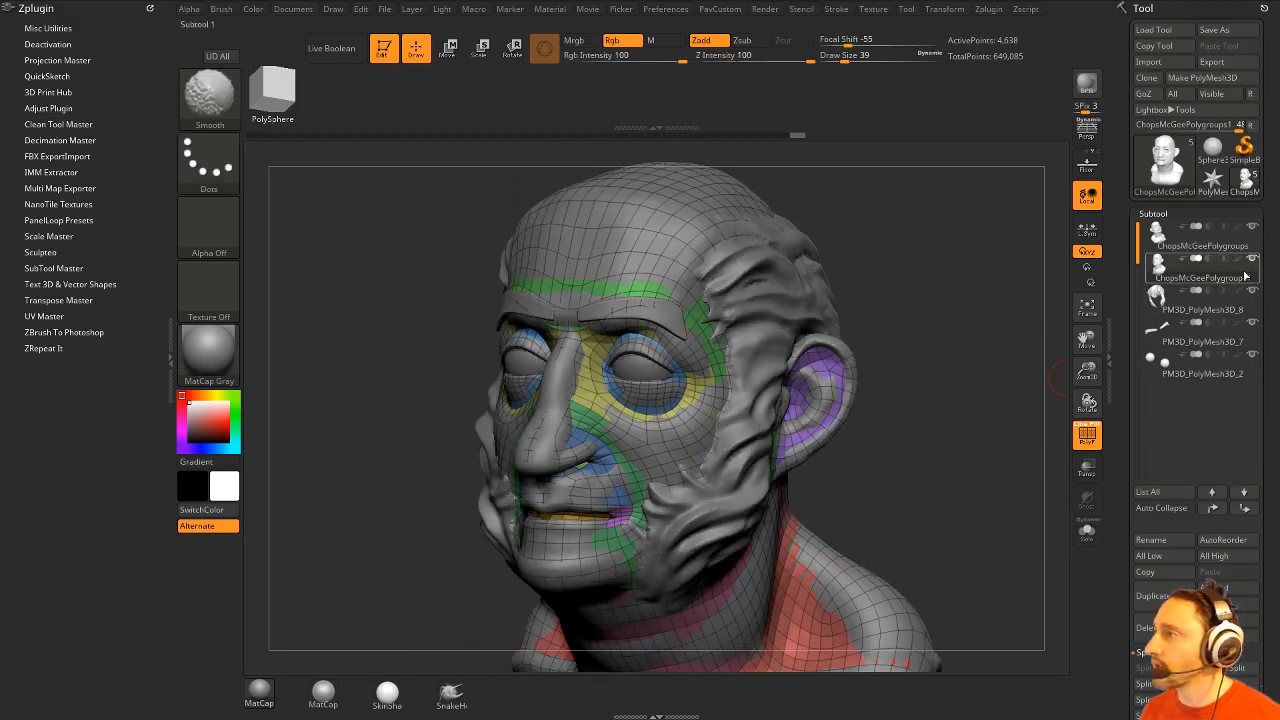
{"action": "left_click", "coordinate": [1251, 259]}
{"action": "left_click", "coordinate": [1251, 259]}
{"action": "left_click_drag", "start_coordinate": [1010, 345], "coordinate": [974, 366]}
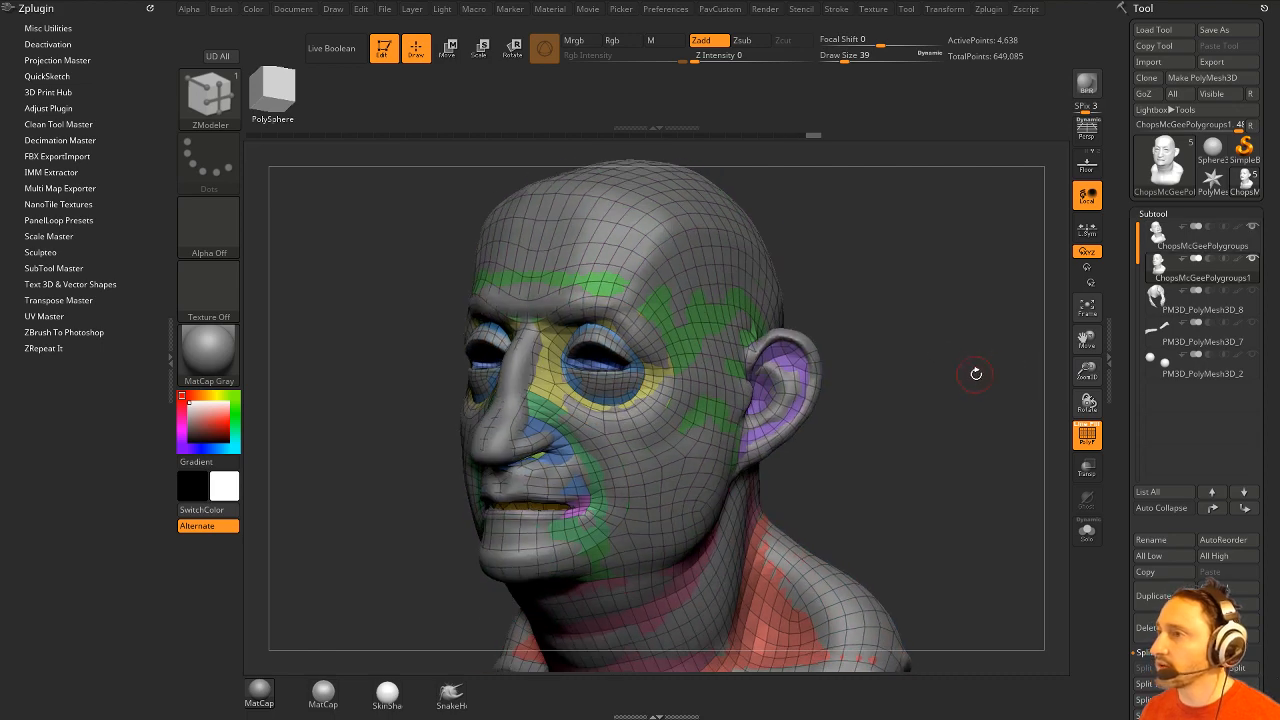
{"action": "key", "text": "space"}
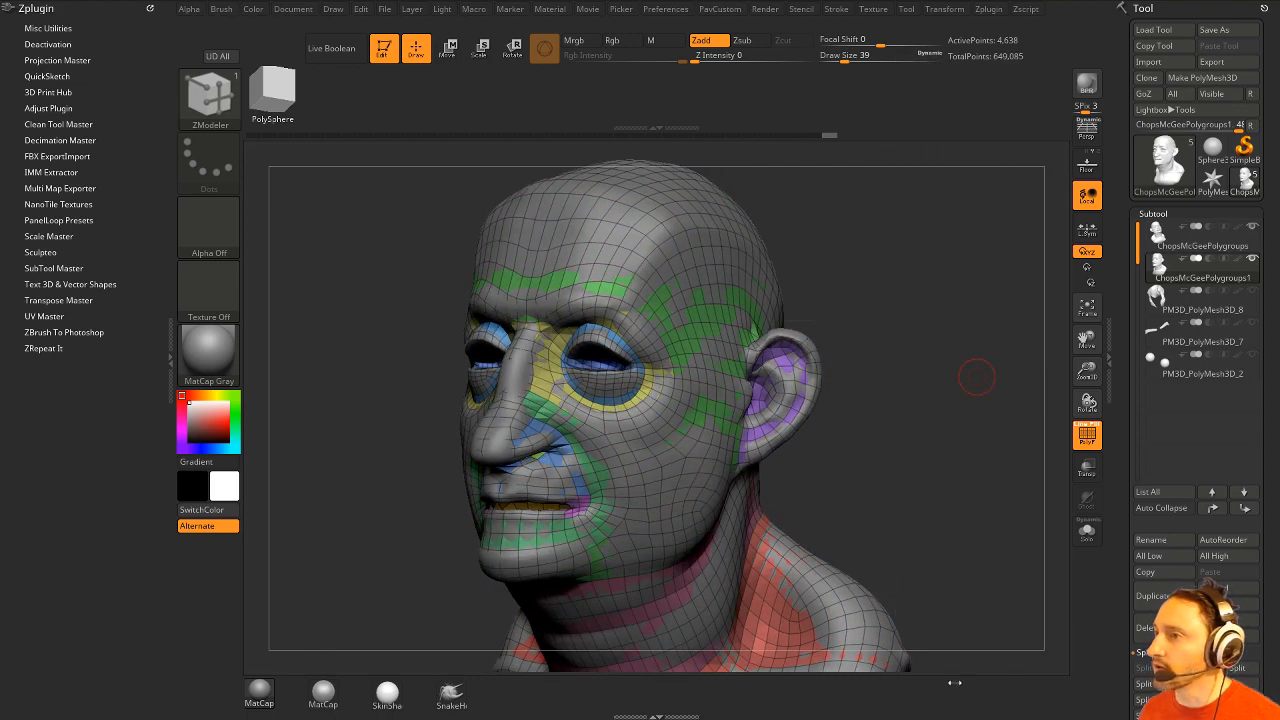
{"action": "left_click", "coordinate": [1082, 531]}
Select the Move brush and close the holes in the remeshed bust, checking the gap beside the nostril.
{"action": "left_click_drag", "start_coordinate": [933, 421], "coordinate": [963, 403]}
{"action": "mouse_move", "coordinate": [830, 340]}
{"action": "left_mouse_down"}
{"action": "mouse_move", "coordinate": [800, 314]}
{"action": "mouse_move", "coordinate": [900, 305]}
{"action": "mouse_move", "coordinate": [863, 334]}
{"action": "mouse_move", "coordinate": [835, 309]}
{"action": "left_mouse_up"}
{"action": "key", "text": "b"}
{"action": "key", "text": "m"}
{"action": "key", "text": "v"}
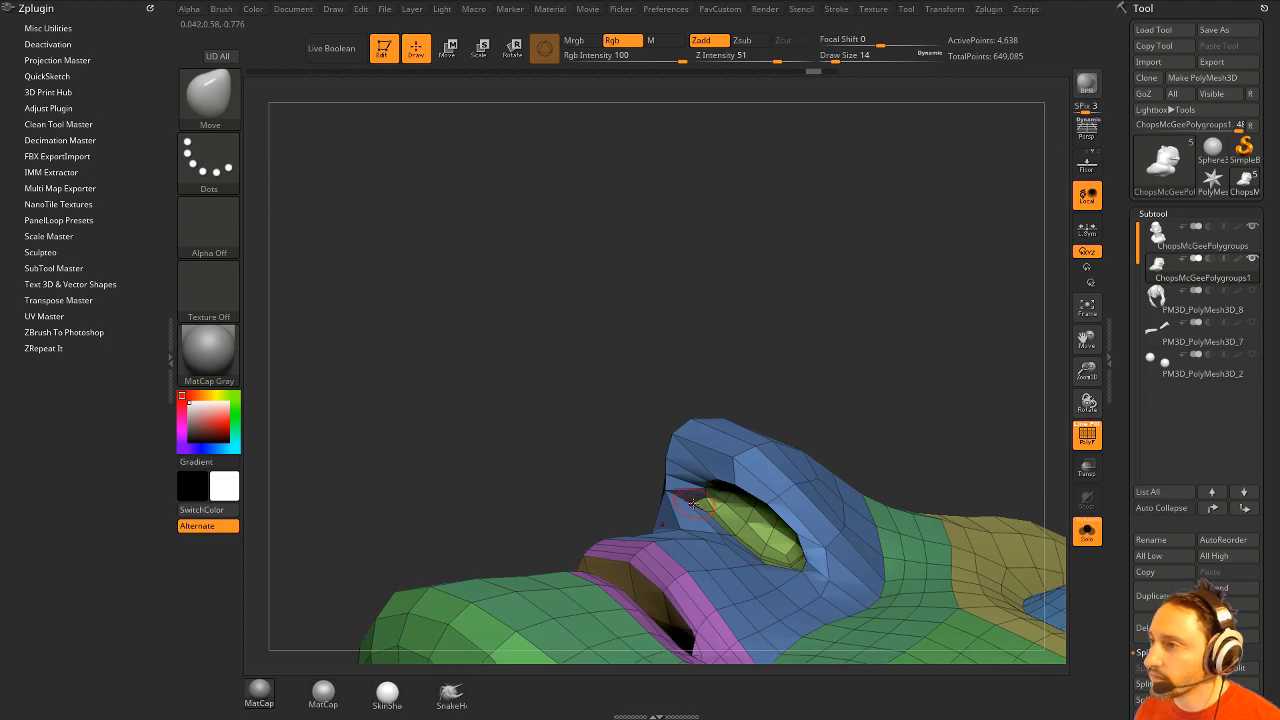
{"action": "left_click_drag", "start_coordinate": [739, 404], "coordinate": [889, 391]}
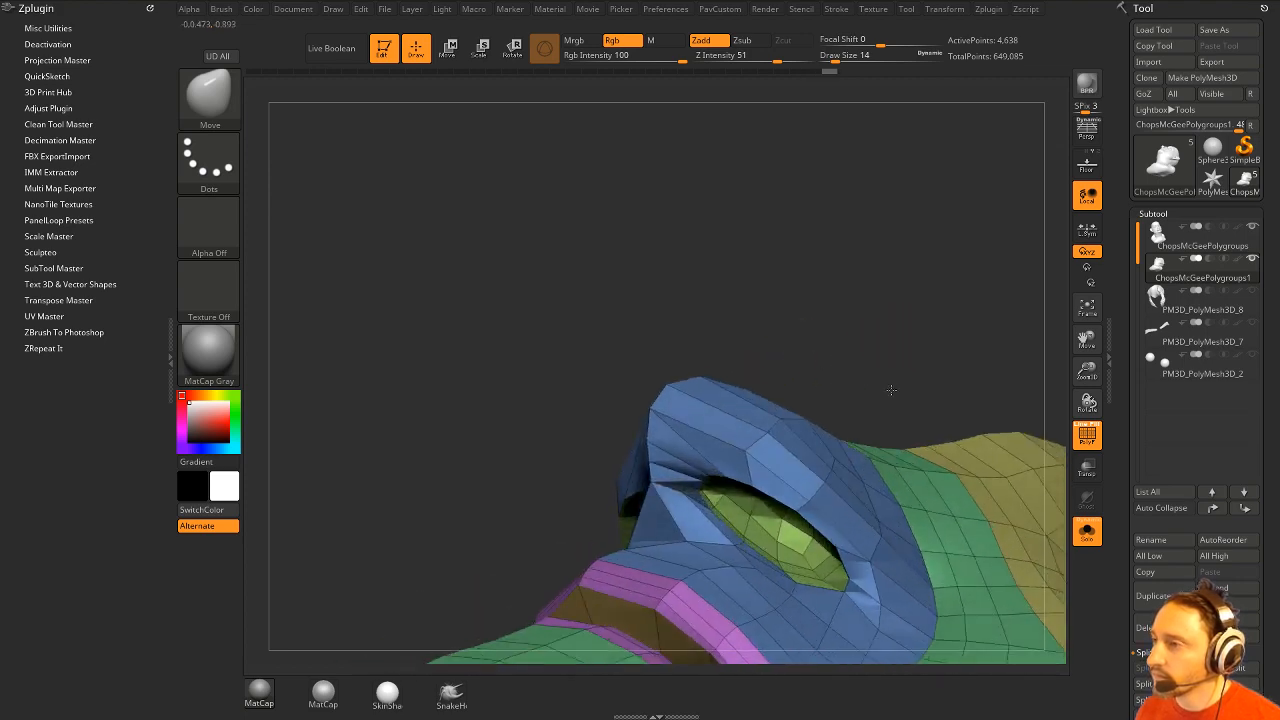
{"action": "left_click_drag", "start_coordinate": [926, 340], "coordinate": [955, 388]}
{"action": "key", "text": "grave"}
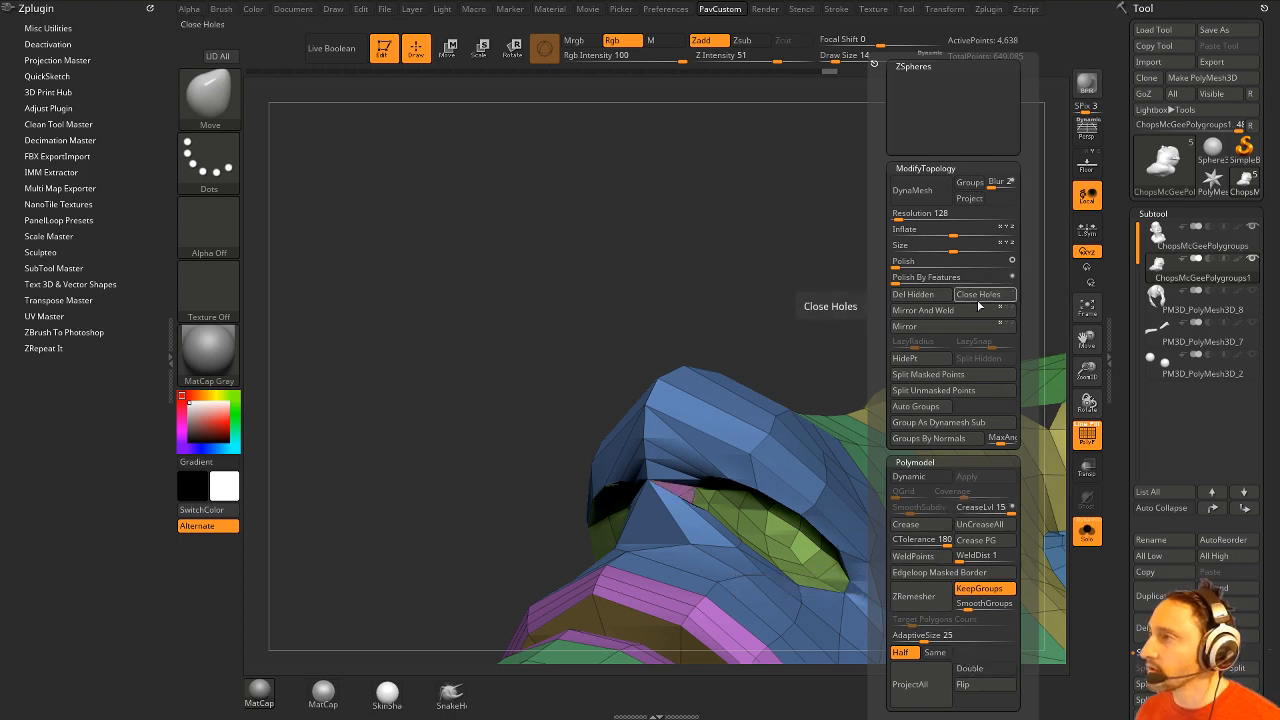
{"action": "left_click", "coordinate": [979, 305]}
Regroup the nose area and the patch beside the nostril as one polygroup and show the whole head.
{"action": "left_click", "coordinate": [752, 396], "text": "ctrl+shift"}
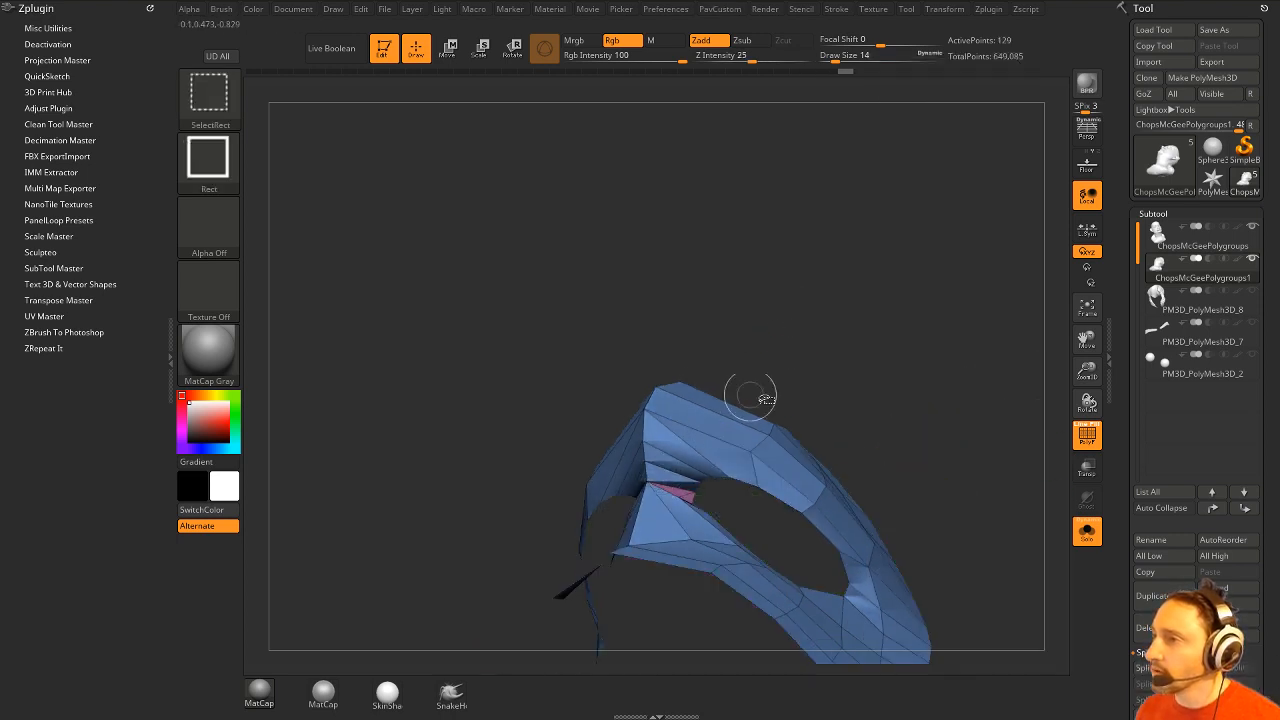
{"action": "key", "text": "ctrl+w"}
{"action": "key", "text": "ctrl+shift+x"}
{"action": "key", "text": "ctrl+w"}
{"action": "left_click", "coordinate": [841, 316], "text": "ctrl+shift"}
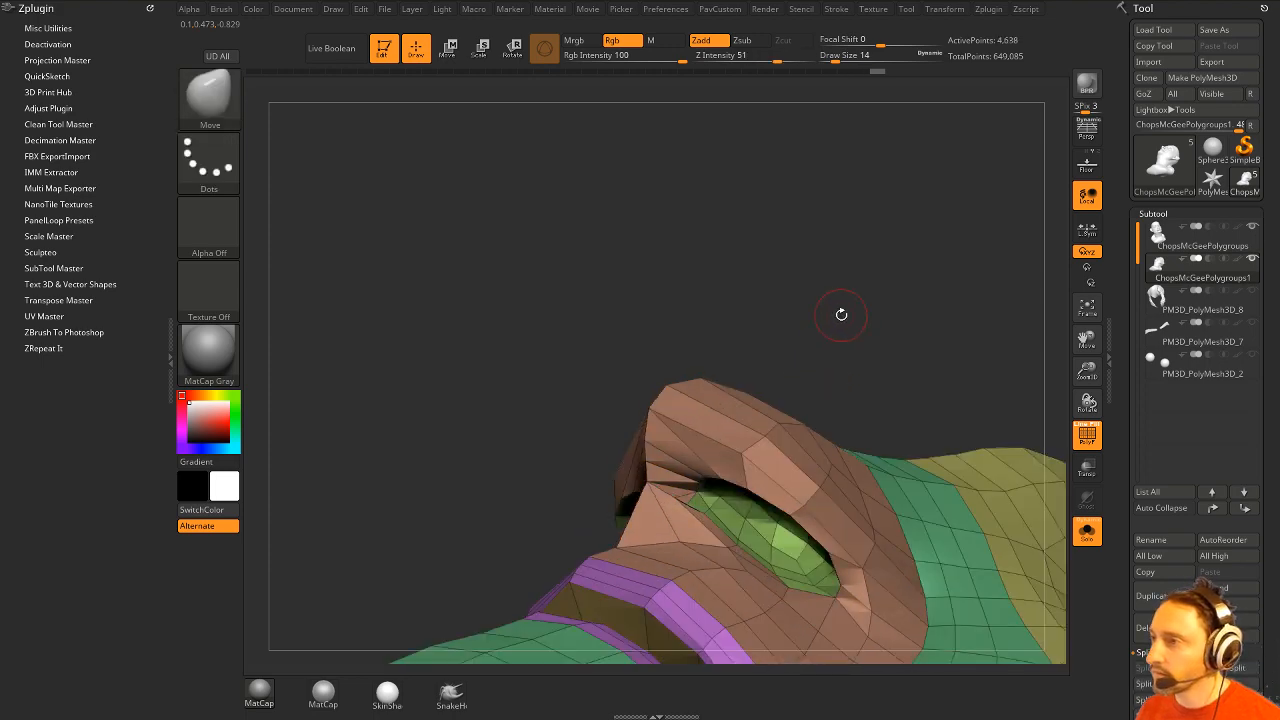
{"action": "left_click_drag", "start_coordinate": [841, 314], "coordinate": [697, 500]}
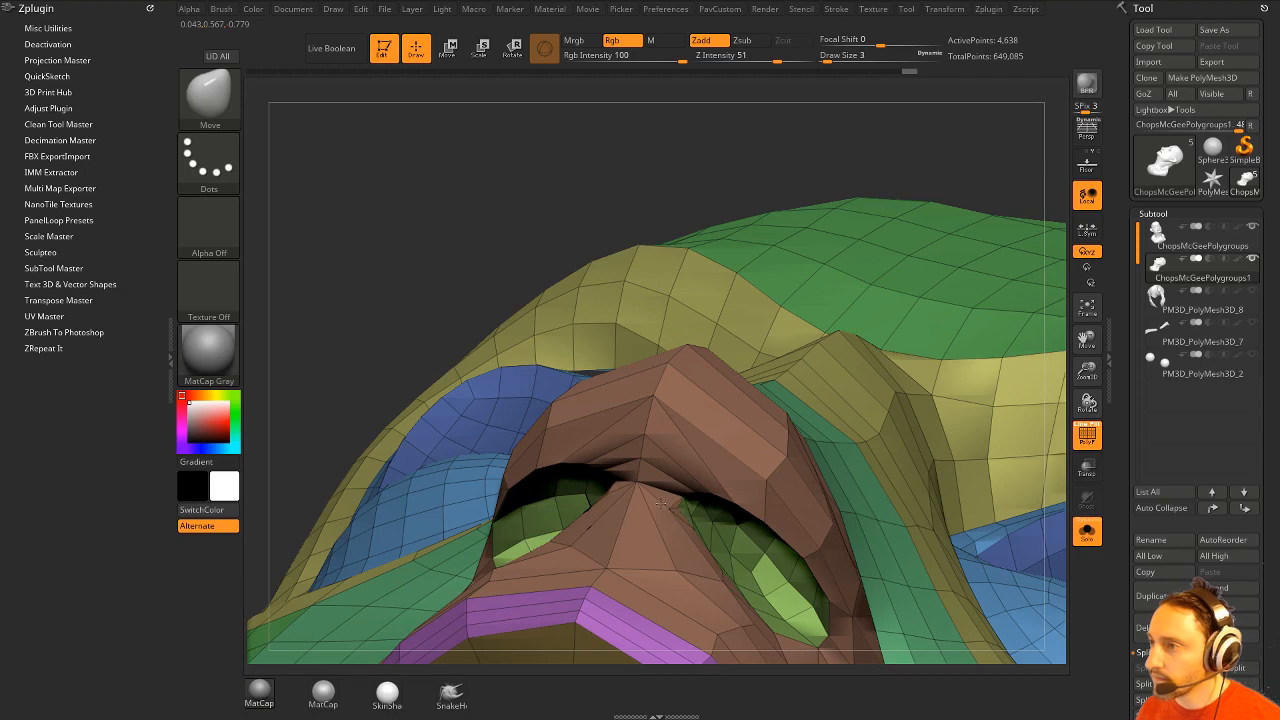
{"action": "left_click_drag", "start_coordinate": [667, 205], "coordinate": [961, 378]}
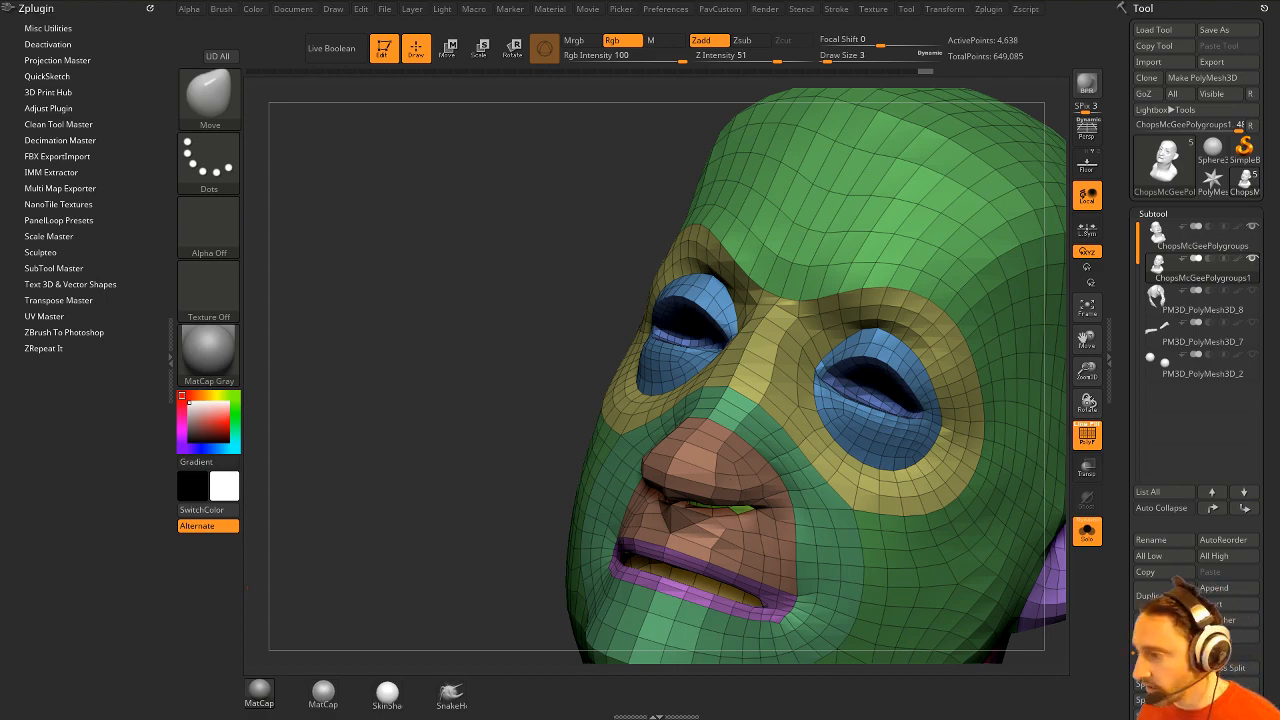
Switch to Chrome, look through the Pixologic workshop playlist beside Episode 33, and return to the playlist's page.
{"action": "left_click_drag", "start_coordinate": [1200, 719], "coordinate": [1040, 72]}
{"action": "scroll", "coordinate": [1006, 326], "scroll_direction": "down", "scroll_amount": 3}
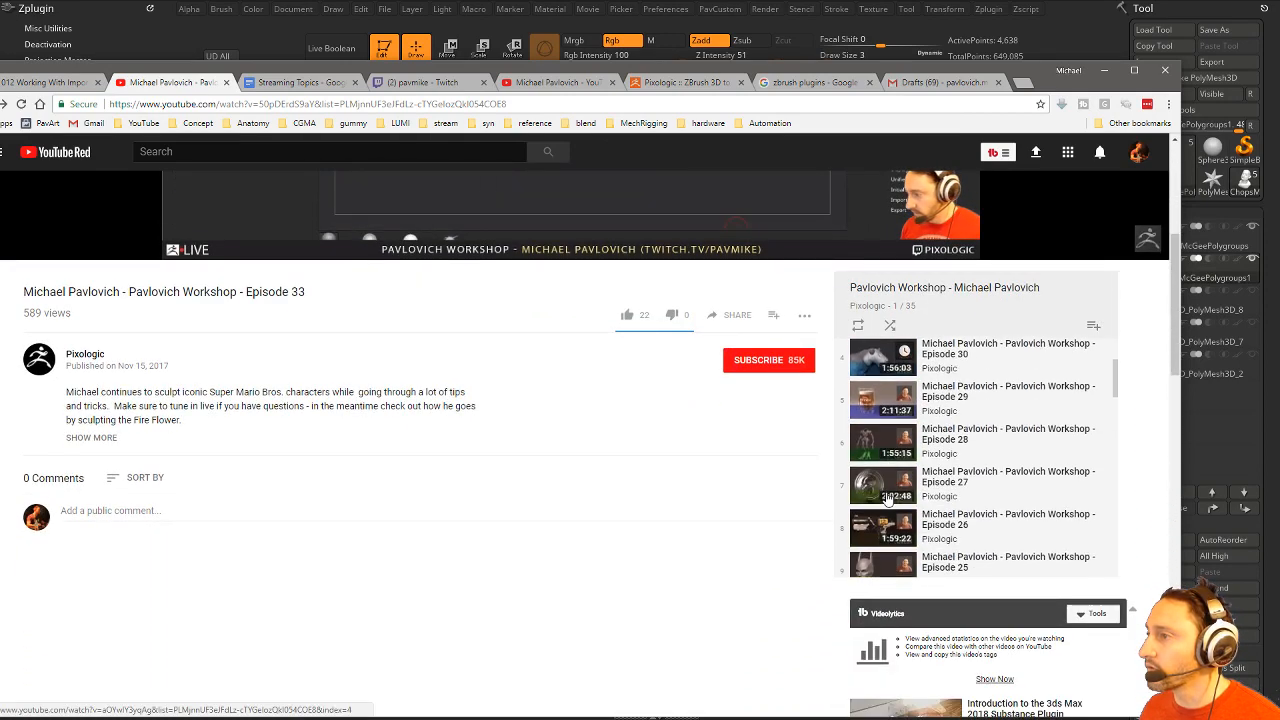
{"action": "scroll", "coordinate": [930, 468], "scroll_direction": "up", "scroll_amount": 1}
{"action": "scroll", "coordinate": [930, 468], "scroll_direction": "down", "scroll_amount": 1}
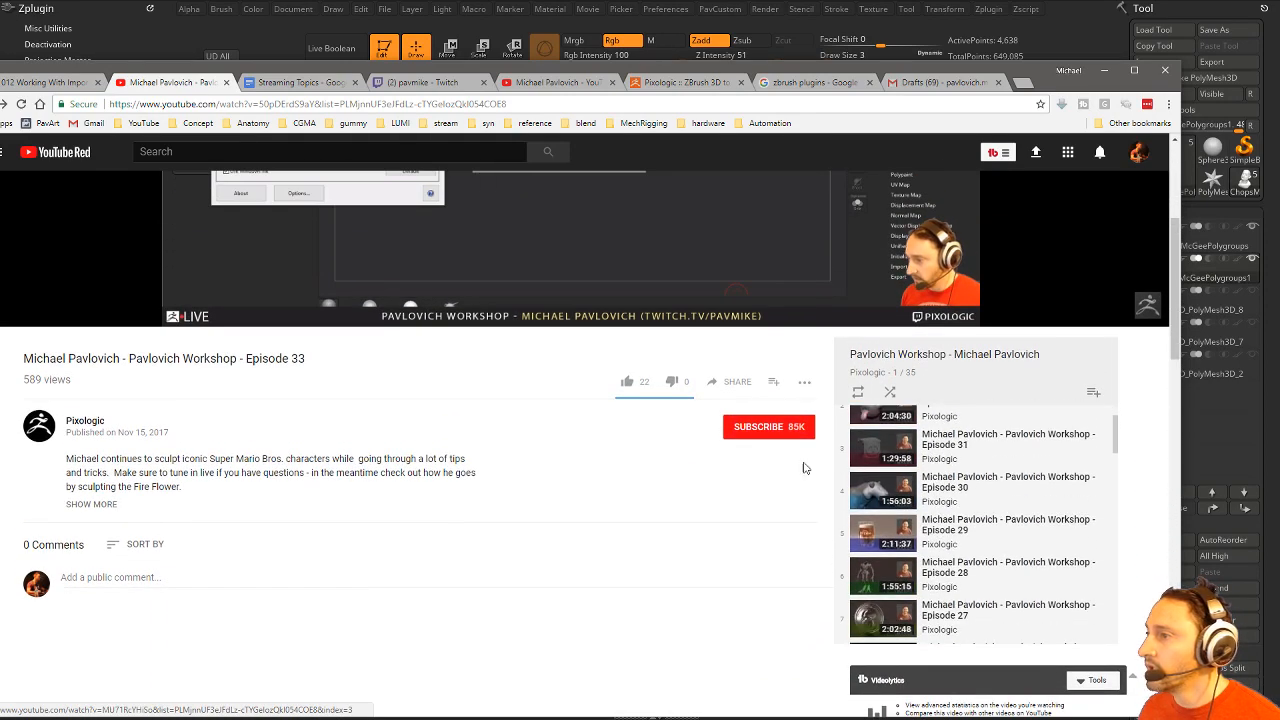
{"action": "left_click_drag", "start_coordinate": [75, 74], "coordinate": [189, 73]}
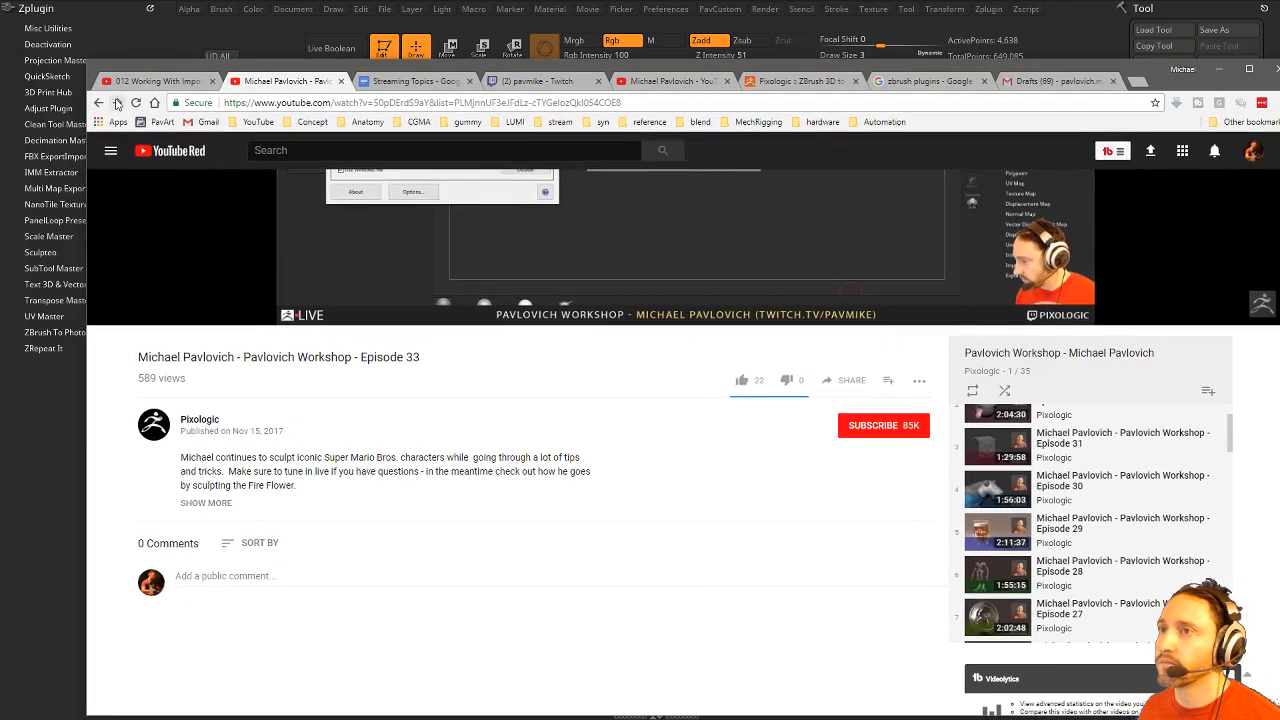
{"action": "left_click", "coordinate": [100, 105]}
Return from the Fusion 360 video to the channel's playlists and open Livestream Full Episodes.
{"action": "left_click", "coordinate": [148, 82]}
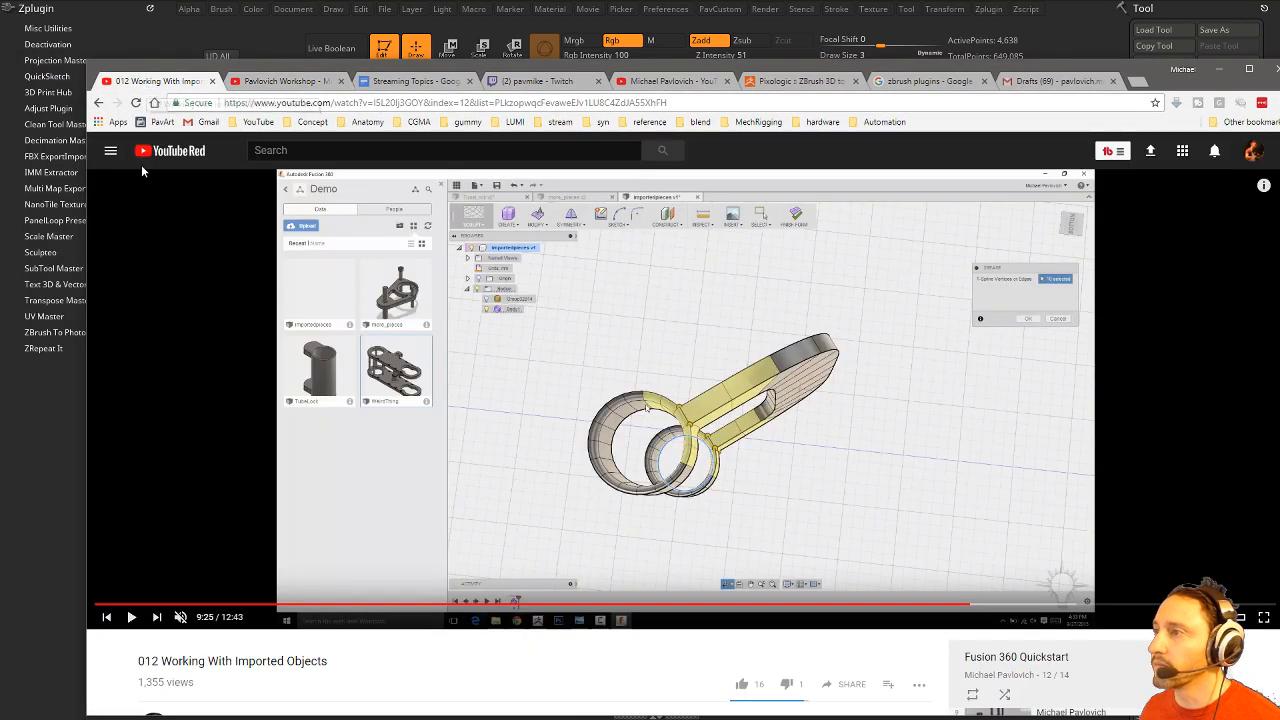
{"action": "left_click", "coordinate": [100, 105]}
{"action": "left_click", "coordinate": [100, 105]}
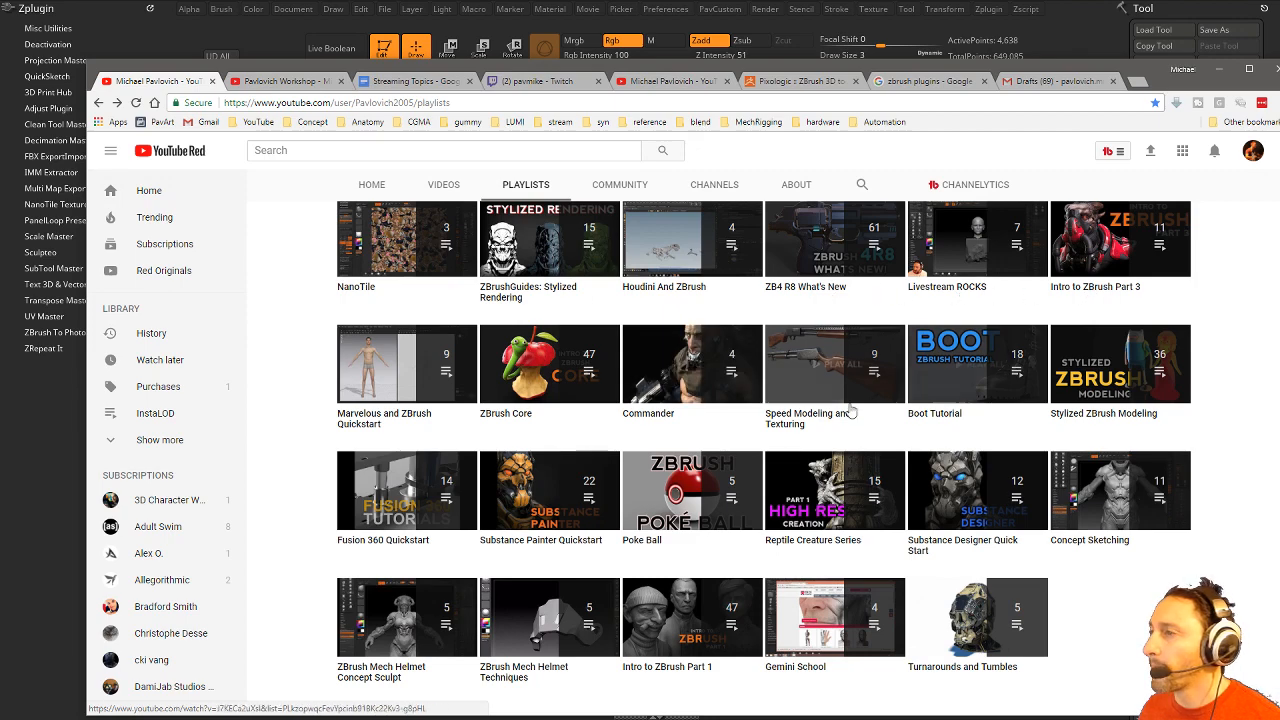
{"action": "scroll", "coordinate": [700, 285], "scroll_direction": "up", "scroll_amount": 5}
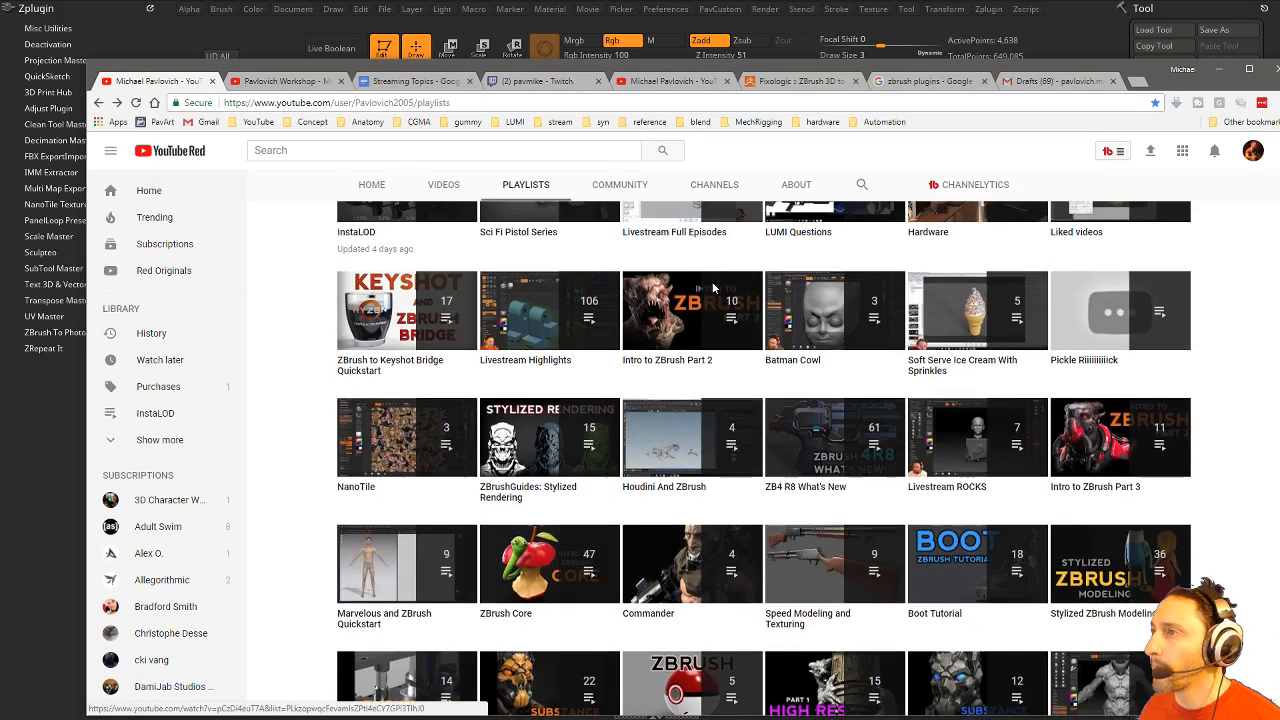
{"action": "left_click", "coordinate": [674, 503]}
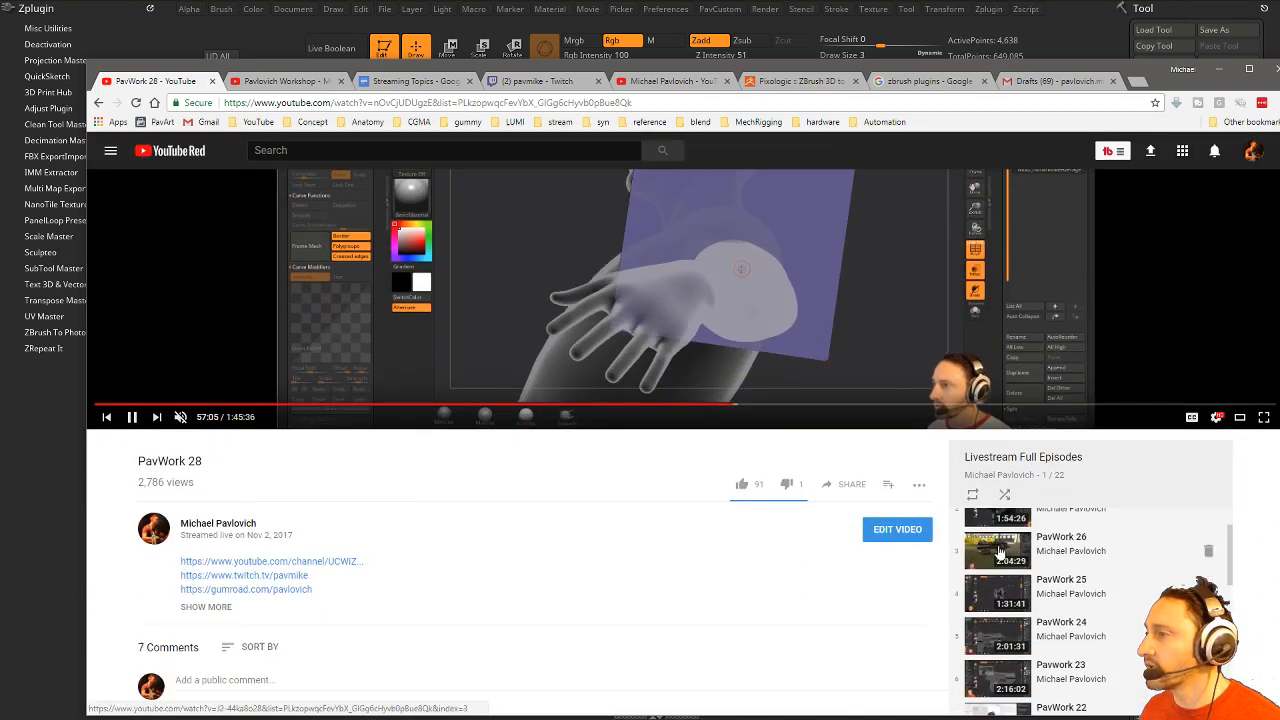
Open PavWork 27, go to the retopology section at about 57:54, and return to ZBrush.
{"action": "left_click", "coordinate": [1050, 567]}
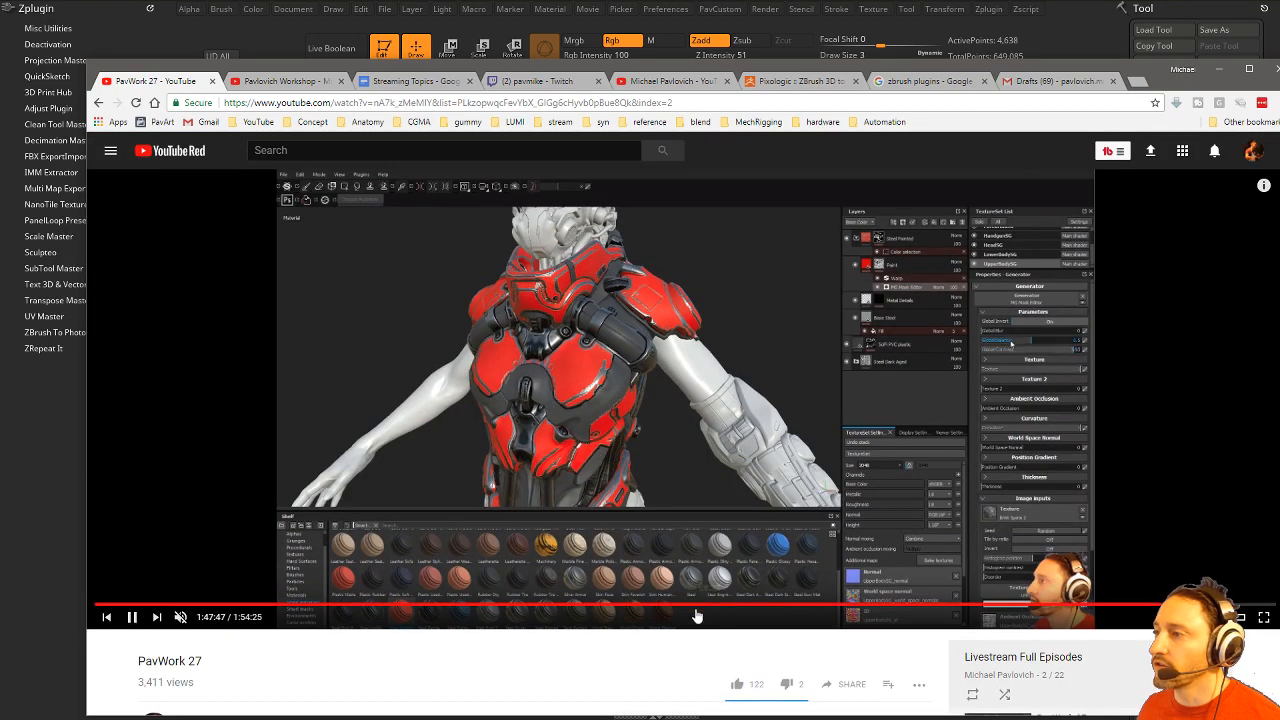
{"action": "left_click", "coordinate": [693, 607]}
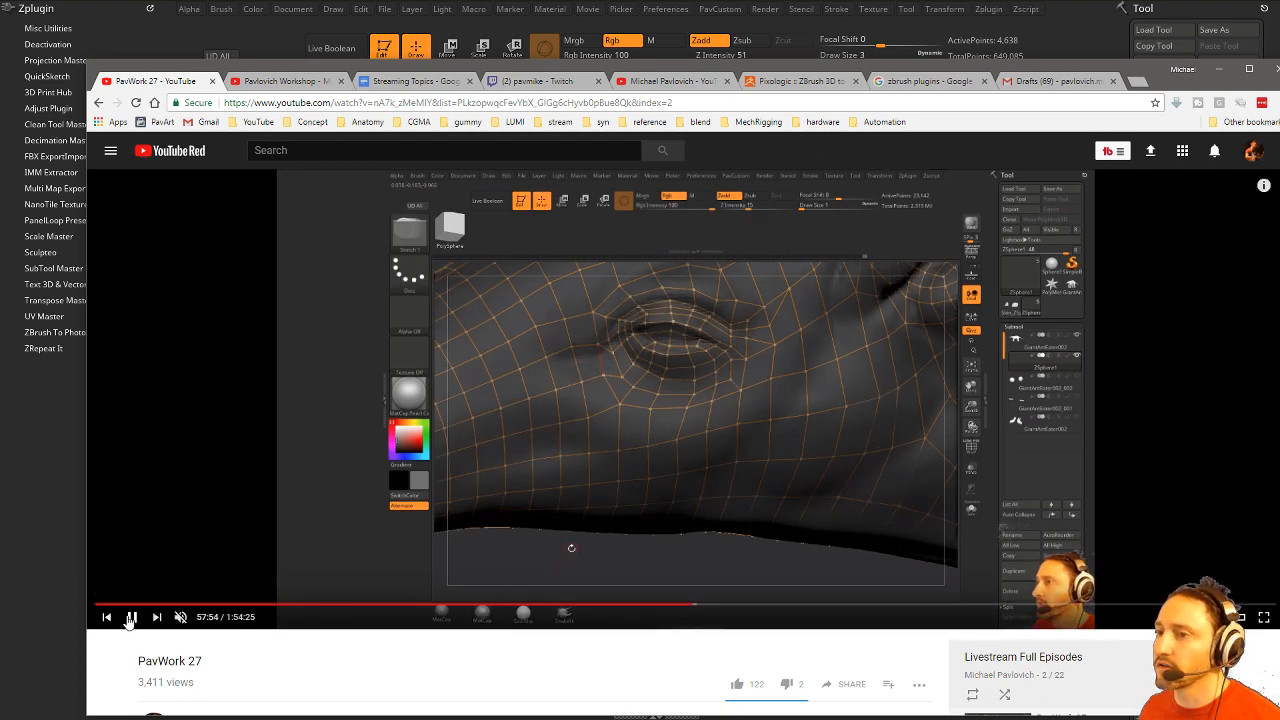
{"action": "left_click_drag", "start_coordinate": [544, 73], "coordinate": [530, 719]}
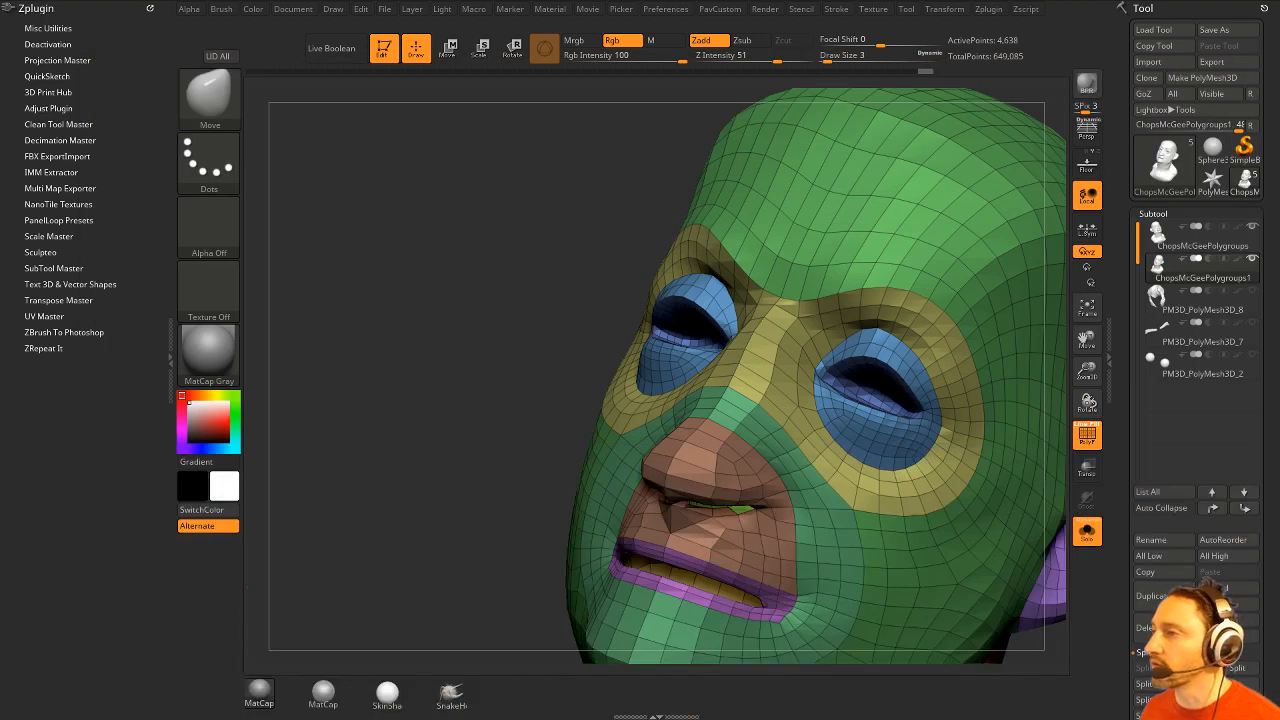
Choose the ZModeler brush and clone the remeshed bust as a separate tool.
{"action": "mouse_move", "coordinate": [453, 389]}
{"action": "left_mouse_down", "text": "alt"}
{"action": "mouse_move", "coordinate": [389, 314]}
{"action": "mouse_move", "coordinate": [480, 330]}
{"action": "left_mouse_up", "text": "alt"}
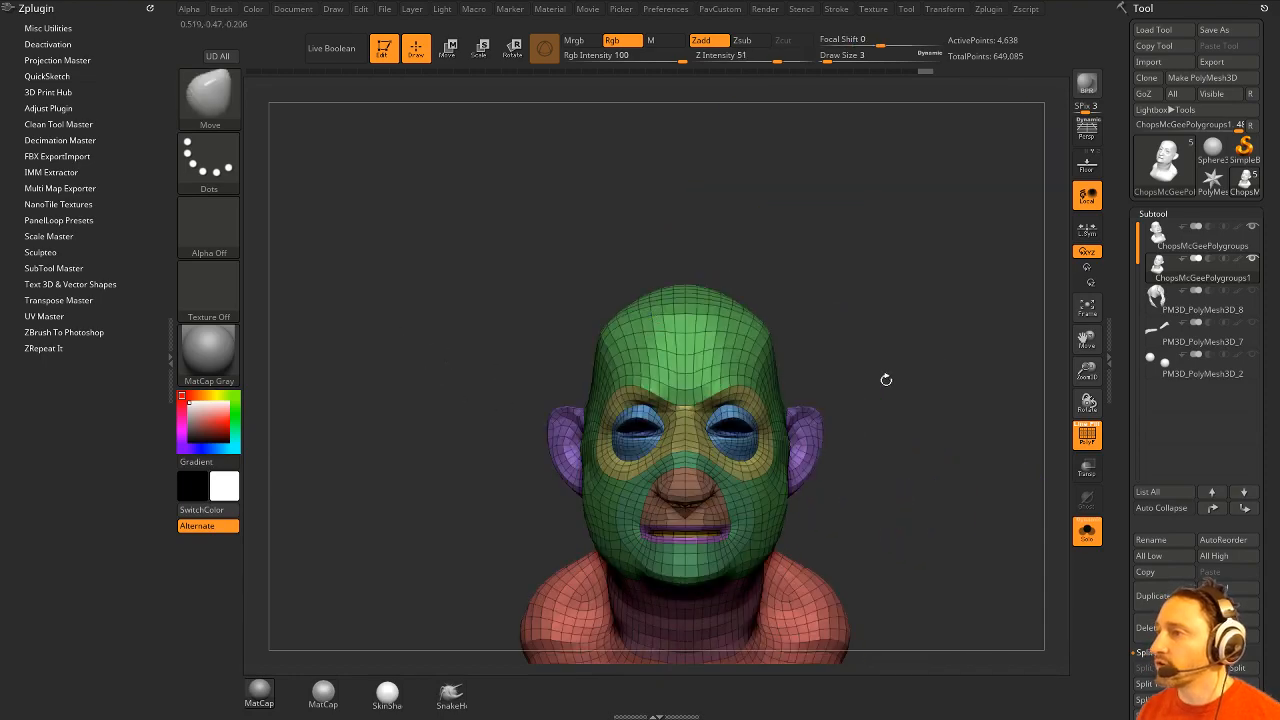
{"action": "left_click_drag", "start_coordinate": [886, 379], "coordinate": [882, 285], "text": "alt"}
{"action": "key", "text": "b"}
{"action": "key", "text": "z"}
{"action": "key", "text": "m"}
{"action": "left_click_drag", "start_coordinate": [920, 358], "coordinate": [817, 345]}
{"action": "mouse_move", "coordinate": [943, 420]}
{"action": "left_mouse_down"}
{"action": "mouse_move", "coordinate": [929, 397]}
{"action": "mouse_move", "coordinate": [929, 420]}
{"action": "mouse_move", "coordinate": [997, 319]}
{"action": "mouse_move", "coordinate": [915, 325]}
{"action": "left_mouse_up"}
{"action": "left_click", "coordinate": [1145, 84]}
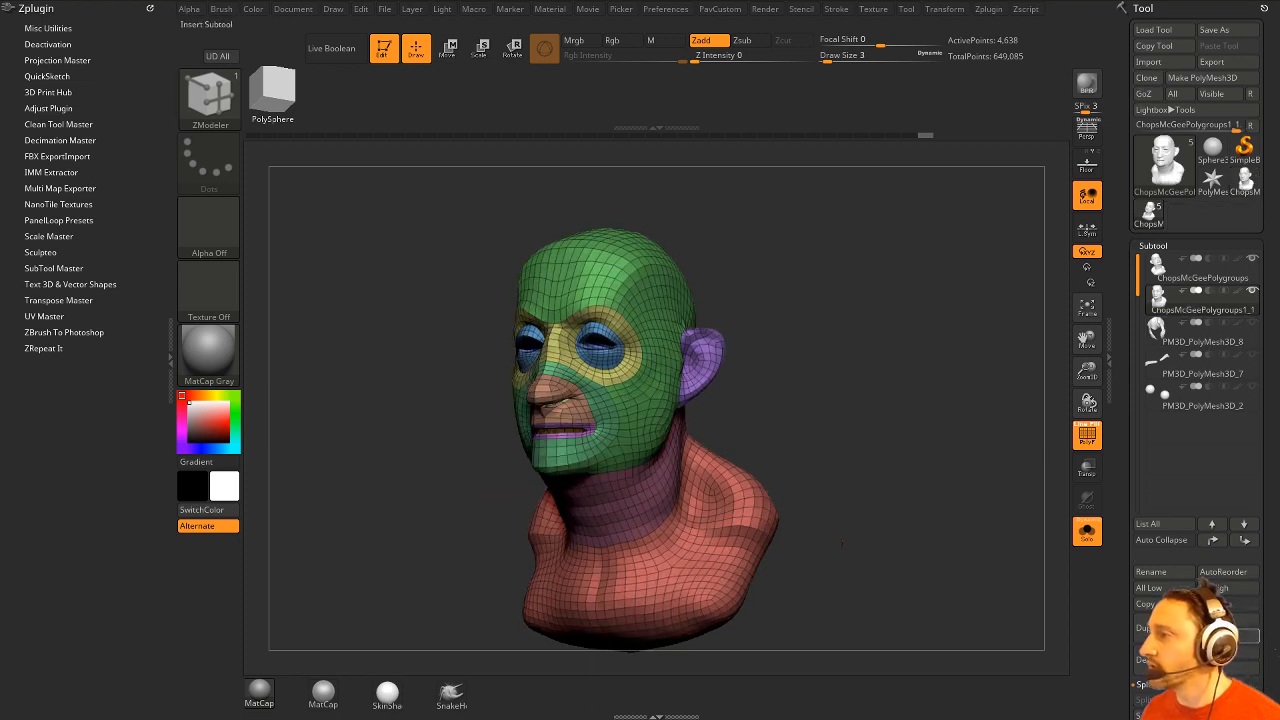
Insert a ZSphere as a new subtool below the remeshed duplicate and hide the duplicate.
{"action": "left_click", "coordinate": [1230, 636]}
{"action": "left_click", "coordinate": [1024, 535]}
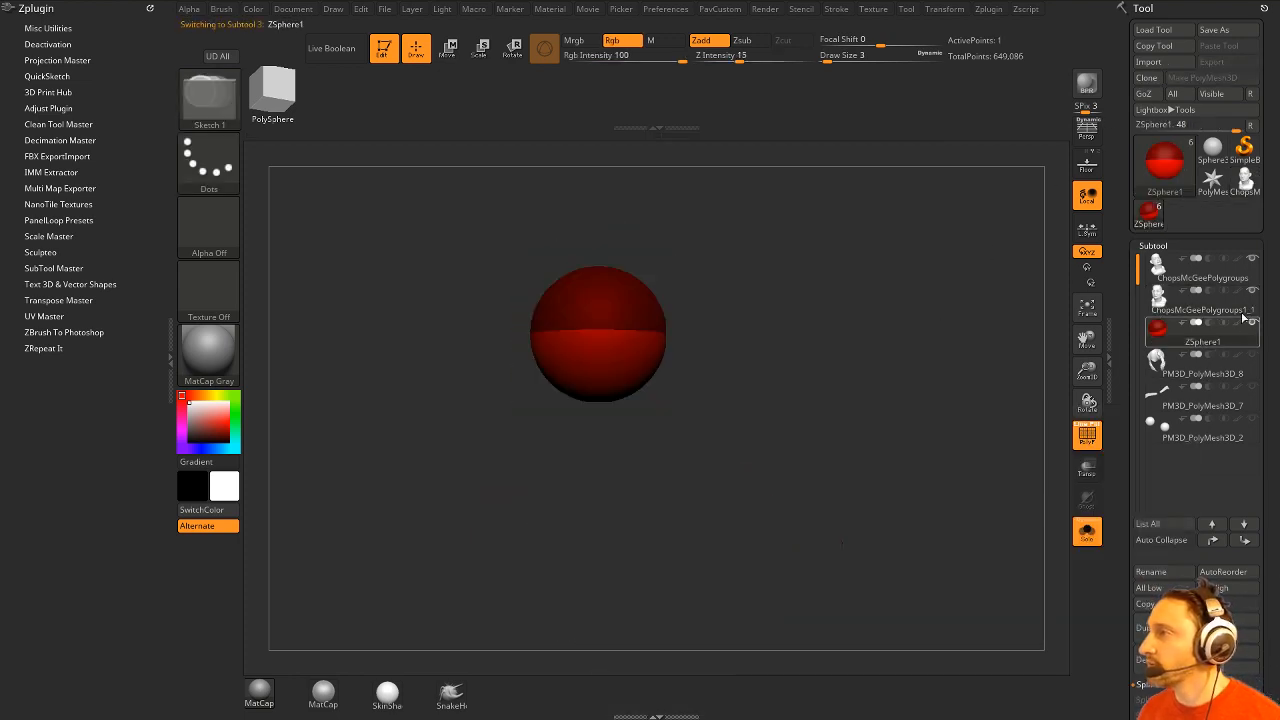
{"action": "left_click", "coordinate": [1254, 262]}
{"action": "left_click_drag", "start_coordinate": [959, 370], "coordinate": [937, 440], "text": "alt"}
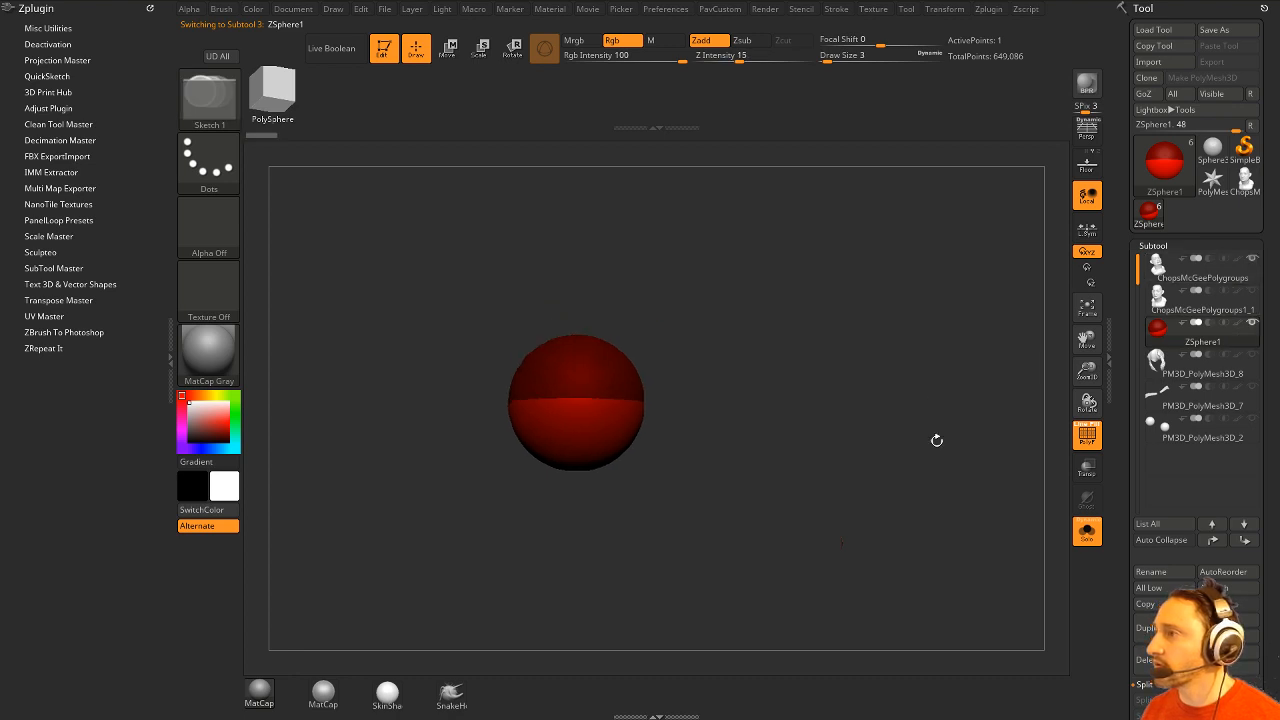
Turn off Solo to show the bust and try to move the ZSphere inside its head, undoing the move.
{"action": "left_click", "coordinate": [1088, 532]}
{"action": "left_click_drag", "start_coordinate": [996, 472], "coordinate": [945, 418], "text": "alt"}
{"action": "key", "text": "w"}
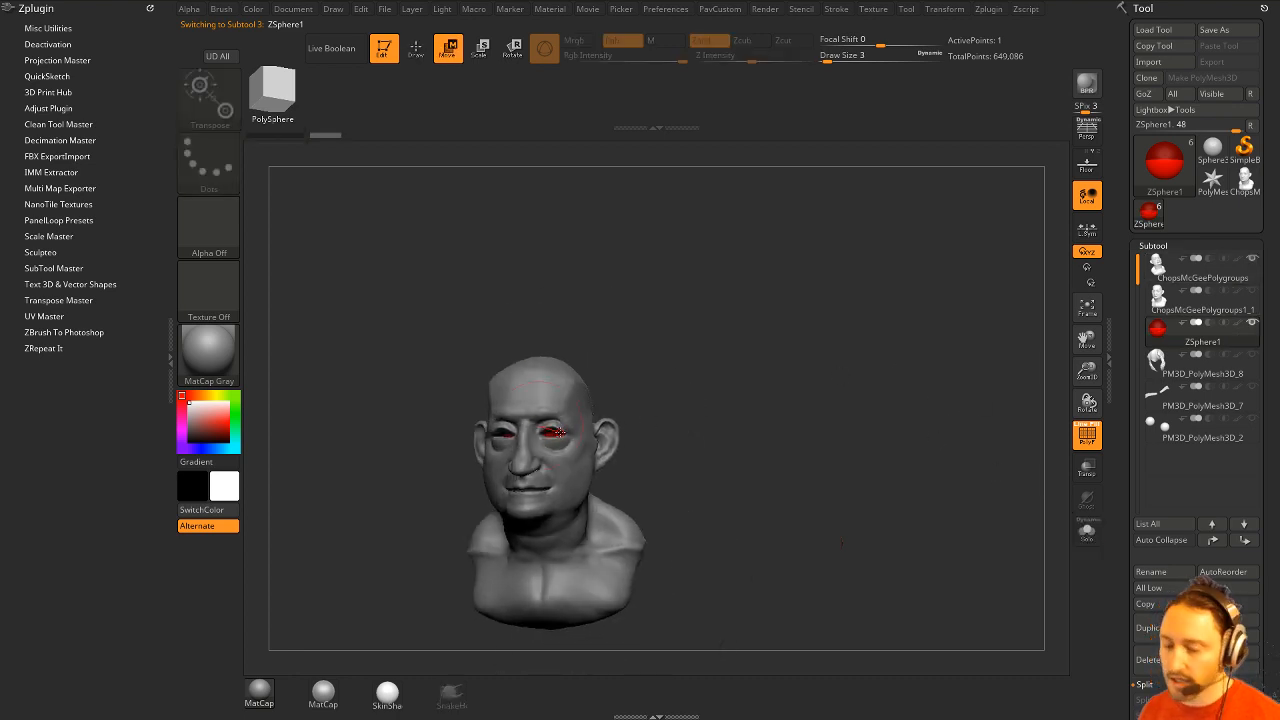
{"action": "left_click_drag", "start_coordinate": [558, 428], "coordinate": [555, 389]}
{"action": "key", "text": "ctrl+z"}
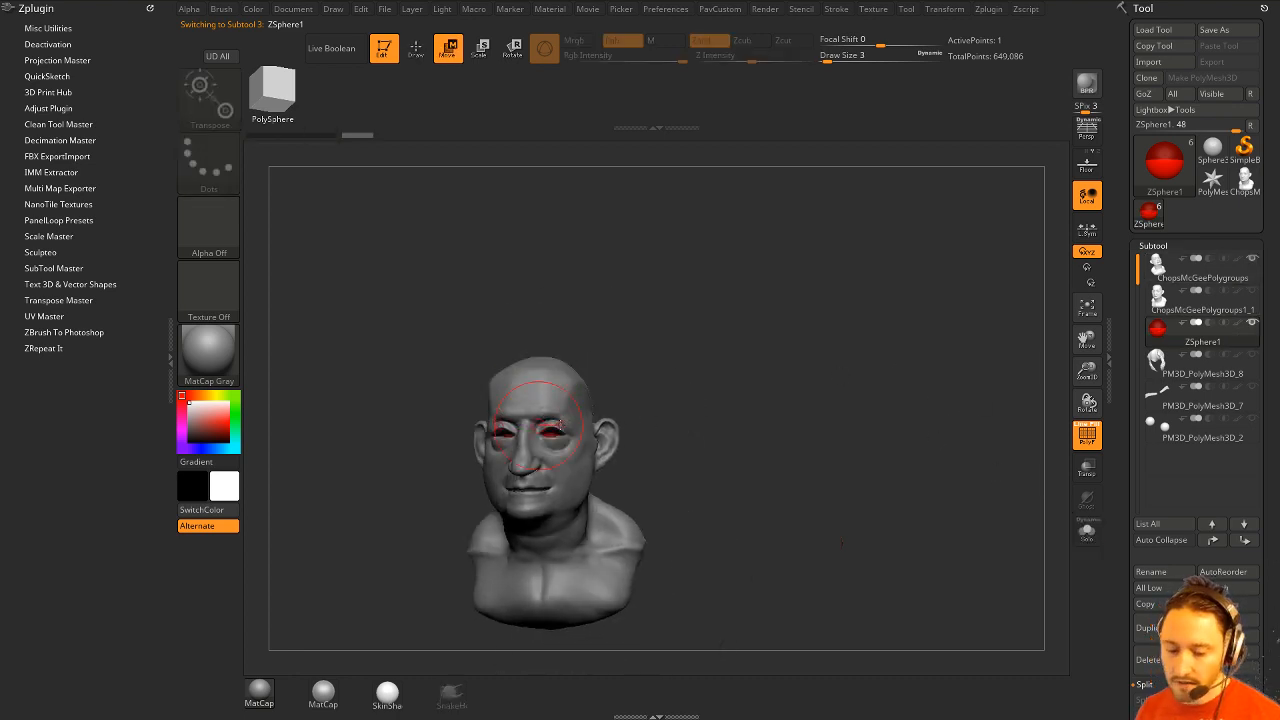
Turn on transparency and scale down the ZSphere inside the bust's head.
{"action": "key", "text": "q"}
{"action": "left_click", "coordinate": [1087, 468]}
{"action": "mouse_move", "coordinate": [1020, 455]}
{"action": "left_mouse_down"}
{"action": "mouse_move", "coordinate": [954, 454]}
{"action": "mouse_move", "coordinate": [944, 500]}
{"action": "left_mouse_up"}
{"action": "key", "text": "w"}
{"action": "key", "text": "e"}
{"action": "left_click_drag", "start_coordinate": [555, 428], "coordinate": [511, 364]}
{"action": "key", "text": "q"}
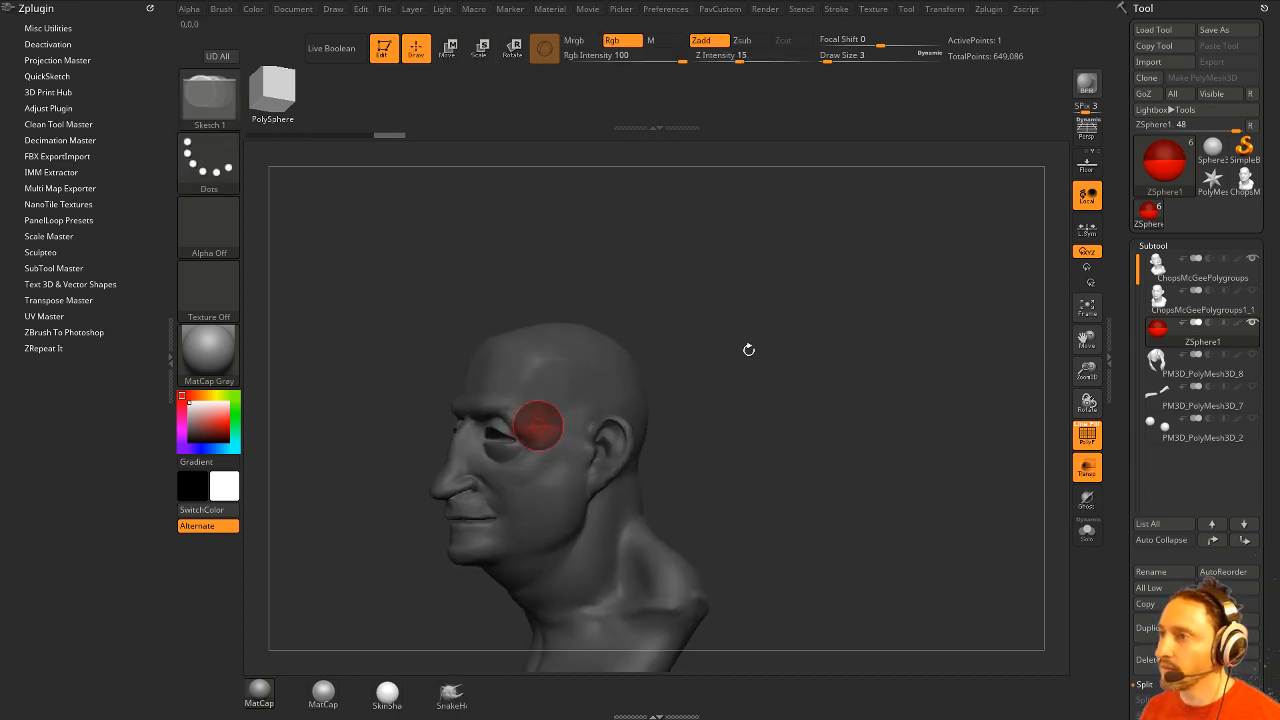
Try Edit Topology on the ZSphere and switch it back off.
{"action": "key", "text": "grave"}
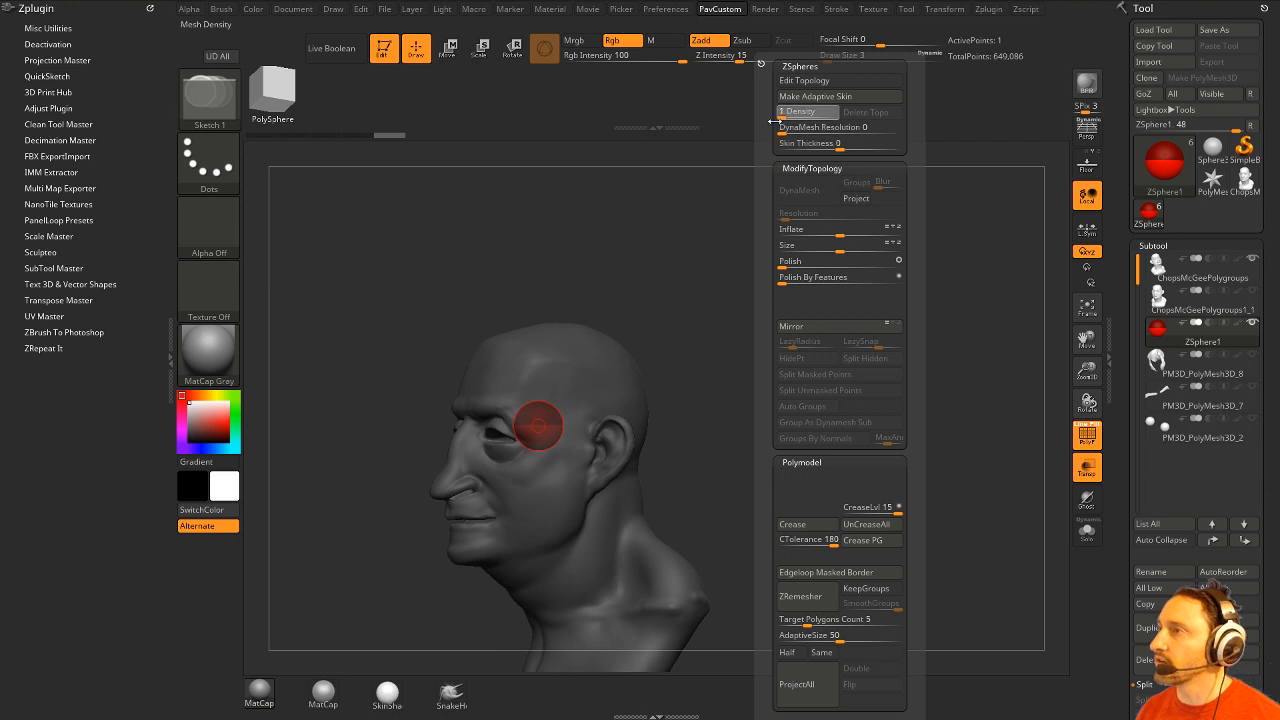
{"action": "left_click", "coordinate": [805, 81]}
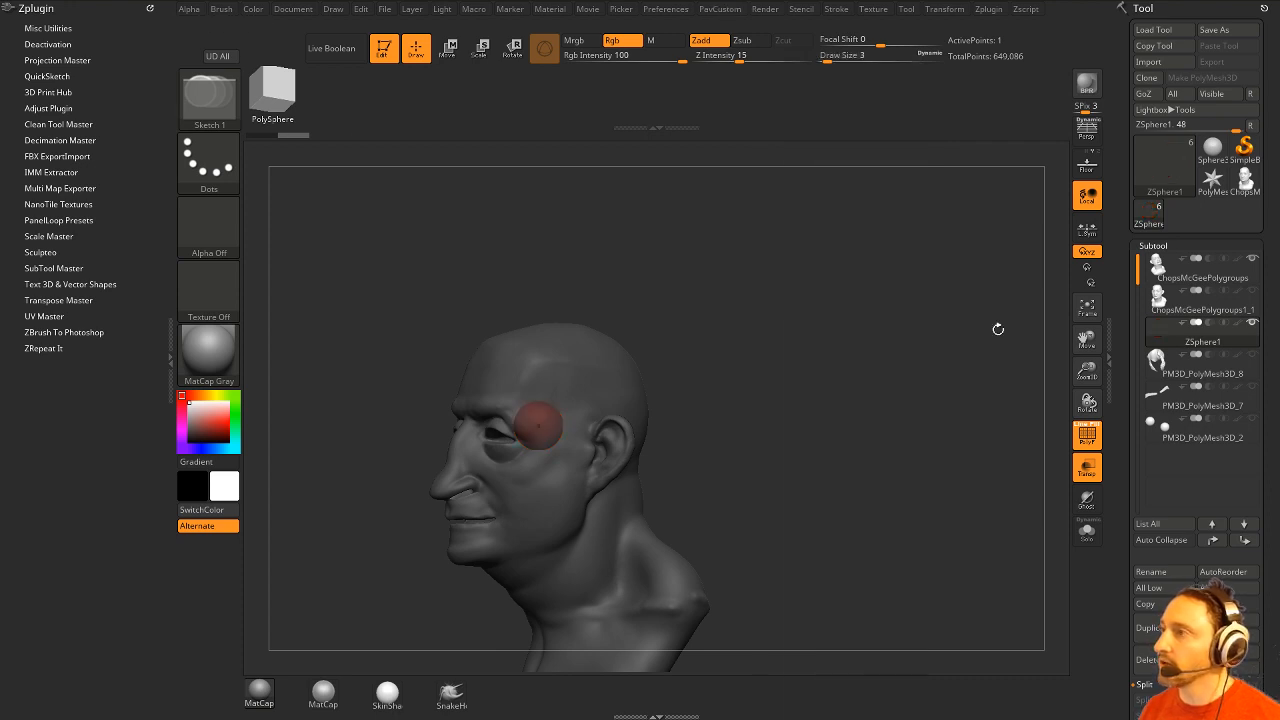
{"action": "key", "text": "grave"}
{"action": "left_click", "coordinate": [806, 82]}
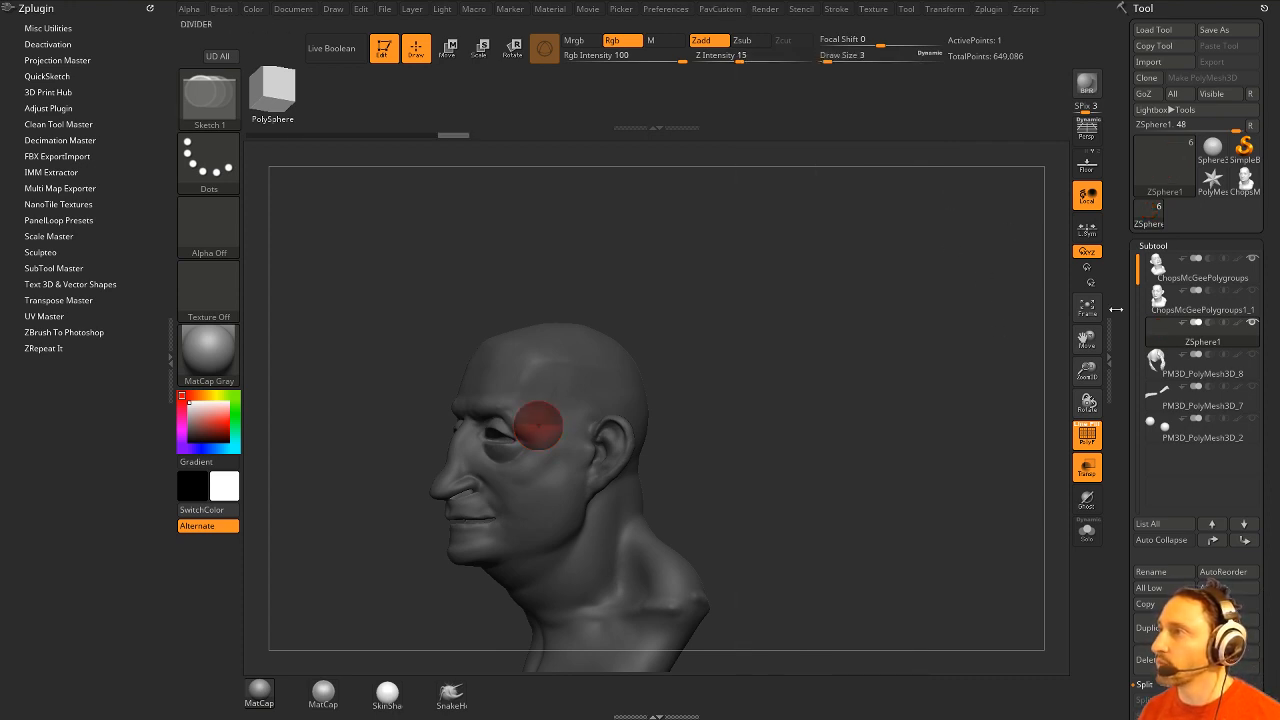
Use Select Topo on the ZSphere to load the cloned remeshed bust as its editable topology.
{"action": "left_click_drag", "start_coordinate": [1122, 455], "coordinate": [1119, 185]}
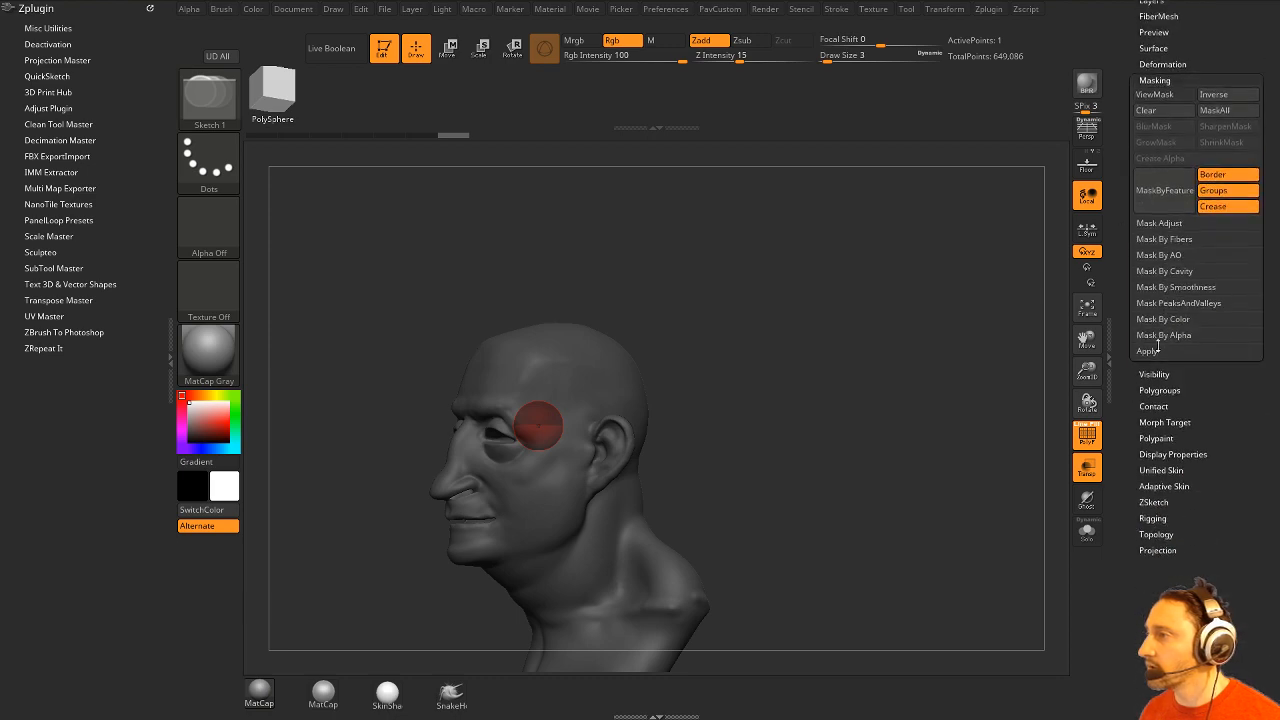
{"action": "left_click", "coordinate": [1151, 536]}
{"action": "left_click", "coordinate": [1158, 474]}
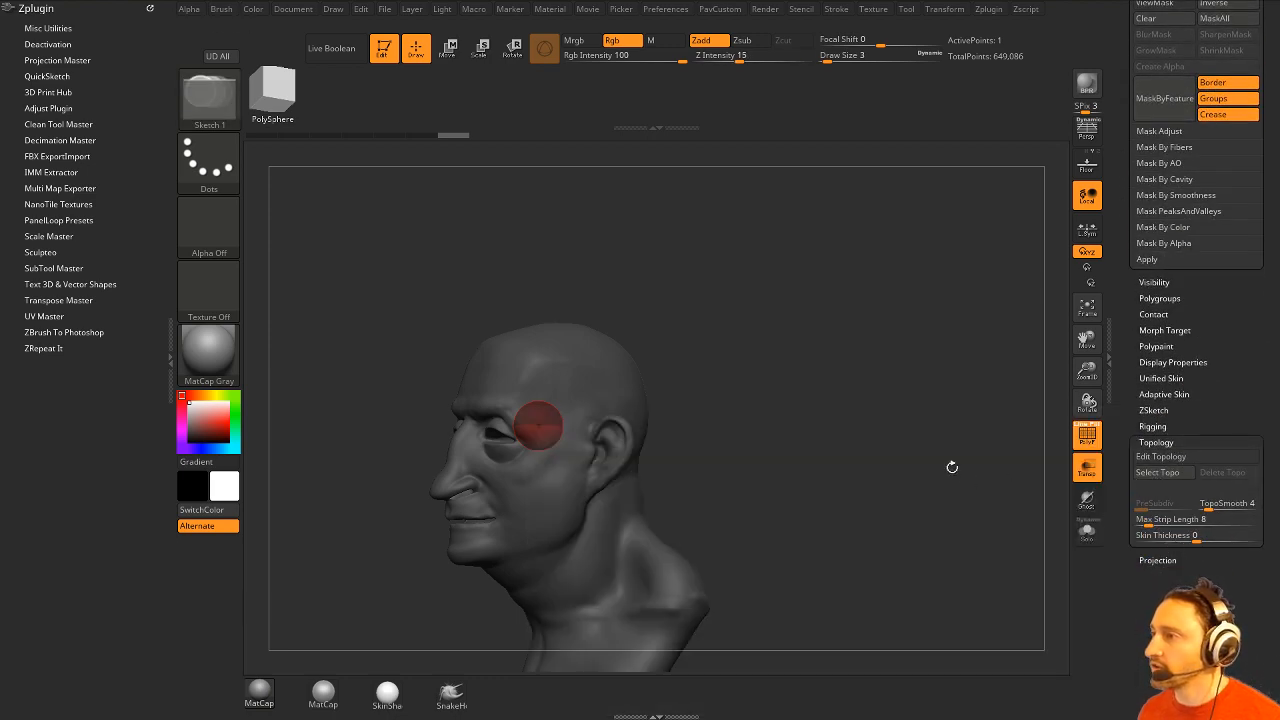
{"action": "left_click", "coordinate": [1160, 476]}
{"action": "left_click", "coordinate": [847, 447]}
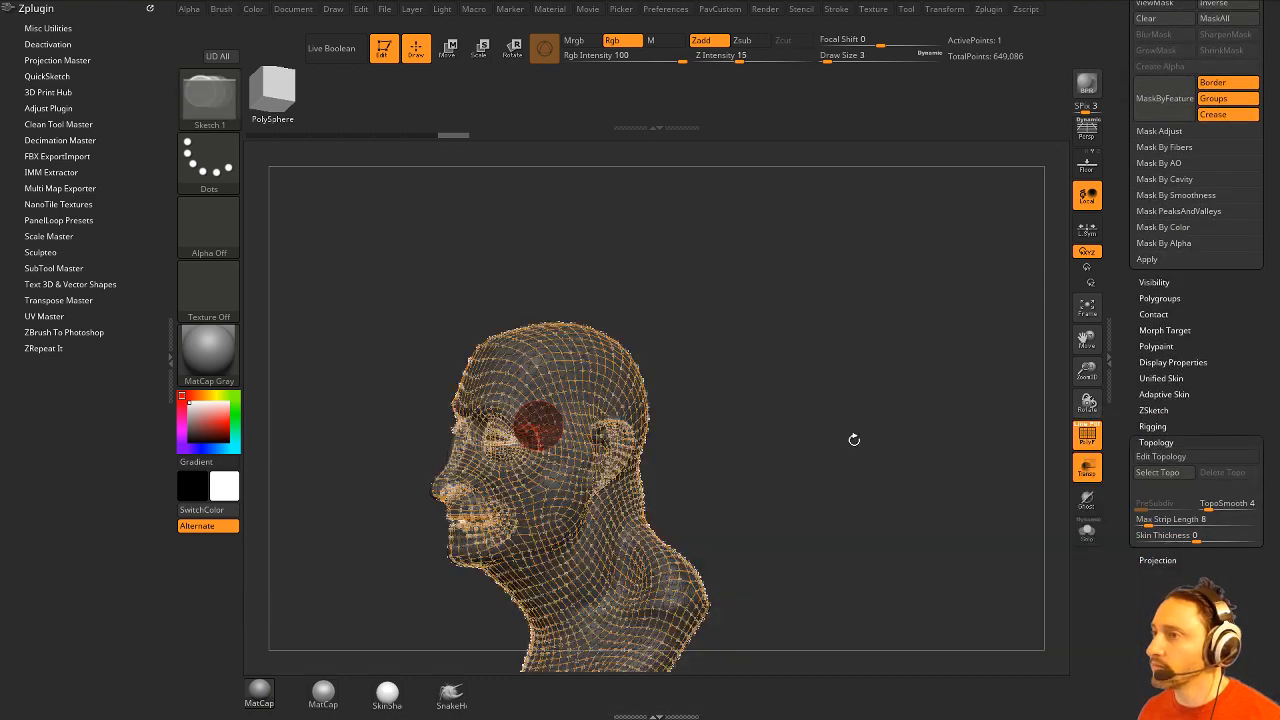
Switch the bust to the MatCap Pearl material with a mid-grey colour and turn off transparency.
{"action": "left_click_drag", "start_coordinate": [853, 437], "coordinate": [938, 419], "text": "alt"}
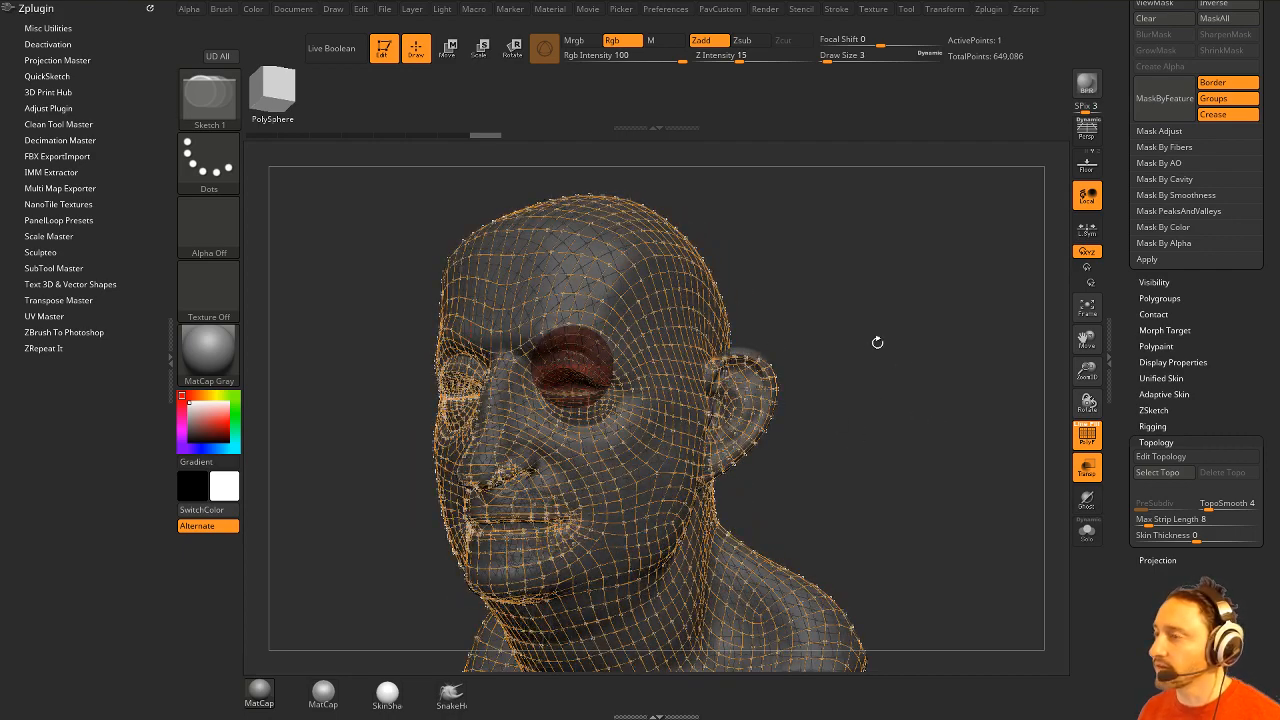
{"action": "key", "text": "ctrl"}
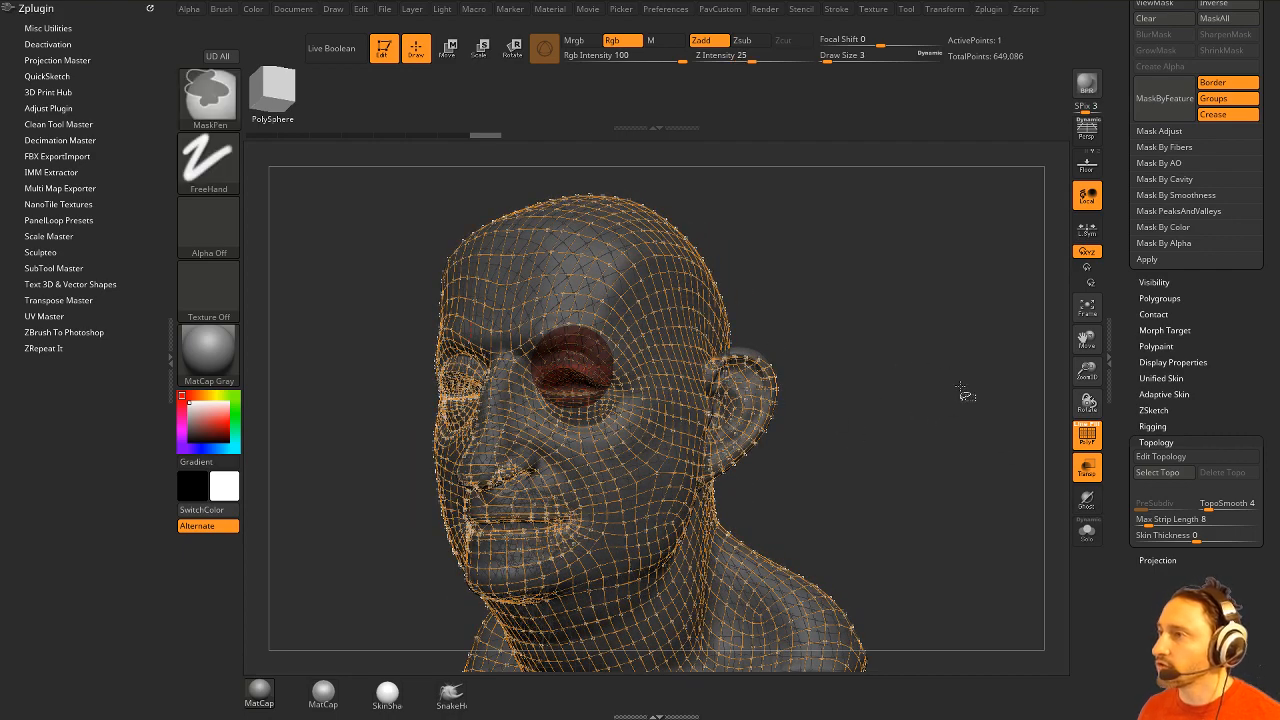
{"action": "left_click_drag", "start_coordinate": [962, 393], "coordinate": [899, 433]}
{"action": "left_click_drag", "start_coordinate": [862, 432], "coordinate": [869, 396]}
{"action": "left_click_drag", "start_coordinate": [787, 353], "coordinate": [844, 386]}
{"action": "left_click_drag", "start_coordinate": [711, 320], "coordinate": [798, 319]}
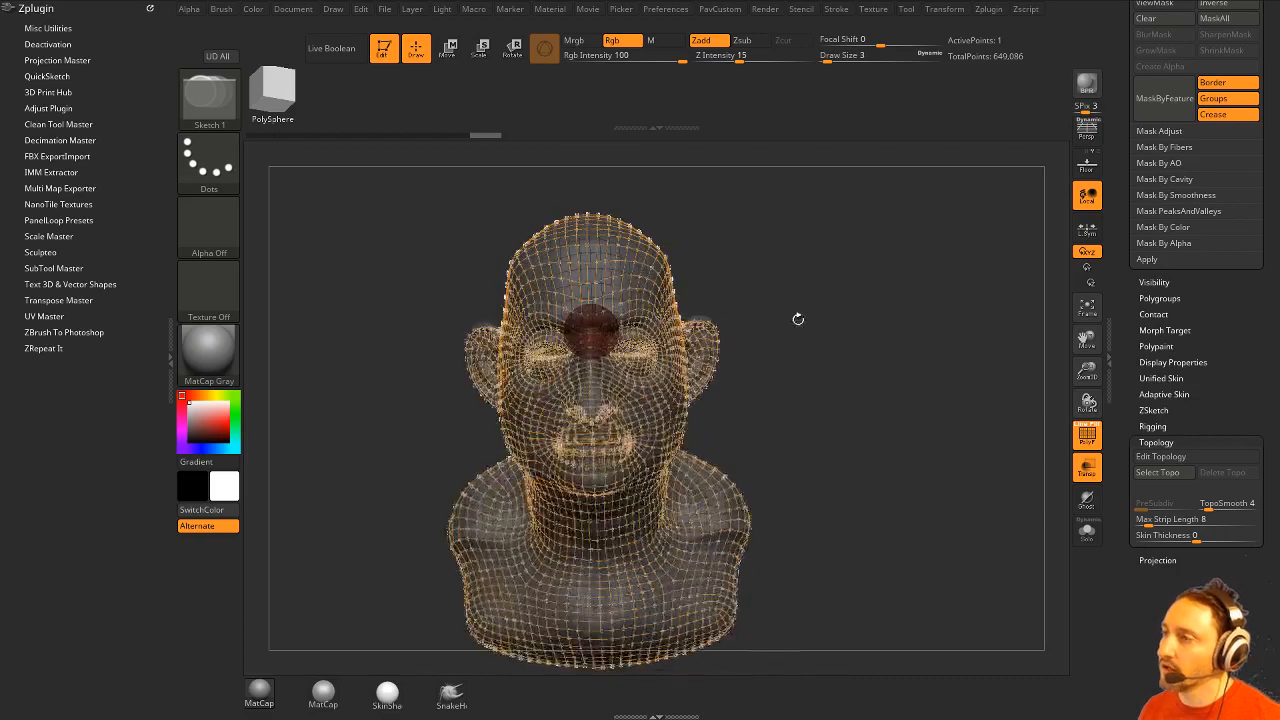
{"action": "left_click_drag", "start_coordinate": [697, 316], "coordinate": [640, 400]}
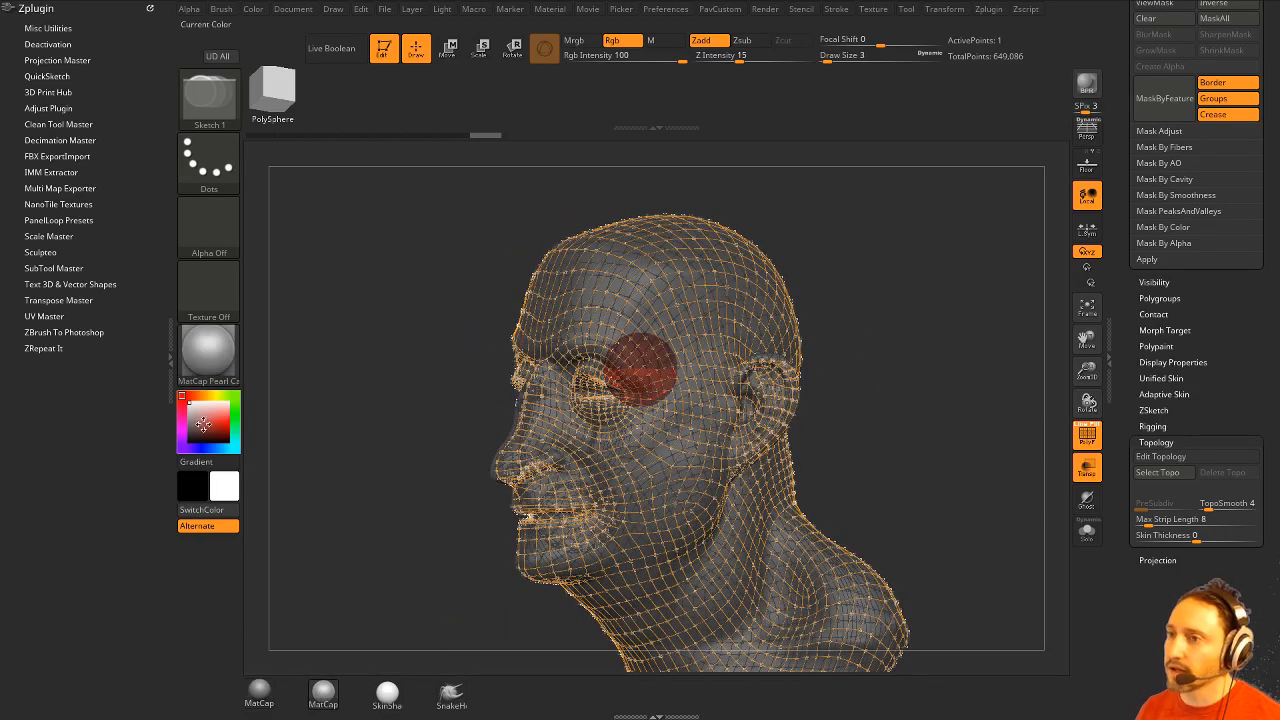
{"action": "left_click", "coordinate": [189, 422]}
{"action": "left_click", "coordinate": [1089, 474]}
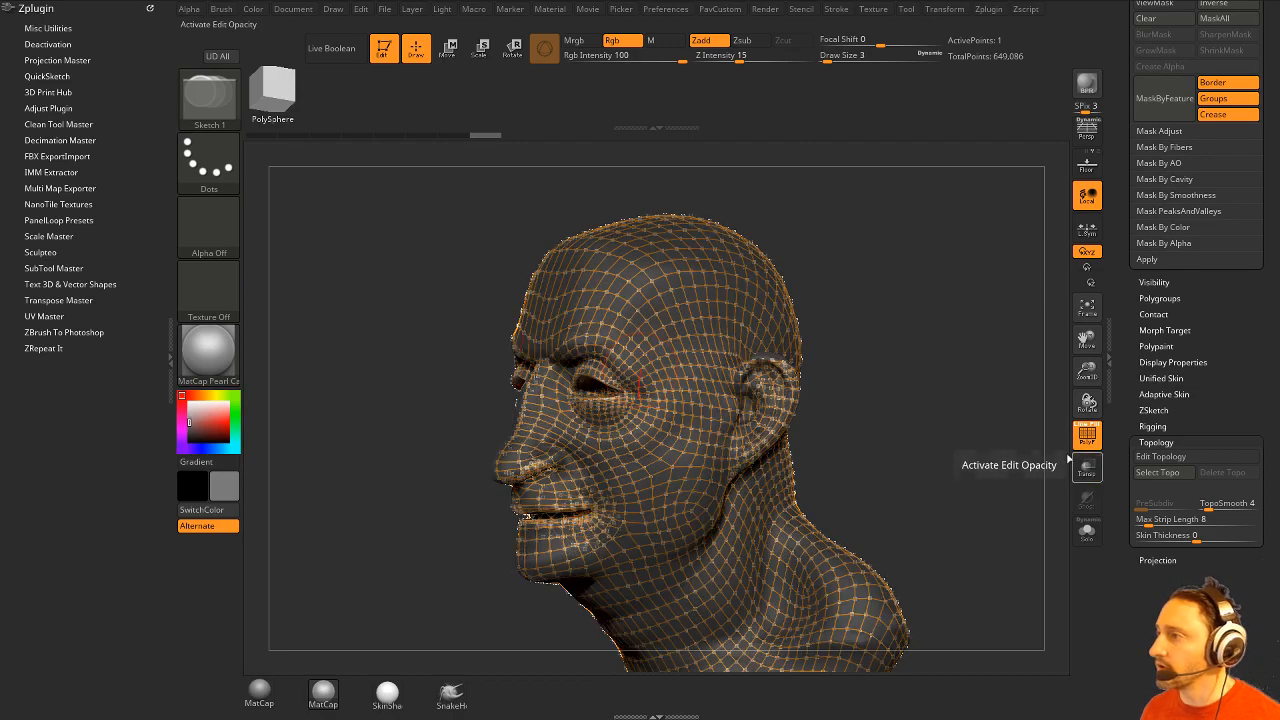
Reselect the ZSphere subtool and enable Edit Topology for work around the nose.
{"action": "left_click_drag", "start_coordinate": [365, 432], "coordinate": [487, 560]}
{"action": "left_click_drag", "start_coordinate": [337, 568], "coordinate": [368, 512]}
{"action": "left_click_drag", "start_coordinate": [440, 470], "coordinate": [517, 378]}
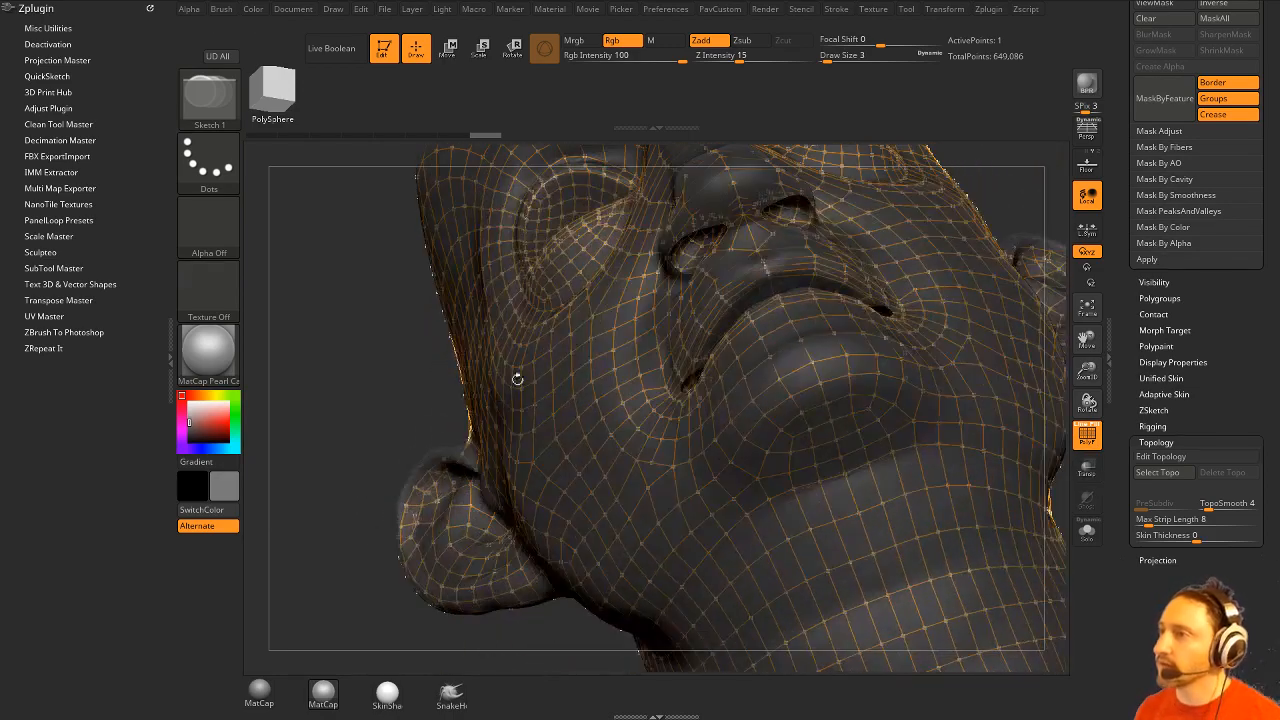
{"action": "left_click_drag", "start_coordinate": [1000, 180], "coordinate": [662, 282]}
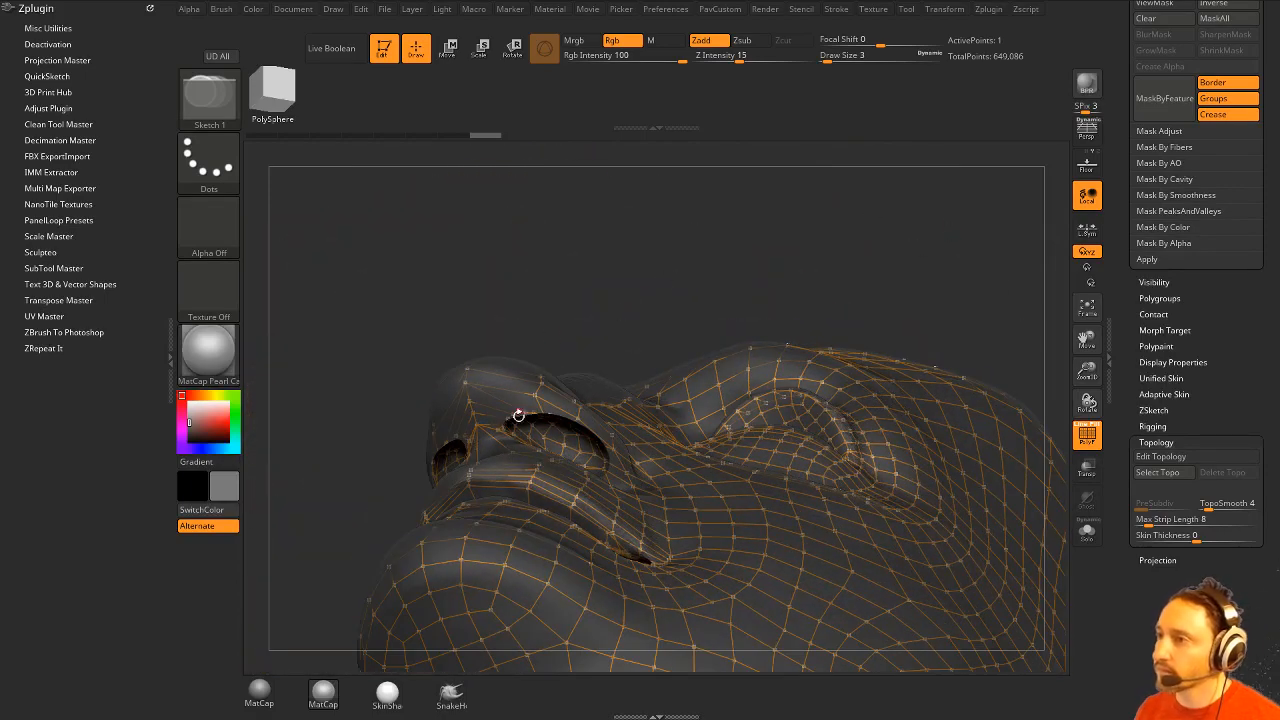
{"action": "left_click", "coordinate": [560, 336], "text": "alt"}
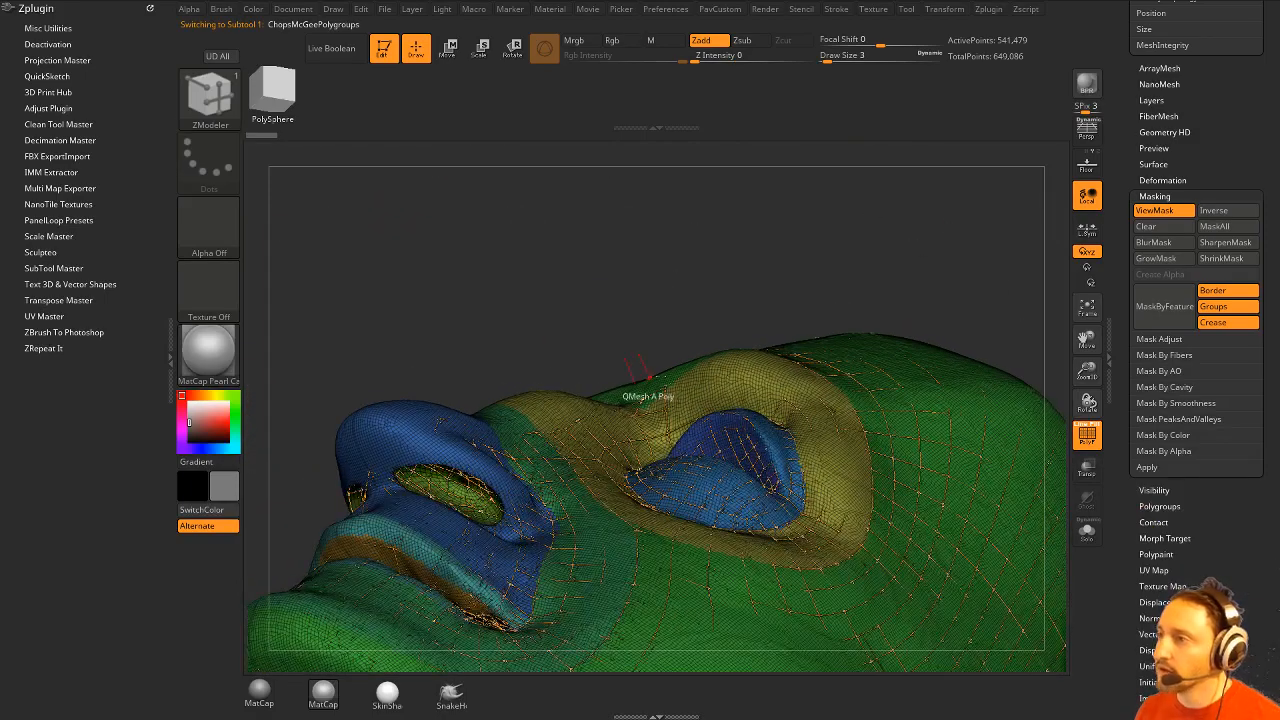
{"action": "left_click_drag", "start_coordinate": [1125, 291], "coordinate": [1131, 620]}
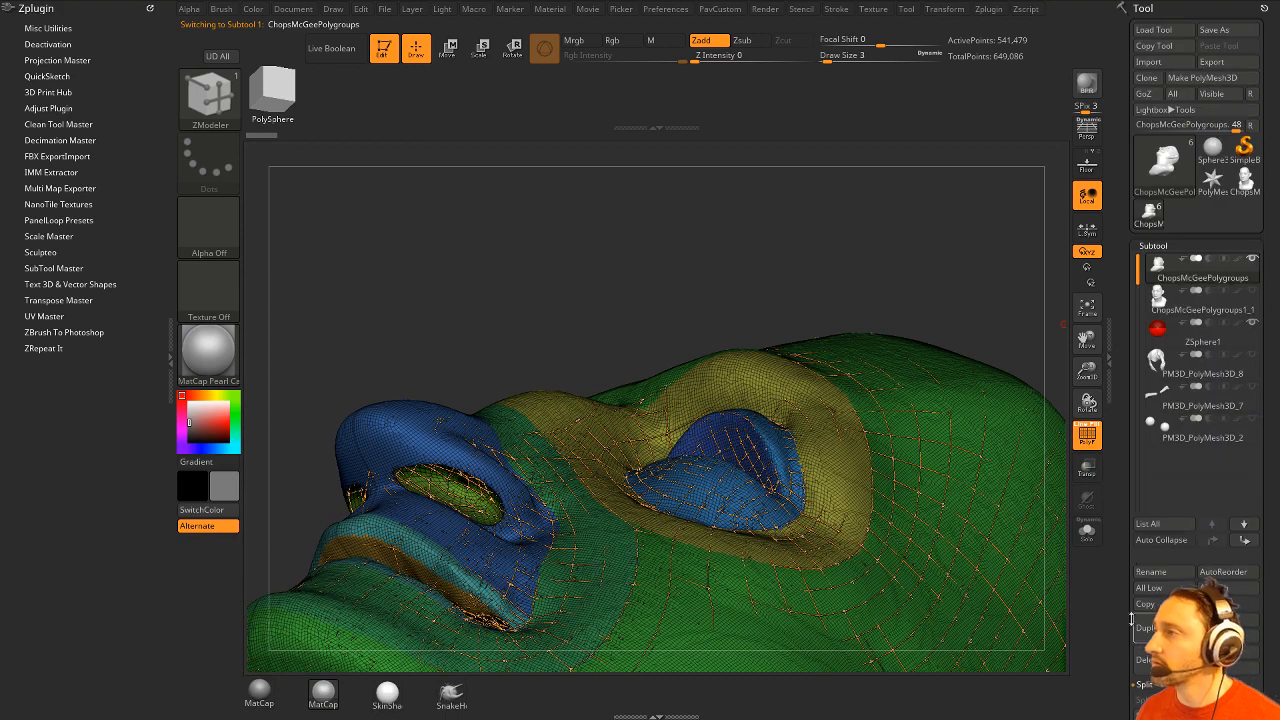
{"action": "left_click", "coordinate": [1195, 343]}
{"action": "left_click", "coordinate": [765, 8]}
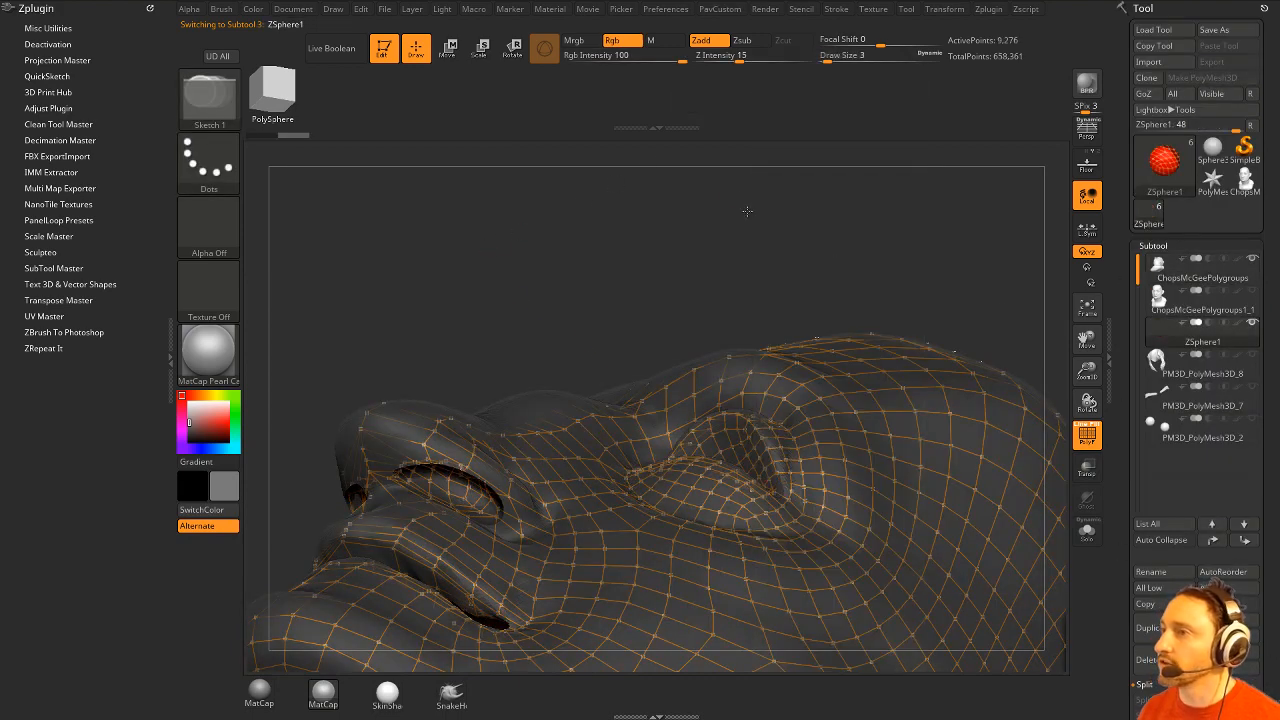
Delete unwanted topology points on the nose around the tip and nostril.
{"action": "left_click_drag", "start_coordinate": [747, 211], "coordinate": [728, 224]}
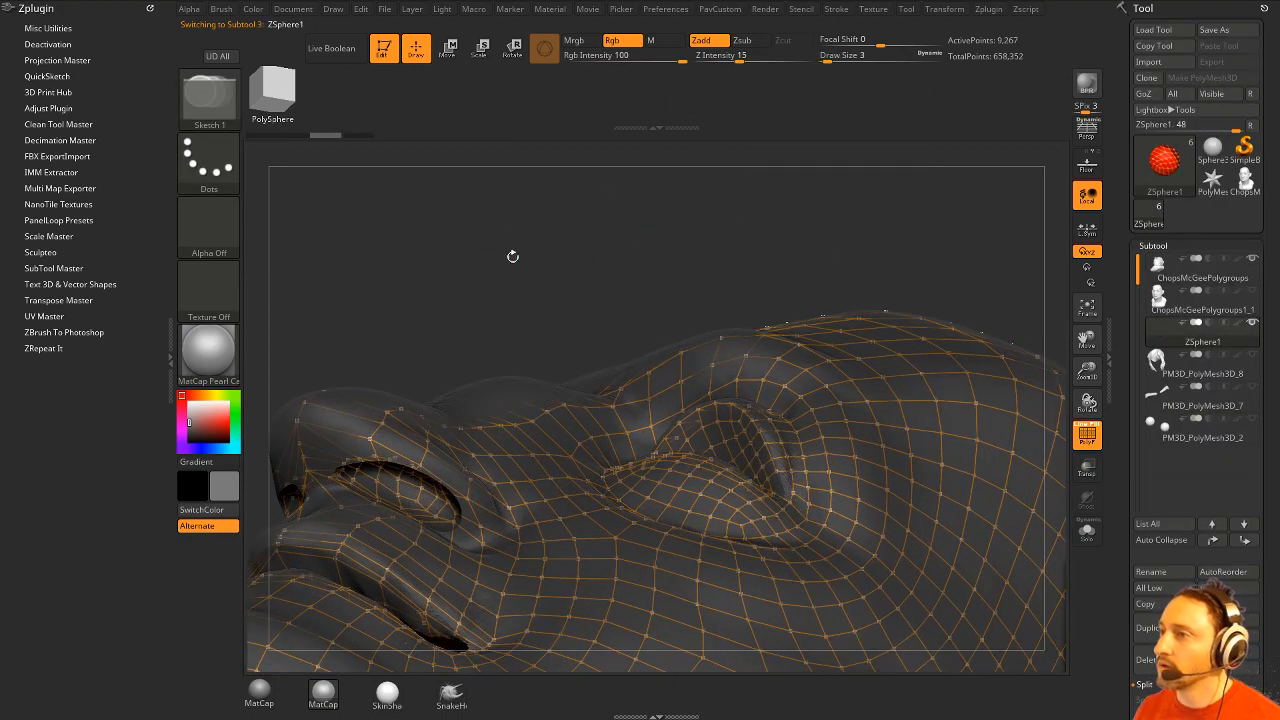
{"action": "mouse_move", "coordinate": [512, 256]}
{"action": "left_mouse_down"}
{"action": "mouse_move", "coordinate": [575, 365]}
{"action": "mouse_move", "coordinate": [603, 277]}
{"action": "left_mouse_up"}
{"action": "left_click", "coordinate": [555, 412], "text": "alt"}
{"action": "left_click", "coordinate": [543, 425], "text": "alt"}
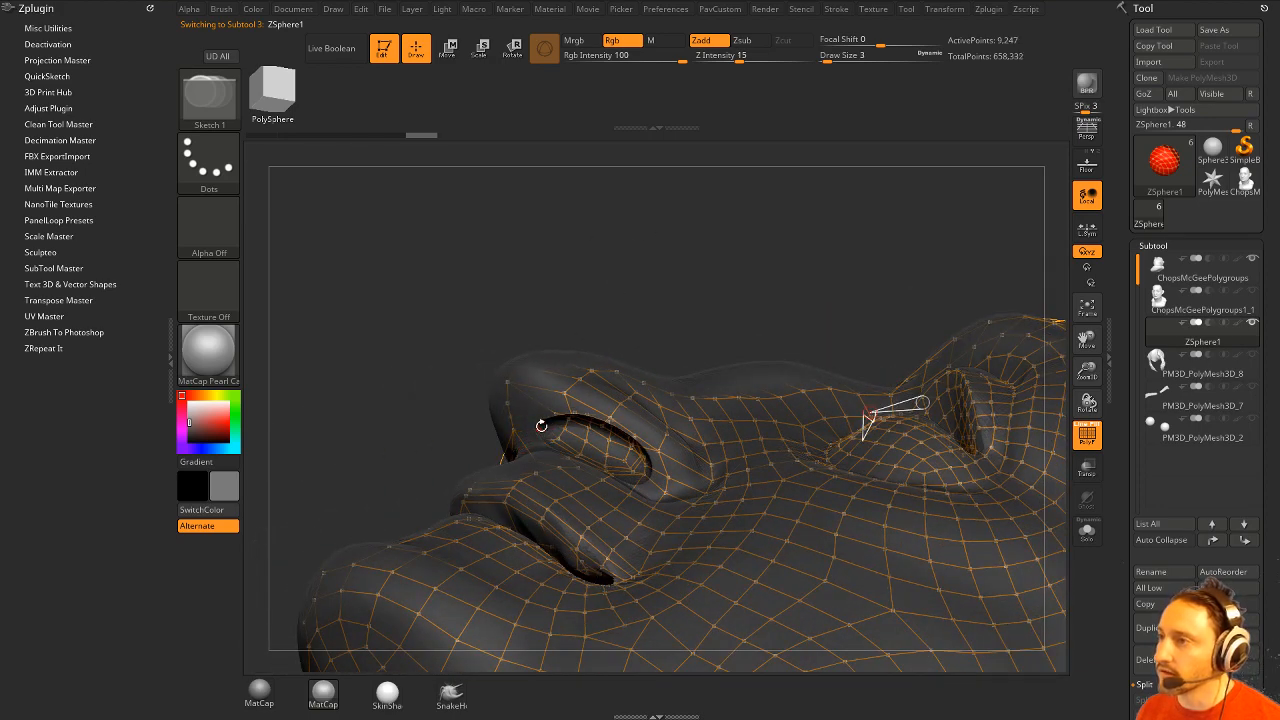
{"action": "left_click_drag", "start_coordinate": [609, 330], "coordinate": [561, 388]}
Add new topology points and edges between the nose tip and the nostril rim.
{"action": "left_click", "coordinate": [565, 394]}
{"action": "left_click", "coordinate": [574, 343], "text": "ctrl"}
{"action": "left_click", "coordinate": [566, 393]}
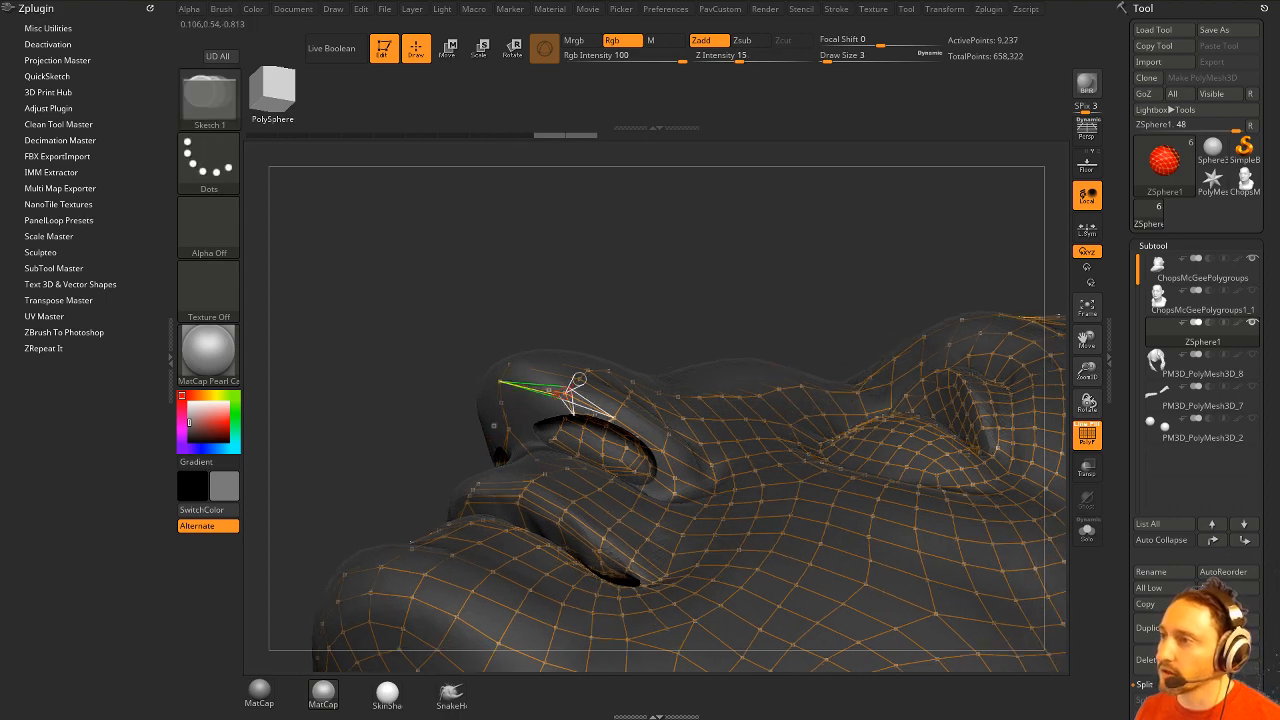
{"action": "left_click", "coordinate": [523, 414]}
{"action": "left_click", "coordinate": [491, 433]}
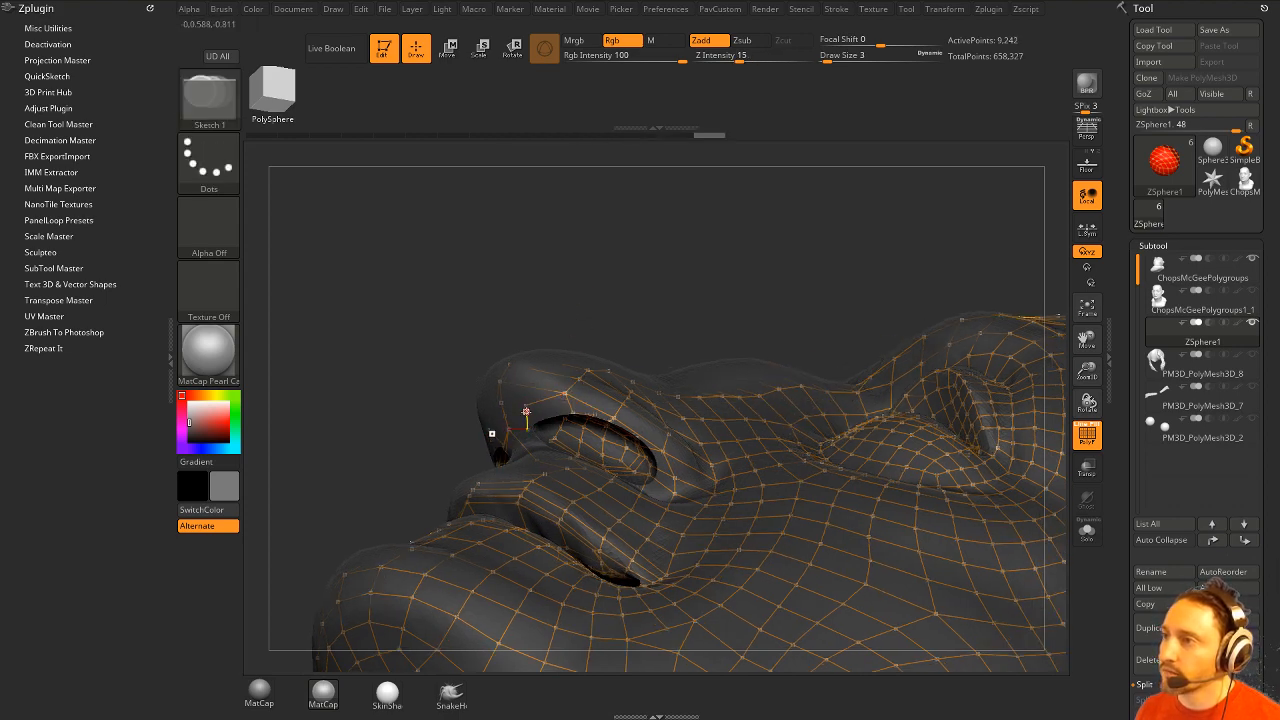
{"action": "left_click", "coordinate": [519, 404]}
{"action": "left_click", "coordinate": [525, 404]}
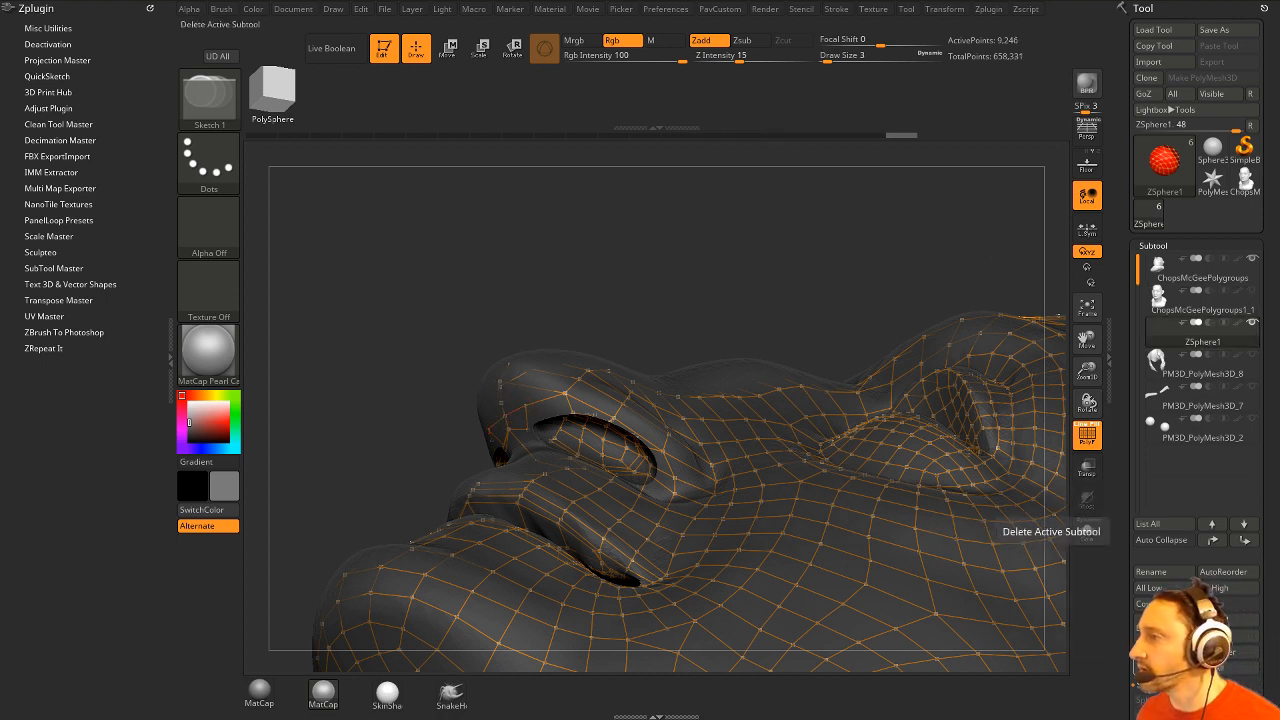
Delete the ZSphere subtool and solo the remeshed bust duplicate.
{"action": "left_click", "coordinate": [1145, 660]}
{"action": "left_click", "coordinate": [1087, 687]}
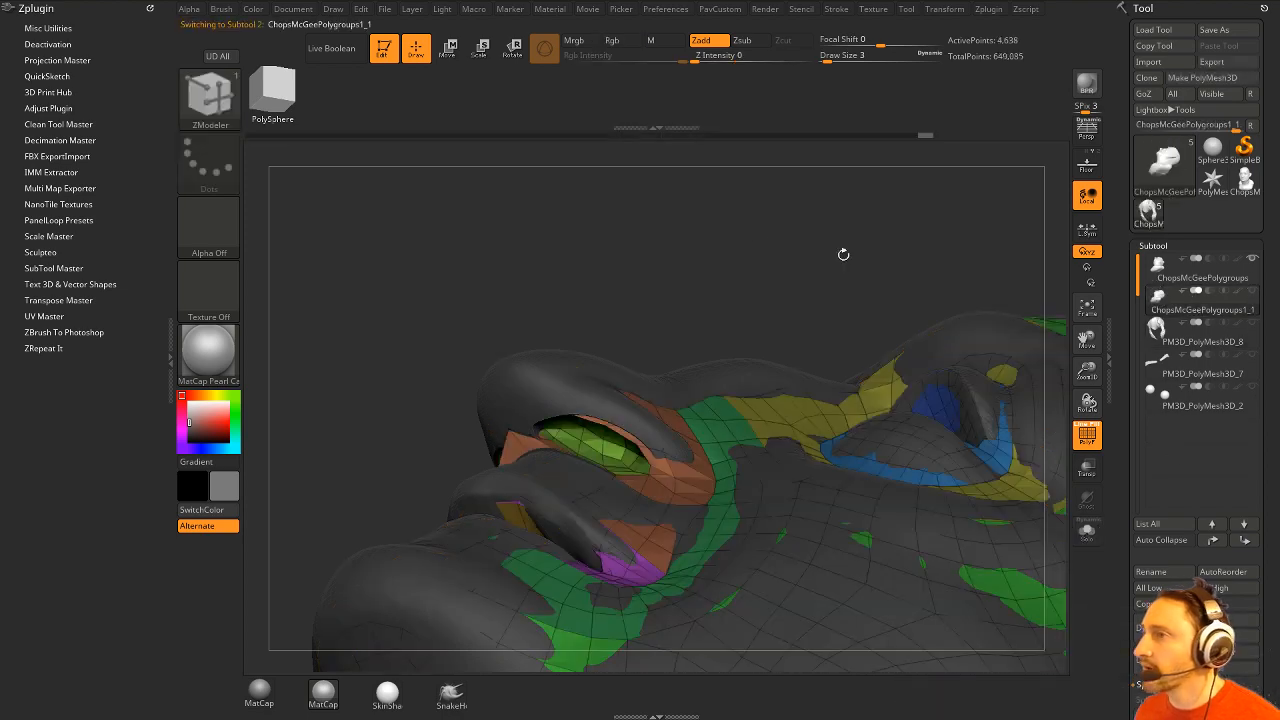
{"action": "left_click_drag", "start_coordinate": [846, 251], "coordinate": [1024, 421]}
{"action": "left_click", "coordinate": [1087, 532]}
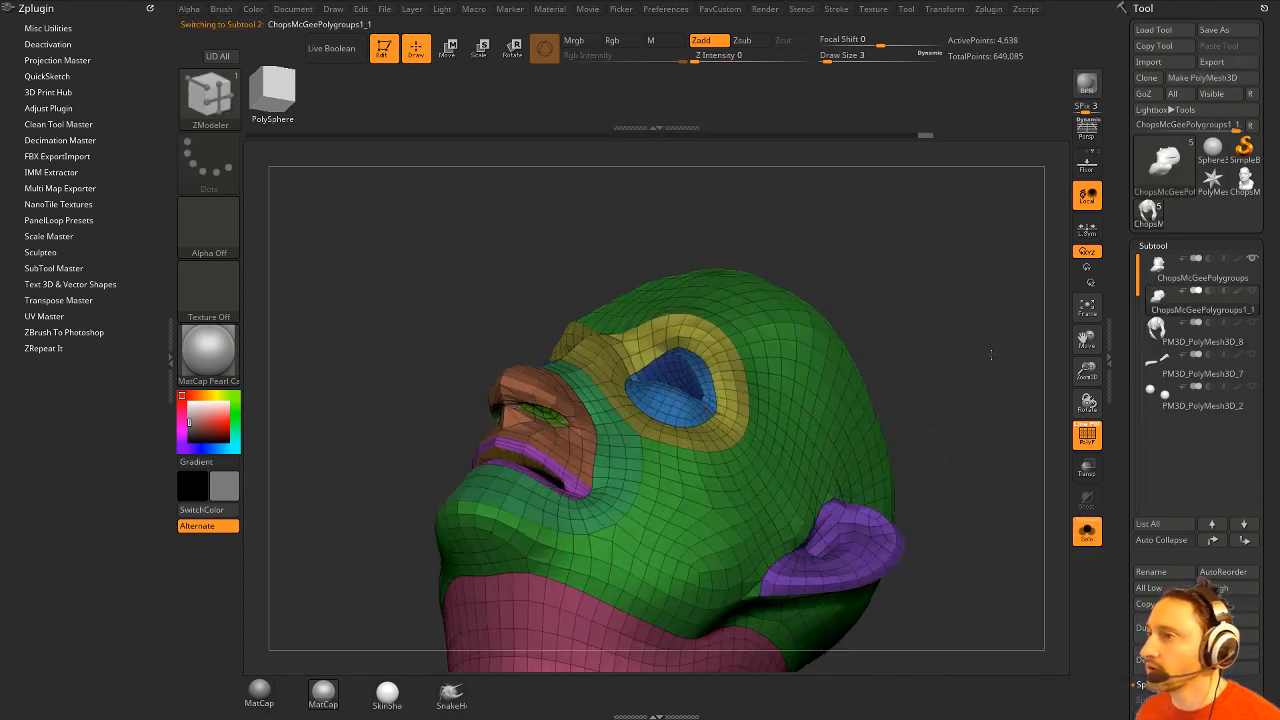
Step back through the remeshed duplicate's undo history to its denser version with the blue nose polygroup.
{"action": "key", "text": "ctrl"}
{"action": "left_click", "coordinate": [530, 400], "text": "ctrl+shift"}
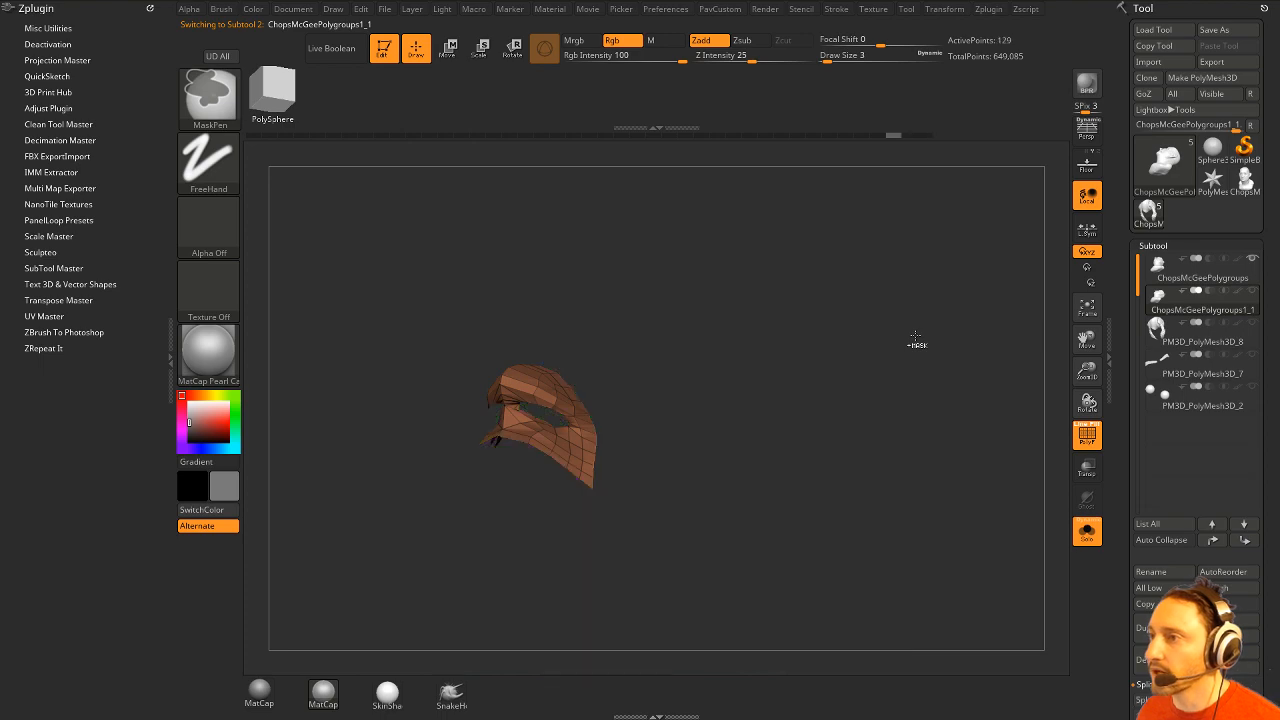
{"action": "key", "text": "ctrl+w"}
{"action": "left_click", "coordinate": [916, 340], "text": "ctrl+shift"}
{"action": "left_click", "coordinate": [540, 472], "text": "ctrl+shift"}
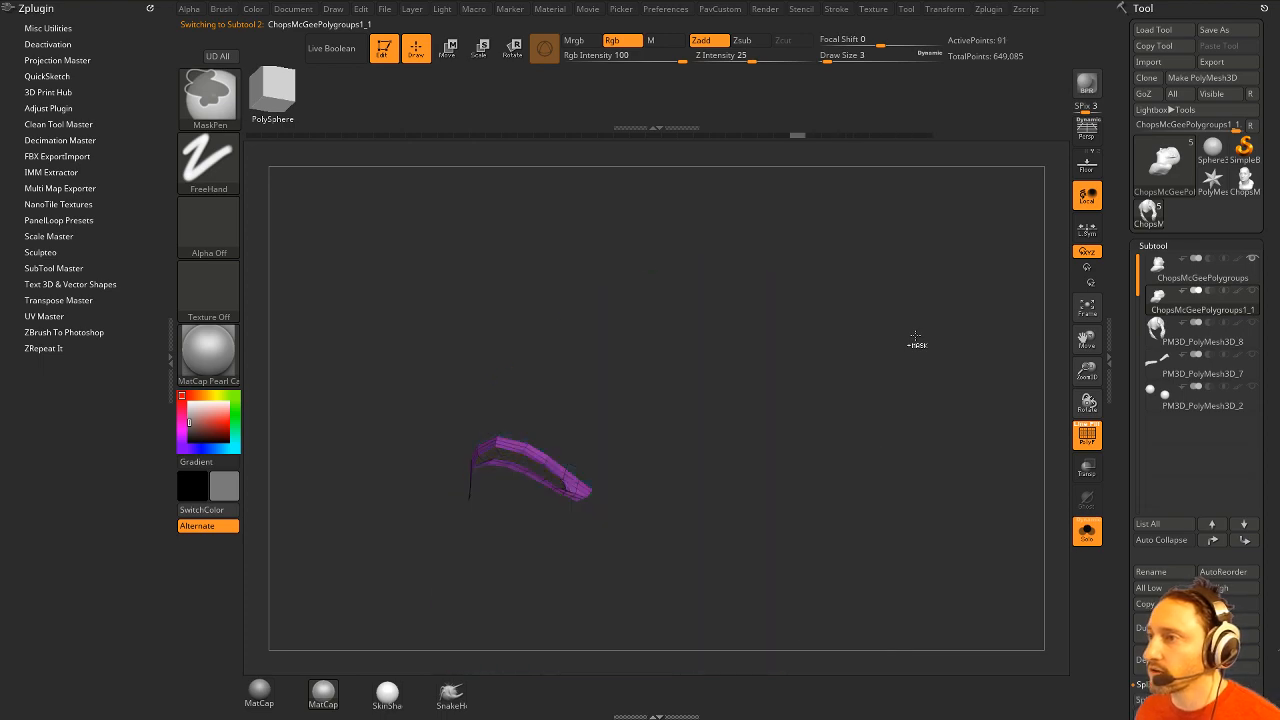
{"action": "key", "text": "ctrl+w"}
{"action": "left_click", "coordinate": [916, 340], "text": "ctrl+shift"}
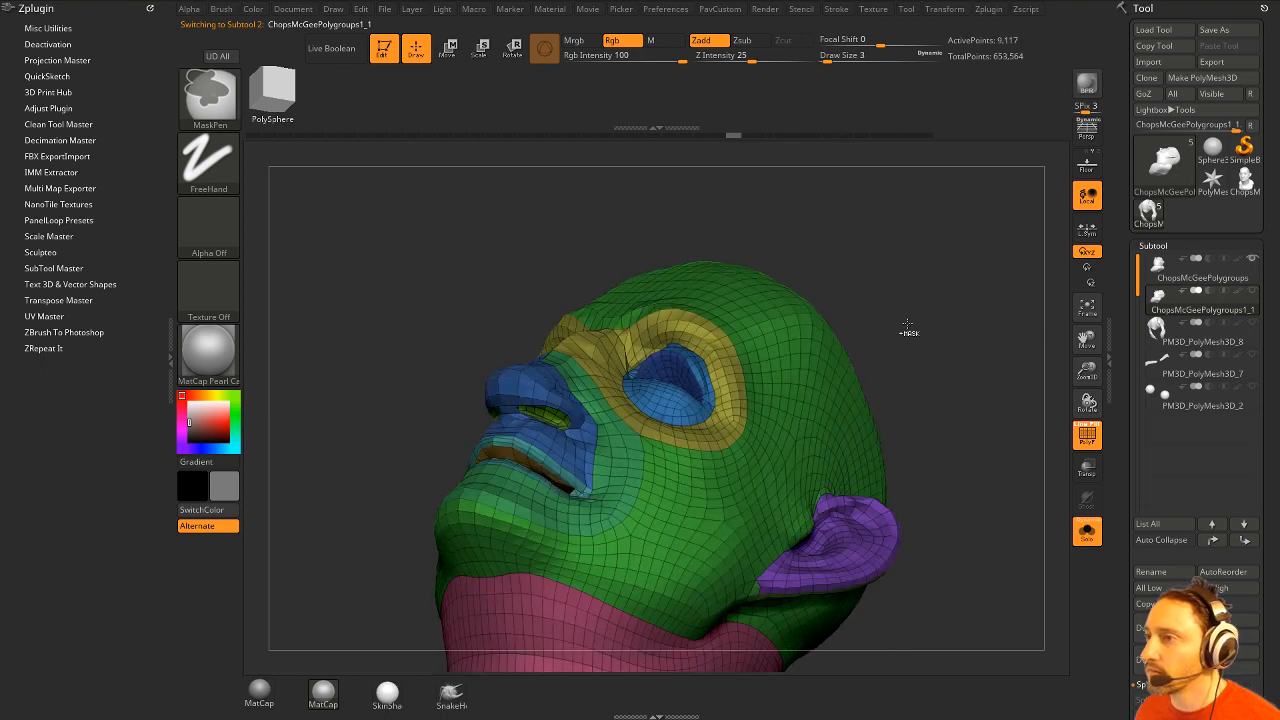
Make the remeshed duplicate visible and choose the Move brush with draw size 11.
{"action": "mouse_move", "coordinate": [907, 332]}
{"action": "left_mouse_down"}
{"action": "mouse_move", "coordinate": [930, 297]}
{"action": "mouse_move", "coordinate": [943, 349]}
{"action": "left_mouse_up"}
{"action": "mouse_move", "coordinate": [1215, 311]}
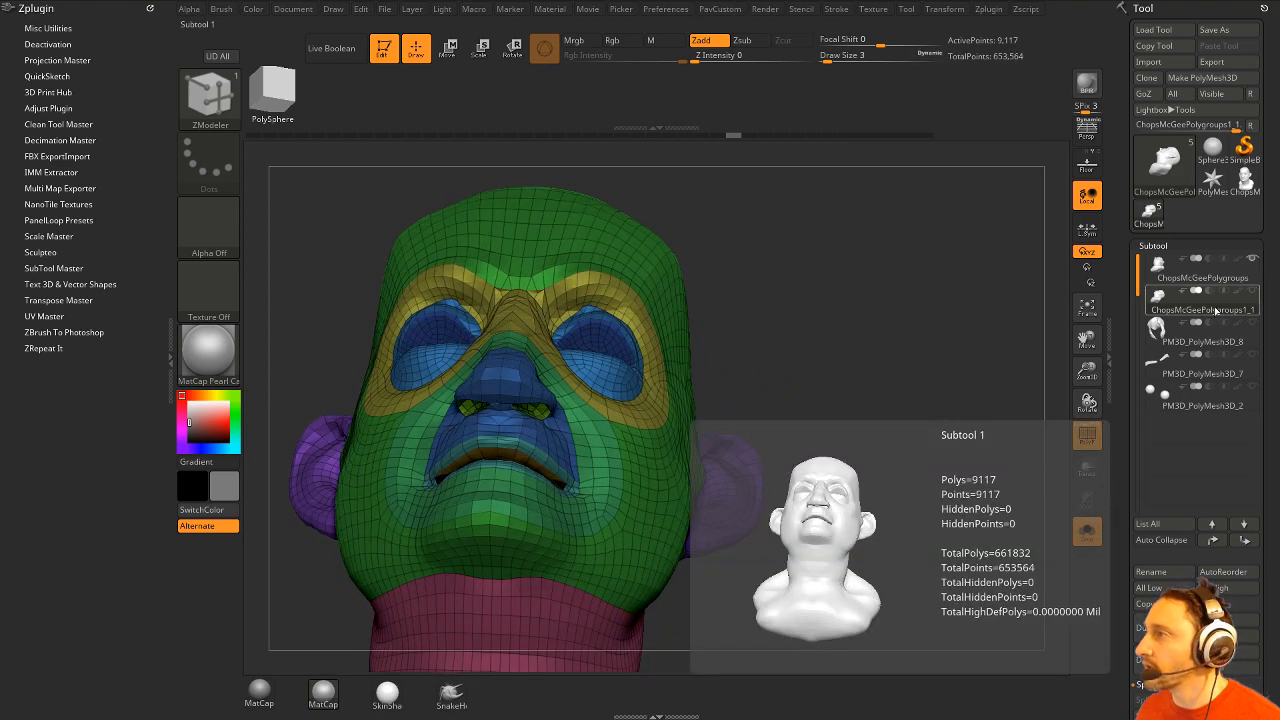
{"action": "key", "text": "shift+space"}
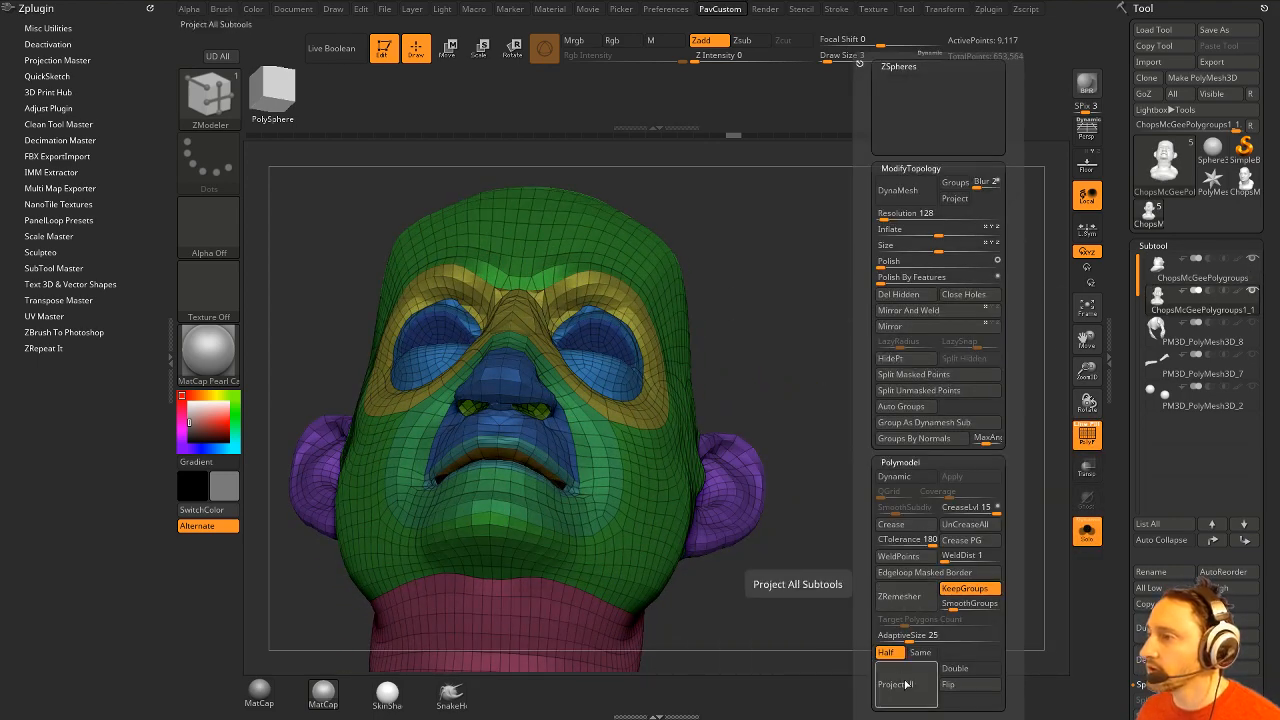
{"action": "mouse_move", "coordinate": [870, 640]}
{"action": "left_mouse_down"}
{"action": "mouse_move", "coordinate": [835, 563]}
{"action": "mouse_move", "coordinate": [886, 403]}
{"action": "mouse_move", "coordinate": [857, 343]}
{"action": "mouse_move", "coordinate": [651, 277]}
{"action": "mouse_move", "coordinate": [651, 257]}
{"action": "mouse_move", "coordinate": [640, 349]}
{"action": "mouse_move", "coordinate": [593, 470]}
{"action": "left_mouse_up"}
{"action": "key", "text": "s"}
{"action": "key", "text": "b"}
{"action": "key", "text": "m"}
{"action": "key", "text": "v"}
Apply Mirror And Weld to the remeshed duplicate and adjust the nose around the nostril with the Move brush at draw size 8.
{"action": "left_click_drag", "start_coordinate": [625, 341], "coordinate": [700, 340]}
{"action": "left_click", "coordinate": [720, 9]}
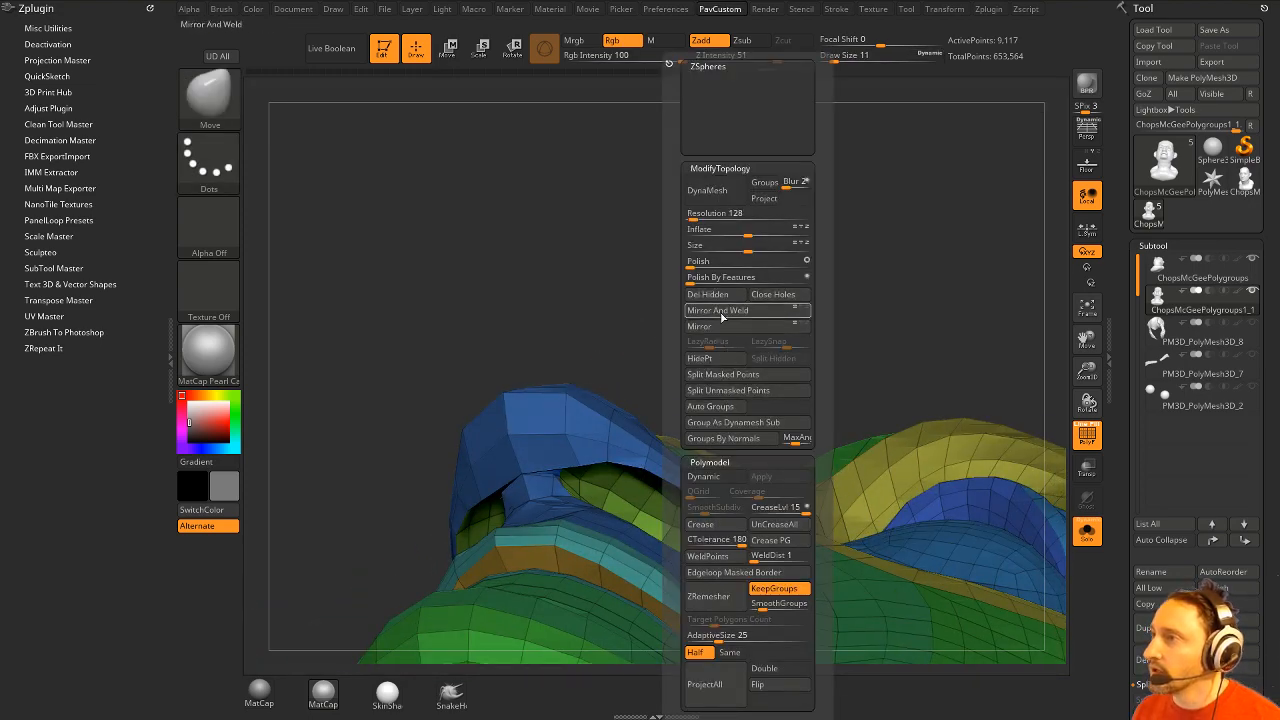
{"action": "left_click", "coordinate": [742, 311]}
{"action": "left_click_drag", "start_coordinate": [624, 307], "coordinate": [577, 490]}
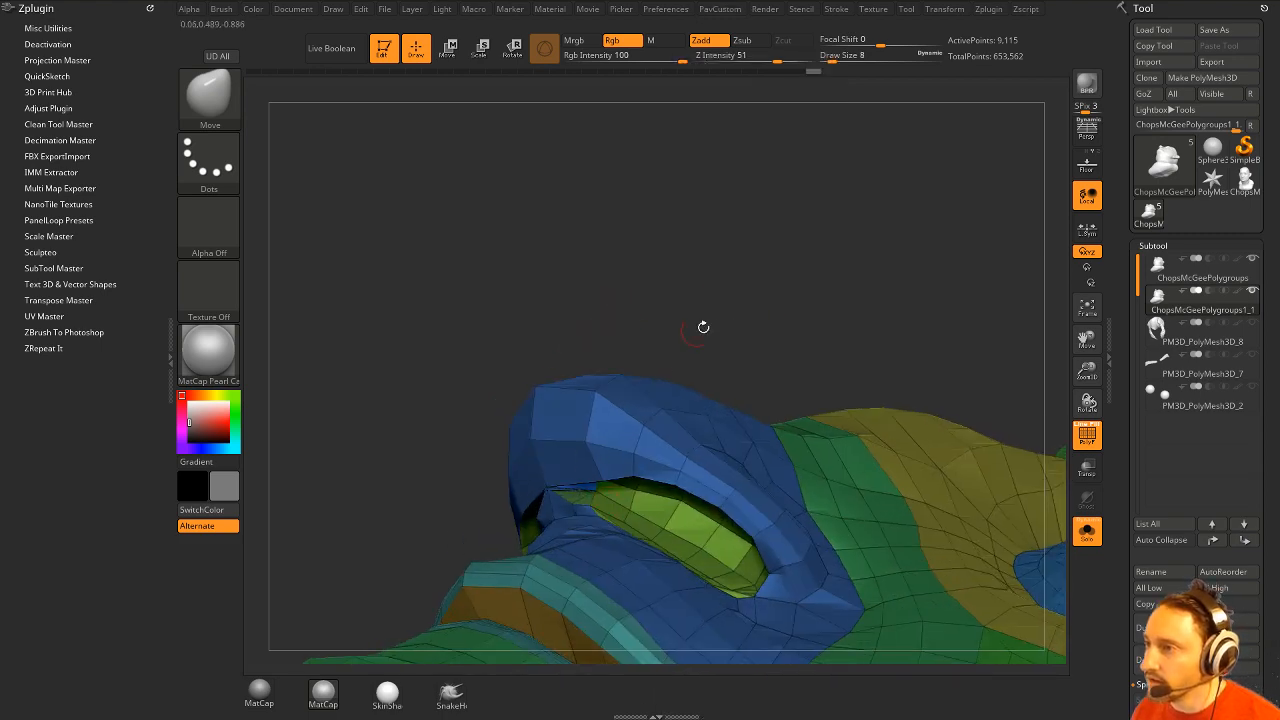
{"action": "left_click_drag", "start_coordinate": [703, 327], "coordinate": [618, 478]}
{"action": "left_click_drag", "start_coordinate": [623, 397], "coordinate": [791, 221]}
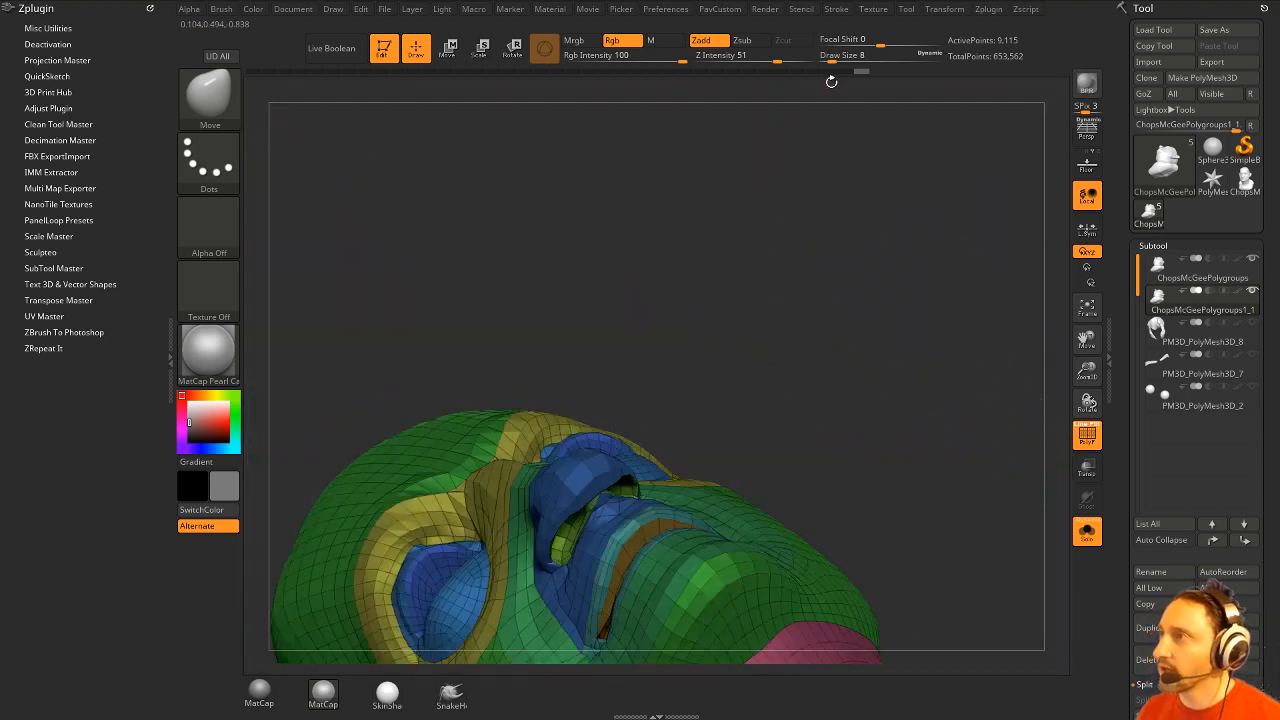
Step back through the undo history to the duplicate's high-resolution mesh from before remeshing.
{"action": "left_click_drag", "start_coordinate": [753, 76], "coordinate": [621, 82]}
{"action": "left_click_drag", "start_coordinate": [844, 300], "coordinate": [873, 253]}
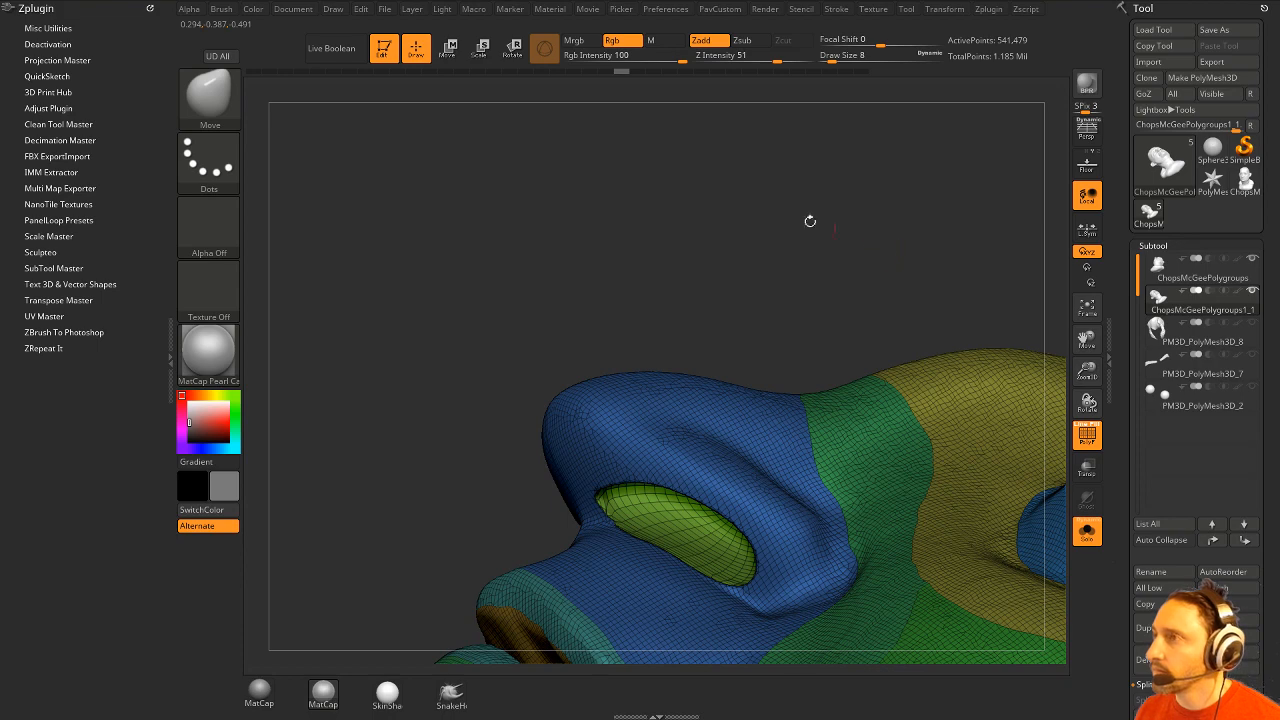
Step the bust duplicate further back in its undo history and DynaMesh it with Blur 0 and Resolution 264.
{"action": "left_click_drag", "start_coordinate": [621, 71], "coordinate": [591, 70]}
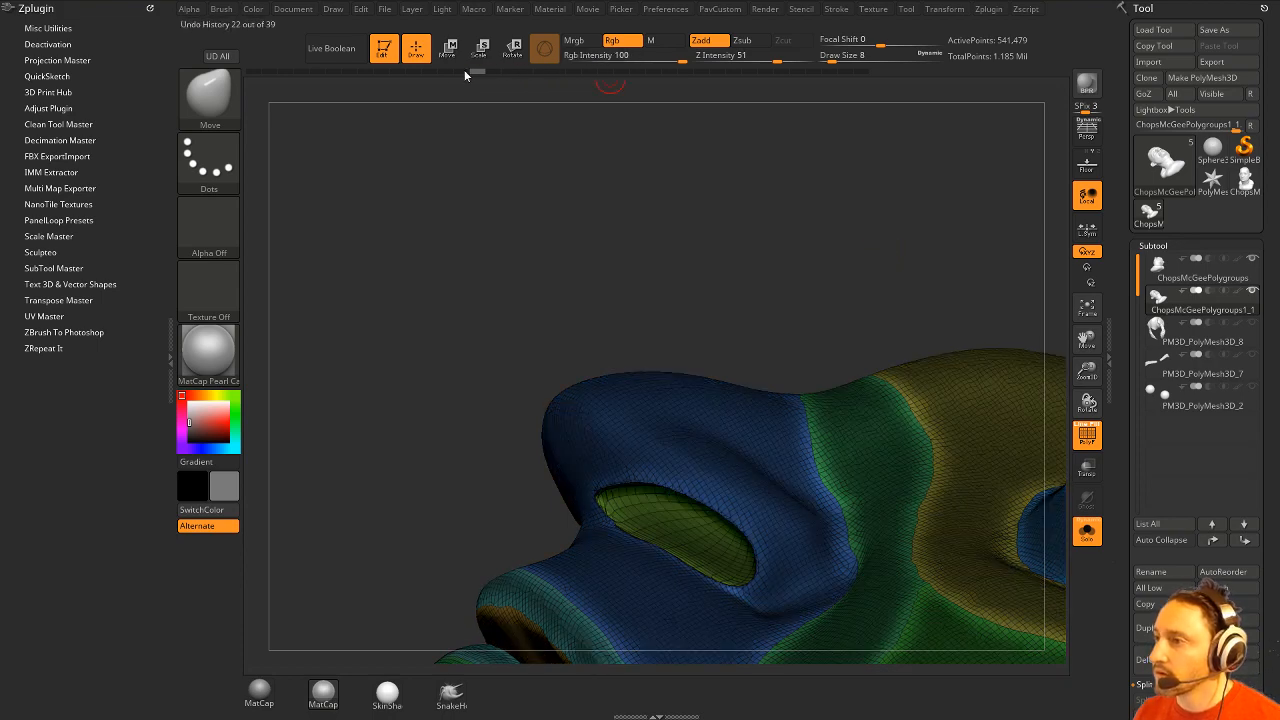
{"action": "left_click_drag", "start_coordinate": [416, 72], "coordinate": [333, 76]}
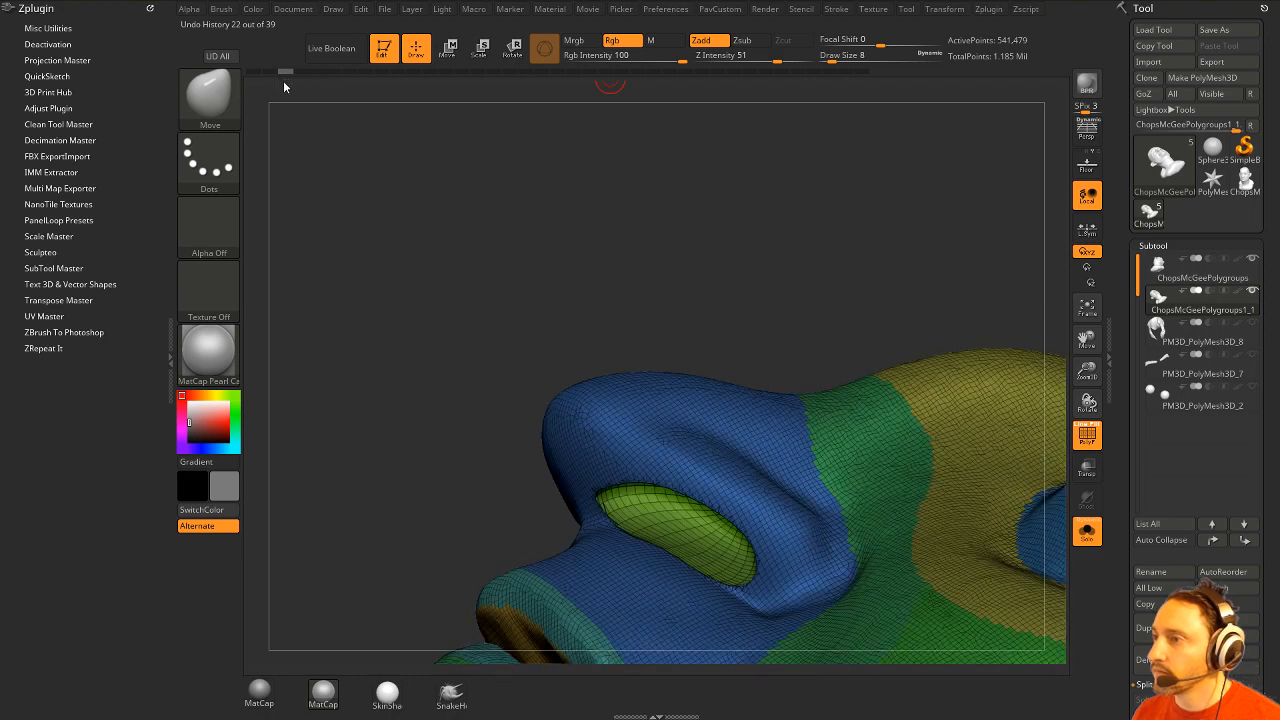
{"action": "left_click_drag", "start_coordinate": [640, 200], "coordinate": [963, 251], "text": "alt"}
{"action": "key", "text": "space"}
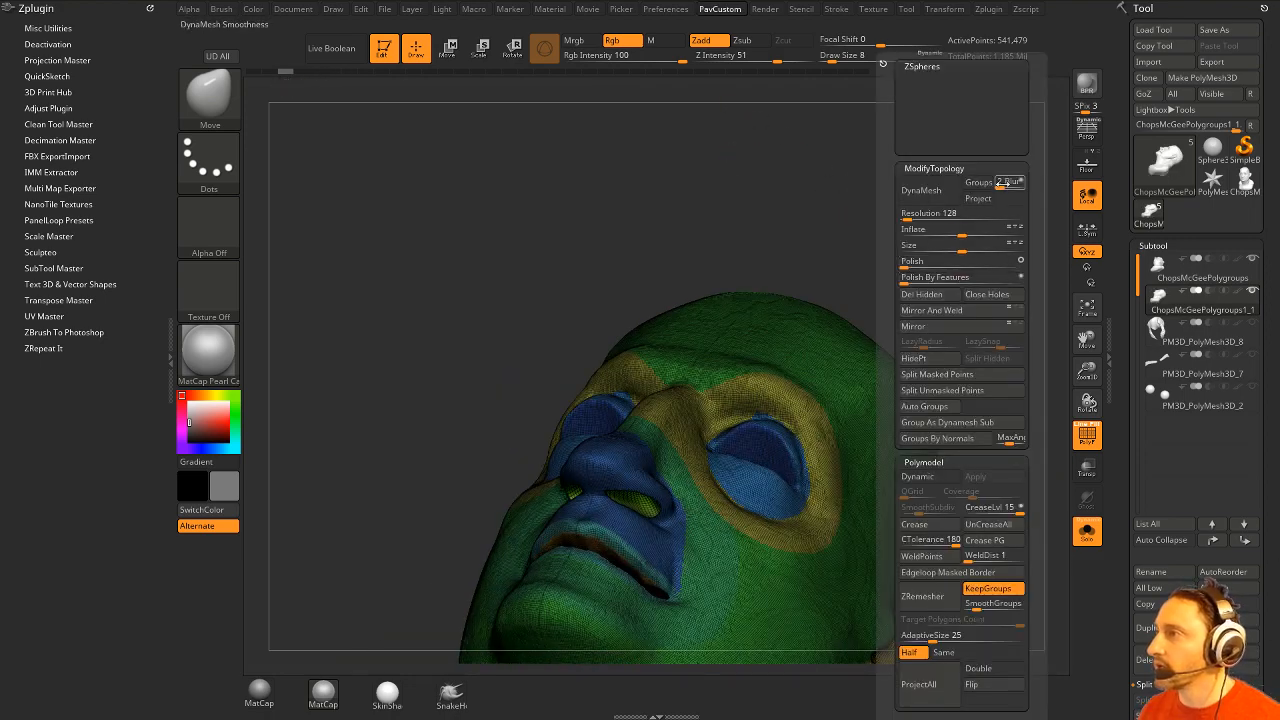
{"action": "left_click_drag", "start_coordinate": [1001, 184], "coordinate": [992, 185]}
{"action": "left_click_drag", "start_coordinate": [926, 215], "coordinate": [912, 216]}
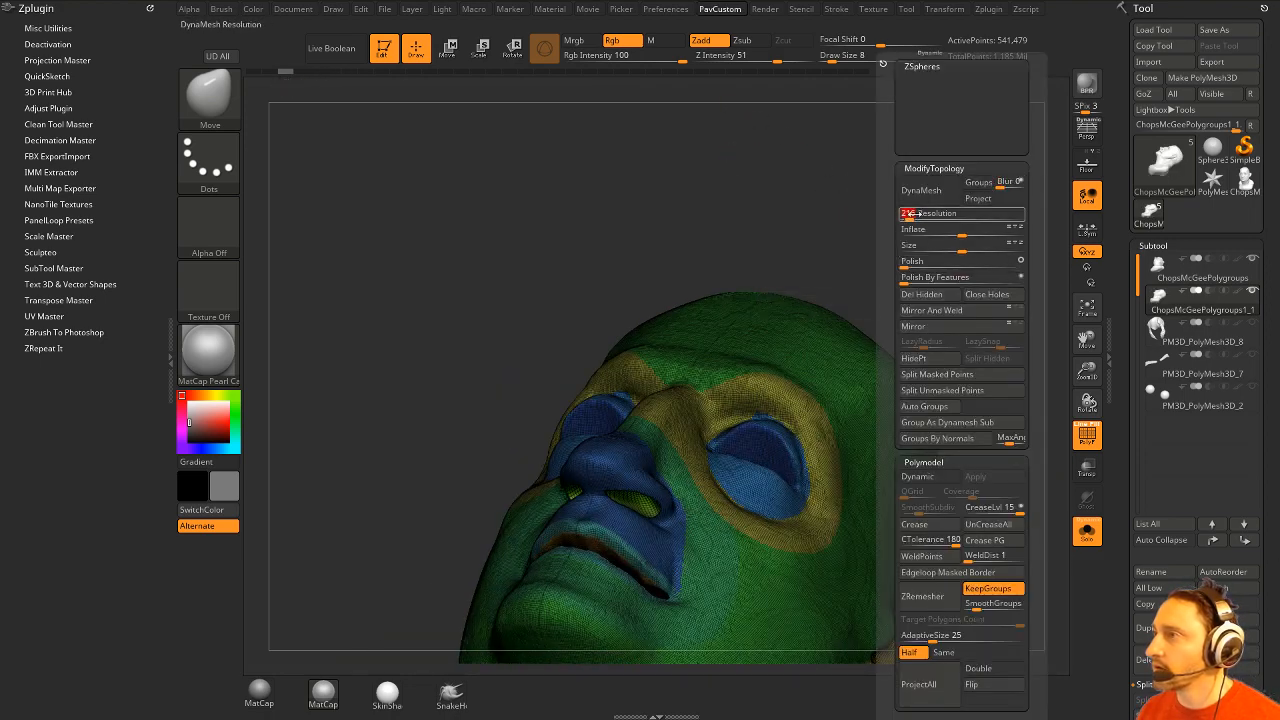
{"action": "left_click", "coordinate": [921, 190]}
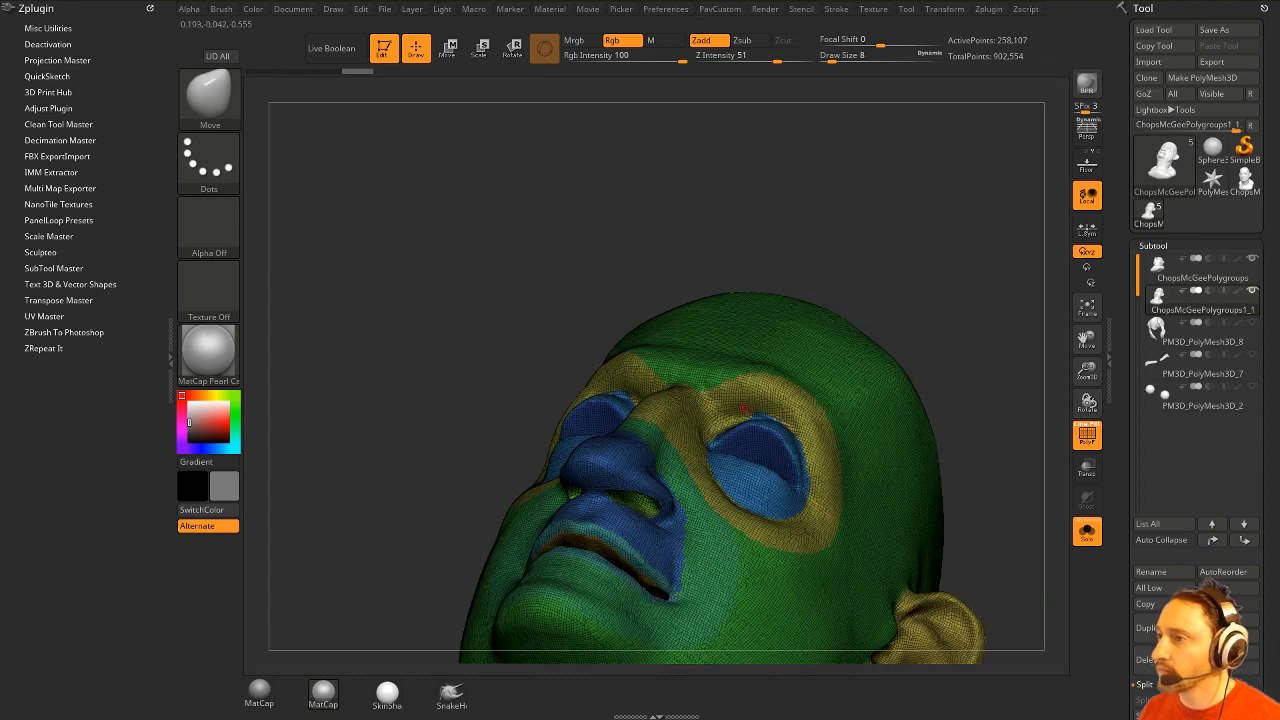
Turn off the polyframe lines on the DynaMeshed duplicate and switch to the Standard brush with draw size 37.
{"action": "left_click_drag", "start_coordinate": [854, 257], "coordinate": [1015, 335], "text": "alt"}
{"action": "left_click", "coordinate": [1087, 436]}
{"action": "left_click_drag", "start_coordinate": [372, 478], "coordinate": [310, 440]}
{"action": "left_click", "coordinate": [1087, 436]}
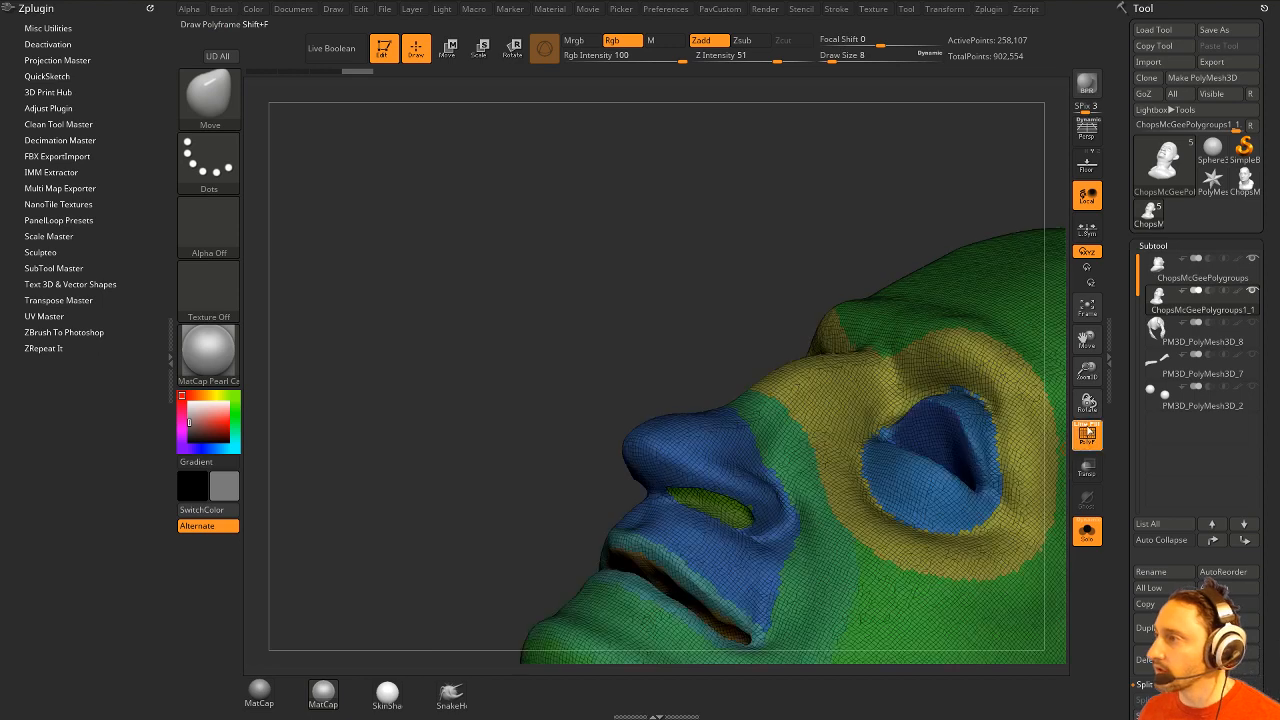
{"action": "left_click_drag", "start_coordinate": [625, 500], "coordinate": [430, 425]}
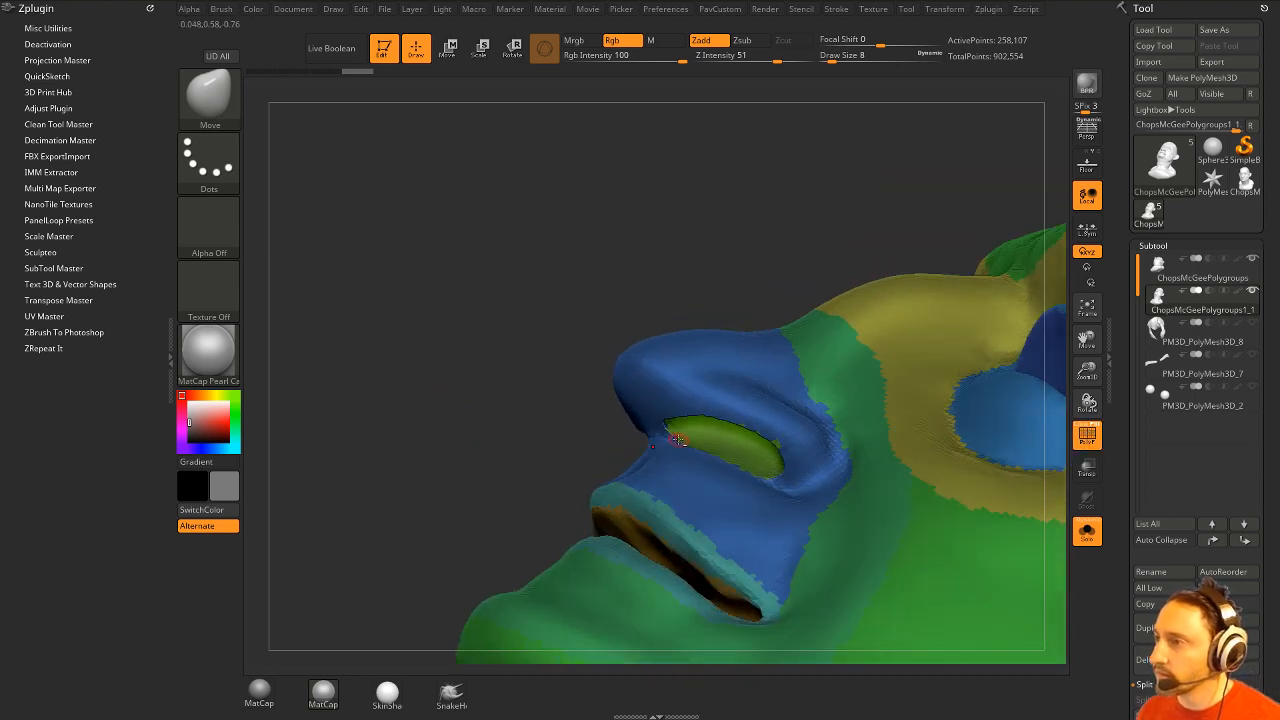
{"action": "key", "text": "2"}
{"action": "key", "text": "s"}
{"action": "mouse_move", "coordinate": [676, 444]}
{"action": "left_mouse_down"}
{"action": "mouse_move", "coordinate": [690, 444]}
{"action": "mouse_move", "coordinate": [677, 449]}
{"action": "left_mouse_up"}
{"action": "right_click_drag", "start_coordinate": [677, 449], "coordinate": [660, 416]}
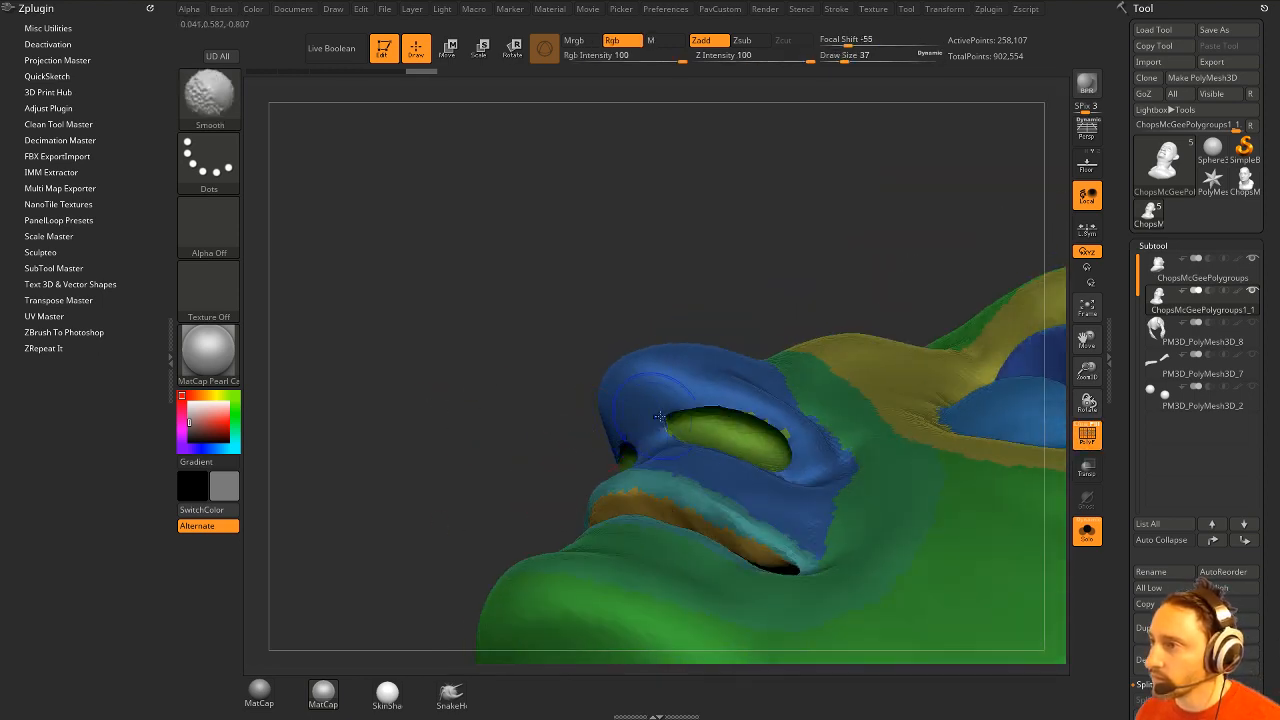
Smooth the duplicate's nostril rims and the underside of the nose with the Smooth brush at draw size 37.
{"action": "left_click_drag", "start_coordinate": [795, 290], "coordinate": [829, 345]}
{"action": "left_click_drag", "start_coordinate": [716, 405], "coordinate": [748, 420], "text": "shift"}
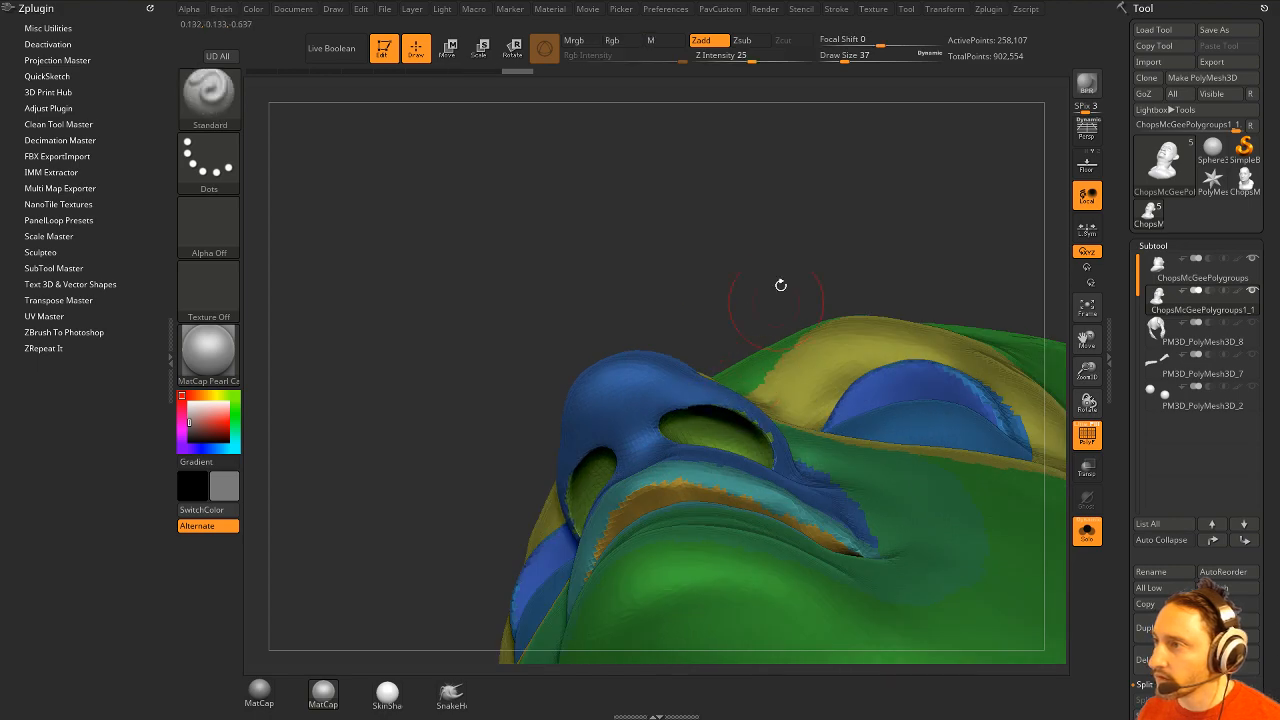
{"action": "left_click_drag", "start_coordinate": [780, 283], "coordinate": [778, 335]}
{"action": "left_click_drag", "start_coordinate": [744, 440], "coordinate": [766, 442], "text": "shift"}
{"action": "left_click_drag", "start_coordinate": [823, 146], "coordinate": [745, 120]}
{"action": "left_click_drag", "start_coordinate": [640, 446], "coordinate": [700, 451], "text": "shift"}
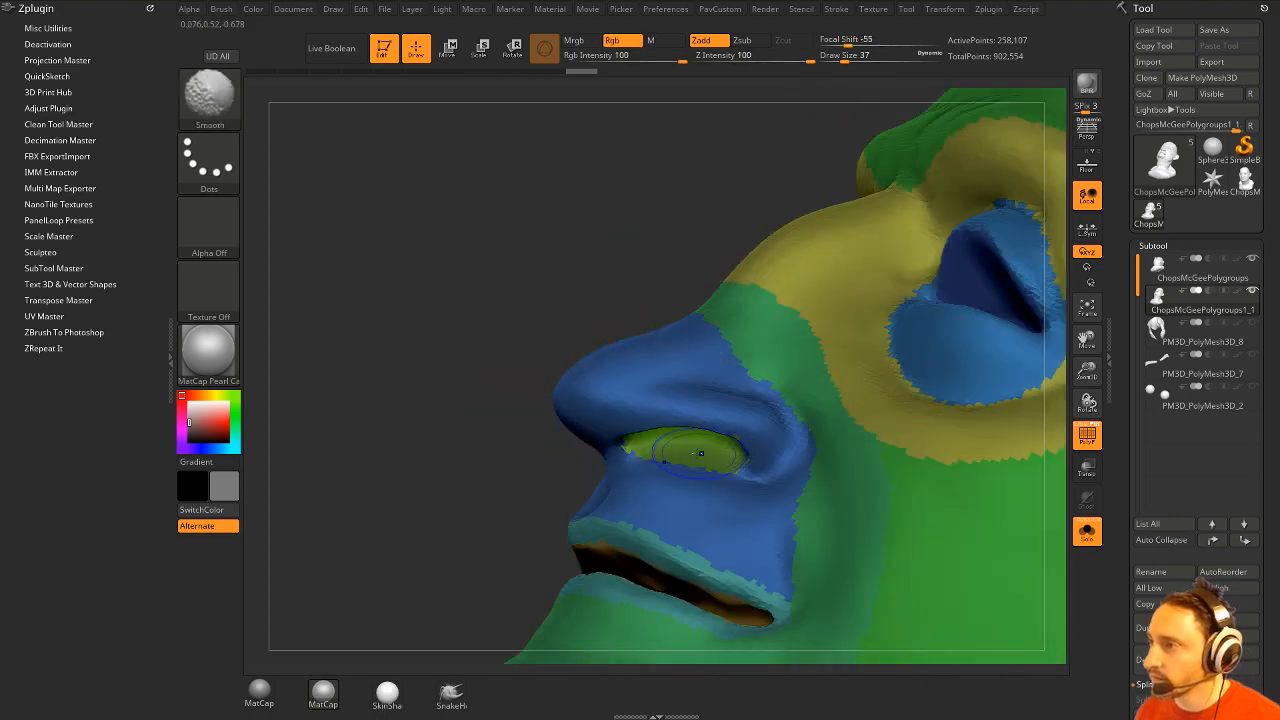
Run the Polish PolyGroup Border macro on the duplicate and repeat it to even out the polygroup edges.
{"action": "left_click_drag", "start_coordinate": [505, 402], "coordinate": [593, 277], "text": "alt"}
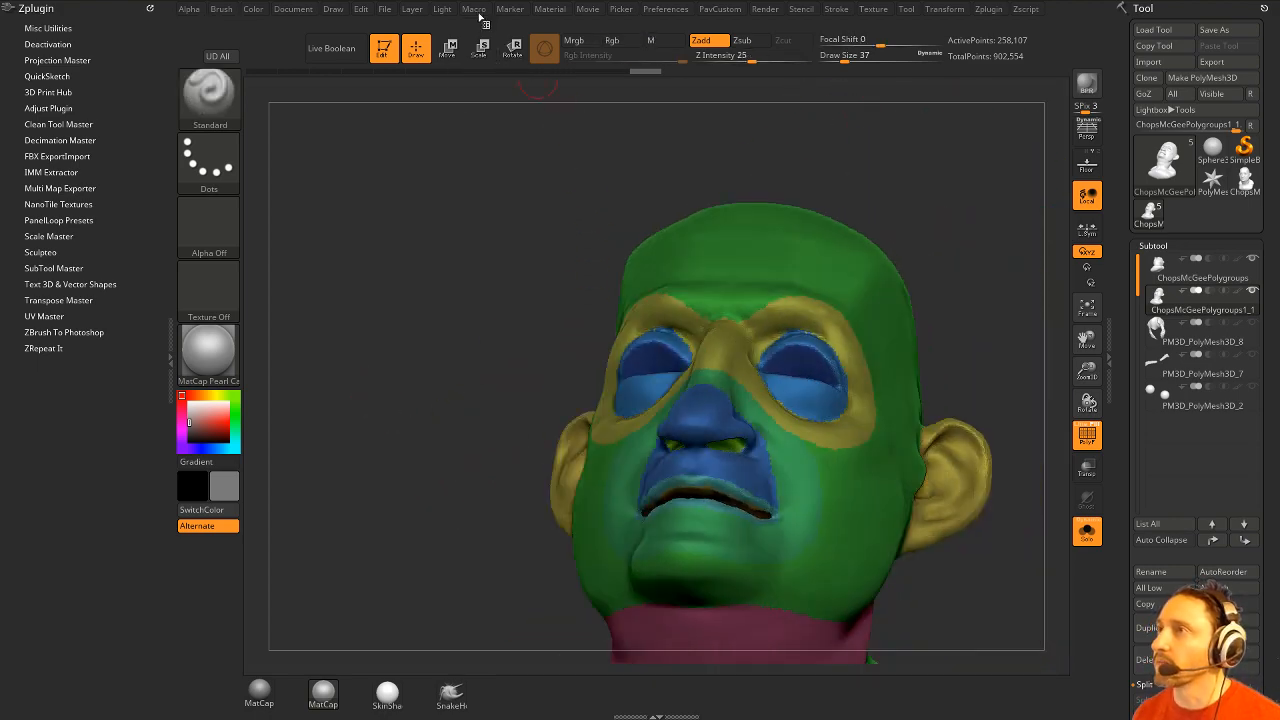
{"action": "left_click", "coordinate": [475, 10]}
{"action": "left_click", "coordinate": [502, 78]}
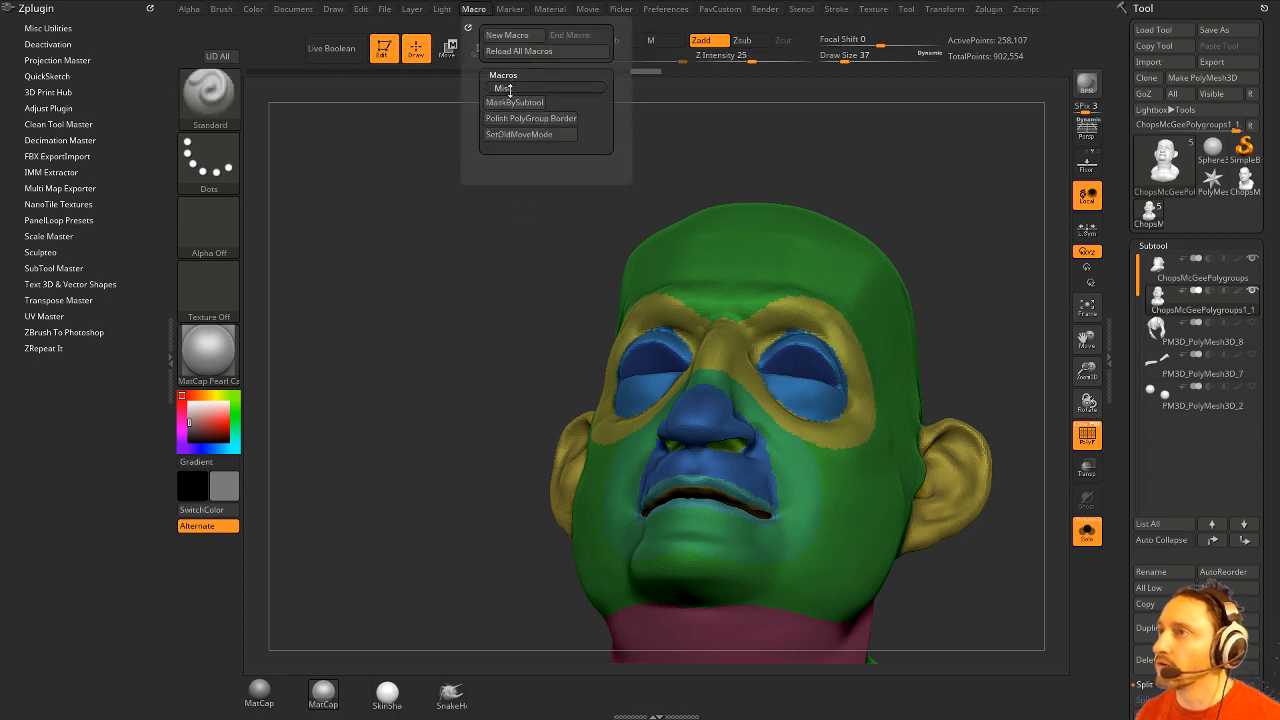
{"action": "left_click_drag", "start_coordinate": [973, 273], "coordinate": [966, 315], "text": "shift"}
{"action": "key", "text": "1"}
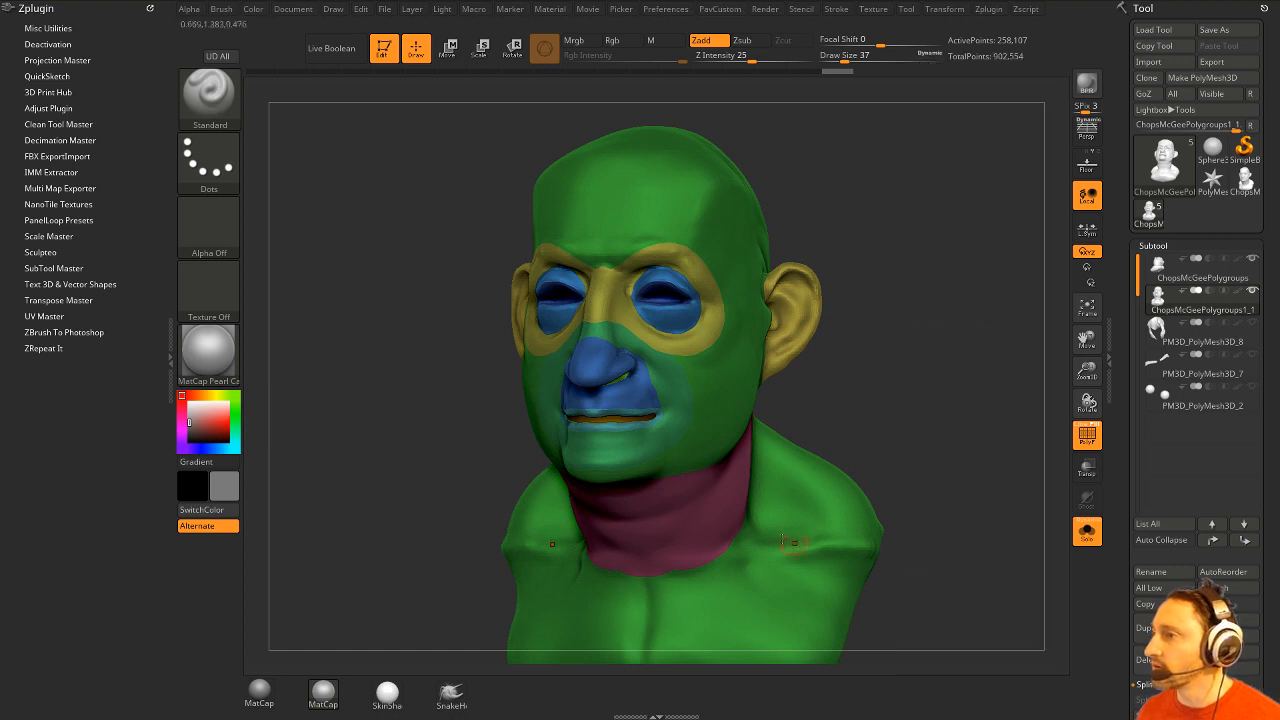
{"action": "key", "text": "1"}
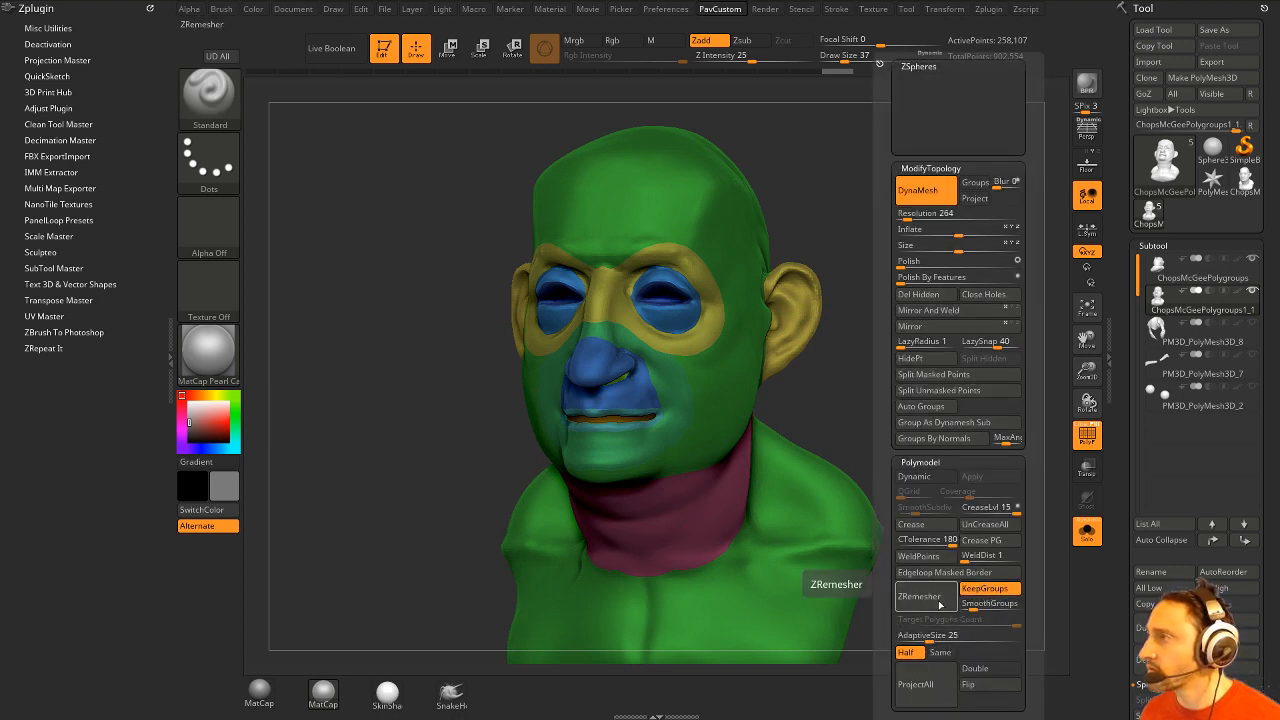
ZRemesh the polished duplicate with Half, KeepGroups and AdaptiveSize 25, and turn the polyframe lines back on.
{"action": "left_click", "coordinate": [938, 603]}
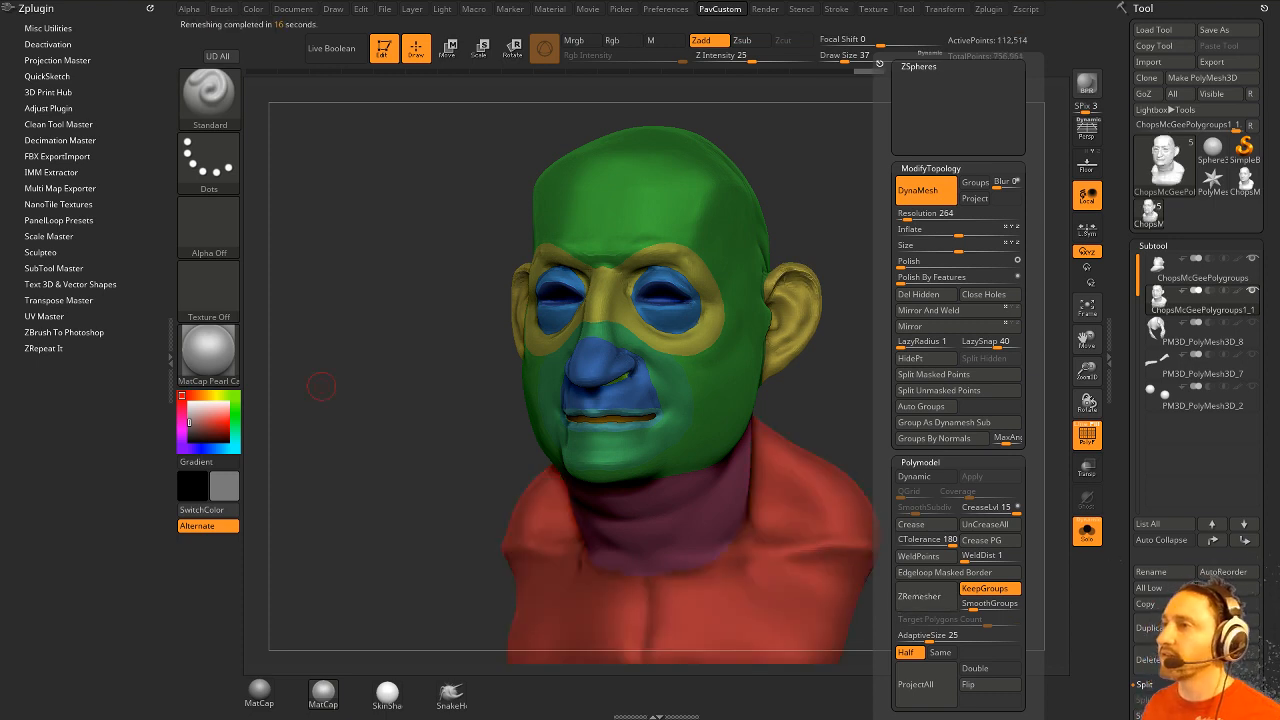
{"action": "mouse_move", "coordinate": [998, 254]}
{"action": "left_mouse_down", "text": "shift"}
{"action": "mouse_move", "coordinate": [1000, 291]}
{"action": "mouse_move", "coordinate": [976, 256]}
{"action": "left_mouse_up", "text": "shift"}
{"action": "left_click_drag", "start_coordinate": [976, 256], "coordinate": [960, 272]}
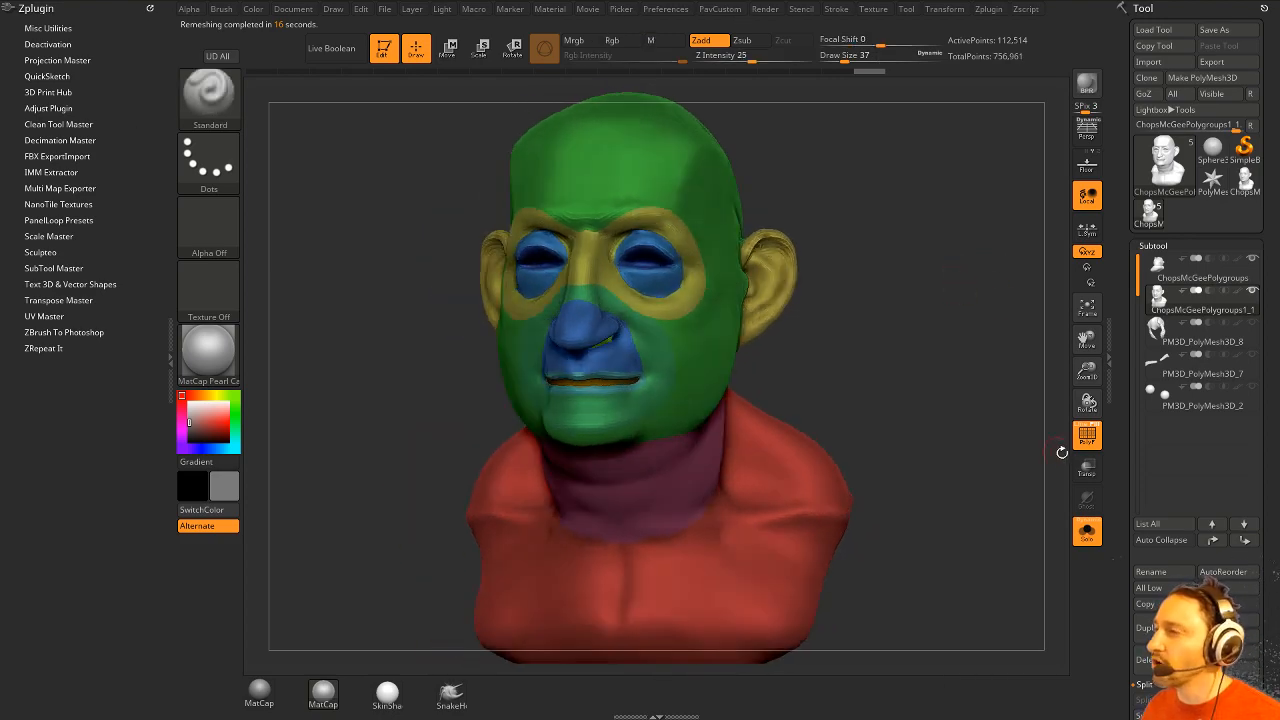
{"action": "left_click", "coordinate": [1087, 433]}
{"action": "left_click_drag", "start_coordinate": [1050, 410], "coordinate": [993, 428]}
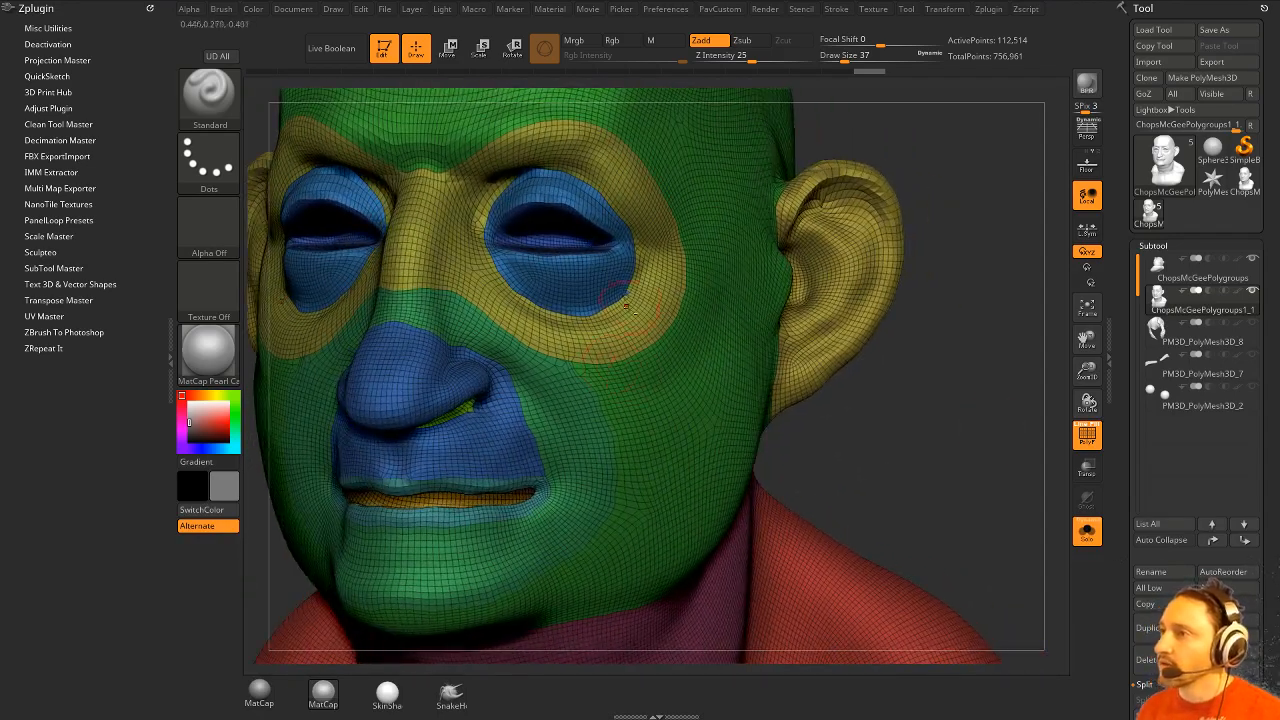
Set the draw size to 23 and ZRemesh the duplicate a second time with Half and KeepGroups on.
{"action": "key", "text": "s"}
{"action": "left_click_drag", "start_coordinate": [632, 306], "coordinate": [627, 306]}
{"action": "mouse_move", "coordinate": [900, 383]}
{"action": "left_mouse_down", "text": "alt"}
{"action": "mouse_move", "coordinate": [912, 397]}
{"action": "mouse_move", "coordinate": [654, 346]}
{"action": "left_mouse_up", "text": "alt"}
{"action": "left_click_drag", "start_coordinate": [991, 386], "coordinate": [1031, 348]}
{"action": "key", "text": "3"}
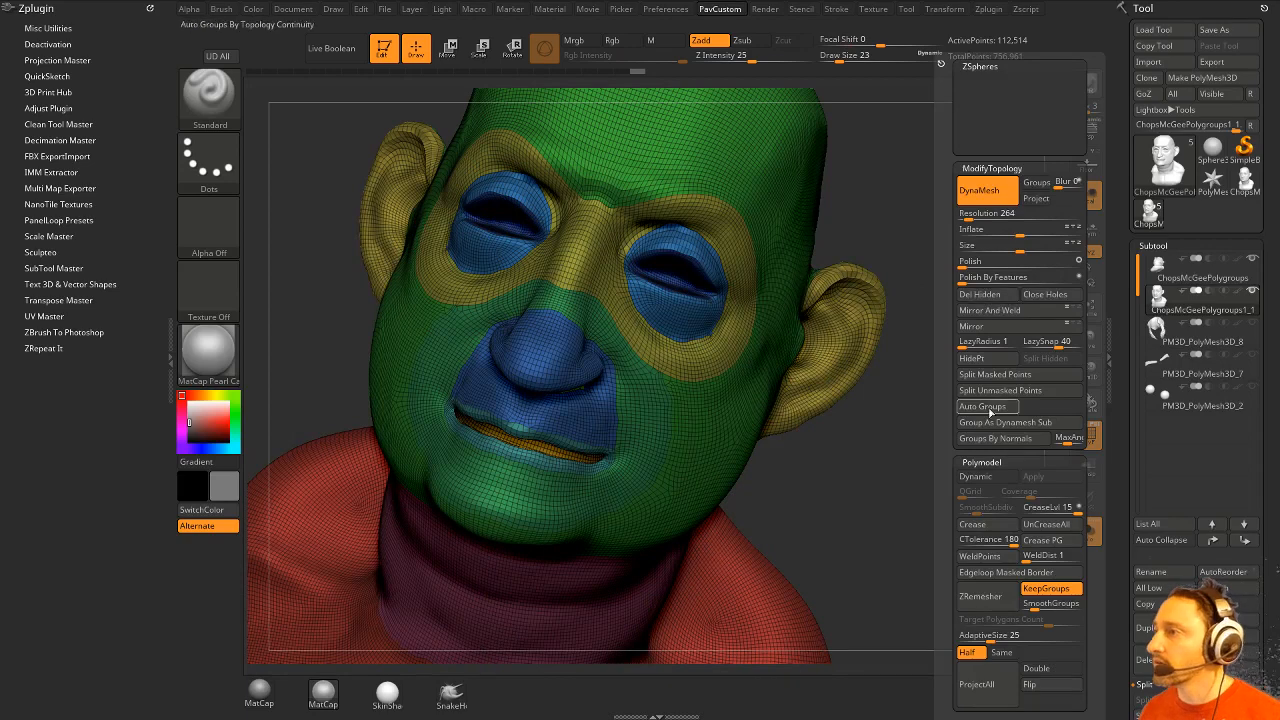
{"action": "key", "text": "3"}
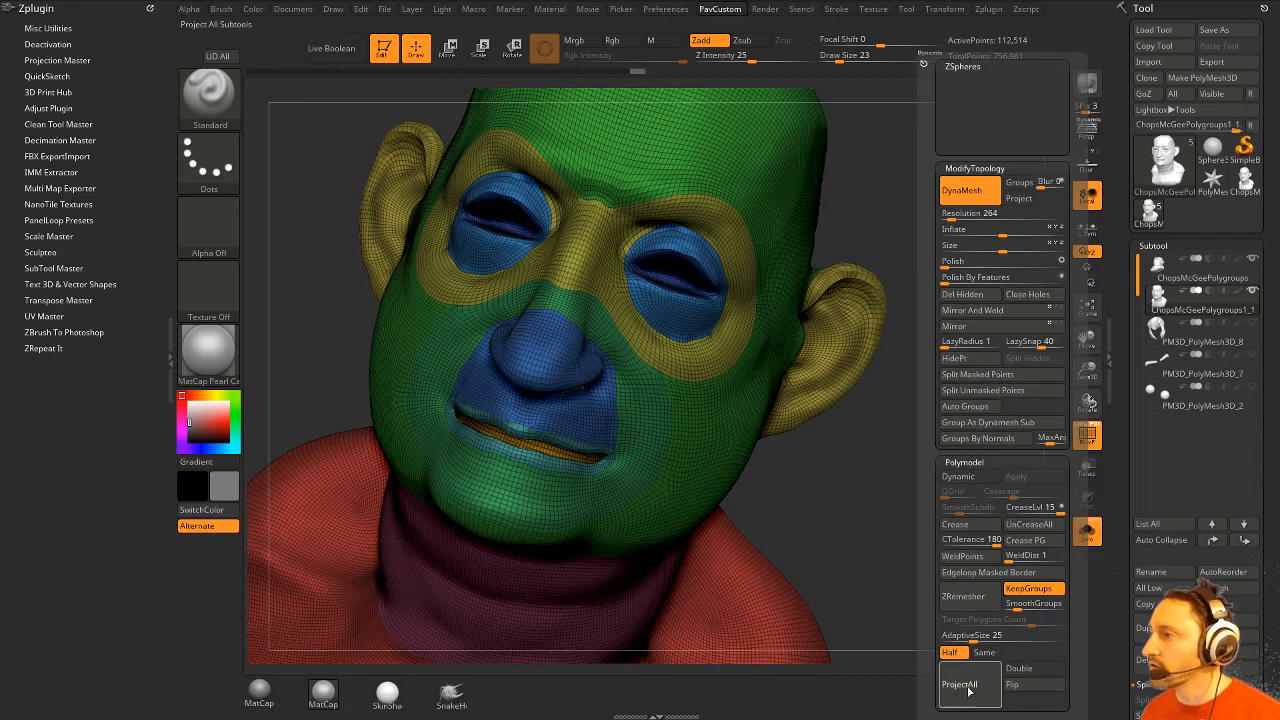
{"action": "key", "text": "3"}
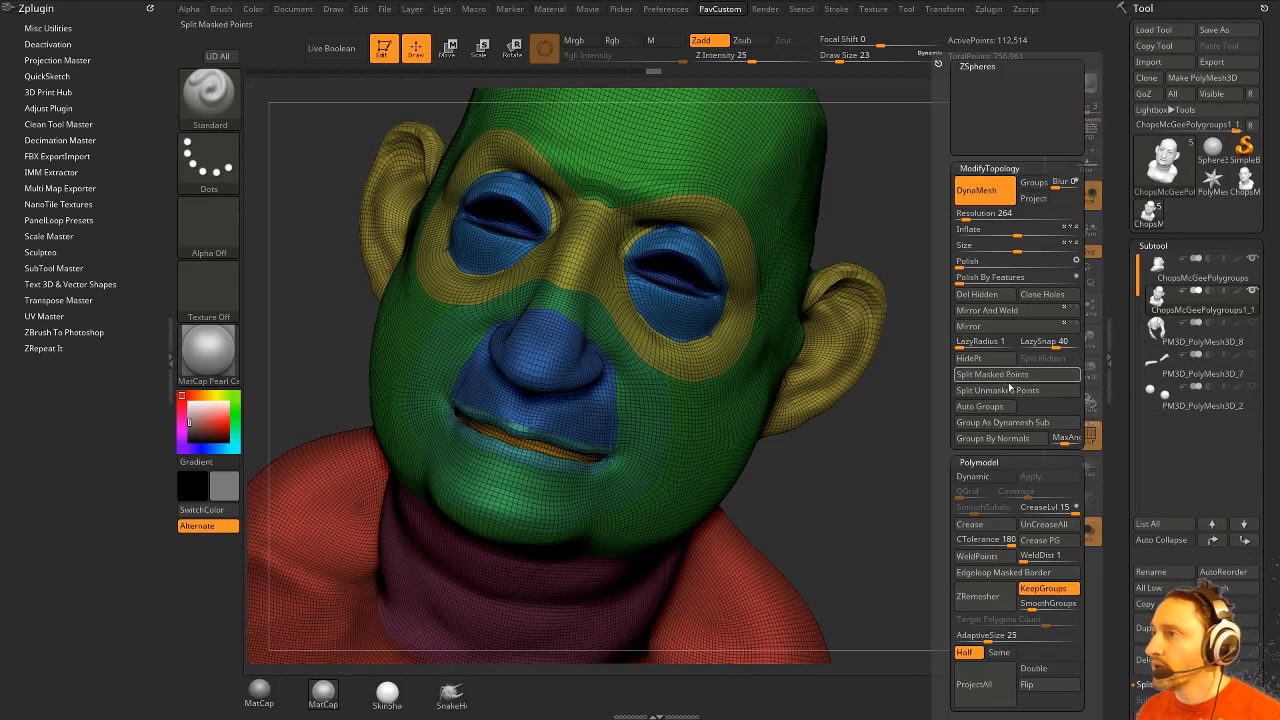
{"action": "left_click", "coordinate": [990, 597]}
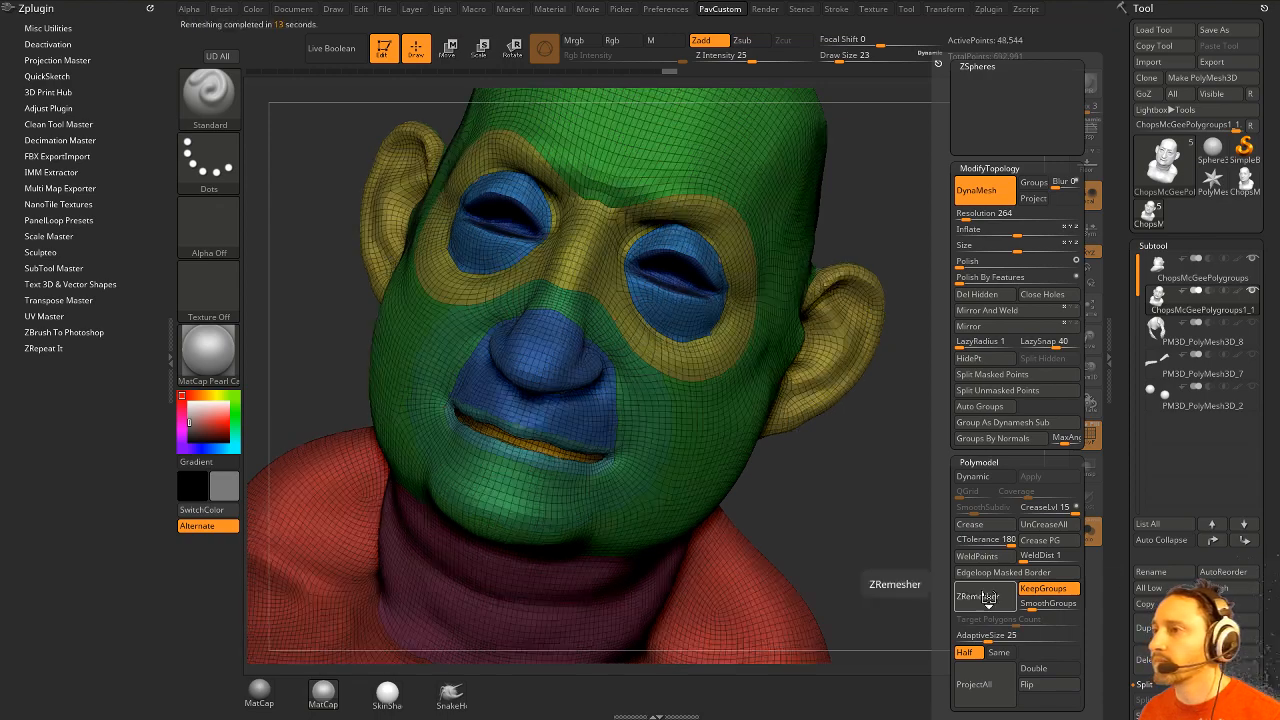
Choose the ZModeler brush and give the polygroups around the eyelids a separate pink colour.
{"action": "mouse_move", "coordinate": [829, 491]}
{"action": "left_mouse_down"}
{"action": "mouse_move", "coordinate": [760, 482]}
{"action": "mouse_move", "coordinate": [972, 476]}
{"action": "mouse_move", "coordinate": [873, 541]}
{"action": "mouse_move", "coordinate": [979, 557]}
{"action": "left_mouse_up"}
{"action": "mouse_move", "coordinate": [861, 213]}
{"action": "left_mouse_down", "text": "alt"}
{"action": "mouse_move", "coordinate": [941, 347]}
{"action": "mouse_move", "coordinate": [912, 342]}
{"action": "left_mouse_up", "text": "alt"}
{"action": "key", "text": "b"}
{"action": "key", "text": "z"}
{"action": "key", "text": "m"}
{"action": "key", "text": "ctrl+shift"}
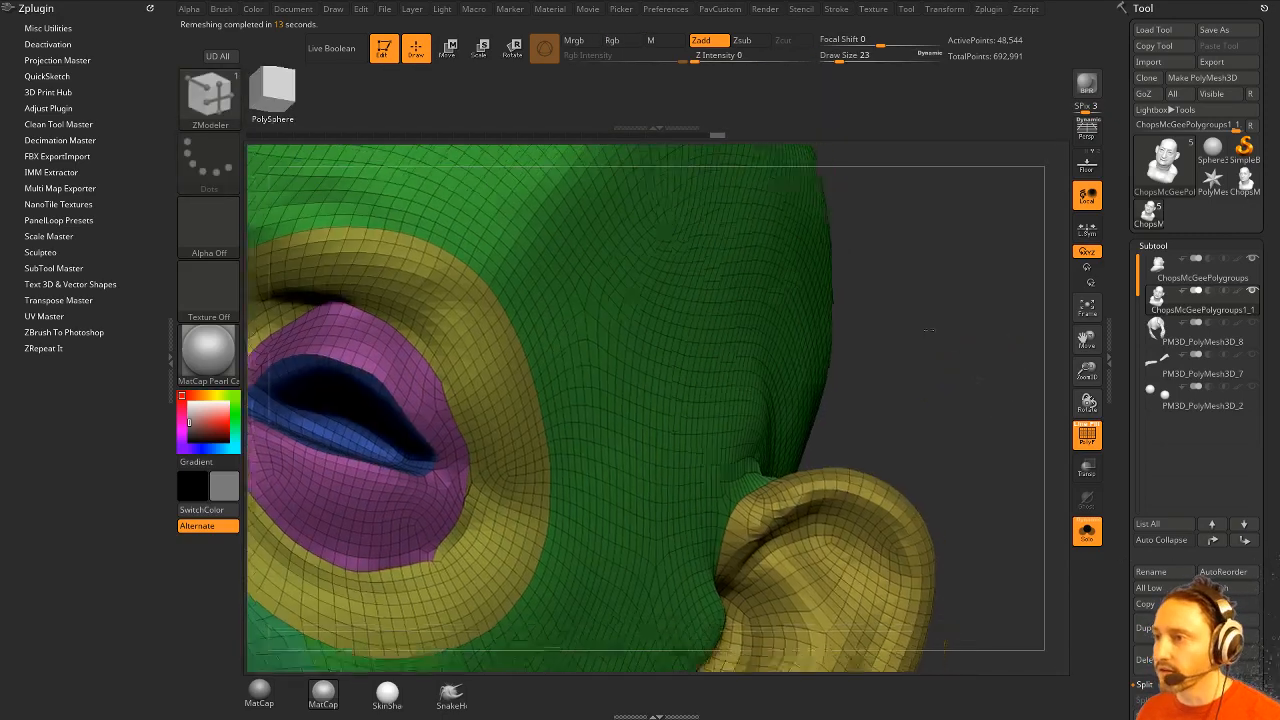
{"action": "left_click_drag", "start_coordinate": [929, 330], "coordinate": [961, 447]}
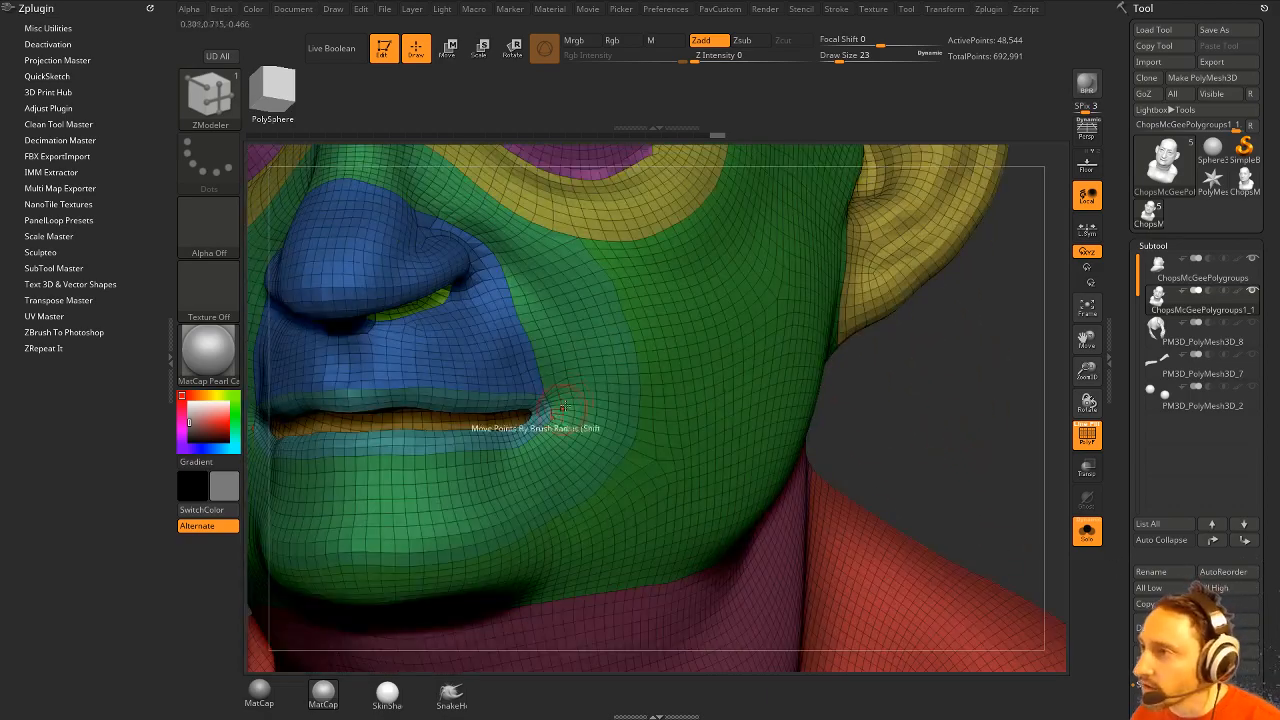
Open the tool's Polygroups options and look at the Merge Stray Groups command for the mouth corners.
{"action": "scroll", "coordinate": [1133, 437], "scroll_direction": "down", "scroll_amount": 10}
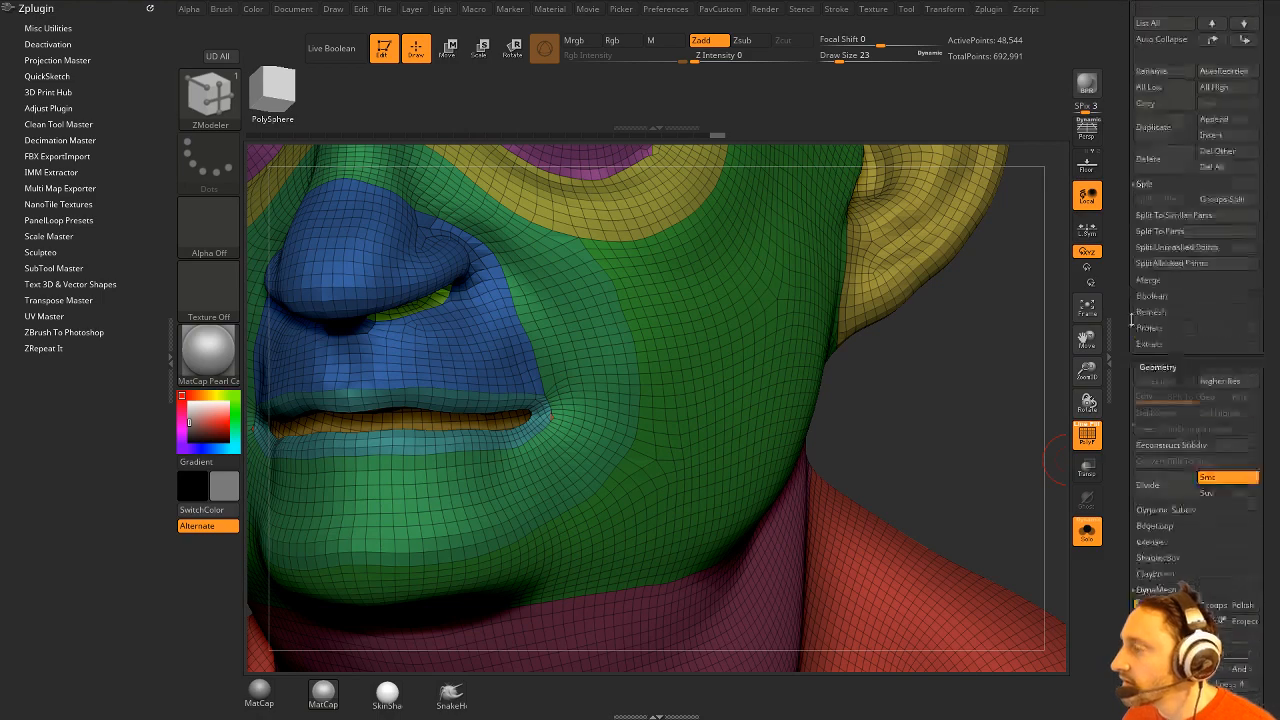
{"action": "scroll", "coordinate": [1131, 430], "scroll_direction": "down", "scroll_amount": 8}
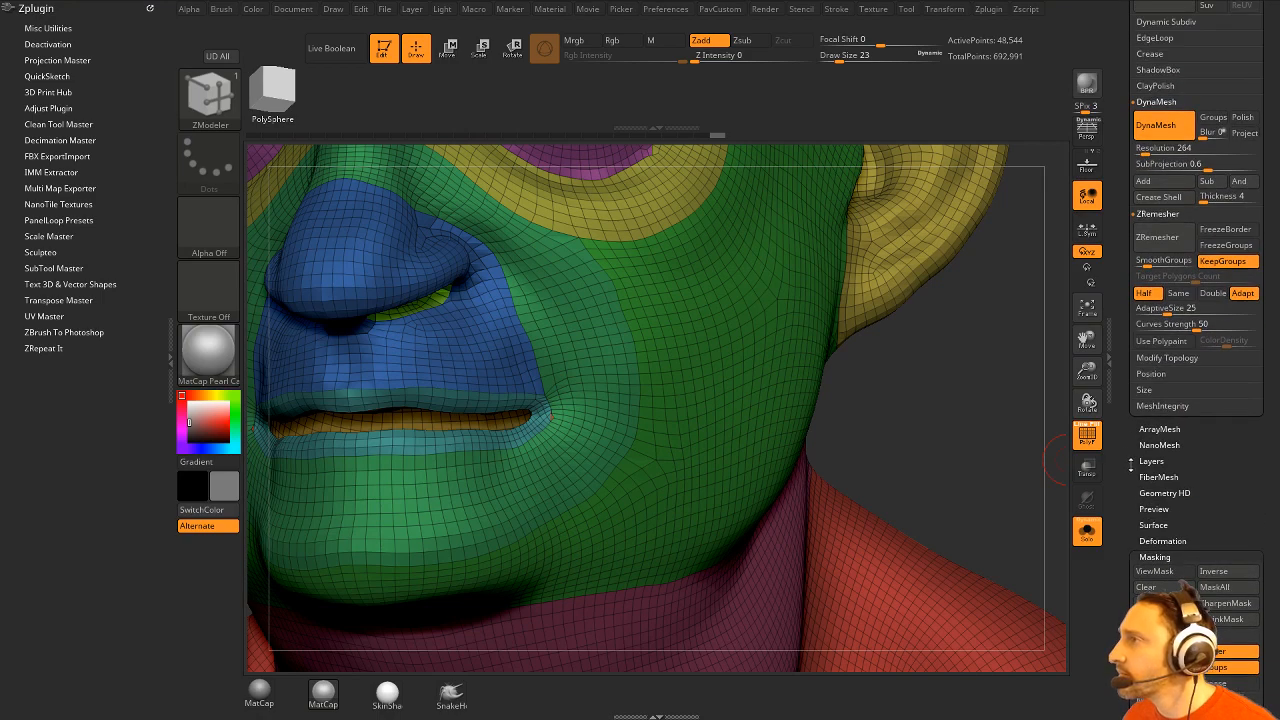
{"action": "key", "text": "shift"}
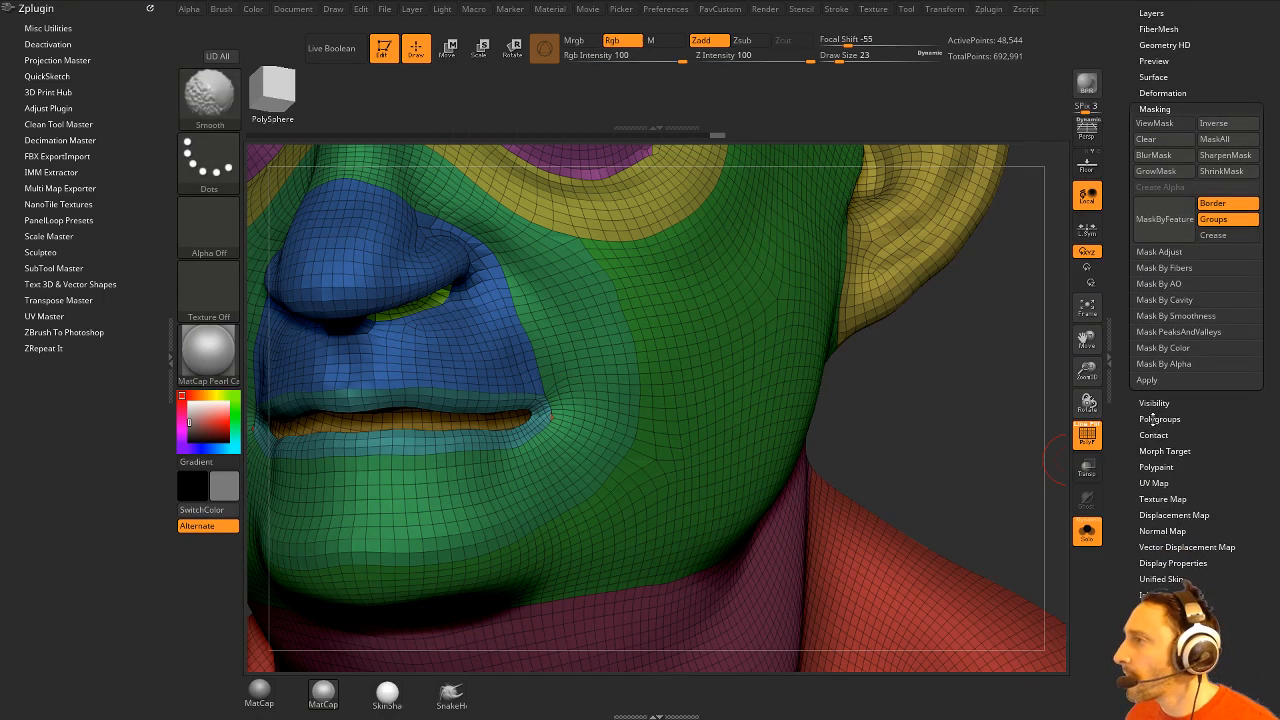
{"action": "left_click", "coordinate": [1155, 418]}
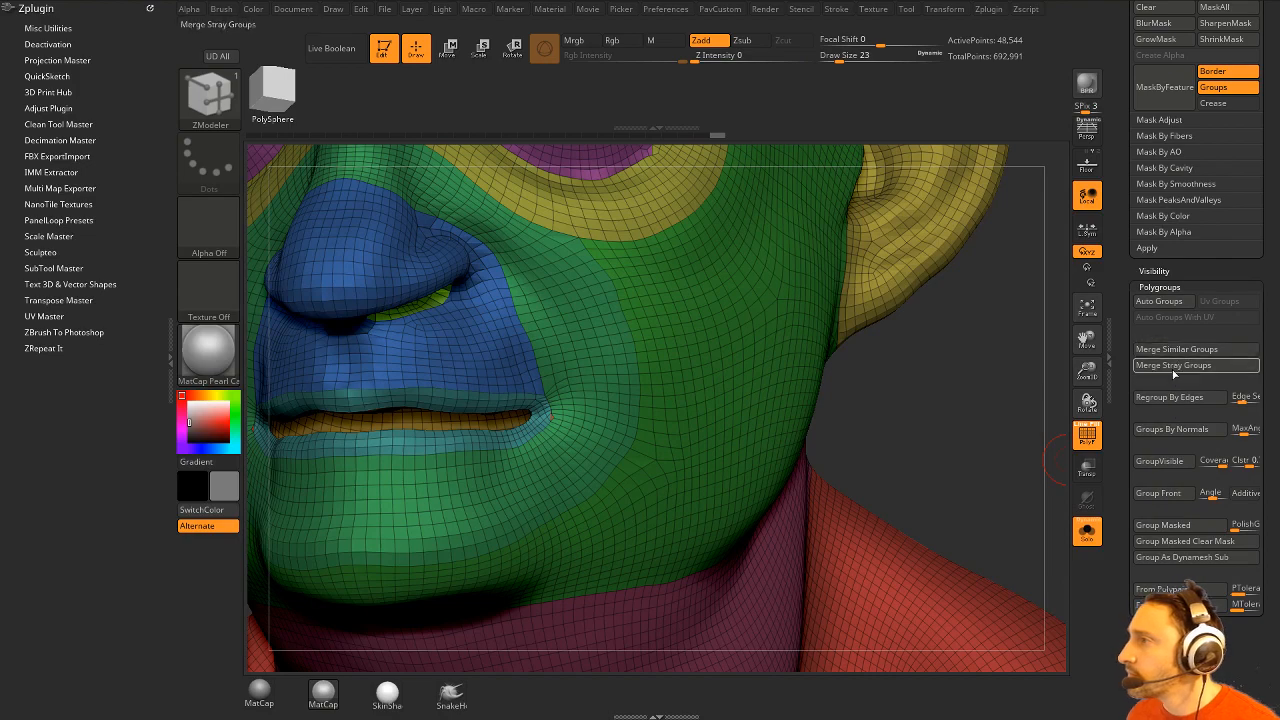
{"action": "left_click_drag", "start_coordinate": [985, 486], "coordinate": [1000, 423]}
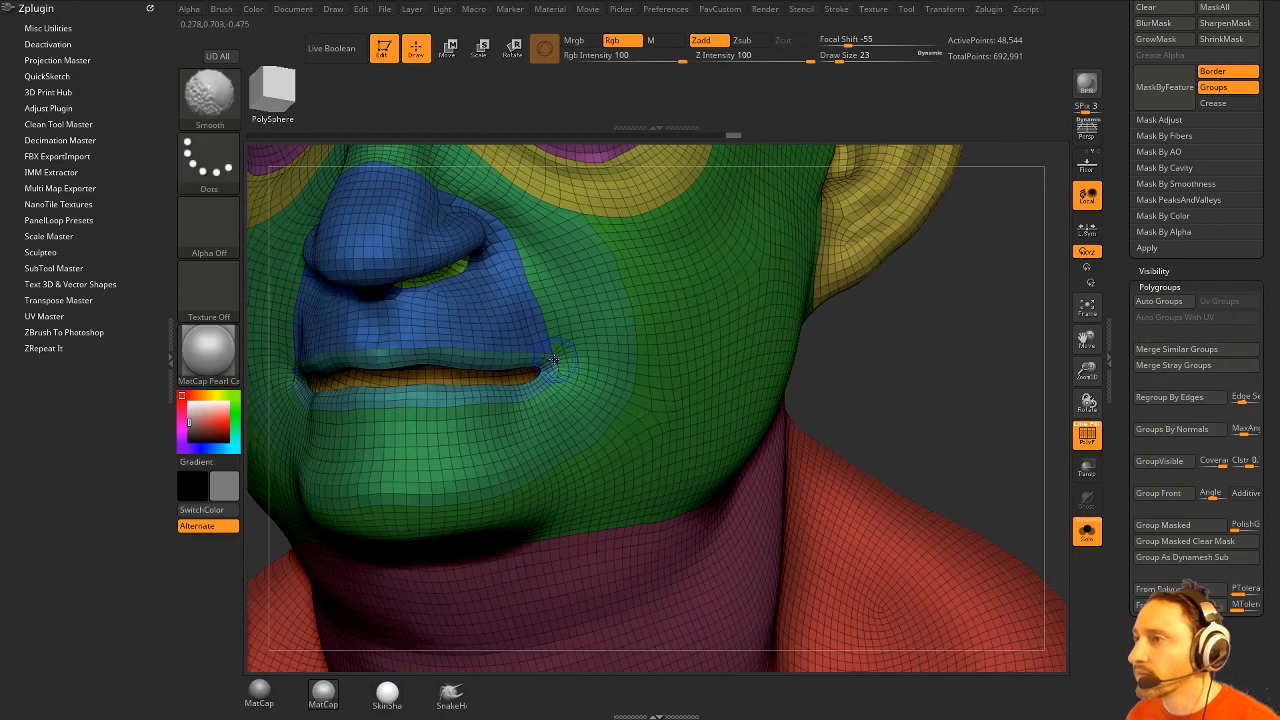
Reselect the ZModeler brush, frame the head and ZRemesh the duplicate a third time with Half and KeepGroups.
{"action": "key", "text": "b"}
{"action": "key", "text": "z"}
{"action": "key", "text": "m"}
{"action": "key", "text": "f"}
{"action": "key", "text": "space"}
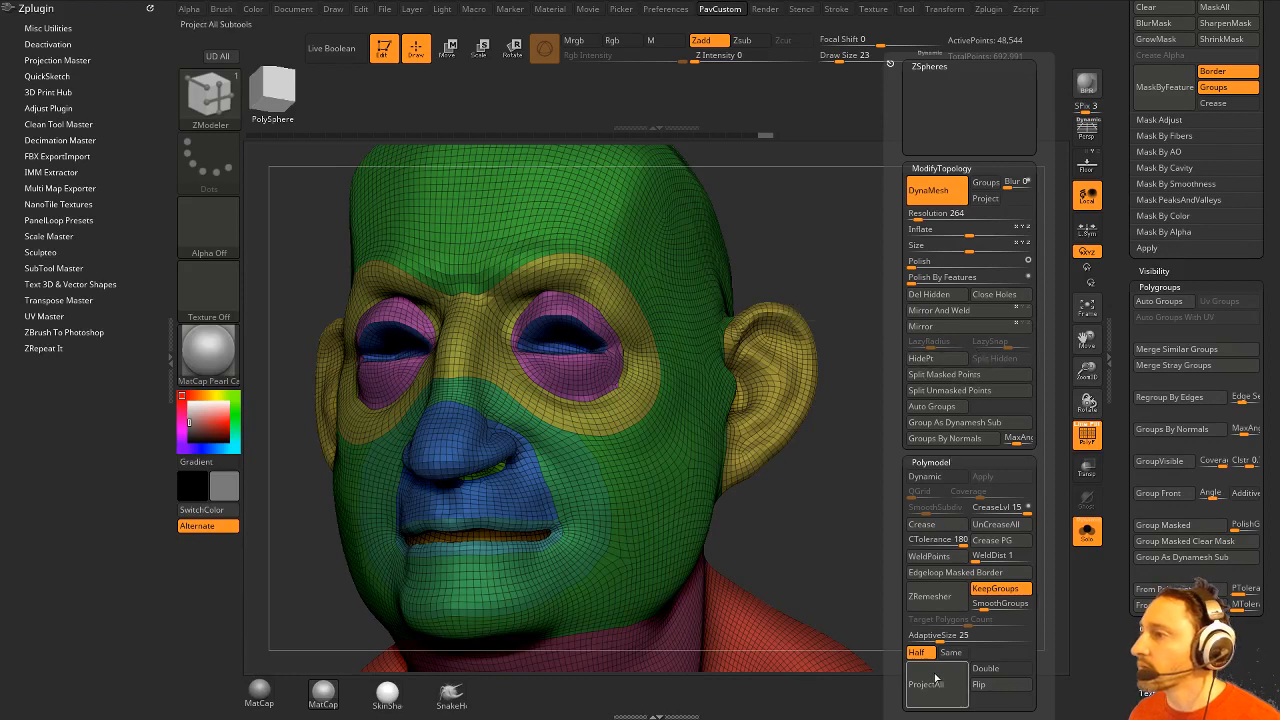
{"action": "key", "text": "f"}
{"action": "key", "text": "space"}
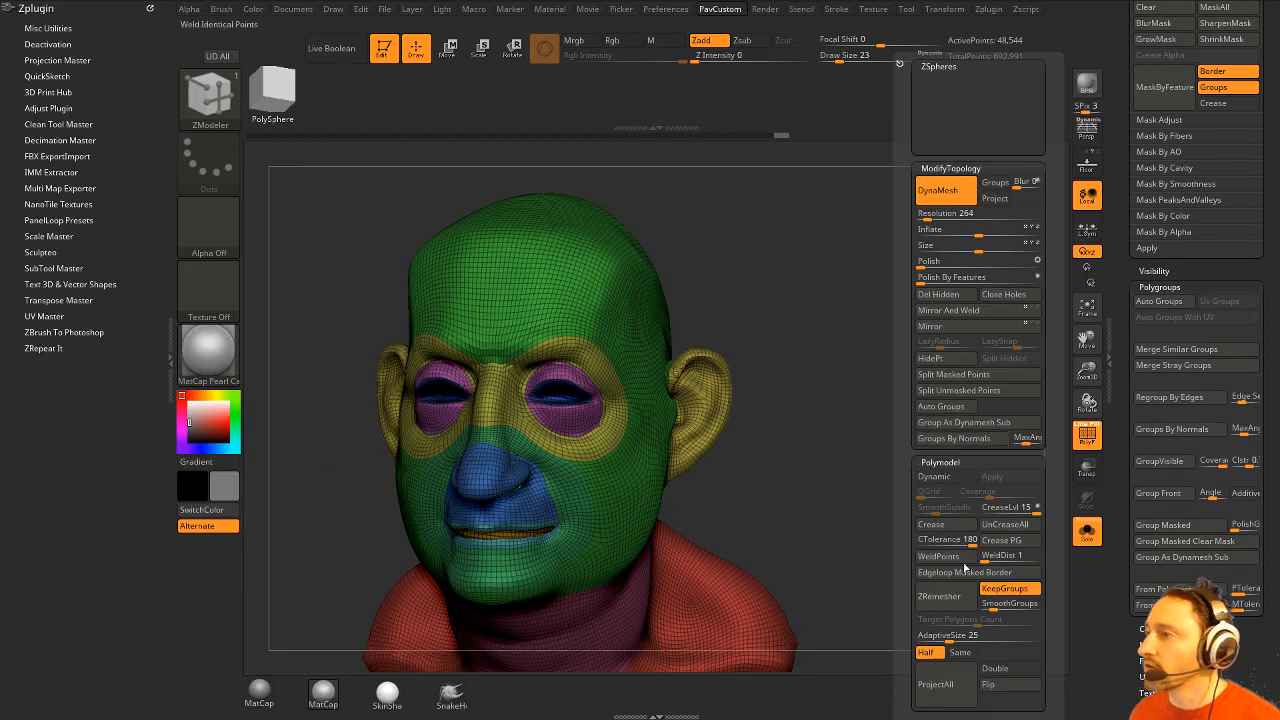
{"action": "left_click", "coordinate": [939, 596]}
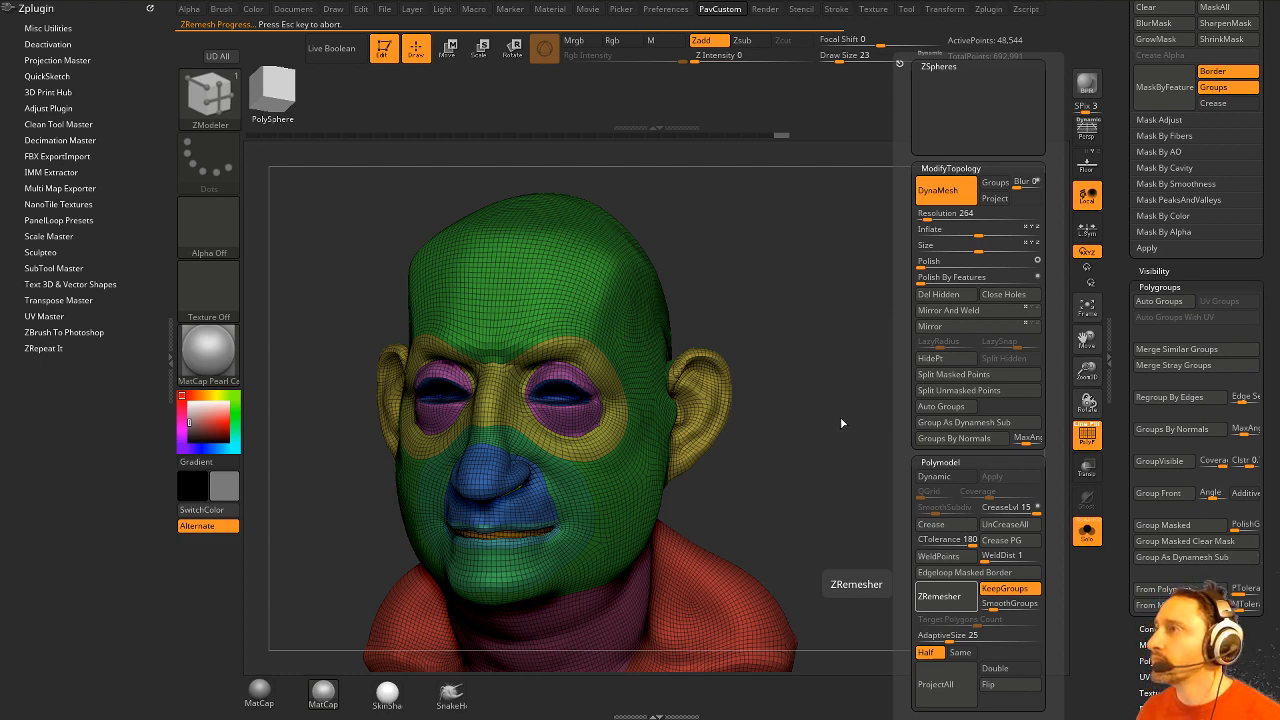
{"action": "left_click_drag", "start_coordinate": [848, 416], "coordinate": [969, 418]}
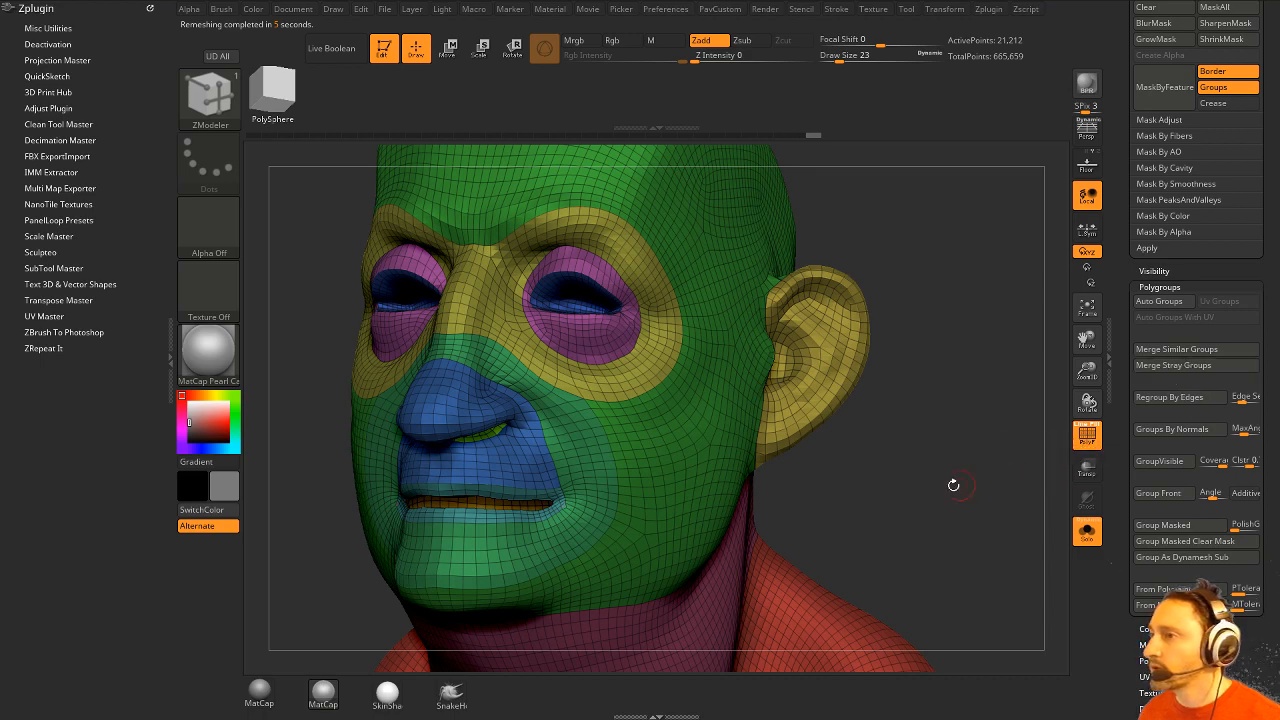
ZRemesh the duplicate a fourth time with Half and KeepGroups, and inspect the coarser topology on the face.
{"action": "left_click_drag", "start_coordinate": [951, 486], "coordinate": [949, 409]}
{"action": "key", "text": "space"}
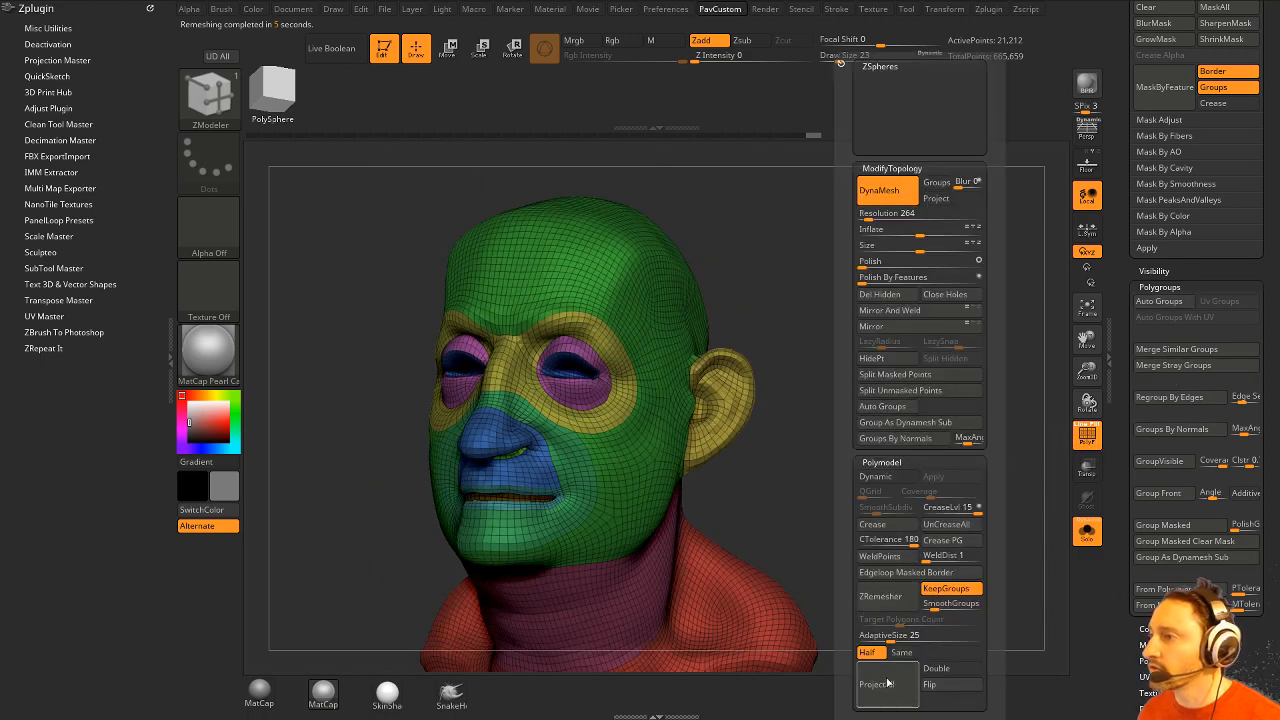
{"action": "key", "text": "space"}
{"action": "left_click", "coordinate": [870, 596]}
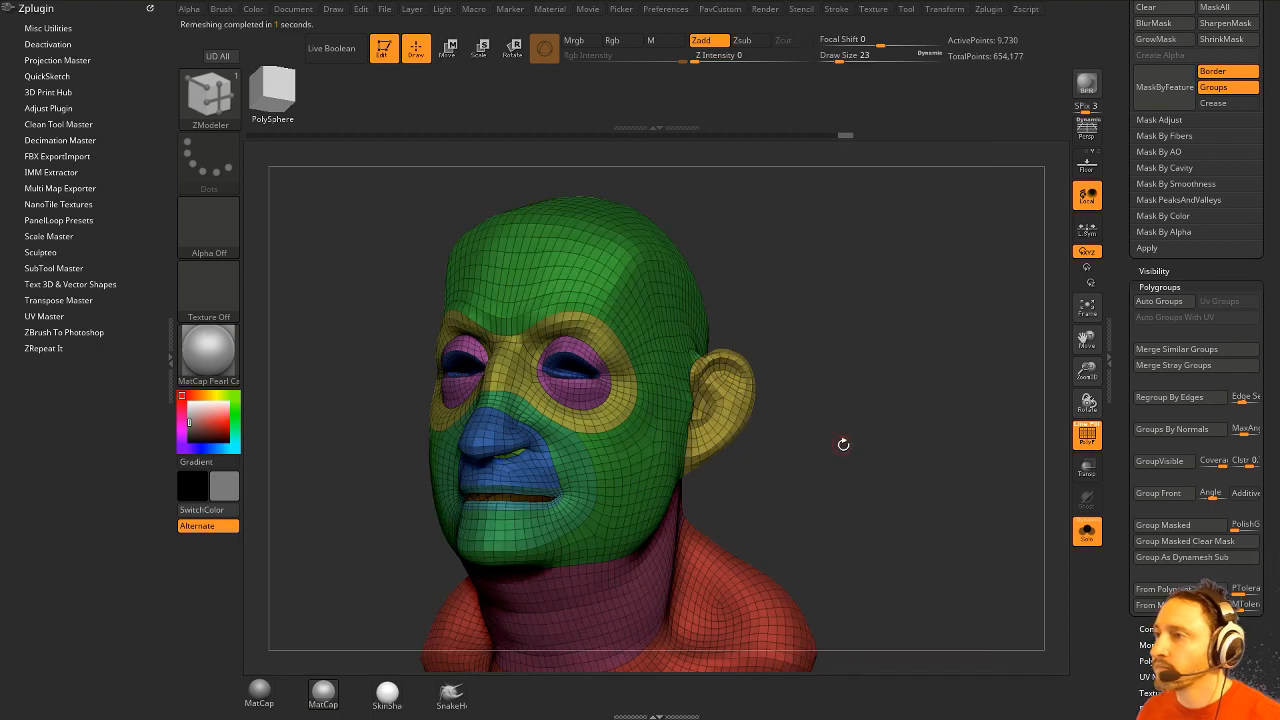
{"action": "left_click_drag", "start_coordinate": [843, 443], "coordinate": [905, 450]}
{"action": "key", "text": "space"}
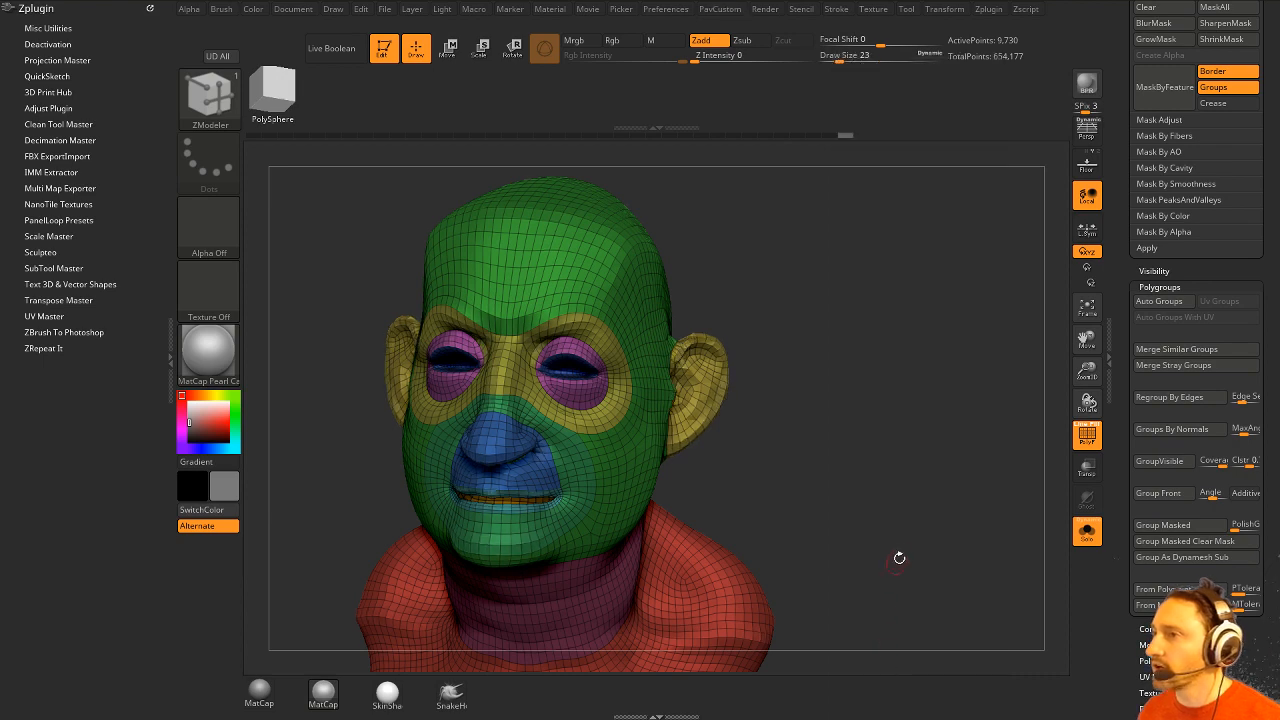
Turn off Solo so the remeshed duplicate and the original bust are shown together.
{"action": "left_click_drag", "start_coordinate": [899, 558], "coordinate": [1029, 480]}
{"action": "left_click_drag", "start_coordinate": [1120, 392], "coordinate": [1108, 523]}
{"action": "left_click_drag", "start_coordinate": [1040, 500], "coordinate": [995, 415]}
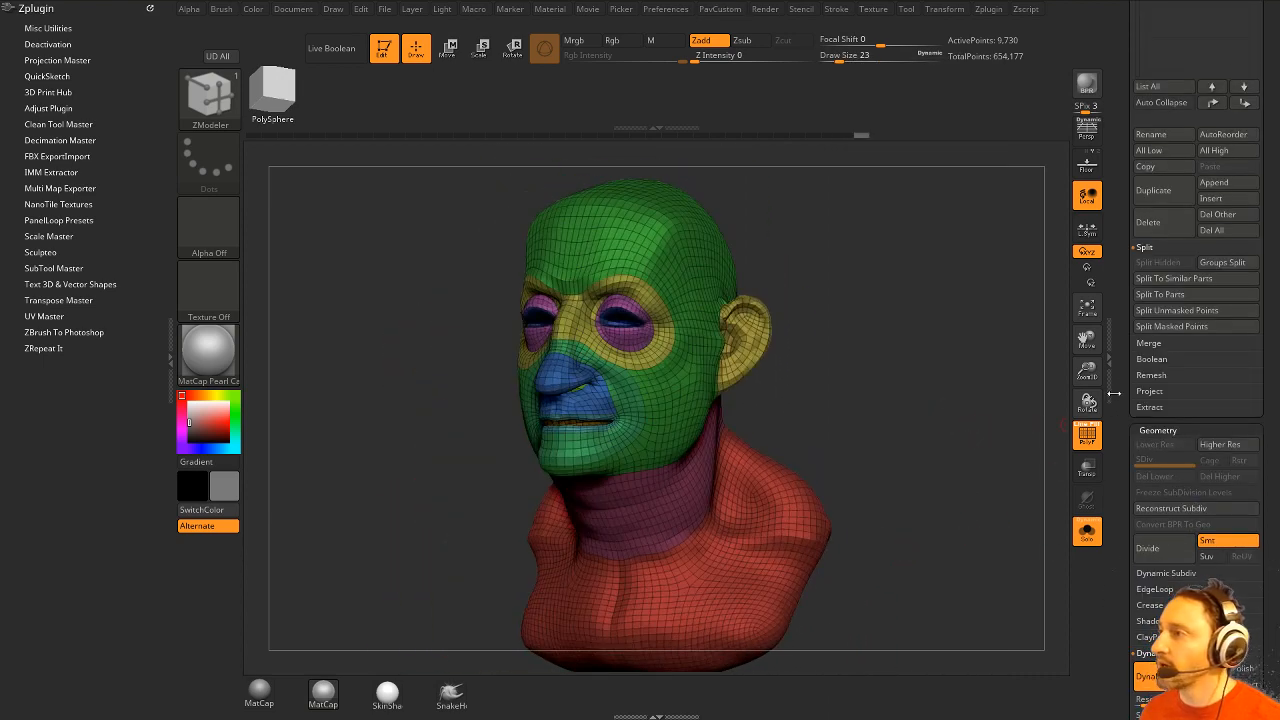
{"action": "left_click_drag", "start_coordinate": [1113, 393], "coordinate": [1115, 650]}
{"action": "left_click_drag", "start_coordinate": [969, 426], "coordinate": [1084, 369]}
{"action": "left_click", "coordinate": [1087, 532]}
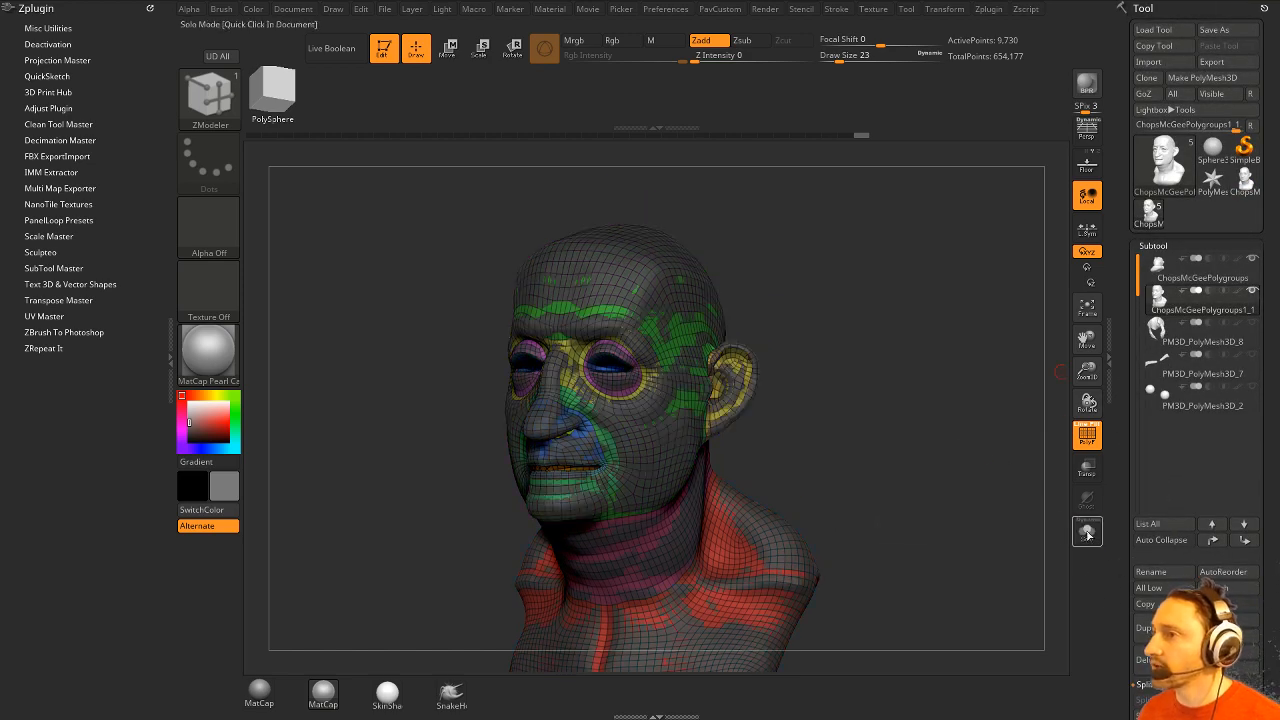
Apply the MatCap Gray material with white as the current colour and hide the polyframe.
{"action": "left_click_drag", "start_coordinate": [1030, 505], "coordinate": [871, 466]}
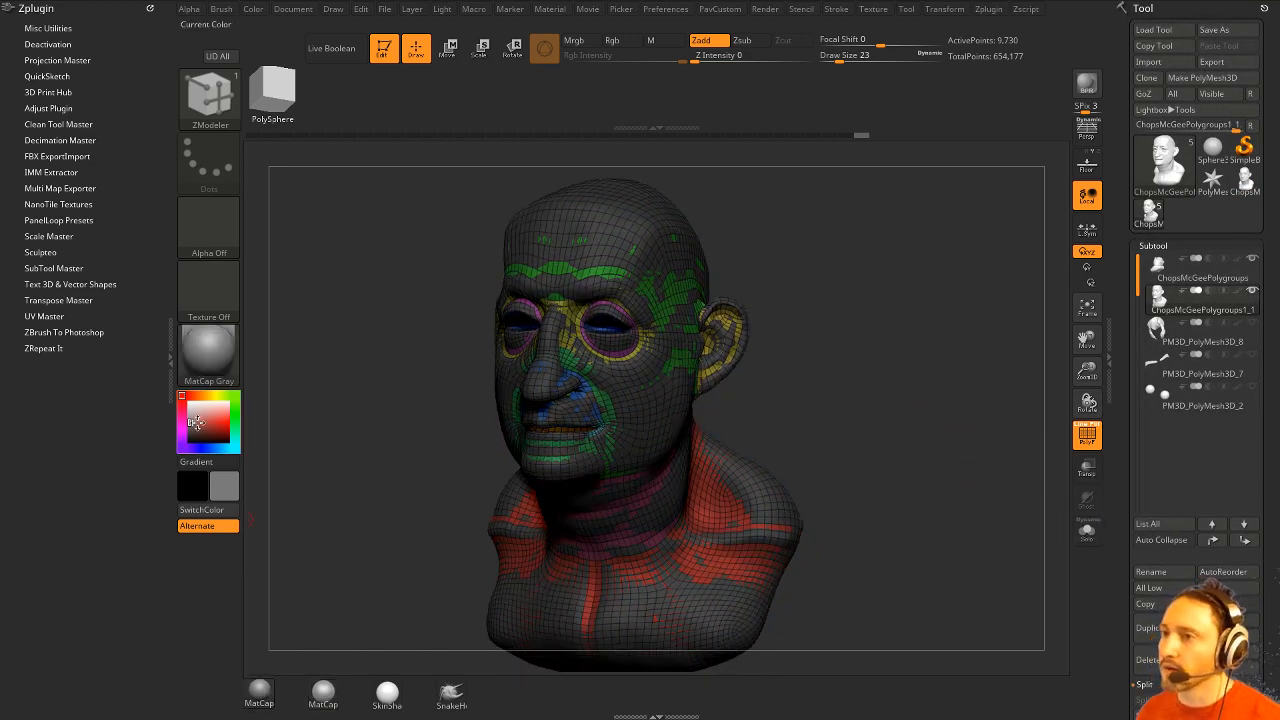
{"action": "left_click", "coordinate": [196, 422]}
{"action": "left_click", "coordinate": [1087, 434]}
{"action": "left_click_drag", "start_coordinate": [1010, 430], "coordinate": [932, 362]}
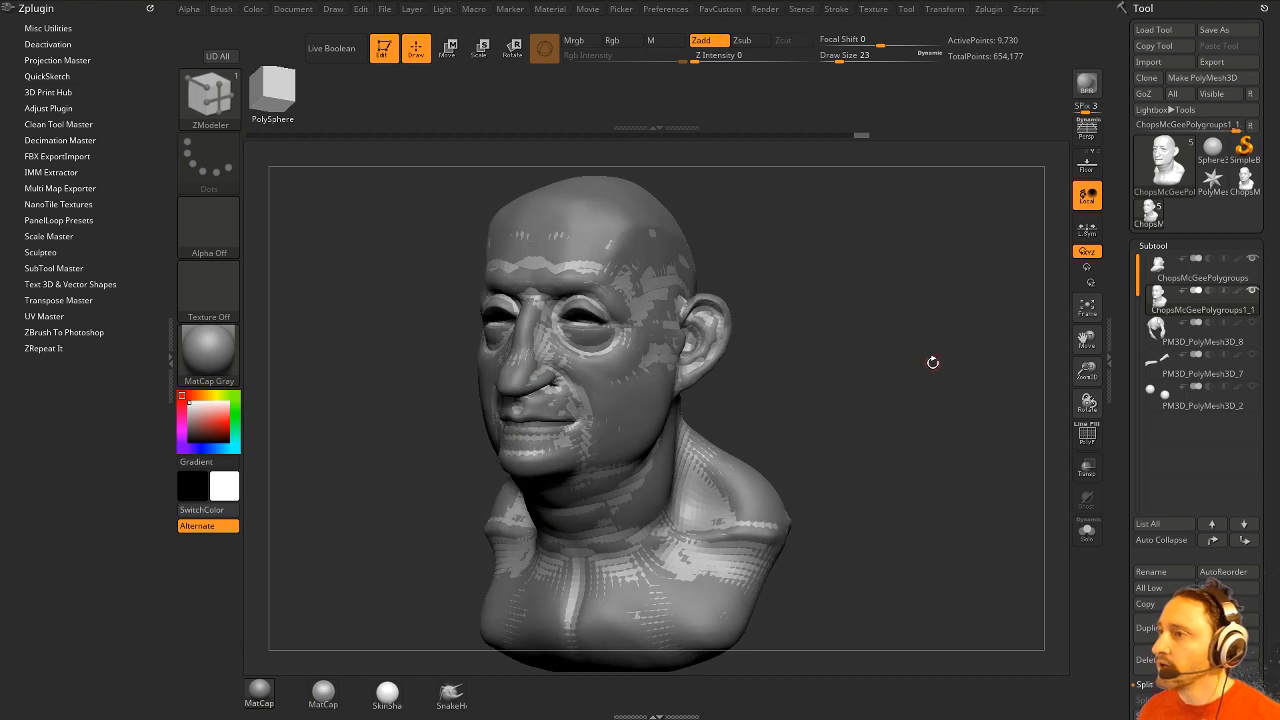
Divide the duplicate bust to subdivision level 2 and project the original's detail onto it with ProjectAll.
{"action": "key", "text": "space"}
{"action": "key", "text": "ctrl"}
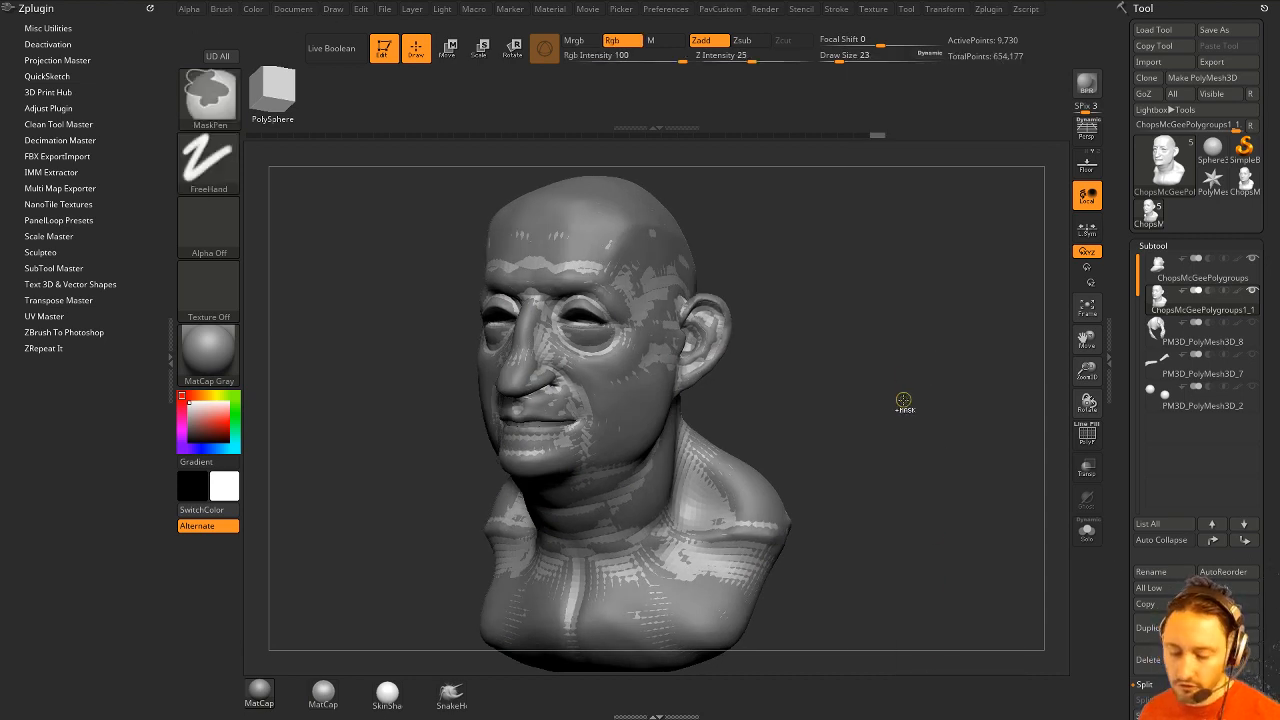
{"action": "key", "text": "ctrl+d"}
{"action": "left_click_drag", "start_coordinate": [1122, 488], "coordinate": [1118, 340]}
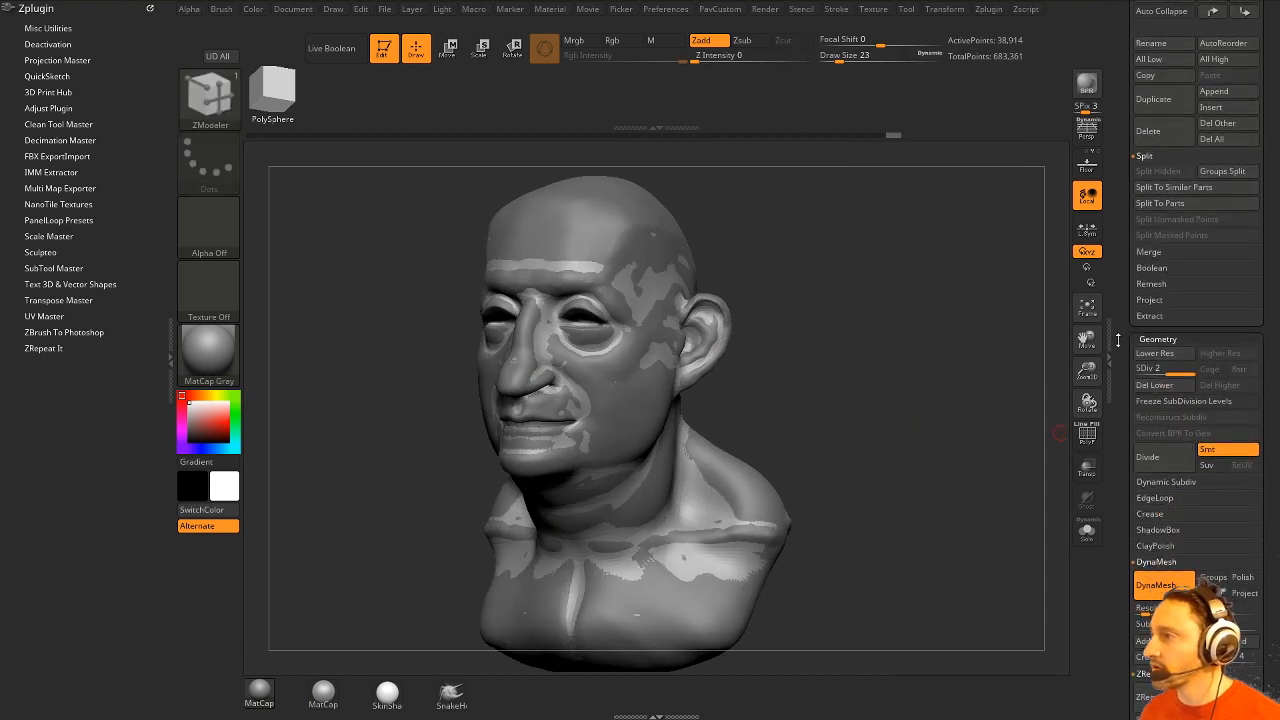
{"action": "key", "text": "space"}
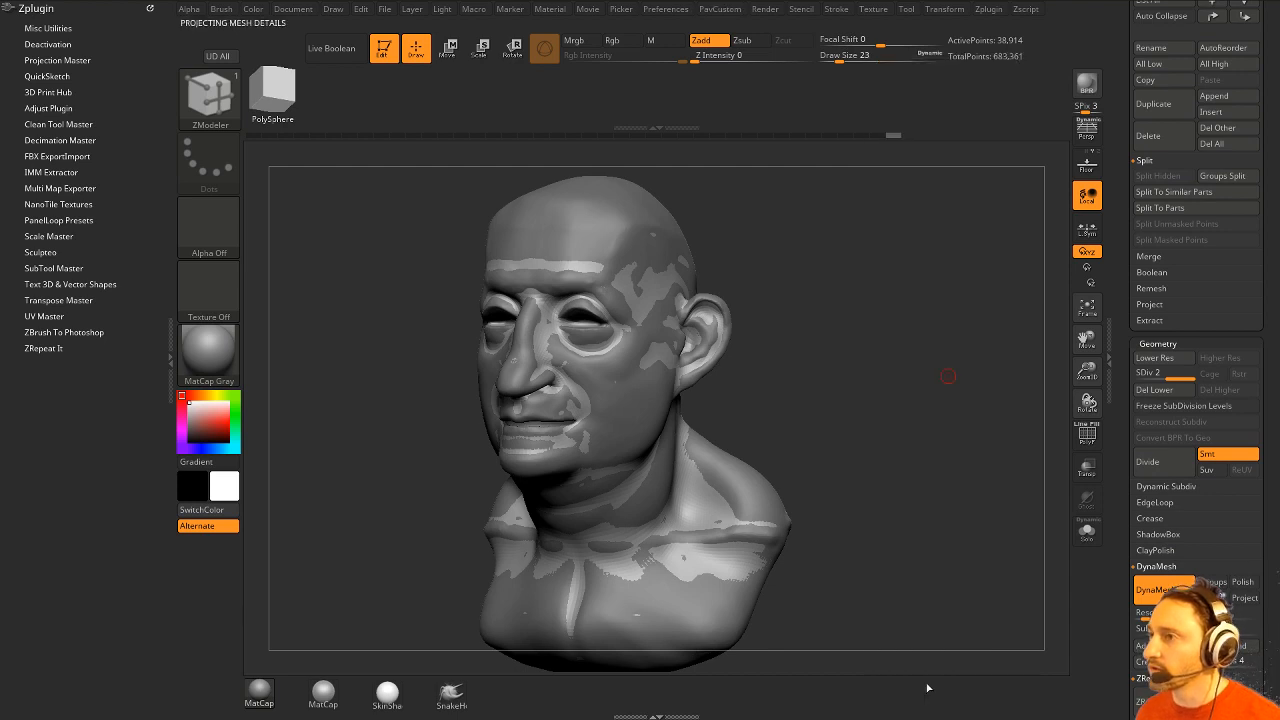
Divide the duplicate to subdivision level 3, isolate it with Solo and run ProjectAll again.
{"action": "key", "text": "ctrl+d"}
{"action": "key", "text": "space"}
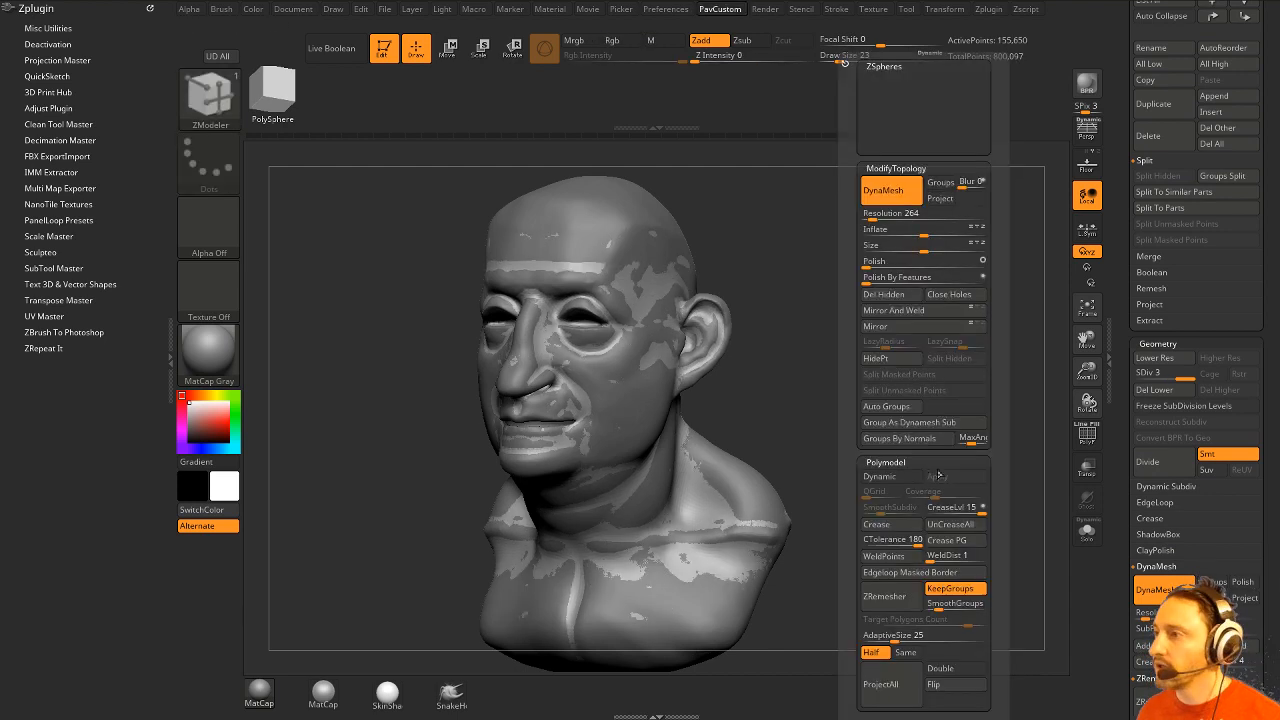
{"action": "left_click", "coordinate": [1087, 532]}
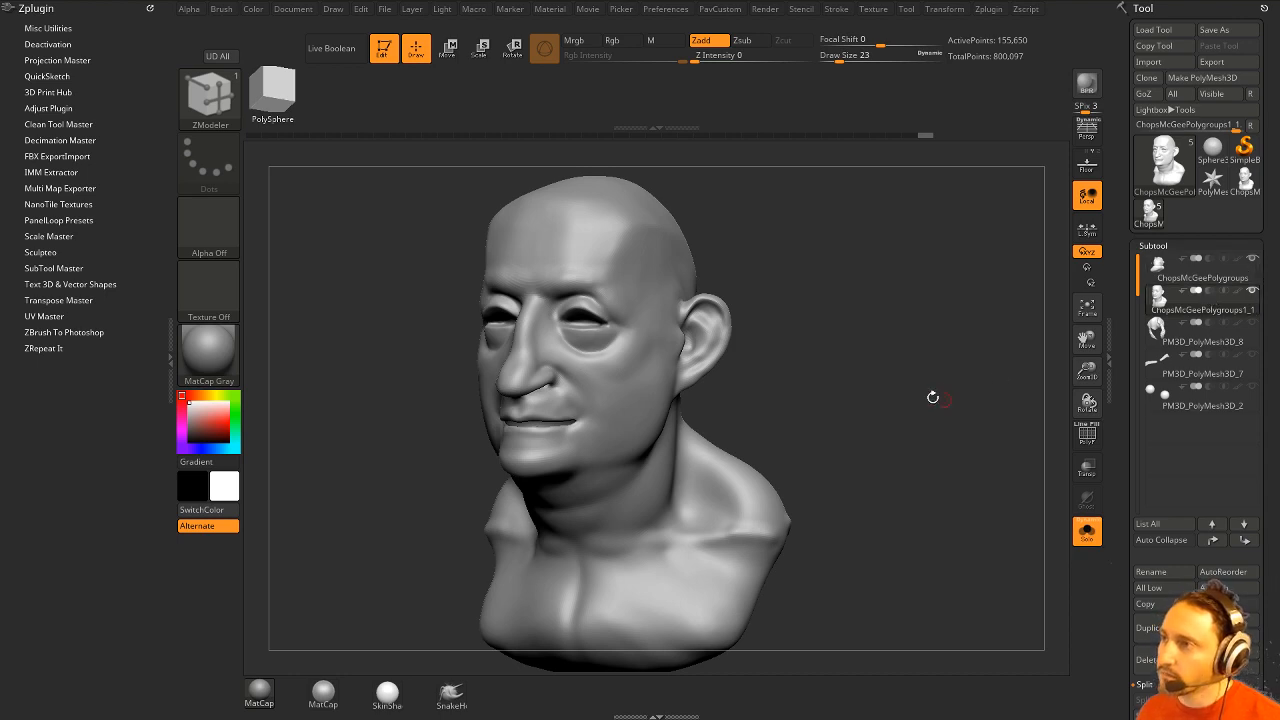
{"action": "key", "text": "space"}
{"action": "mouse_move", "coordinate": [934, 397]}
{"action": "left_mouse_down"}
{"action": "mouse_move", "coordinate": [876, 285]}
{"action": "mouse_move", "coordinate": [883, 337]}
{"action": "mouse_move", "coordinate": [927, 407]}
{"action": "left_mouse_up"}
{"action": "key", "text": "space"}
{"action": "left_click", "coordinate": [895, 682]}
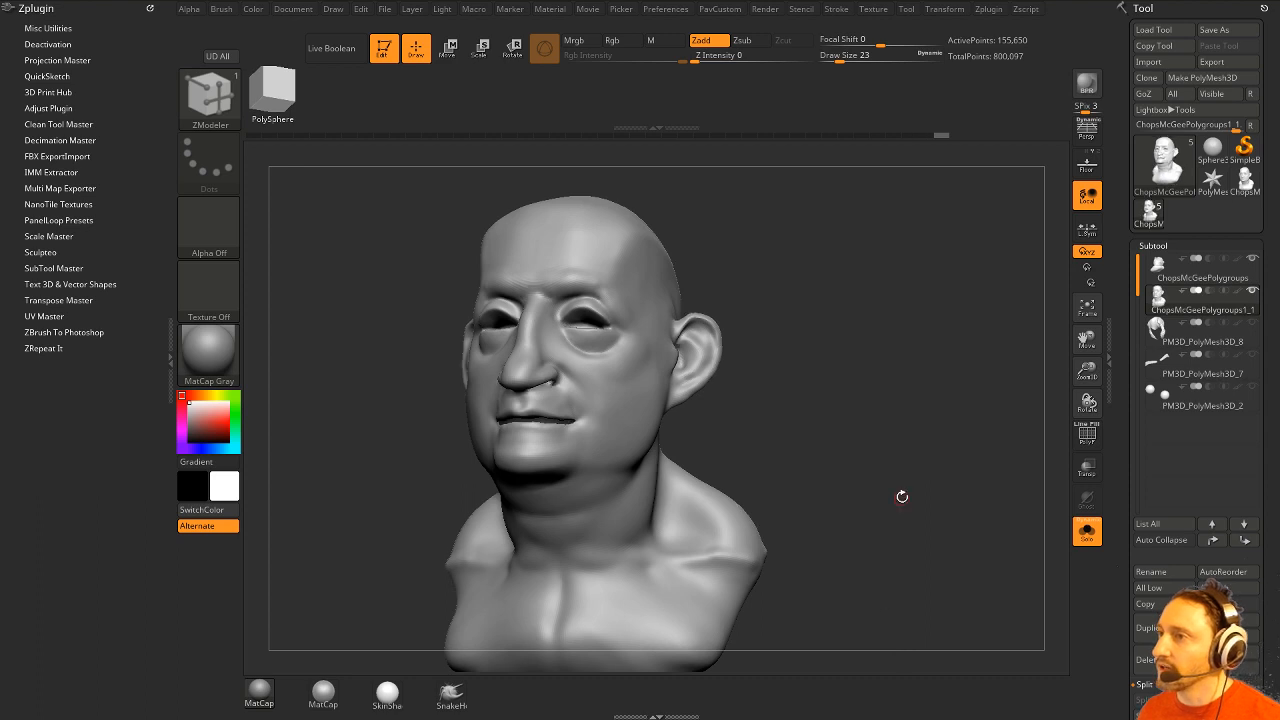
Divide the duplicate to subdivision level 4, project the original's detail onto it and inspect the face.
{"action": "left_click_drag", "start_coordinate": [904, 494], "coordinate": [890, 450]}
{"action": "left_click_drag", "start_coordinate": [966, 372], "coordinate": [960, 296], "text": "alt"}
{"action": "left_click_drag", "start_coordinate": [960, 296], "coordinate": [979, 368]}
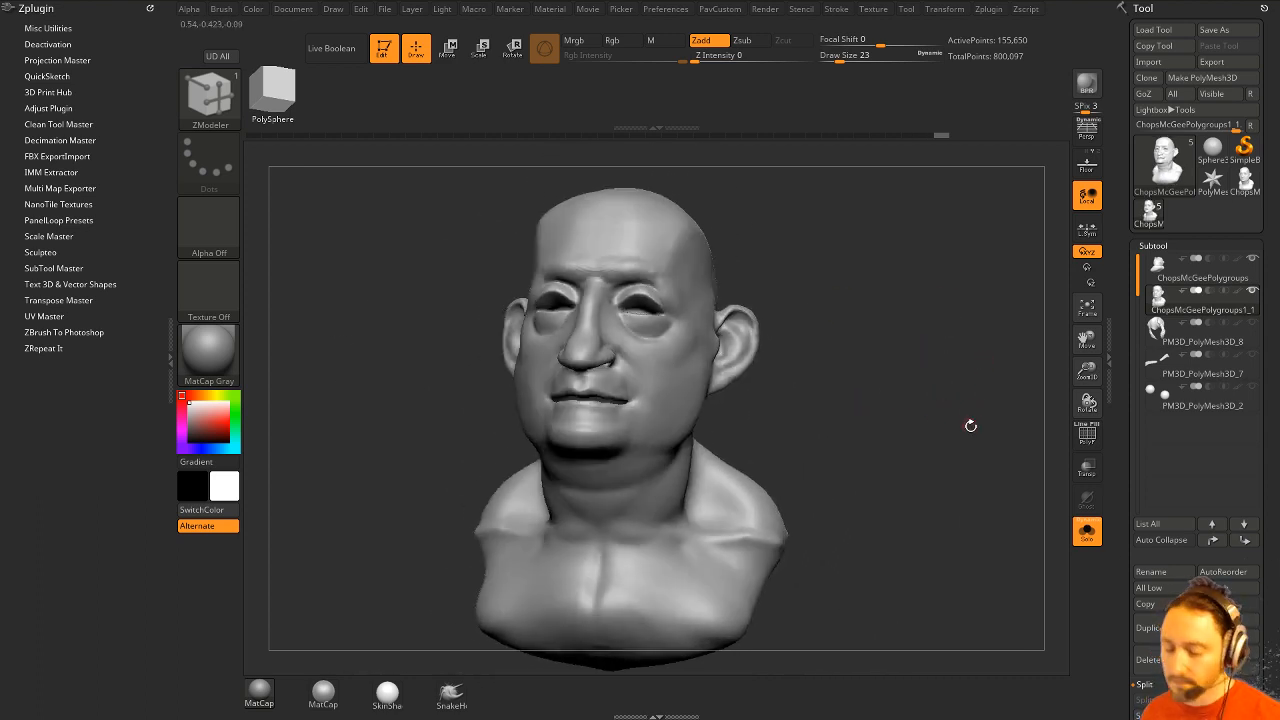
{"action": "key", "text": "space"}
{"action": "left_click", "coordinate": [935, 682]}
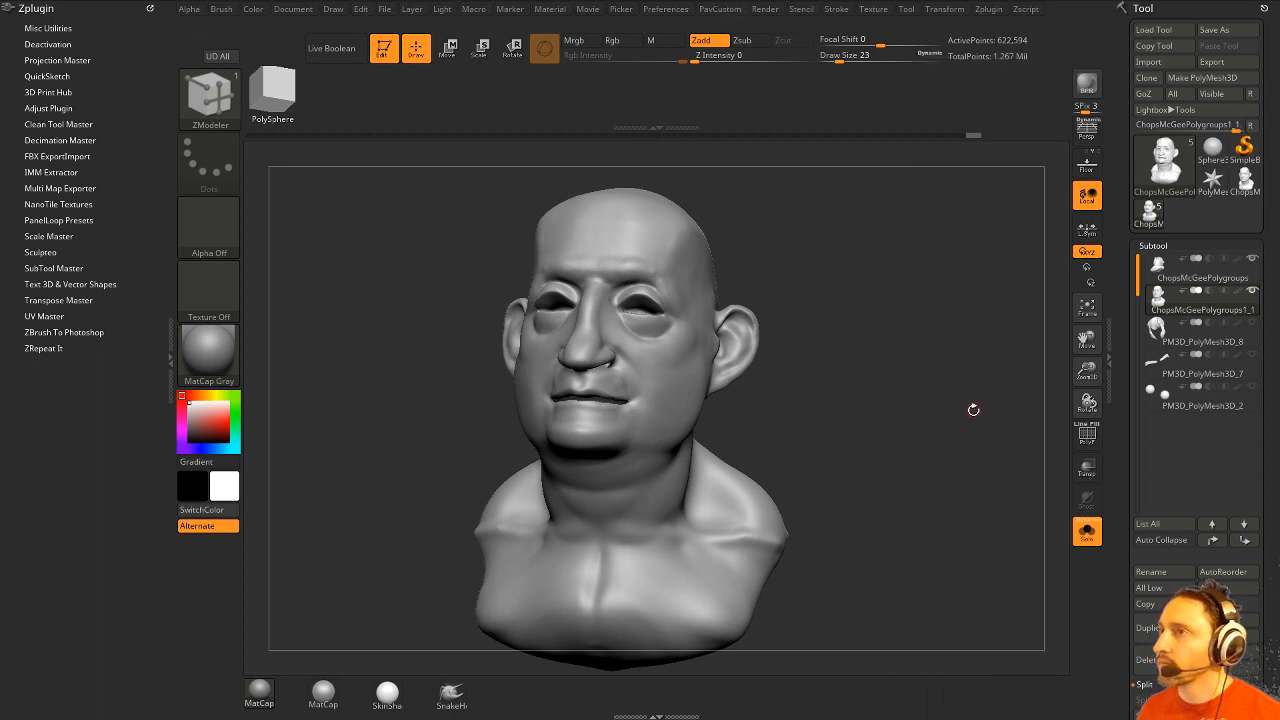
{"action": "mouse_move", "coordinate": [977, 403]}
{"action": "left_mouse_down"}
{"action": "mouse_move", "coordinate": [980, 363]}
{"action": "mouse_move", "coordinate": [952, 399]}
{"action": "left_mouse_up"}
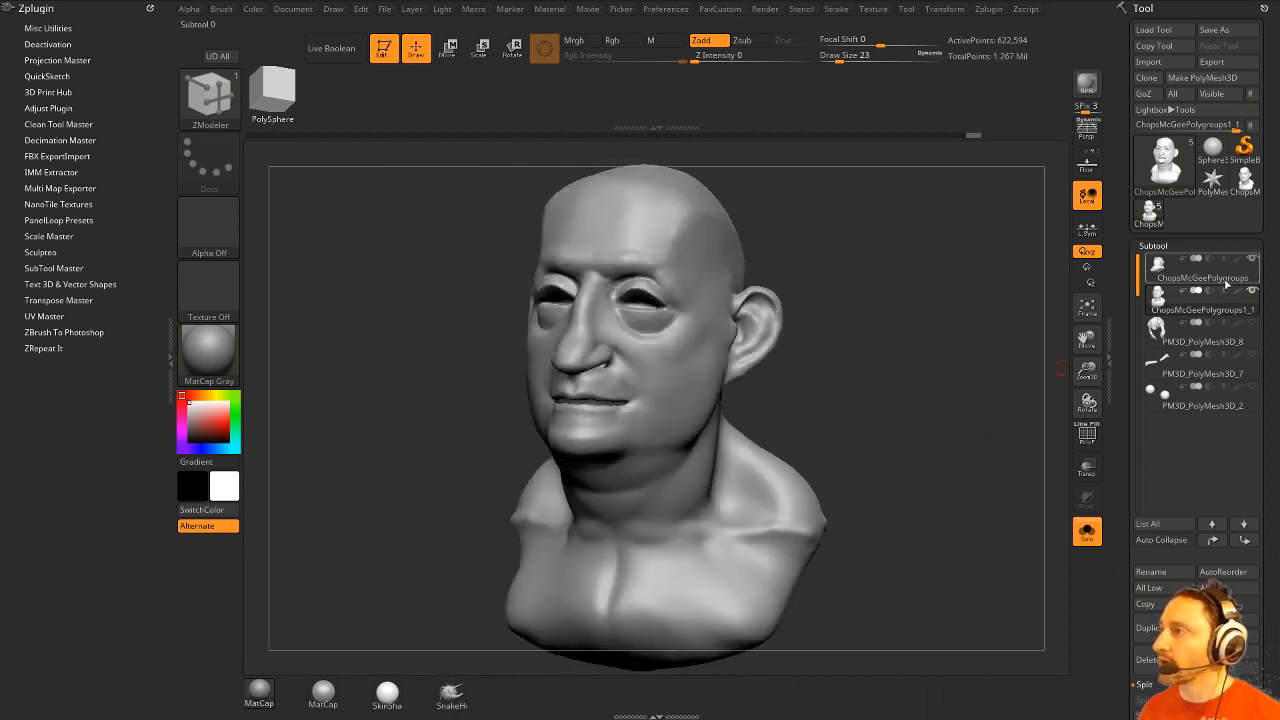
Select the original ChopsMcGeePolygroups subtool and delete it.
{"action": "left_click", "coordinate": [1222, 298]}
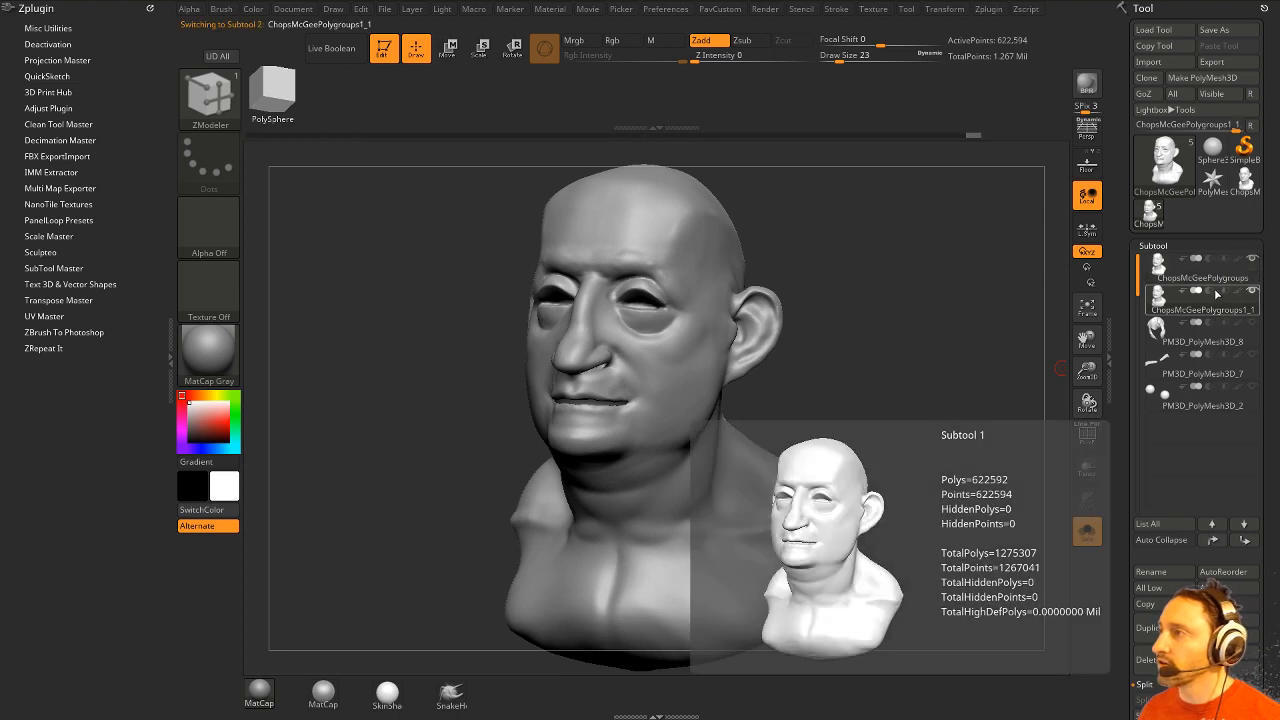
{"action": "left_click", "coordinate": [1221, 265]}
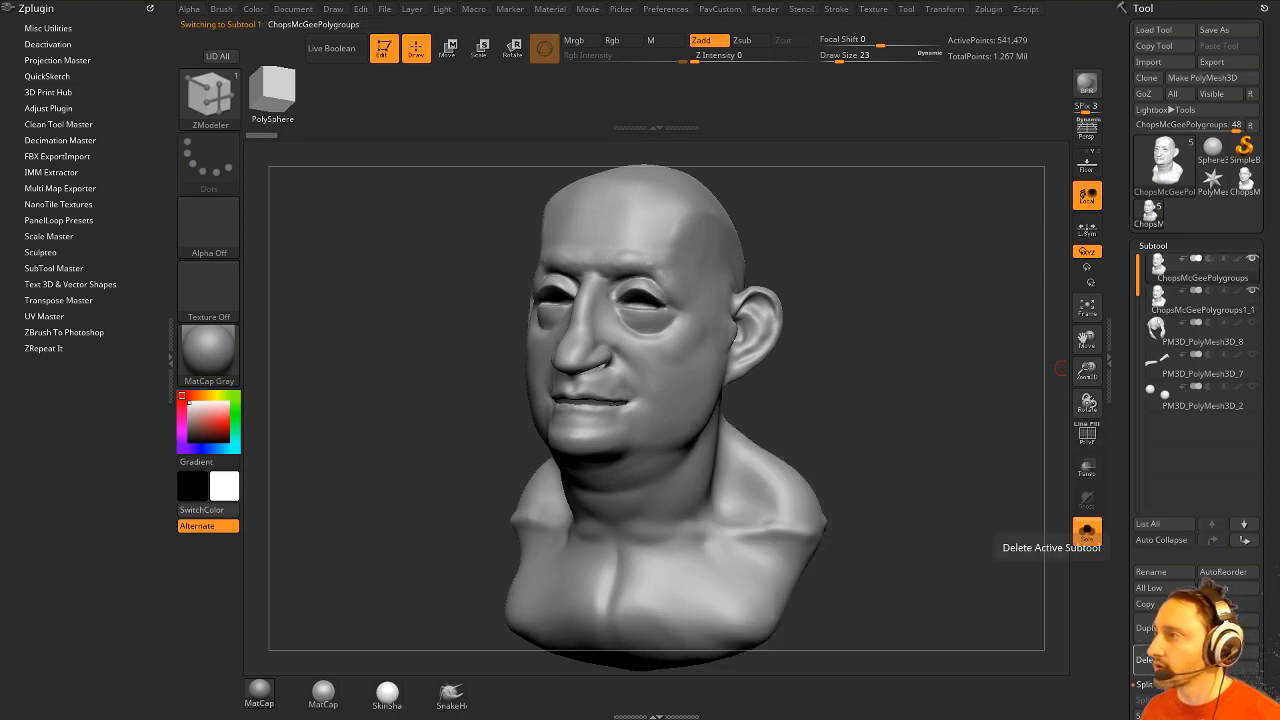
{"action": "left_click", "coordinate": [1163, 659]}
{"action": "left_click_drag", "start_coordinate": [1120, 528], "coordinate": [1186, 392]}
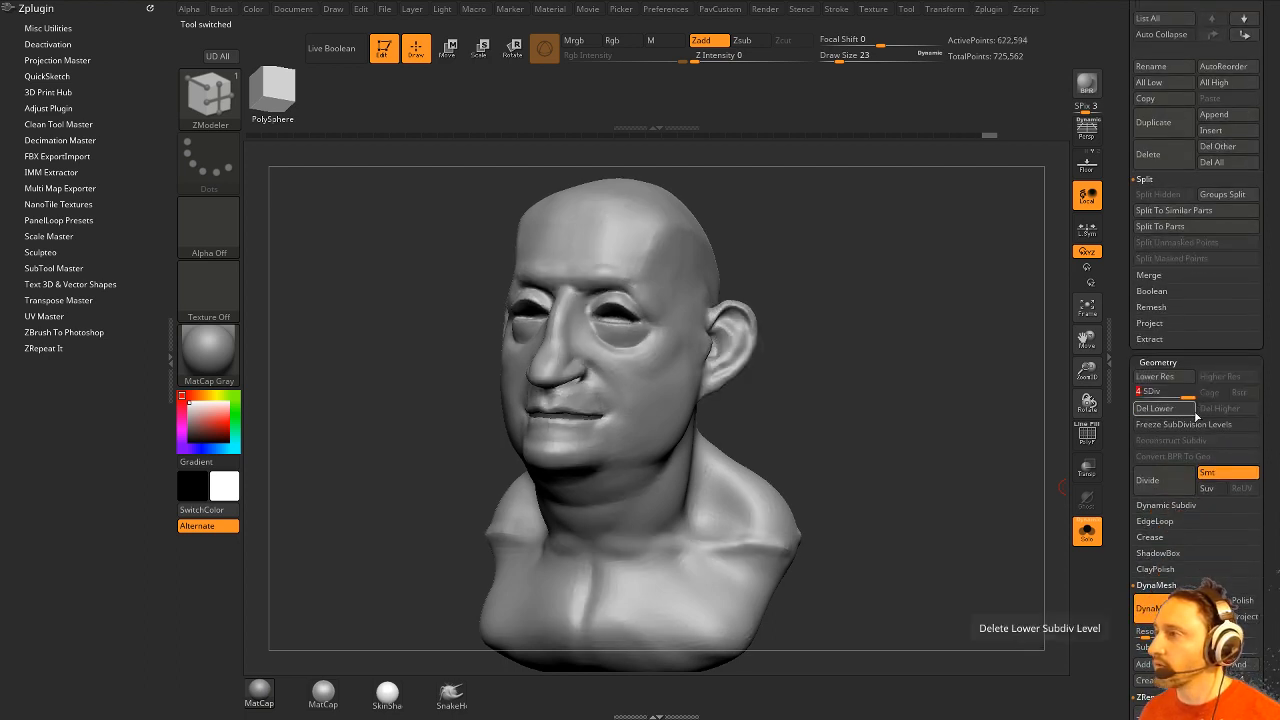
Set the remaining bust to subdivision level 2 and select the Standard brush.
{"action": "mouse_move", "coordinate": [977, 488]}
{"action": "left_mouse_down"}
{"action": "mouse_move", "coordinate": [1024, 497]}
{"action": "mouse_move", "coordinate": [1022, 404]}
{"action": "mouse_move", "coordinate": [1060, 366]}
{"action": "left_mouse_up"}
{"action": "left_click", "coordinate": [1087, 537]}
{"action": "left_click", "coordinate": [1155, 396]}
{"action": "key", "text": "f"}
{"action": "key", "text": "b"}
{"action": "key", "text": "s"}
{"action": "key", "text": "t"}
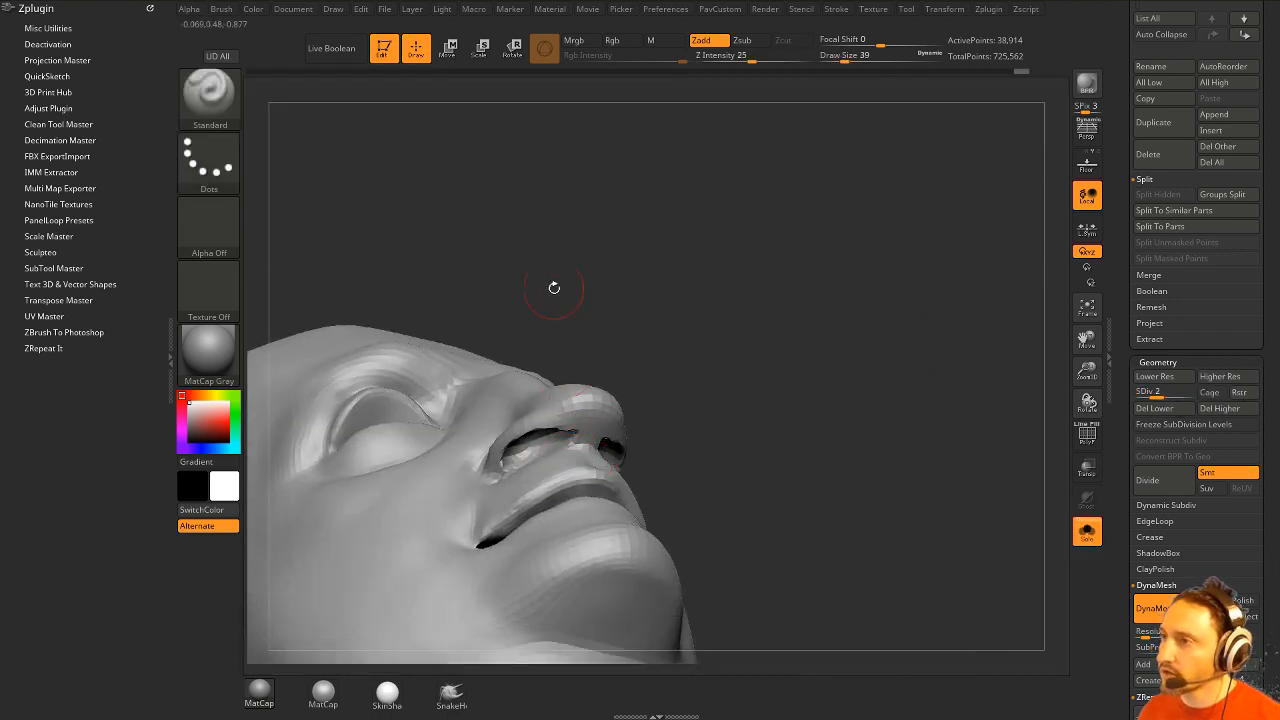
Smooth the nostrils from below at subdivision level 2, and continue smoothing them at level 3.
{"action": "left_click", "coordinate": [665, 9]}
{"action": "left_click", "coordinate": [680, 328], "text": "shift"}
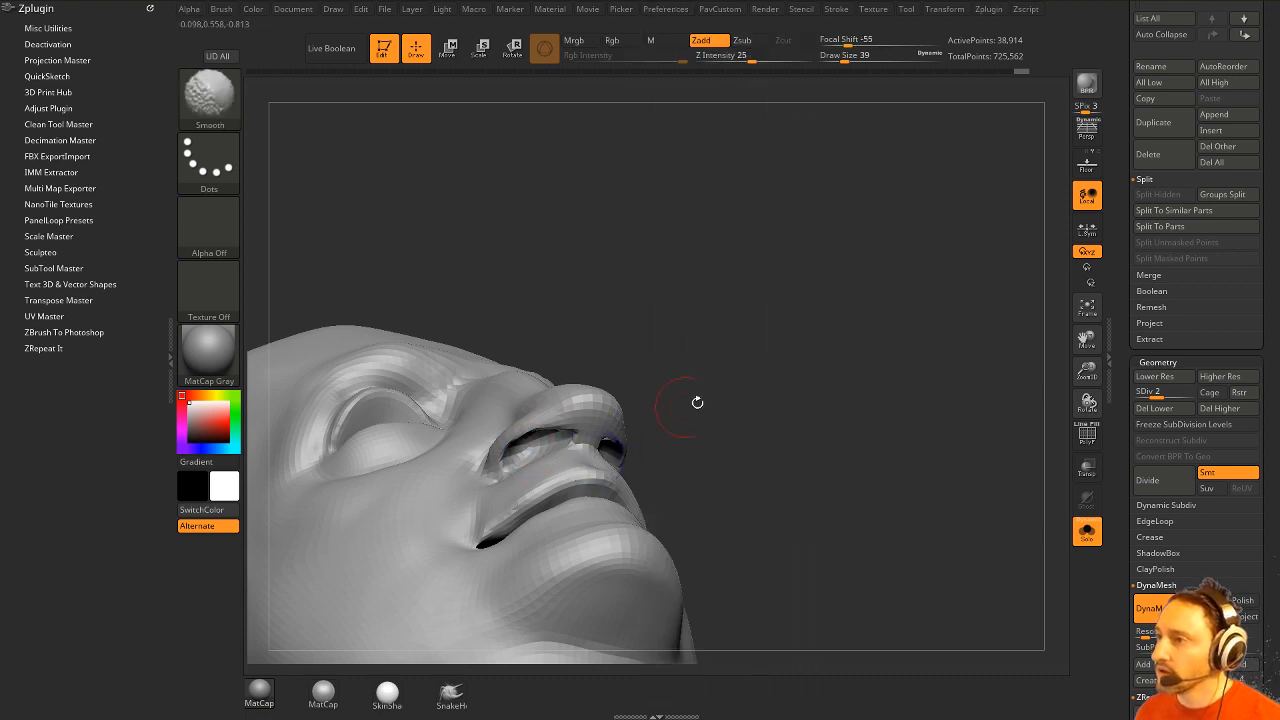
{"action": "left_click_drag", "start_coordinate": [697, 403], "coordinate": [657, 414]}
{"action": "left_click_drag", "start_coordinate": [614, 457], "coordinate": [623, 486], "text": "shift"}
{"action": "left_click_drag", "start_coordinate": [860, 318], "coordinate": [850, 250]}
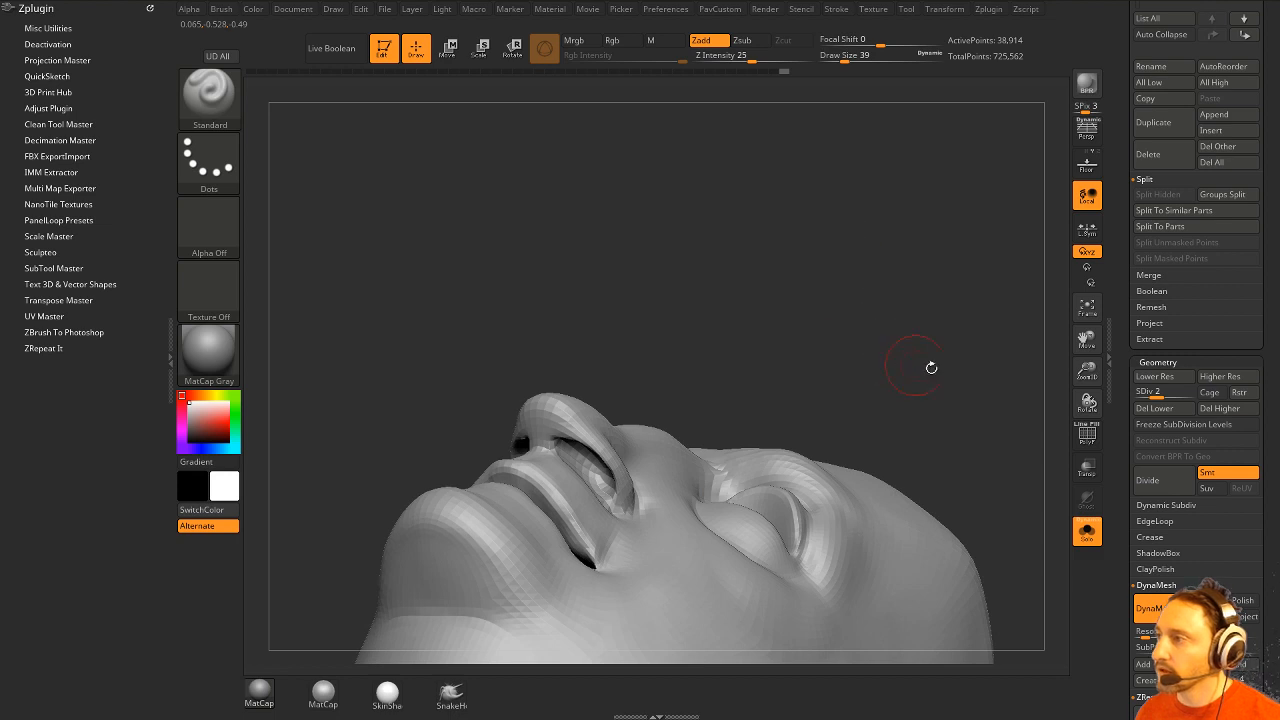
{"action": "left_click_drag", "start_coordinate": [1157, 395], "coordinate": [1173, 395]}
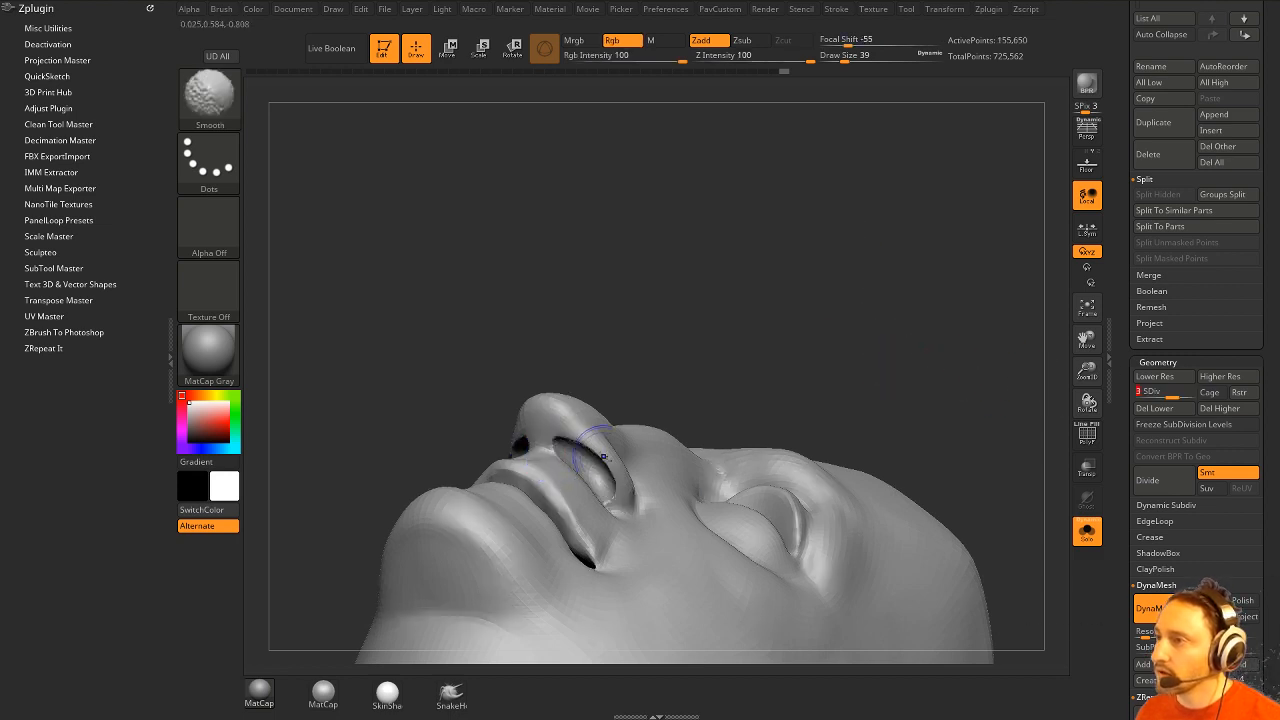
{"action": "left_click_drag", "start_coordinate": [671, 400], "coordinate": [630, 490]}
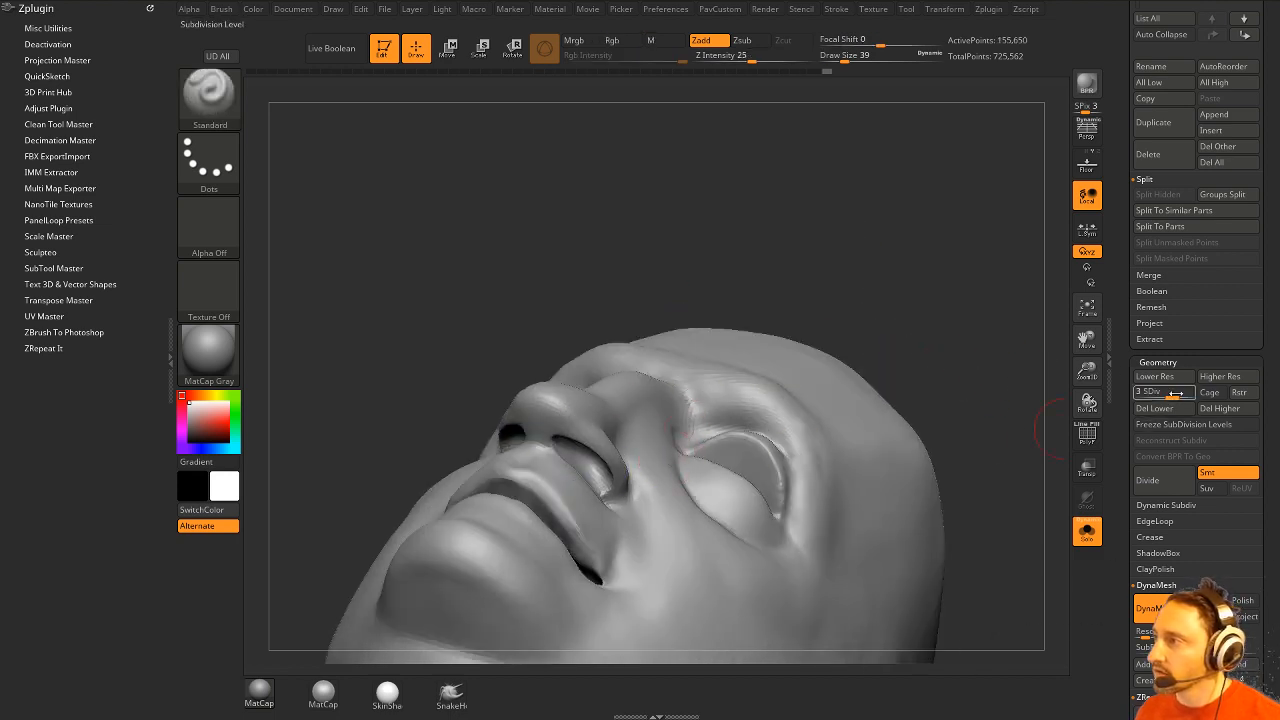
Raise the bust to subdivision level 4 and smooth the nostril rims and wings on both sides of the nose.
{"action": "left_click_drag", "start_coordinate": [1176, 393], "coordinate": [1188, 393]}
{"action": "left_click_drag", "start_coordinate": [680, 311], "coordinate": [617, 366]}
{"action": "mouse_move", "coordinate": [597, 442]}
{"action": "left_mouse_down", "text": "shift"}
{"action": "mouse_move", "coordinate": [602, 464]}
{"action": "mouse_move", "coordinate": [637, 423]}
{"action": "left_mouse_up", "text": "shift"}
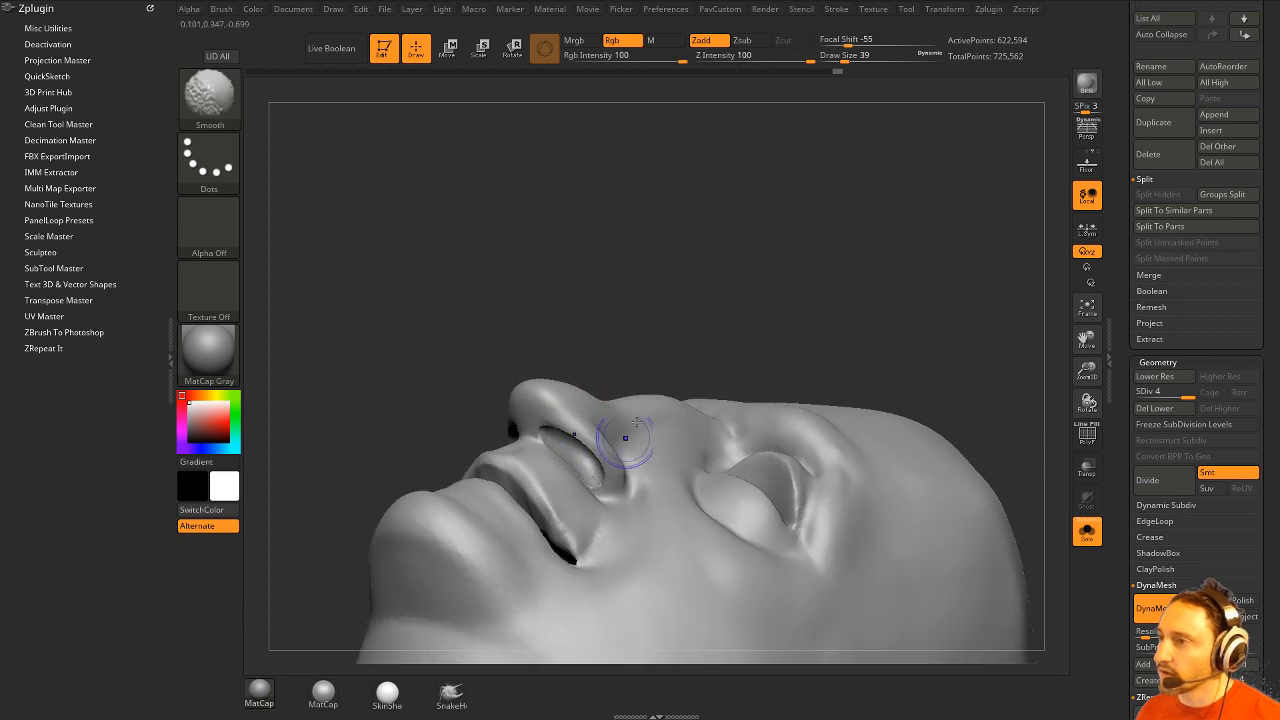
{"action": "left_click_drag", "start_coordinate": [665, 345], "coordinate": [686, 334]}
{"action": "left_click_drag", "start_coordinate": [557, 457], "coordinate": [599, 495], "text": "shift"}
{"action": "left_click_drag", "start_coordinate": [705, 318], "coordinate": [872, 309]}
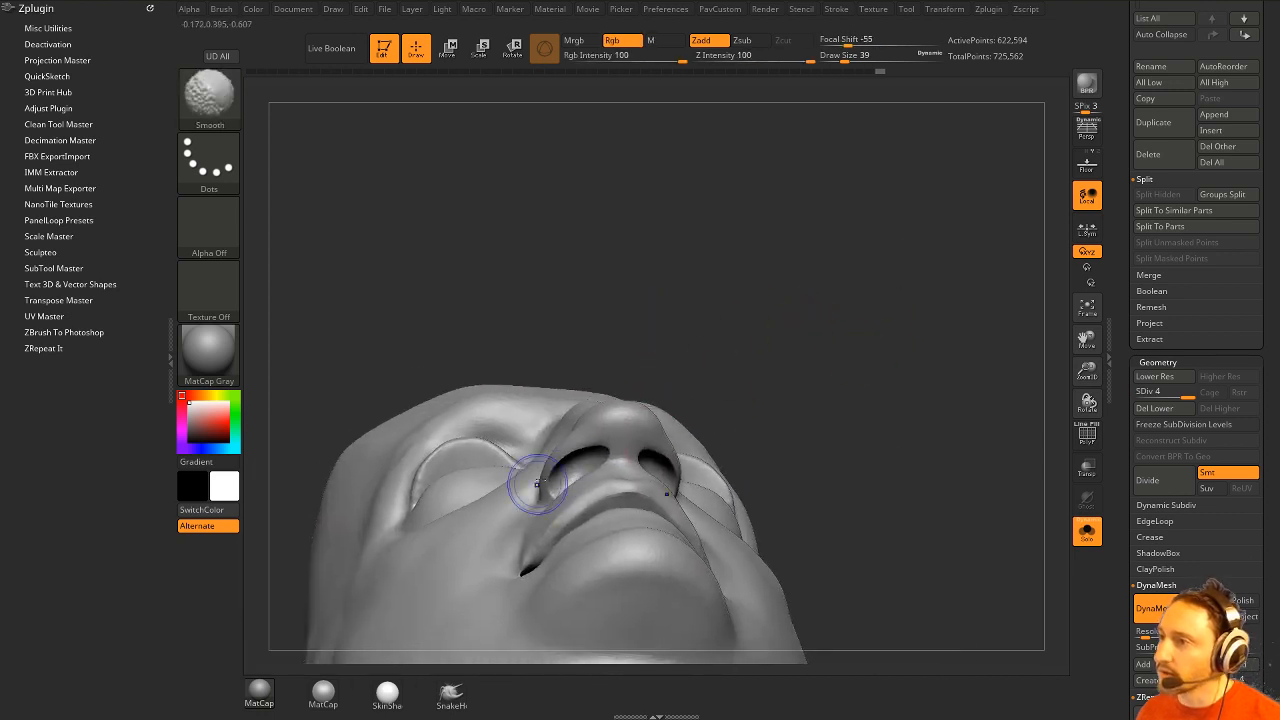
{"action": "mouse_move", "coordinate": [537, 484]}
{"action": "left_mouse_down", "text": "shift"}
{"action": "mouse_move", "coordinate": [543, 500]}
{"action": "mouse_move", "coordinate": [600, 495]}
{"action": "left_mouse_up", "text": "shift"}
{"action": "left_click_drag", "start_coordinate": [871, 349], "coordinate": [917, 334]}
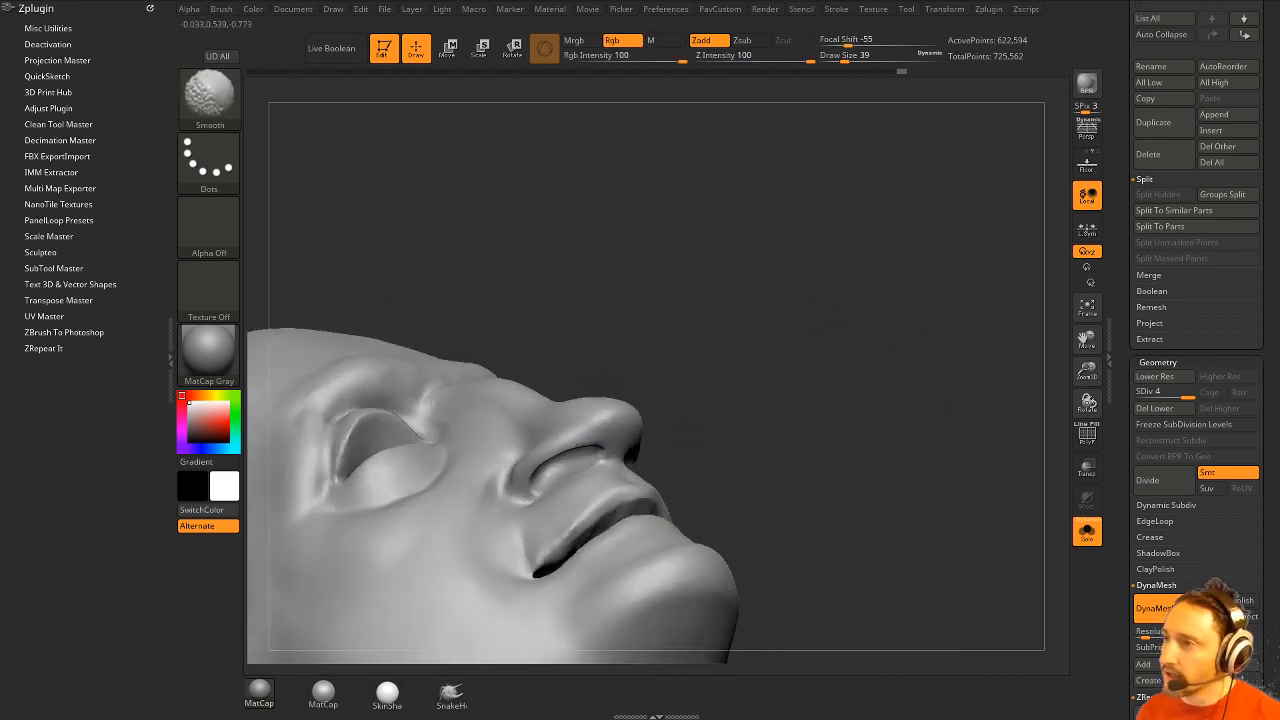
{"action": "left_click_drag", "start_coordinate": [526, 500], "coordinate": [538, 492], "text": "shift"}
Choose the Inflat brush with a draw size of 56 and inflate the nostril edges on both sides.
{"action": "key", "text": "b"}
{"action": "key", "text": "i"}
{"action": "key", "text": "n"}
{"action": "left_click_drag", "start_coordinate": [873, 371], "coordinate": [755, 346]}
{"action": "key", "text": "s"}
{"action": "left_click_drag", "start_coordinate": [577, 463], "coordinate": [550, 466]}
{"action": "mouse_move", "coordinate": [918, 325]}
{"action": "left_mouse_down"}
{"action": "mouse_move", "coordinate": [903, 343]}
{"action": "mouse_move", "coordinate": [785, 325]}
{"action": "left_mouse_up"}
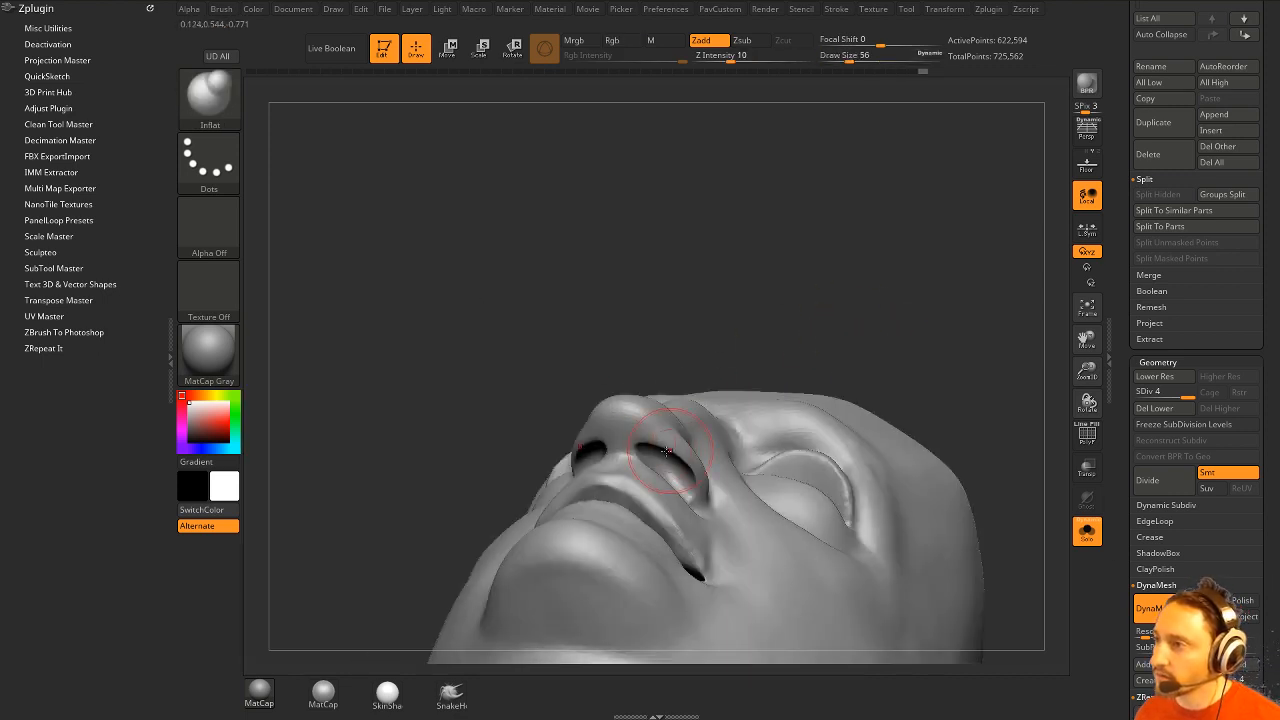
{"action": "left_click_drag", "start_coordinate": [674, 450], "coordinate": [682, 446]}
Smooth the line between the lips and the corner of the mouth.
{"action": "mouse_move", "coordinate": [775, 330]}
{"action": "left_mouse_down"}
{"action": "mouse_move", "coordinate": [873, 413]}
{"action": "mouse_move", "coordinate": [822, 437]}
{"action": "left_mouse_up"}
{"action": "left_click_drag", "start_coordinate": [569, 534], "coordinate": [600, 516], "text": "shift"}
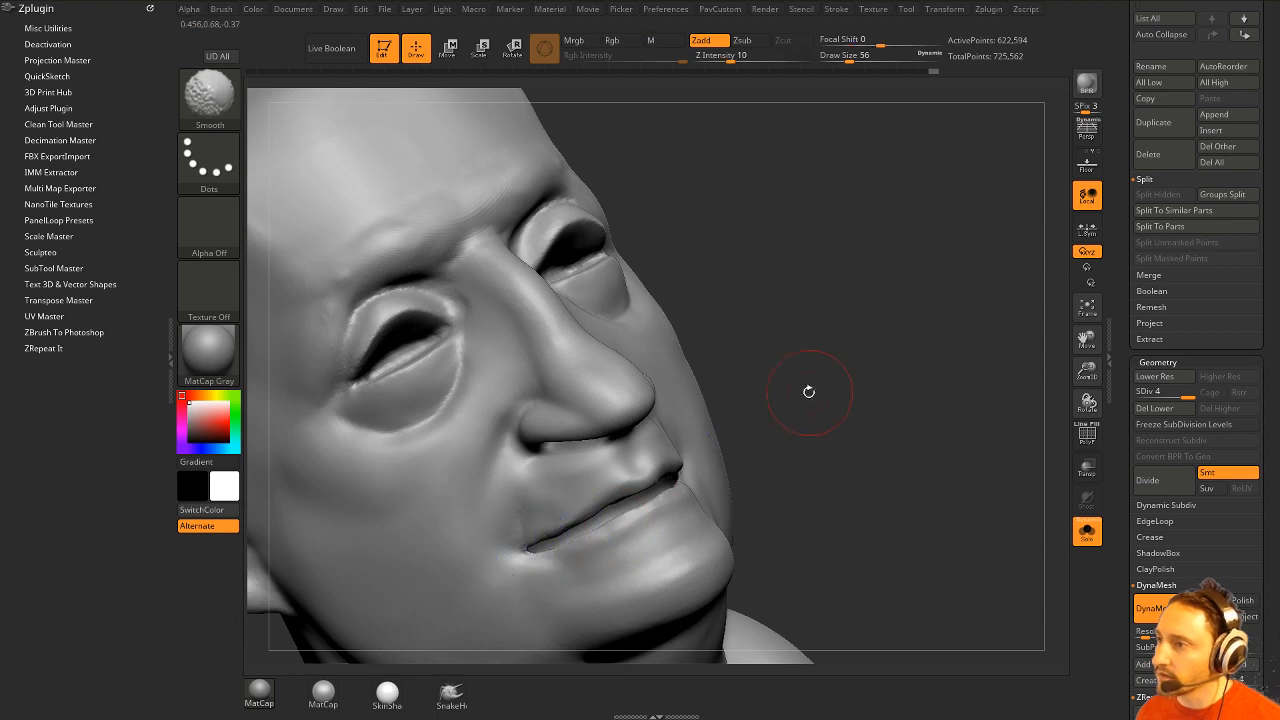
{"action": "left_click_drag", "start_coordinate": [809, 391], "coordinate": [838, 440]}
{"action": "left_click_drag", "start_coordinate": [590, 530], "coordinate": [656, 500], "text": "shift"}
{"action": "left_click_drag", "start_coordinate": [754, 426], "coordinate": [766, 436]}
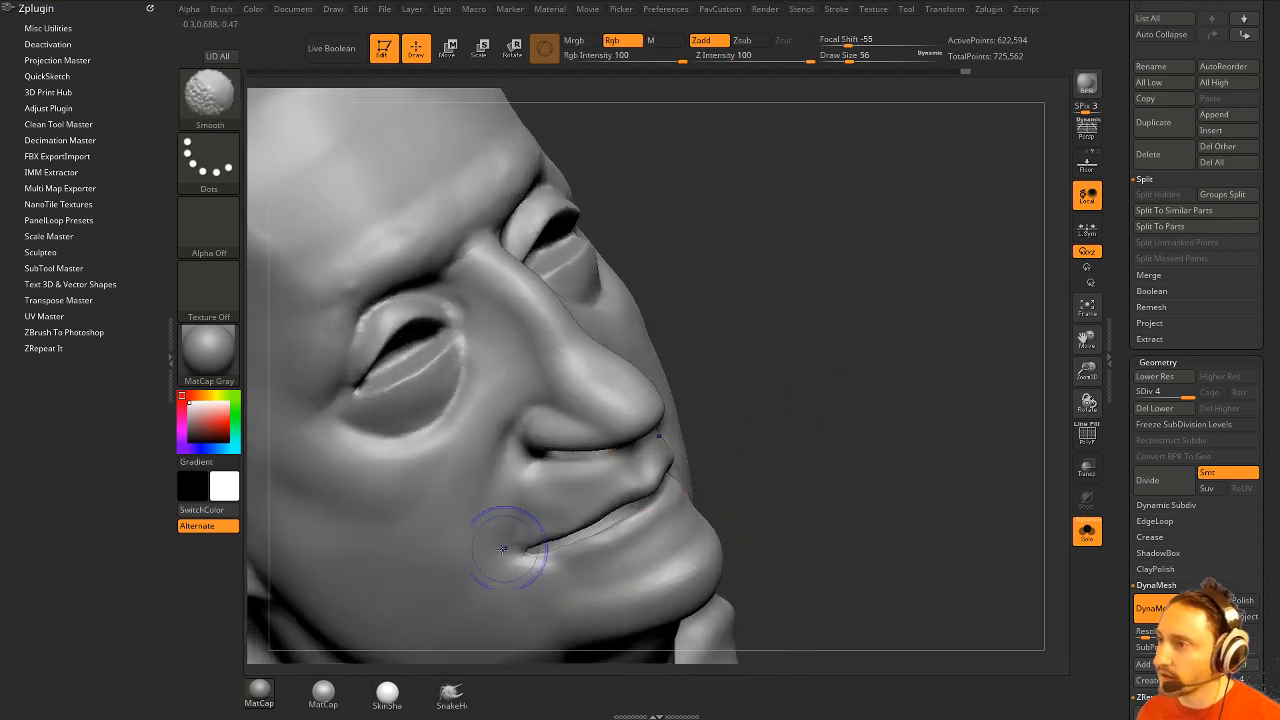
{"action": "left_click_drag", "start_coordinate": [508, 548], "coordinate": [530, 540], "text": "shift"}
Frame the bust, show its polyframe at subdivision level 1 and select the Standard brush with draw size 62.
{"action": "left_click_drag", "start_coordinate": [863, 417], "coordinate": [880, 372], "text": "alt"}
{"action": "mouse_move", "coordinate": [880, 372]}
{"action": "left_mouse_down", "text": "shift"}
{"action": "mouse_move", "coordinate": [910, 373]}
{"action": "mouse_move", "coordinate": [1000, 296]}
{"action": "left_mouse_up", "text": "shift"}
{"action": "left_click_drag", "start_coordinate": [953, 374], "coordinate": [925, 402]}
{"action": "left_click", "coordinate": [1087, 434]}
{"action": "mouse_move", "coordinate": [1010, 412]}
{"action": "left_mouse_down"}
{"action": "mouse_move", "coordinate": [1093, 405]}
{"action": "mouse_move", "coordinate": [937, 426]}
{"action": "mouse_move", "coordinate": [956, 430]}
{"action": "left_mouse_up"}
{"action": "left_click", "coordinate": [1140, 394]}
{"action": "key", "text": "b"}
{"action": "key", "text": "s"}
{"action": "key", "text": "t"}
{"action": "key", "text": "s"}
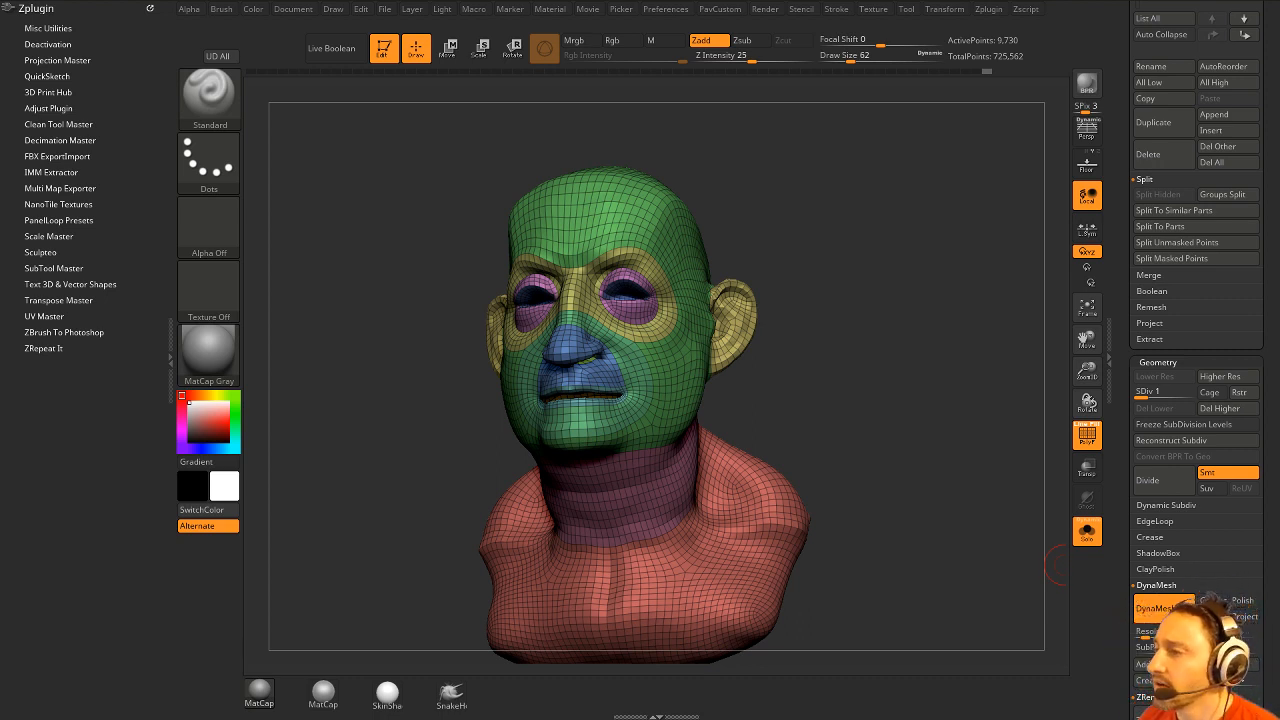
{"action": "left_click", "coordinate": [473, 9]}
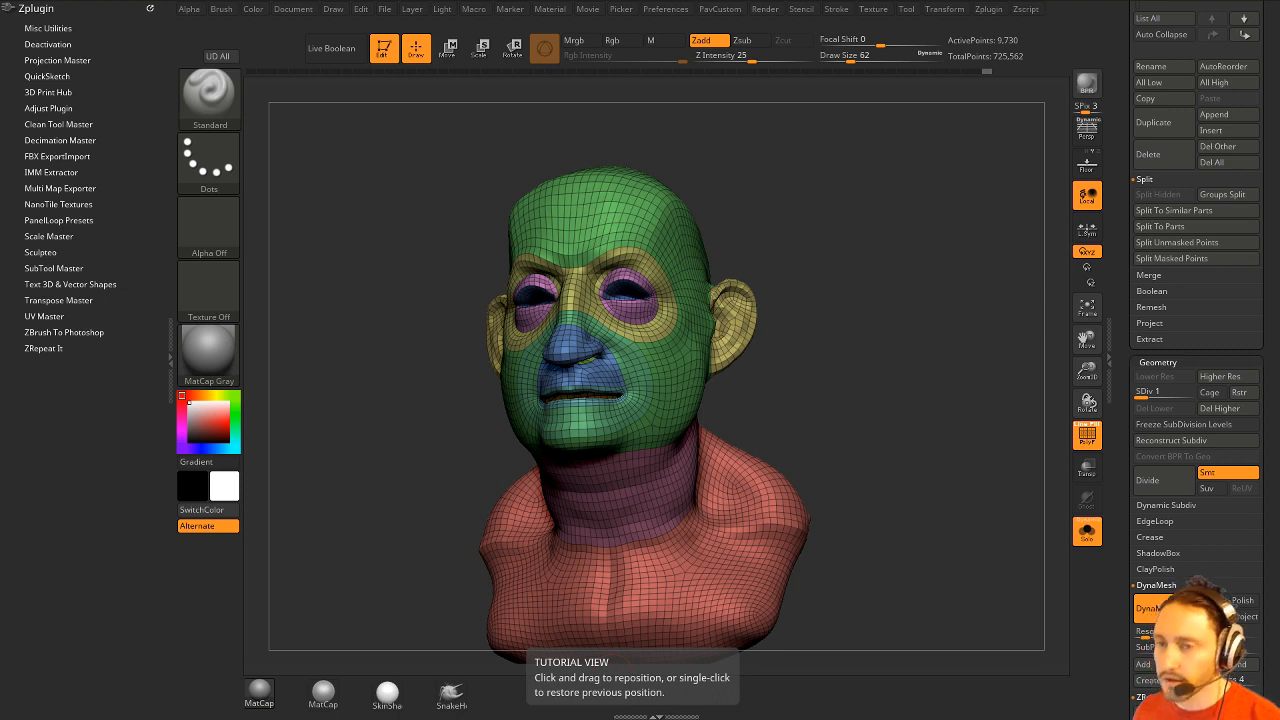
{"action": "key", "text": "super+e"}
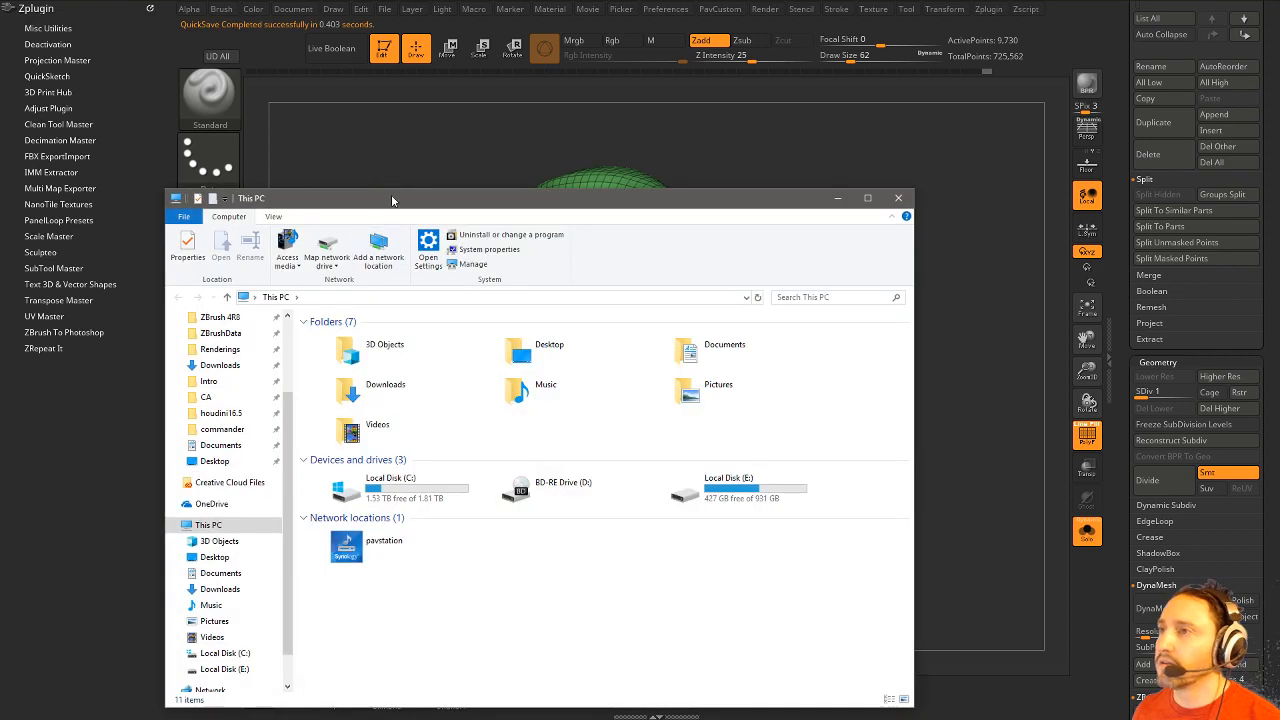
{"action": "left_click", "coordinate": [655, 714]}
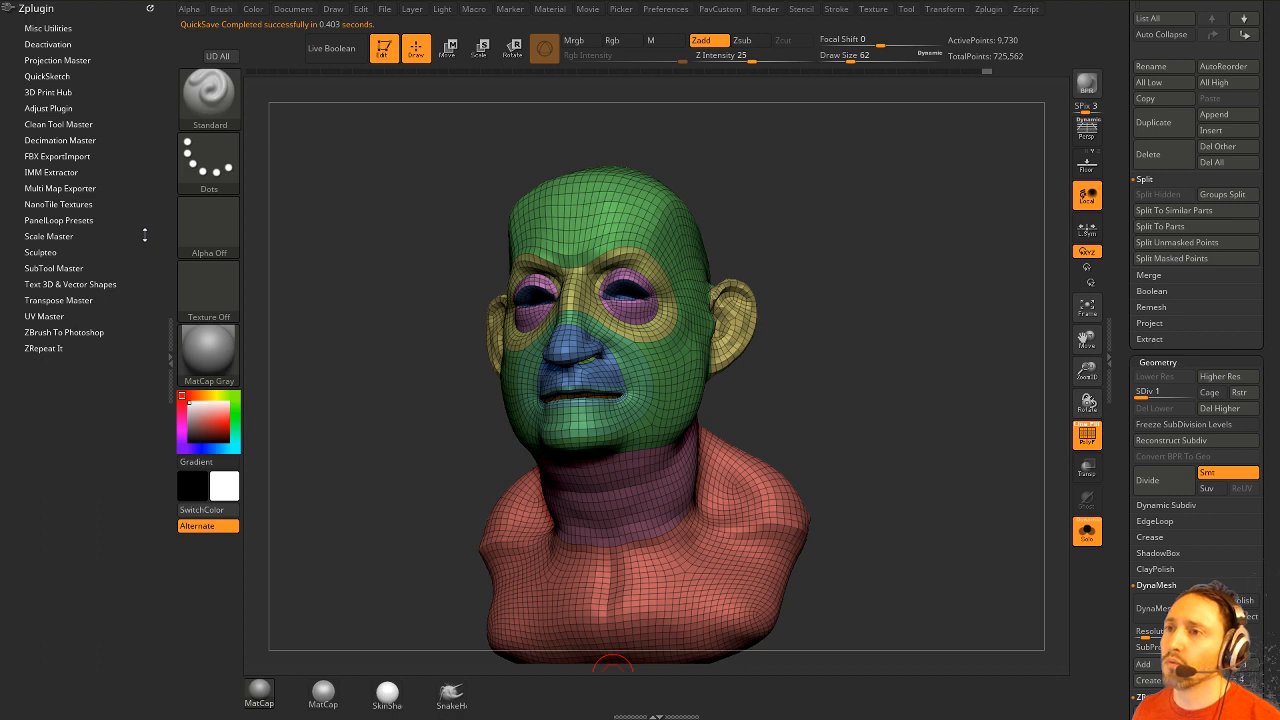
Look at the ZRepeat It plugin's recording options and the commands for creating a new macro.
{"action": "left_click", "coordinate": [57, 348]}
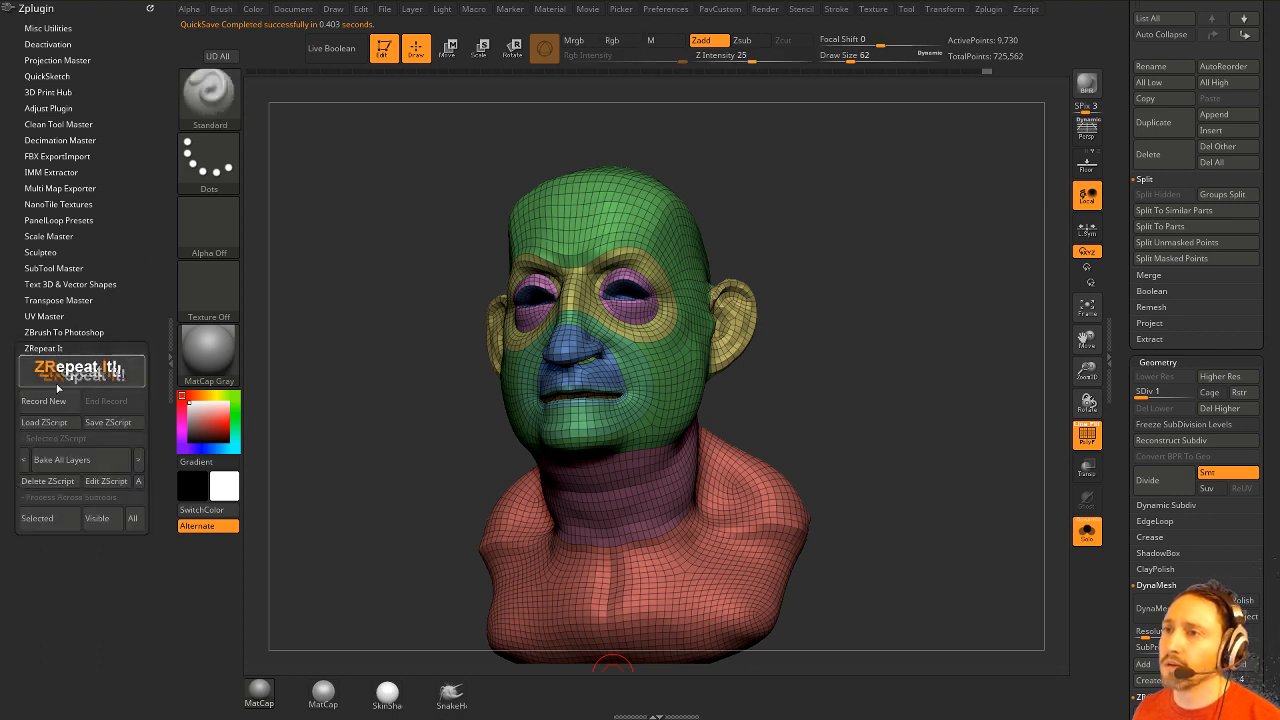
{"action": "left_click", "coordinate": [45, 348]}
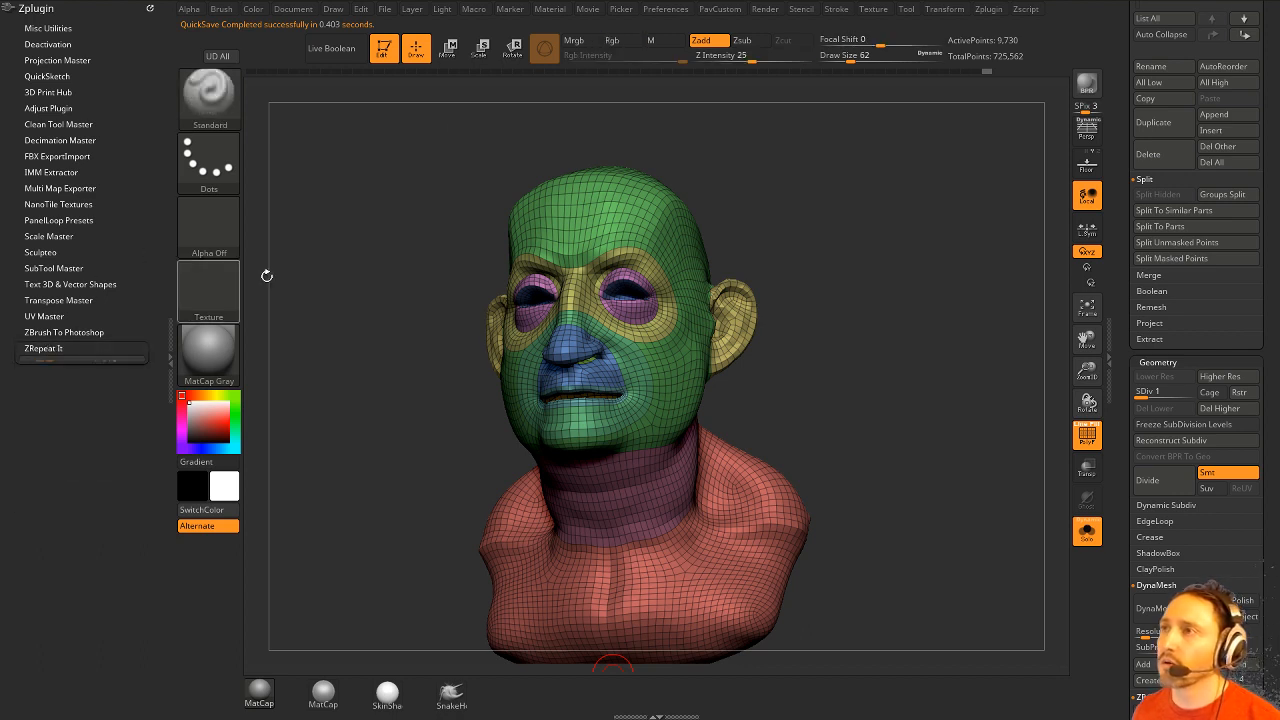
{"action": "left_click", "coordinate": [474, 10]}
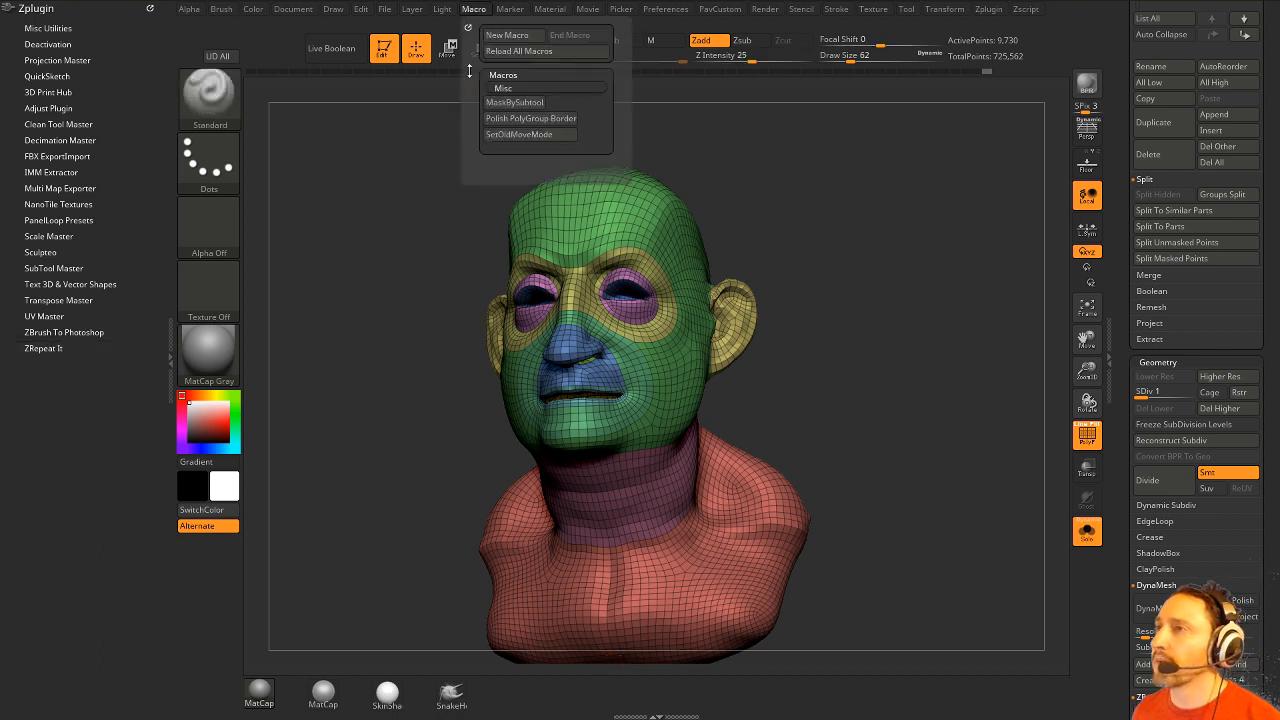
{"action": "left_click", "coordinate": [522, 37]}
{"action": "left_click_drag", "start_coordinate": [860, 300], "coordinate": [886, 303]}
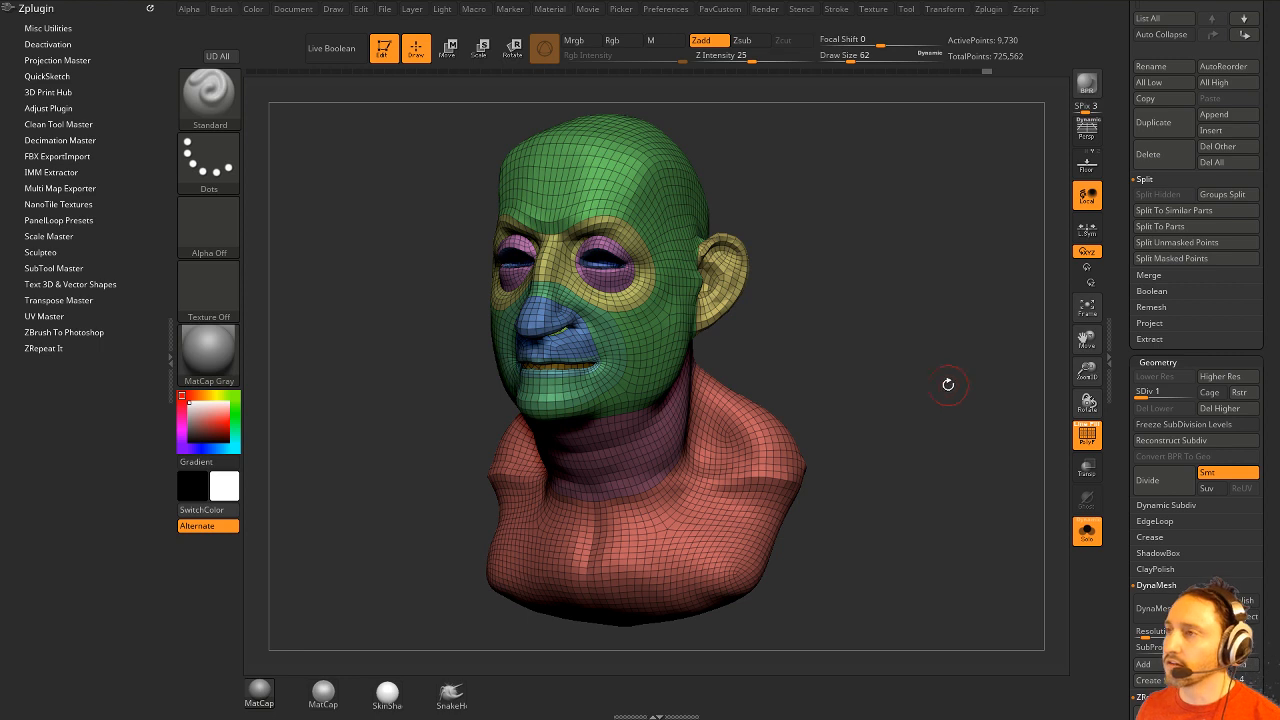
Archive the Polish PolyGroup Border macro files as PolishPolyGroupBorder.zip and remove the archive from the Macros\Misc folder.
{"action": "mouse_move", "coordinate": [946, 380]}
{"action": "left_mouse_down"}
{"action": "mouse_move", "coordinate": [943, 363]}
{"action": "mouse_move", "coordinate": [934, 376]}
{"action": "left_mouse_up"}
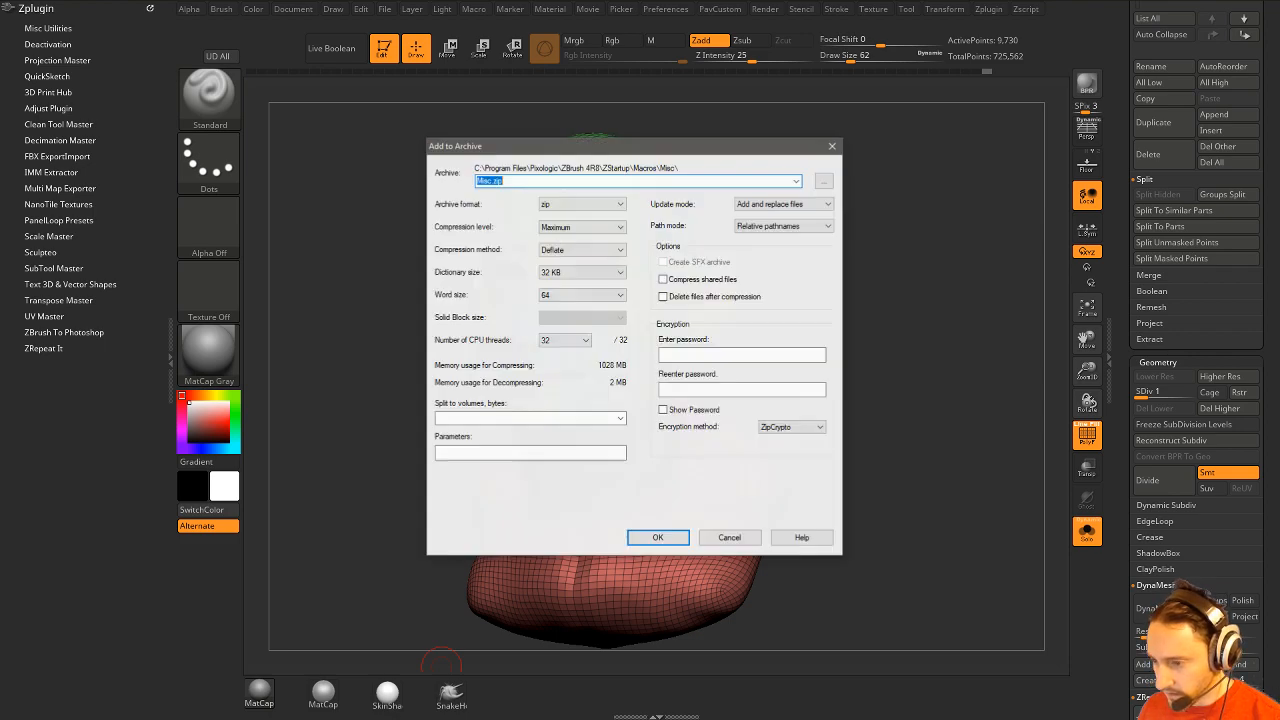
{"action": "left_click", "coordinate": [662, 535]}
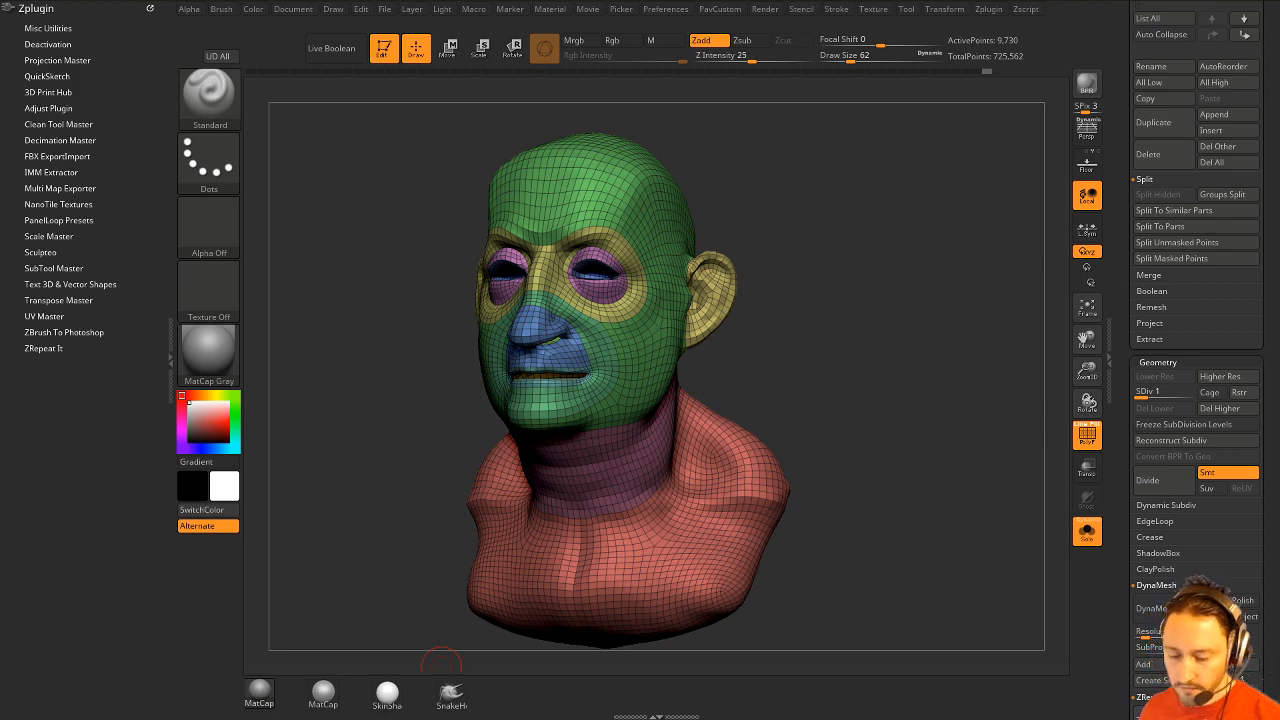
{"action": "key", "text": "alt+Tab"}
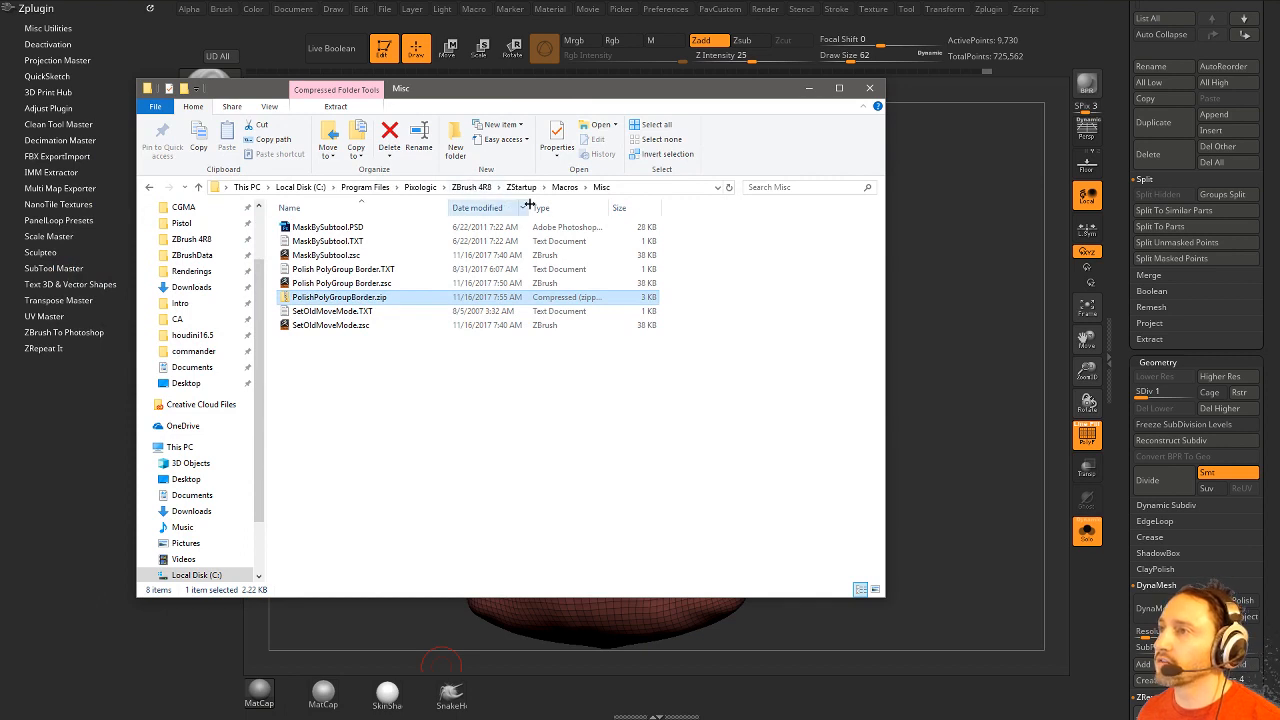
{"action": "left_click", "coordinate": [355, 298]}
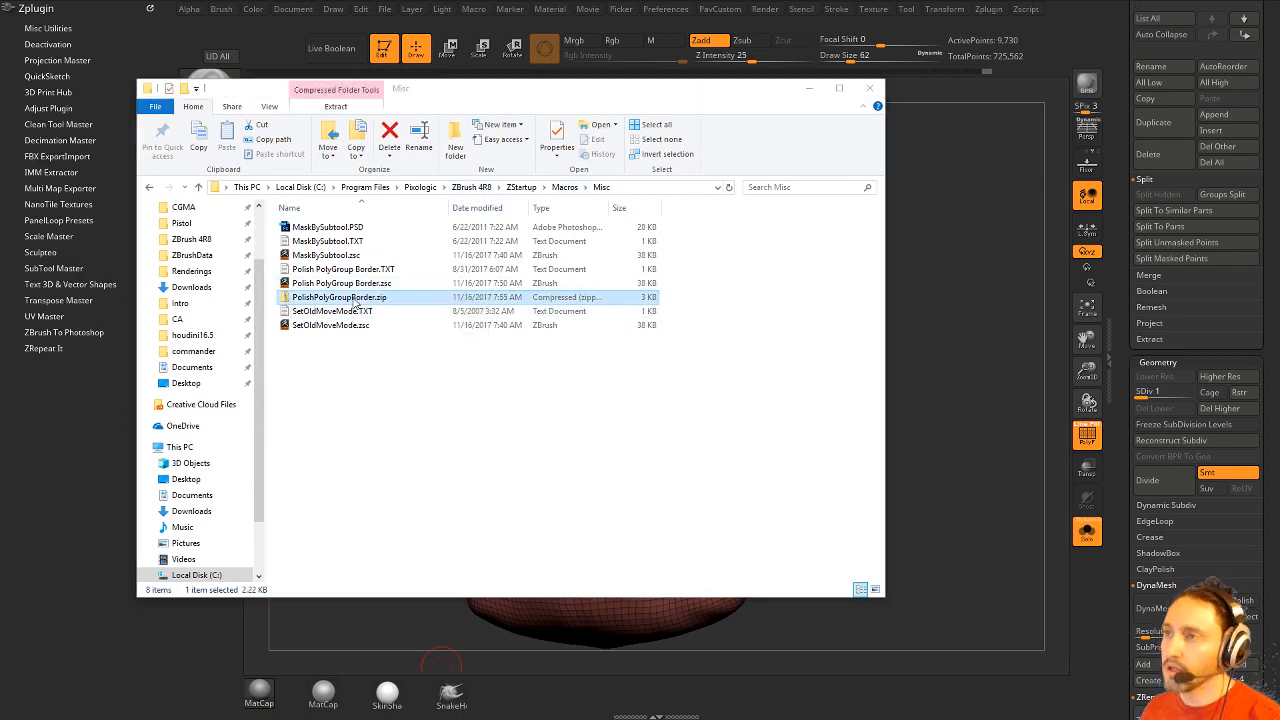
{"action": "key", "text": "Delete"}
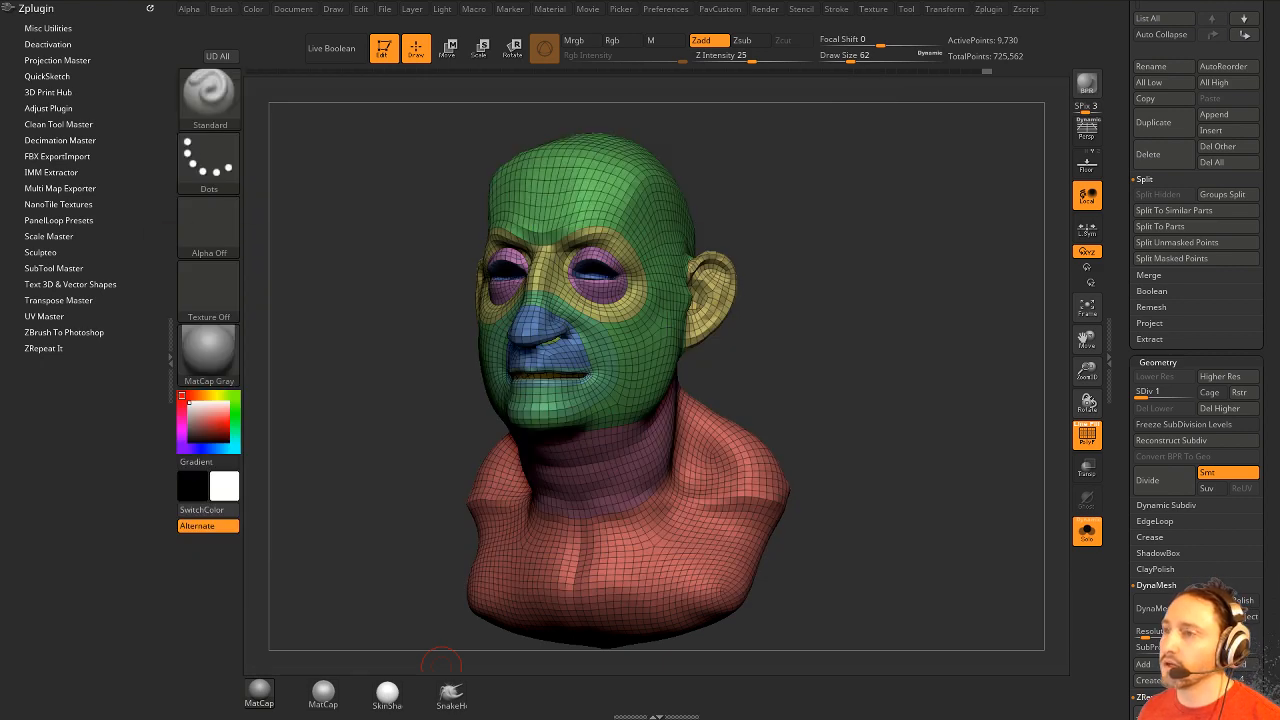
Find the Polish PolyGroup Border macro among the Misc macros in ZBrush.
{"action": "left_click", "coordinate": [505, 76]}
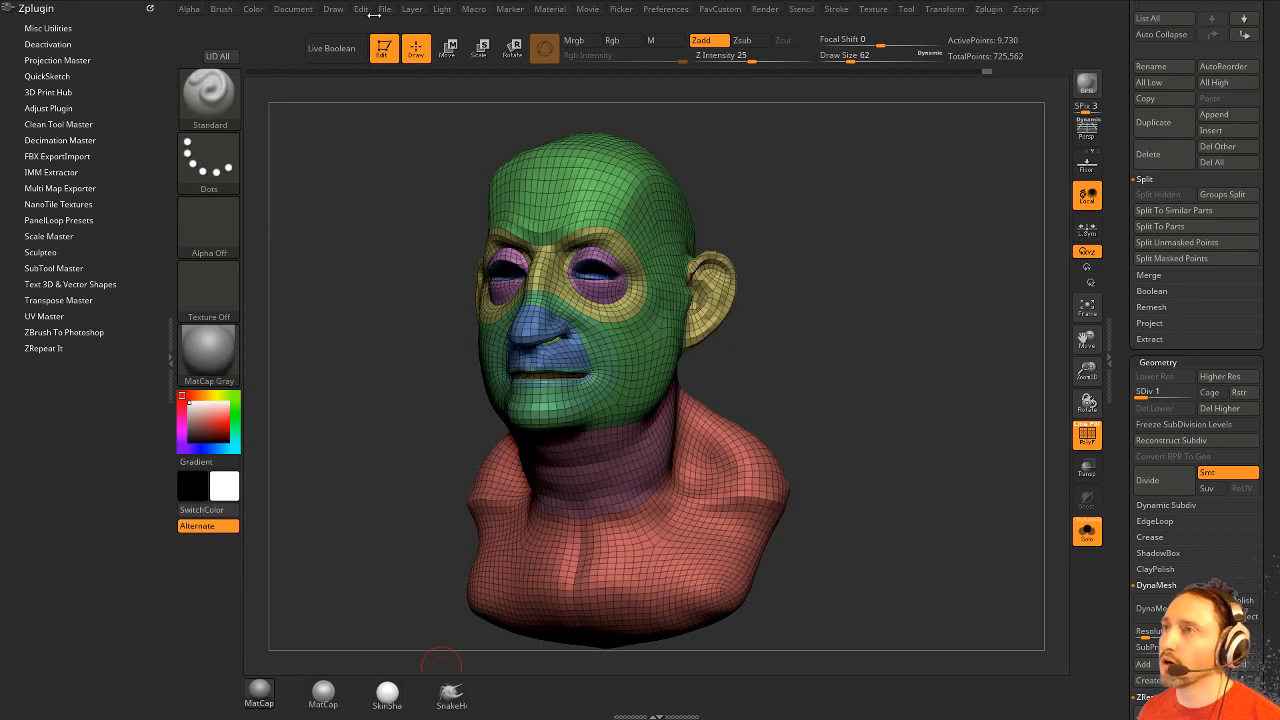
{"action": "left_click", "coordinate": [473, 9]}
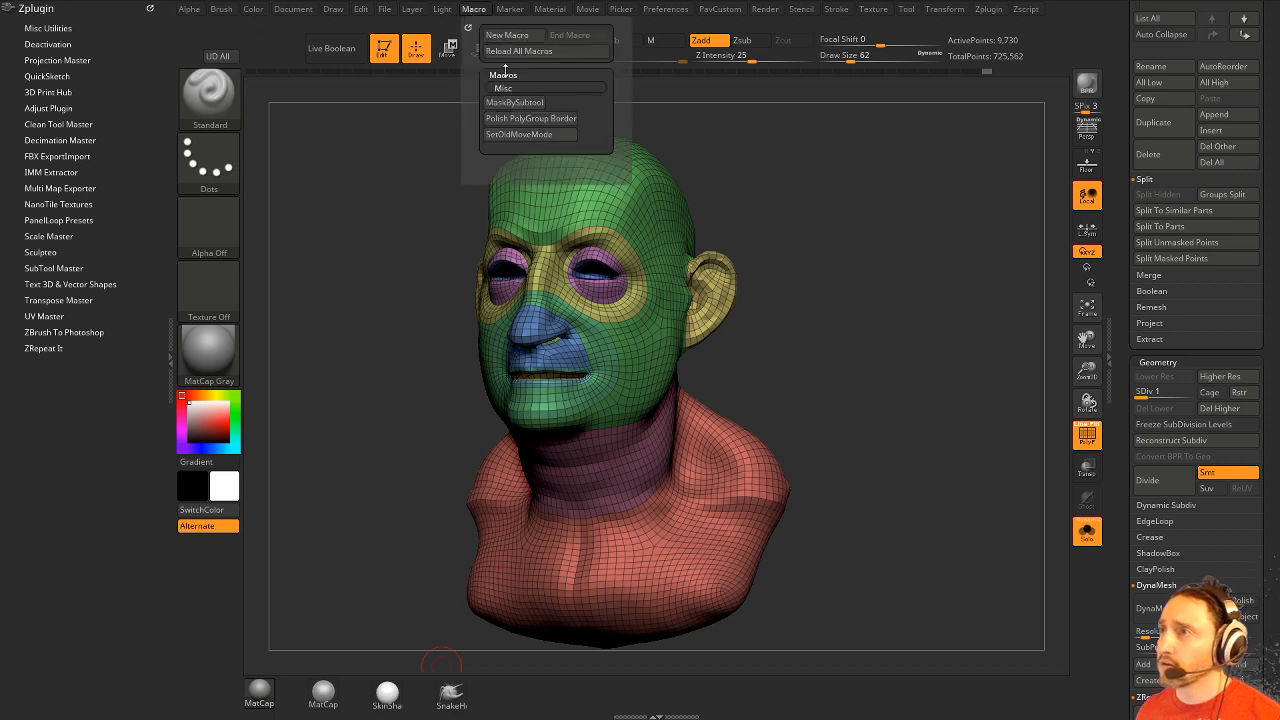
{"action": "left_click", "coordinate": [512, 119]}
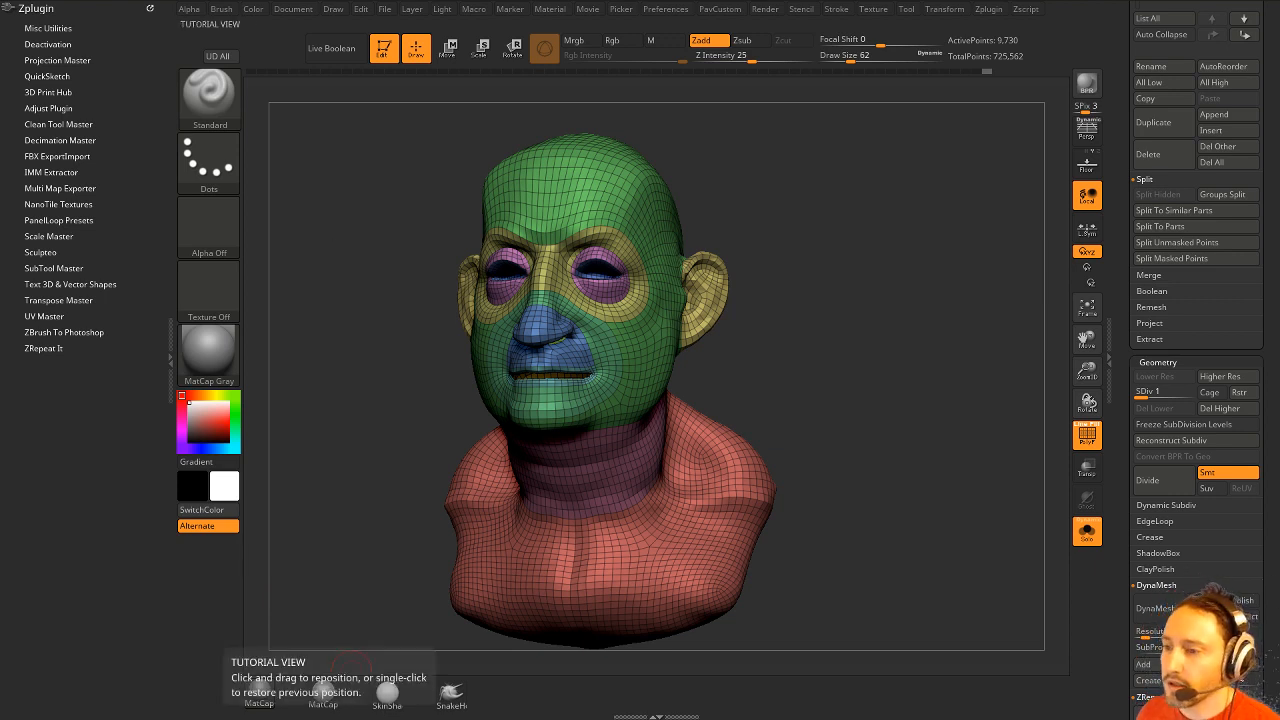
Switch to the browser and look over the YouTube channel's playlists and home page.
{"action": "key", "text": "alt+Tab"}
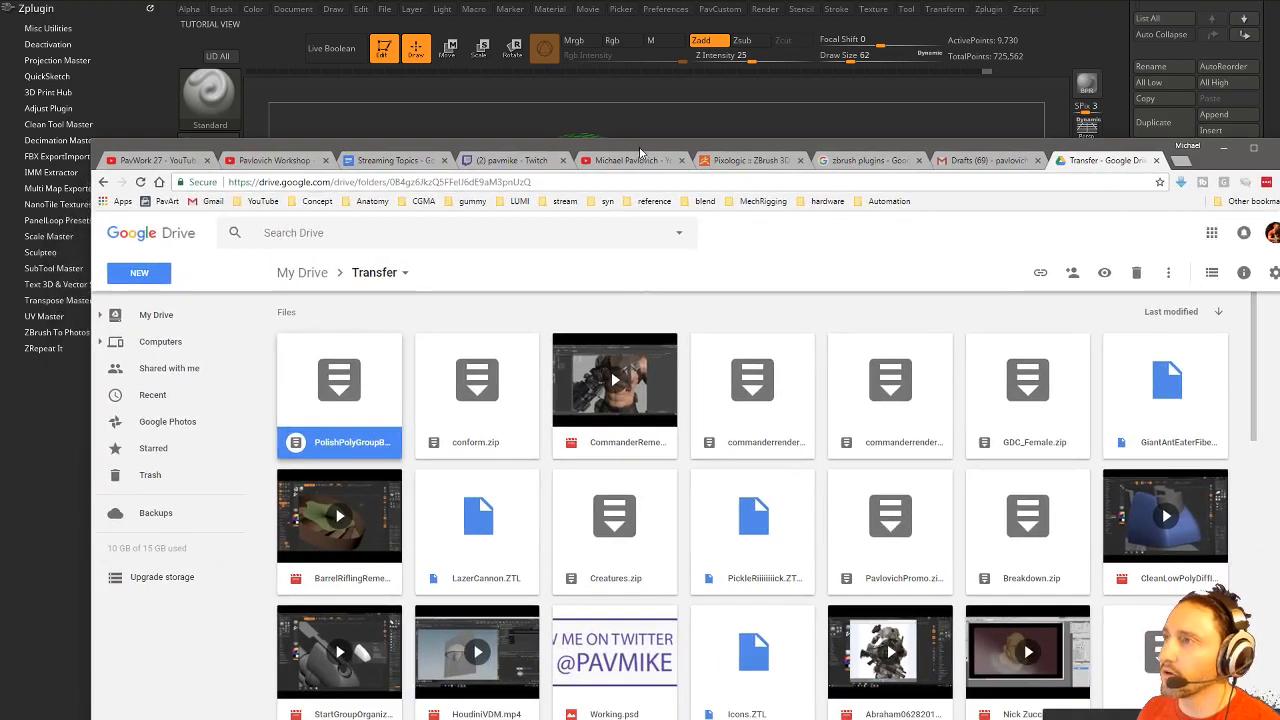
{"action": "left_click", "coordinate": [634, 161]}
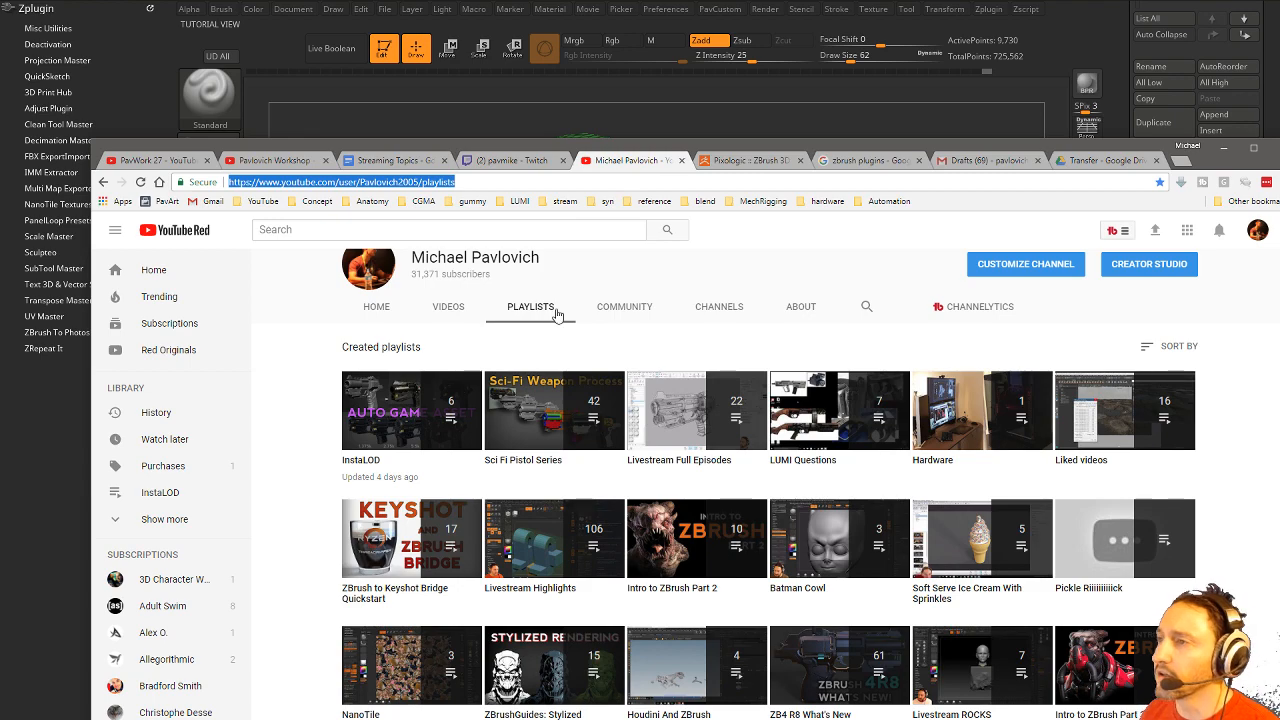
{"action": "scroll", "coordinate": [522, 330], "scroll_direction": "up", "scroll_amount": 2}
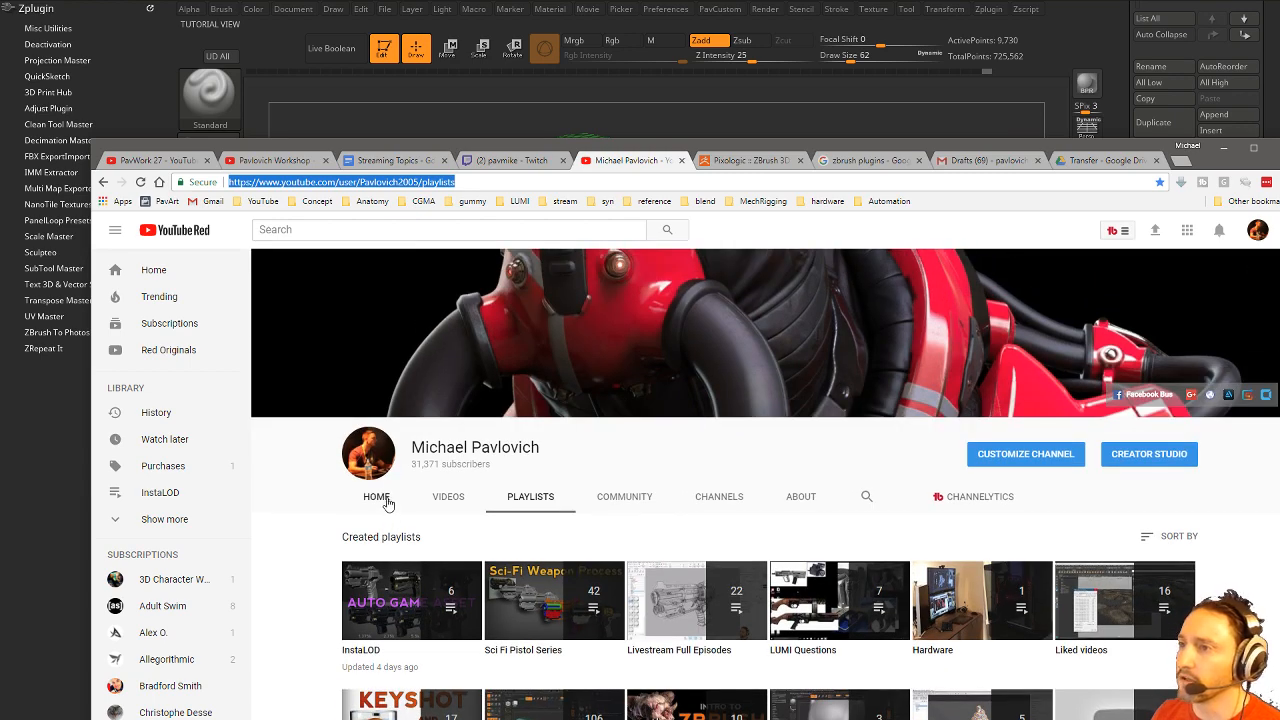
{"action": "left_click", "coordinate": [378, 498]}
{"action": "scroll", "coordinate": [491, 493], "scroll_direction": "down", "scroll_amount": 2}
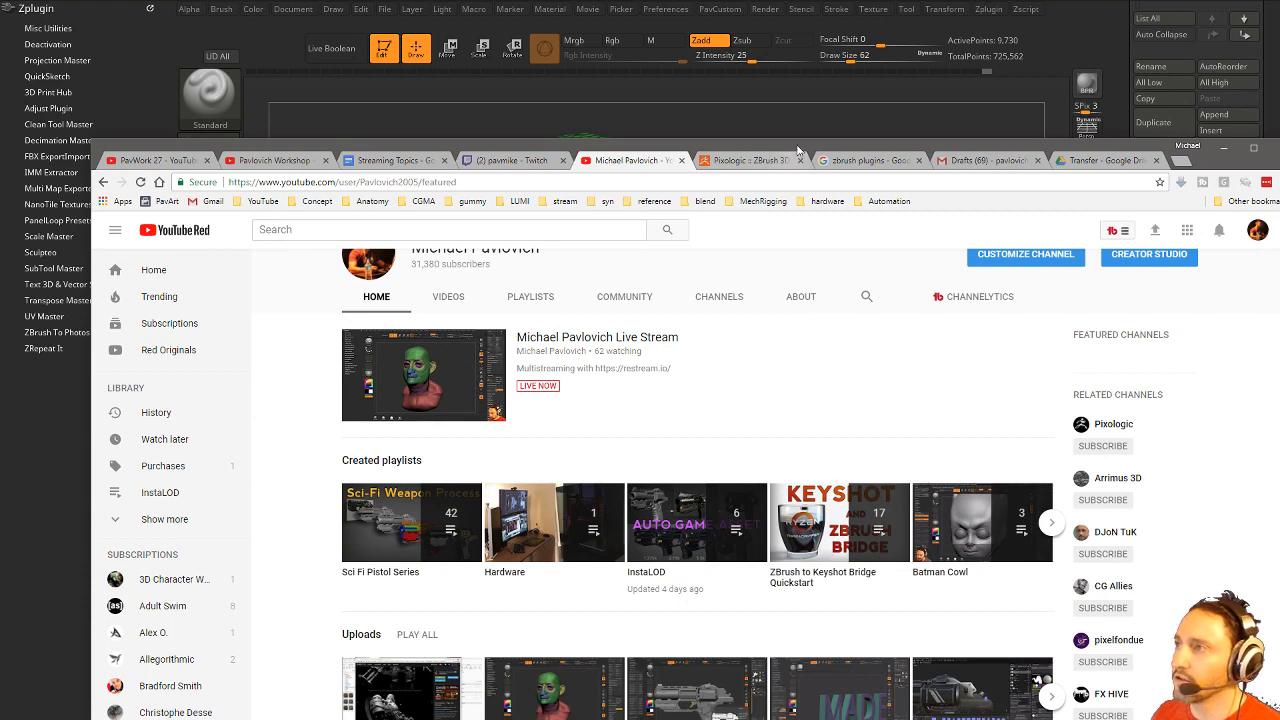
{"action": "left_click_drag", "start_coordinate": [799, 153], "coordinate": [760, 719]}
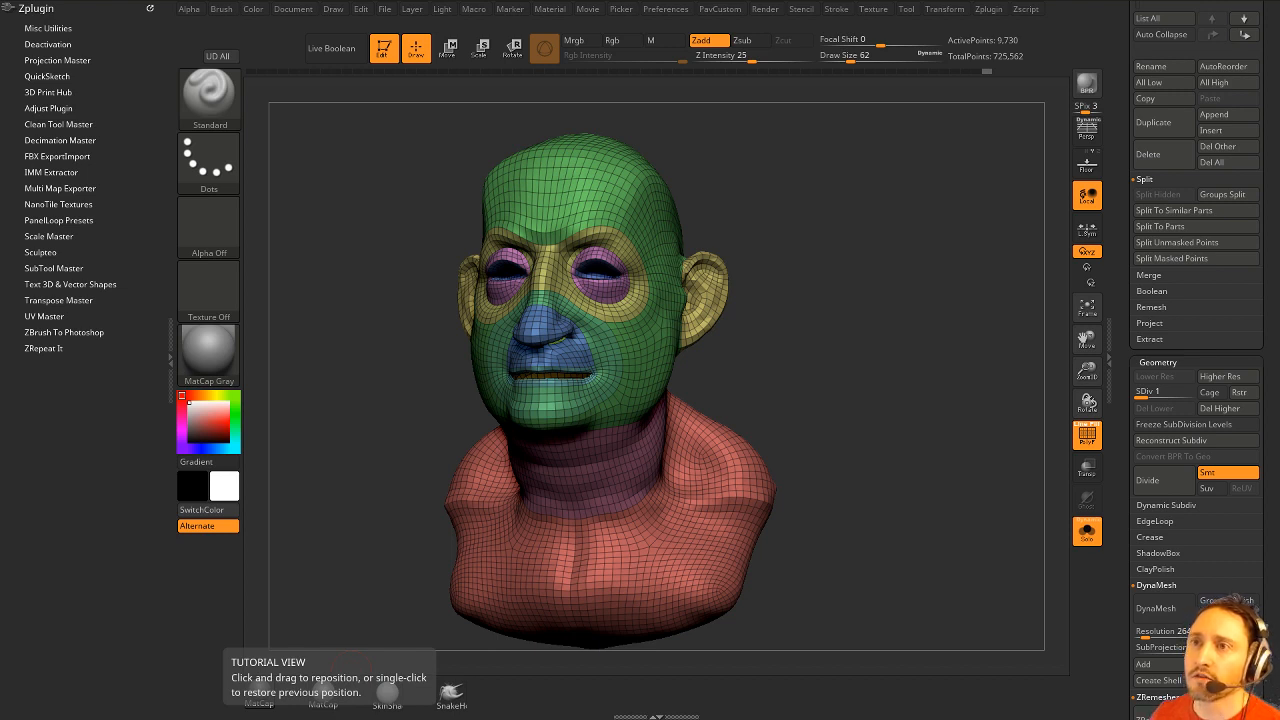
Turn off the polyframe display on the bust.
{"action": "left_click_drag", "start_coordinate": [768, 305], "coordinate": [1040, 429]}
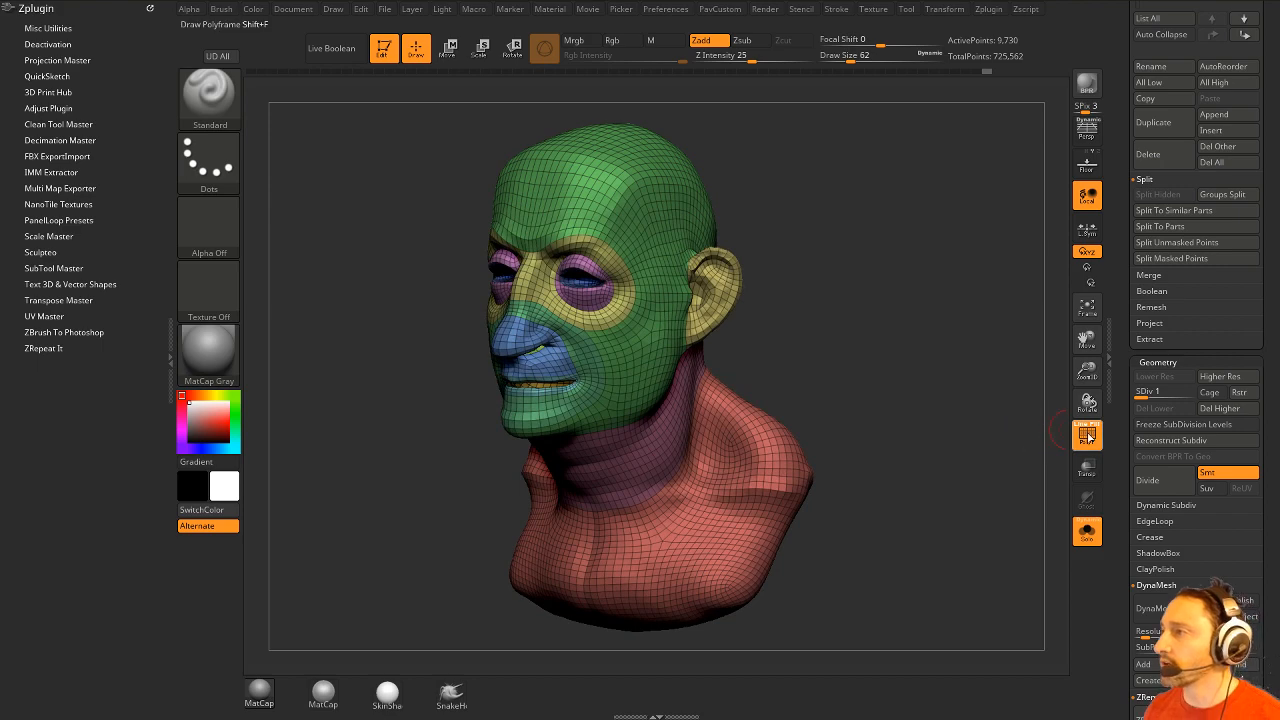
{"action": "left_click", "coordinate": [1088, 437]}
{"action": "left_click_drag", "start_coordinate": [959, 340], "coordinate": [987, 283]}
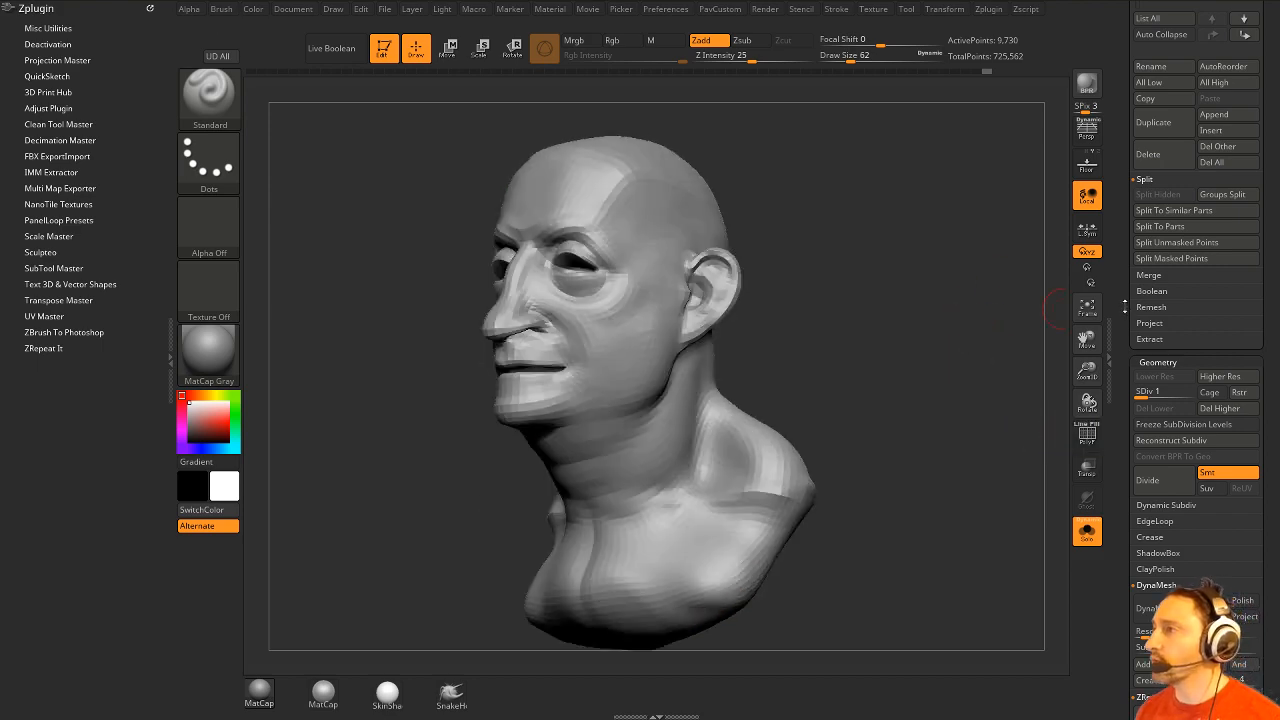
Duplicate the bust subtool, set the copy to subdivision level 2 and delete its other subdivision levels.
{"action": "left_click_drag", "start_coordinate": [1125, 307], "coordinate": [1129, 487]}
{"action": "left_click_drag", "start_coordinate": [967, 403], "coordinate": [1054, 440]}
{"action": "left_click_drag", "start_coordinate": [1127, 545], "coordinate": [1124, 222]}
{"action": "left_click", "coordinate": [1147, 298]}
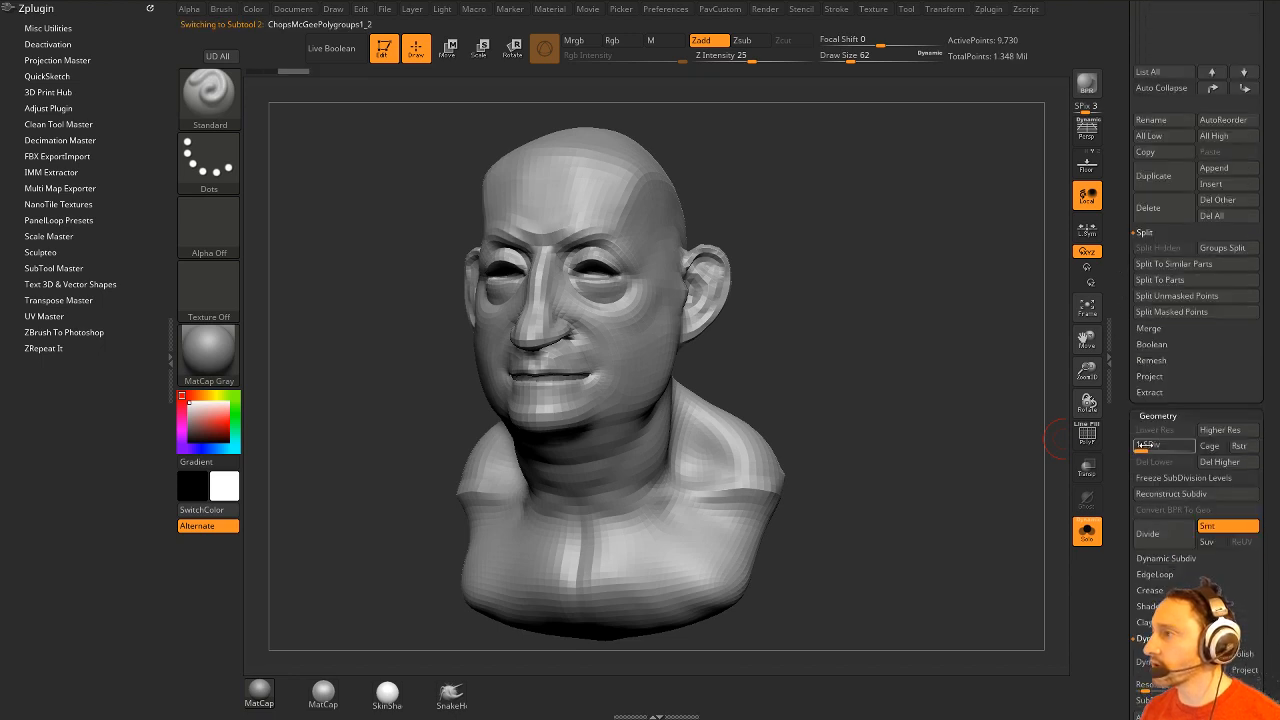
{"action": "left_click_drag", "start_coordinate": [1150, 446], "coordinate": [1180, 451]}
{"action": "left_click", "coordinate": [1220, 461]}
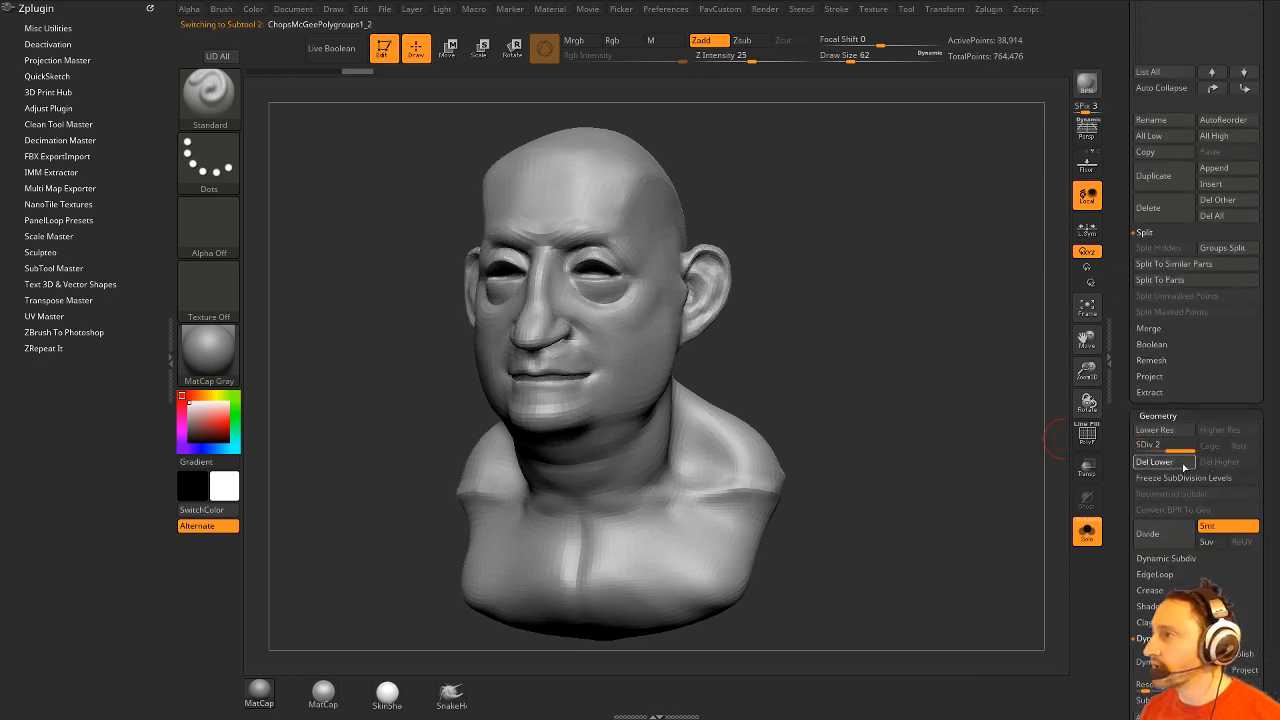
Try Panel Loops on the duplicated bust with a thickness of 0.03111, and undo it.
{"action": "left_click_drag", "start_coordinate": [1119, 714], "coordinate": [1116, 302]}
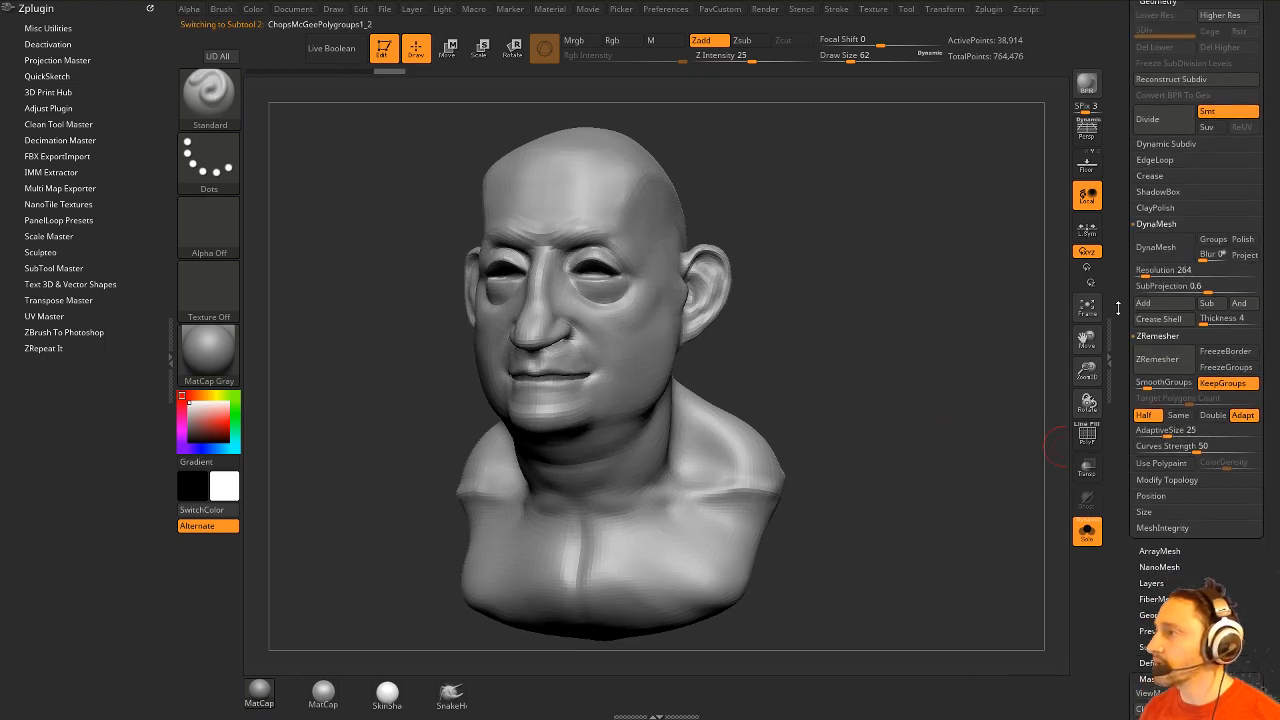
{"action": "left_click", "coordinate": [1156, 224], "text": "shift"}
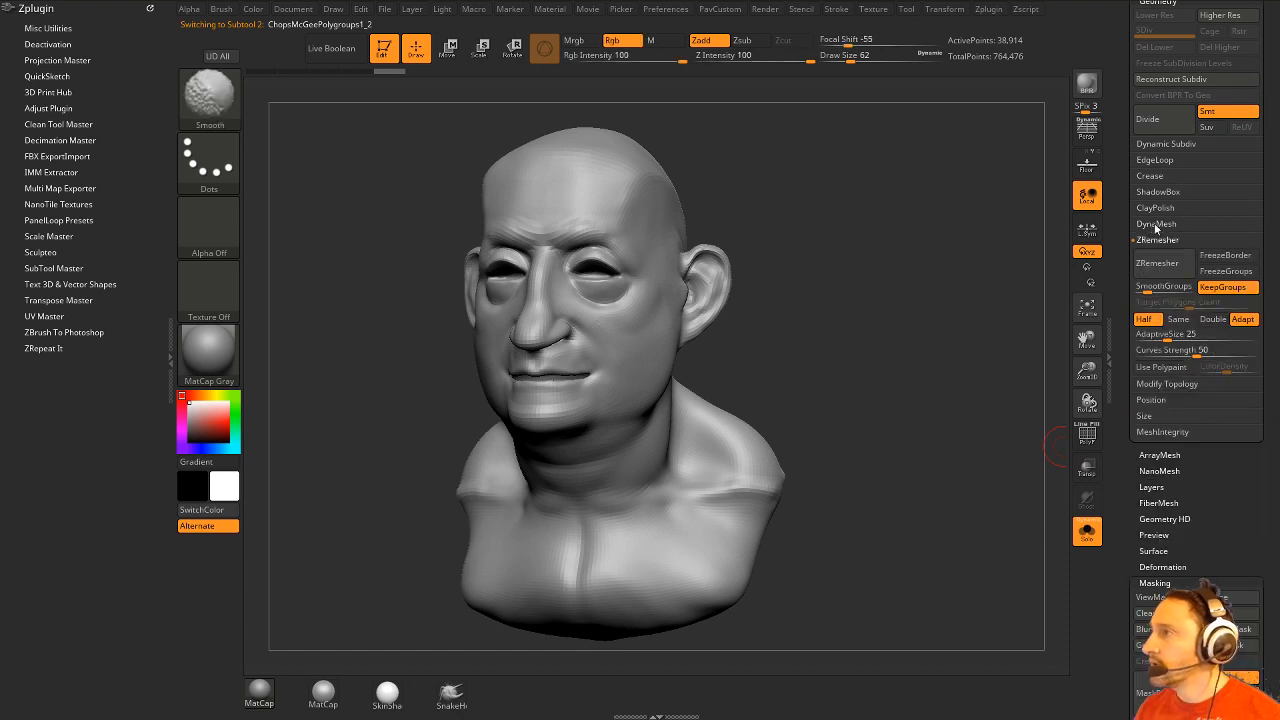
{"action": "left_click", "coordinate": [1157, 240], "text": "shift"}
{"action": "left_click", "coordinate": [1157, 160], "text": "shift"}
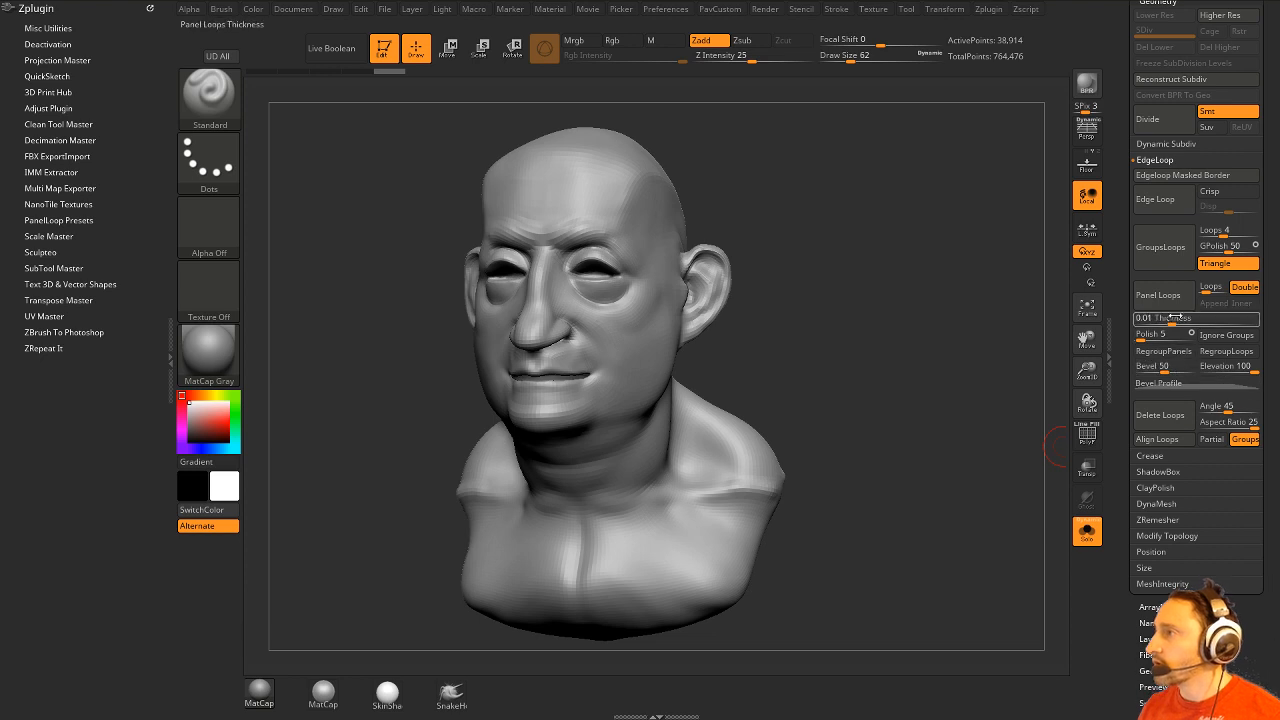
{"action": "left_click_drag", "start_coordinate": [1176, 317], "coordinate": [1182, 318]}
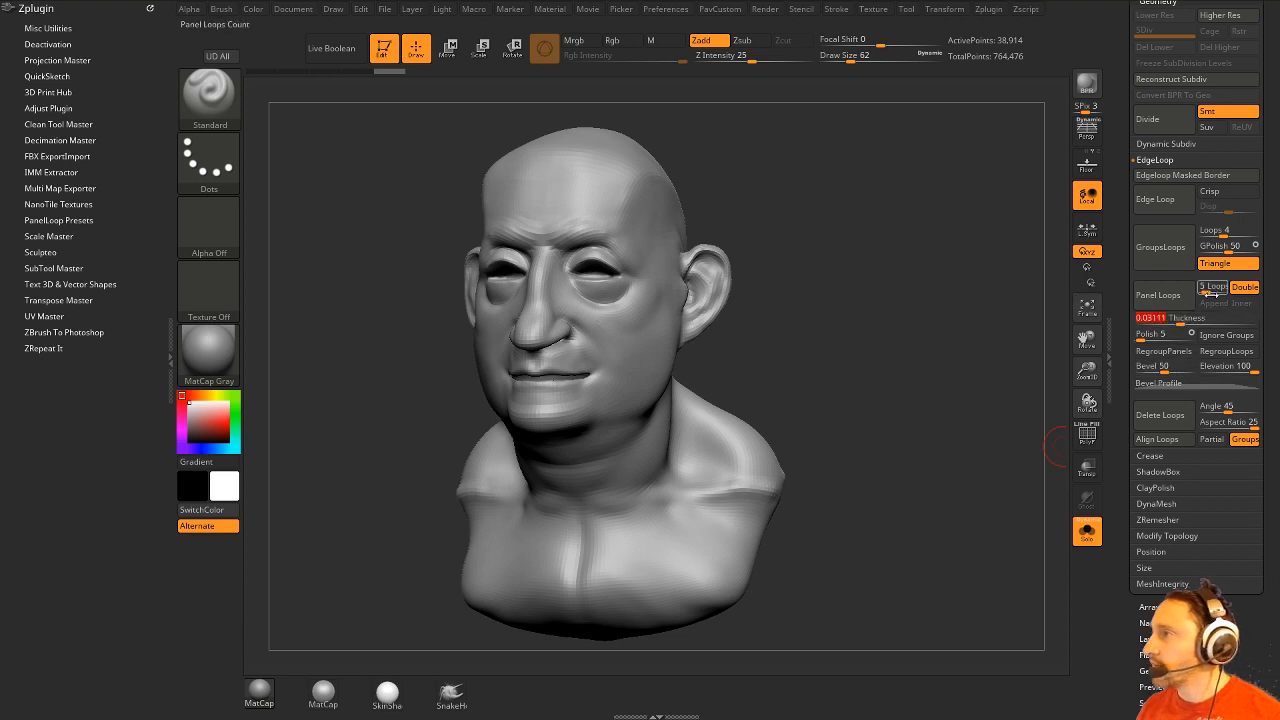
{"action": "left_click", "coordinate": [1158, 295]}
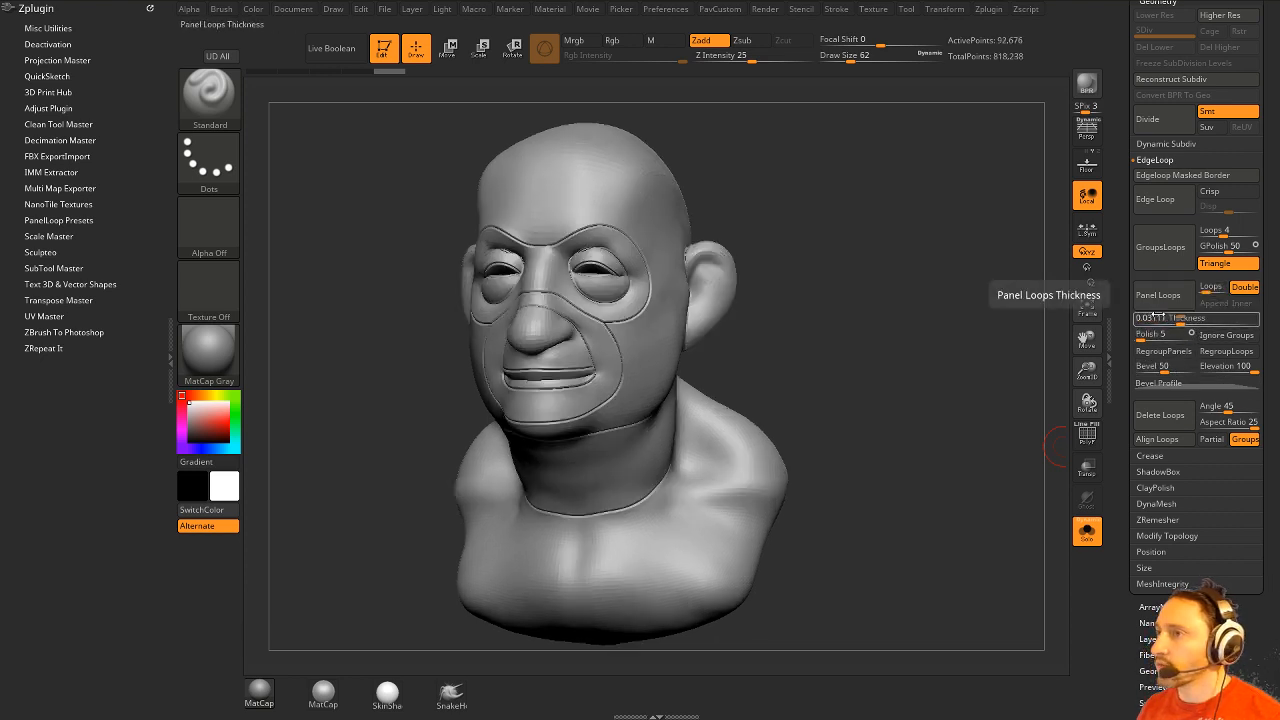
{"action": "key", "text": "ctrl+z"}
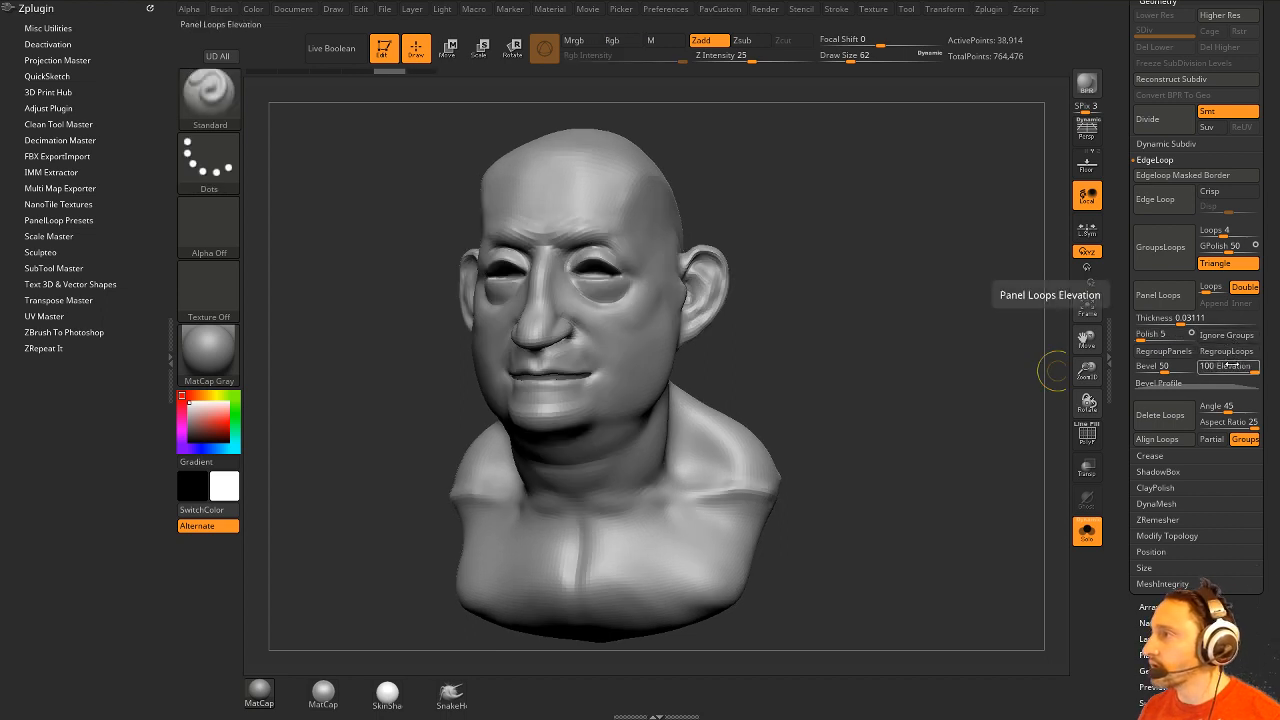
Set the Panel Loops elevation to -100 and generate panel loops along the bust's polygroup borders.
{"action": "left_click_drag", "start_coordinate": [1228, 366], "coordinate": [1196, 366]}
{"action": "left_click", "coordinate": [1158, 295]}
{"action": "mouse_move", "coordinate": [923, 360]}
{"action": "left_mouse_down"}
{"action": "mouse_move", "coordinate": [958, 372]}
{"action": "mouse_move", "coordinate": [903, 368]}
{"action": "mouse_move", "coordinate": [924, 354]}
{"action": "left_mouse_up"}
Isolate individual face panels by polygroup, including the eye mask, and restore the full bust's visibility.
{"action": "left_click", "coordinate": [657, 354], "text": "ctrl+shift"}
{"action": "left_click", "coordinate": [869, 326], "text": "ctrl+shift"}
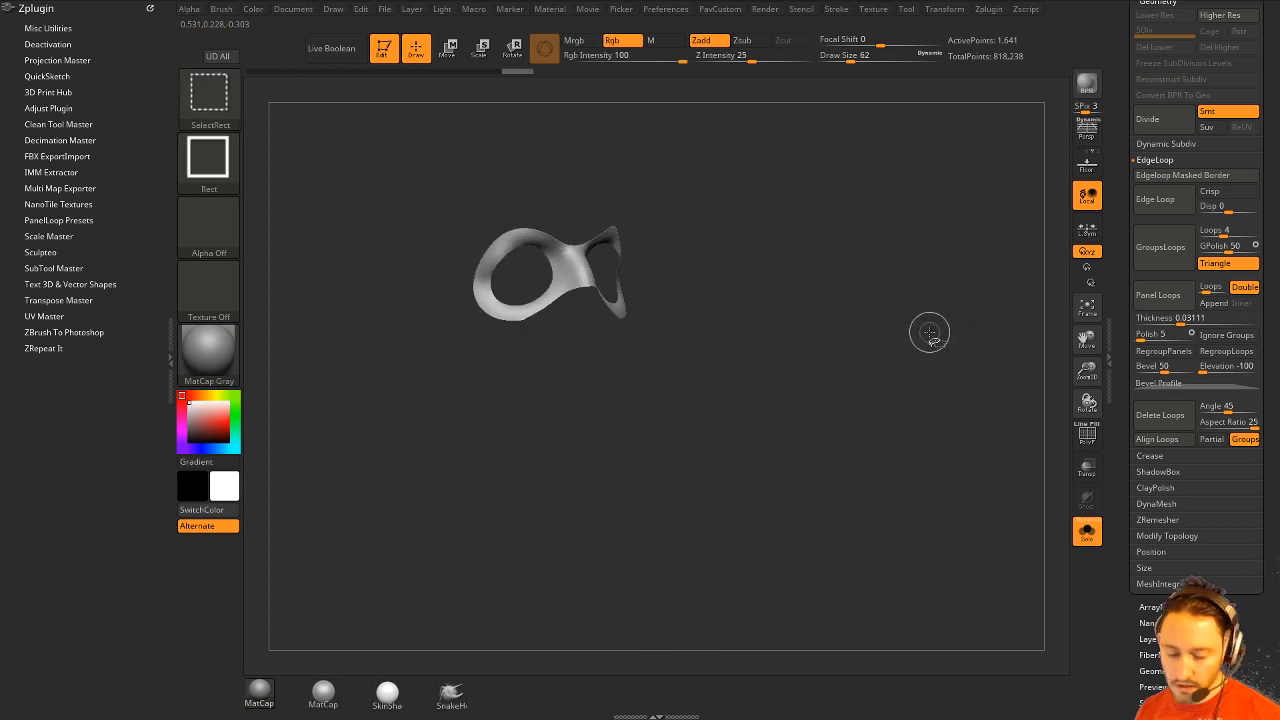
{"action": "left_click_drag", "start_coordinate": [929, 331], "coordinate": [705, 366]}
{"action": "left_click", "coordinate": [909, 354], "text": "ctrl+shift"}
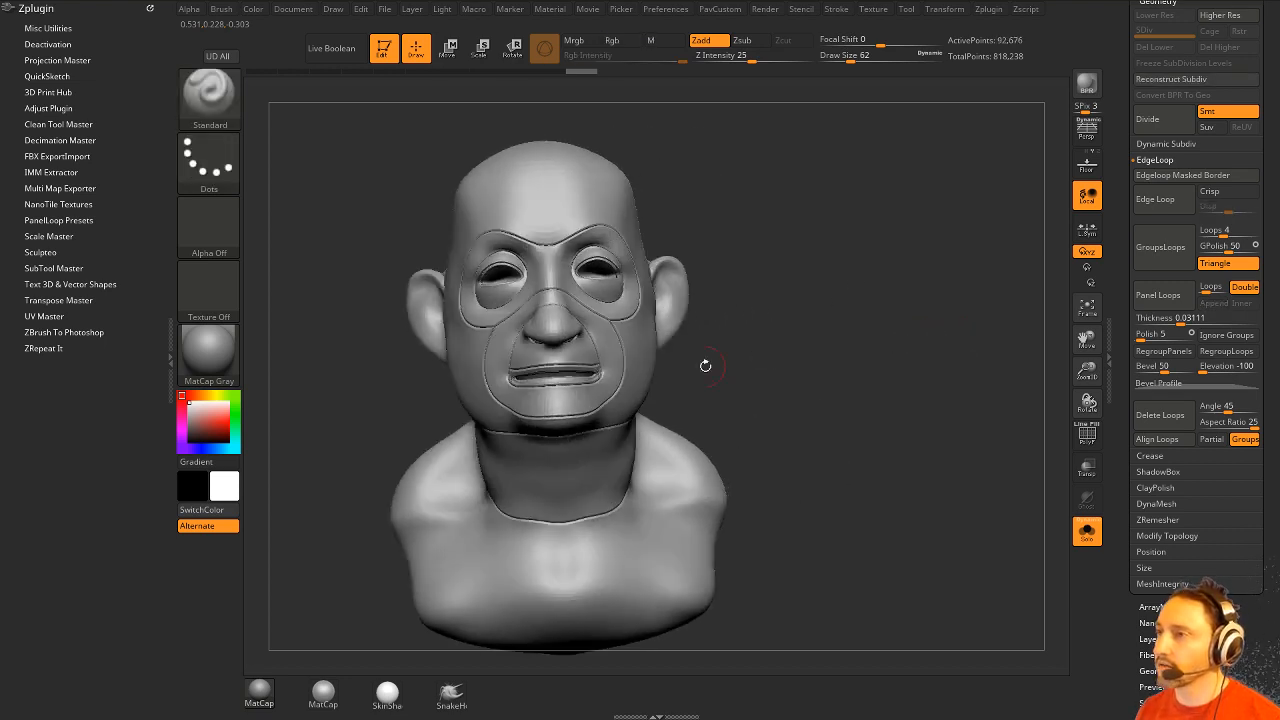
{"action": "left_click", "coordinate": [614, 351], "text": "ctrl+shift"}
{"action": "mouse_move", "coordinate": [936, 346]}
{"action": "left_mouse_down"}
{"action": "mouse_move", "coordinate": [914, 357]}
{"action": "mouse_move", "coordinate": [990, 370]}
{"action": "left_mouse_up"}
{"action": "left_click", "coordinate": [912, 356], "text": "ctrl+shift"}
Compare the paneled bust with and without its polygroup colors.
{"action": "left_click", "coordinate": [1087, 434]}
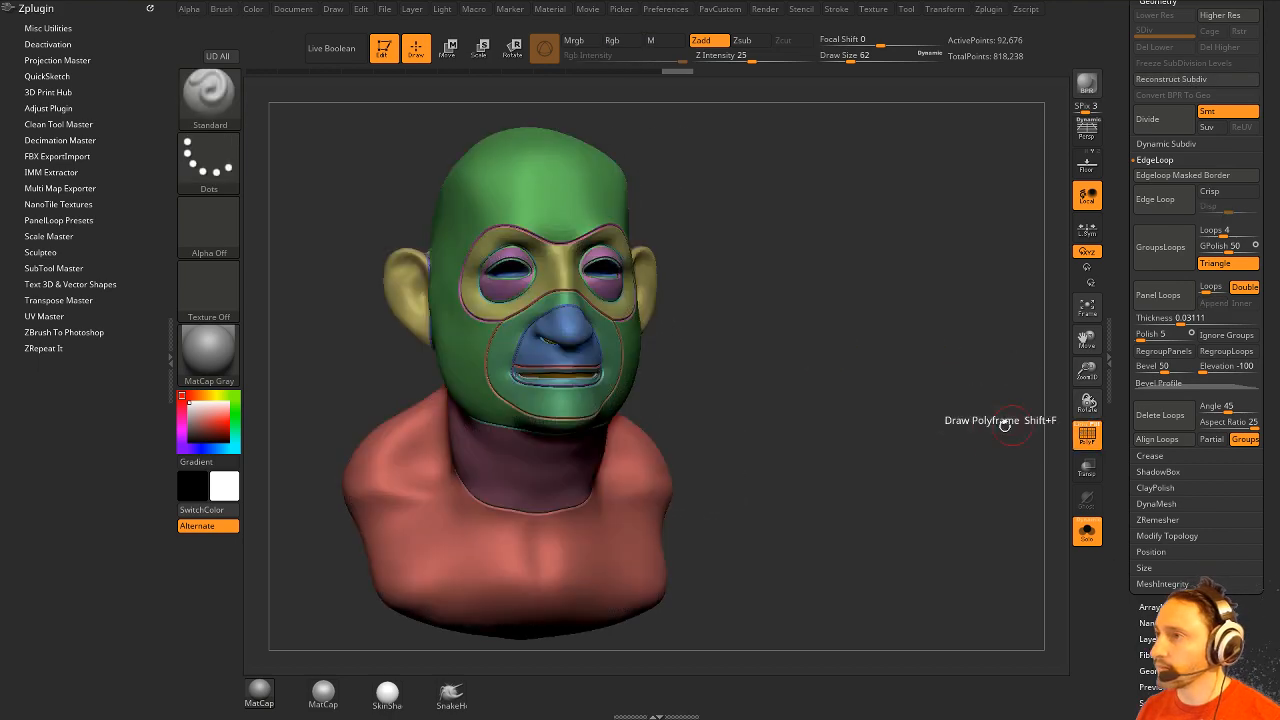
{"action": "left_click_drag", "start_coordinate": [1005, 425], "coordinate": [930, 432]}
{"action": "left_click", "coordinate": [1090, 434]}
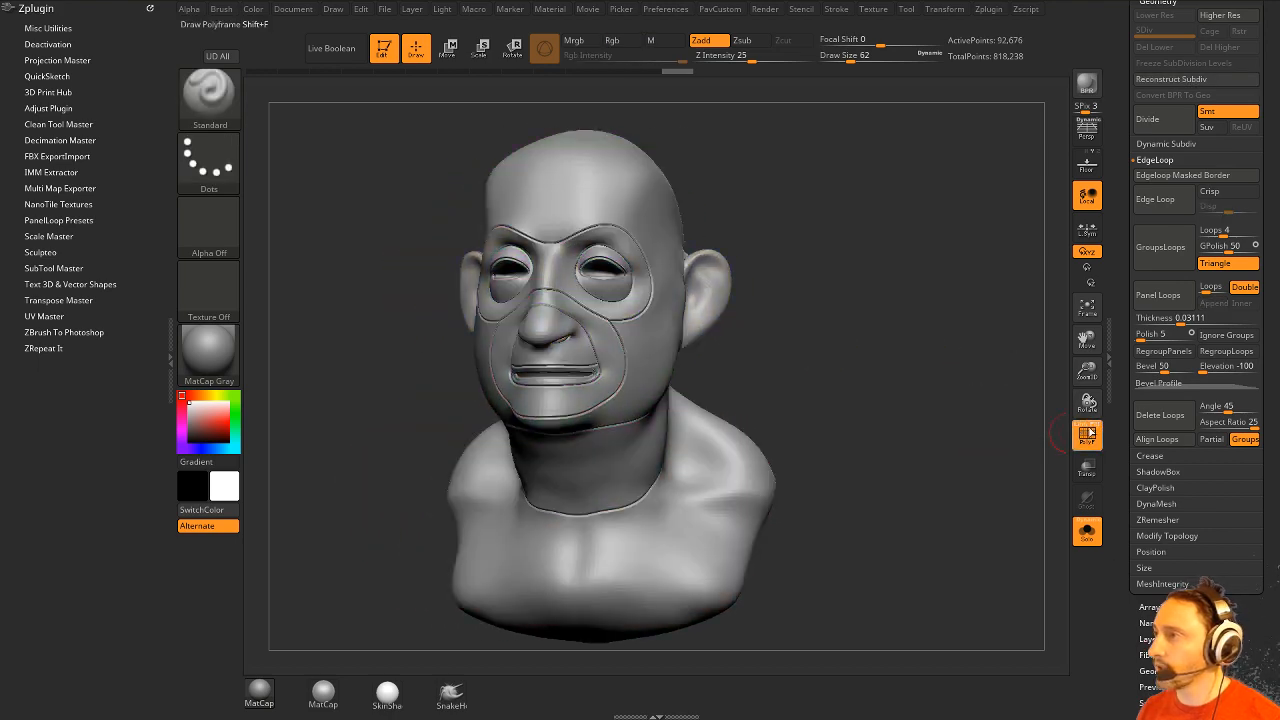
{"action": "left_click", "coordinate": [1088, 434]}
{"action": "left_click", "coordinate": [1088, 434]}
{"action": "left_click", "coordinate": [1088, 434]}
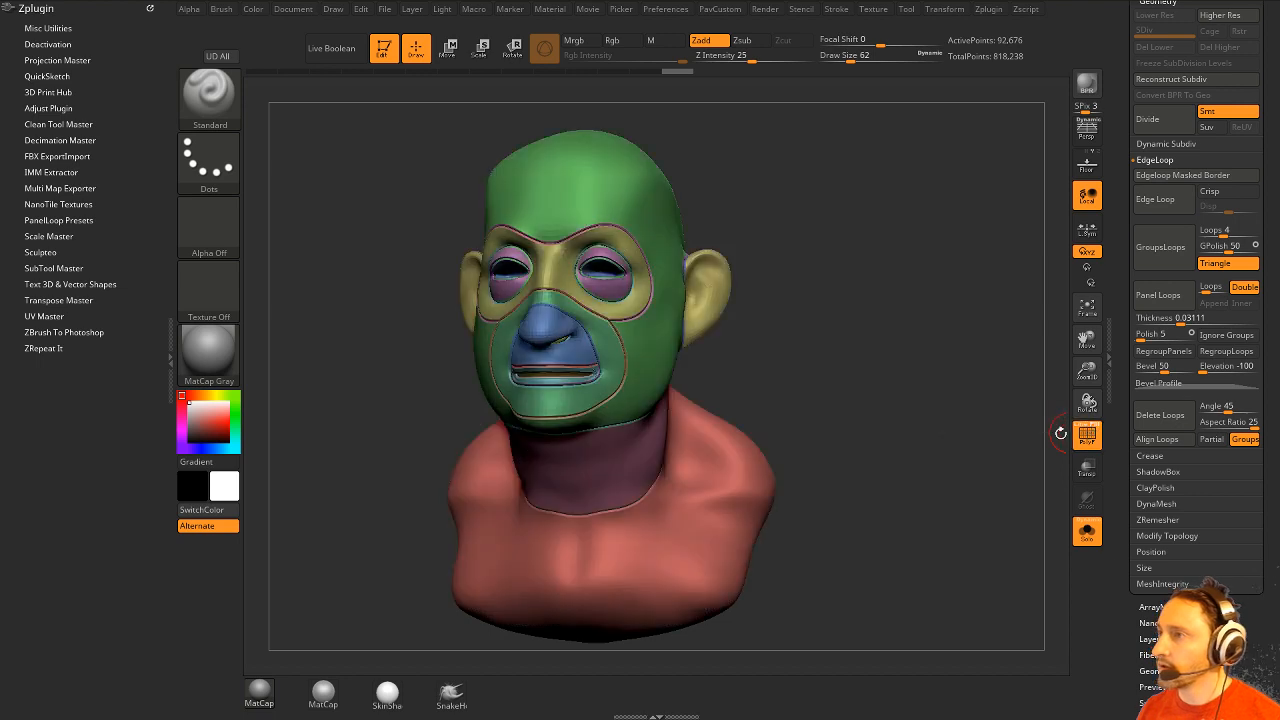
{"action": "left_click_drag", "start_coordinate": [1060, 433], "coordinate": [966, 405]}
Apply Polish By Features repeatedly to smooth the paneled bust.
{"action": "key", "text": "space"}
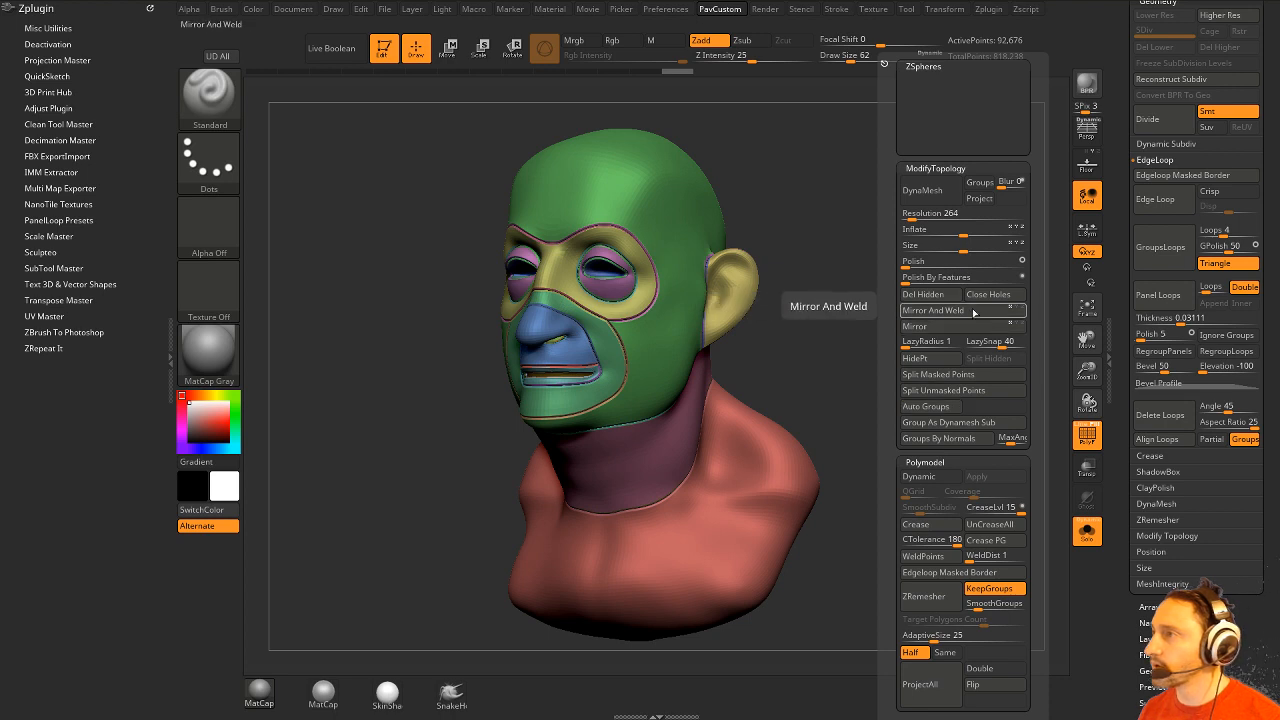
{"action": "left_click", "coordinate": [921, 279]}
{"action": "left_click", "coordinate": [921, 279]}
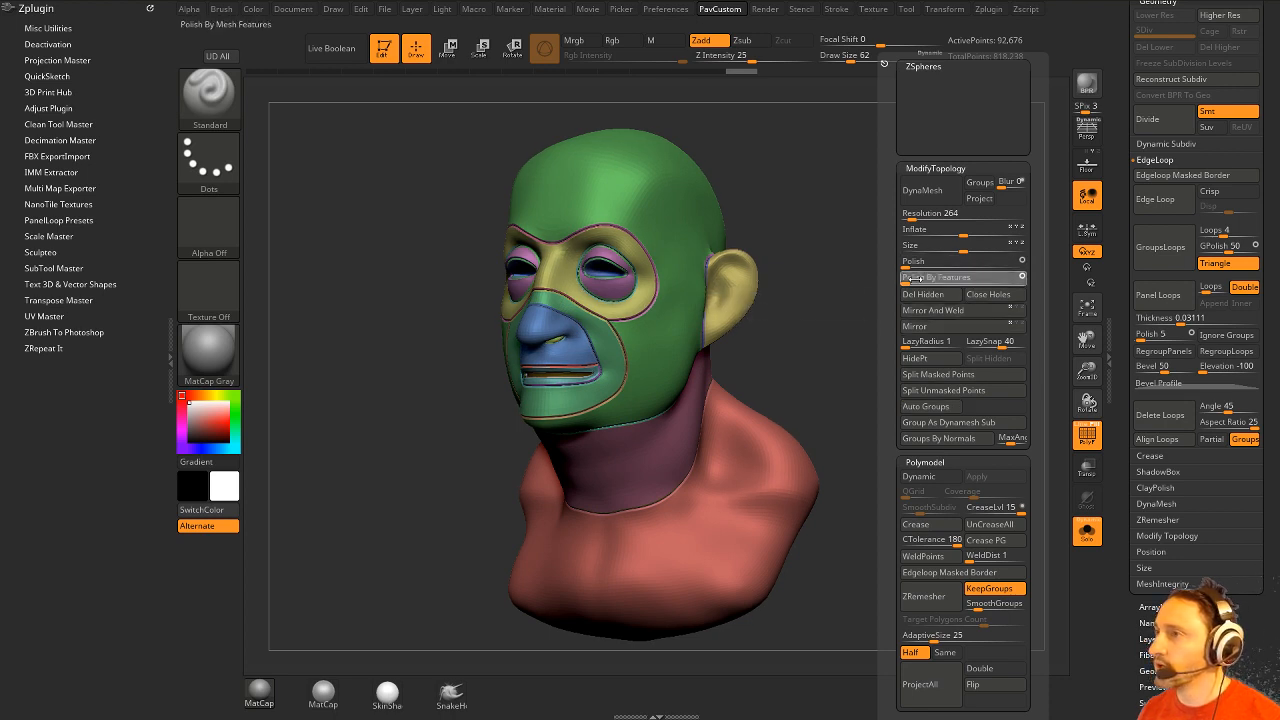
{"action": "left_click", "coordinate": [921, 279]}
{"action": "left_click", "coordinate": [921, 279]}
{"action": "left_click", "coordinate": [921, 279]}
{"action": "left_click", "coordinate": [921, 279]}
{"action": "left_click", "coordinate": [921, 279]}
{"action": "left_click_drag", "start_coordinate": [817, 335], "coordinate": [843, 338]}
Hide the polyframe and examine the polished panel seams from several angles.
{"action": "left_click", "coordinate": [1100, 462]}
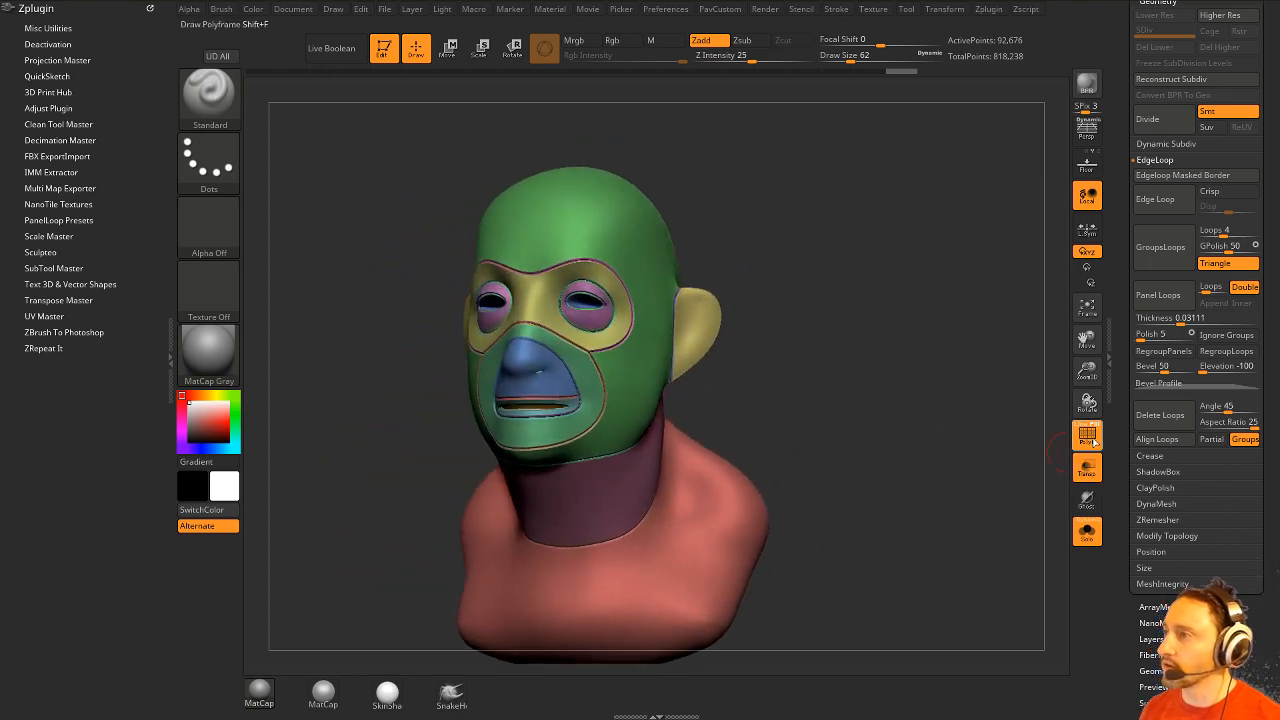
{"action": "left_click", "coordinate": [1092, 440]}
{"action": "left_click_drag", "start_coordinate": [898, 388], "coordinate": [925, 391]}
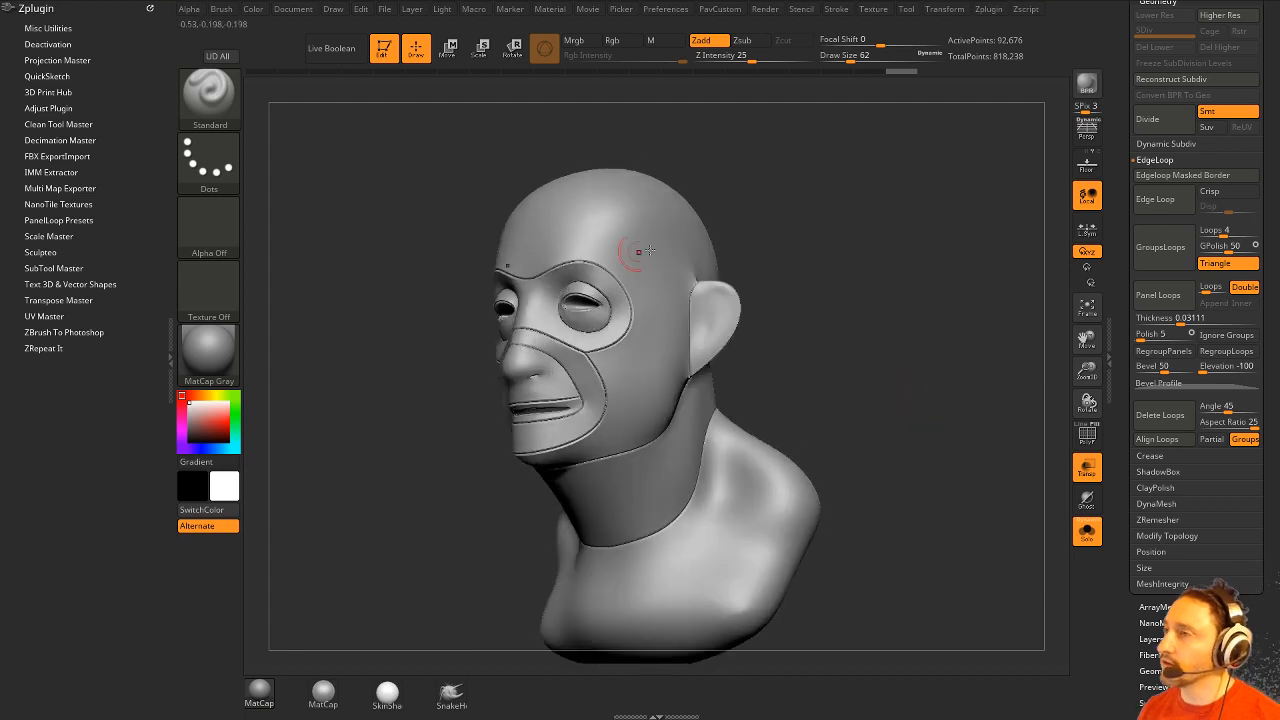
{"action": "left_click_drag", "start_coordinate": [868, 430], "coordinate": [922, 446]}
{"action": "left_click_drag", "start_coordinate": [971, 435], "coordinate": [877, 423]}
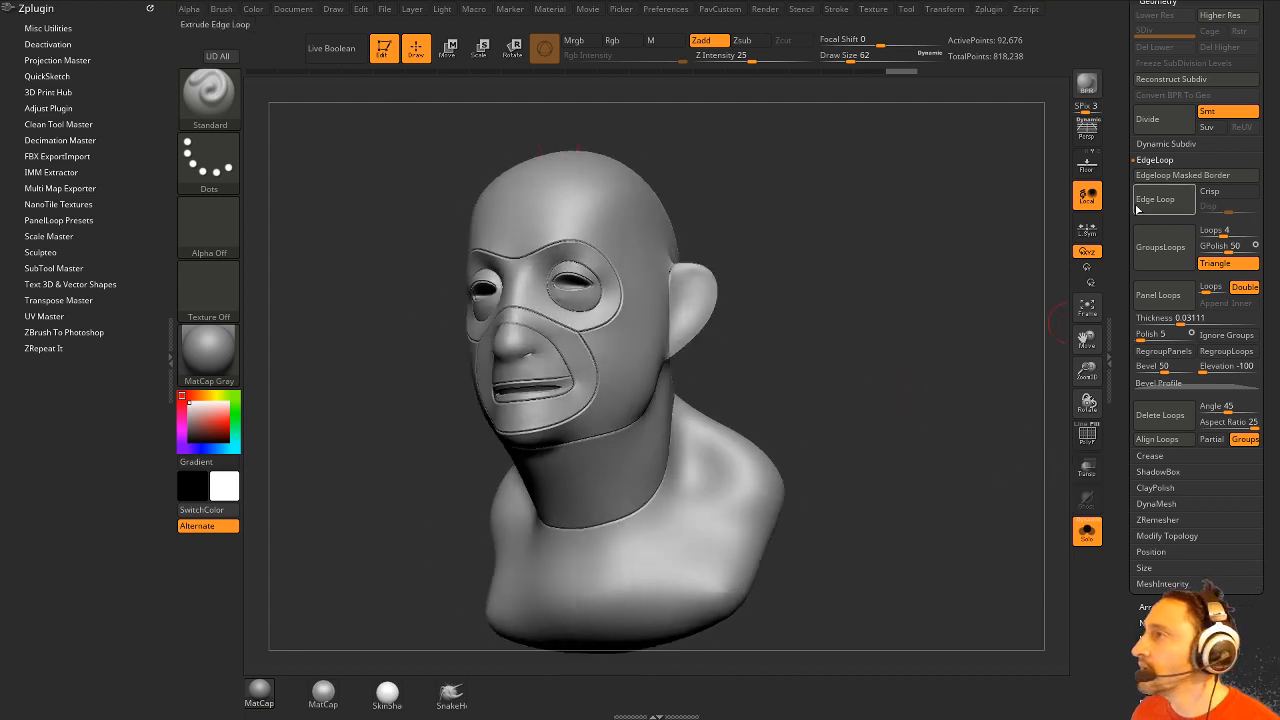
Delete the paneled duplicate subtool and reselect the original ChopsMcGeePolygroups1_1 bust.
{"action": "left_click_drag", "start_coordinate": [1135, 221], "coordinate": [1167, 560]}
{"action": "left_click", "coordinate": [1153, 658]}
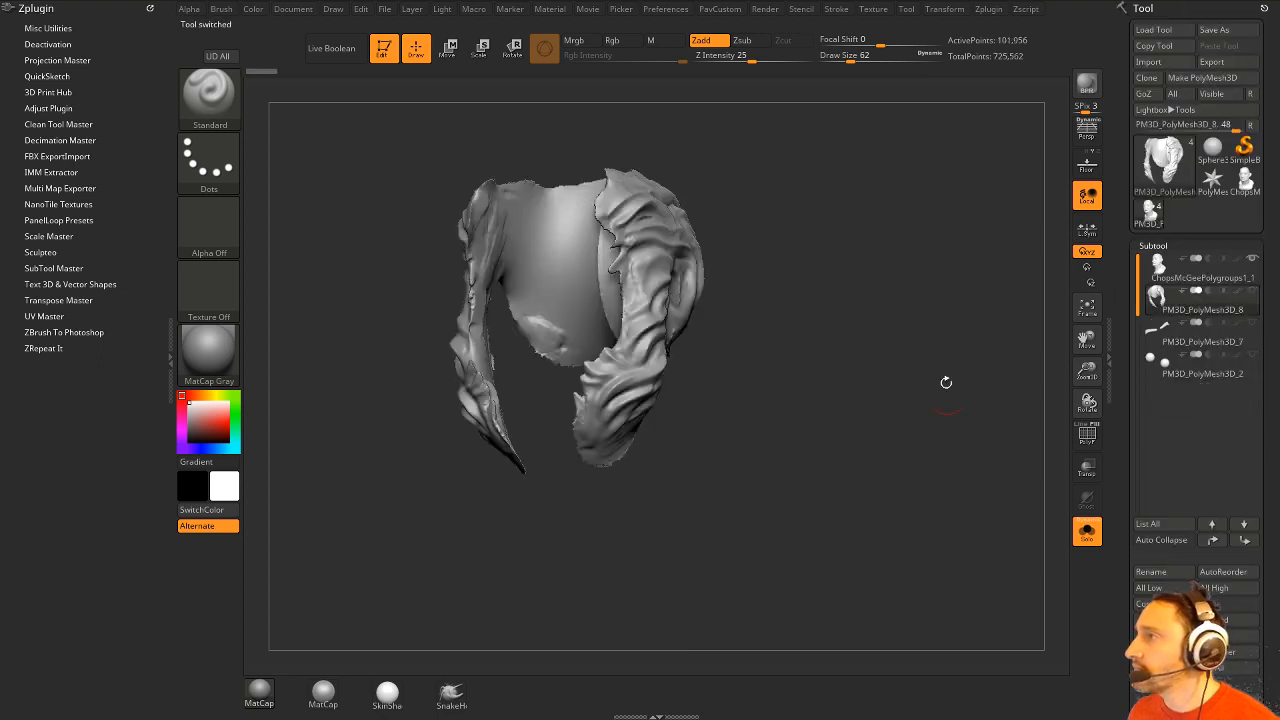
{"action": "left_click_drag", "start_coordinate": [911, 309], "coordinate": [923, 325]}
{"action": "left_click", "coordinate": [1211, 523]}
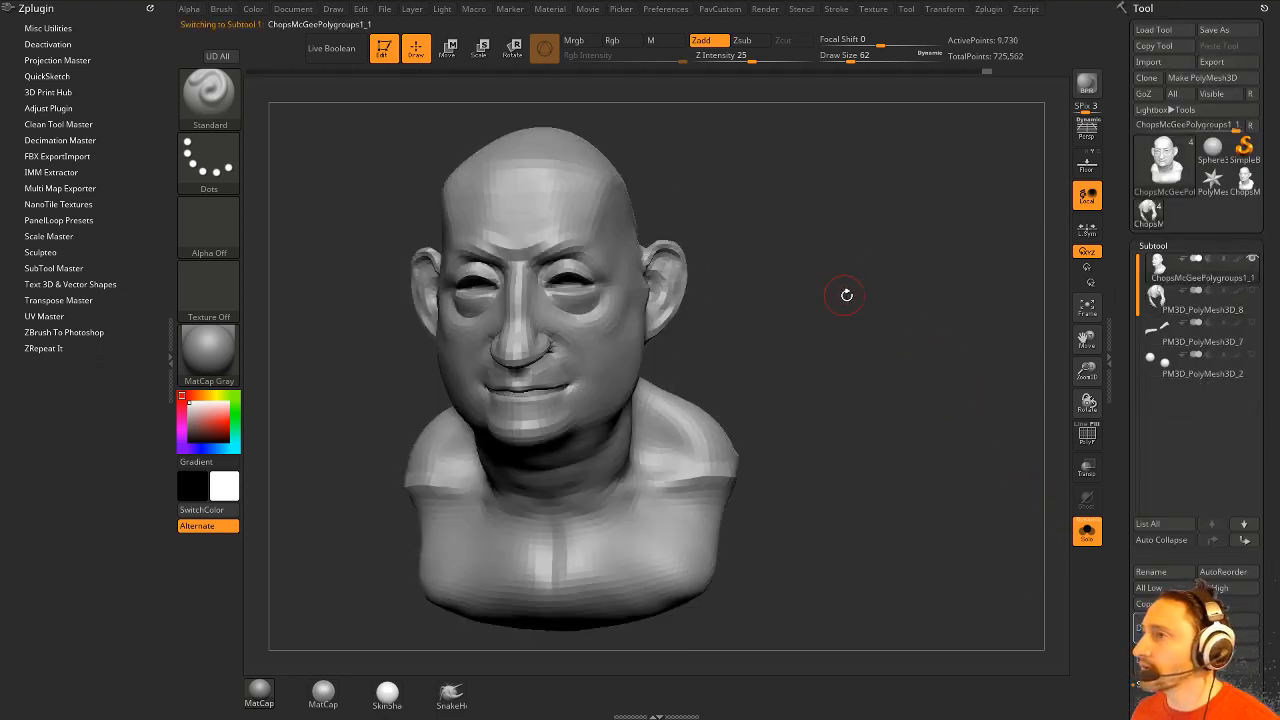
Duplicate the bust subtool, set the copy to its highest subdivision level, and delete its lower levels.
{"action": "left_click_drag", "start_coordinate": [893, 286], "coordinate": [924, 289]}
{"action": "key", "text": "q"}
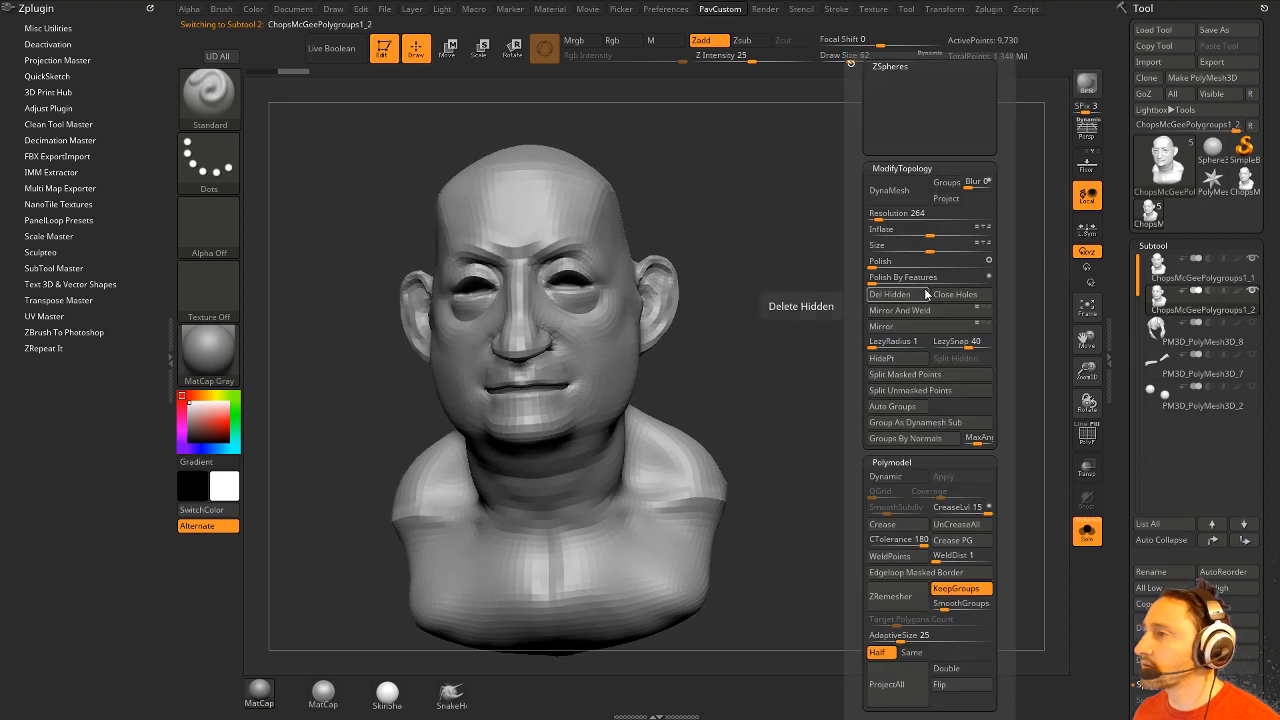
{"action": "left_click_drag", "start_coordinate": [1121, 430], "coordinate": [1122, 290]}
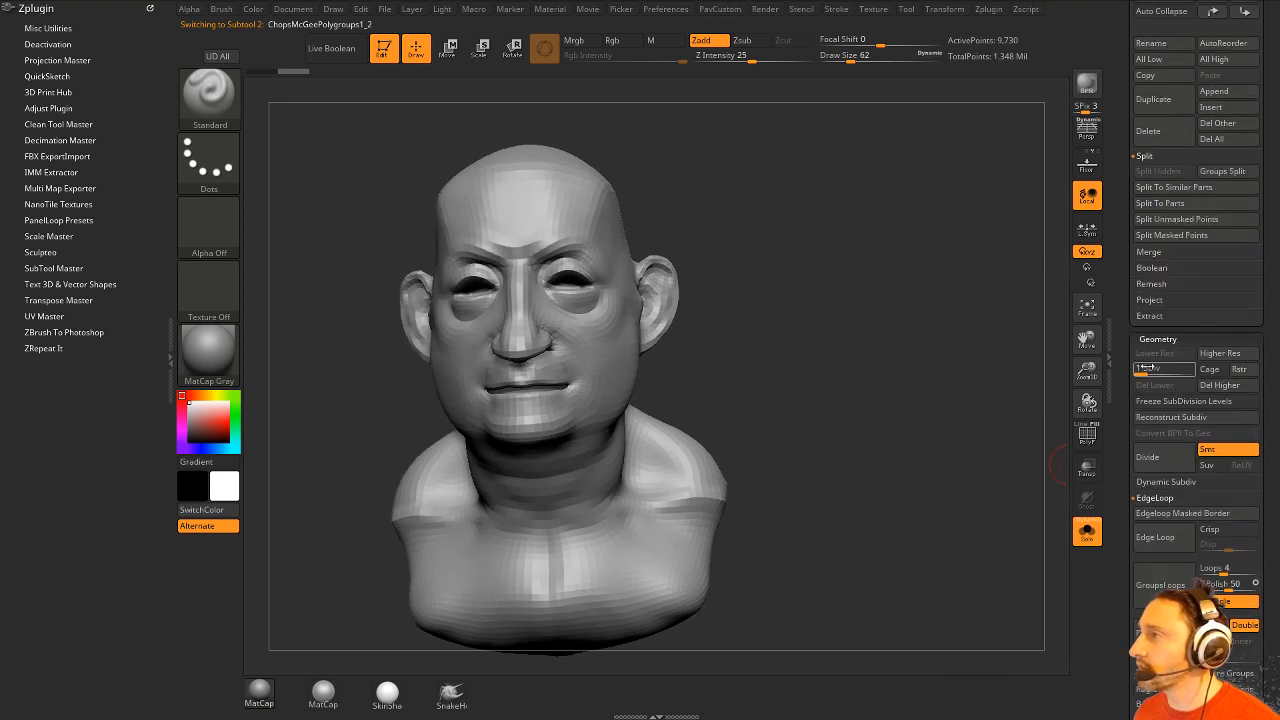
{"action": "left_click_drag", "start_coordinate": [1157, 371], "coordinate": [1190, 373]}
{"action": "left_click", "coordinate": [1166, 386]}
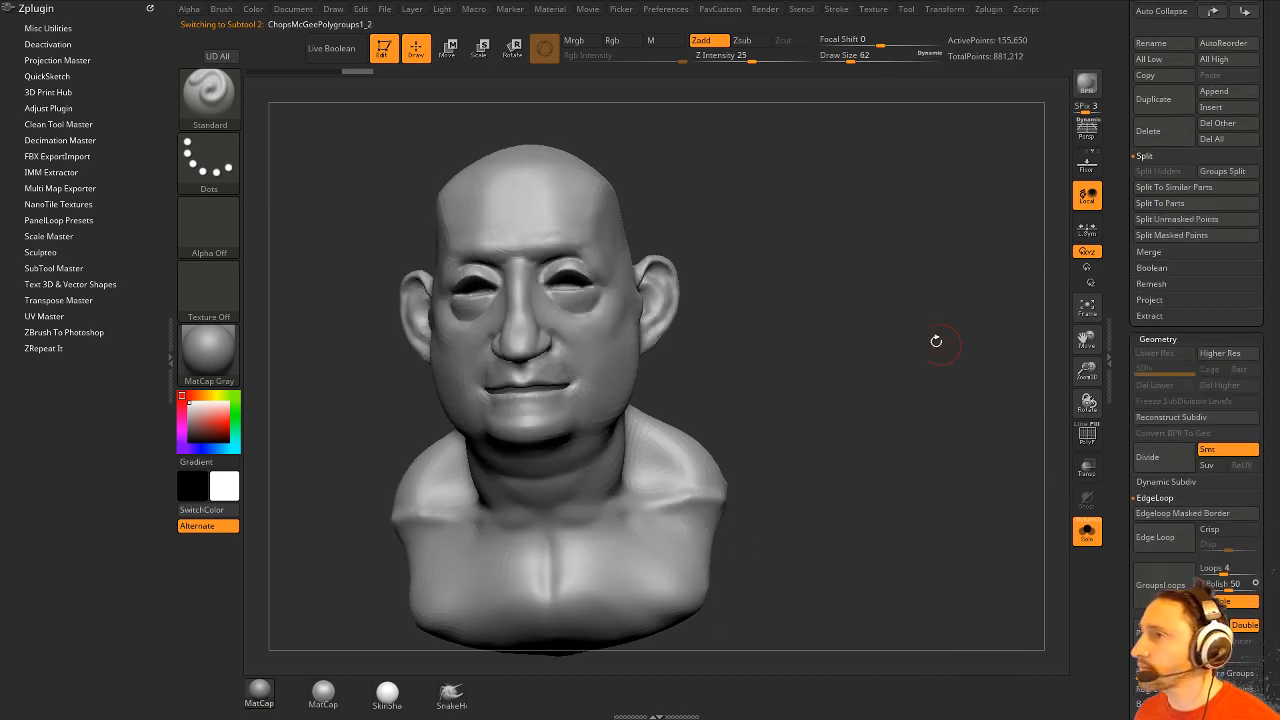
Show the polygroup colors on the bust, then apply and accept the third Simple preset from PanelLoop Presets.
{"action": "left_click_drag", "start_coordinate": [937, 340], "coordinate": [934, 342], "text": "shift"}
{"action": "key", "text": "shift"}
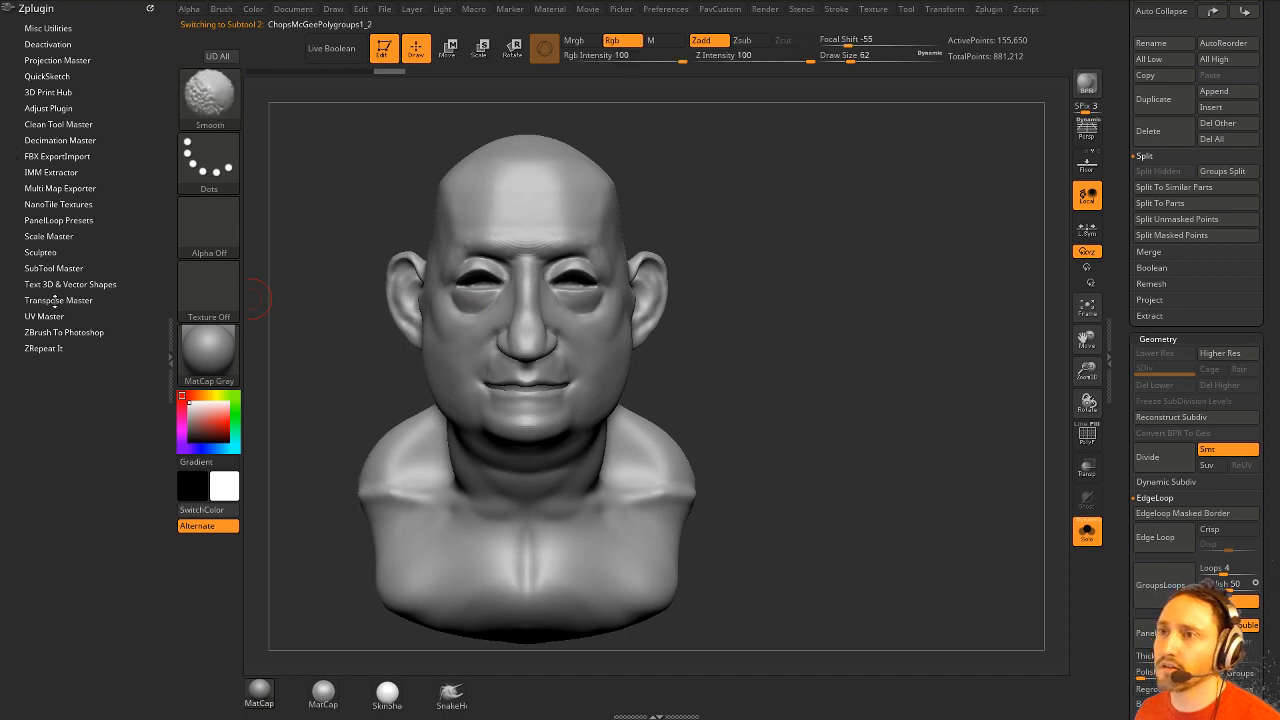
{"action": "left_click", "coordinate": [58, 220]}
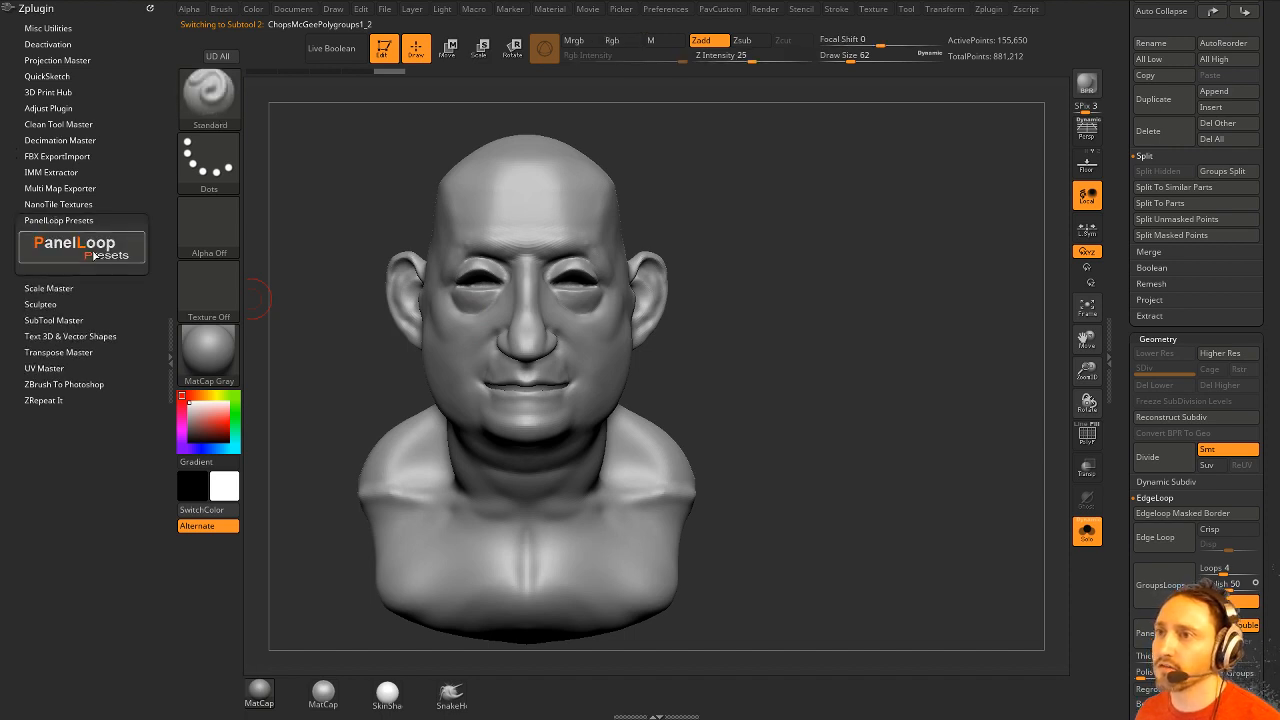
{"action": "left_click_drag", "start_coordinate": [985, 305], "coordinate": [901, 330]}
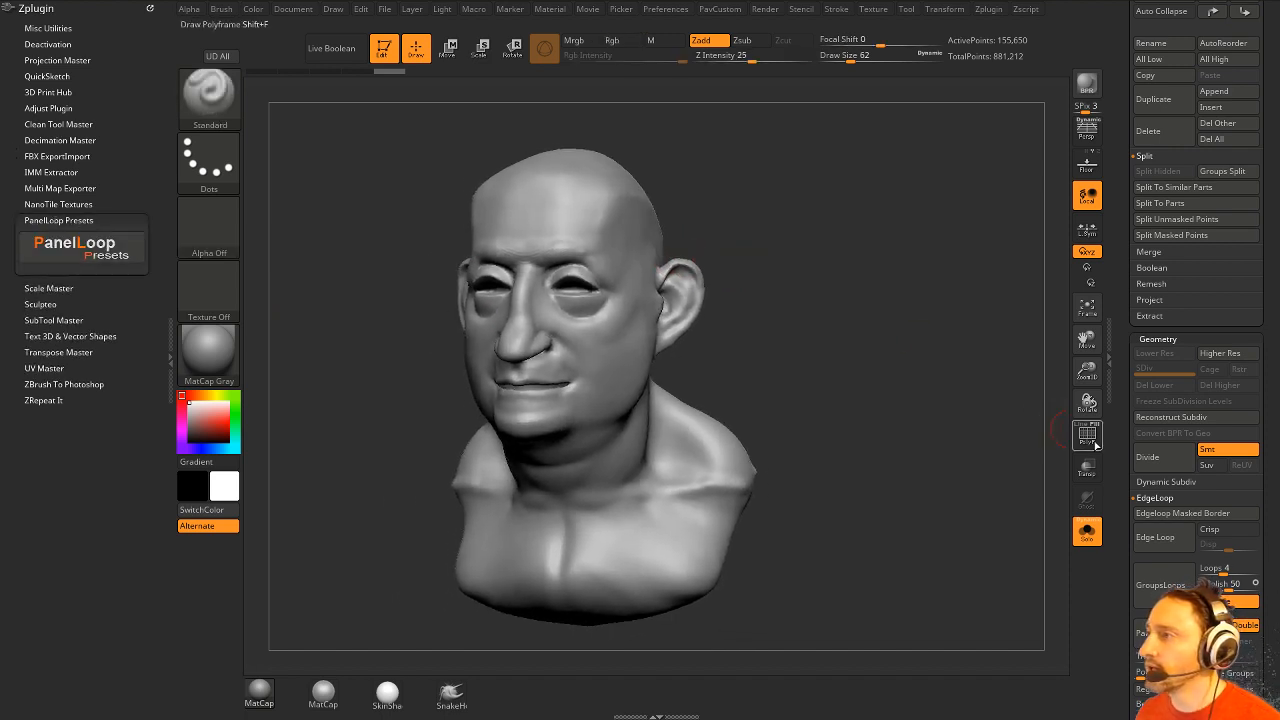
{"action": "left_click", "coordinate": [1090, 439]}
{"action": "left_click_drag", "start_coordinate": [951, 391], "coordinate": [950, 363]}
{"action": "left_click", "coordinate": [72, 252]}
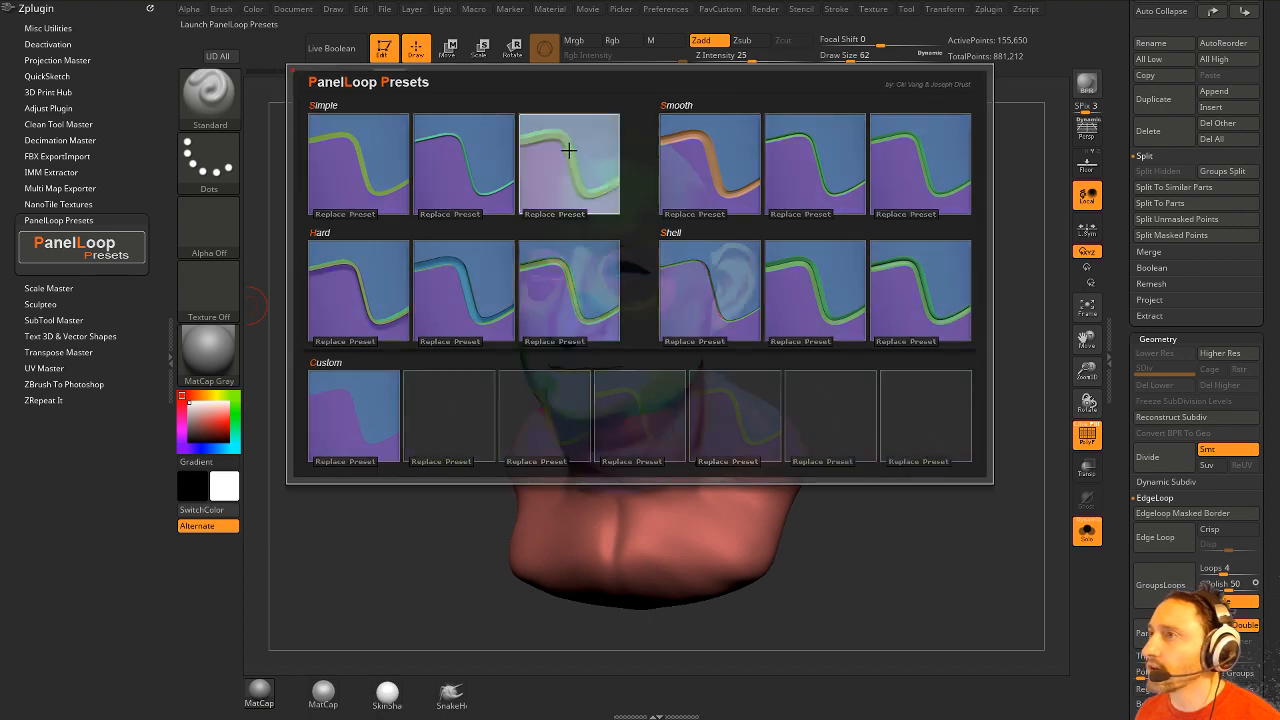
{"action": "left_click", "coordinate": [569, 150]}
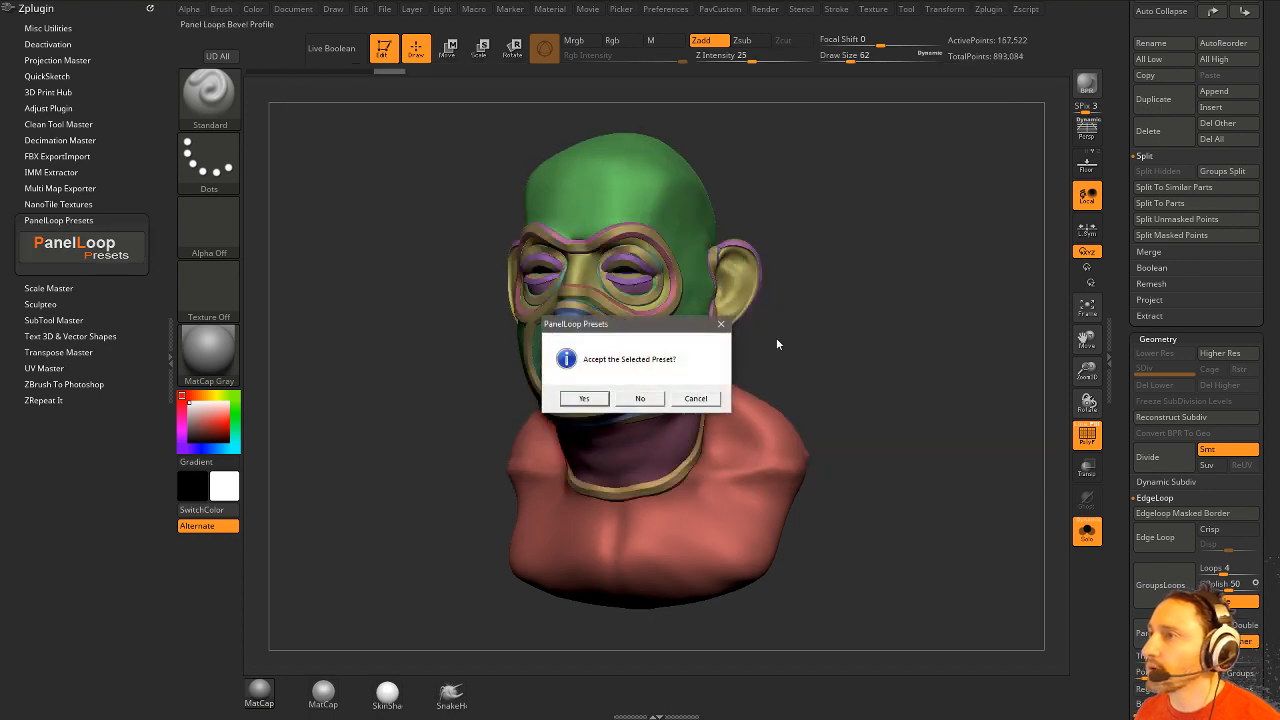
{"action": "left_click", "coordinate": [584, 398]}
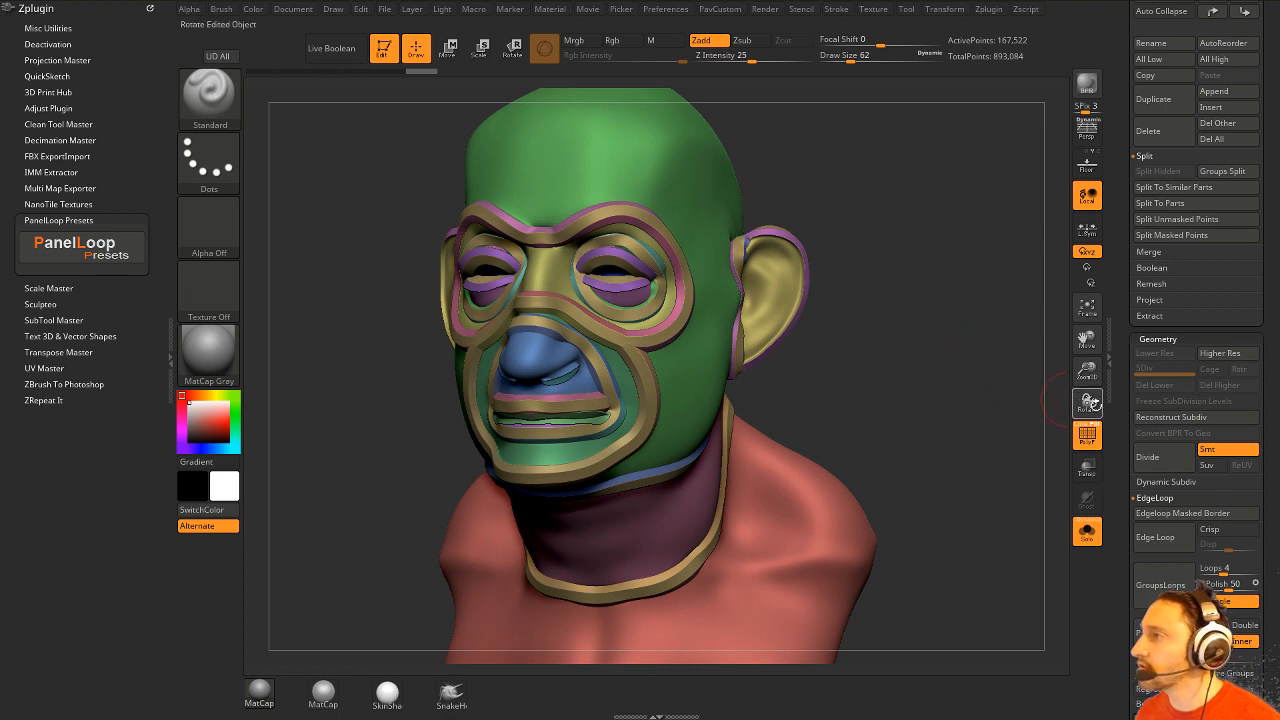
Undo the preset's panels and run Panel Loops directly with the loaded preset settings, undoing and repeating it once.
{"action": "key", "text": "ctrl+z"}
{"action": "left_click_drag", "start_coordinate": [1127, 420], "coordinate": [1167, 287]}
{"action": "left_click", "coordinate": [1163, 262]}
{"action": "key", "text": "ctrl+z"}
{"action": "left_click", "coordinate": [1169, 271]}
Hide the polyframe and examine the panel seams on the bust's face and neck.
{"action": "left_click_drag", "start_coordinate": [922, 324], "coordinate": [995, 322]}
{"action": "left_click", "coordinate": [1087, 440]}
{"action": "mouse_move", "coordinate": [1008, 366]}
{"action": "left_mouse_down"}
{"action": "mouse_move", "coordinate": [950, 366]}
{"action": "mouse_move", "coordinate": [984, 370]}
{"action": "left_mouse_up"}
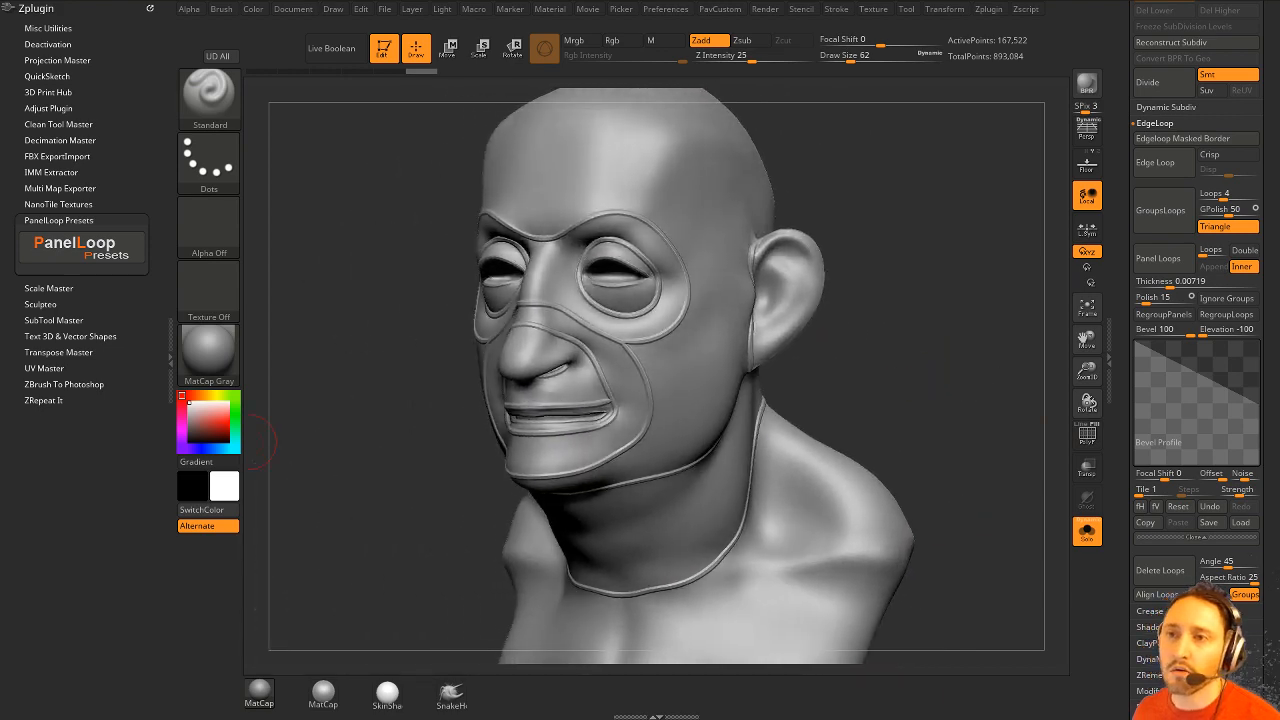